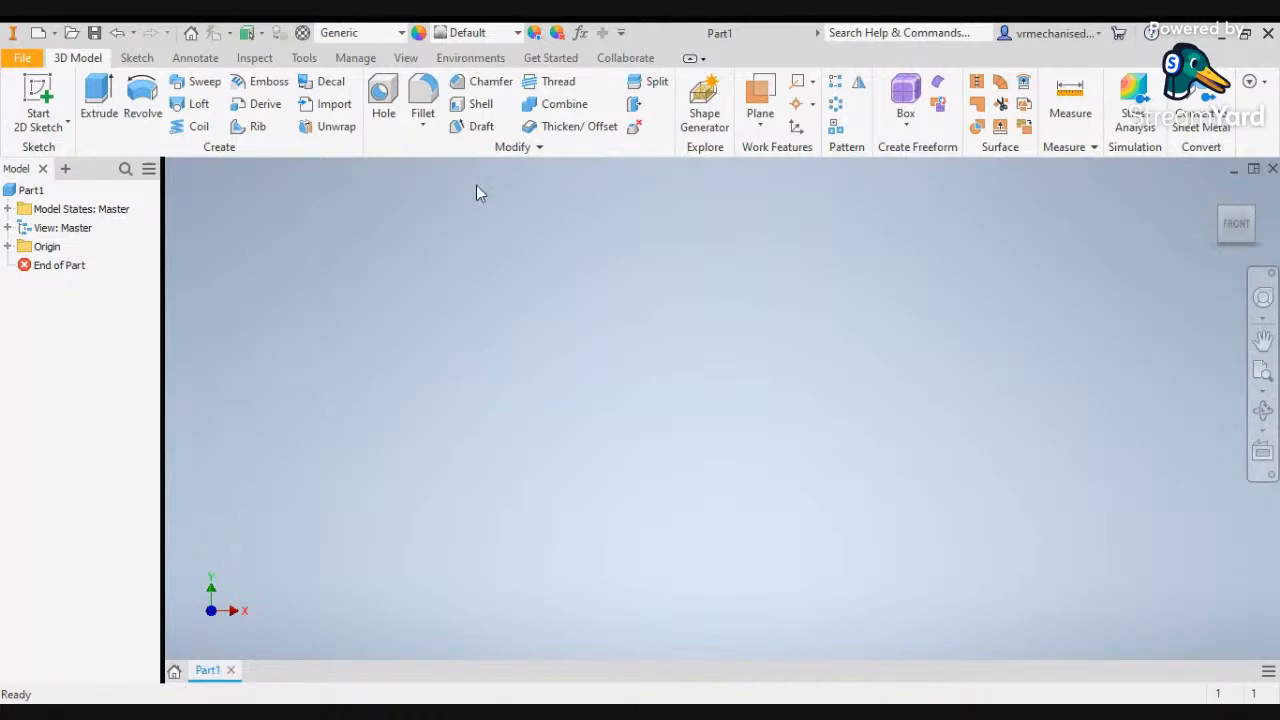
Close the open empty part and create a new standard part file
click(1272, 168)
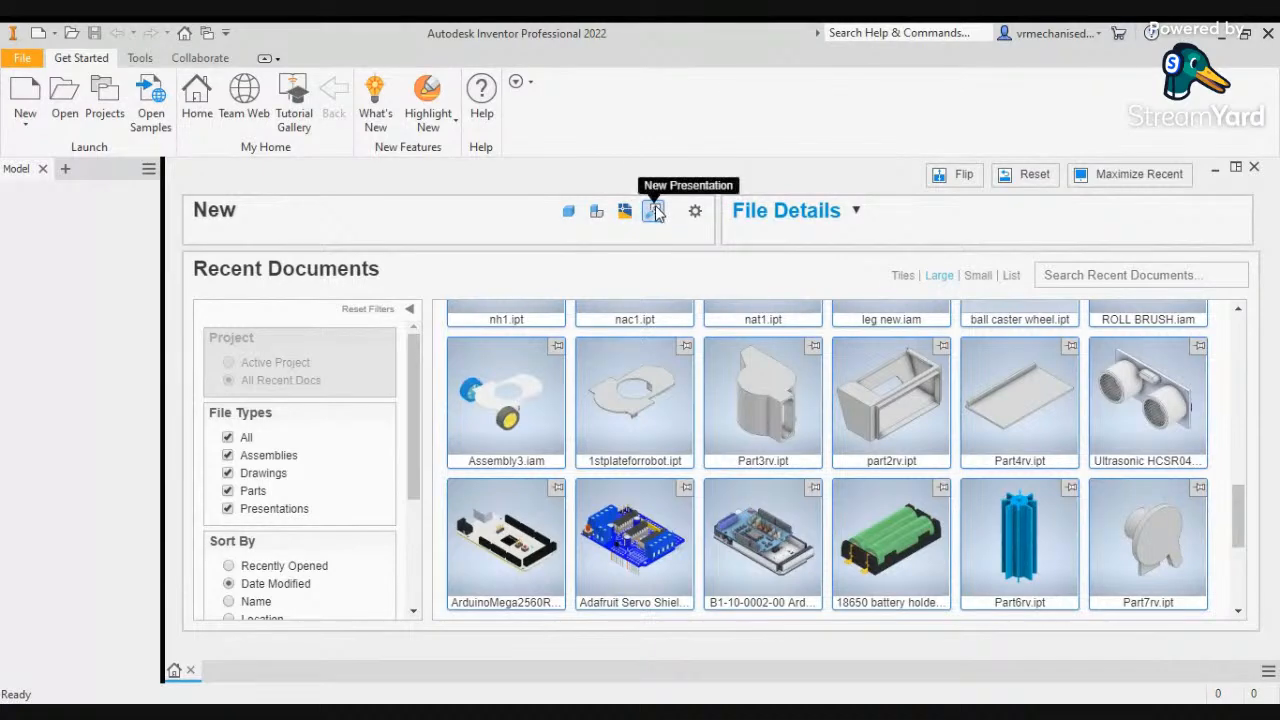
click(568, 212)
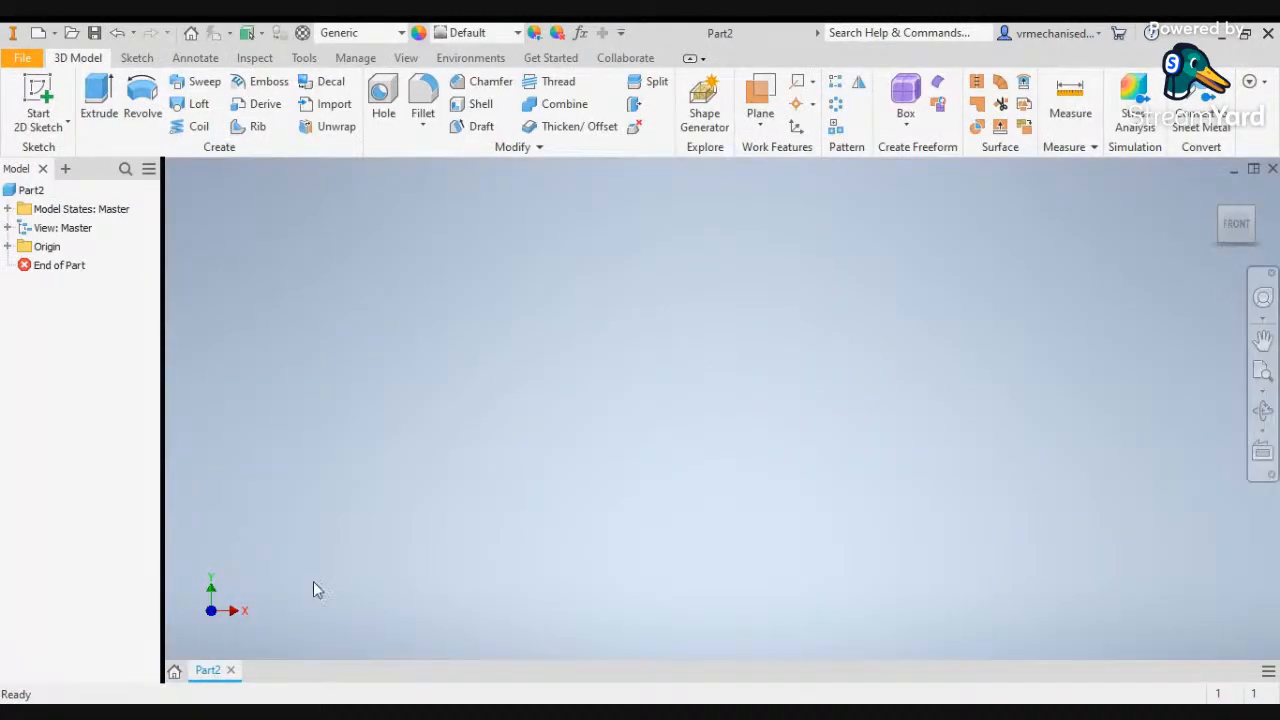
mouse_move(214, 677)
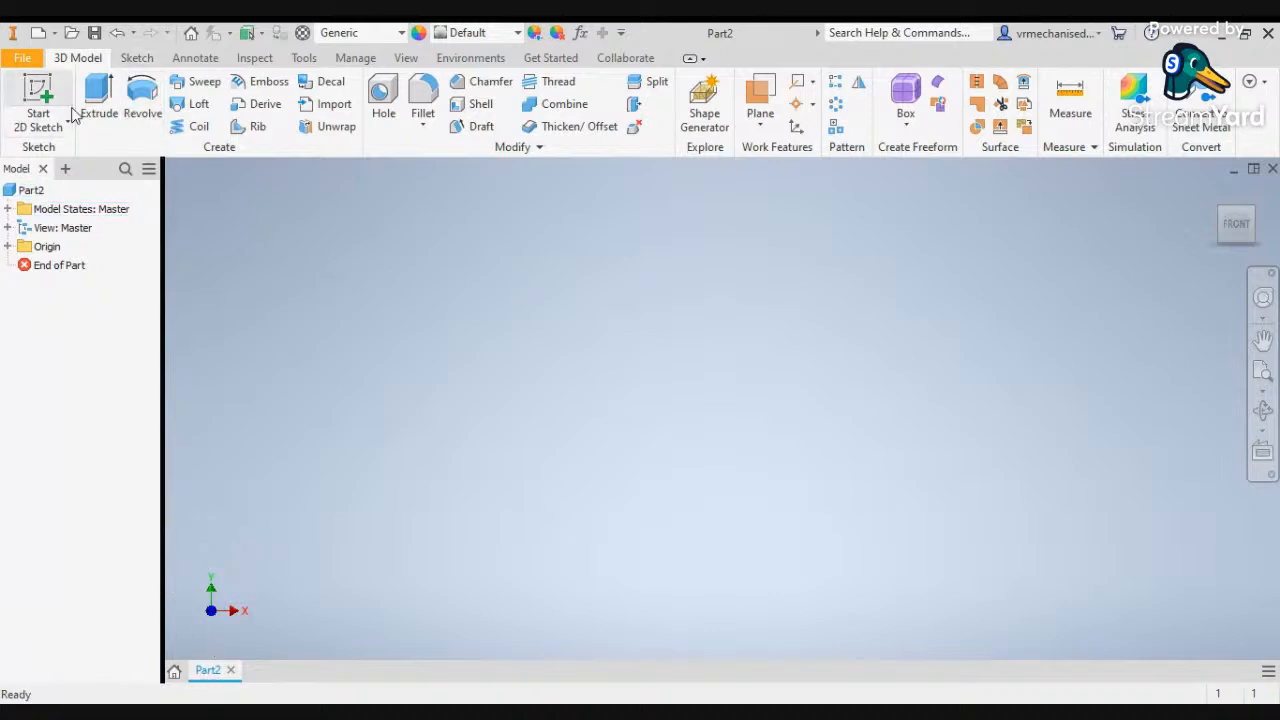
Start a 2D sketch on the horizontal XZ origin plane of the new part
click(40, 127)
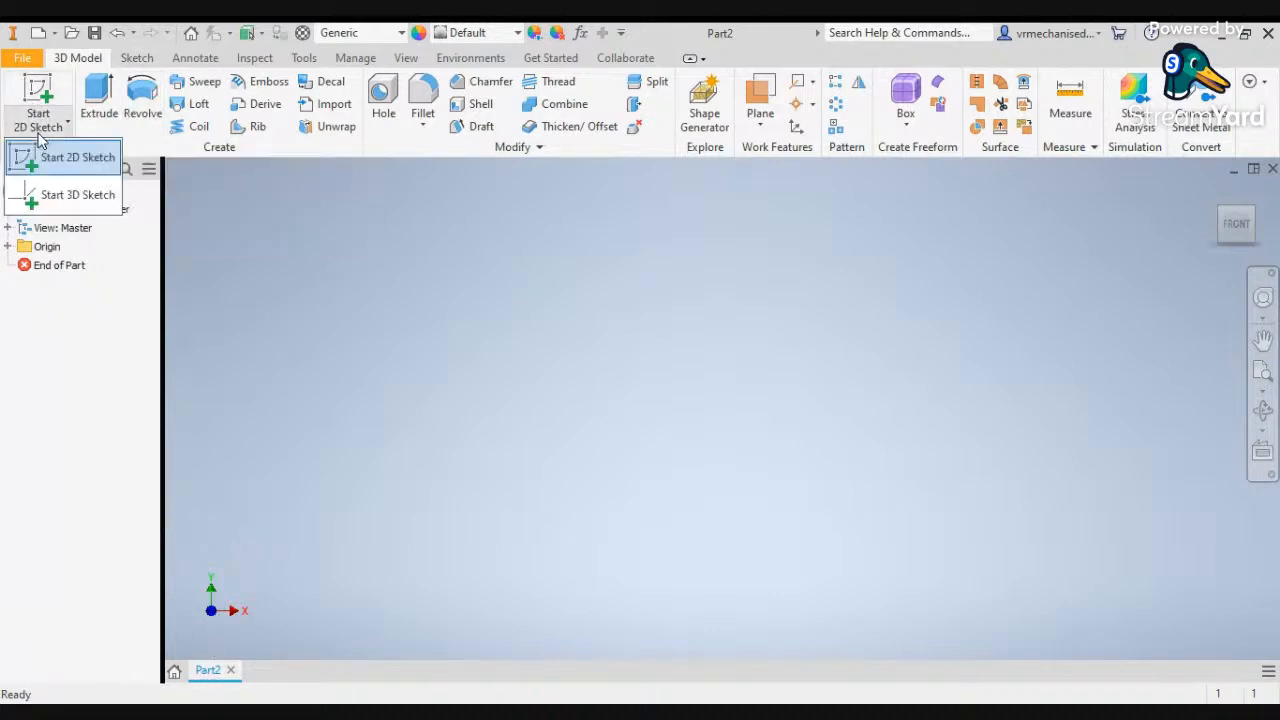
click(74, 158)
click(690, 462)
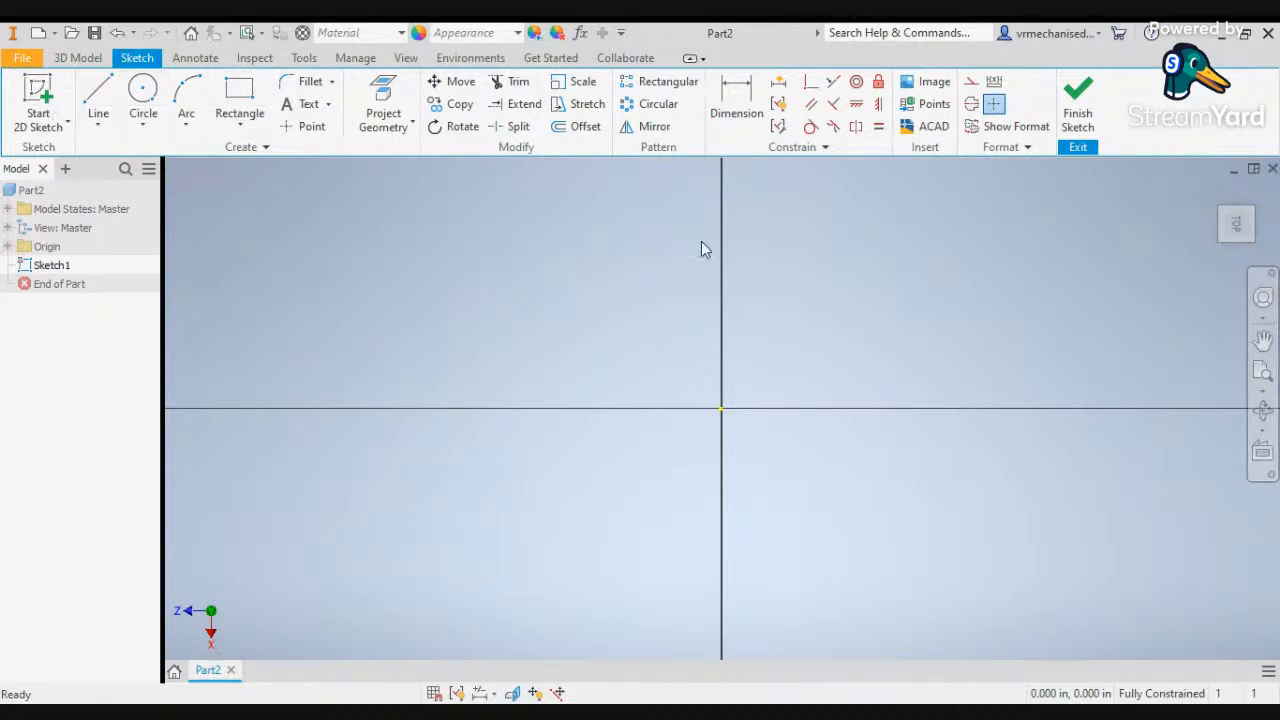
scroll(658, 372, down, 5)
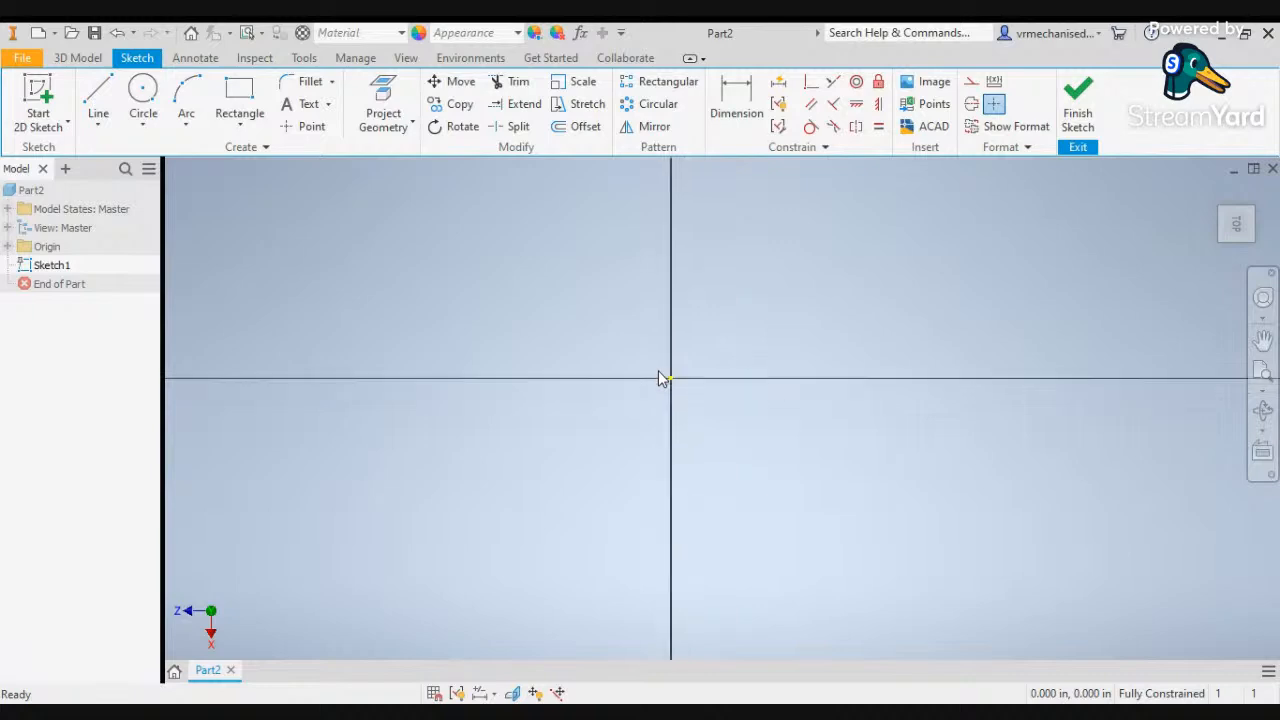
scroll(657, 371, down, 2)
scroll(658, 376, down, 1)
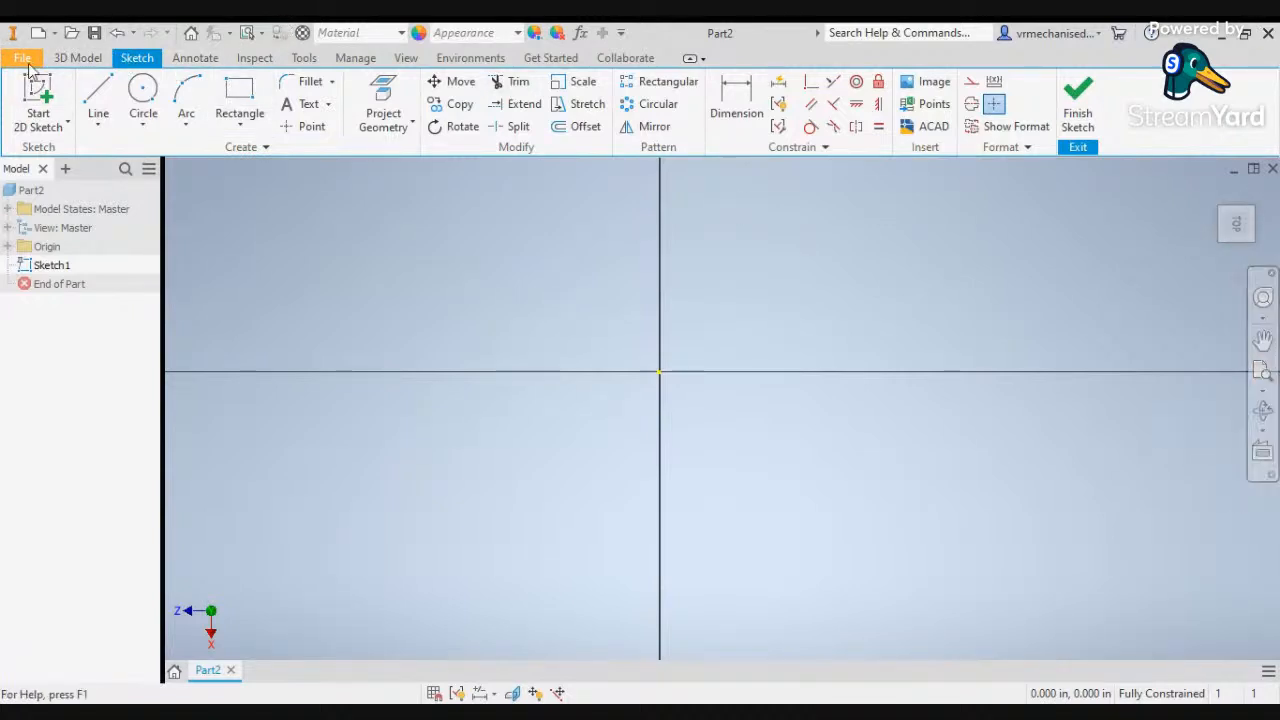
click(79, 58)
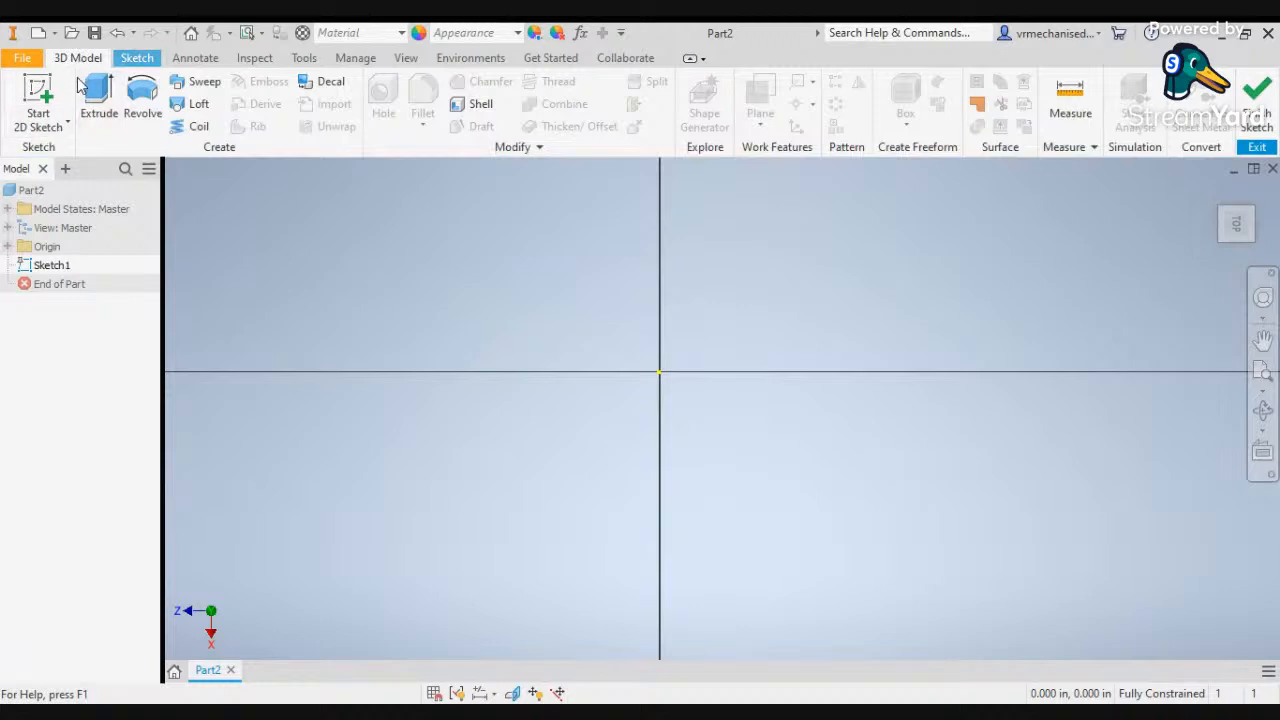
click(140, 59)
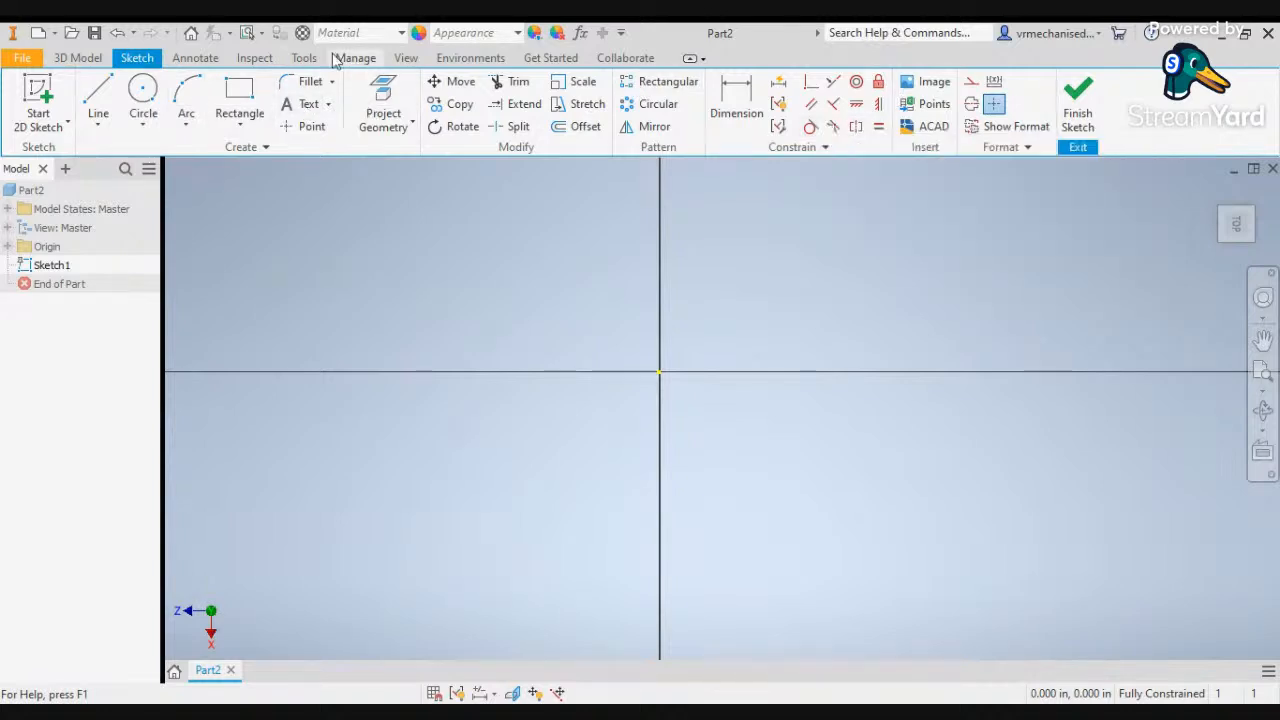
click(239, 100)
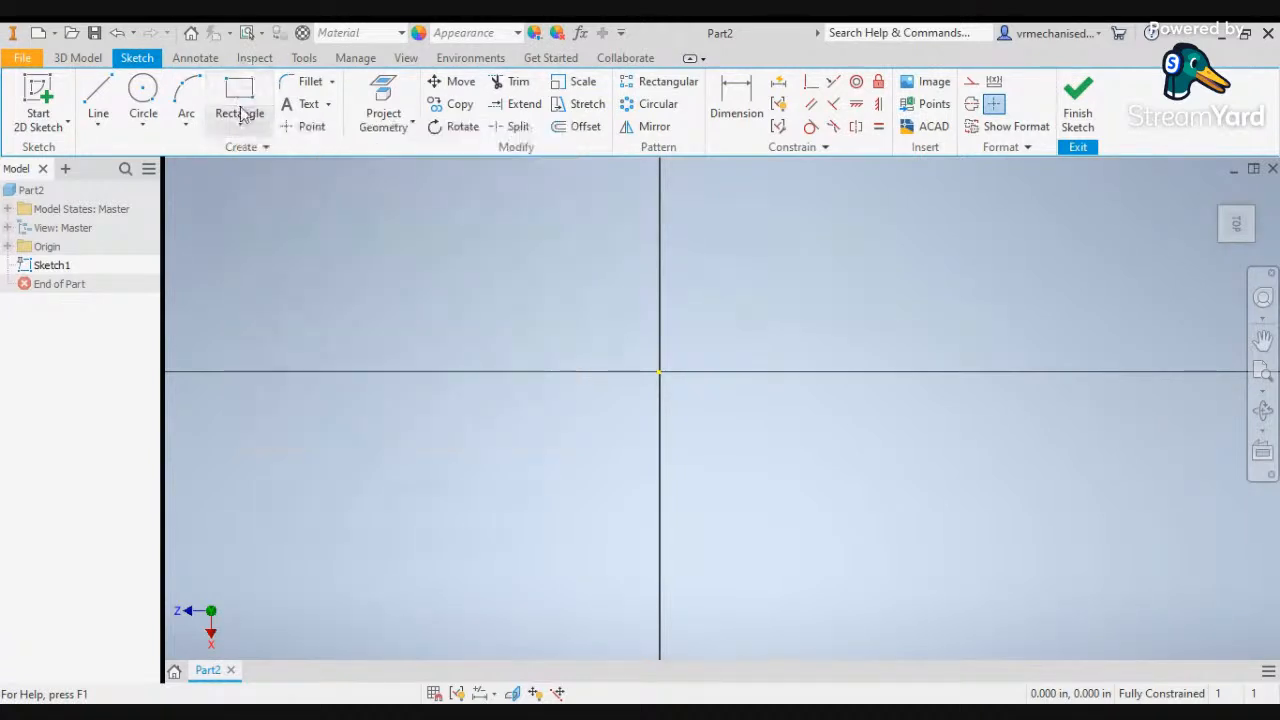
click(249, 123)
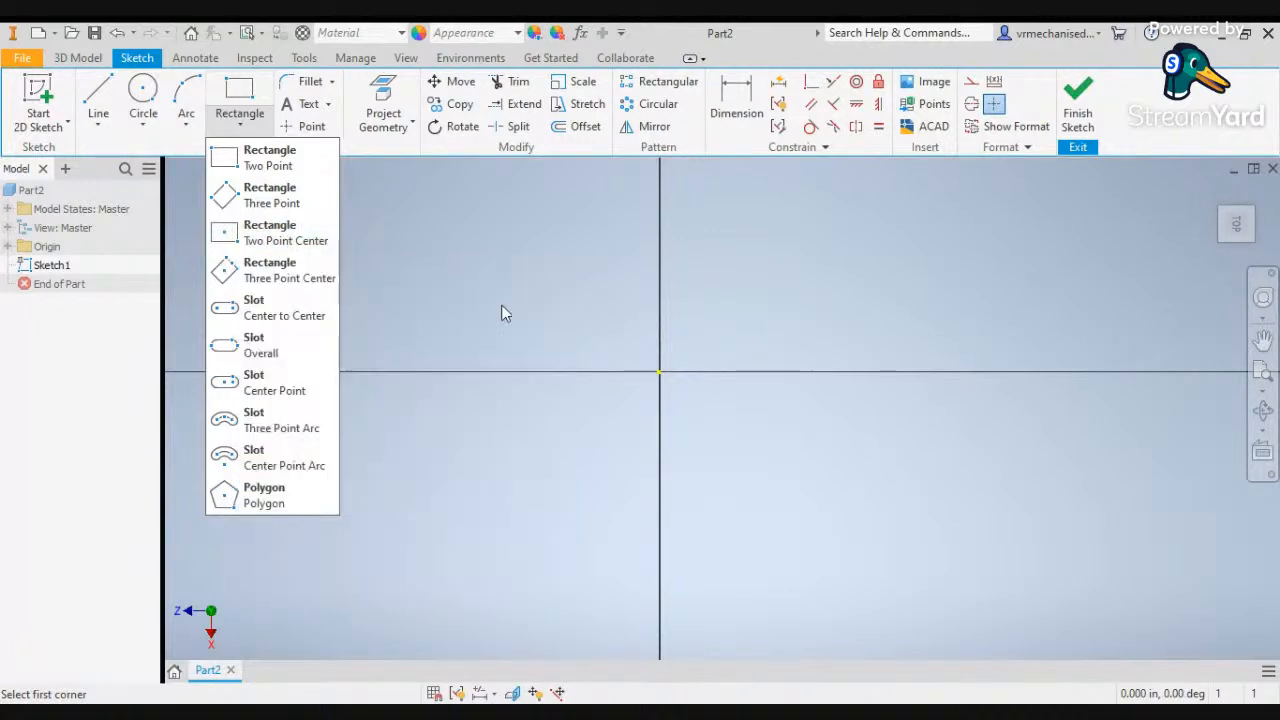
click(414, 249)
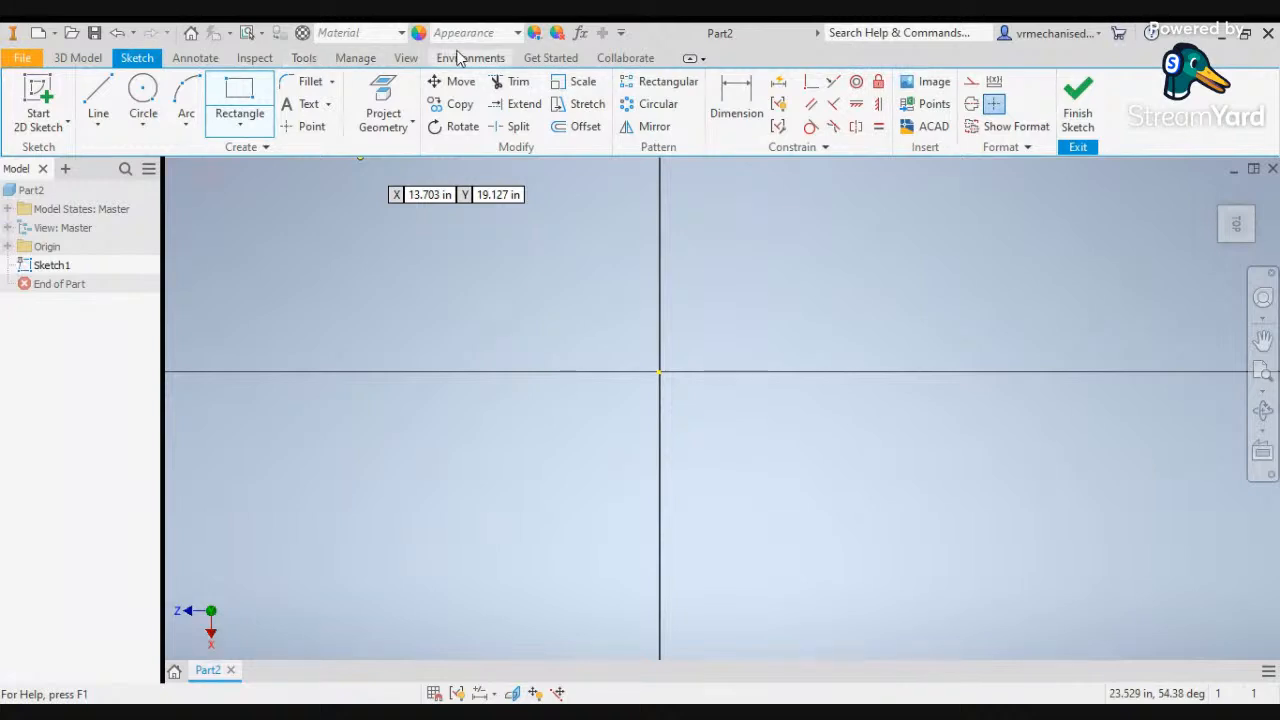
Set the document's length unit to centimeter and its mass unit to kilogram
click(305, 58)
click(346, 98)
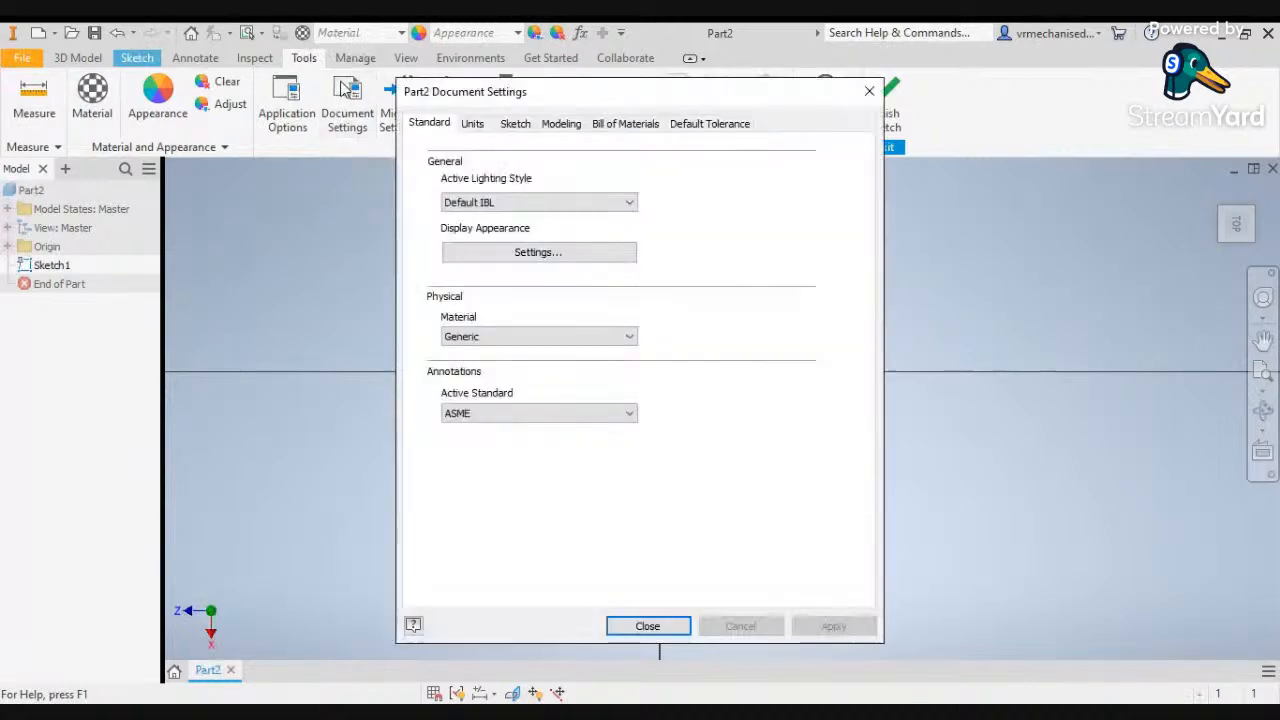
click(472, 124)
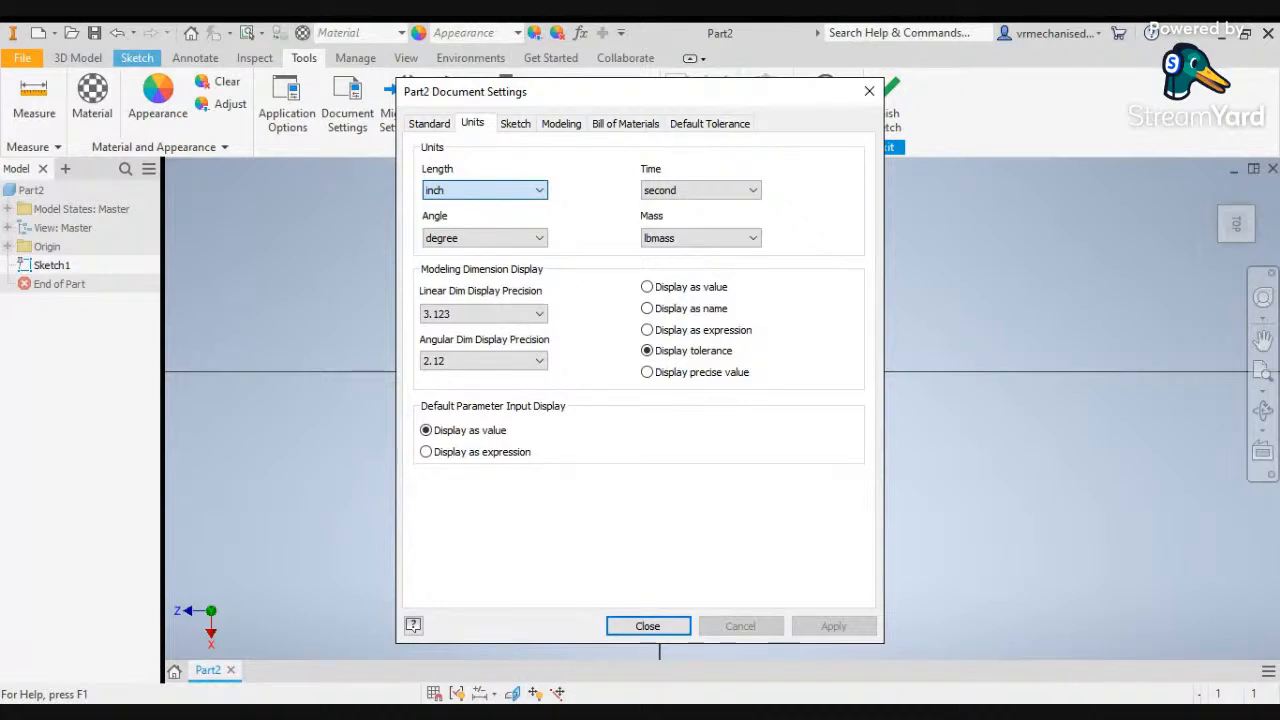
click(466, 208)
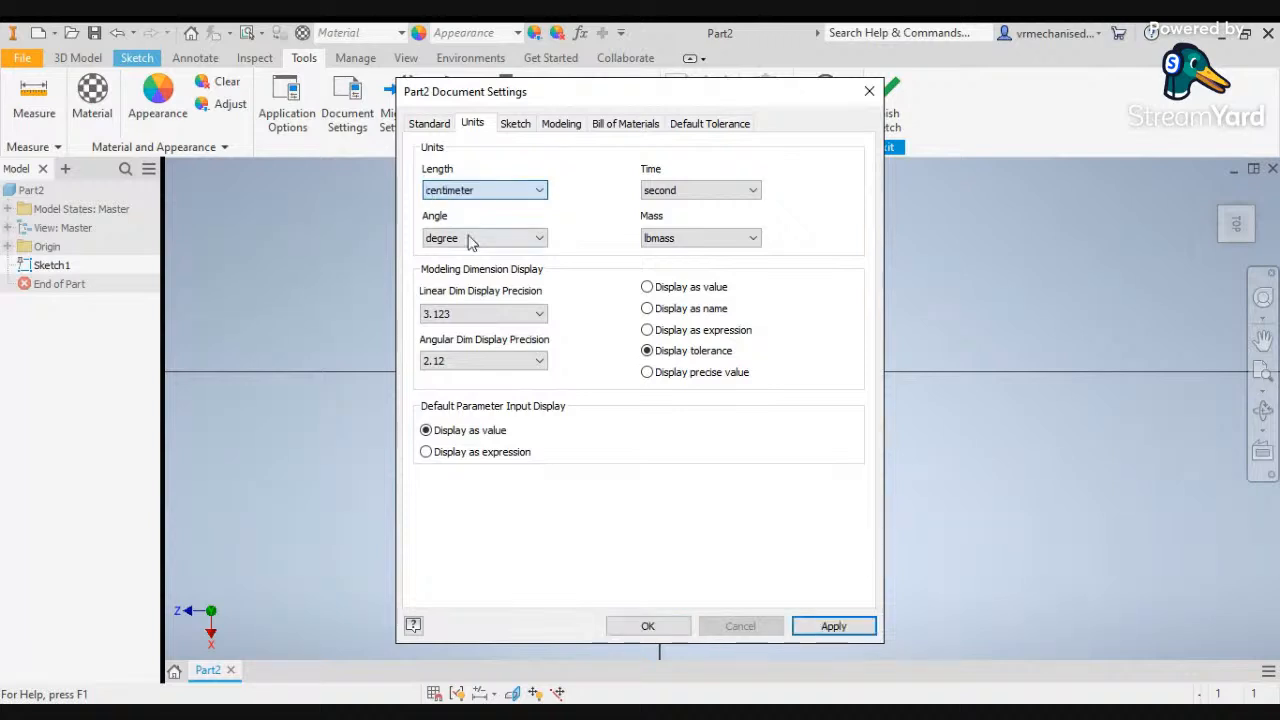
click(687, 237)
click(687, 256)
click(866, 627)
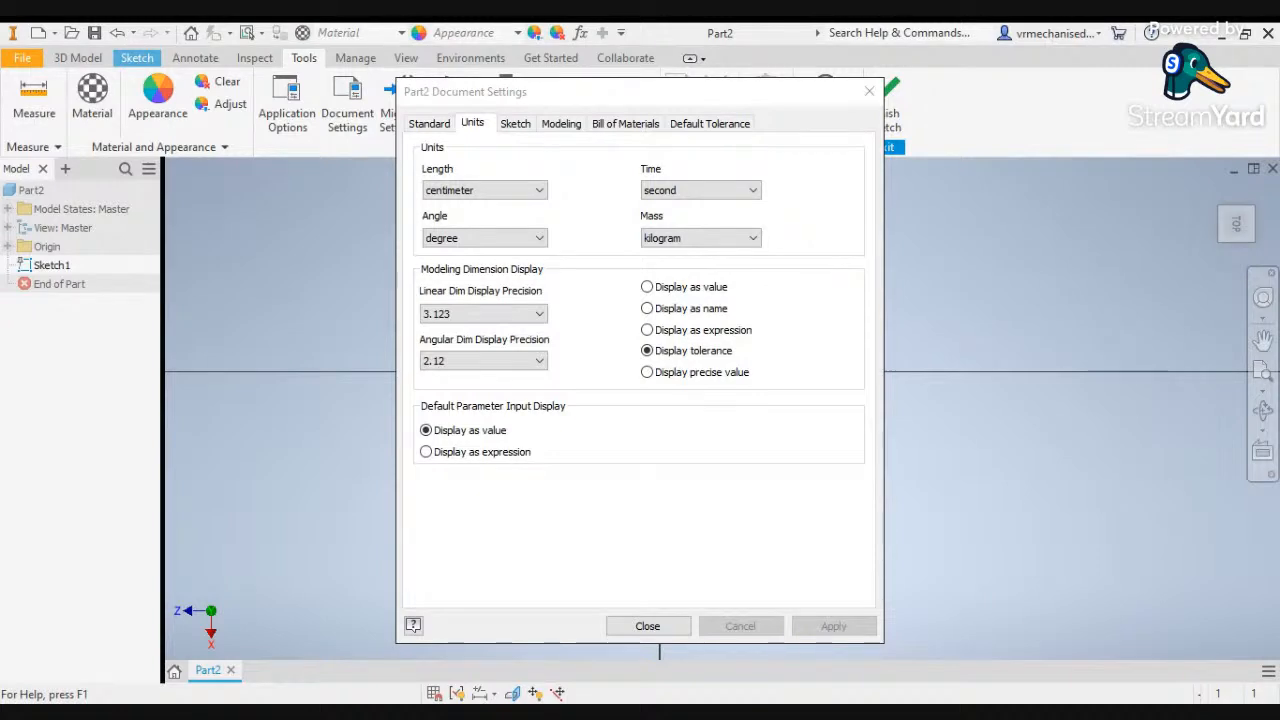
key(alt+Tab)
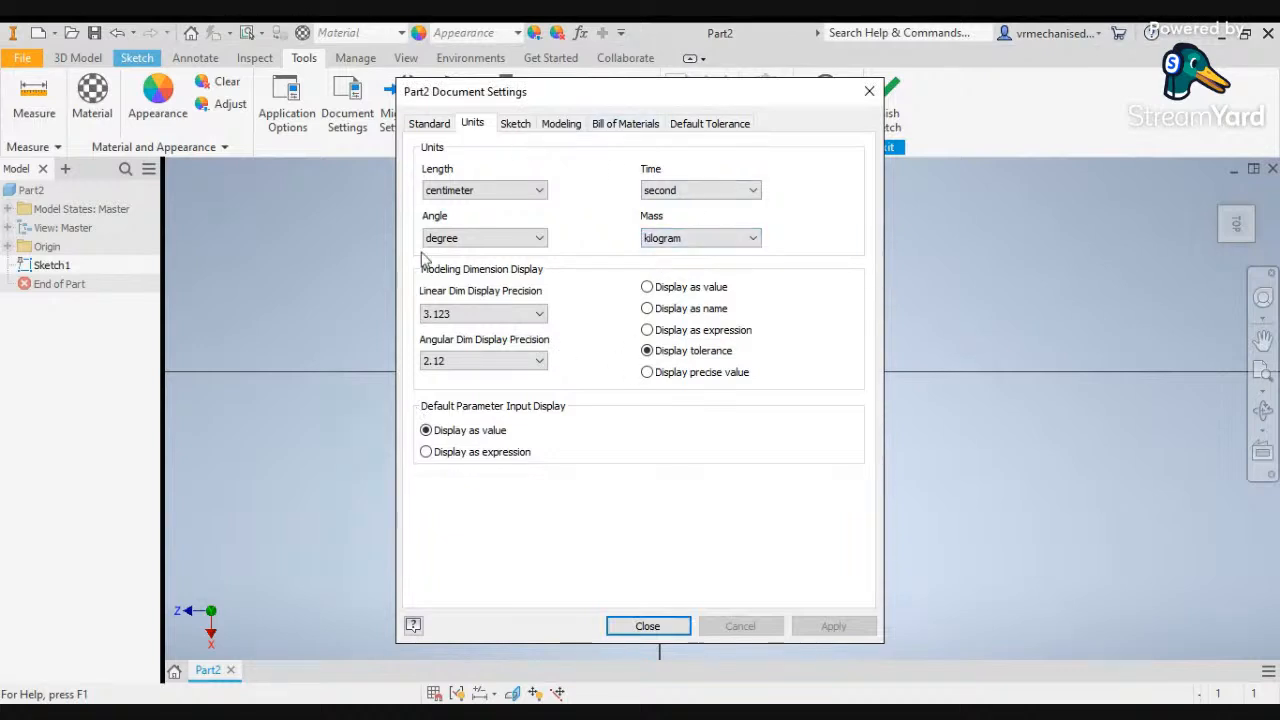
click(646, 626)
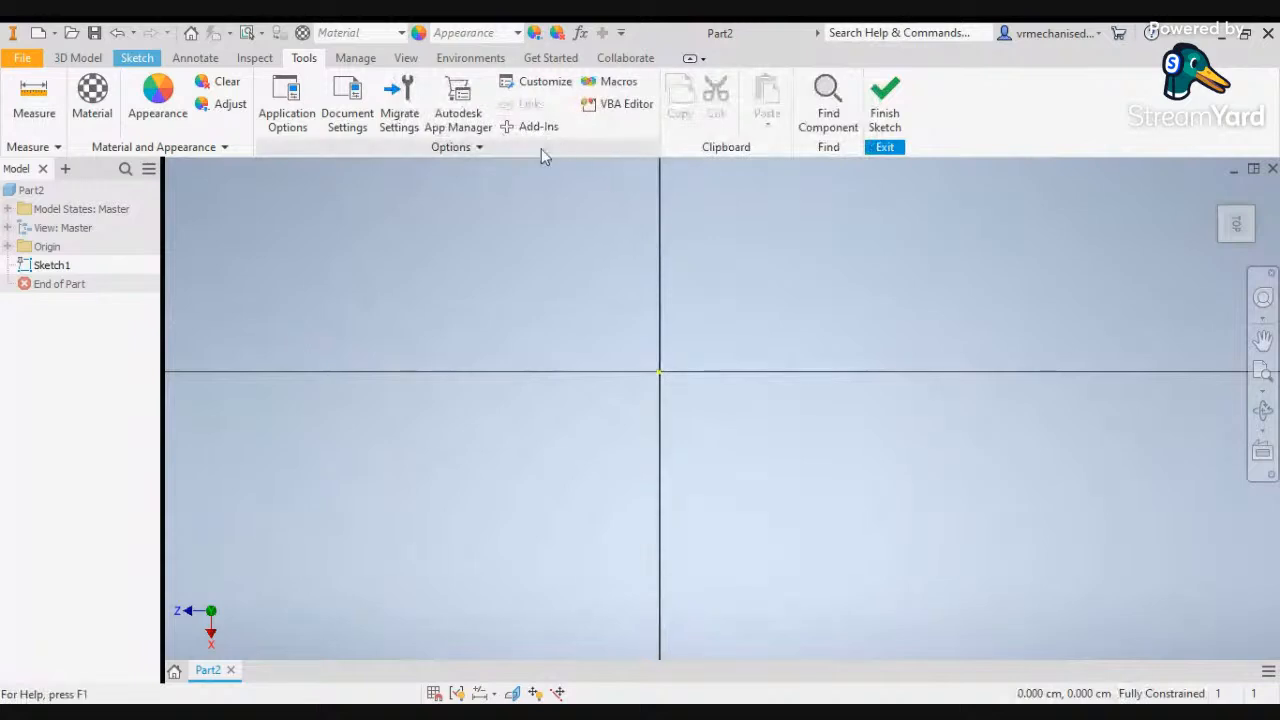
Sketch a two-point center rectangle centred on the origin, 26 cm high and 26 cm wide
click(131, 60)
click(241, 95)
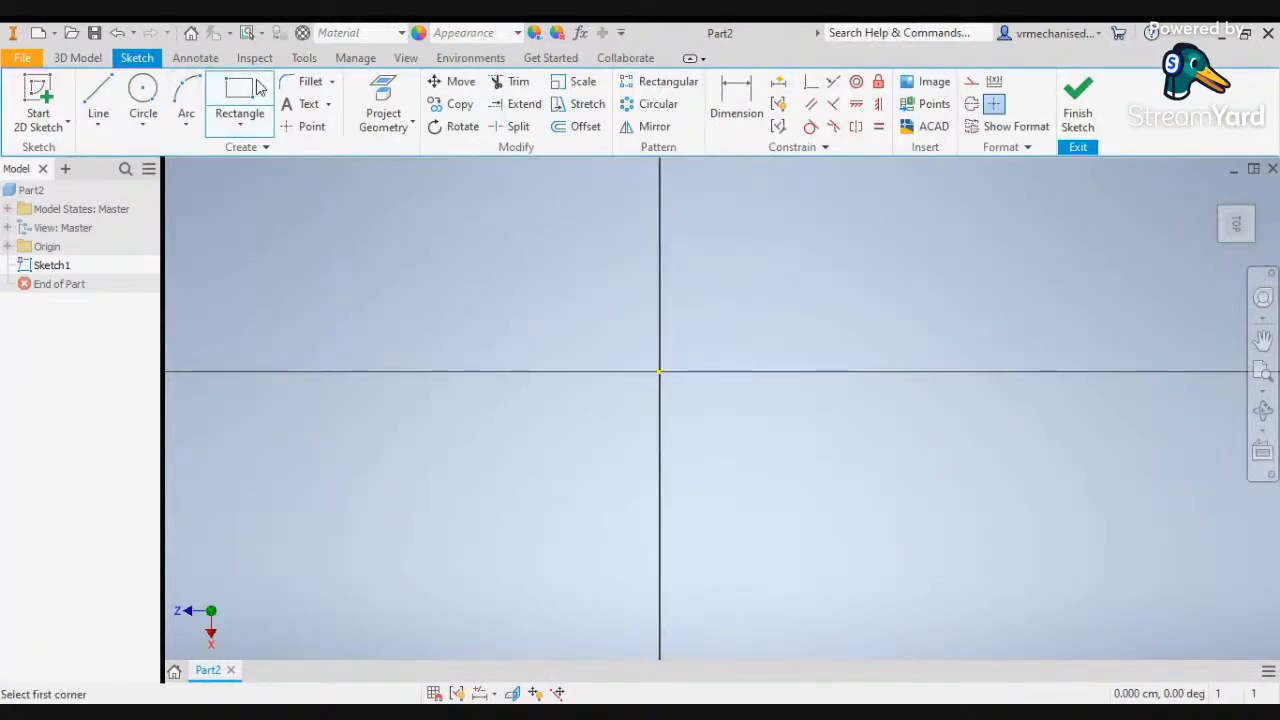
click(241, 124)
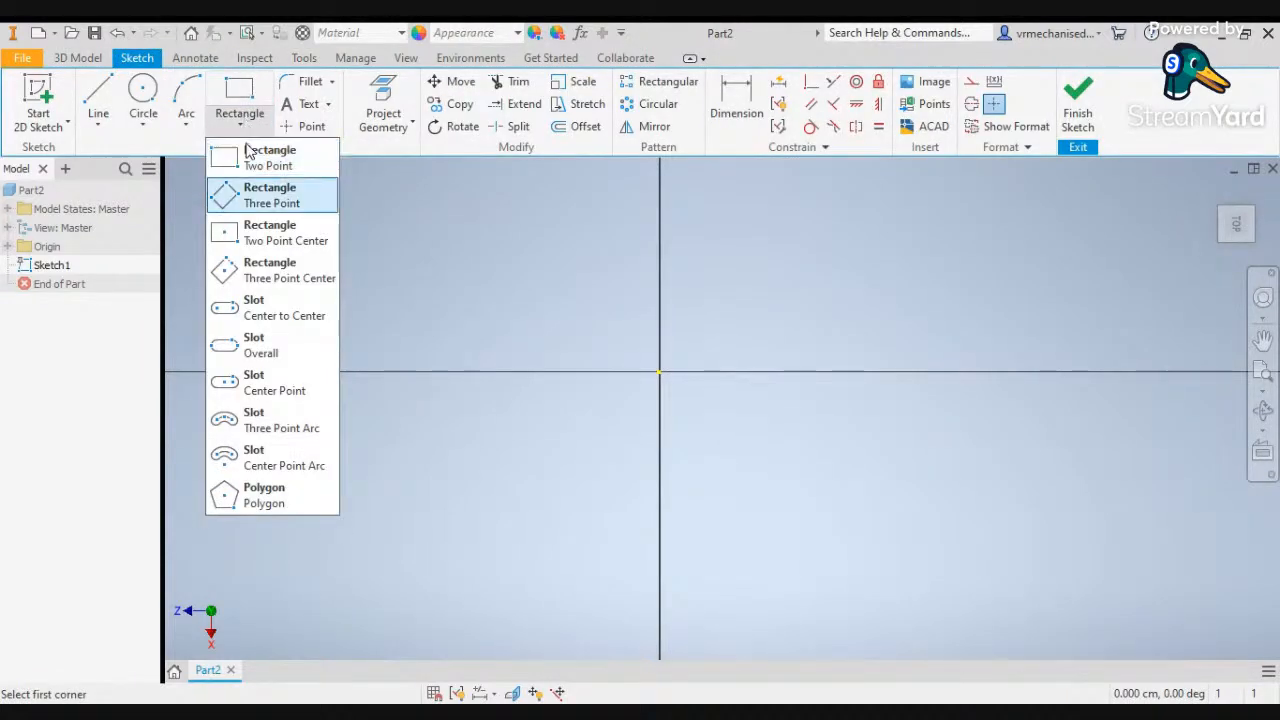
click(280, 241)
click(659, 371)
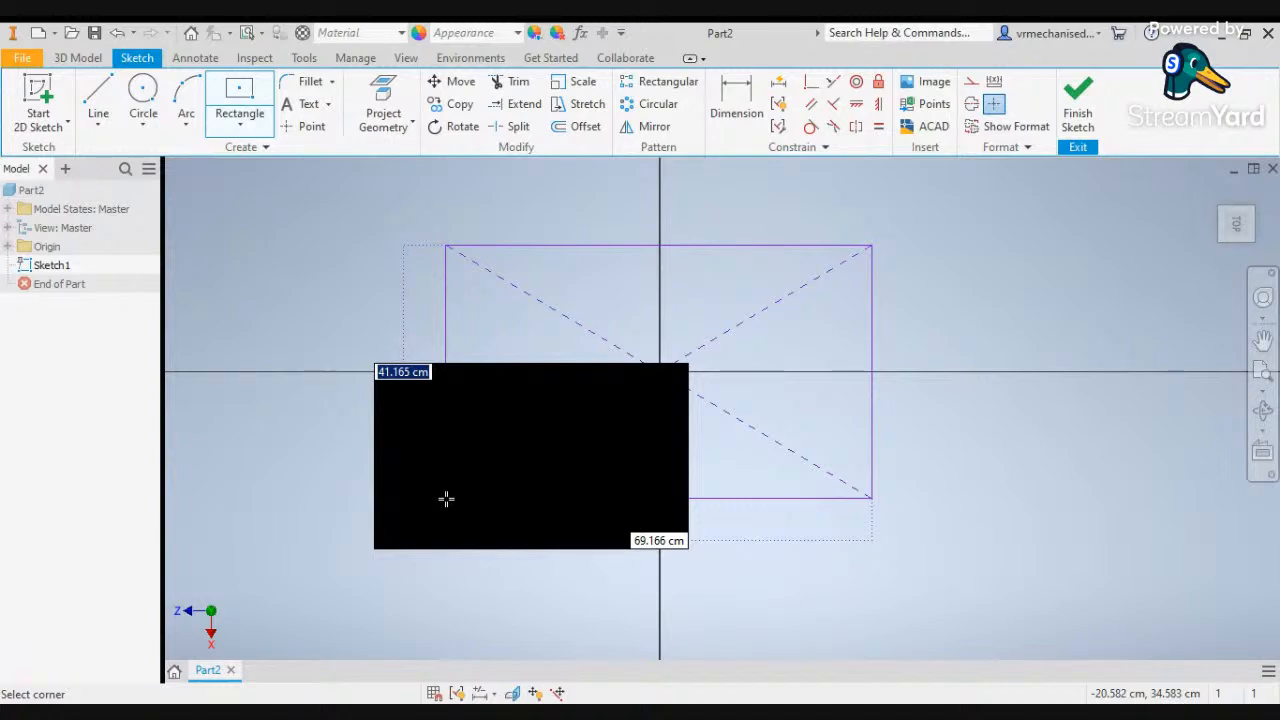
text(26)
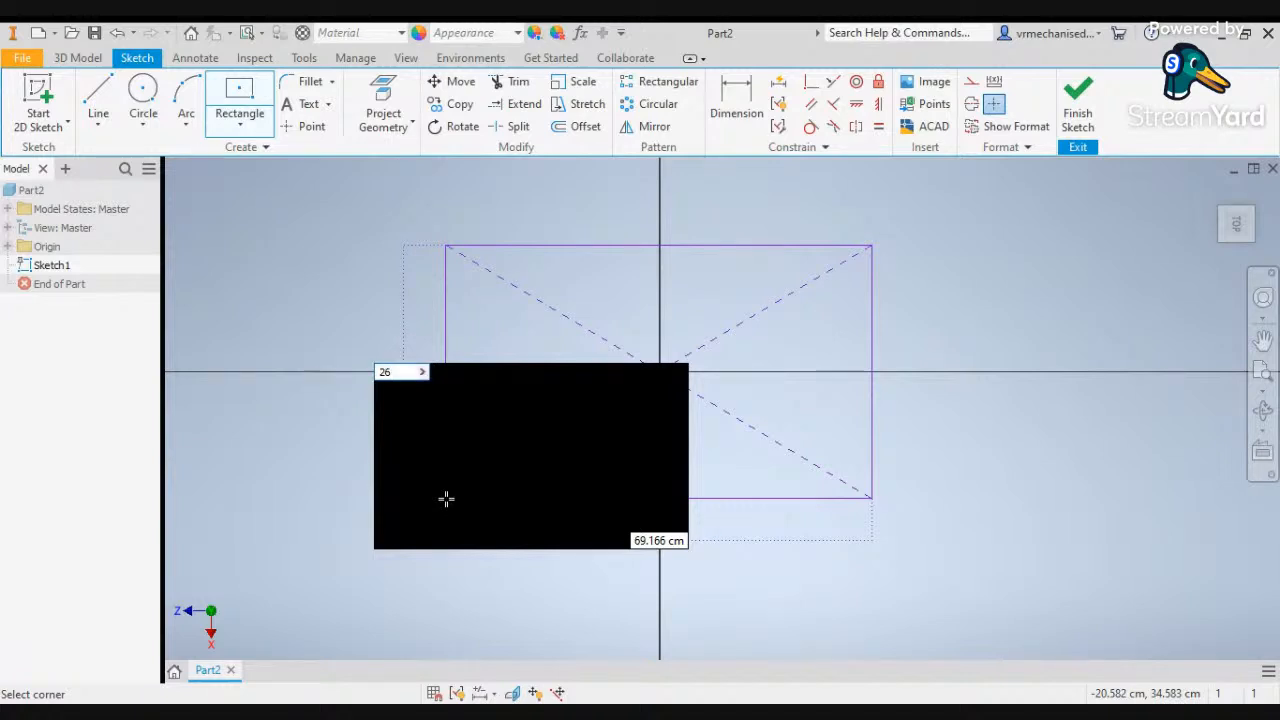
key(Tab)
text(2)
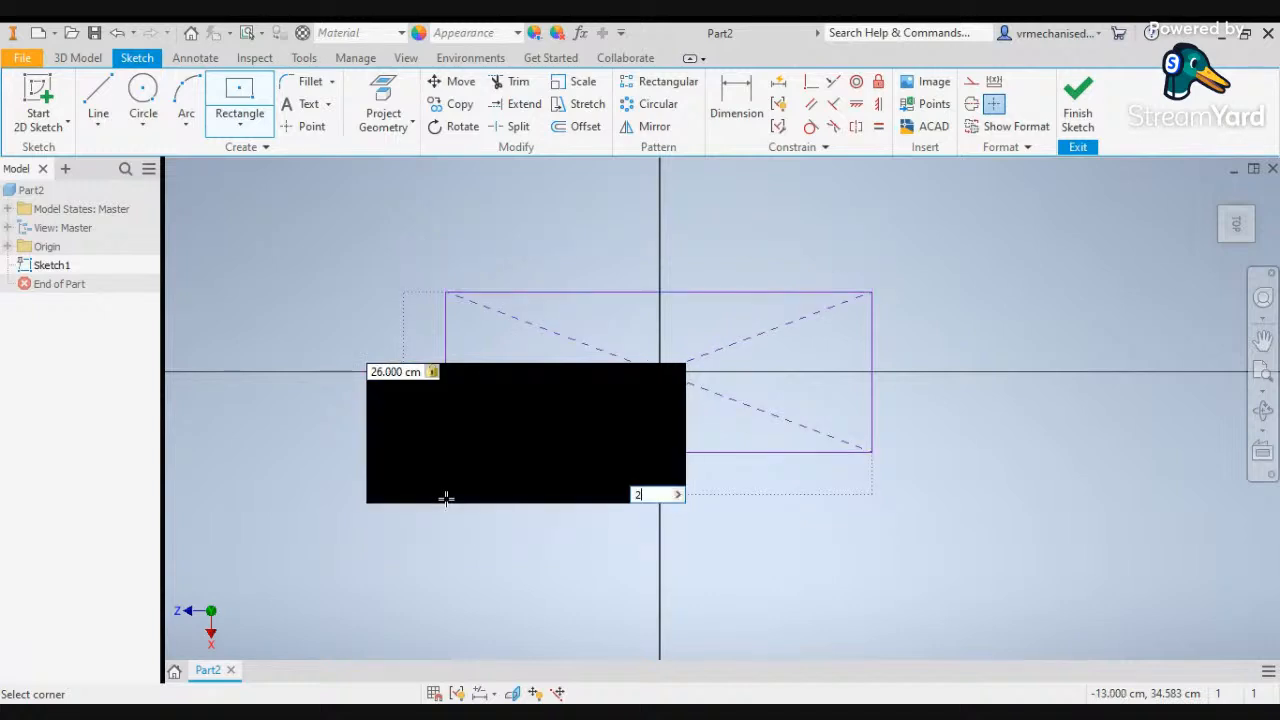
text(6)
key(Return)
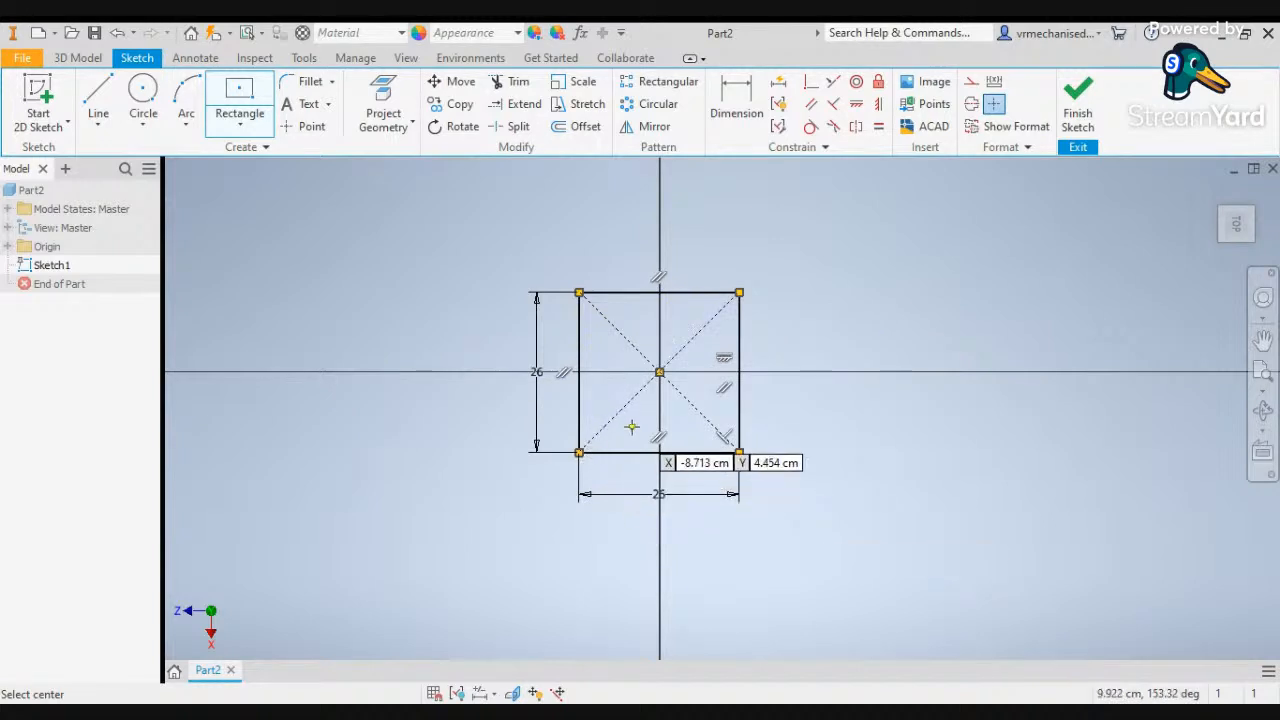
scroll(632, 423, down, 4)
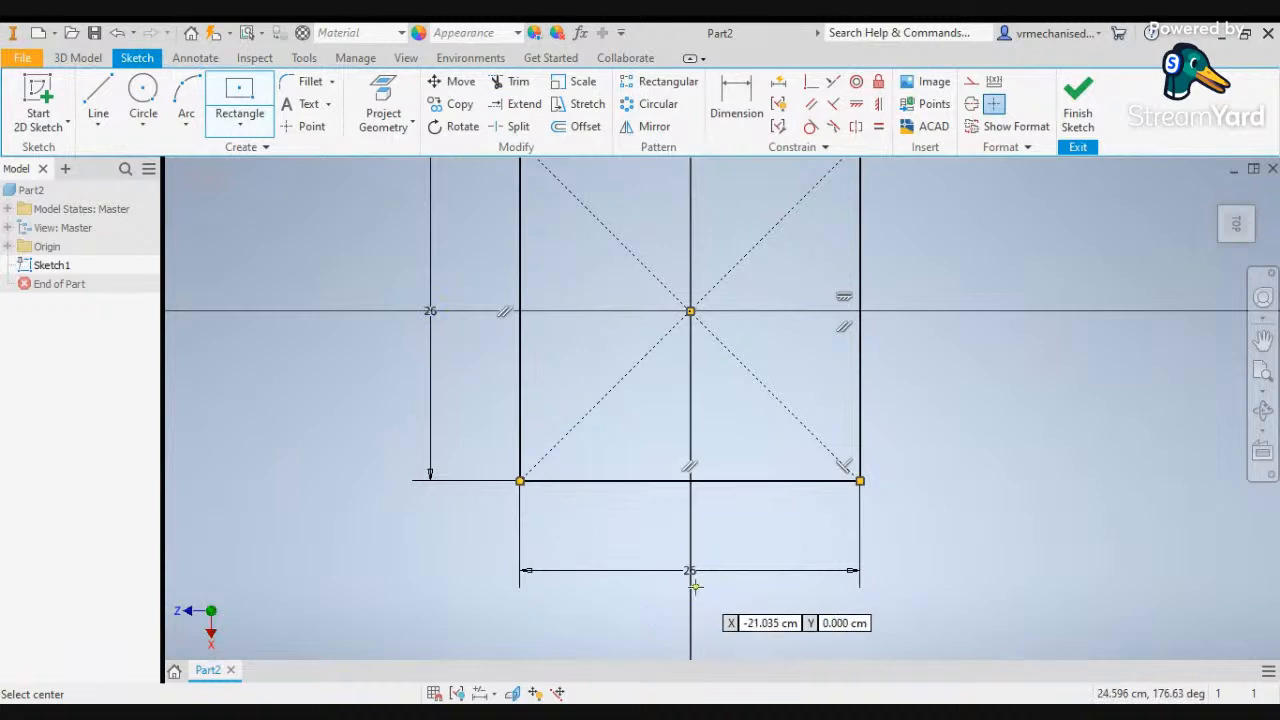
key(Escape)
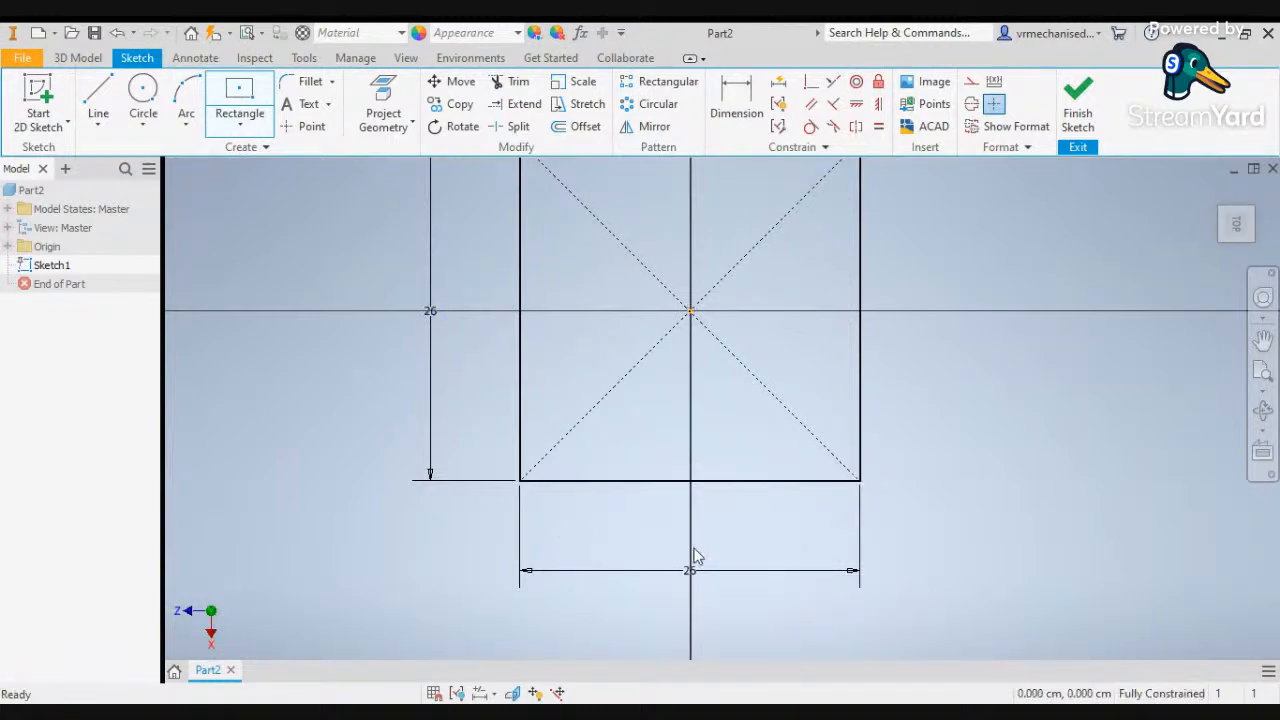
Open the horizontal dimension below the square for editing
double_click(694, 572)
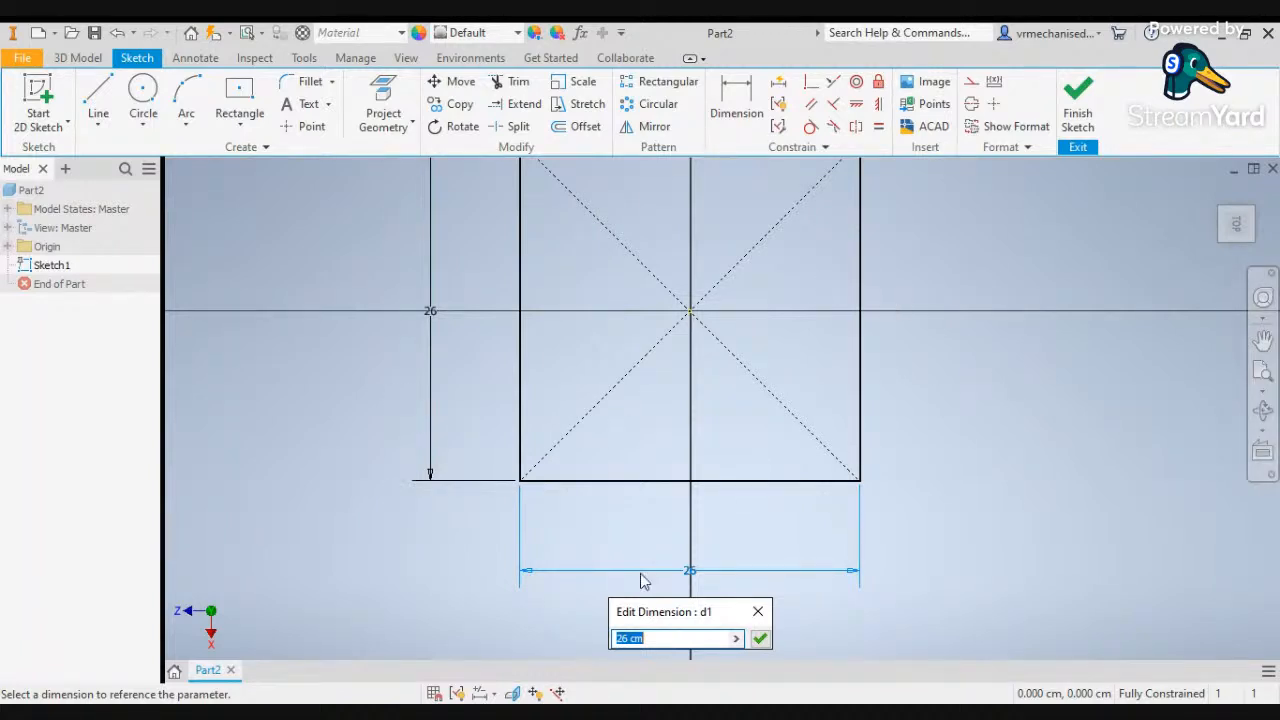
scroll(797, 389, down, 2)
scroll(798, 392, up, 5)
scroll(798, 392, down, 5)
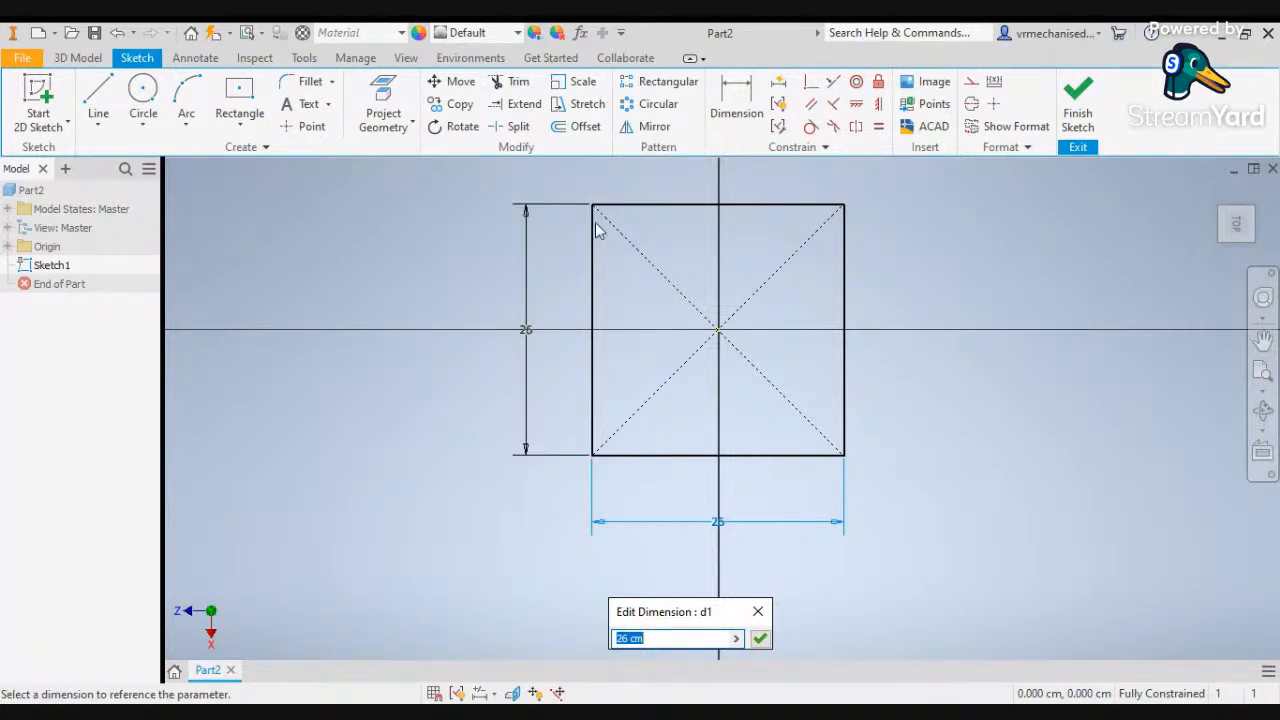
Fillet the square's upper-left corner with a 5 cm radius
click(298, 78)
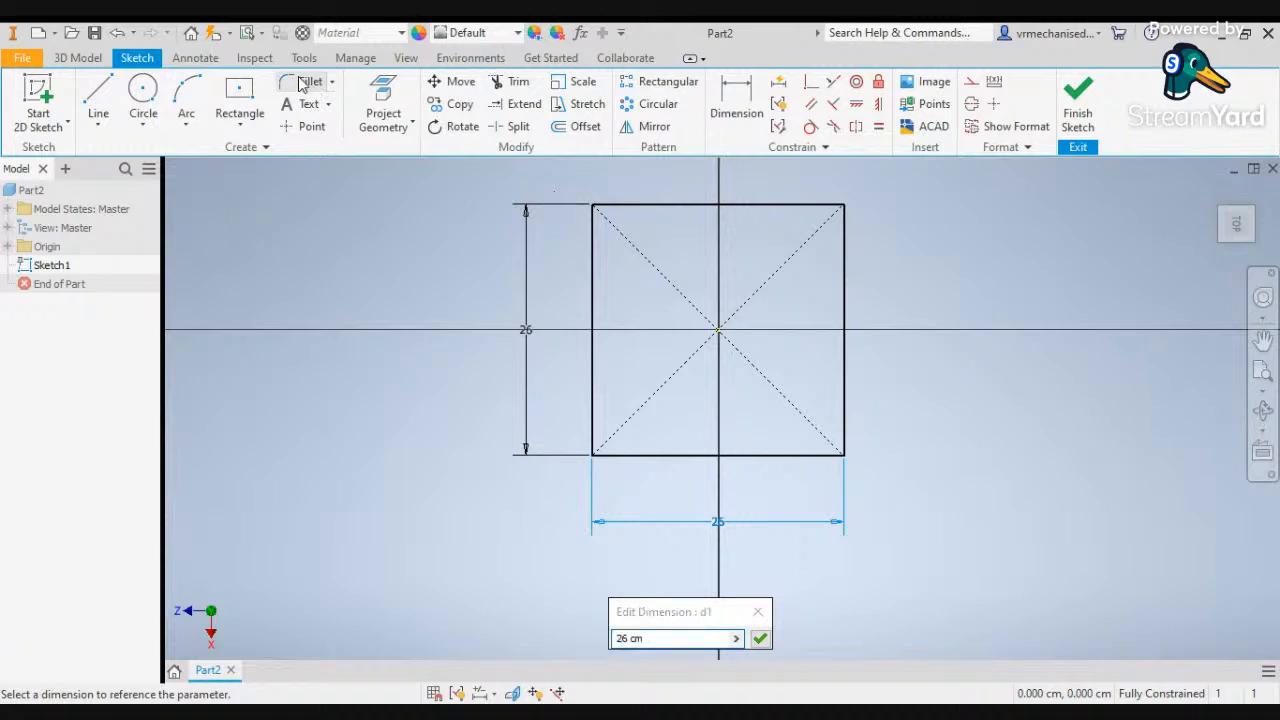
click(670, 207)
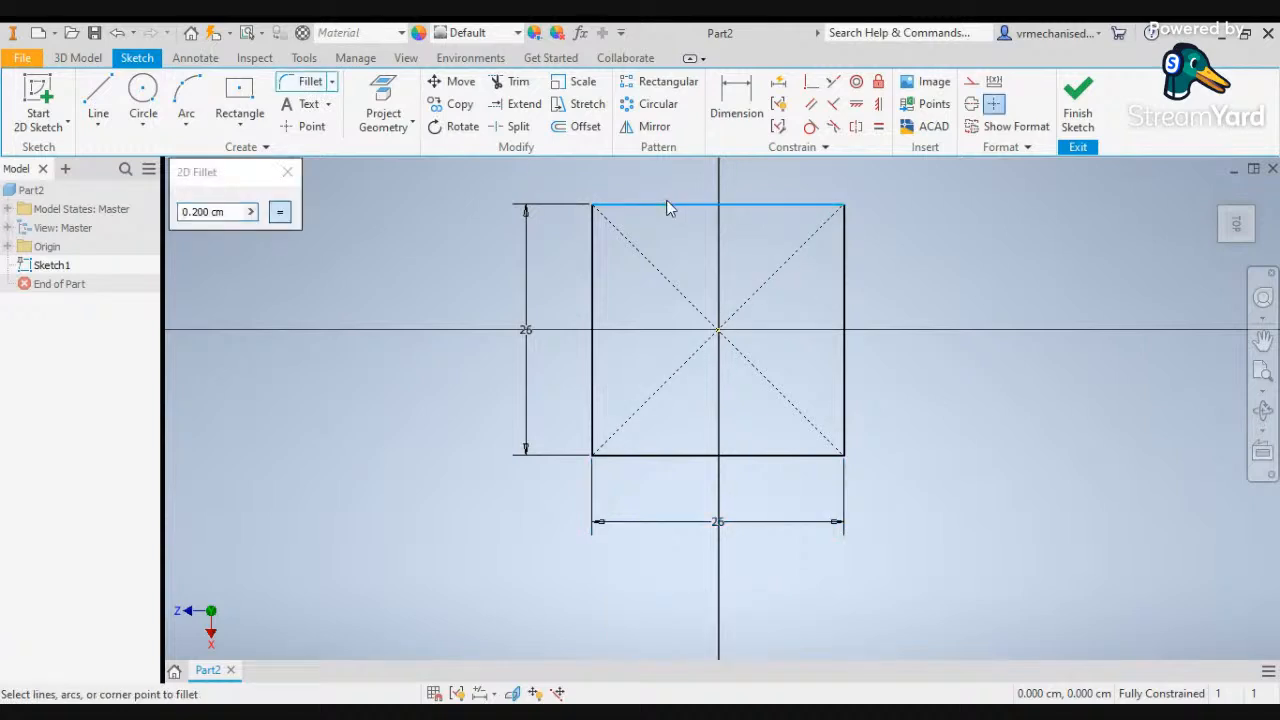
click(235, 210)
key(BackSpace)
key(BackSpace)
key(BackSpace)
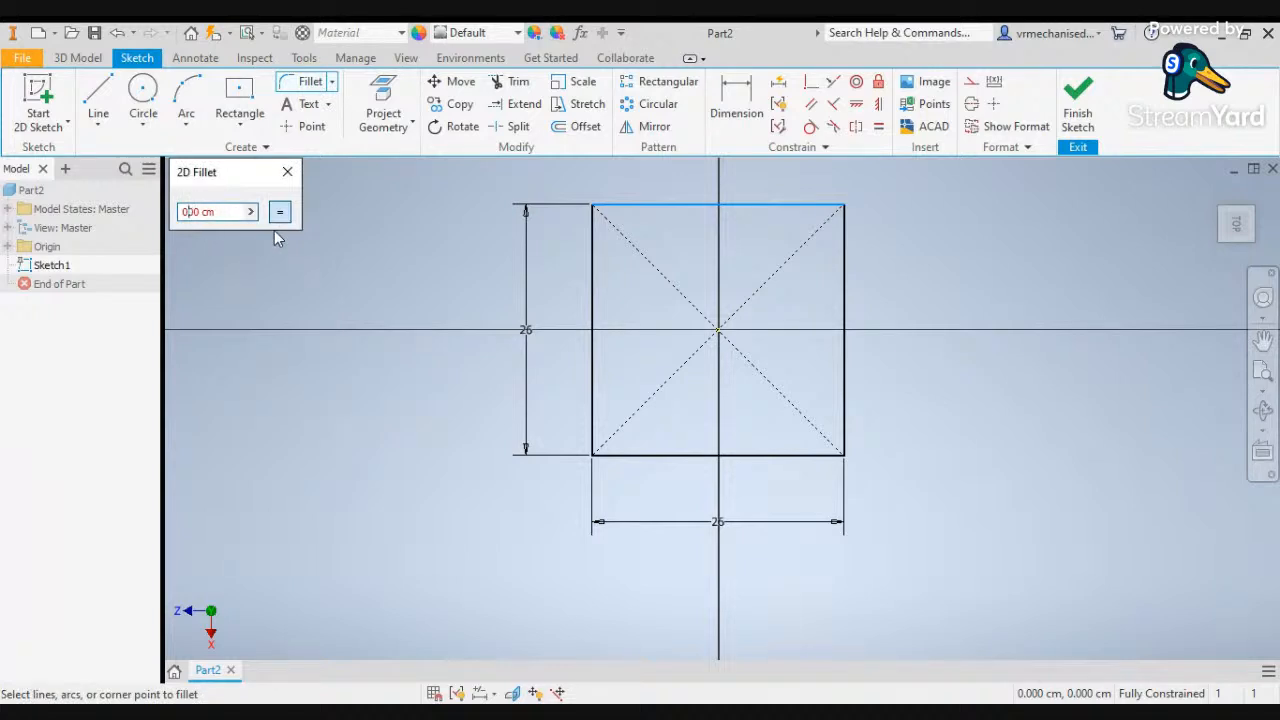
text(5.)
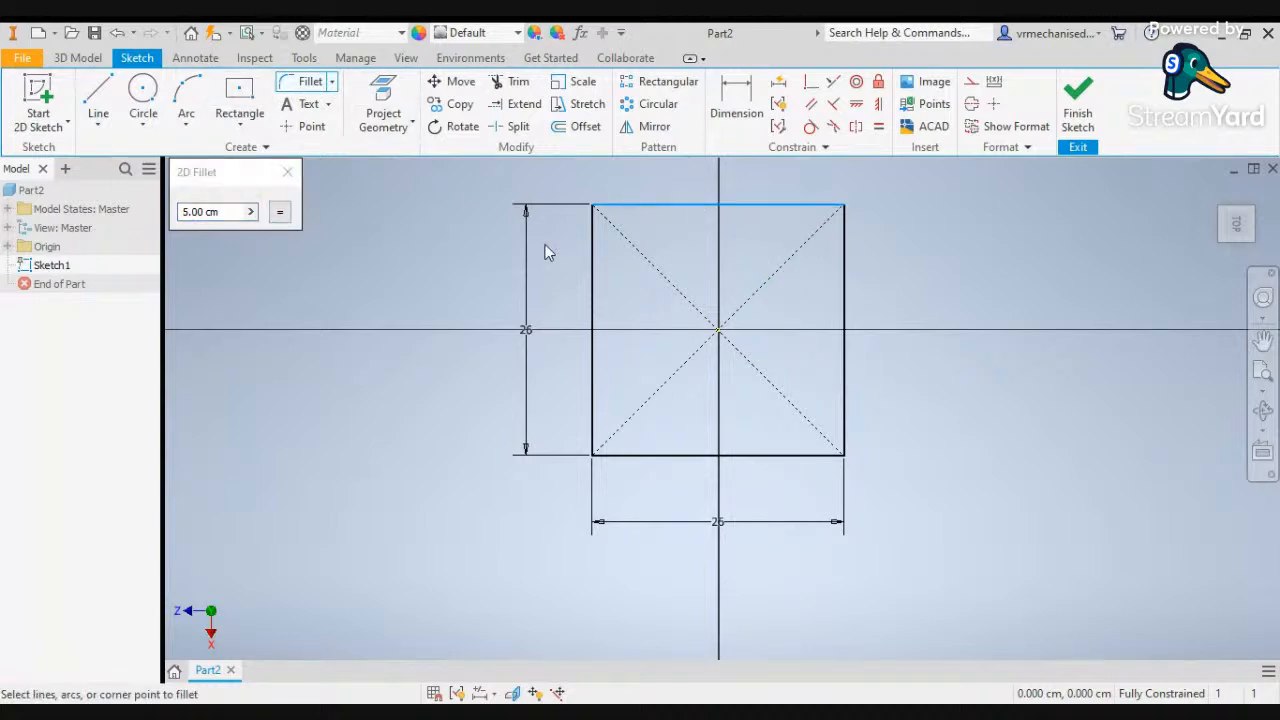
click(592, 255)
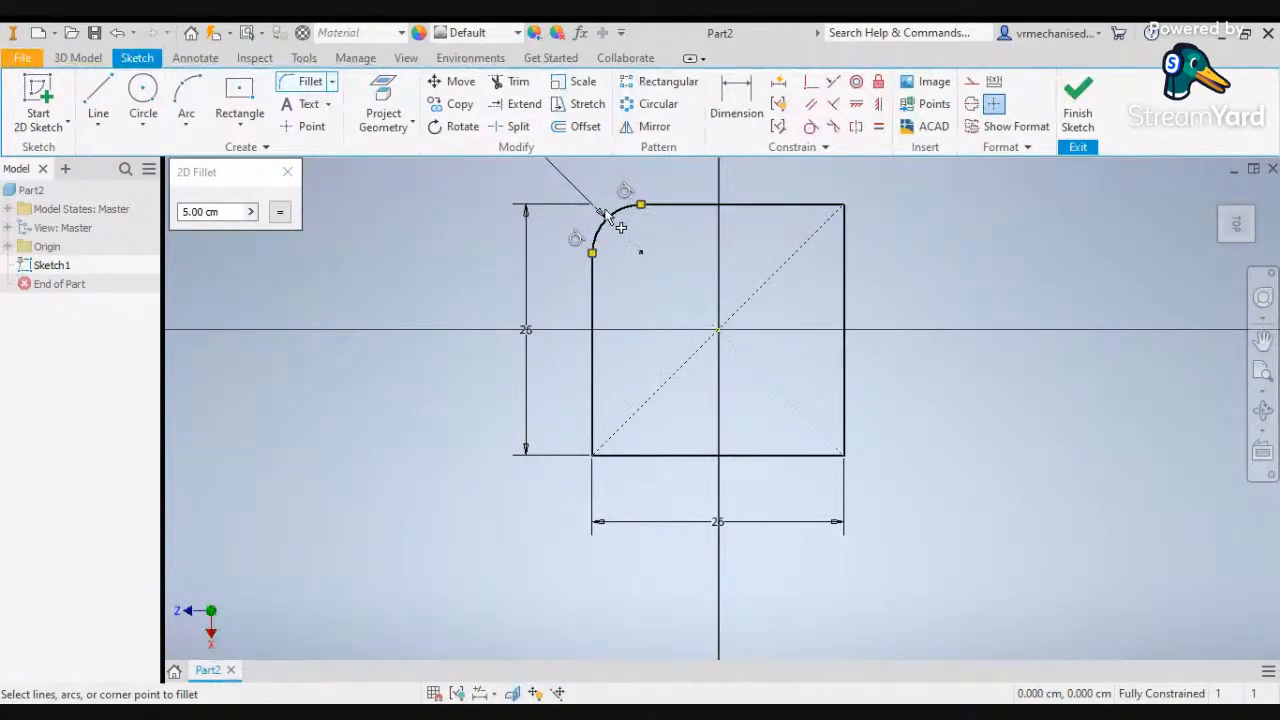
scroll(580, 222, down, 2)
scroll(580, 222, down, 4)
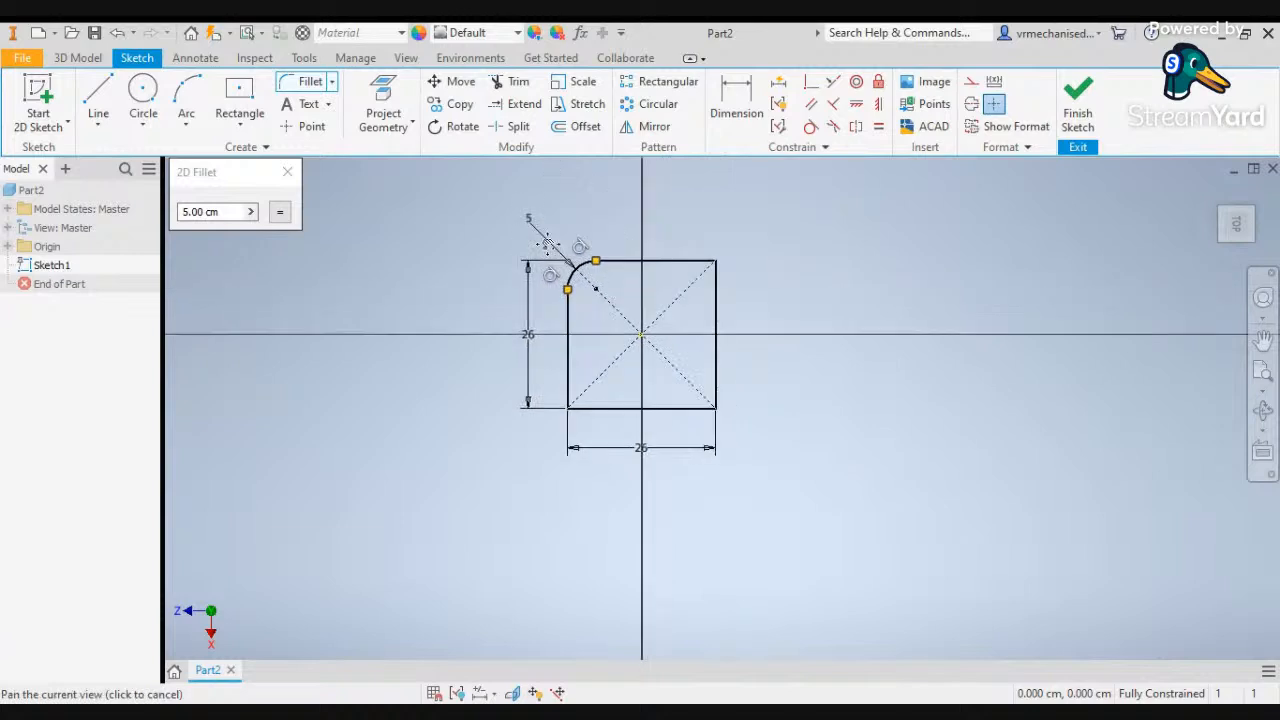
scroll(548, 268, up, 8)
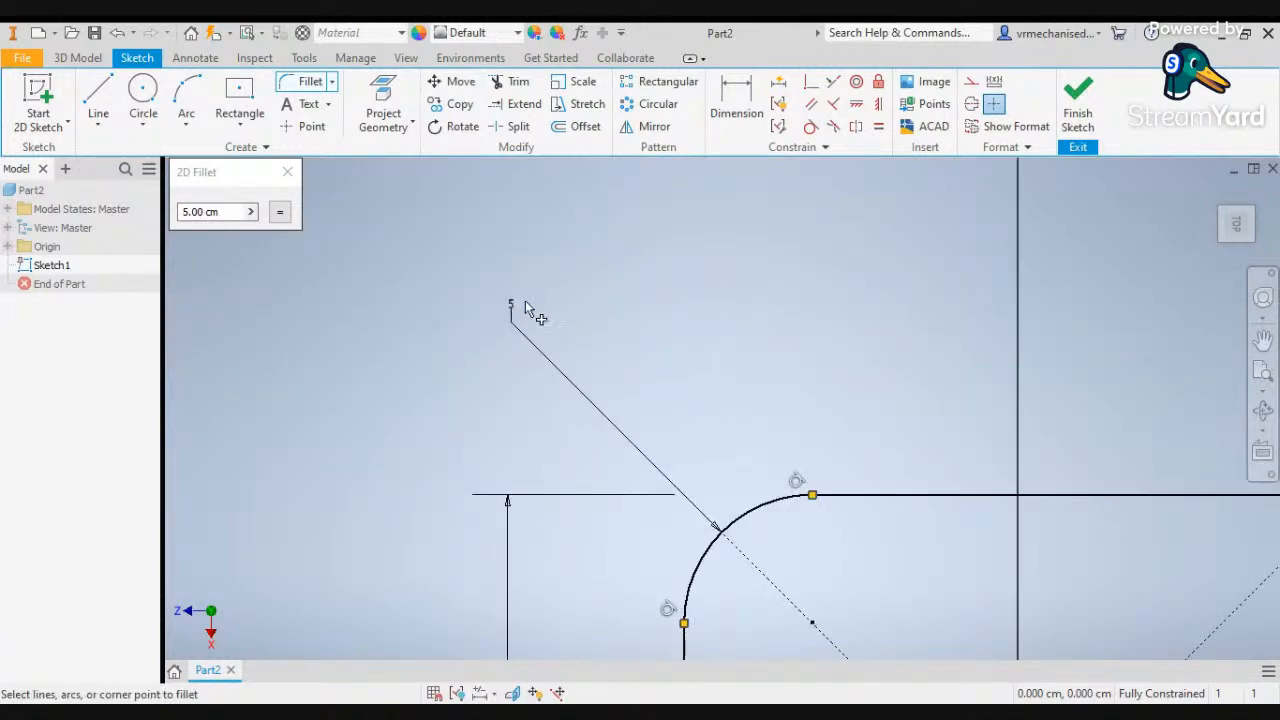
Fillet the remaining three corners of the square with the same 5 cm radius
scroll(699, 350, down, 5)
middle_drag(971, 390, 789, 280)
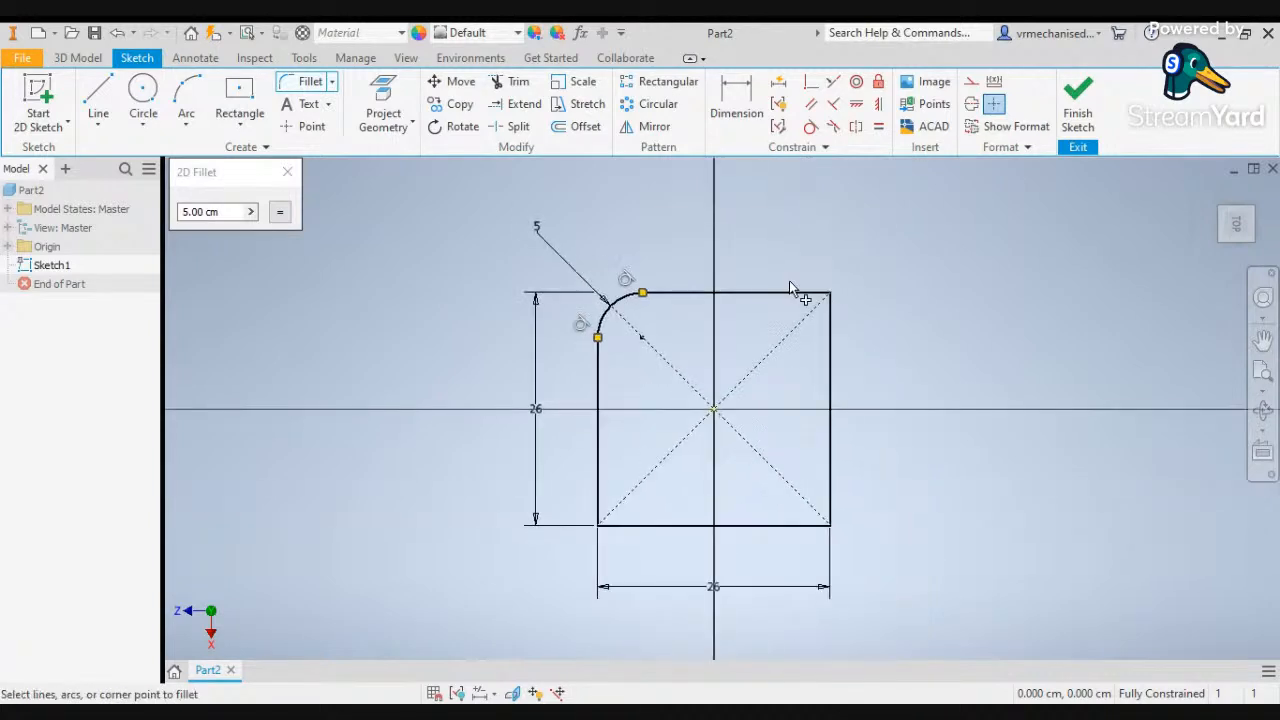
click(789, 294)
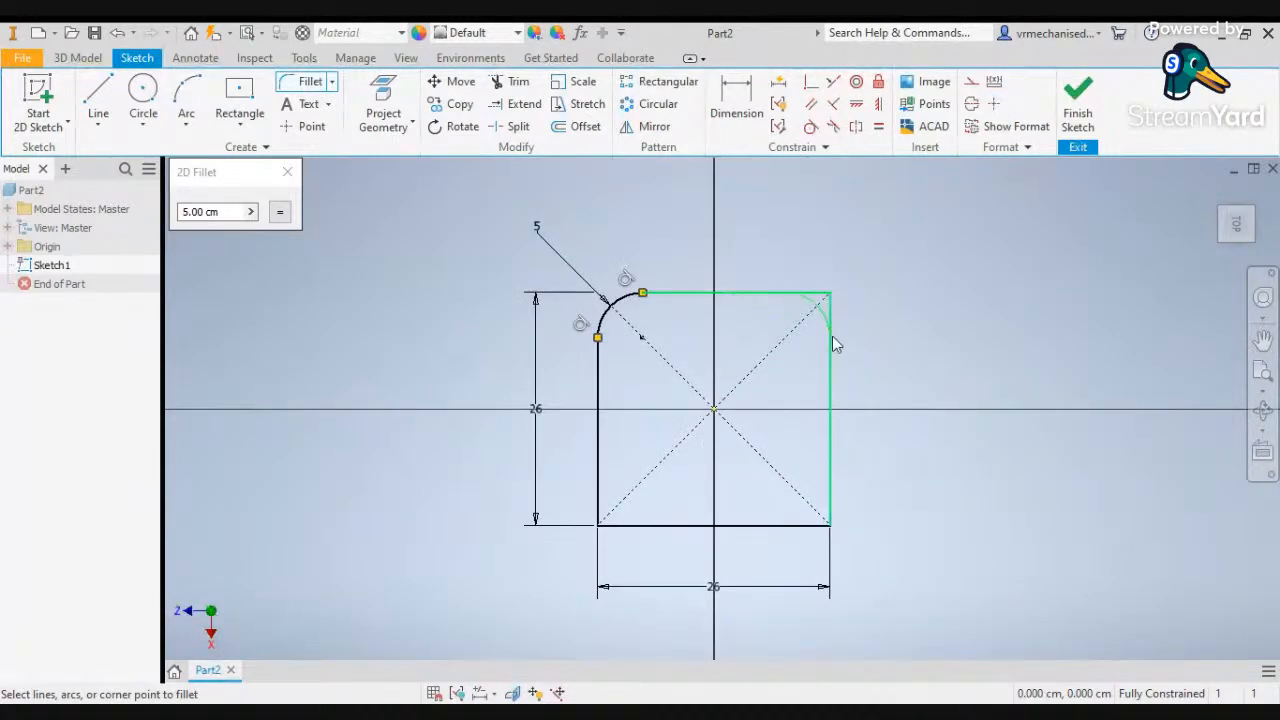
click(833, 345)
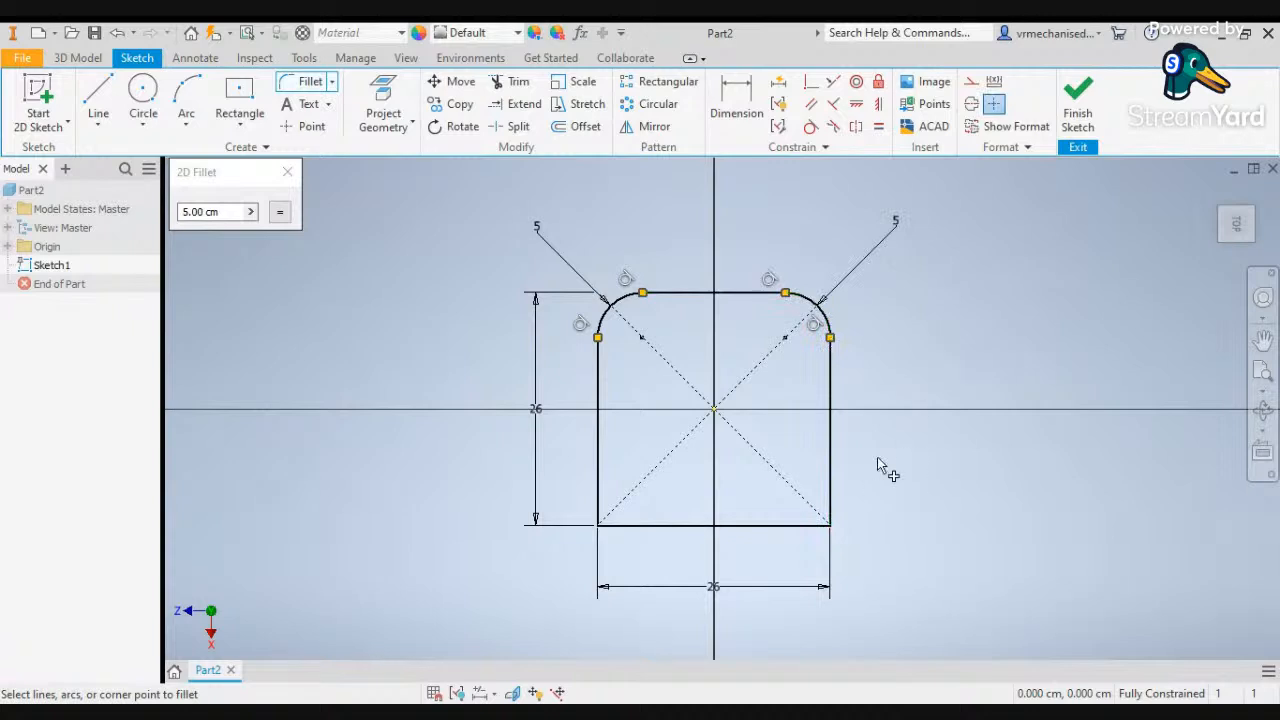
click(797, 526)
click(620, 524)
click(596, 496)
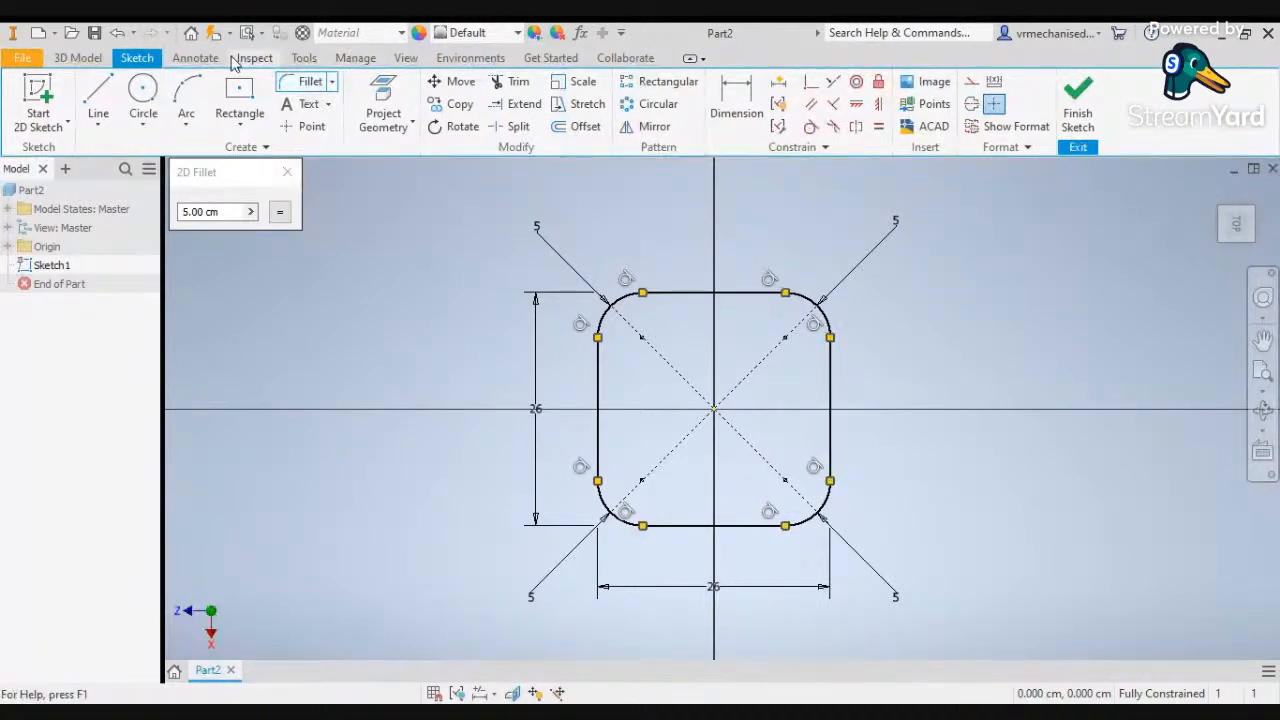
click(240, 105)
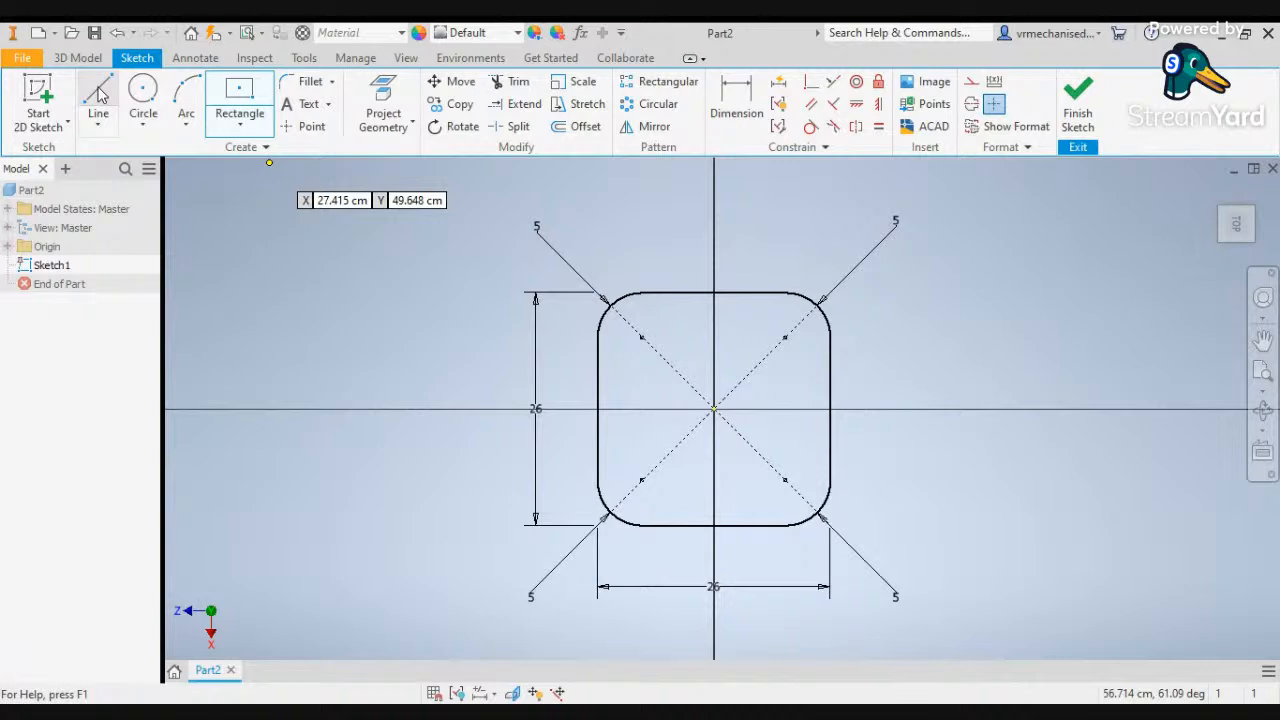
click(222, 98)
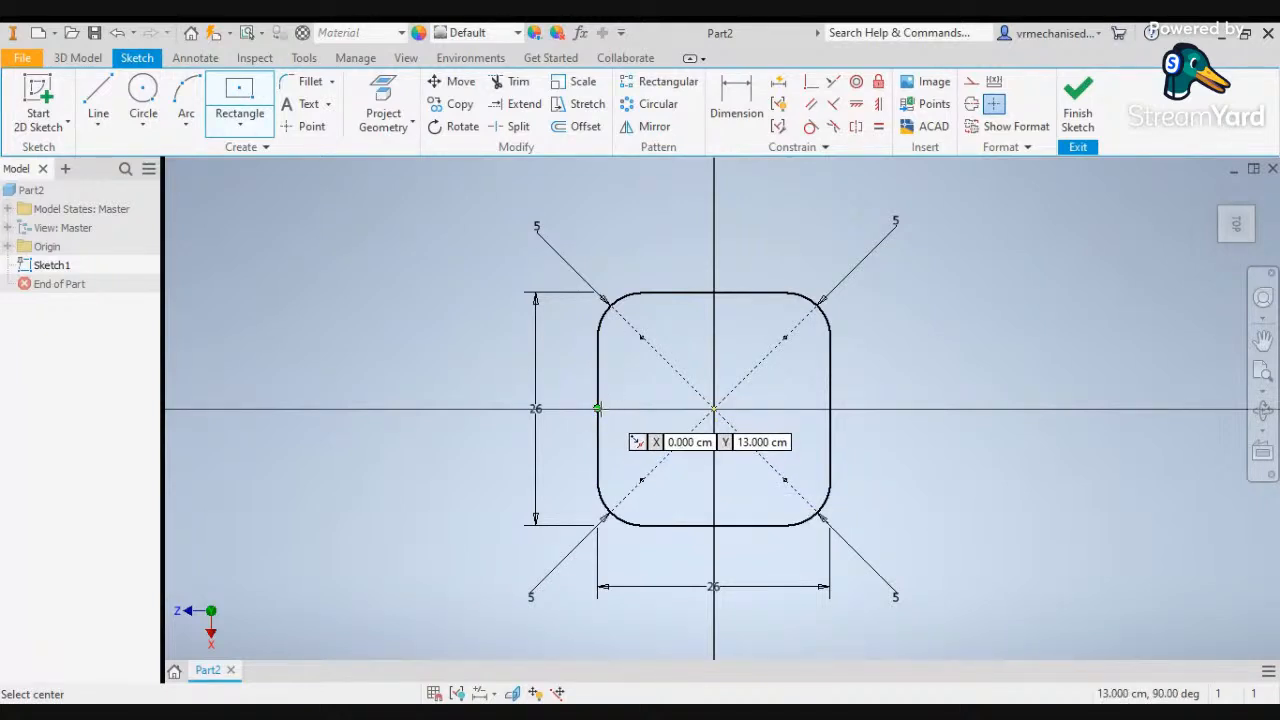
key(Escape)
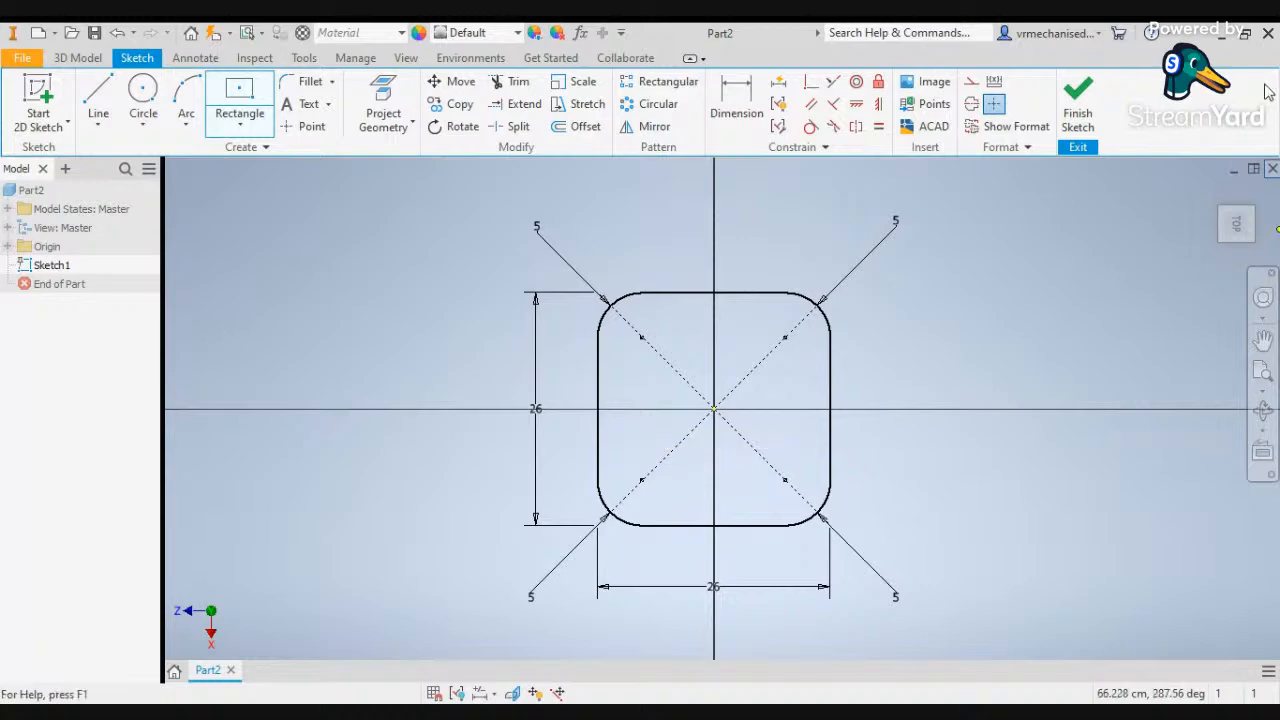
Open the BO DC Motor STEP file from the BO DC Motor folder, with the file filter set to all files
click(1234, 169)
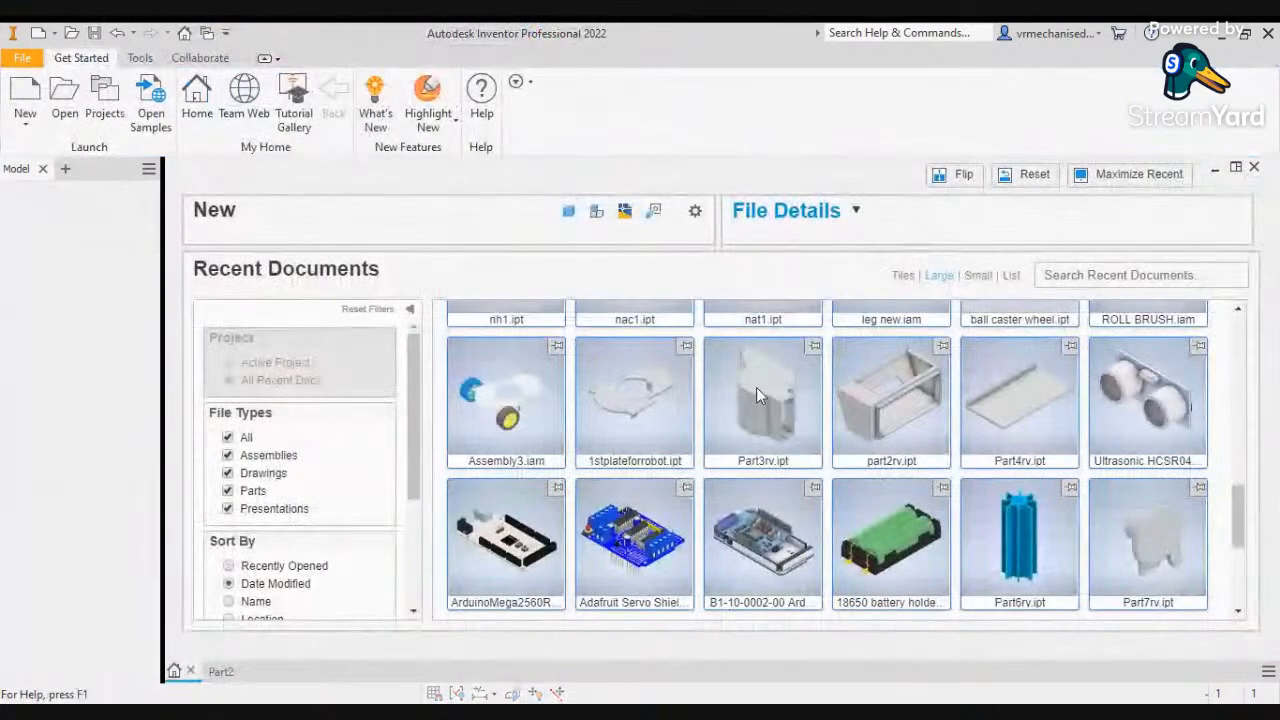
scroll(762, 411, down, 3)
scroll(765, 418, up, 4)
scroll(765, 418, up, 6)
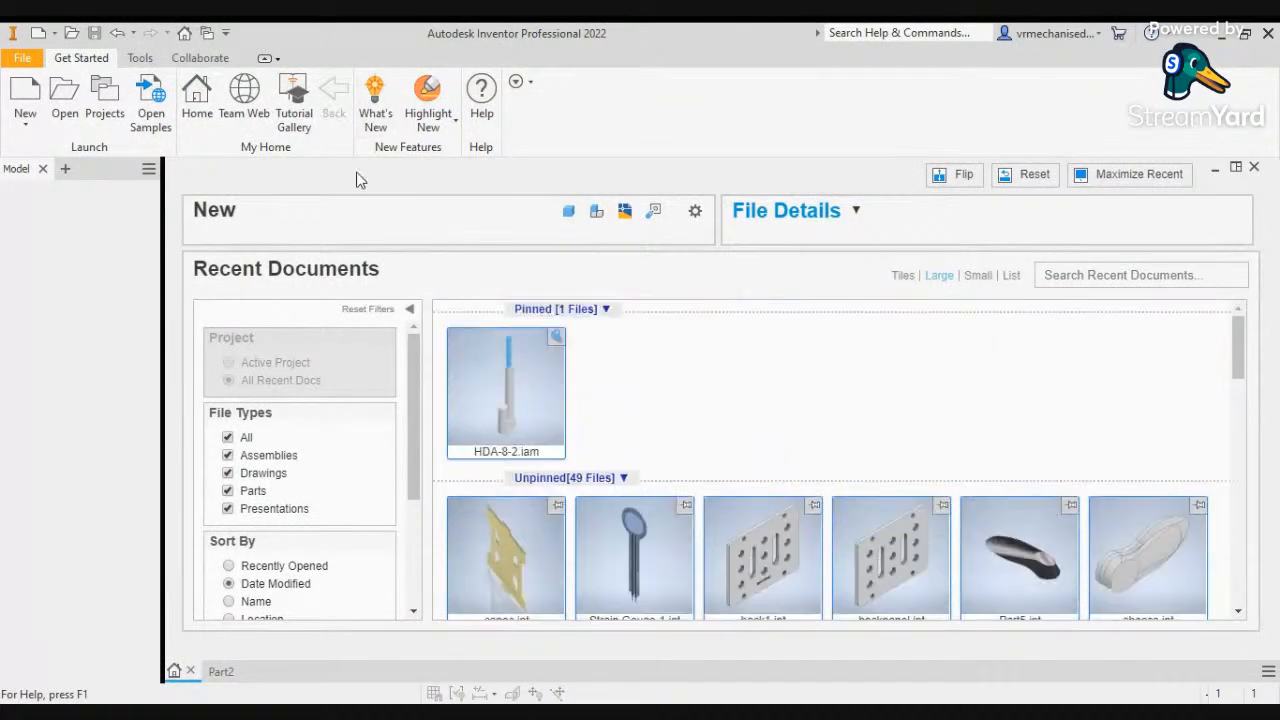
click(57, 118)
double_click(700, 283)
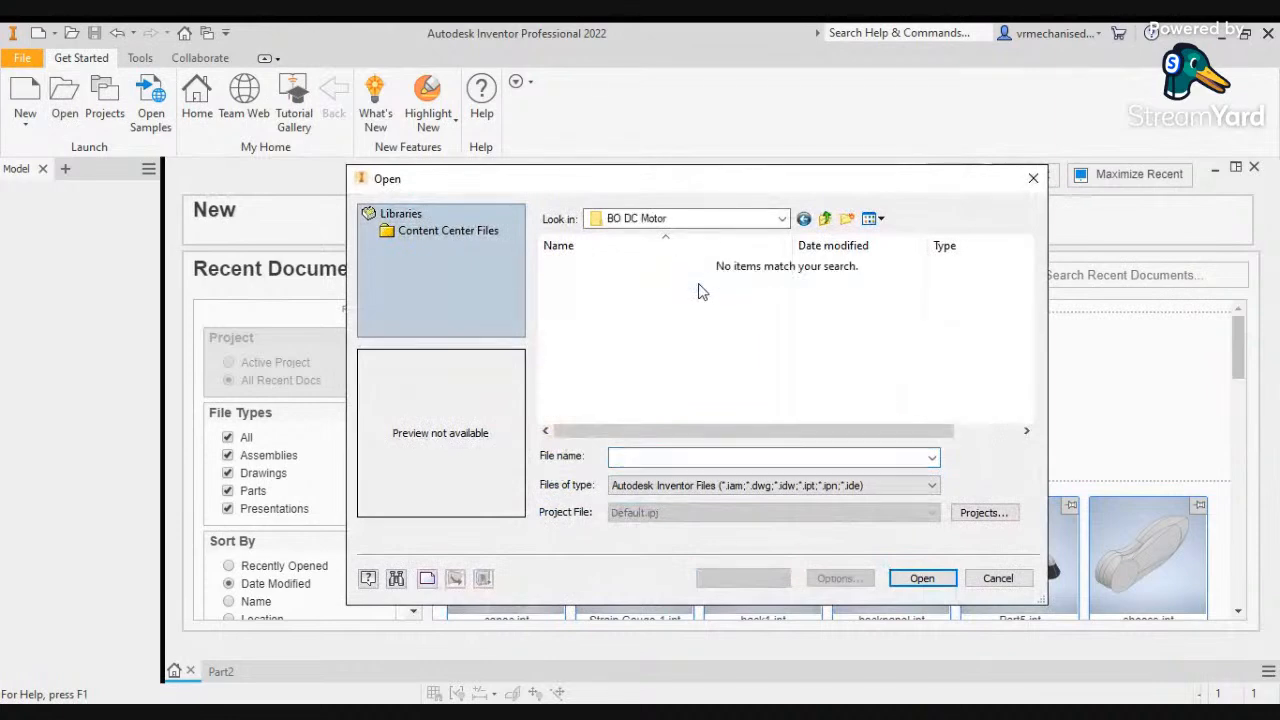
click(846, 484)
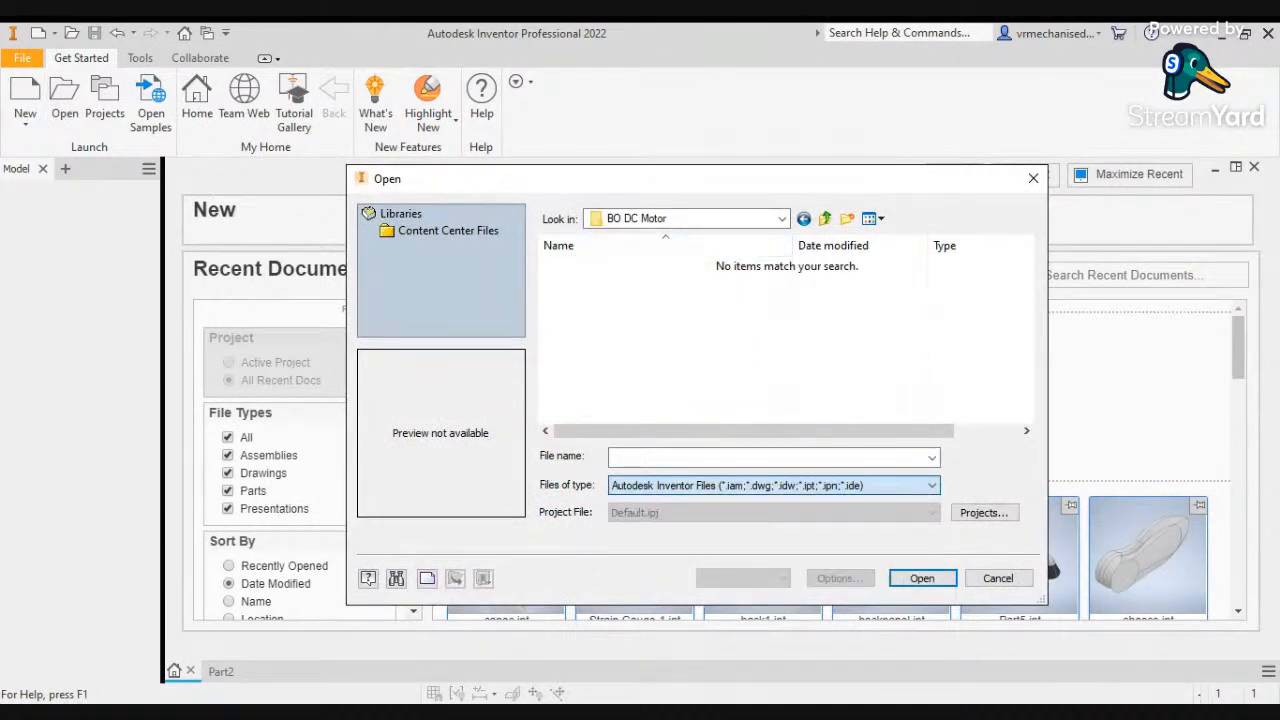
click(692, 471)
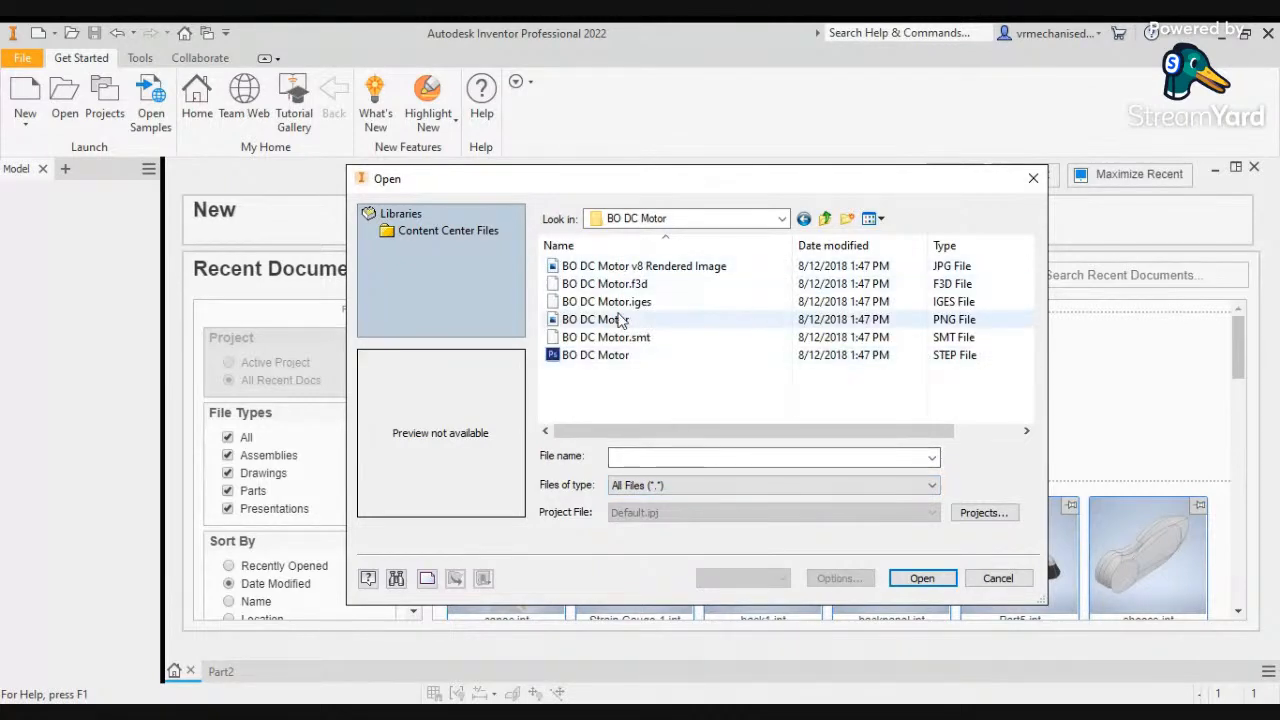
click(620, 355)
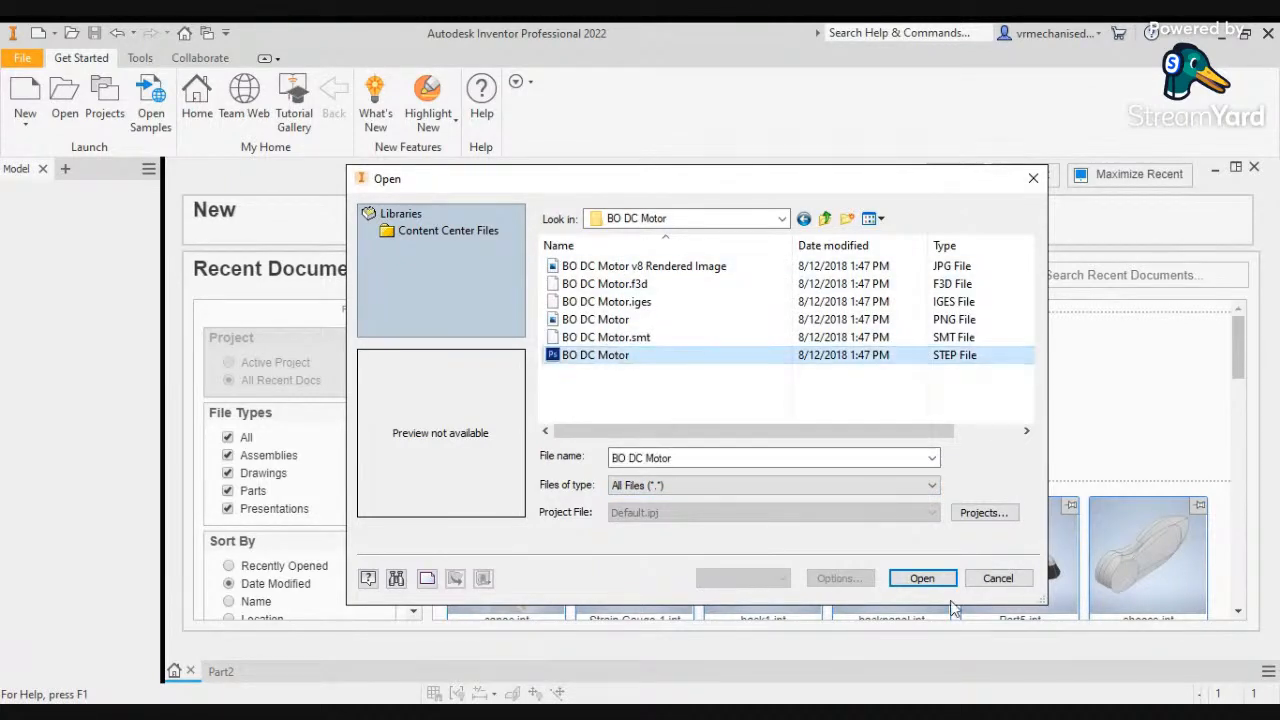
click(924, 584)
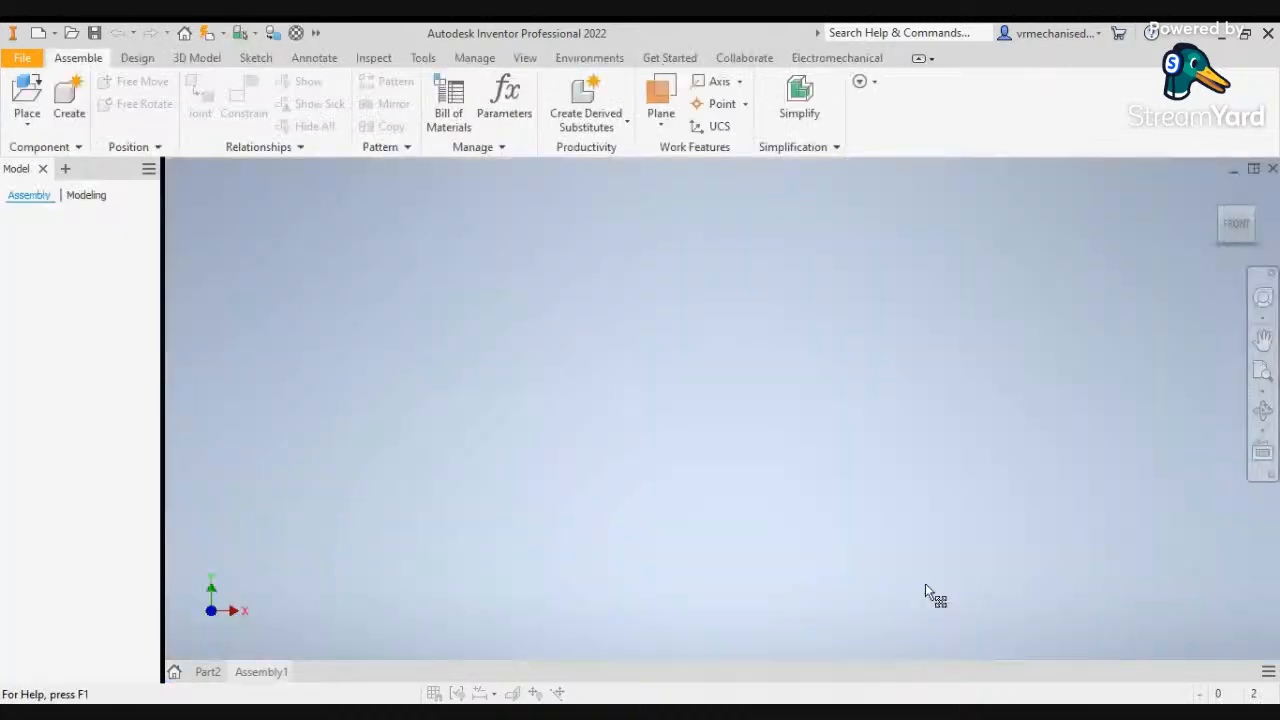
click(451, 646)
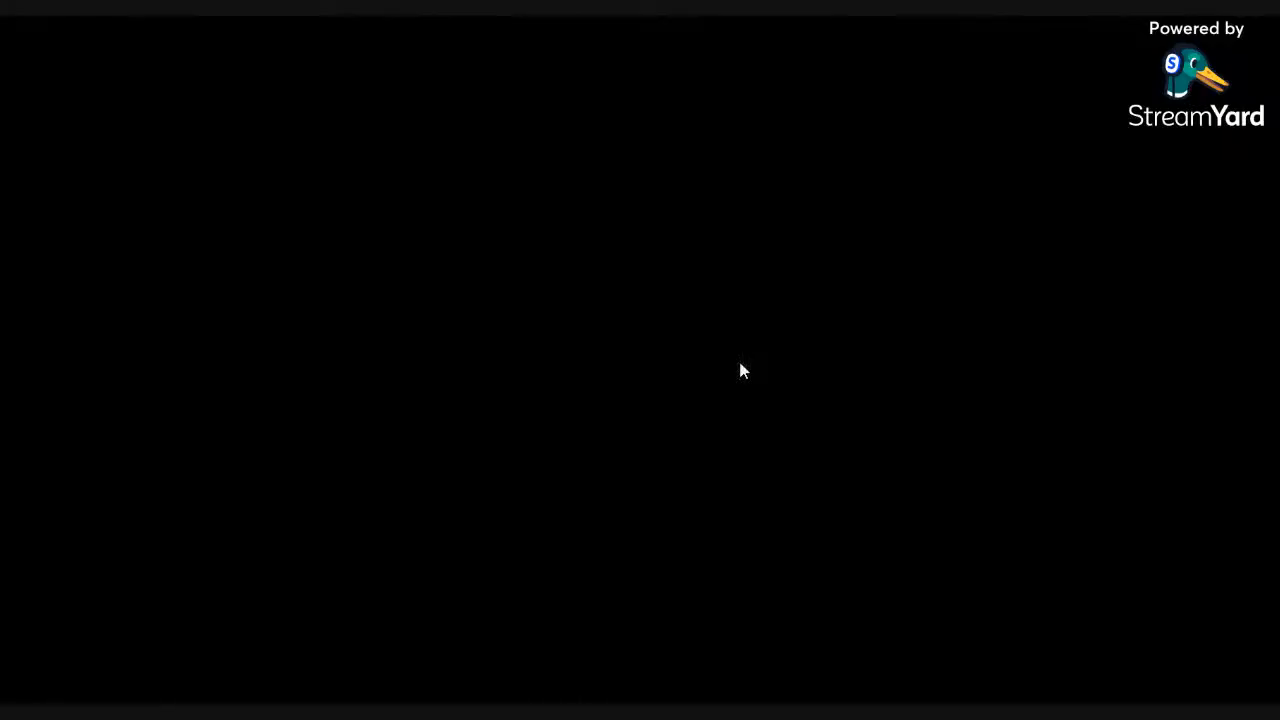
Measure the centre distance between the two small mounting holes on the motor casing's top face
right_click(740, 368)
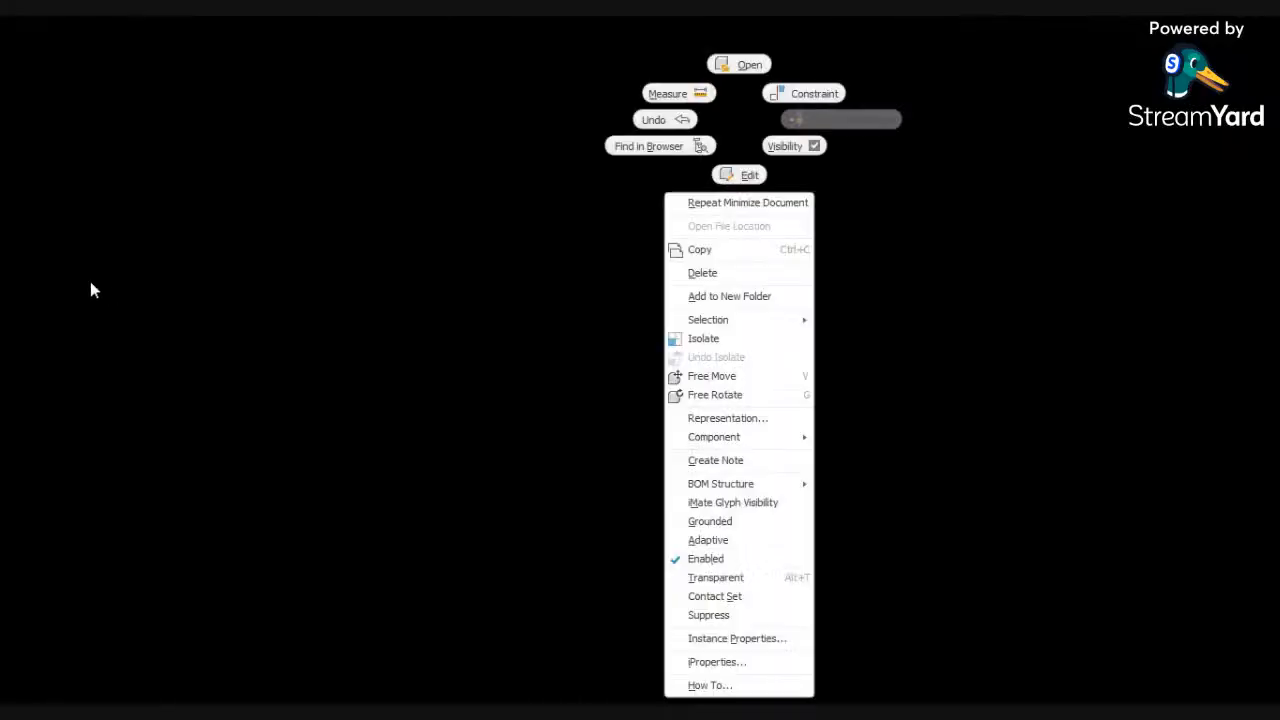
click(78, 352)
right_click(78, 352)
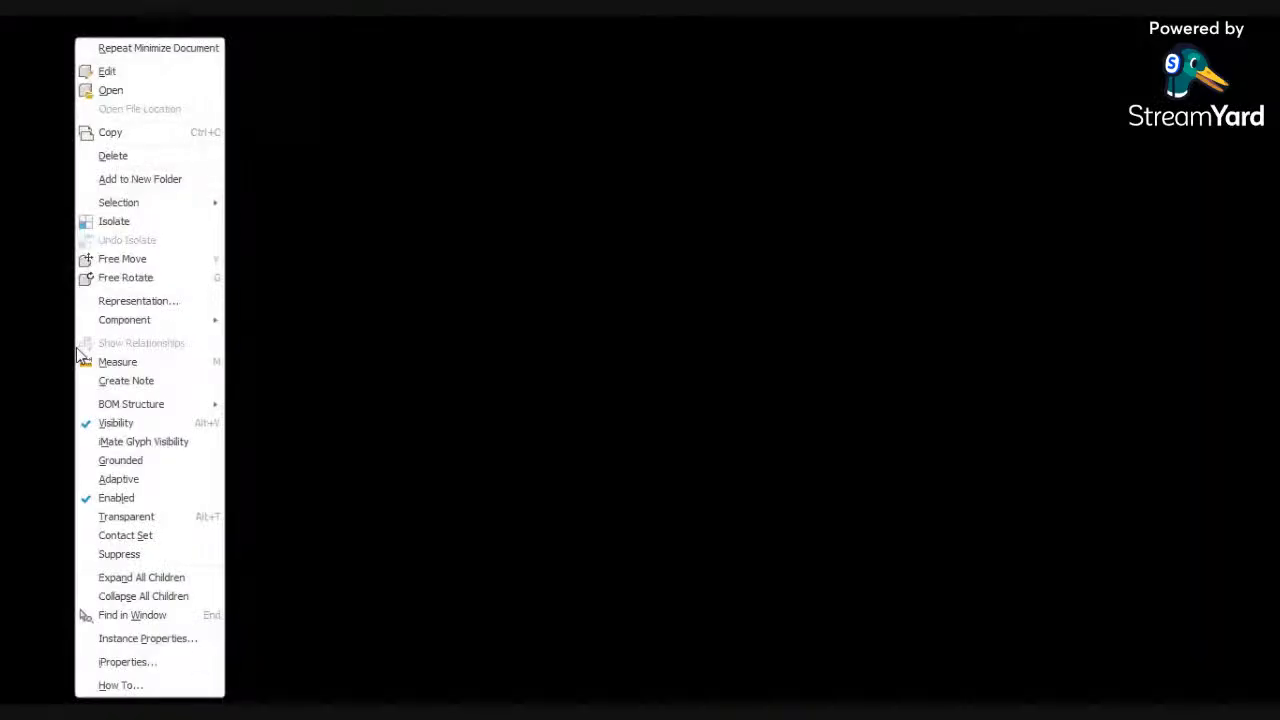
click(146, 360)
click(670, 340)
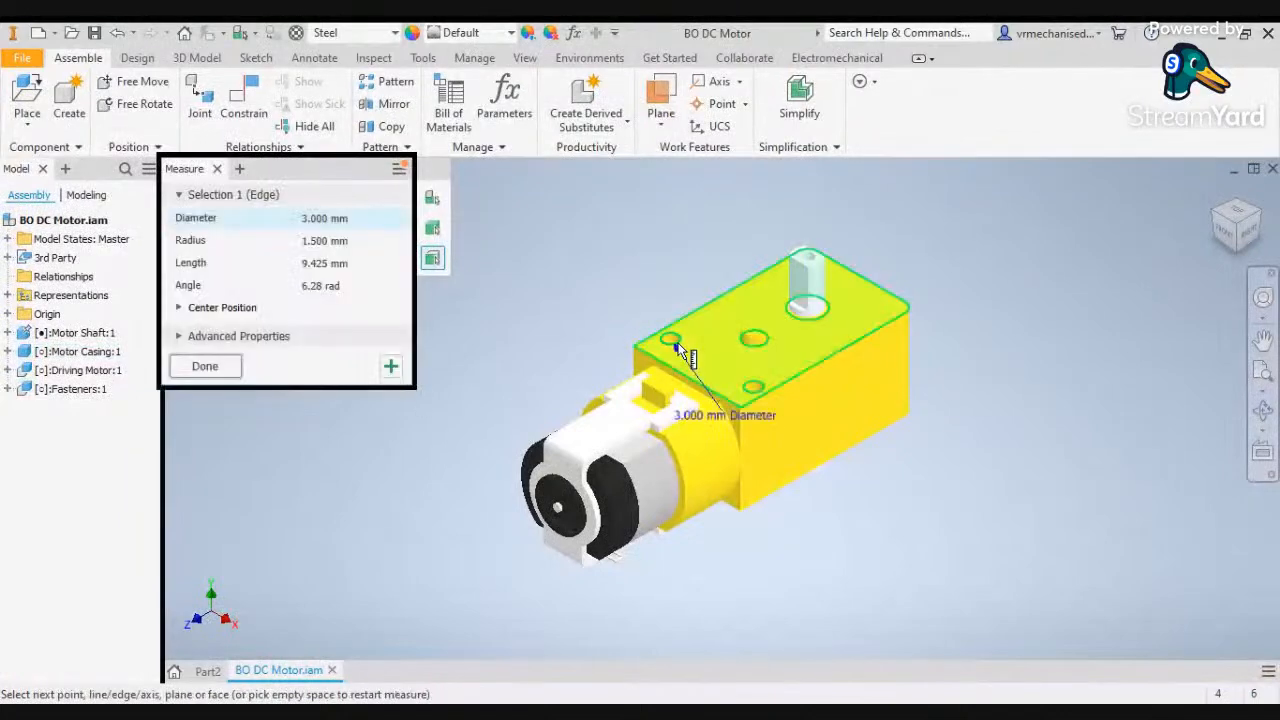
click(755, 390)
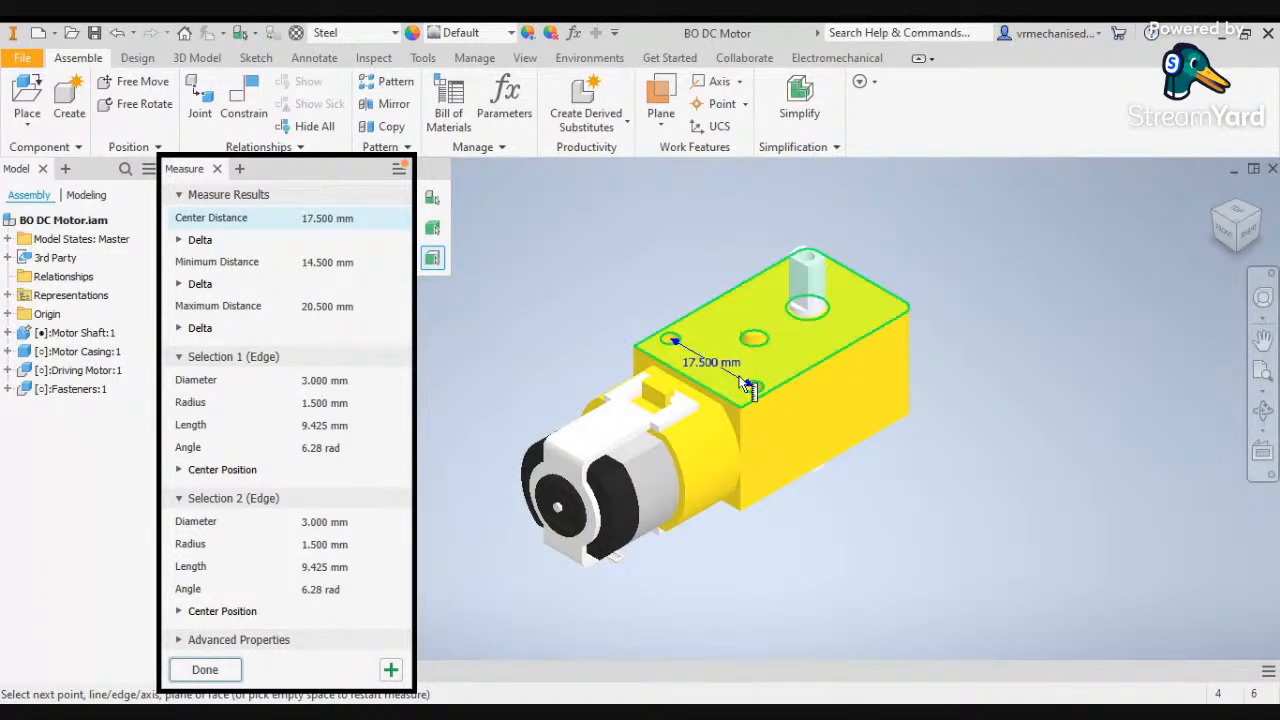
Measure the motor casing's width between its long top edges and its height from top face to lower edge
click(775, 385)
click(803, 371)
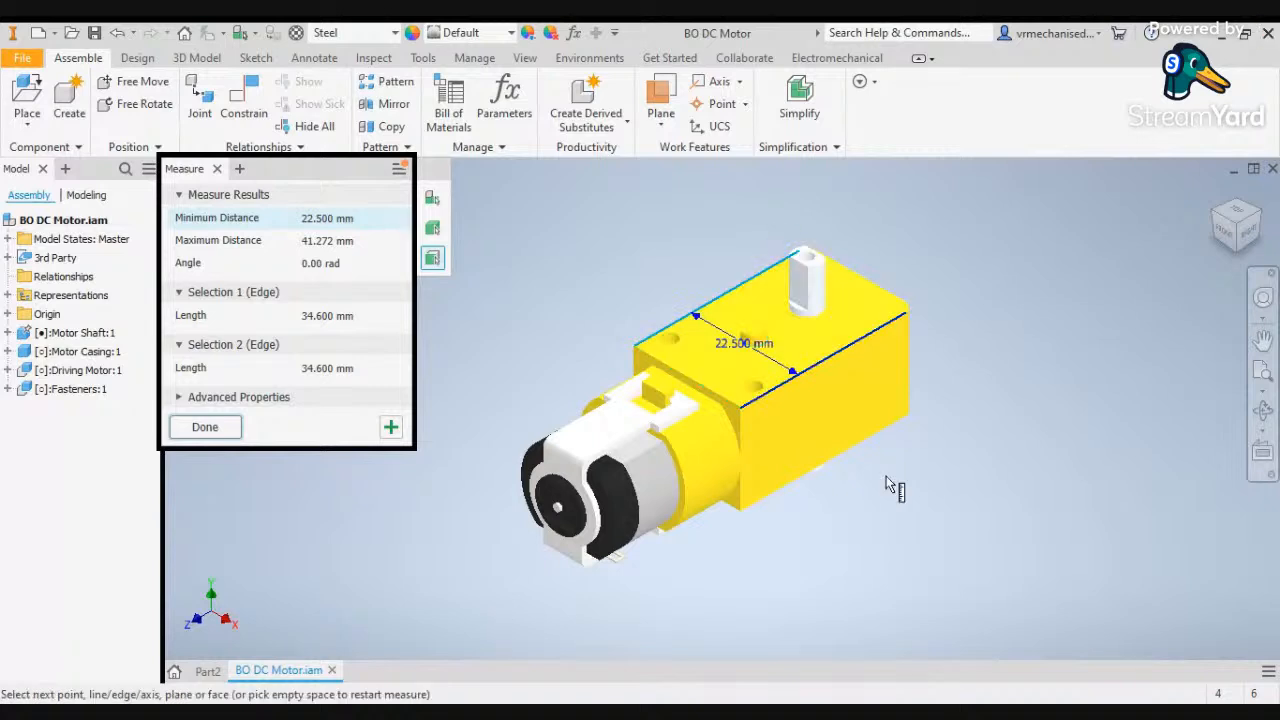
click(841, 354)
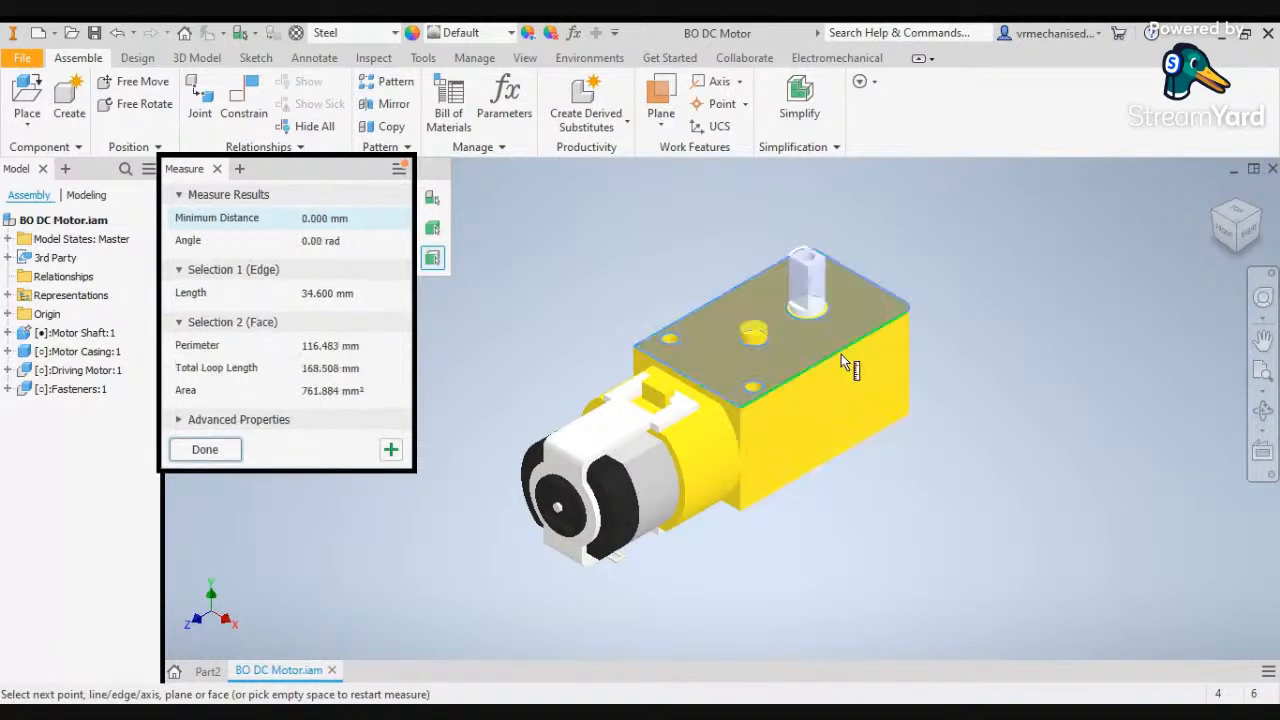
click(877, 433)
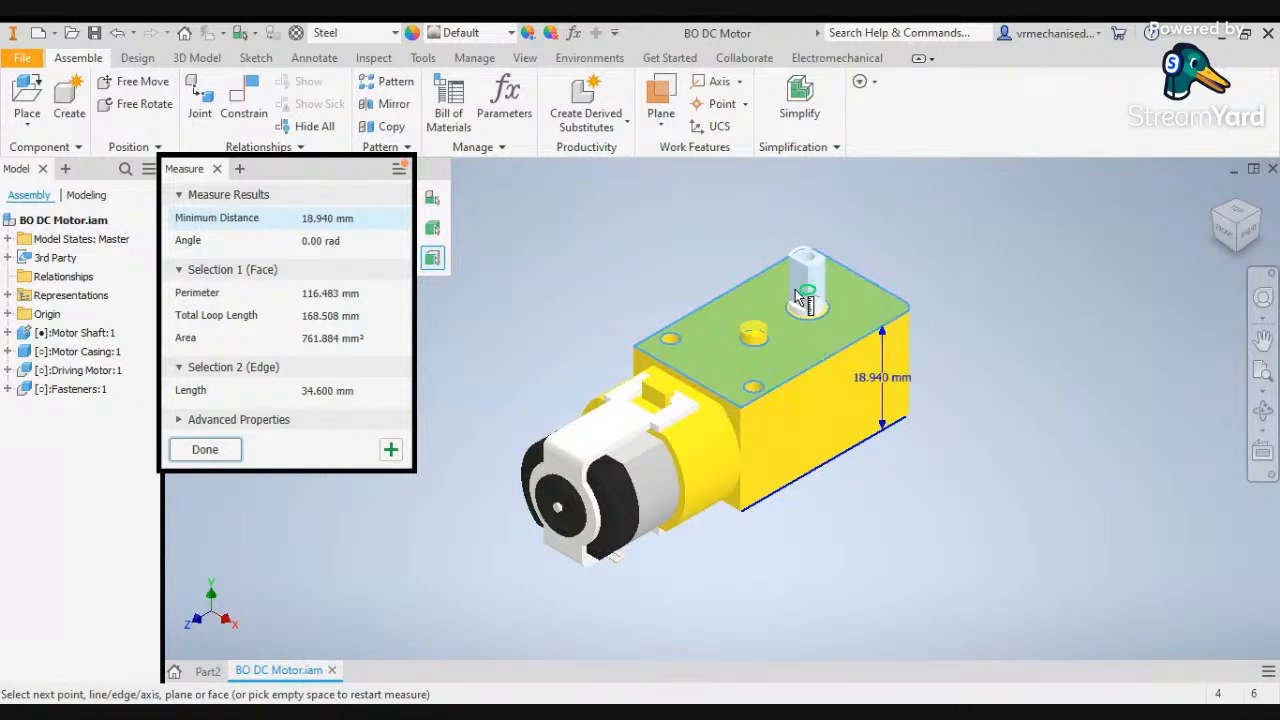
mouse_move(826, 327)
click(203, 676)
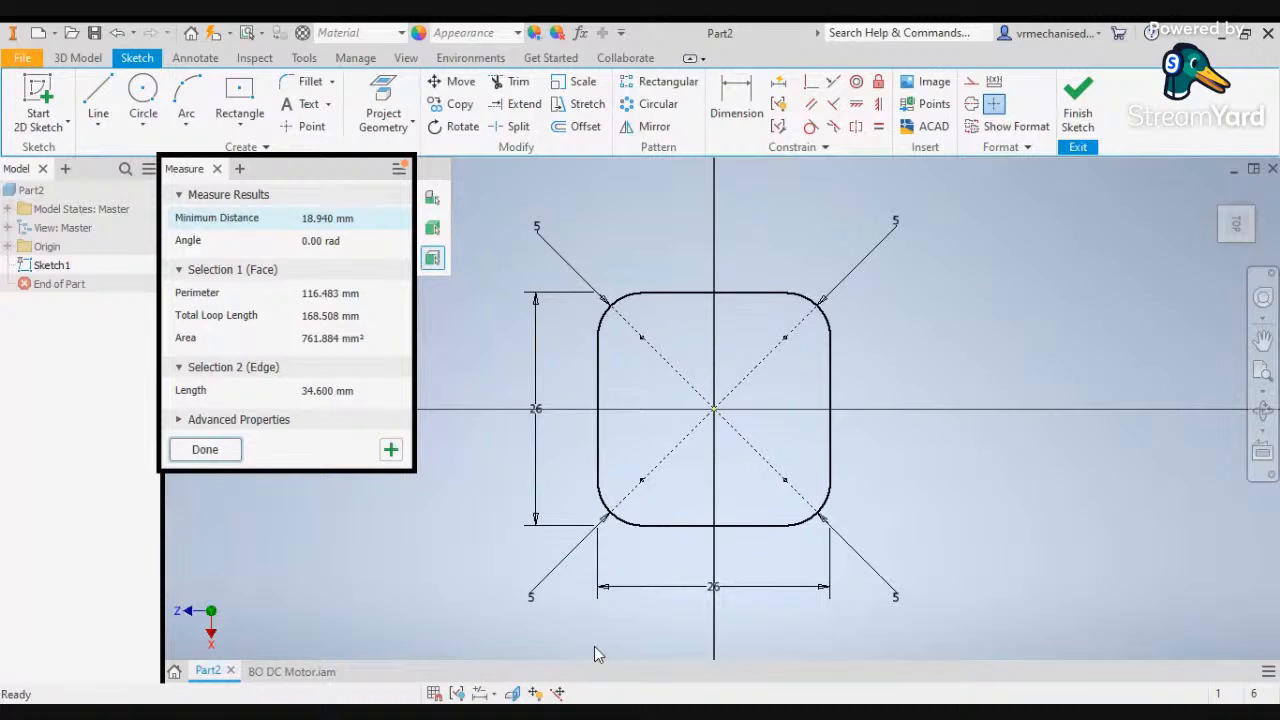
scroll(592, 645, down, 5)
scroll(590, 645, up, 5)
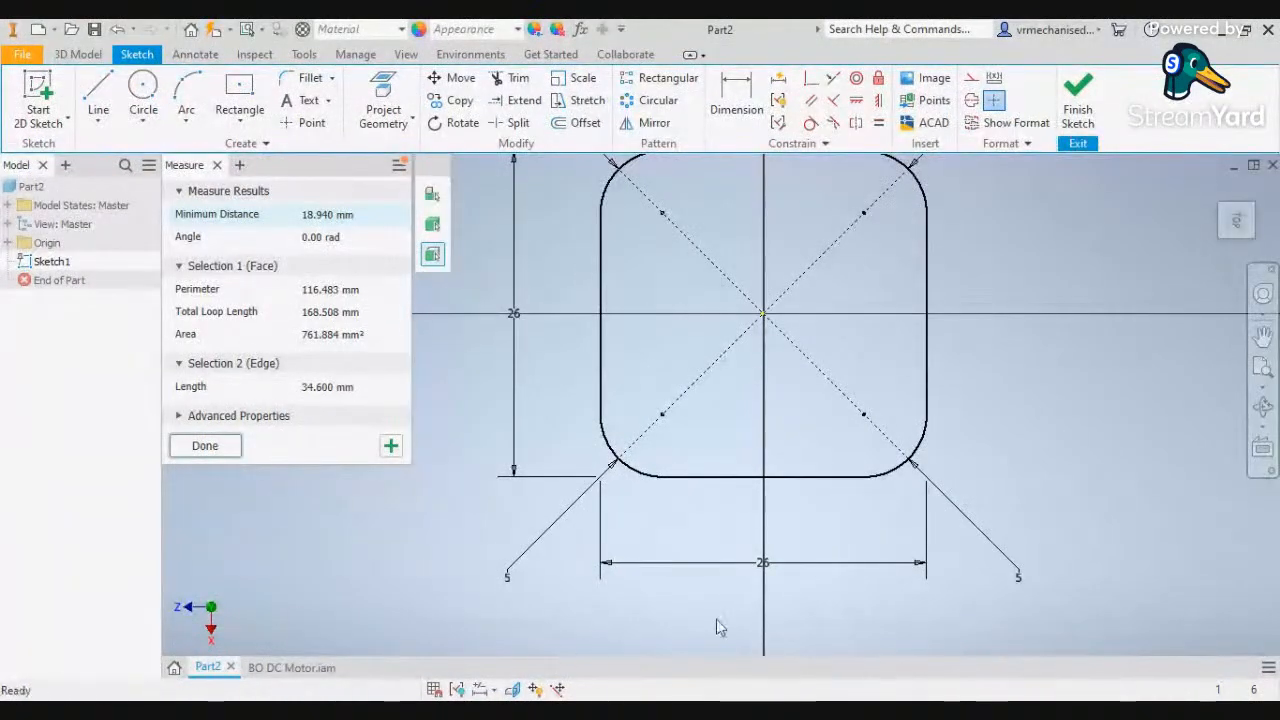
Open the recent Assembly3.iam robot vacuum assembly and examine its wheels and sensors from two opposite isometric corners
click(1236, 166)
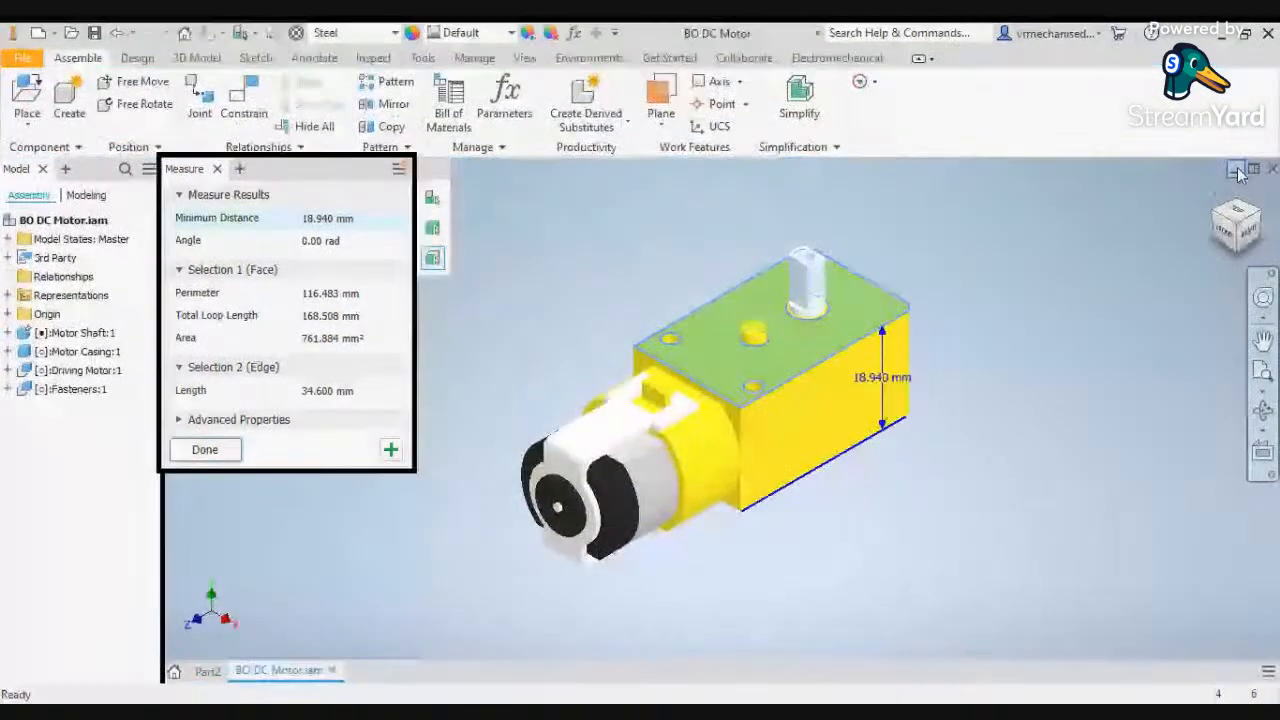
click(1236, 169)
scroll(708, 469, down, 5)
scroll(708, 469, down, 5)
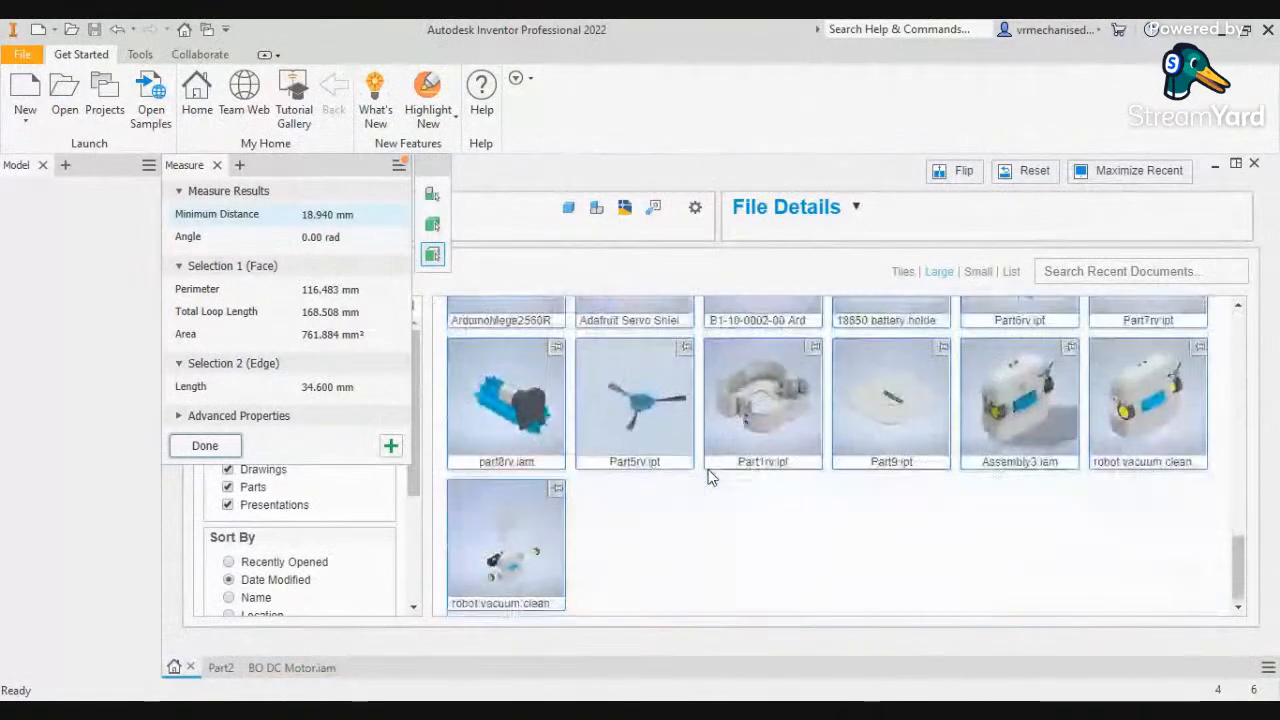
double_click(1041, 403)
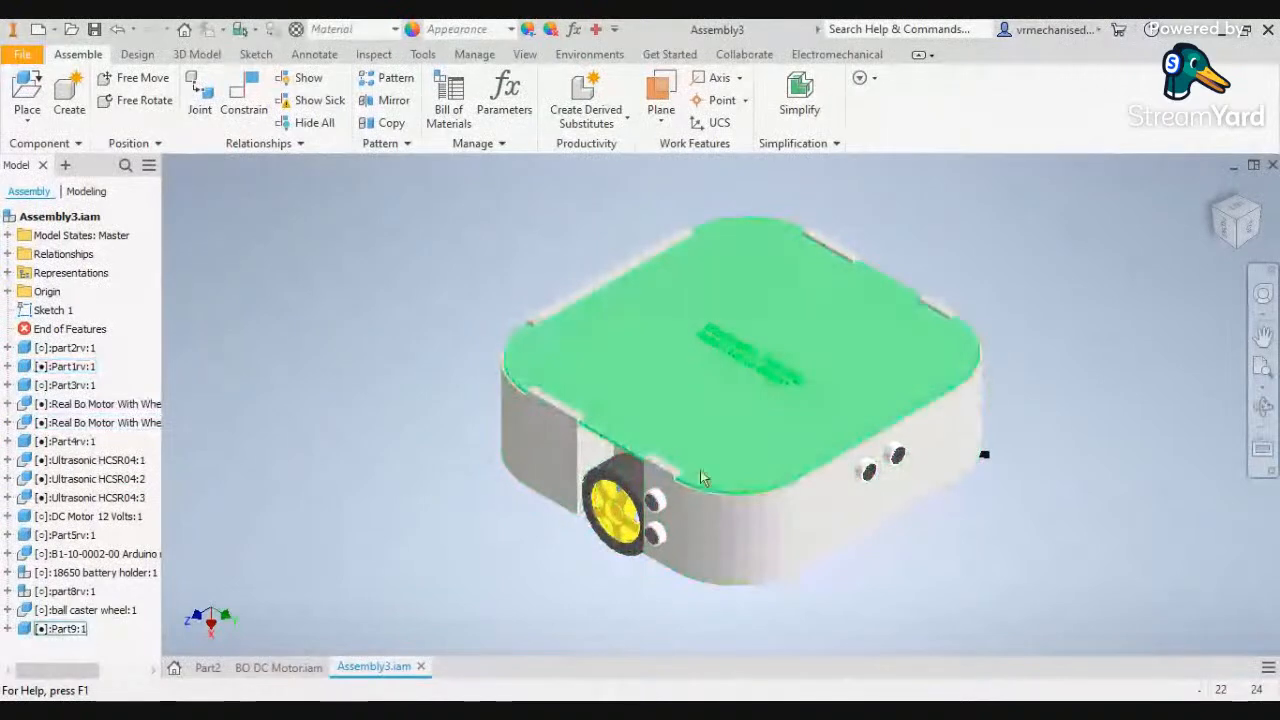
click(1260, 216)
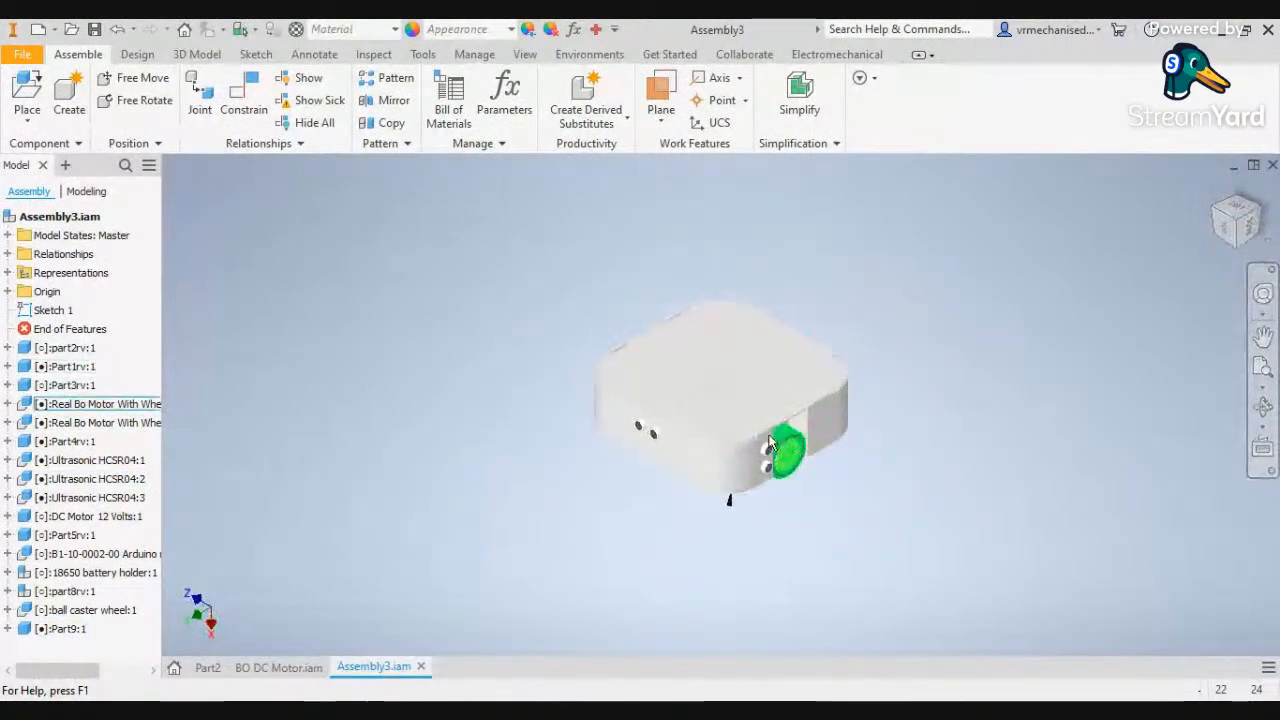
click(1215, 209)
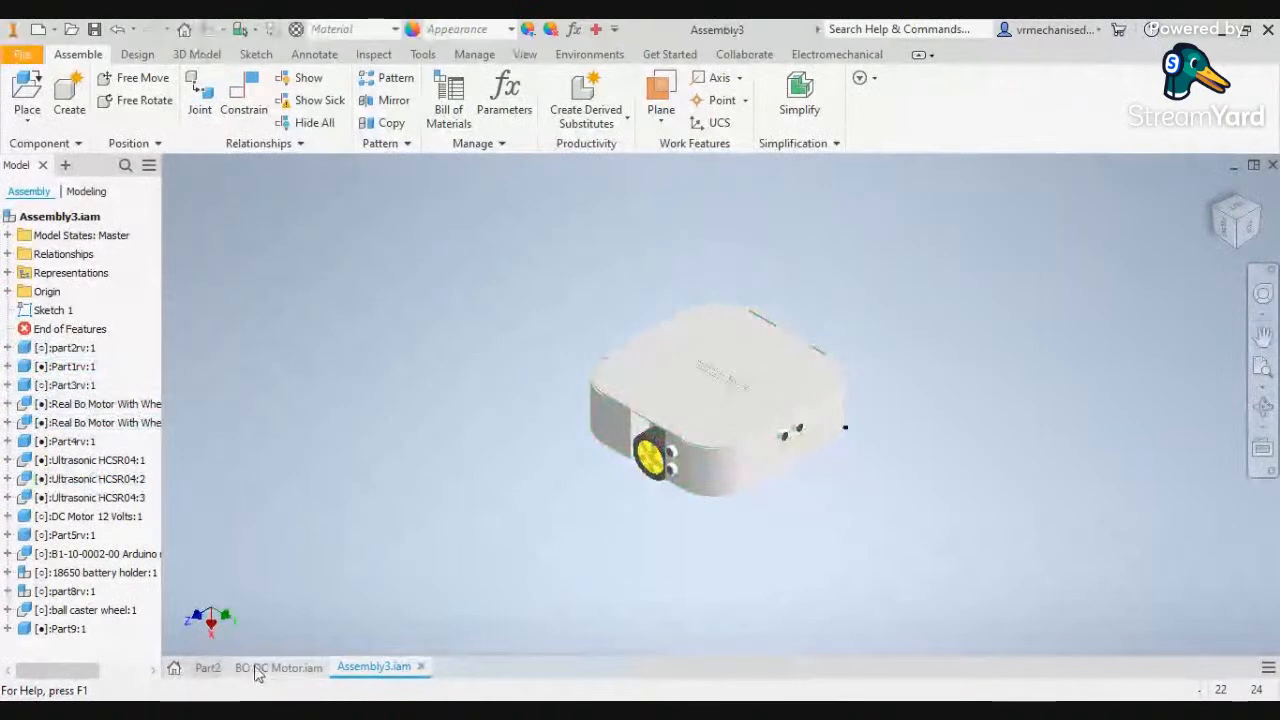
Return to Part2 and sketch a 3 cm line inward from the midpoint of the square's left edge towards the centre
click(207, 667)
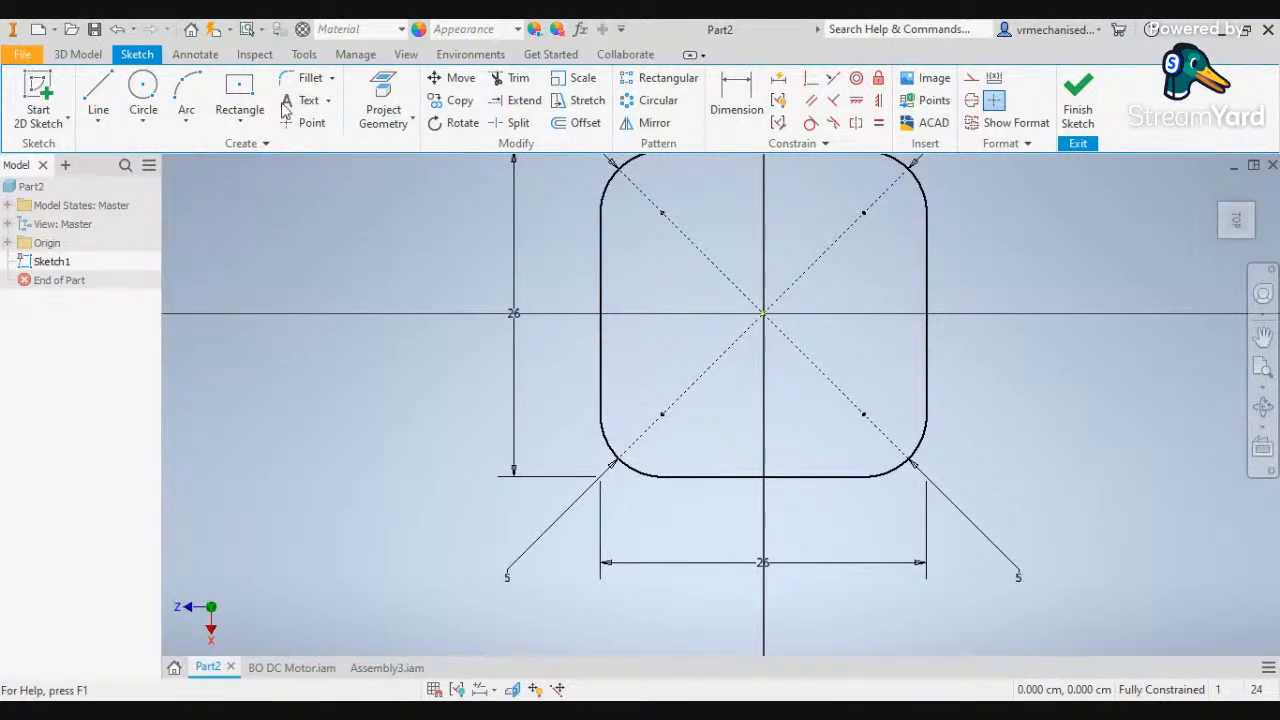
click(249, 93)
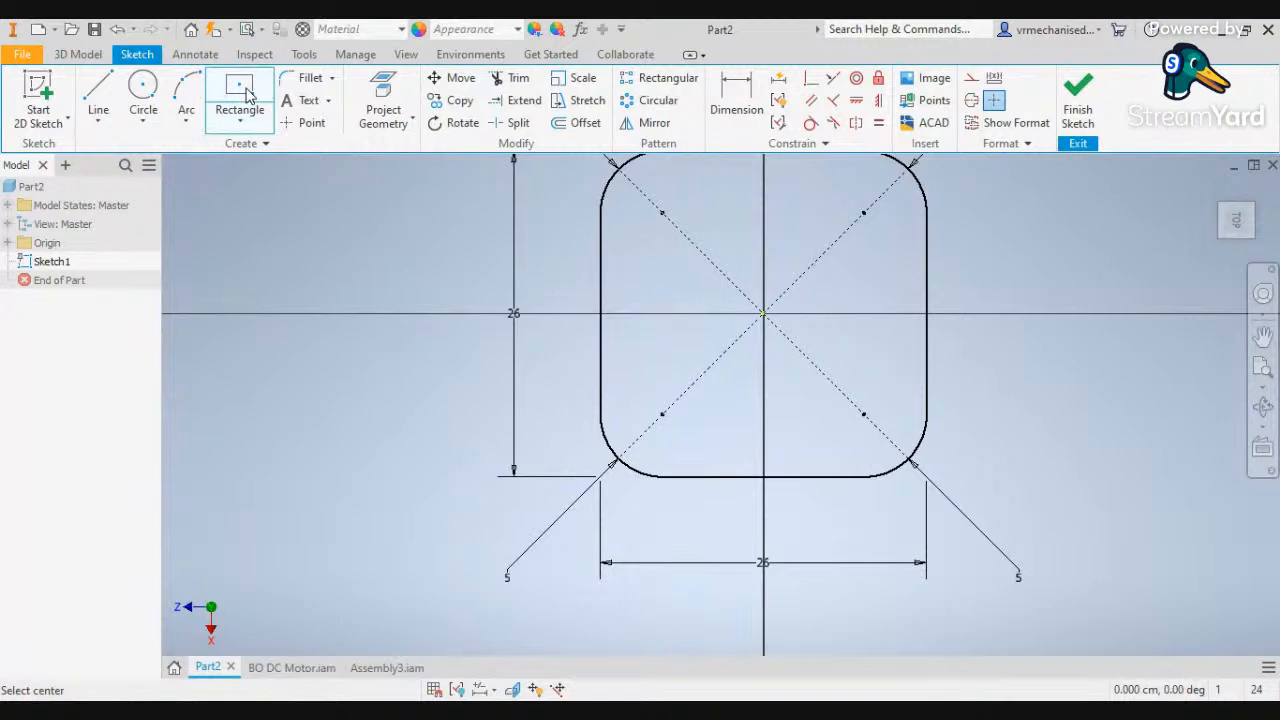
click(98, 97)
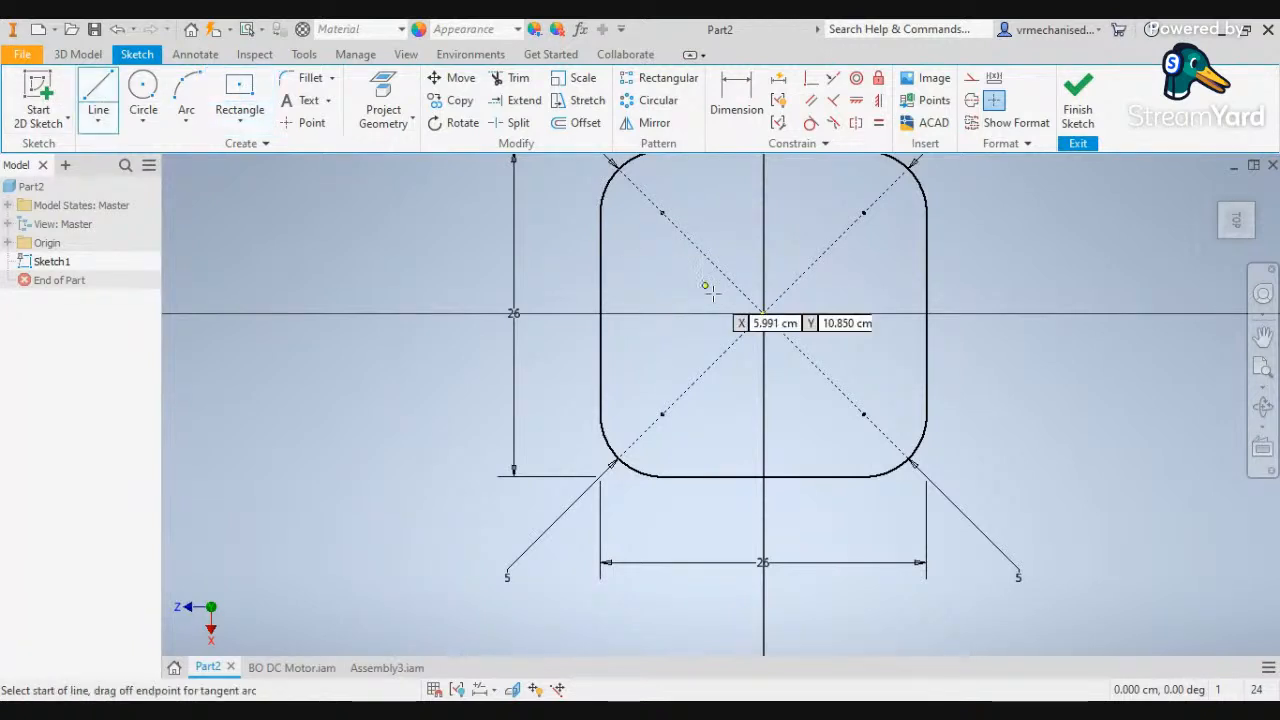
click(600, 313)
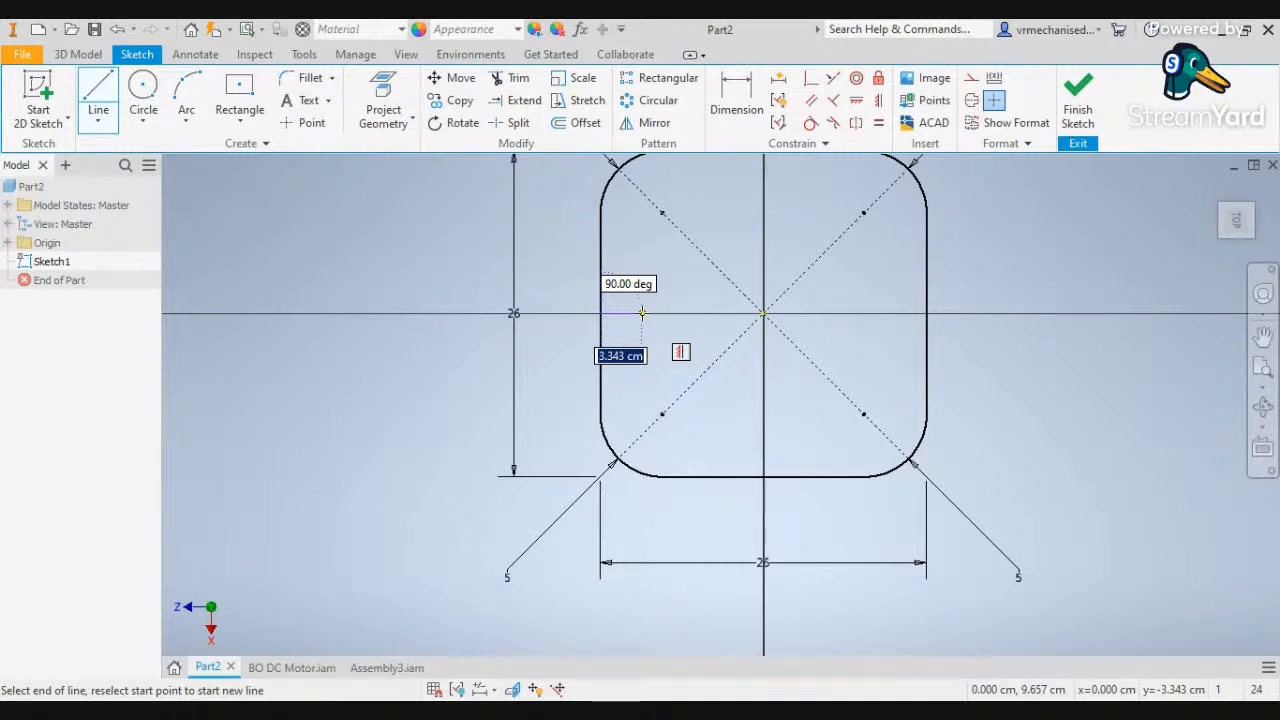
text(3)
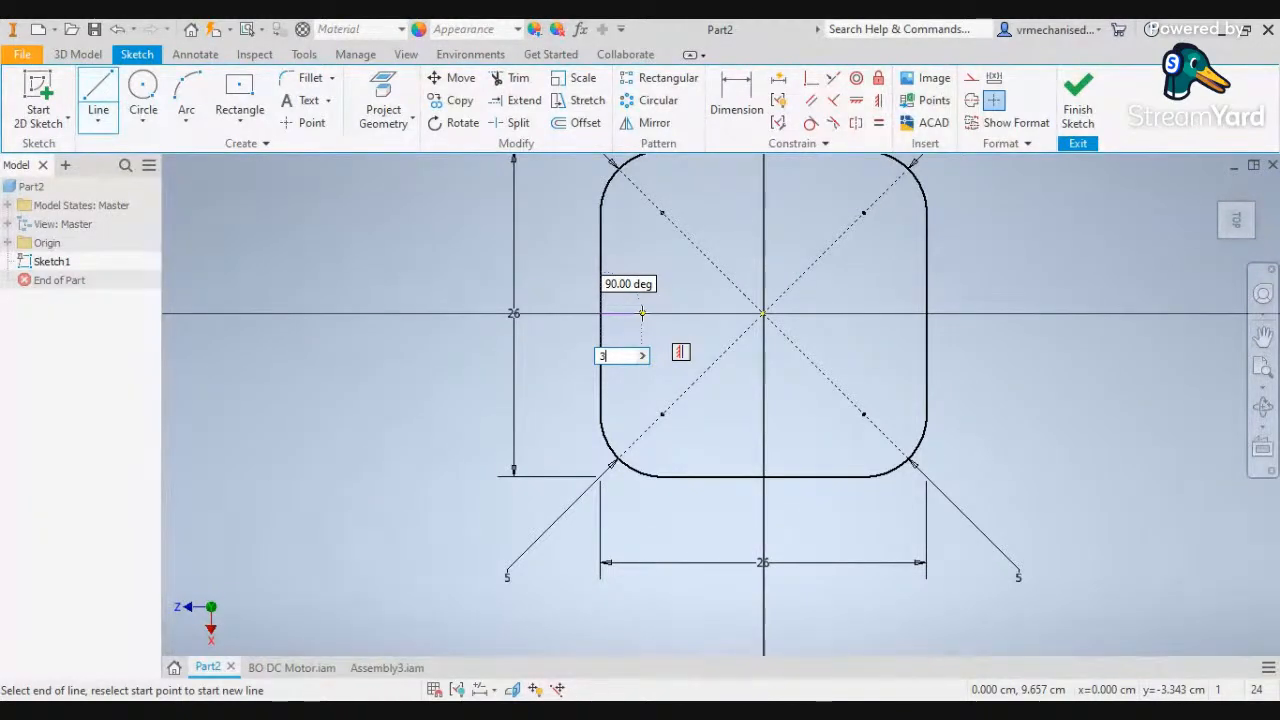
key(Return)
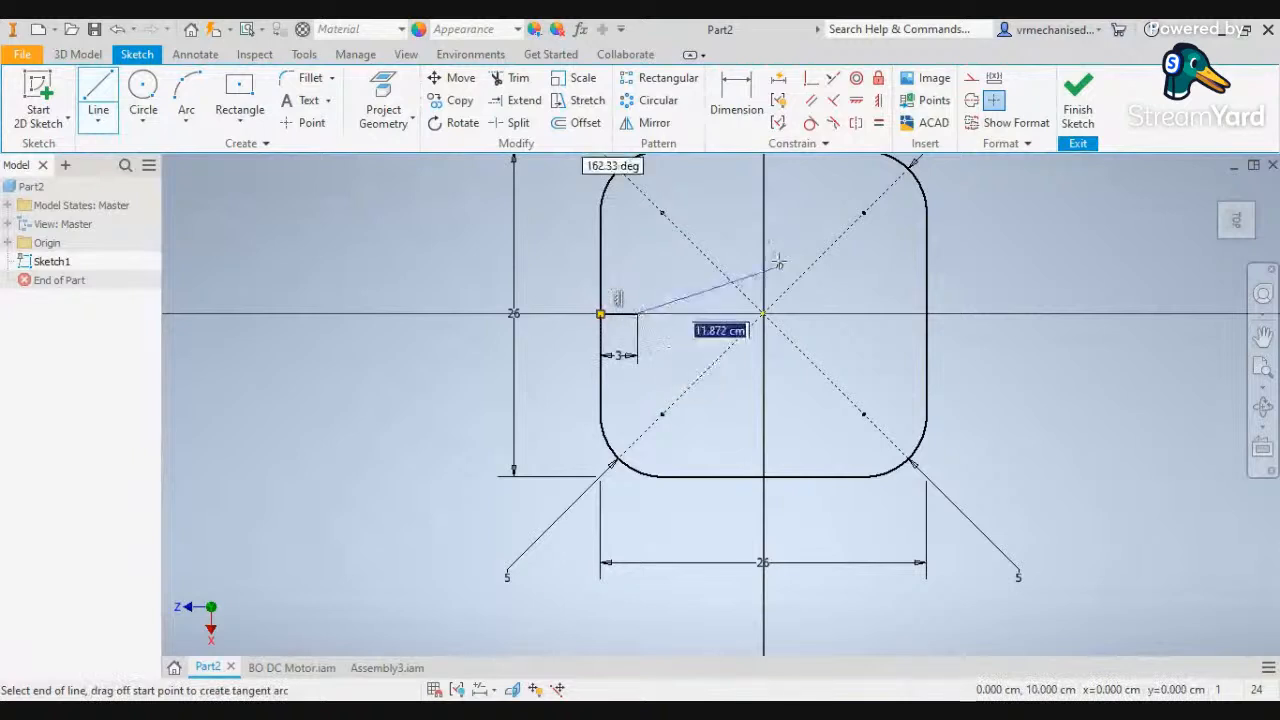
Draw a centre rectangle 7 cm high and 3 cm wide, centred on the inner end of the 3 cm line
click(237, 100)
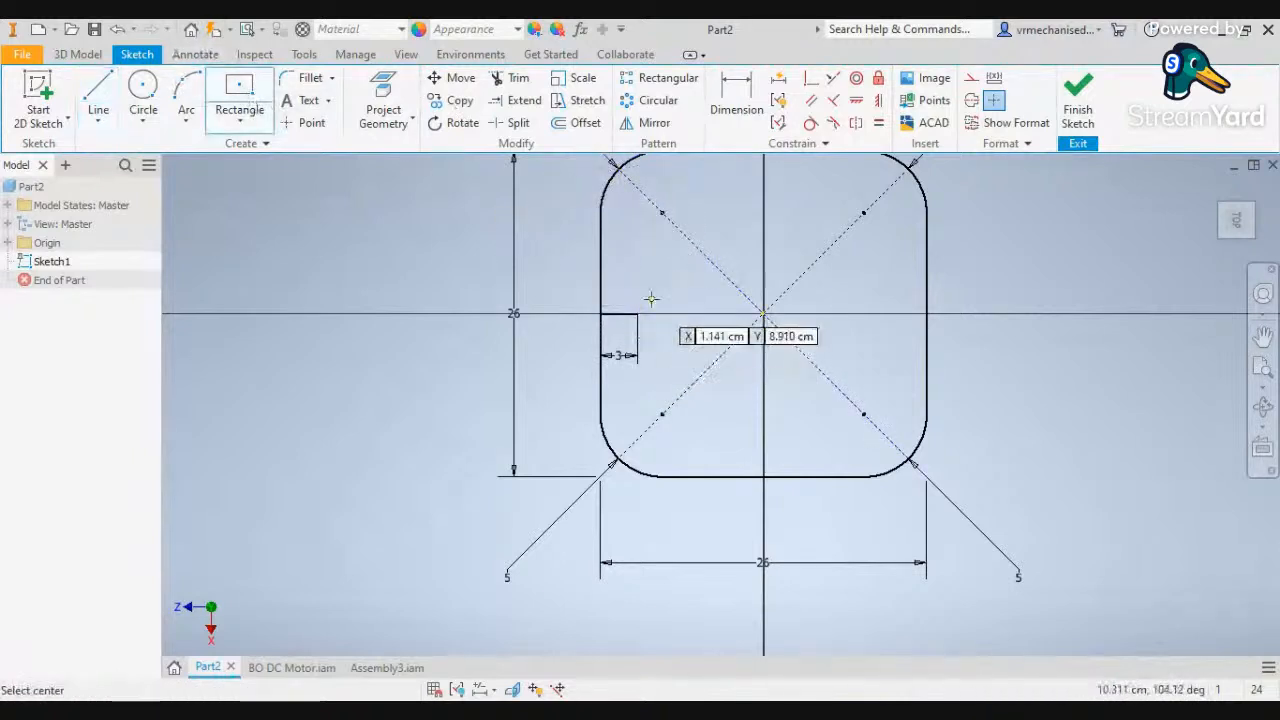
click(637, 314)
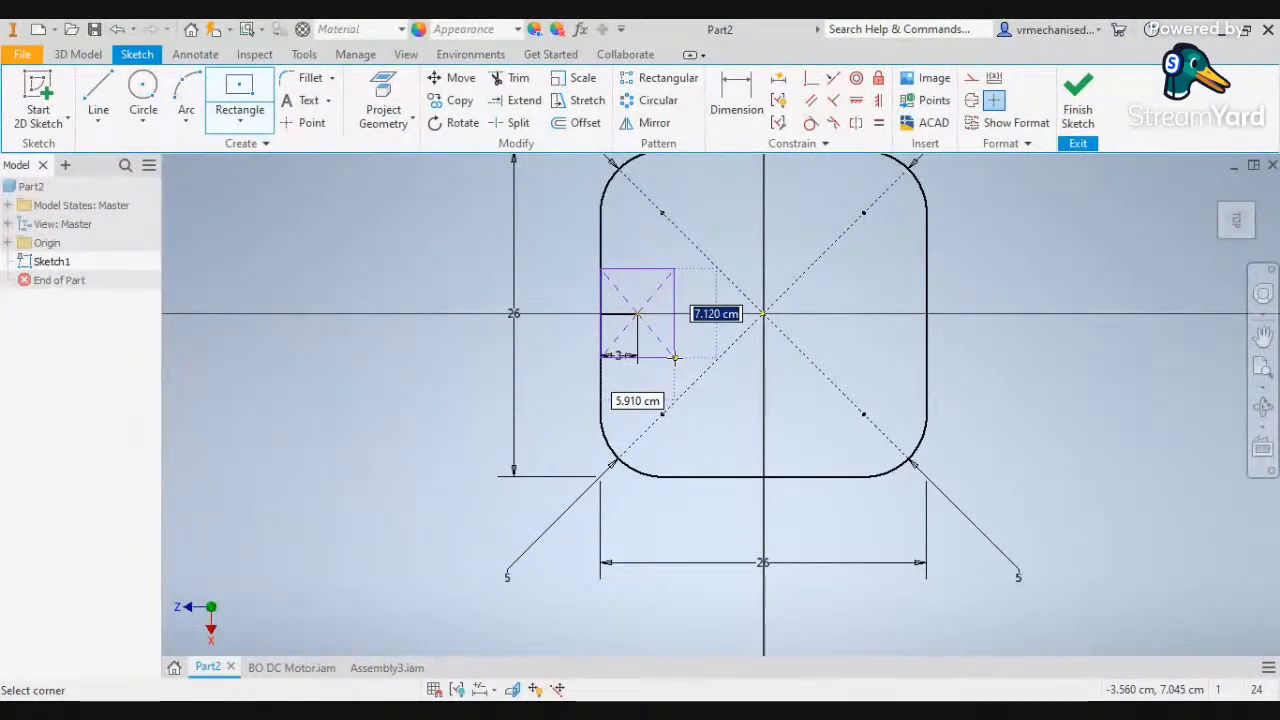
text(7)
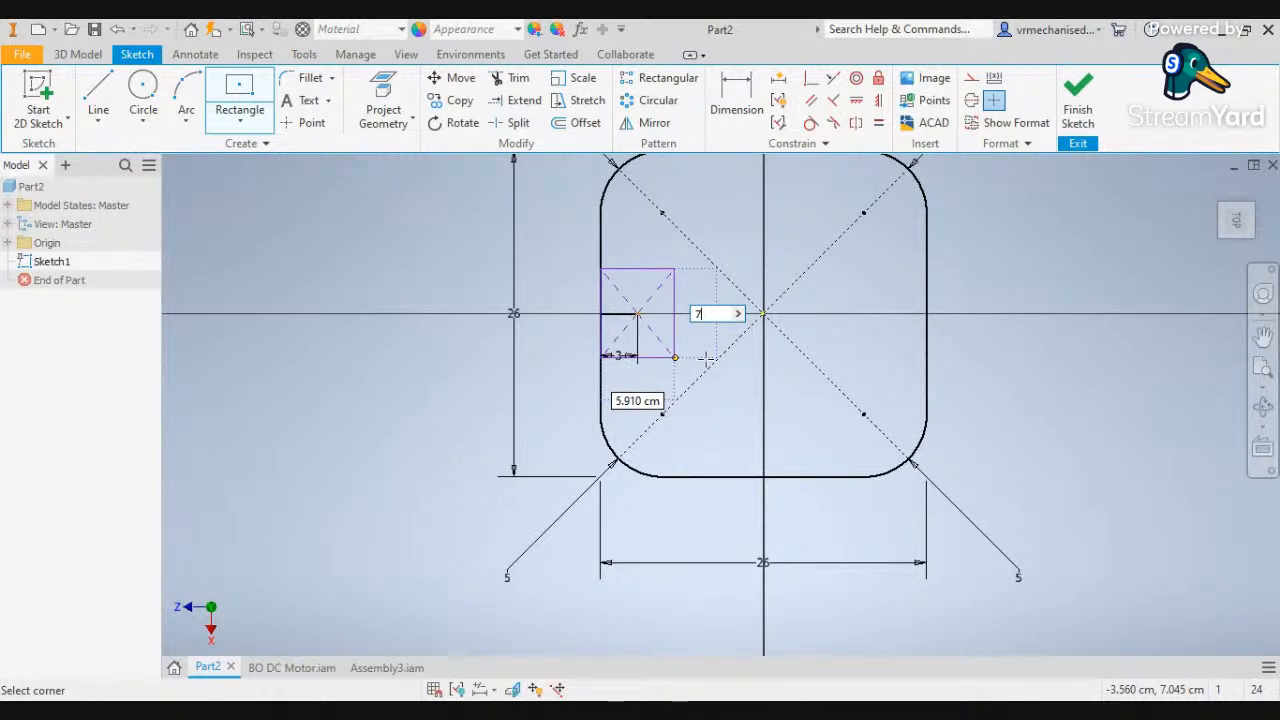
key(Tab)
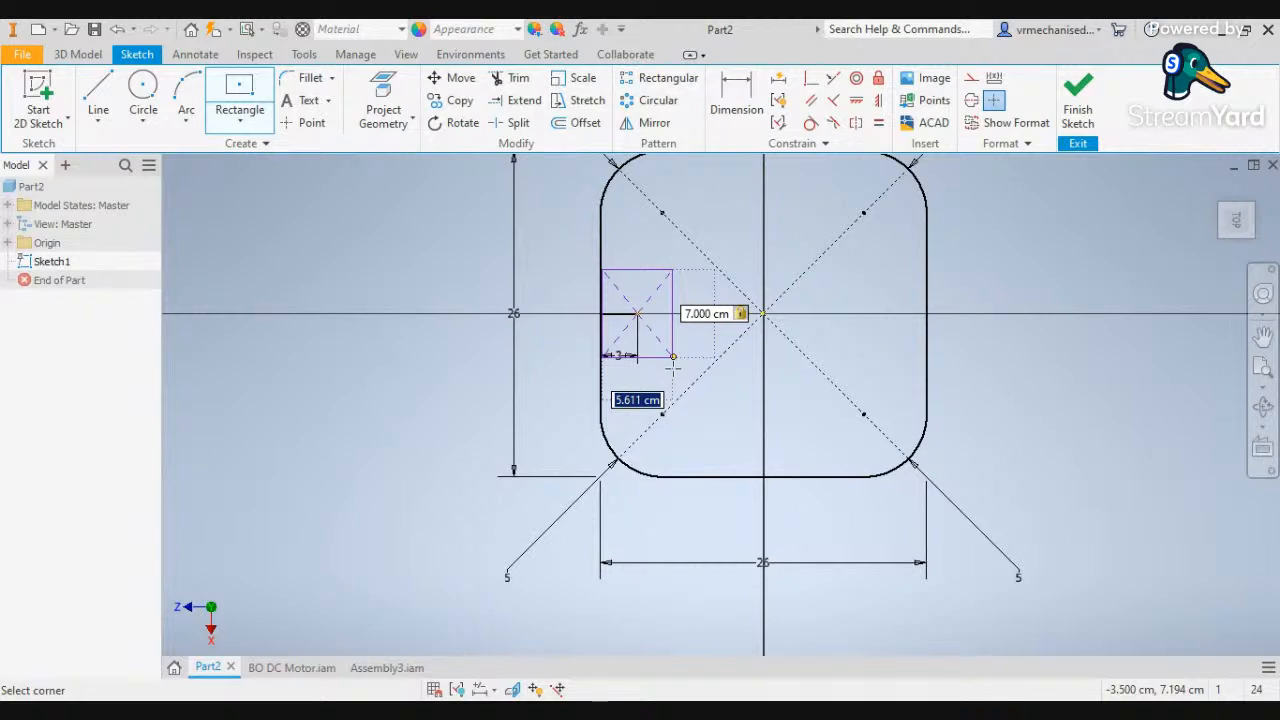
text(3)
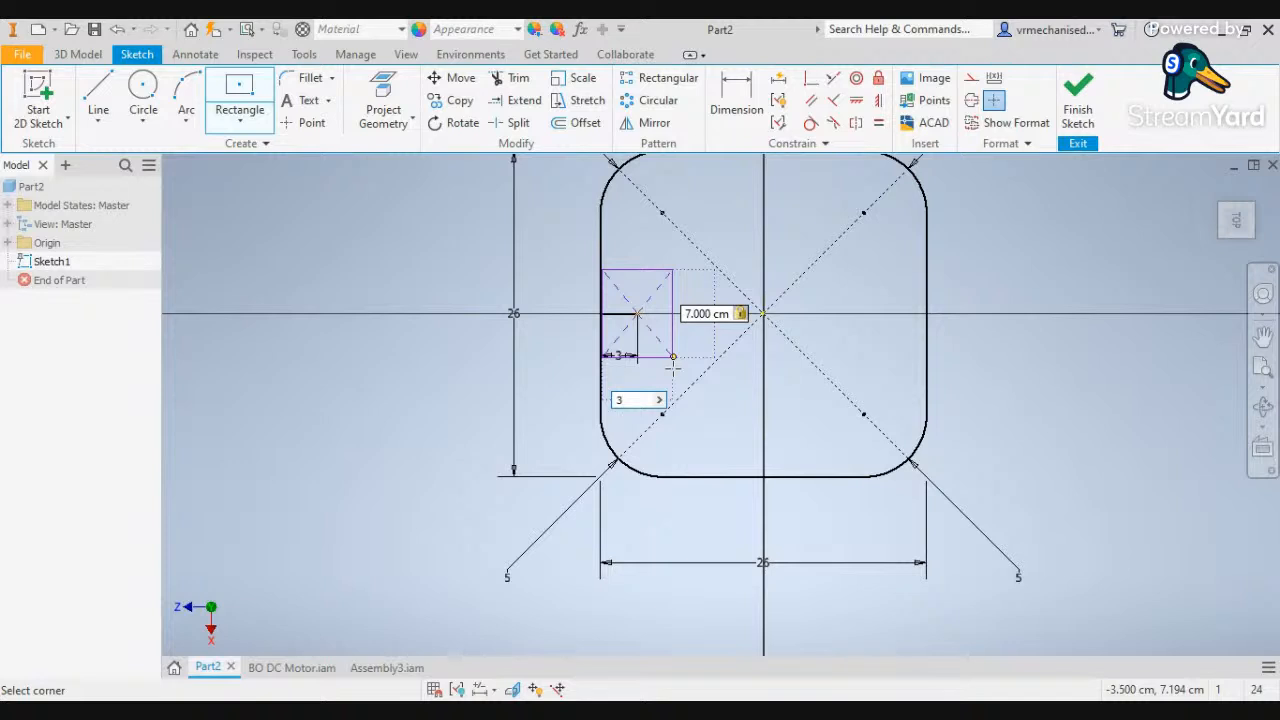
key(Return)
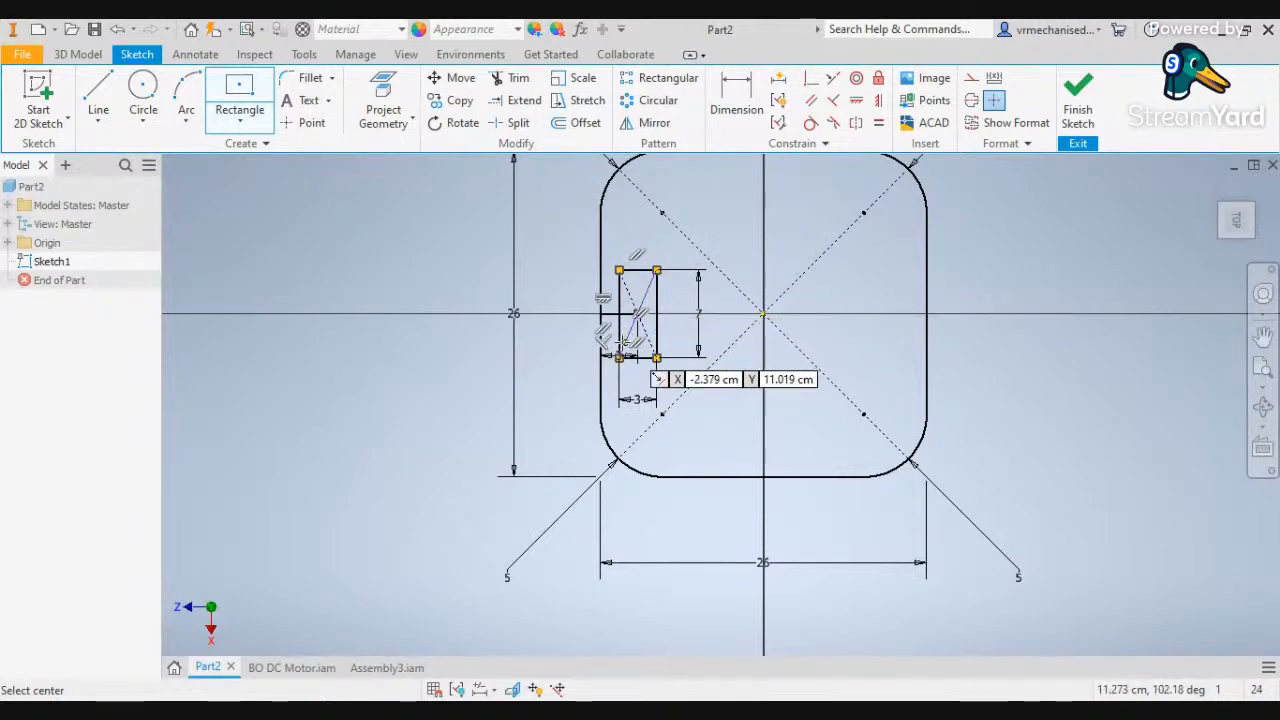
Set the small rectangle's width to 5 cm
scroll(628, 355, up, 5)
scroll(628, 355, down, 4)
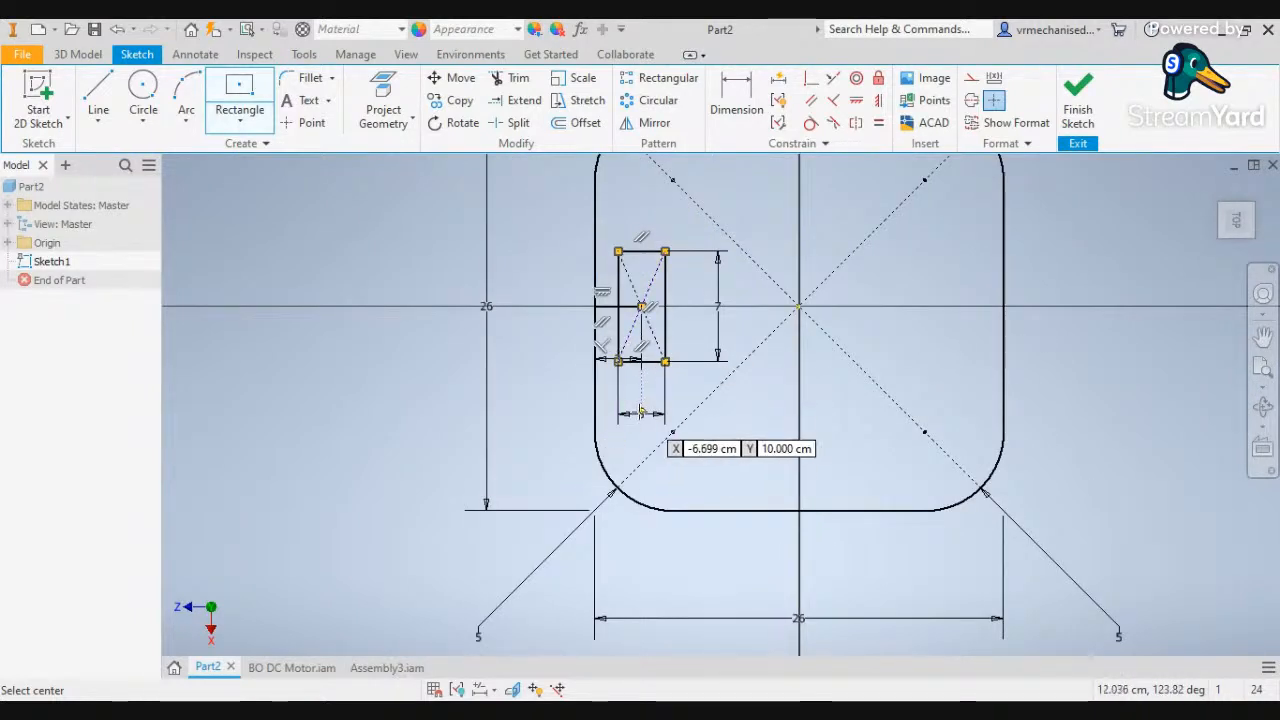
key(Escape)
double_click(643, 418)
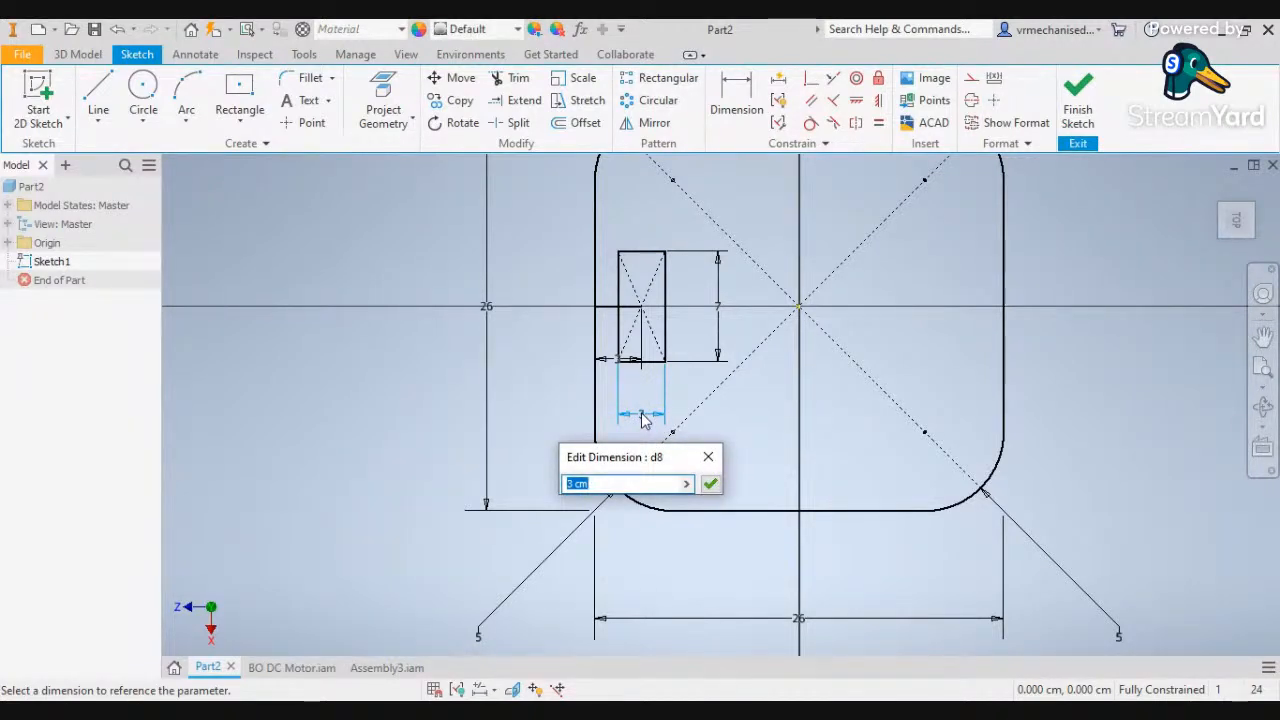
text(5 cm)
key(Return)
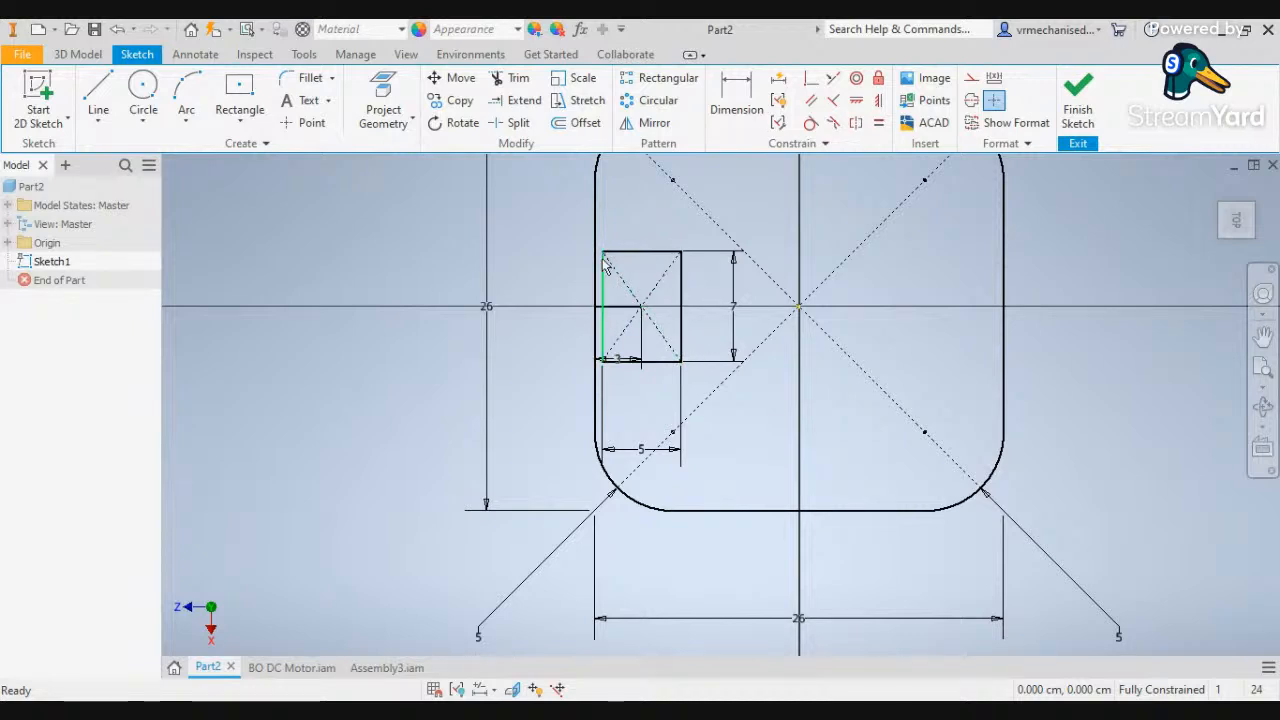
Delete the 3 cm dimension, the short helper line and the small rectangle's outer vertical side
scroll(620, 306, up, 3)
scroll(620, 308, down, 2)
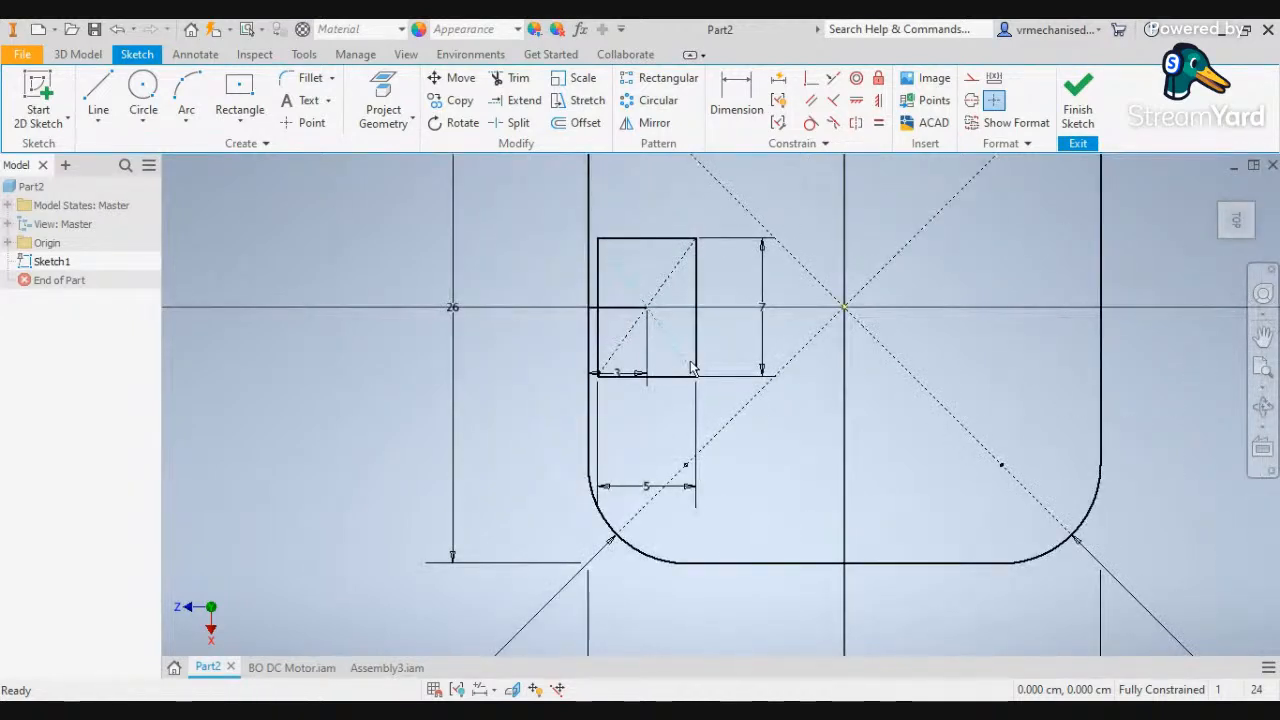
click(628, 376)
key(Delete)
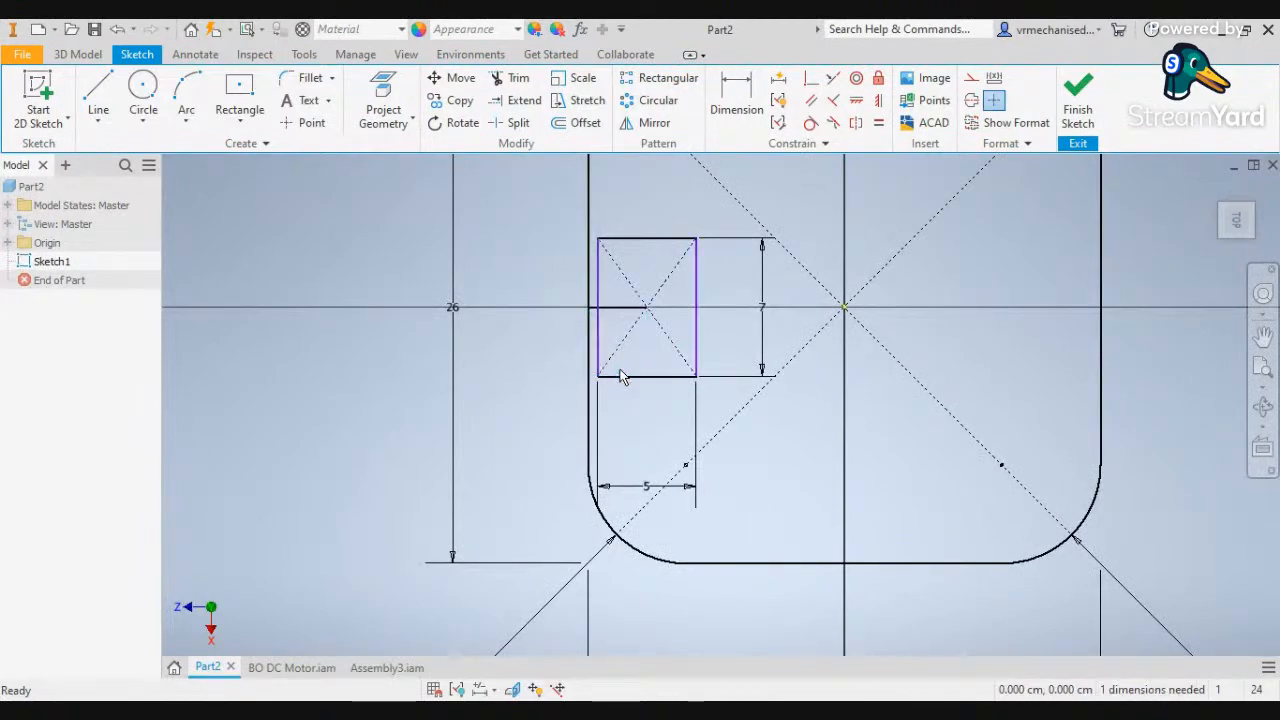
click(618, 306)
key(Delete)
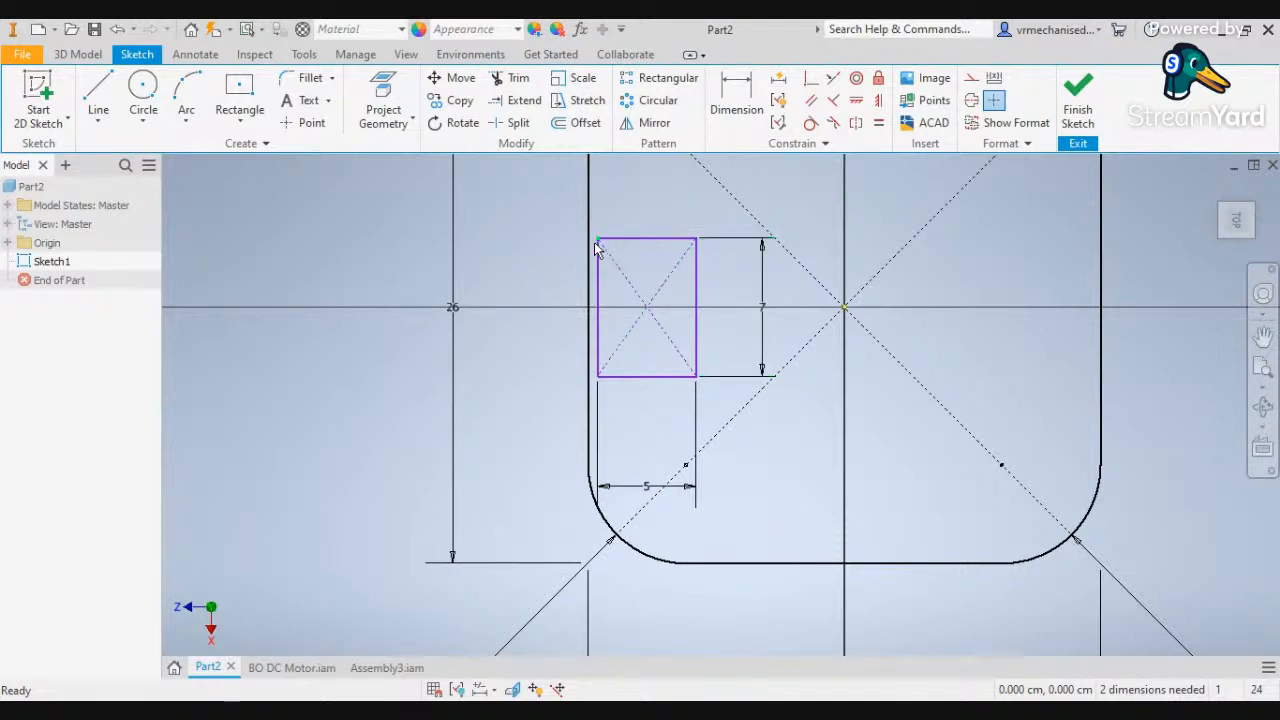
click(599, 300)
key(Delete)
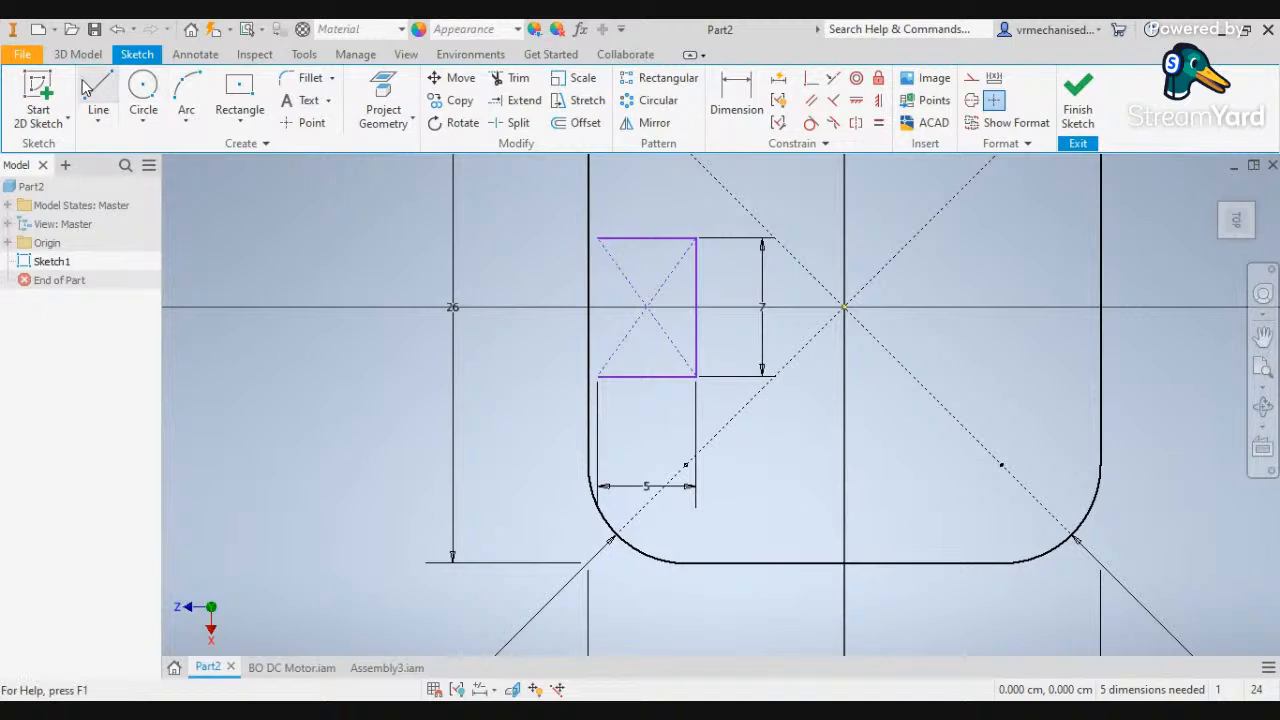
Undo the deletions and the small rectangle, back to the dimensioned 3 cm line
key(ctrl+z)
key(ctrl+z)
key(ctrl+z)
key(ctrl+z)
key(ctrl+z)
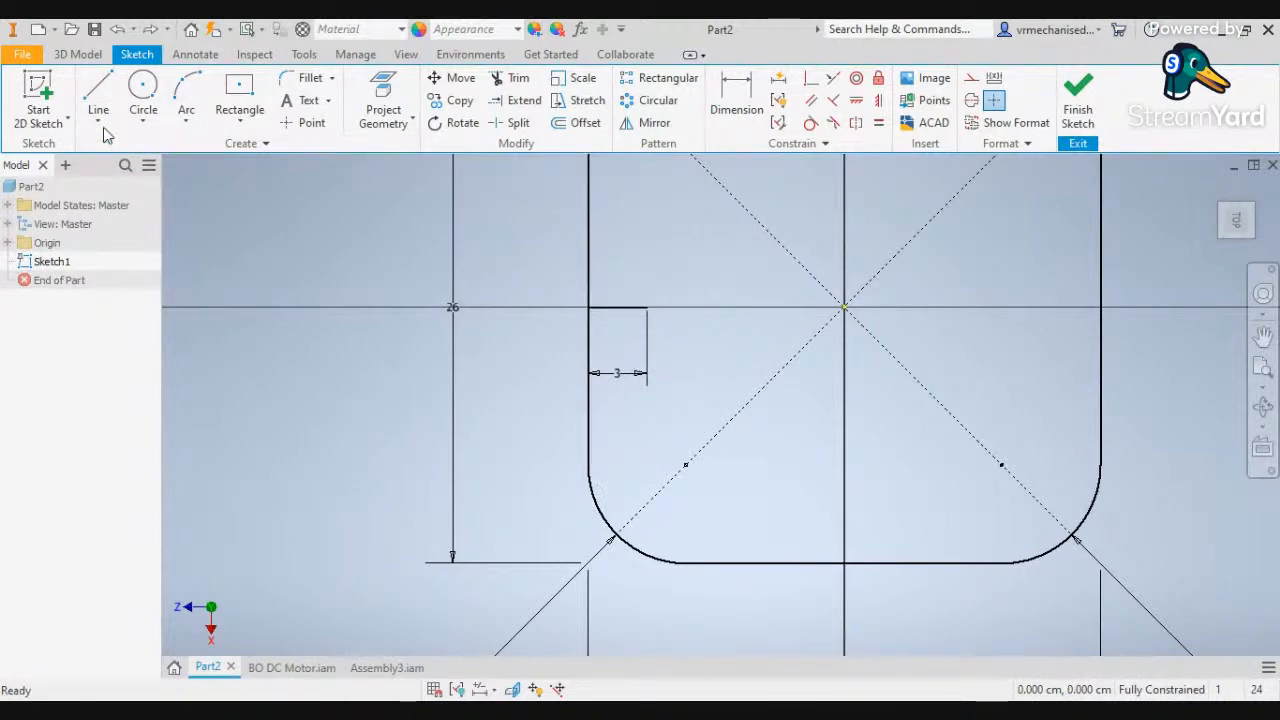
Draw a centre rectangle 7 cm high and about 5.967 cm wide on the 3 cm line's inner end, reaching the square's left edge
click(240, 92)
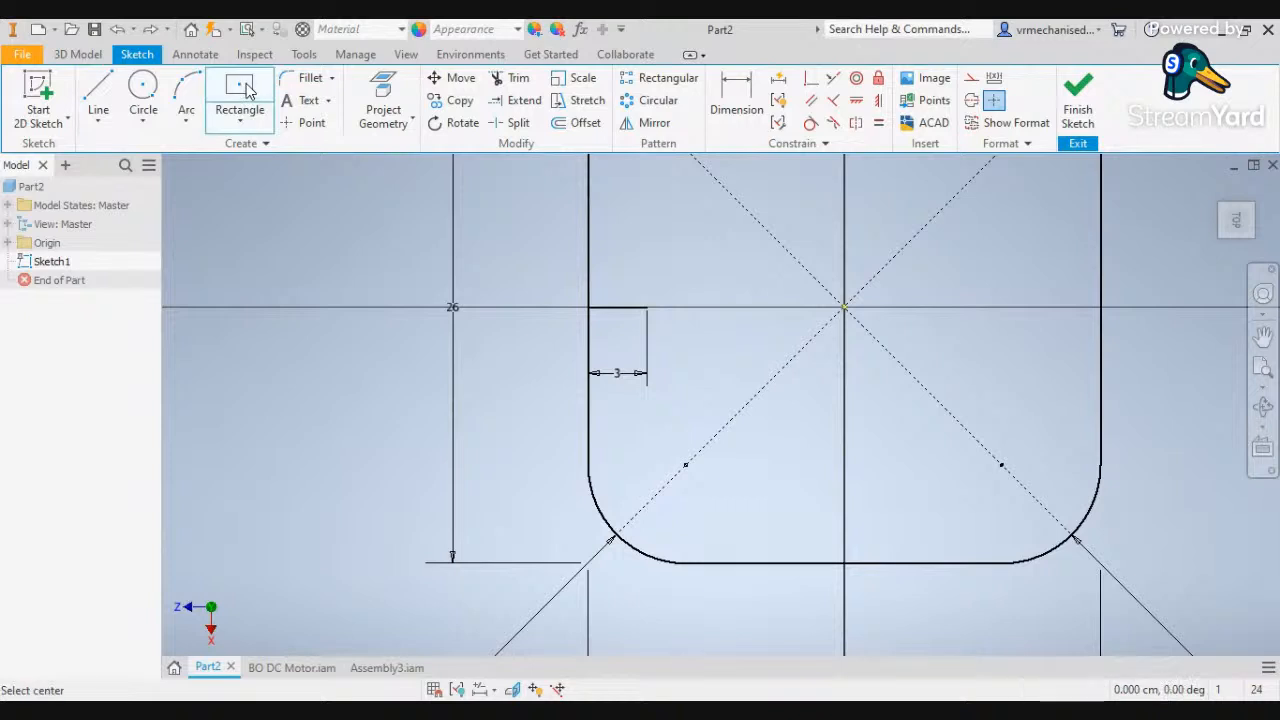
click(646, 307)
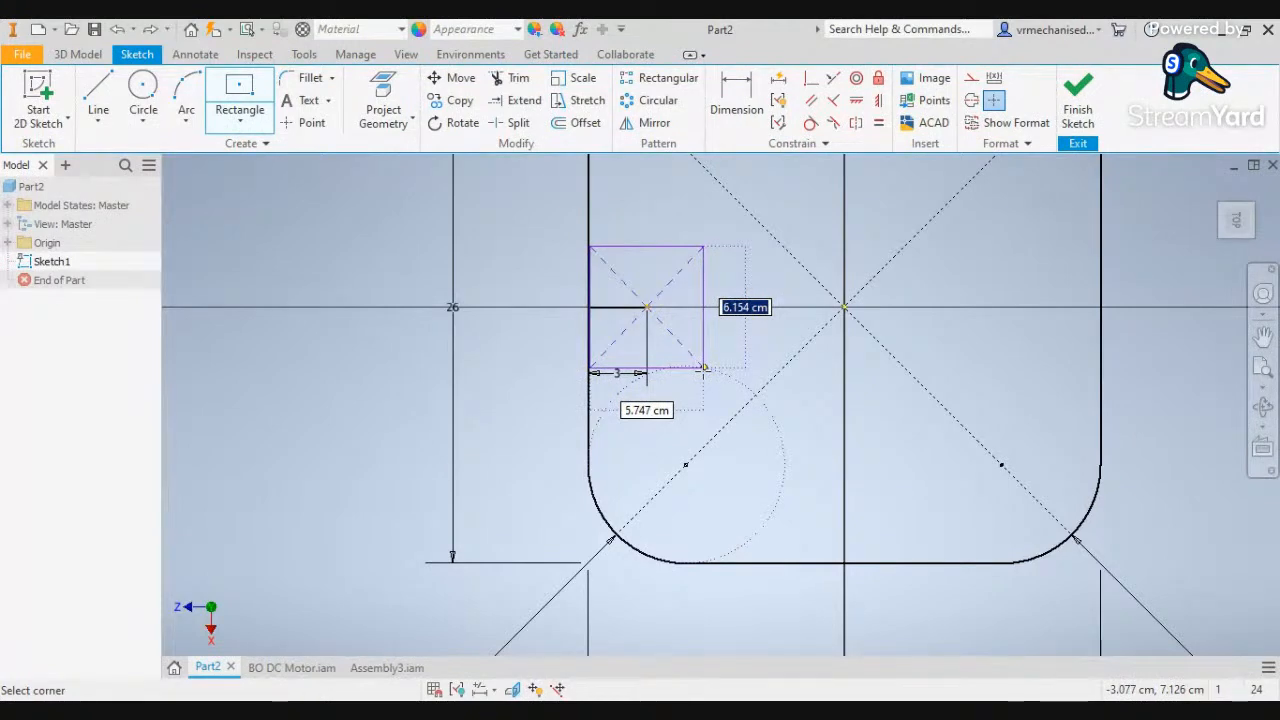
text(5)
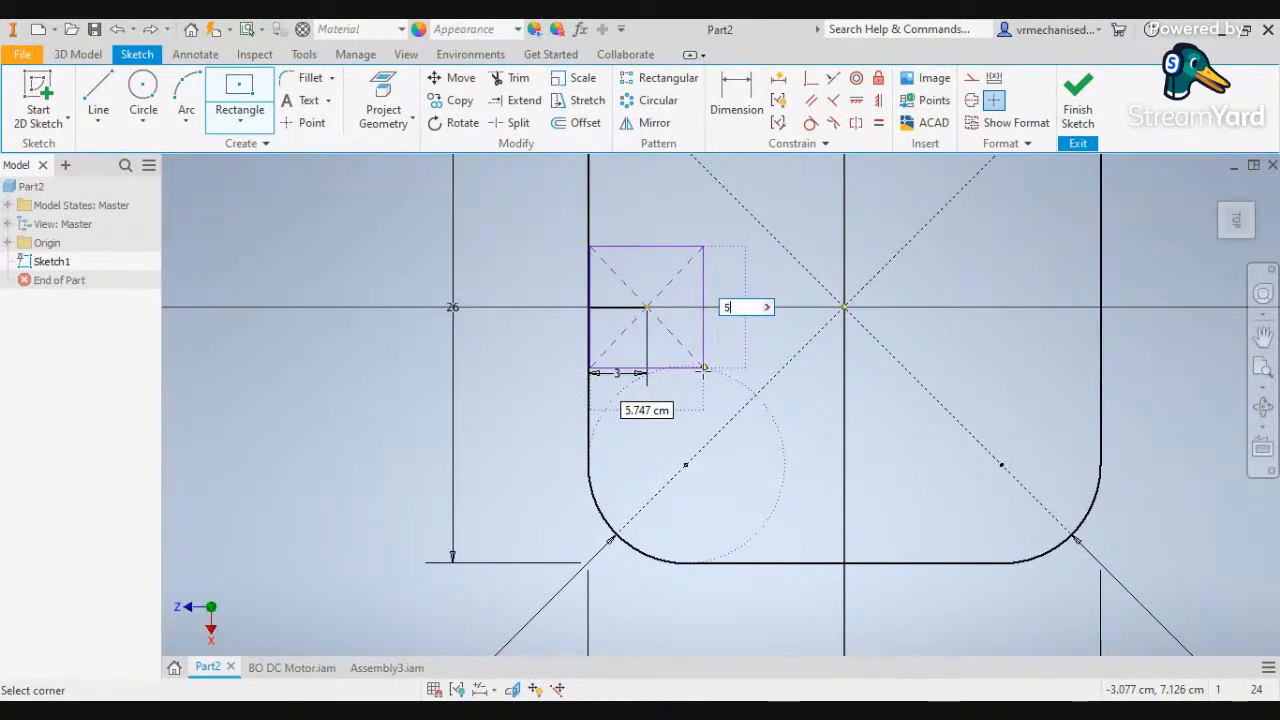
key(BackSpace)
text(7)
key(Tab)
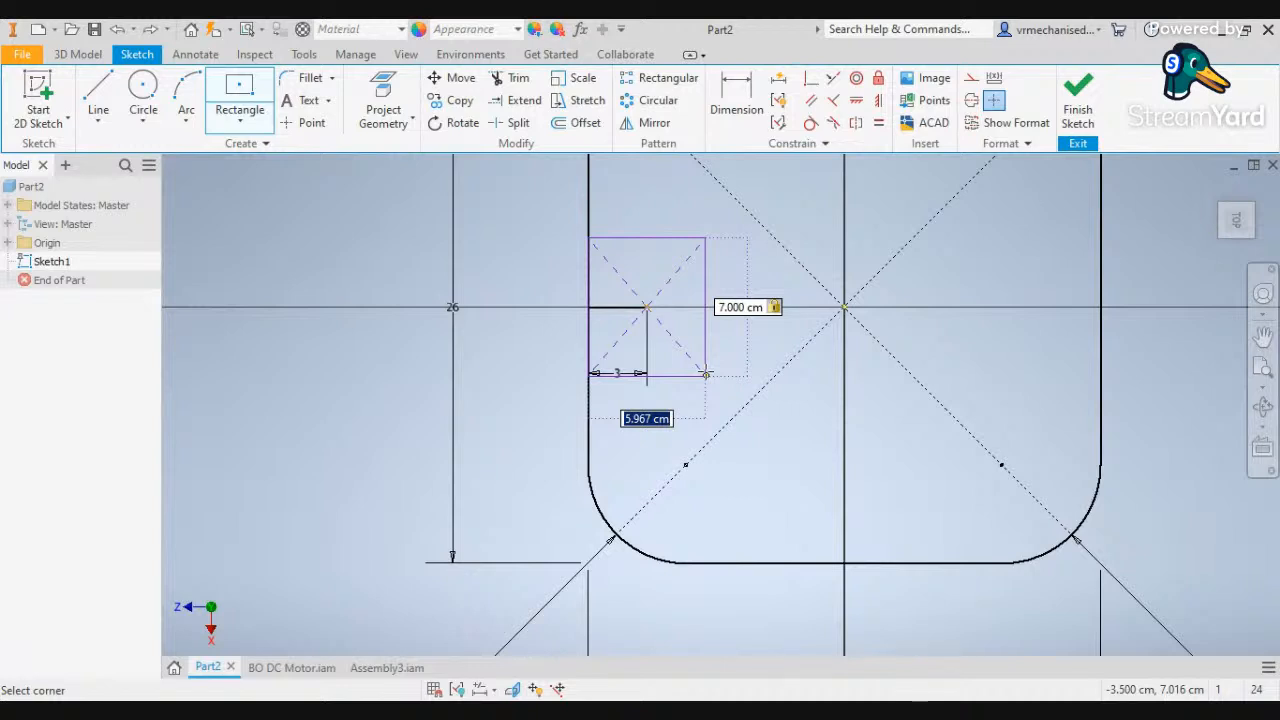
key(Return)
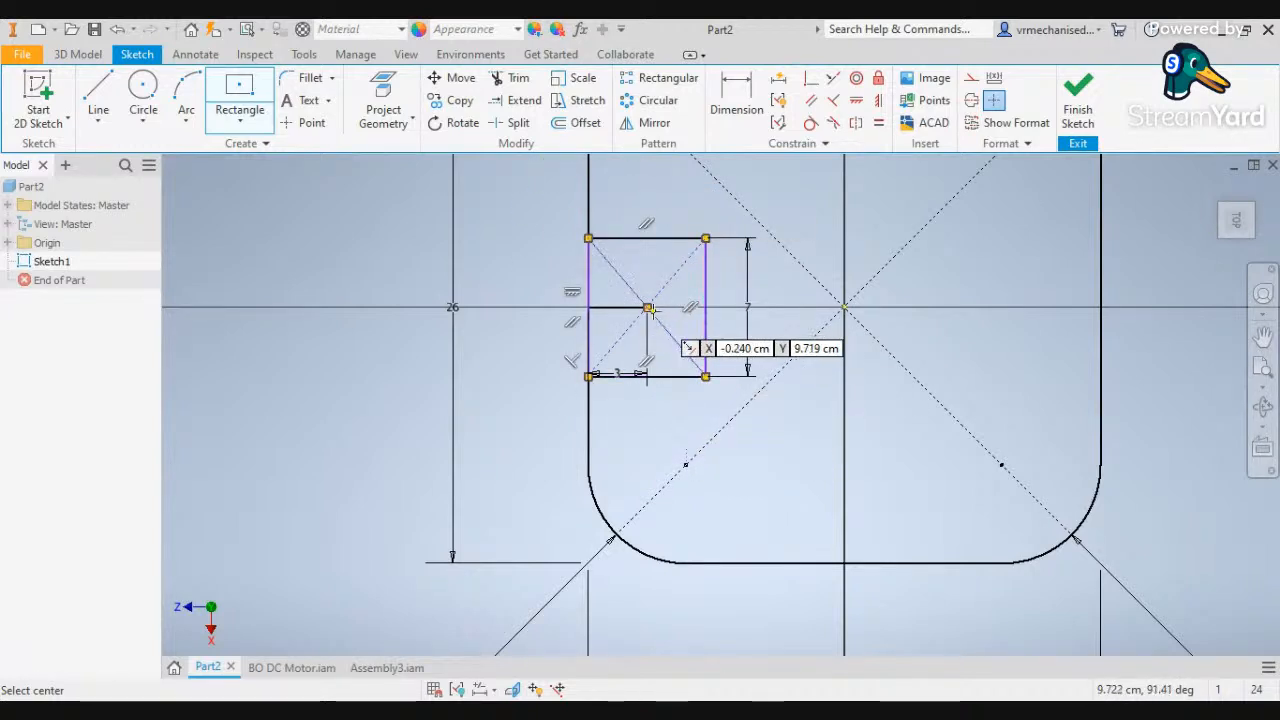
key(Escape)
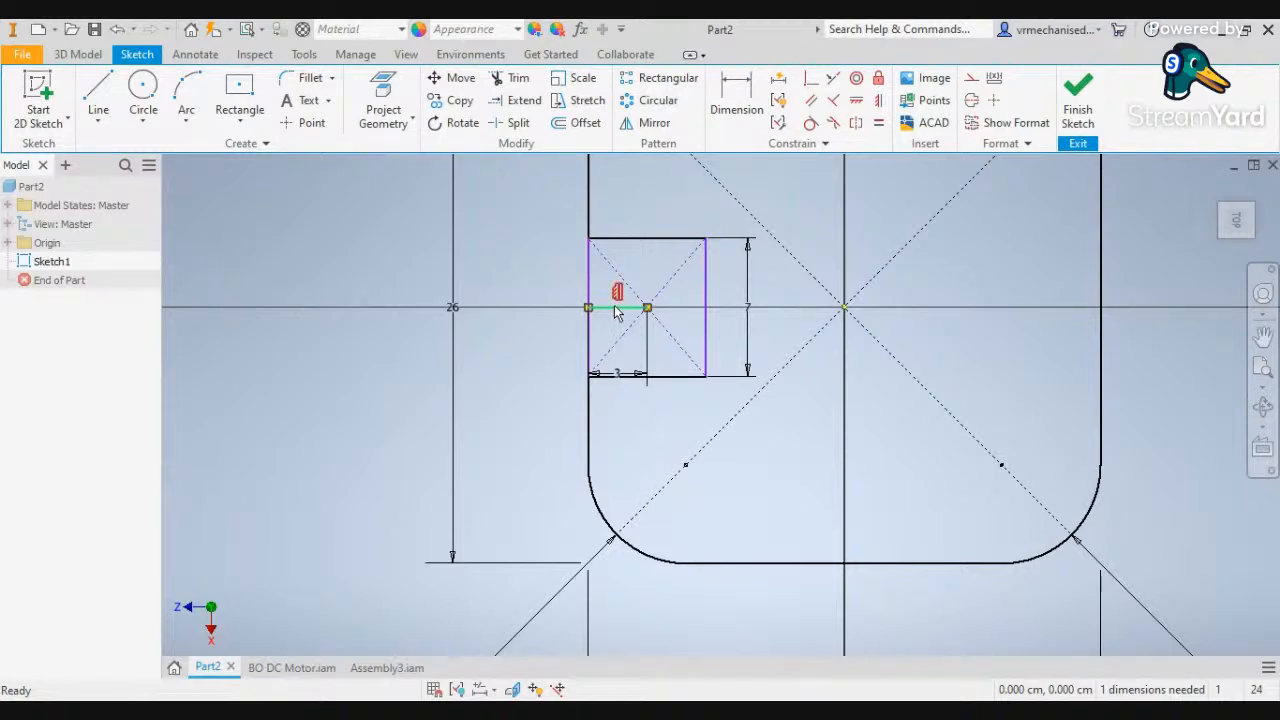
Delete the 3 cm helper line inside the rectangle together with its constraint
key(Delete)
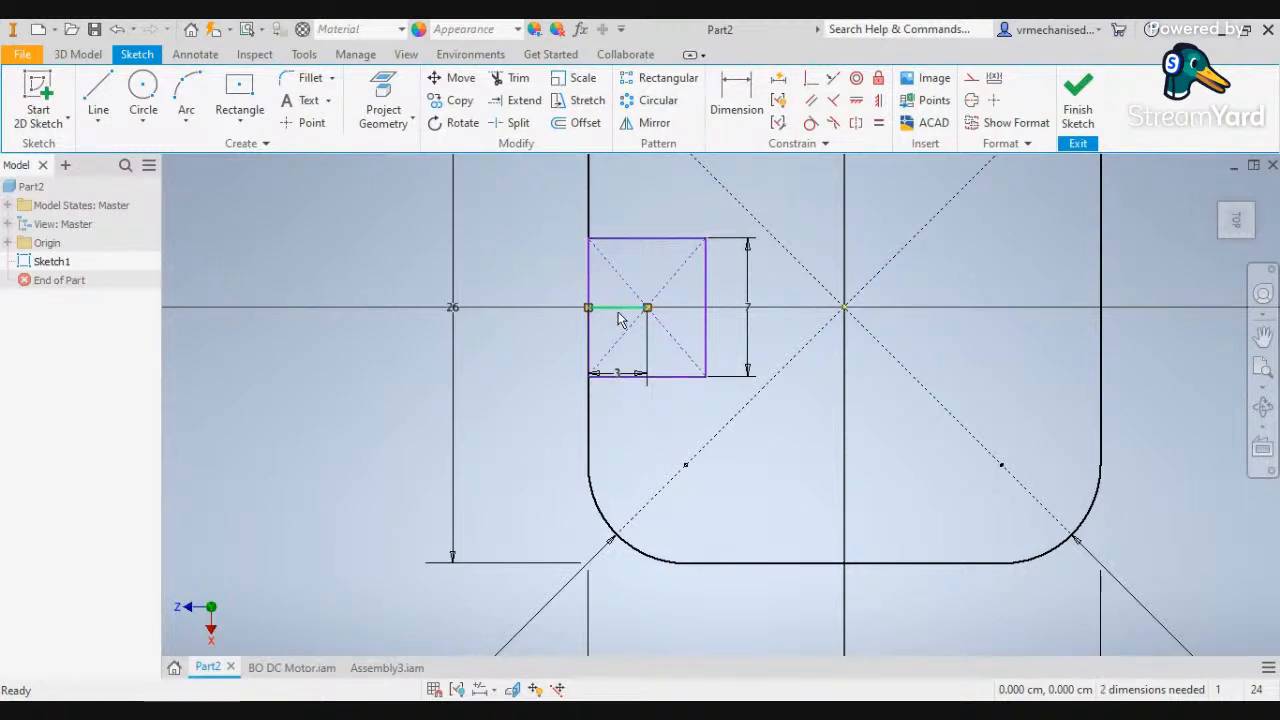
click(619, 309)
key(Delete)
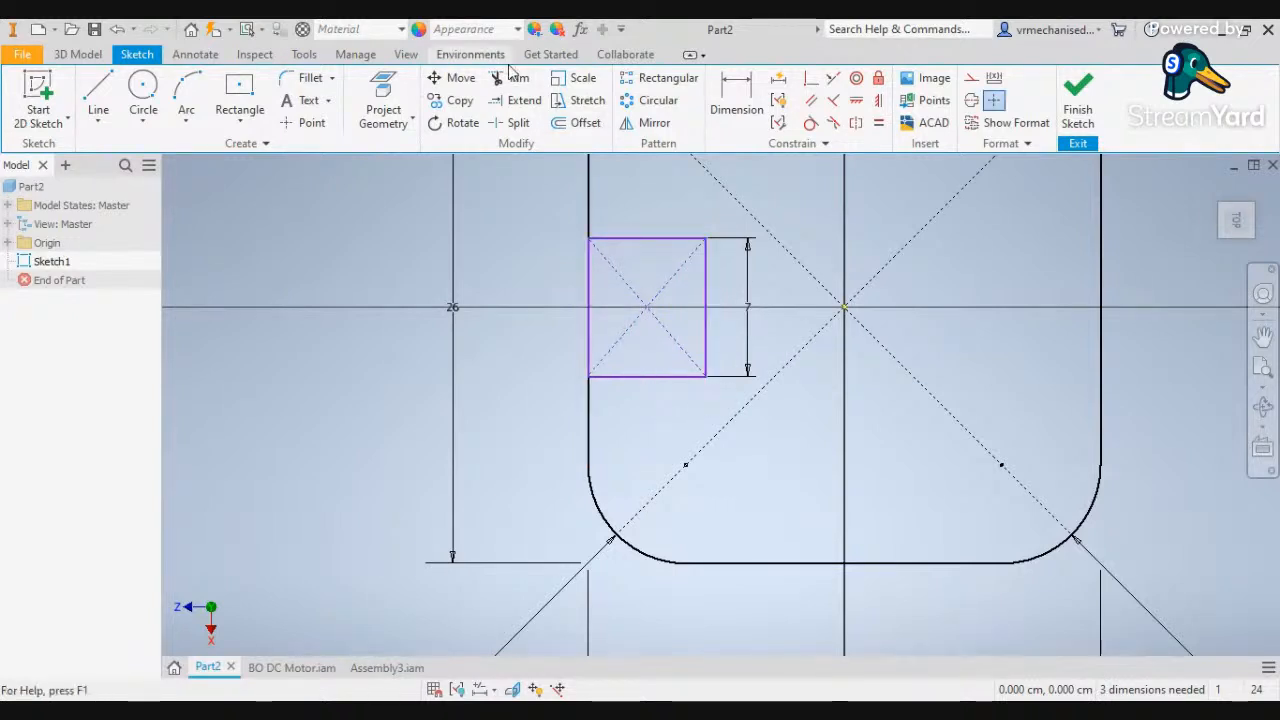
Trim the overlapping vertical segments between the rectangle's two outer corners to open a notch in the square's left edge
click(480, 55)
click(137, 54)
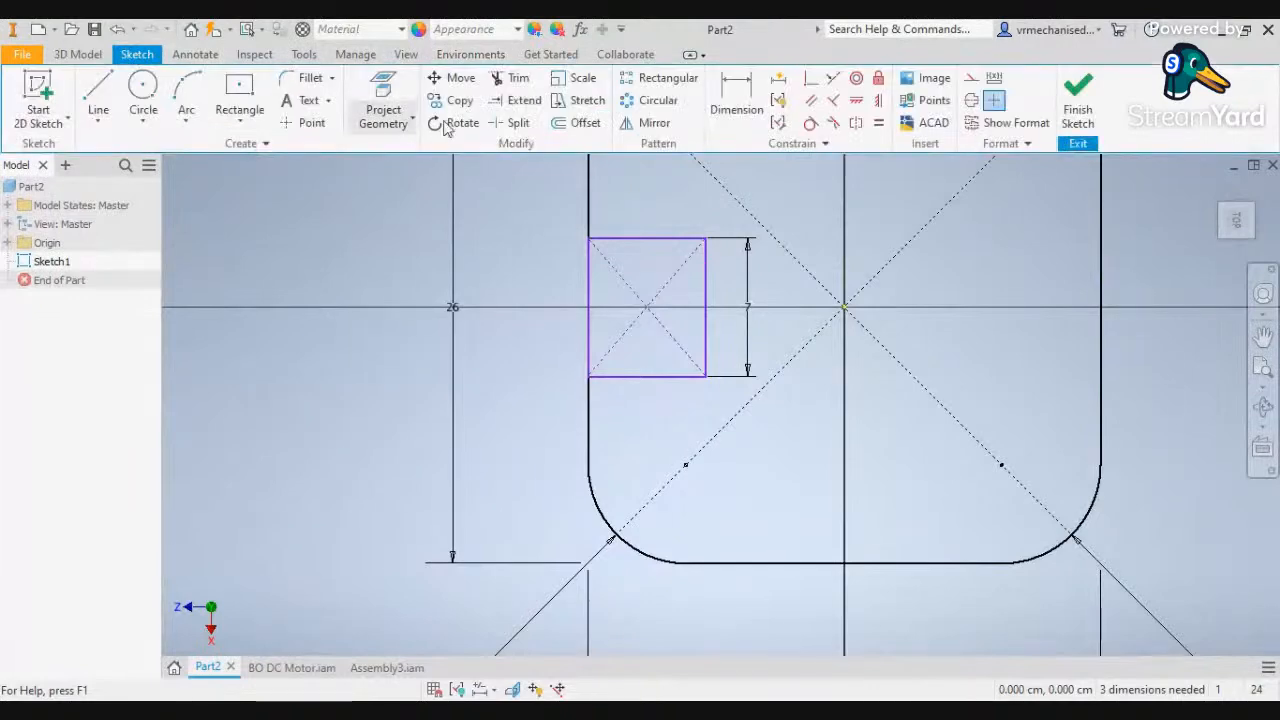
click(514, 78)
click(589, 289)
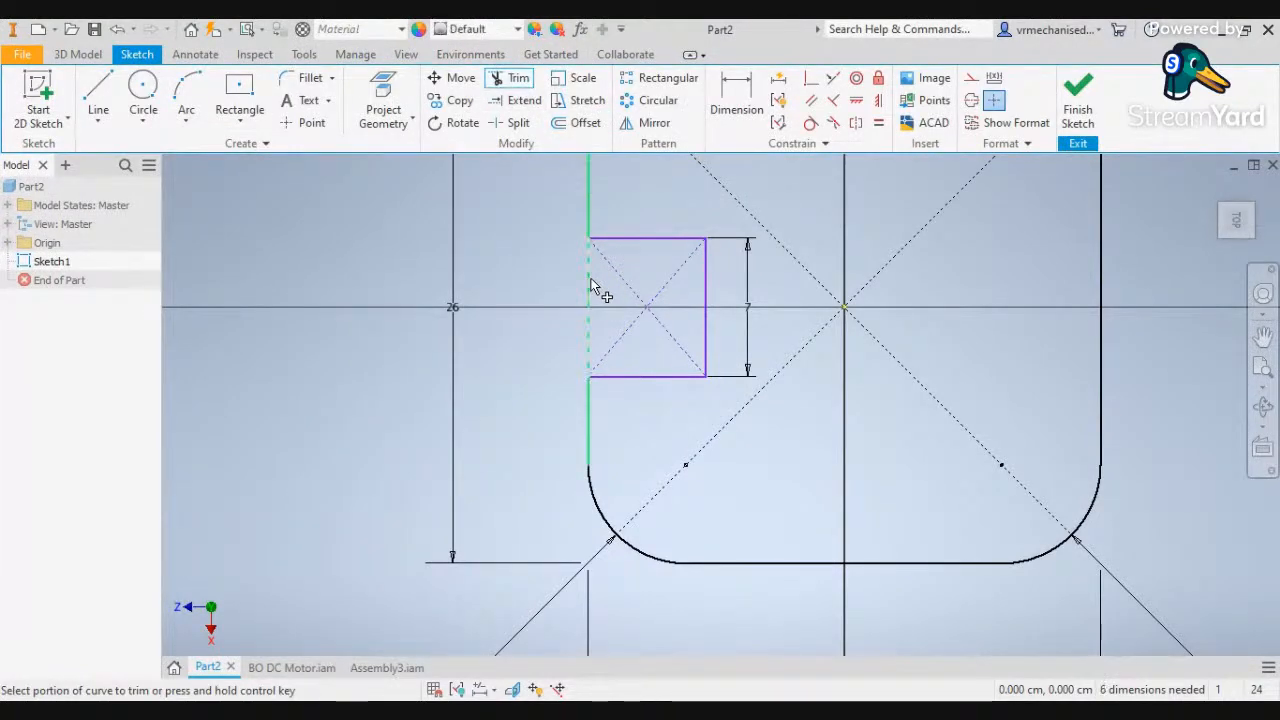
click(590, 289)
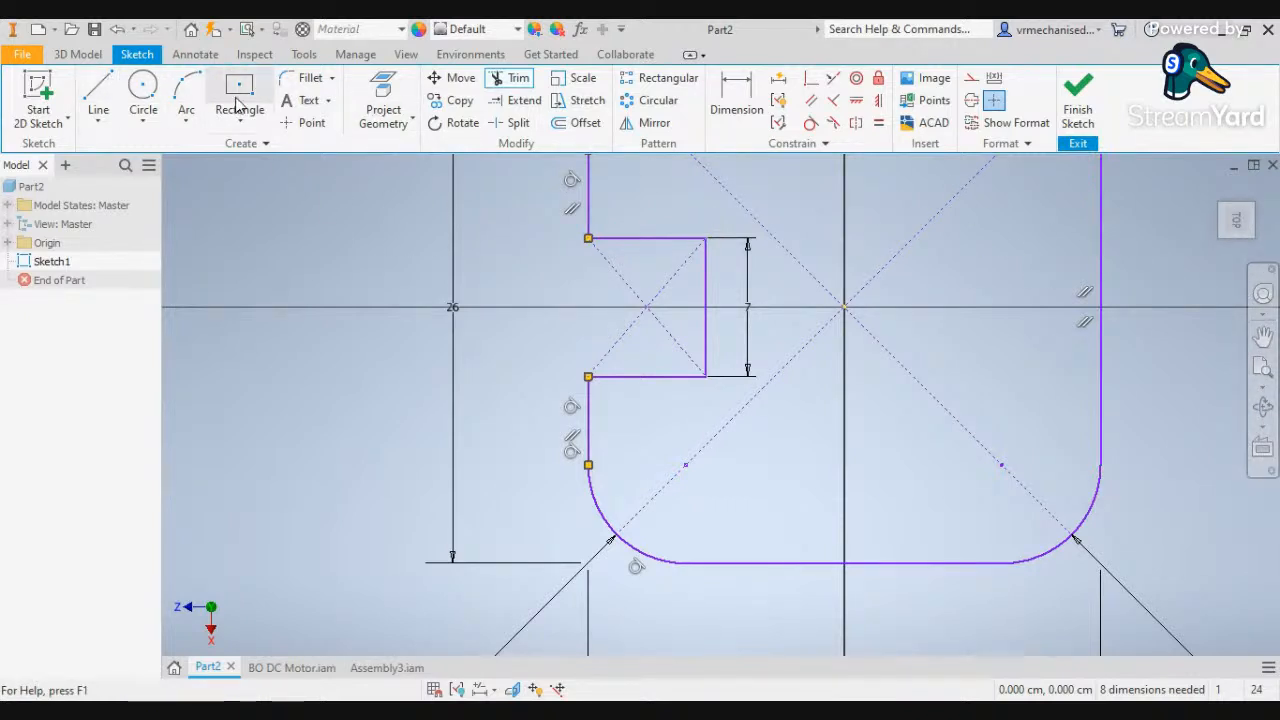
Sketch a matching notch 5.967 cm deep and 7 cm high on the square's right edge, and trim the edge across its opening
click(98, 100)
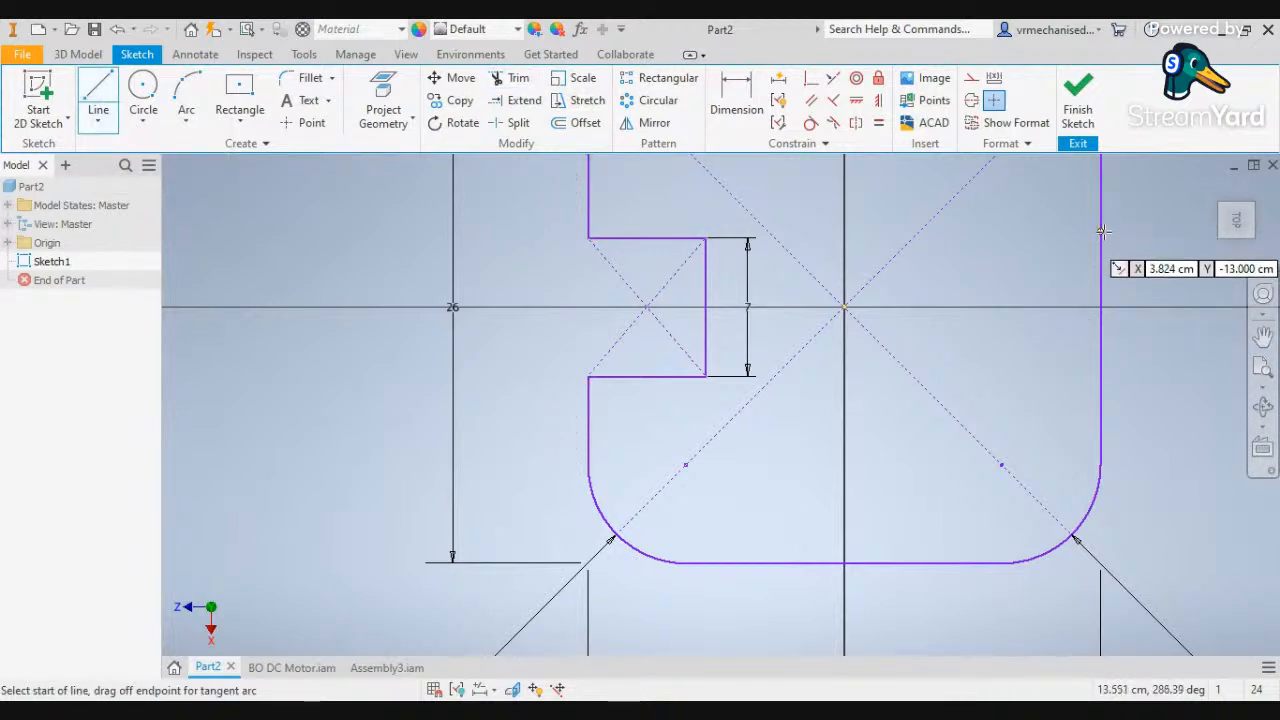
scroll(1102, 231, up, 3)
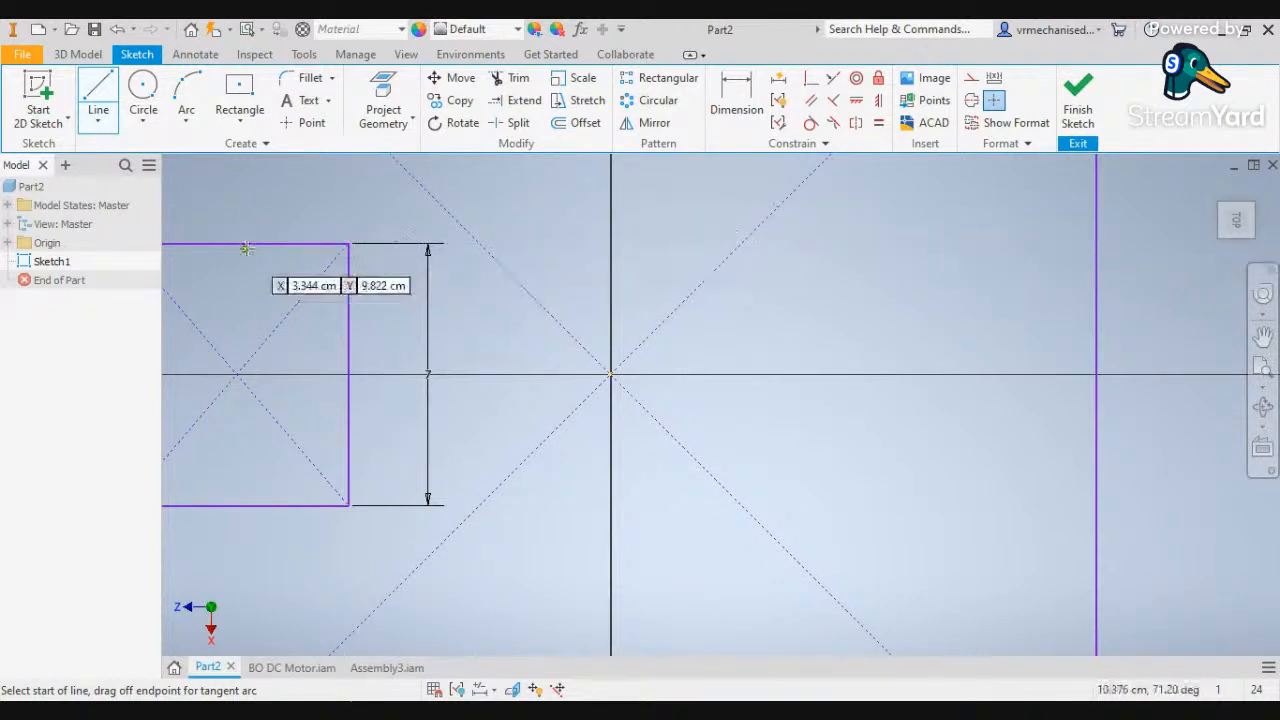
click(1096, 244)
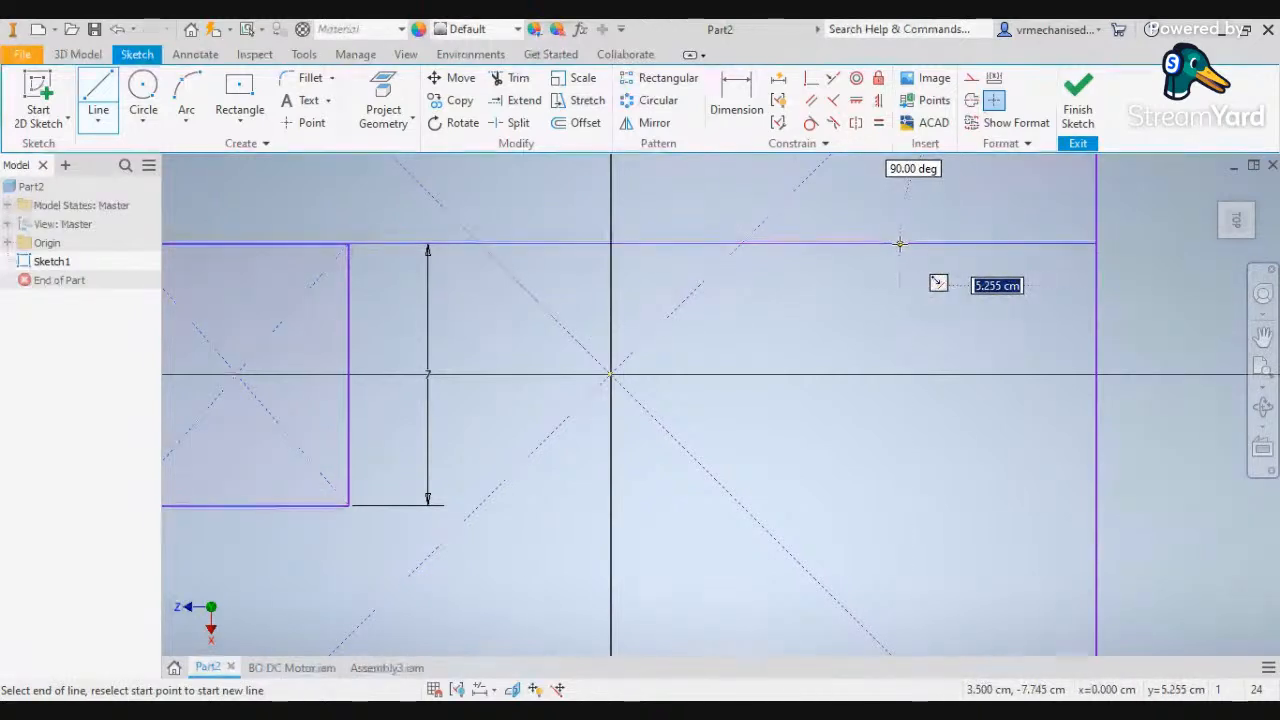
text(5.967)
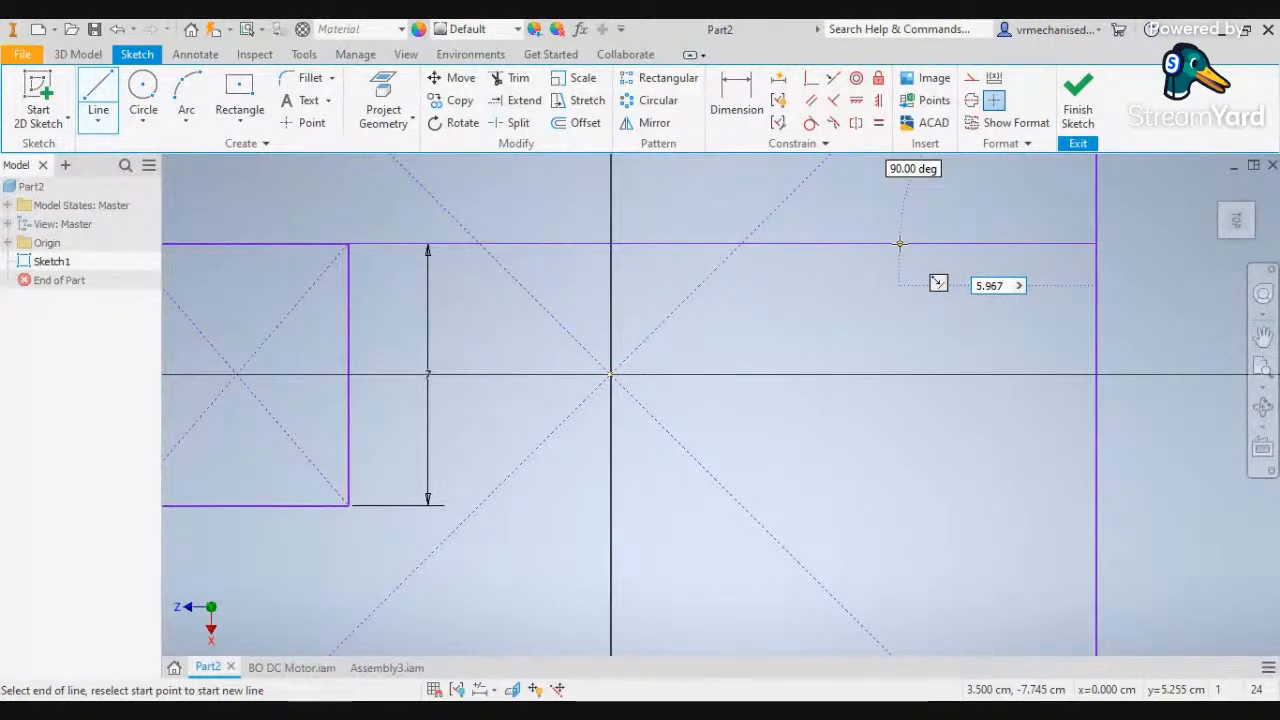
key(Return)
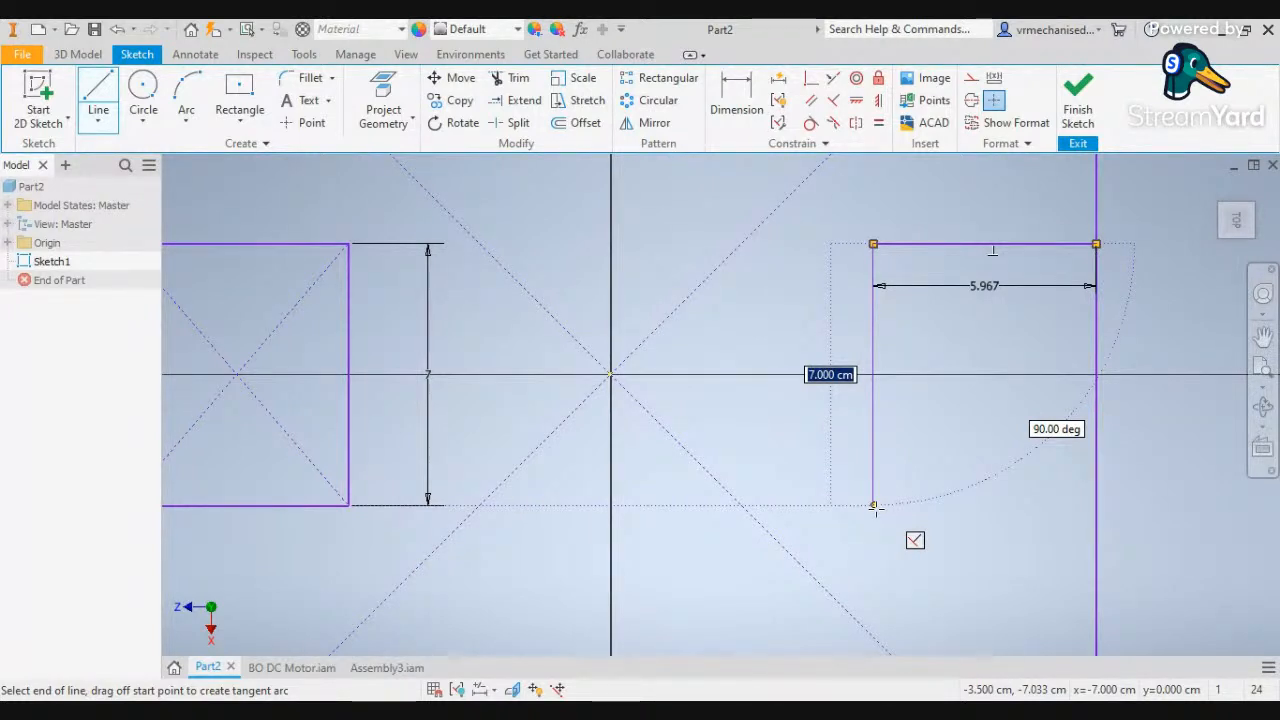
click(875, 507)
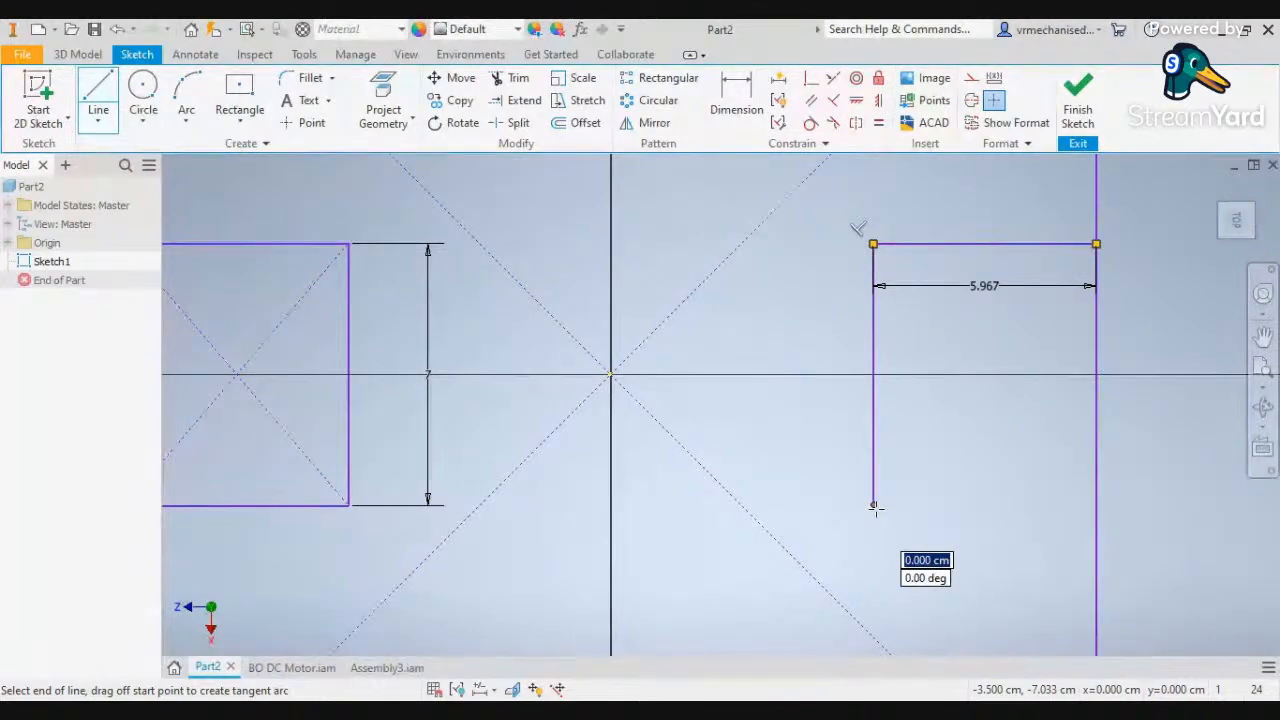
click(1097, 505)
key(Escape)
click(518, 79)
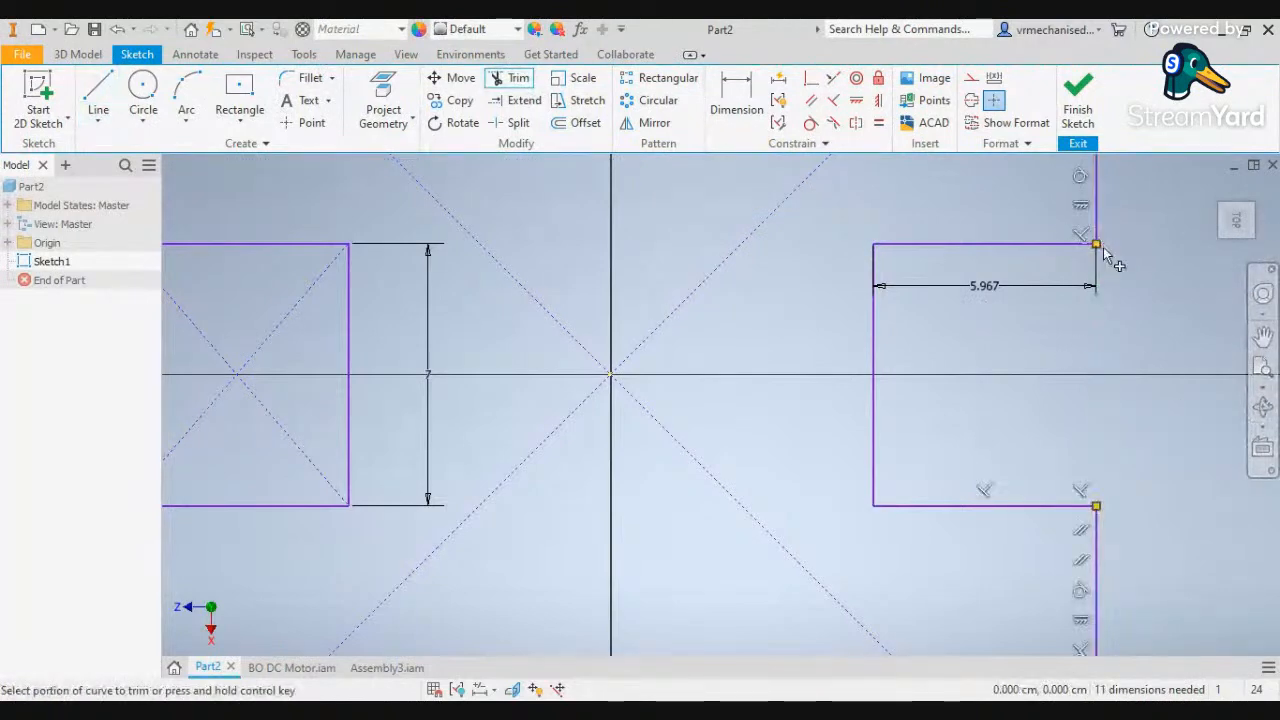
key(Escape)
Delete the right notch's 5.967 cm depth dimension and the left notch's 7 cm height dimension
click(1011, 283)
key(Delete)
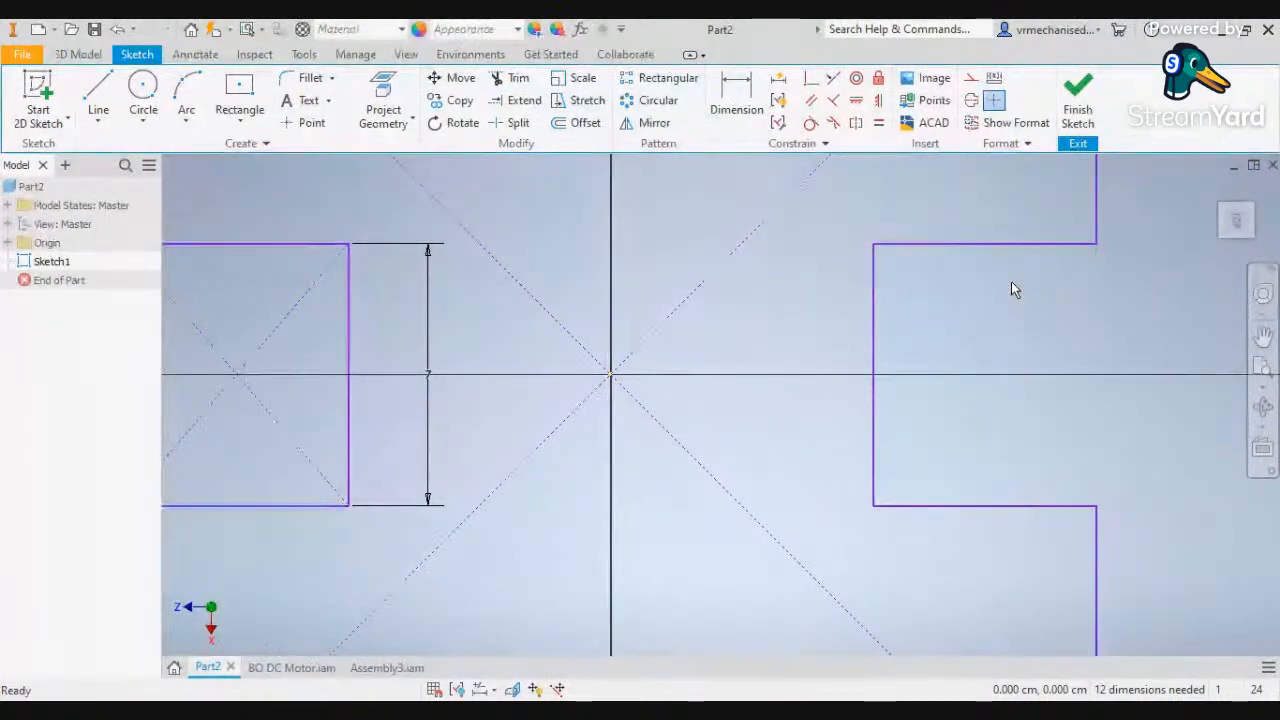
scroll(623, 397, up, 5)
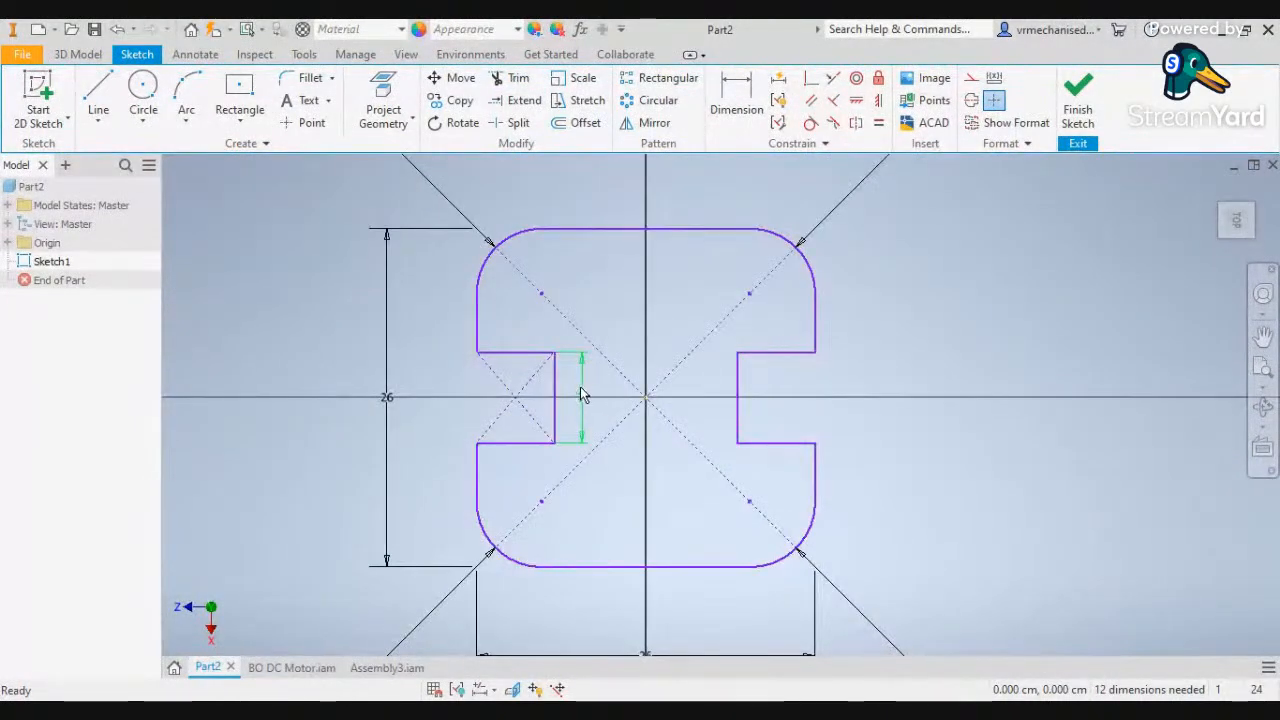
click(581, 395)
key(Delete)
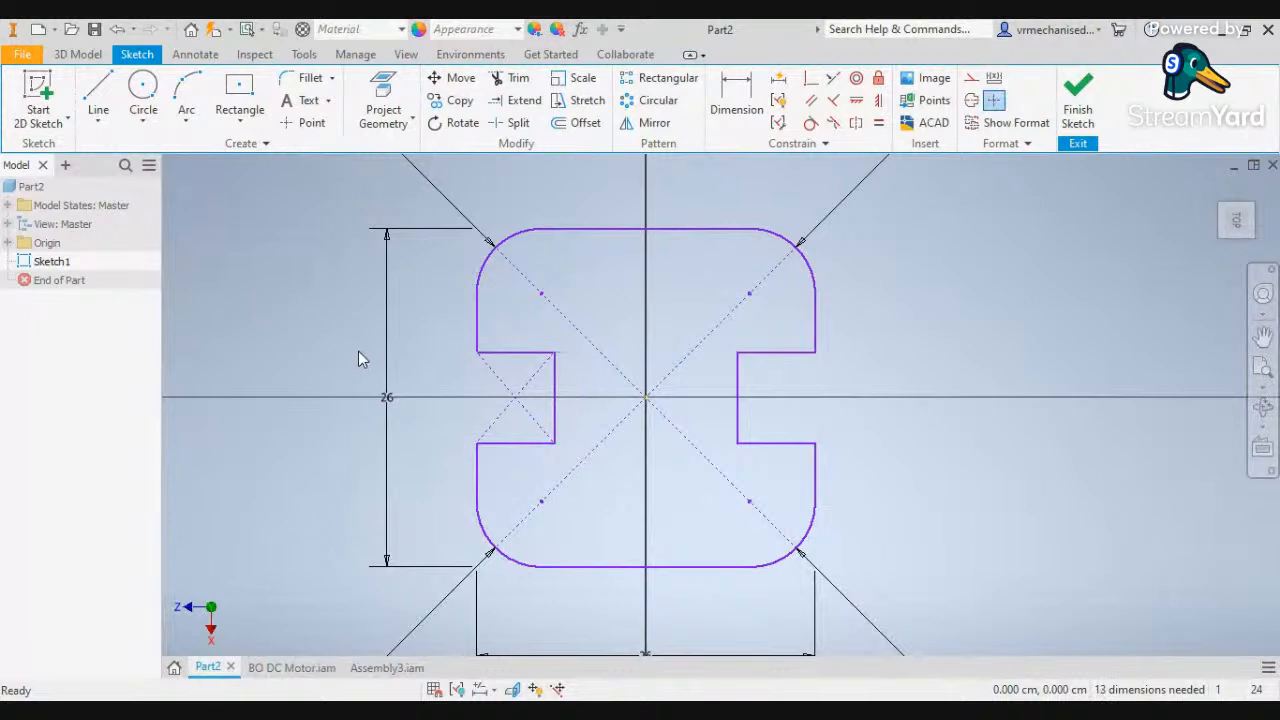
Delete the rounded square's overall height and width dimensions
click(386, 366)
key(Delete)
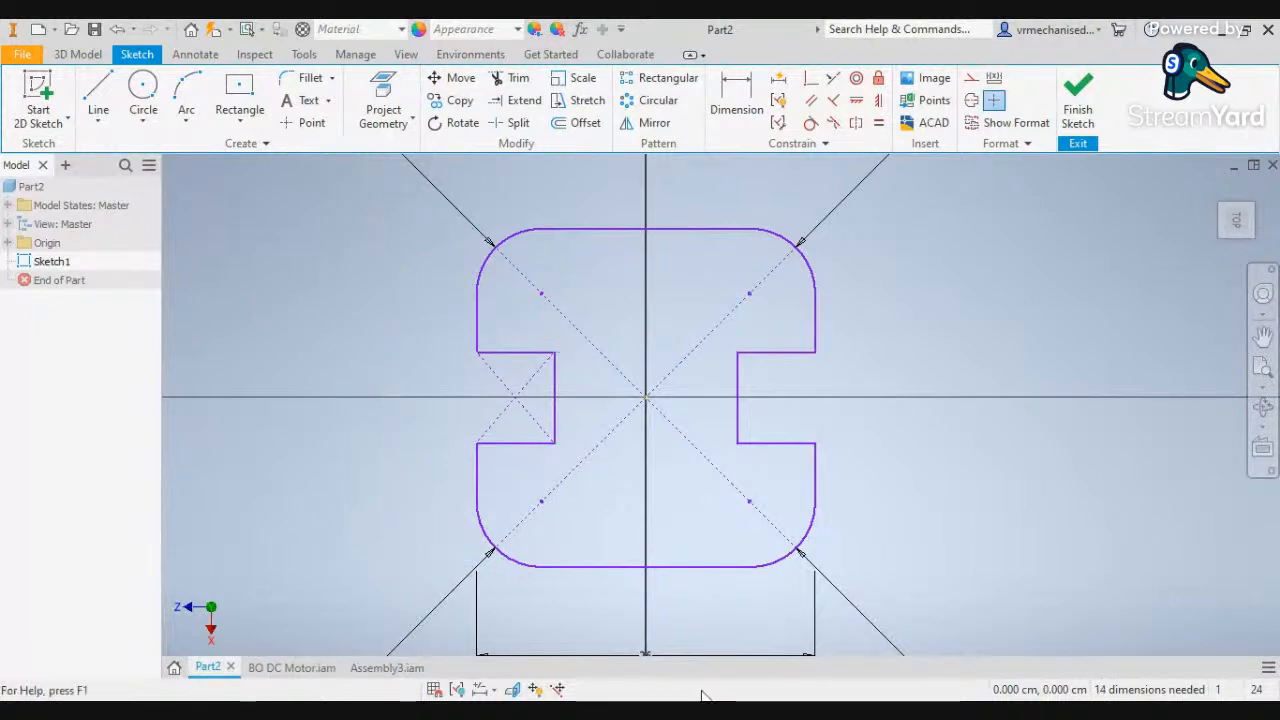
middle_drag(877, 578, 875, 430)
click(778, 490)
key(Delete)
middle_drag(740, 337, 743, 471)
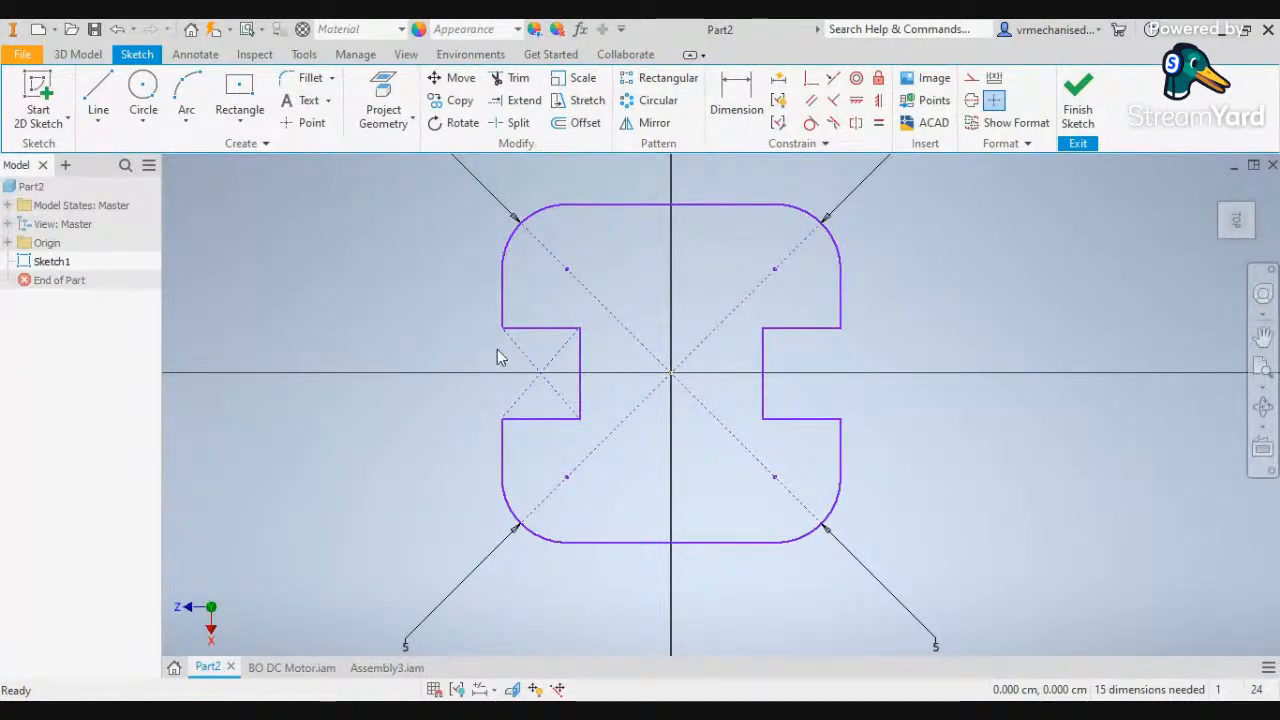
Sketch a center-point rectangle 4 cm high and 11 cm wide at the origin between the two notches
click(240, 100)
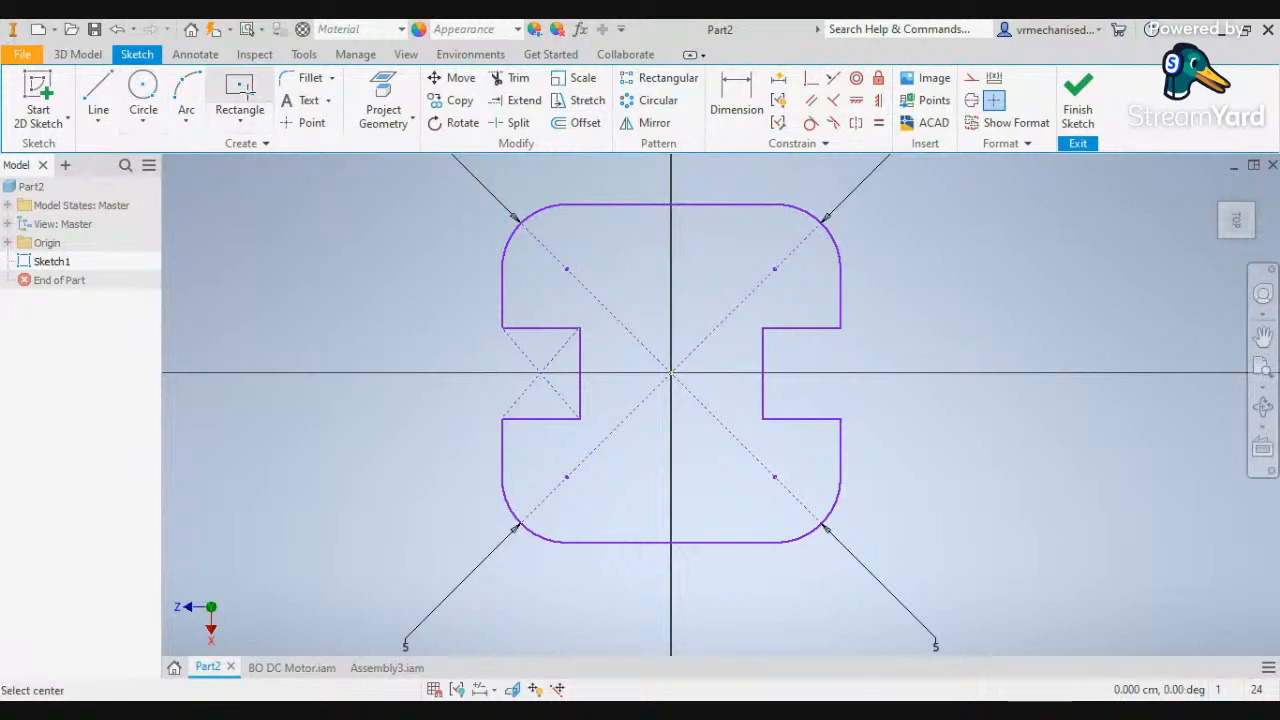
click(670, 373)
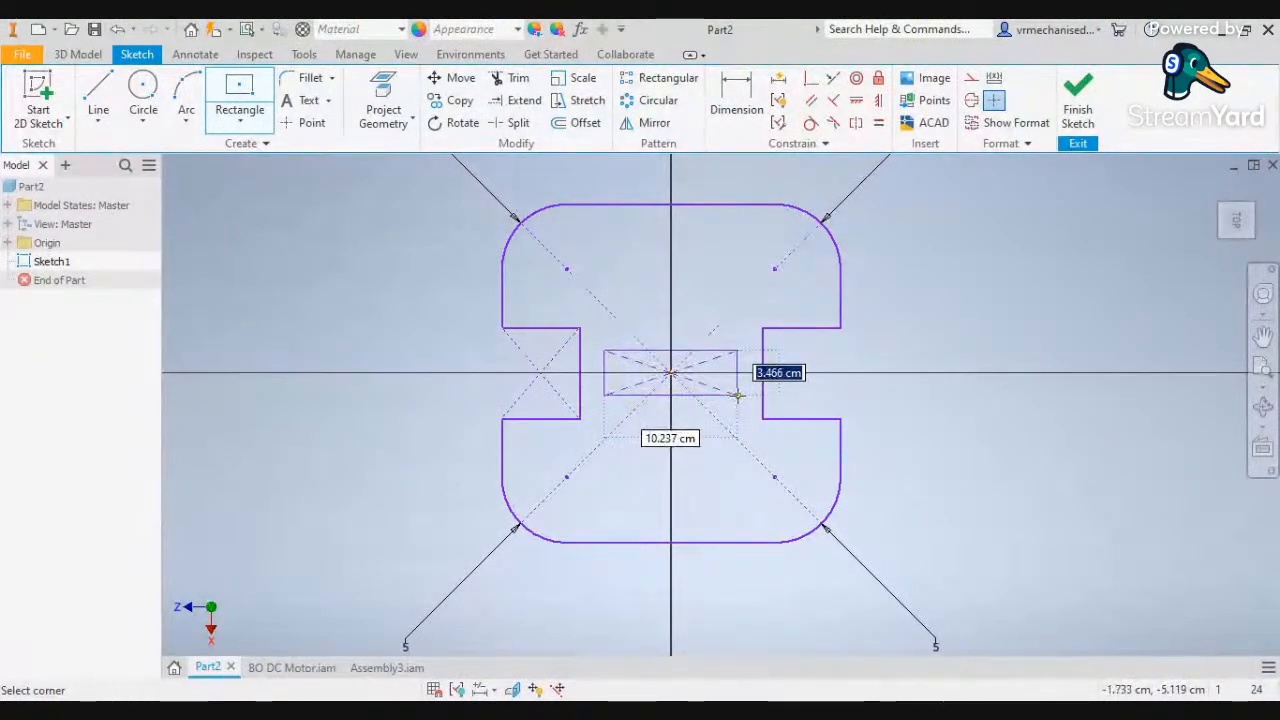
text(1)
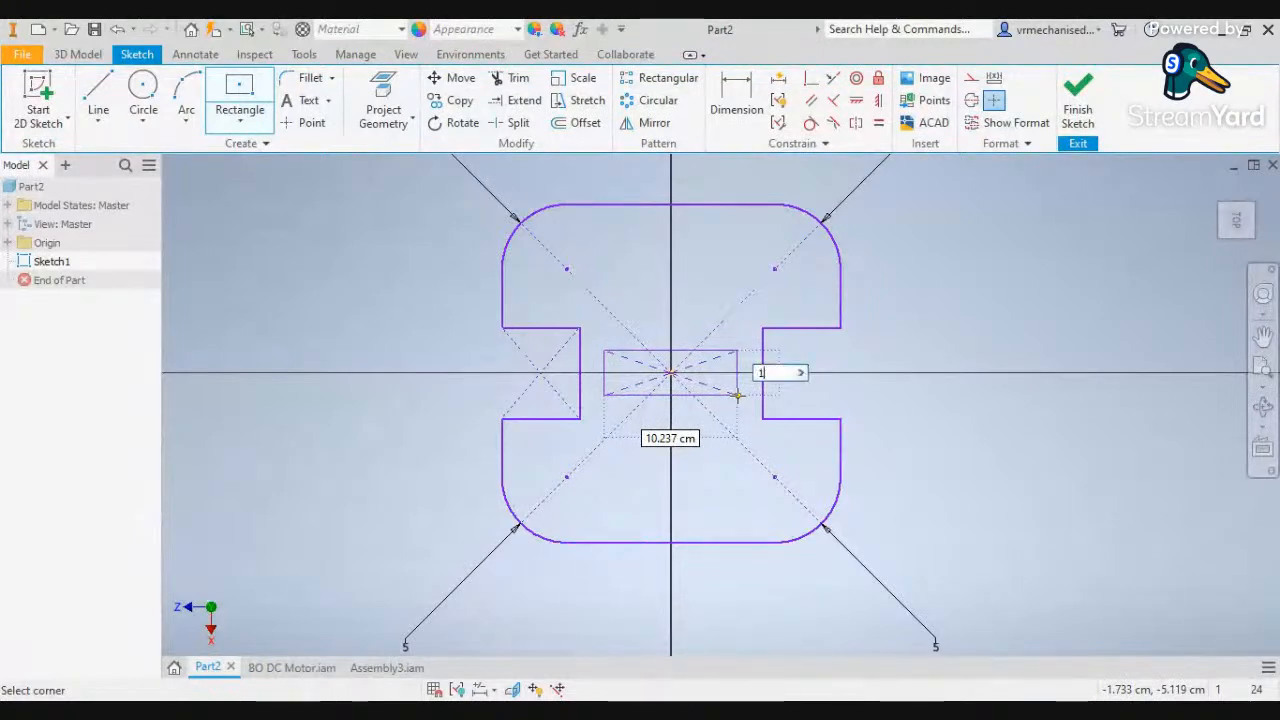
text(1)
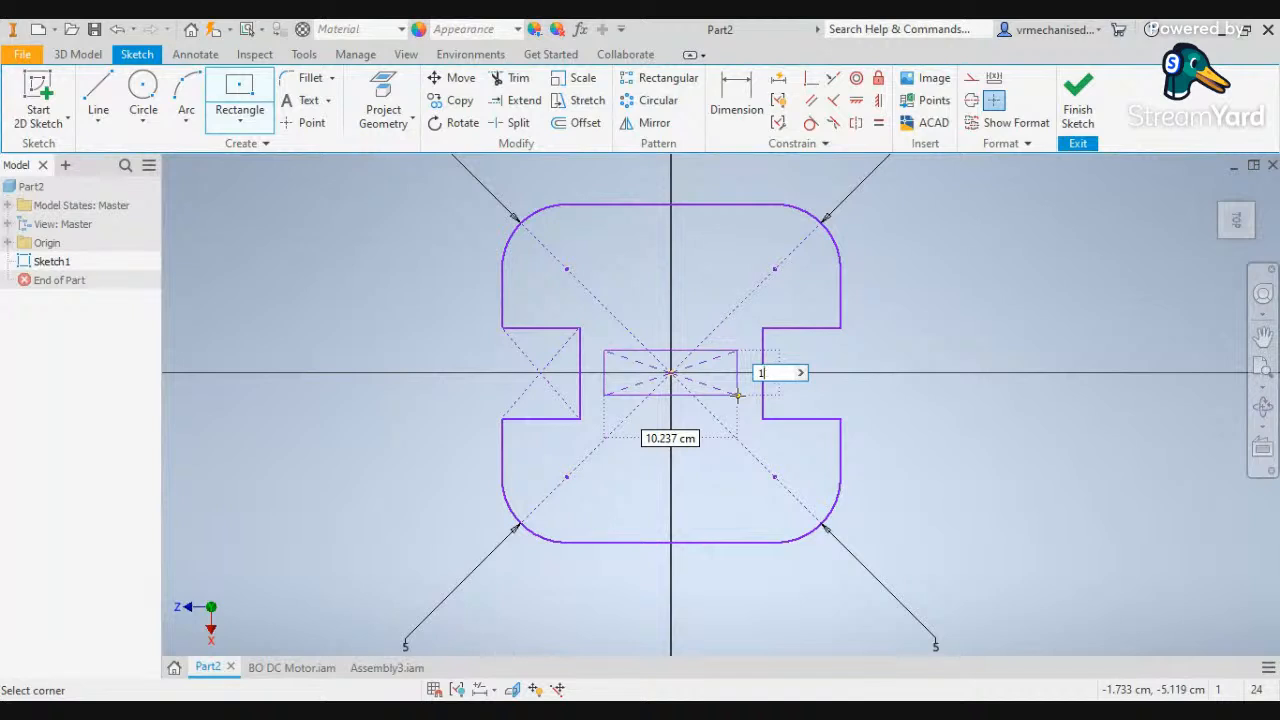
text(4)
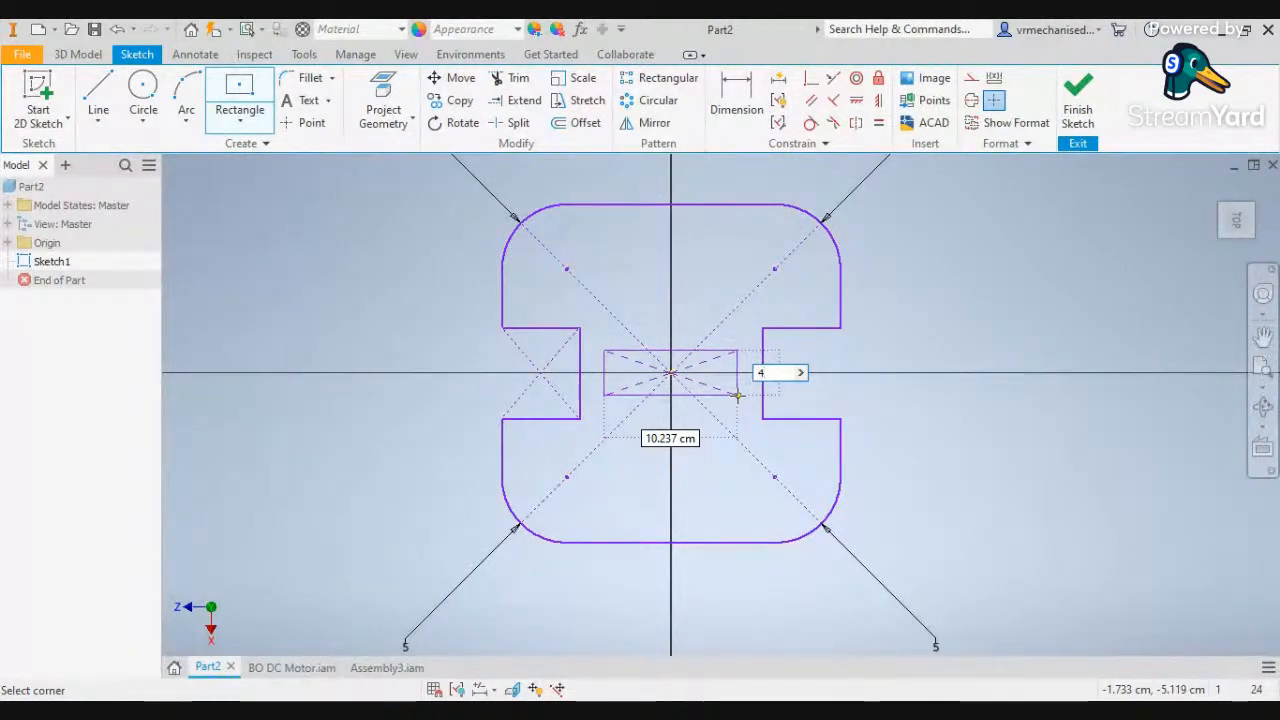
key(Tab)
text(1)
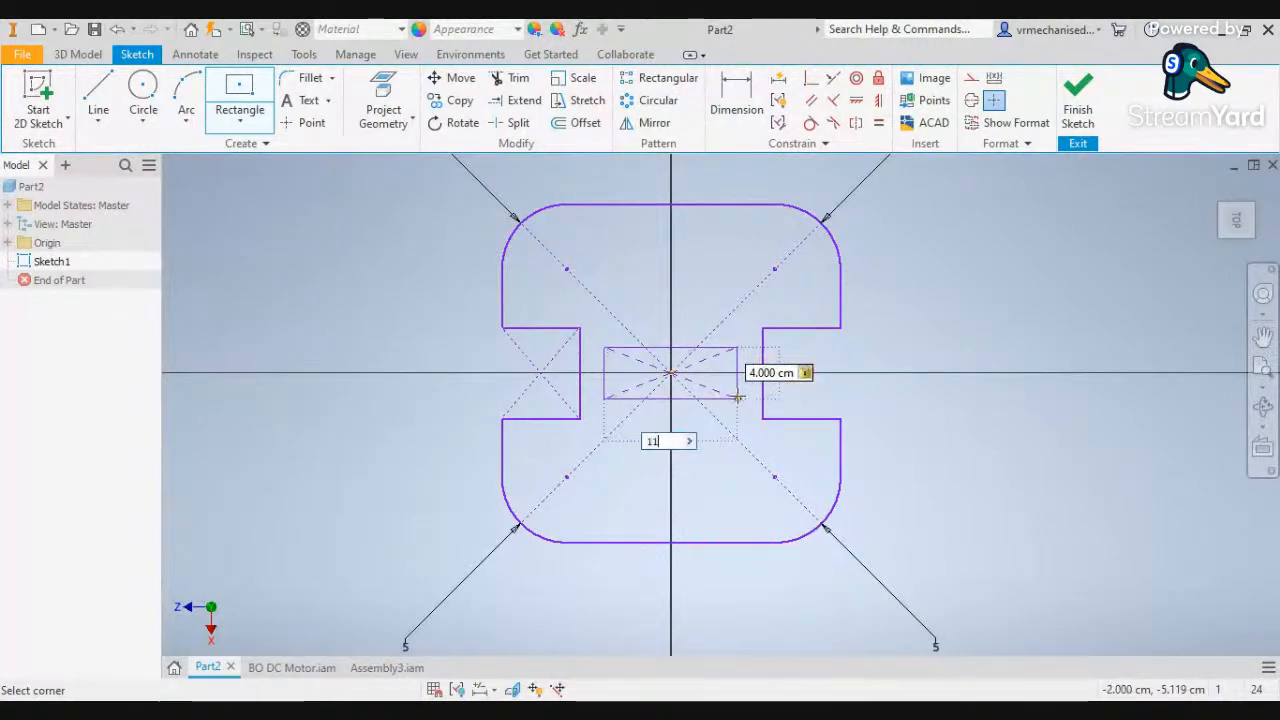
key(Return)
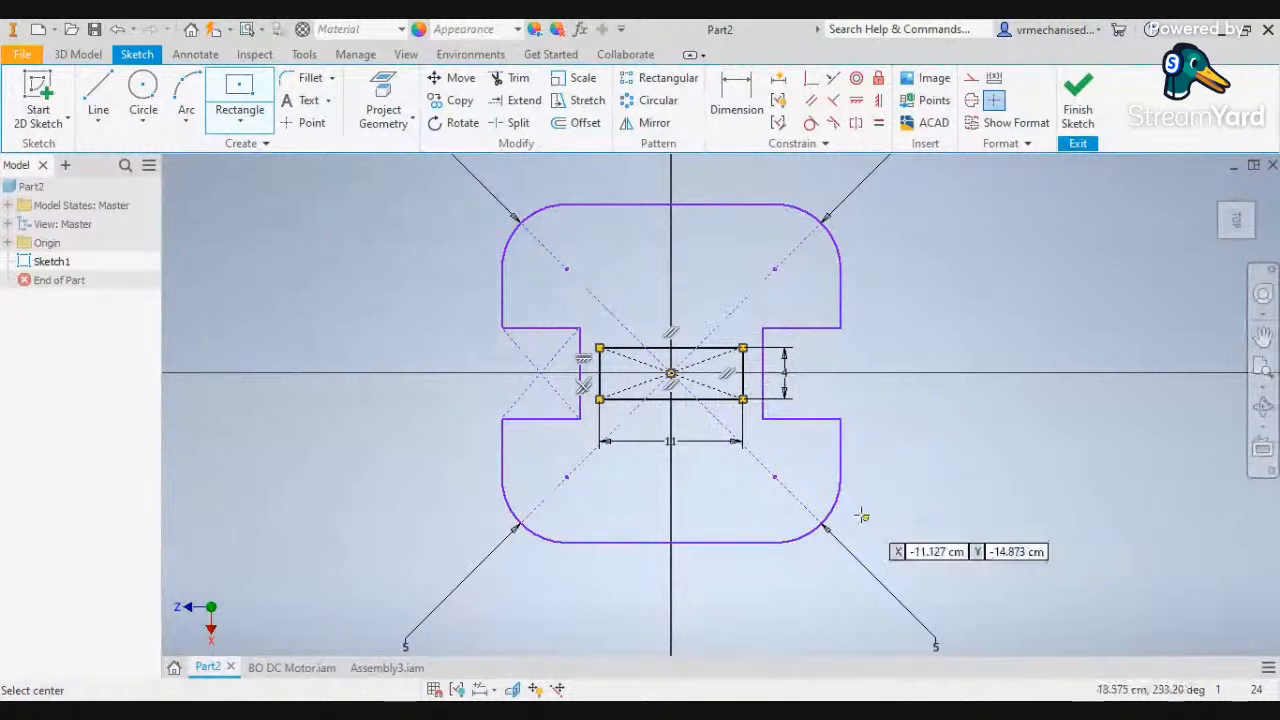
key(Escape)
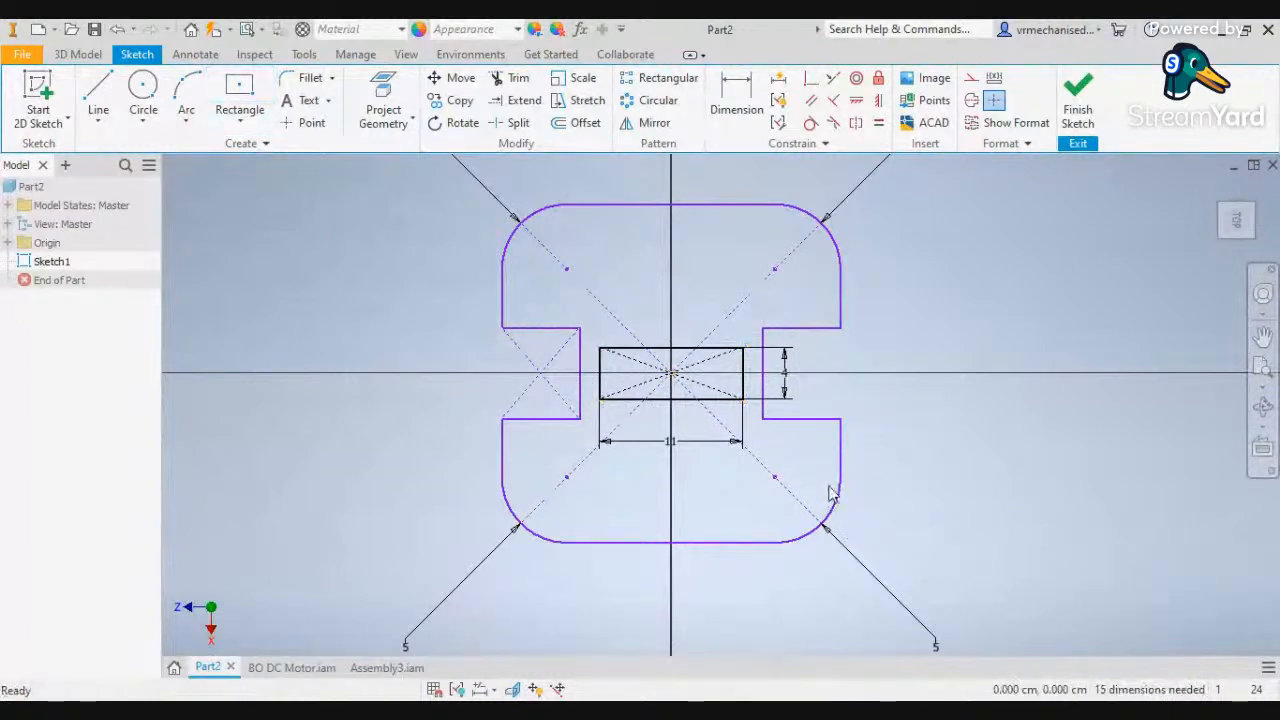
Delete the central rectangle's 11 cm width and 4 cm height dimensions
click(706, 442)
key(Delete)
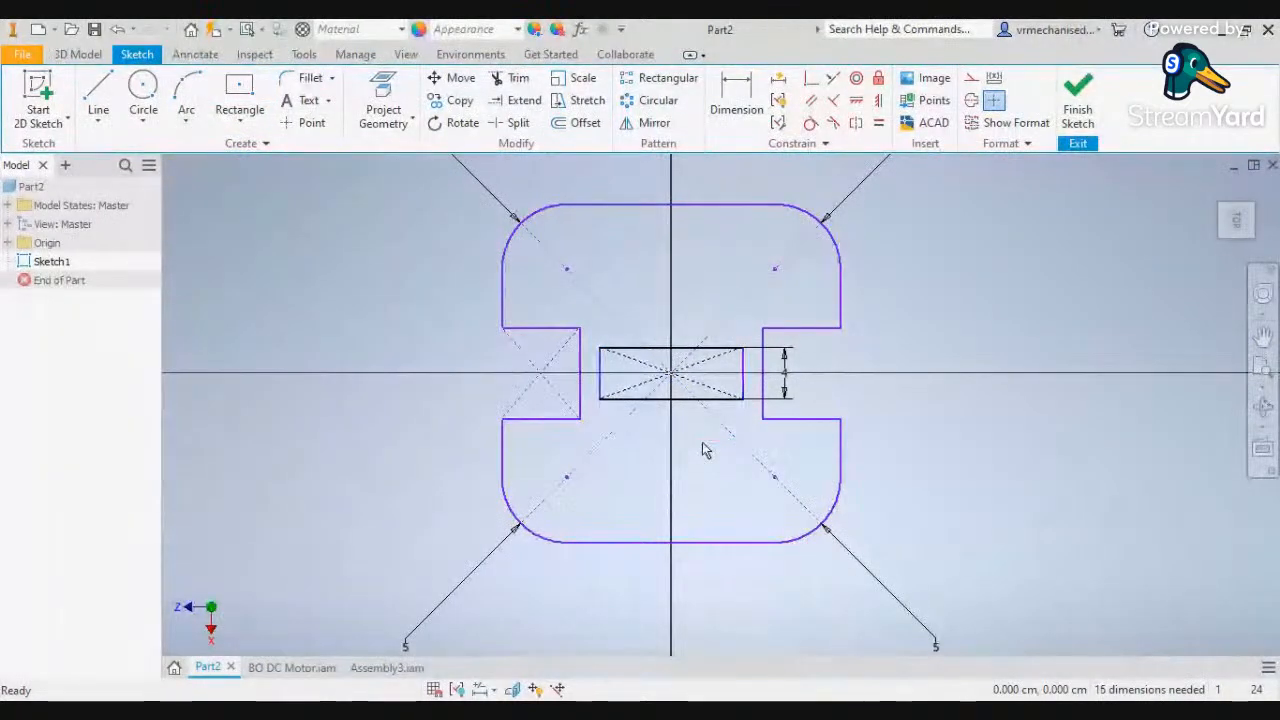
click(787, 380)
key(Delete)
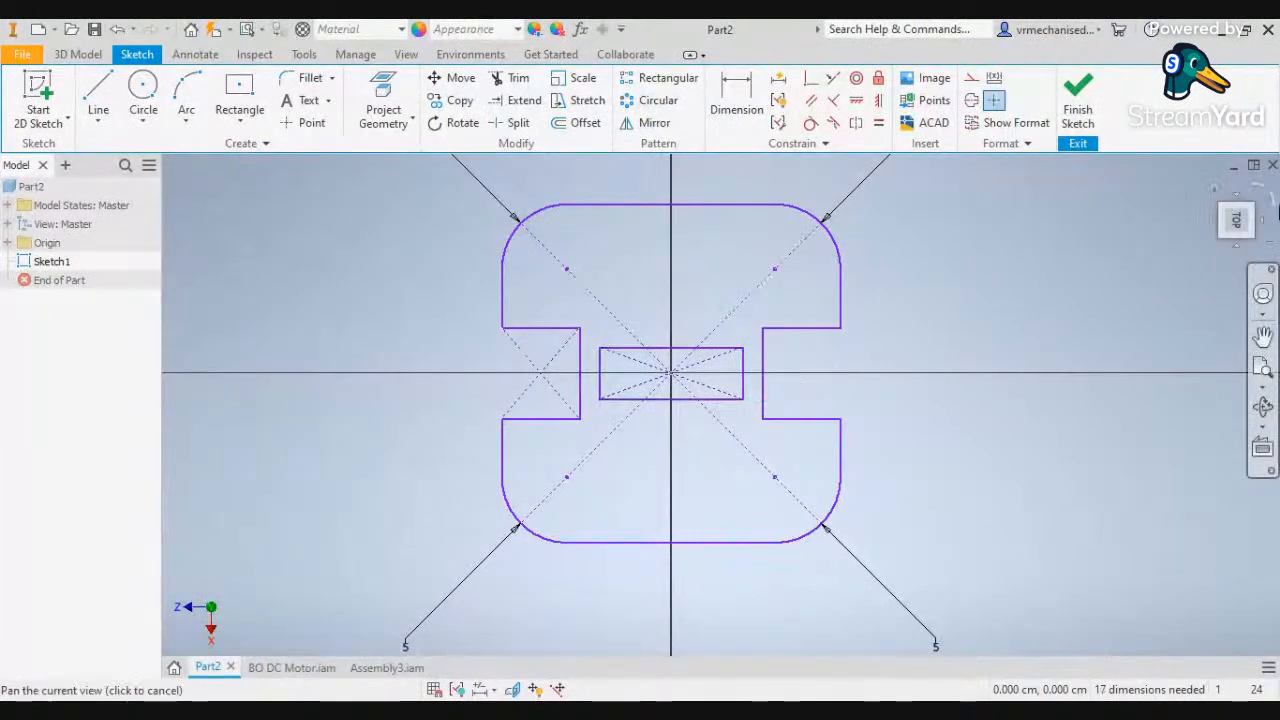
click(78, 54)
click(99, 93)
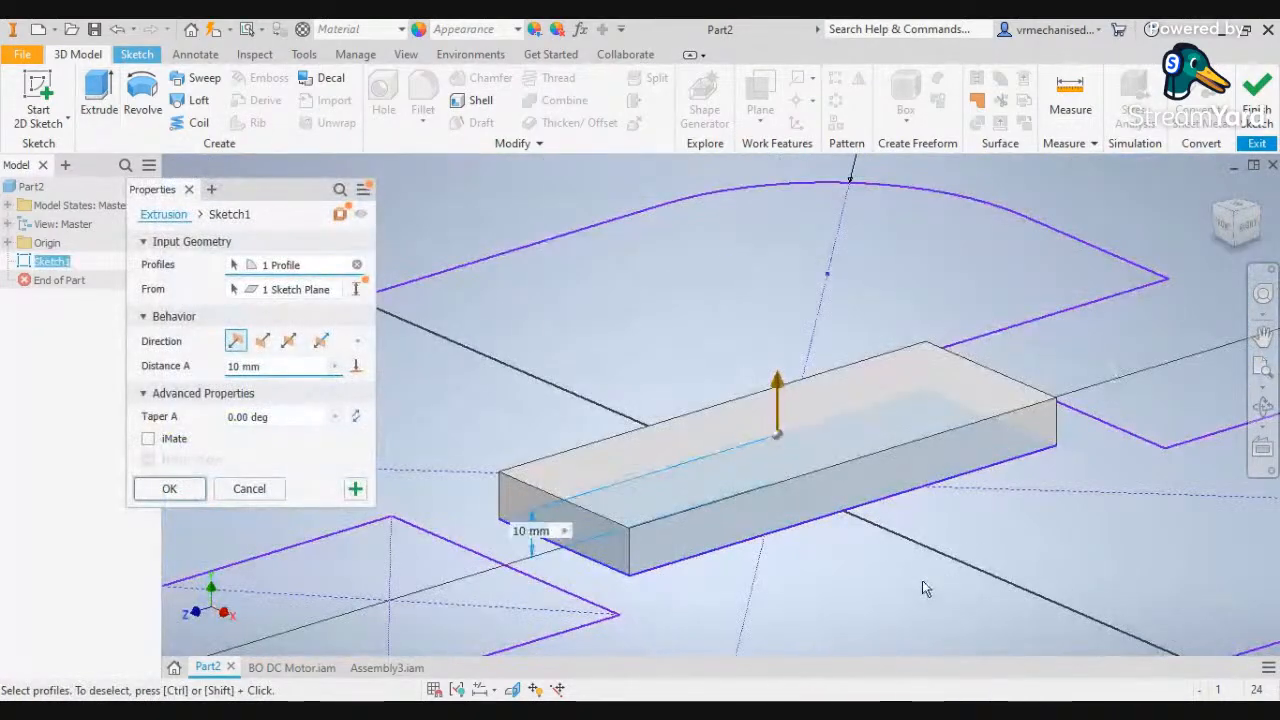
scroll(1068, 569, down, 3)
middle_drag(1115, 583, 975, 463)
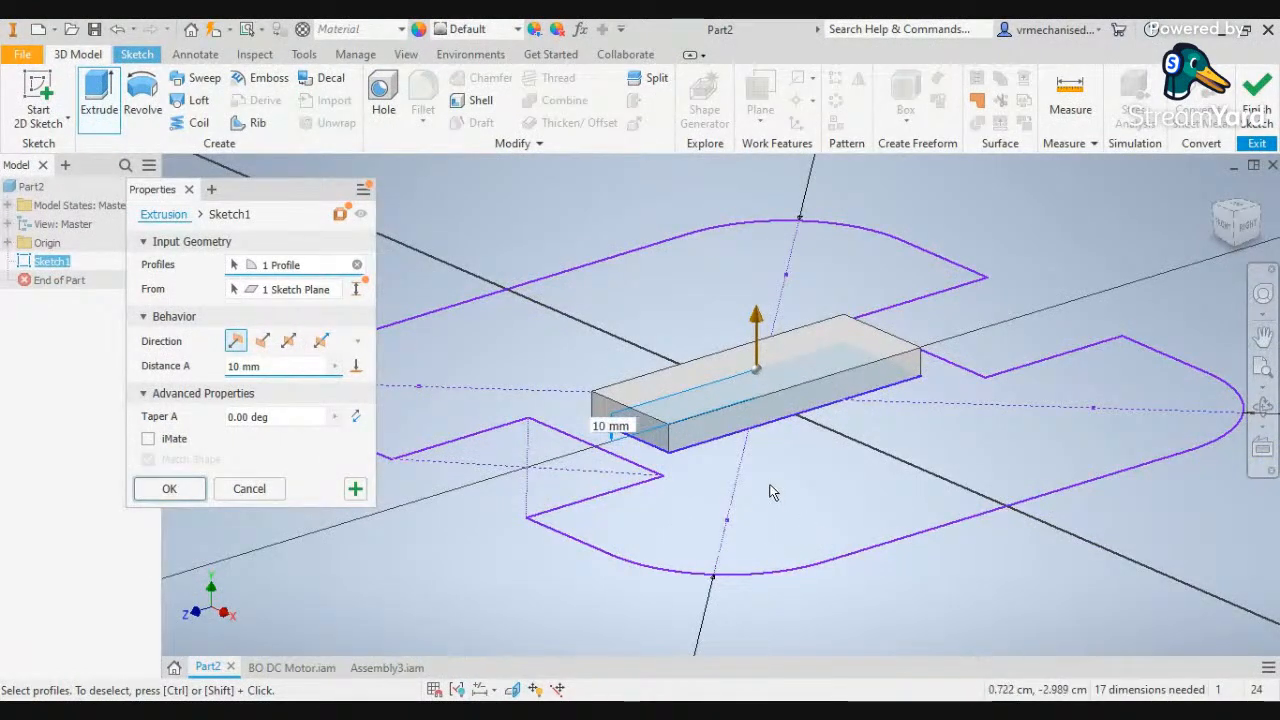
click(249, 488)
click(99, 100)
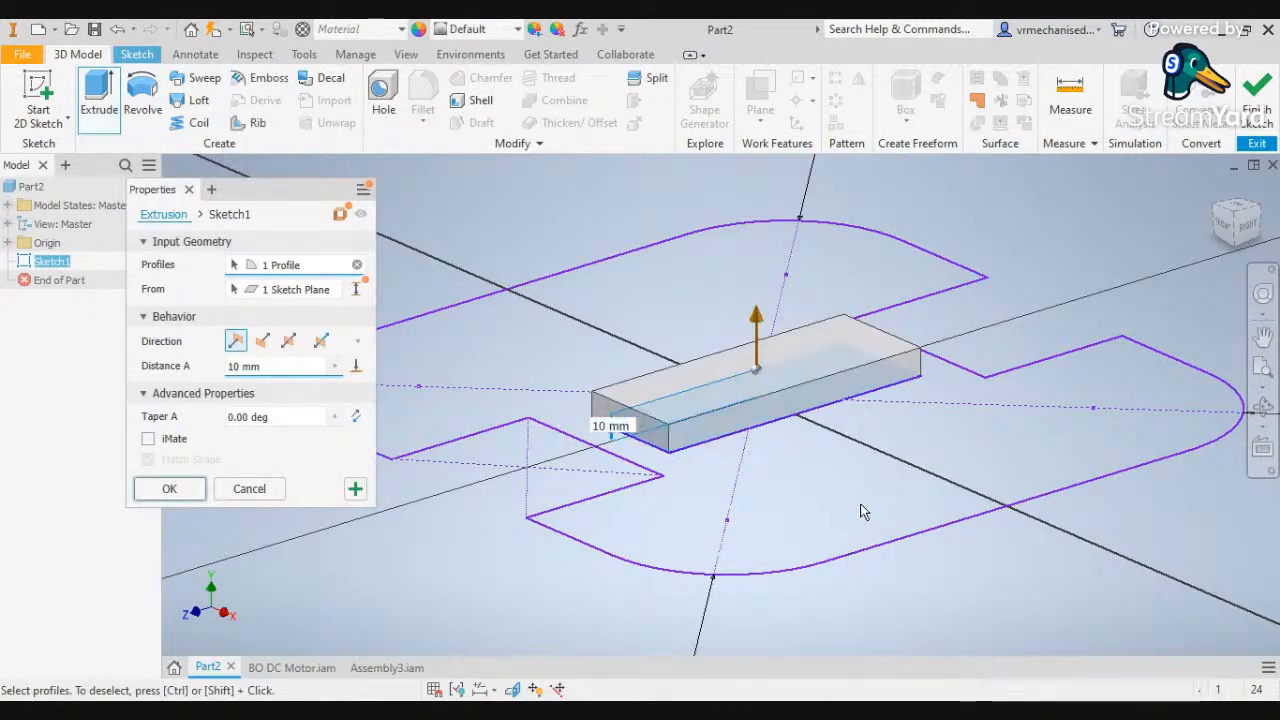
click(249, 492)
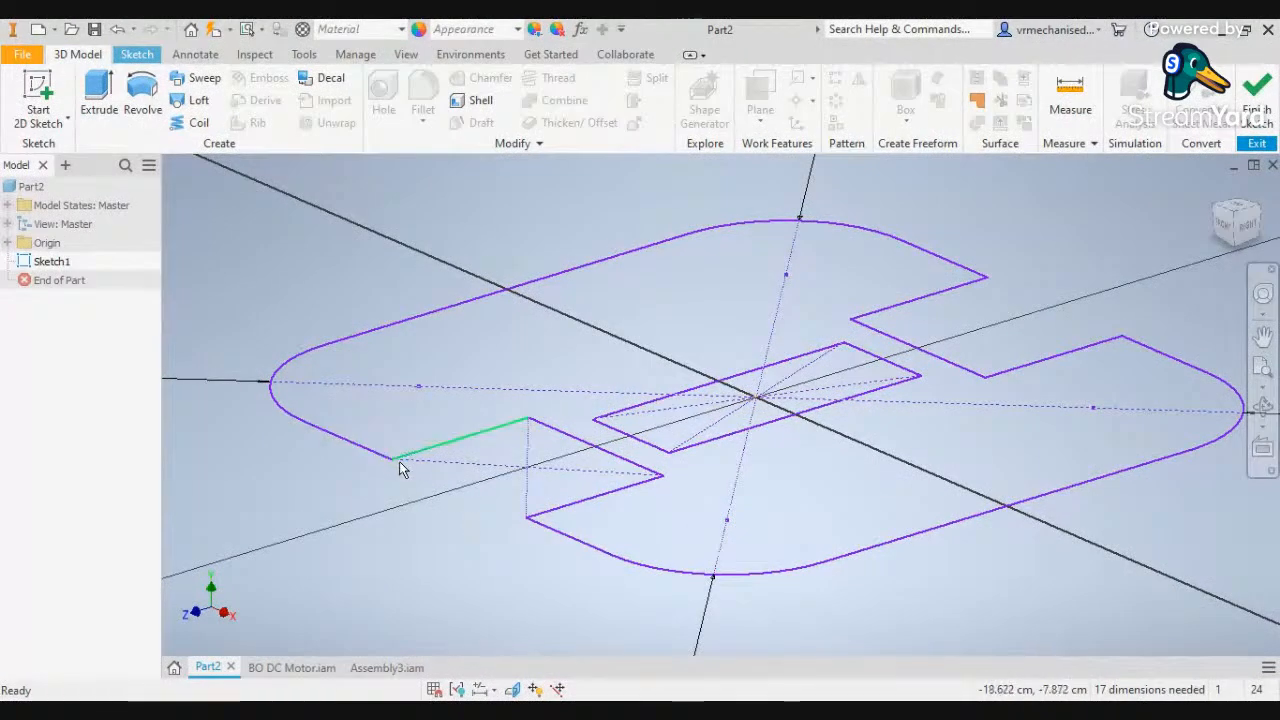
Examine the left notch's outer corner up close for a gap in the outline
scroll(388, 463, down, 5)
scroll(372, 466, down, 2)
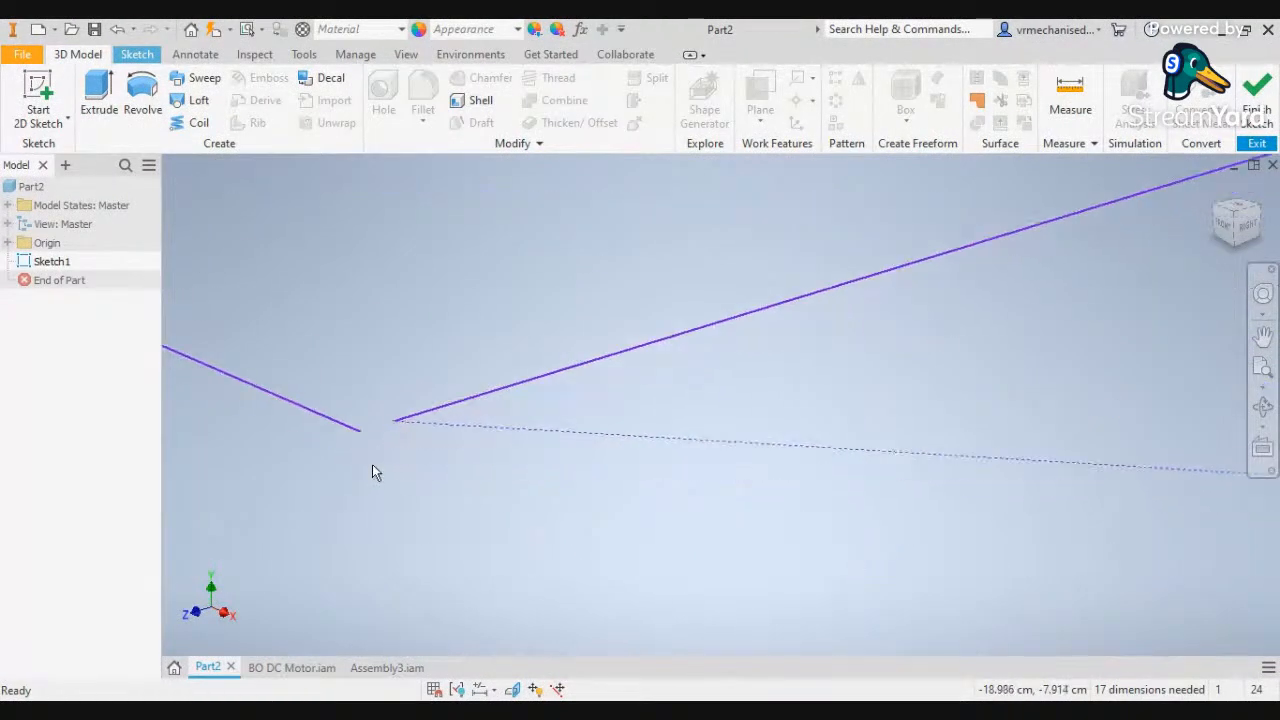
scroll(344, 432, down, 3)
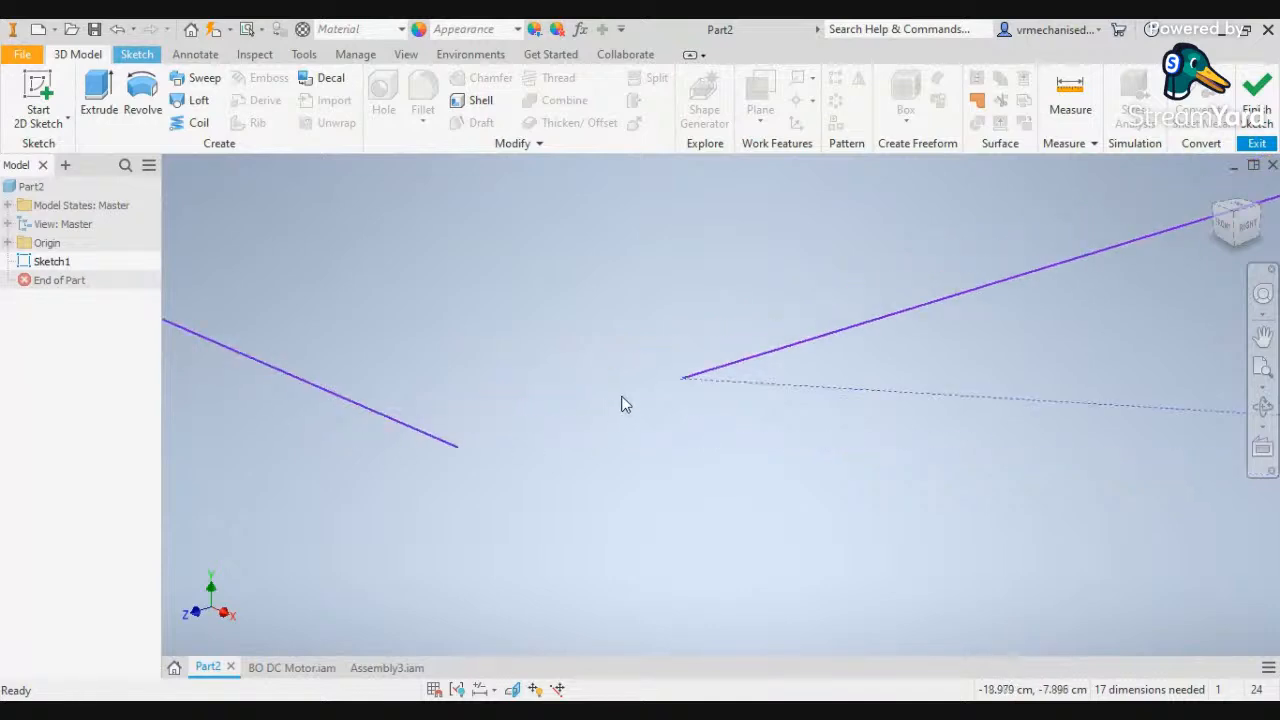
scroll(590, 454, up, 3)
scroll(601, 452, up, 2)
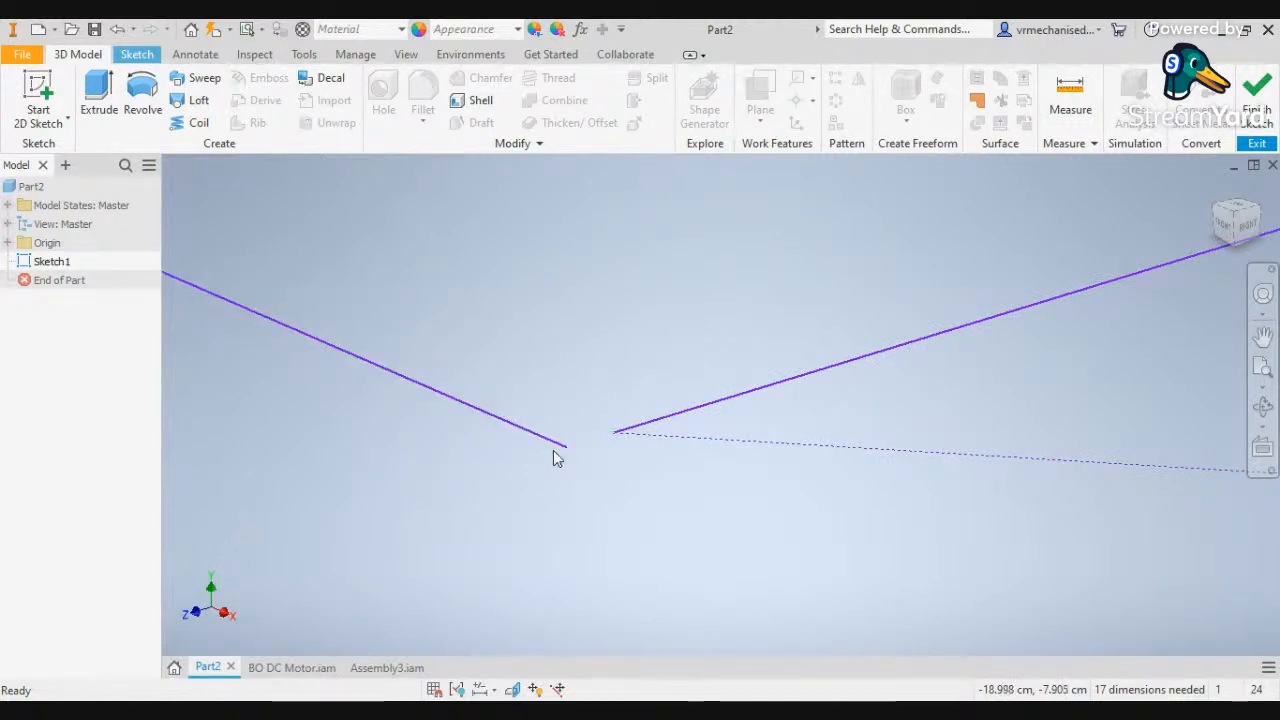
drag(617, 436, 589, 465)
scroll(619, 466, up, 4)
scroll(755, 504, up, 2)
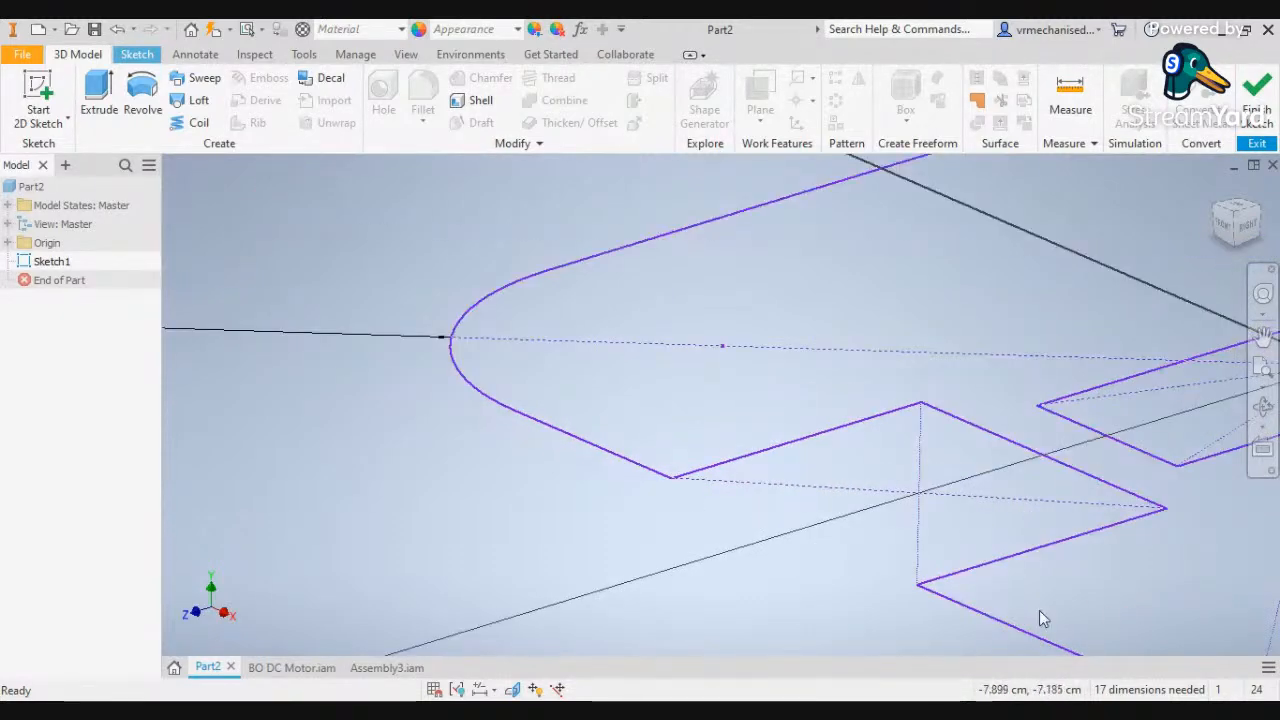
scroll(909, 589, down, 5)
scroll(994, 546, down, 5)
scroll(880, 588, up, 5)
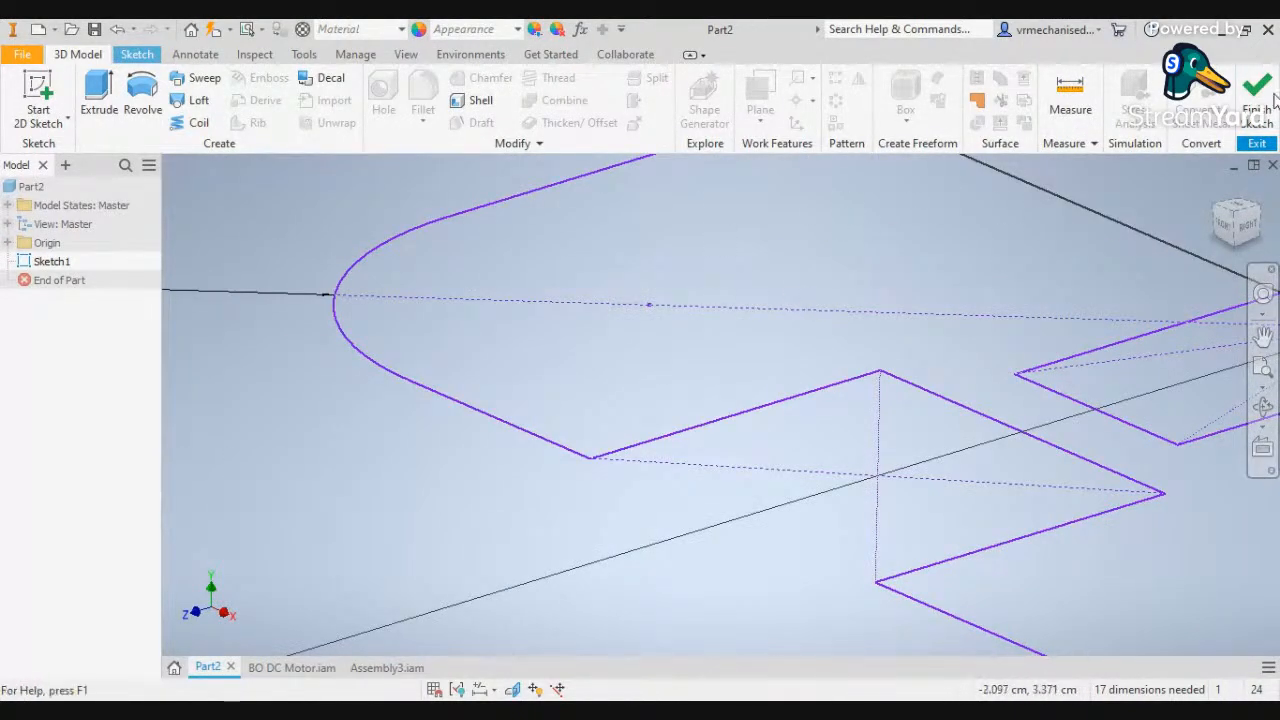
Sketch a line about 0.016 cm long to close the outline gap at the left notch's first outer corner
click(146, 56)
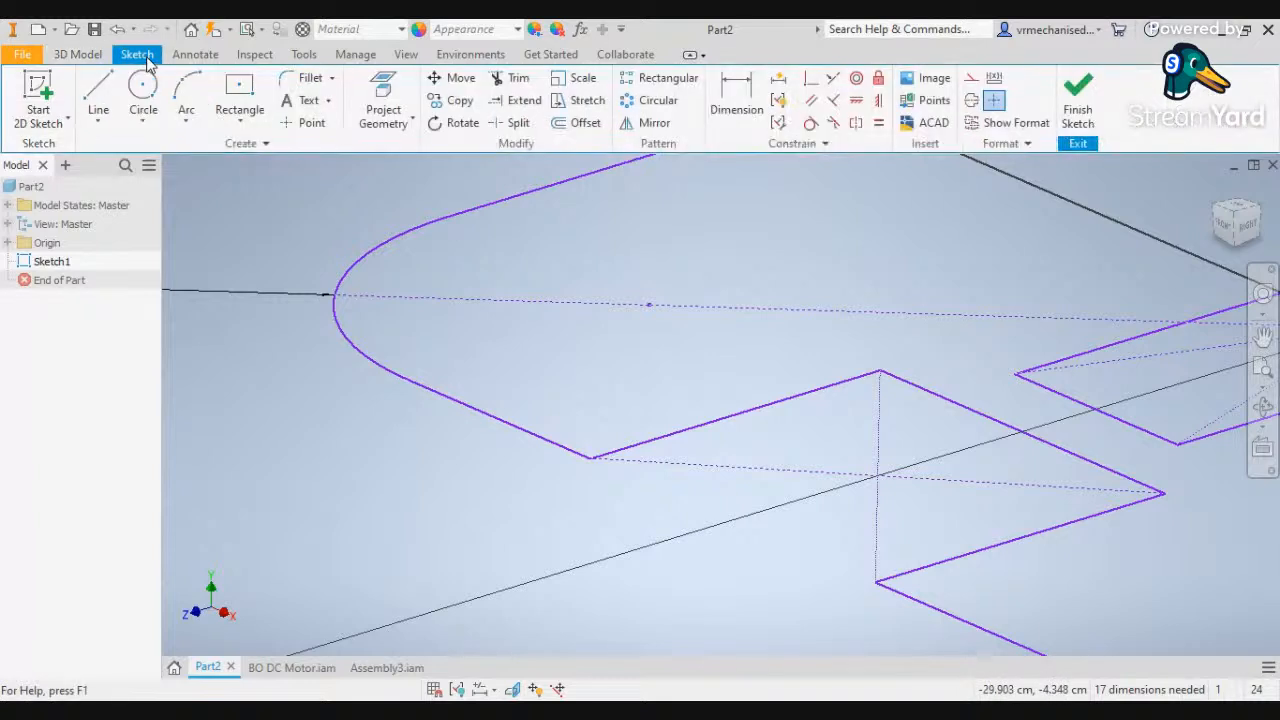
click(98, 90)
scroll(597, 460, up, 3)
scroll(601, 462, up, 2)
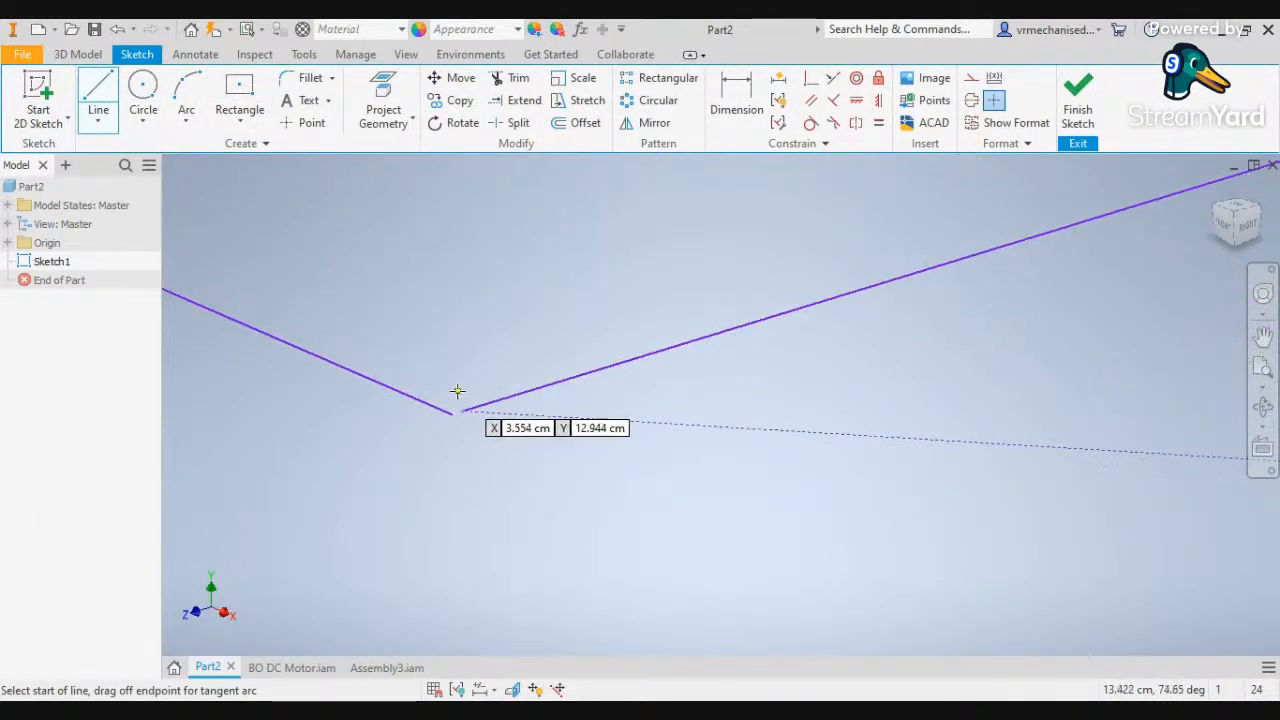
scroll(454, 409, up, 4)
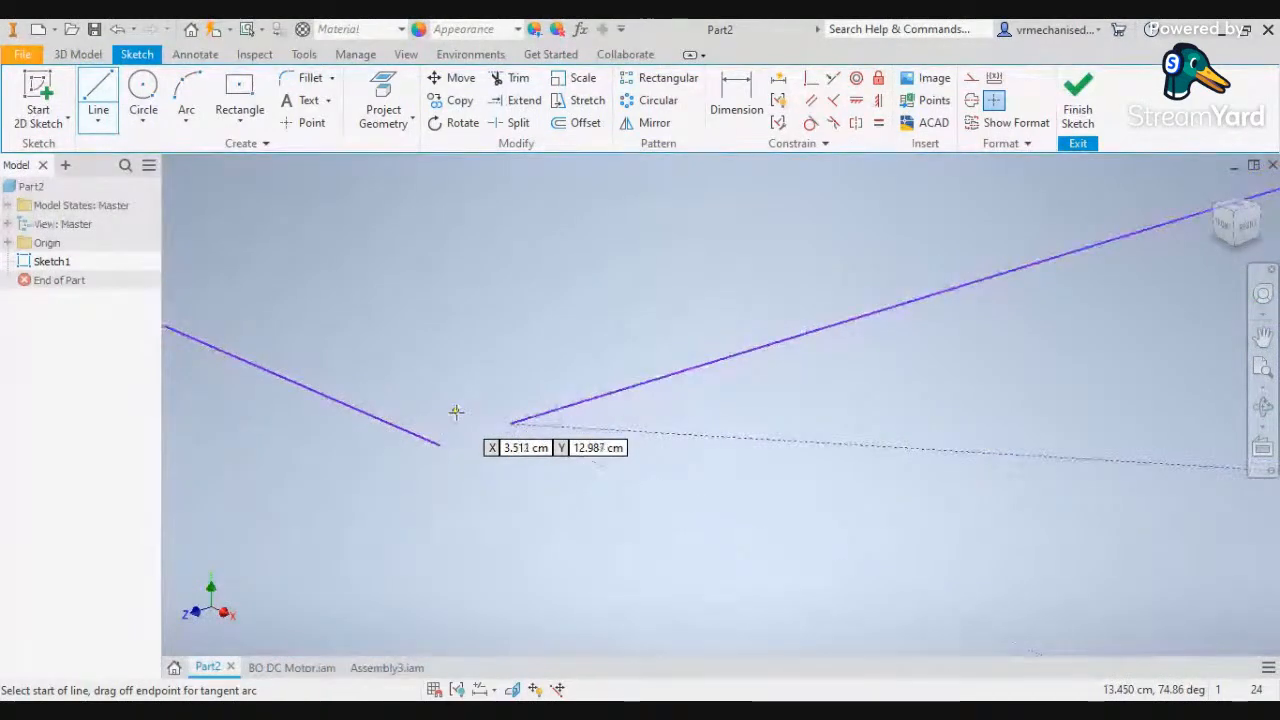
click(513, 424)
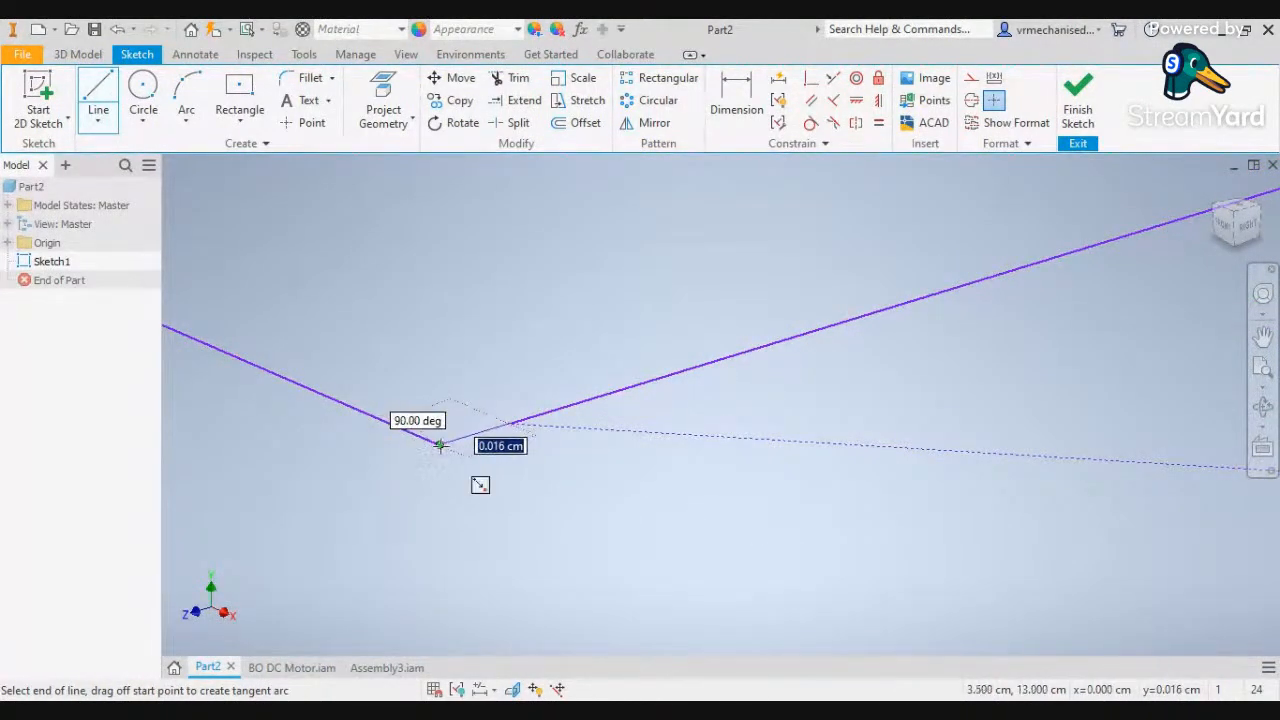
key(Escape)
Close the gap at the left notch's other outer corner with a line about 0.016 cm long
scroll(605, 474, down, 3)
scroll(737, 524, down, 3)
middle_drag(935, 550, 561, 281)
middle_drag(704, 354, 664, 228)
mouse_move(959, 457)
middle_down()
mouse_move(909, 406)
mouse_move(854, 249)
middle_up()
scroll(746, 521, down, 3)
middle_drag(1029, 571, 527, 279)
scroll(666, 337, up, 5)
click(565, 372)
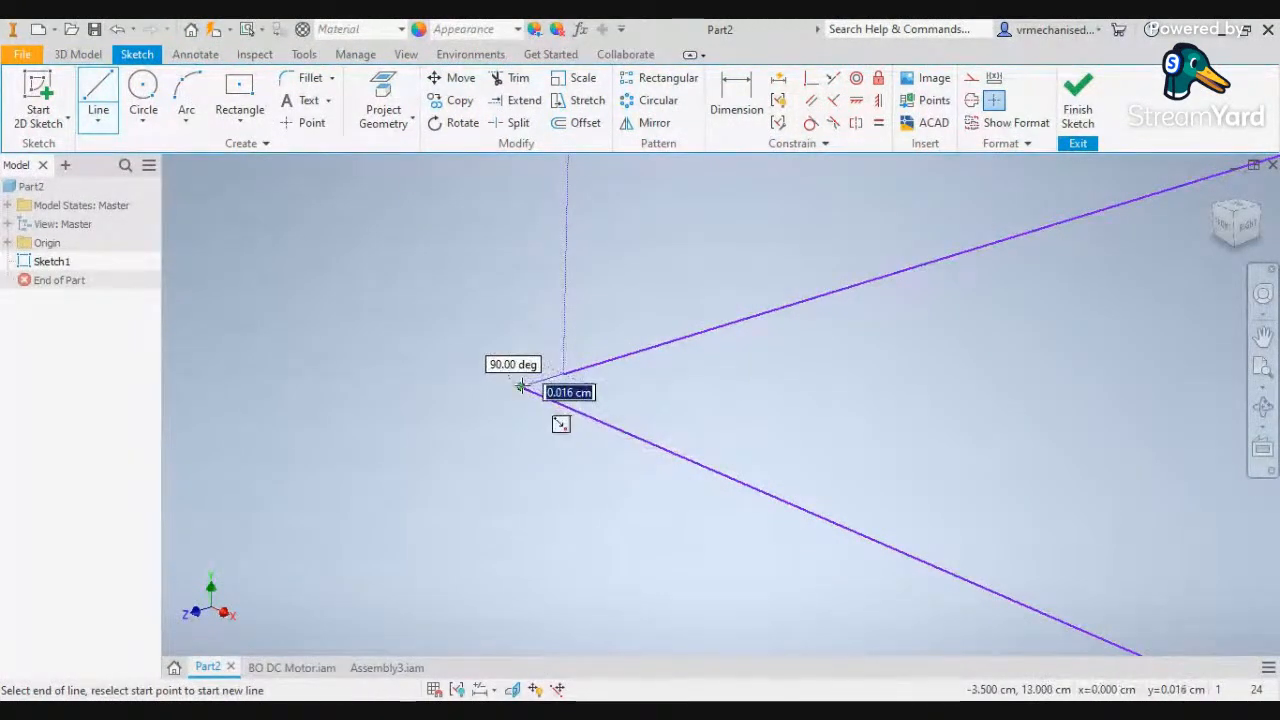
click(523, 385)
mouse_move(564, 360)
middle_down()
mouse_move(638, 308)
mouse_move(683, 249)
mouse_move(631, 471)
middle_up()
scroll(628, 473, down, 4)
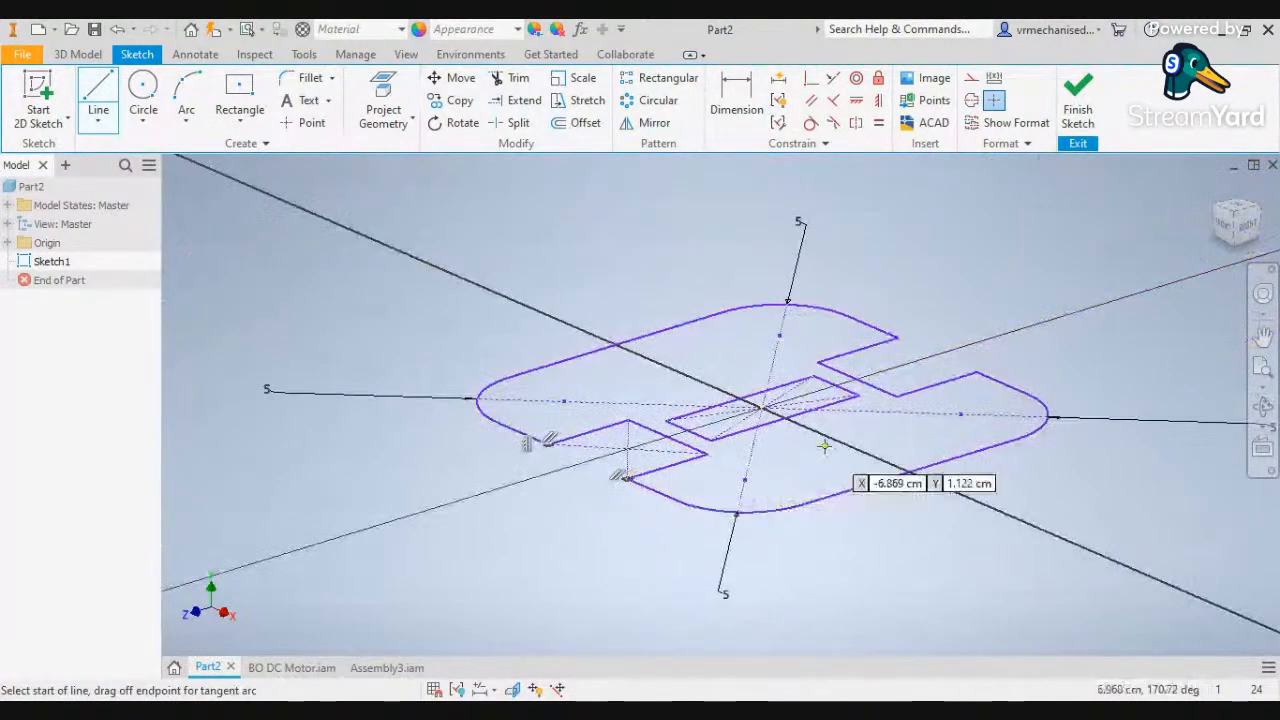
Extrude the closed notched profile around the central rectangular cutout by 3 mm
scroll(825, 446, up, 4)
middle_drag(1200, 276, 564, 648)
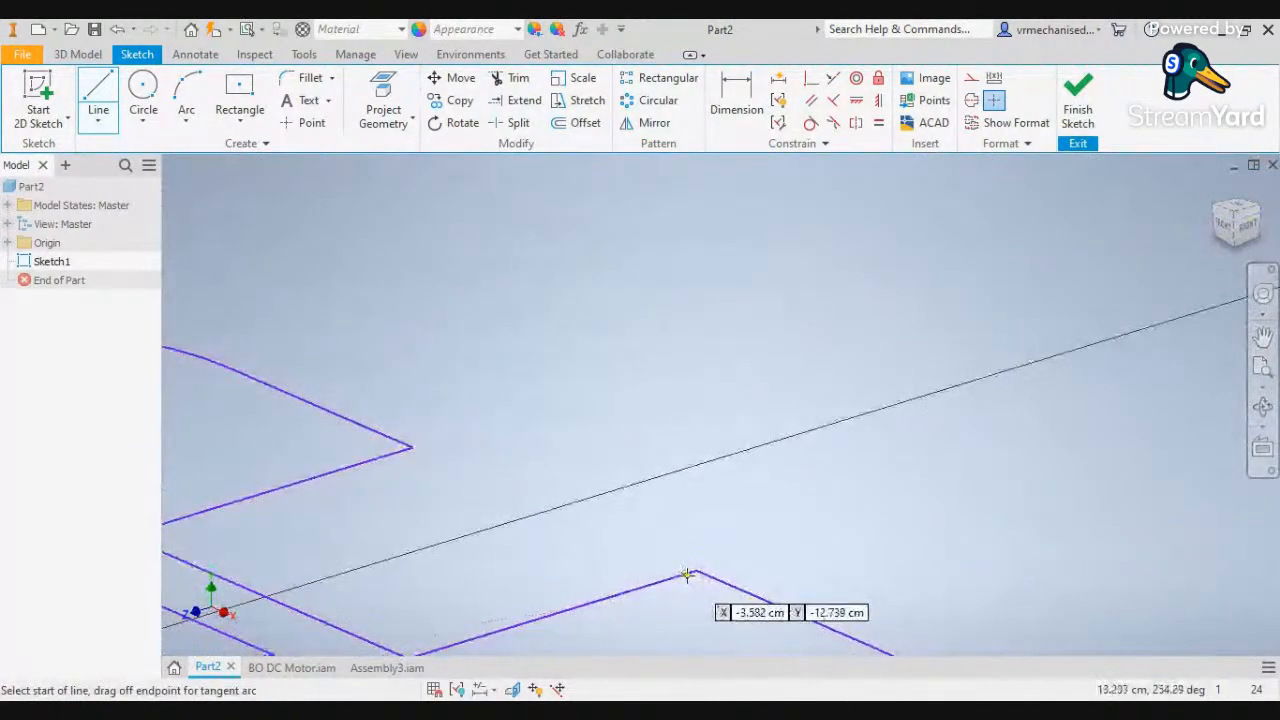
scroll(655, 565, down, 5)
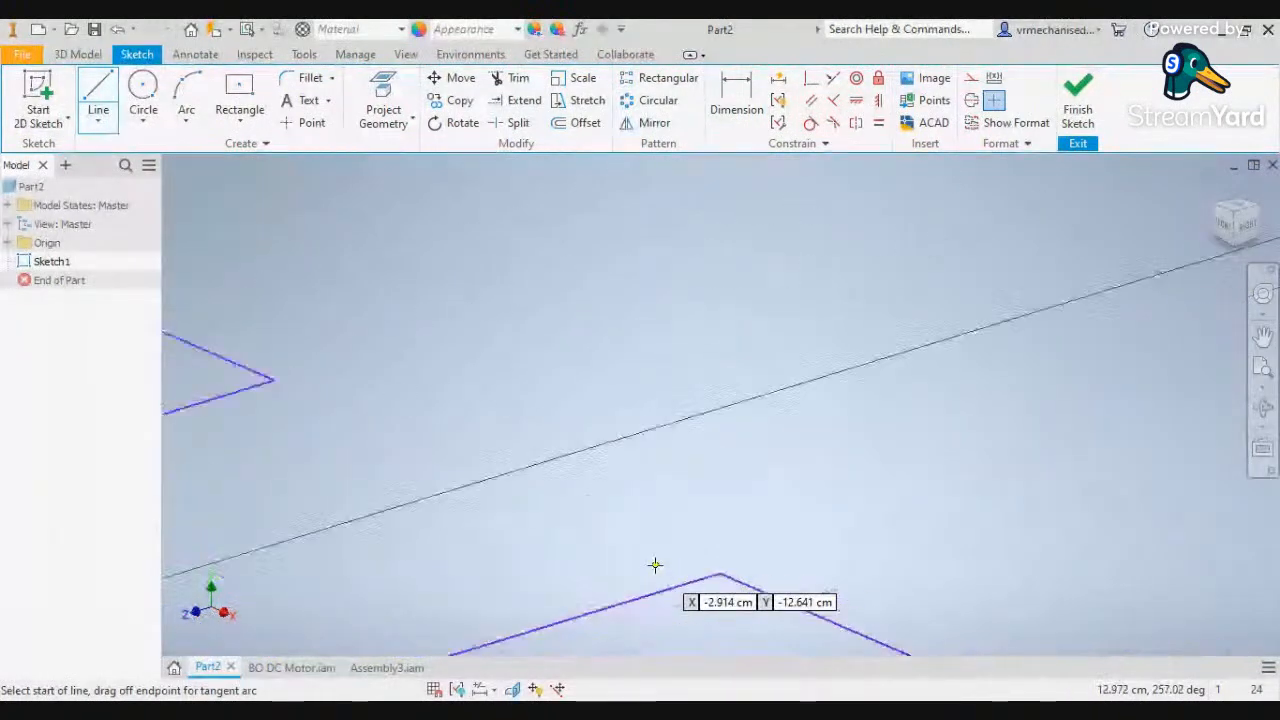
middle_drag(389, 537, 665, 416)
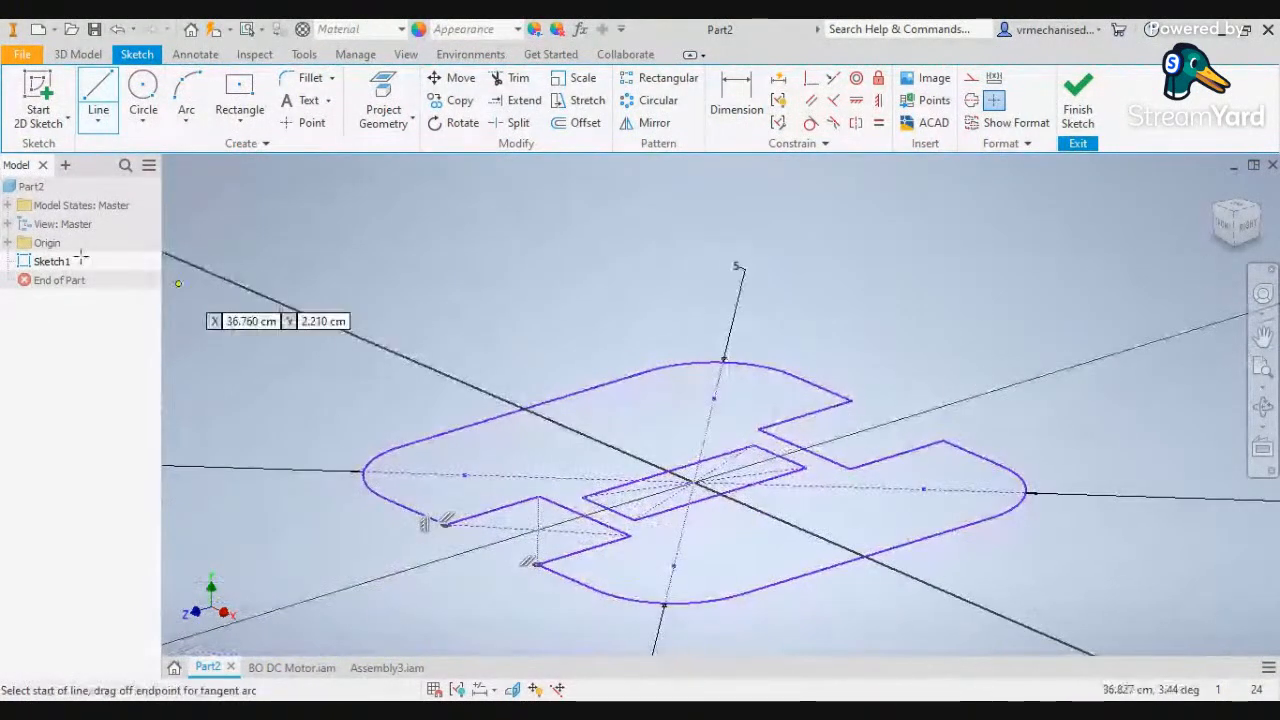
click(78, 54)
click(116, 98)
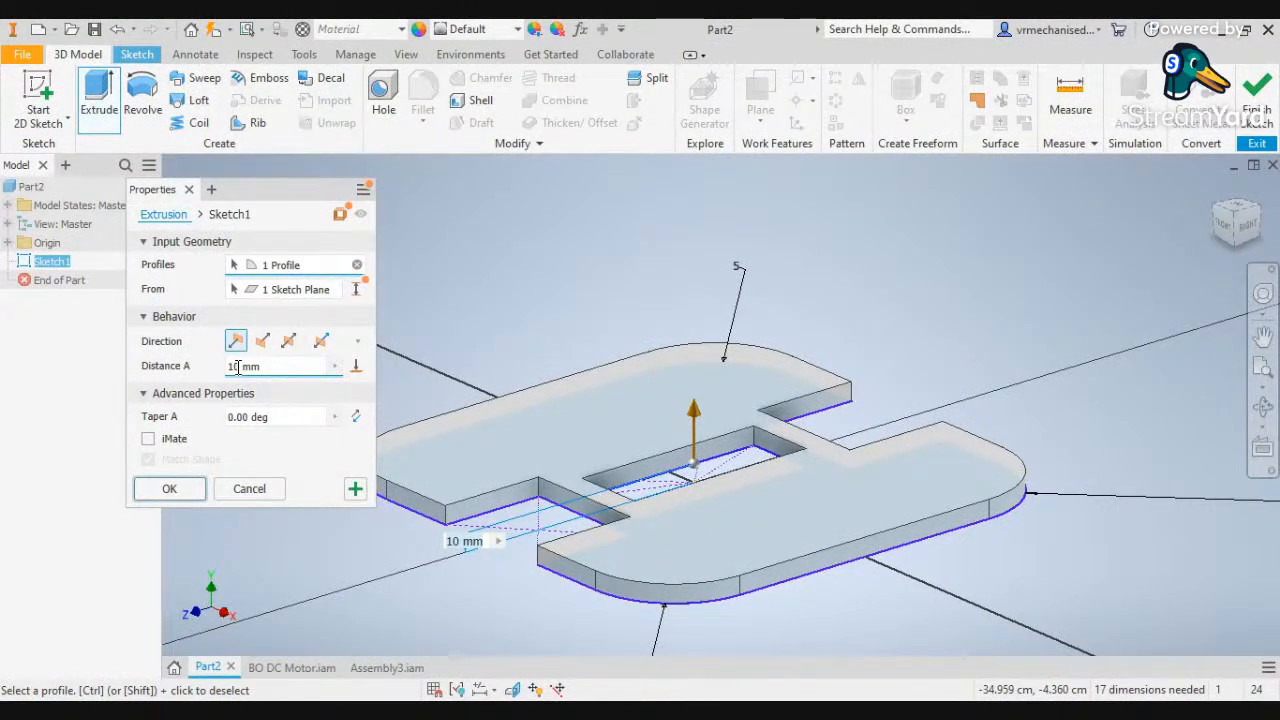
key(ctrl+a)
key(BackSpace)
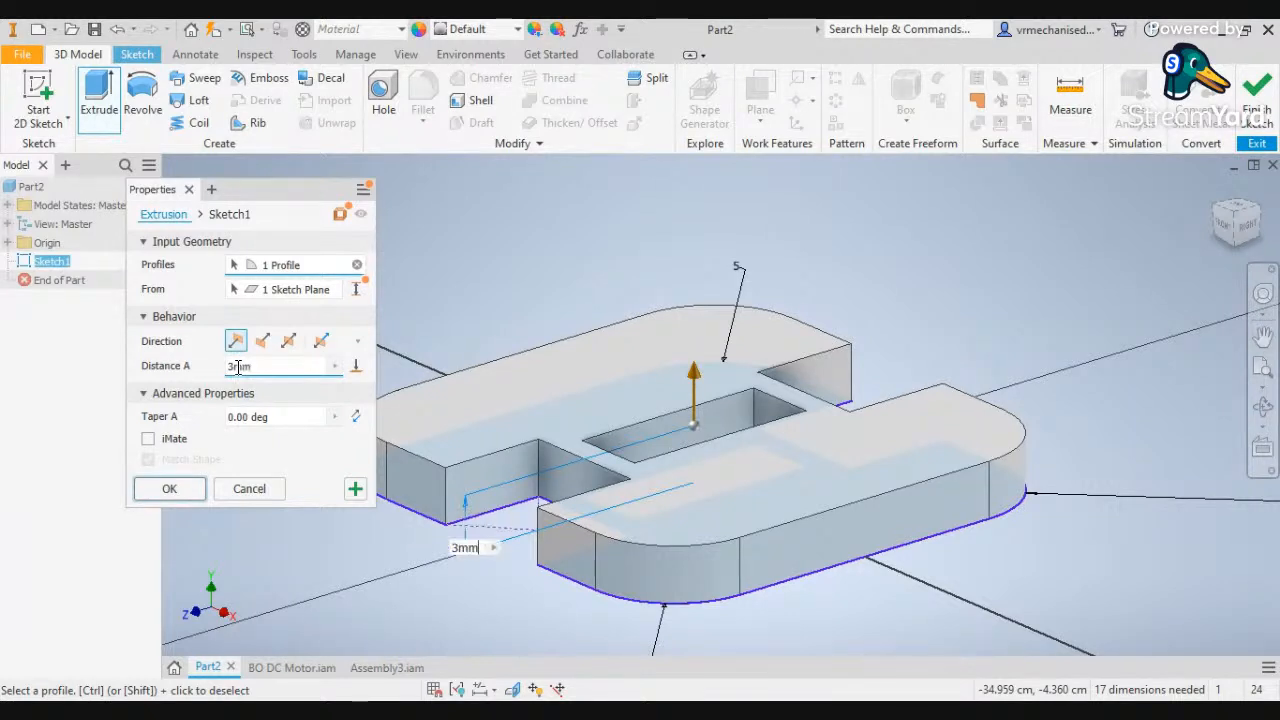
key(Return)
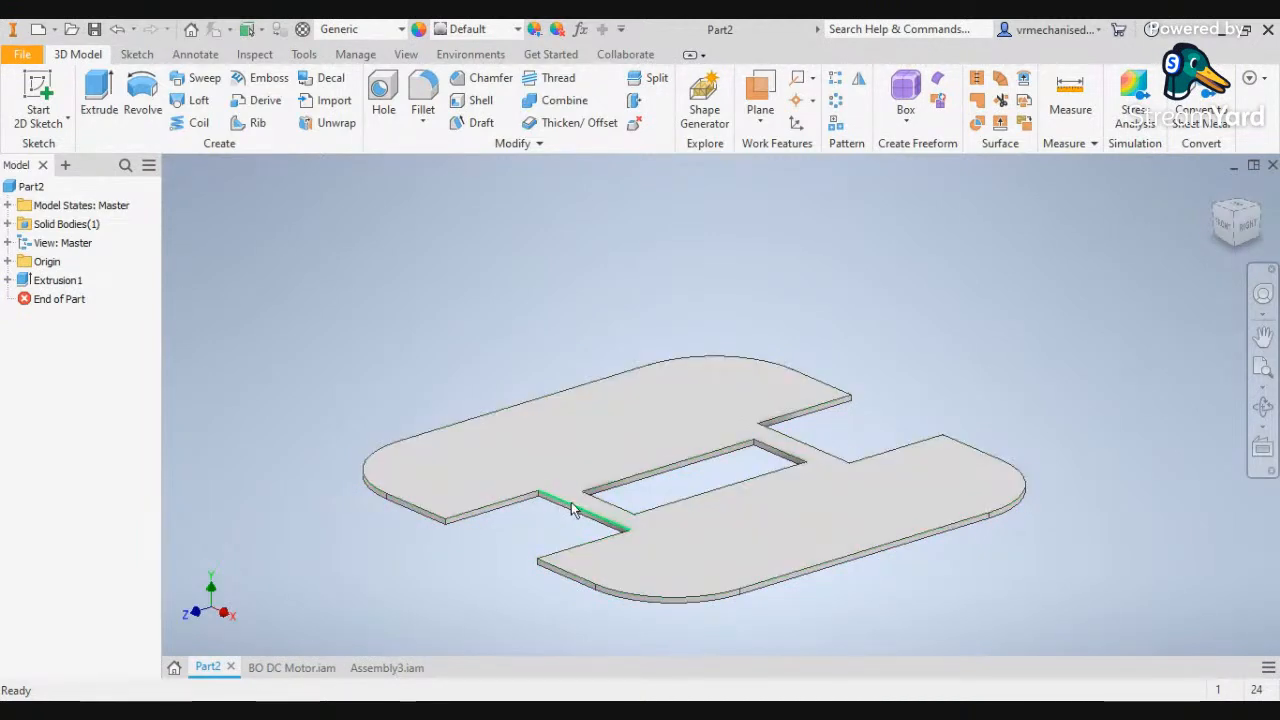
Start a new sketch on the plate's top face
click(552, 450)
right_click(552, 450)
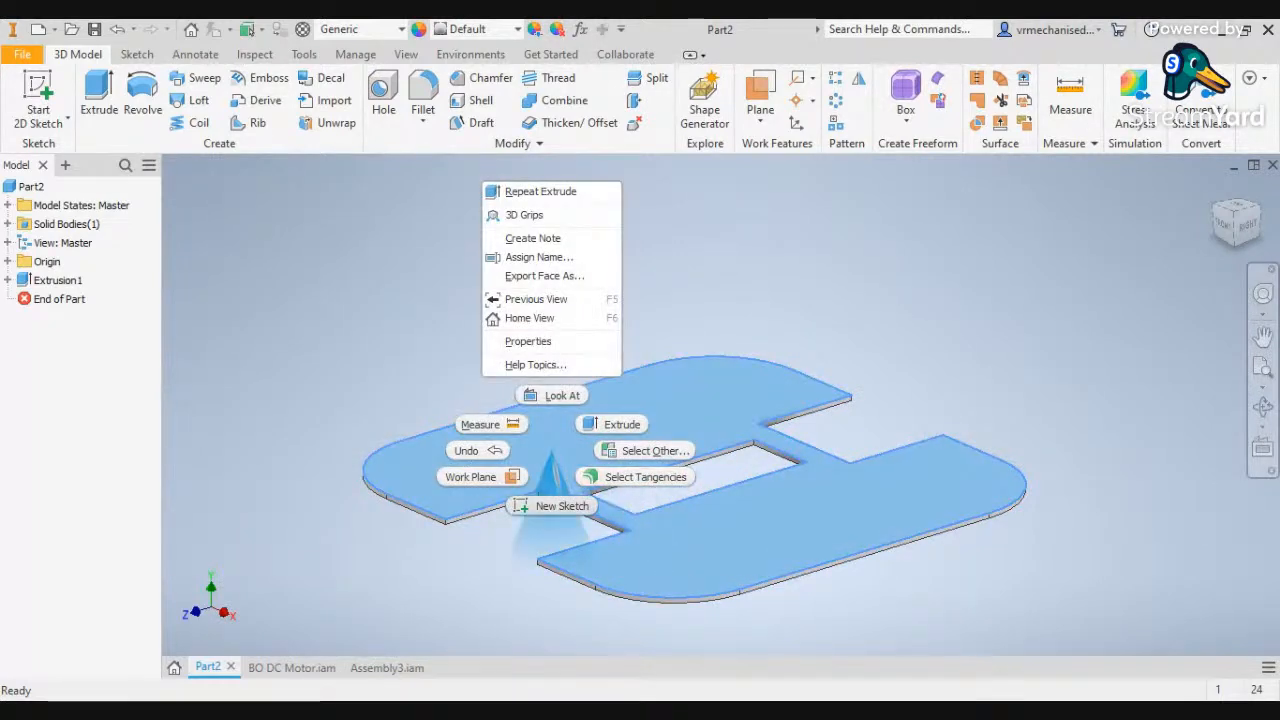
click(562, 505)
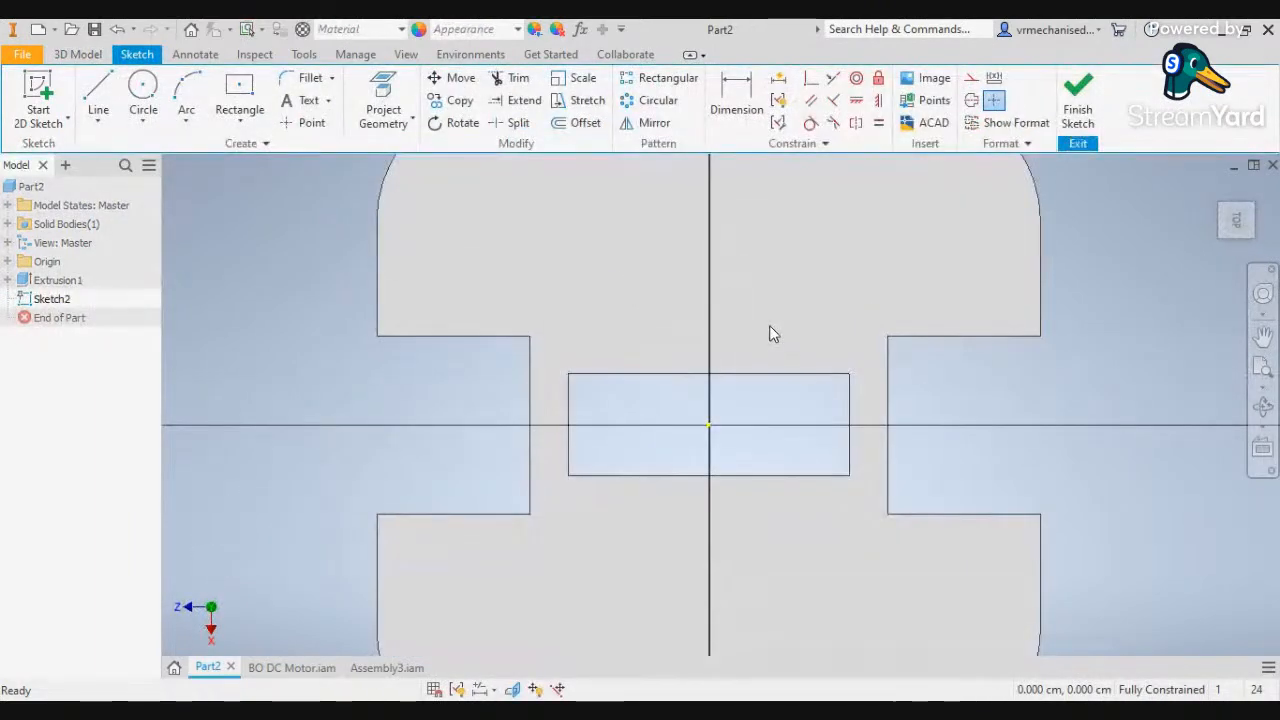
Finish the empty sketch and start another new sketch on the plate's top face
click(1077, 108)
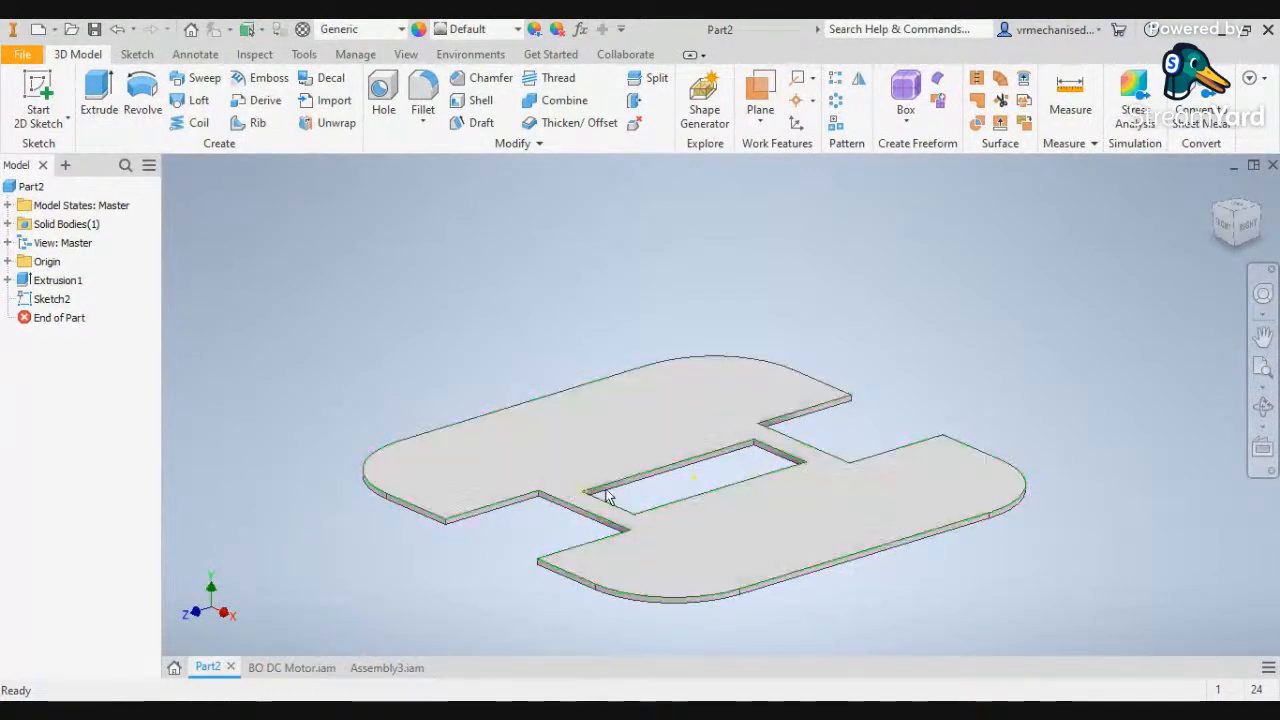
right_click(725, 550)
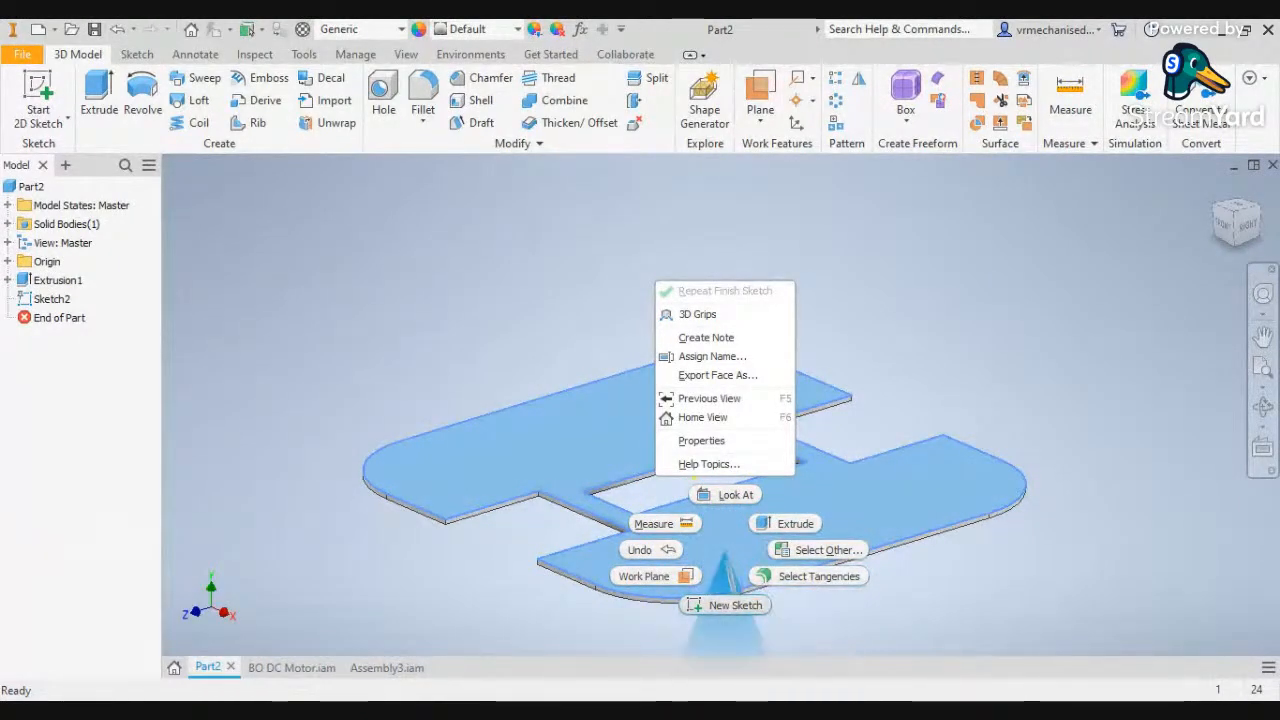
click(735, 605)
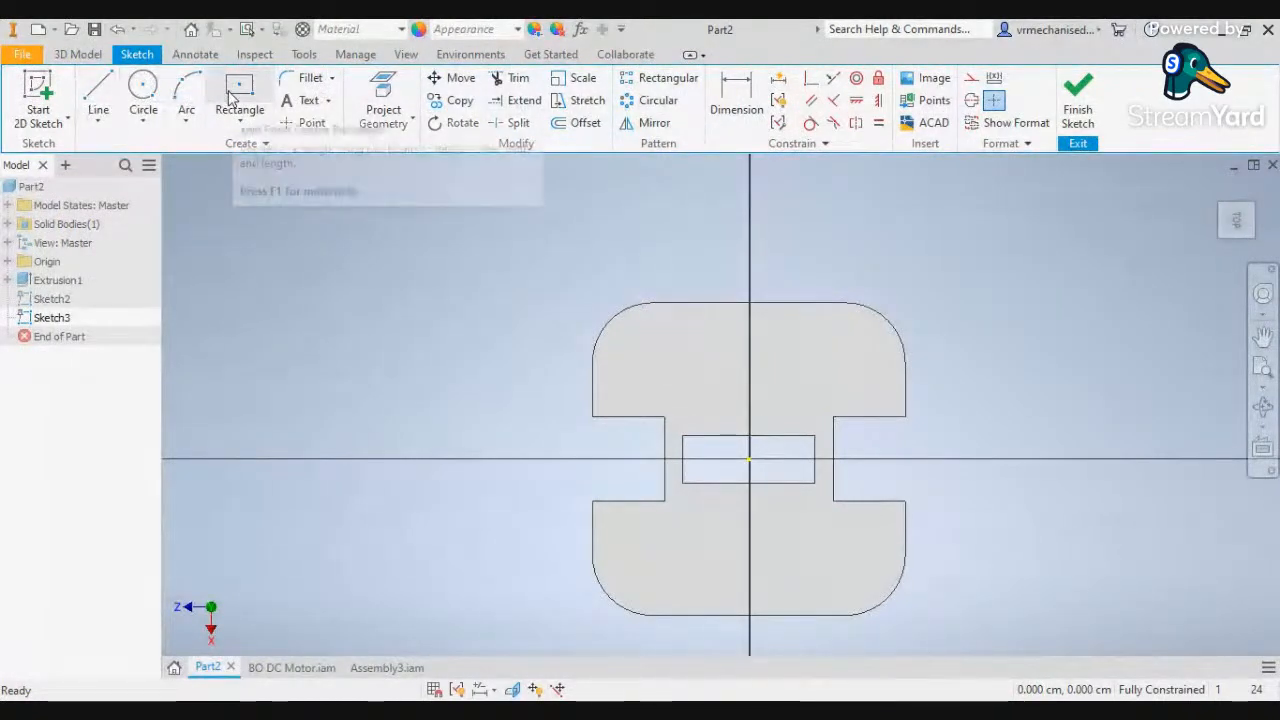
Draw a two-point rectangle about 0.42 cm wide along the full inner edge of the left notch, on the plate side
click(238, 119)
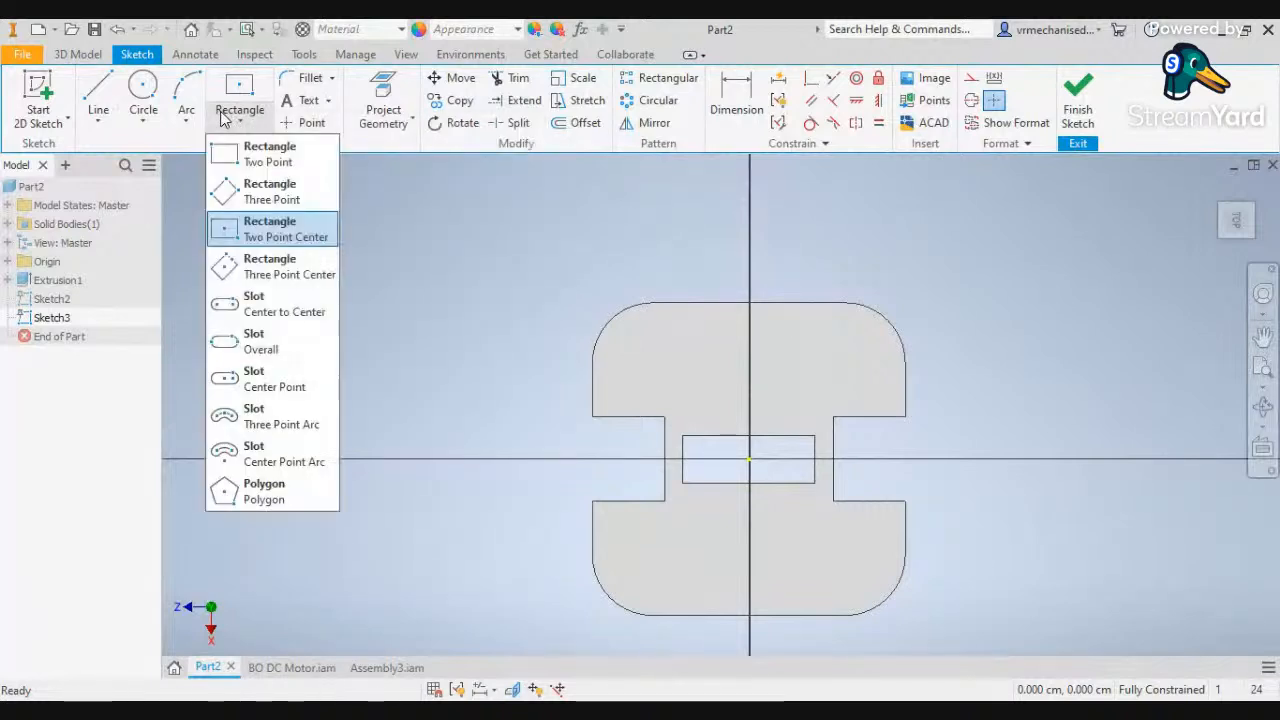
click(265, 154)
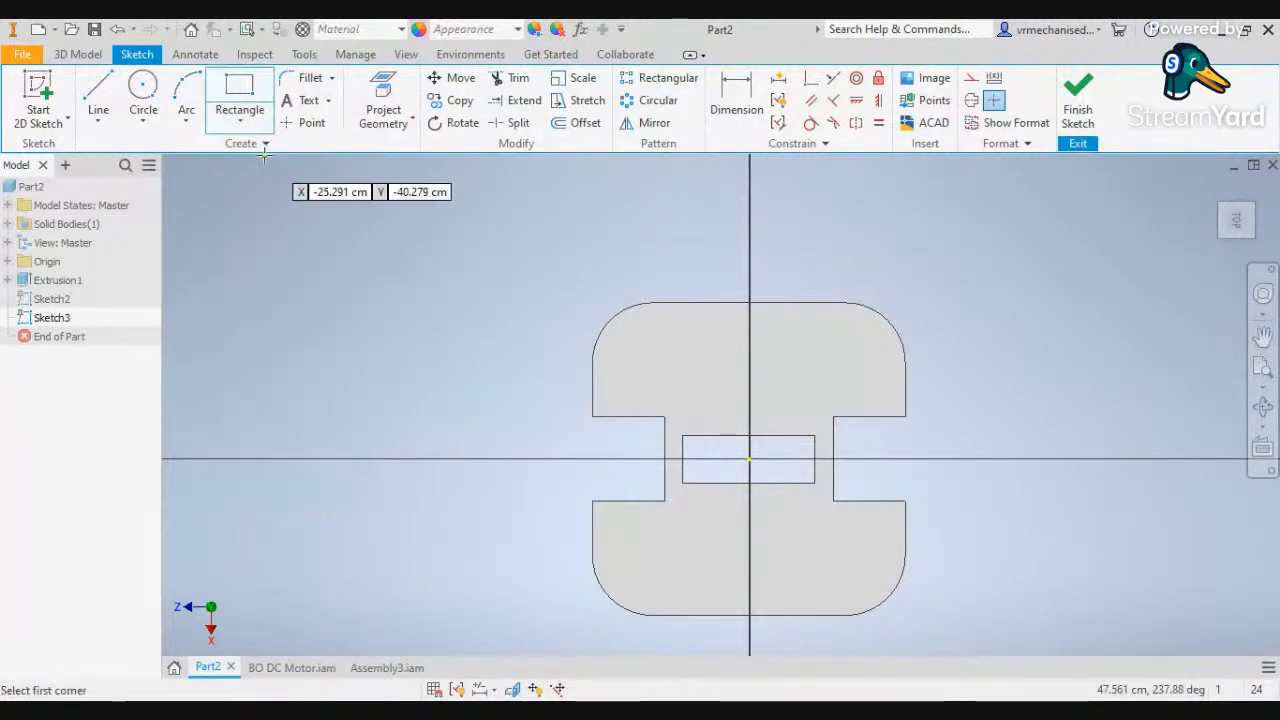
scroll(663, 409, down, 6)
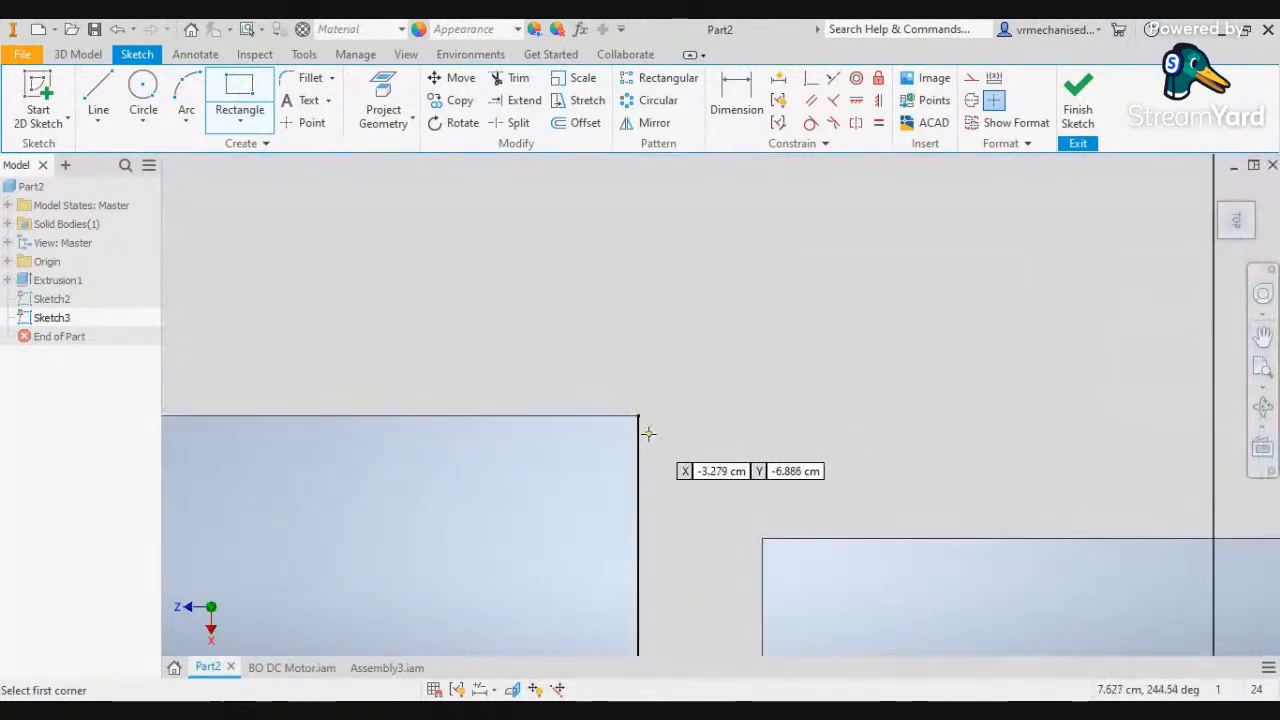
middle_drag(651, 420, 649, 300)
scroll(646, 371, up, 2)
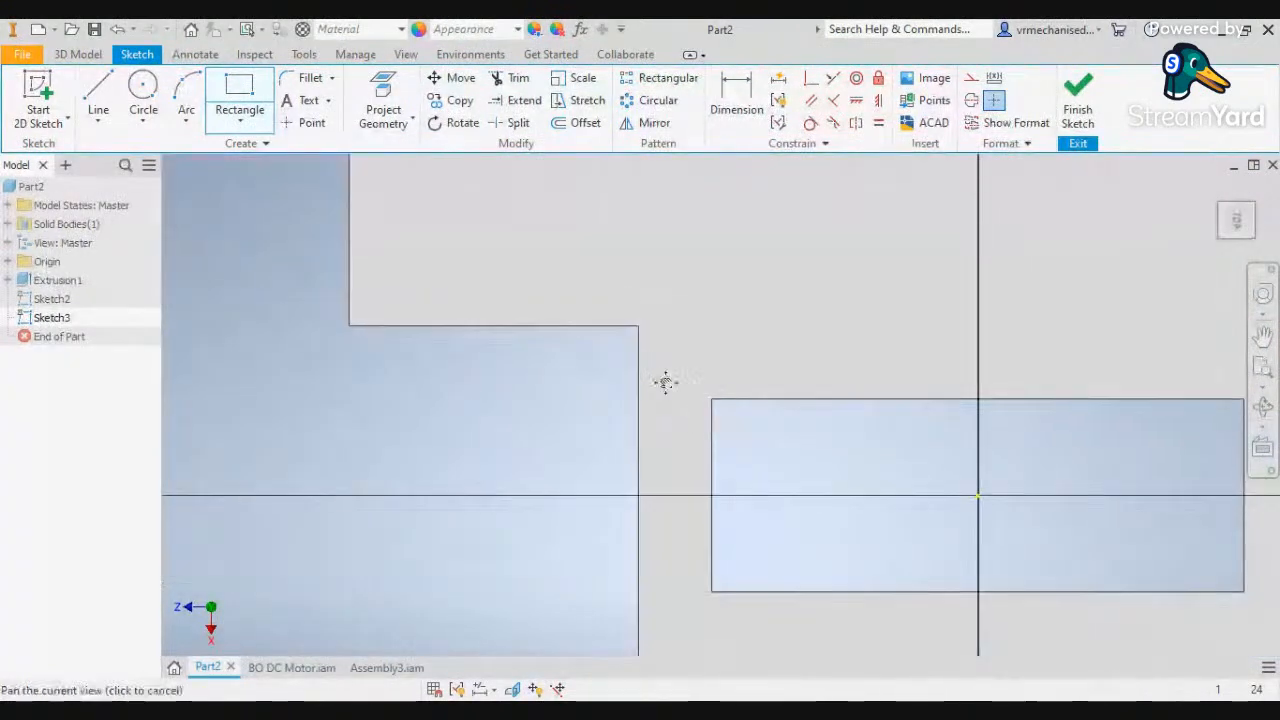
middle_drag(663, 383, 686, 319)
click(660, 262)
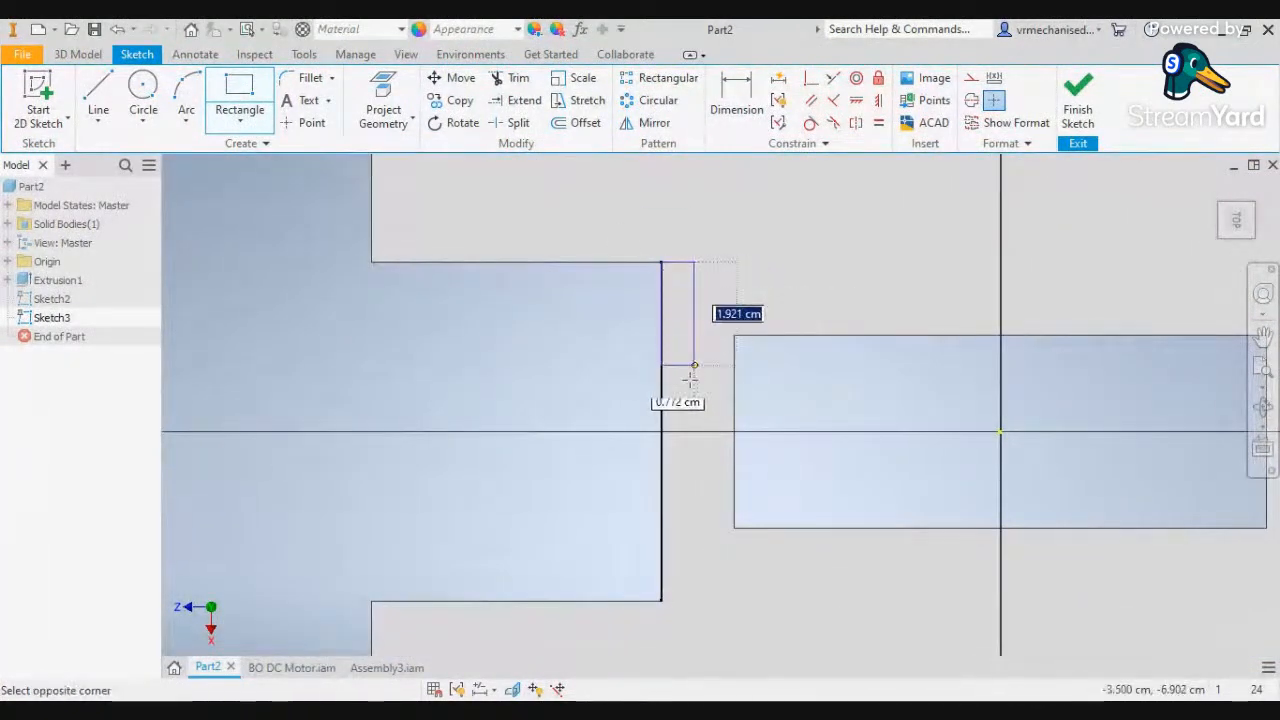
click(680, 602)
Draw a matching rectangle about 0.42 cm wide along the full inner edge of the right notch
scroll(761, 558, up, 3)
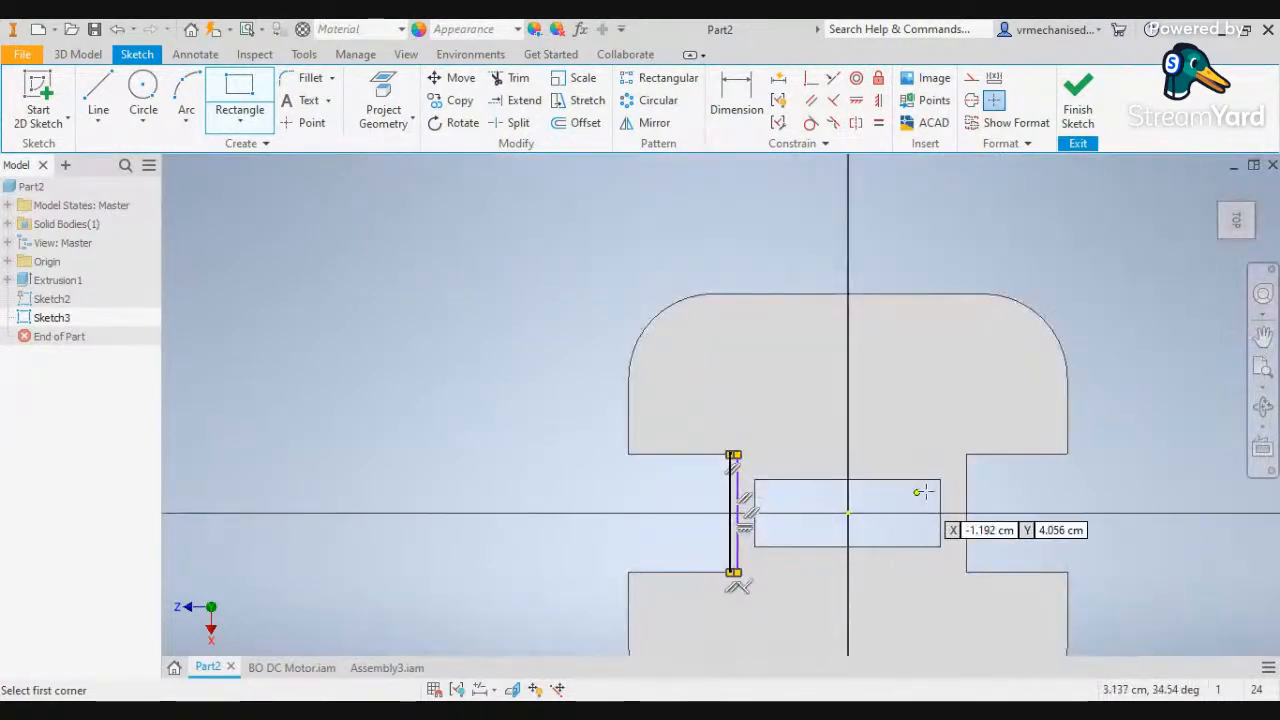
click(967, 455)
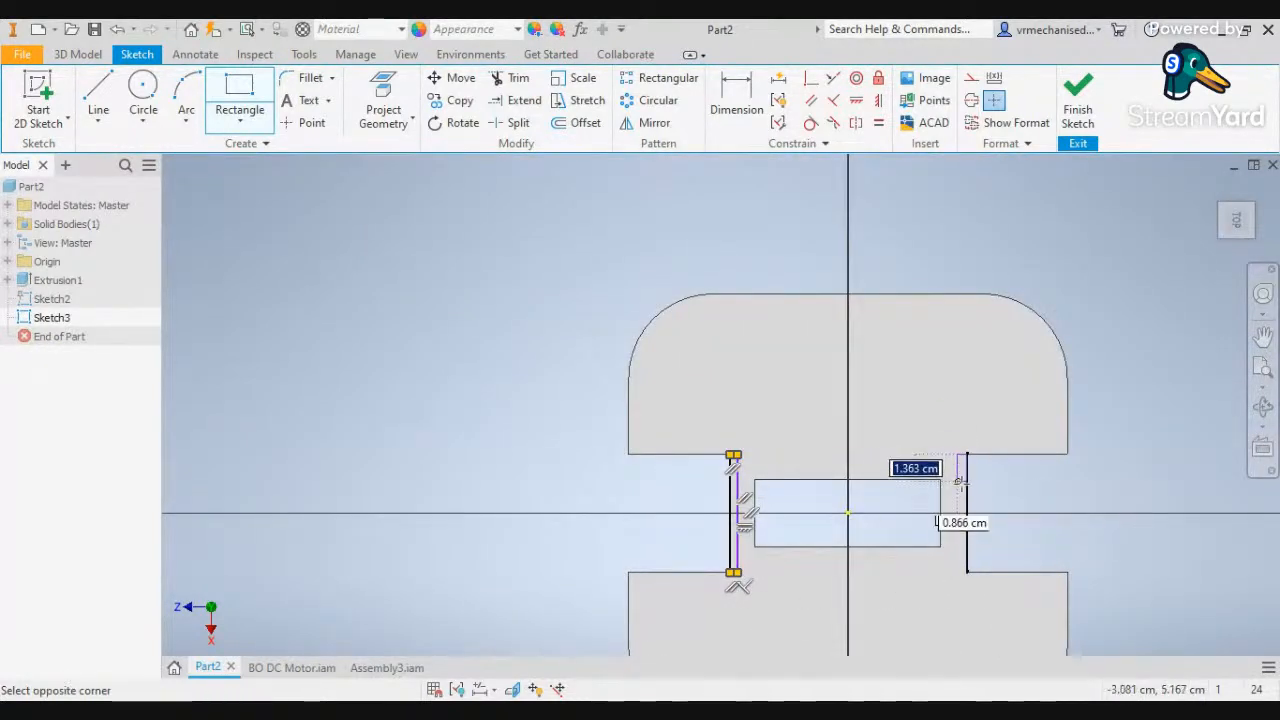
click(962, 573)
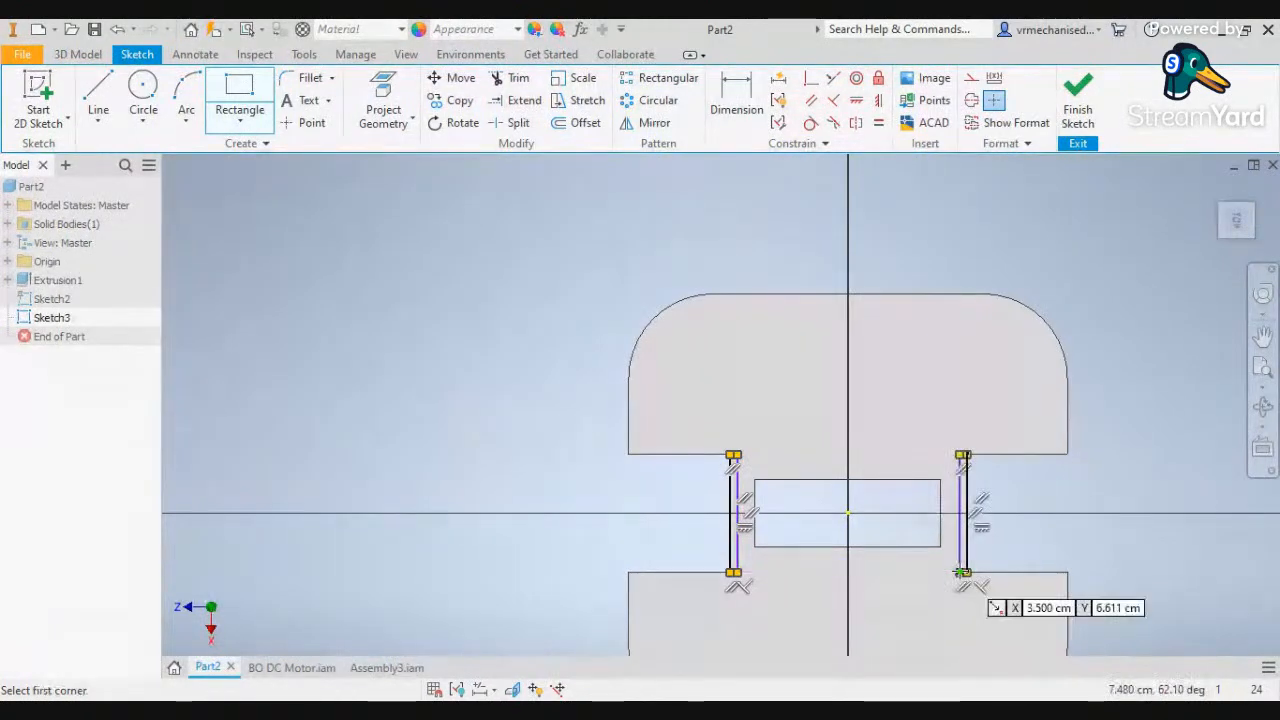
scroll(943, 509, down, 3)
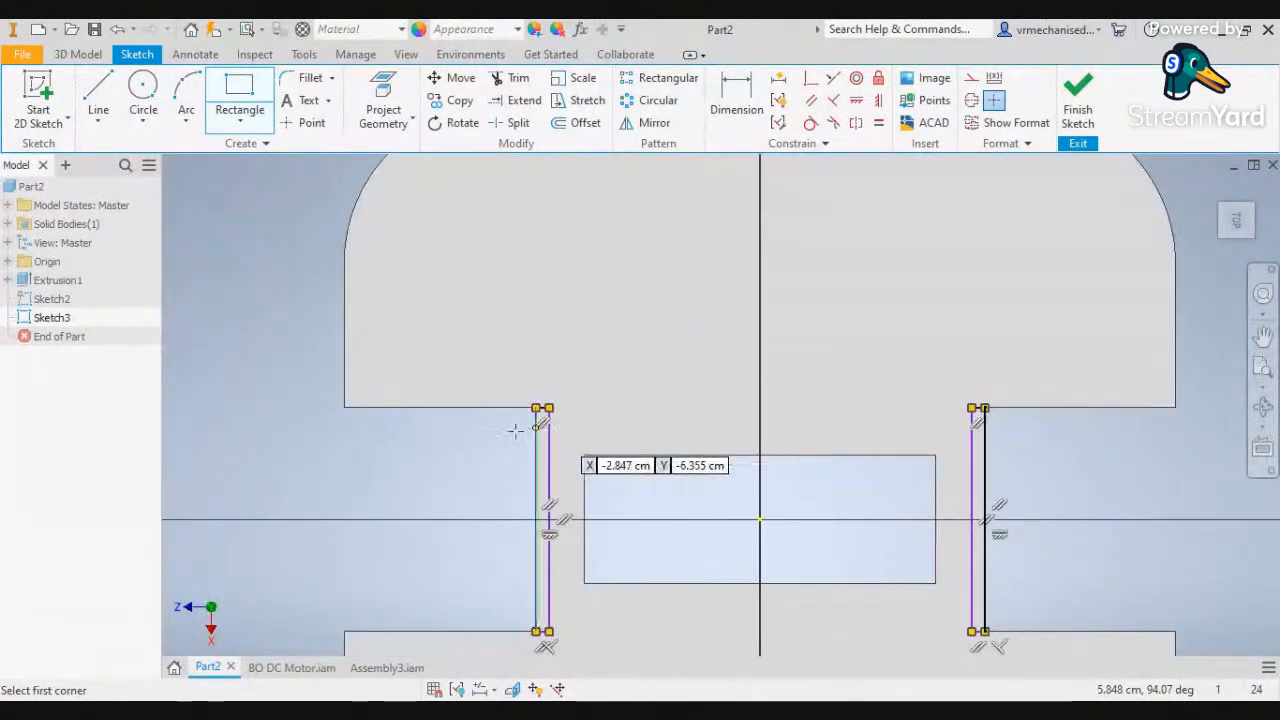
scroll(557, 514, up, 3)
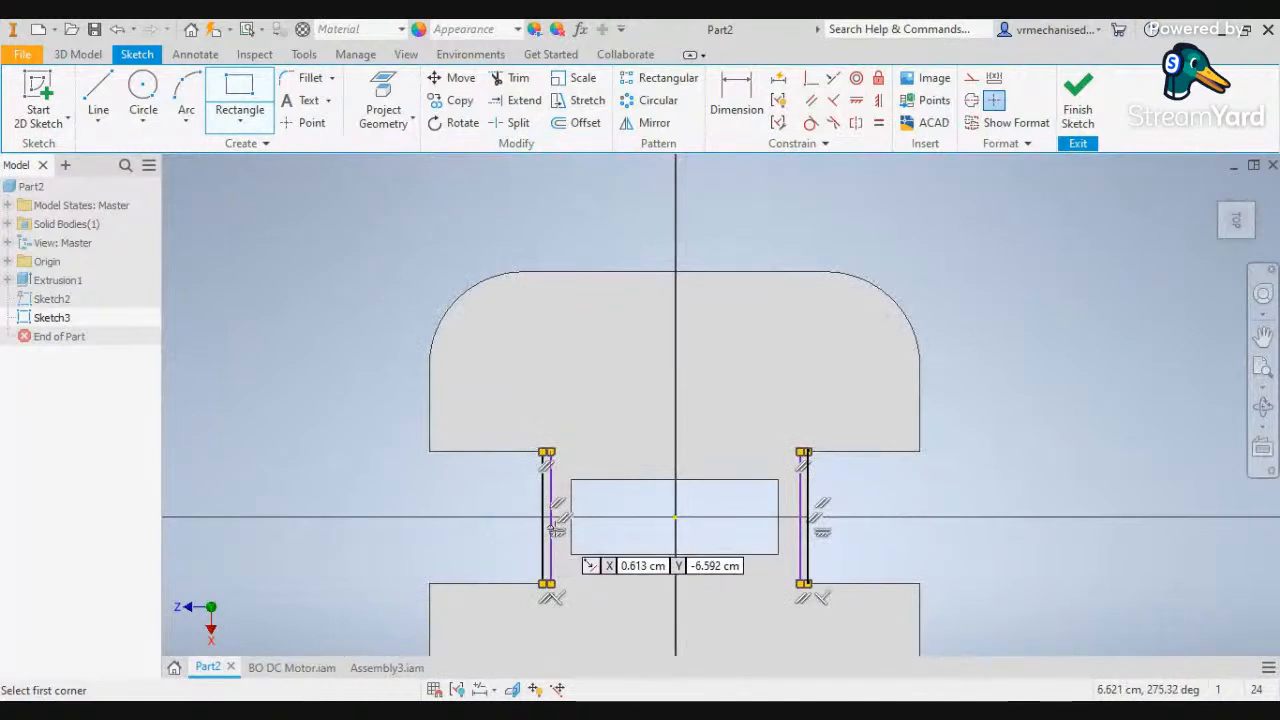
scroll(553, 517, down, 3)
middle_drag(569, 551, 665, 445)
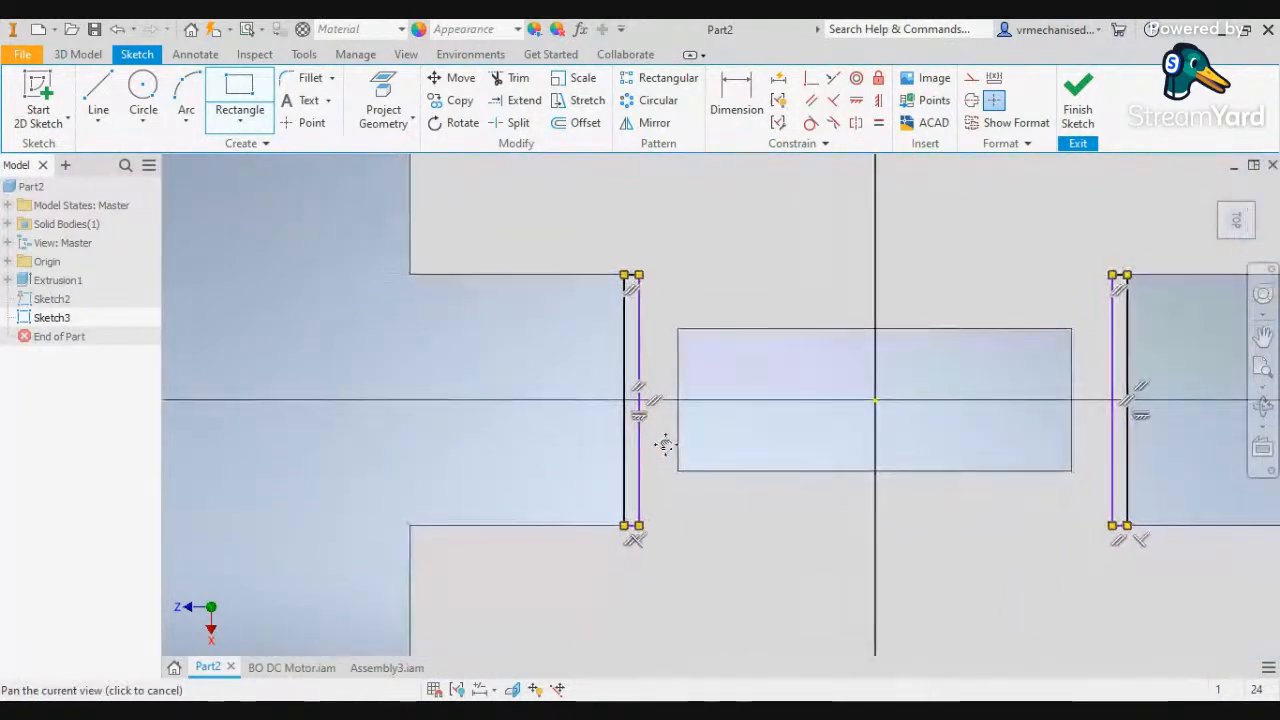
key(Escape)
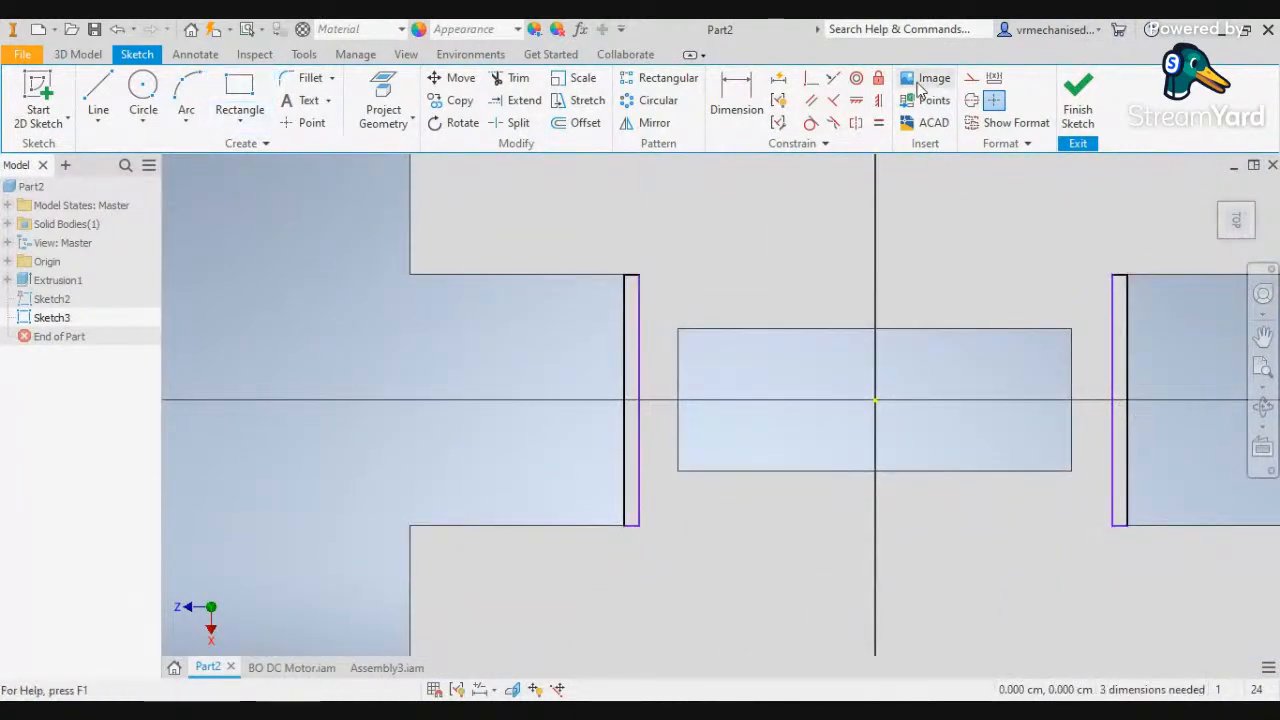
Dimension the left notch's strip rectangle 7 cm long and 0.2 cm wide
click(737, 100)
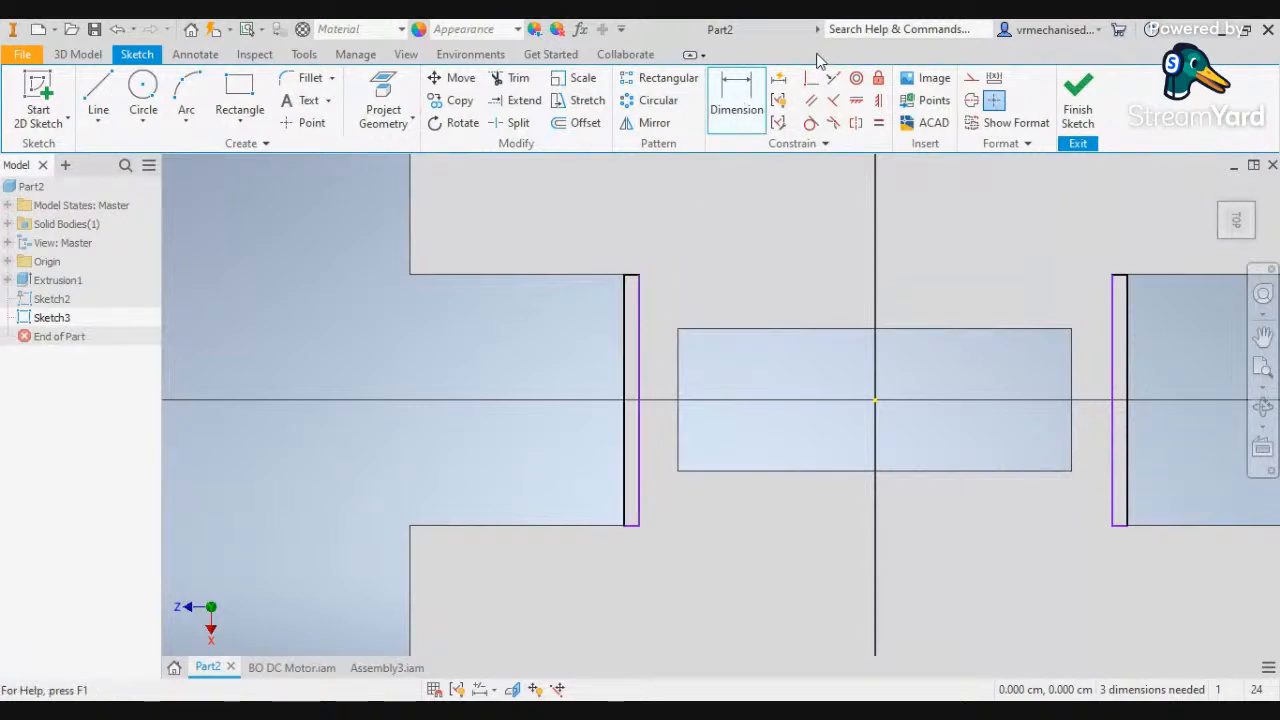
click(752, 104)
click(641, 331)
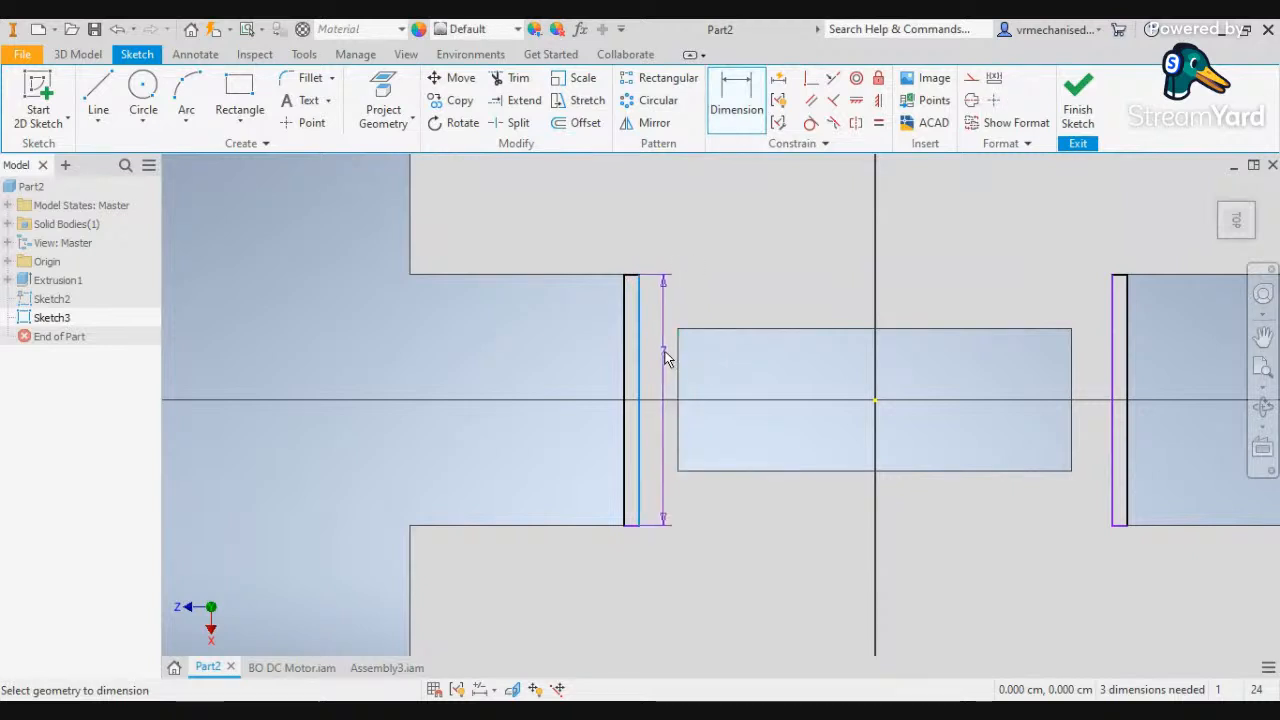
click(645, 273)
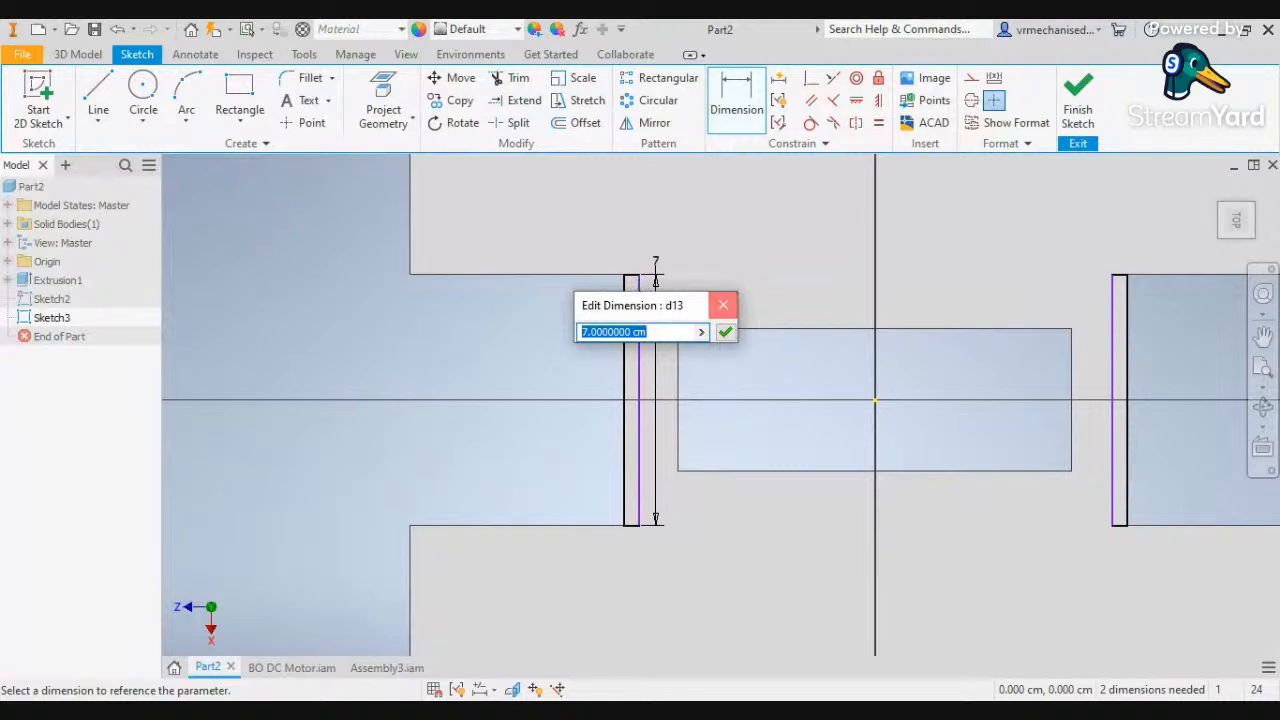
key(Return)
click(632, 277)
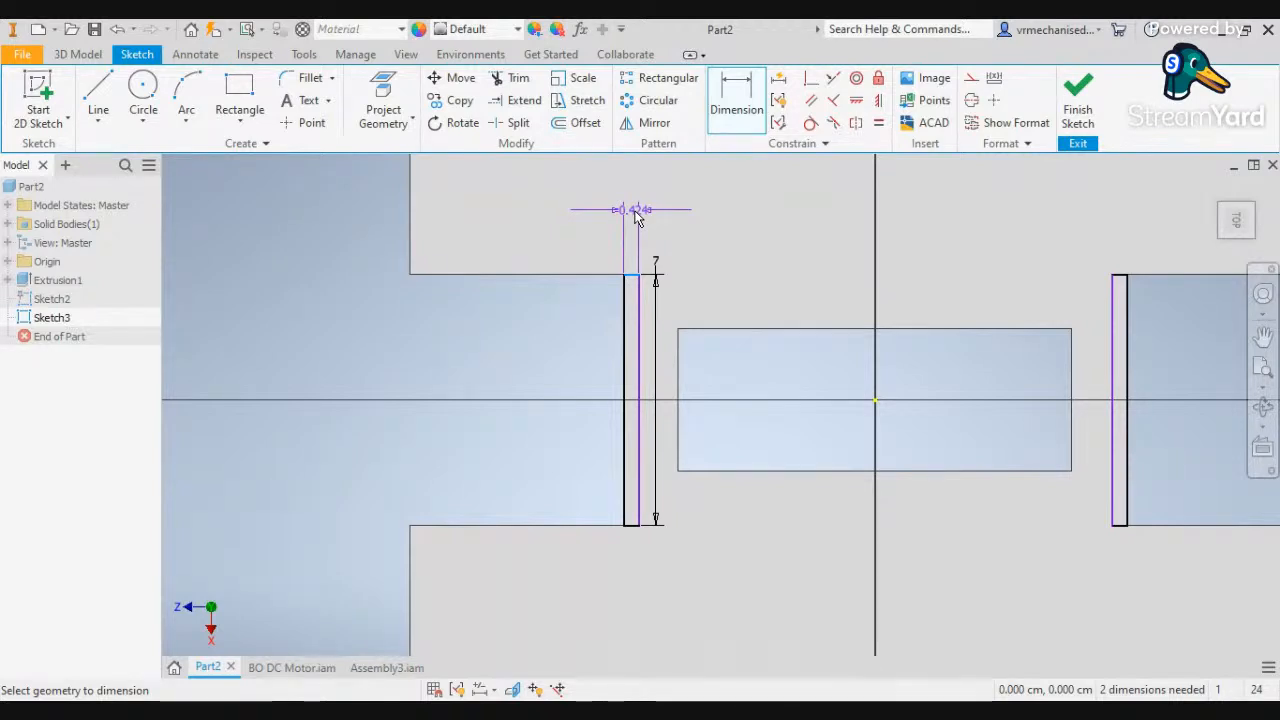
click(637, 218)
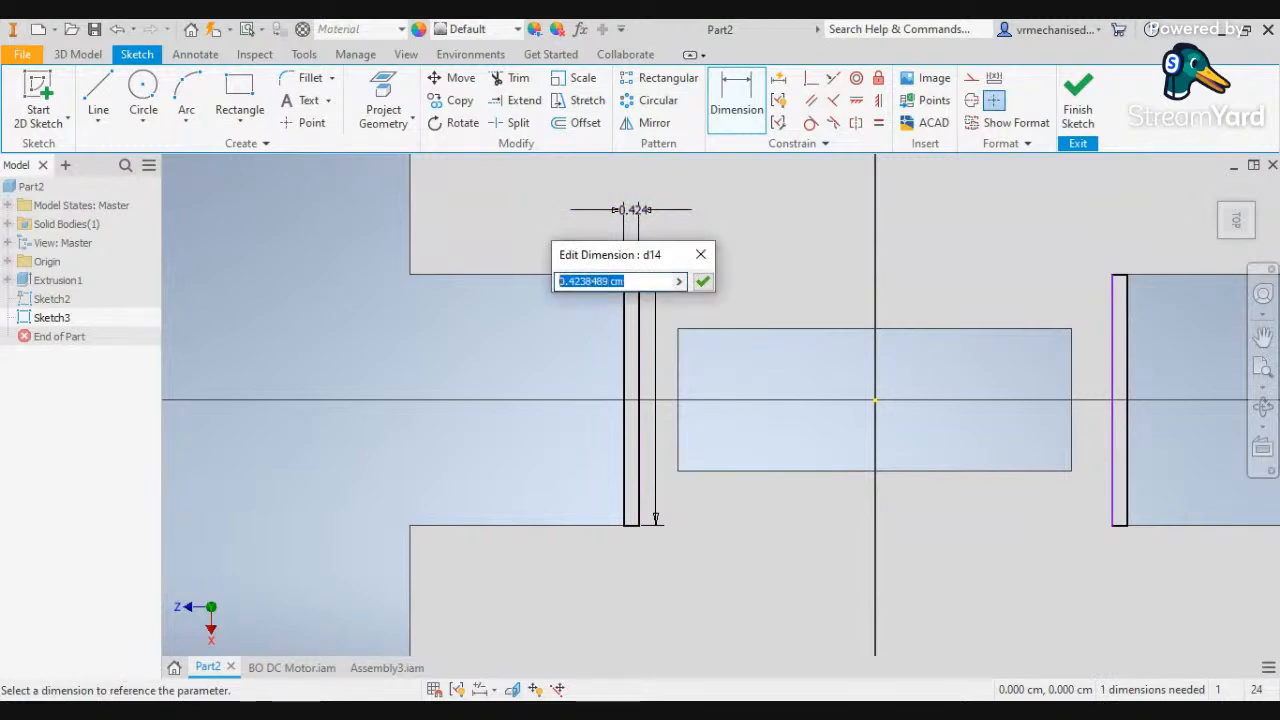
text(0.2)
key(Return)
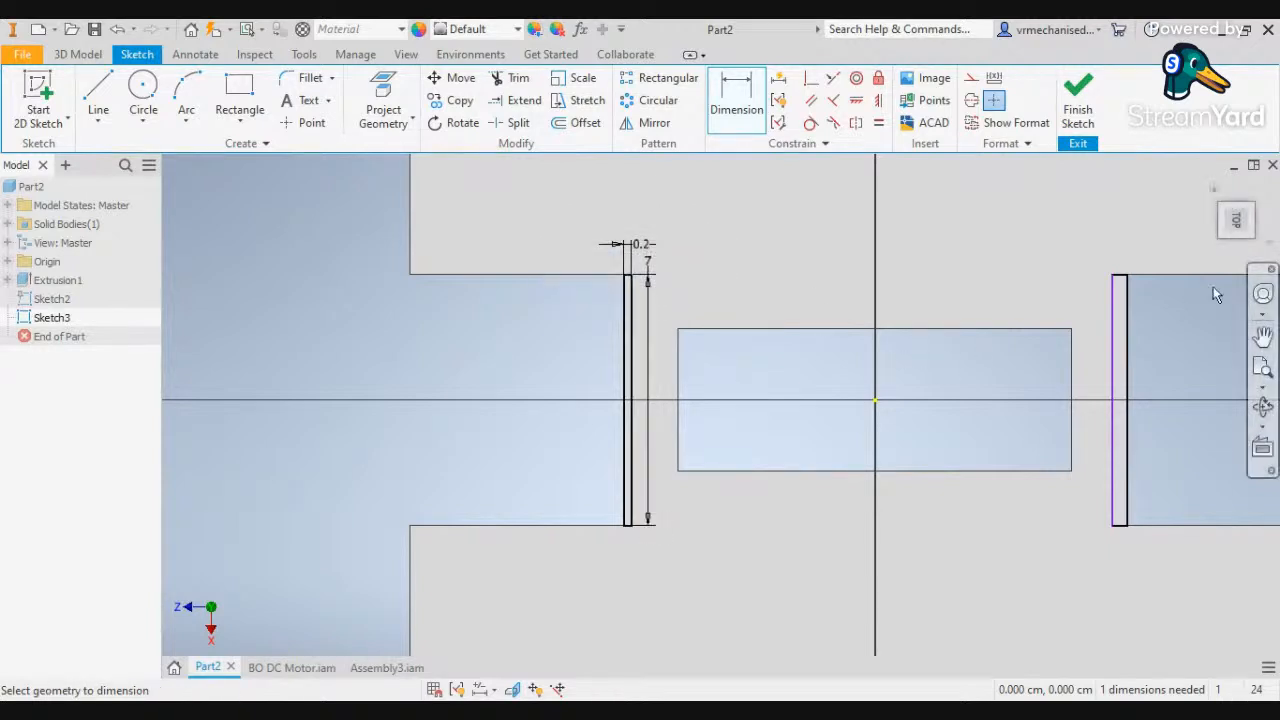
Dimension the right notch's strip rectangle 0.2 cm wide
click(1121, 277)
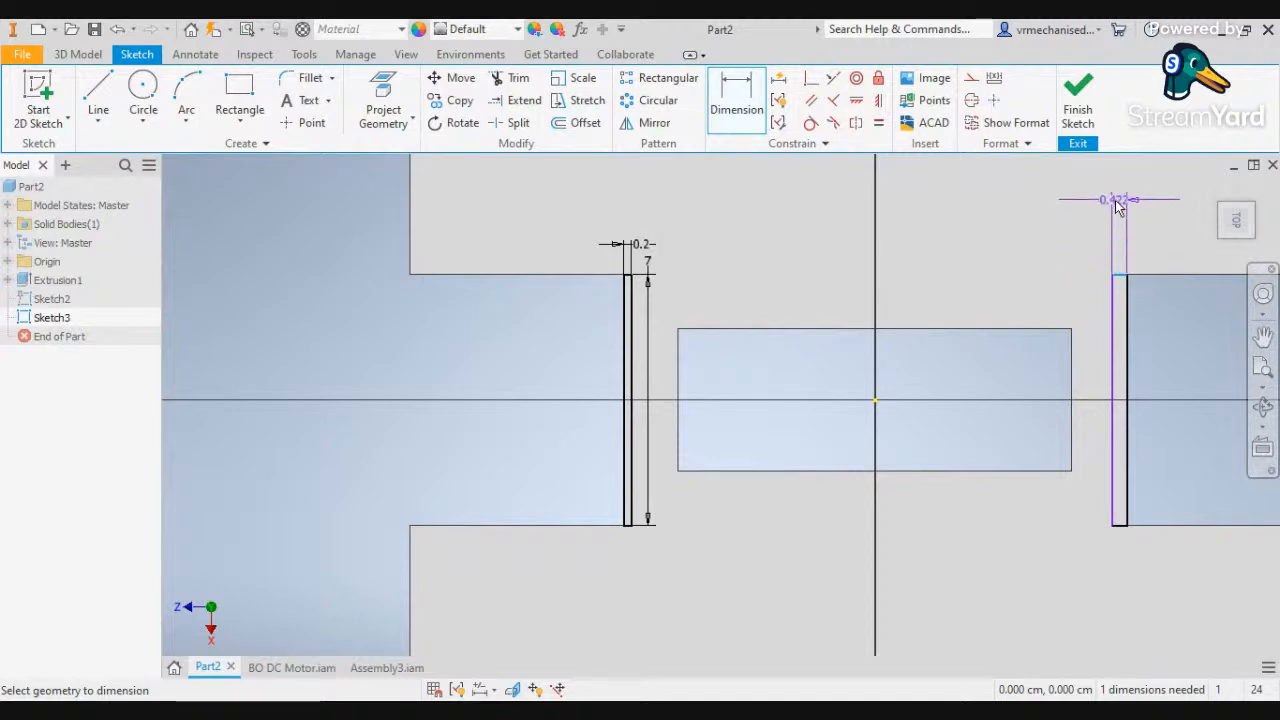
click(1119, 205)
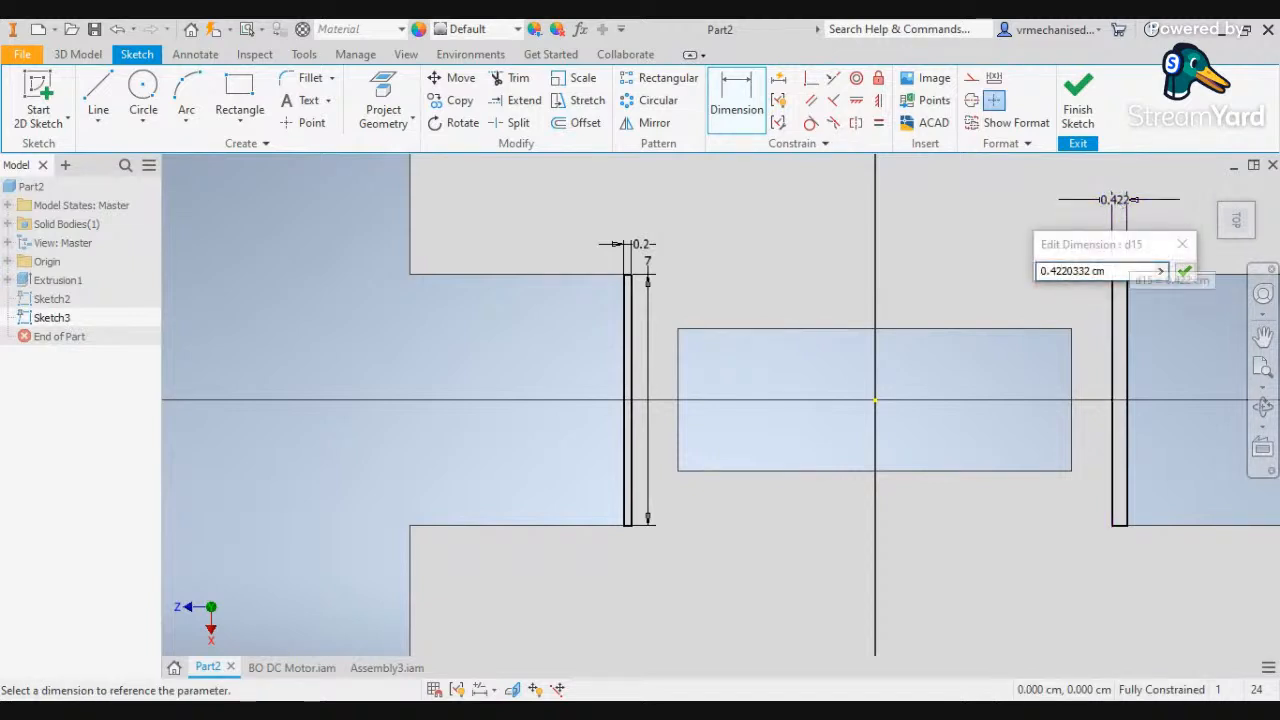
key(BackSpace)
text(0.2)
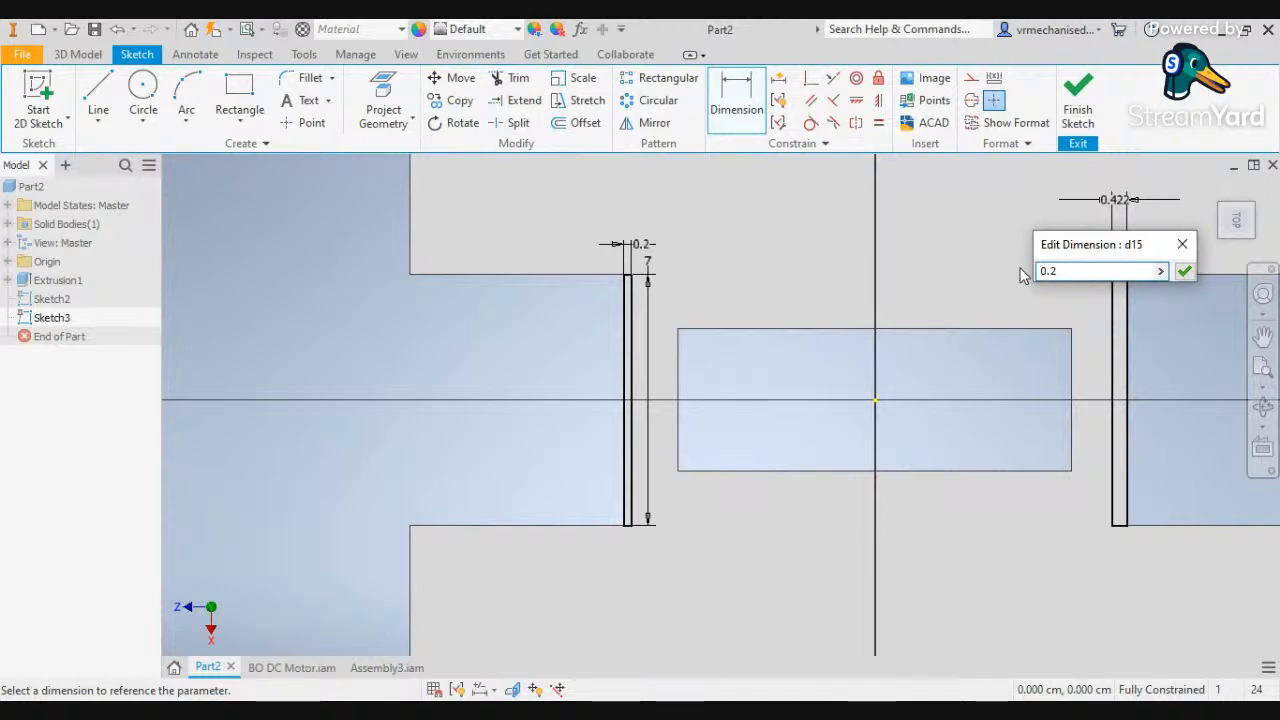
key(Return)
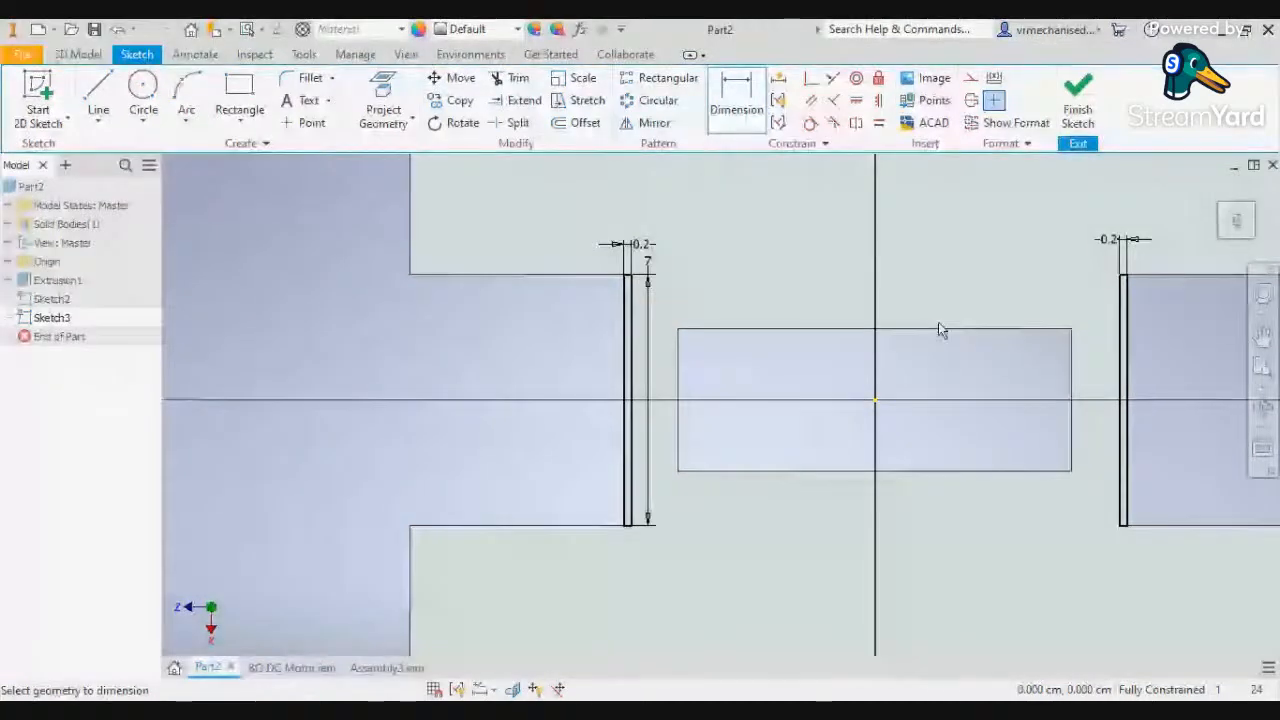
Start an extrusion using the thin strip profile at the left notch
middle_drag(939, 323, 603, 247)
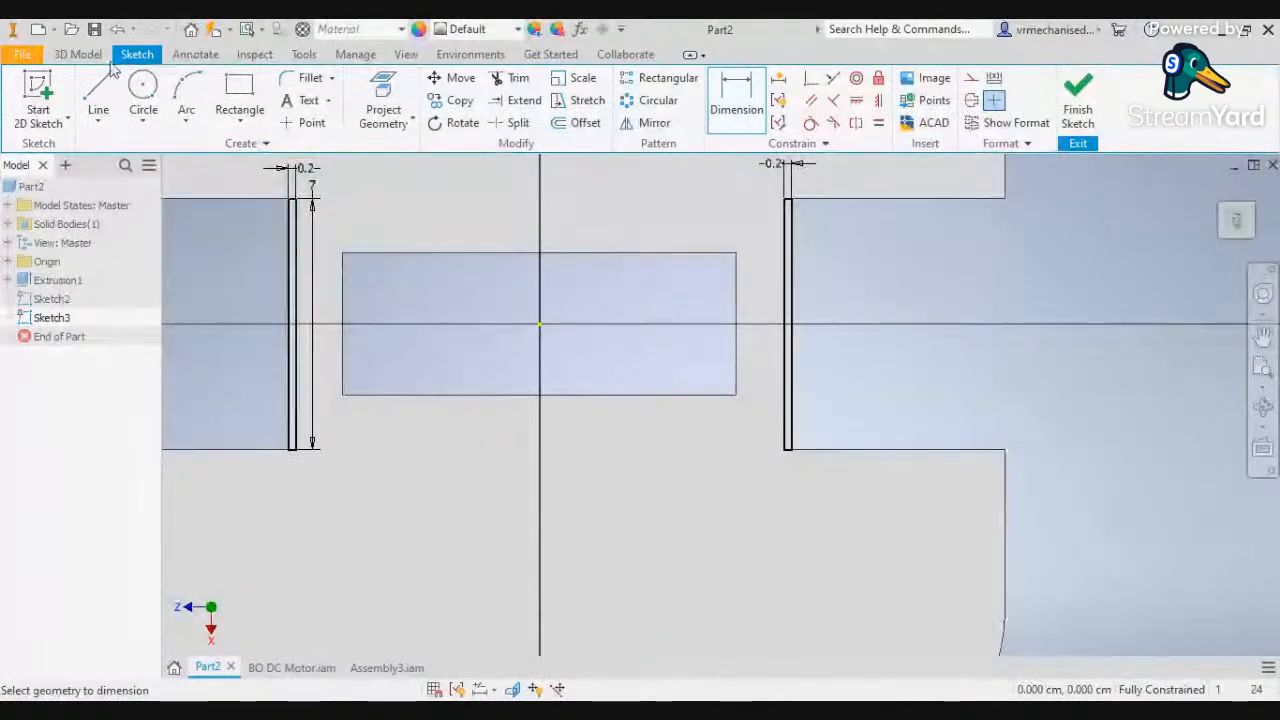
click(78, 54)
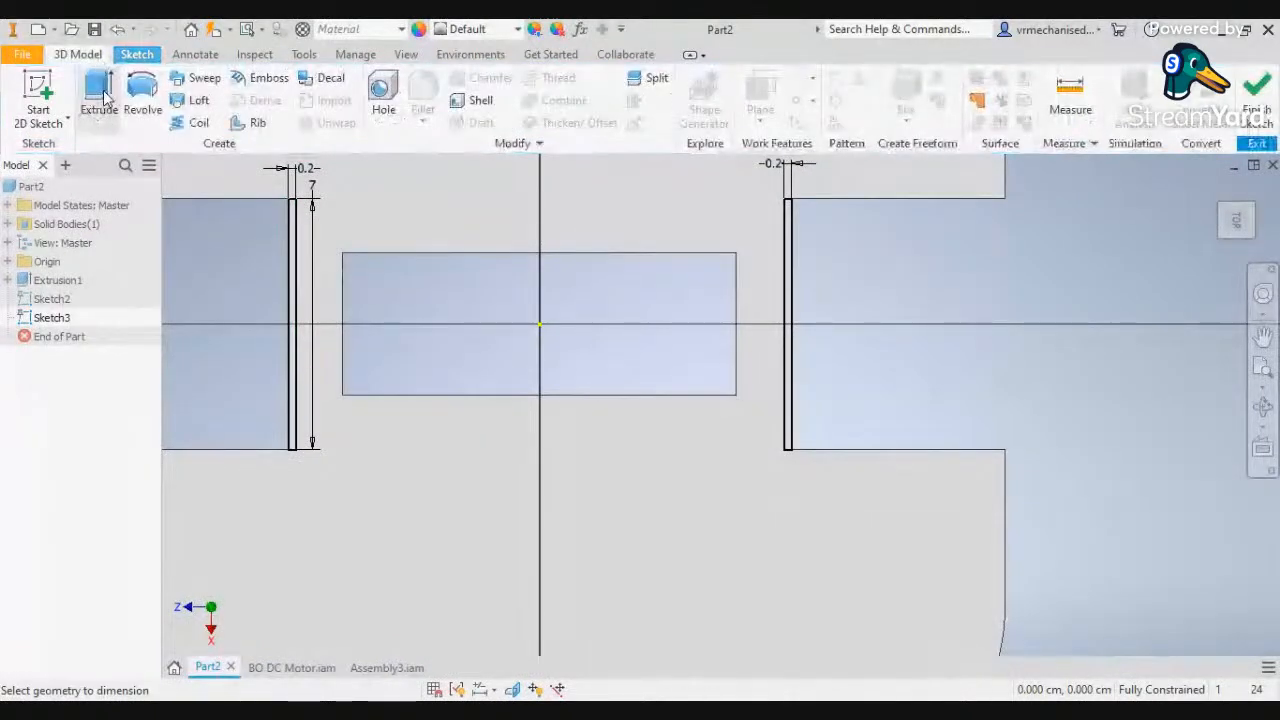
click(105, 97)
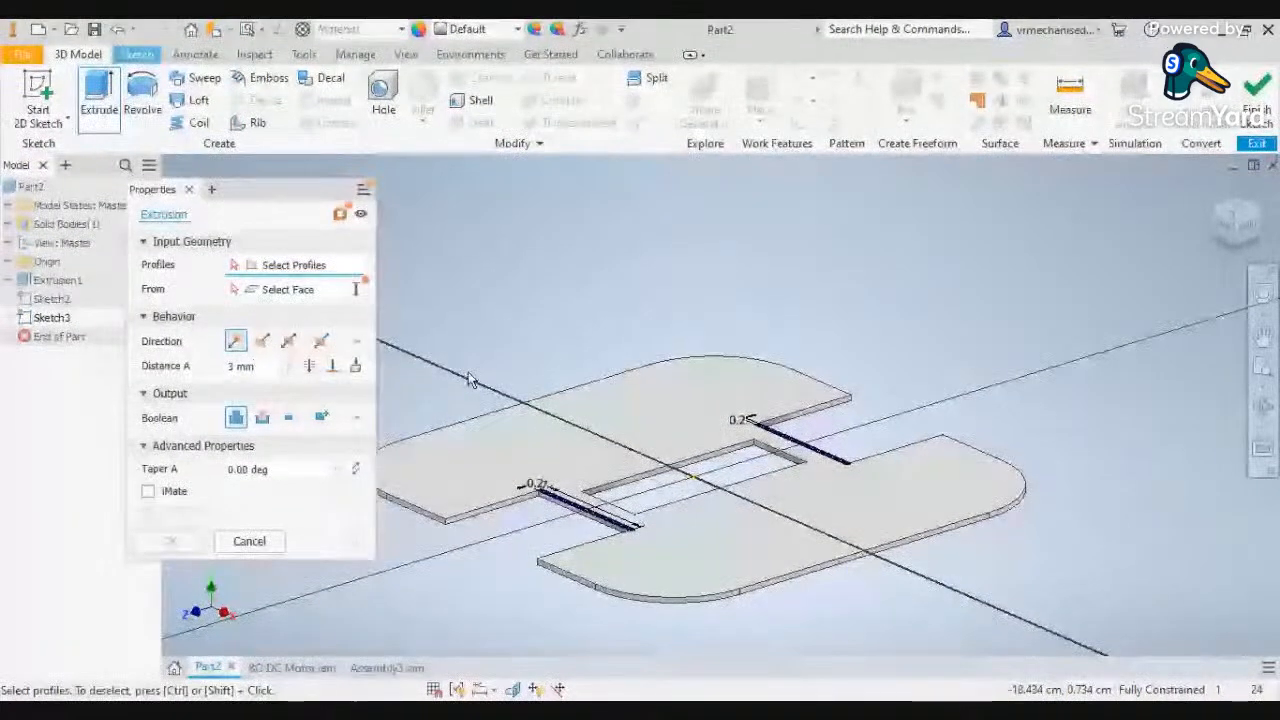
scroll(580, 527, up, 2)
scroll(641, 485, up, 2)
scroll(641, 485, up, 2)
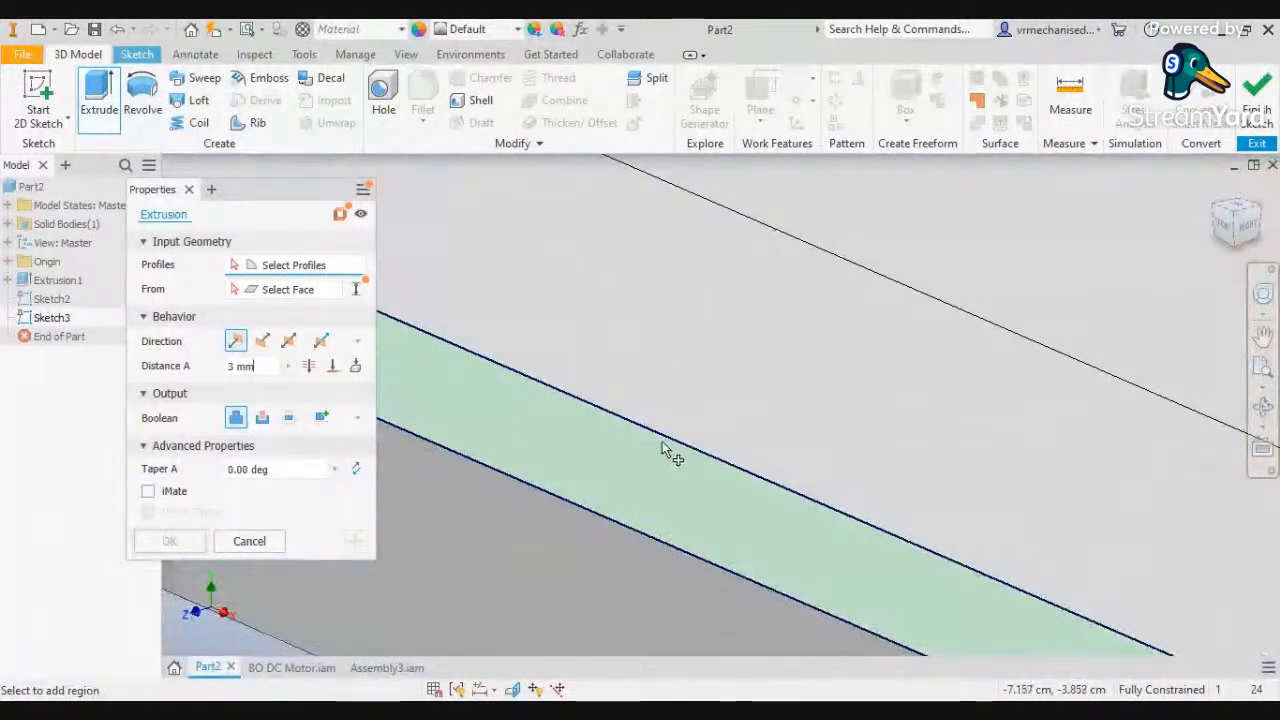
scroll(644, 457, up, 3)
scroll(644, 457, down, 2)
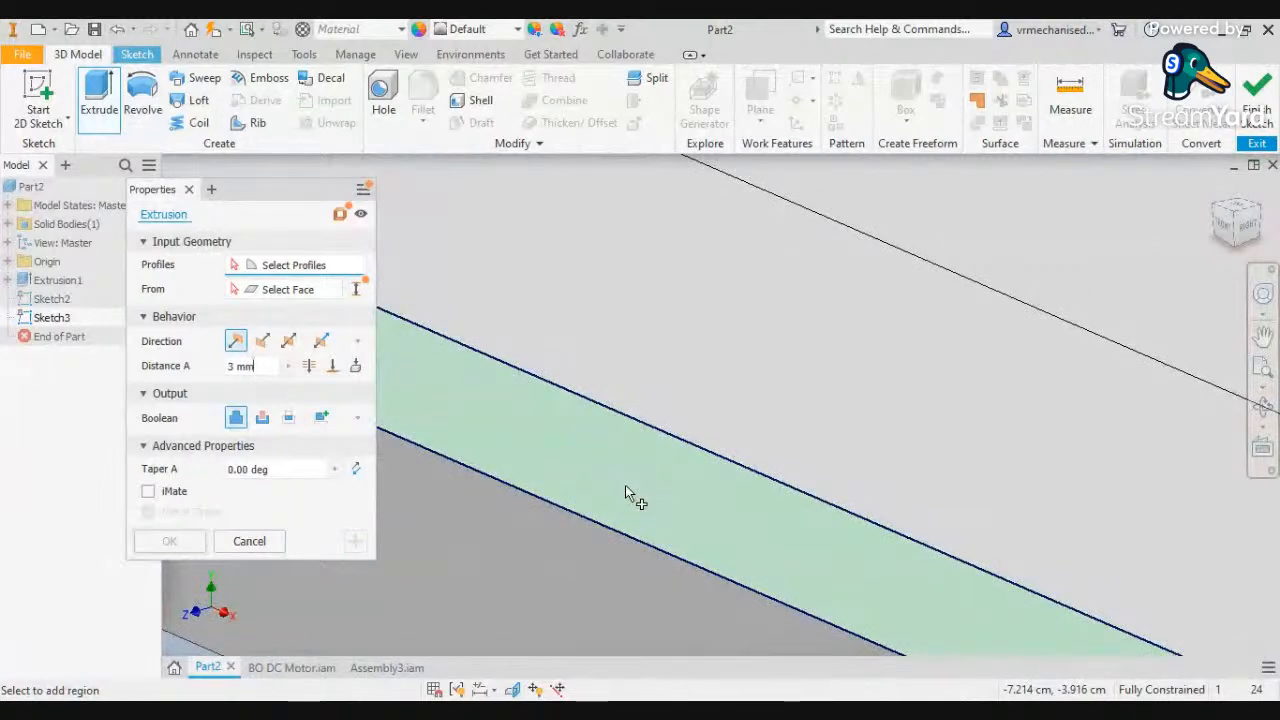
click(626, 488)
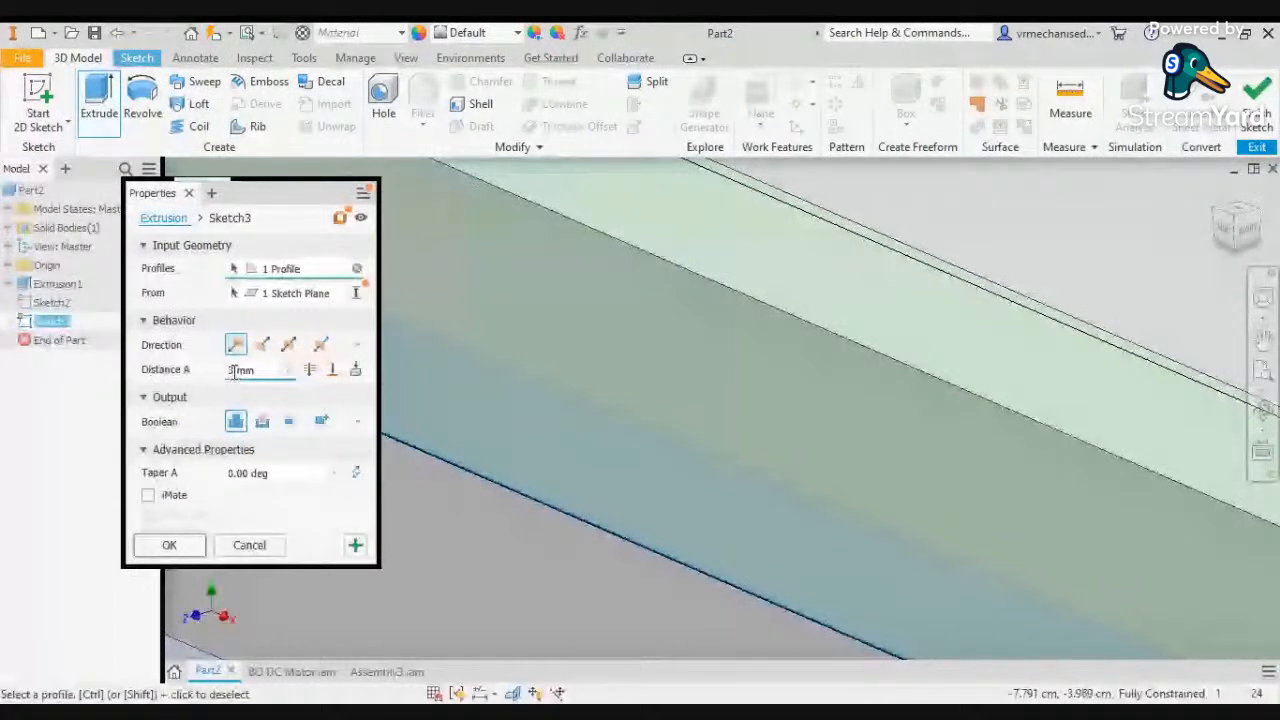
Extrude the left notch's strip profile 60 mm upward
scroll(836, 349, up, 2)
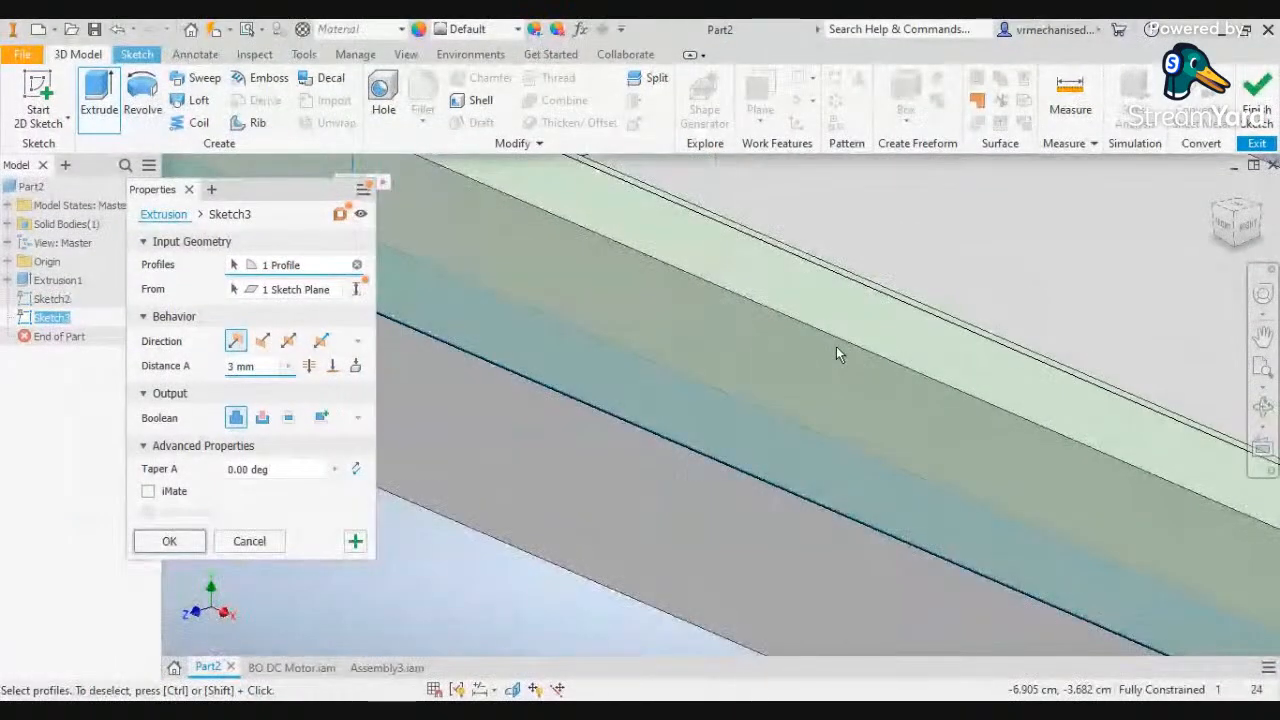
scroll(836, 351, up, 2)
middle_drag(820, 271, 1030, 423)
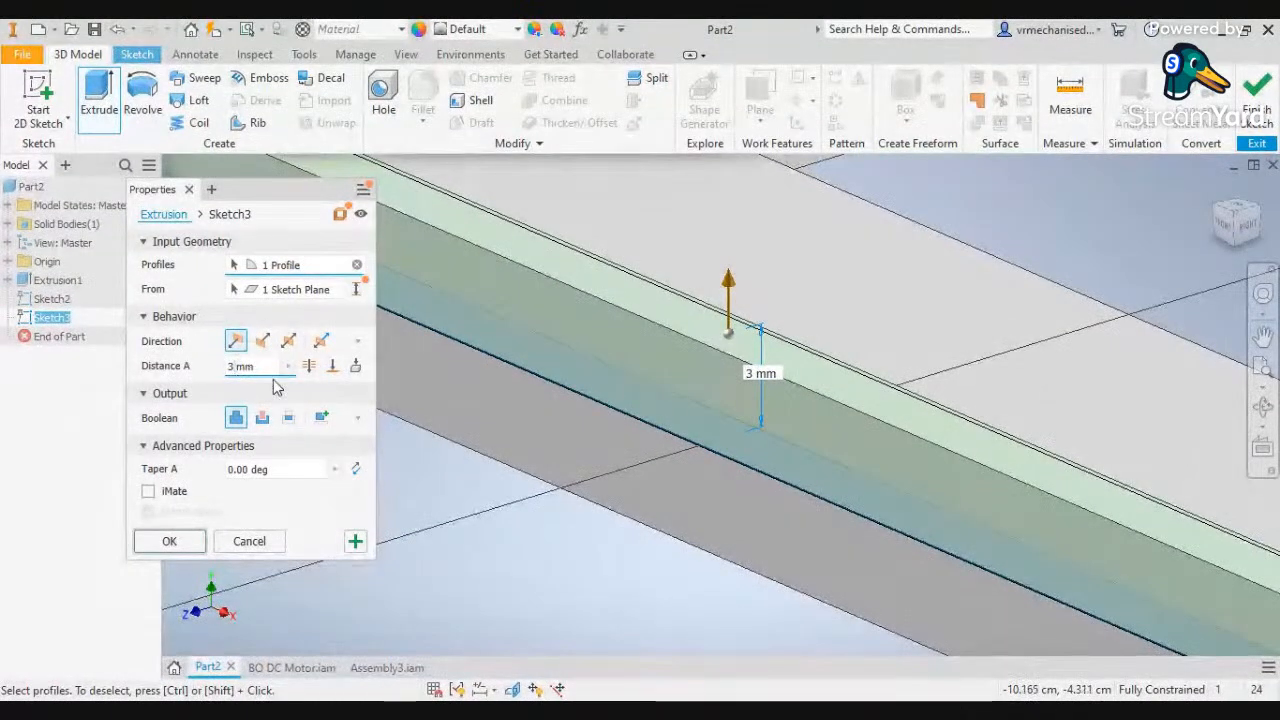
key(Delete)
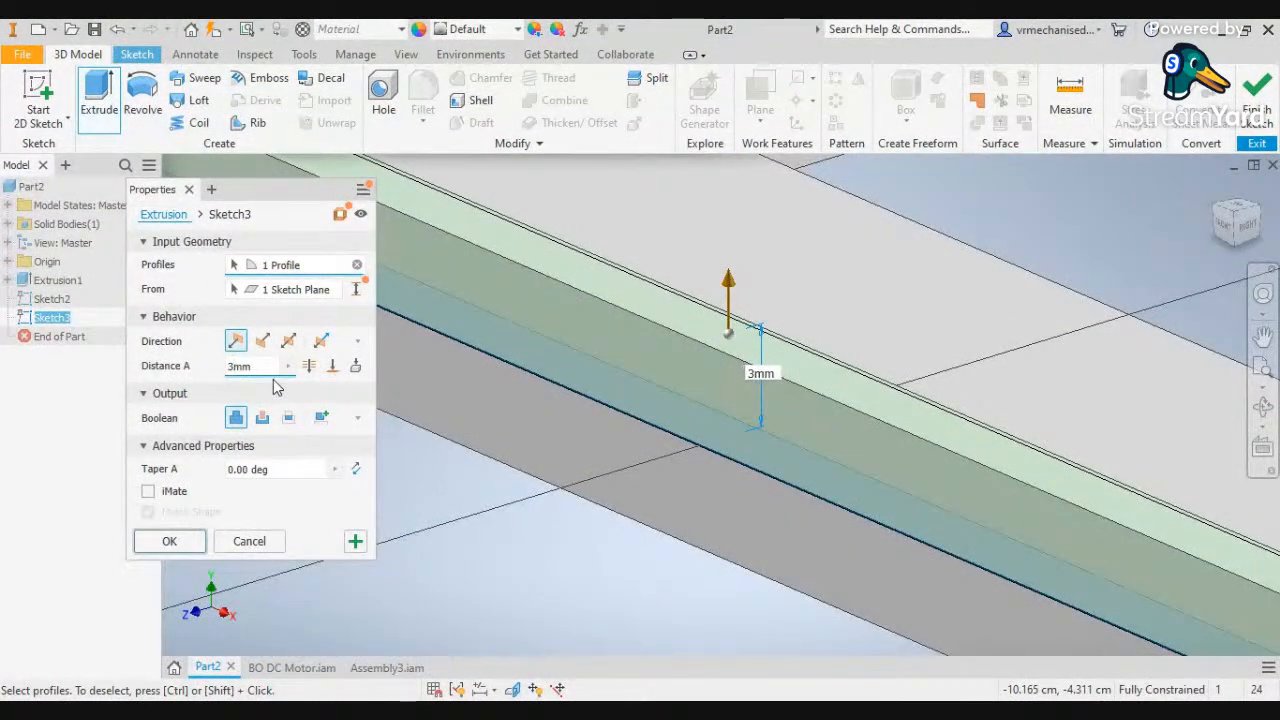
key(BackSpace)
text(60mm)
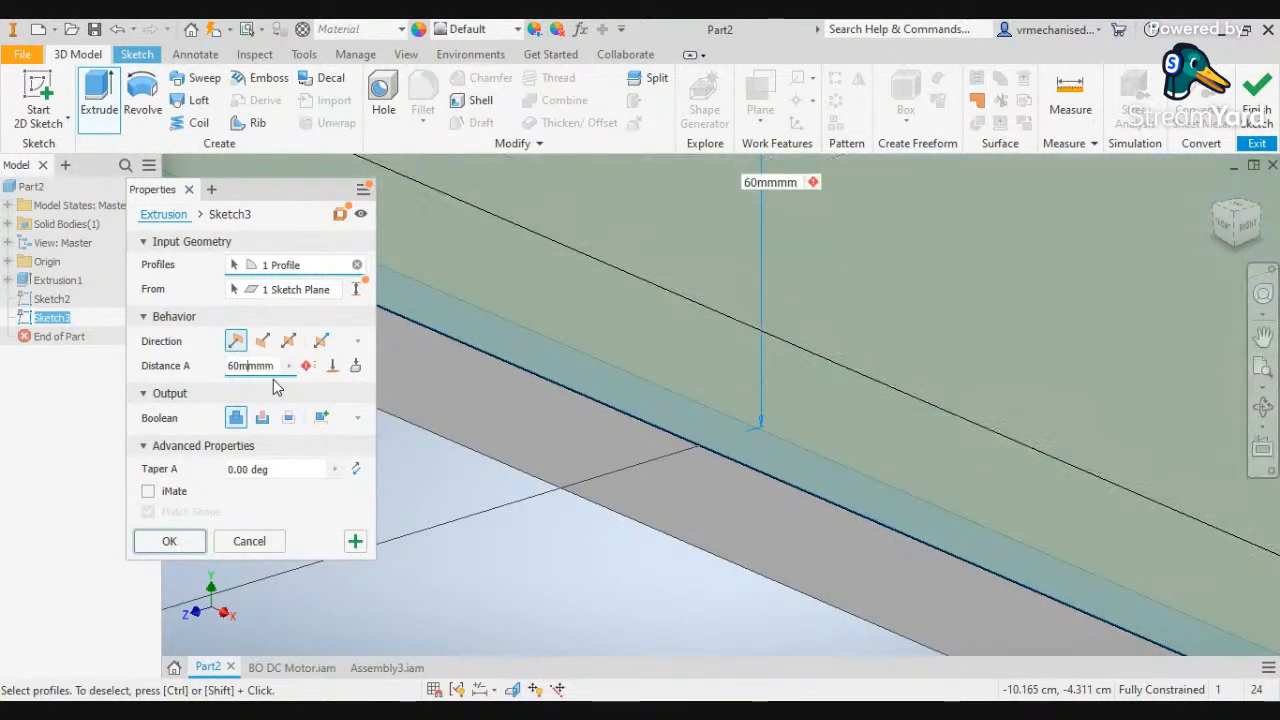
key(Delete)
key(Delete)
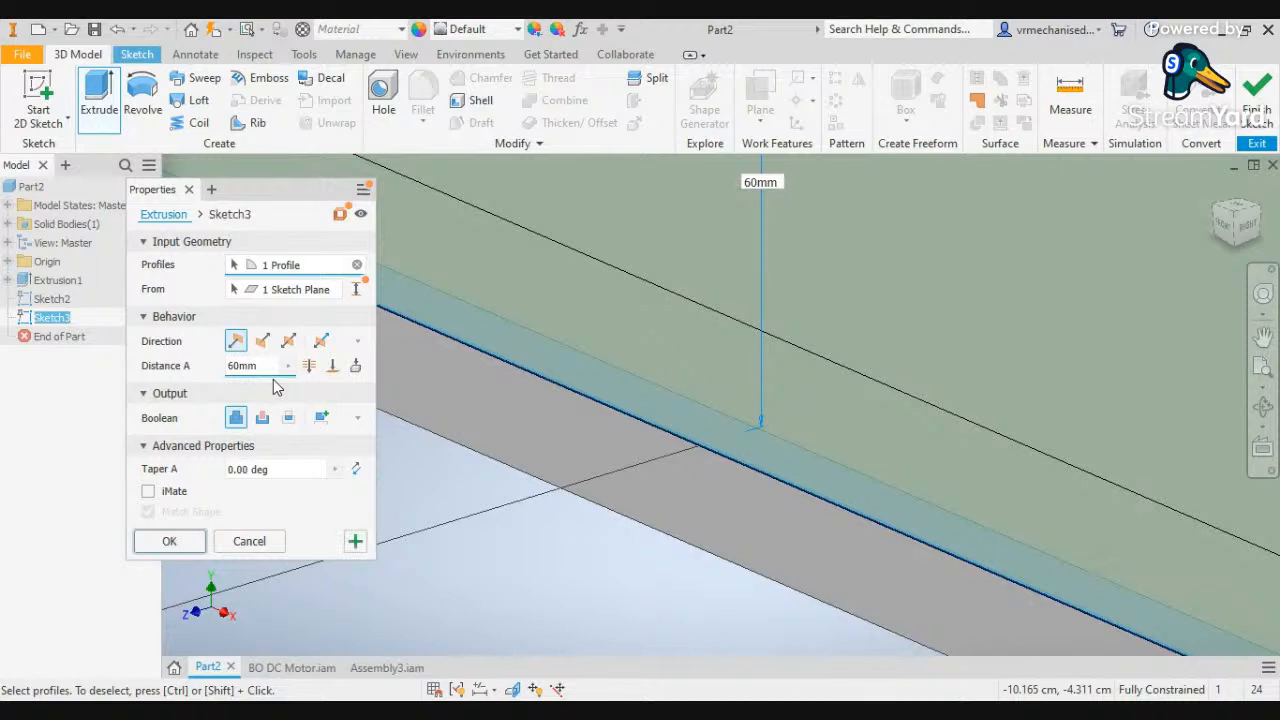
key(Return)
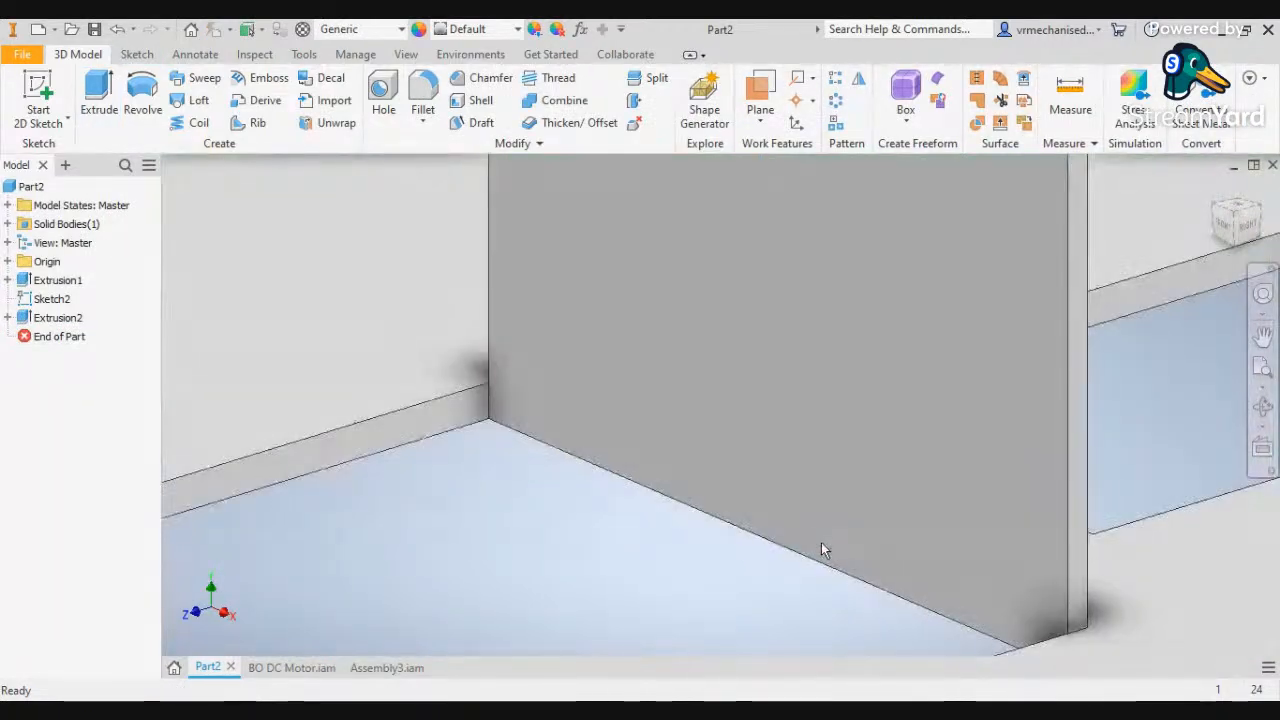
Undo the 60 mm extrusion of the left notch's strip
mouse_move(851, 579)
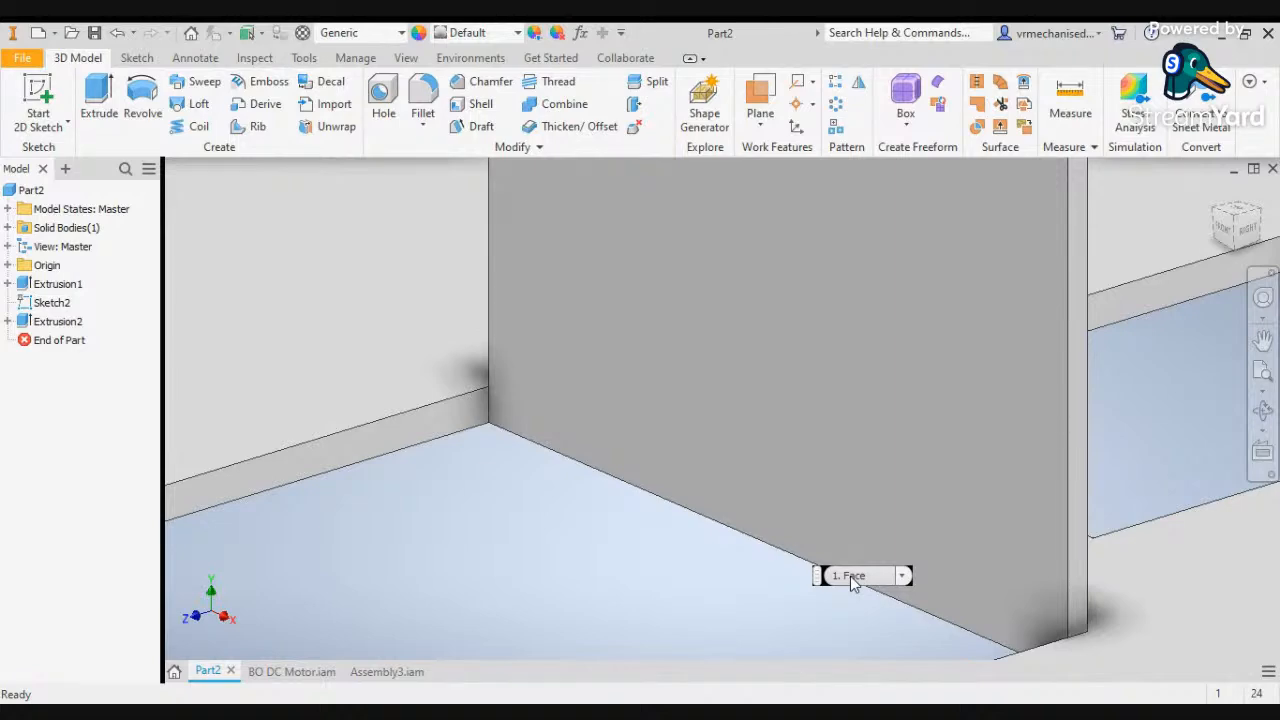
scroll(1065, 313, up, 2)
scroll(973, 363, up, 2)
middle_drag(991, 340, 818, 503)
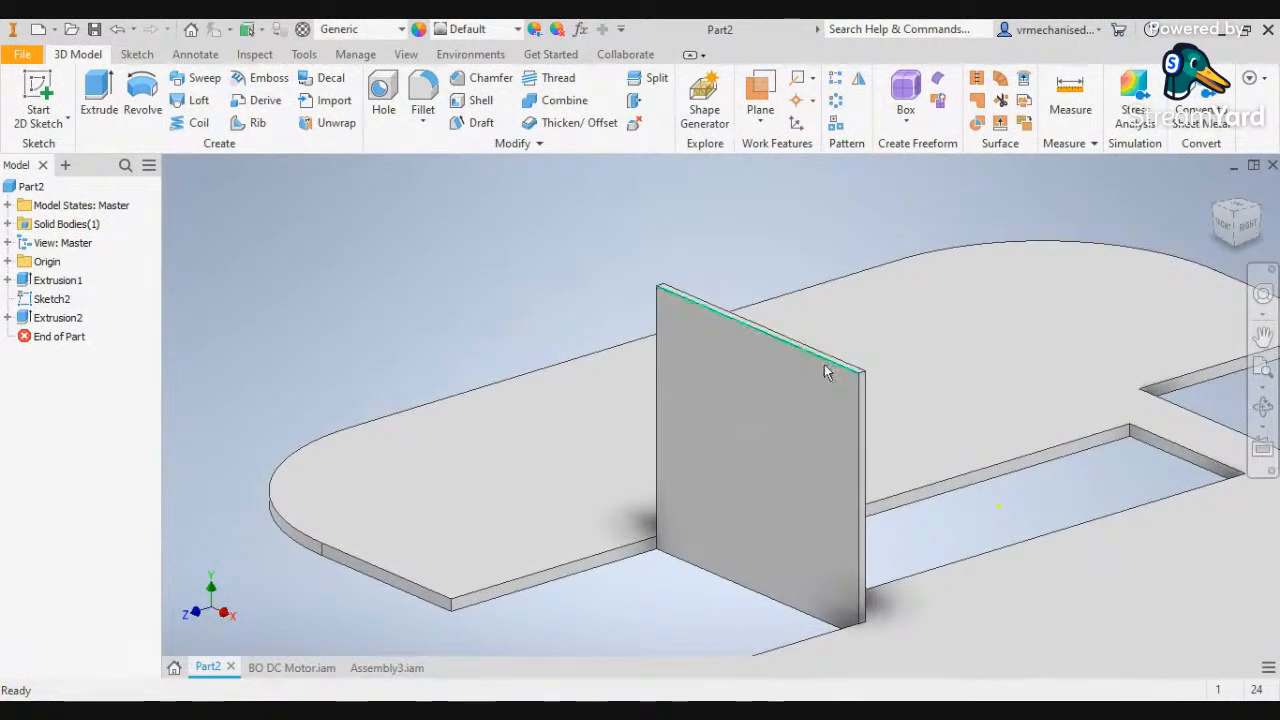
key(ctrl+z)
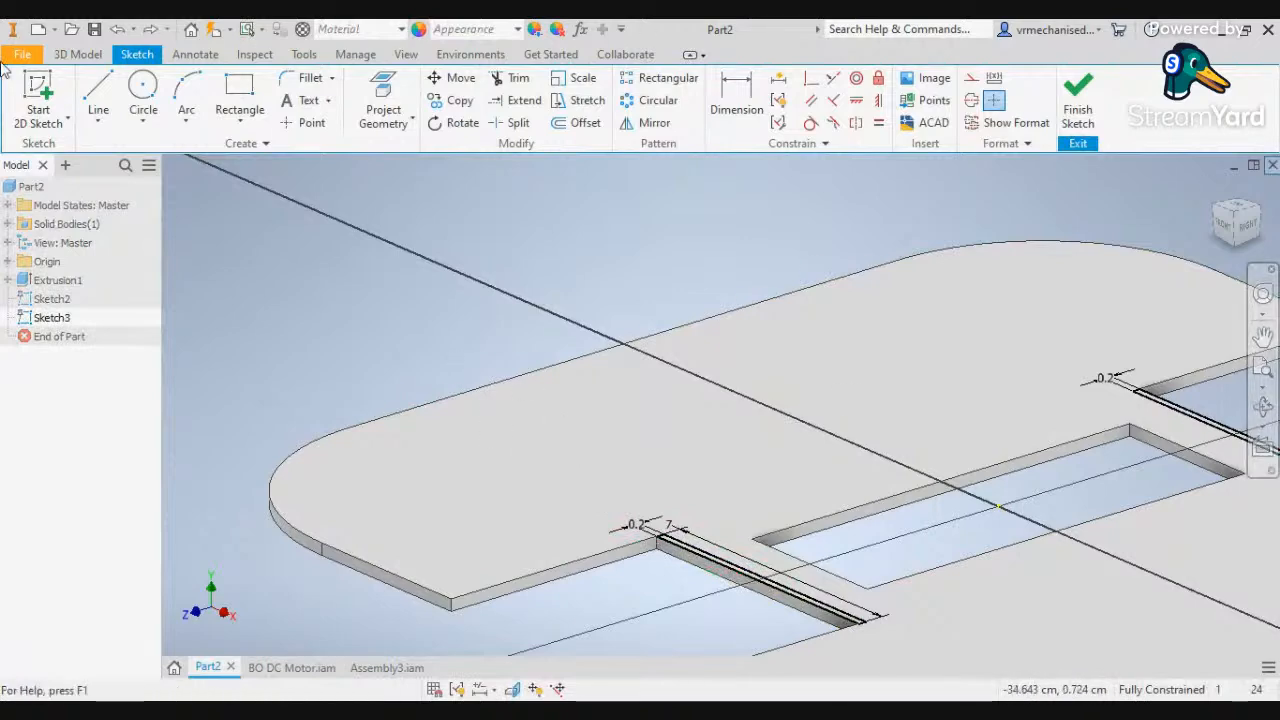
Extrude only the left notch's strip profile 3.6 cm upward
click(78, 54)
click(99, 97)
scroll(727, 572, down, 5)
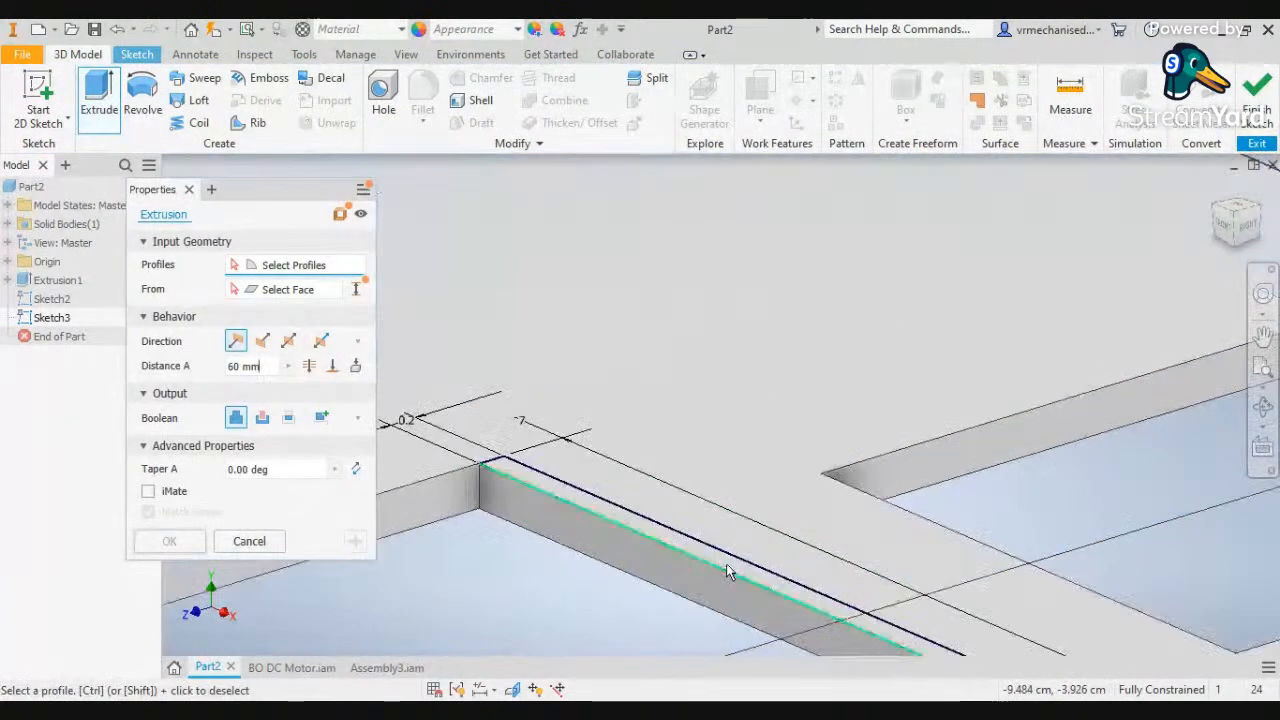
middle_drag(778, 562, 726, 358)
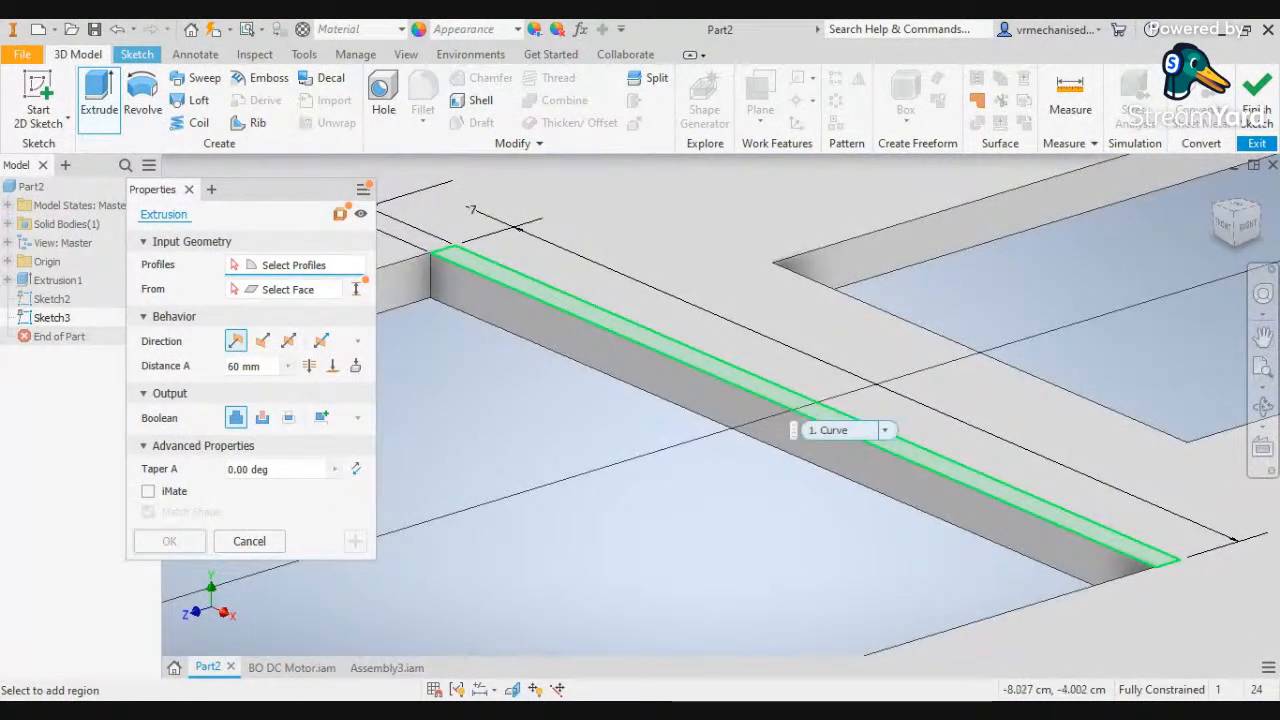
click(800, 405)
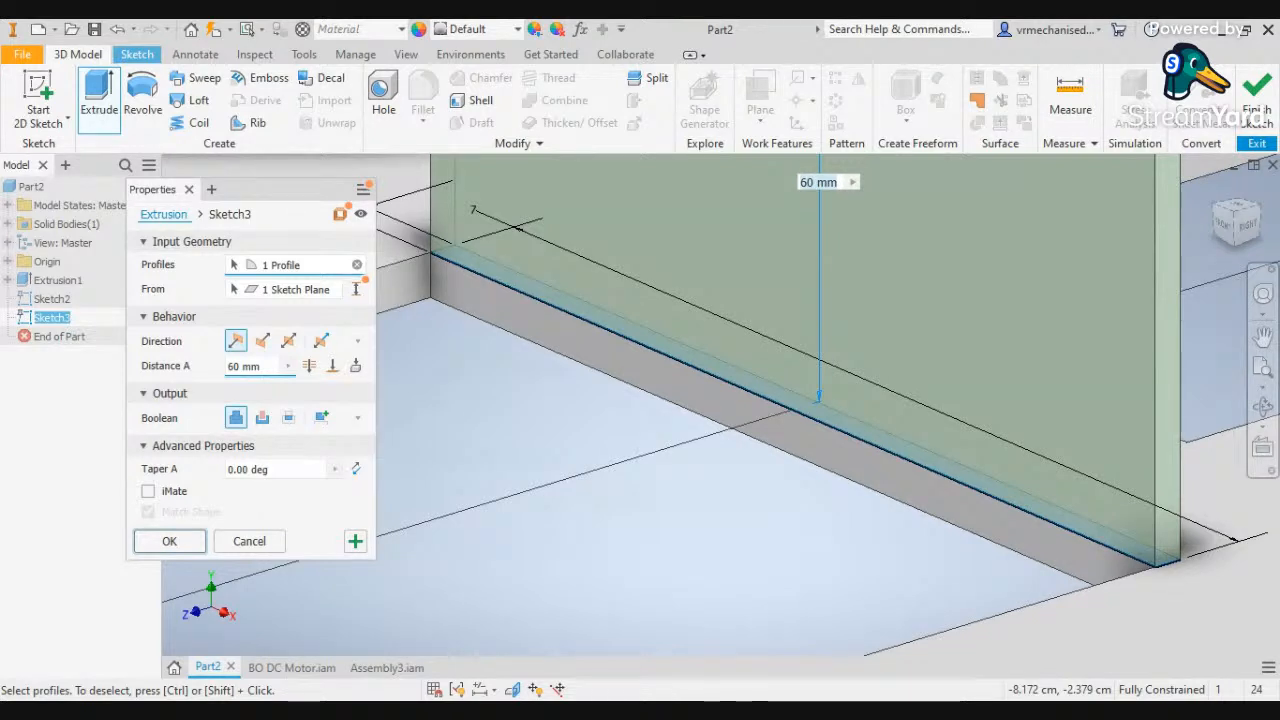
text(3.6)
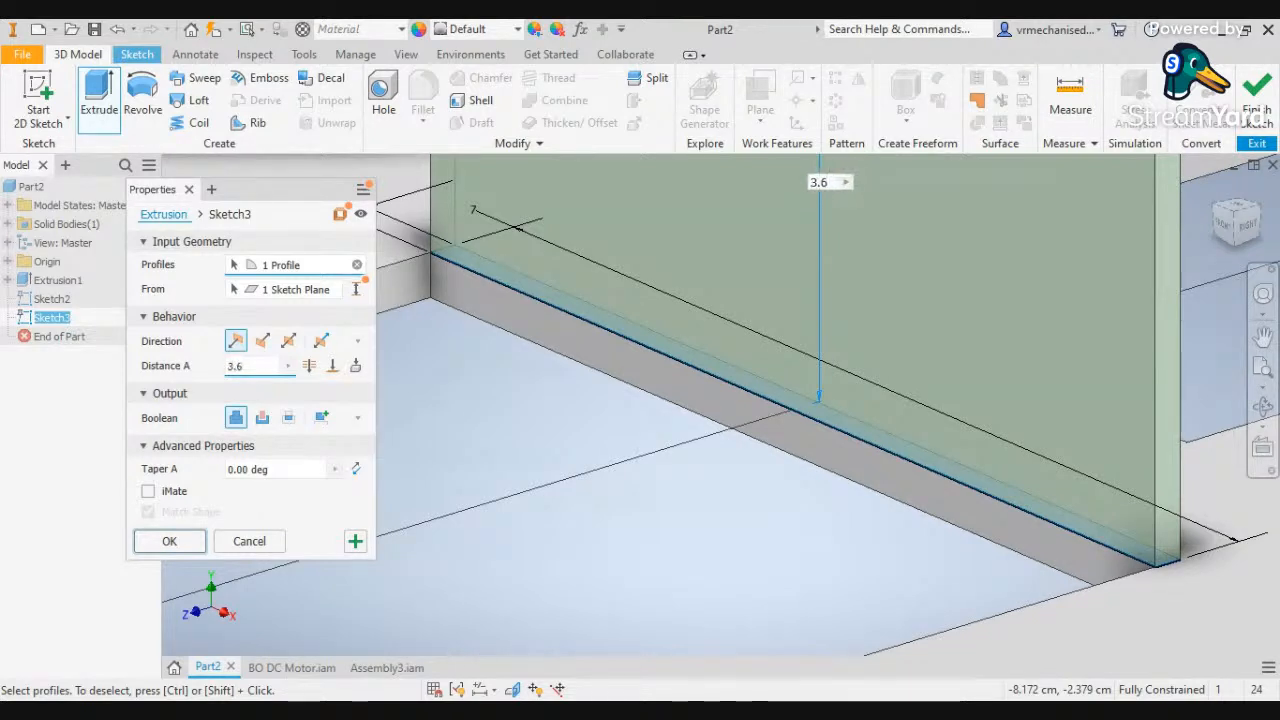
text(cm)
key(Return)
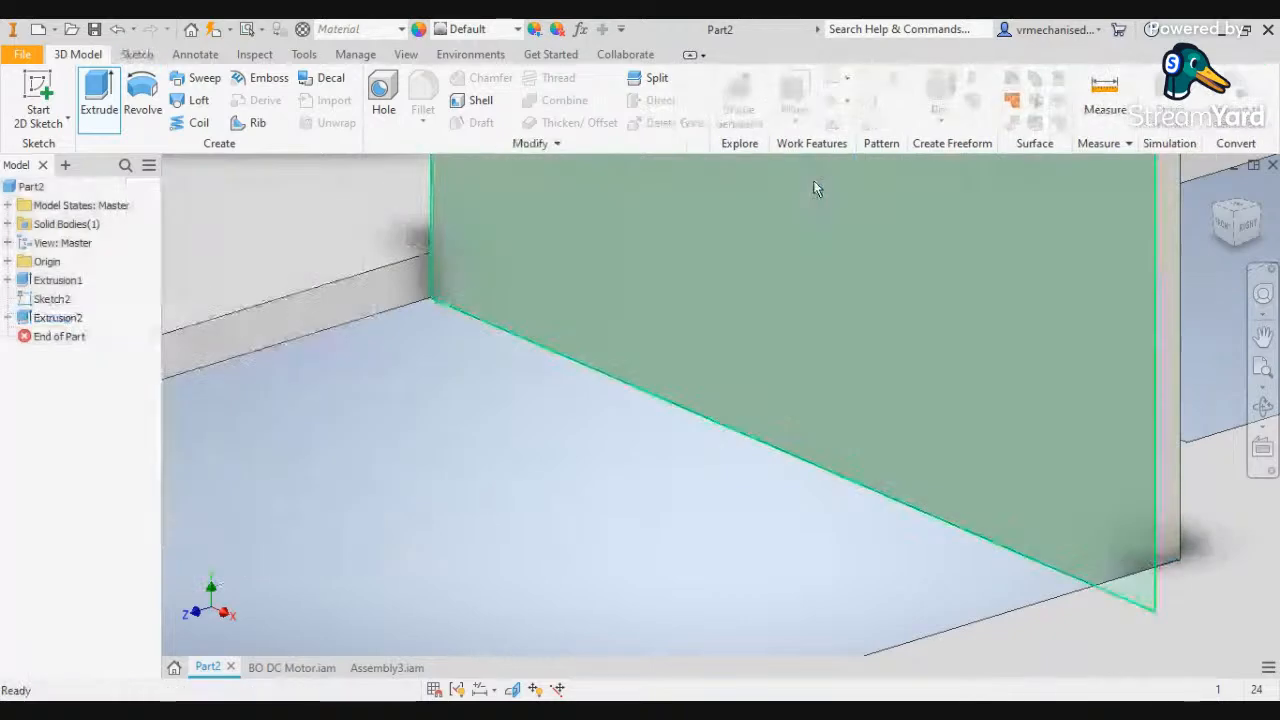
Undo the 3.6 cm extrusion of the left strip
scroll(1200, 277, down, 3)
middle_drag(944, 293, 232, 204)
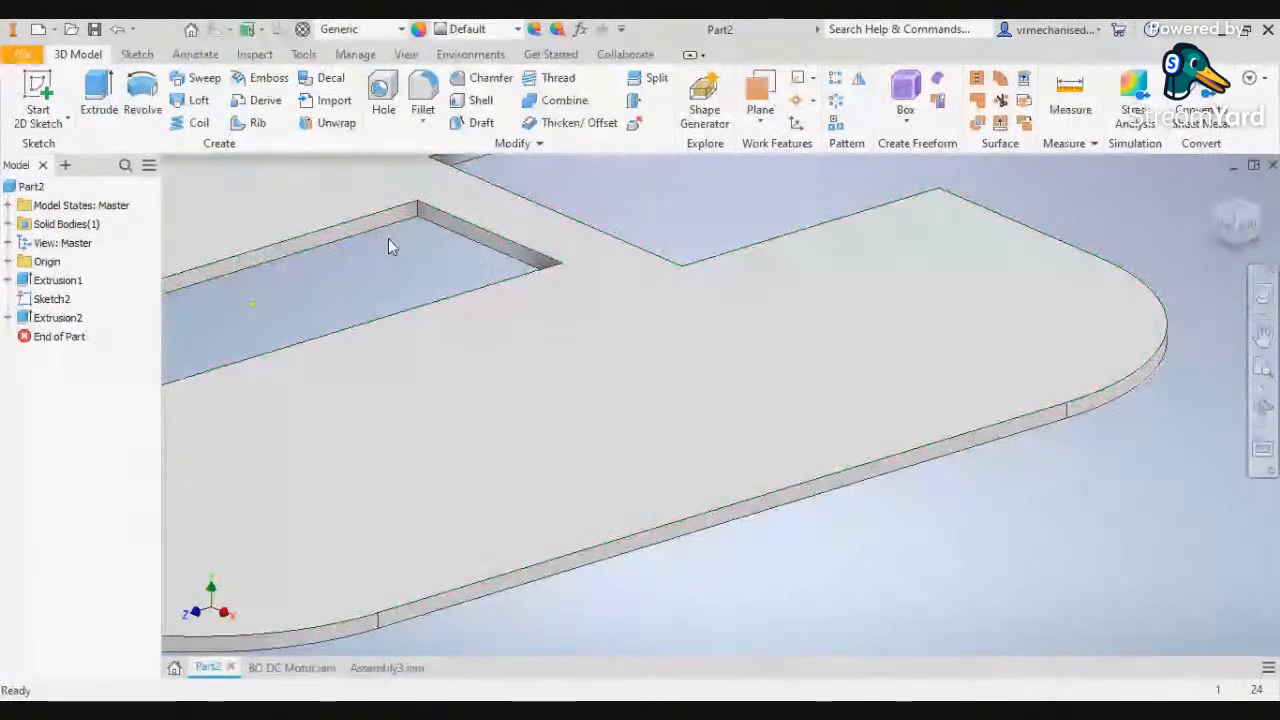
key(ctrl+z)
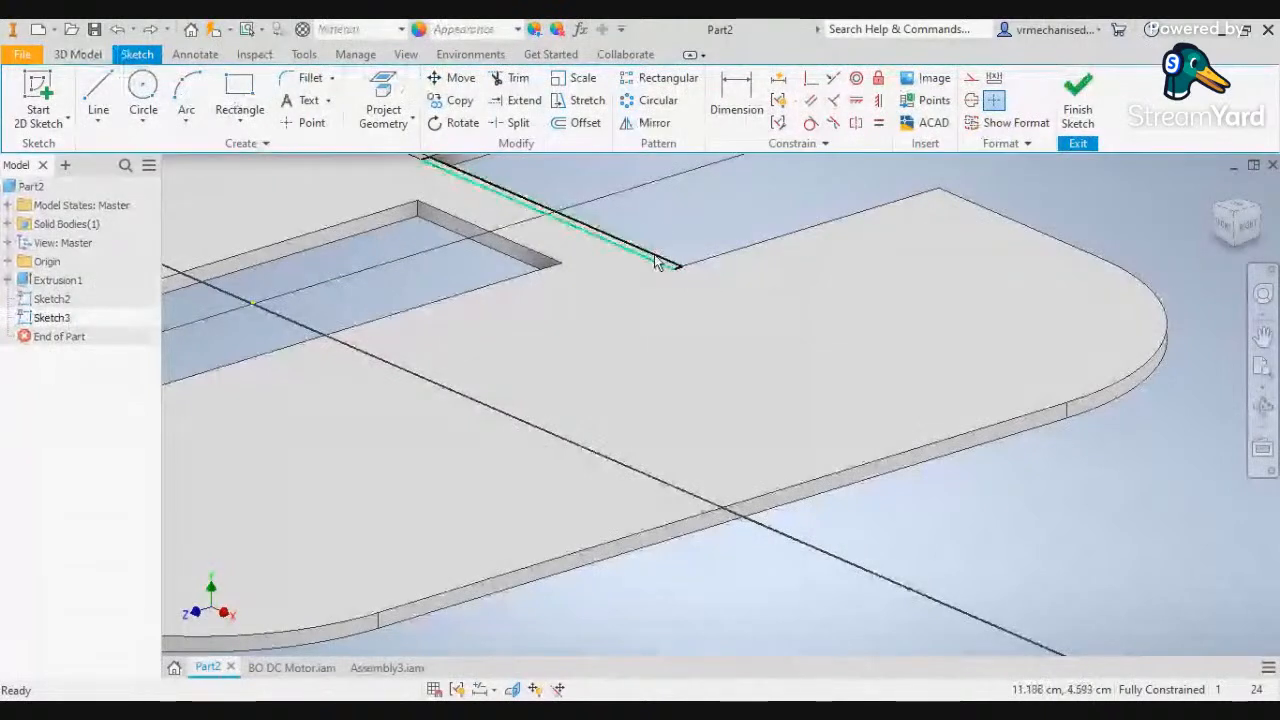
Extrude the strip profiles at both the right and left notches together 3.6 cm upward
scroll(655, 262, up, 2)
scroll(680, 274, up, 2)
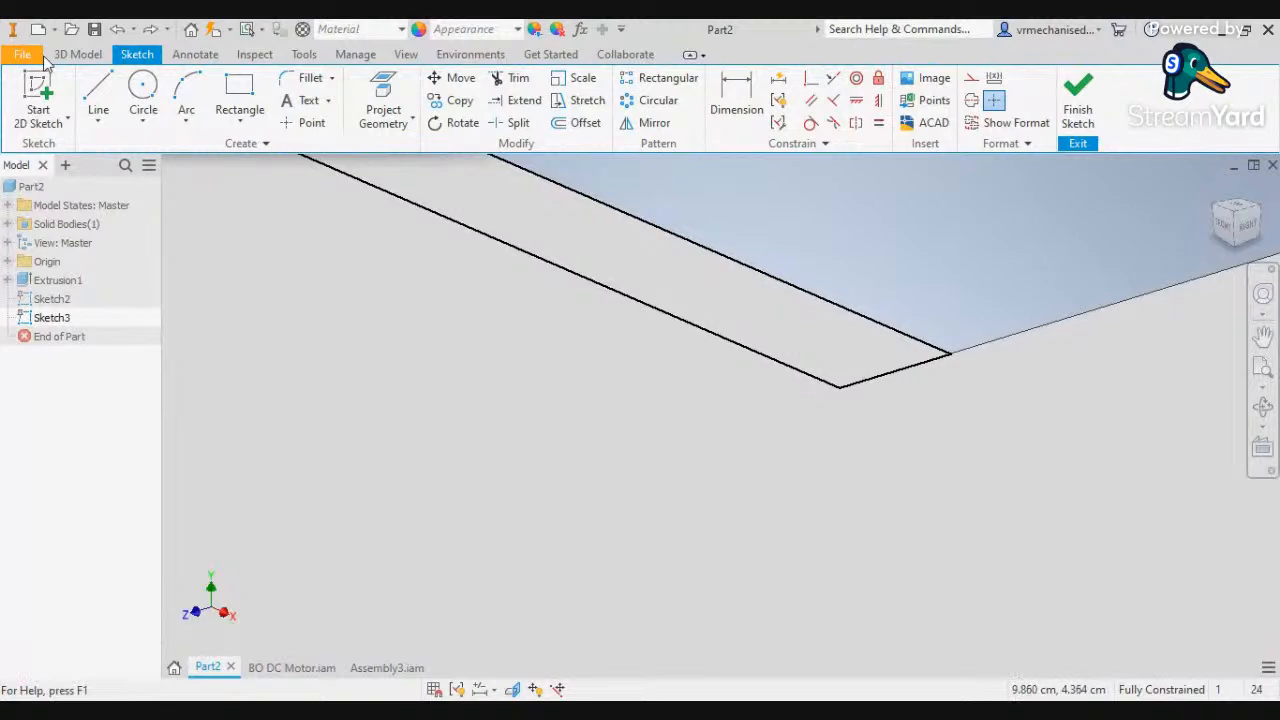
click(85, 57)
click(99, 102)
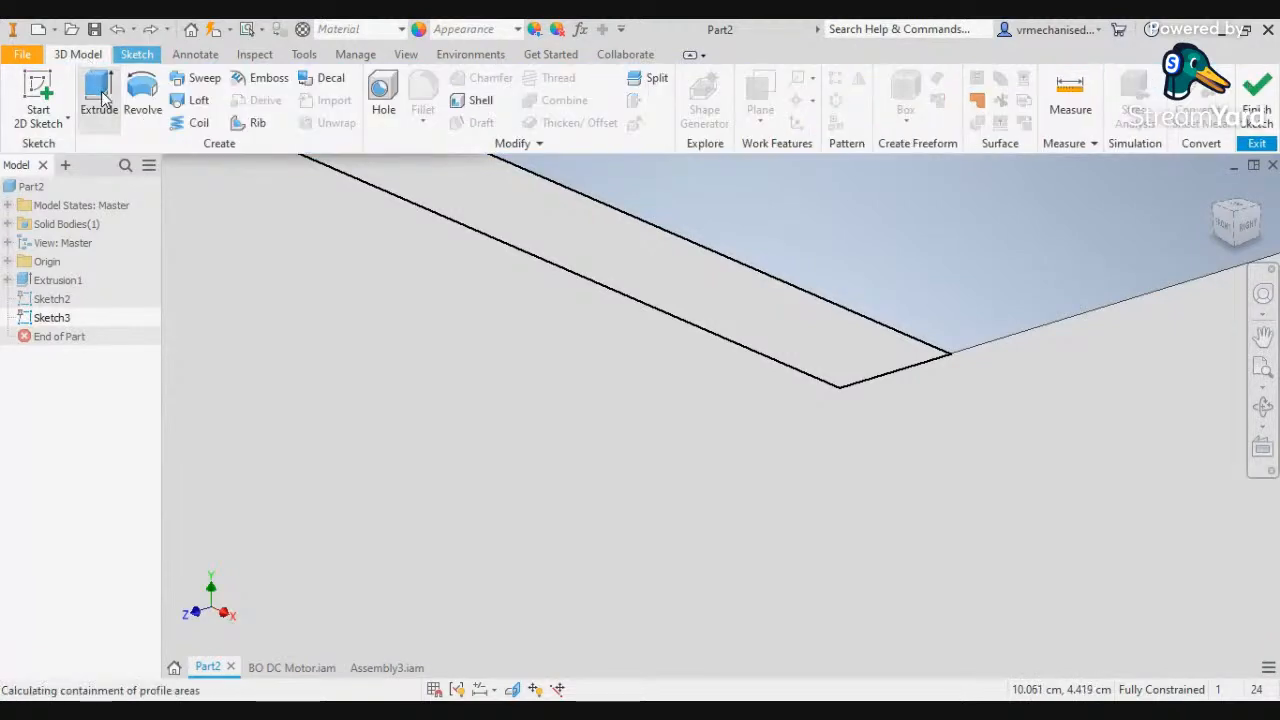
click(578, 220)
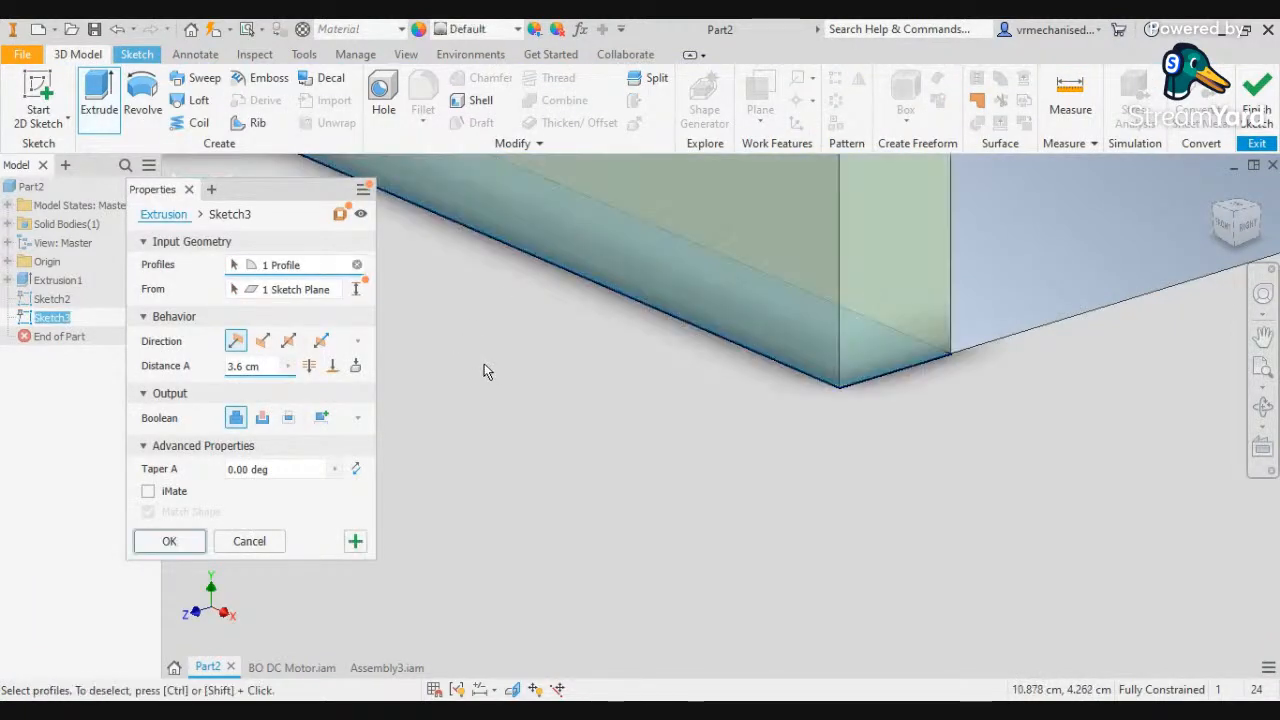
scroll(484, 371, up, 3)
middle_drag(714, 348, 1262, 309)
scroll(473, 466, up, 10)
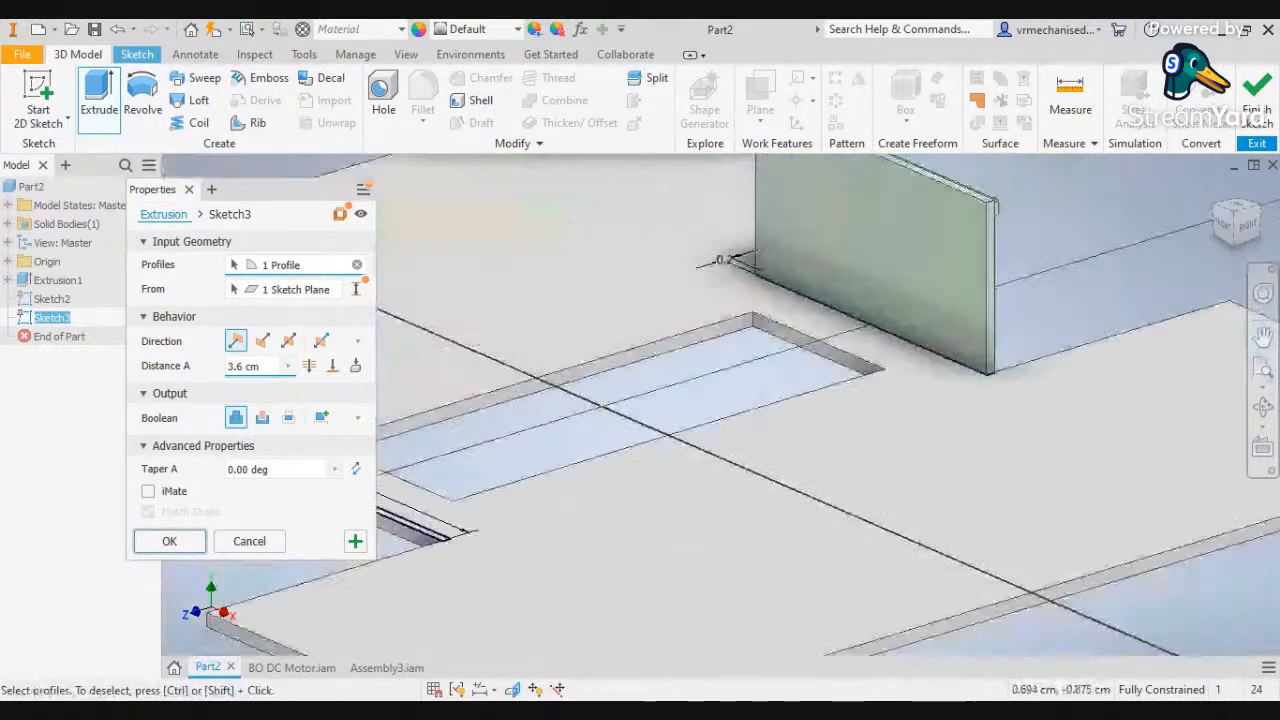
scroll(565, 517, down, 5)
click(665, 457)
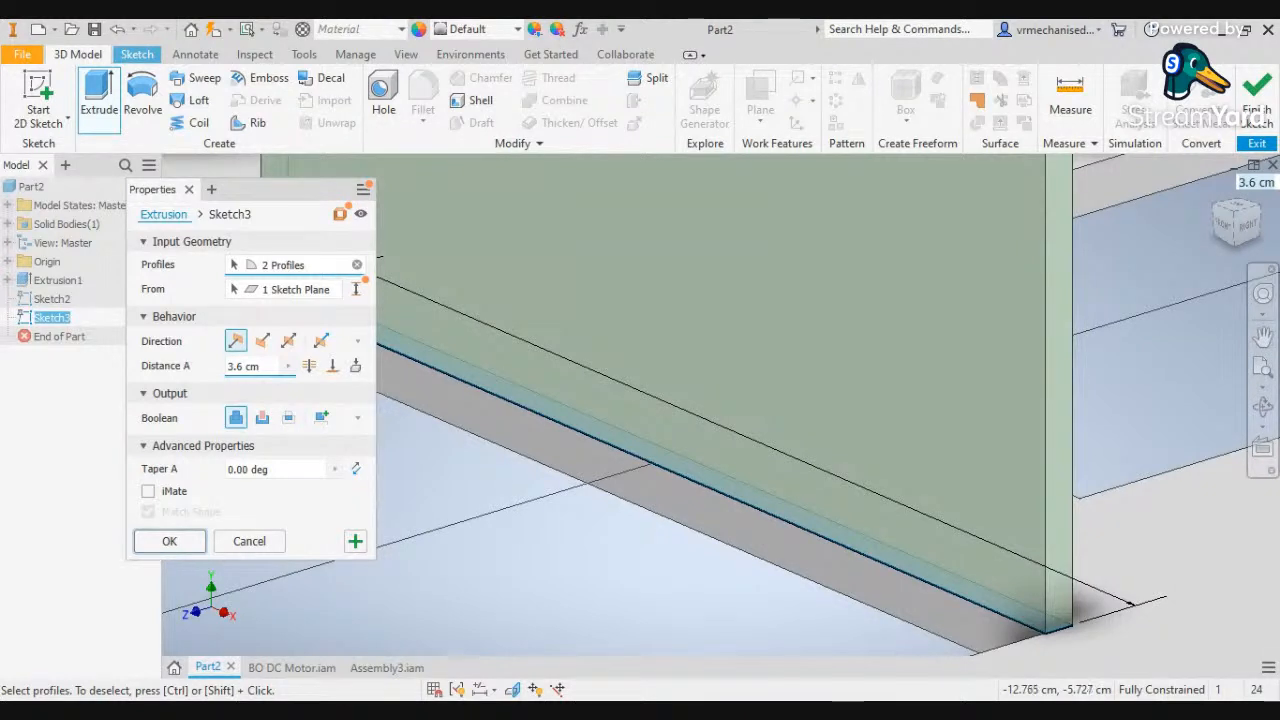
click(169, 541)
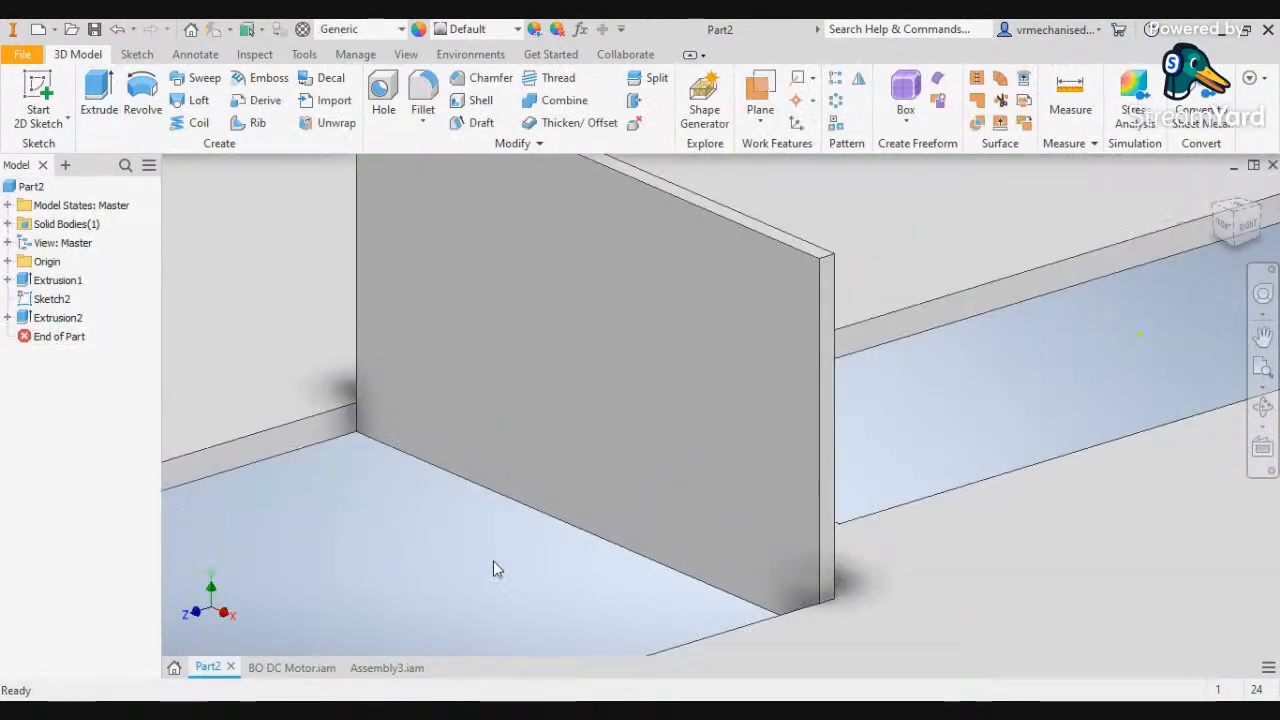
Try to extrude from a new empty sketch on the left wall's outer face, then exit the sketch
scroll(870, 482, down, 3)
middle_drag(943, 443, 623, 480)
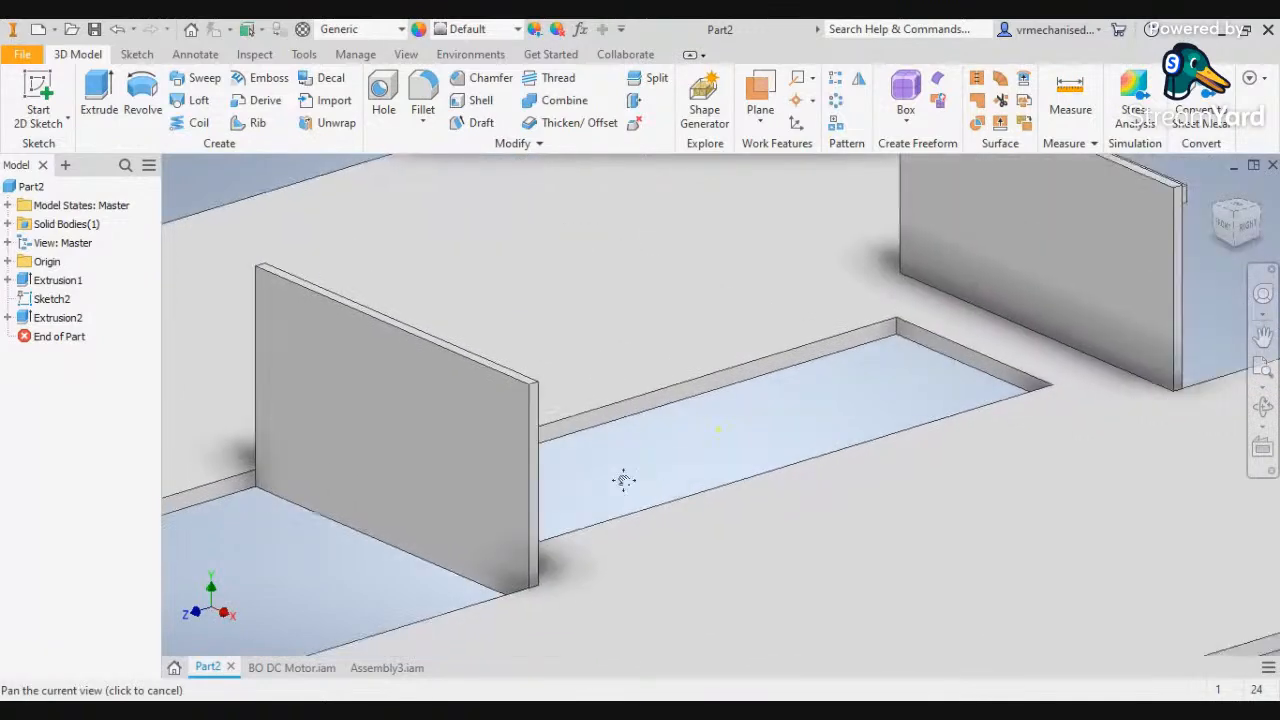
scroll(766, 457, down, 3)
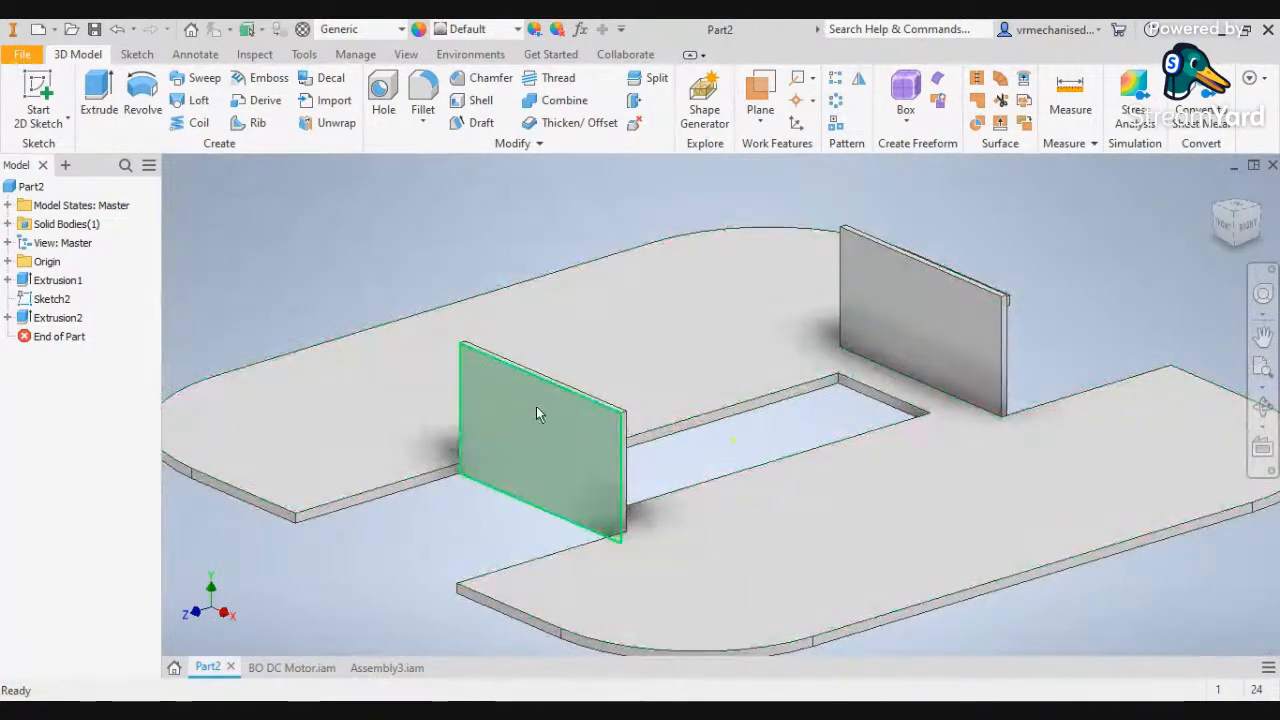
mouse_move(555, 420)
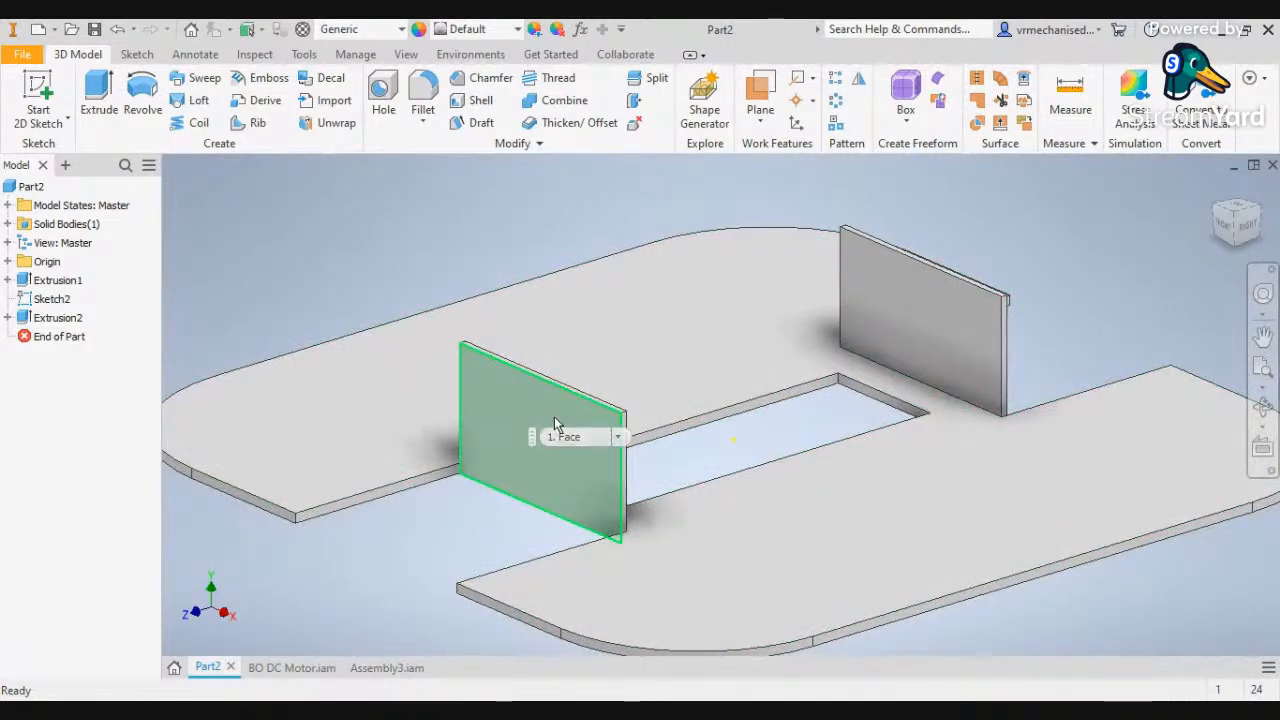
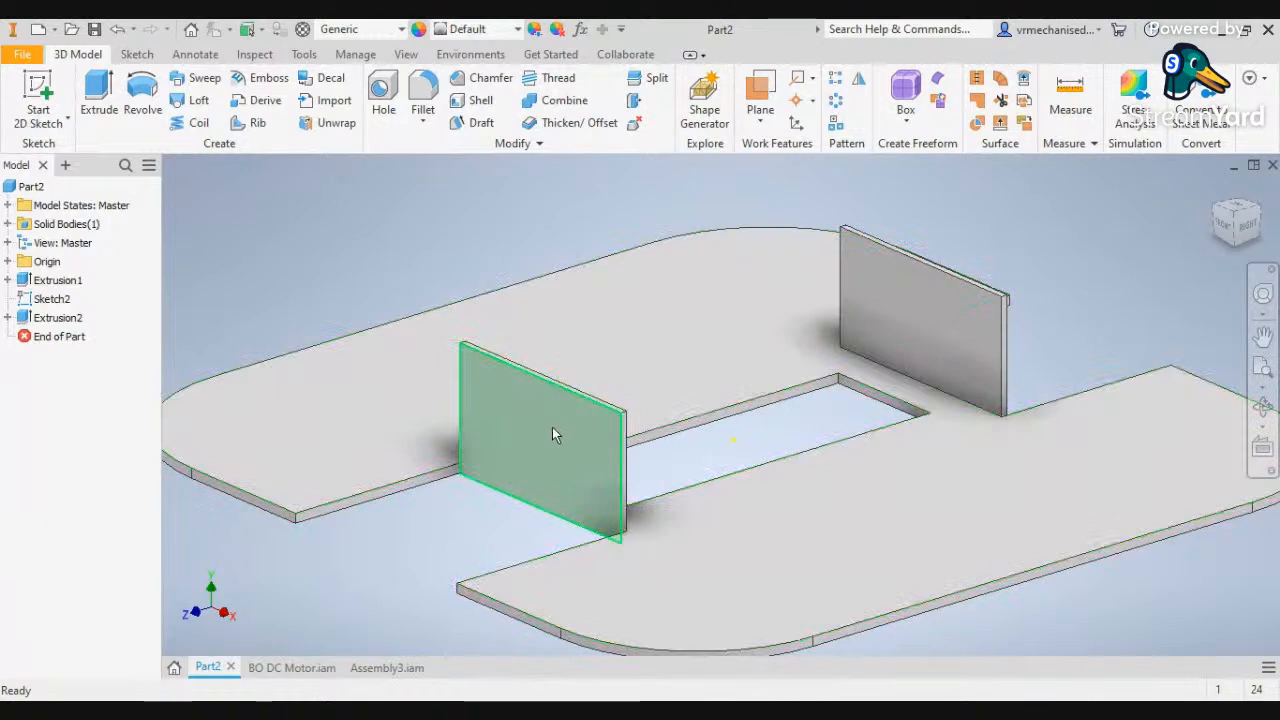
click(580, 440)
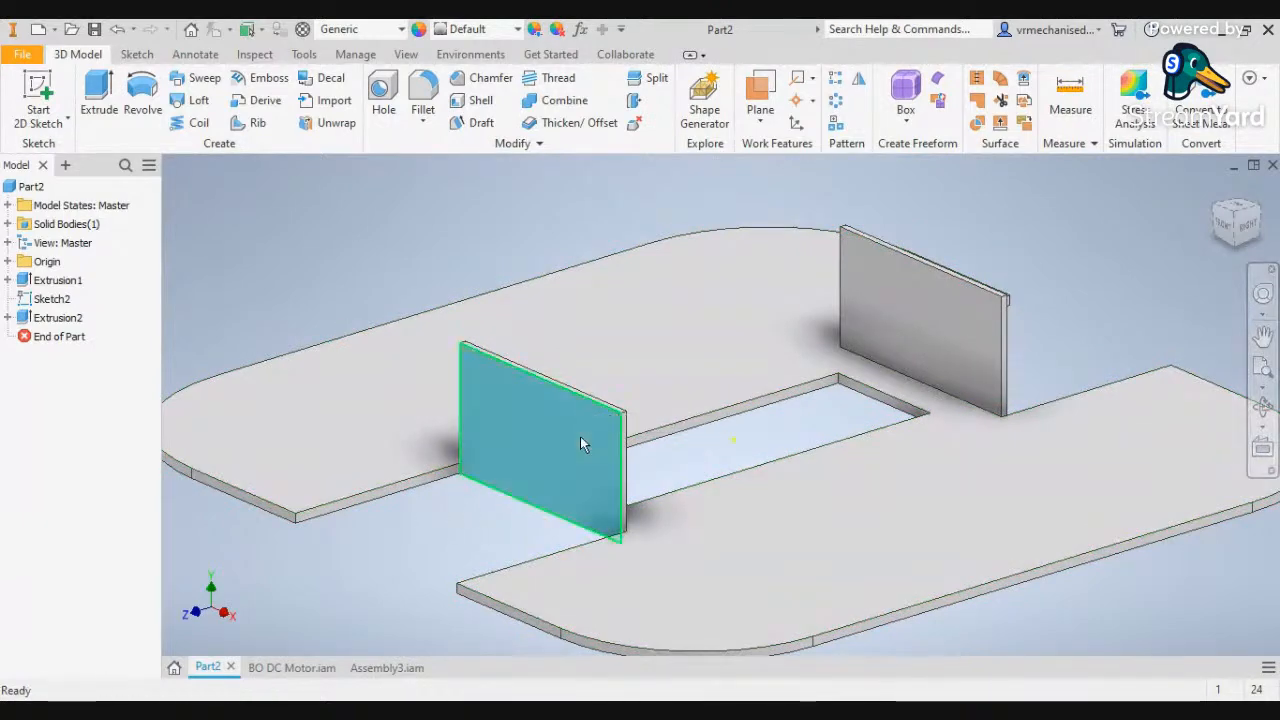
right_click(582, 444)
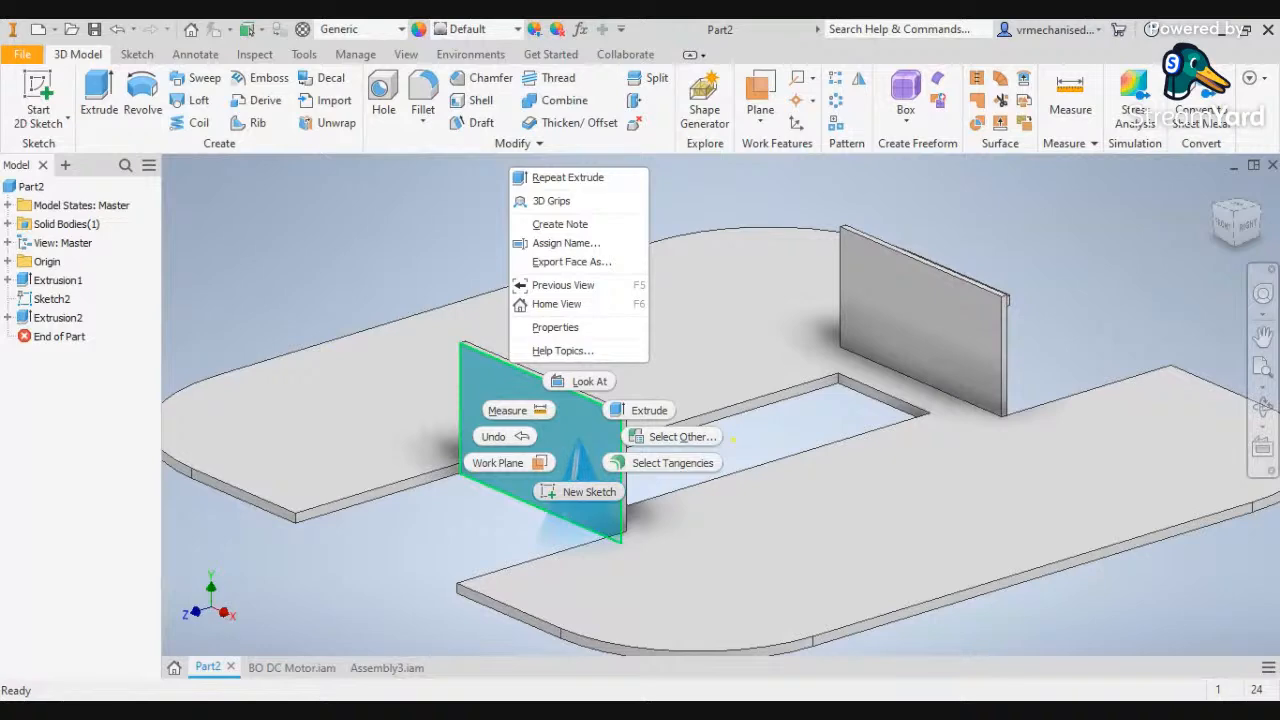
click(578, 494)
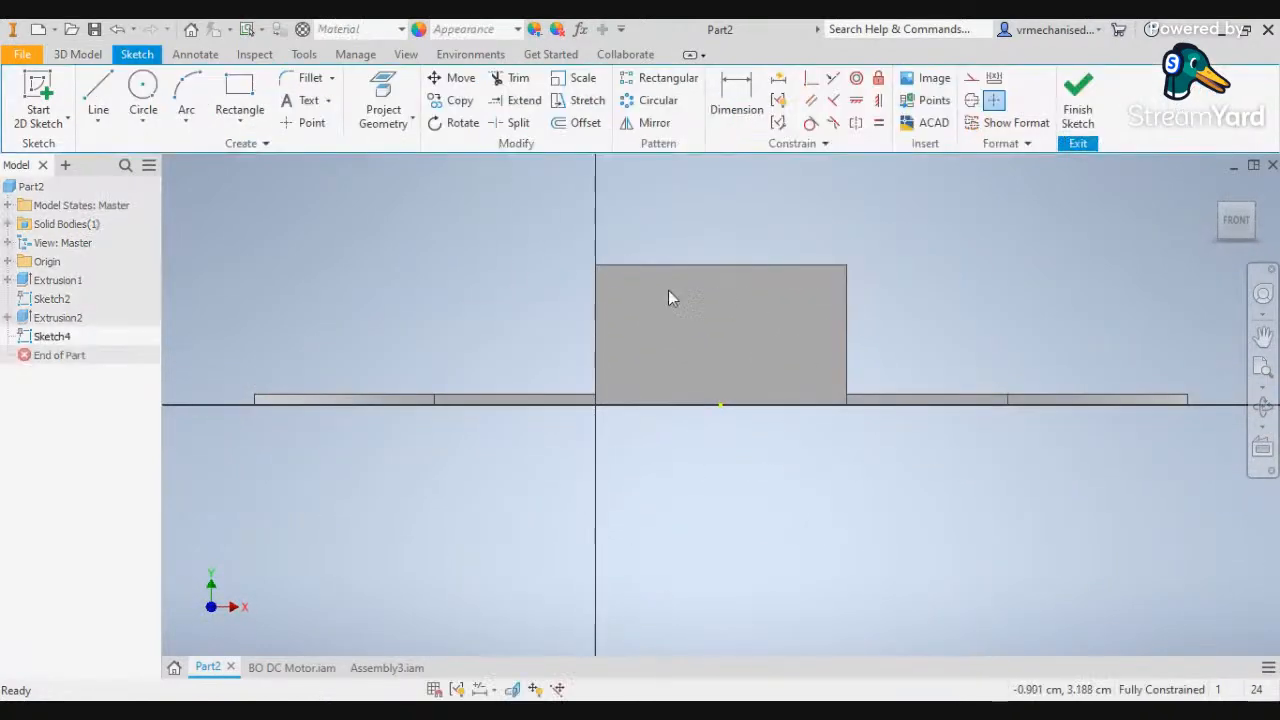
click(78, 54)
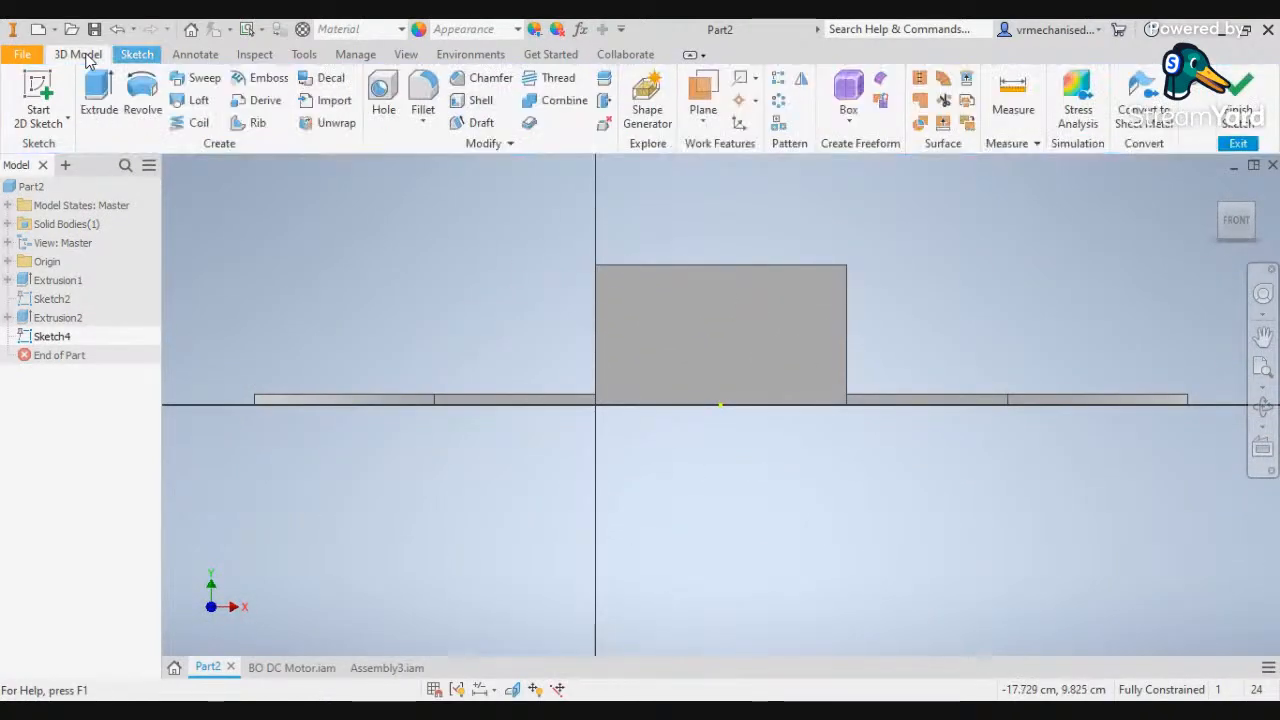
click(98, 87)
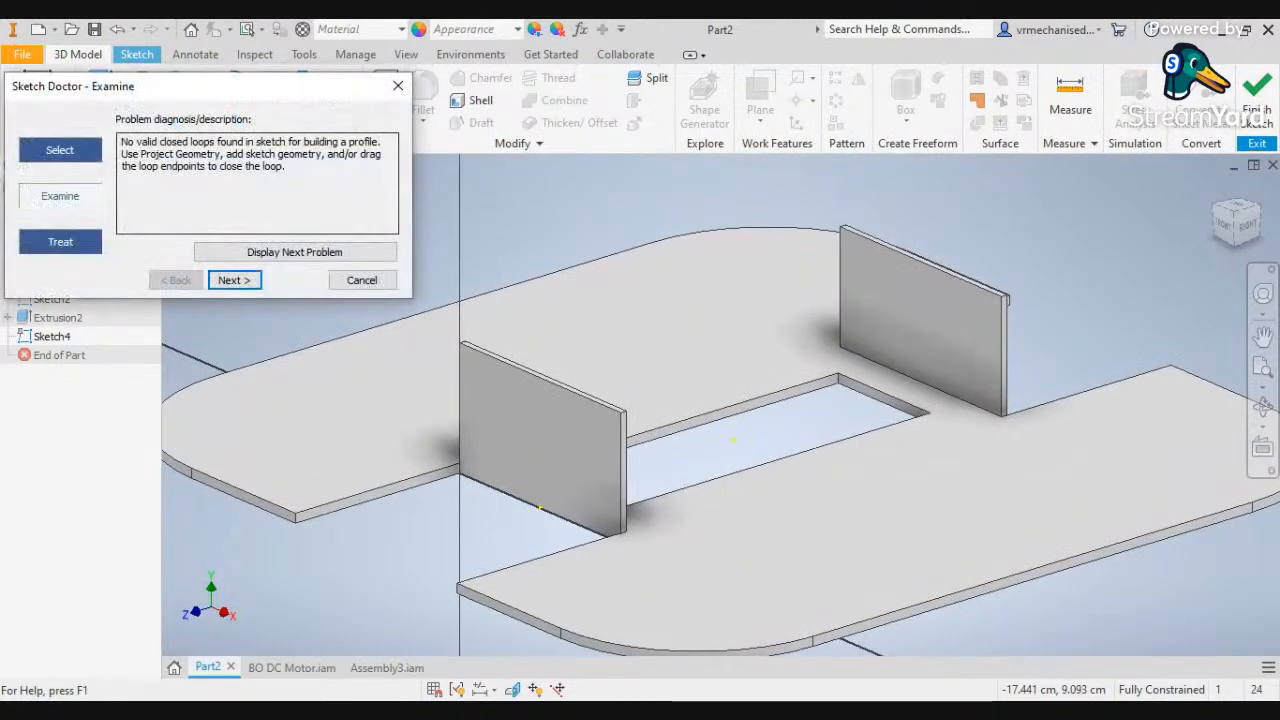
click(362, 280)
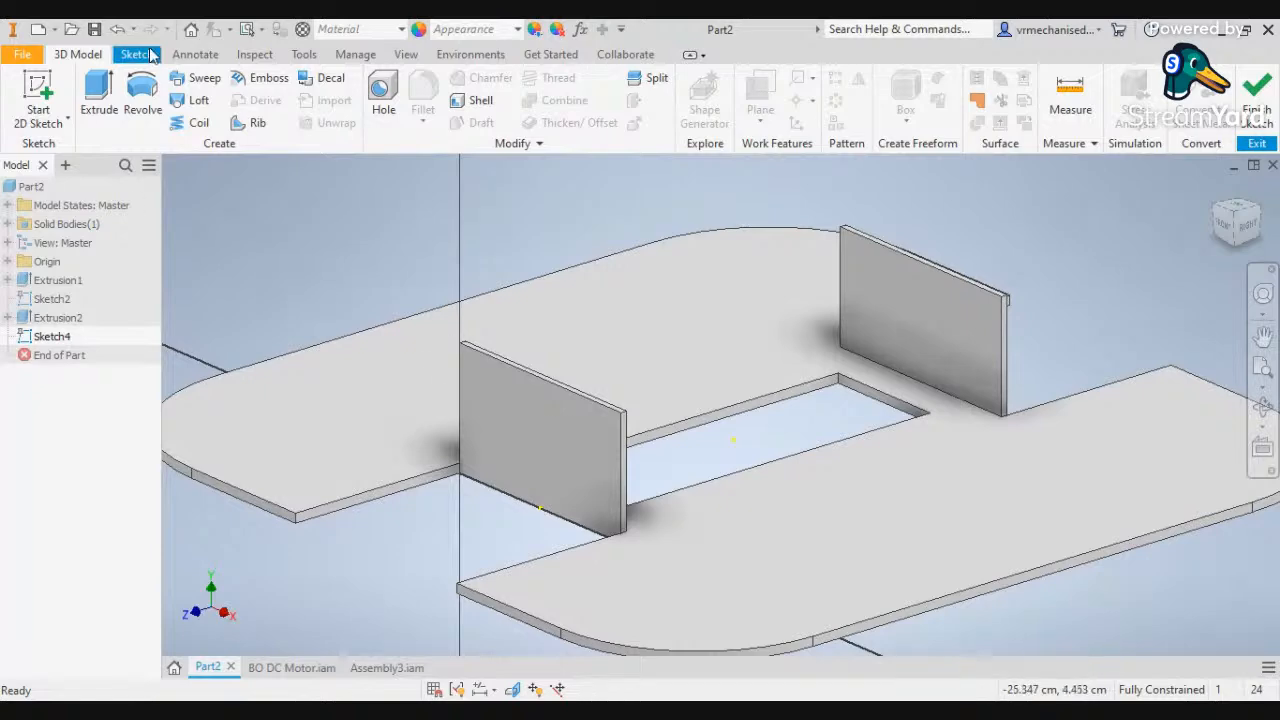
click(1254, 110)
Start a sketch on the left wall's outer face and draw a 3 mm vertical line down from the top edge's midpoint
click(577, 451)
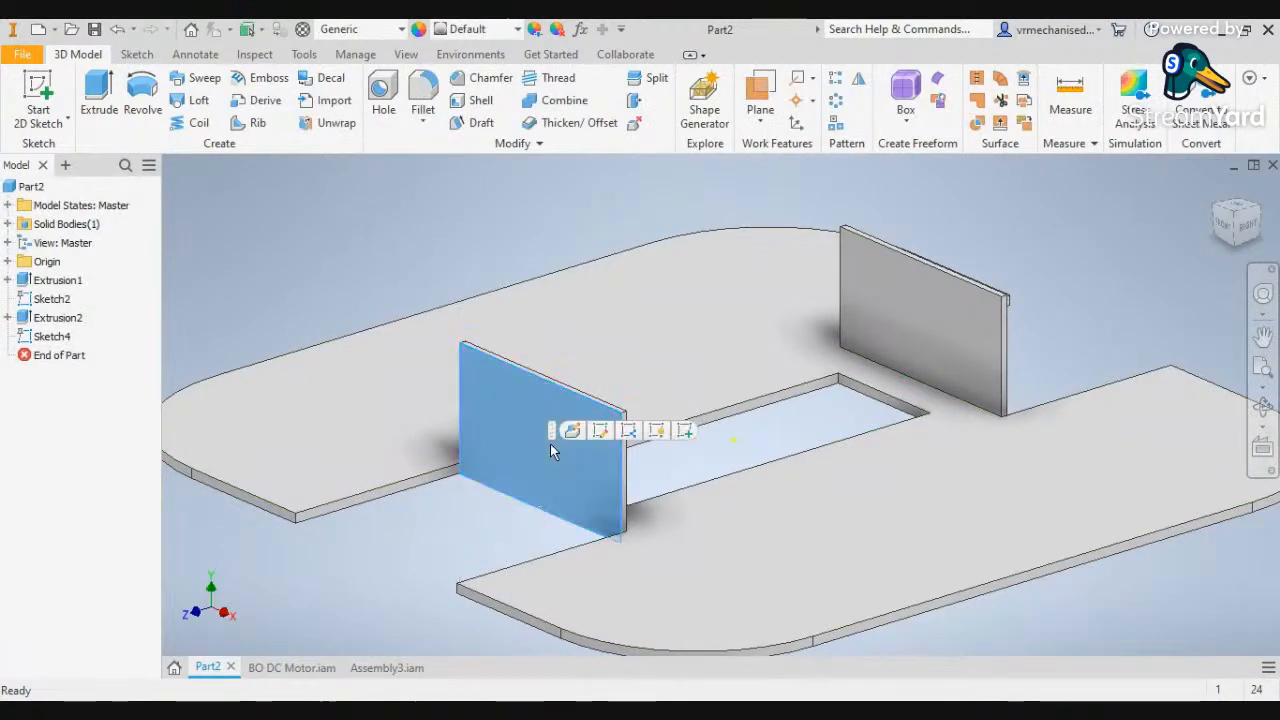
click(571, 430)
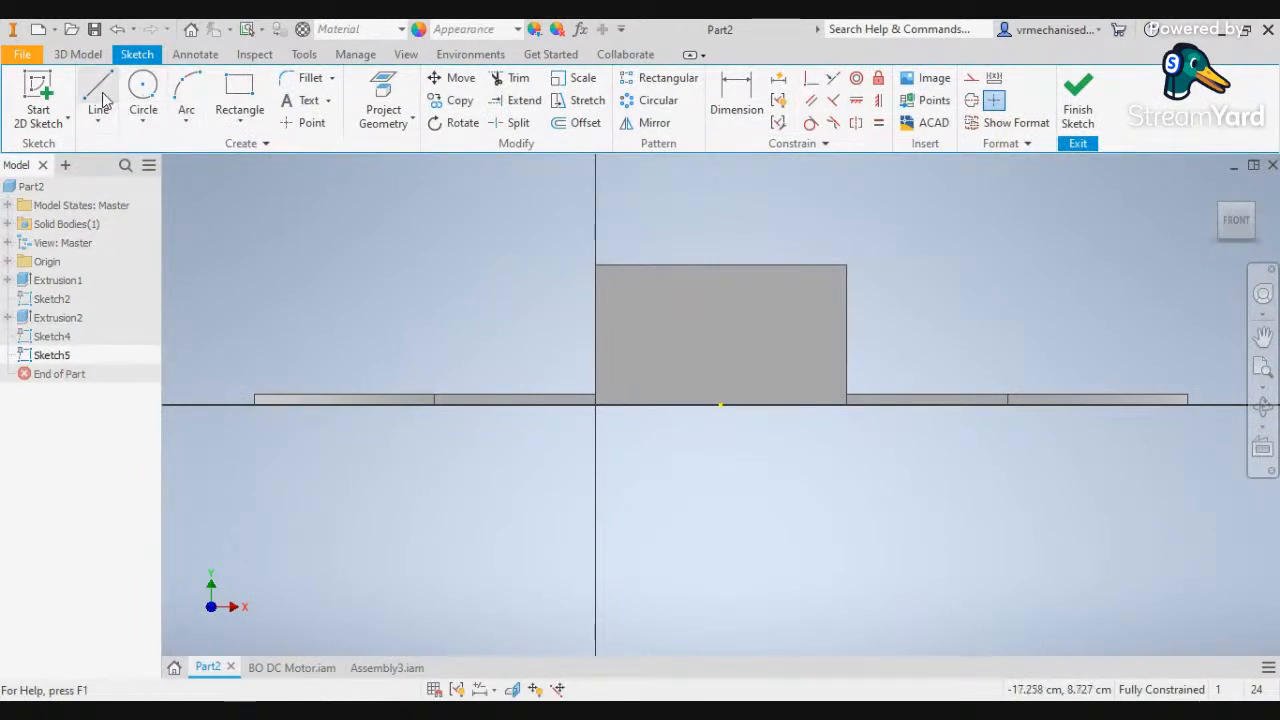
click(103, 100)
click(721, 264)
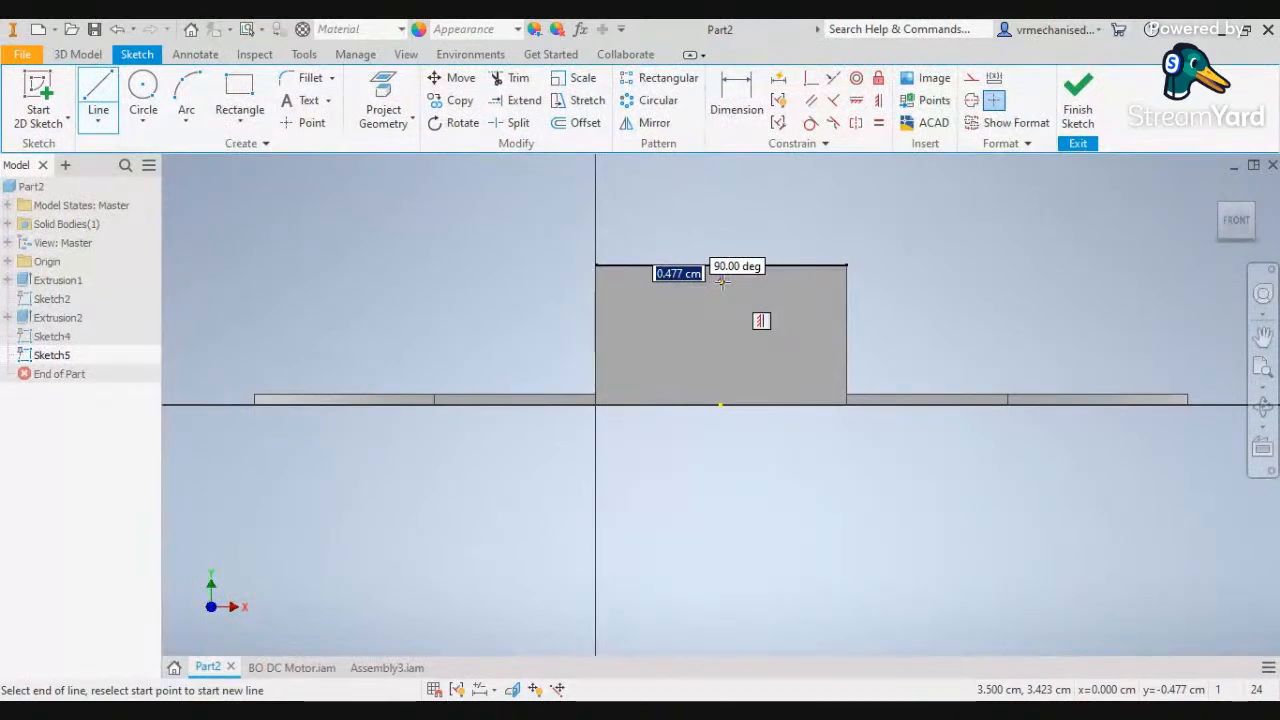
text(2)
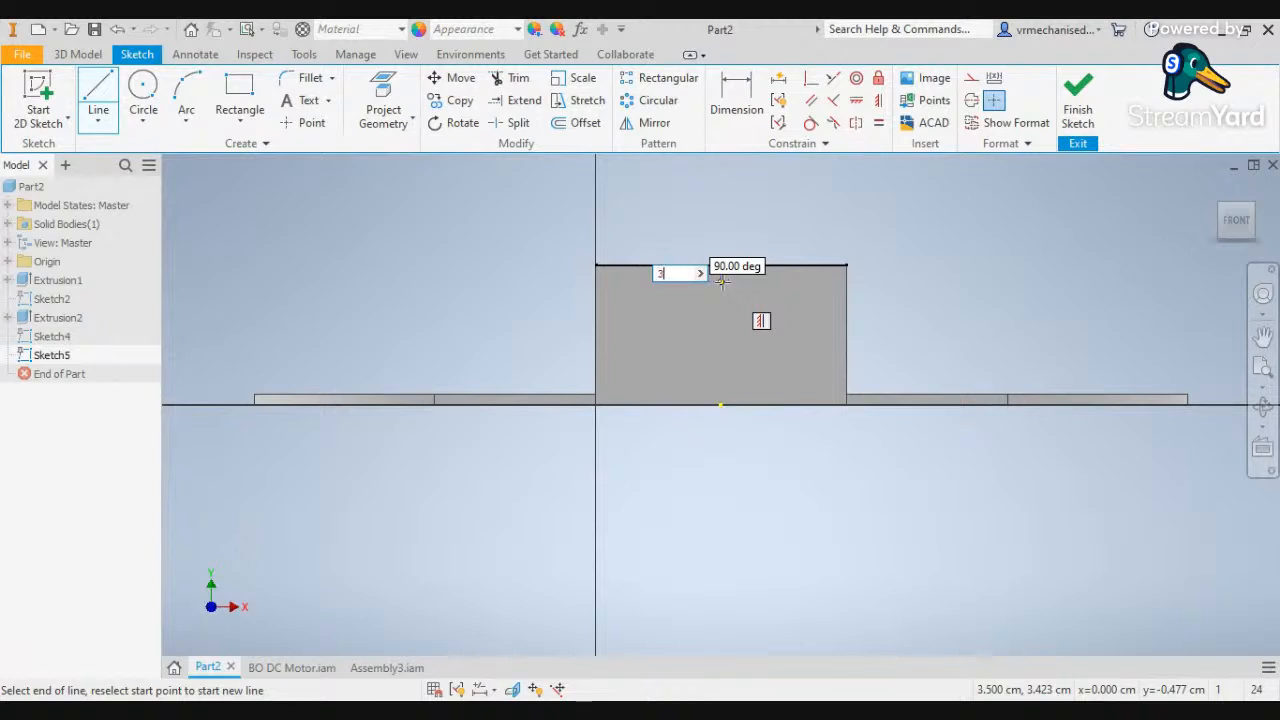
text(mm)
key(Return)
scroll(721, 280, up, 3)
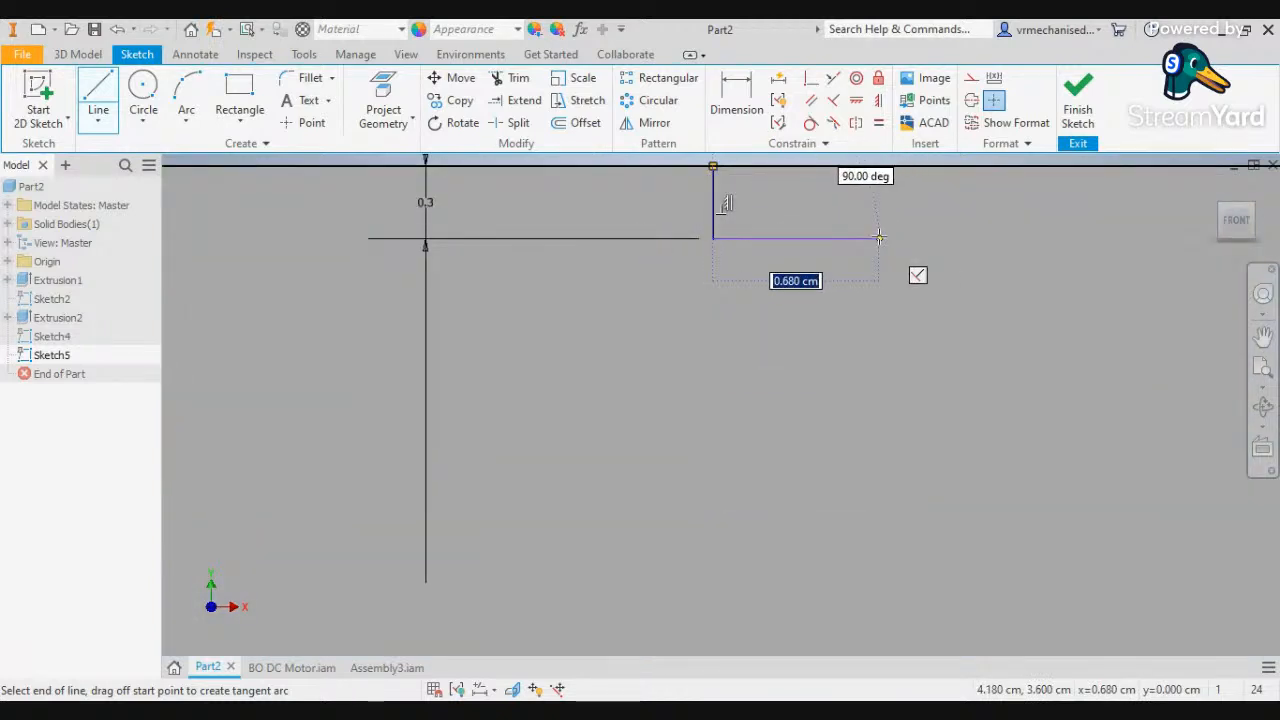
text(17.5)
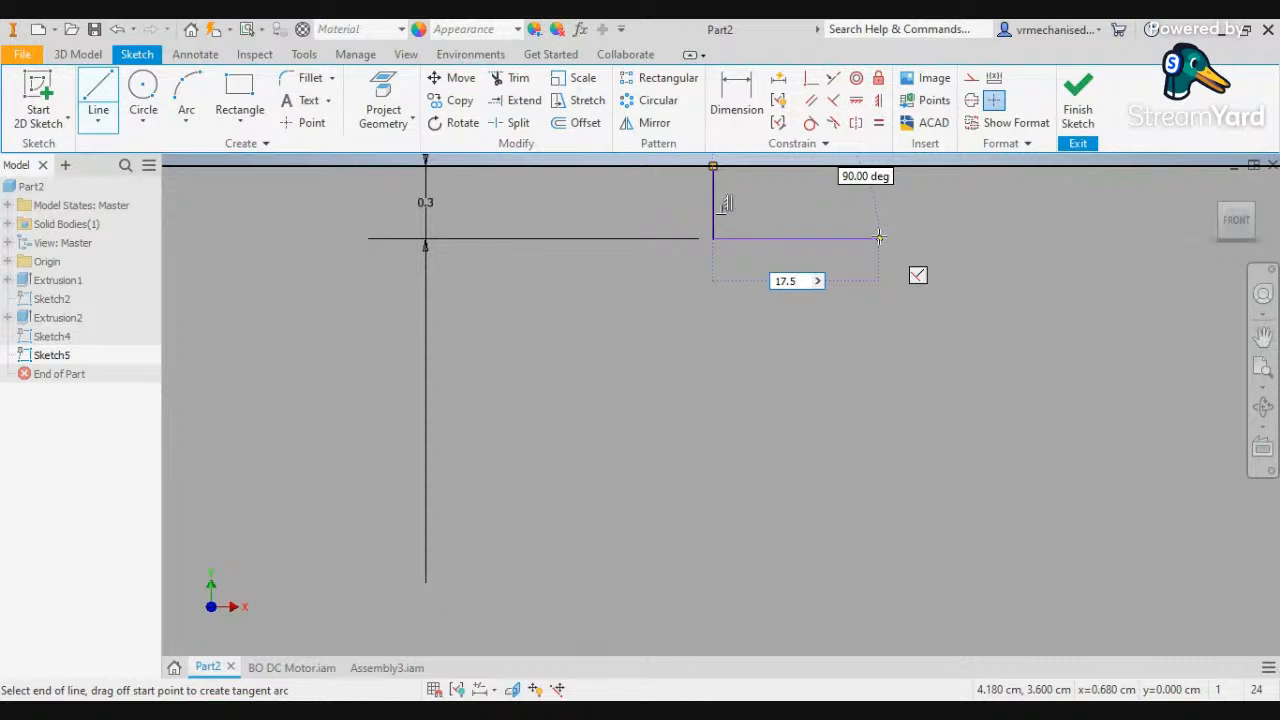
key(BackSpace)
key(BackSpace)
key(BackSpace)
Switch to the BO DC Motor assembly, measure the centre distance between the casing's two small mounting holes, and return to Part2
click(287, 668)
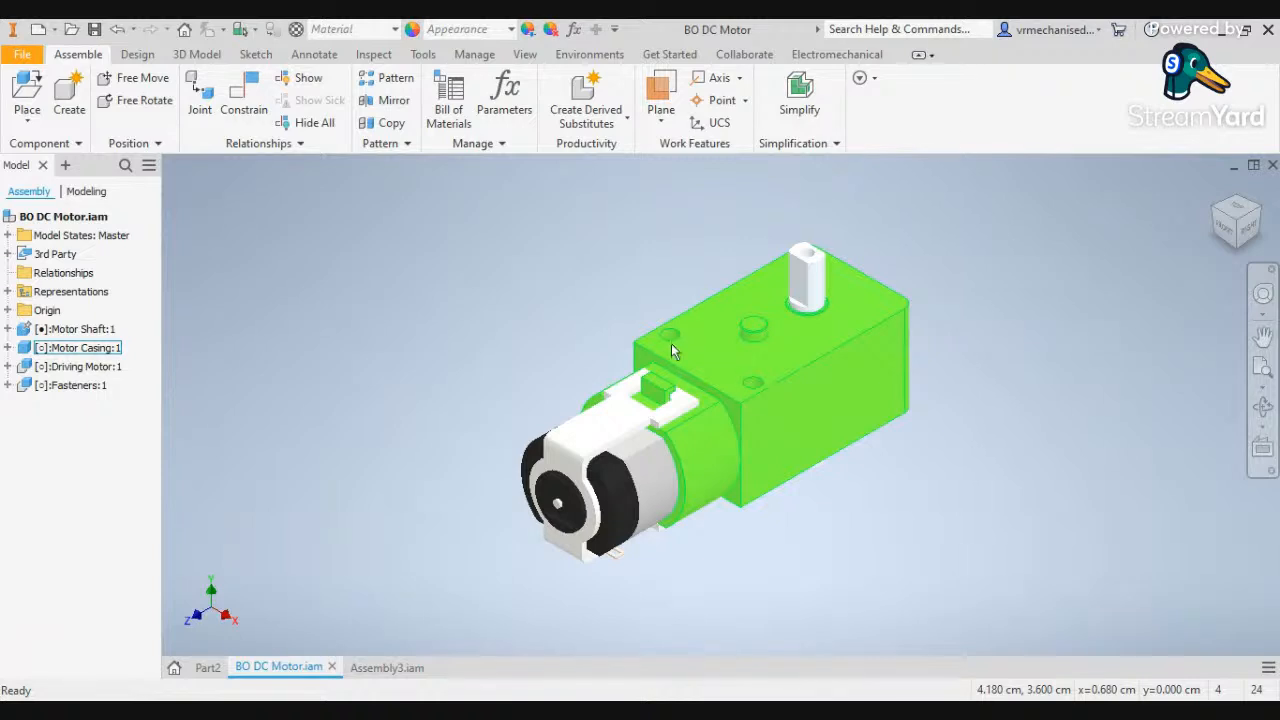
right_click(92, 347)
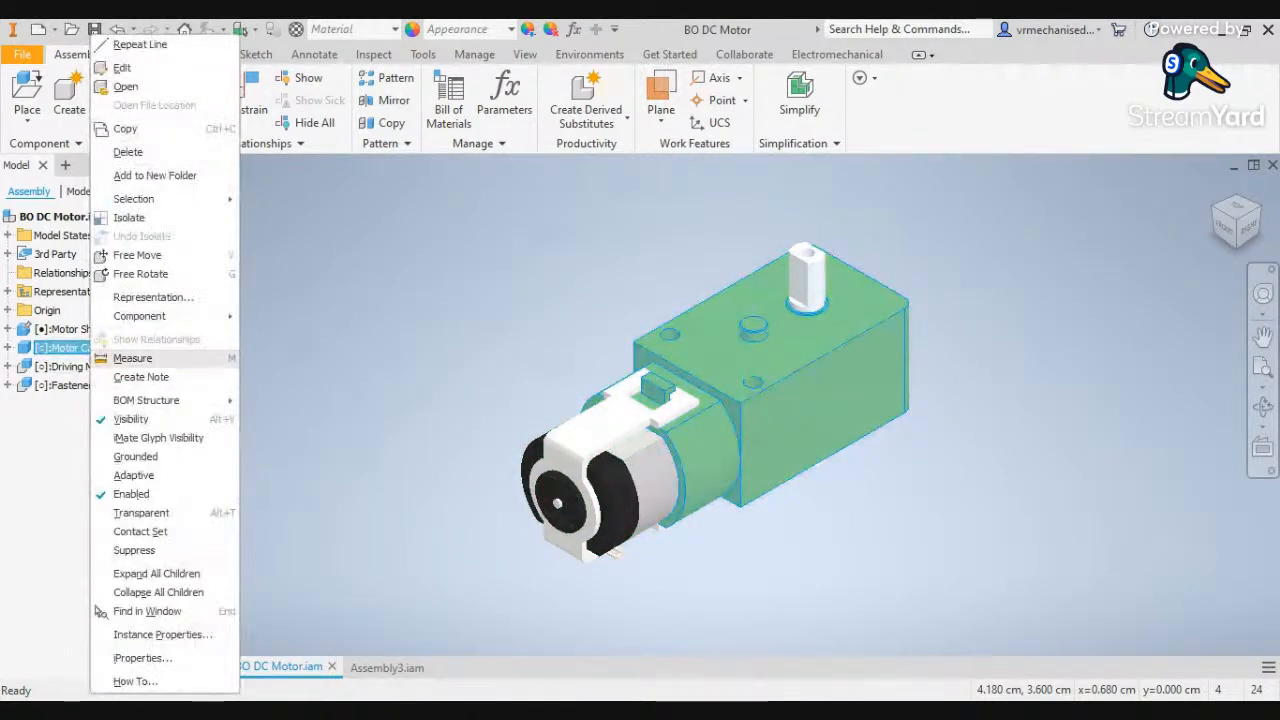
click(132, 358)
click(672, 340)
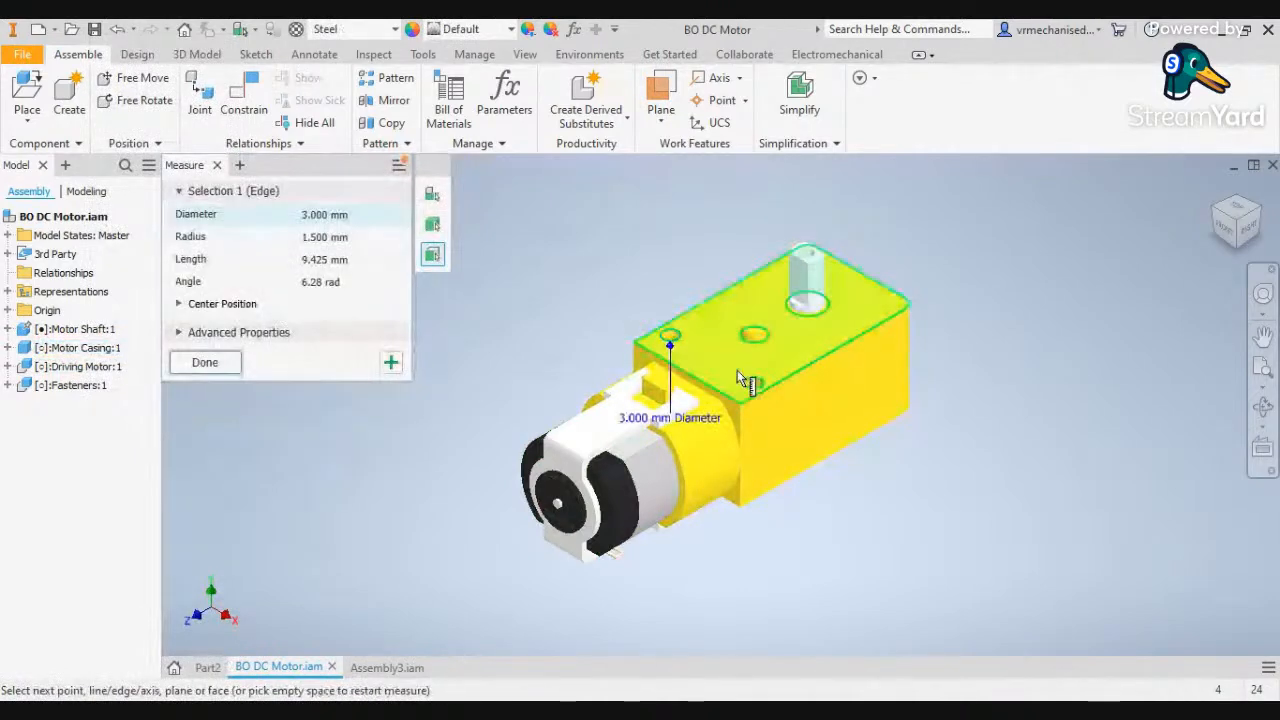
click(751, 381)
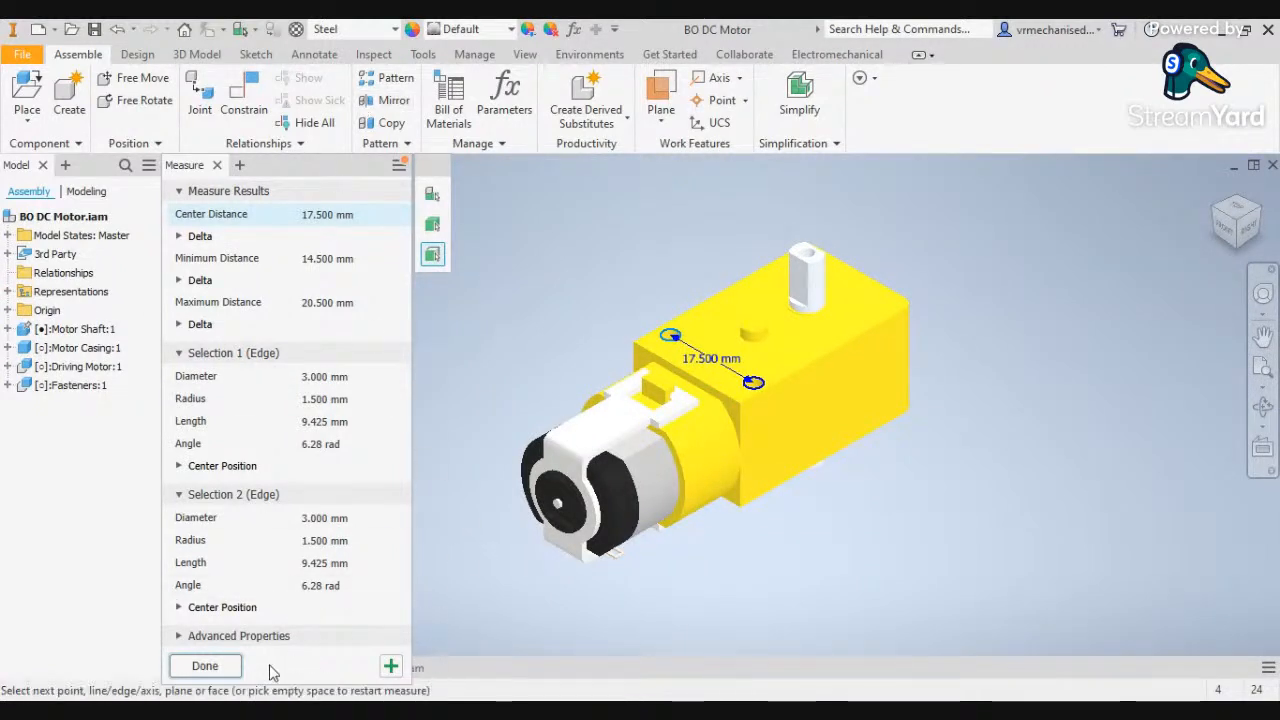
click(234, 666)
click(374, 667)
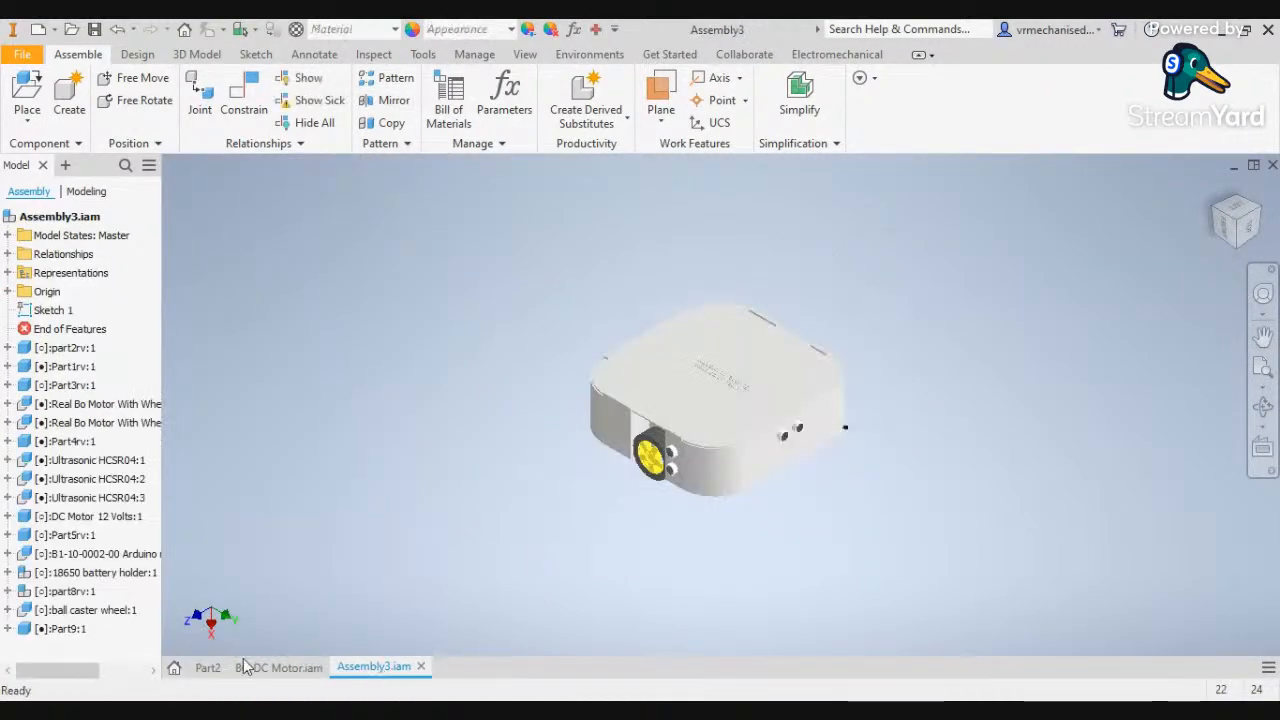
click(214, 668)
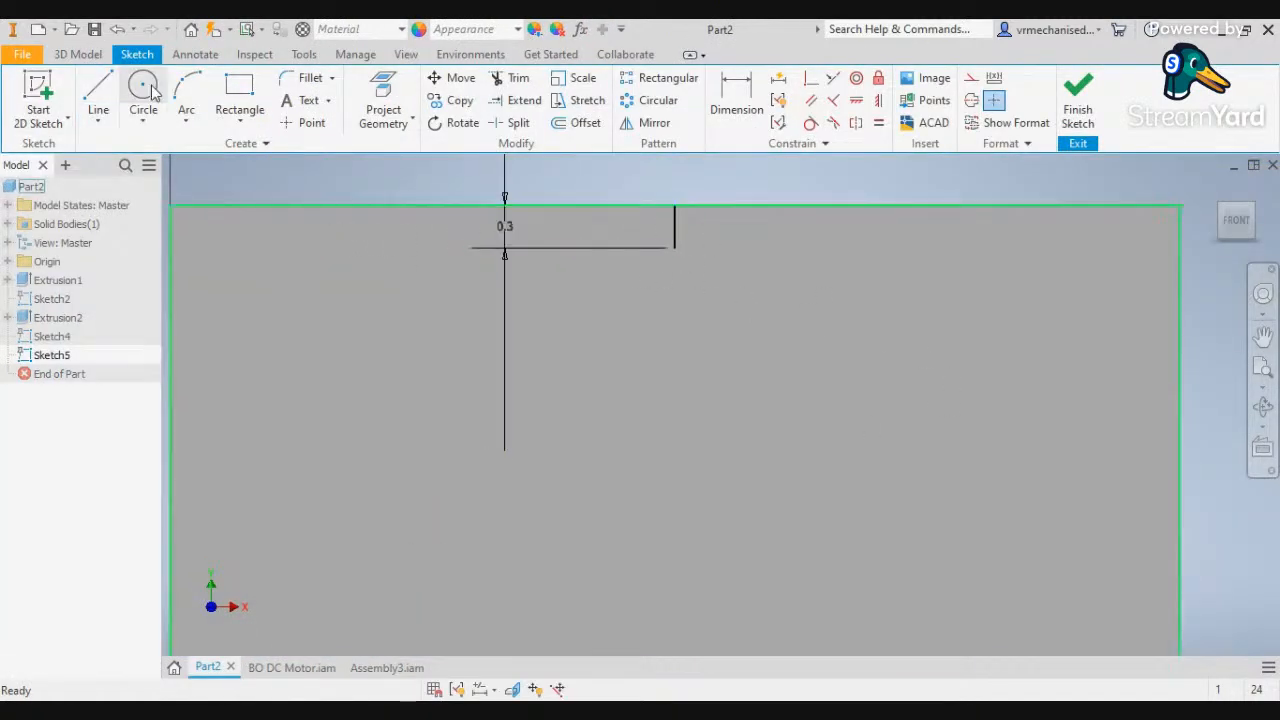
Draw an 8.75 mm horizontal line to the right from the lower end of the 3 mm vertical line
click(98, 100)
click(674, 247)
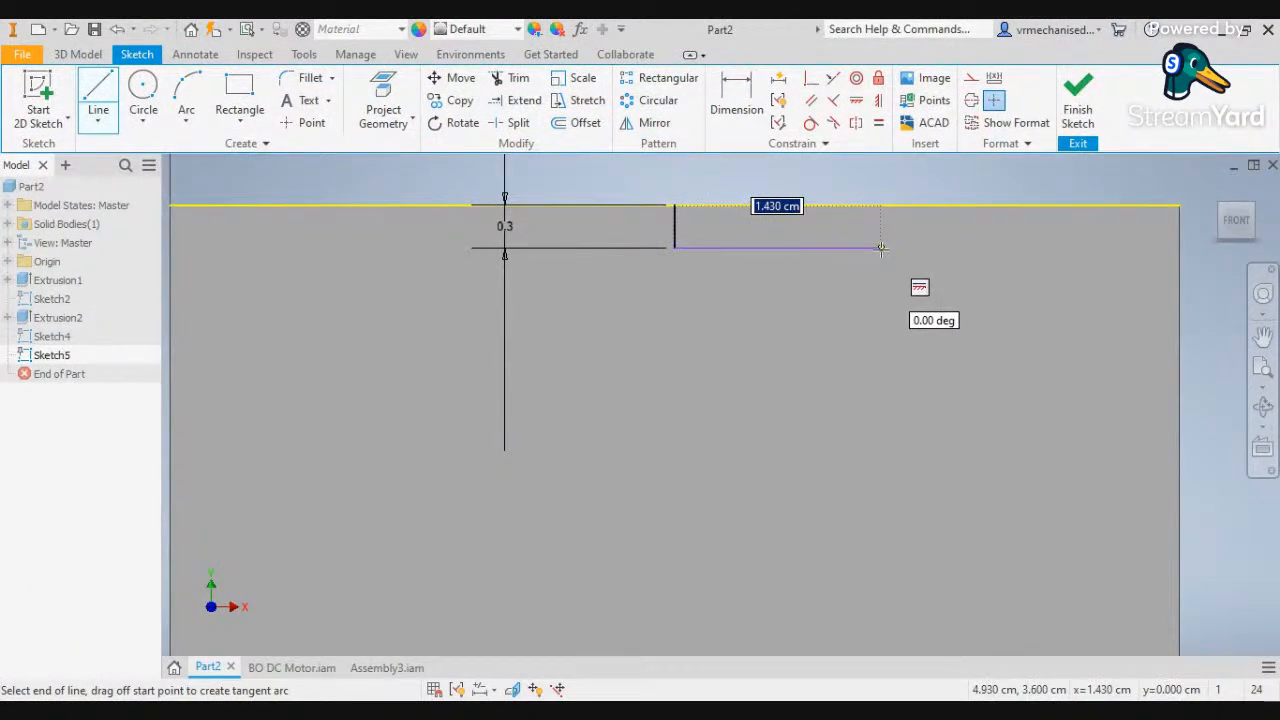
text(8)
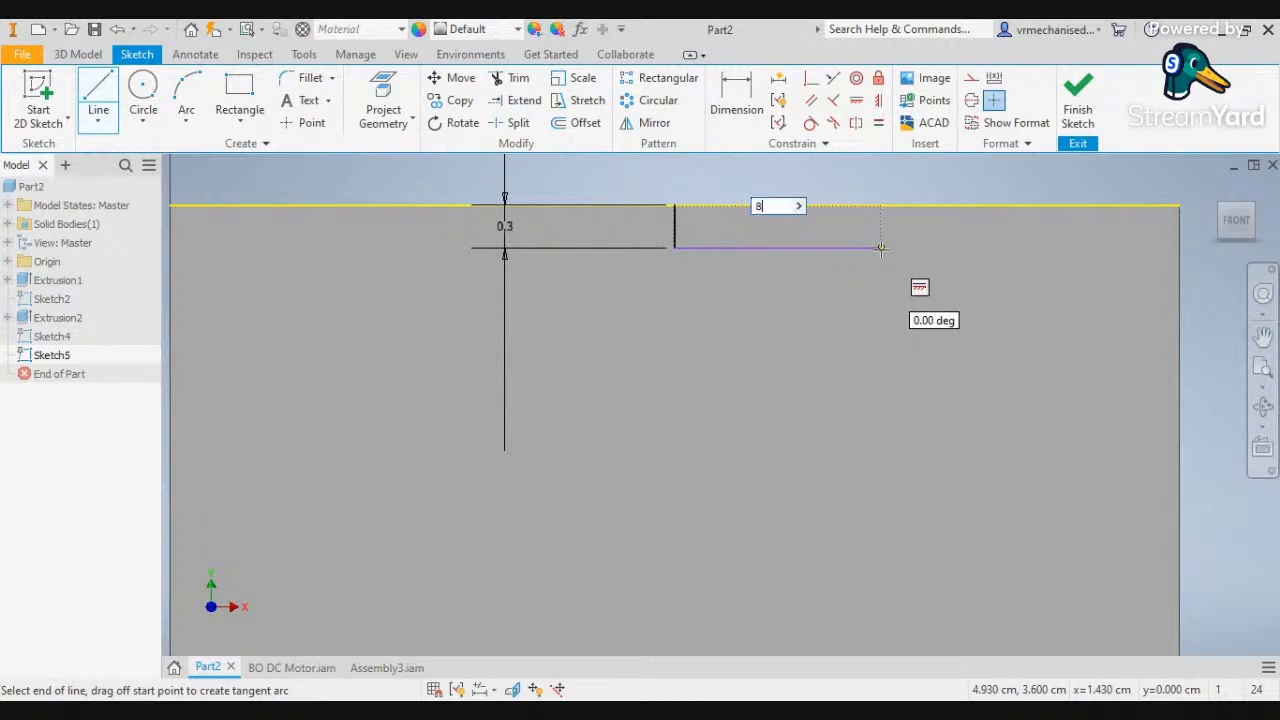
text(.)
text(5mm)
key(Return)
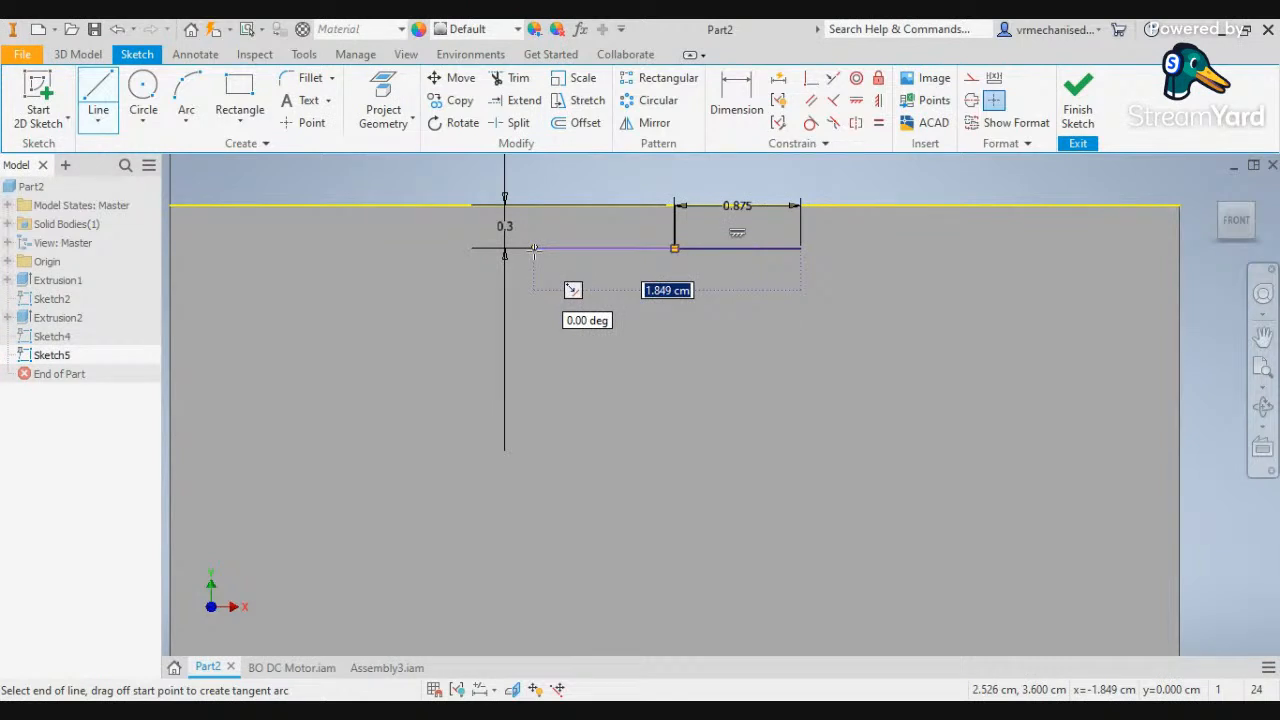
Draw a 17.5 mm horizontal line back to the left from the right end of the 8.75 mm line
text(1)
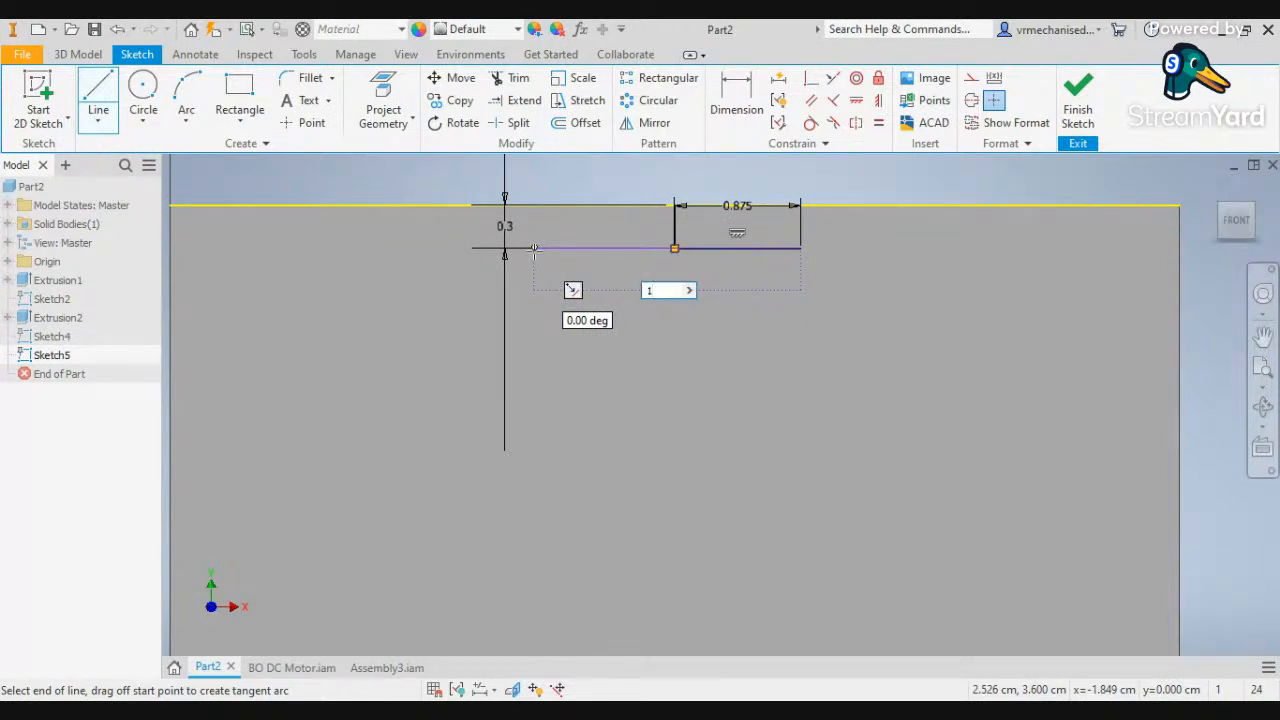
text(7.5mm)
key(Return)
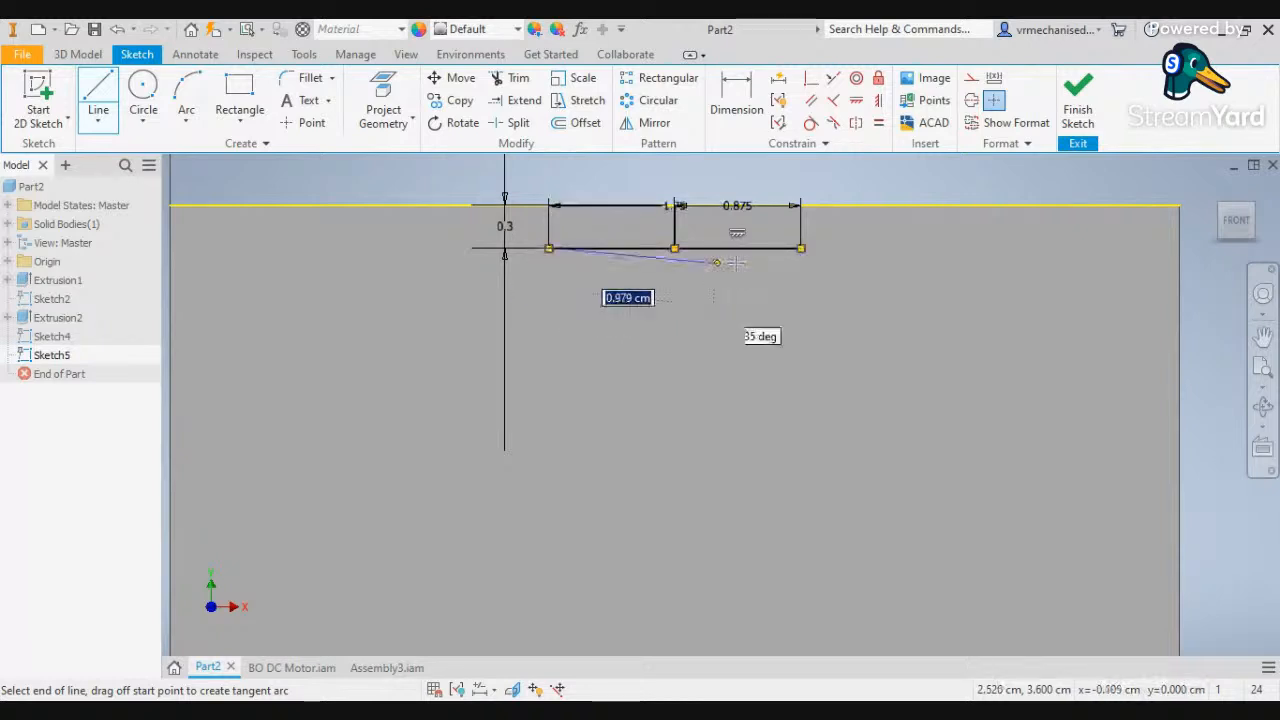
key(Escape)
key(Escape)
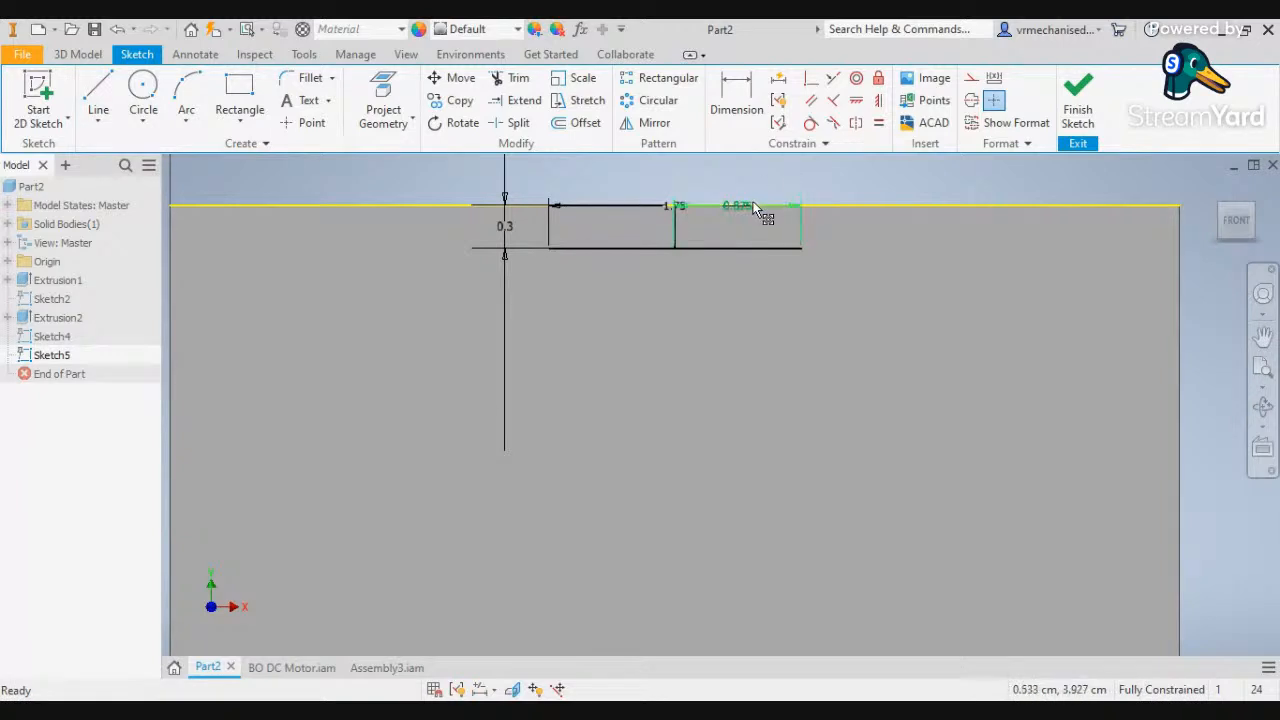
Delete the three sketch dimensions and the short vertical construction line, keeping the horizontal line
click(758, 212)
key(Delete)
click(503, 219)
key(Delete)
click(610, 207)
key(Delete)
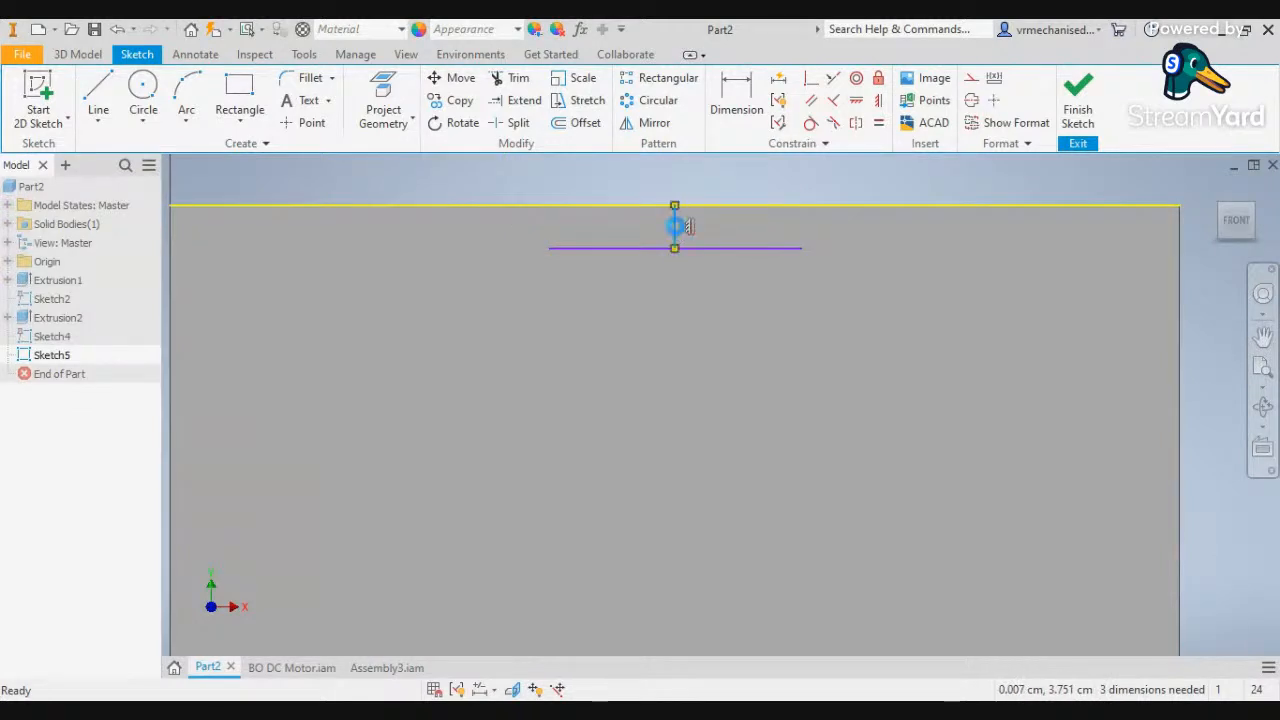
click(678, 233)
key(Delete)
click(727, 252)
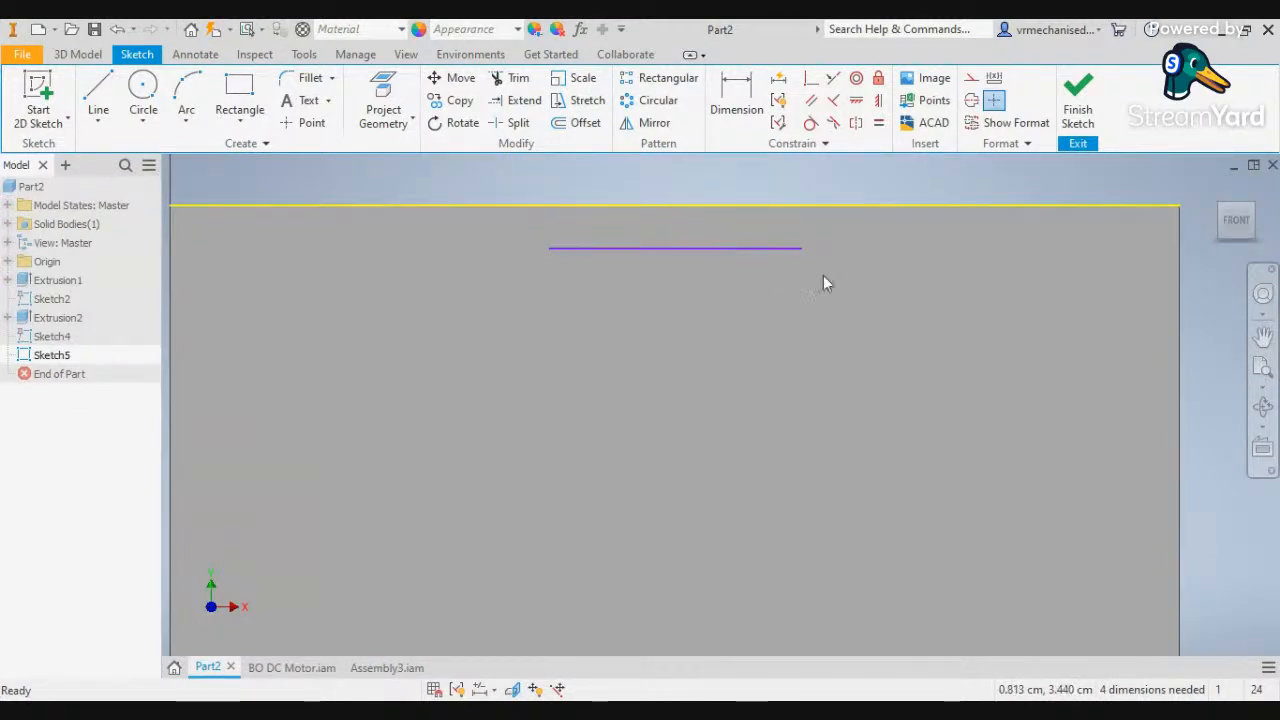
Draw a 0.3 cm diameter circle centred on each end of the horizontal line and delete the line between them
click(141, 92)
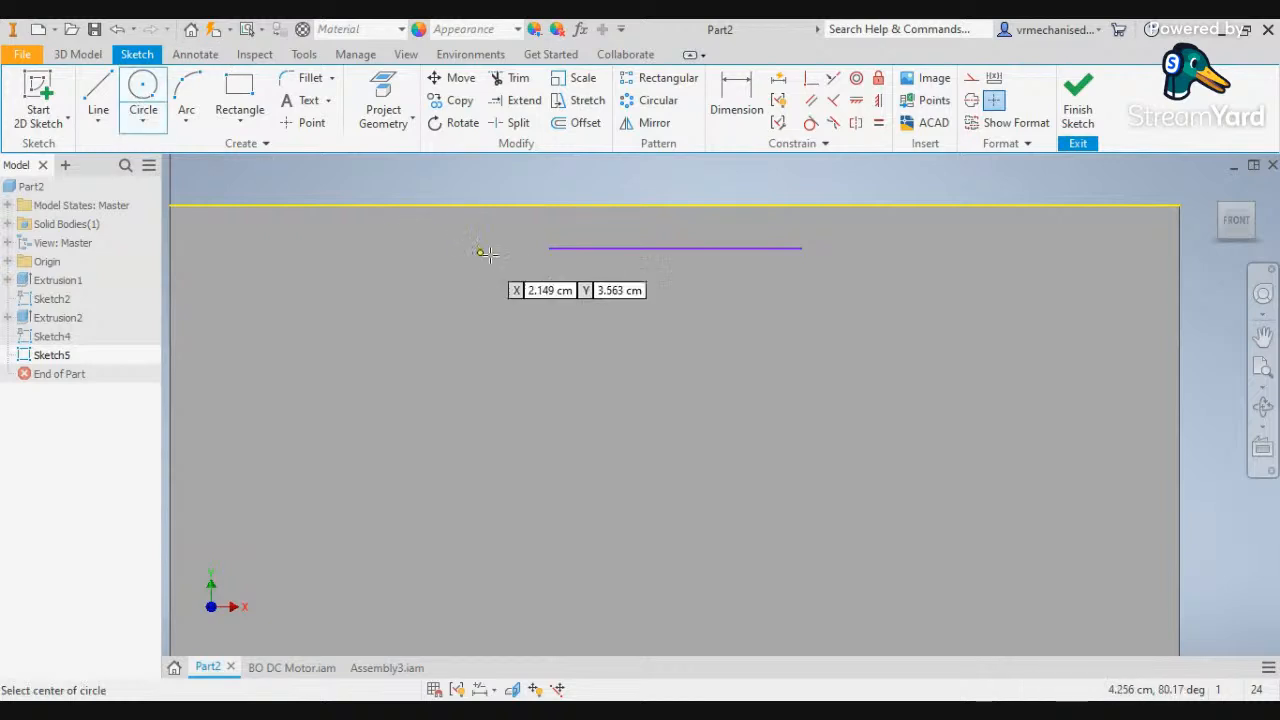
click(549, 247)
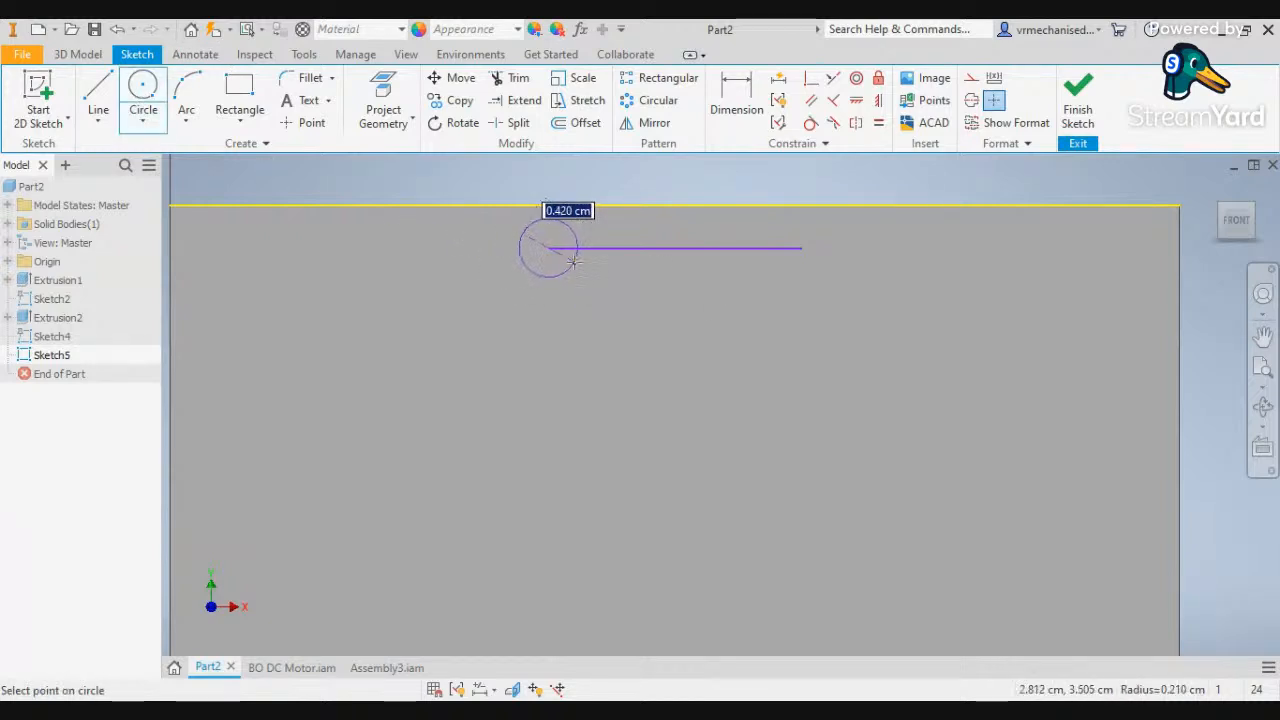
text(0.3)
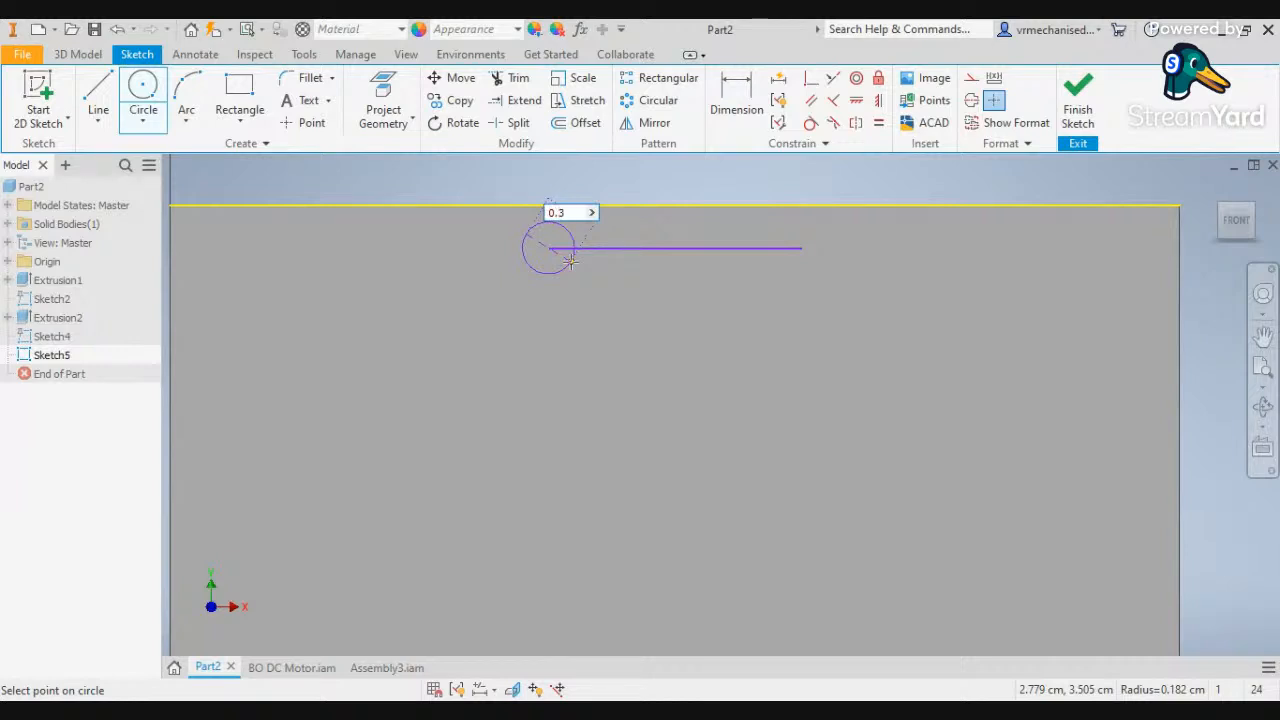
key(Return)
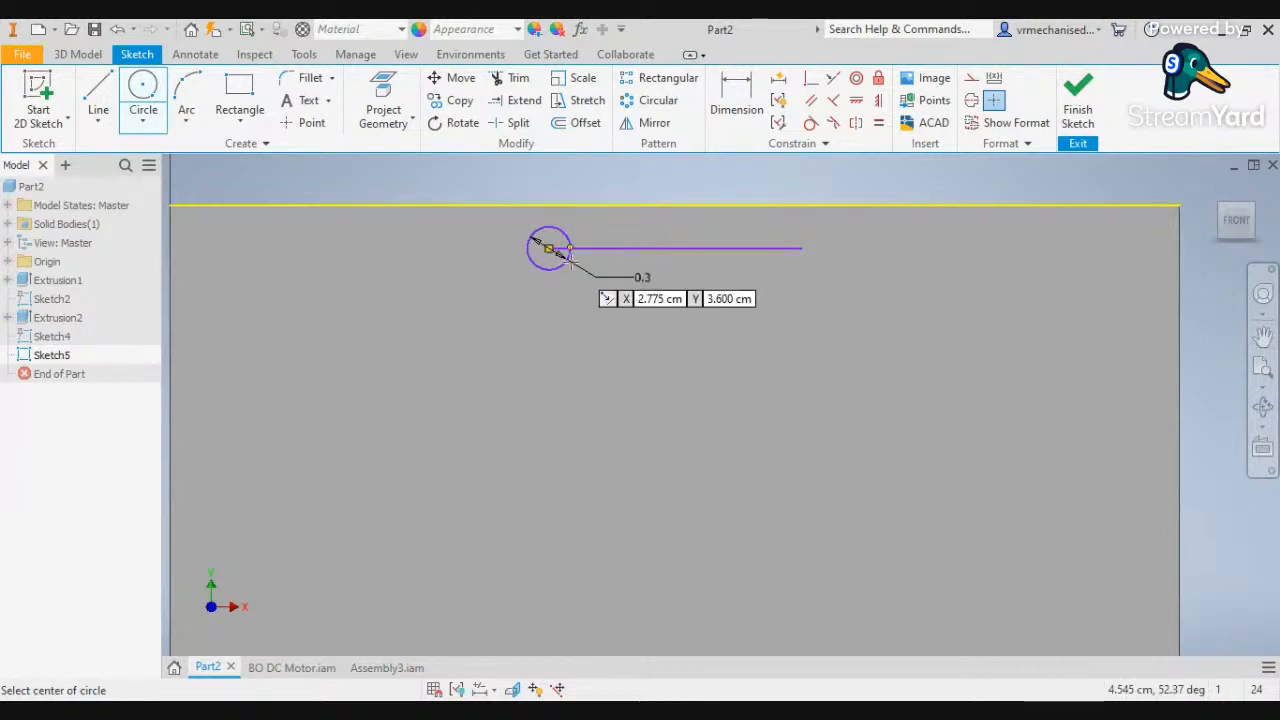
click(801, 248)
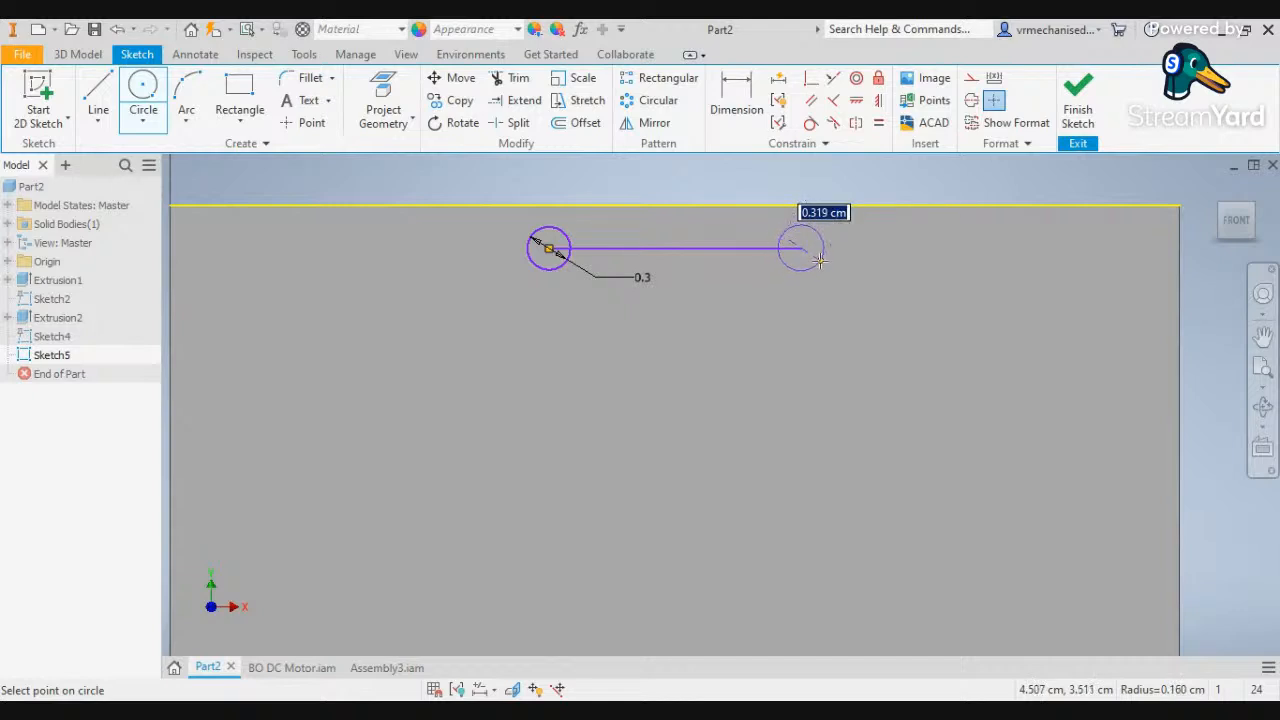
text(0.3)
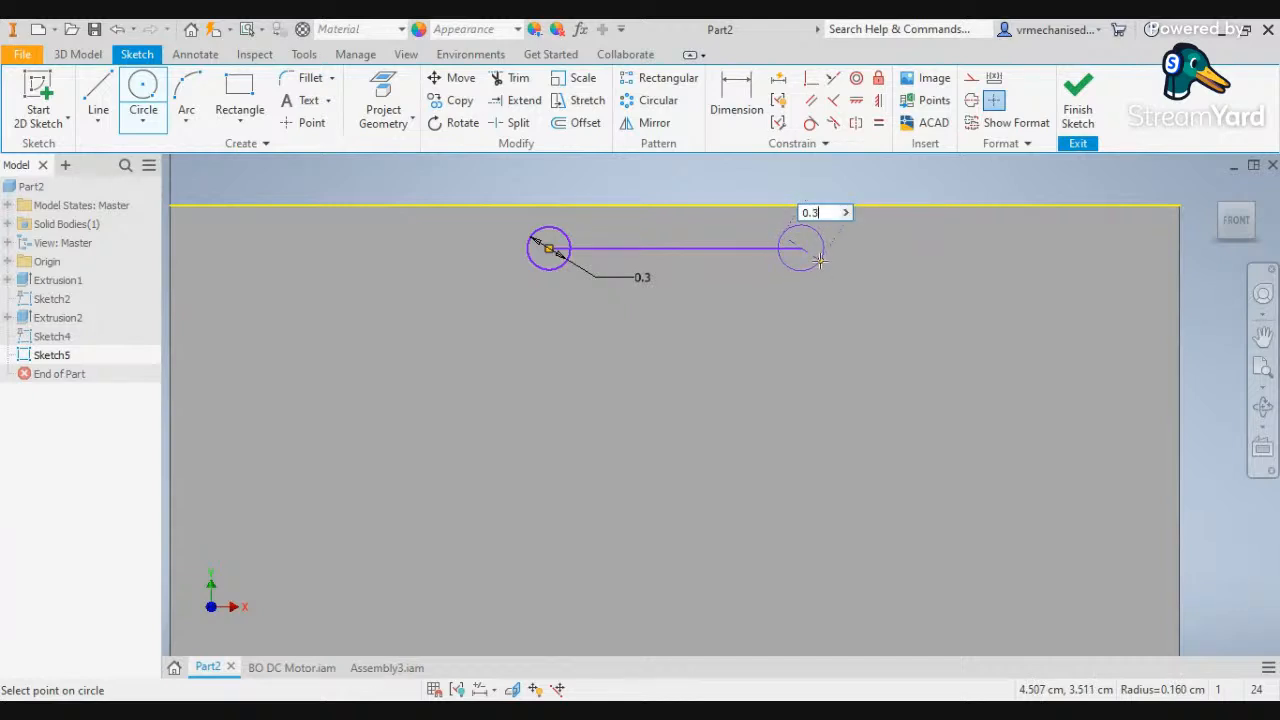
key(Return)
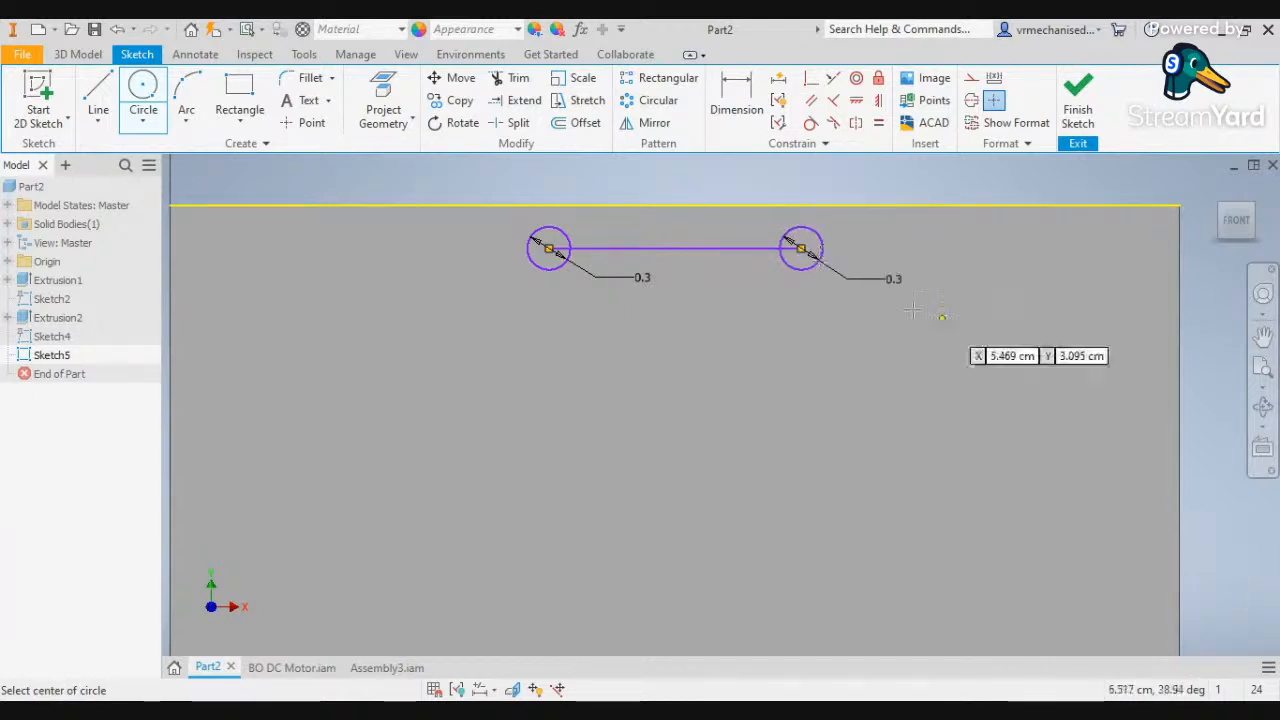
key(Escape)
click(646, 248)
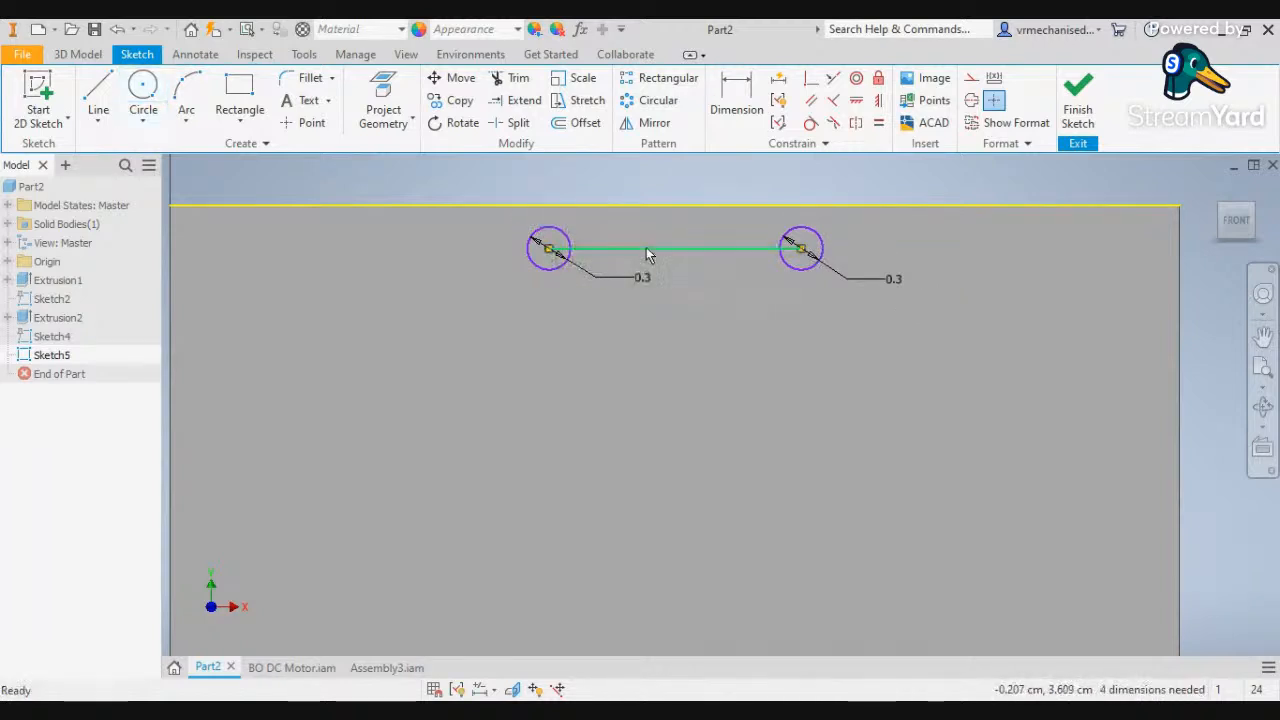
key(Delete)
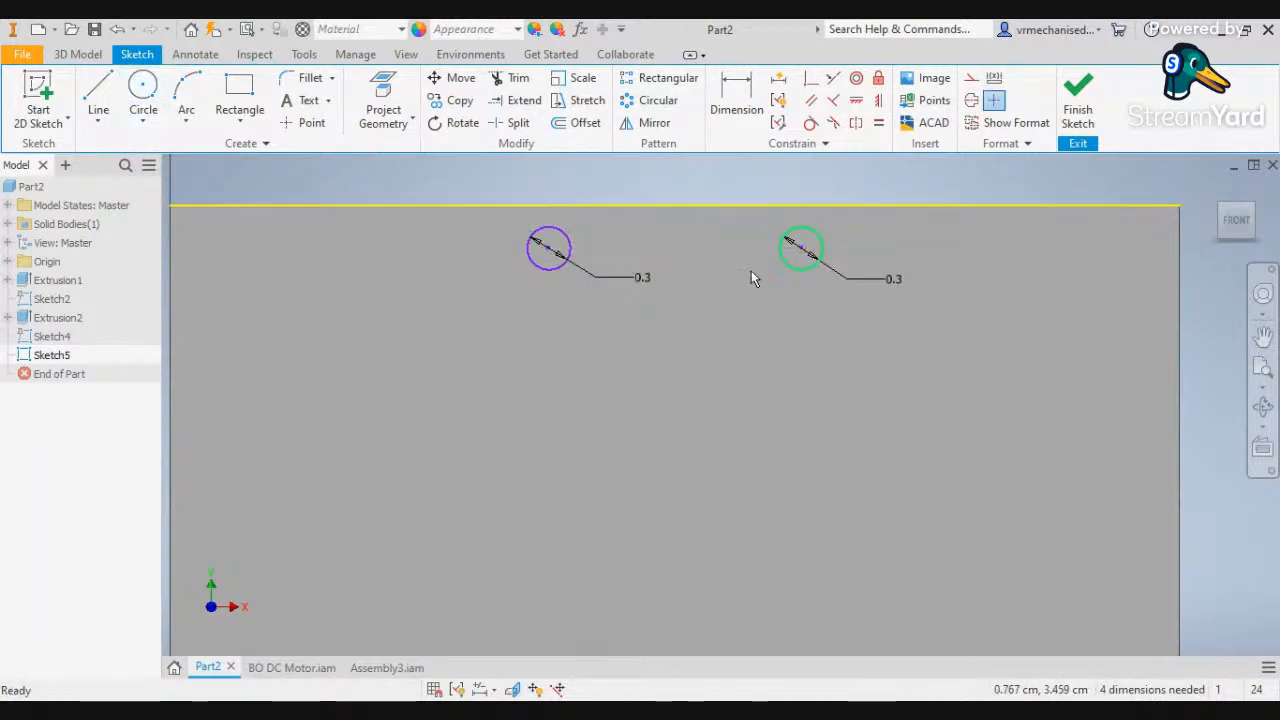
Cut the two 0.3 cm circles 2 mm deep into the wall with an Extrude cut
click(78, 54)
click(92, 95)
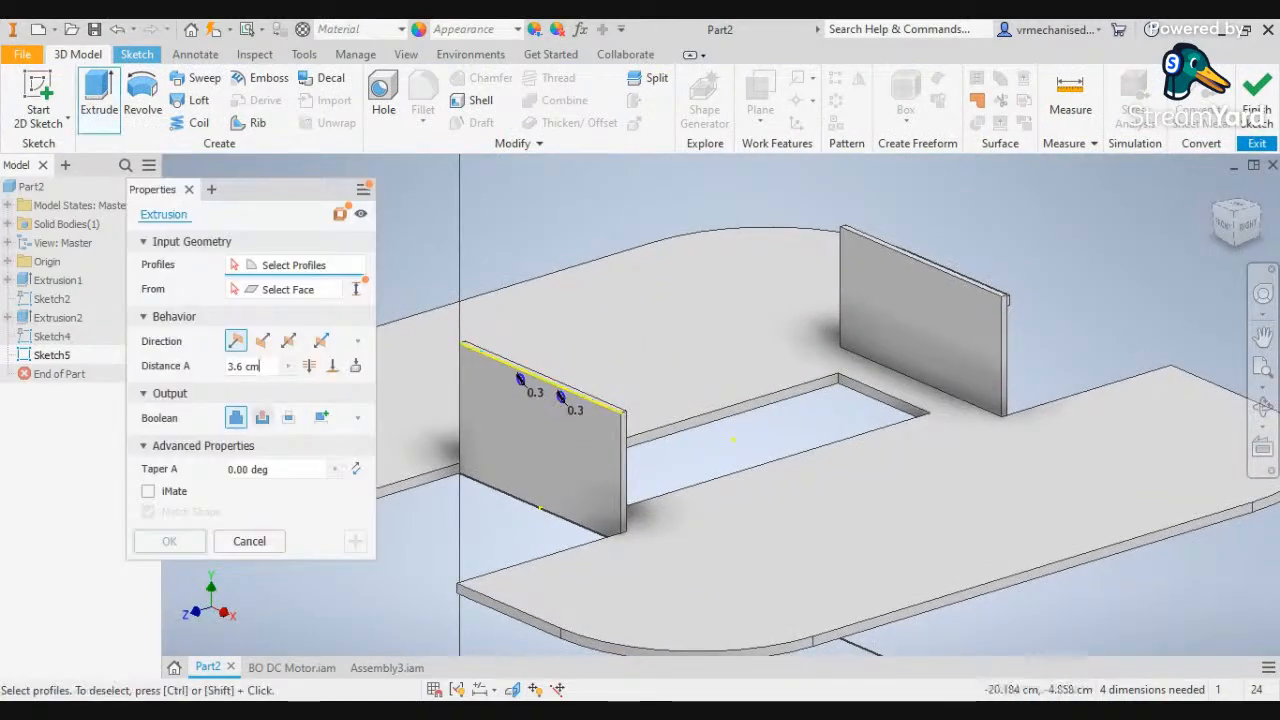
scroll(520, 381, up, 2)
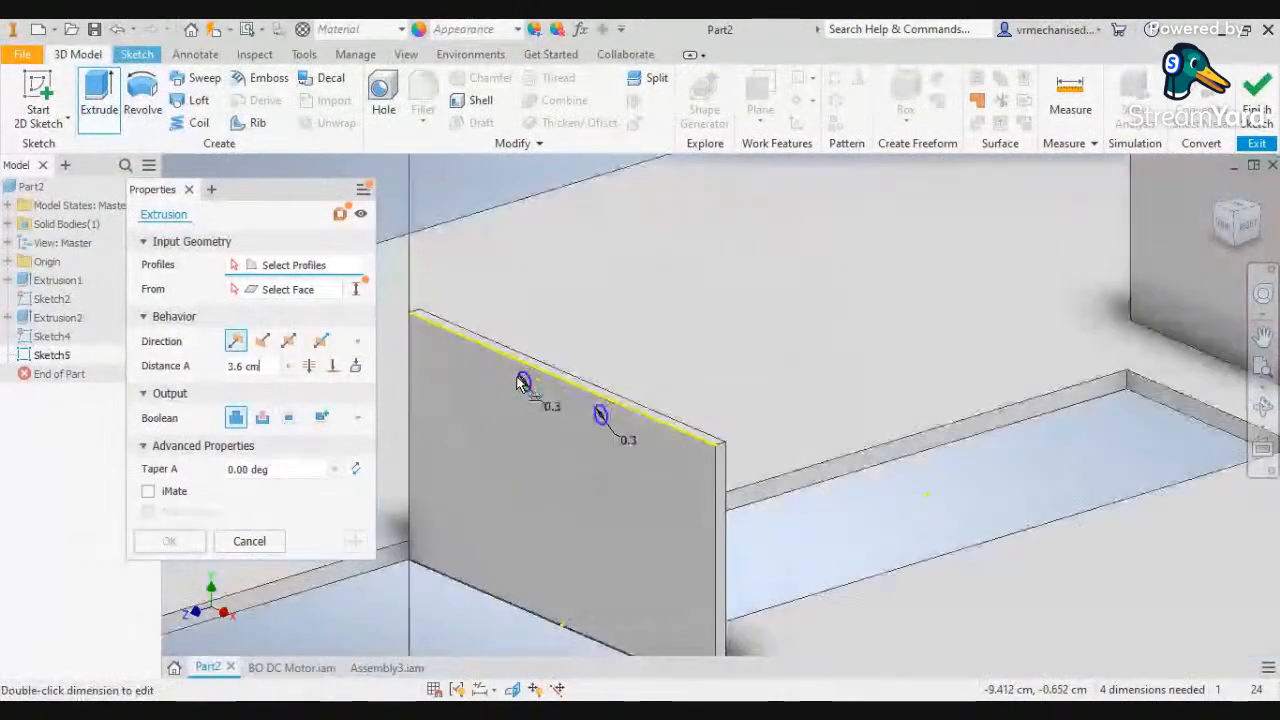
scroll(530, 378, up, 3)
scroll(534, 375, up, 3)
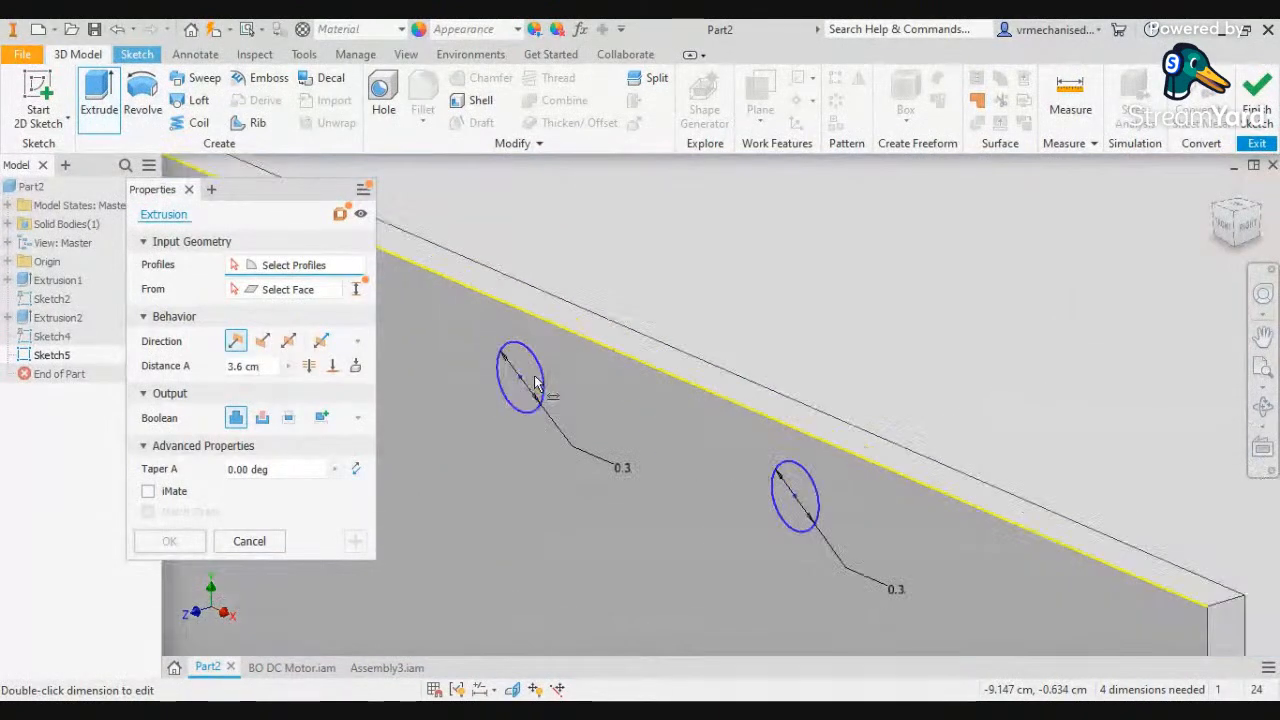
click(532, 376)
click(814, 505)
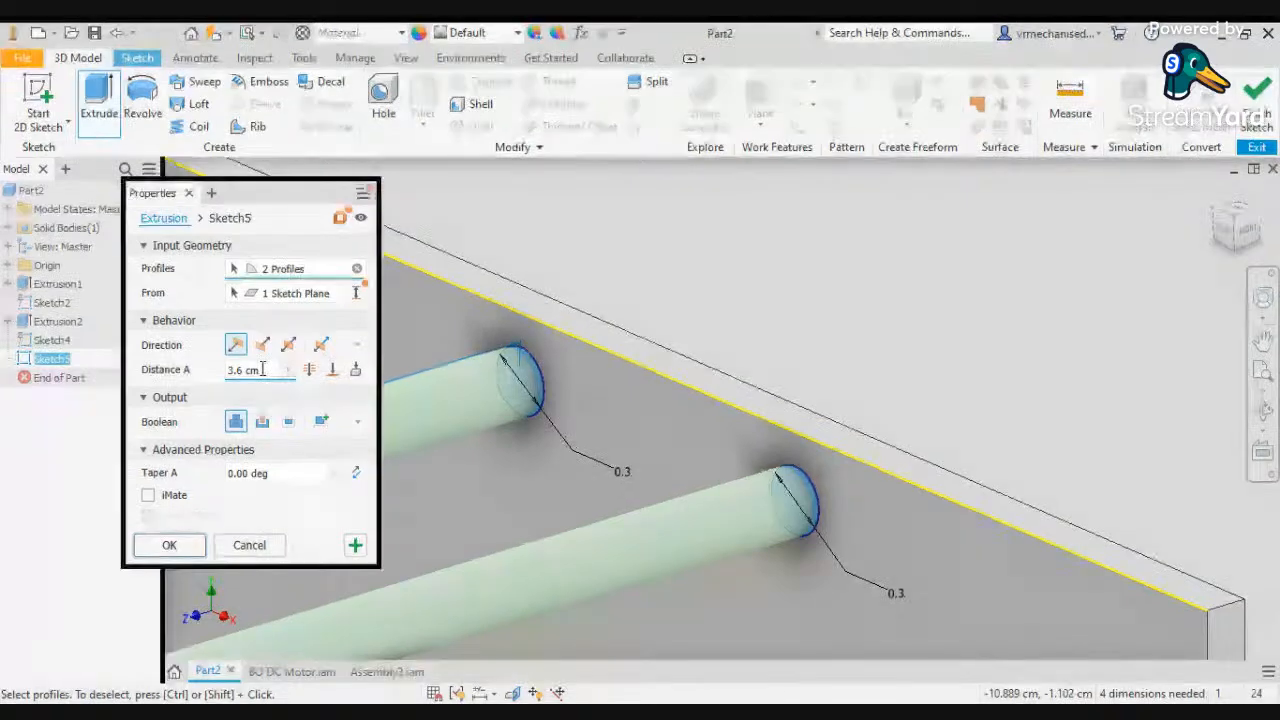
click(288, 366)
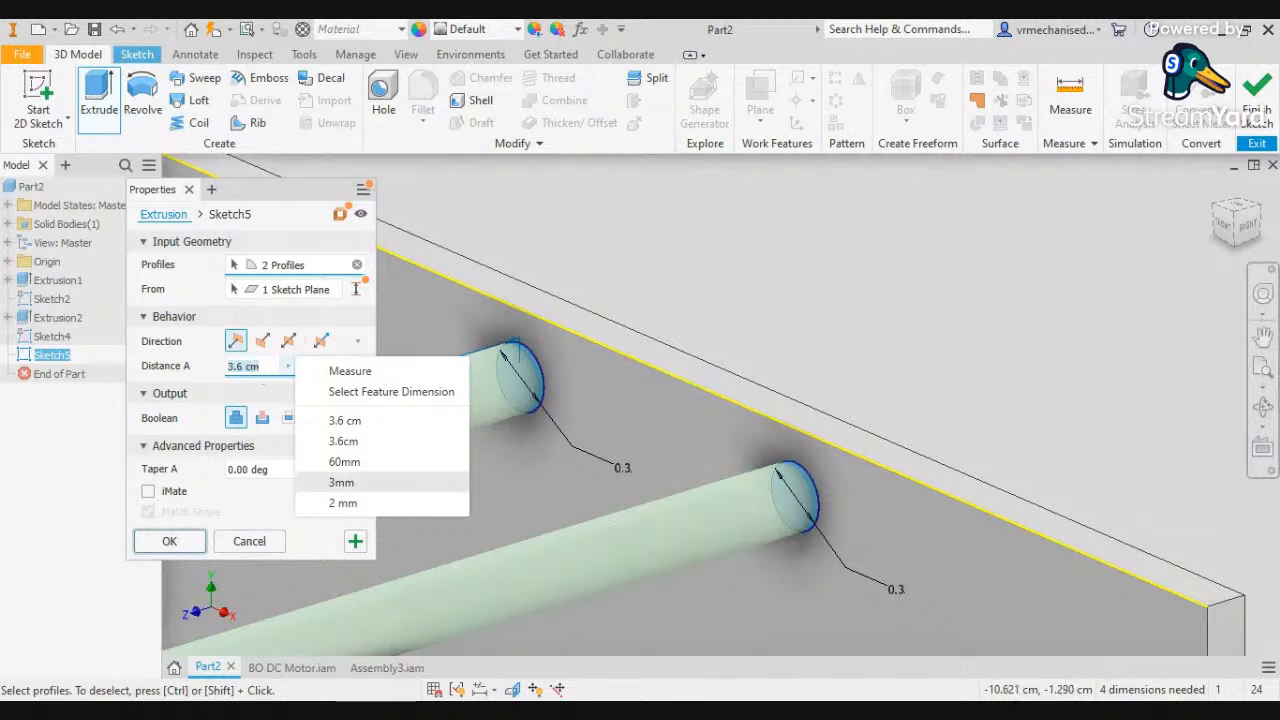
click(342, 503)
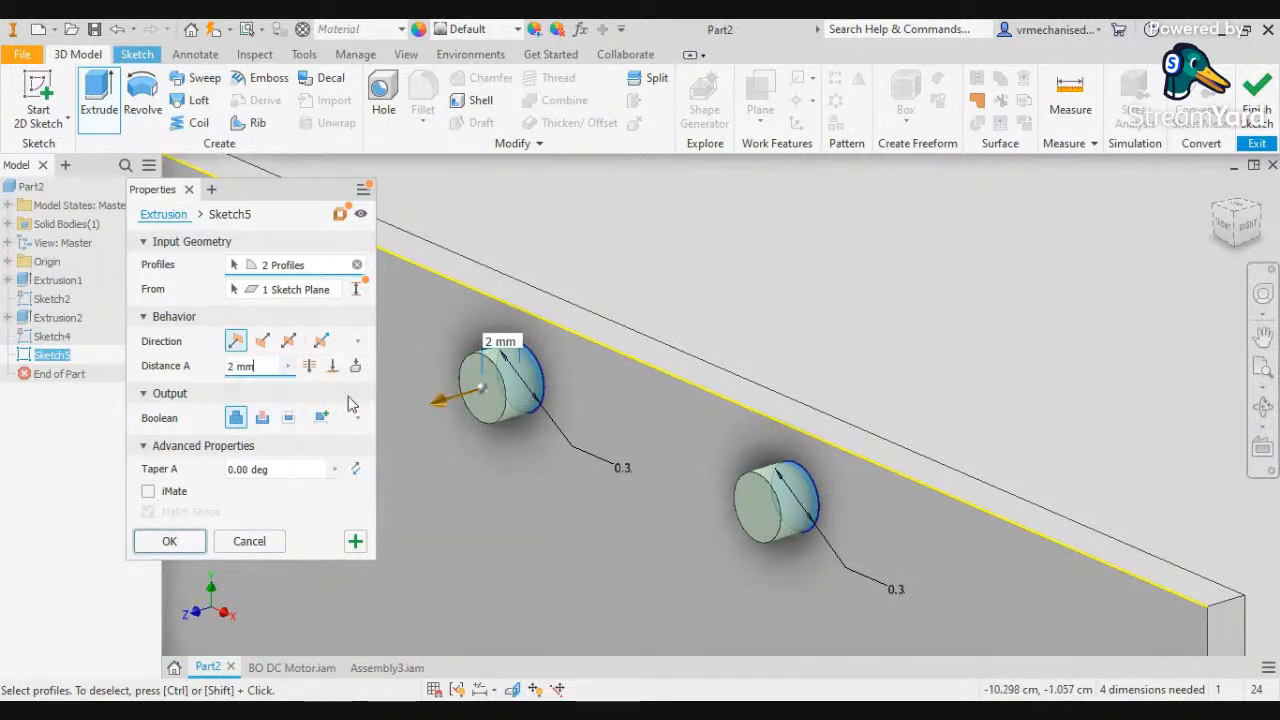
click(262, 417)
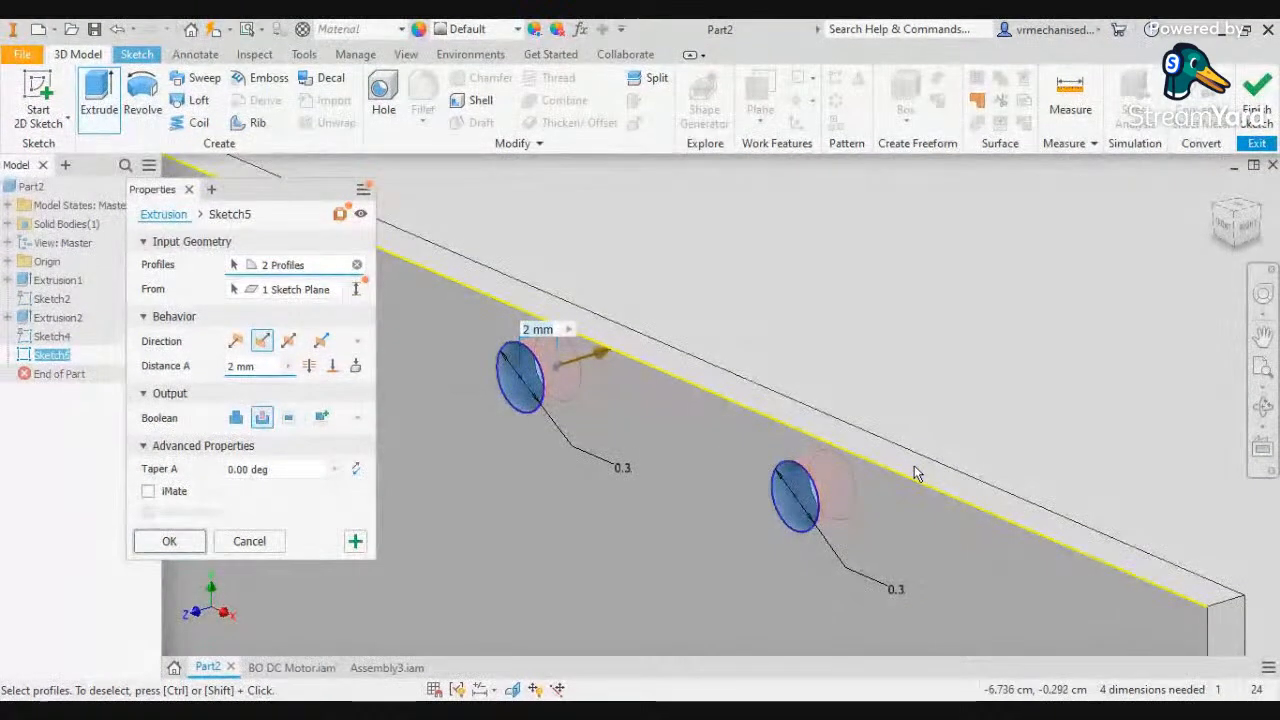
click(160, 541)
Start a new sketch on the outer face of the opposite wall
scroll(610, 485, up, 2)
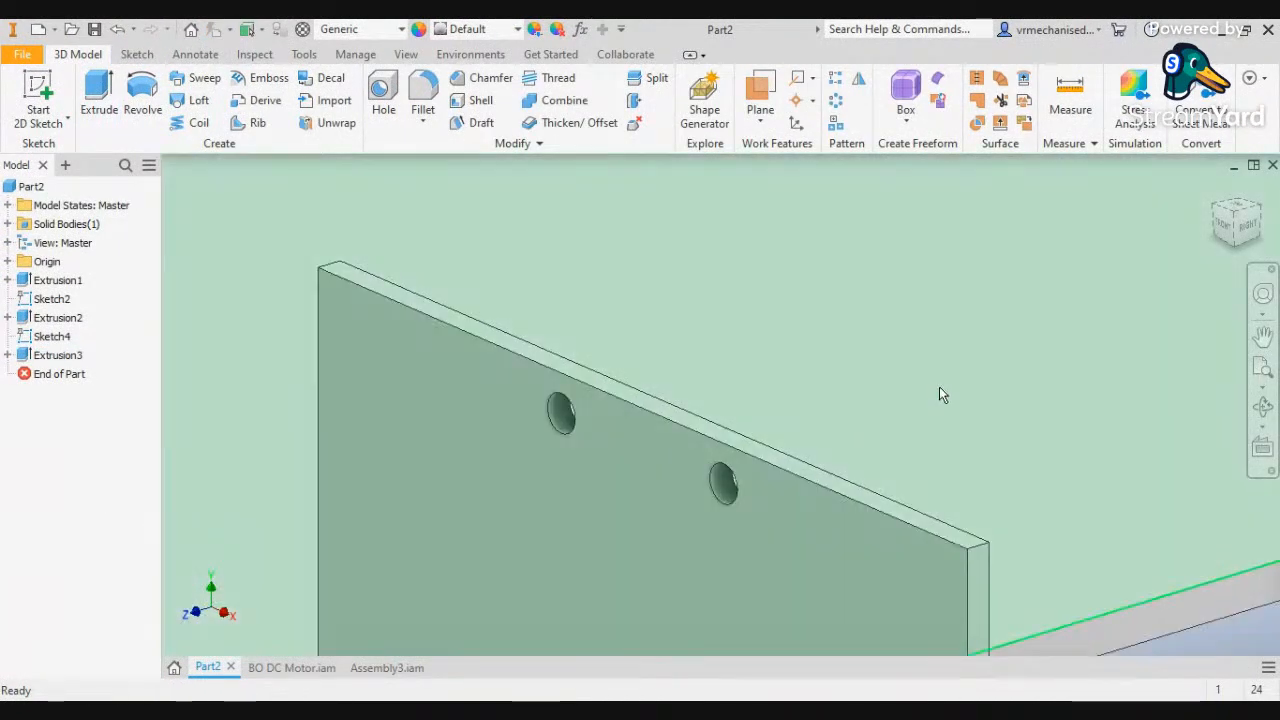
scroll(939, 386, up, 2)
middle_drag(1055, 380, 838, 391)
scroll(838, 391, up, 5)
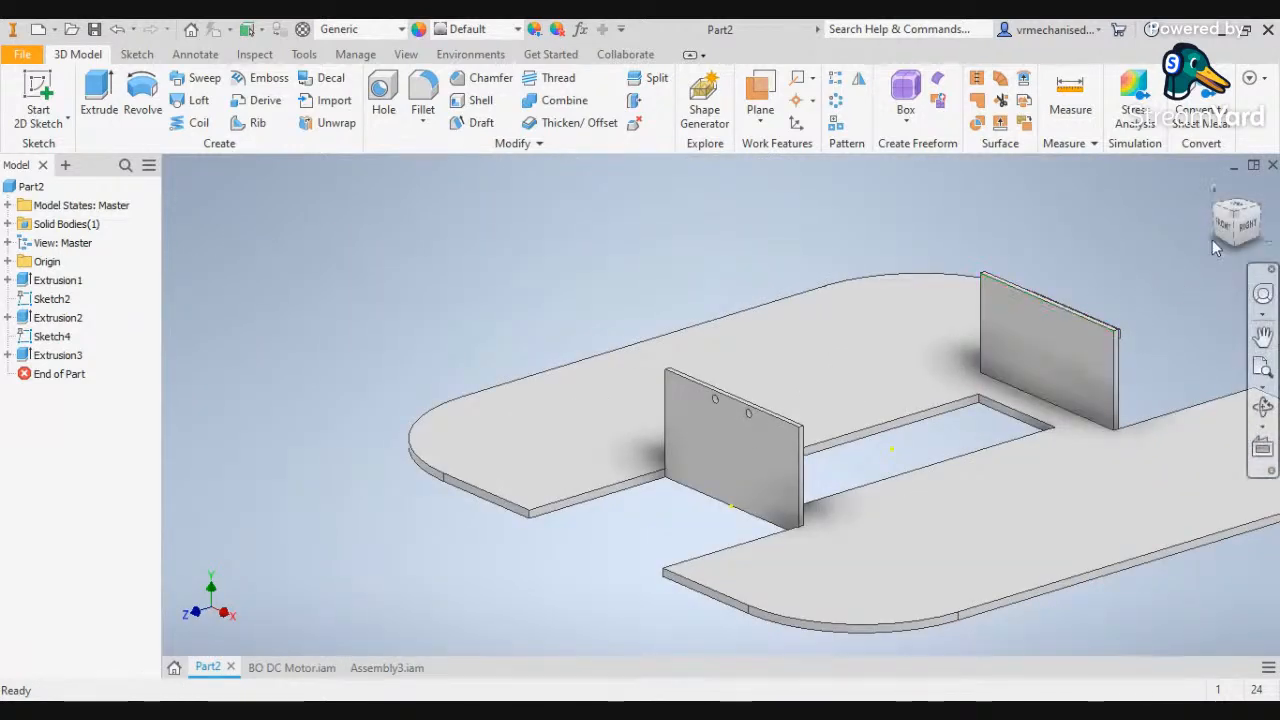
click(1262, 214)
click(795, 445)
click(812, 429)
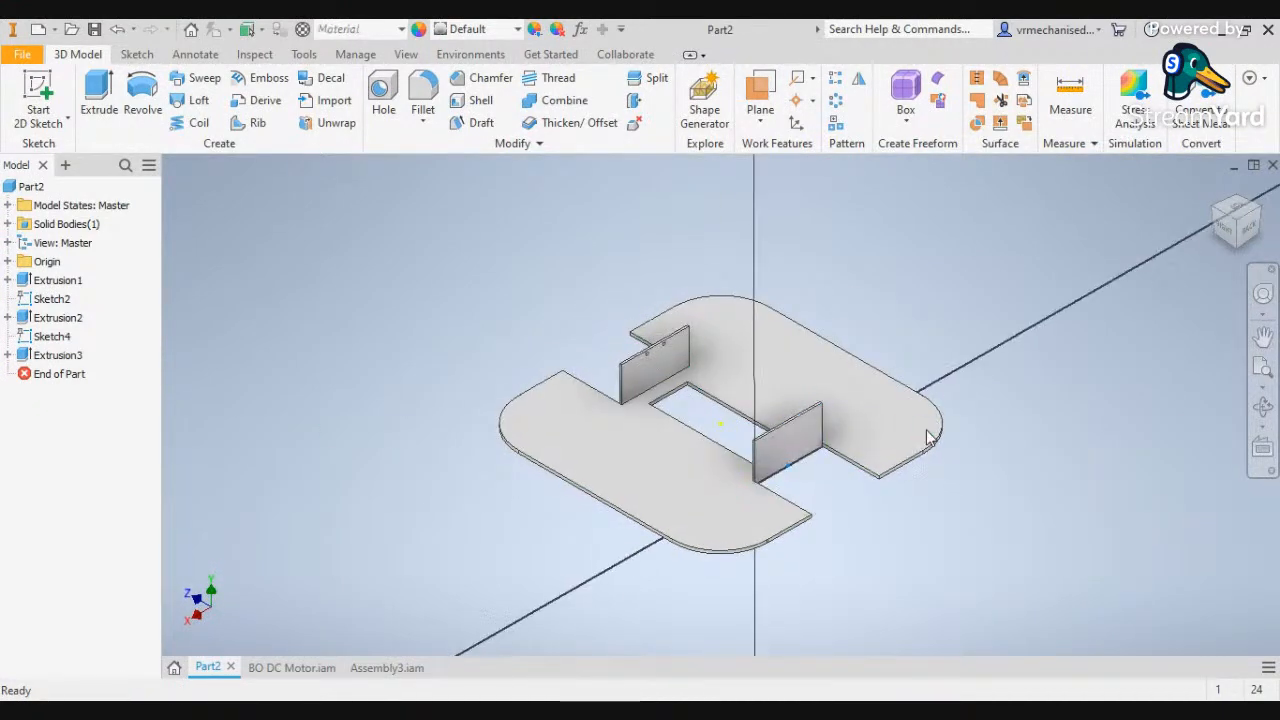
scroll(715, 374, down, 5)
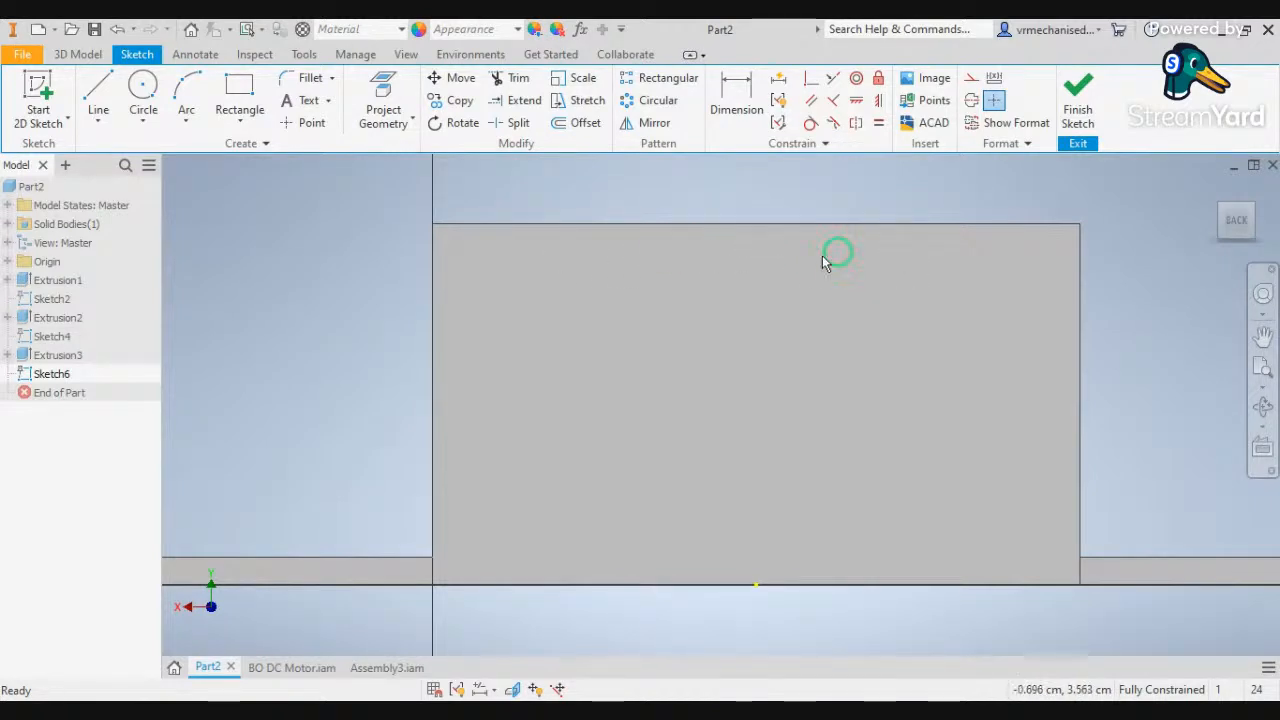
Draw two circles near the wall's upper edge, matching the centres and diameters of the two holes in the first wall
click(143, 85)
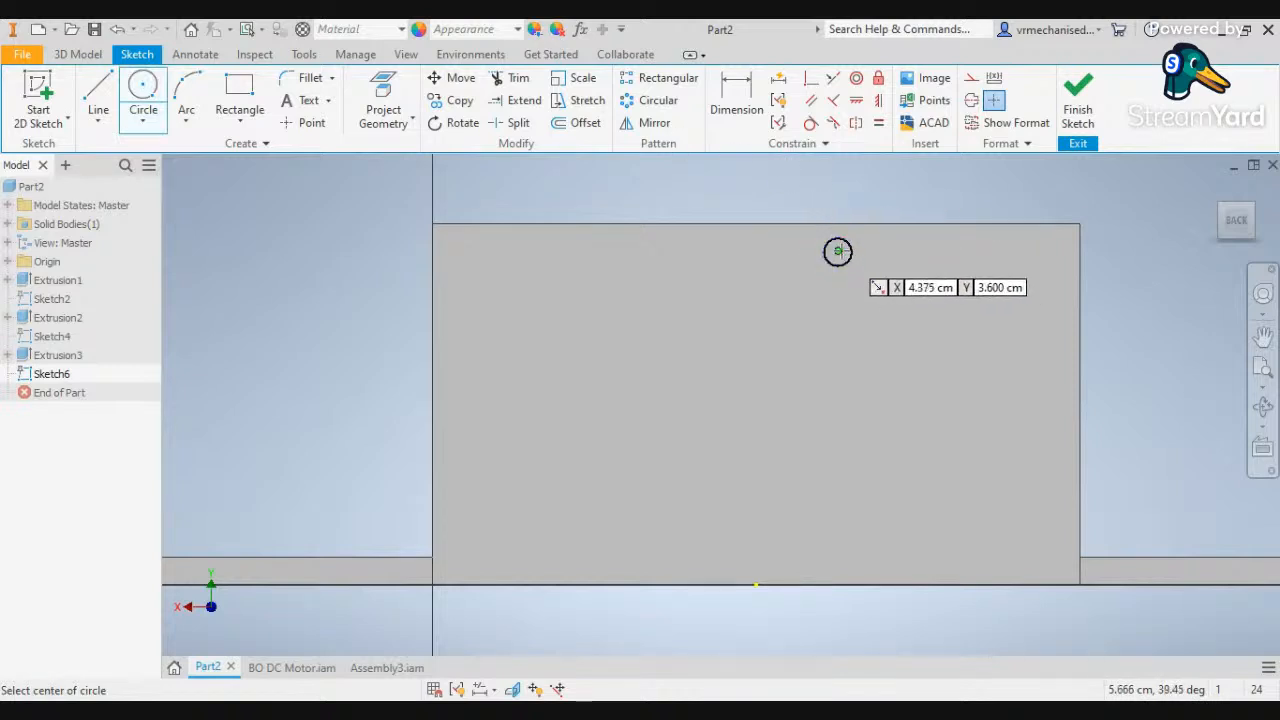
click(838, 251)
click(851, 251)
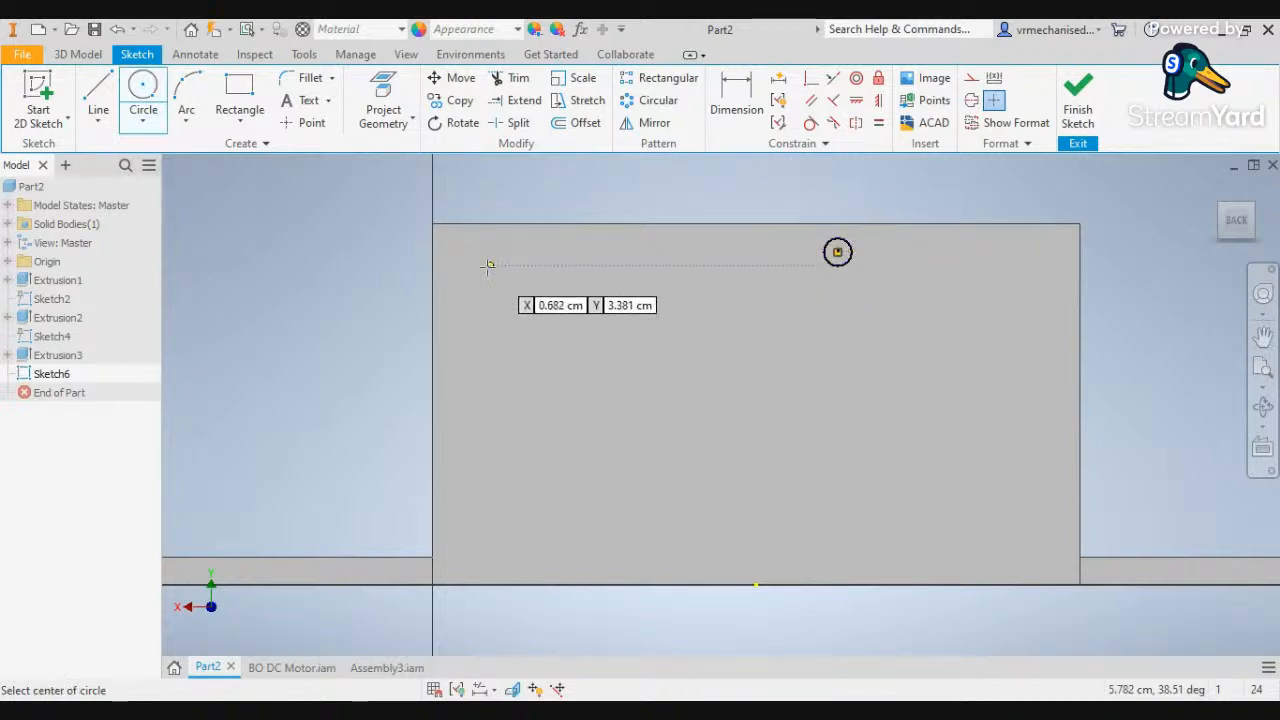
click(675, 251)
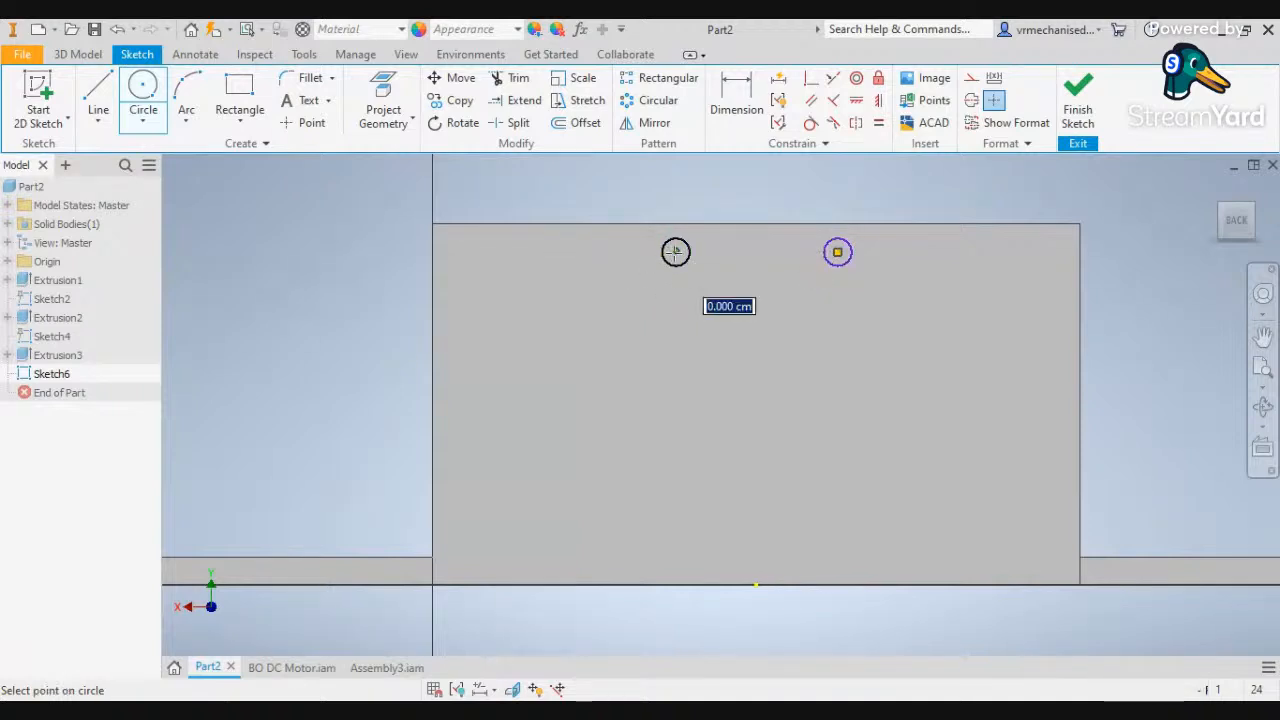
click(689, 251)
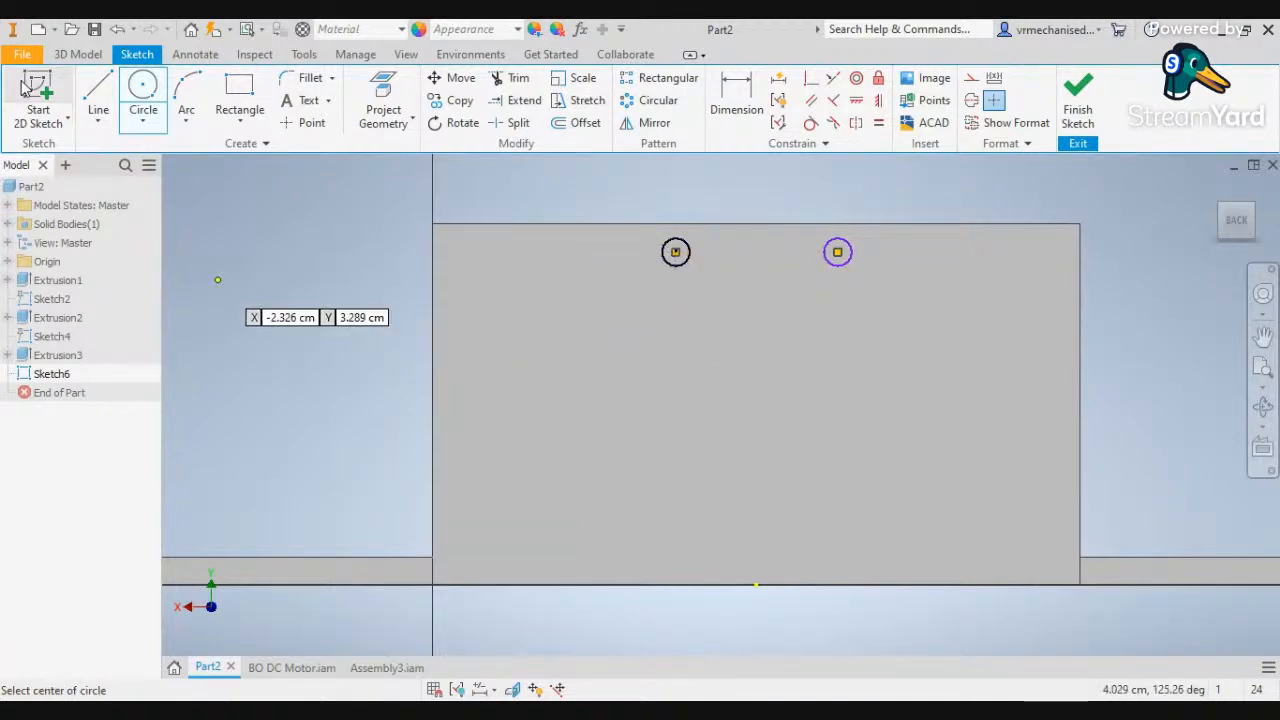
Cut the two new circles 2 mm deep into the opposite wall with an Extrude cut
click(78, 54)
click(100, 95)
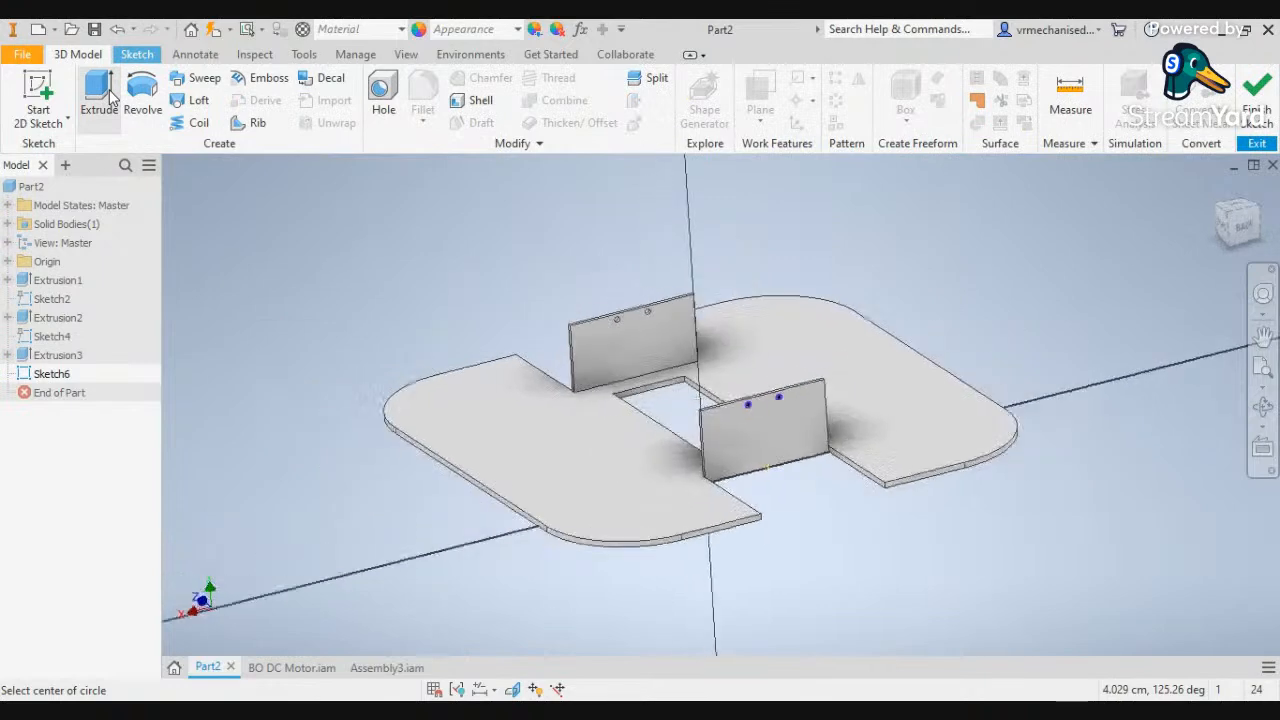
scroll(750, 395, up, 5)
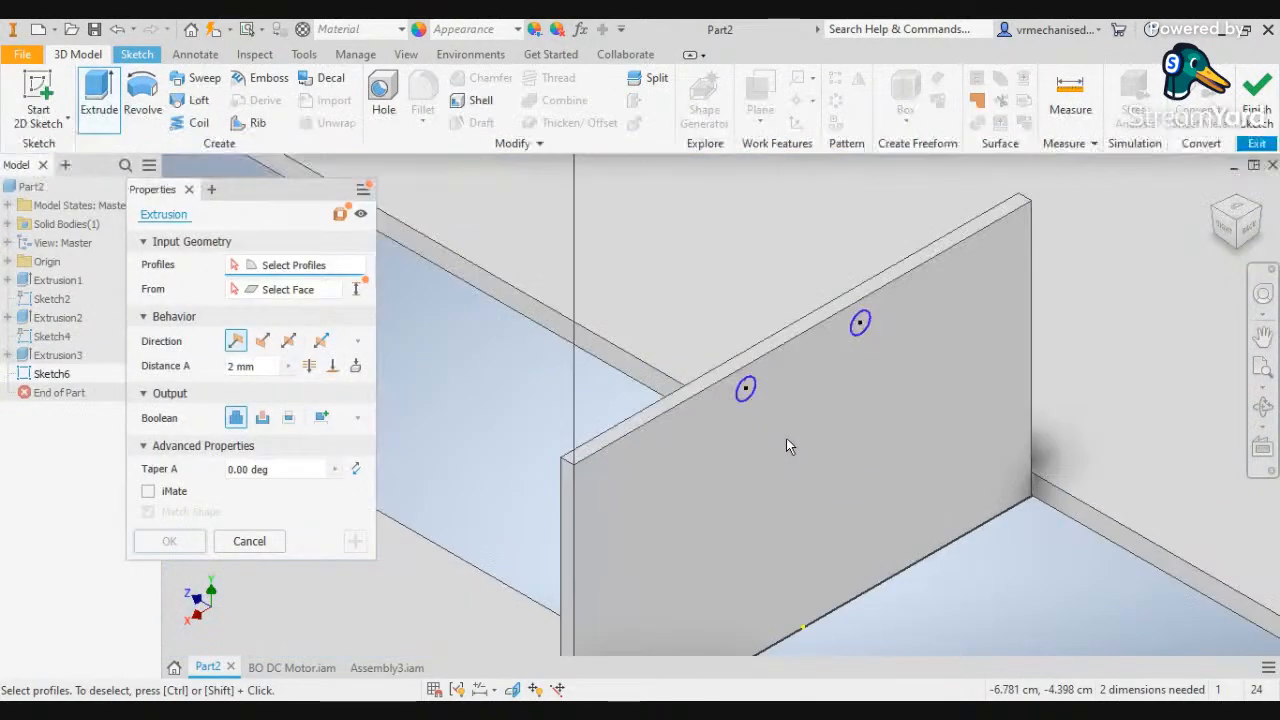
click(748, 389)
click(861, 322)
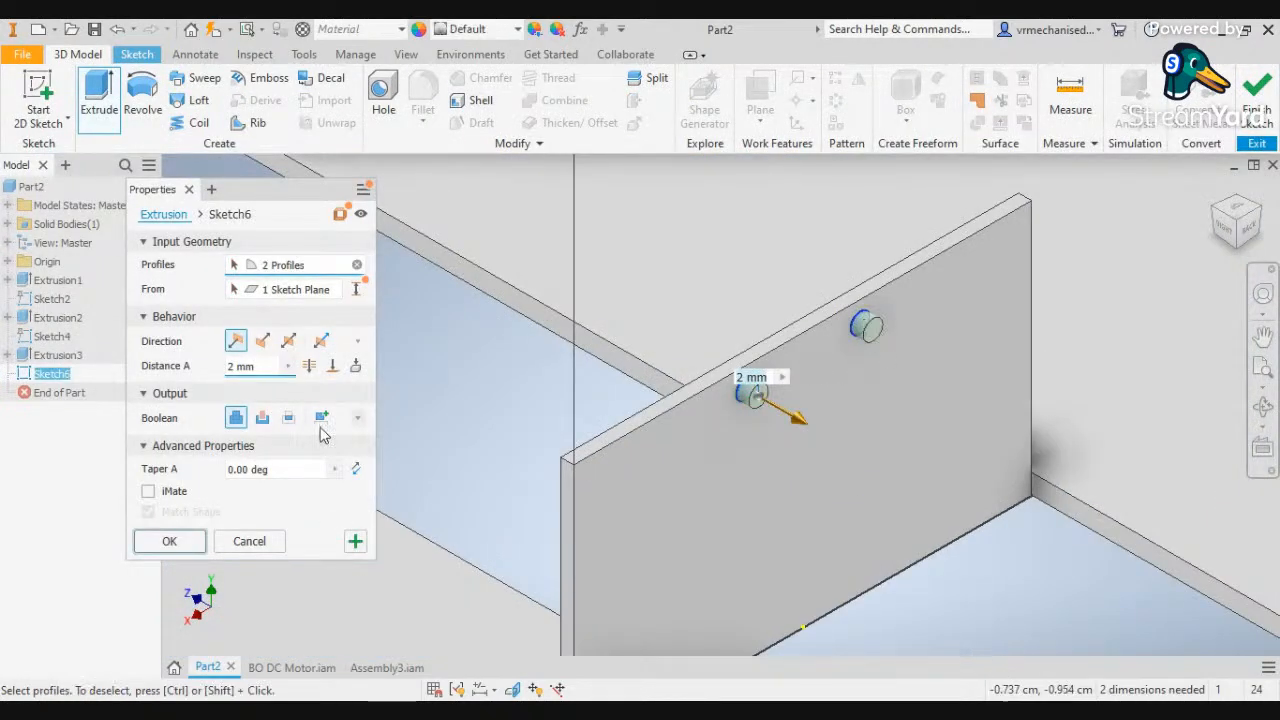
click(262, 417)
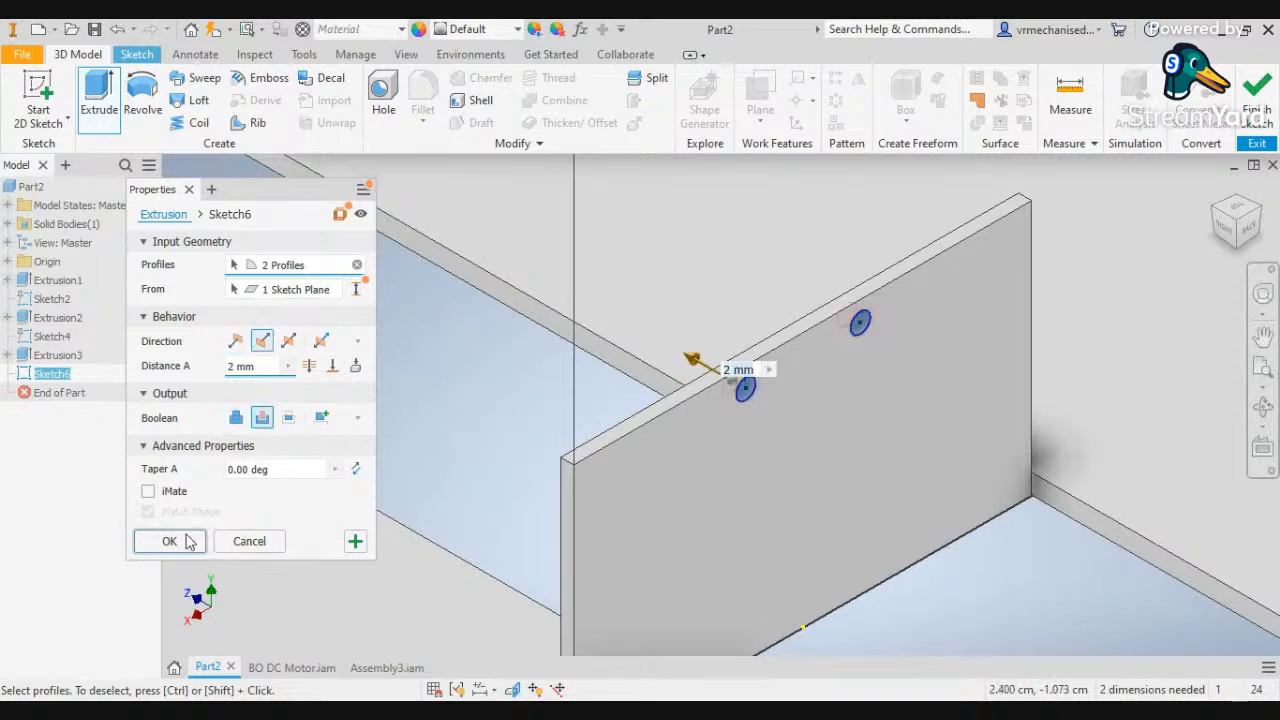
click(169, 541)
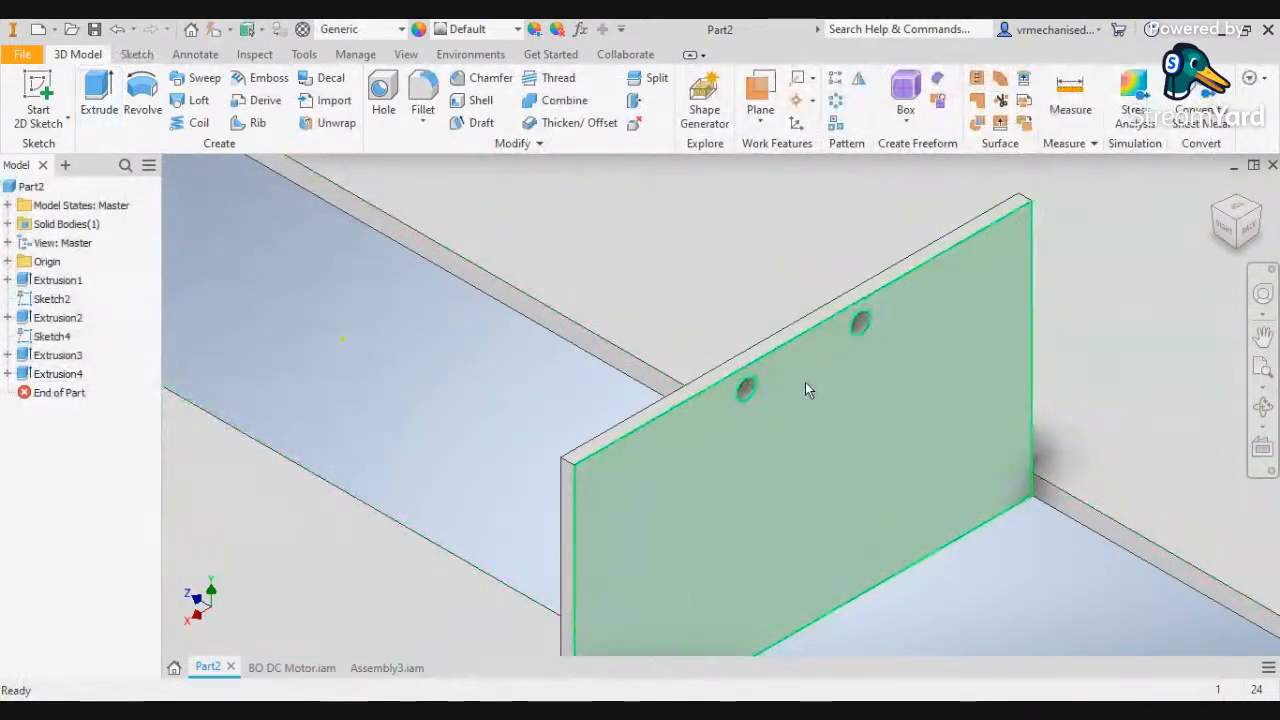
Examine the hole pairs in both walls, the central cutout and the notched base plate from both sides
mouse_move(808, 390)
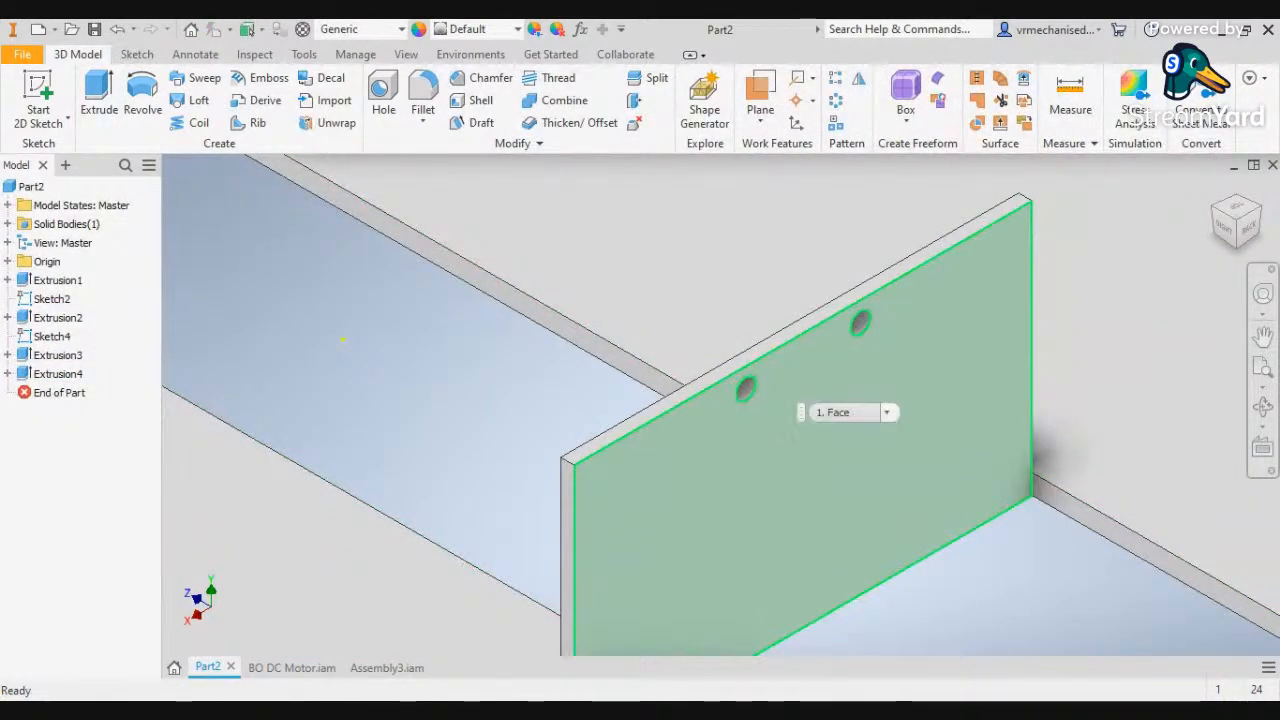
scroll(868, 390, down, 3)
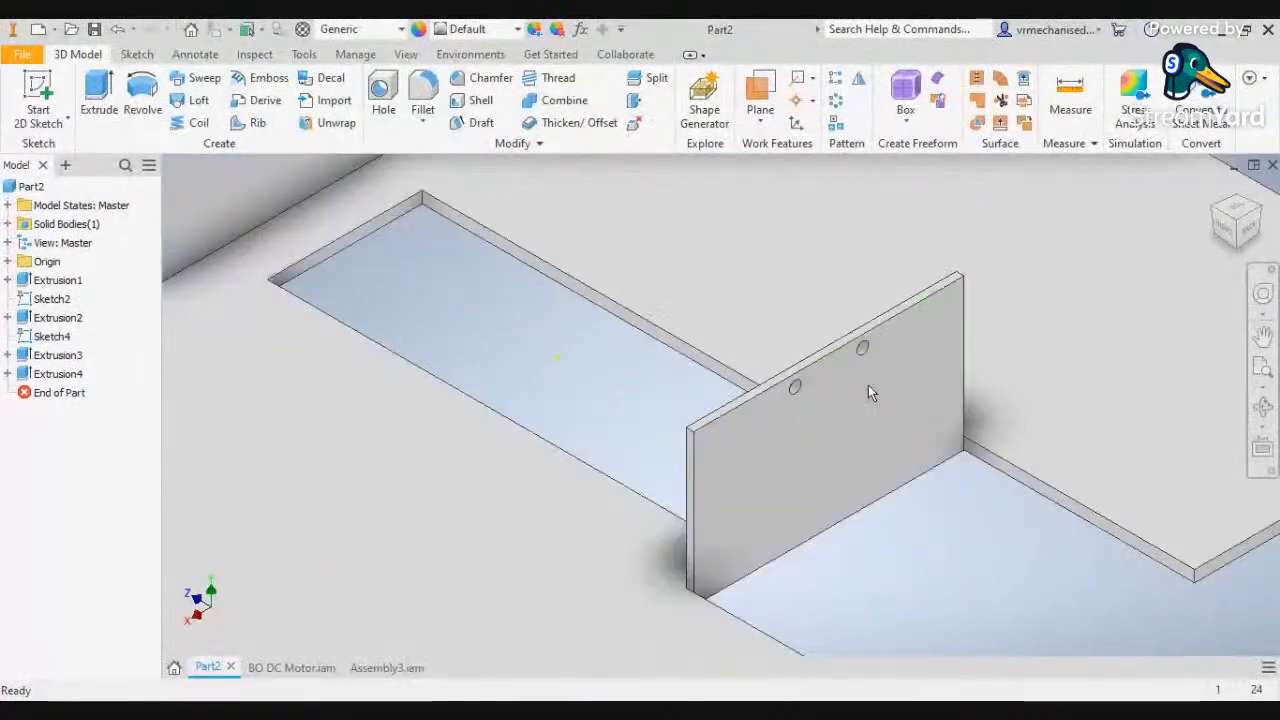
scroll(868, 385, down, 3)
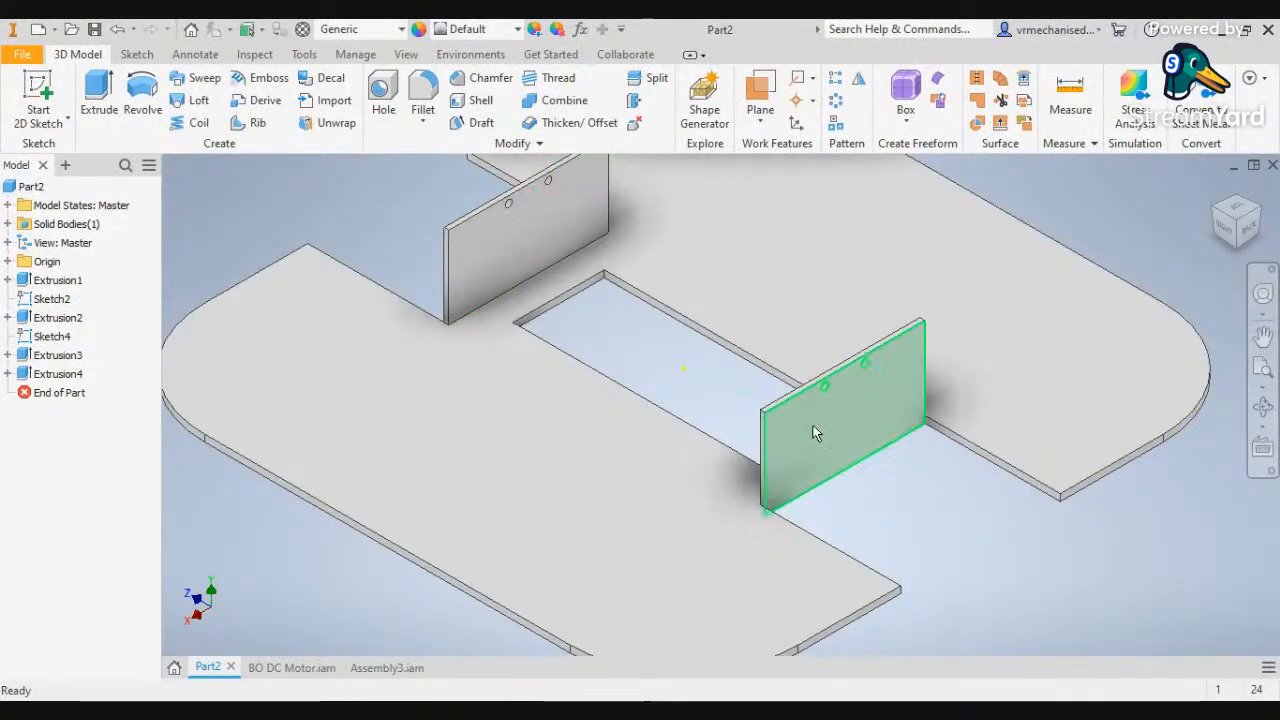
scroll(940, 450, down, 3)
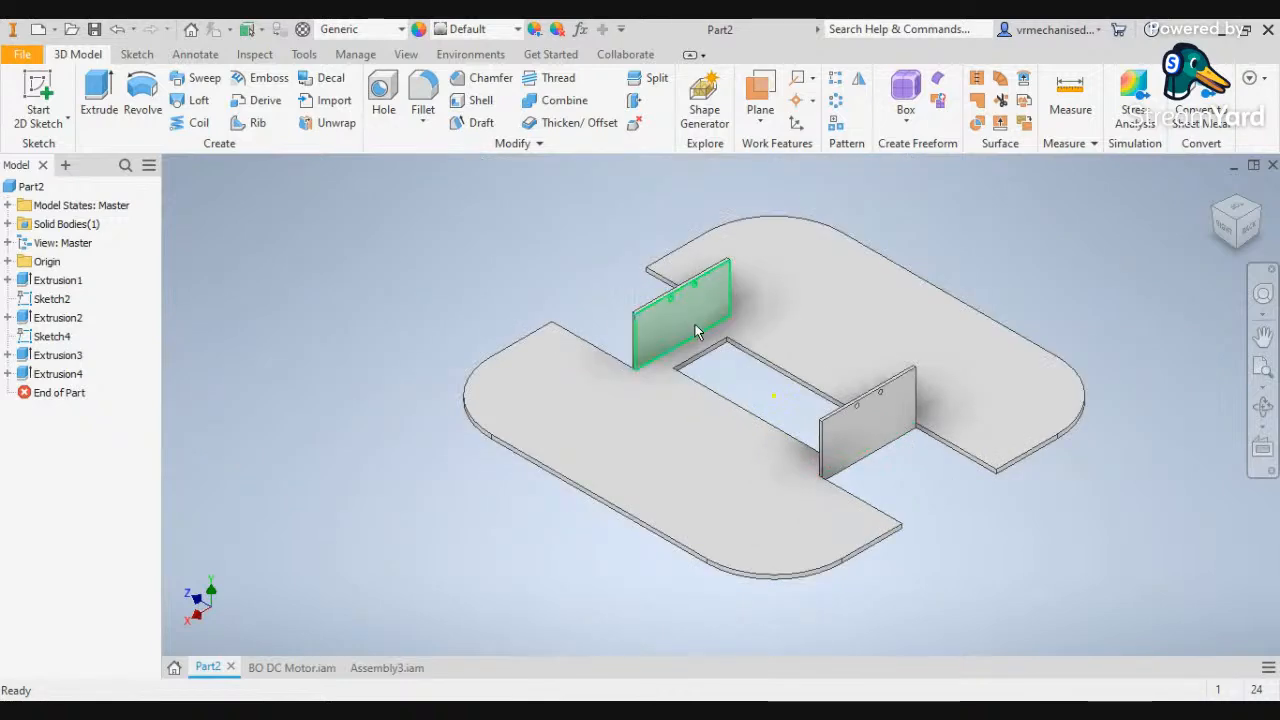
scroll(697, 331, up, 3)
scroll(672, 441, up, 1)
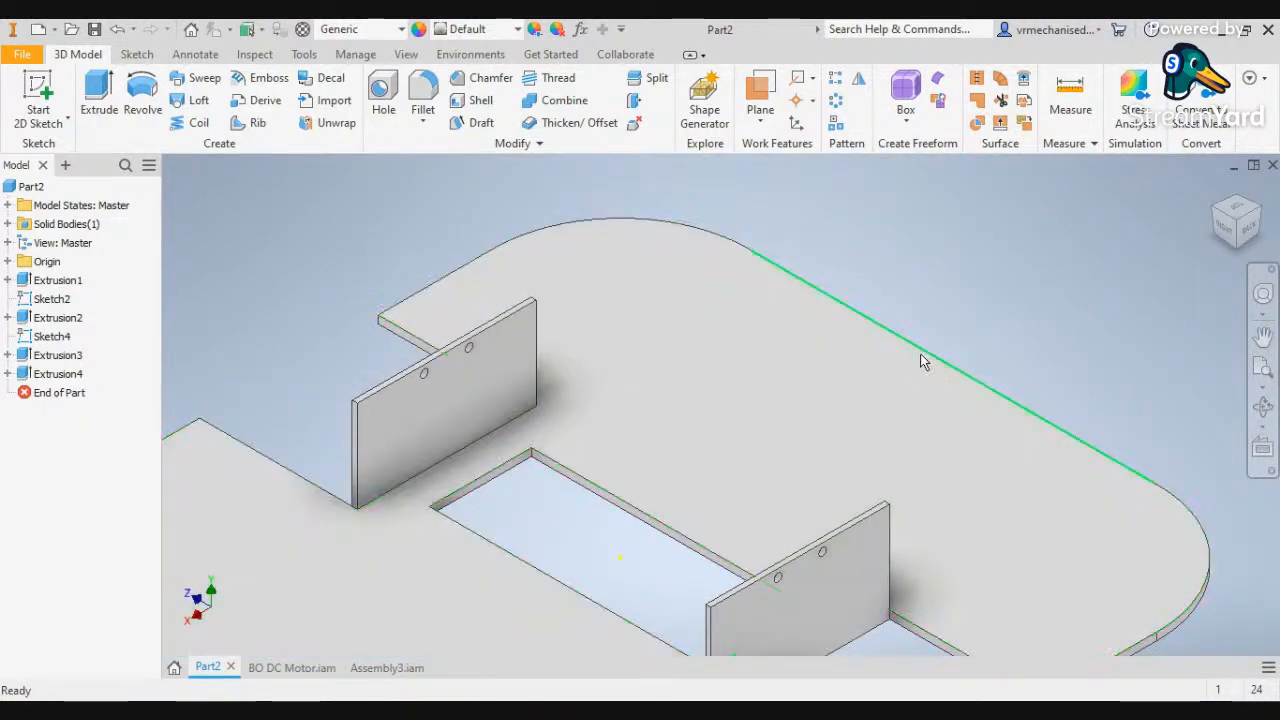
scroll(1071, 546, down, 3)
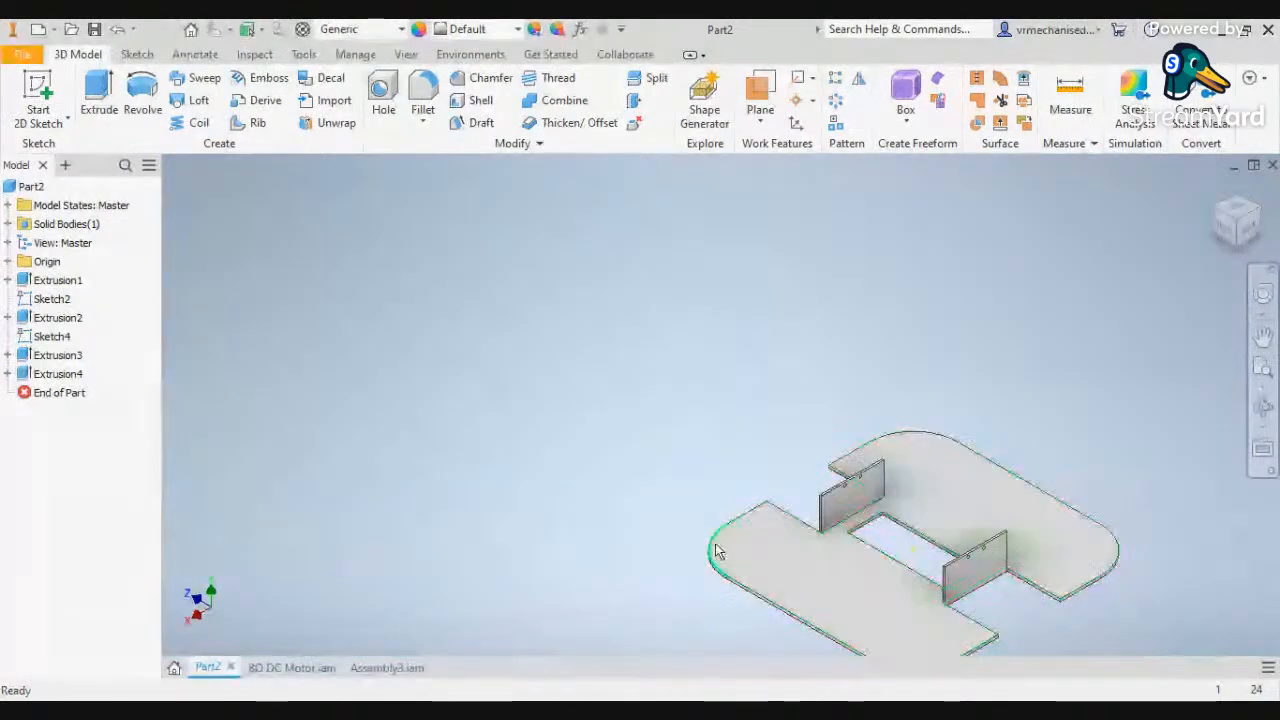
middle_drag(909, 609, 552, 414)
scroll(645, 445, up, 5)
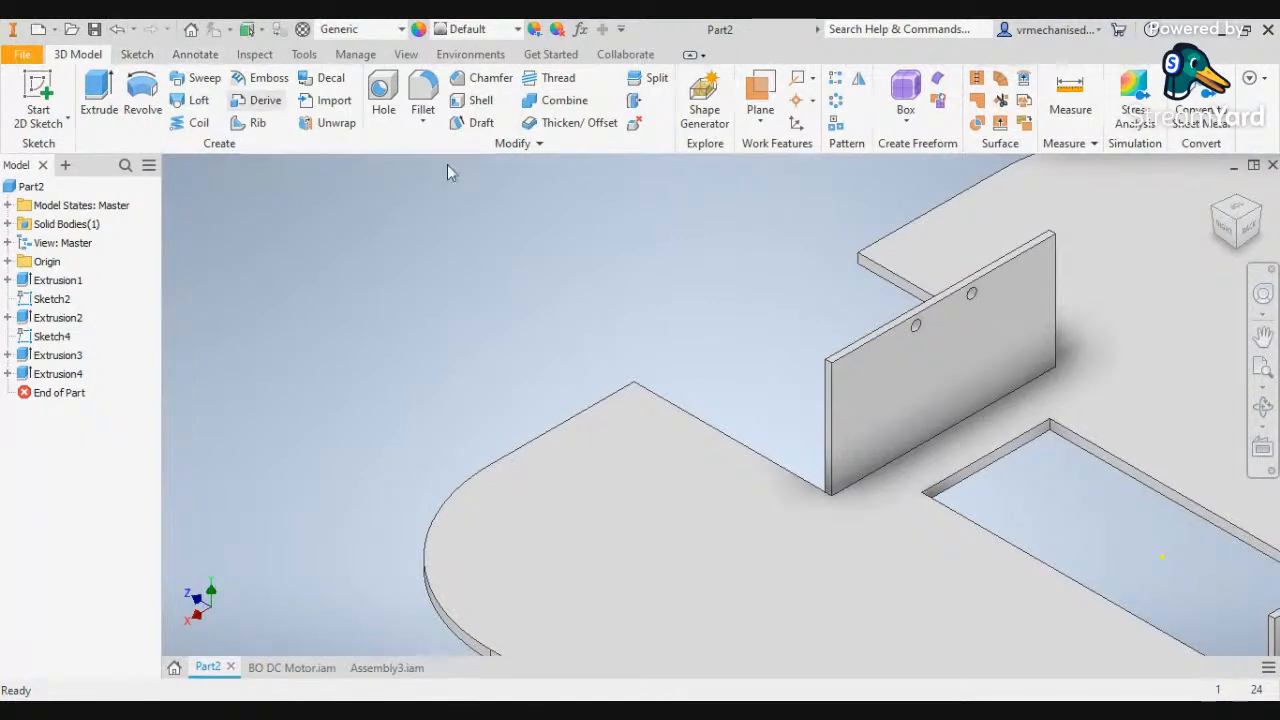
scroll(691, 458, down, 2)
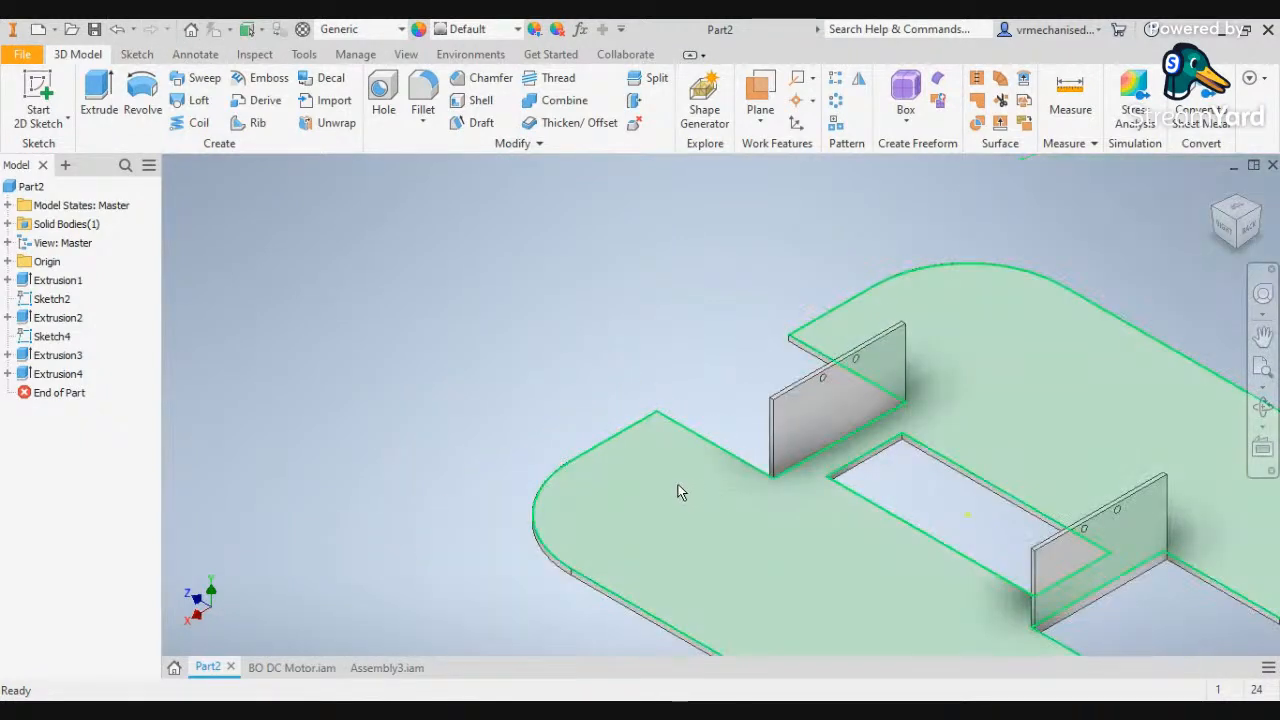
middle_drag(694, 532, 620, 437)
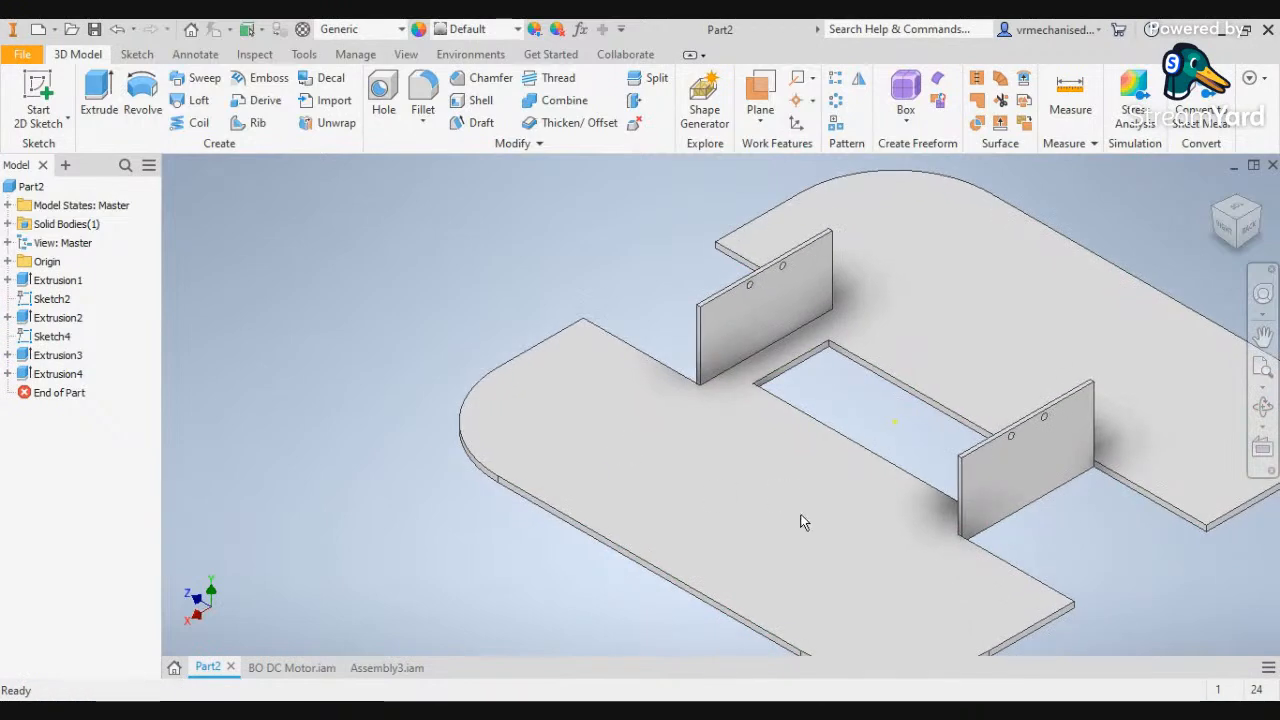
middle_drag(803, 520, 637, 500)
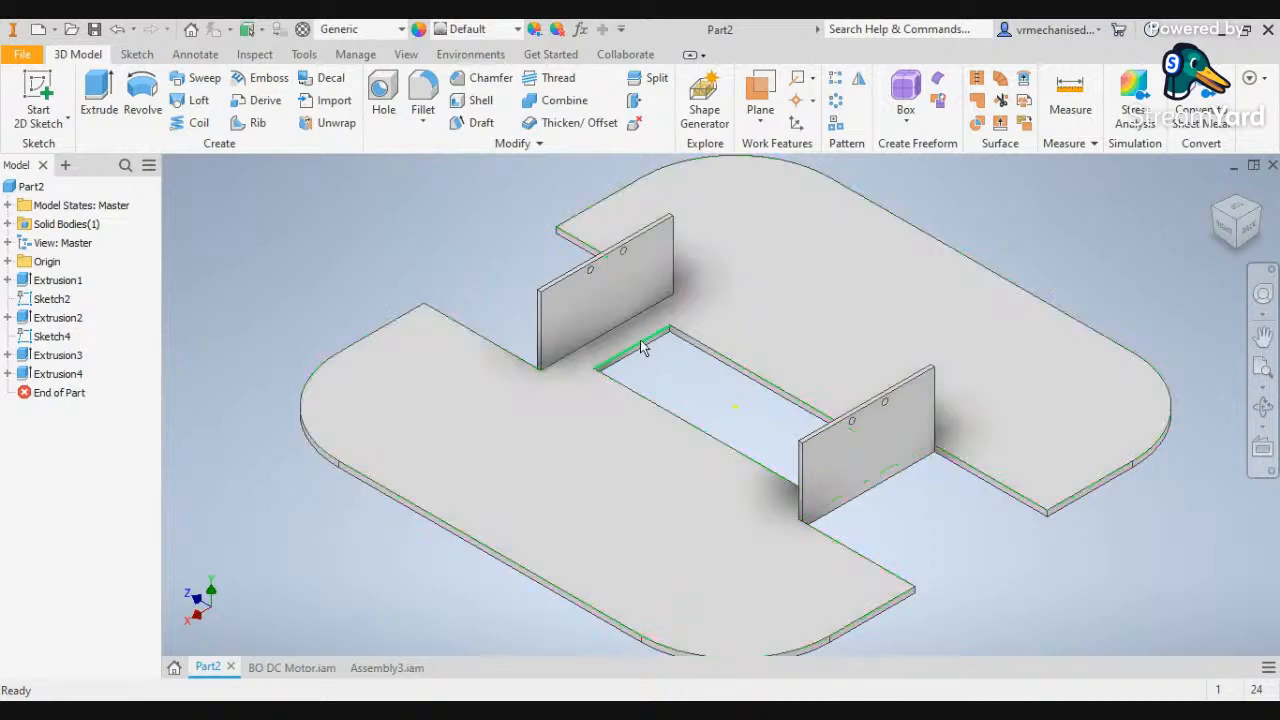
scroll(640, 325, up, 5)
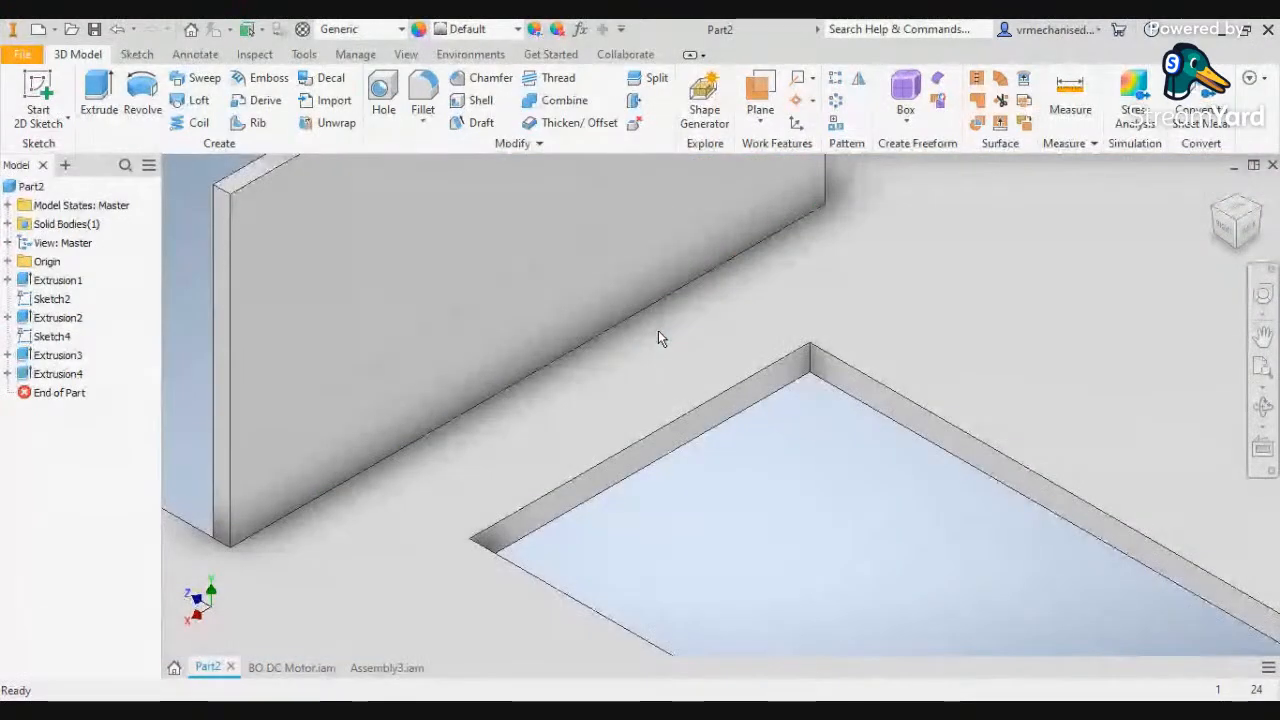
scroll(658, 338, down, 5)
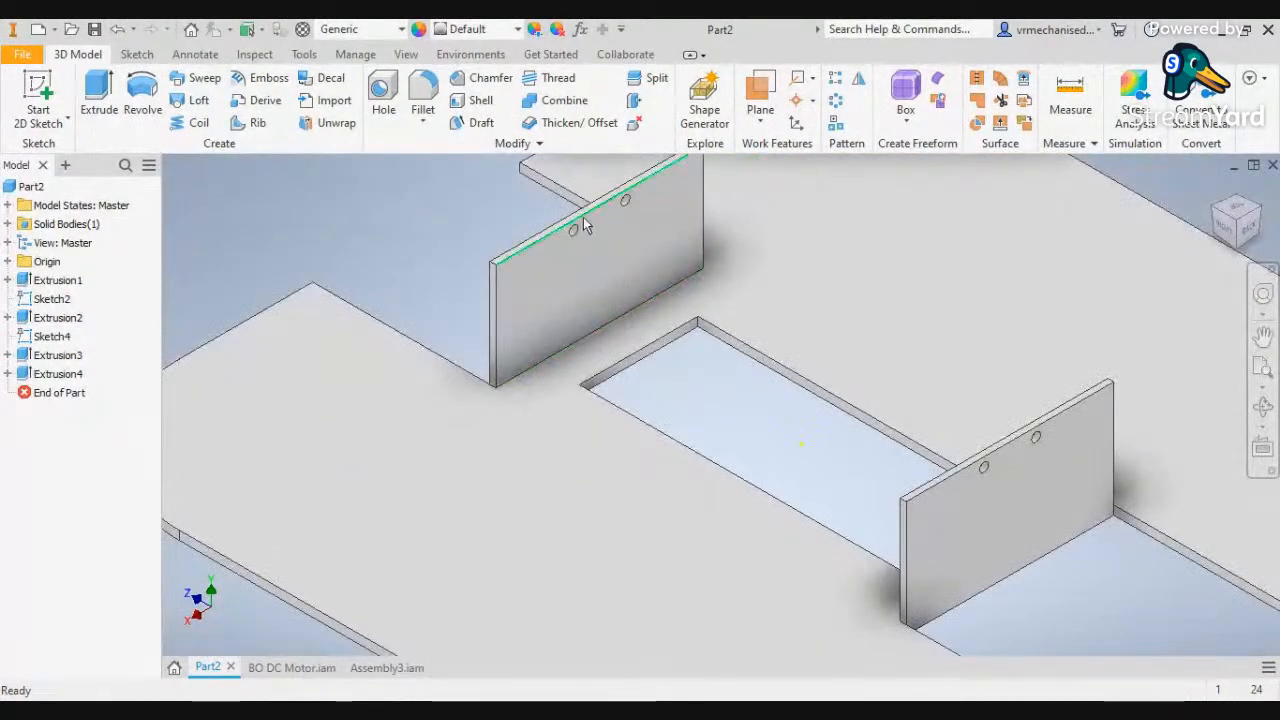
scroll(858, 316, down, 4)
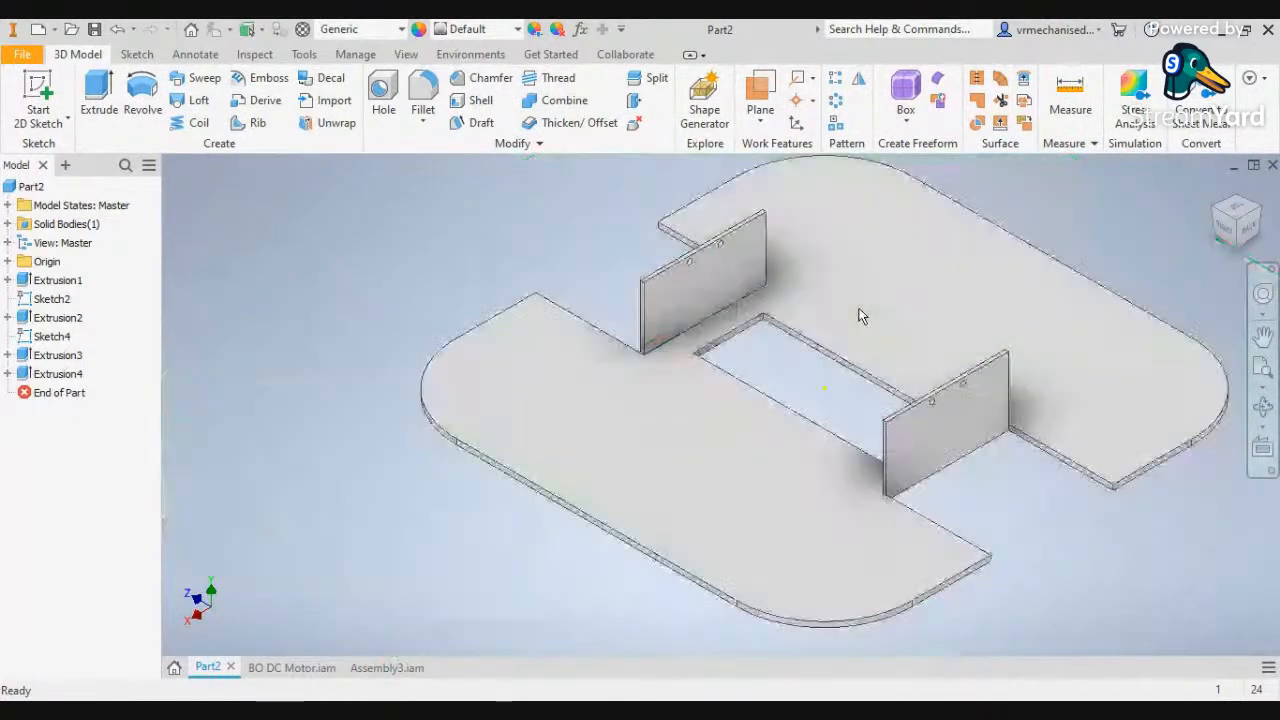
scroll(850, 279, up, 3)
scroll(728, 308, down, 2)
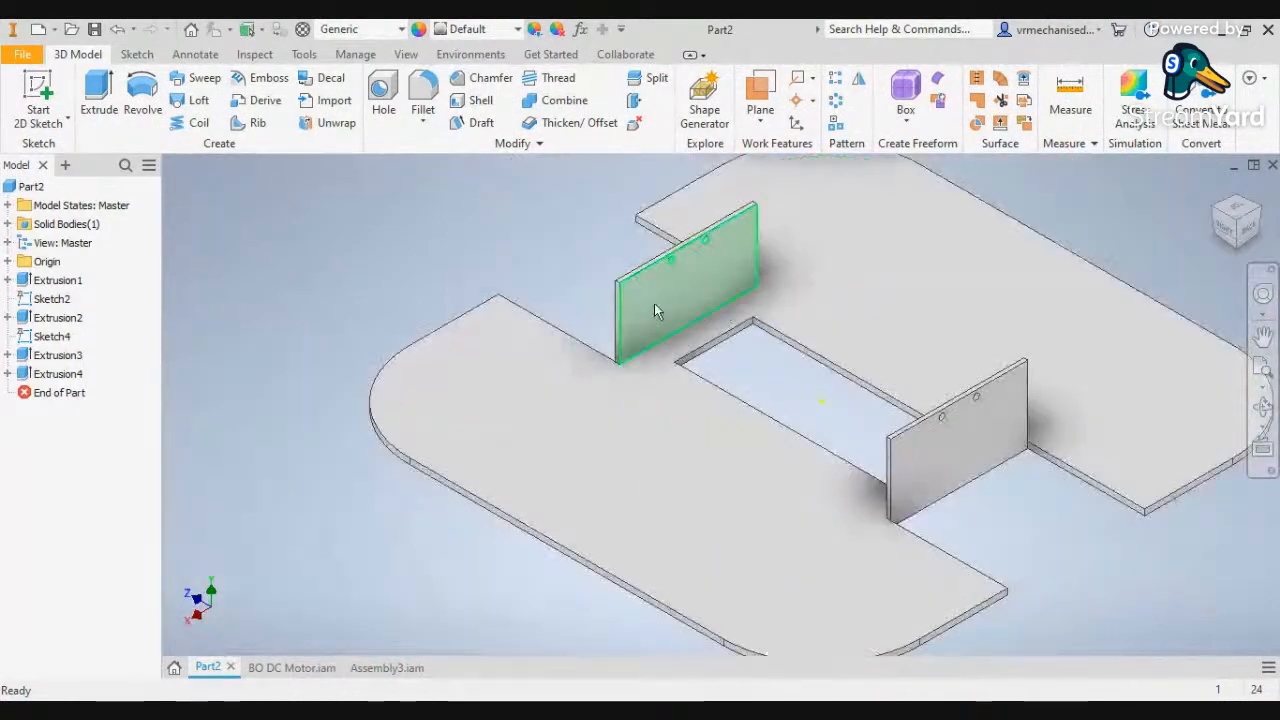
click(1222, 226)
scroll(647, 453, up, 5)
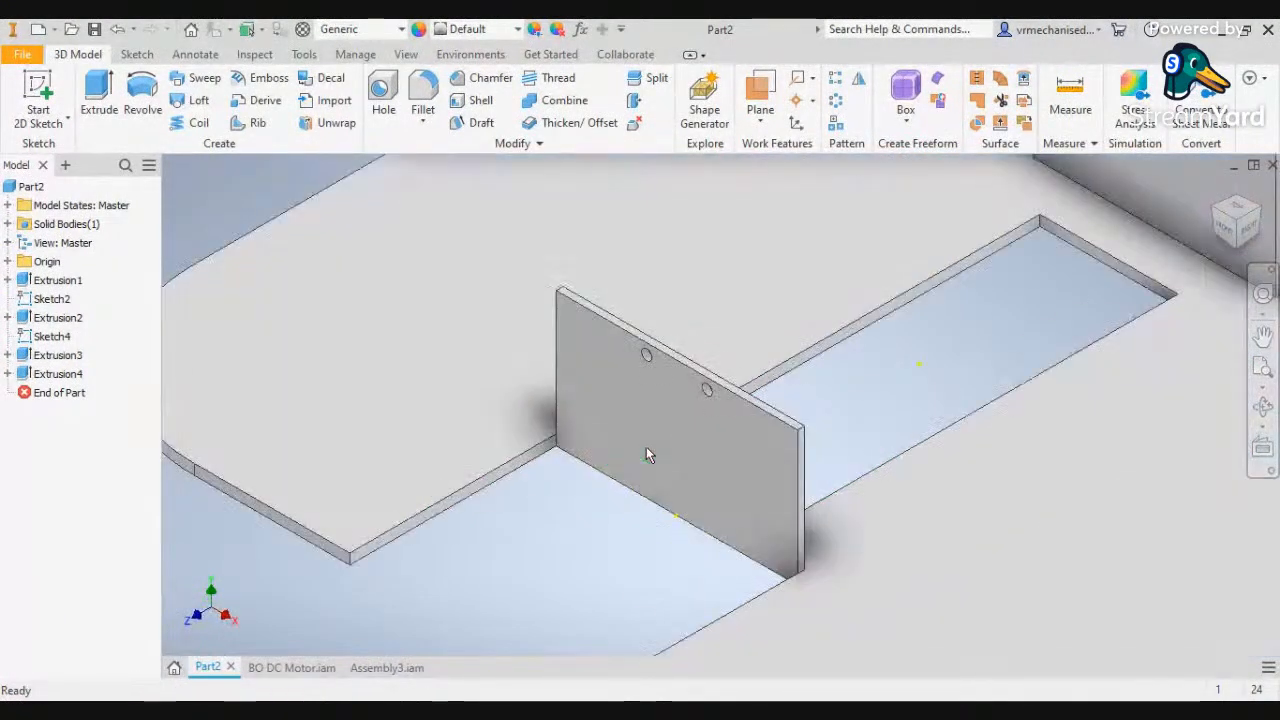
Start a new sketch on the top face of the notched base plate
scroll(1040, 528, down, 4)
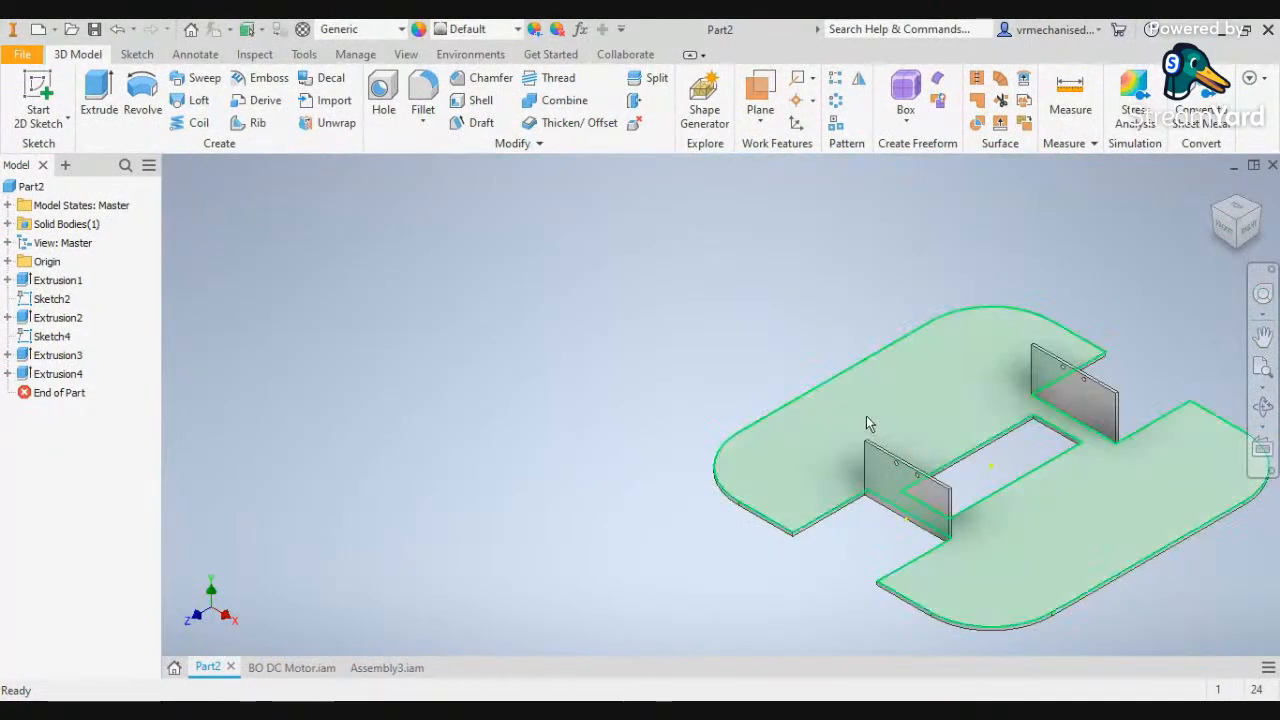
scroll(866, 423, up, 5)
scroll(794, 443, down, 4)
middle_drag(1099, 598, 813, 516)
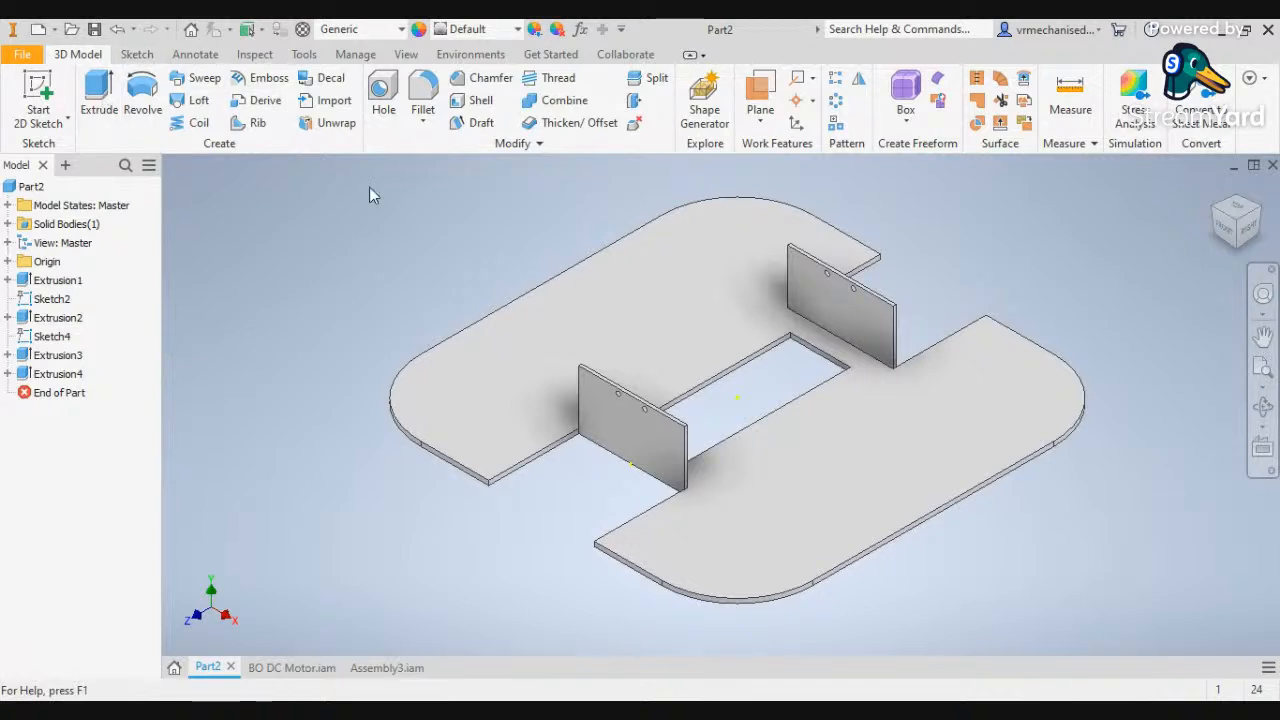
right_click(898, 522)
click(905, 539)
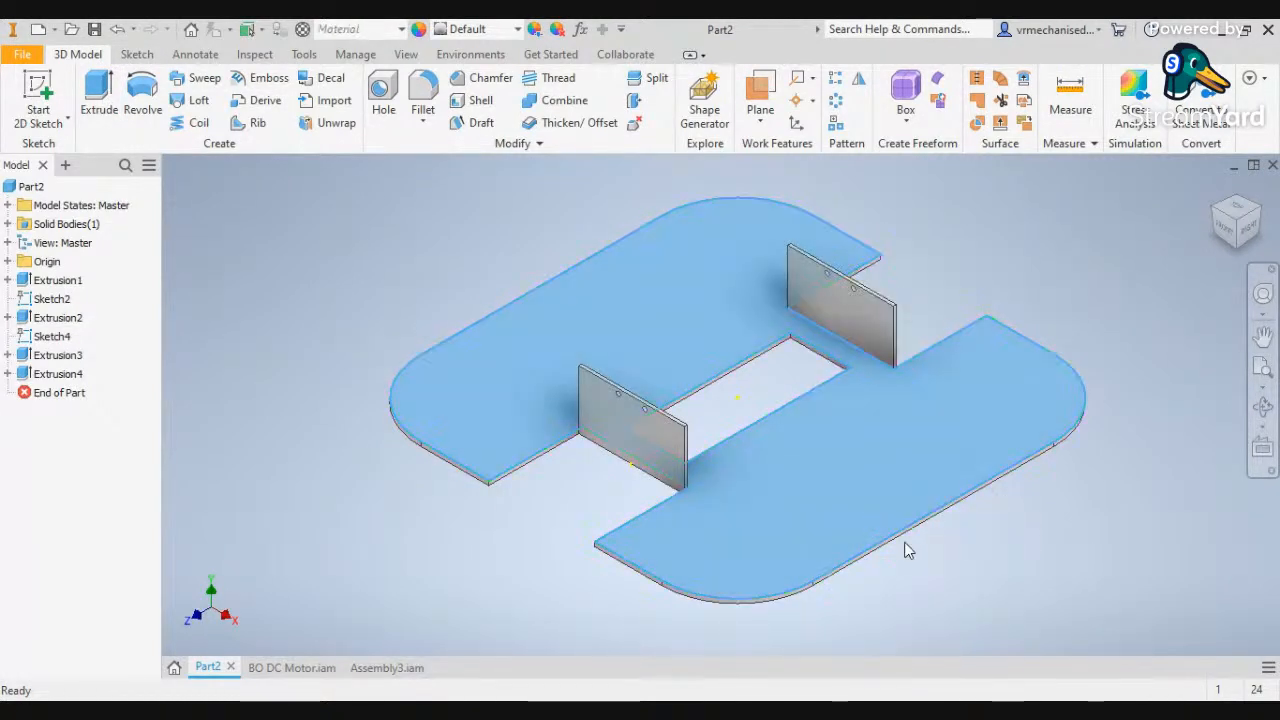
click(862, 500)
click(885, 484)
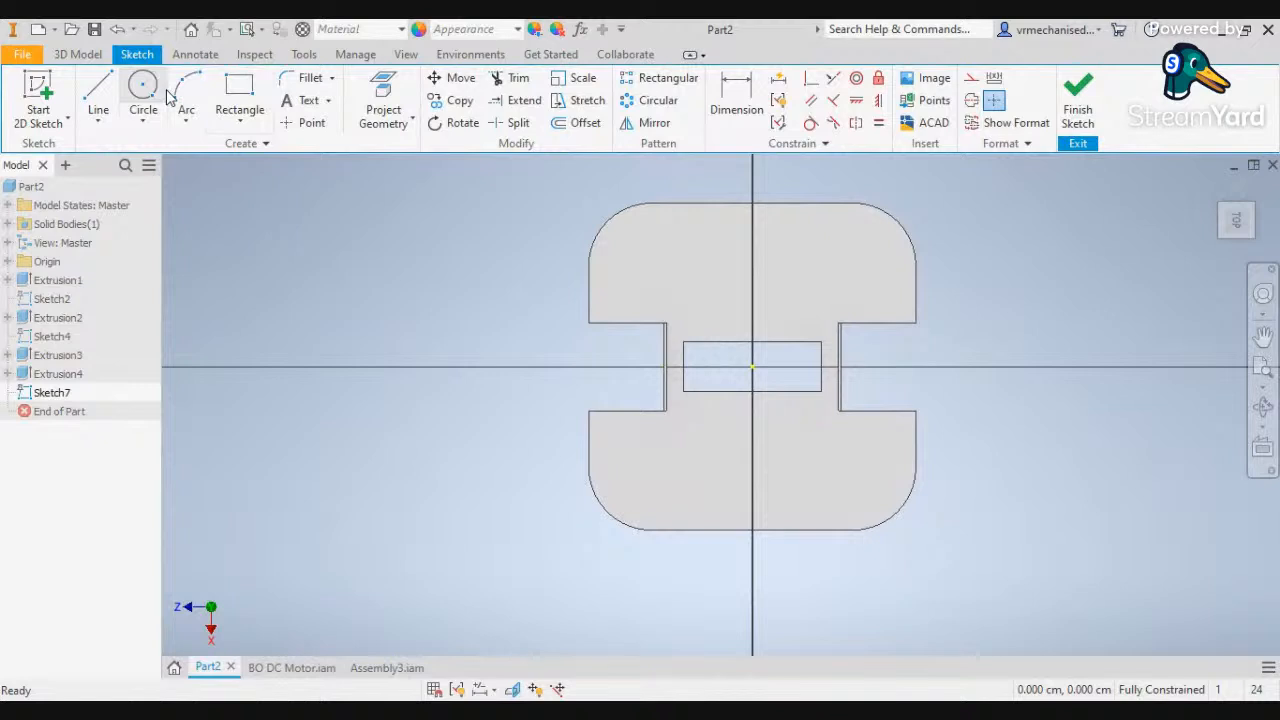
Draw a 26 cm by 26 cm centre-point rectangle centred on the sketch origin
click(239, 90)
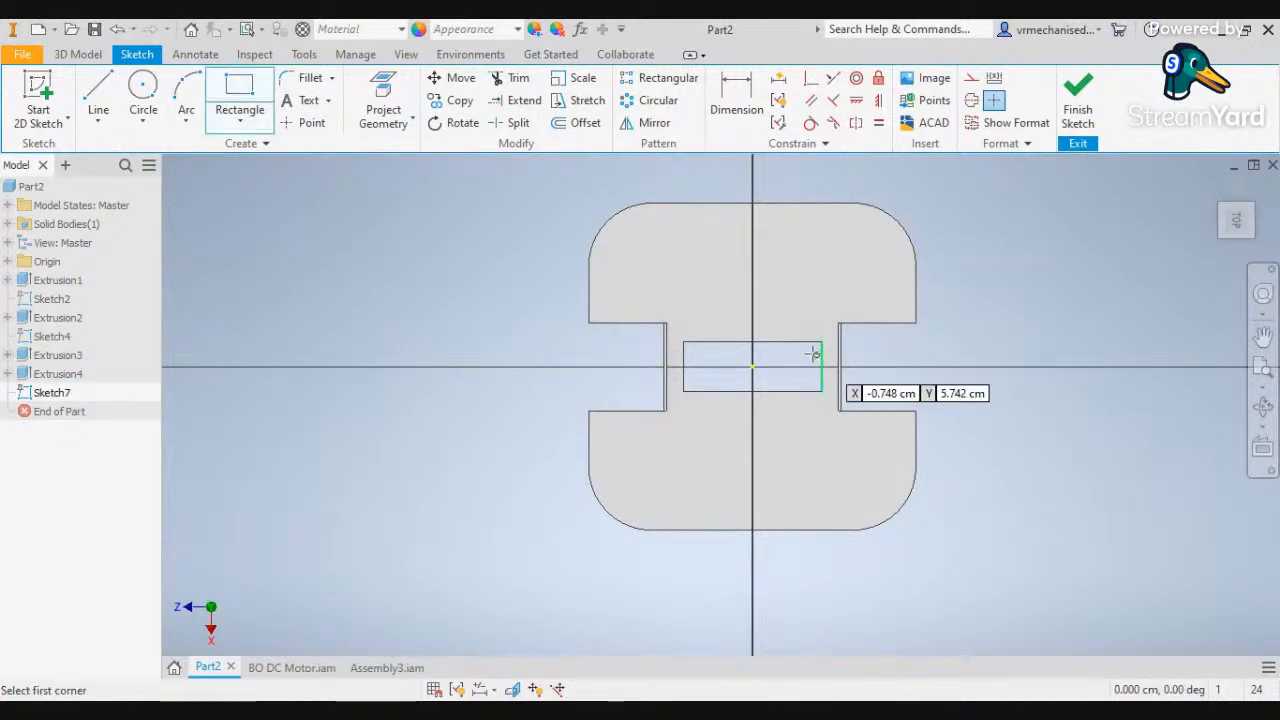
click(751, 366)
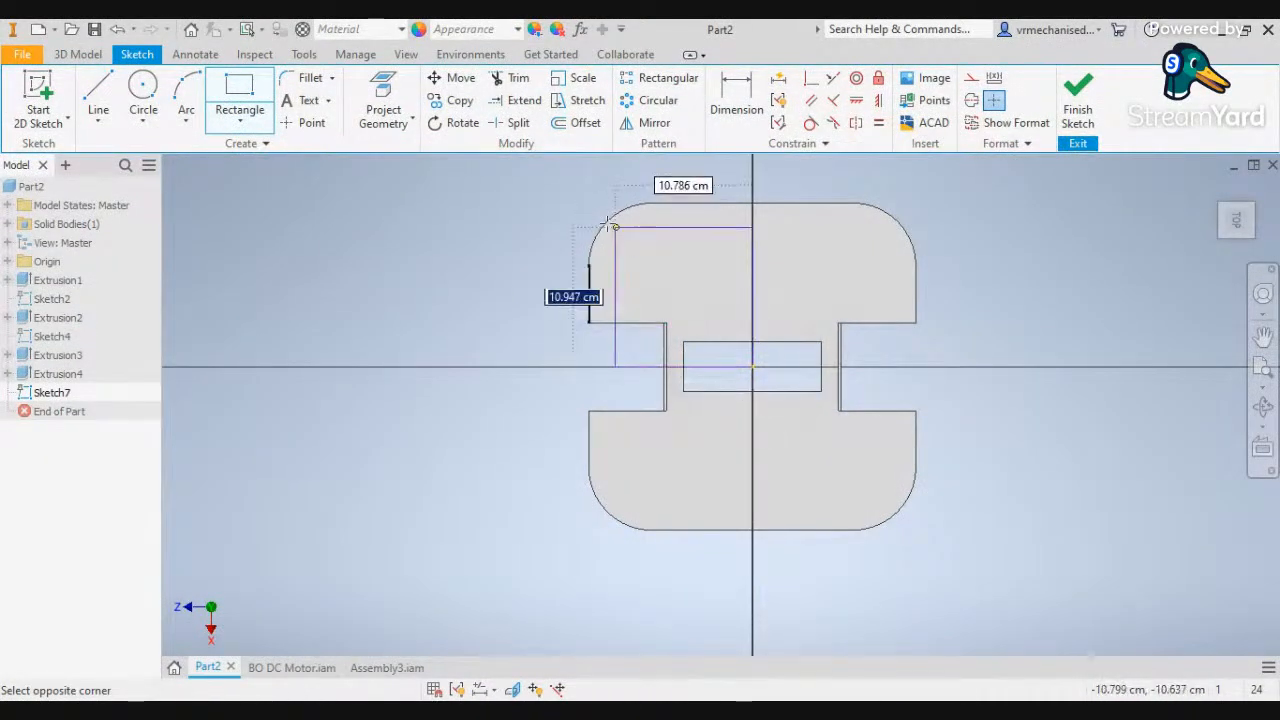
click(240, 120)
click(252, 229)
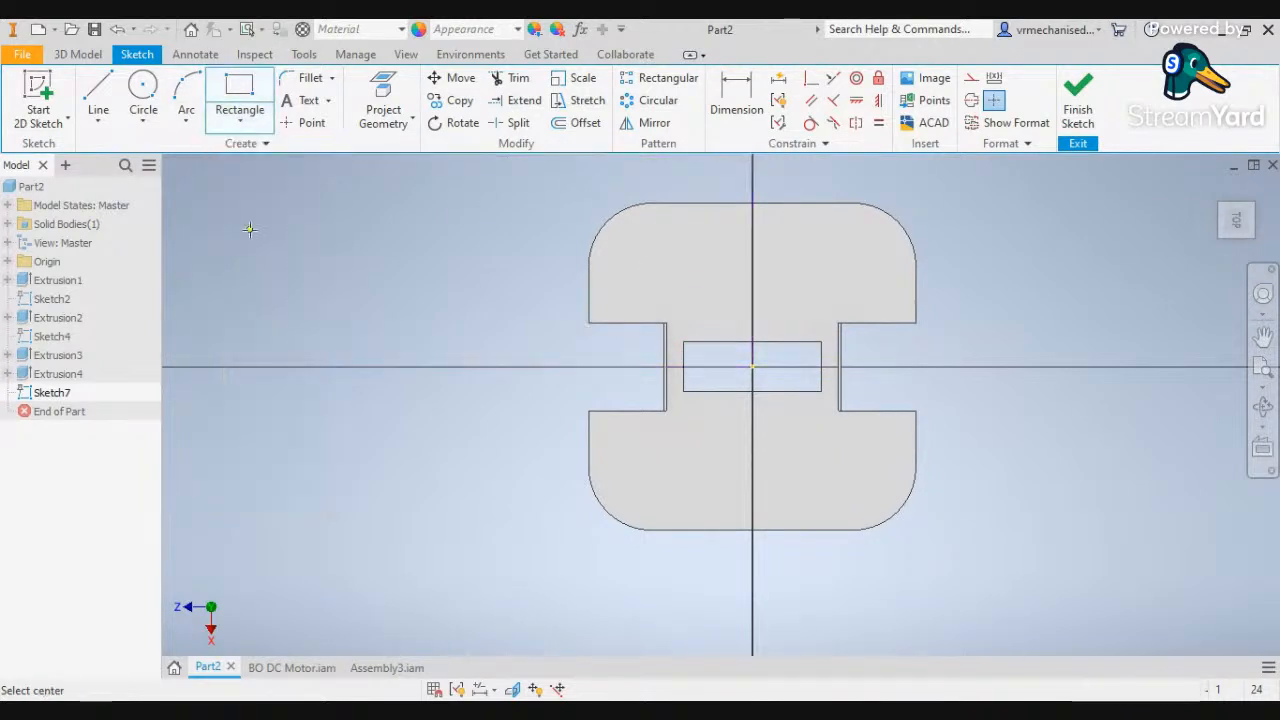
click(752, 367)
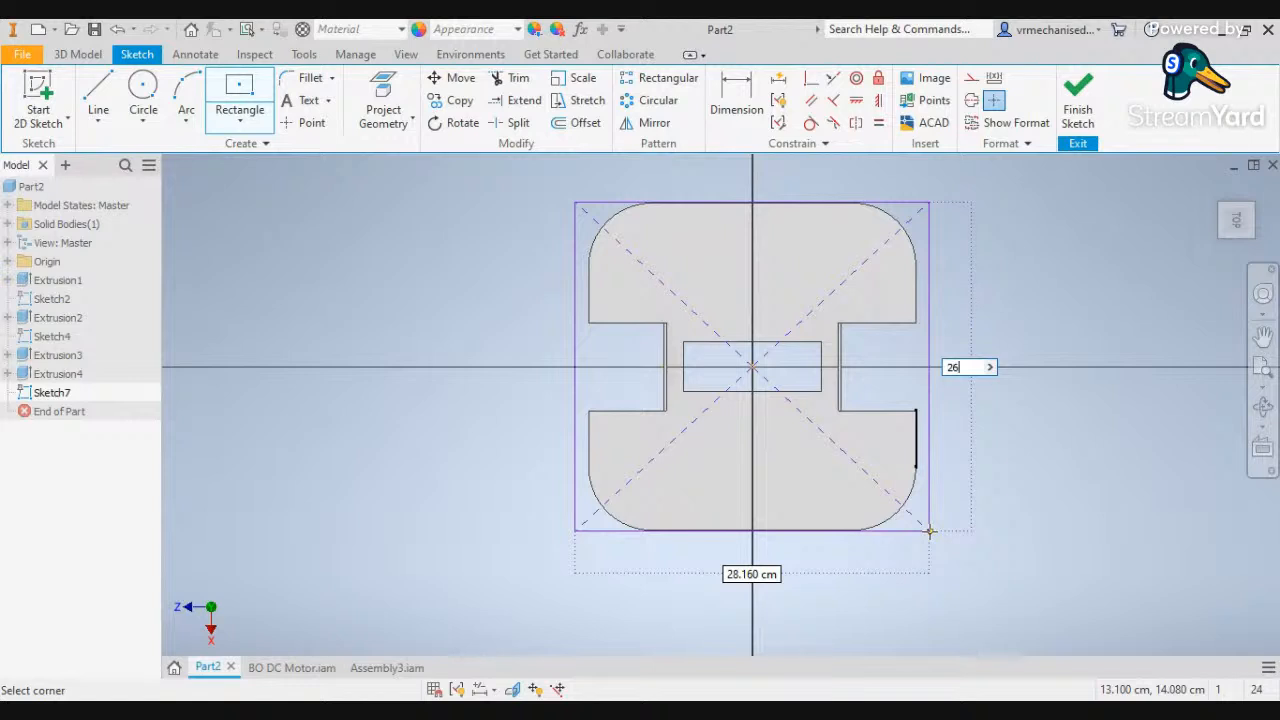
key(Tab)
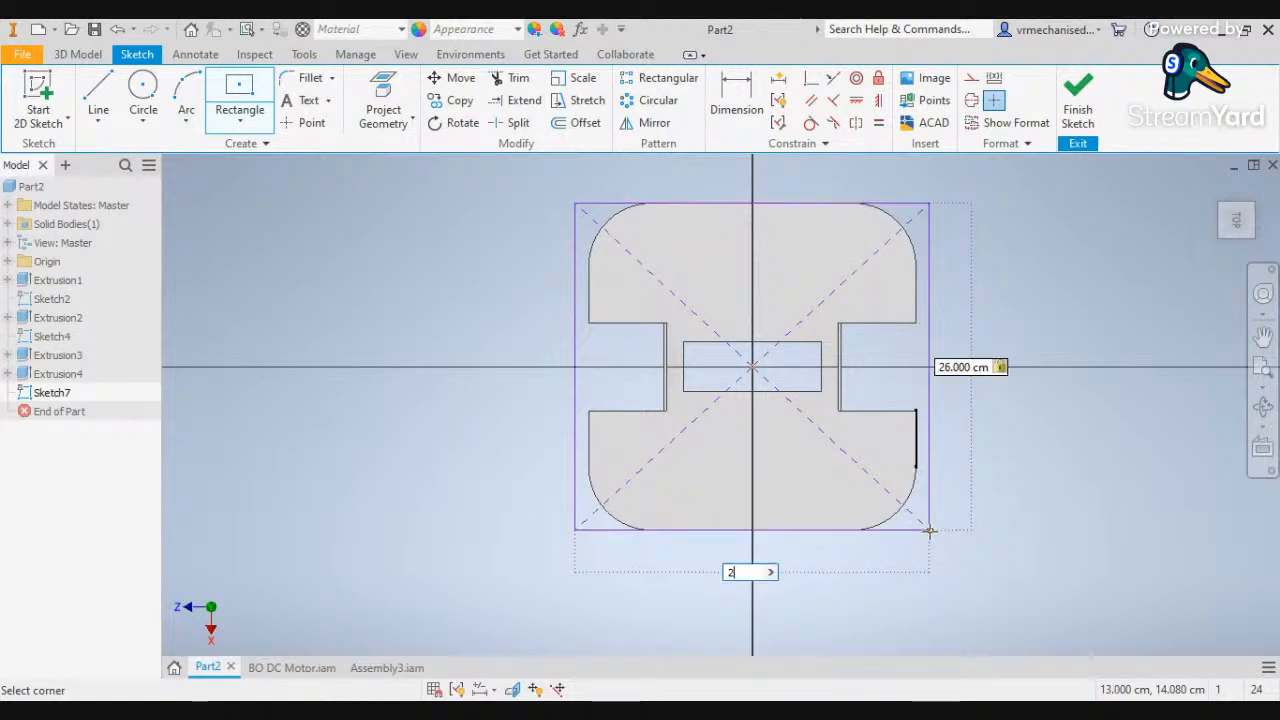
text(26)
key(Return)
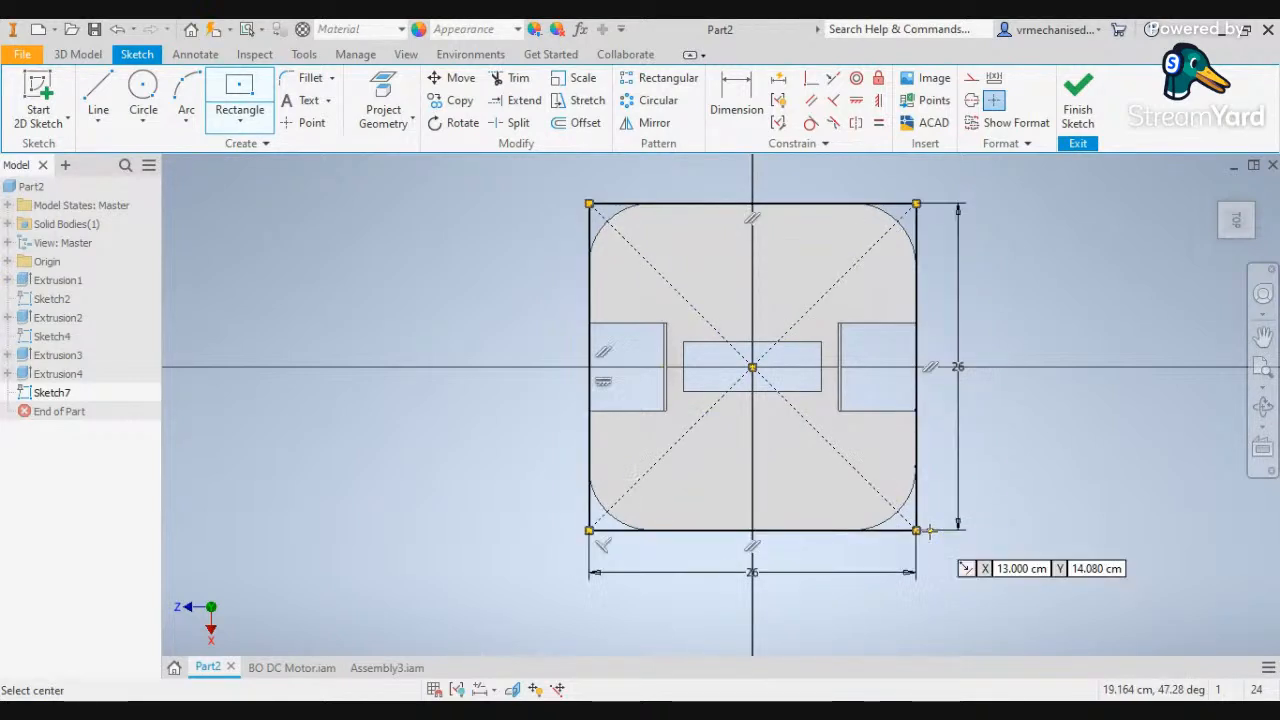
Round all four corners of the square with 5 cm sketch fillets
click(302, 80)
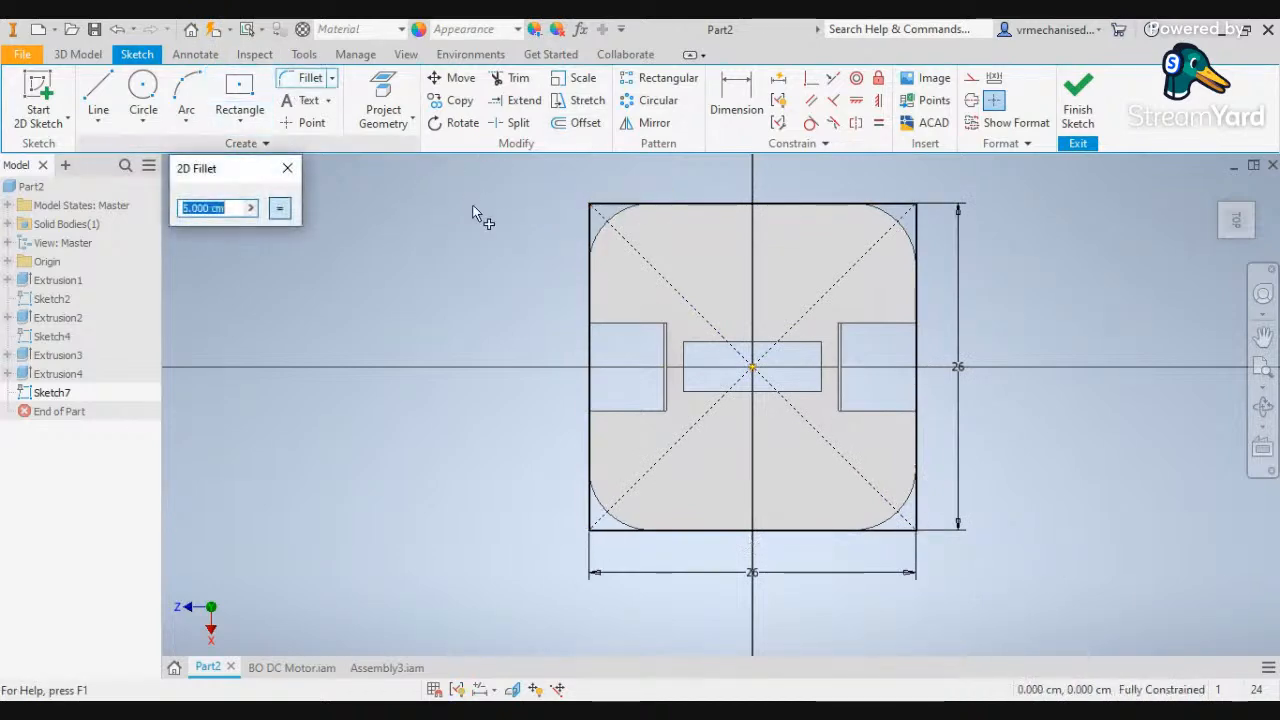
click(593, 268)
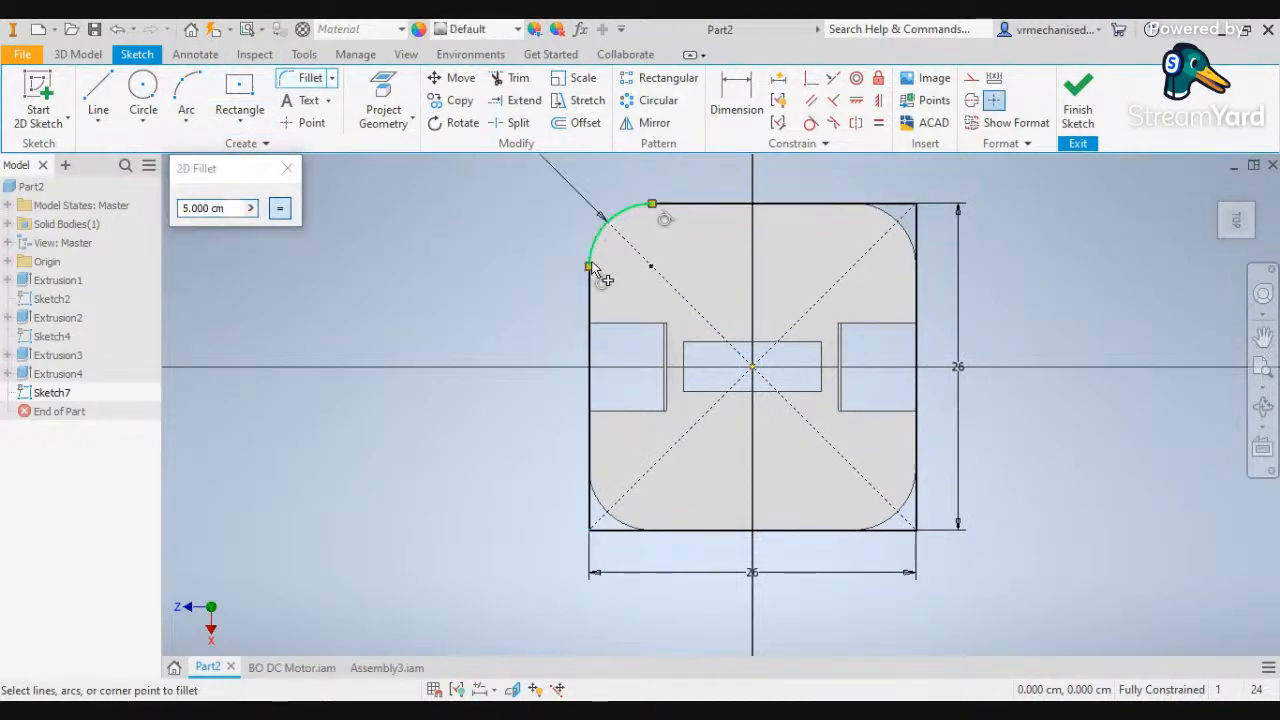
click(916, 240)
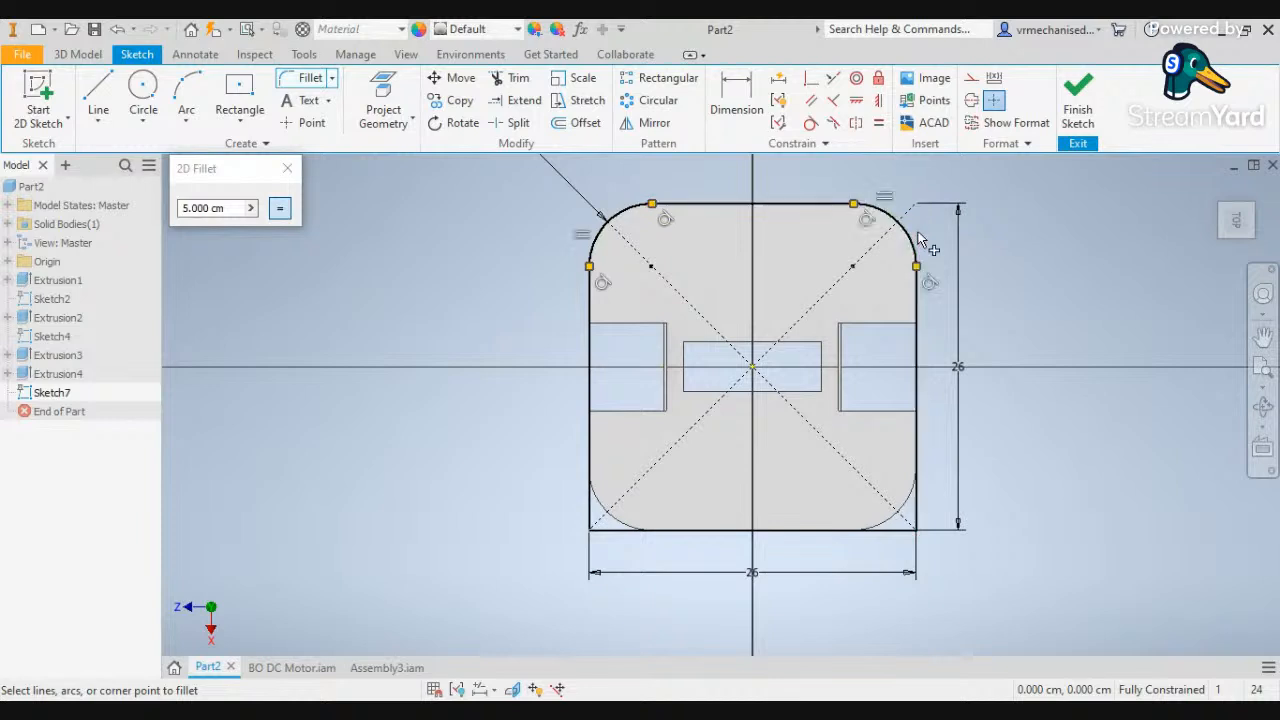
click(906, 540)
click(617, 530)
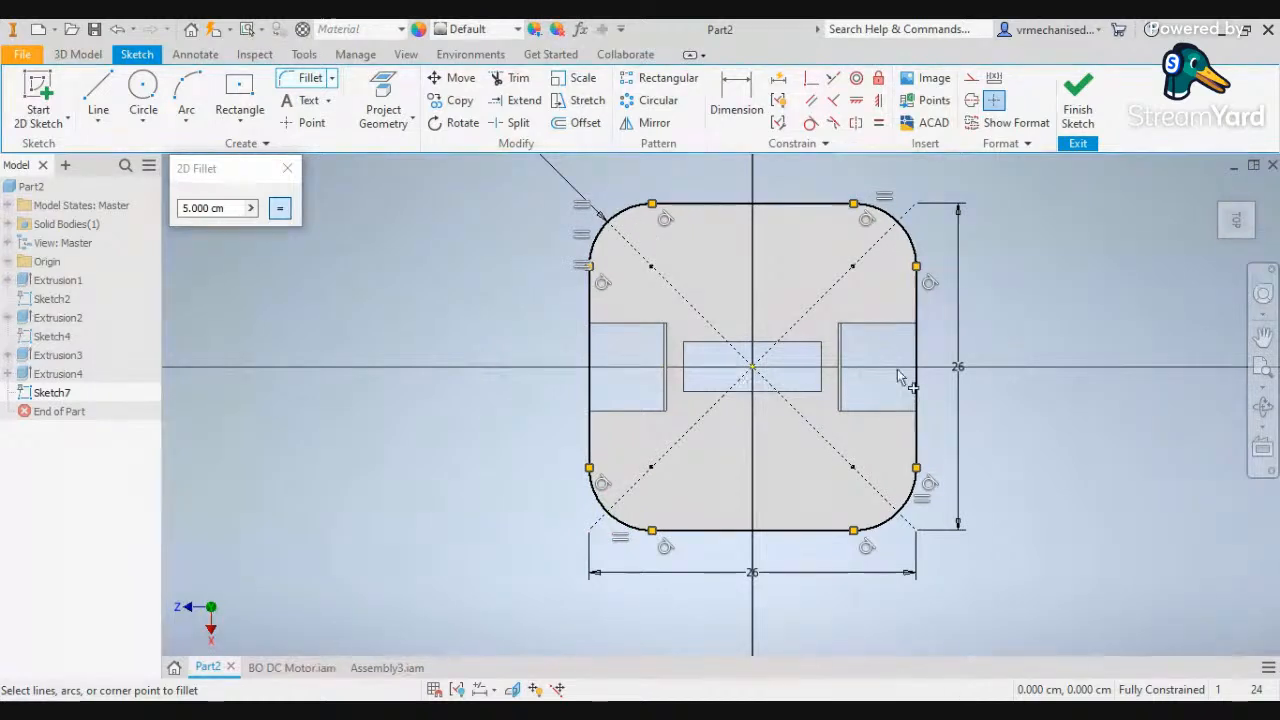
Offset the rounded square outline inward by about 0.79 cm
click(586, 132)
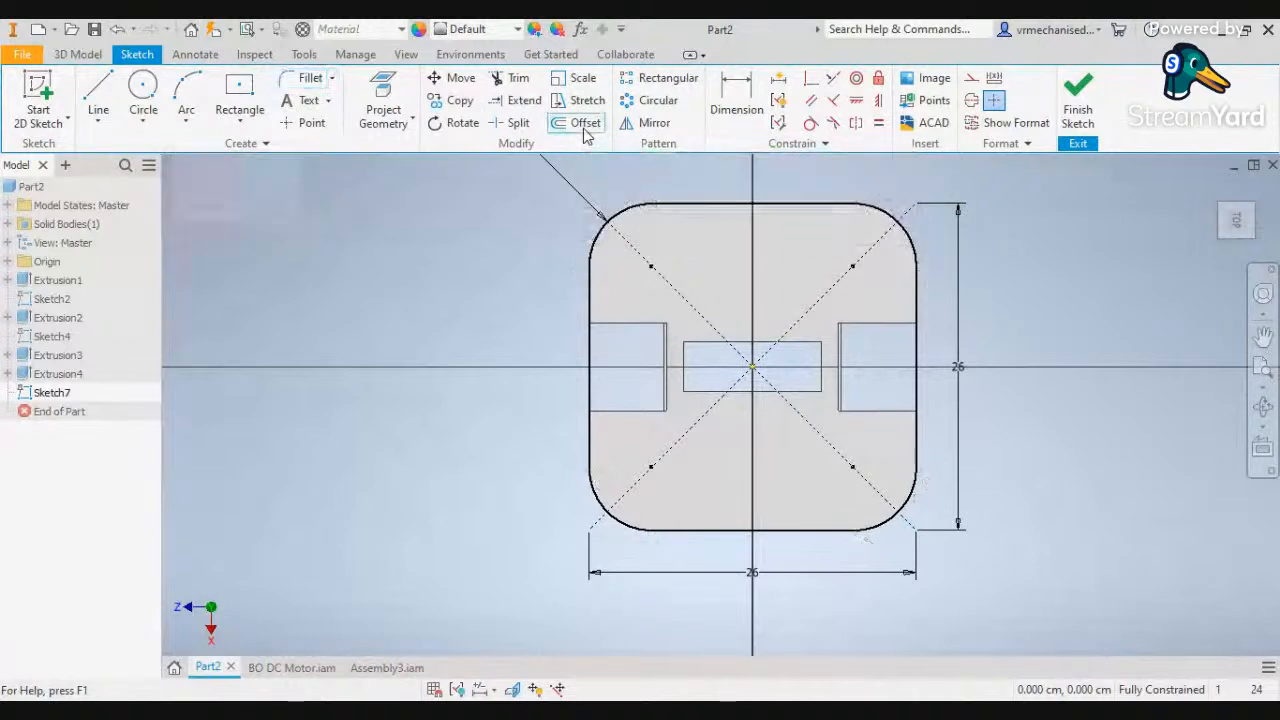
click(703, 213)
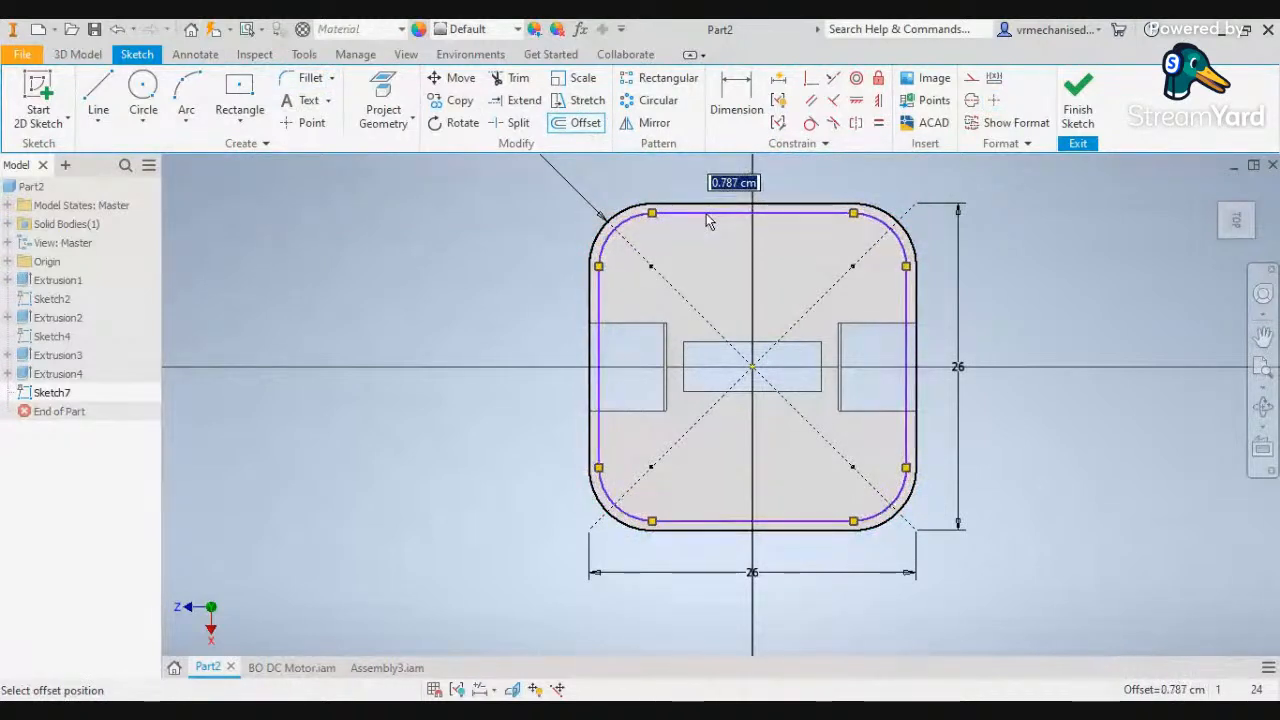
click(707, 220)
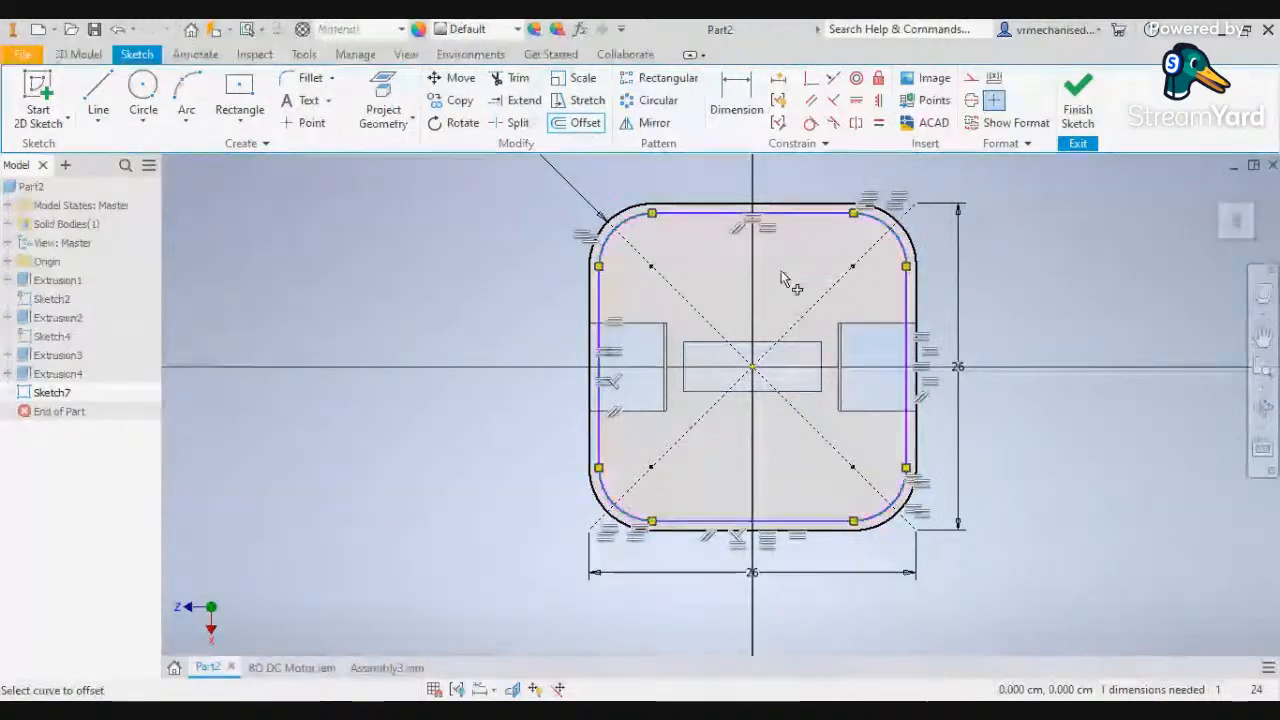
scroll(634, 333, up, 5)
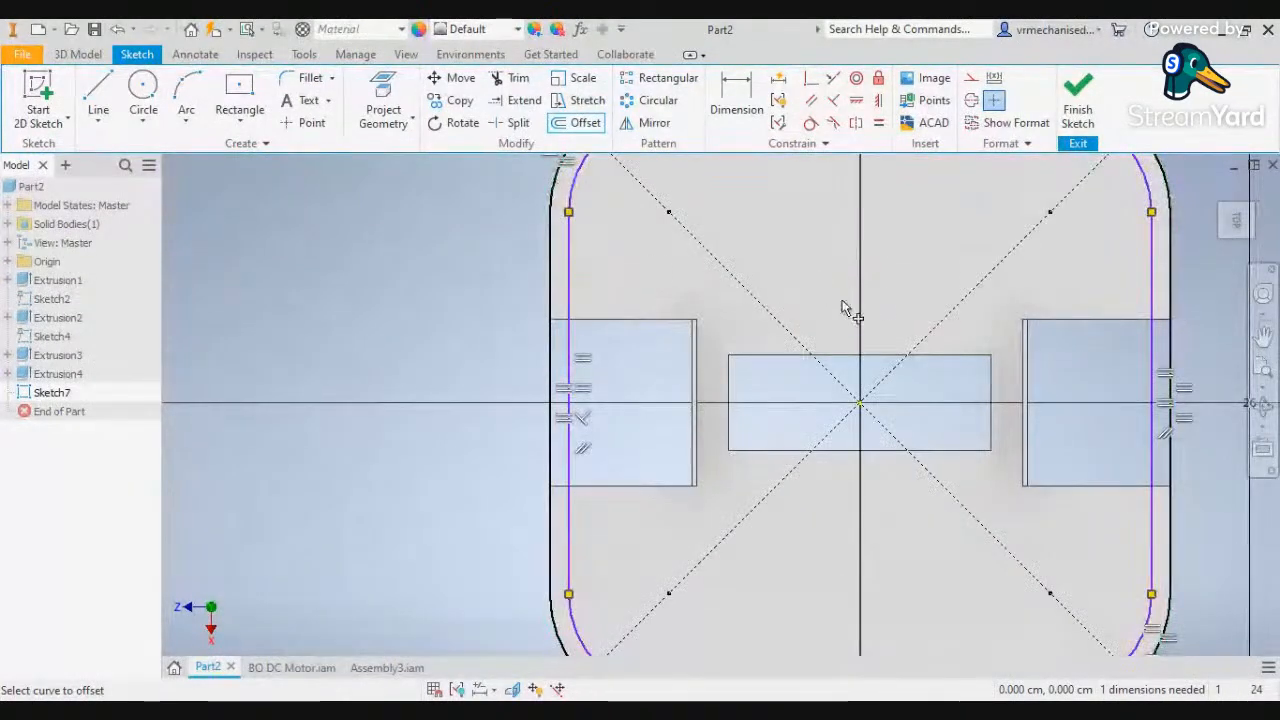
scroll(846, 309, down, 4)
key(Escape)
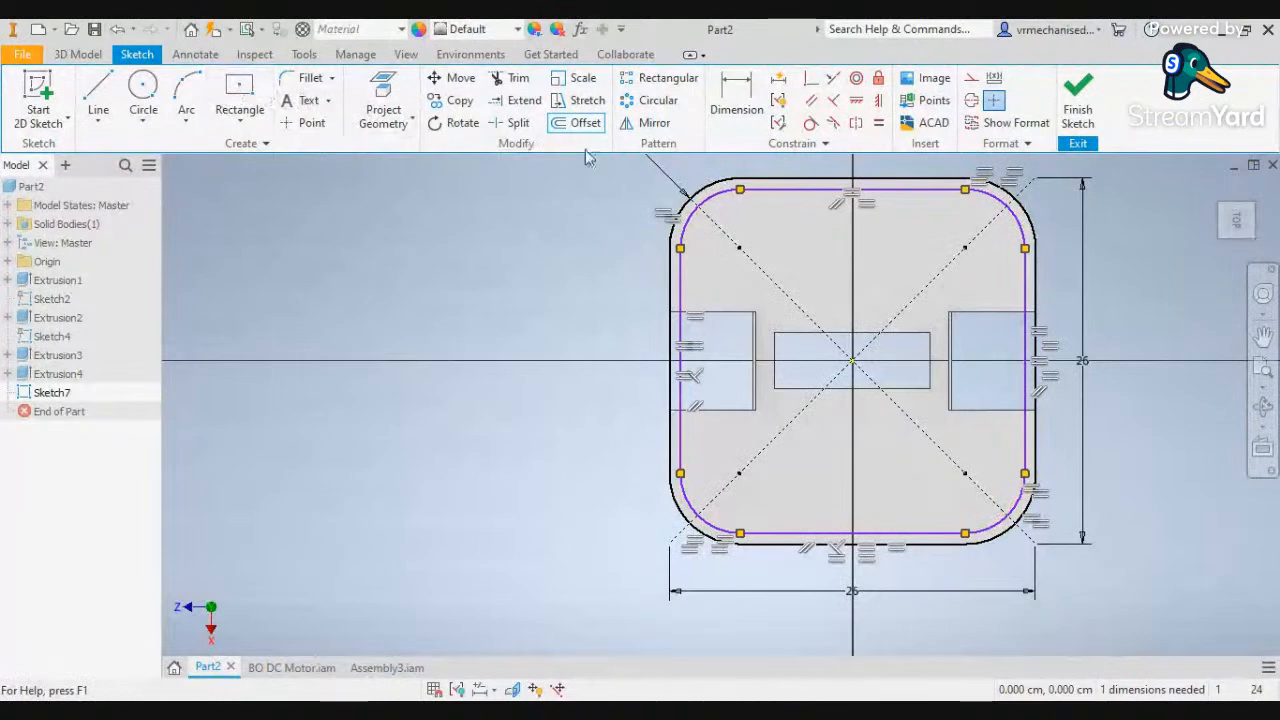
key(o)
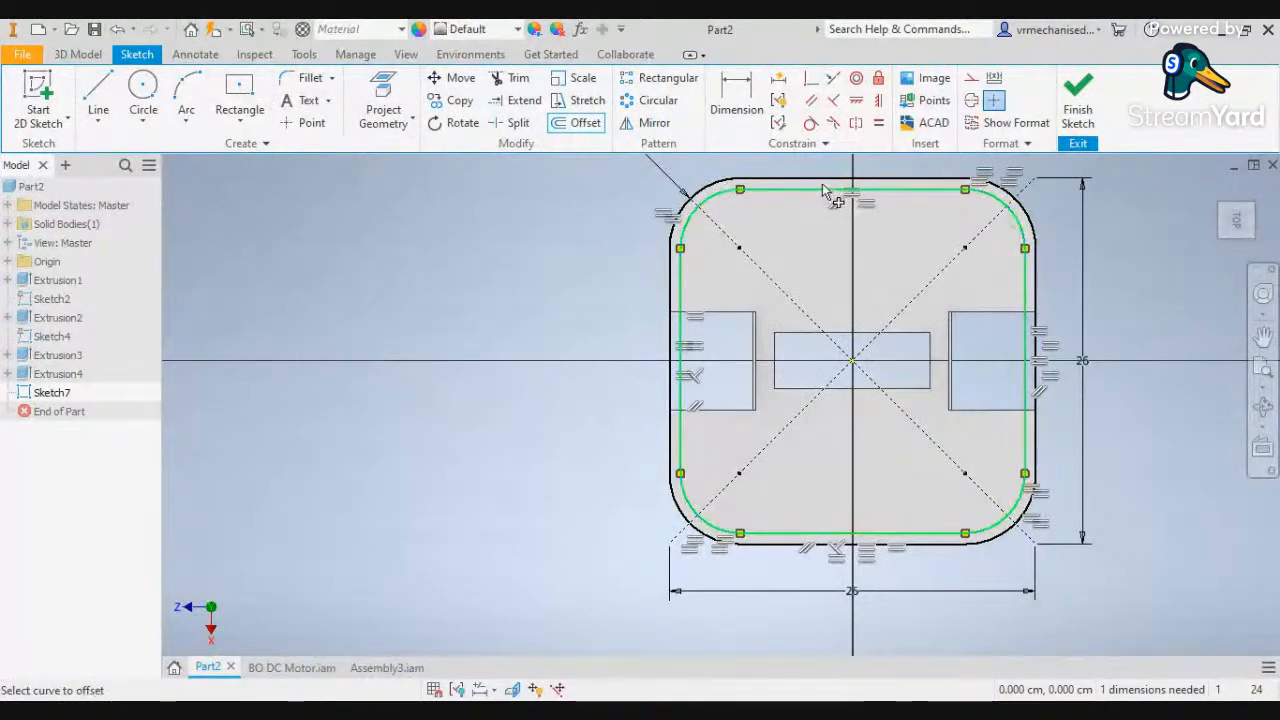
click(822, 198)
scroll(765, 490, down, 3)
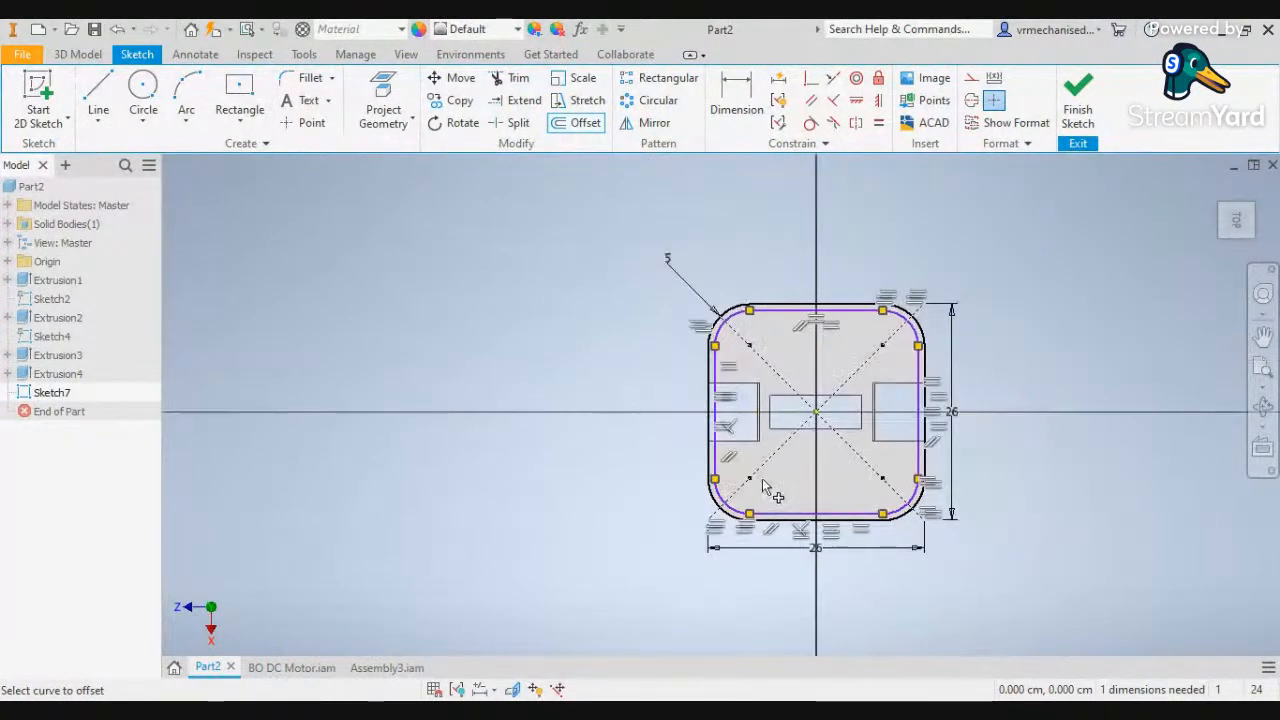
scroll(760, 480, up, 3)
click(760, 480)
Dimension the gap between the outer outline and its inner offset to 0.2 cm
click(736, 100)
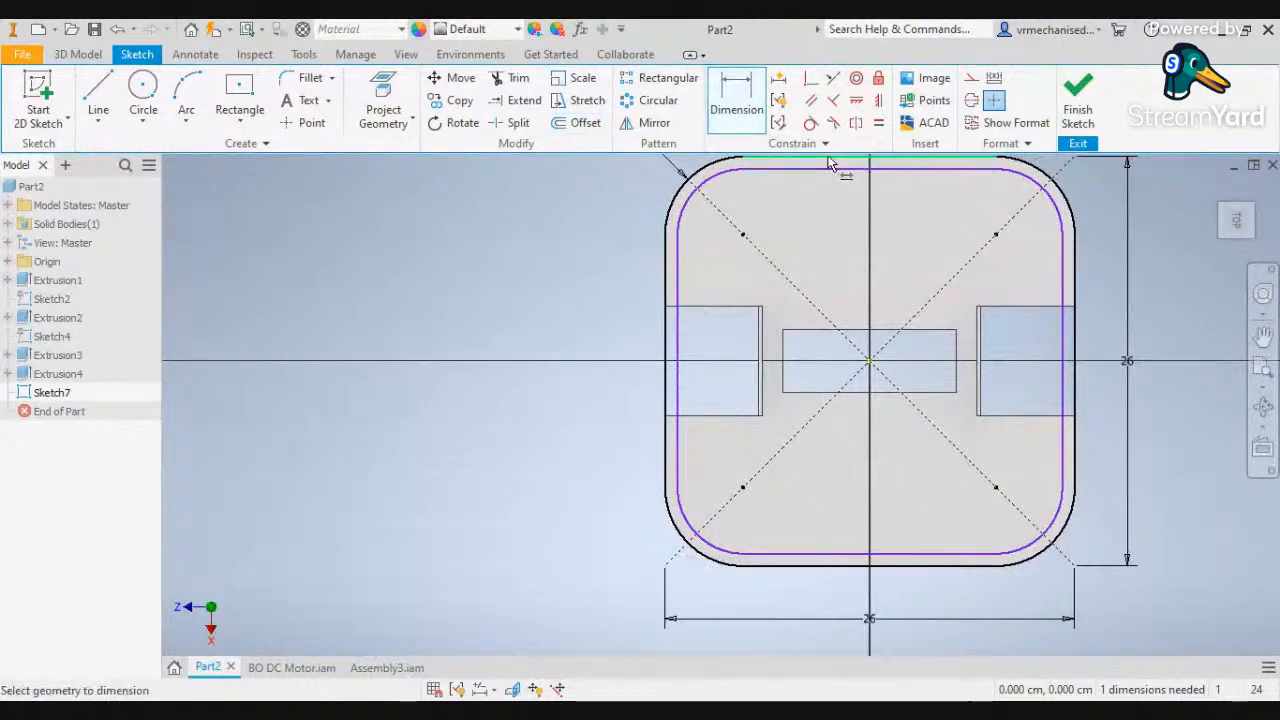
click(828, 166)
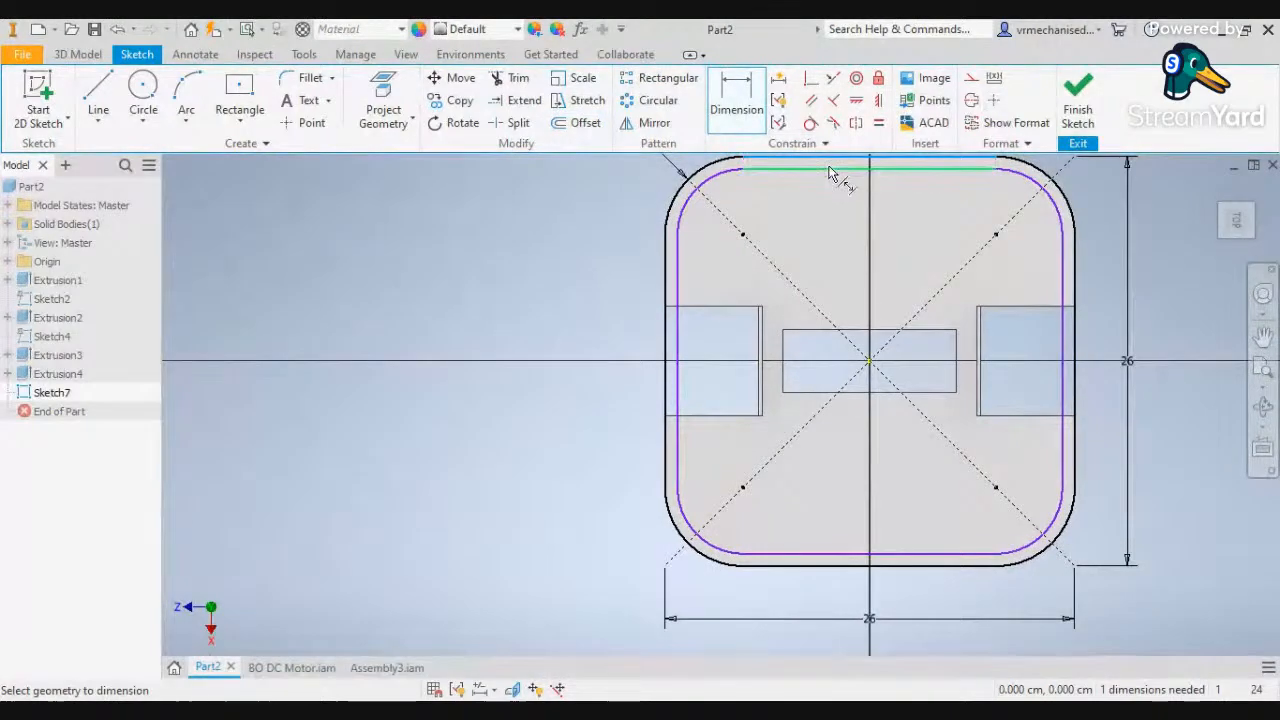
click(1088, 180)
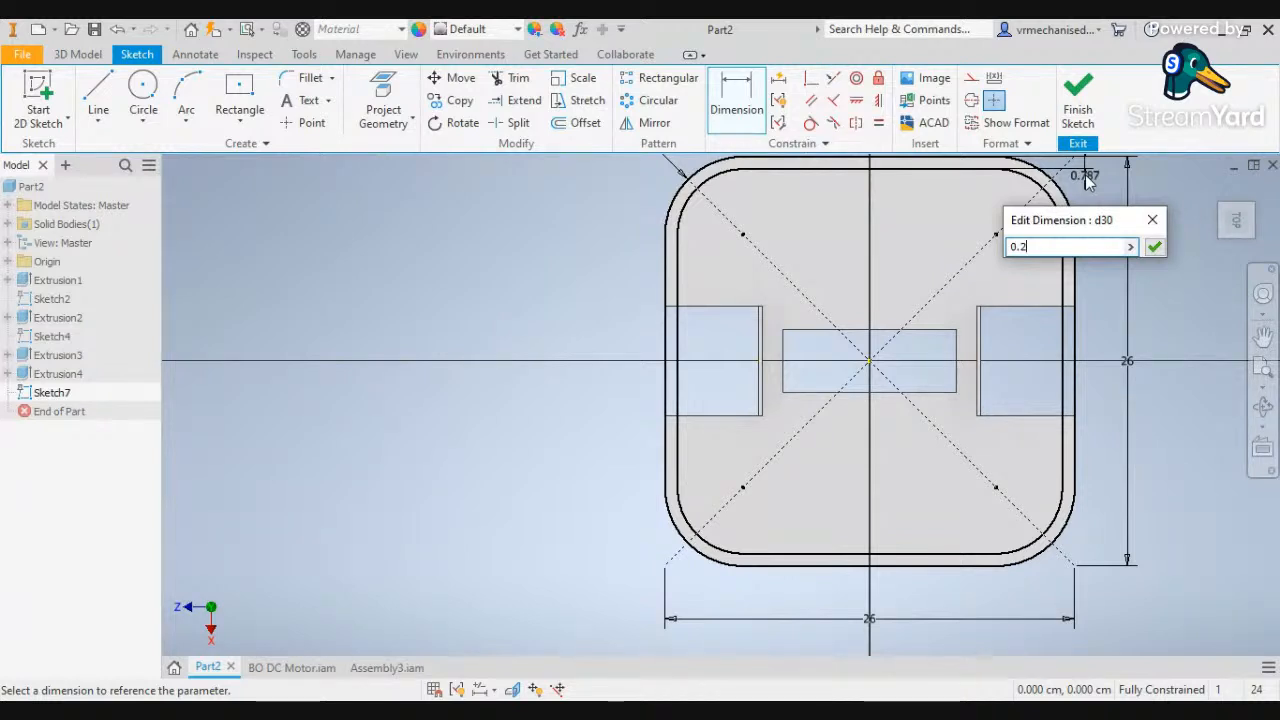
key(Return)
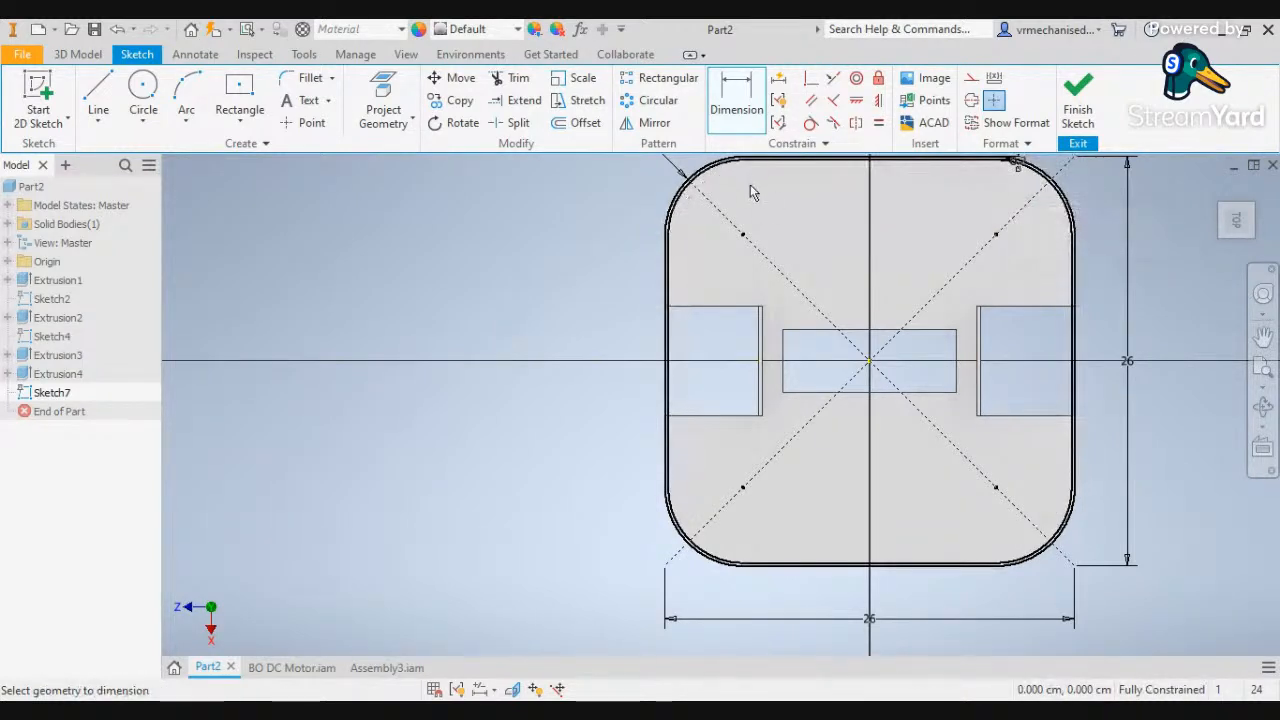
Draw two short lines across the gap between the outlines, one at each corner of the +Z-side notch
scroll(753, 188, down, 3)
middle_drag(676, 349, 663, 255)
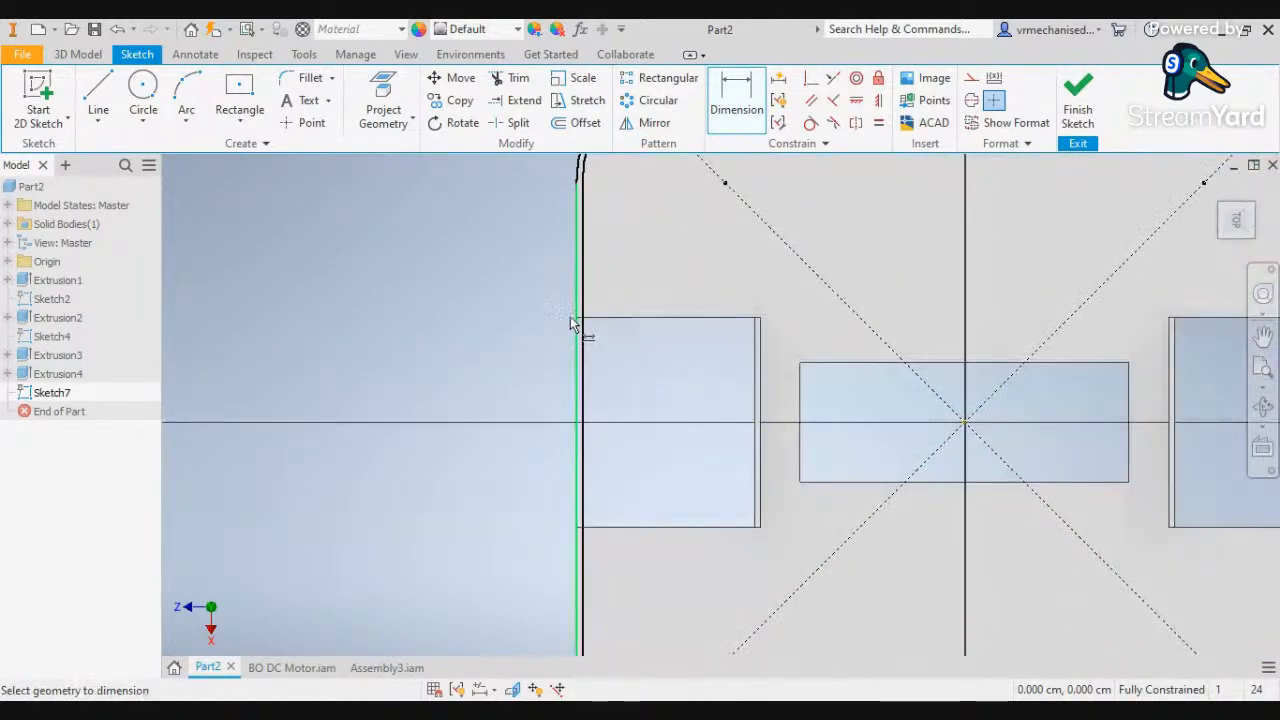
scroll(571, 320, down, 3)
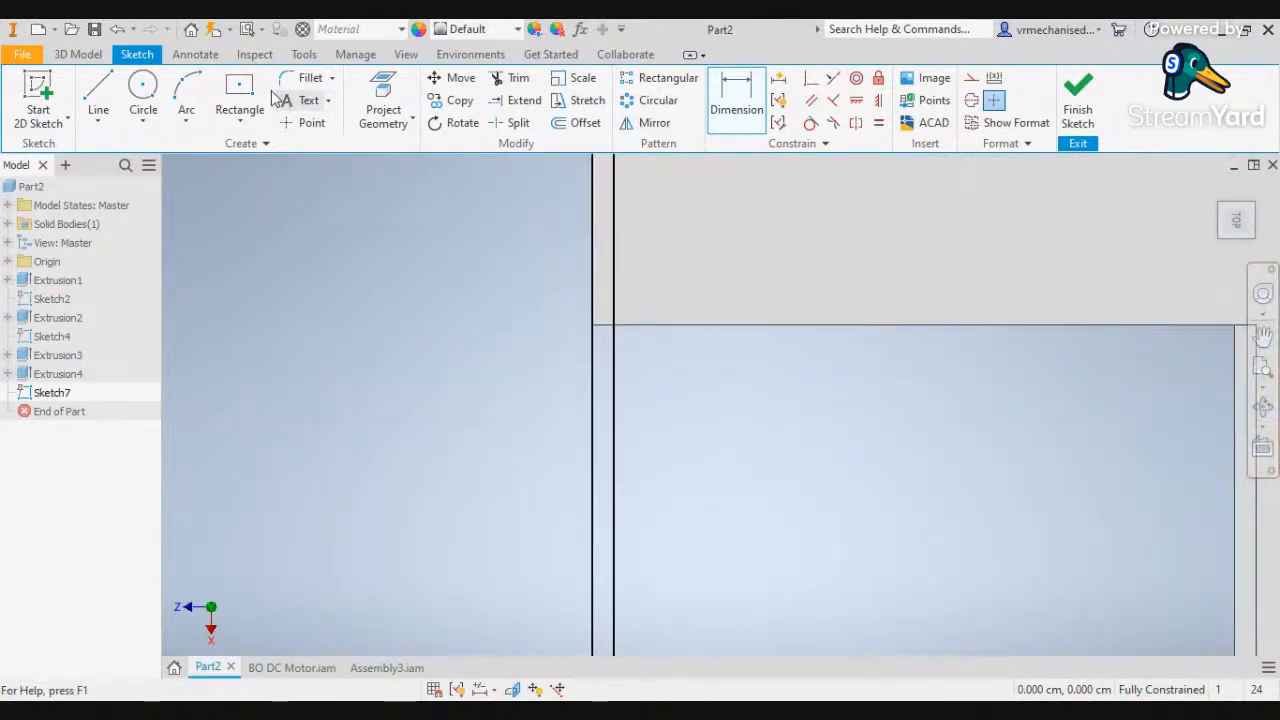
click(98, 95)
click(592, 326)
click(613, 326)
scroll(706, 326, up, 3)
middle_drag(706, 321, 767, 190)
click(699, 636)
click(711, 636)
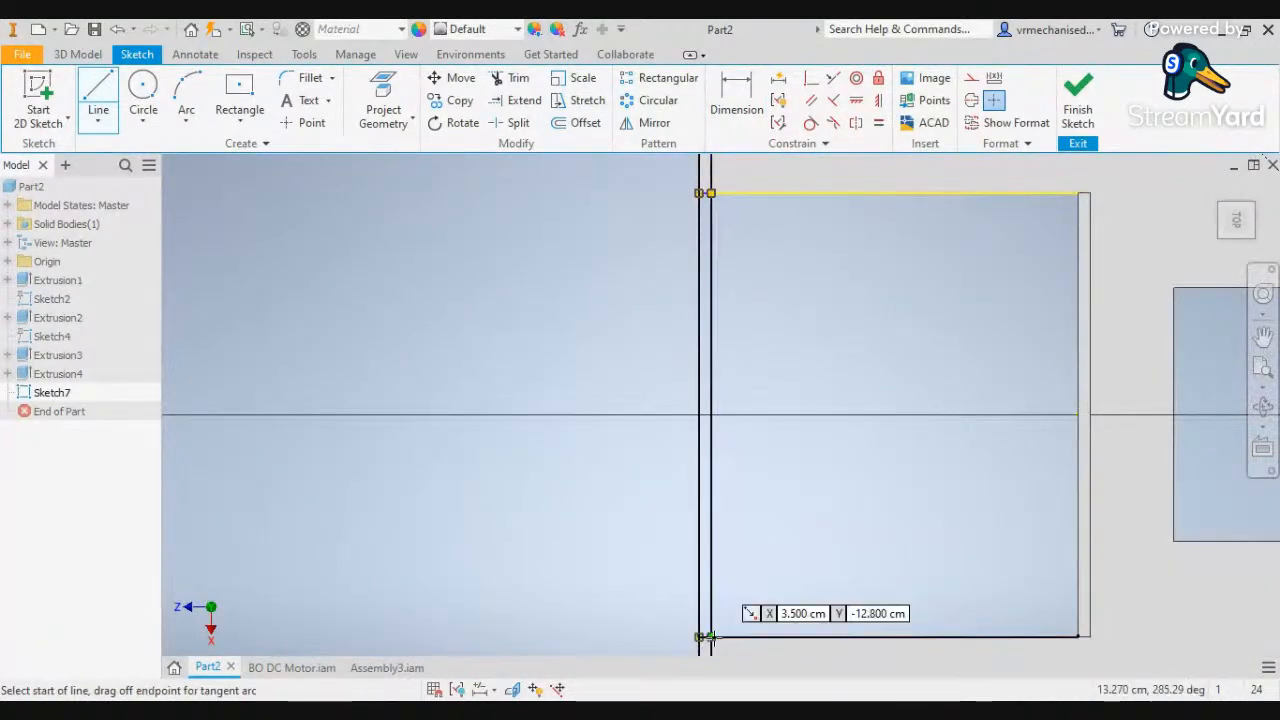
Try to draw a short line across the gap between the outlines at the +X corner of the -Z-side notch
middle_drag(860, 434, 228, 265)
middle_drag(1037, 478, 246, 417)
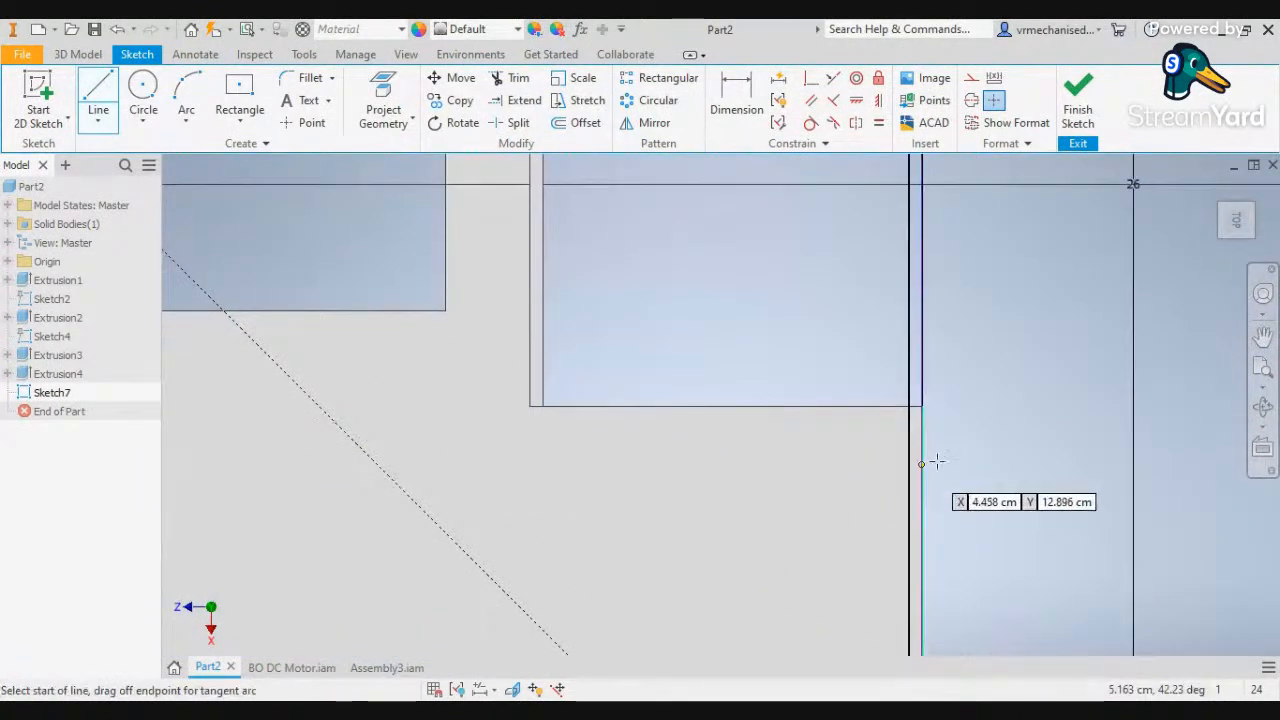
click(909, 407)
click(921, 407)
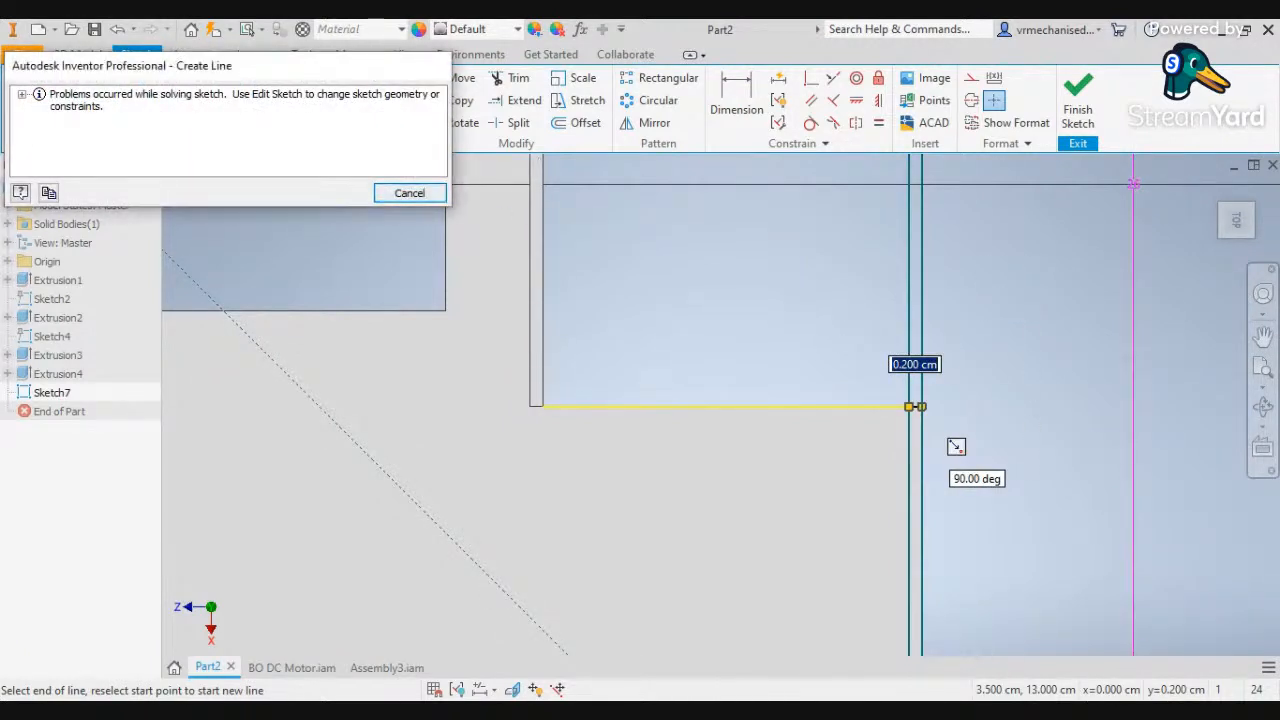
click(409, 193)
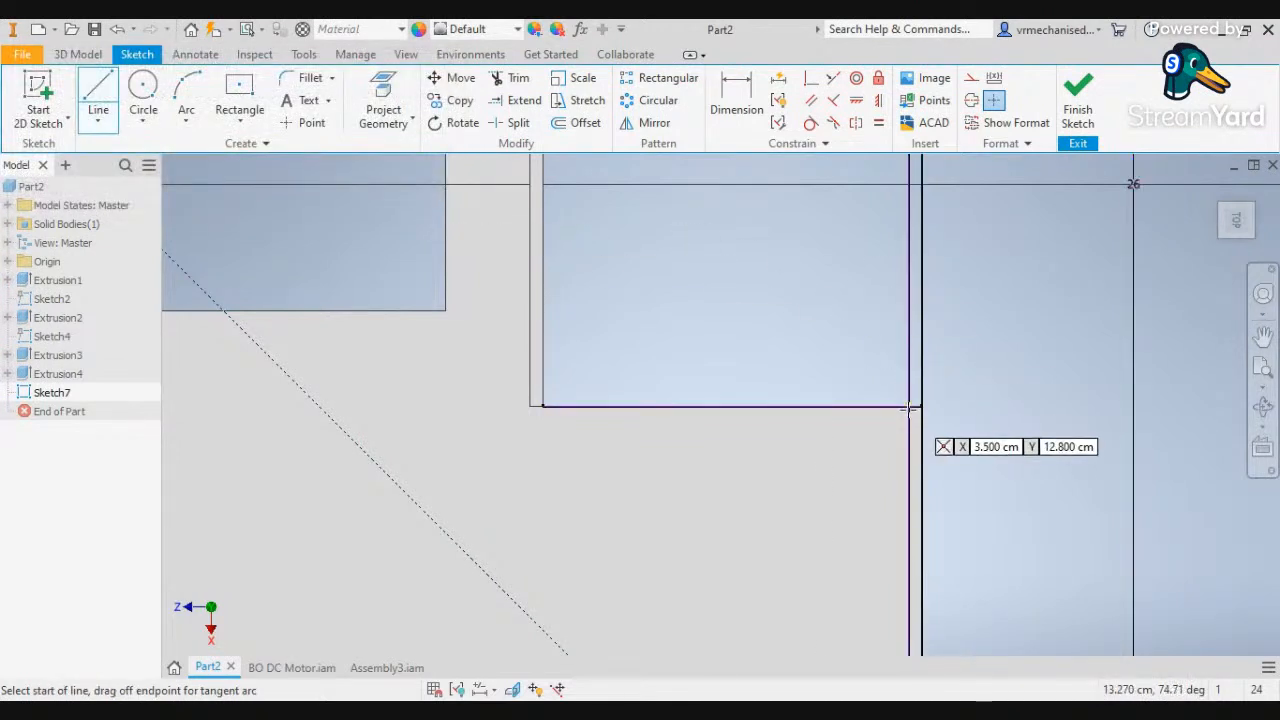
scroll(895, 420, down, 5)
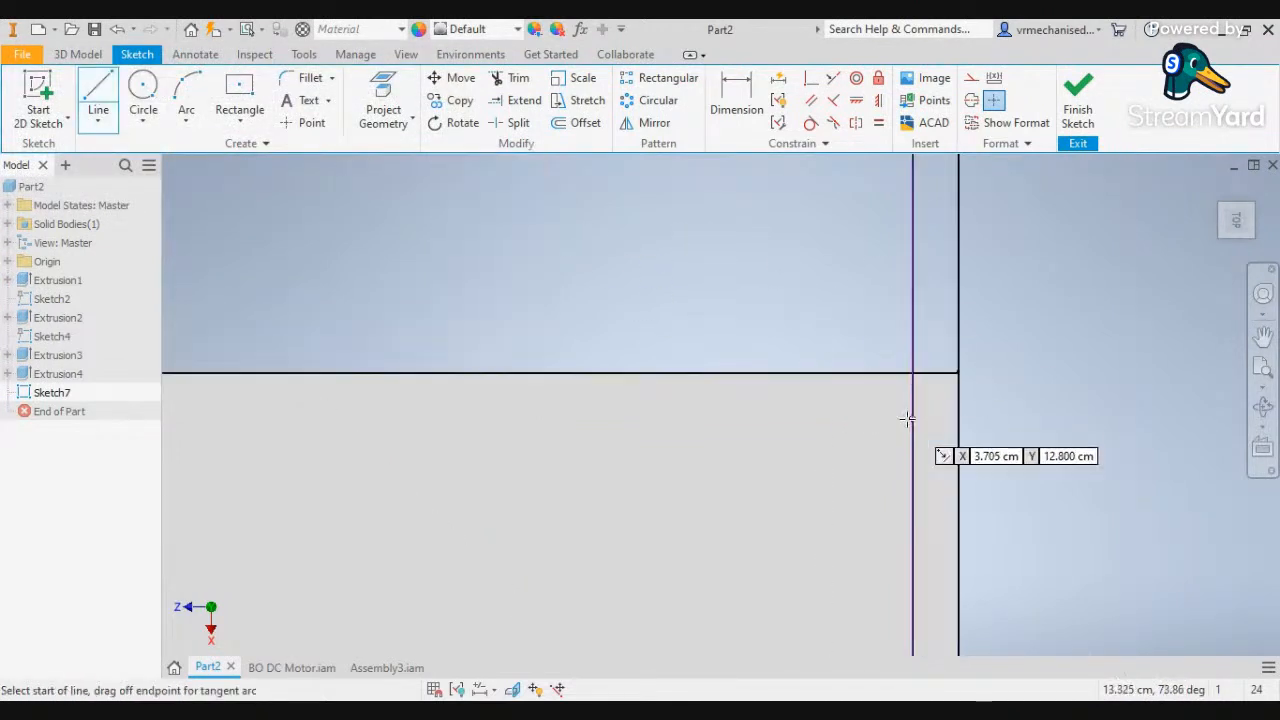
scroll(914, 372, down, 4)
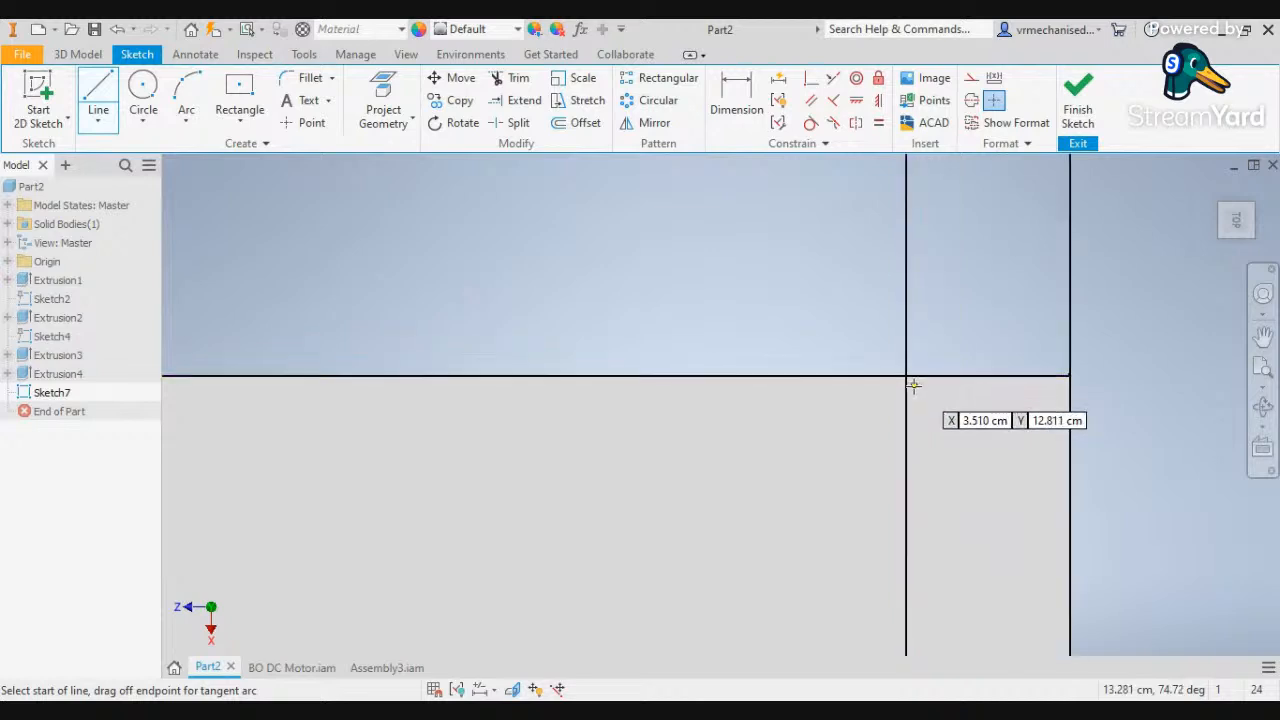
click(906, 376)
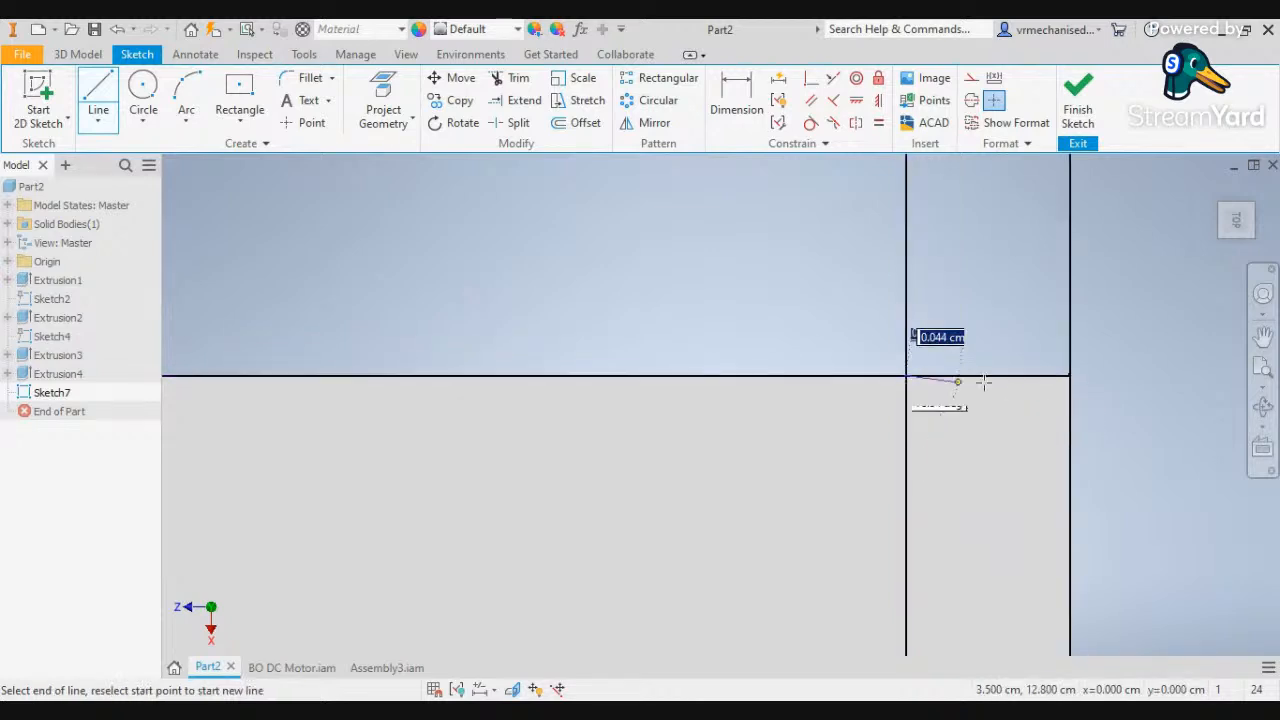
click(1070, 377)
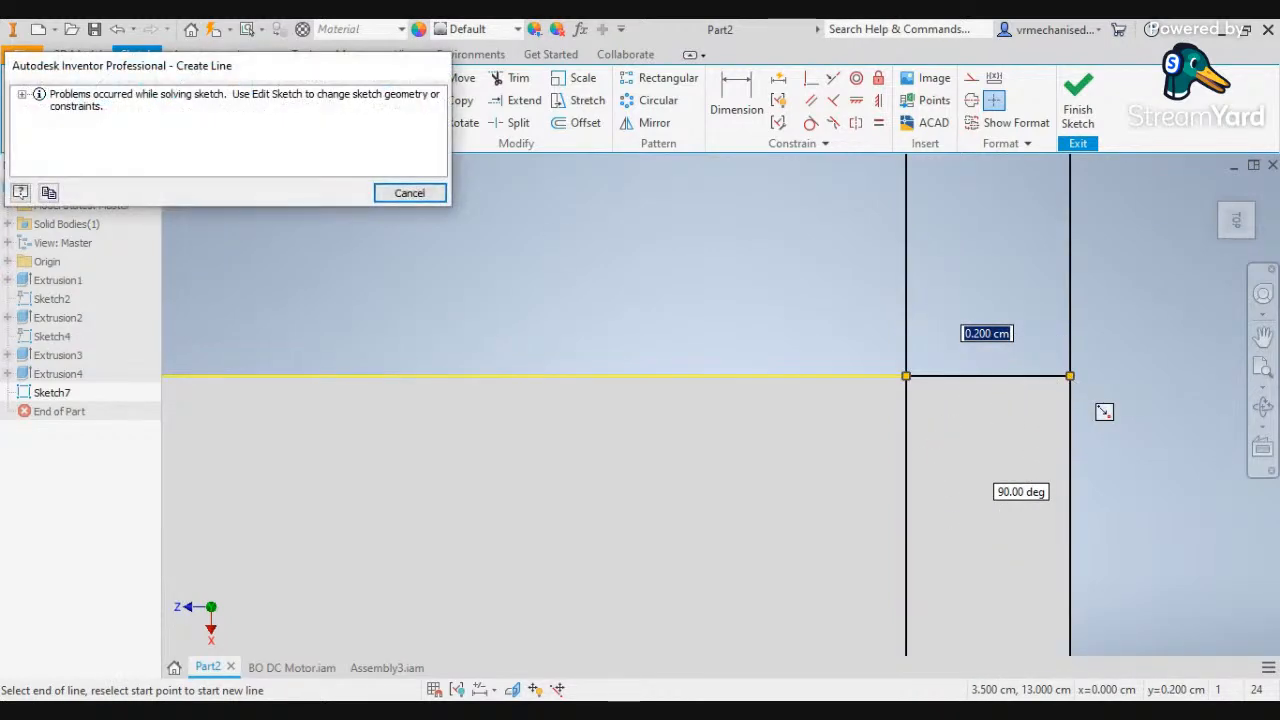
key(Escape)
Delete the outline's 26 cm dimension along the X direction and accept the deletion despite the reported problems
scroll(1006, 354, up, 8)
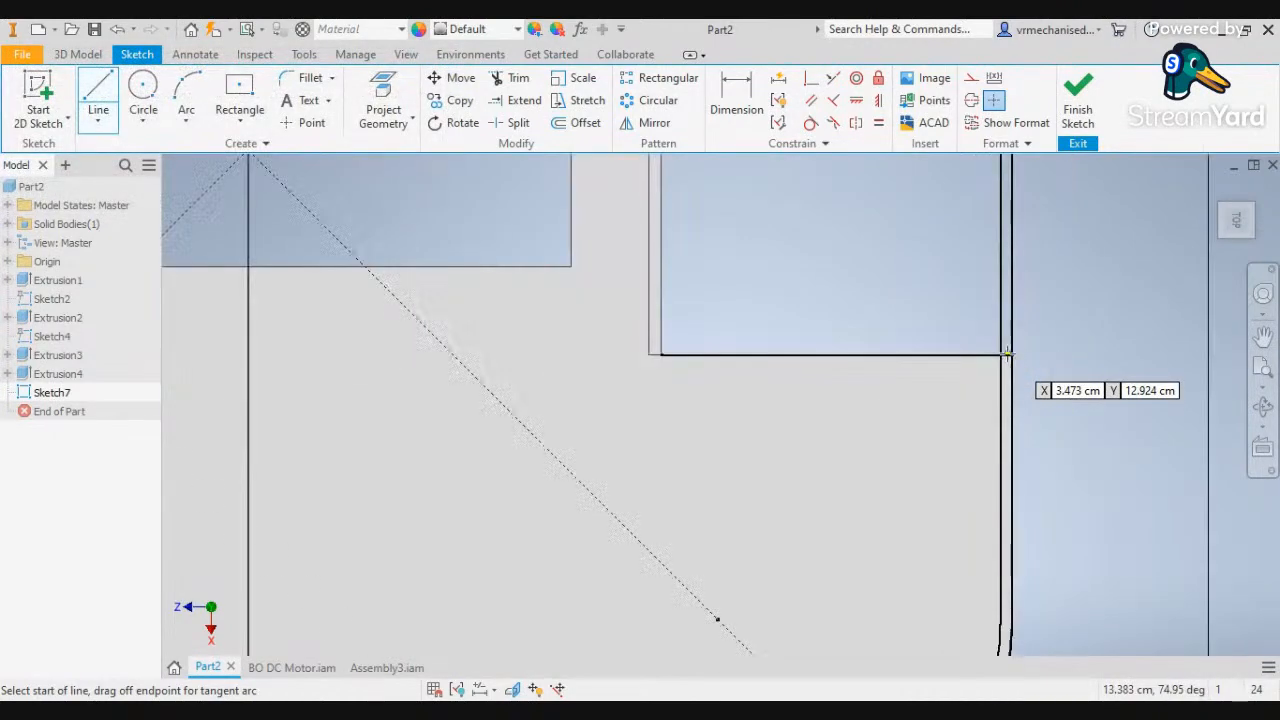
scroll(1006, 354, up, 6)
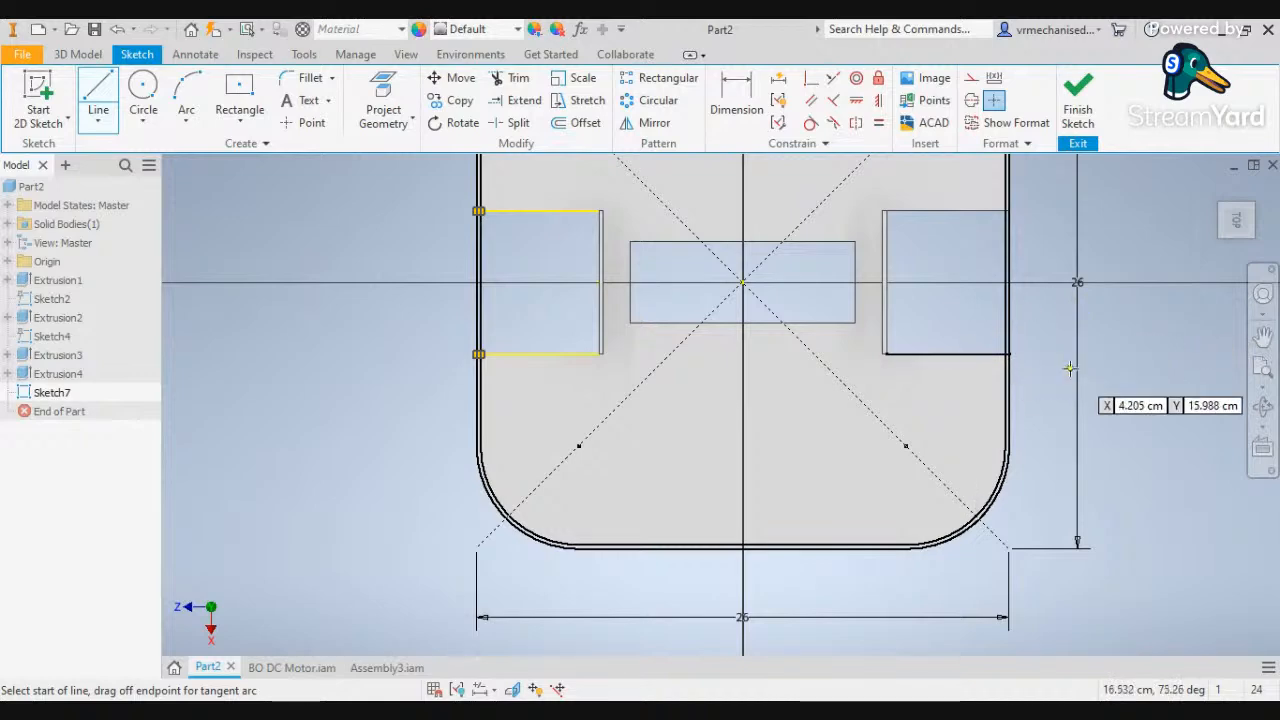
scroll(1071, 451, up, 3)
scroll(1014, 471, down, 7)
scroll(990, 302, up, 3)
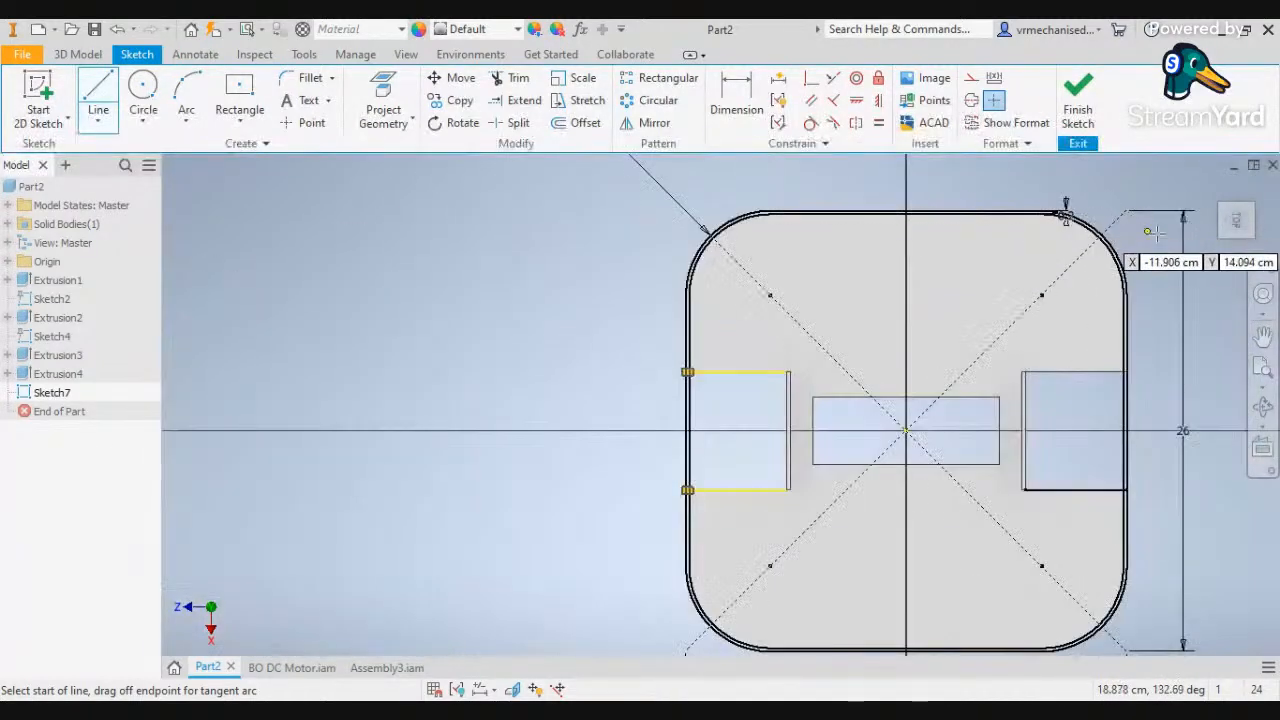
key(Escape)
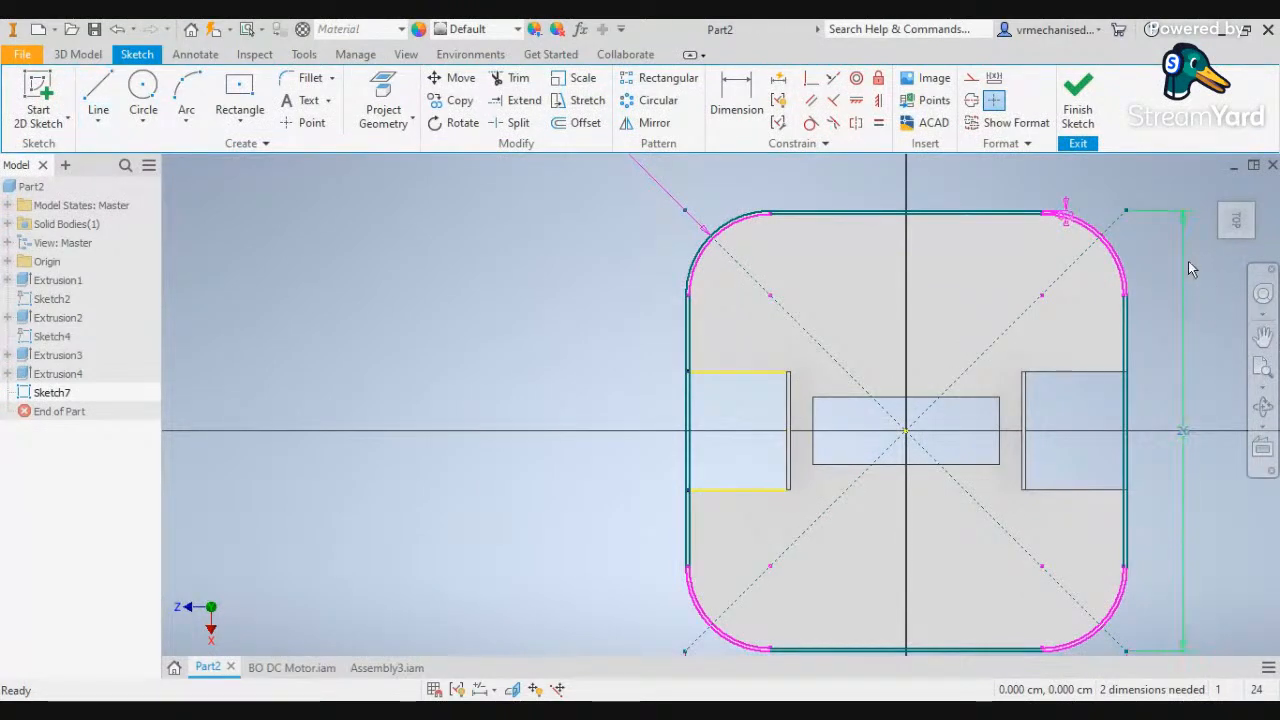
double_click(1183, 420)
key(Delete)
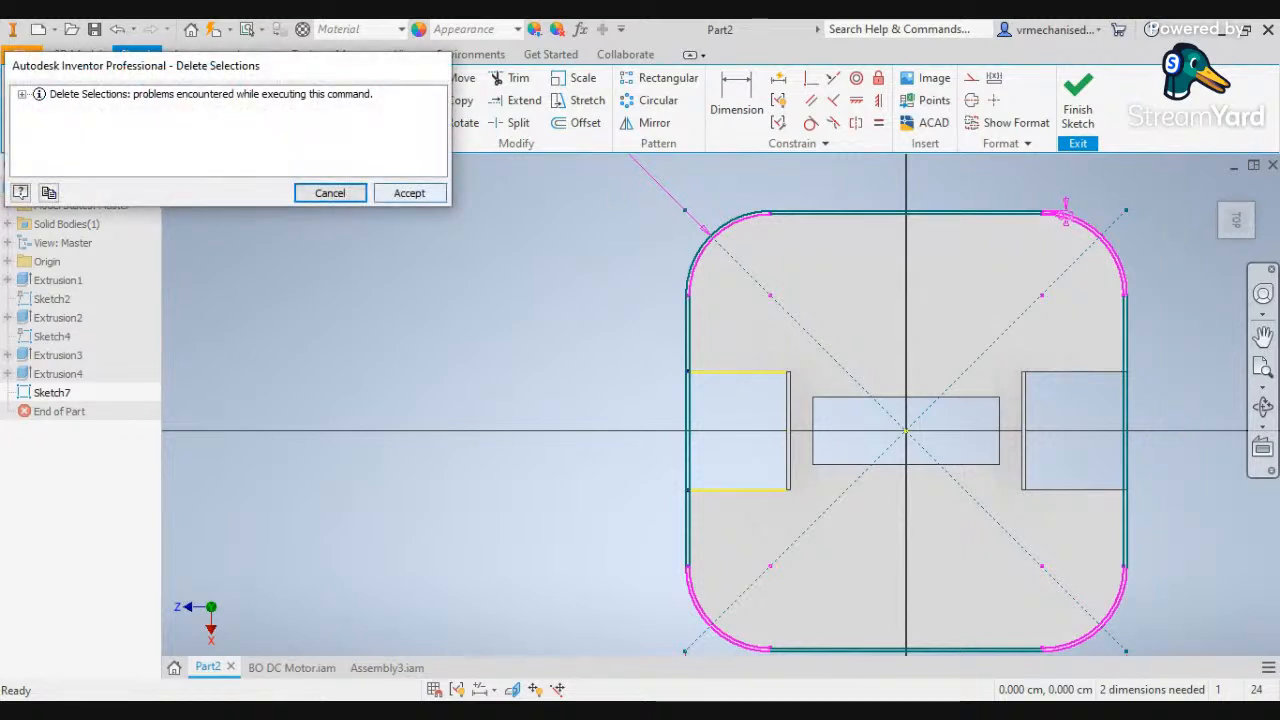
click(409, 193)
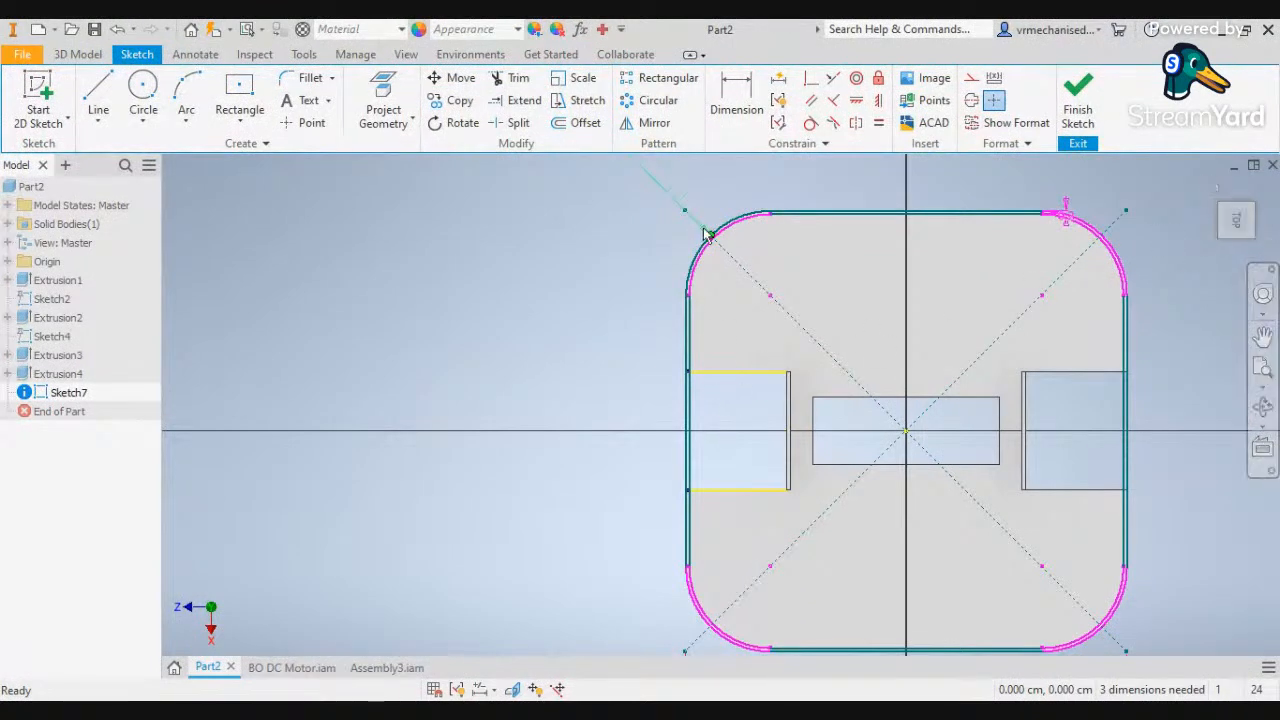
Delete the remaining sketch dimensions: the corner fillet radius, the gap between the outlines, and the 26 cm width along Z
scroll(706, 233, down, 2)
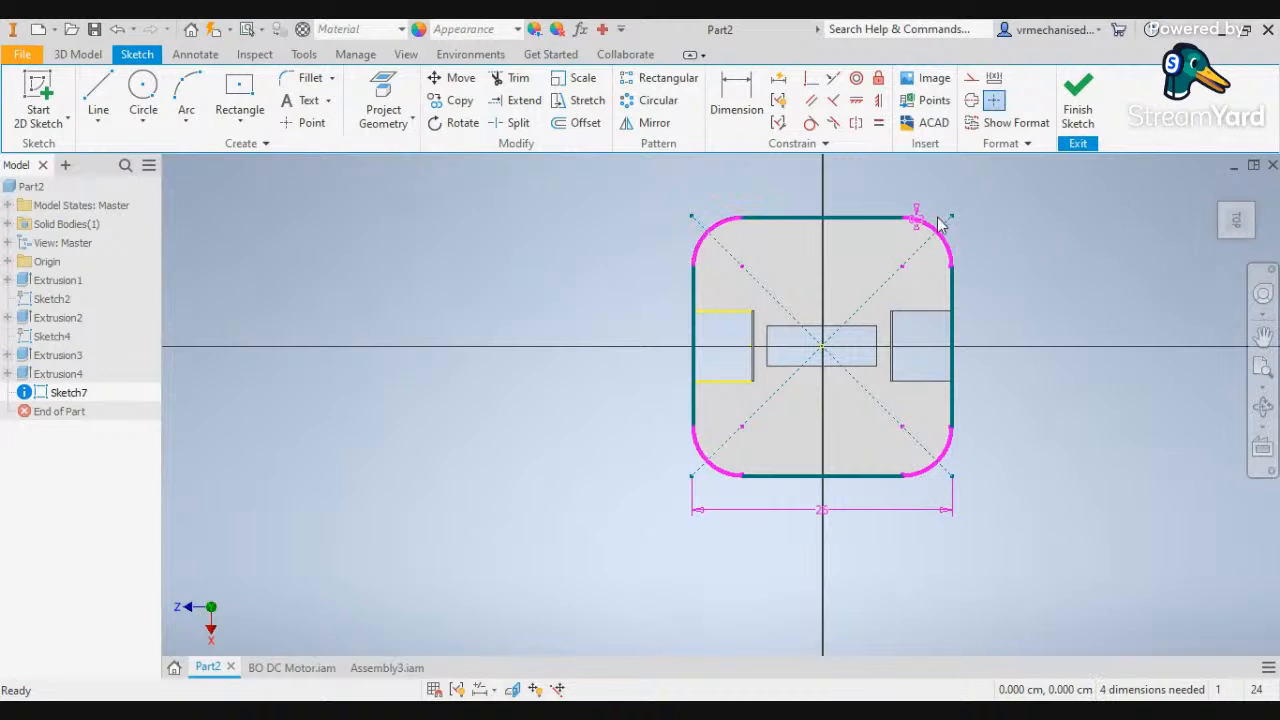
scroll(918, 220, up, 6)
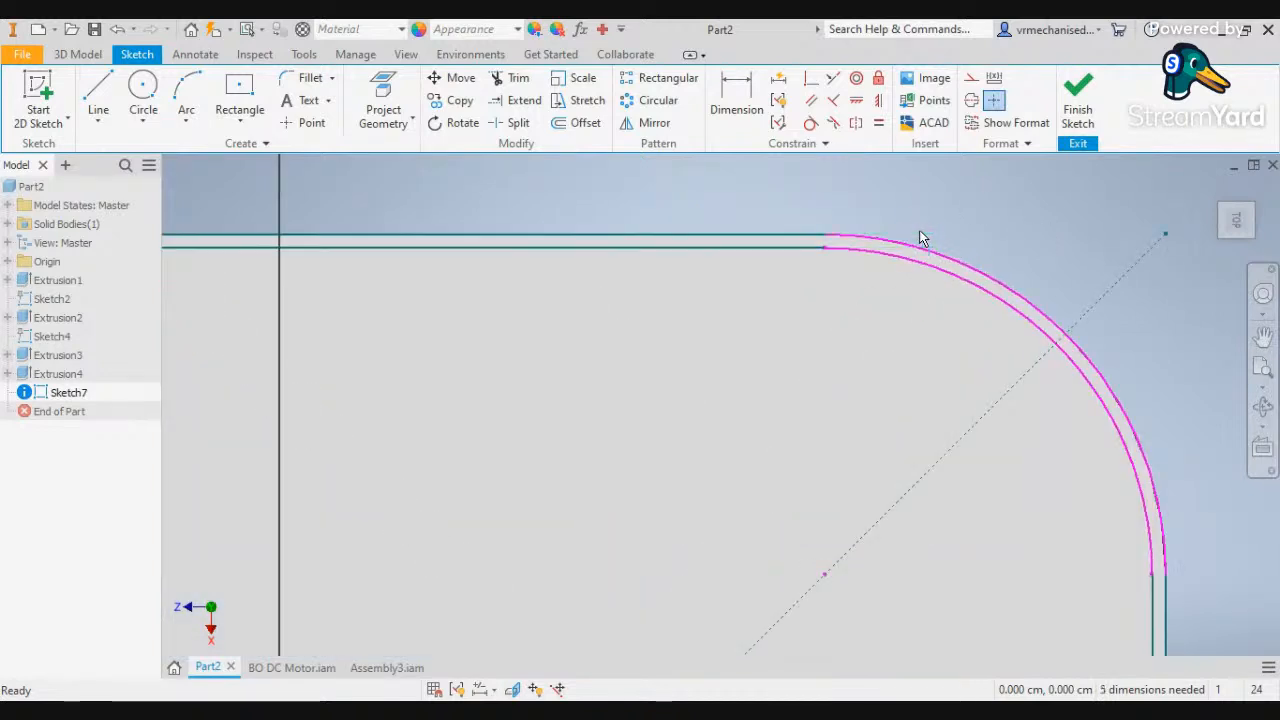
scroll(1118, 285, down, 6)
middle_drag(1005, 485, 903, 251)
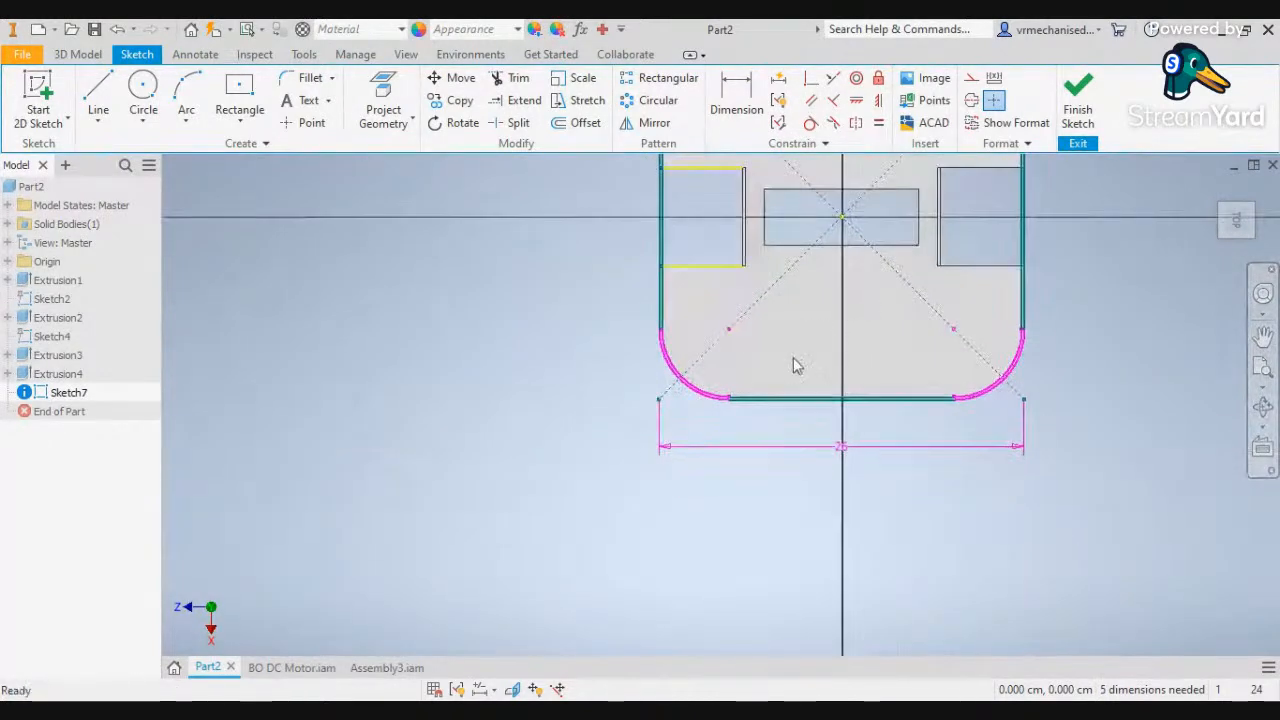
click(802, 449)
key(Delete)
middle_drag(1174, 240, 1096, 453)
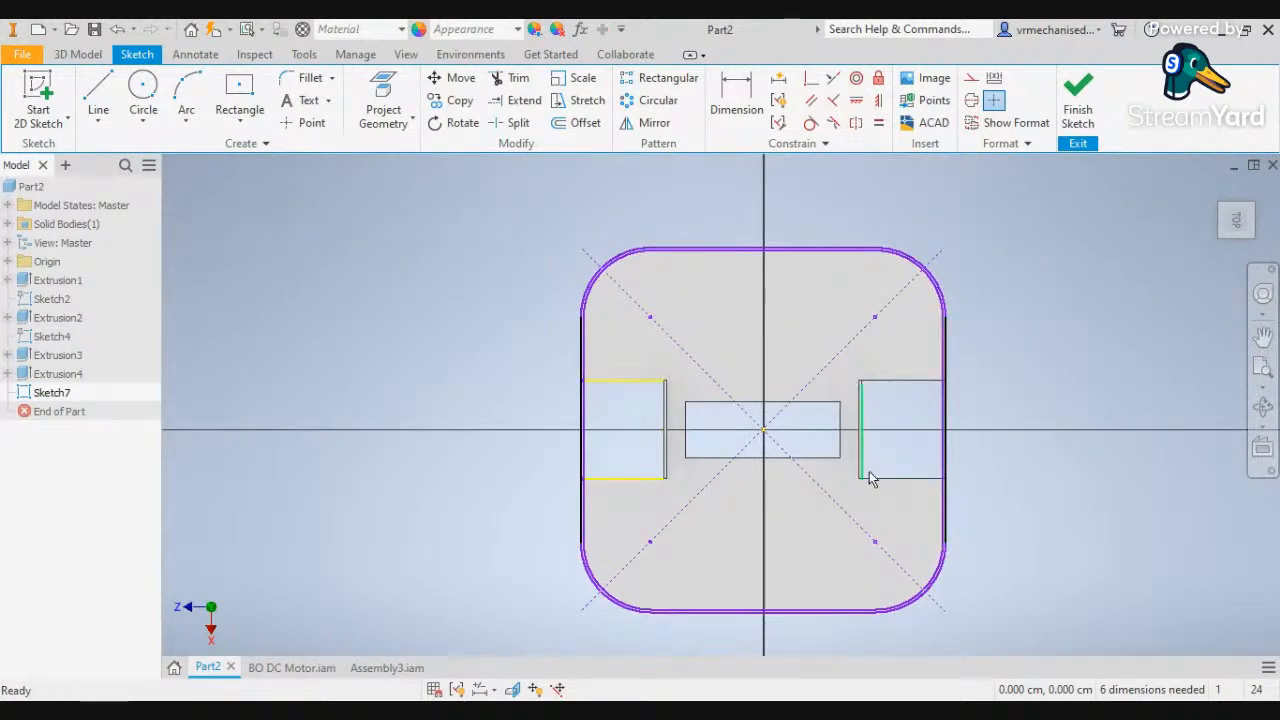
Draw two short lines across the gap between the outlines, one at each corner of the -Z-side notch
scroll(948, 414, up, 6)
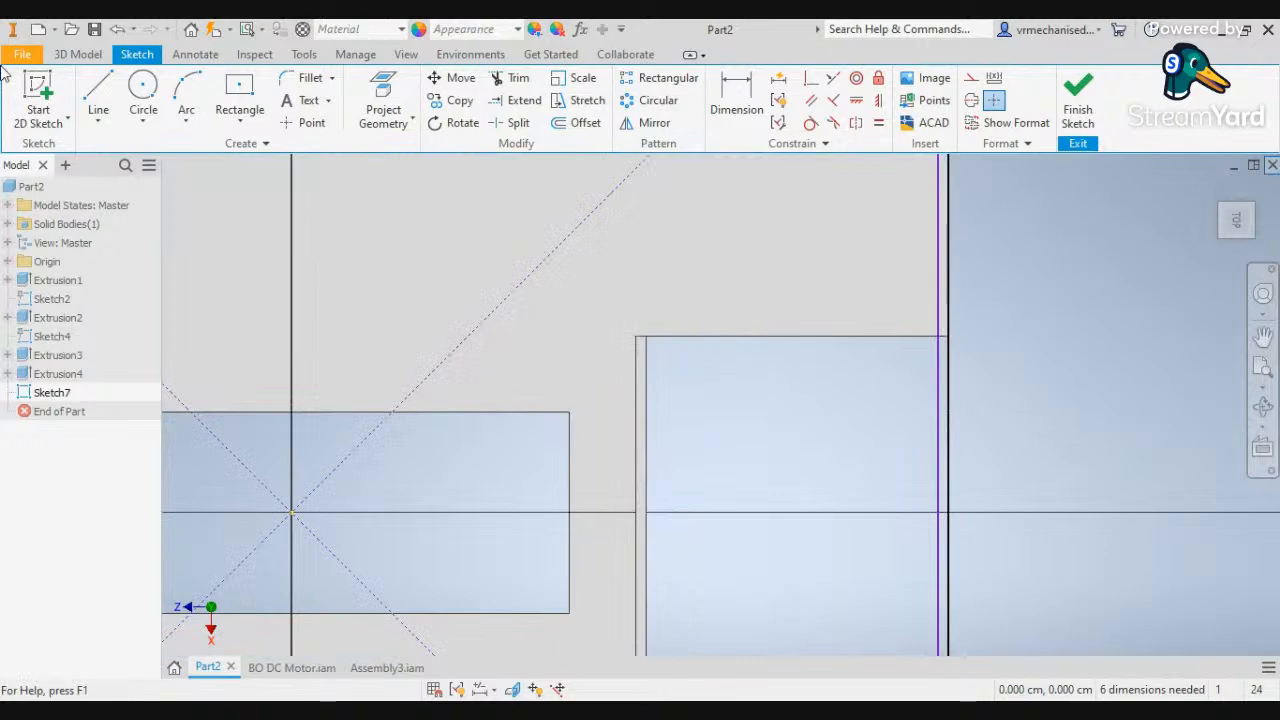
click(98, 105)
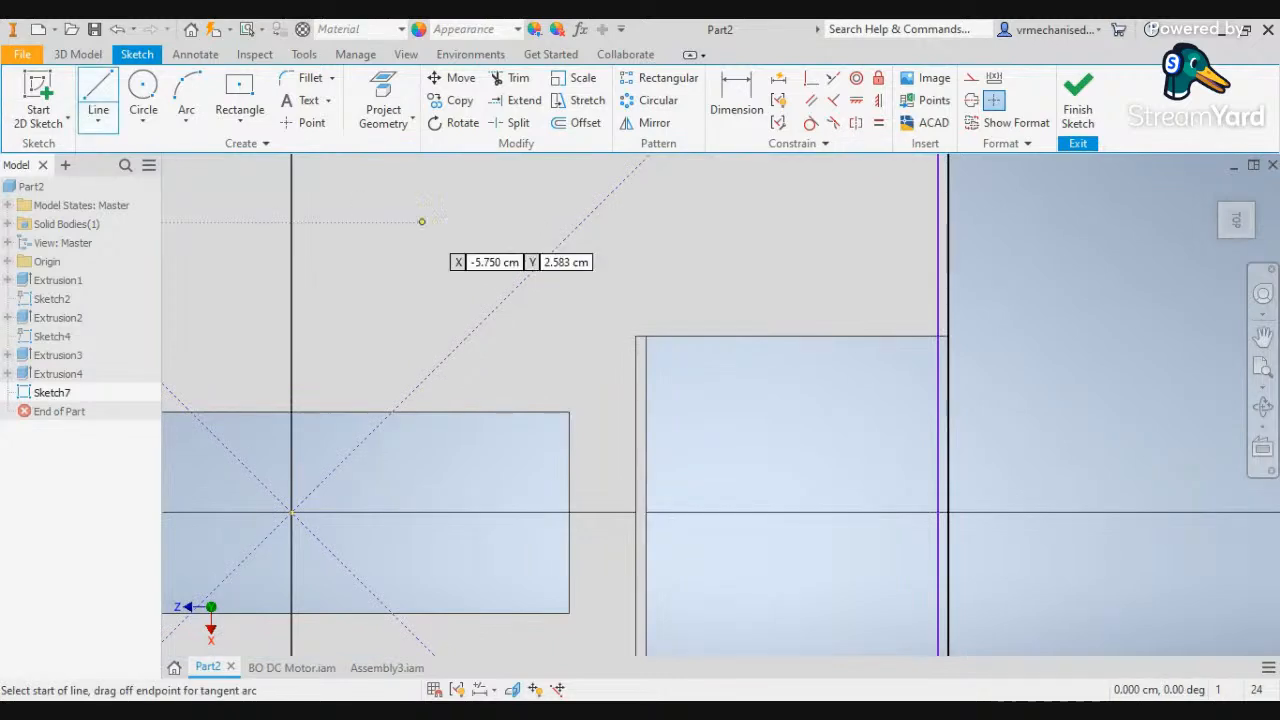
click(947, 337)
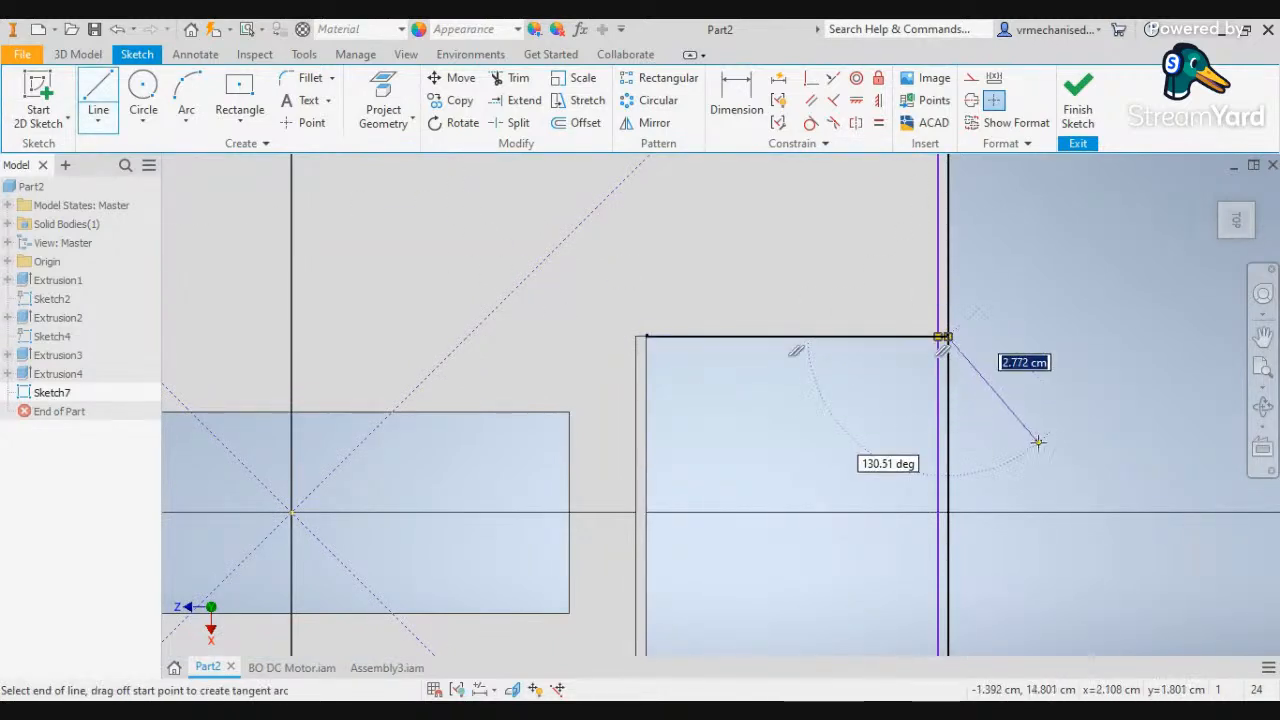
key(Escape)
middle_drag(1088, 508, 1143, 113)
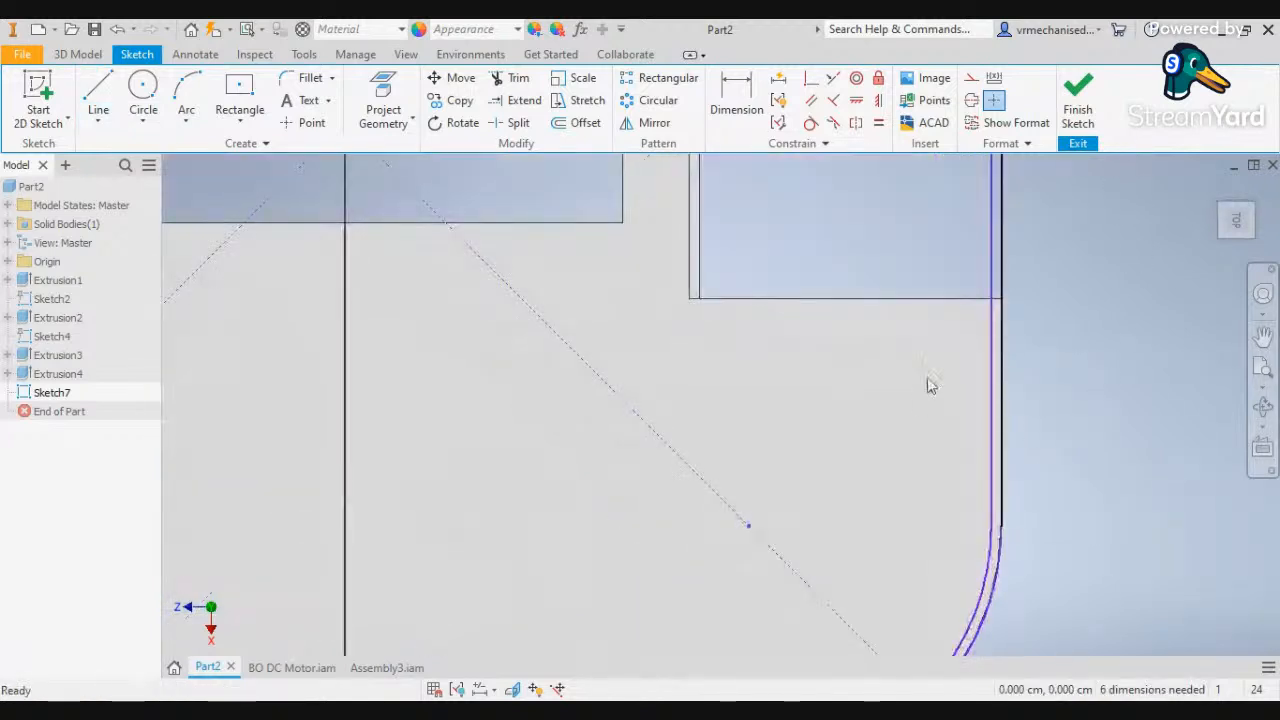
click(98, 100)
click(997, 298)
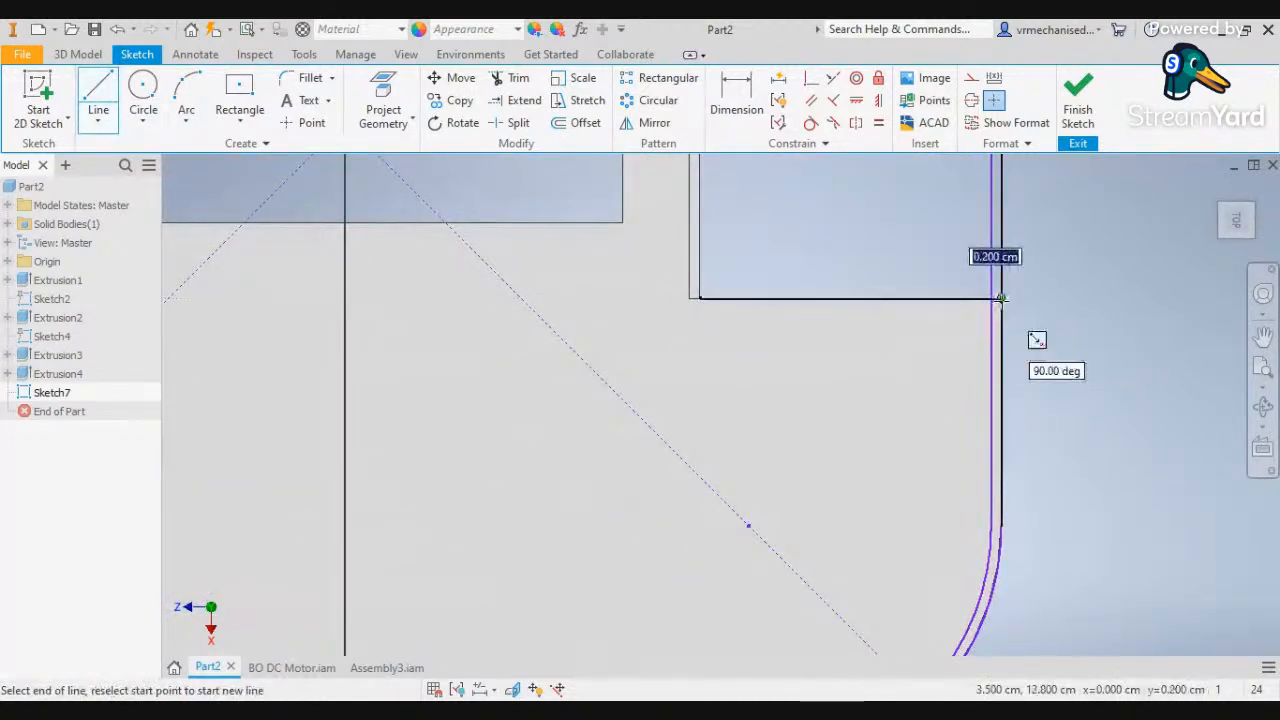
key(Escape)
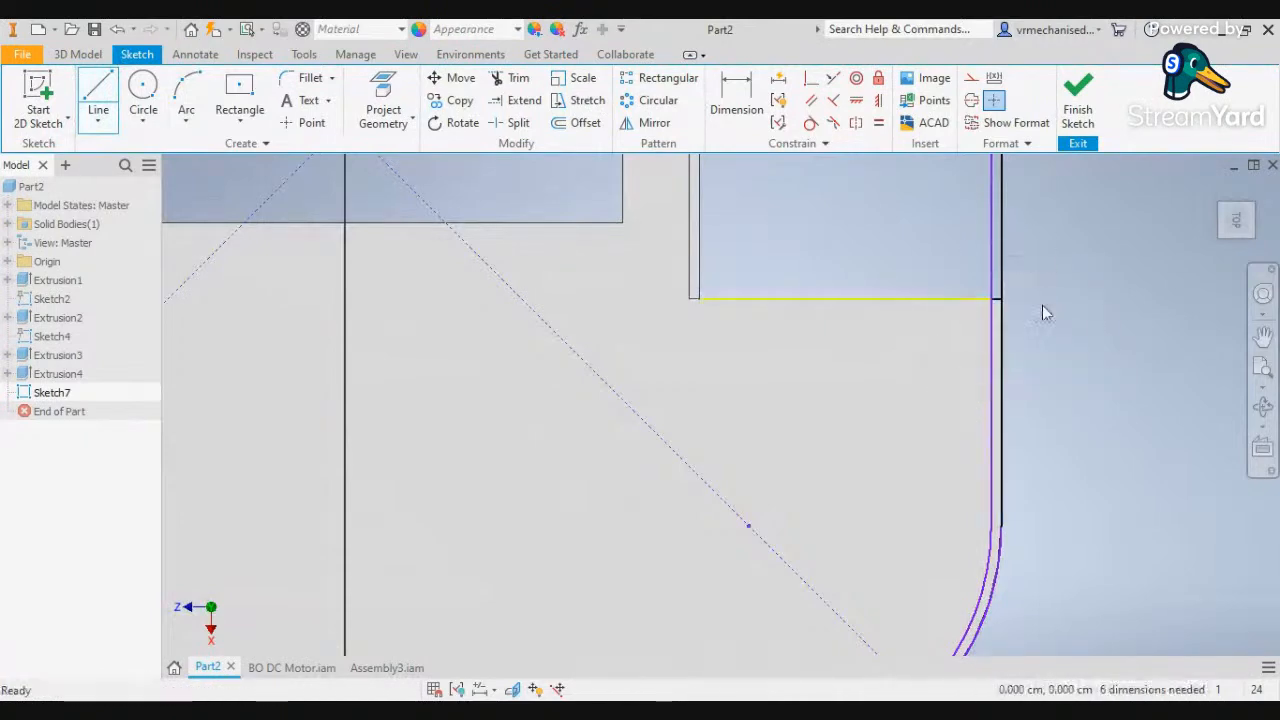
Trim away the outer and inner outline segments that cross the openings of both side notches
scroll(1063, 329, down, 4)
scroll(601, 308, up, 5)
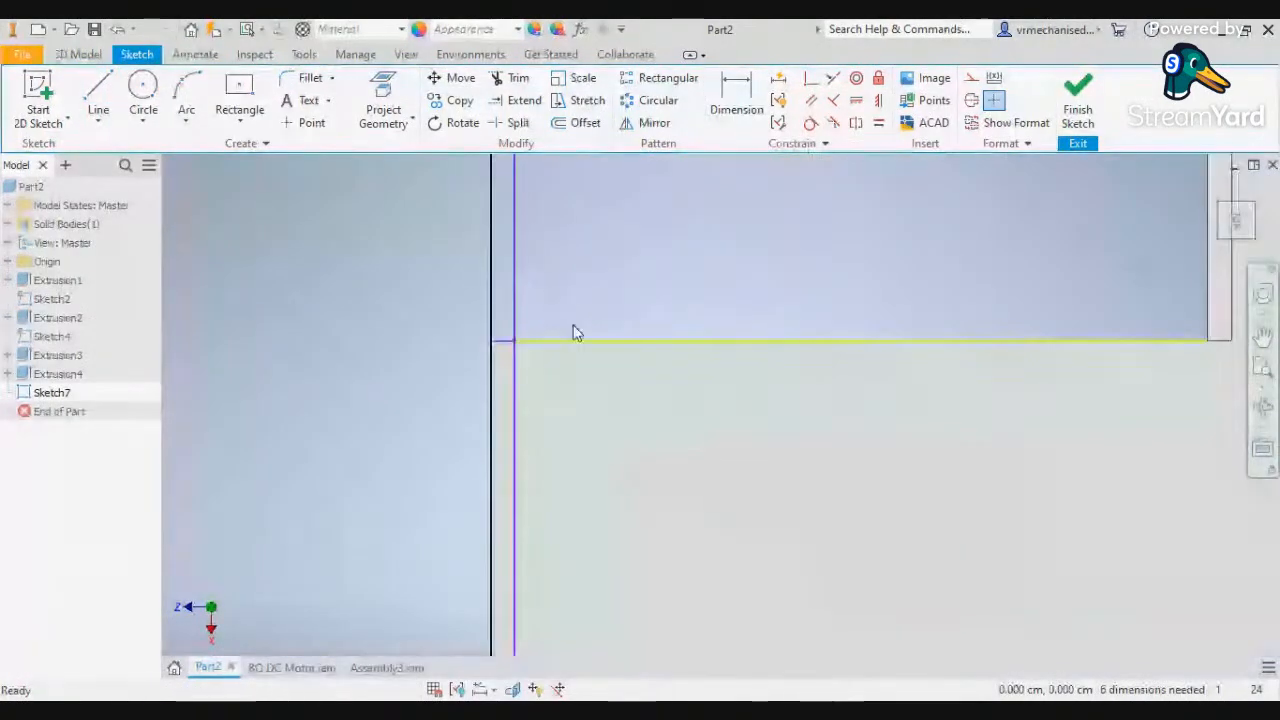
middle_drag(660, 340, 669, 534)
scroll(762, 484, down, 3)
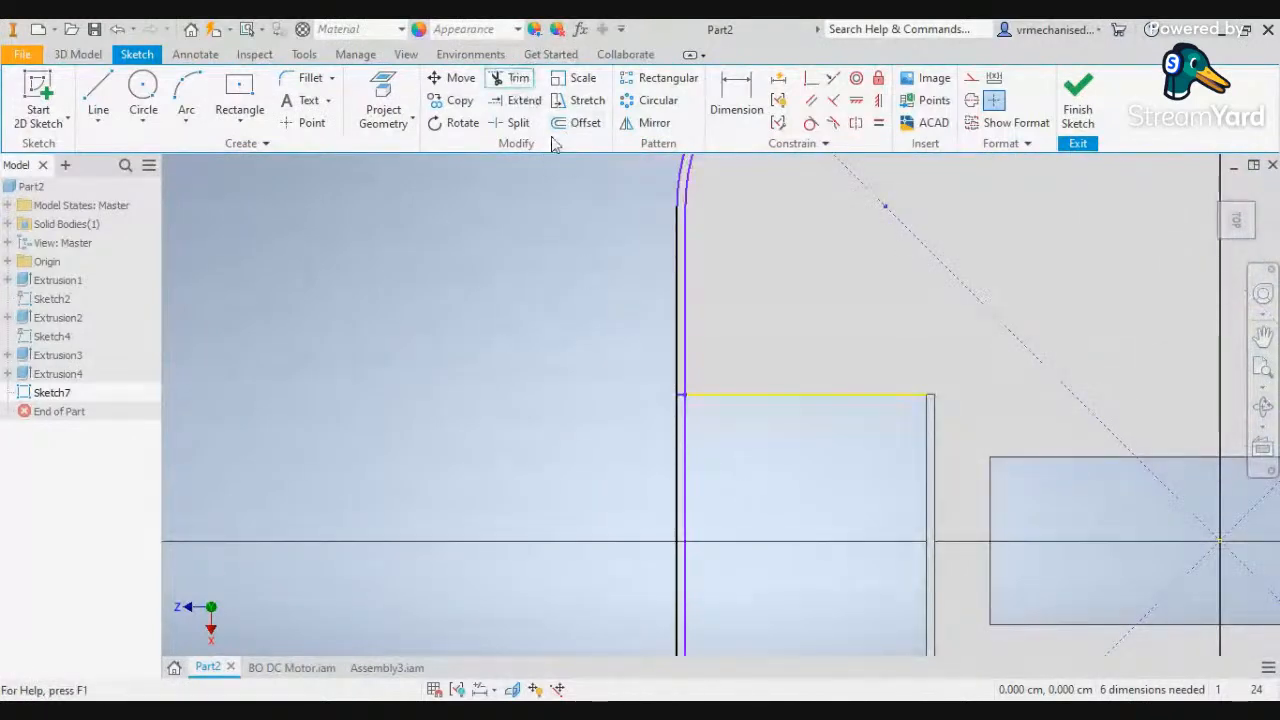
click(514, 77)
click(680, 464)
click(688, 470)
mouse_move(591, 457)
middle_down()
mouse_move(531, 443)
mouse_move(135, 254)
mouse_move(0, 28)
middle_up()
click(994, 267)
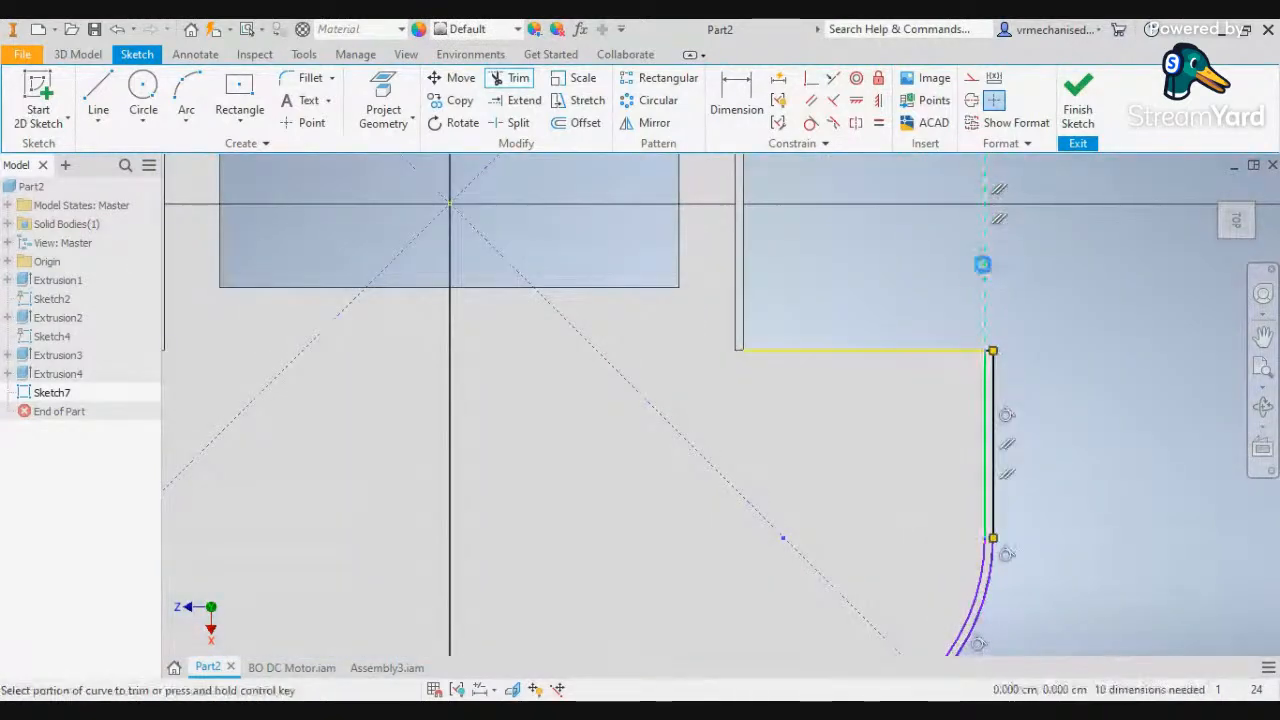
click(988, 270)
scroll(886, 272, up, 3)
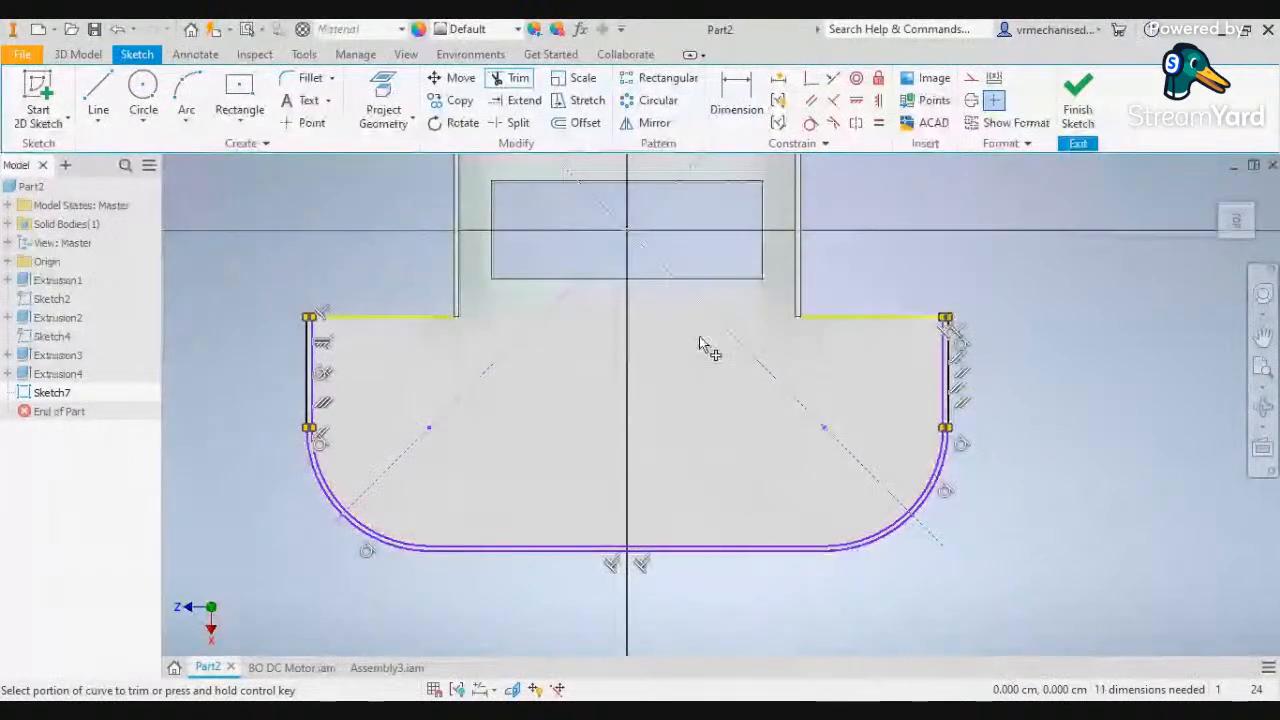
middle_drag(851, 243, 936, 390)
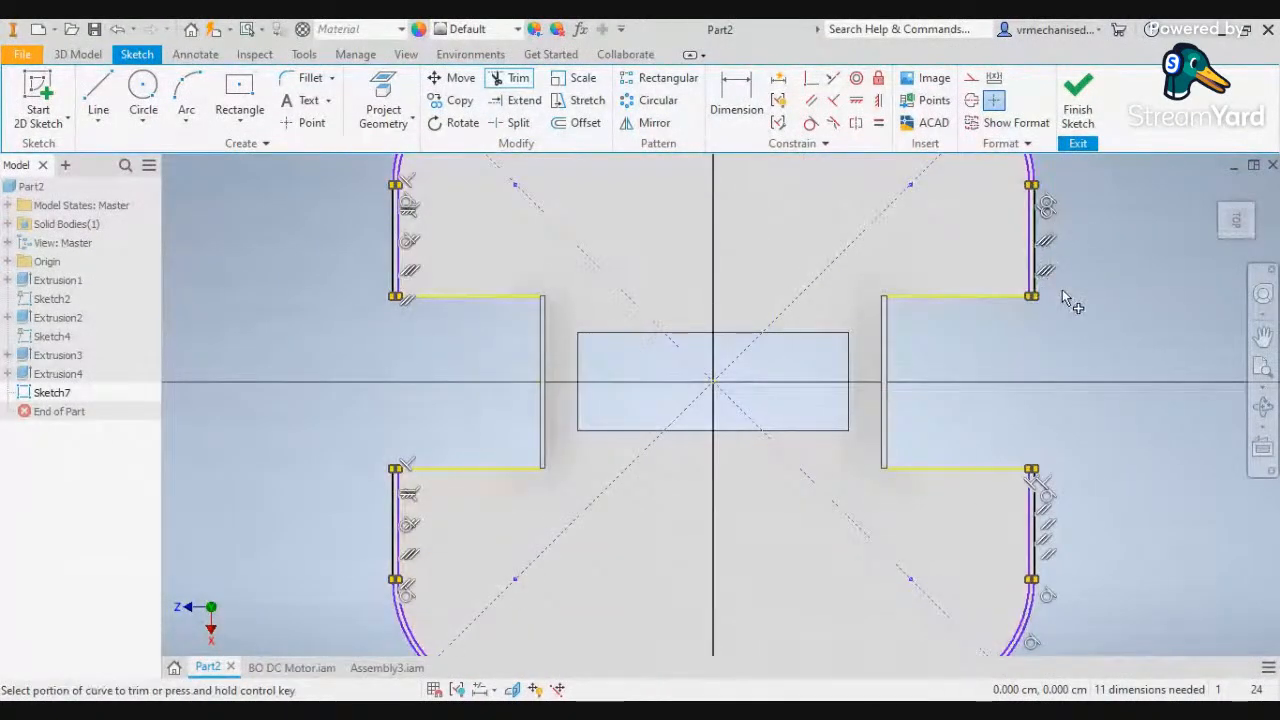
scroll(1068, 300, up, 5)
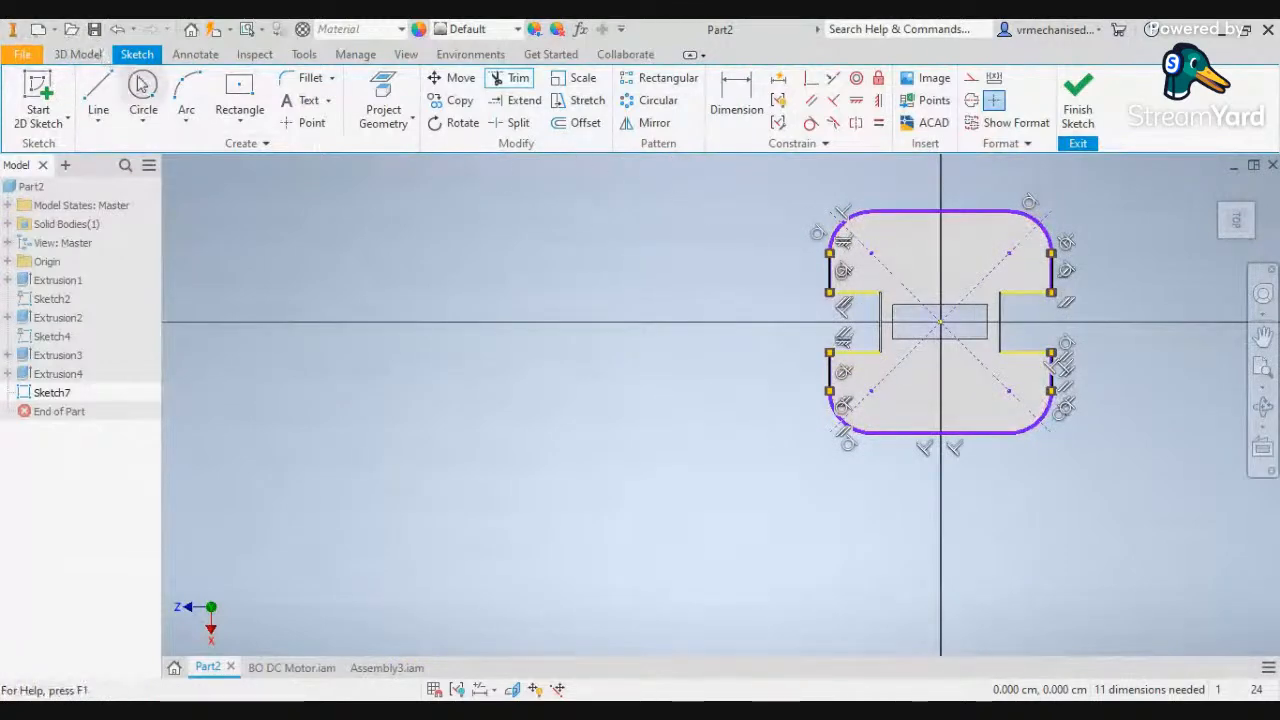
Extrude both halves of the interrupted rim profile upward 7 cm as walls joined to the base plate
click(78, 54)
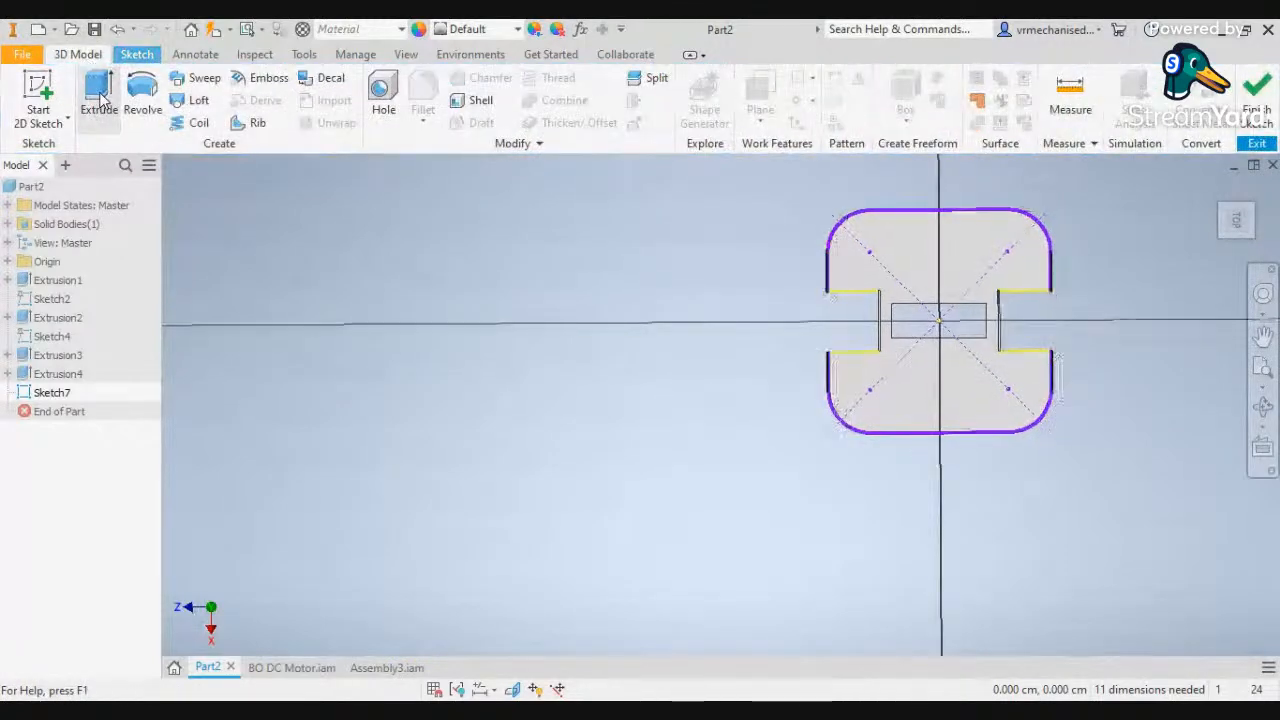
click(100, 95)
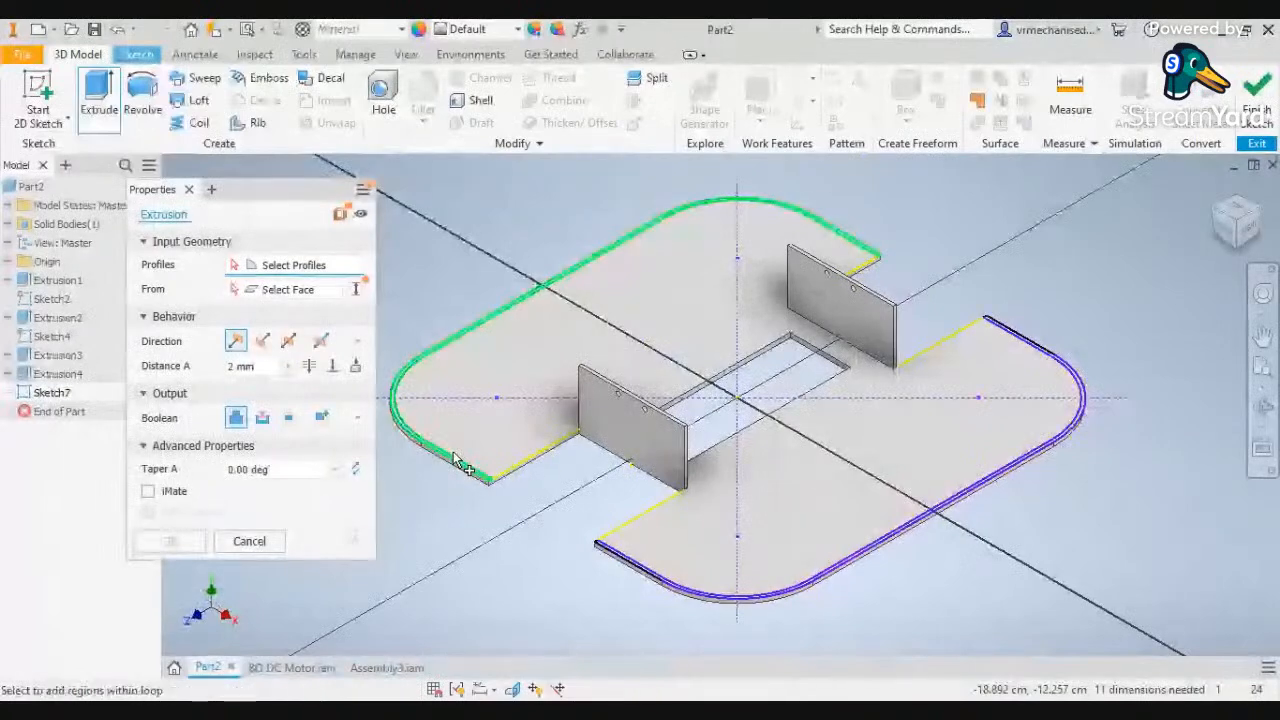
click(454, 456)
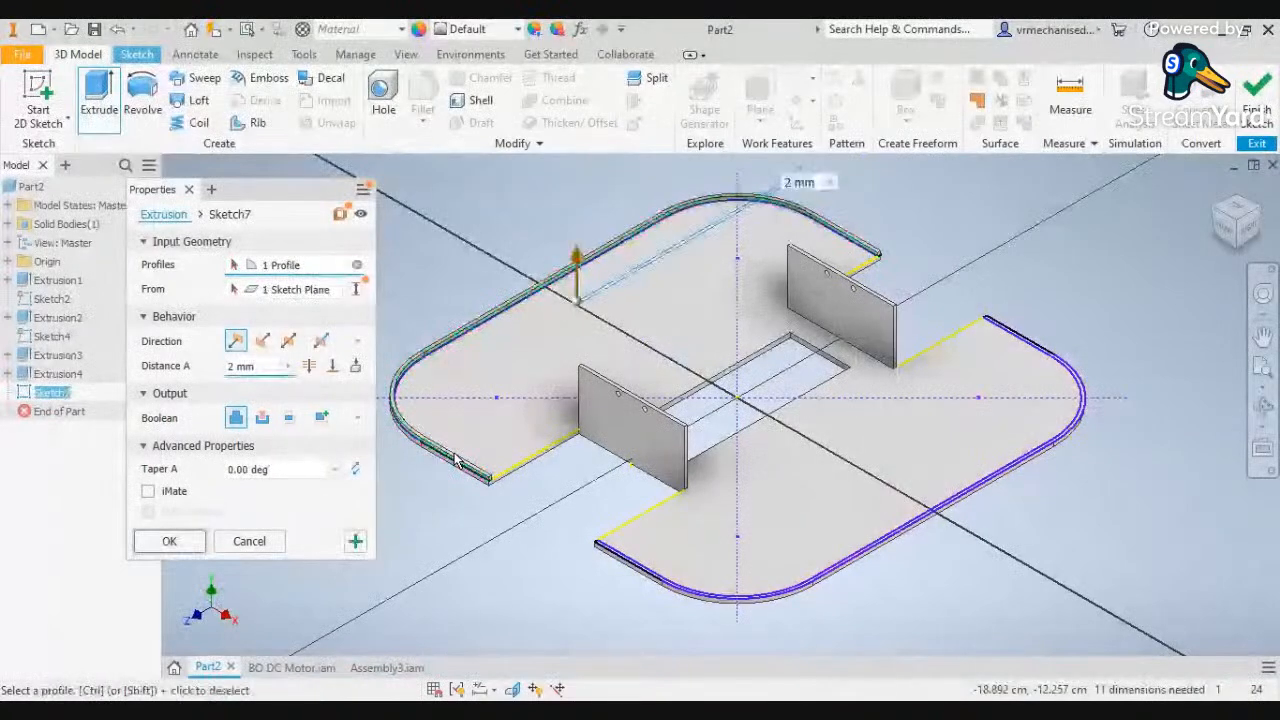
click(833, 577)
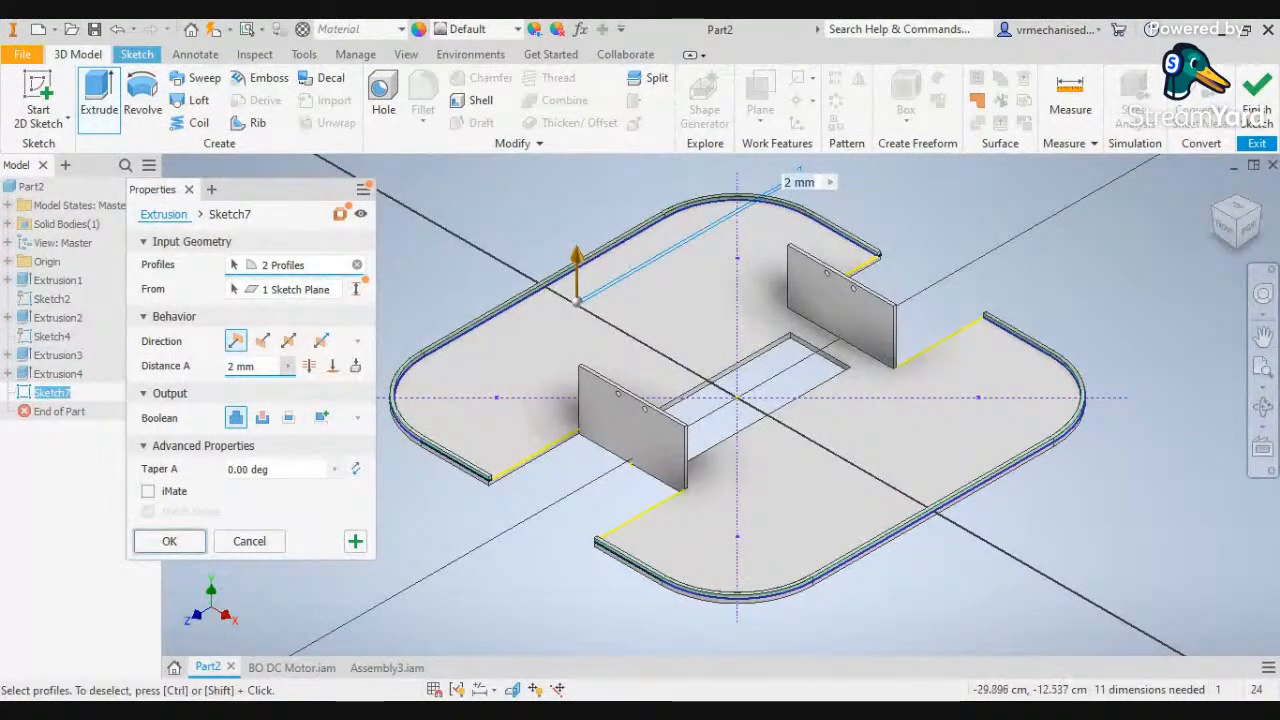
click(287, 366)
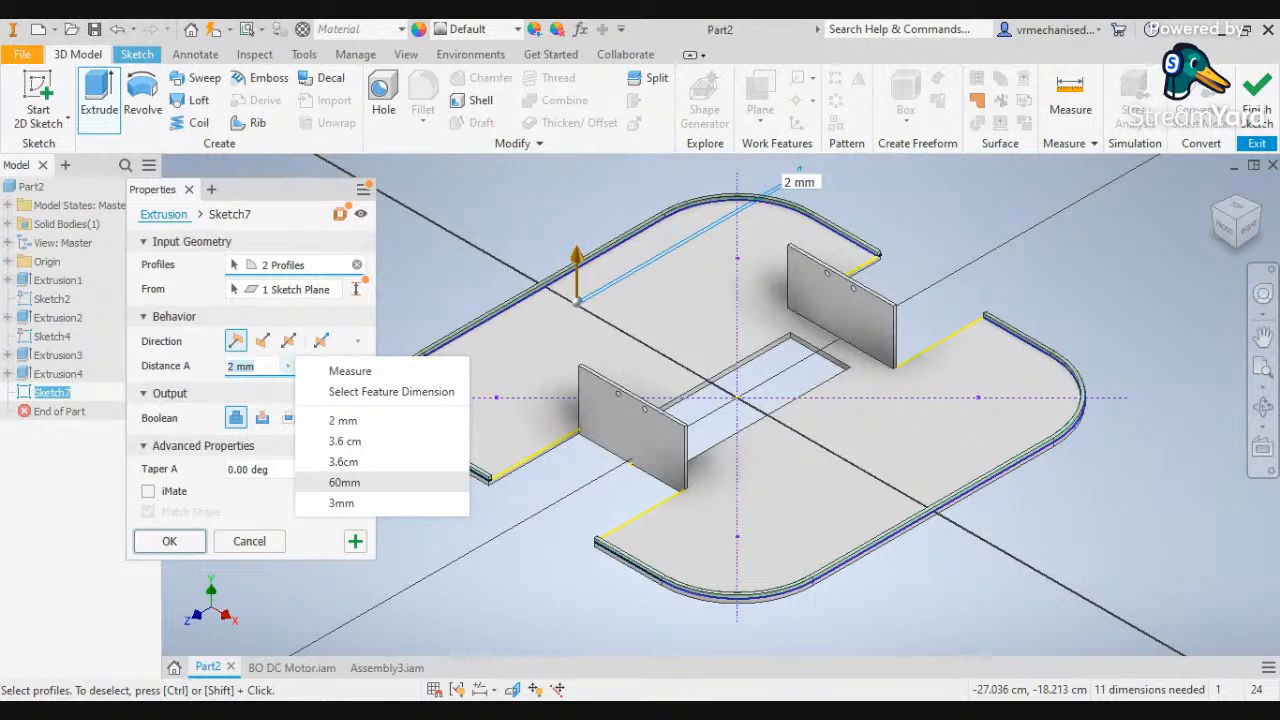
click(262, 368)
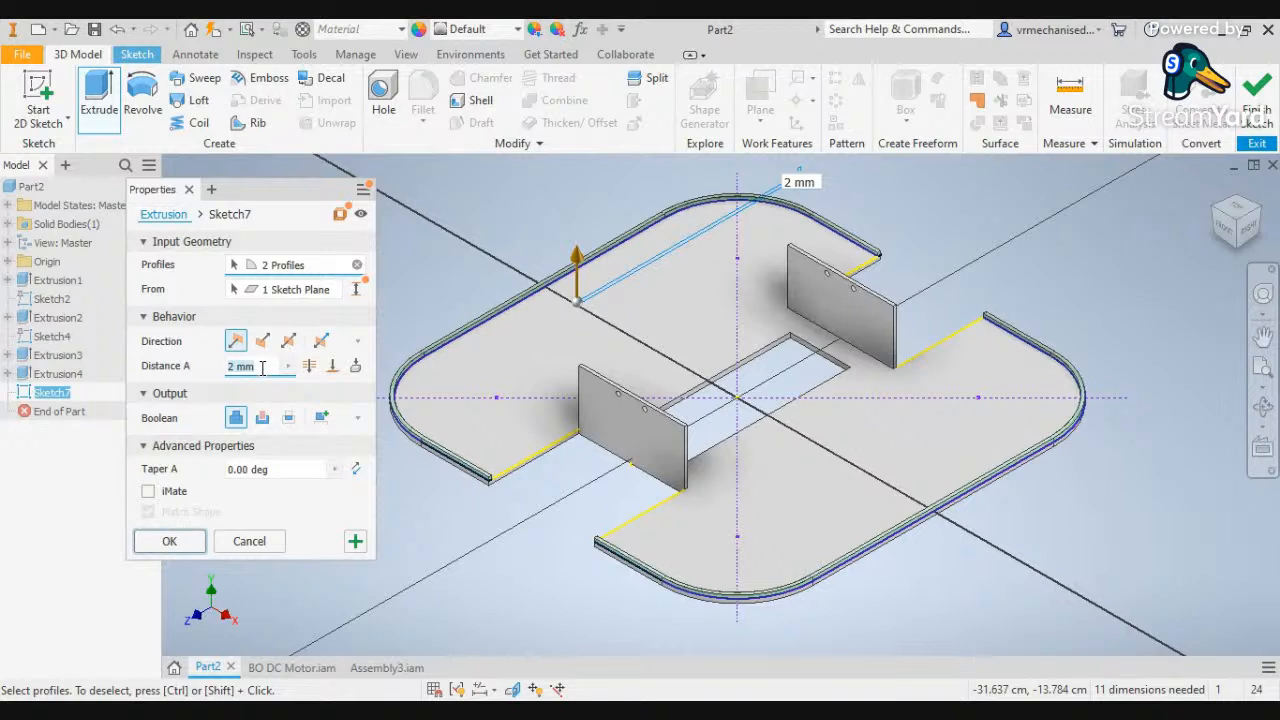
text(t)
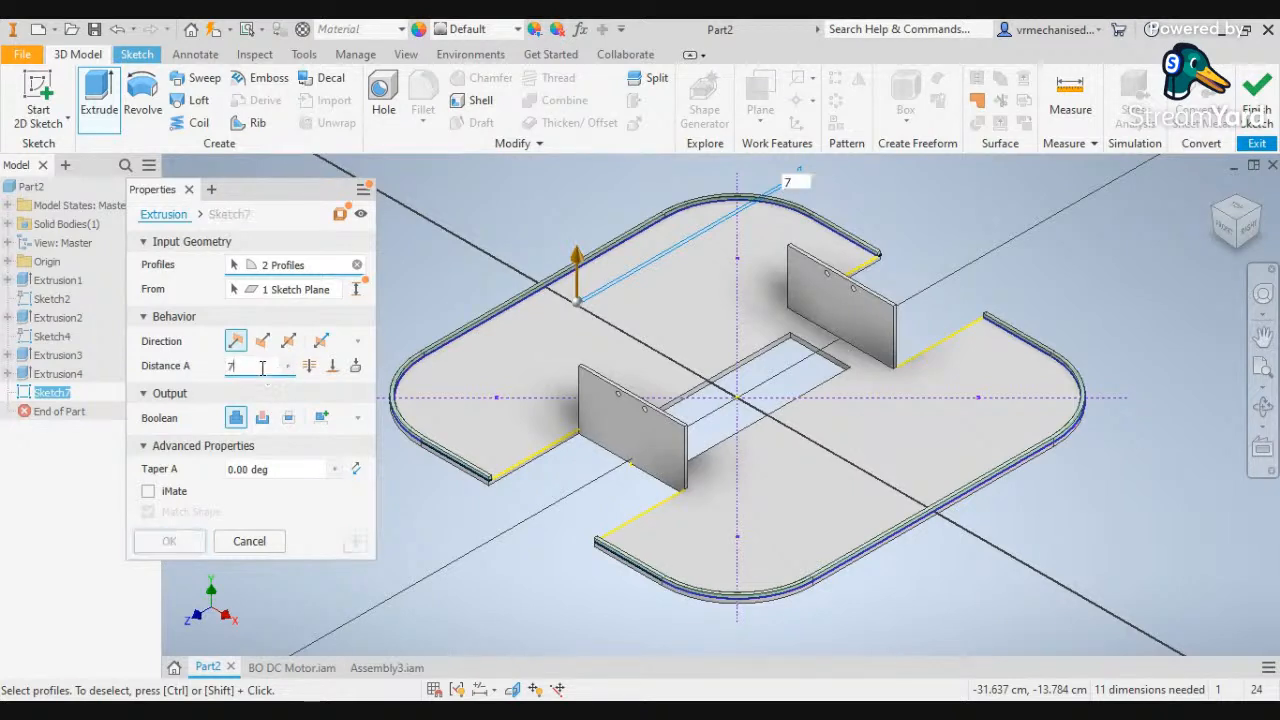
text(7cm)
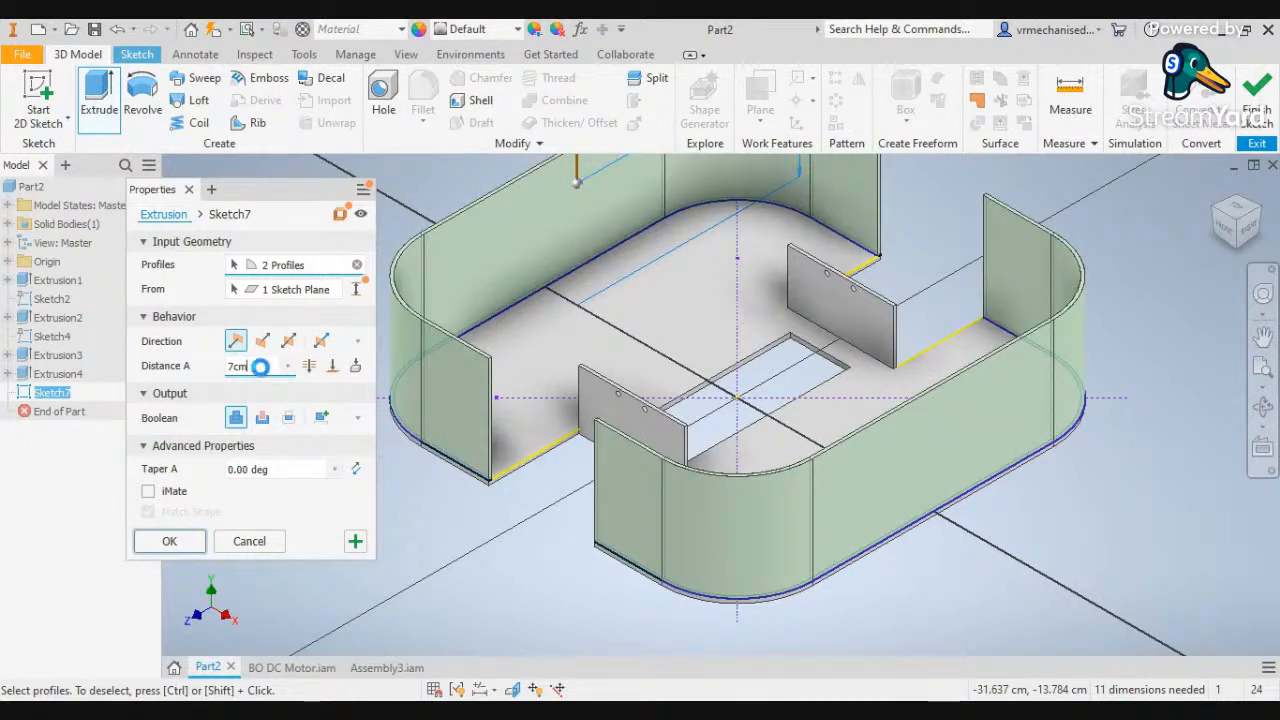
key(Return)
scroll(640, 338, down, 3)
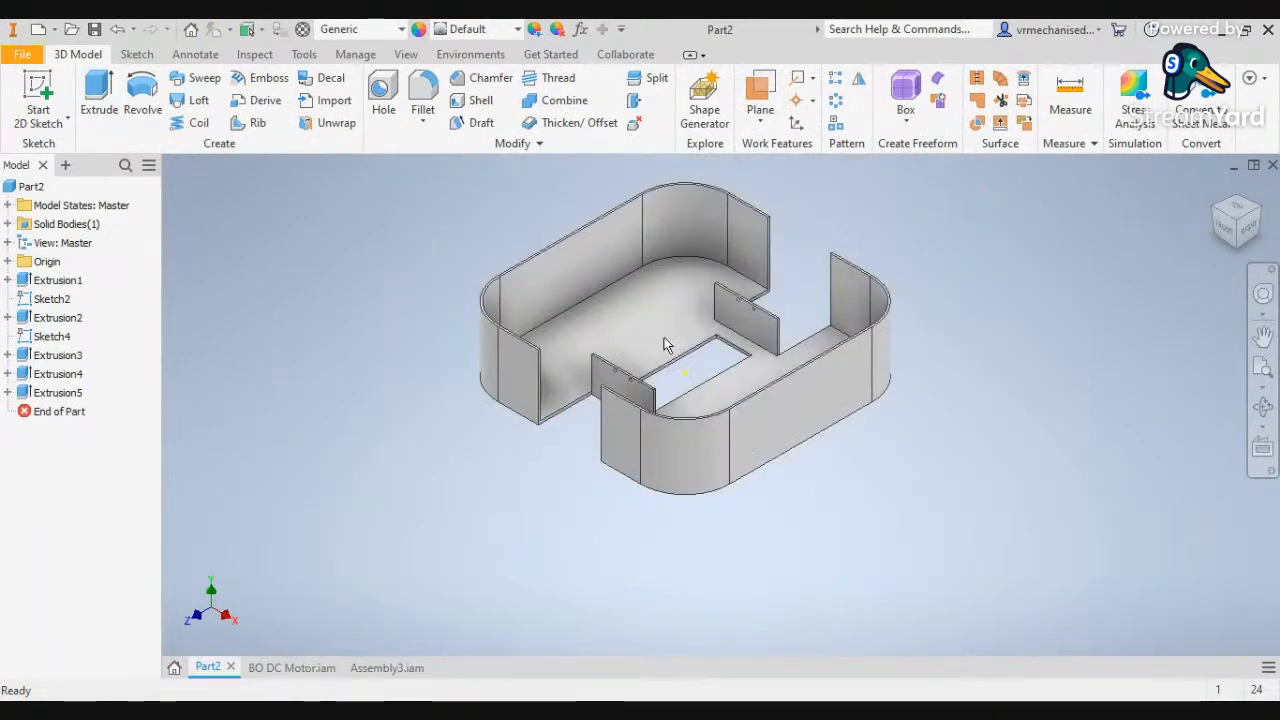
click(565, 271)
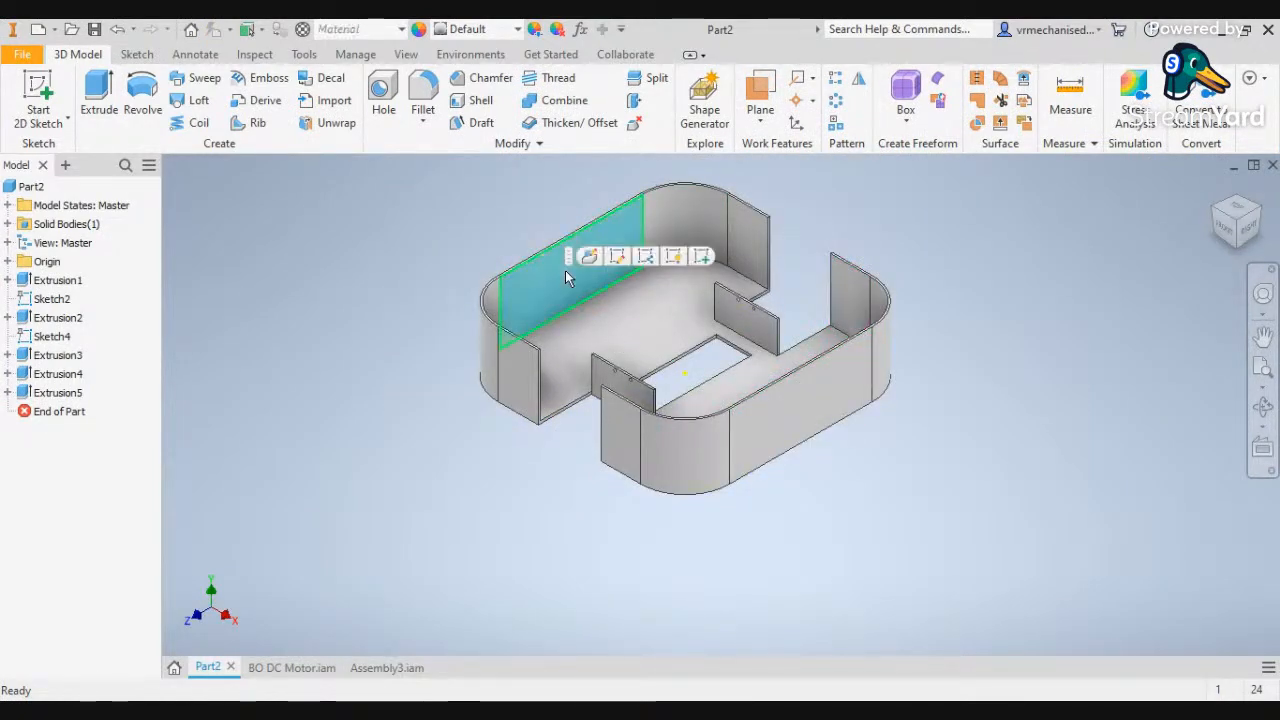
click(703, 256)
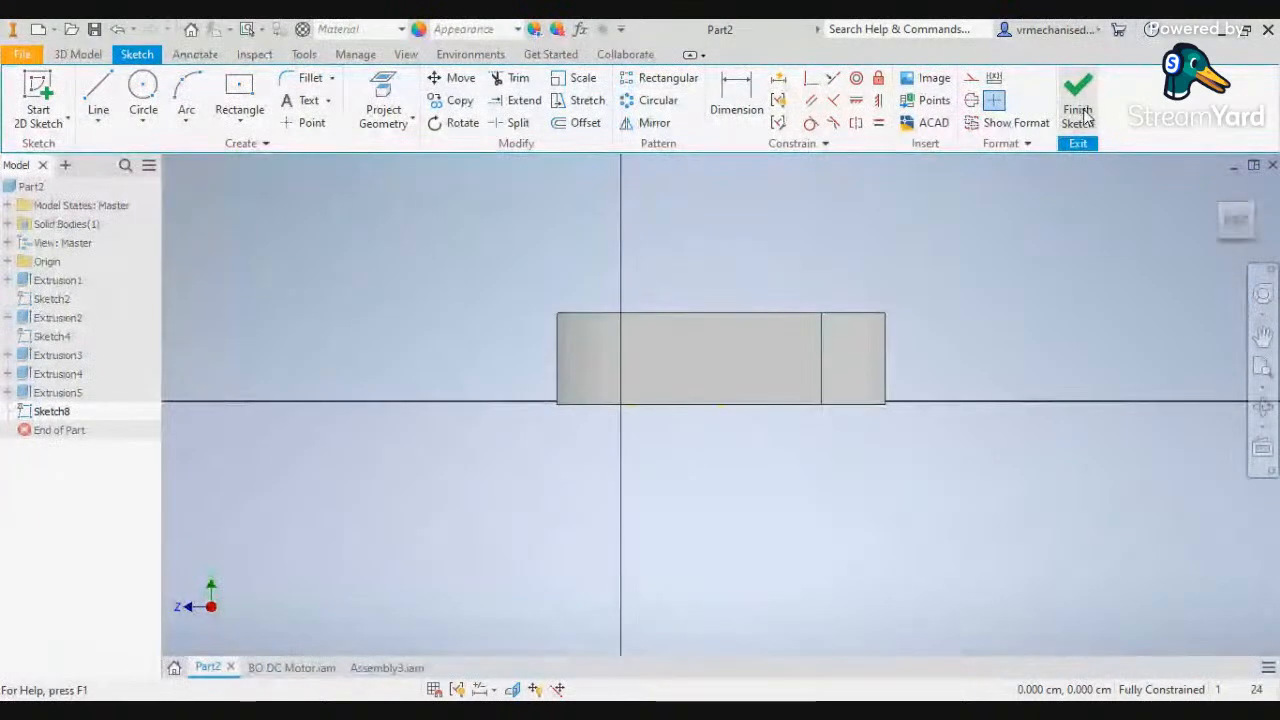
key(F6)
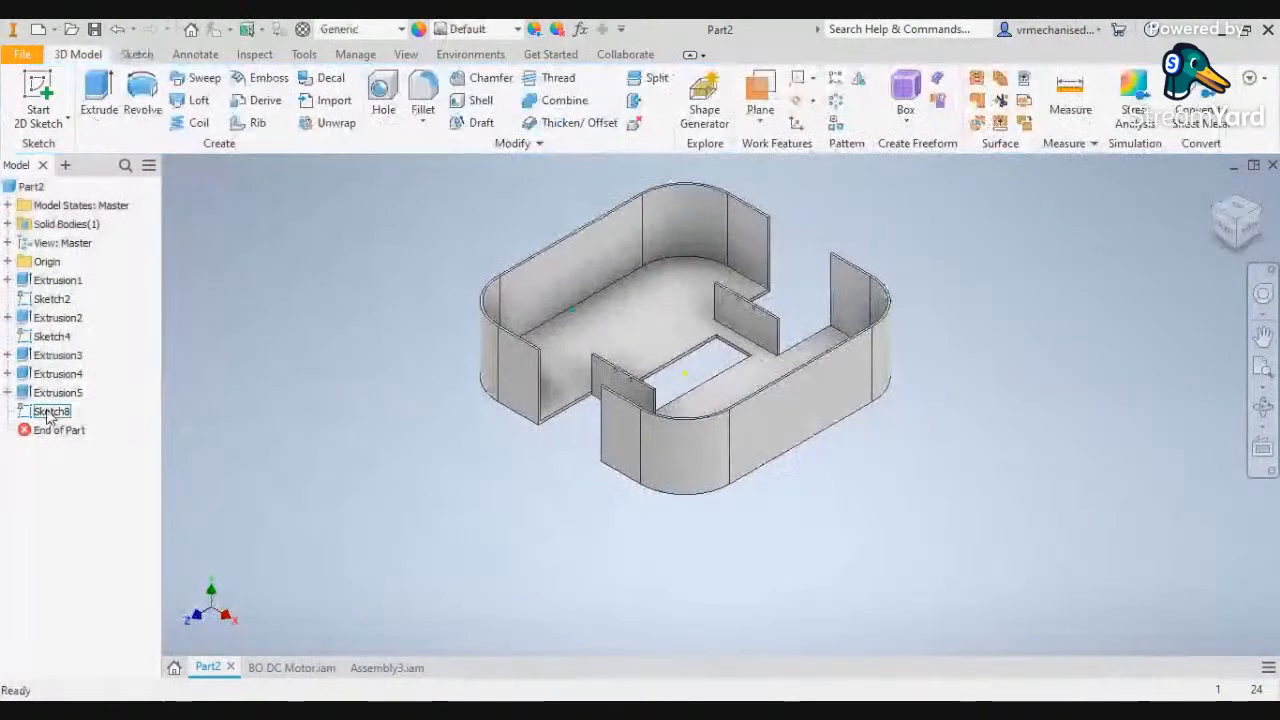
click(48, 412)
right_click(47, 412)
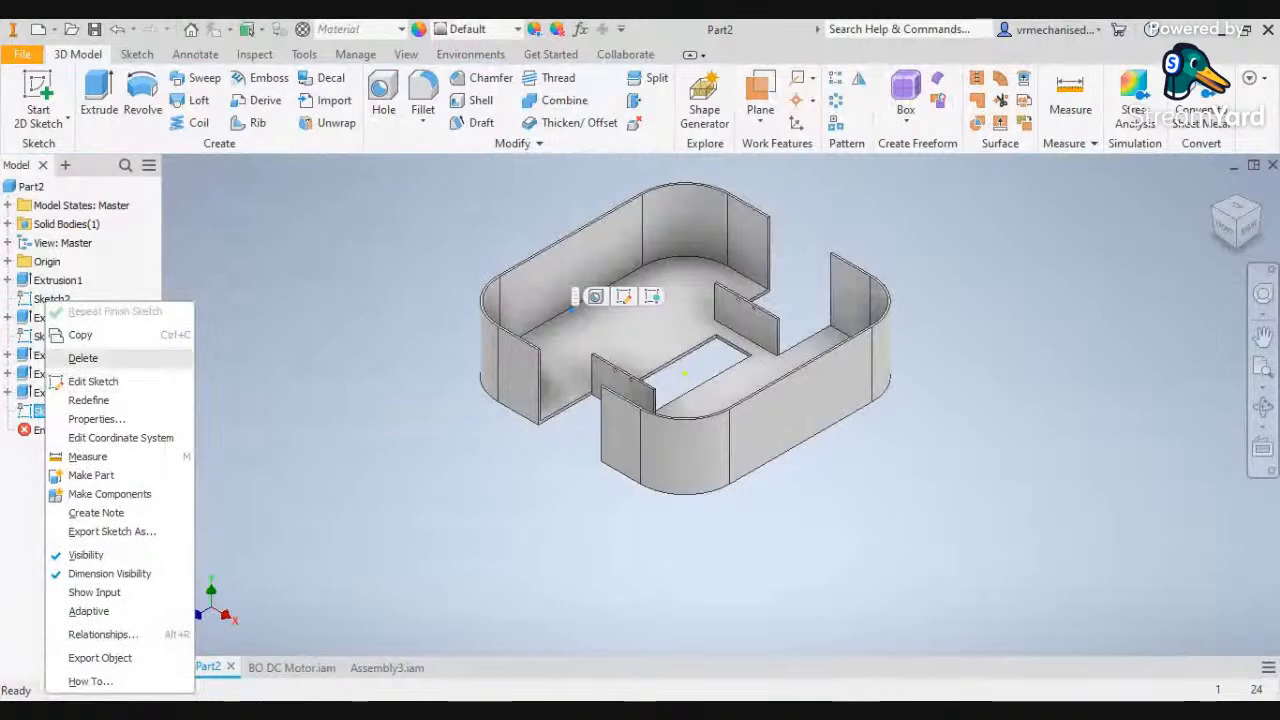
click(108, 358)
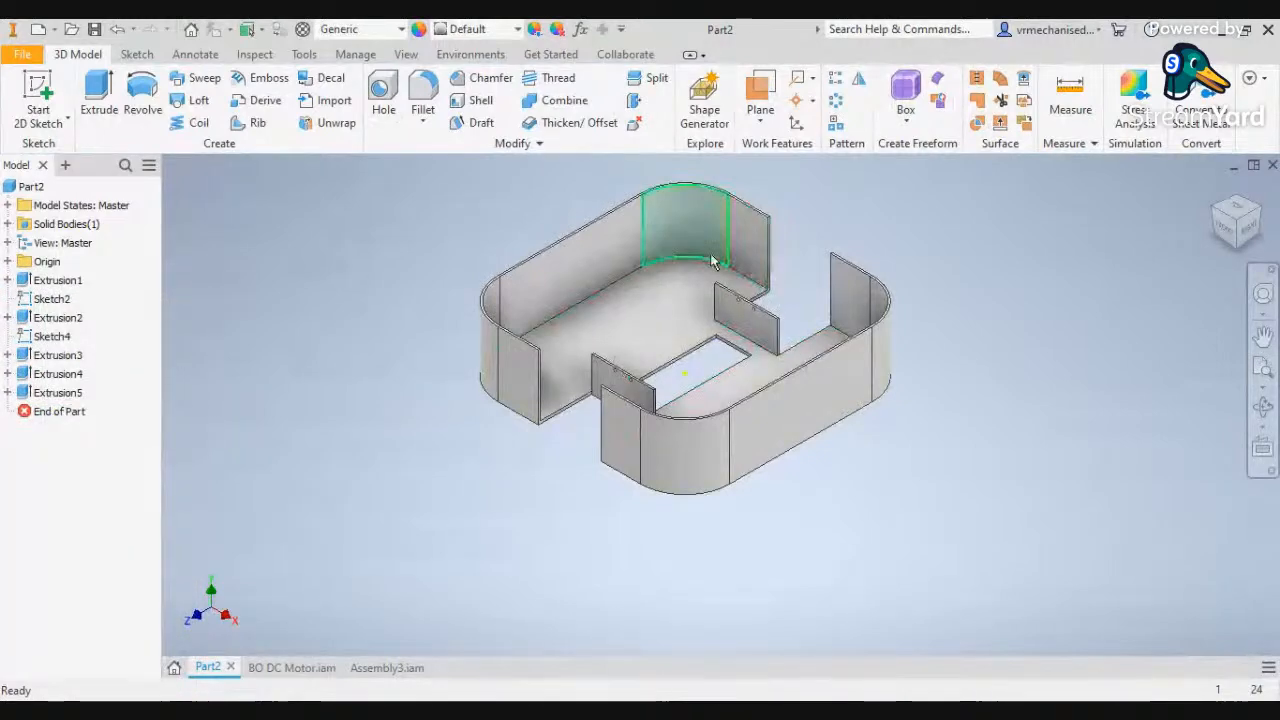
Start a sketch on the outer face of the straight side wall on the -X side
click(1210, 210)
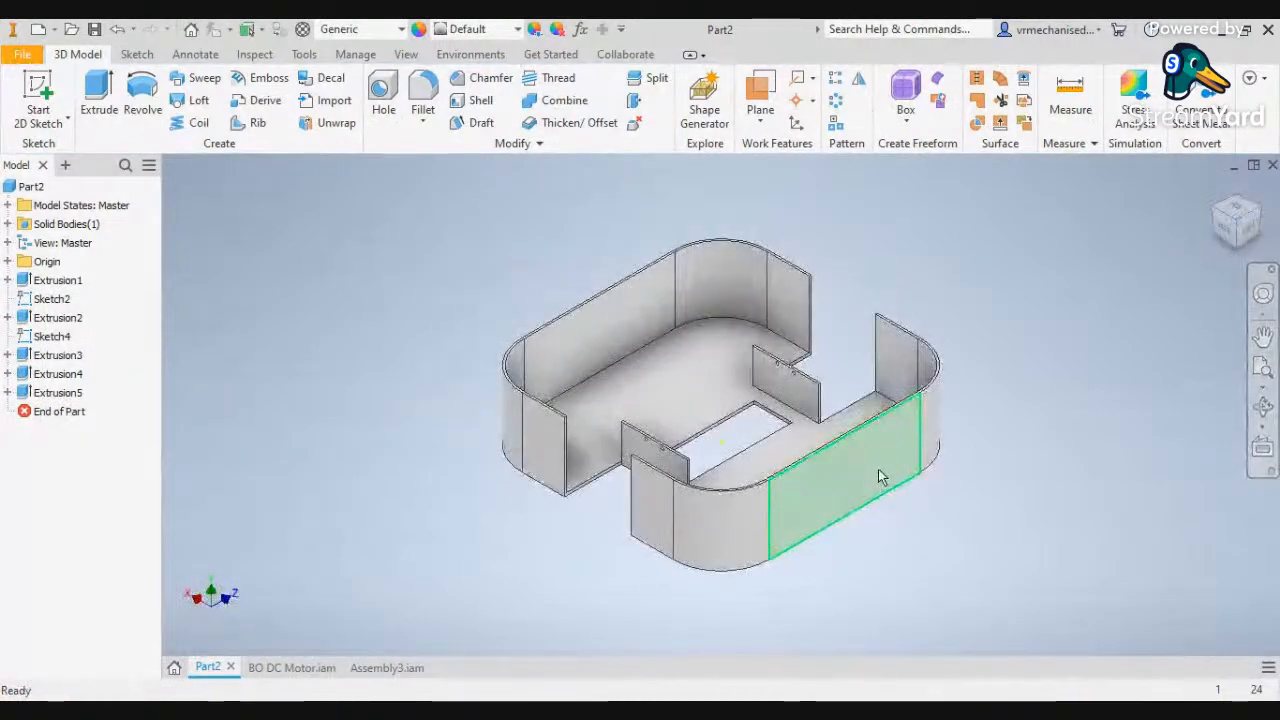
click(877, 477)
right_click(877, 477)
click(884, 520)
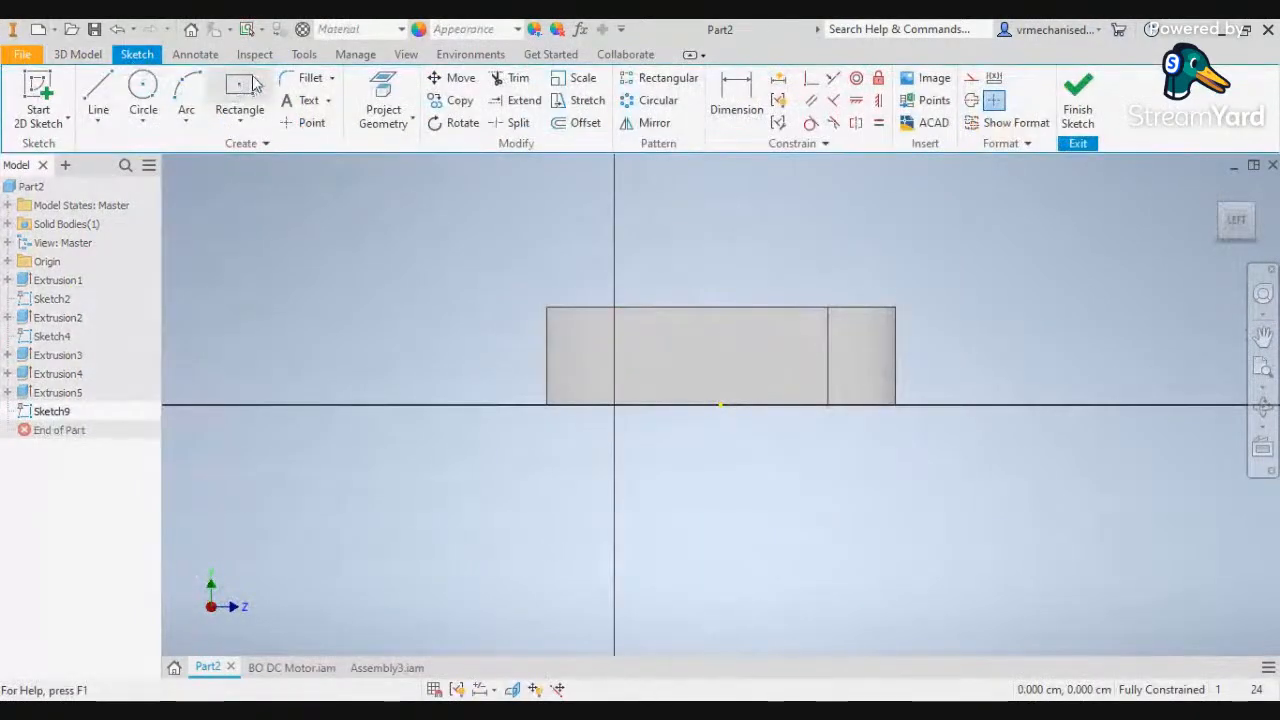
click(240, 122)
click(270, 307)
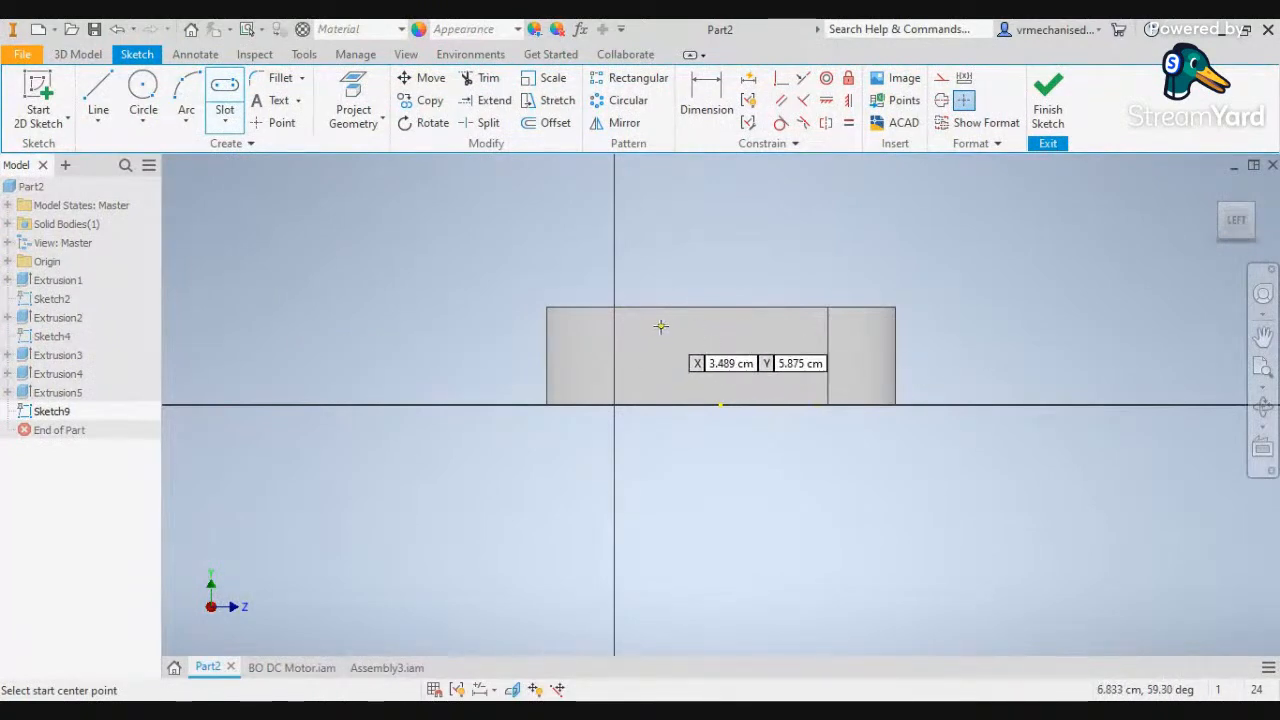
Draw a vertical chain of six 1 cm line segments downward from the midpoint of the wall's top edge
click(98, 100)
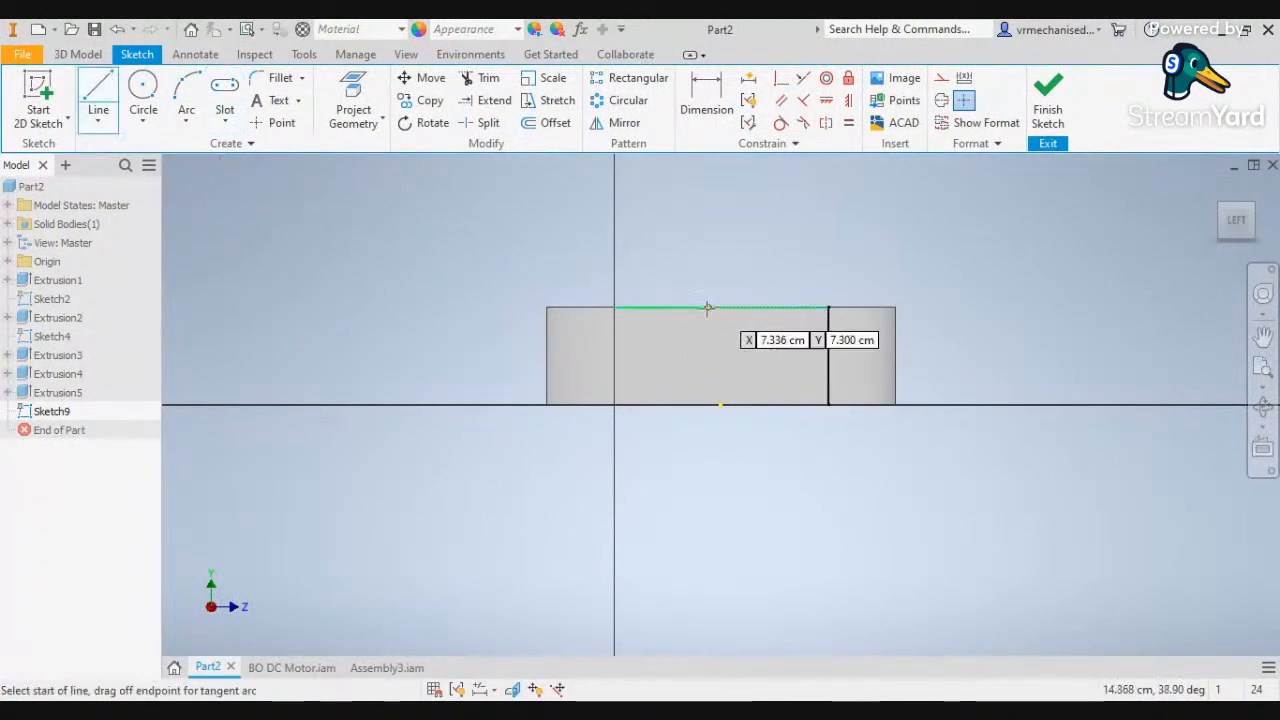
scroll(714, 302, up, 3)
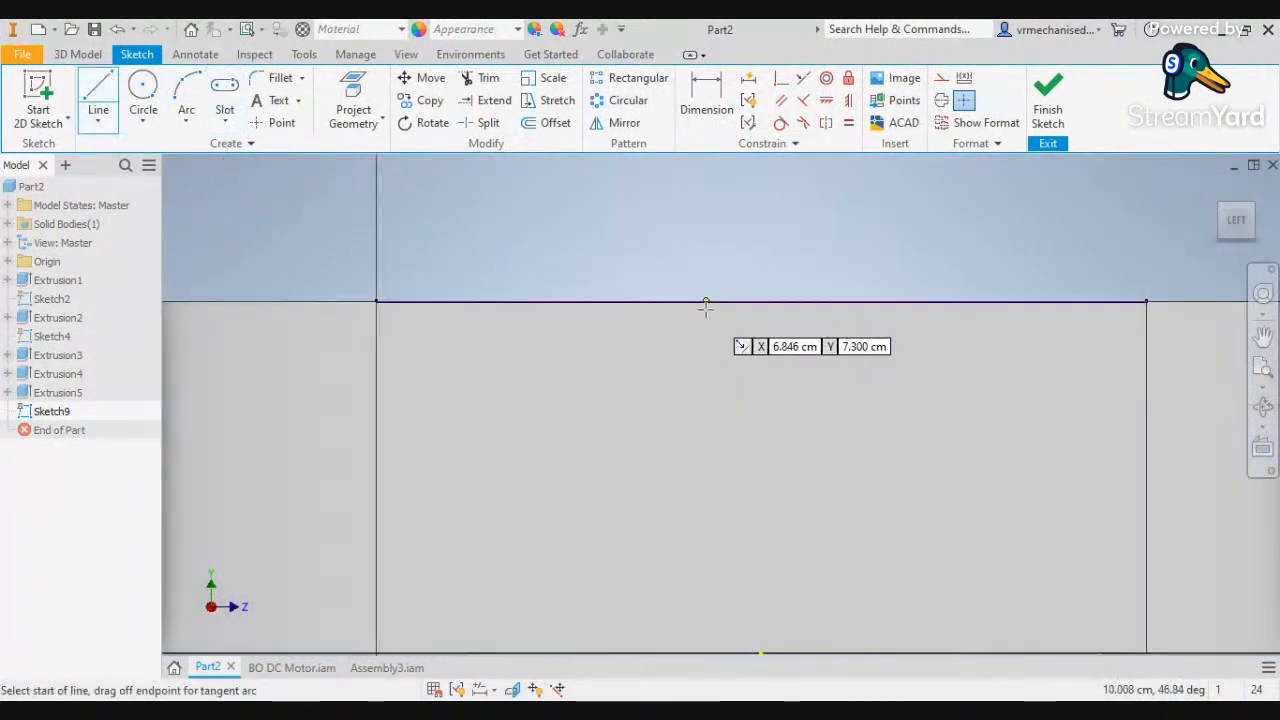
click(760, 301)
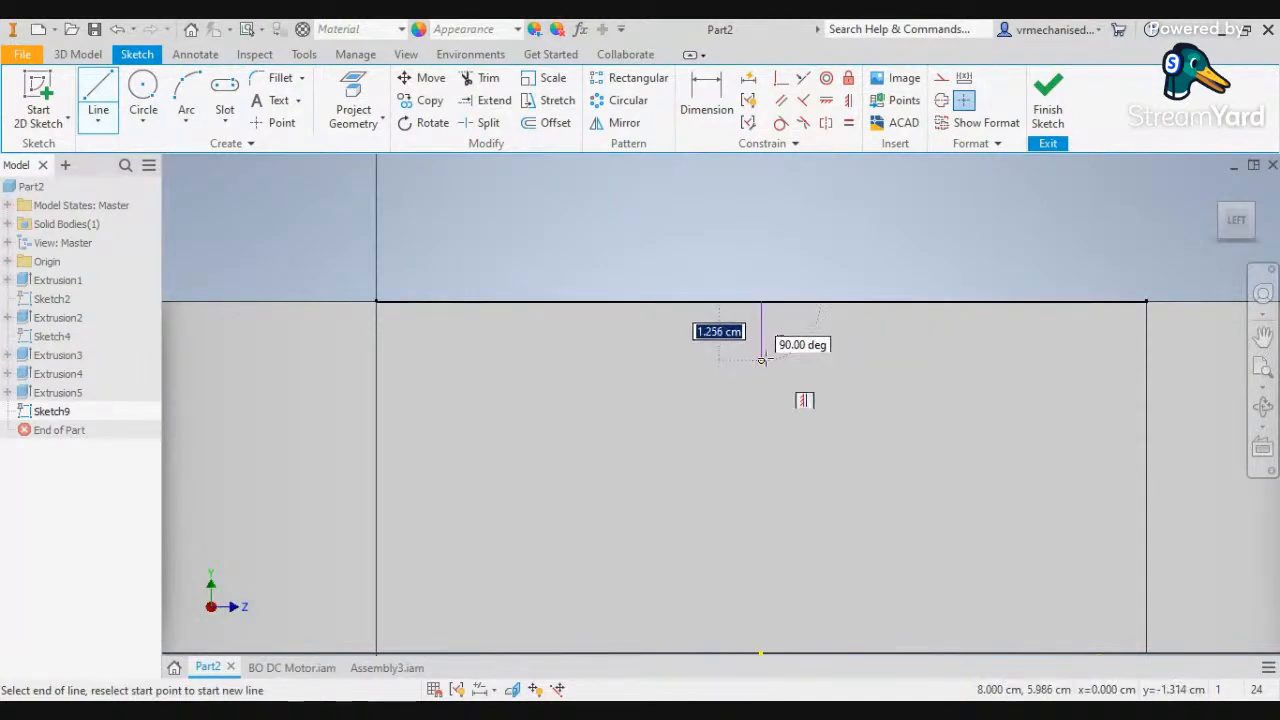
text(1)
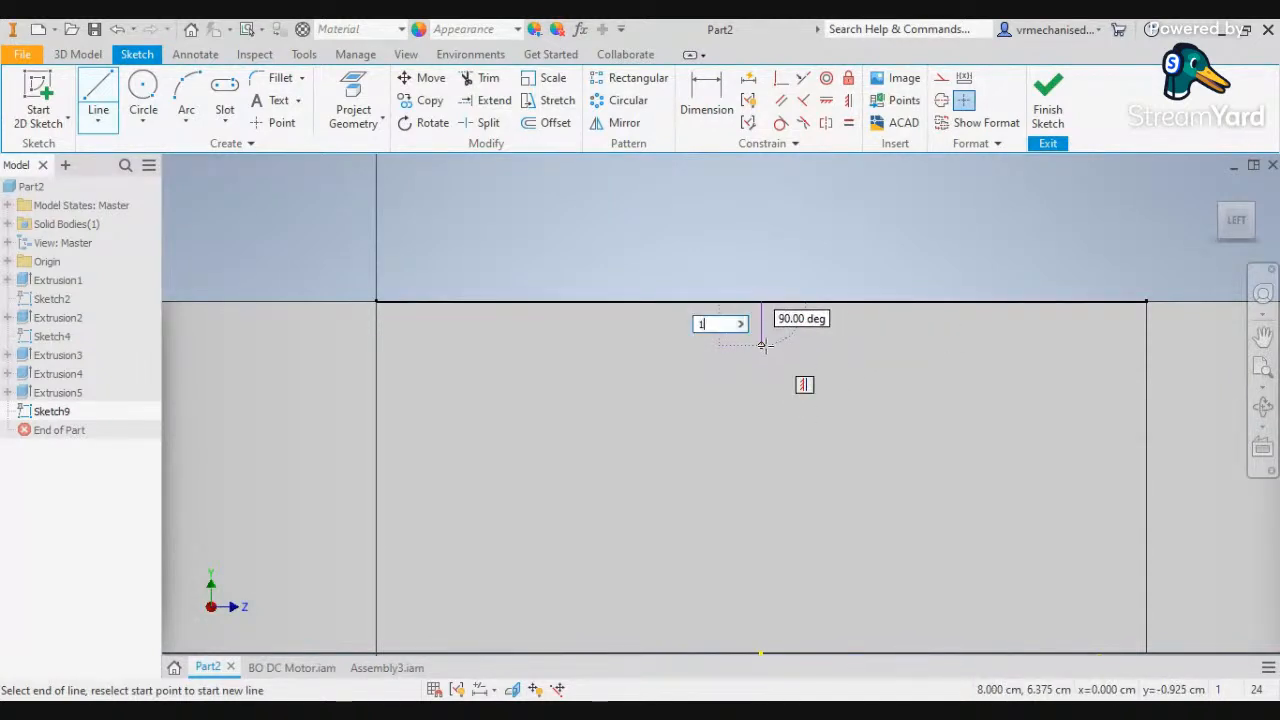
key(Return)
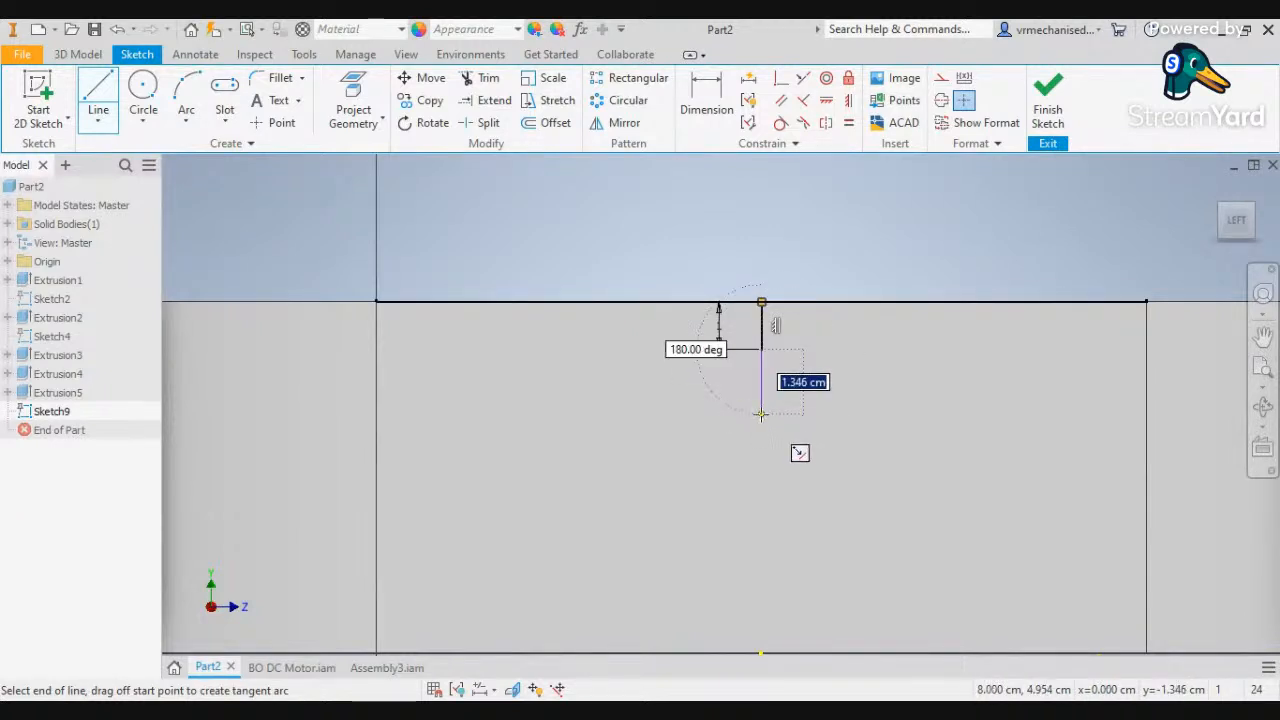
text(1)
key(Return)
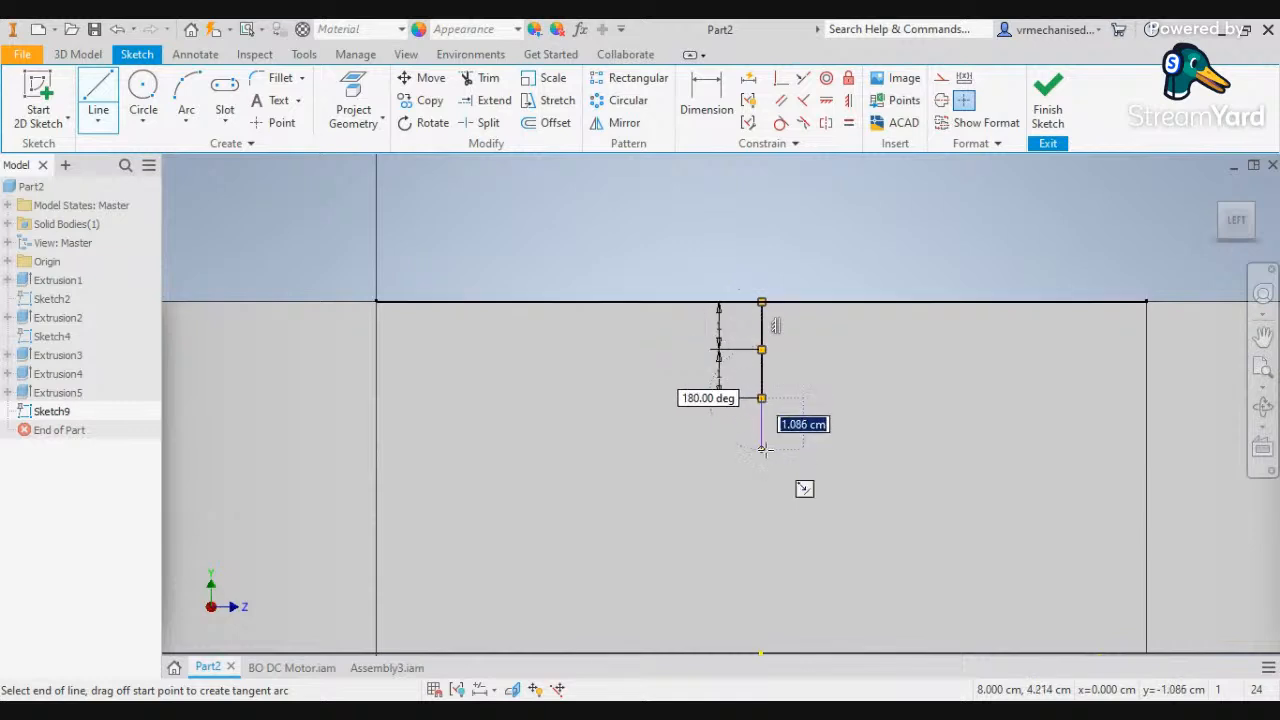
text(1)
key(Return)
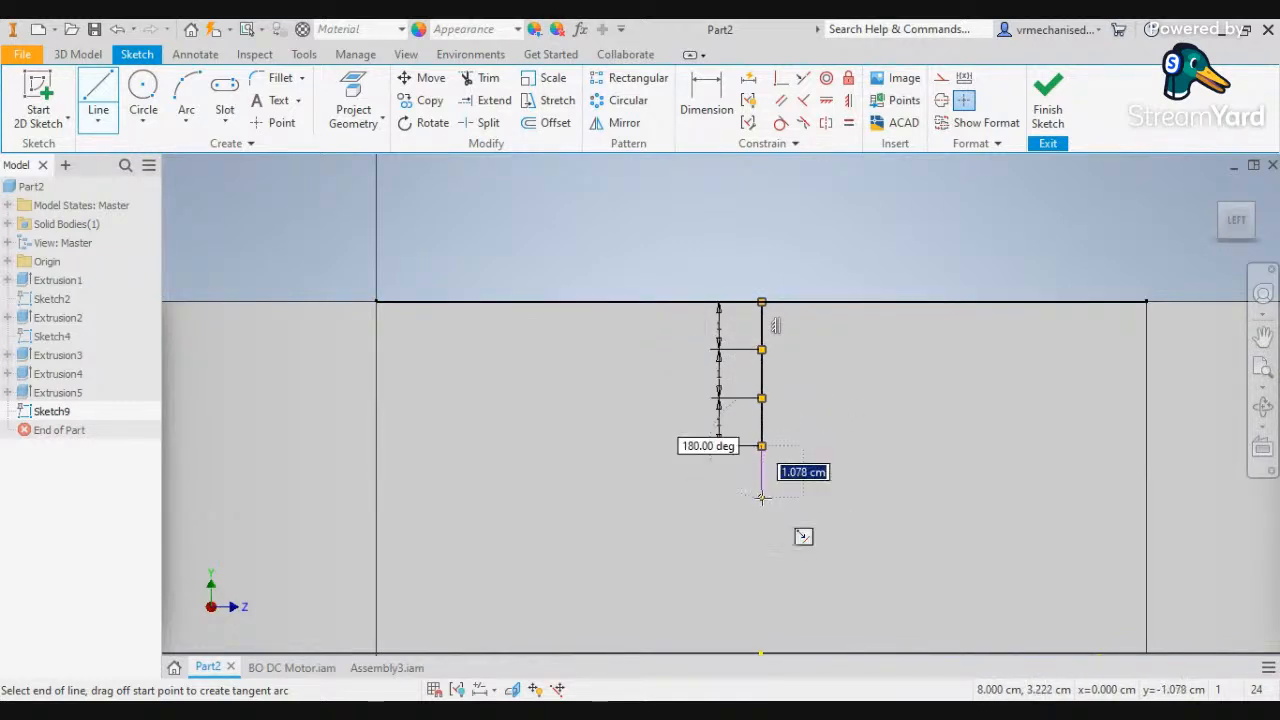
text(1)
key(Return)
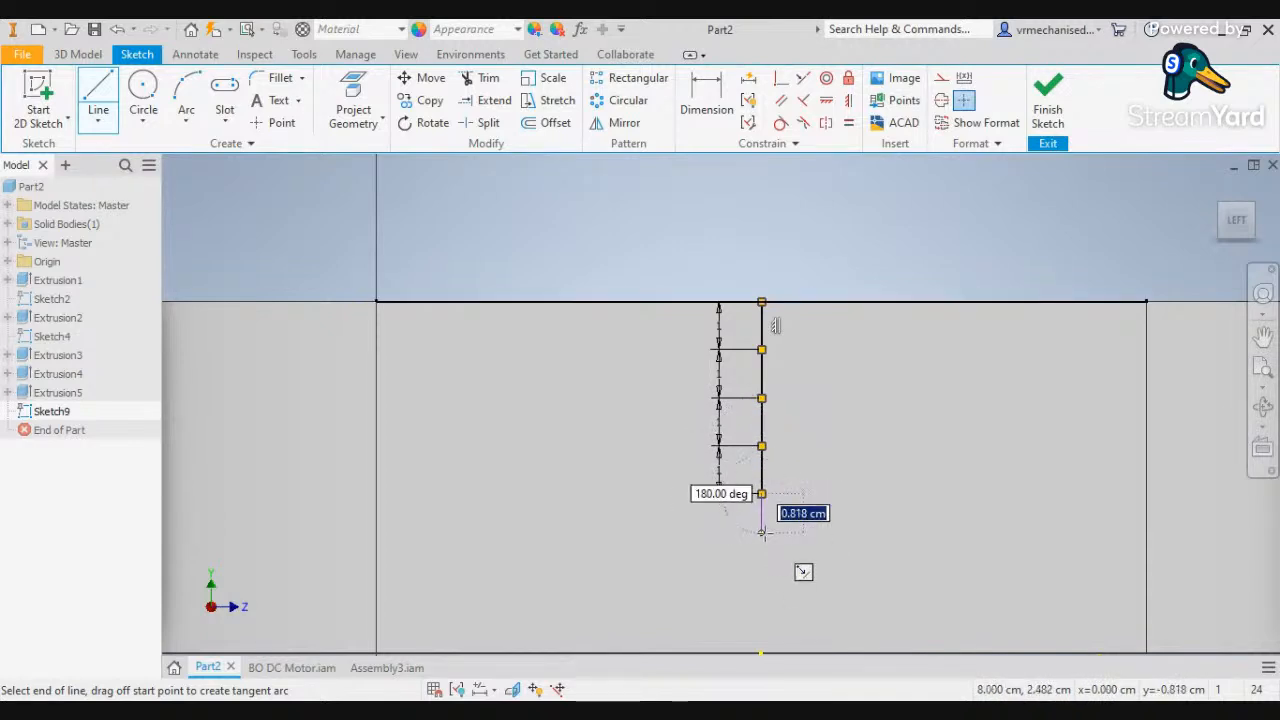
text(1)
key(Return)
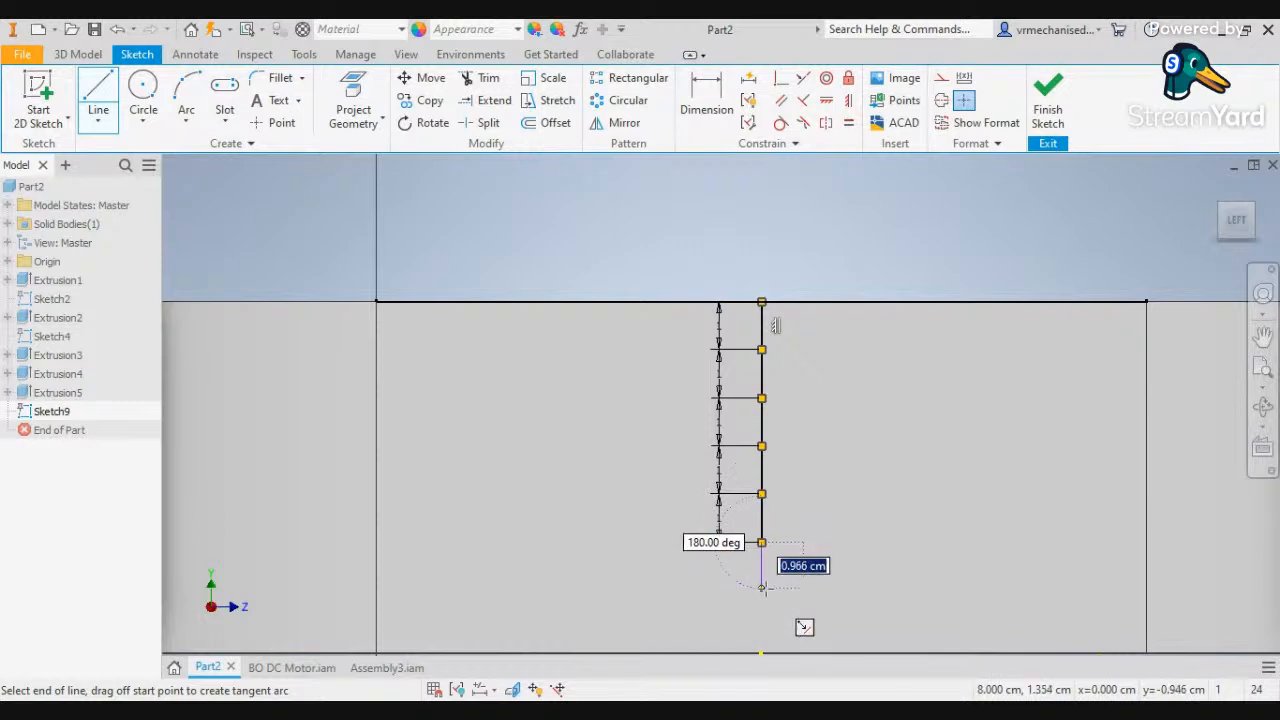
text(1)
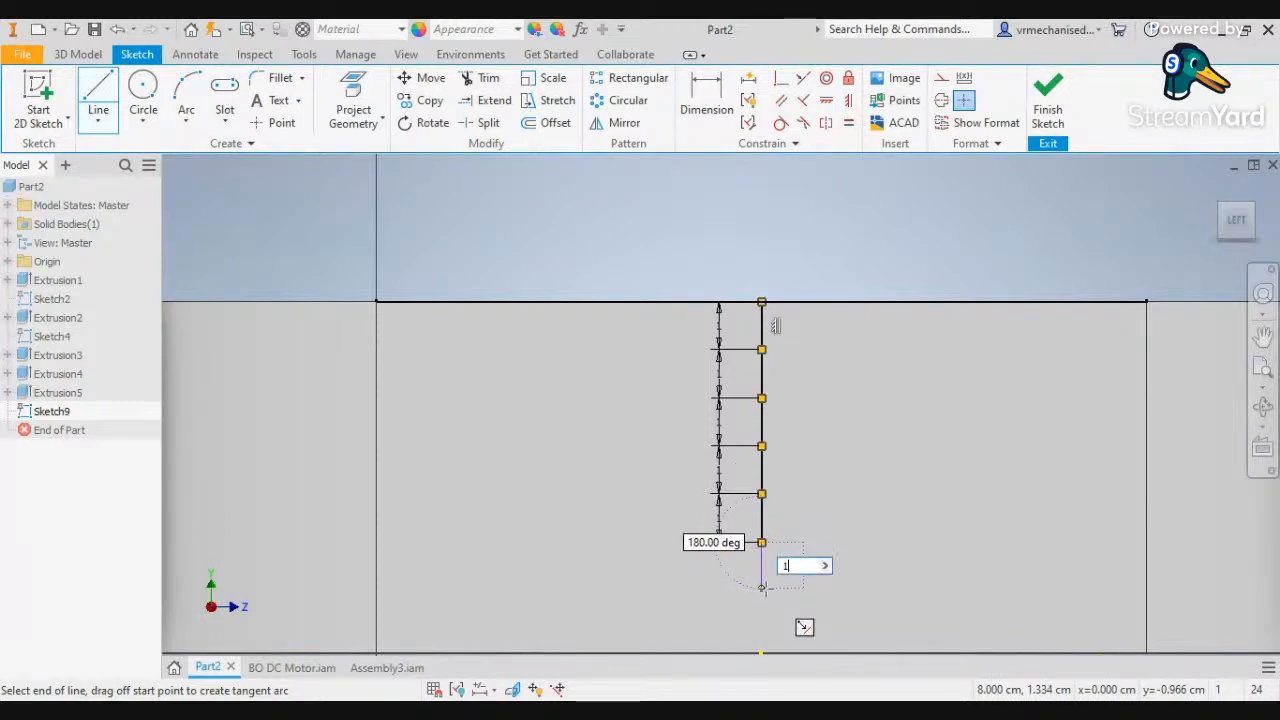
key(Return)
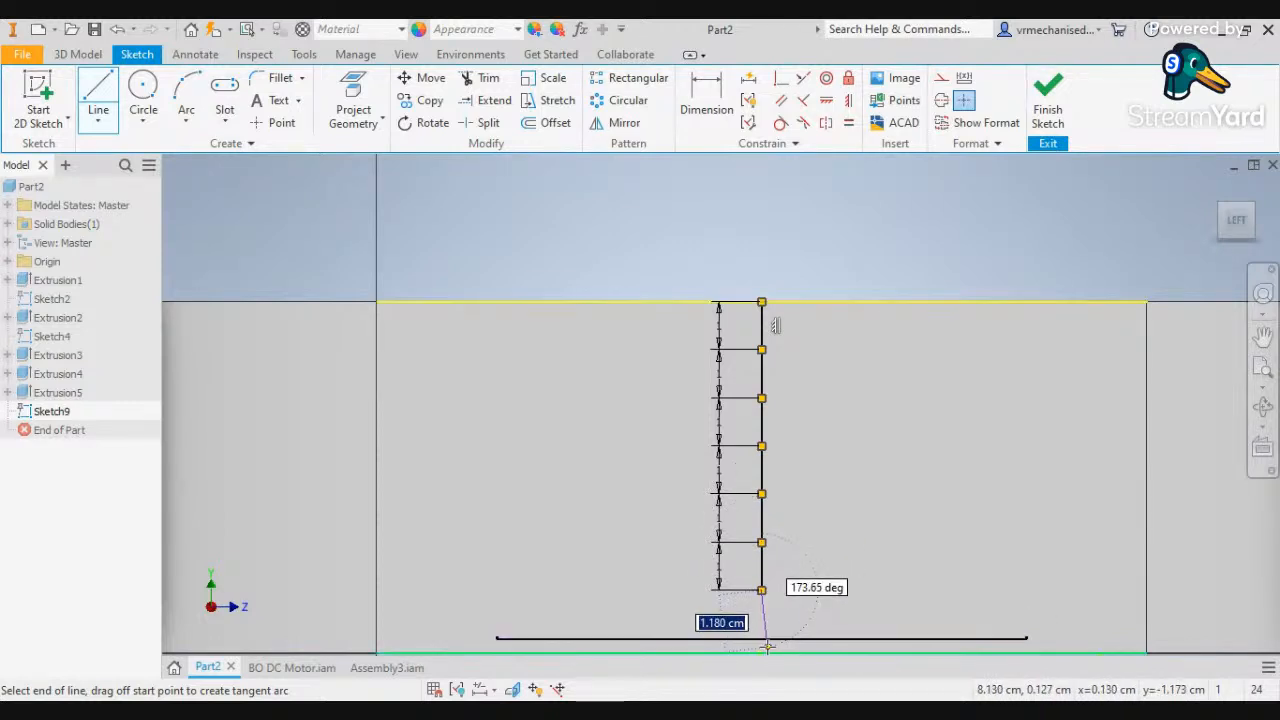
key(Escape)
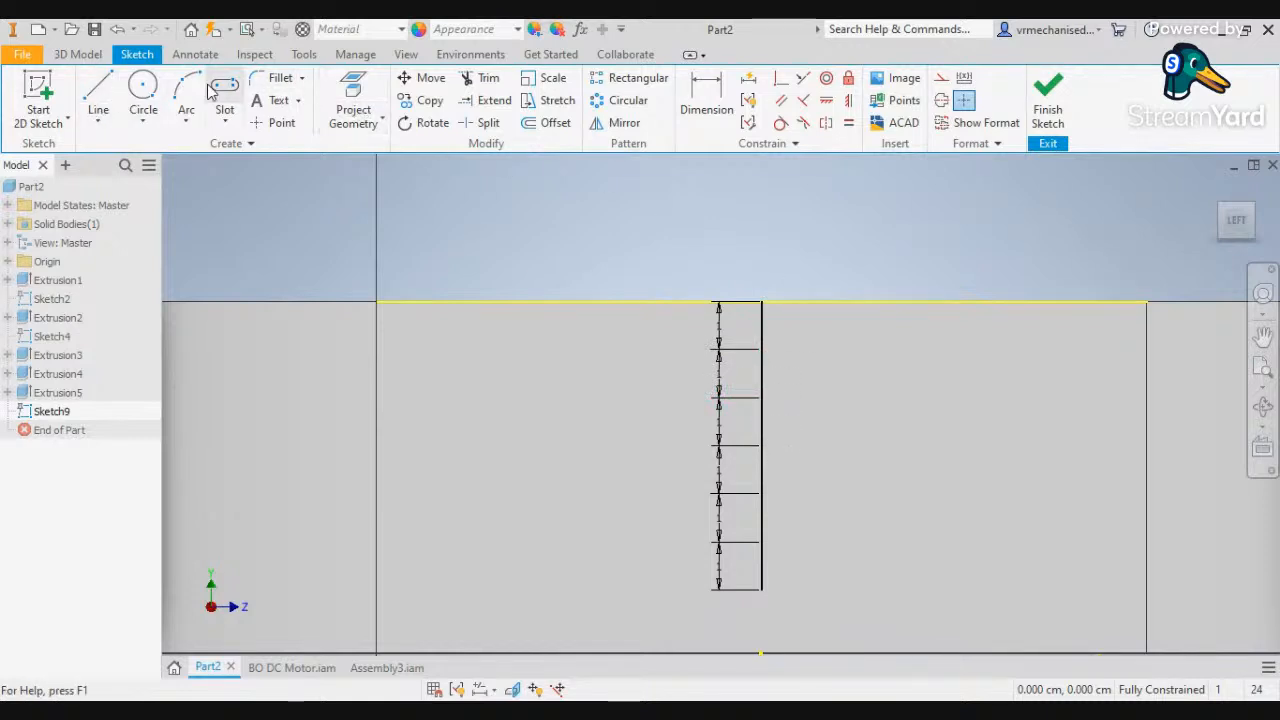
Draw a horizontal center-point slot at the end of the first 1 cm segment, with a 4 cm half-length and 0.5 cm width
click(228, 119)
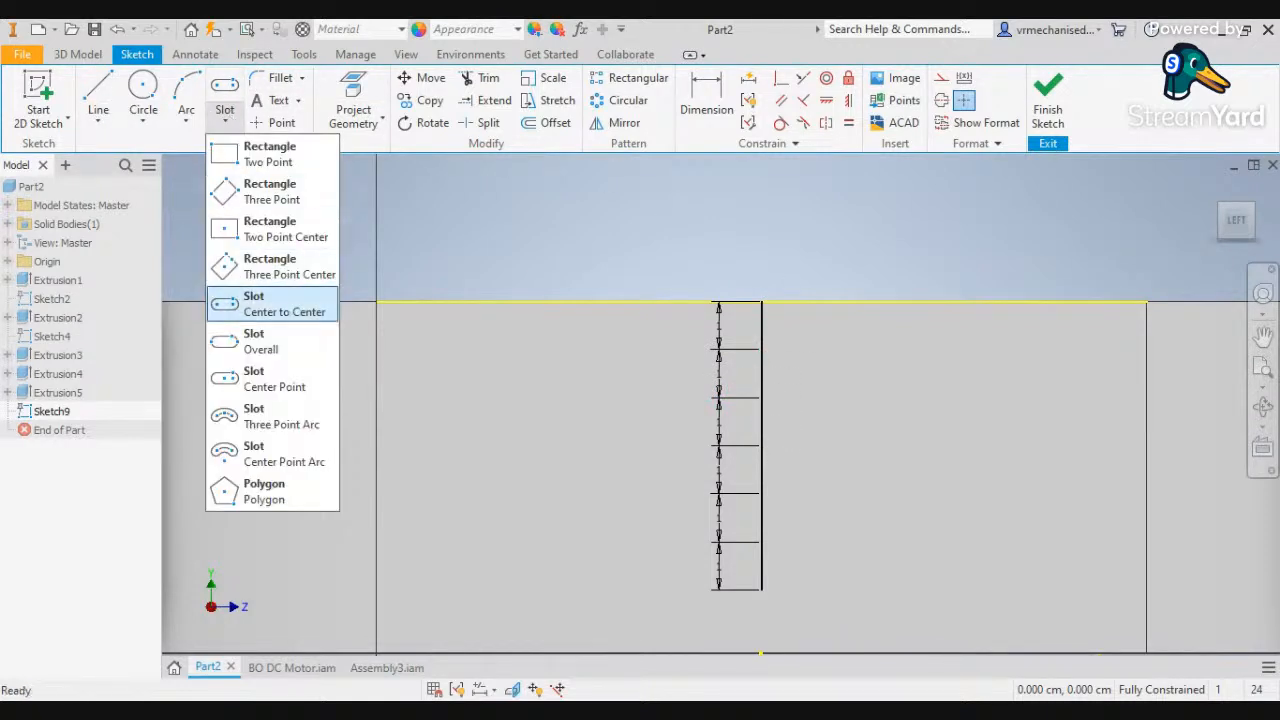
click(275, 378)
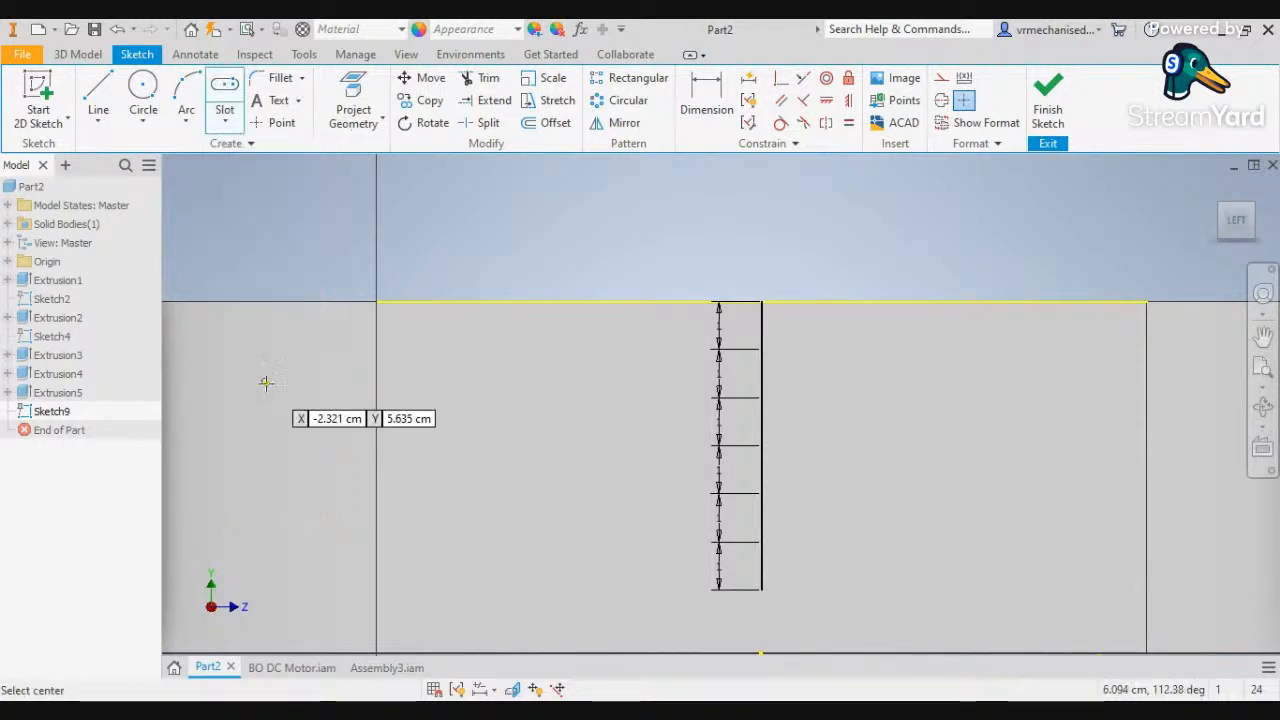
click(761, 347)
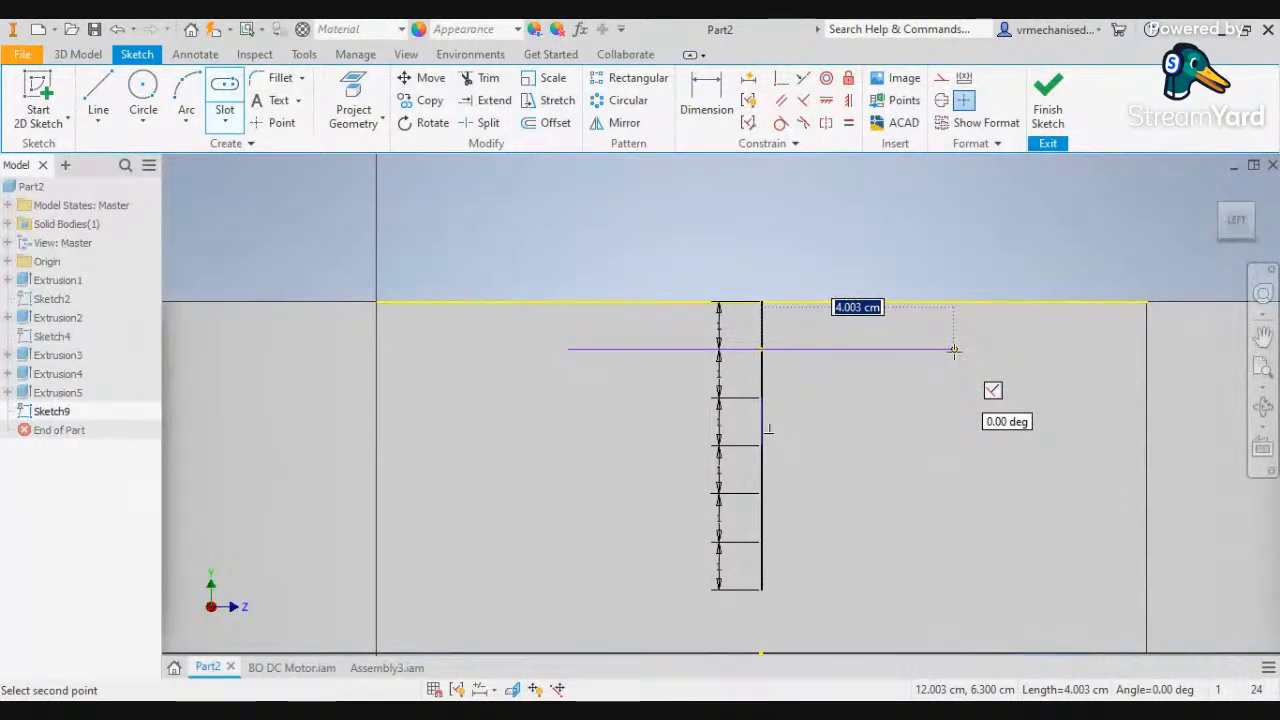
text(4)
key(Return)
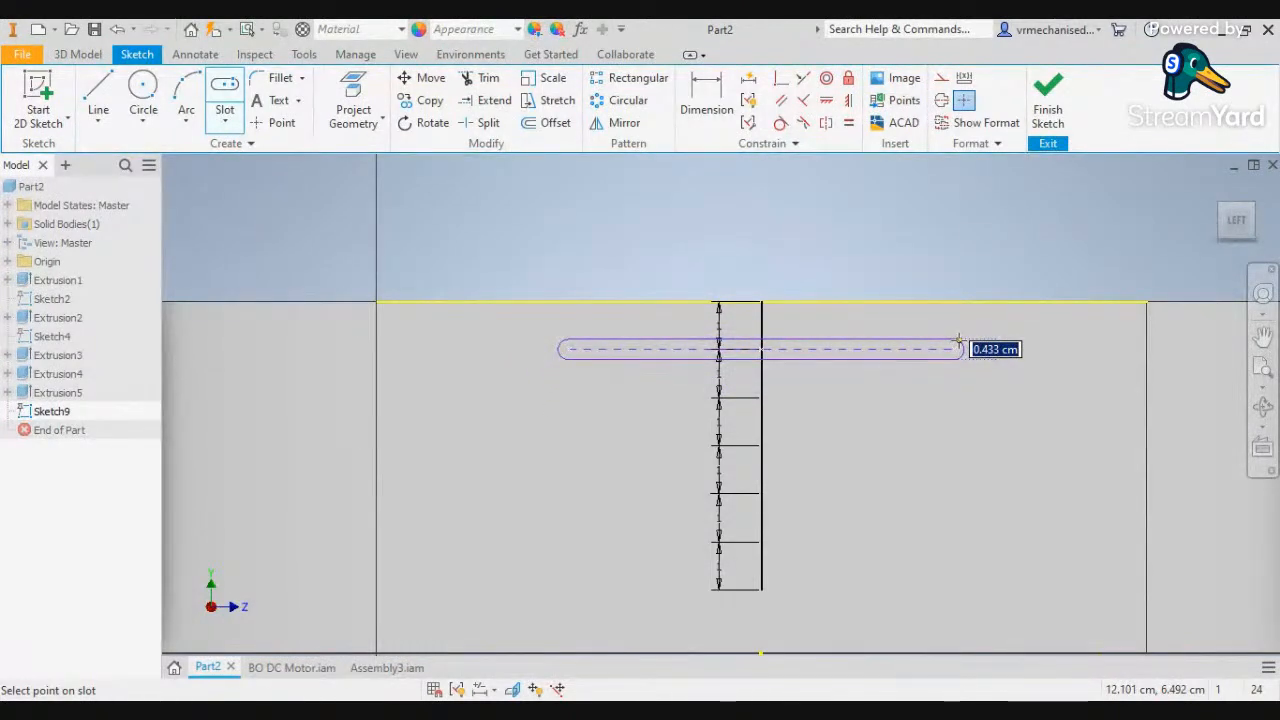
text(0.5)
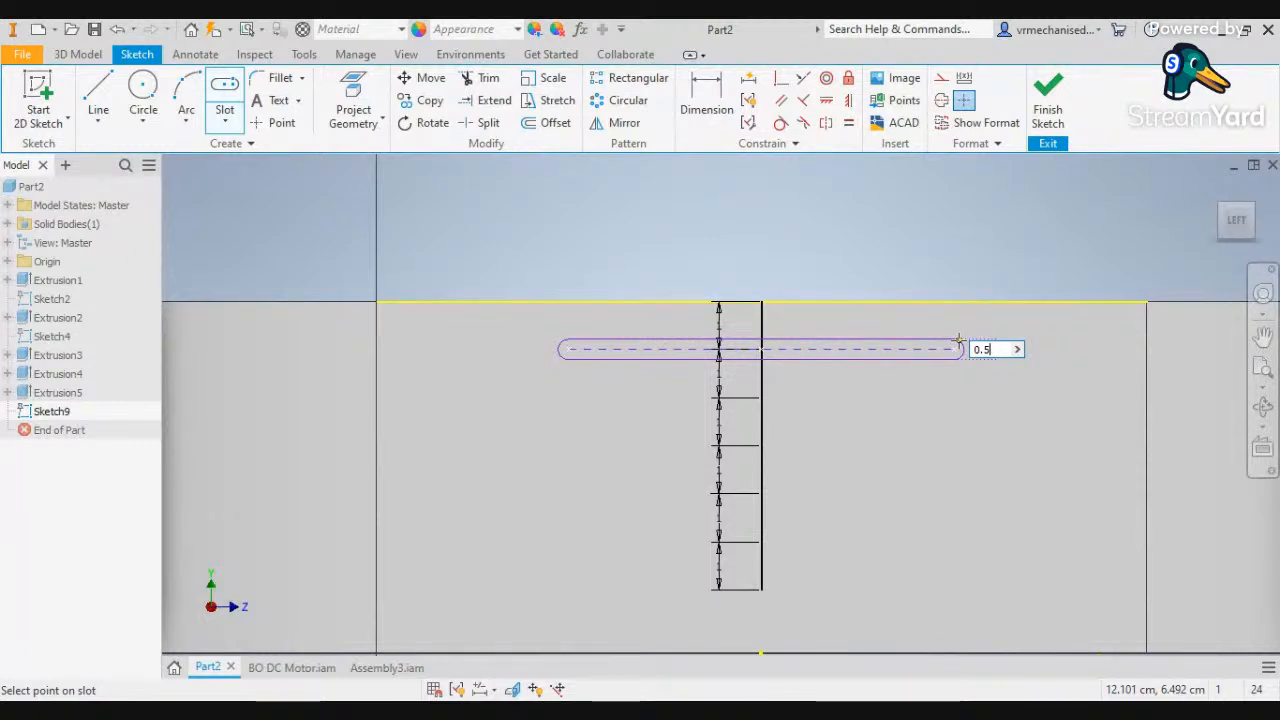
key(Return)
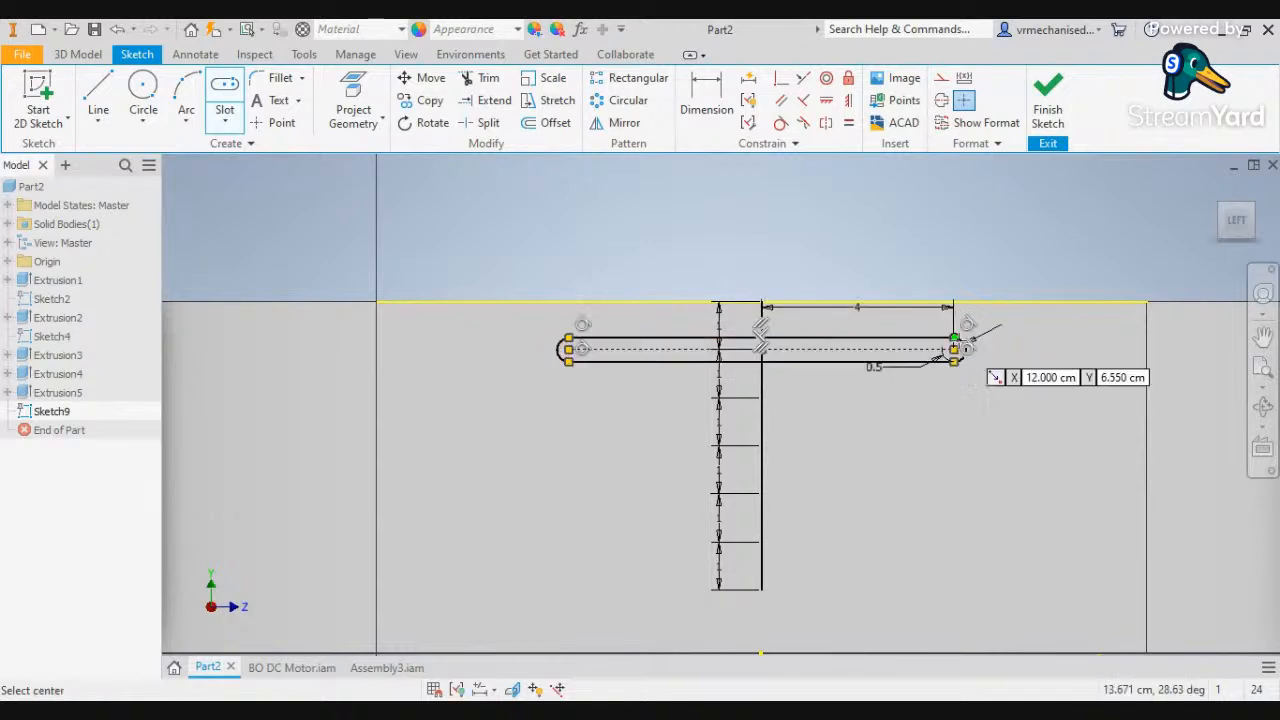
Draw a second horizontal center-point slot close to the end of the second 1 cm segment, with a 4 cm half-length and 0.5 cm width
click(762, 404)
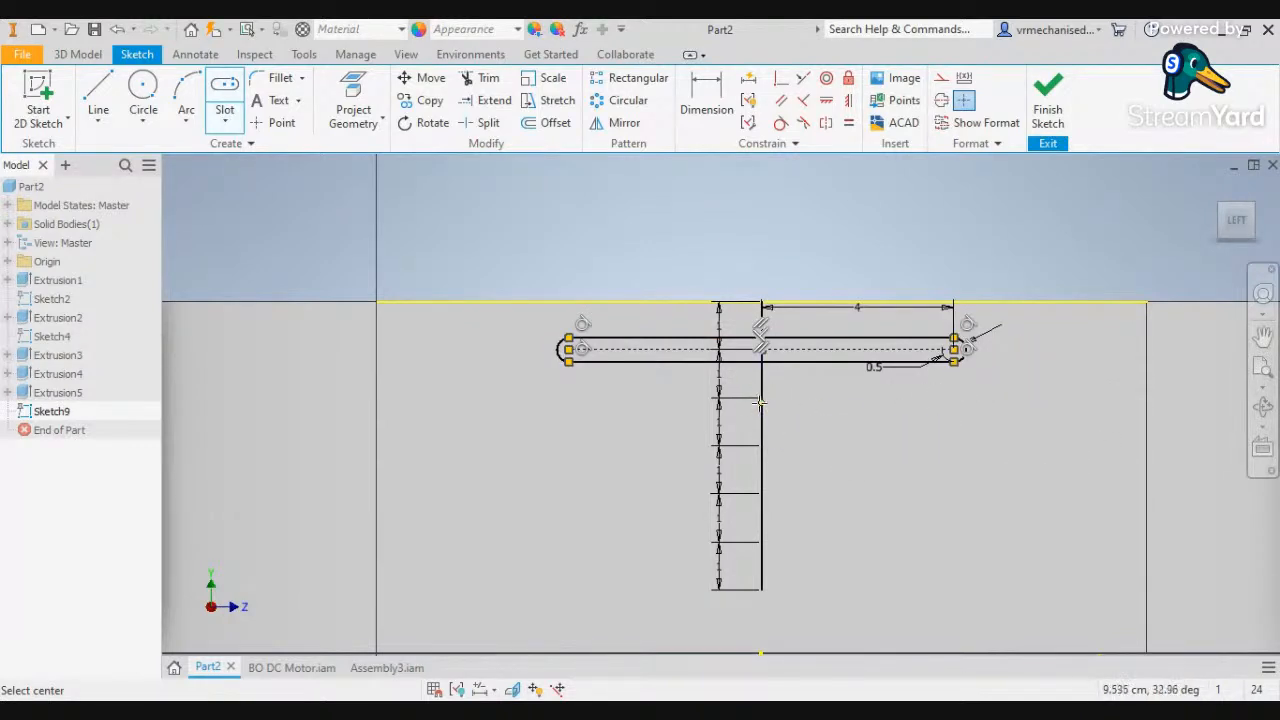
click(952, 402)
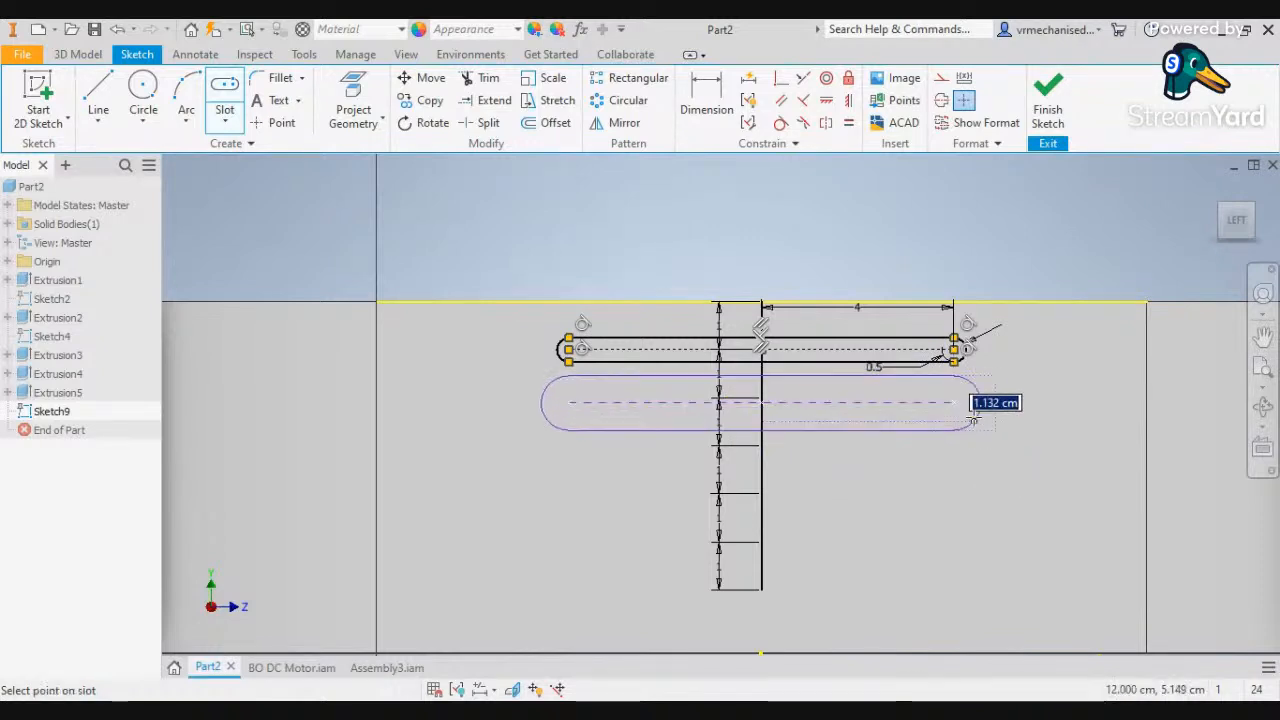
text(0)
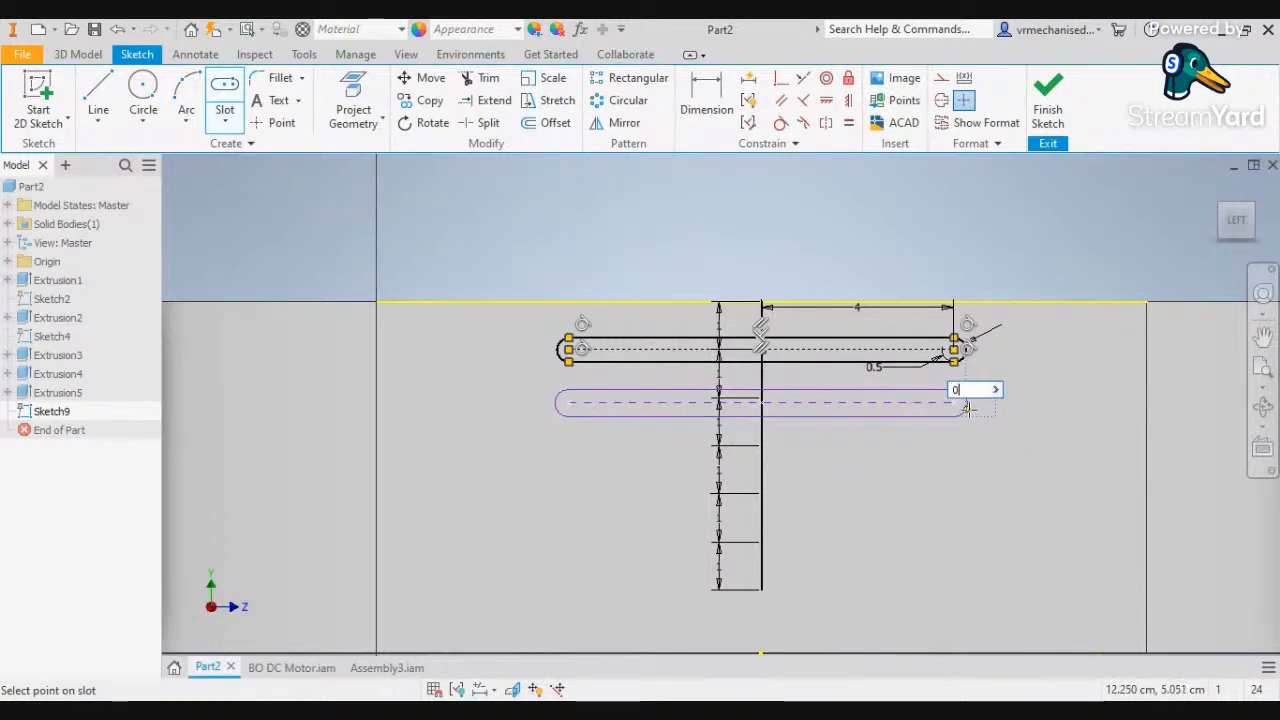
text(.5)
key(Return)
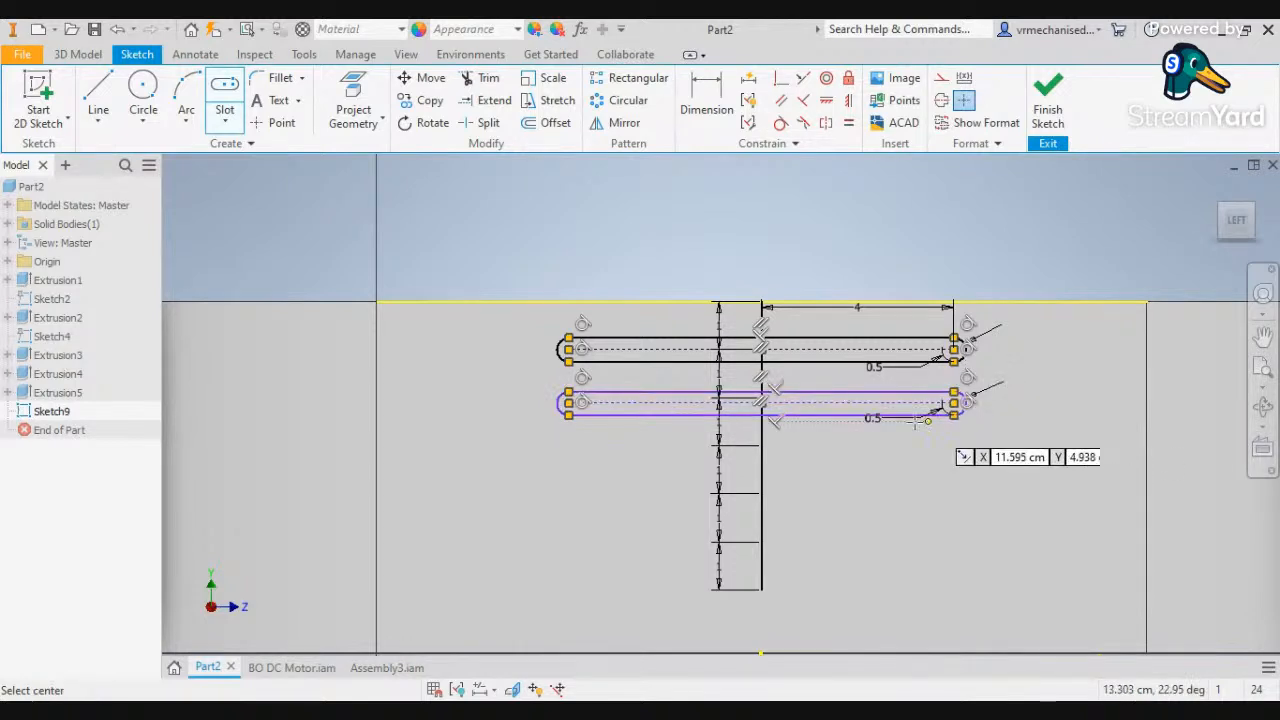
Draw a third horizontal center-point slot at the end of the third 1 cm segment, with a 4 cm half-length and 0.5 cm width
click(762, 446)
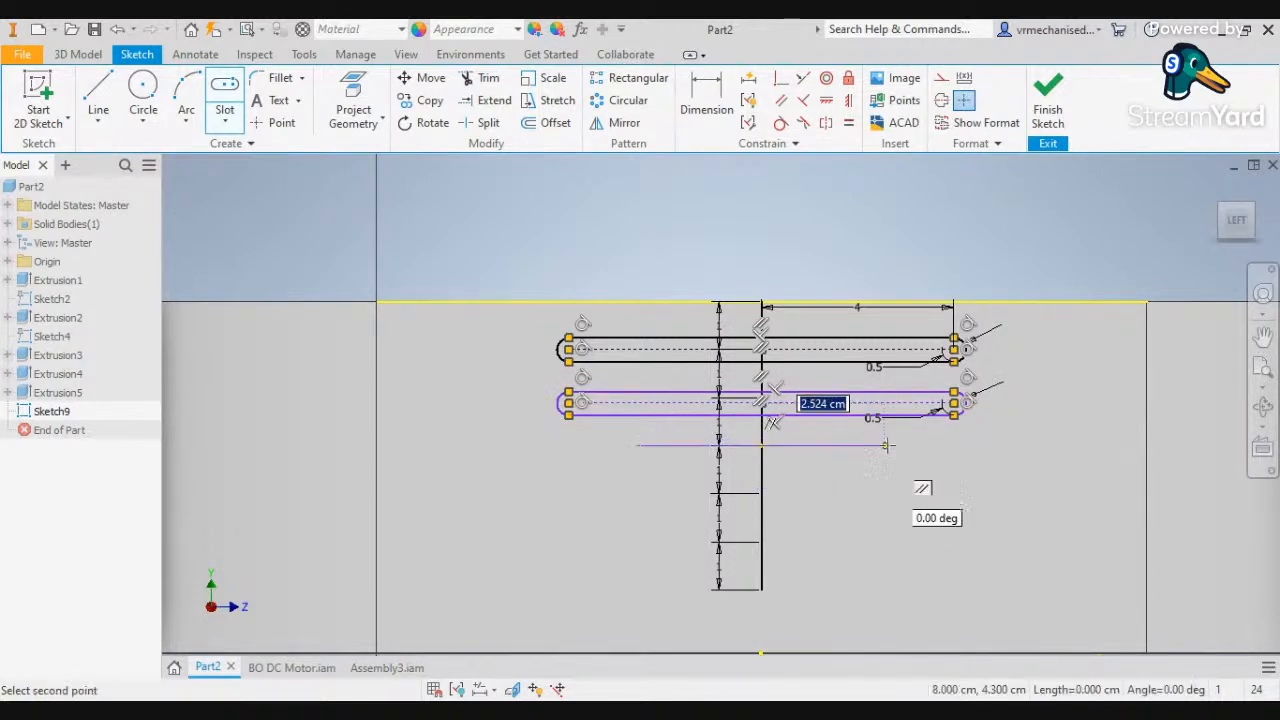
click(954, 443)
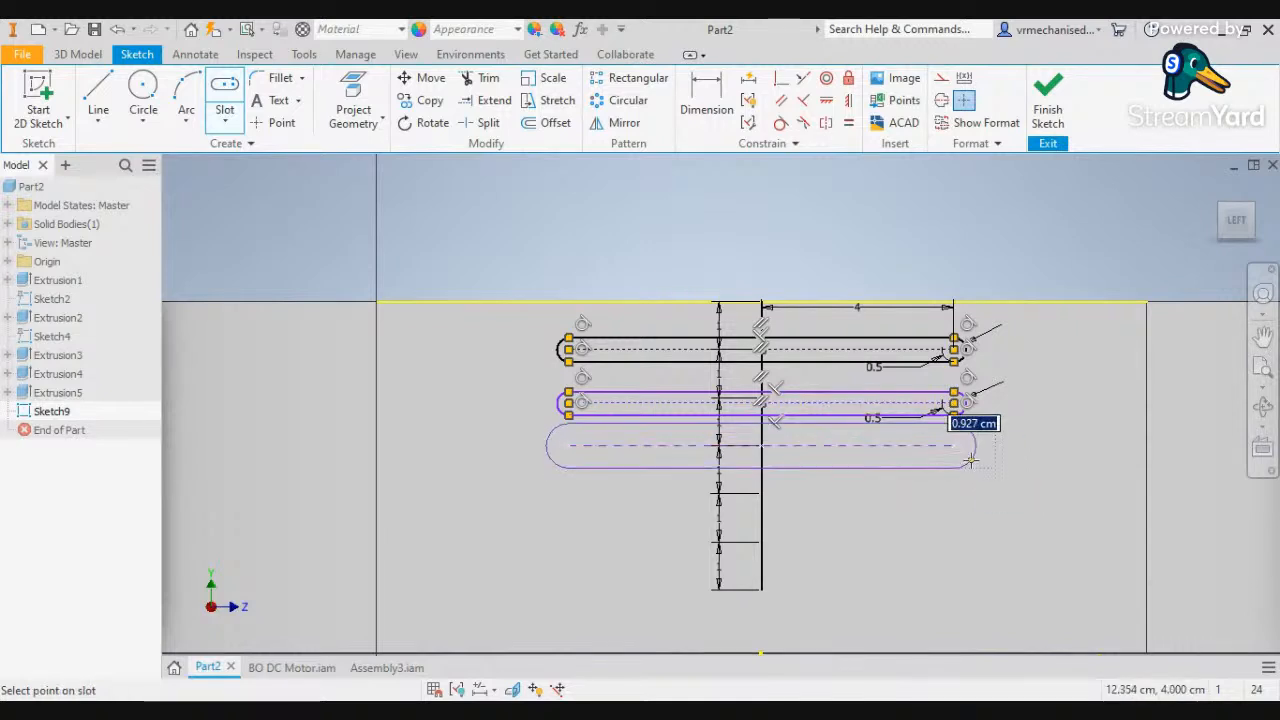
text(0)
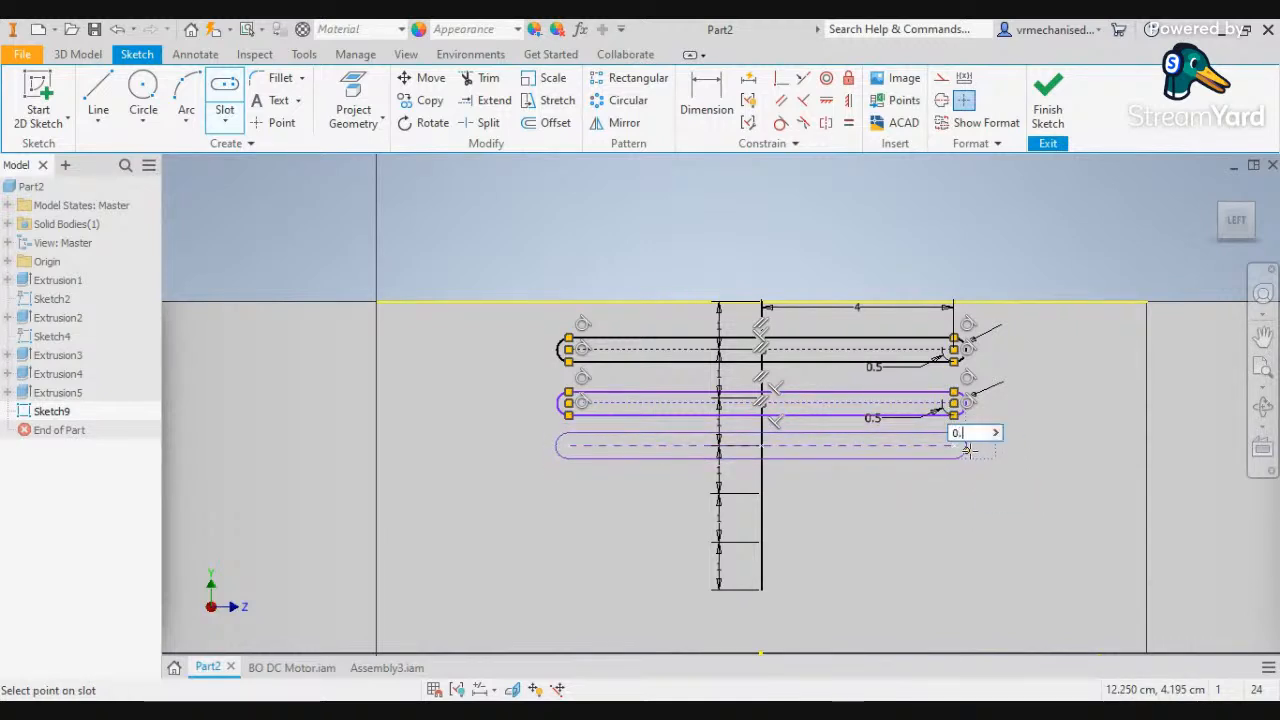
text(.5)
key(Return)
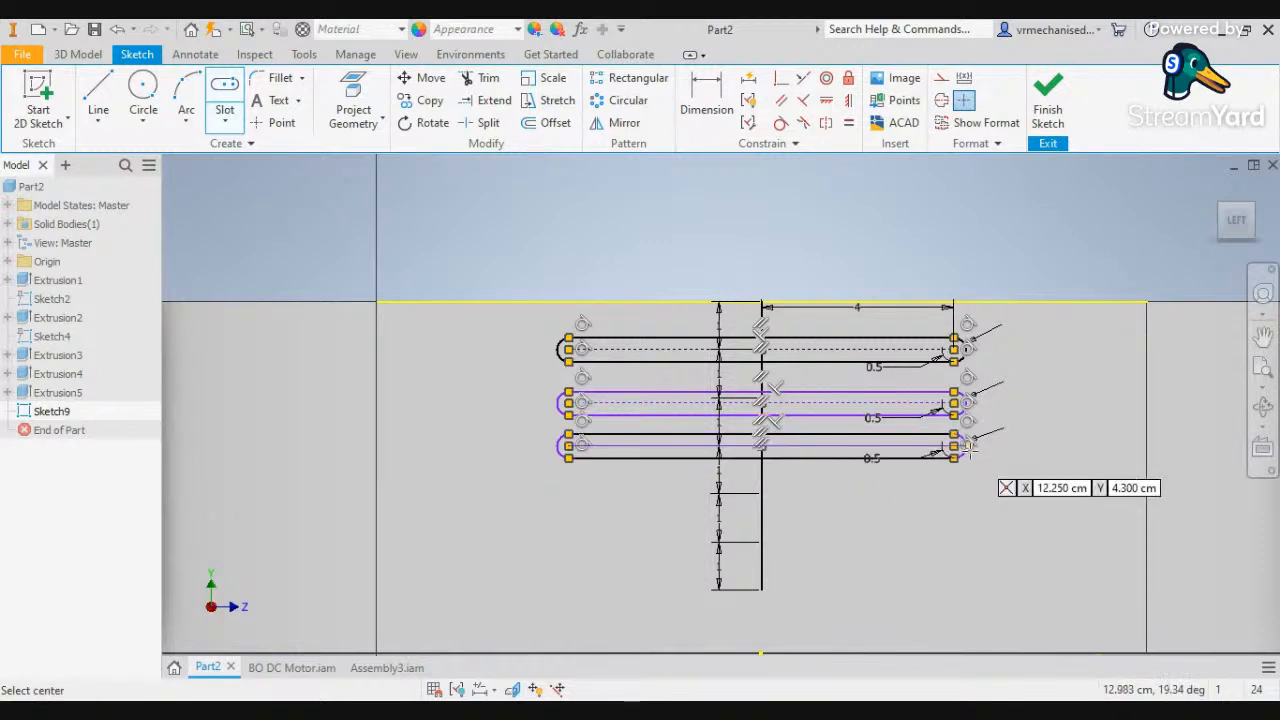
Draw a fourth horizontal center-point slot at the end of the fourth segment, with a half-length of about 4.1 cm and 0.5 cm width
click(760, 494)
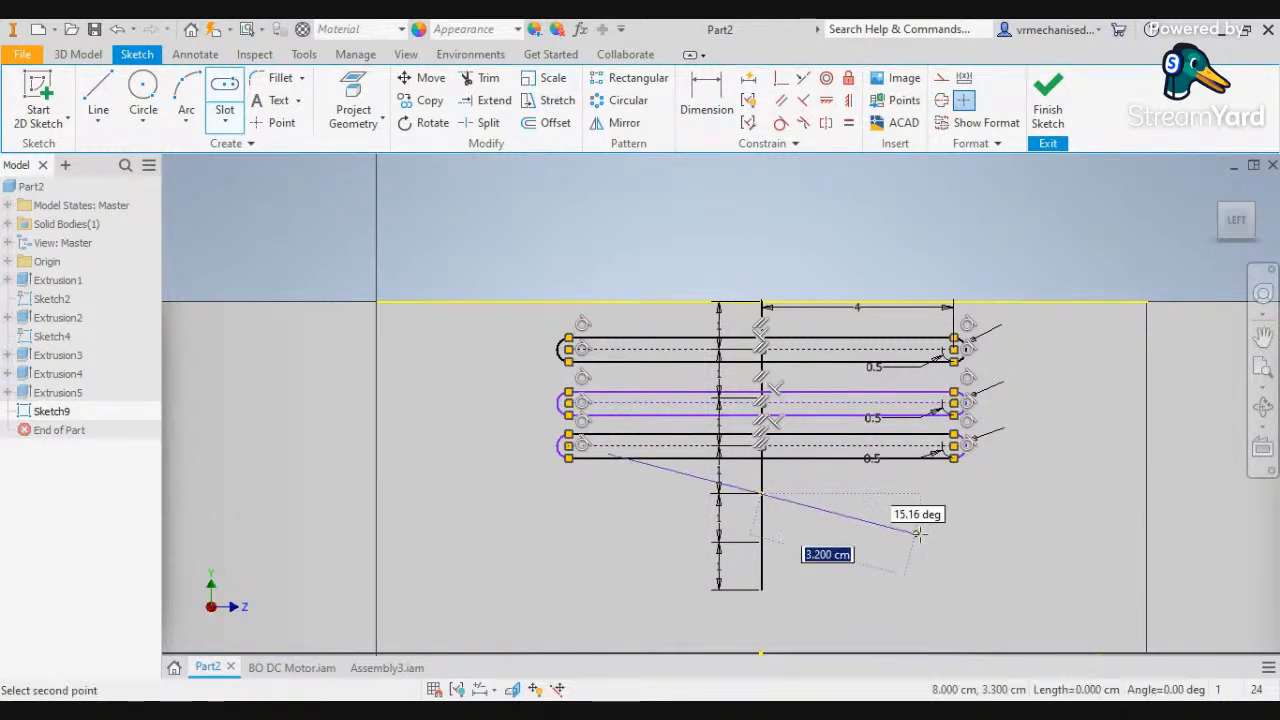
click(965, 492)
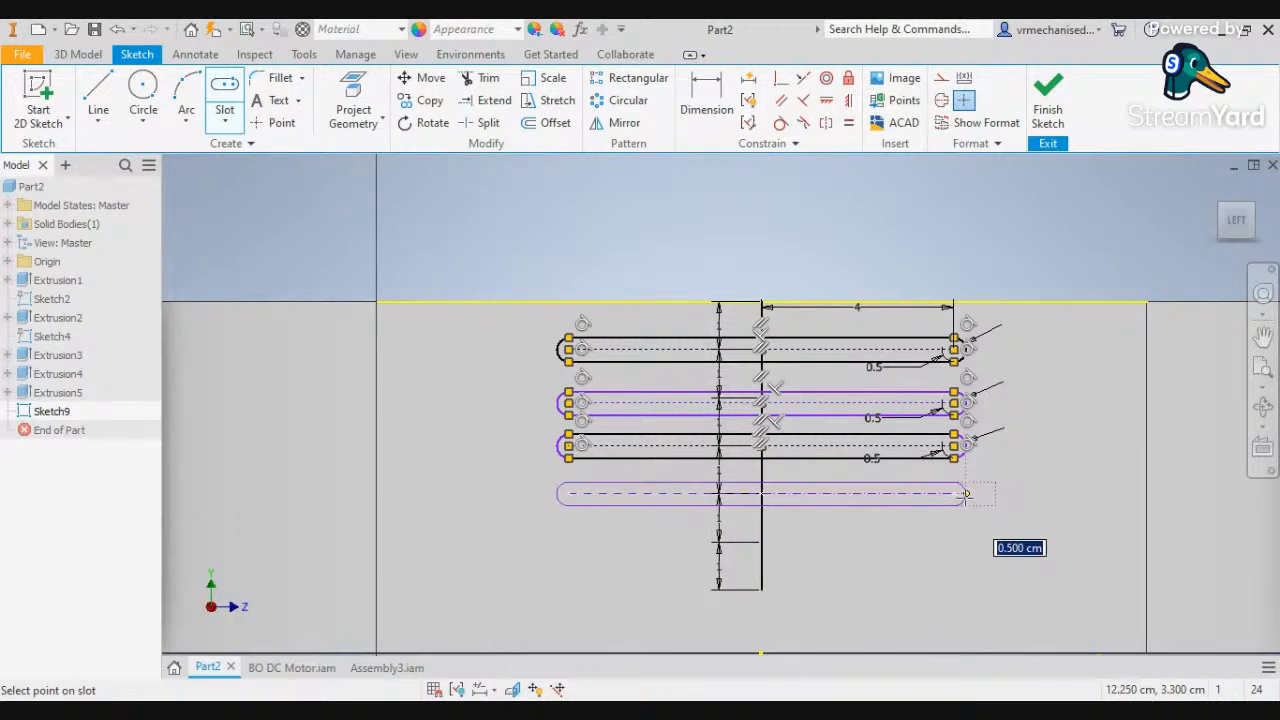
key(ctrl+z)
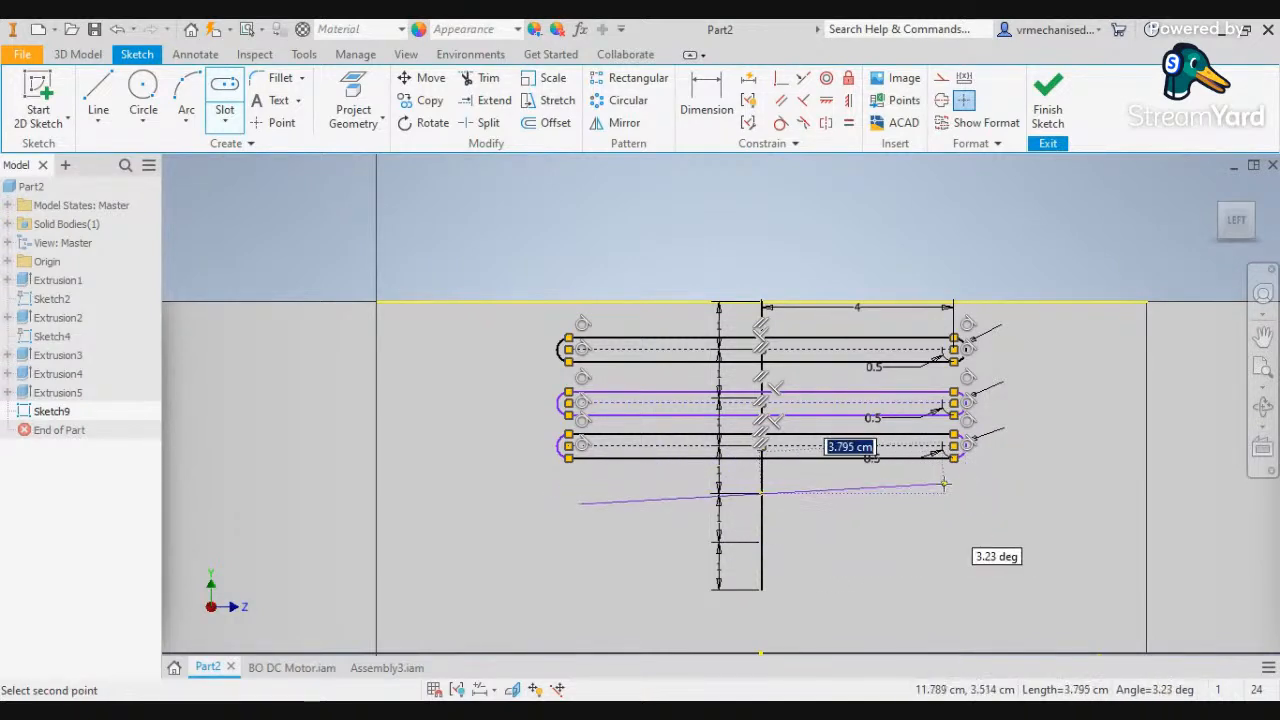
click(956, 492)
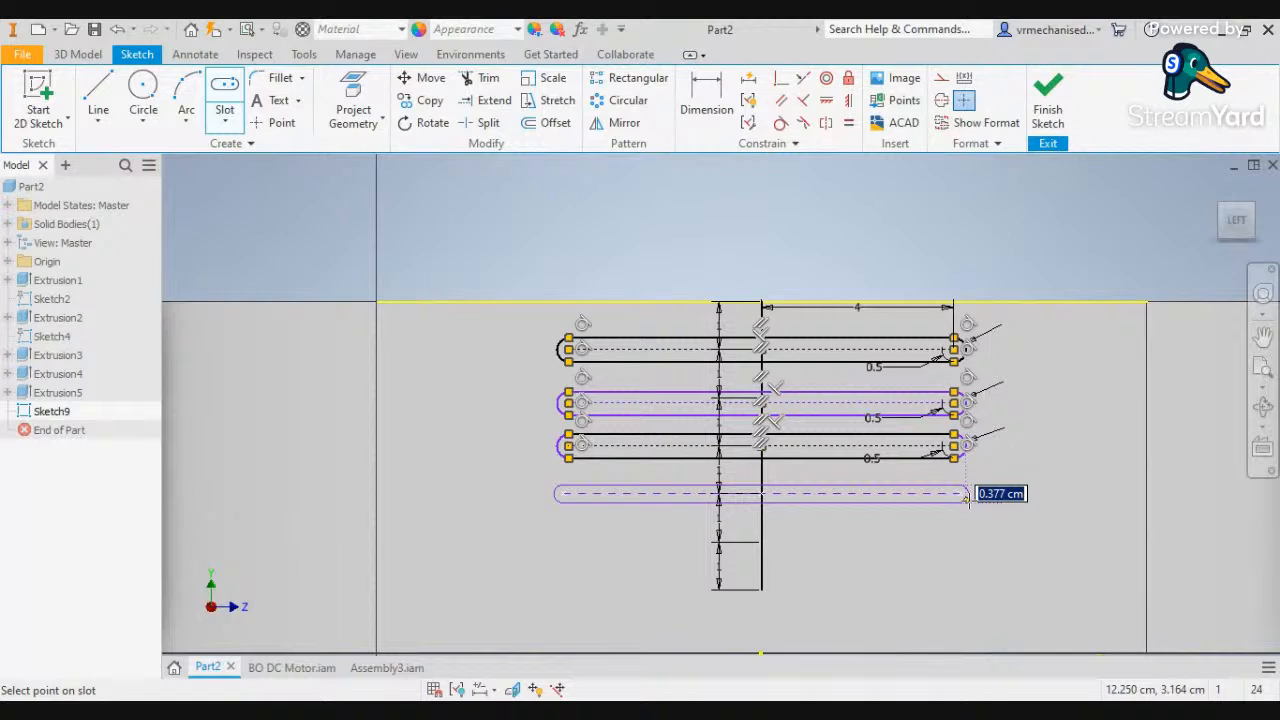
text(0.5)
key(Return)
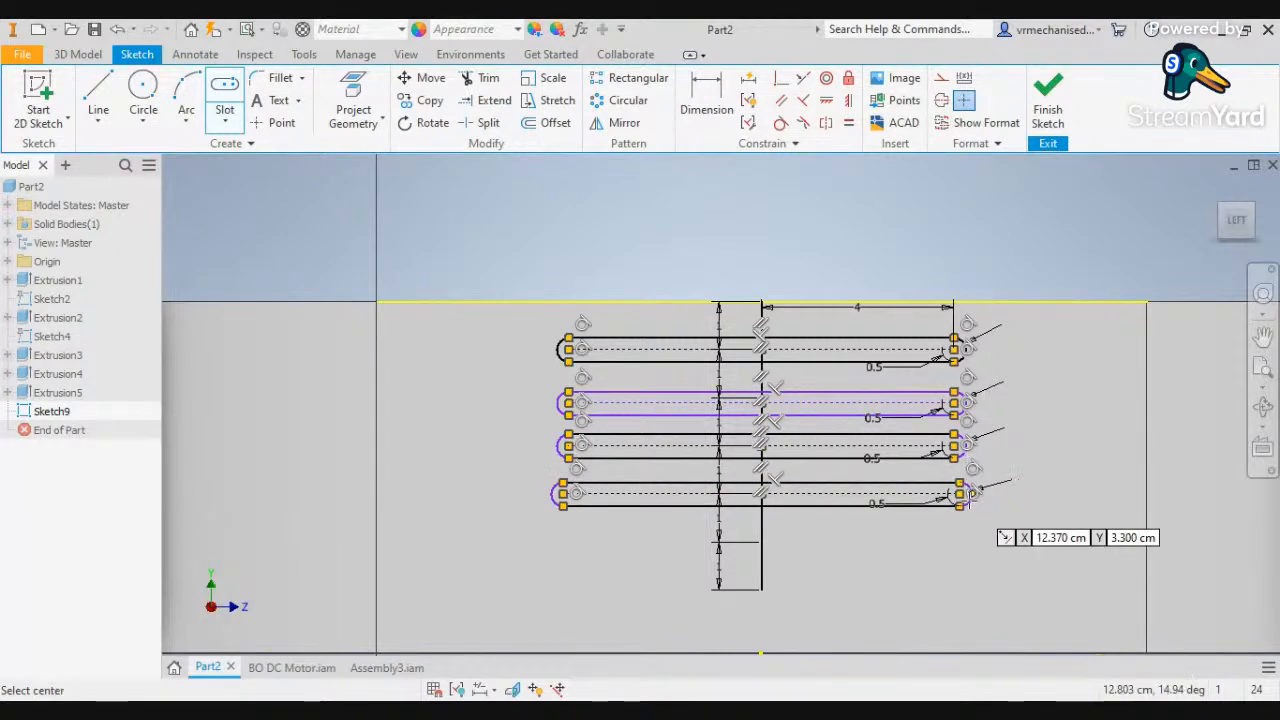
Draw a fifth horizontal center-point slot at the end of the fifth 1 cm segment, with a 4 cm half-length and 0.5 cm width
click(760, 541)
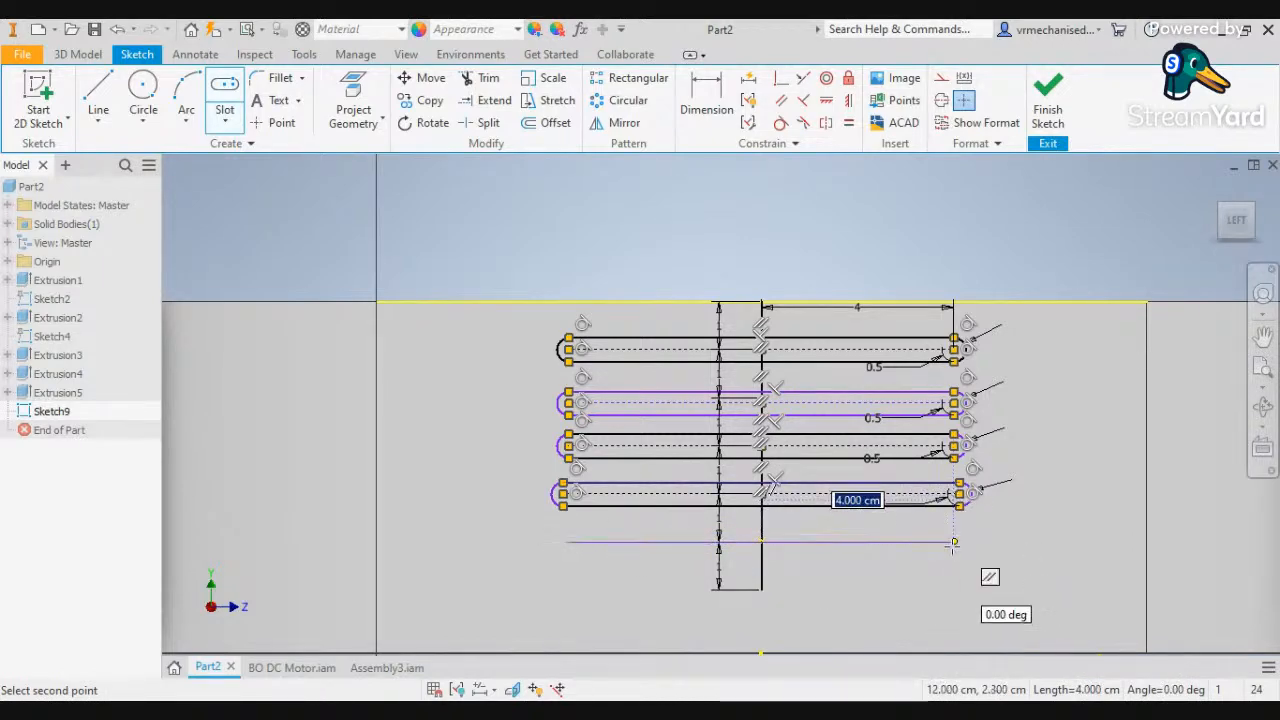
click(953, 542)
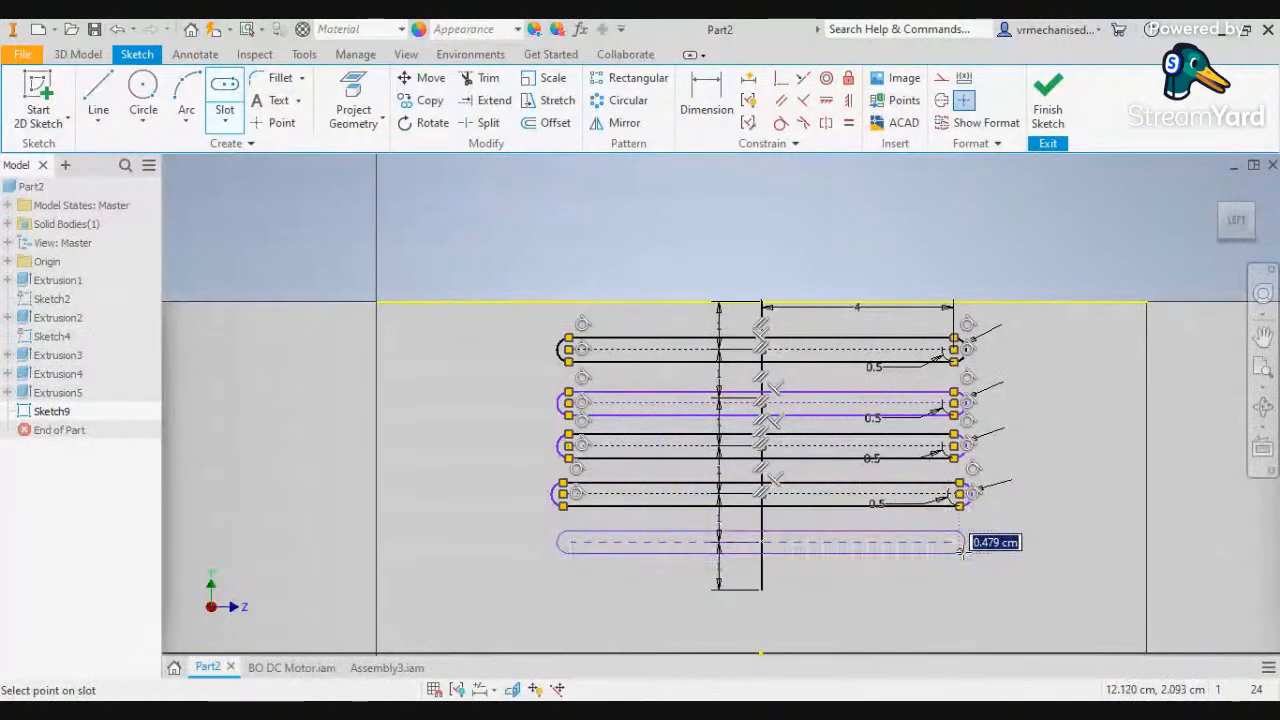
text(0.5)
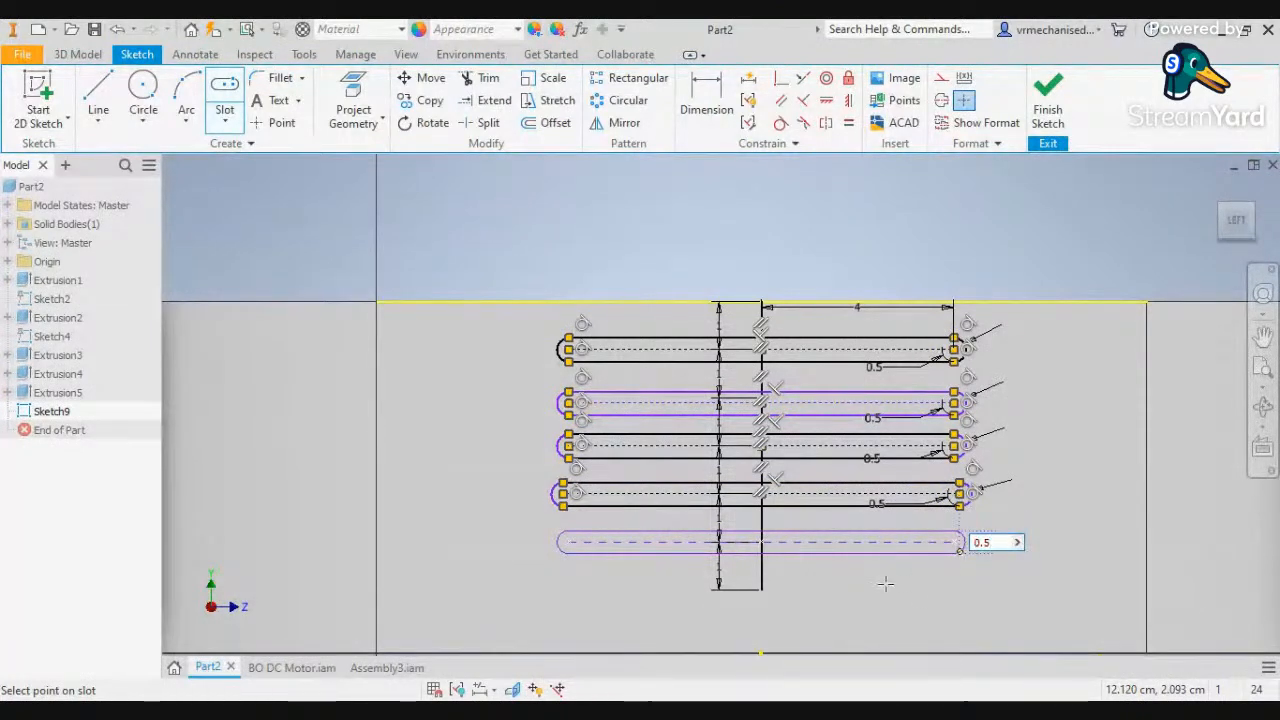
key(Return)
Place the centerline of a sixth horizontal center-point slot at the lower end of the segment chain, with a 4 cm half-length
click(761, 591)
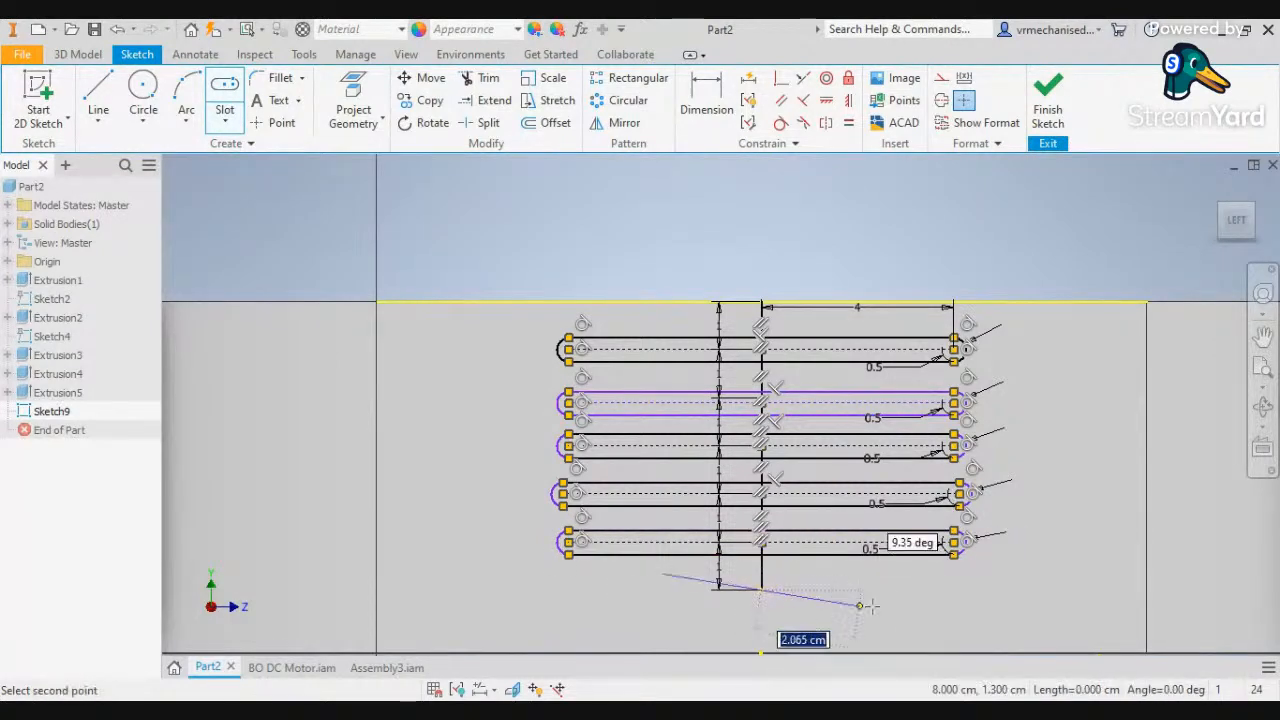
click(953, 590)
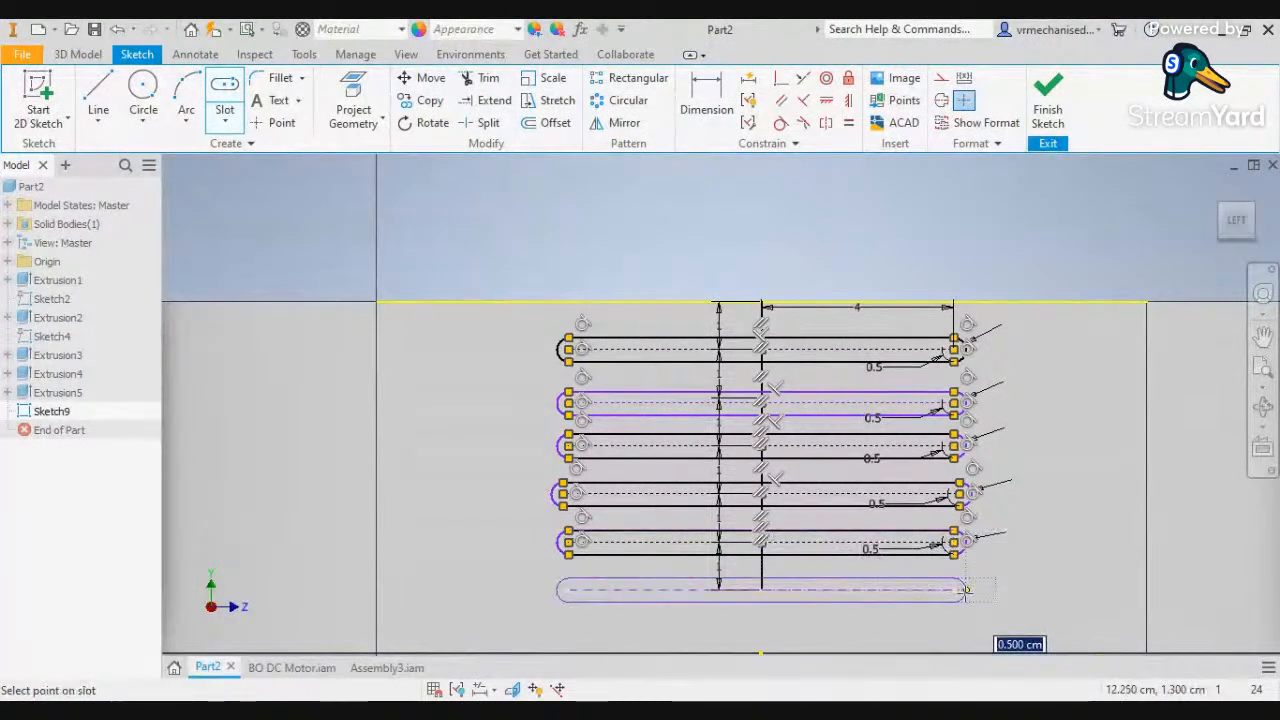
Redraw the lowest slot from the bottom end of the vertical centre line, with a 4 cm half-length and 0.5 cm width
key(ctrl+z)
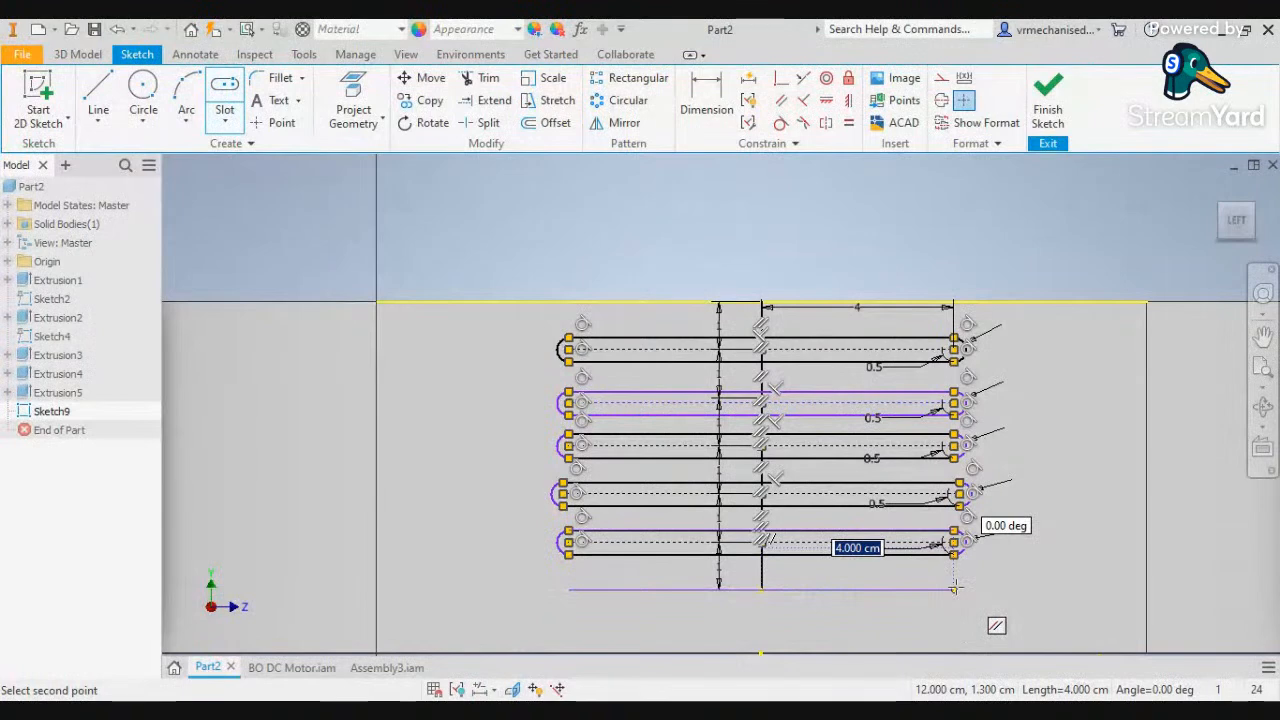
click(963, 592)
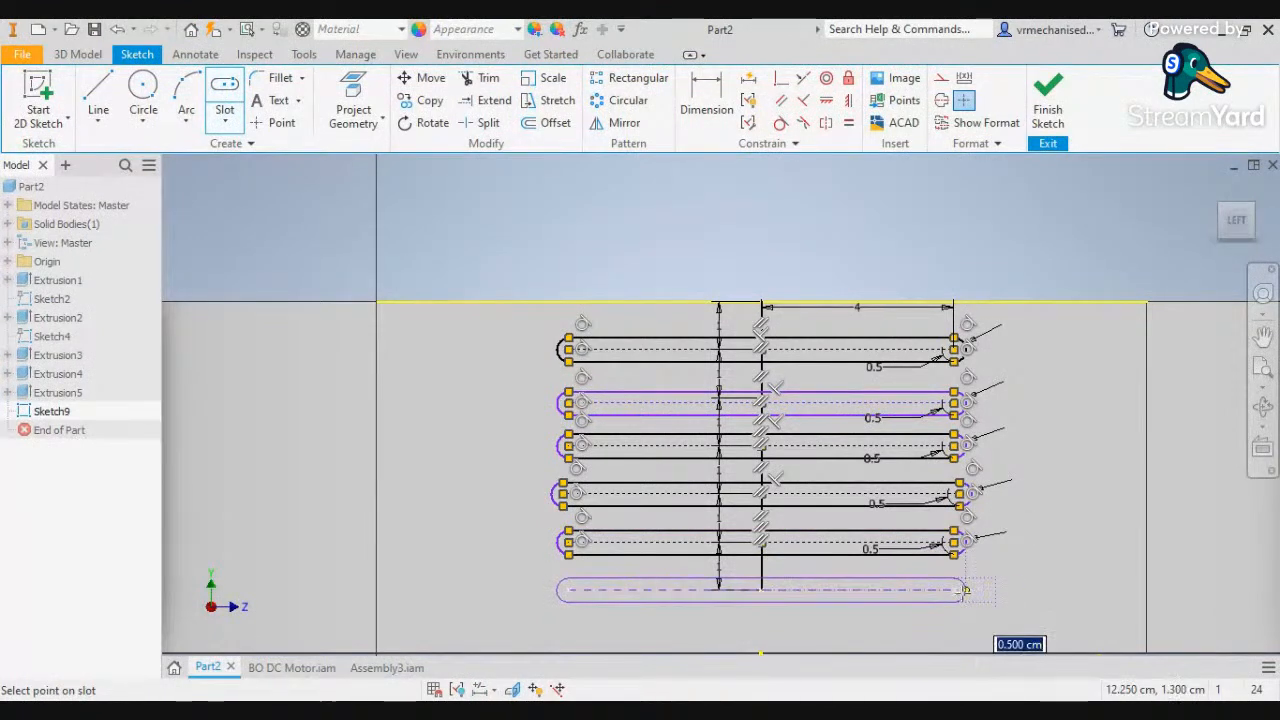
click(965, 590)
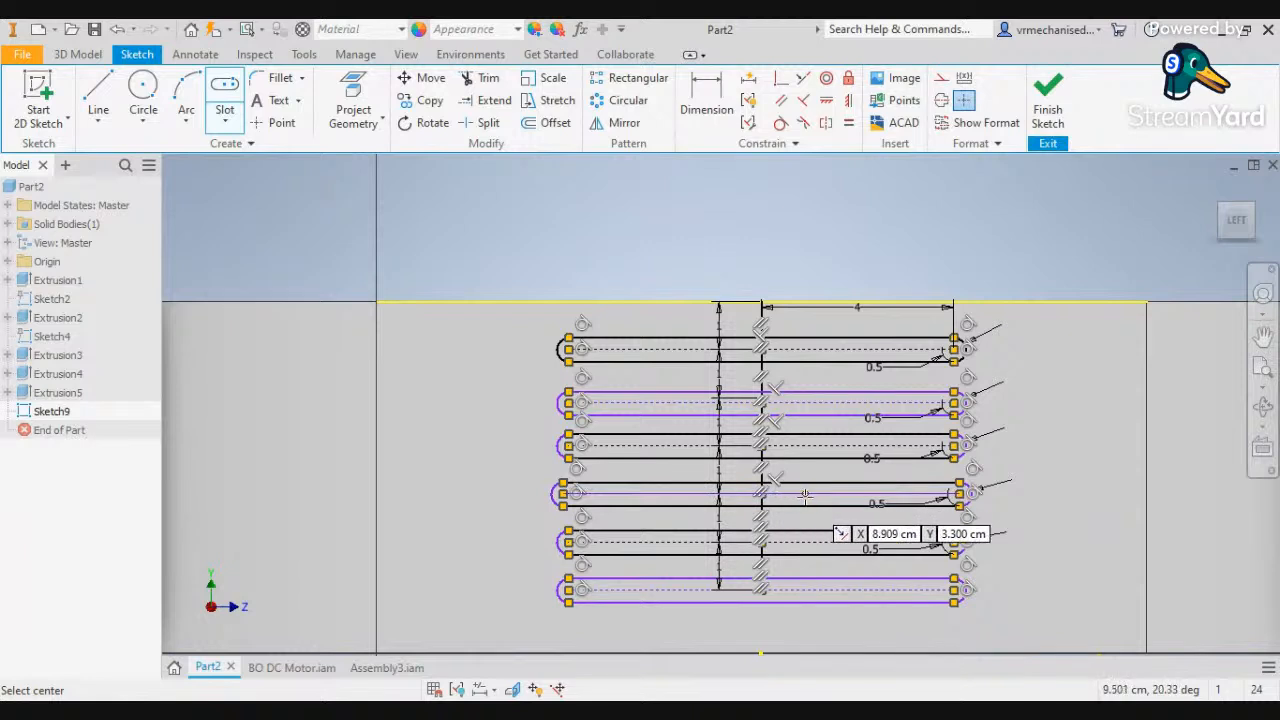
key(Escape)
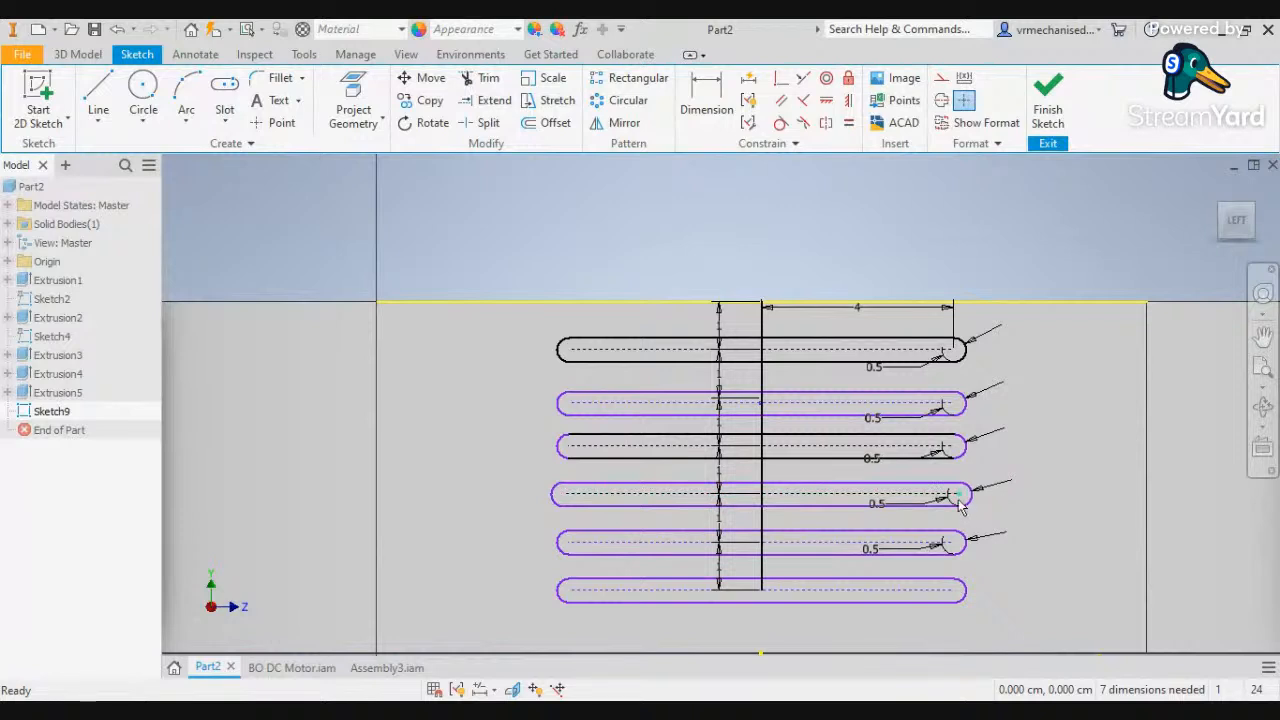
Dimension the centre-to-centre length of the fourth slot from the top and set it to 8 cm
click(700, 95)
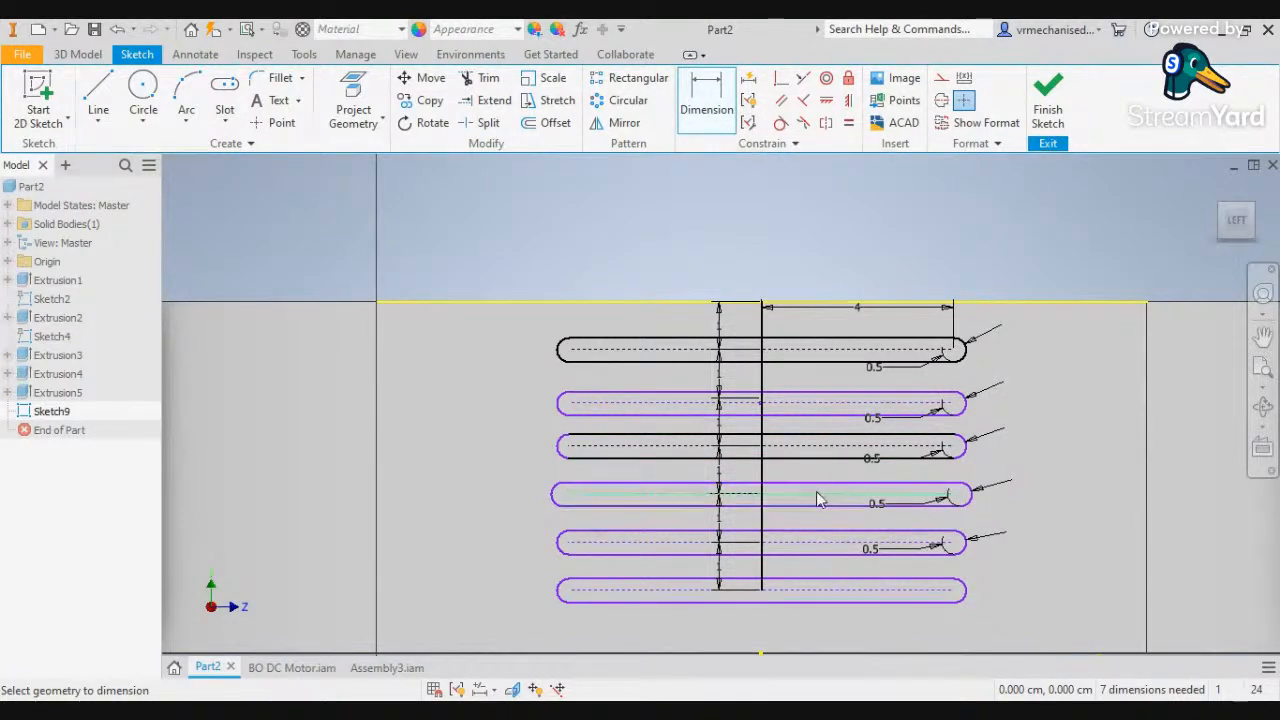
click(820, 462)
click(609, 316)
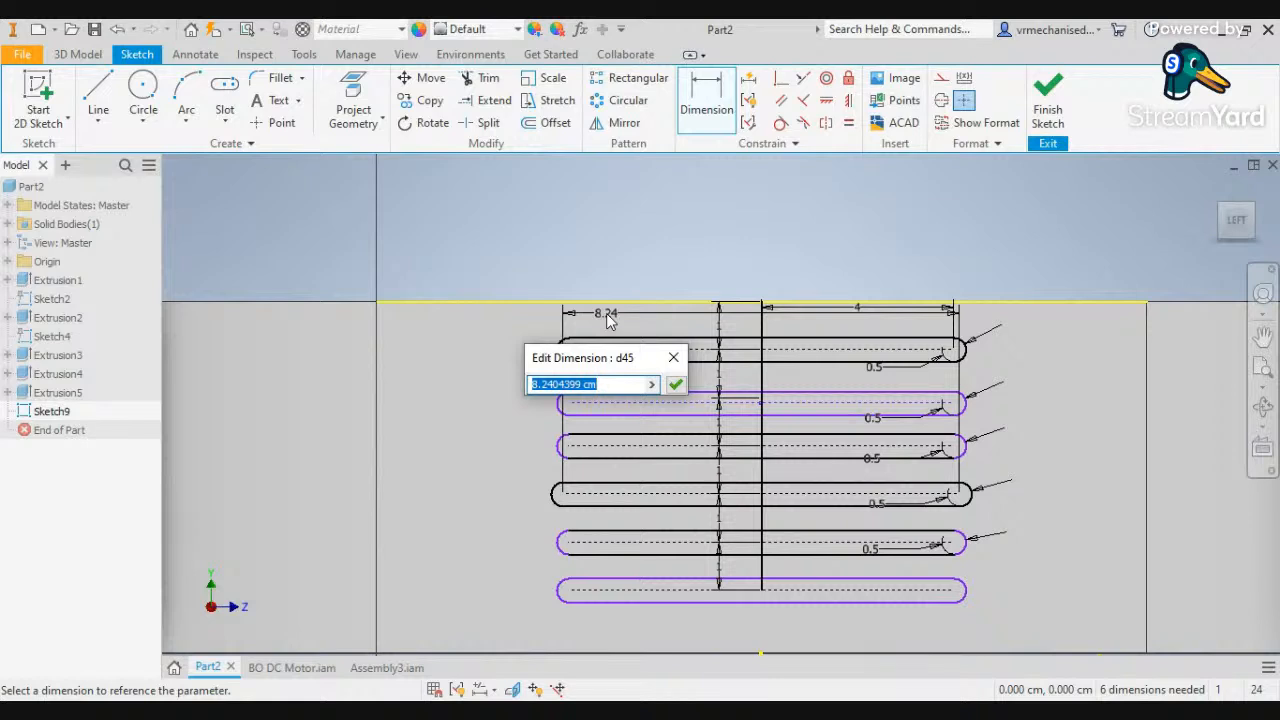
text(8)
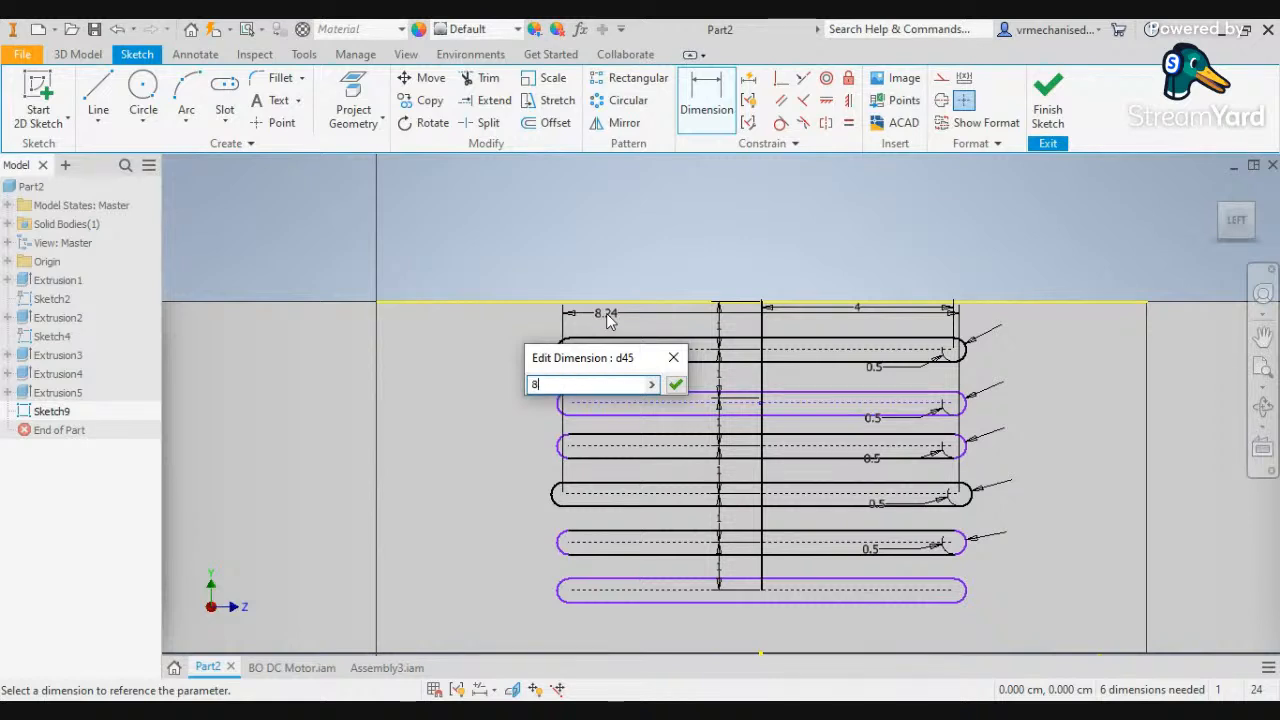
key(Return)
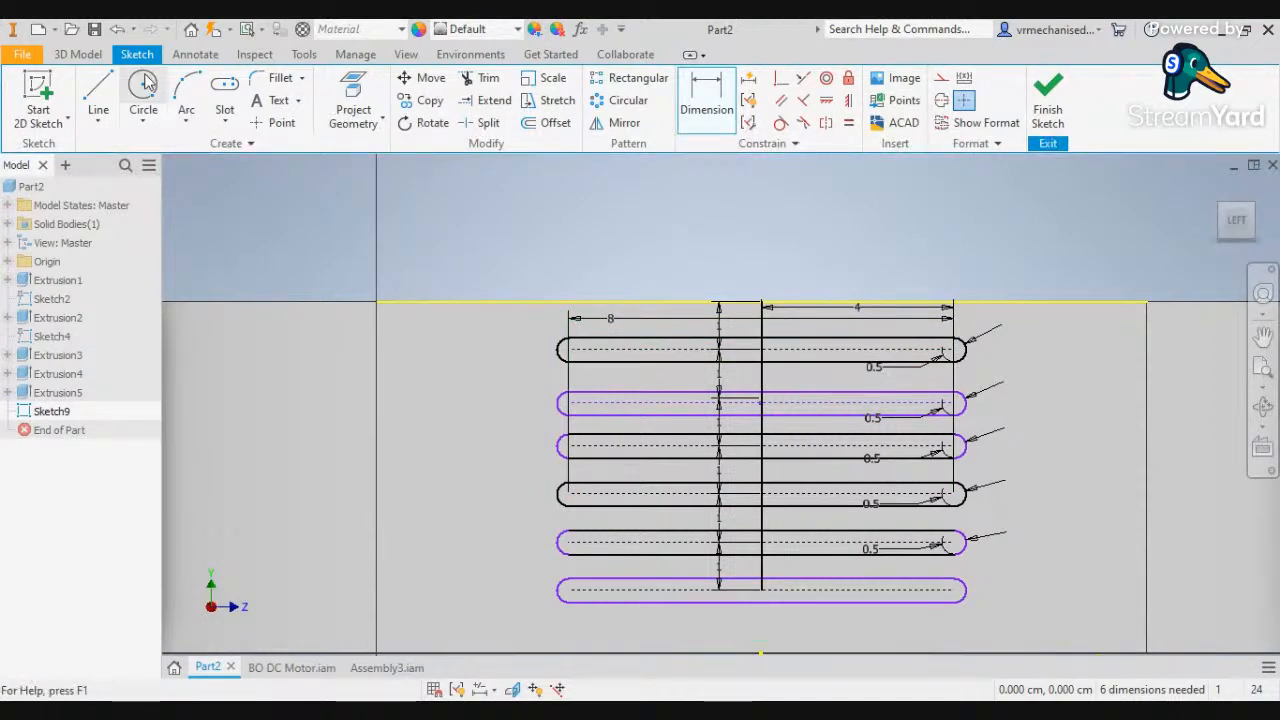
click(80, 54)
click(99, 92)
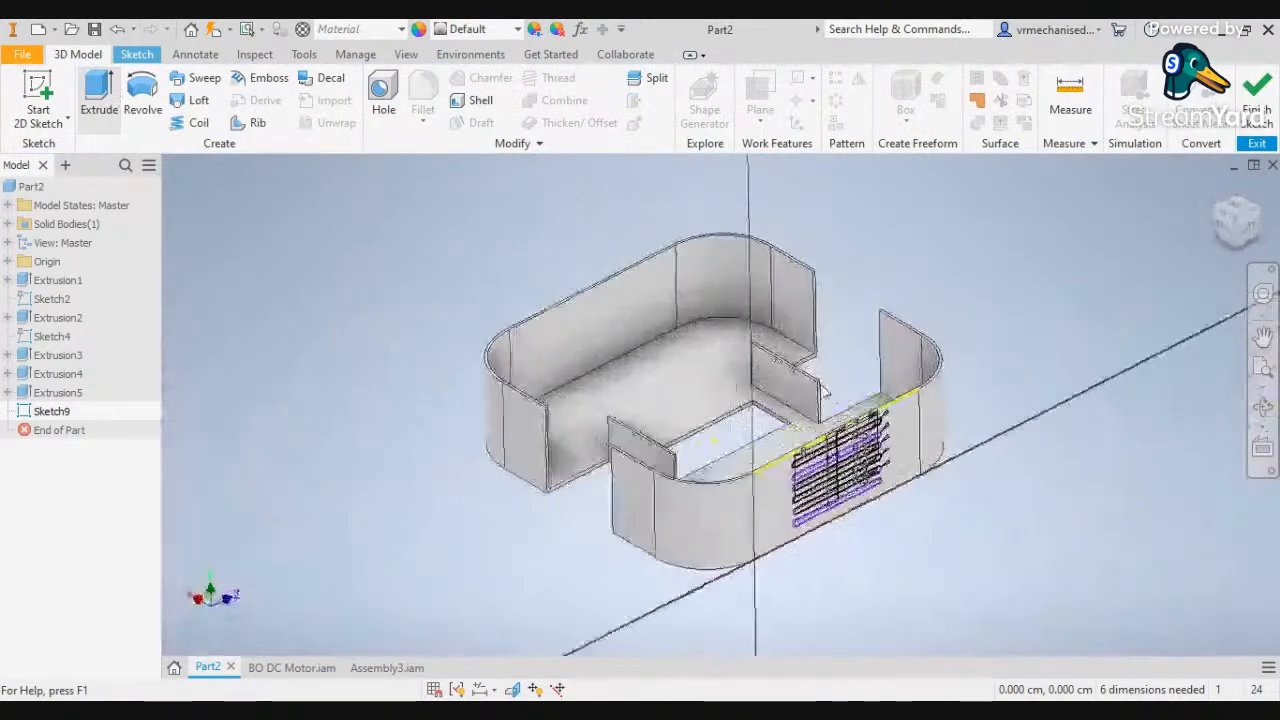
scroll(912, 505, up, 5)
click(912, 505)
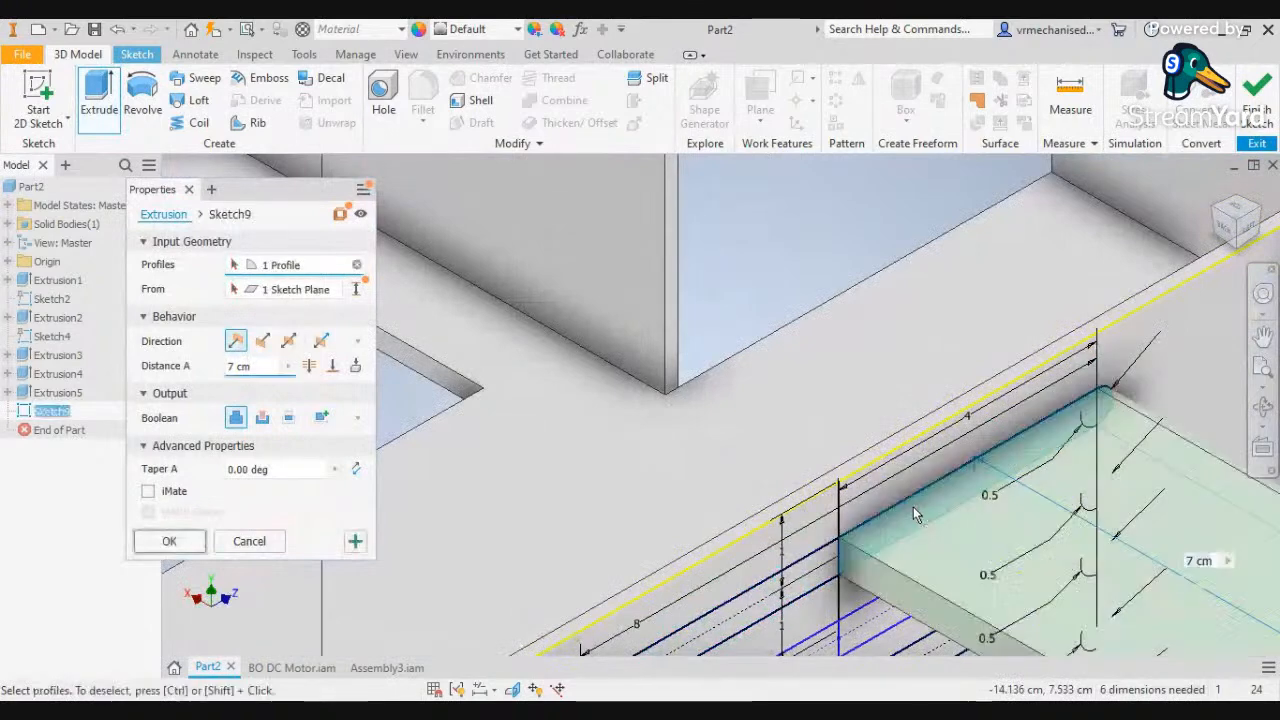
key(Escape)
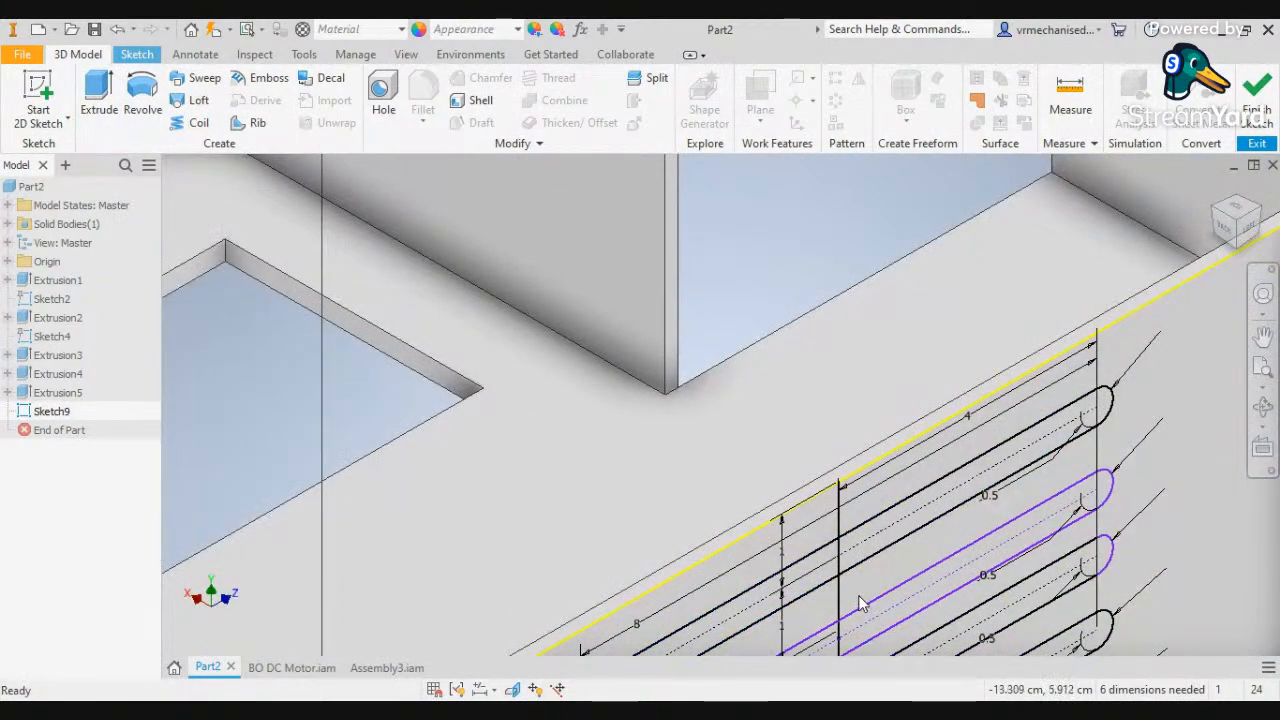
Delete the vertical spacing dimensions along the column of slots and the 4 cm horizontal dimension from the centre line
scroll(859, 598, down, 5)
middle_drag(859, 598, 770, 291)
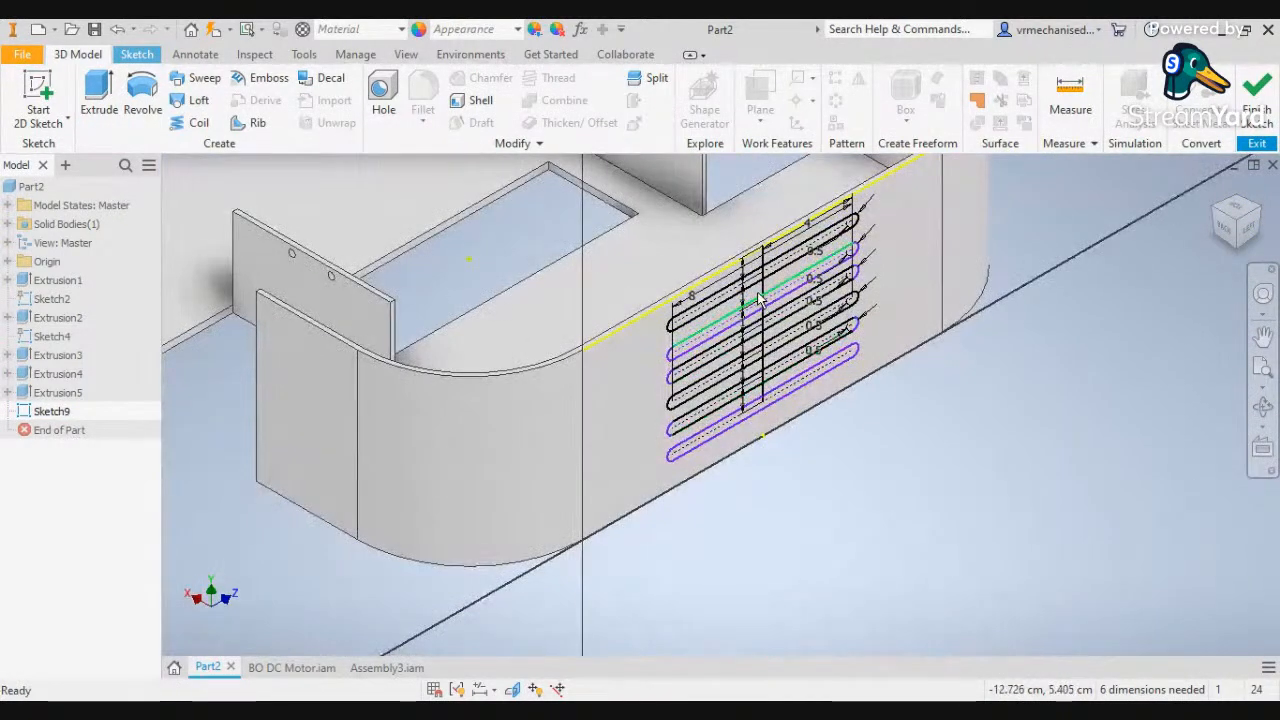
scroll(774, 300, up, 4)
scroll(765, 297, down, 1)
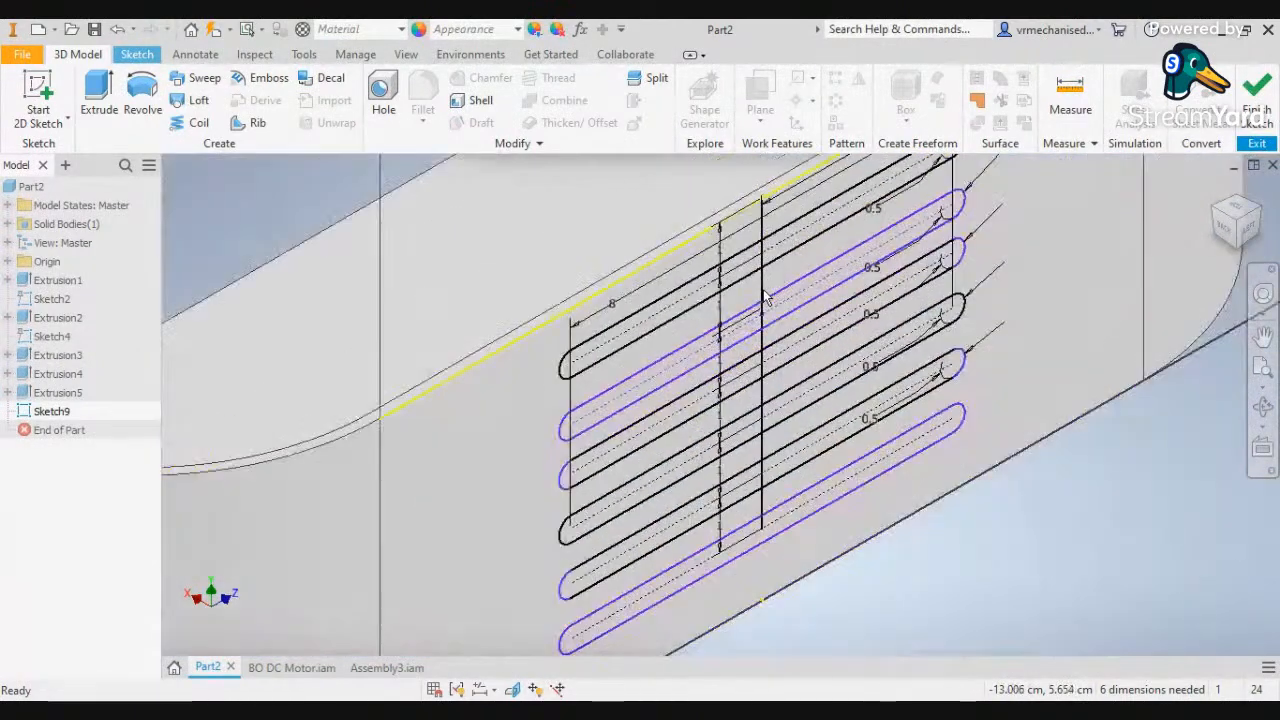
click(758, 224)
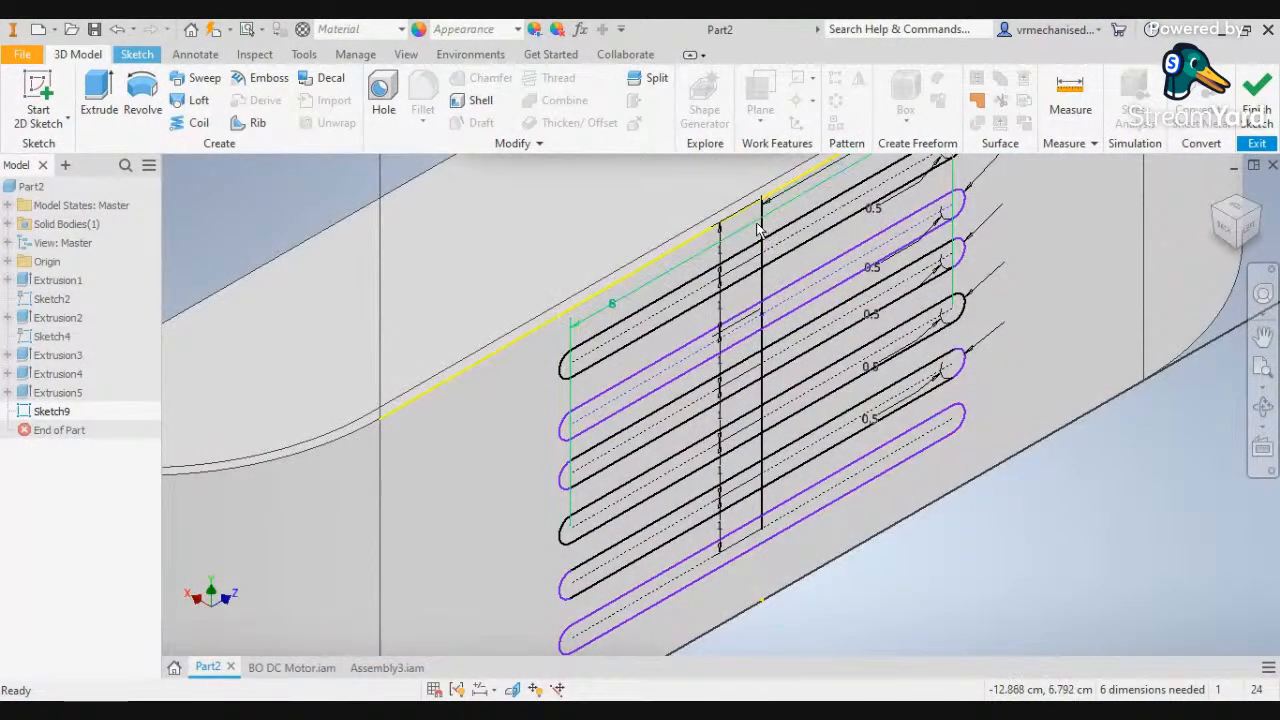
click(721, 238)
key(Delete)
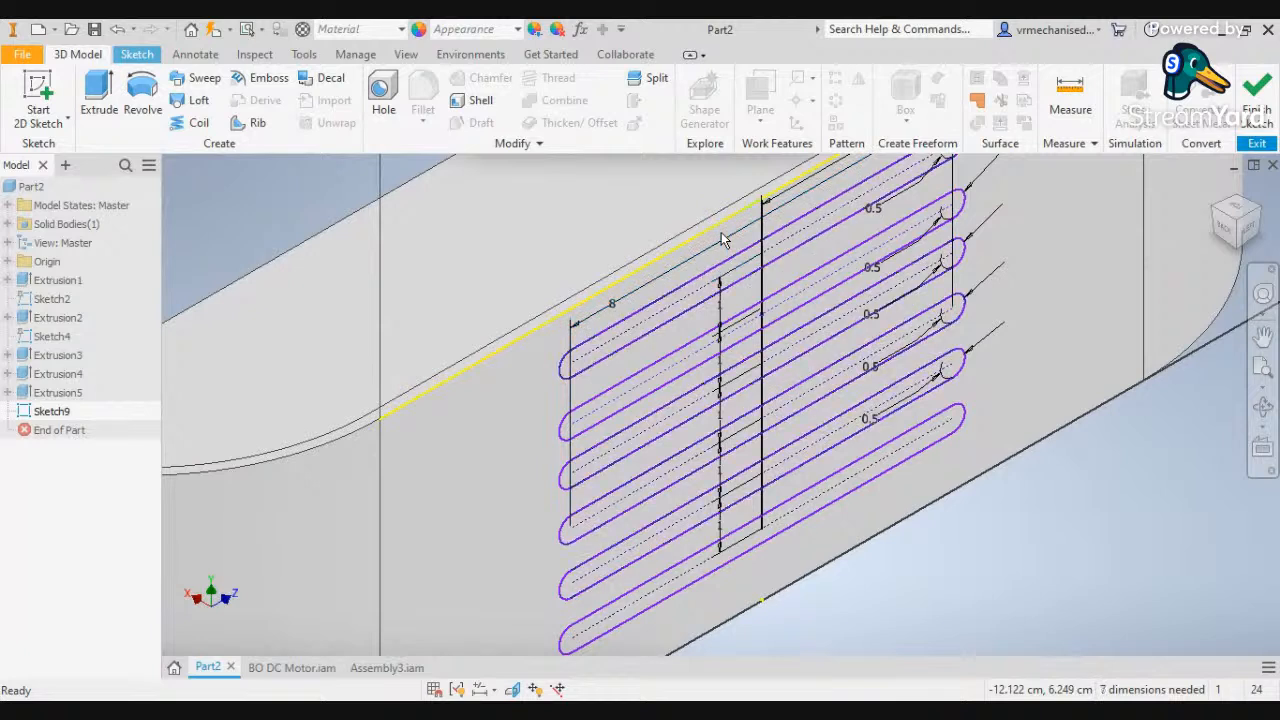
key(Delete)
key(Delete)
click(723, 401)
key(Delete)
click(718, 447)
key(Delete)
click(720, 524)
key(Delete)
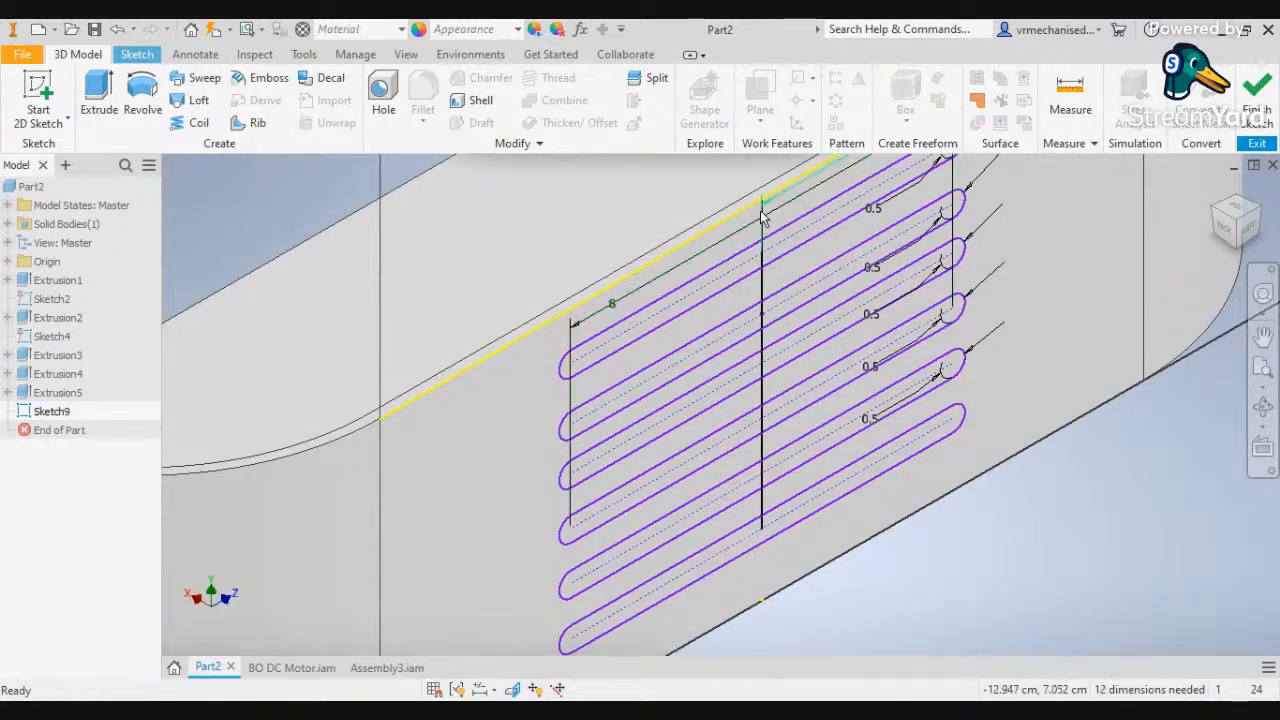
key(Delete)
Delete all segments of the vertical centre line crossing the six slots so that each slot is one undivided profile
click(763, 283)
key(Delete)
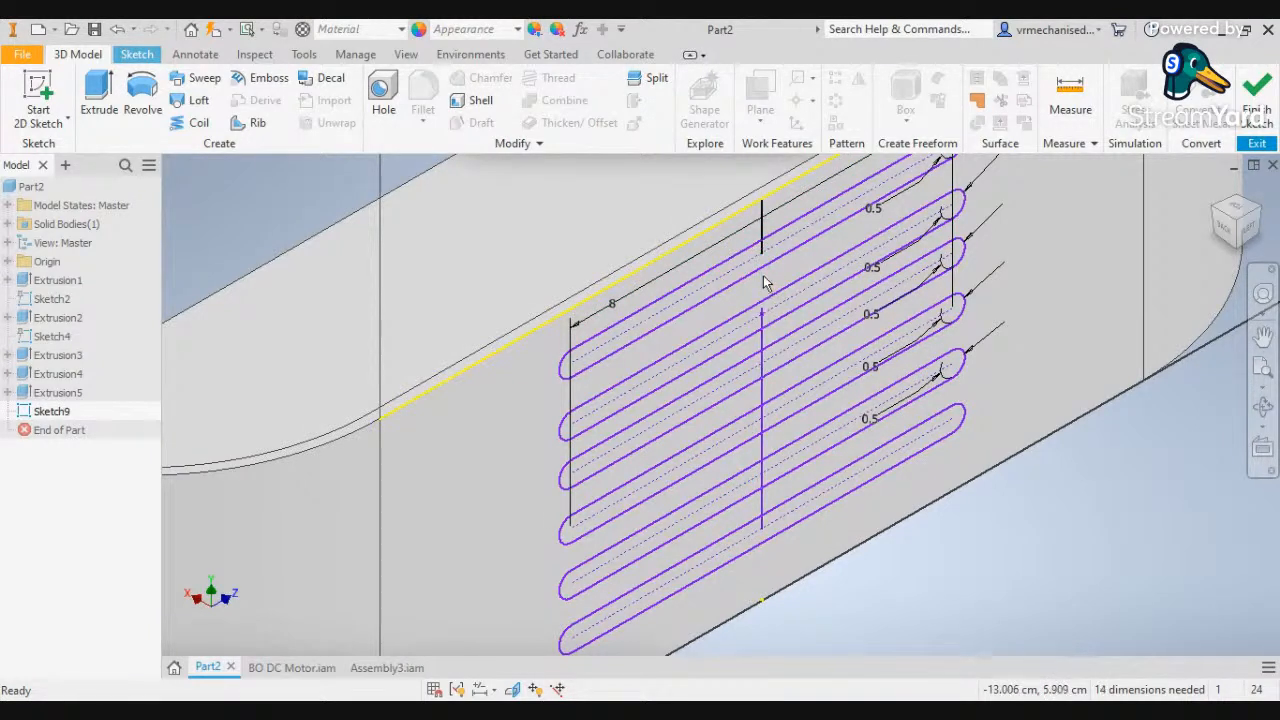
click(764, 230)
key(Delete)
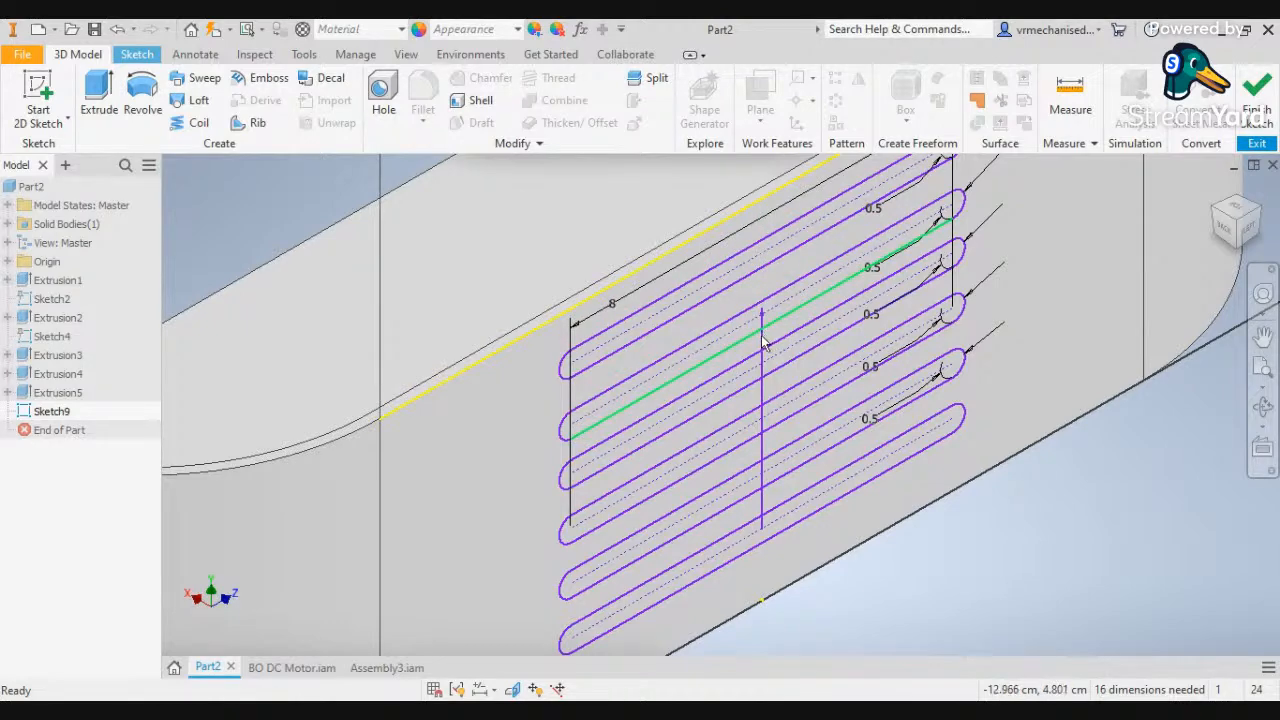
click(762, 336)
scroll(765, 340, up, 5)
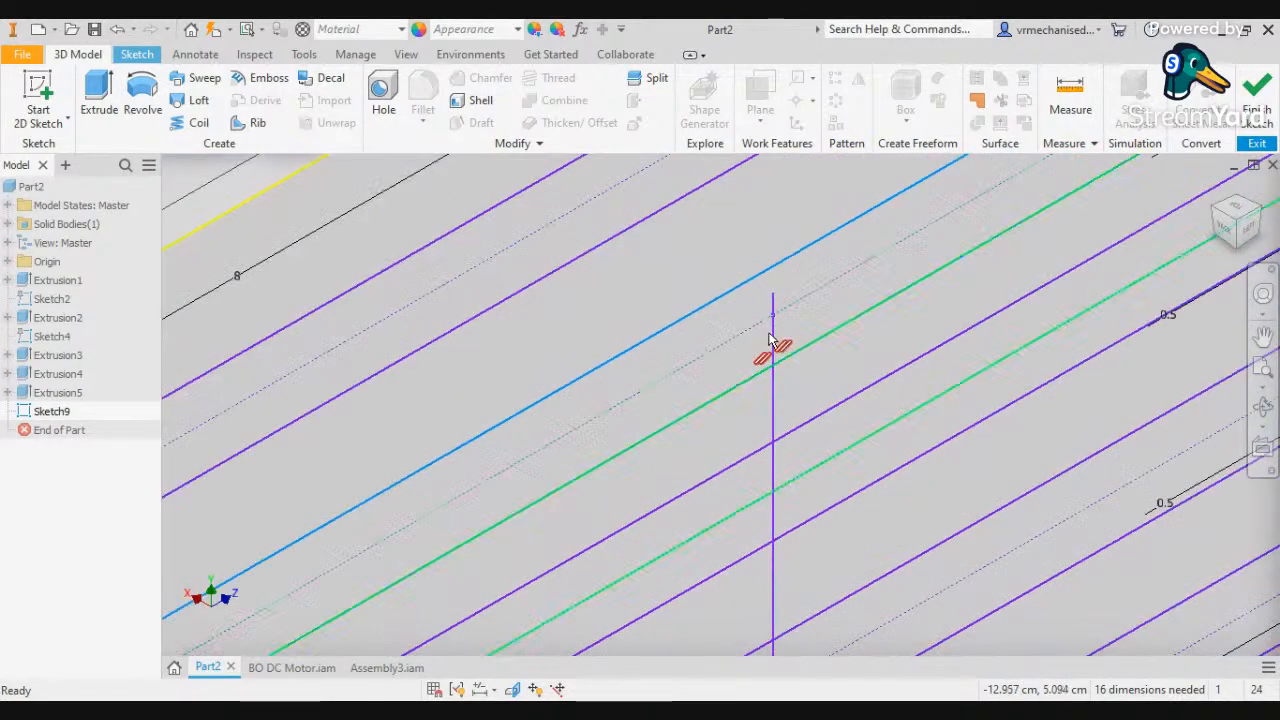
click(773, 300)
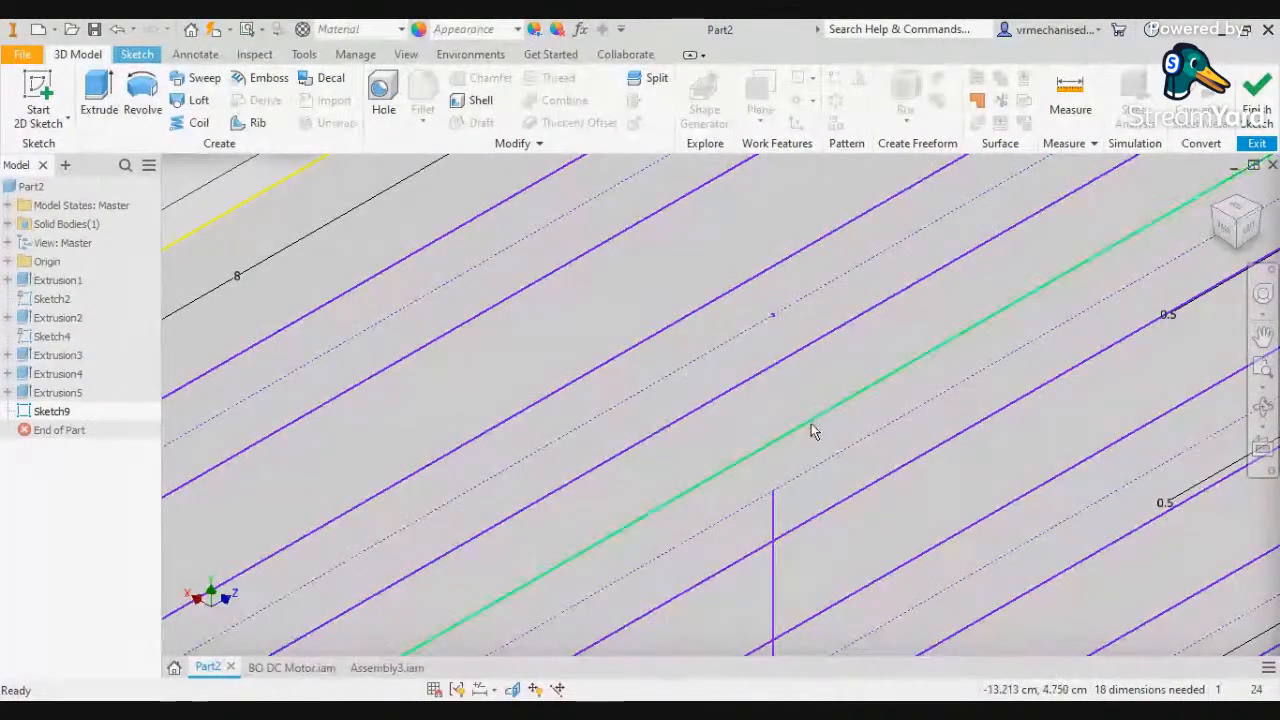
scroll(810, 428, down, 3)
middle_drag(804, 408, 779, 306)
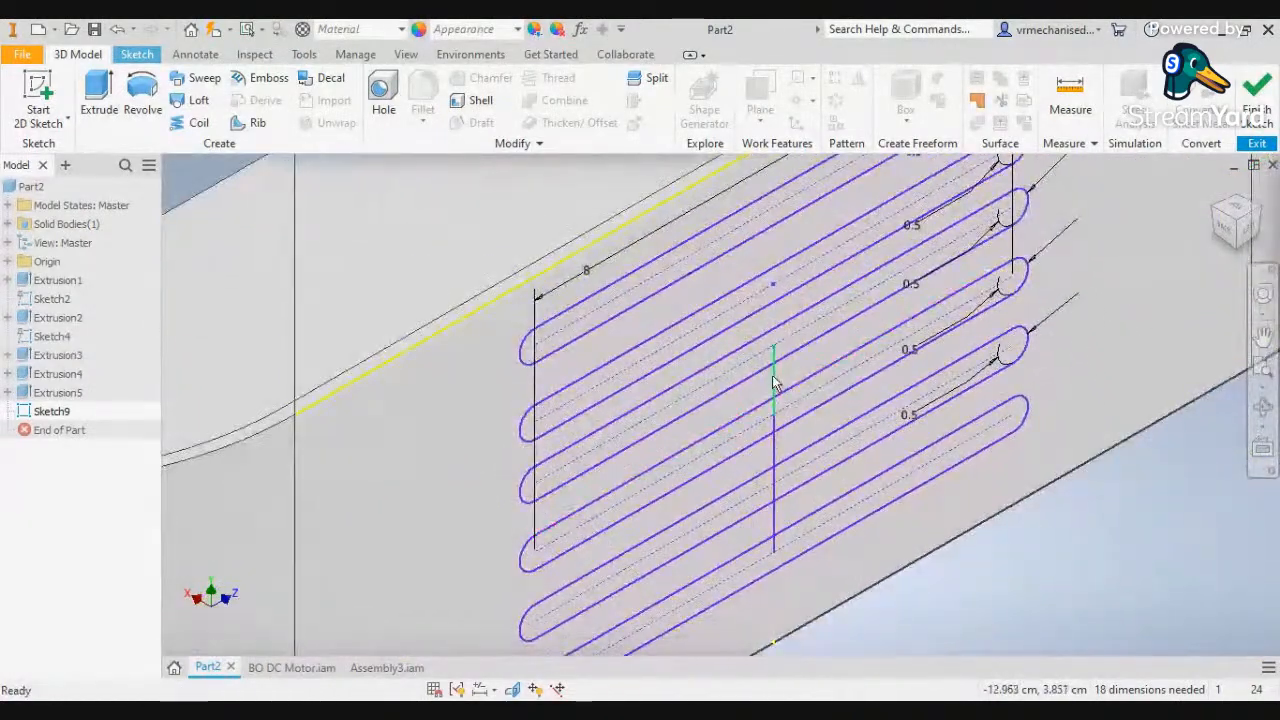
click(779, 432)
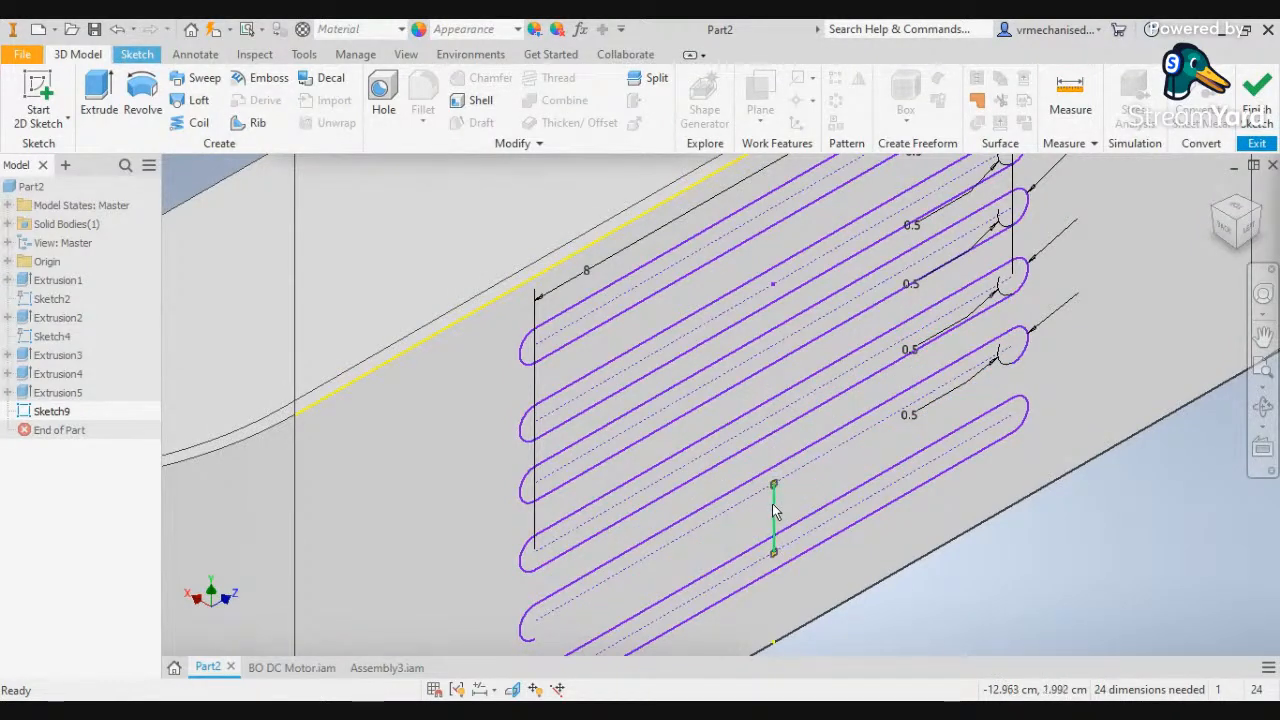
click(773, 511)
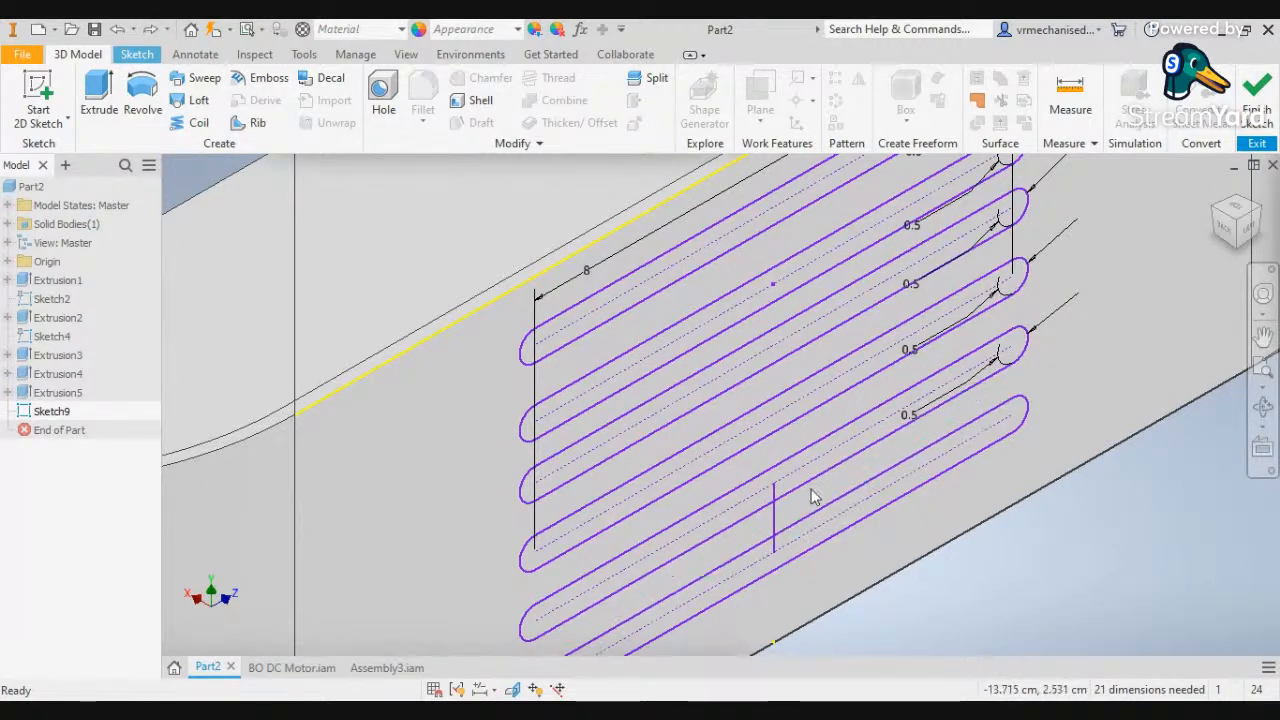
click(773, 515)
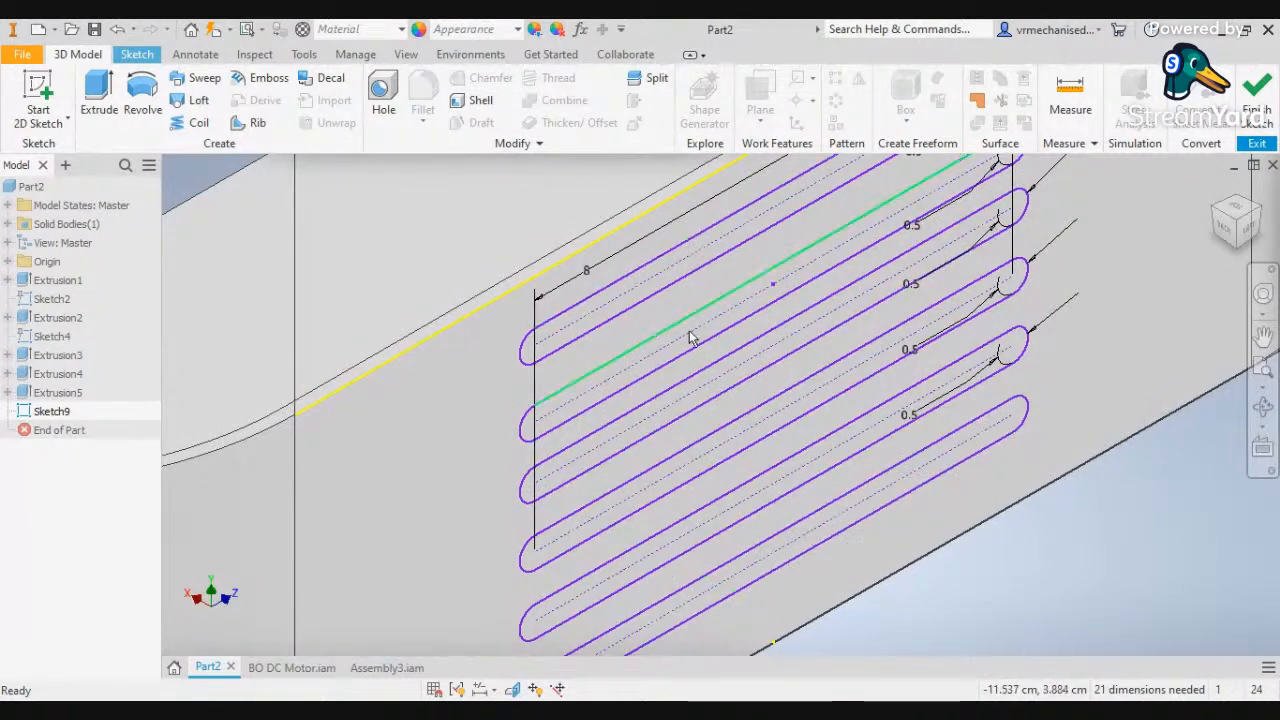
Extrude all six slot profiles as a 2 mm cut, flipped inward through the side wall
scroll(860, 509, down, 2)
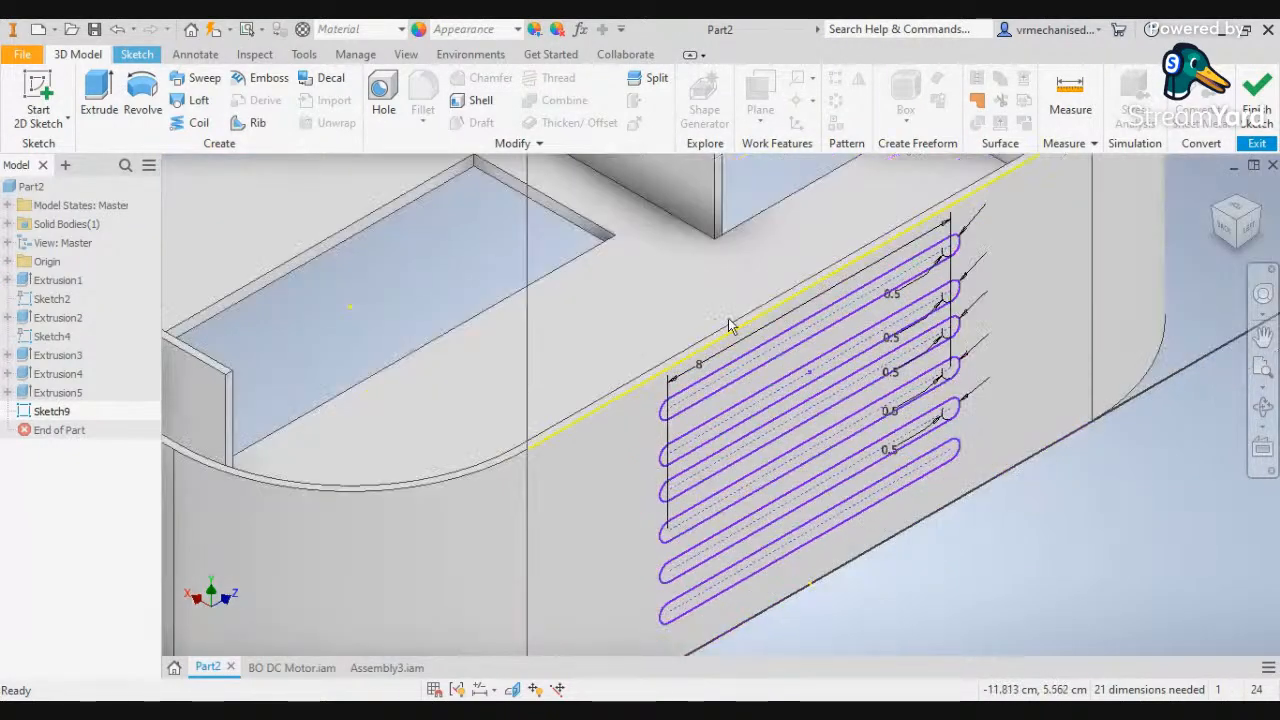
click(102, 90)
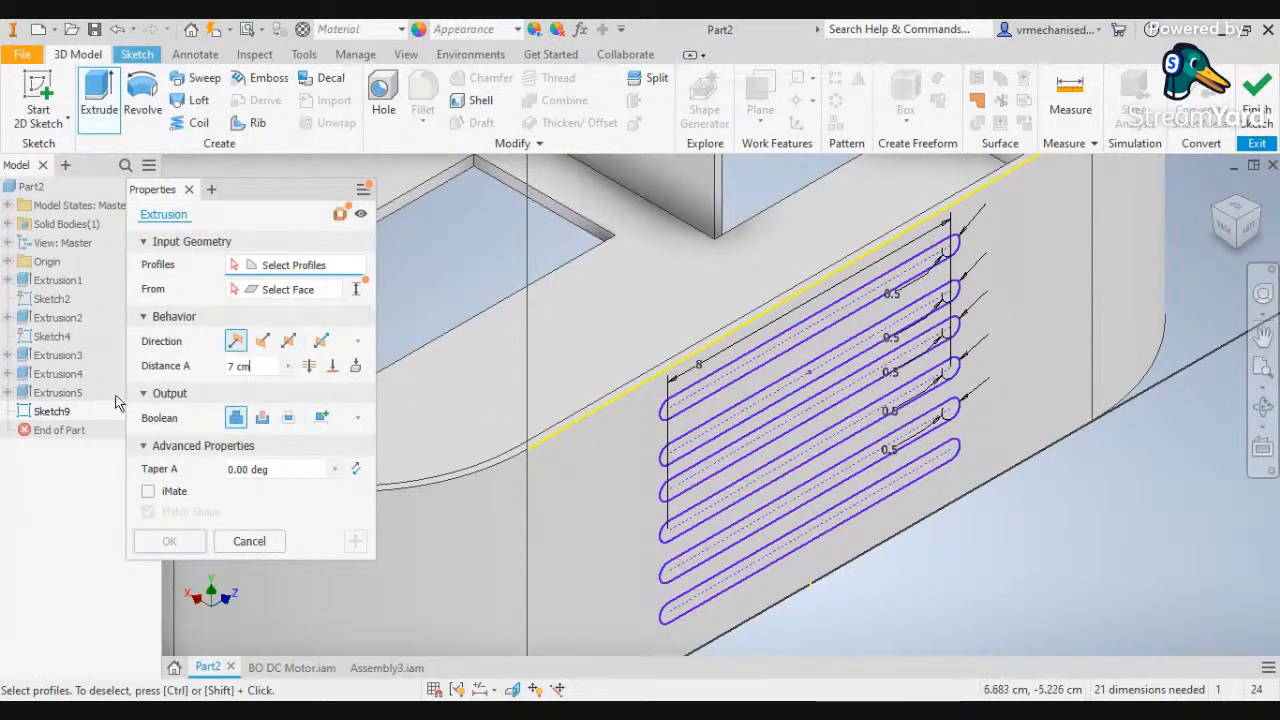
click(268, 365)
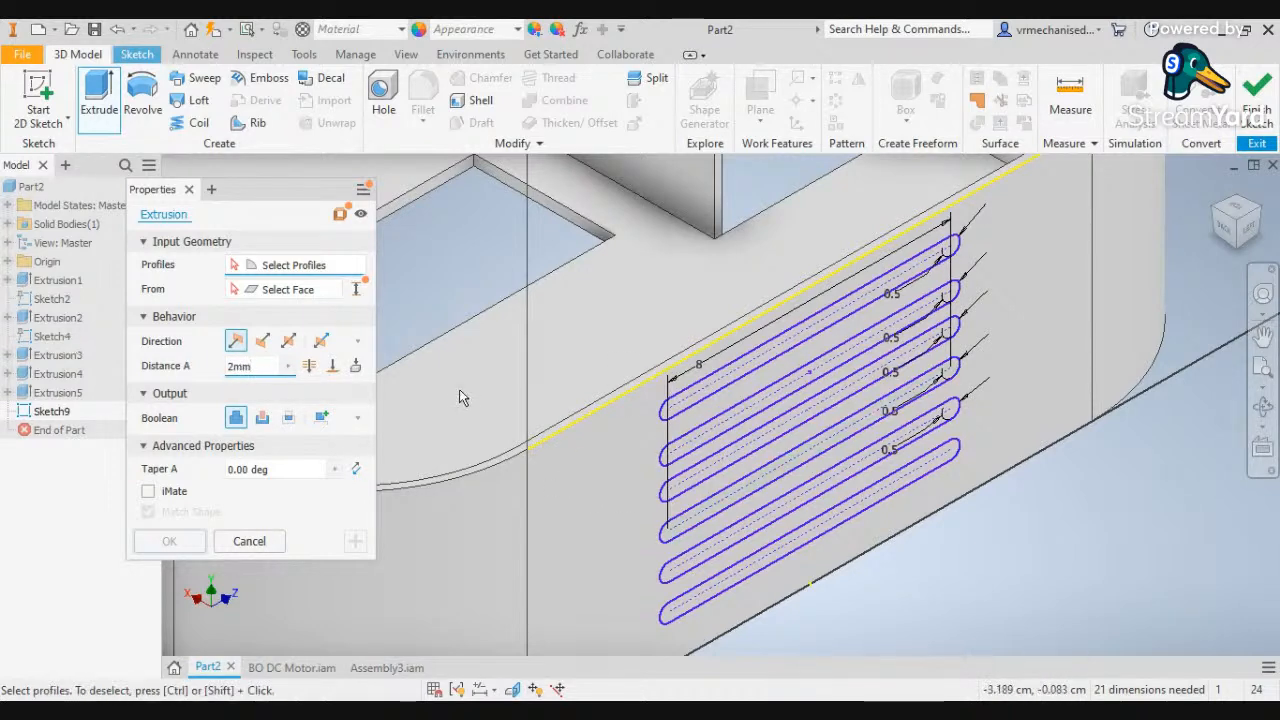
click(262, 417)
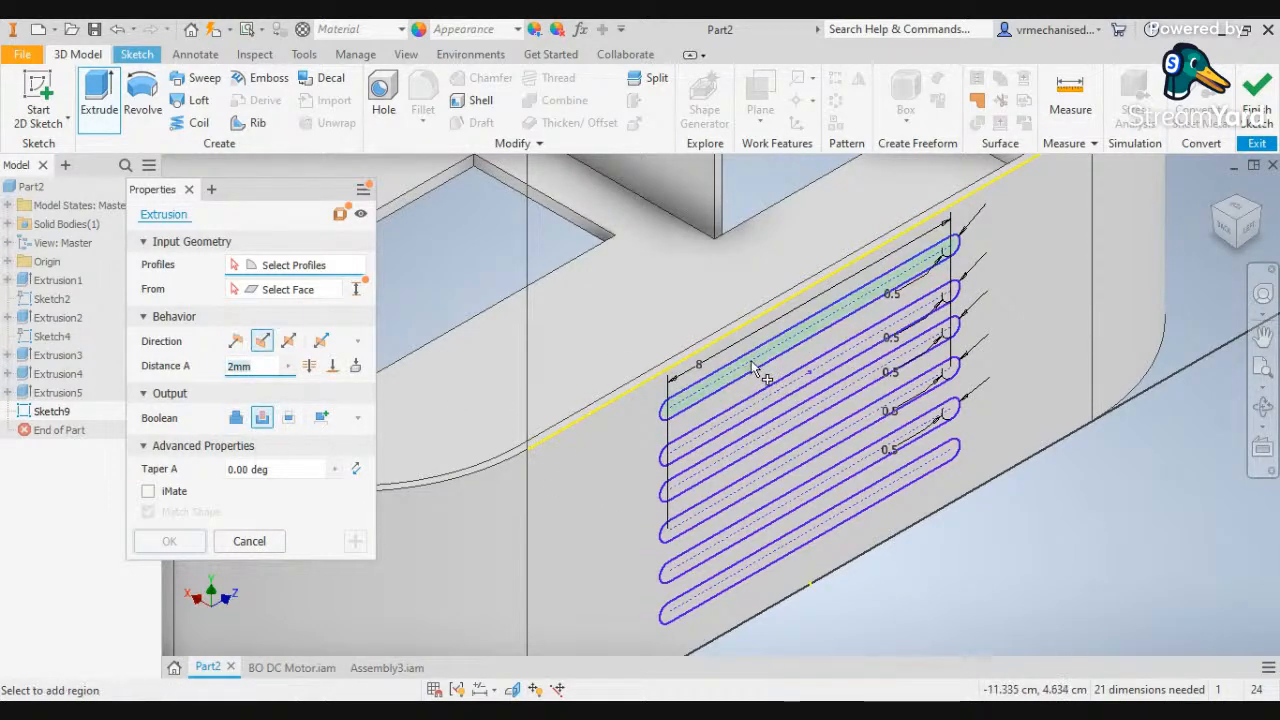
click(755, 357)
click(760, 408)
click(766, 434)
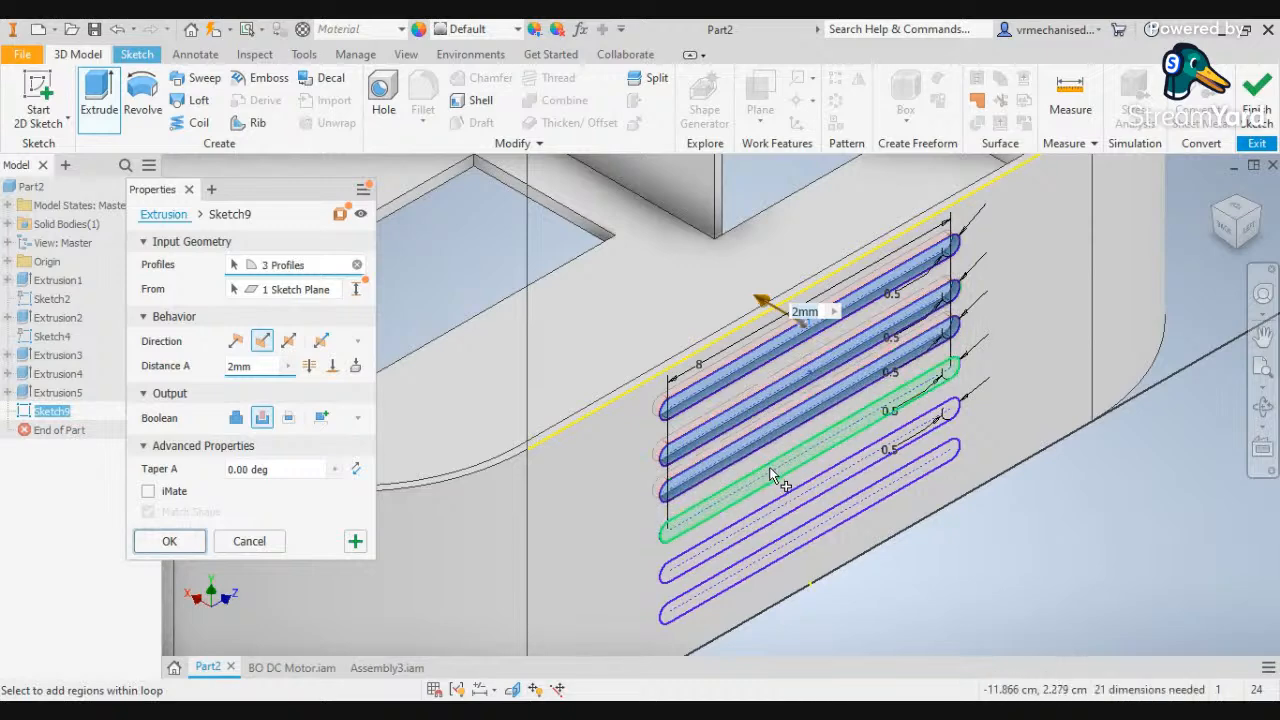
click(776, 472)
click(777, 505)
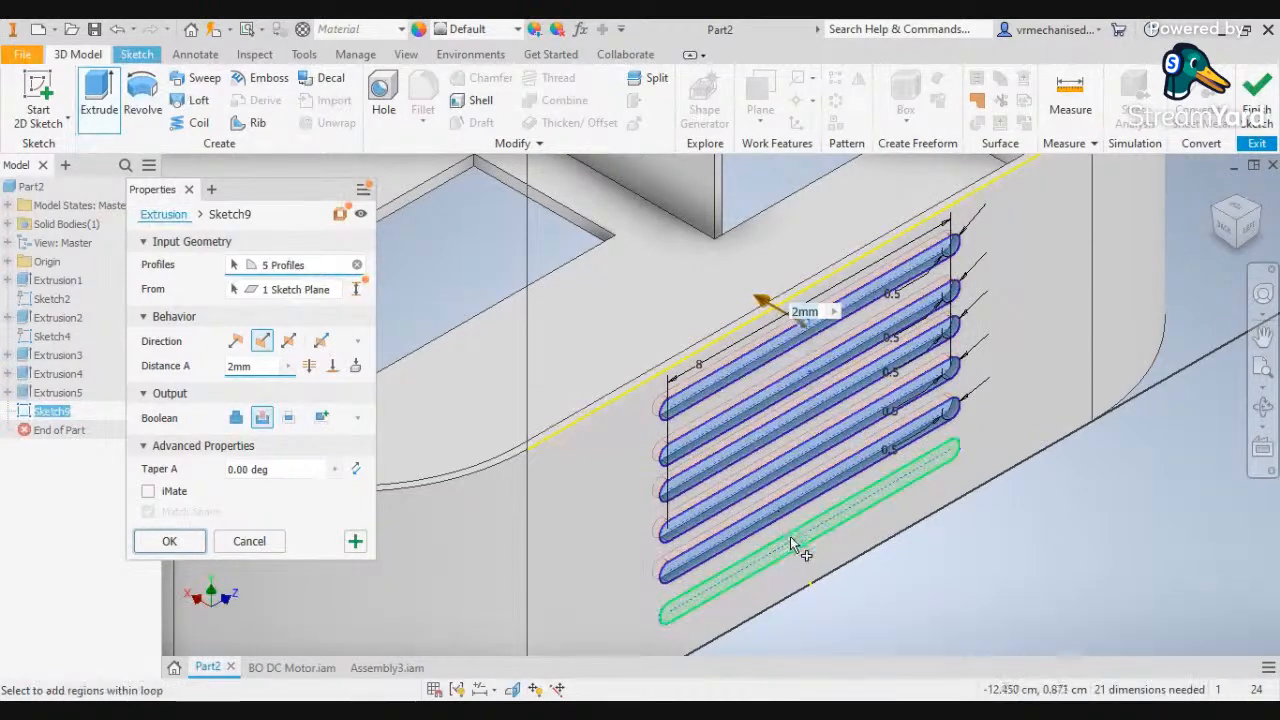
click(790, 536)
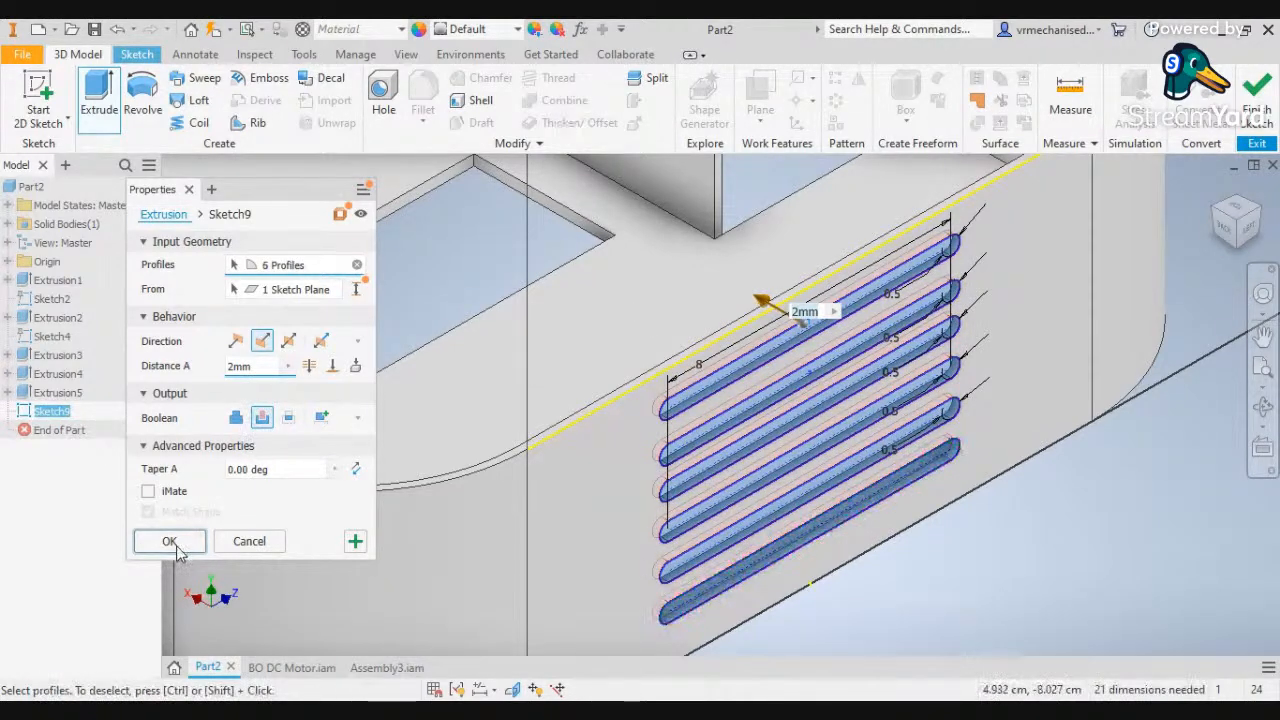
click(169, 541)
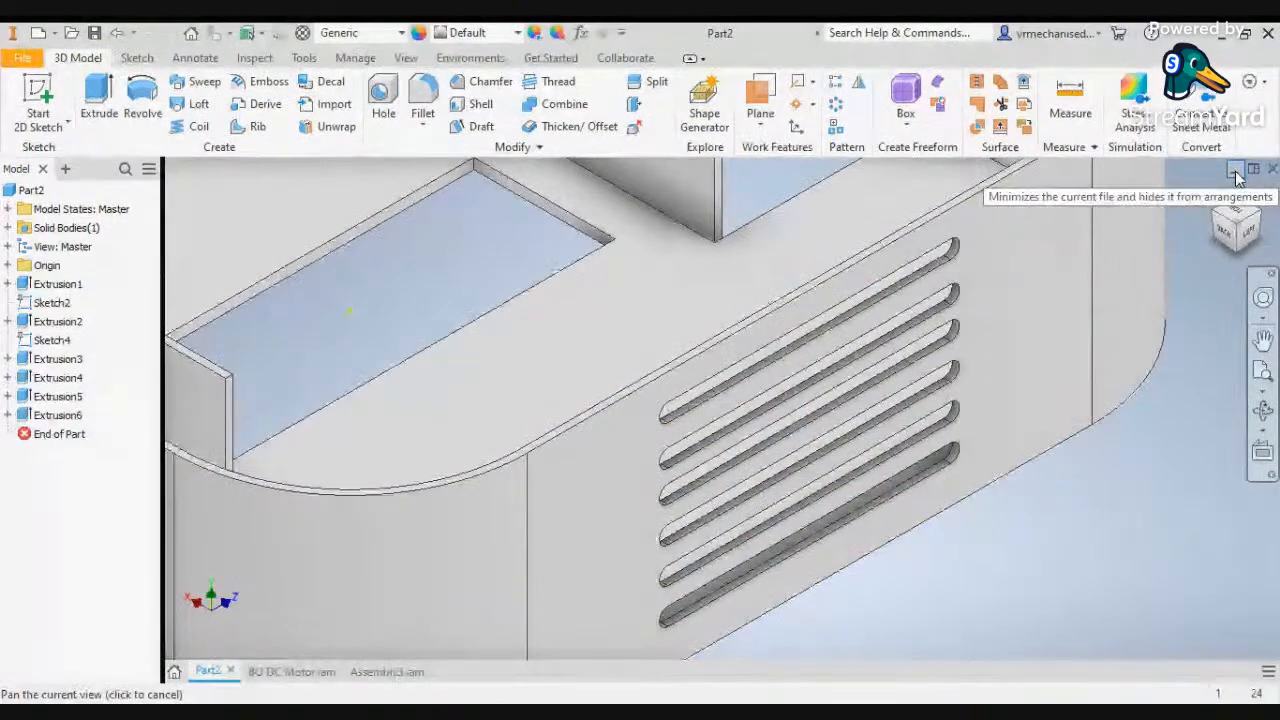
scroll(828, 330, up, 3)
middle_drag(752, 250, 736, 405)
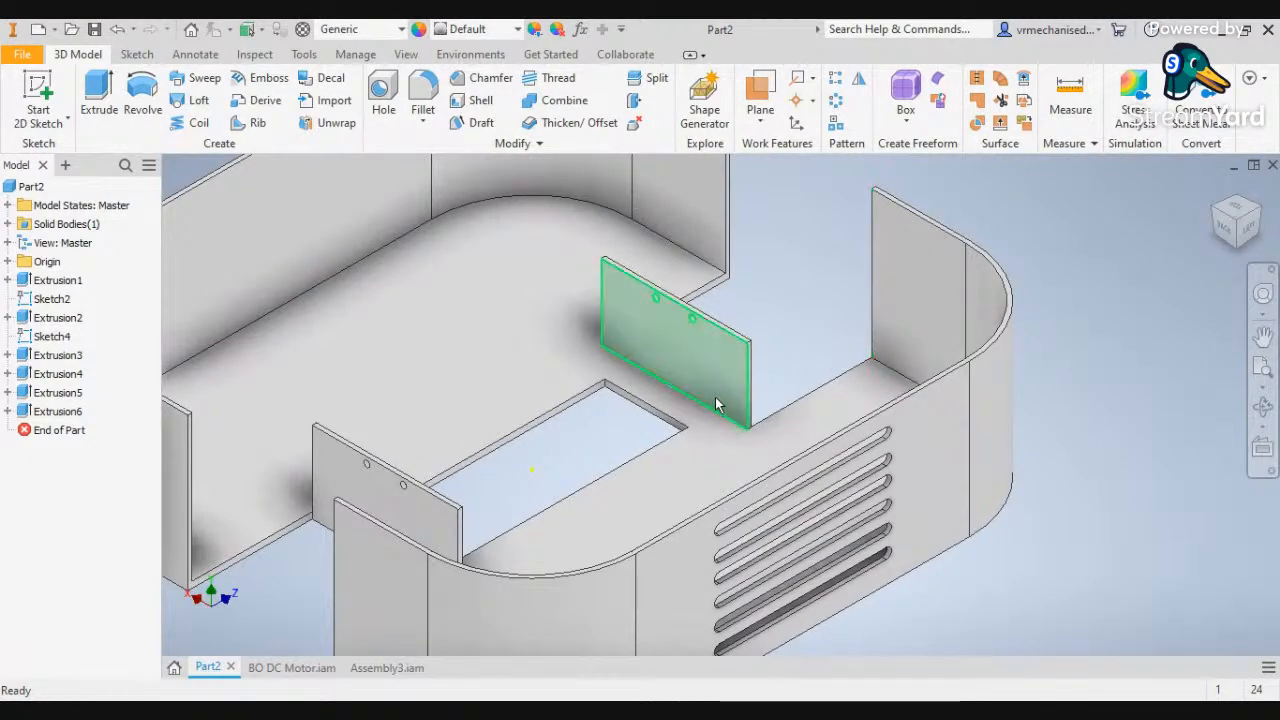
scroll(714, 398, up, 2)
scroll(714, 396, down, 5)
scroll(713, 387, up, 3)
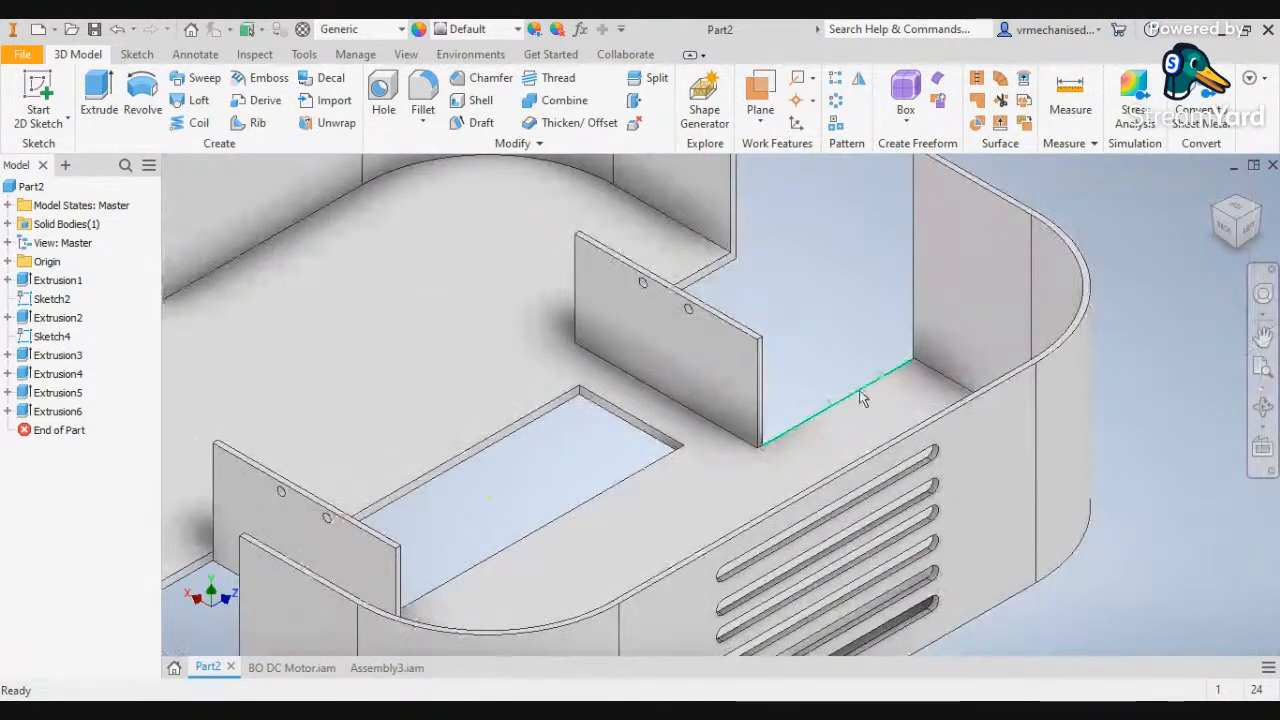
scroll(760, 410, down, 2)
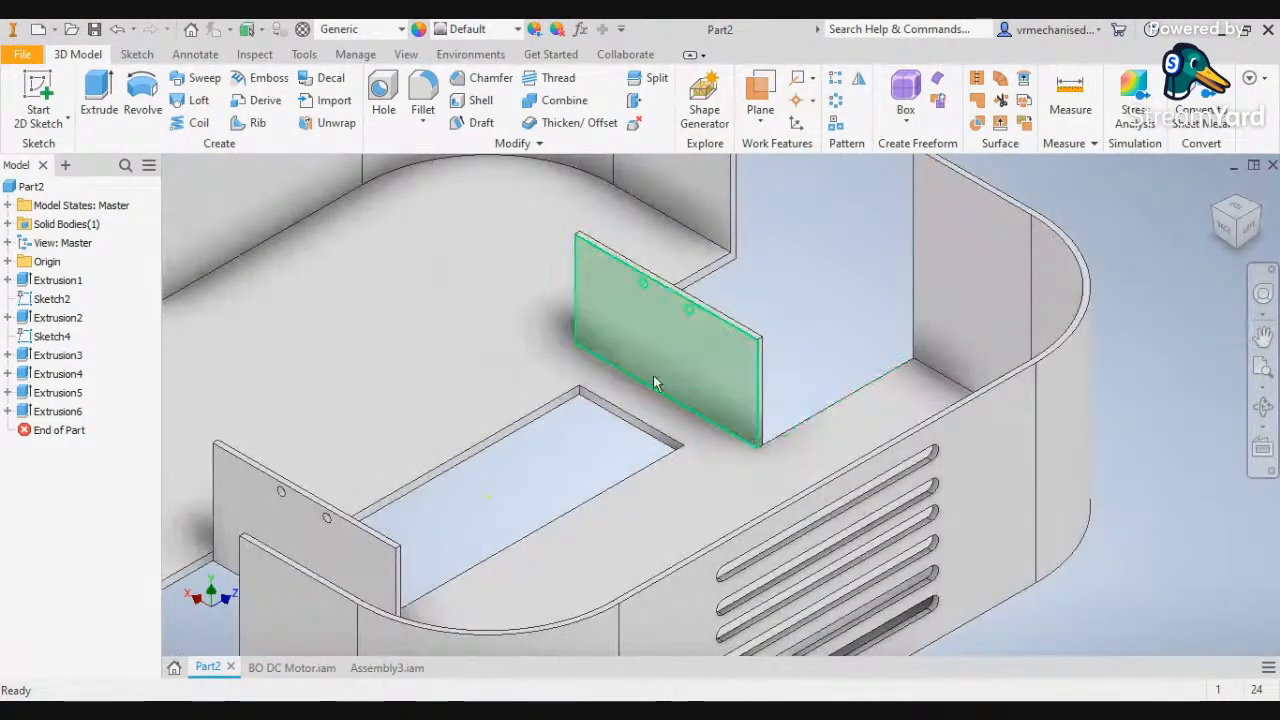
Start a new sketch on the flat outer face of the side wall opposite the six slots
click(1217, 210)
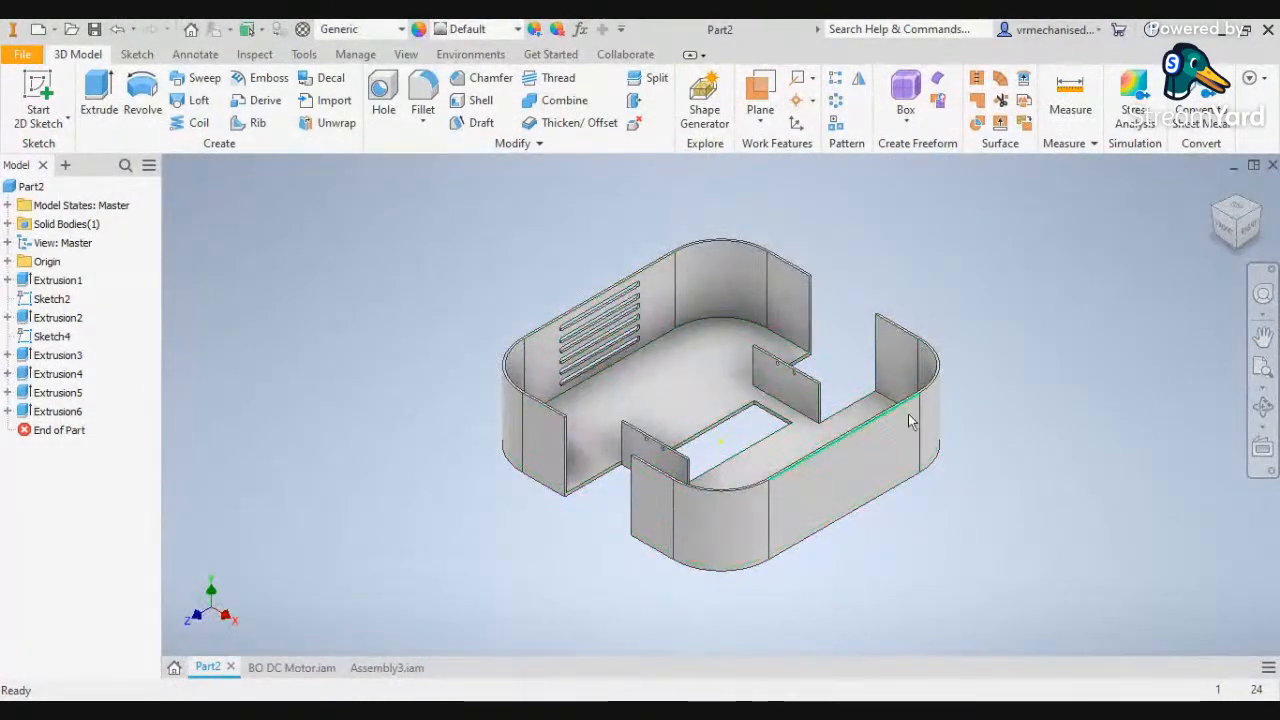
click(843, 473)
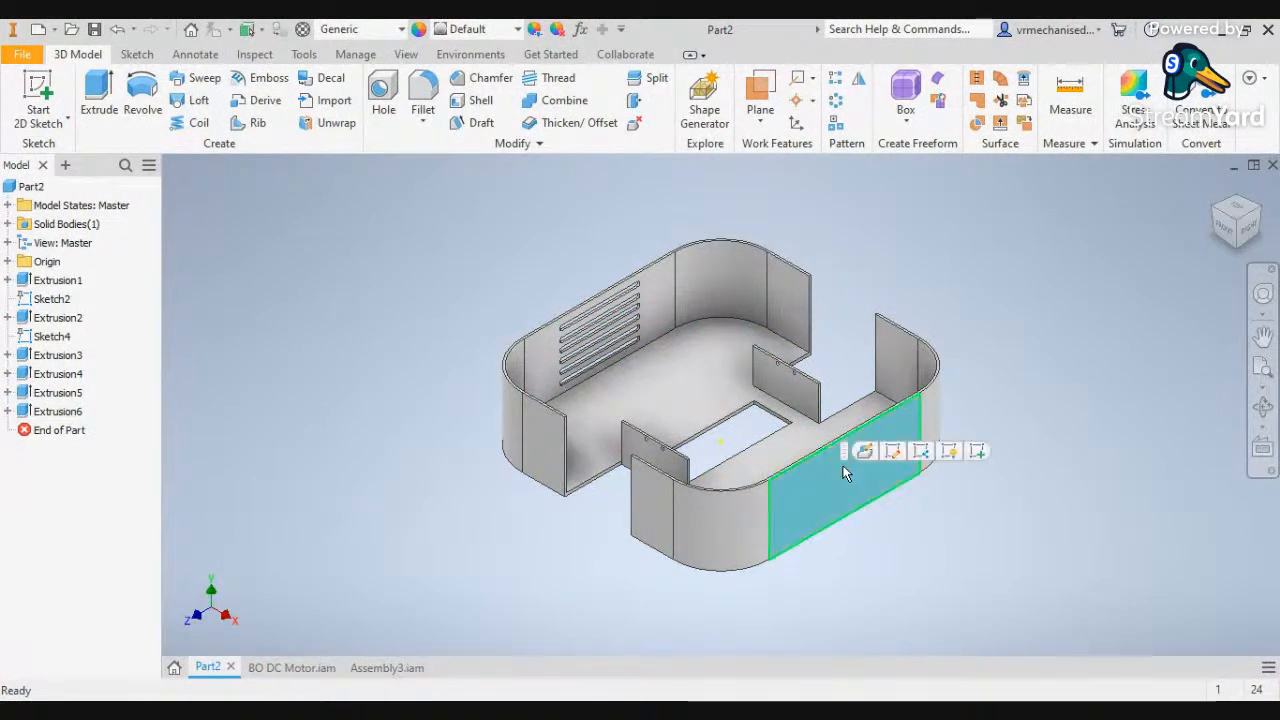
click(977, 451)
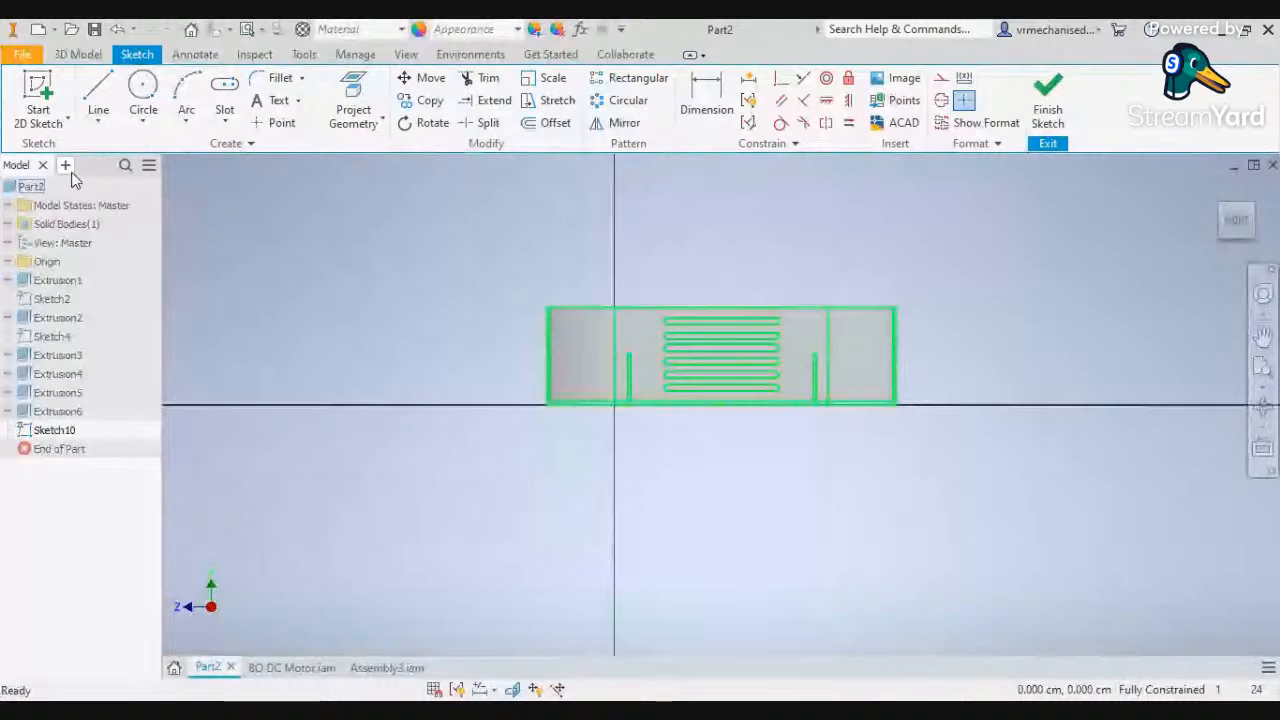
Open the SolidWorks part Ultrasonic HCSR04 from the HCSR04 folder
key(ctrl+o)
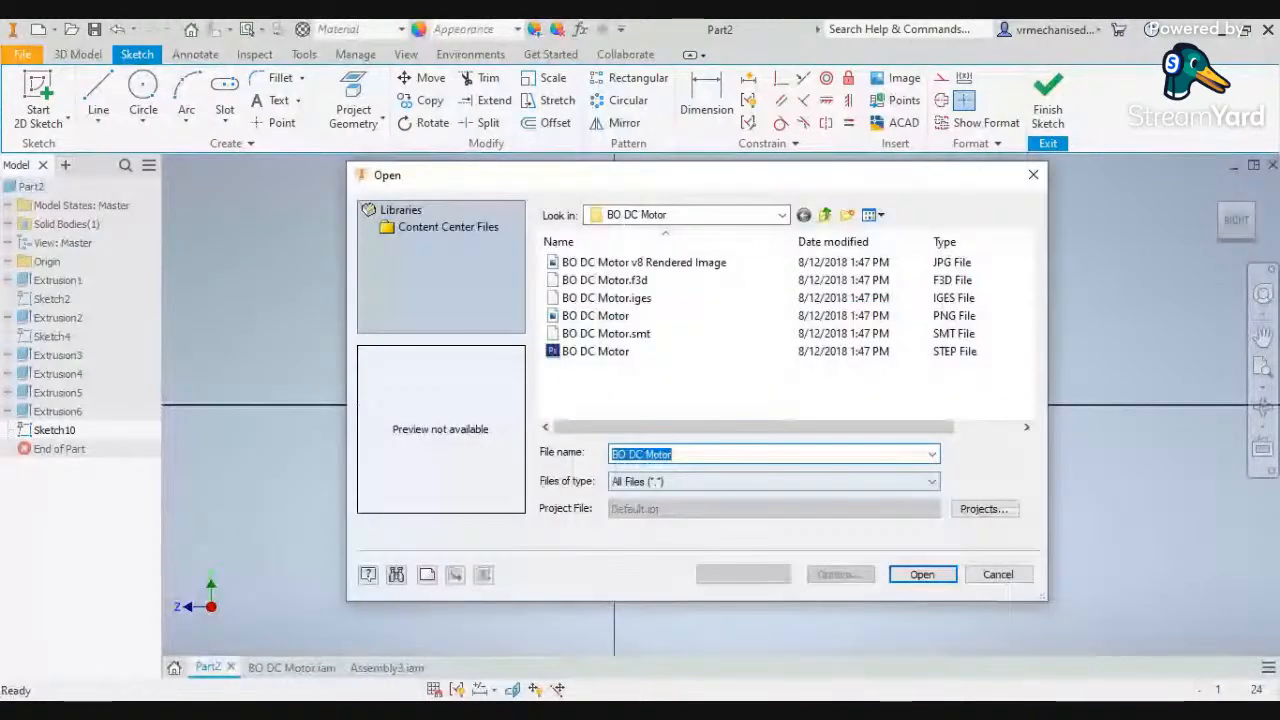
click(782, 214)
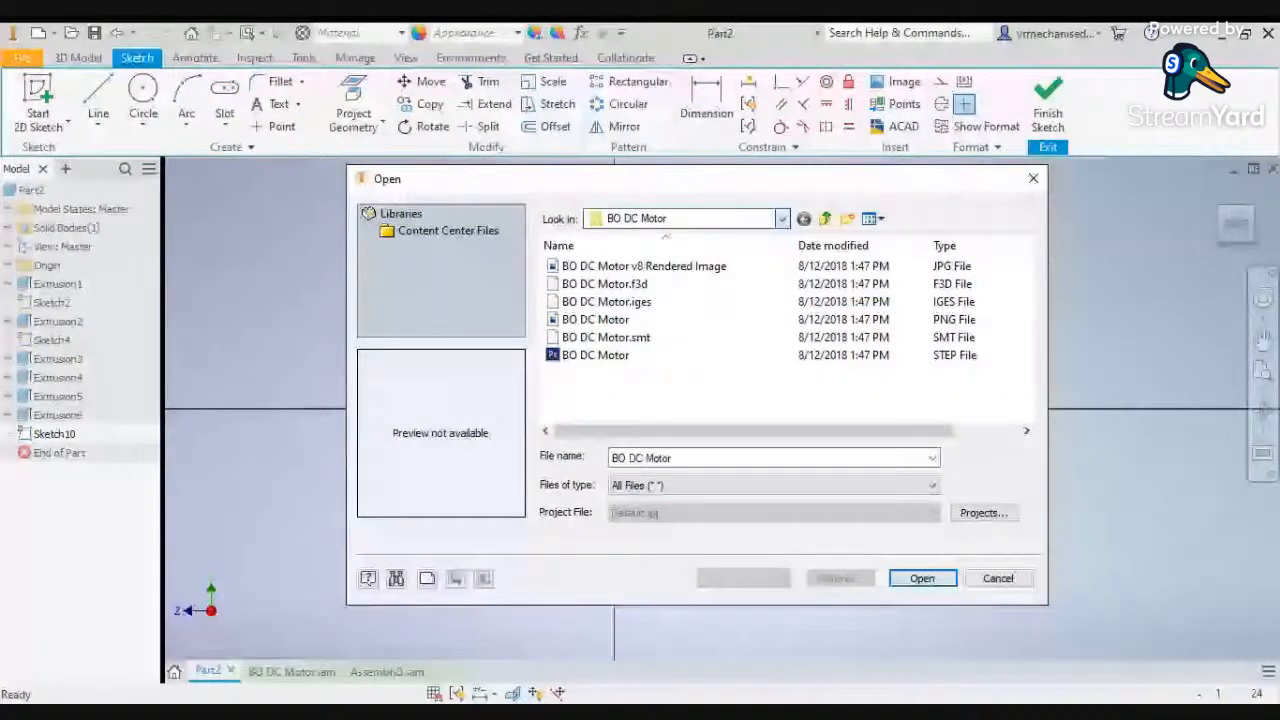
click(591, 325)
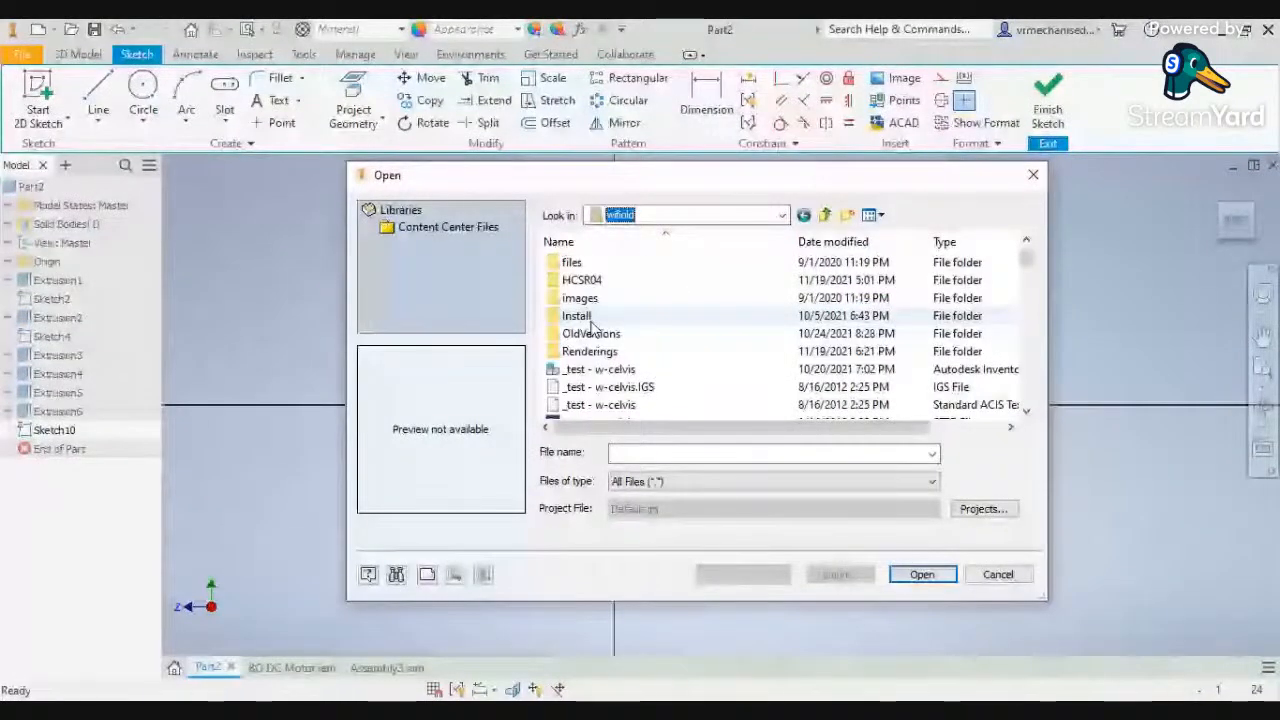
double_click(582, 280)
scroll(818, 355, down, 2)
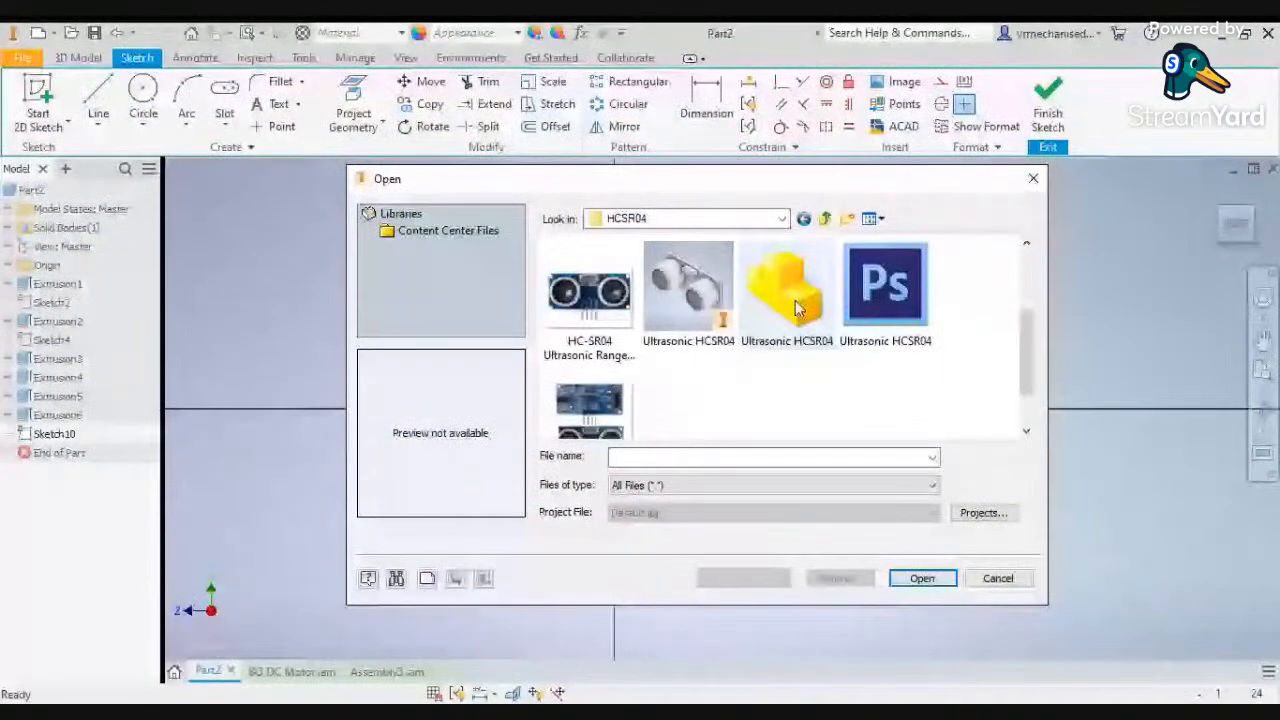
click(795, 300)
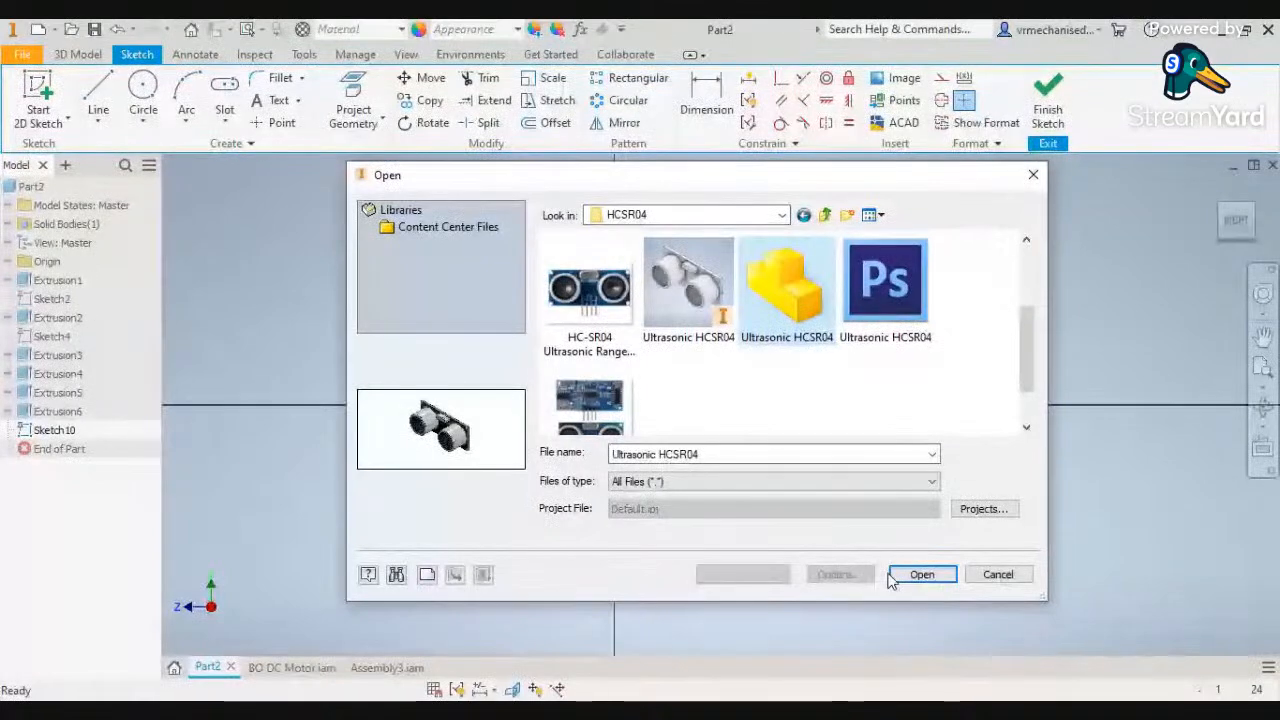
click(893, 576)
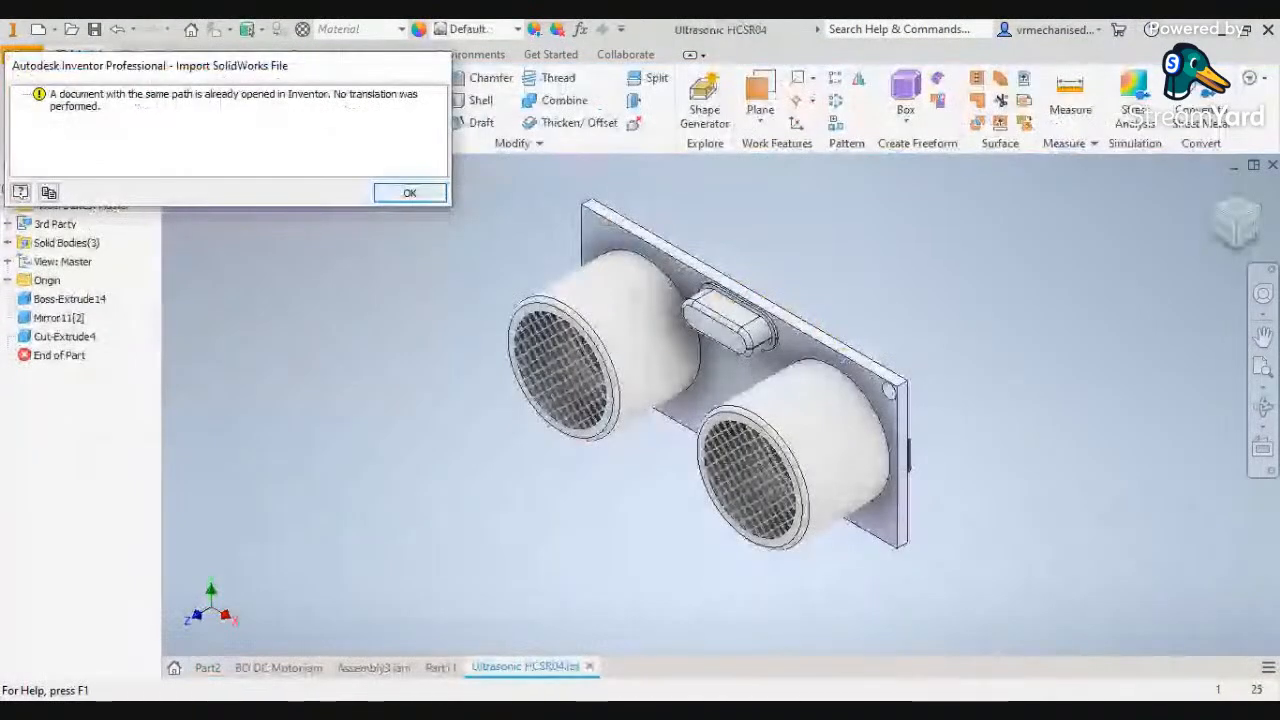
click(410, 192)
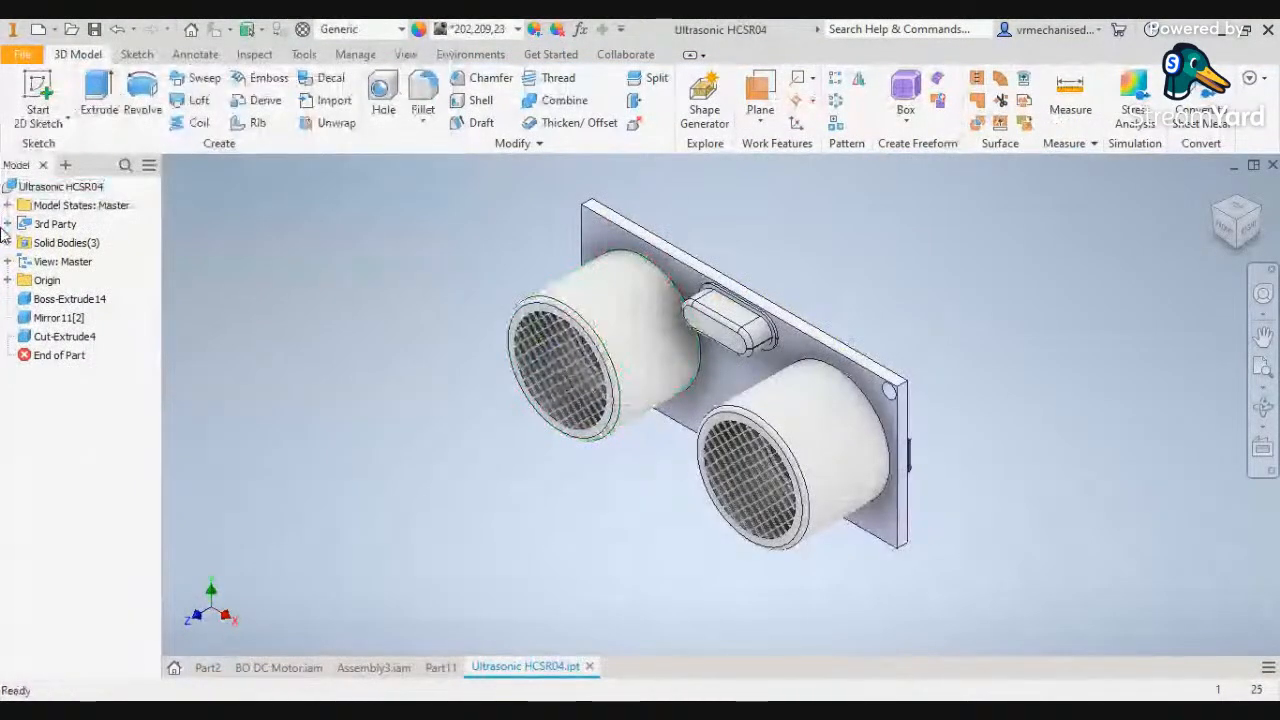
Measure the diameter of the sensor's cylindrical barrel and the centre distance between its two barrels
click(85, 318)
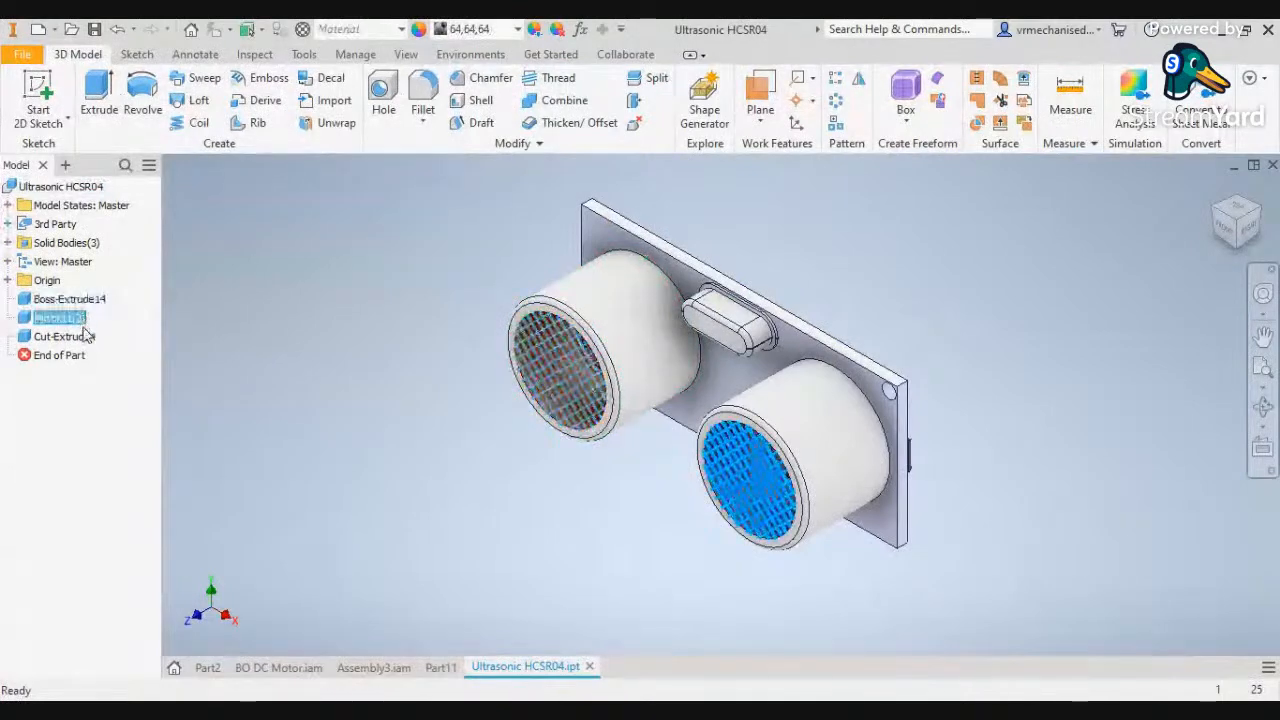
click(86, 336)
right_click(86, 336)
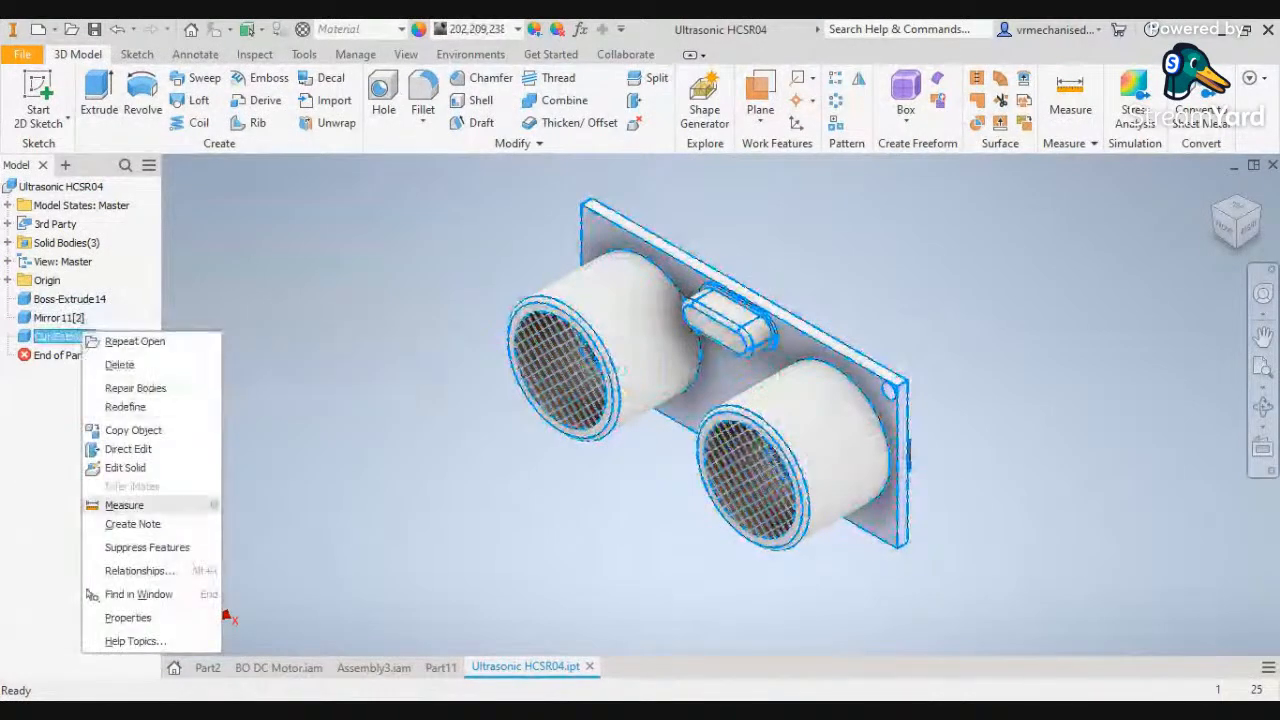
click(124, 505)
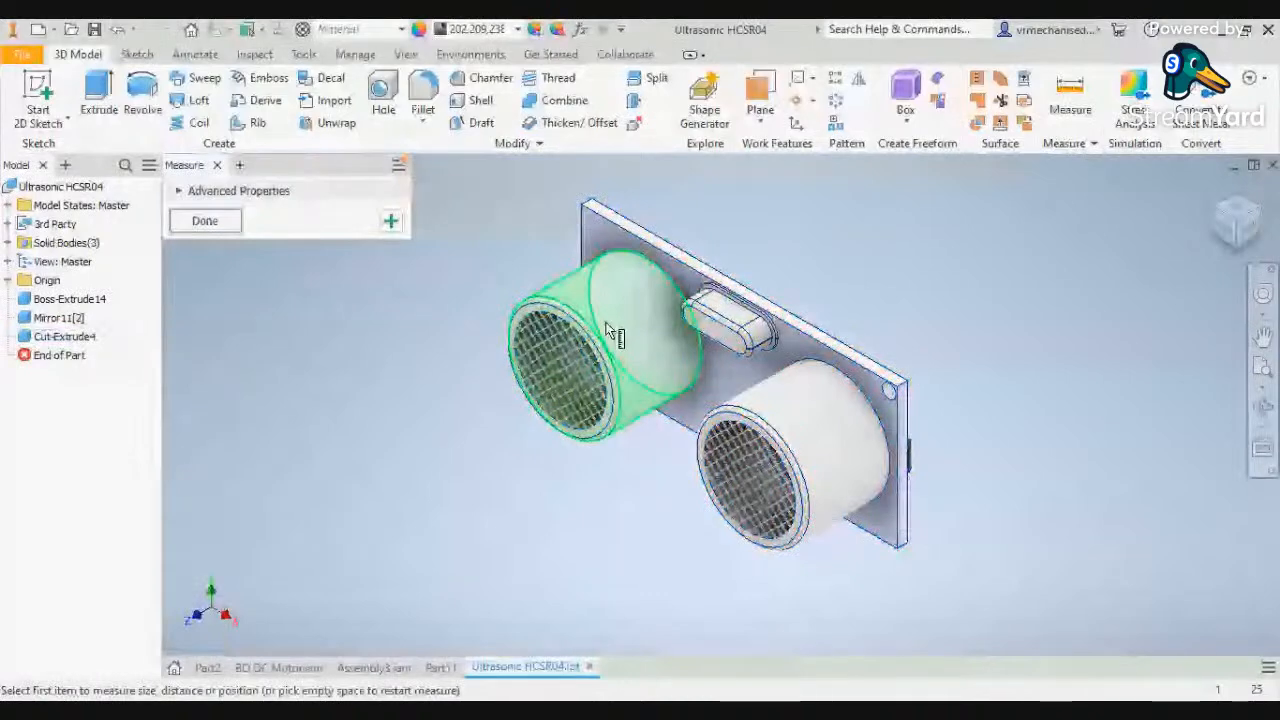
click(606, 327)
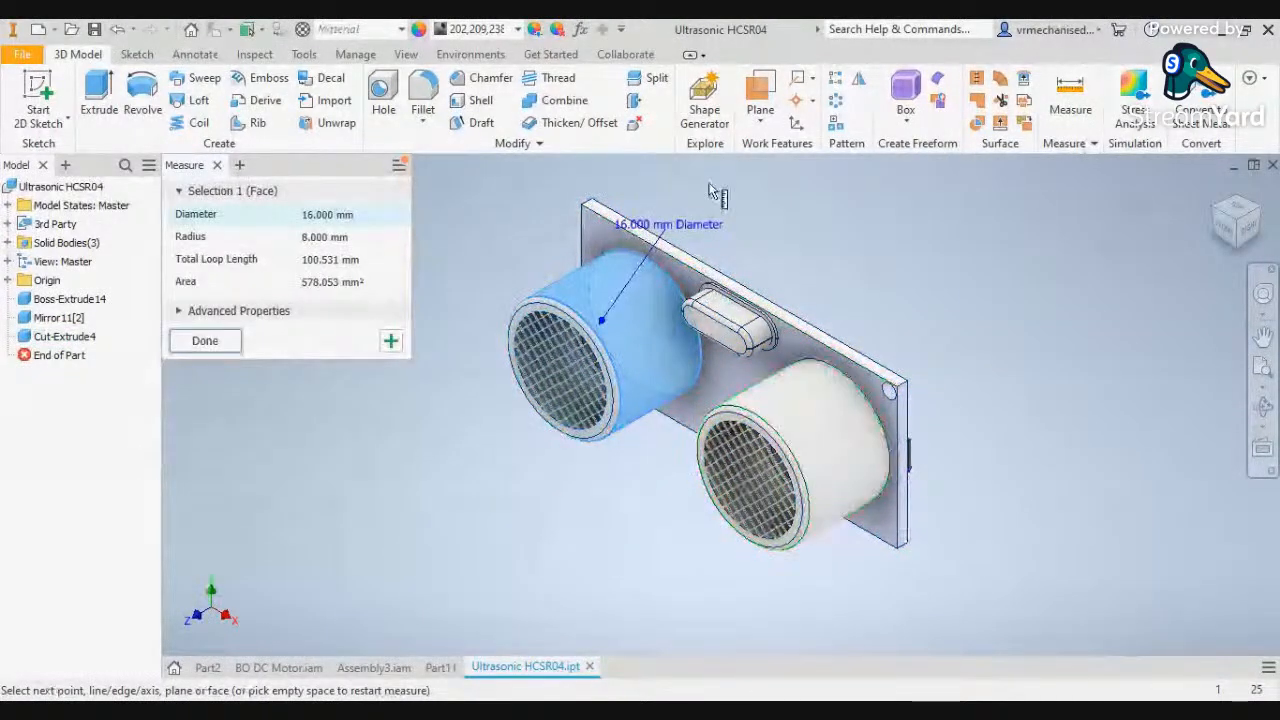
click(631, 310)
click(797, 427)
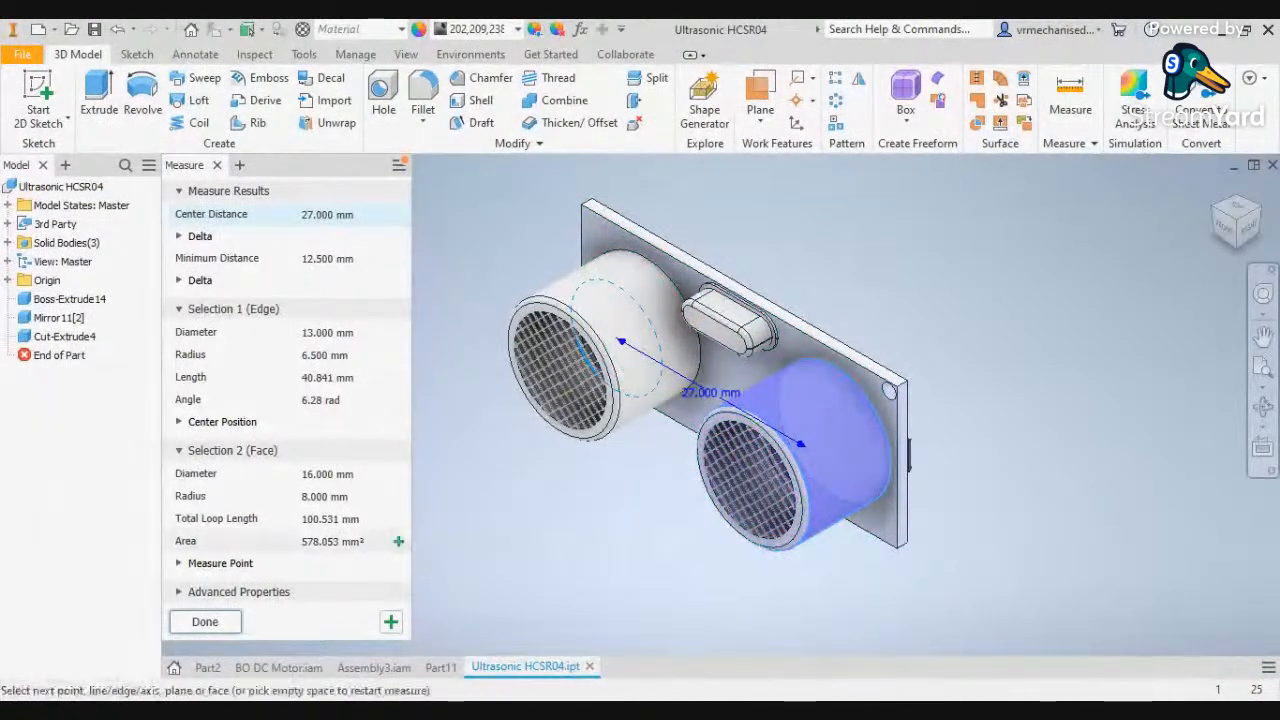
Return to the Part2 sketch and draw a 2 cm vertical line down from the midpoint of the wall's top edge
click(207, 667)
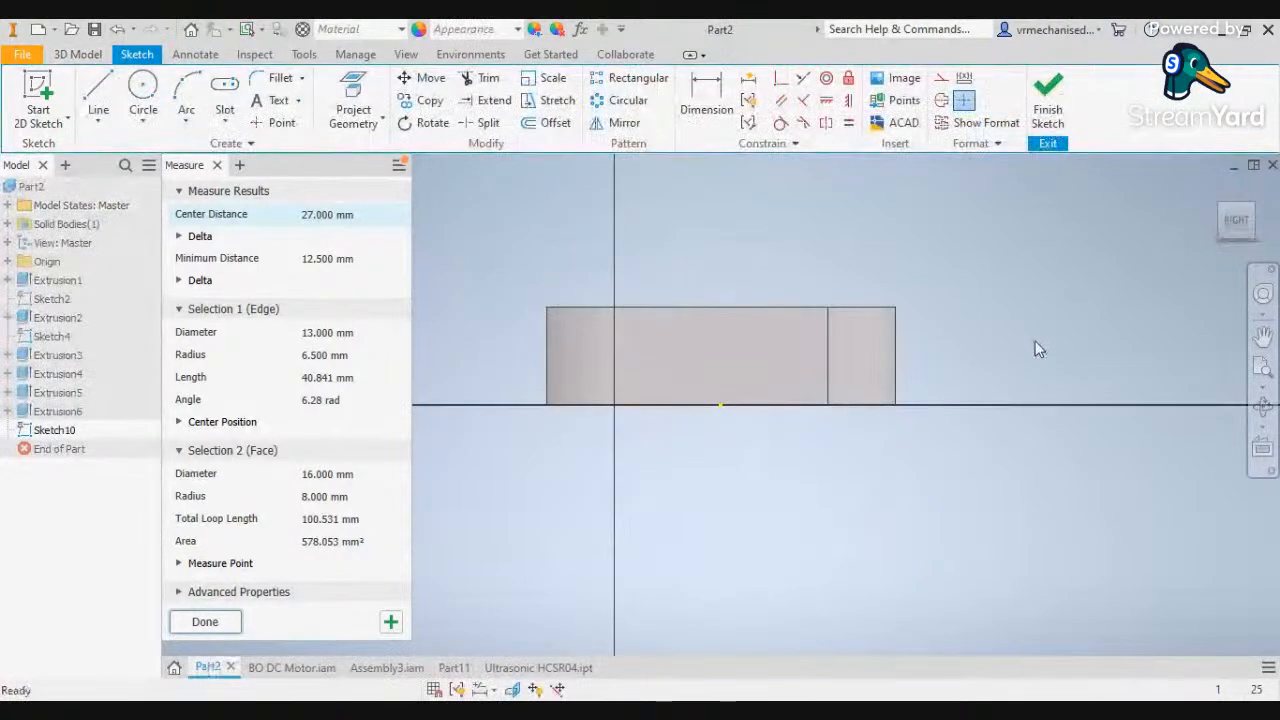
scroll(691, 313, down, 3)
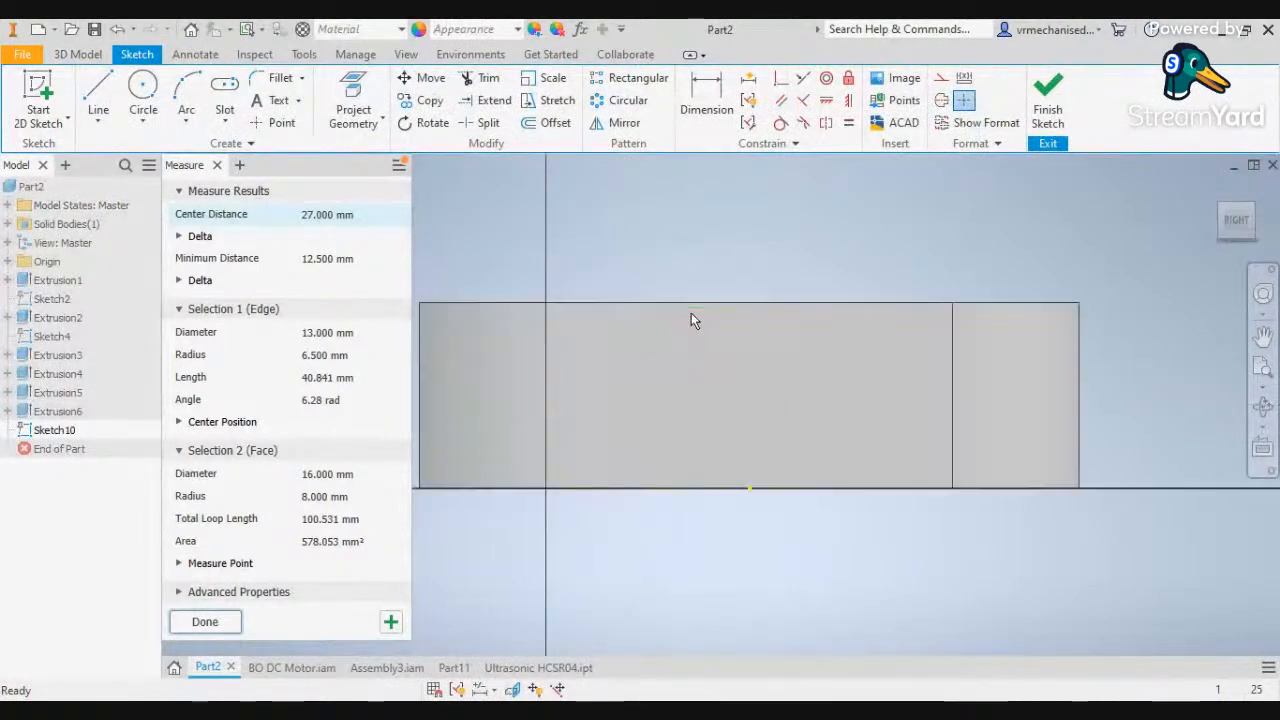
click(98, 95)
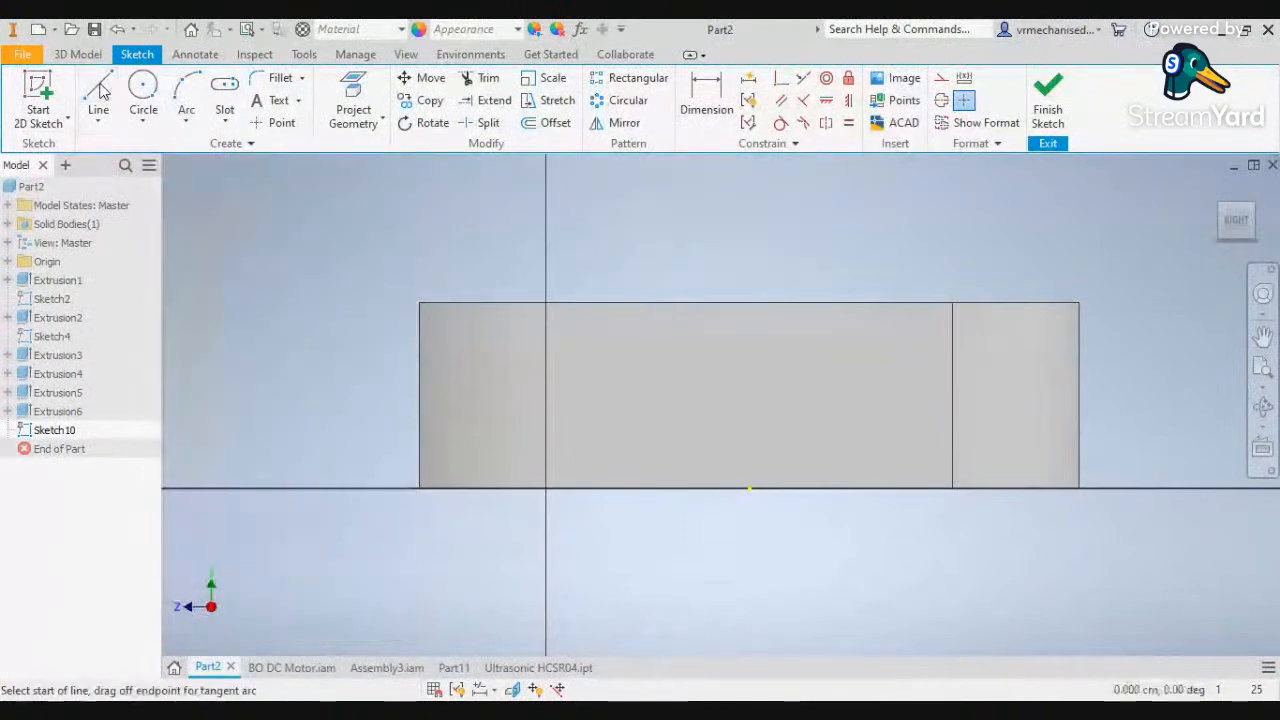
click(749, 302)
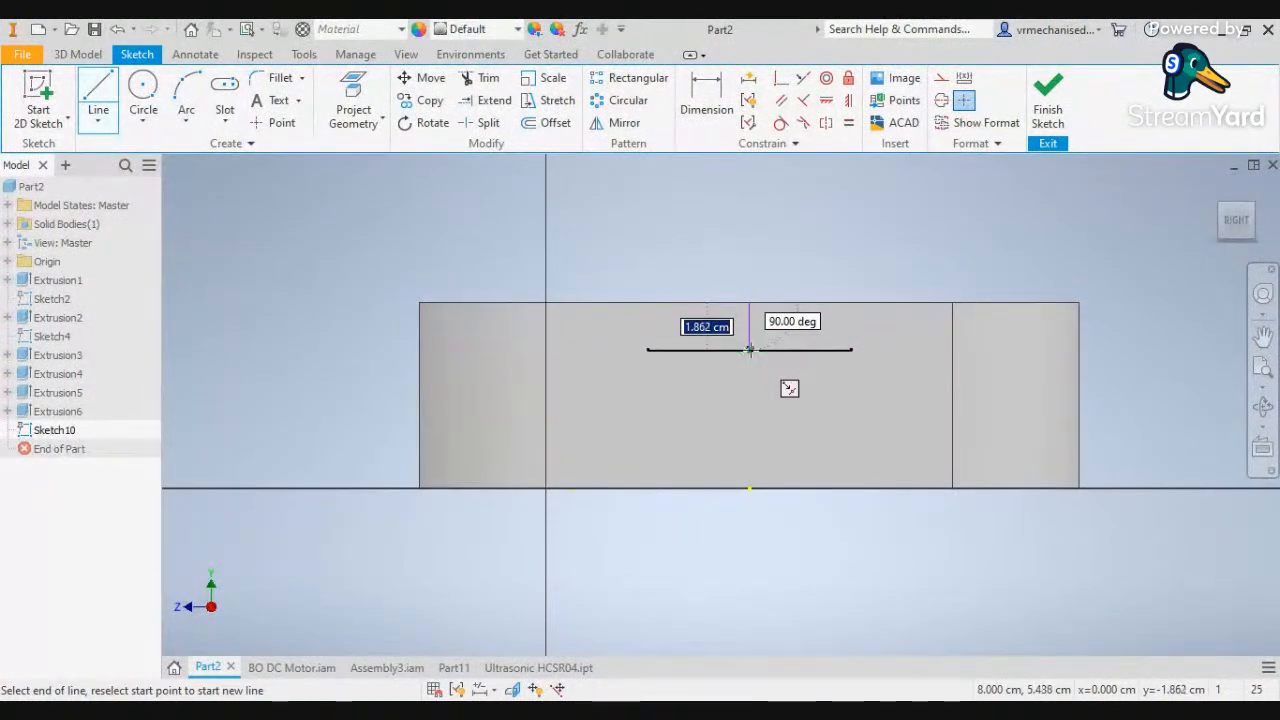
text(2)
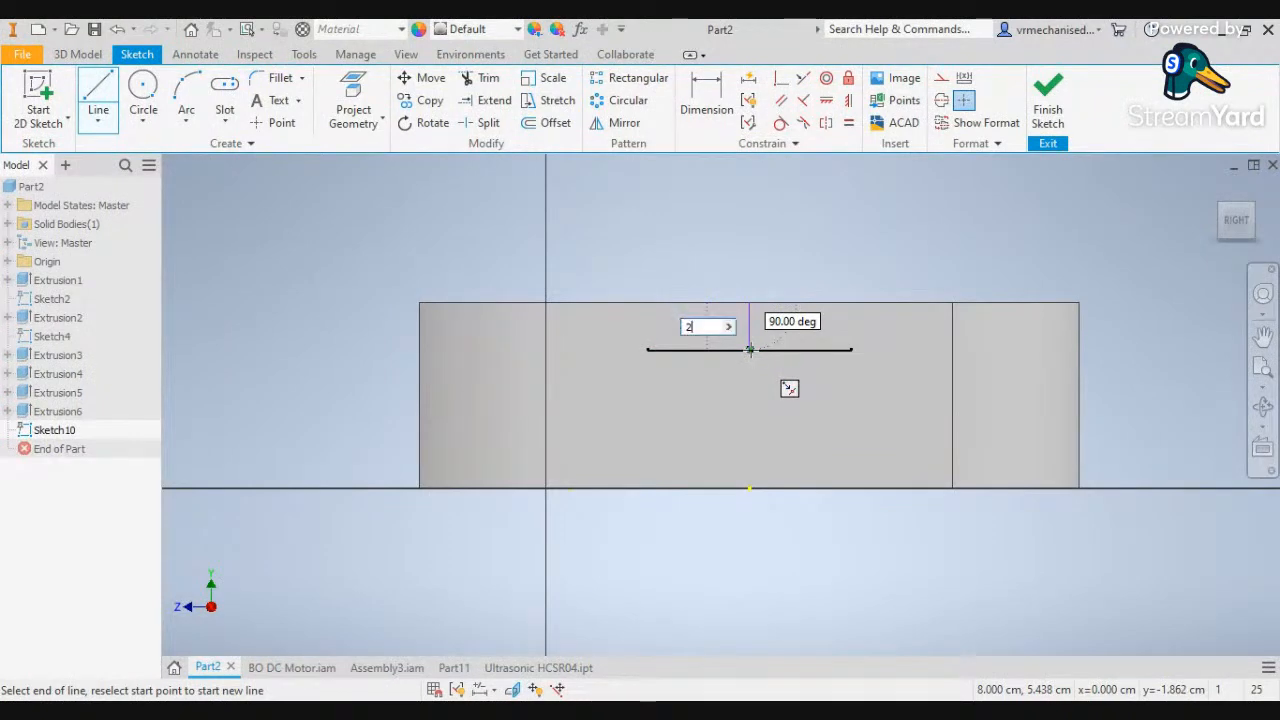
key(Return)
click(749, 302)
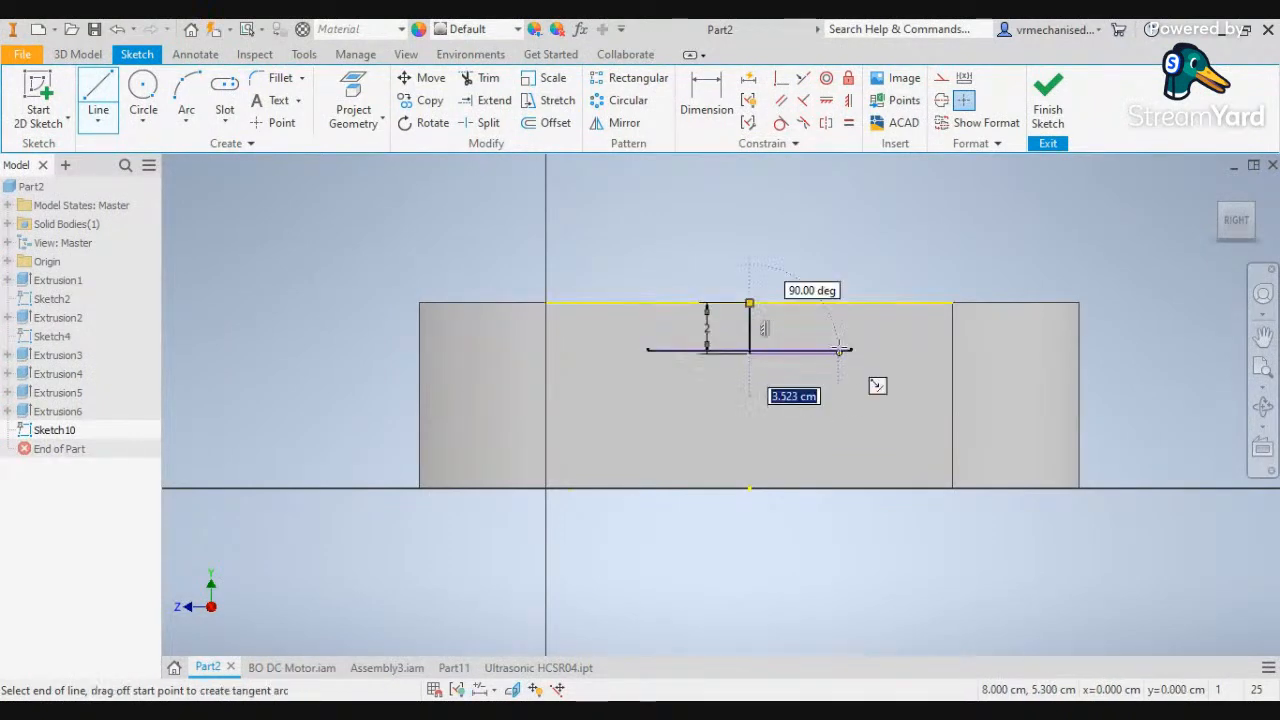
Try to draw a 13.5 mm horizontal line from the lower end of the vertical line
scroll(765, 330, down, 4)
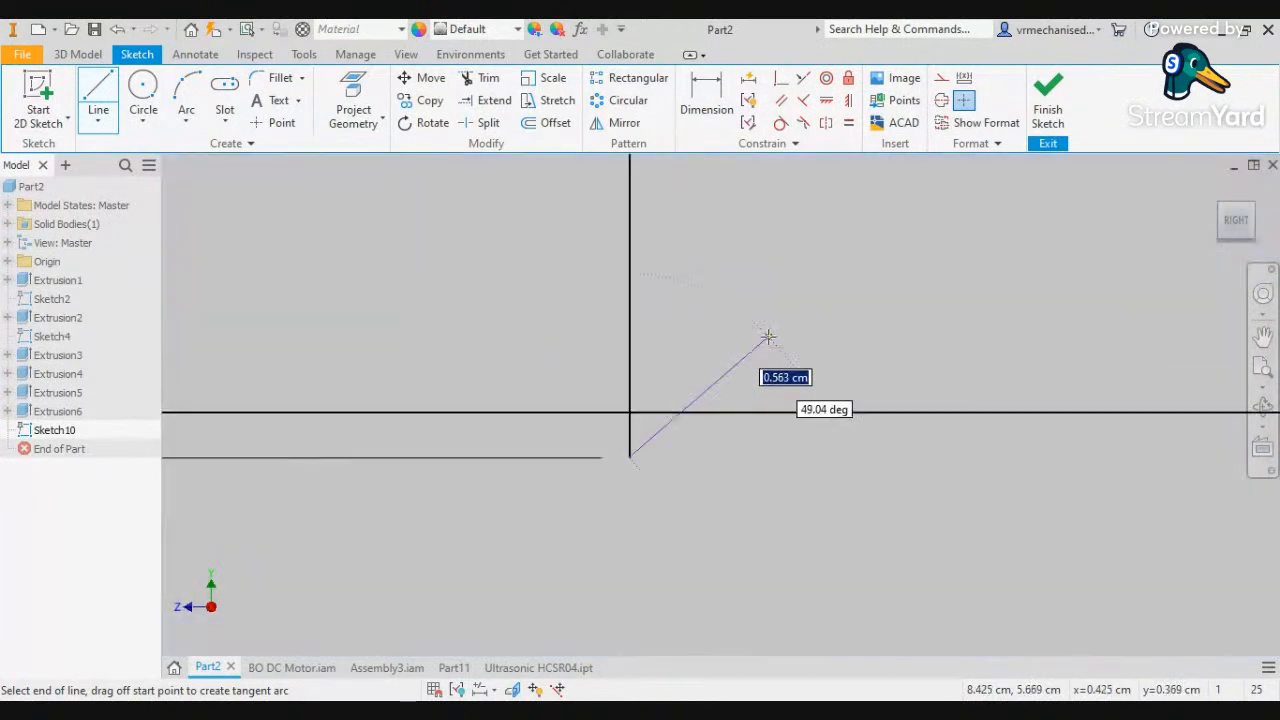
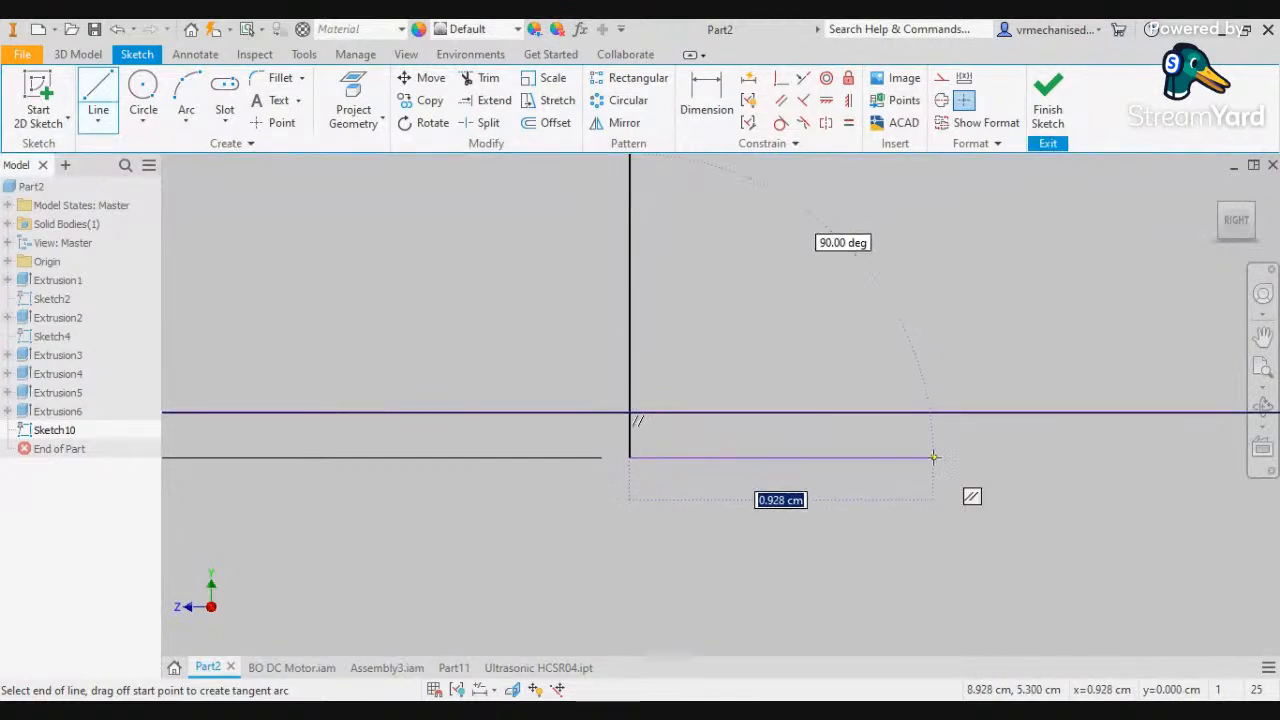
text(13)
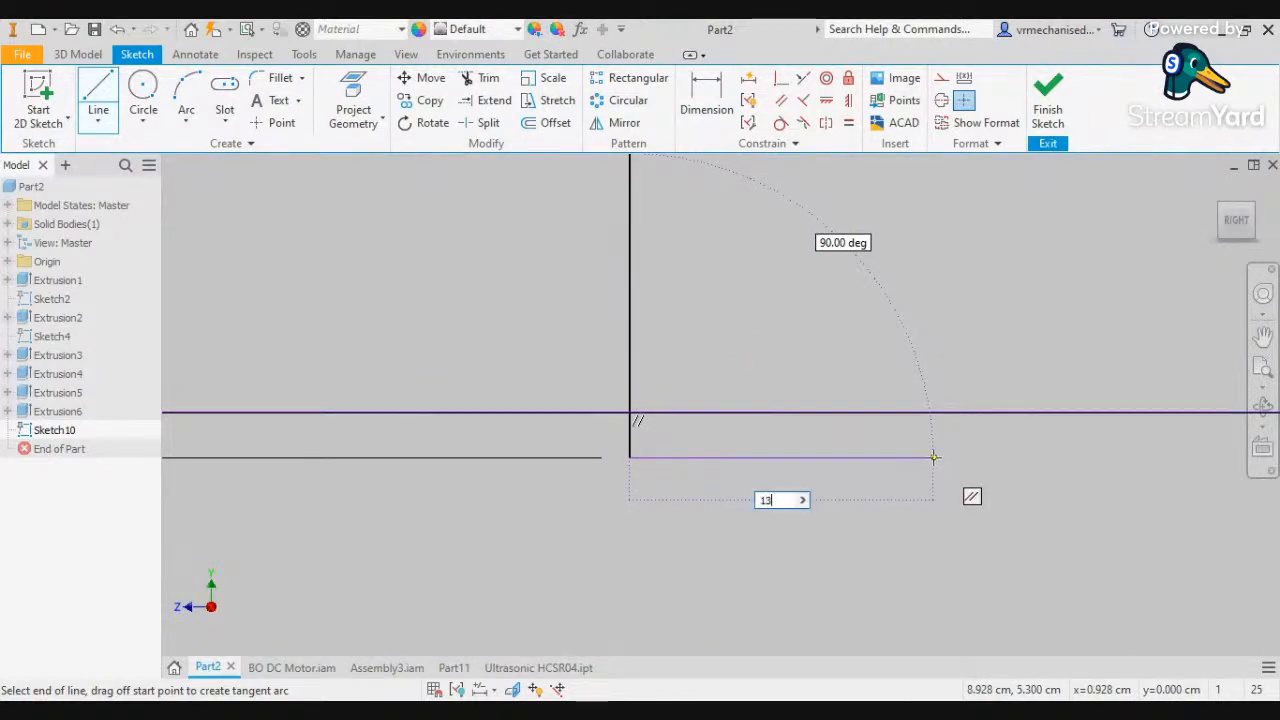
text(.5mm)
key(Return)
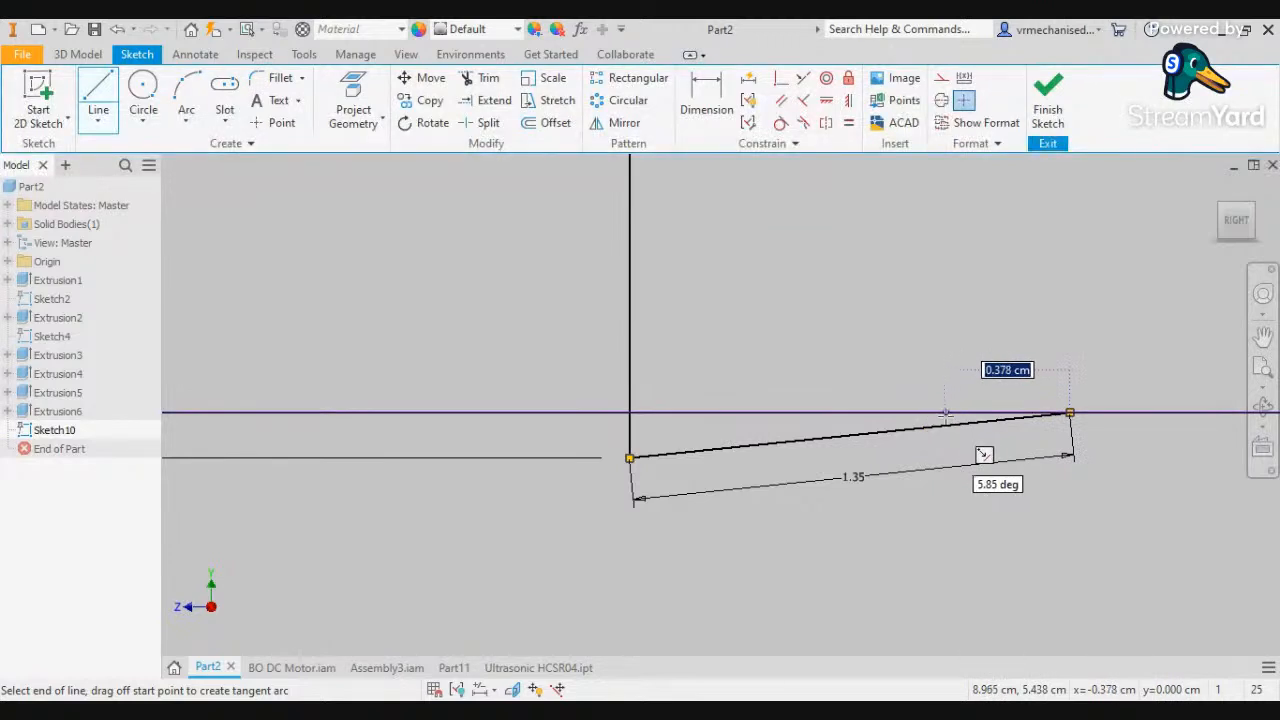
Add a driven angular dimension between the vertical line and the slanted 13.5 mm line
click(708, 104)
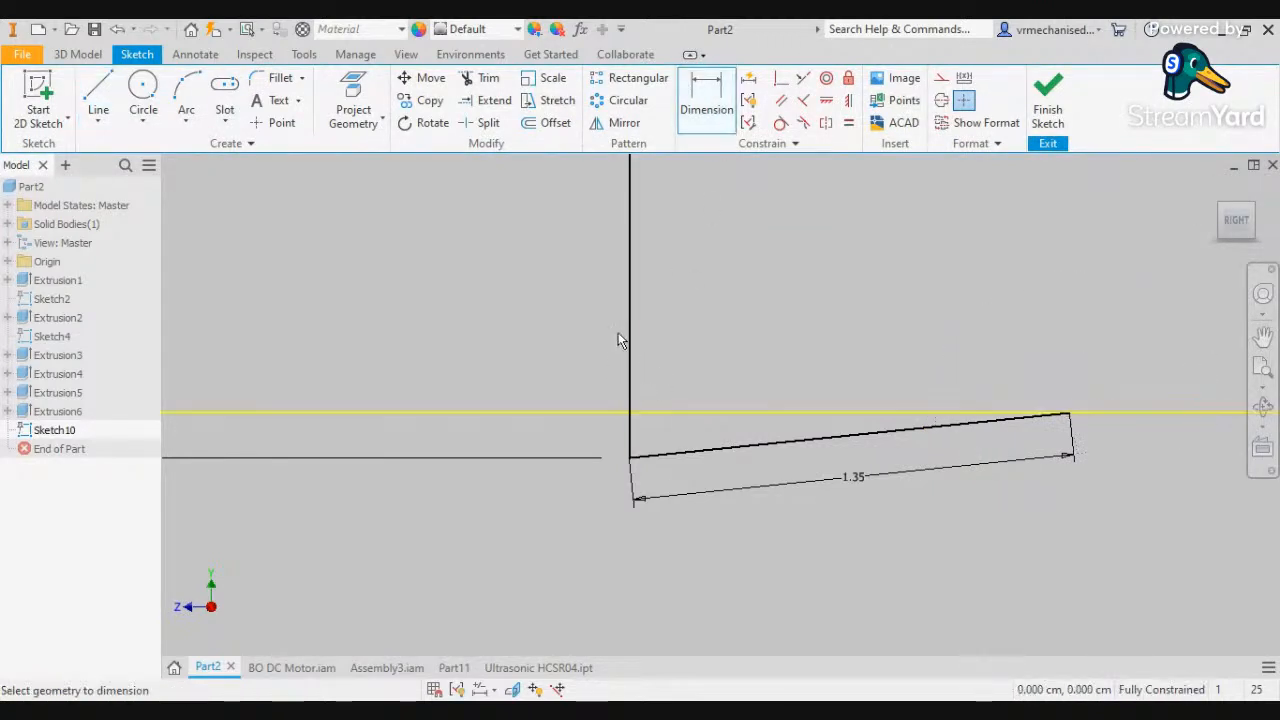
click(629, 335)
click(733, 447)
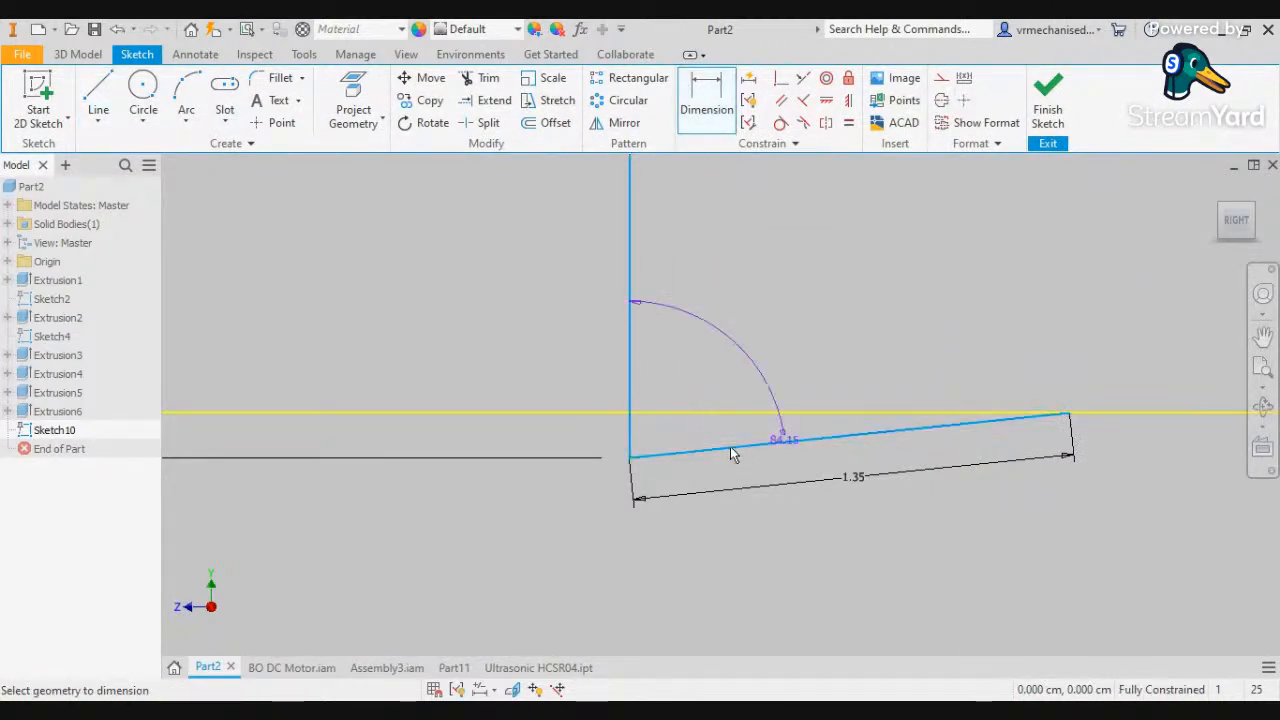
click(700, 398)
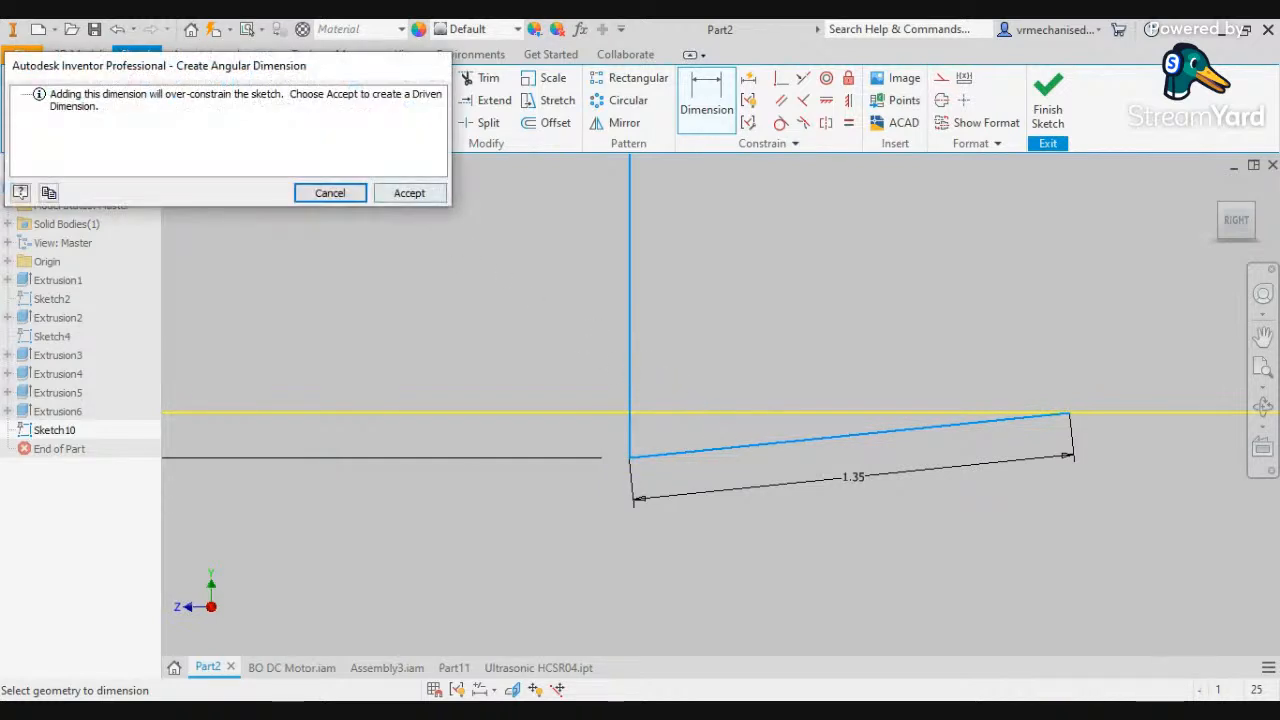
click(409, 192)
Try to dimension the same angle again, and undo the angular dimension and the slanted 13.5 mm line
click(733, 86)
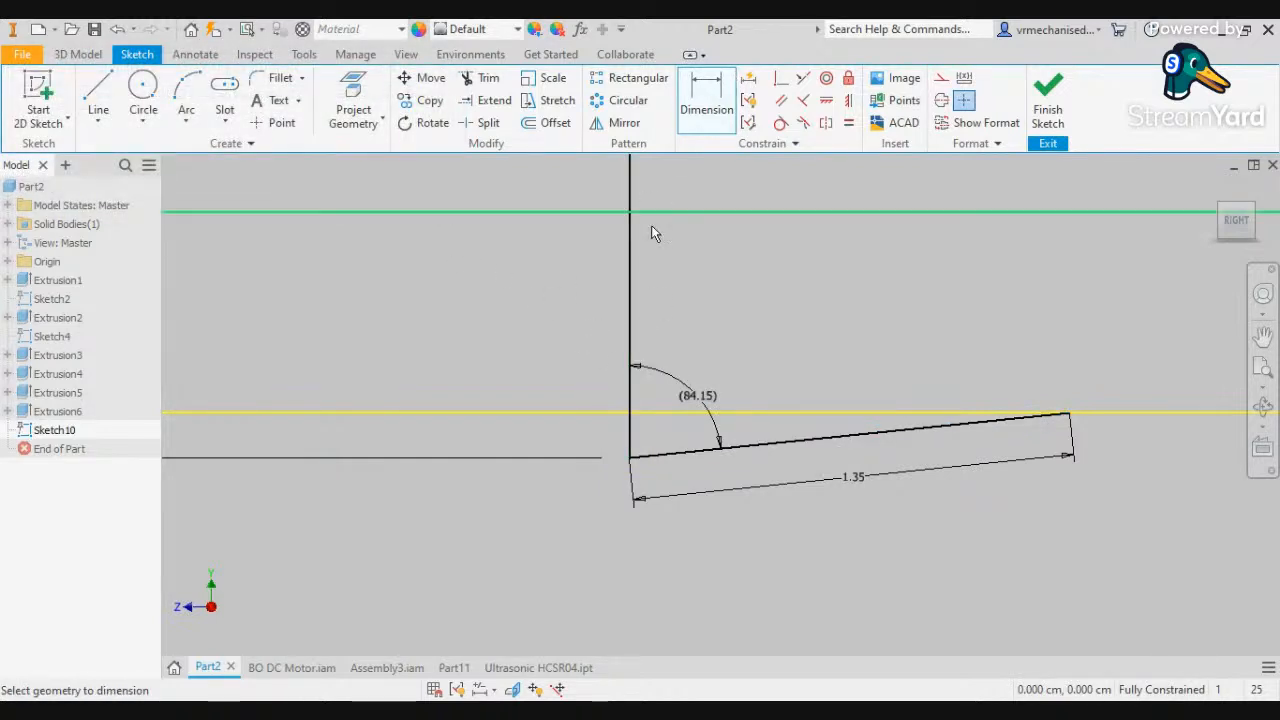
click(627, 271)
click(707, 455)
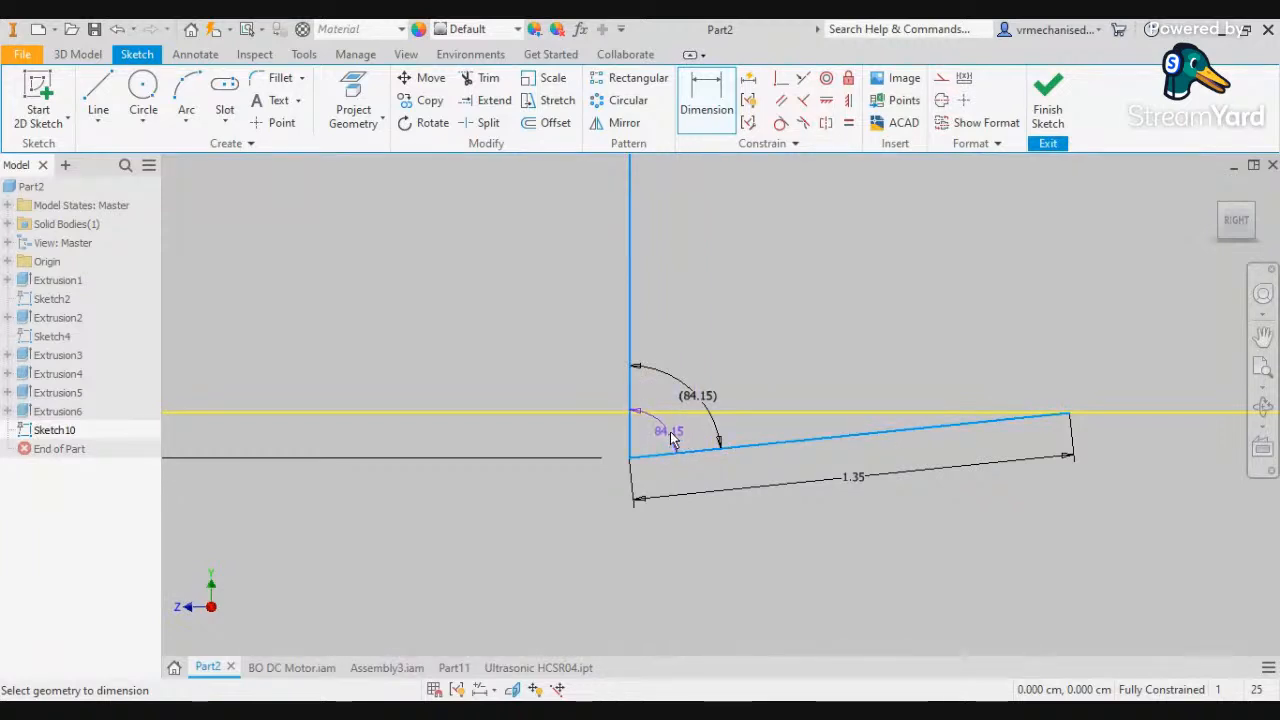
click(672, 440)
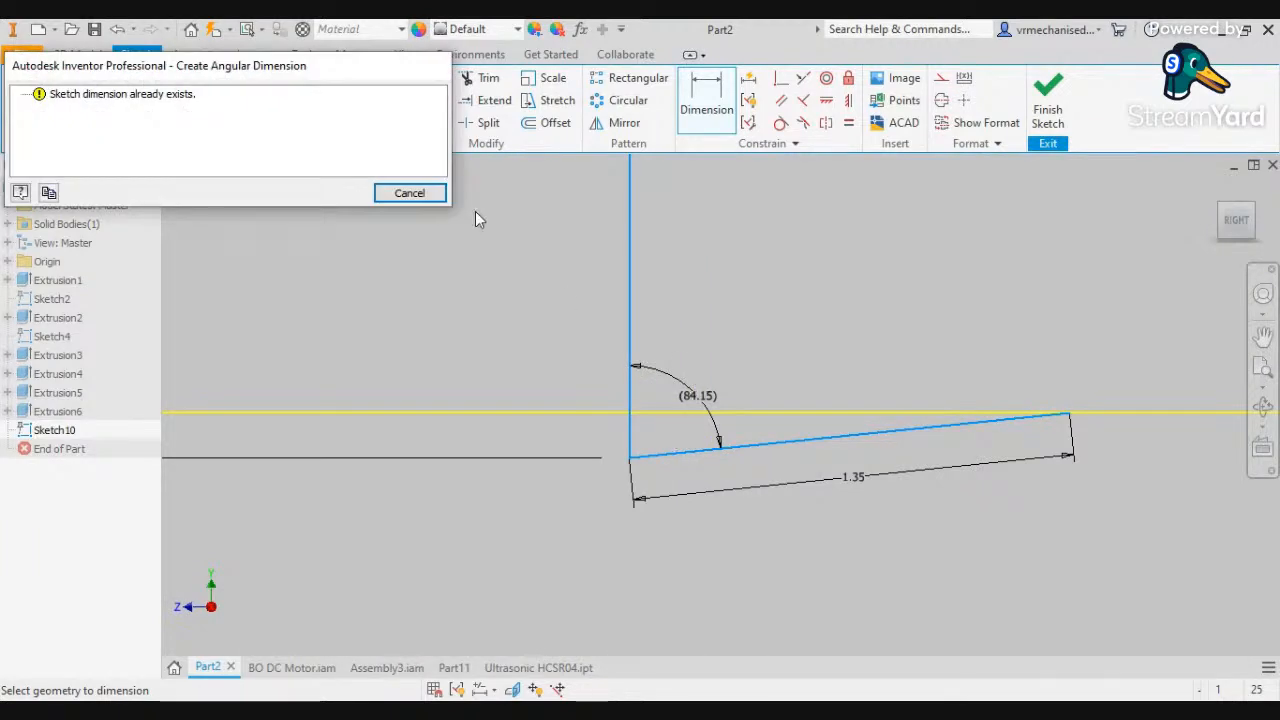
click(410, 193)
click(686, 398)
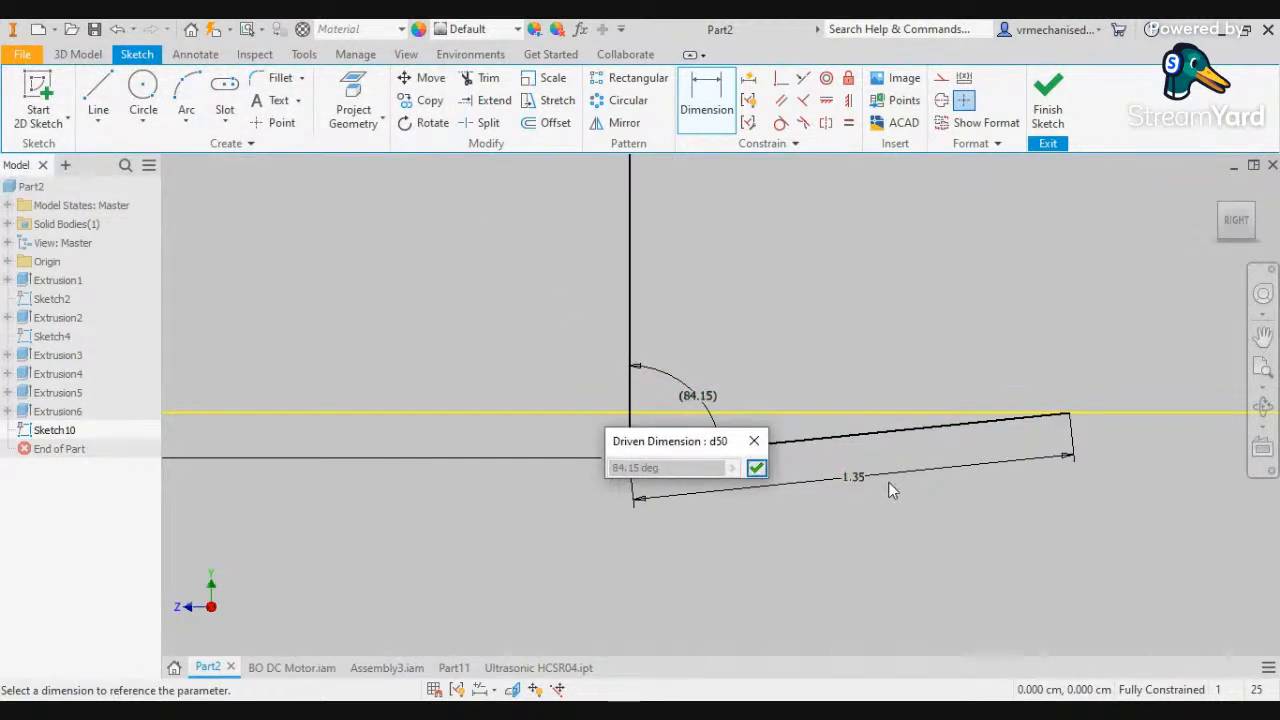
click(754, 441)
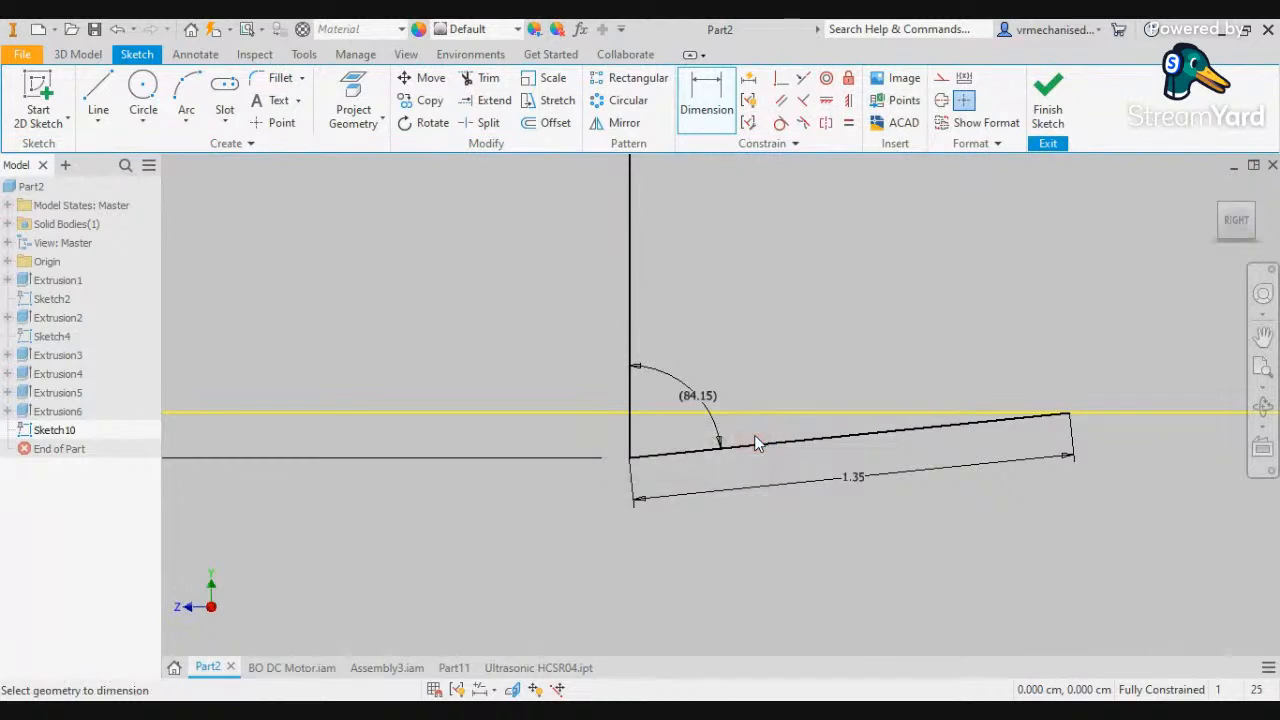
key(ctrl+z)
key(ctrl+z)
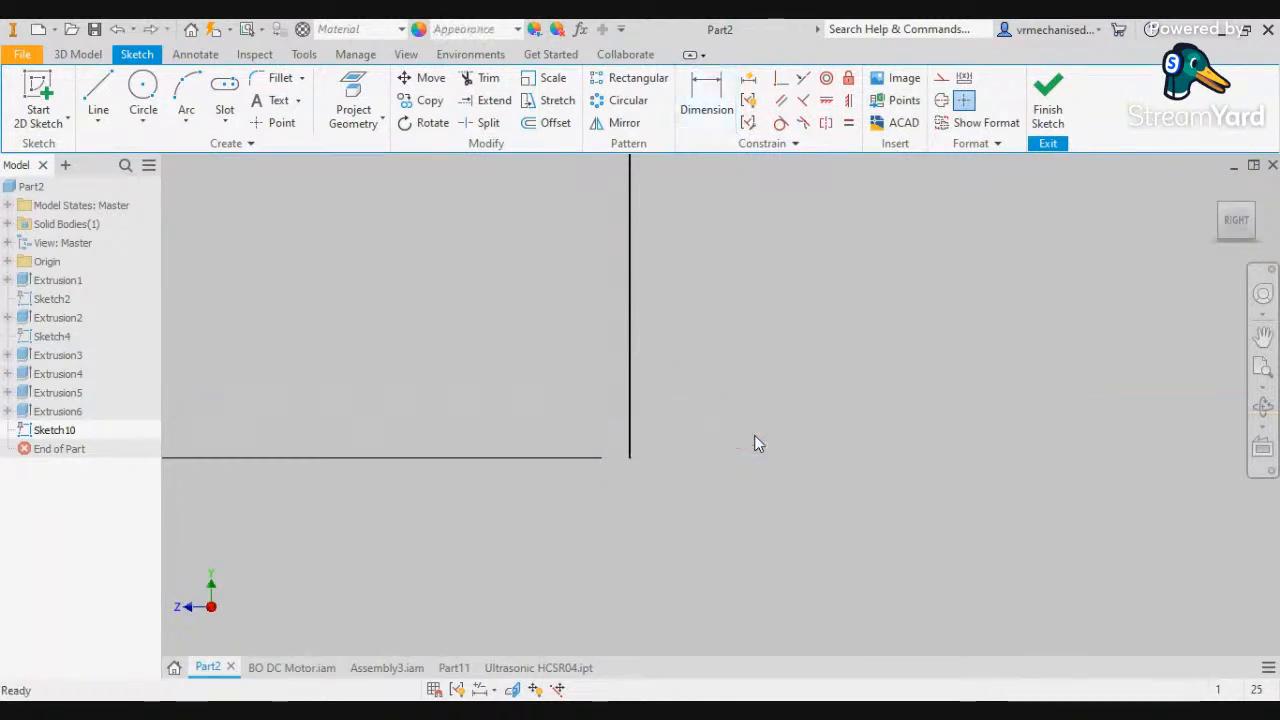
Draw a 13.5 mm horizontal line from the lower end of the vertical line, away from the existing horizontal edge
click(98, 95)
click(629, 457)
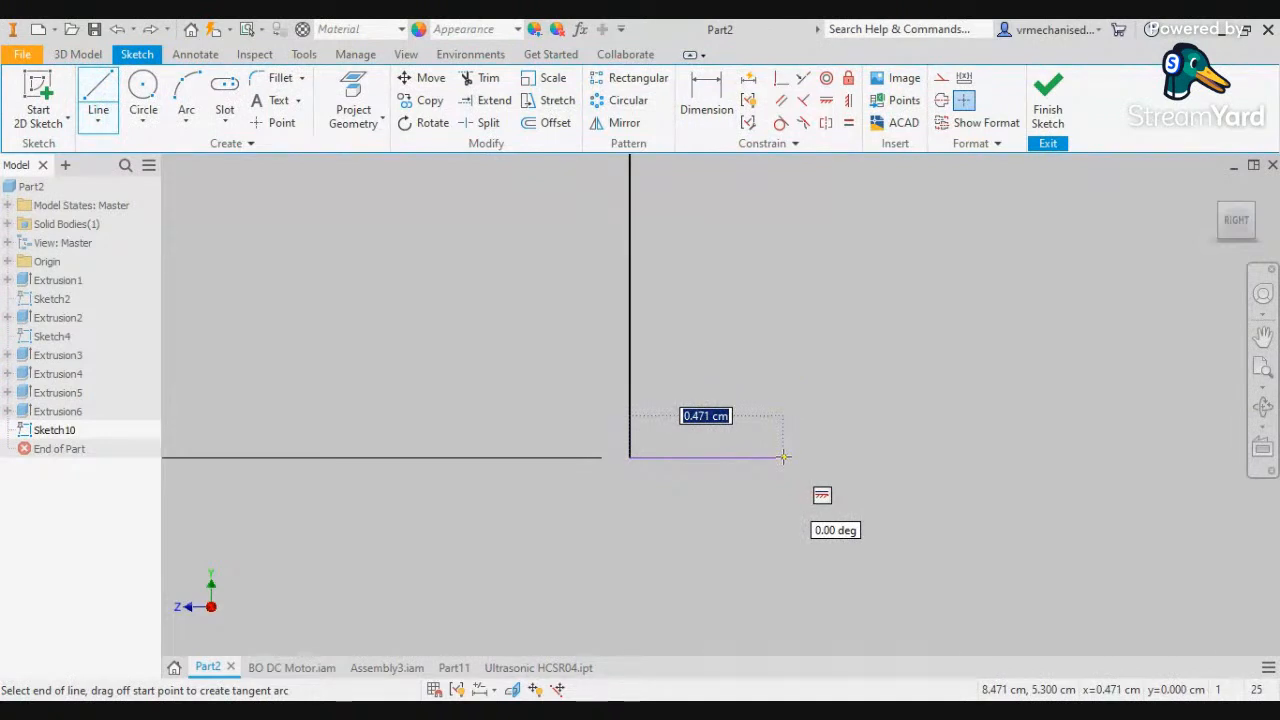
text(13.5)
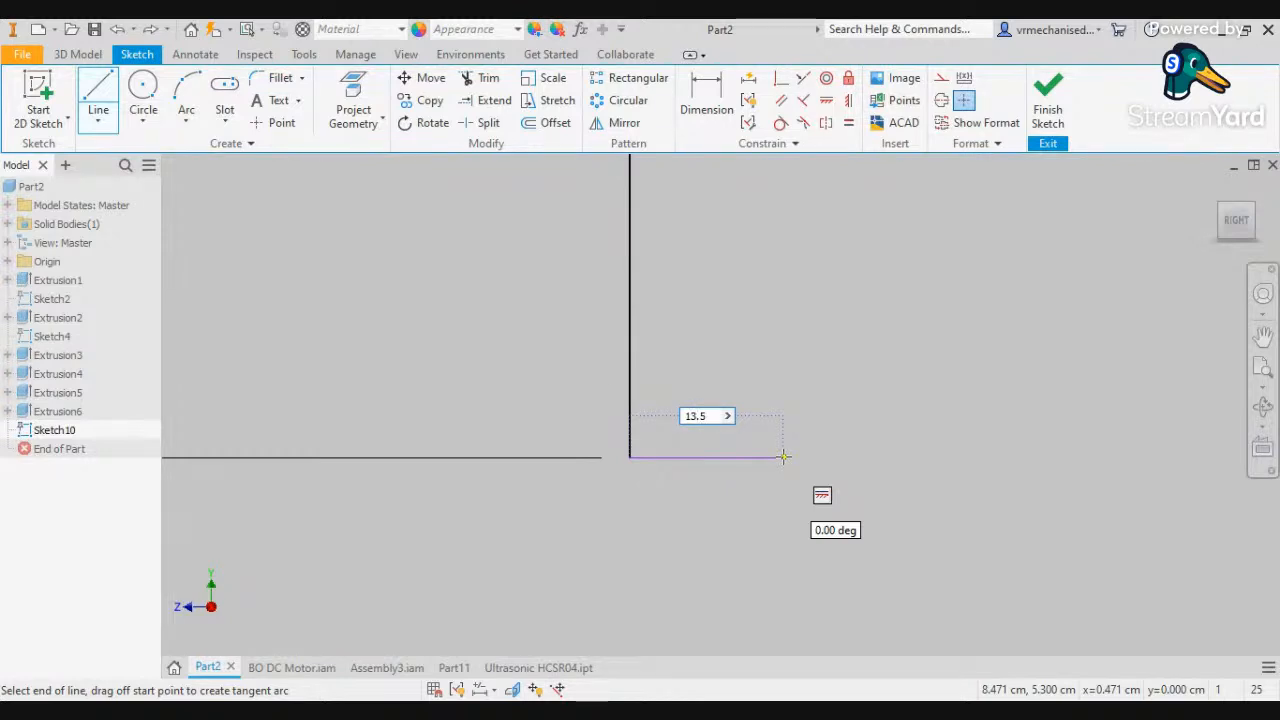
text(mm)
key(Return)
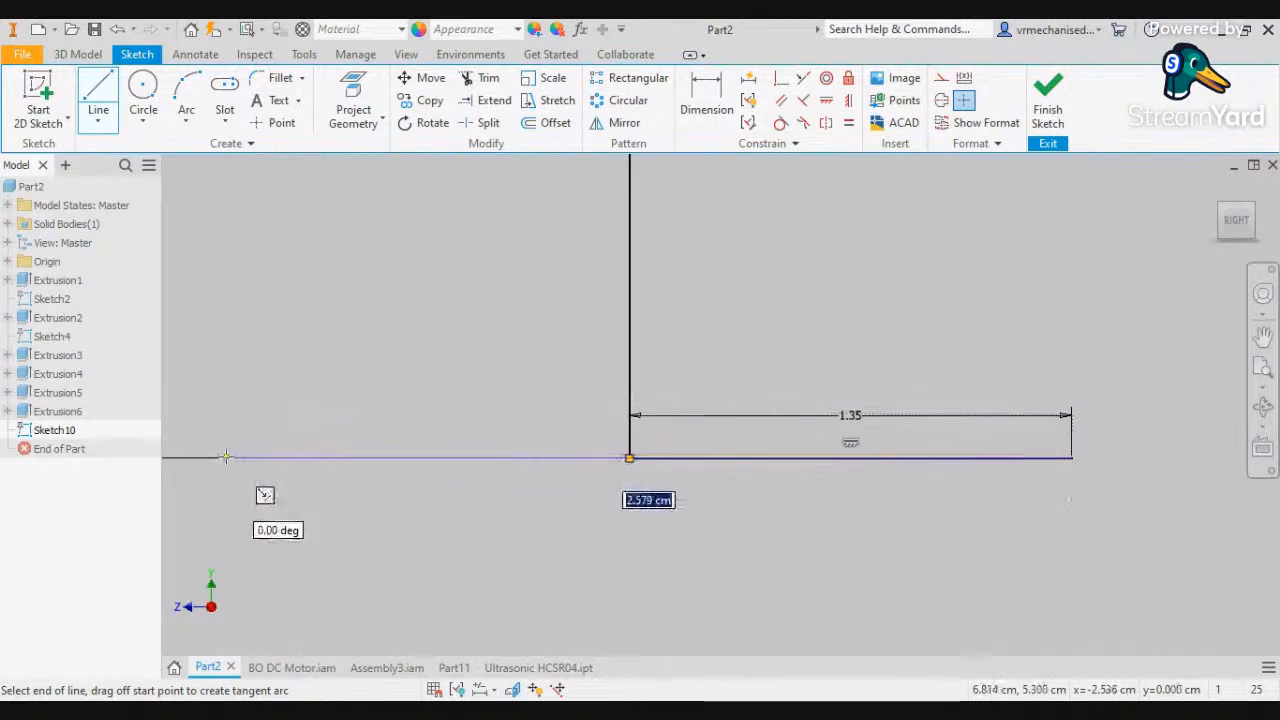
Draw a 2.7 cm horizontal line from the outer end of the 13.5 mm line back past the vertical line
text(2.7)
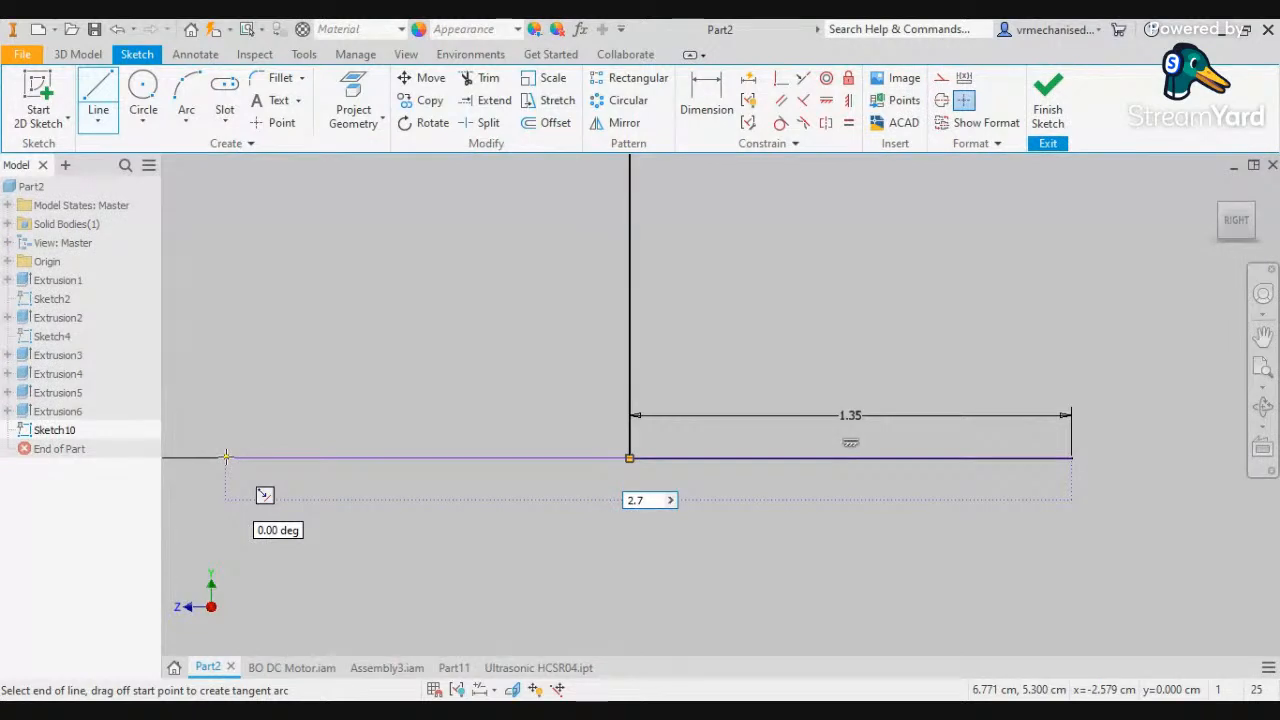
key(Return)
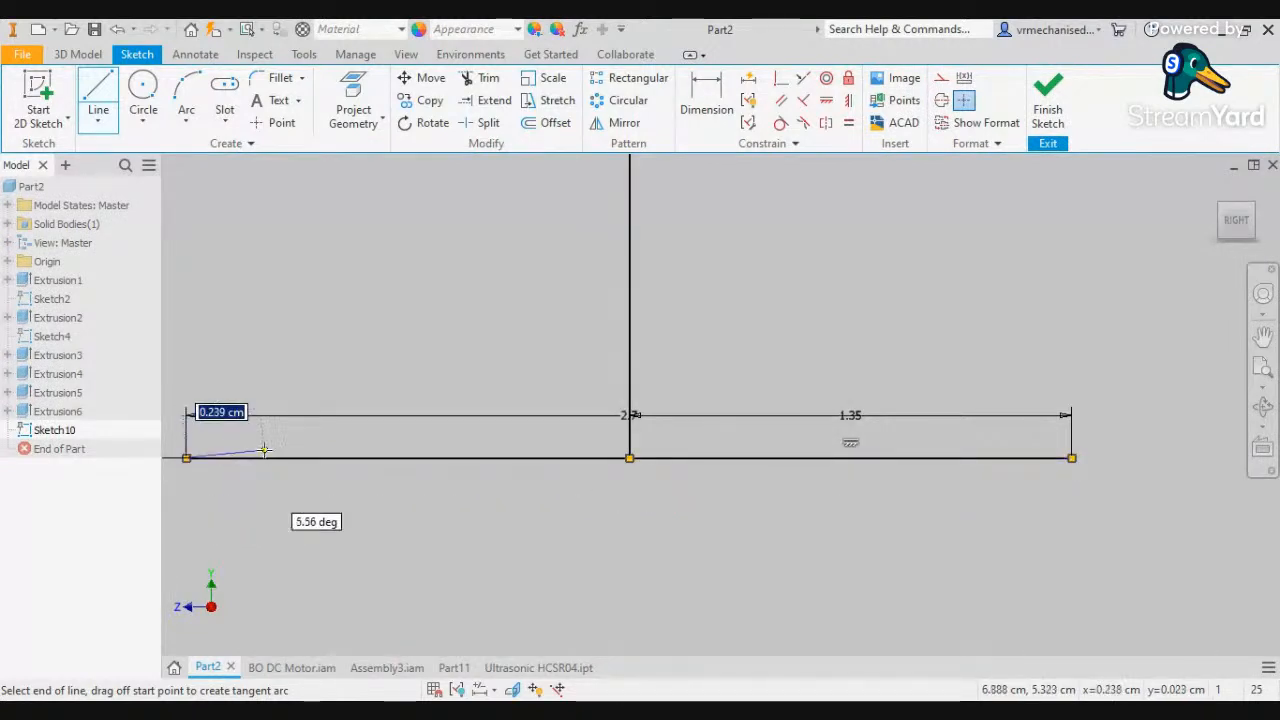
key(Escape)
Delete both length dimensions and the vertical and 13.5 mm helper lines, keeping the 2.7 cm horizontal line
click(709, 414)
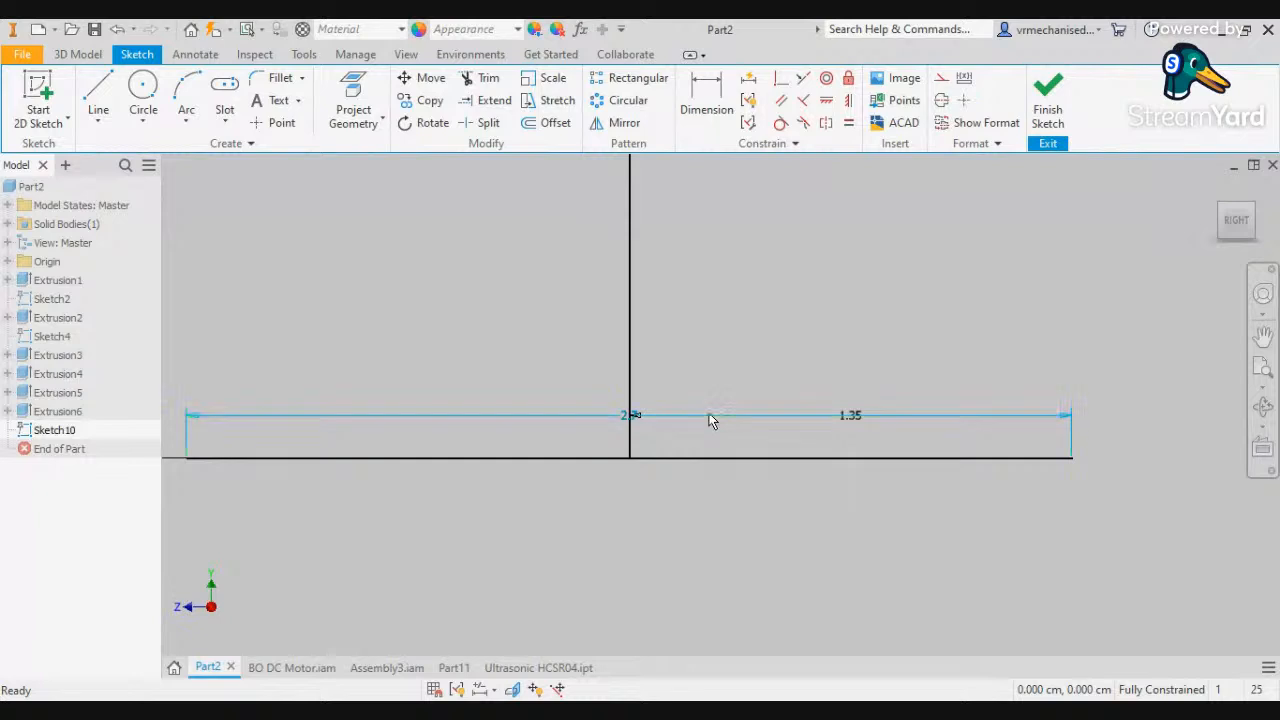
key(Delete)
click(711, 416)
key(Delete)
click(789, 462)
click(632, 374)
key(Delete)
scroll(736, 376, down, 3)
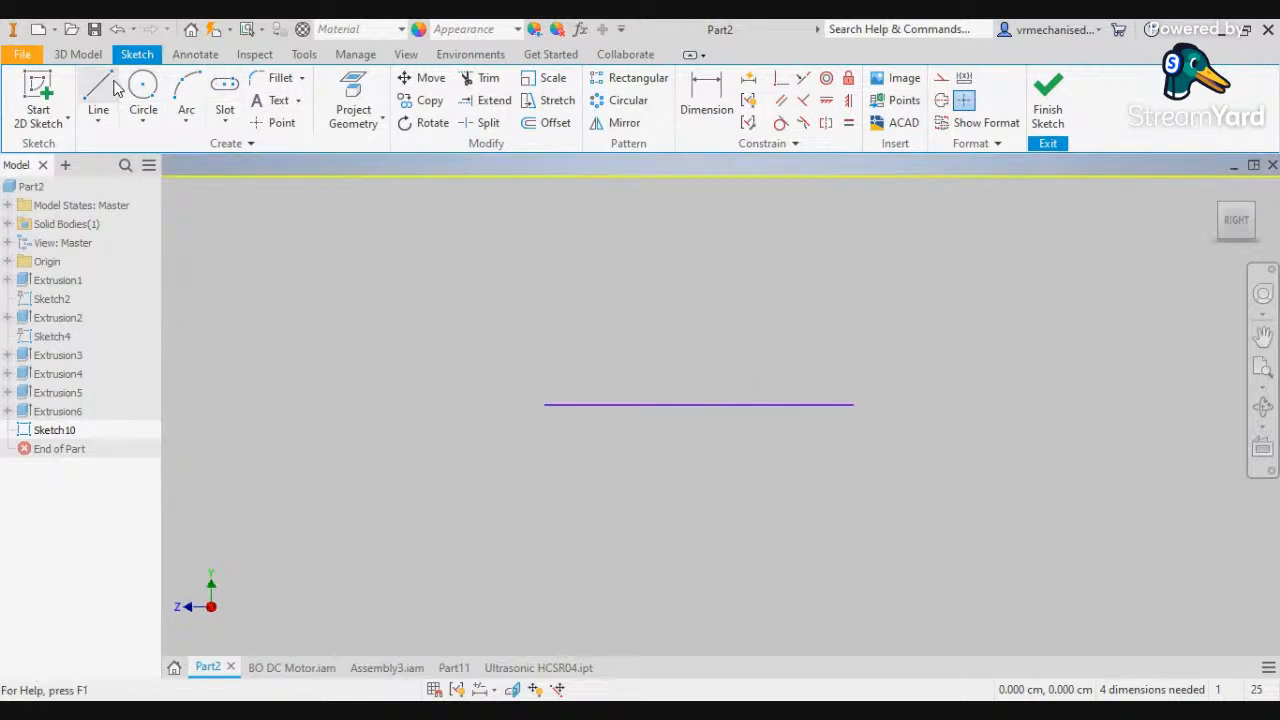
Draw a 16 mm diameter circle centred on the left end of the 2.7 cm line
click(143, 88)
click(544, 405)
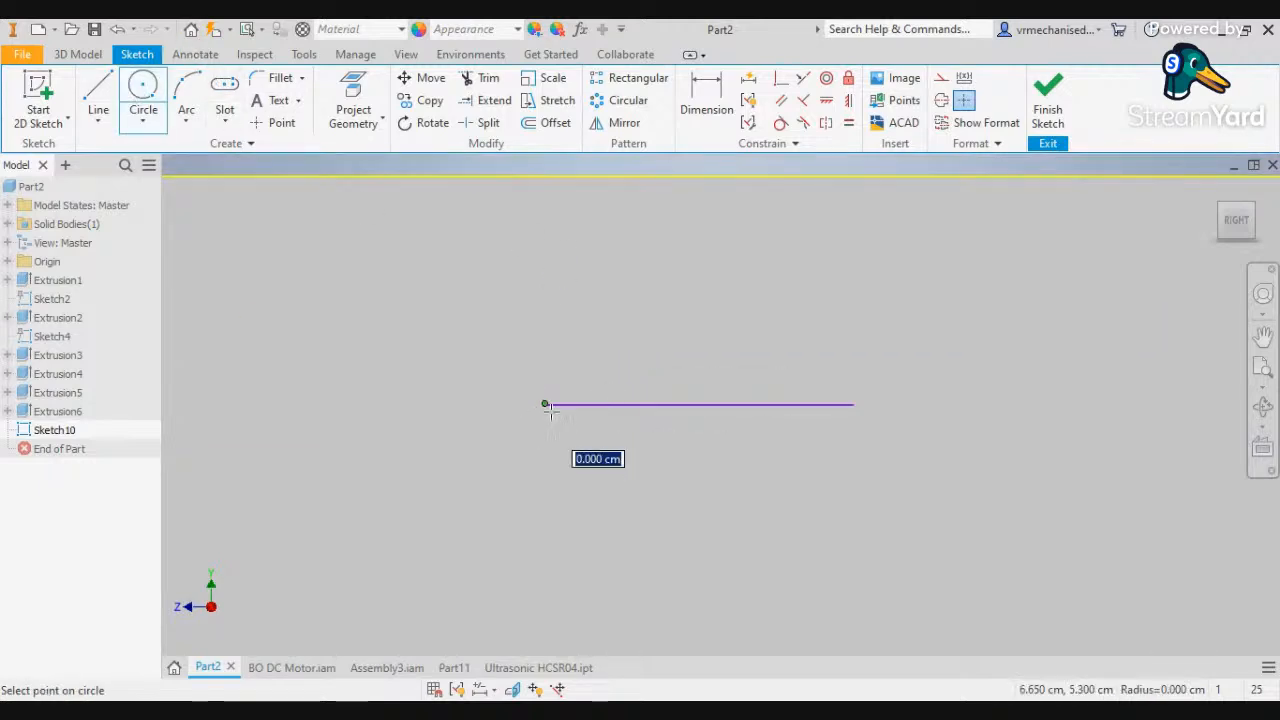
text(16mm)
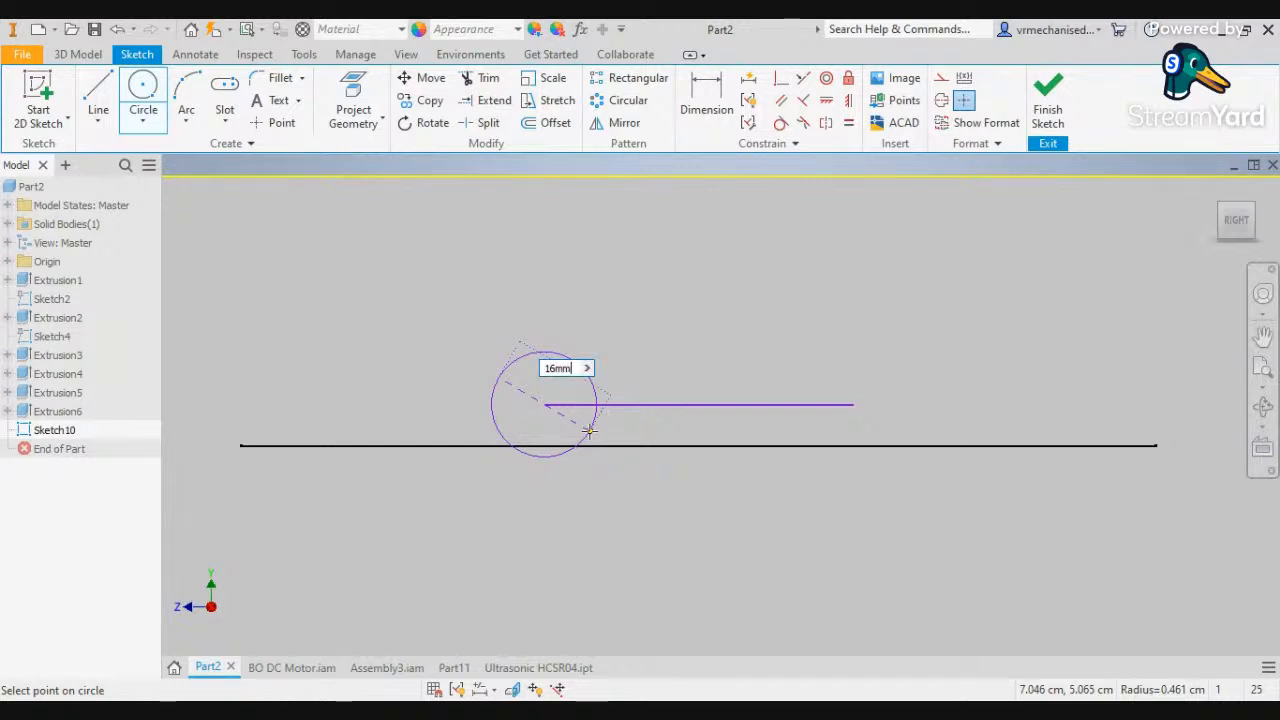
key(Return)
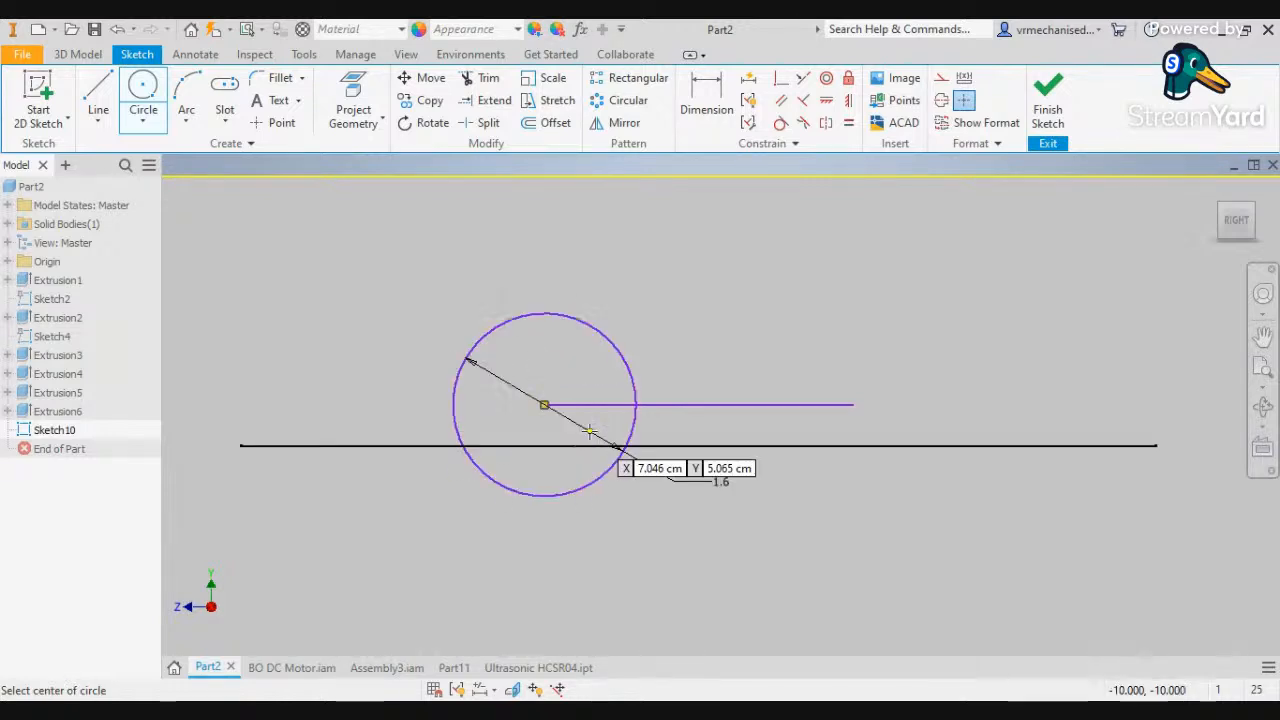
Draw a 1.6 cm diameter circle centred on the line's right end, and delete the line joining the two circle centres
click(852, 405)
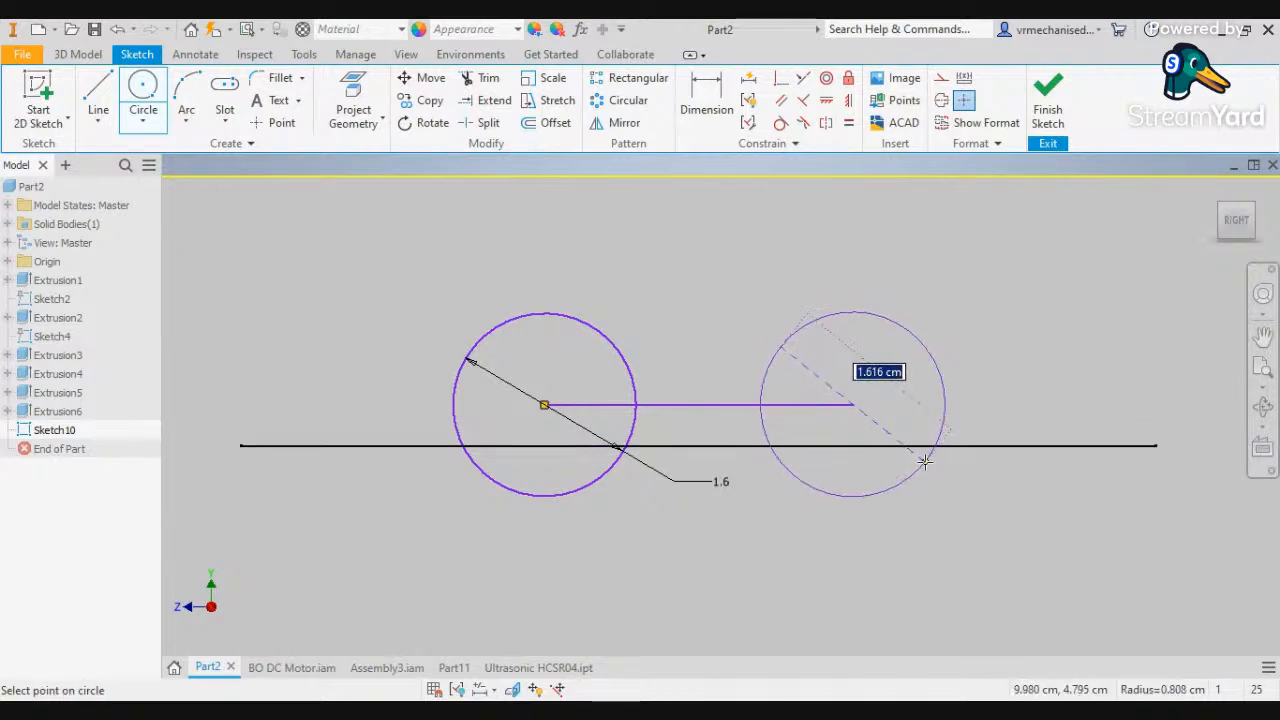
text(1)
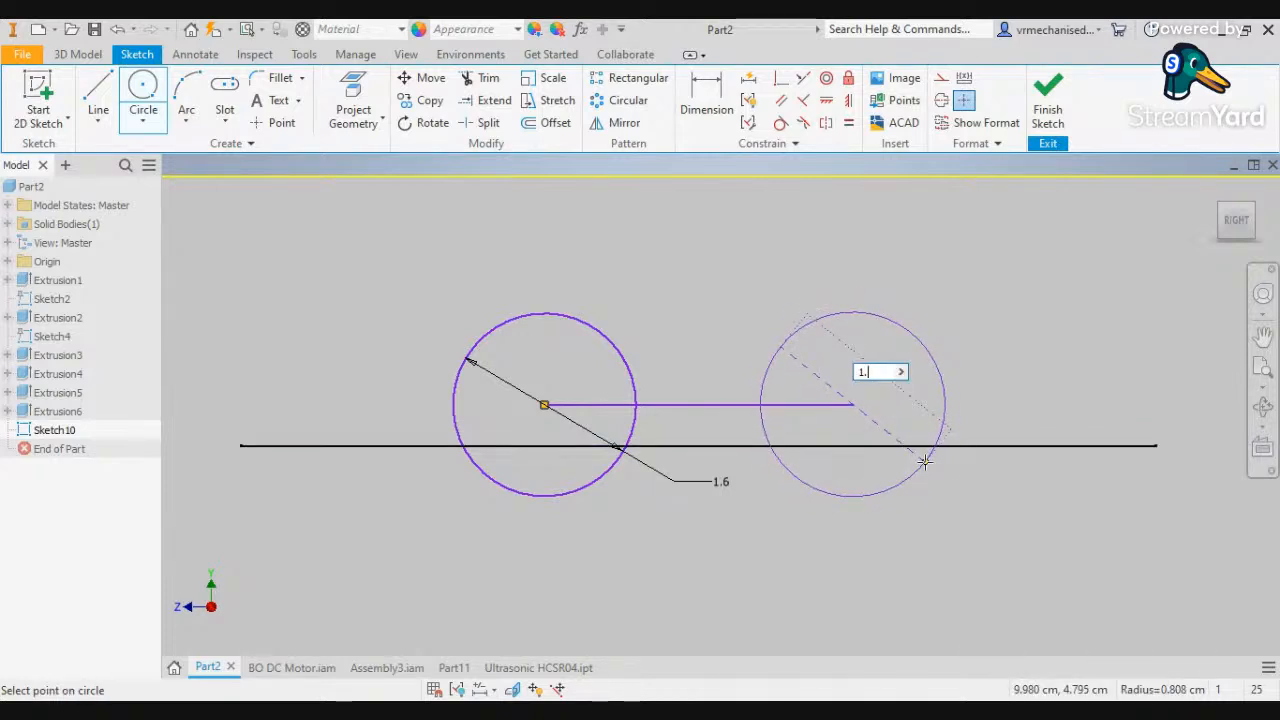
text(.6)
key(Return)
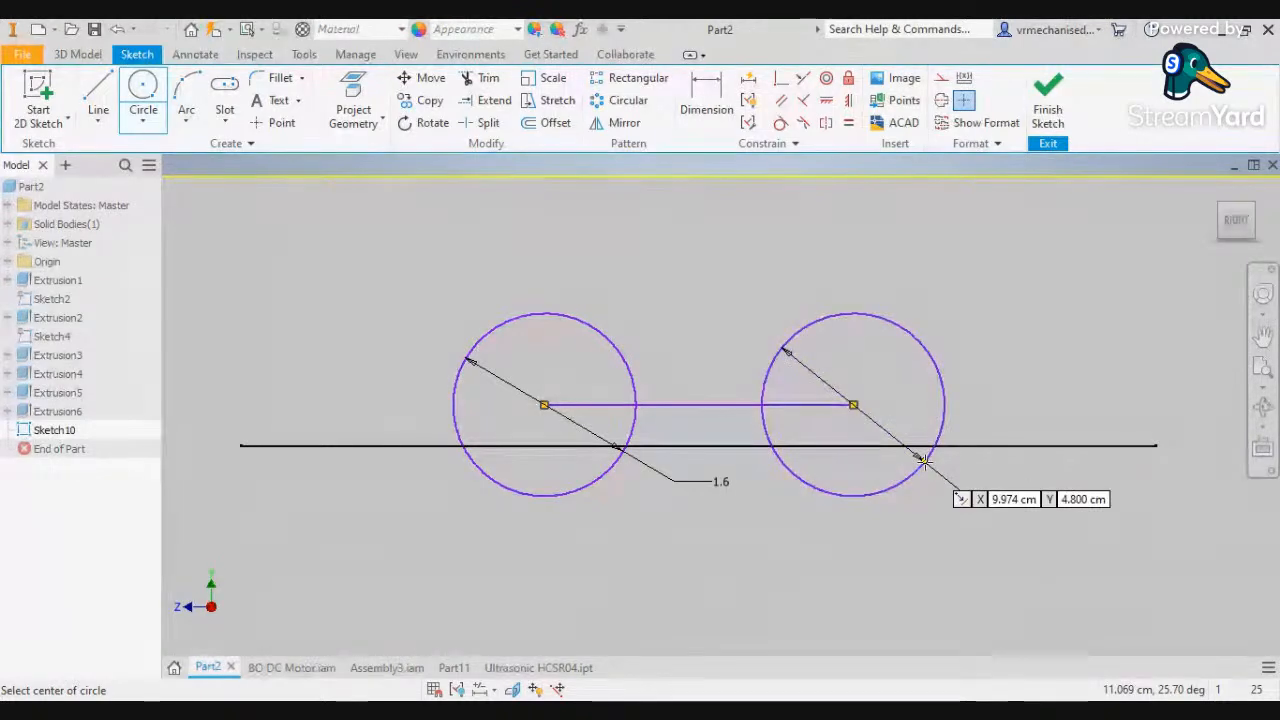
key(Escape)
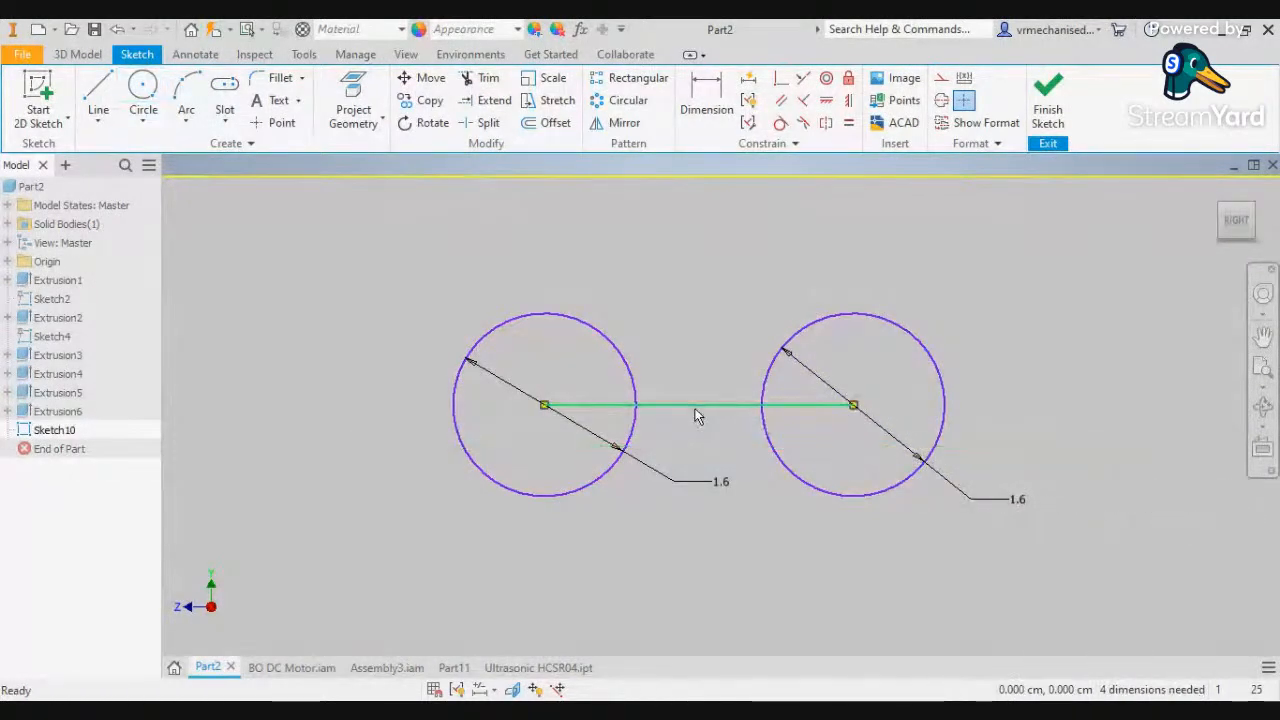
click(695, 408)
key(Delete)
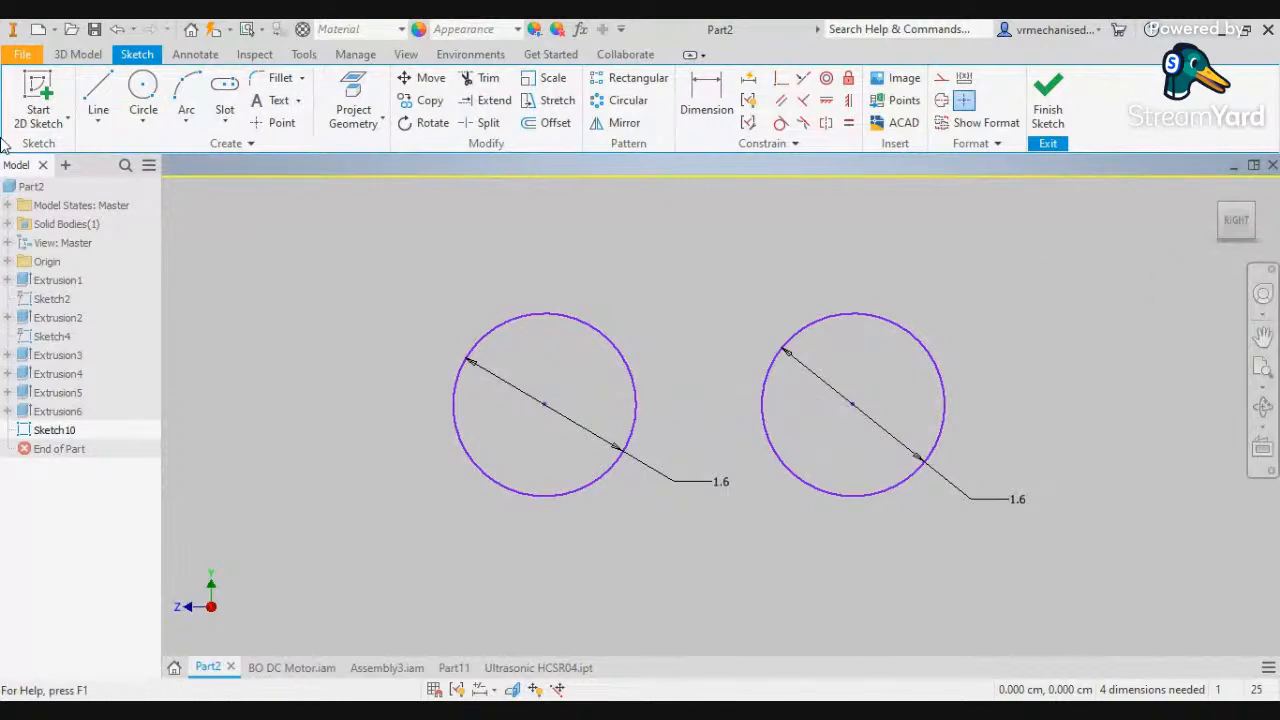
Extrude both circles as a 2 mm cut through the side wall
click(80, 54)
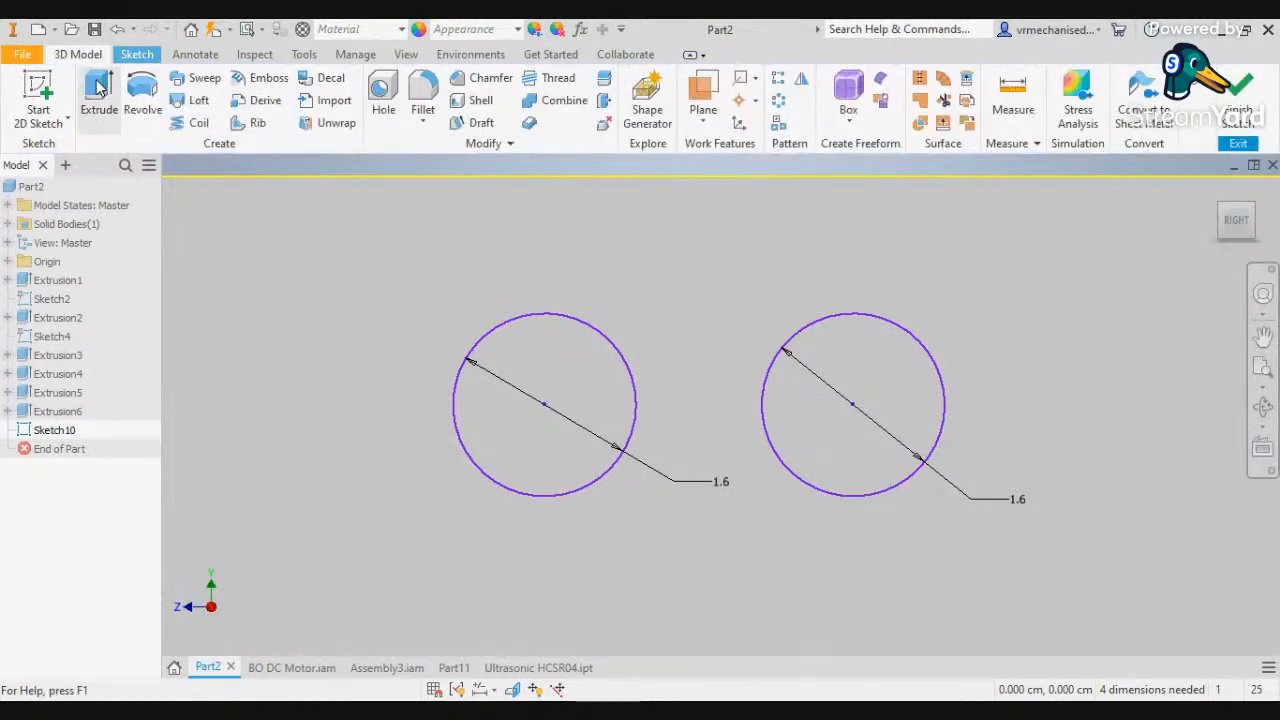
click(99, 100)
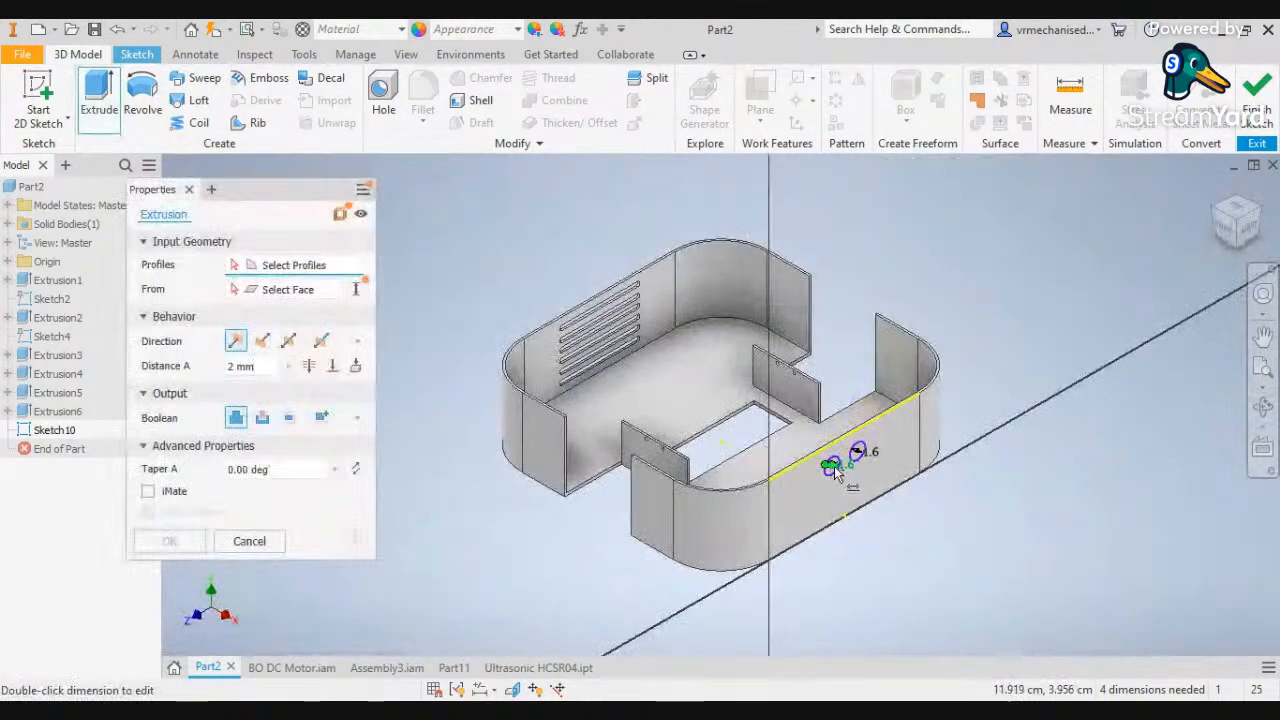
scroll(845, 470, up, 5)
click(828, 462)
click(940, 408)
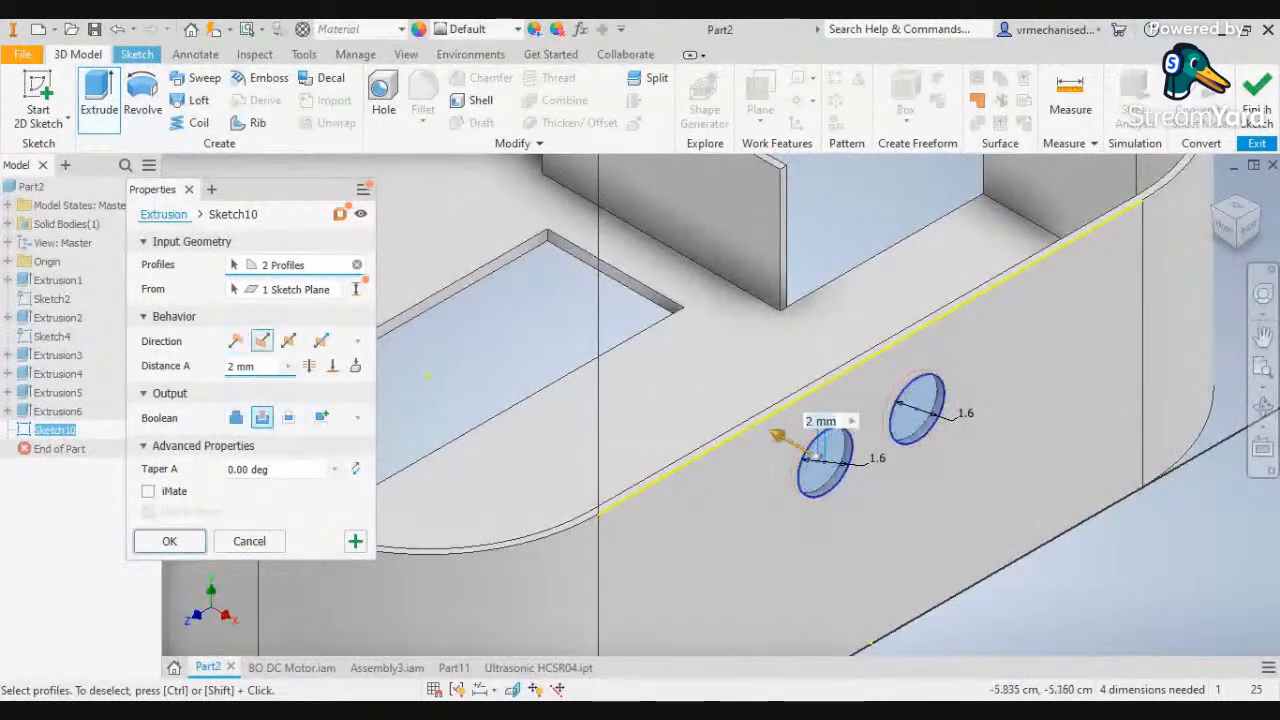
click(187, 545)
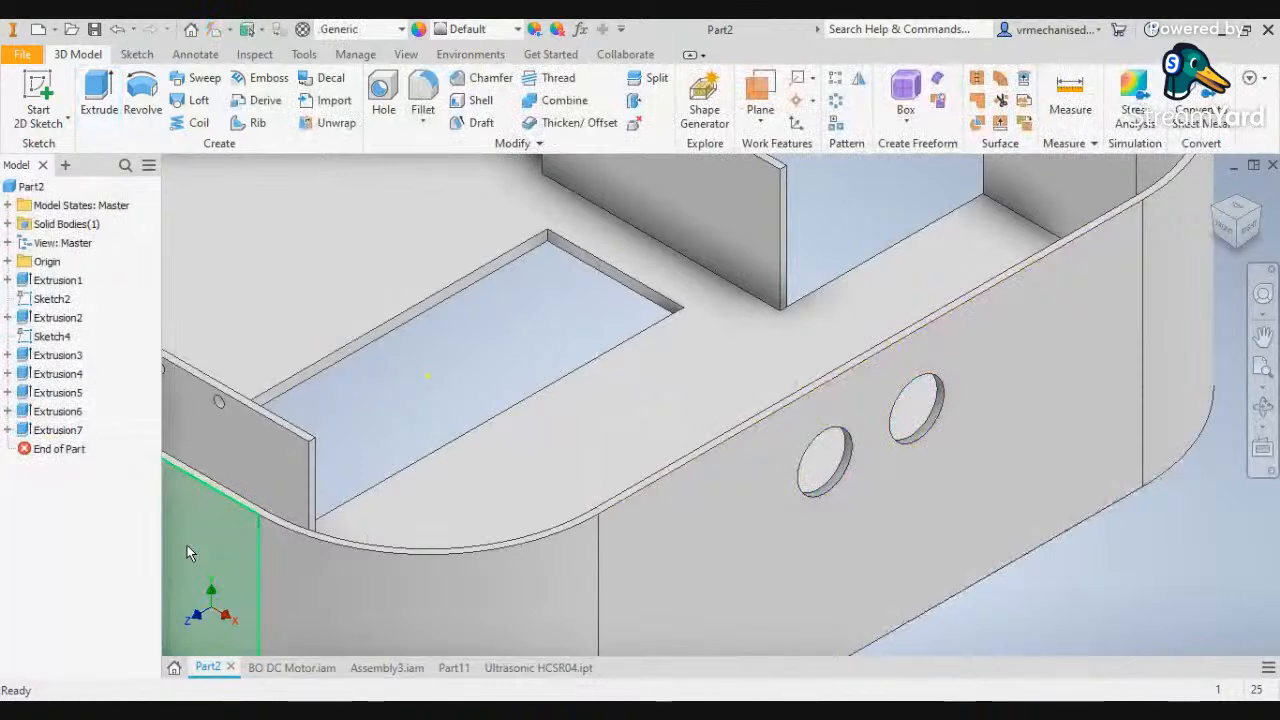
Start a new sketch on the flat front wall face between the notch and the rounded corner nearest the two holes
scroll(187, 545, up, 5)
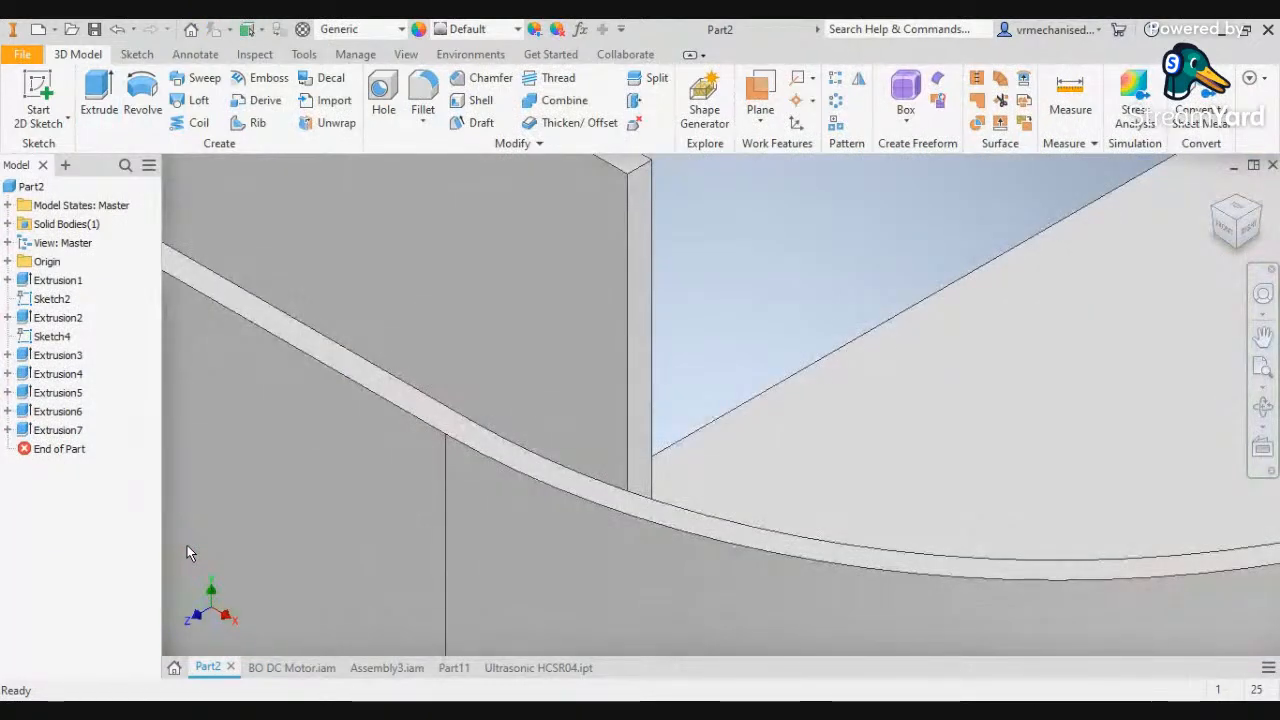
mouse_move(187, 545)
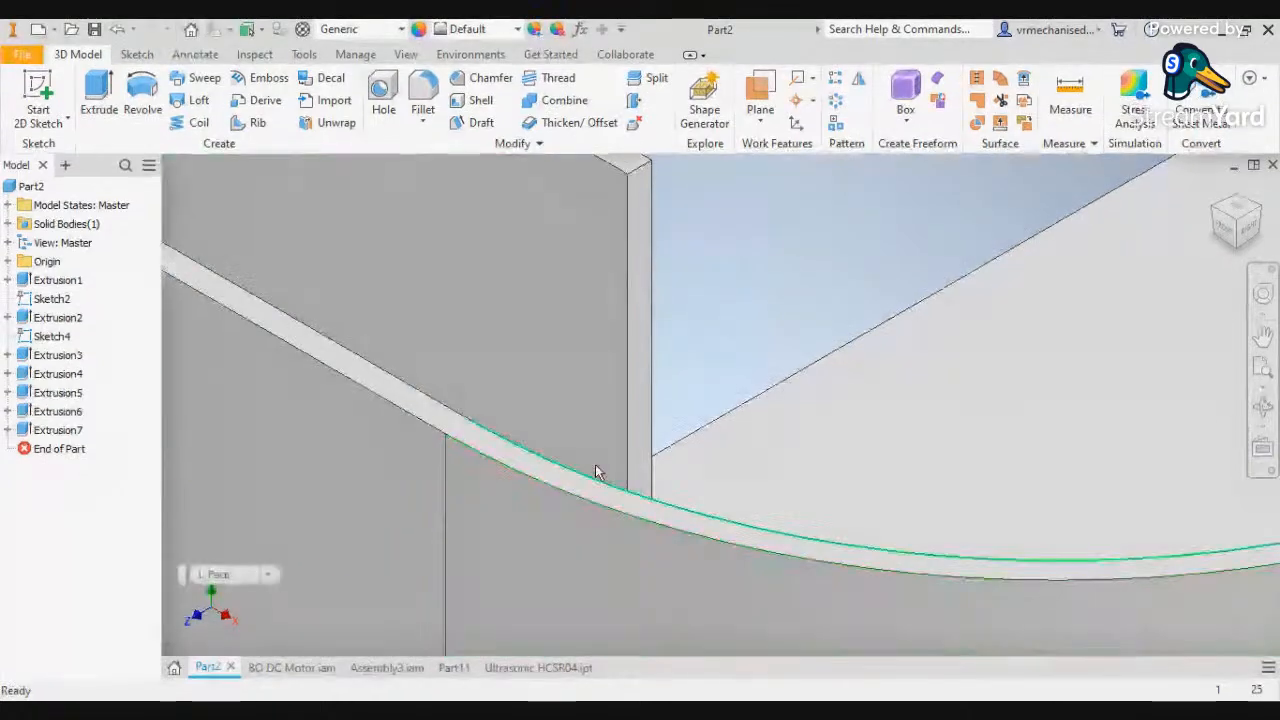
scroll(606, 458, down, 4)
middle_drag(909, 306, 997, 419)
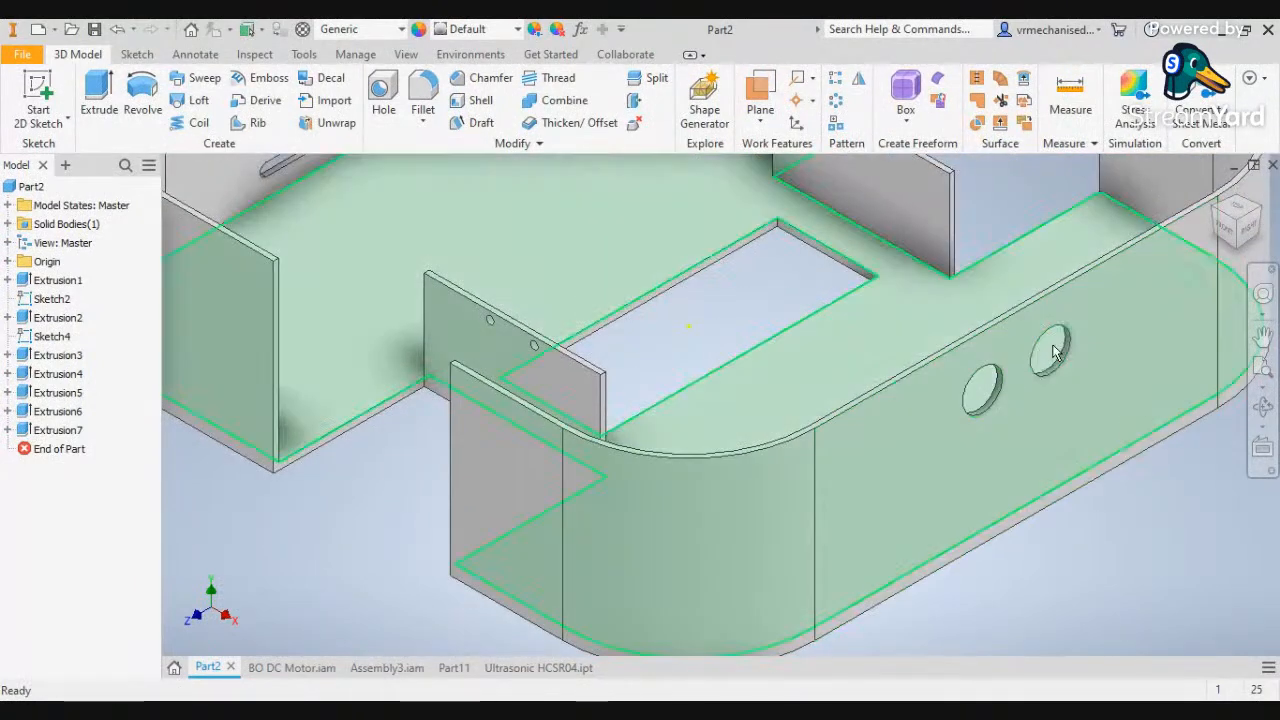
click(493, 457)
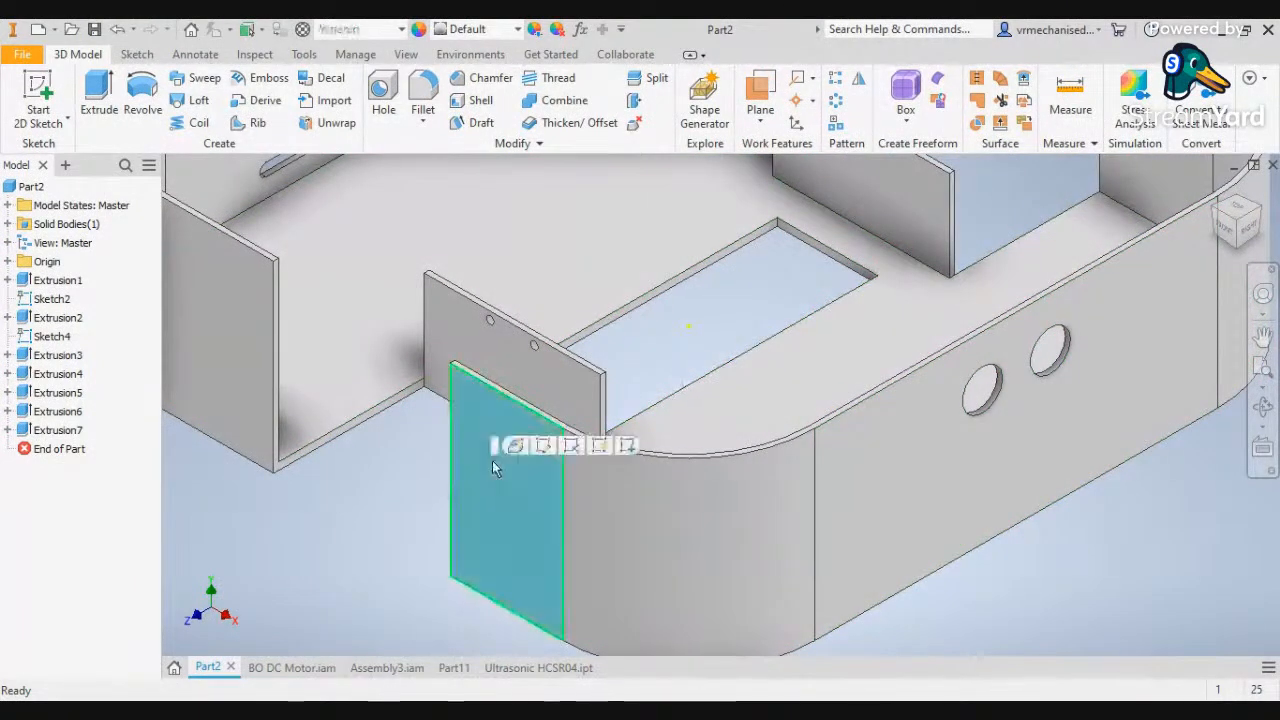
click(628, 446)
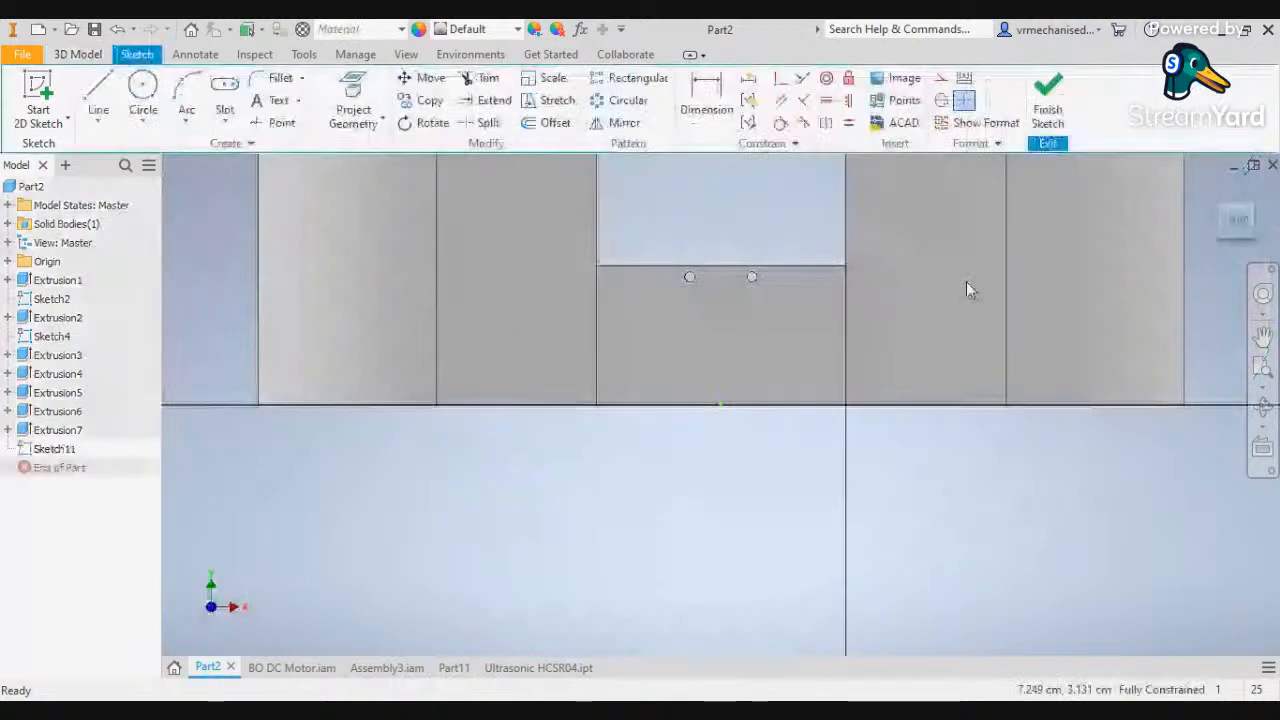
Draw a 2 cm horizontal line into the wall face from the midpoint of its notch-side vertical edge
scroll(914, 241, down, 3)
scroll(914, 241, up, 2)
middle_drag(920, 249, 773, 488)
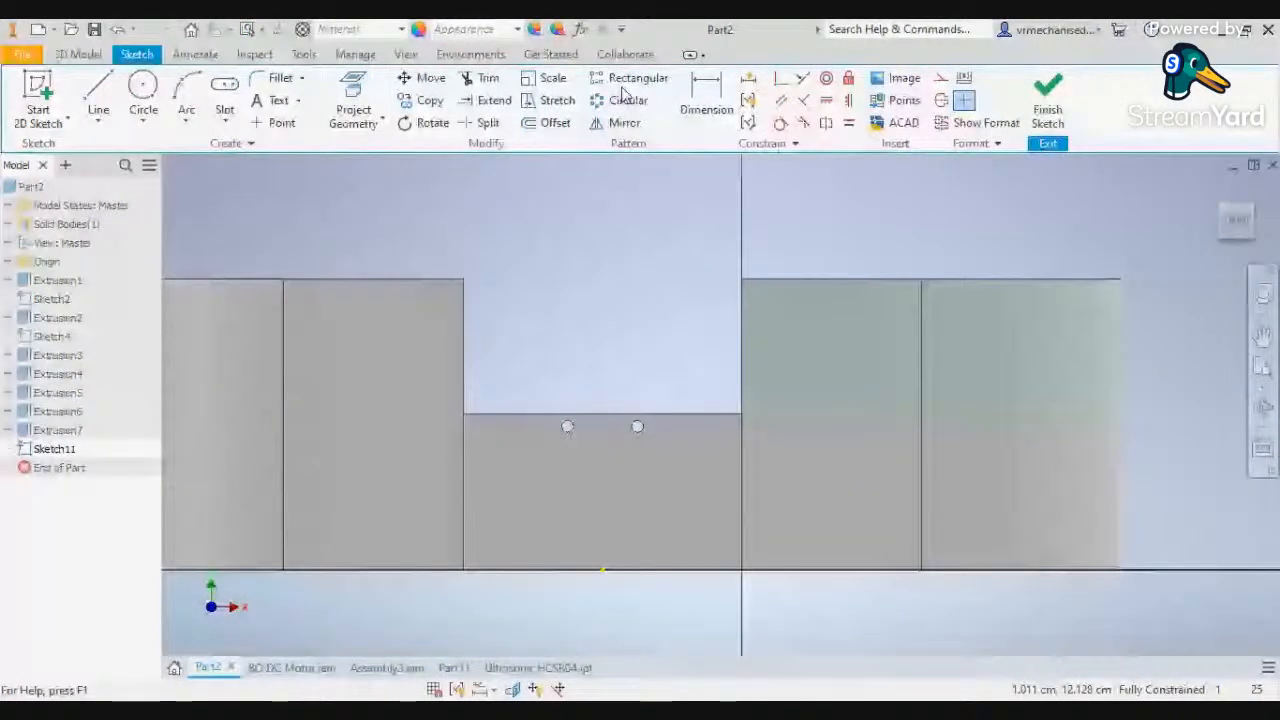
click(143, 92)
key(l)
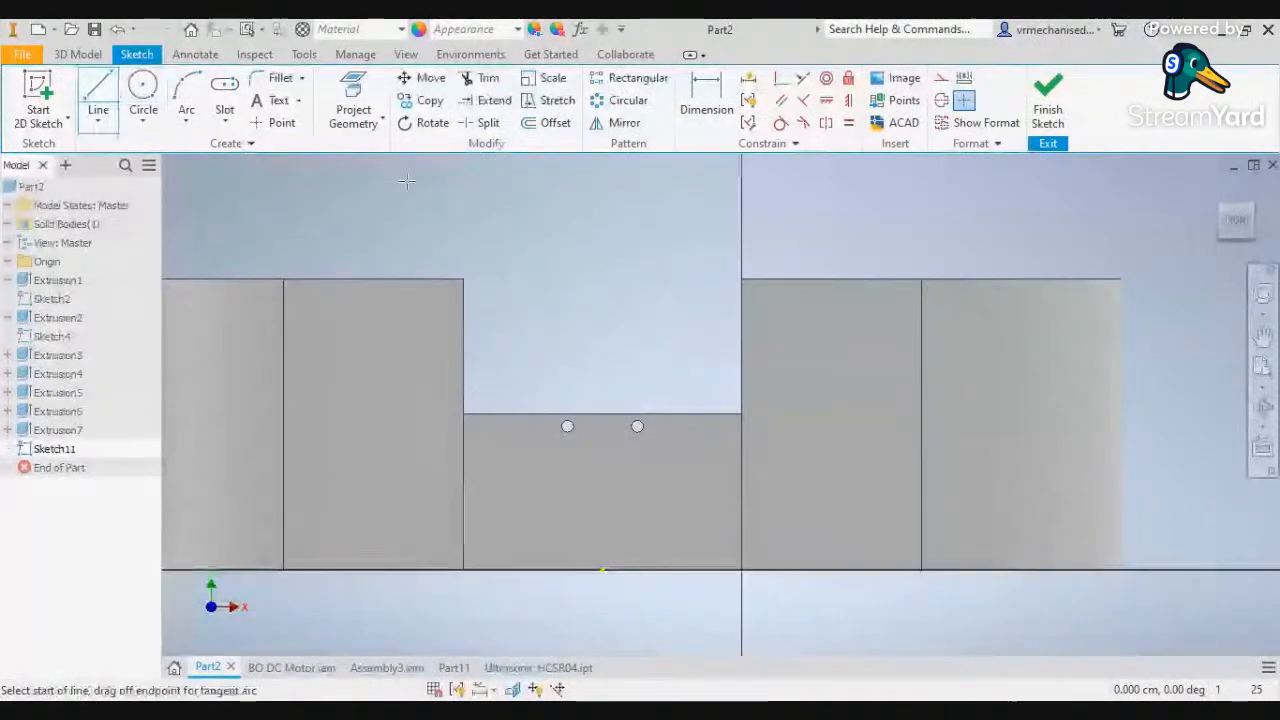
click(741, 424)
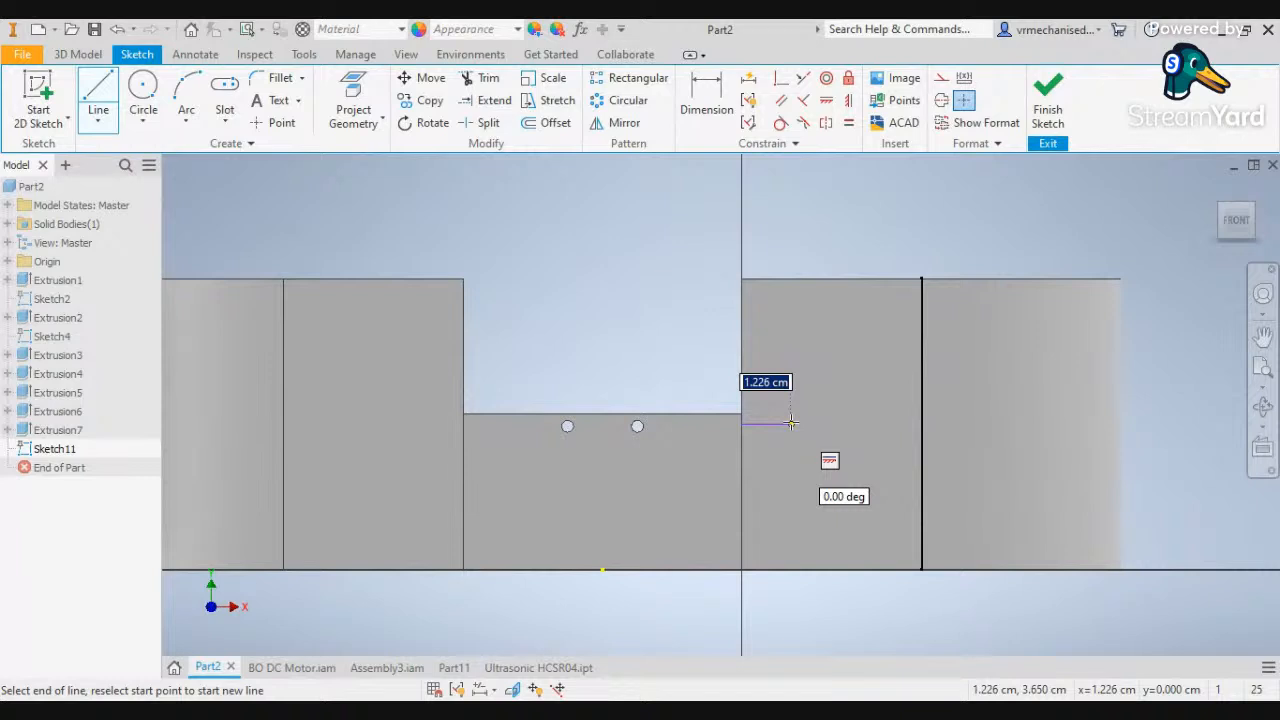
text(2)
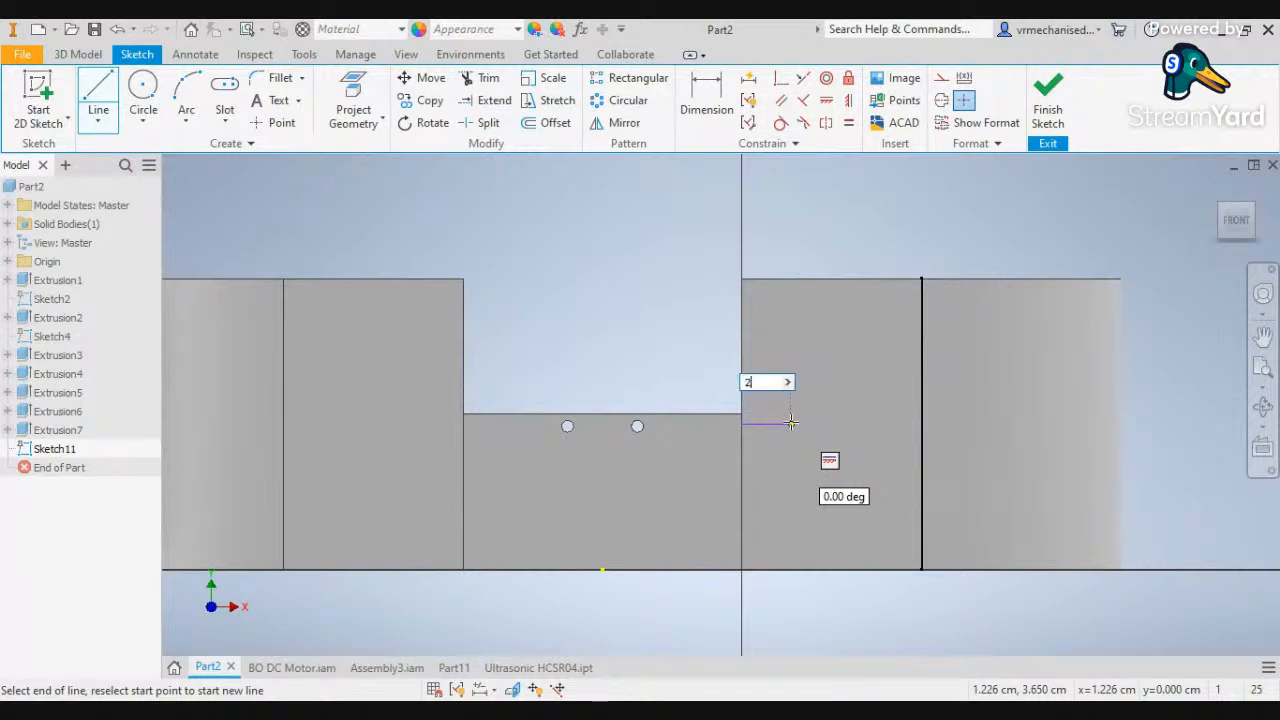
key(Return)
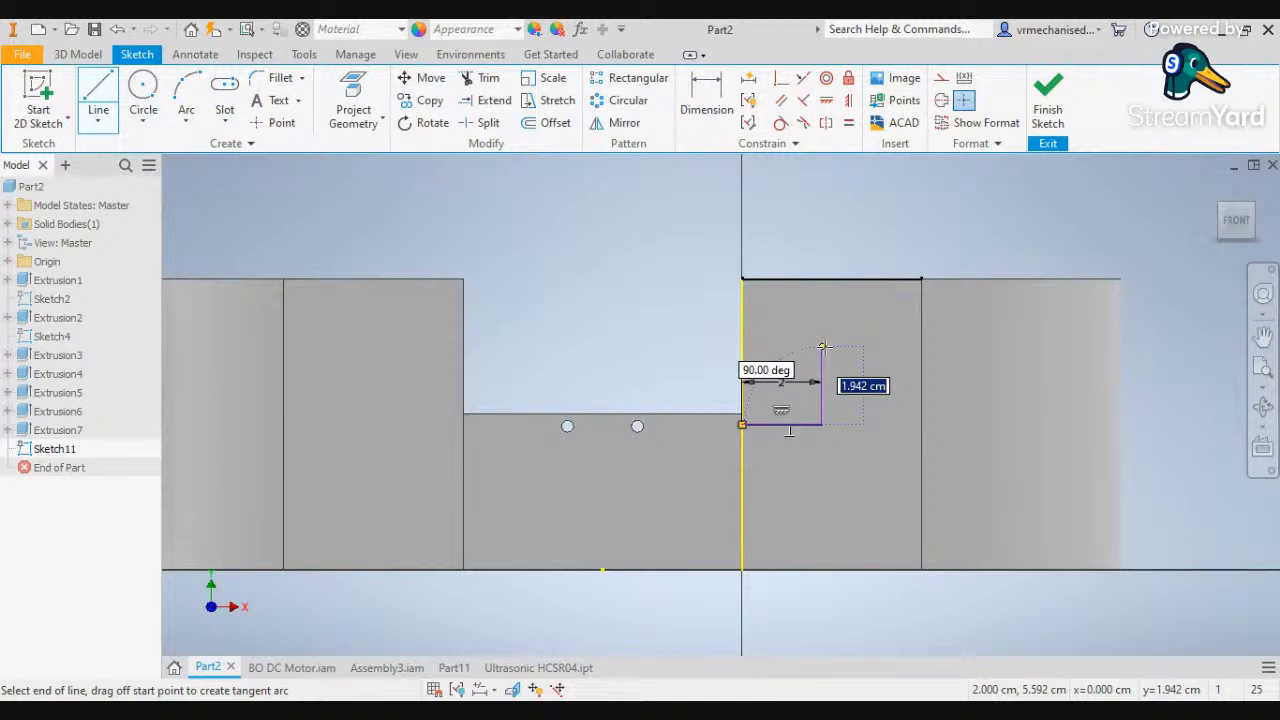
Draw a 13.5 mm vertical line upward from the free end of the 2 cm line
text(13.)
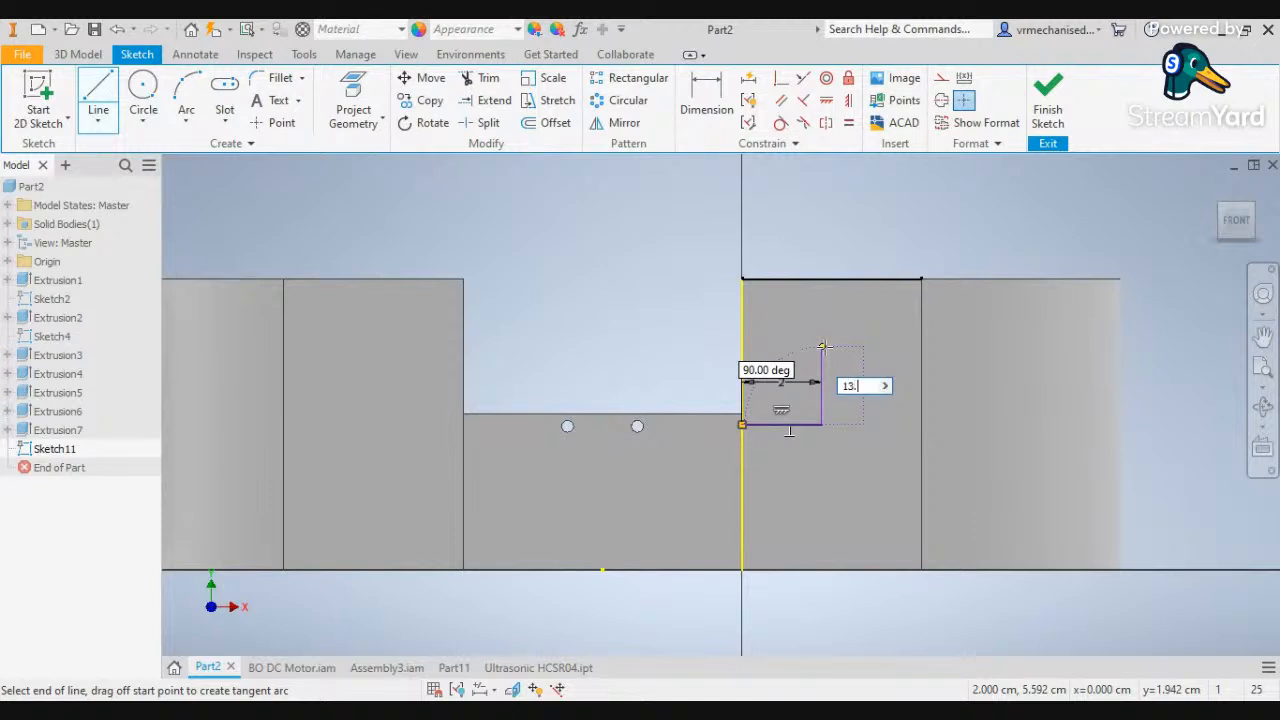
text(5mm)
key(Tab)
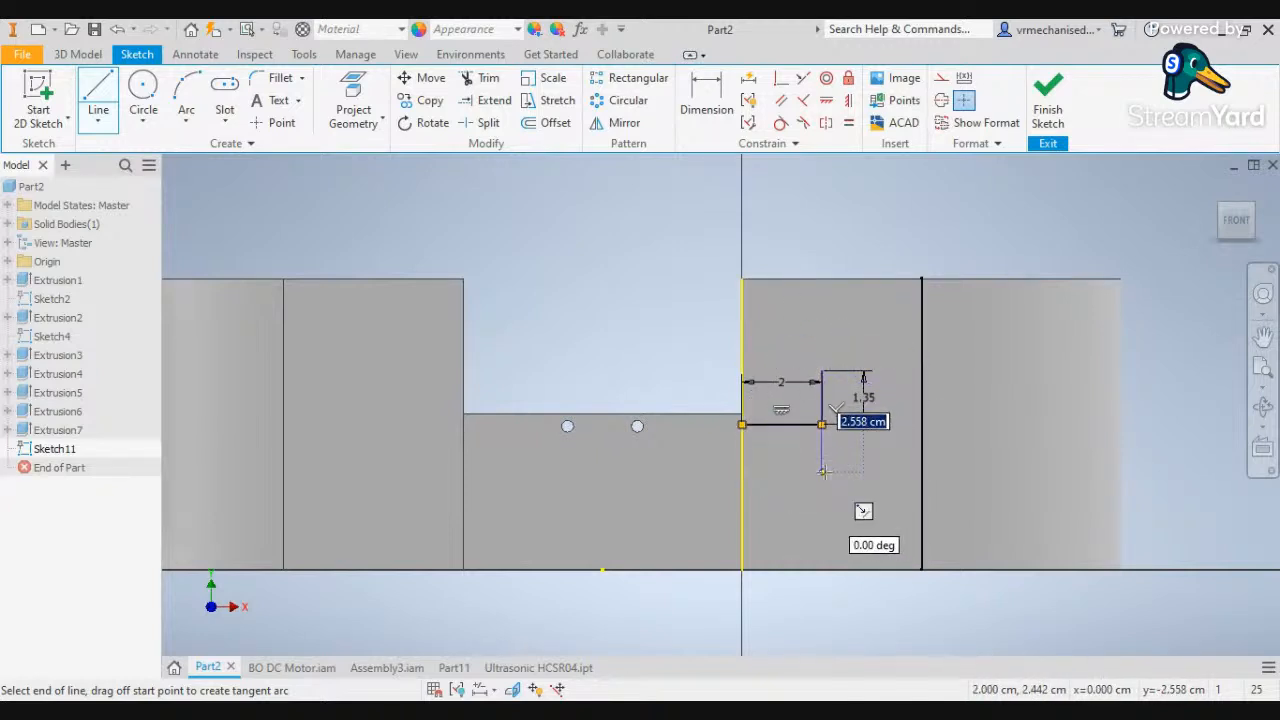
Draw a 2.7 cm vertical line downward from the upper end of the 13.5 mm line
text(2)
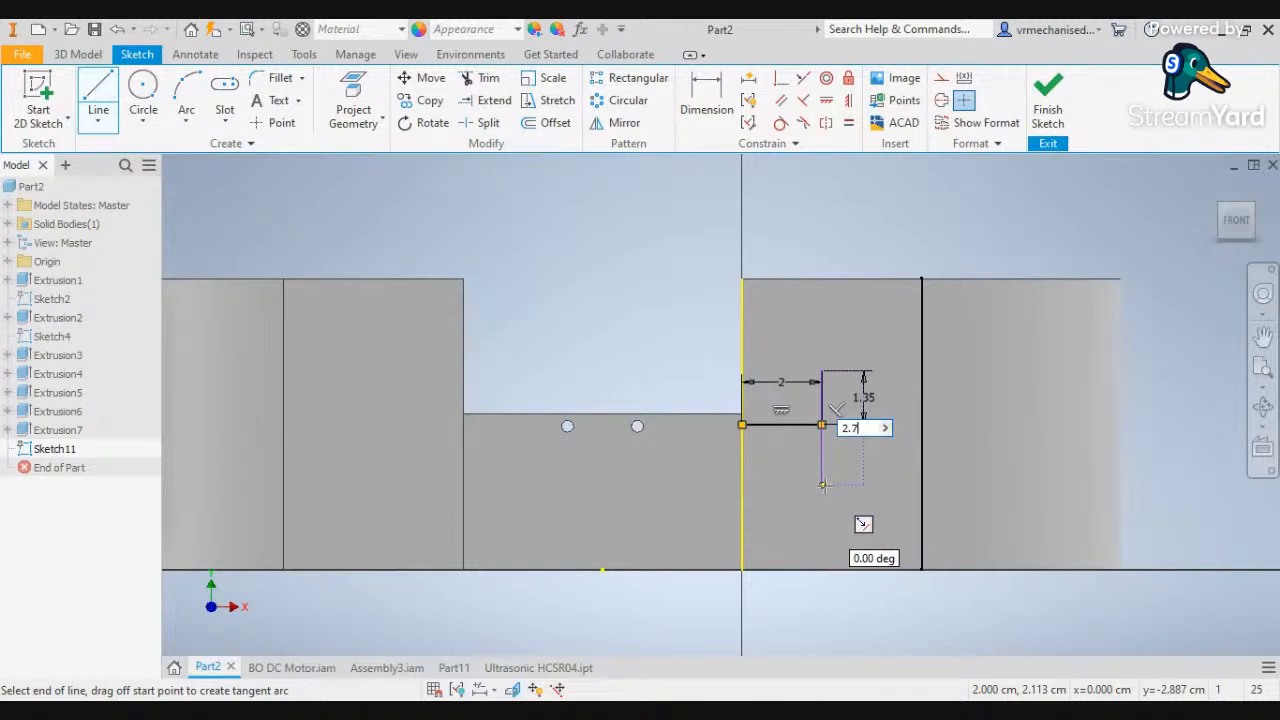
text(.7)
key(Return)
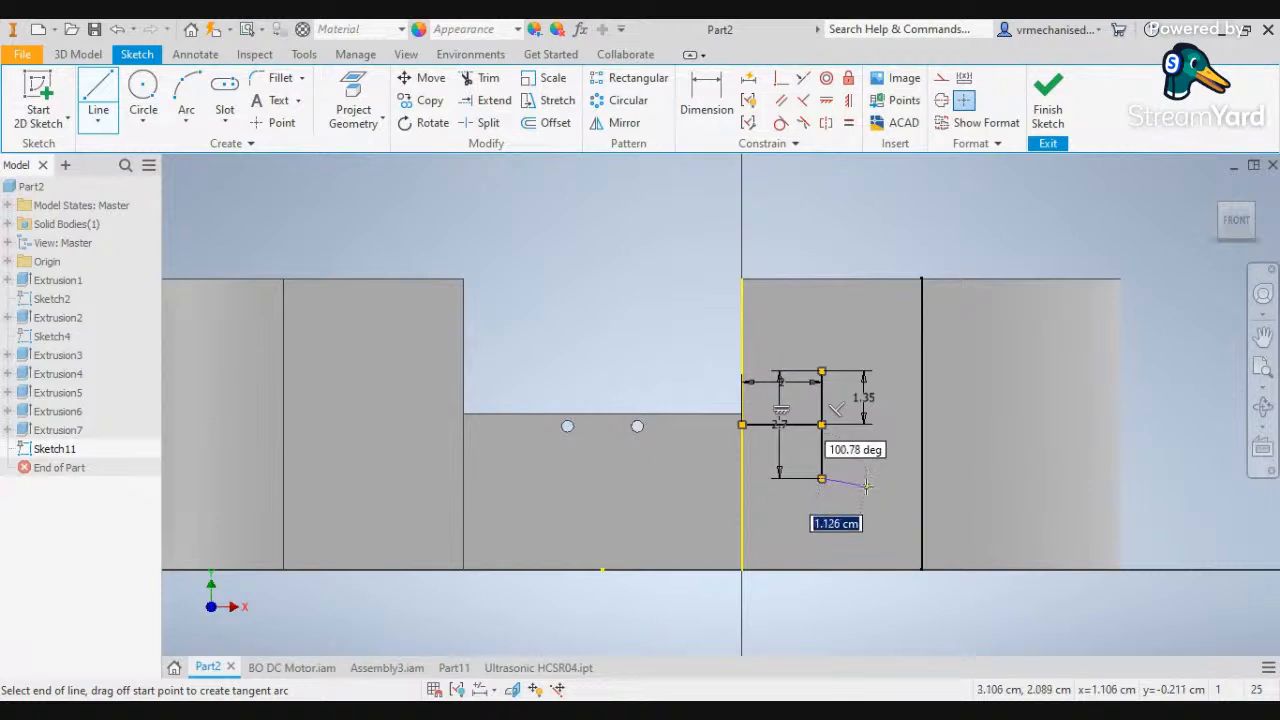
key(Escape)
Delete the 1.35 cm and 2.7 cm dimensions and the horizontal line, keeping only the vertical construction line
scroll(828, 381, up, 3)
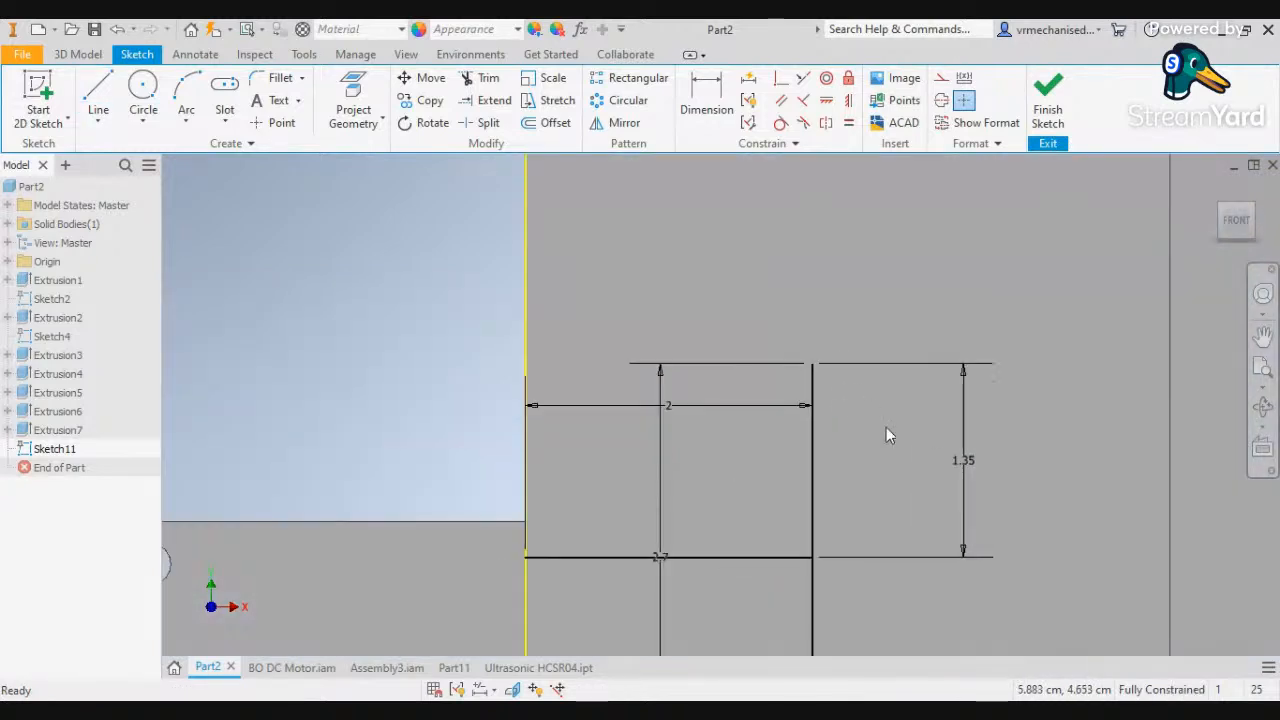
click(941, 450)
key(Delete)
key(Delete)
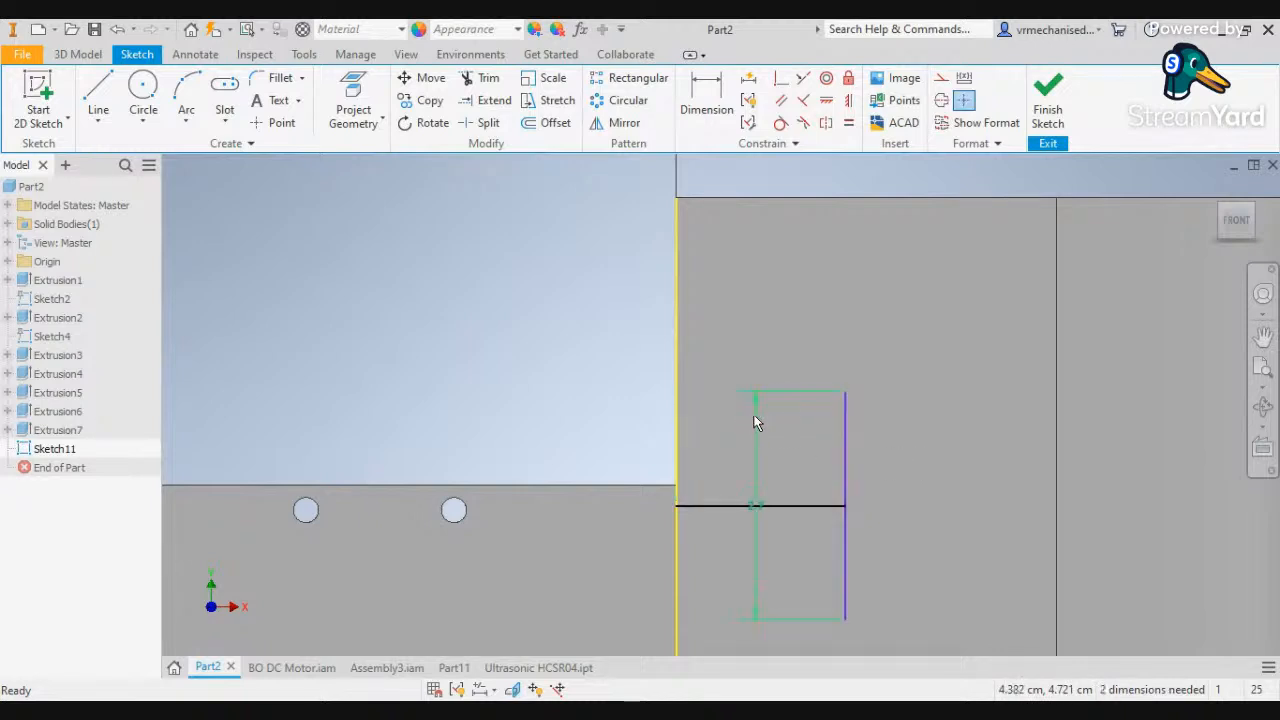
click(838, 506)
key(Delete)
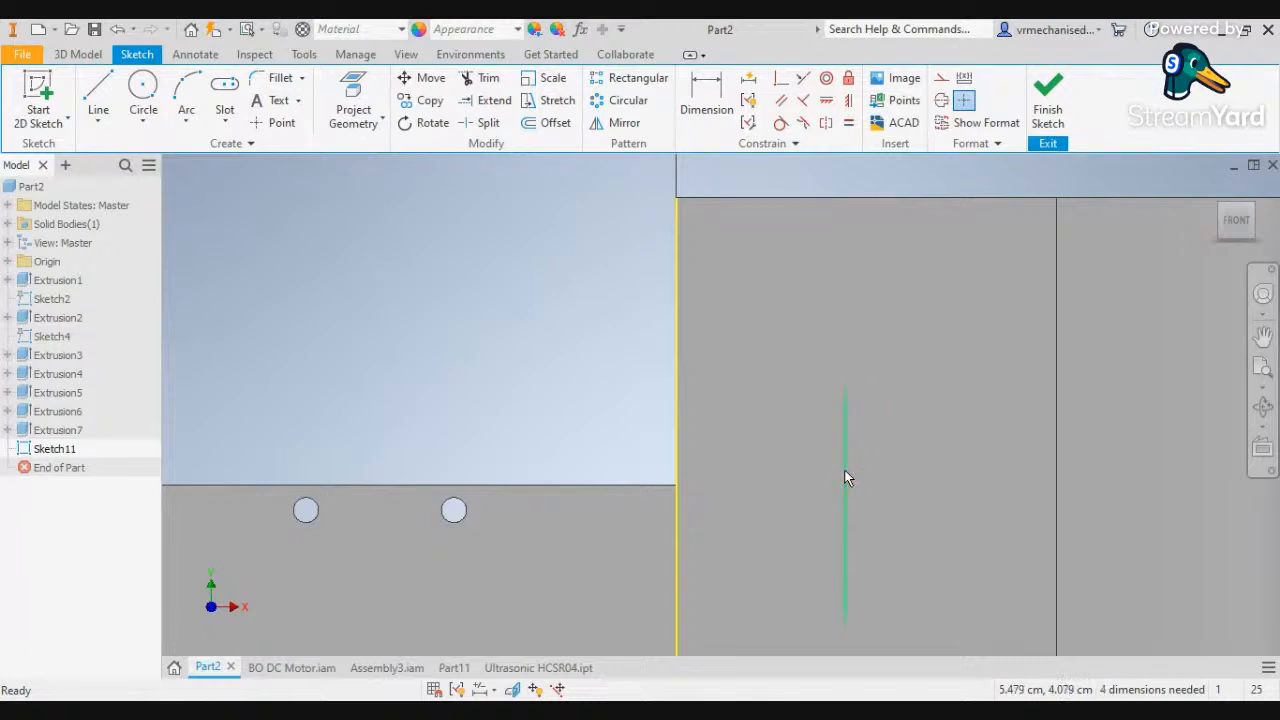
Draw a 1.6 cm diameter circle centred on each end of the vertical line, and delete the line
click(143, 95)
click(845, 393)
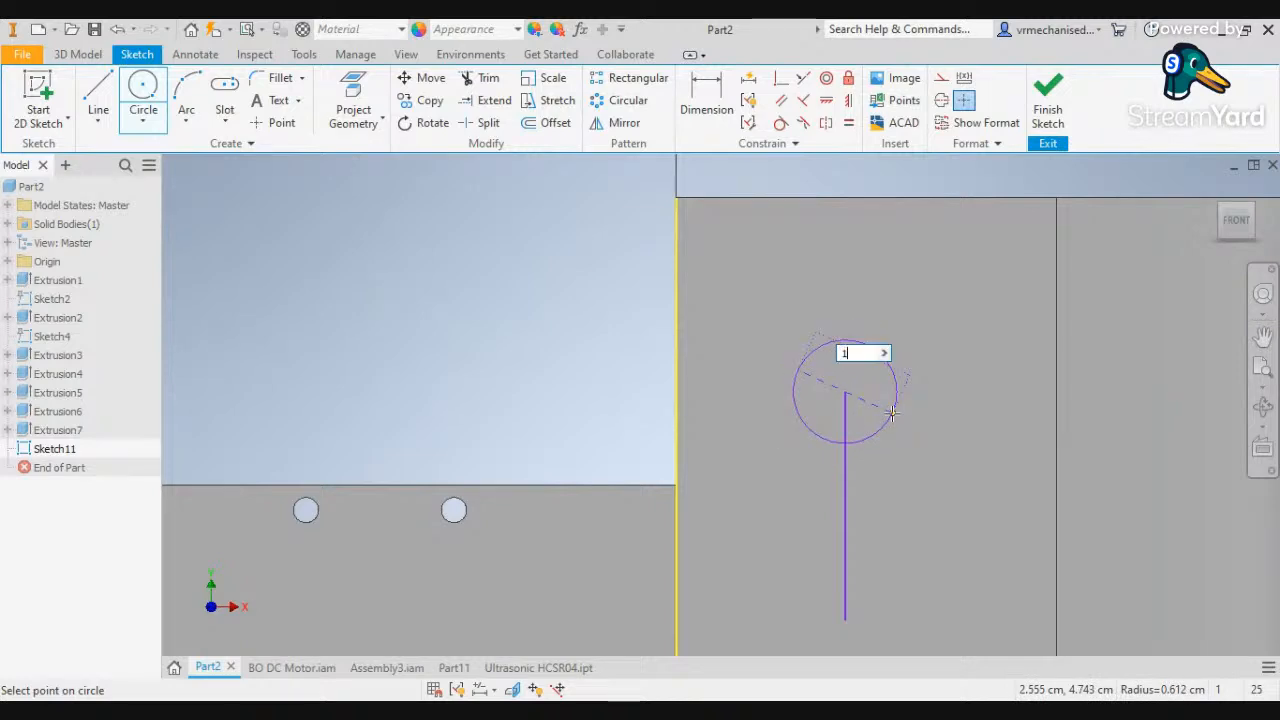
text(1.6)
key(Return)
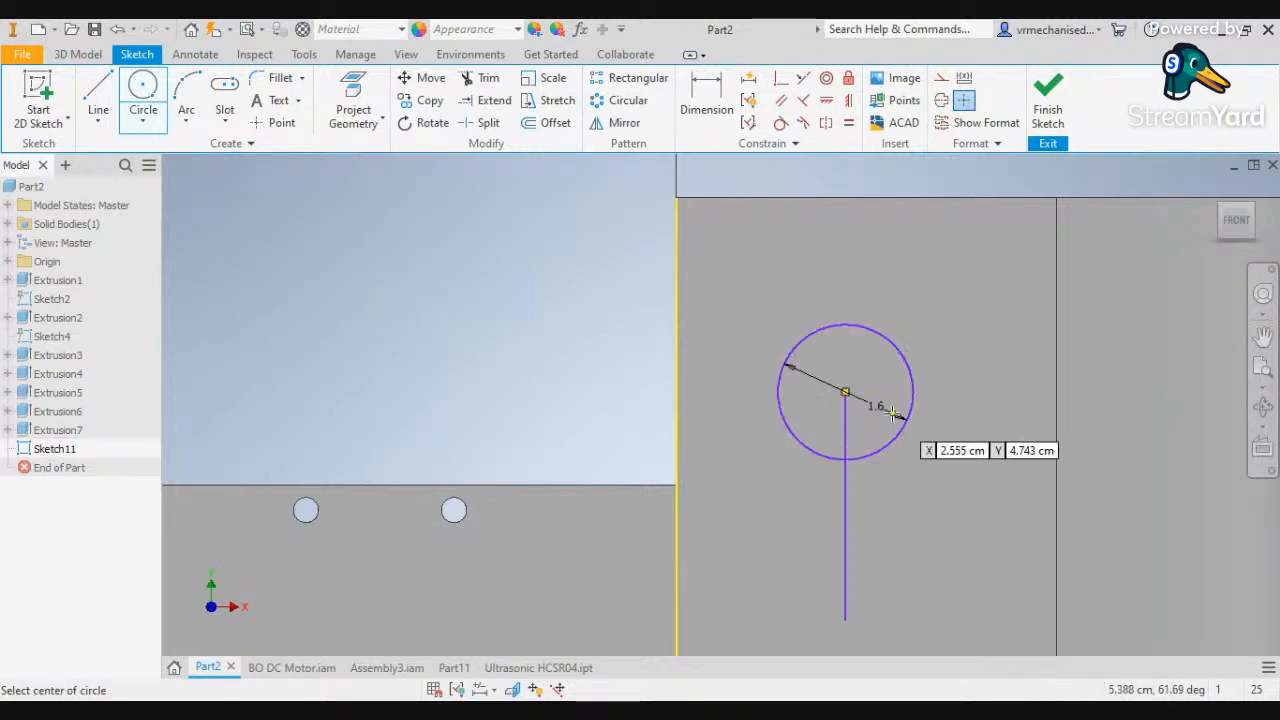
click(845, 619)
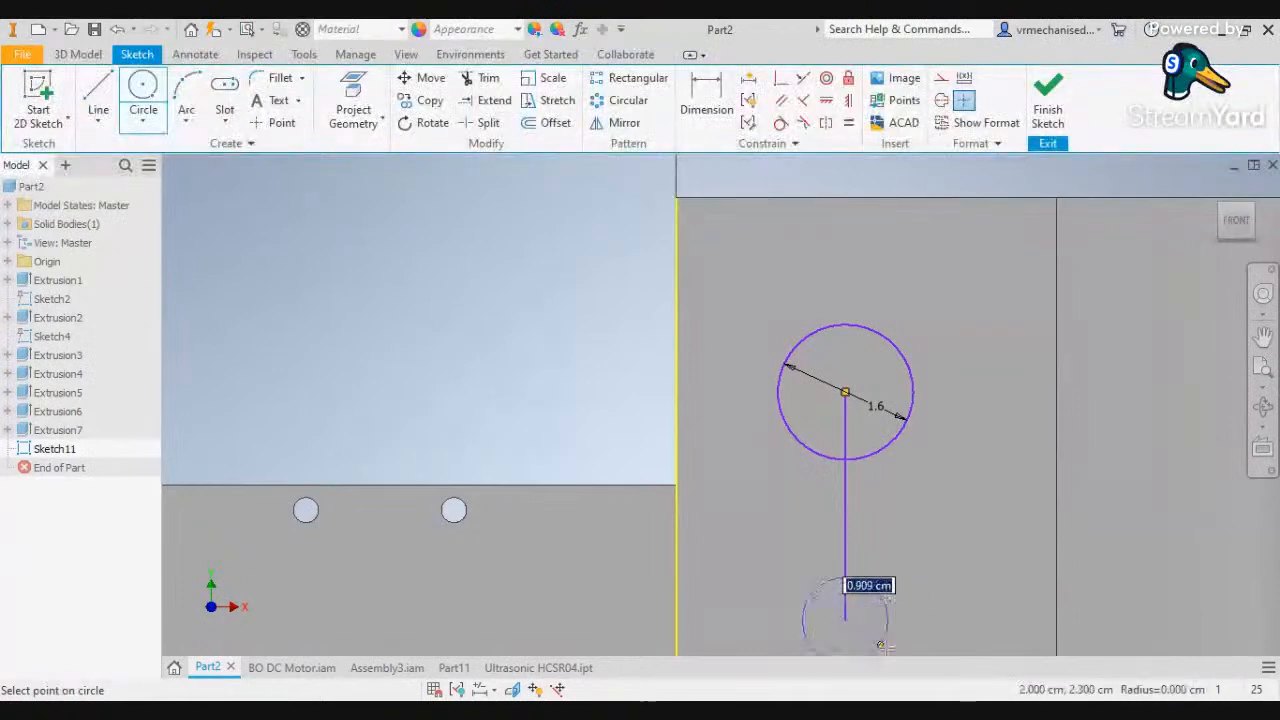
text(1.)
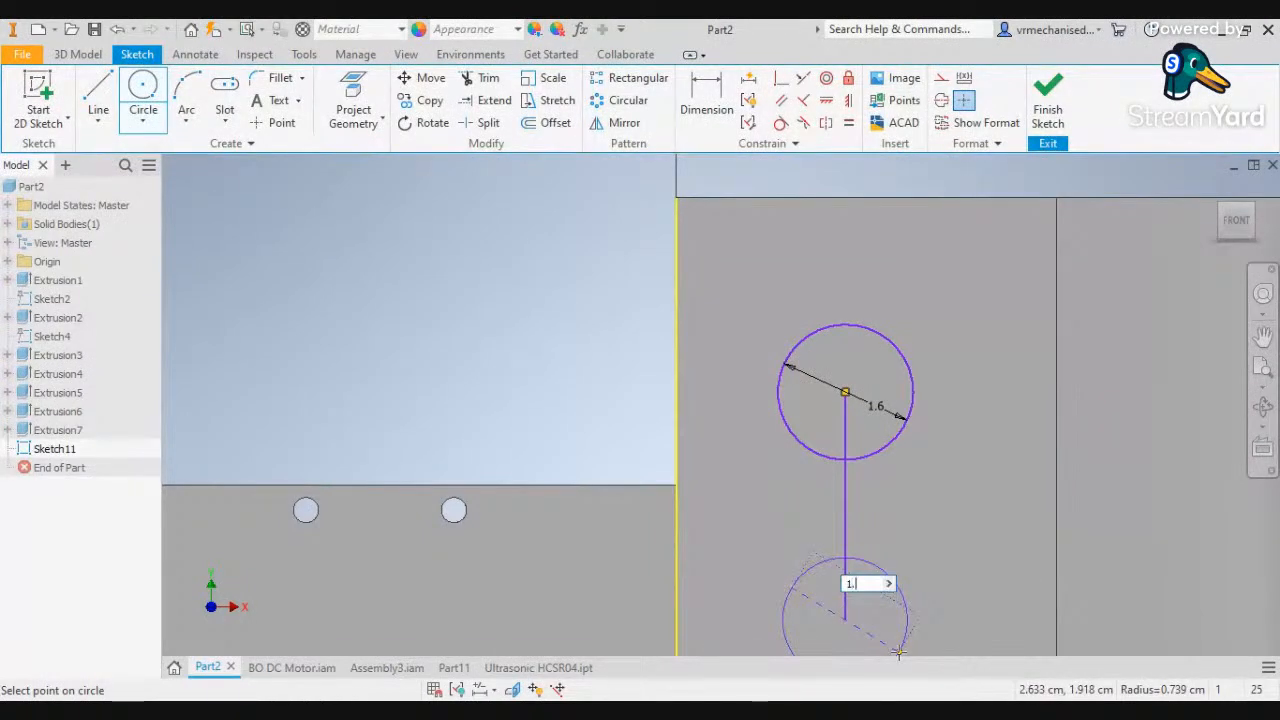
text(6)
key(Return)
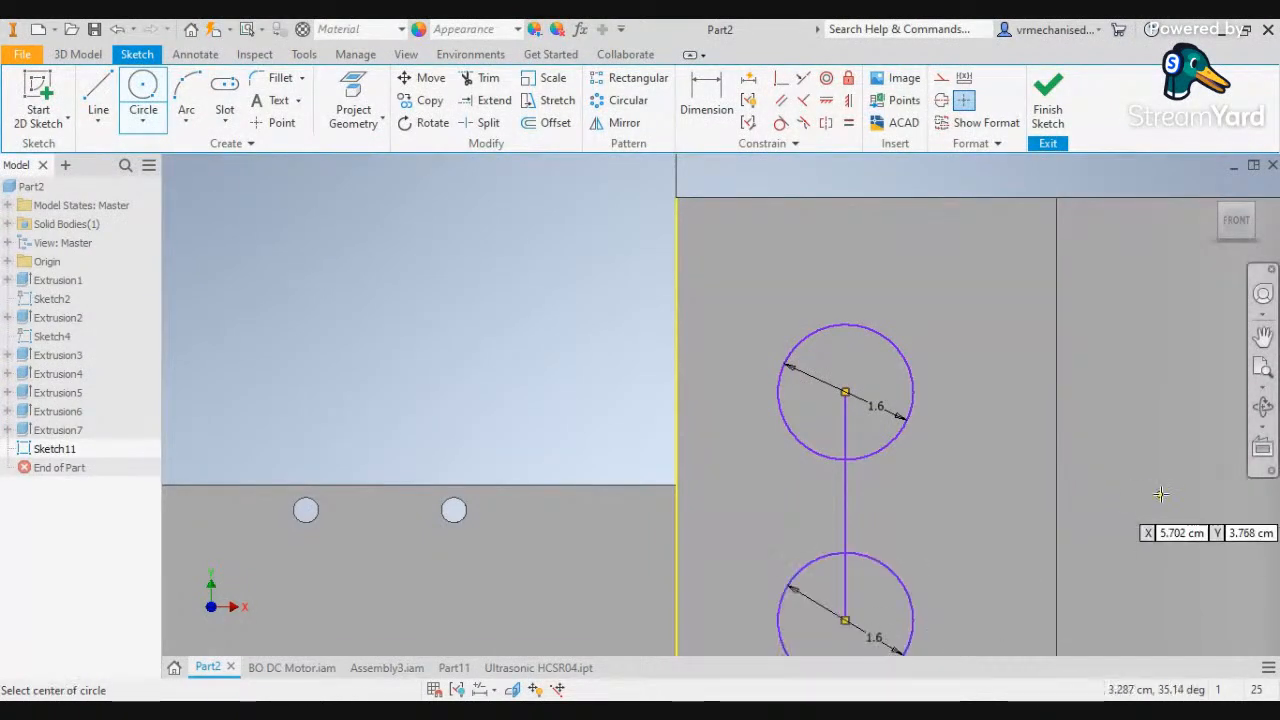
key(Escape)
click(847, 492)
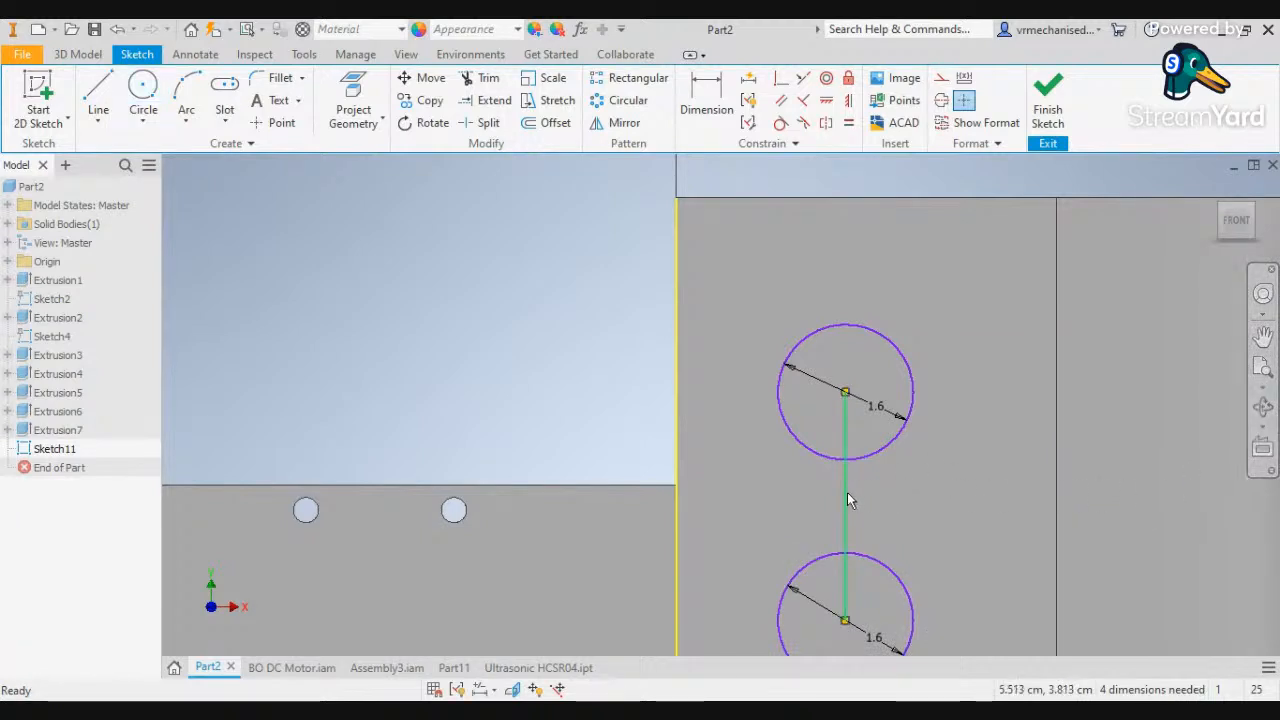
key(Delete)
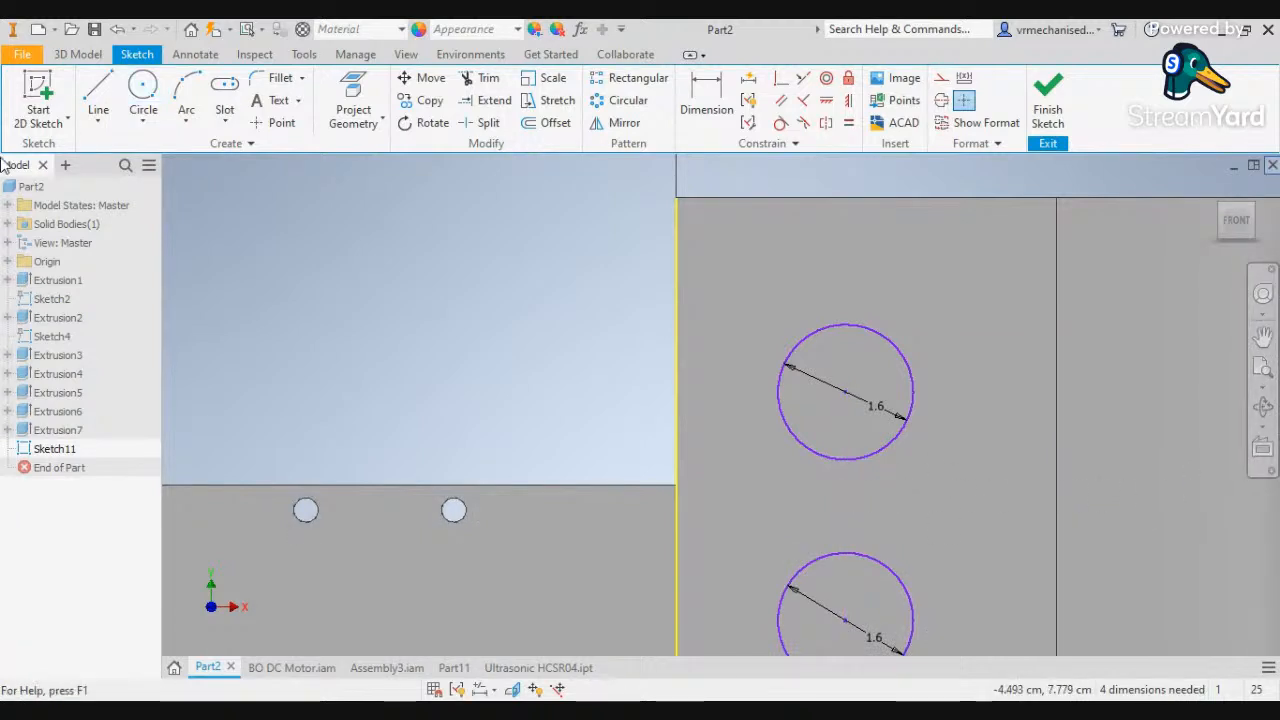
Extrude both 1.6 cm circles as a 2 mm deep cut through the front wall section
click(77, 54)
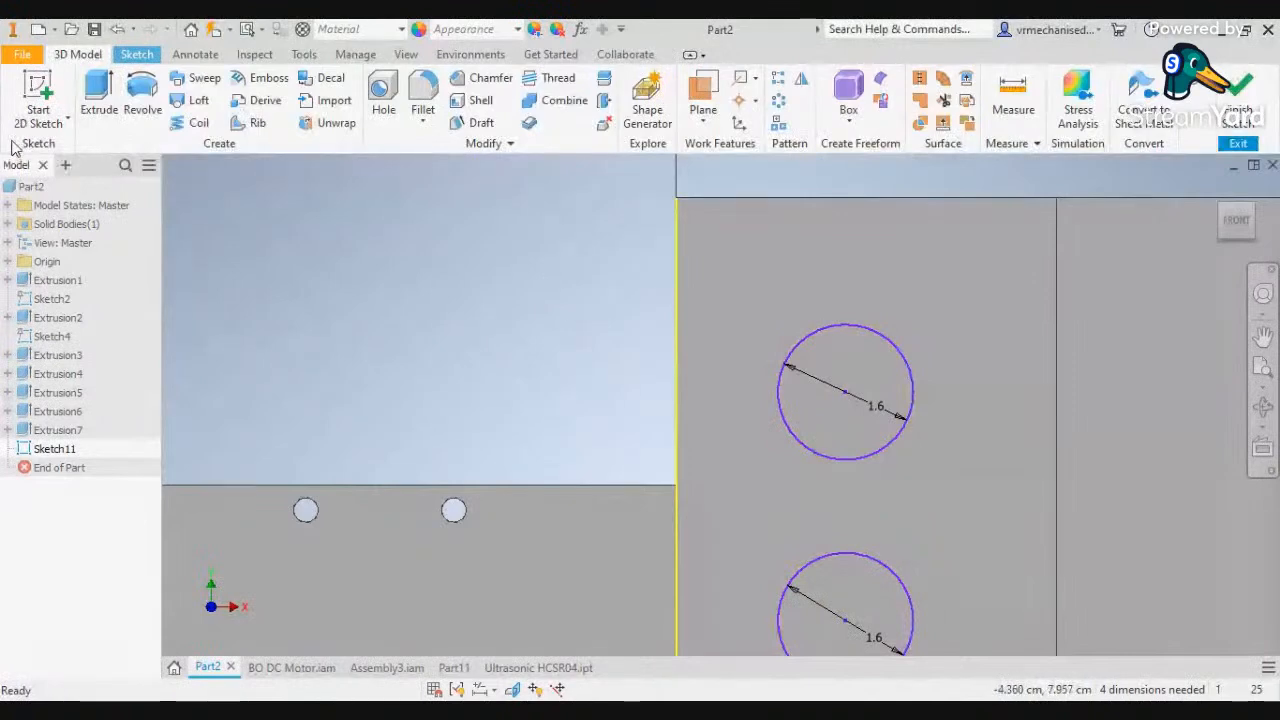
key(e)
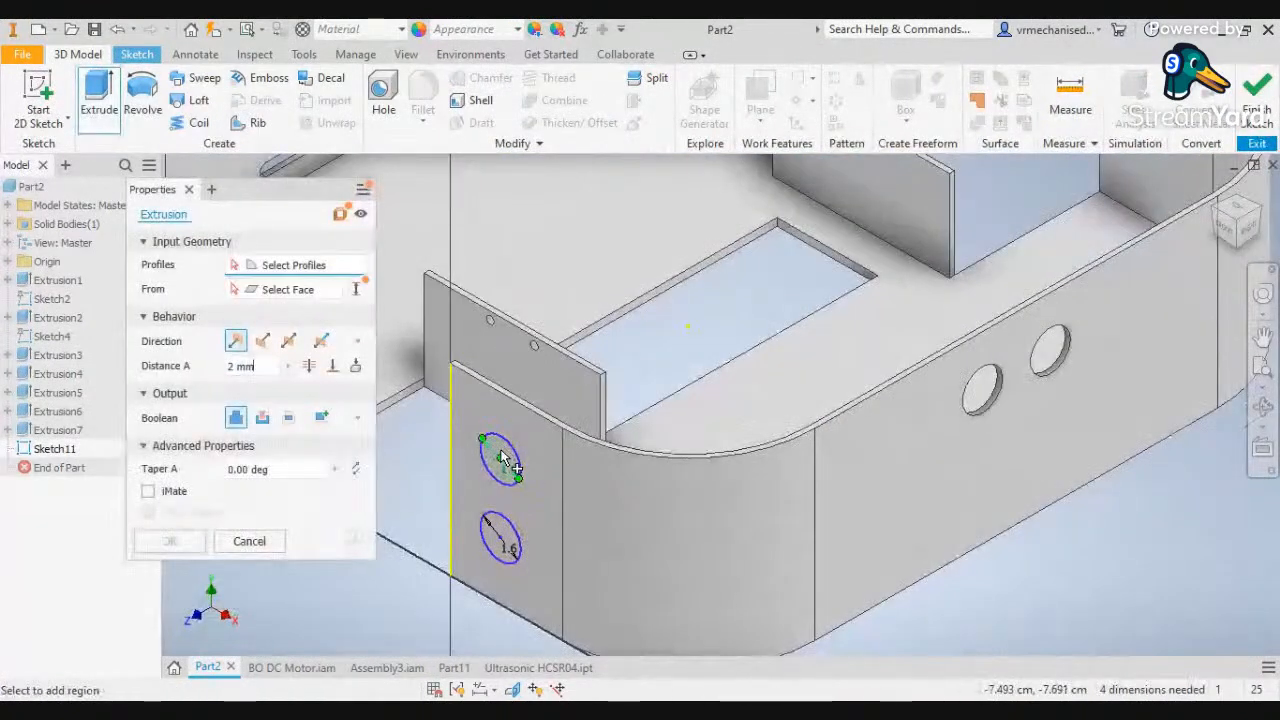
click(503, 458)
click(500, 537)
click(262, 417)
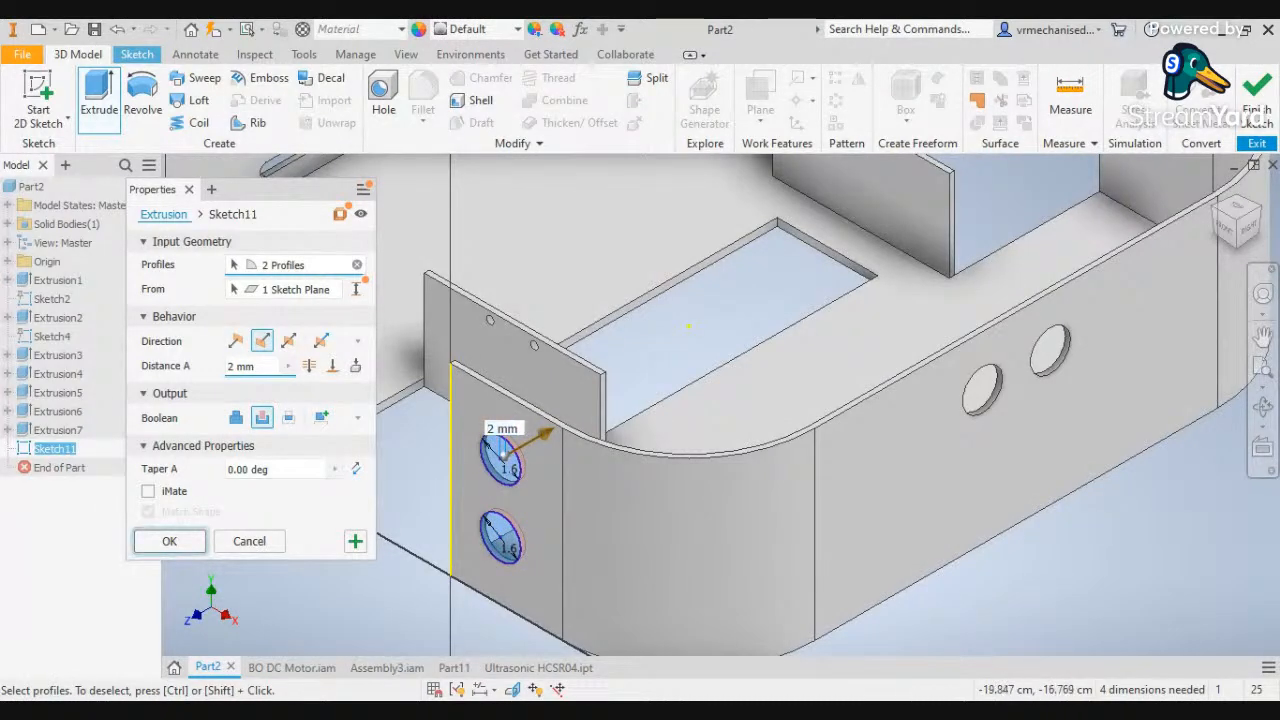
click(191, 540)
Start a new sketch on the flat back wall face opposite the newly cut pair of holes
scroll(925, 323, down, 3)
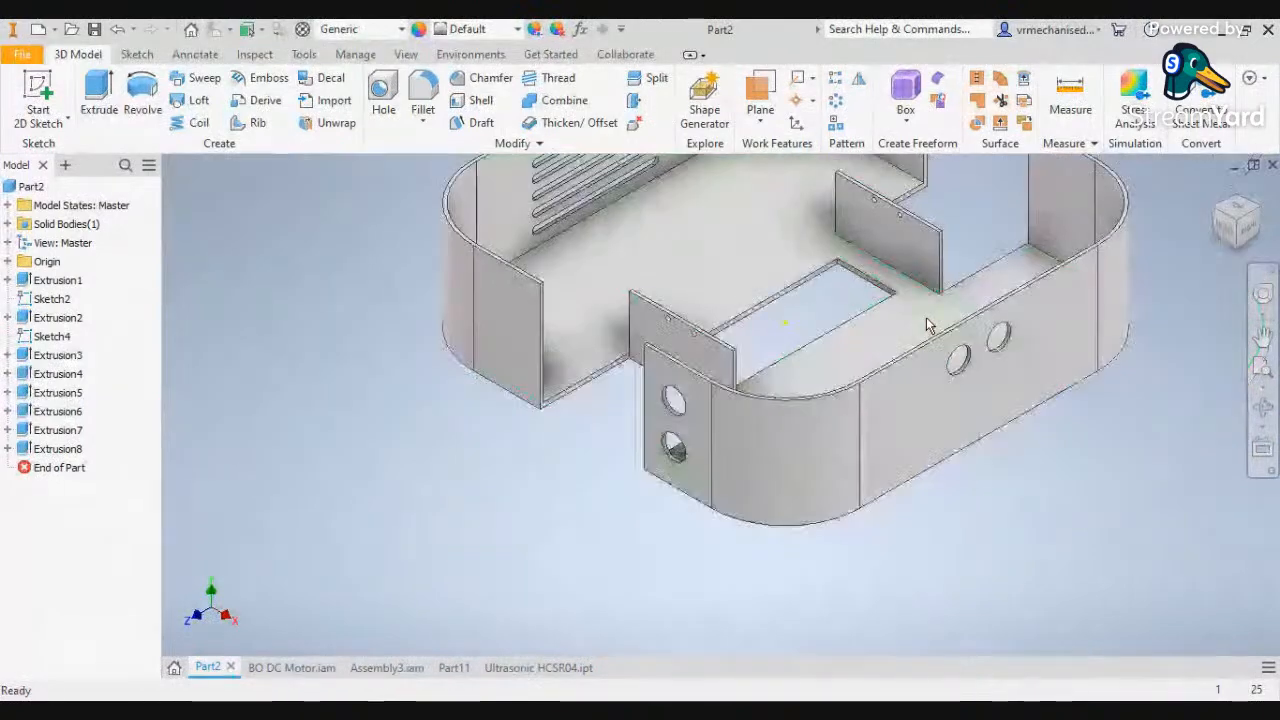
scroll(1015, 251, up, 4)
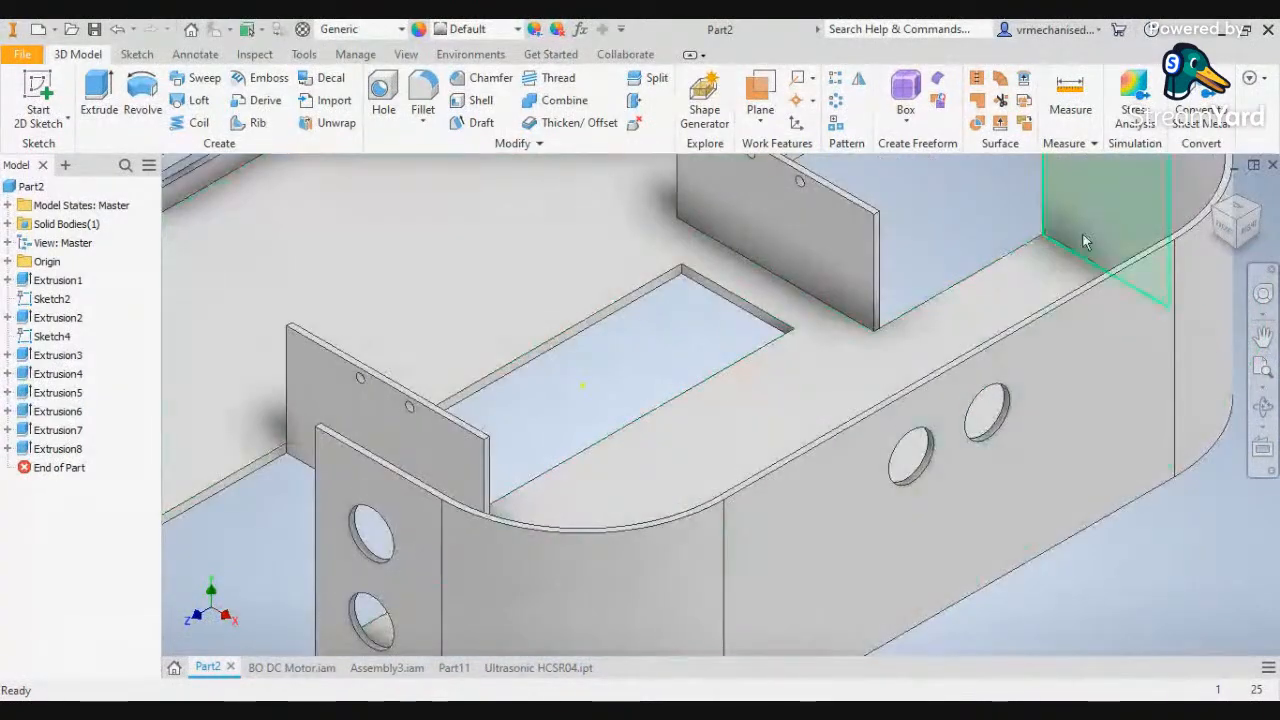
click(1259, 213)
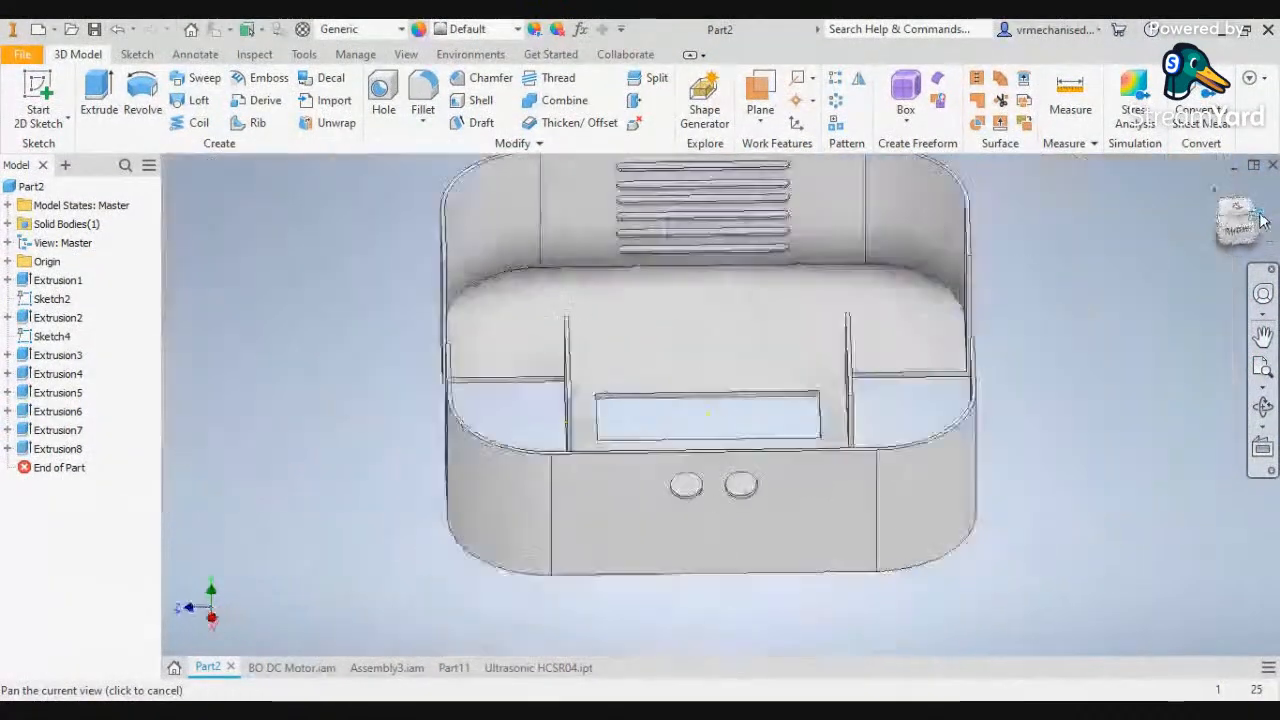
click(790, 505)
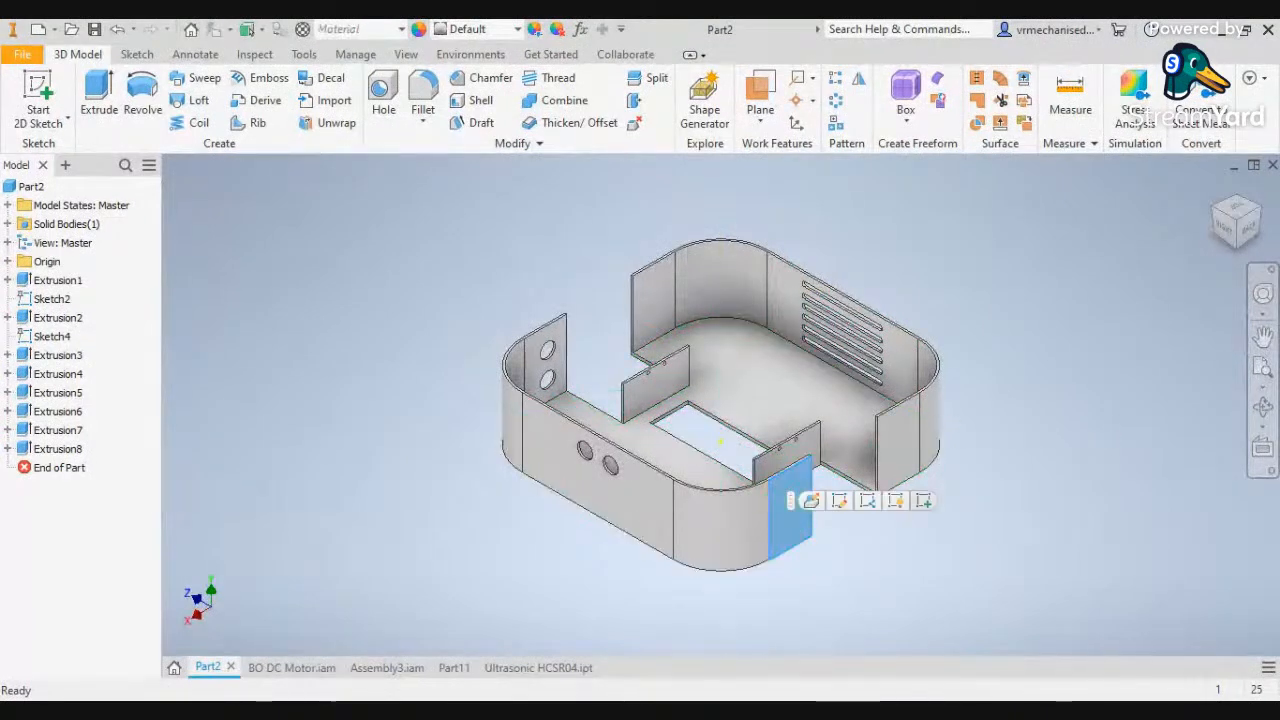
click(922, 500)
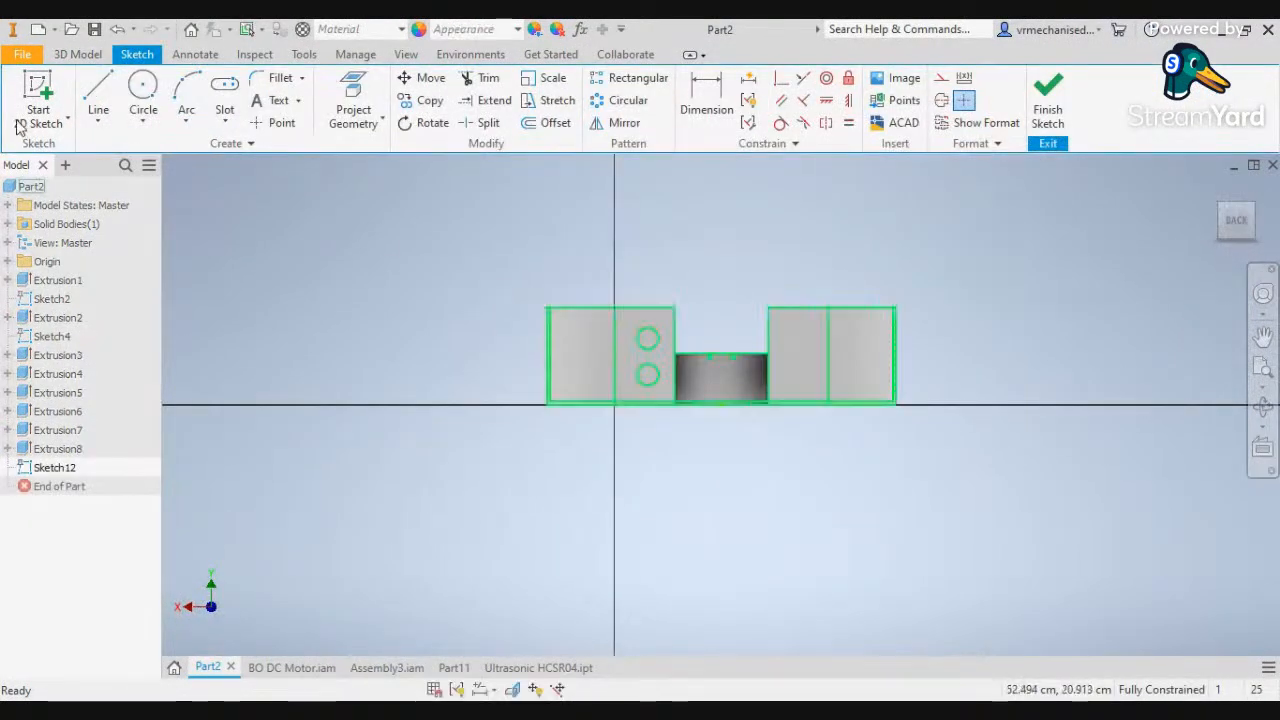
Draw two 1.6 cm circles on the back wall face, matching the centres and edges of the opposite wall's holes
click(143, 90)
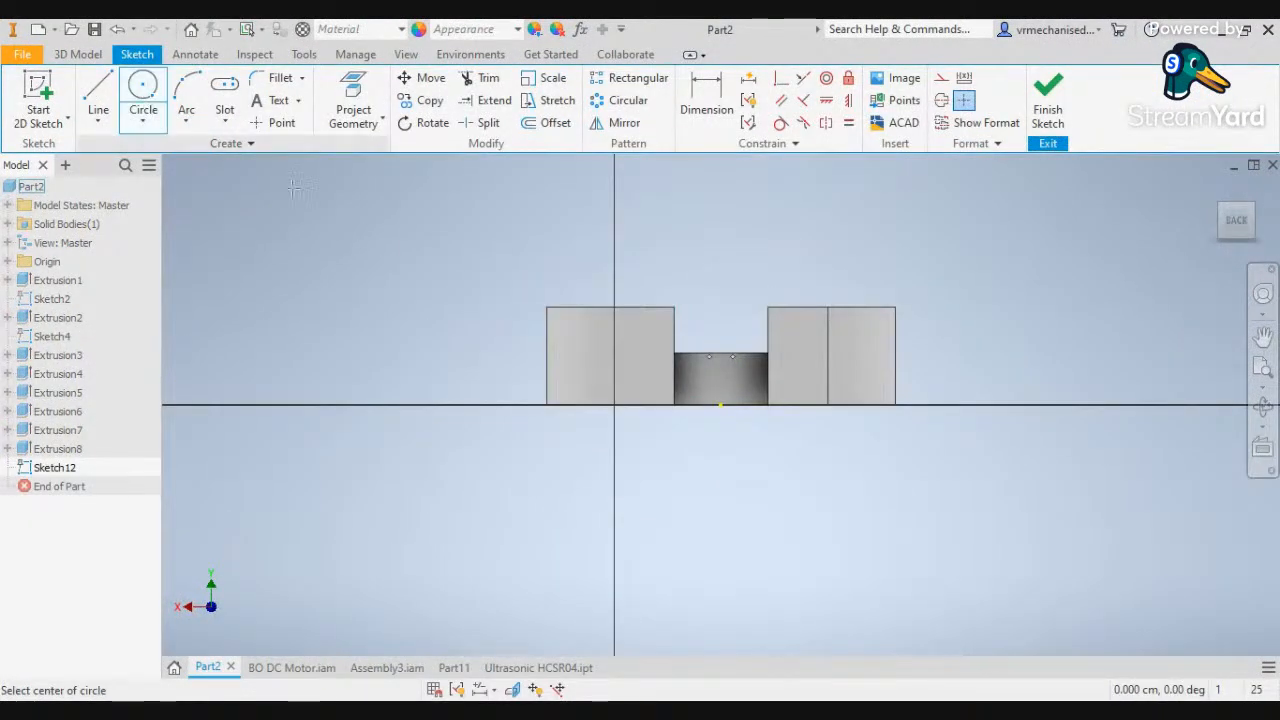
click(647, 338)
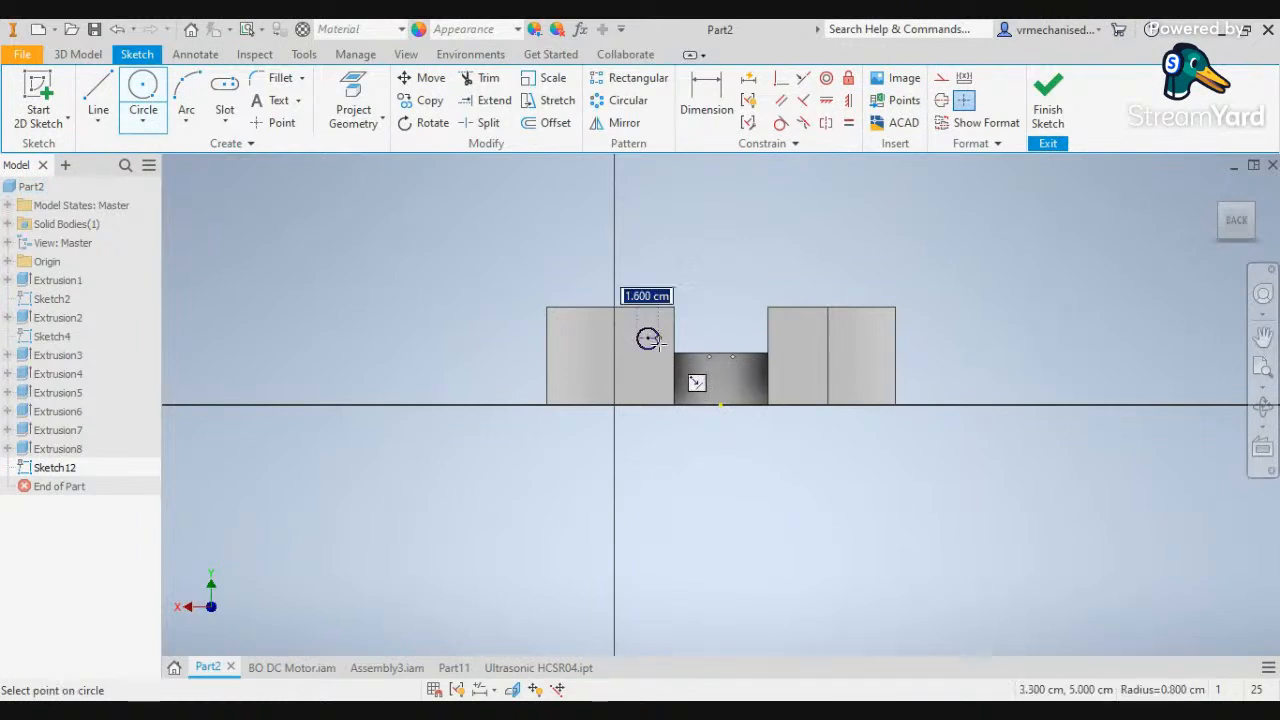
click(658, 343)
click(647, 375)
click(656, 382)
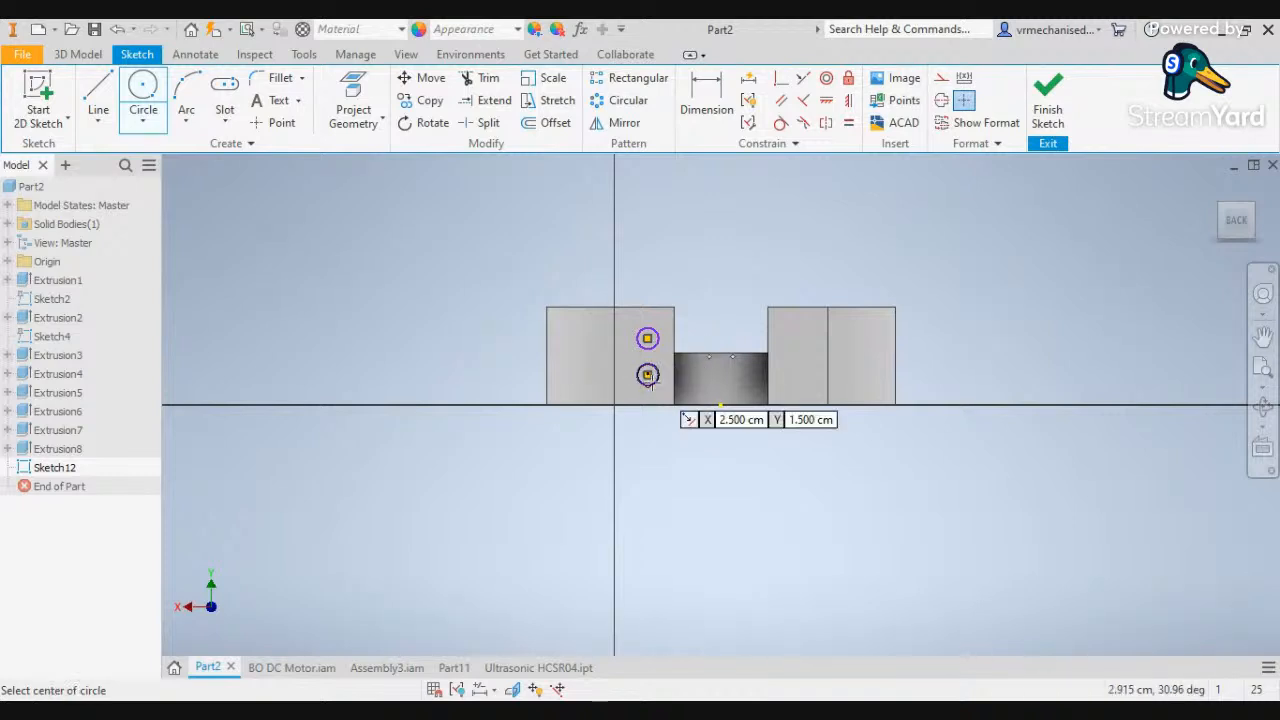
scroll(640, 340, down, 5)
scroll(642, 338, up, 2)
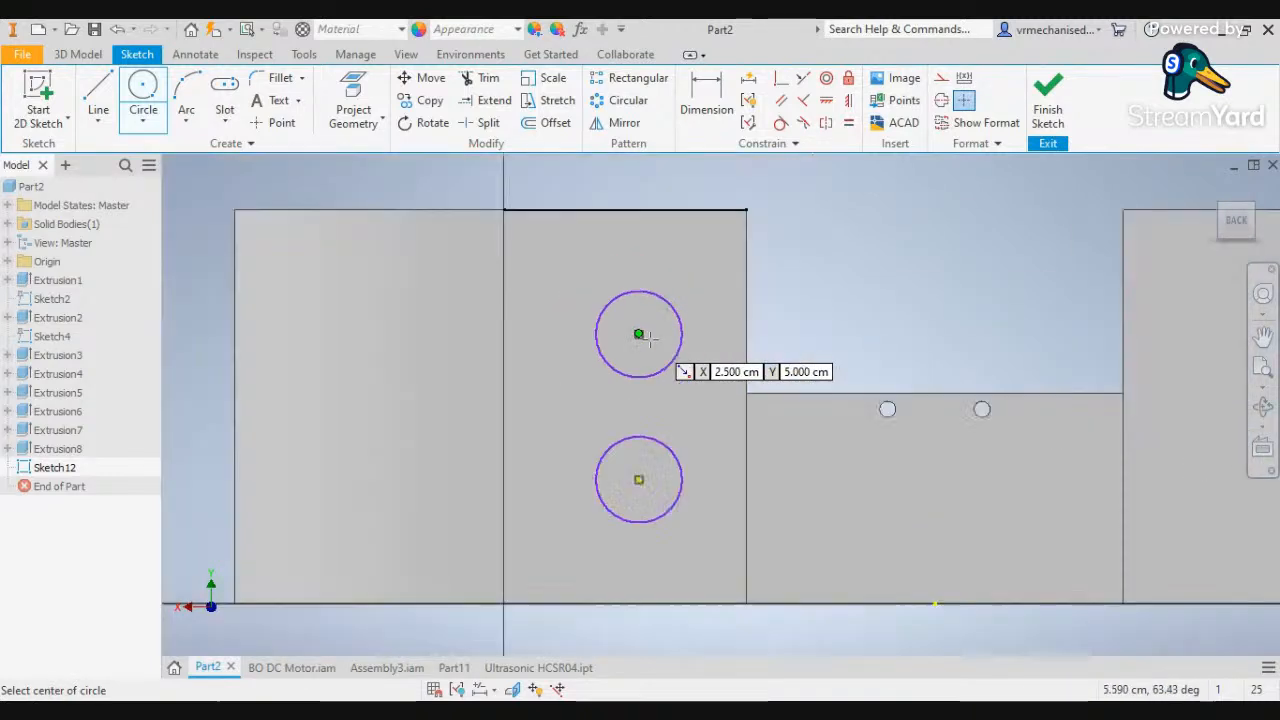
Extrude both circles on the back wall section as a 2 mm deep cut
click(78, 54)
click(99, 100)
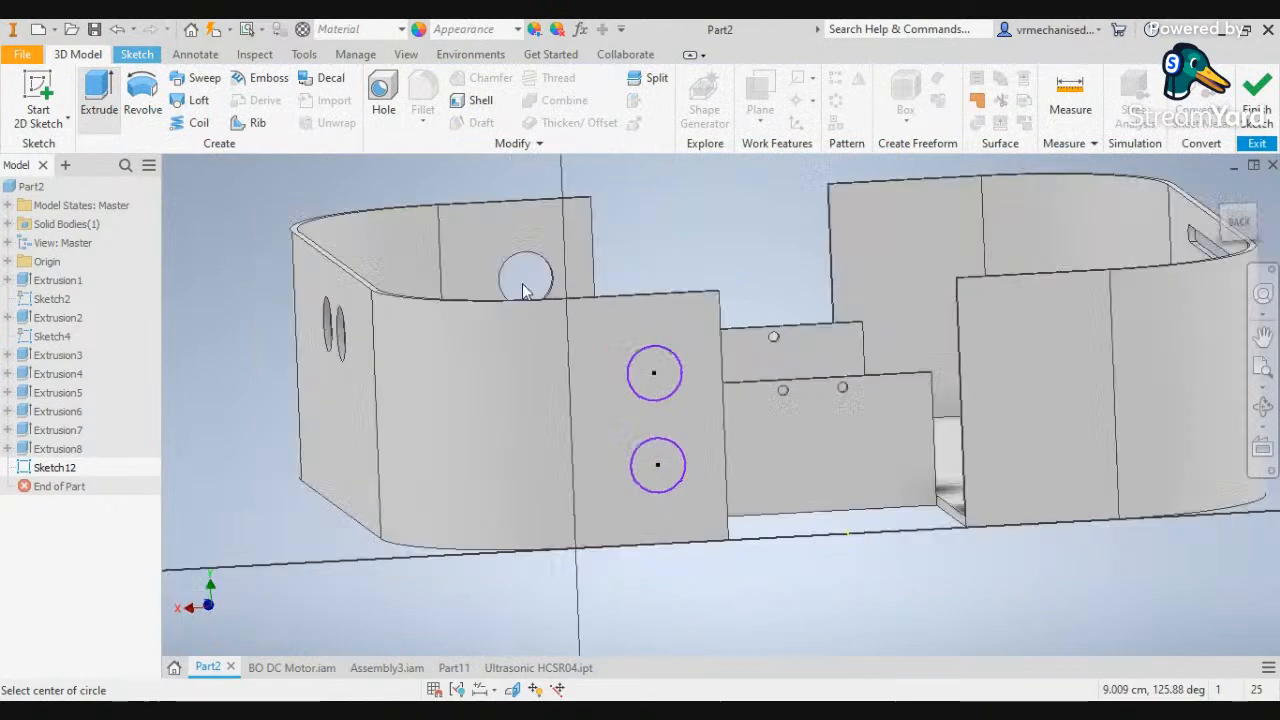
click(794, 490)
click(791, 520)
click(262, 417)
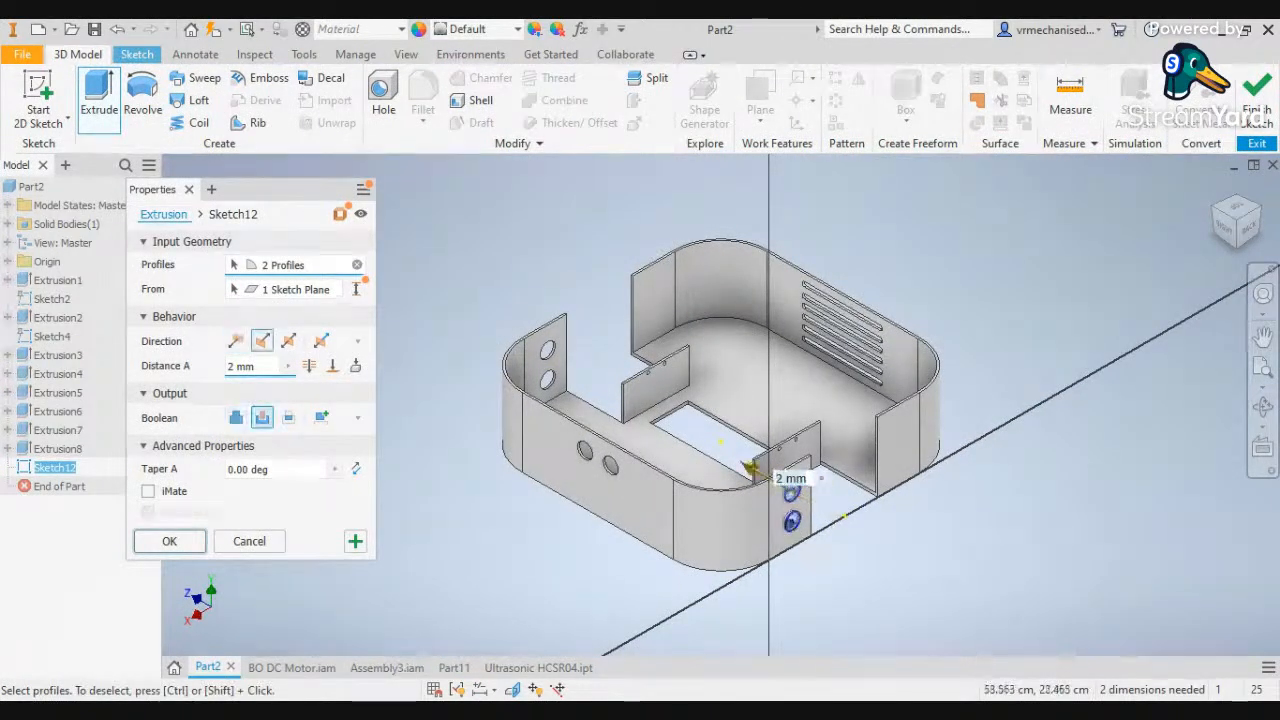
click(169, 541)
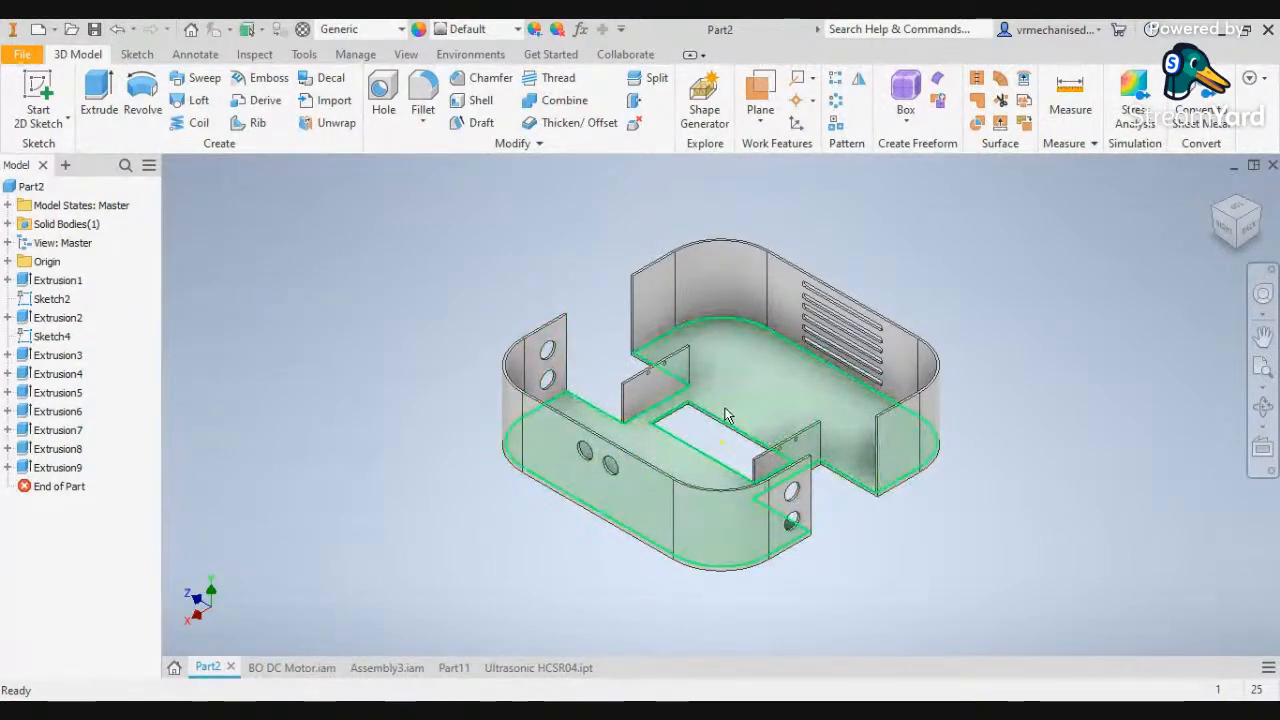
Start a new sketch on the outer face of the short upright plate in the back notch
scroll(726, 417, up, 6)
scroll(727, 416, down, 3)
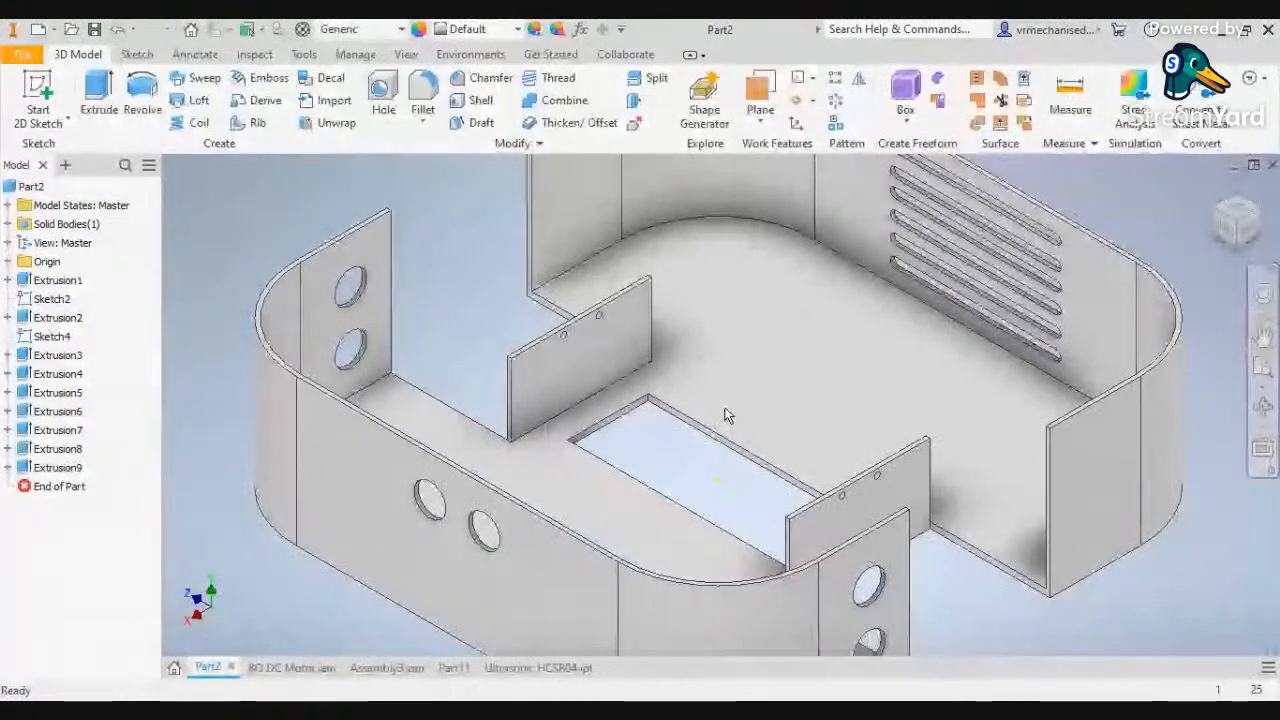
scroll(727, 416, down, 4)
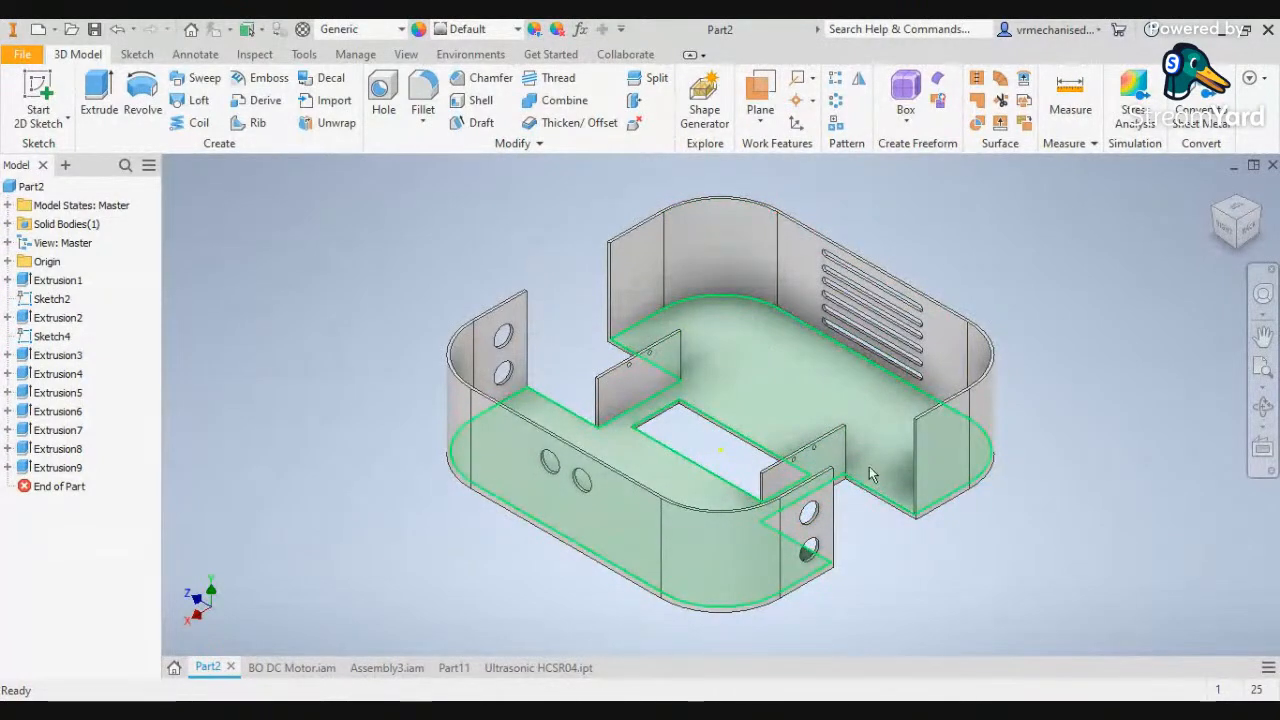
scroll(881, 461, up, 4)
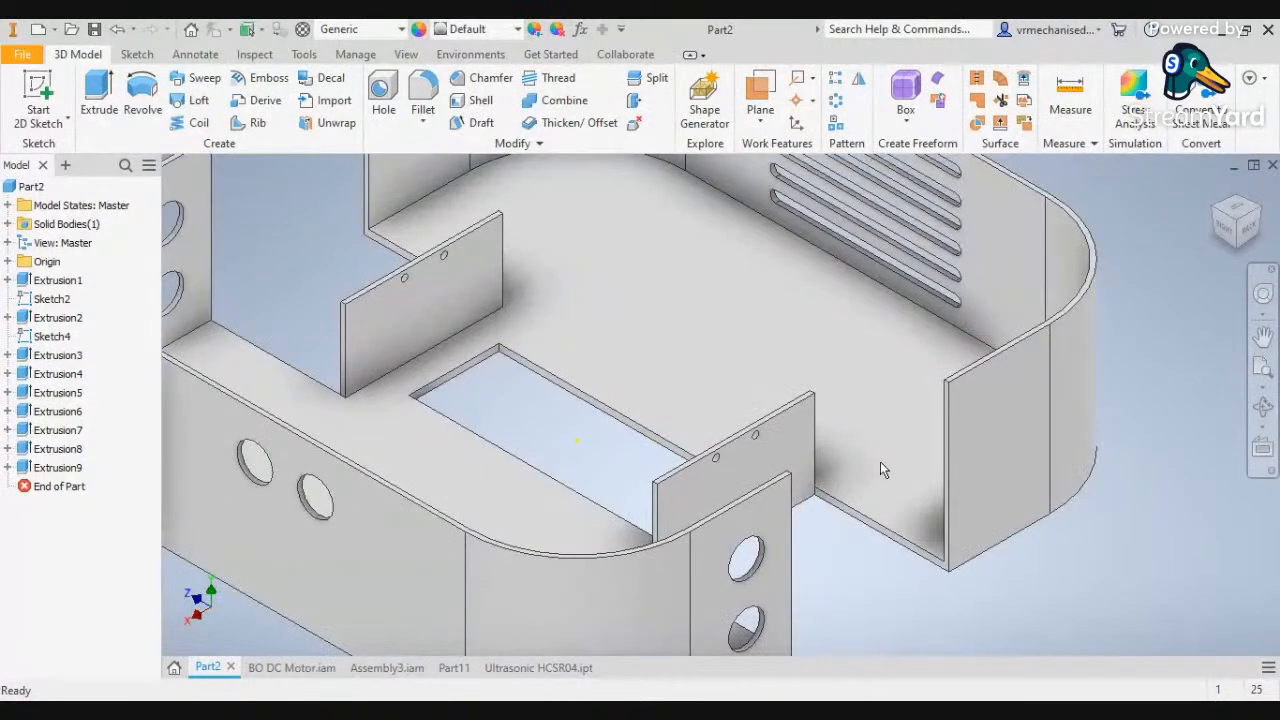
scroll(879, 460, down, 4)
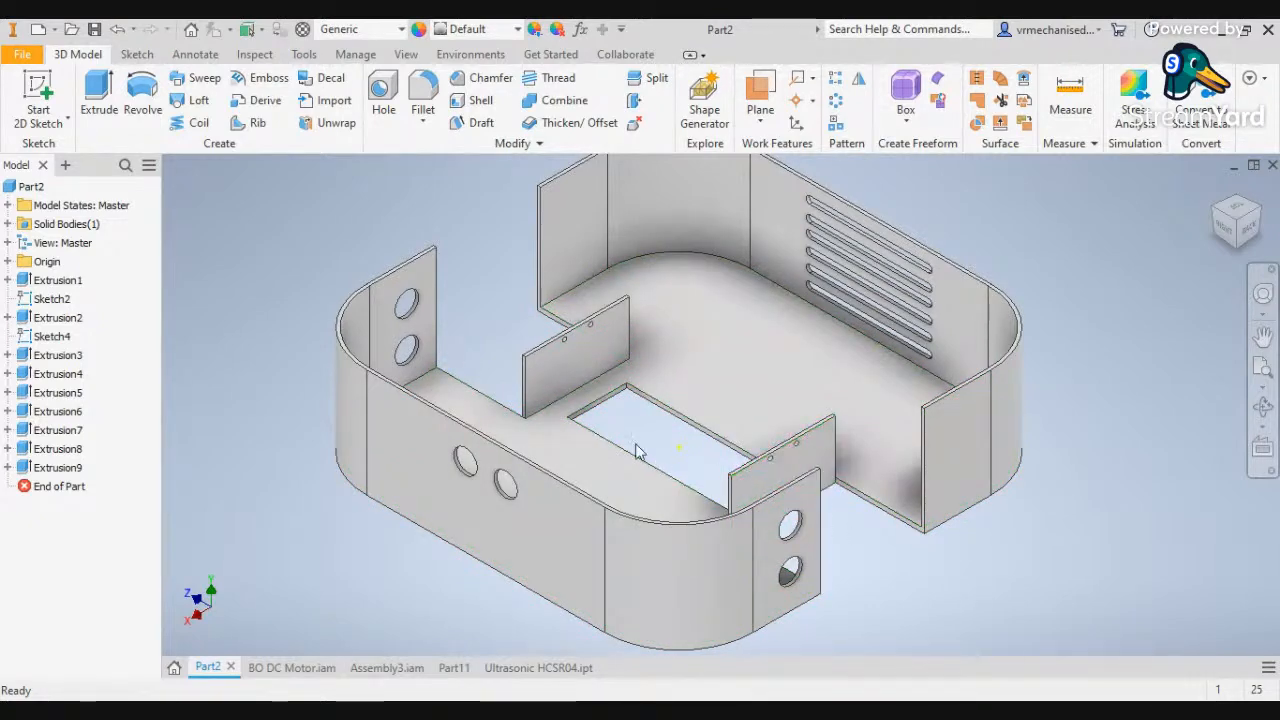
click(790, 470)
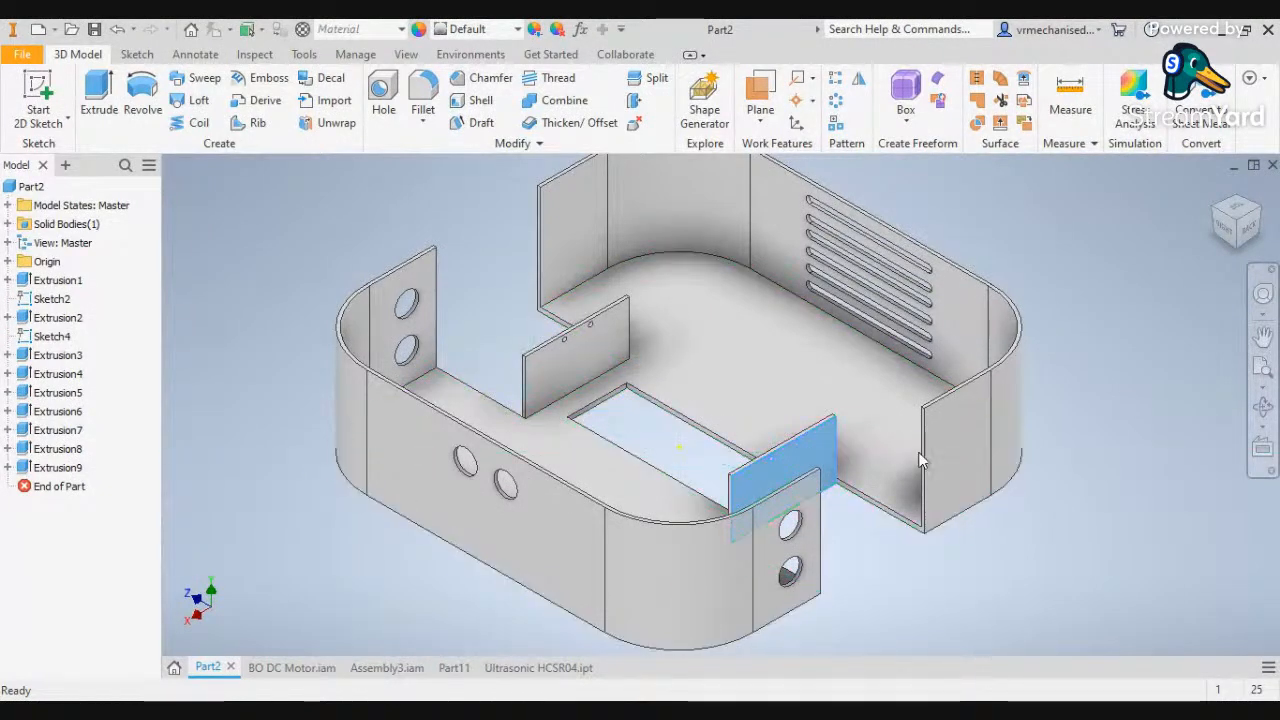
click(812, 448)
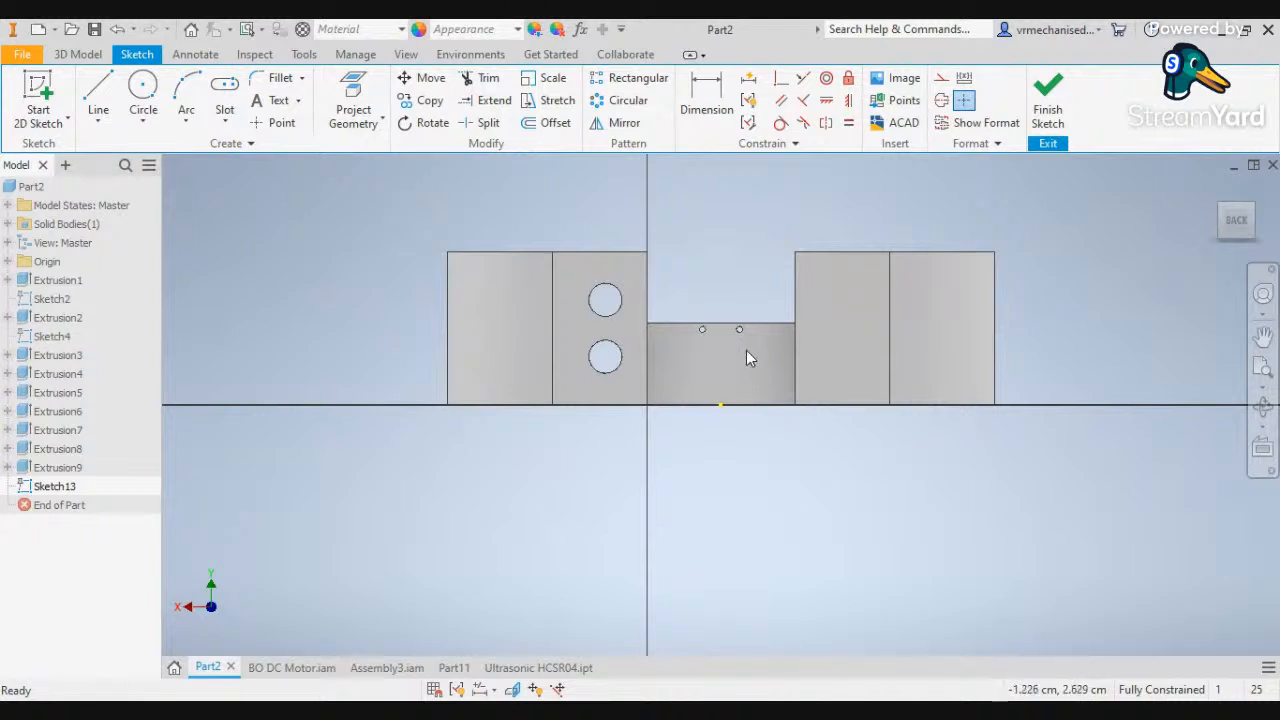
Draw a 2 cm vertical line downward from the midpoint of the short upright plate's upper edge
scroll(756, 375, up, 3)
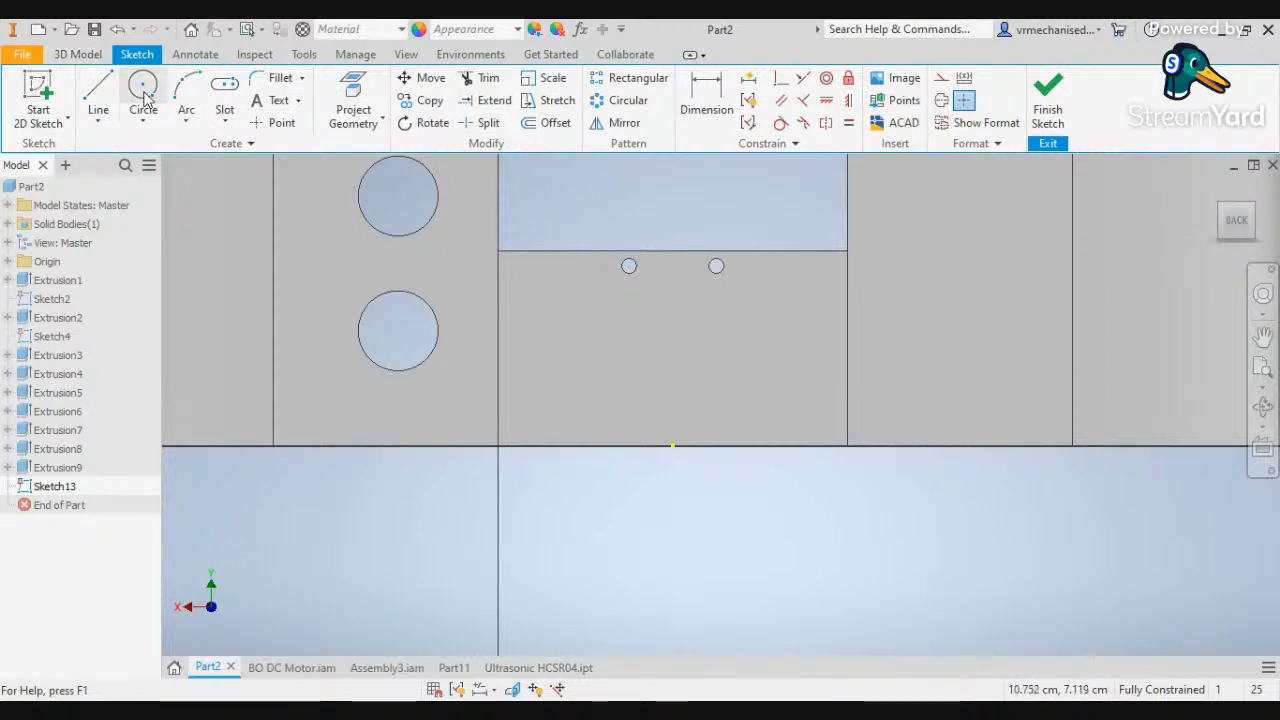
click(100, 95)
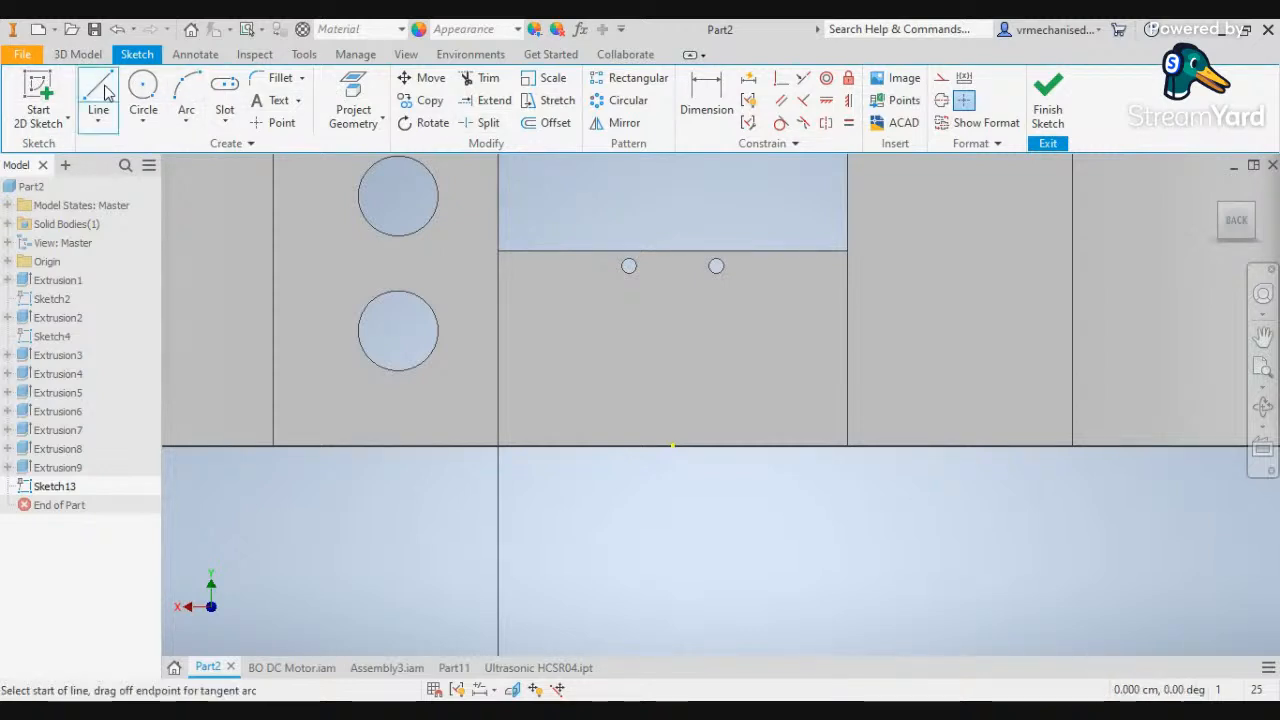
click(672, 250)
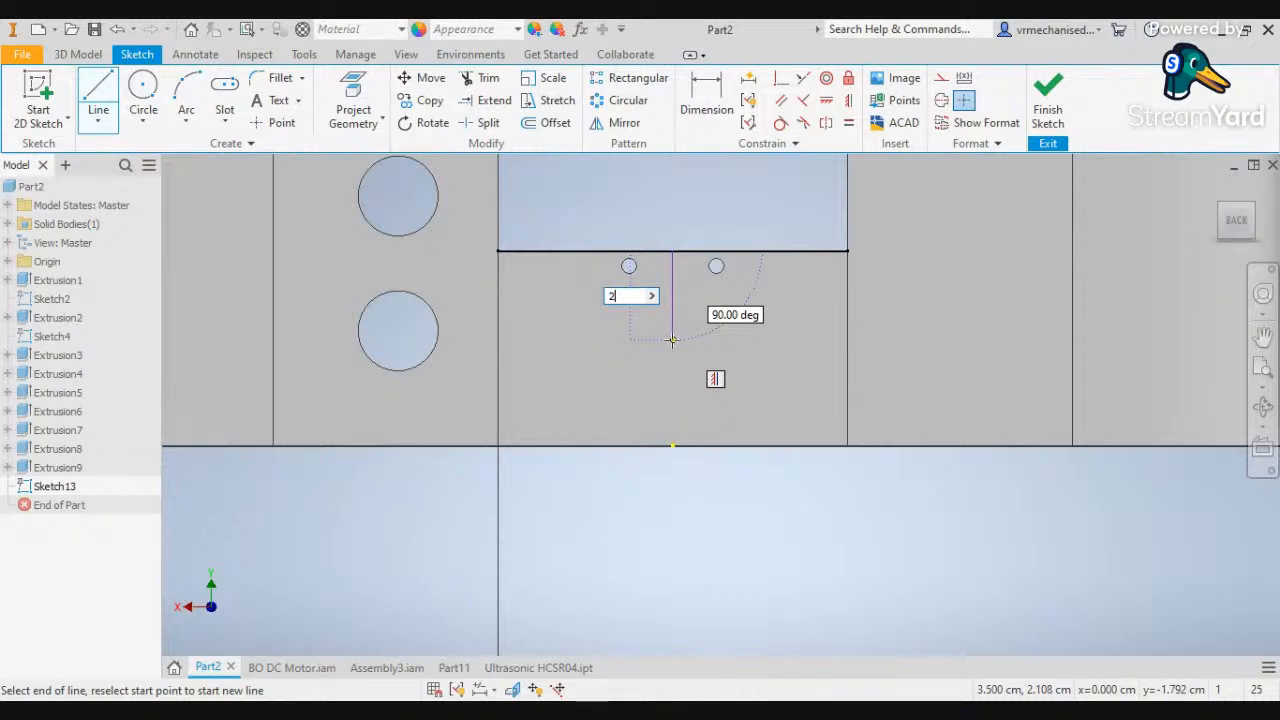
key(Return)
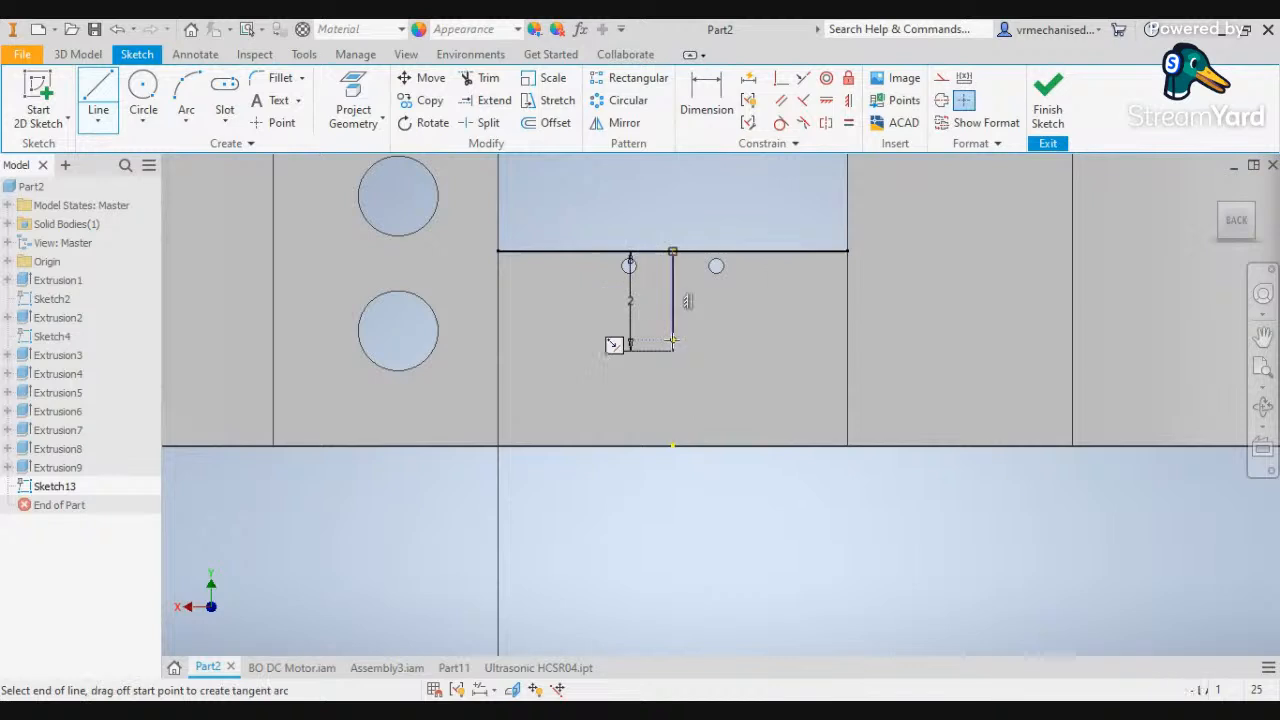
Draw a 1 cm diameter circle centred near the lower end of the 2 cm guide line, and delete the guide line
click(143, 90)
click(673, 346)
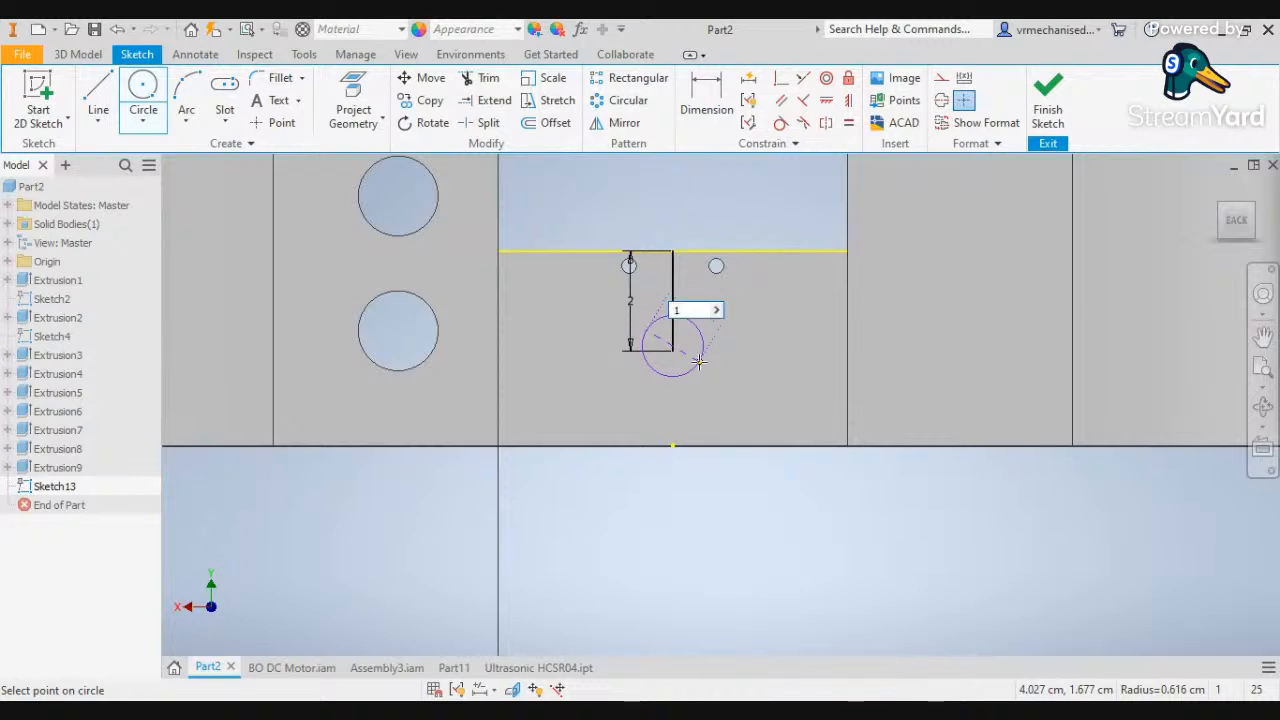
text(1)
key(Return)
key(Escape)
click(675, 300)
key(Delete)
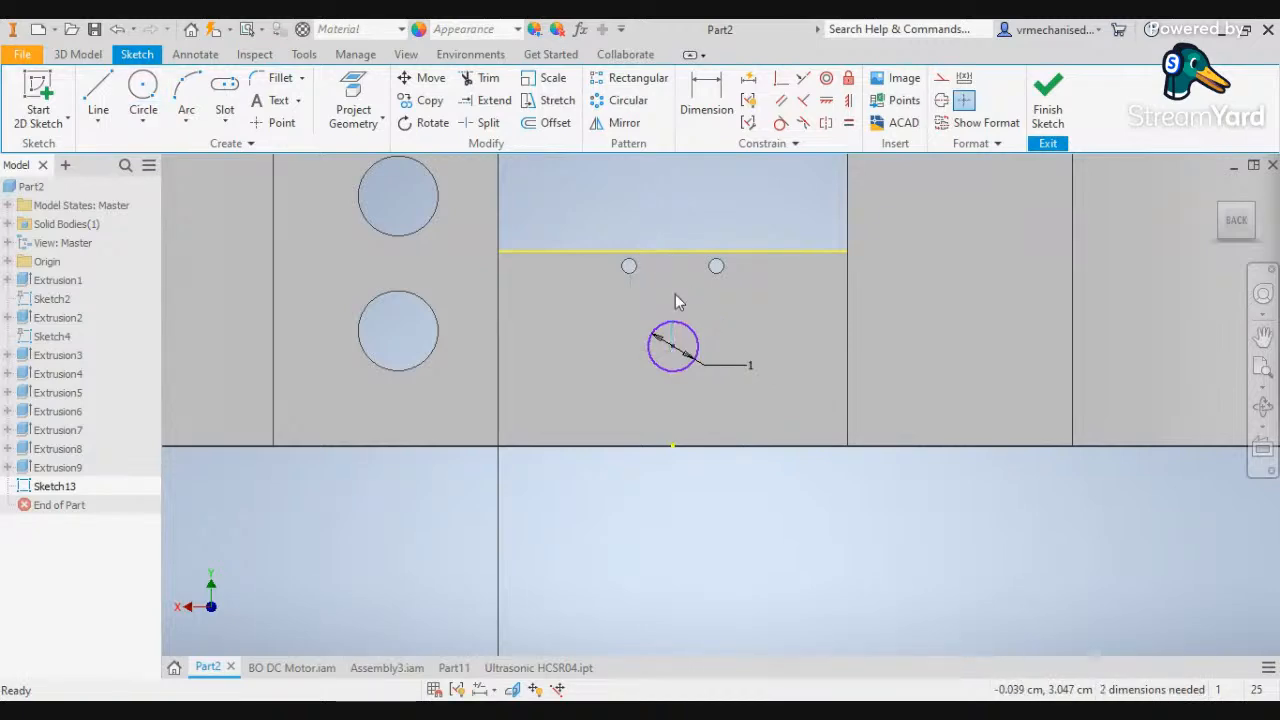
Extrude the 1 cm circle as a 2 mm deep cut through the back notch's upright plate
click(78, 54)
key(F6)
key(e)
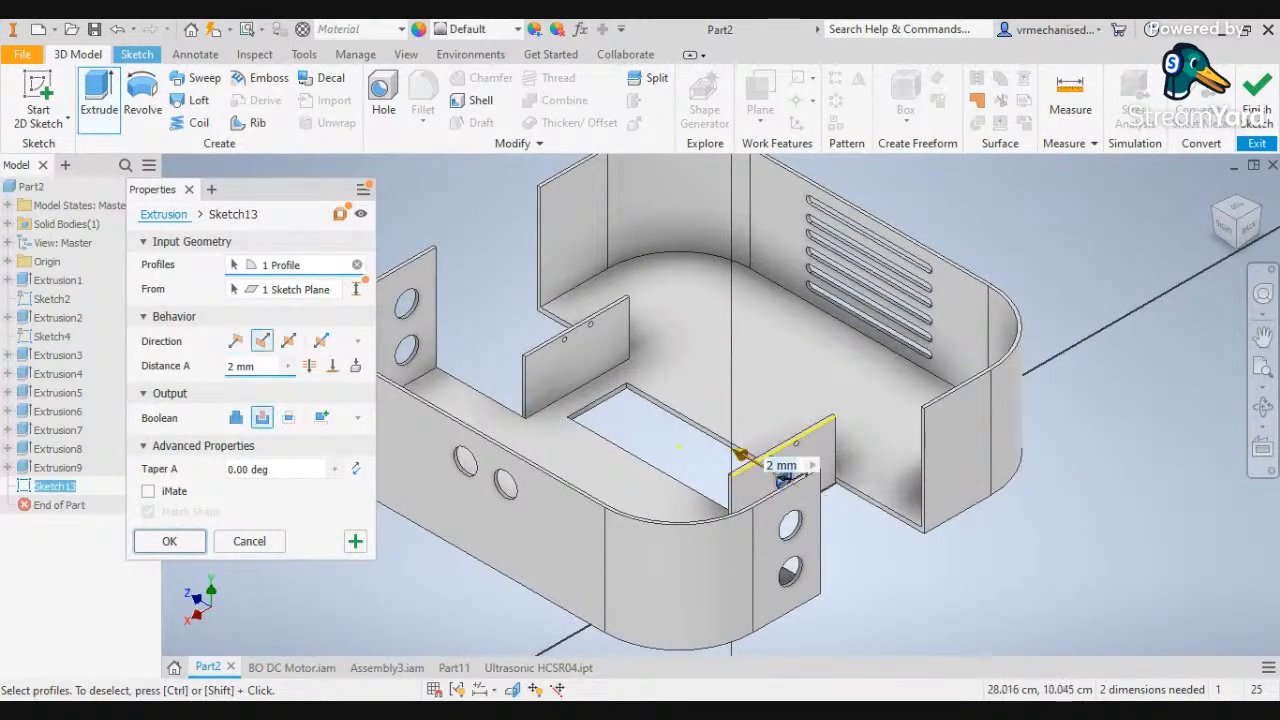
click(169, 541)
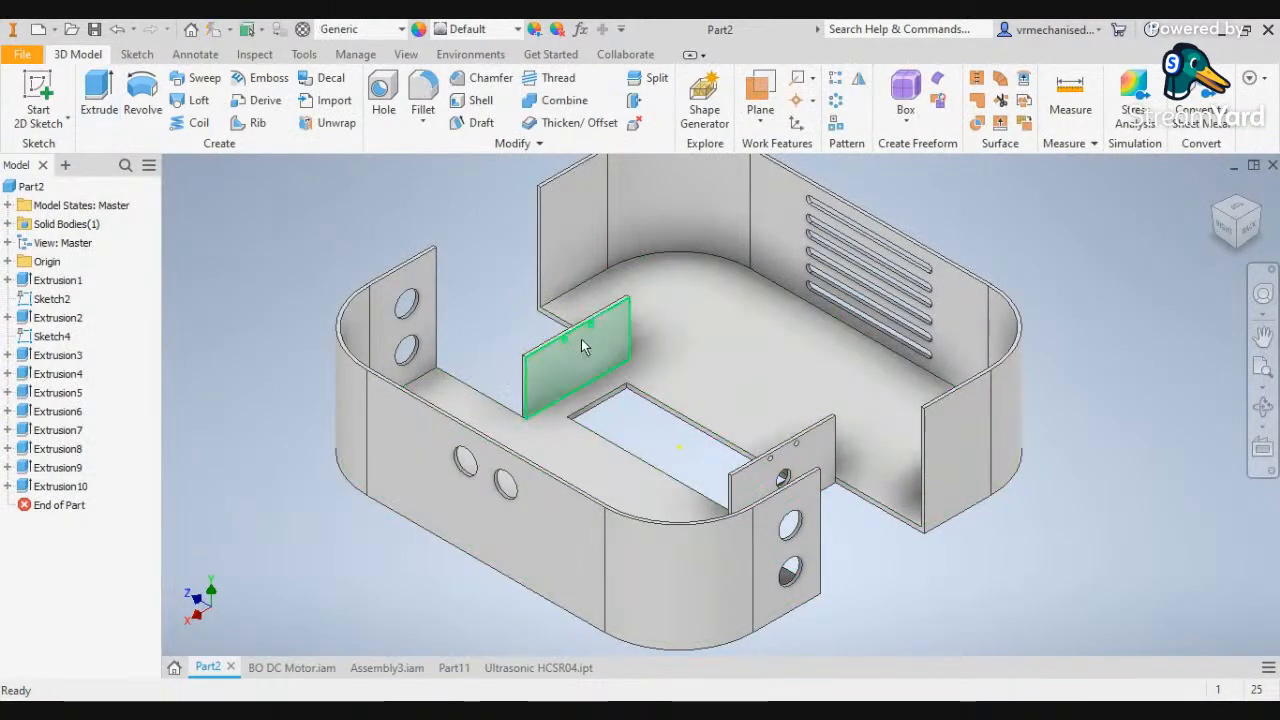
Start a new sketch on the outer face of the opposite short upright plate in the front notch
click(1219, 208)
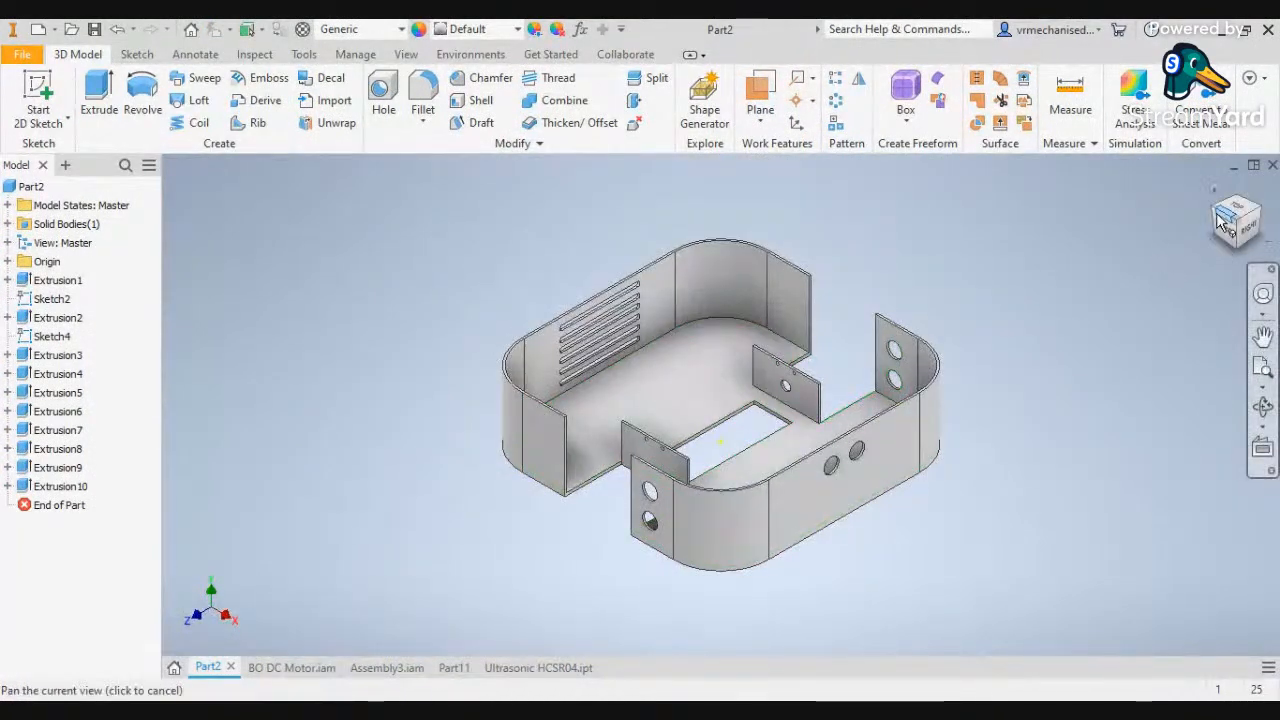
click(1219, 222)
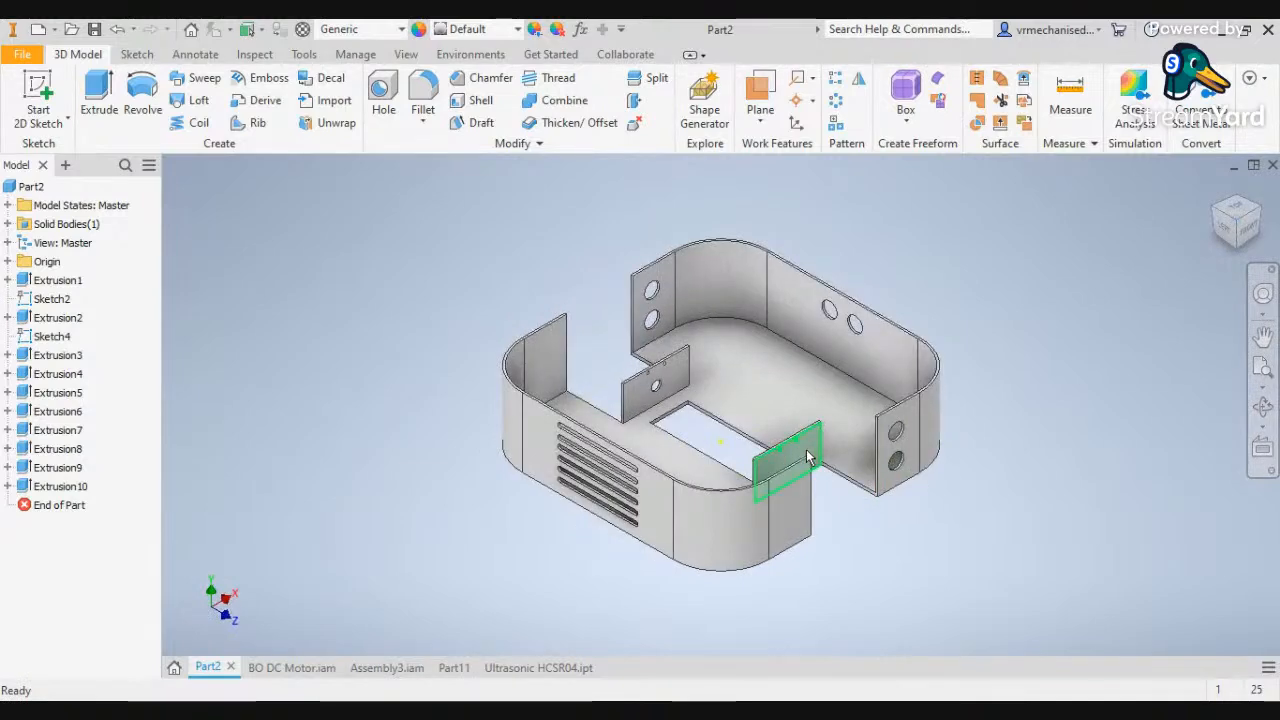
click(808, 455)
click(858, 436)
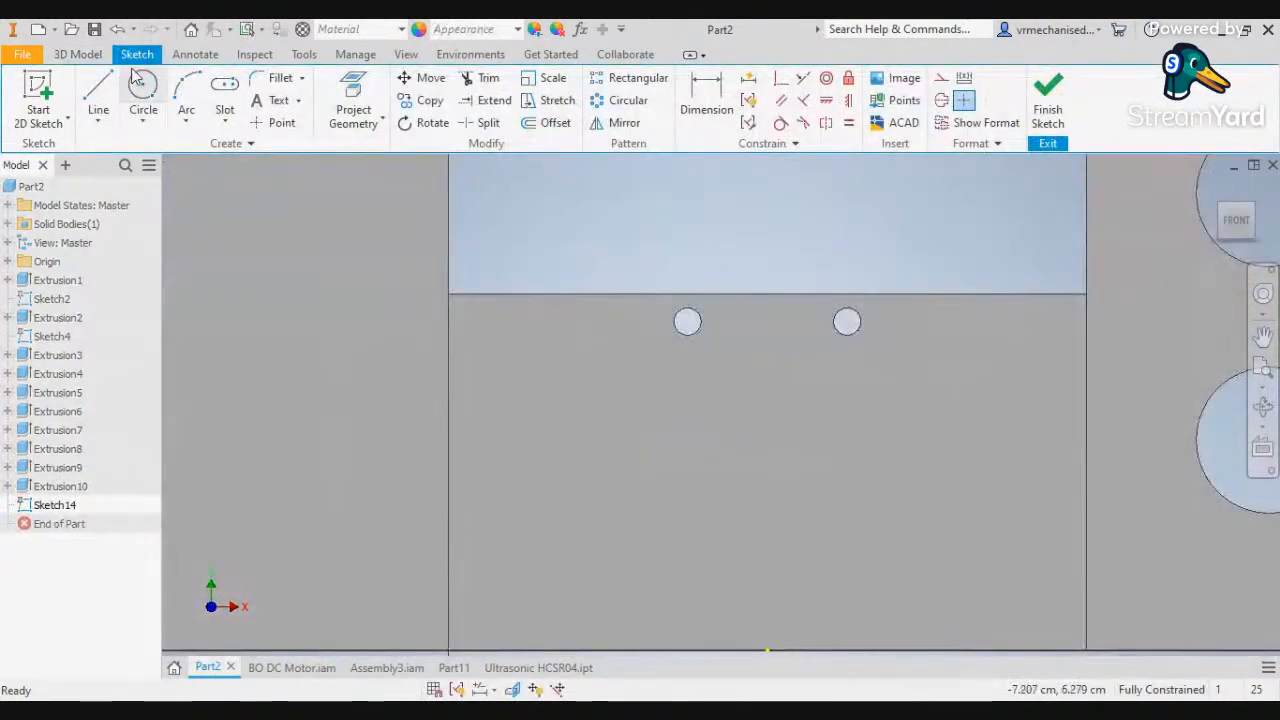
click(98, 100)
click(767, 294)
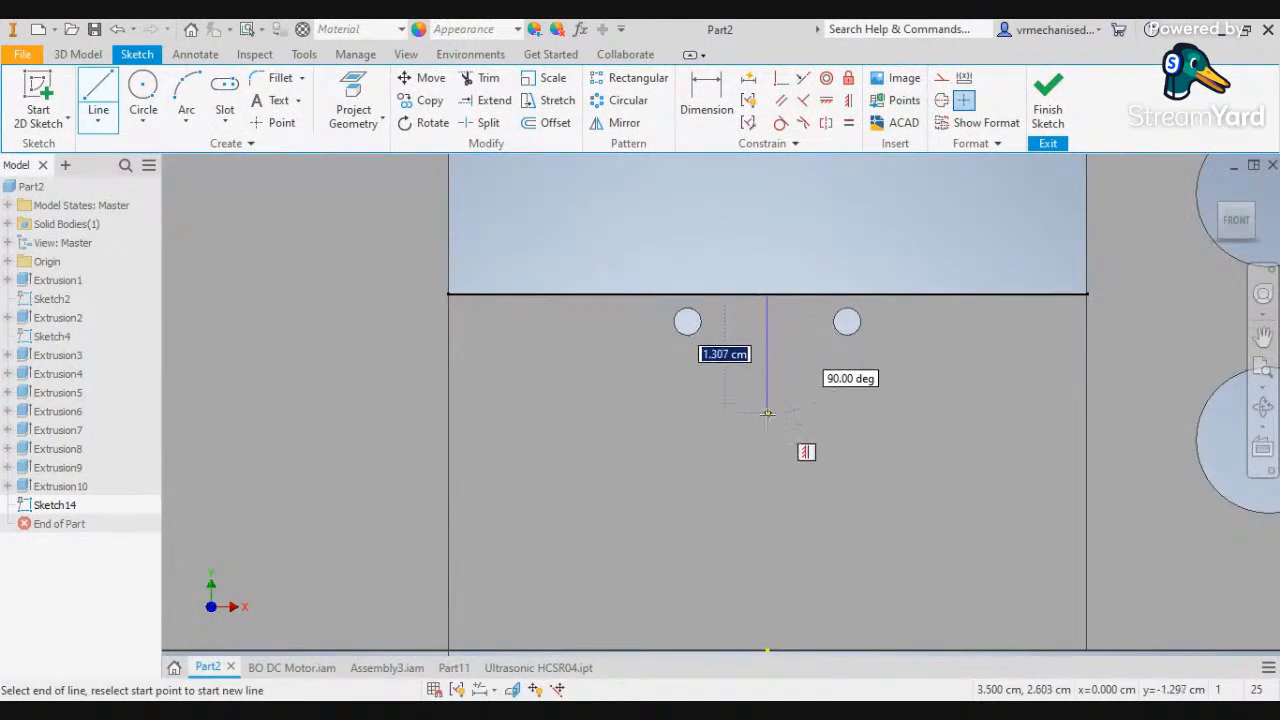
key(Escape)
Draw a circle on the front upright plate, matching the centre and edge of the opposite plate's central hole
click(144, 98)
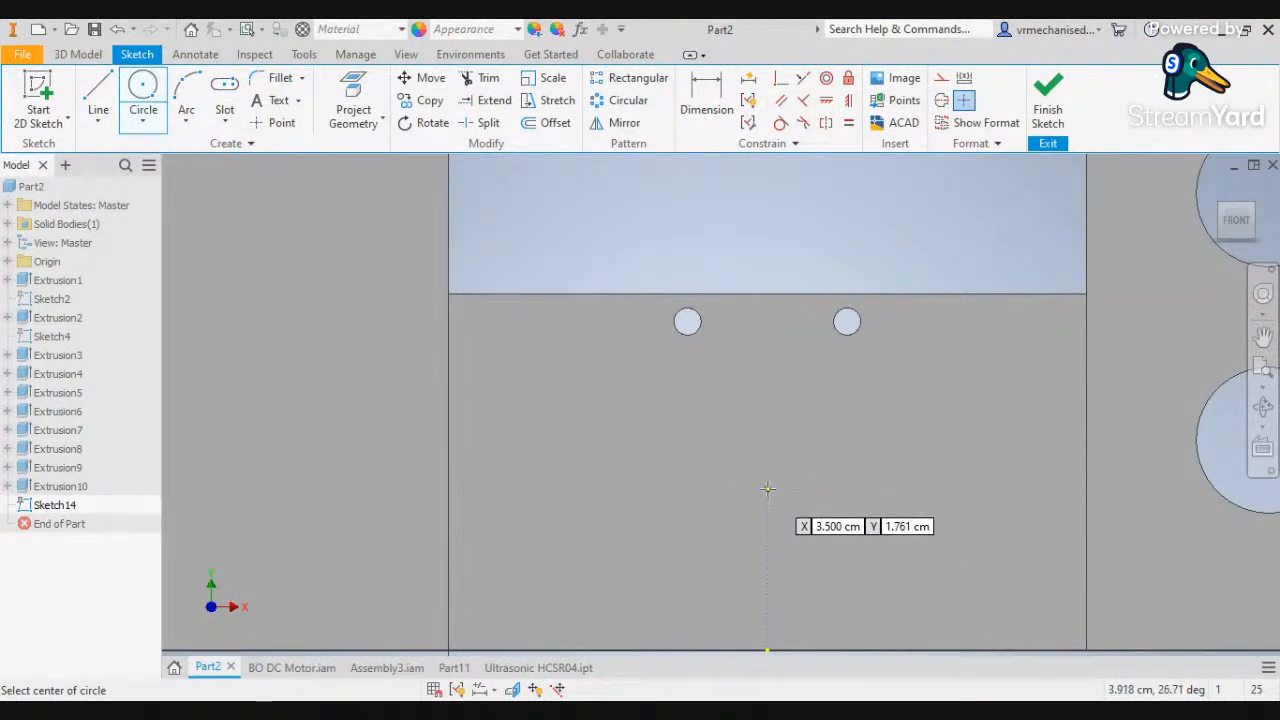
click(767, 468)
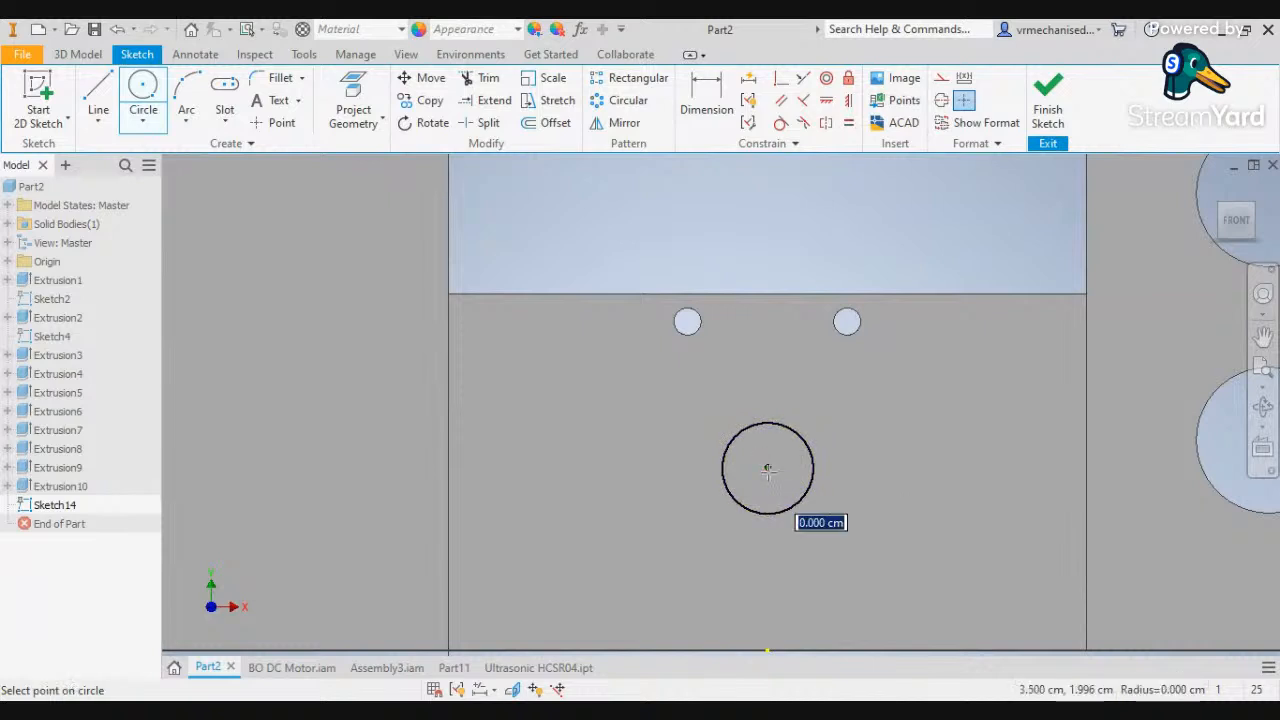
click(802, 501)
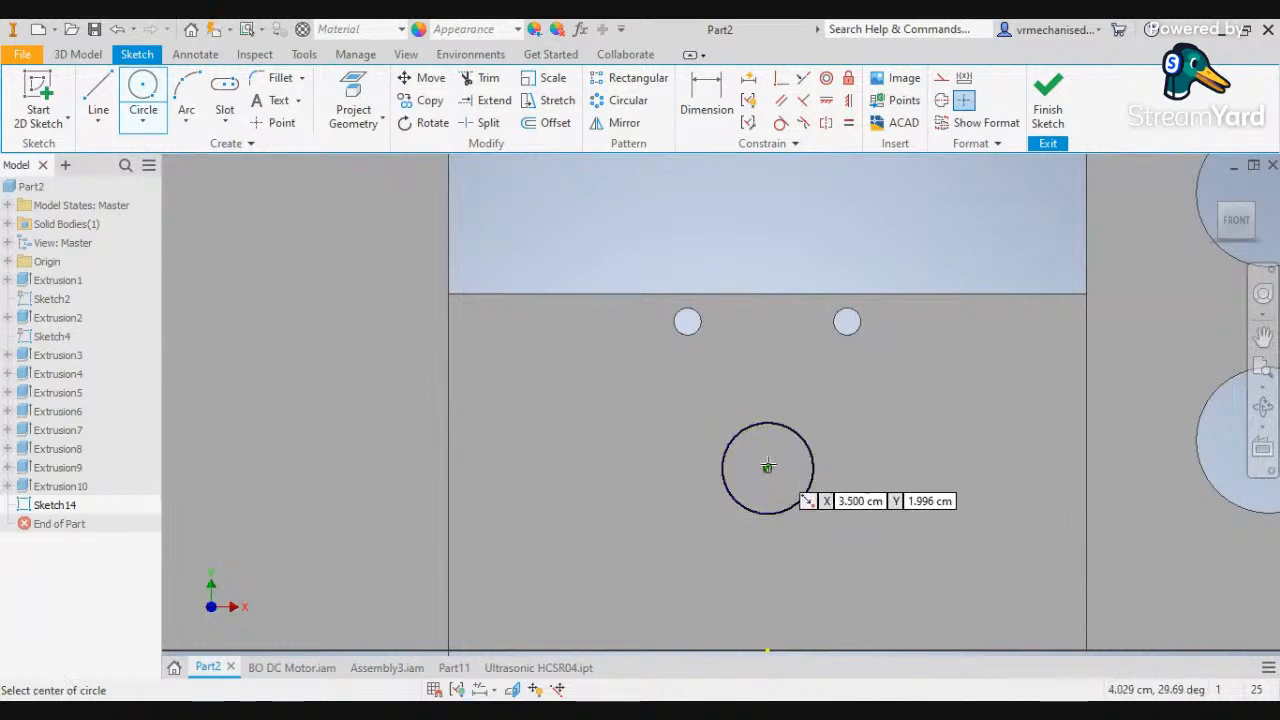
key(Escape)
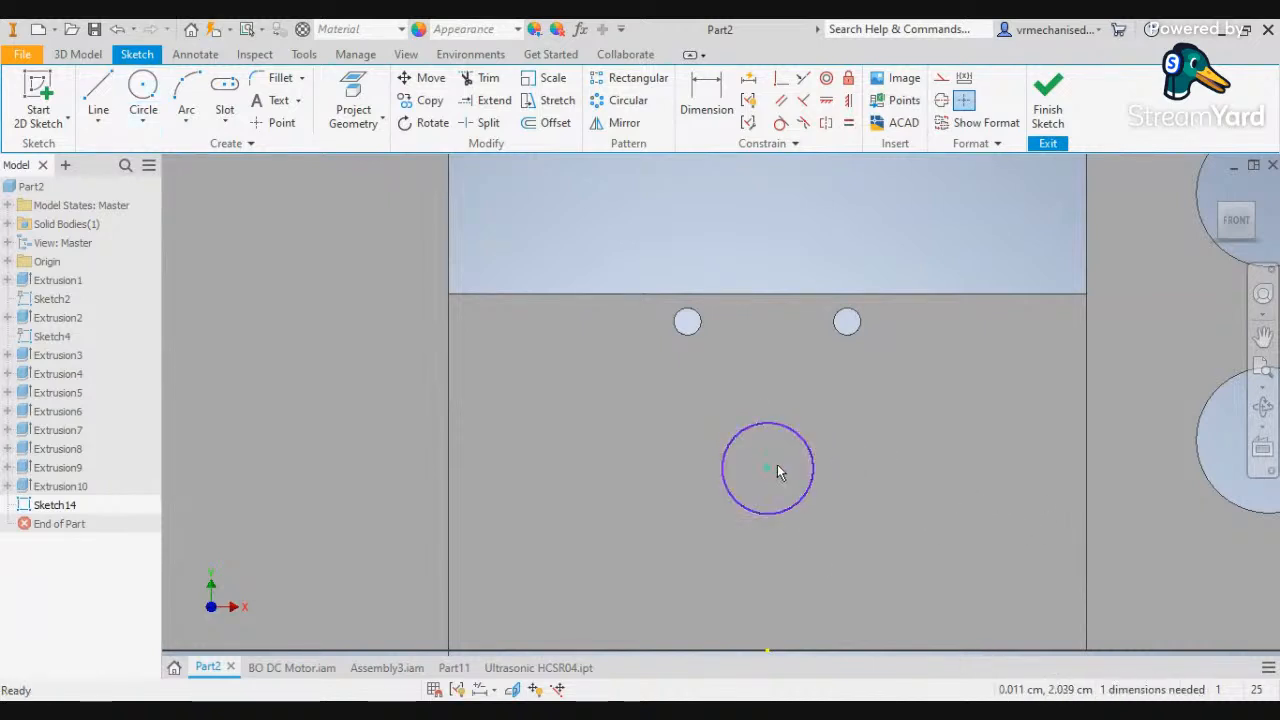
Extrude the circle as a 2 mm deep cut through the front notch's upright plate
click(78, 54)
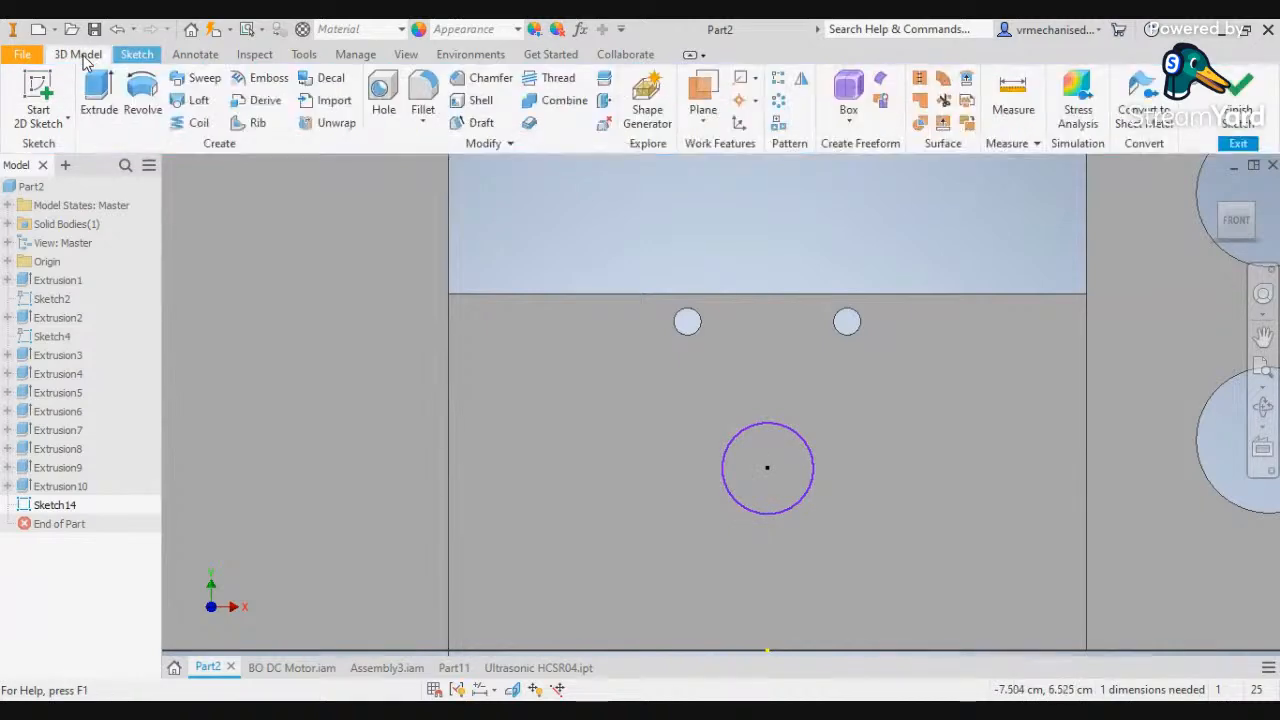
click(99, 100)
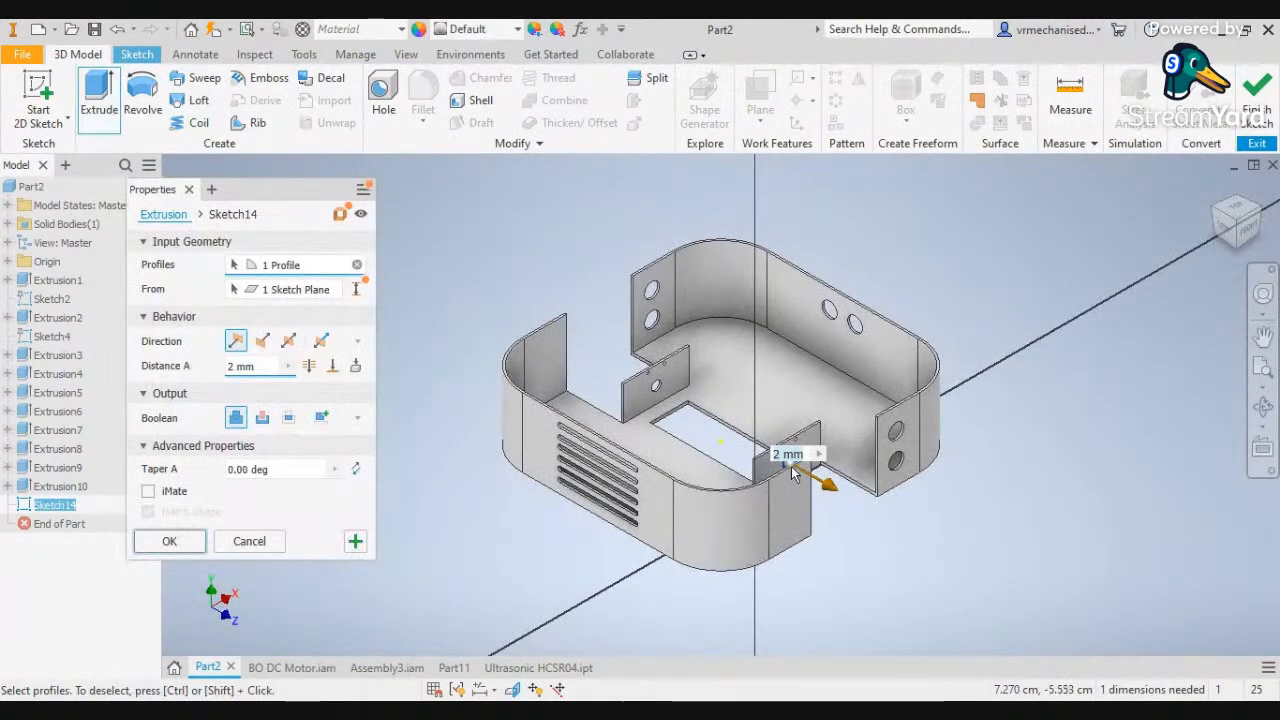
scroll(792, 470, up, 5)
scroll(786, 443, down, 2)
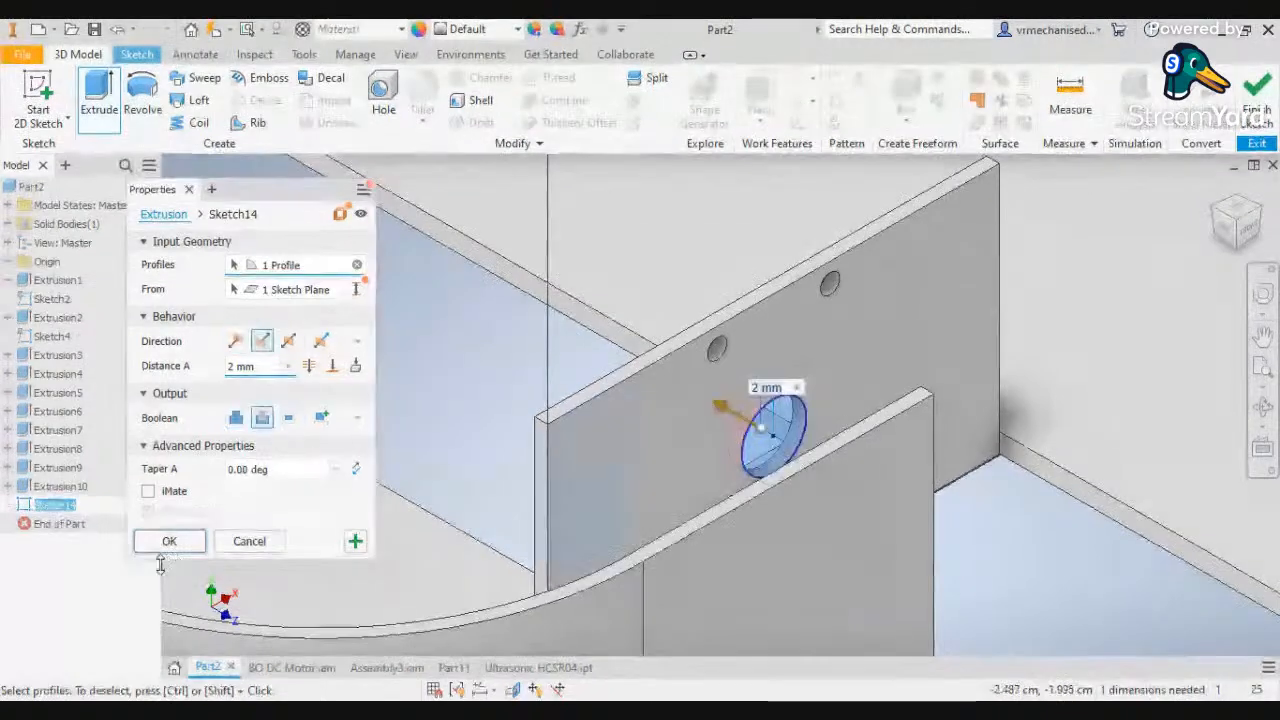
click(169, 541)
Examine the housing's back notch and the upper rim of the wall section with the two sensor holes
scroll(637, 552, down, 3)
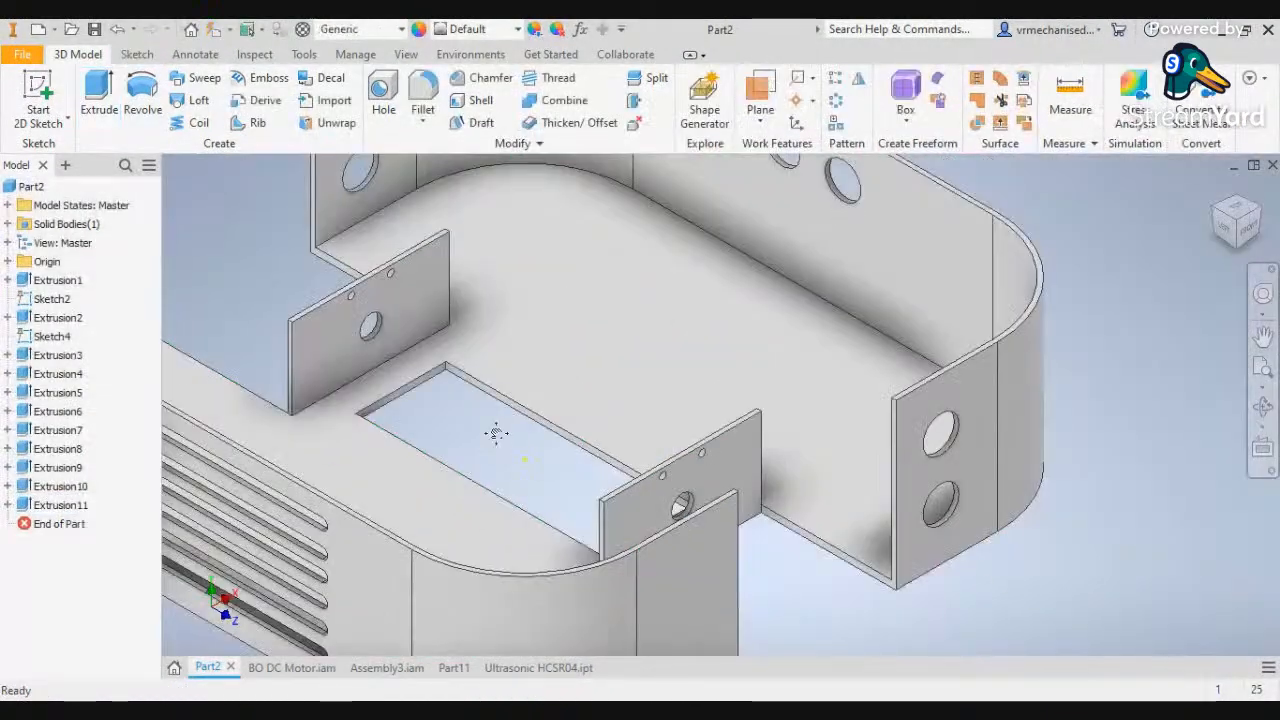
middle_drag(496, 432, 707, 595)
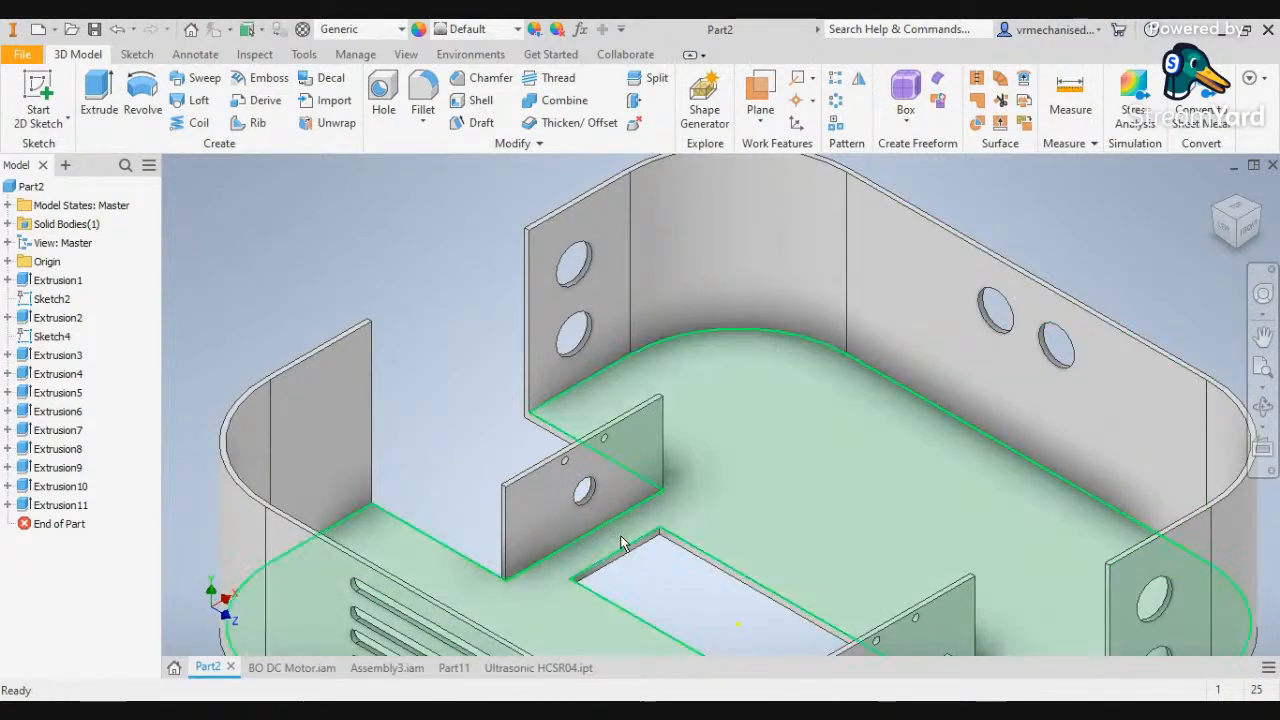
scroll(624, 539, down, 2)
middle_drag(645, 464, 580, 376)
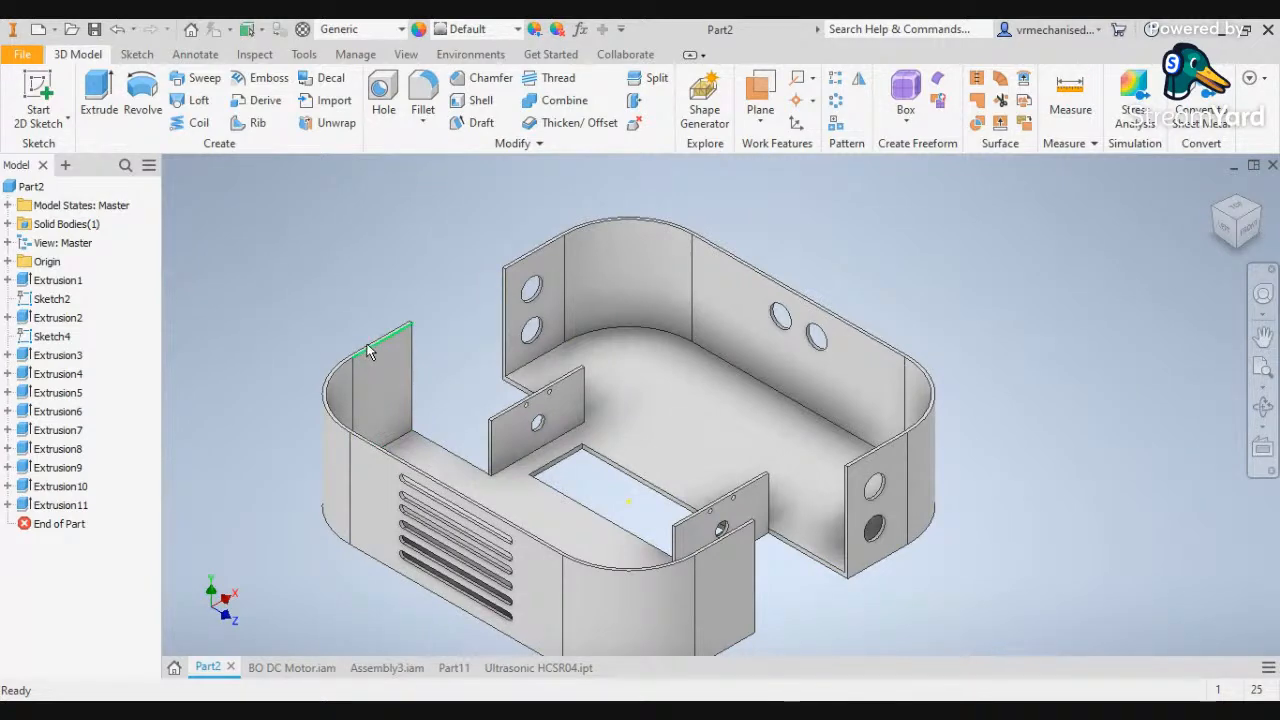
scroll(367, 350, up, 3)
scroll(398, 356, down, 1)
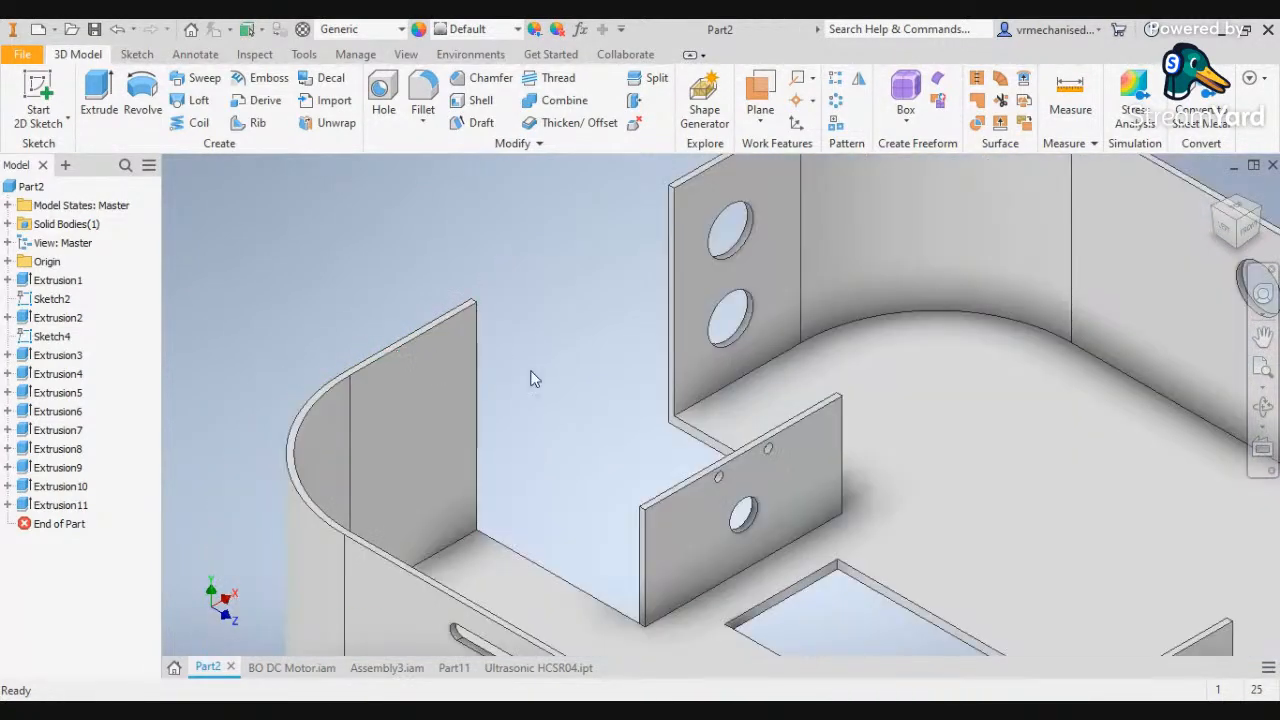
scroll(521, 357, down, 2)
scroll(643, 263, up, 3)
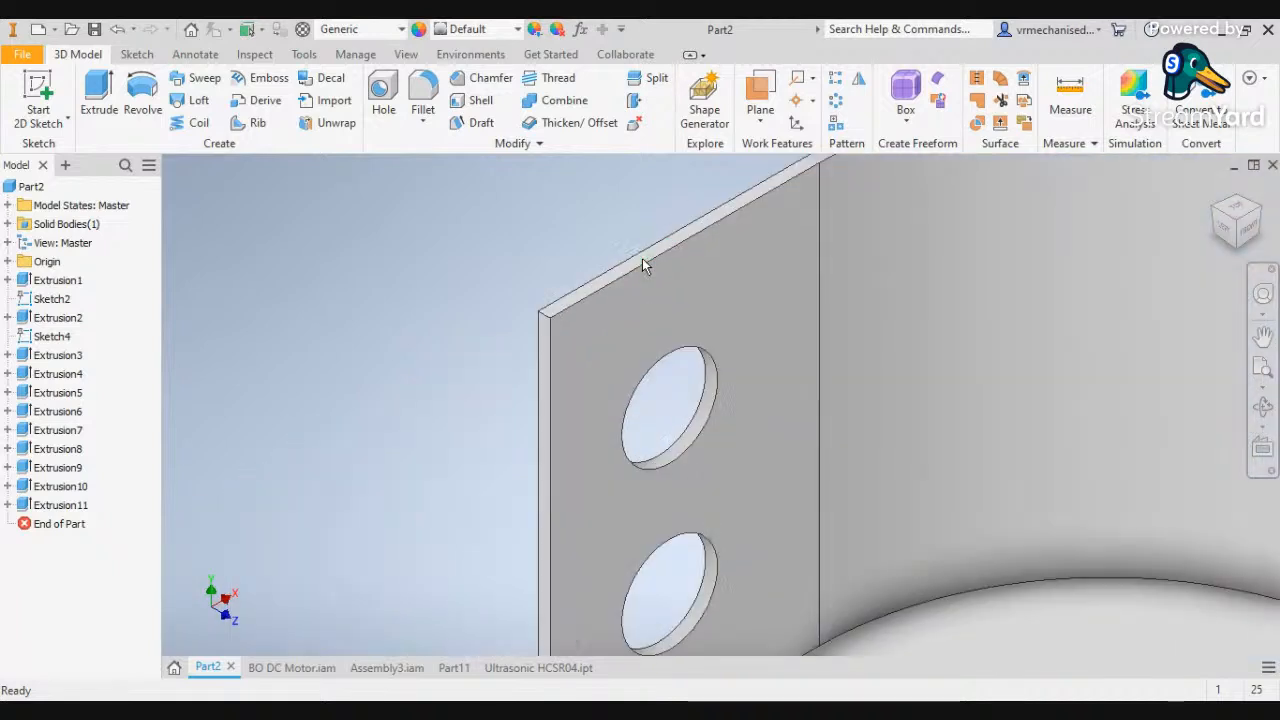
scroll(667, 256, down, 2)
scroll(670, 259, up, 3)
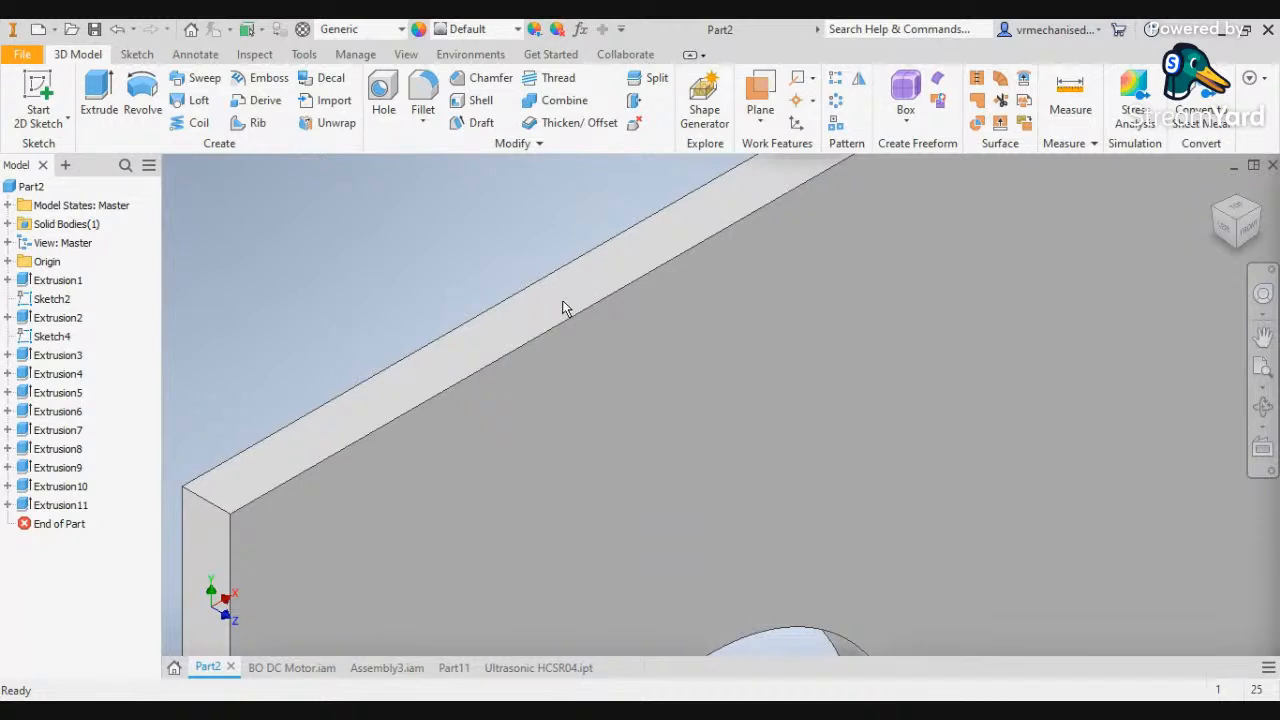
scroll(480, 334, down, 2)
scroll(503, 337, down, 2)
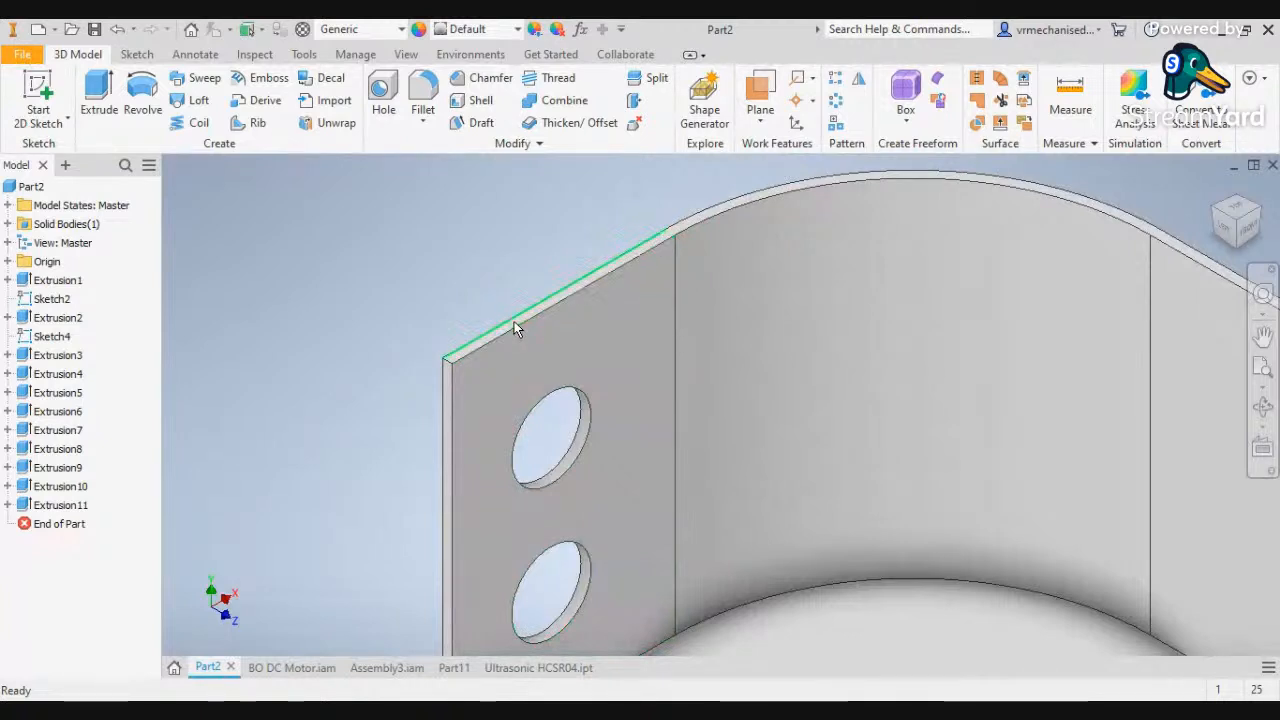
scroll(520, 322, up, 3)
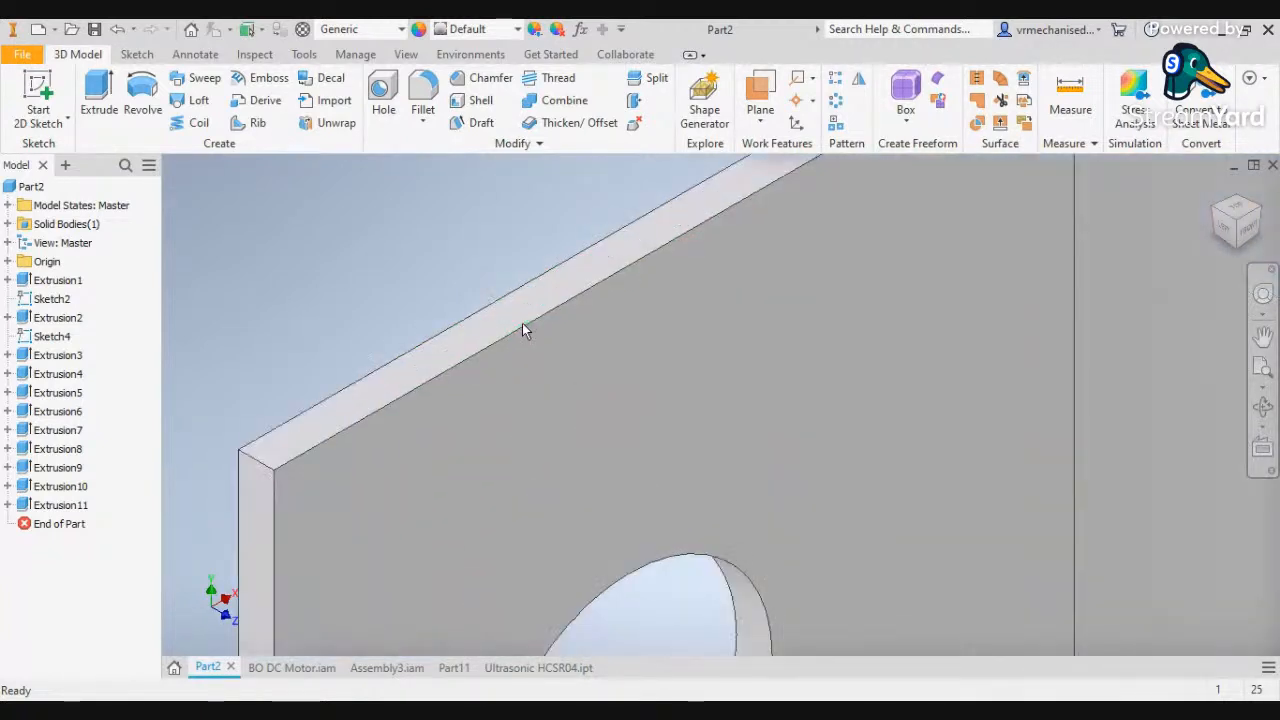
Start a new sketch on the narrow upper rim face of the back wall section with the two sensor holes
click(522, 327)
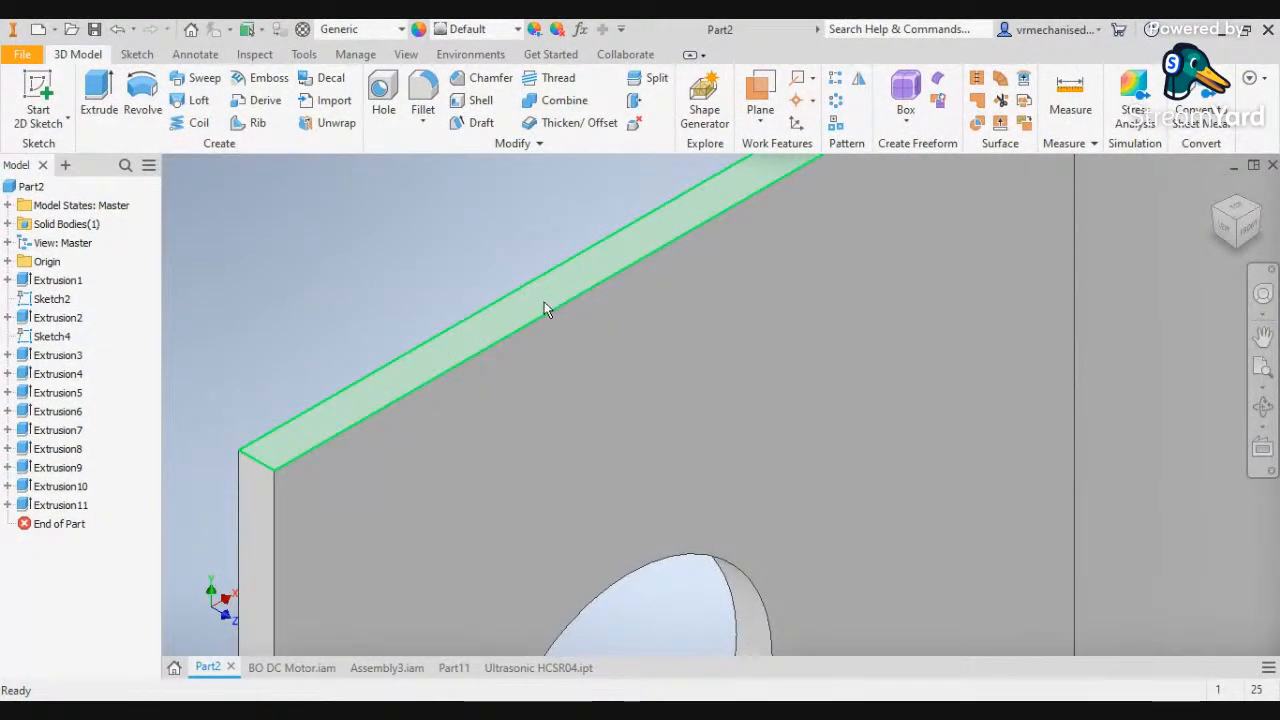
click(545, 308)
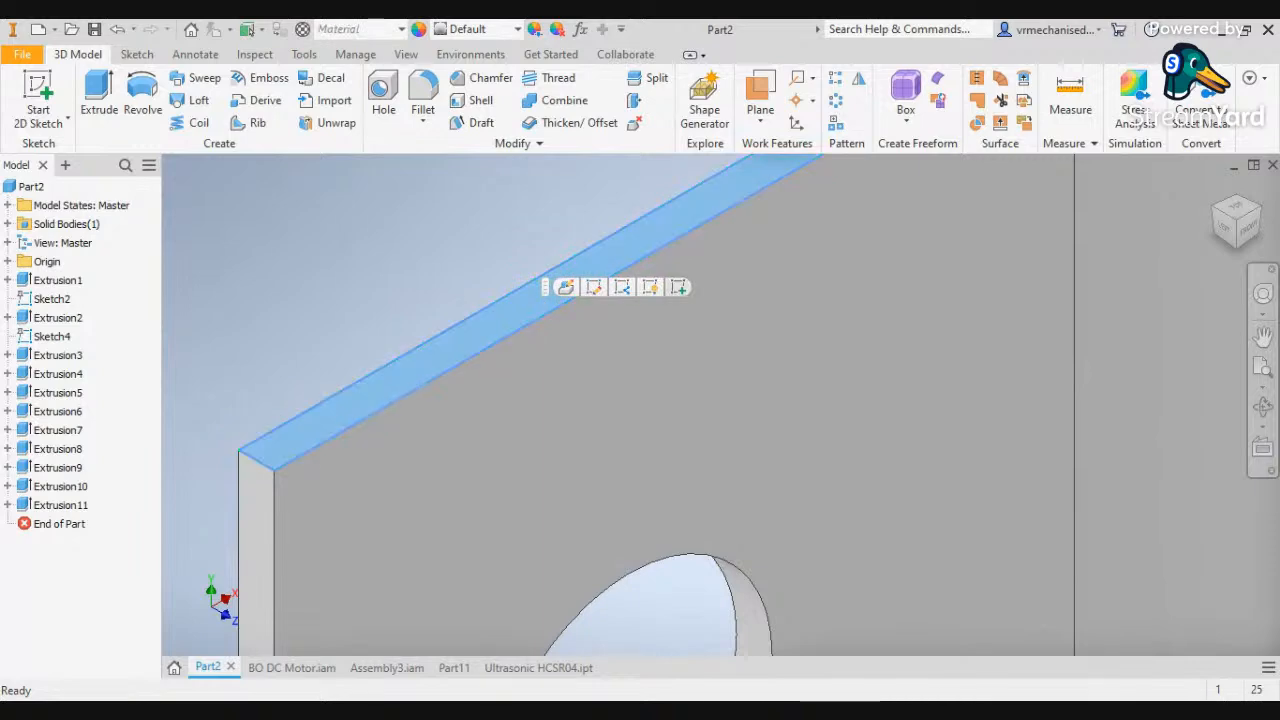
key(s)
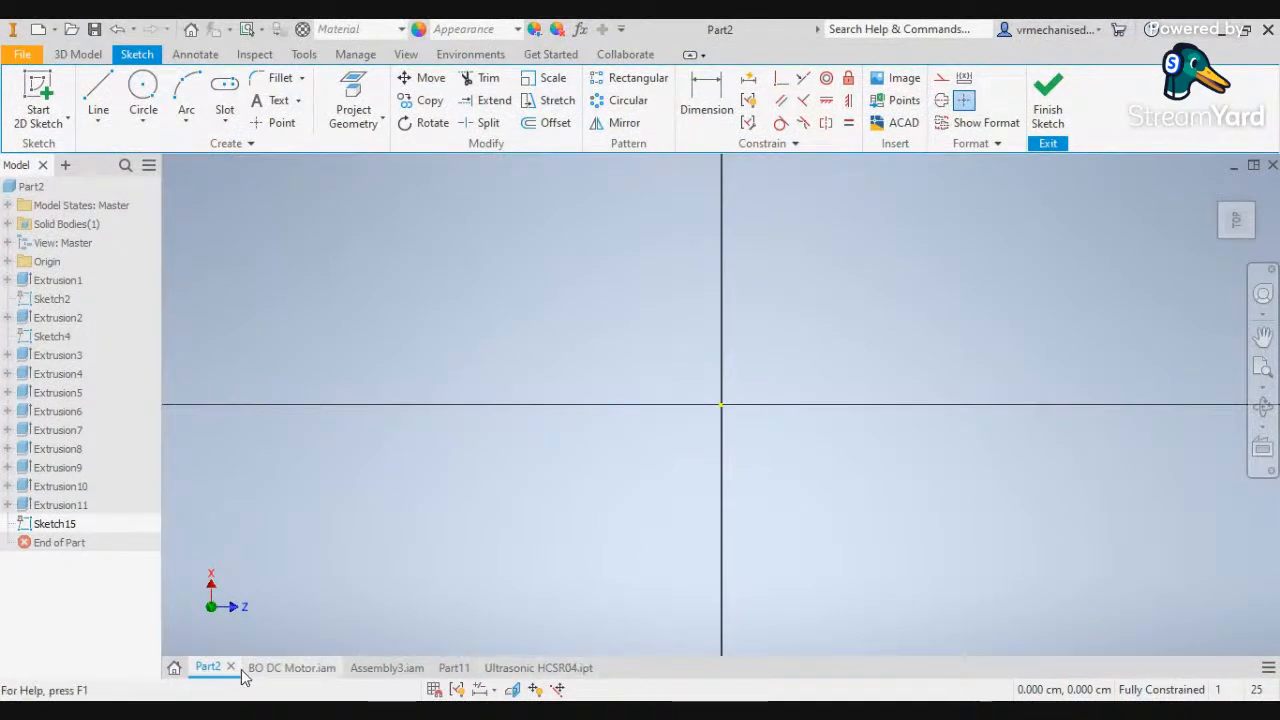
Examine the housing around the sketch plane and the narrow rim face above the back wall's sensor holes
scroll(735, 490, down, 5)
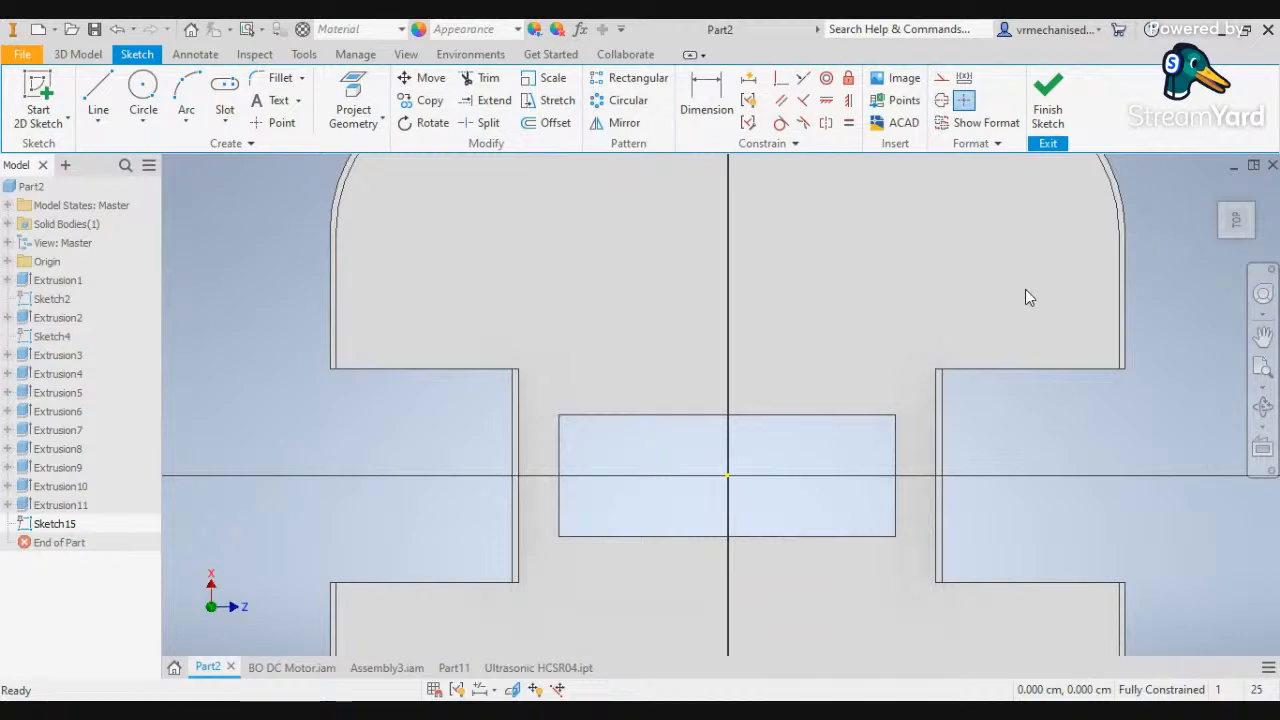
click(1254, 209)
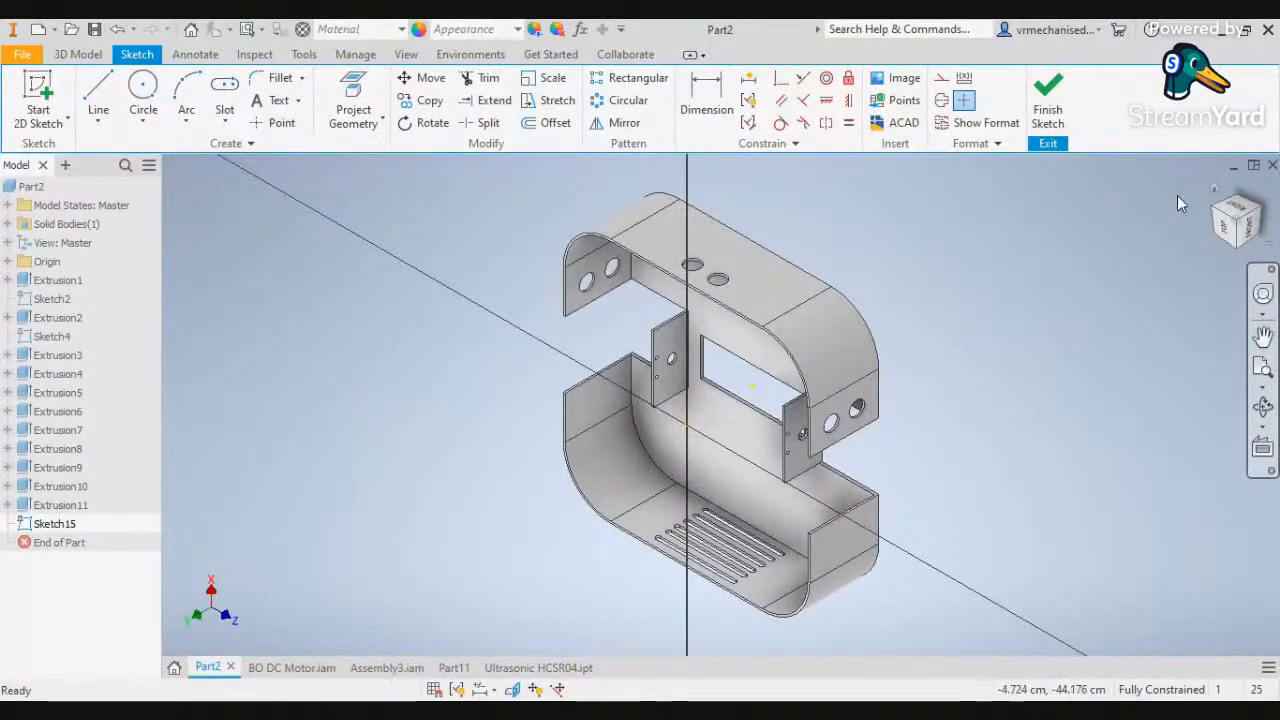
click(1214, 188)
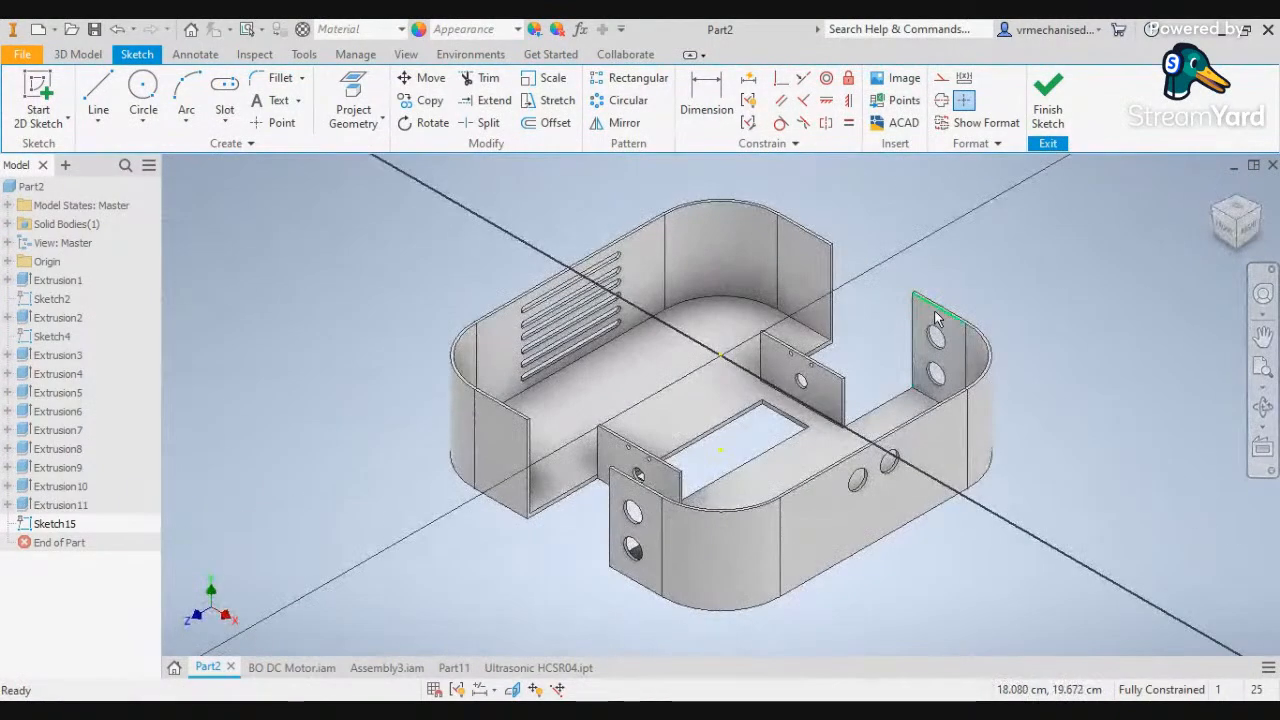
scroll(934, 310, up, 3)
scroll(983, 289, up, 3)
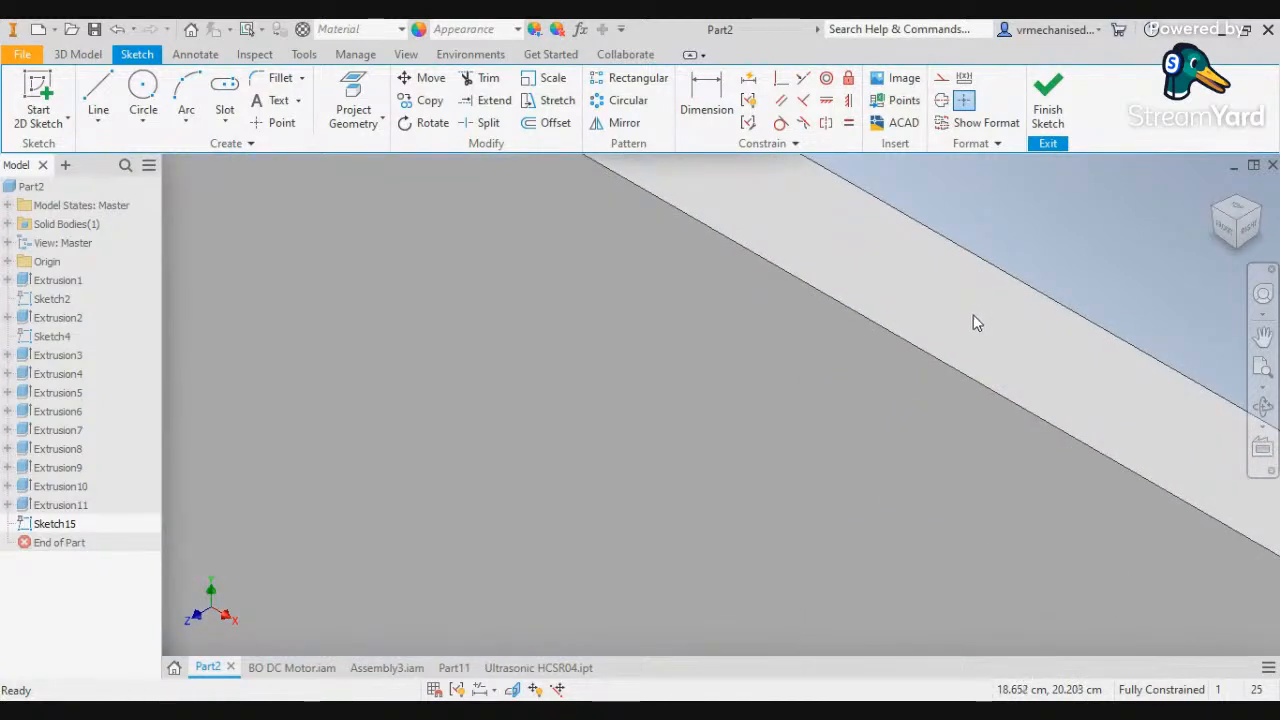
scroll(960, 335, up, 3)
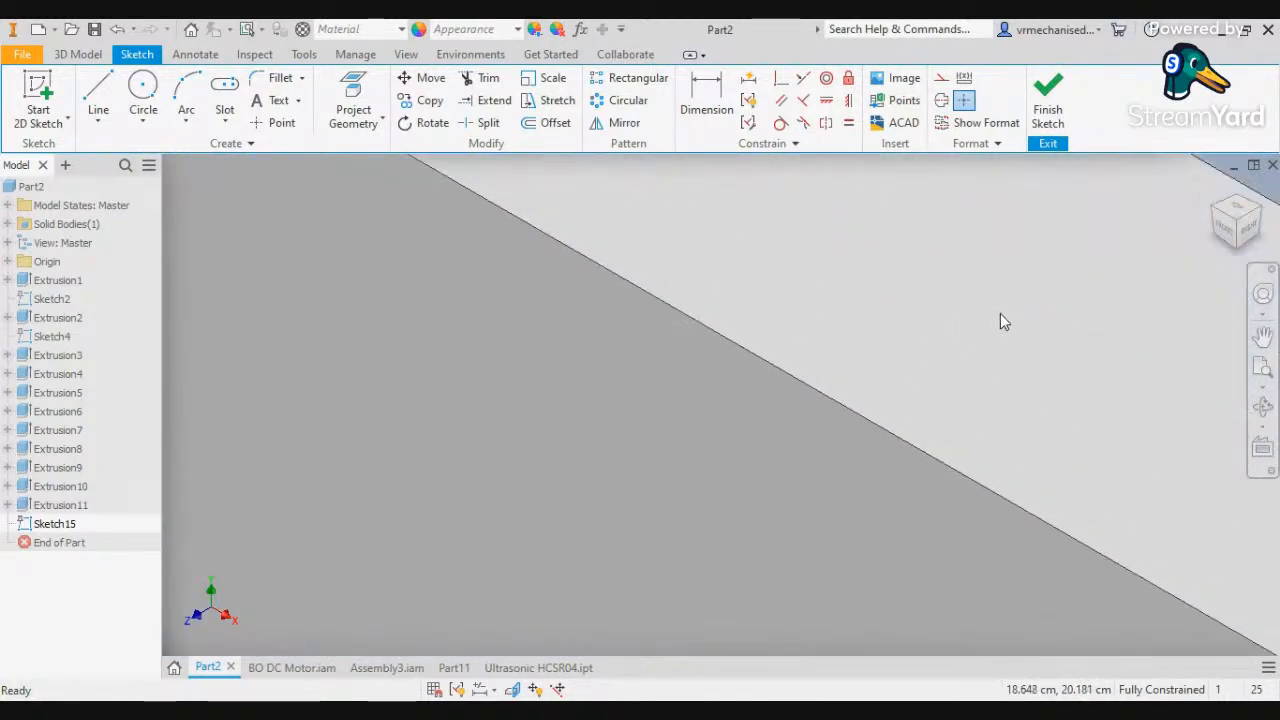
right_click(937, 315)
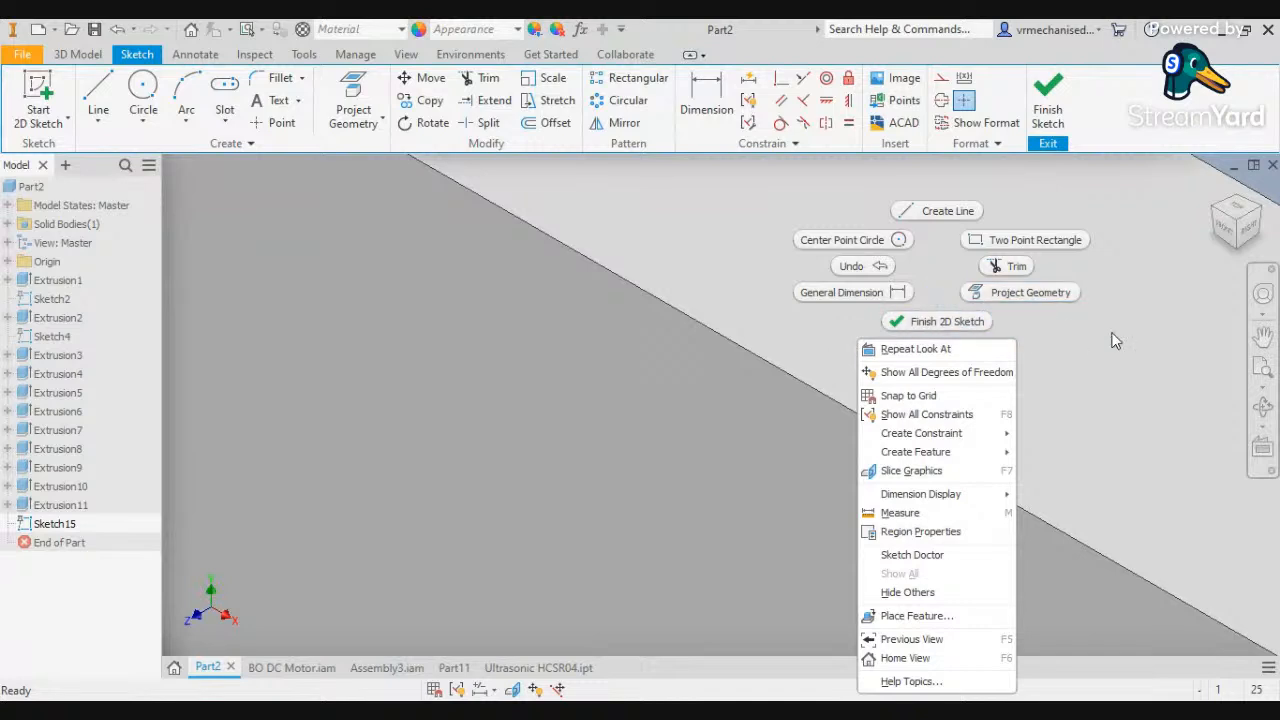
click(1128, 340)
scroll(923, 368, down, 4)
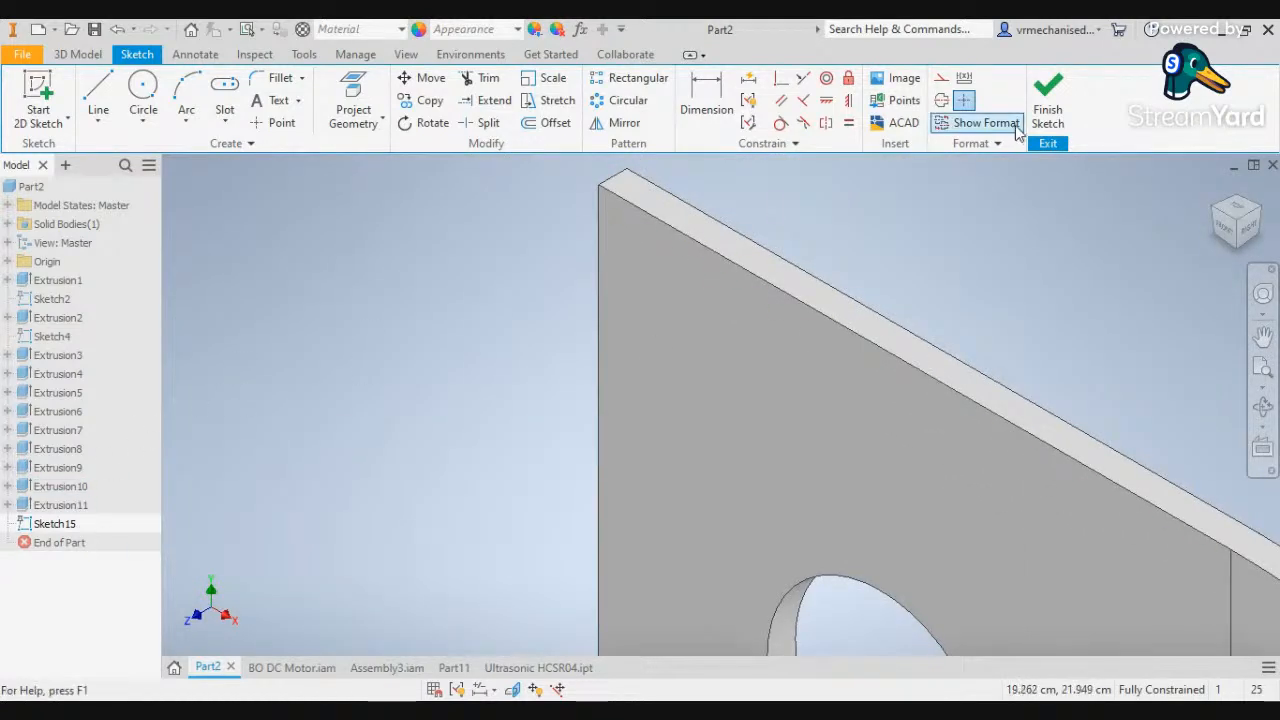
Exit the empty sketch on the back wall's rim and delete it from the part
click(1048, 110)
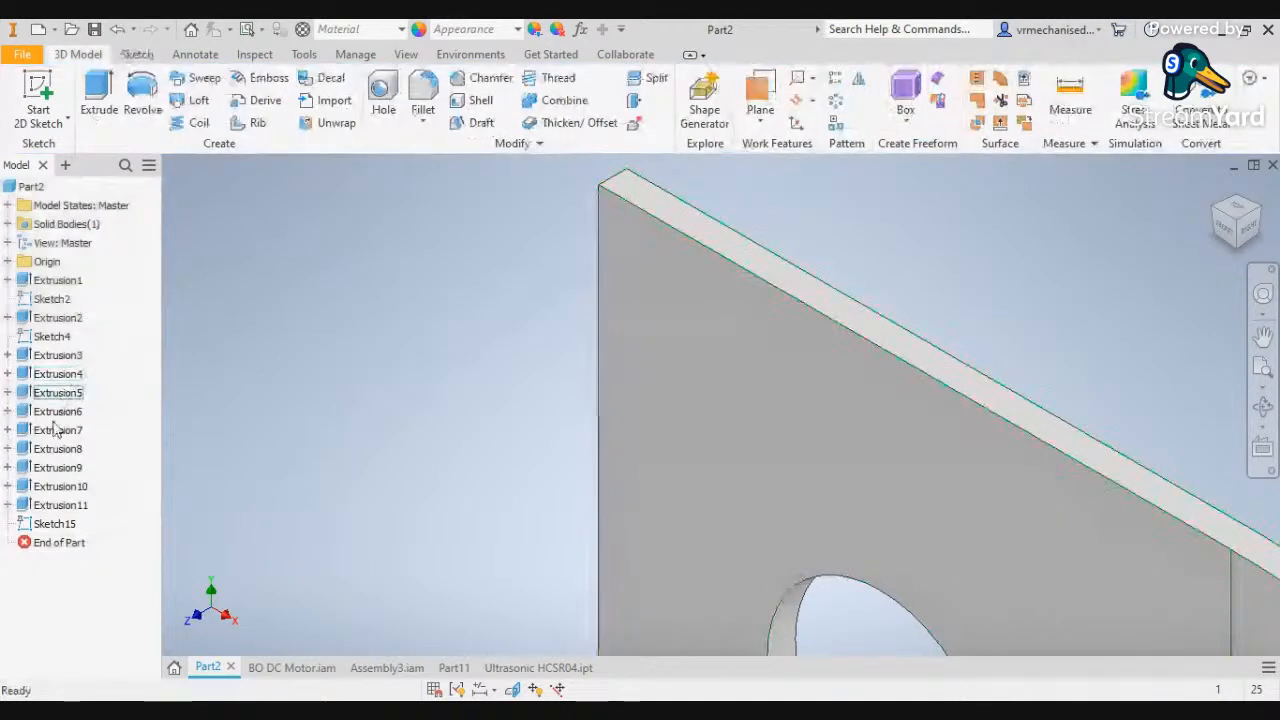
click(50, 527)
click(66, 525)
scroll(563, 457, down, 10)
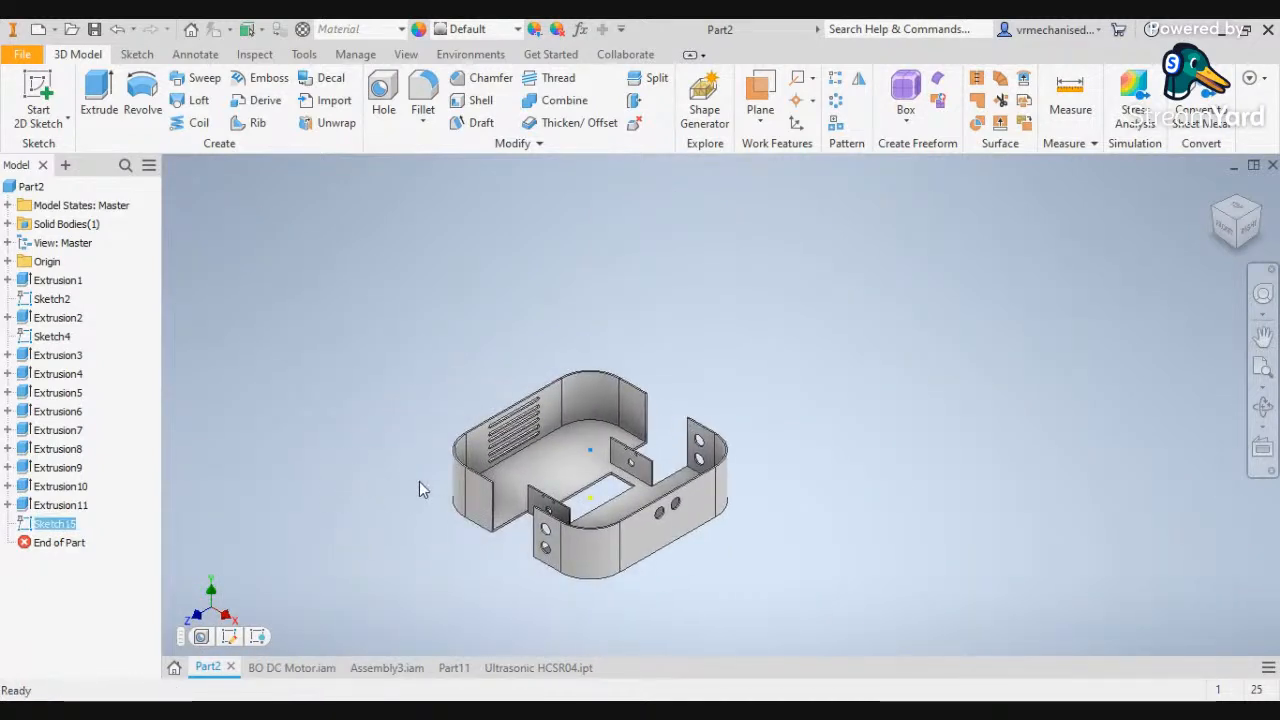
scroll(419, 481, up, 3)
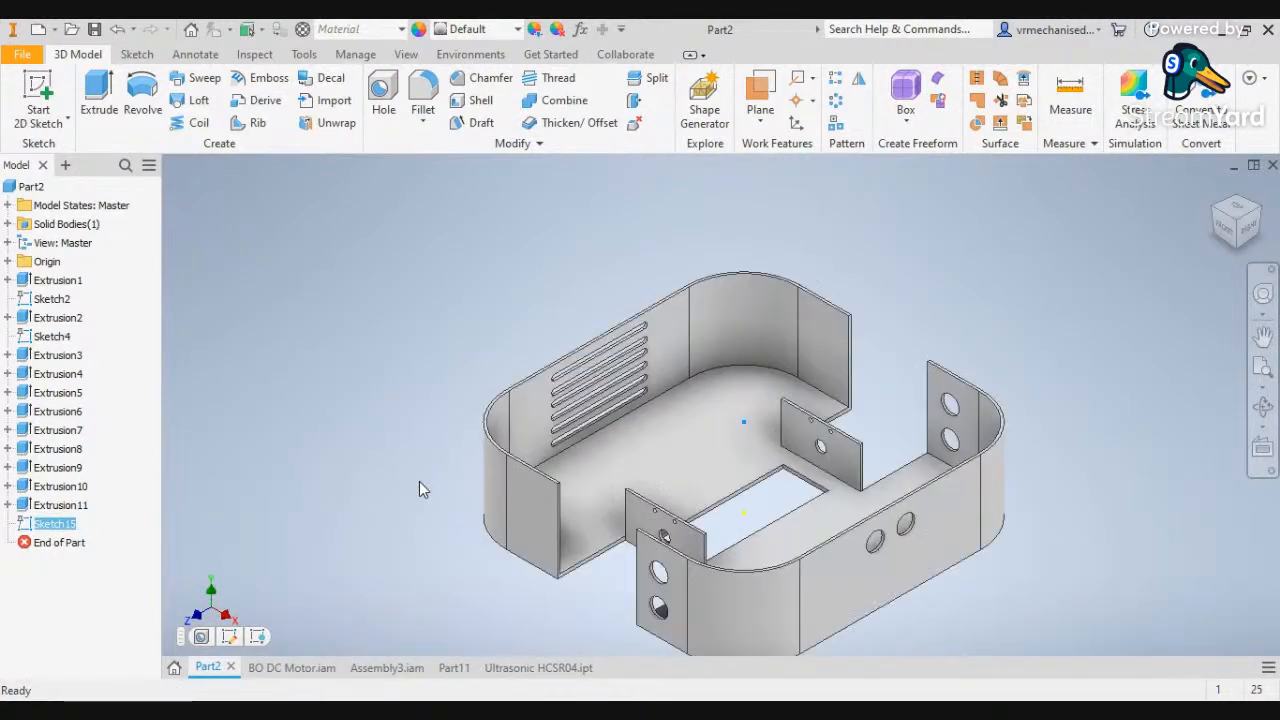
right_click(66, 530)
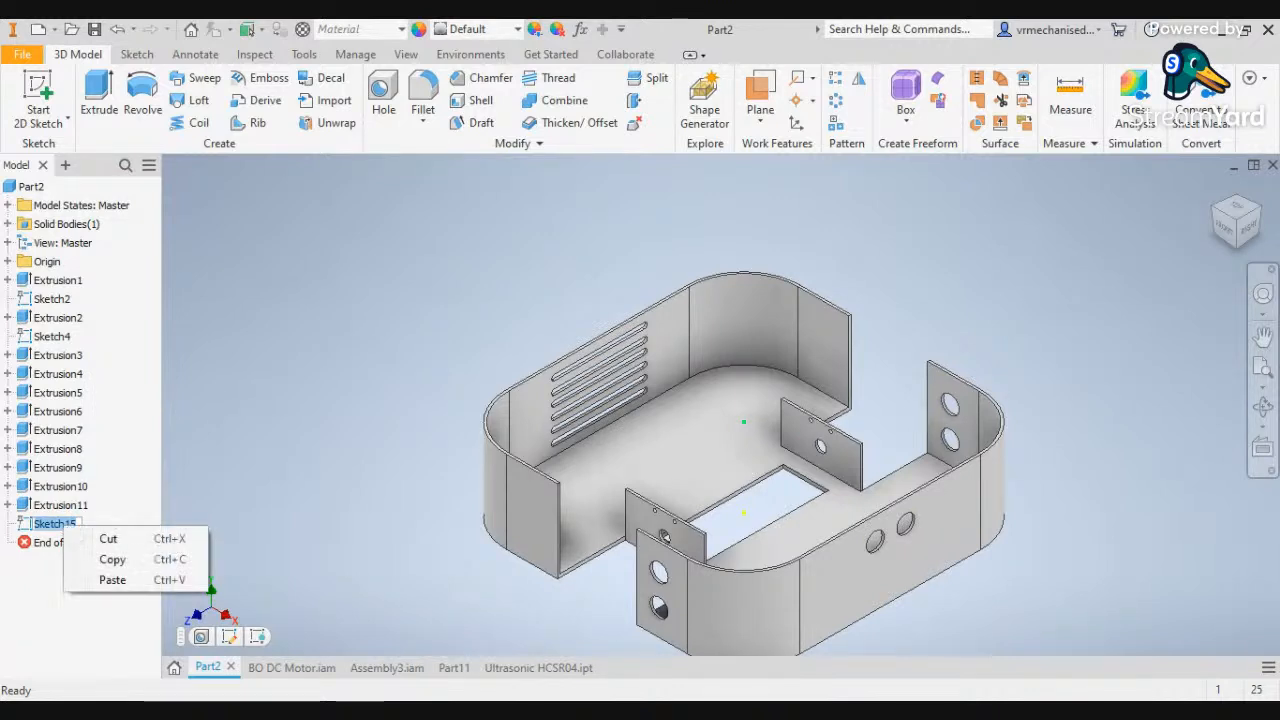
click(264, 475)
click(148, 524)
right_click(50, 525)
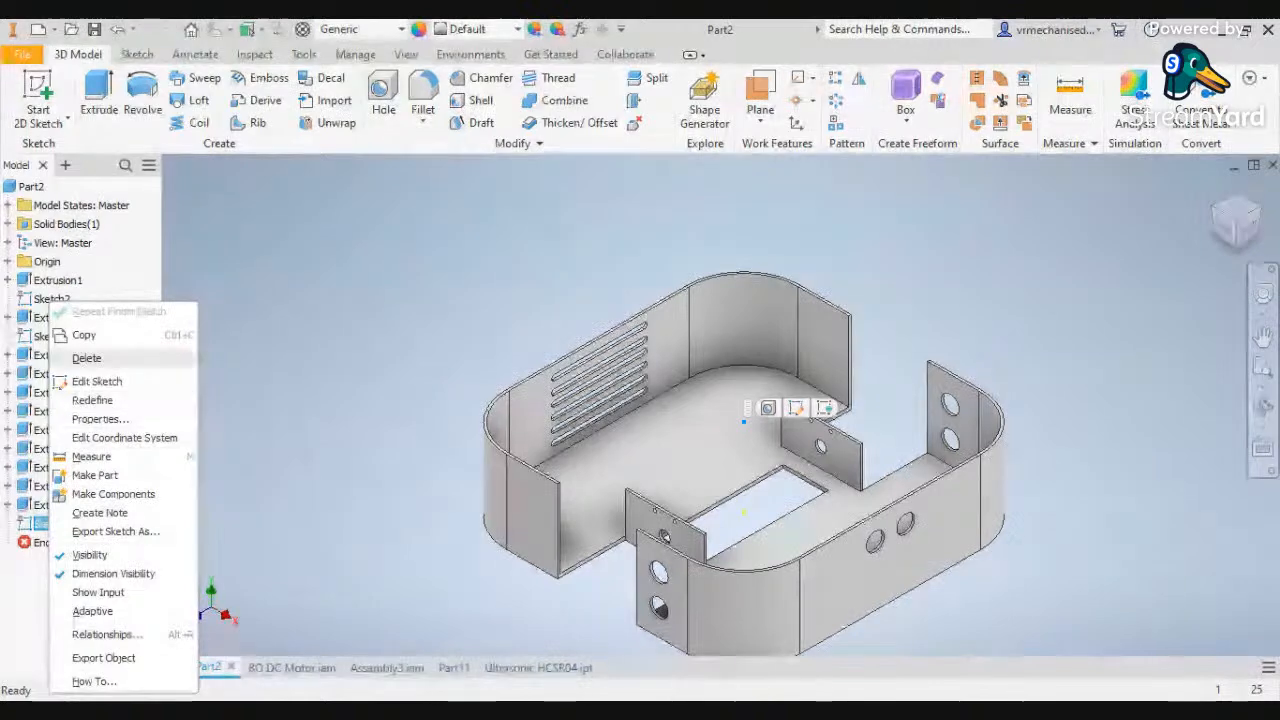
click(86, 358)
Start a new sketch on the narrow rim face of the back wall section with the two sensor holes
scroll(963, 384, up, 5)
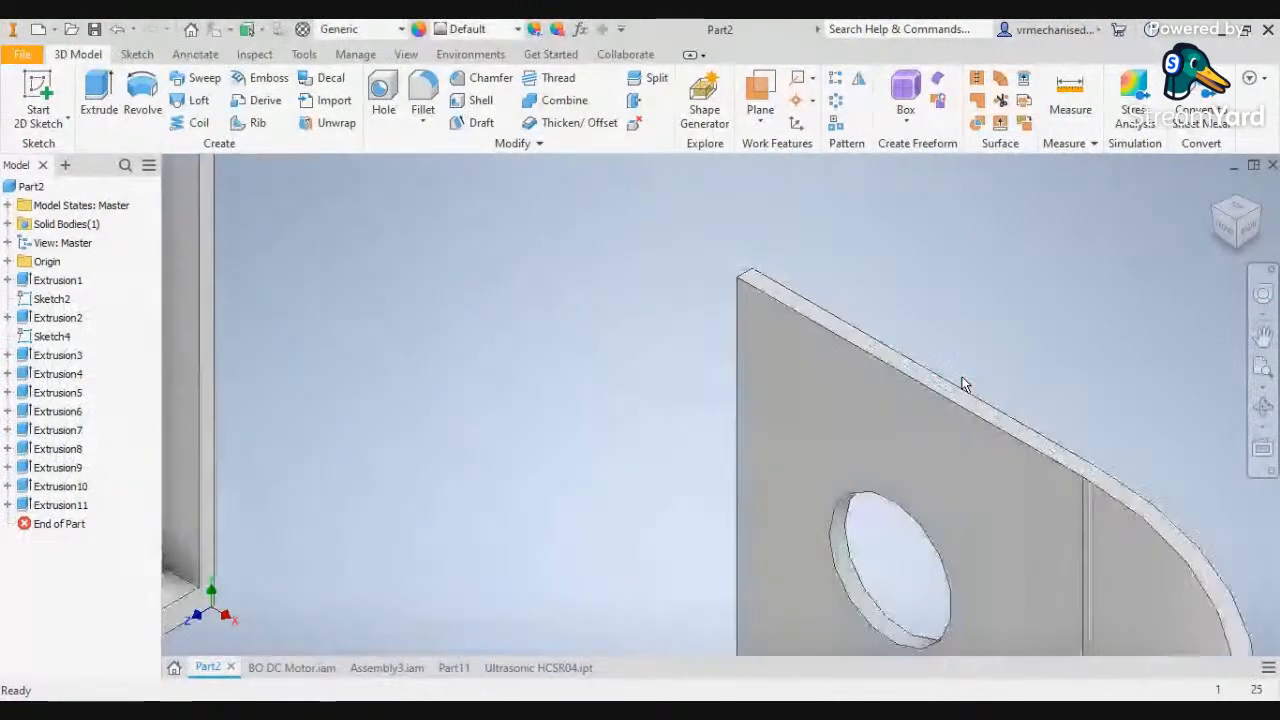
scroll(966, 394, up, 5)
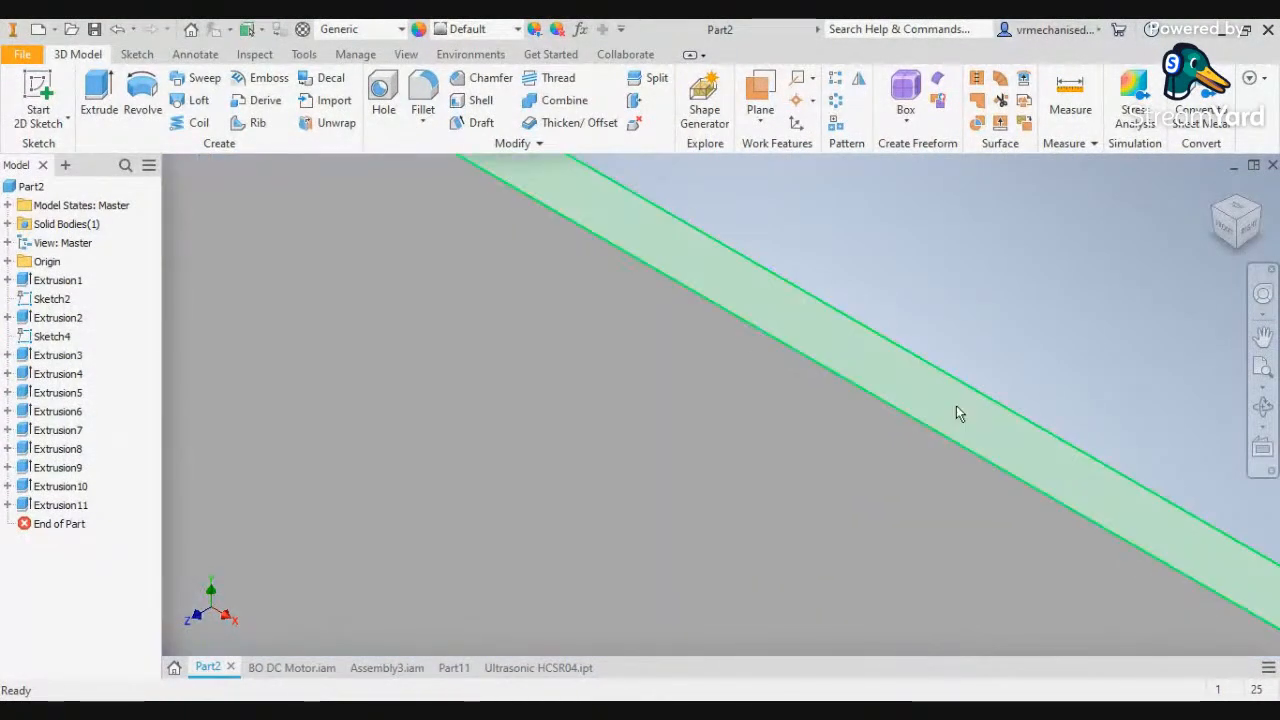
click(956, 405)
key(Page_Up)
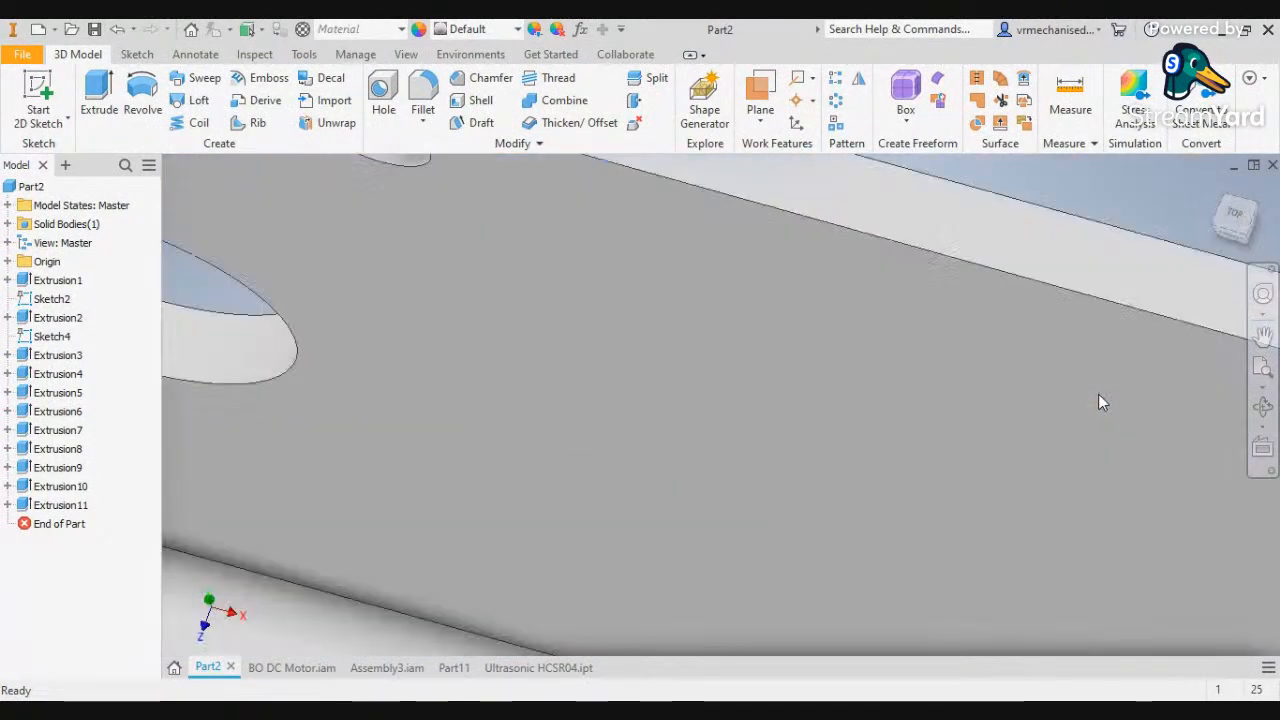
scroll(1070, 399, down, 6)
middle_drag(1098, 411, 936, 417)
scroll(785, 601, up, 3)
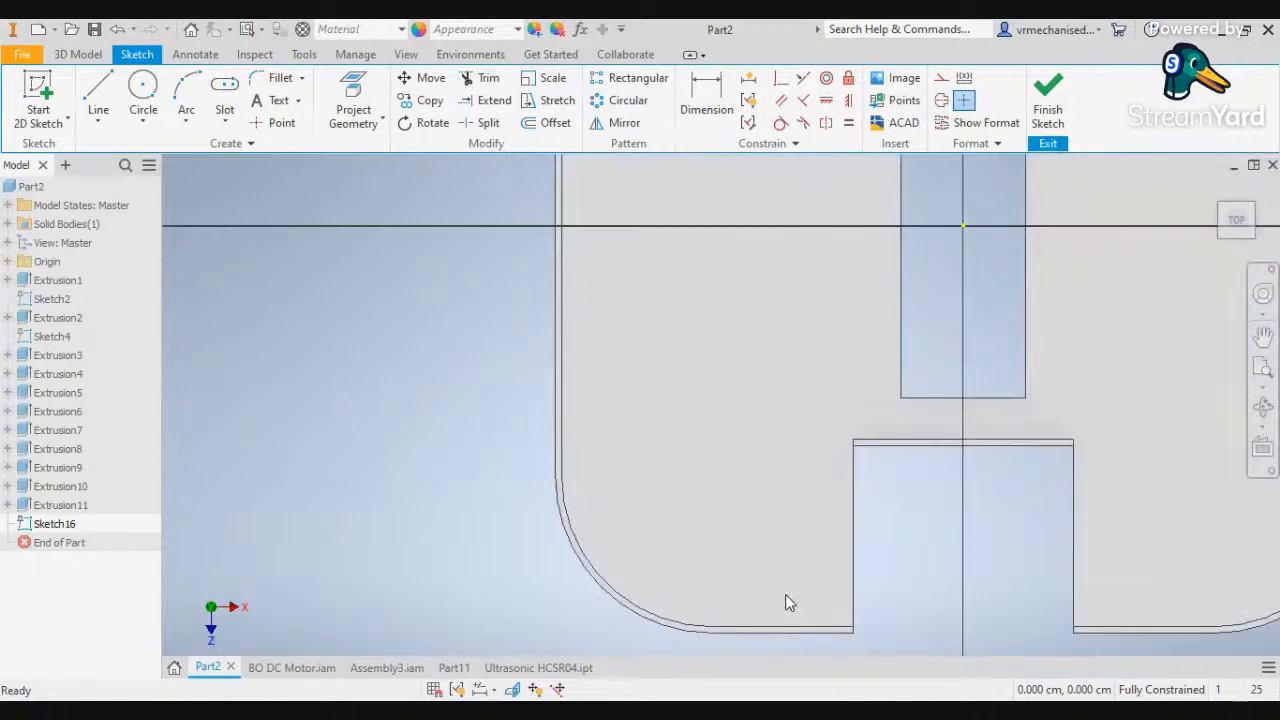
Sketch a two-point rectangle covering the straight rim of the back wall section with sensor holes, from notch end to rounded corner
scroll(785, 601, down, 5)
scroll(836, 410, up, 5)
middle_drag(874, 411, 982, 705)
middle_drag(848, 395, 848, 707)
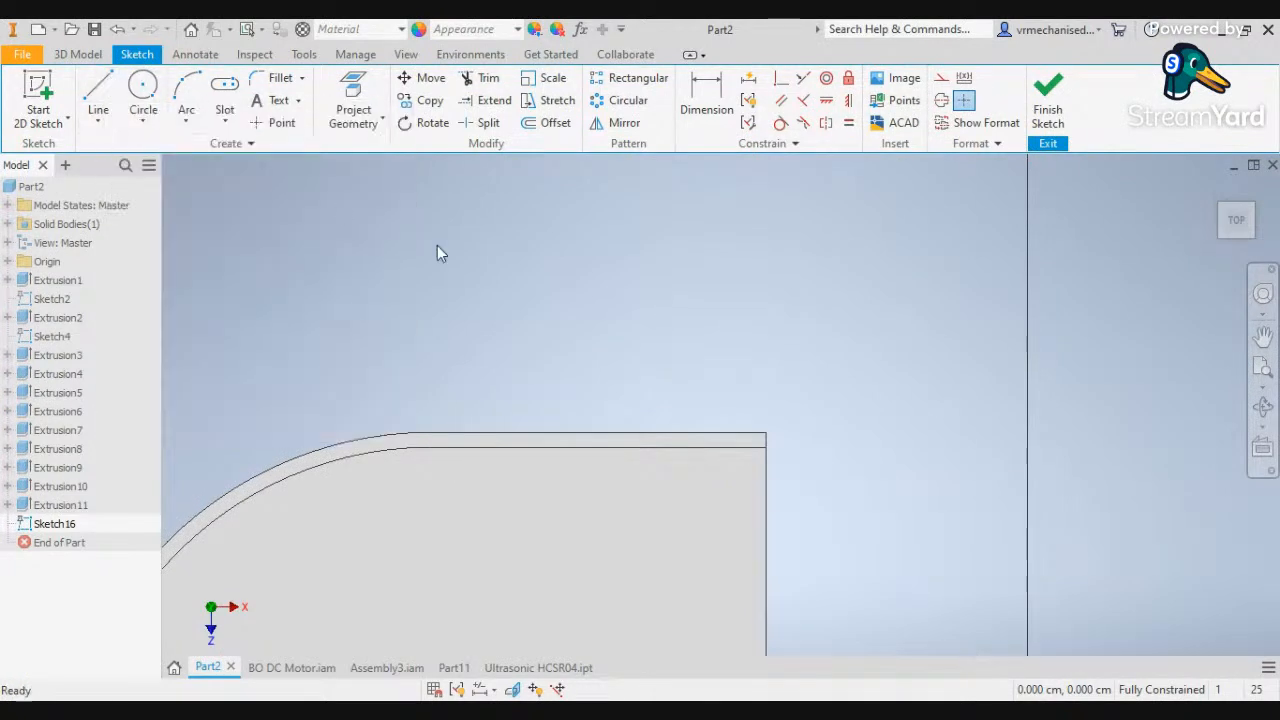
scroll(575, 262, down, 5)
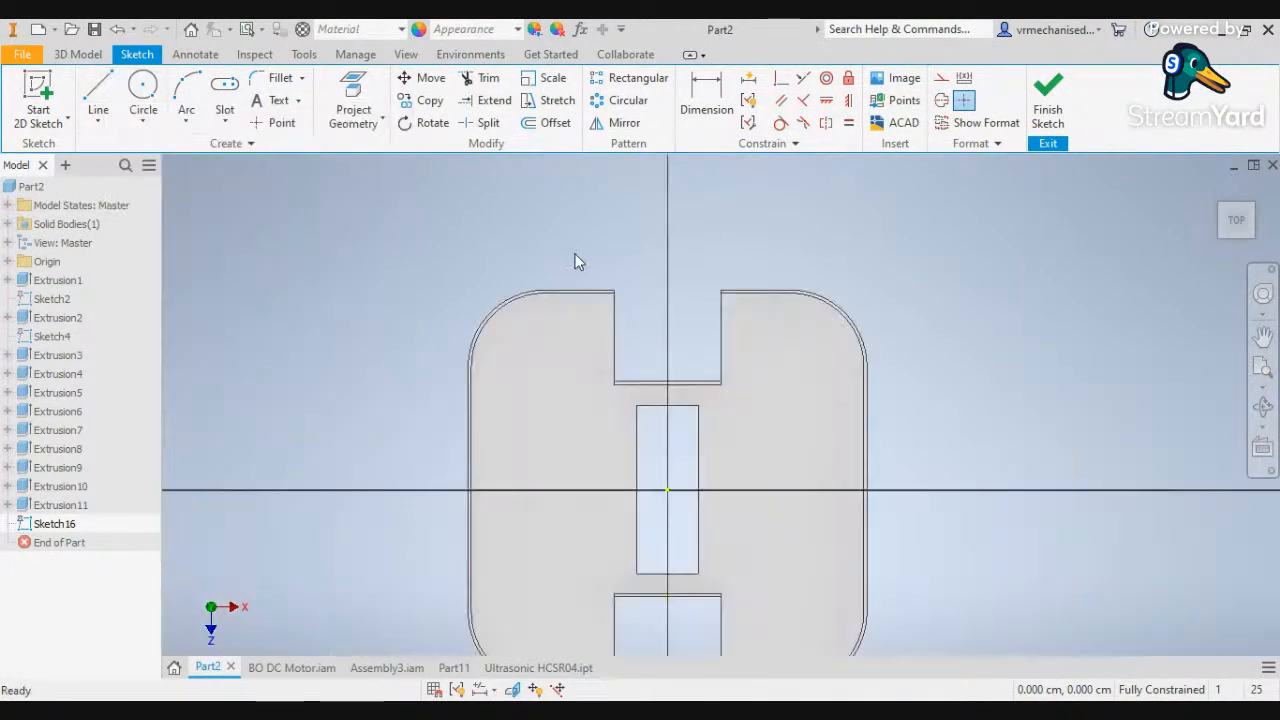
click(1220, 212)
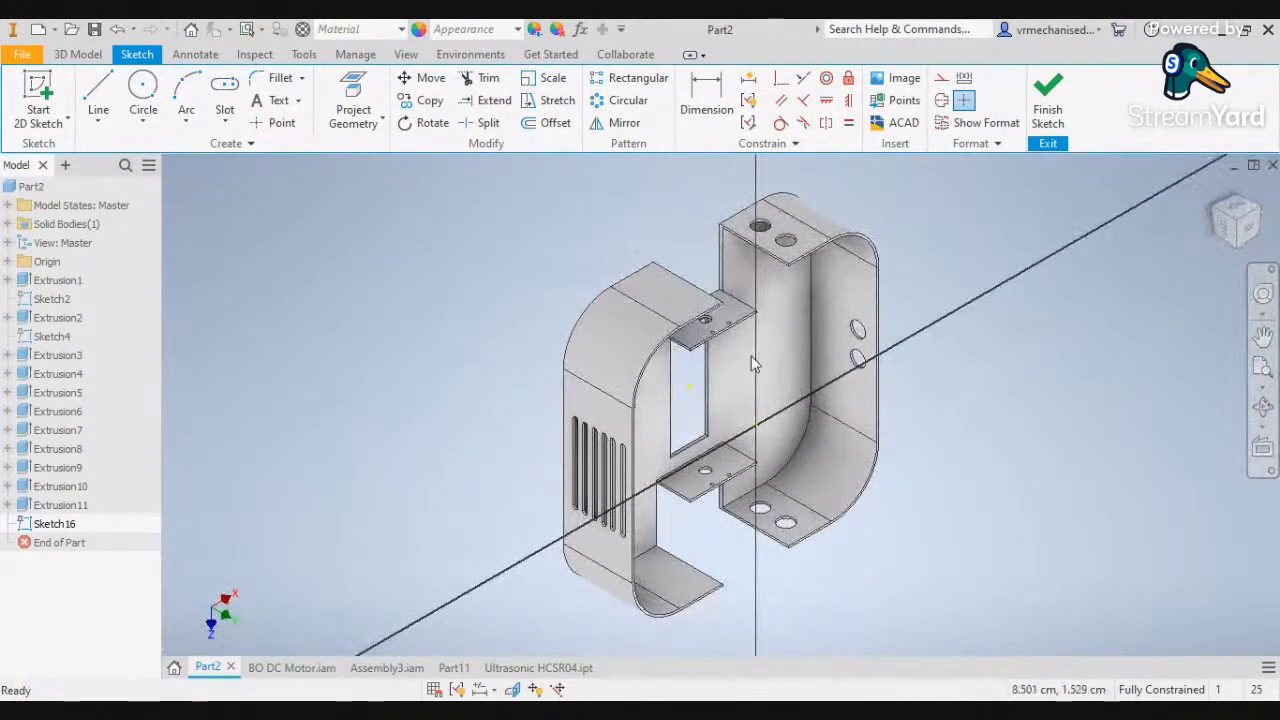
scroll(688, 331, up, 5)
scroll(688, 330, down, 3)
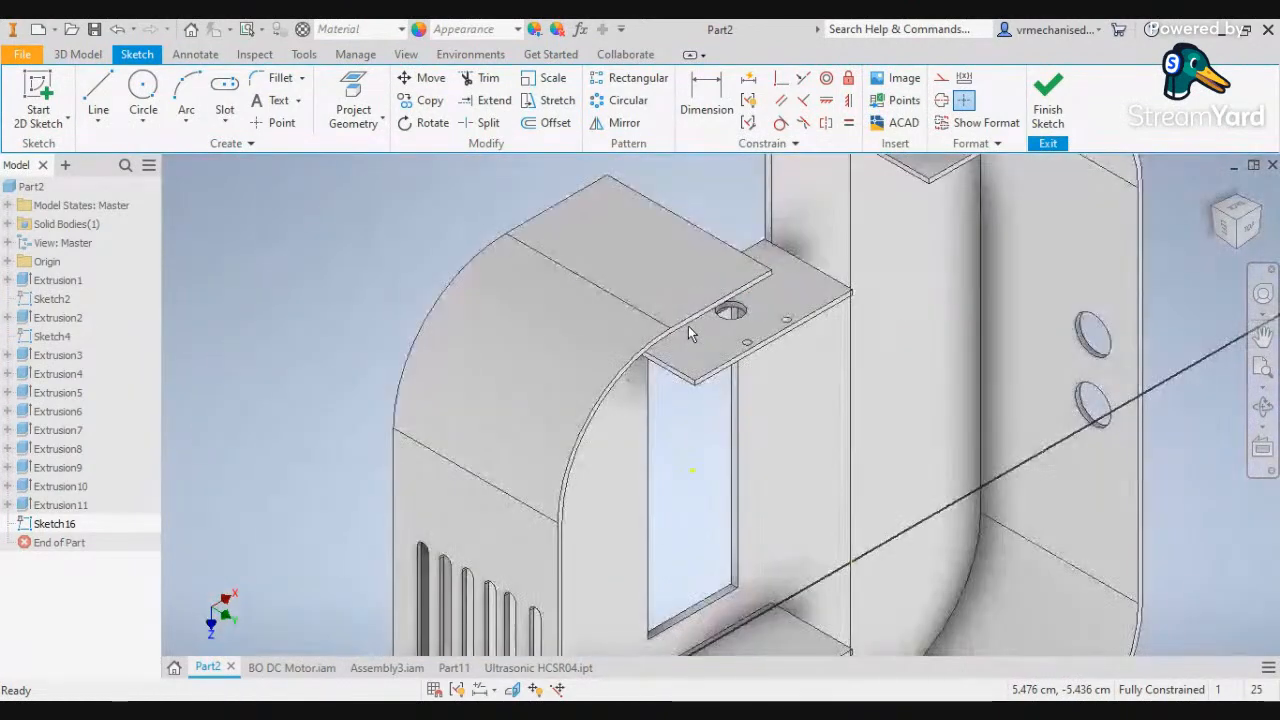
scroll(1008, 182, down, 3)
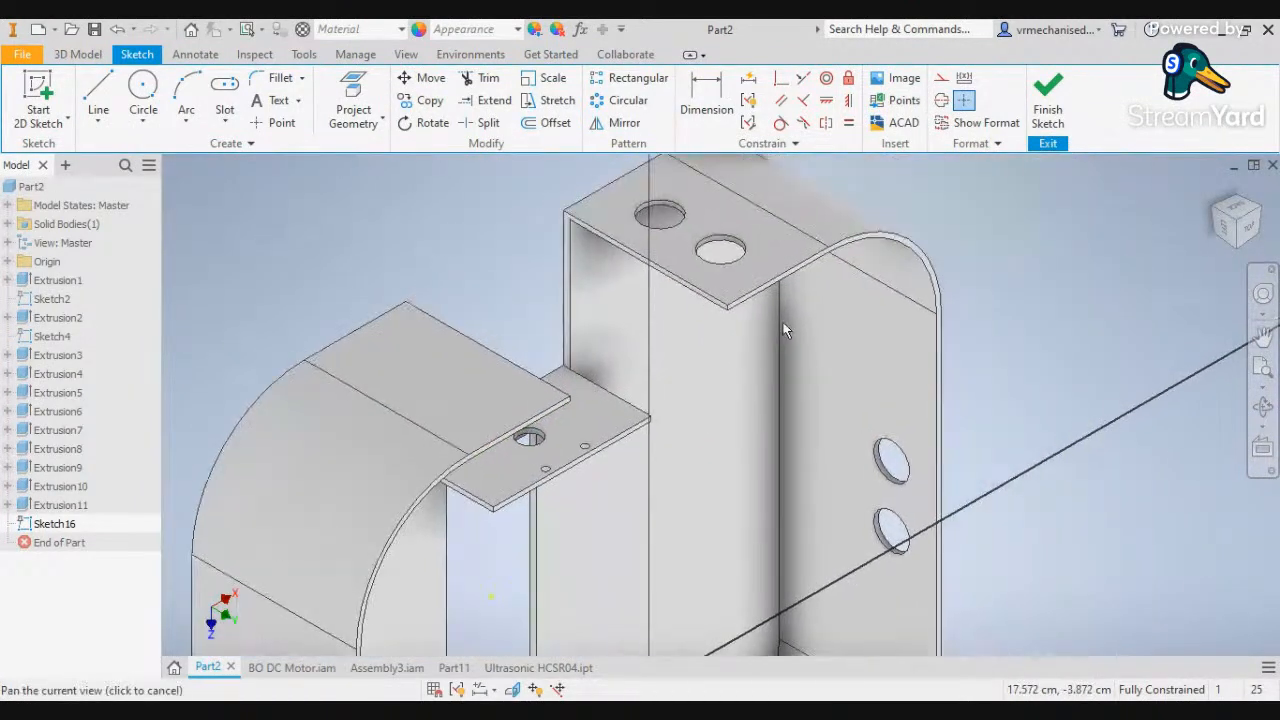
scroll(791, 272, up, 5)
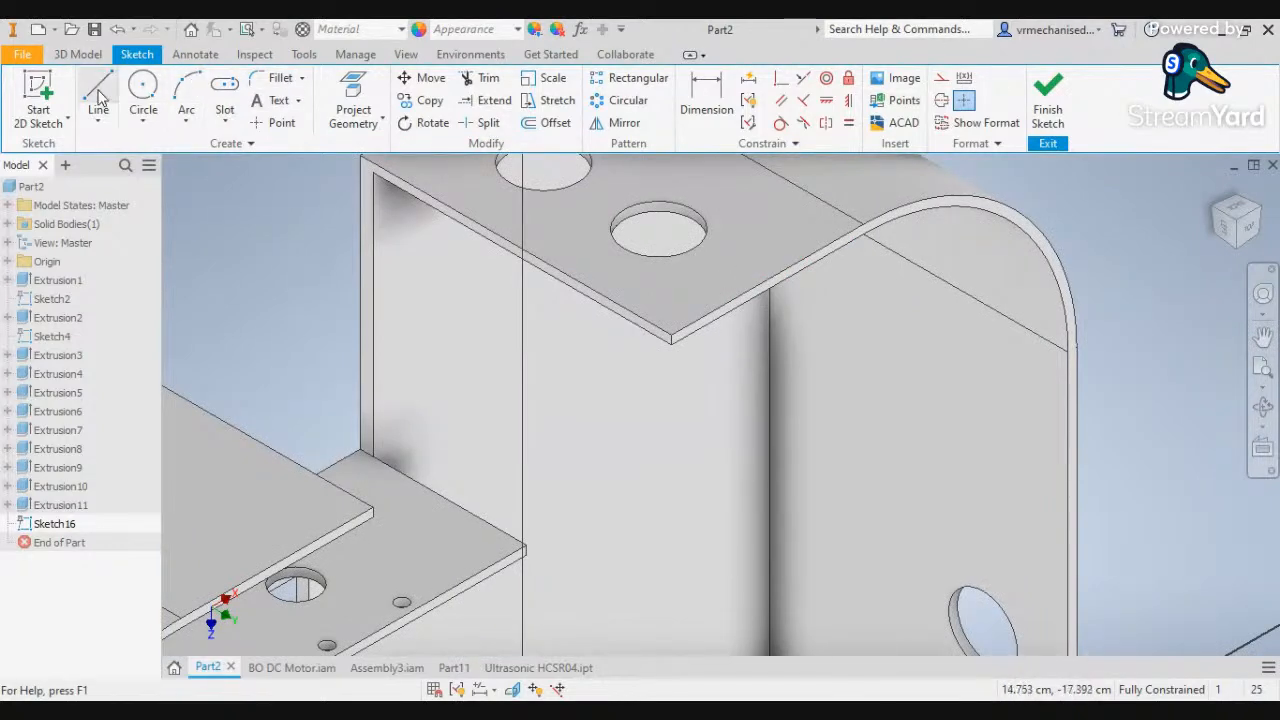
click(222, 115)
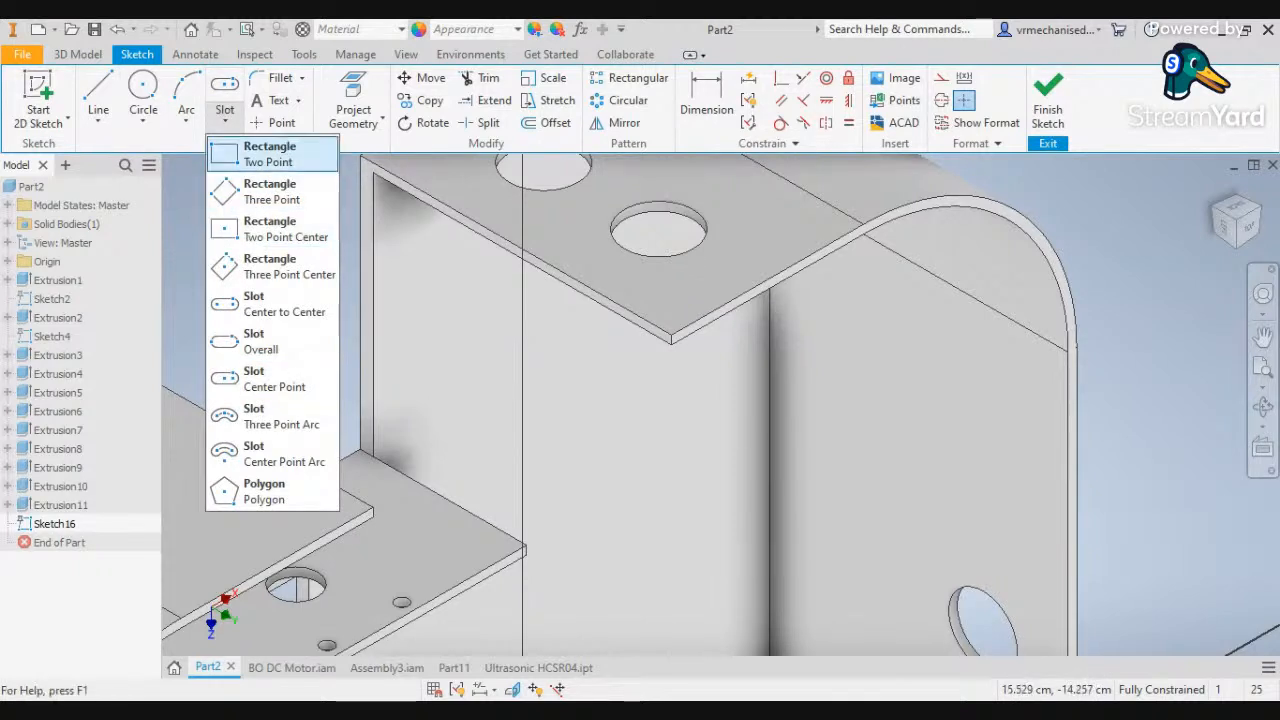
click(268, 154)
click(672, 333)
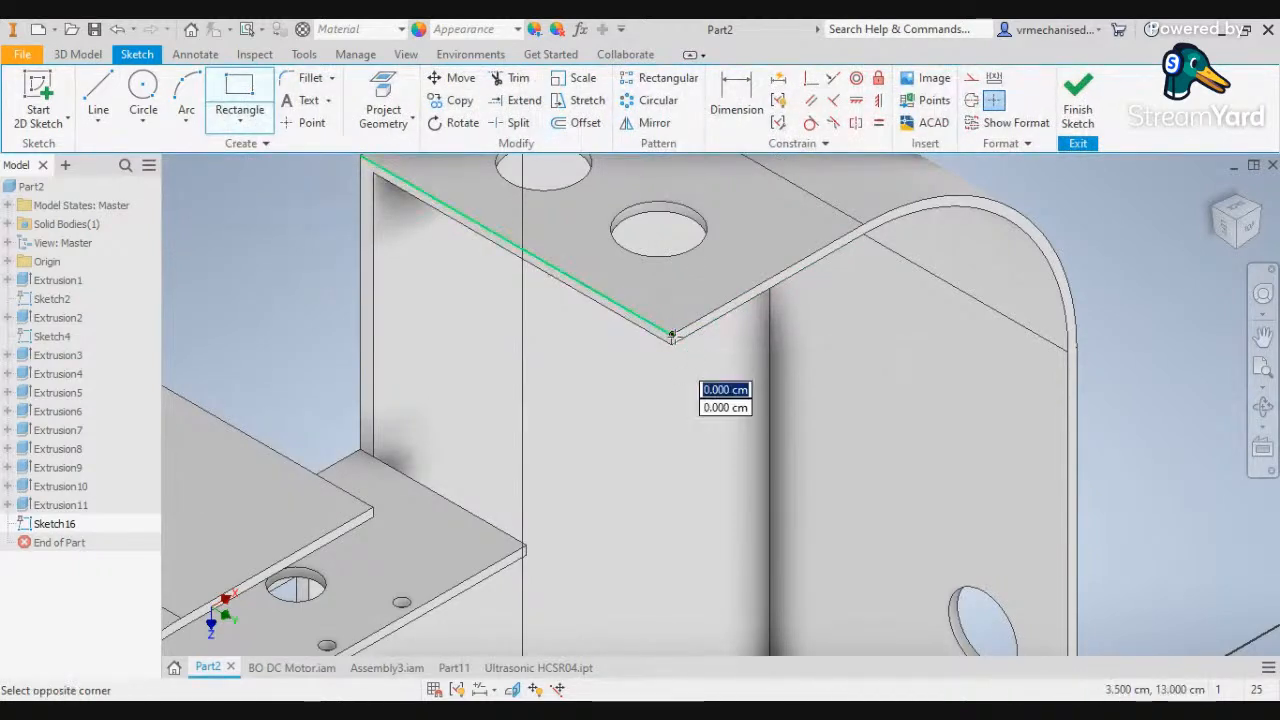
click(904, 274)
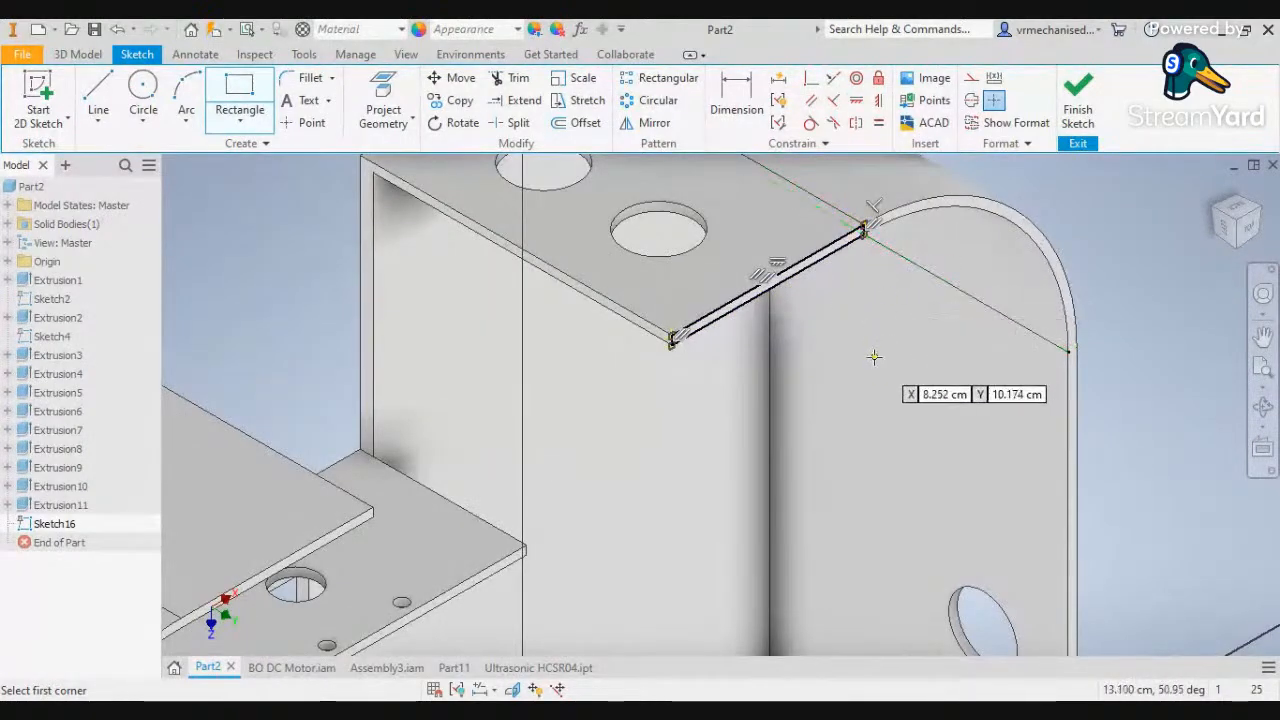
Sketch a matching two-point rectangle over the straight rim of the front wall section with the two sensor holes
scroll(874, 357, down, 3)
middle_drag(874, 357, 772, 112)
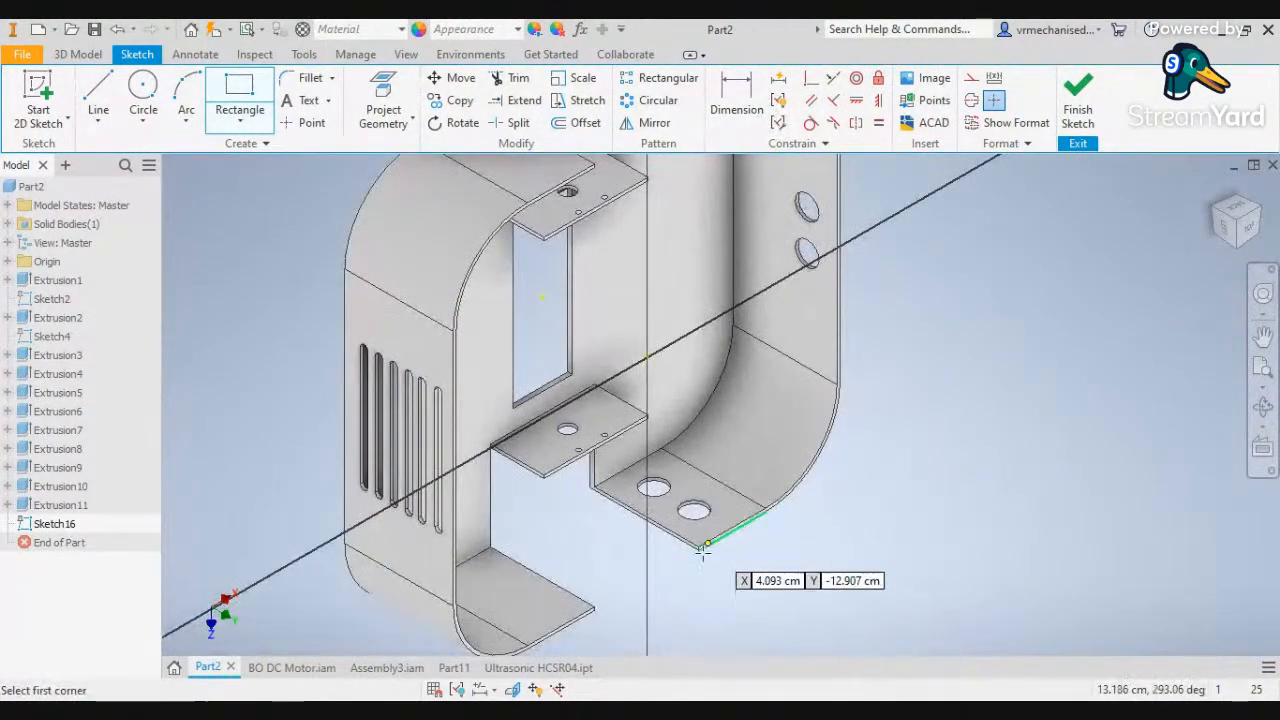
scroll(692, 555, up, 5)
click(681, 568)
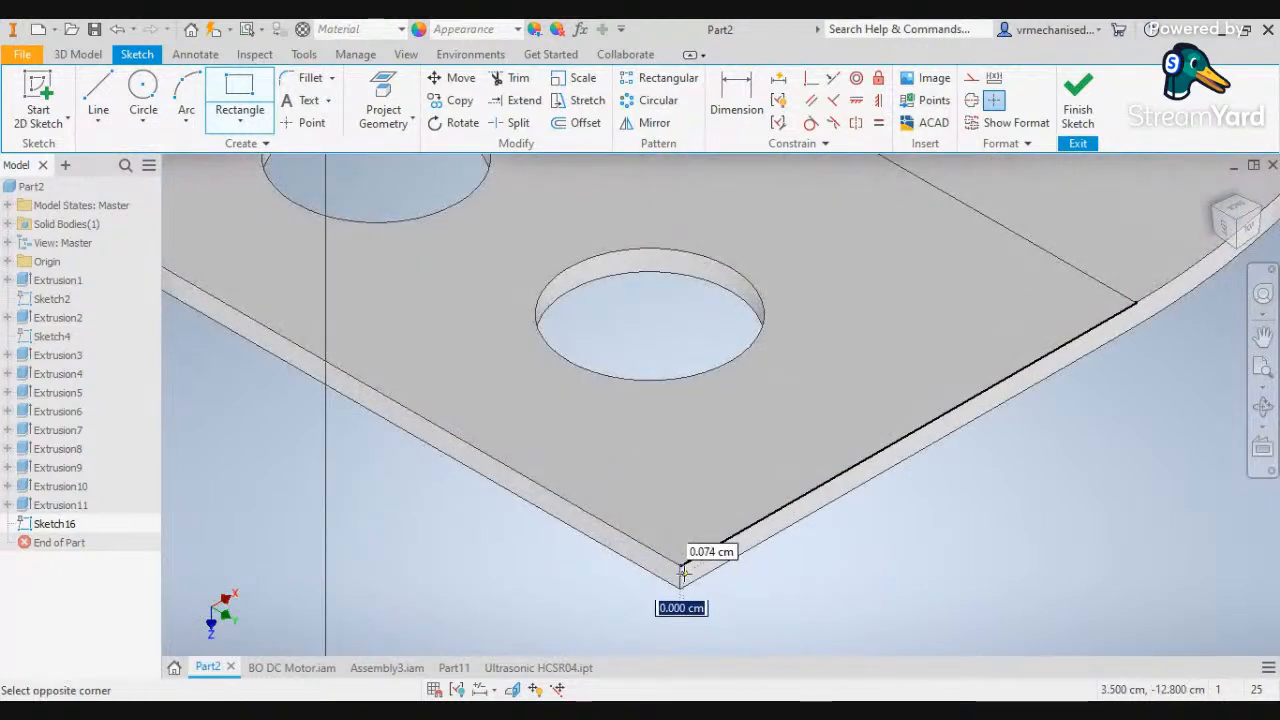
click(1136, 327)
Sketch a rectangle over the straight front rim on the ventilation-slot side, from the rounded corner to the notch end
scroll(1064, 380, down, 4)
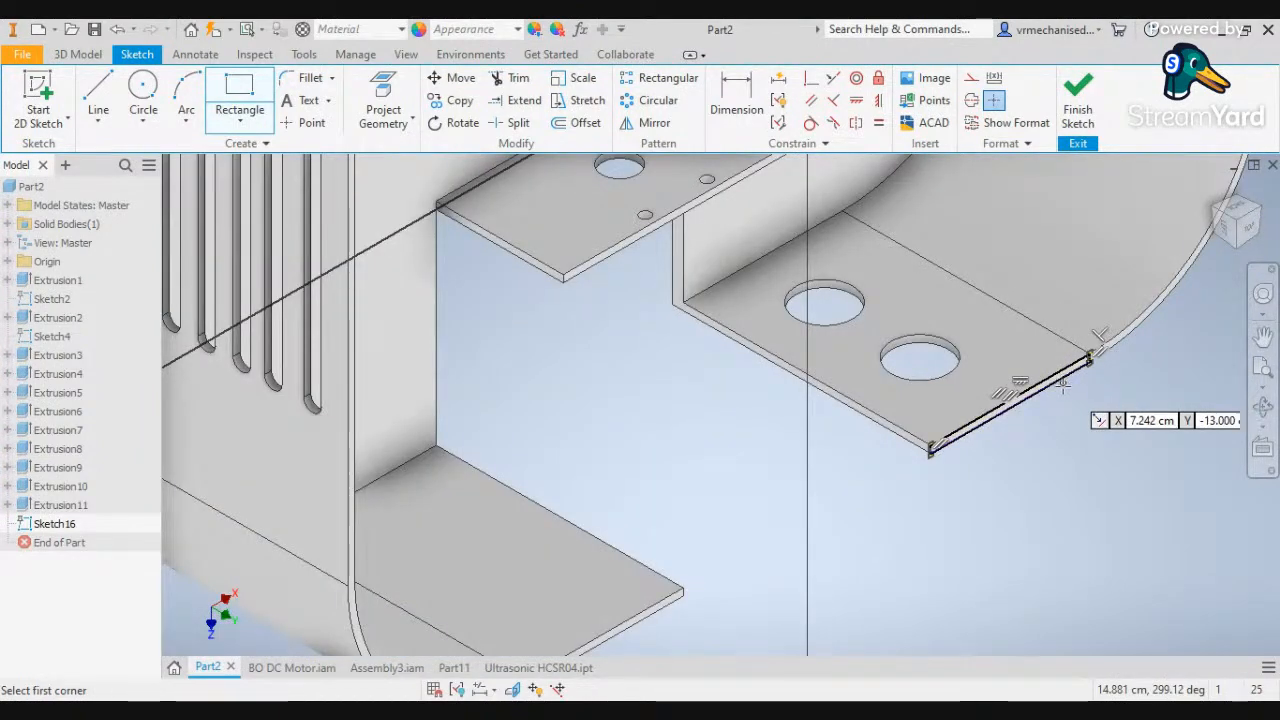
middle_drag(683, 591, 770, 449)
click(595, 541)
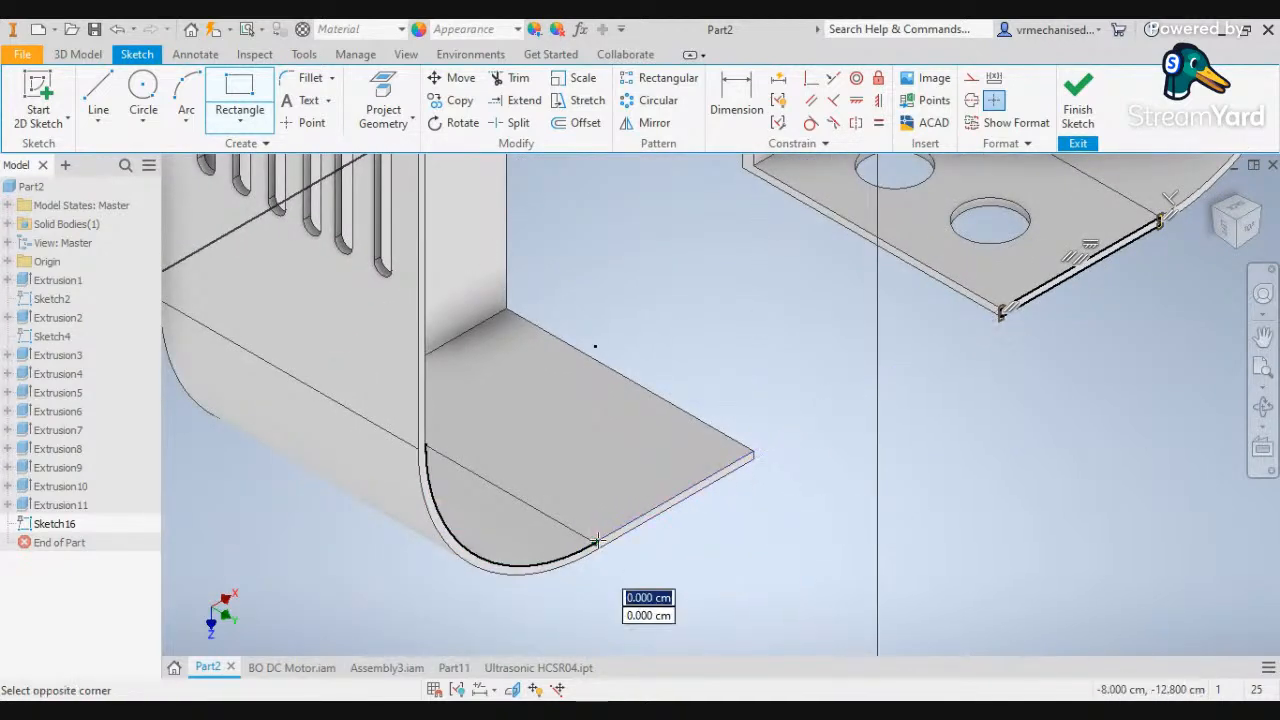
click(751, 463)
Sketch a rectangle over the straight back rim on the ventilation-slot side, from the rounded corner to the notch end
scroll(785, 400, down, 2)
scroll(792, 387, down, 2)
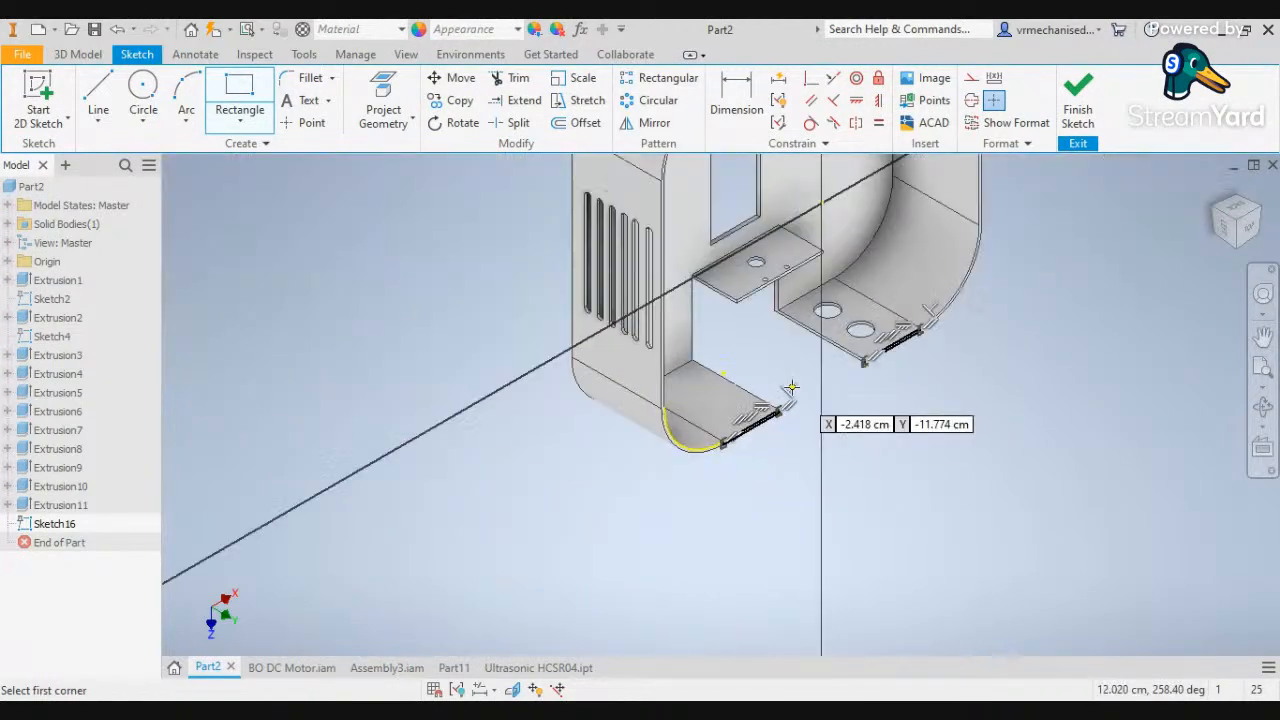
middle_drag(776, 334, 790, 611)
scroll(754, 320, up, 5)
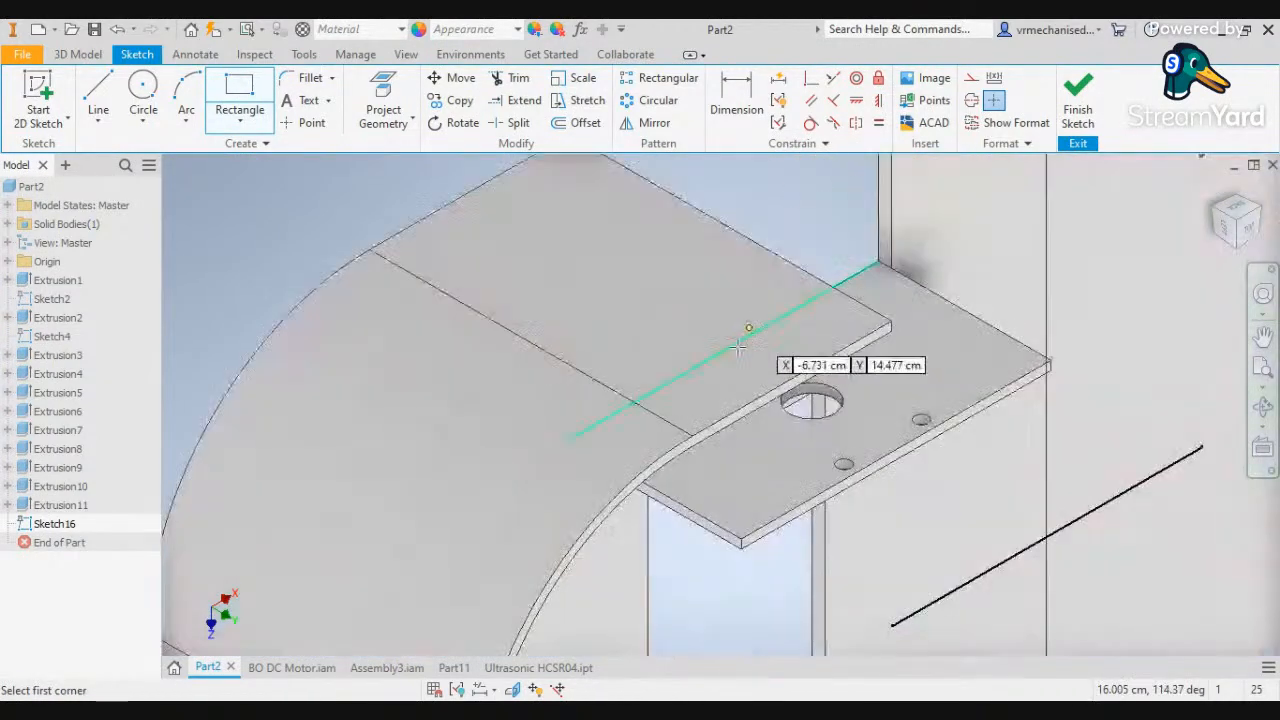
click(692, 437)
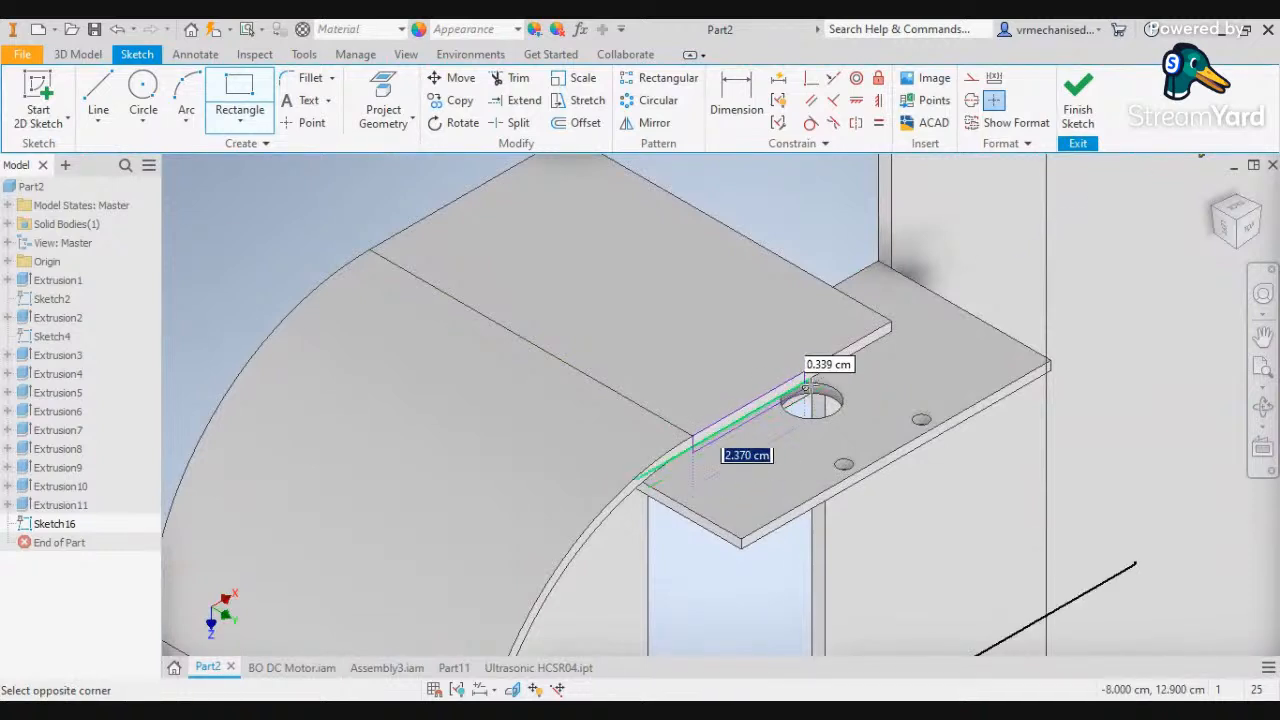
click(893, 331)
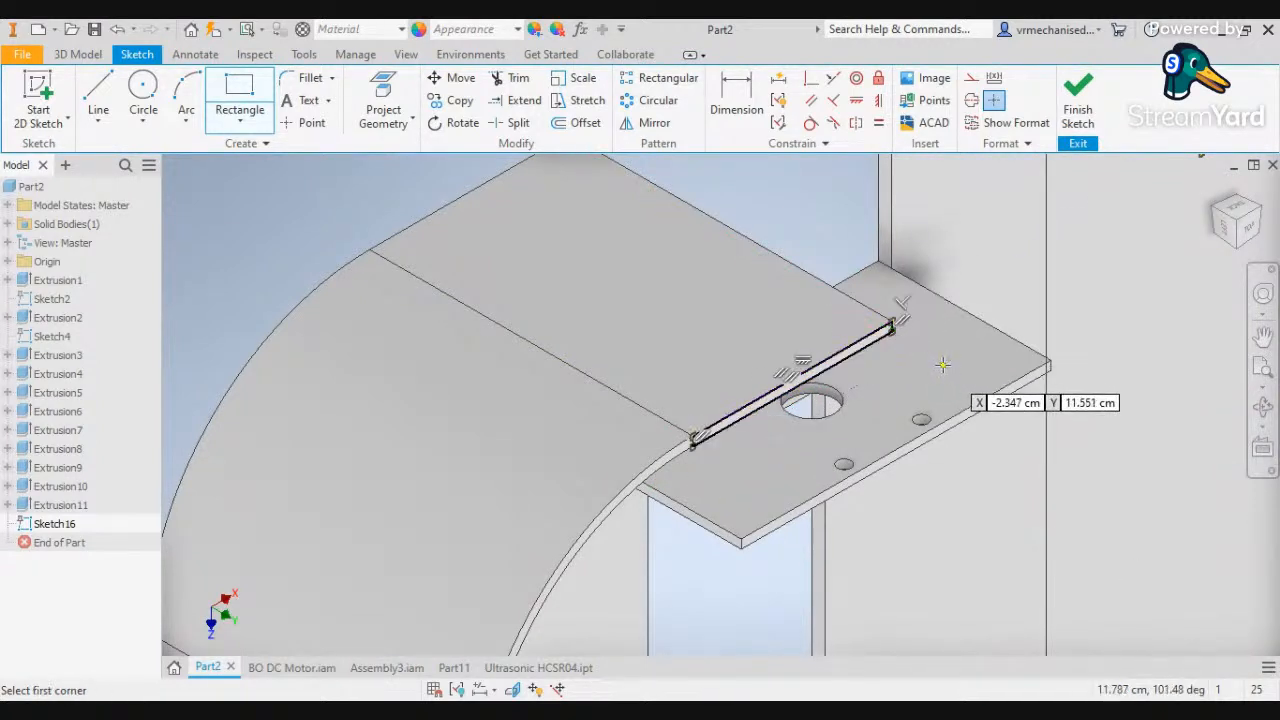
Examine the sketched rim rectangles beside both notches and the rounded rim sections of the housing
scroll(940, 362, down, 2)
middle_drag(1034, 369, 917, 303)
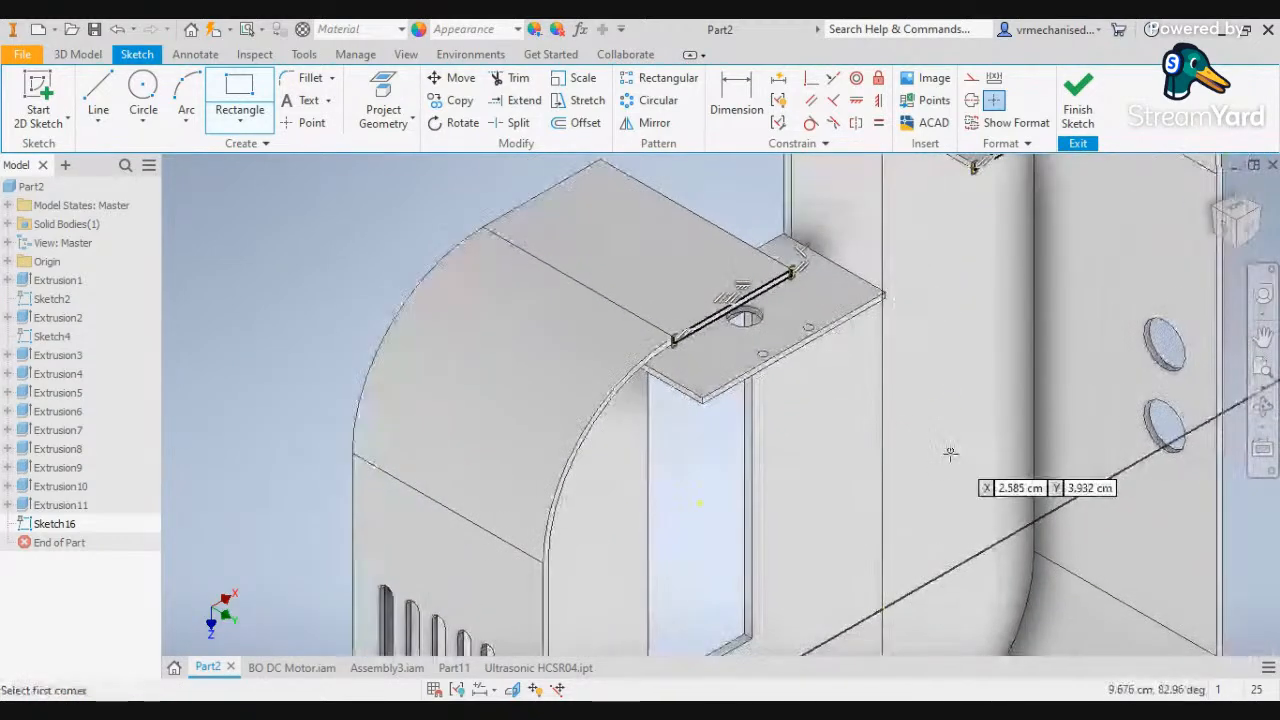
middle_drag(951, 454, 888, 343)
scroll(800, 436, down, 2)
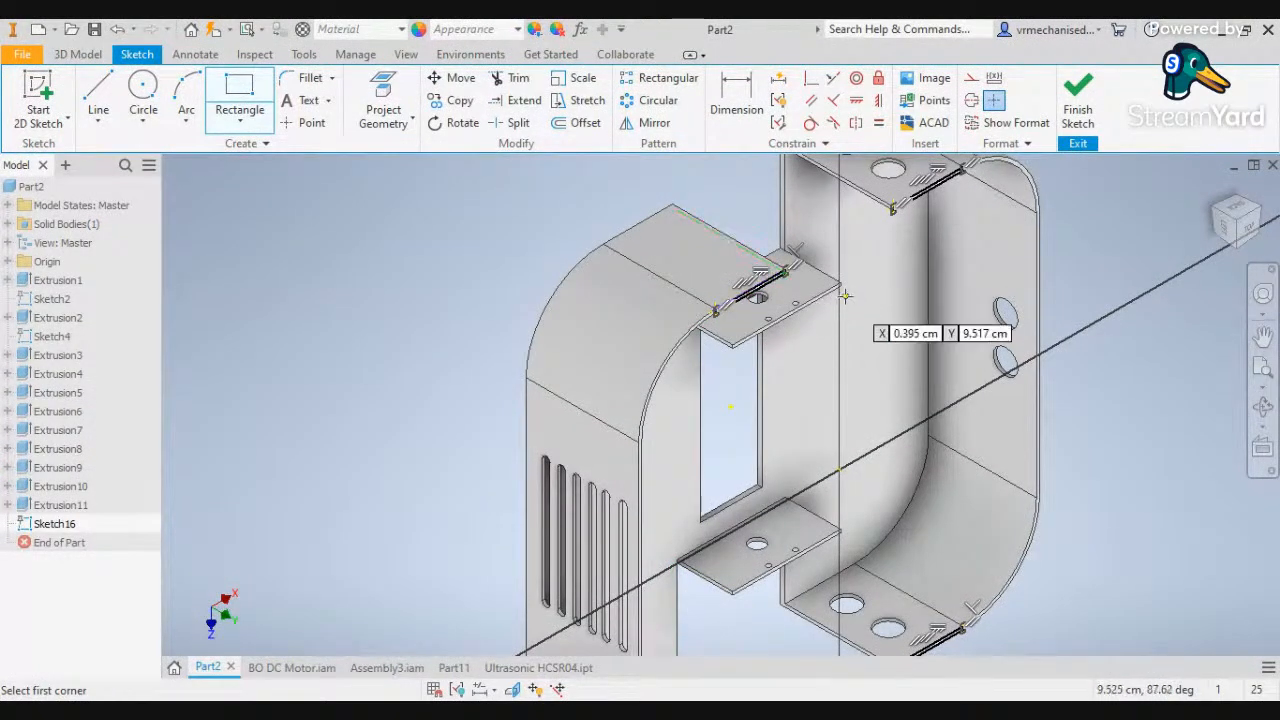
middle_drag(862, 332, 643, 334)
scroll(771, 364, up, 3)
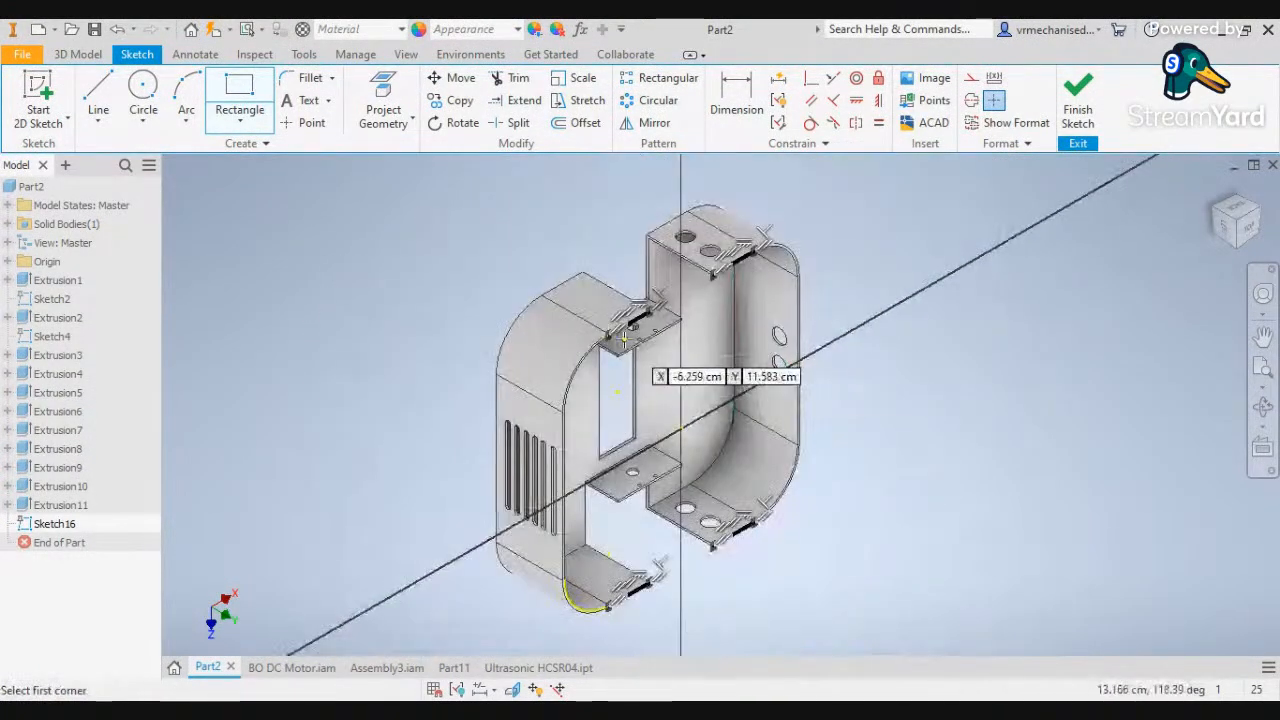
scroll(624, 339, down, 3)
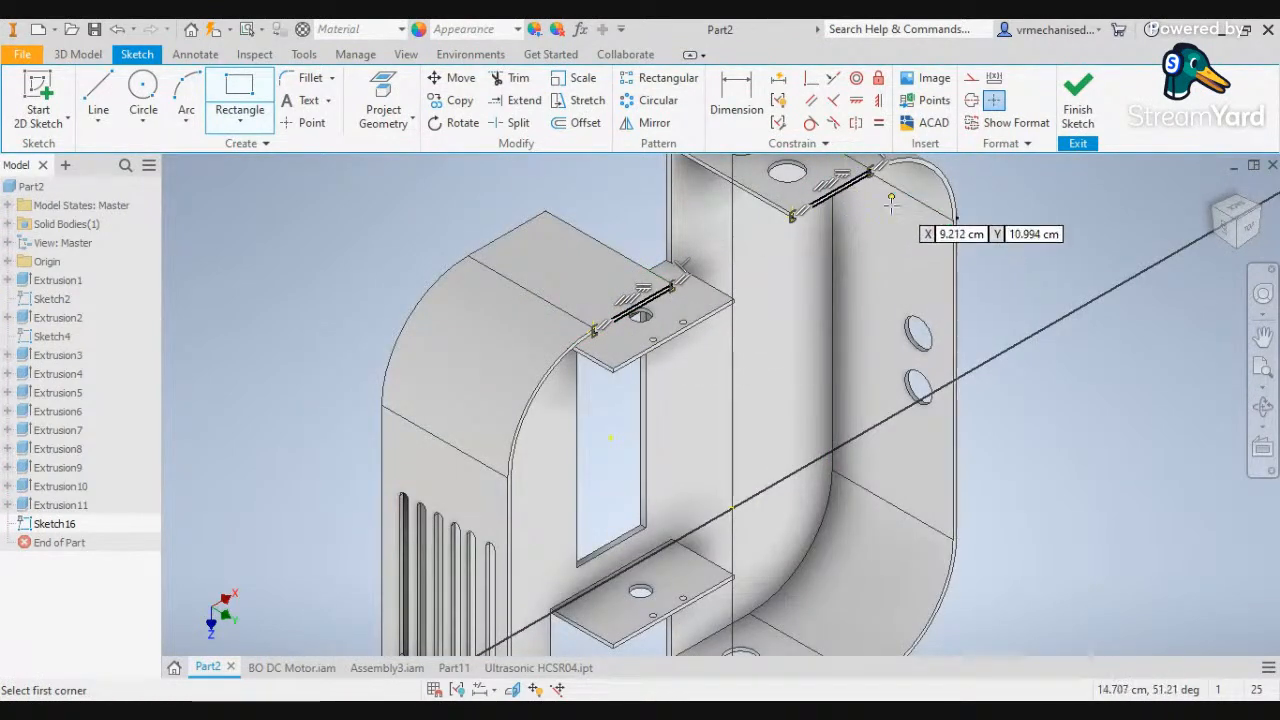
middle_drag(798, 488, 890, 372)
middle_drag(848, 524, 809, 462)
scroll(815, 466, up, 2)
scroll(790, 443, up, 2)
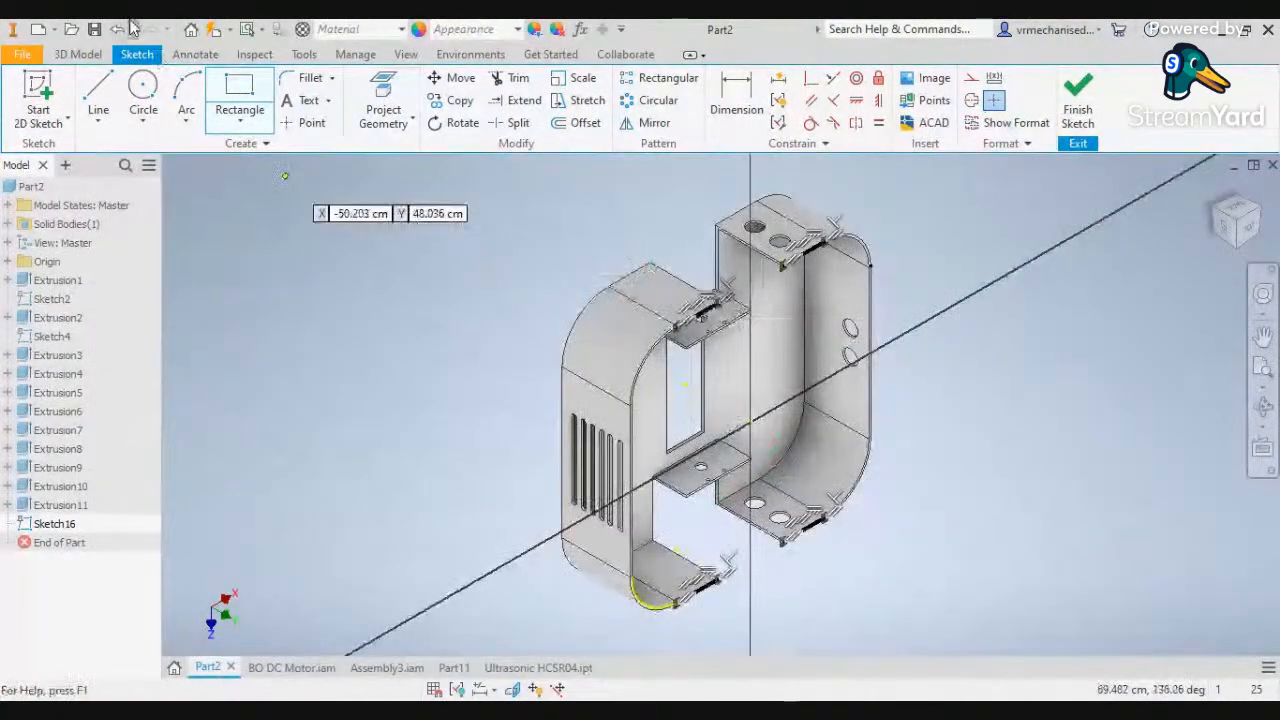
Extrude the four rectangles on the straight rim sections beside both notches by 5 mm
click(78, 54)
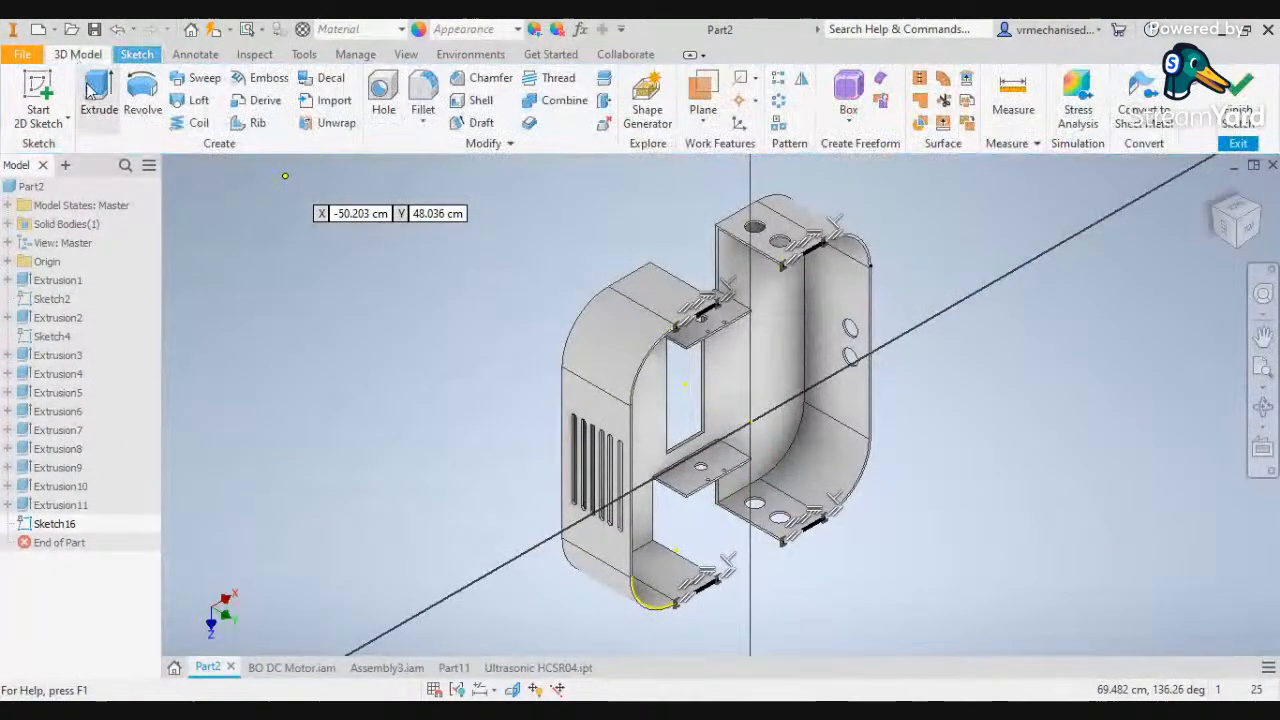
click(97, 95)
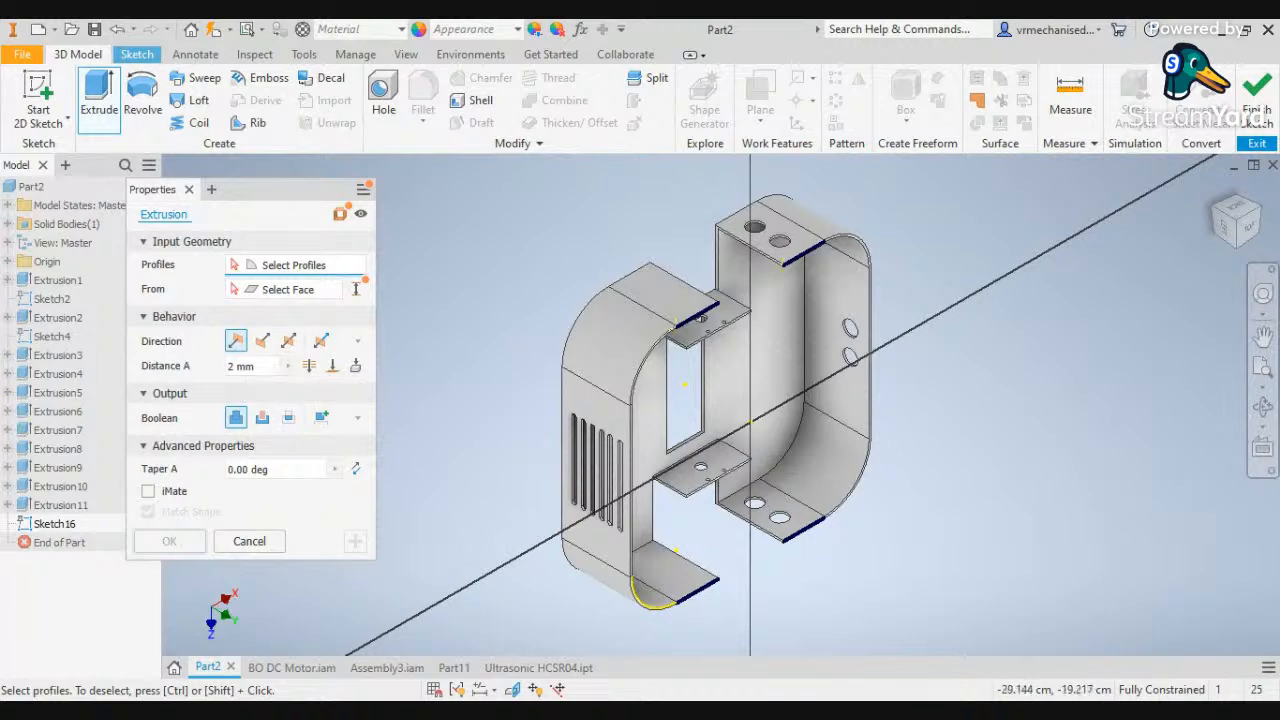
click(258, 366)
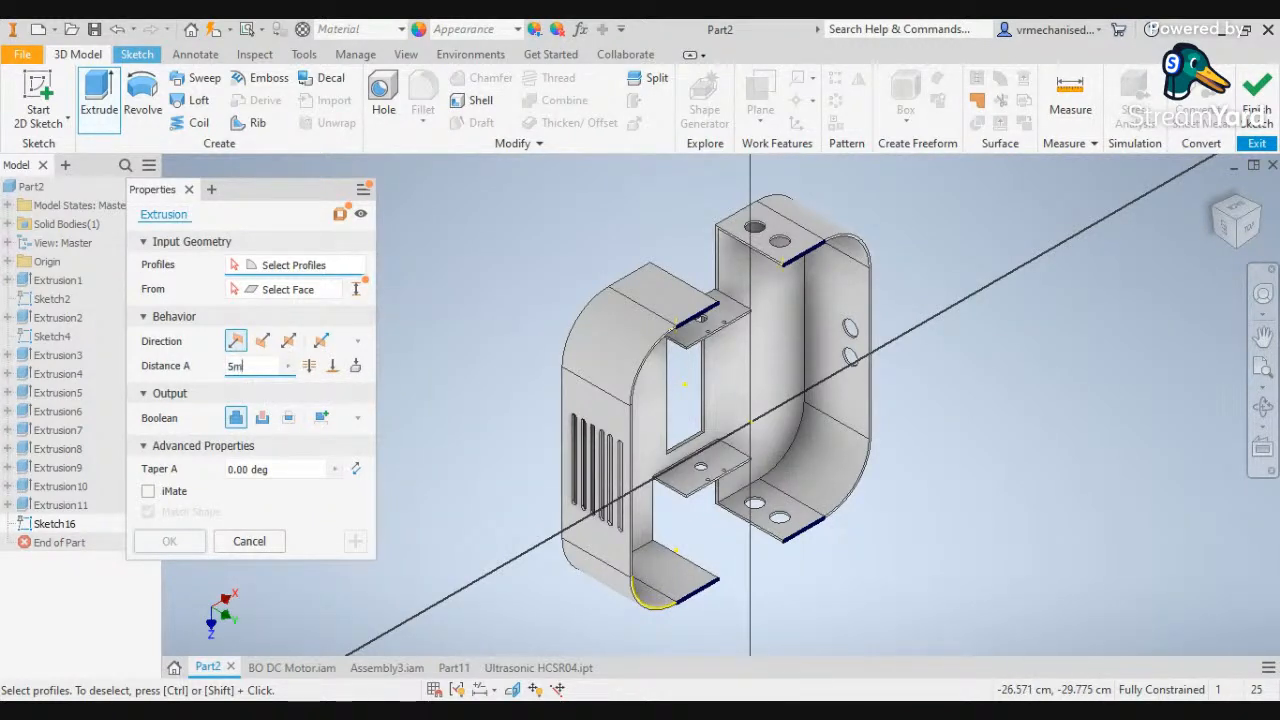
scroll(746, 266, down, 3)
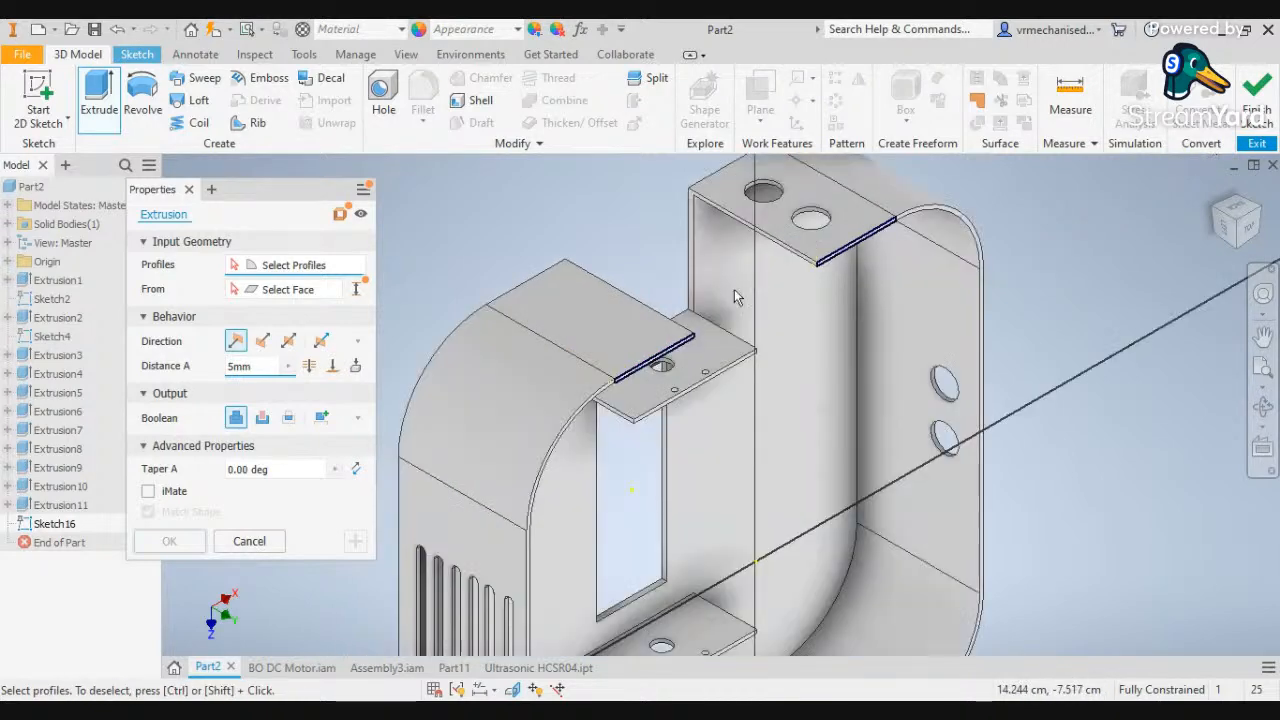
scroll(660, 370, down, 2)
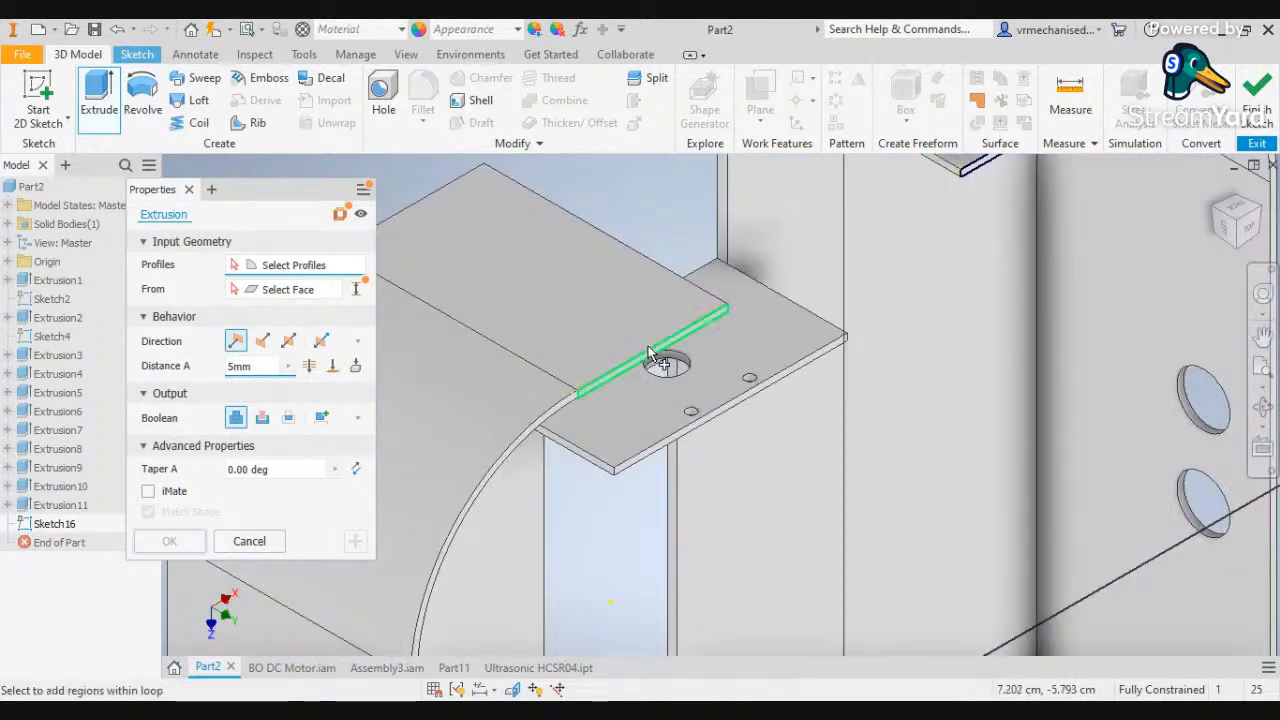
click(655, 358)
scroll(981, 303, up, 2)
click(1016, 201)
middle_drag(1040, 372, 955, 172)
click(962, 580)
middle_drag(995, 601, 988, 460)
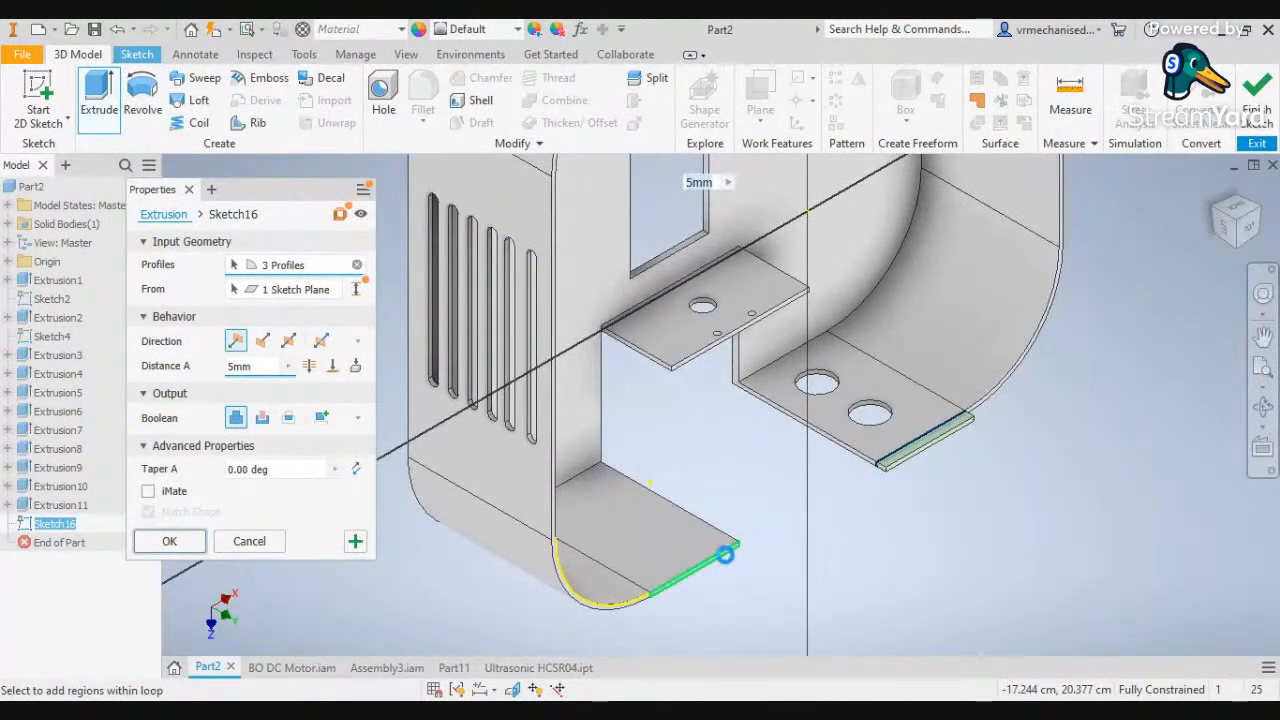
click(725, 556)
key(Return)
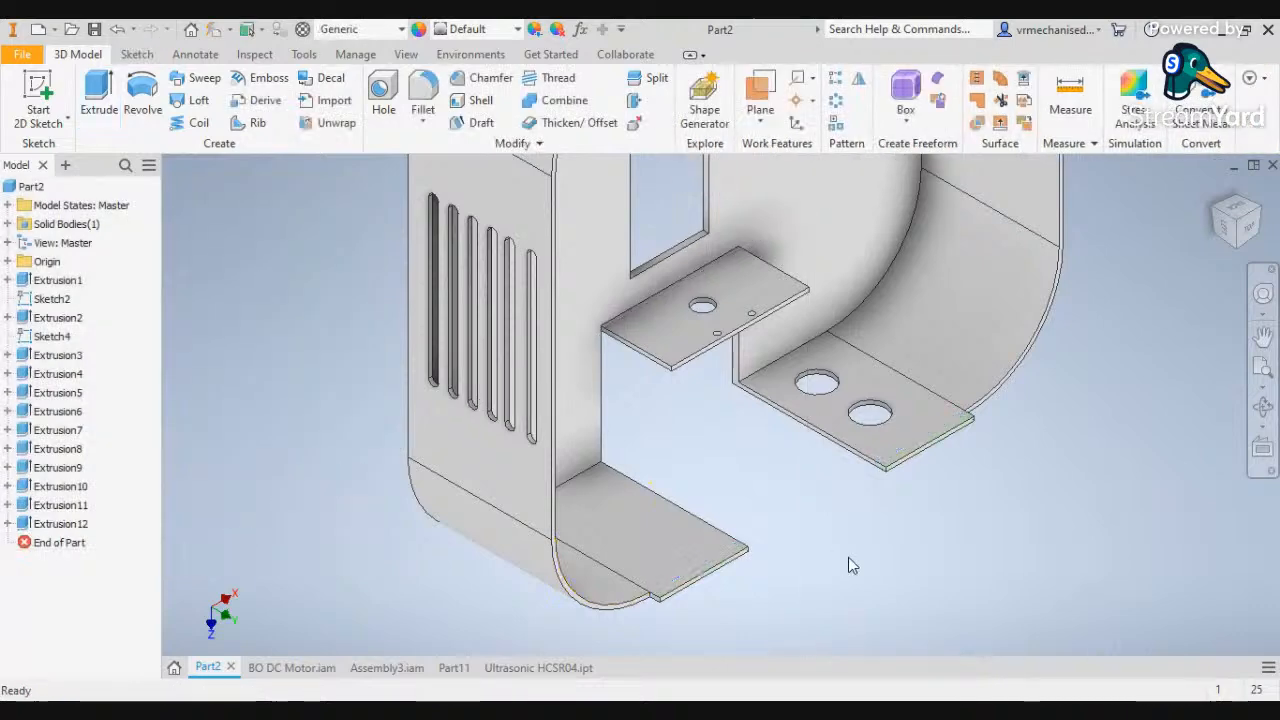
shift+middle_drag(860, 495, 858, 628)
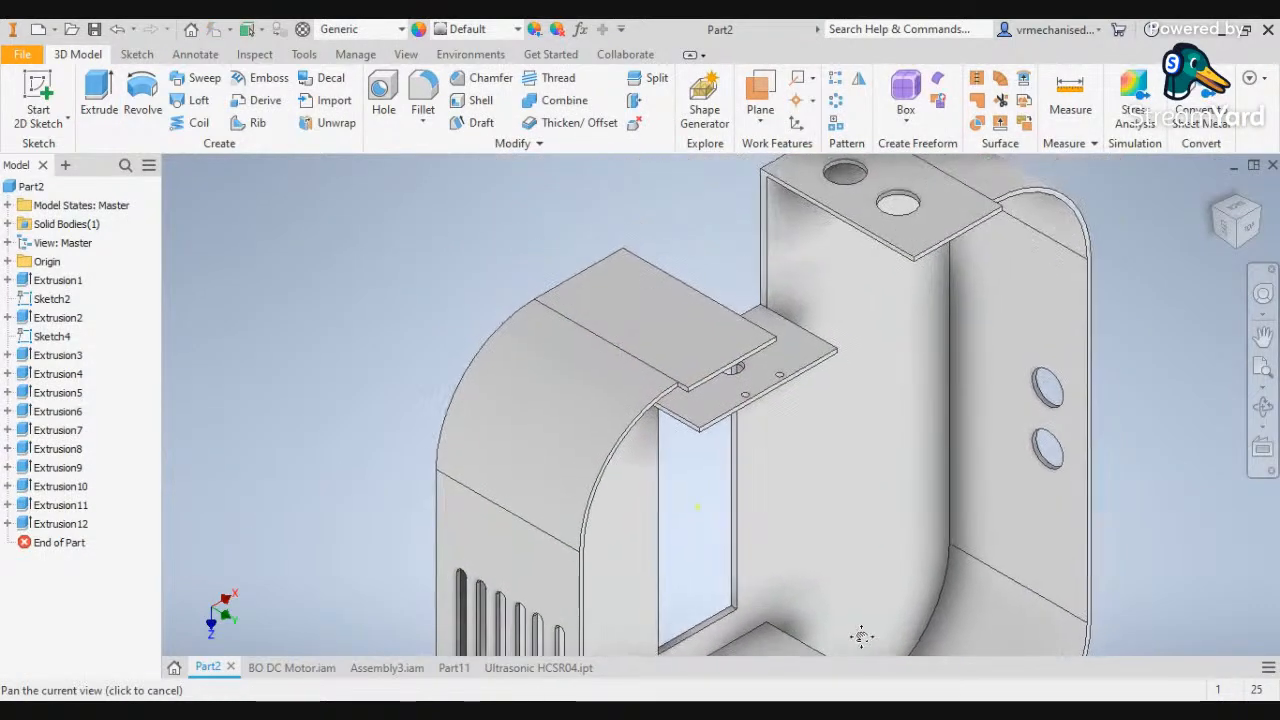
scroll(1017, 460, down, 3)
middle_drag(942, 466, 914, 376)
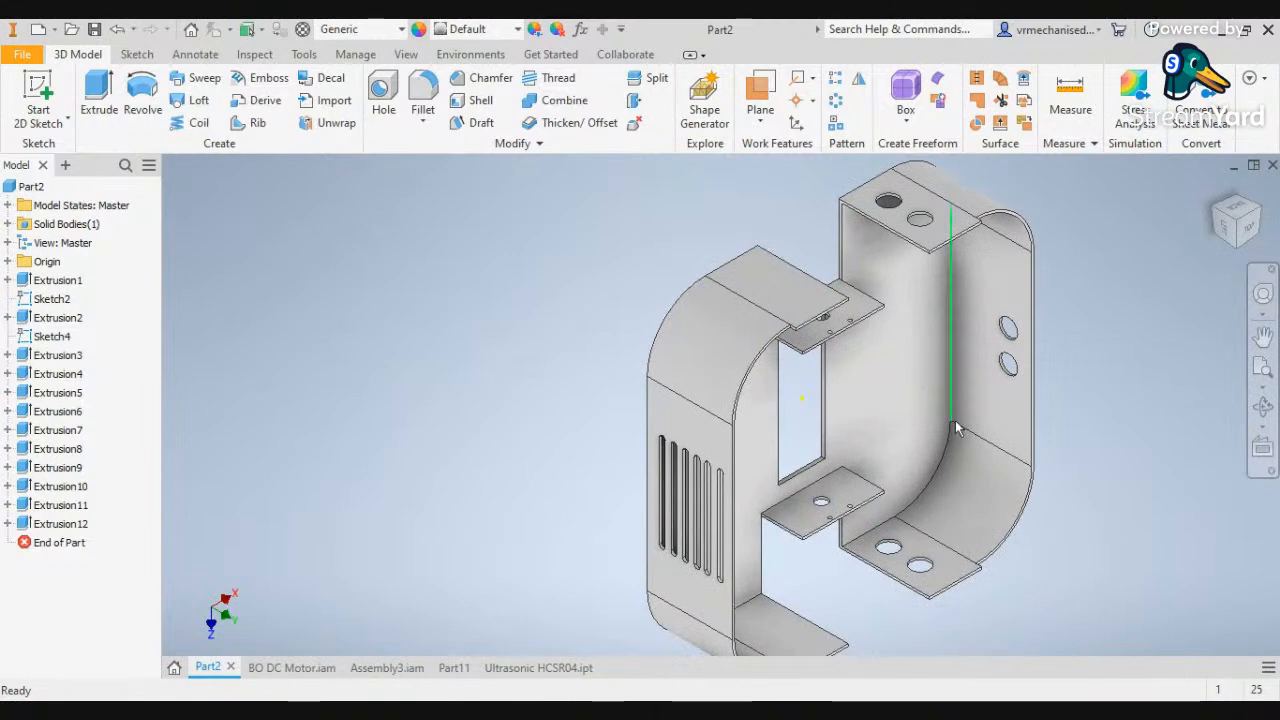
scroll(957, 588, up, 3)
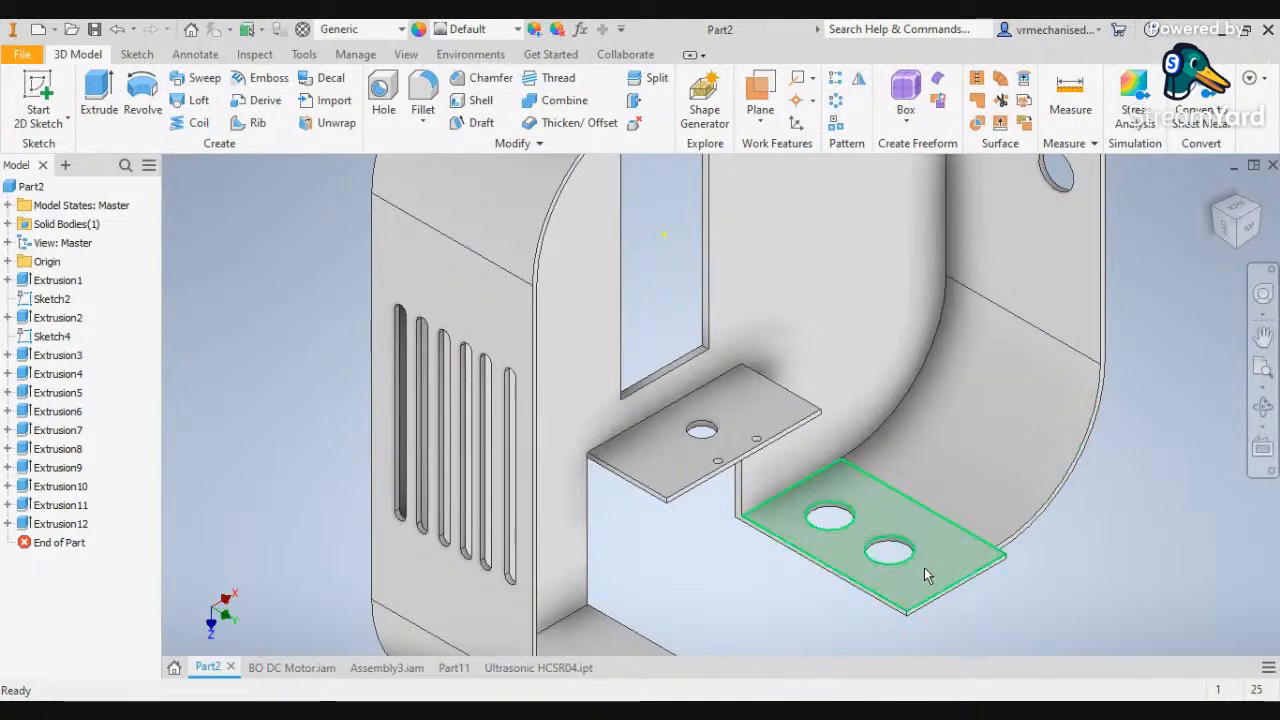
scroll(925, 575, down, 2)
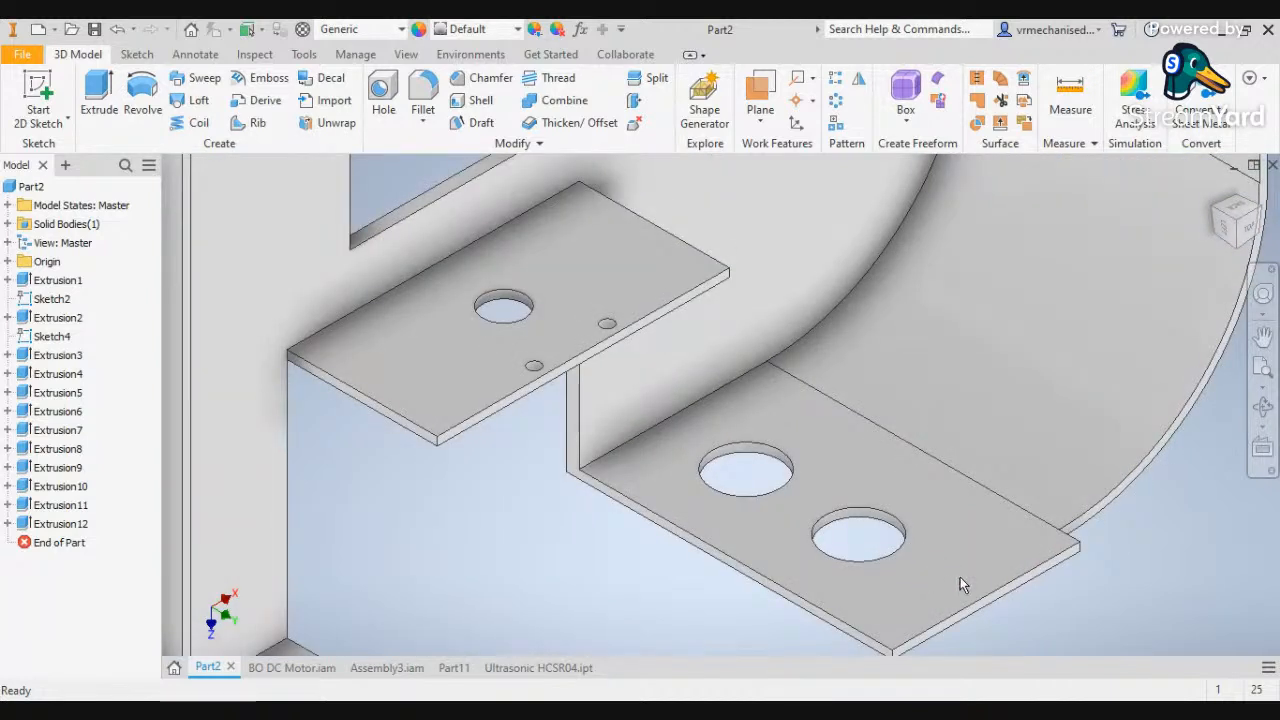
key(e)
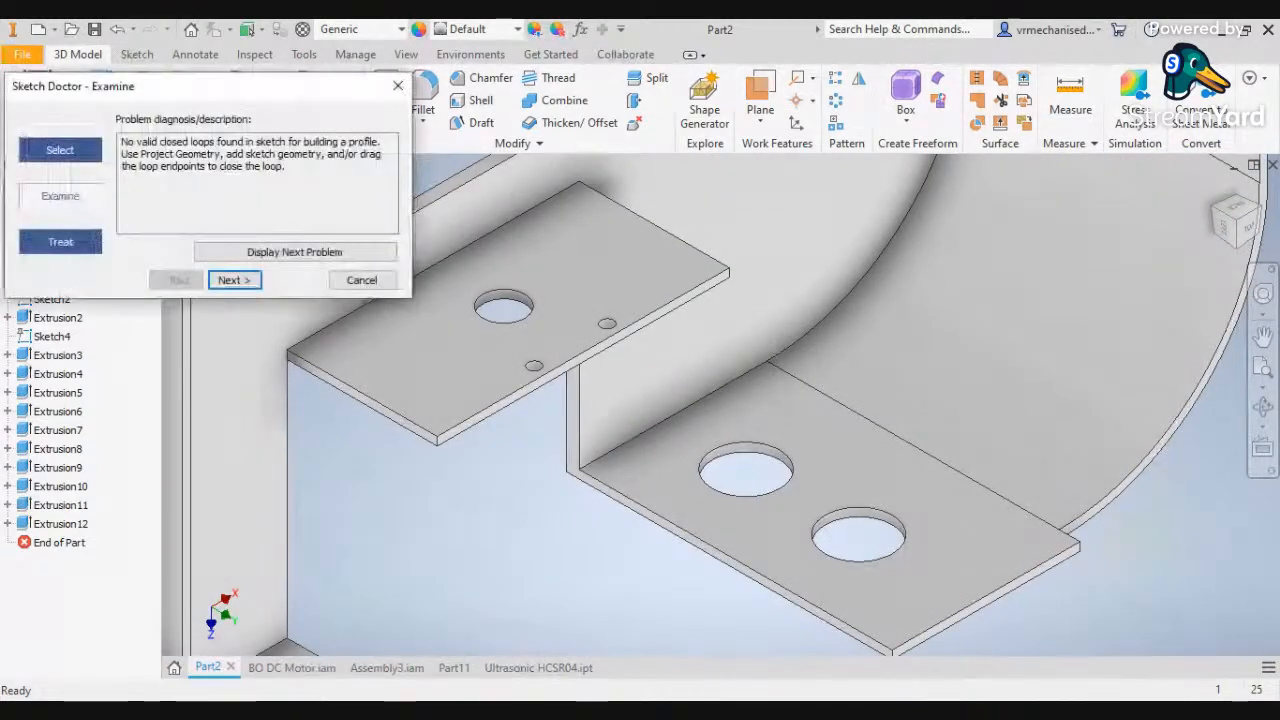
click(362, 280)
click(137, 54)
click(90, 56)
click(99, 100)
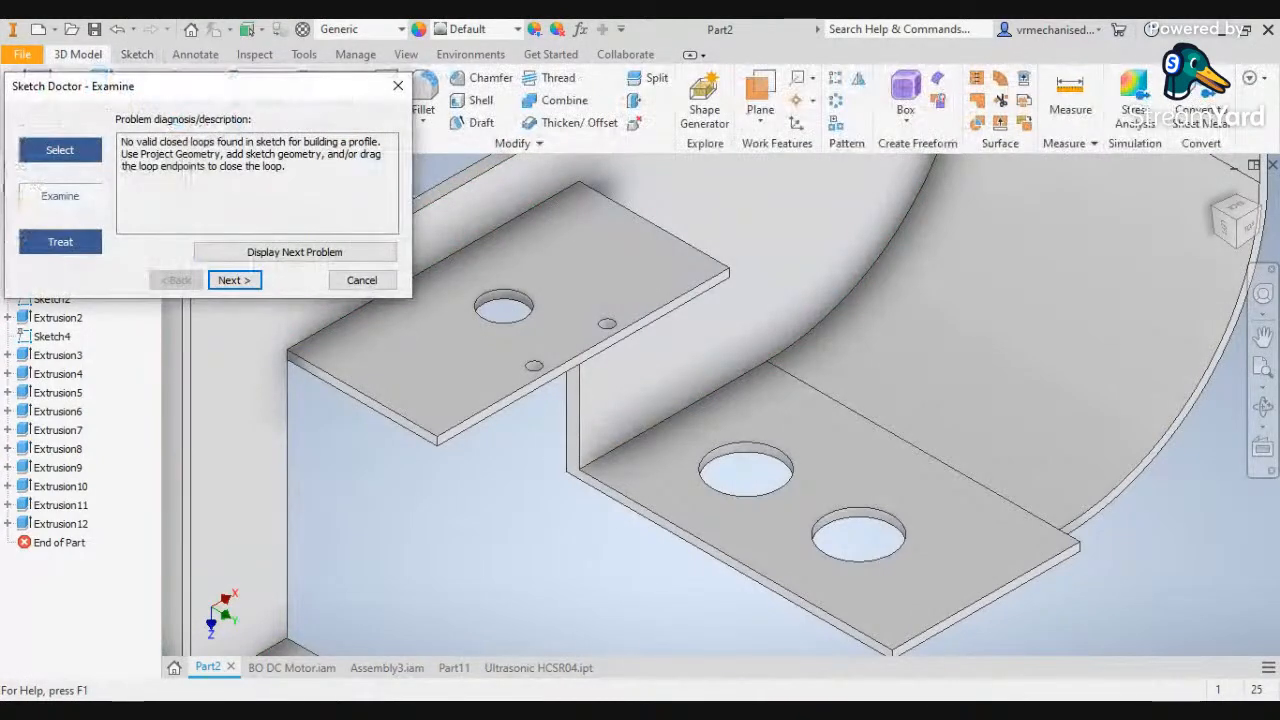
click(358, 282)
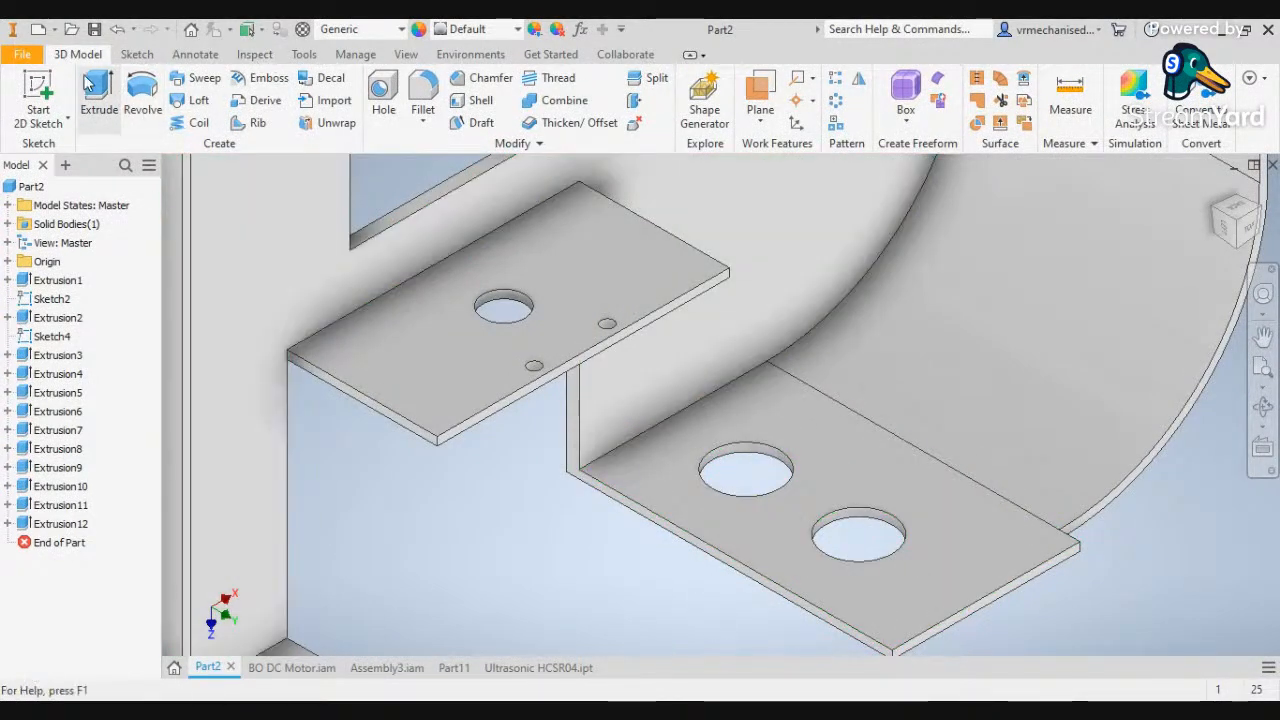
Start a rectangle sketch on the inner face of the extended wall section with the two sensor holes
click(145, 57)
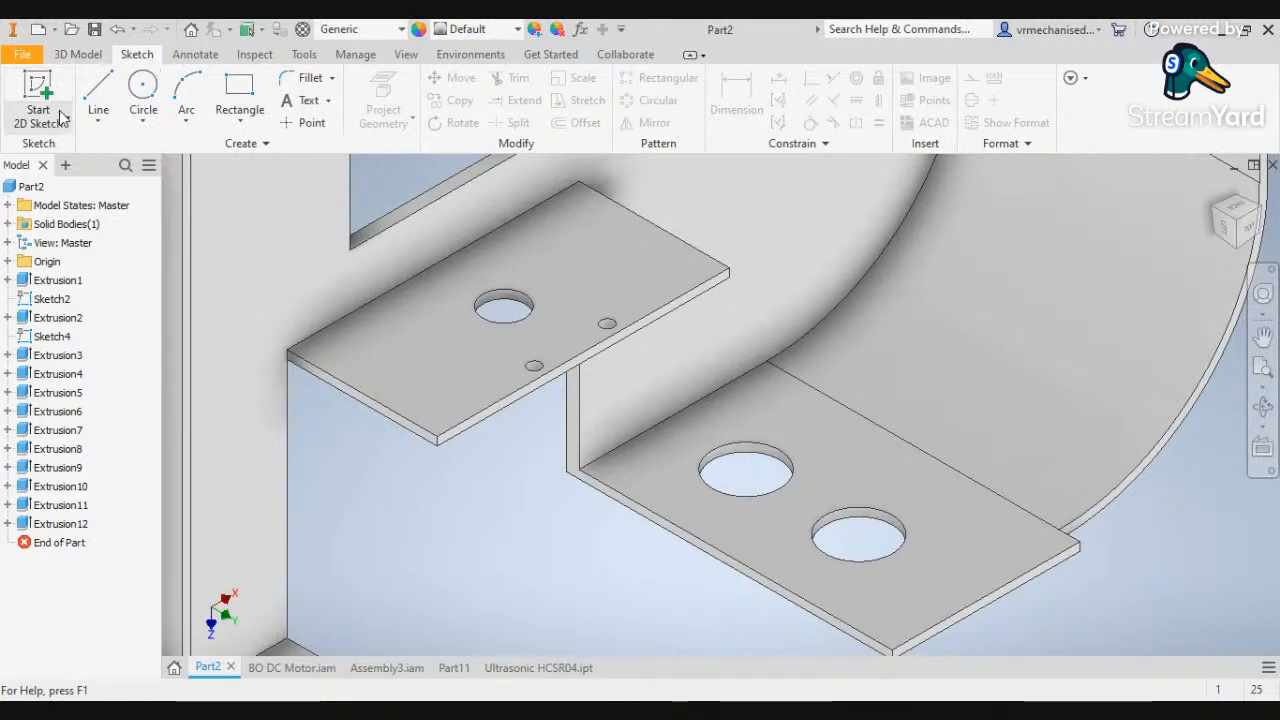
click(232, 95)
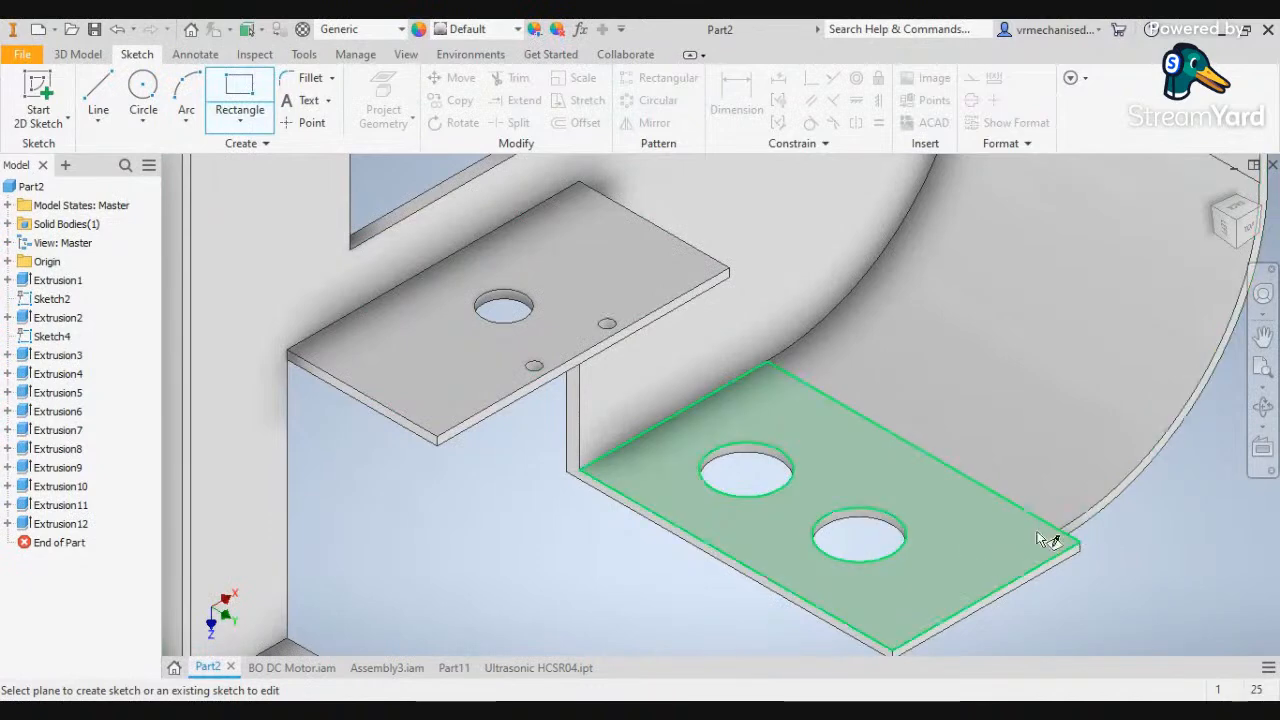
click(977, 566)
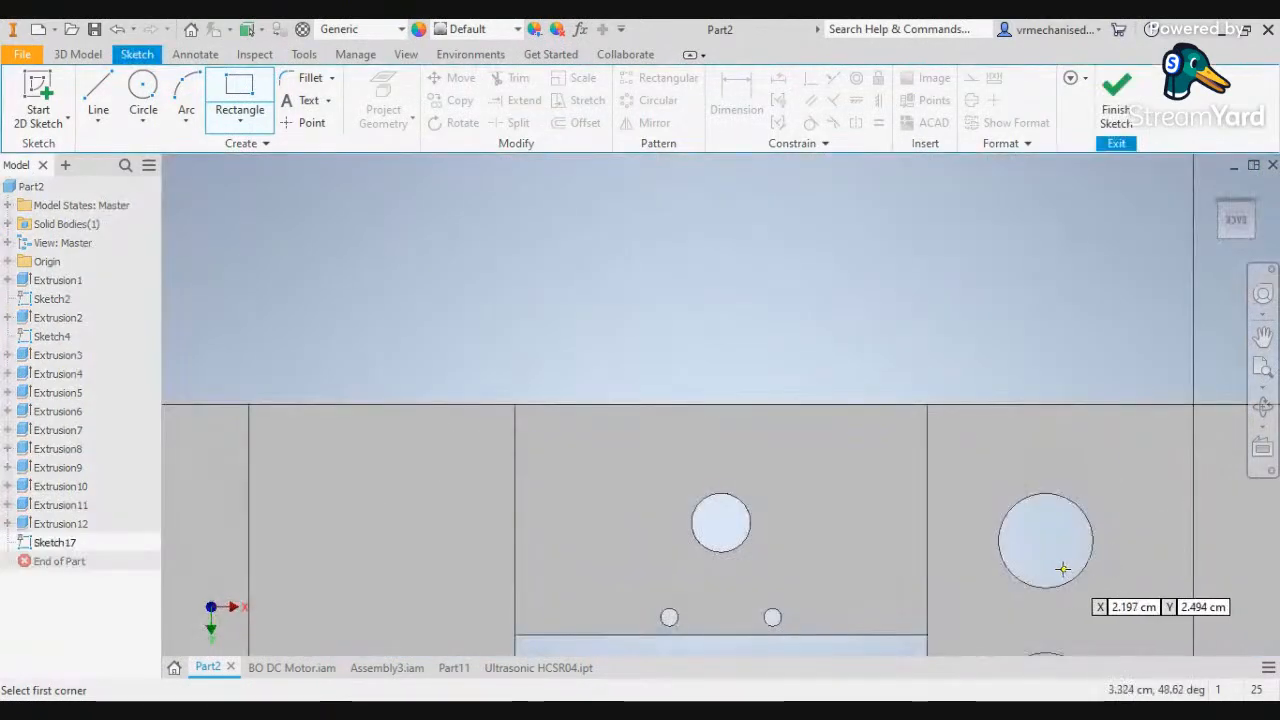
scroll(1063, 569, down, 5)
middle_drag(1057, 563, 897, 374)
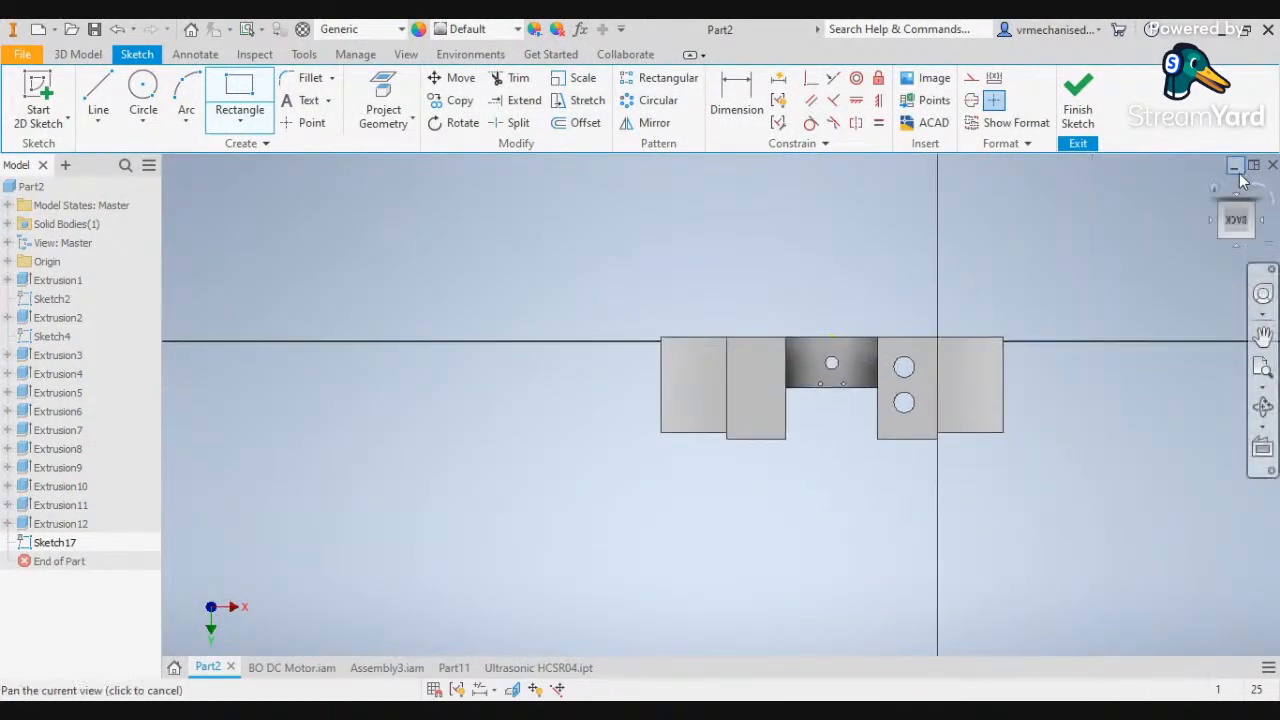
click(1221, 215)
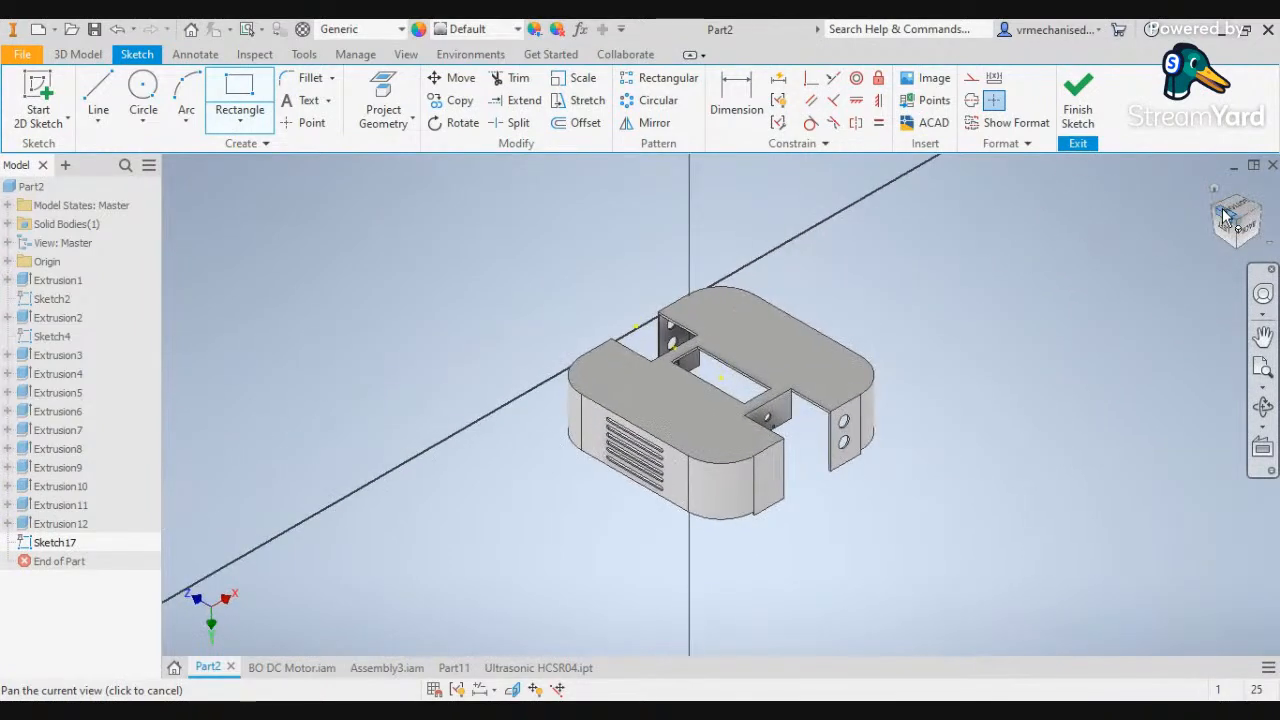
click(1237, 248)
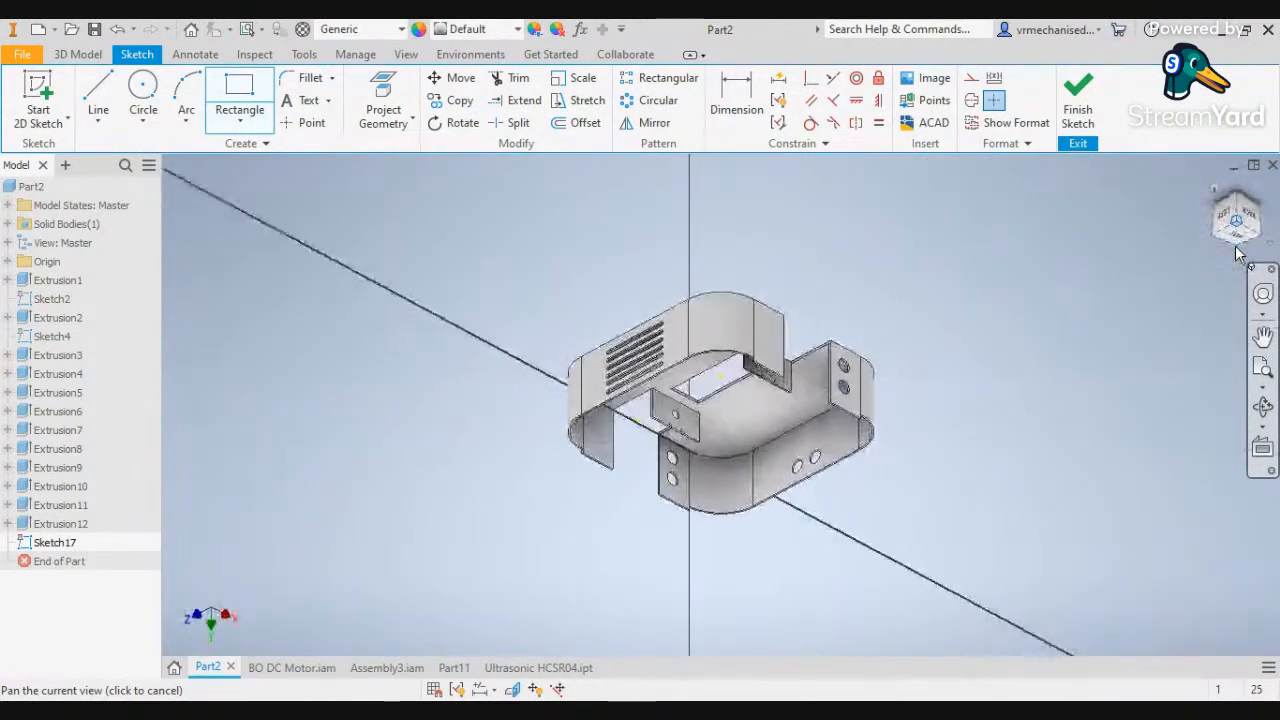
Sketch a 0.2 cm high rectangle from the rounded rim's end across the sensor-hole wall section to its notch edge
scroll(628, 500, up, 5)
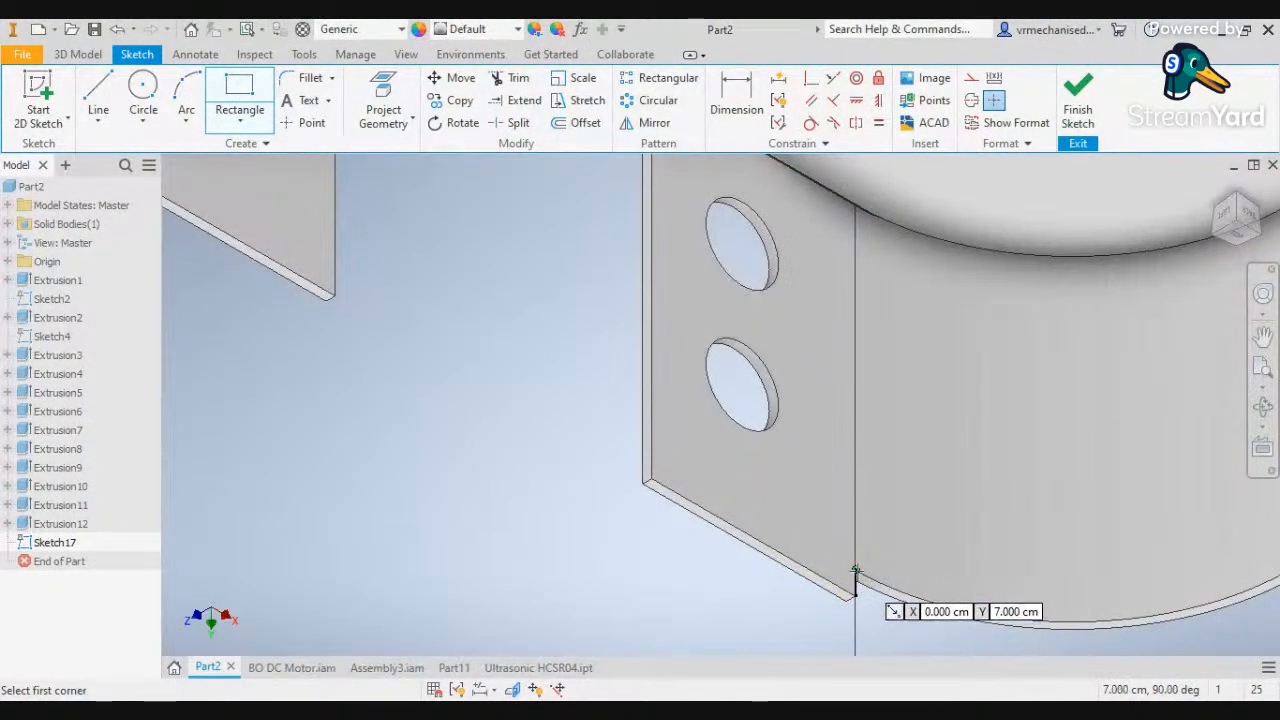
scroll(855, 572, up, 2)
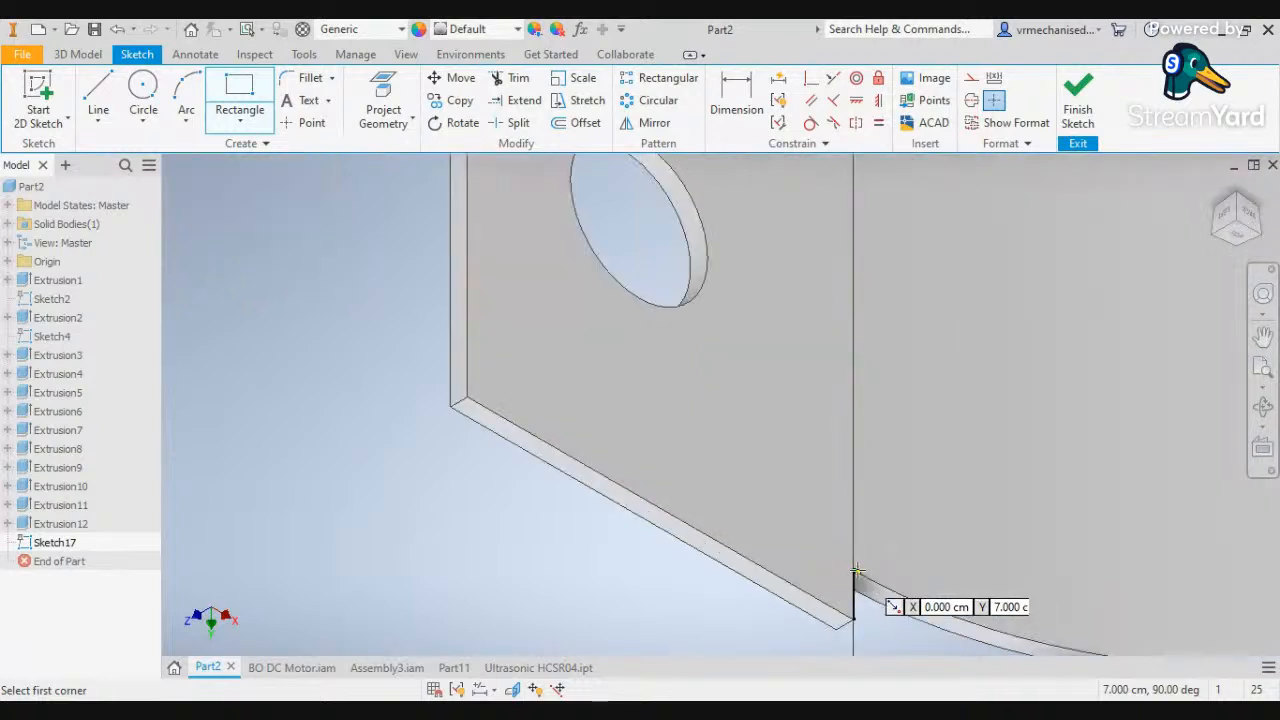
click(853, 569)
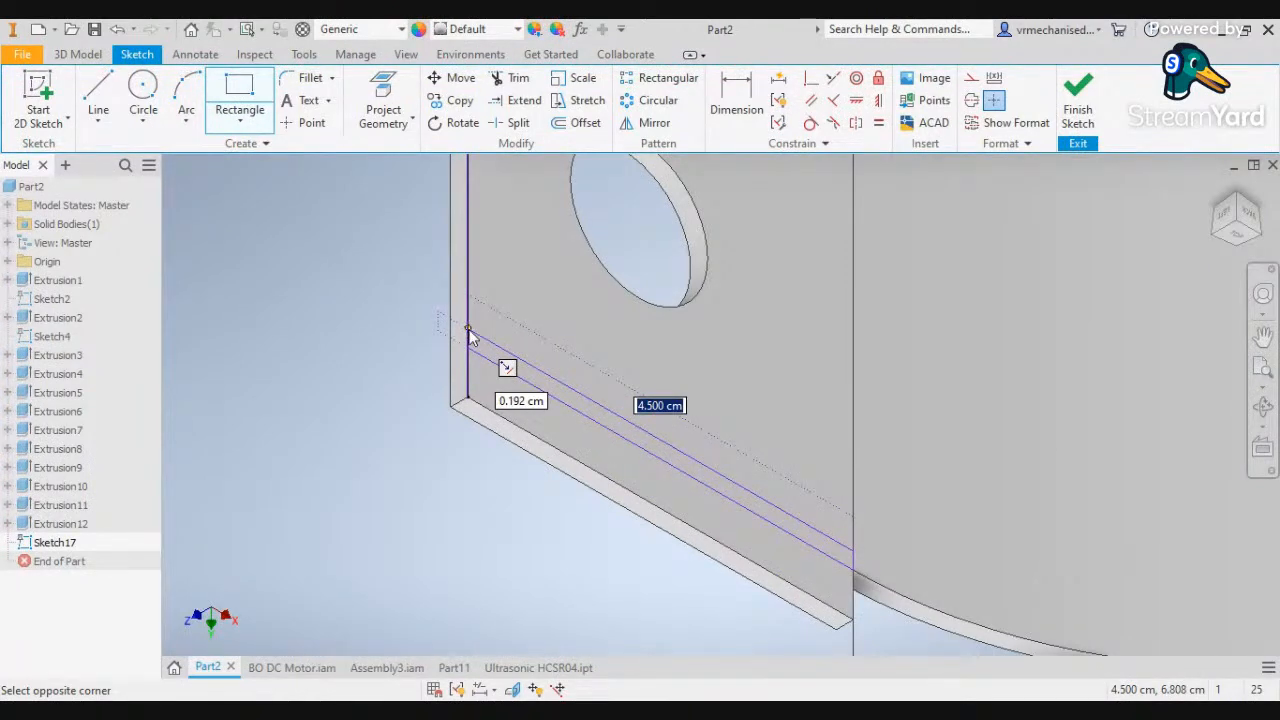
text(2)
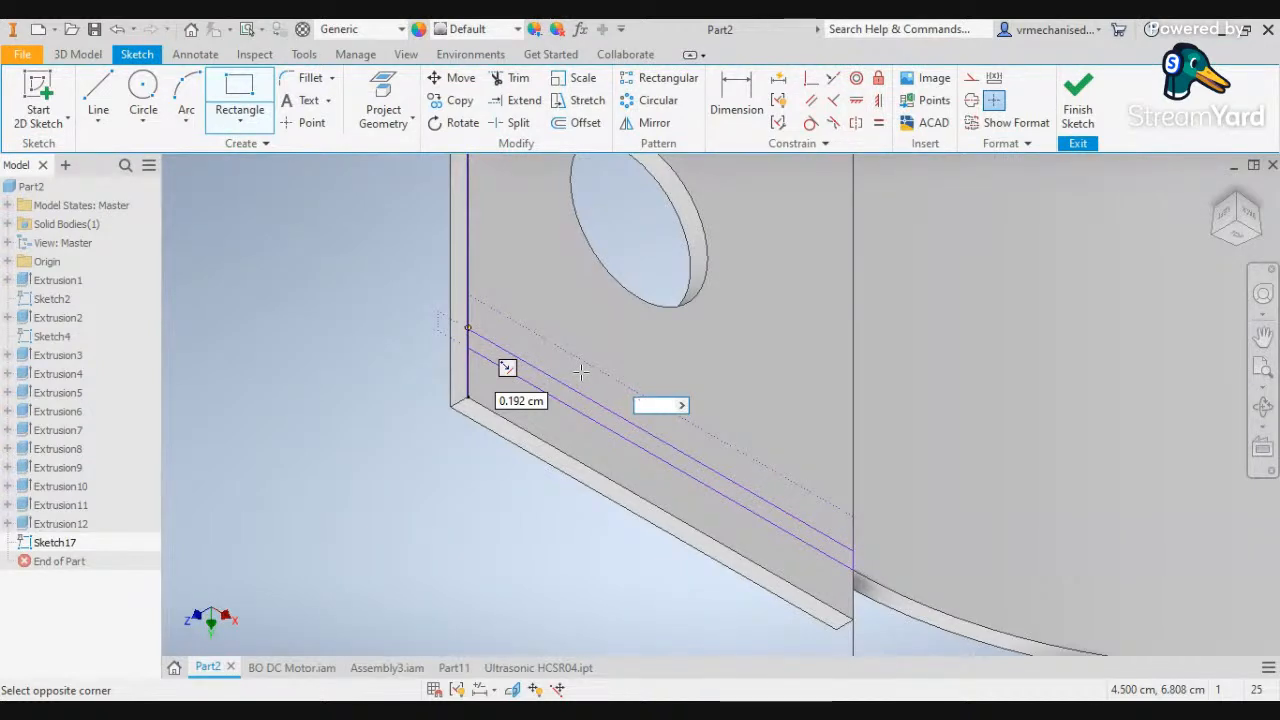
key(Tab)
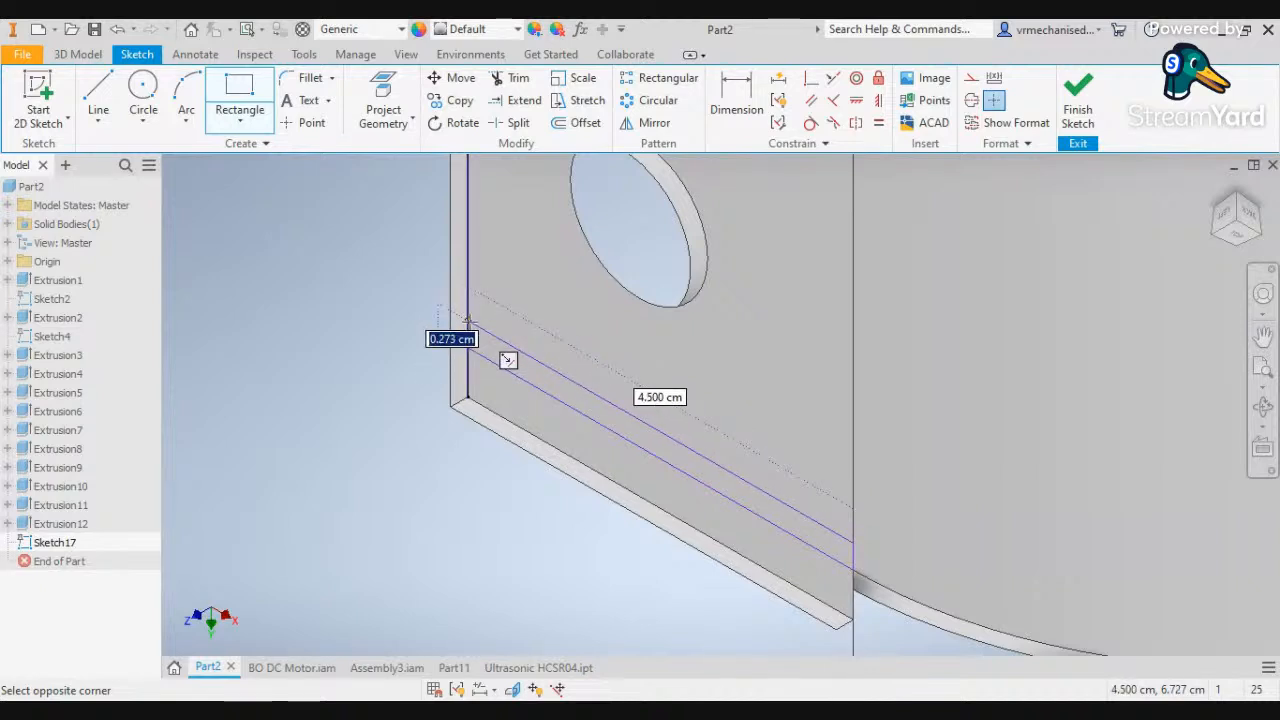
text(0.2)
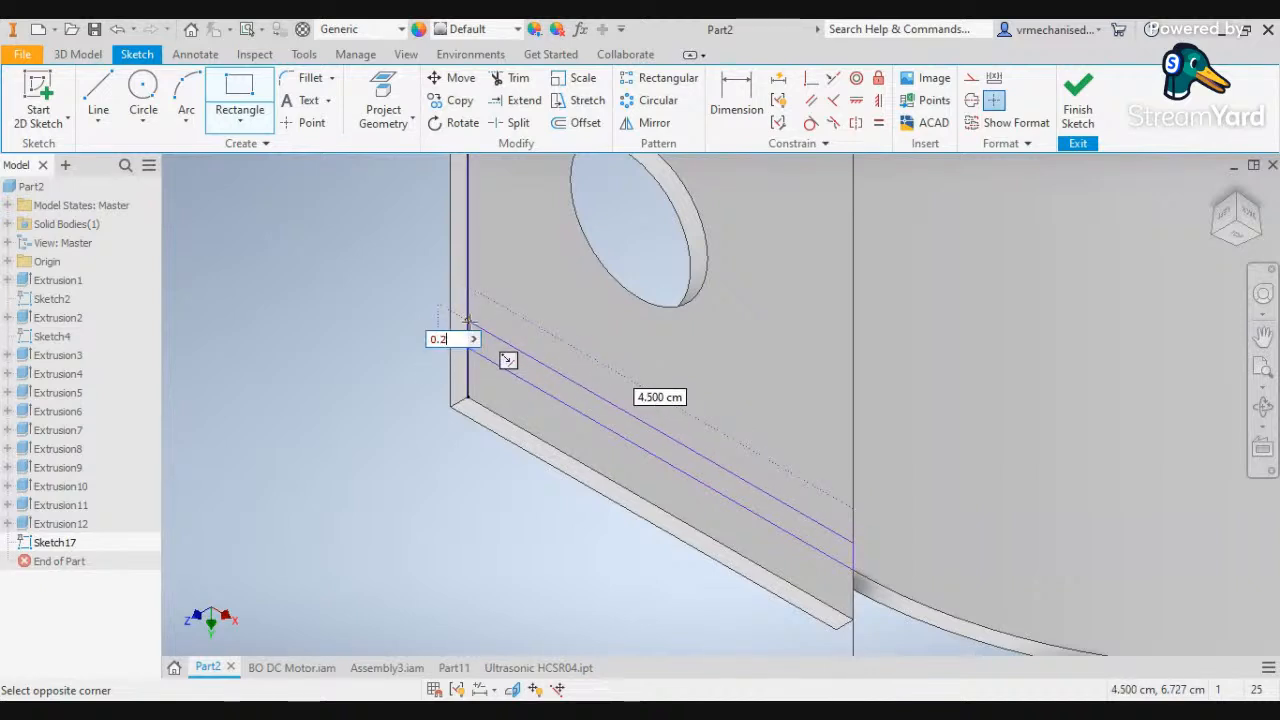
key(Return)
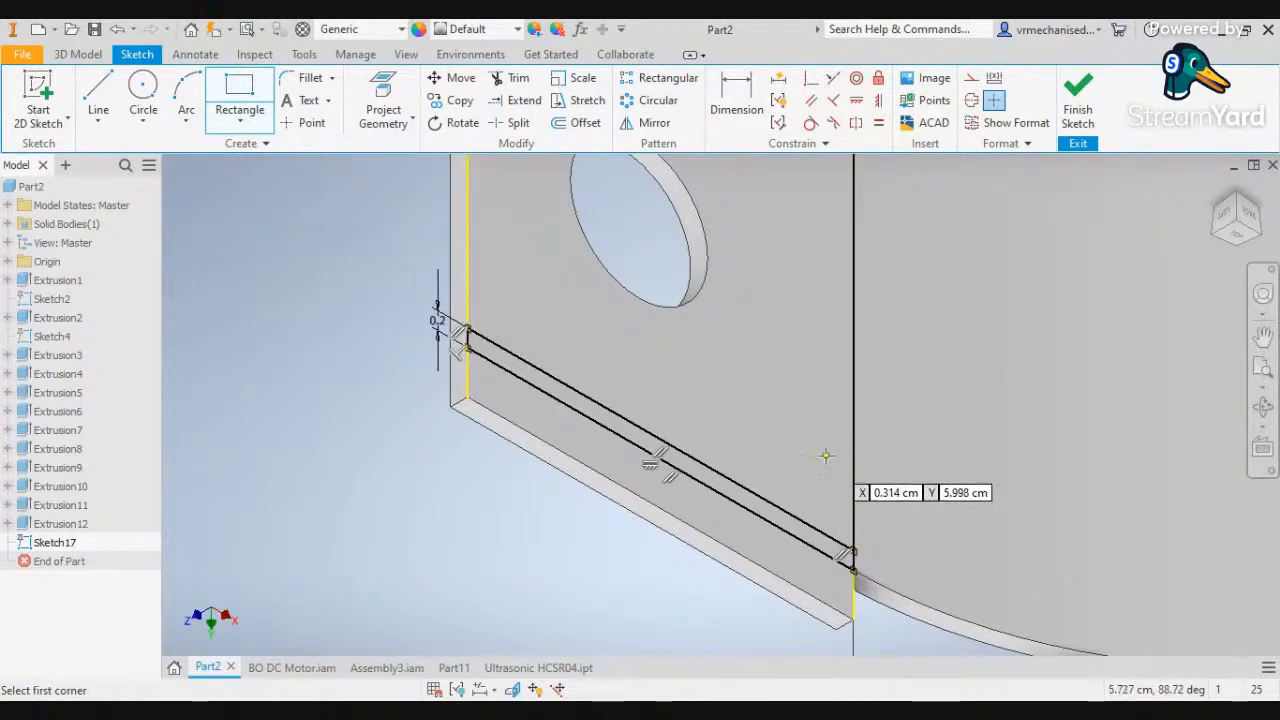
Sketch a matching rectangle on the ventilation-slot side of the same wall, from the rounded rim's end to the notch edge
scroll(826, 454, down, 3)
middle_drag(423, 354, 771, 569)
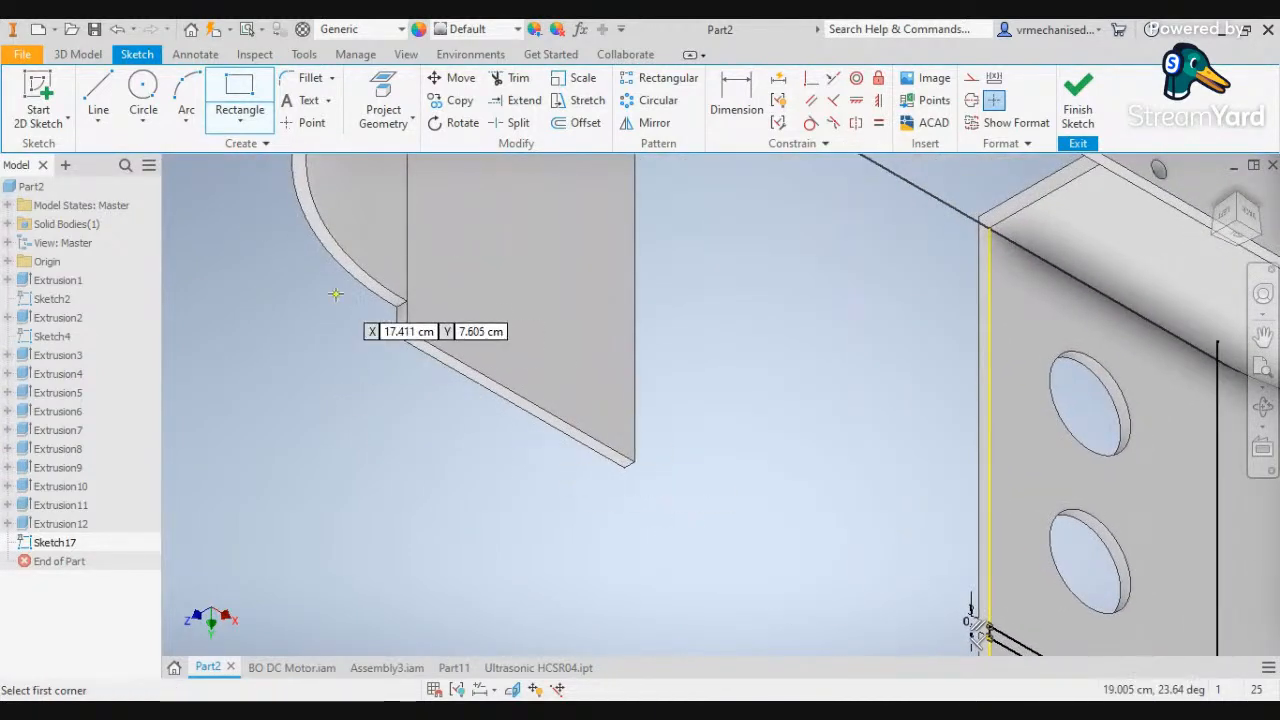
click(408, 300)
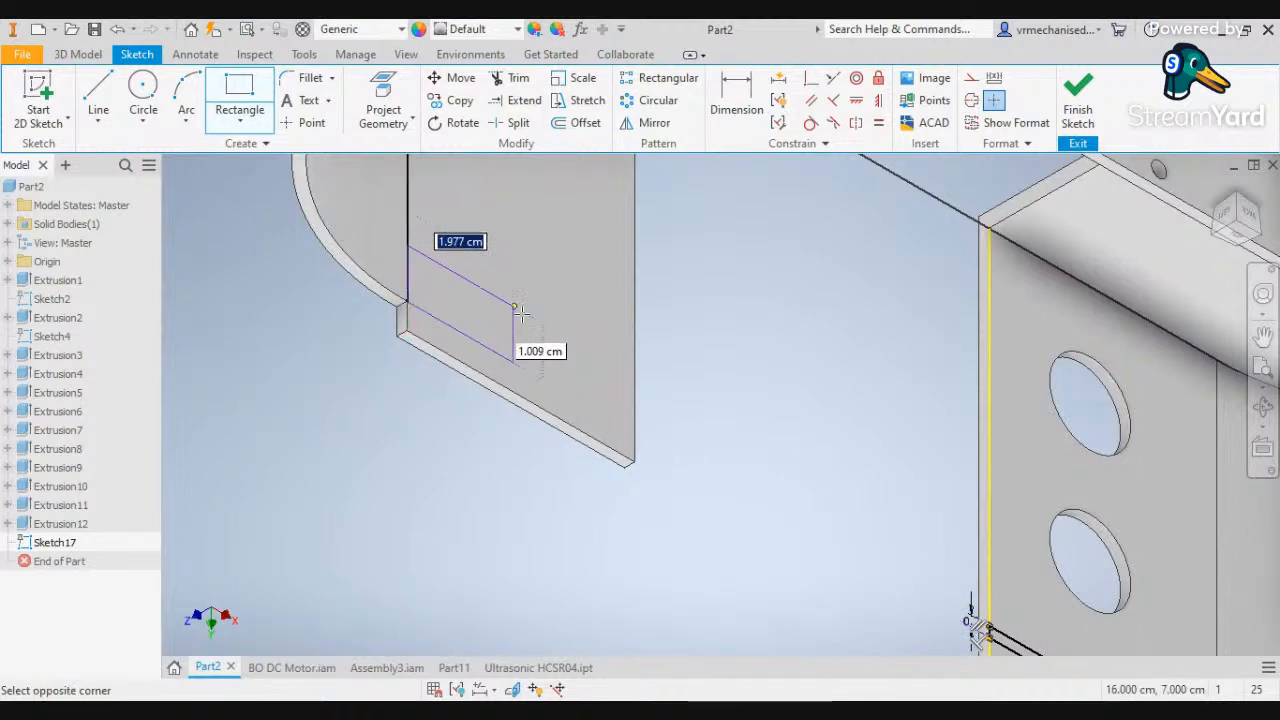
click(634, 418)
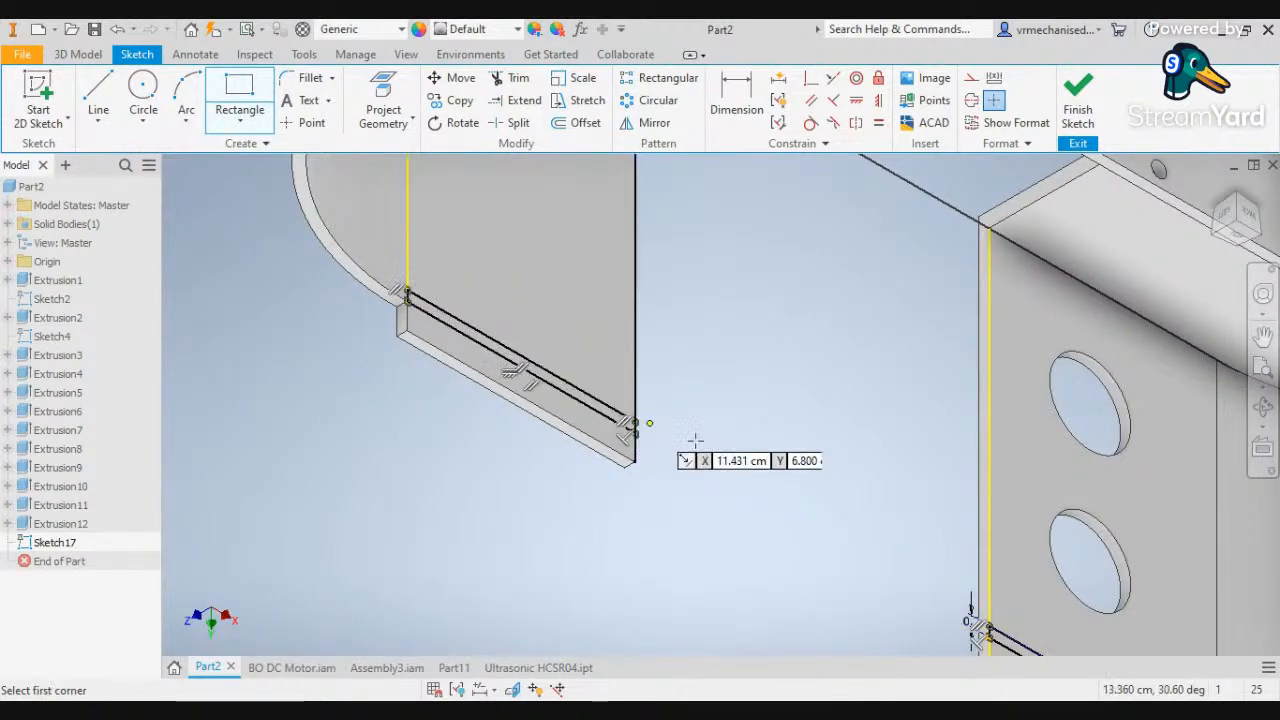
Sketch a 0.2 cm high rectangle across the opposite wall's section beside the ventilation slots, from the rounded rim's end to the notch edge
scroll(757, 428, down, 3)
scroll(823, 277, up, 5)
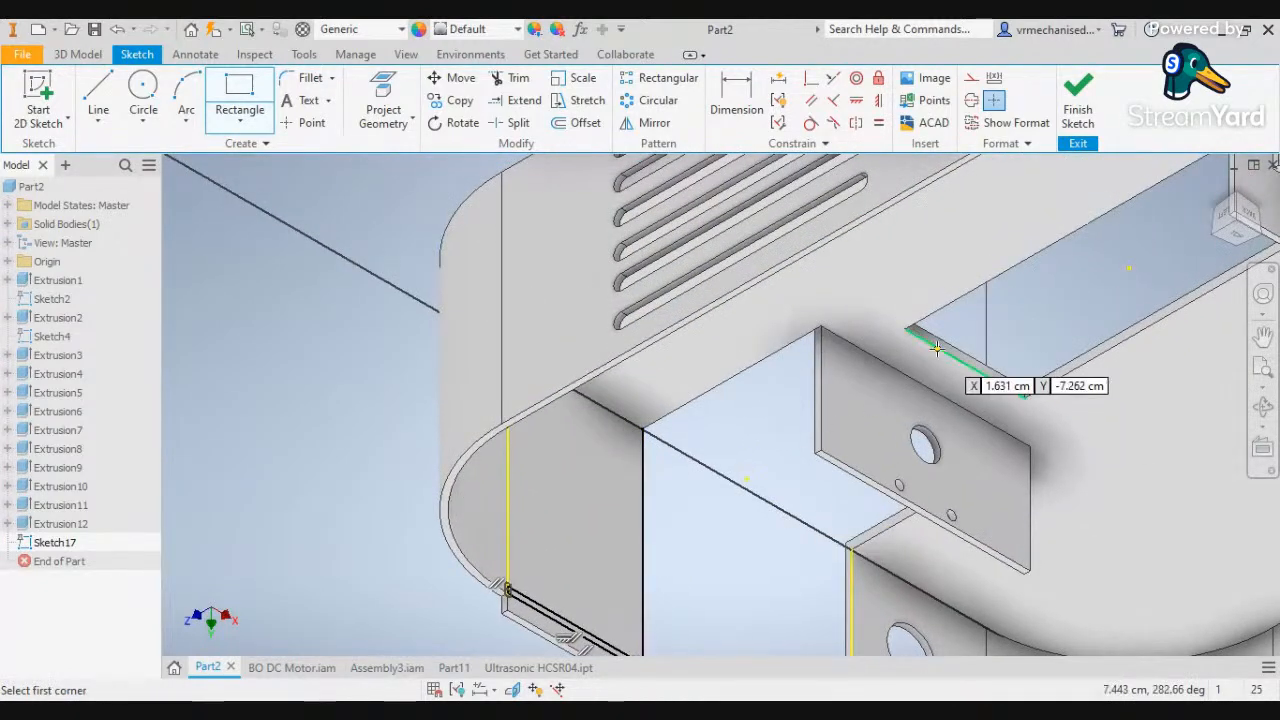
click(1217, 235)
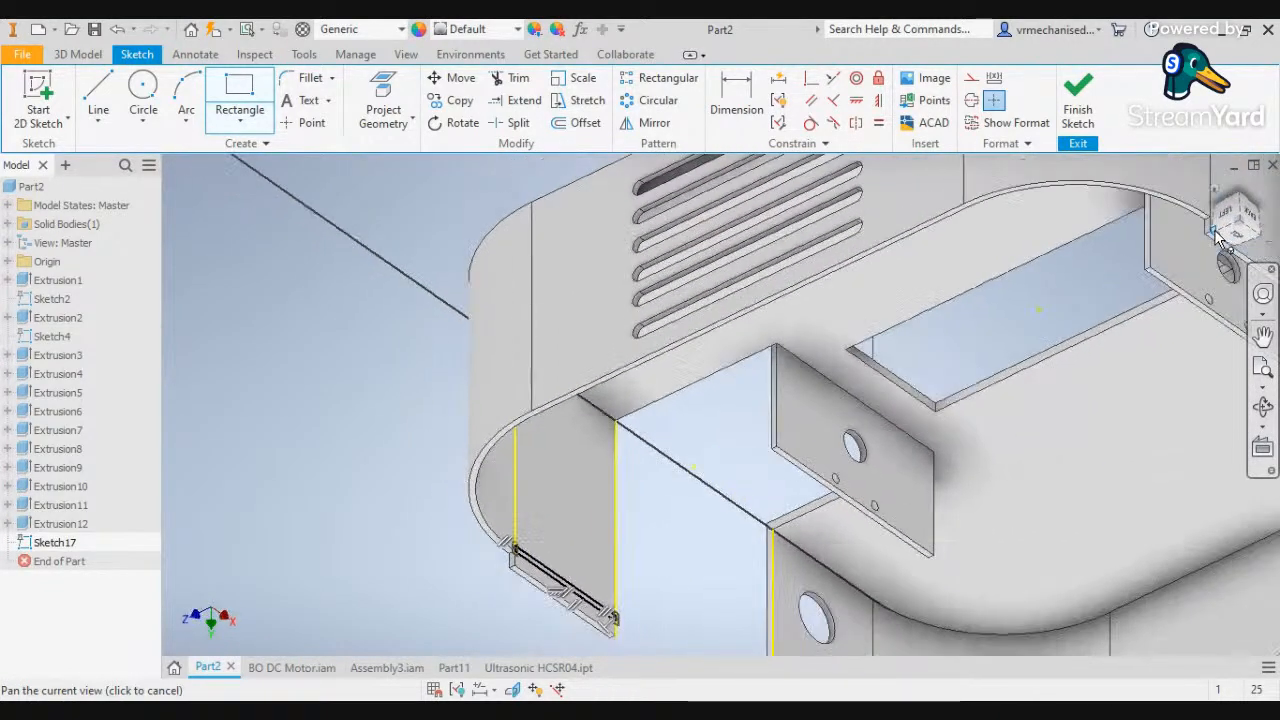
scroll(841, 459, up, 8)
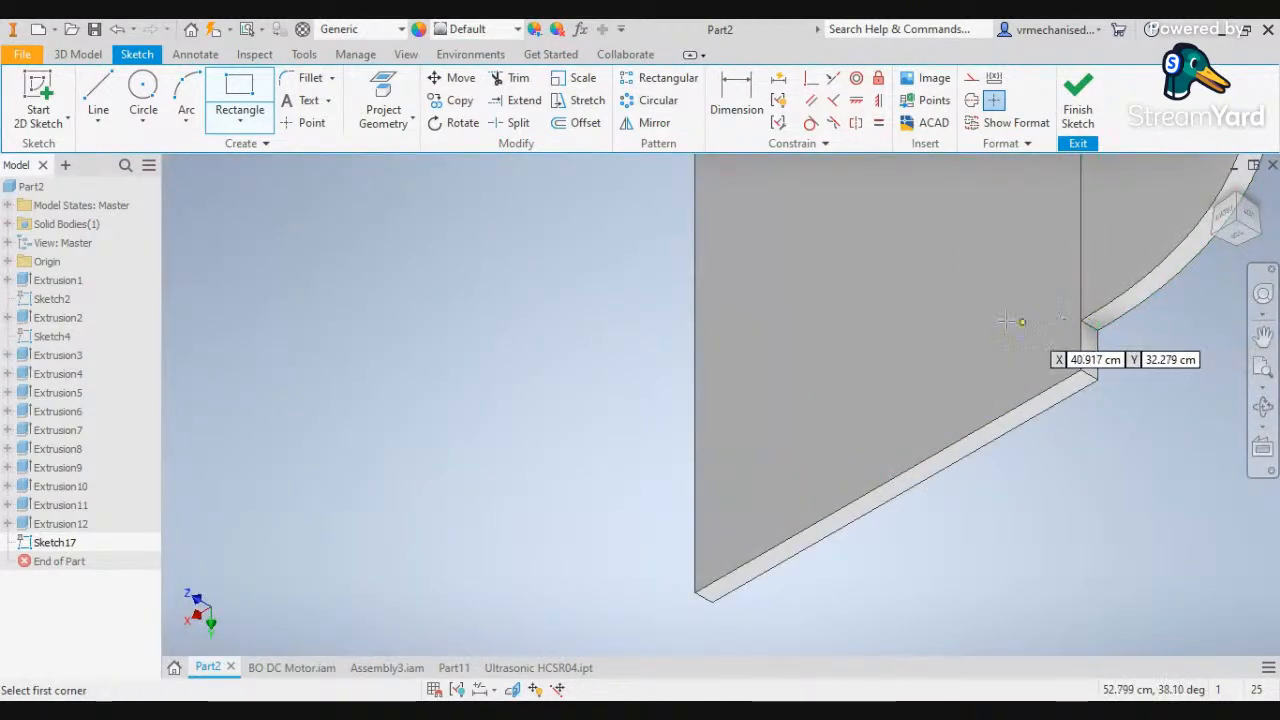
click(246, 86)
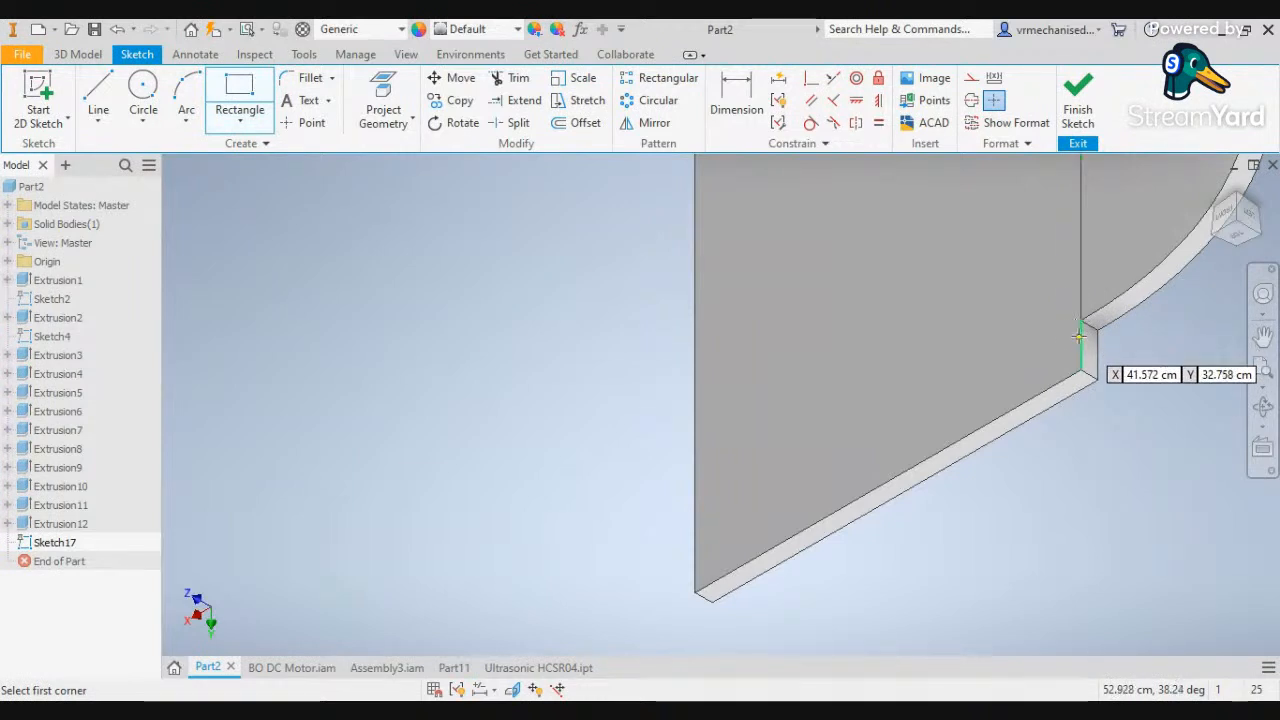
scroll(1087, 323, up, 2)
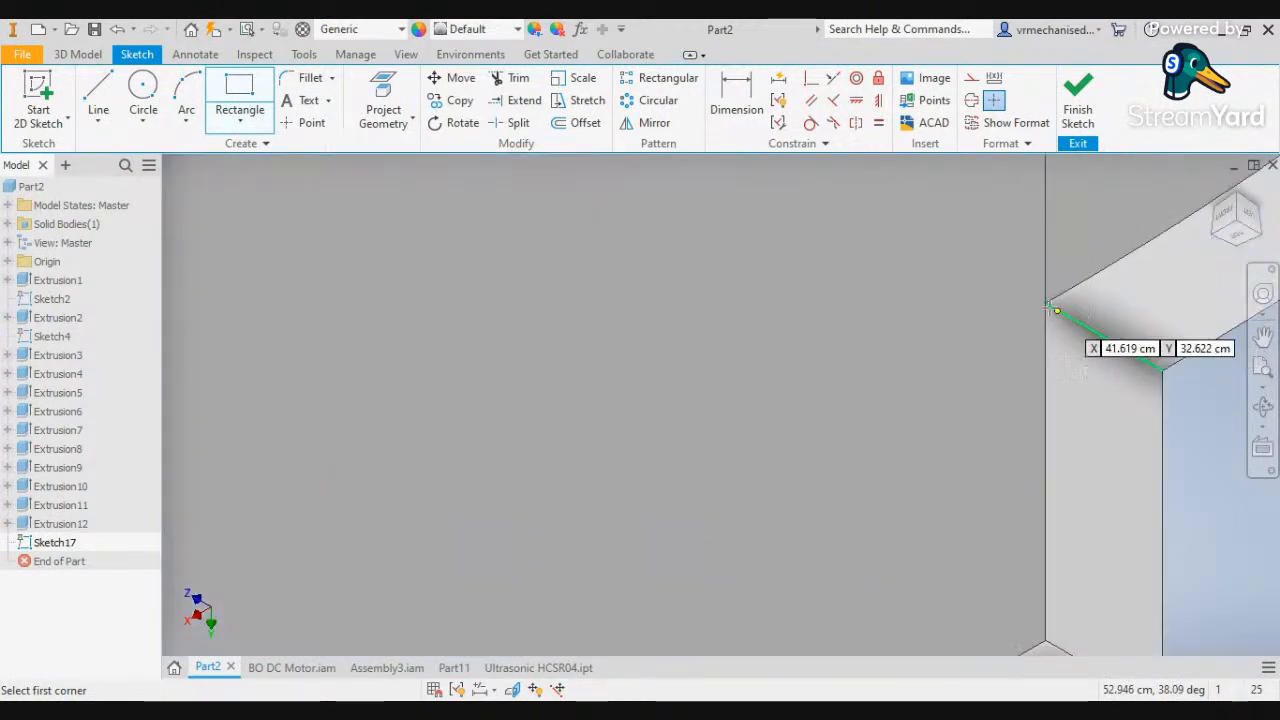
click(1045, 300)
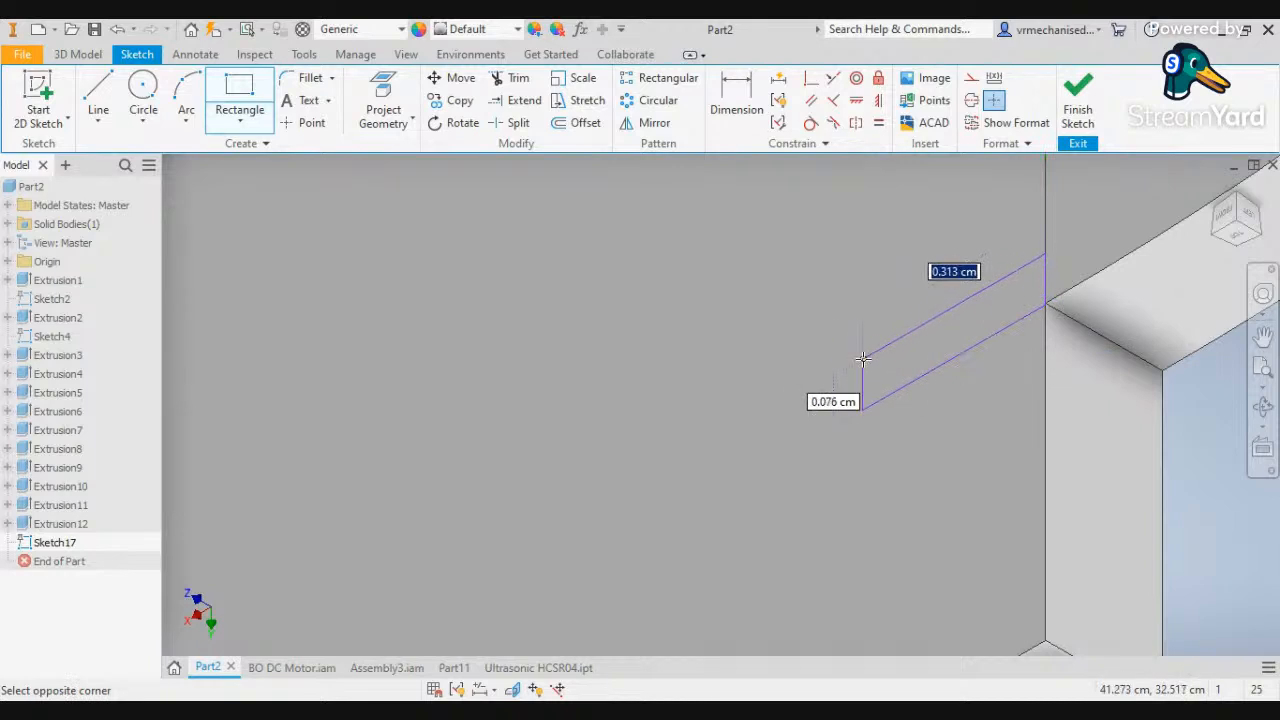
scroll(860, 363, down, 4)
middle_drag(831, 375, 1098, 317)
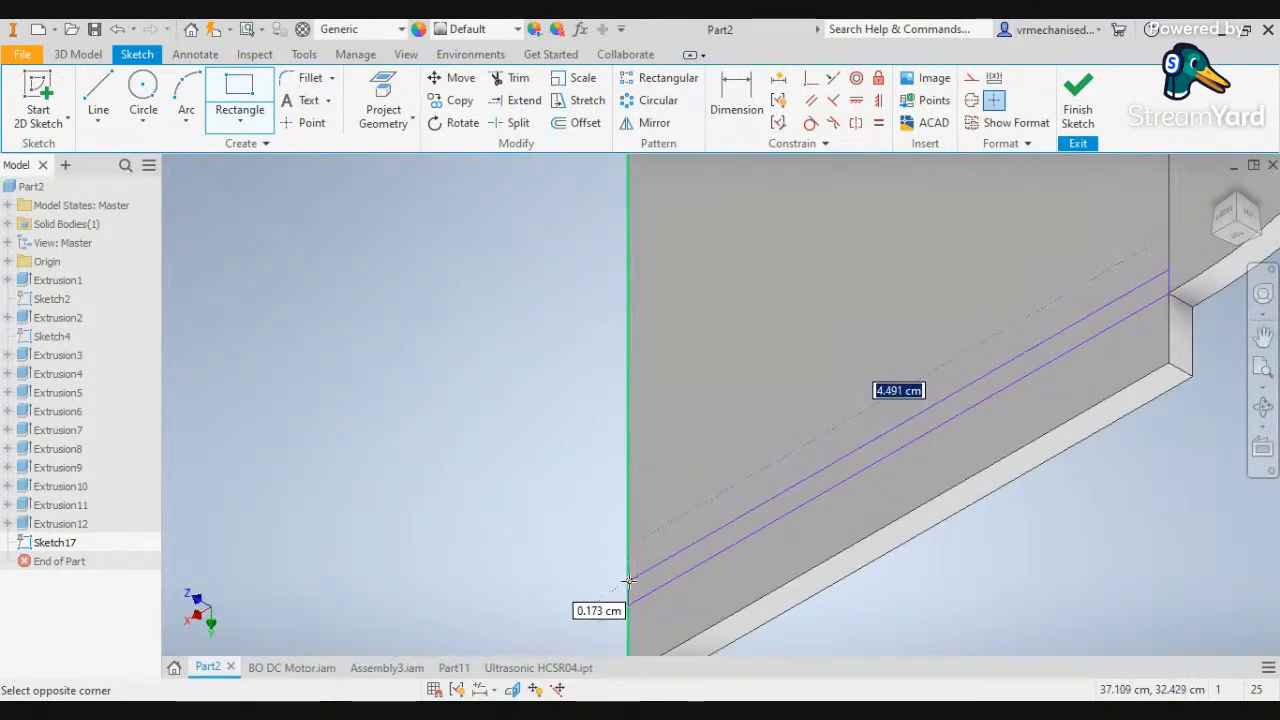
text(0.2)
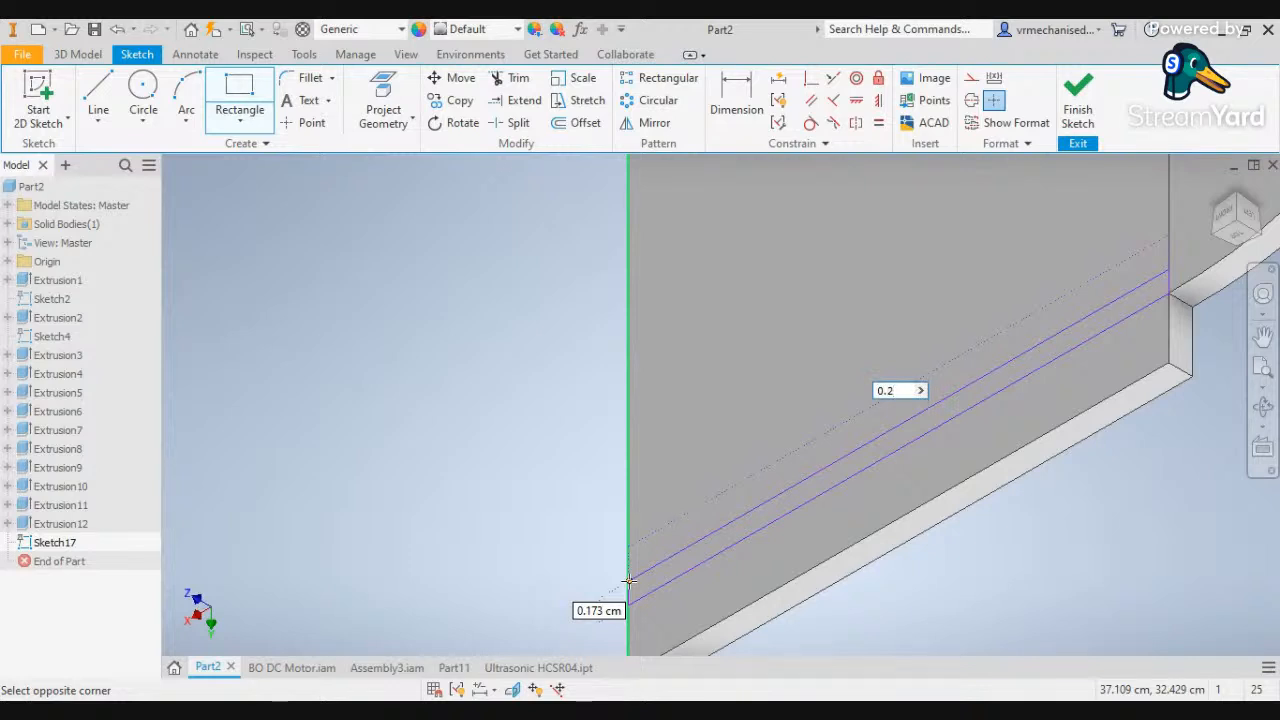
key(Tab)
text(0)
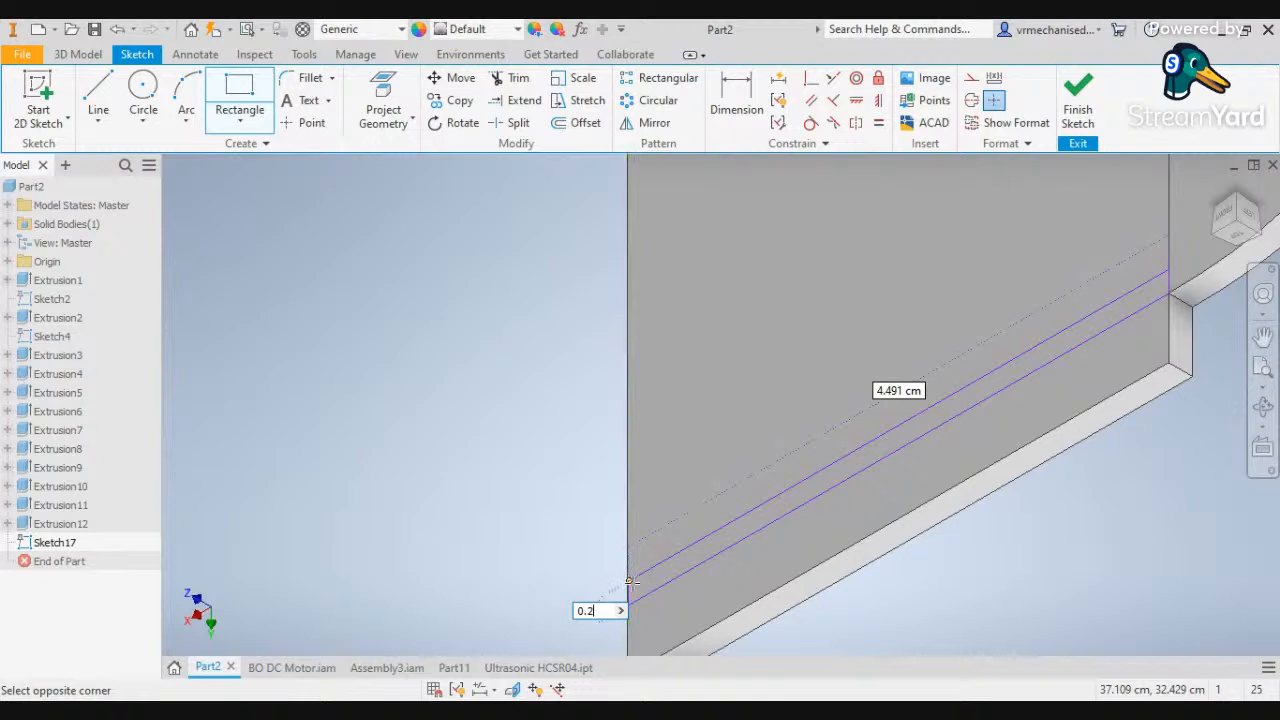
key(Return)
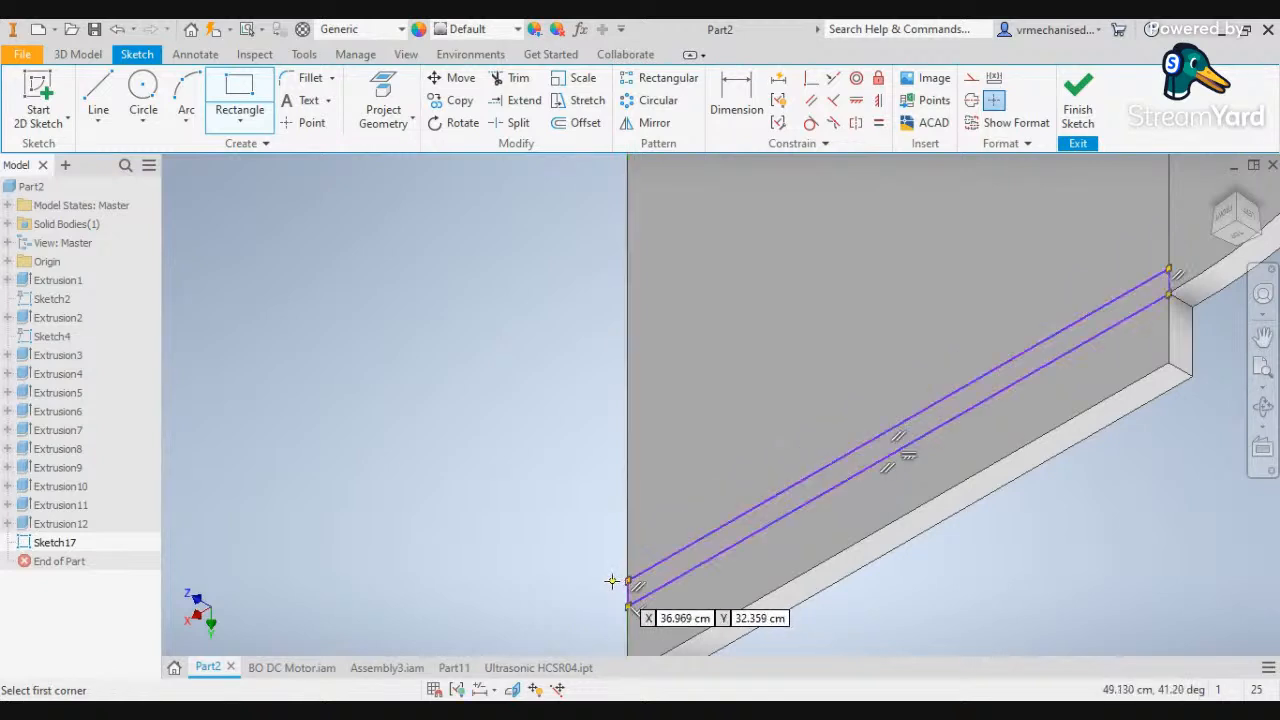
Sketch a matching 0.2 cm high rectangle across that wall's section with the two sensor holes, from the rounded rim's end to the notch edge
scroll(787, 566, up, 5)
middle_drag(897, 568, 1279, 386)
middle_drag(819, 576, 955, 462)
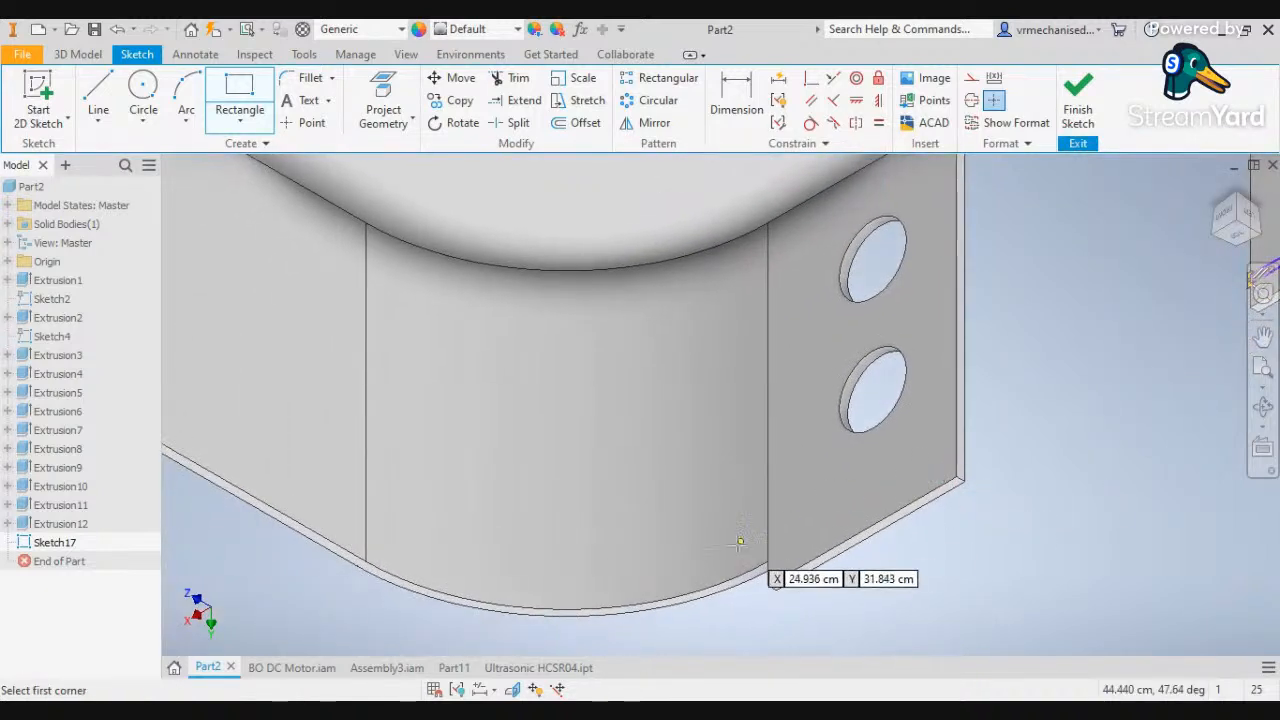
click(767, 565)
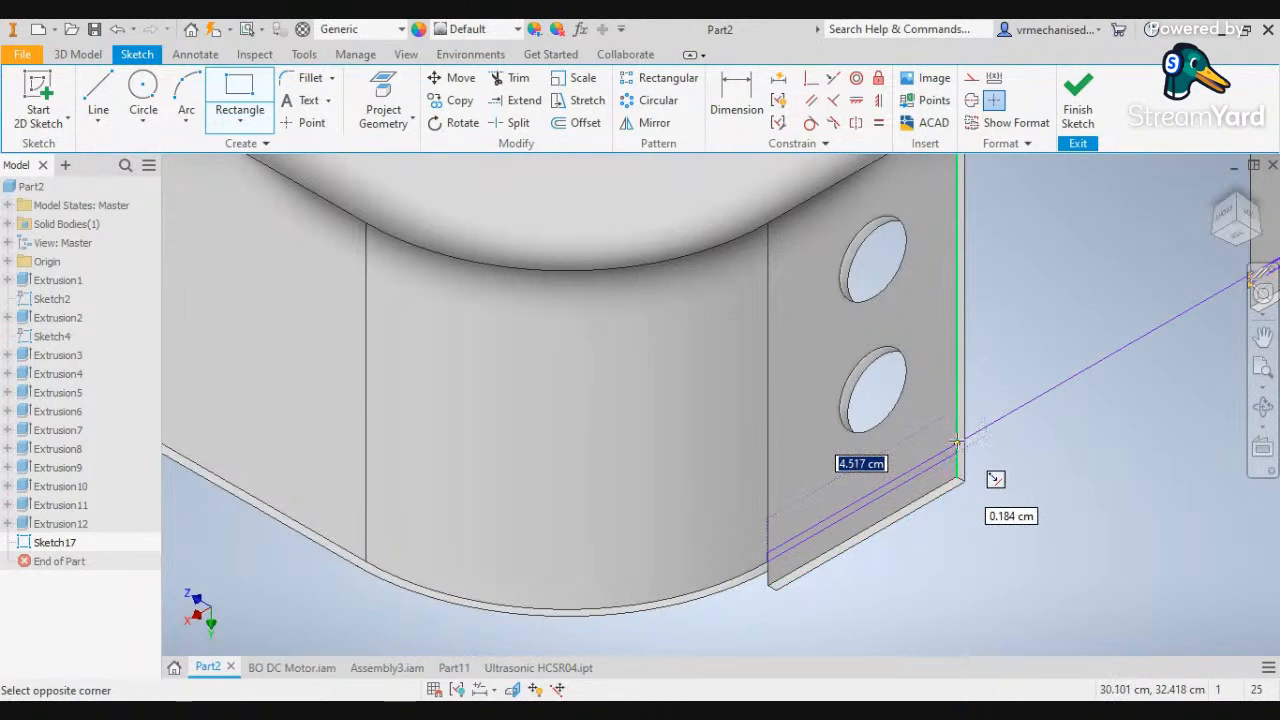
scroll(960, 445, up, 3)
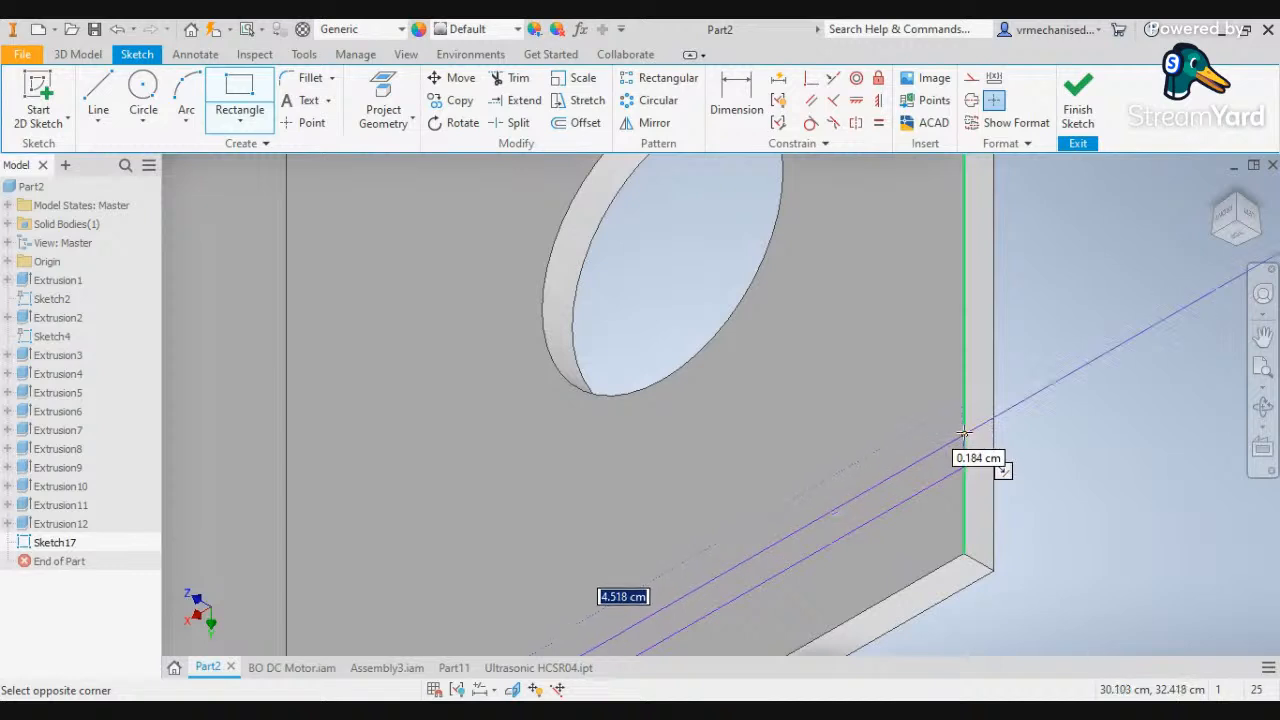
scroll(963, 432, down, 2)
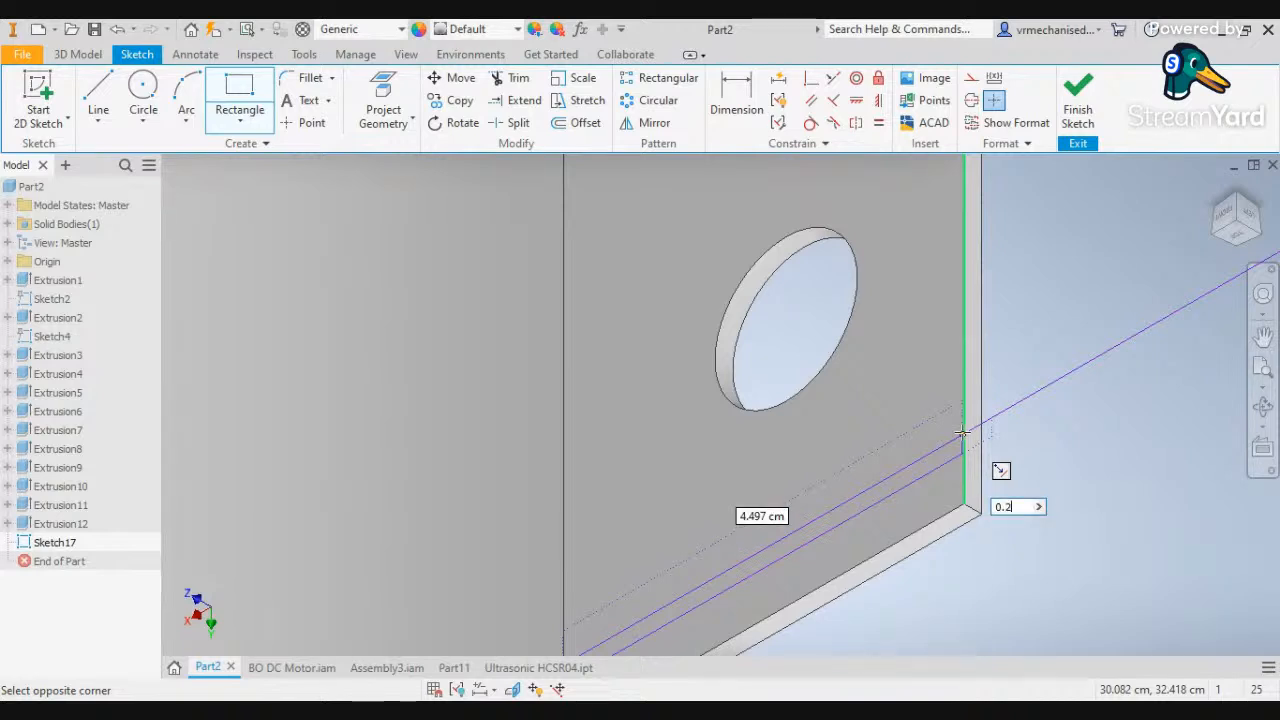
key(Return)
scroll(982, 440, up, 3)
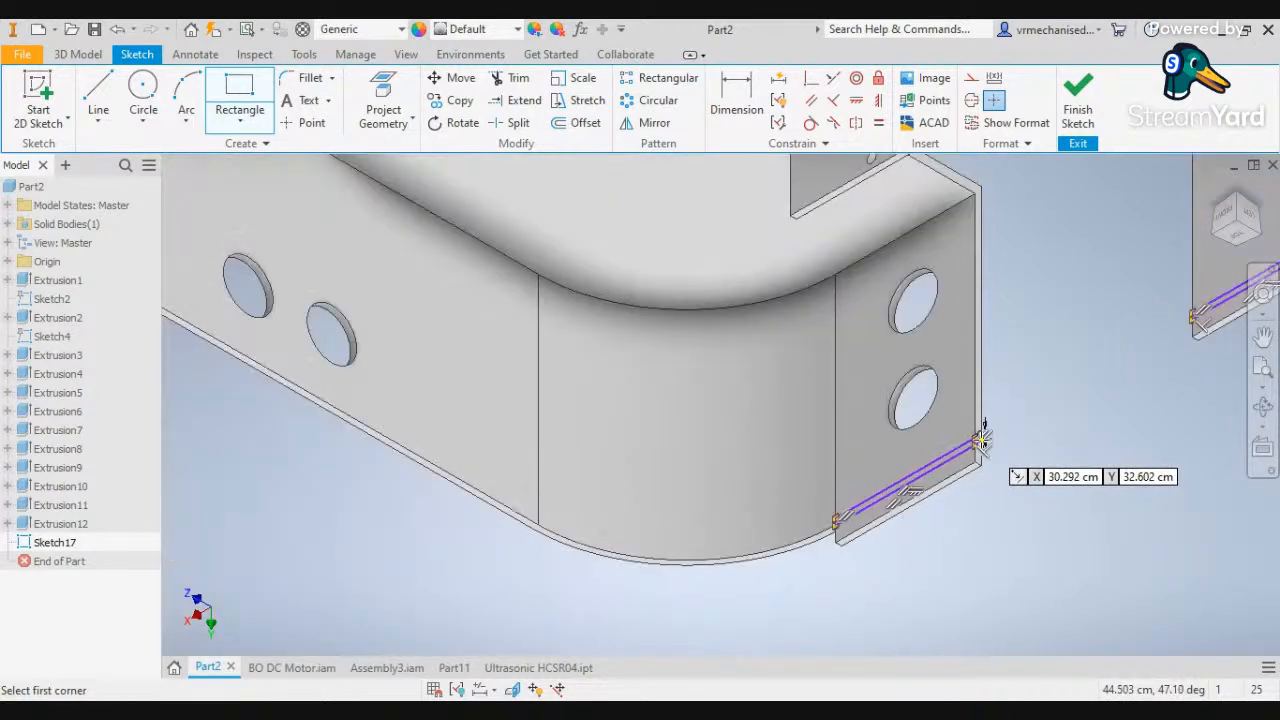
Start a 5 mm extrusion of the two new rectangles with the direction flipped
scroll(984, 441, up, 3)
middle_click(1034, 263)
middle_drag(559, 233, 485, 397)
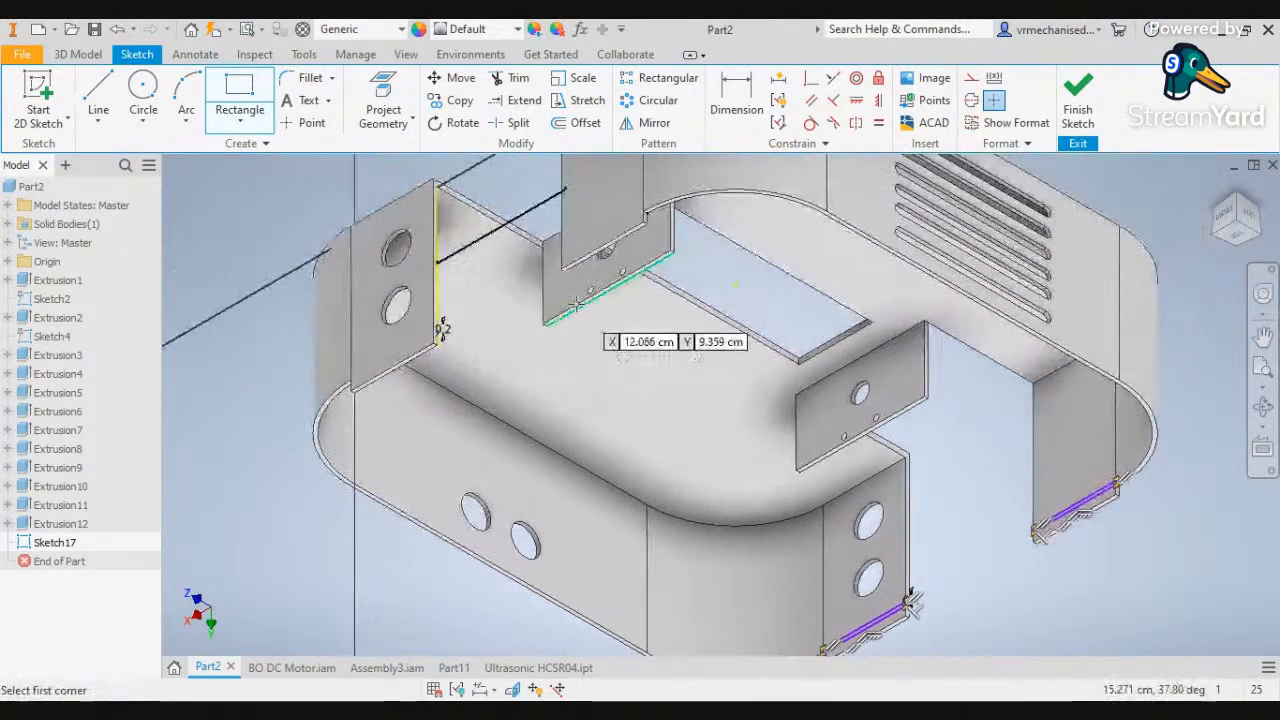
click(78, 54)
click(99, 100)
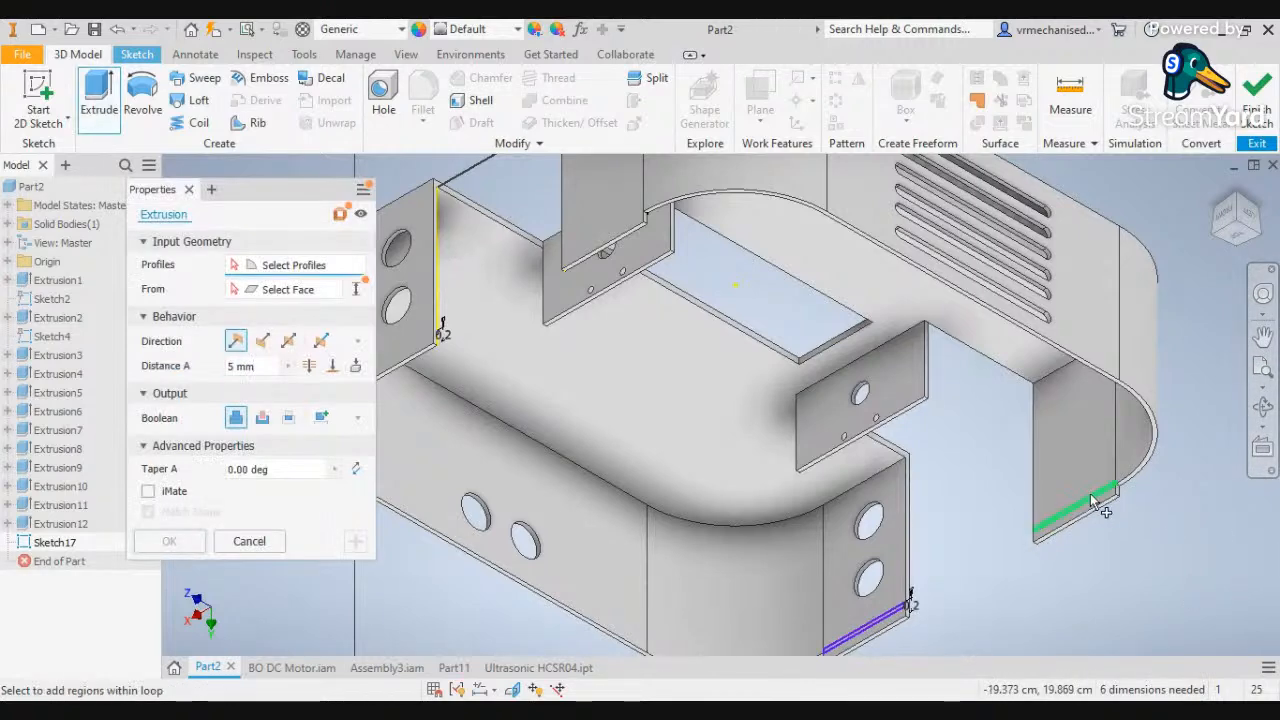
scroll(1092, 500, down, 5)
click(1109, 508)
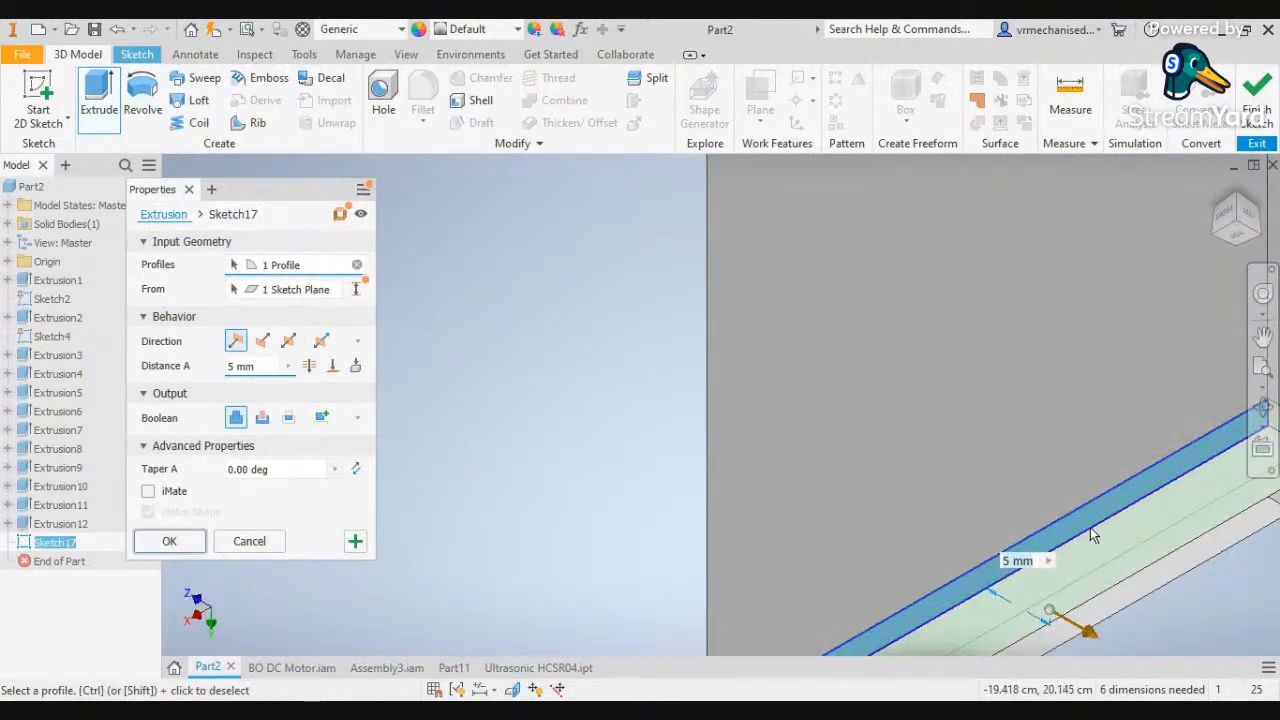
scroll(1050, 585, up, 5)
middle_drag(1051, 585, 1086, 483)
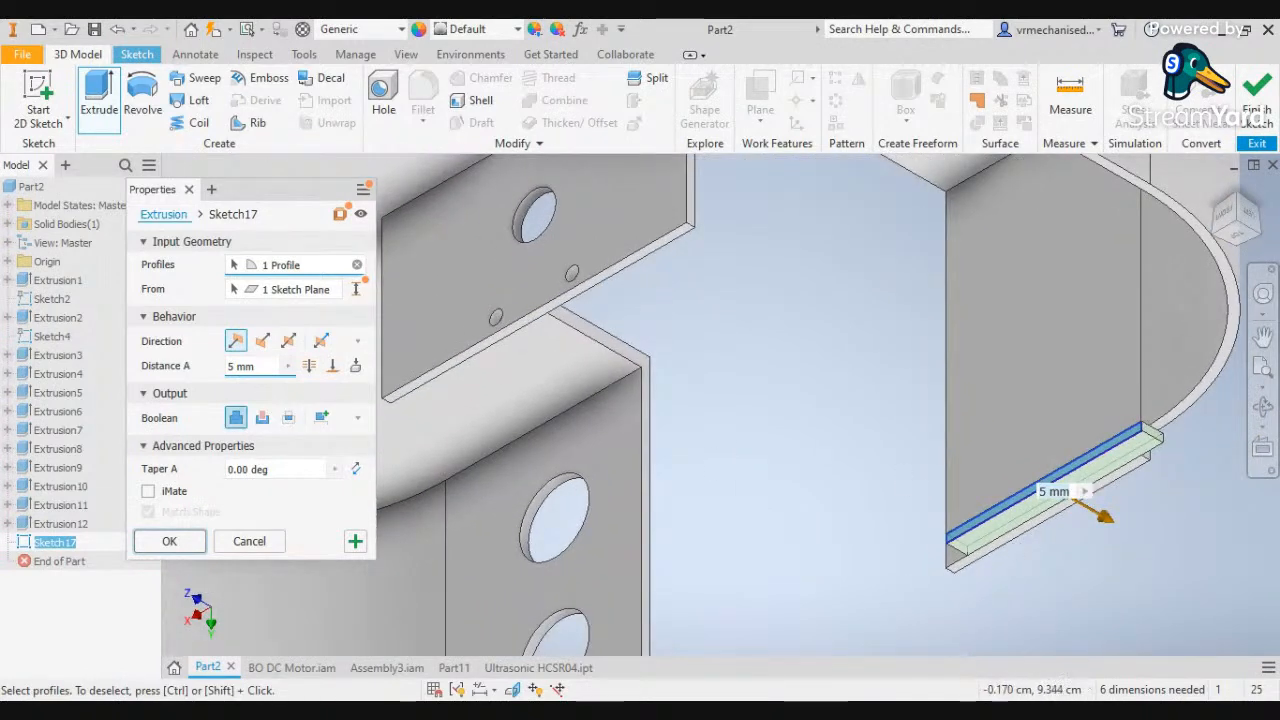
click(262, 341)
middle_drag(697, 551, 844, 296)
click(737, 486)
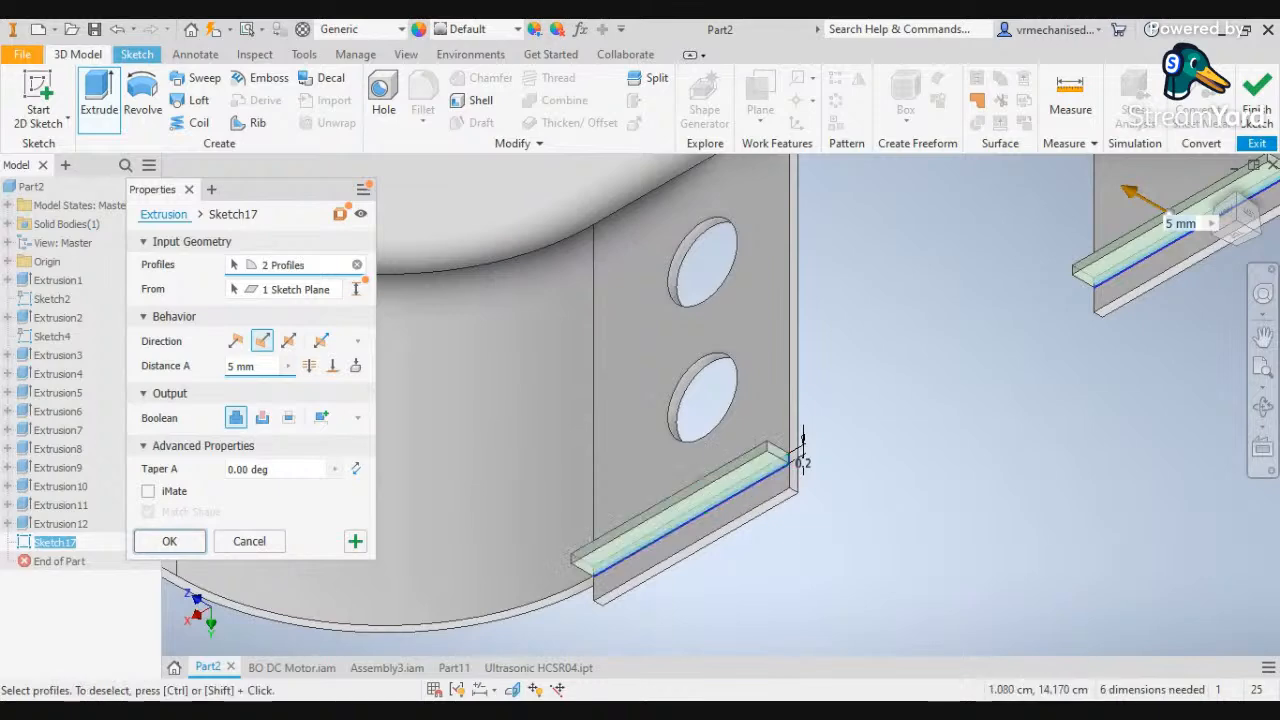
Add the two rectangles on the first wall to the extrusion profiles
middle_drag(945, 367, 958, 712)
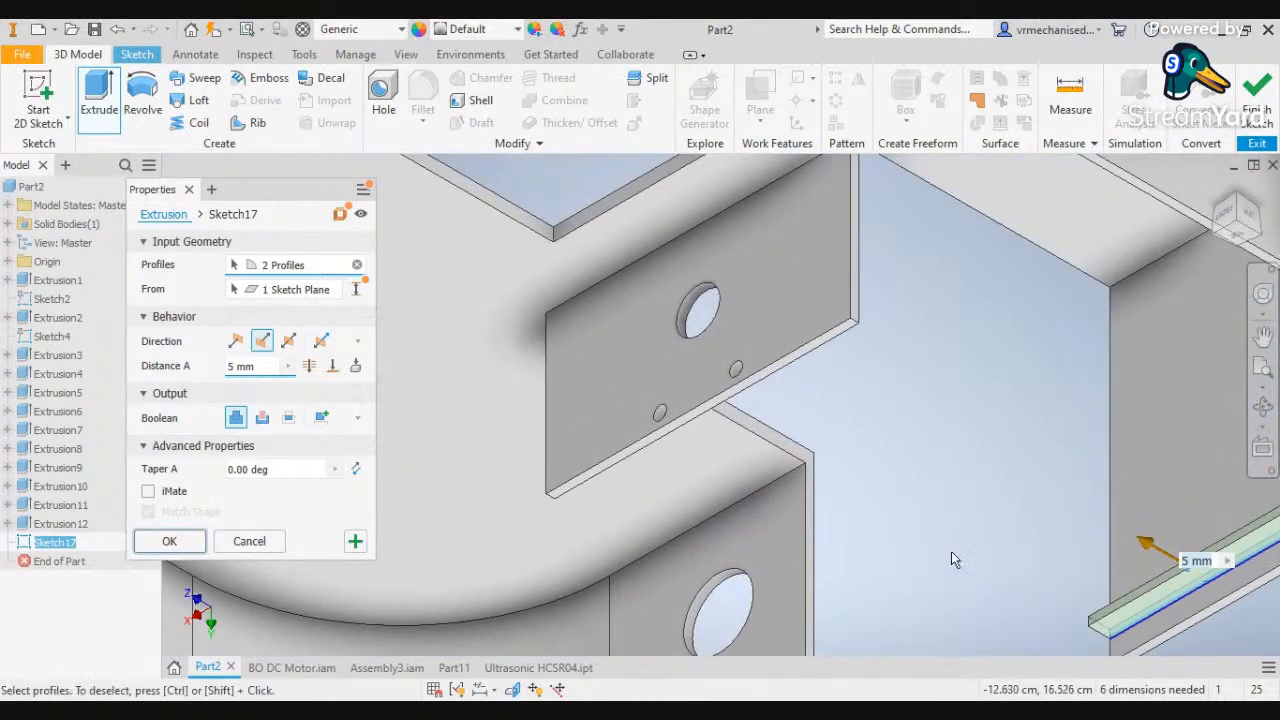
scroll(951, 560, down, 2)
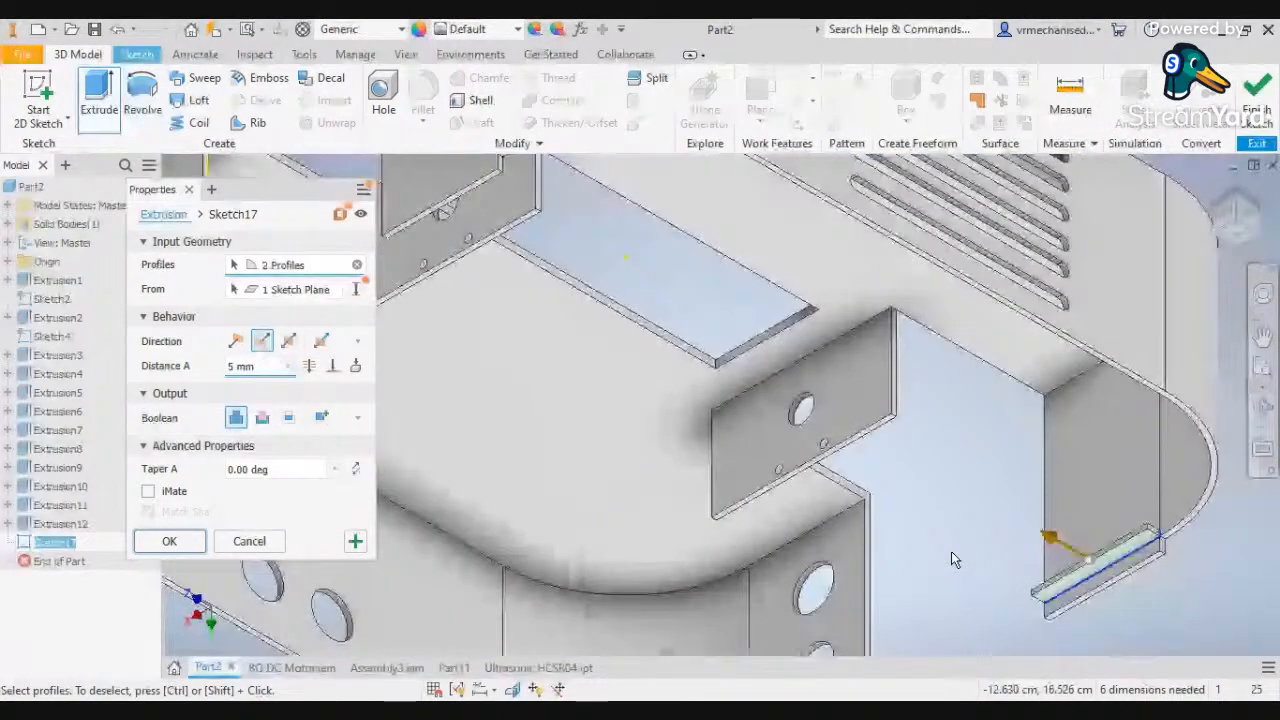
click(1238, 247)
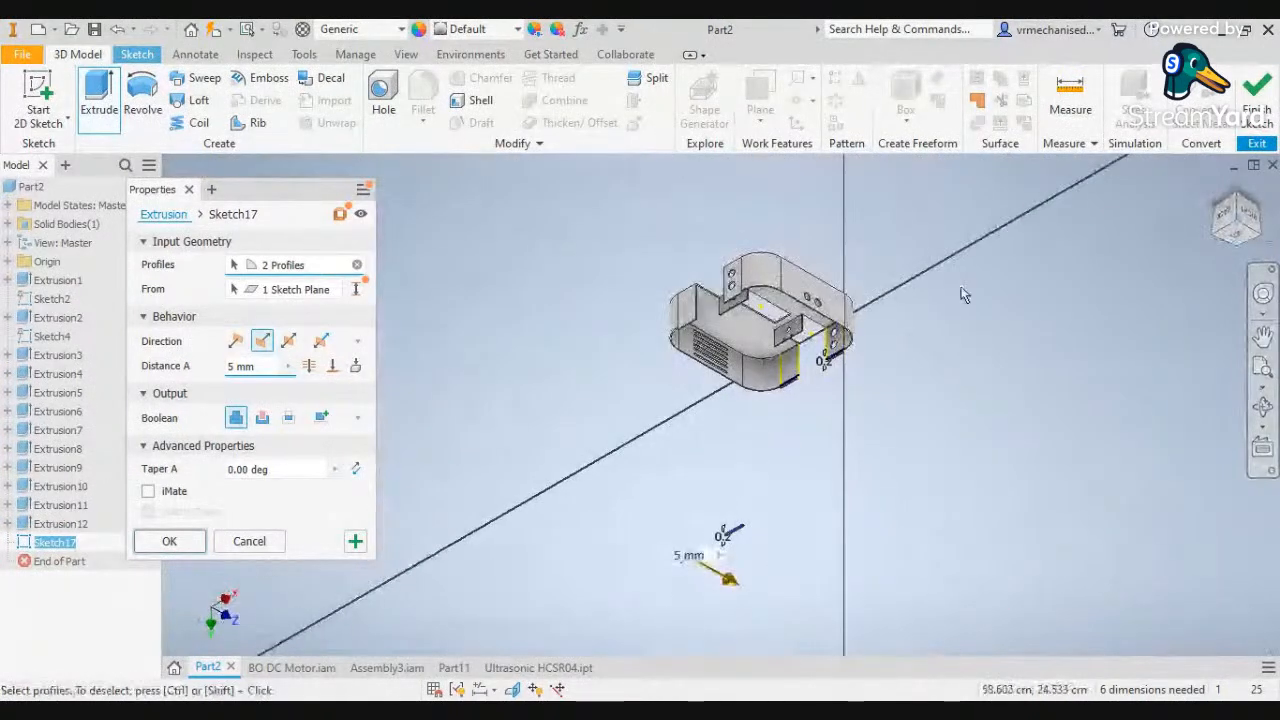
scroll(826, 375, up, 5)
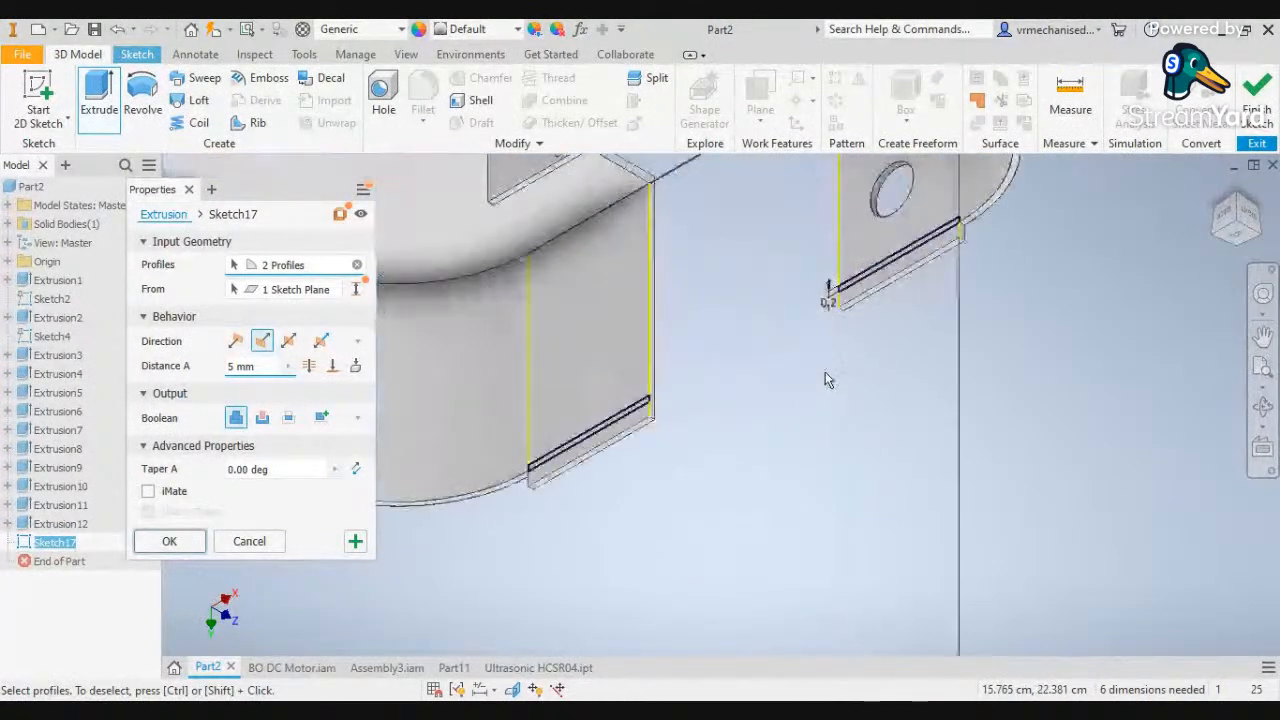
click(875, 266)
click(590, 432)
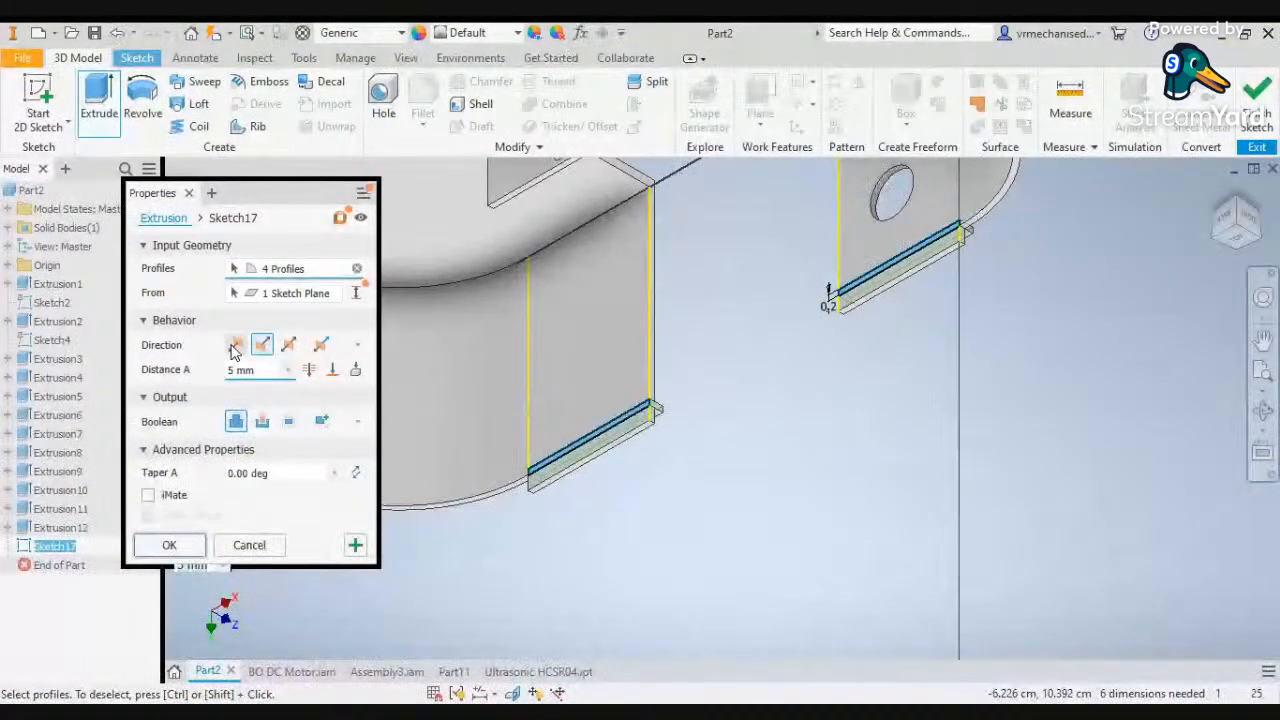
Try the symmetric direction for the strip extrusion and inspect its preview from the open side
click(290, 346)
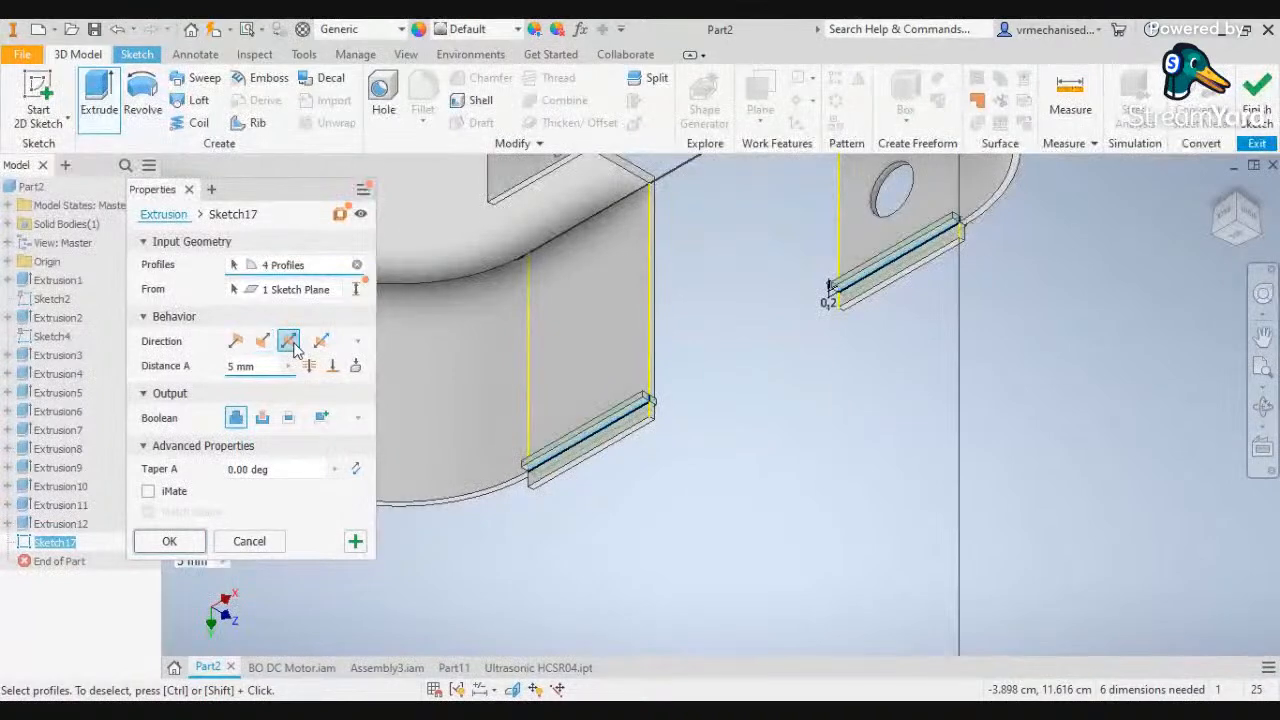
scroll(714, 229, down, 5)
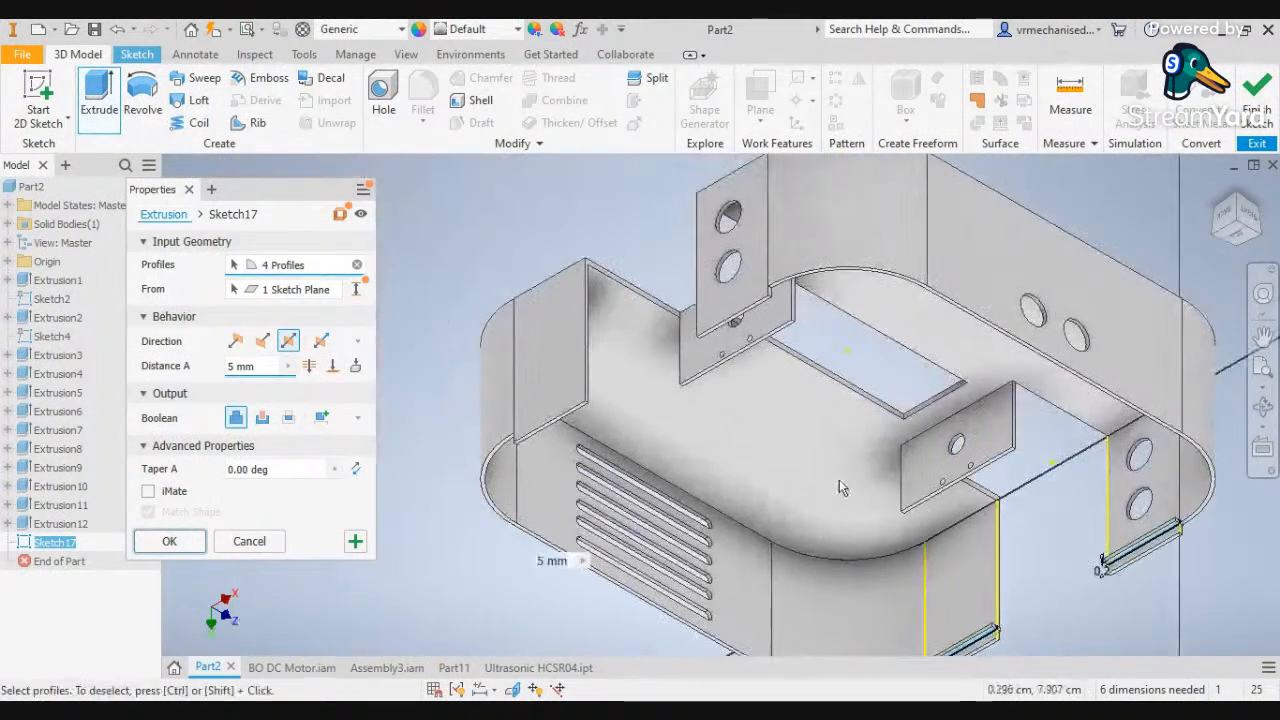
click(1254, 230)
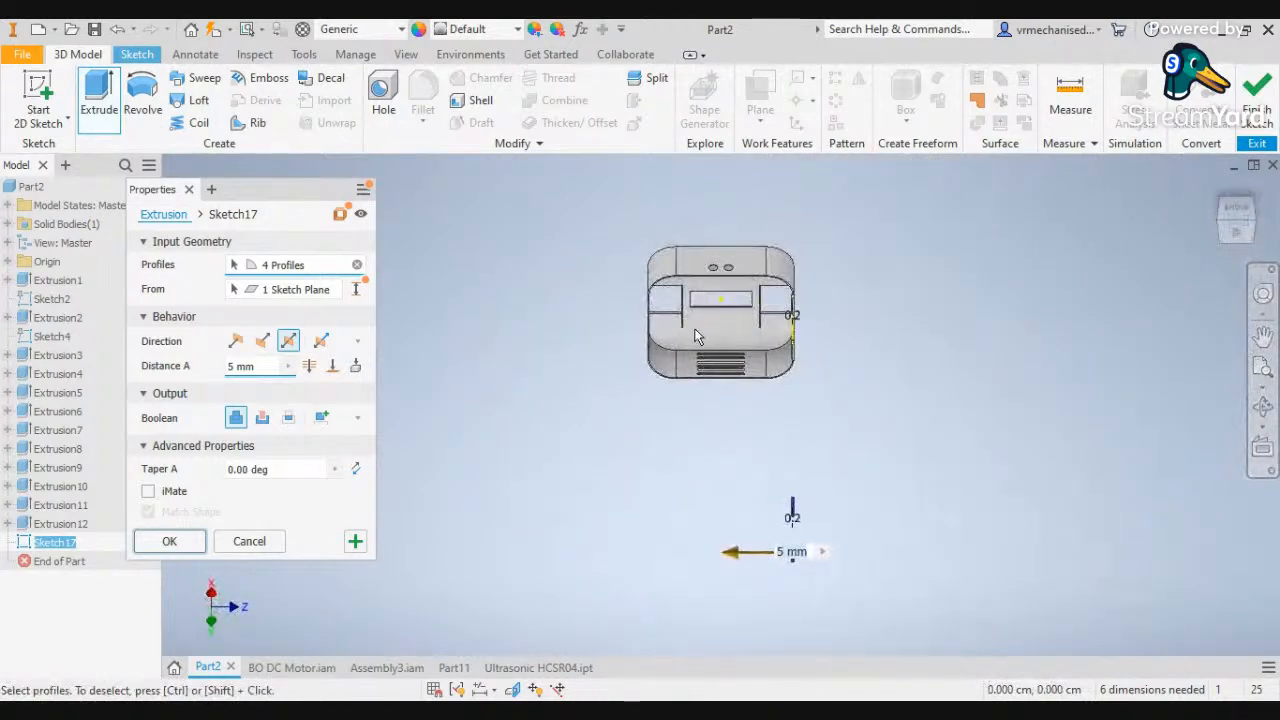
scroll(697, 337, up, 3)
scroll(697, 337, up, 3)
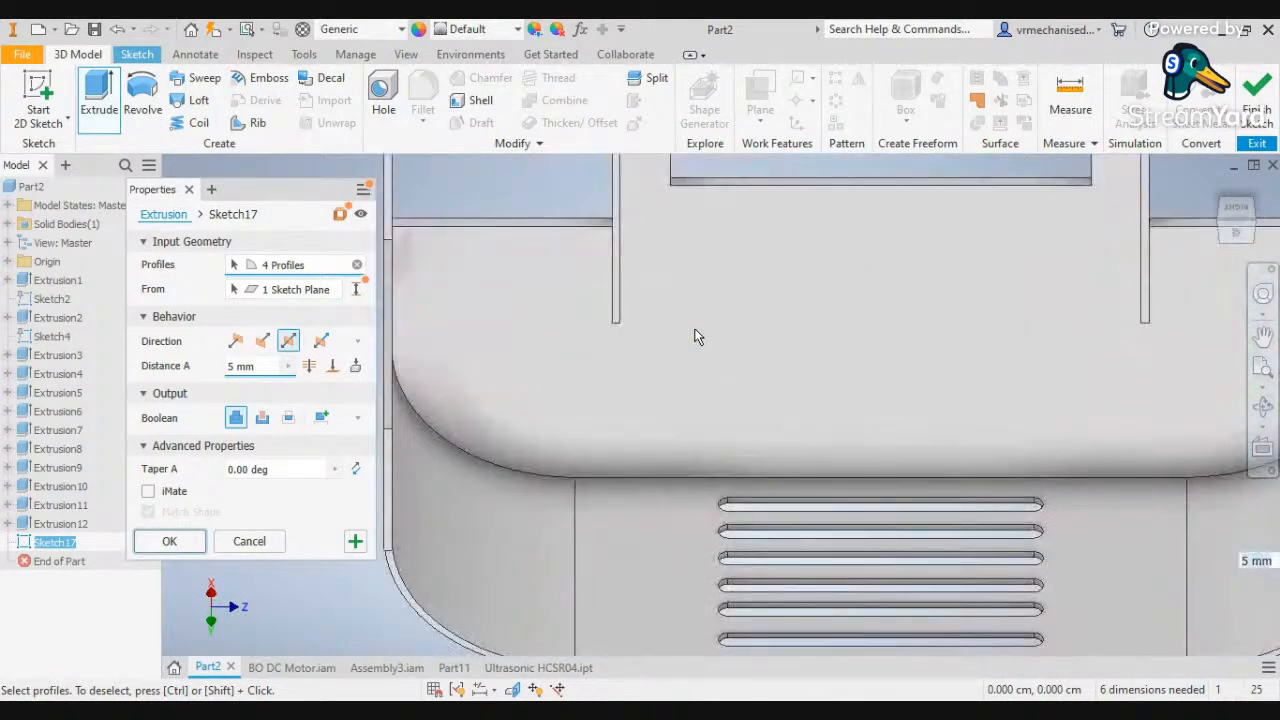
scroll(697, 337, down, 2)
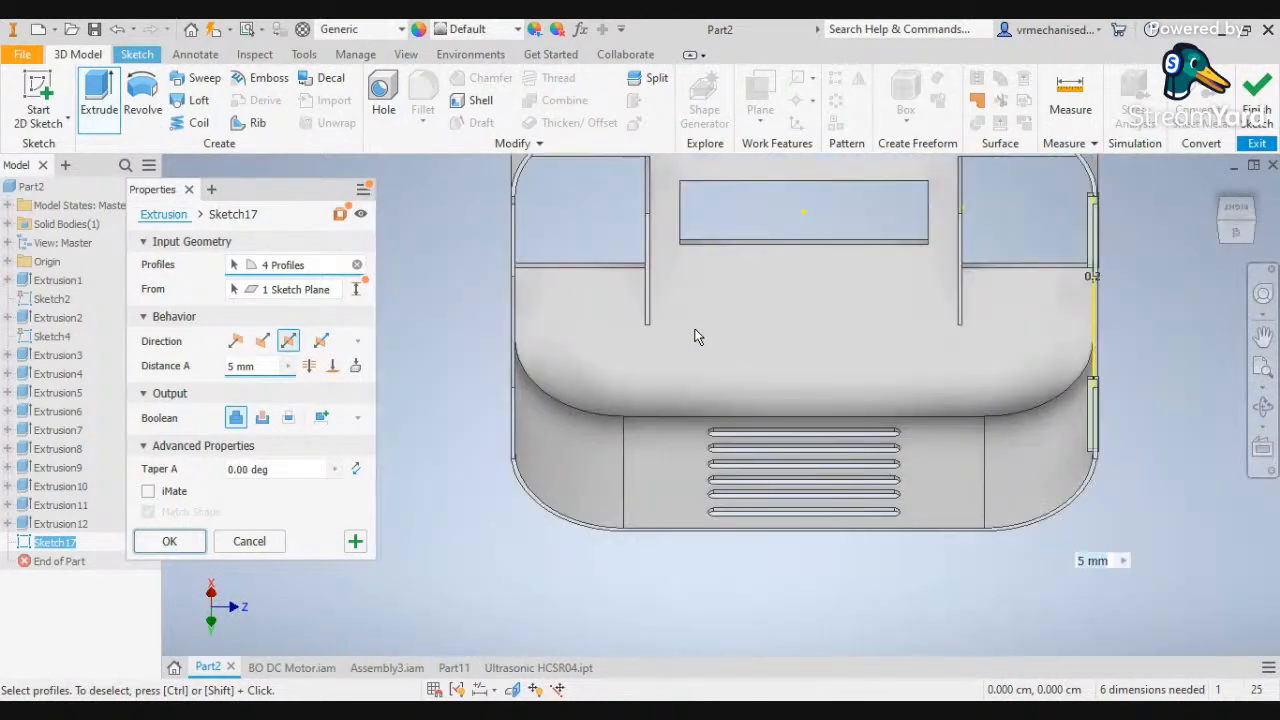
Extrude the four strip rectangles by 5 mm in the default direction, joining them to the housing
click(1258, 228)
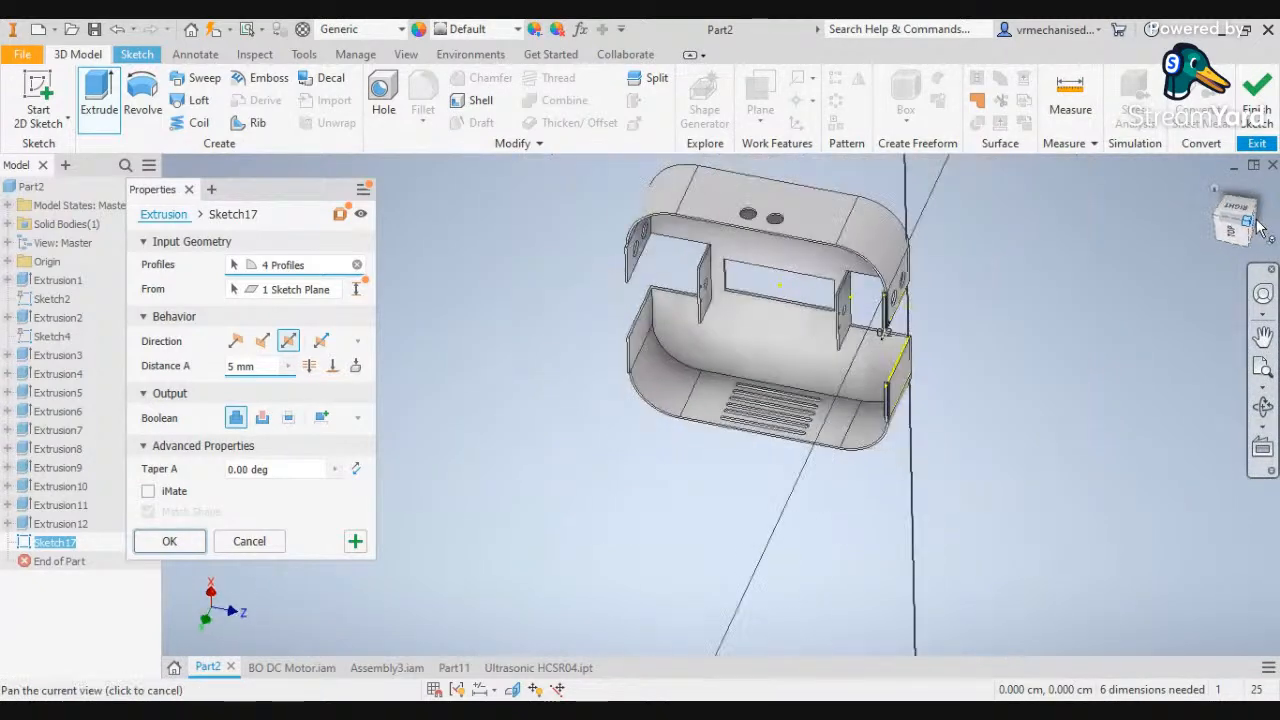
scroll(710, 307, up, 5)
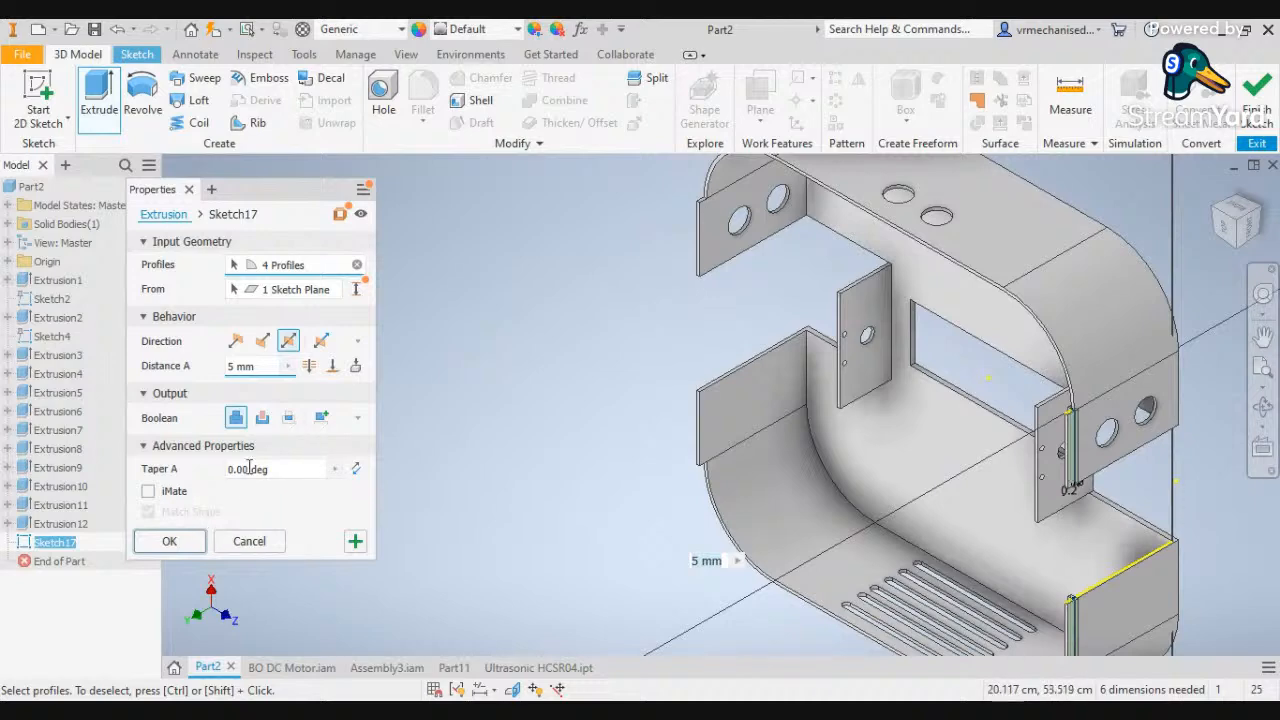
click(238, 346)
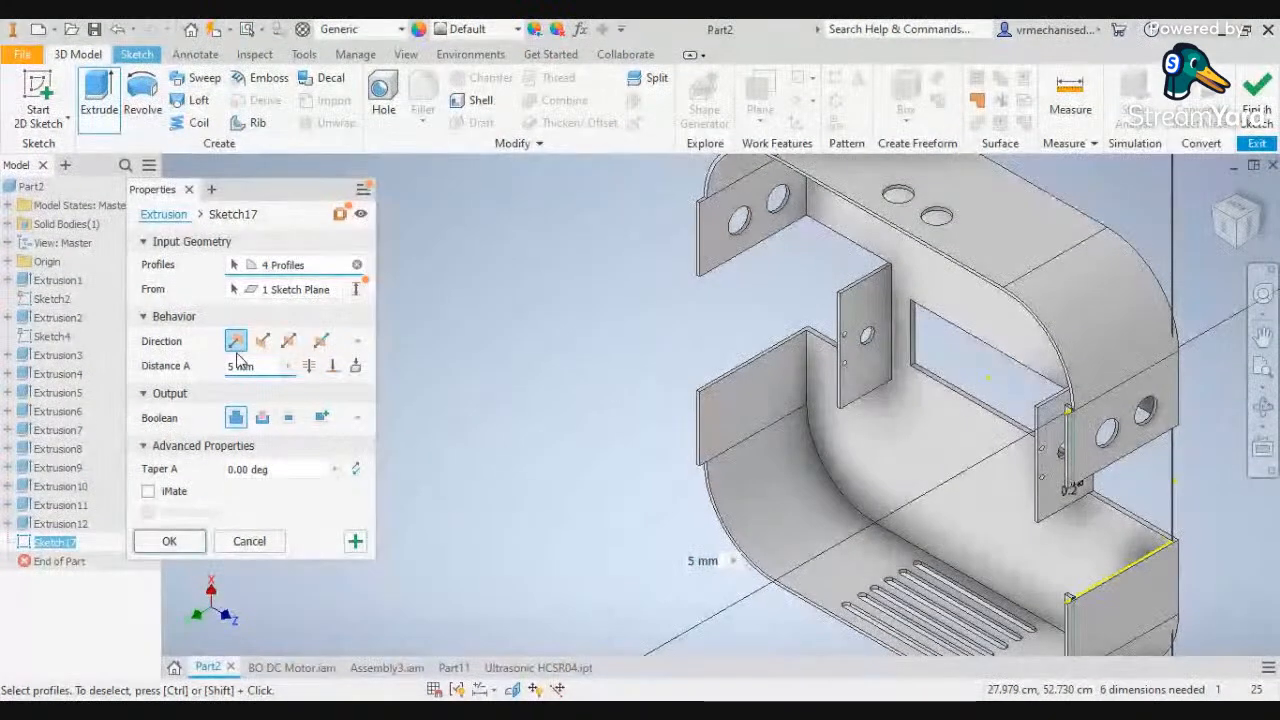
click(168, 542)
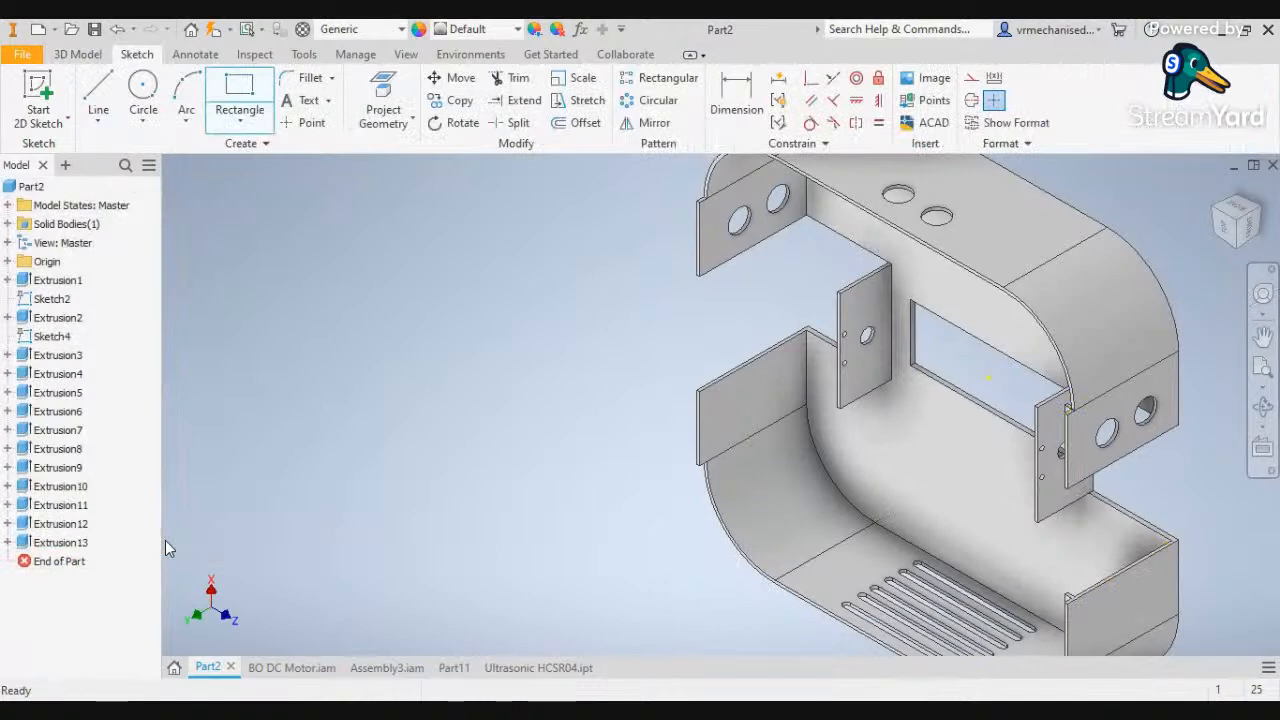
Start a sketch on the inner face of the upper holed wall and draw a full-height rectangle 0.2 cm wide and 4.5 cm tall
click(713, 226)
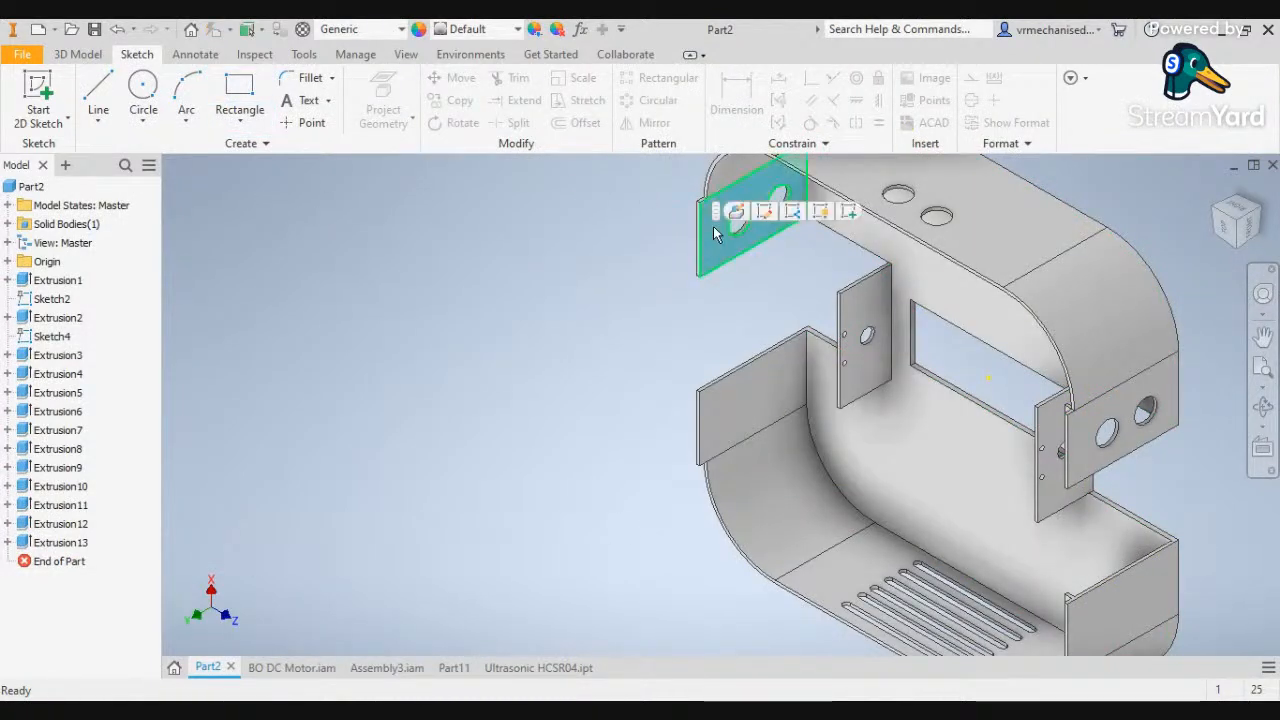
shift+middle_drag(848, 220, 248, 248)
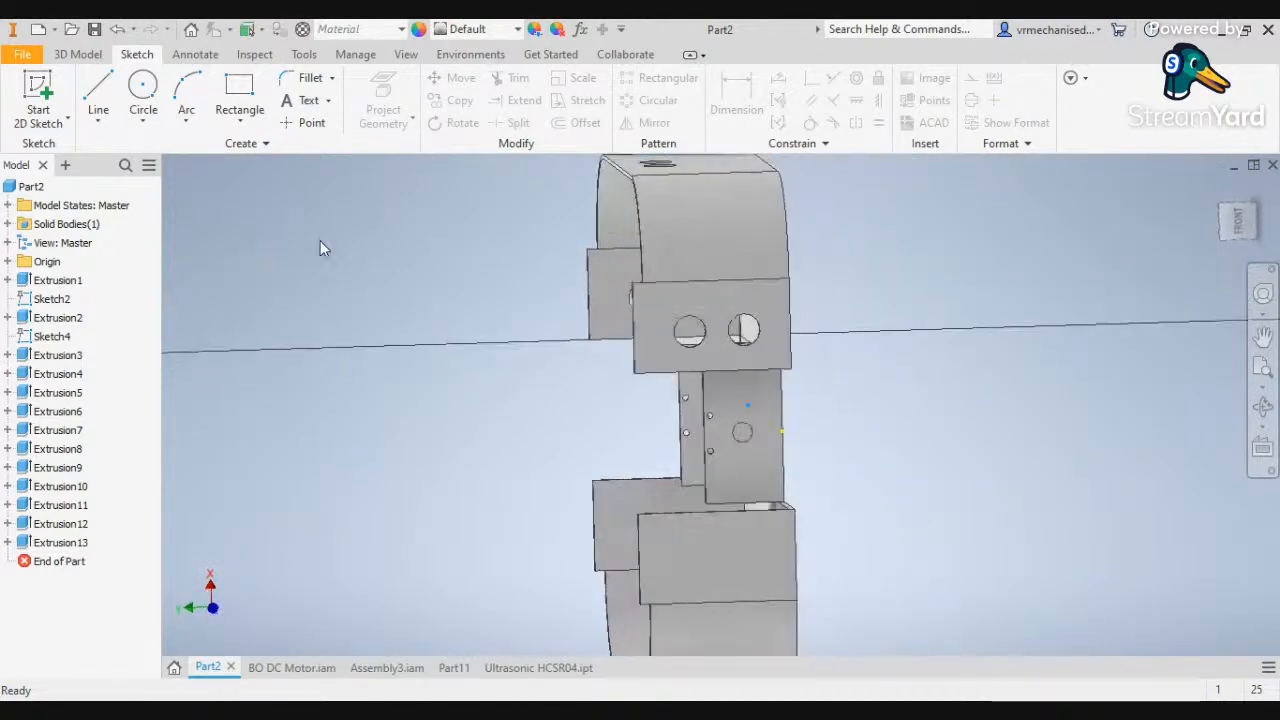
click(1224, 211)
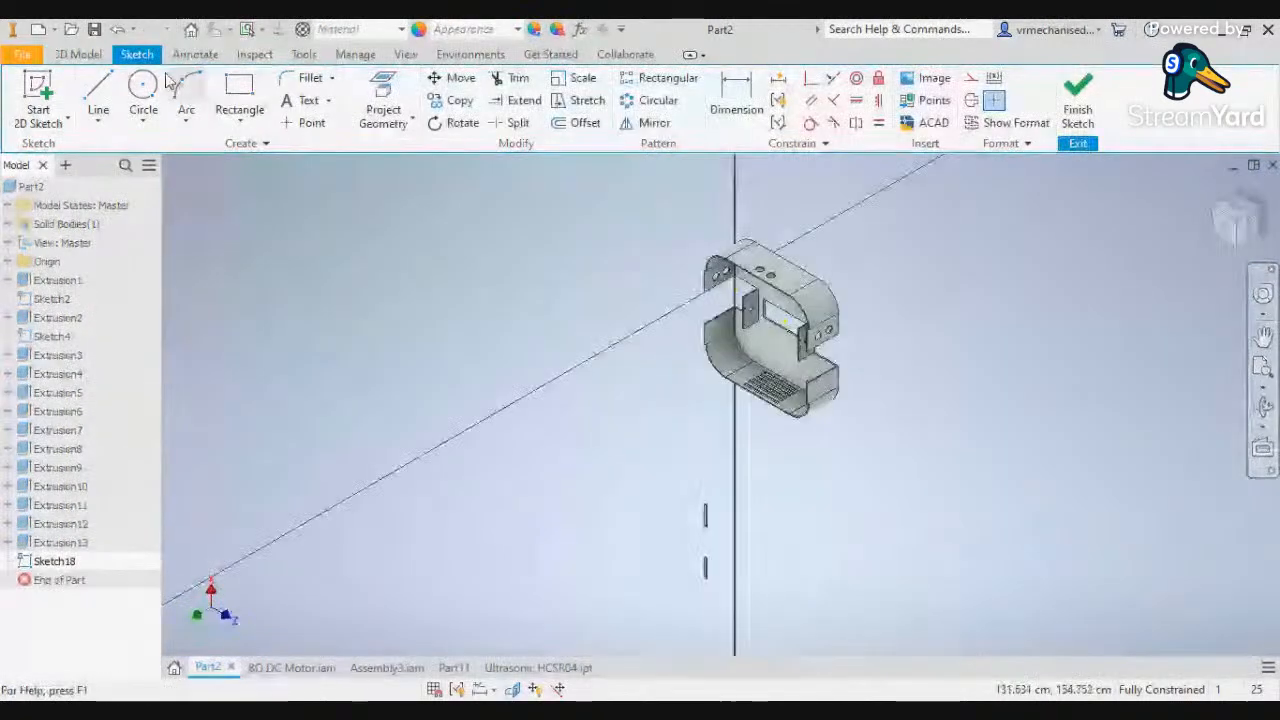
click(242, 97)
scroll(718, 283, up, 6)
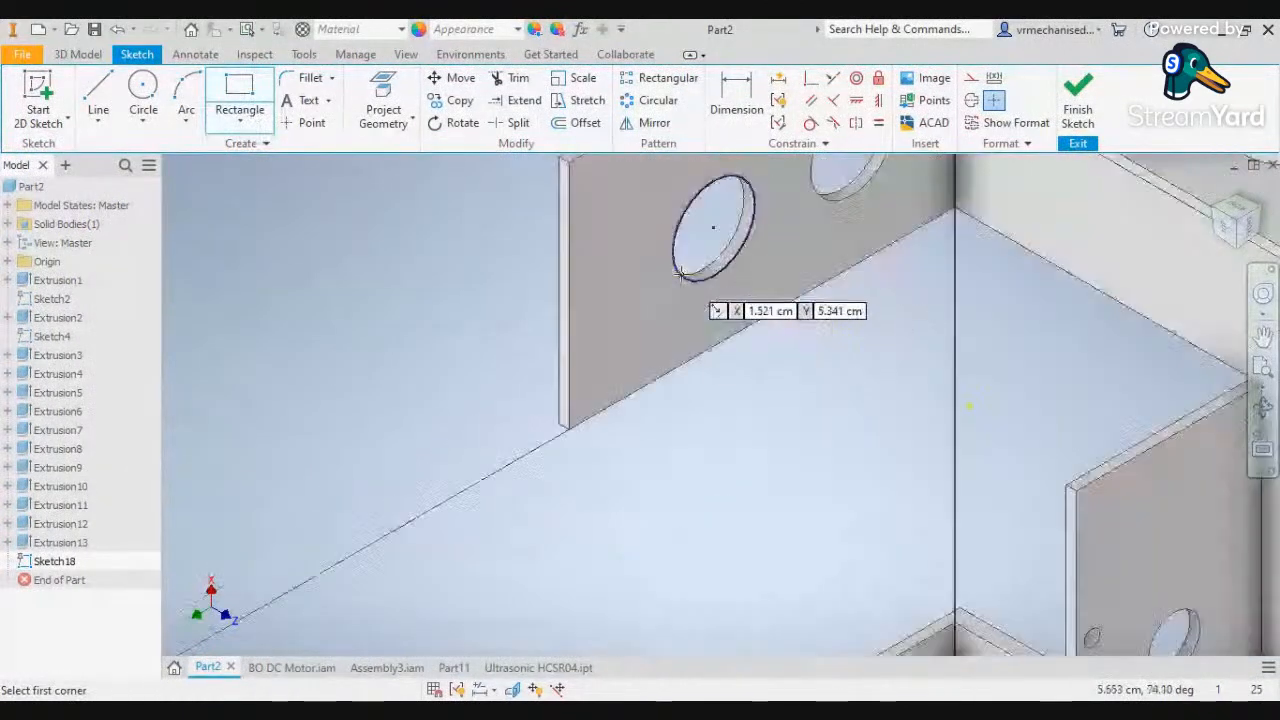
click(698, 254)
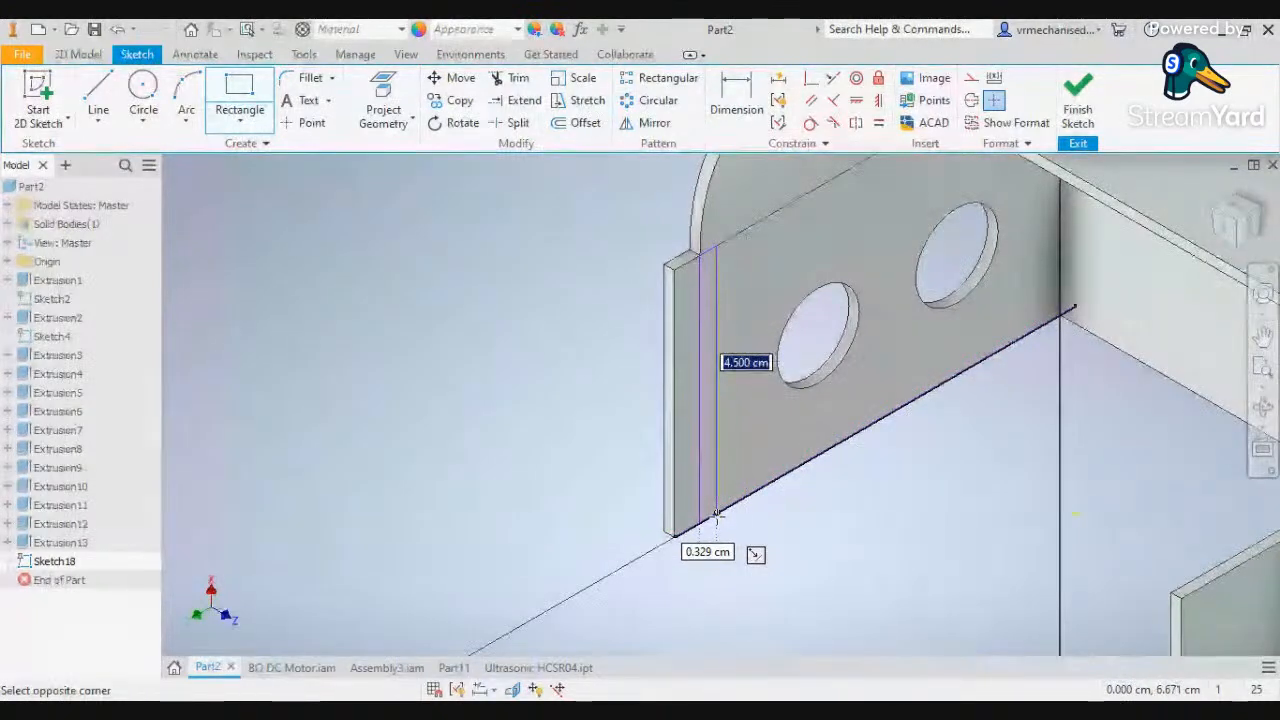
key(Tab)
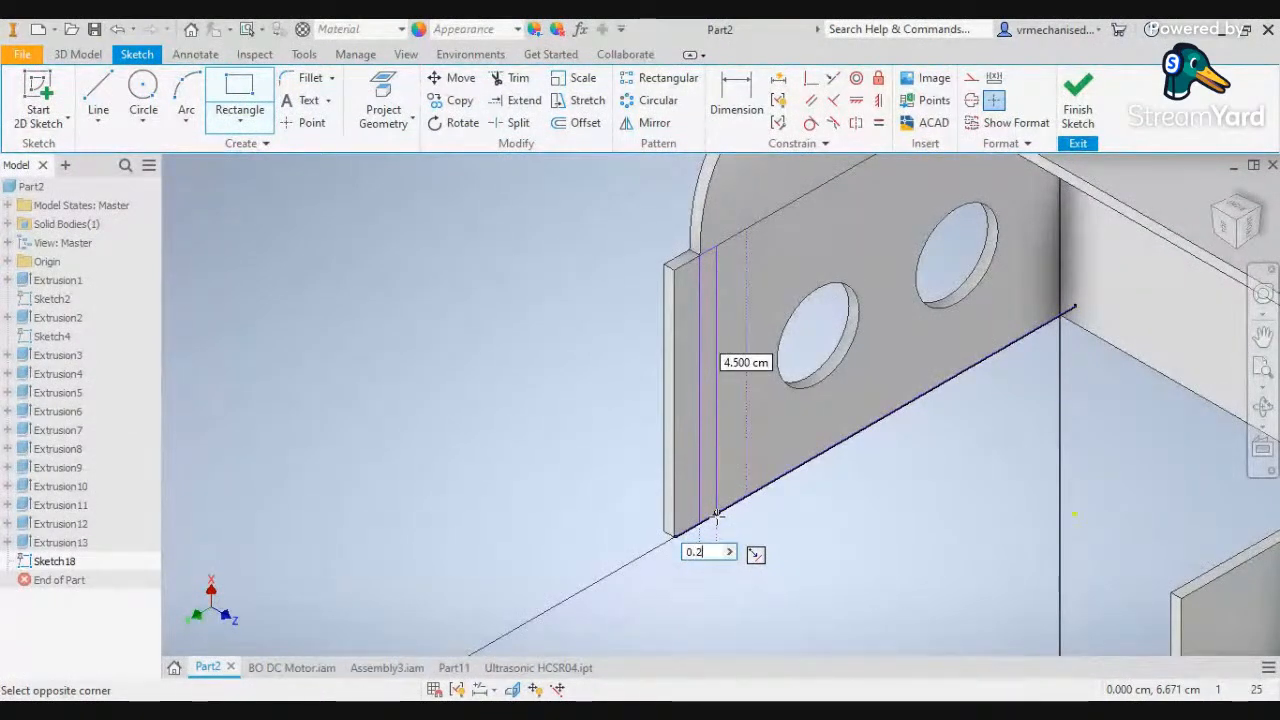
text(0.2)
key(Return)
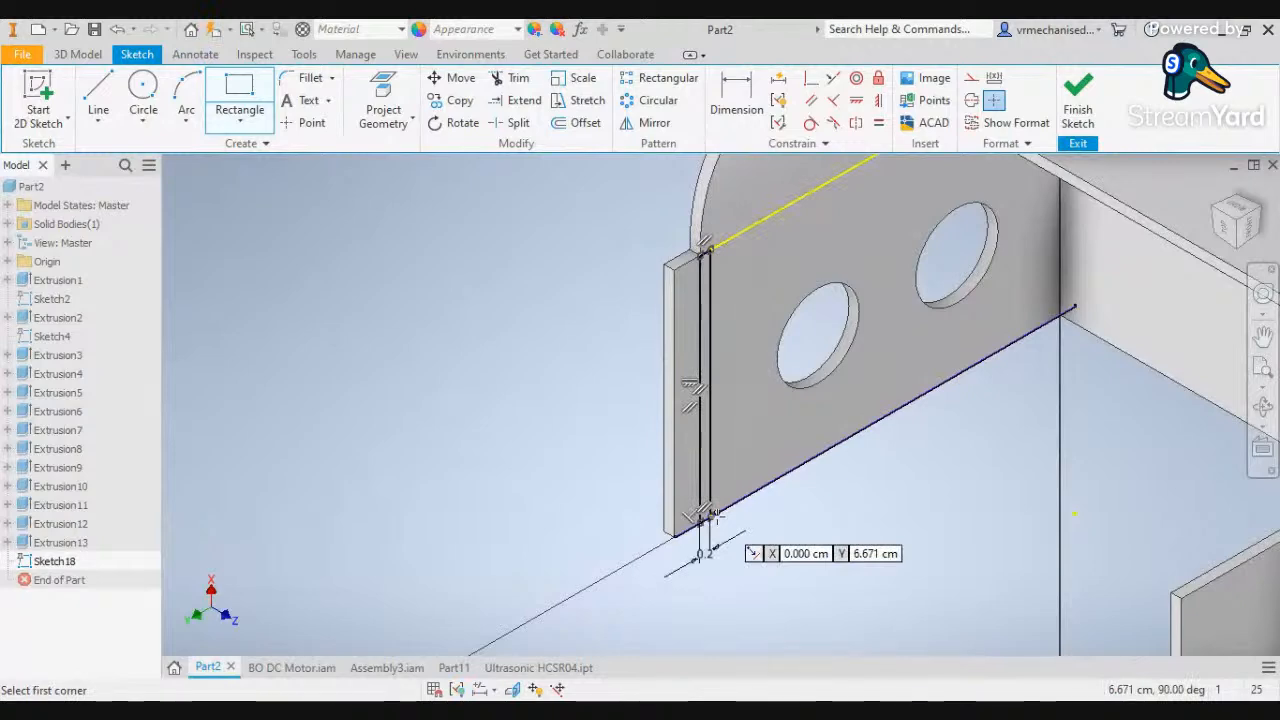
Draw a matching narrow rectangle over the full height of the lower wall section, in line with the inner edge of the rounded rim
scroll(798, 528, up, 2)
middle_drag(842, 447, 891, 166)
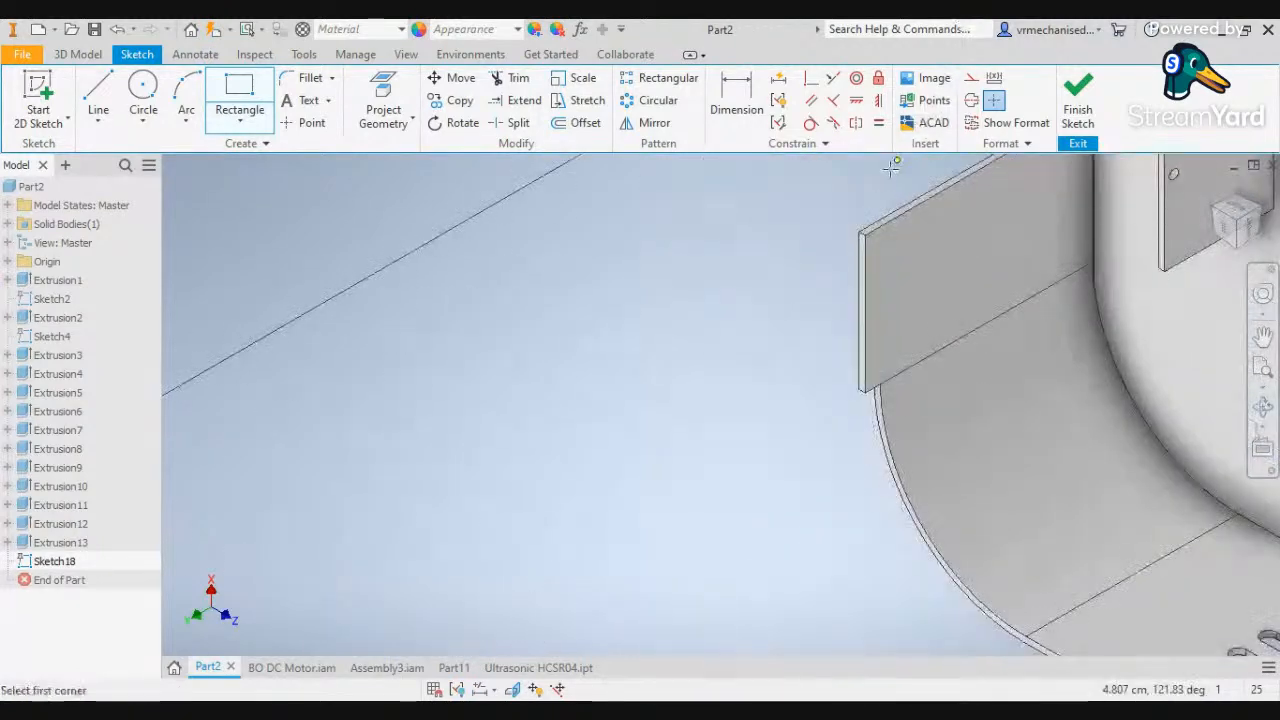
scroll(880, 380, down, 2)
click(880, 383)
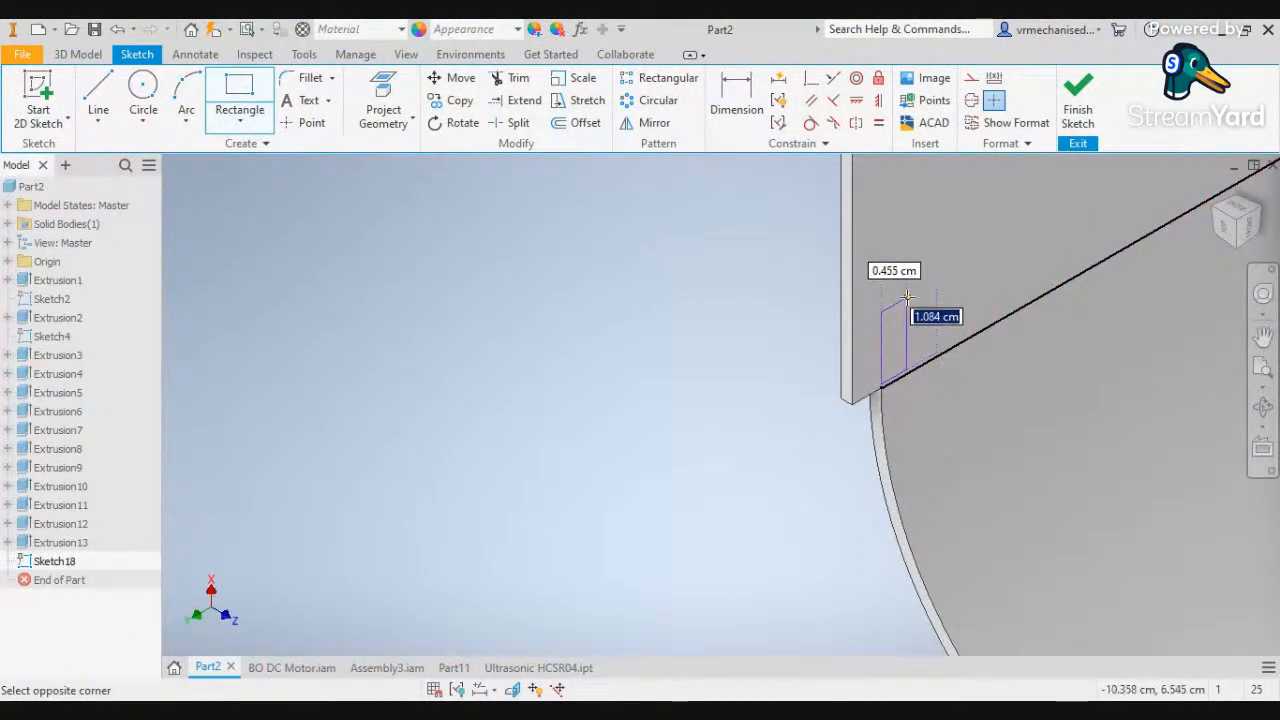
key(Escape)
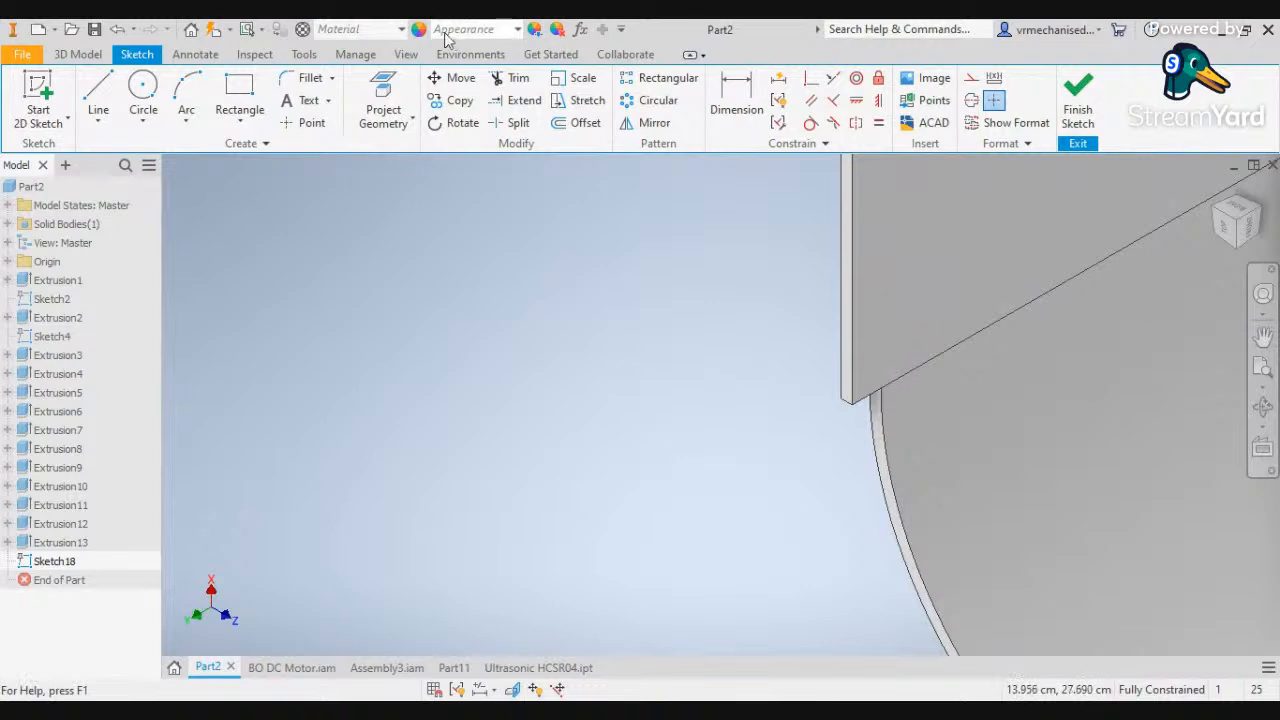
click(239, 95)
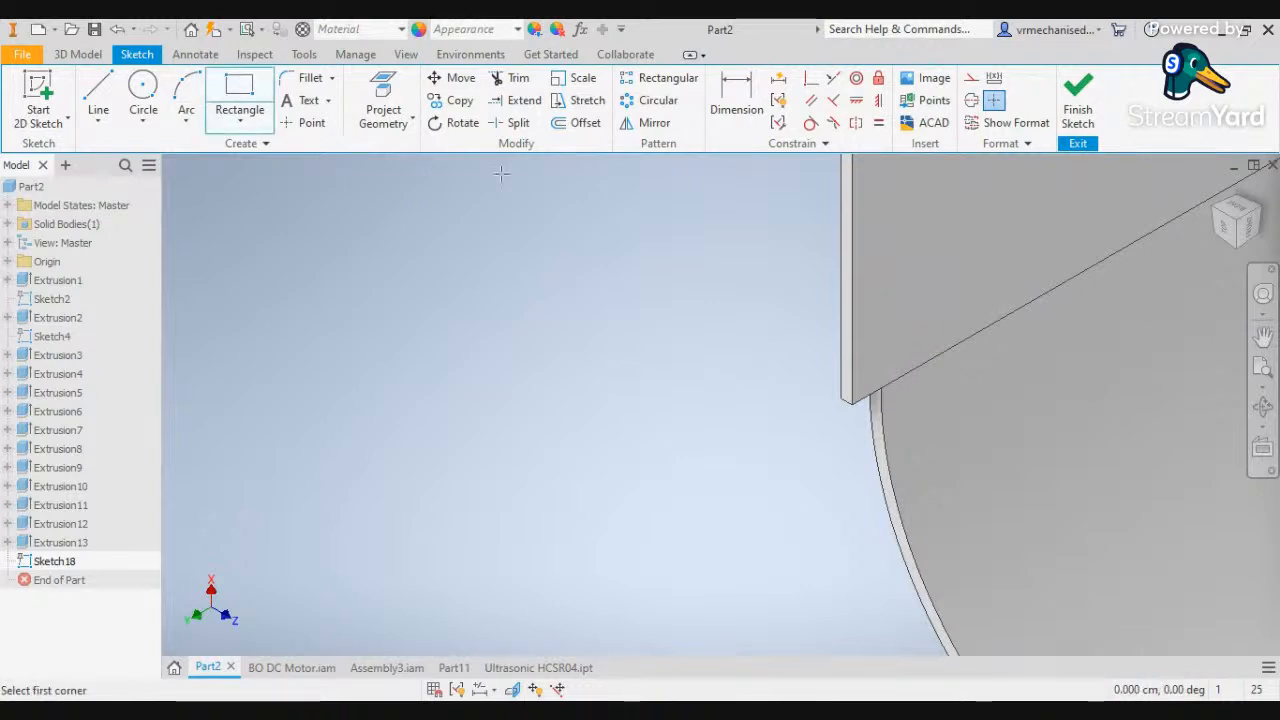
click(883, 384)
middle_drag(884, 246, 728, 433)
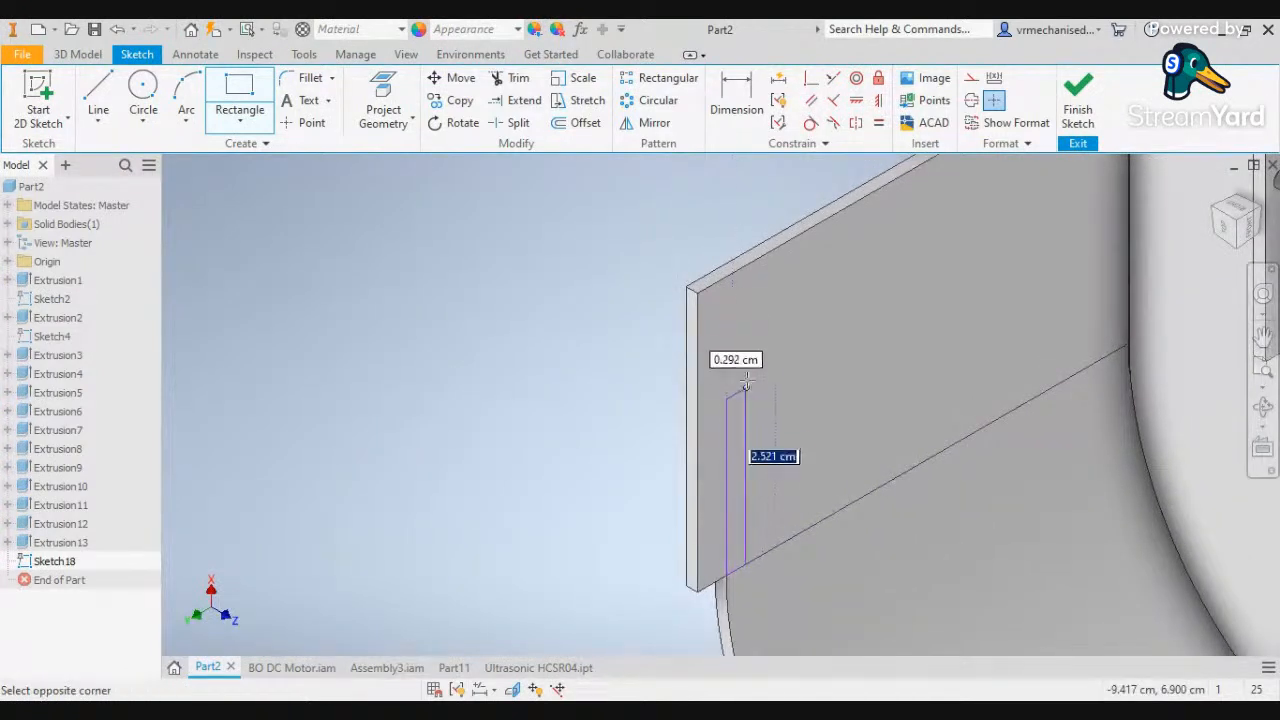
click(737, 268)
scroll(712, 240, up, 4)
middle_drag(712, 240, 735, 445)
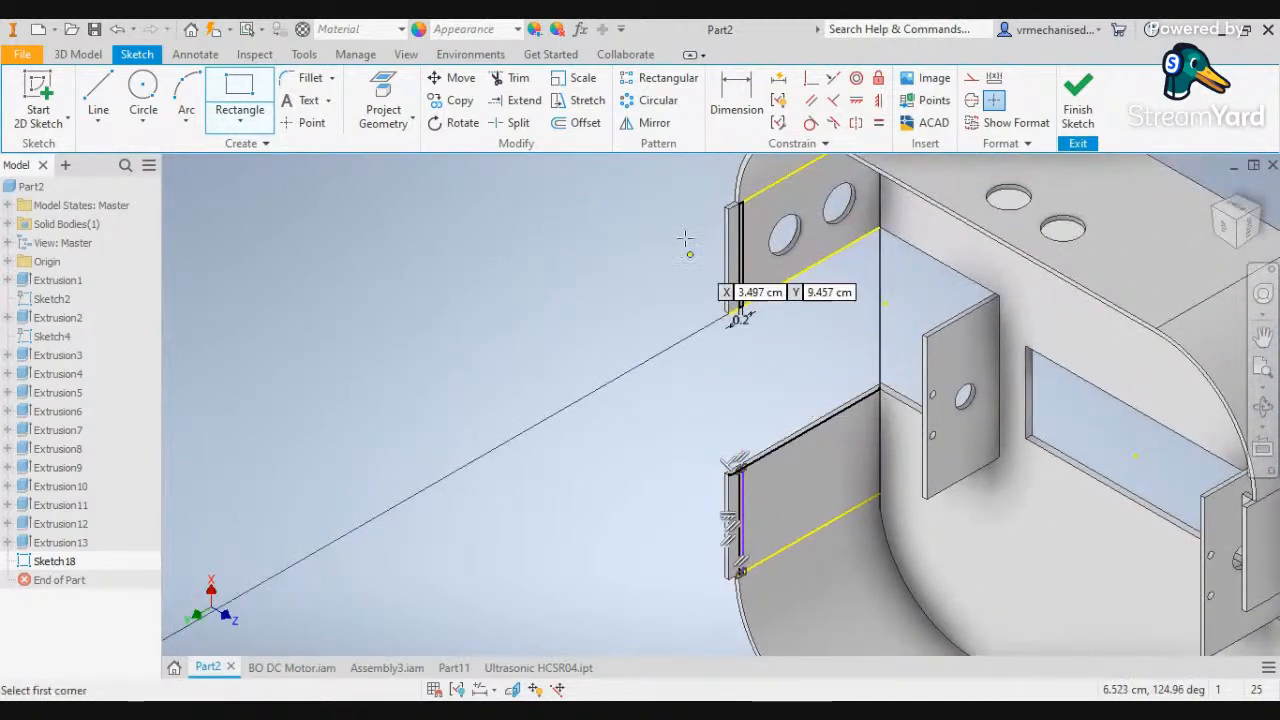
Extrude the upper and lower strip rectangles by 5 mm in the default direction, joining them to the housing
click(76, 54)
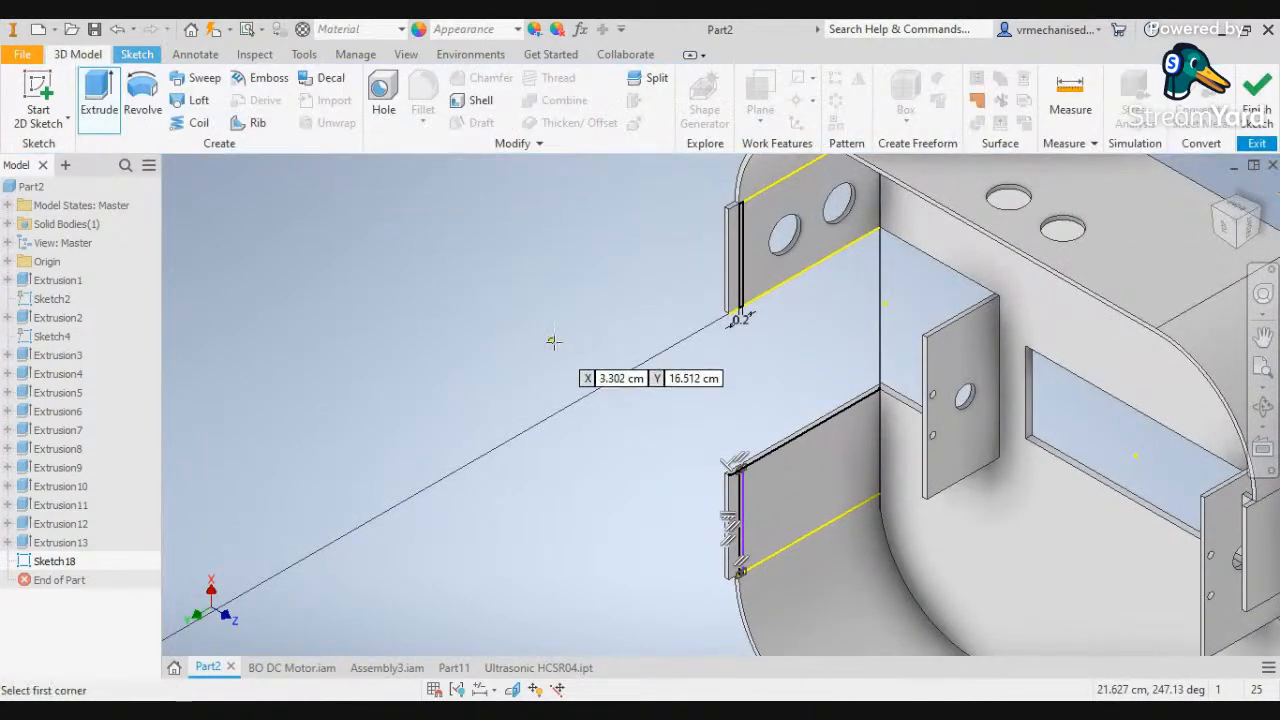
click(99, 100)
click(742, 258)
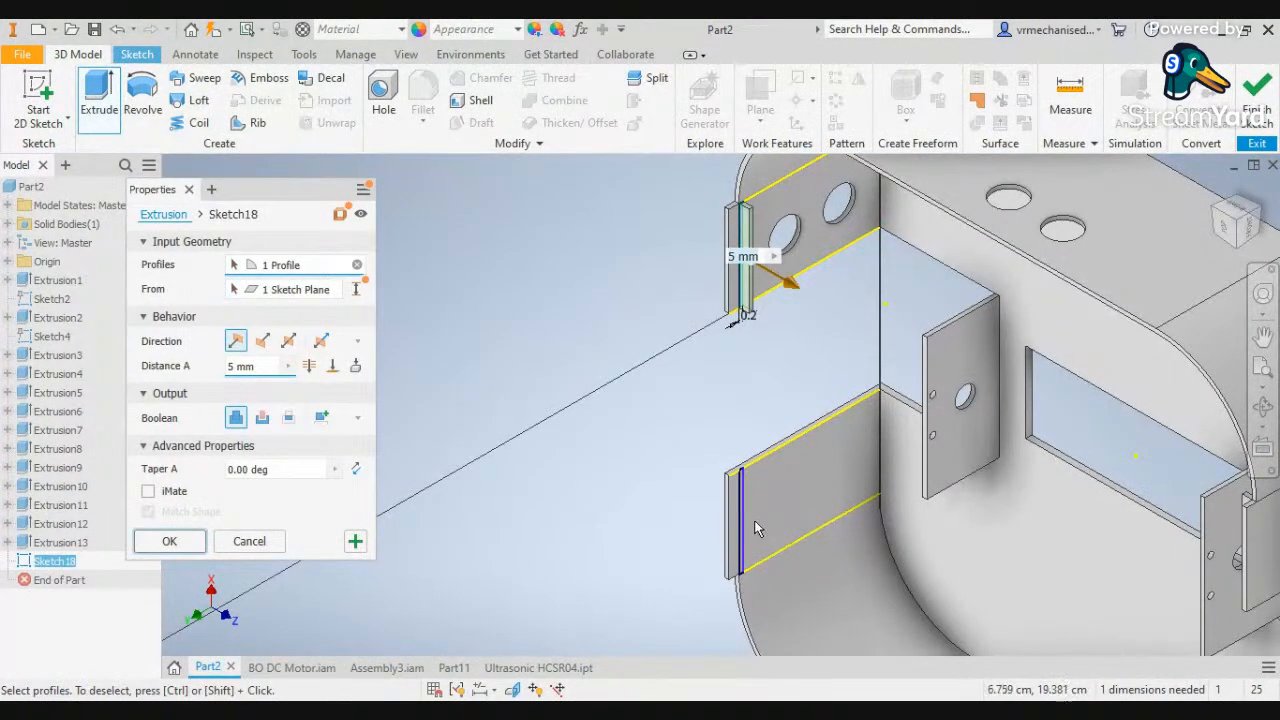
click(742, 520)
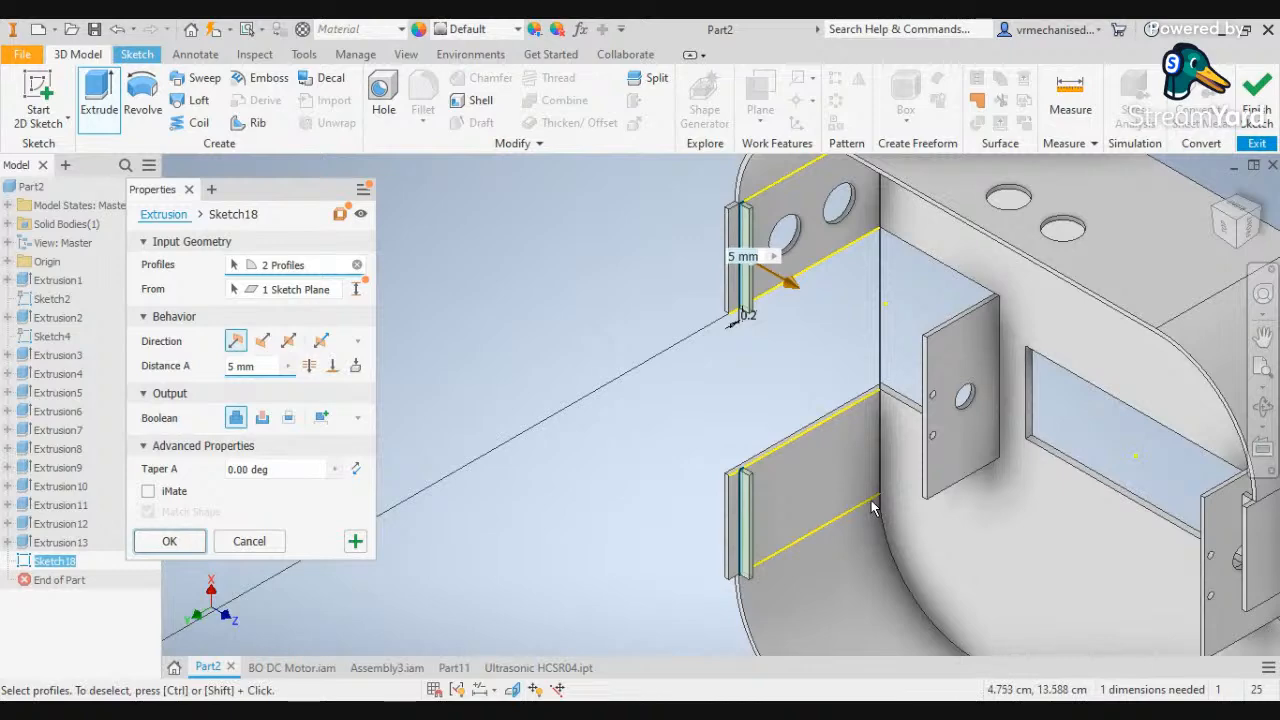
scroll(872, 507, down, 2)
click(195, 540)
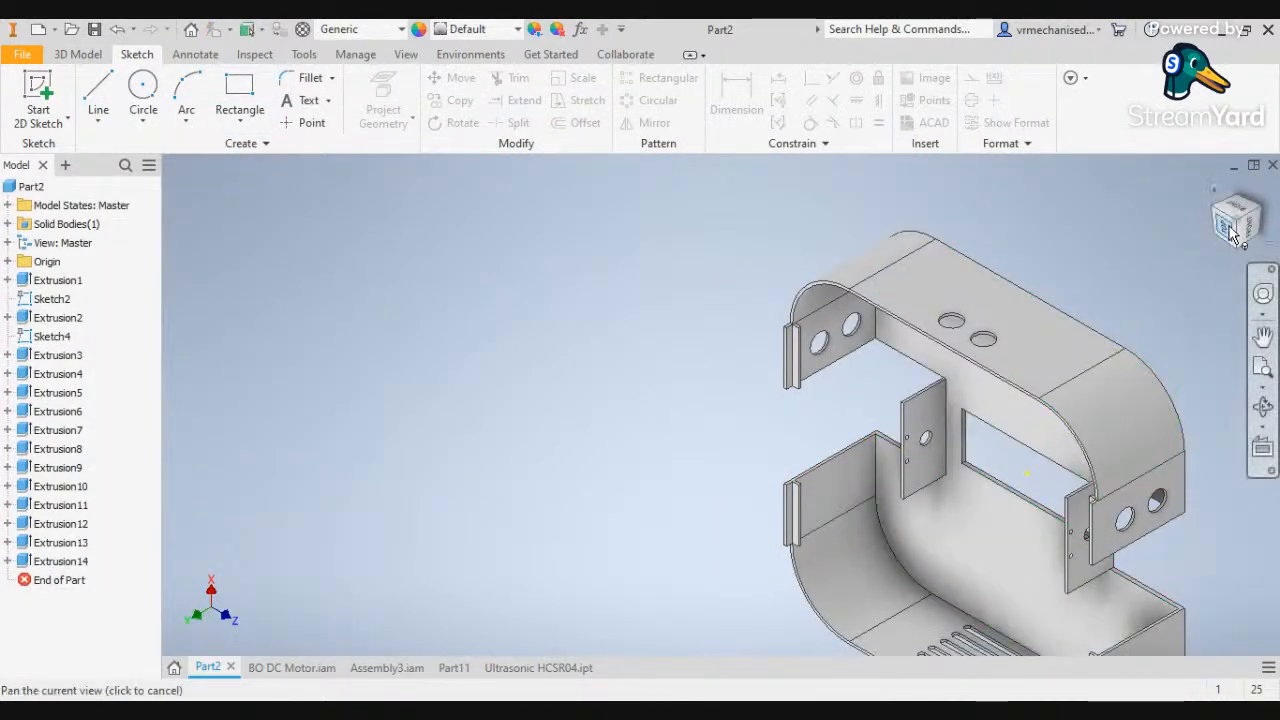
Examine the wall strips from the open side, then inspect the strips and rim extensions on the opposite wall up close
click(1225, 227)
scroll(790, 325, up, 5)
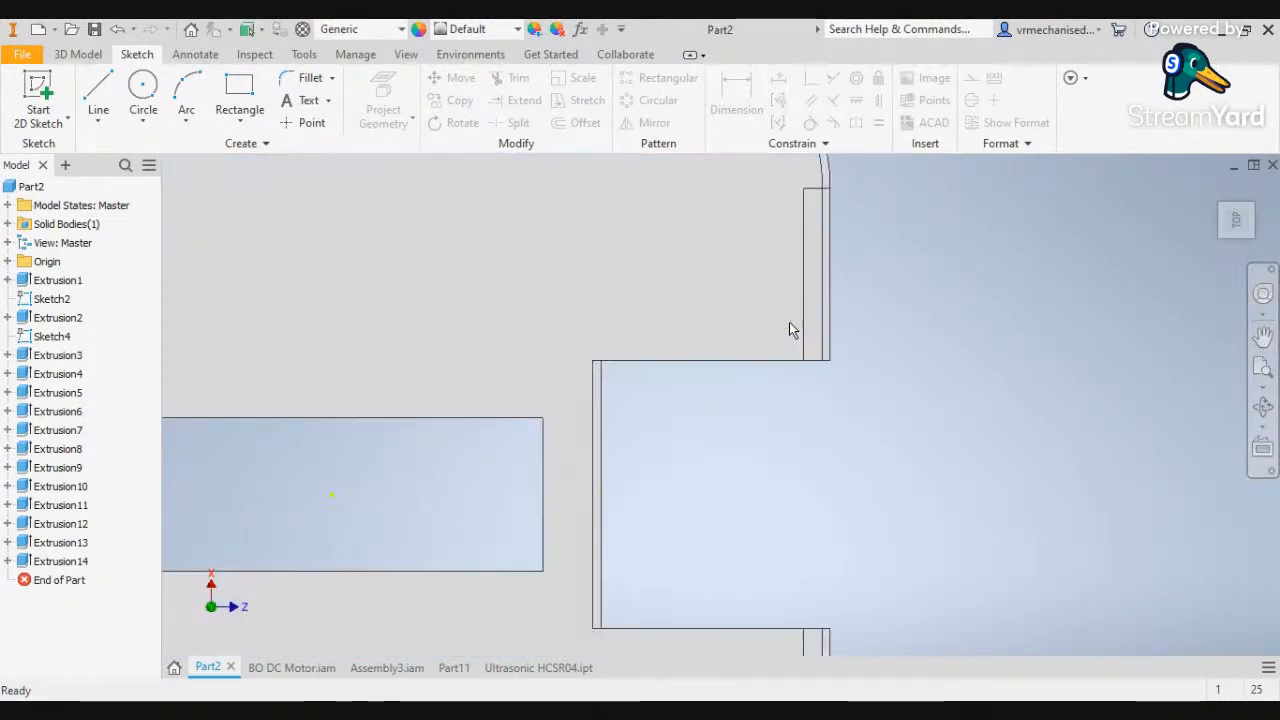
scroll(790, 325, down, 3)
scroll(1157, 270, down, 2)
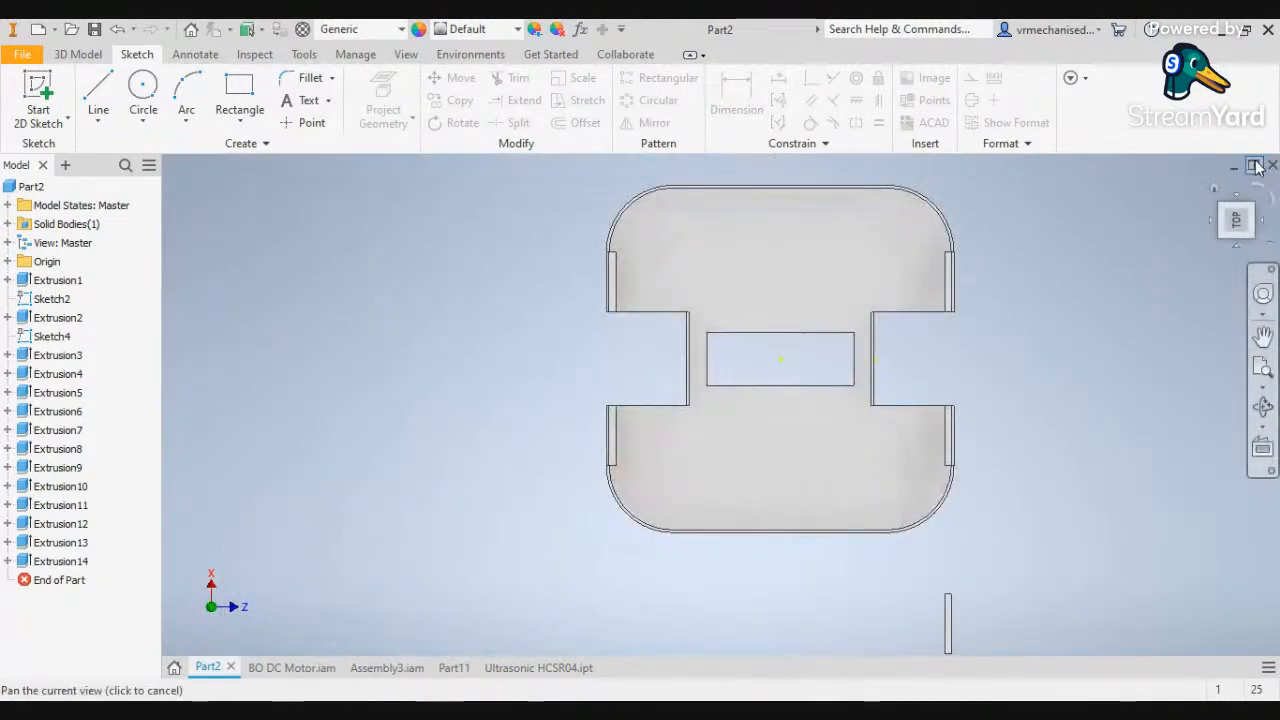
click(1222, 212)
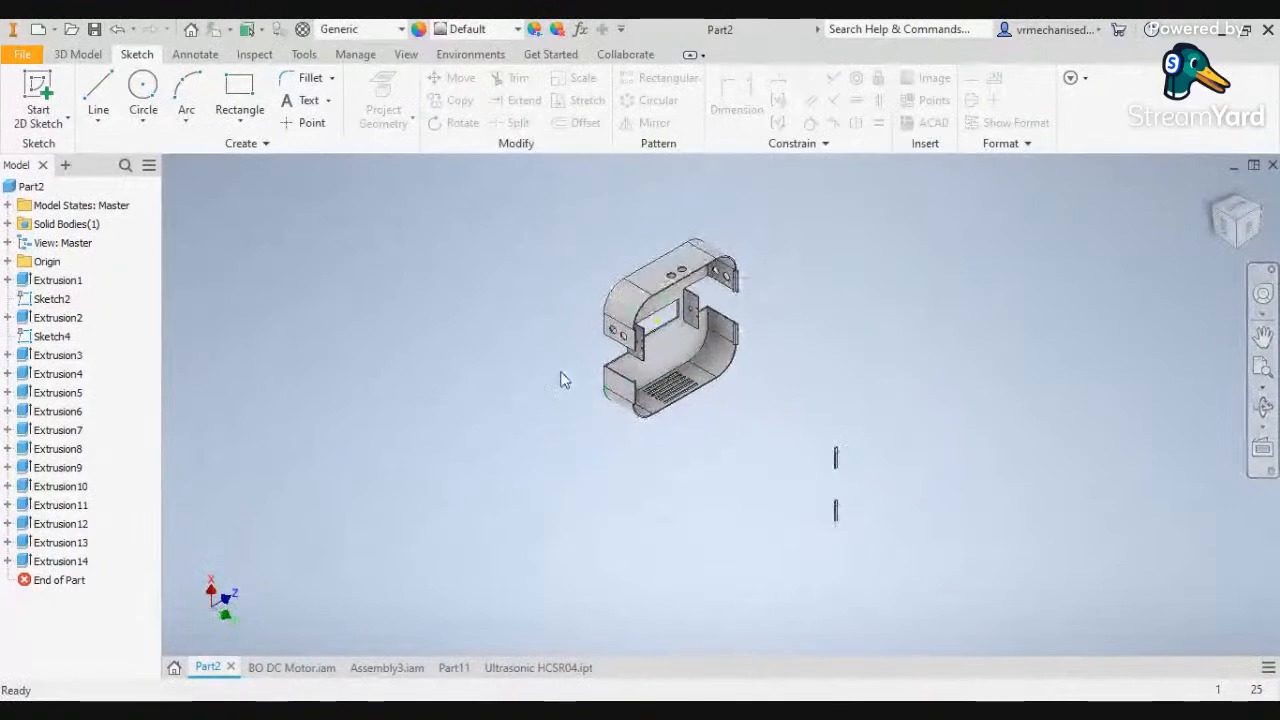
scroll(733, 305, up, 4)
scroll(733, 305, up, 3)
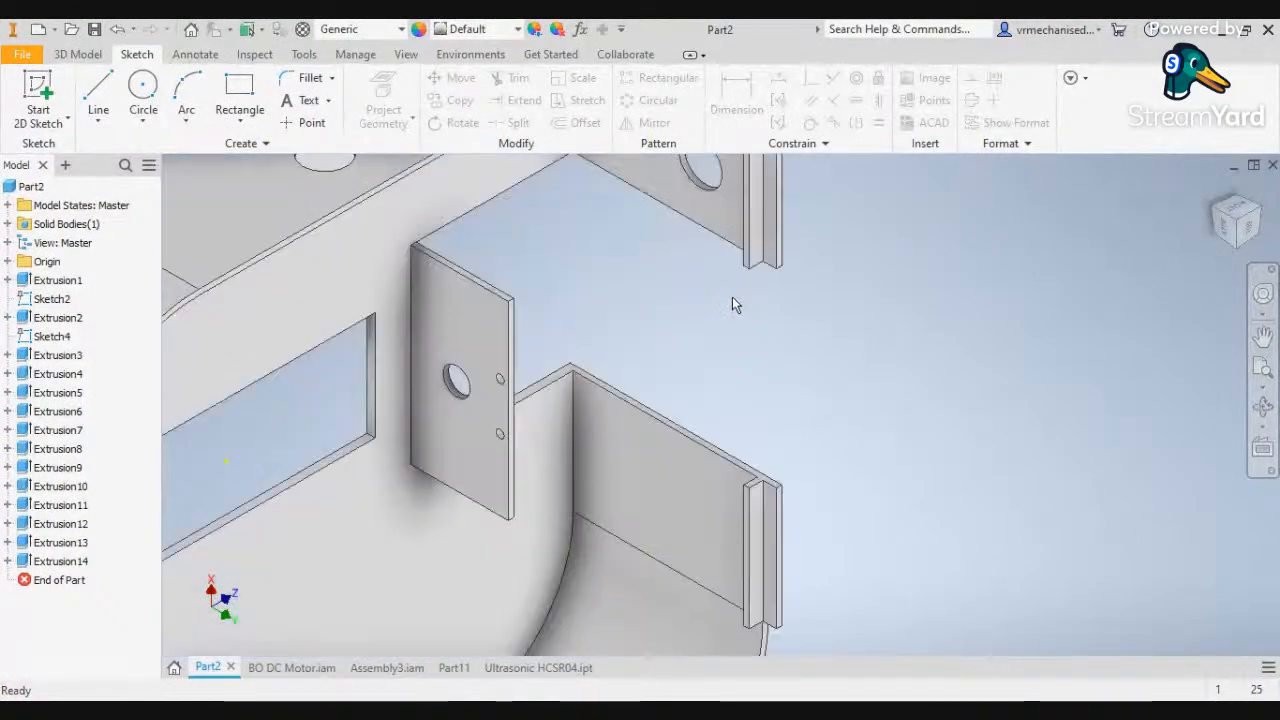
scroll(733, 305, down, 2)
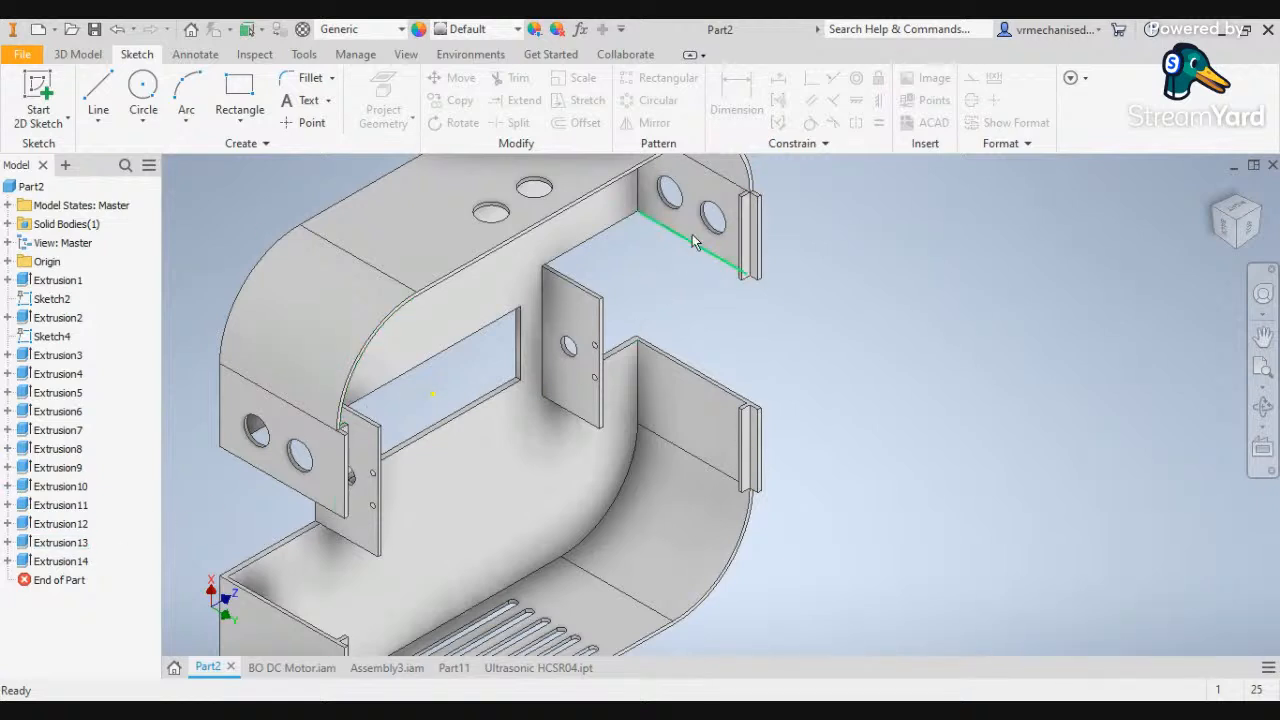
scroll(750, 206, up, 5)
scroll(750, 206, down, 2)
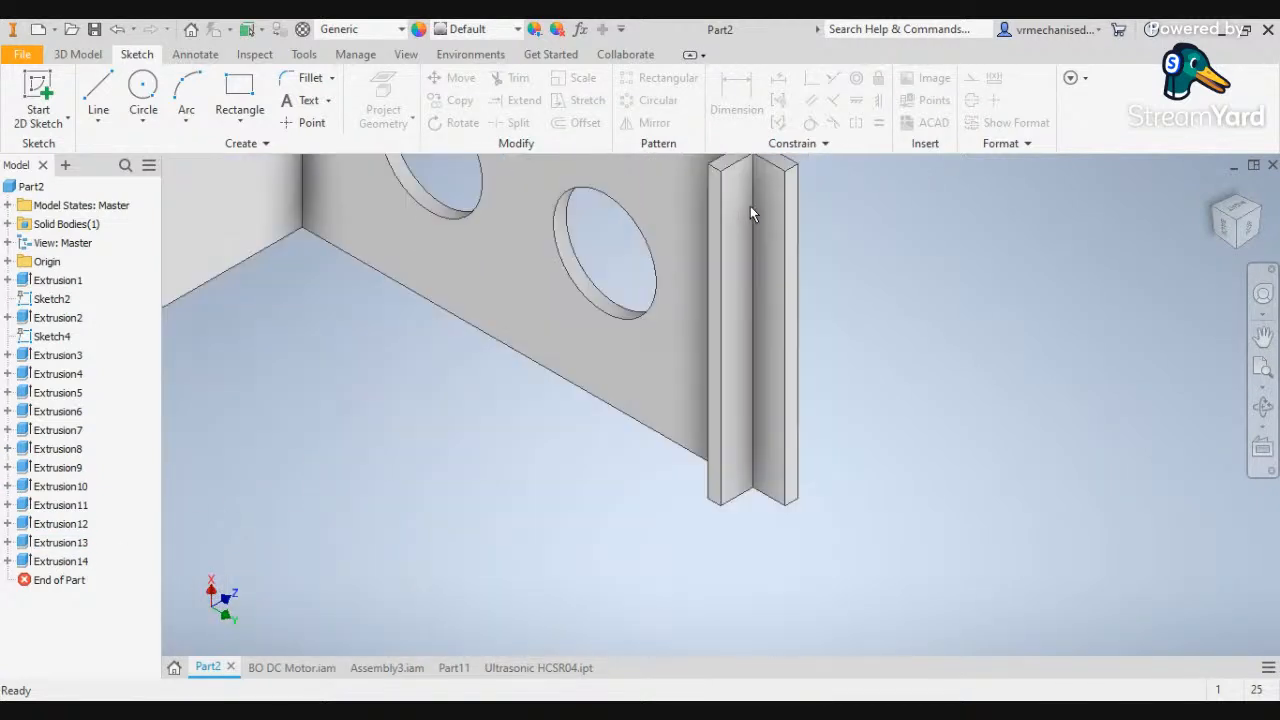
Start a sketch on the opposite upper wall's rim extension, on its inner face, and draw a narrow rectangle over its 4.5 cm height
click(778, 220)
click(912, 203)
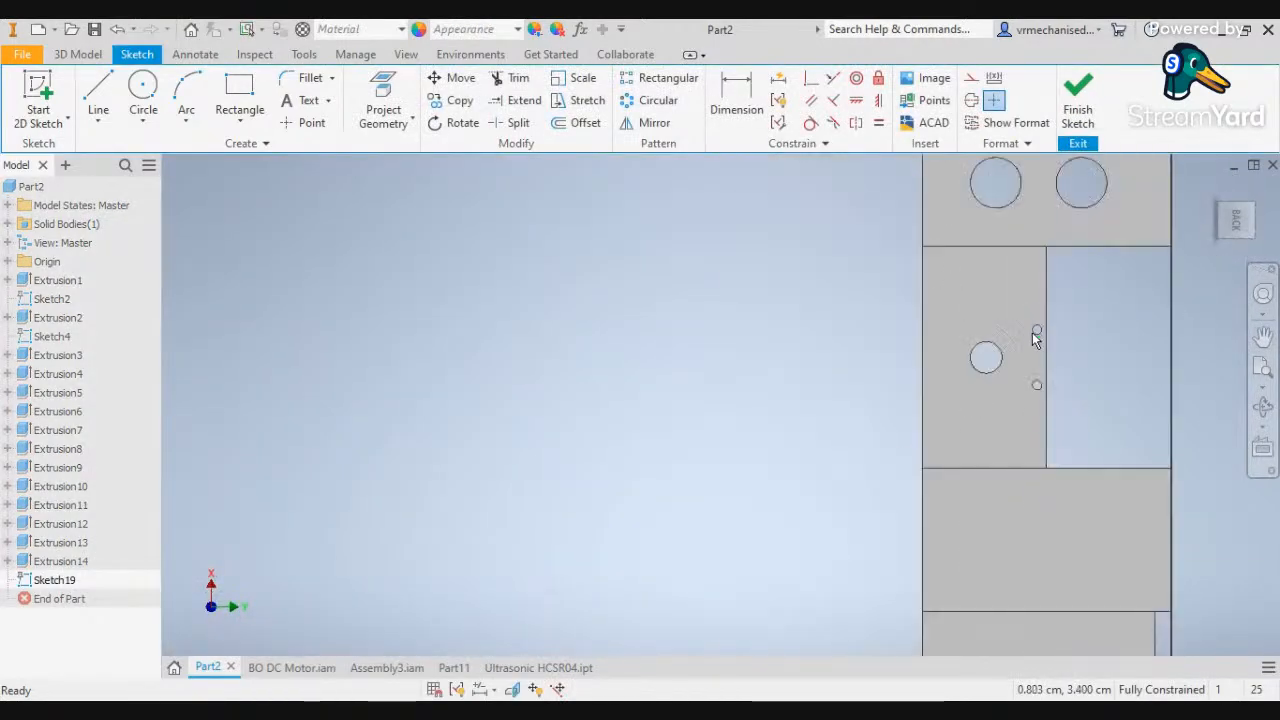
click(1221, 206)
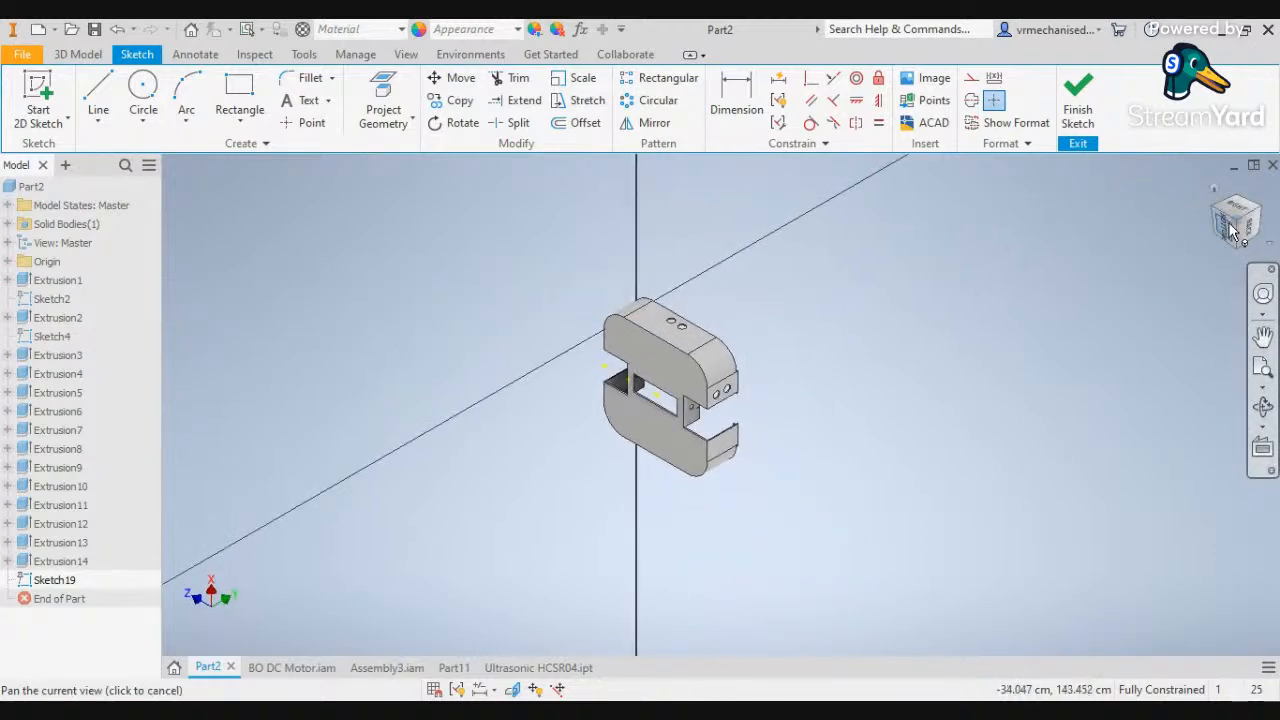
click(1259, 210)
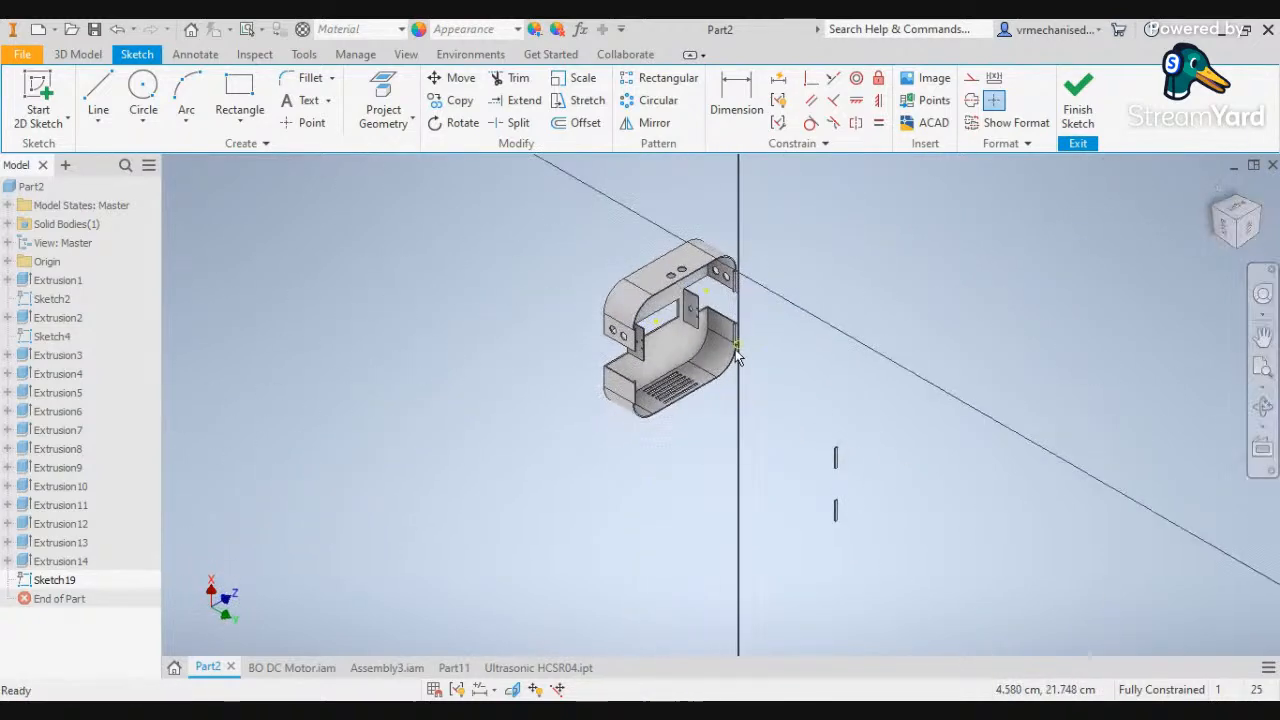
scroll(743, 275, up, 5)
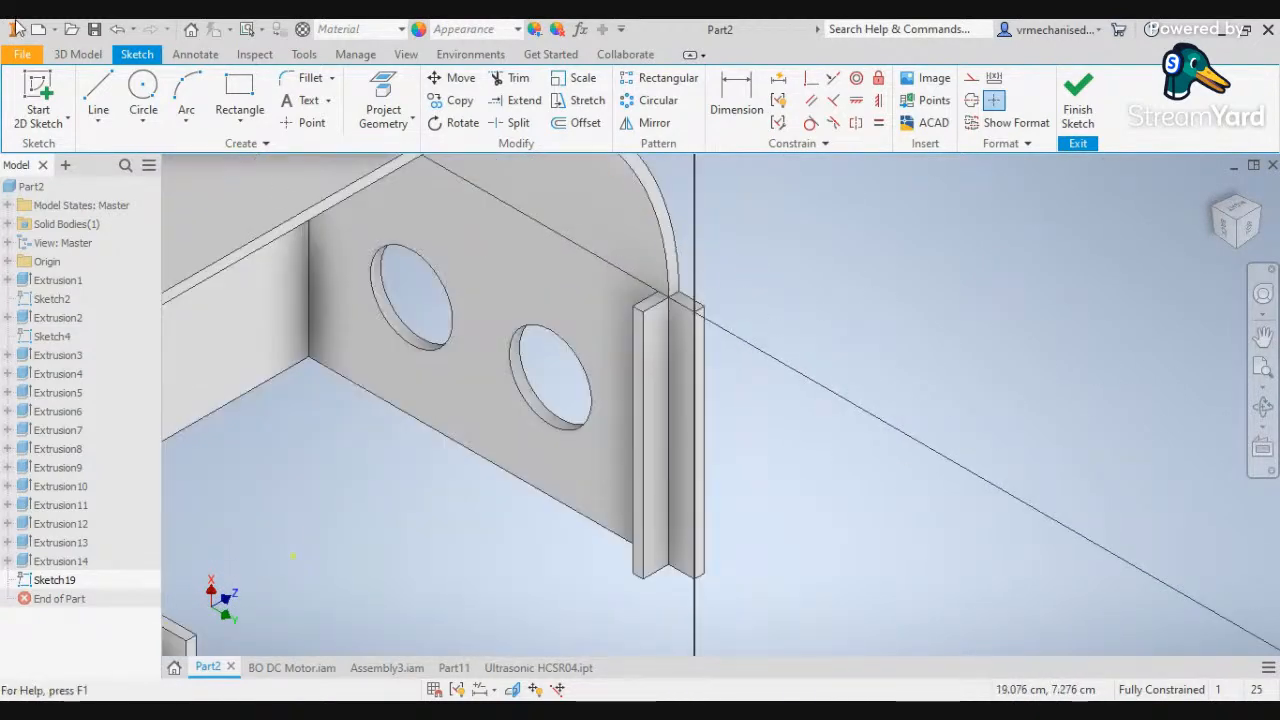
click(250, 96)
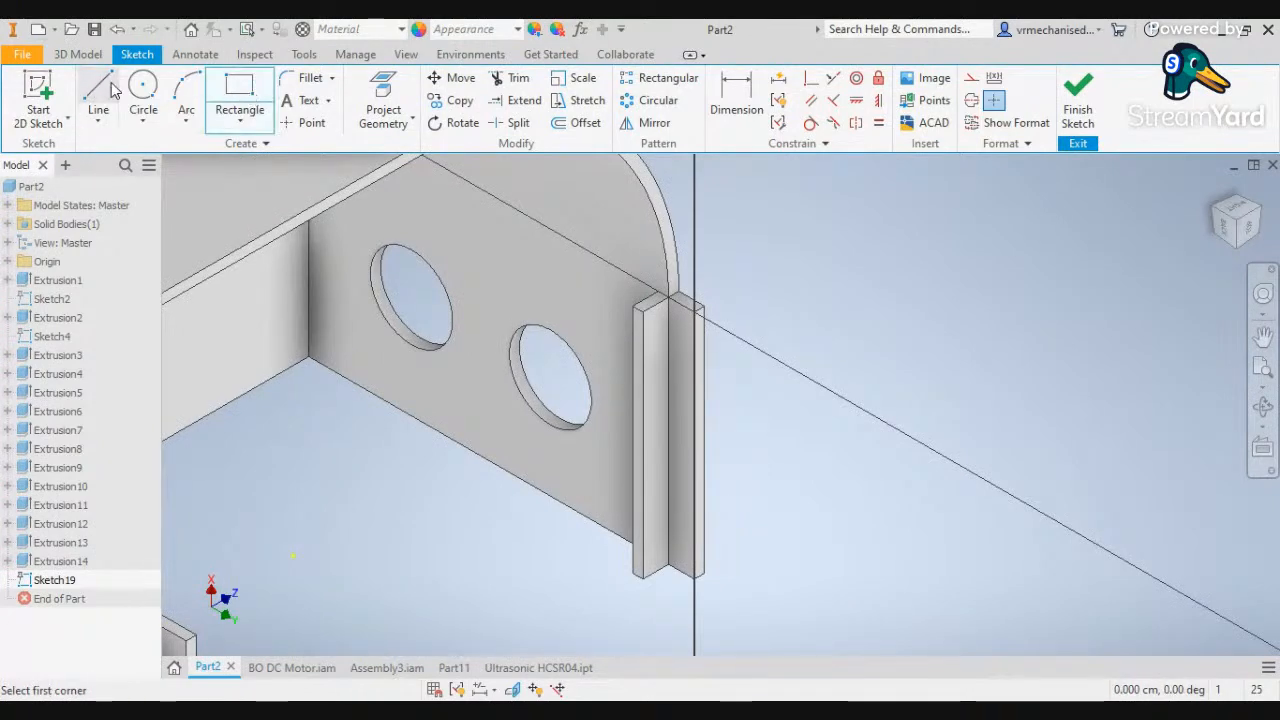
click(686, 302)
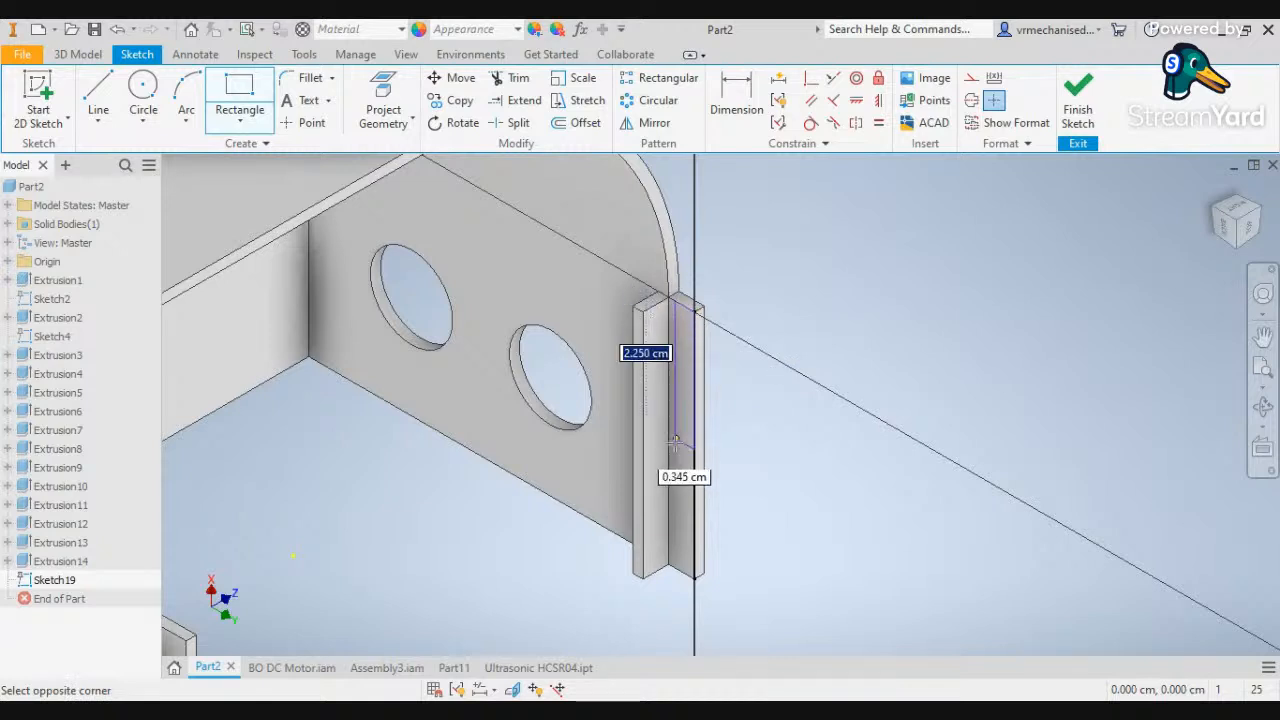
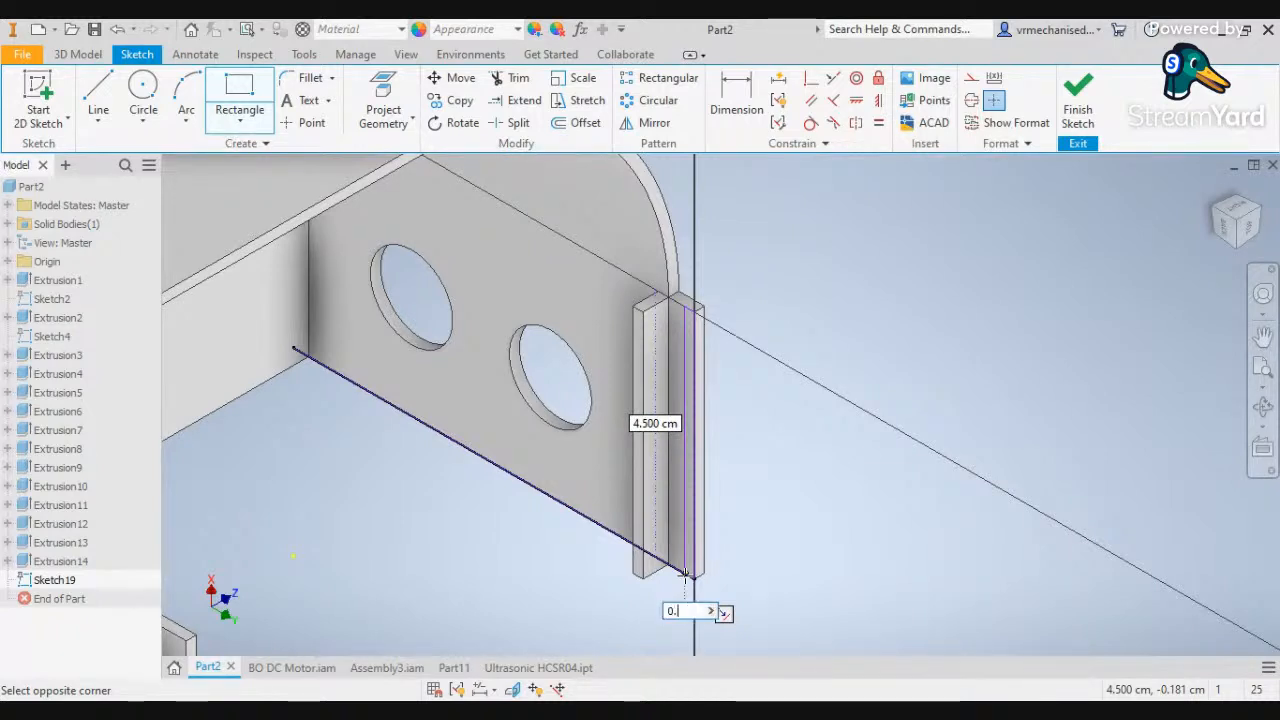
click(685, 574)
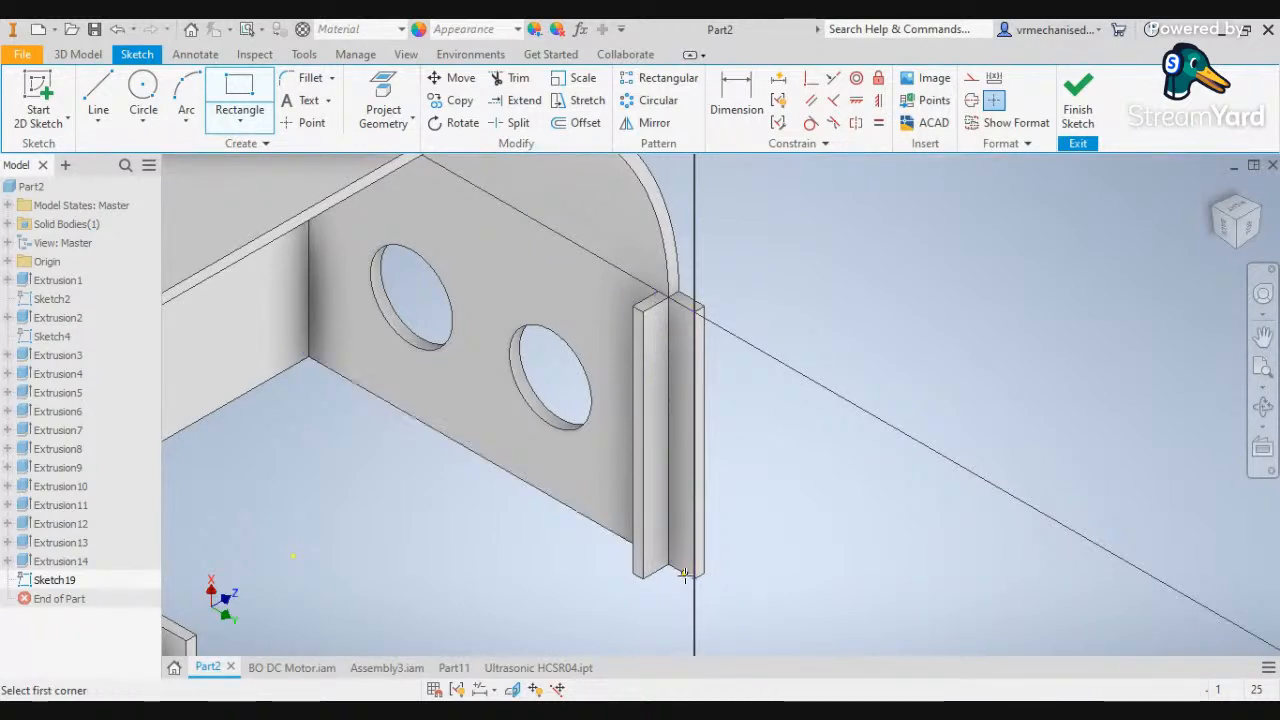
Draw a rectangle about 0.25 cm wide and 4.5 cm tall on the inner face of the lower wall's rim extension
scroll(855, 596, down, 3)
middle_drag(855, 596, 745, 117)
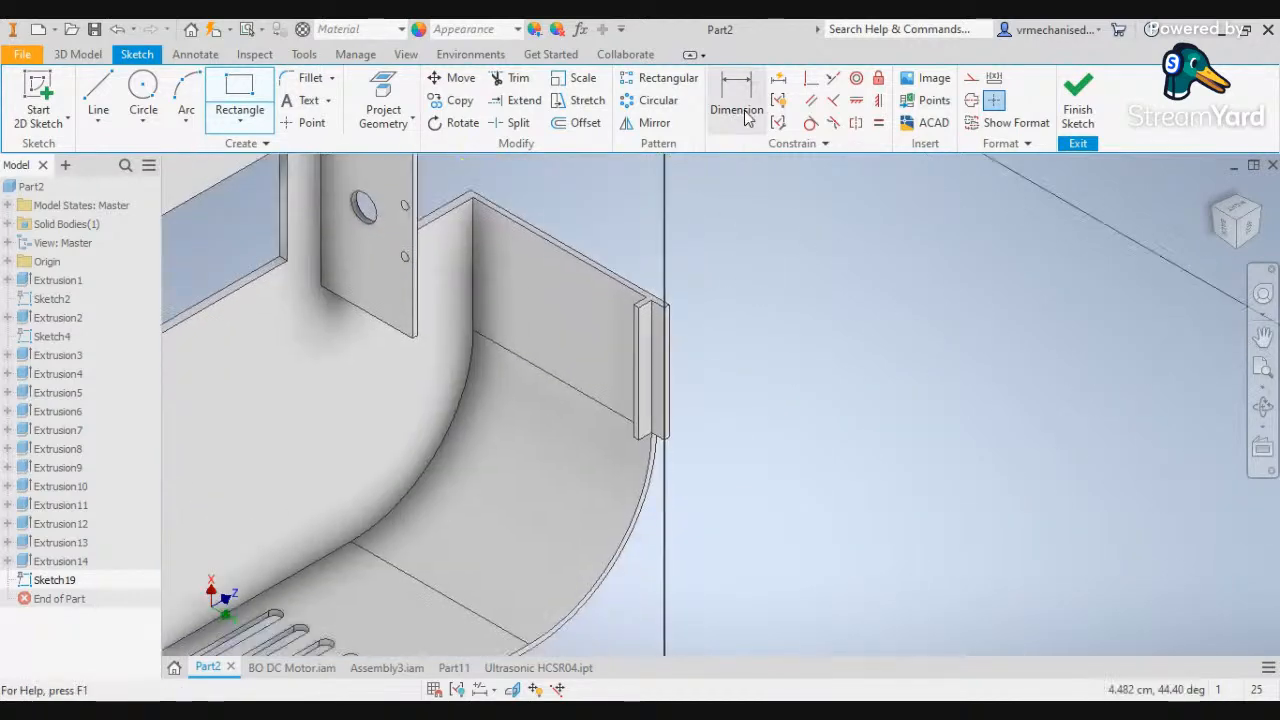
click(665, 308)
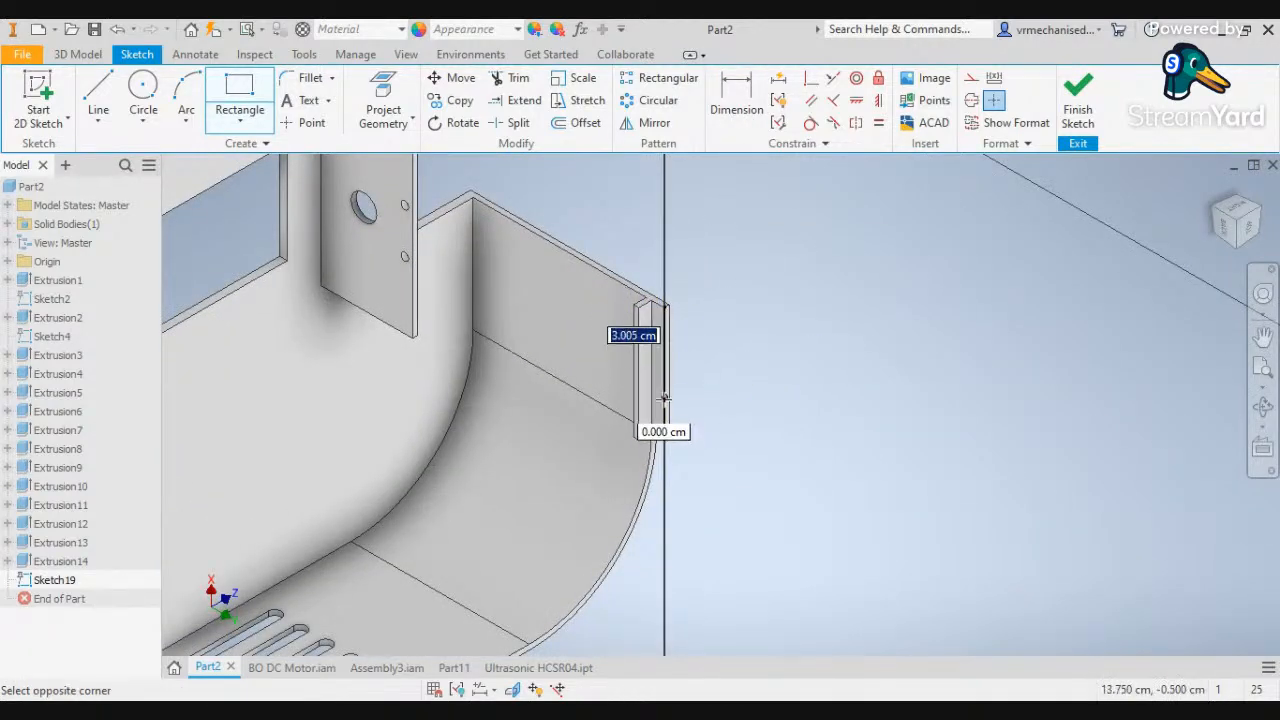
scroll(657, 432, up, 3)
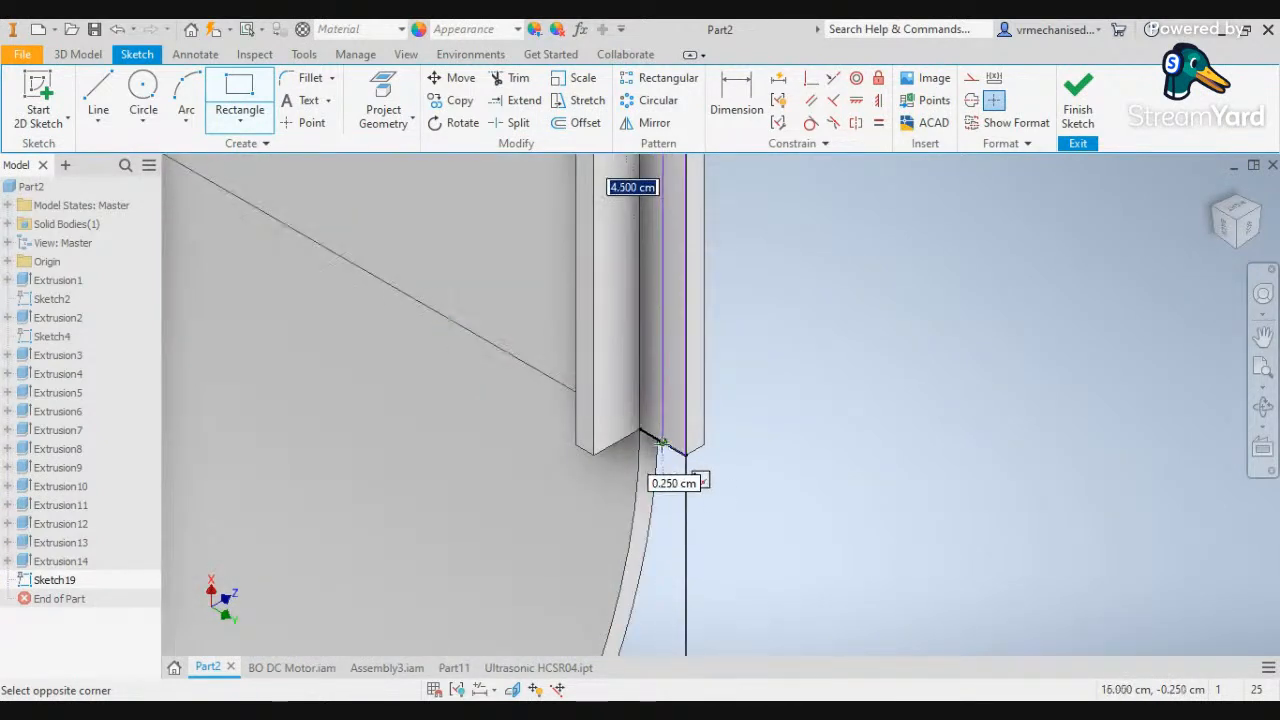
click(660, 442)
Try to dimension the lower rim rectangle's width, then undo the dimension together with the rectangle
scroll(782, 409, down, 5)
middle_drag(808, 370, 797, 480)
scroll(797, 480, up, 5)
key(Escape)
key(d)
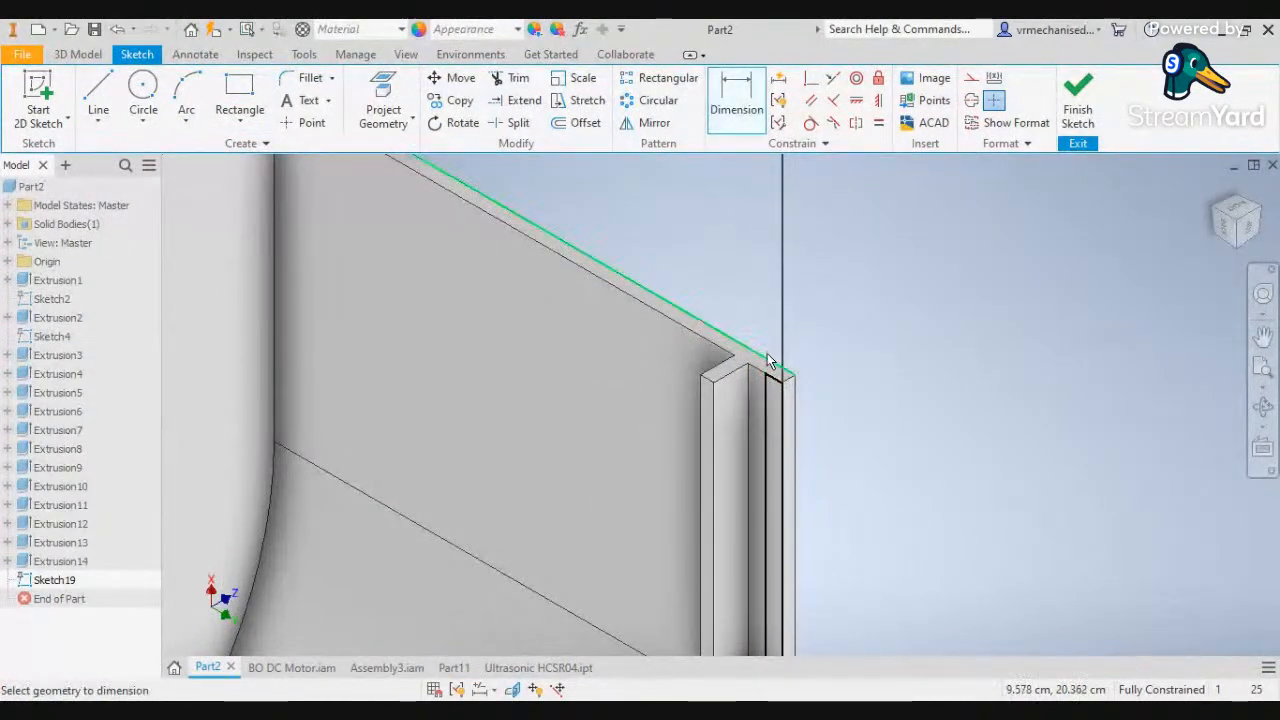
click(778, 386)
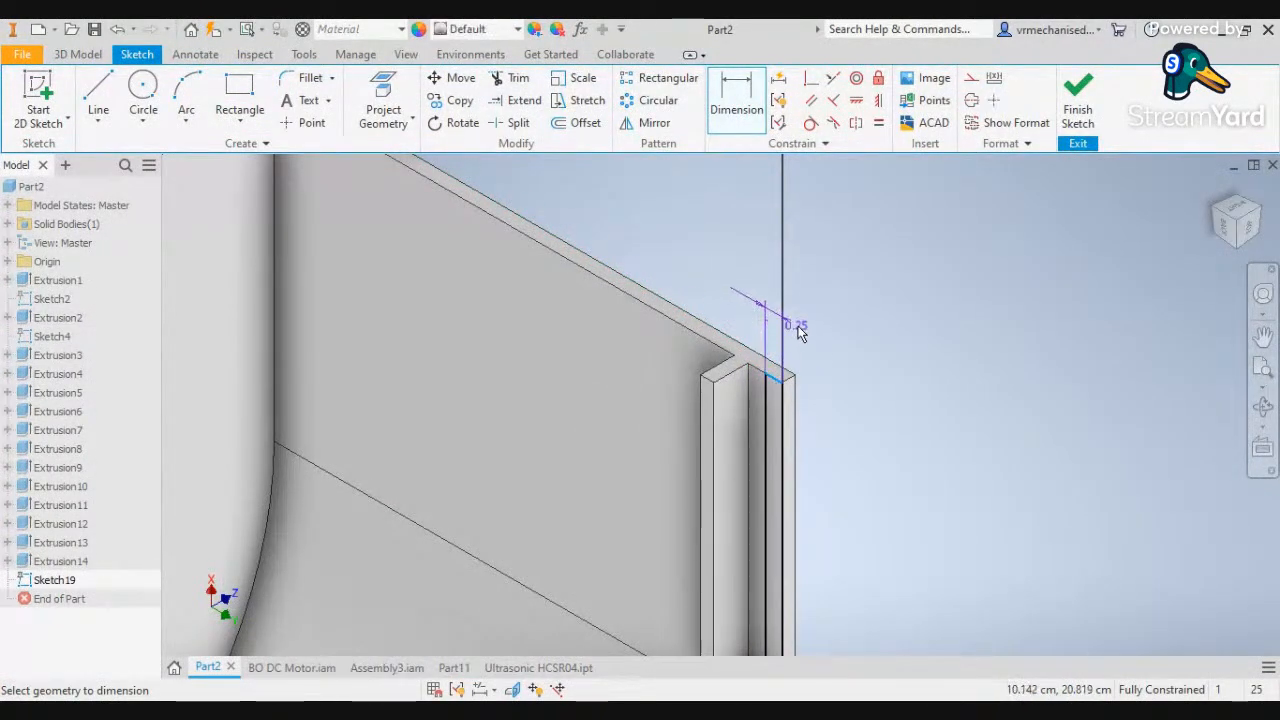
click(798, 333)
click(409, 193)
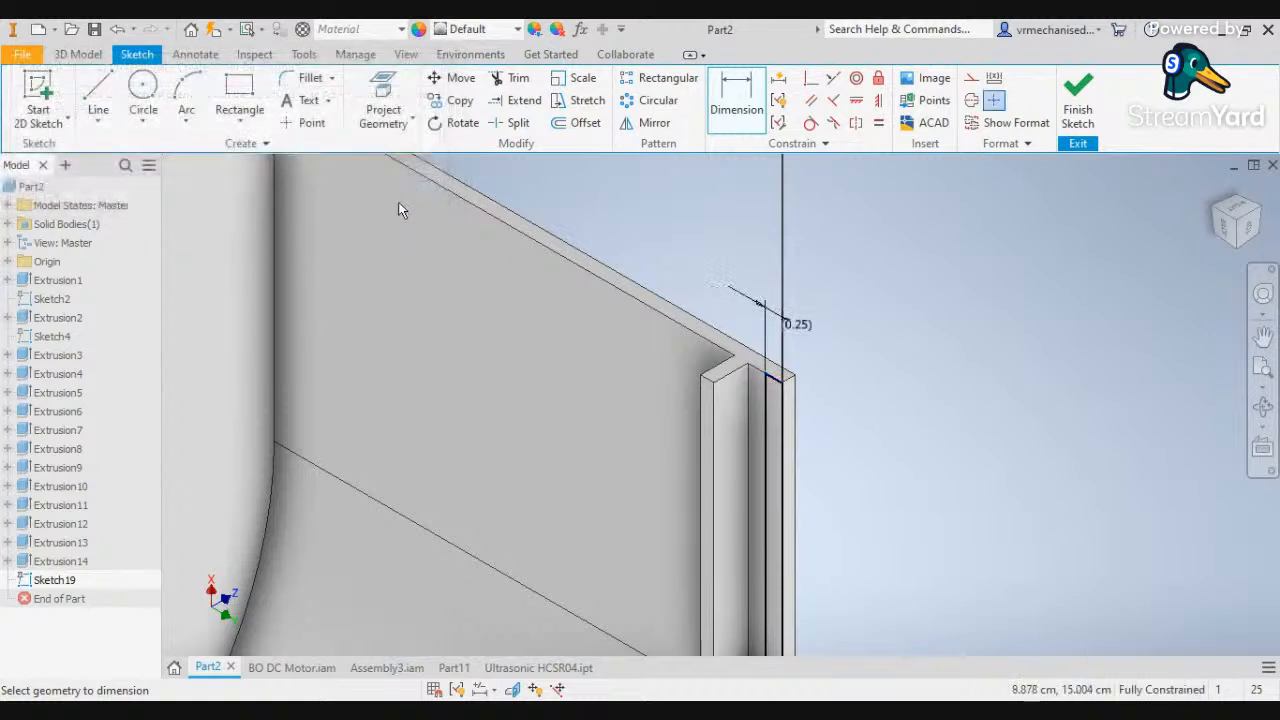
click(808, 328)
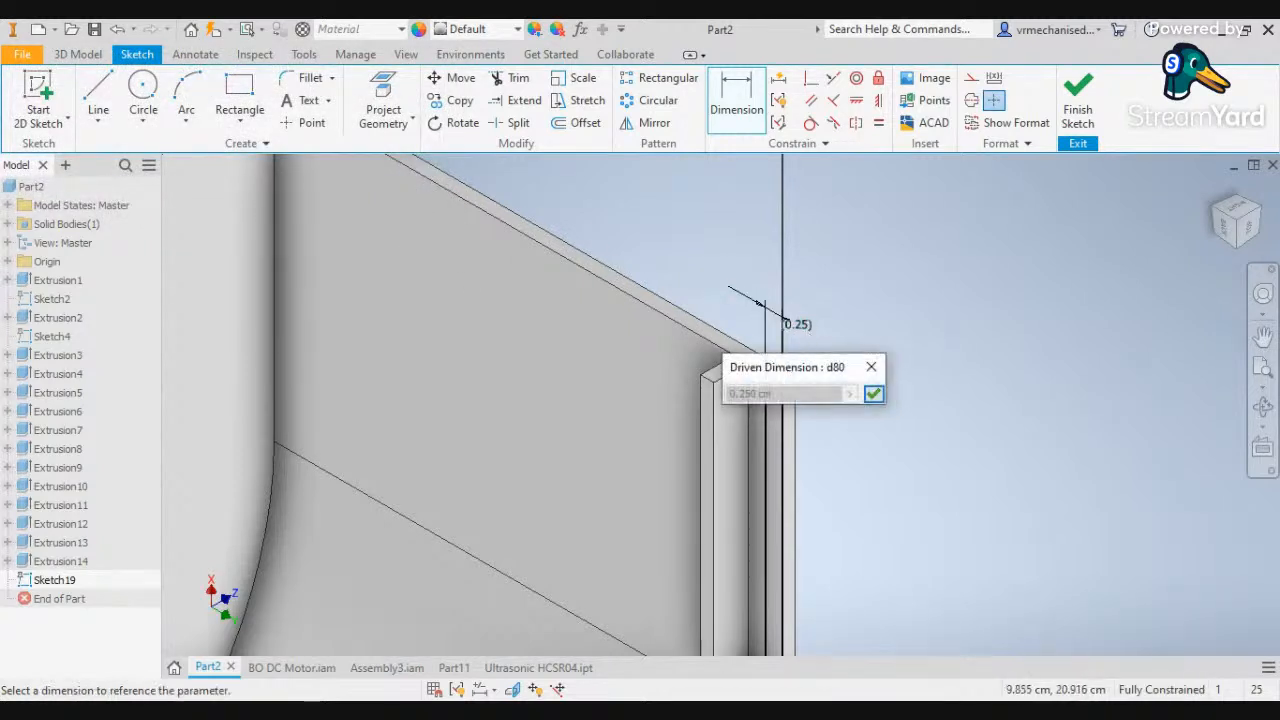
click(870, 366)
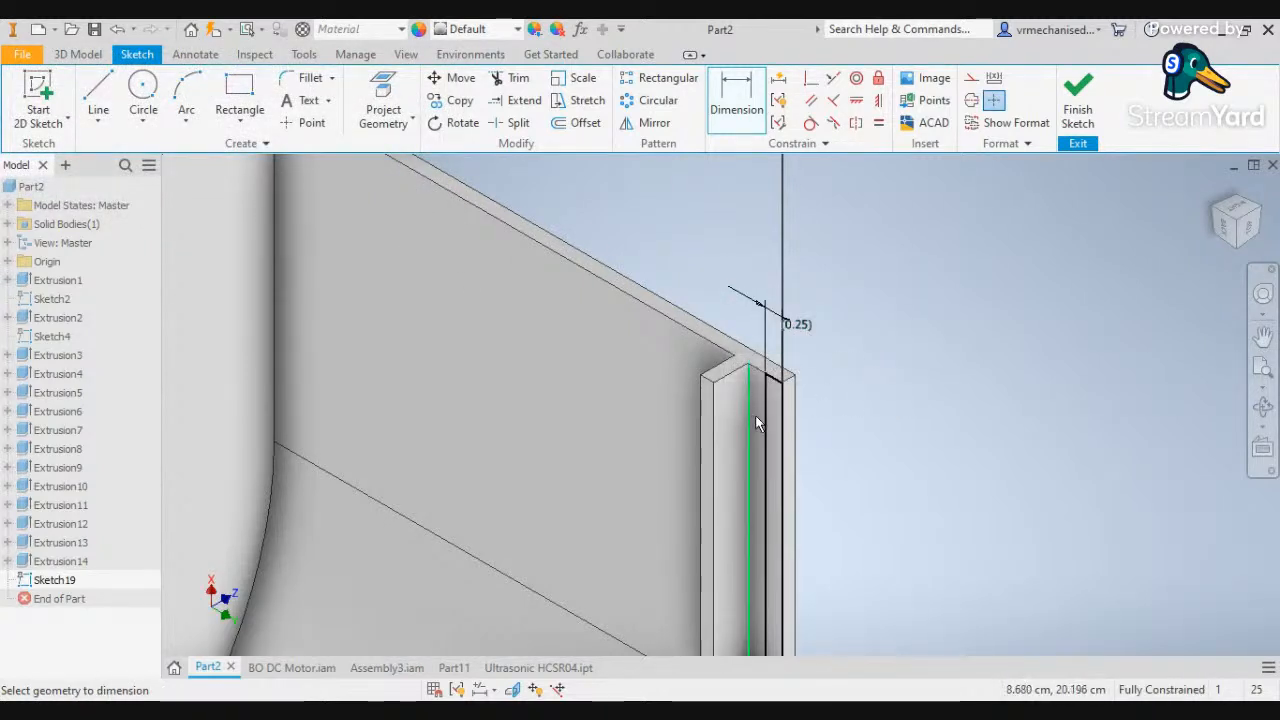
key(ctrl+z)
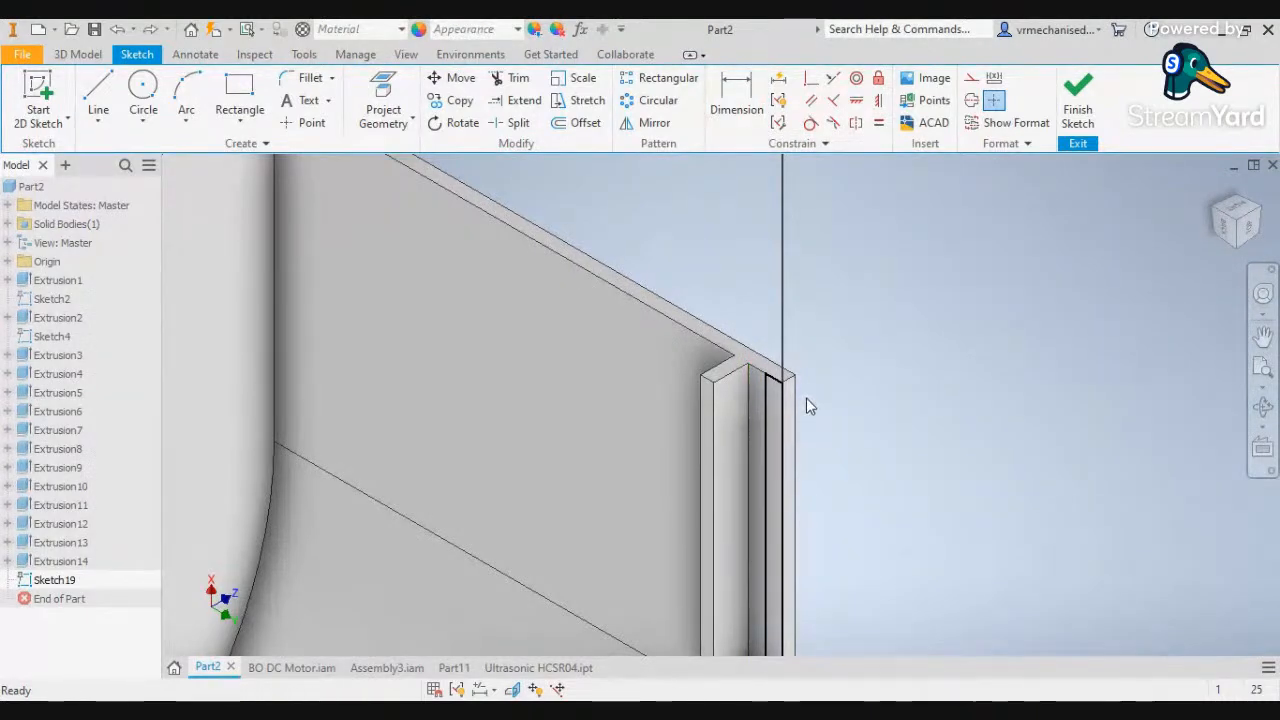
Set the width of the rectangle on the upper wall's rim extension to 0.3 cm
scroll(806, 398, down, 5)
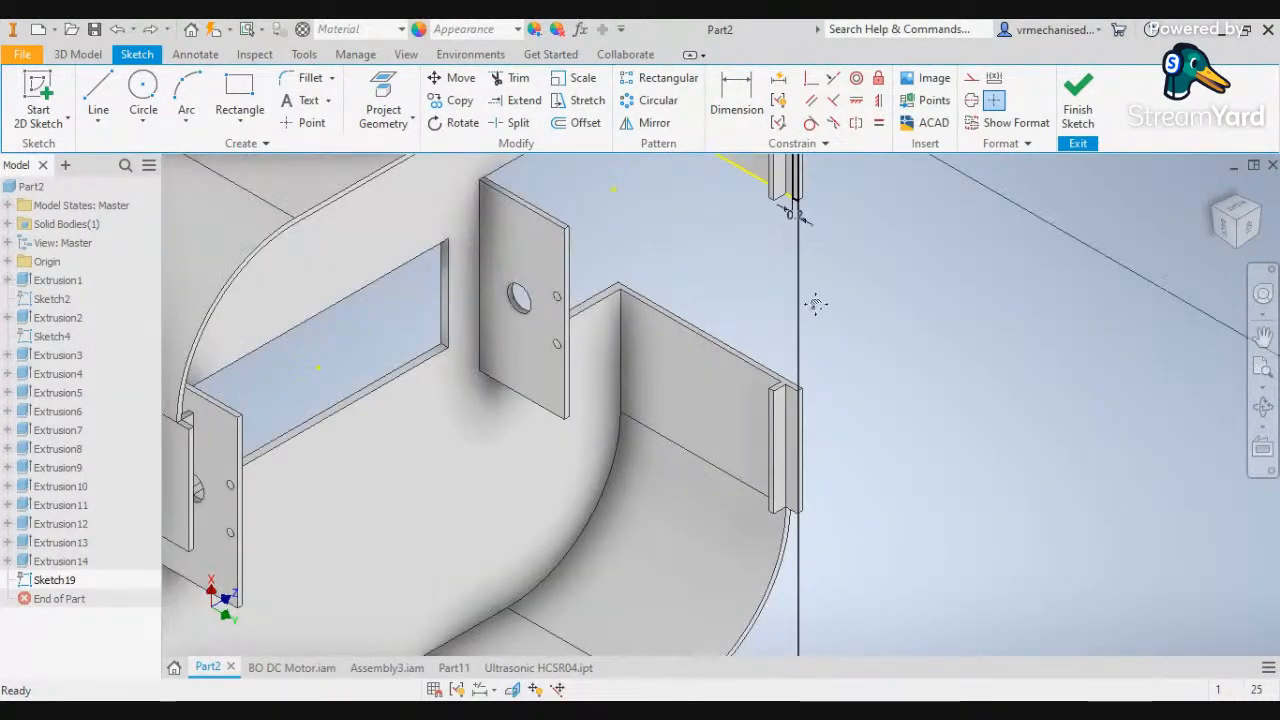
middle_drag(816, 304, 794, 458)
double_click(777, 366)
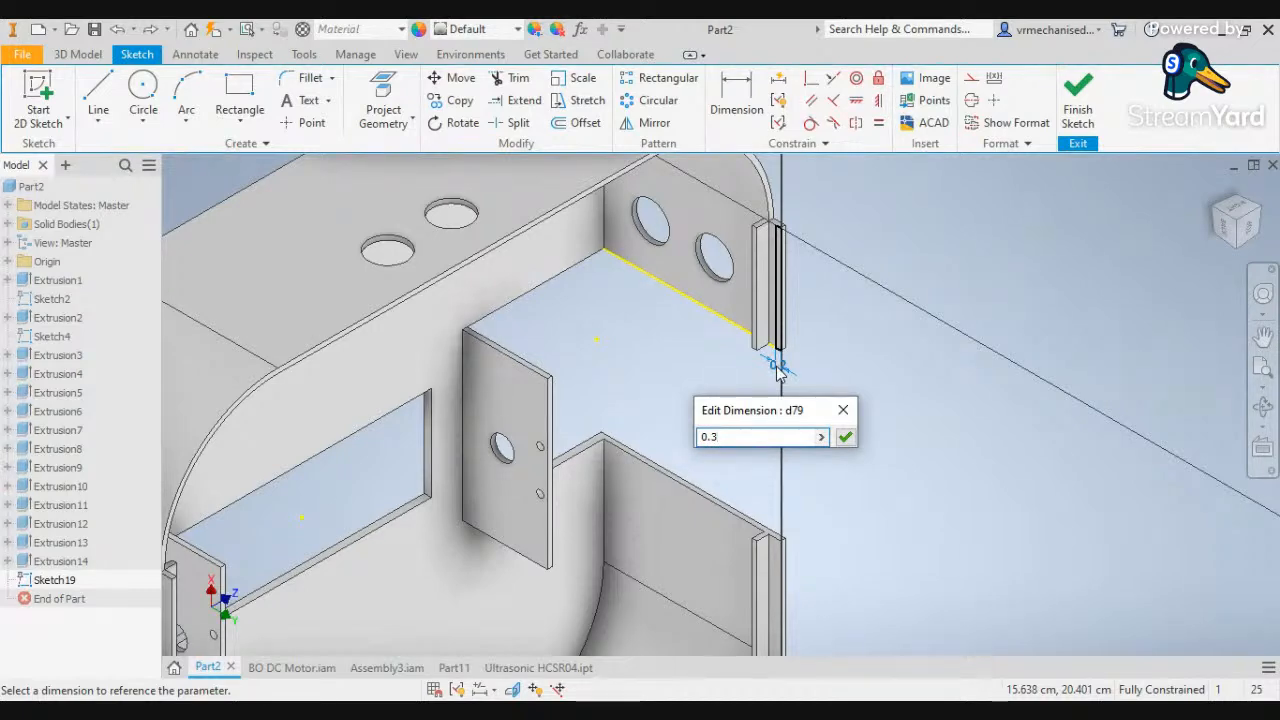
key(Return)
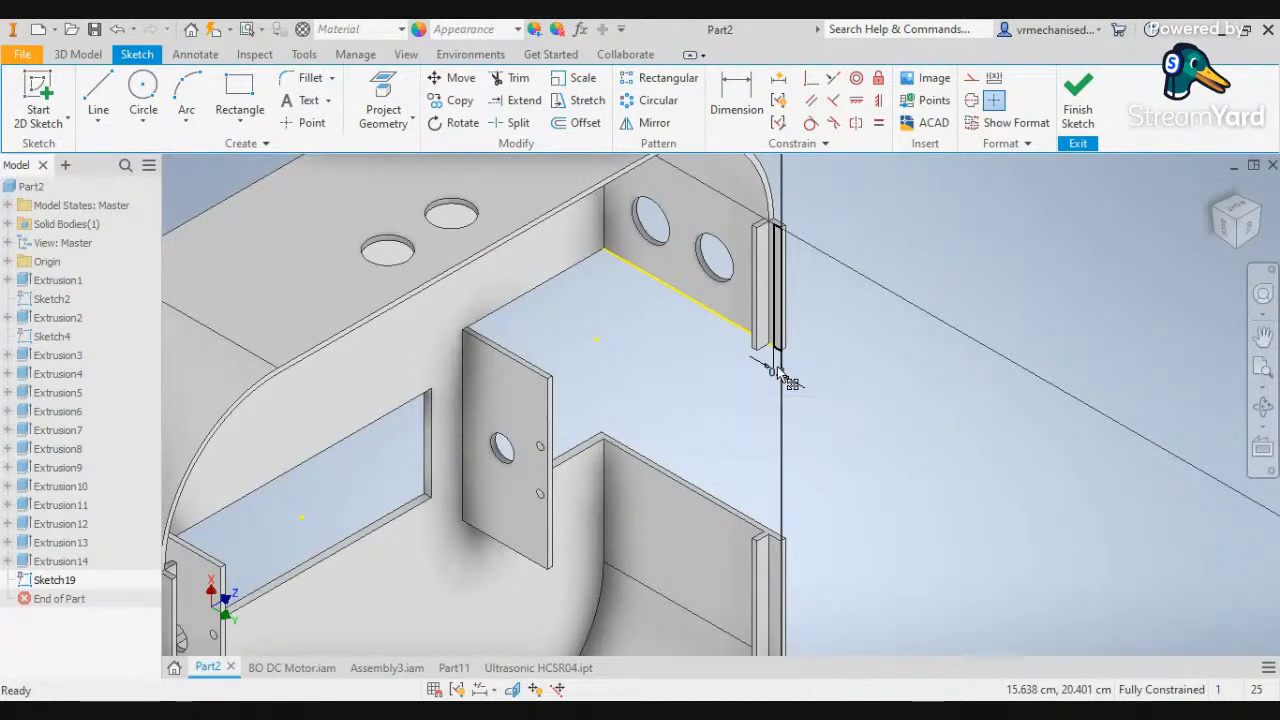
Draw a rectangle 0.3 cm wide and 4.5 cm tall on the inner face of the lower wall's rim extension
scroll(840, 480, up, 3)
middle_drag(840, 480, 741, 179)
scroll(698, 209, down, 3)
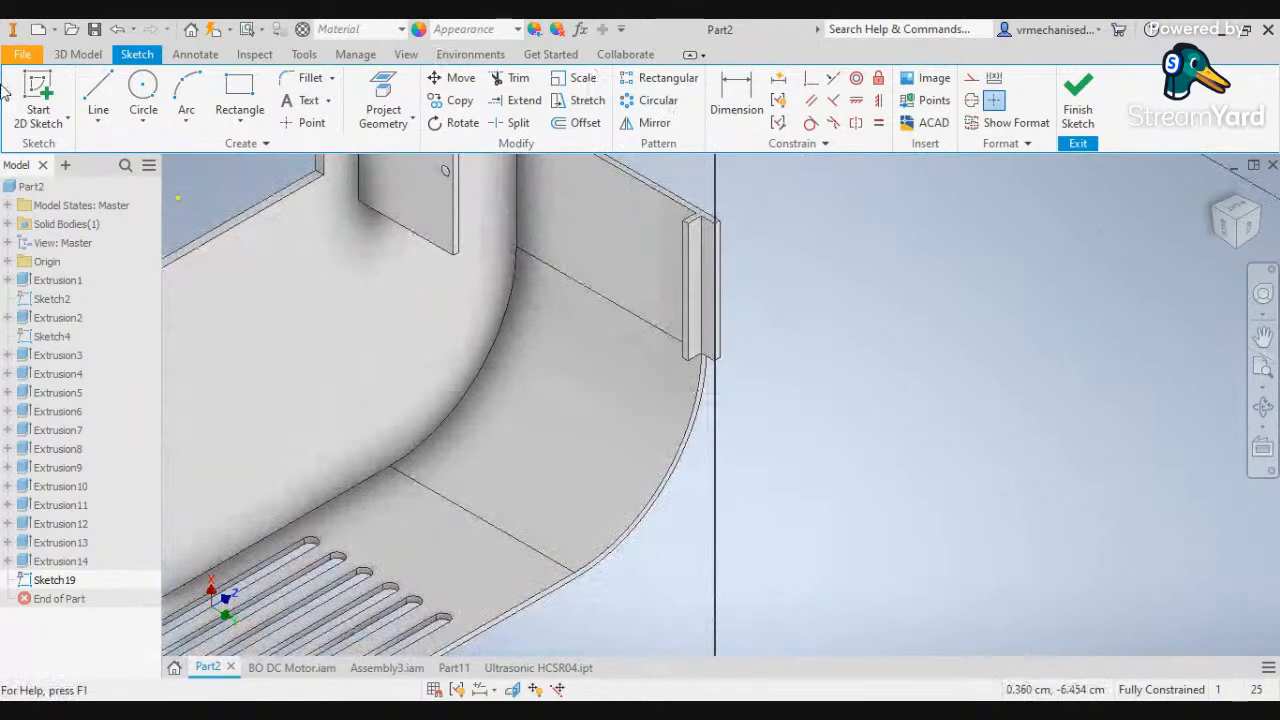
click(239, 95)
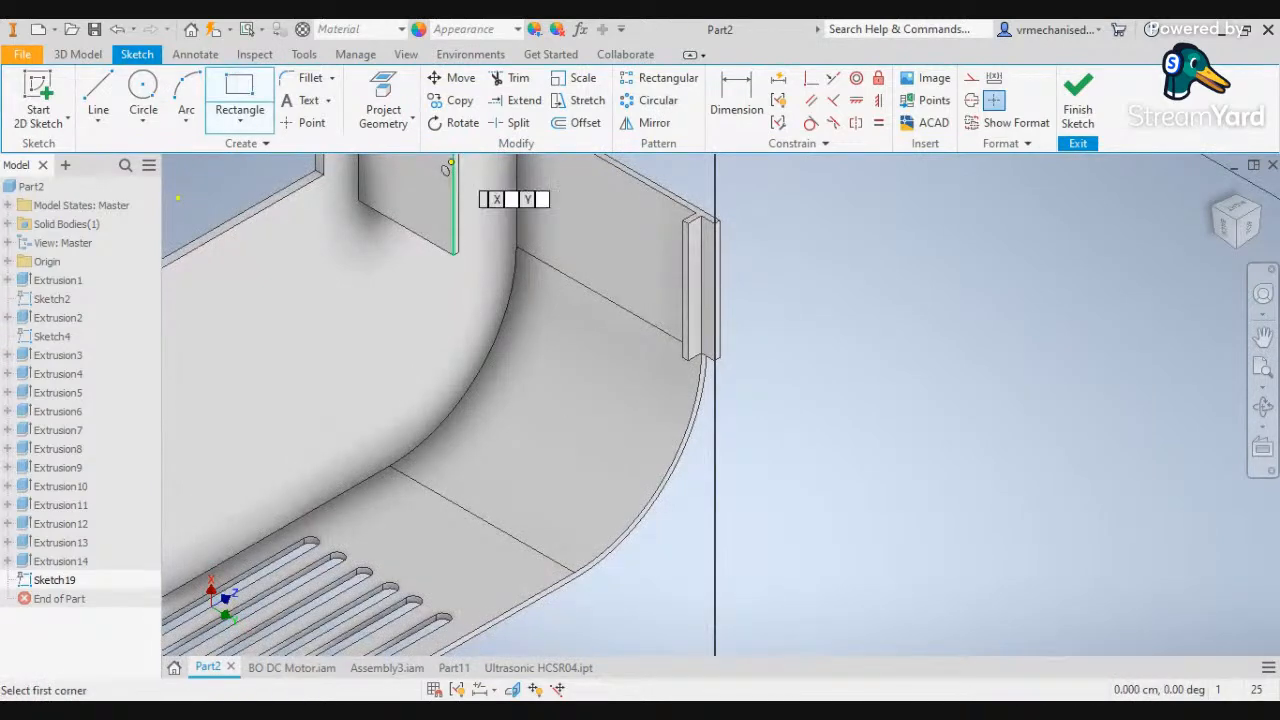
click(714, 218)
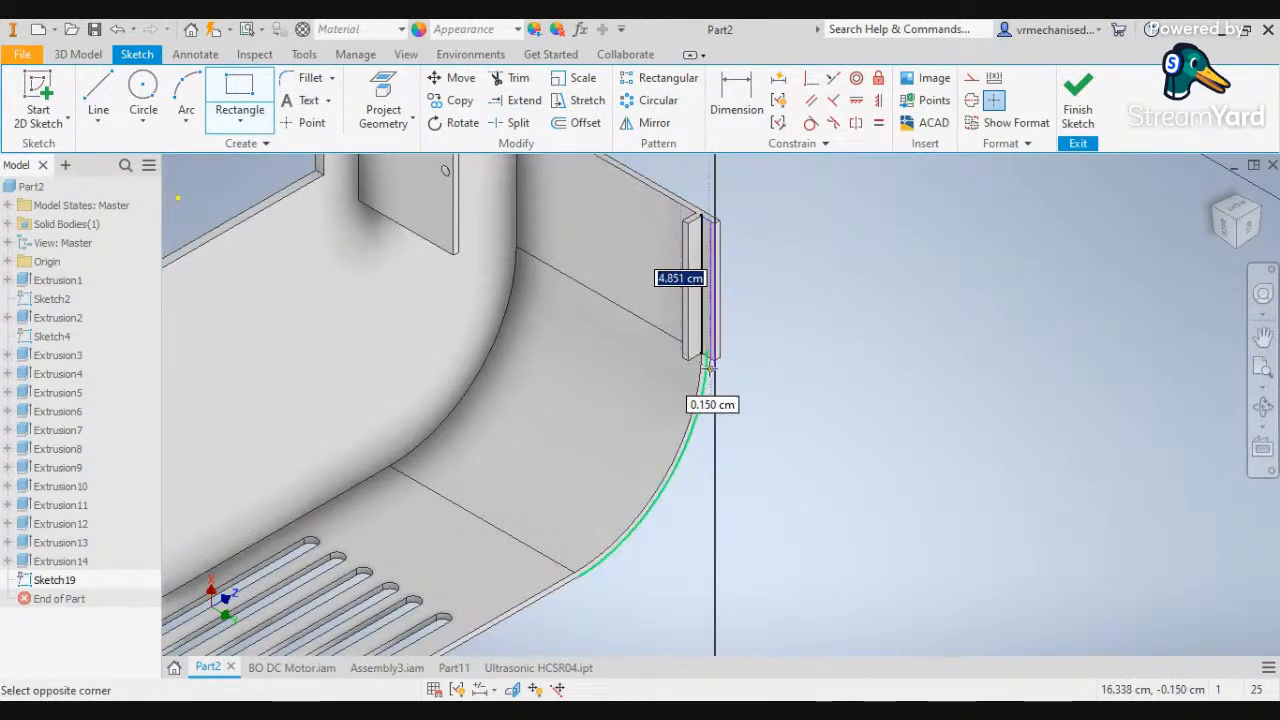
scroll(706, 357, down, 3)
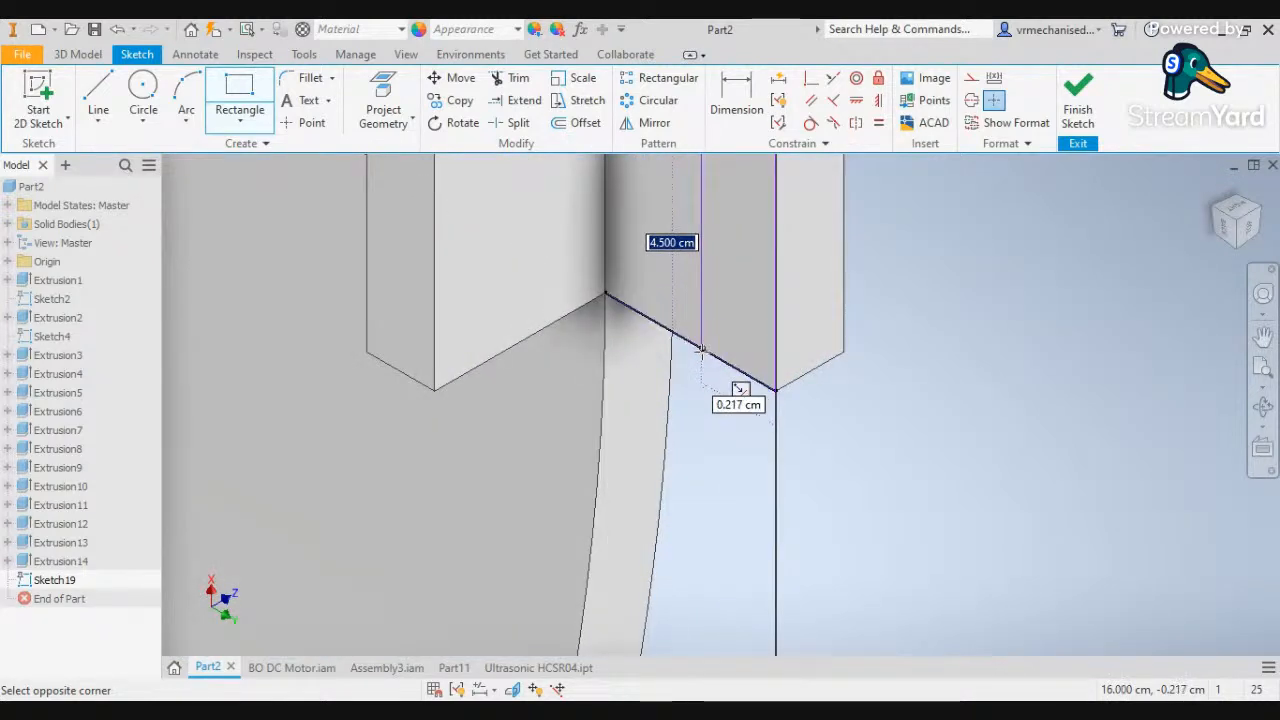
key(Tab)
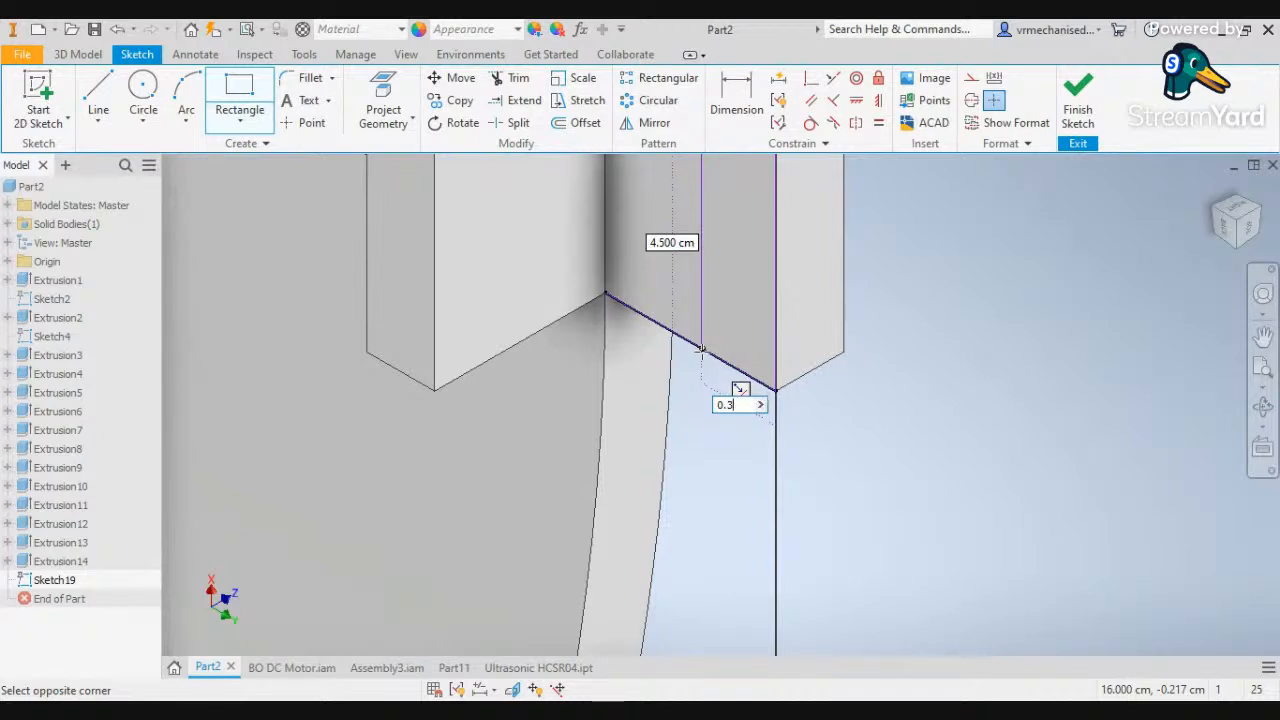
key(Return)
scroll(702, 350, down, 5)
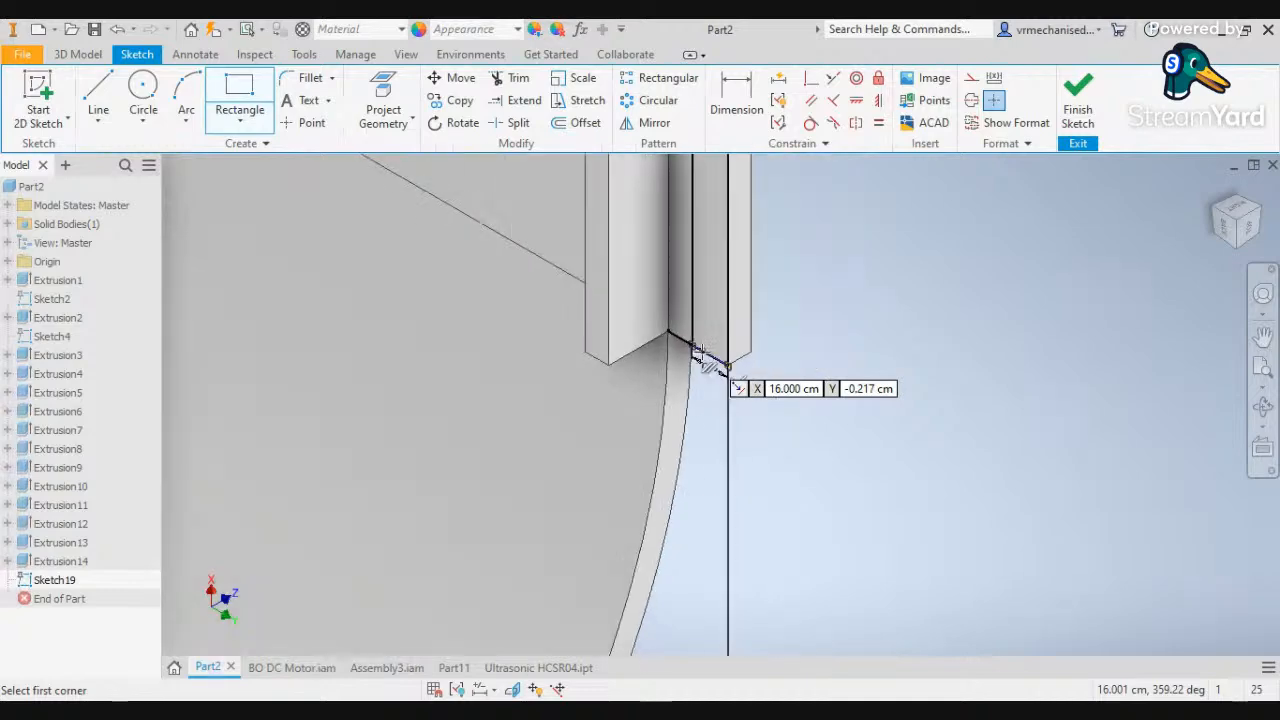
Extrude the upper and lower rim rectangles by 5 mm in the default direction, joining them to the housing
middle_drag(771, 224, 731, 483)
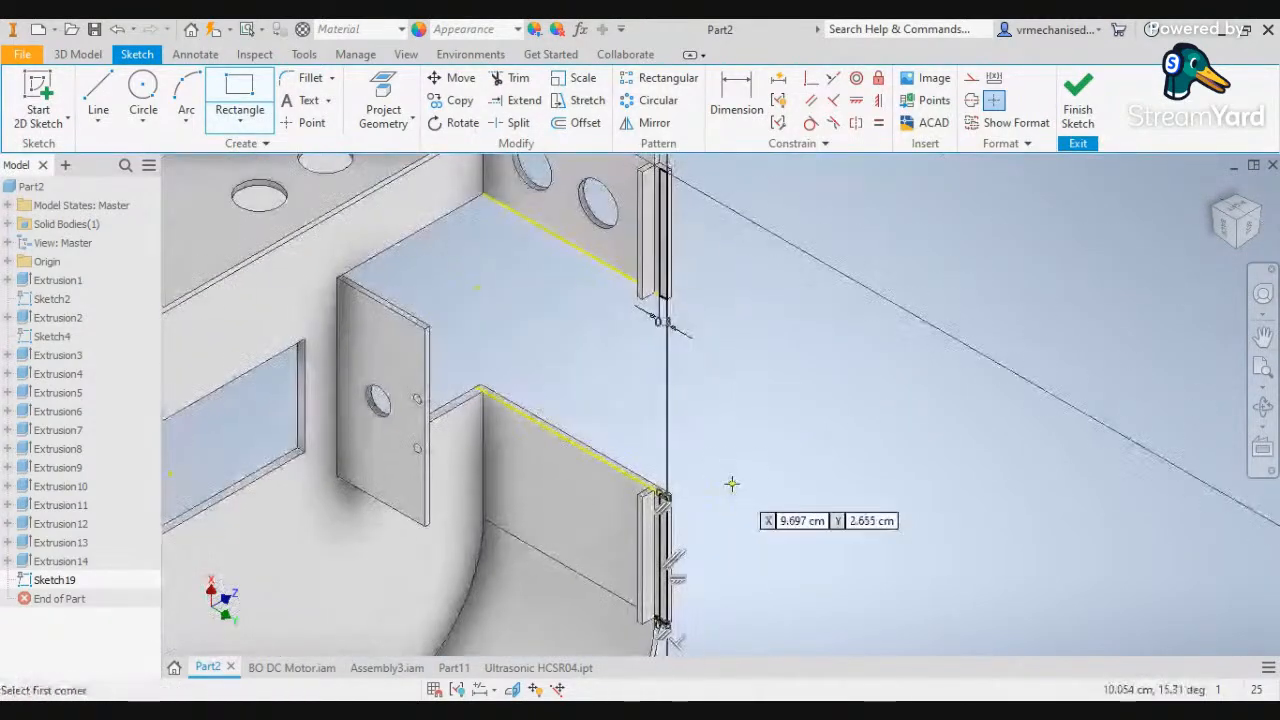
click(78, 54)
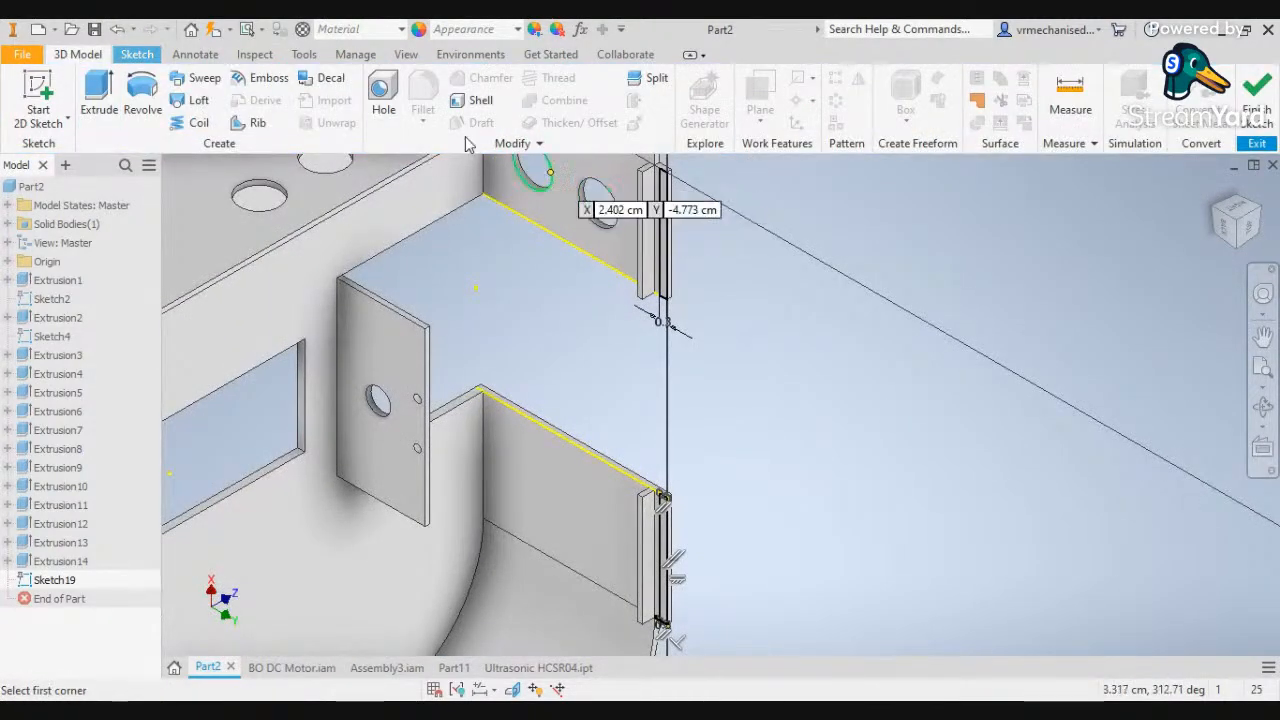
click(99, 100)
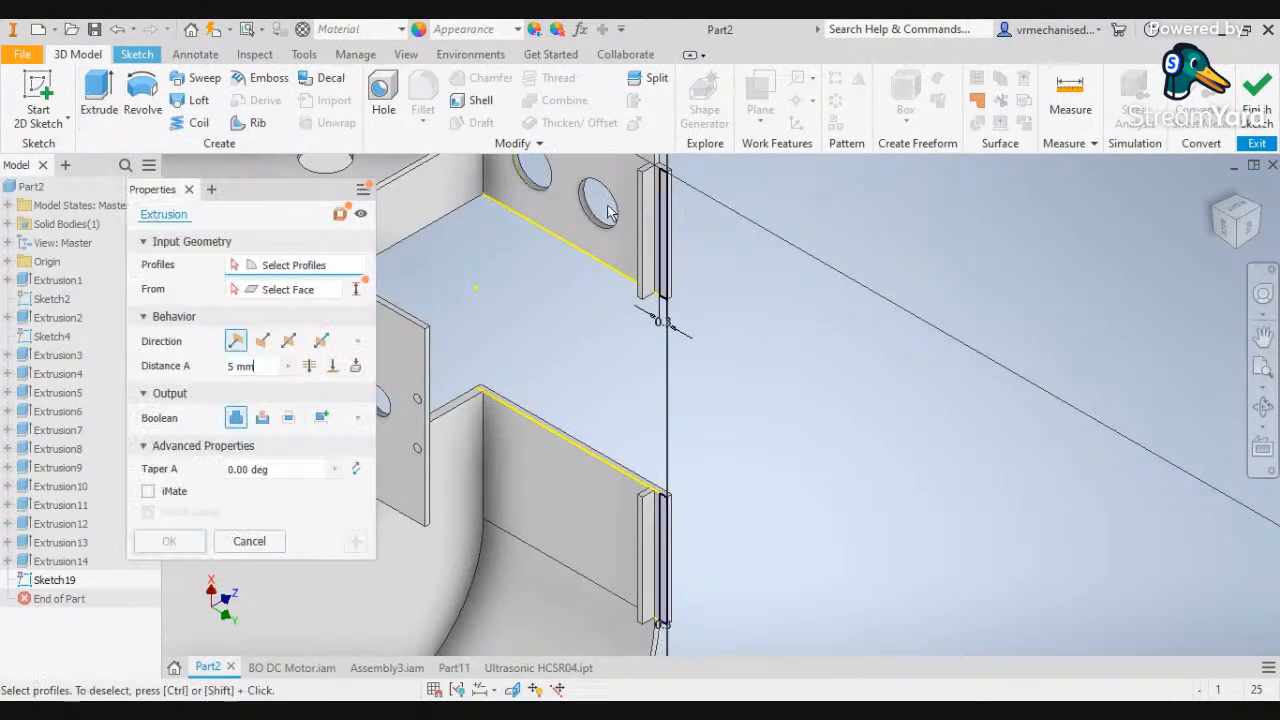
click(663, 205)
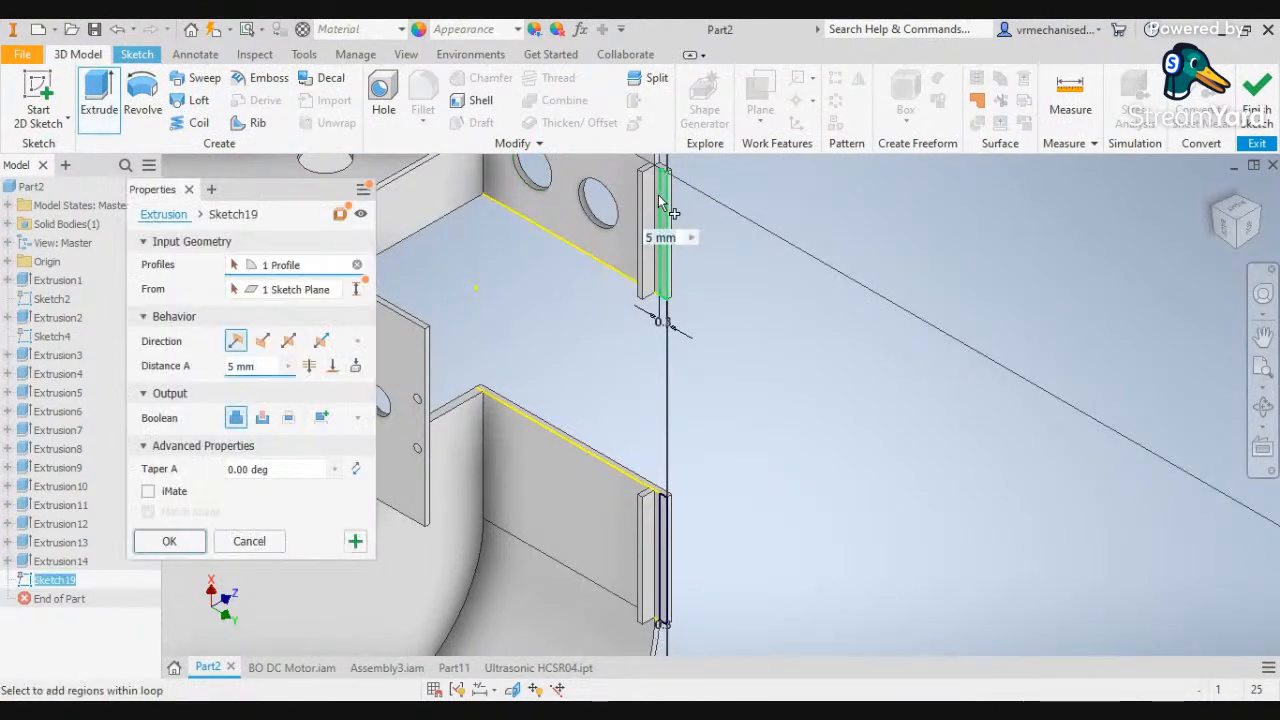
click(666, 584)
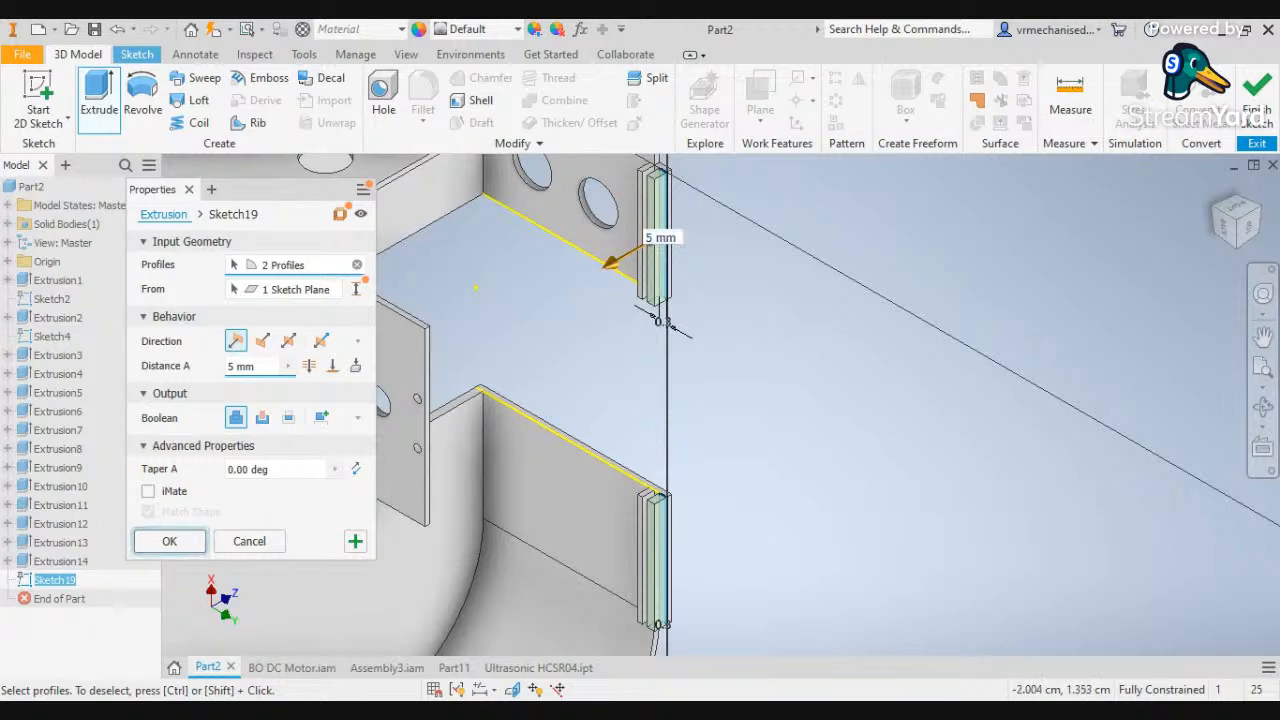
click(169, 541)
Examine the whole housing, then inspect the strips and rim extensions on the opposite walls up close
scroll(751, 451, down, 5)
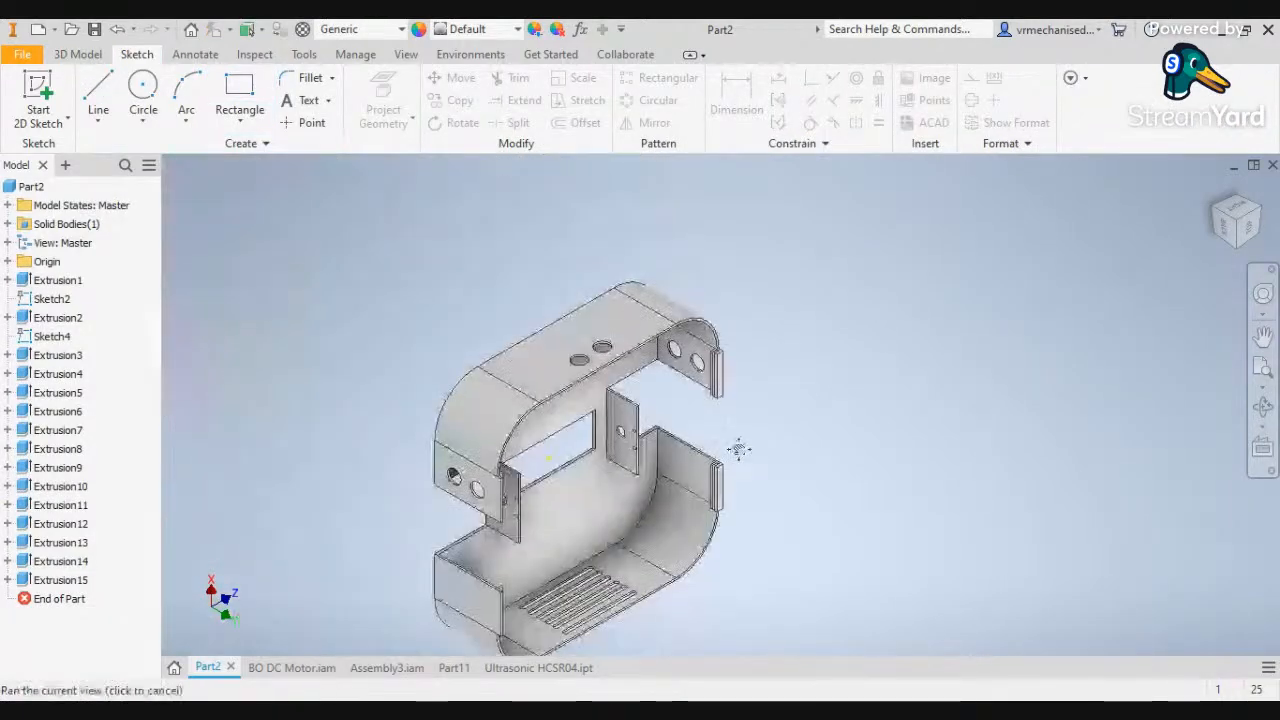
middle_drag(738, 449, 757, 349)
scroll(528, 383, up, 5)
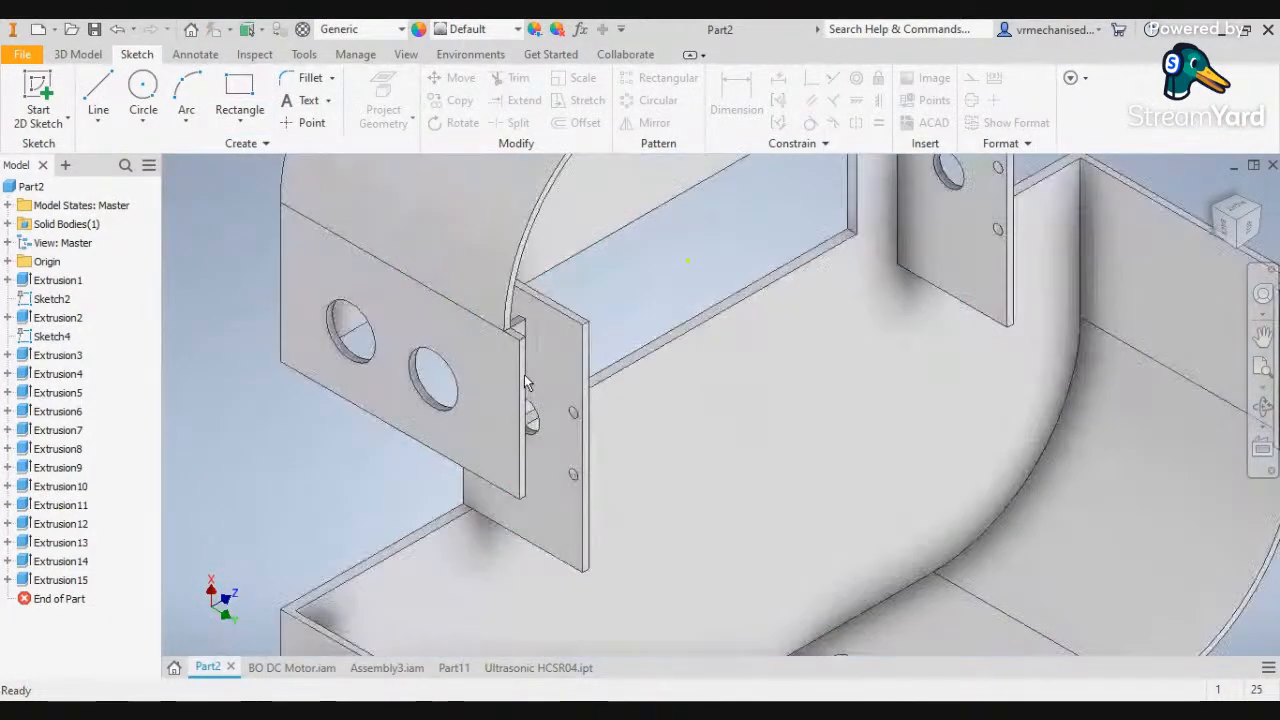
scroll(528, 383, down, 2)
middle_drag(563, 492, 563, 402)
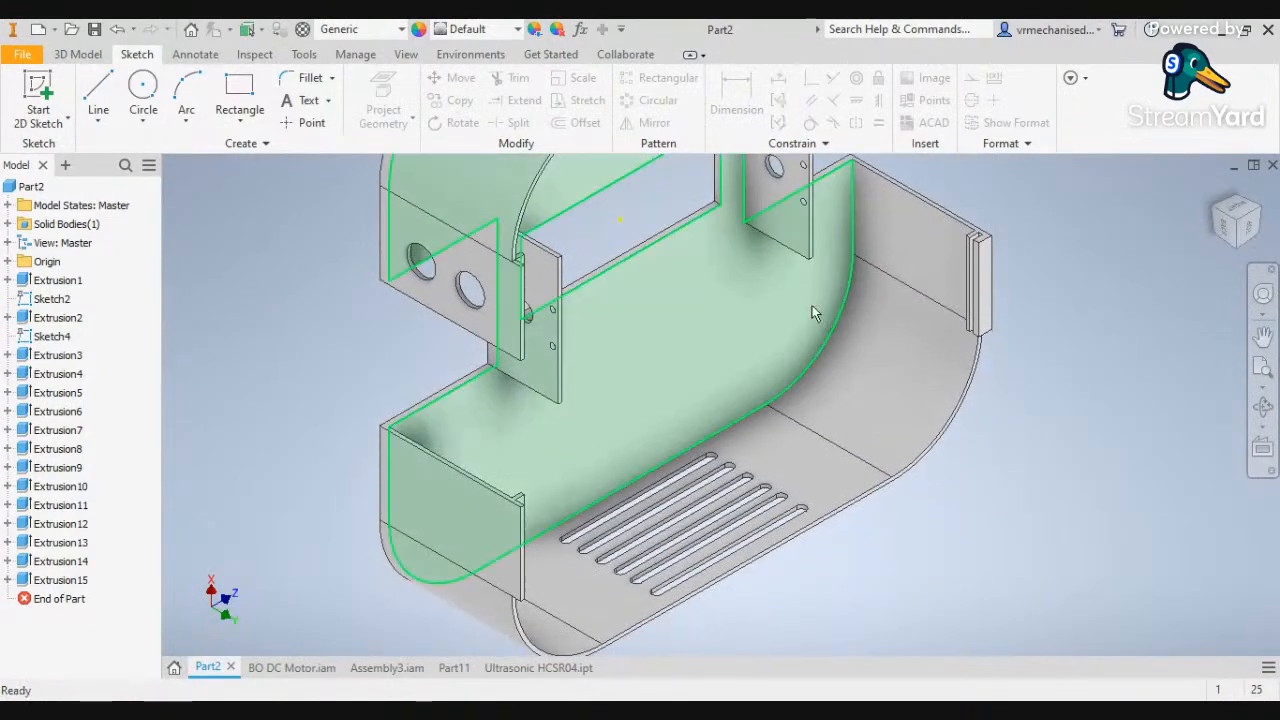
click(1262, 218)
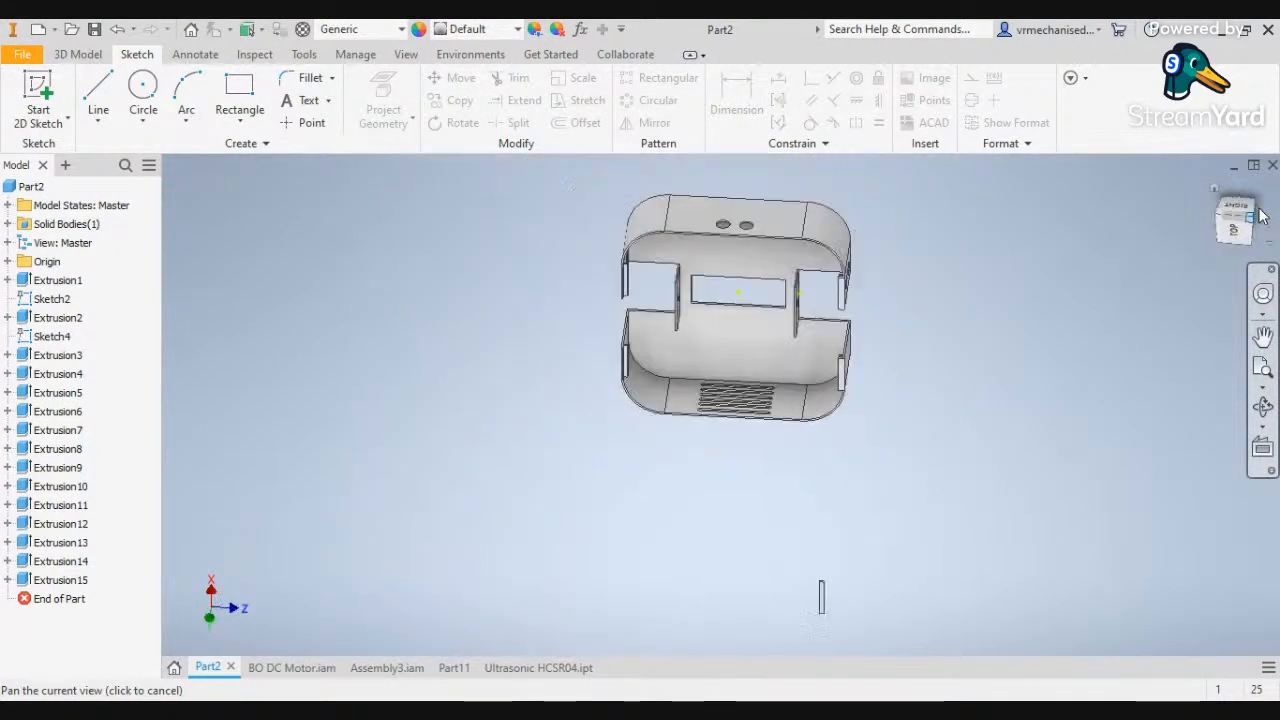
scroll(705, 288, up, 5)
scroll(705, 285, up, 2)
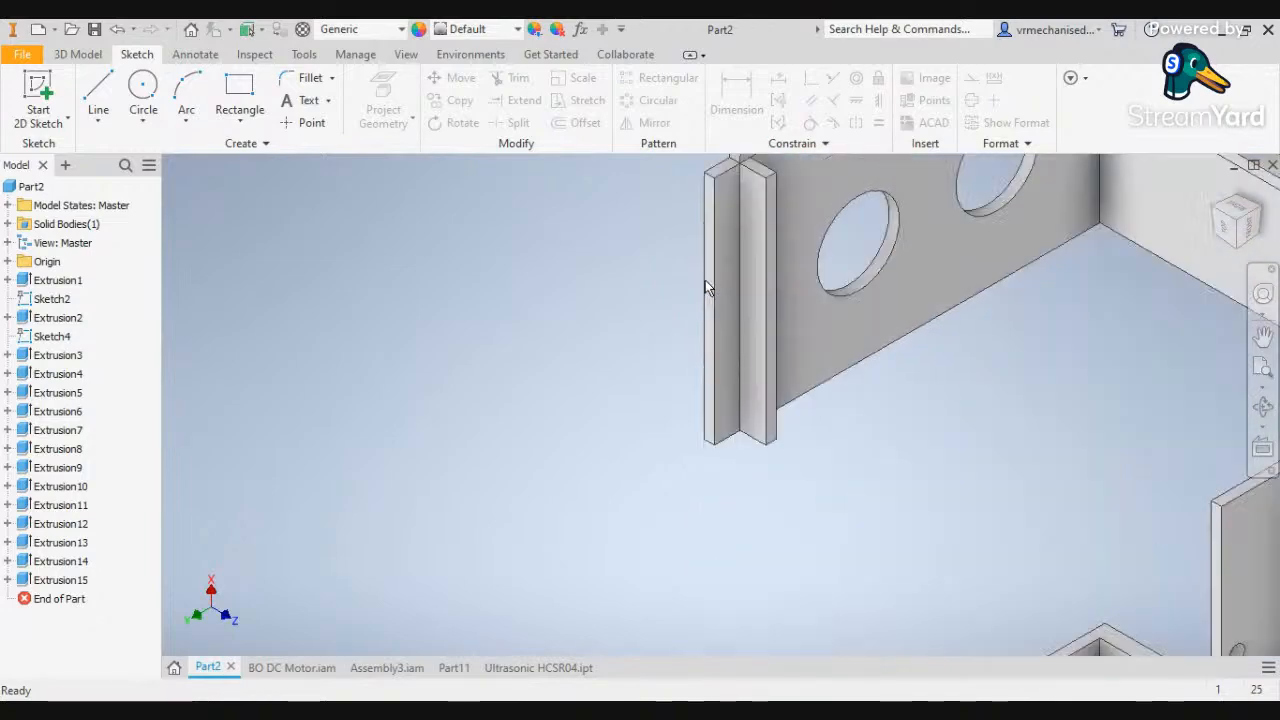
scroll(705, 285, down, 5)
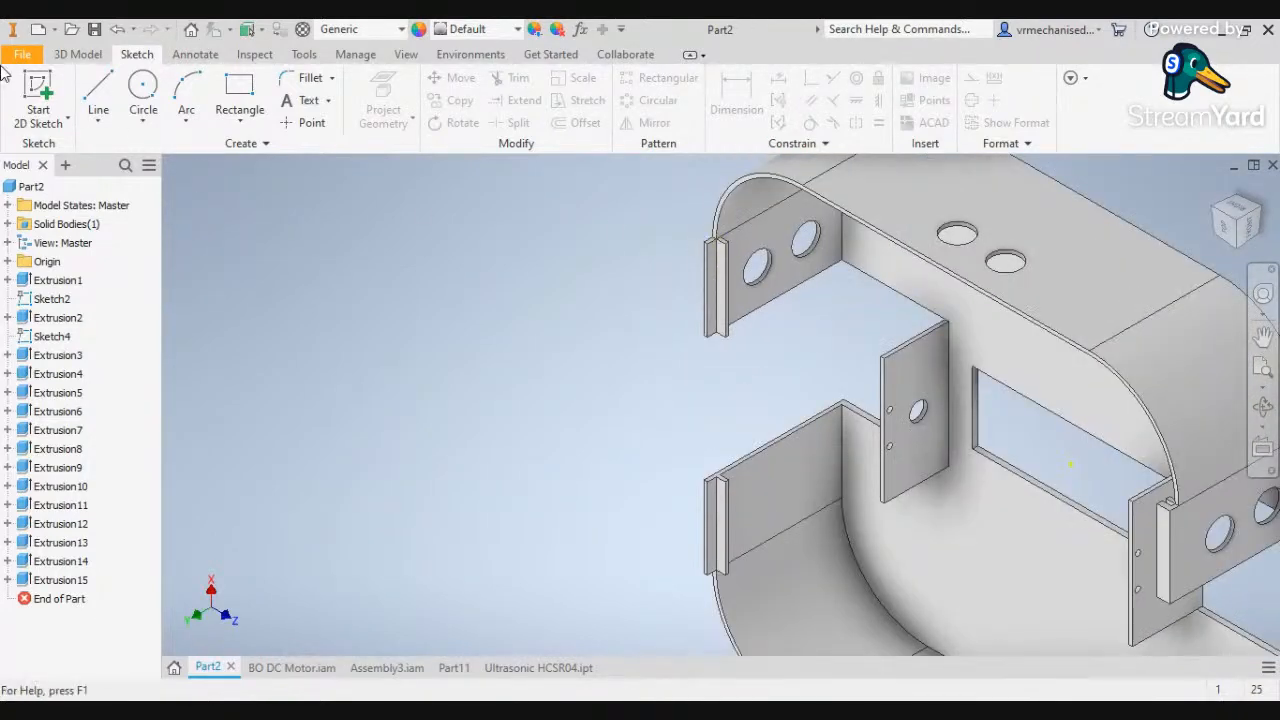
Start a rectangle sketch on the inner face of the opposite side's upper rim extension, beside the two-hole wall, and restore the isometric view
click(74, 55)
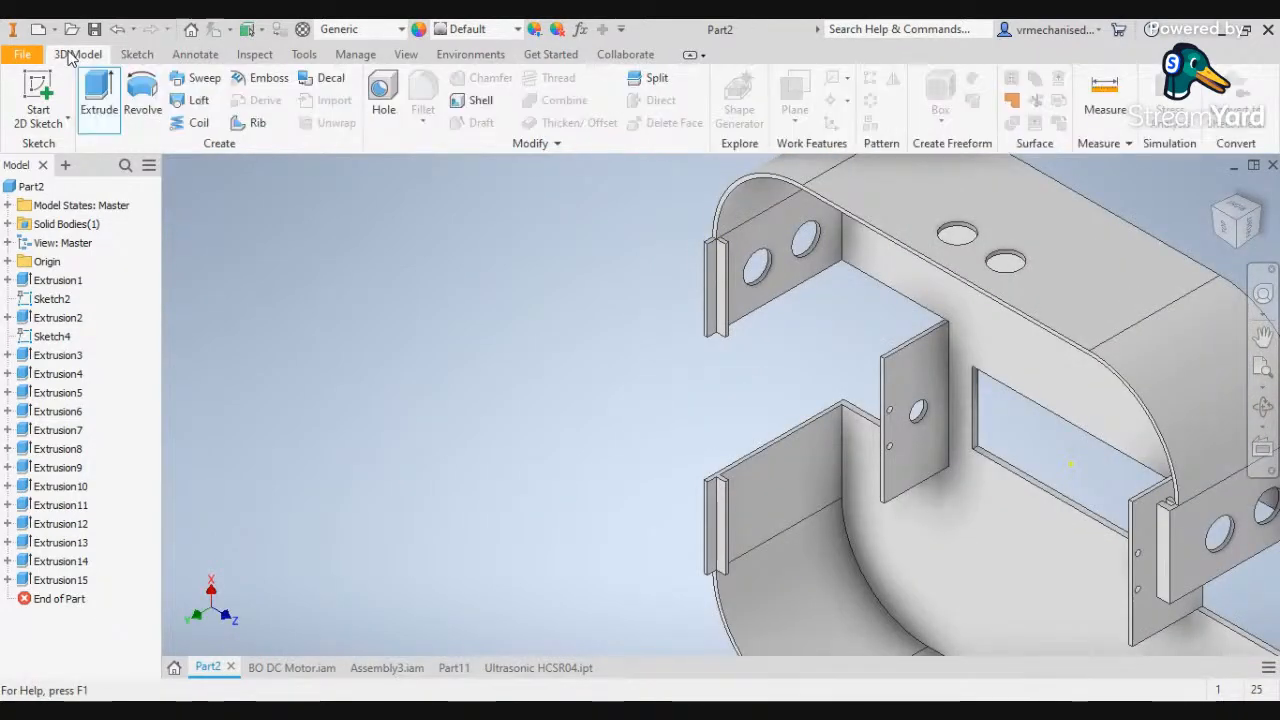
click(136, 55)
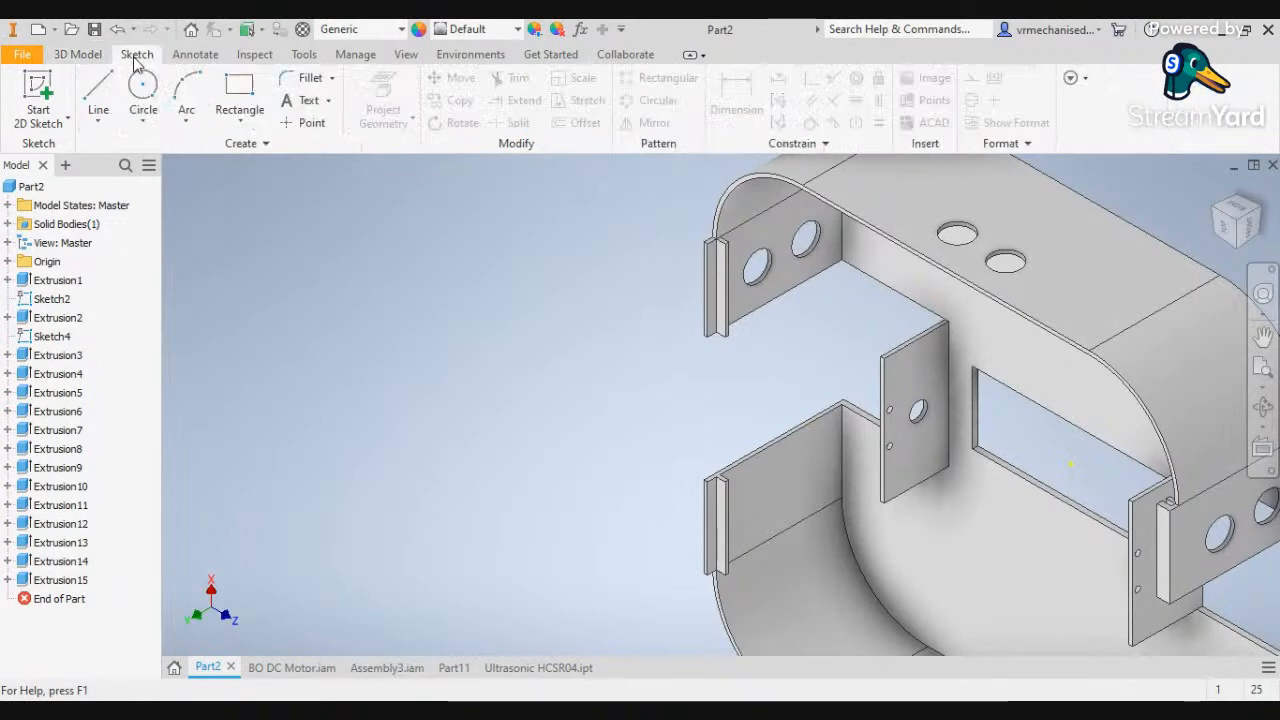
click(249, 118)
click(271, 151)
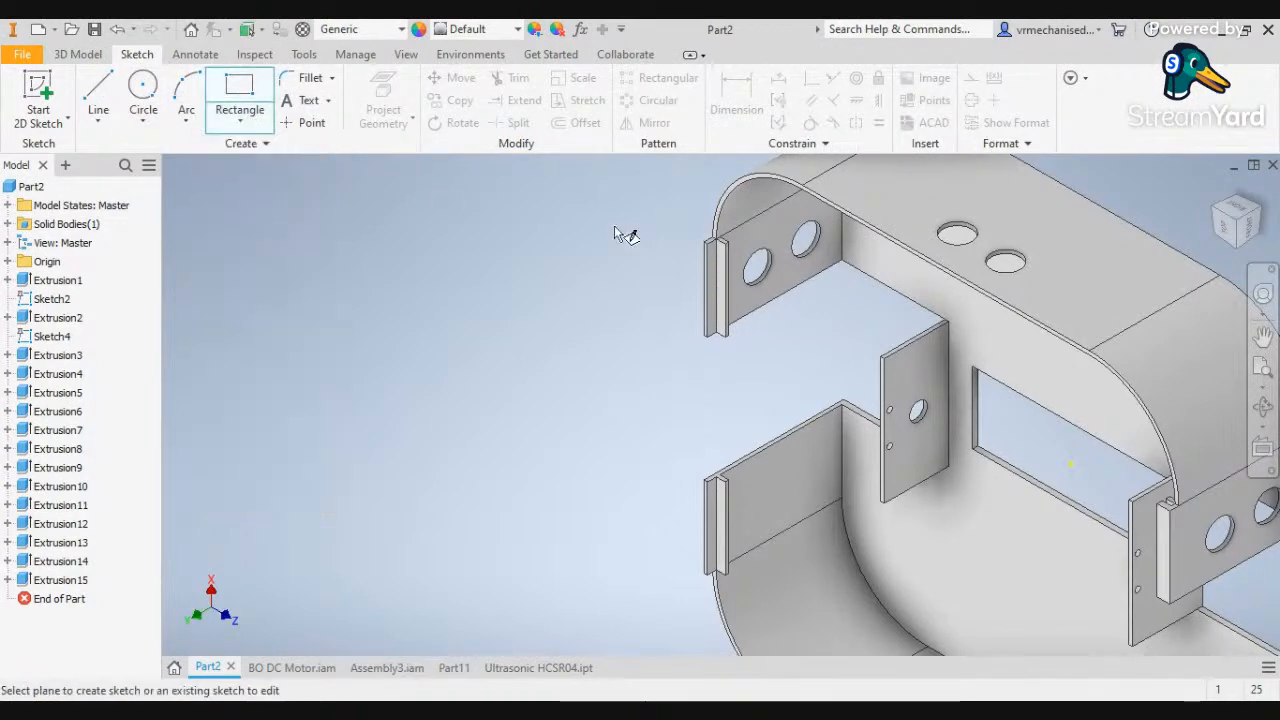
scroll(714, 257, up, 3)
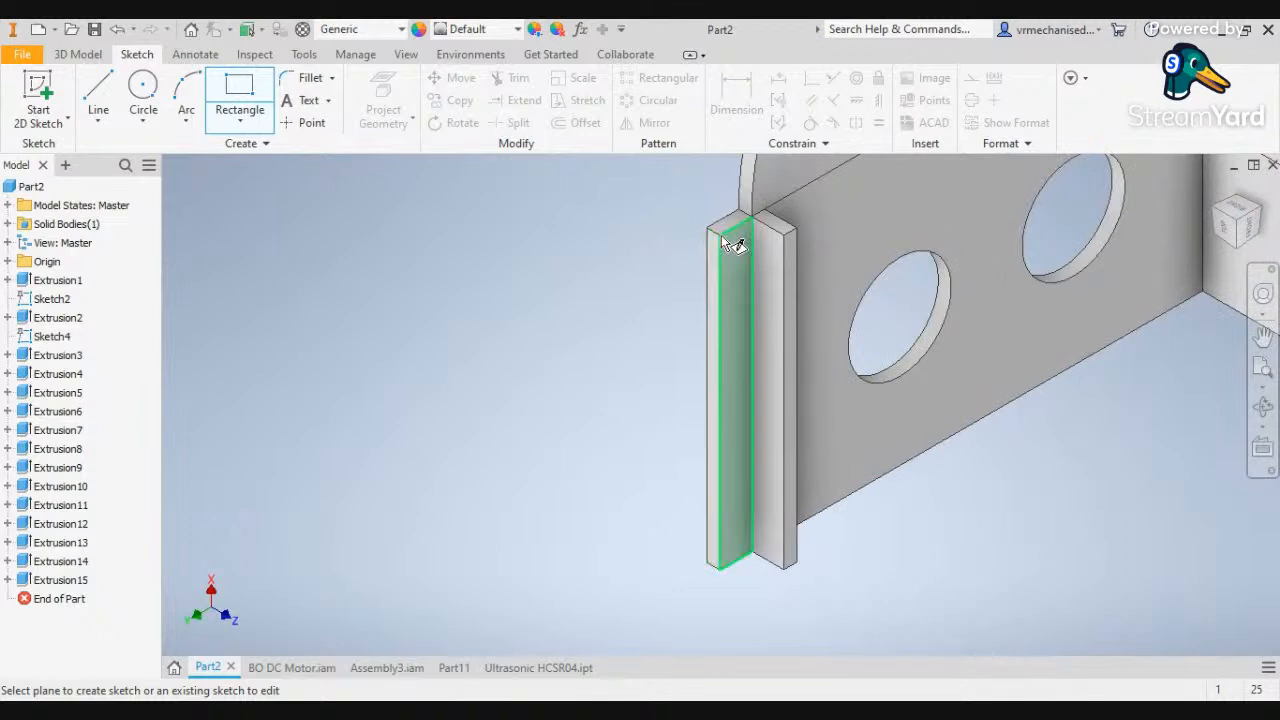
scroll(731, 250, up, 3)
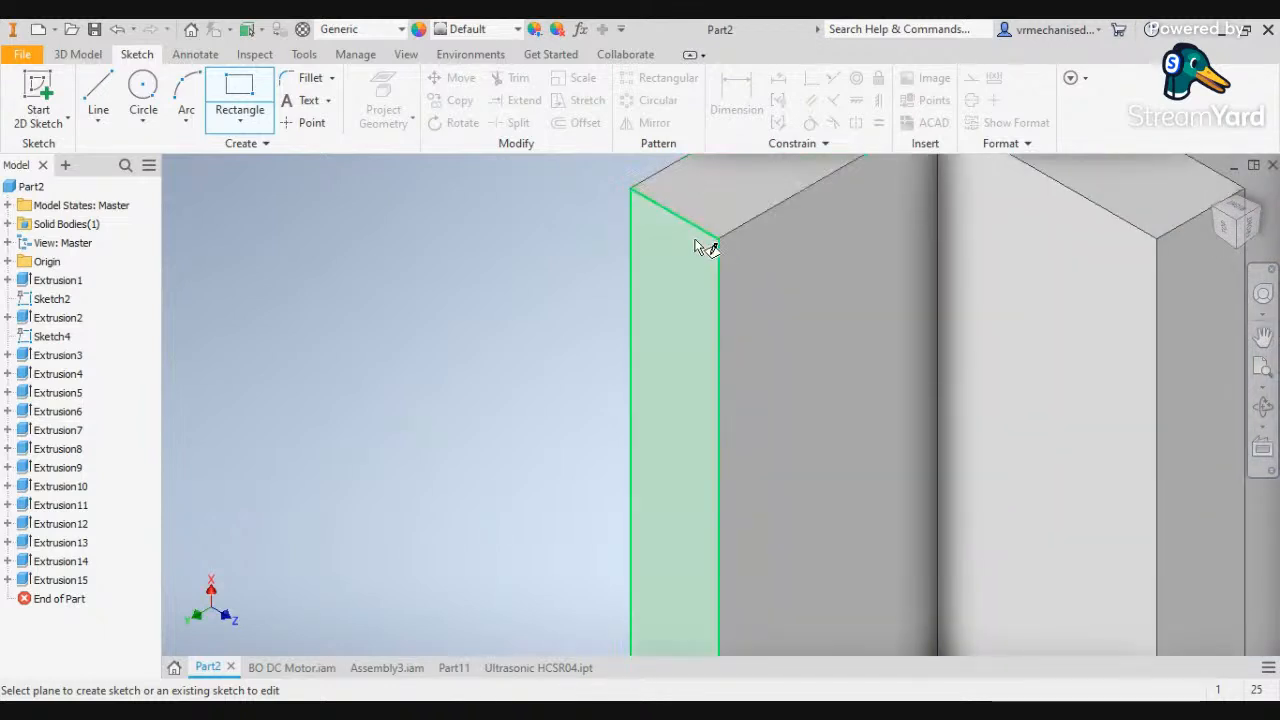
scroll(703, 246, down, 4)
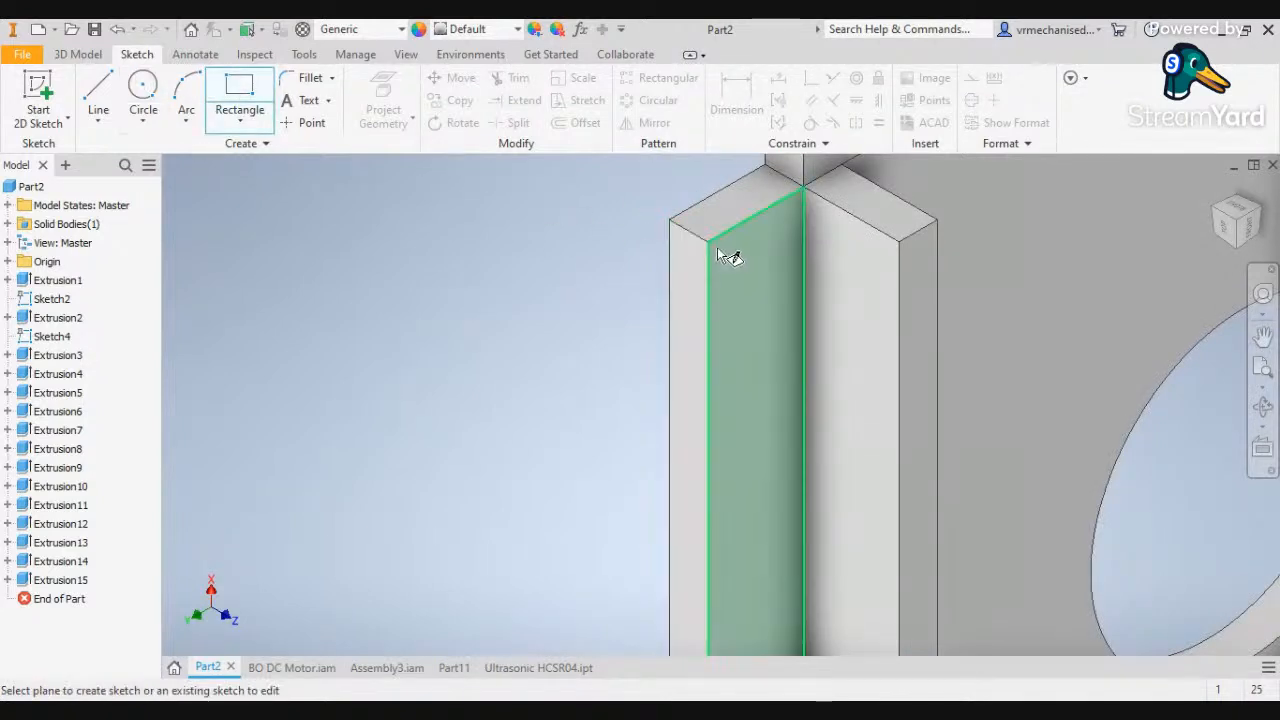
click(728, 256)
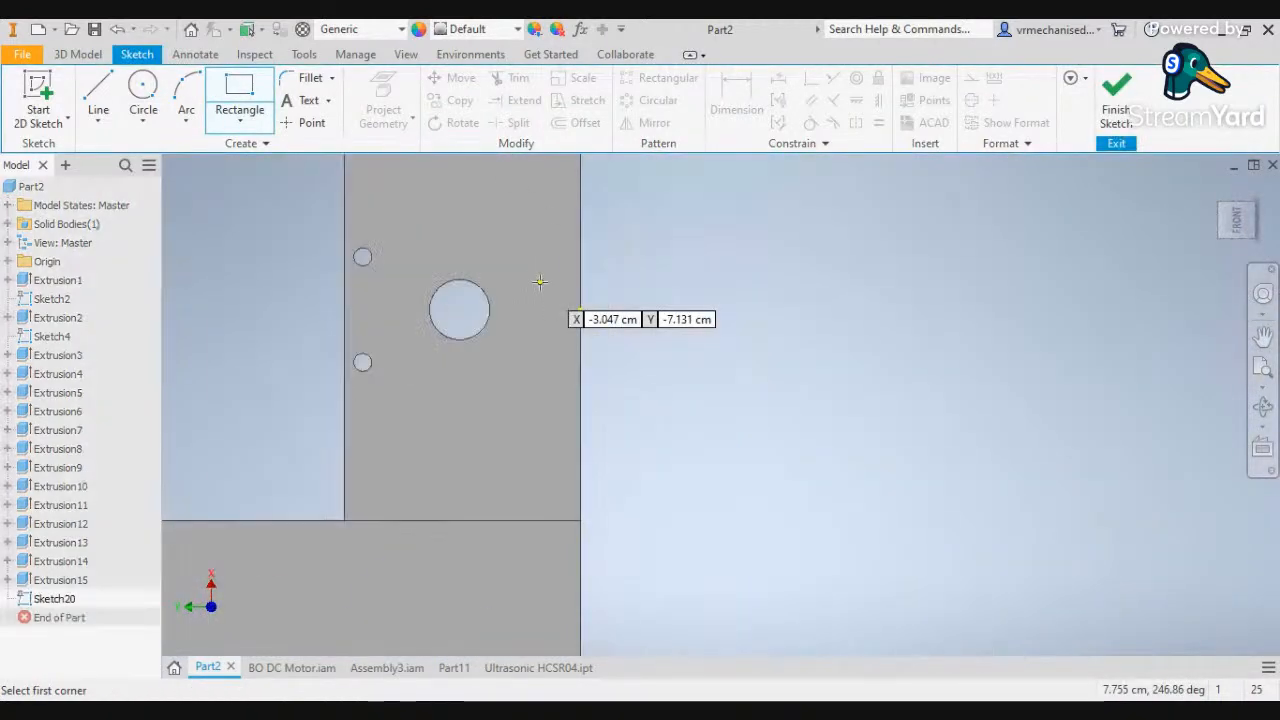
middle_drag(537, 282, 780, 370)
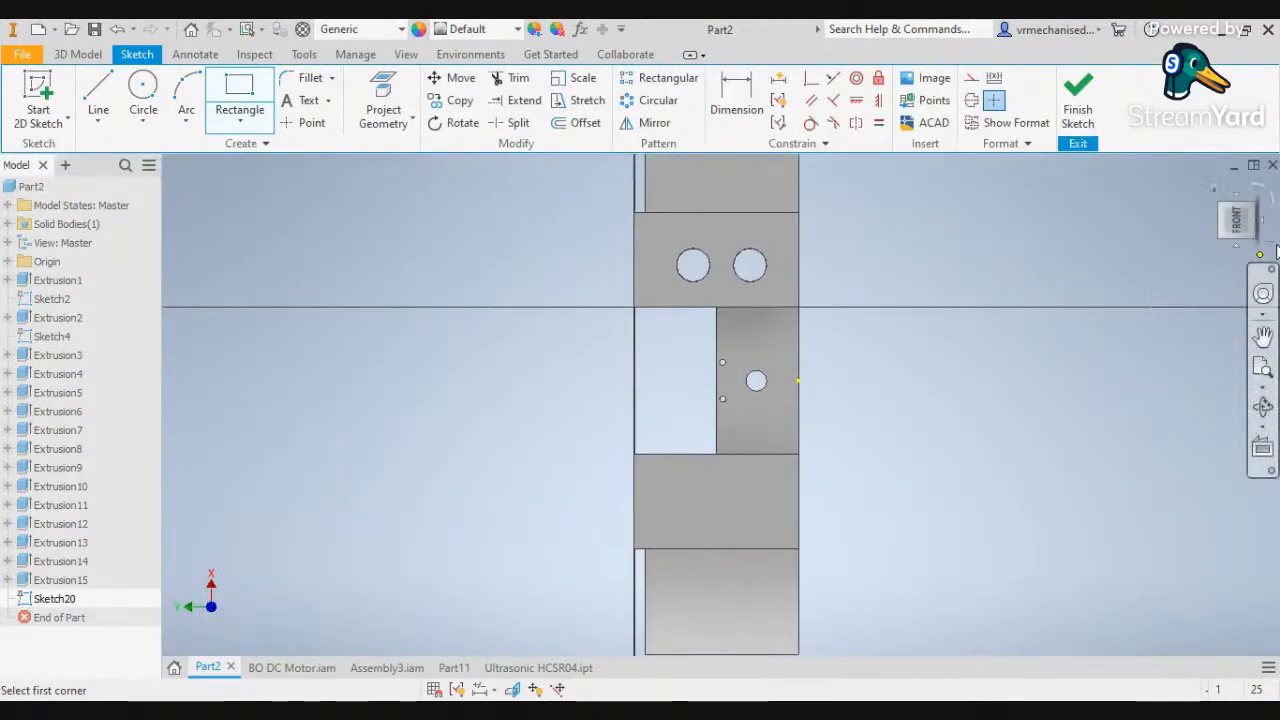
click(1220, 215)
Try to draw and dimension a rectangle about 0.25 cm wide and 4.5 cm tall on the upper rim extension's inner face
scroll(680, 278, up, 5)
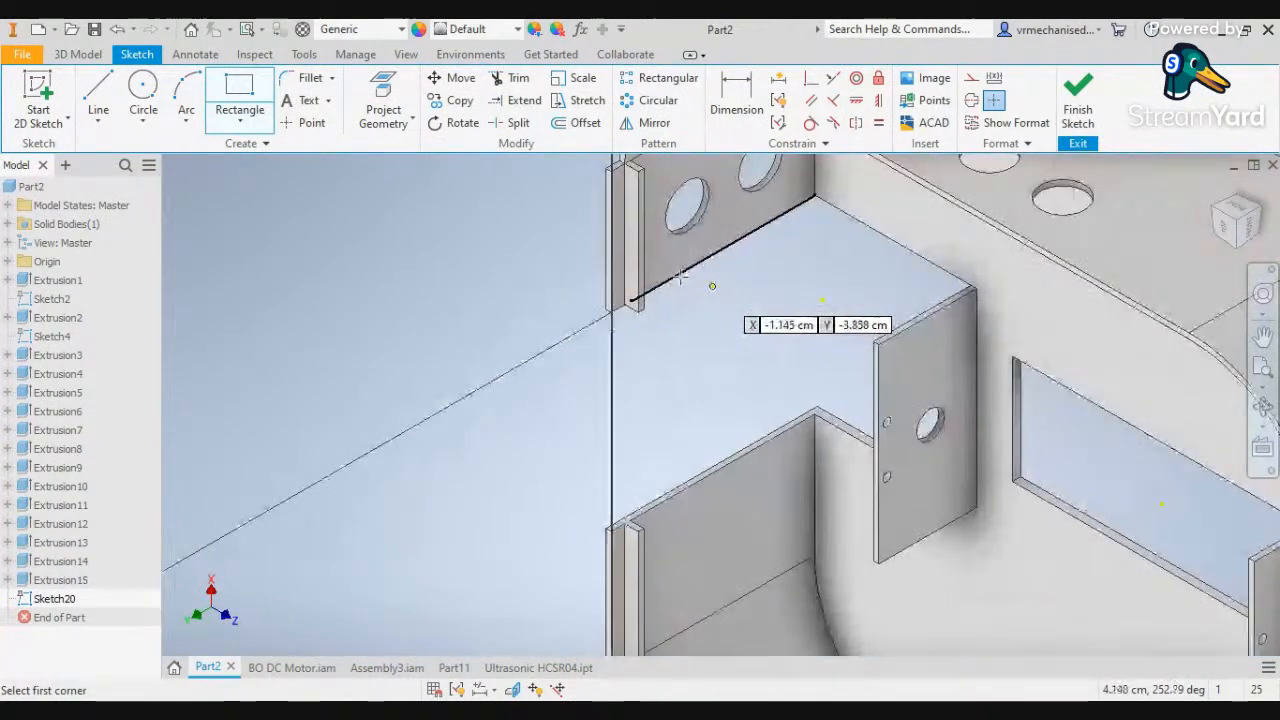
click(613, 164)
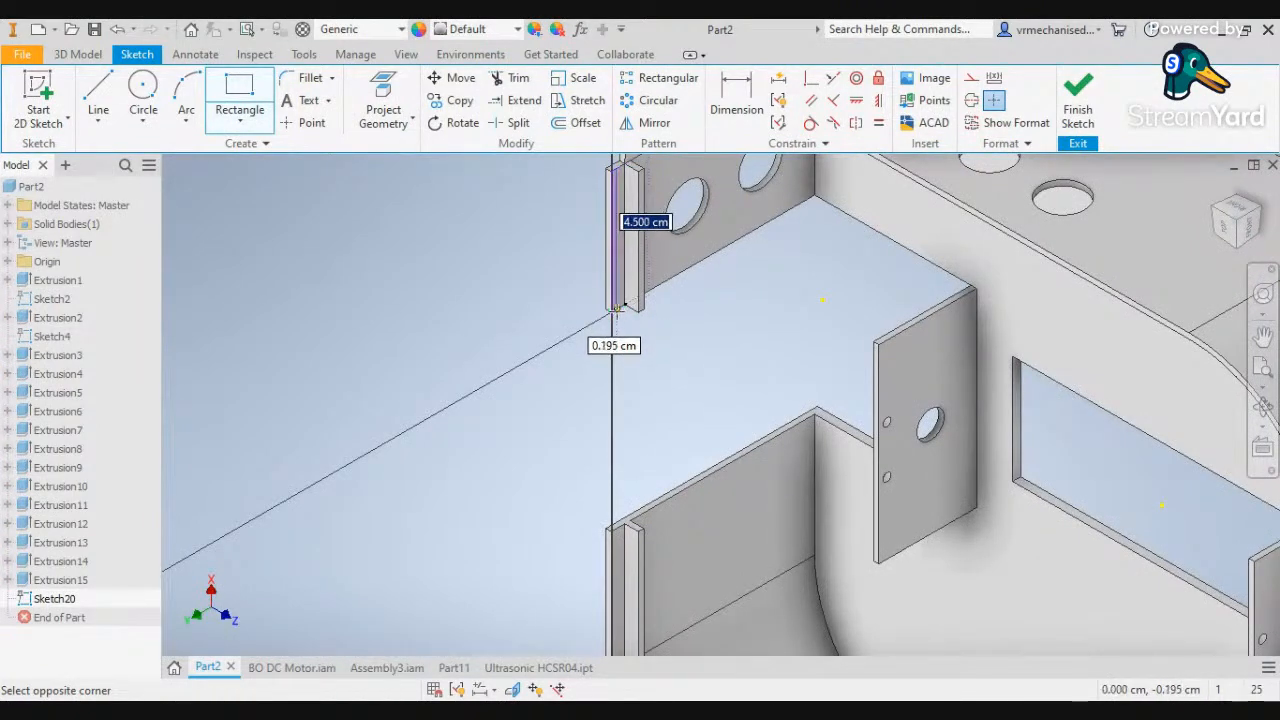
scroll(618, 311, up, 2)
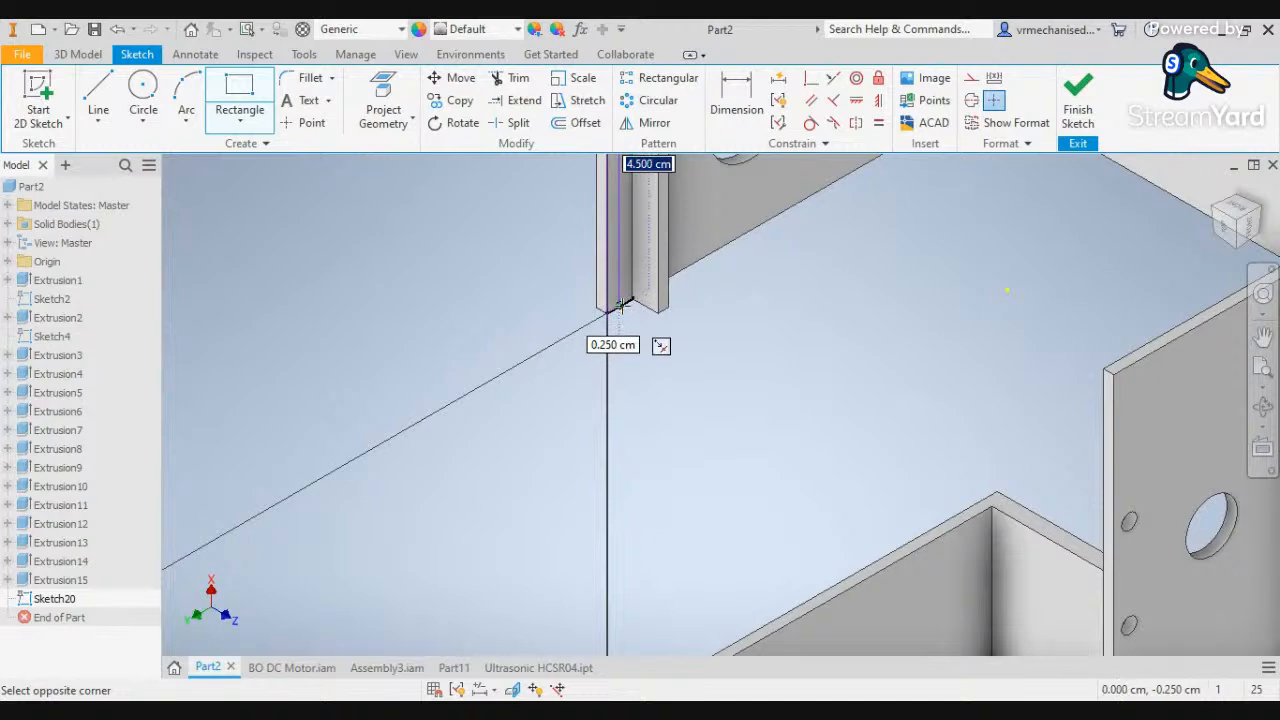
click(620, 305)
scroll(624, 314, down, 2)
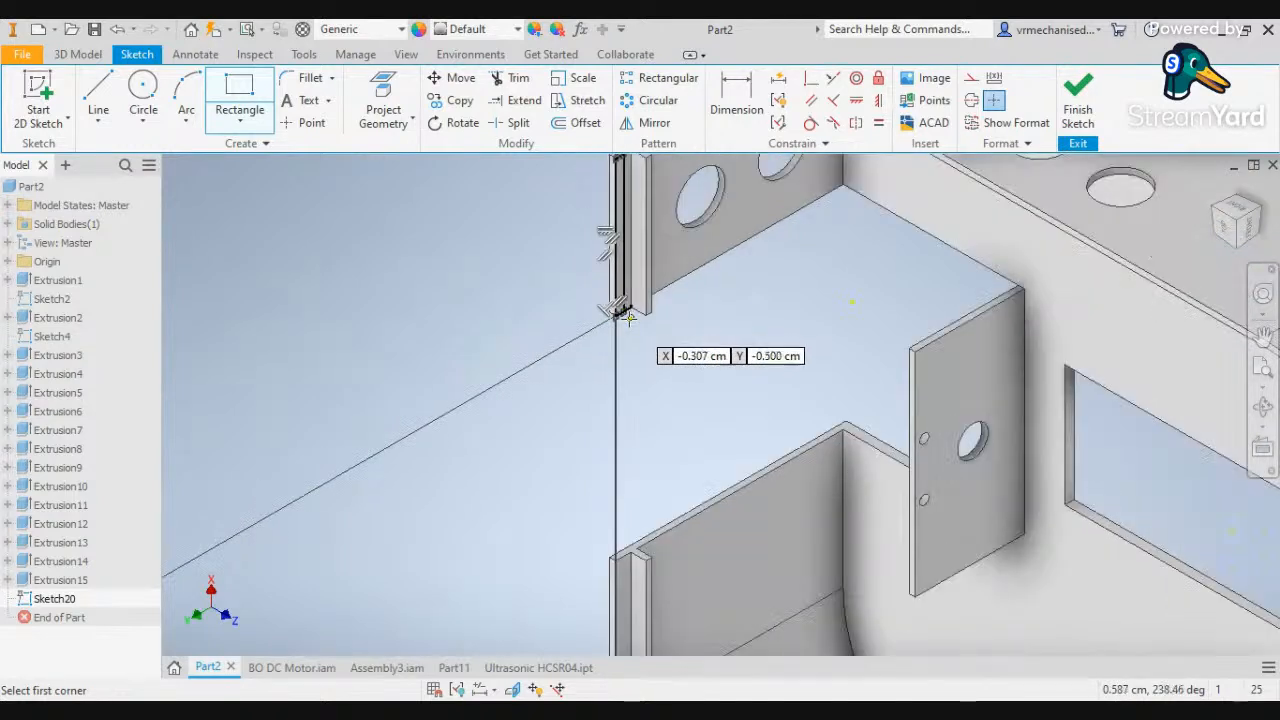
scroll(624, 316, up, 3)
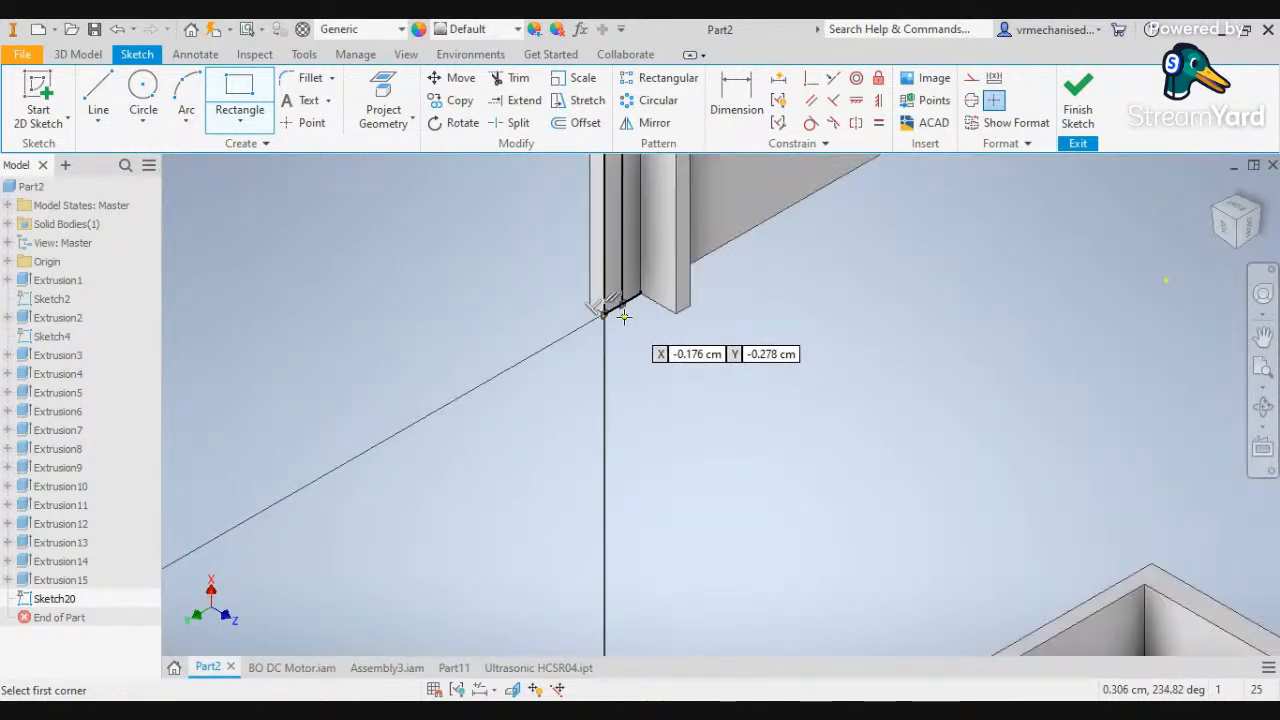
scroll(625, 312, down, 2)
scroll(620, 202, up, 2)
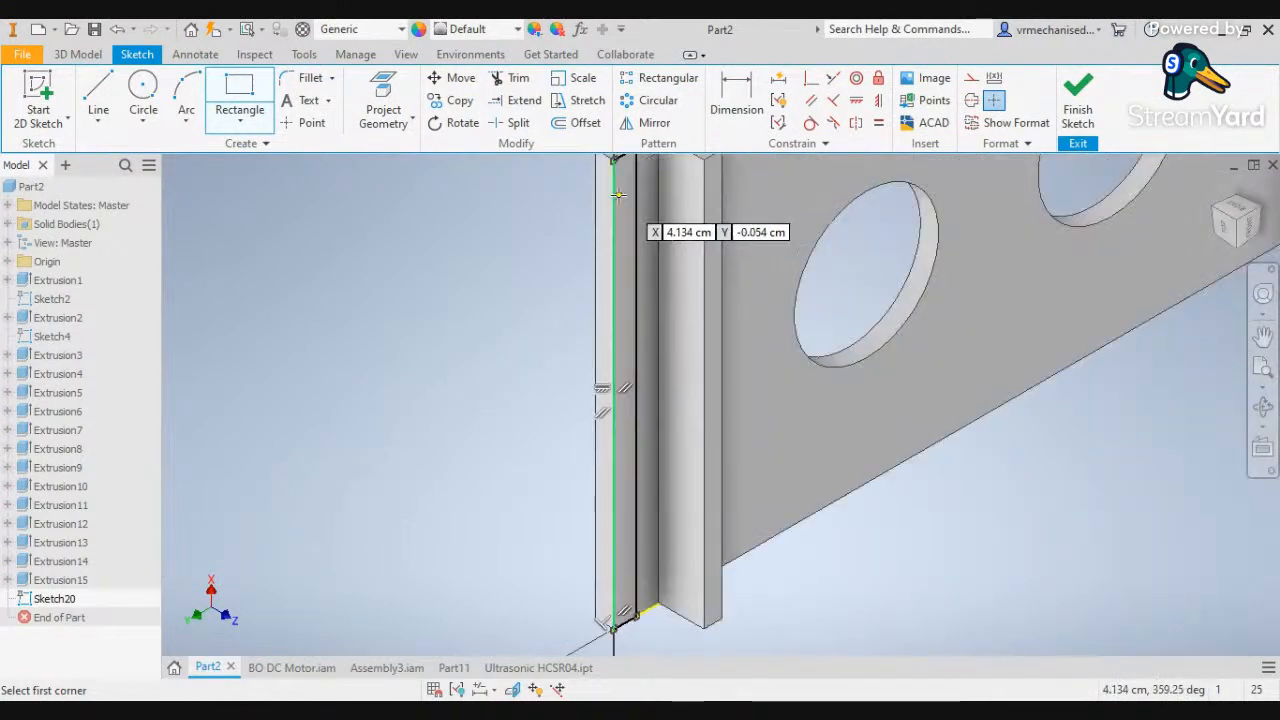
key(Escape)
click(736, 105)
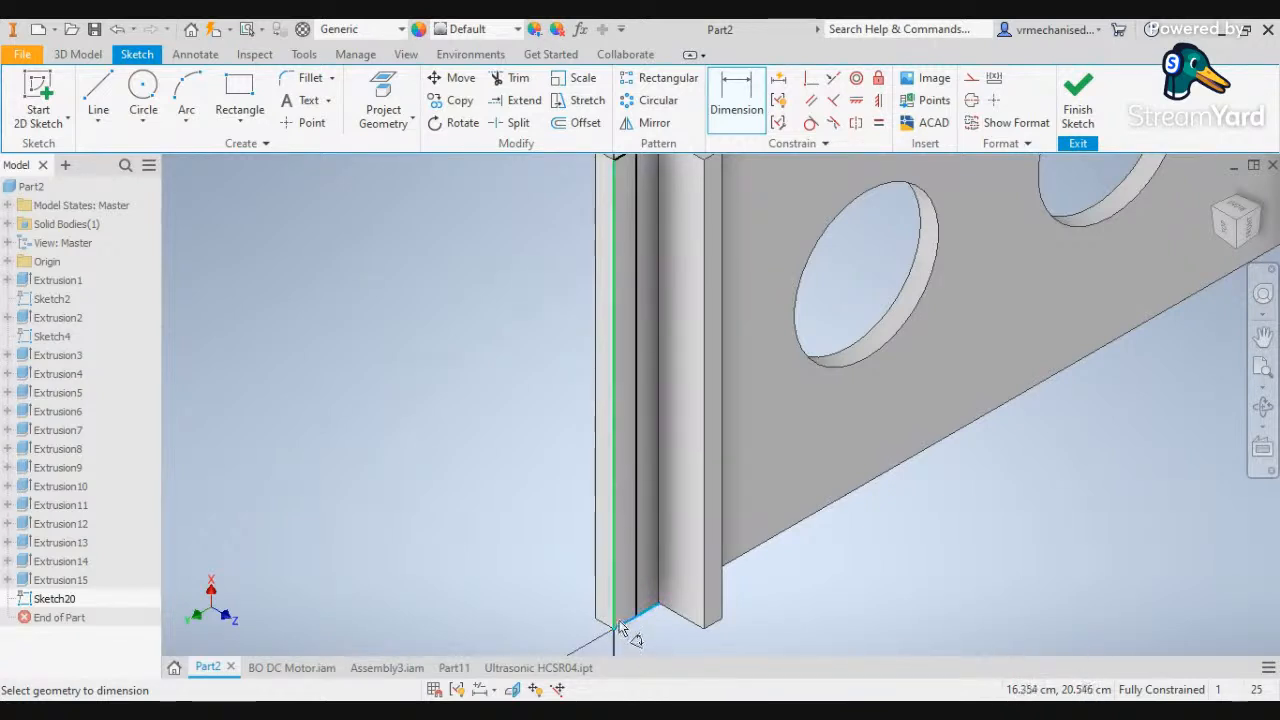
scroll(615, 600, down, 2)
key(Escape)
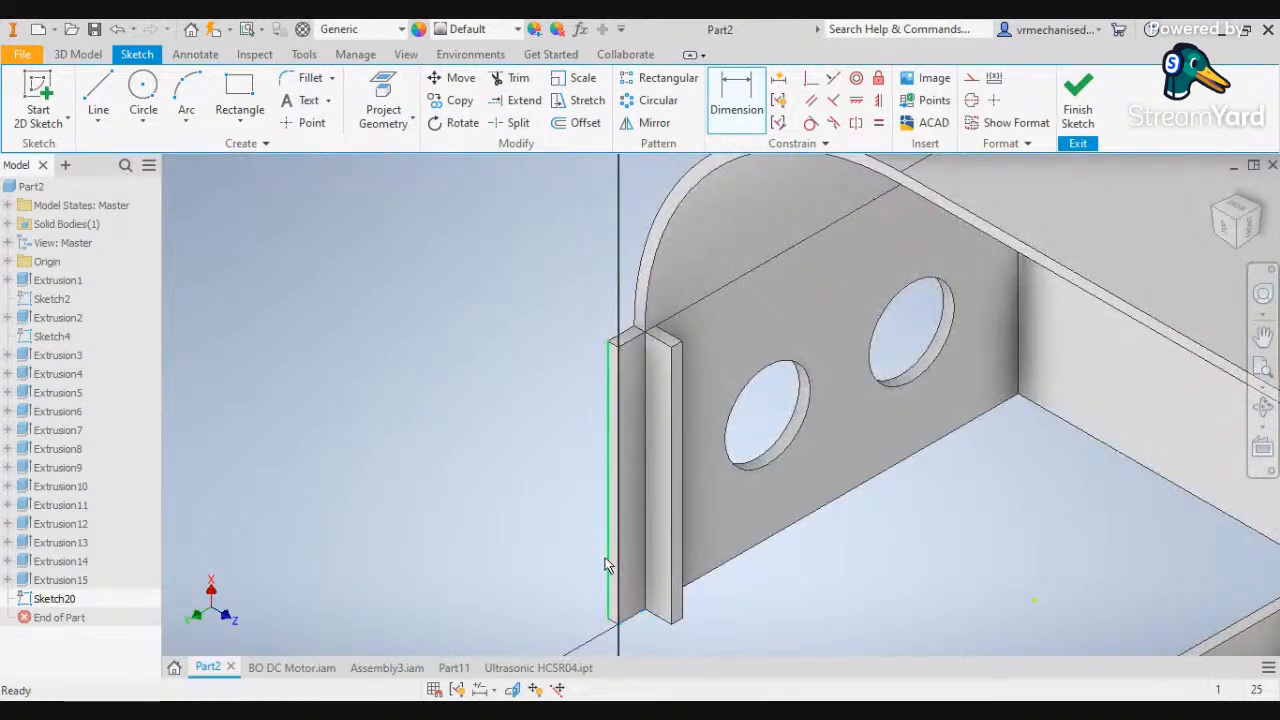
Draw a rectangle 0.3 cm wide and 4.5 cm tall along the outer edge of the upper rim extension's inner face
click(239, 100)
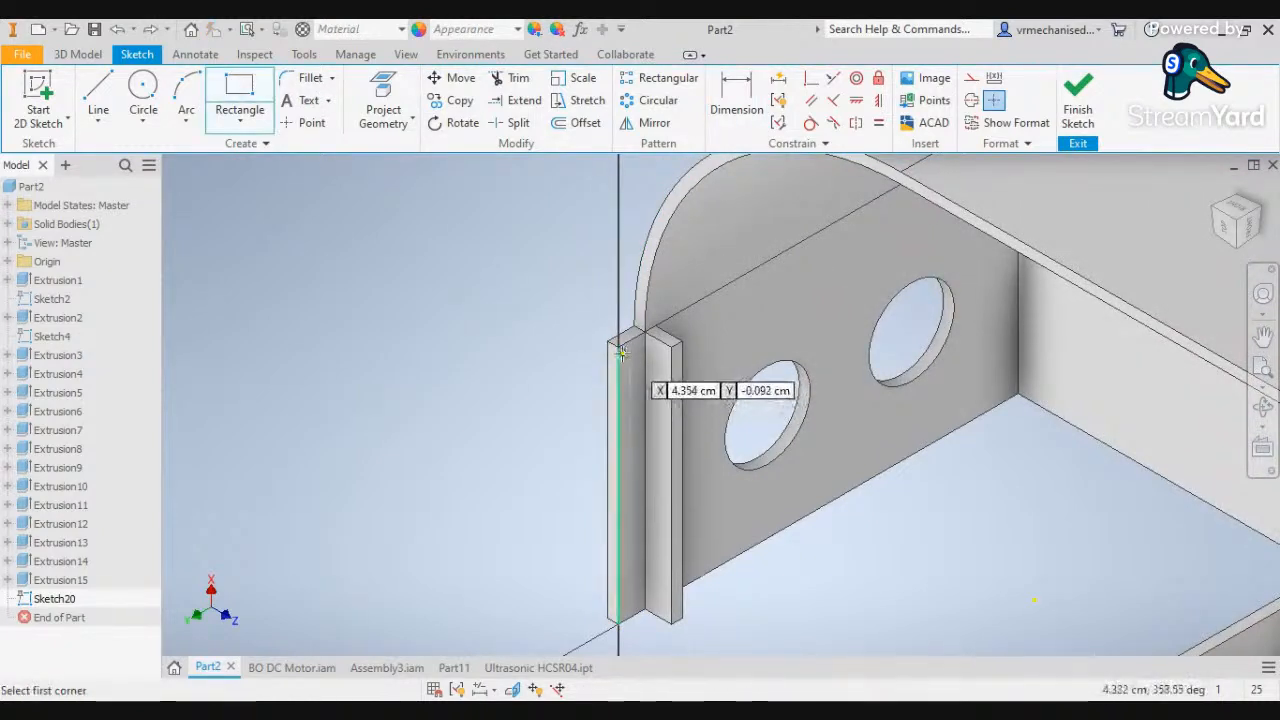
click(645, 334)
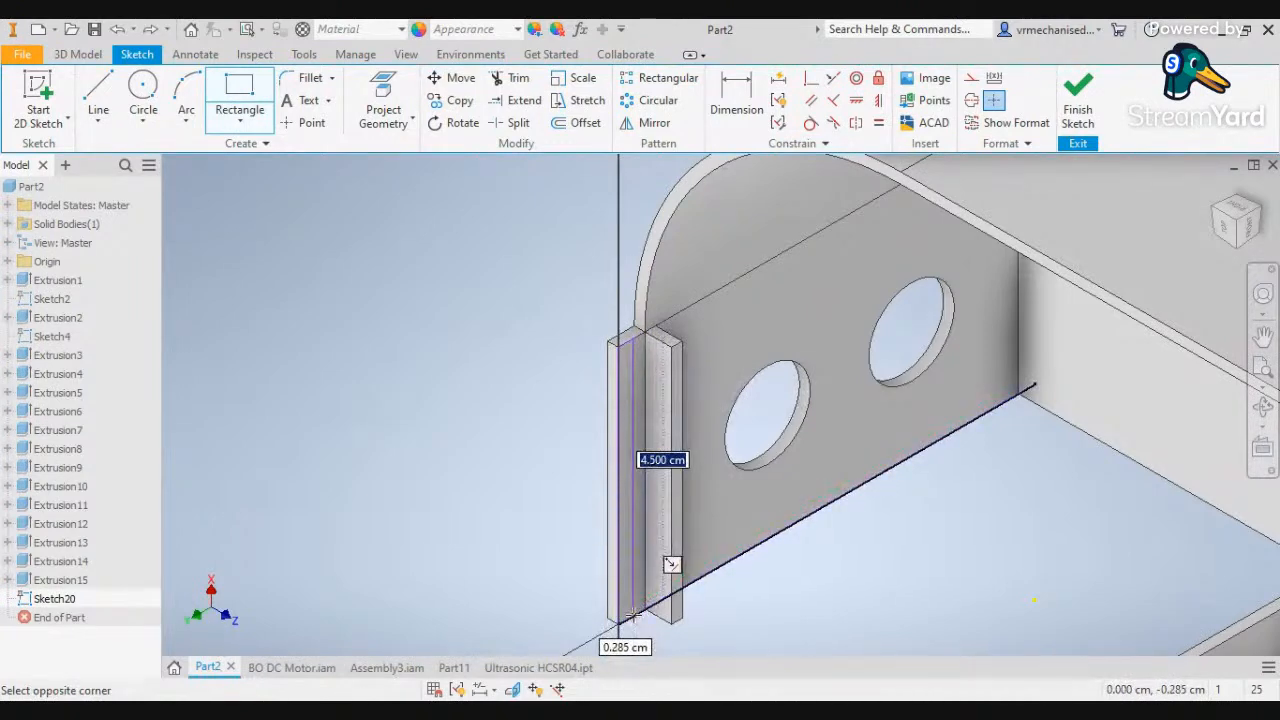
key(Tab)
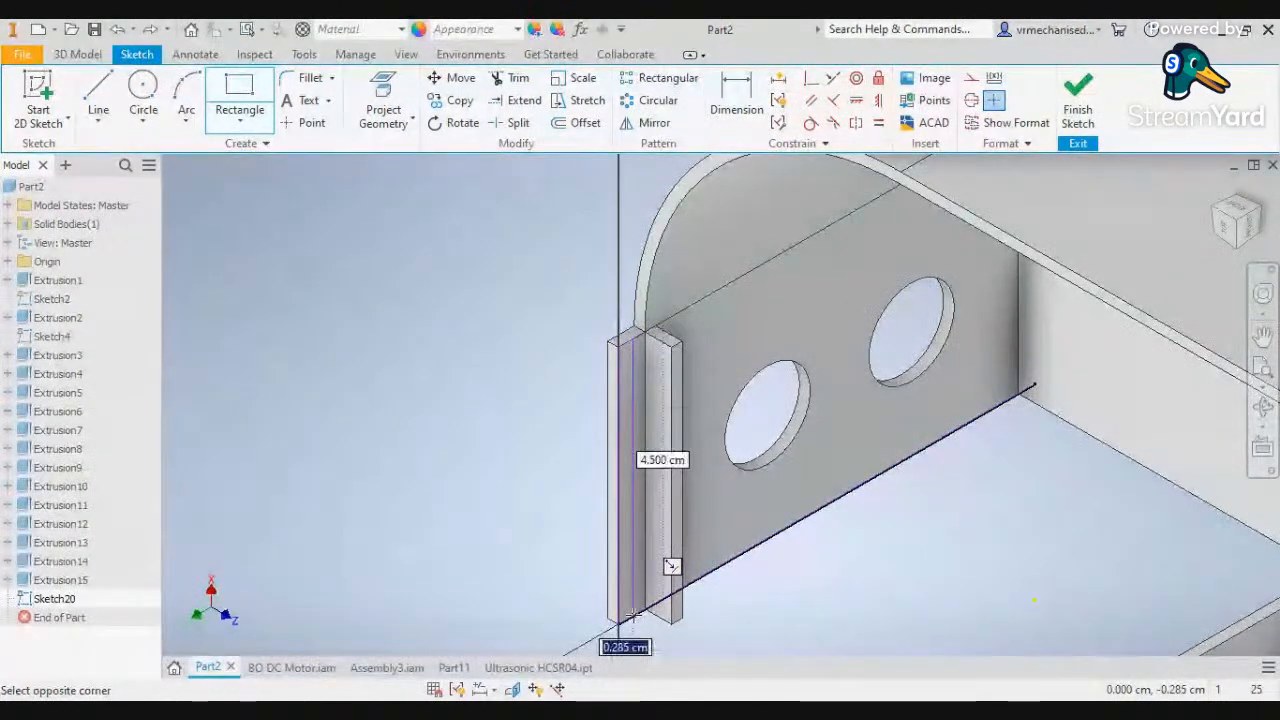
text(0.3)
key(Return)
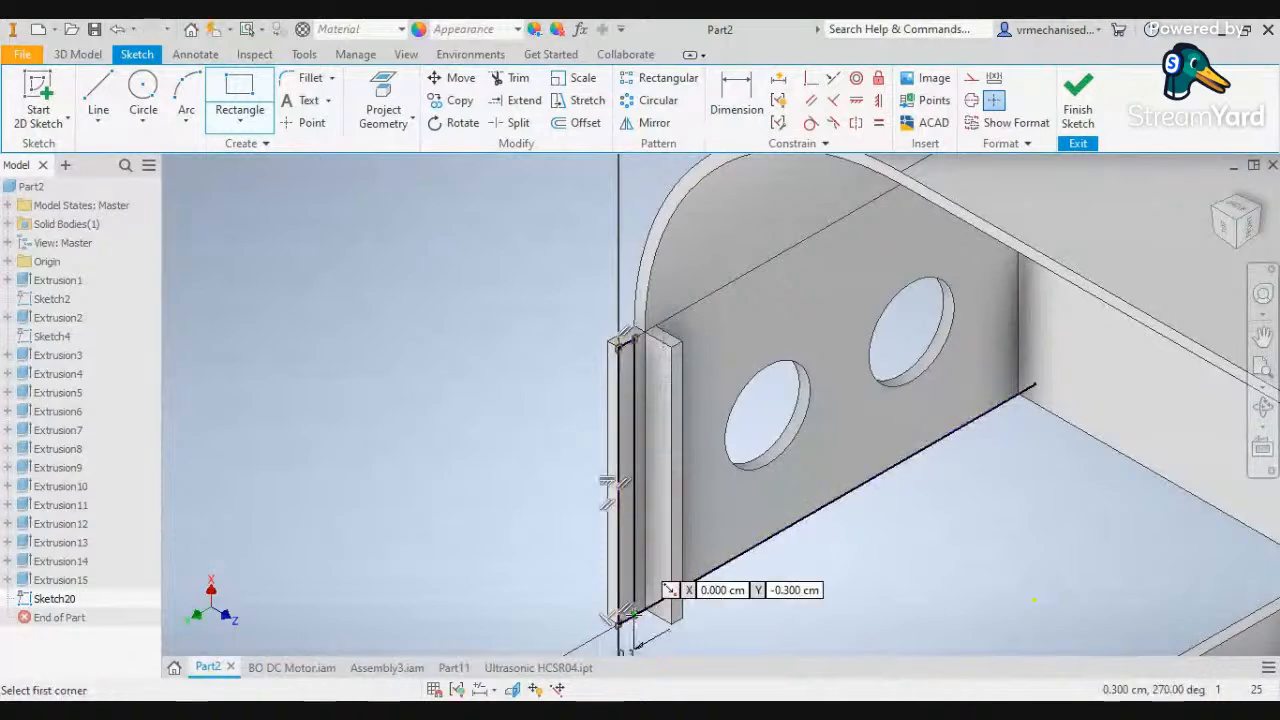
Draw a full-height rectangle 0.3 cm wide on the inner face of the lower rim extension, aligned with the upper rectangle
scroll(668, 590, up, 3)
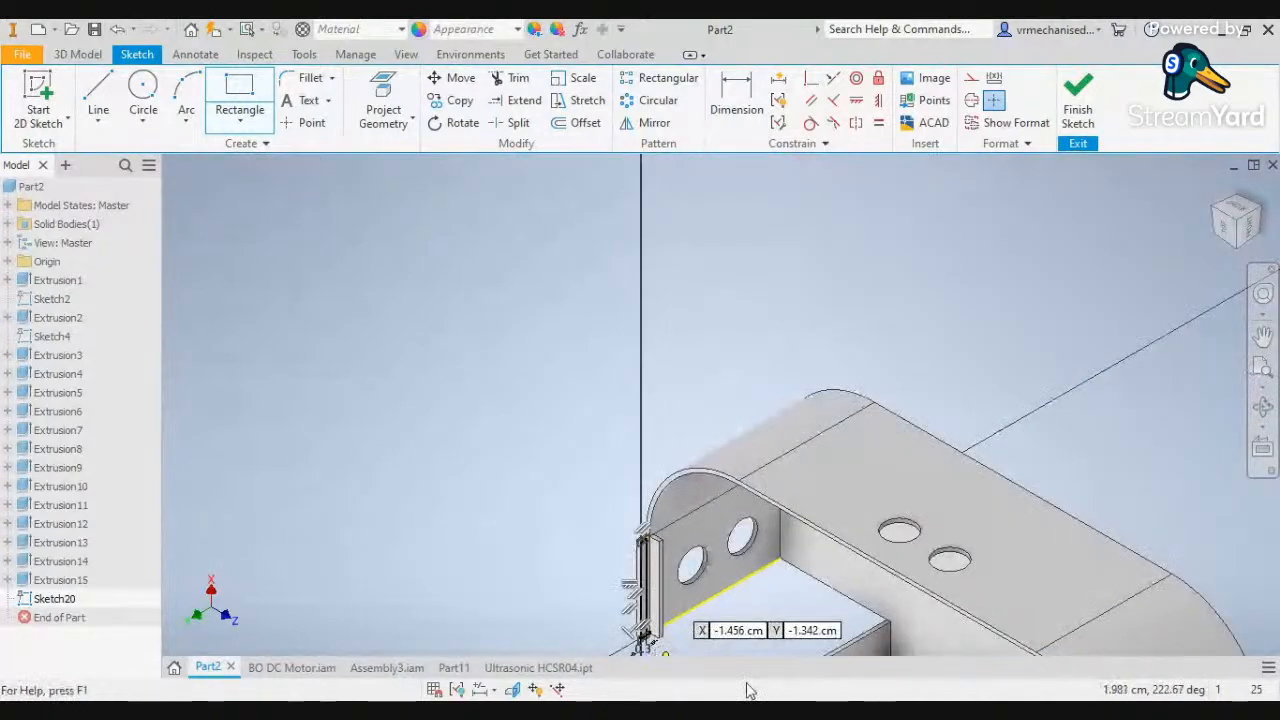
middle_drag(531, 466, 496, 22)
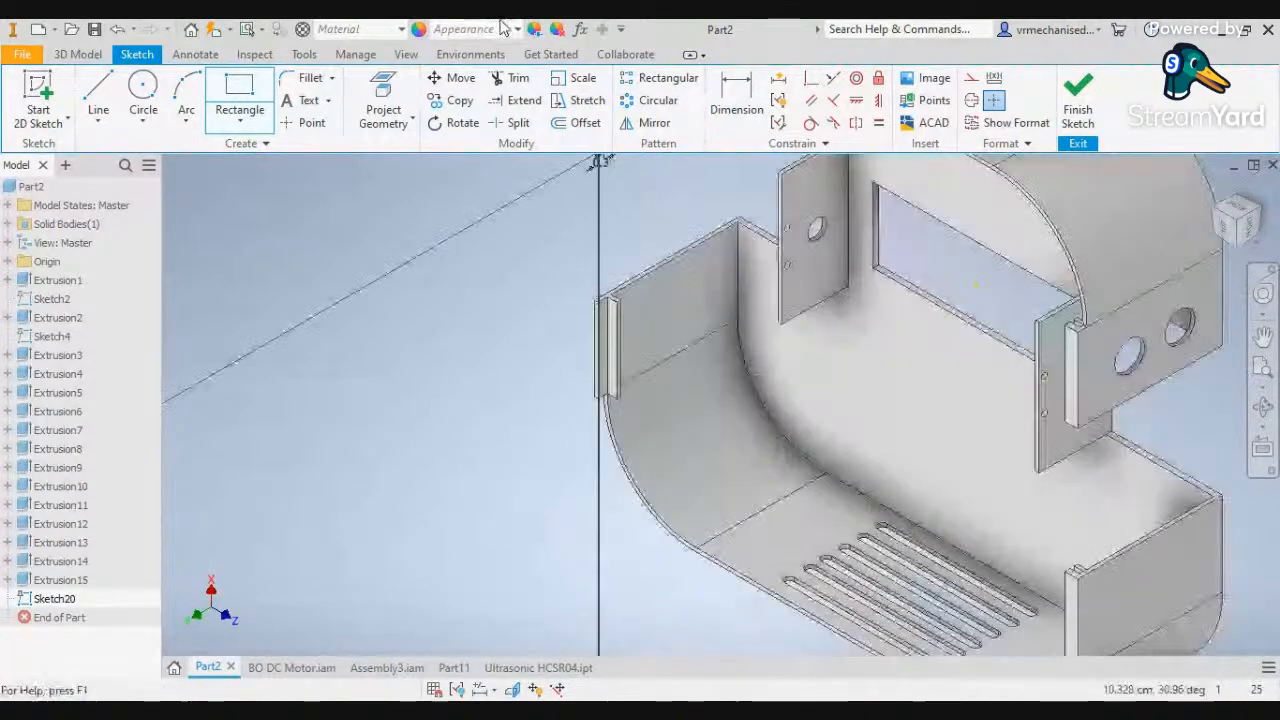
scroll(616, 320, down, 3)
click(598, 278)
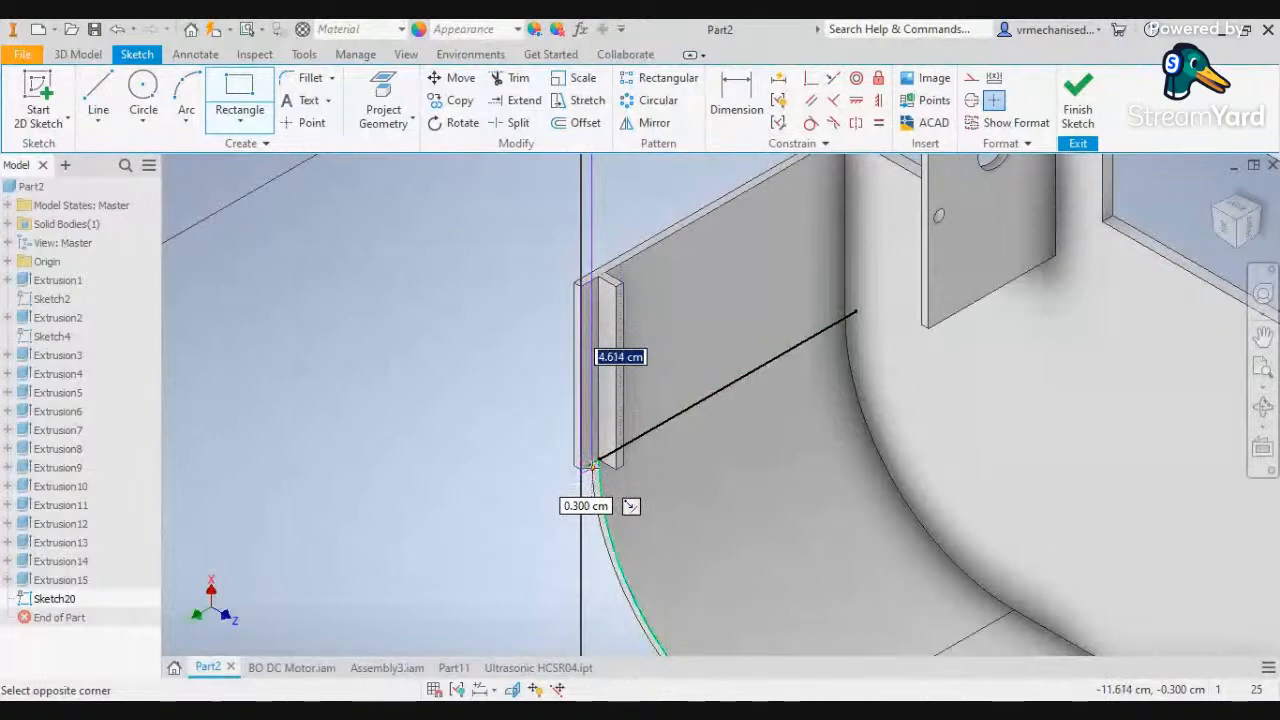
click(591, 465)
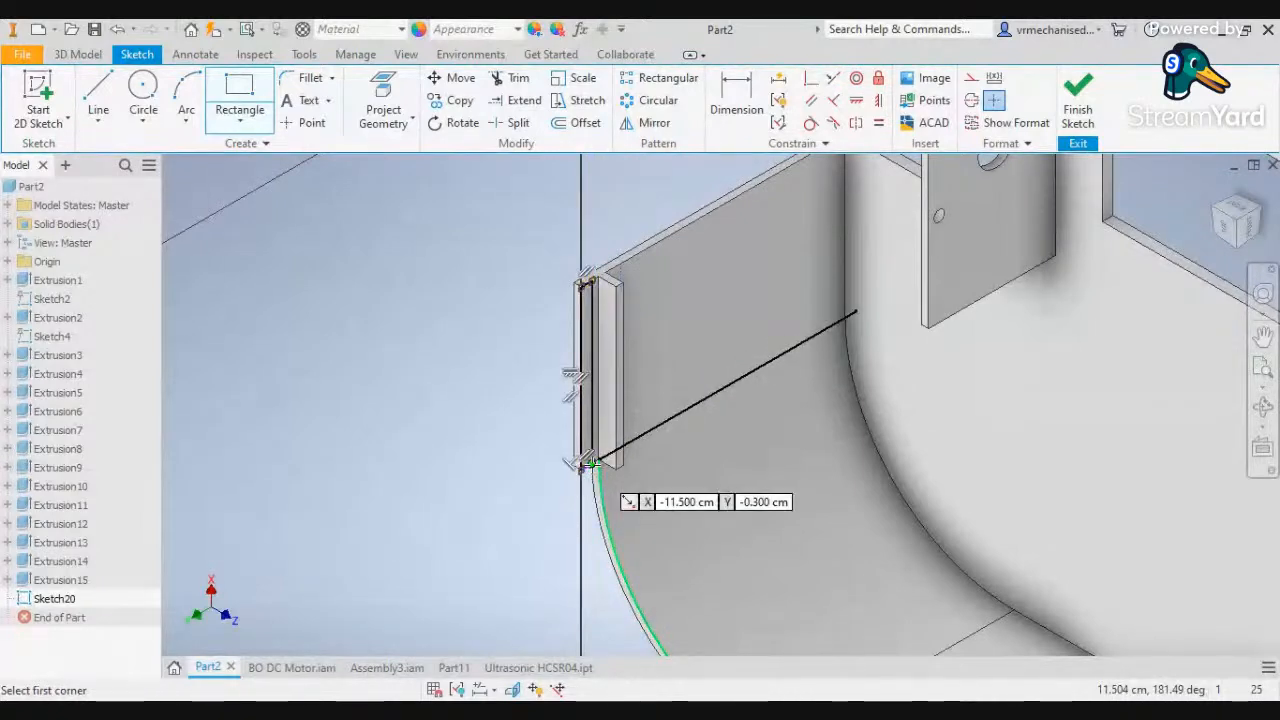
scroll(585, 462, up, 2)
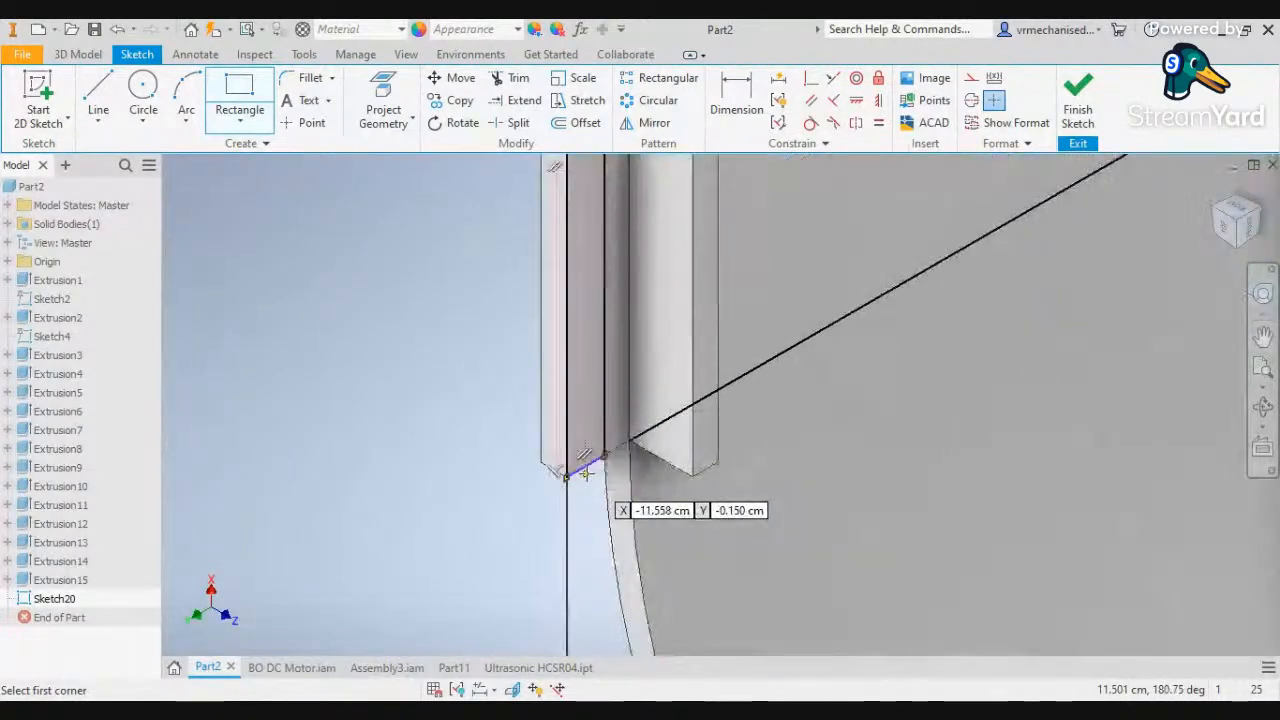
scroll(585, 472, up, 2)
key(Escape)
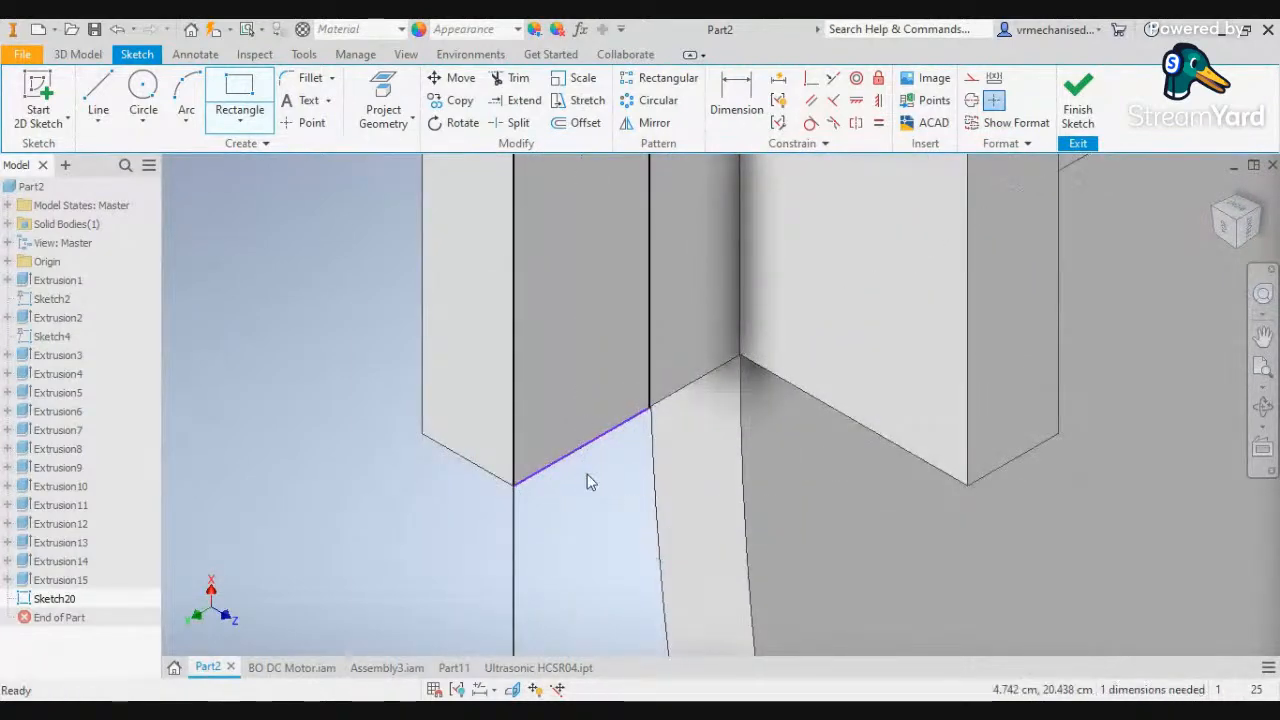
Check the width of the lower rim rectangle with the Dimension tool
click(736, 100)
click(597, 436)
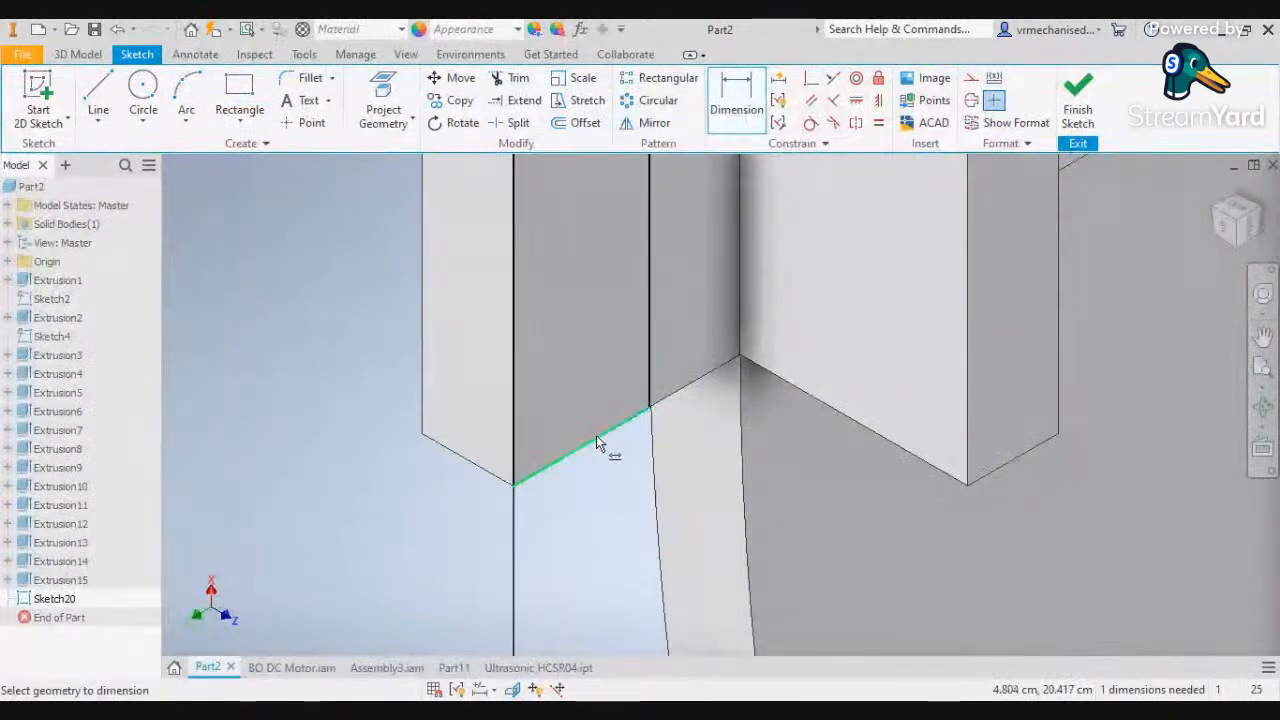
scroll(603, 490, down, 5)
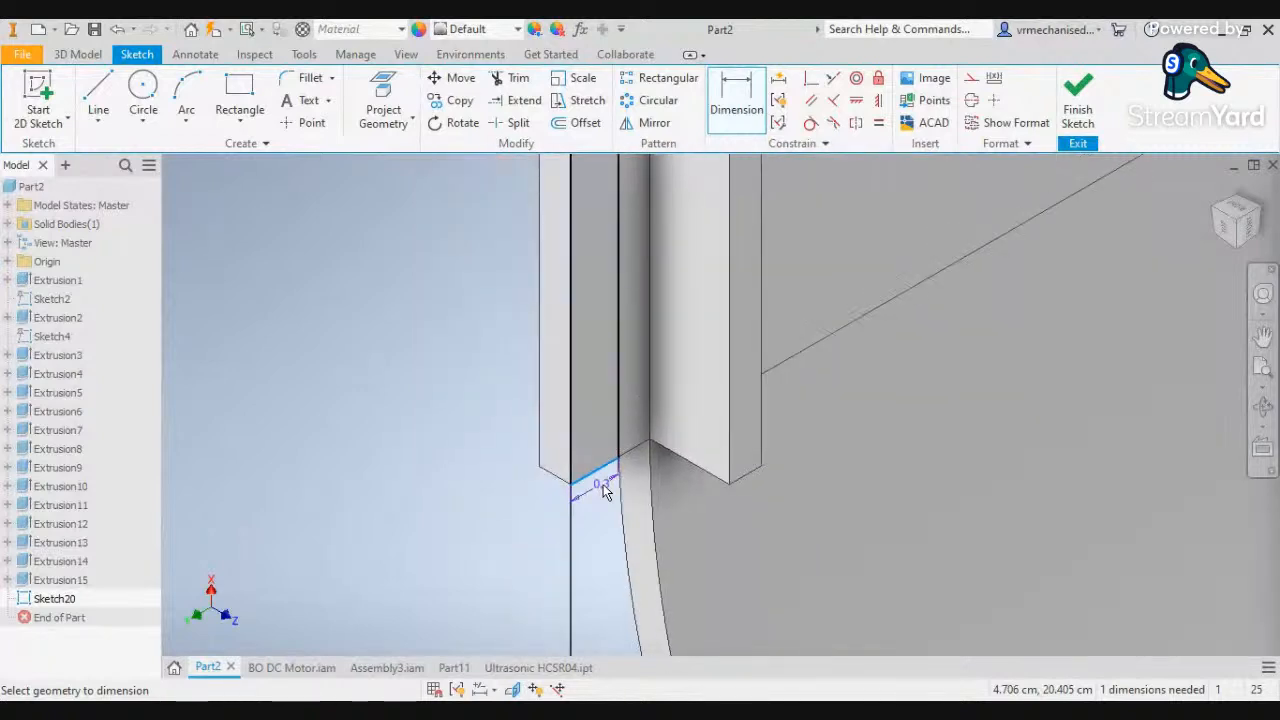
key(Escape)
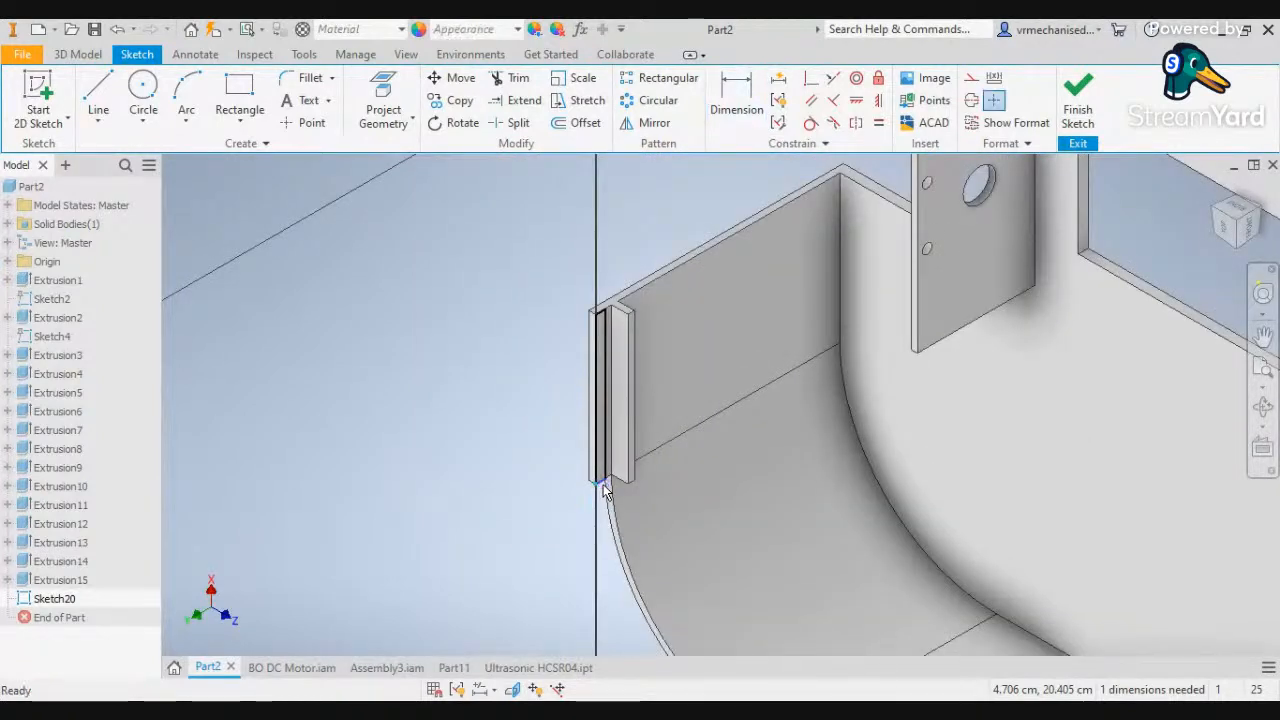
Extrude both the upper and lower rim rectangles by 5 mm in the default direction, joining them to the housing
scroll(578, 280, down, 3)
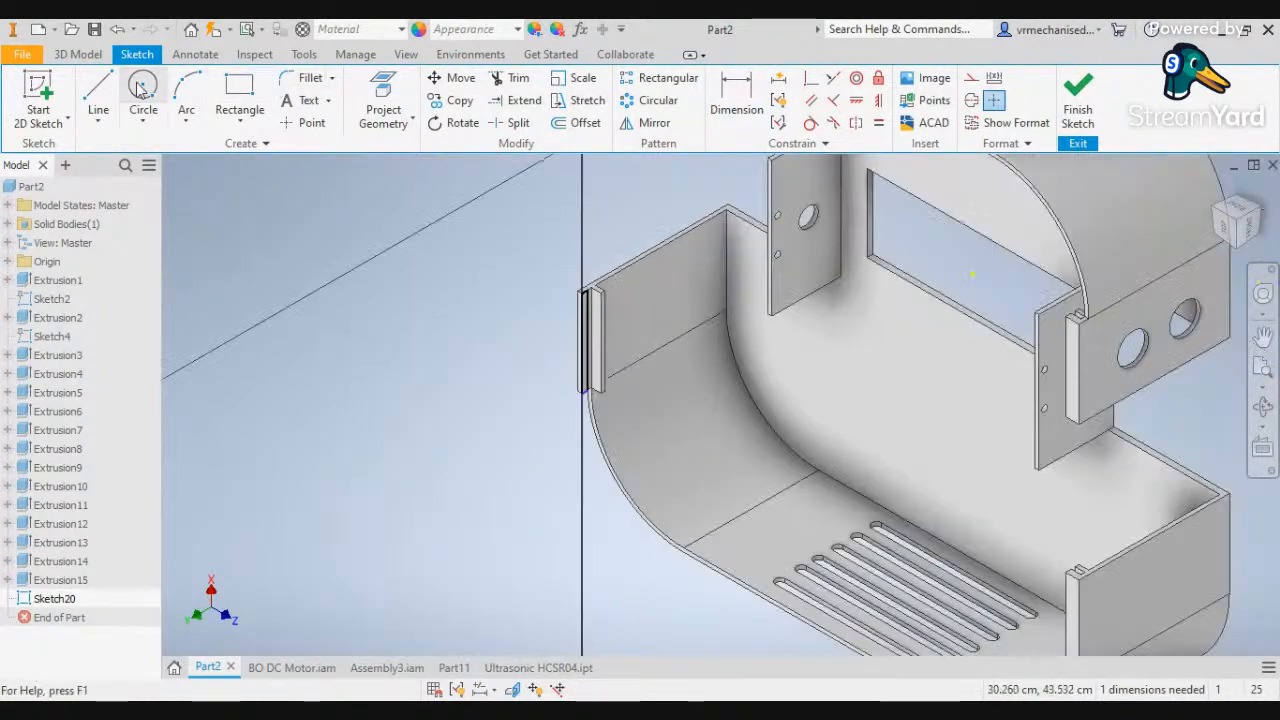
click(78, 54)
click(97, 92)
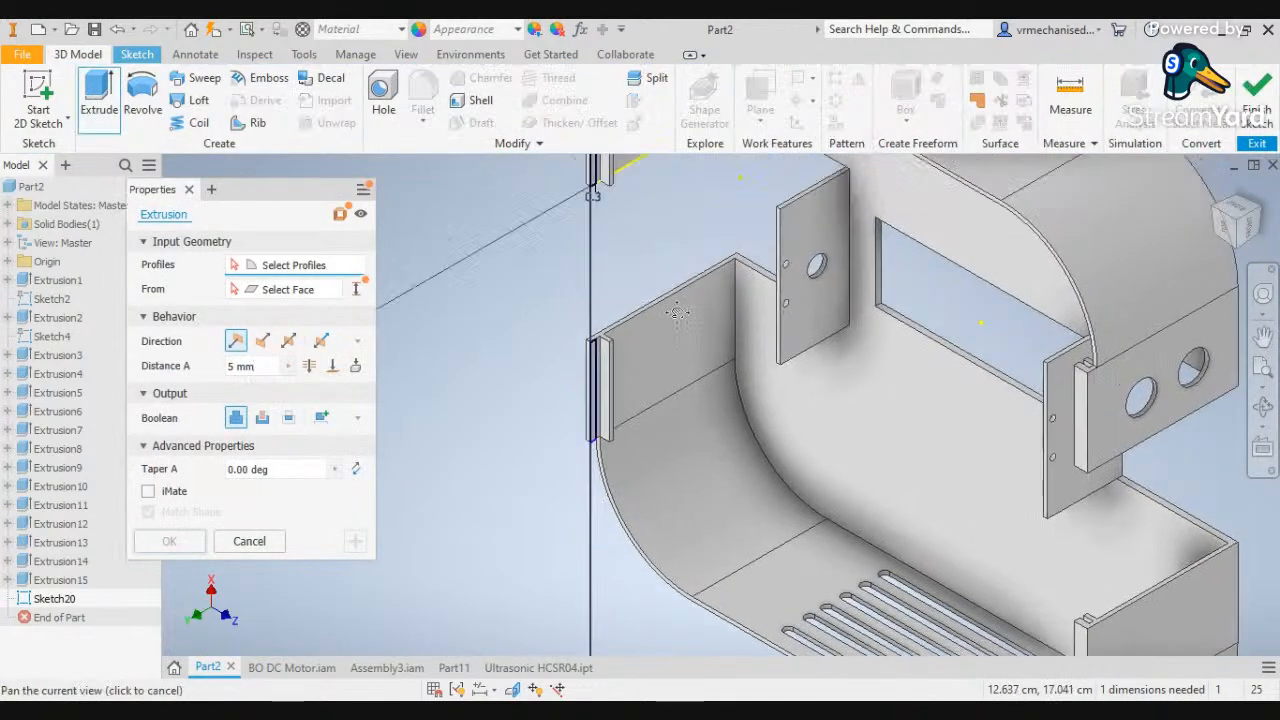
click(640, 340)
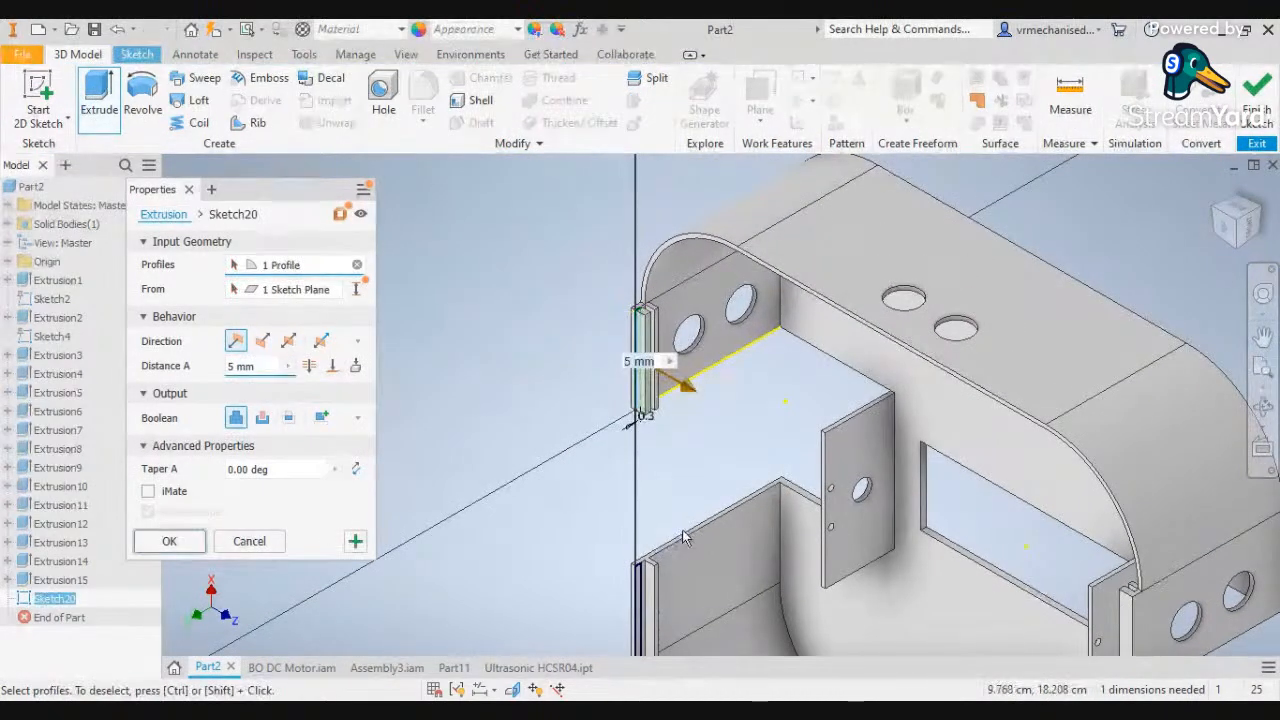
middle_drag(645, 610, 672, 478)
click(672, 478)
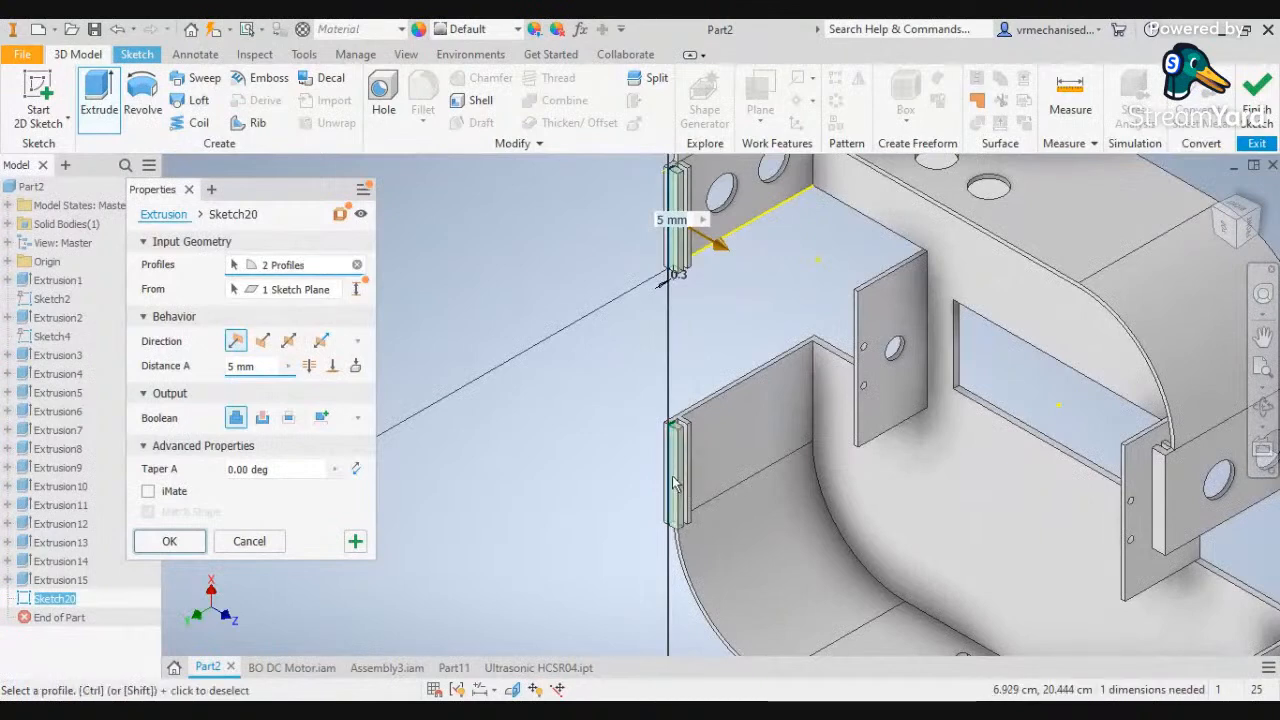
key(Return)
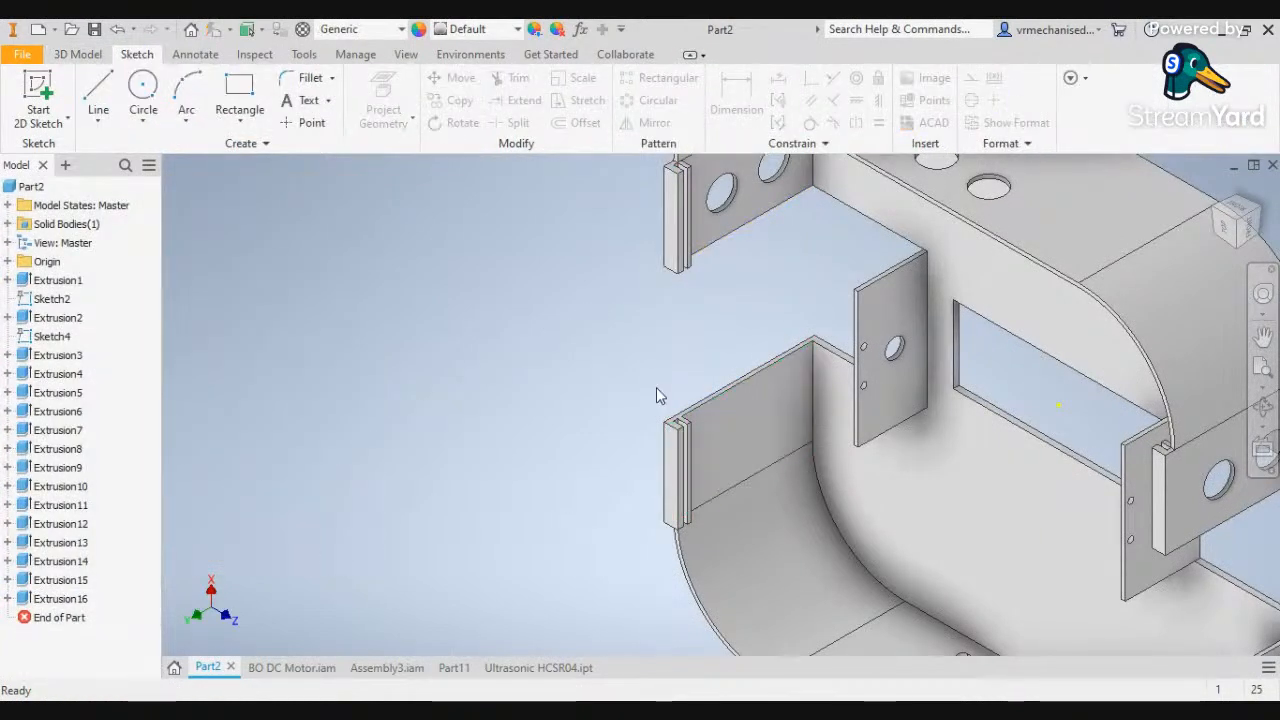
scroll(656, 387, down, 5)
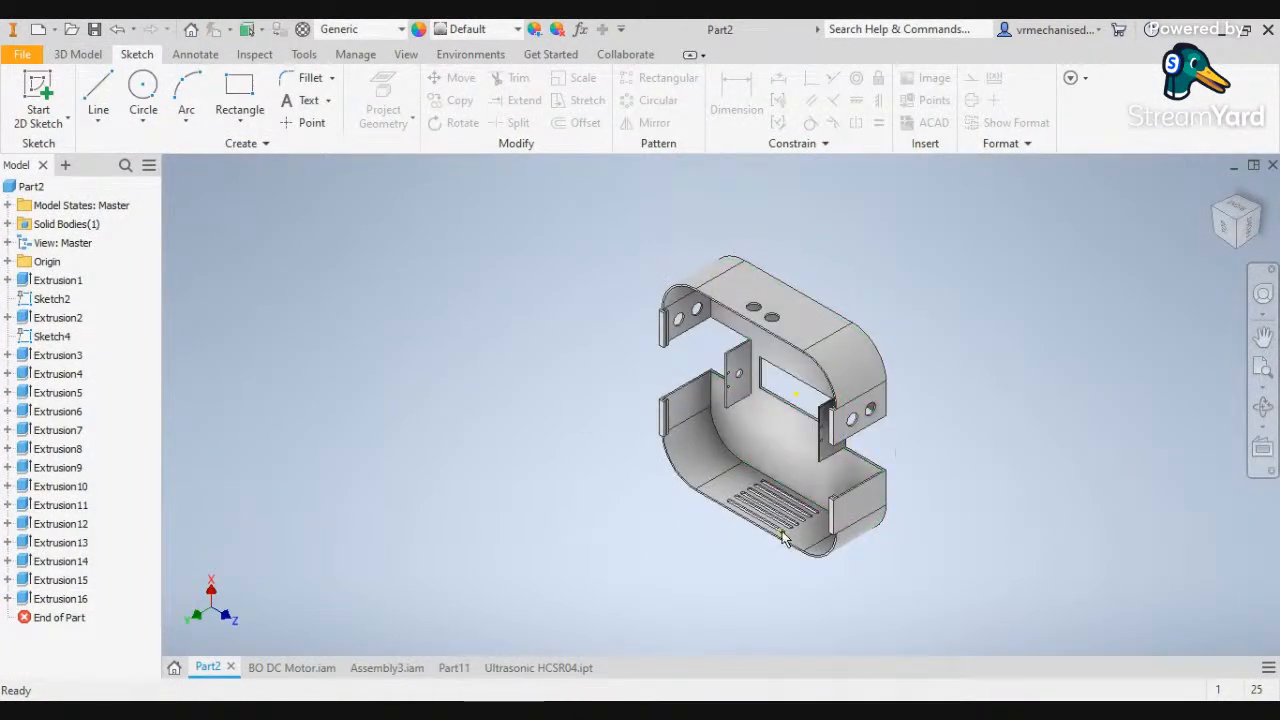
Examine the extruded rim strips up close and the two detached strips below the housing in top view
scroll(833, 413, up, 5)
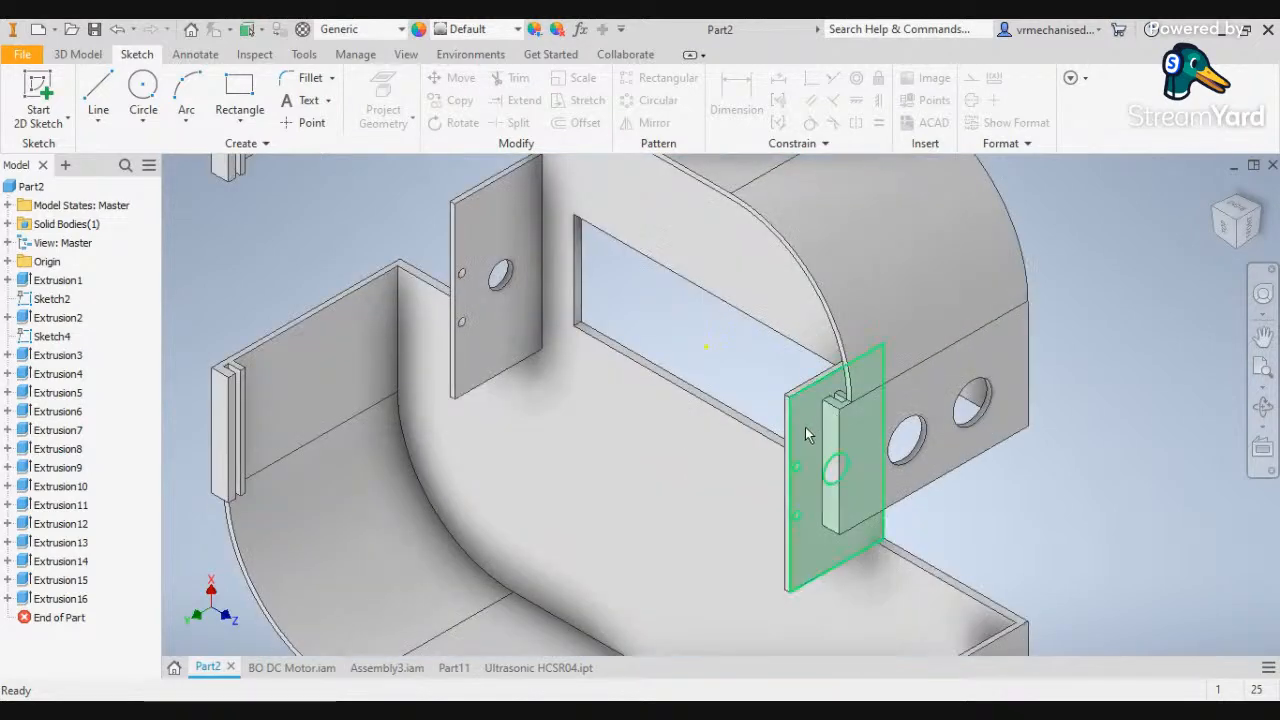
scroll(833, 449, down, 4)
middle_drag(982, 455, 1016, 321)
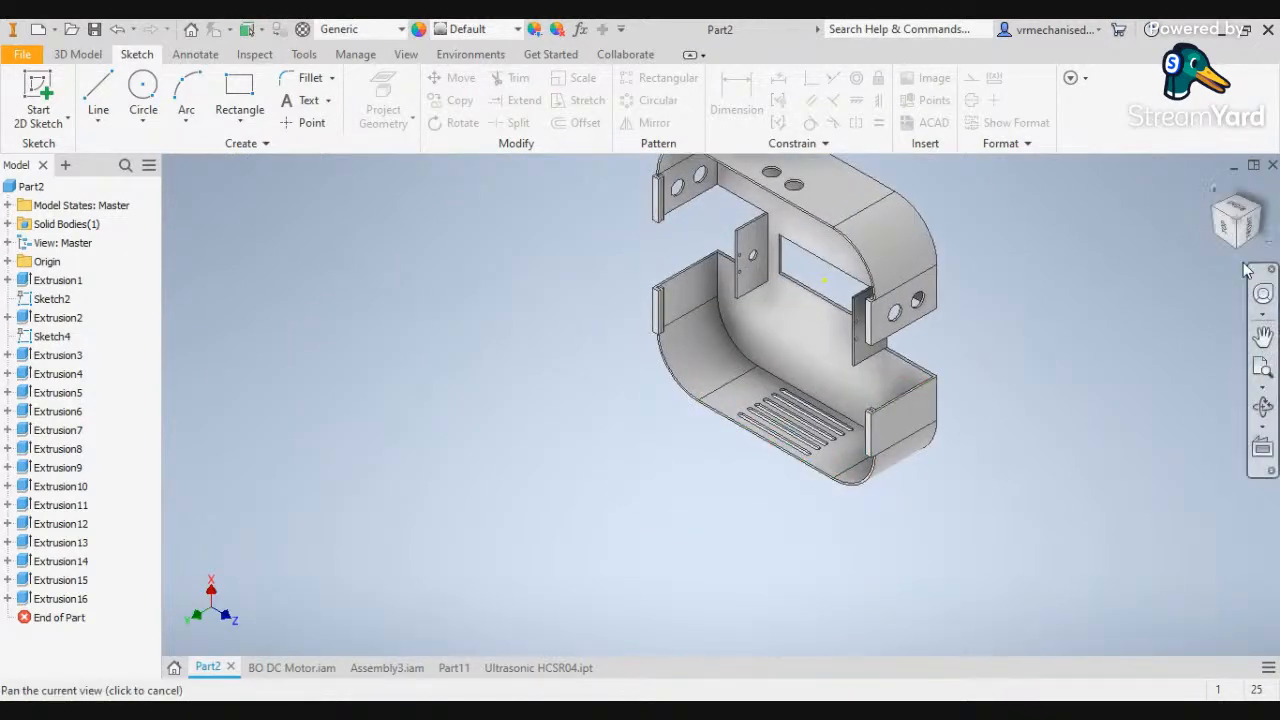
click(1229, 236)
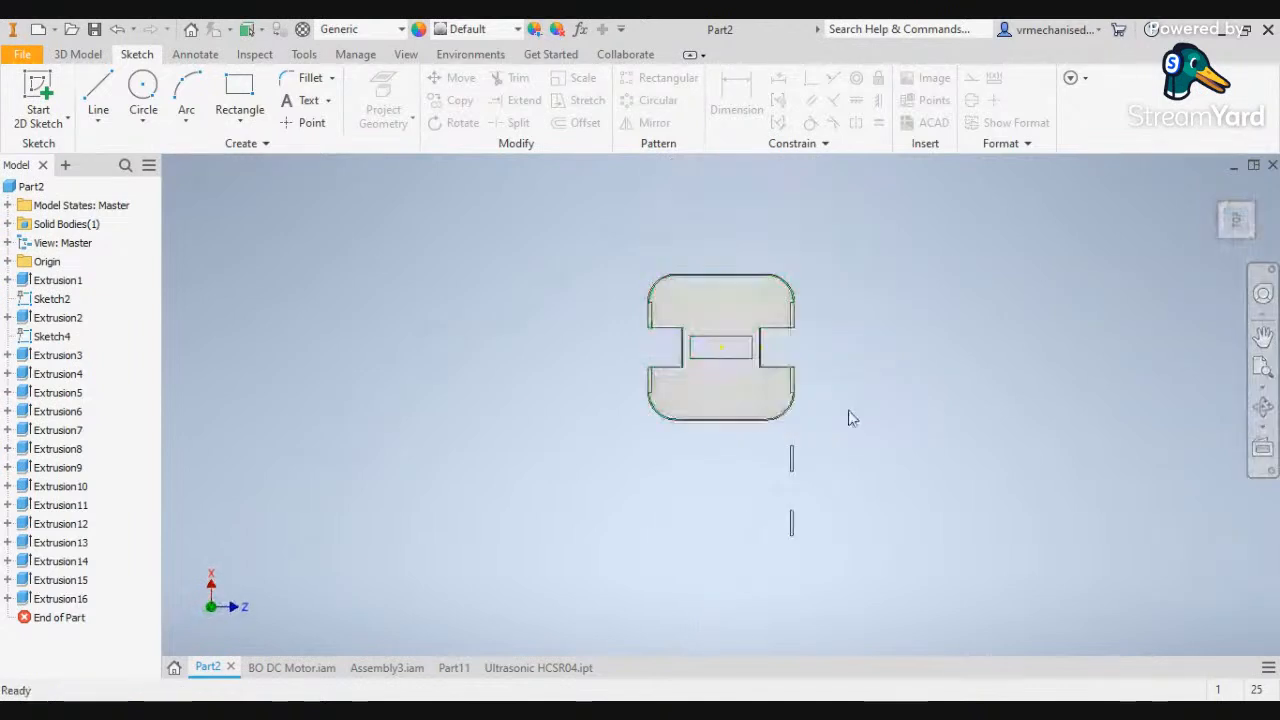
click(790, 450)
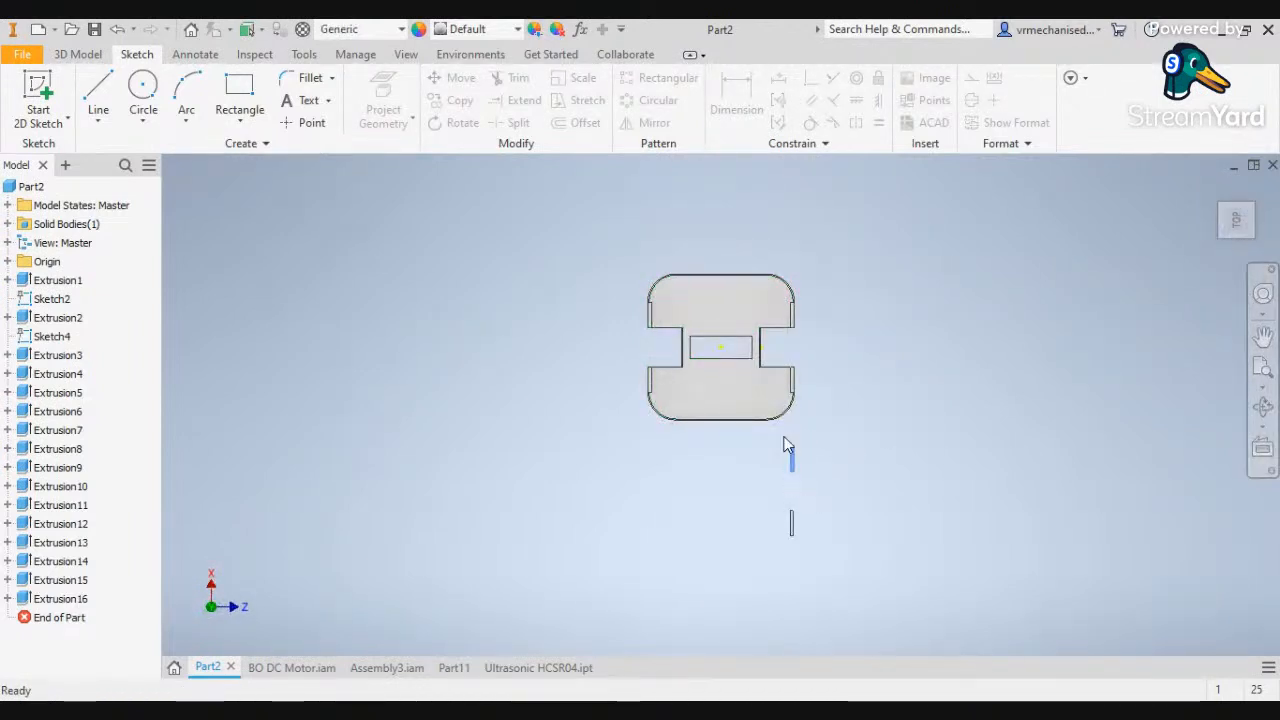
drag(818, 556, 783, 450)
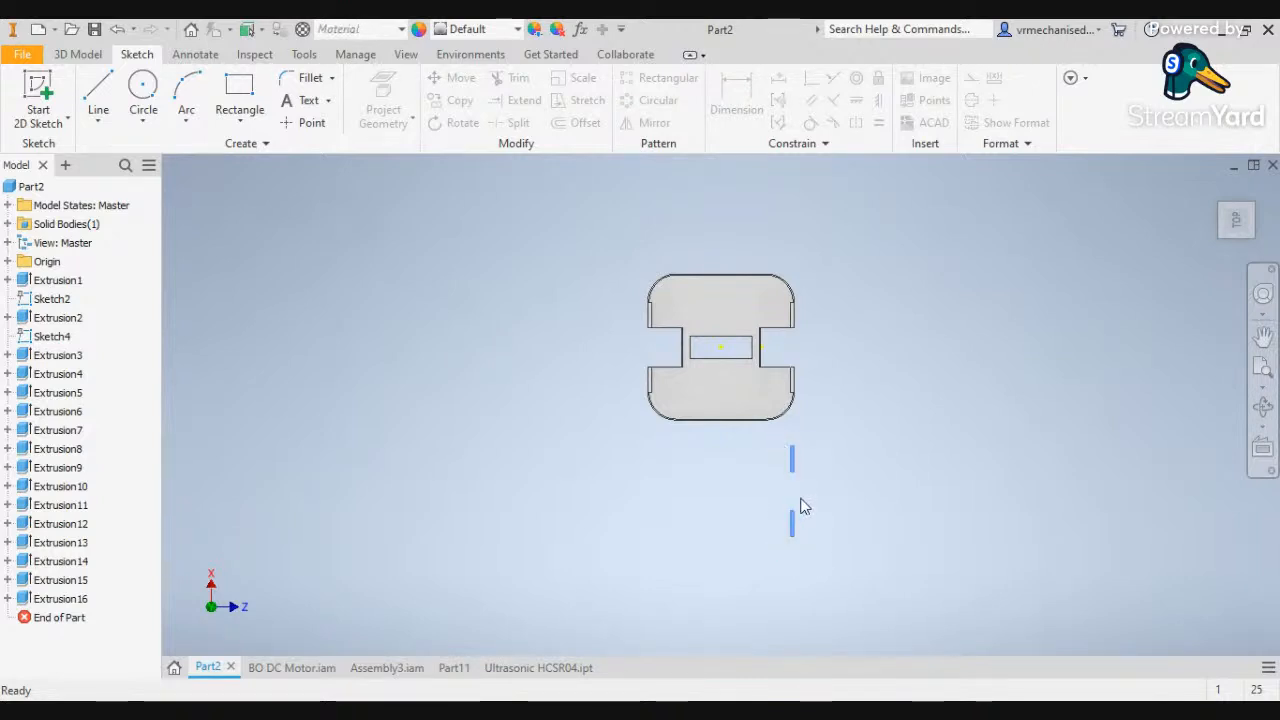
click(1252, 205)
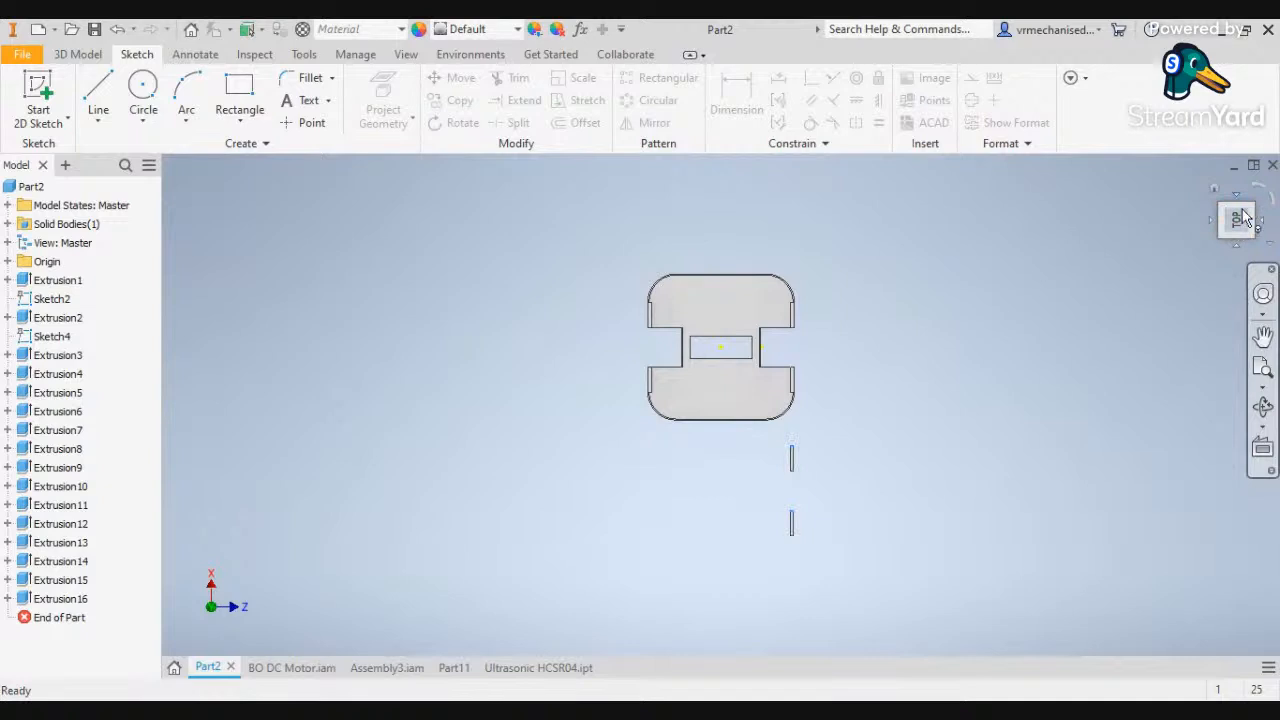
click(1252, 205)
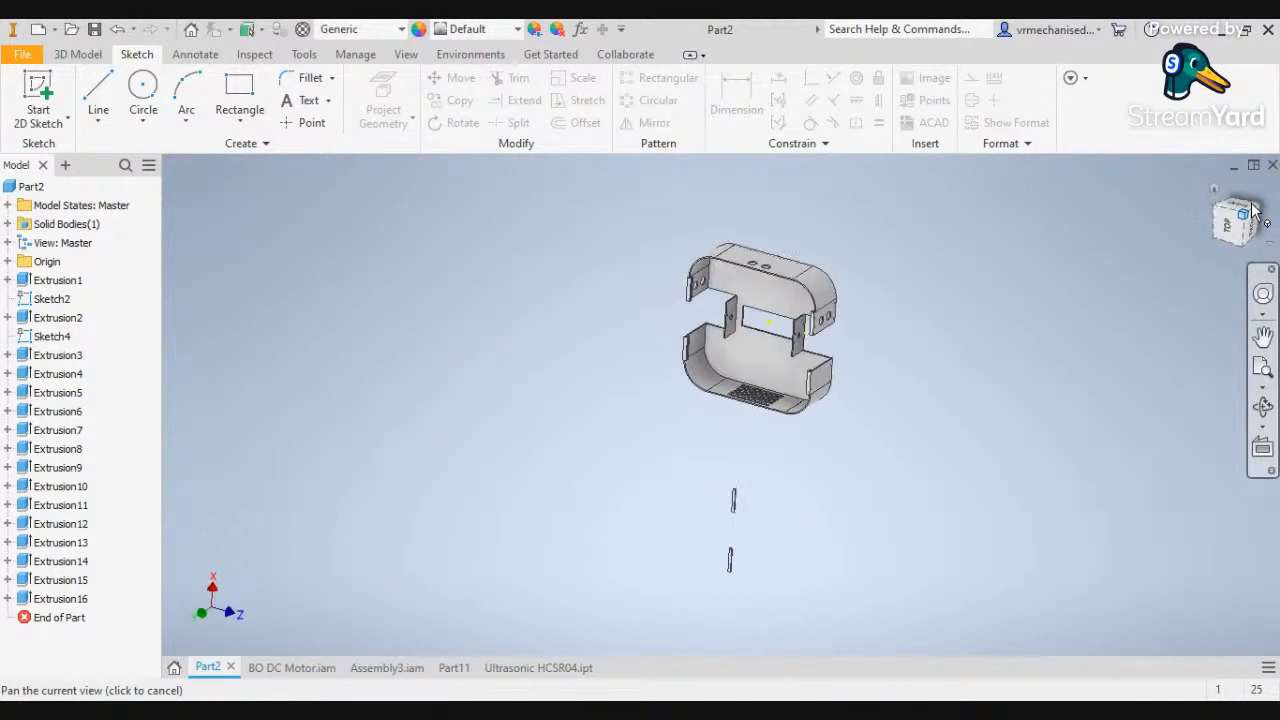
Start a new sketch on the thin open rim face of the slotted lower wall
scroll(757, 378, up, 5)
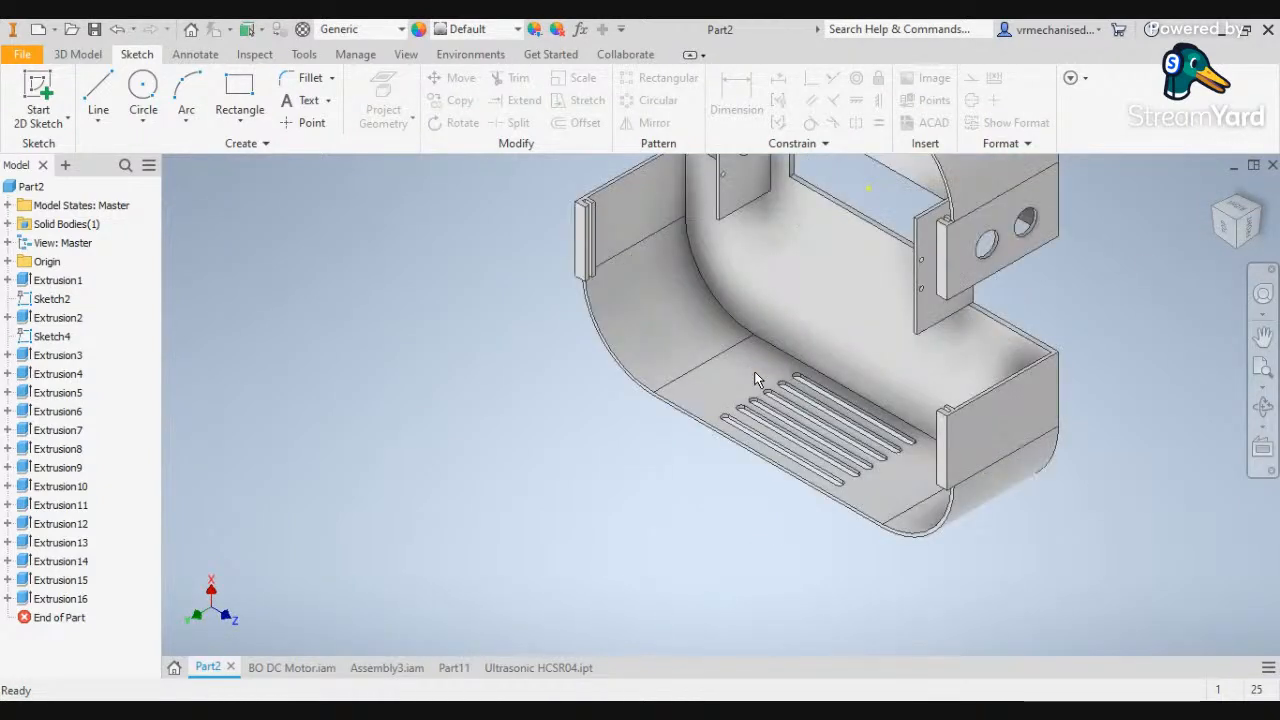
scroll(757, 378, down, 3)
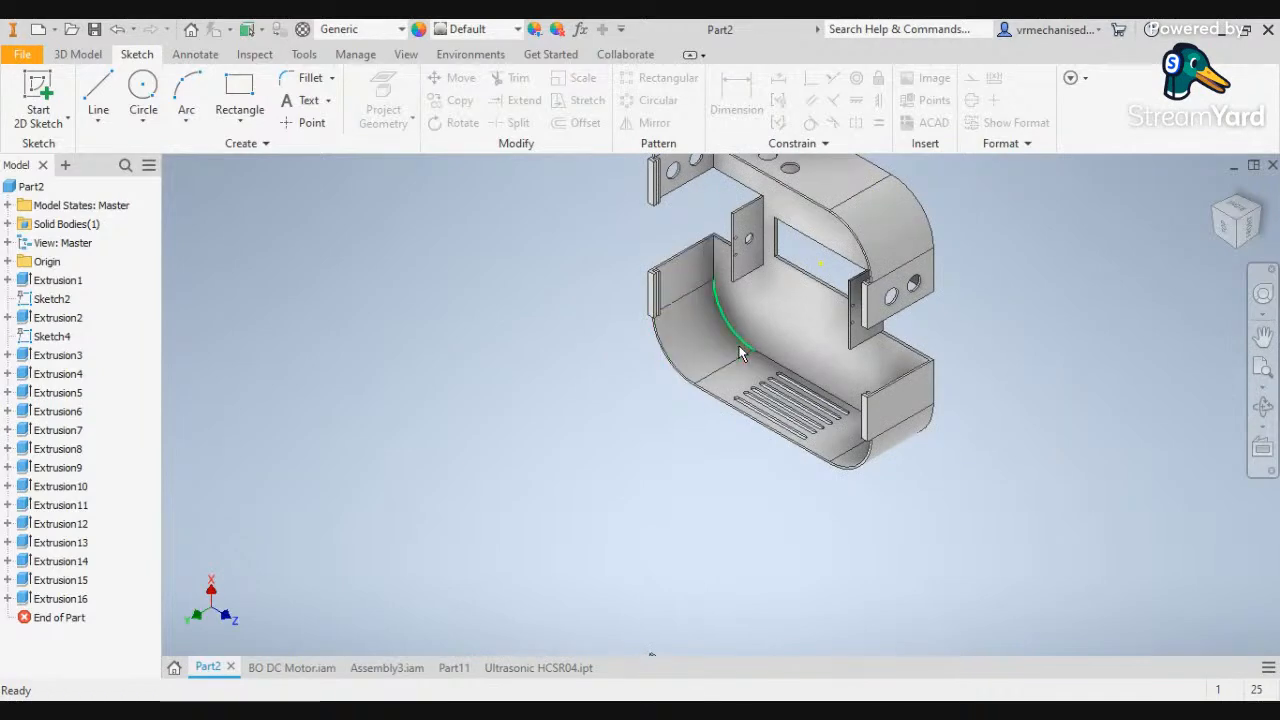
scroll(742, 354, up, 2)
scroll(697, 448, up, 3)
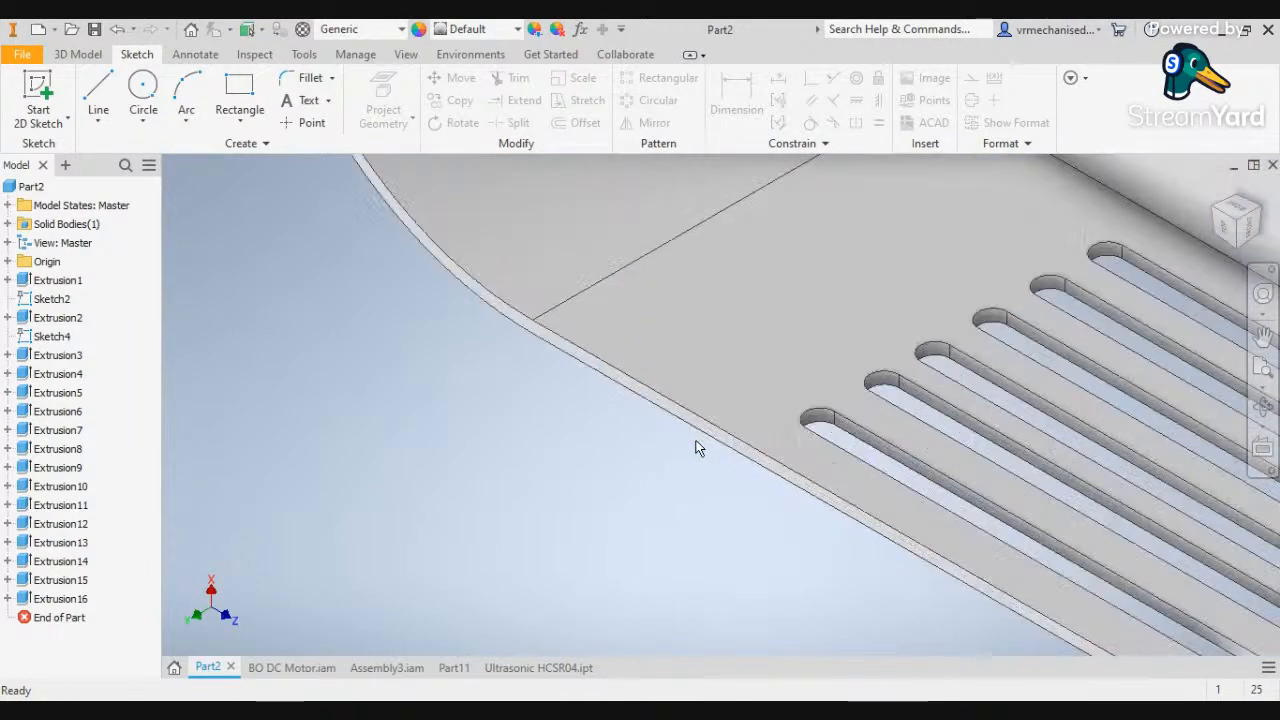
scroll(729, 446, up, 2)
click(729, 444)
click(864, 429)
Draw a rectangle 16 cm long and 0.2 cm high over the straight section of the lower wall's rim, between the rounded corners
scroll(845, 515, down, 3)
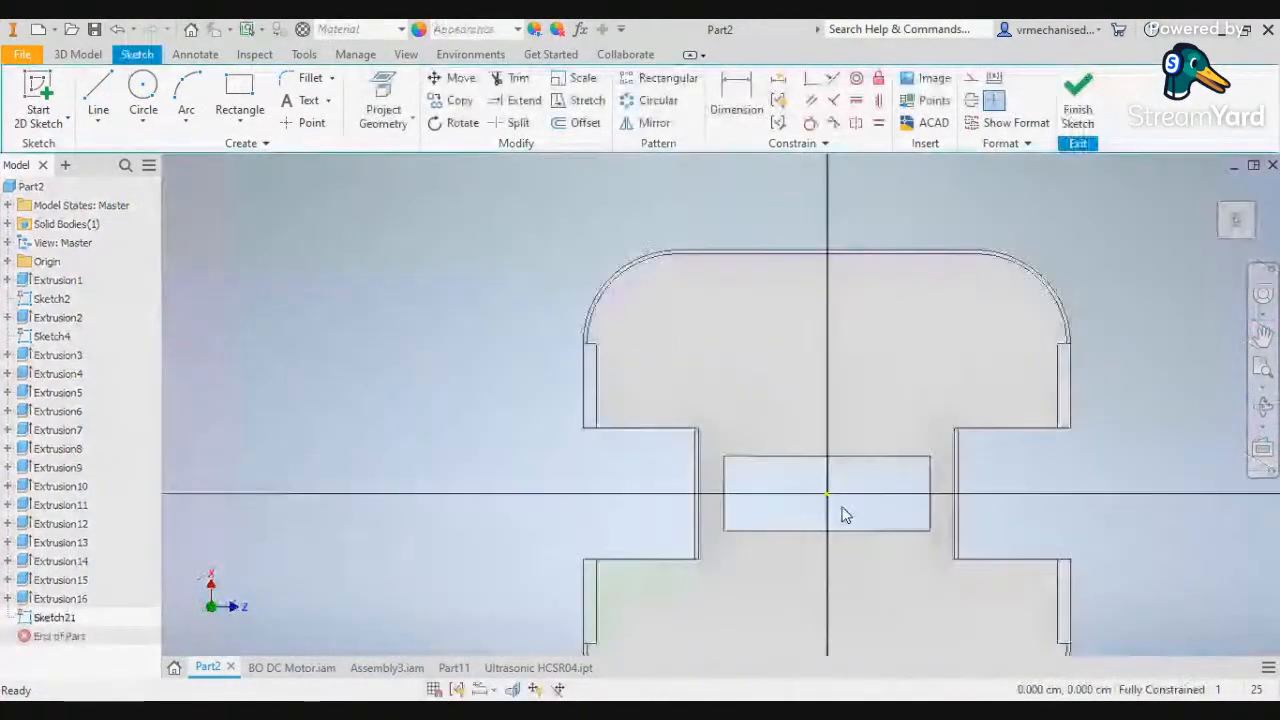
middle_drag(863, 517, 846, 375)
scroll(813, 537, up, 3)
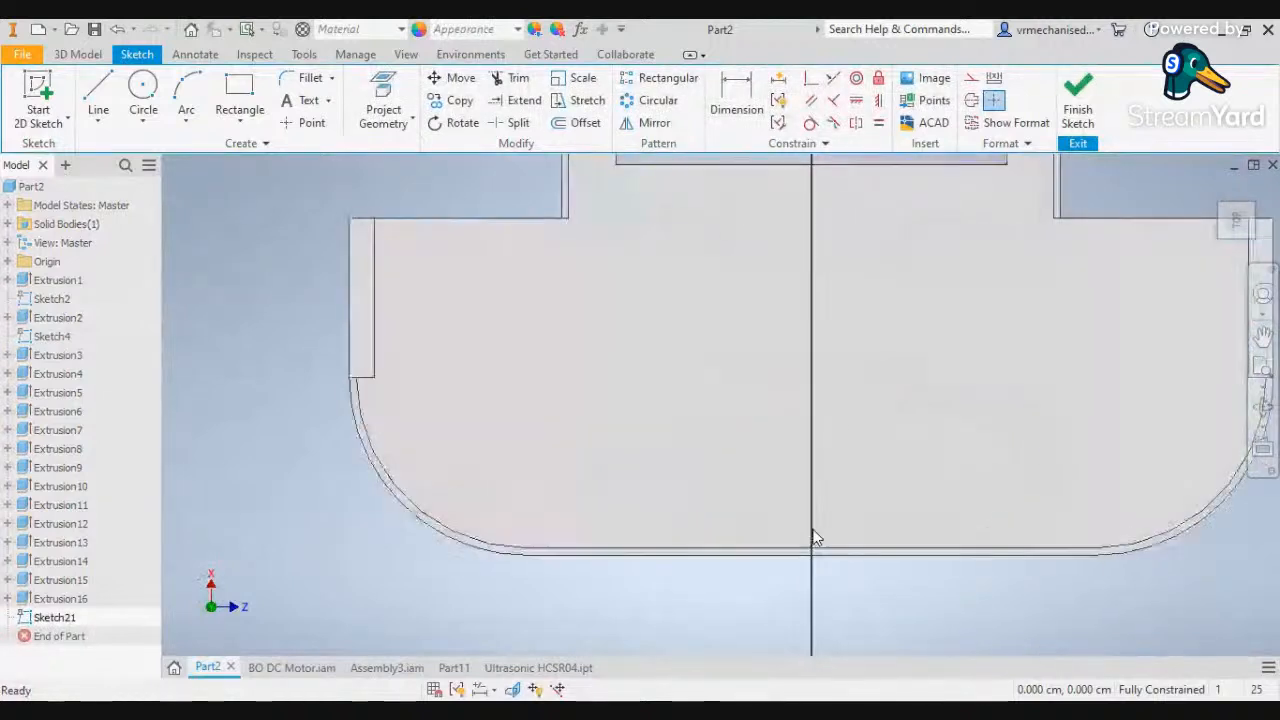
scroll(813, 537, down, 2)
middle_drag(813, 525, 809, 402)
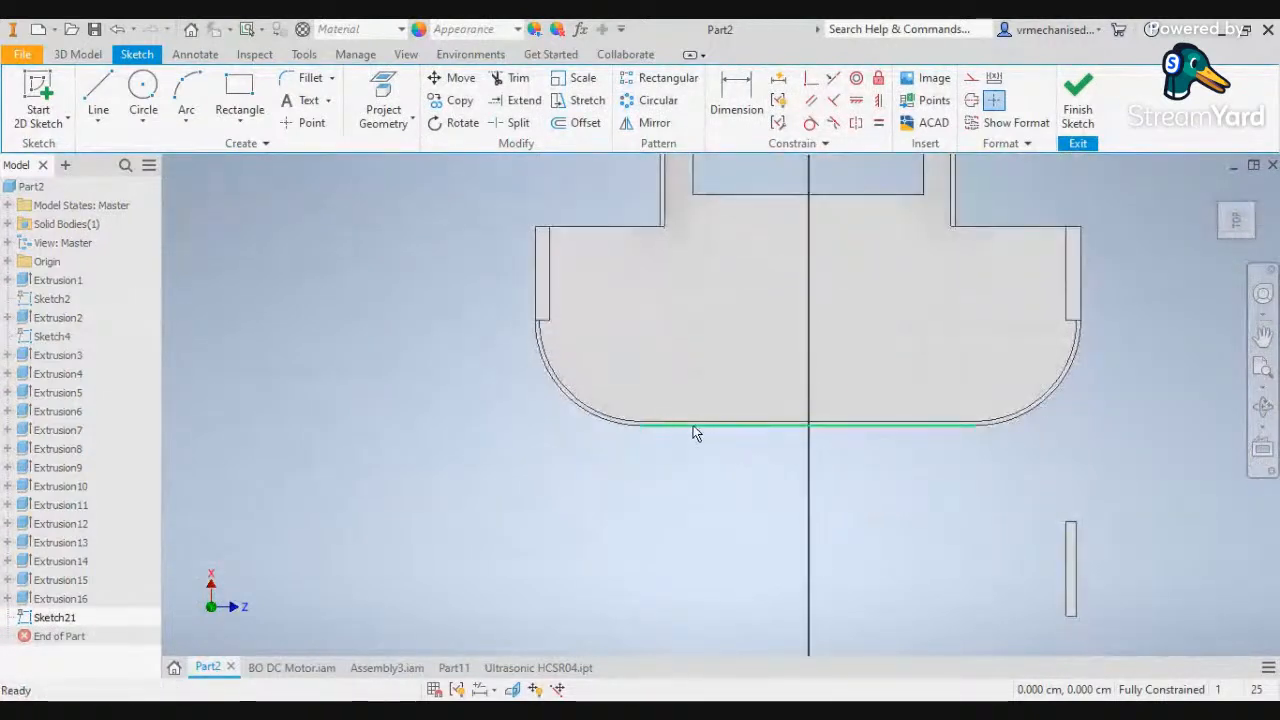
click(239, 100)
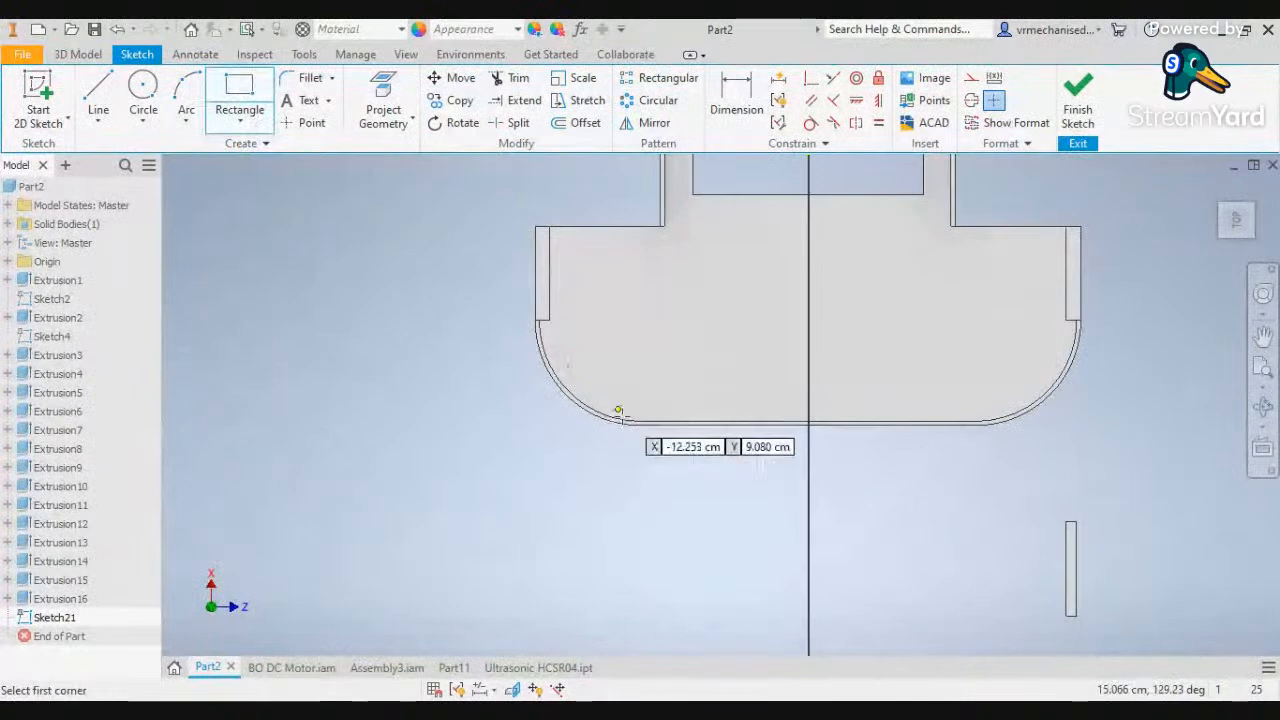
click(640, 424)
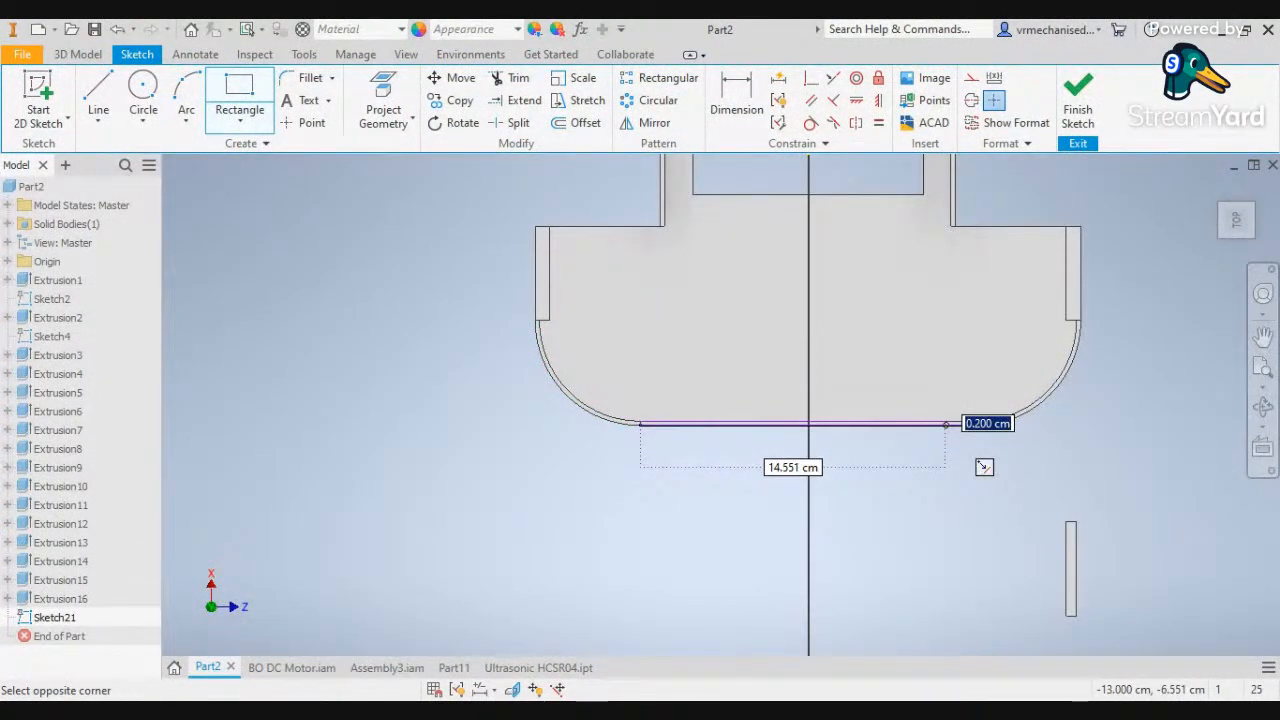
scroll(976, 424, down, 5)
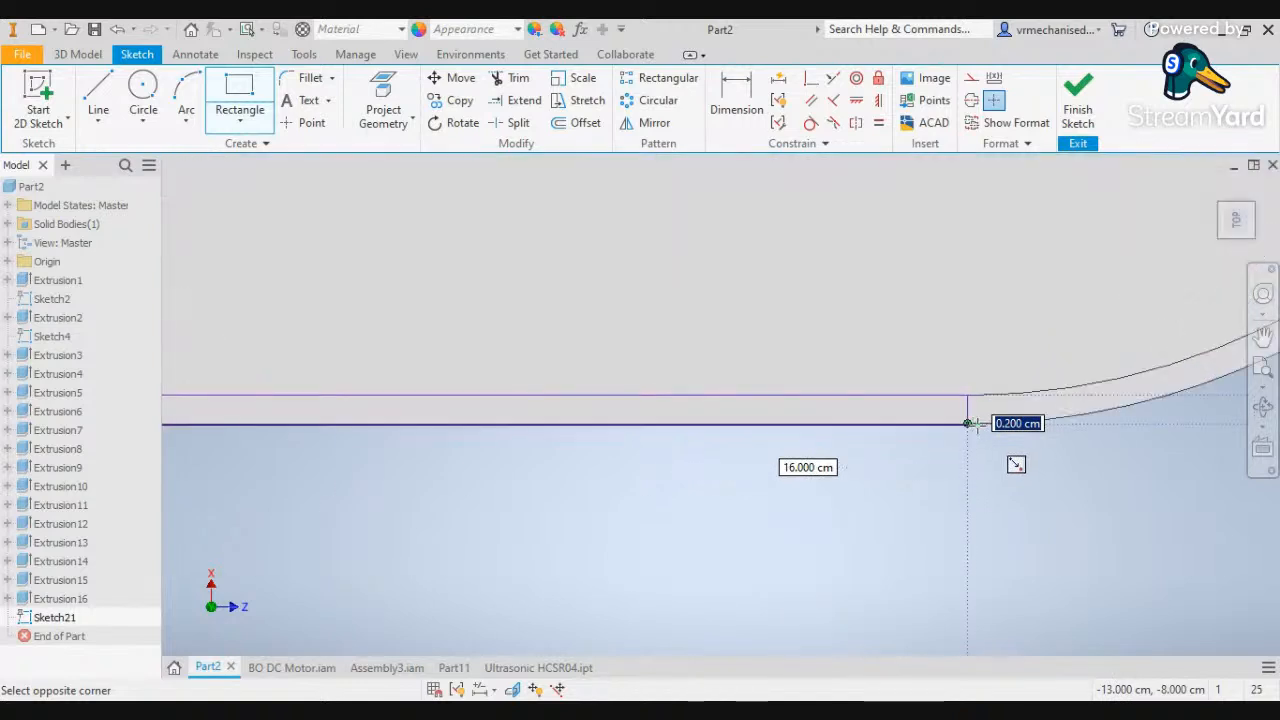
click(968, 424)
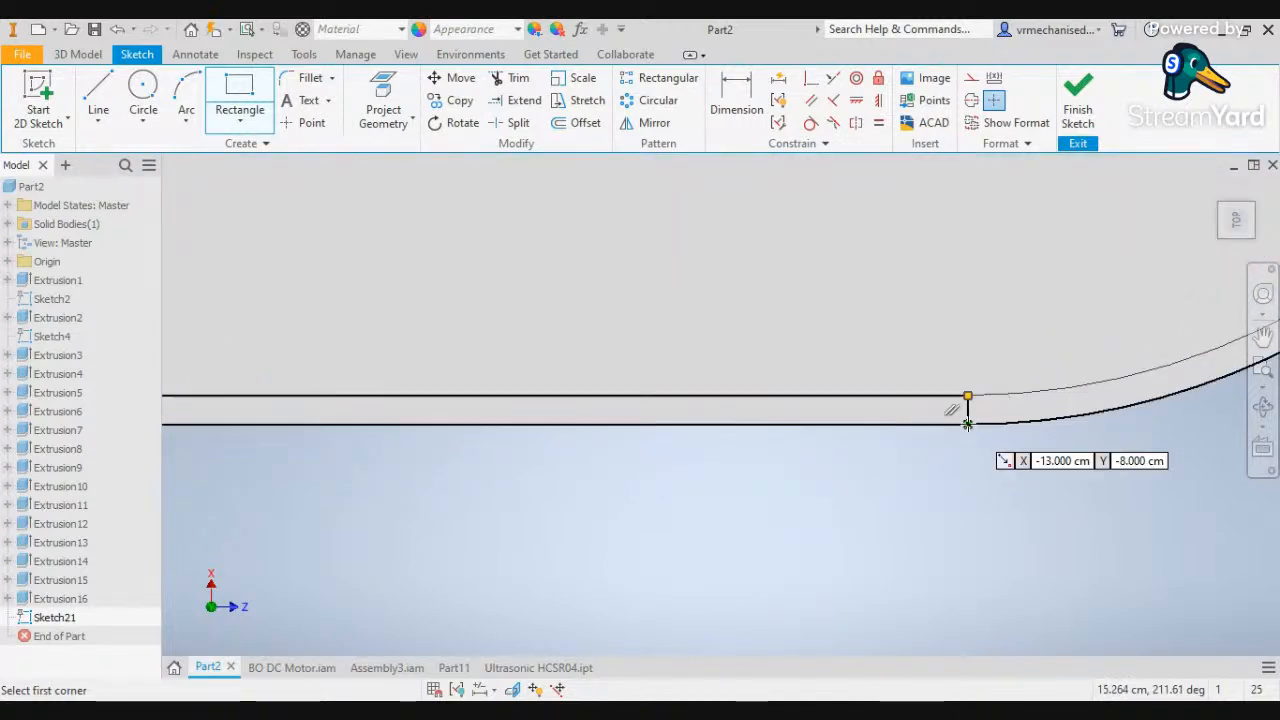
Extrude the thin strip profile along the slotted wall's long edge by 5 mm, joined to the body
scroll(714, 462, up, 4)
scroll(714, 462, up, 3)
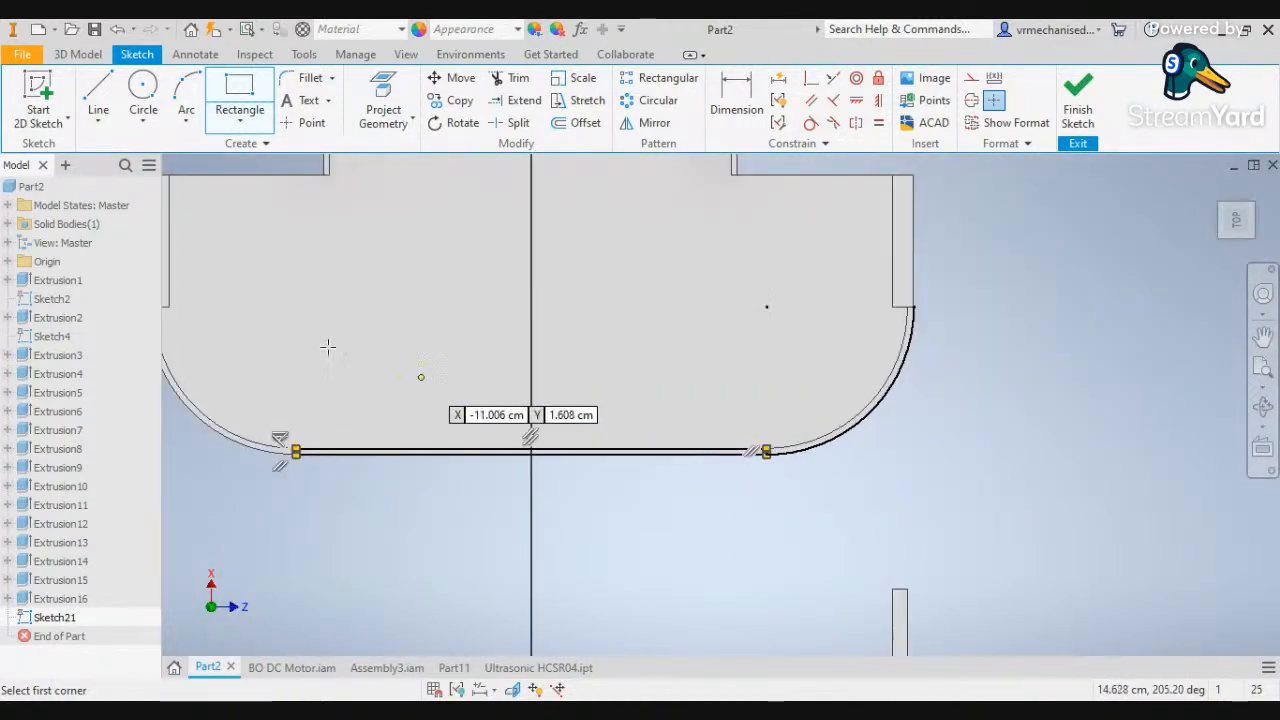
click(98, 56)
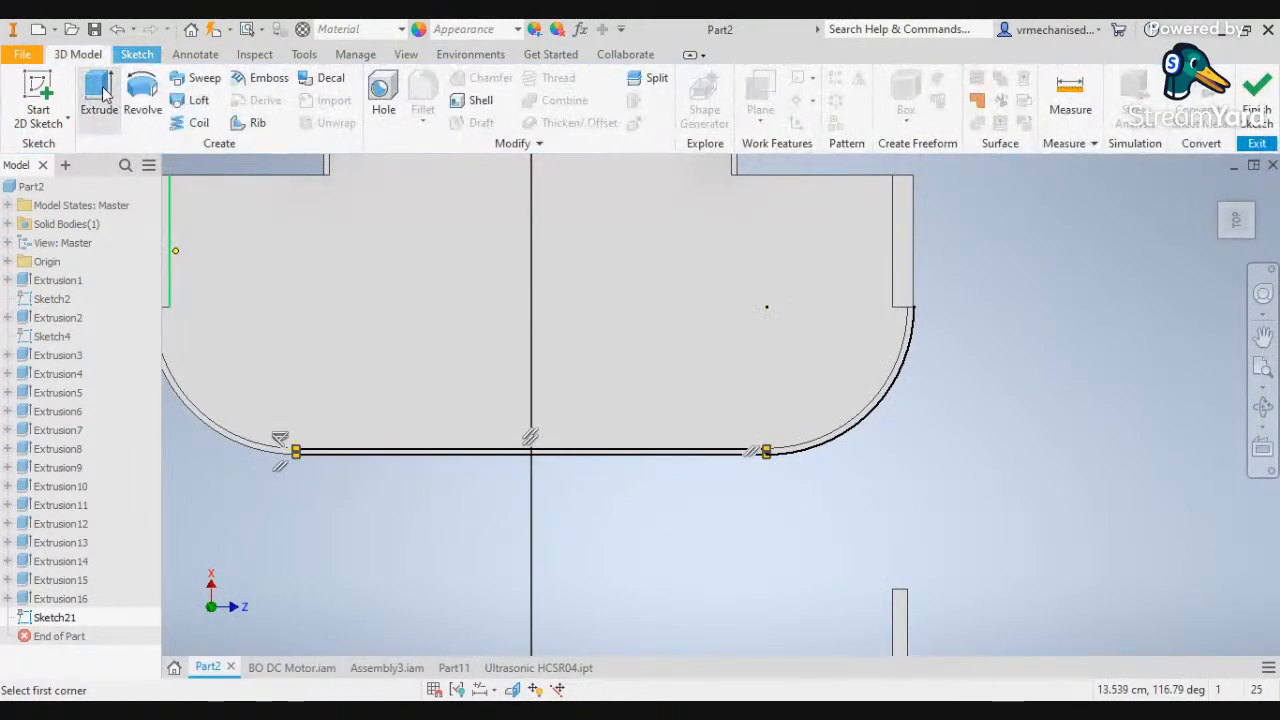
click(103, 94)
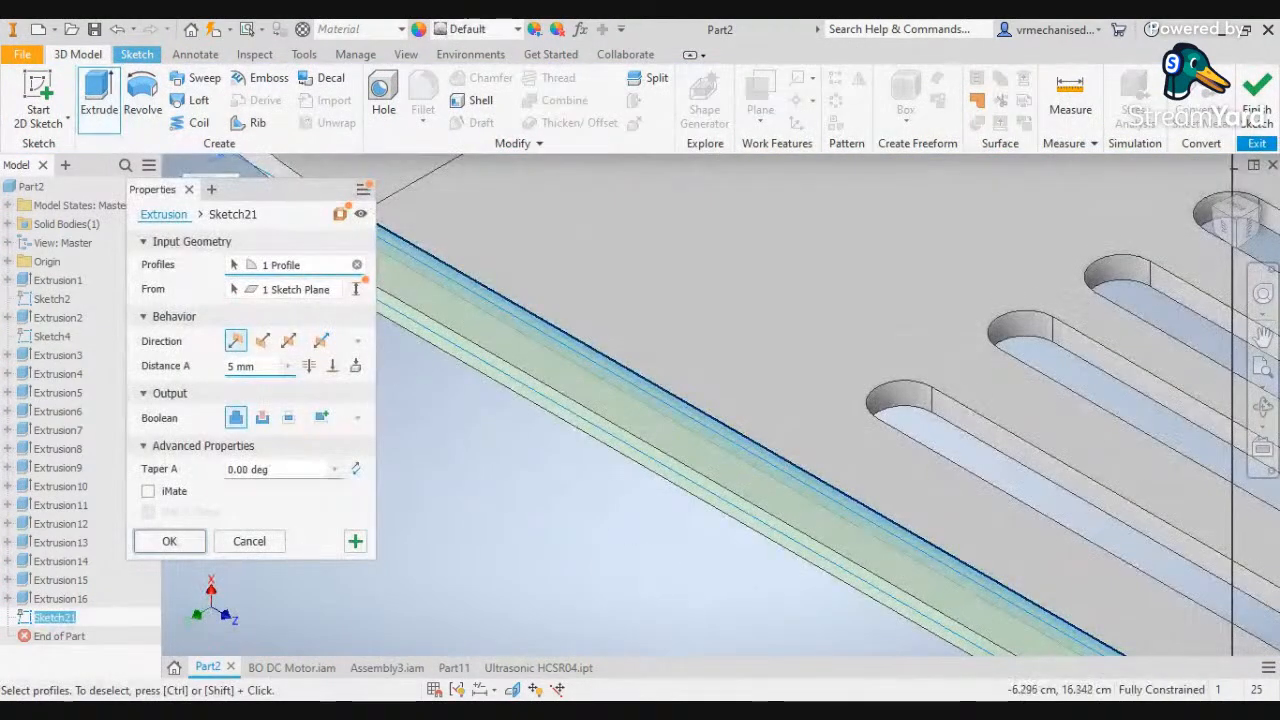
click(169, 541)
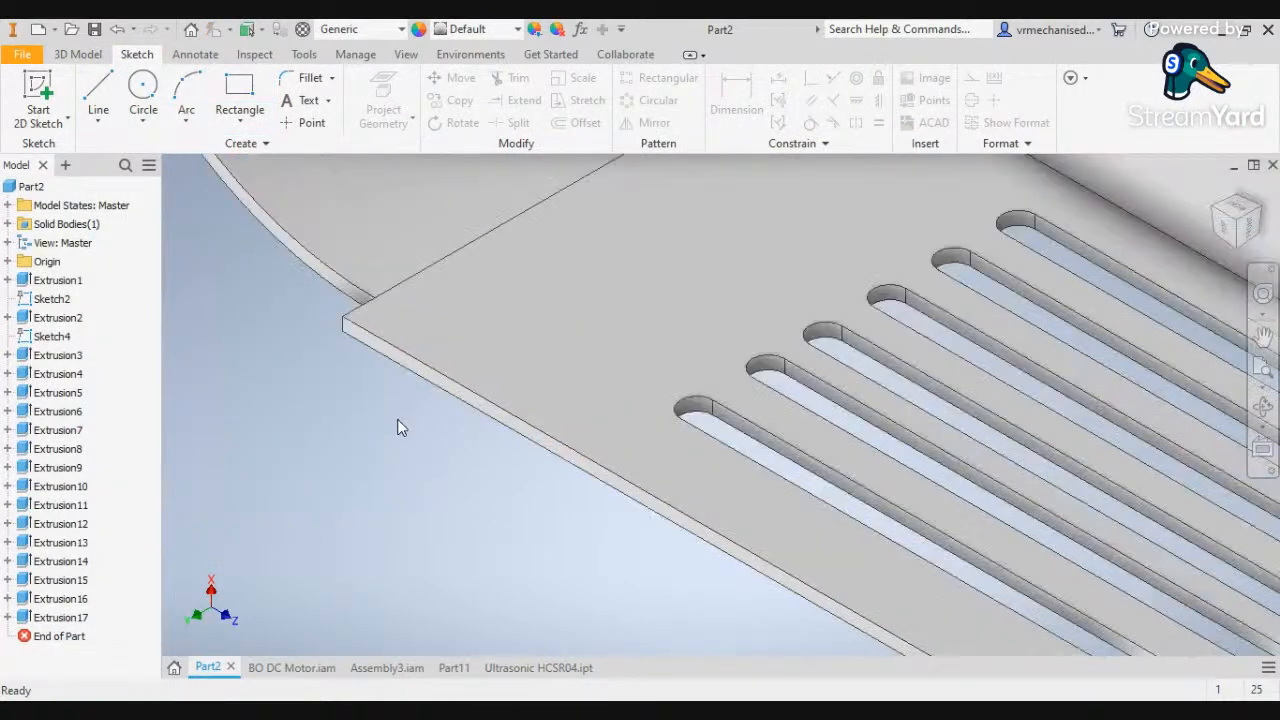
Start a rectangle sketch on the inner face of the slotted wall
scroll(400, 424, down, 3)
middle_drag(549, 391, 471, 312)
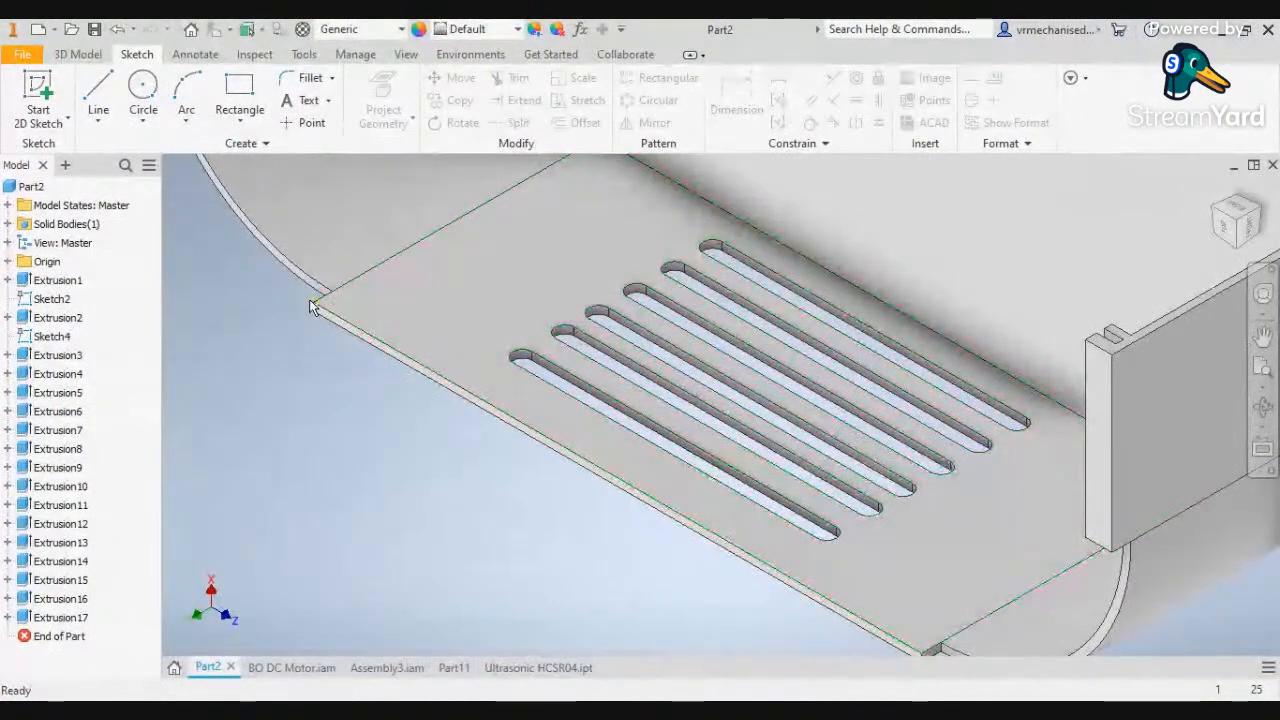
scroll(300, 291, down, 3)
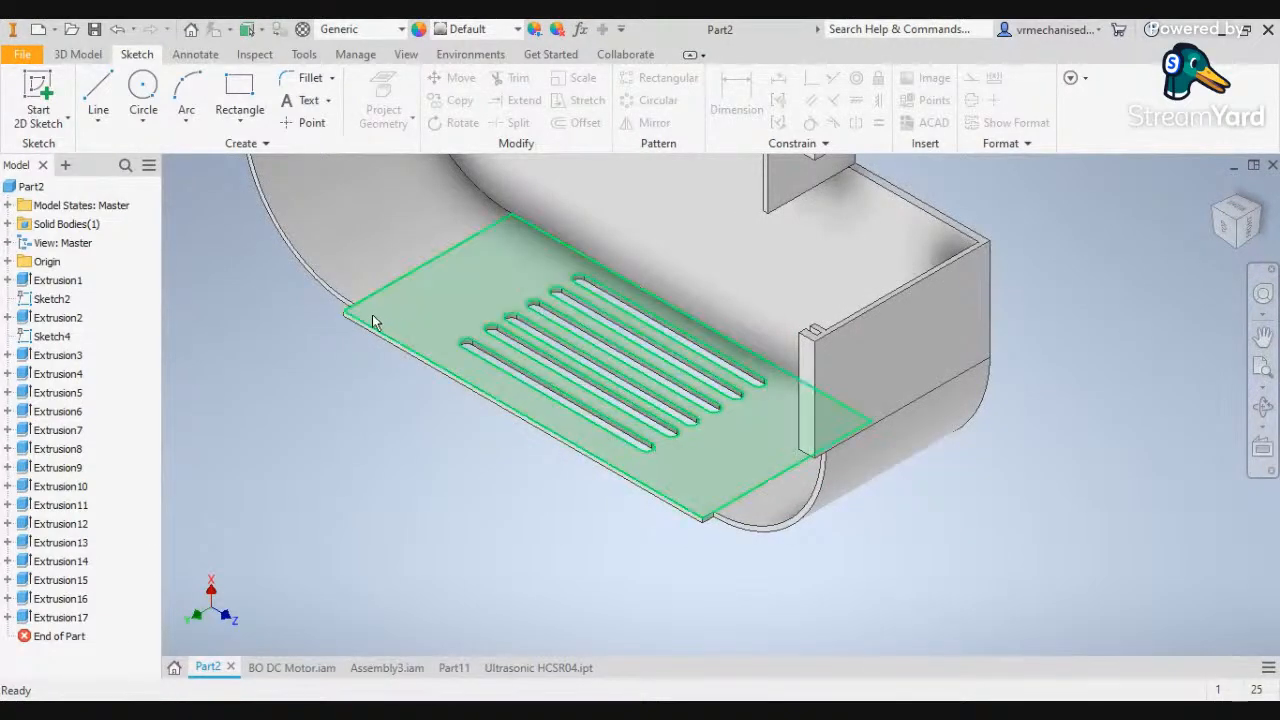
scroll(359, 303, up, 3)
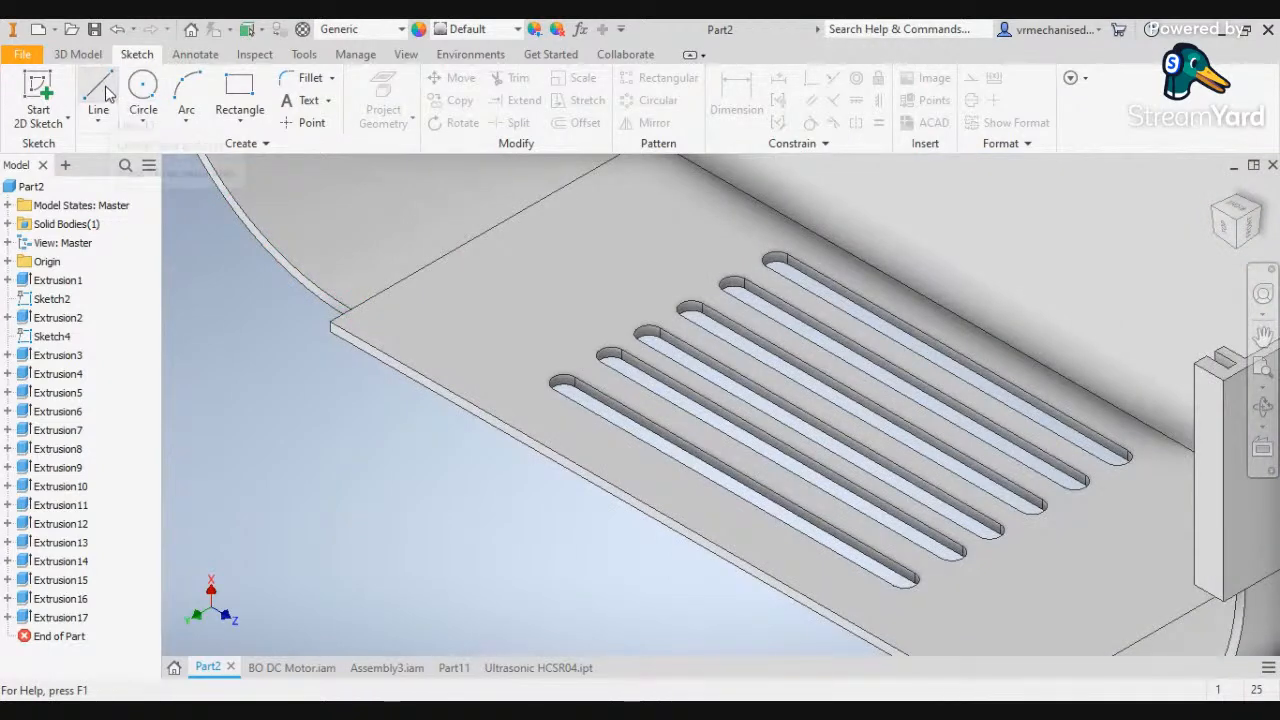
click(248, 88)
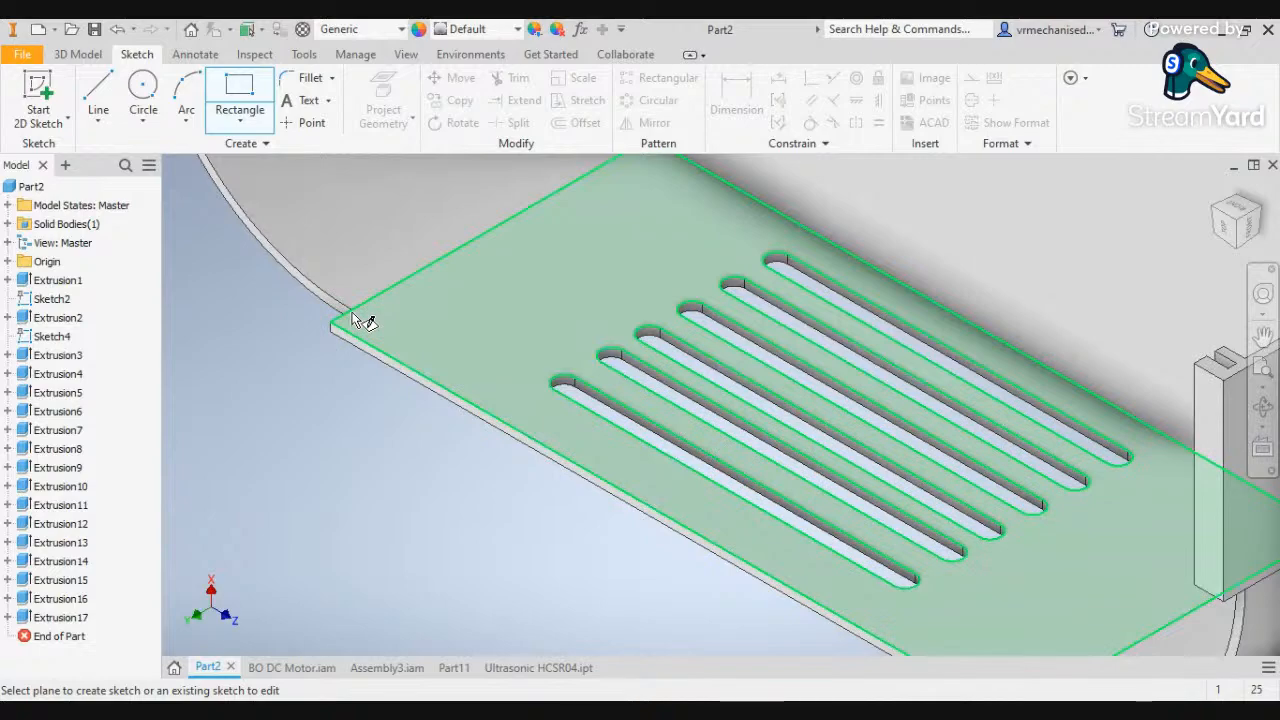
click(387, 316)
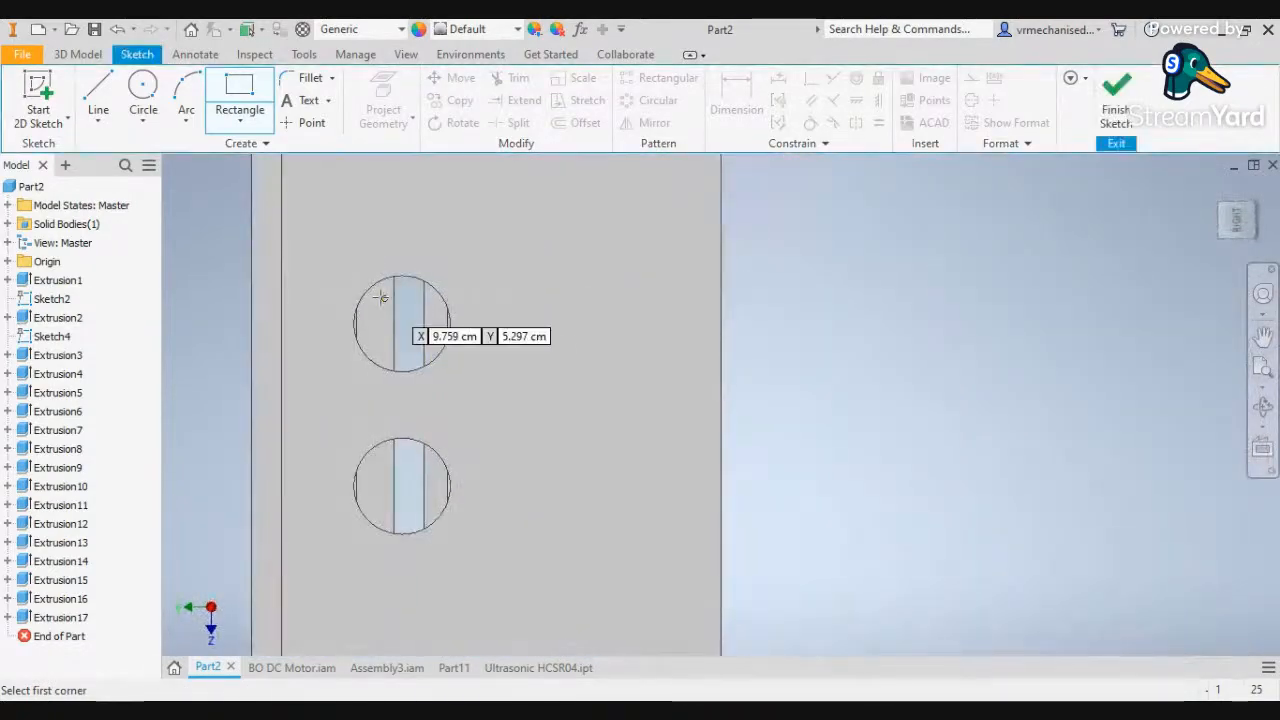
click(1222, 212)
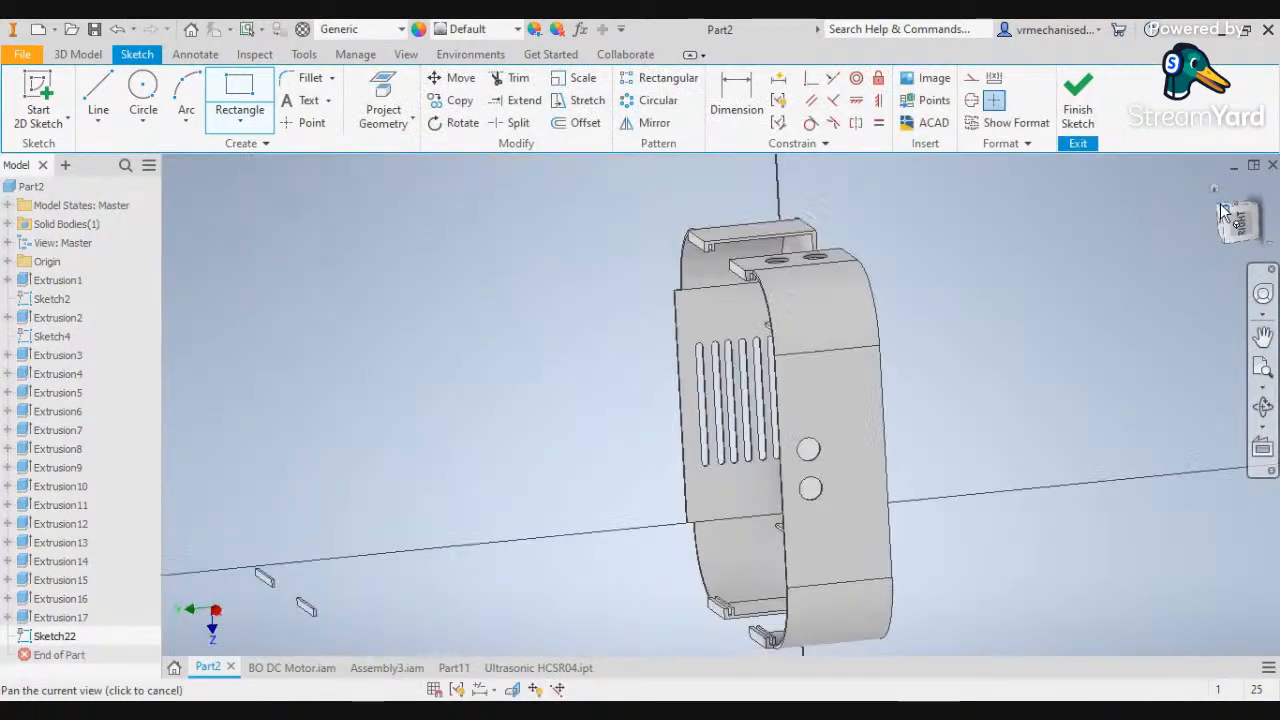
scroll(790, 300, up, 5)
middle_drag(672, 364, 697, 234)
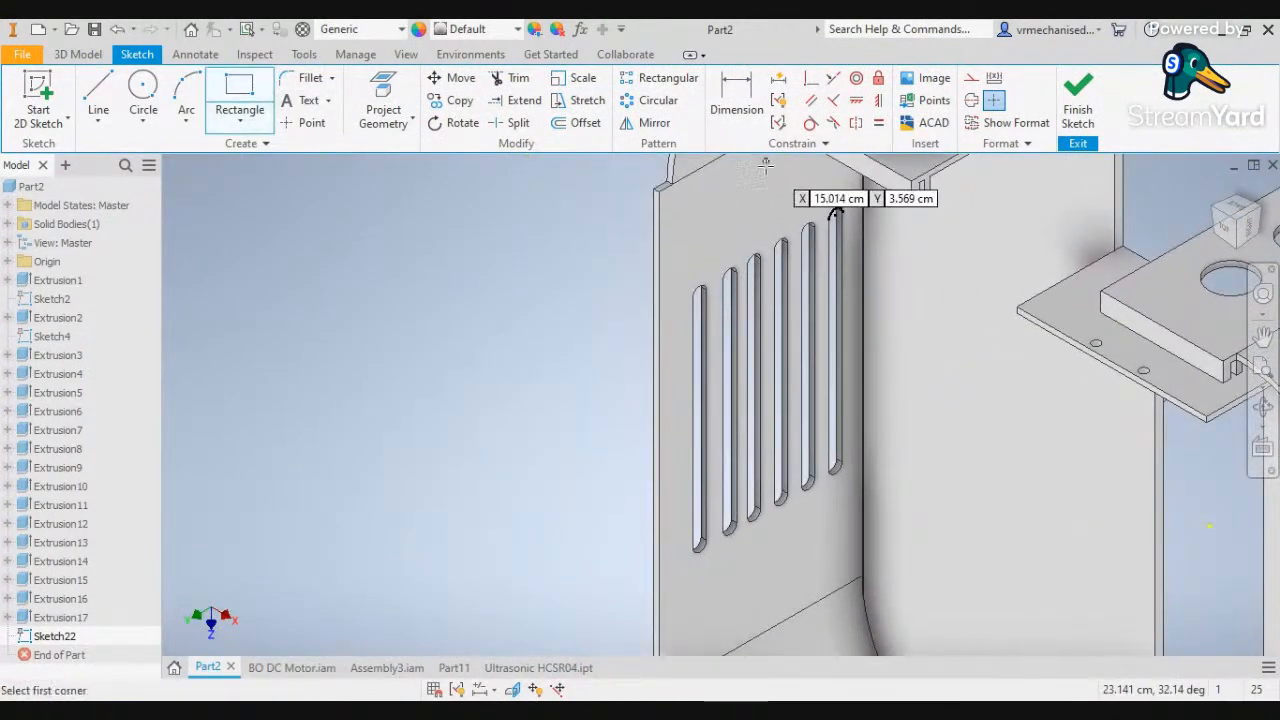
Draw a 16 cm by 0.3 cm rectangle on the slotted wall, starting where the curved wall meets its end edge
scroll(680, 190, up, 4)
click(674, 185)
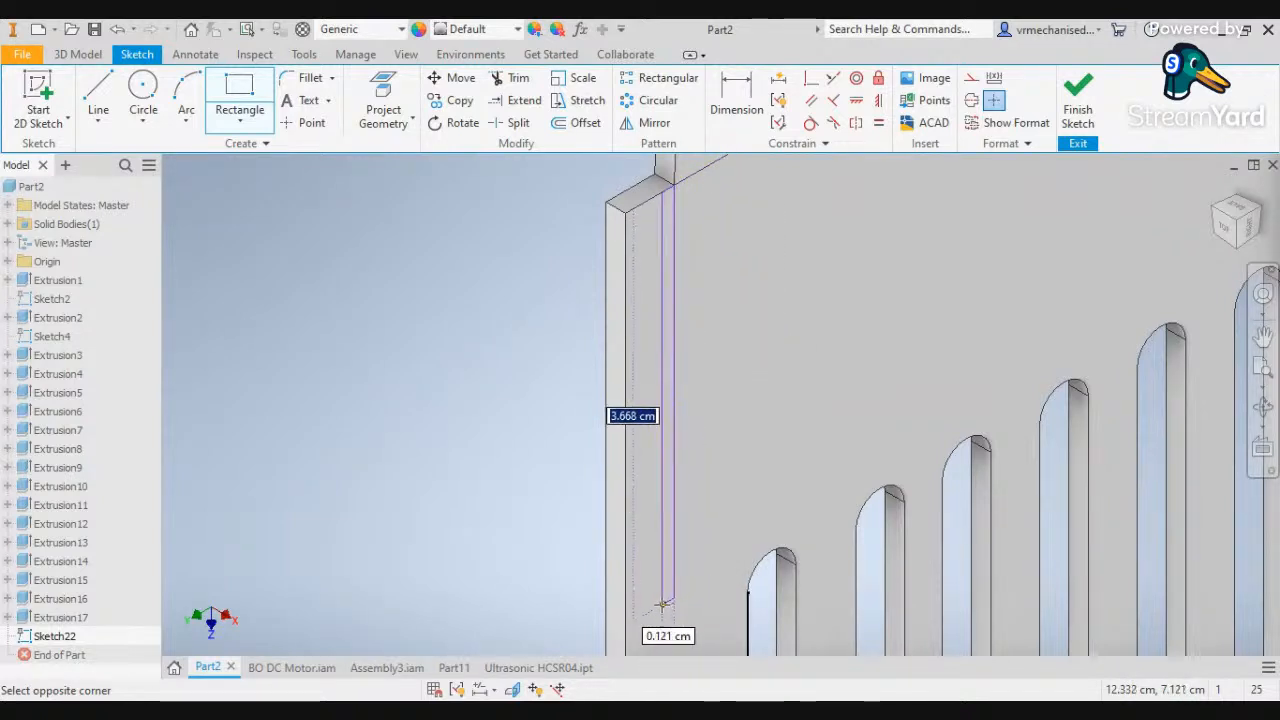
scroll(691, 599, up, 3)
middle_drag(691, 599, 739, 167)
middle_drag(737, 529, 737, 209)
scroll(733, 366, up, 2)
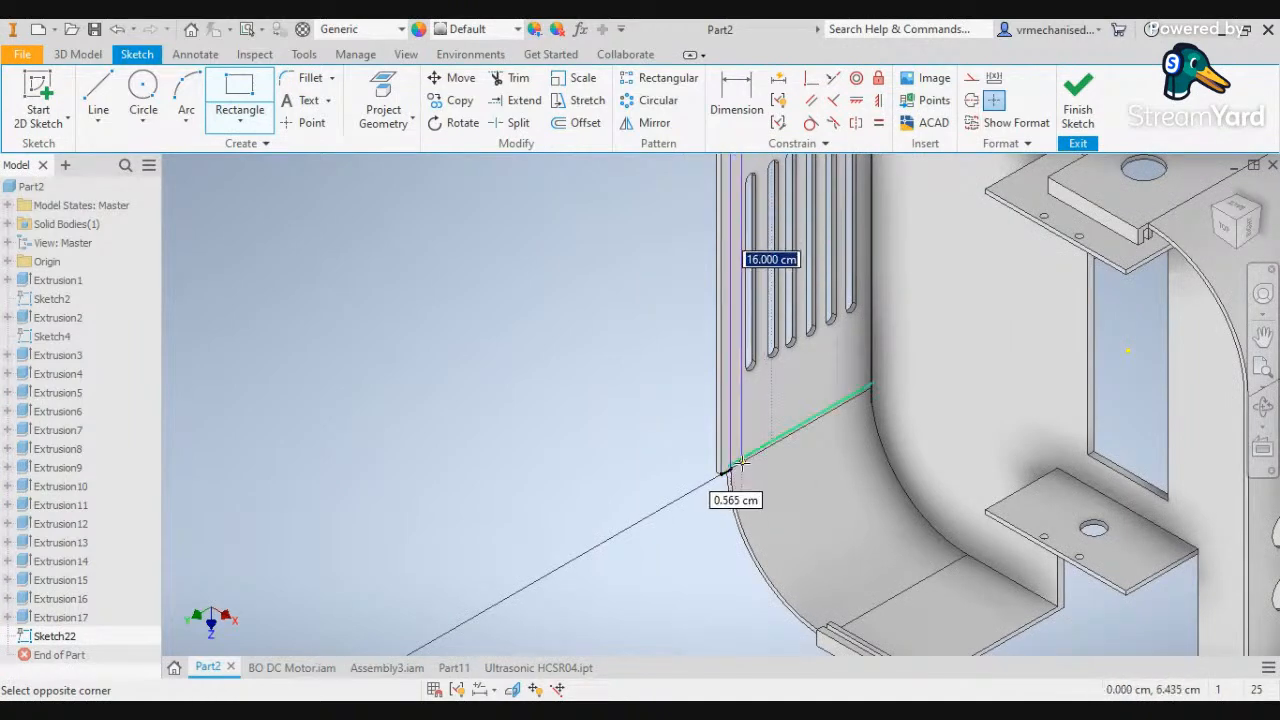
scroll(740, 462, down, 2)
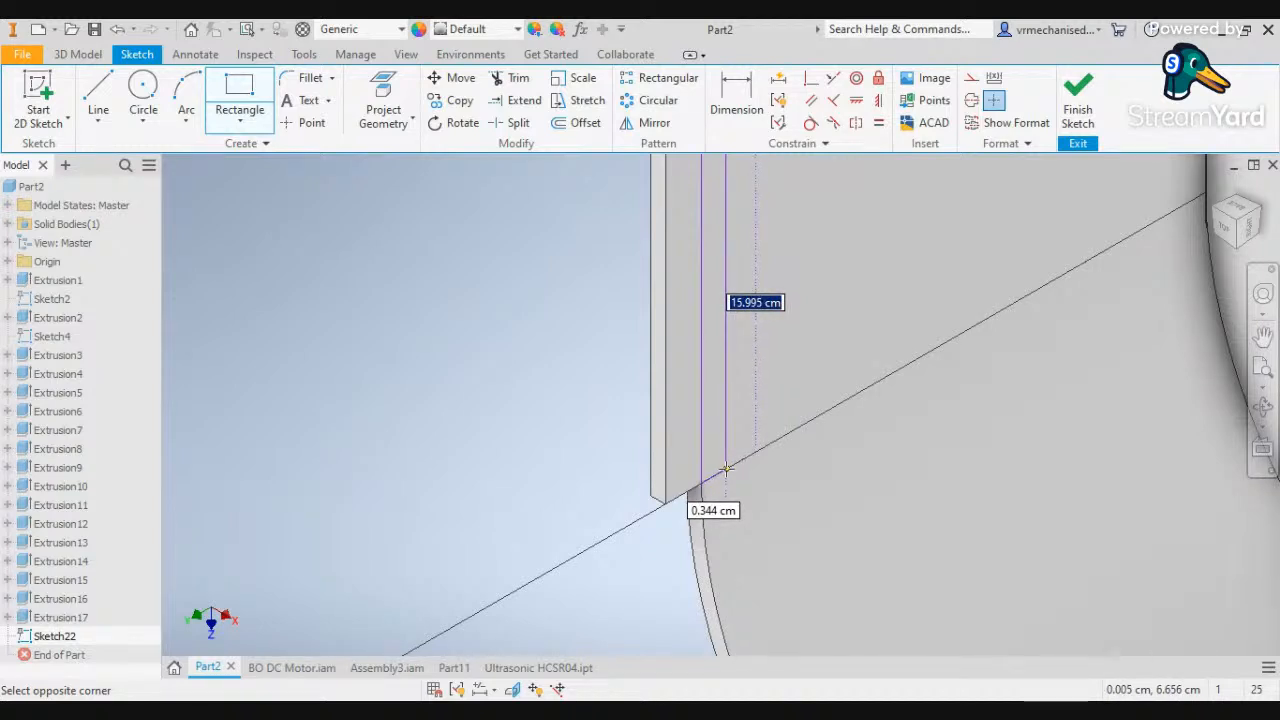
key(Tab)
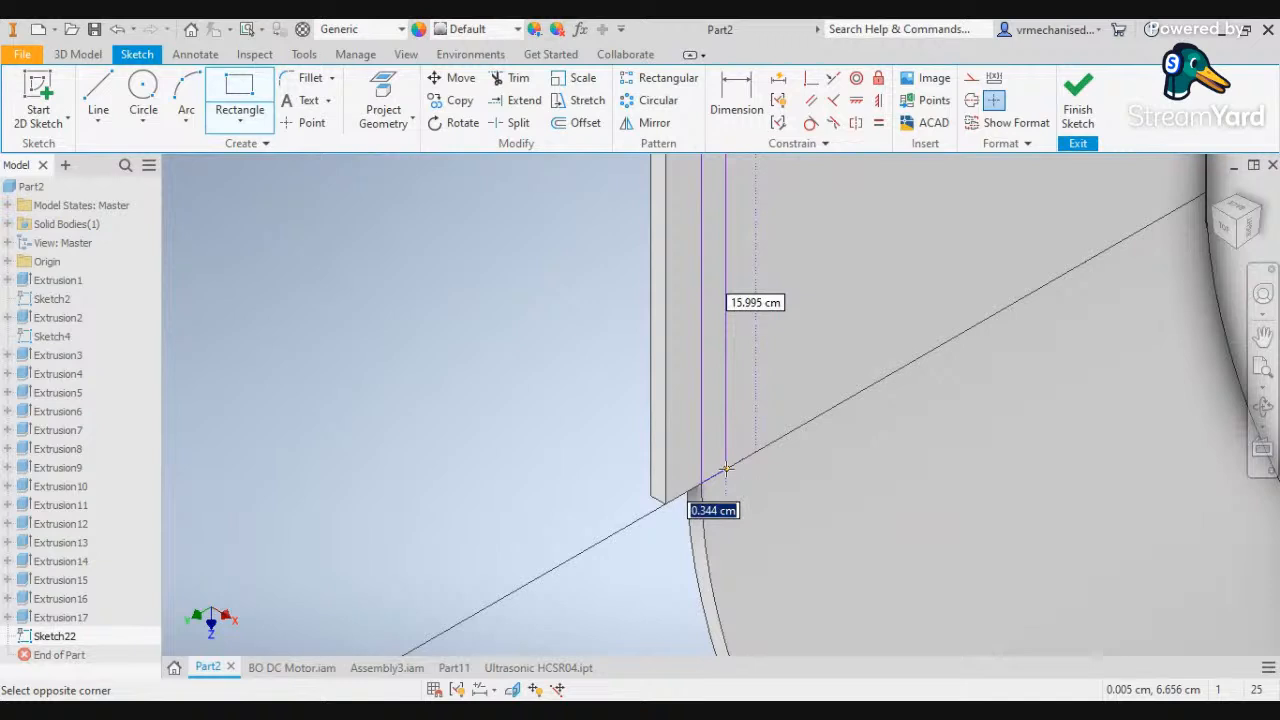
text(1)
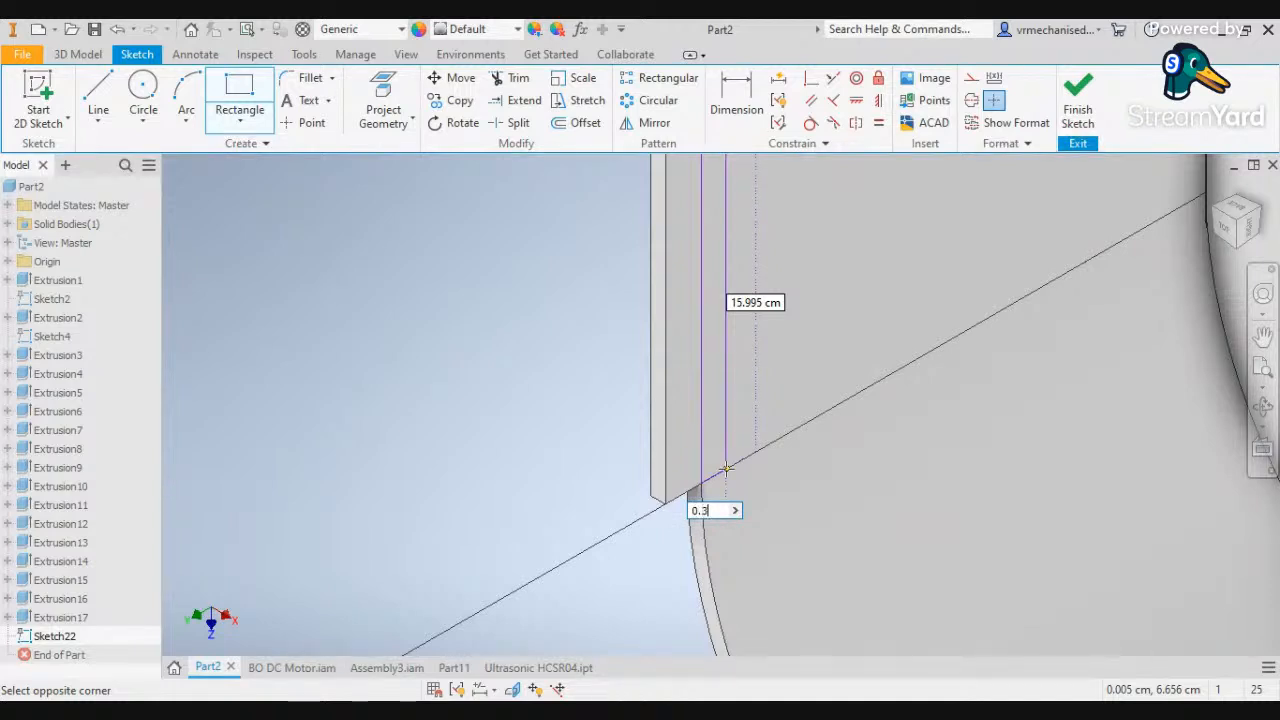
key(Tab)
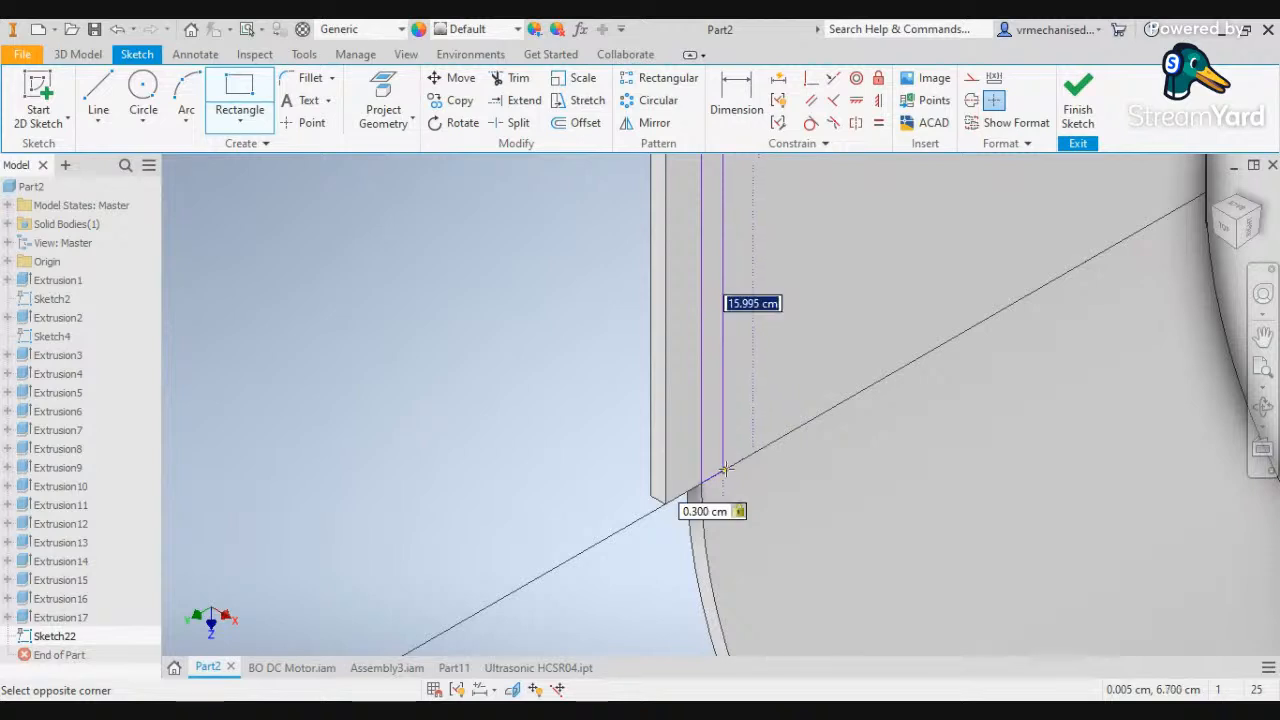
text(1)
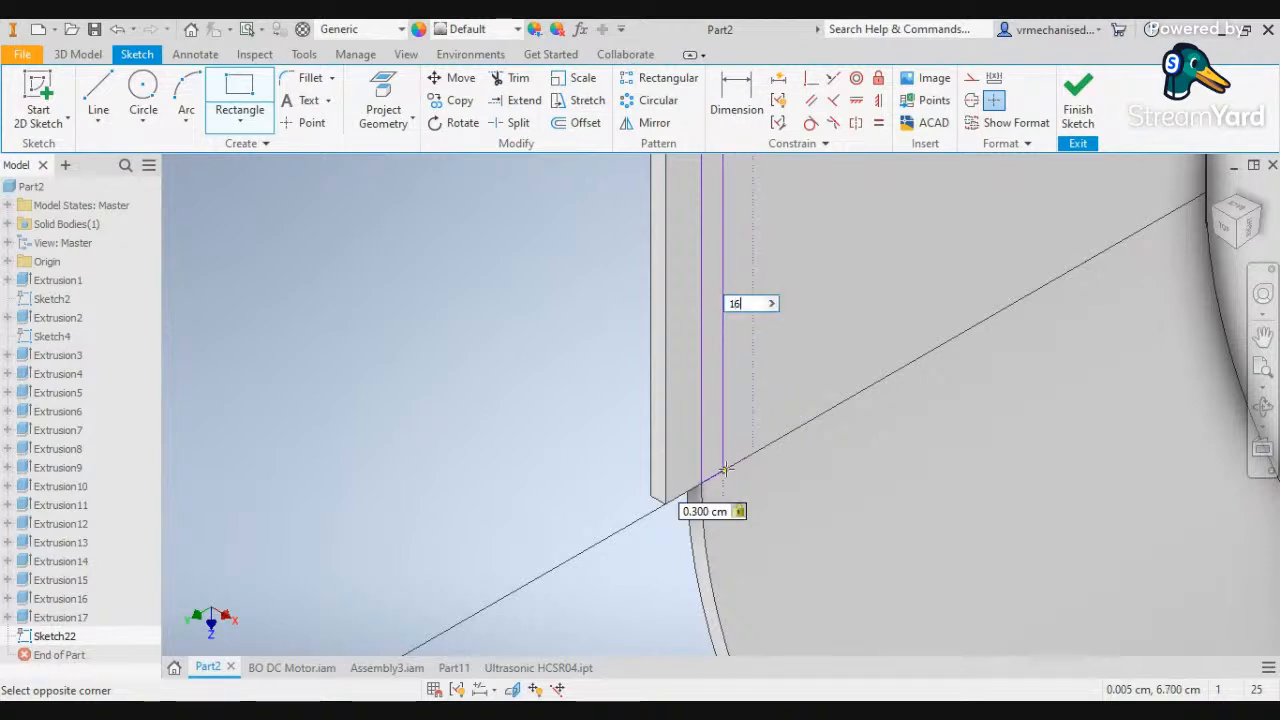
text(6)
key(Return)
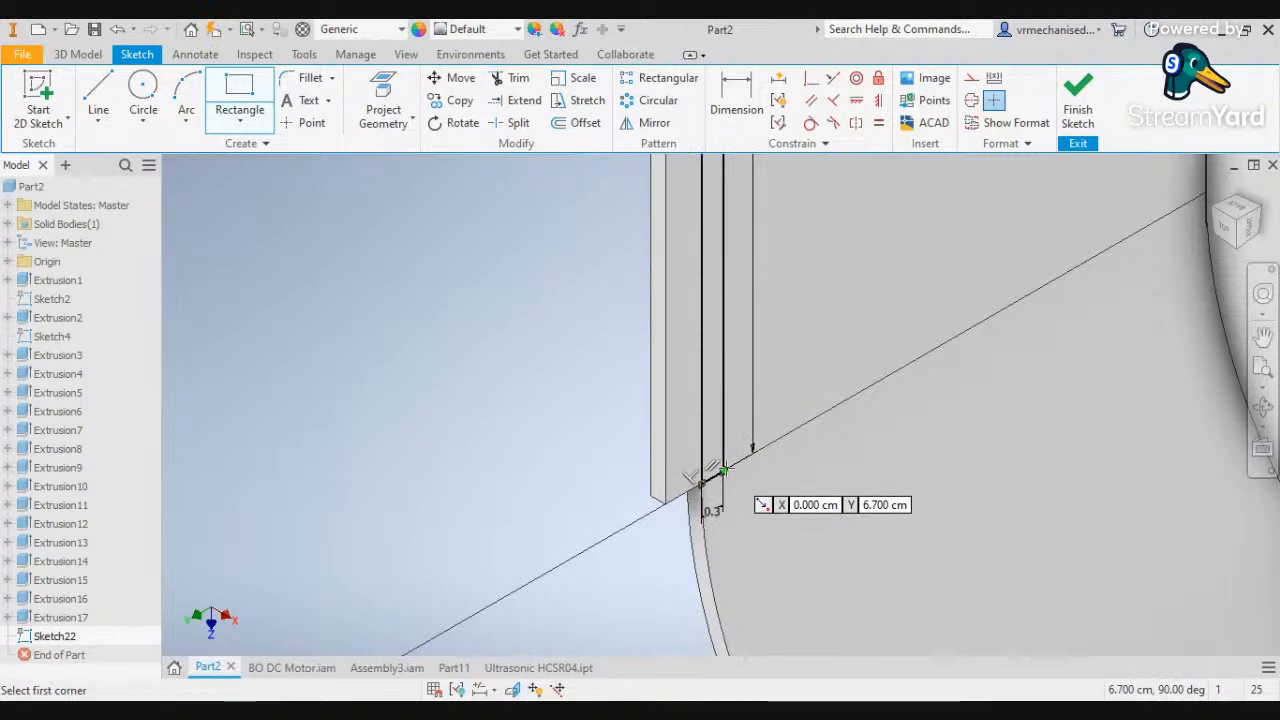
Draw a second 16 cm by 0.3 cm rectangle from the outer corner along the slotted wall's free edge
middle_drag(705, 312, 641, 388)
middle_drag(663, 324, 669, 413)
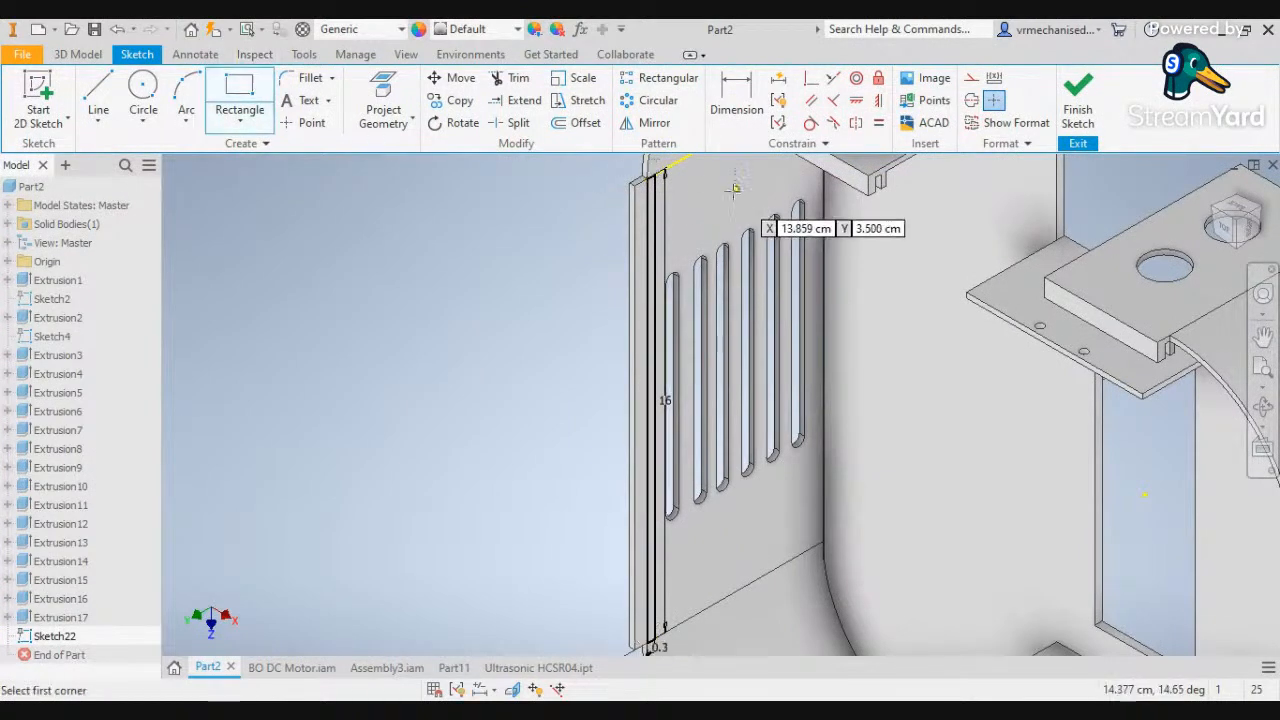
scroll(628, 183, up, 3)
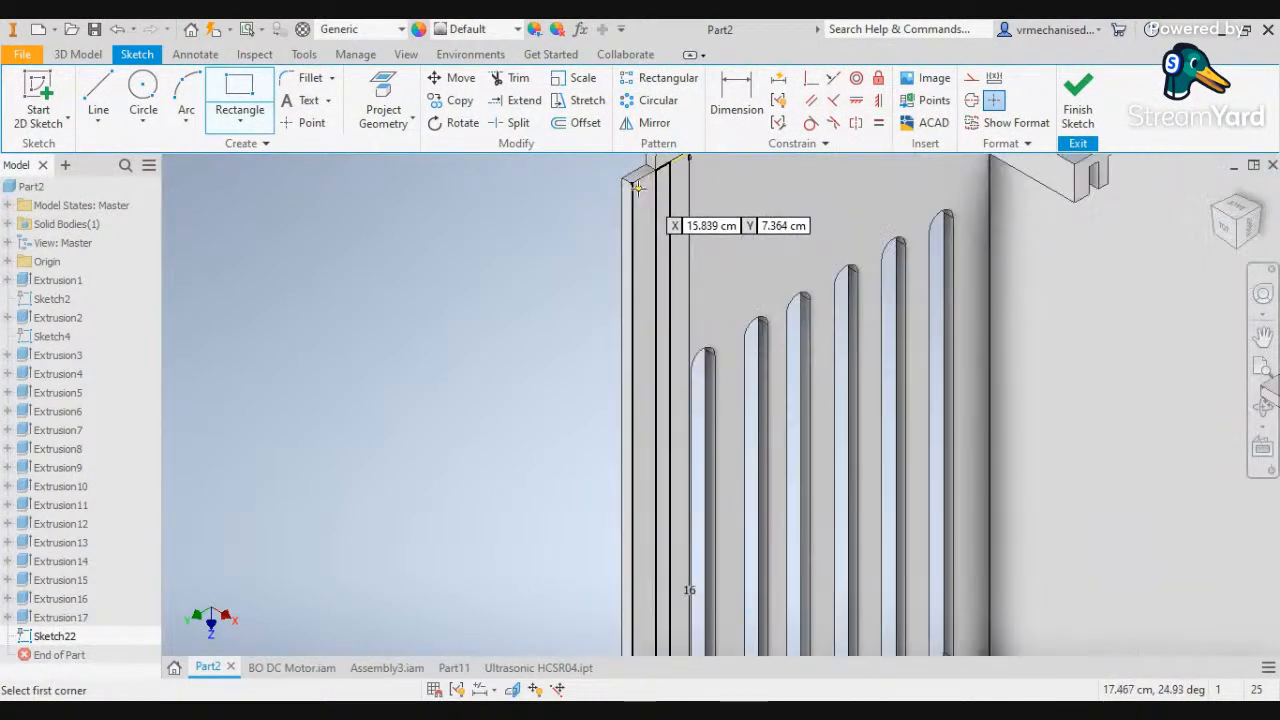
click(631, 183)
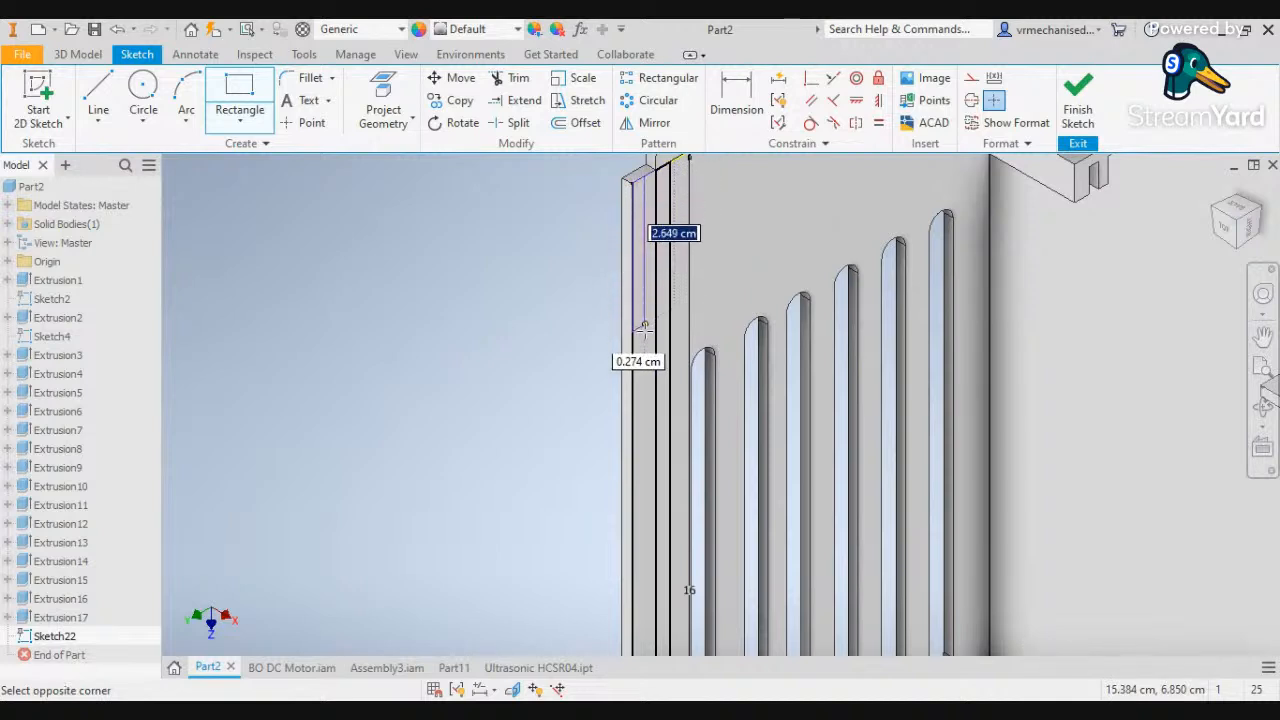
middle_drag(632, 515, 670, 240)
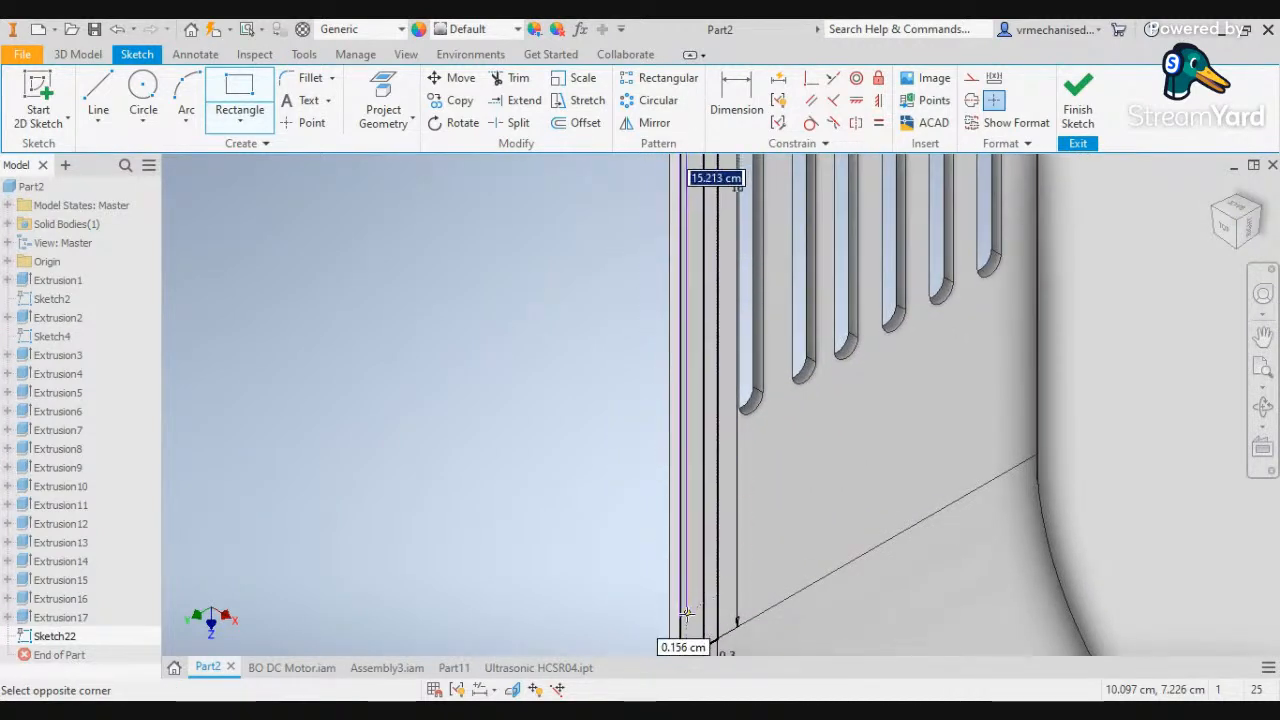
middle_drag(686, 635, 682, 382)
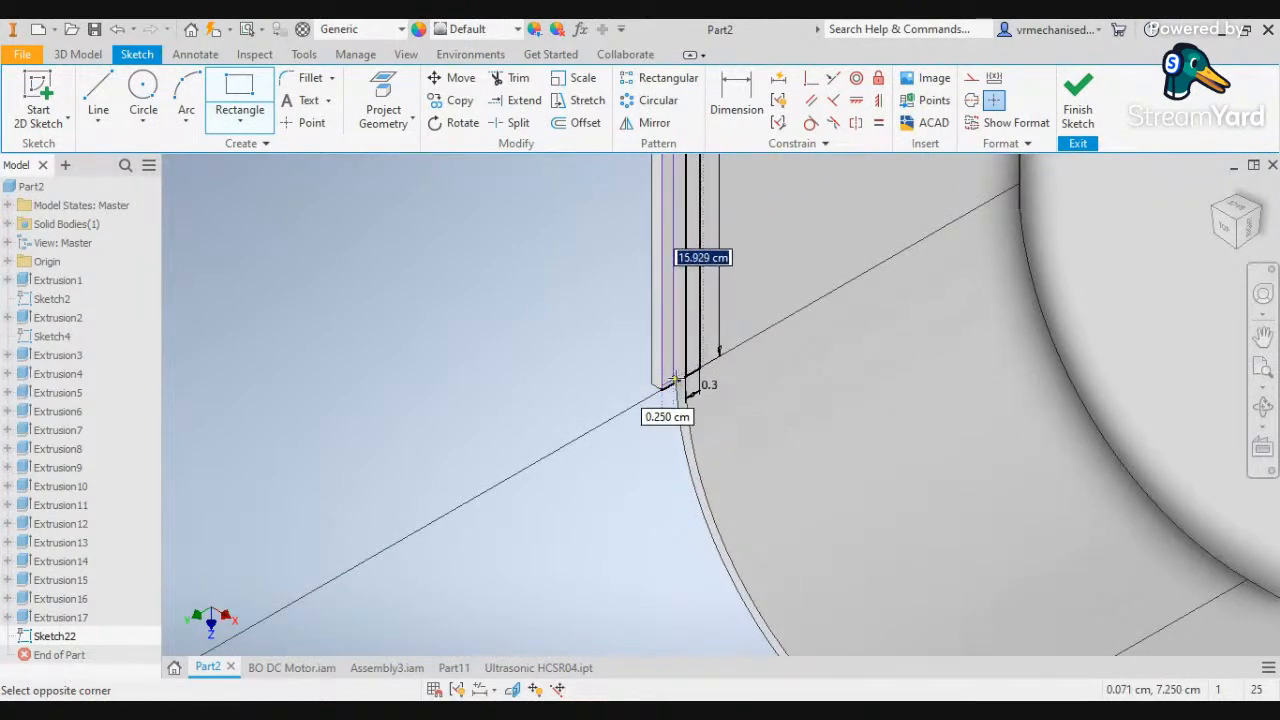
text(1)
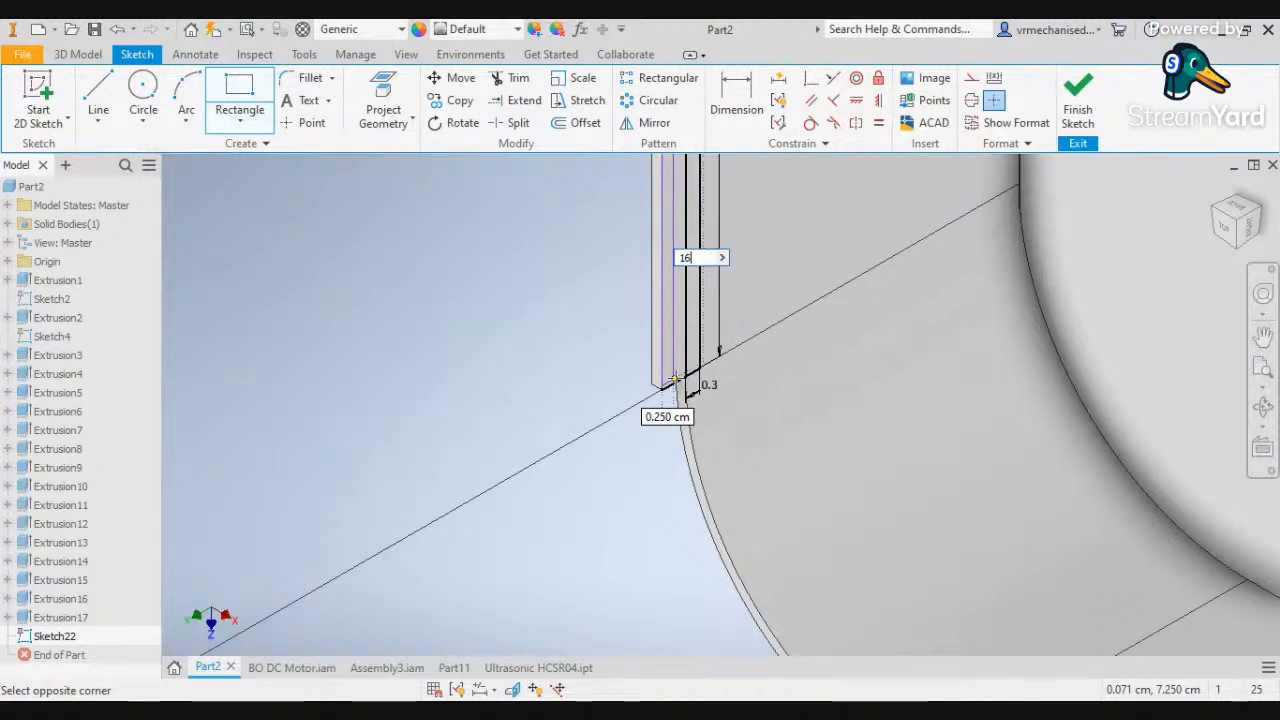
text(6)
key(Tab)
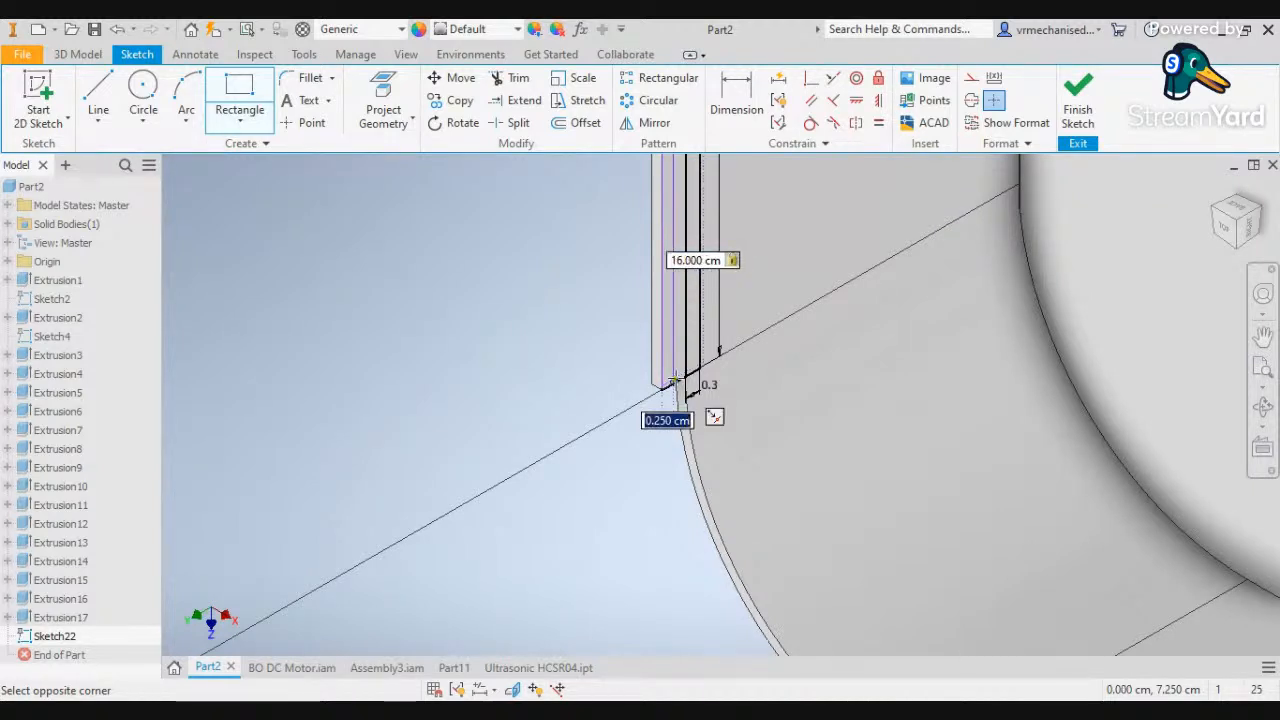
text(0.)
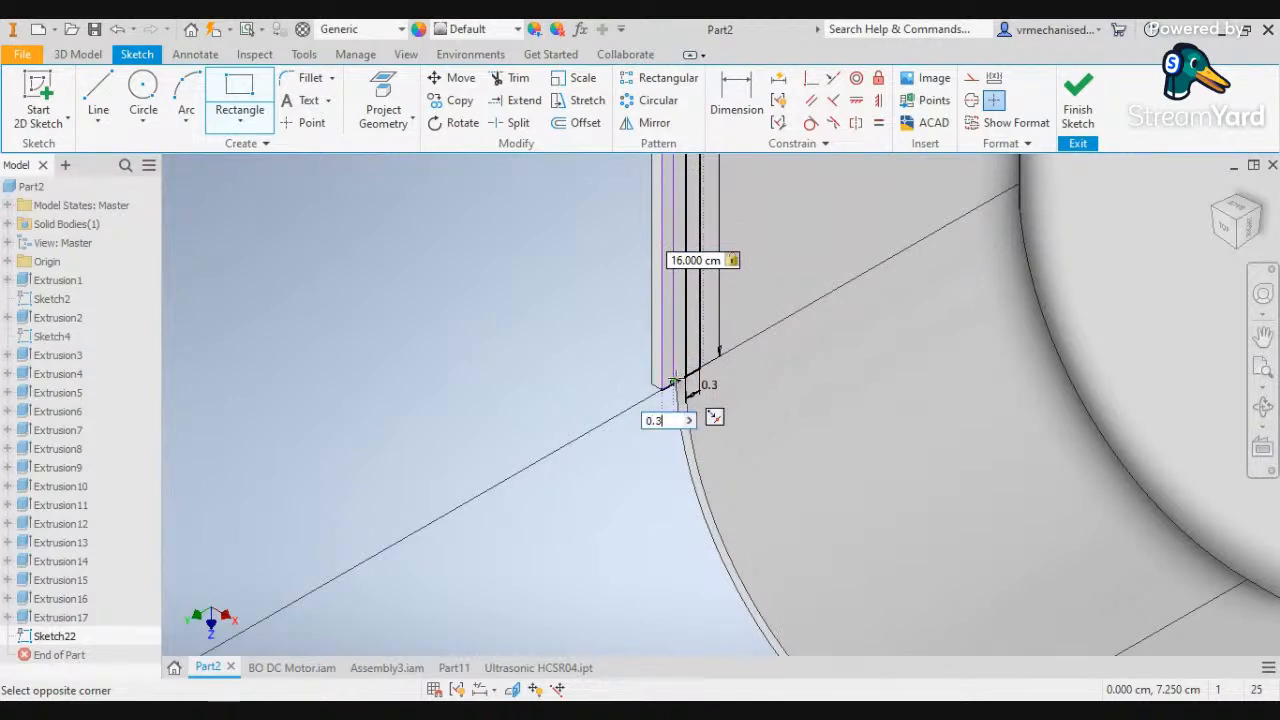
text(3)
key(Tab)
key(Return)
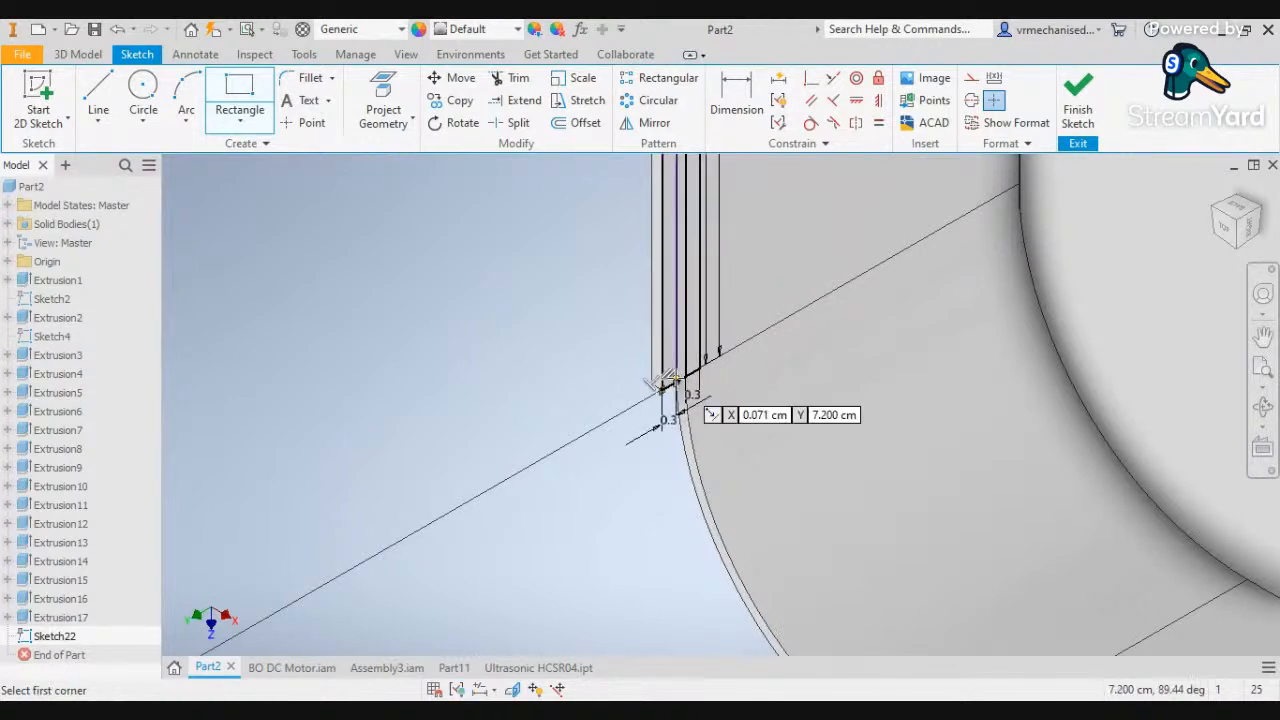
Extrude both narrow rectangles on the slotted wall by 5 mm as joined rails
scroll(676, 380, up, 3)
middle_drag(752, 336, 750, 536)
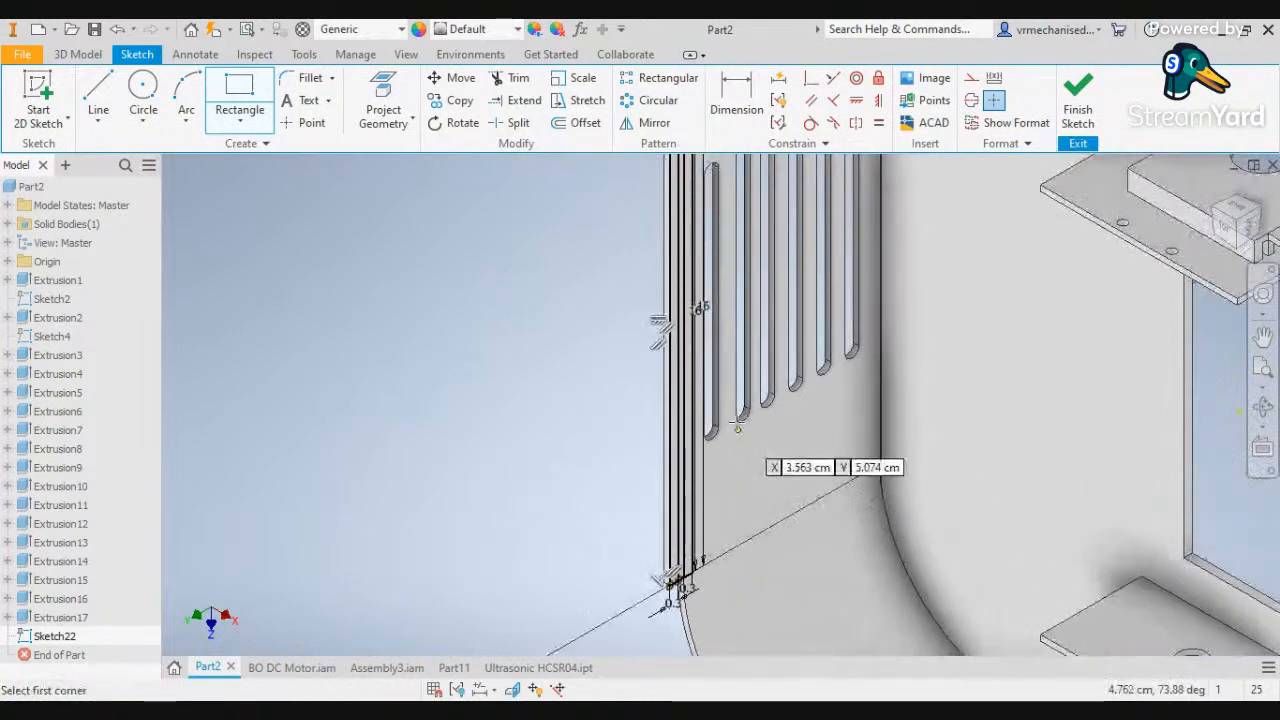
click(85, 56)
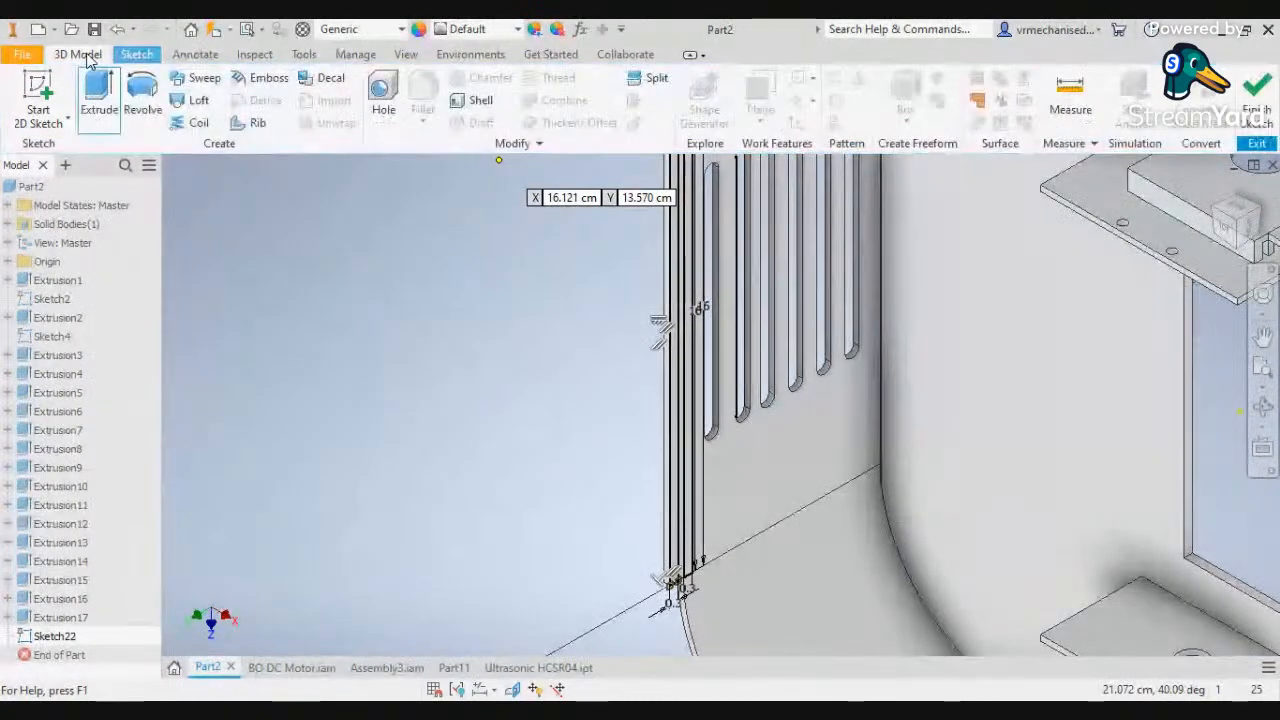
scroll(688, 245, down, 5)
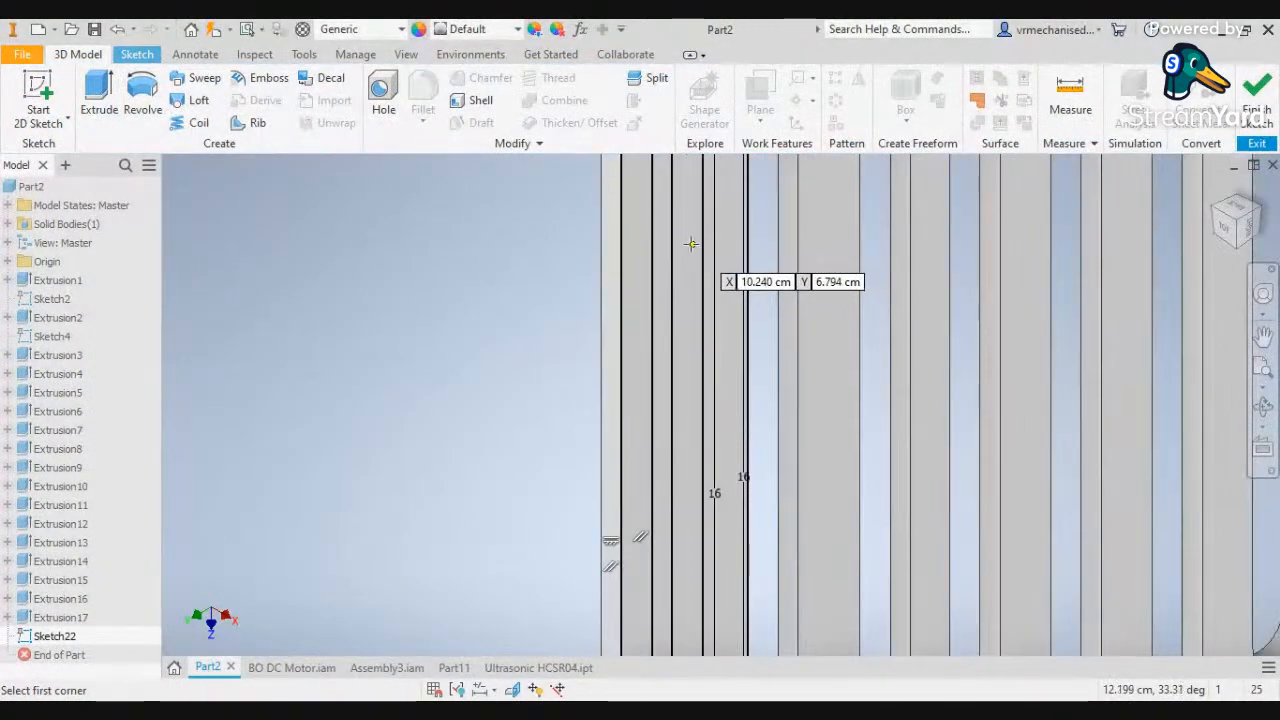
click(99, 100)
click(678, 274)
click(649, 296)
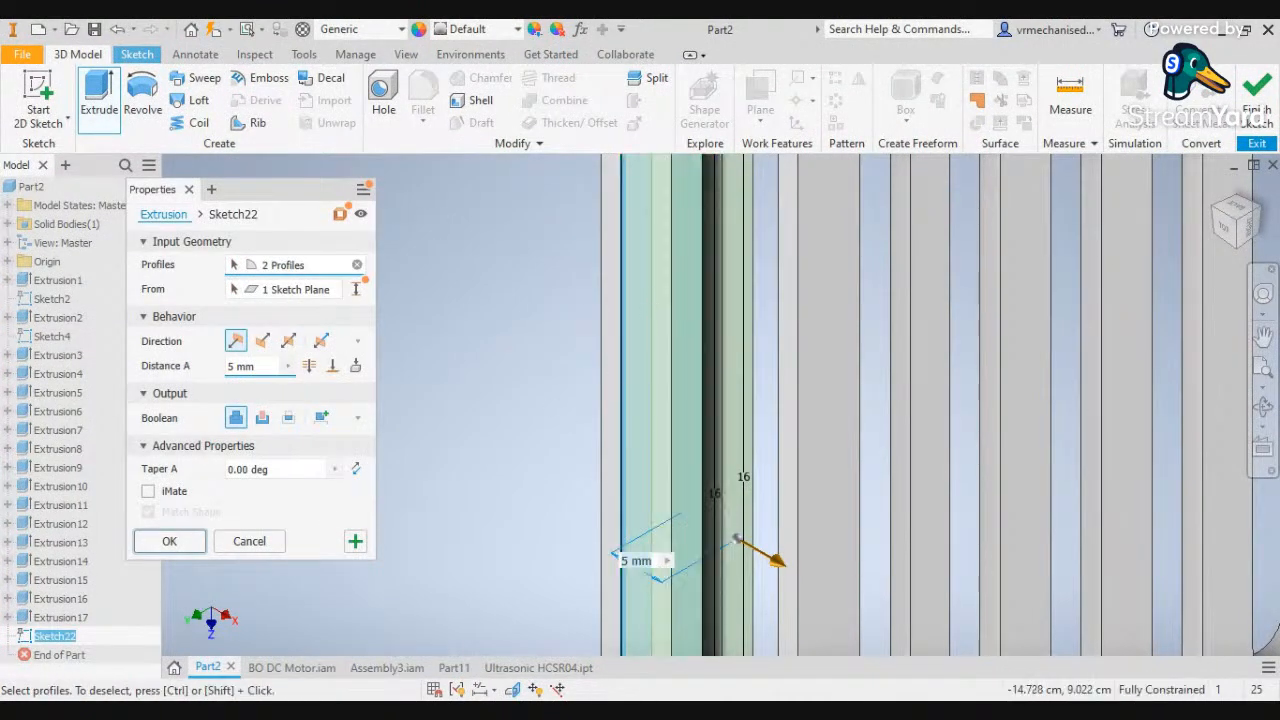
click(169, 541)
scroll(451, 547, up, 5)
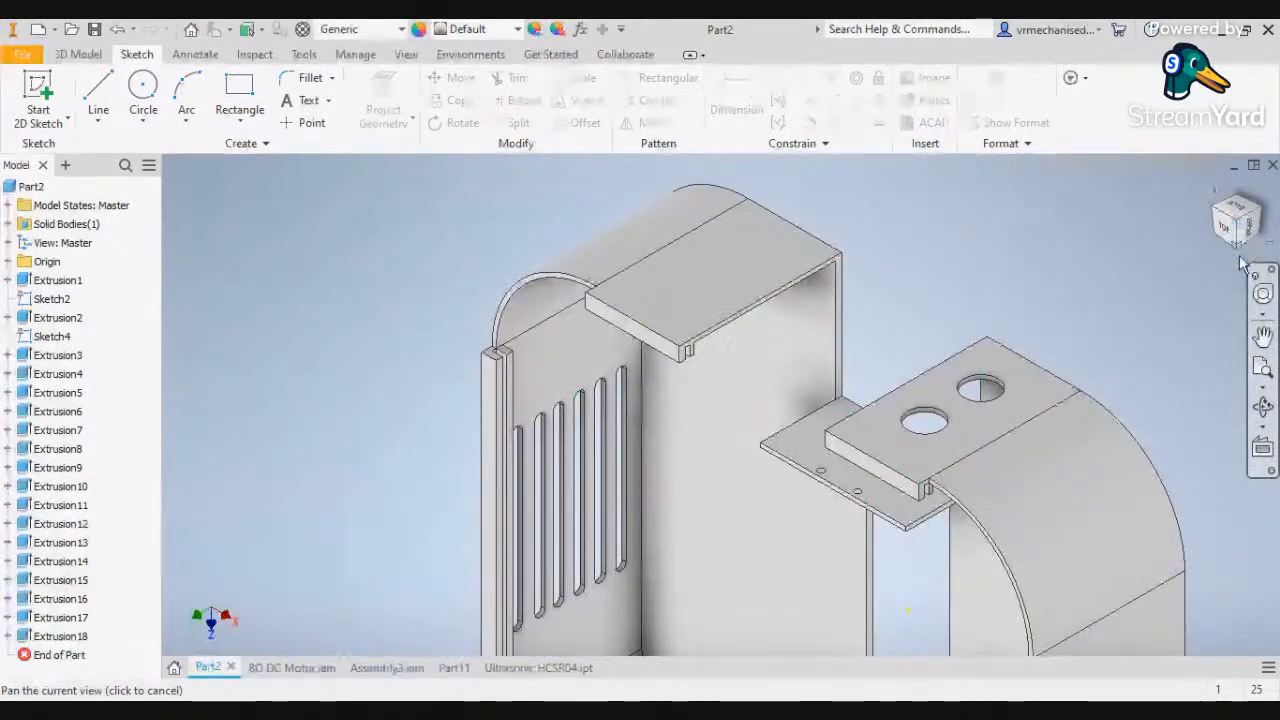
click(1213, 188)
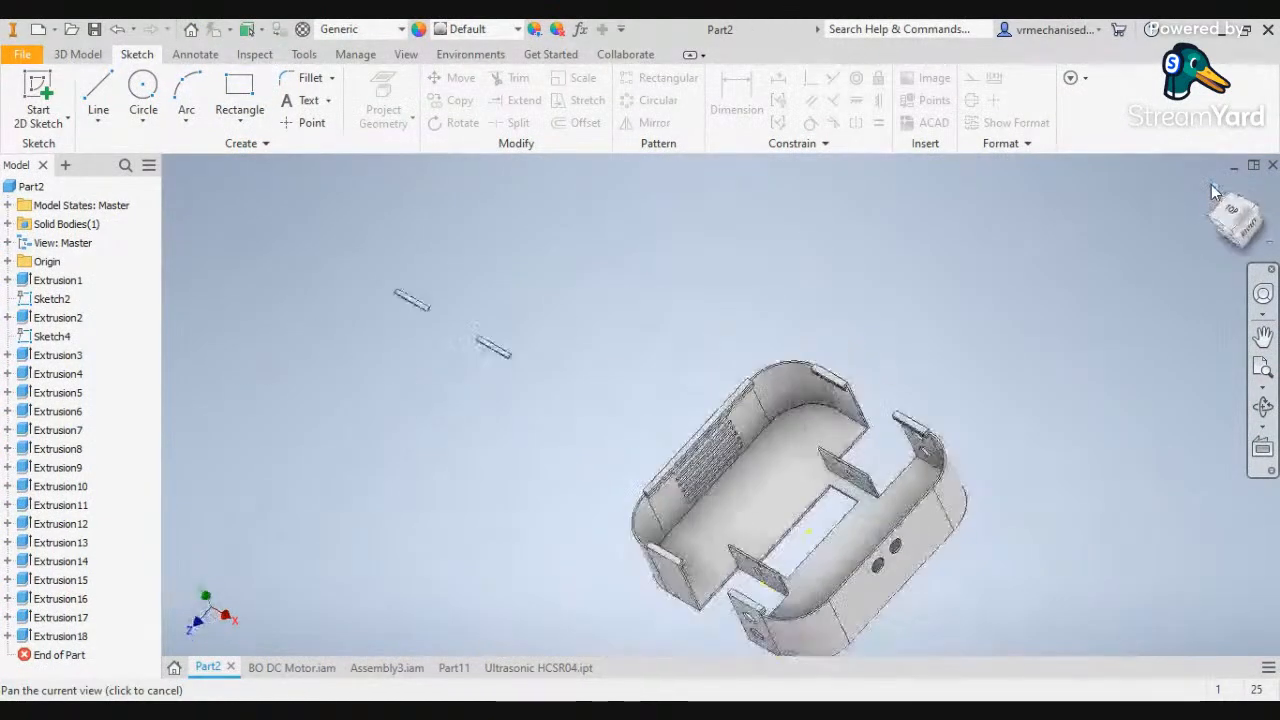
scroll(730, 440, down, 4)
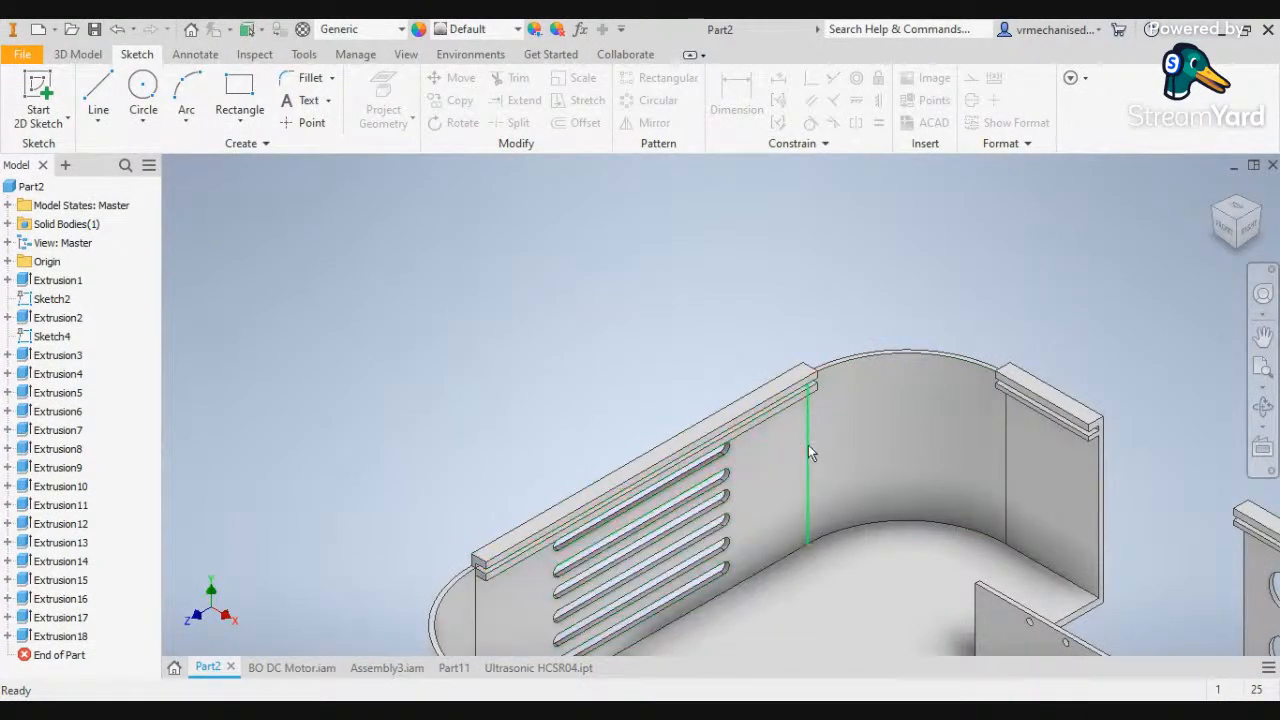
Examine the enclosure's grooved rails, slotted wall, floor and bracket plates in the isometric view
scroll(1097, 445, up, 5)
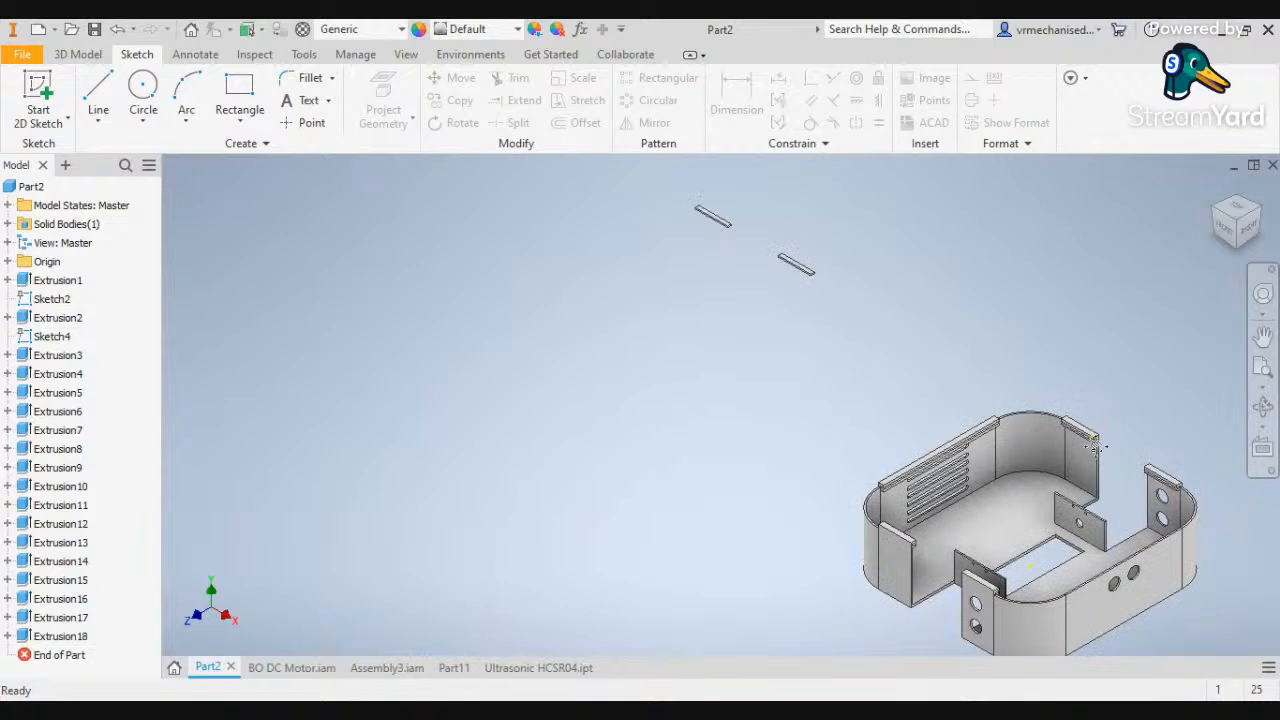
scroll(1097, 445, down, 2)
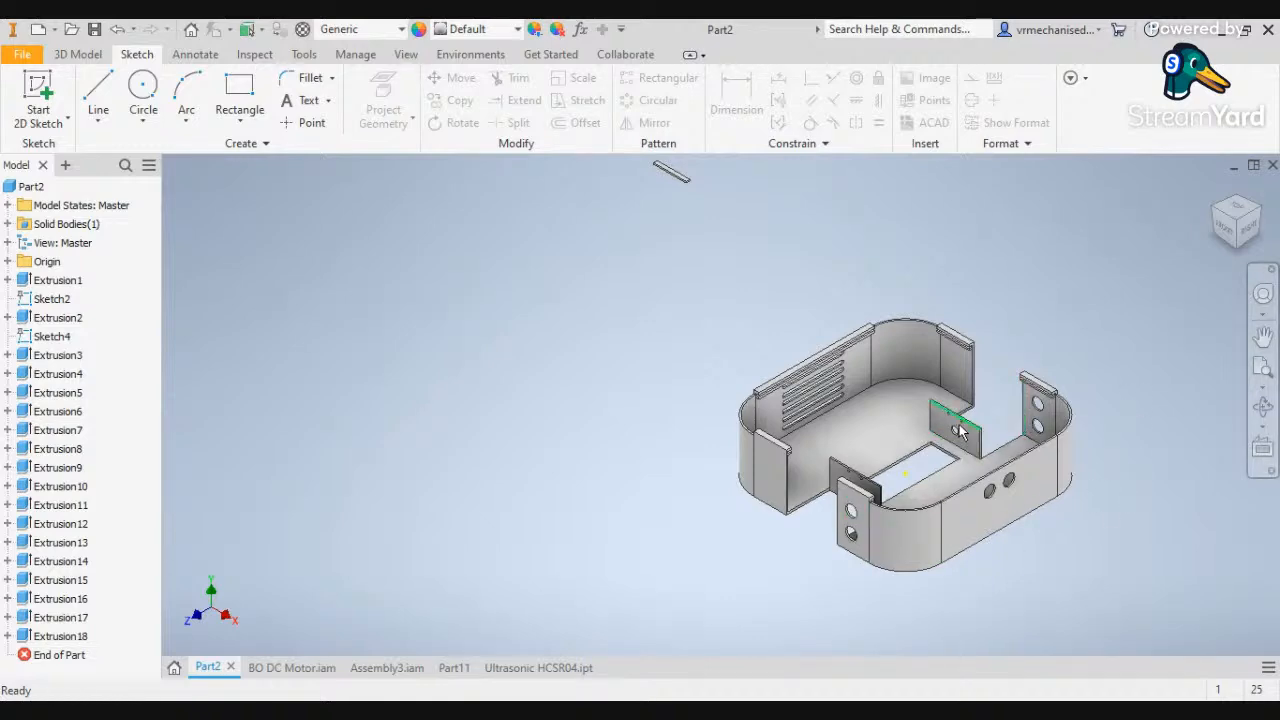
scroll(960, 432, up, 3)
scroll(960, 430, up, 6)
scroll(960, 425, down, 5)
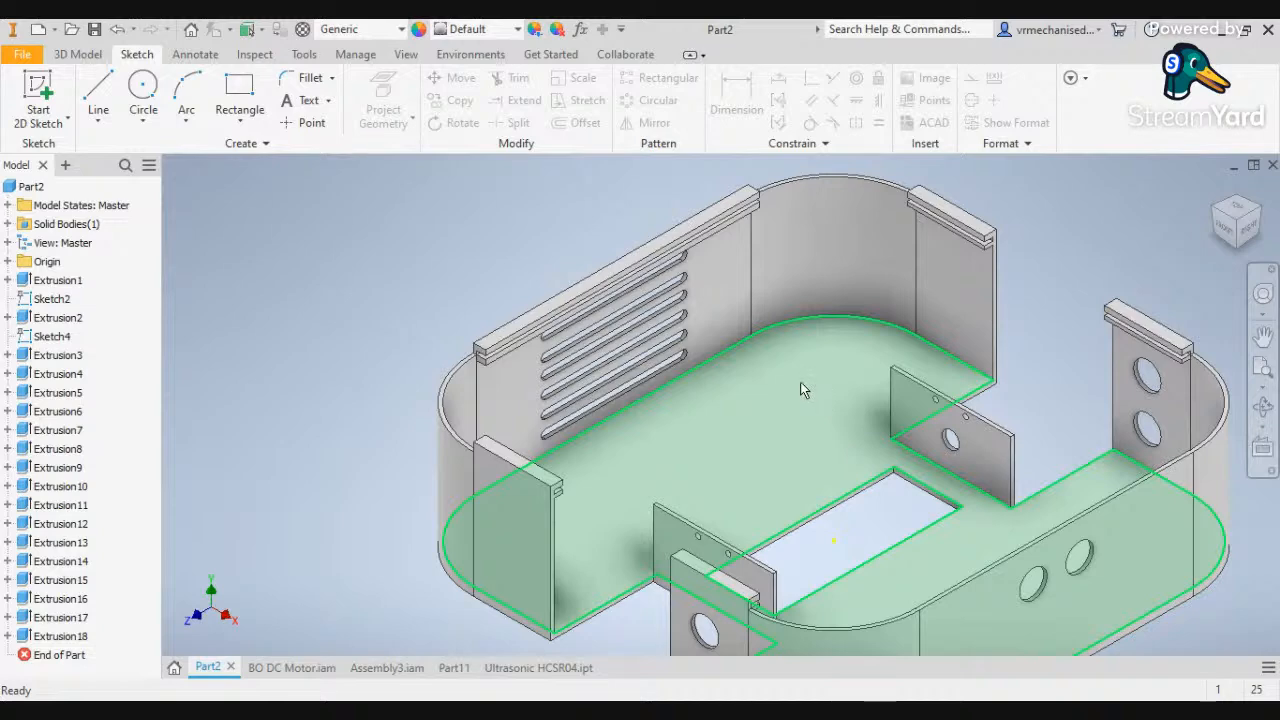
scroll(800, 390, up, 5)
scroll(800, 390, down, 8)
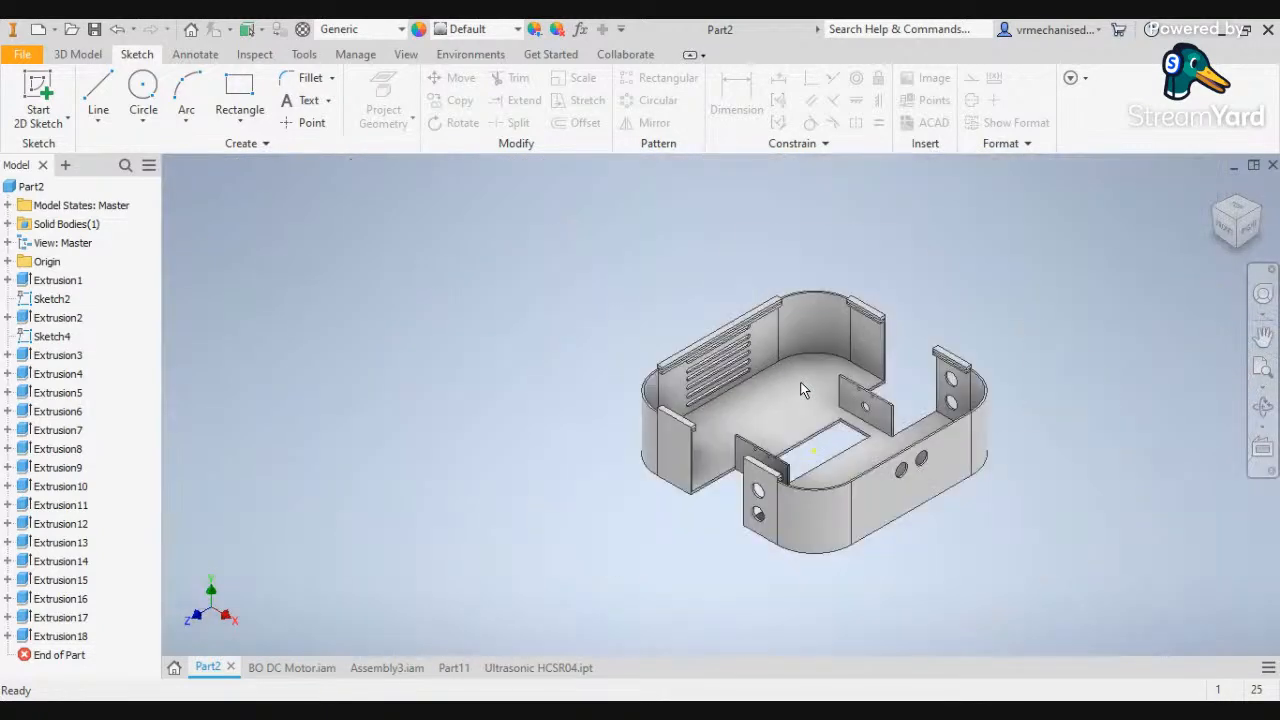
scroll(820, 376, up, 3)
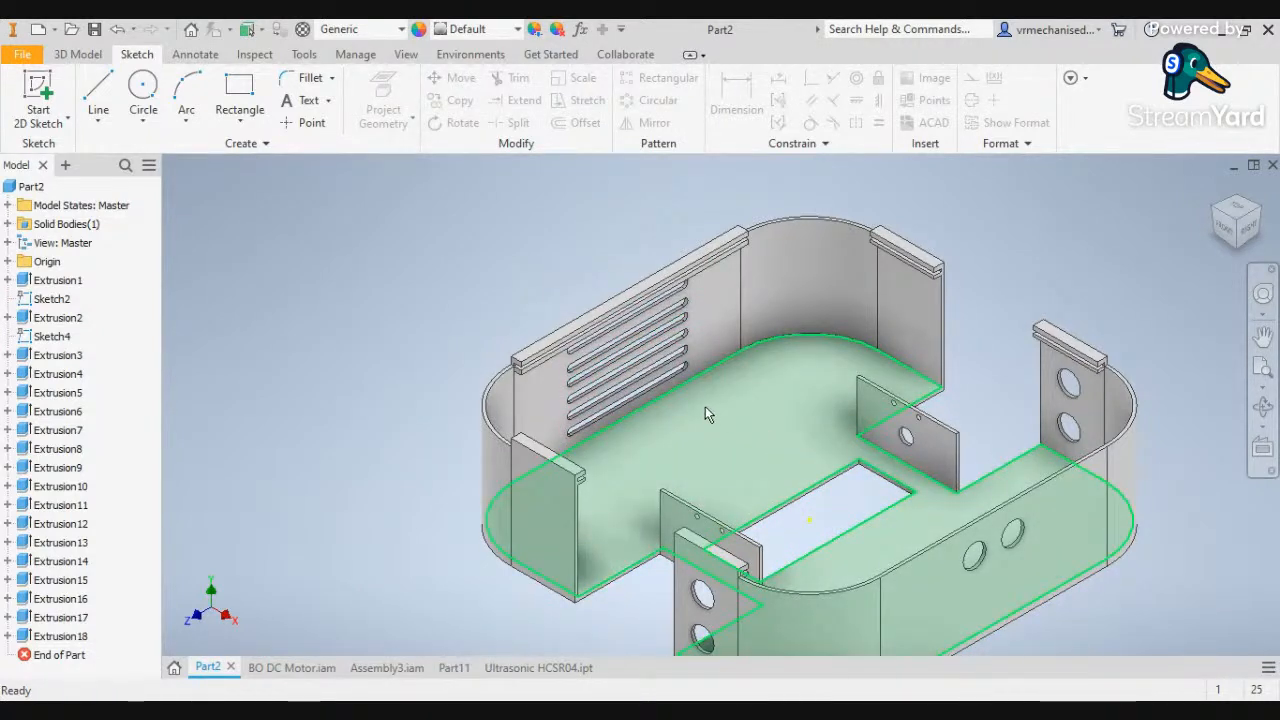
mouse_move(705, 410)
middle_drag(812, 438, 796, 342)
scroll(880, 465, up, 2)
scroll(803, 400, down, 4)
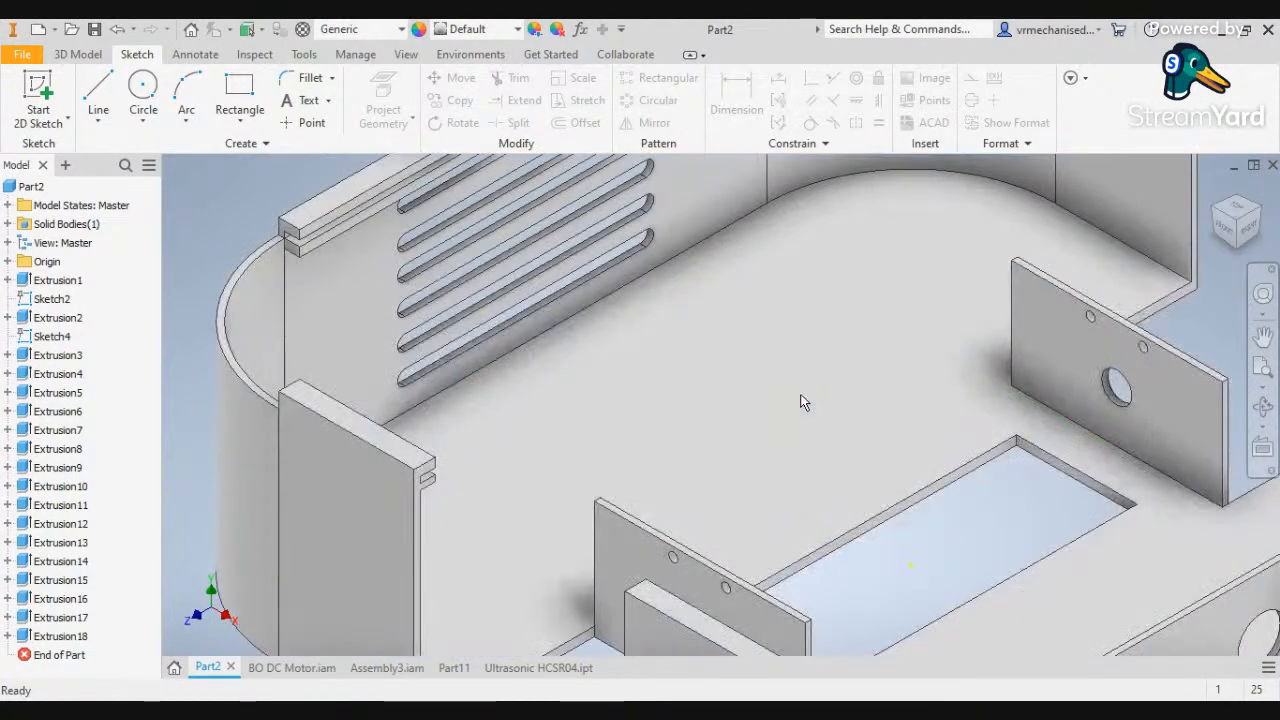
scroll(803, 400, up, 3)
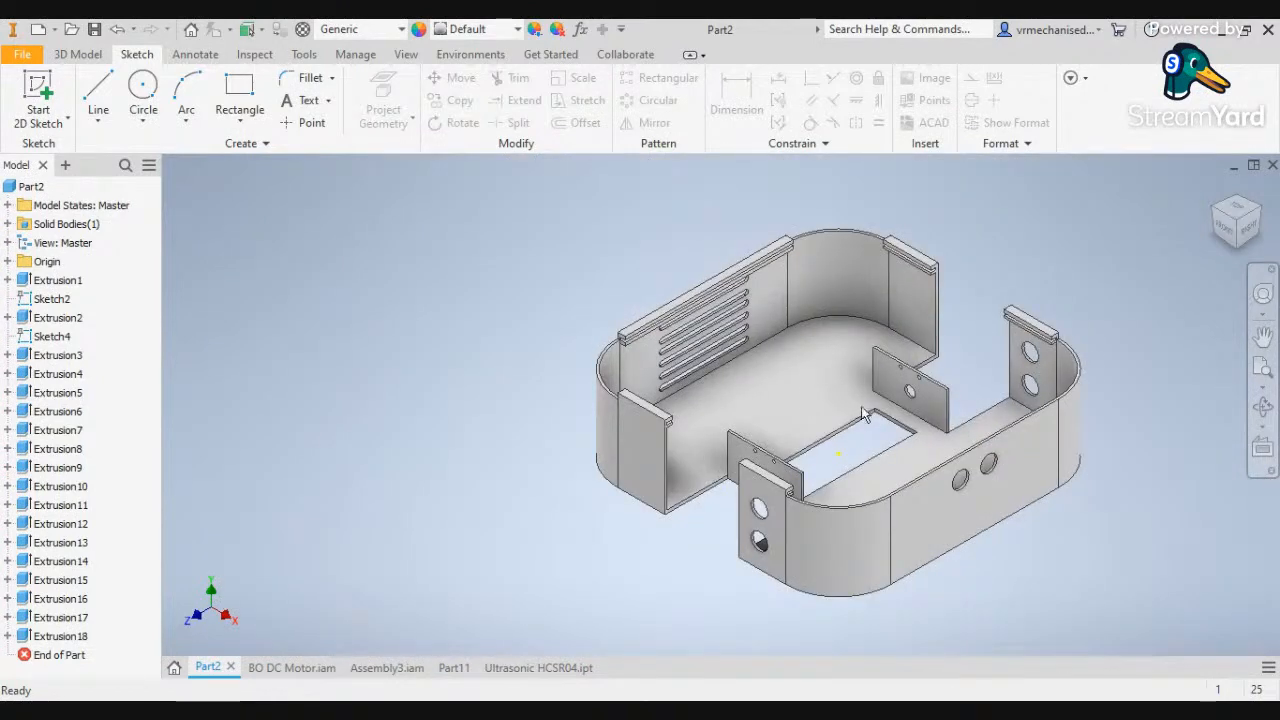
Inspect the enclosure from the front, then return to the isometric view of its interior
click(1224, 226)
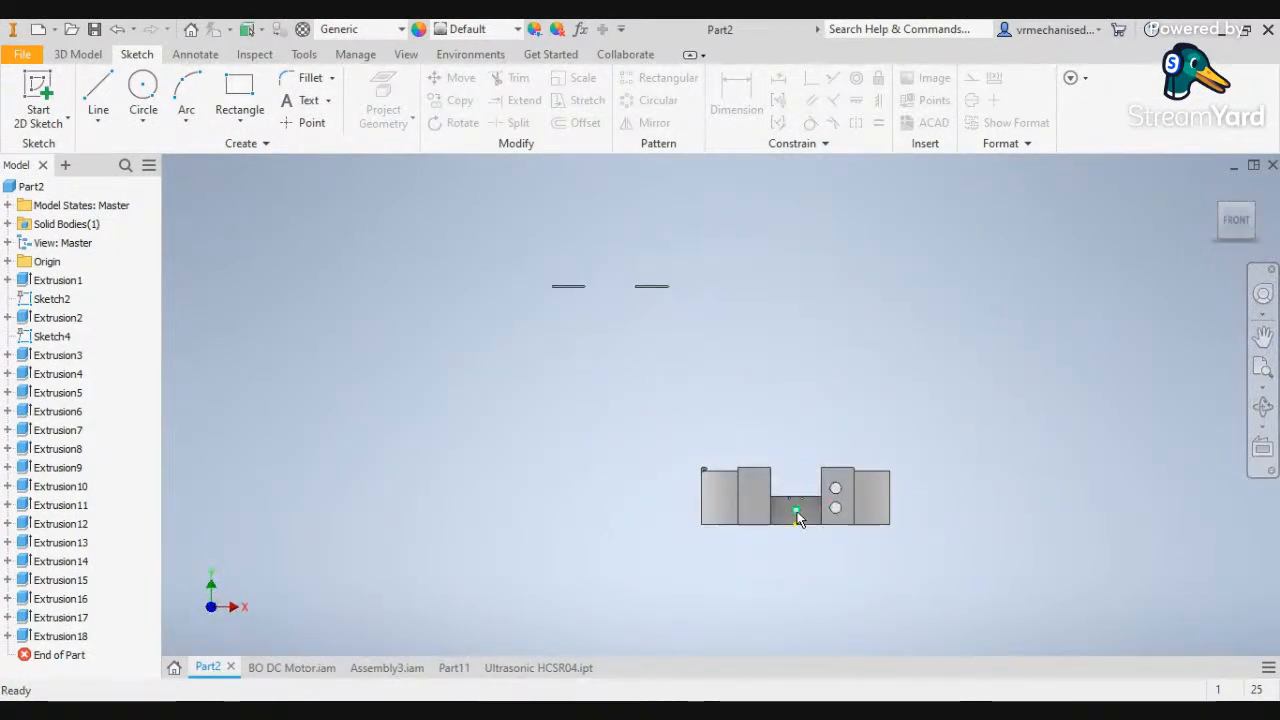
scroll(797, 512, down, 4)
scroll(797, 512, up, 2)
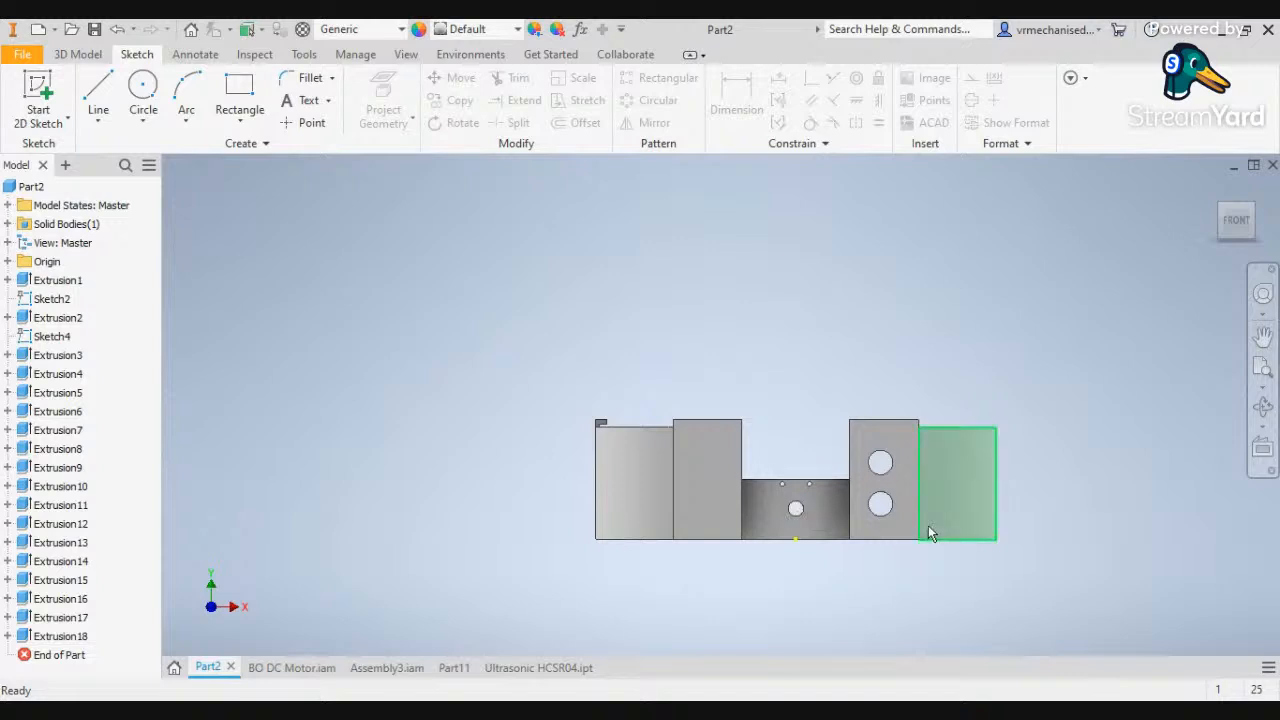
click(1256, 218)
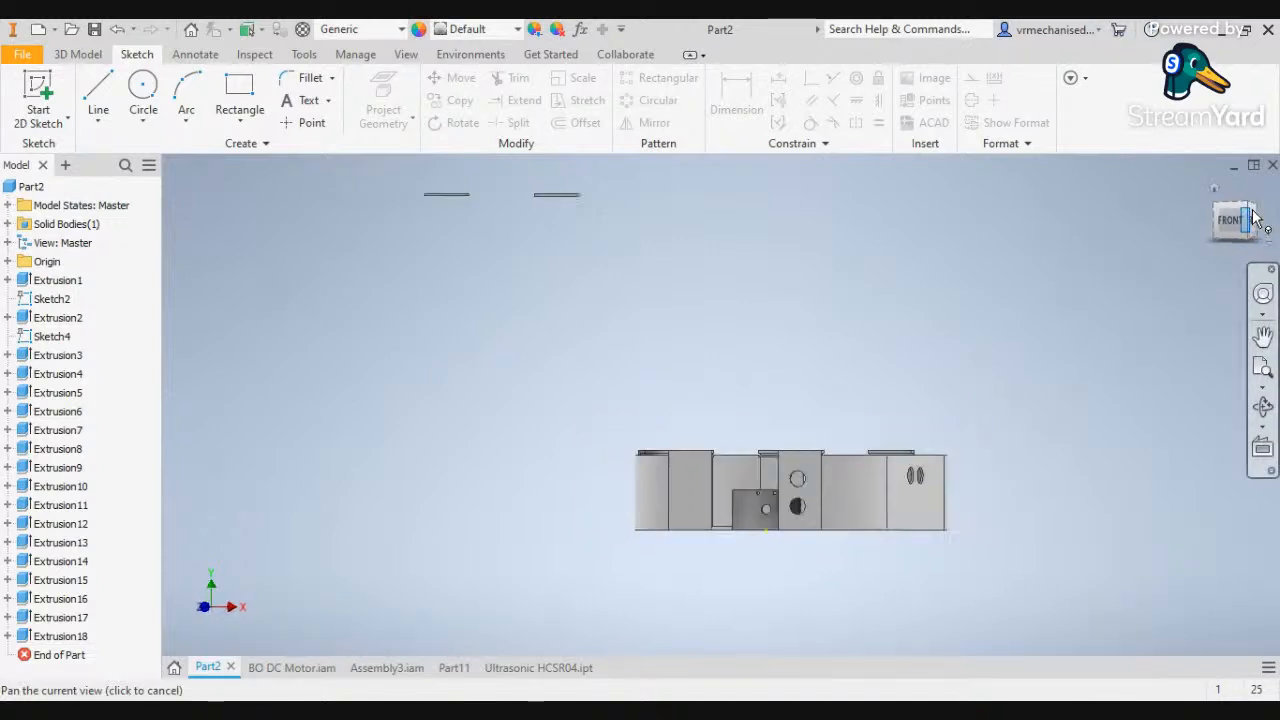
click(1240, 213)
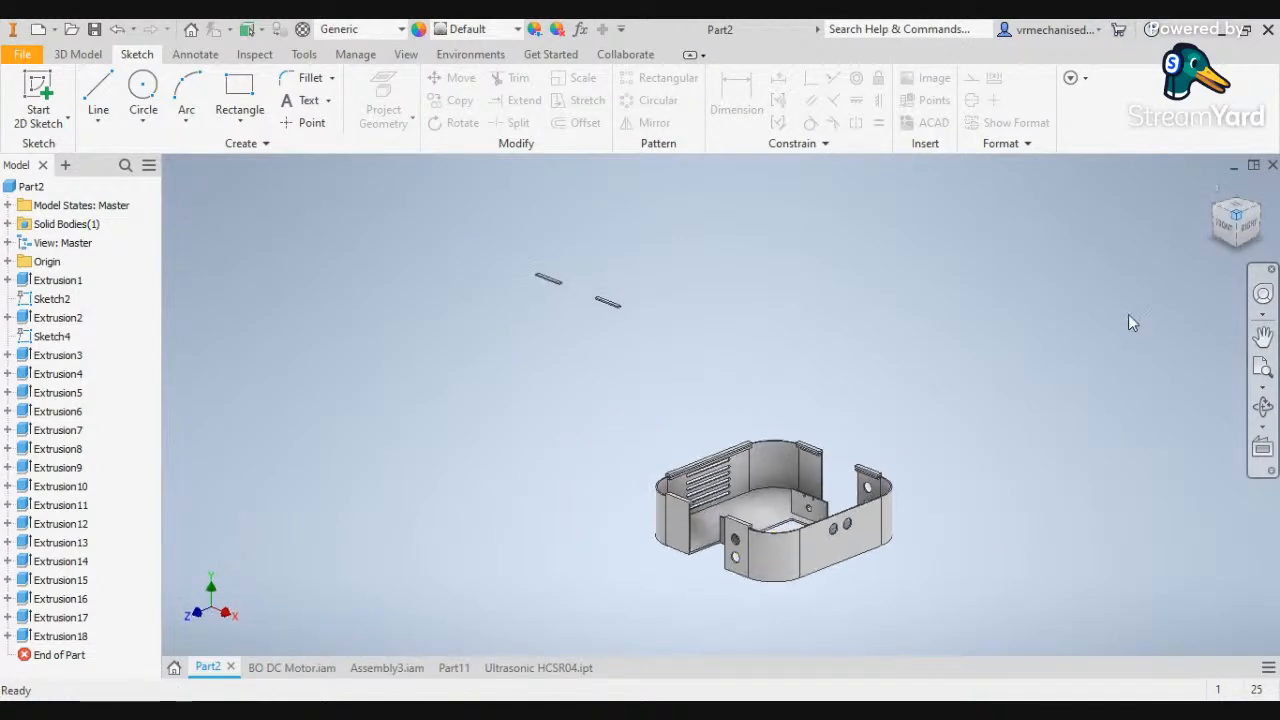
scroll(743, 505, down, 5)
scroll(743, 505, up, 5)
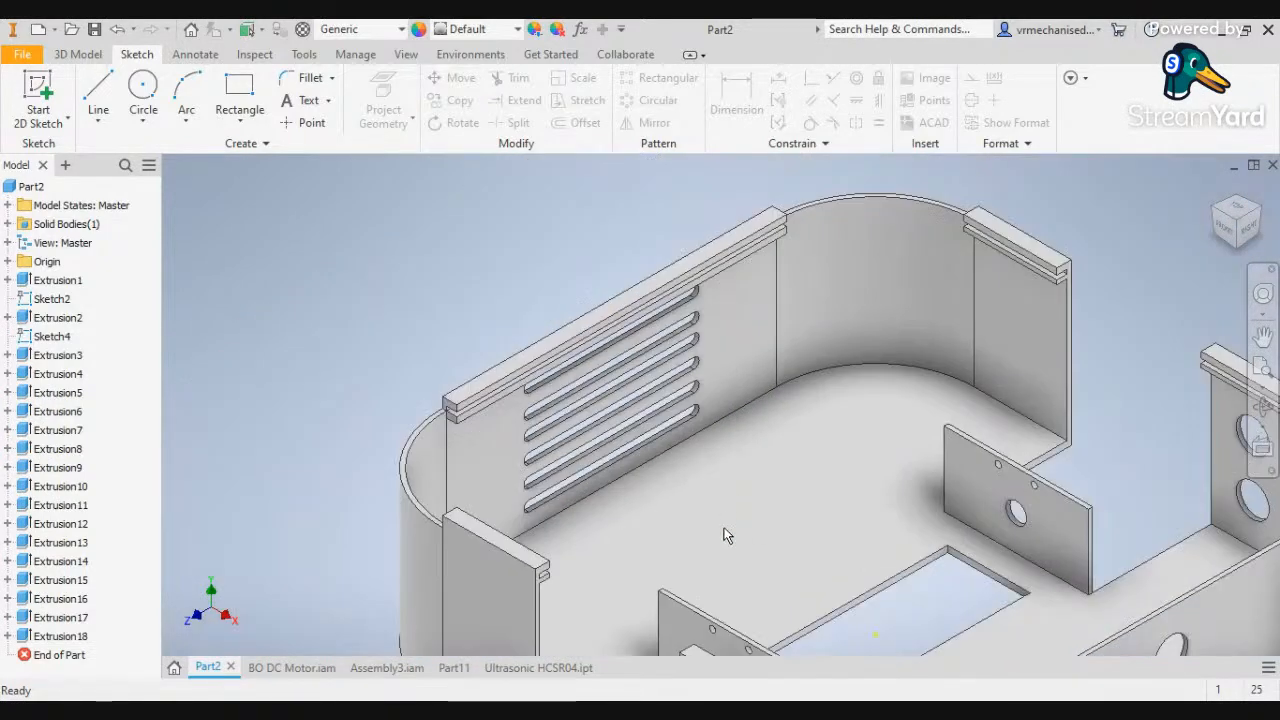
Start a sketch on the enclosure's inner floor face
middle_drag(800, 534, 751, 483)
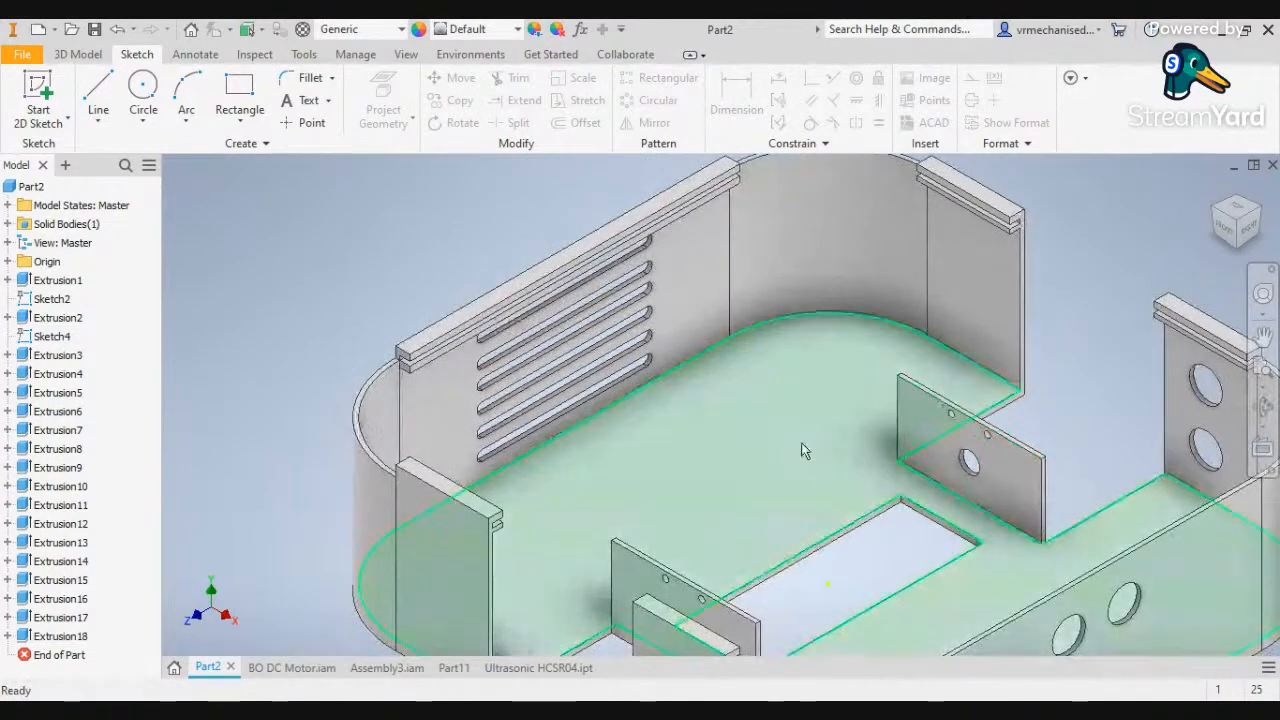
click(800, 450)
click(933, 430)
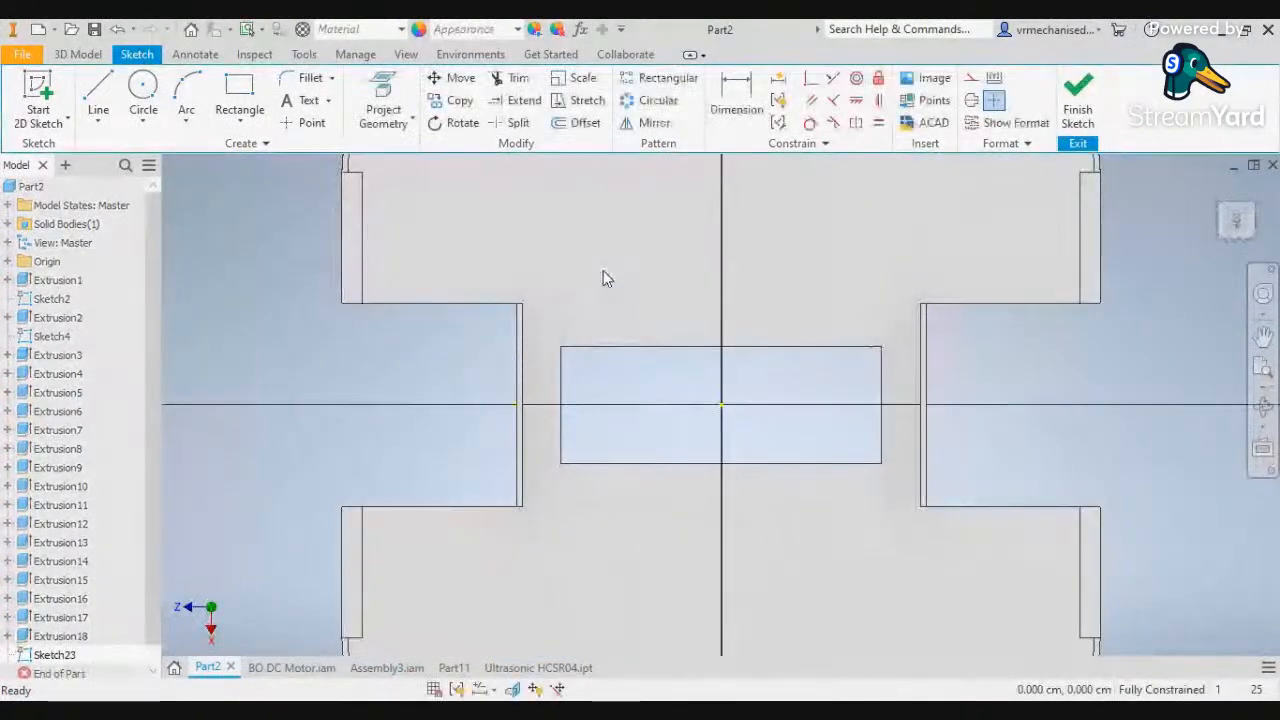
middle_drag(603, 270, 590, 432)
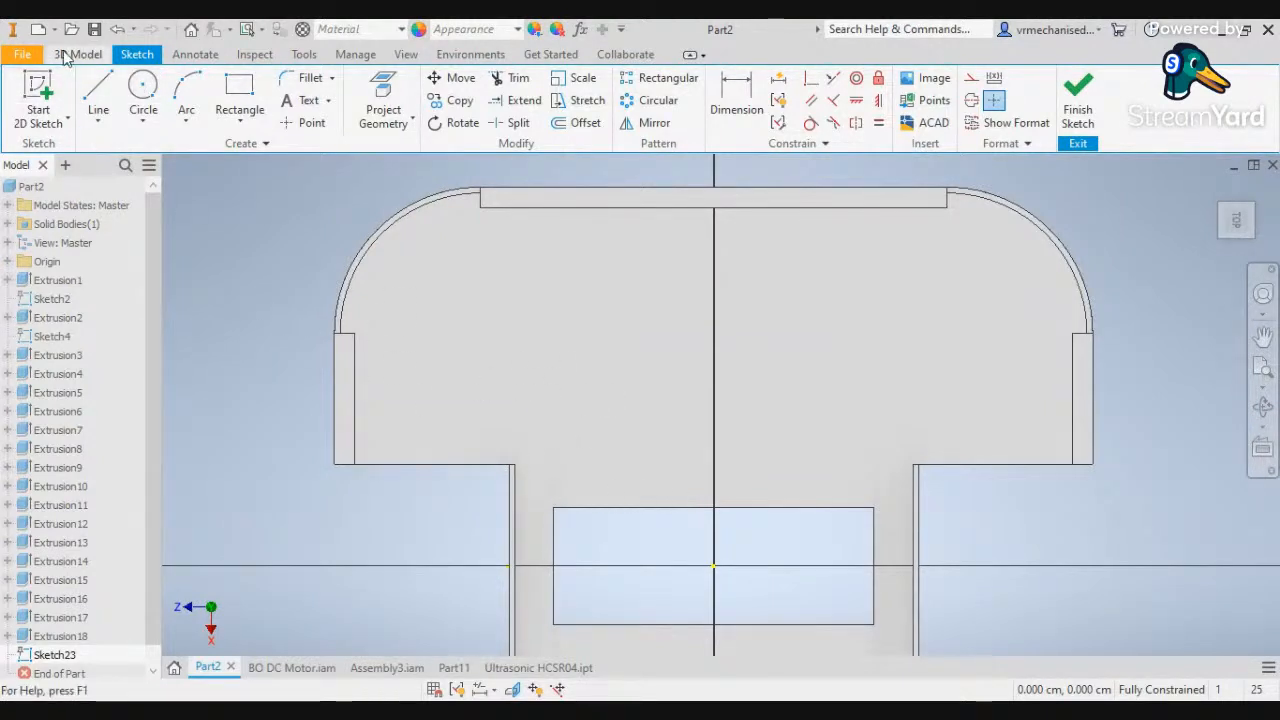
click(245, 100)
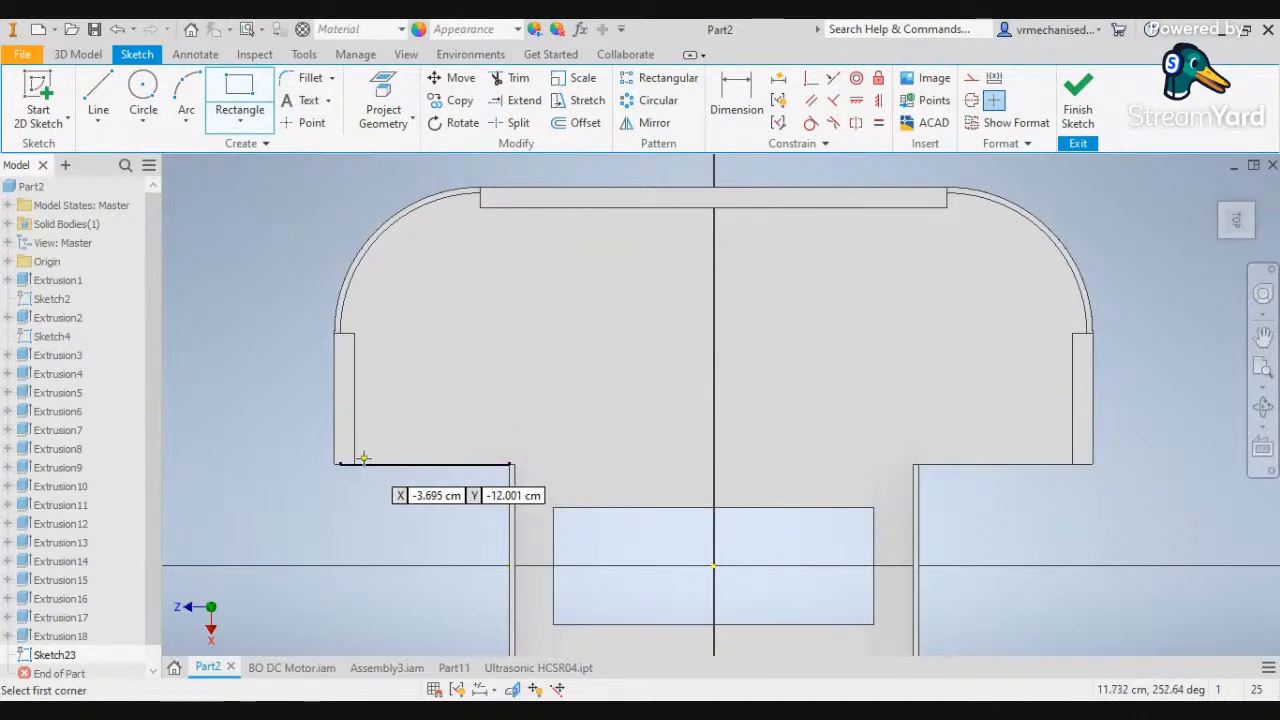
scroll(516, 463, up, 3)
click(513, 465)
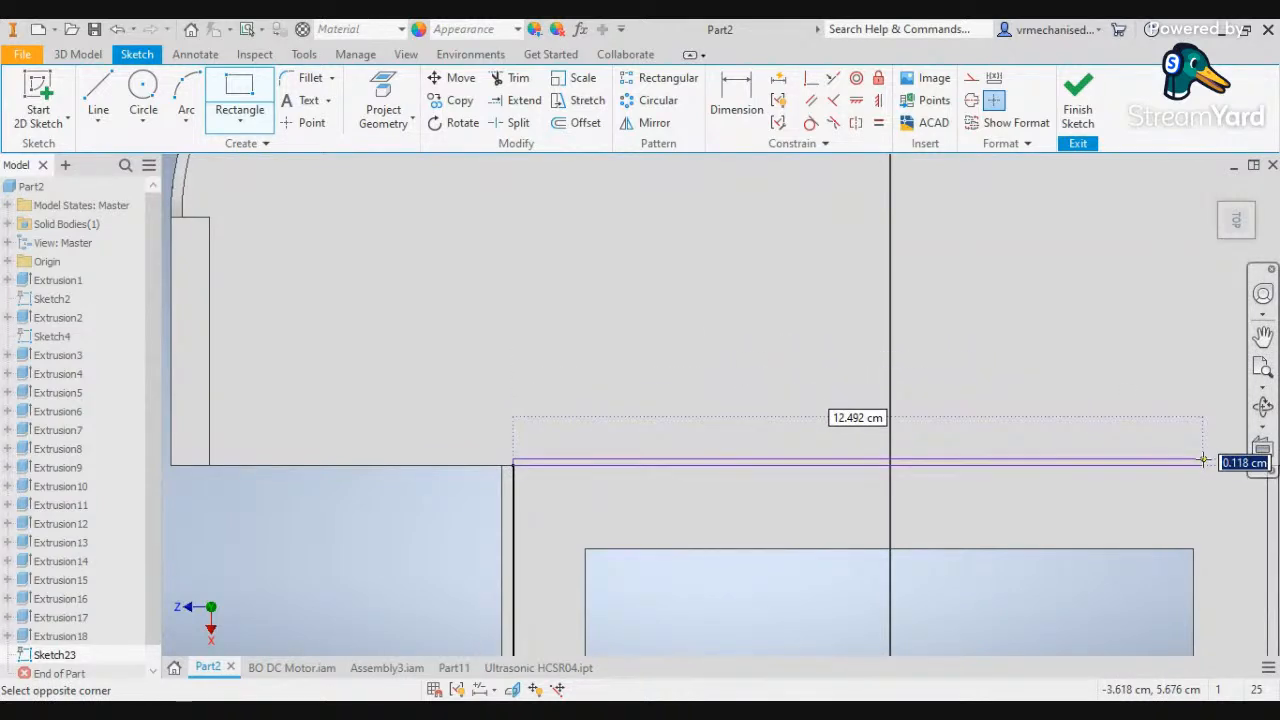
key(Escape)
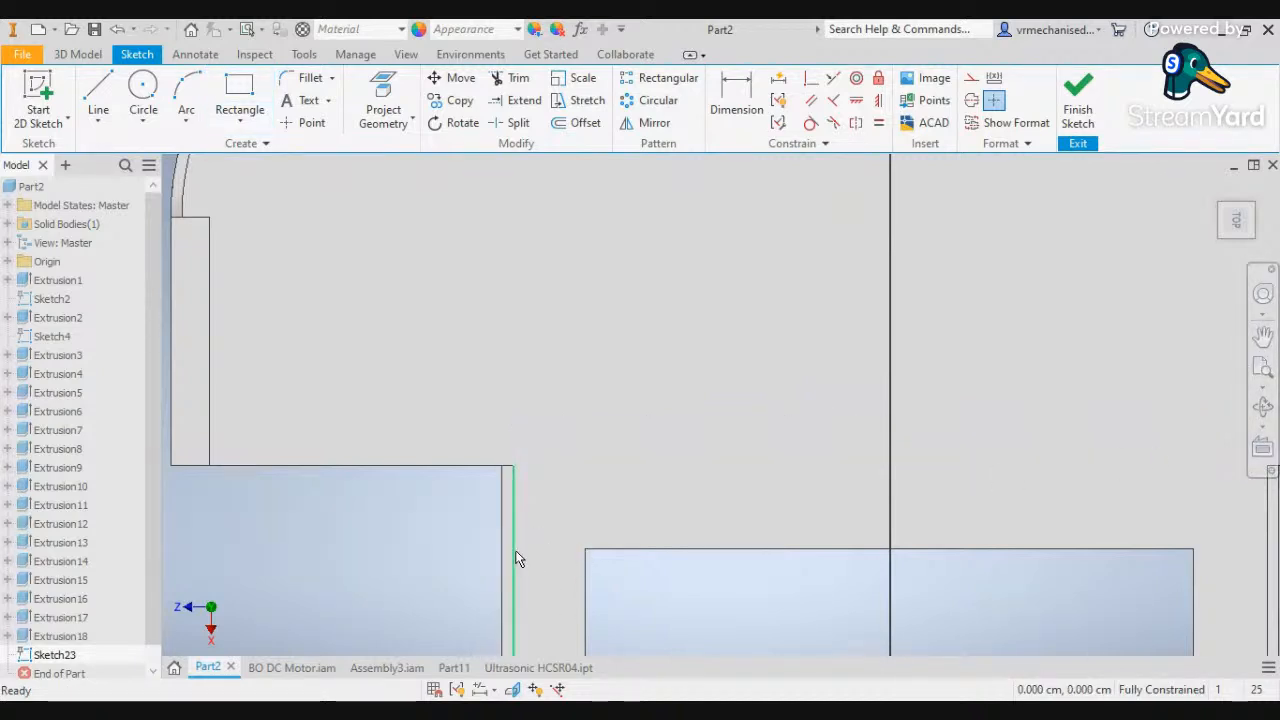
Draw a 0.2 cm thick rectangle about 12.4 cm long from the bracket plate's inner edge along the floor cutout's edge nearest the slotted wall
click(239, 95)
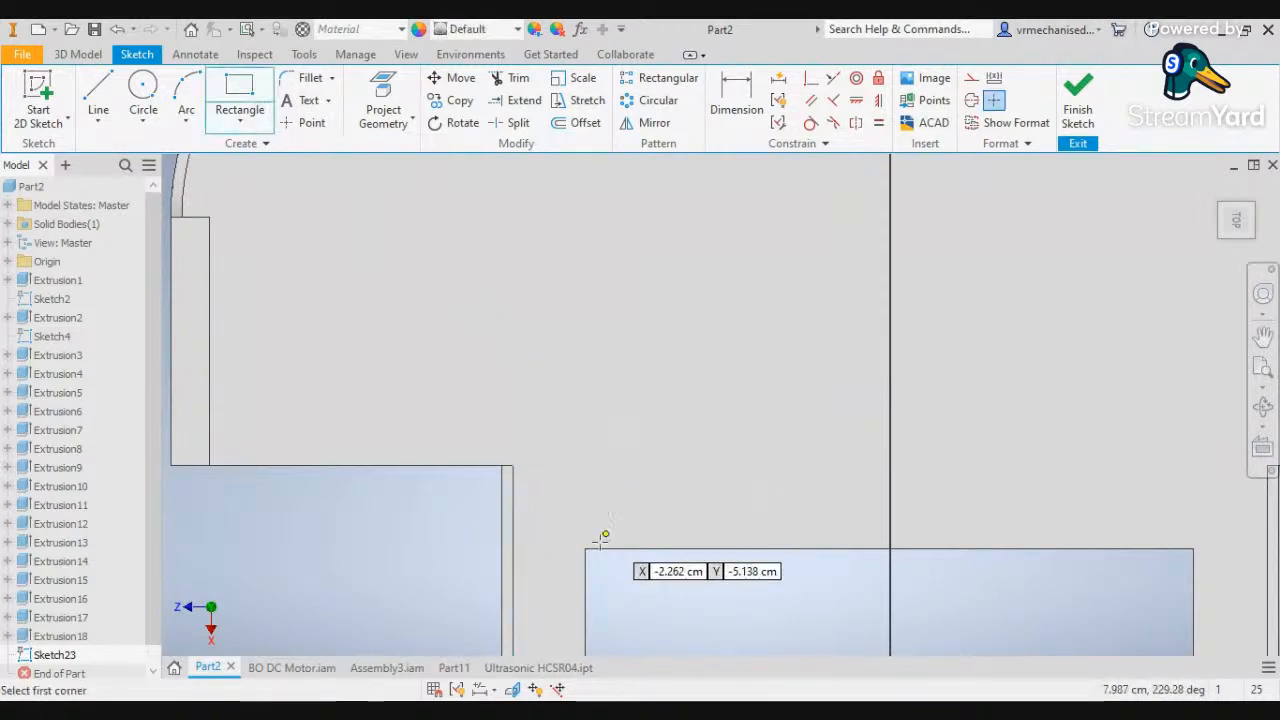
click(513, 548)
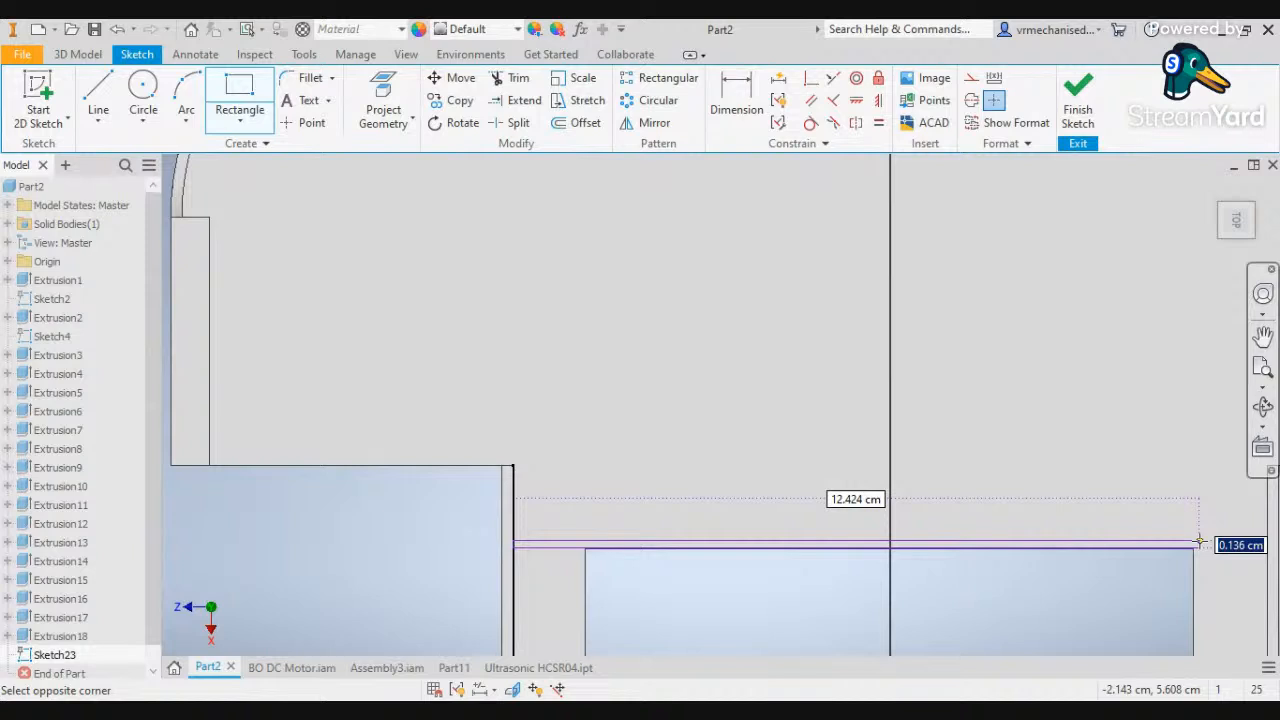
text(0.2)
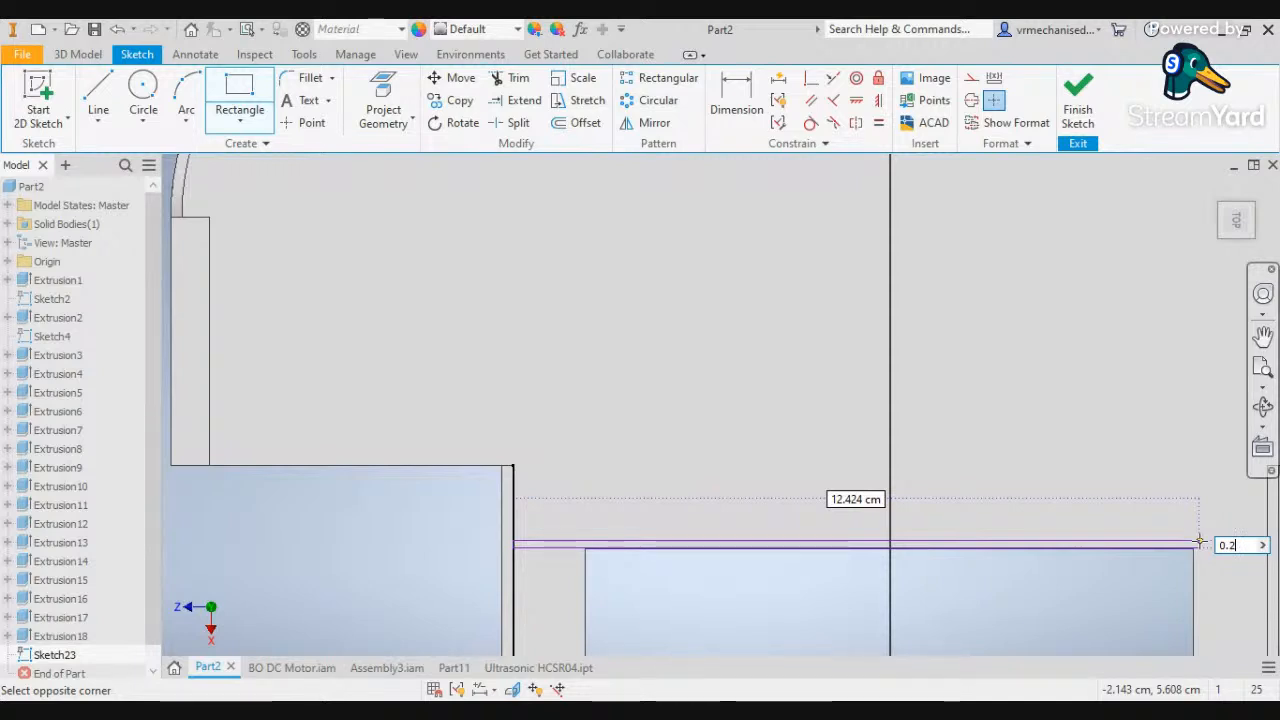
key(Return)
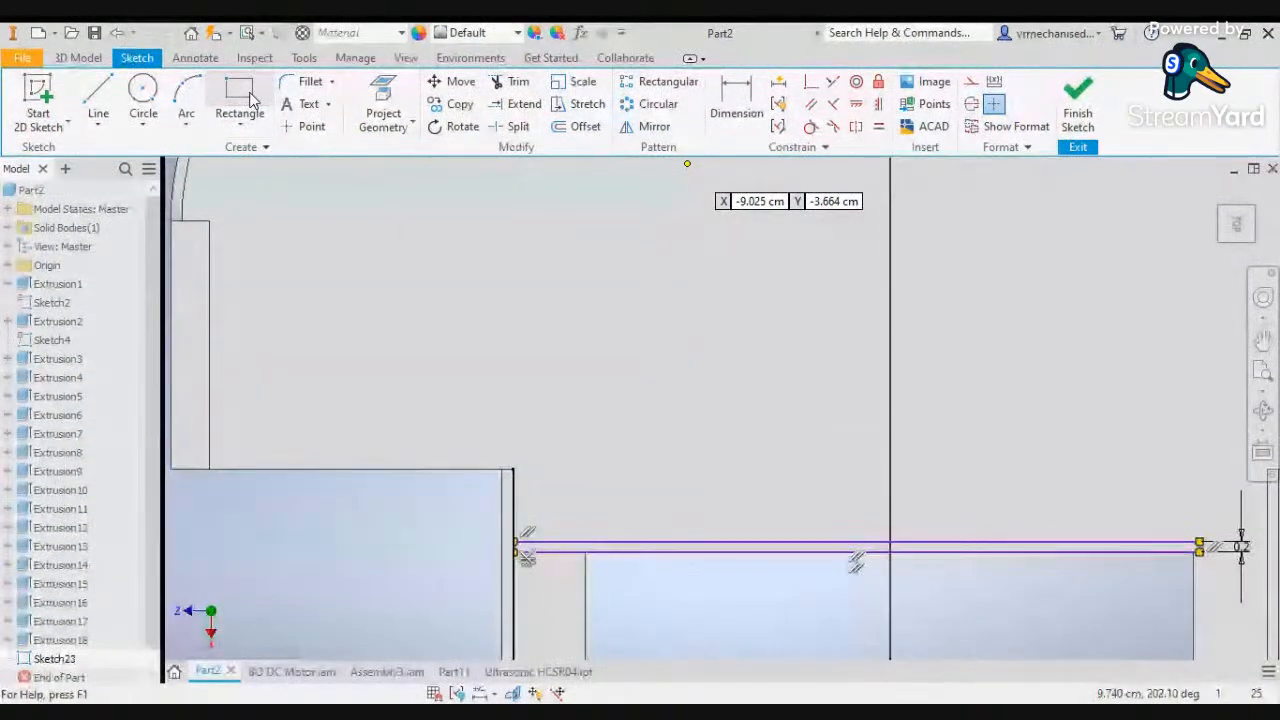
Draw a 4.2 cm by 0.2 cm rectangle from the long strip's free end, perpendicular to it and towards the slotted wall
click(256, 98)
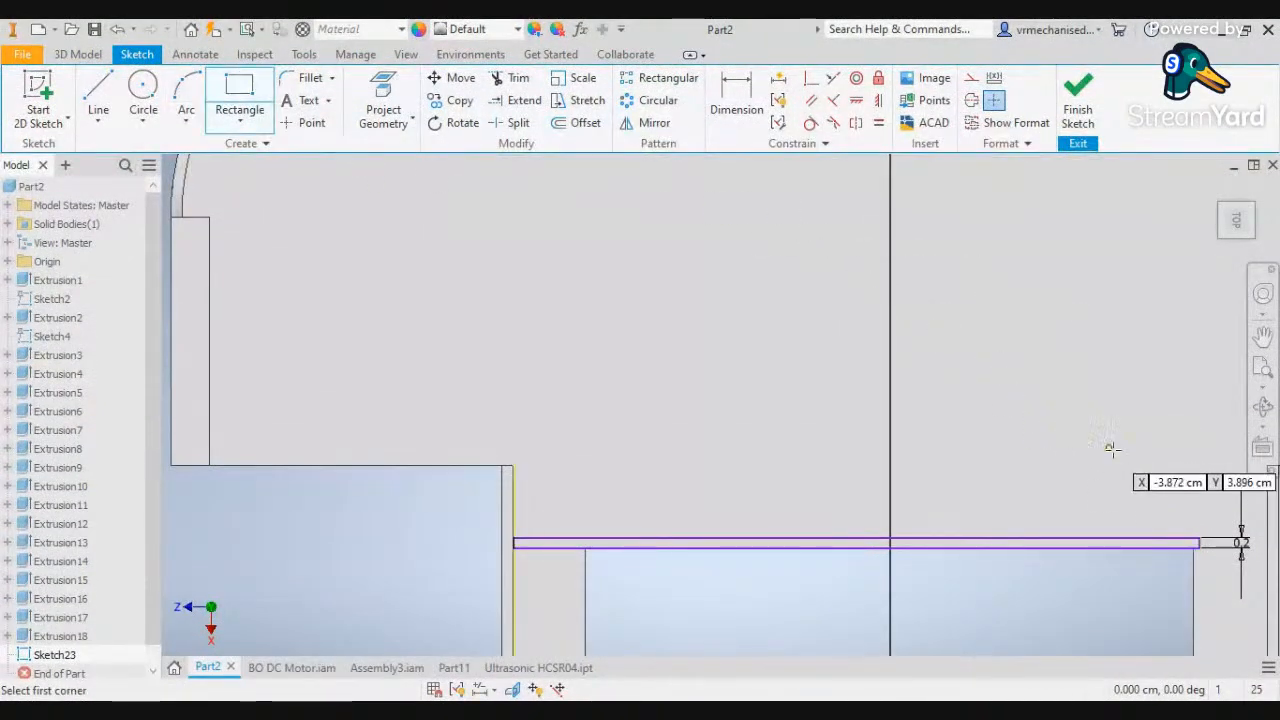
click(1199, 538)
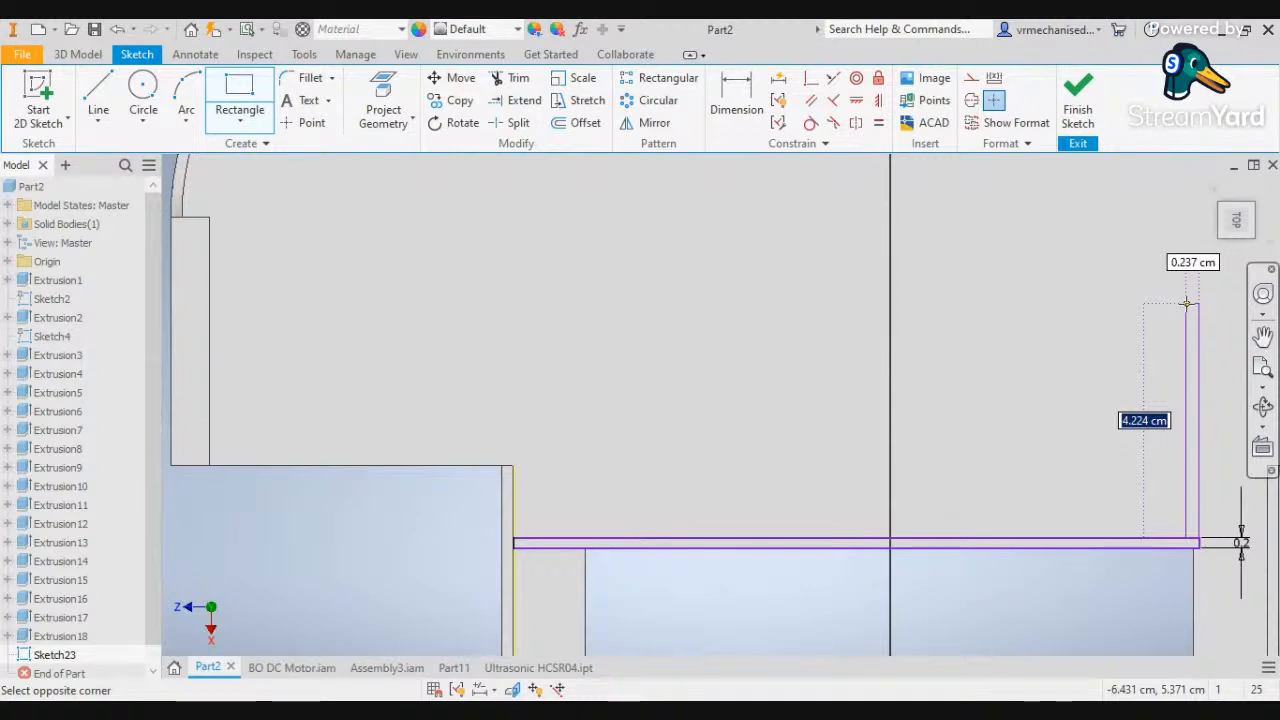
text(2.2)
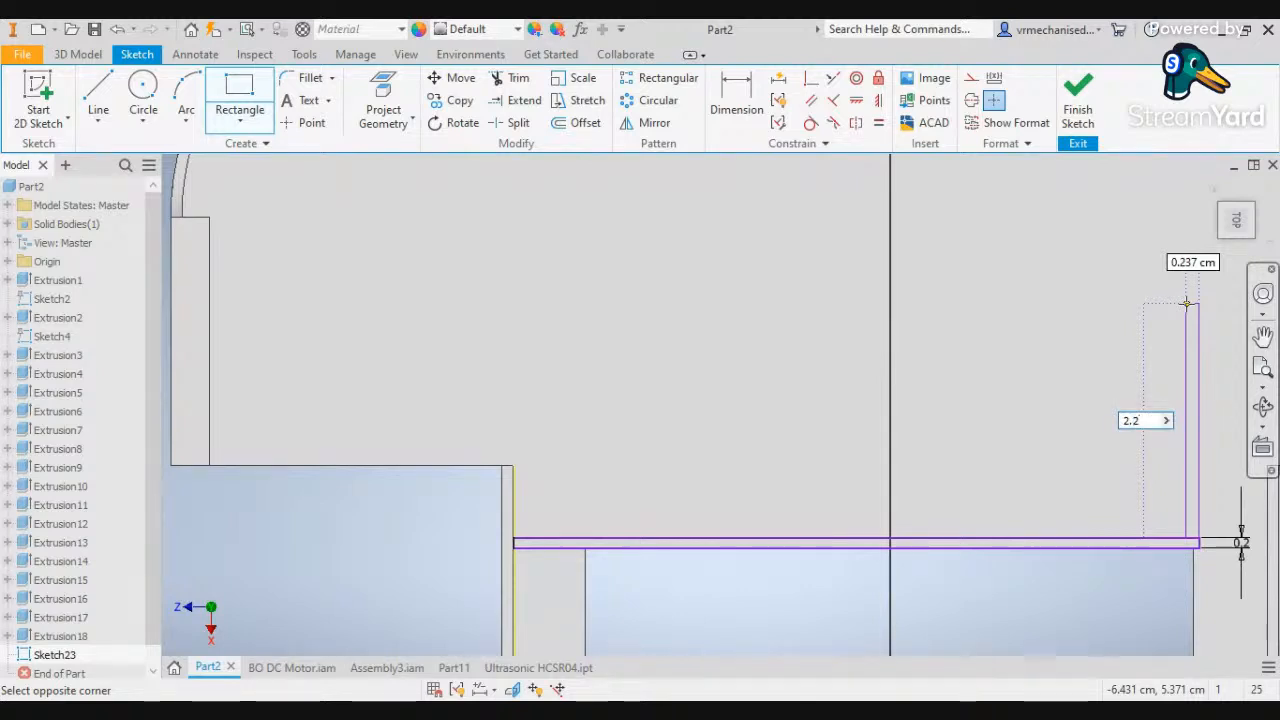
key(BackSpace)
key(Tab)
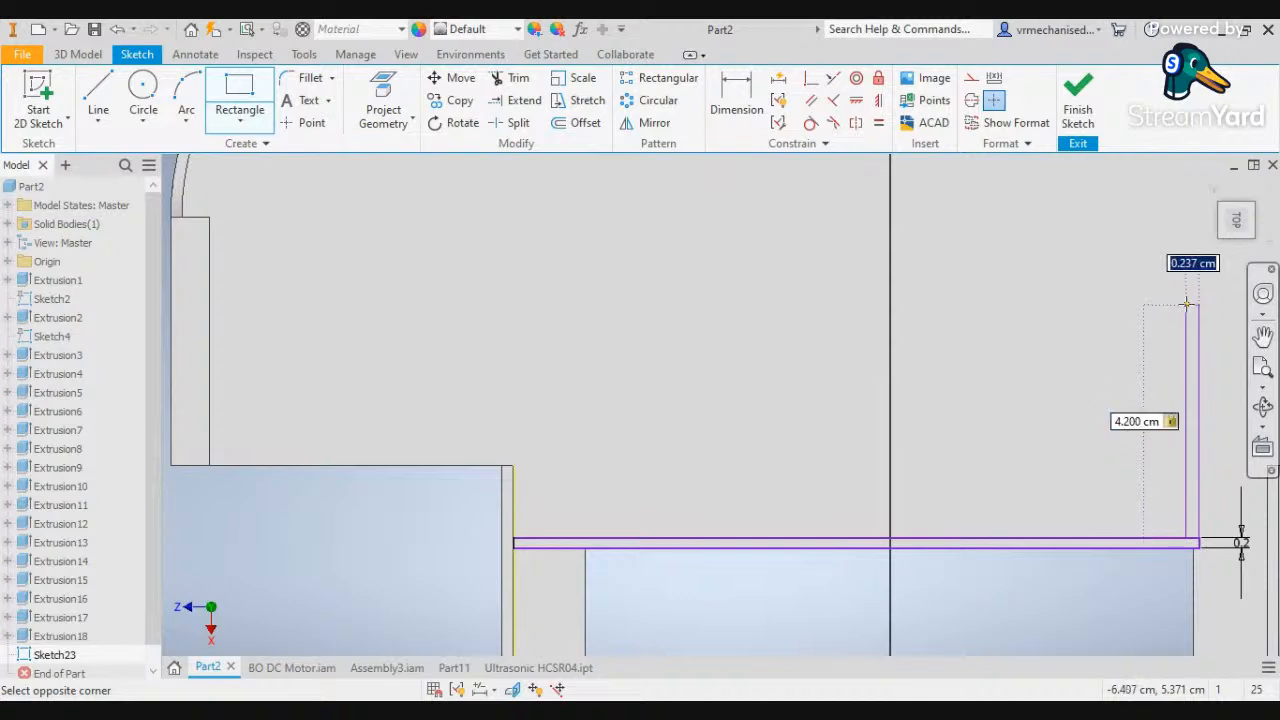
text(0)
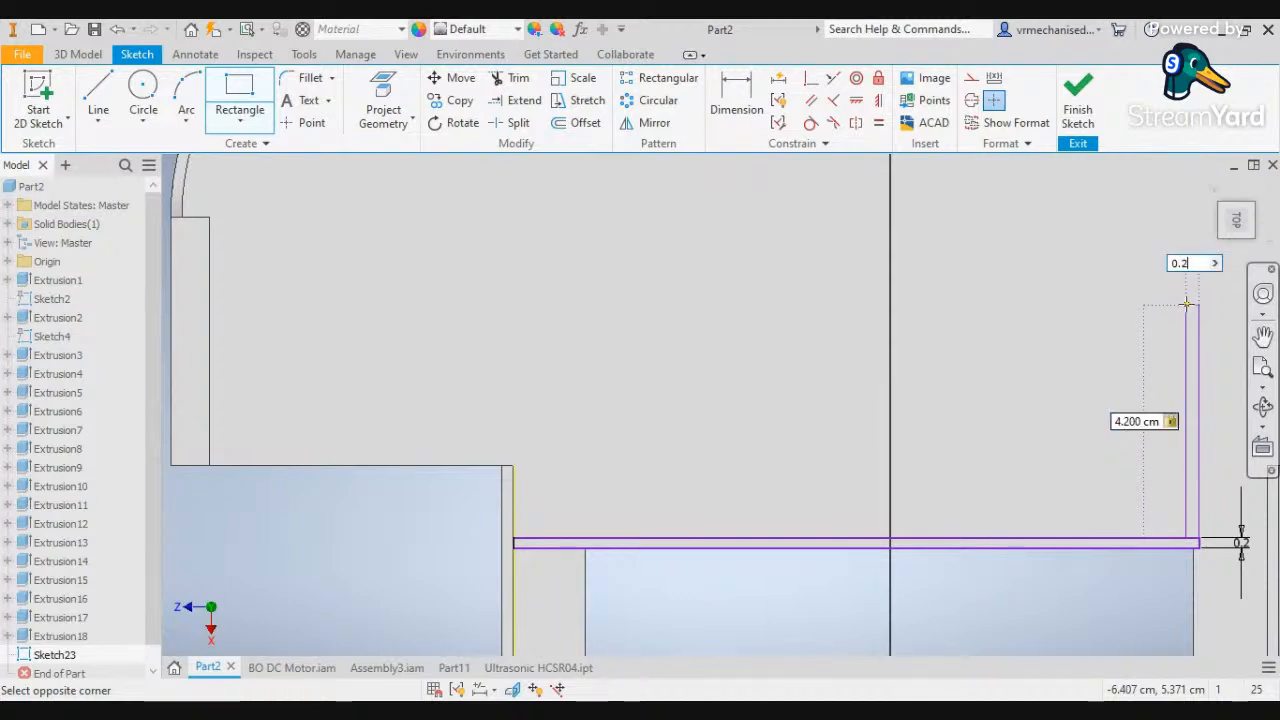
text(.2)
key(Return)
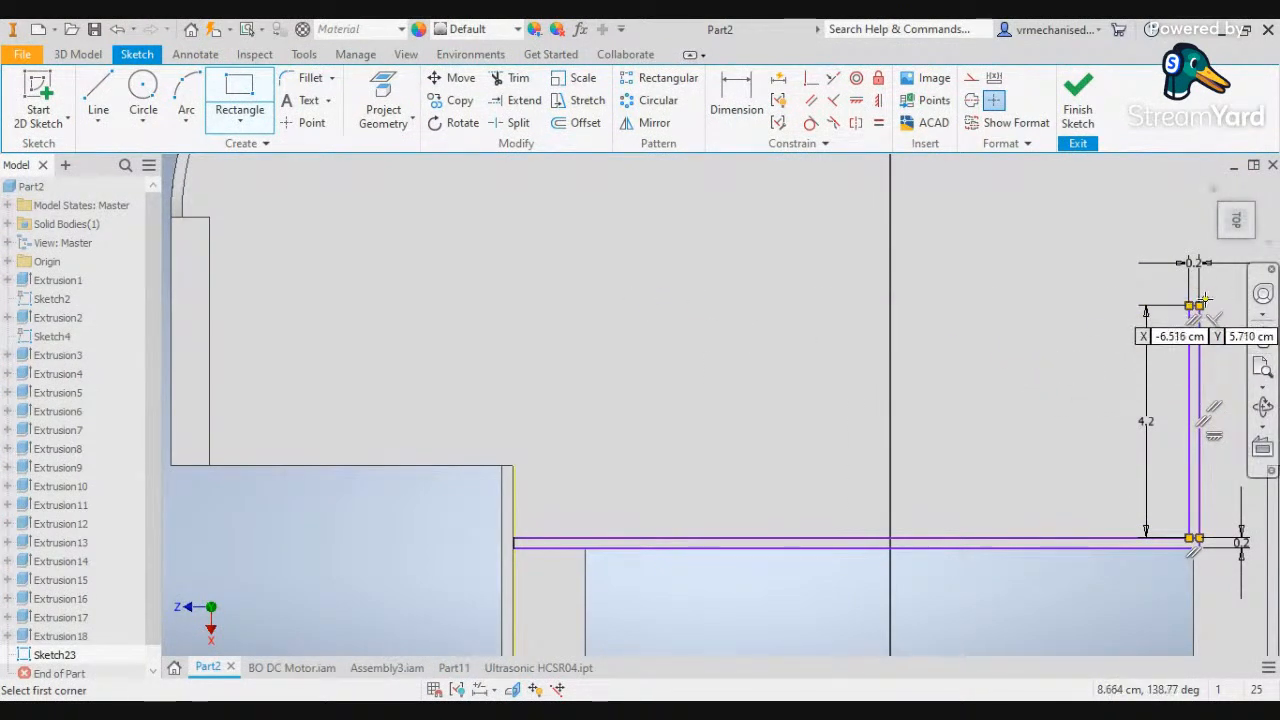
Draw a 0.2 cm thick rectangle about 12.4 cm long from the short strip's outer corner back in line with the bracket plate, parallel to the first strip
click(1198, 305)
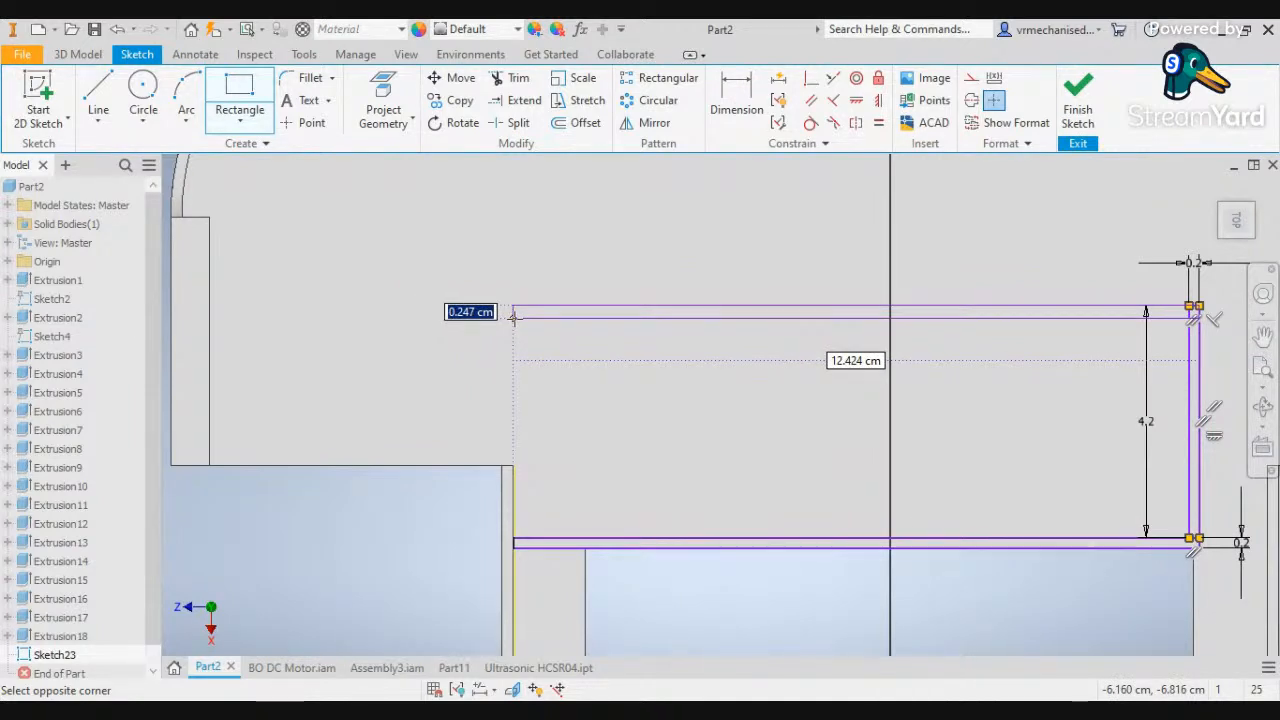
text(0.2)
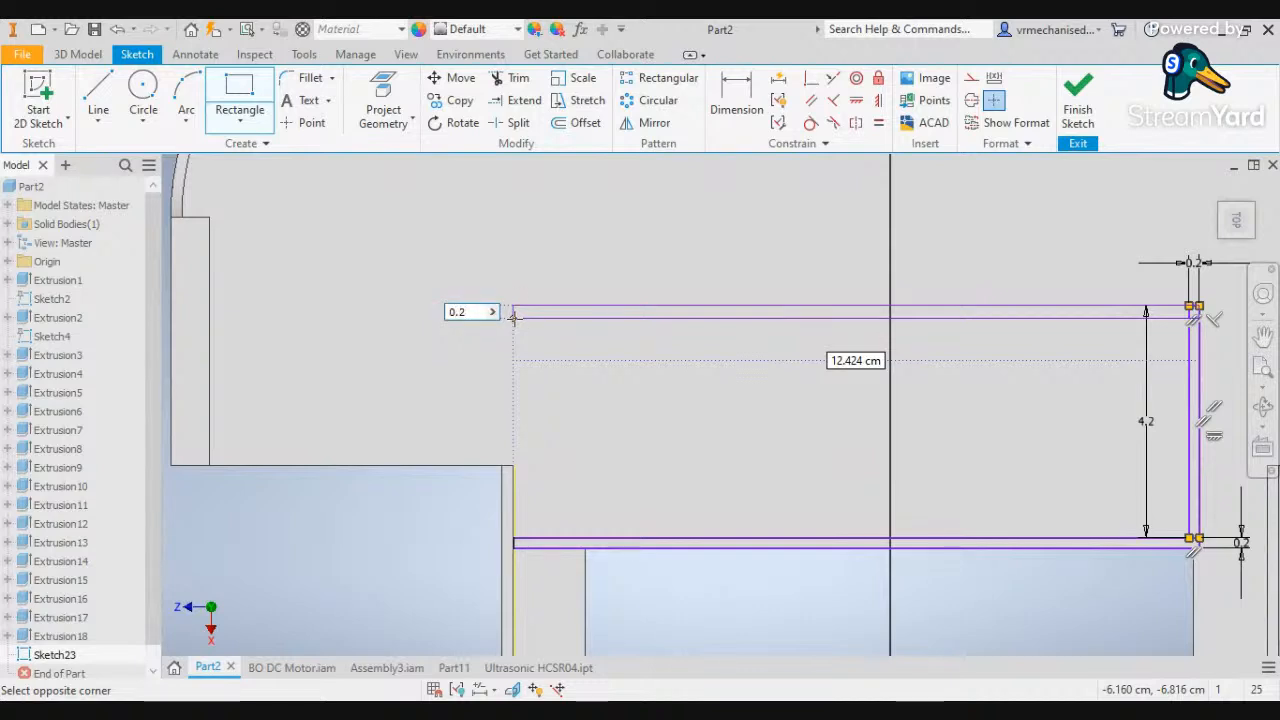
click(513, 316)
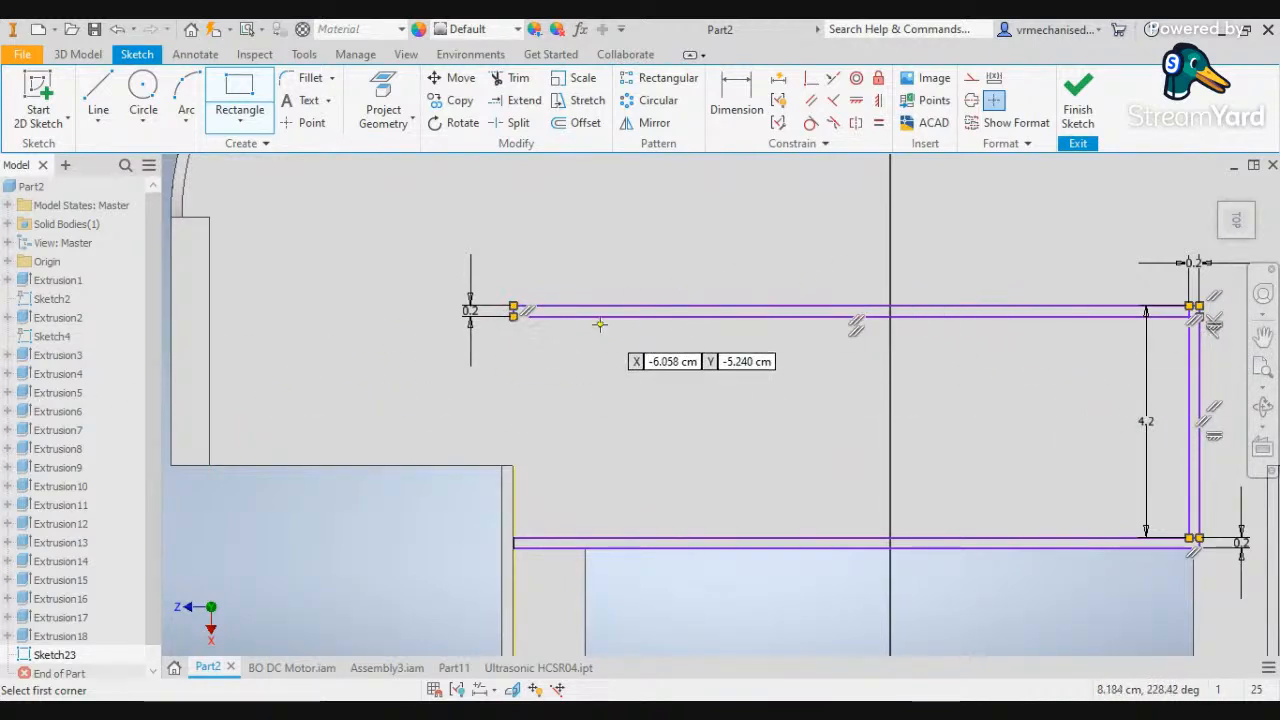
Extrude the three connected compartment wall strips 2 mm upward from the enclosure floor, joined to the body
scroll(592, 316, up, 3)
scroll(592, 345, down, 2)
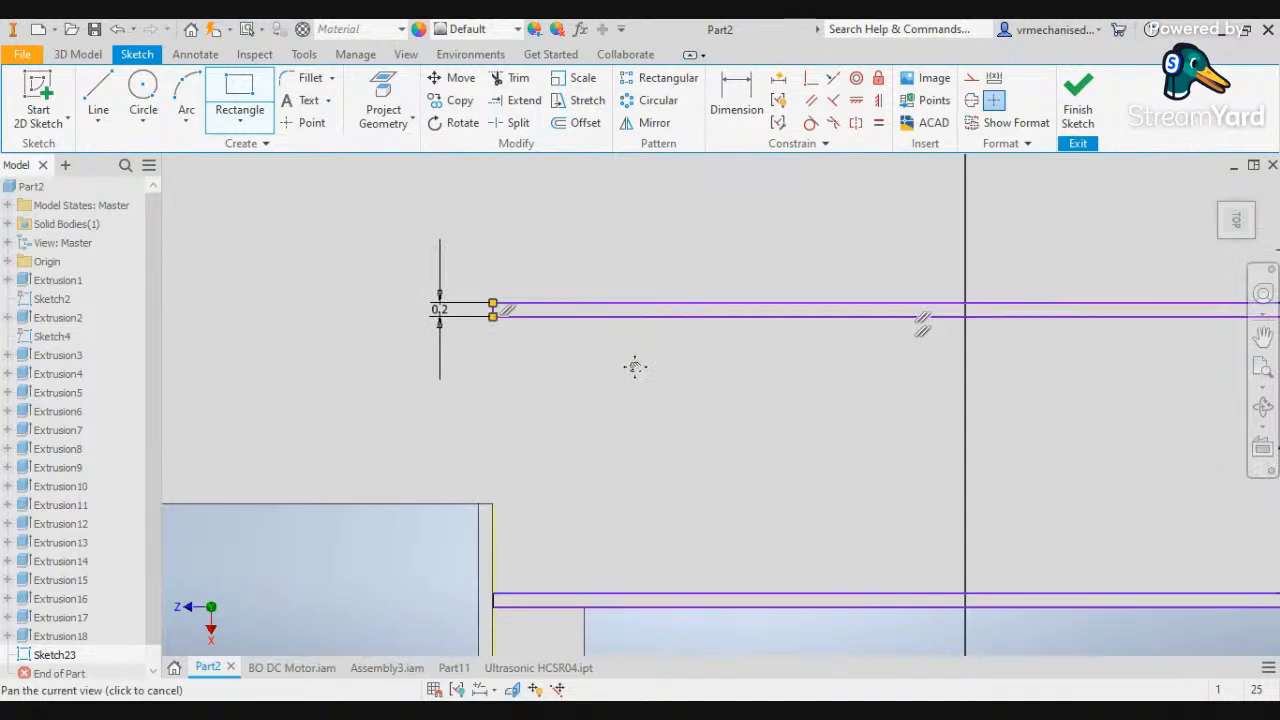
middle_drag(638, 367, 449, 260)
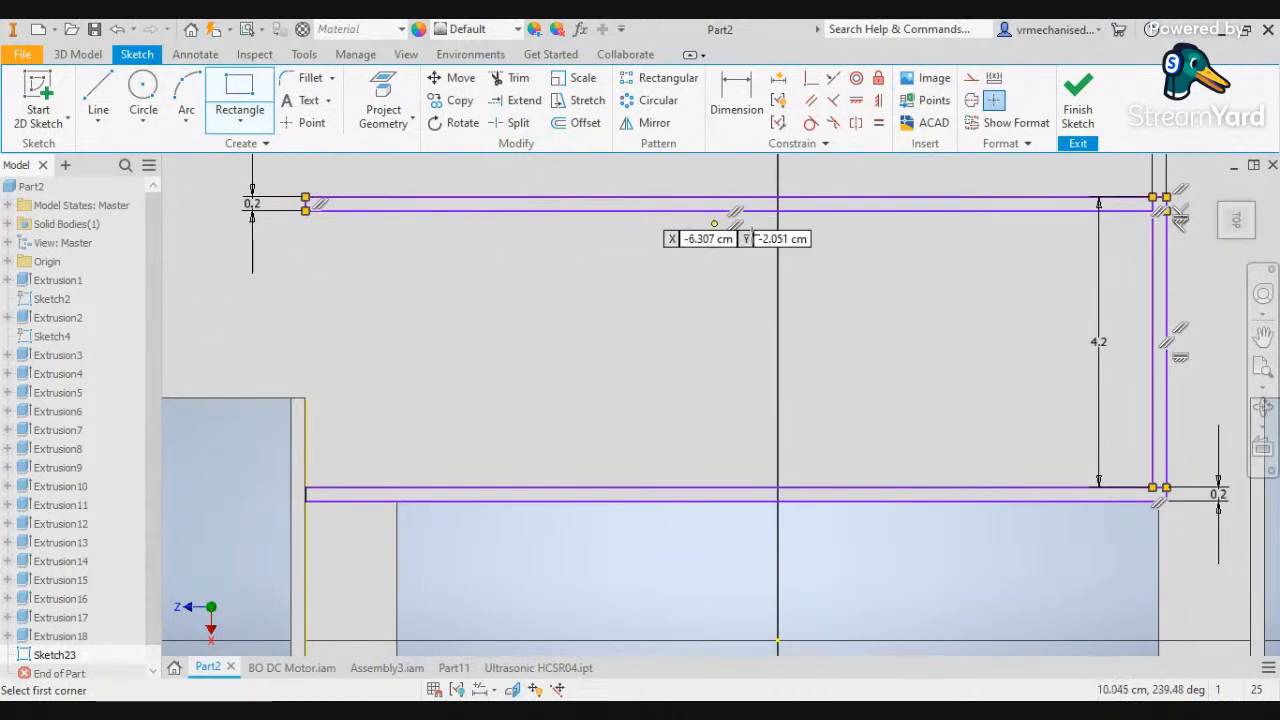
click(80, 54)
click(99, 100)
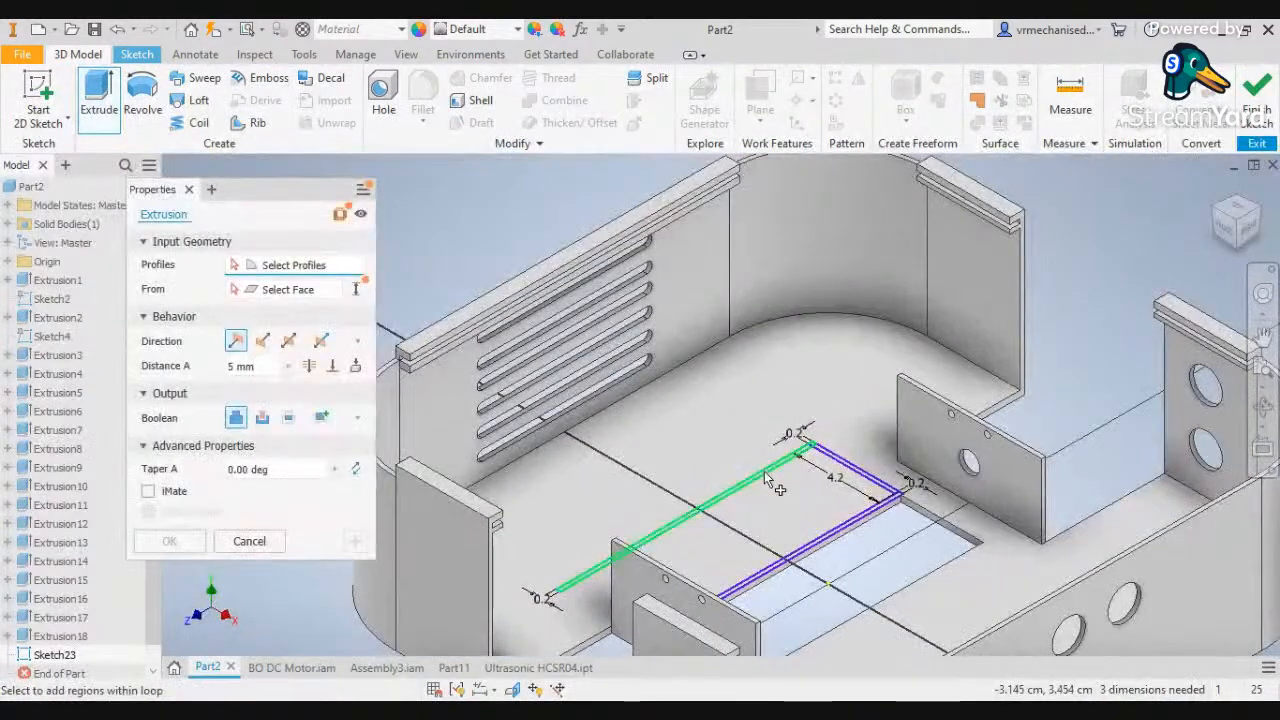
click(766, 470)
click(872, 512)
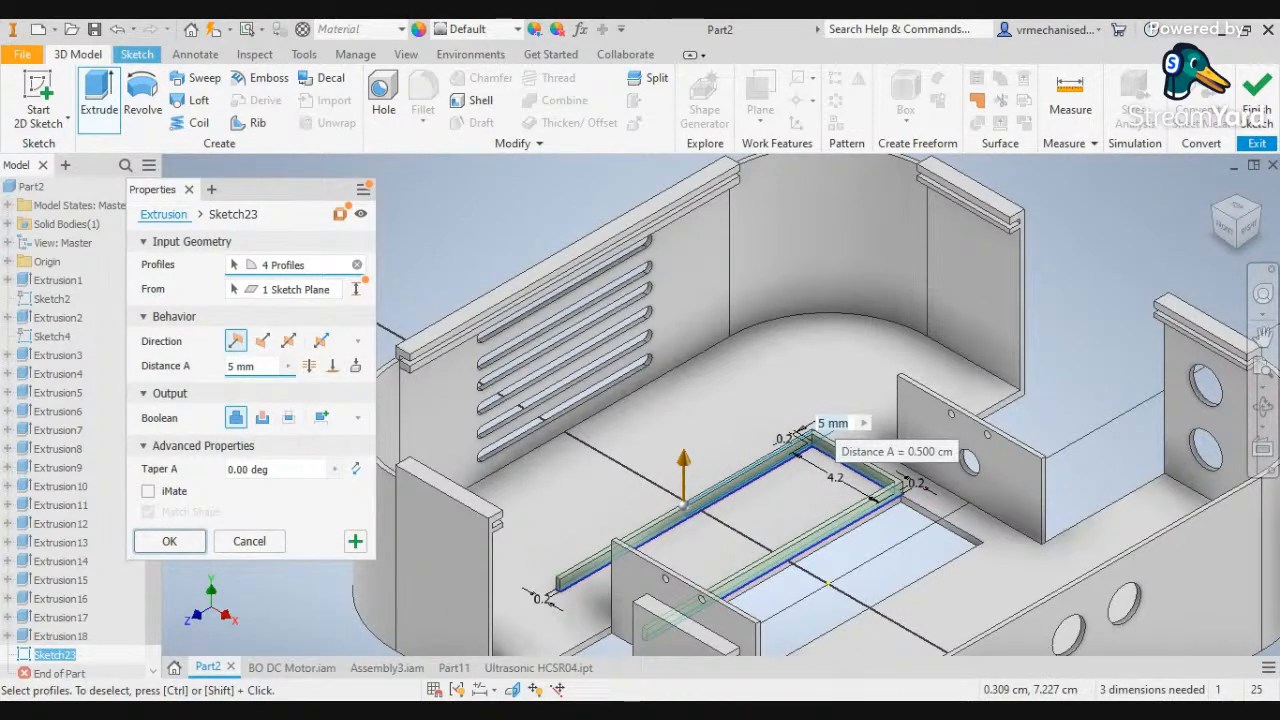
click(833, 423)
text(2mm)
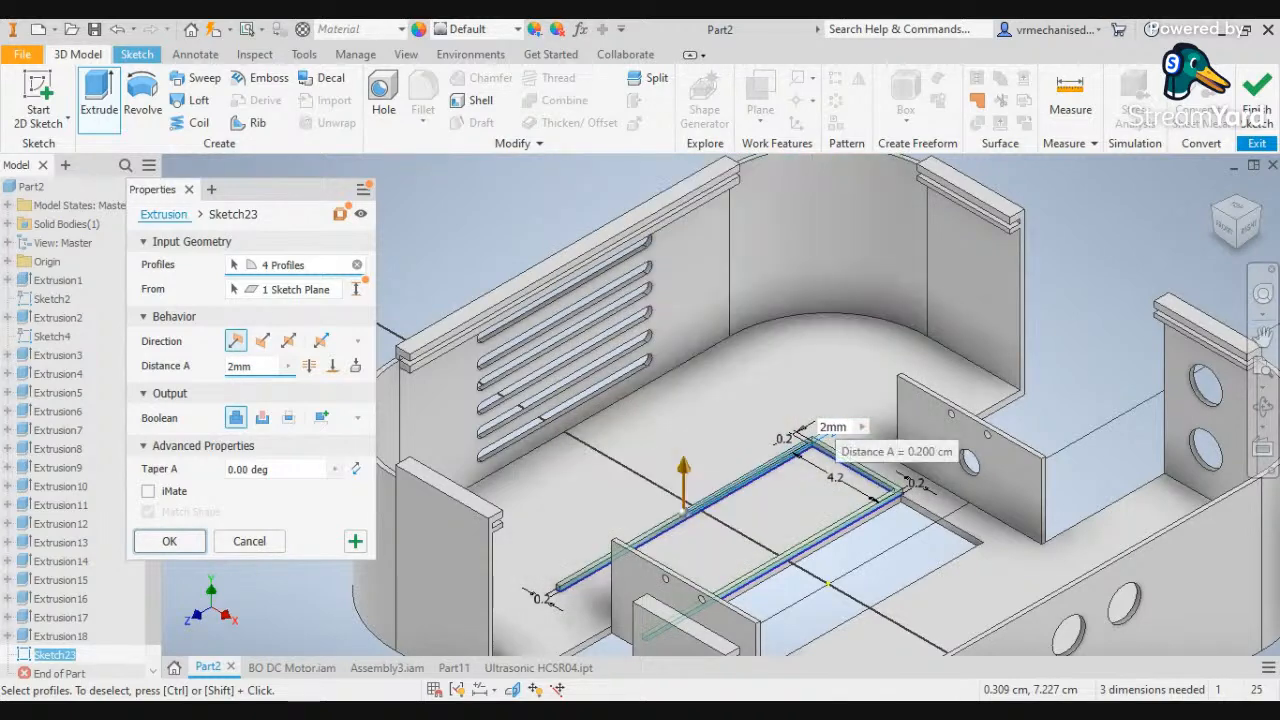
key(Return)
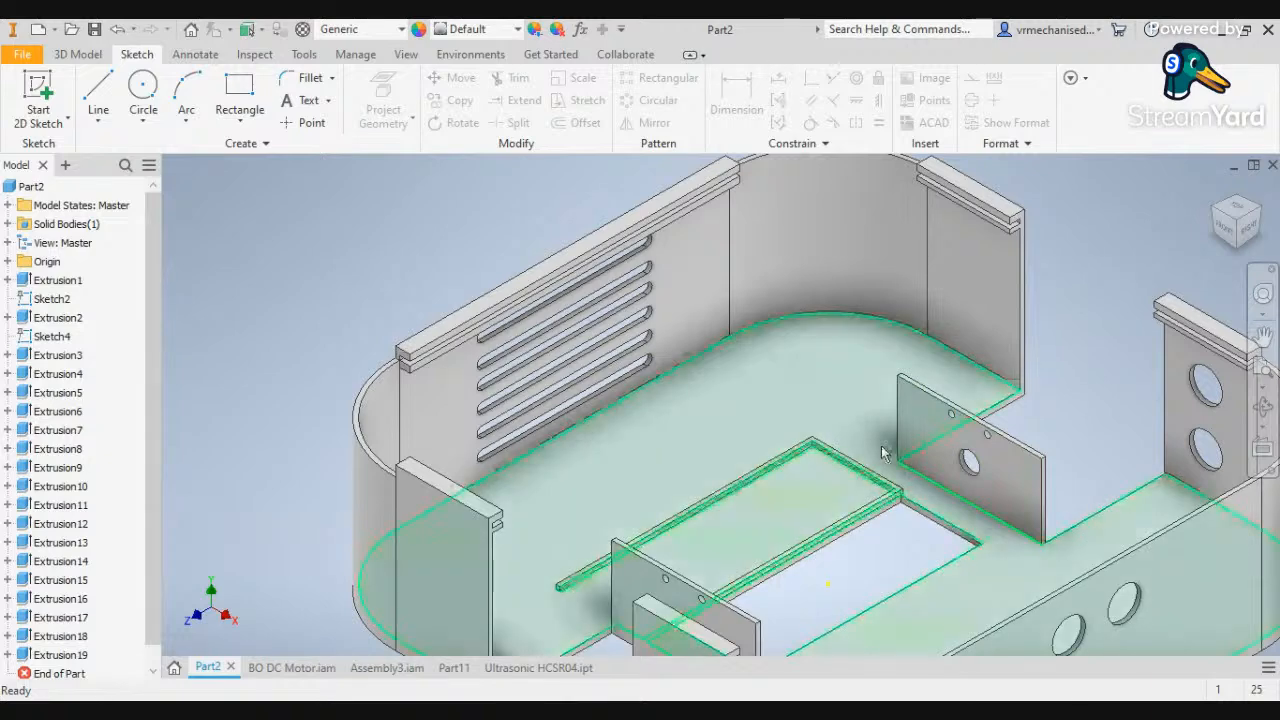
scroll(523, 557, down, 3)
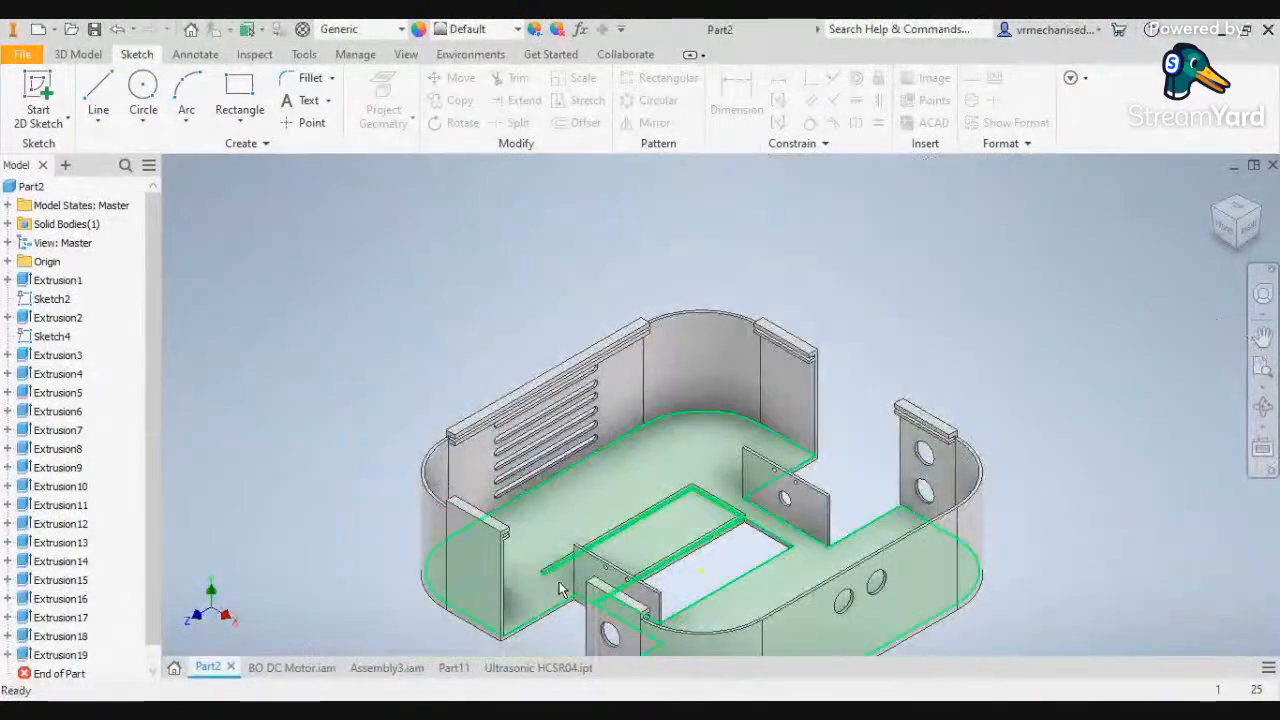
scroll(560, 588, up, 5)
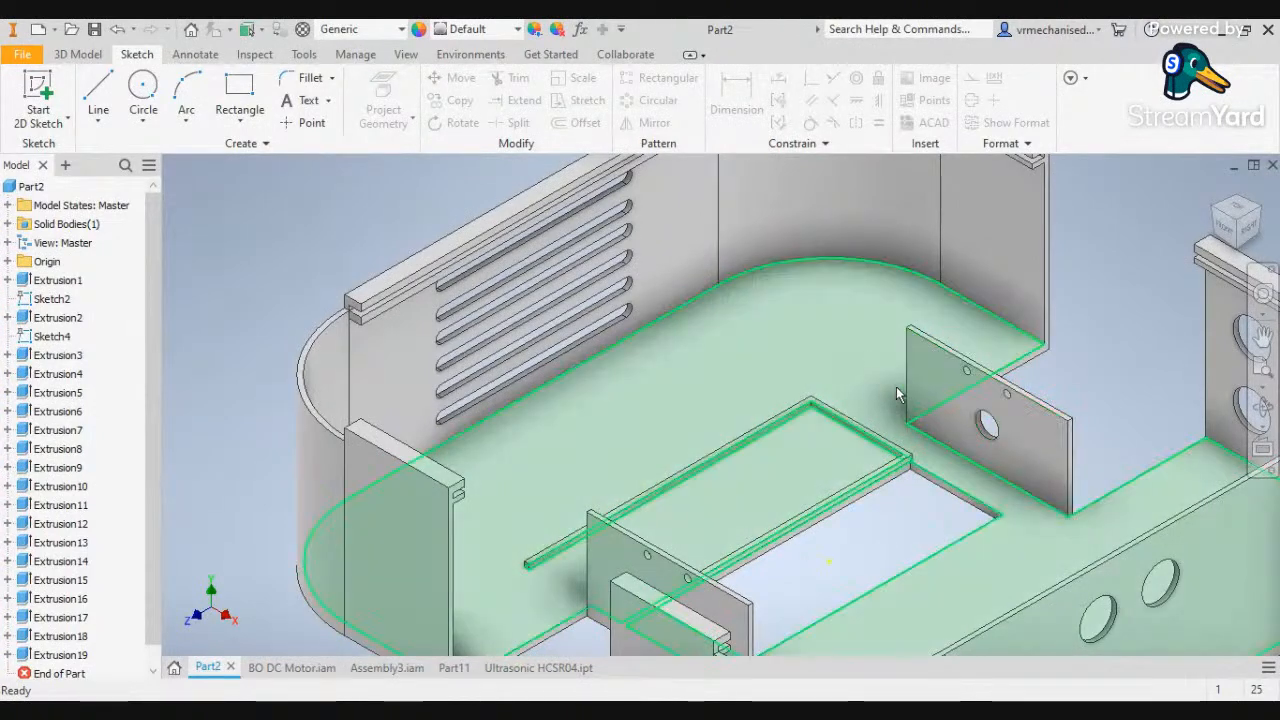
scroll(907, 425, up, 3)
scroll(907, 425, down, 1)
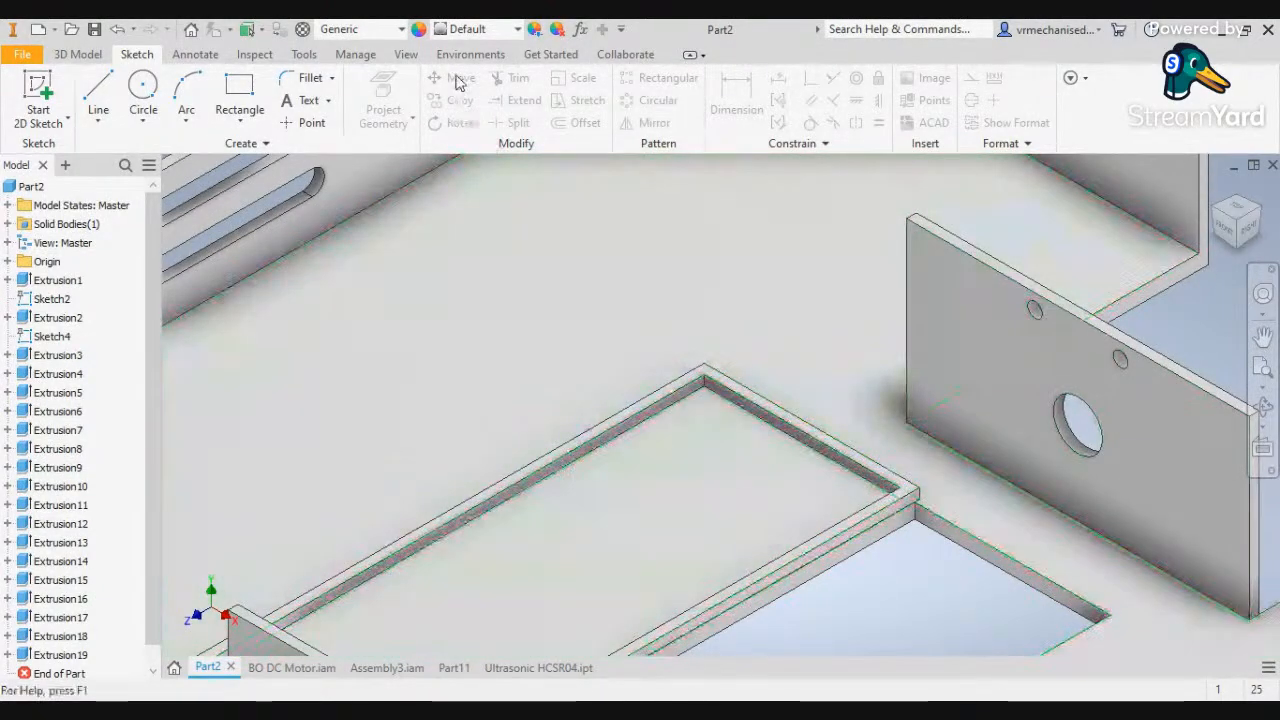
click(195, 57)
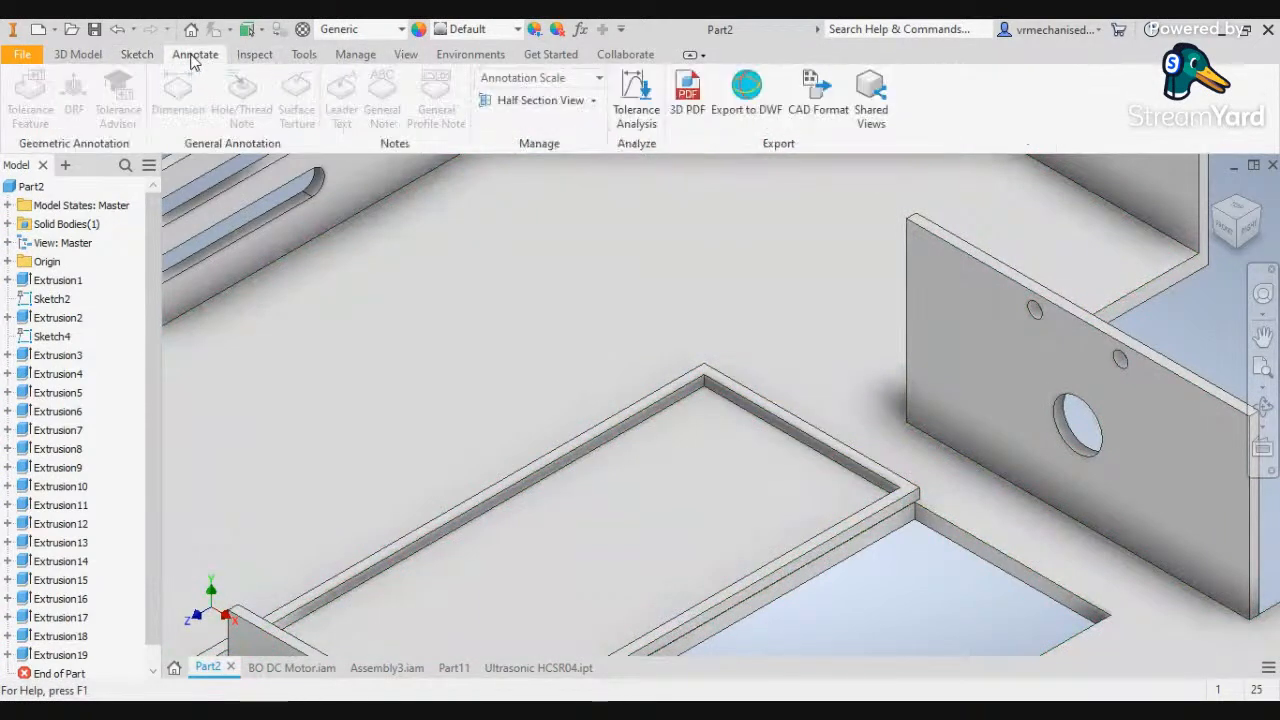
click(103, 57)
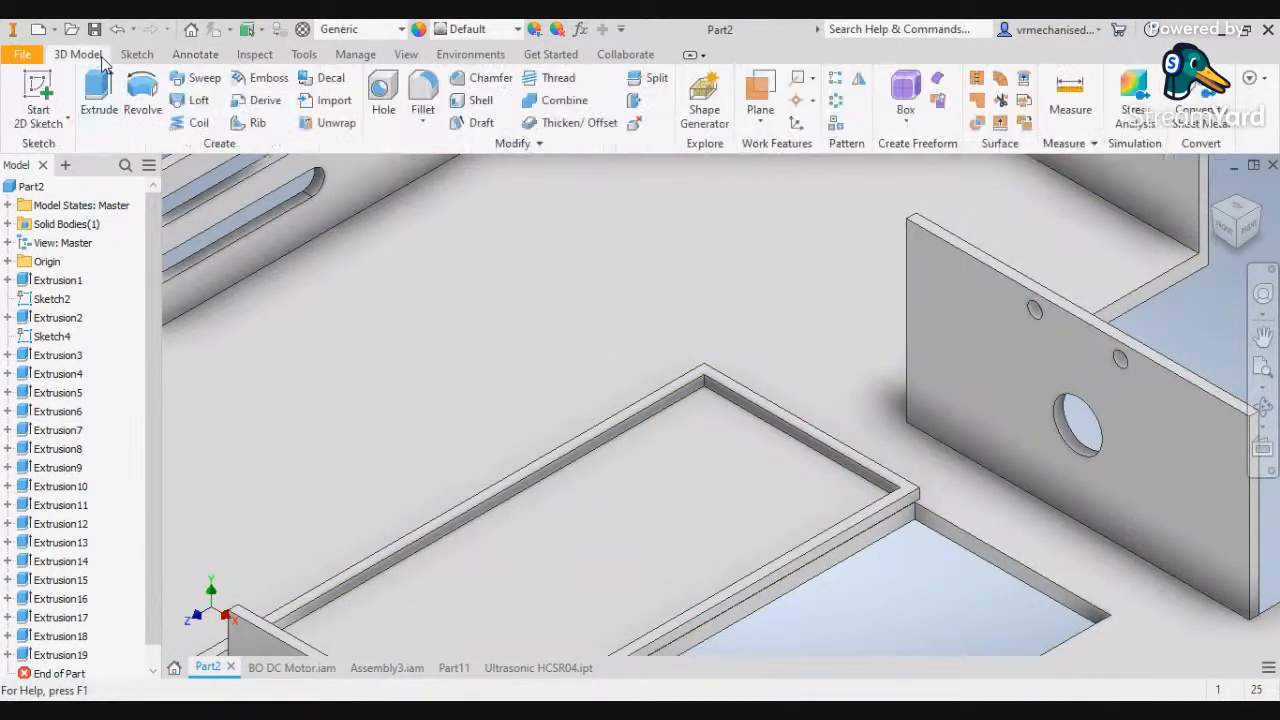
click(148, 56)
click(113, 58)
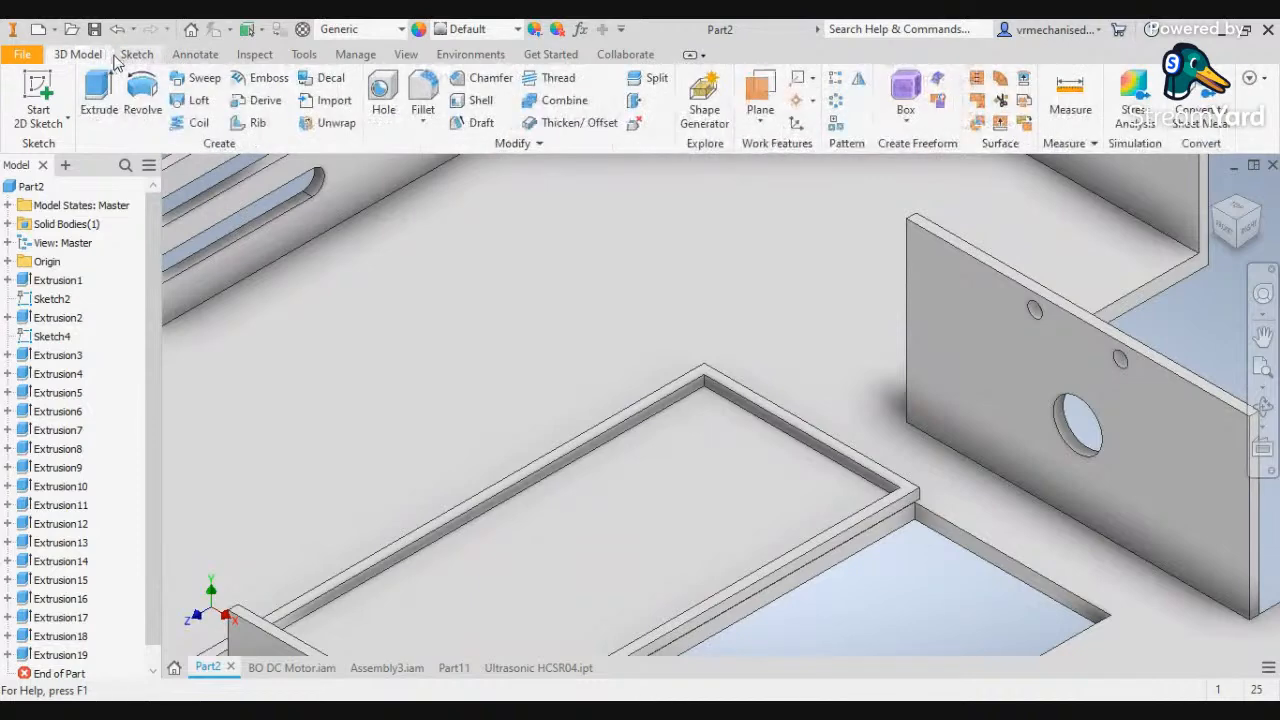
In a new sketch on the enclosure floor, add a driven dimension between the short compartment wall's outer edge and the facing bracket plate
click(995, 521)
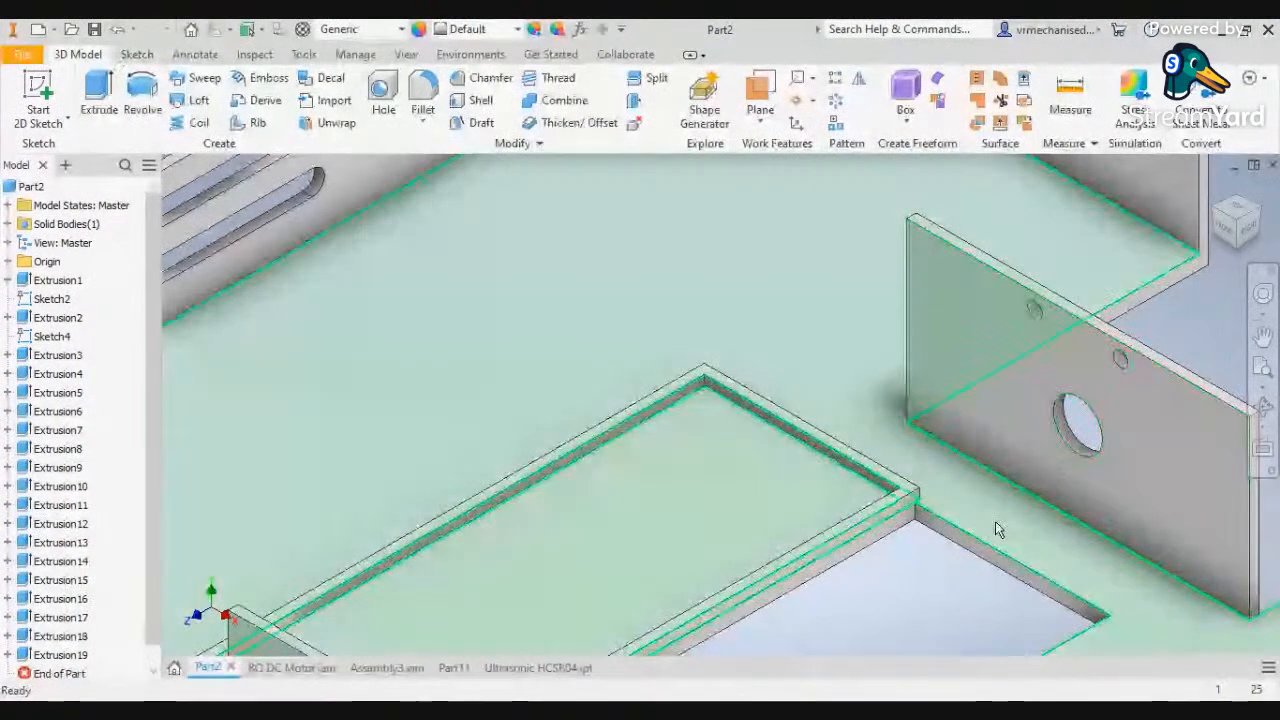
key(s)
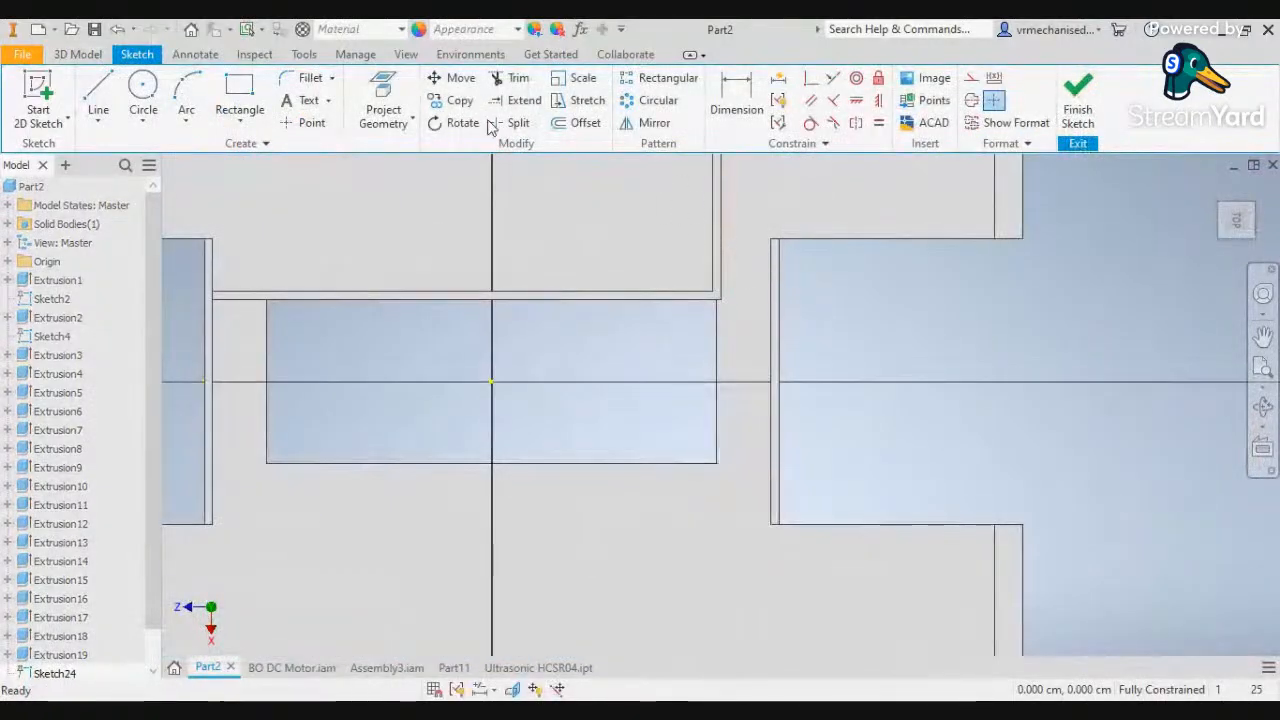
click(84, 62)
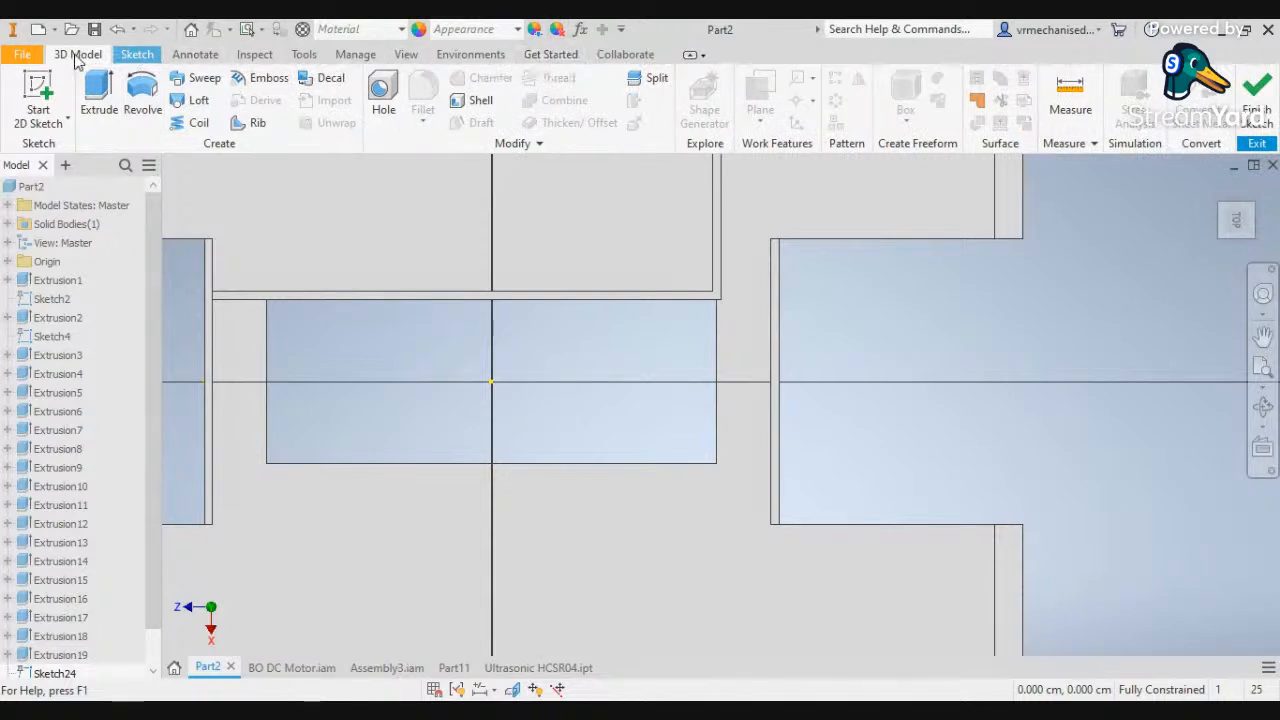
click(148, 55)
key(d)
click(720, 278)
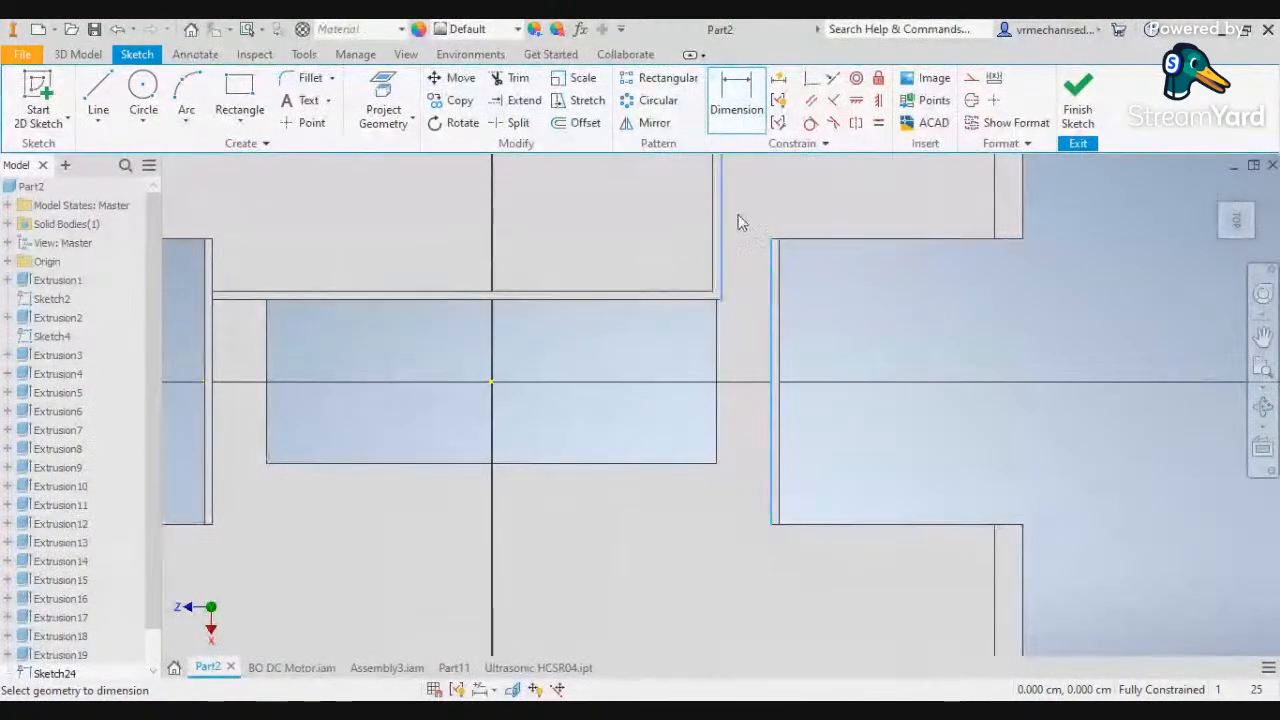
click(731, 109)
click(725, 258)
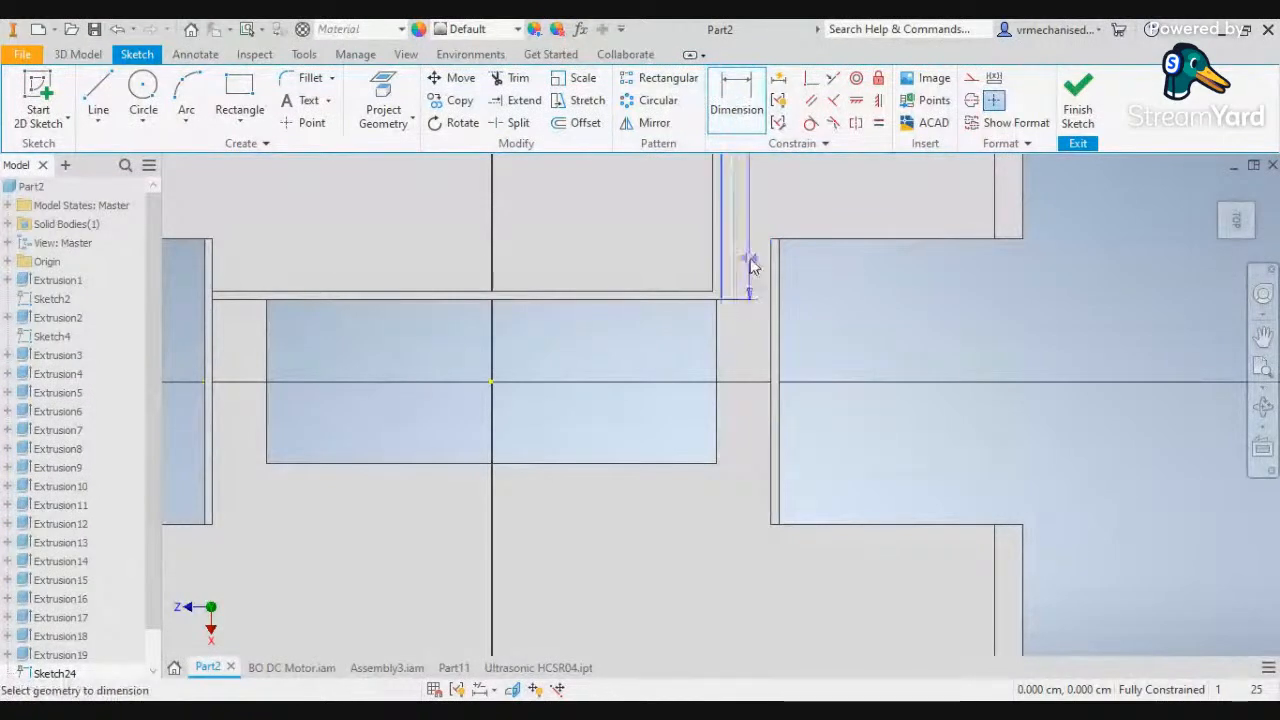
click(771, 268)
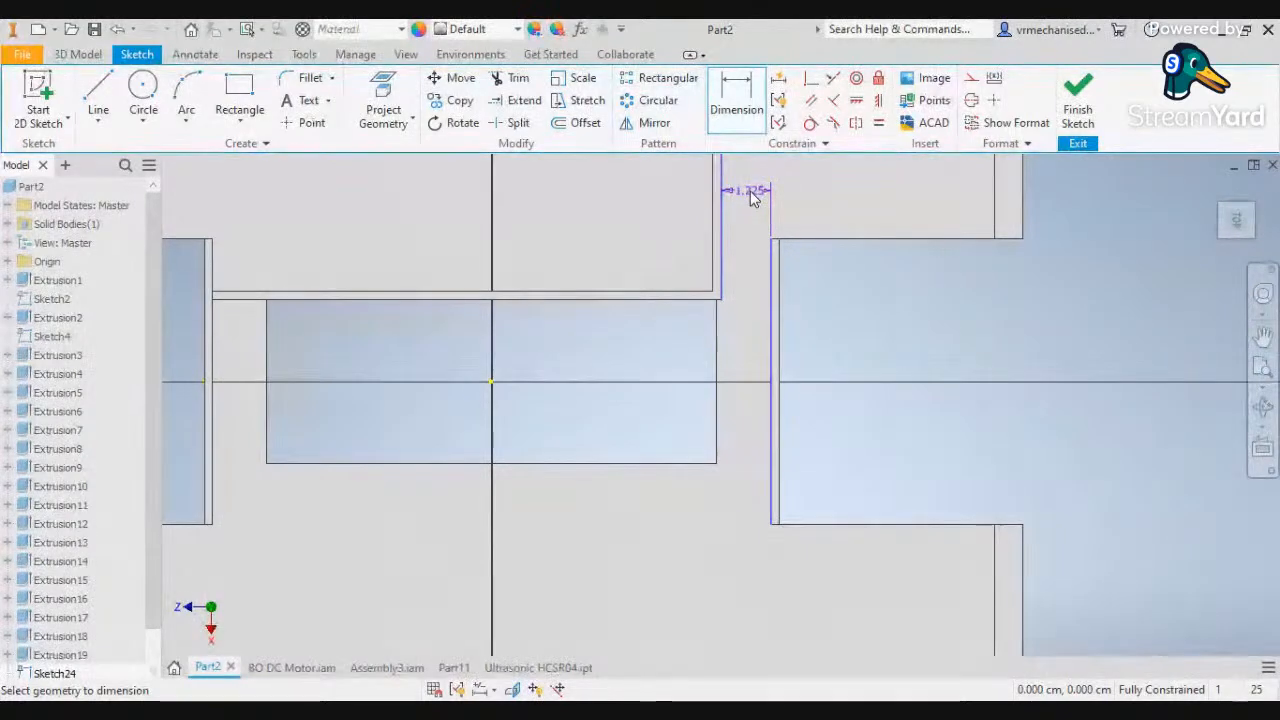
click(751, 194)
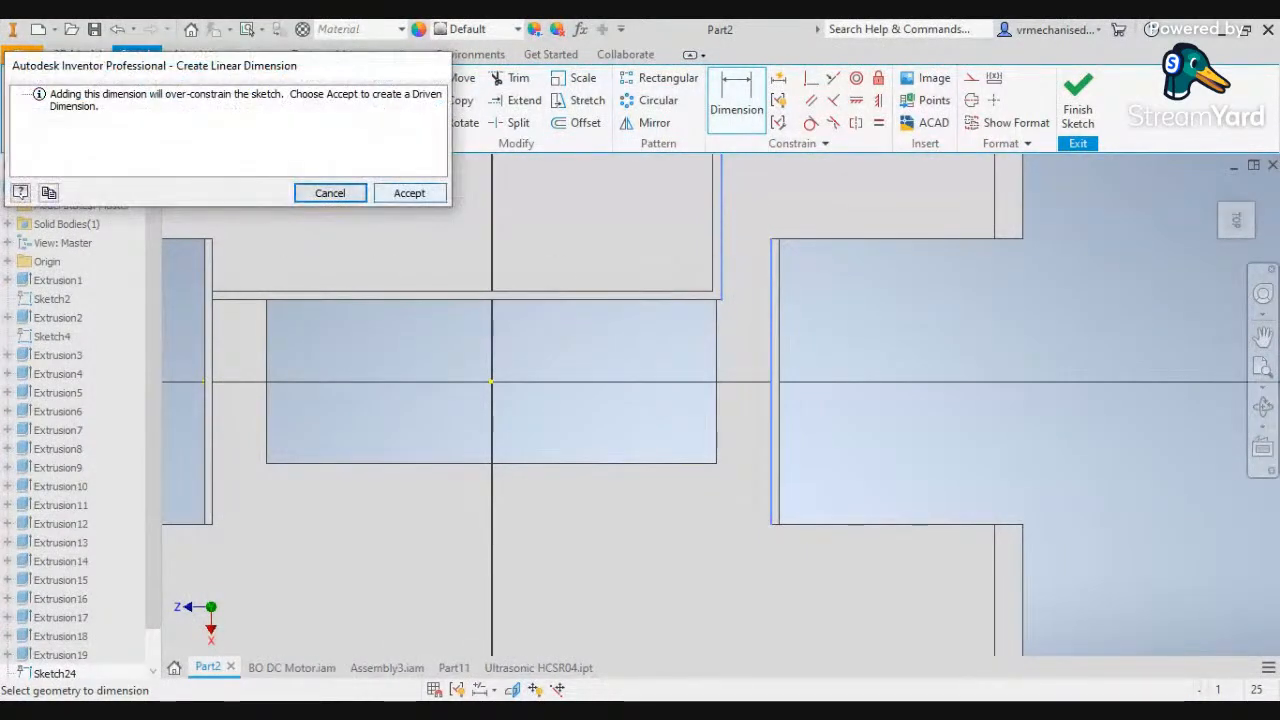
click(394, 193)
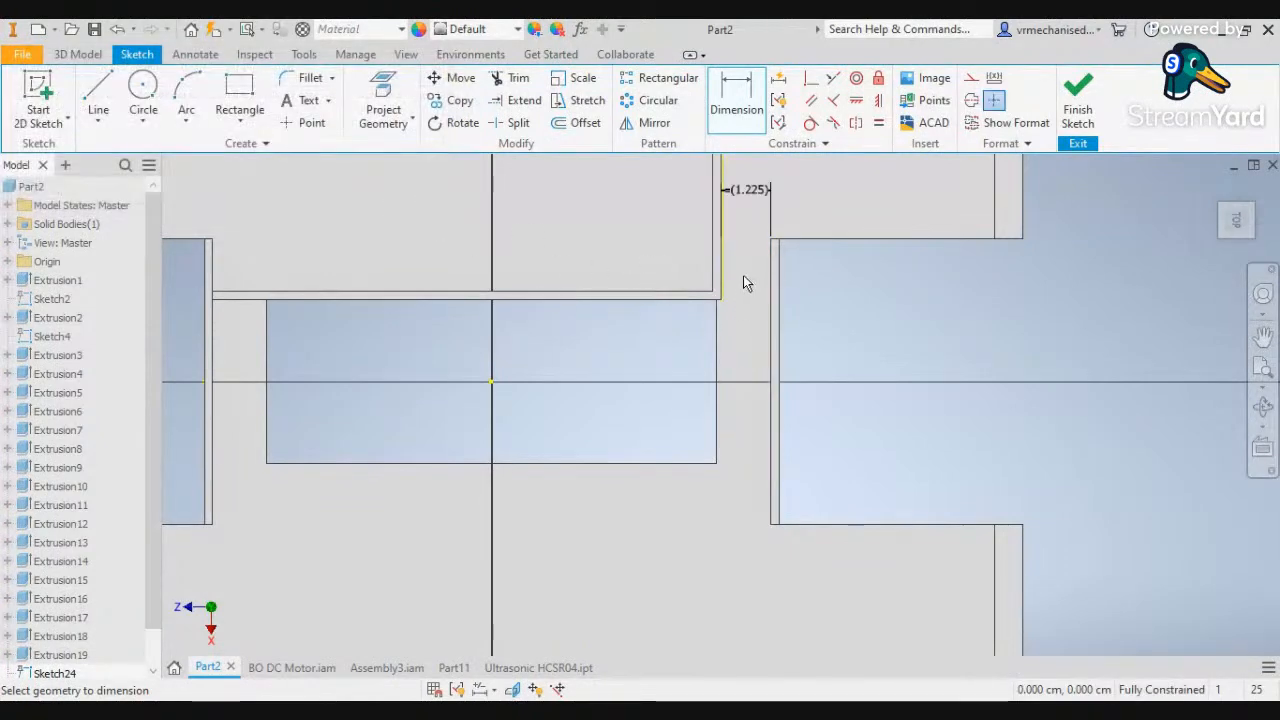
Add a driven dimension from the short compartment wall's outer edge to the inner edge of the side rail it faces
scroll(743, 275, up, 2)
scroll(743, 275, up, 4)
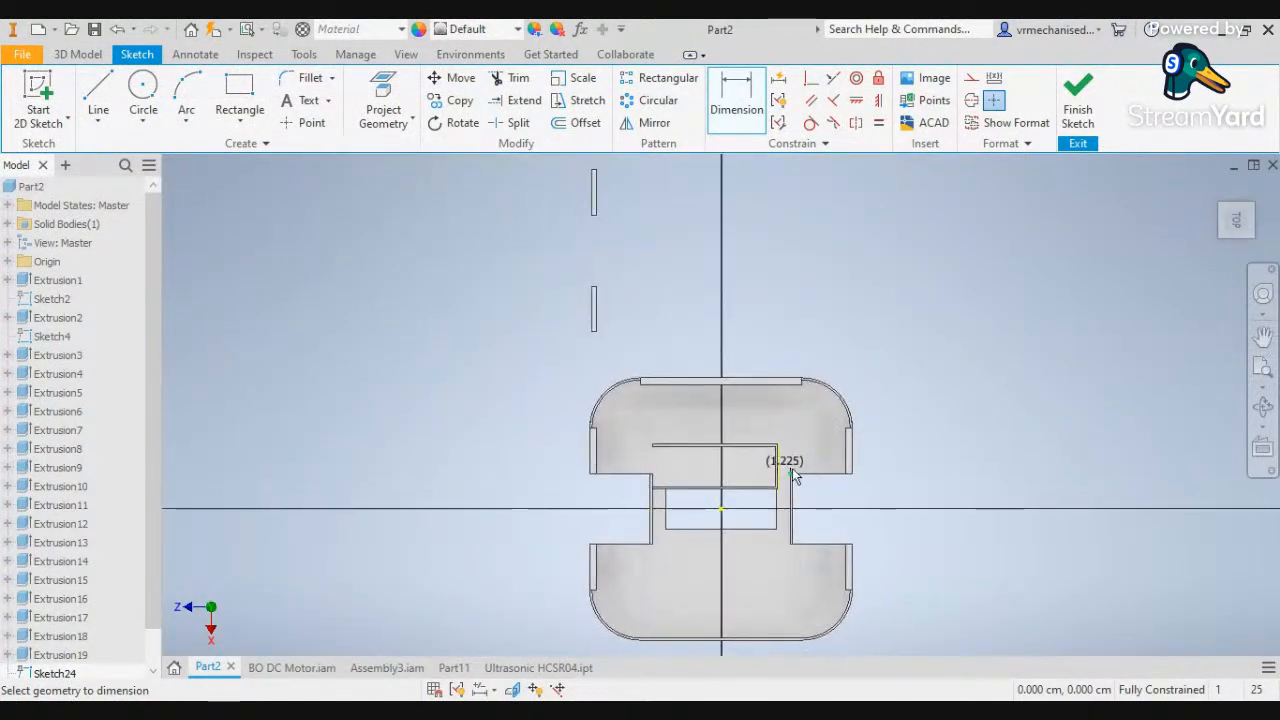
scroll(737, 420, down, 5)
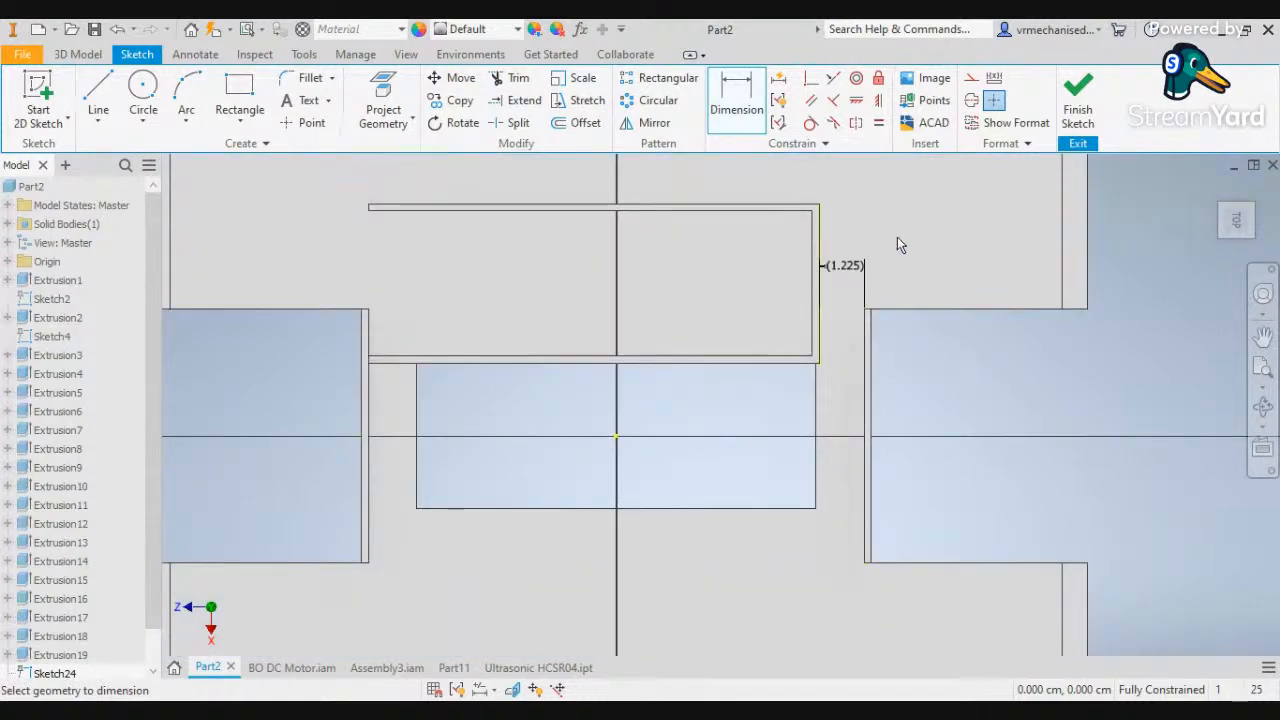
scroll(906, 300, up, 3)
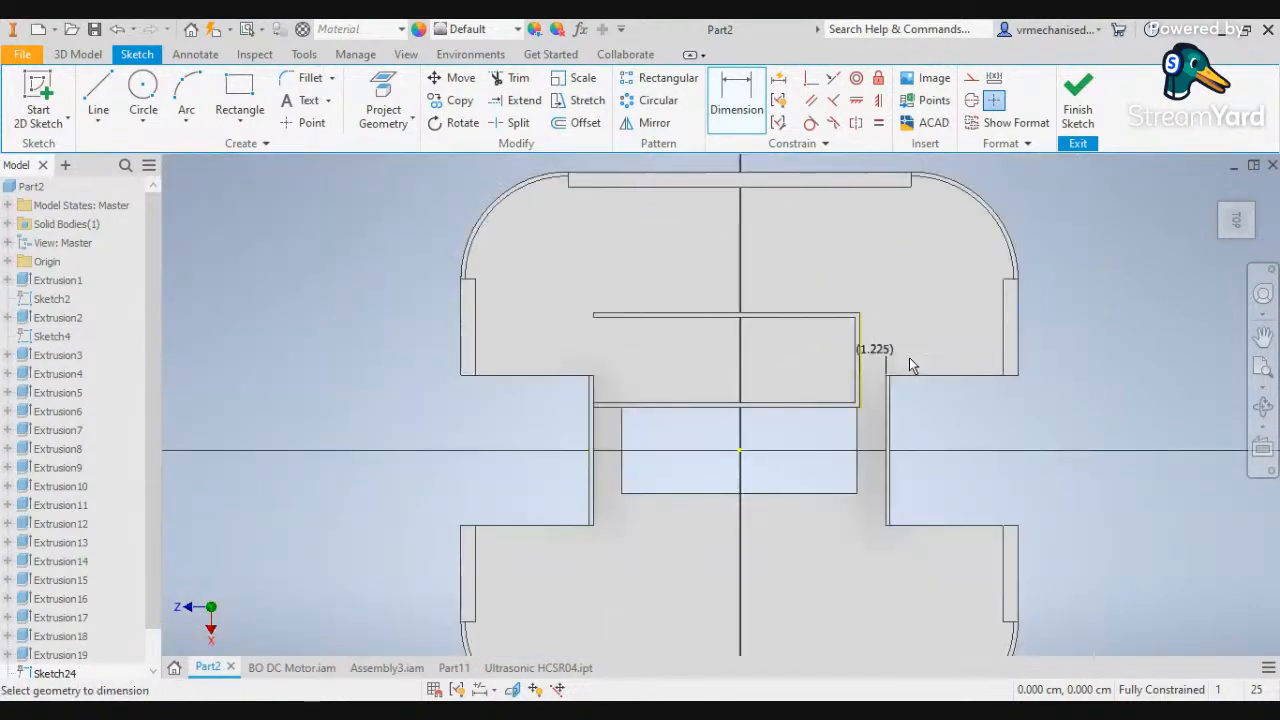
scroll(910, 360, up, 2)
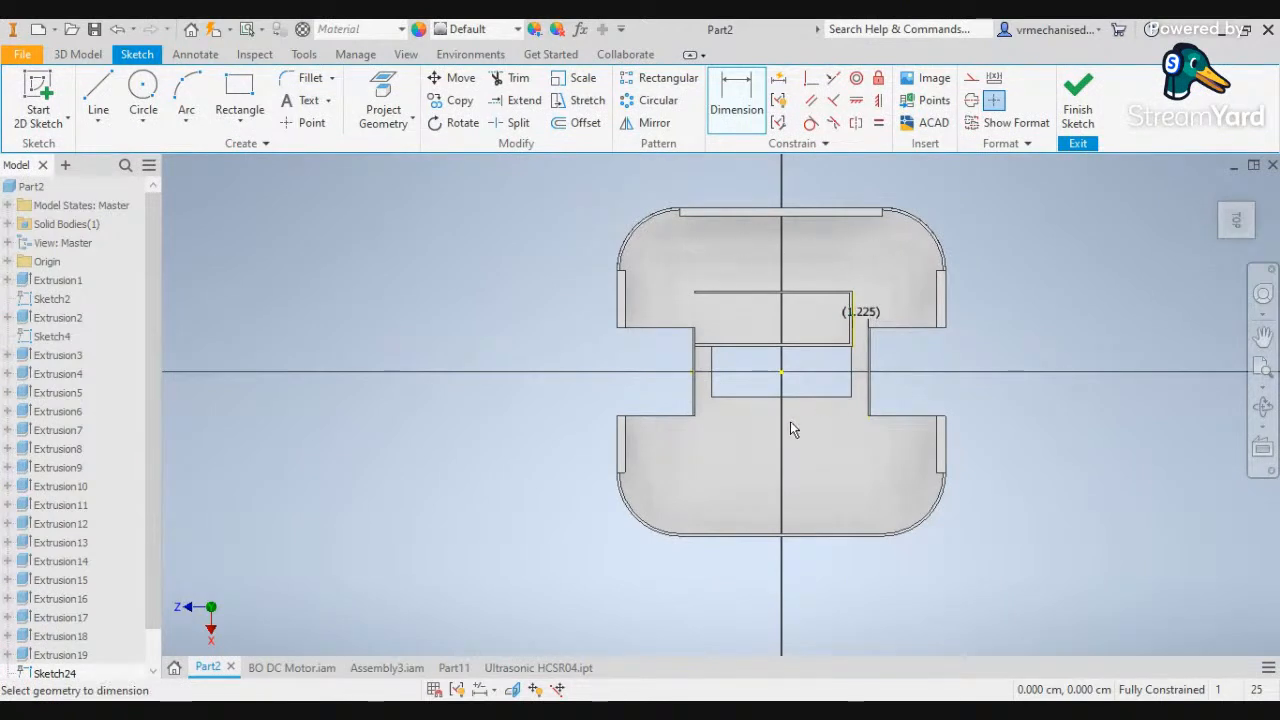
scroll(818, 376, down, 3)
scroll(818, 370, up, 3)
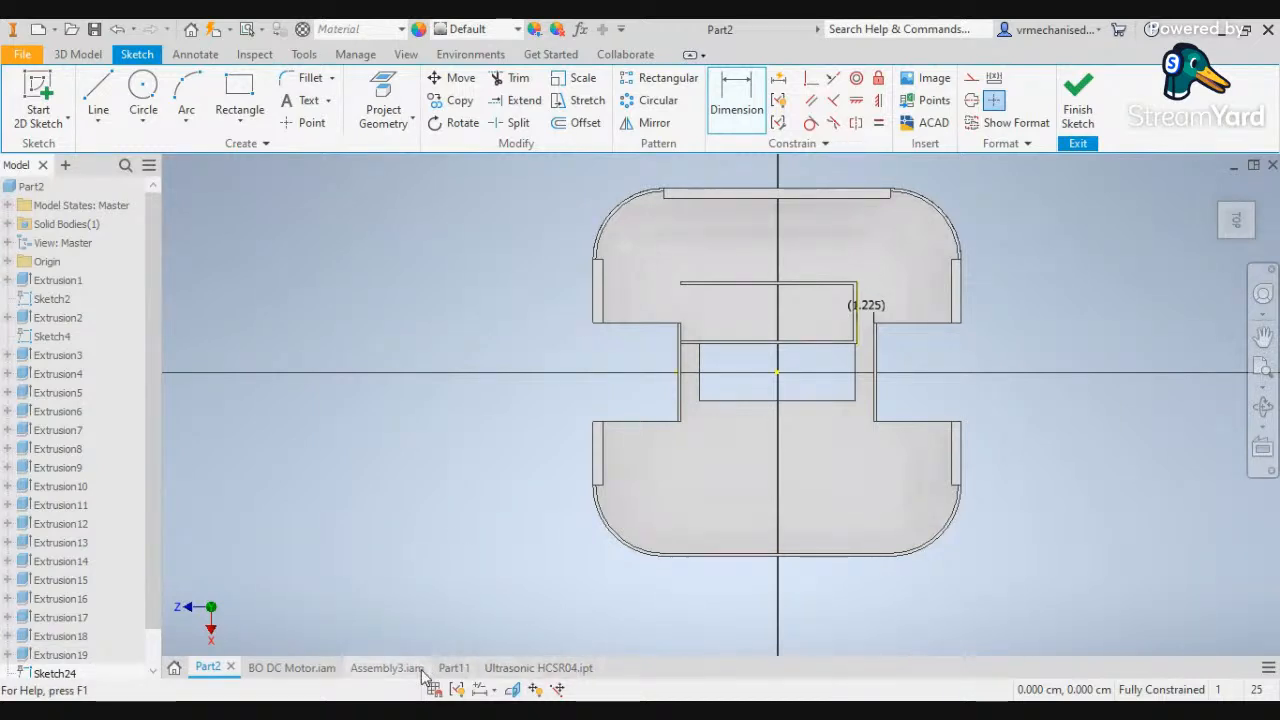
click(80, 55)
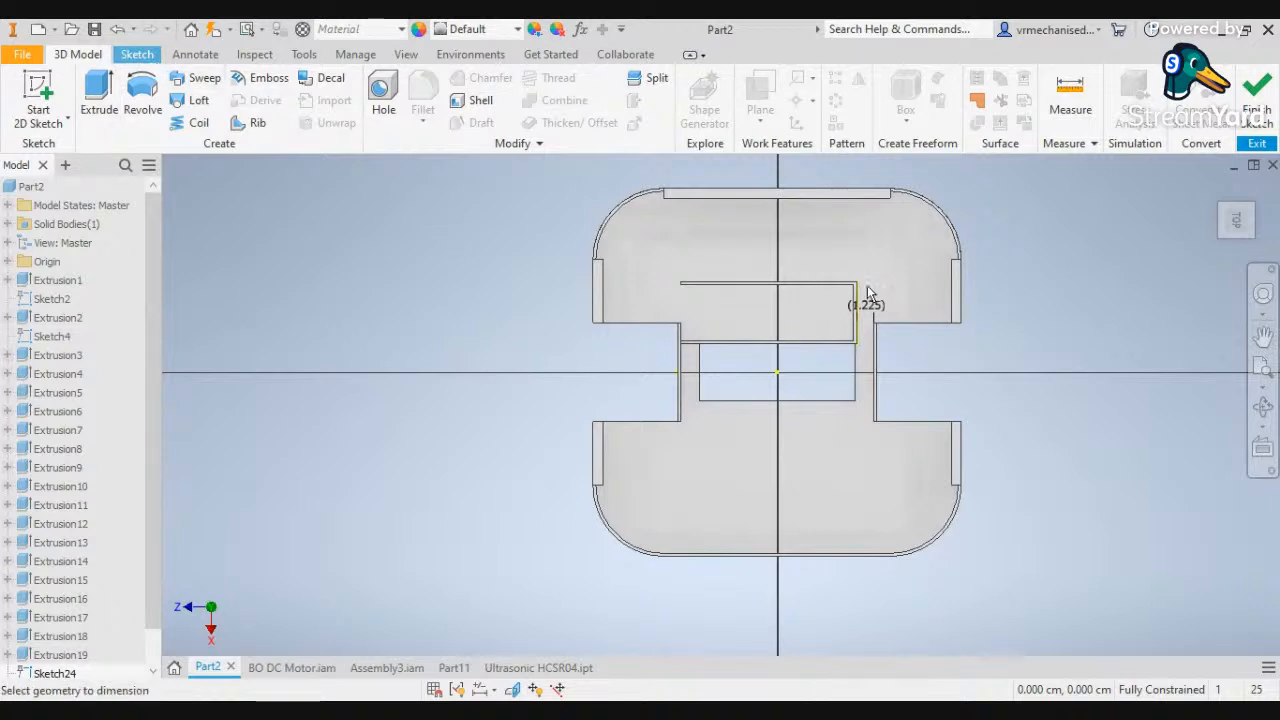
click(138, 54)
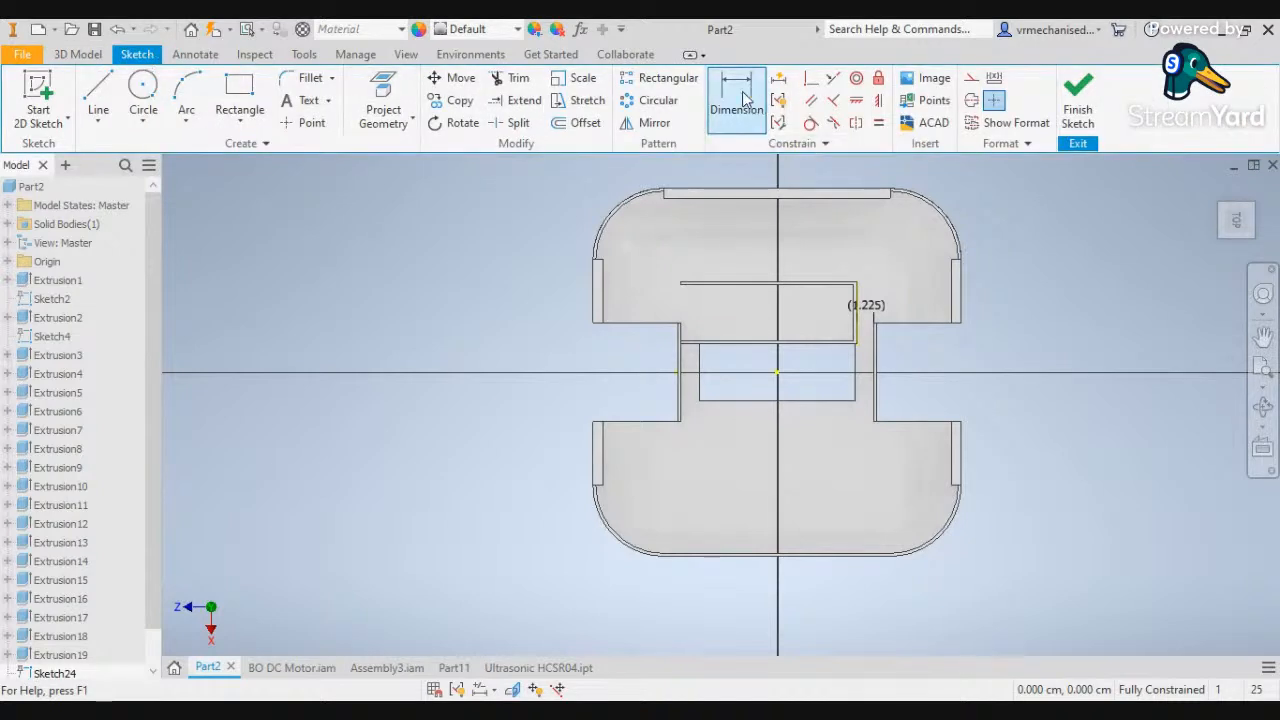
click(857, 297)
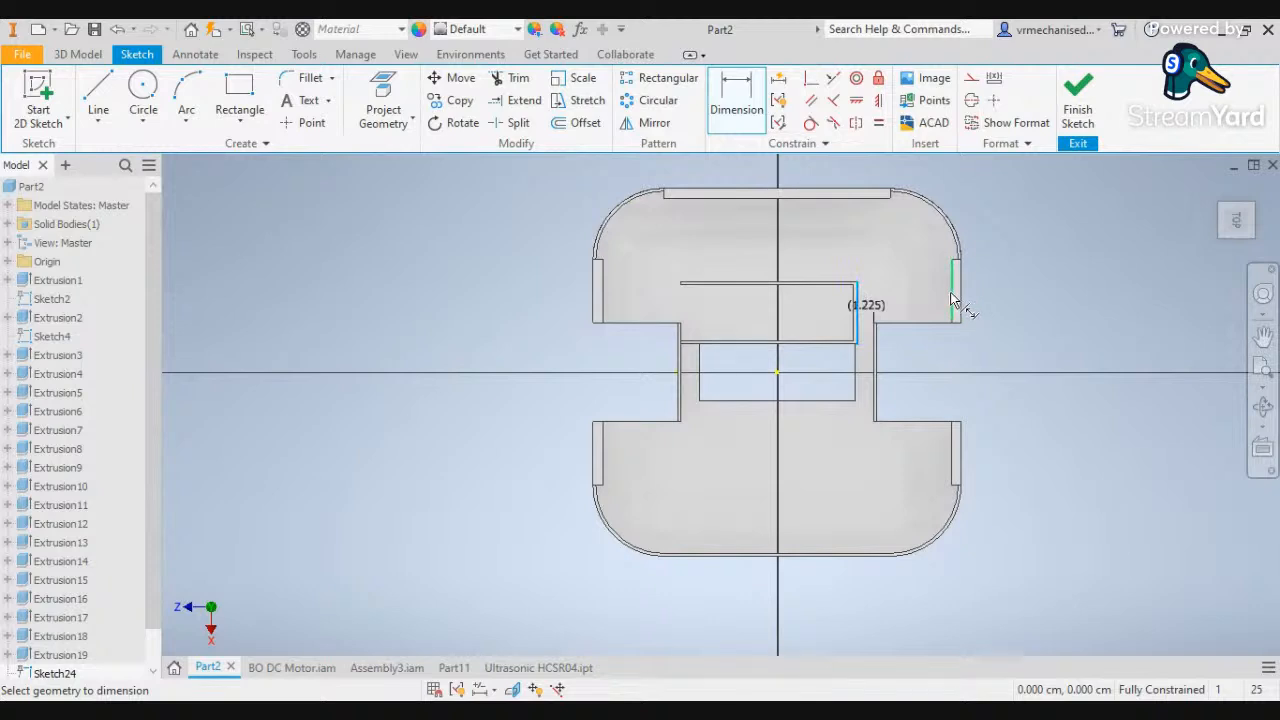
click(951, 300)
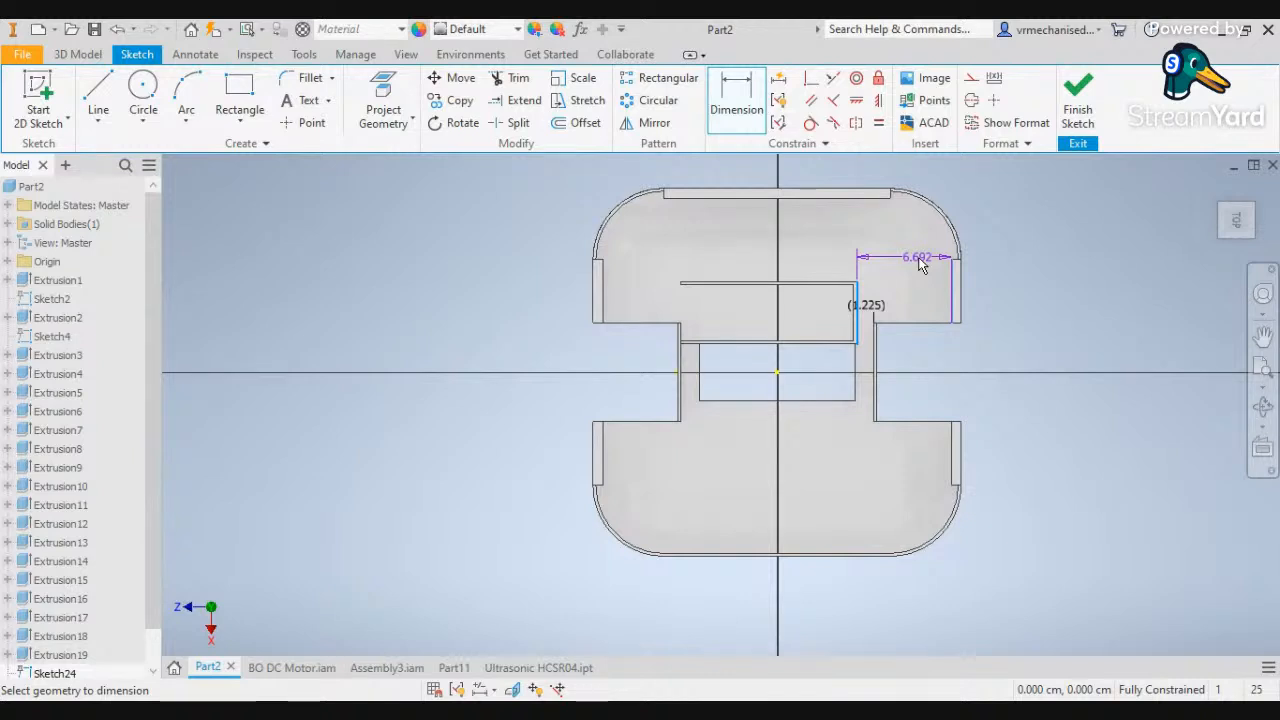
click(921, 264)
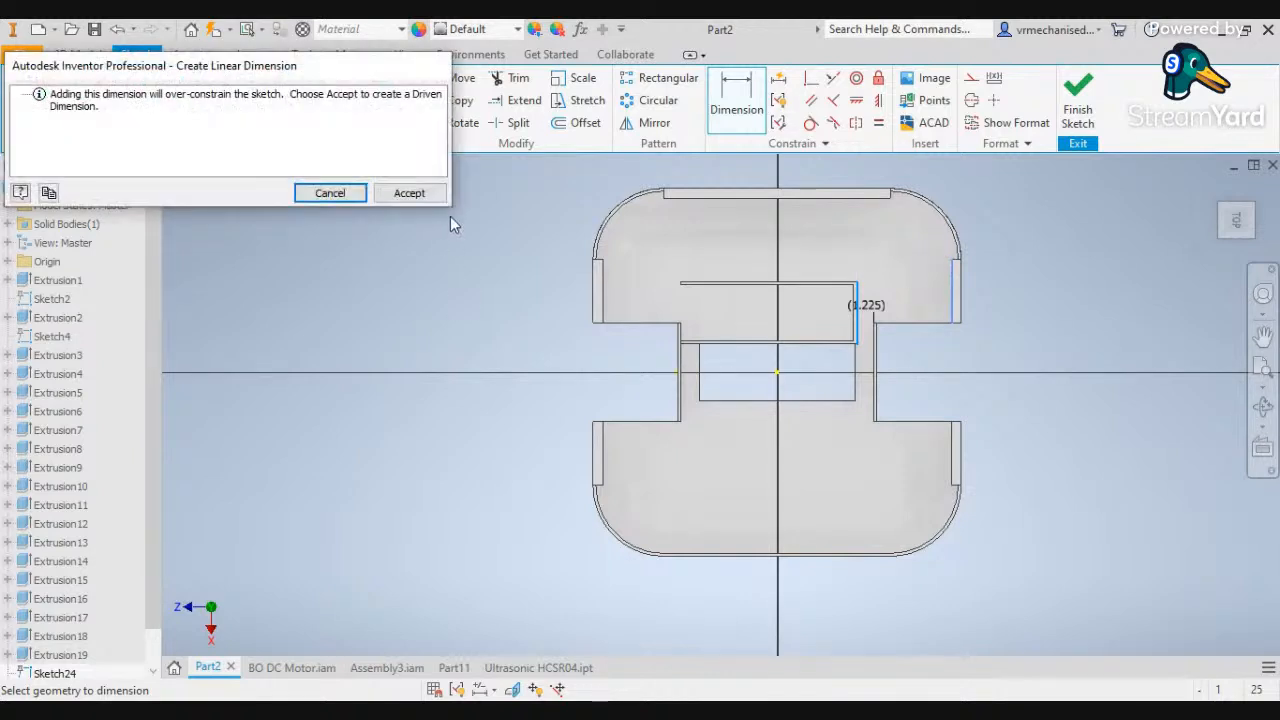
click(409, 193)
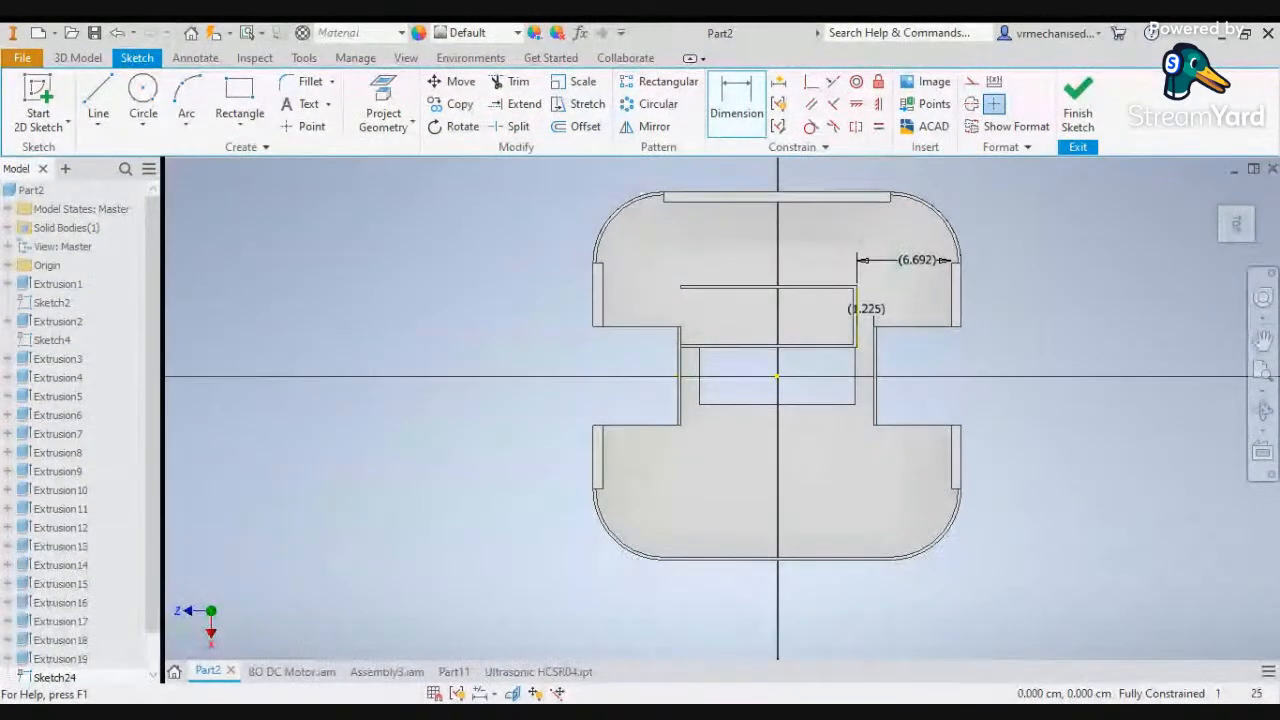
Create a new part from the Standard.ipt template and start a sketch on its XZ plane
key(ctrl+n)
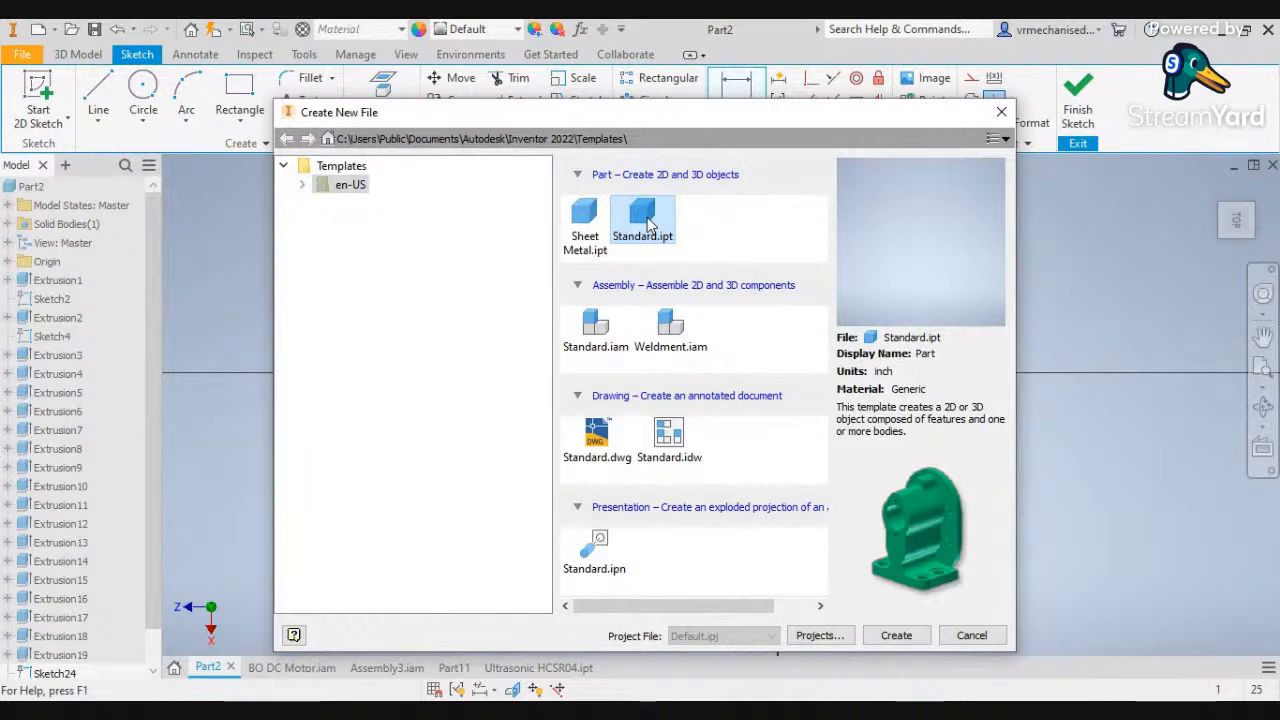
click(648, 225)
click(903, 634)
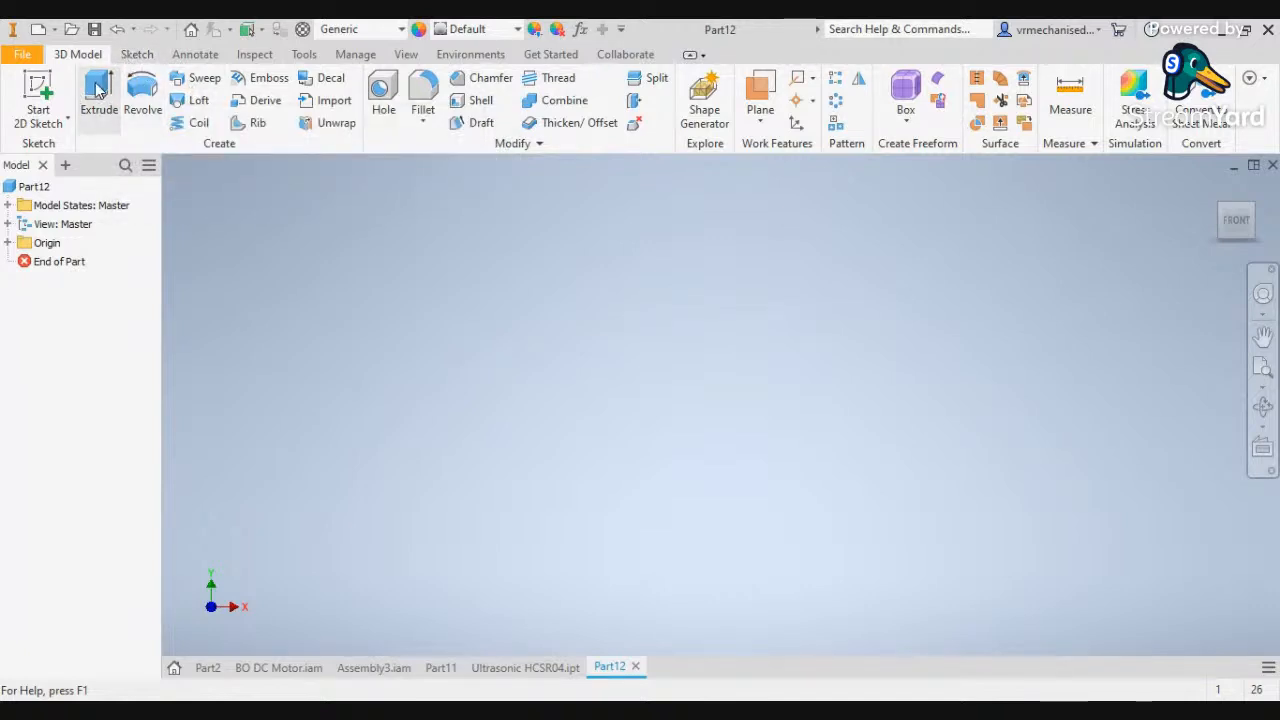
click(30, 117)
click(28, 151)
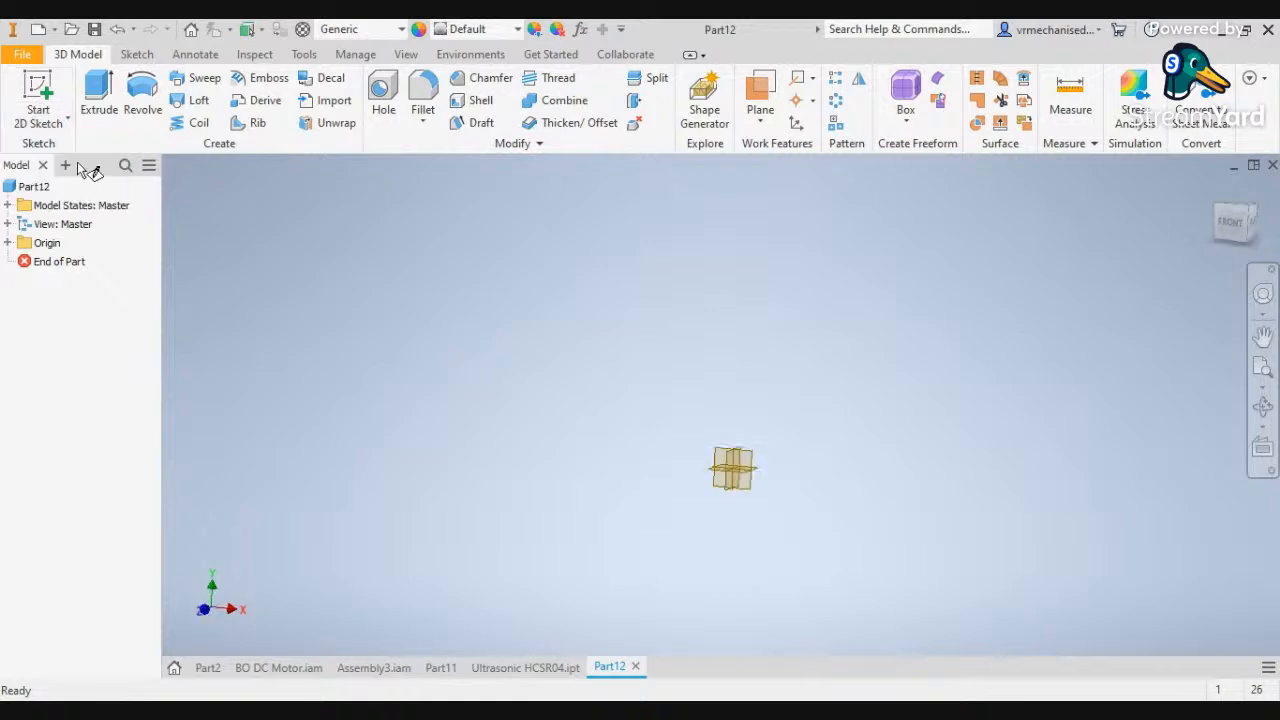
click(746, 463)
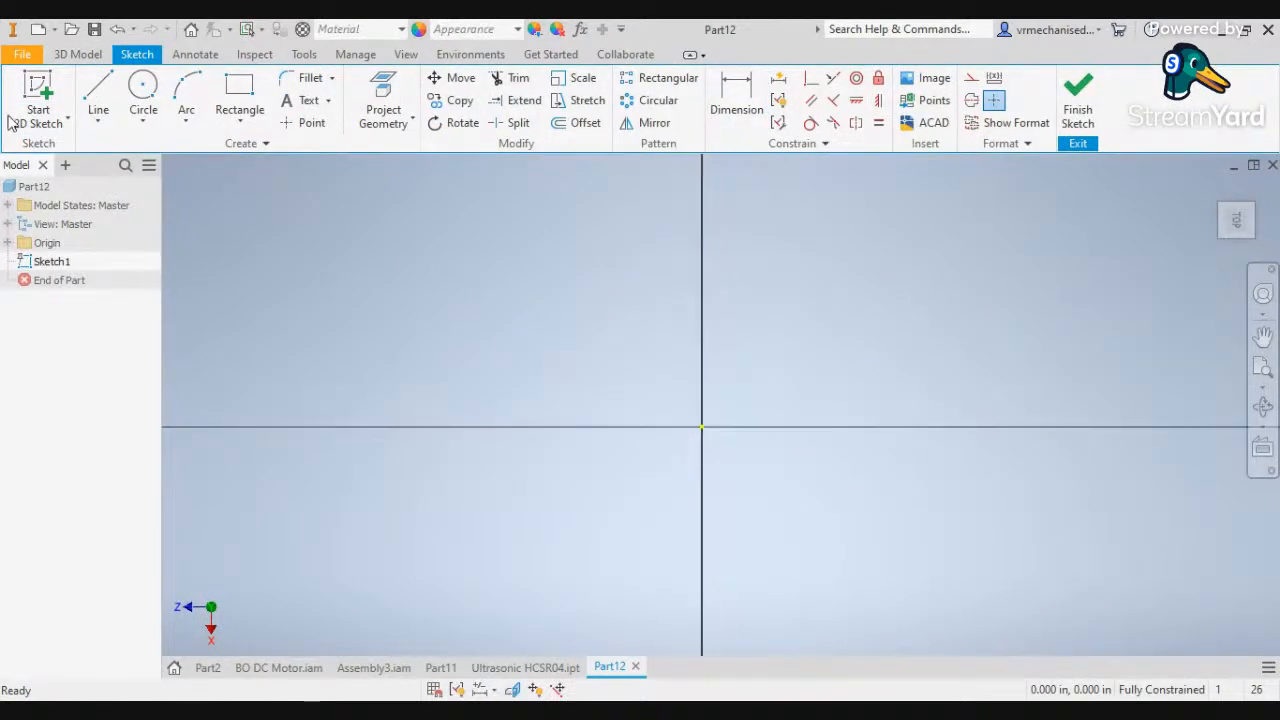
Set the new part's document units to centimeter for length and kilogram for mass
click(141, 90)
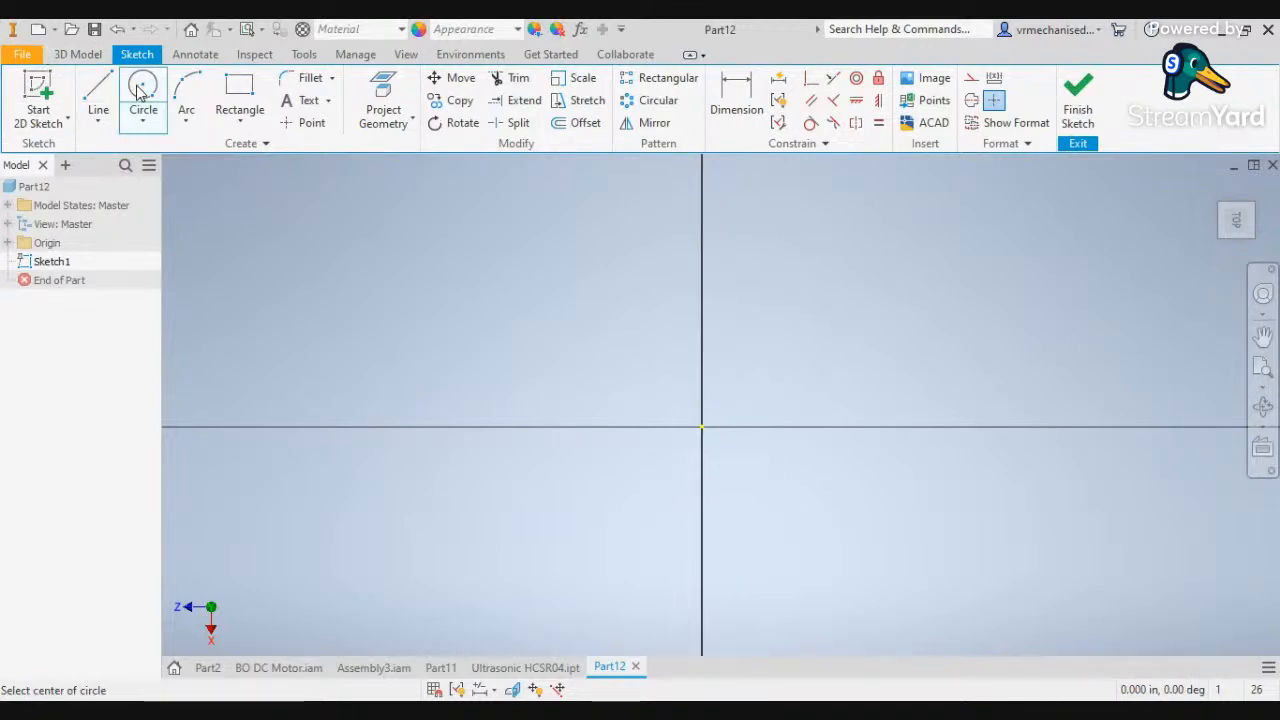
click(701, 428)
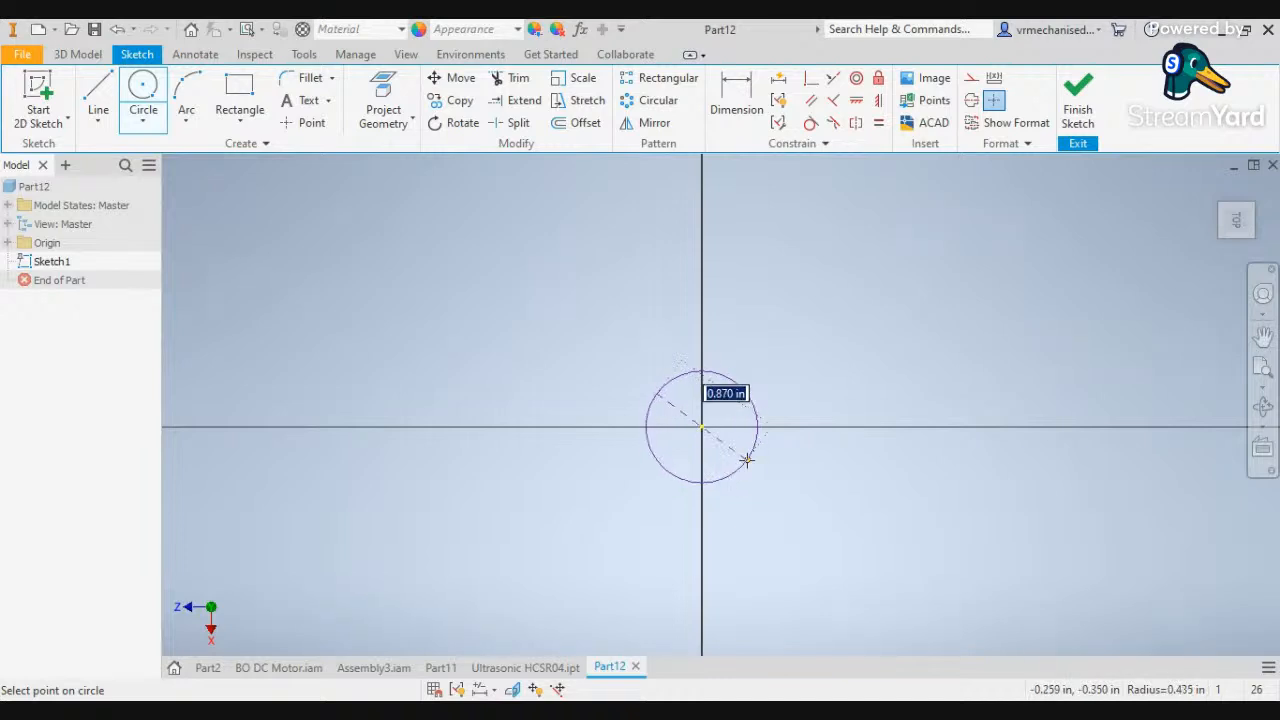
click(304, 54)
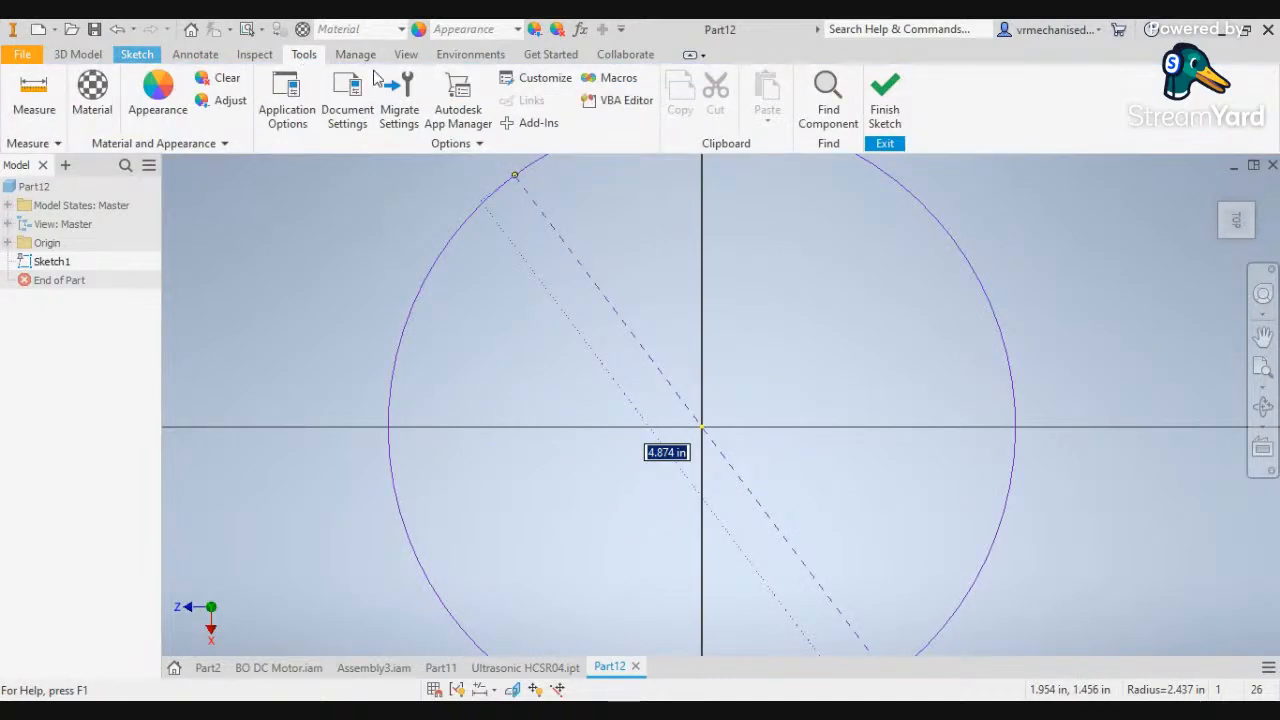
click(360, 95)
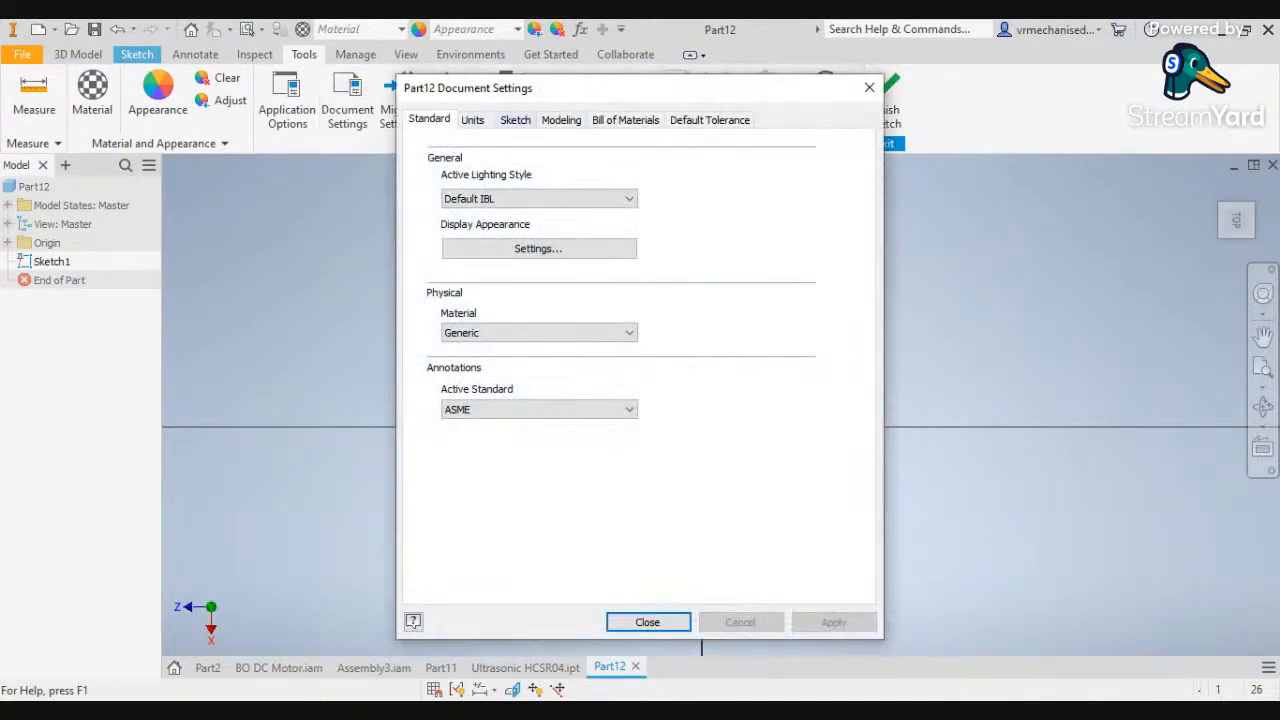
click(473, 119)
click(494, 189)
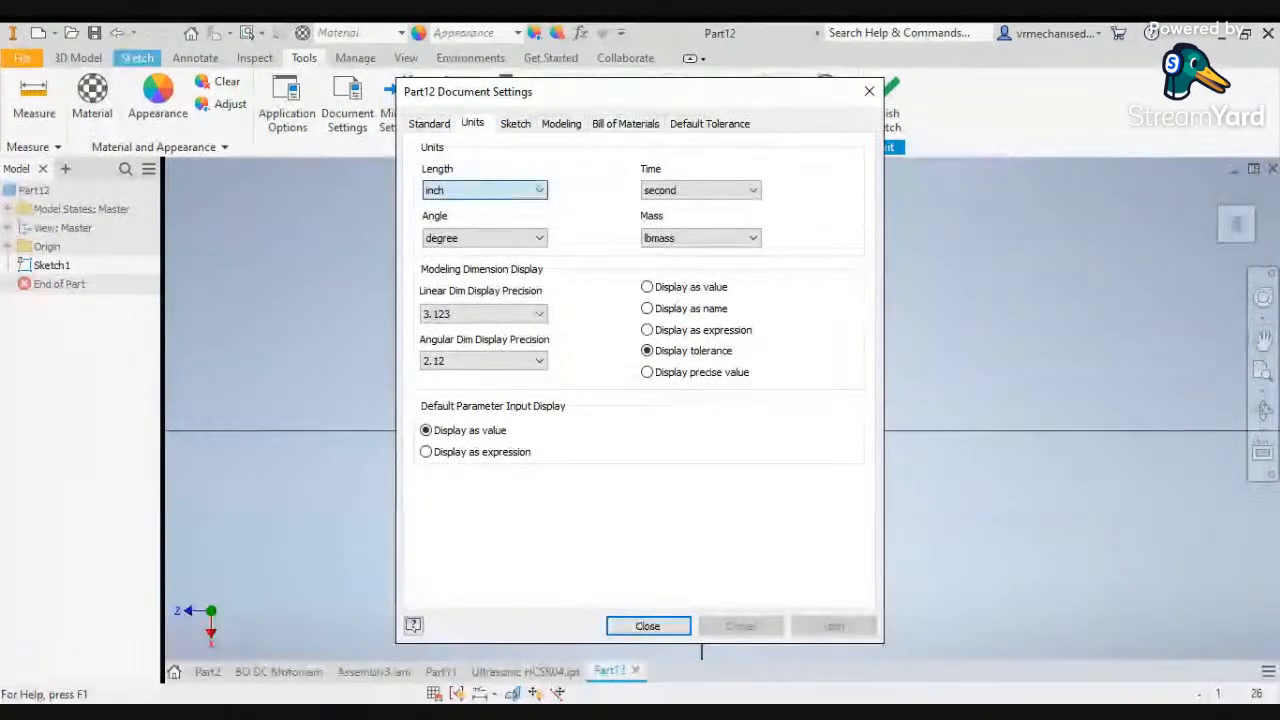
click(470, 231)
click(688, 236)
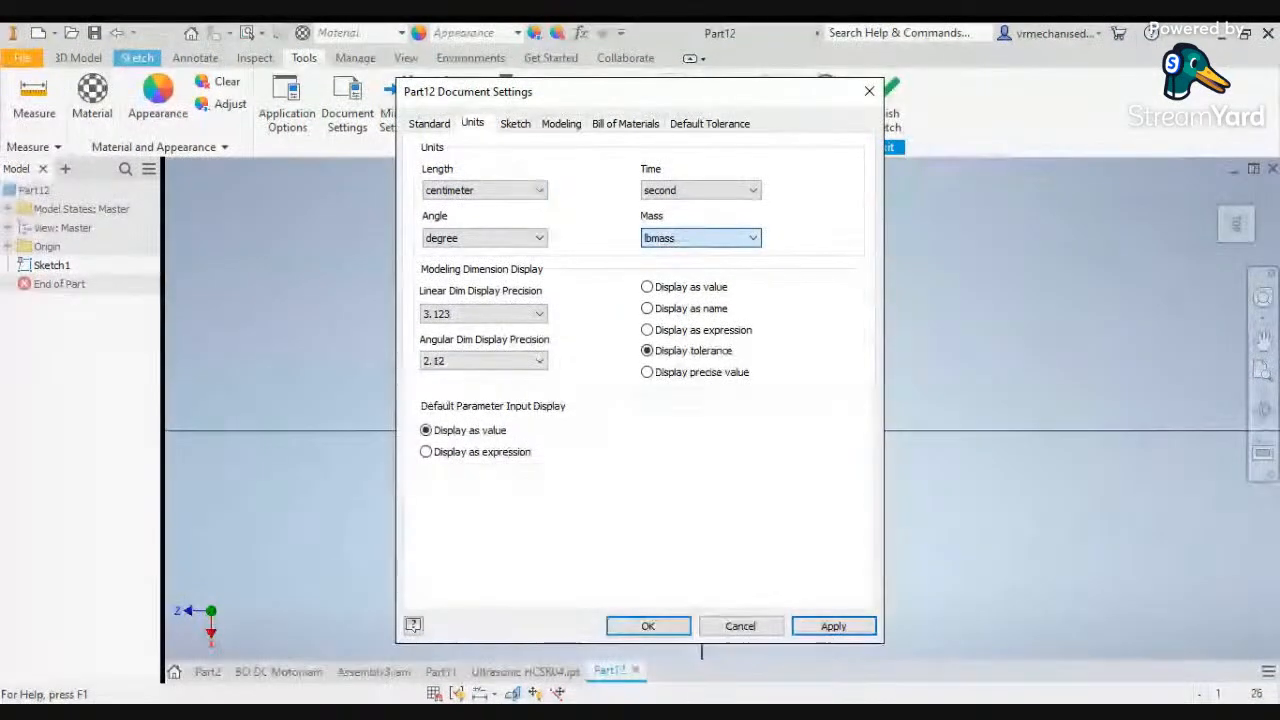
click(670, 252)
click(836, 622)
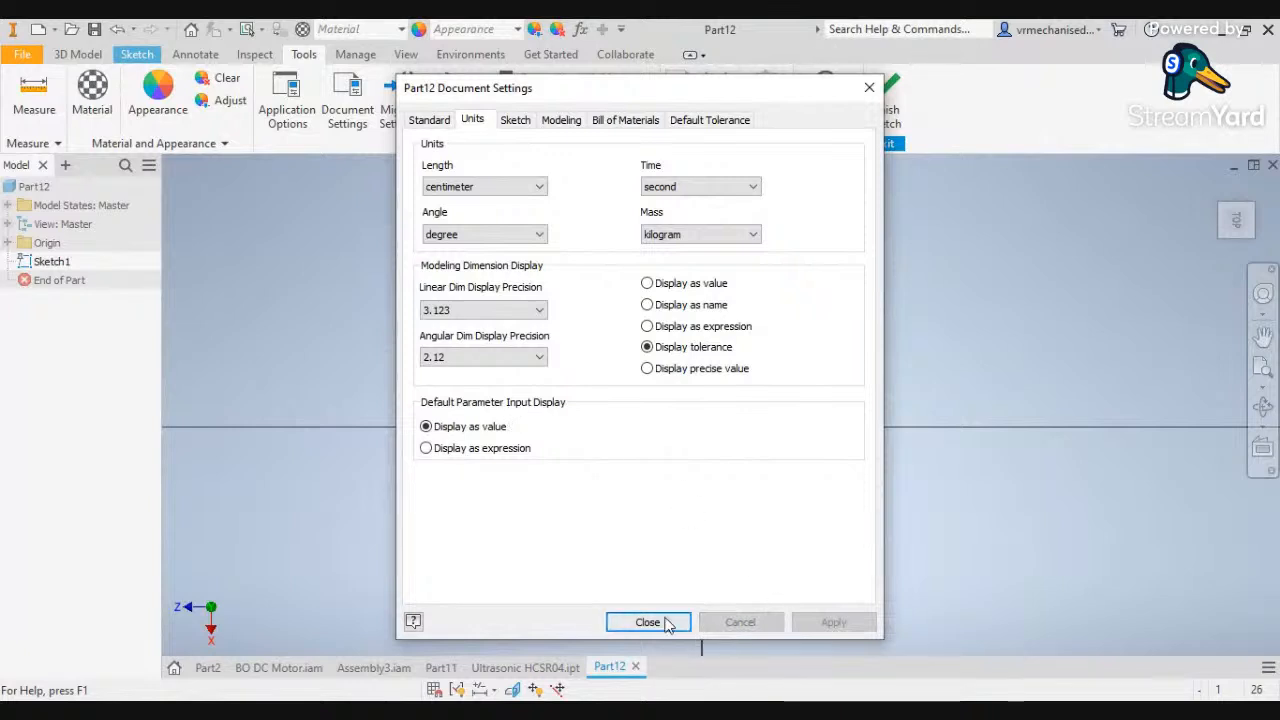
click(614, 622)
Sketch a 5 cm diameter circle centred on the origin
click(137, 54)
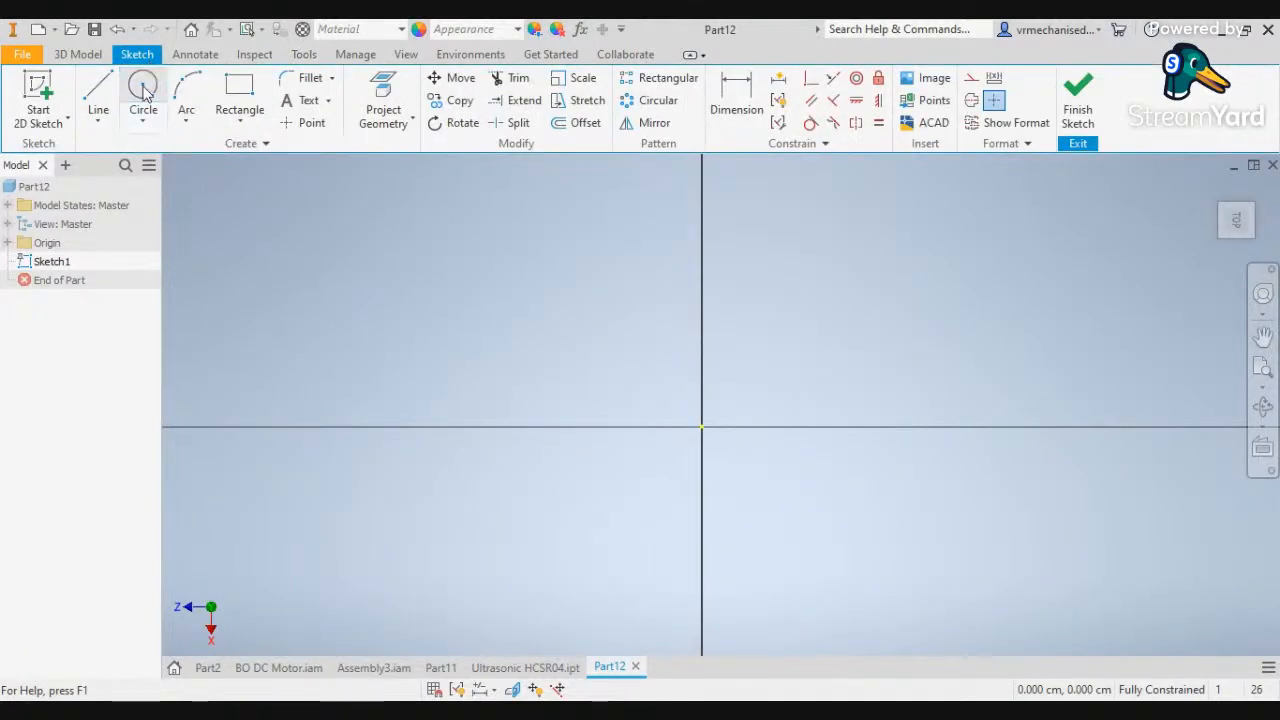
click(143, 95)
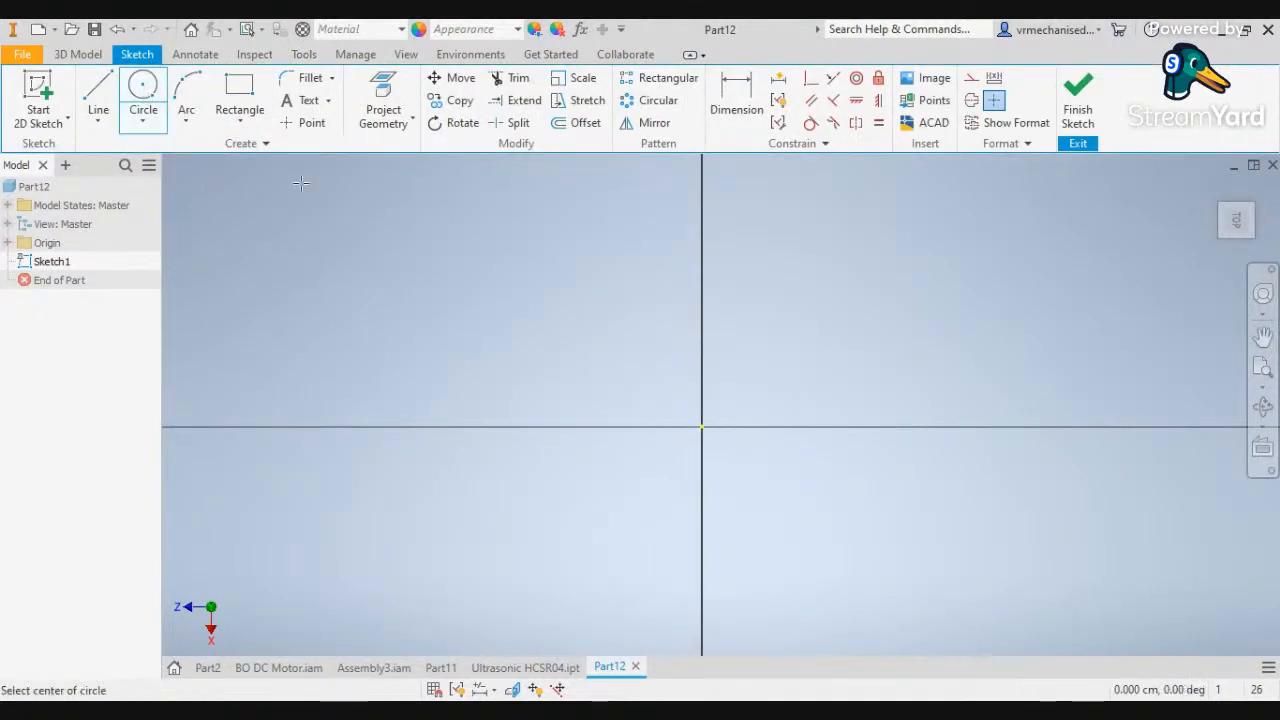
click(701, 427)
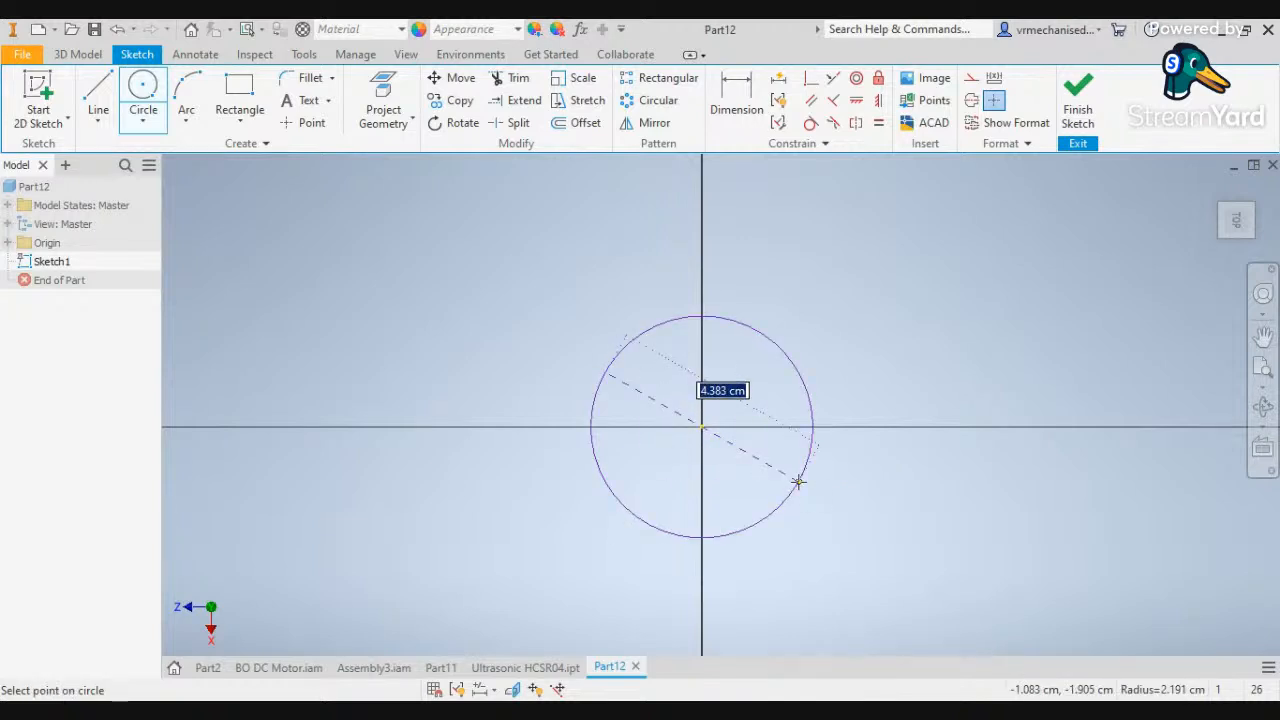
text(5)
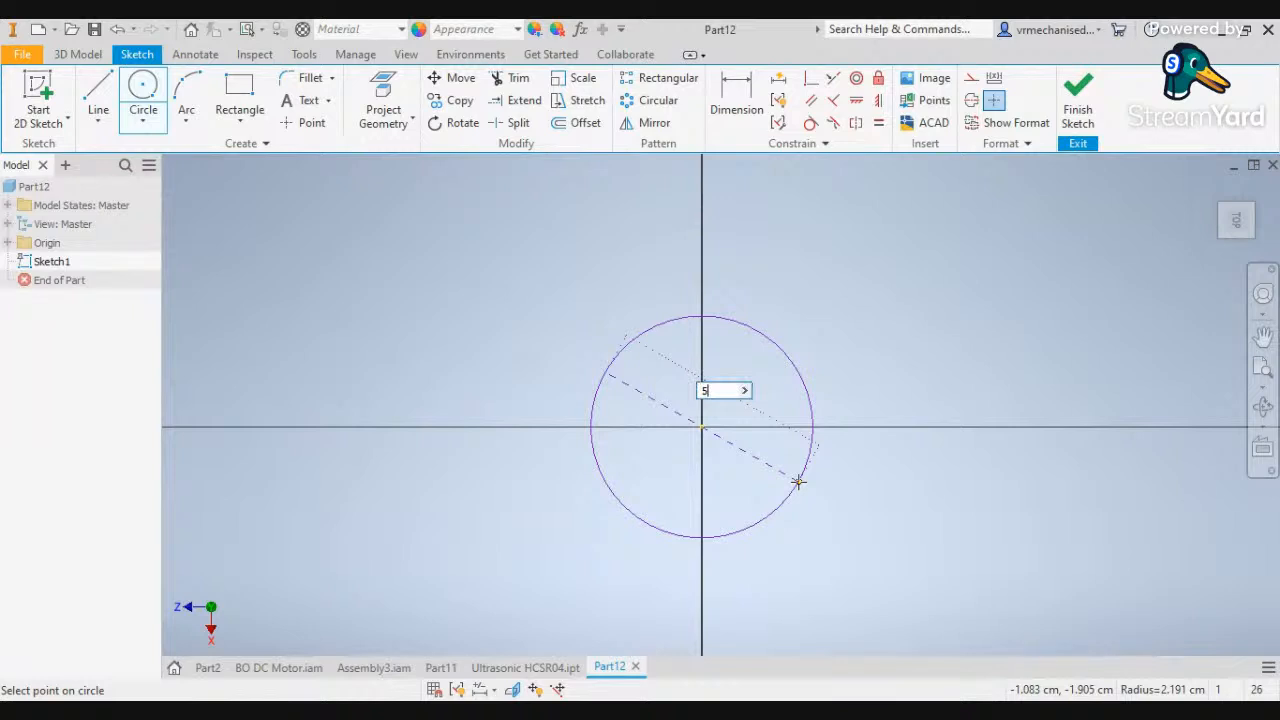
key(Return)
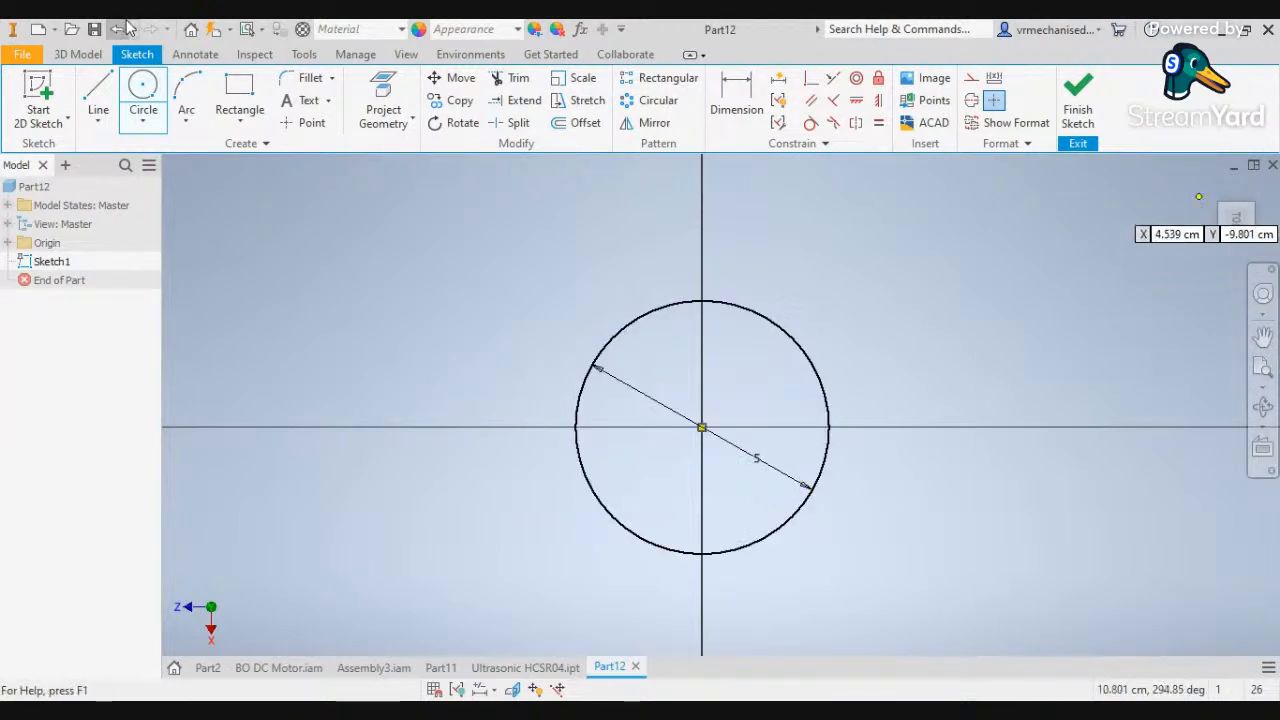
Outline an upper outlet with a 4 cm tangent line up from the circle's right quadrant, across to the vertical axis and down to the circle
click(228, 98)
click(100, 84)
click(828, 428)
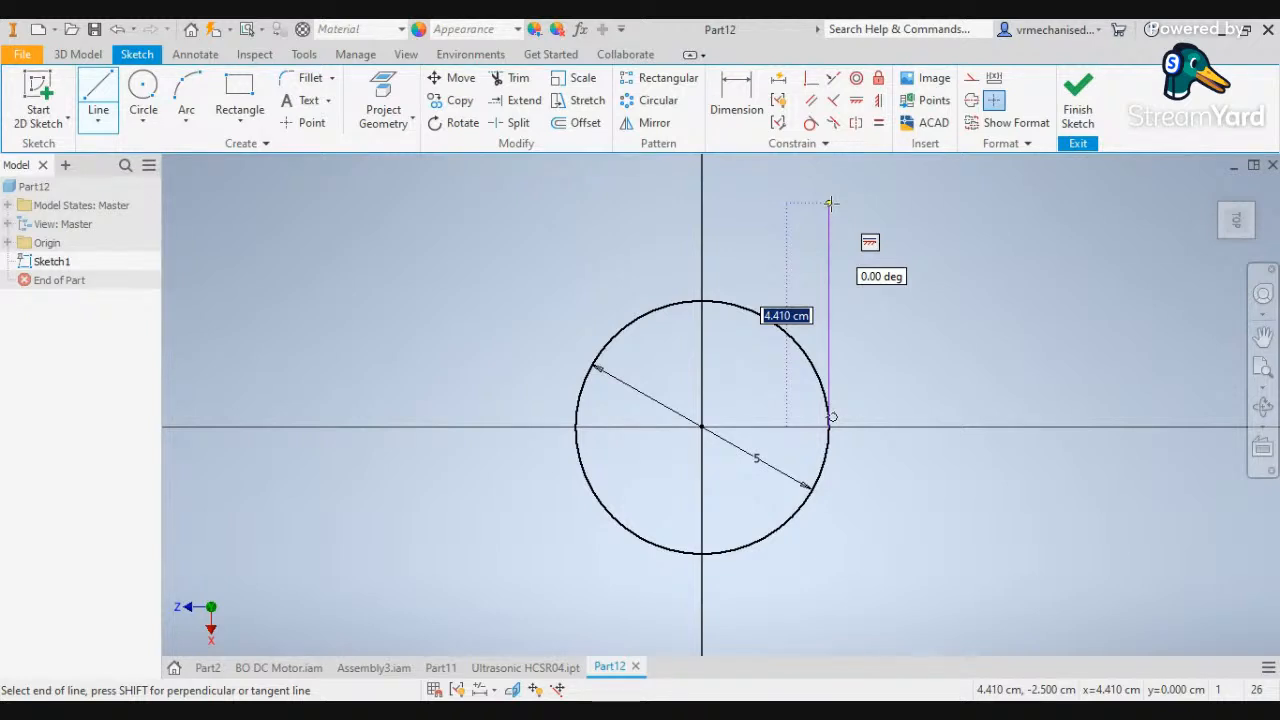
text(4)
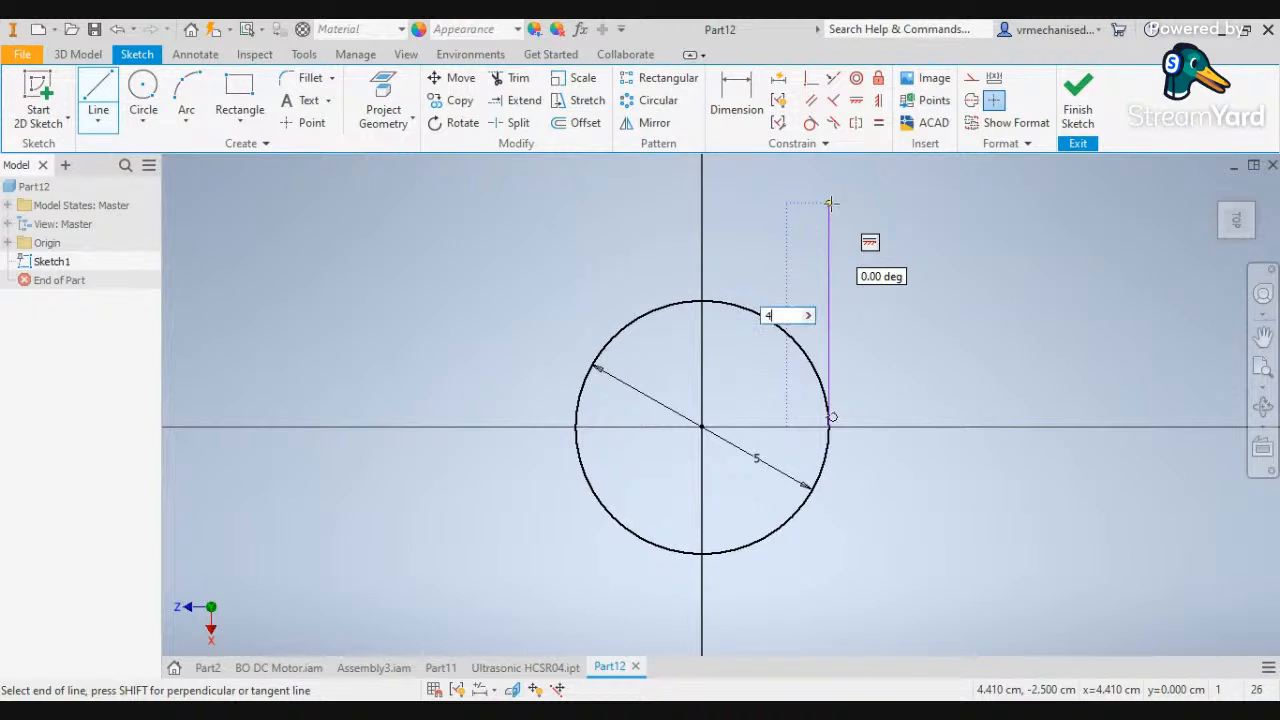
key(Return)
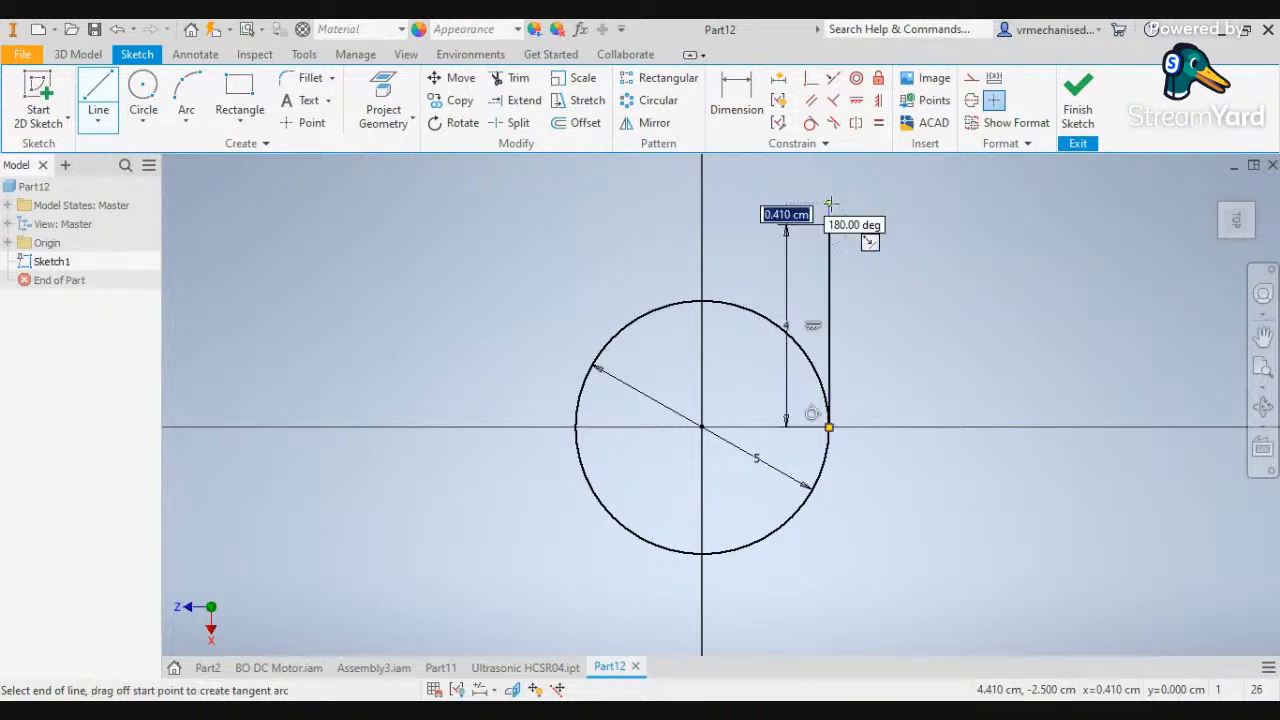
click(702, 223)
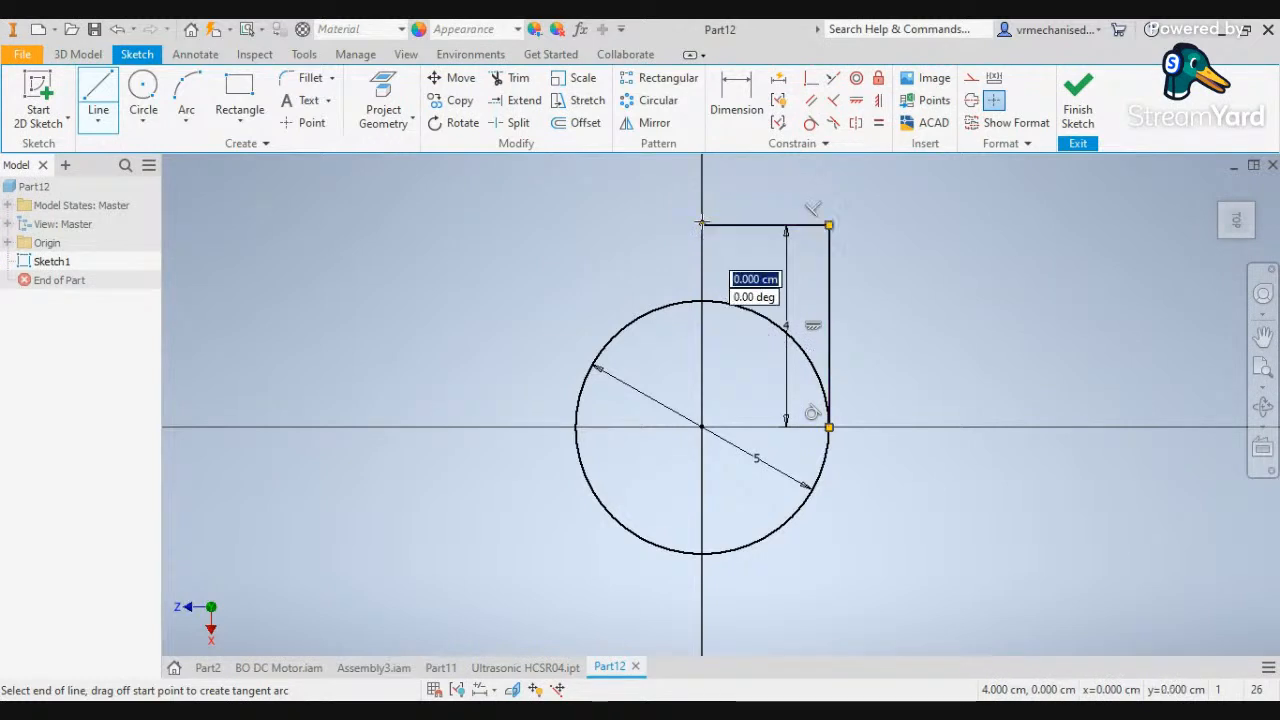
double_click(702, 300)
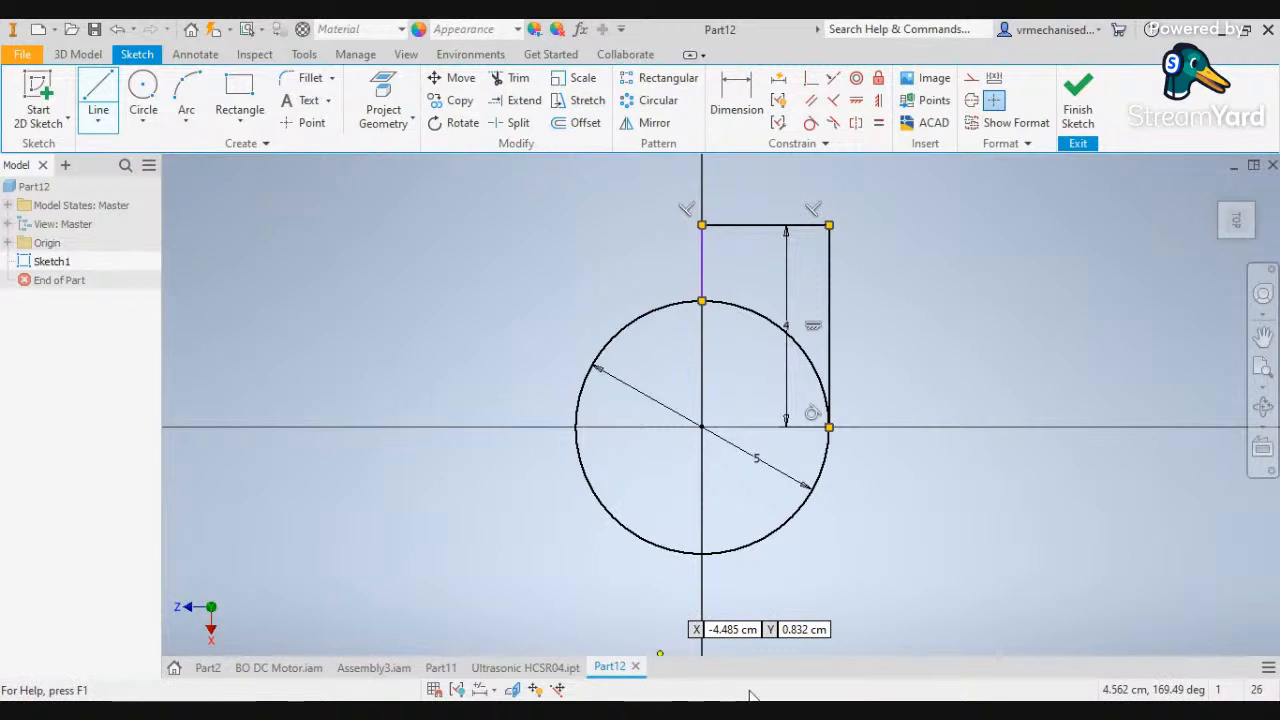
middle_drag(746, 624, 843, 457)
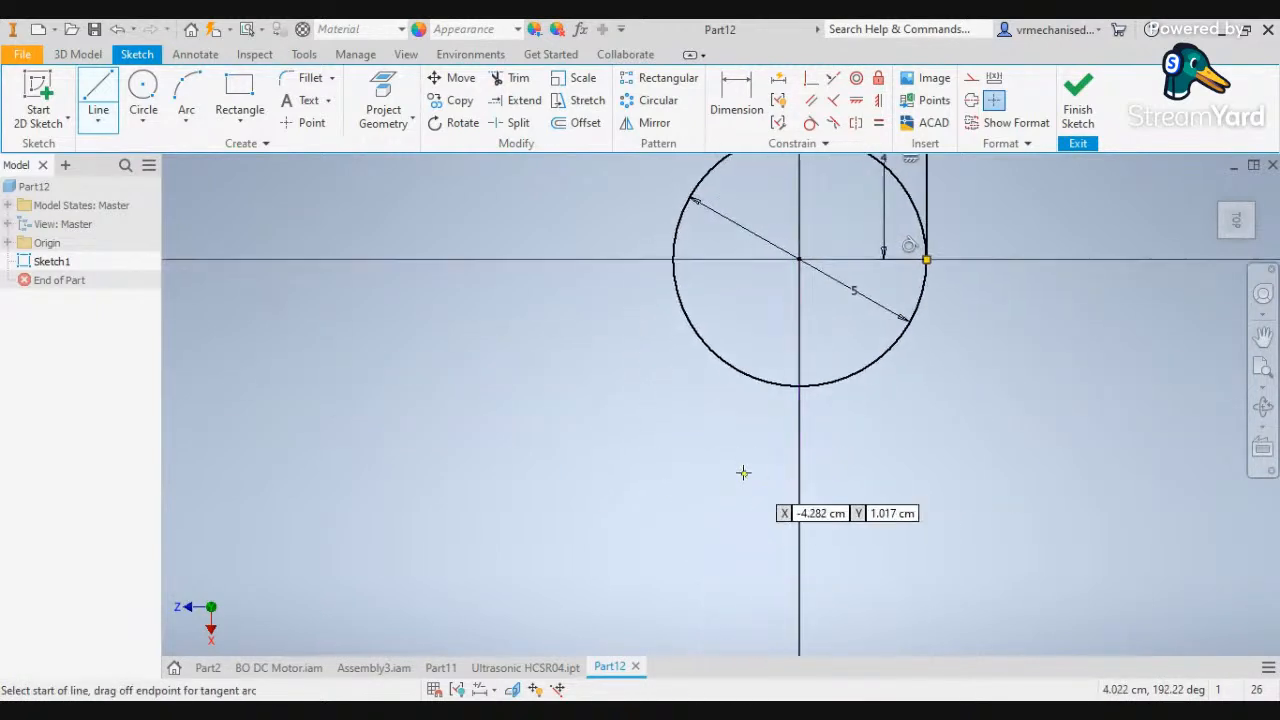
mouse_move(831, 357)
middle_down()
mouse_move(880, 514)
mouse_move(868, 580)
middle_up()
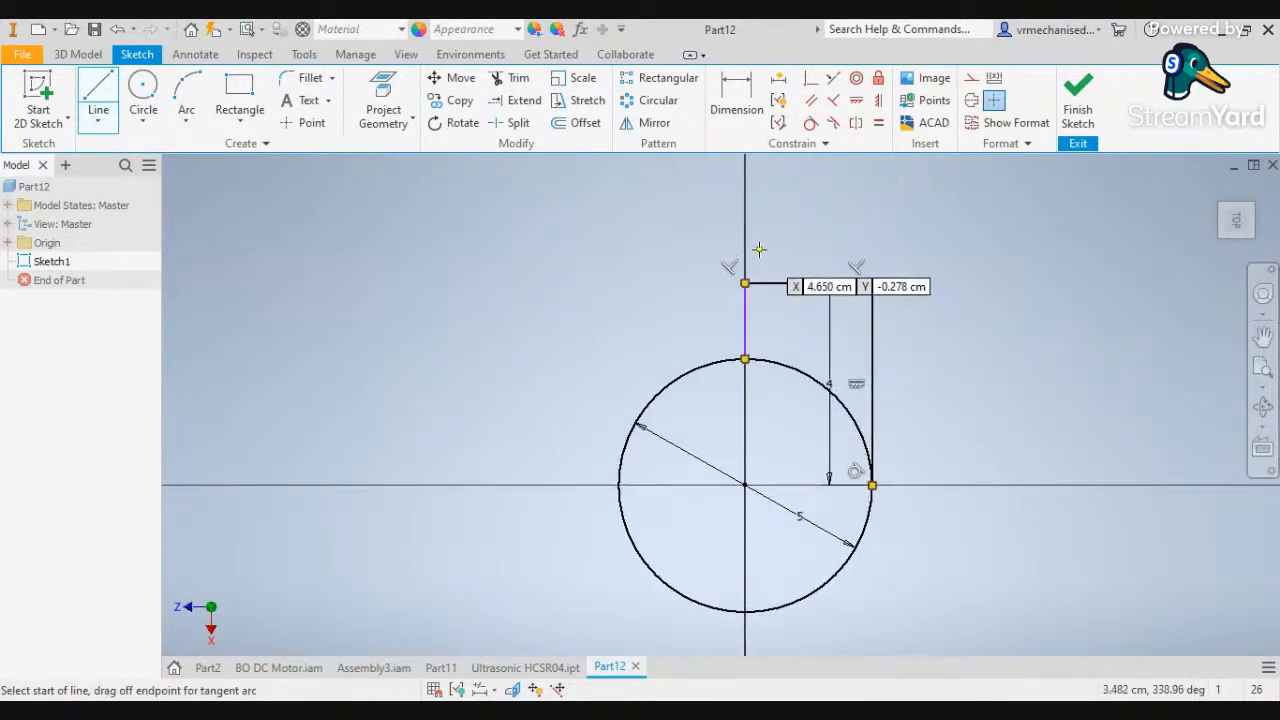
key(Escape)
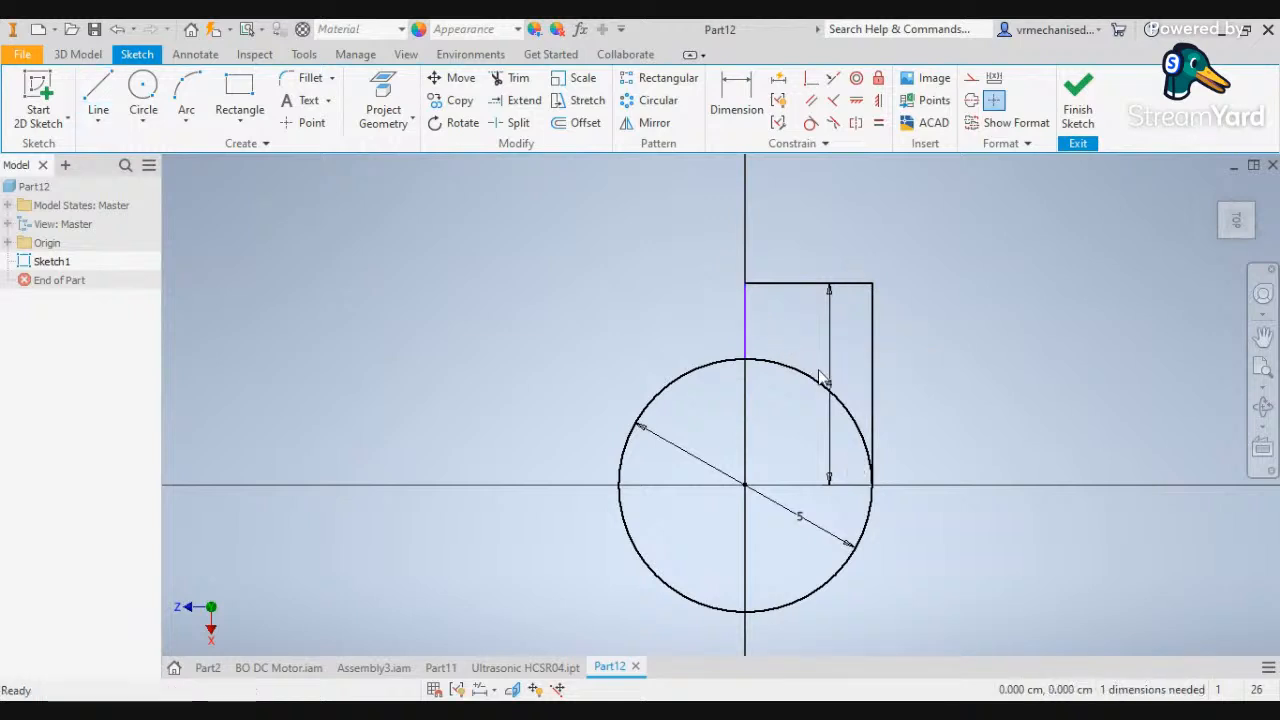
Delete the upper outlet's length dimension and the circle's diameter dimension
click(831, 369)
key(Delete)
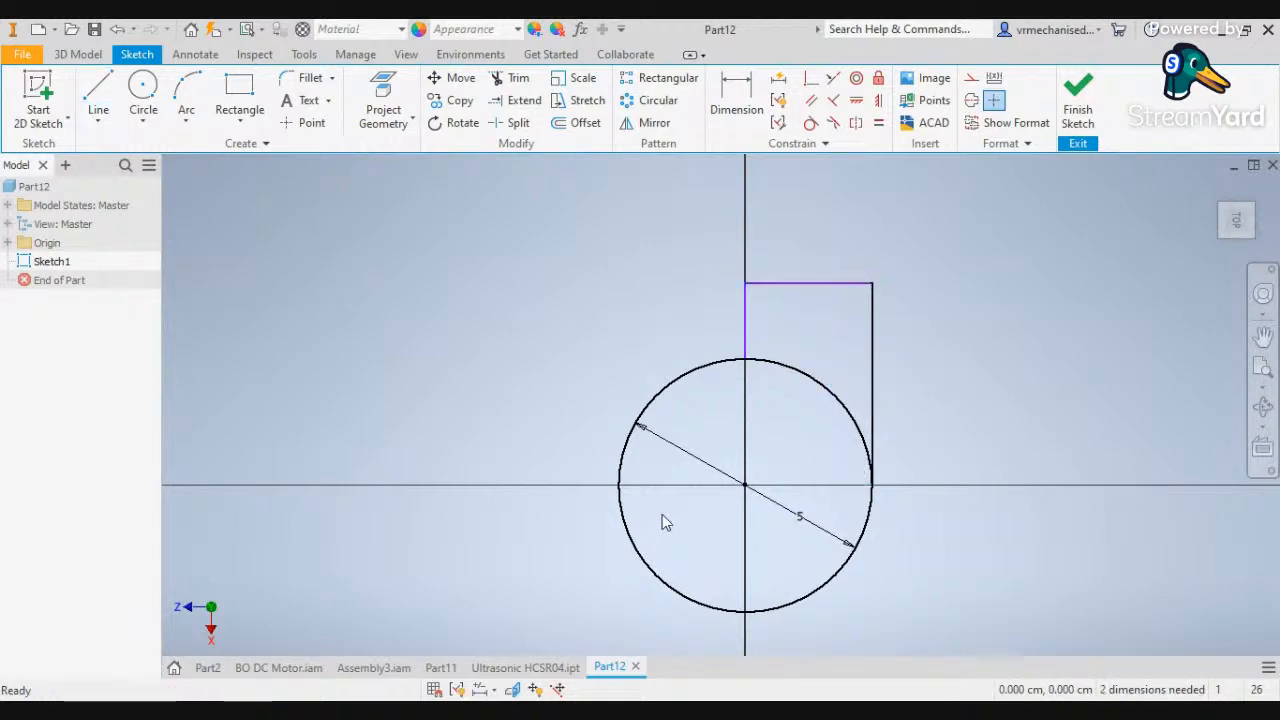
scroll(863, 452, up, 3)
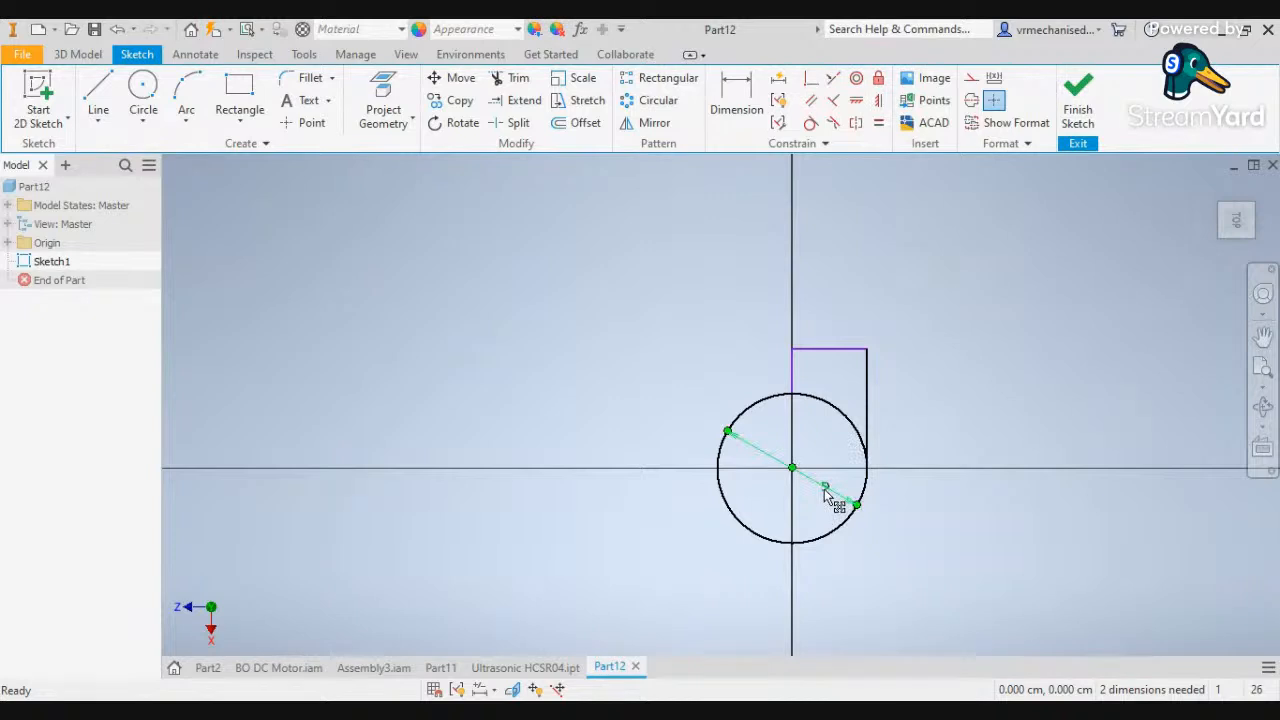
click(826, 497)
key(Delete)
Outline a lower outlet with a 4 cm tangent line down from the circle's left quadrant, about 1.07 cm across and back up to the circle
scroll(926, 417, up, 2)
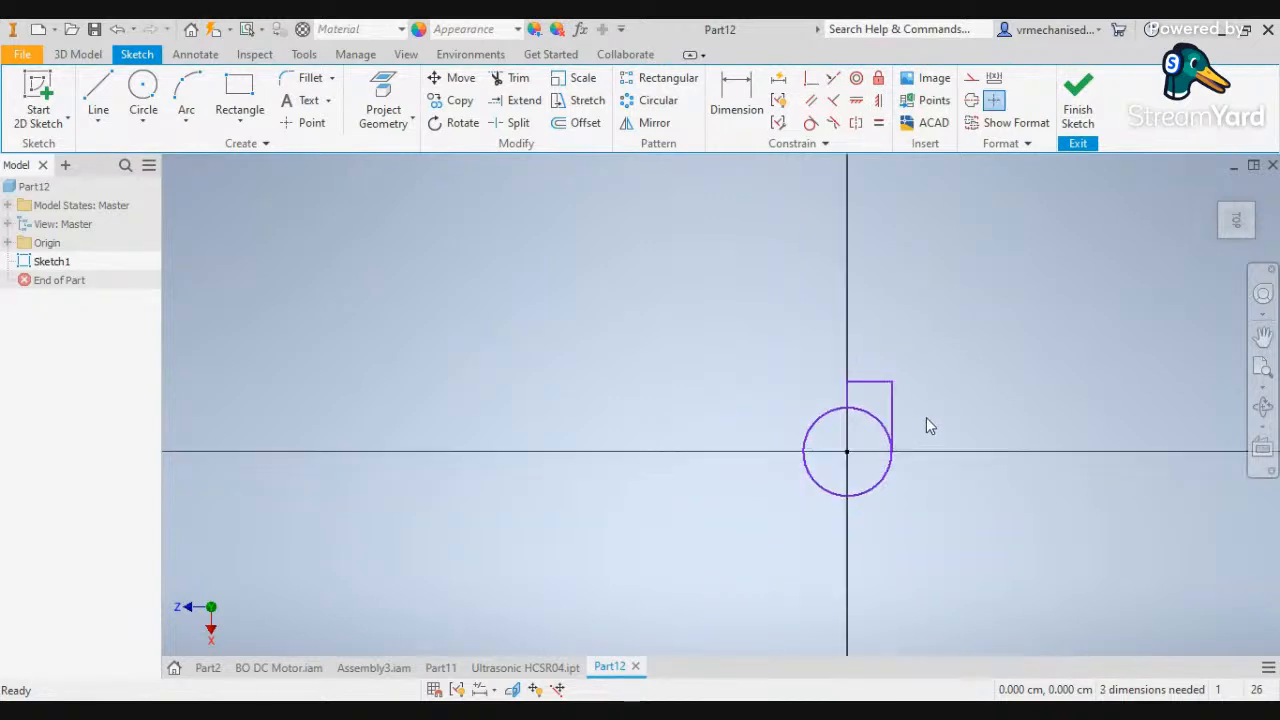
scroll(921, 431, down, 3)
middle_drag(920, 440, 853, 315)
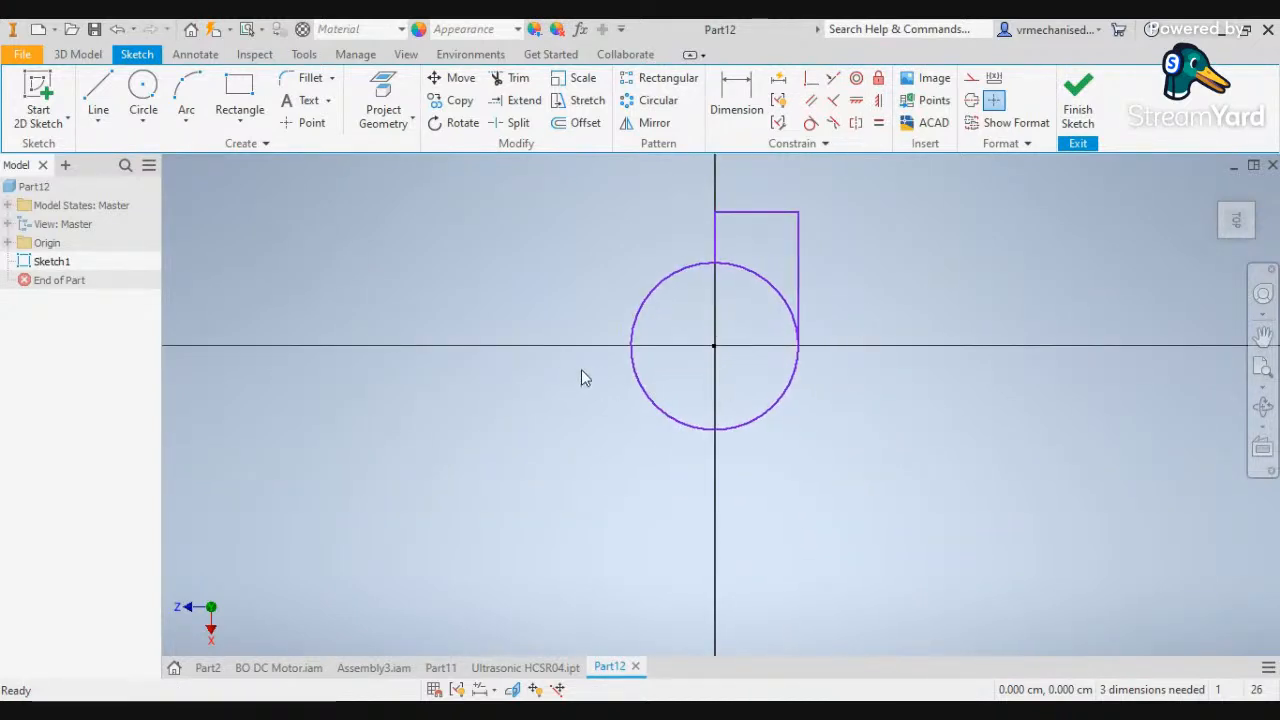
scroll(669, 346, down, 3)
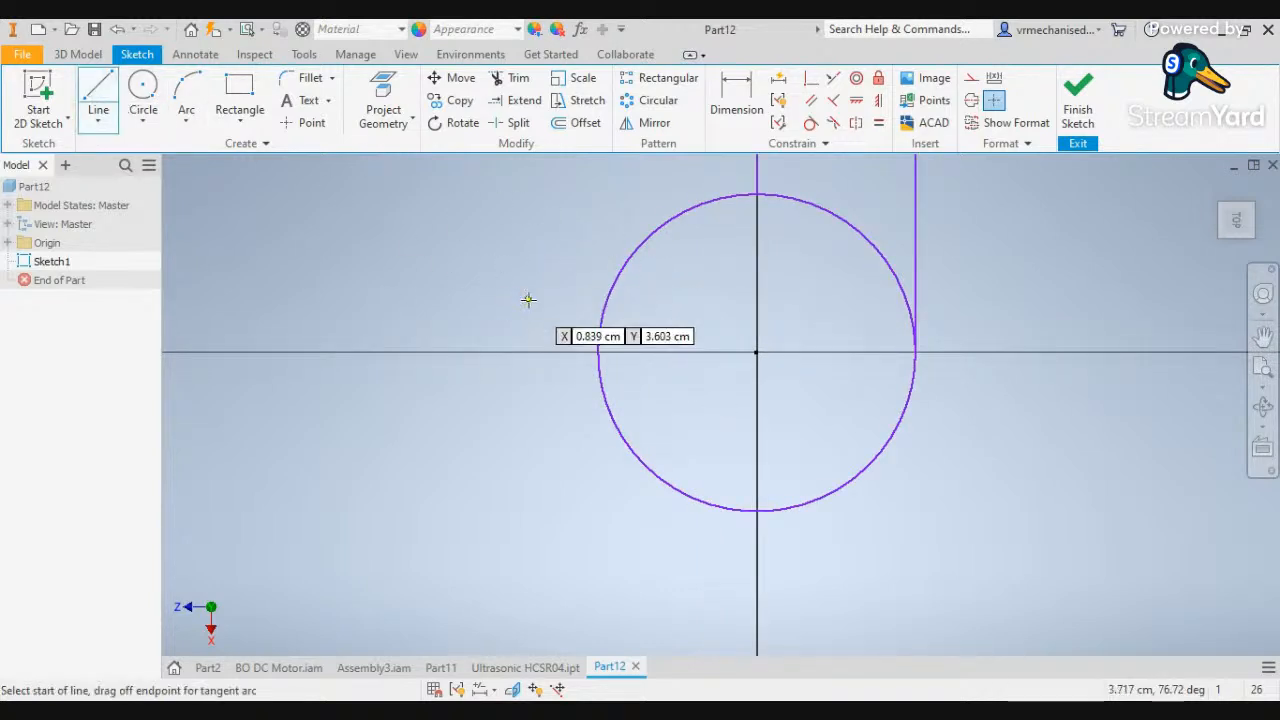
click(600, 368)
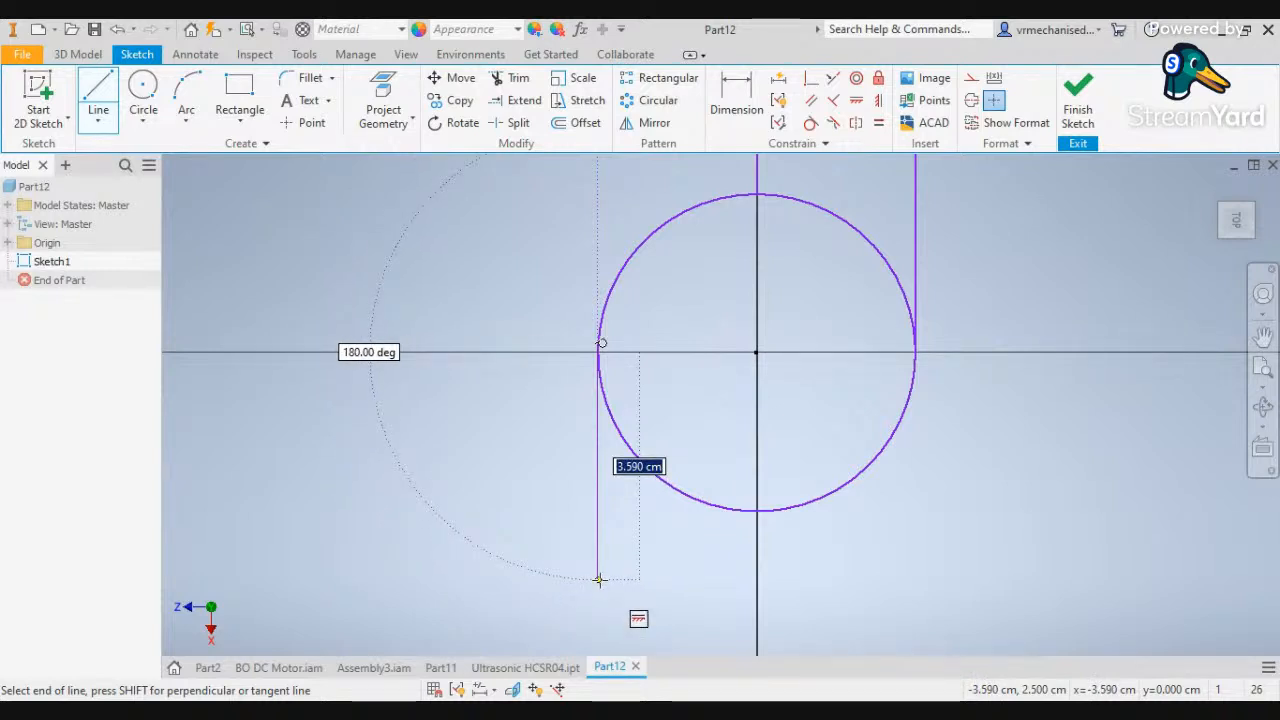
text(4)
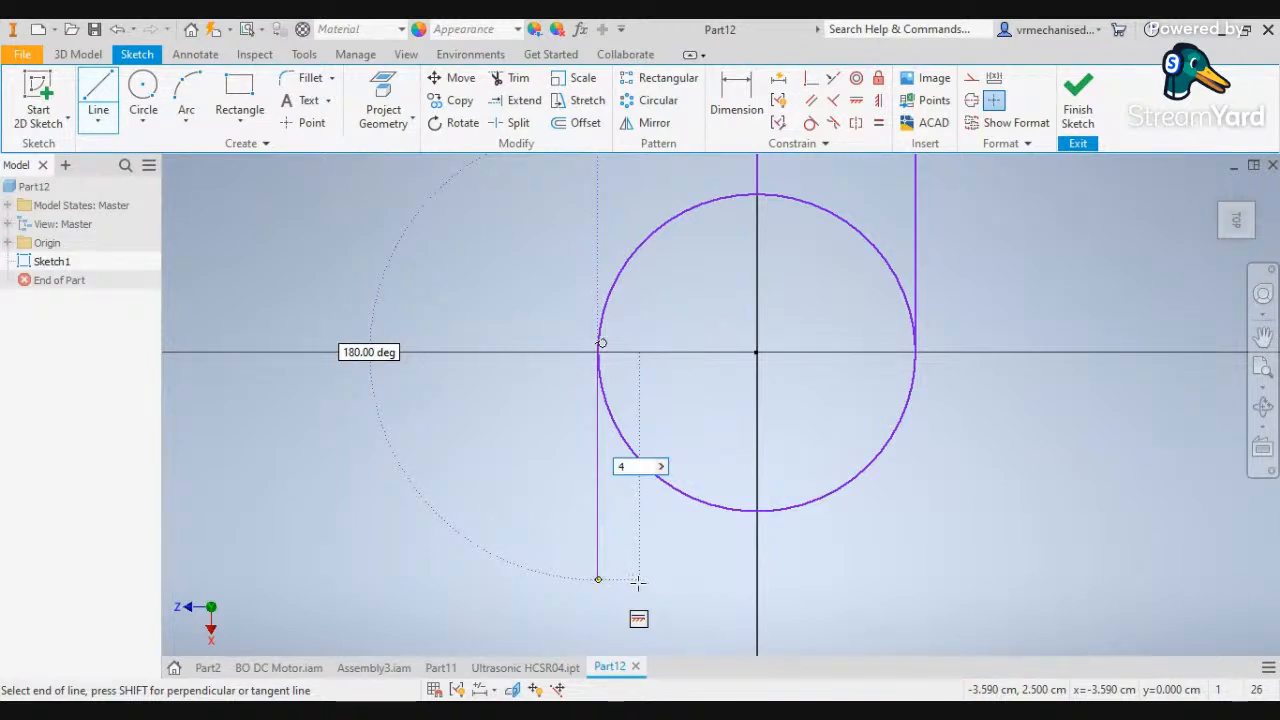
key(Return)
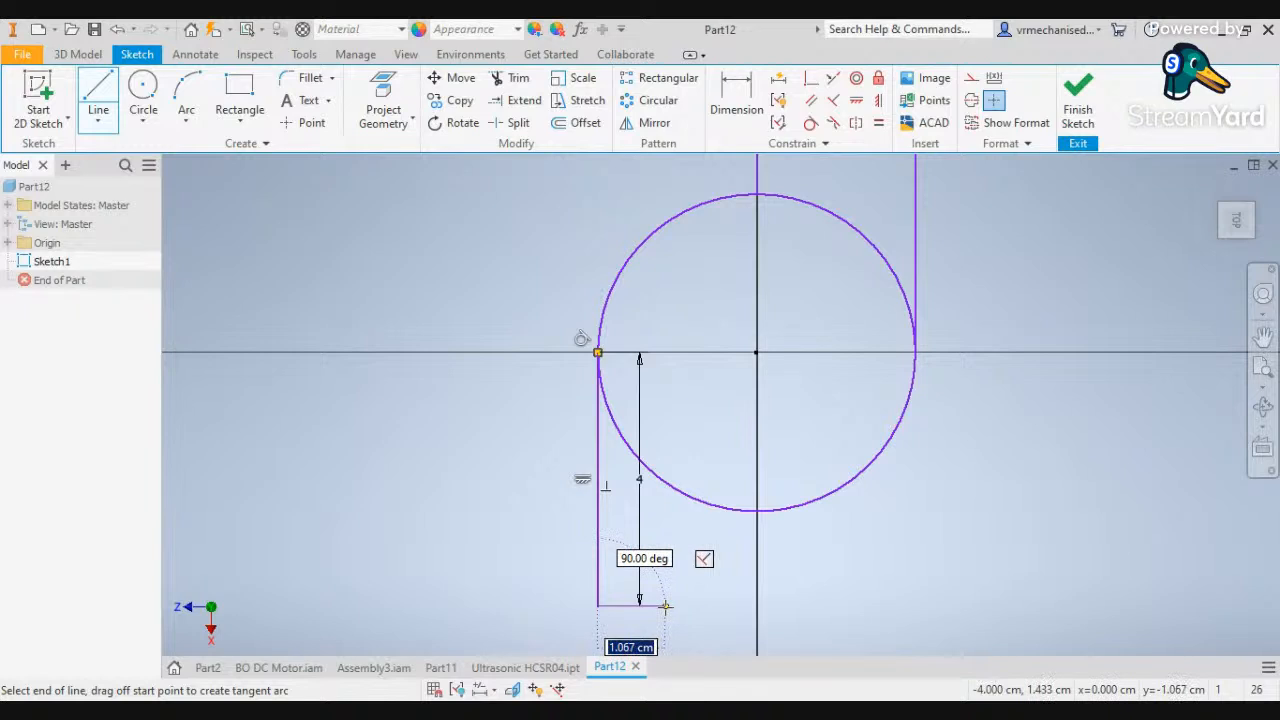
text(1.)
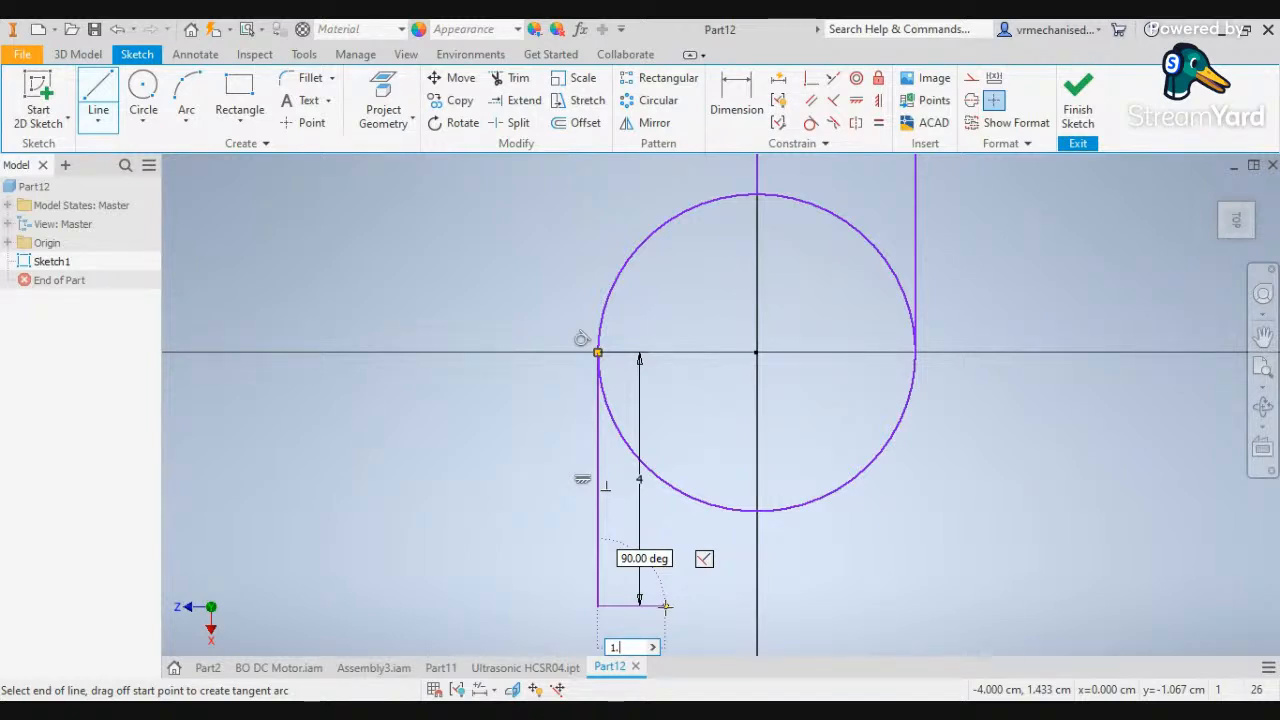
text(662)
key(Return)
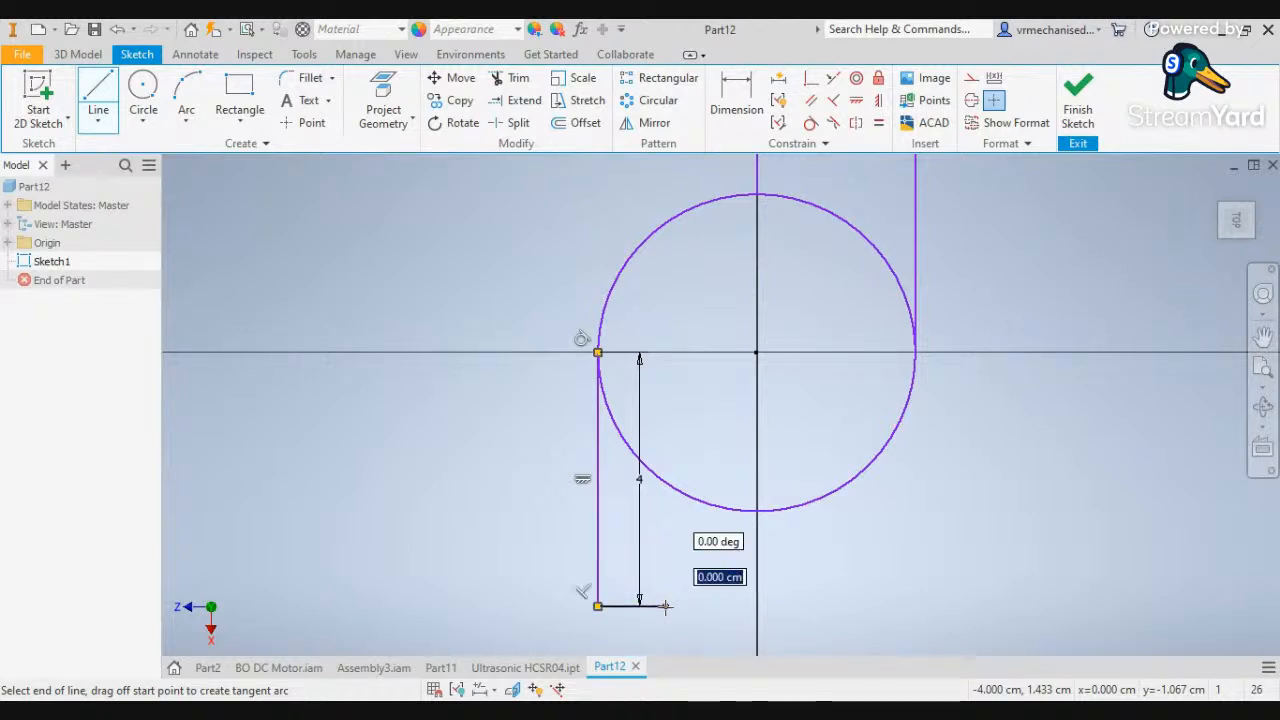
double_click(665, 483)
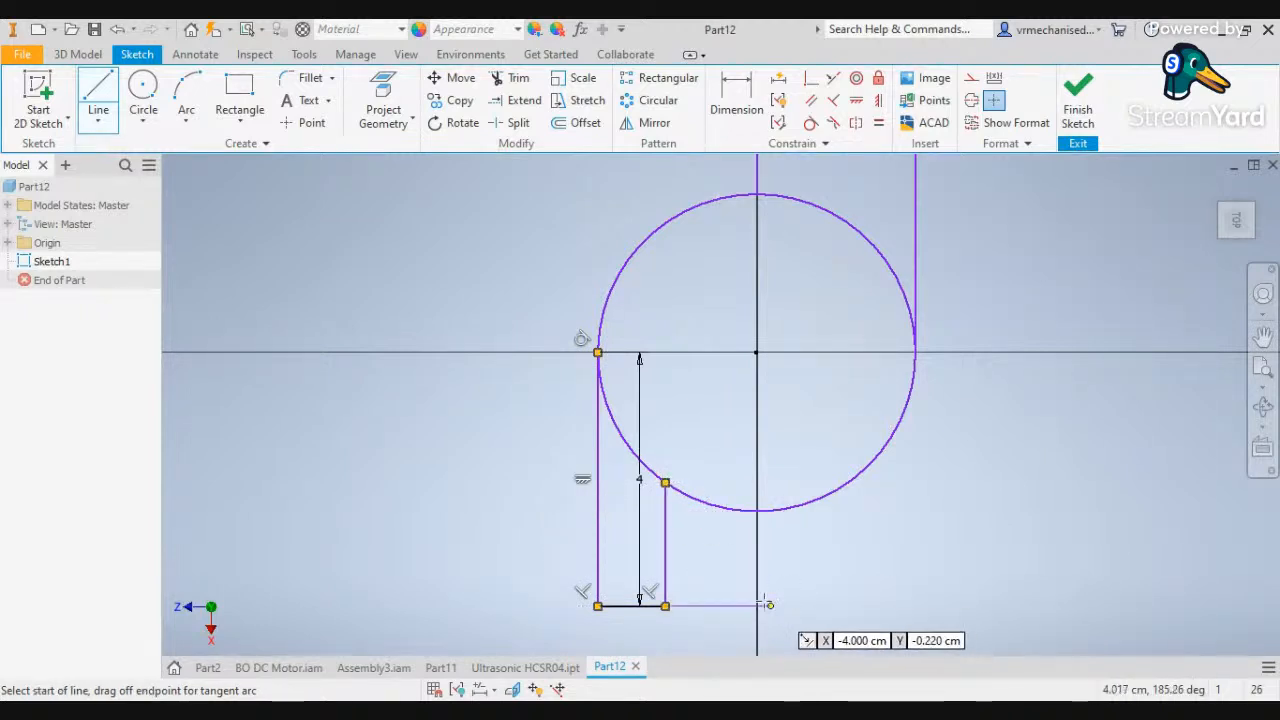
Delete the length dimension of the lower outlet's outer side
scroll(740, 598, up, 3)
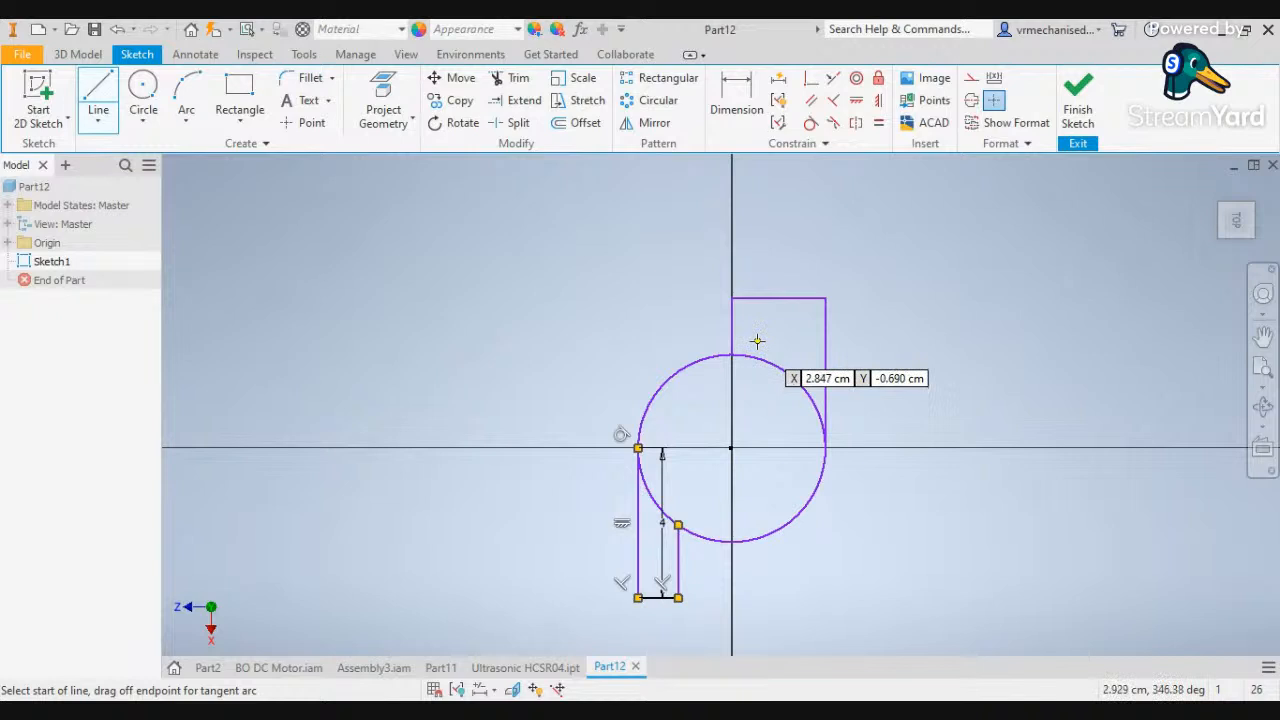
click(731, 326)
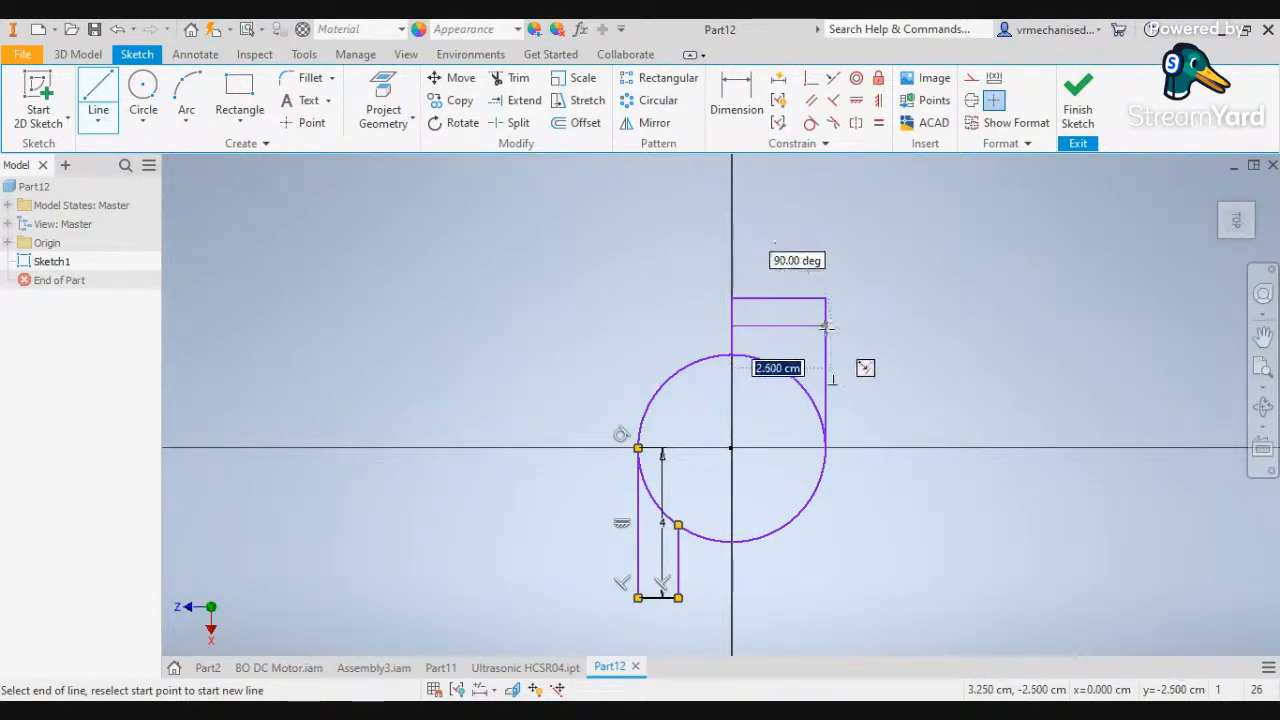
key(Escape)
click(663, 528)
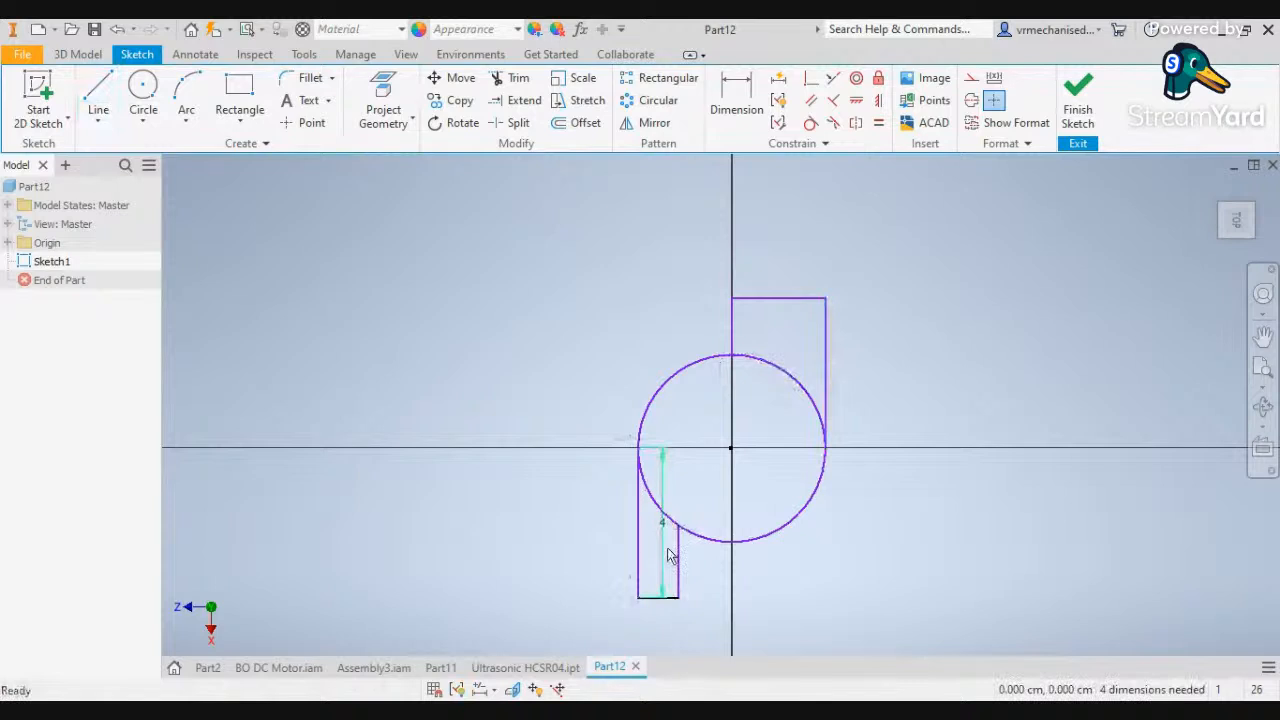
key(Delete)
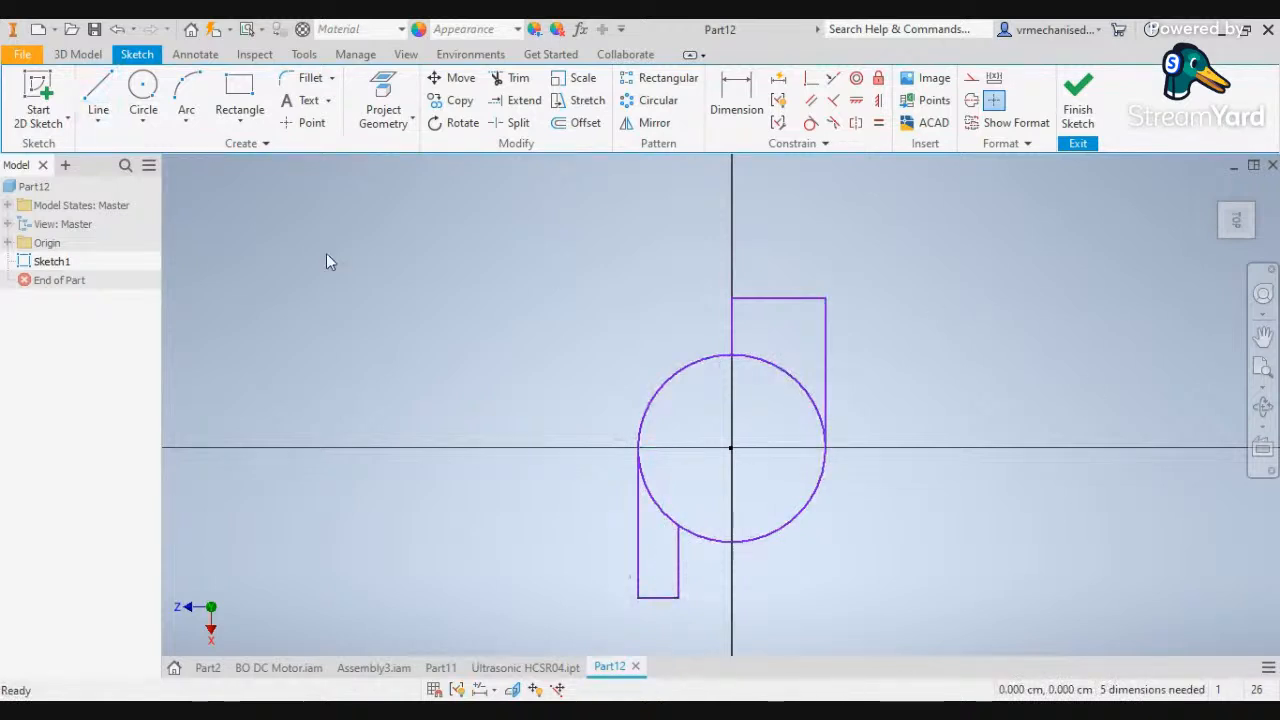
Try extruding the circle 5.5 cm on its own, and undo the extrusion
click(88, 55)
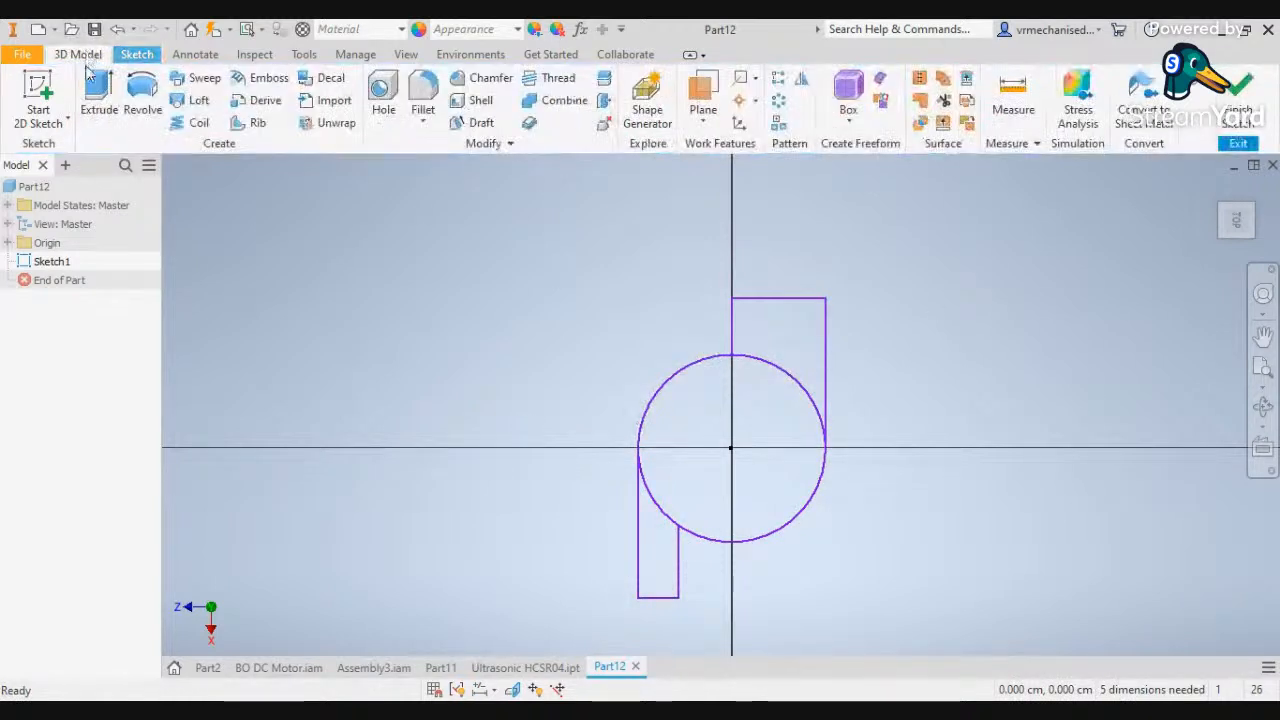
click(99, 96)
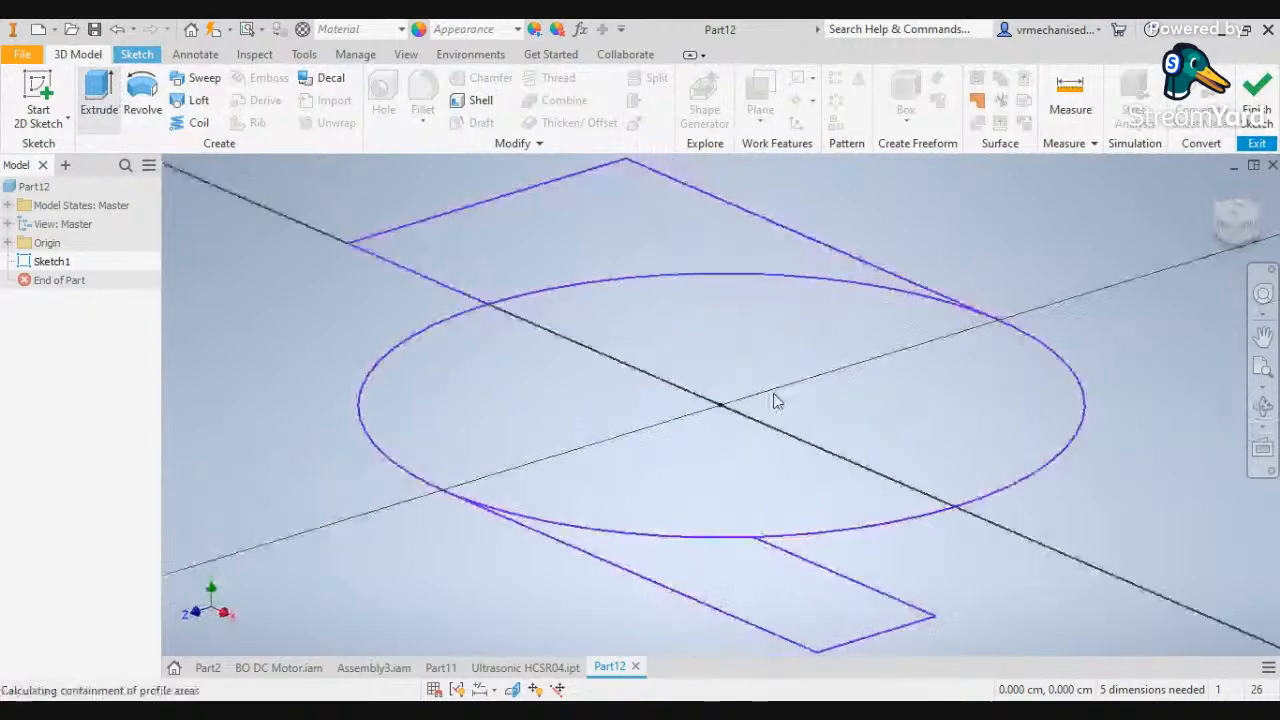
click(890, 458)
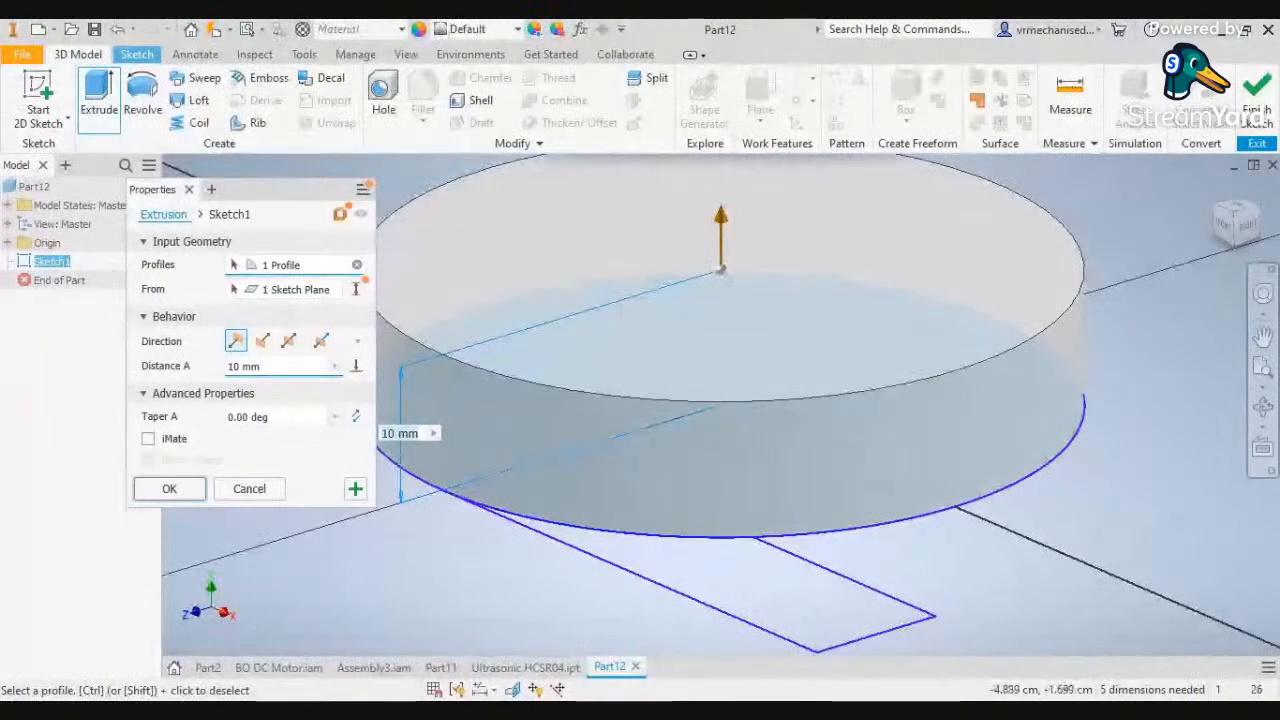
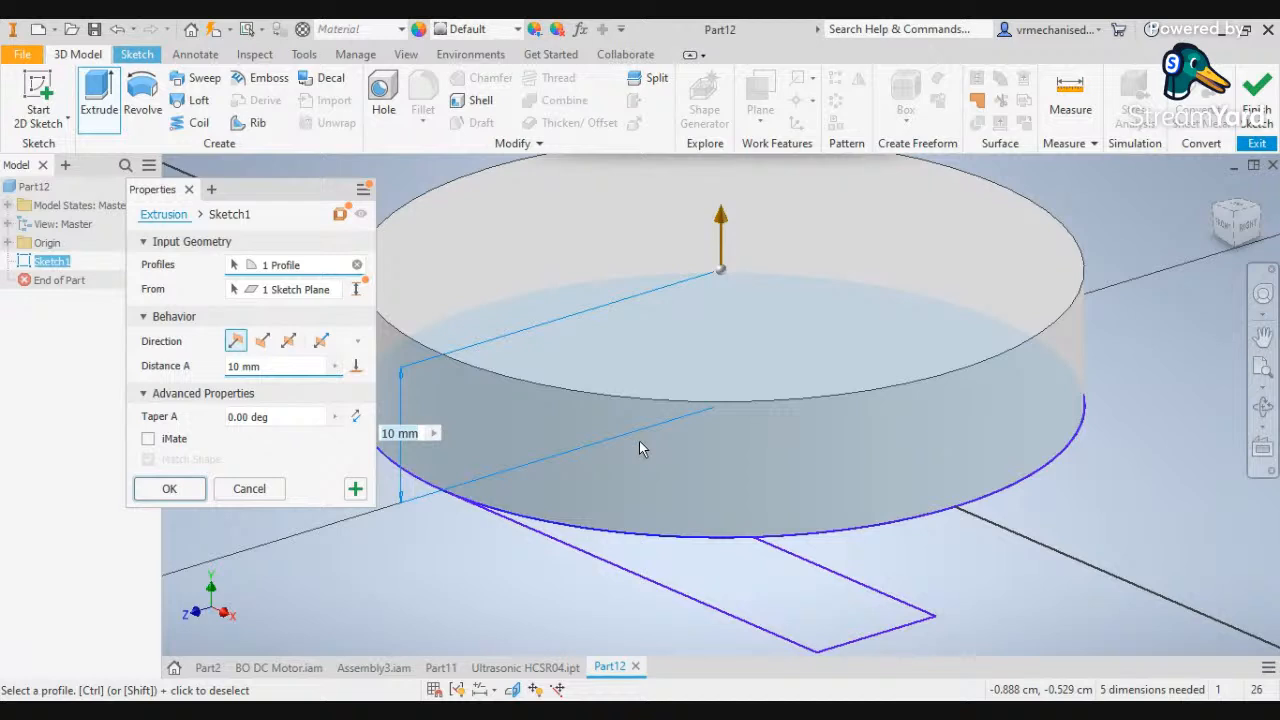
text(5)
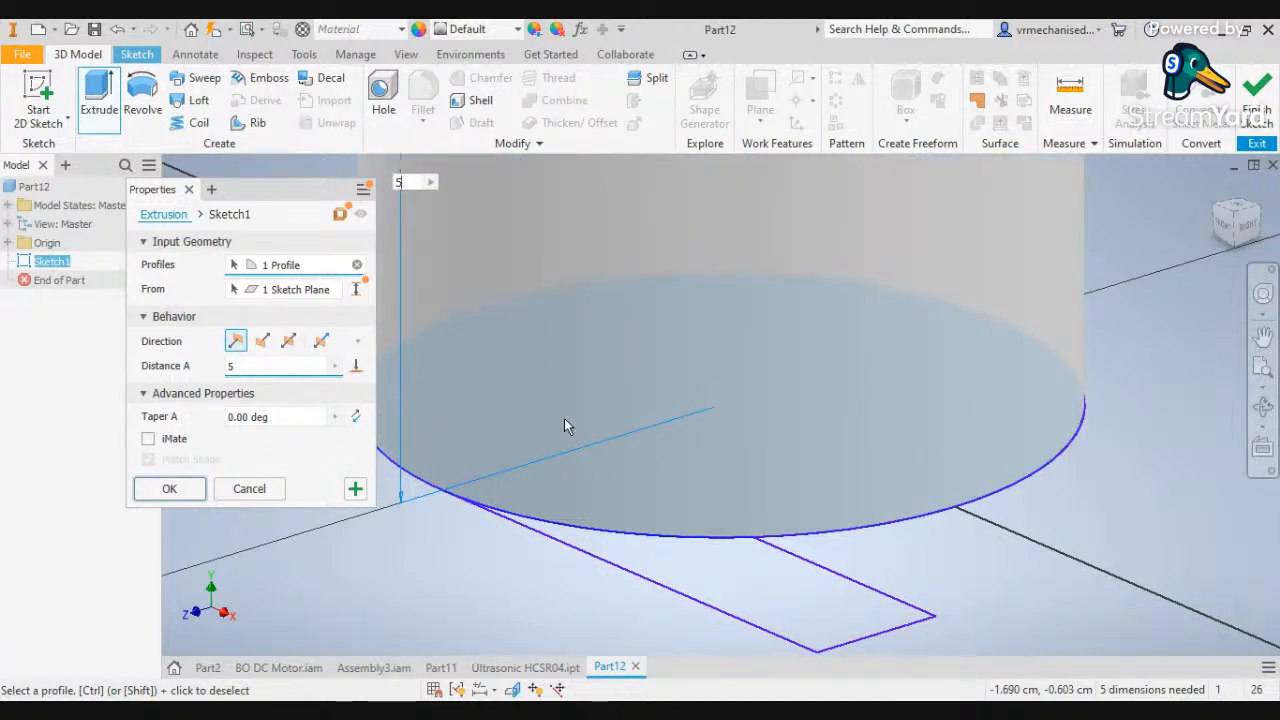
text(,.5)
key(Return)
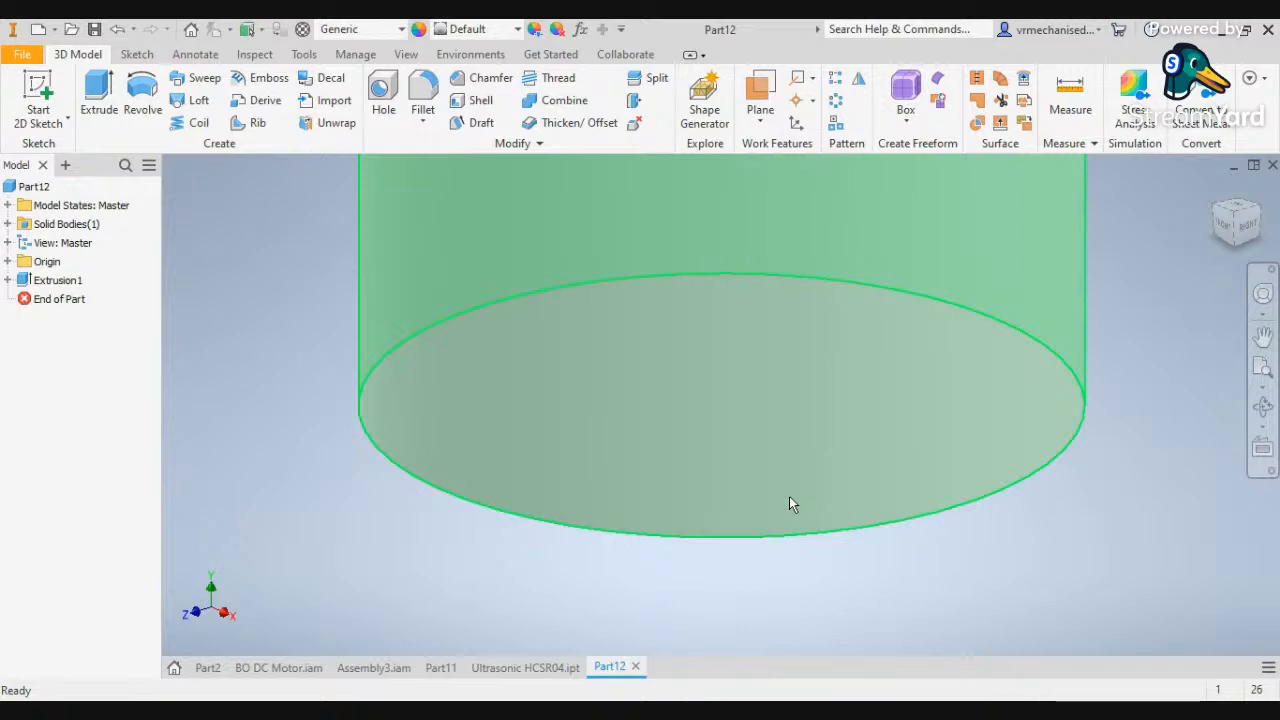
key(ctrl+z)
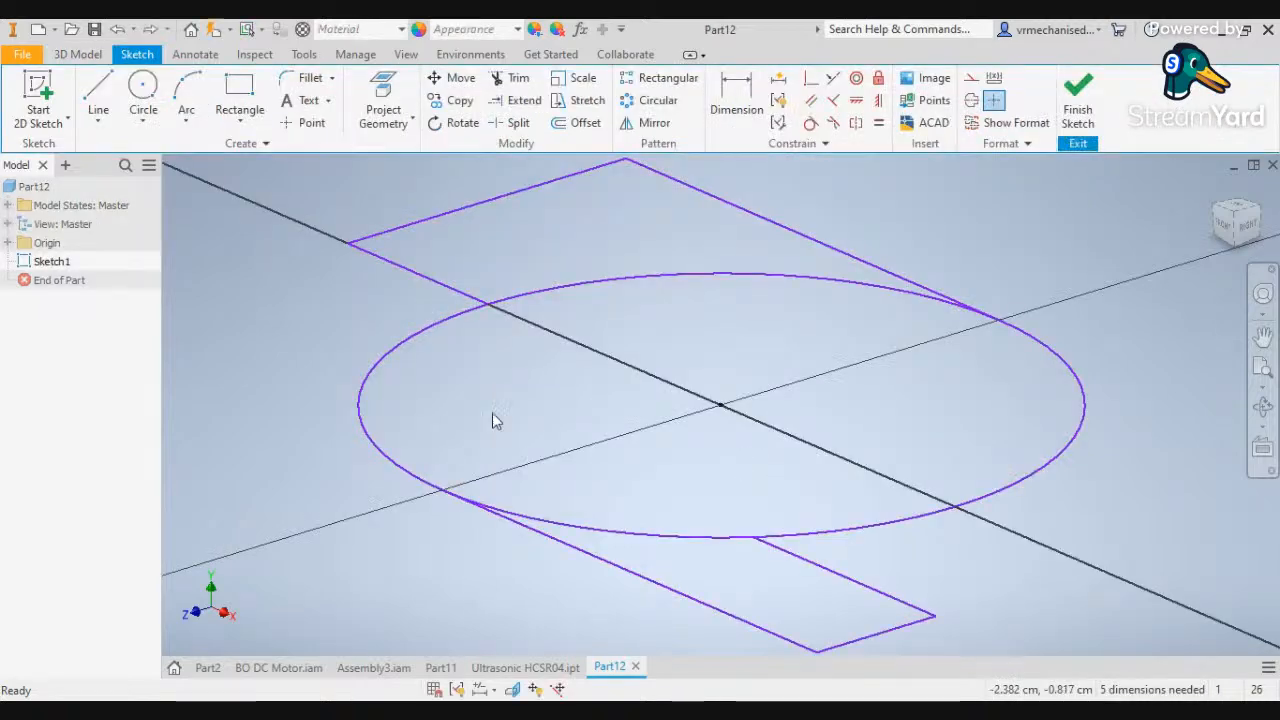
Extrude the circle 5.5 cm into a solid cylinder and keep the Extrude command active for another feature
click(78, 54)
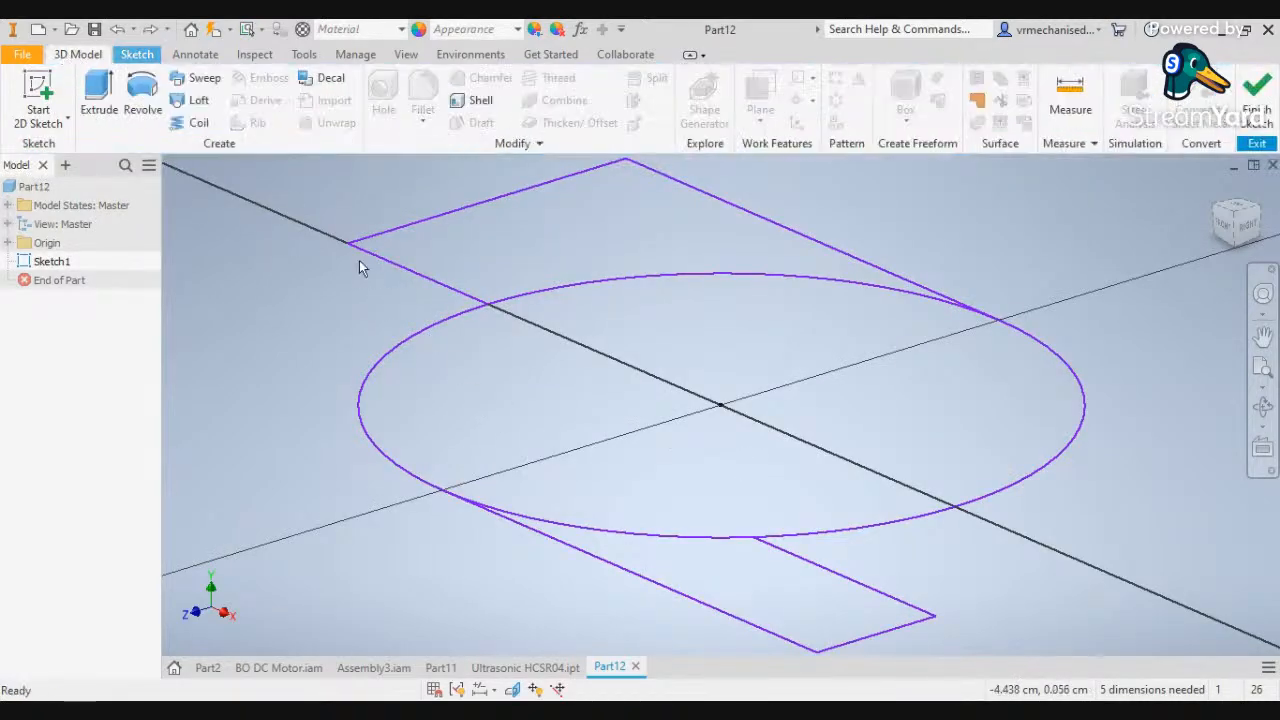
click(407, 342)
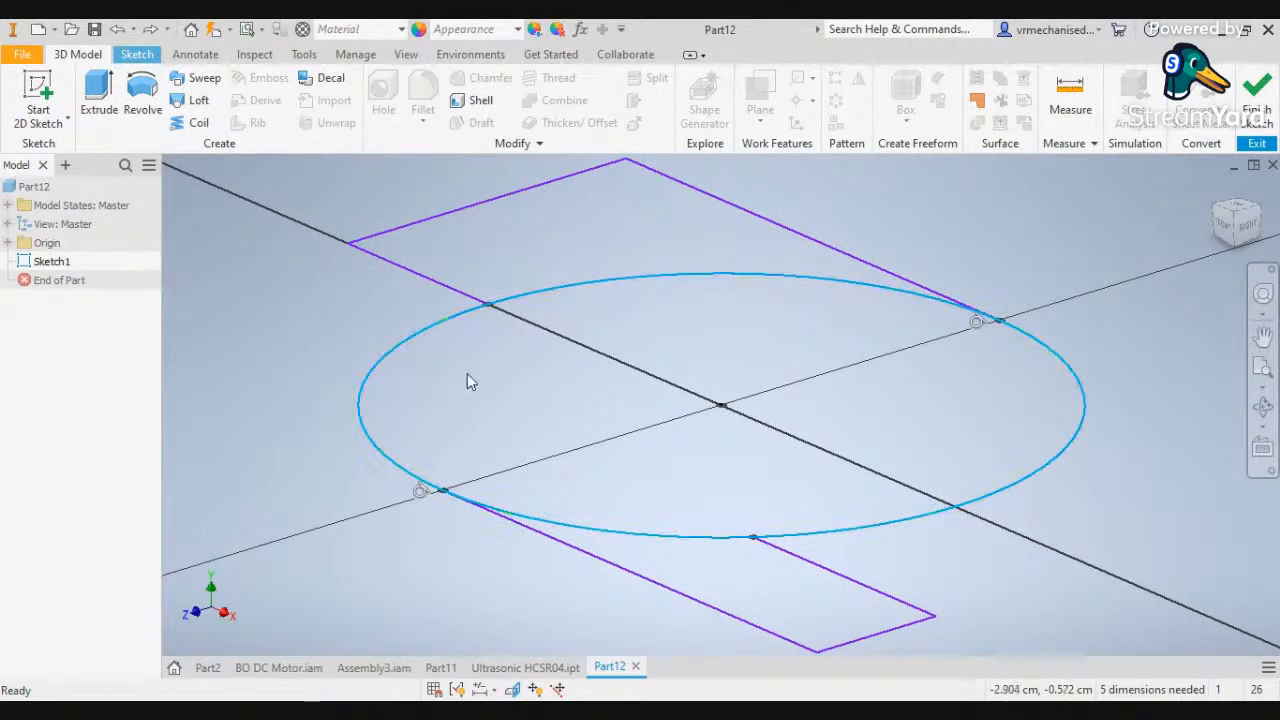
click(99, 100)
click(607, 432)
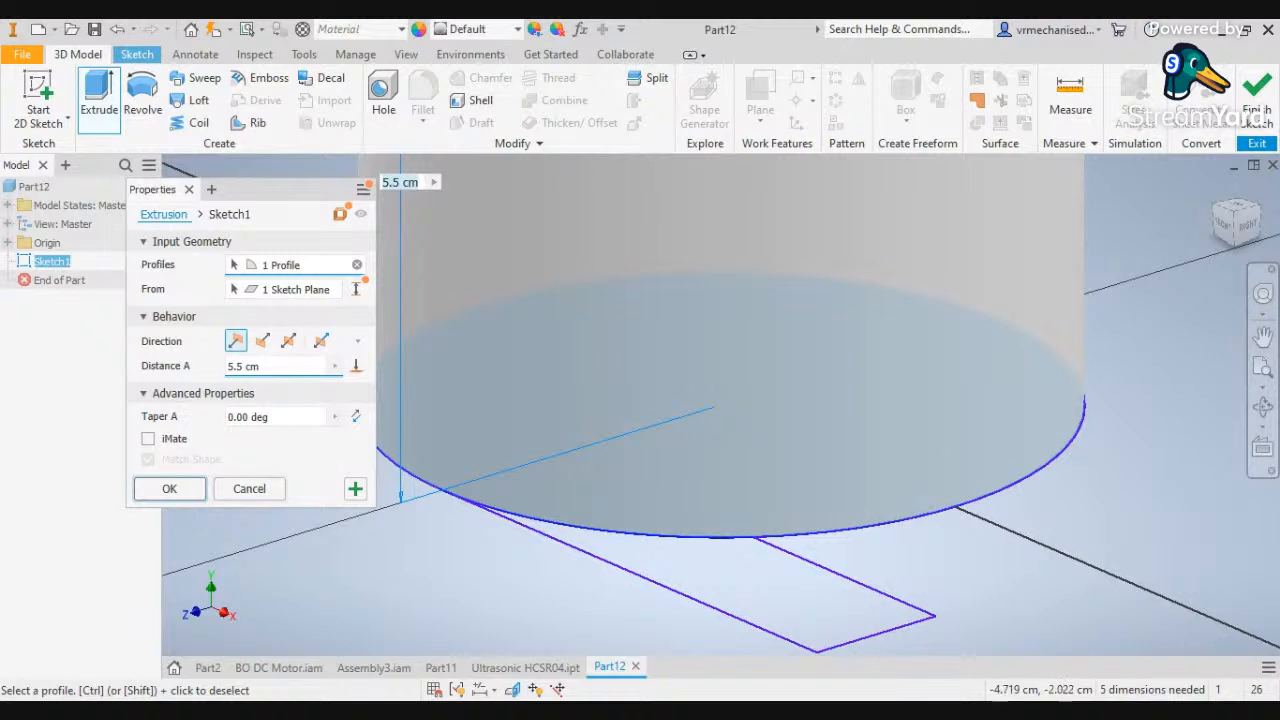
click(355, 488)
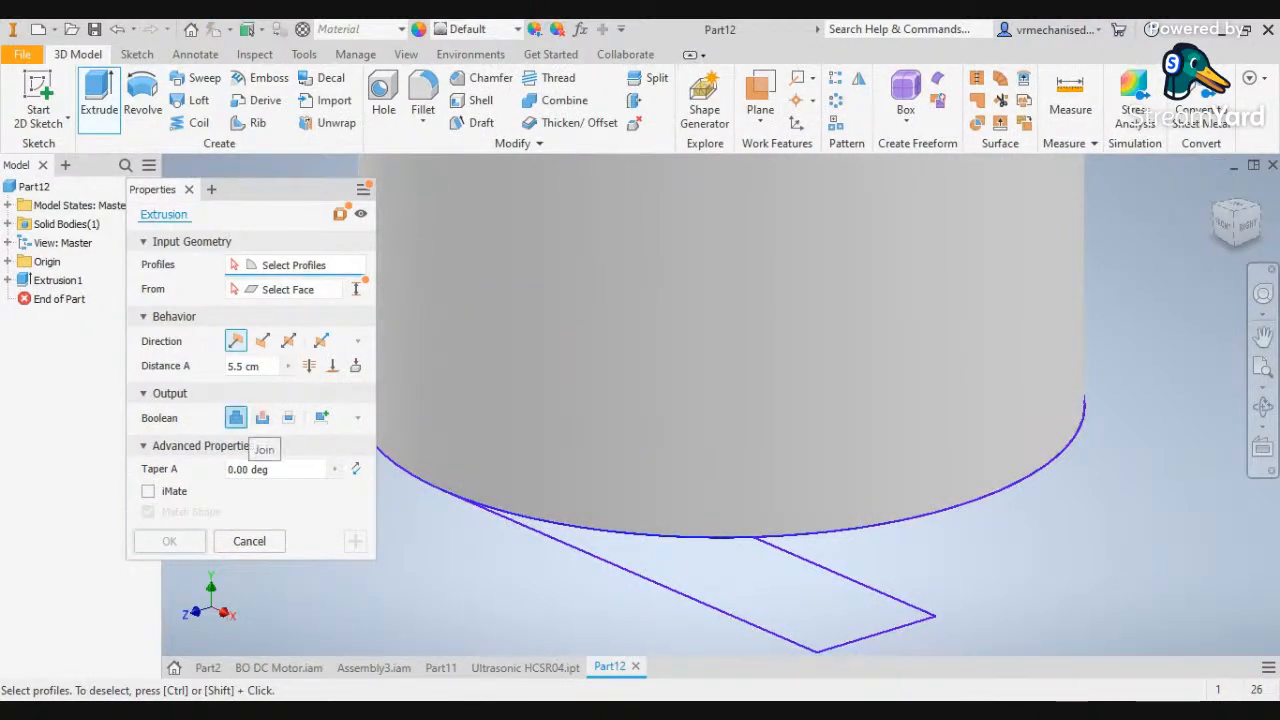
Extrude the narrow and the wide tangential outlet profiles together by 2 cm, joined to the cylinder
click(688, 580)
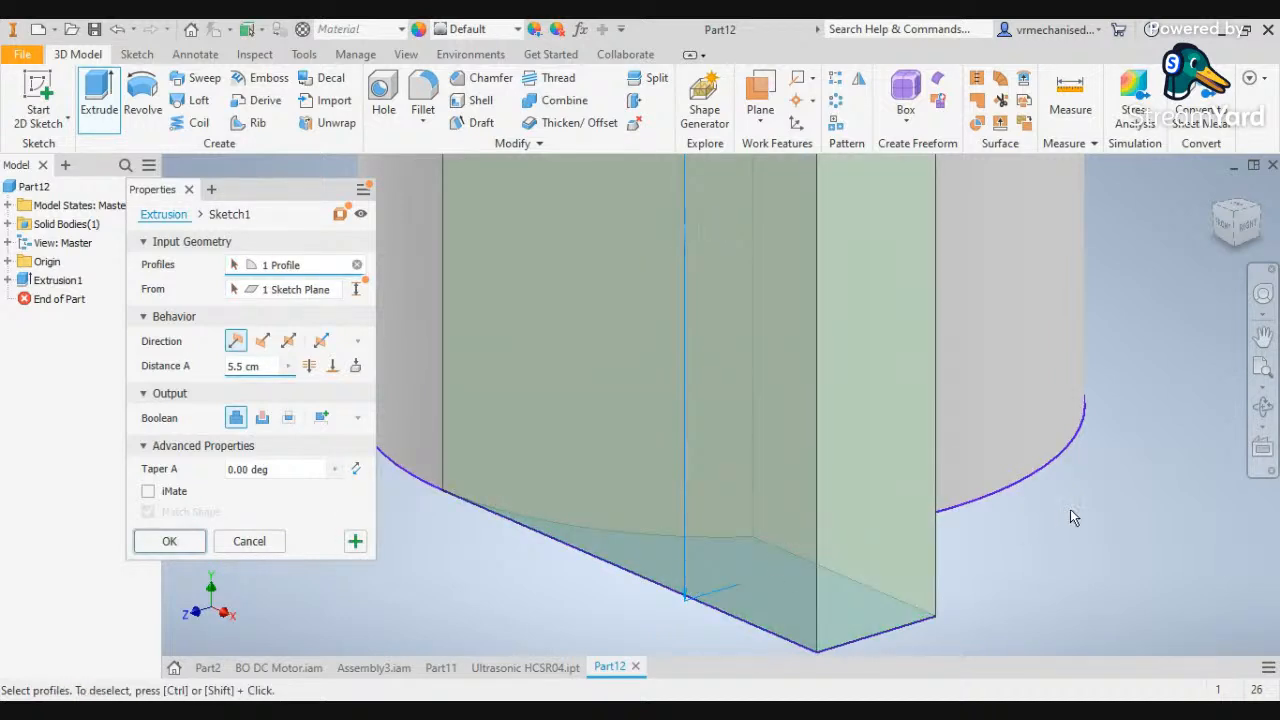
scroll(1070, 509, down, 2)
scroll(1111, 491, up, 3)
scroll(1111, 491, down, 2)
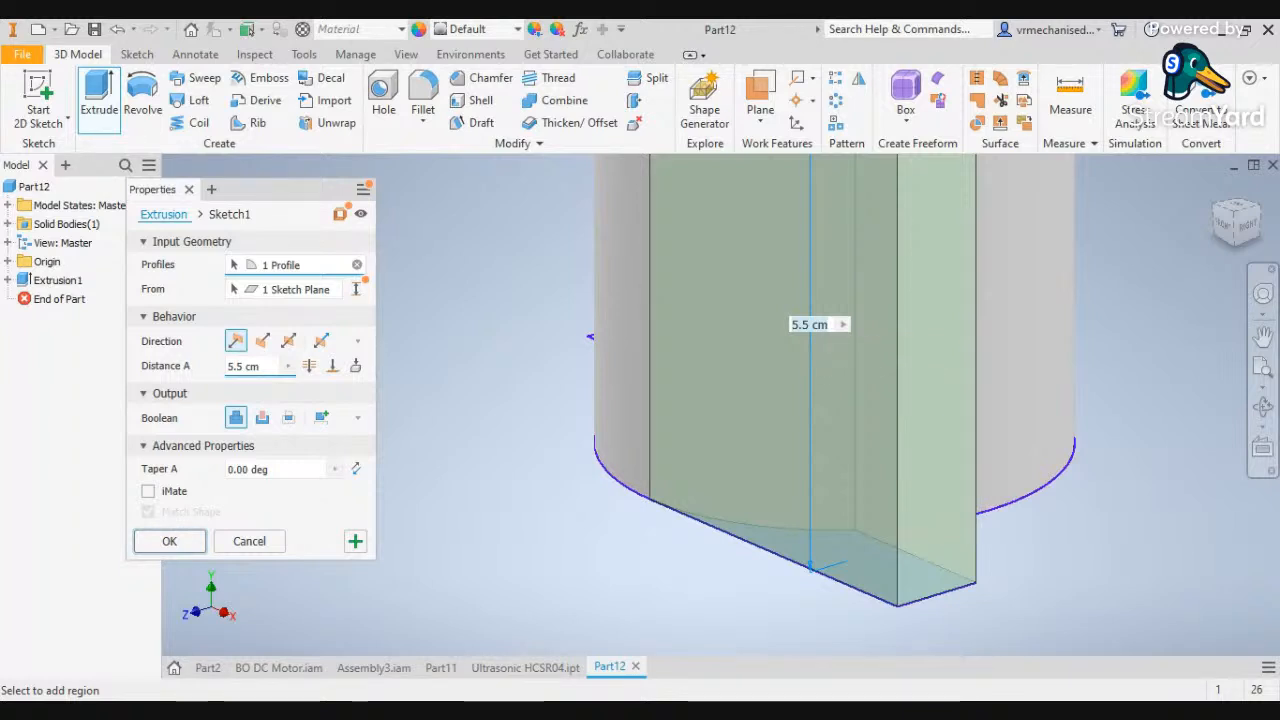
text(2)
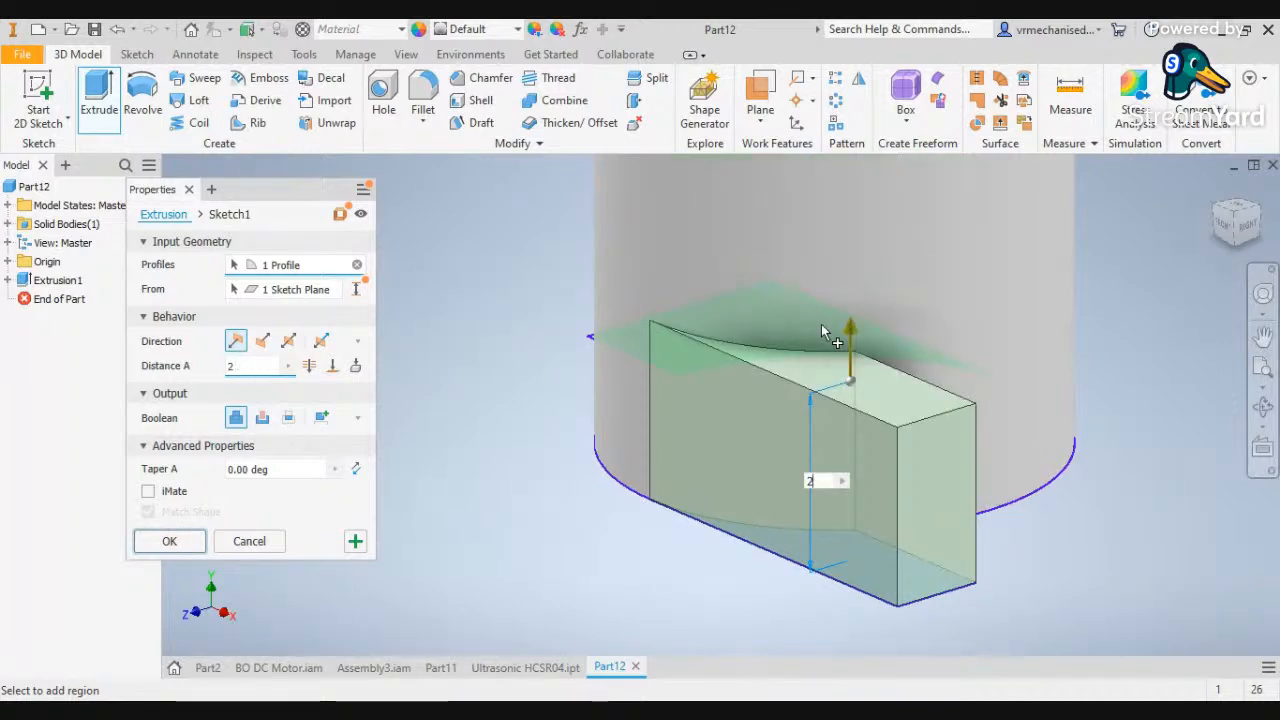
text(cm)
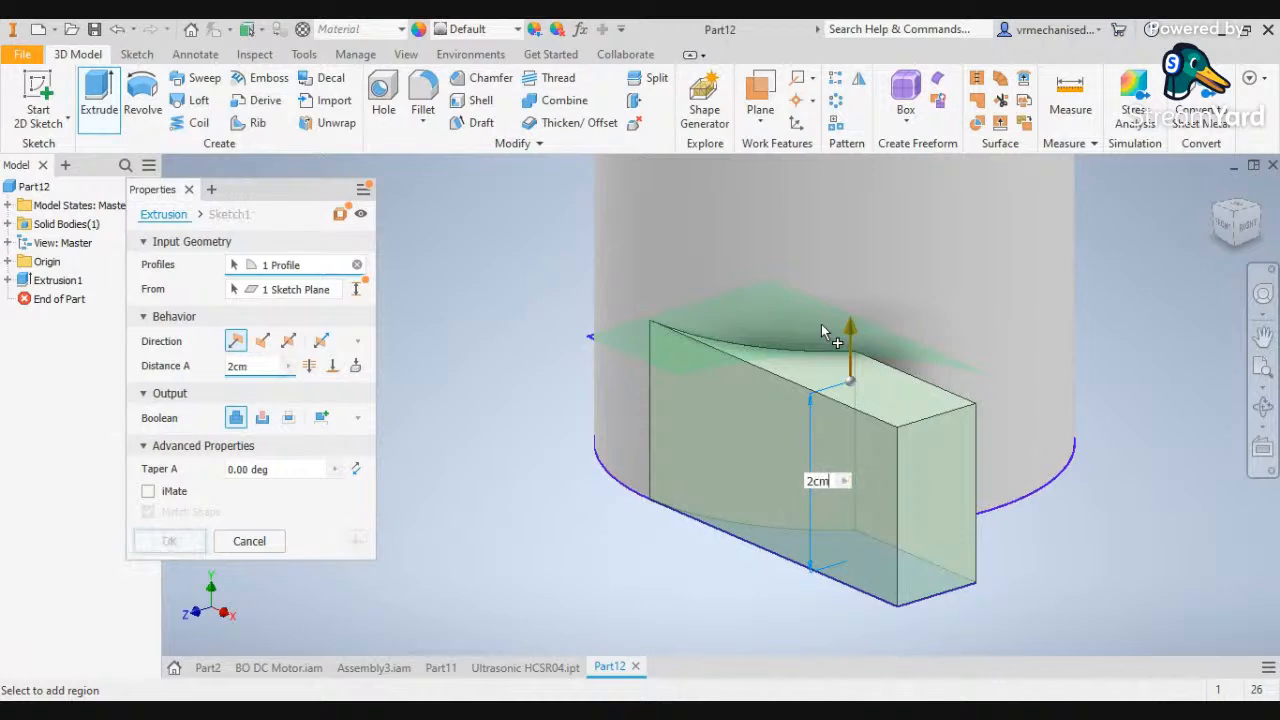
key(Return)
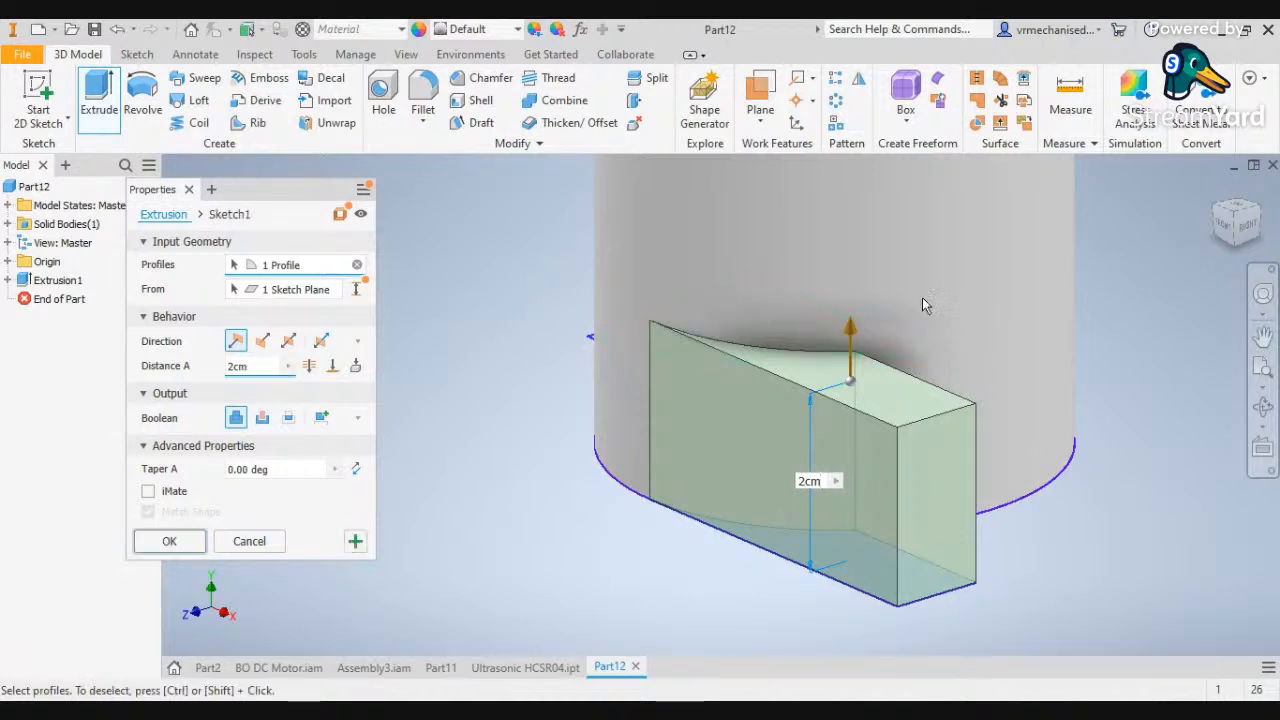
click(1218, 210)
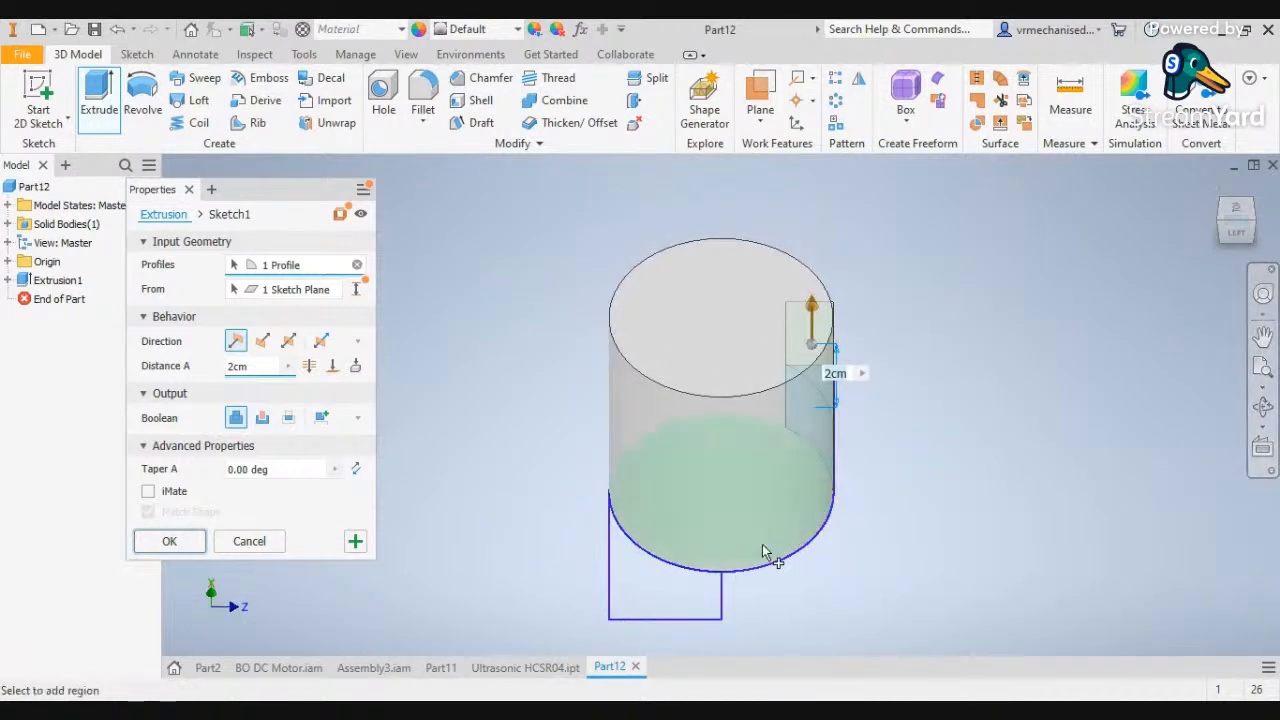
click(653, 560)
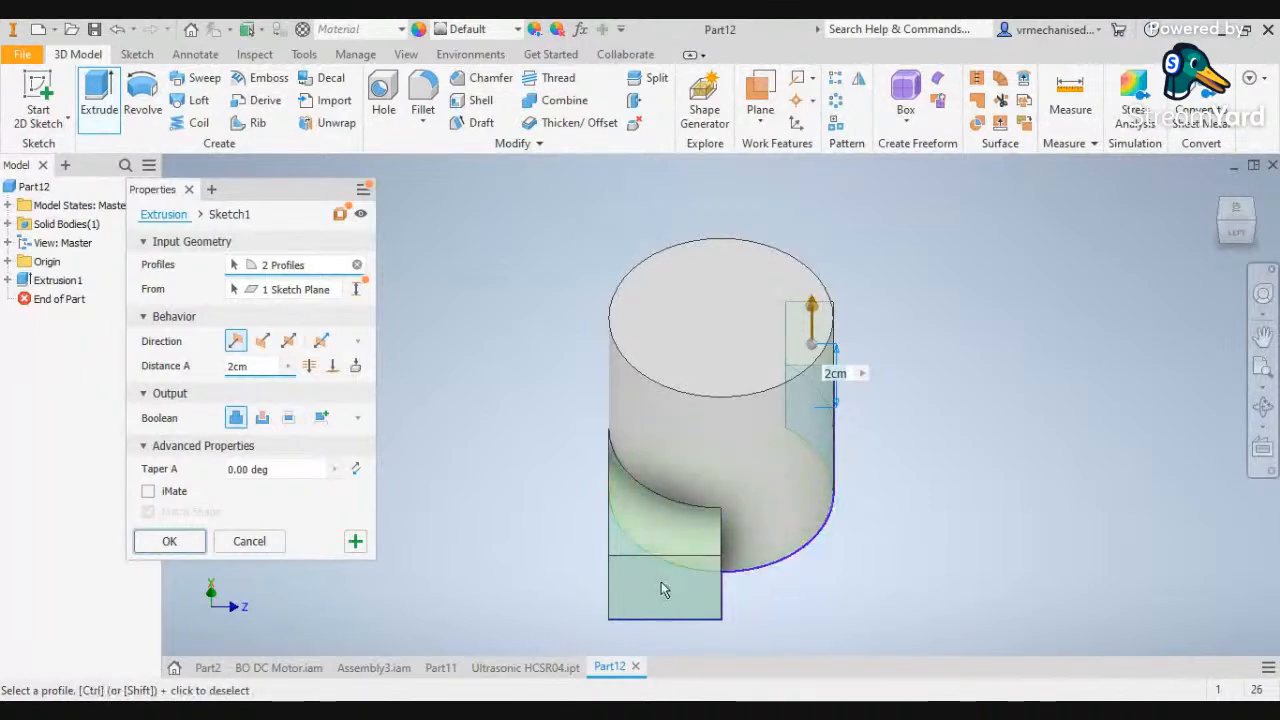
scroll(710, 568, down, 1)
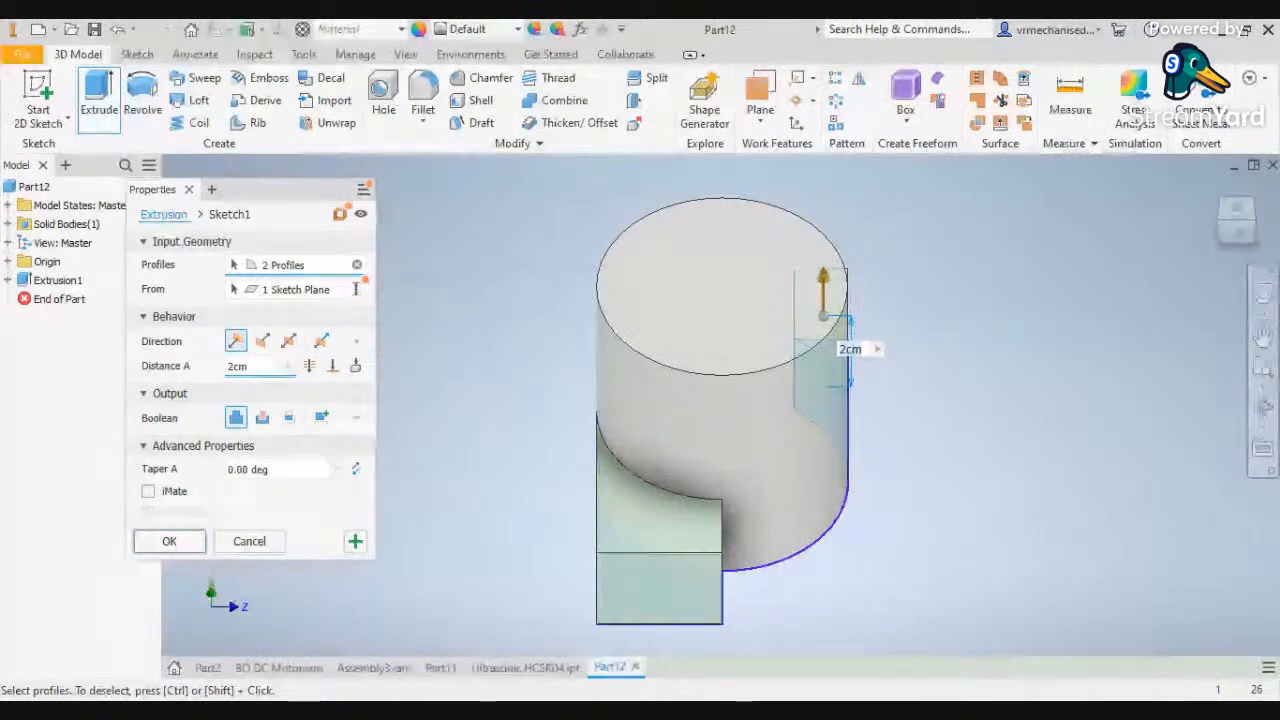
key(Return)
Hollow out the whole body with a 2 mm thick shell, without removing any faces
scroll(728, 540, down, 3)
click(1251, 219)
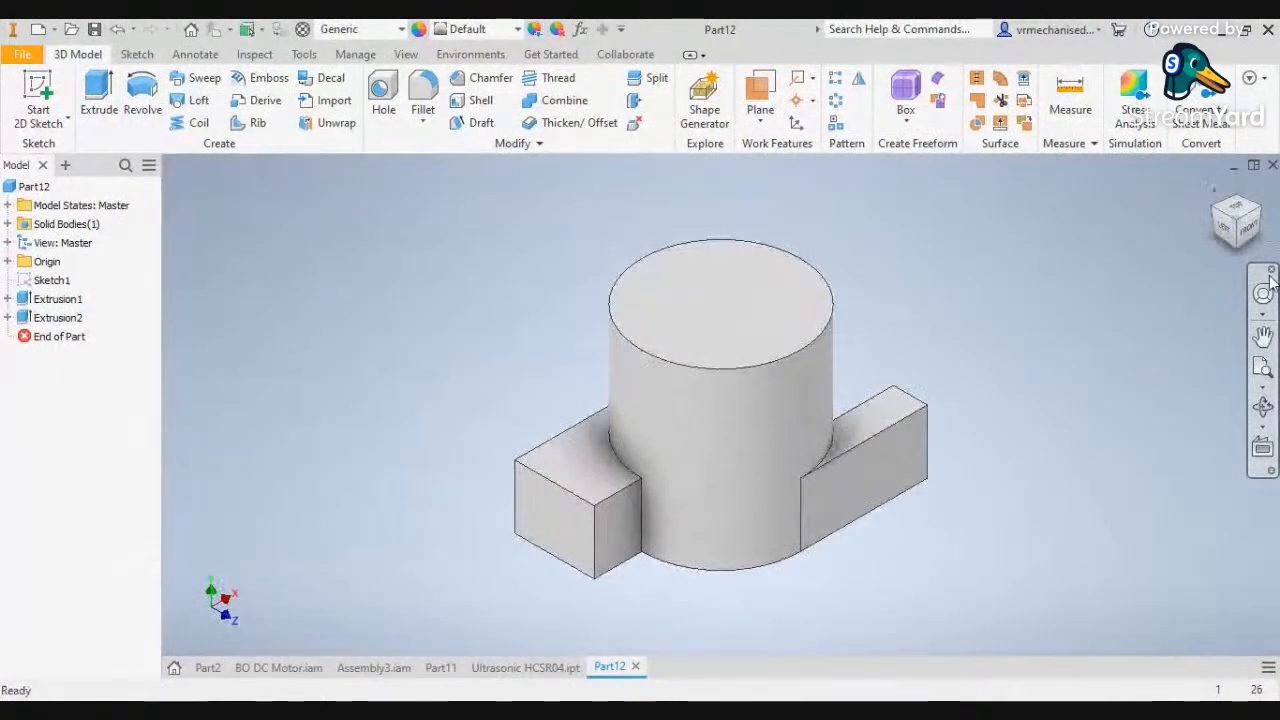
click(1262, 219)
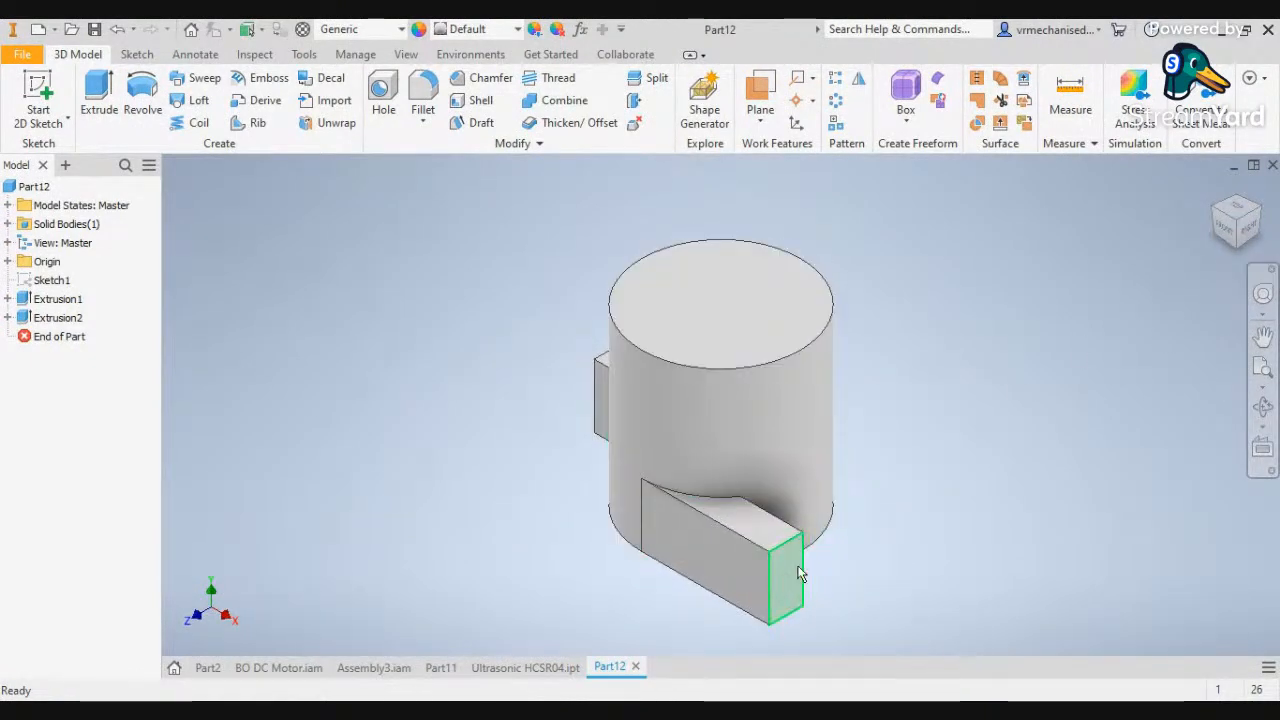
mouse_move(784, 568)
scroll(790, 568, up, 3)
scroll(790, 568, down, 4)
scroll(790, 568, up, 2)
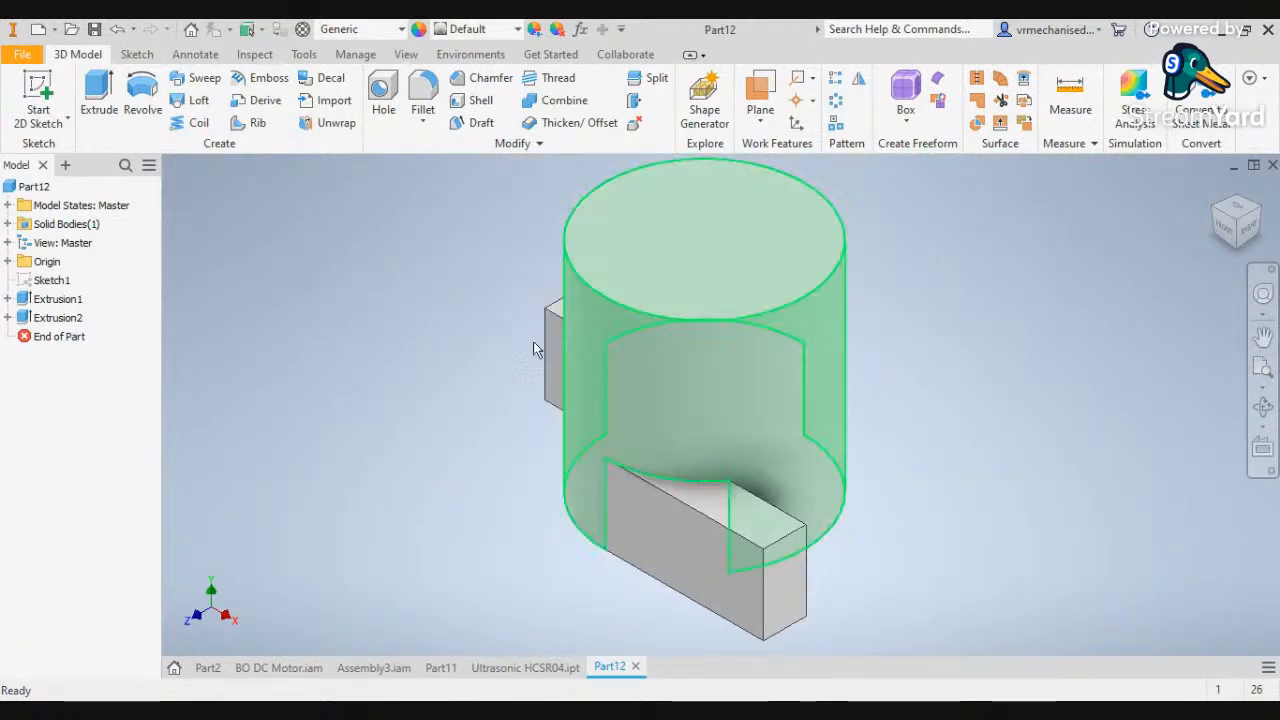
click(790, 580)
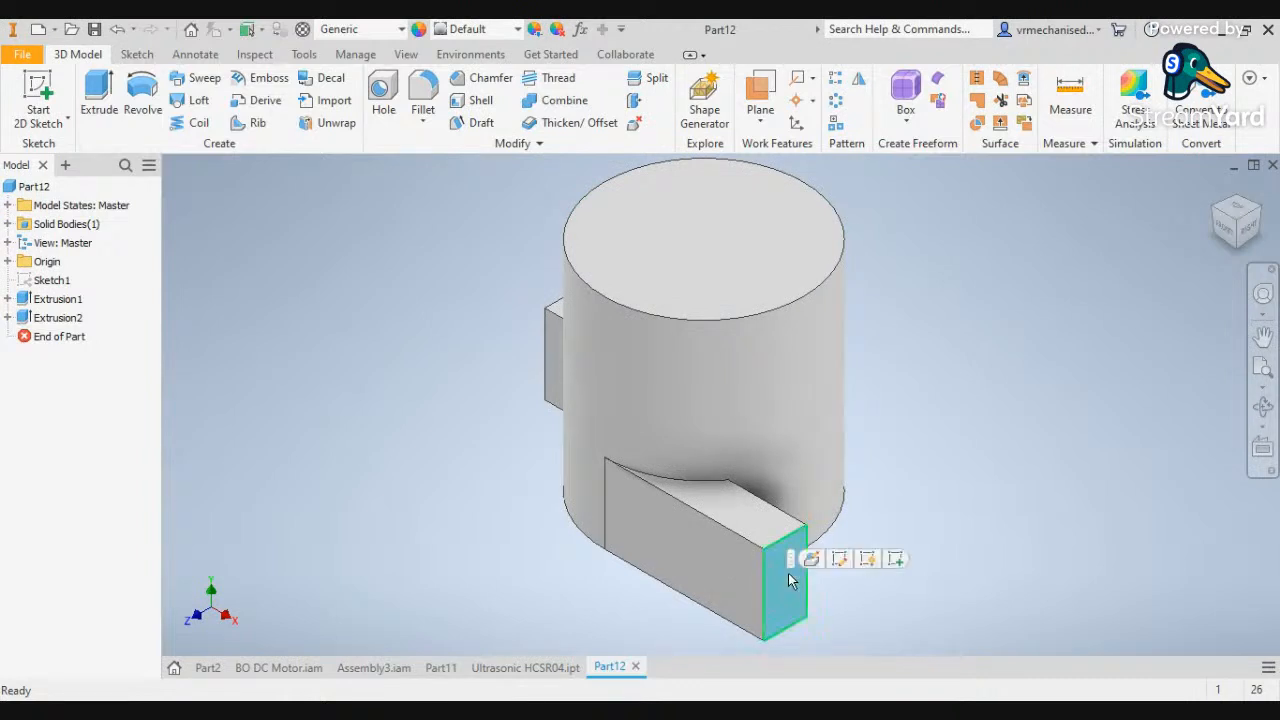
click(970, 275)
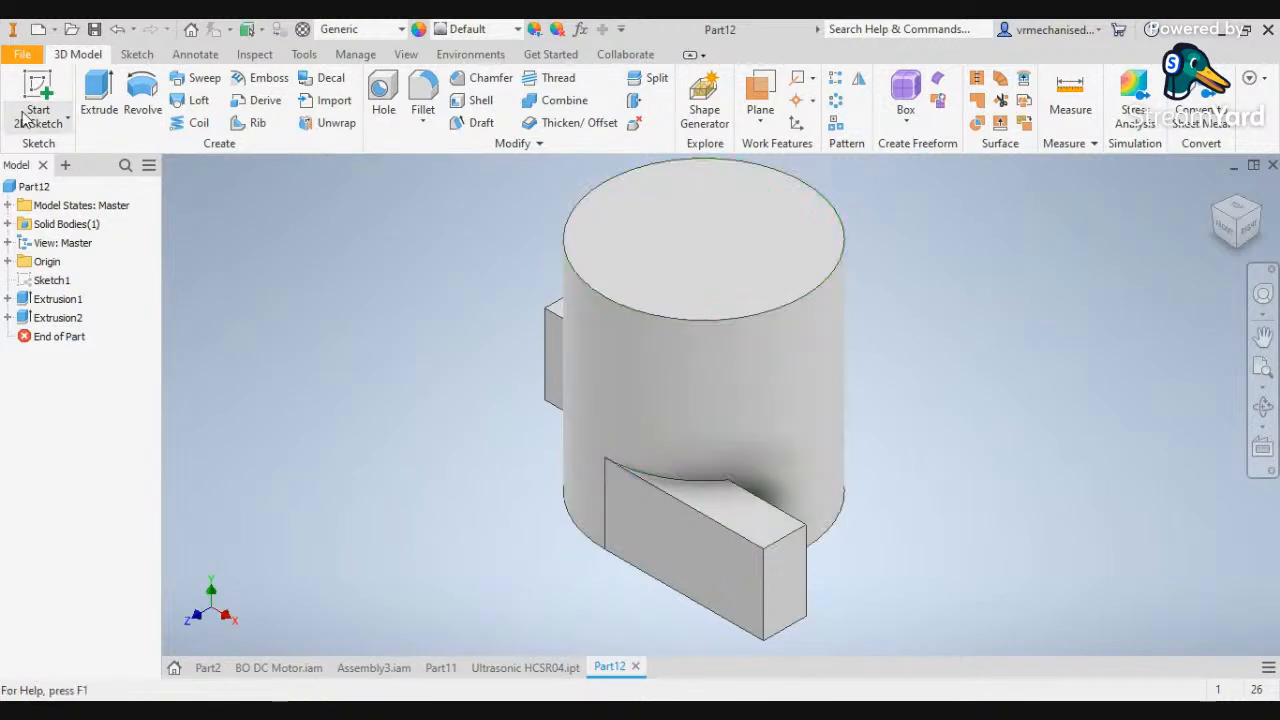
click(460, 104)
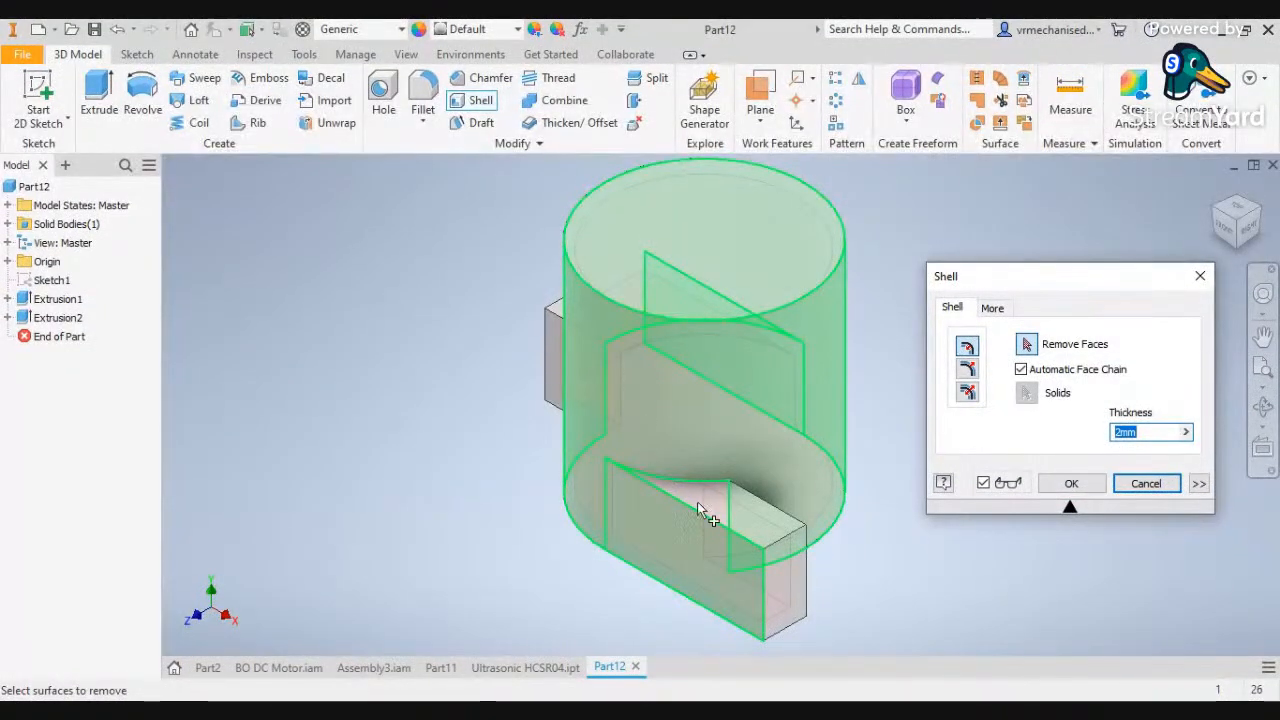
click(1072, 484)
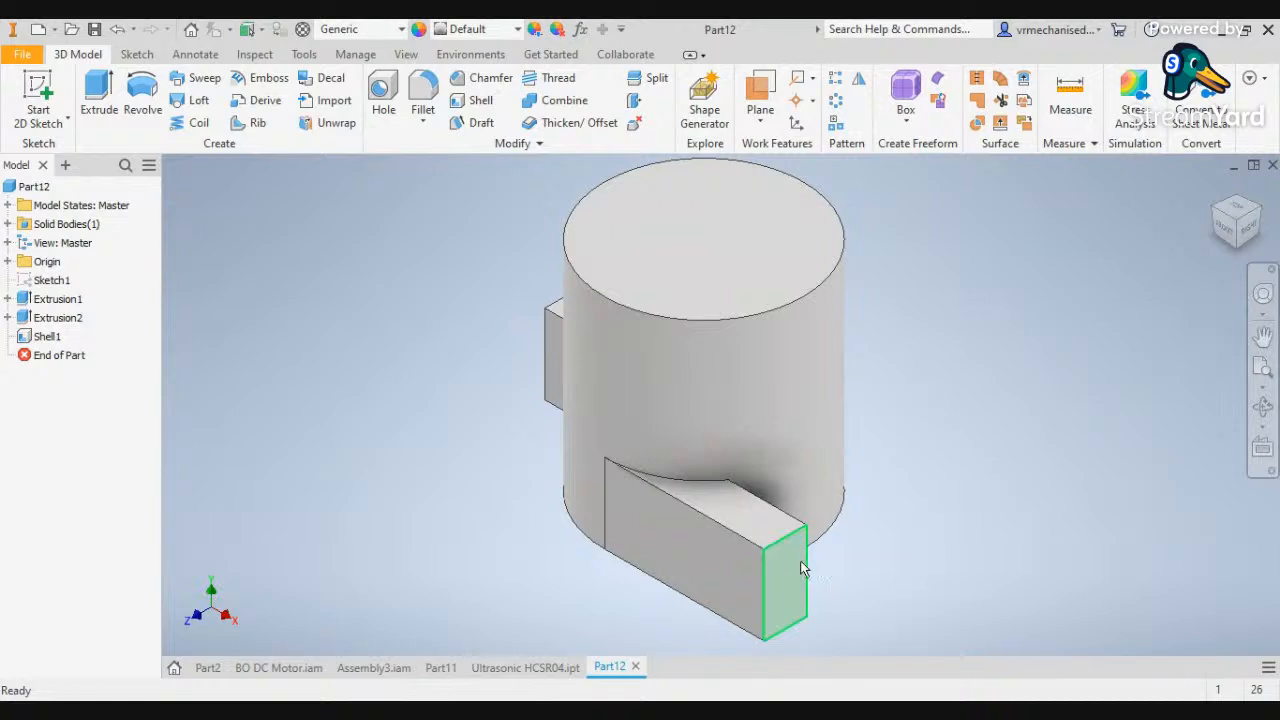
Sketch a rectangle about 0.67 by 1.6 cm on the narrow outlet's end face, inset 0.2 cm from its edges
click(801, 568)
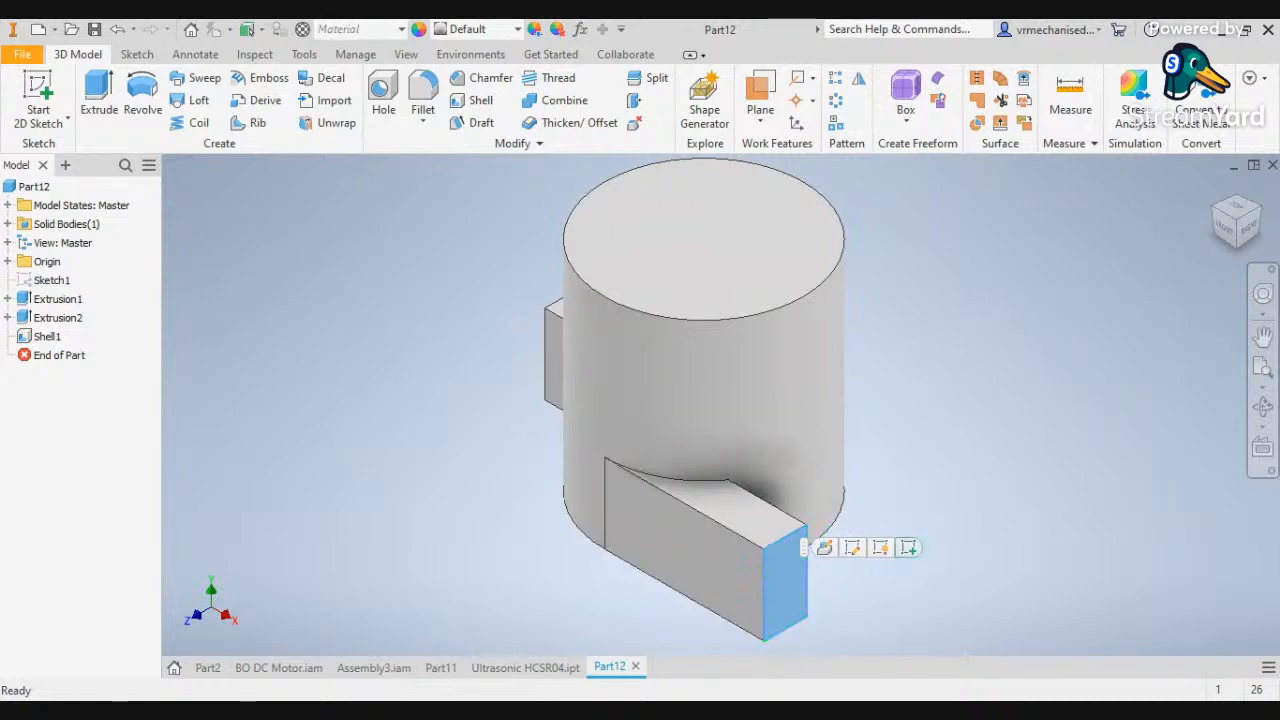
click(909, 547)
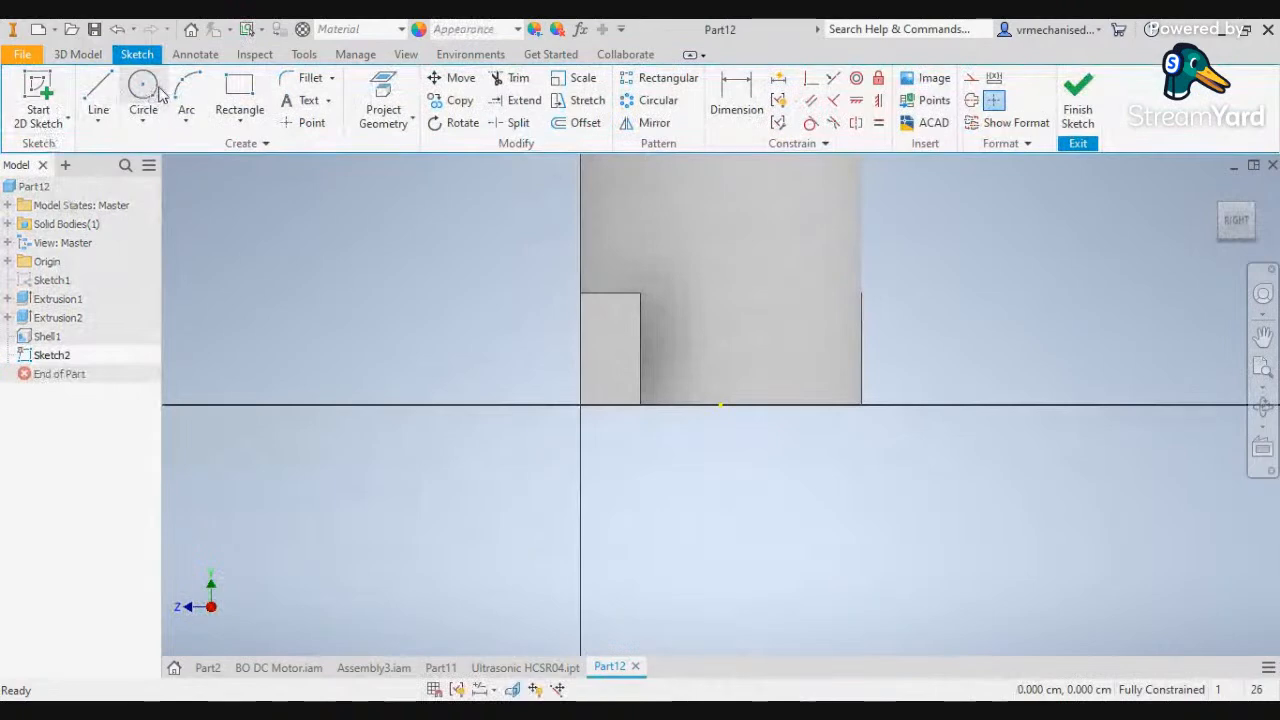
click(238, 89)
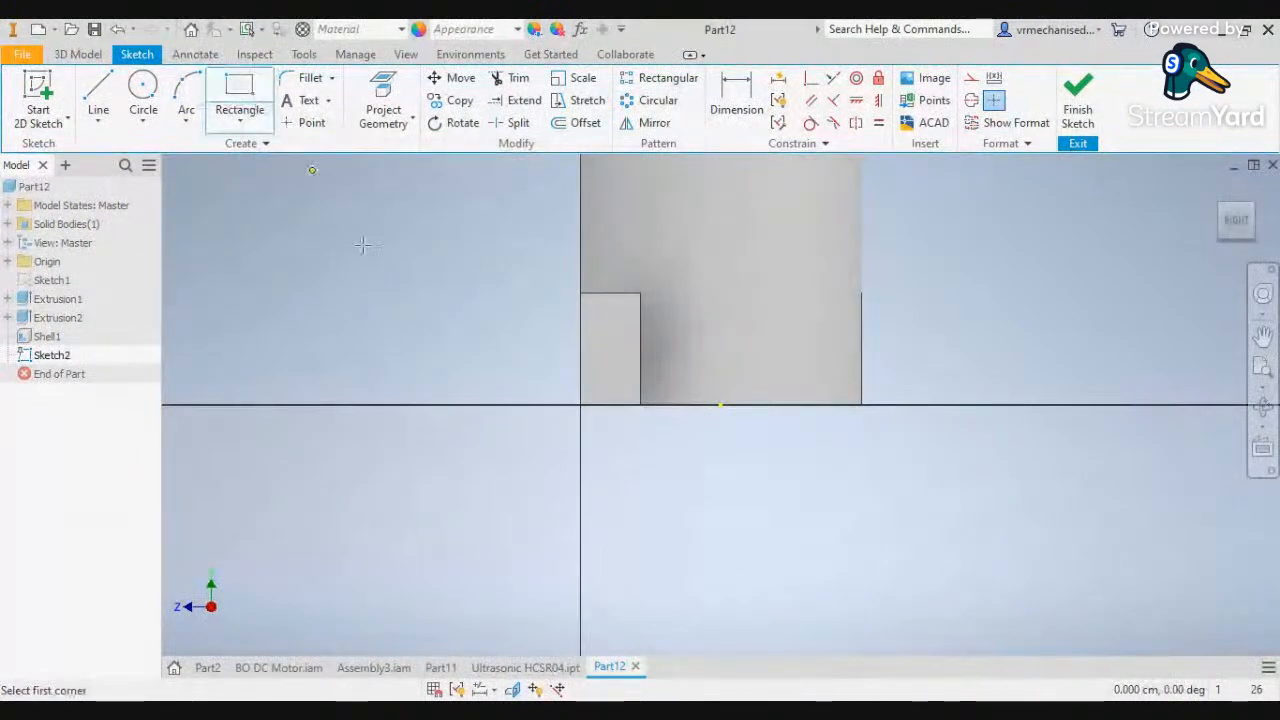
click(592, 303)
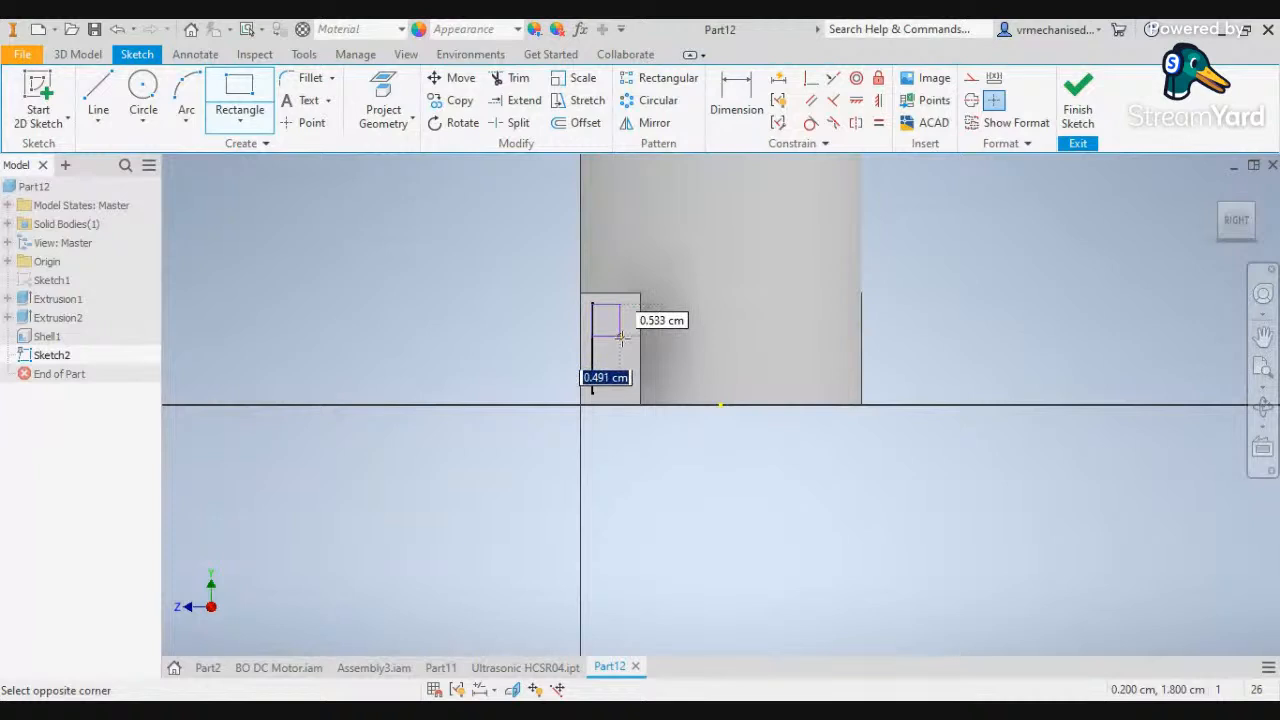
click(630, 393)
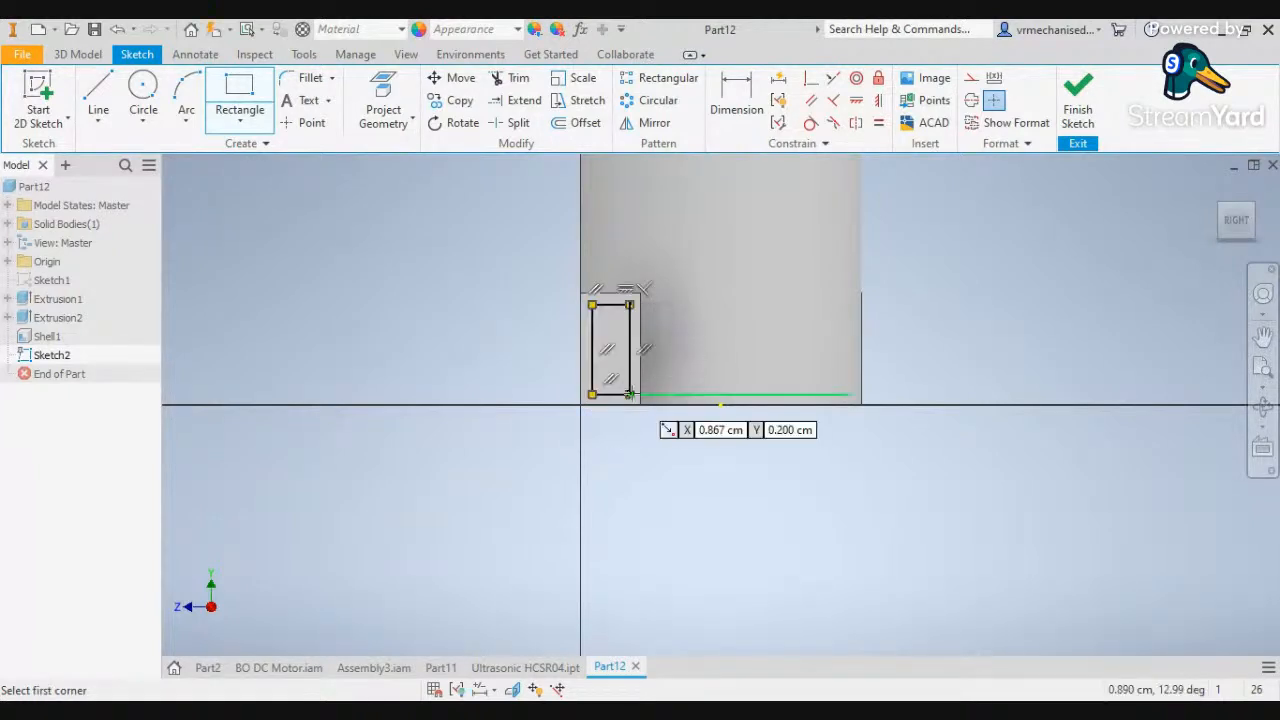
Round all four corners of the rectangle on the narrow outlet's end face with 0.2 cm sketch fillets
click(308, 78)
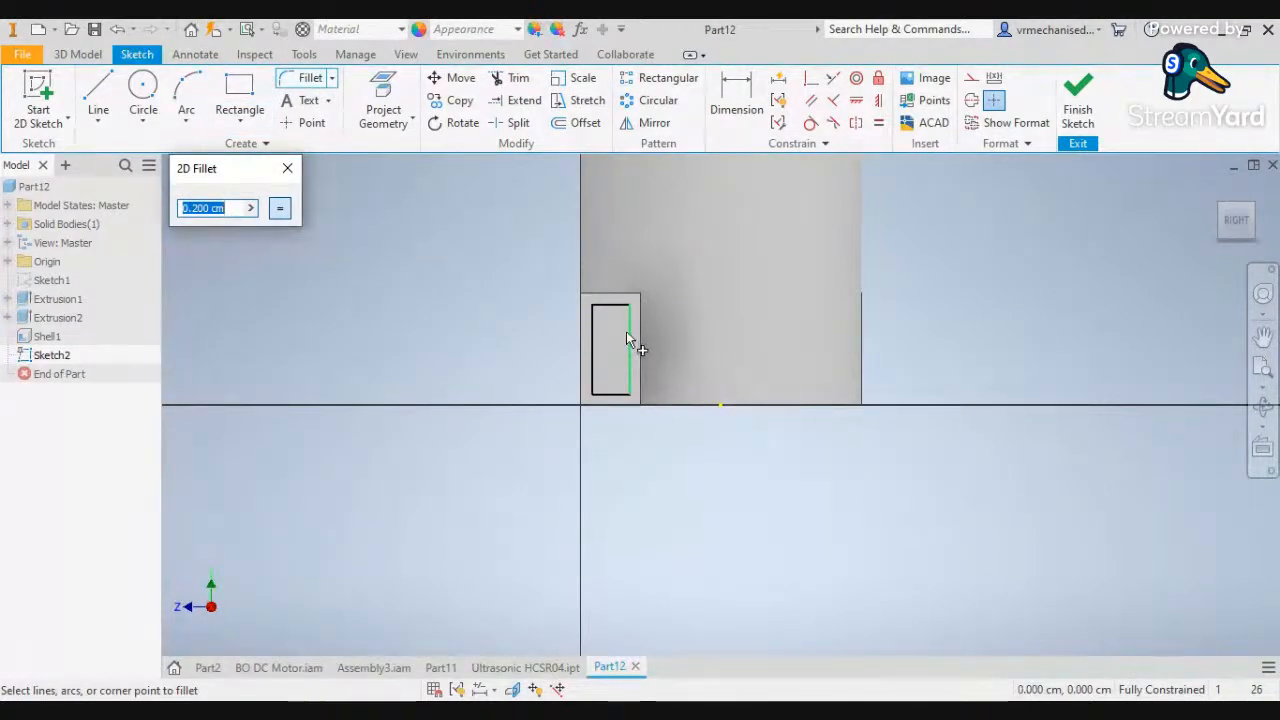
scroll(627, 334, up, 5)
click(534, 235)
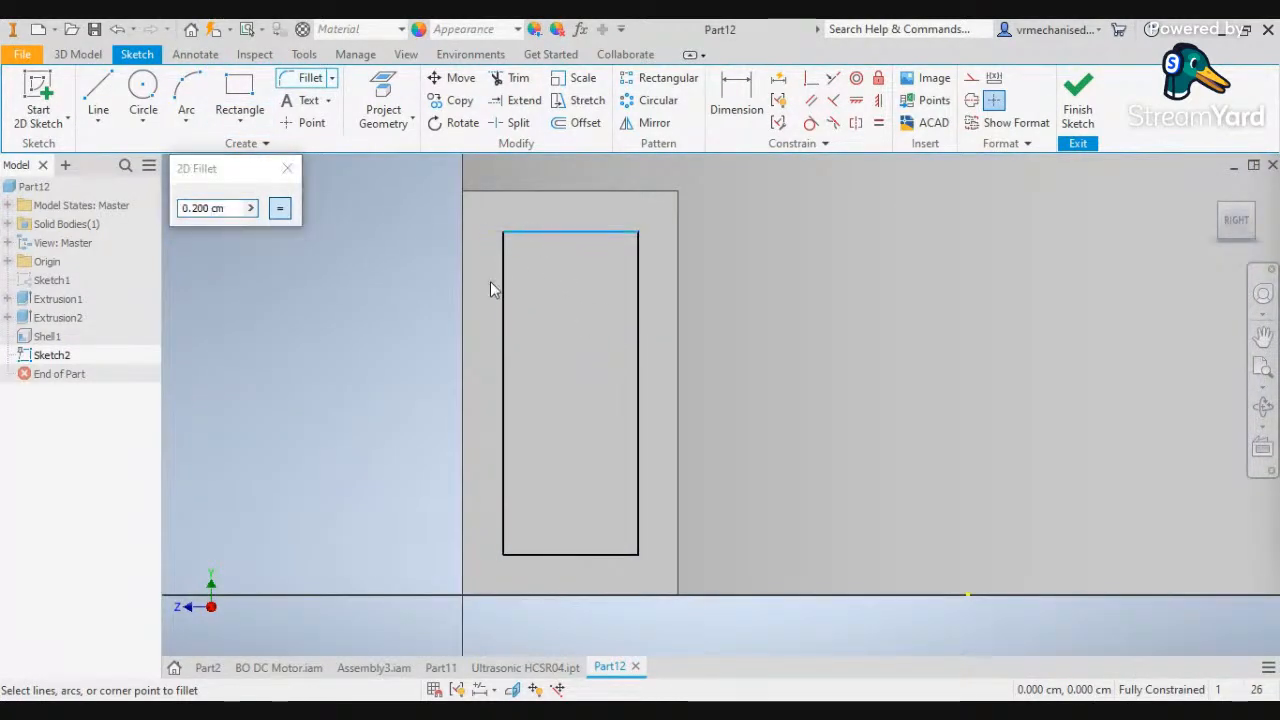
click(503, 277)
click(609, 233)
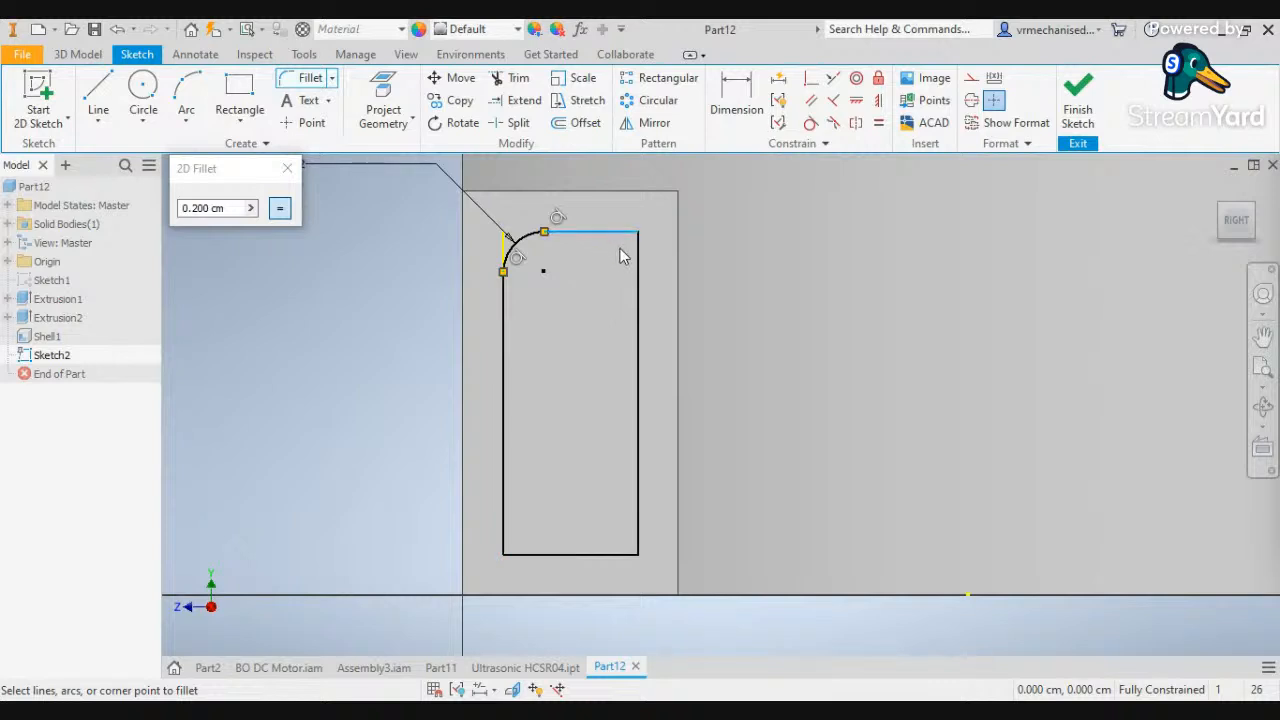
click(640, 466)
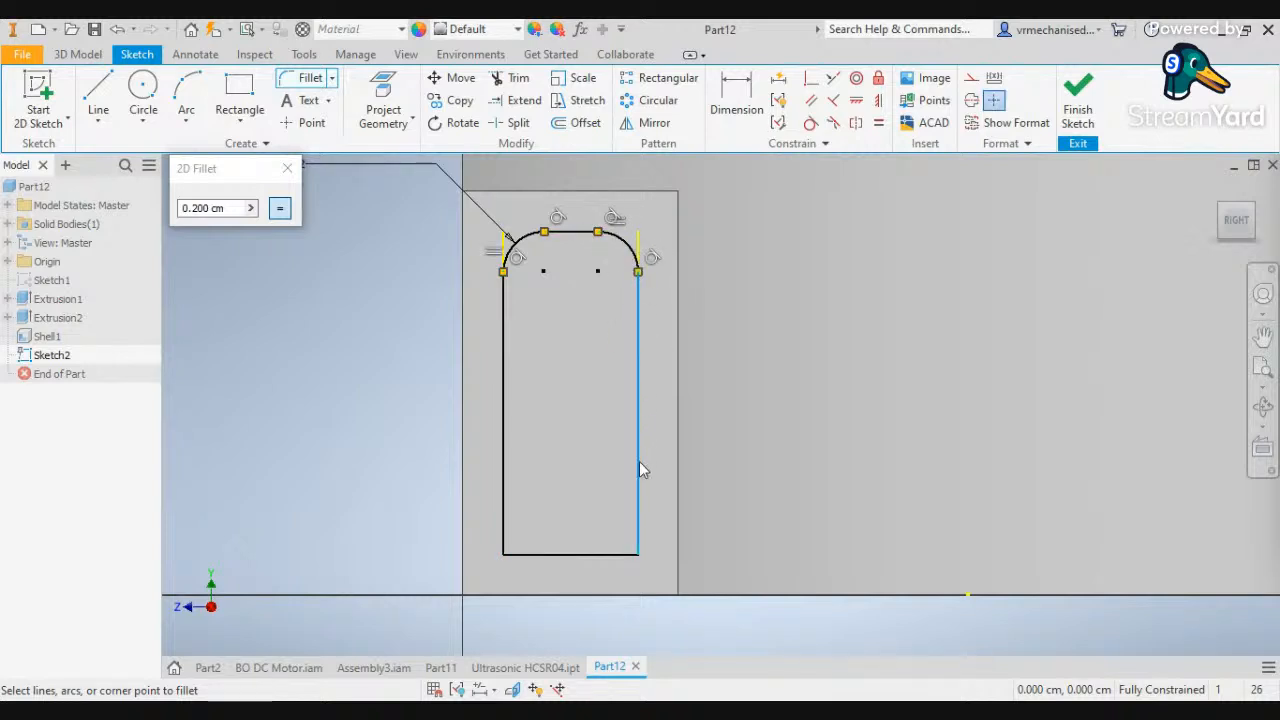
click(622, 553)
click(504, 482)
click(522, 555)
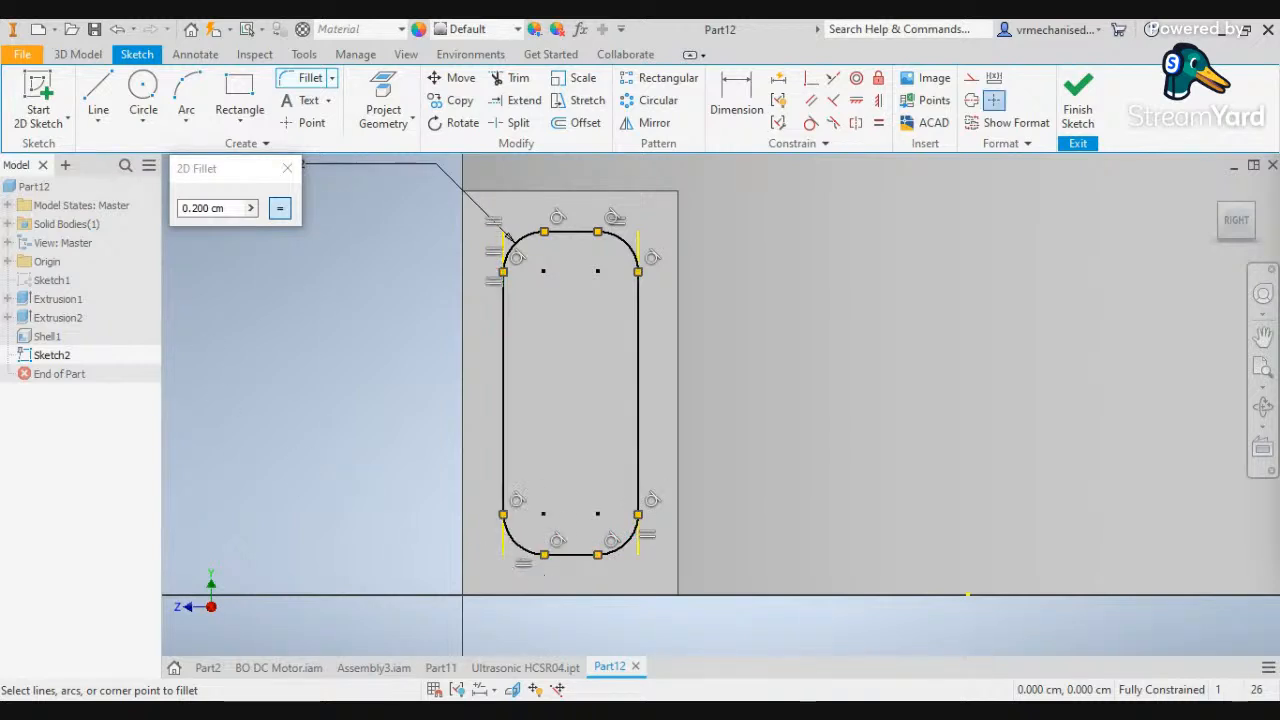
click(287, 168)
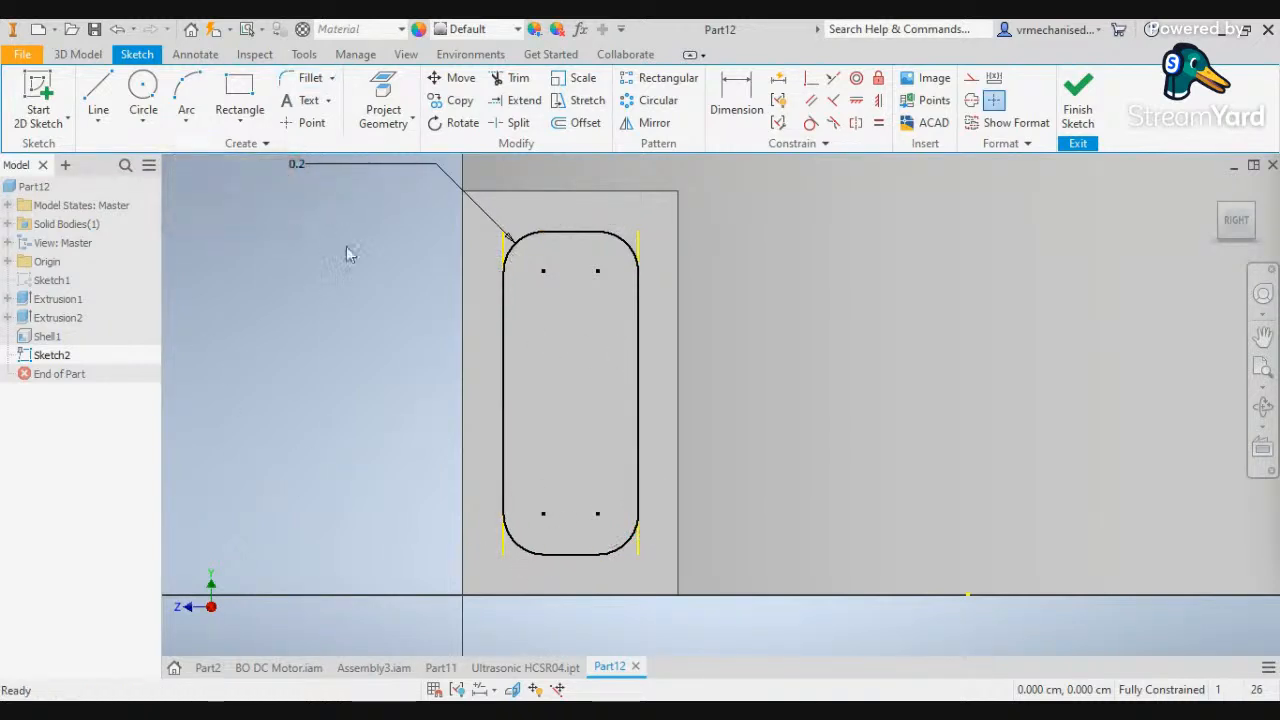
Cut the rounded rectangle 2 mm deep through the narrow outlet's end wall
click(78, 54)
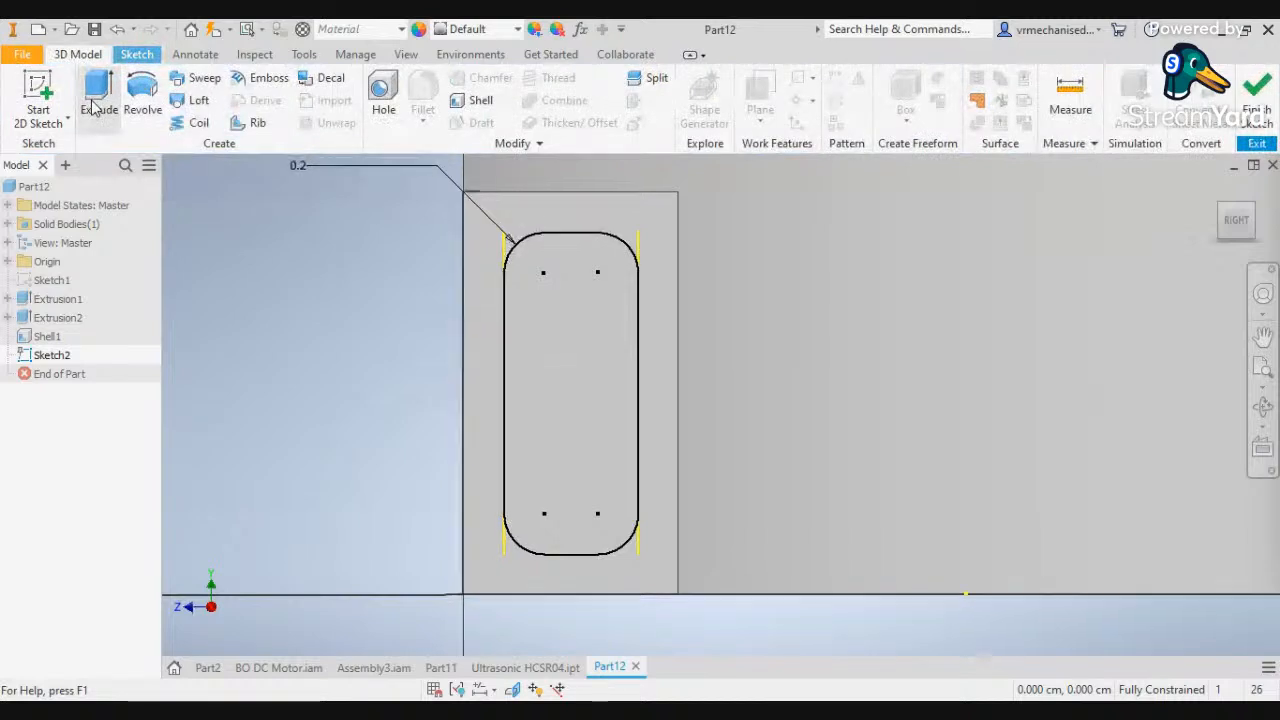
click(95, 100)
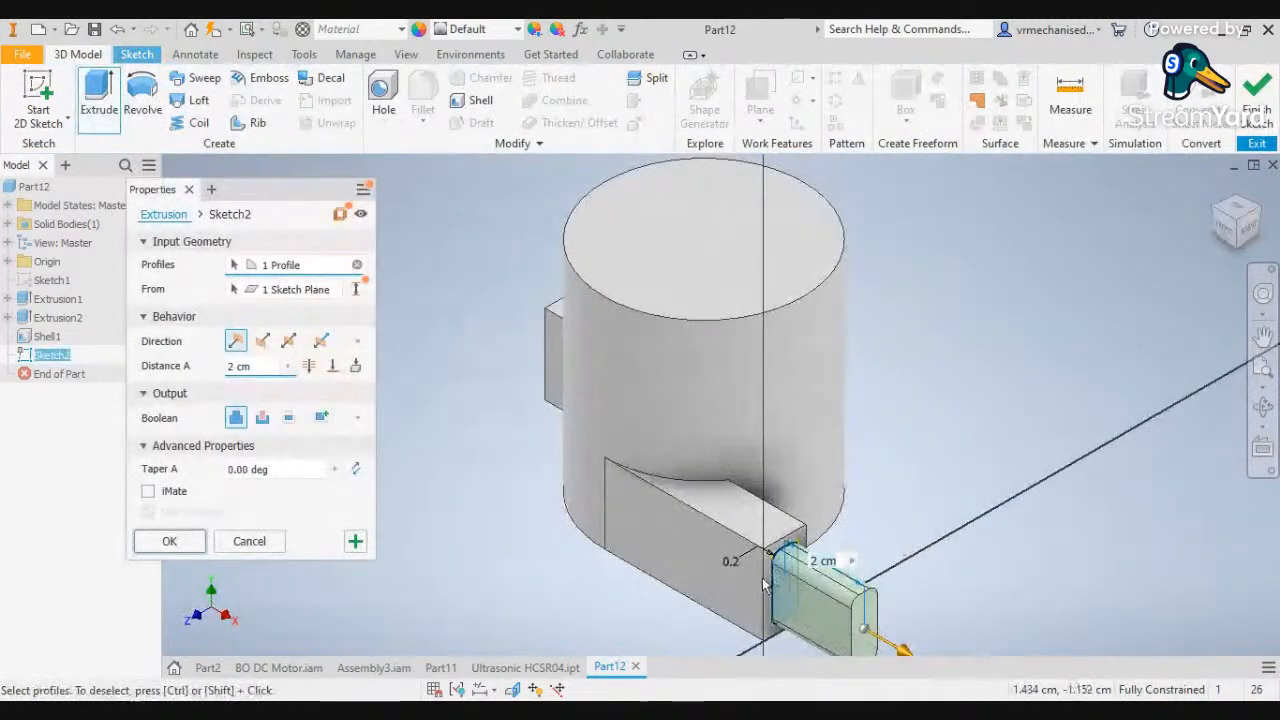
text(2)
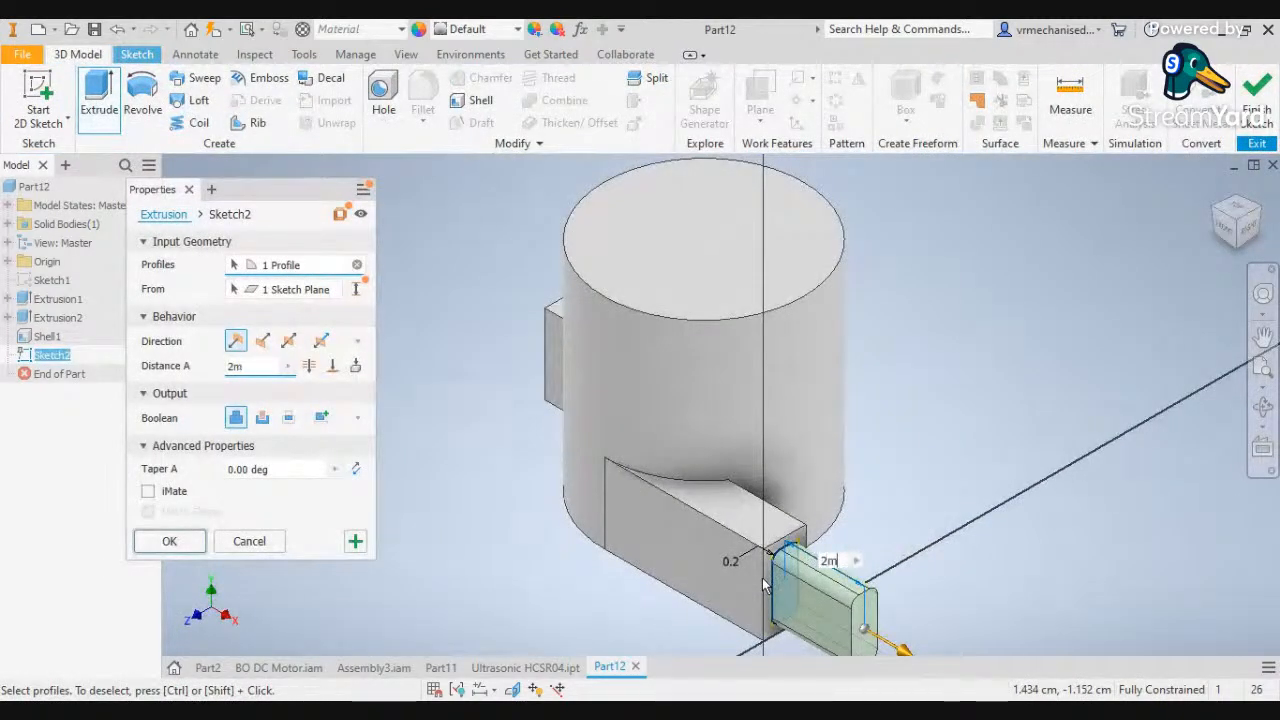
click(262, 417)
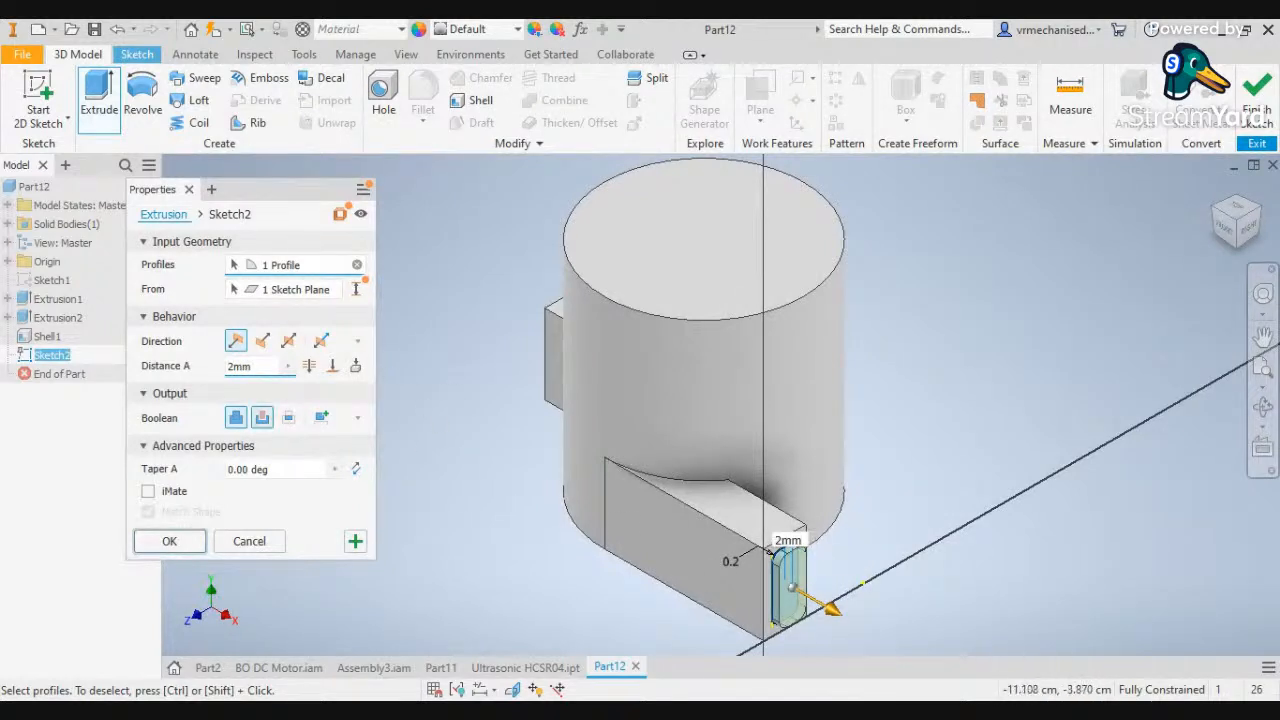
click(169, 541)
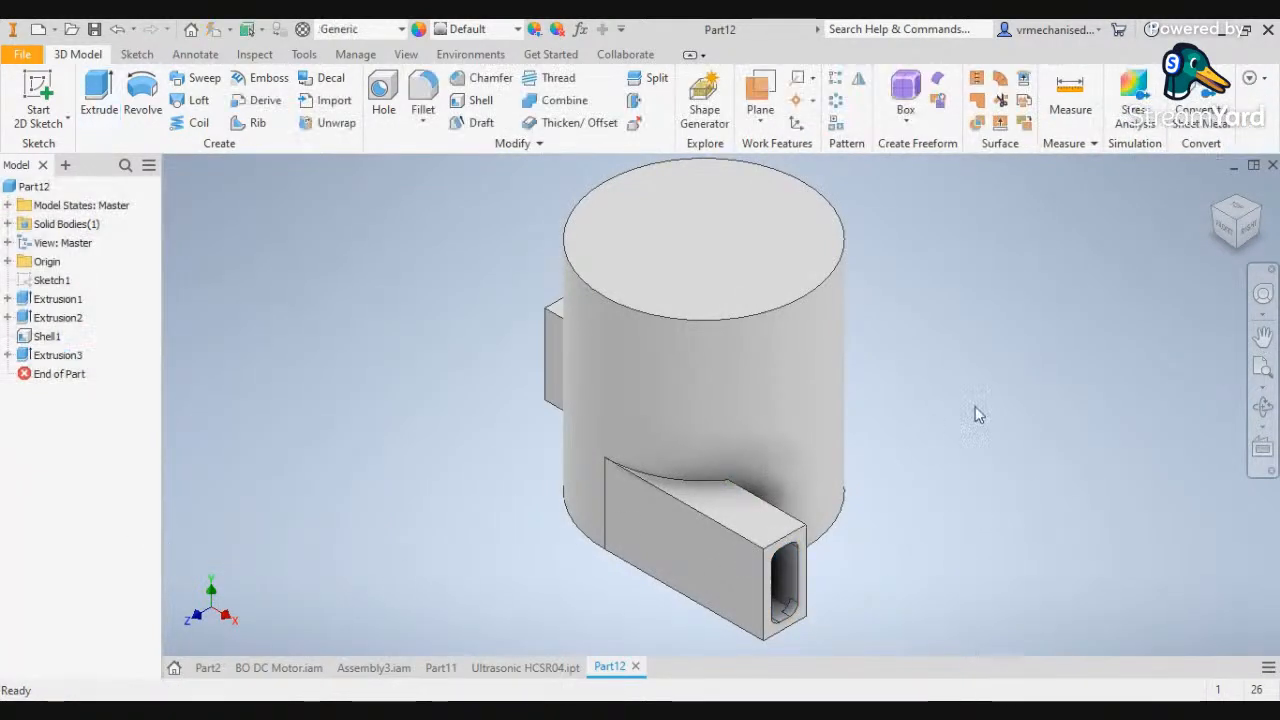
Start a sketch on the wide outlet's end face and draw a rectangle about 2.1 cm wide in its lower half
scroll(781, 556, down, 5)
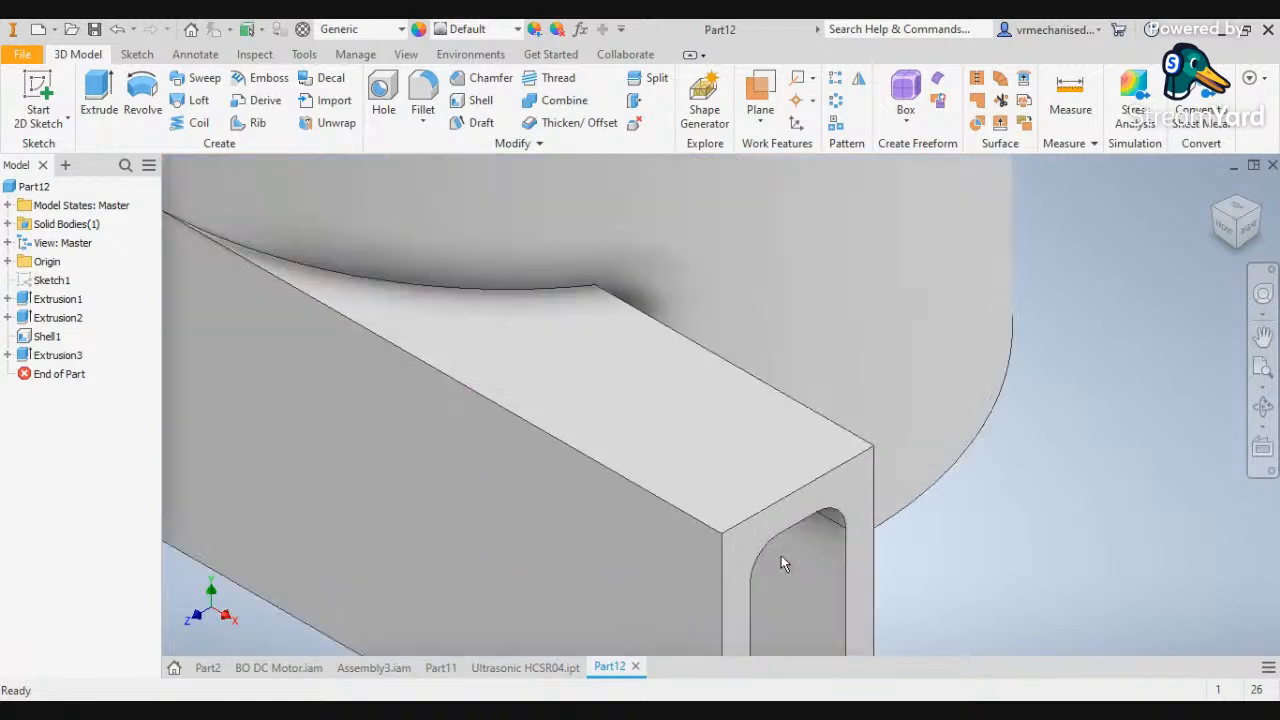
scroll(794, 599, up, 4)
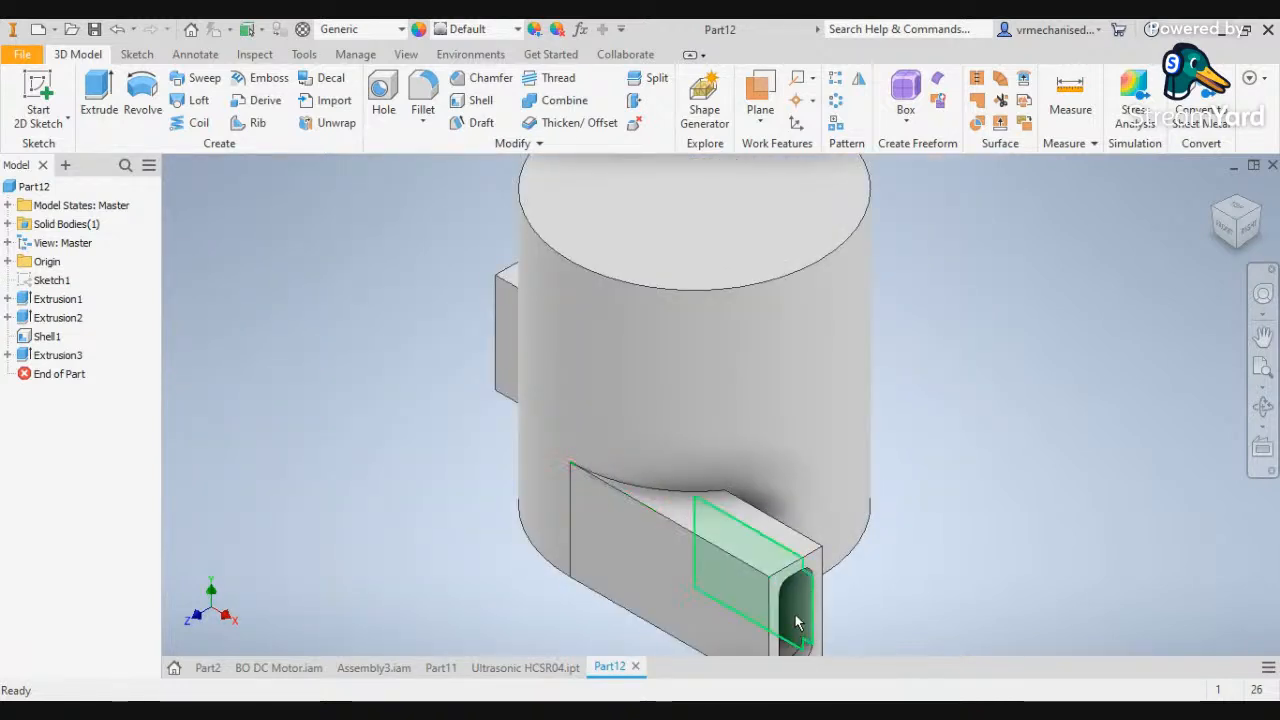
middle_drag(800, 624, 771, 512)
click(1212, 210)
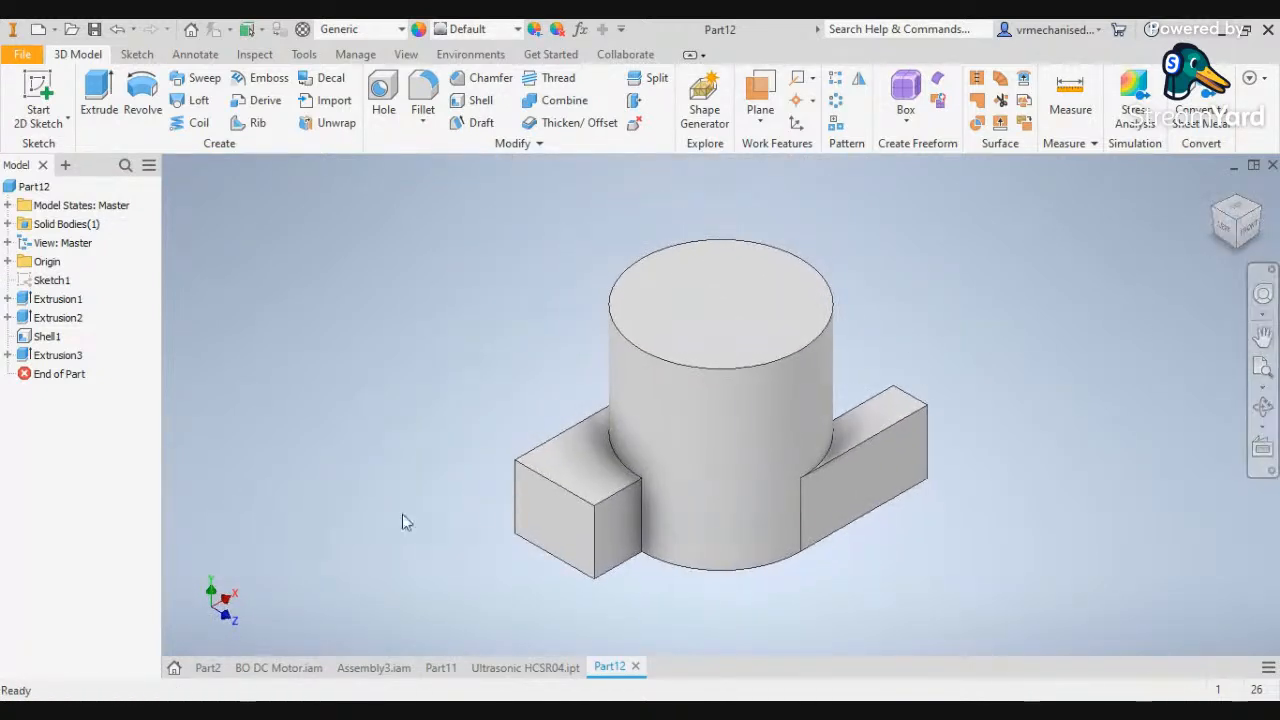
click(550, 510)
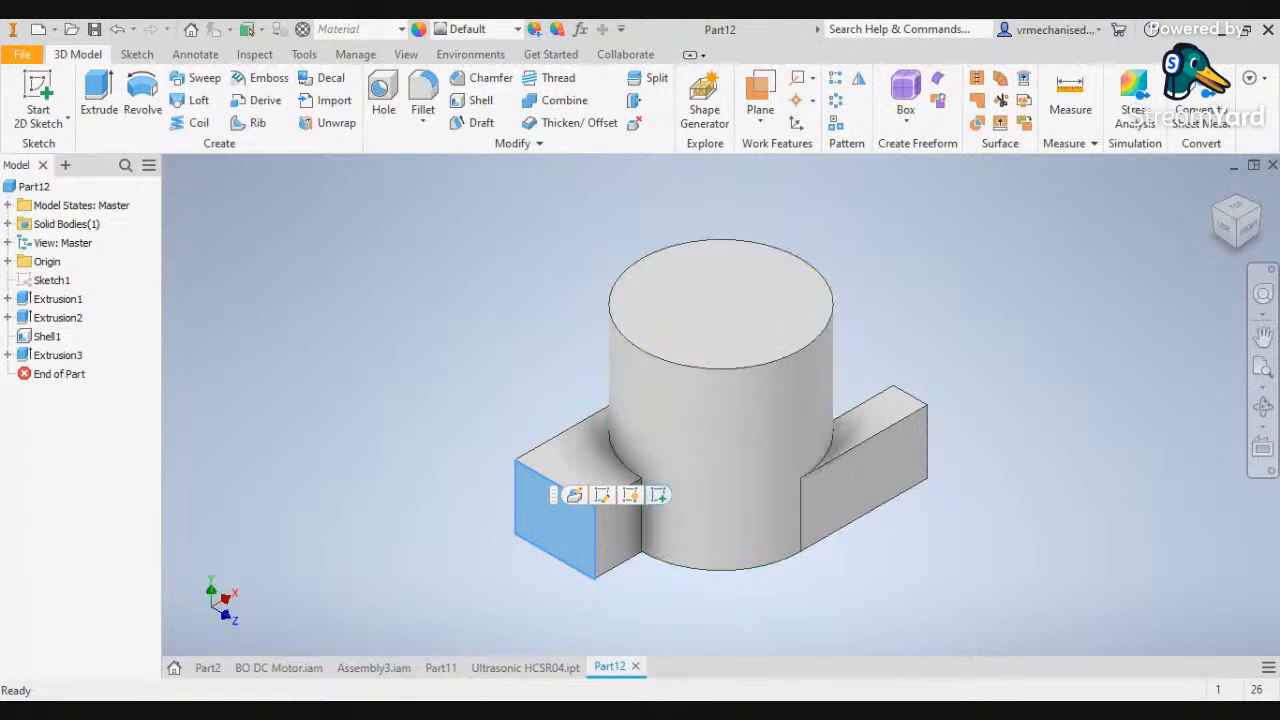
click(658, 495)
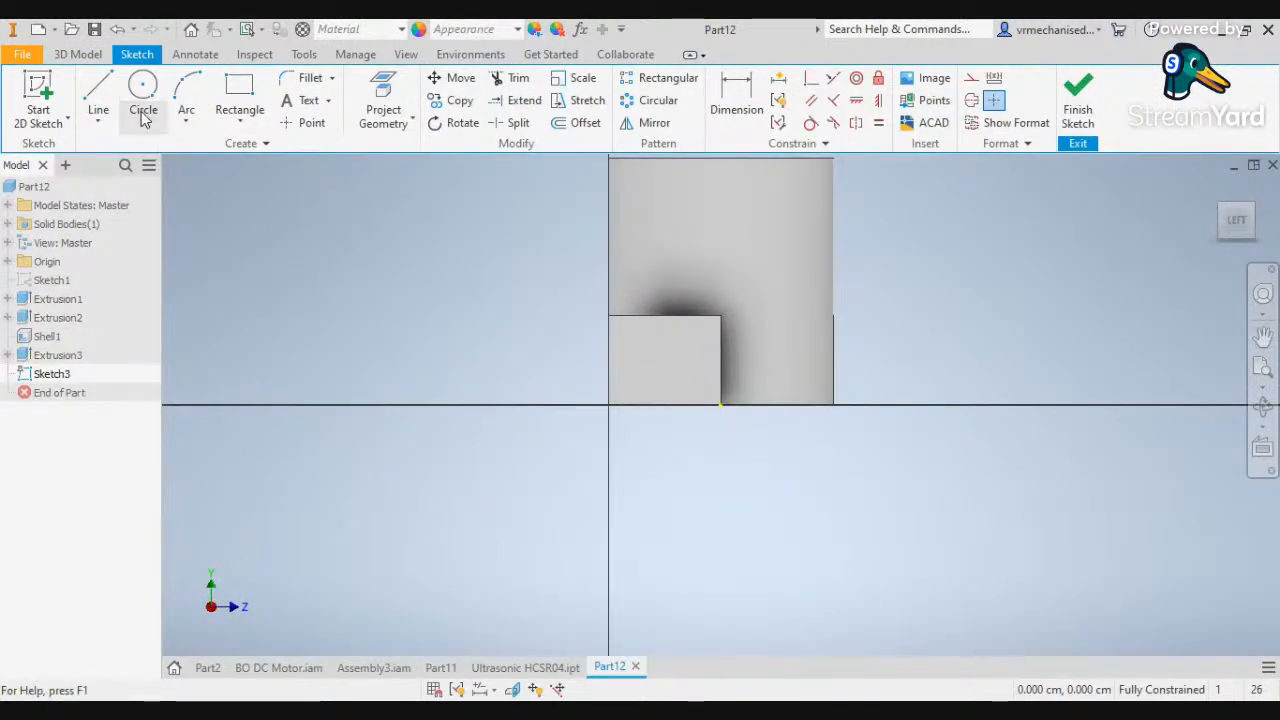
click(241, 100)
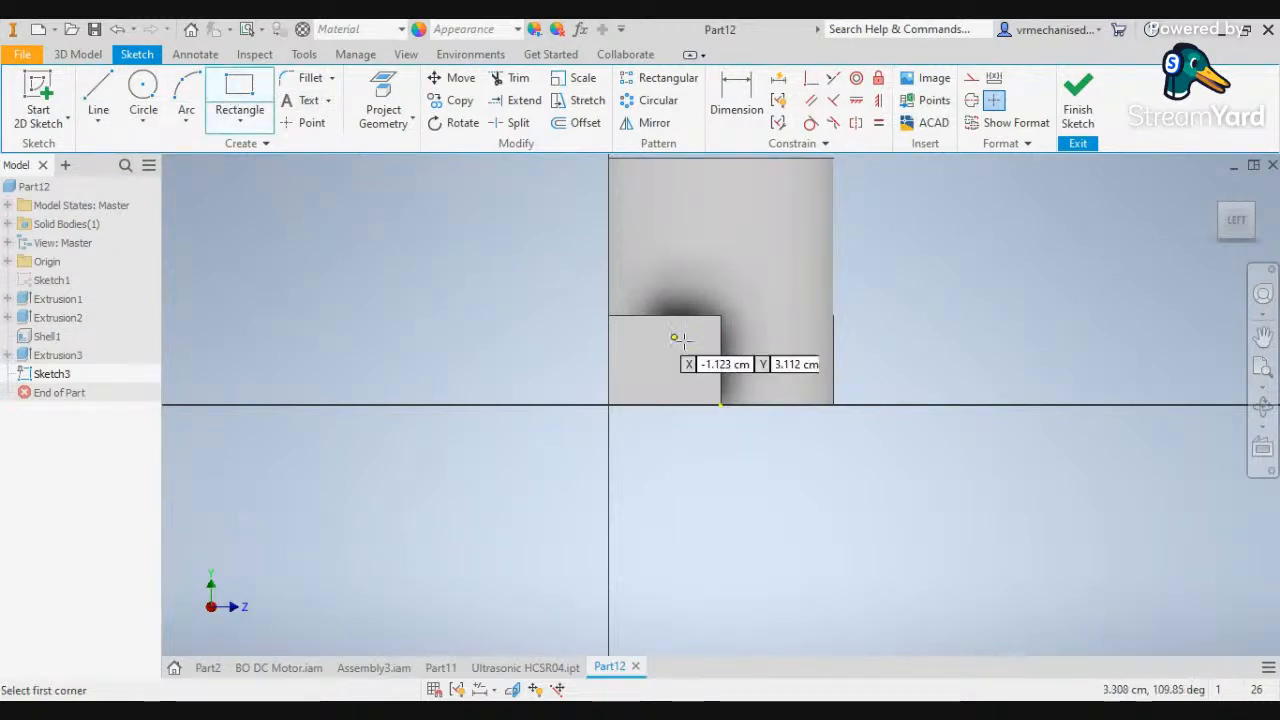
click(618, 361)
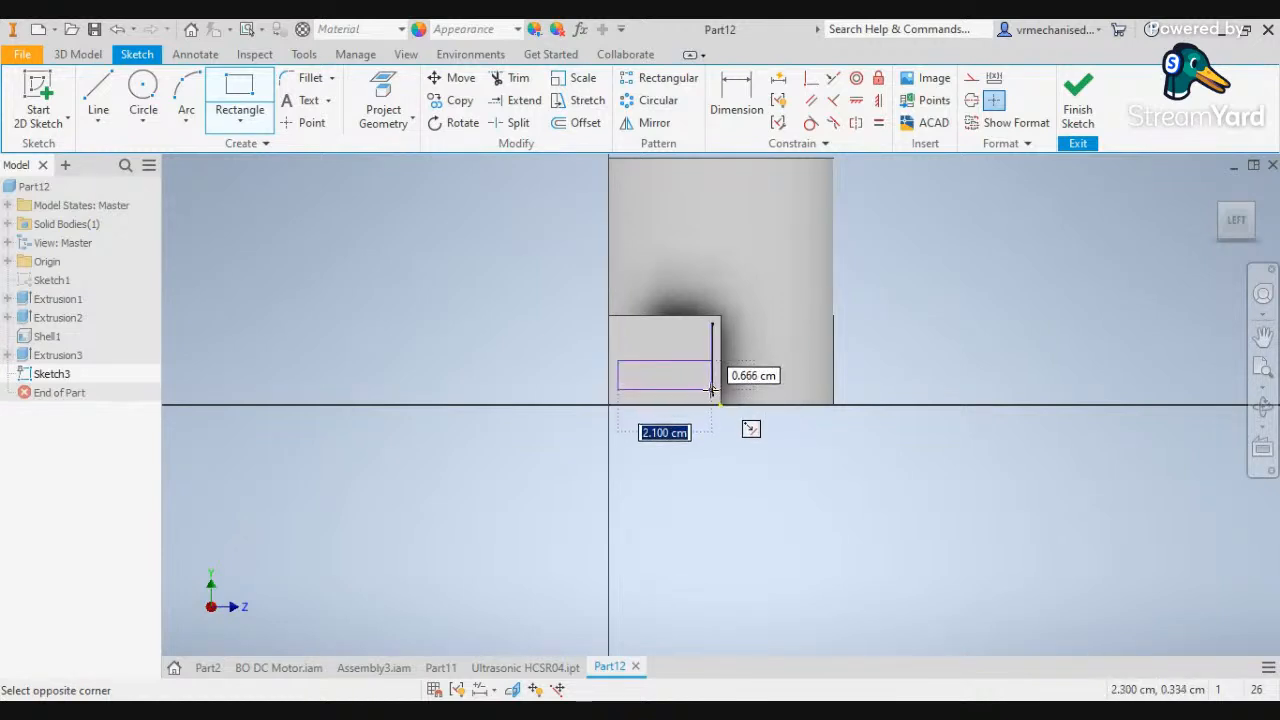
click(712, 395)
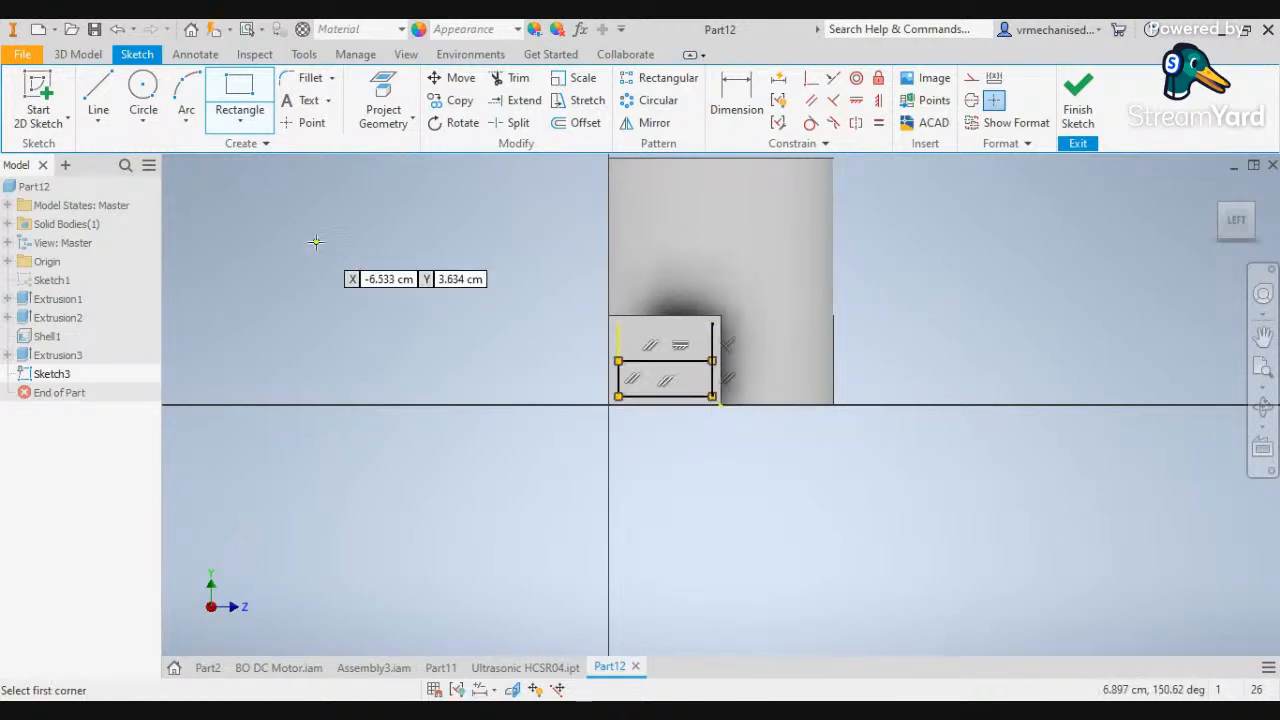
Round all four corners of the rectangle on the wide outlet's end face with 0.2 cm sketch fillets
click(305, 78)
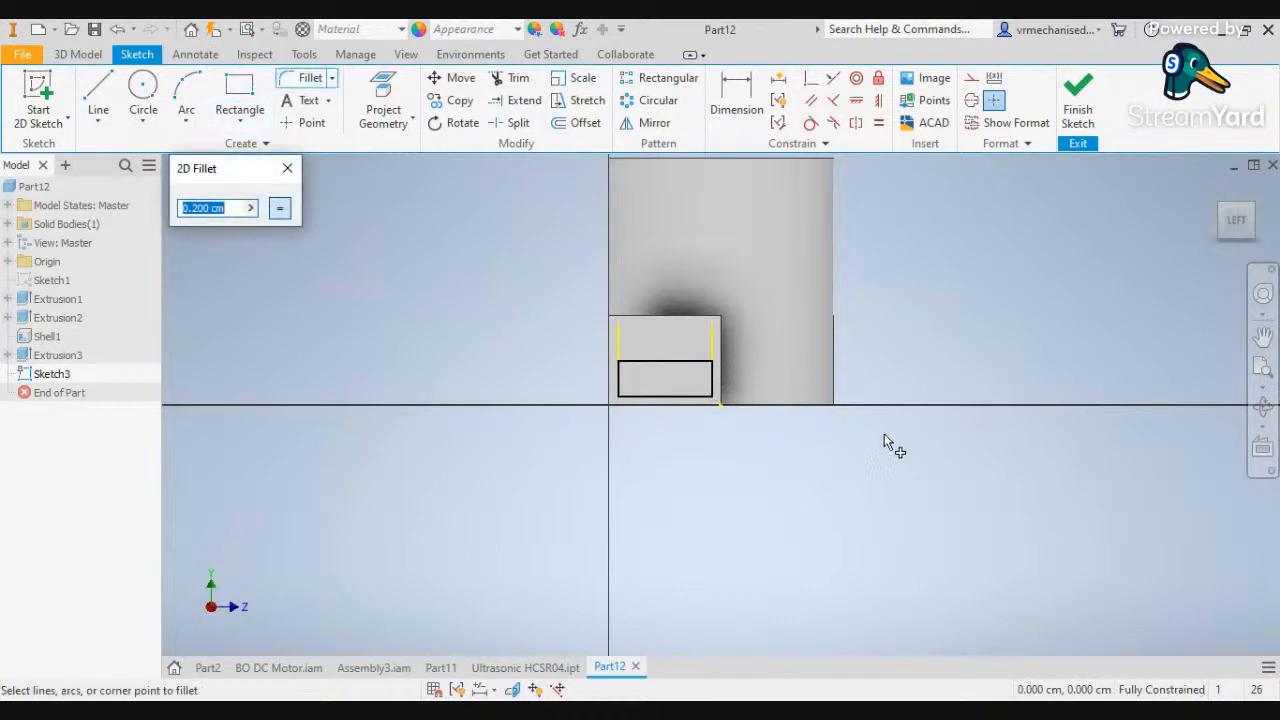
click(616, 362)
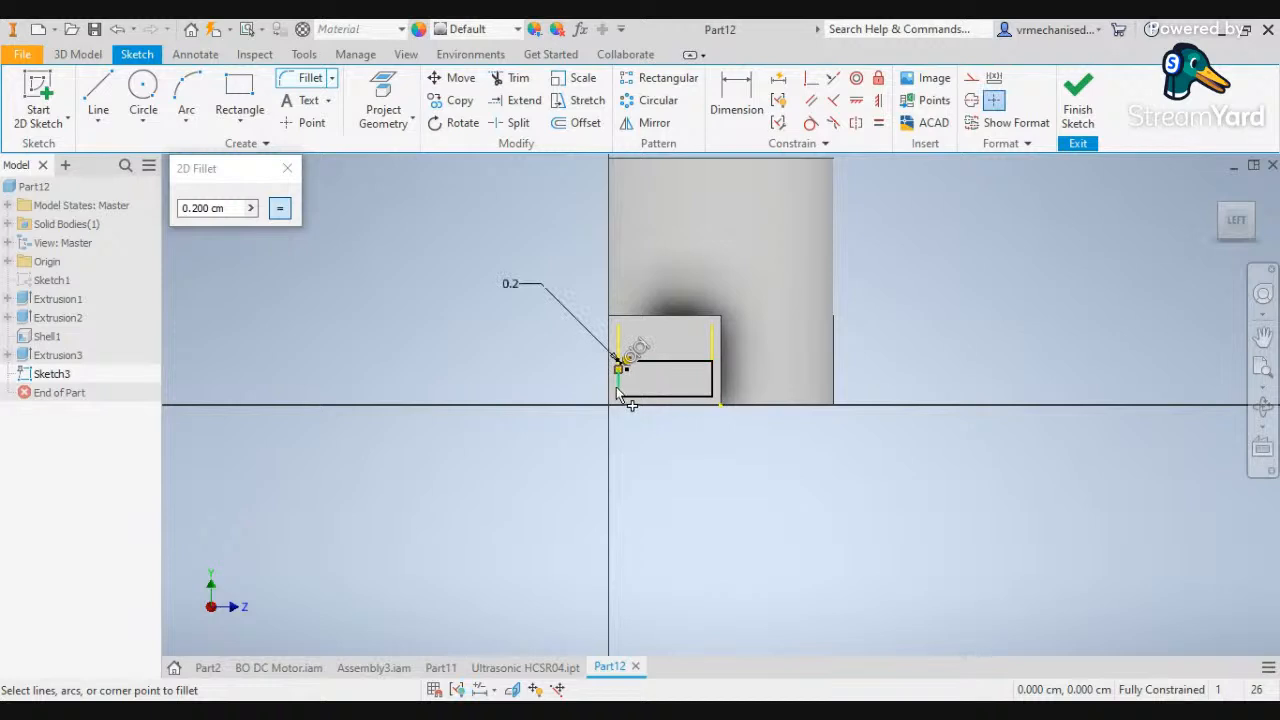
click(632, 398)
scroll(636, 402, up, 5)
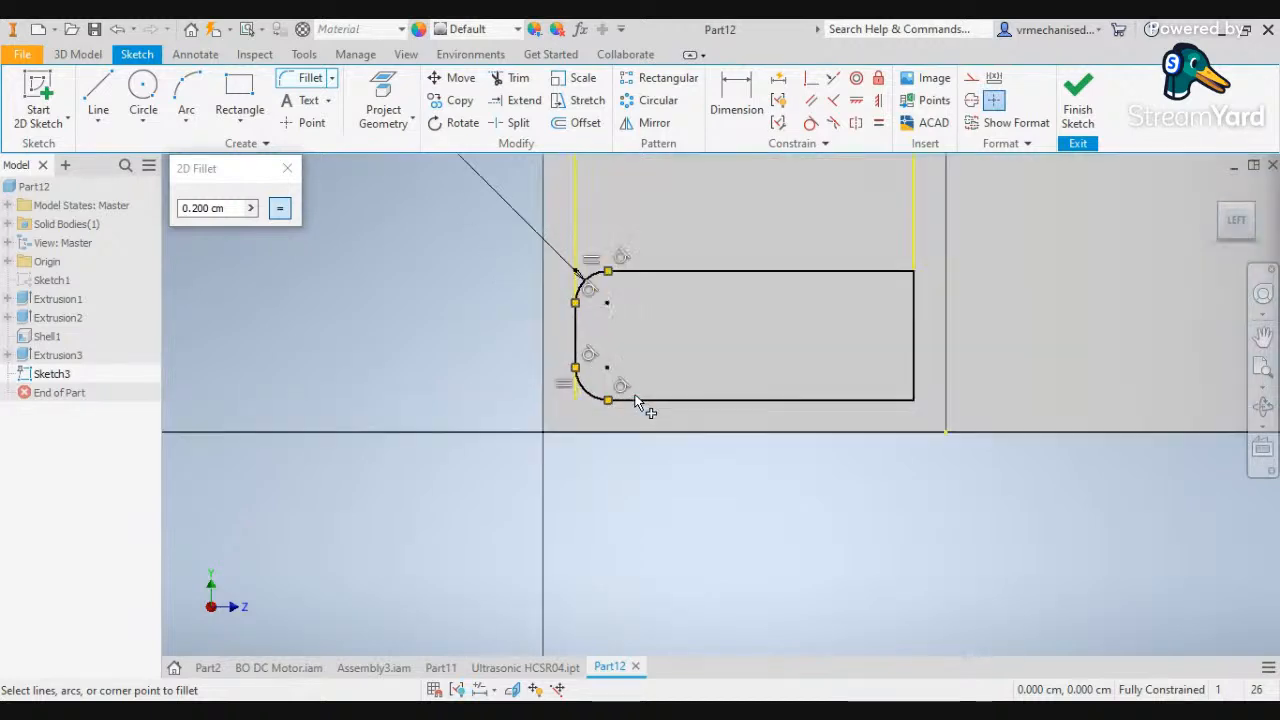
click(806, 274)
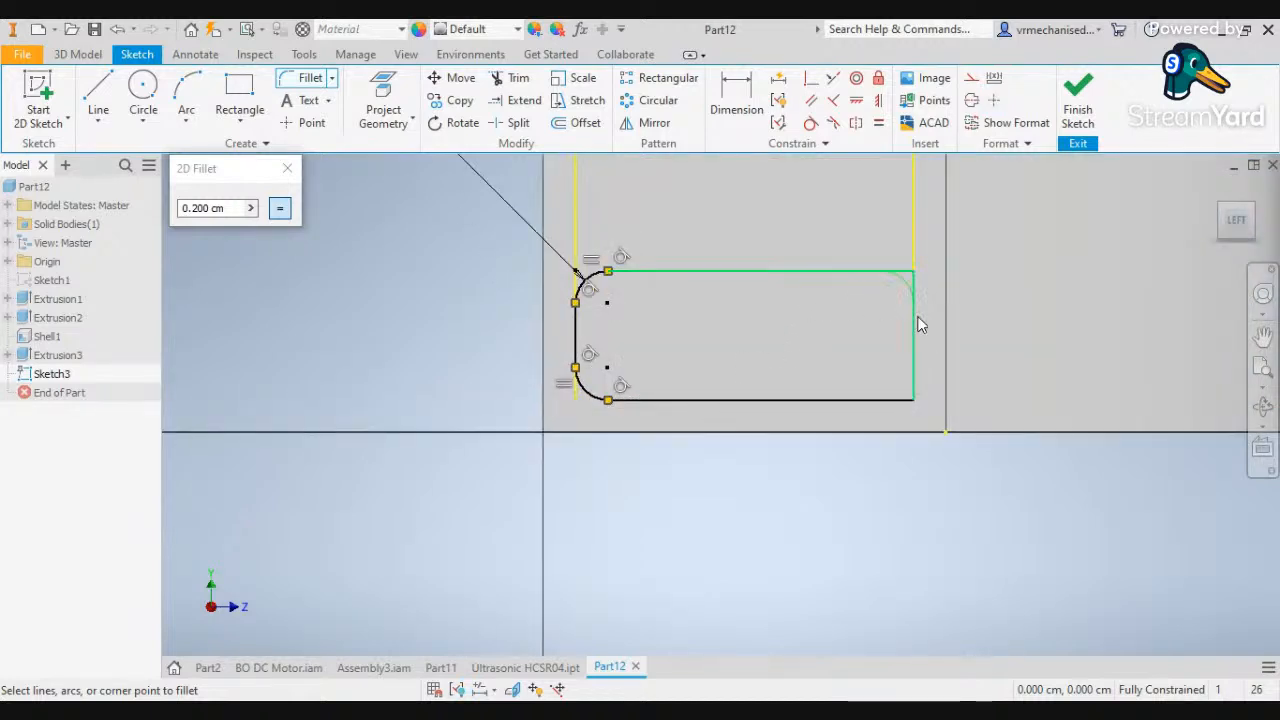
click(914, 322)
click(910, 374)
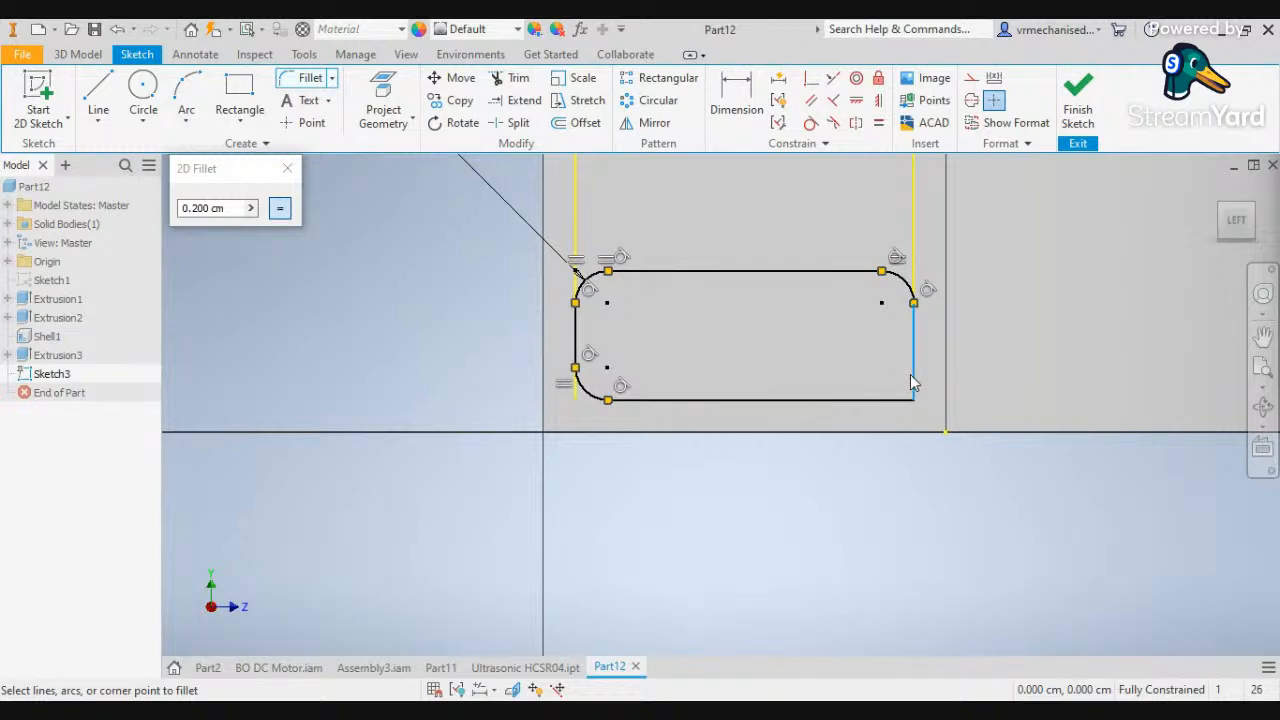
click(905, 411)
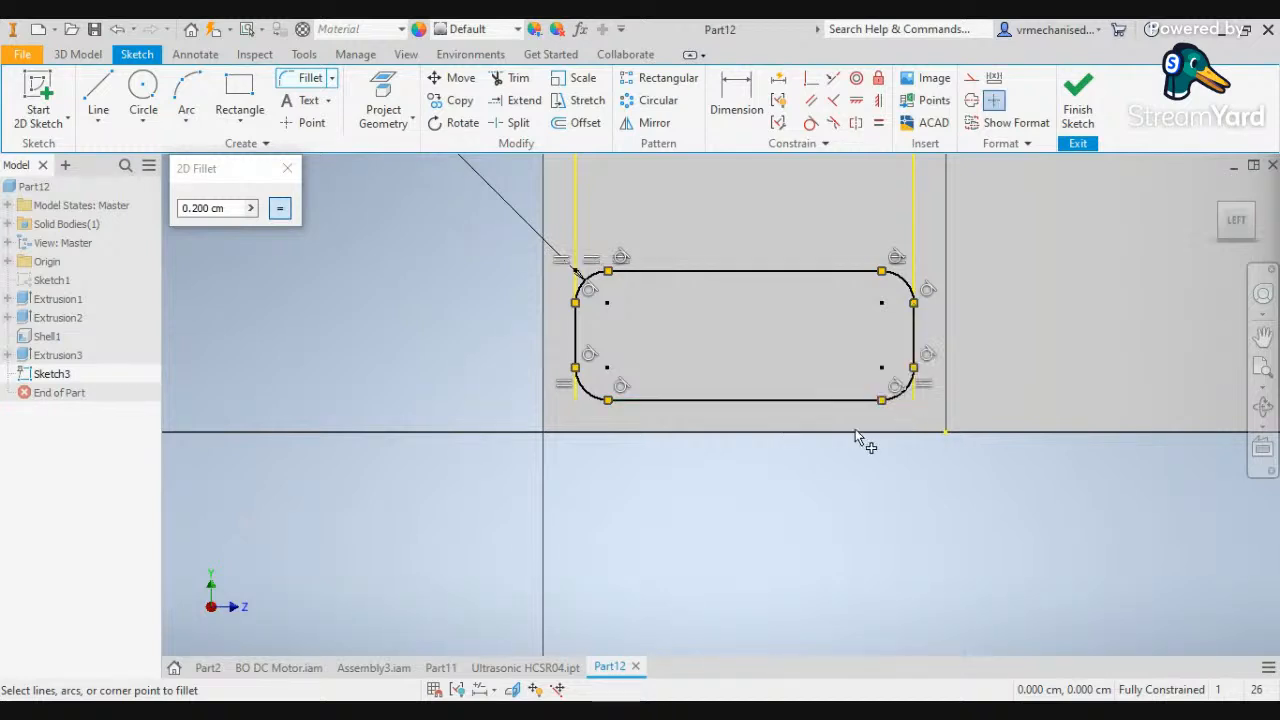
Cut the rounded rectangle 2 mm deep through the wide outlet's end wall
scroll(860, 435, down, 2)
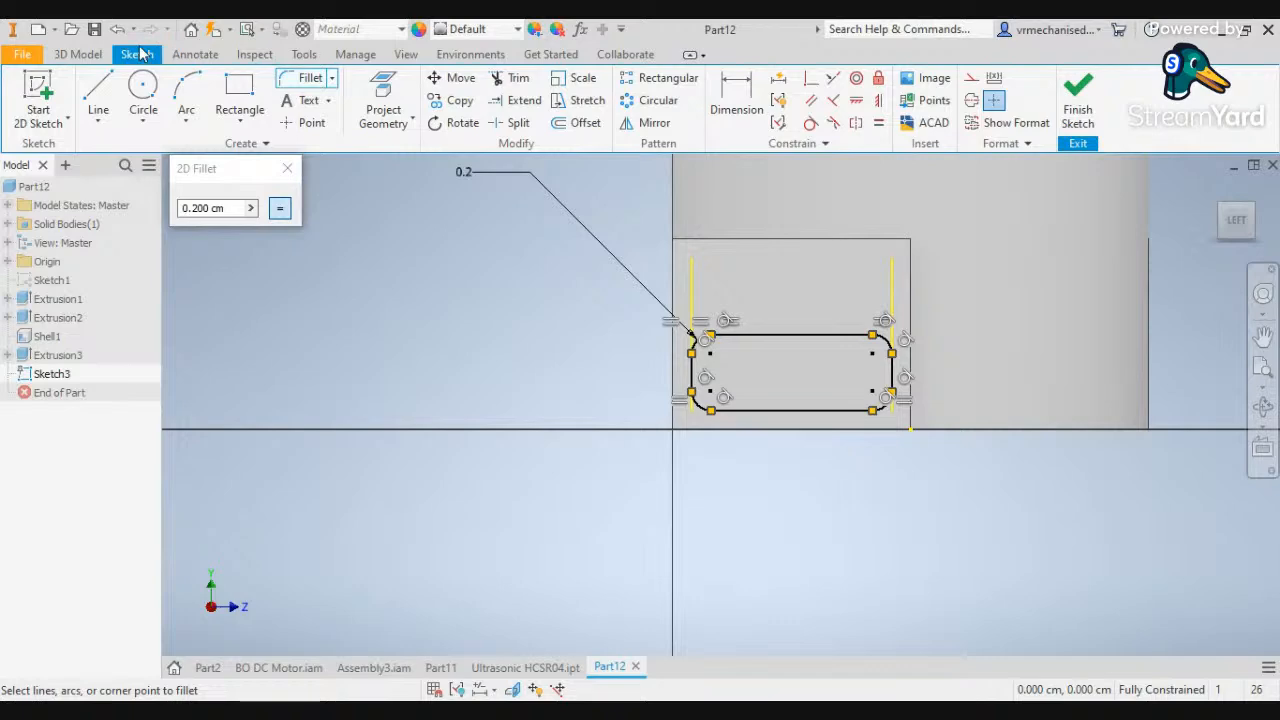
click(78, 54)
click(105, 95)
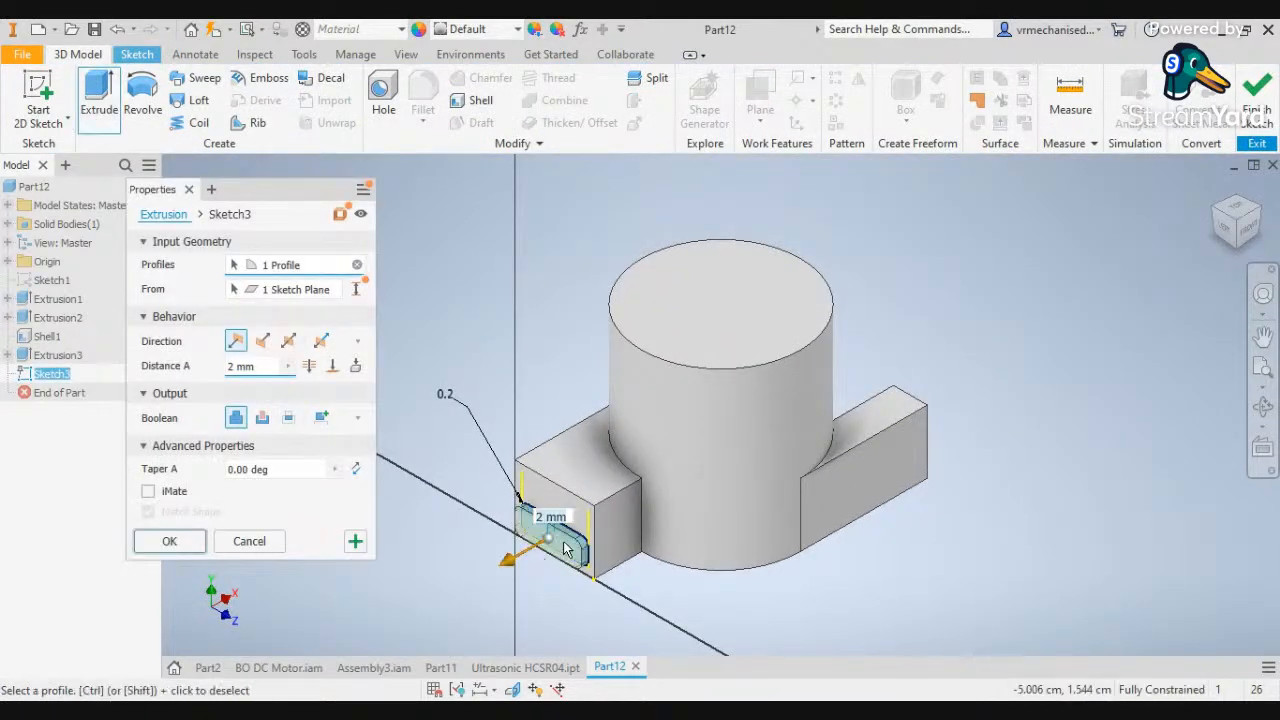
click(262, 417)
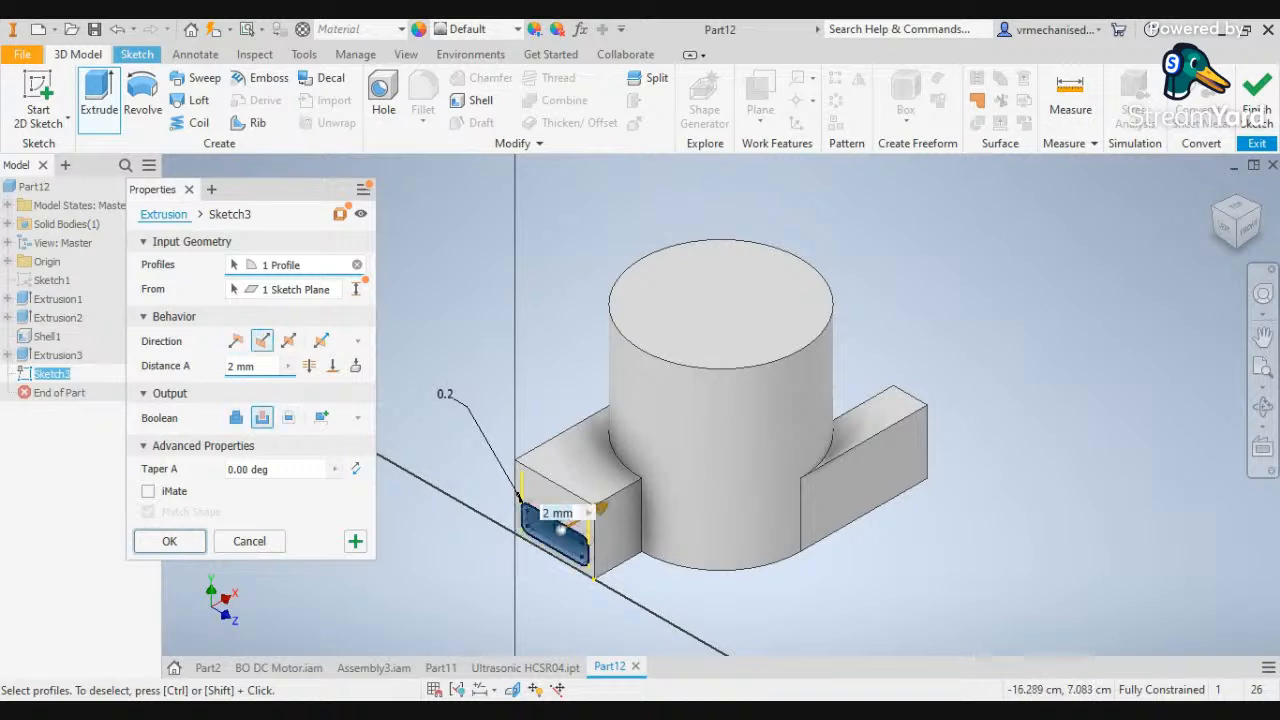
key(Return)
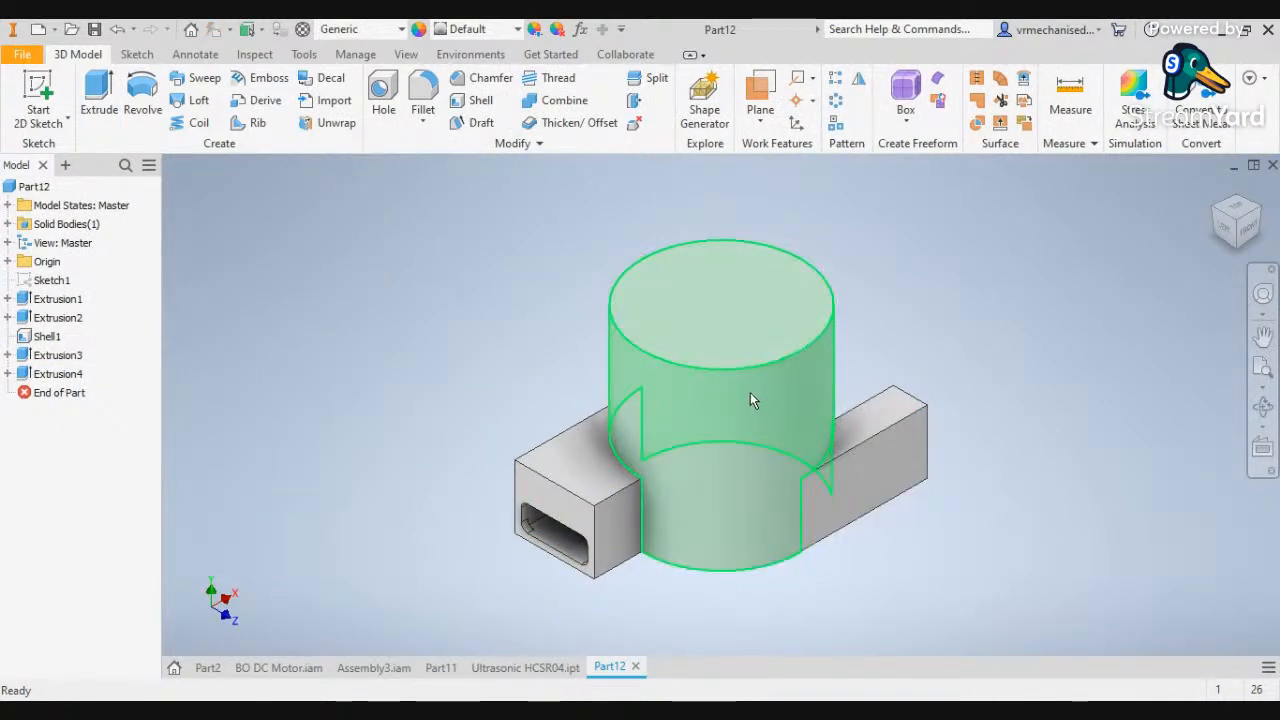
scroll(750, 392, up, 3)
scroll(768, 393, down, 3)
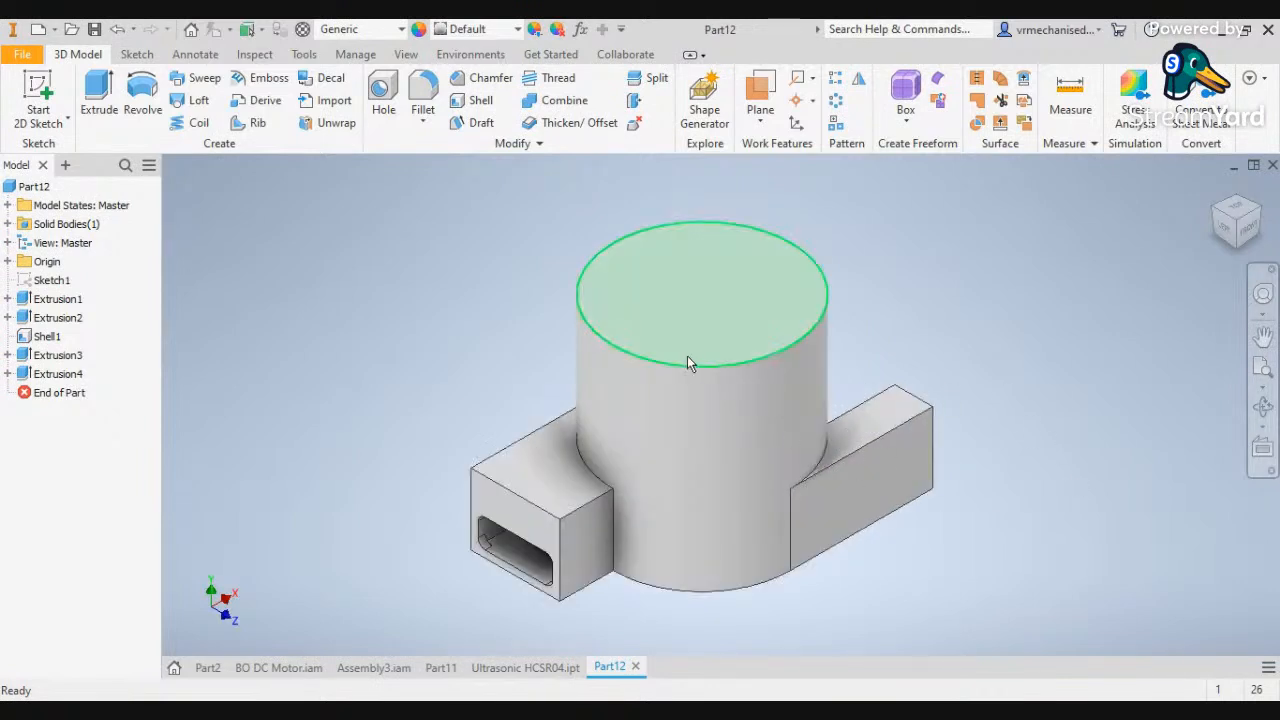
click(1262, 222)
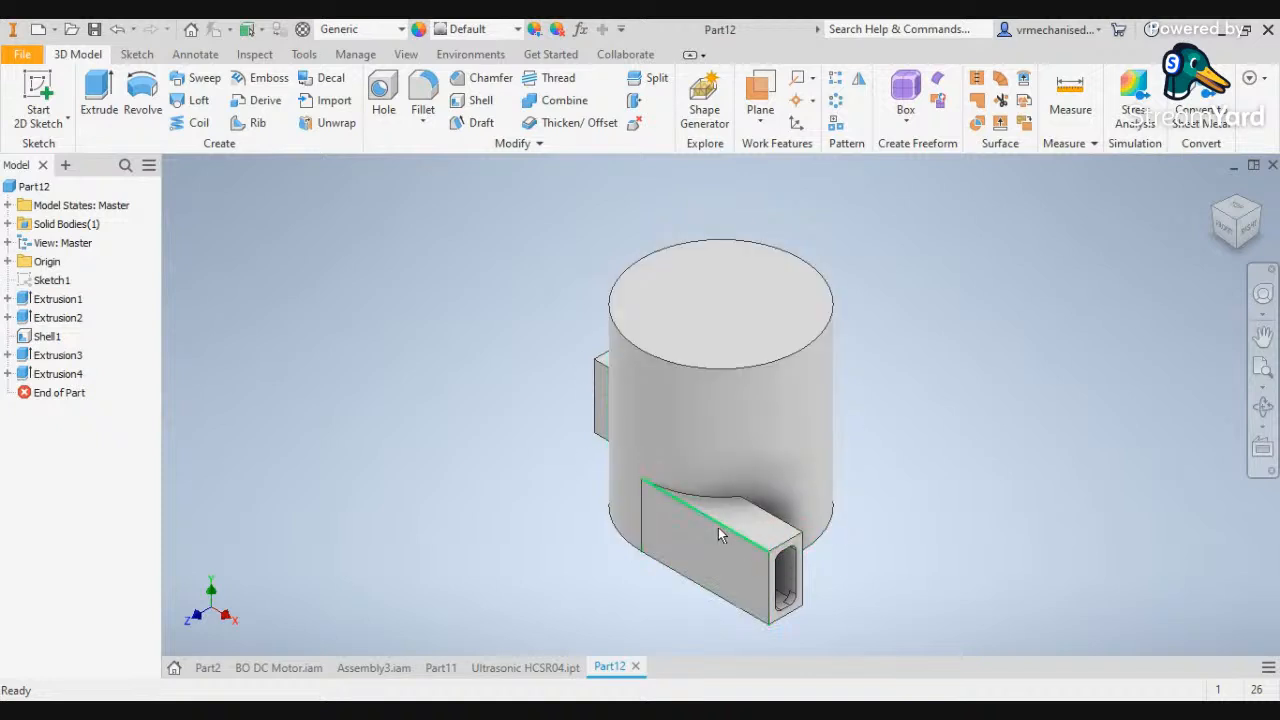
scroll(848, 517, up, 2)
scroll(848, 520, down, 4)
scroll(848, 522, up, 3)
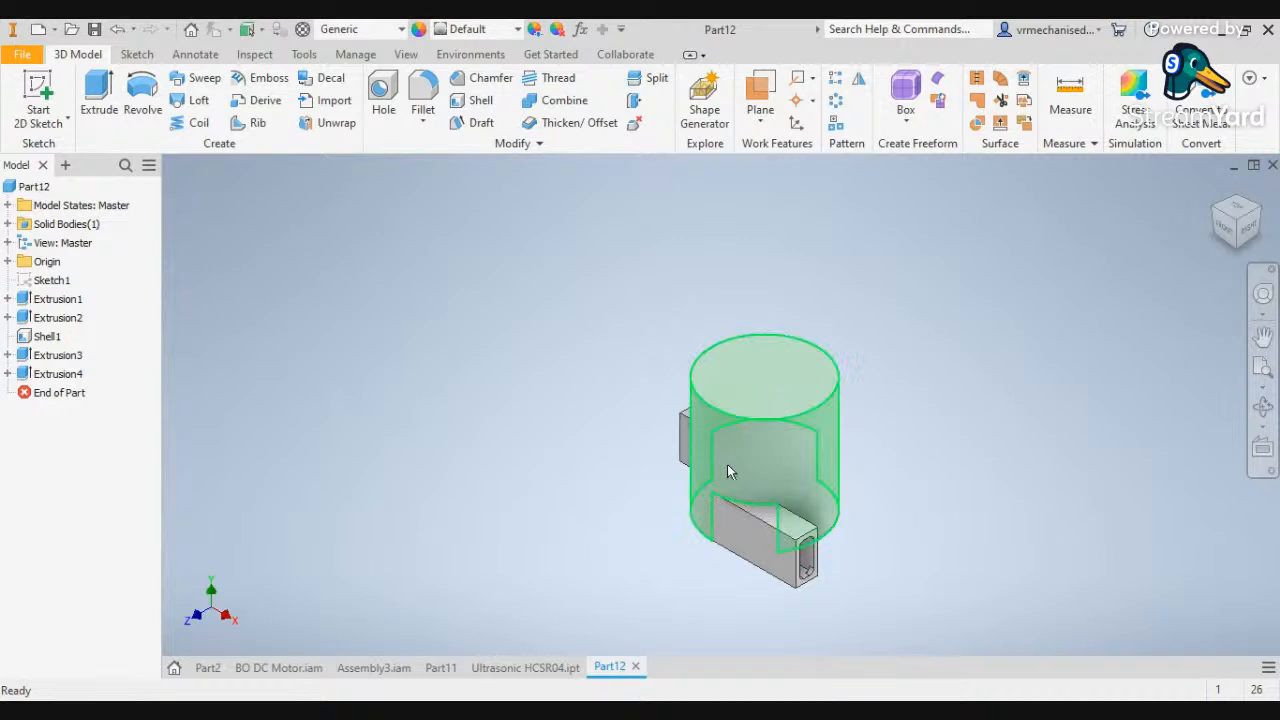
Create a new assembly file from the Standard.iam template
click(33, 186)
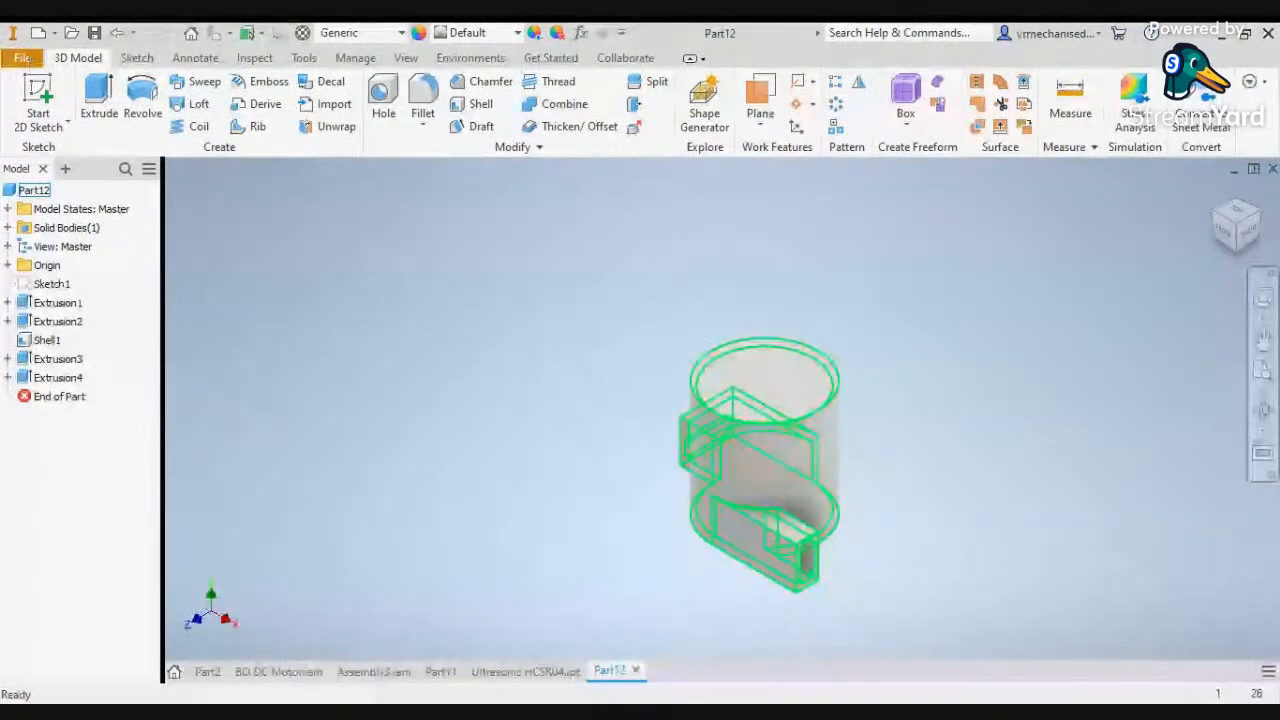
click(38, 33)
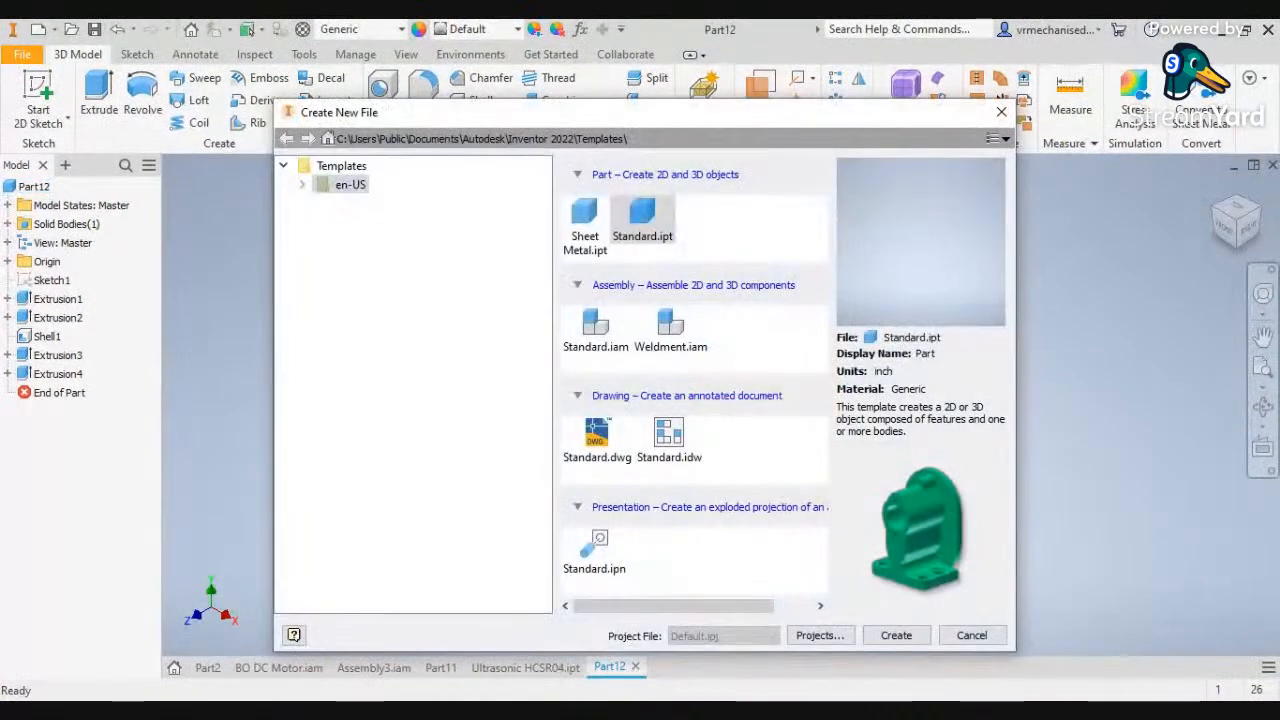
click(595, 330)
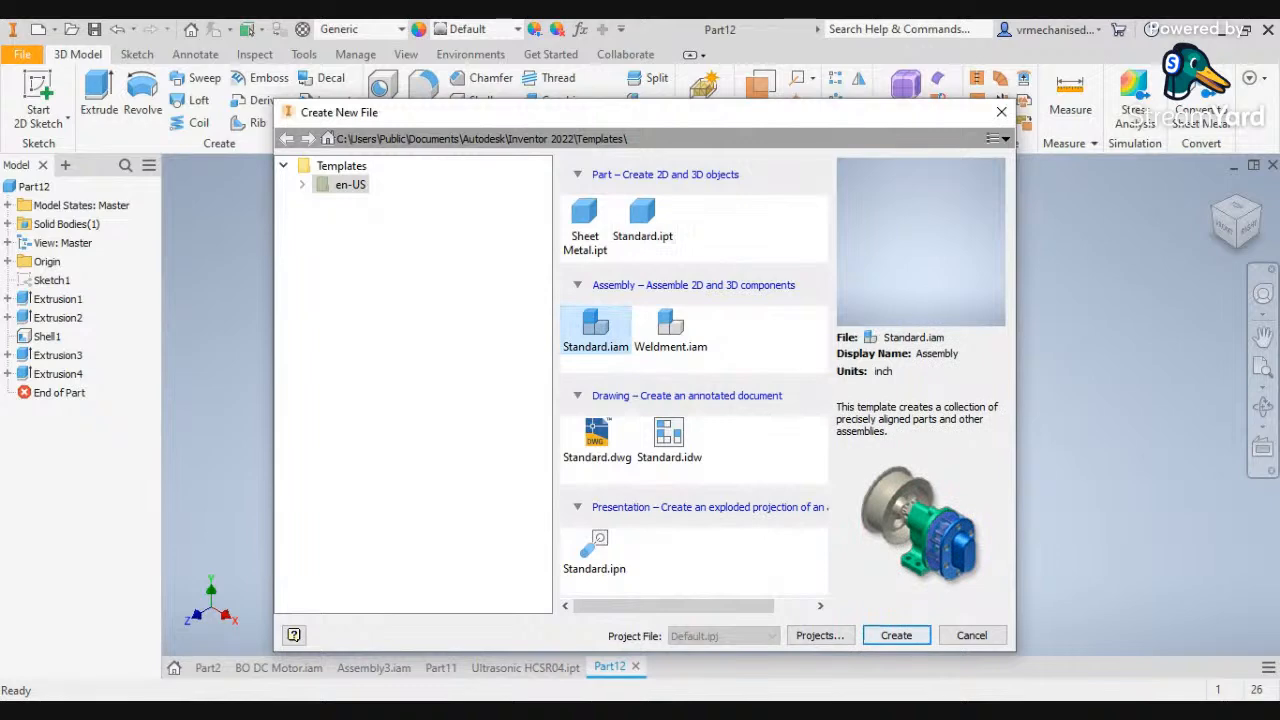
click(896, 635)
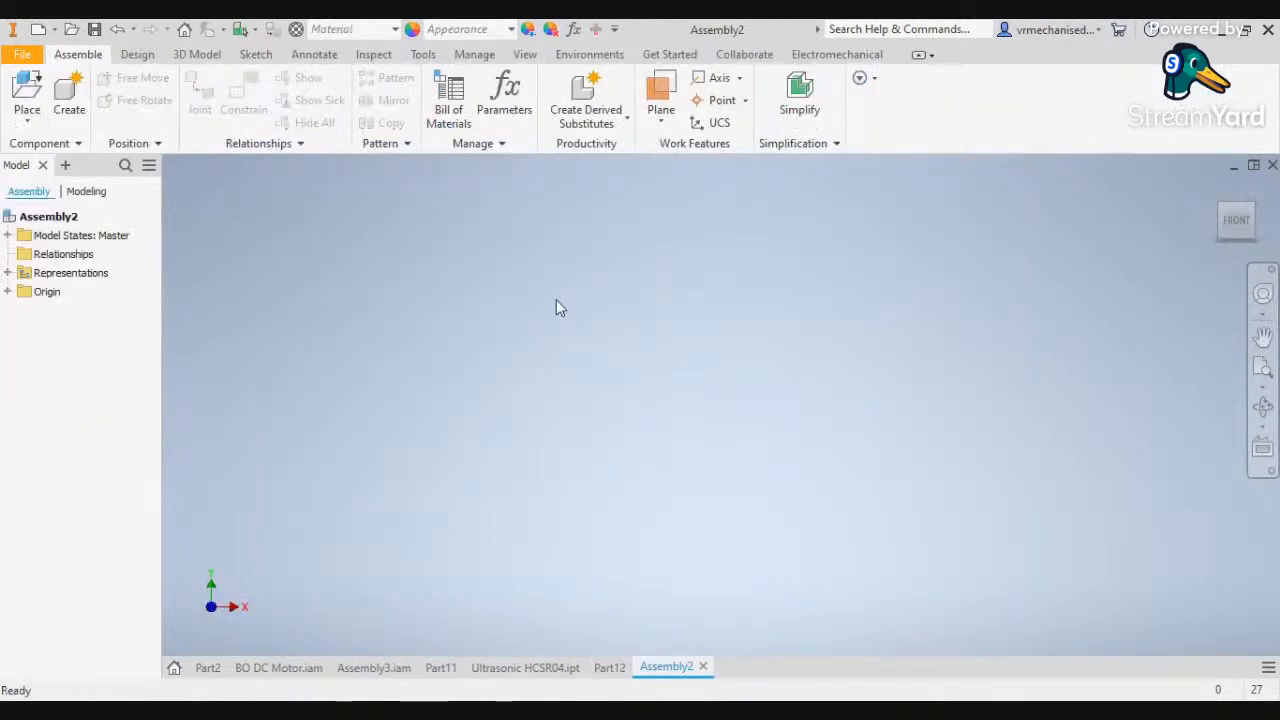
click(28, 92)
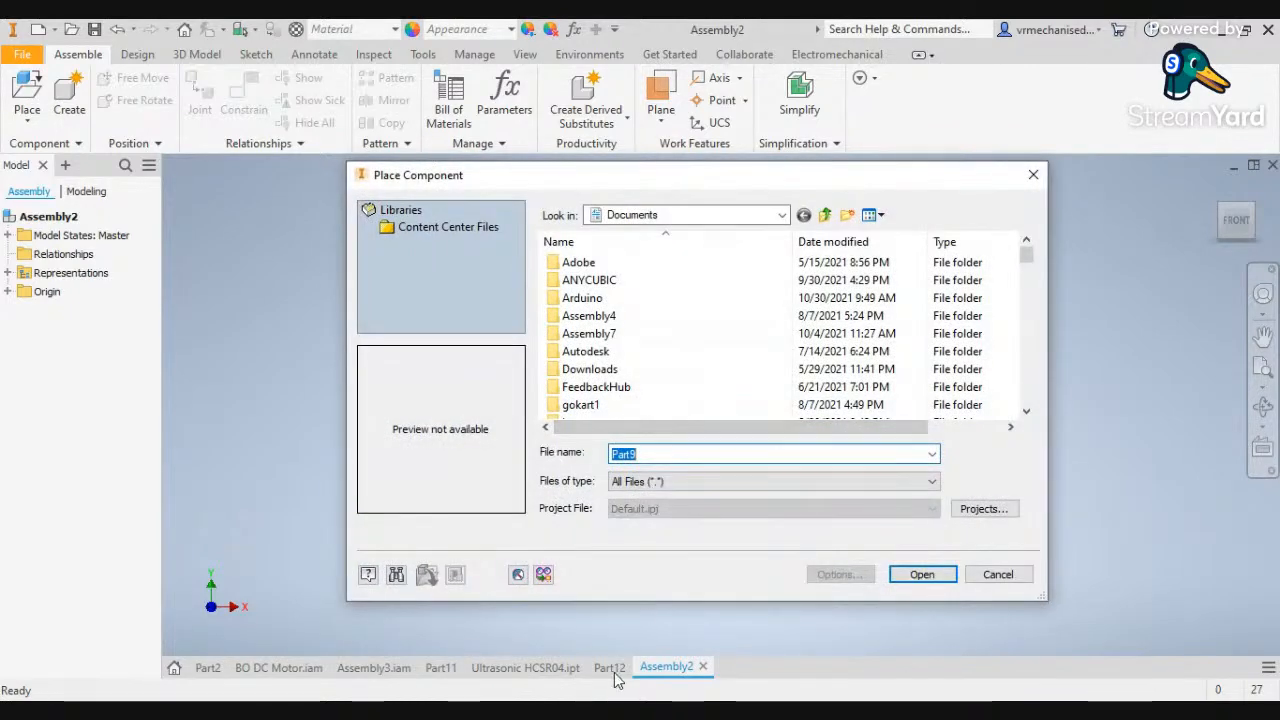
click(997, 574)
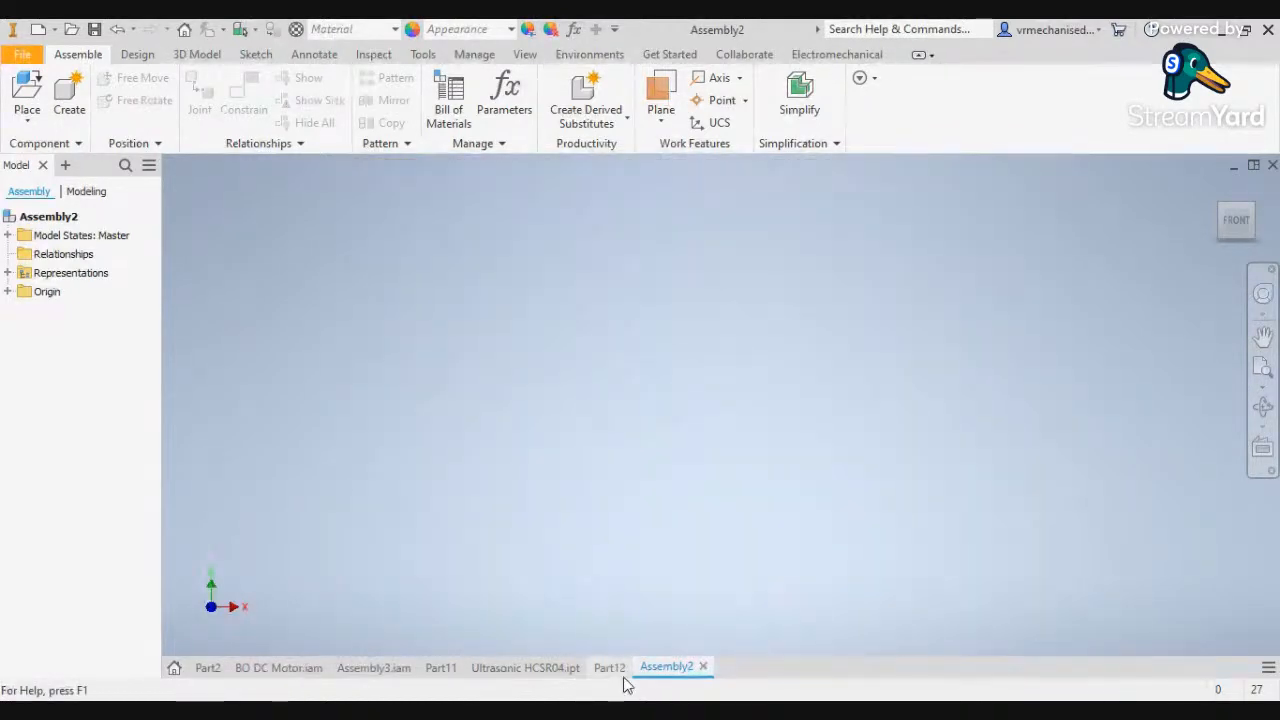
Close the cylindrical housing part, saving it as part2rvc in the wonkovation tech folder
click(618, 673)
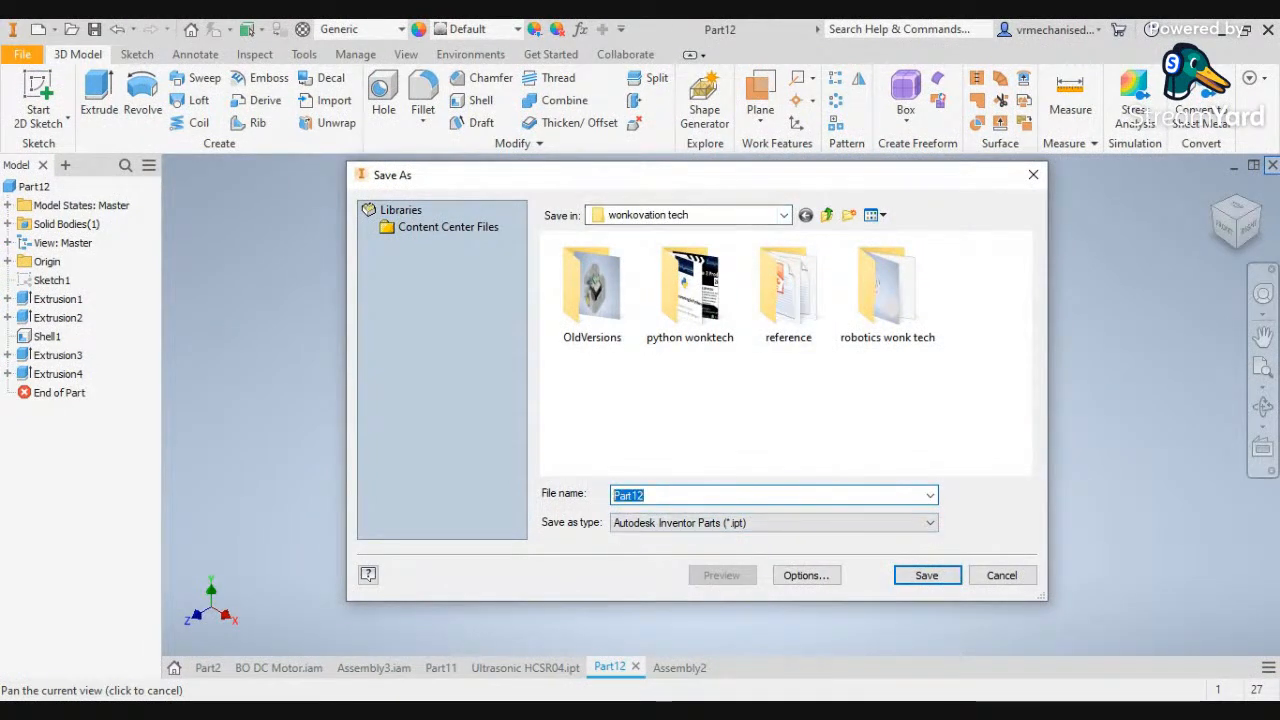
key(BackSpace)
text(par)
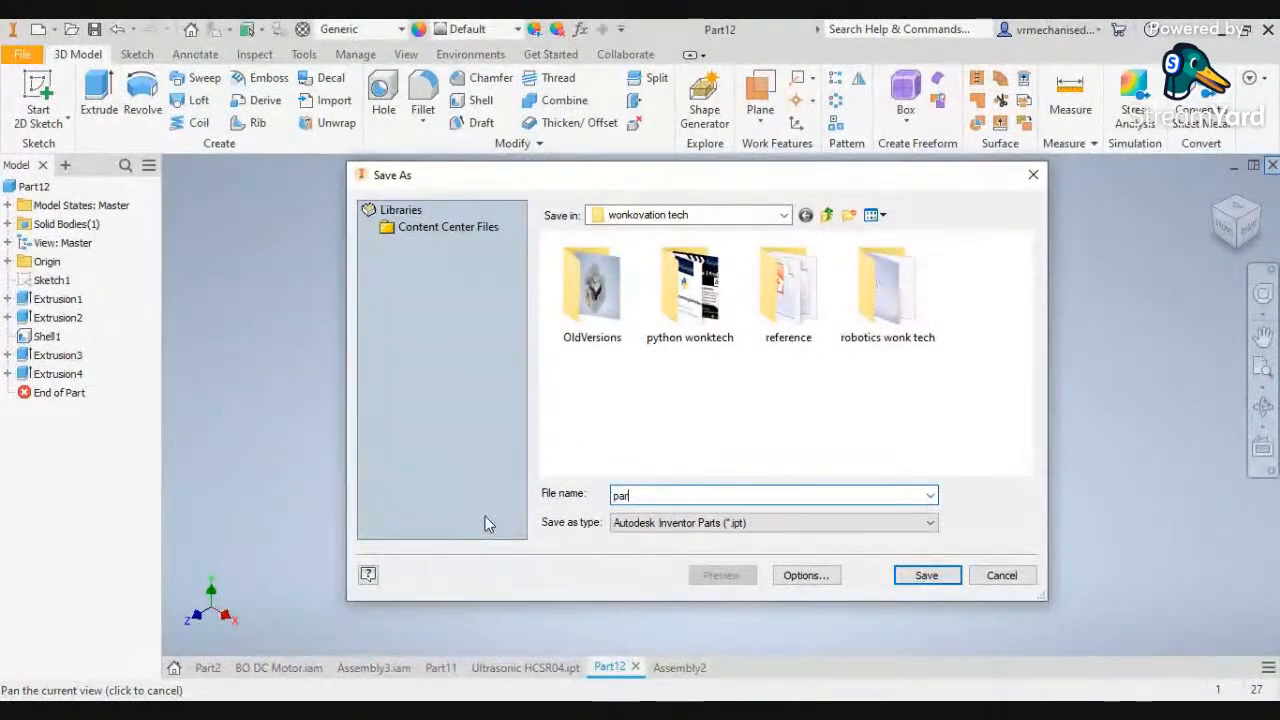
text(t2rvc)
click(926, 575)
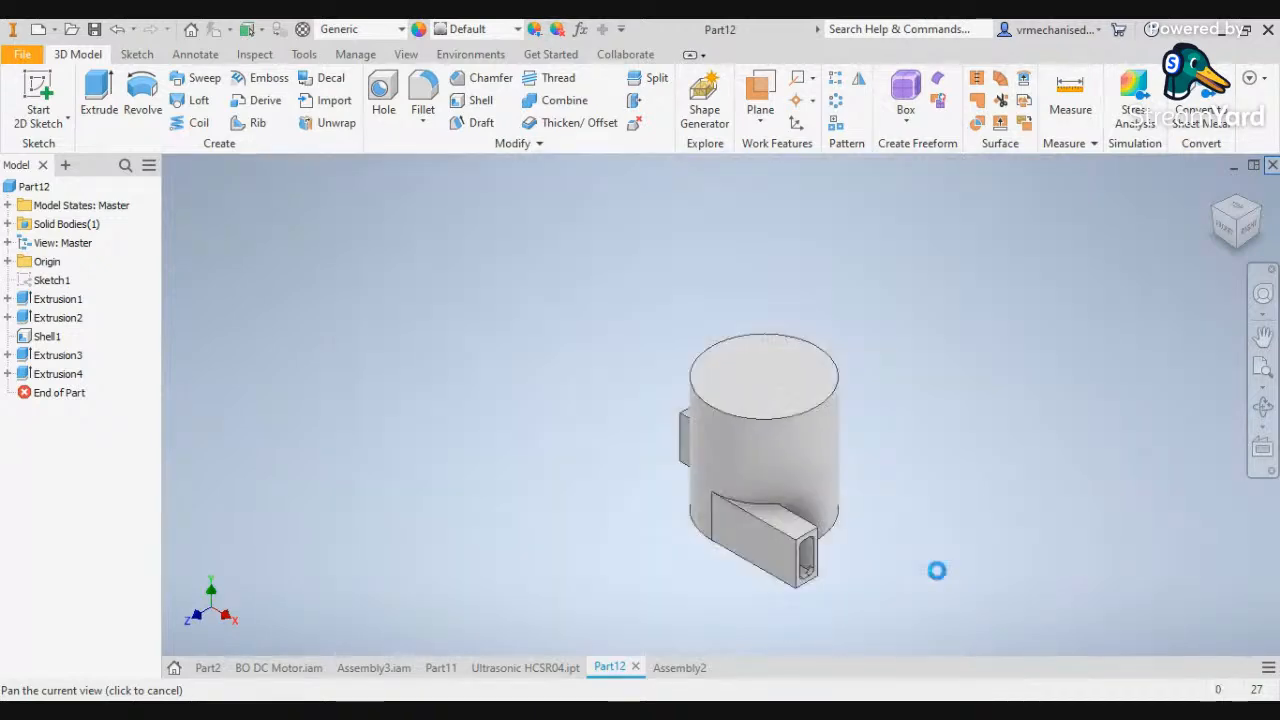
Close the enclosure part, saving it as part1rvc in the wonkovation tech folder
click(208, 667)
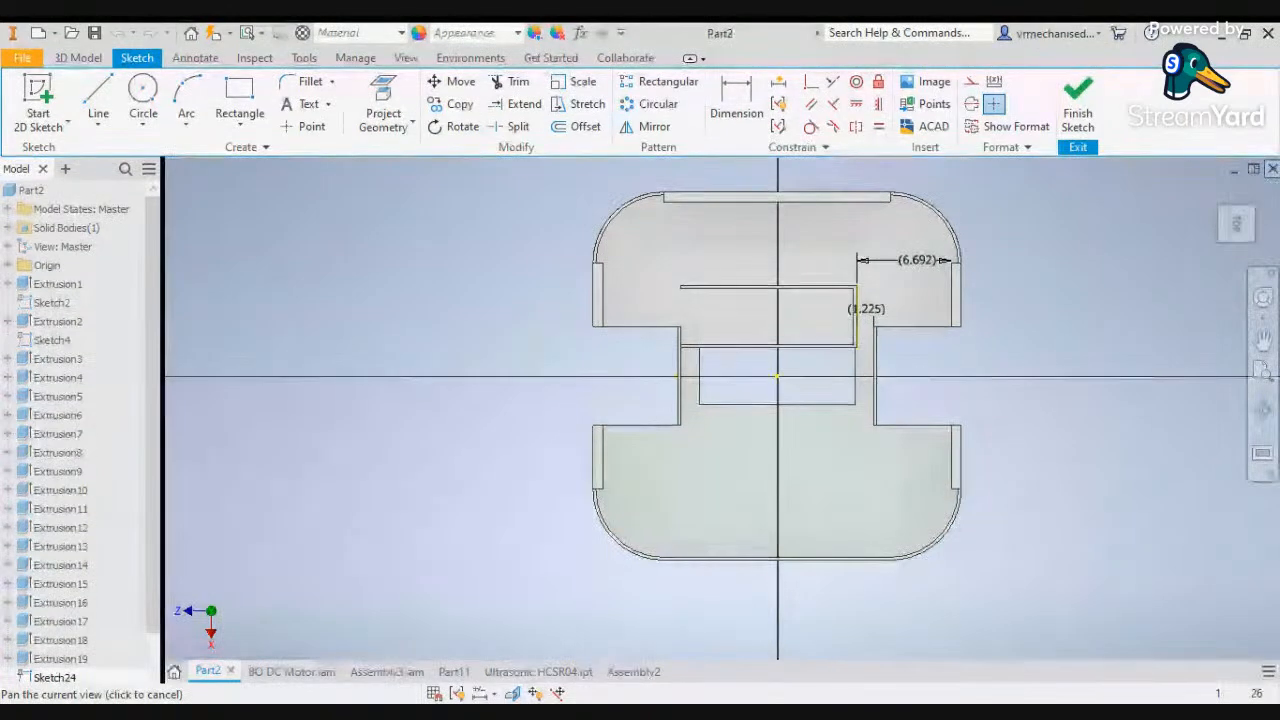
click(557, 395)
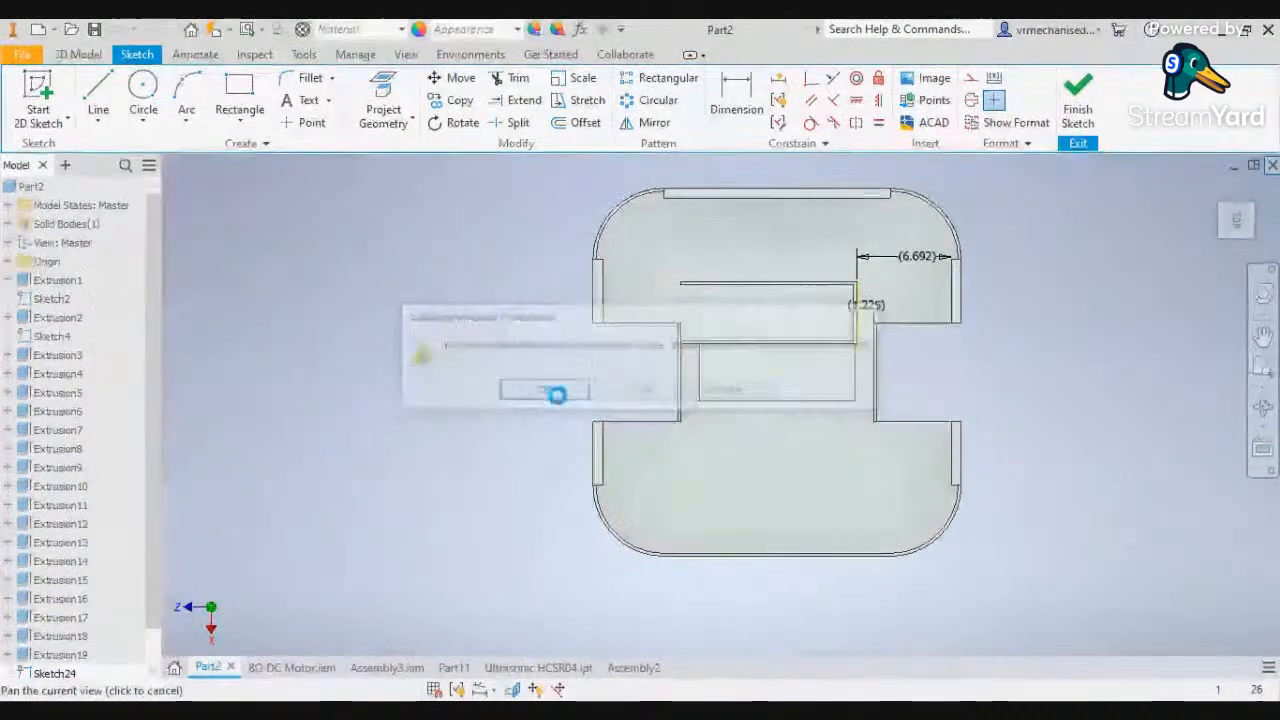
scroll(557, 395, down, 3)
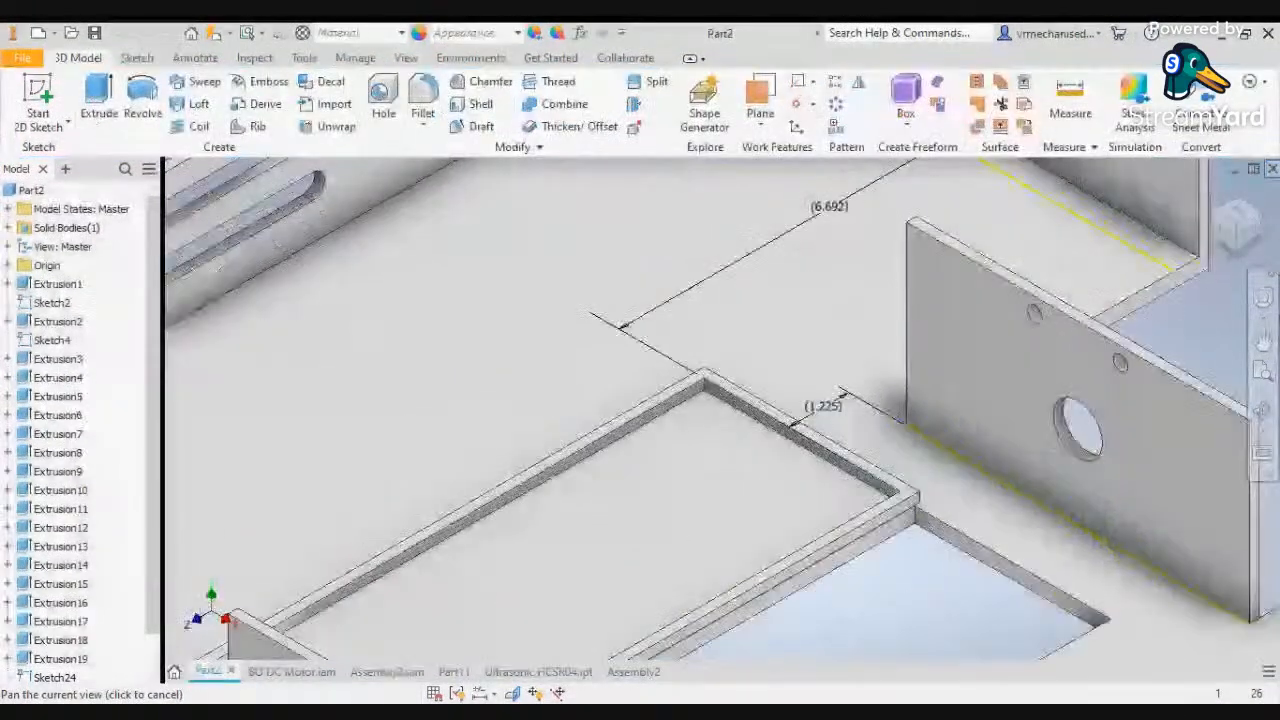
click(492, 390)
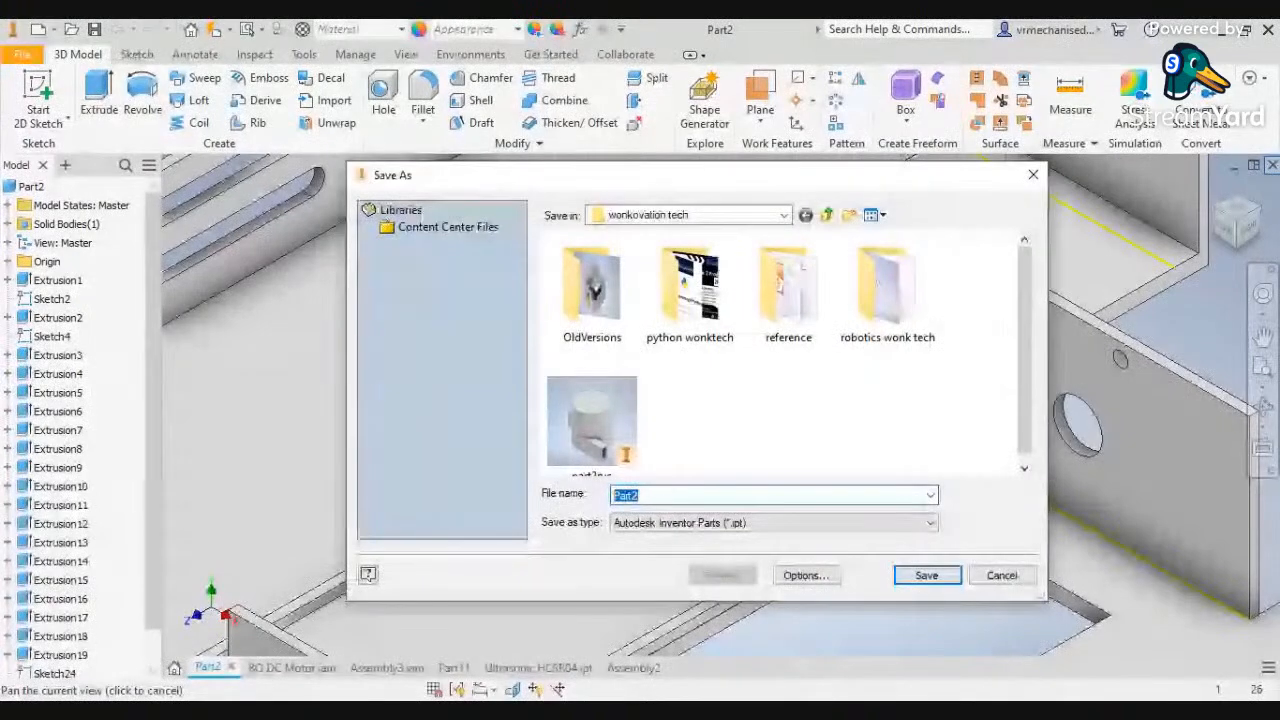
key(BackSpace)
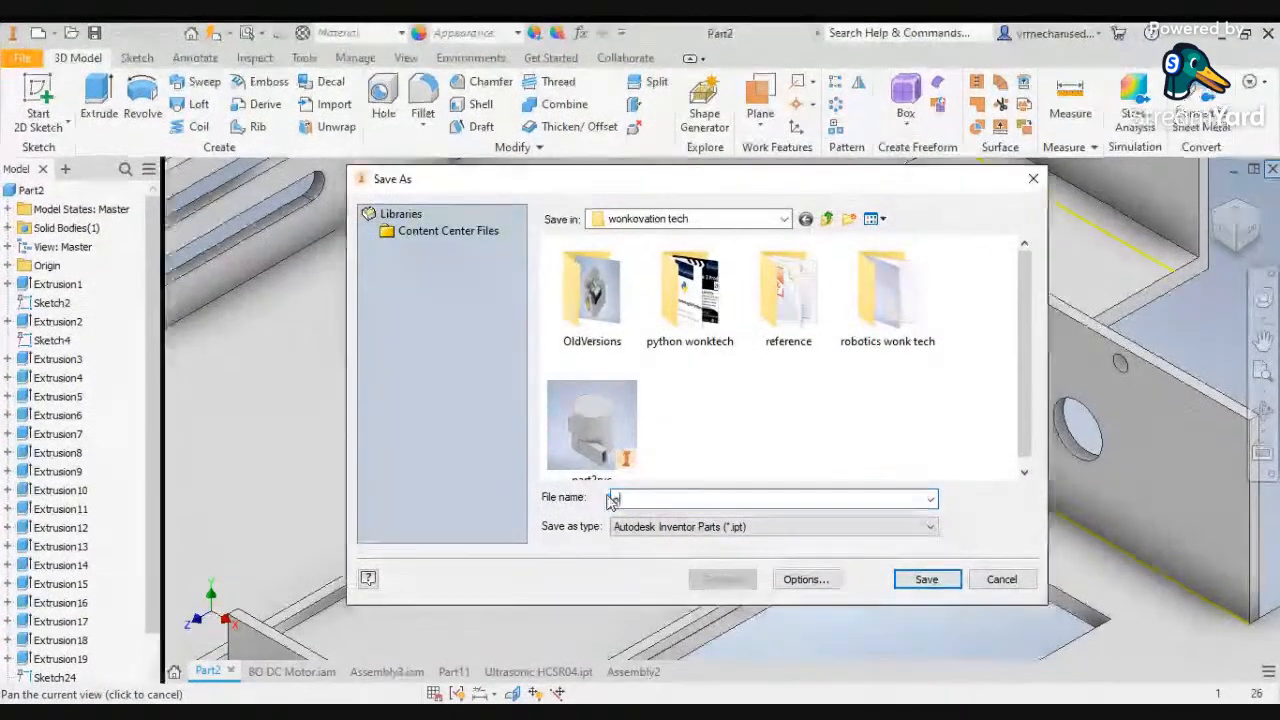
text(part1rvc)
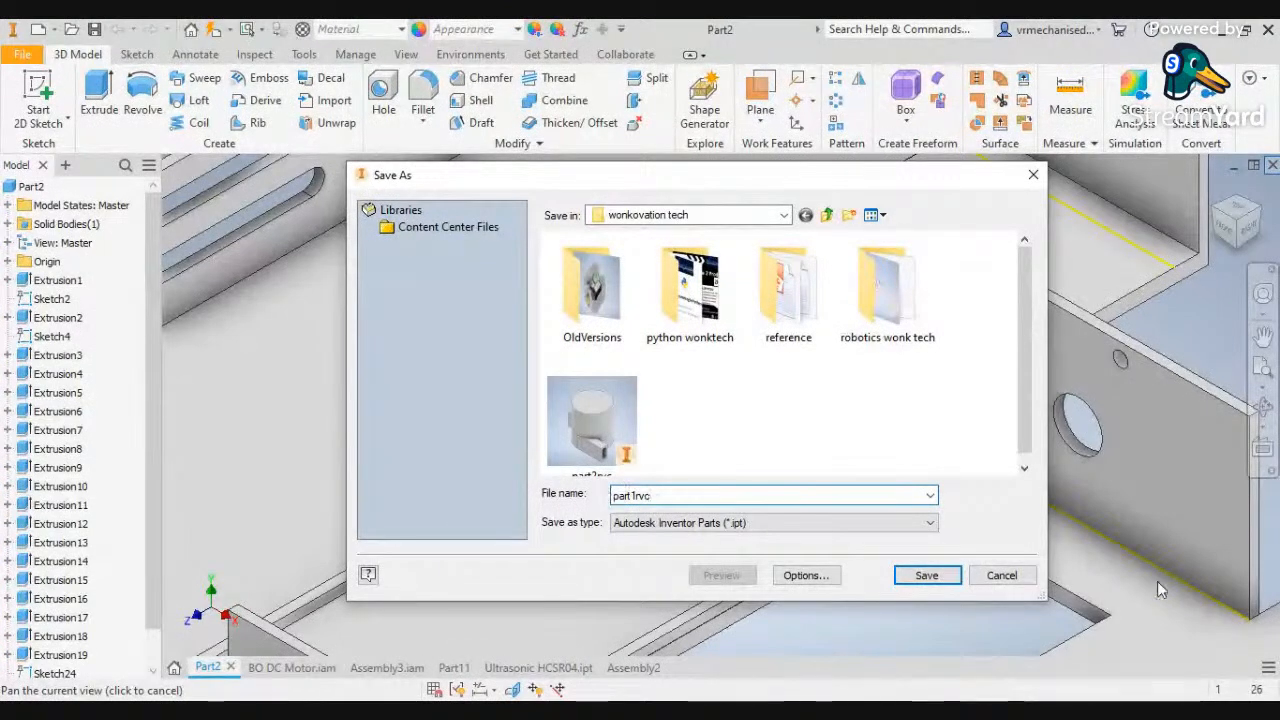
click(926, 575)
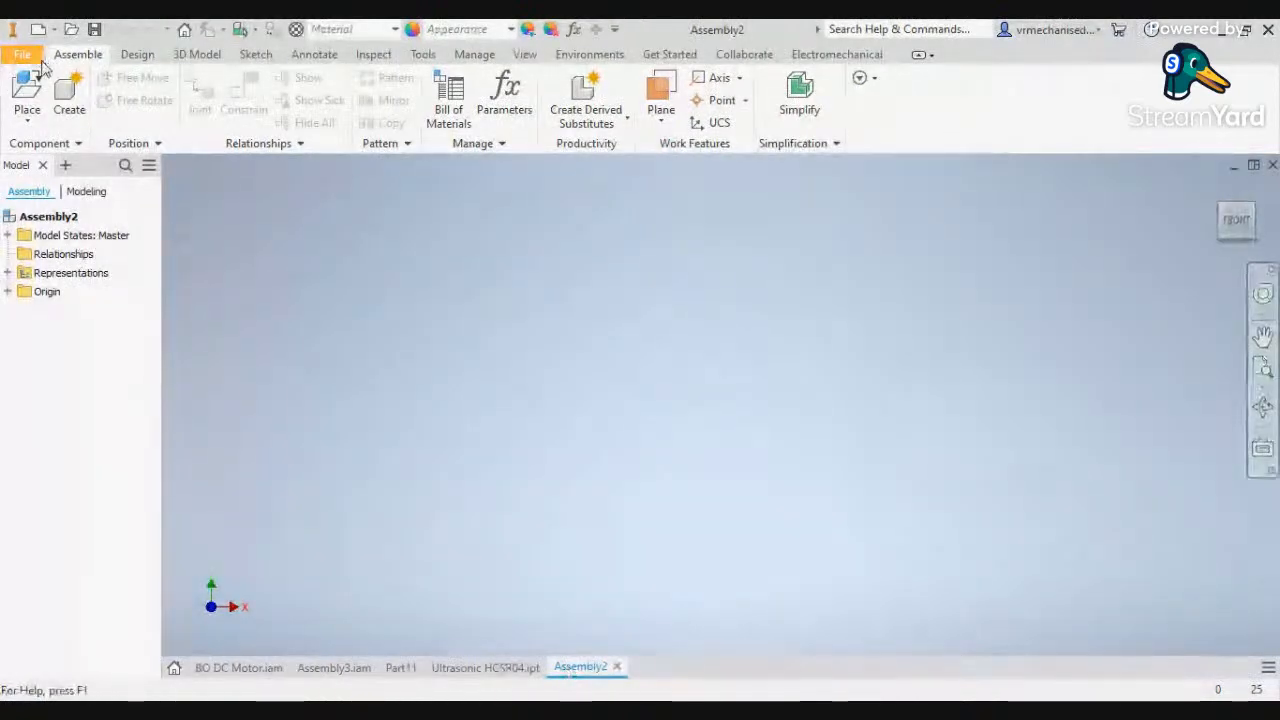
Place the housing part2rvc from the wonkovation tech folder into the new assembly as its first component
click(27, 95)
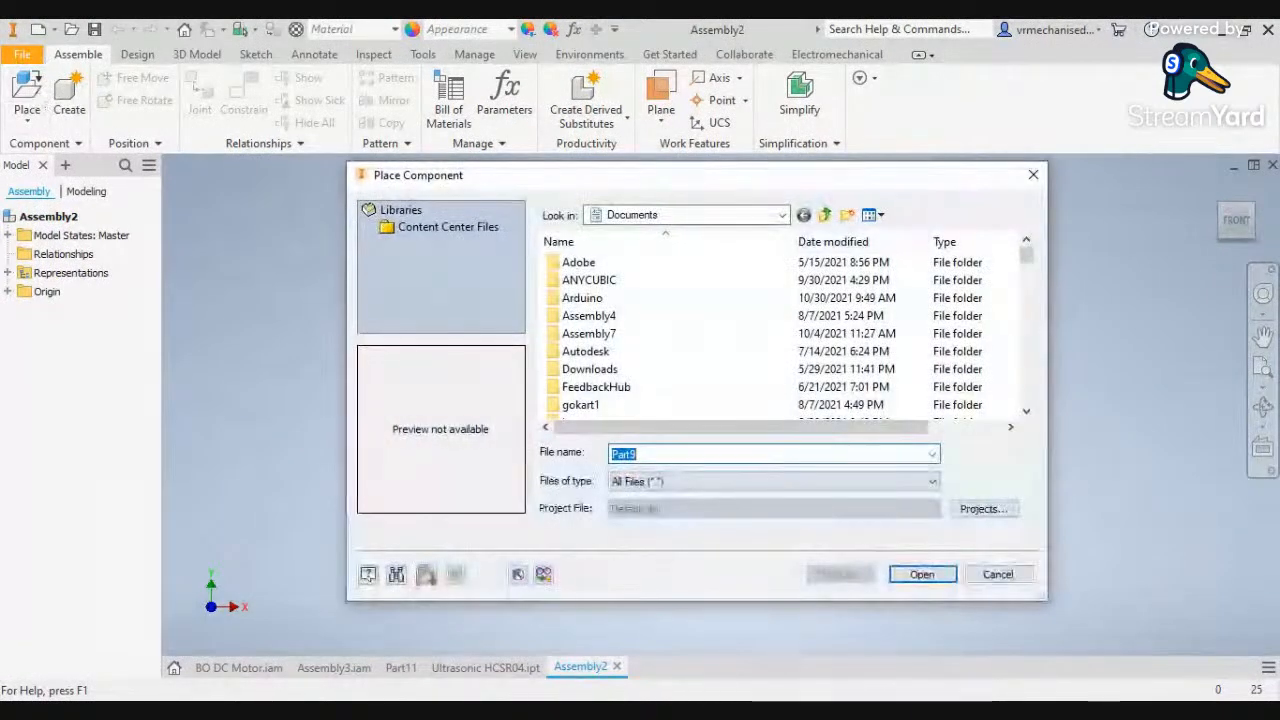
scroll(780, 333, down, 2)
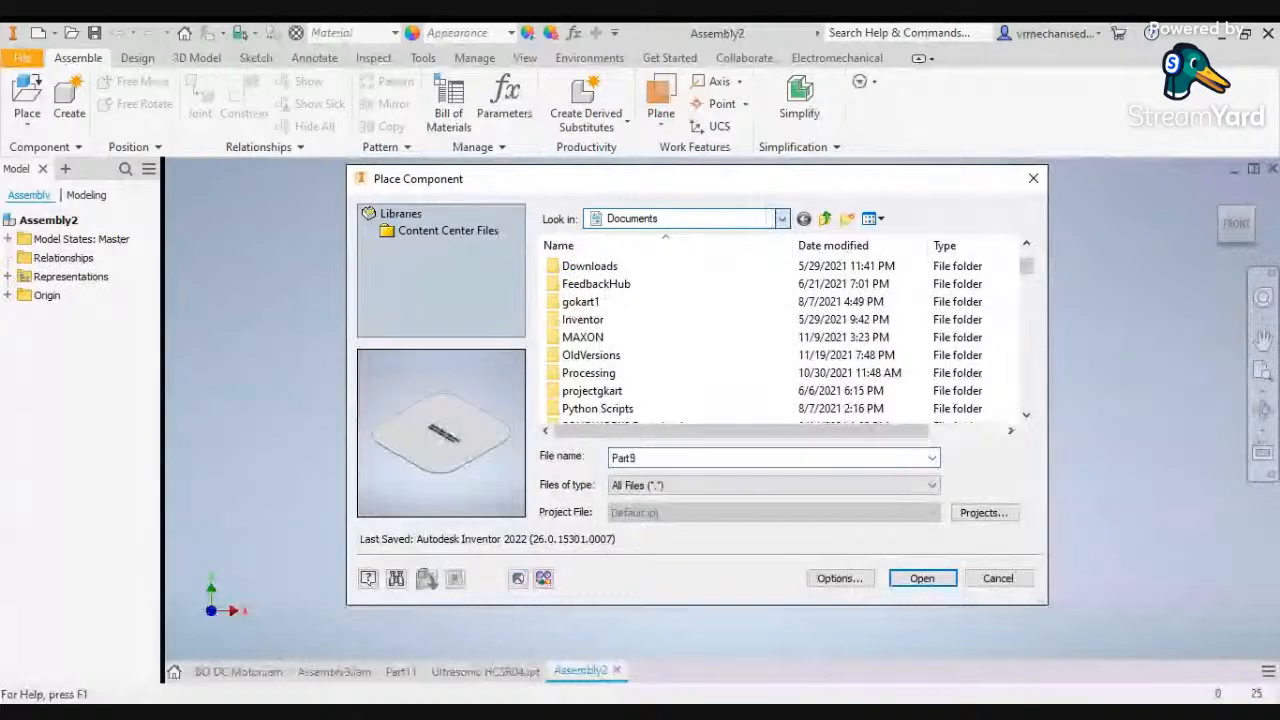
click(749, 322)
scroll(787, 343, down, 2)
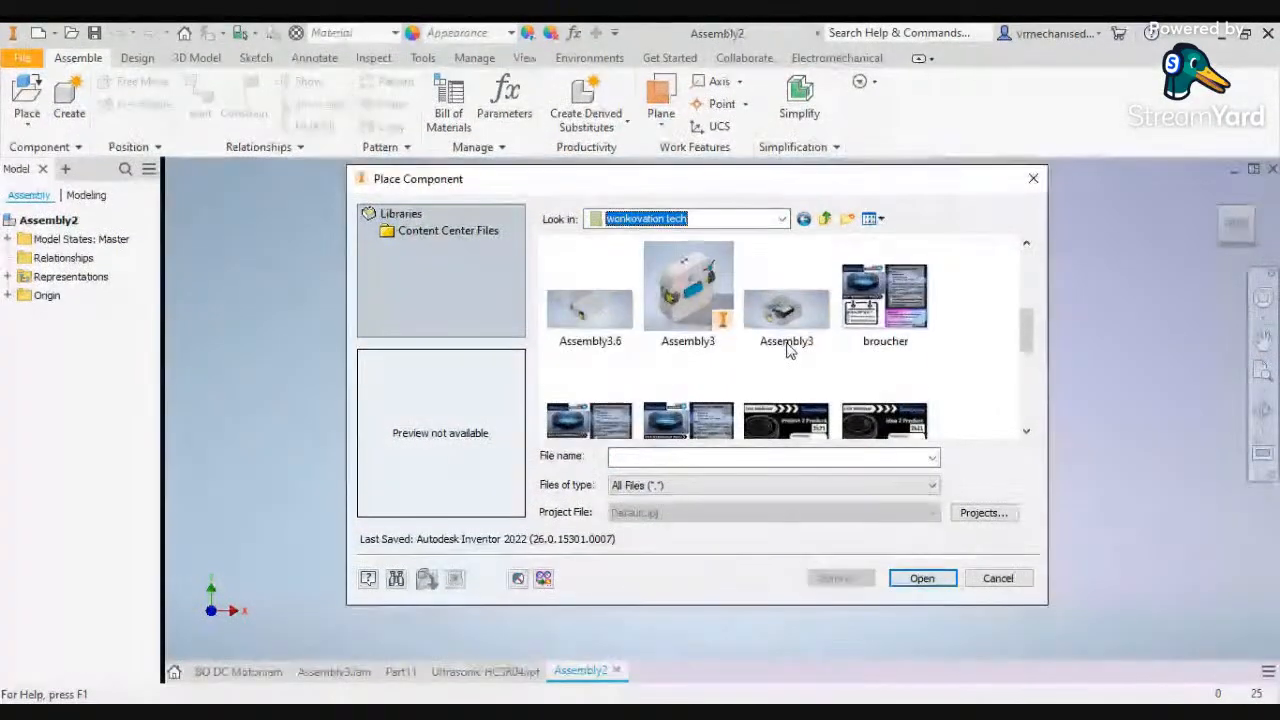
scroll(787, 343, down, 2)
click(806, 372)
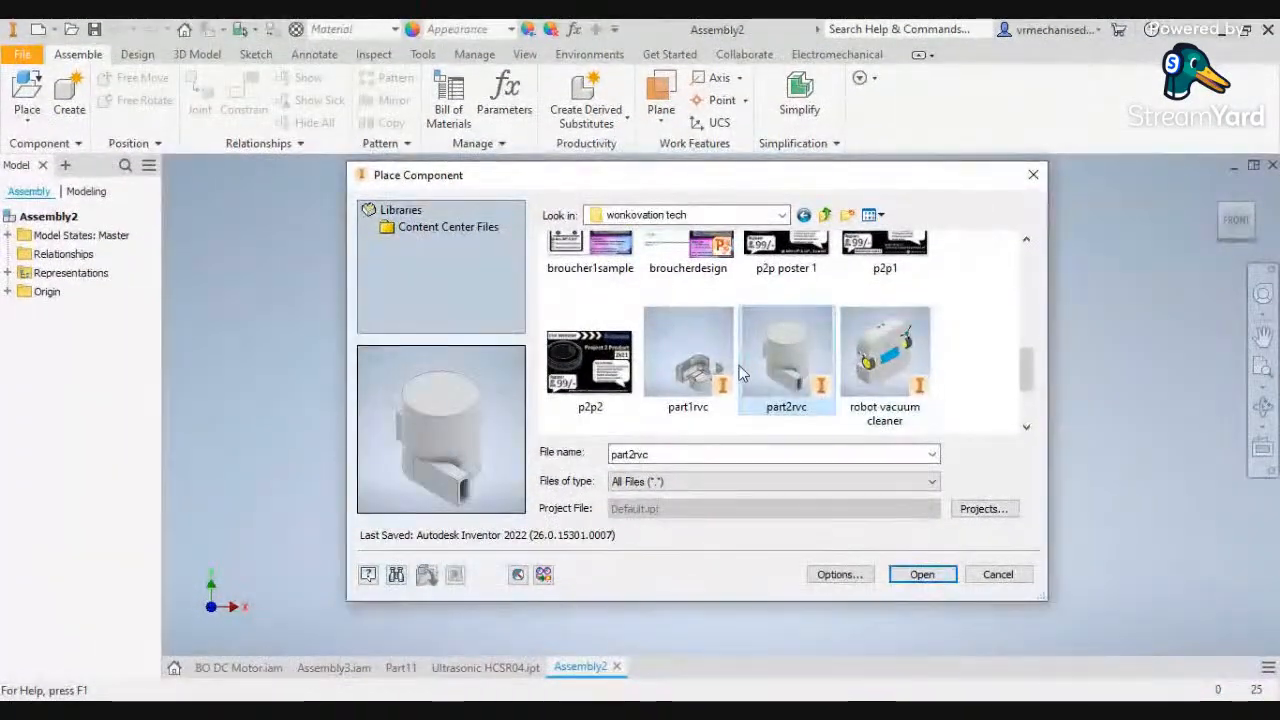
click(922, 578)
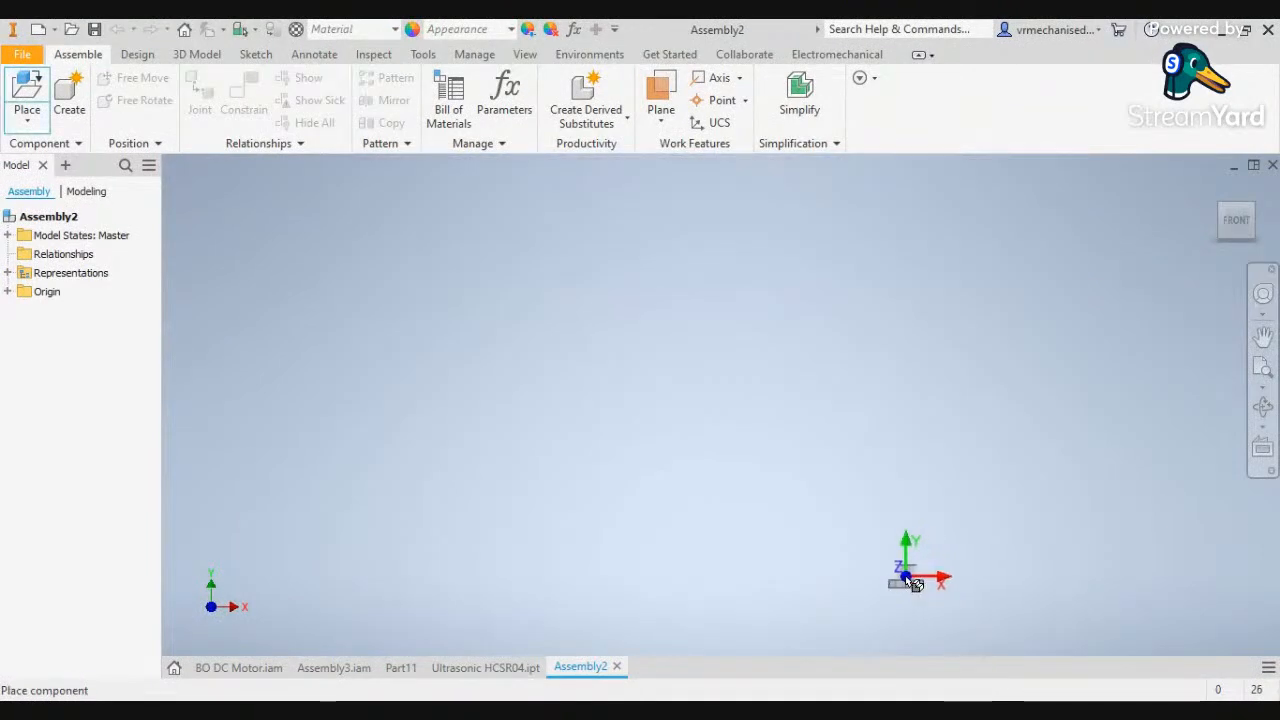
click(737, 400)
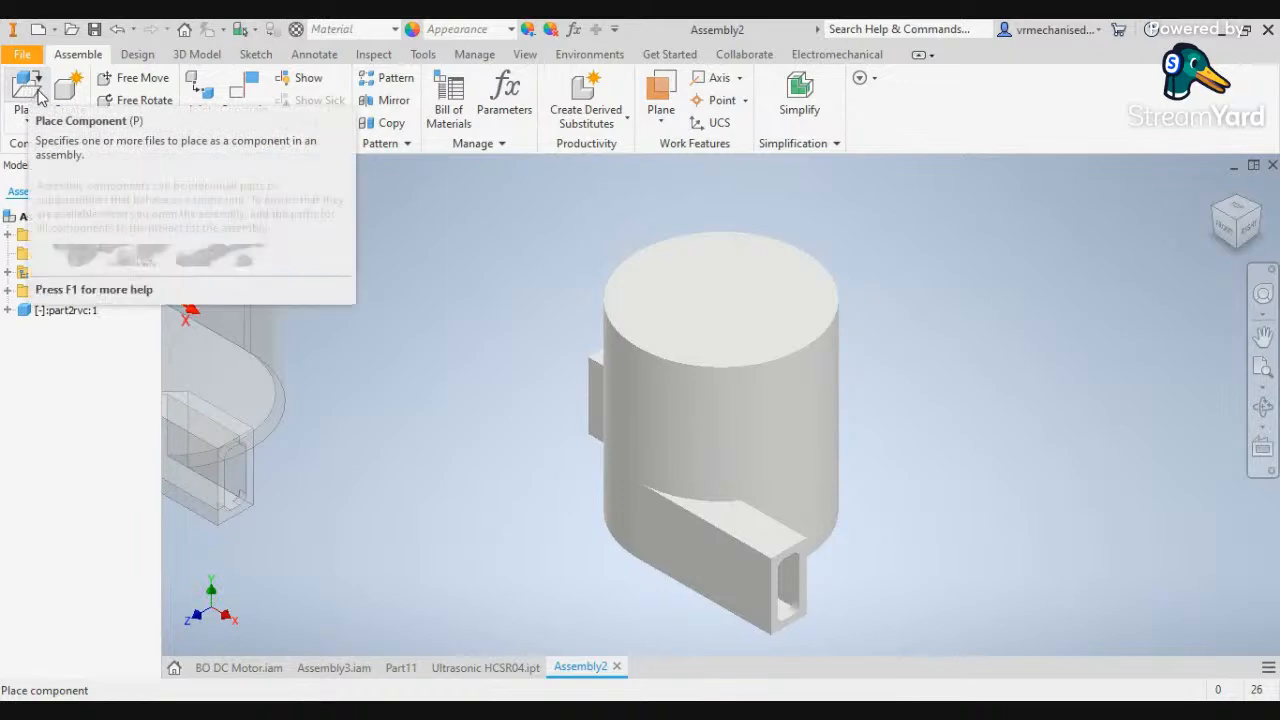
Place one instance of the enclosure part1rvc into the assembly
click(28, 92)
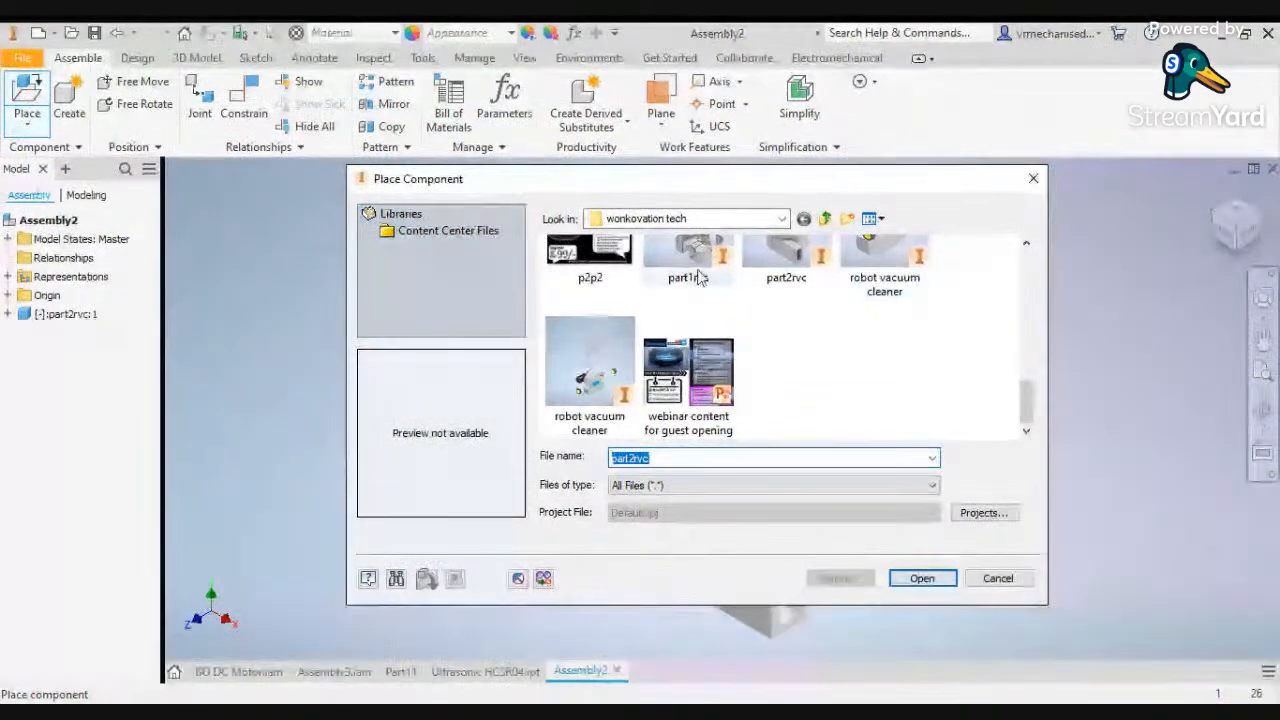
click(697, 268)
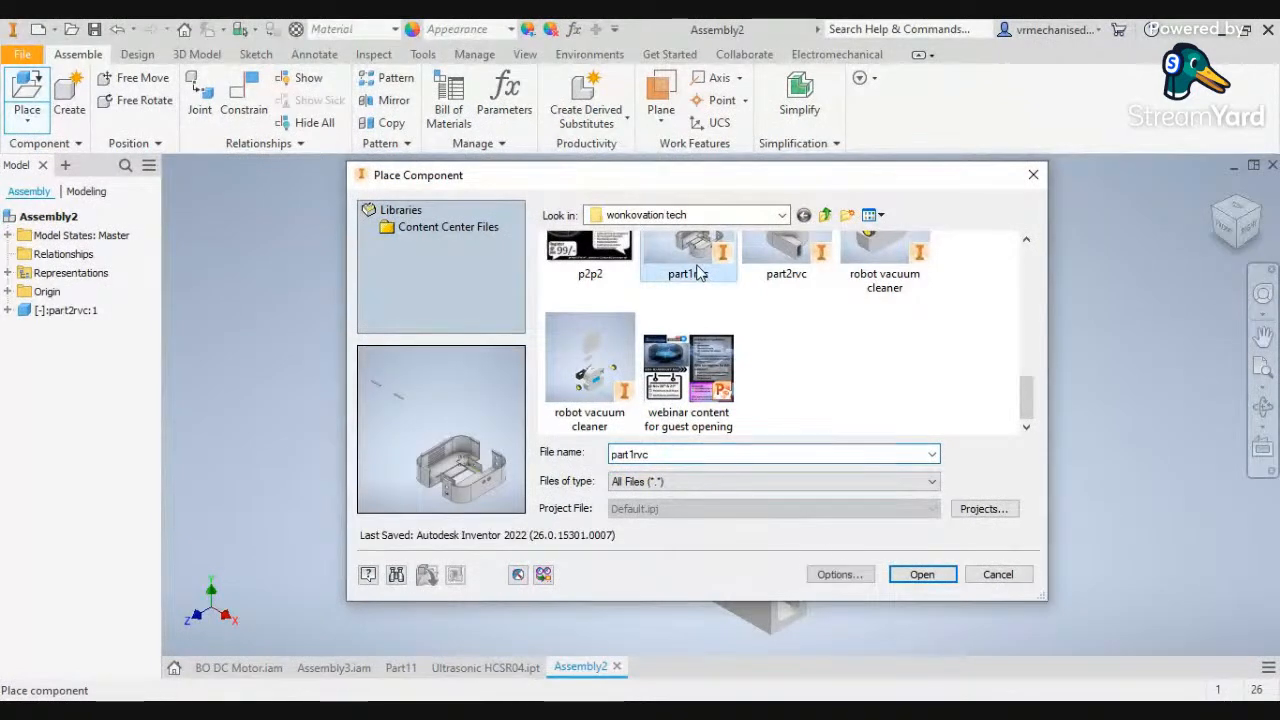
click(922, 575)
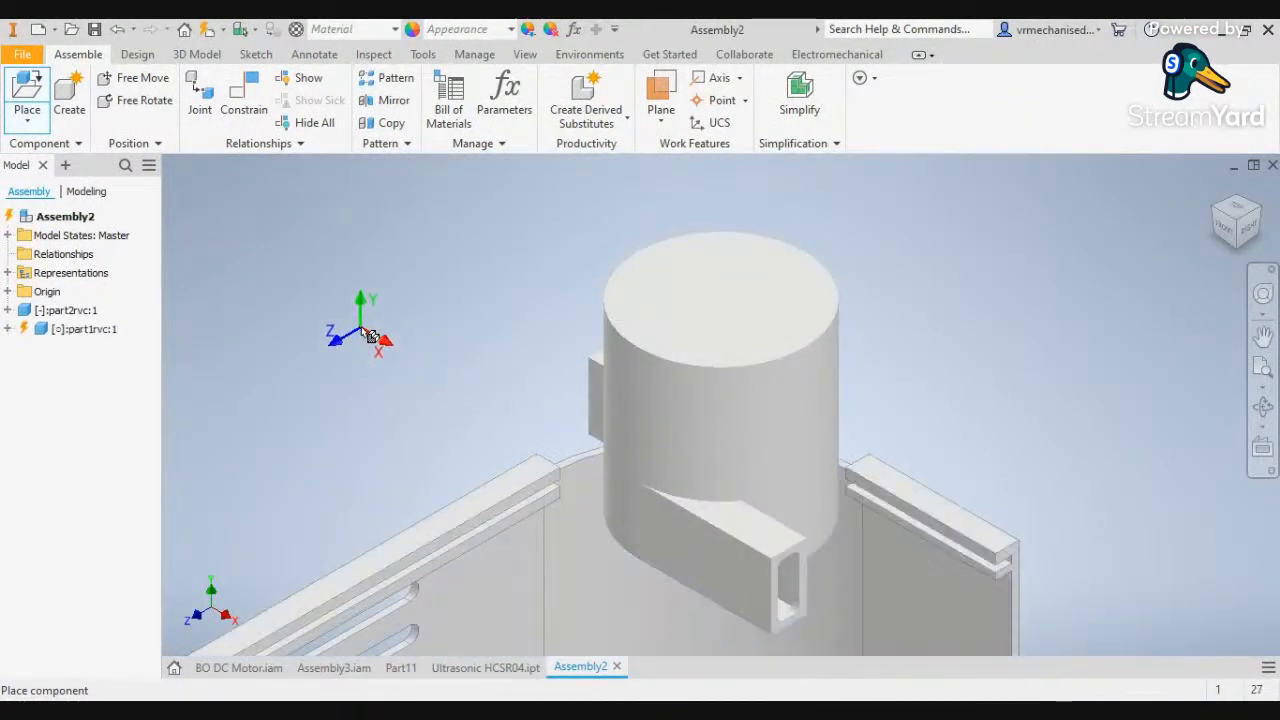
click(361, 327)
key(Escape)
scroll(1115, 347, up, 3)
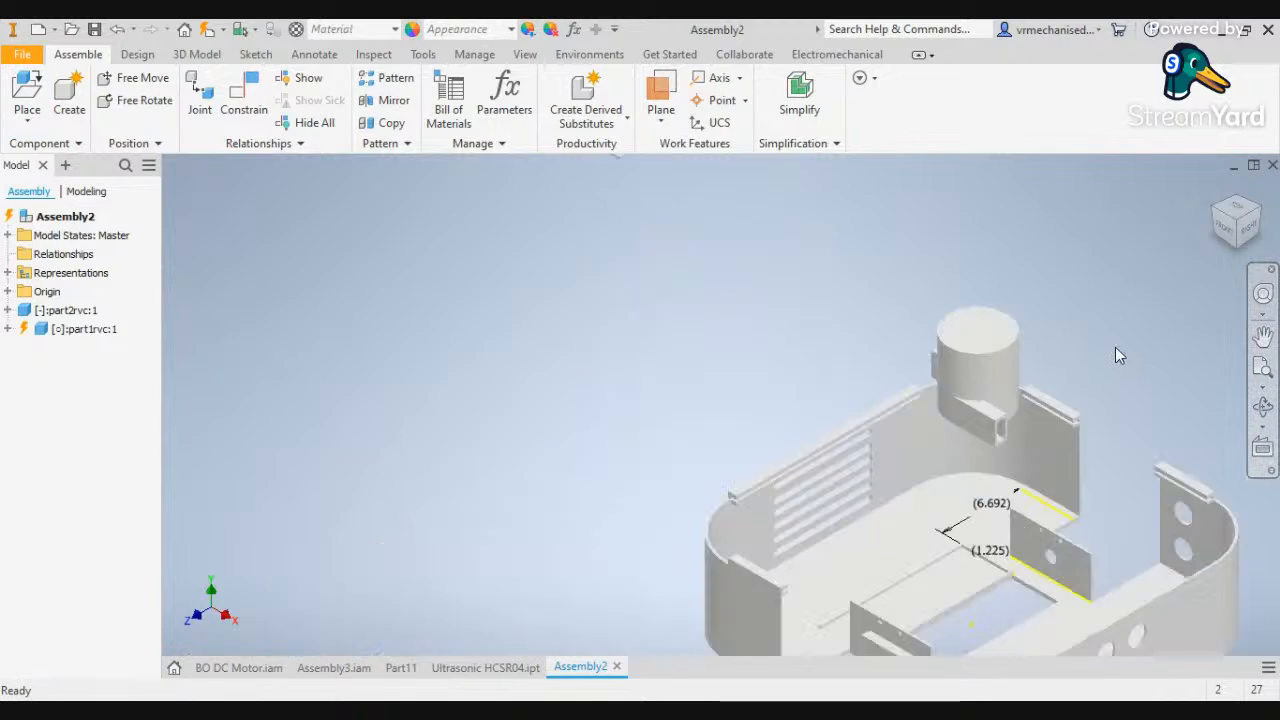
middle_drag(1120, 360, 973, 292)
scroll(787, 354, down, 5)
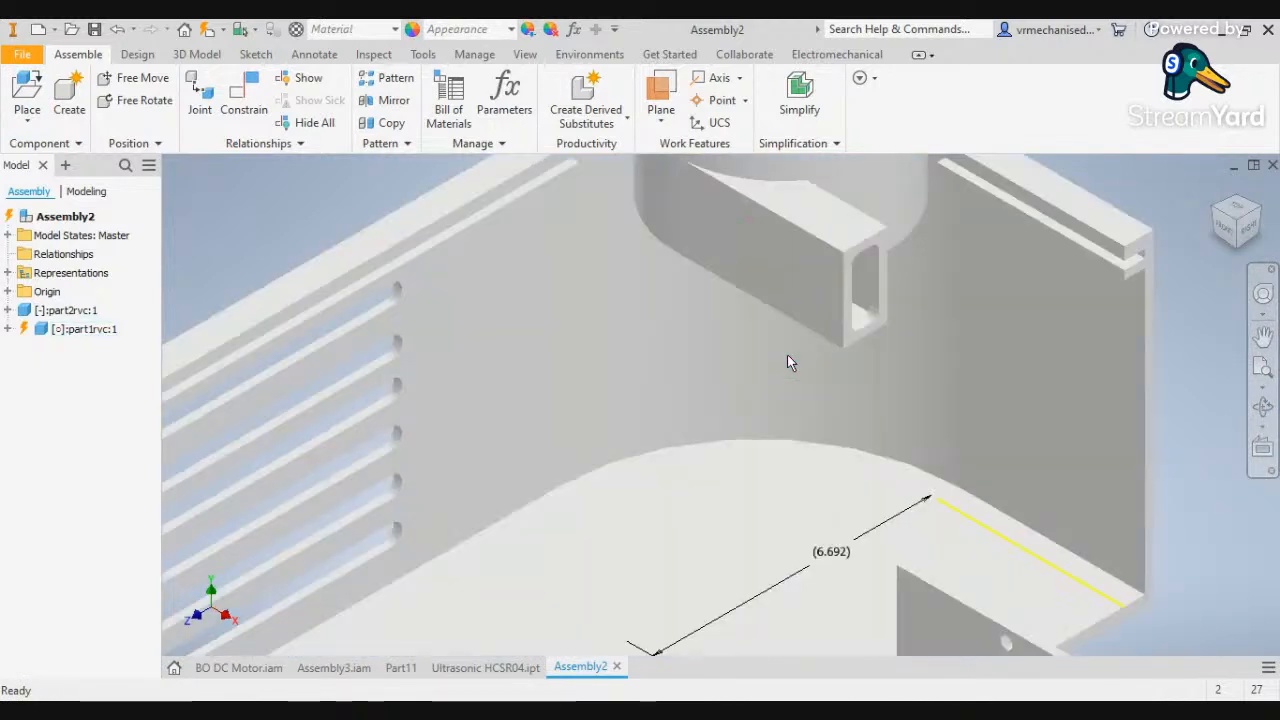
scroll(782, 466, up, 4)
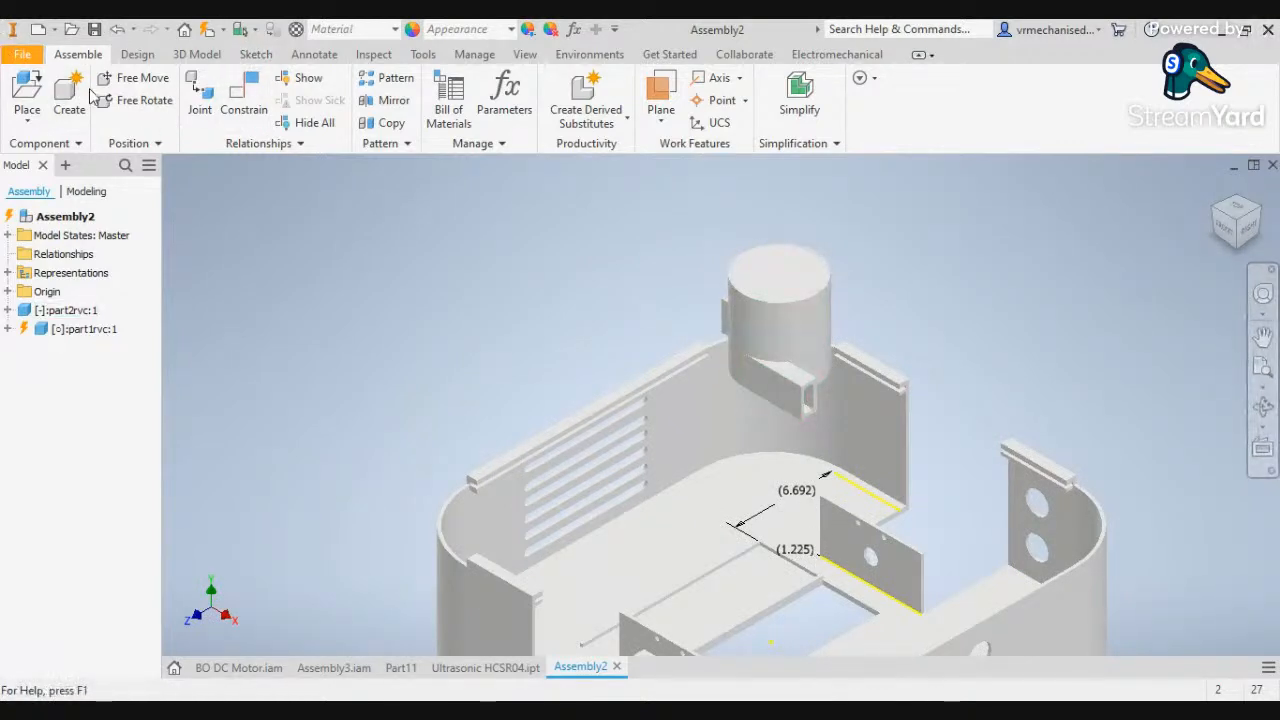
click(247, 95)
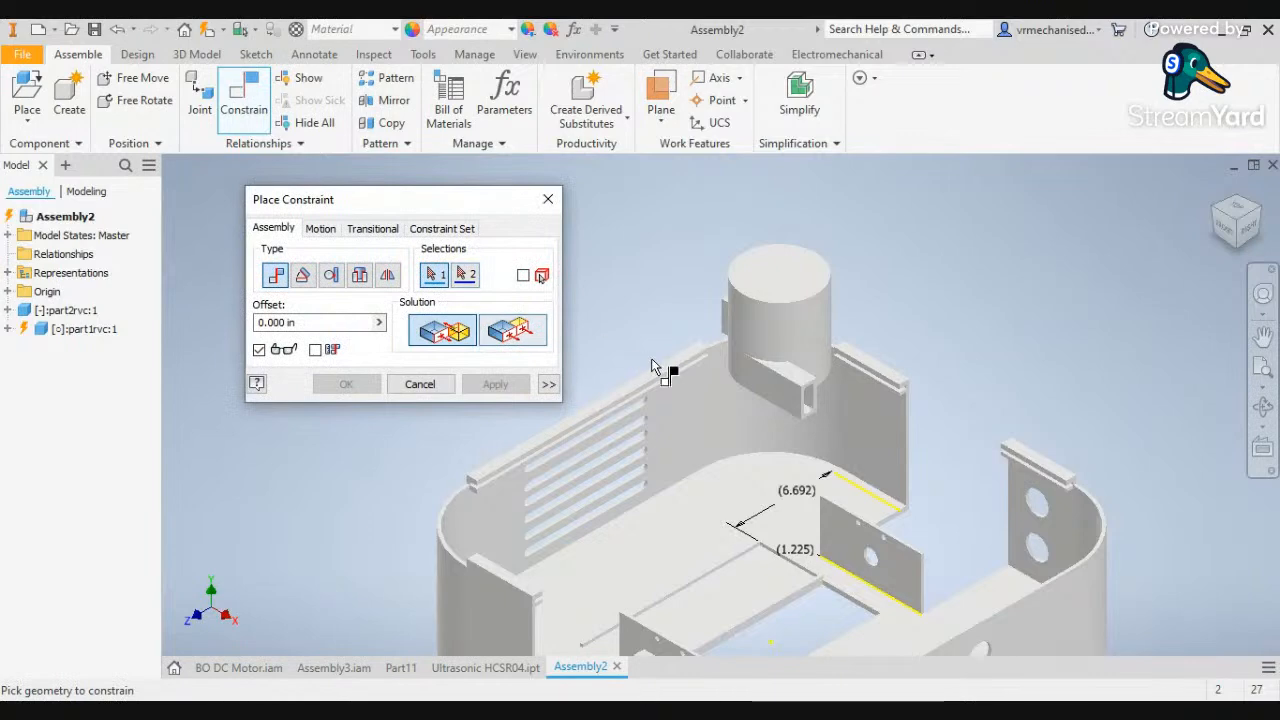
click(1235, 250)
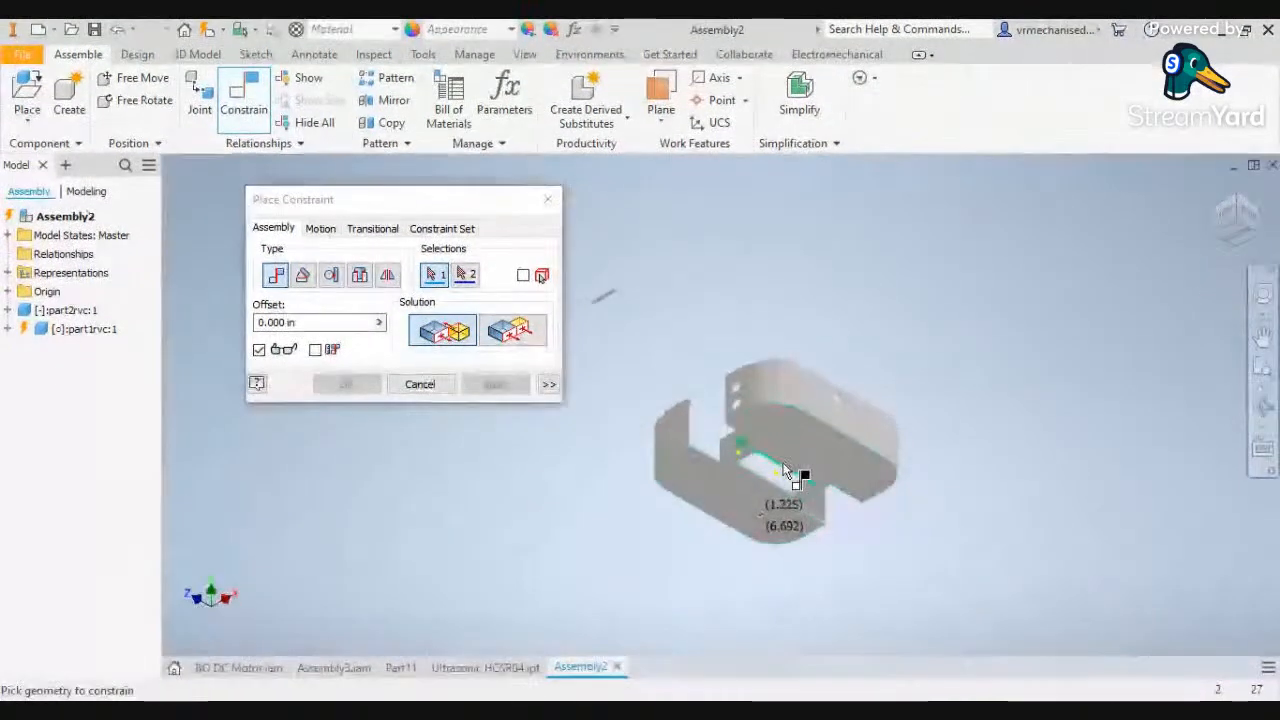
middle_drag(734, 438, 849, 578)
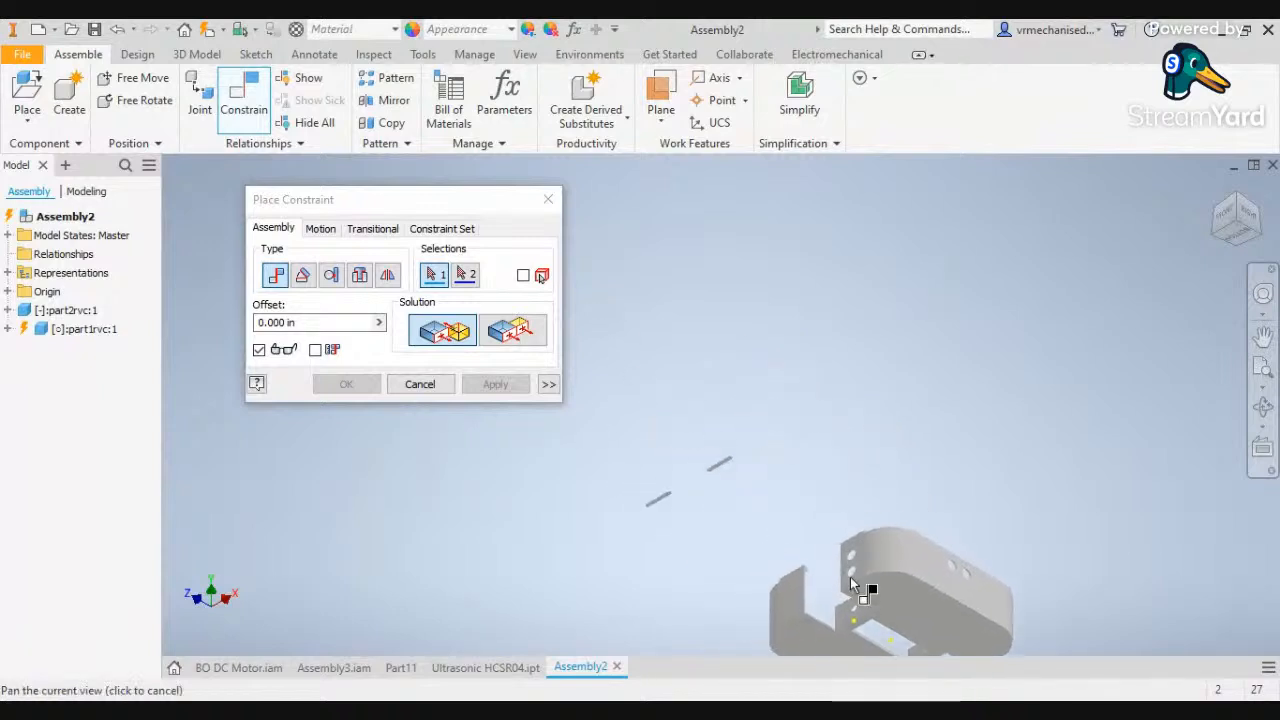
click(1240, 215)
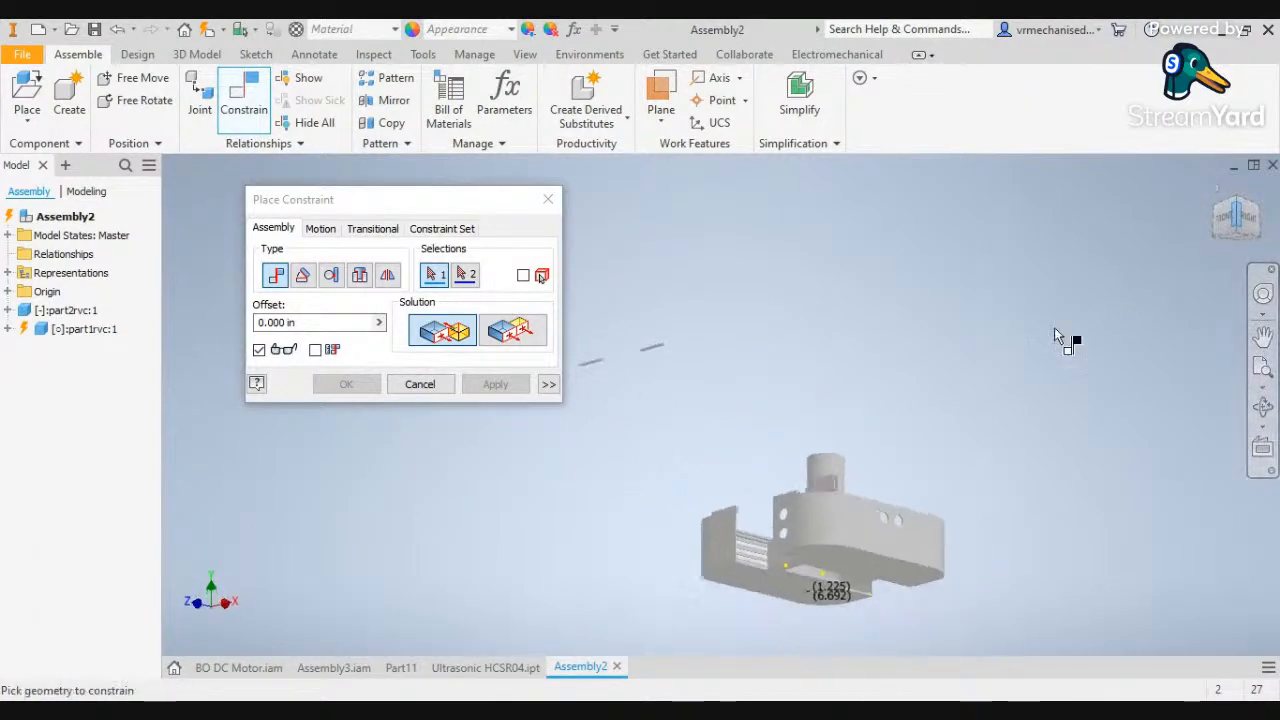
middle_drag(787, 463, 654, 469)
click(654, 468)
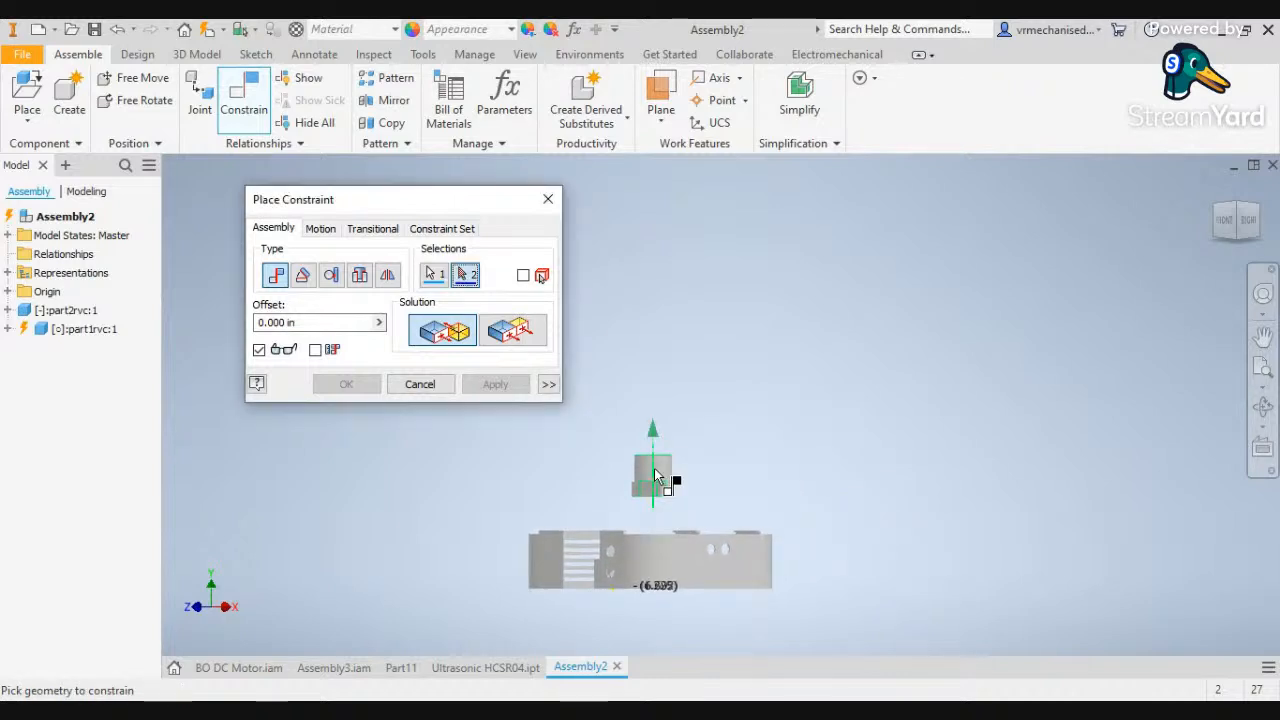
click(422, 384)
Move the cylindrical housing sideways until it stands well clear of the enclosure
drag(668, 466, 1023, 466)
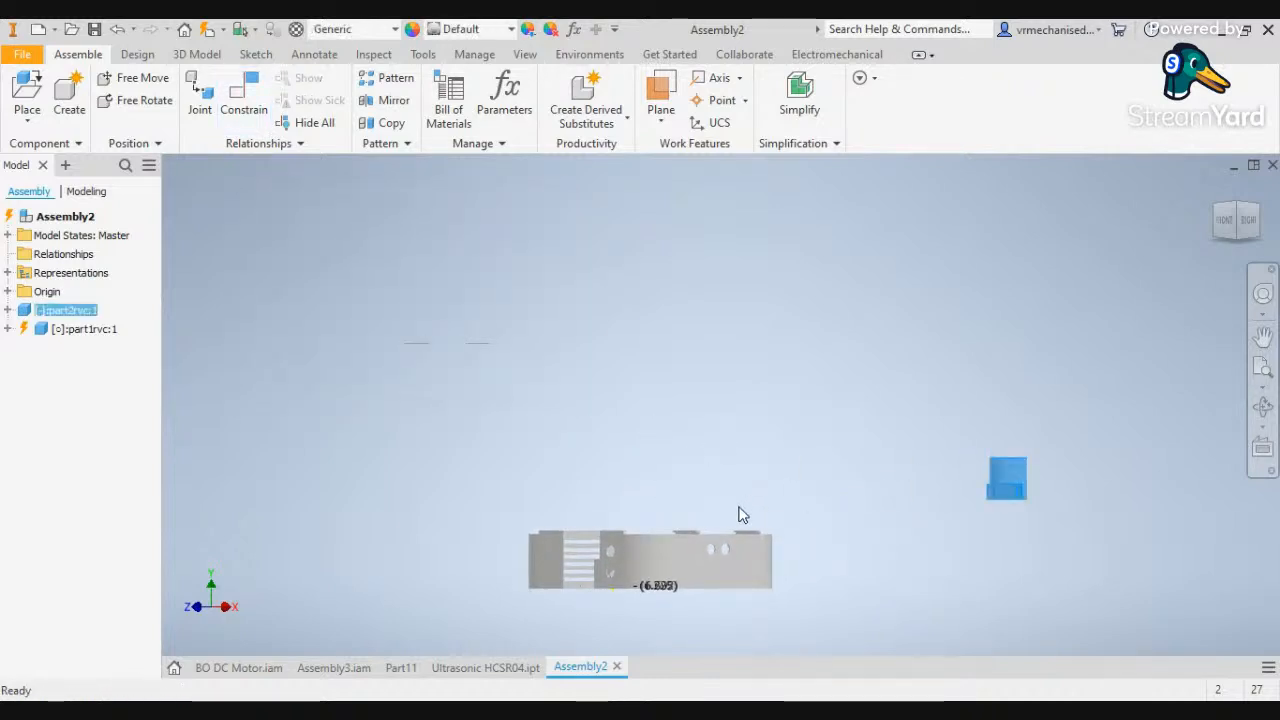
click(1237, 207)
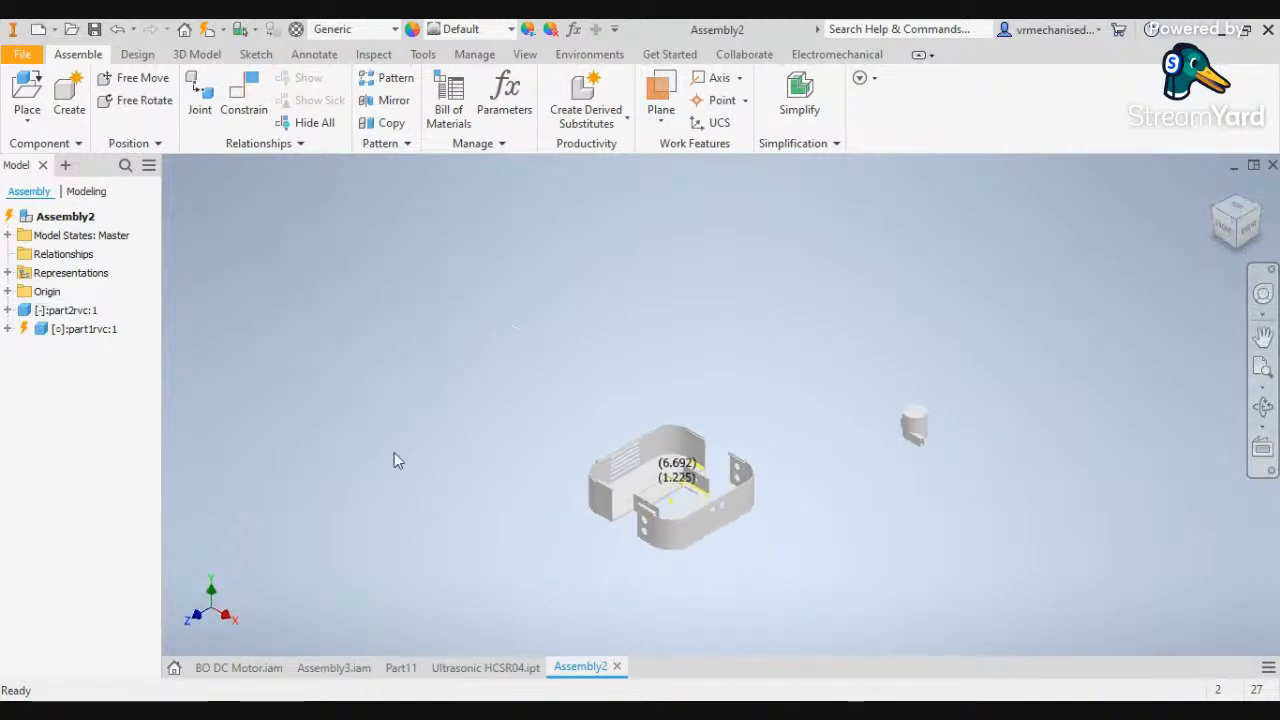
Mate the cylindrical housing's flat bottom face to the enclosure's inner floor face with a 0.000 in offset
click(243, 100)
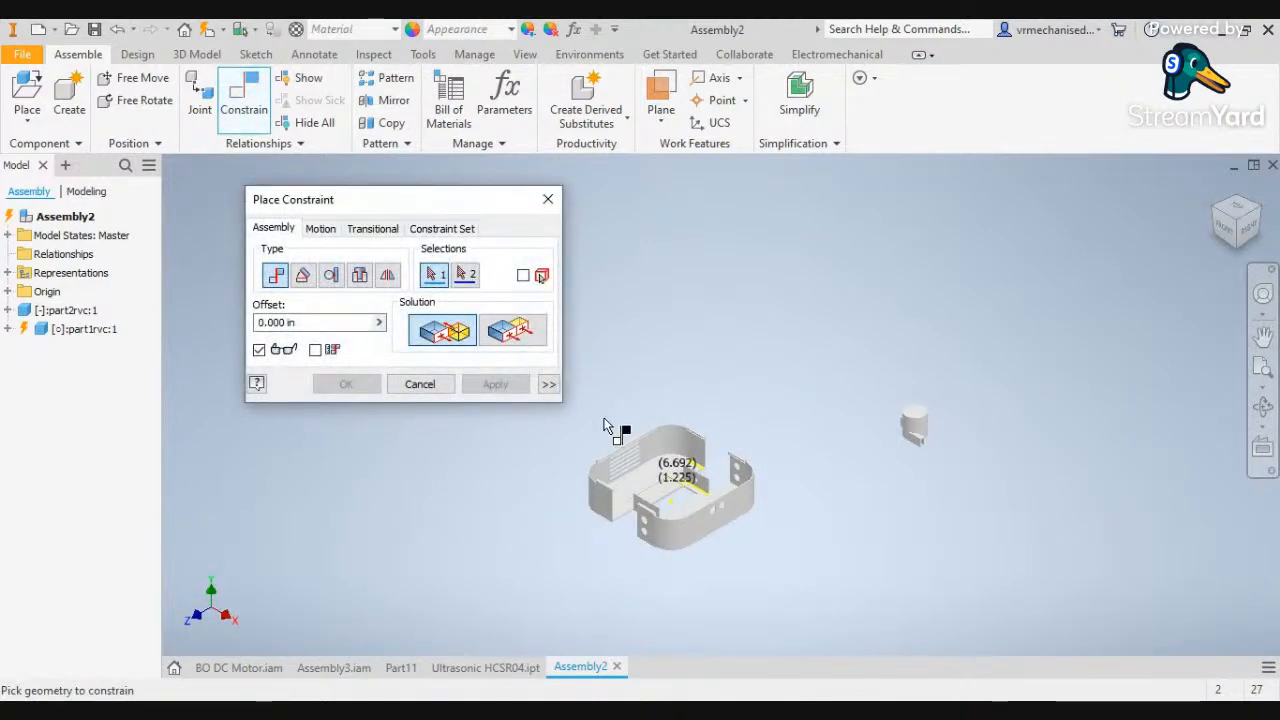
scroll(650, 440, up, 5)
scroll(715, 393, down, 5)
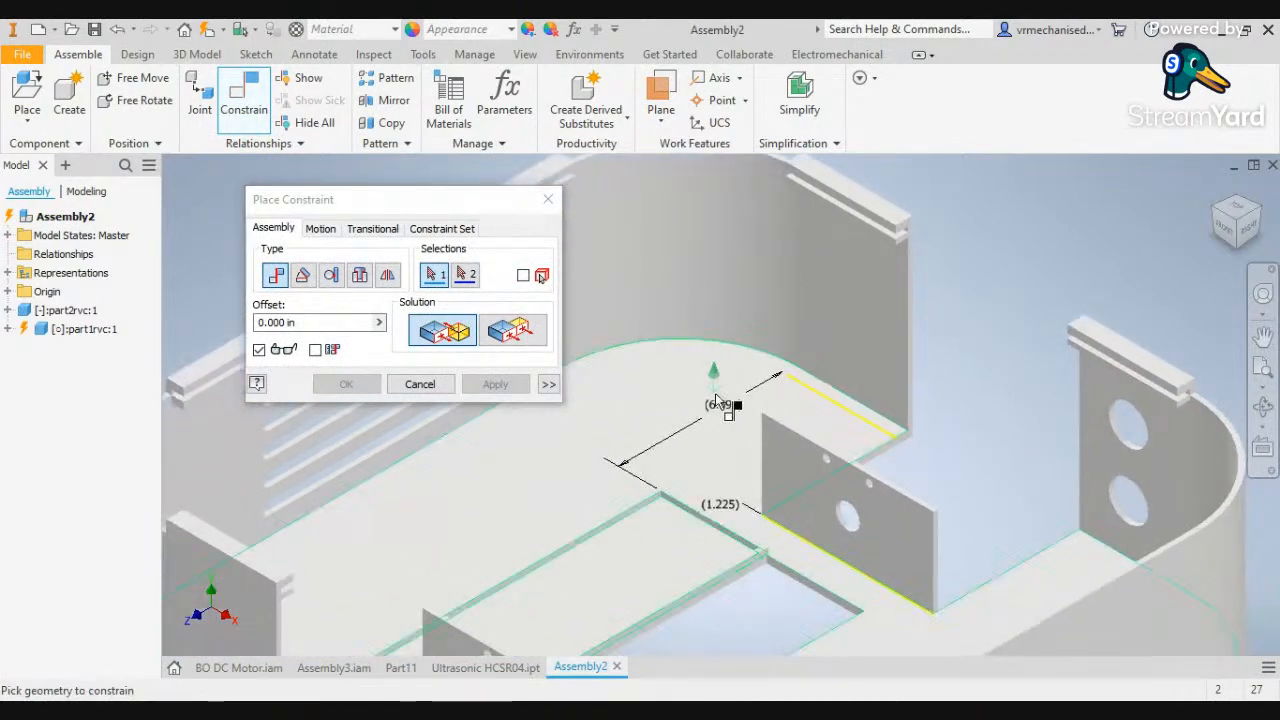
click(723, 447)
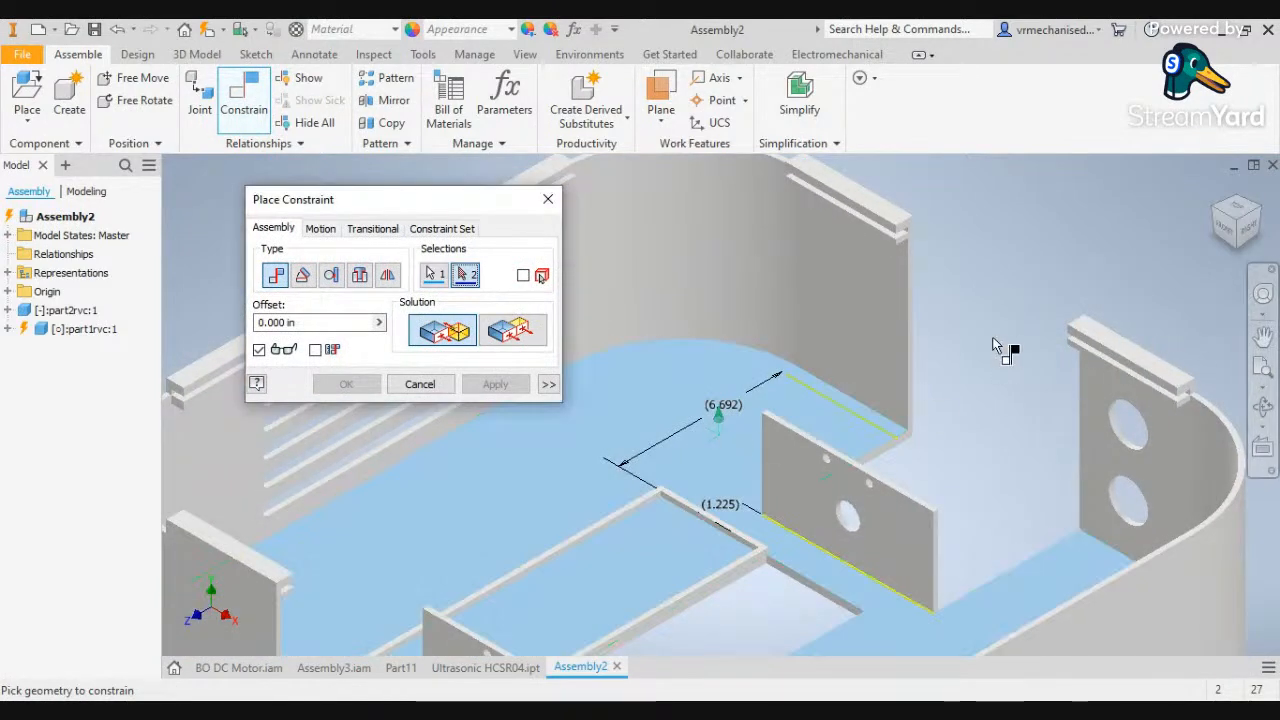
scroll(993, 345, down, 3)
middle_drag(971, 343, 737, 354)
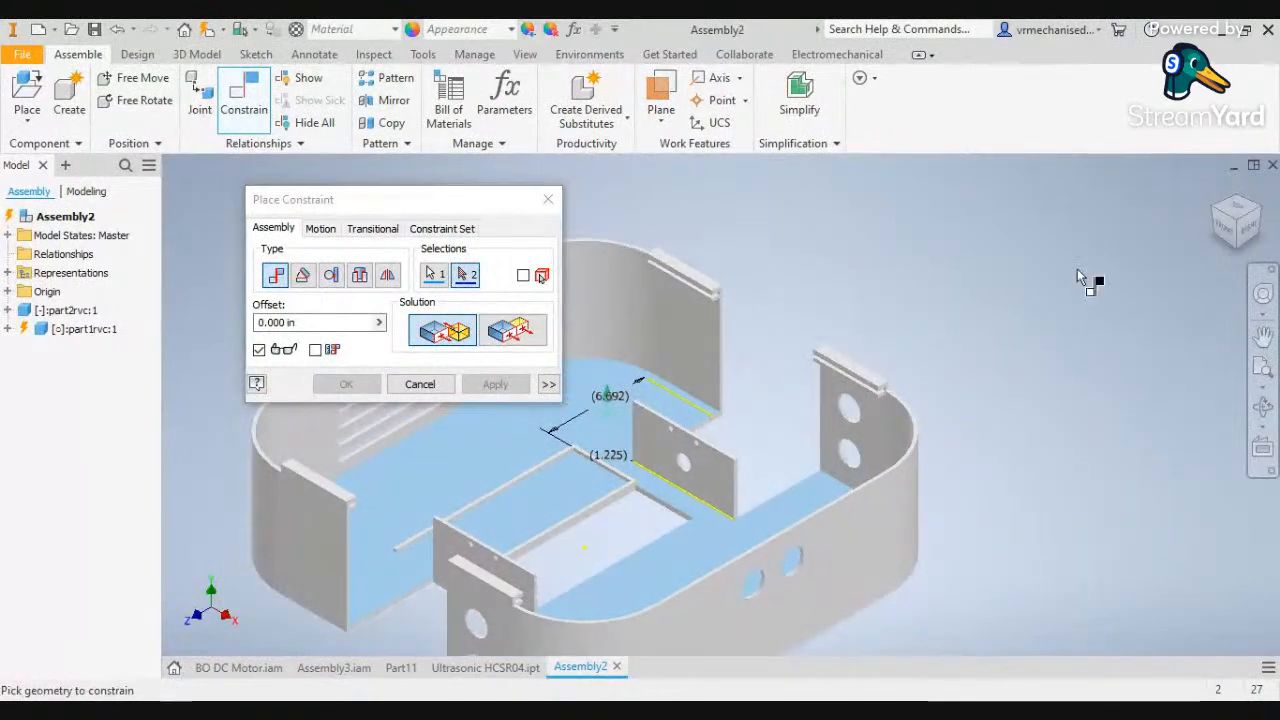
click(1239, 257)
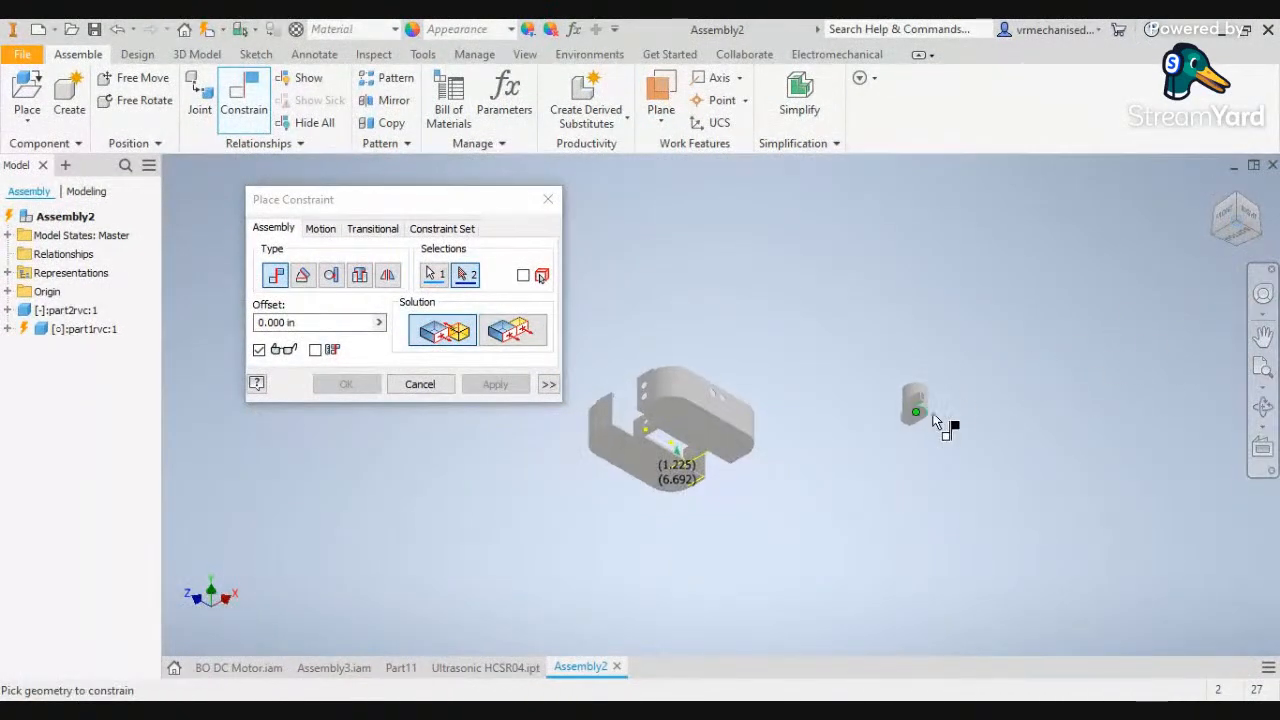
scroll(920, 415, up, 5)
click(911, 411)
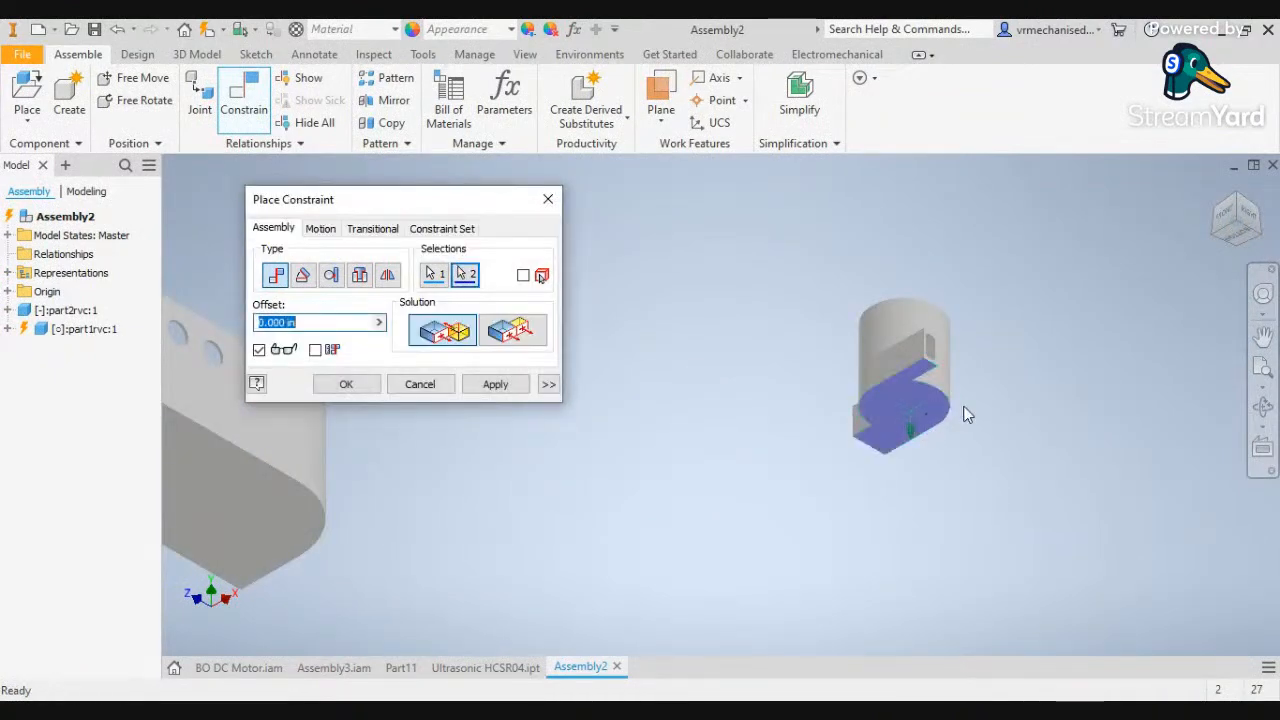
click(515, 390)
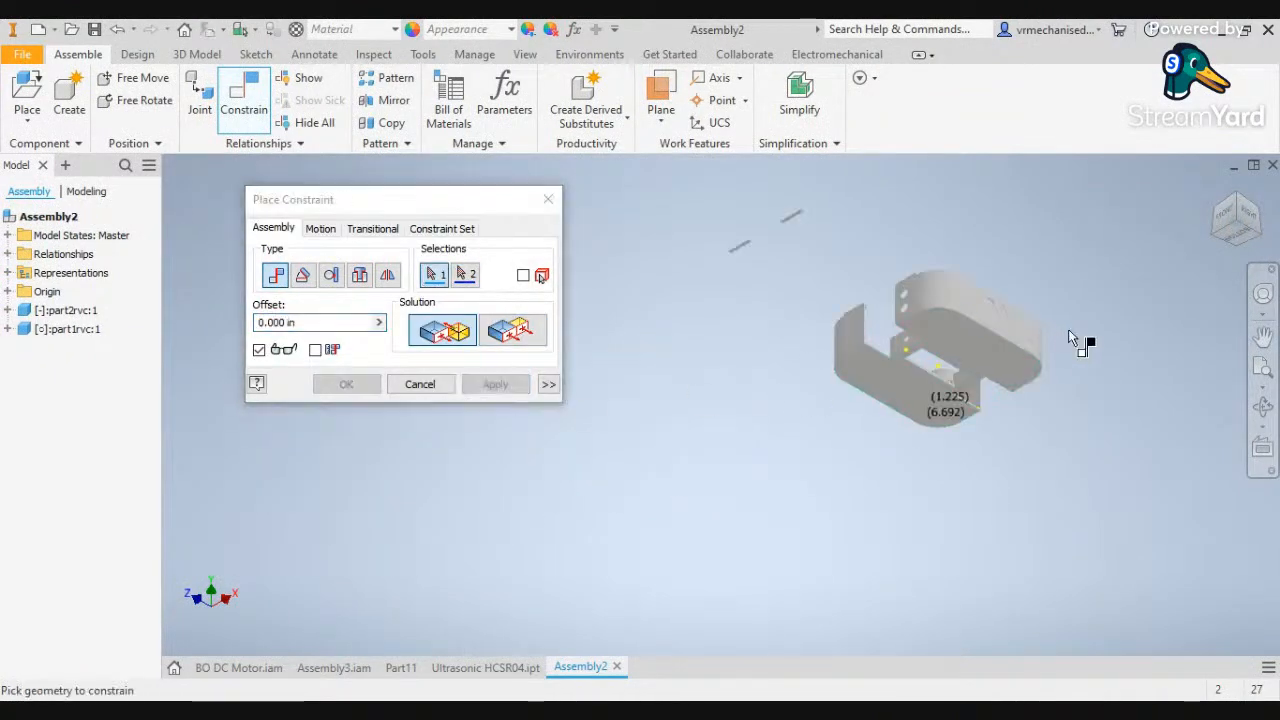
click(1235, 200)
scroll(797, 506, up, 5)
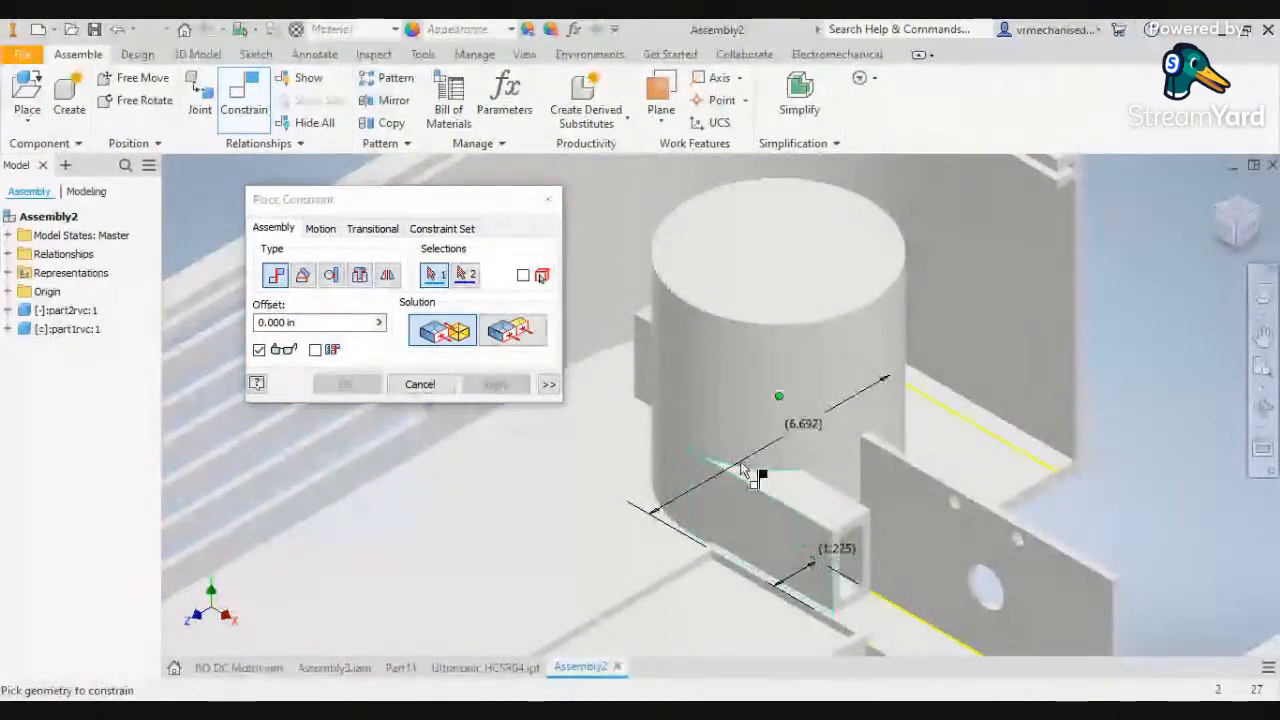
click(1238, 207)
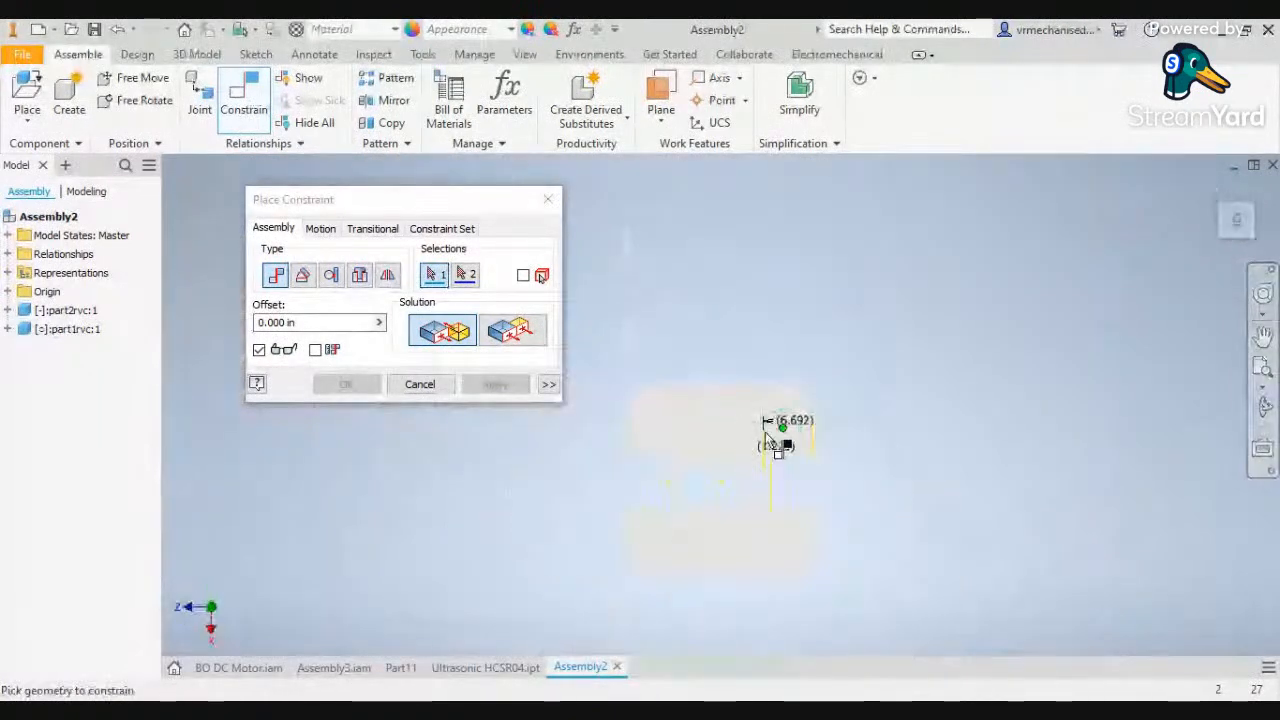
scroll(813, 480, up, 4)
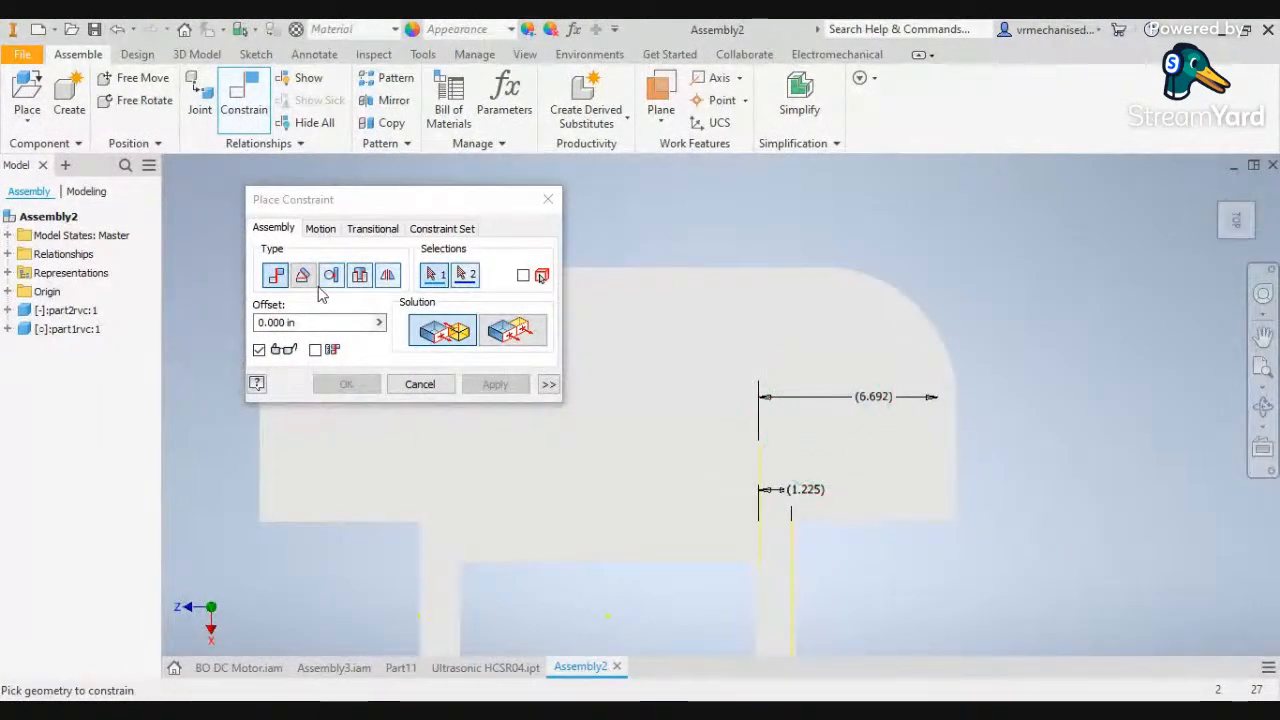
click(420, 384)
Give the housing part2rvc the Gold - Metal appearance from the Inventor Material Library
click(860, 419)
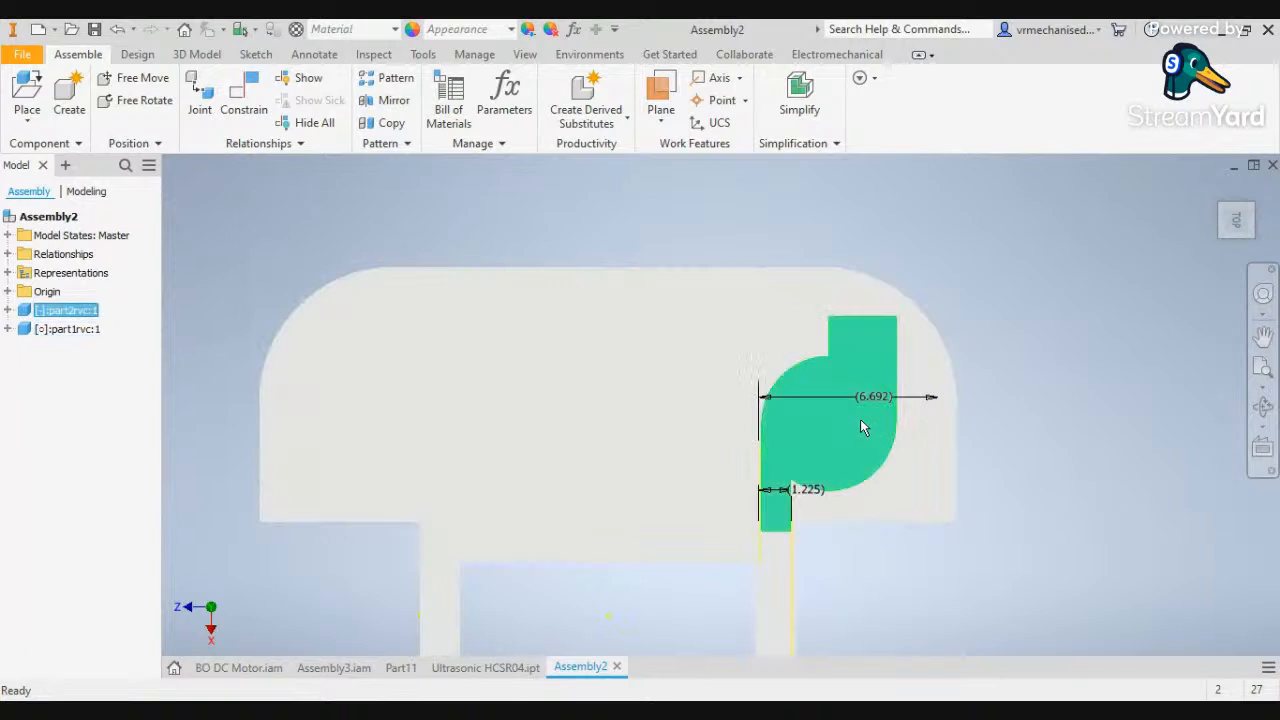
click(490, 31)
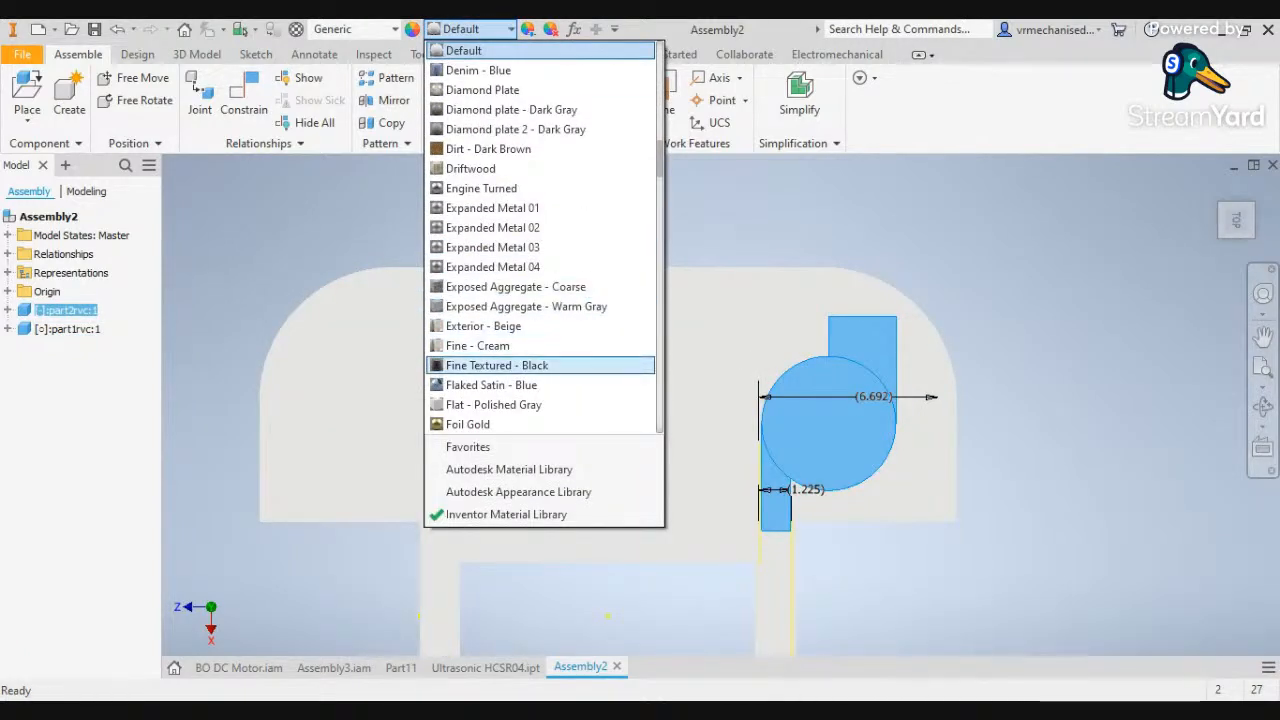
scroll(540, 240, down, 4)
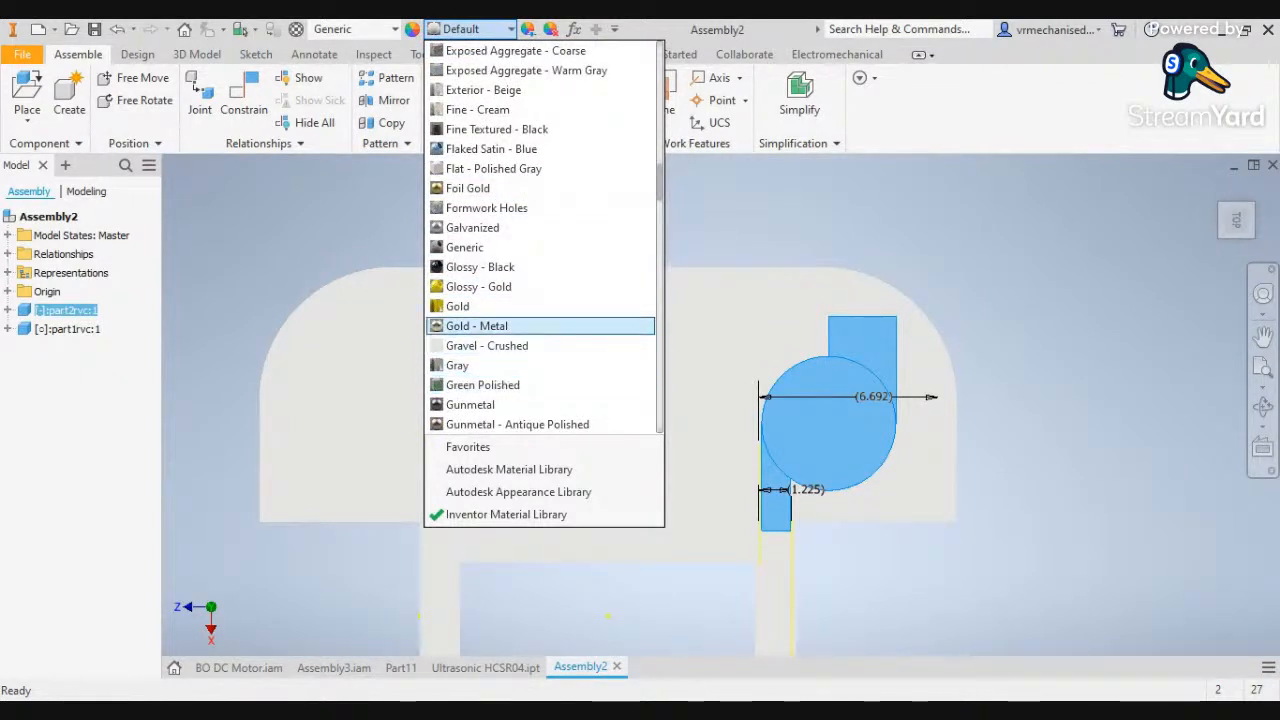
scroll(540, 326, down, 1)
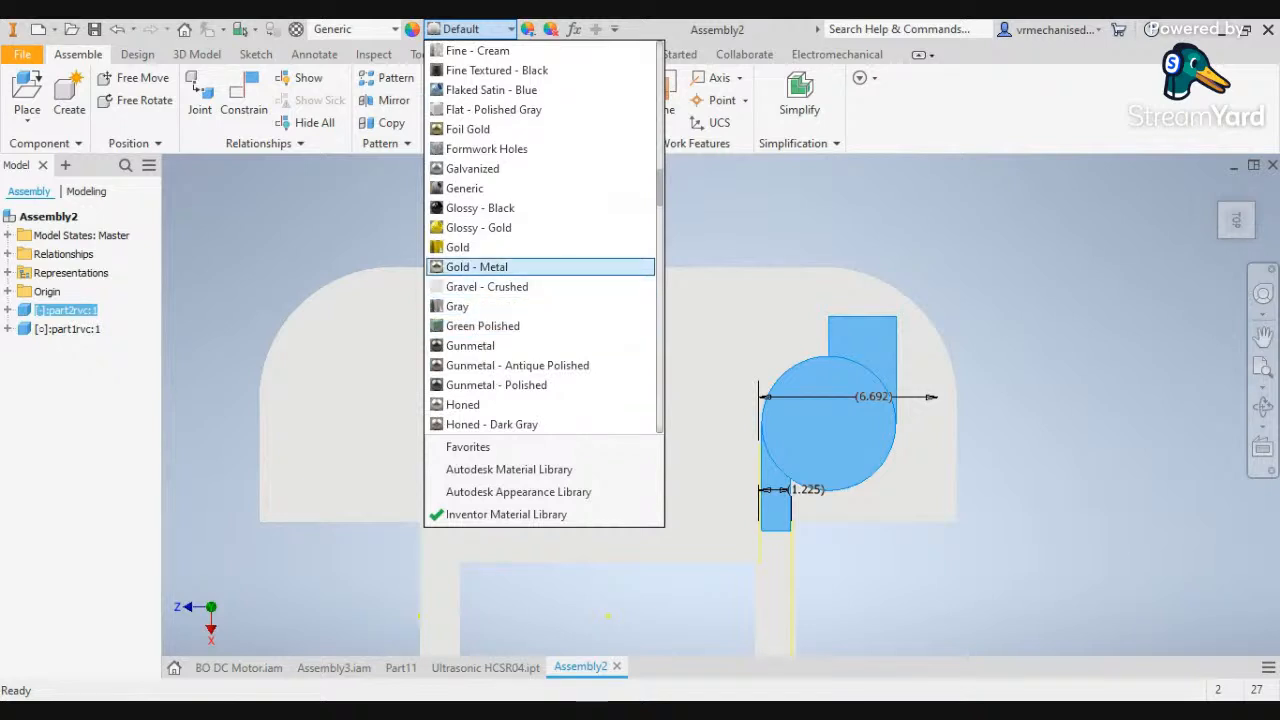
click(490, 267)
click(1005, 355)
scroll(914, 443, up, 5)
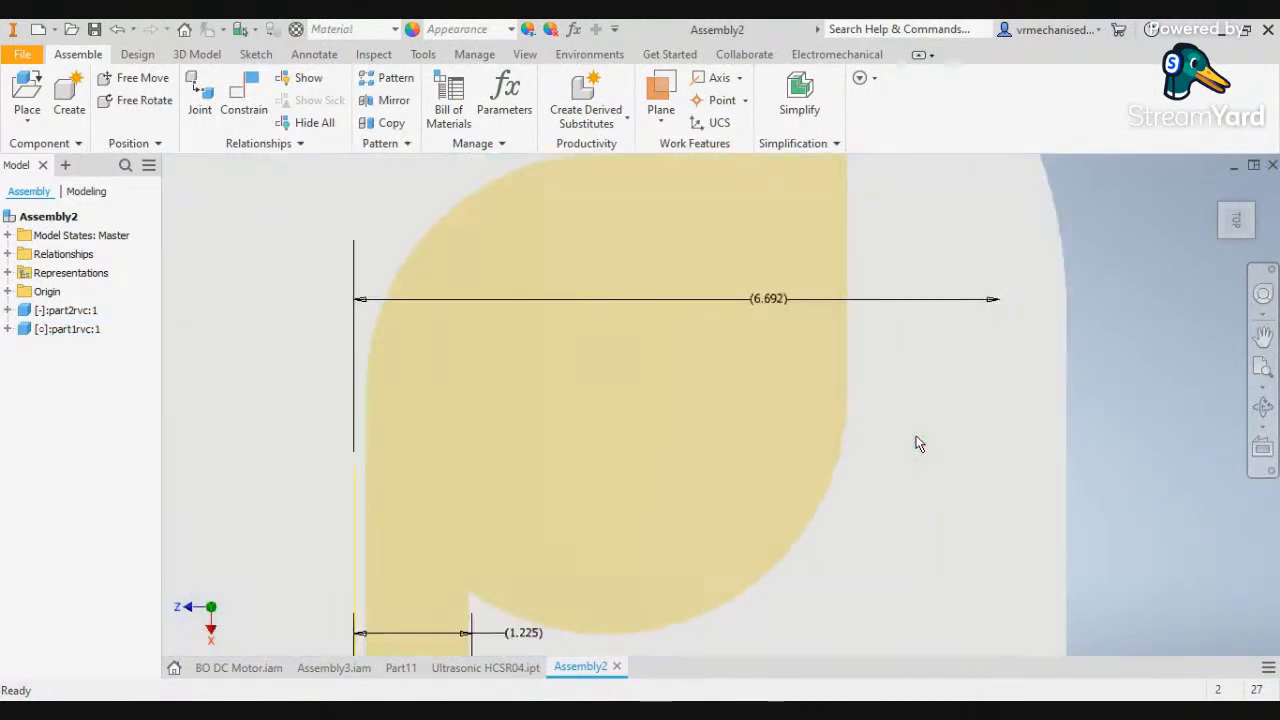
scroll(1143, 366, down, 6)
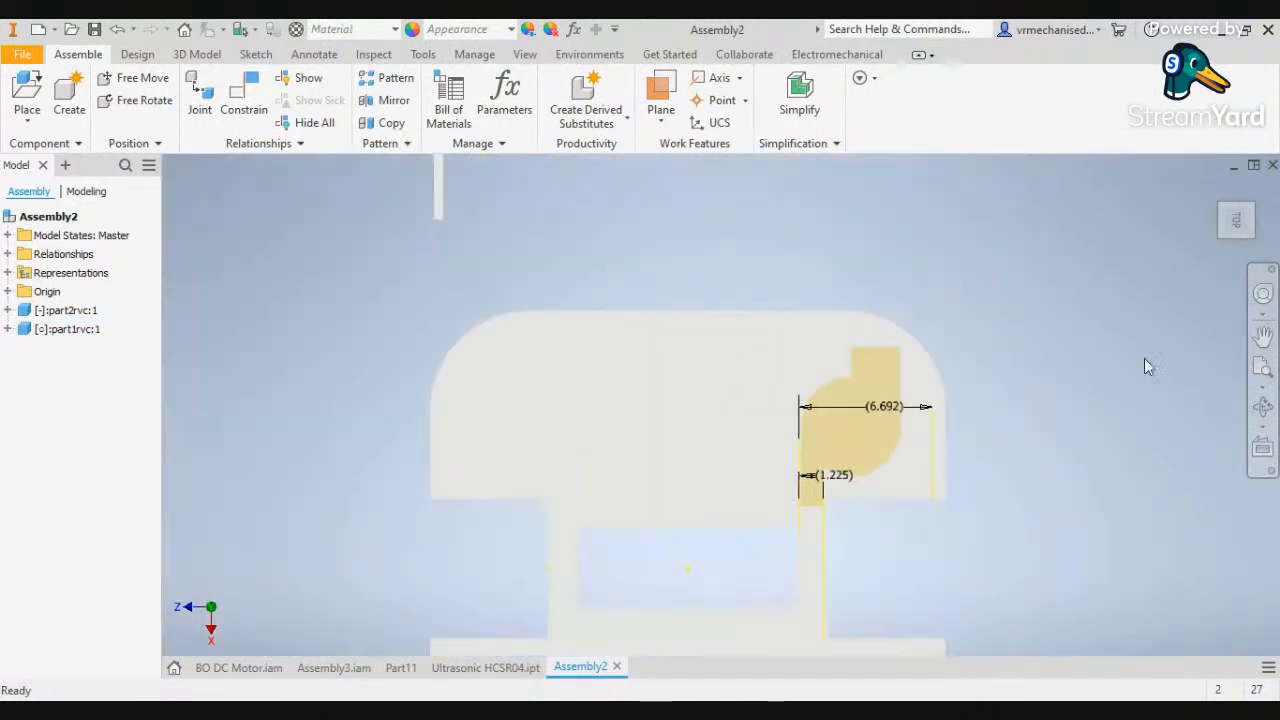
Examine from several angles how the cylindrical housing sits in the enclosure next to the upright inner plate
click(1228, 244)
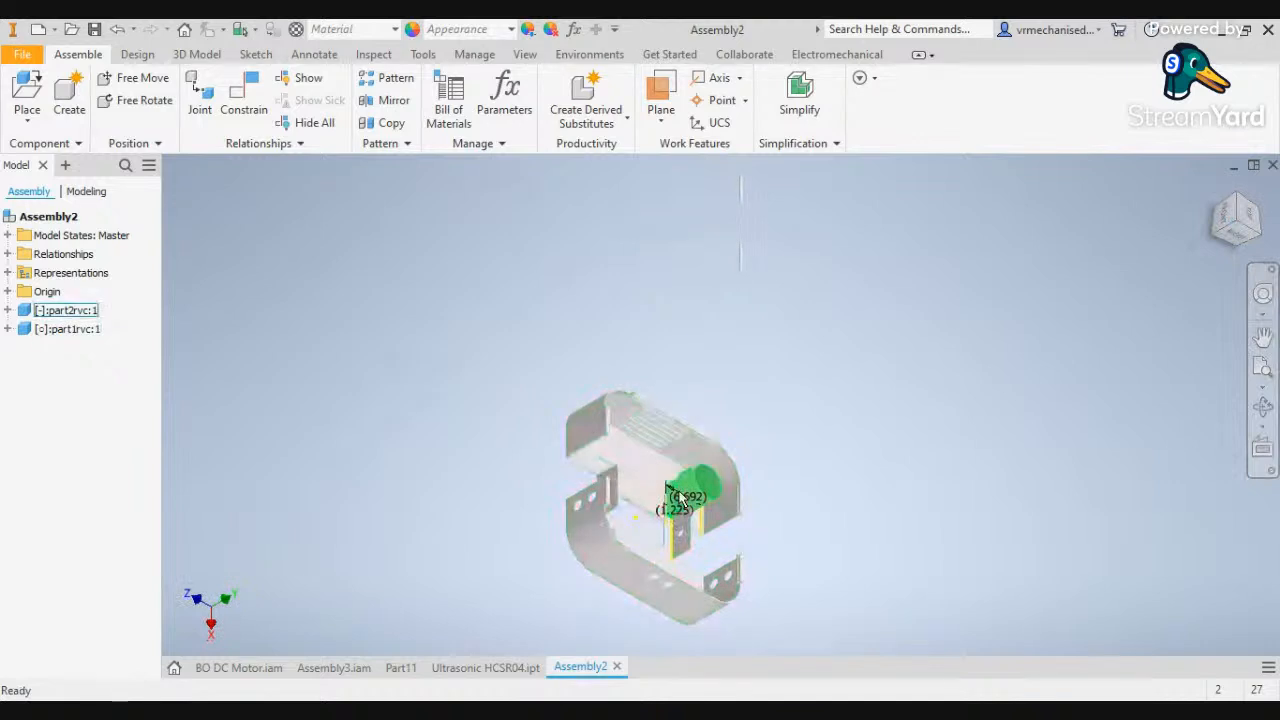
scroll(680, 497, up, 3)
middle_drag(842, 484, 847, 392)
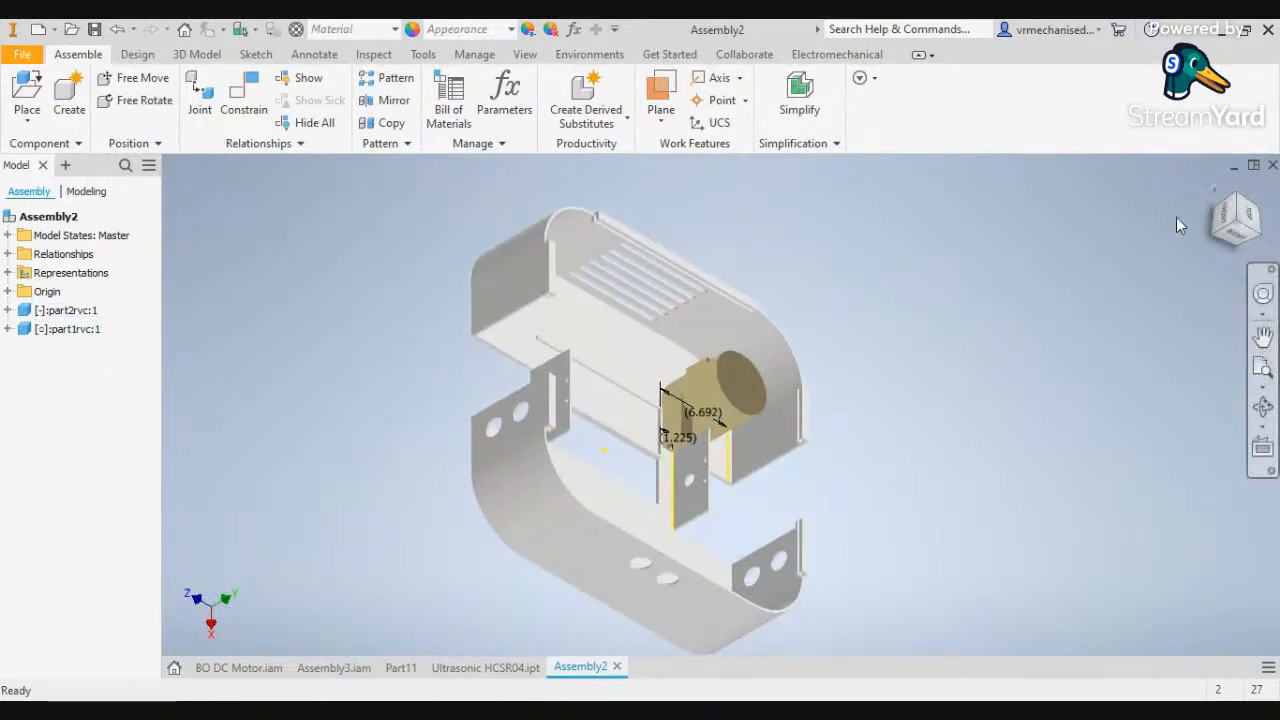
click(1221, 221)
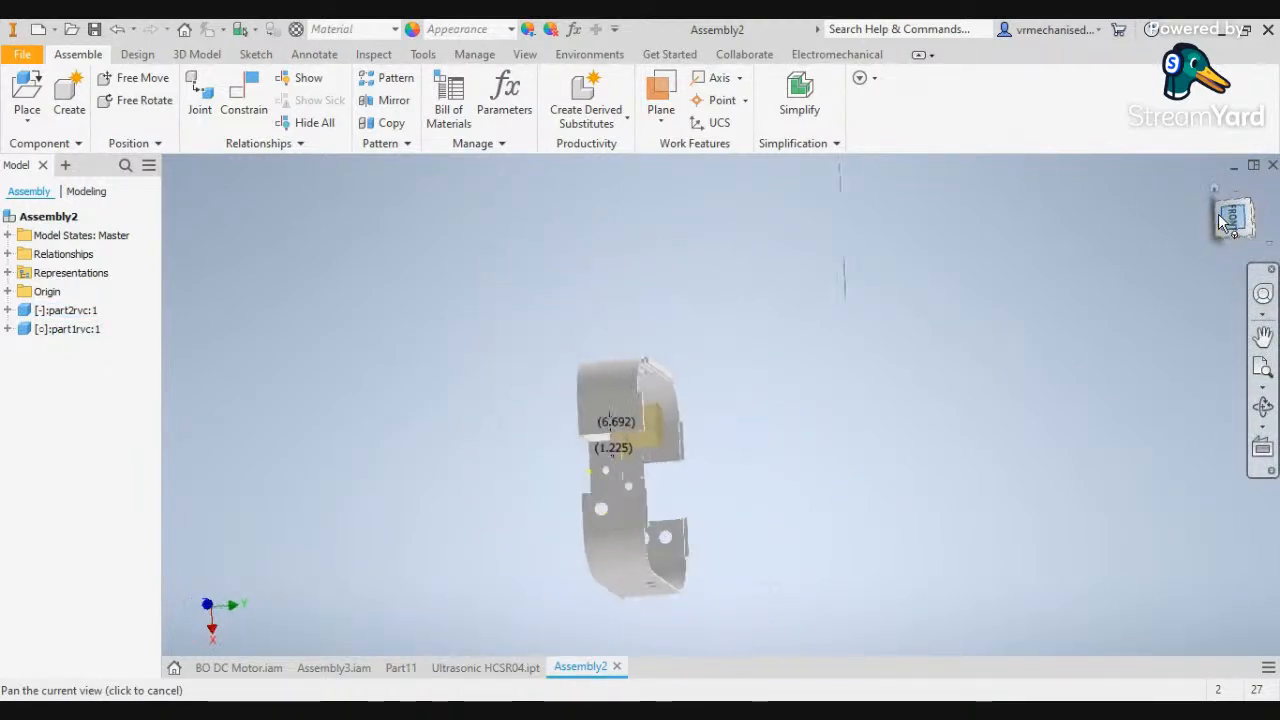
click(1257, 210)
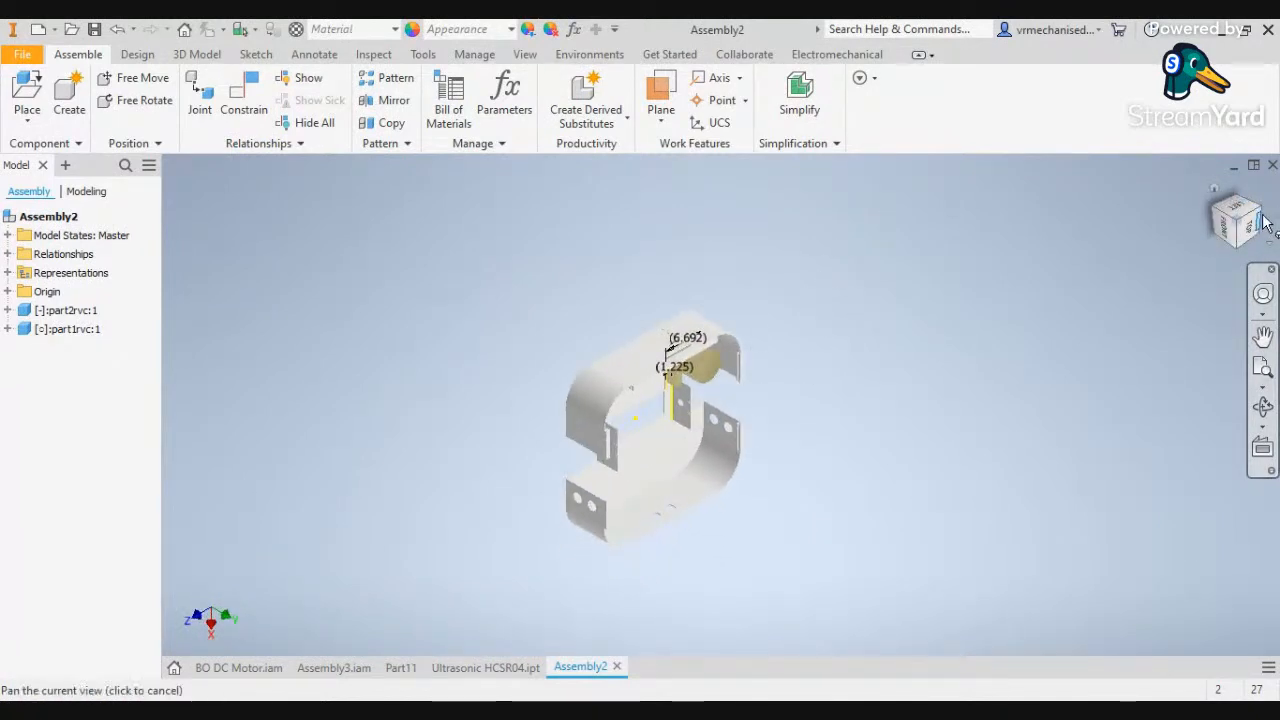
click(1217, 190)
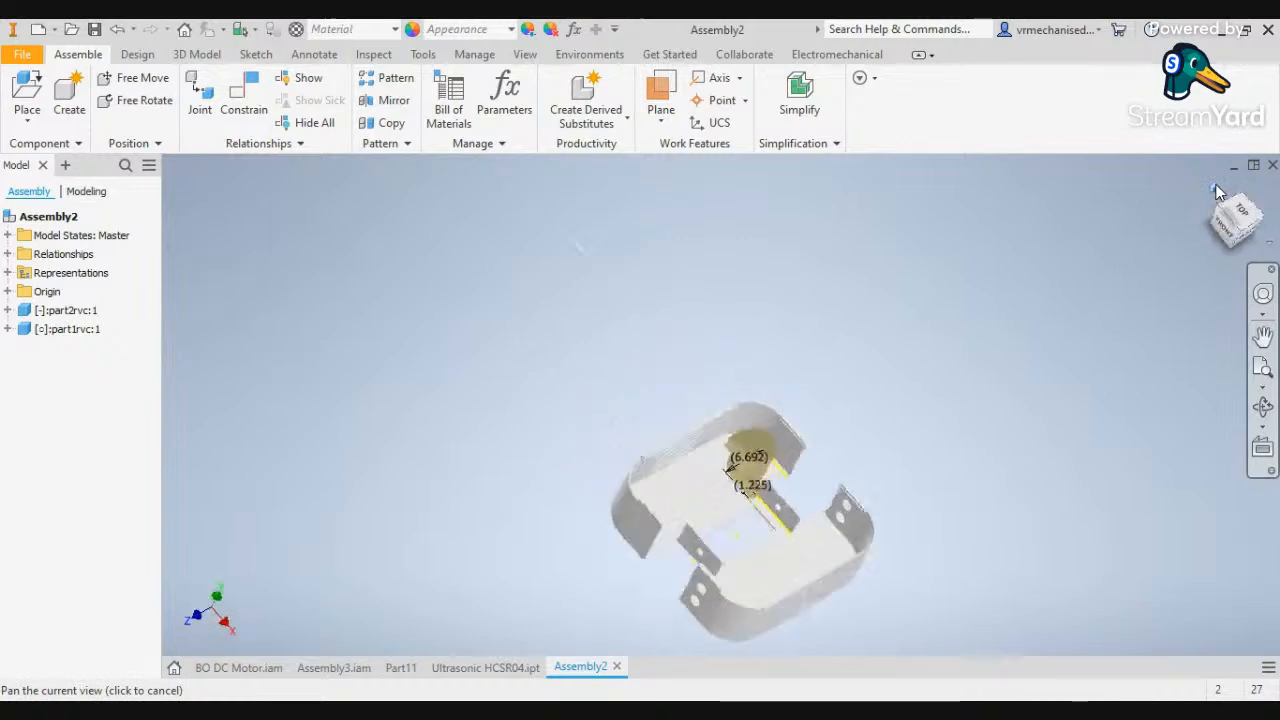
click(806, 495)
scroll(806, 495, up, 5)
scroll(806, 495, down, 4)
scroll(831, 471, up, 5)
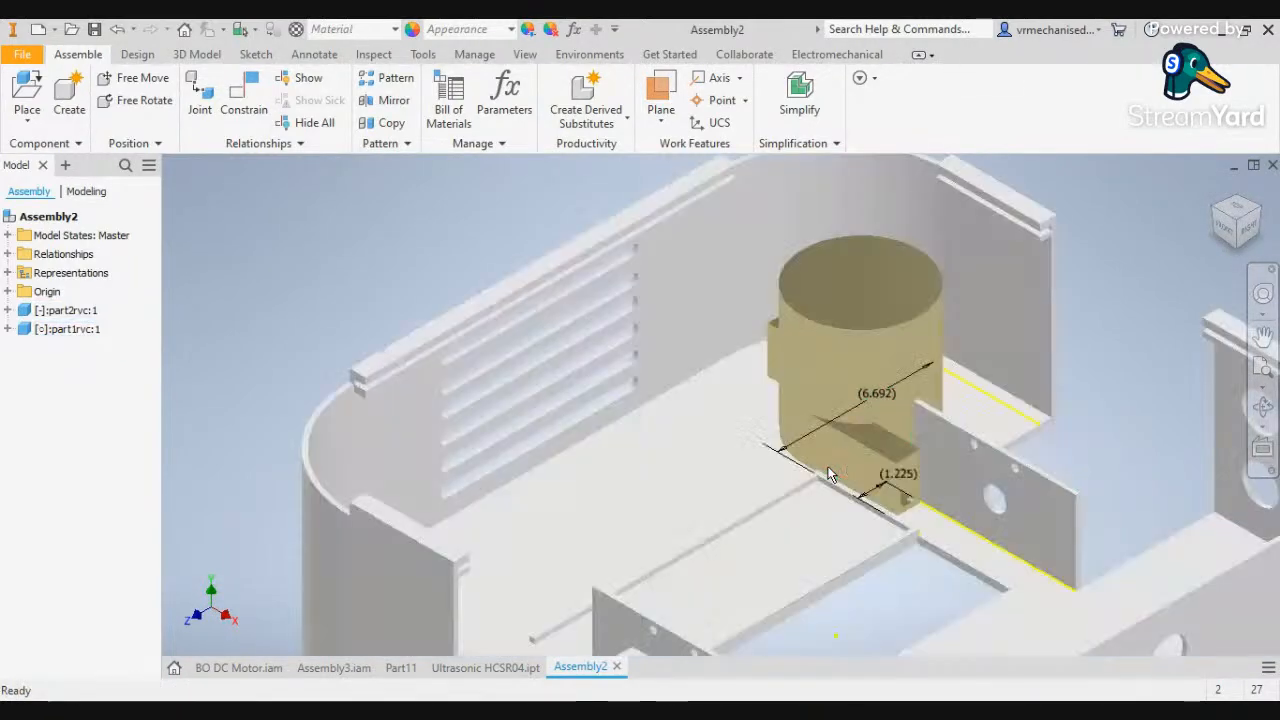
Inspect from above the housing's position relative to the enclosure's rounded corner, inner ribs and rectangular floor opening
click(1236, 212)
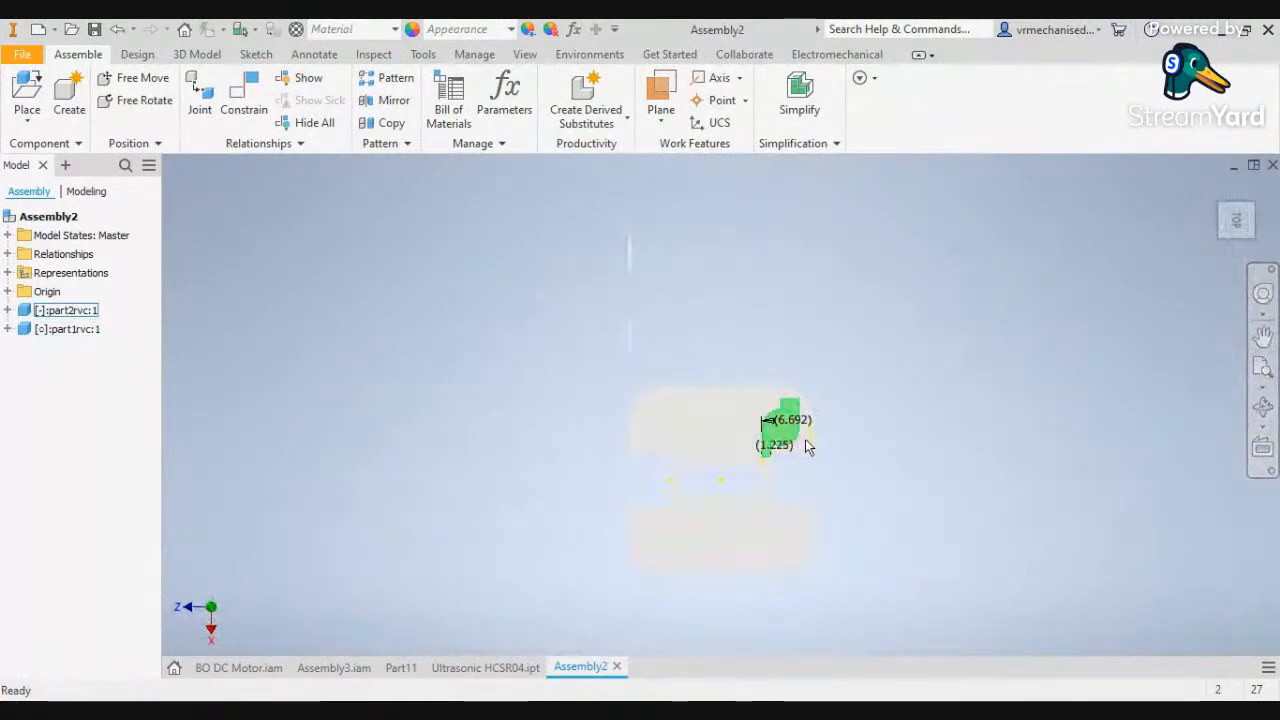
scroll(794, 424, up, 6)
scroll(794, 433, down, 3)
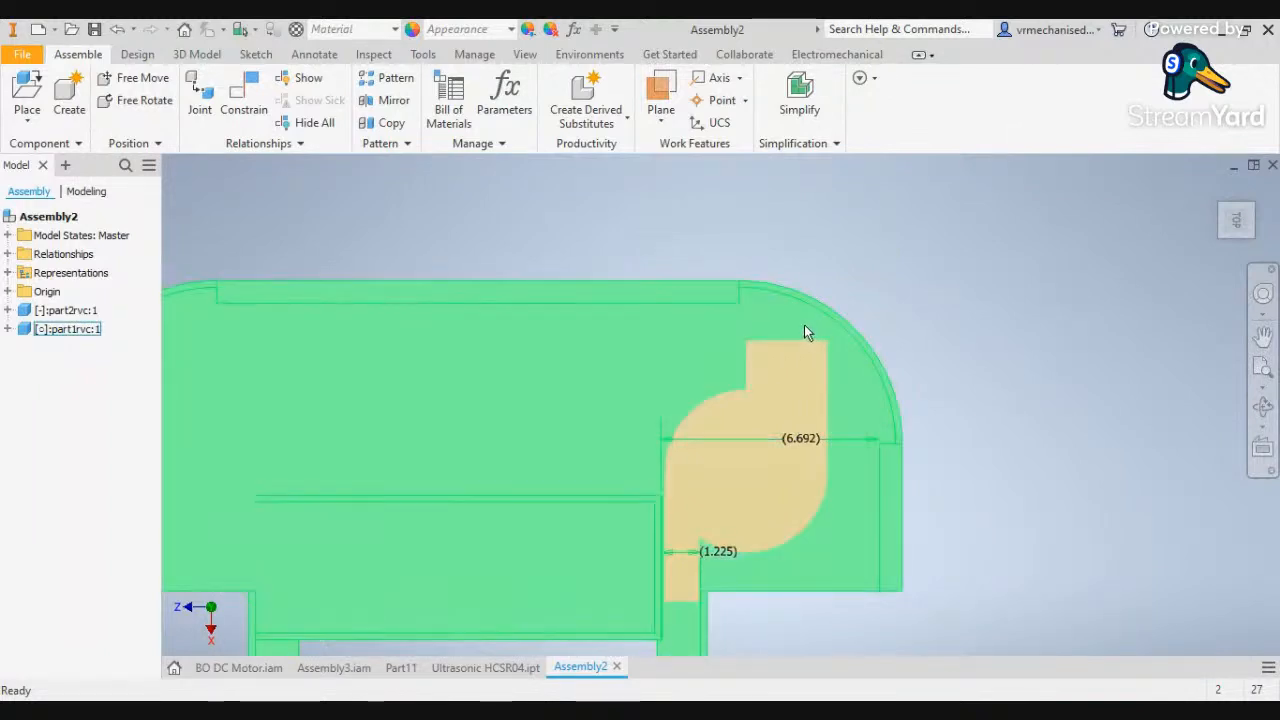
scroll(640, 372, down, 3)
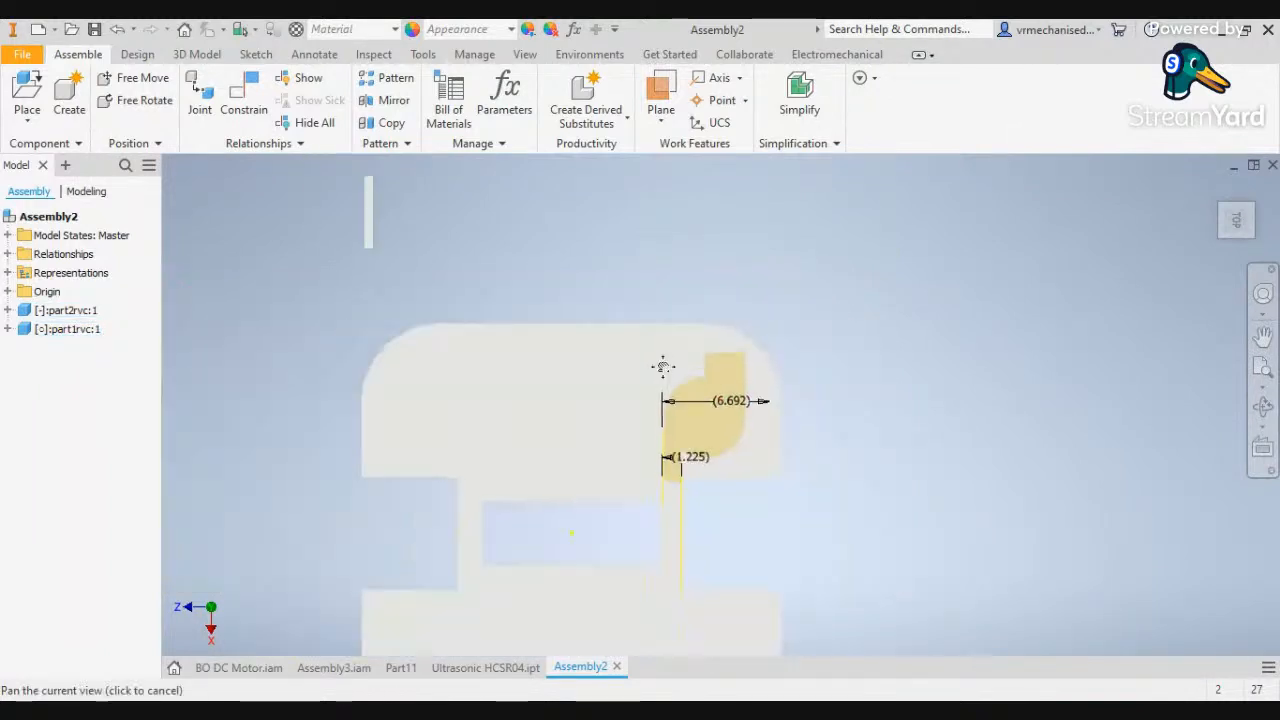
scroll(668, 510, up, 3)
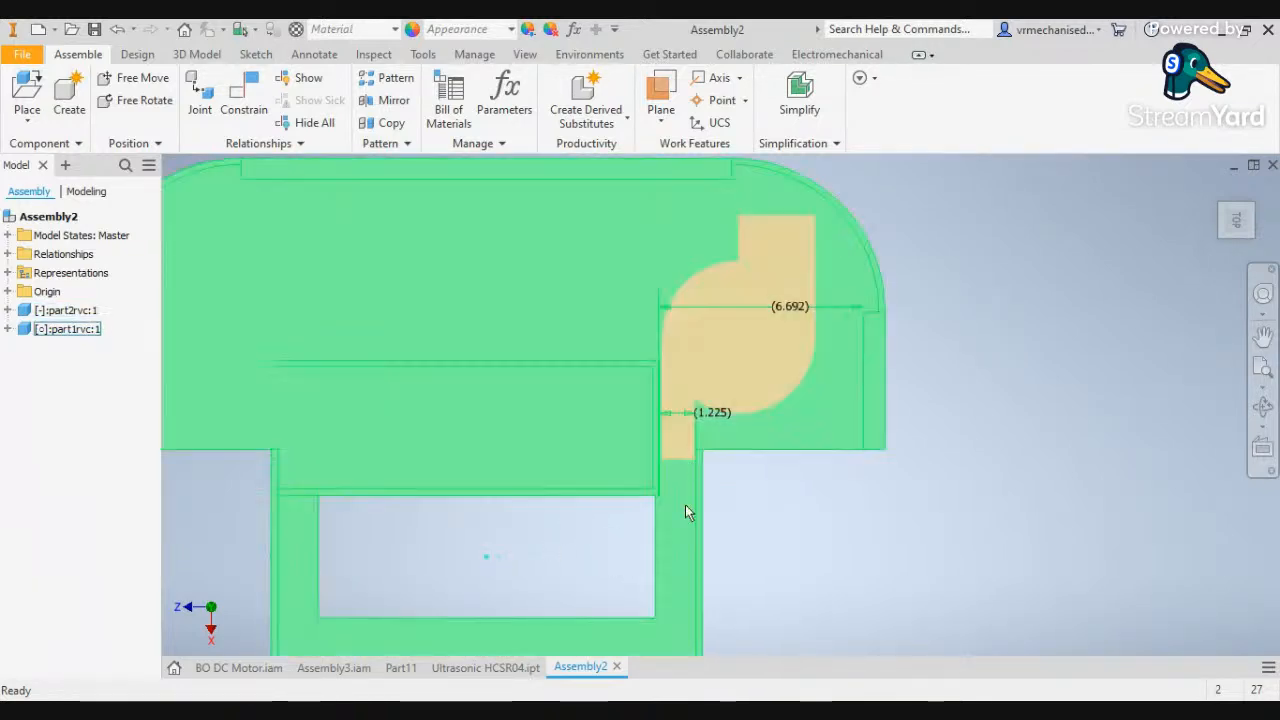
scroll(686, 505, up, 5)
scroll(685, 513, down, 3)
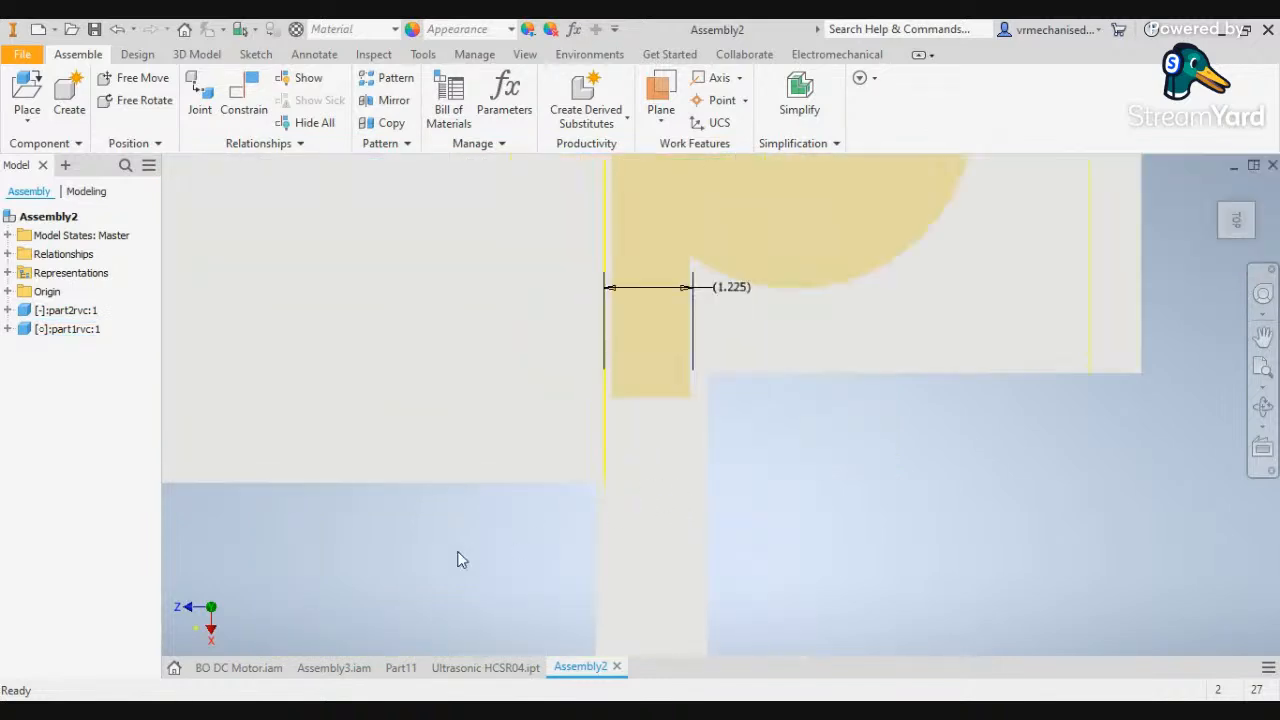
scroll(640, 545, down, 2)
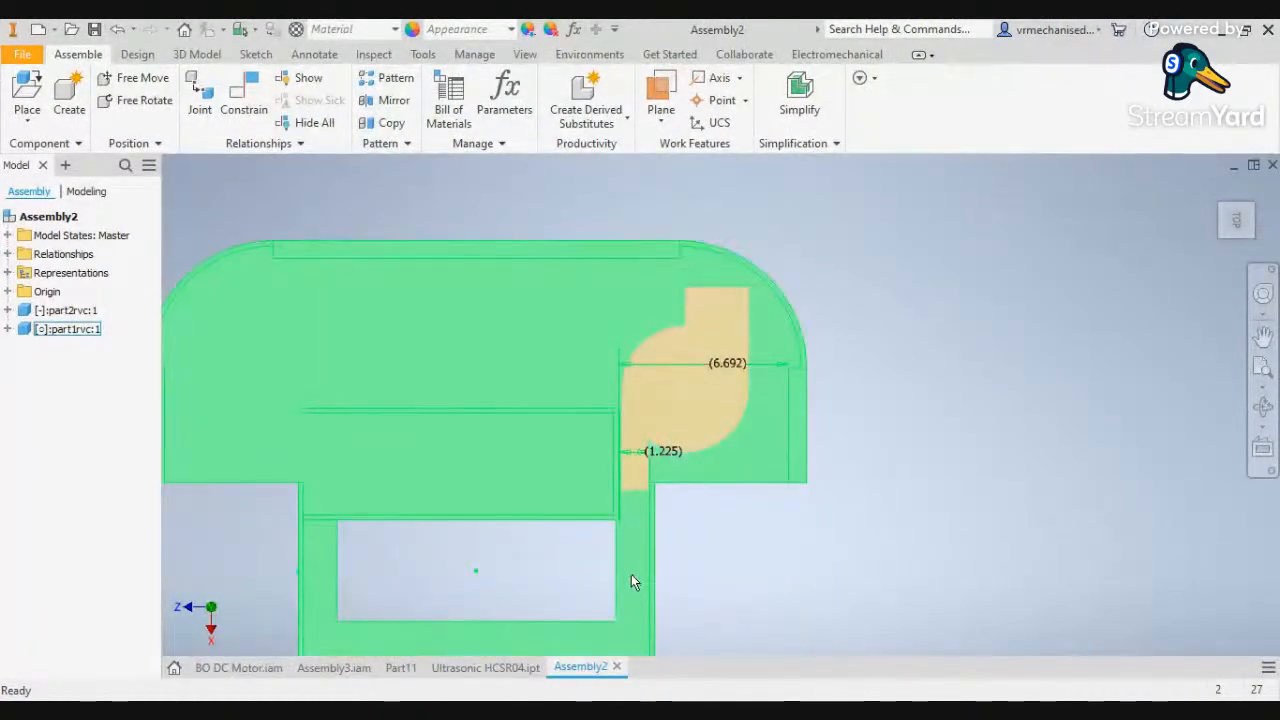
scroll(608, 567, down, 2)
middle_drag(608, 569, 844, 488)
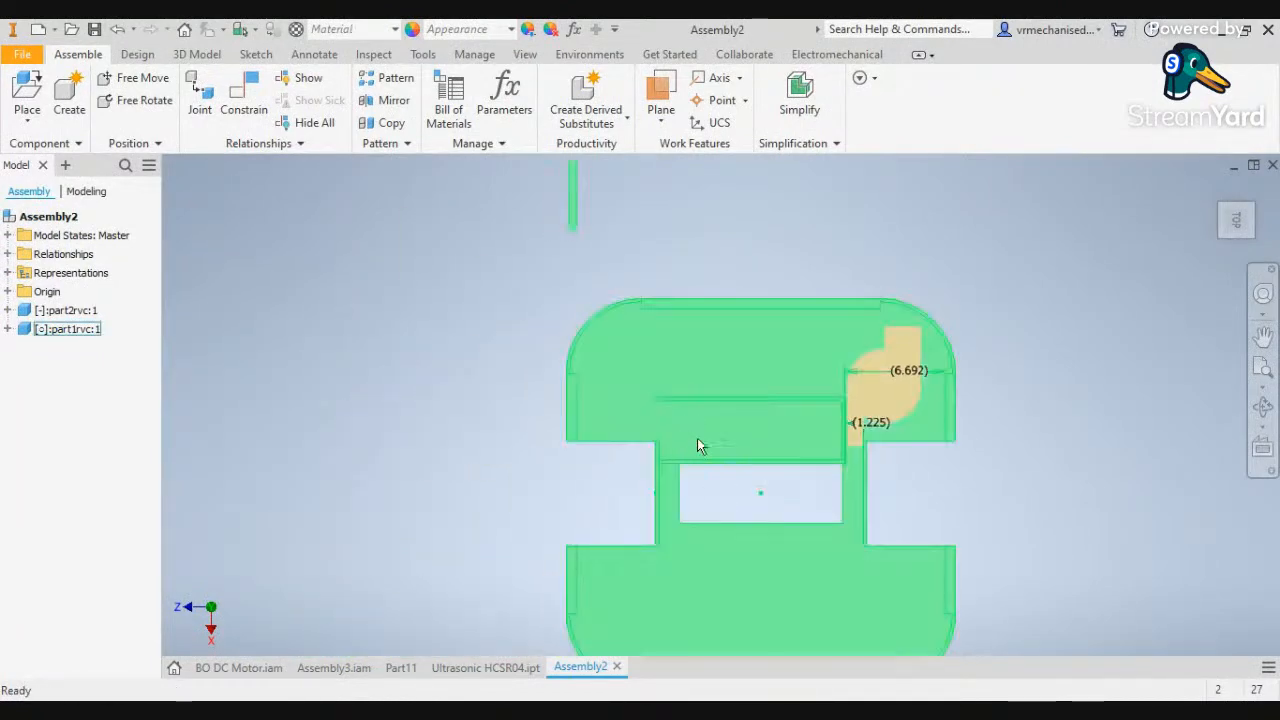
scroll(776, 438, up, 4)
scroll(776, 438, down, 3)
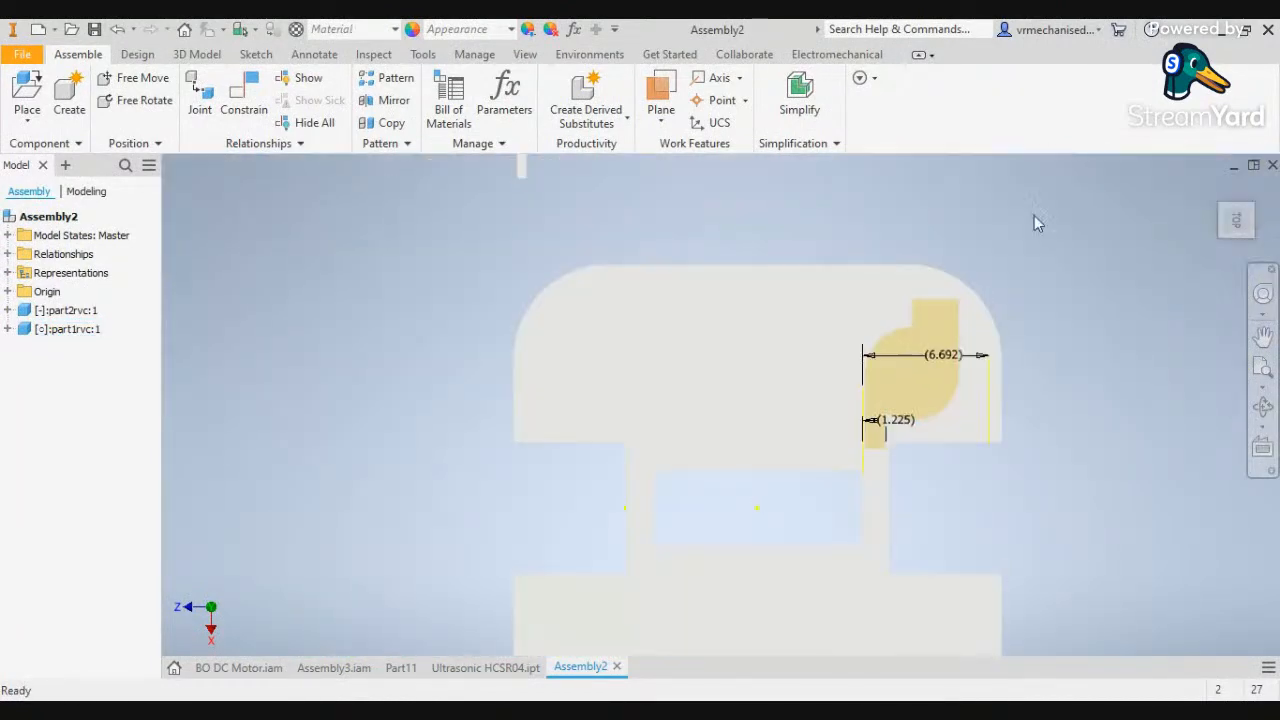
Open the enclosure part1rvc in its own document and select the whole part
scroll(760, 466, down, 3)
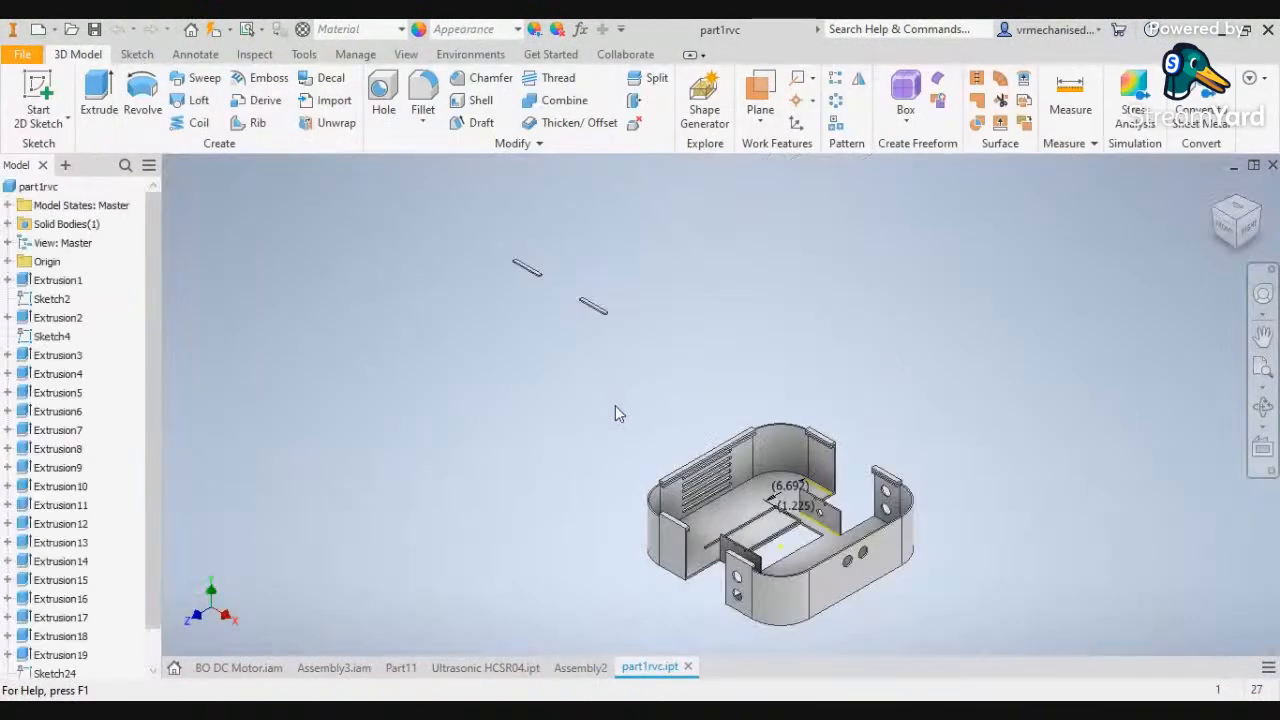
click(40, 120)
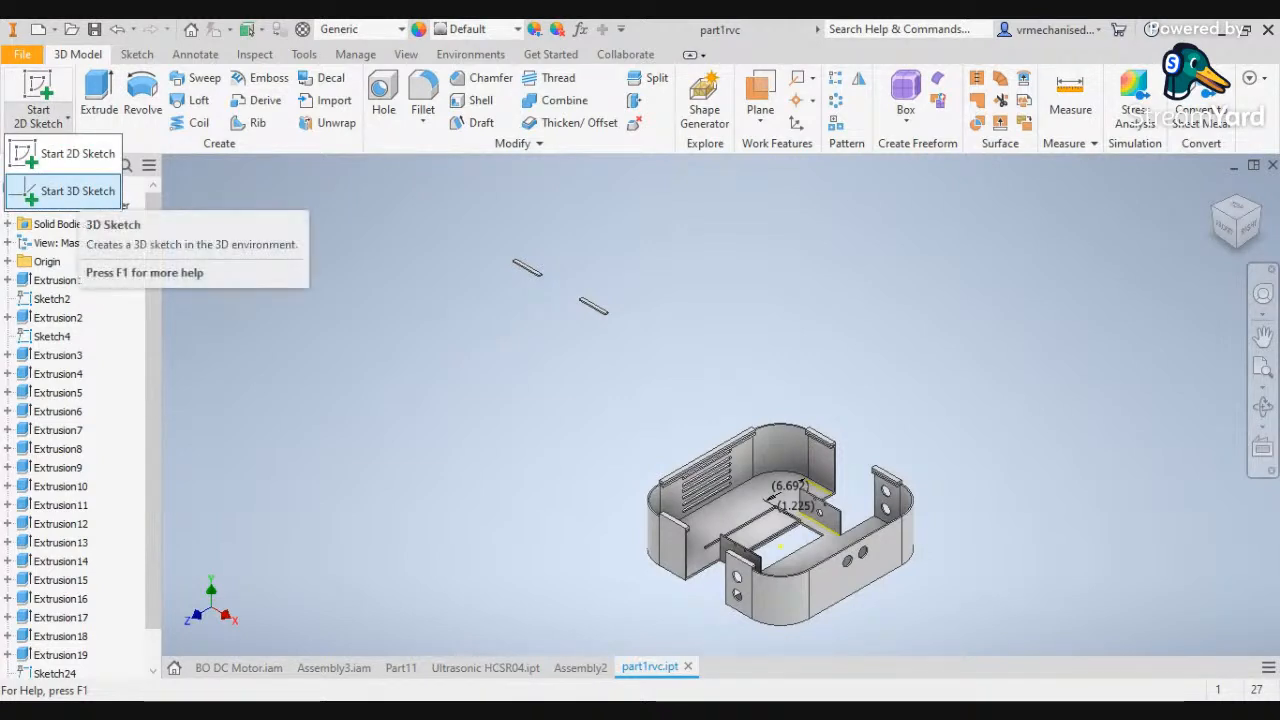
click(34, 116)
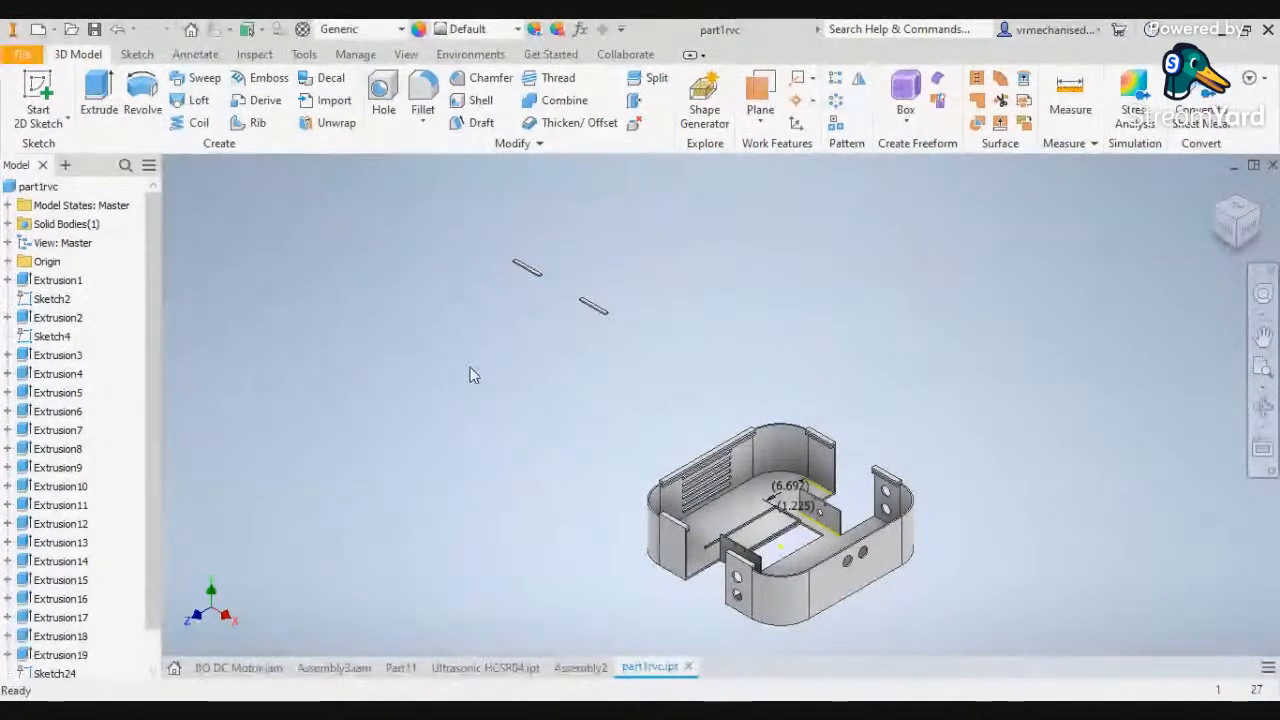
middle_drag(756, 510, 565, 420)
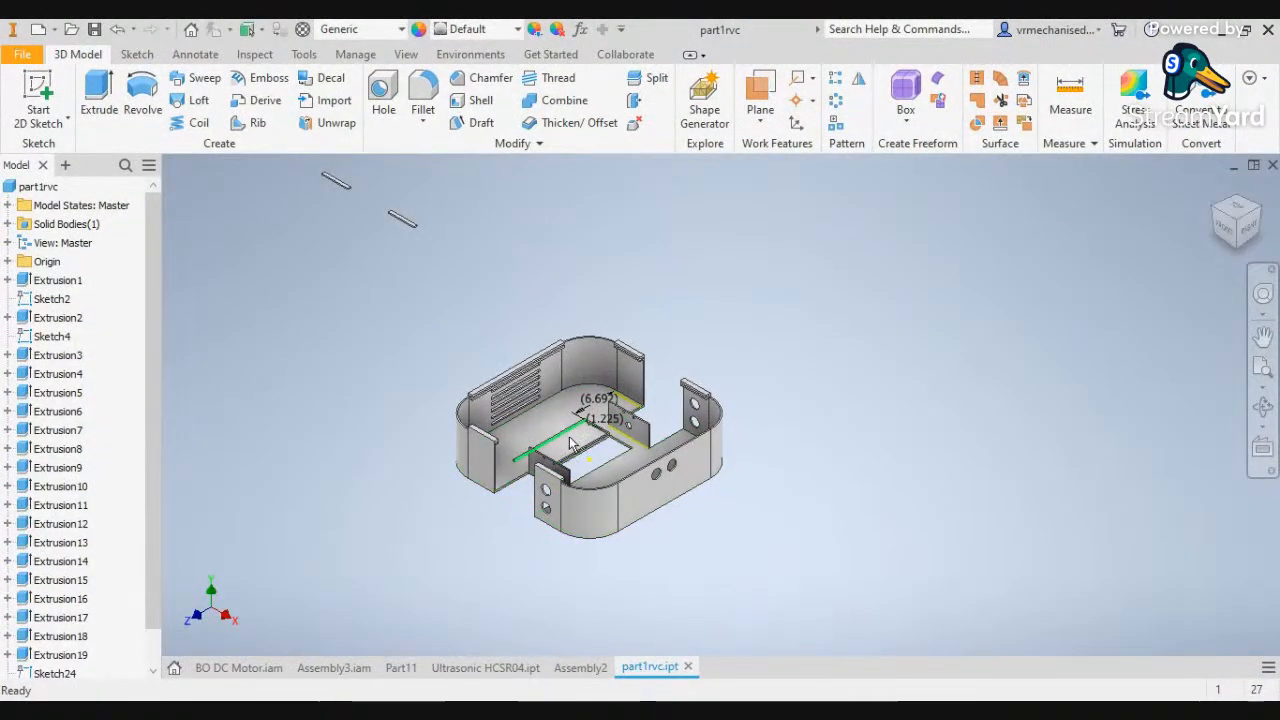
click(37, 186)
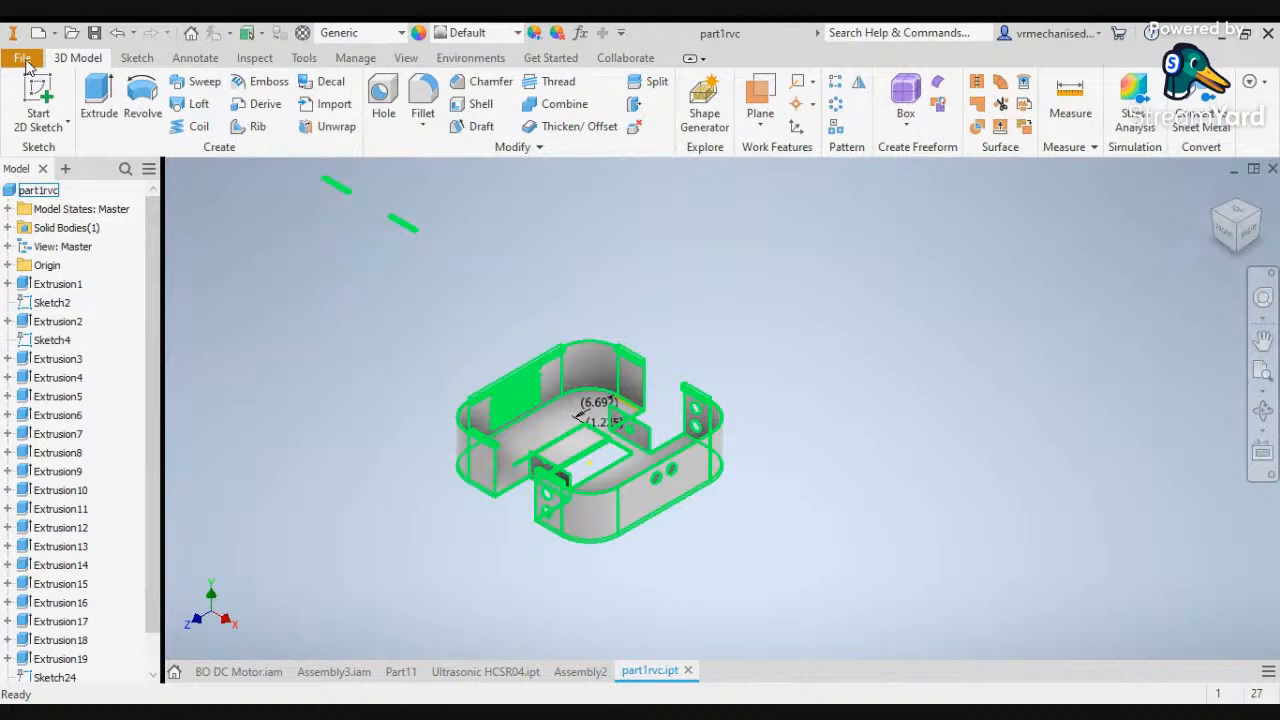
Create a new part from the Standard.ipt template and start a 2D sketch on the horizontal XZ plane
click(38, 32)
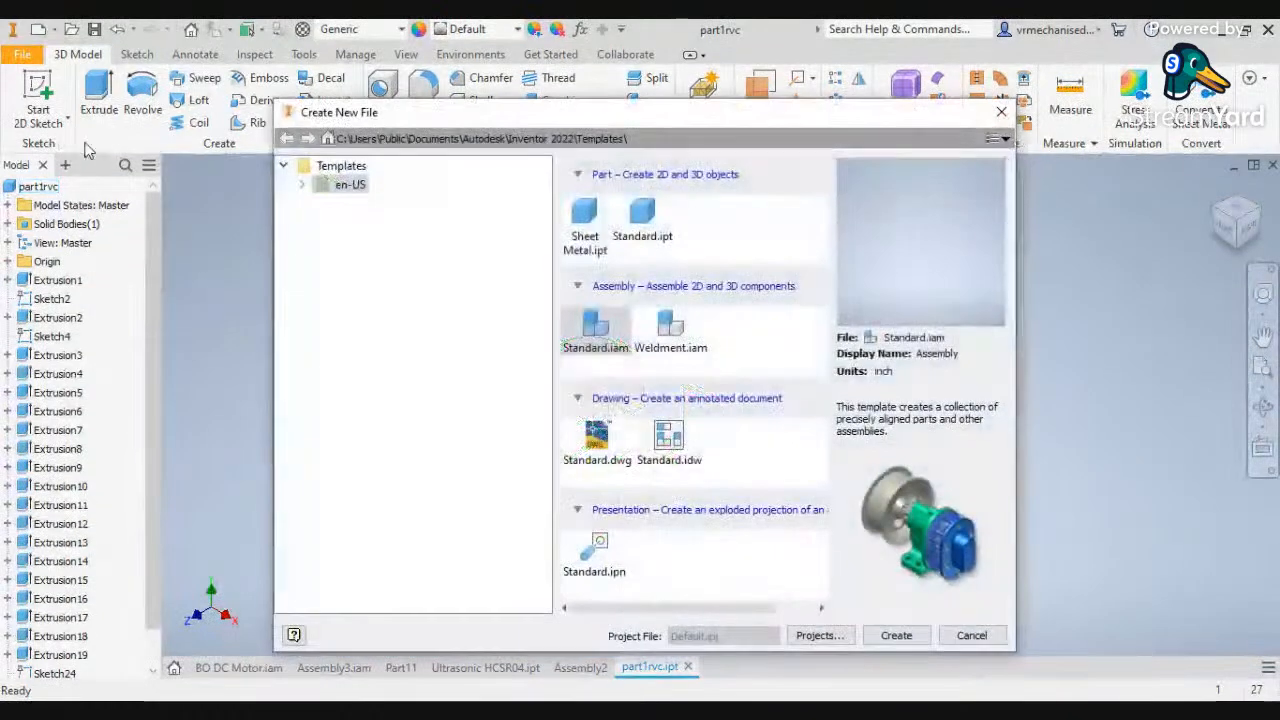
click(642, 219)
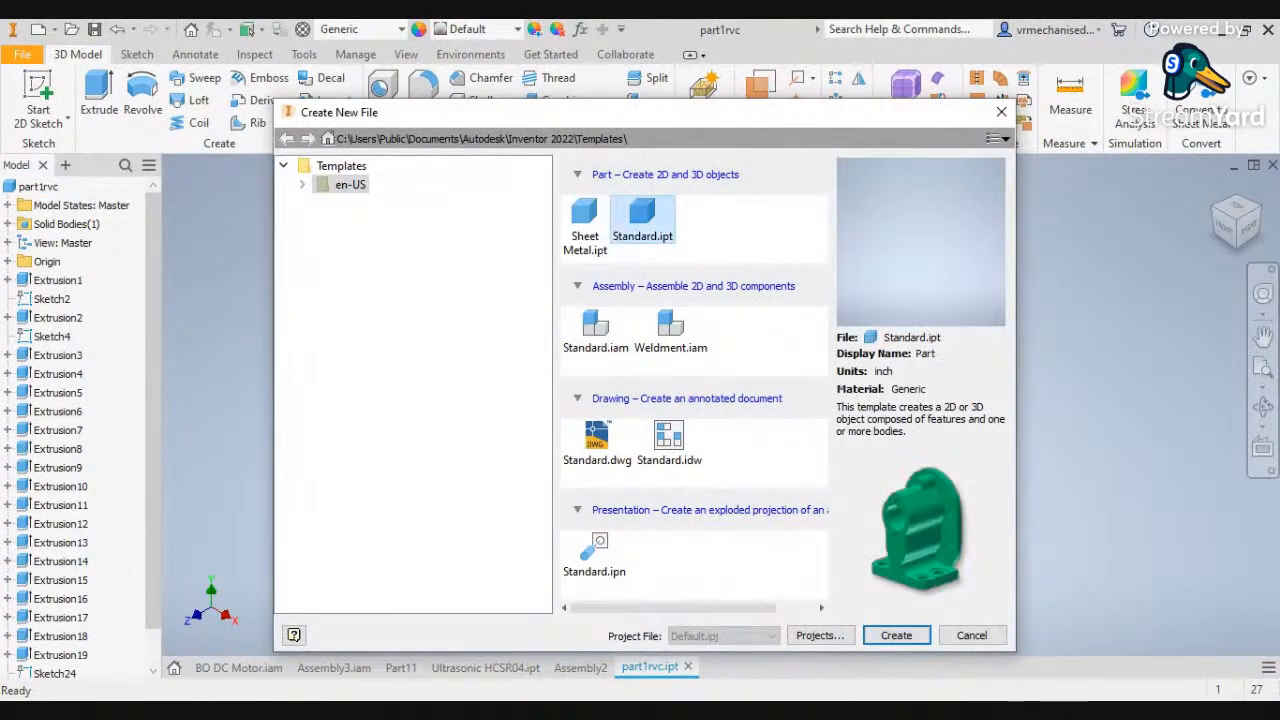
click(905, 636)
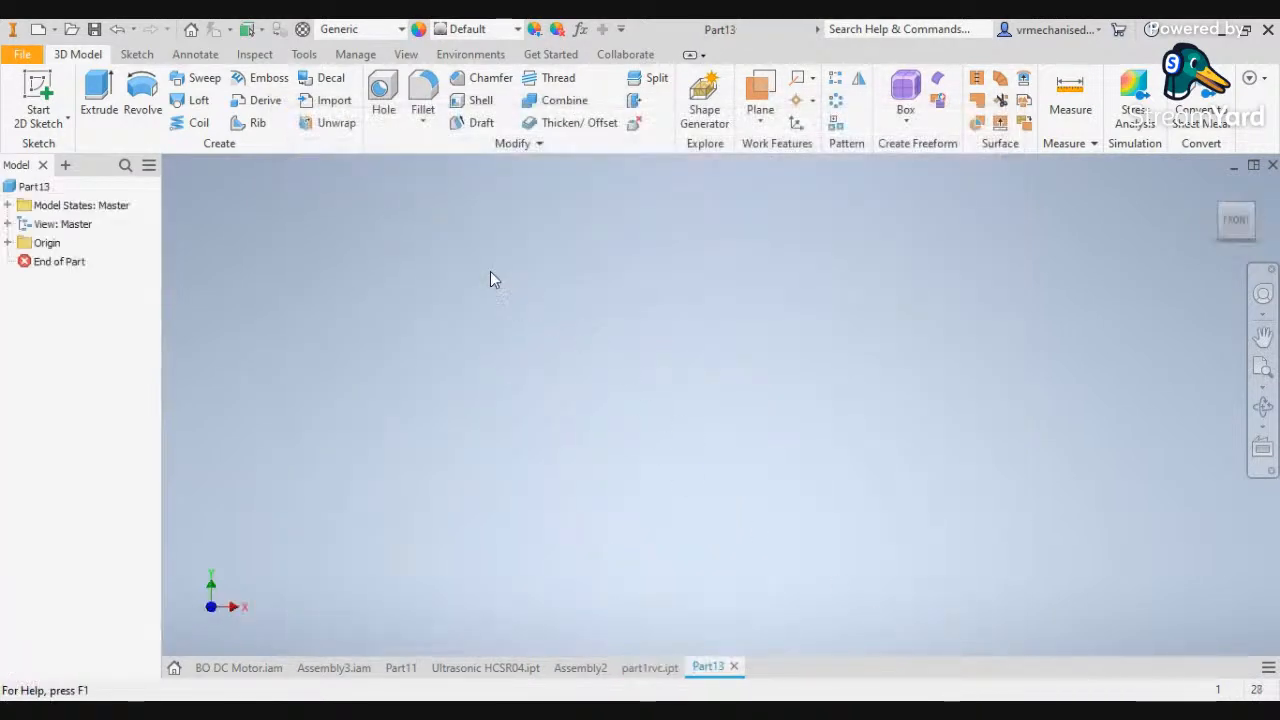
click(40, 120)
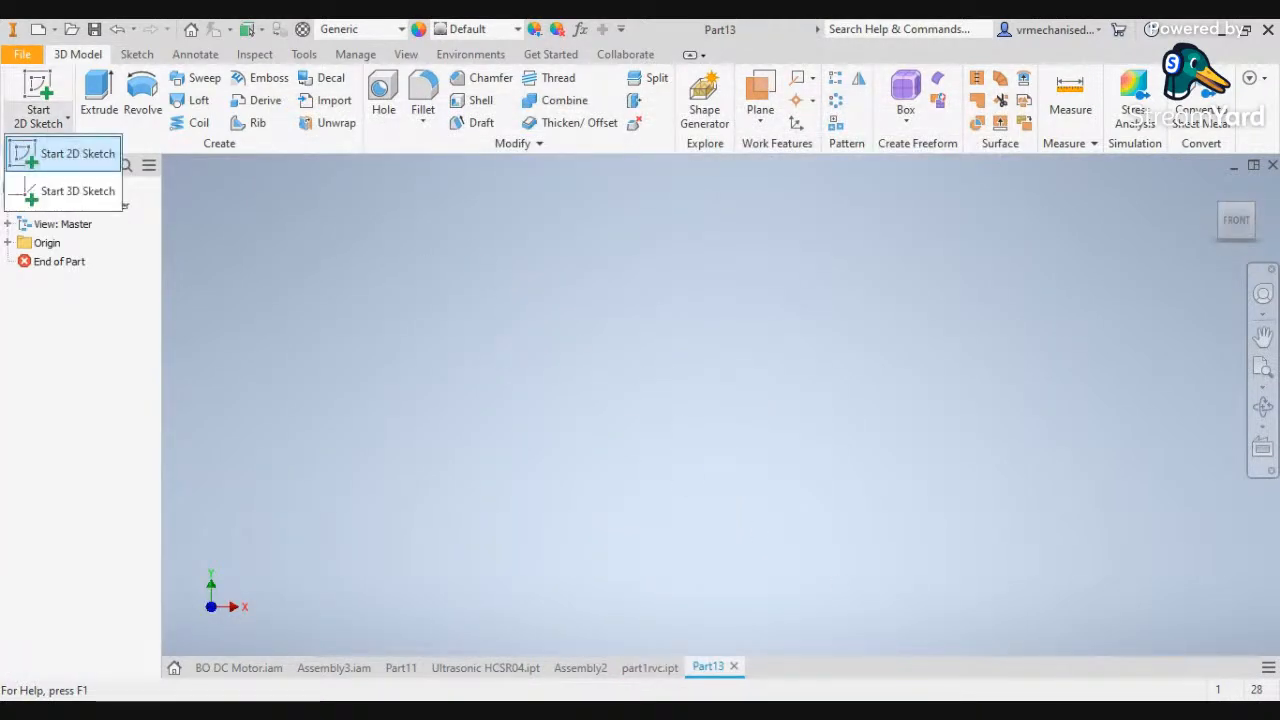
click(60, 151)
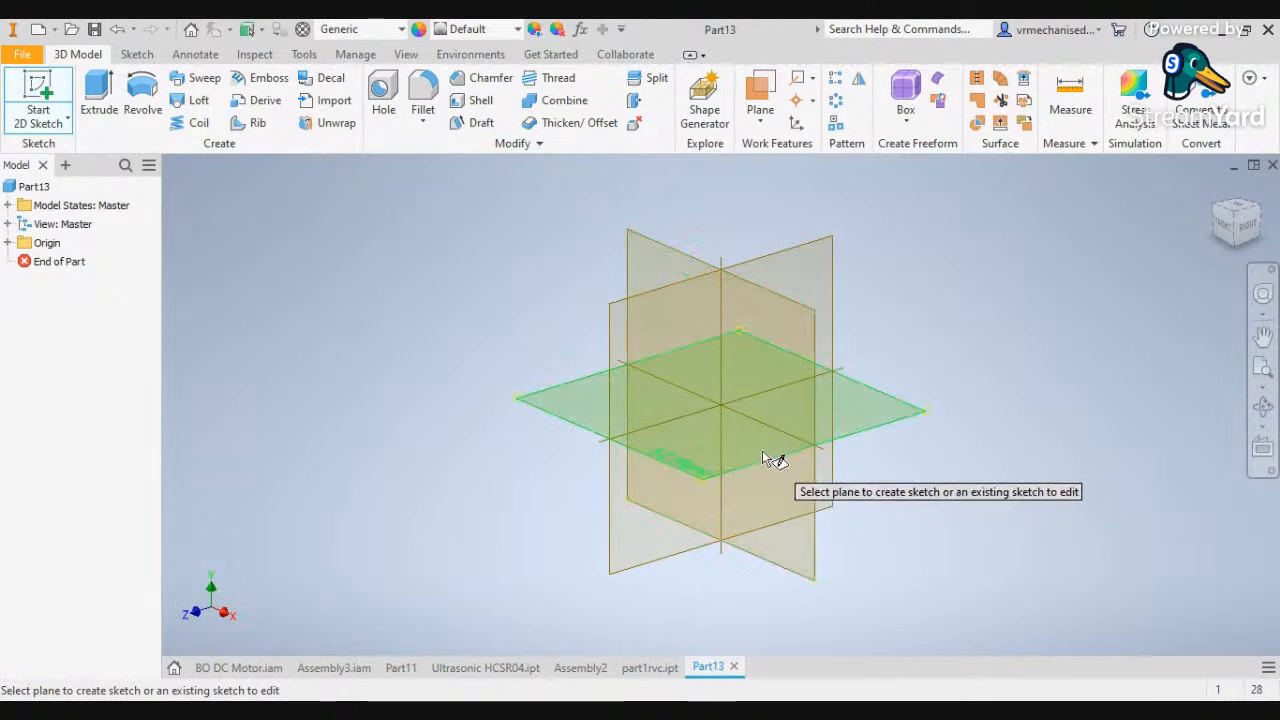
click(759, 451)
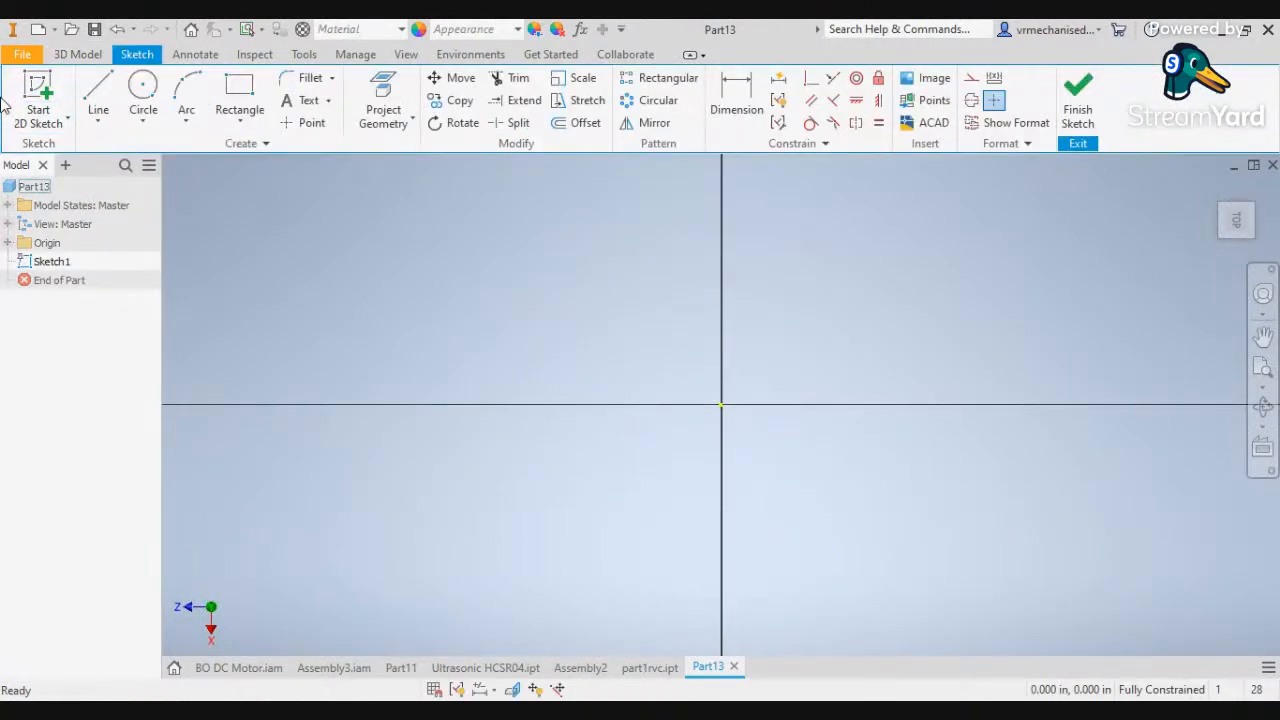
Leave the empty sketch and start a second 2D sketch on the same horizontal plane
click(49, 122)
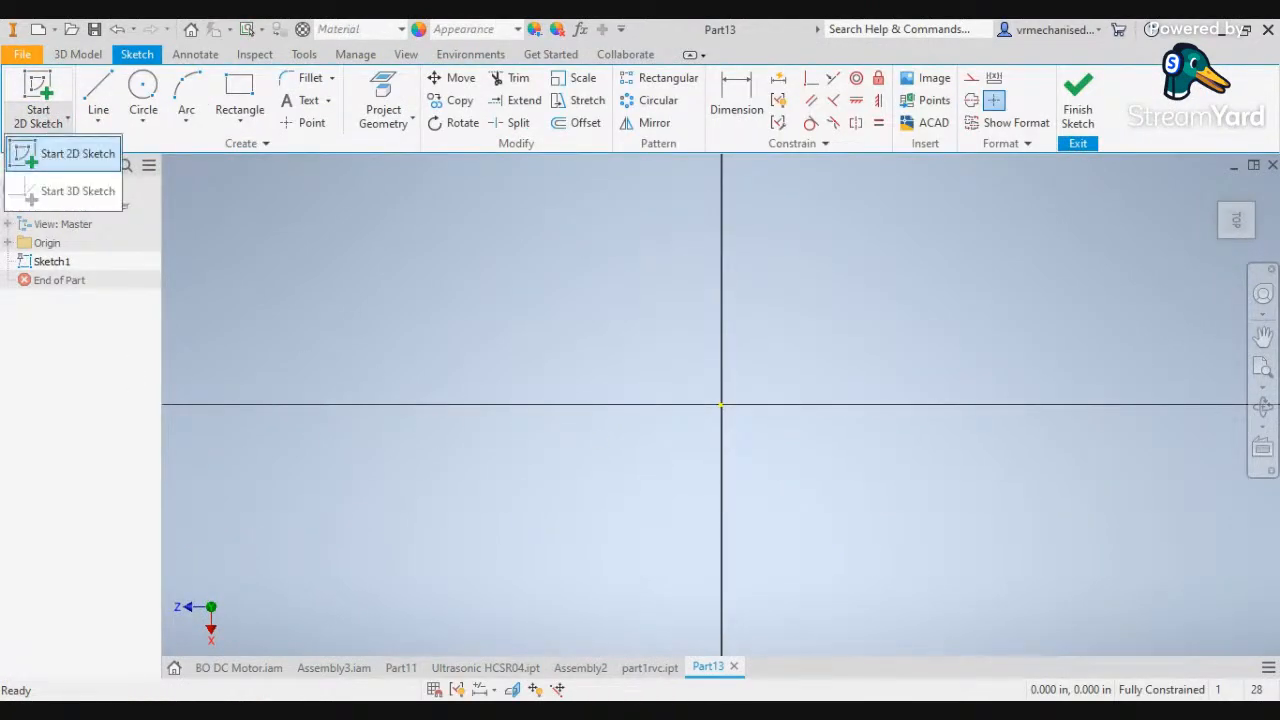
click(63, 148)
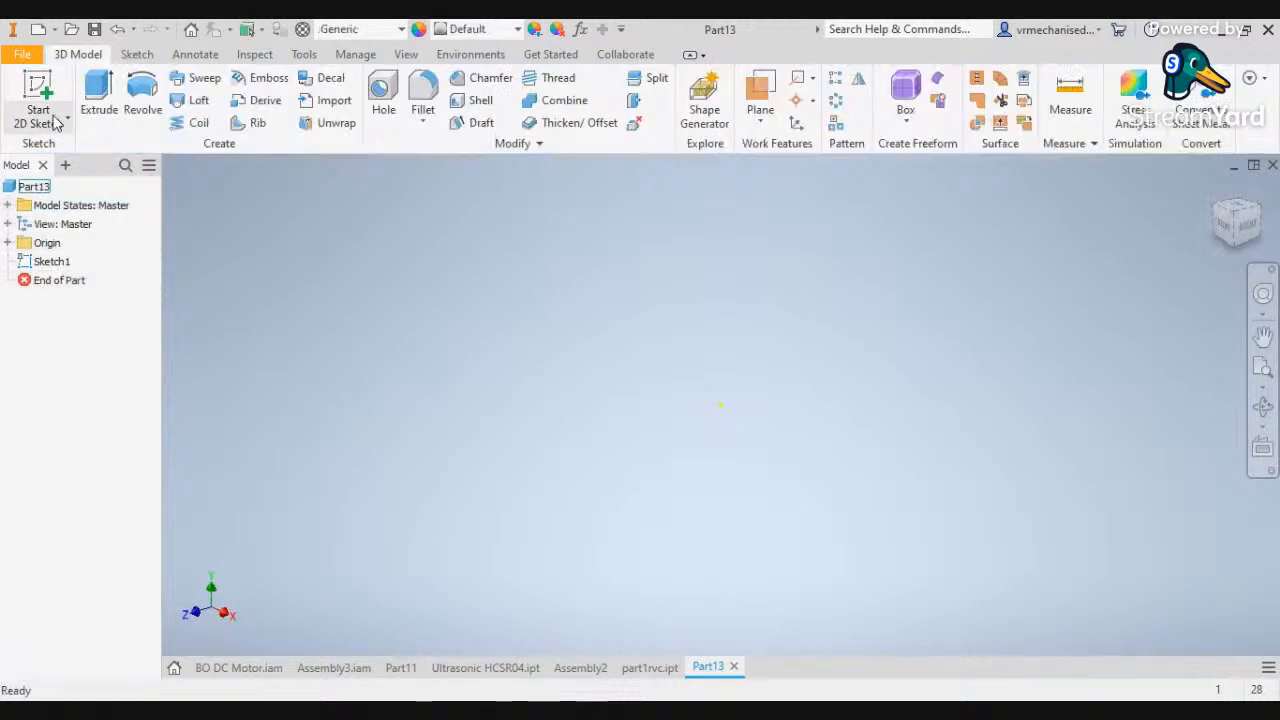
click(146, 58)
click(38, 123)
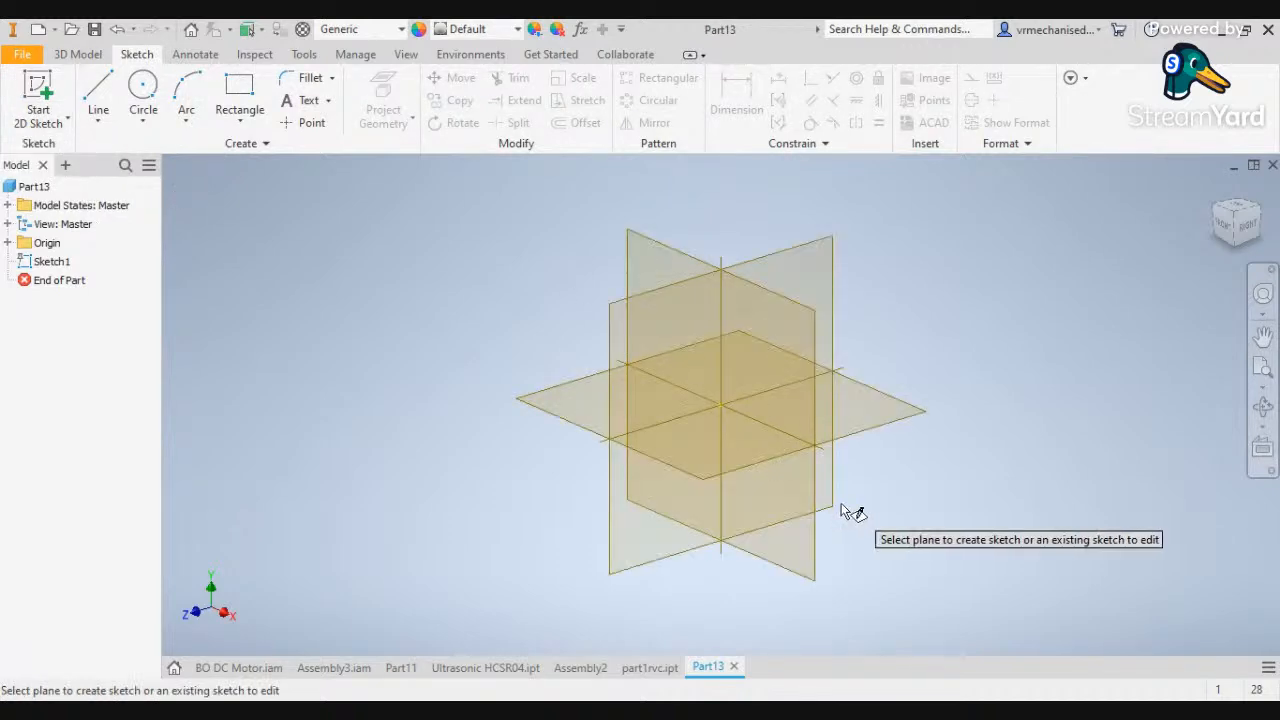
click(716, 444)
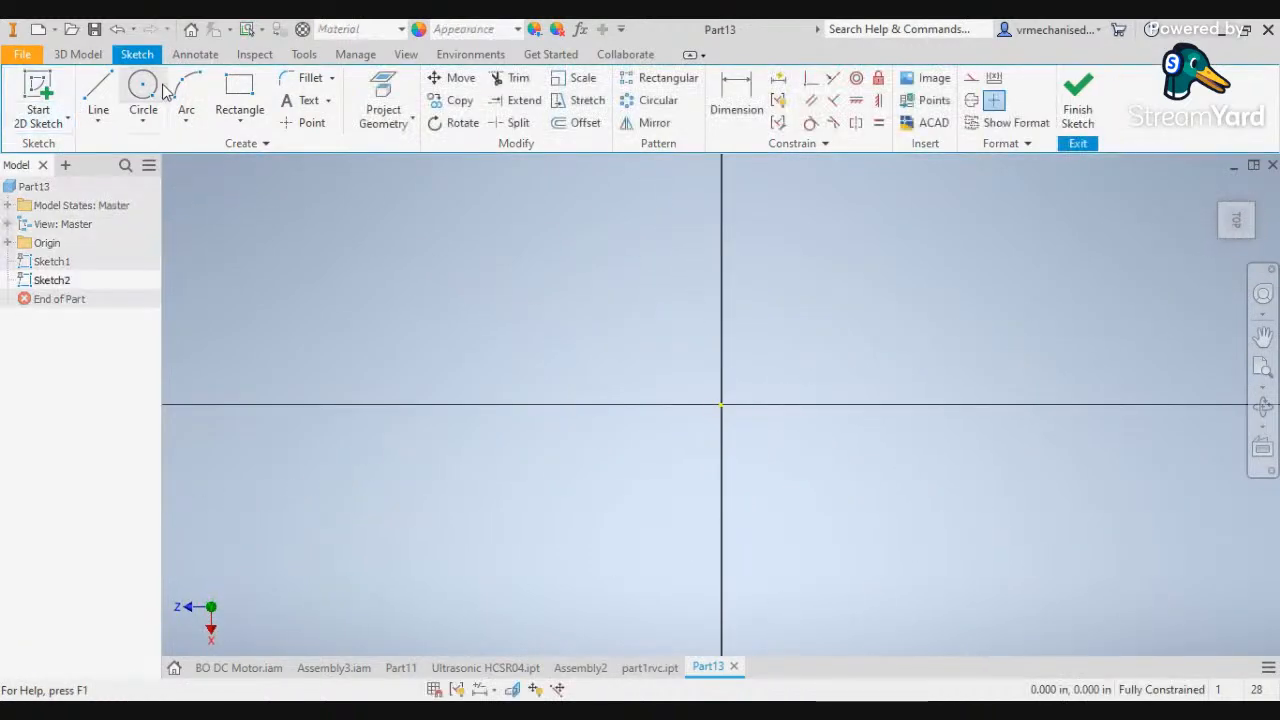
click(238, 88)
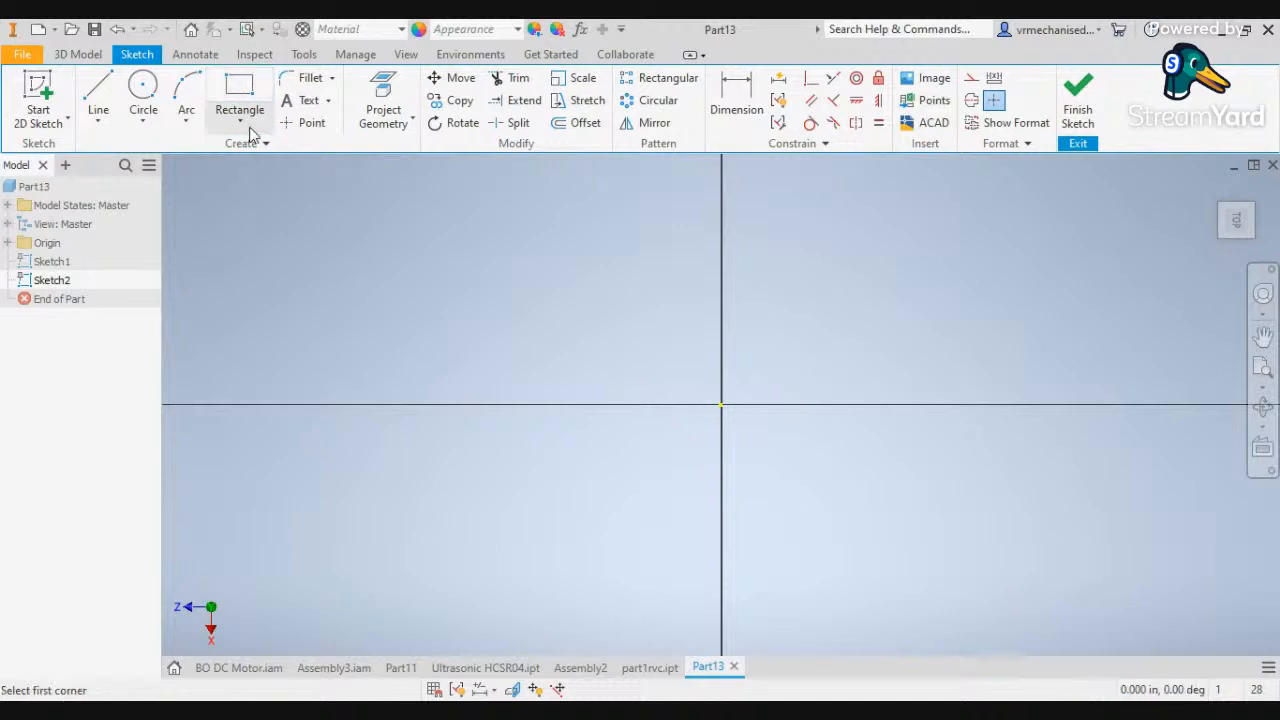
click(248, 124)
click(270, 229)
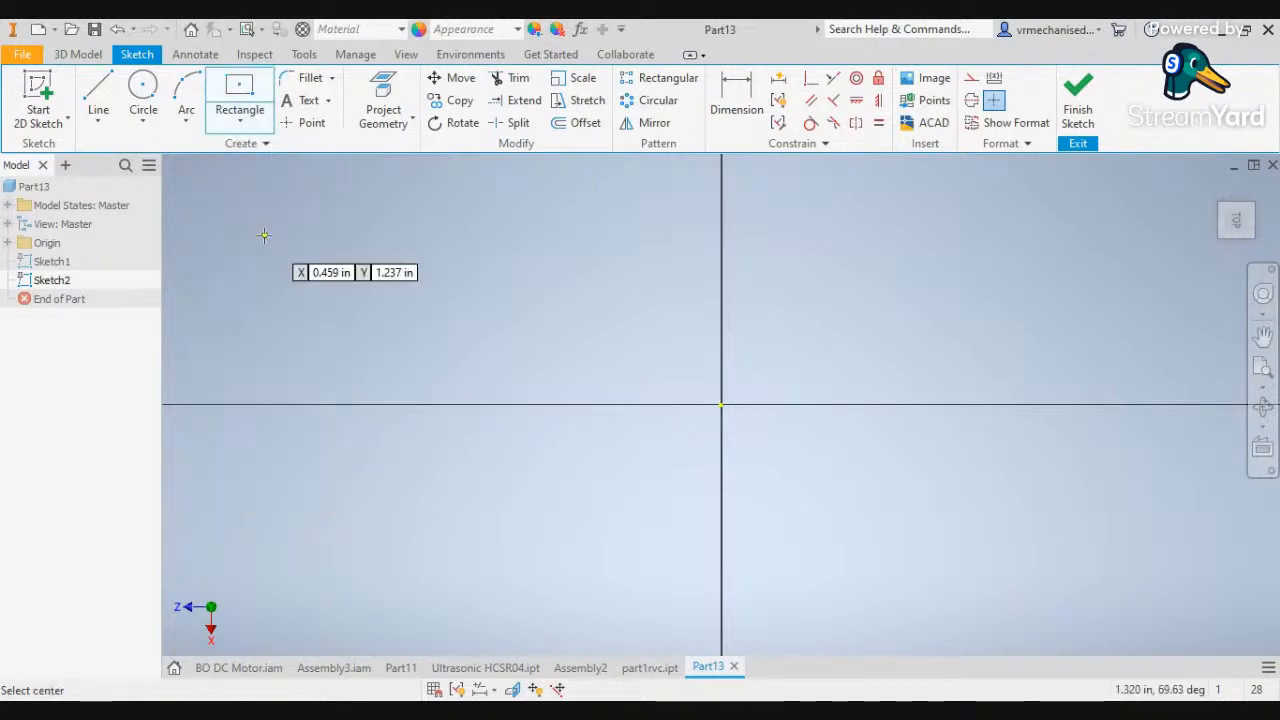
click(721, 405)
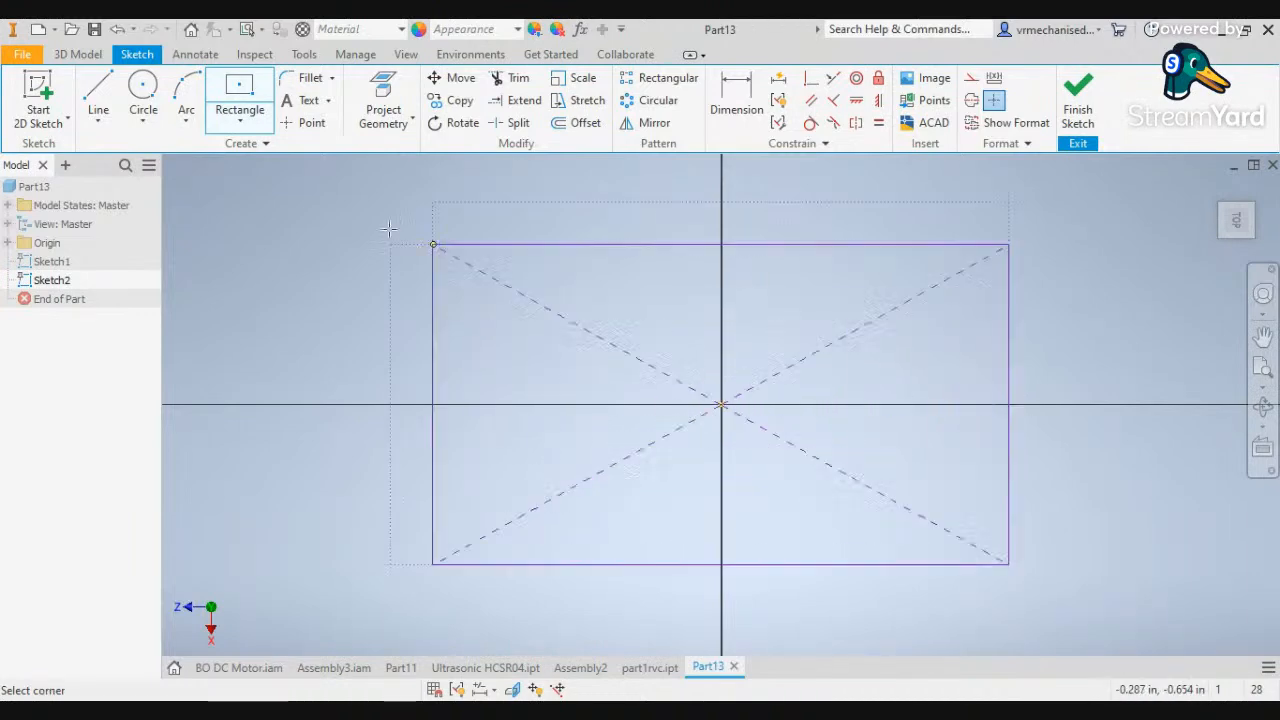
Set the part document's length unit to centimeter and its mass unit to kilogram
click(304, 54)
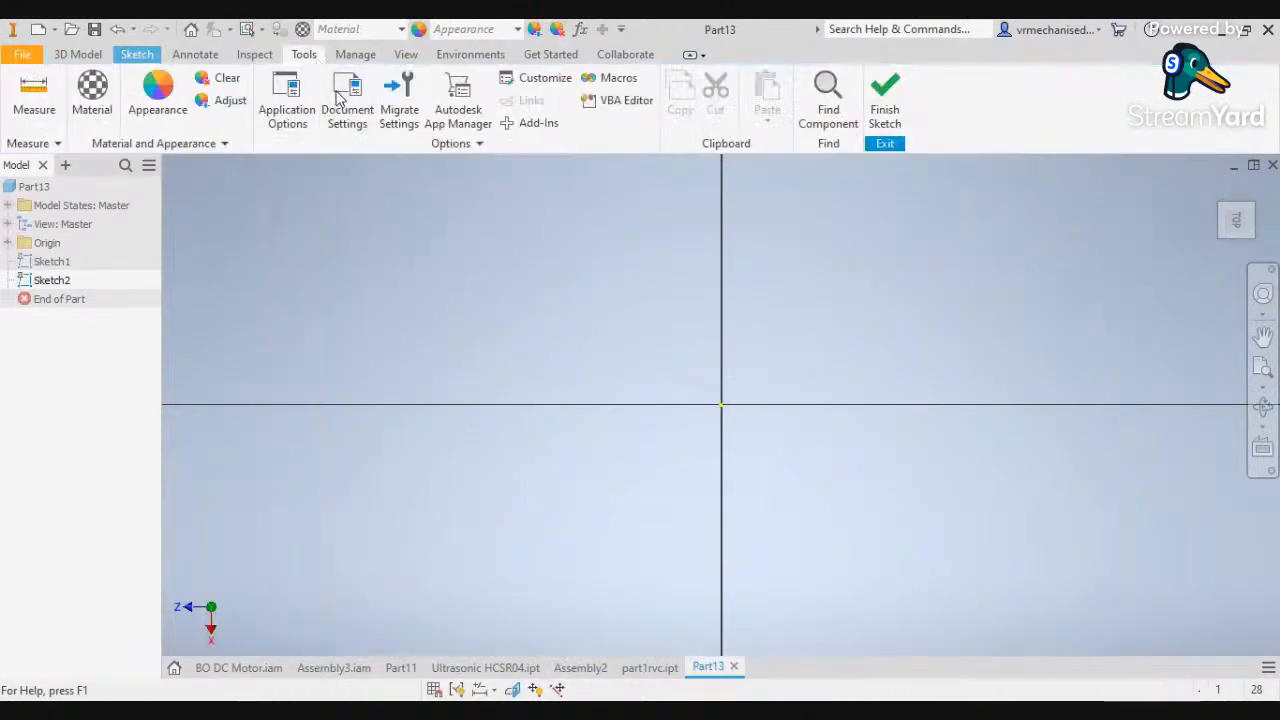
click(345, 100)
click(472, 119)
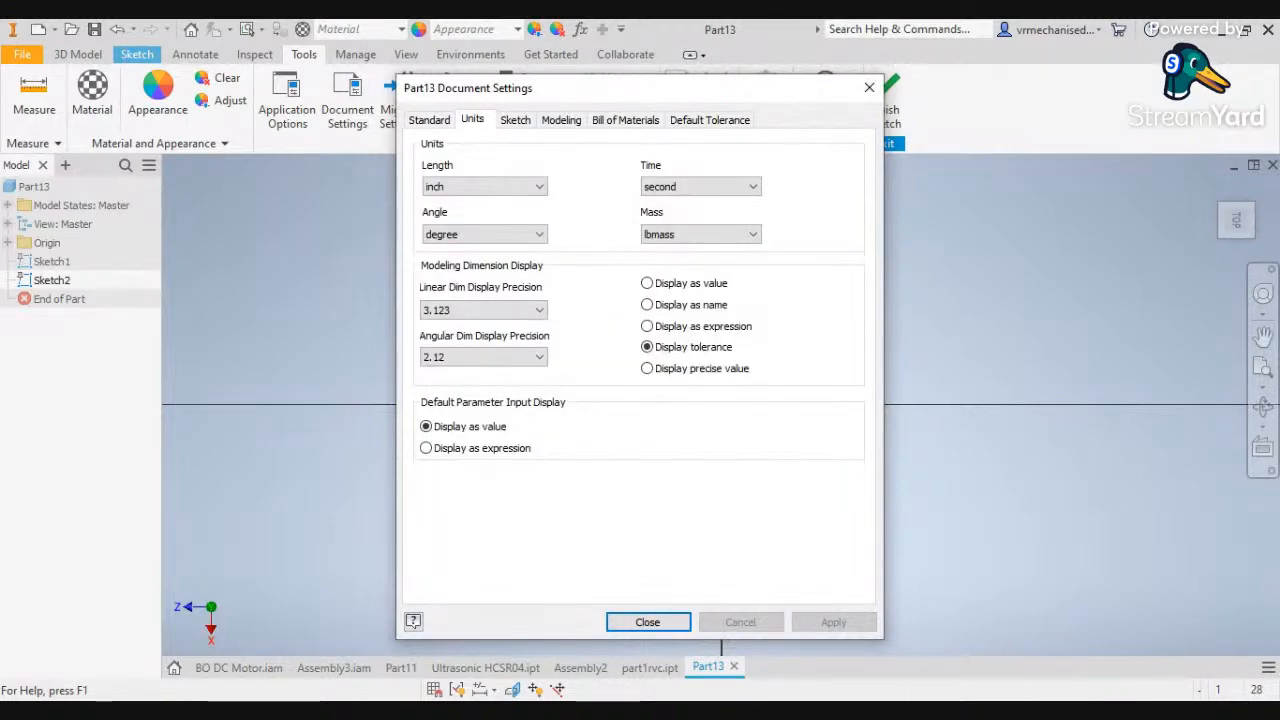
click(483, 187)
click(470, 232)
click(697, 240)
click(697, 292)
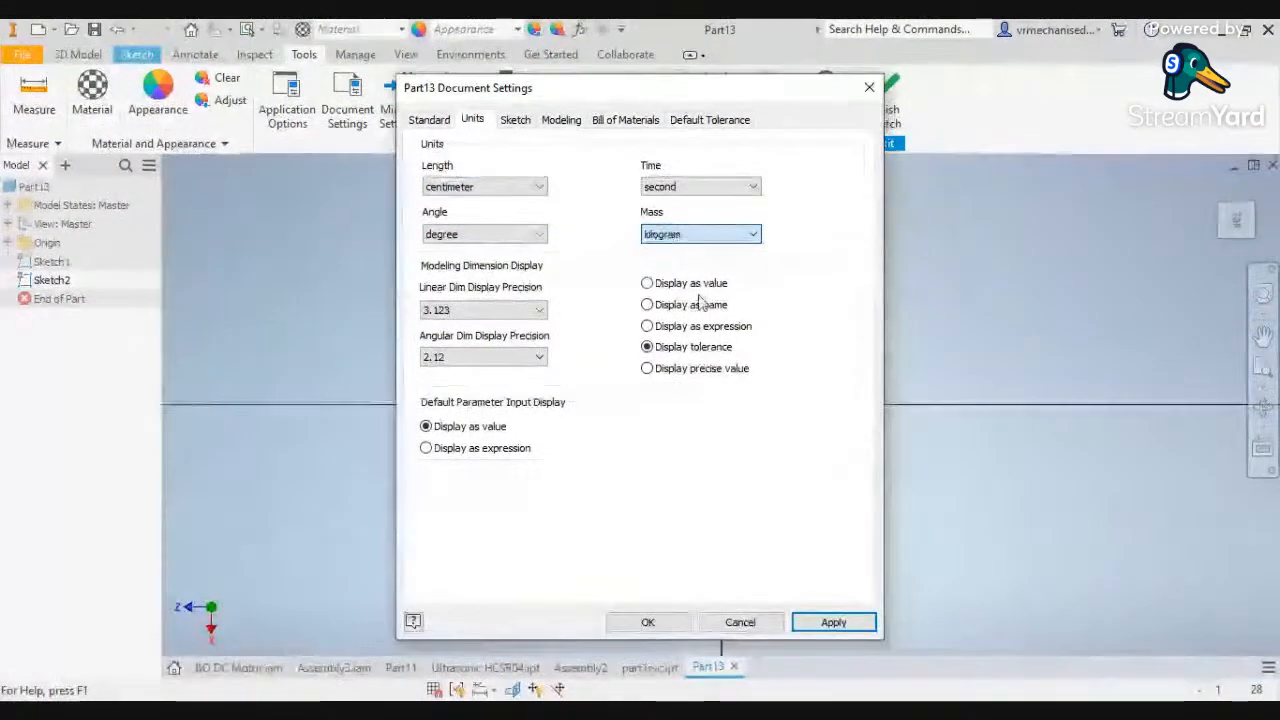
click(838, 622)
click(650, 622)
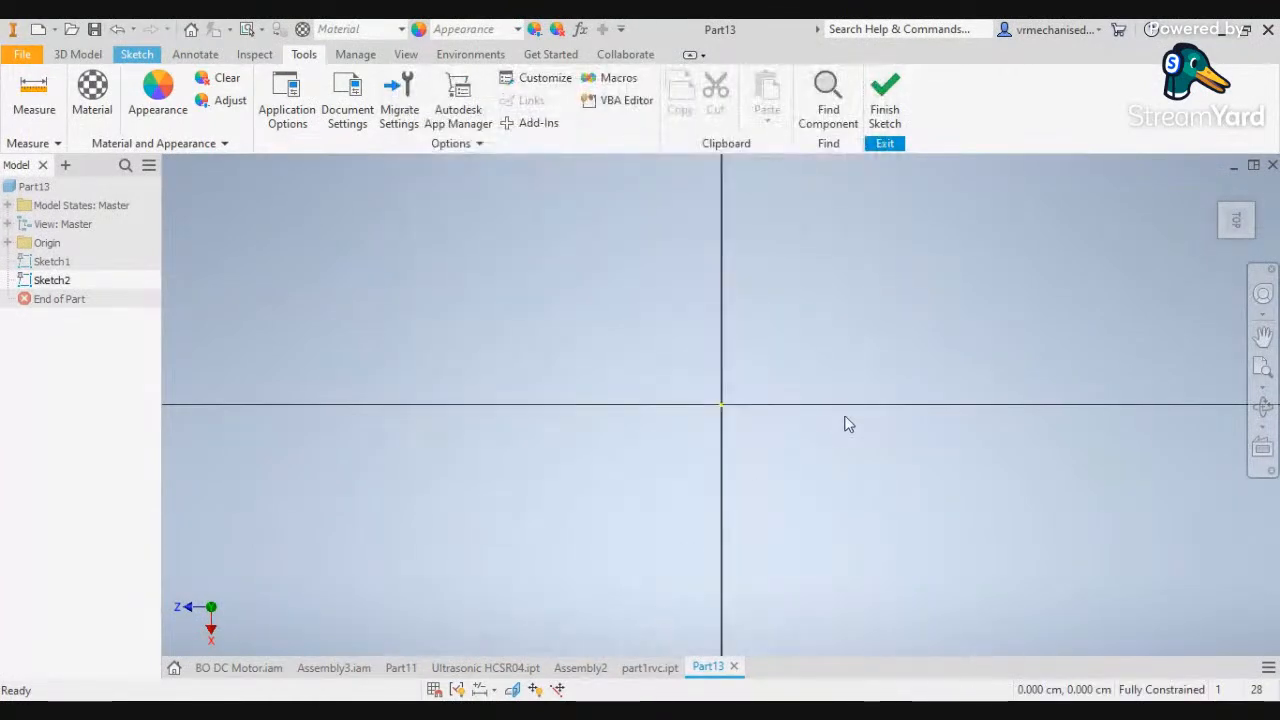
Sketch a centre rectangle at the origin, 4 cm along the X direction and 12 cm along the Z direction
click(137, 54)
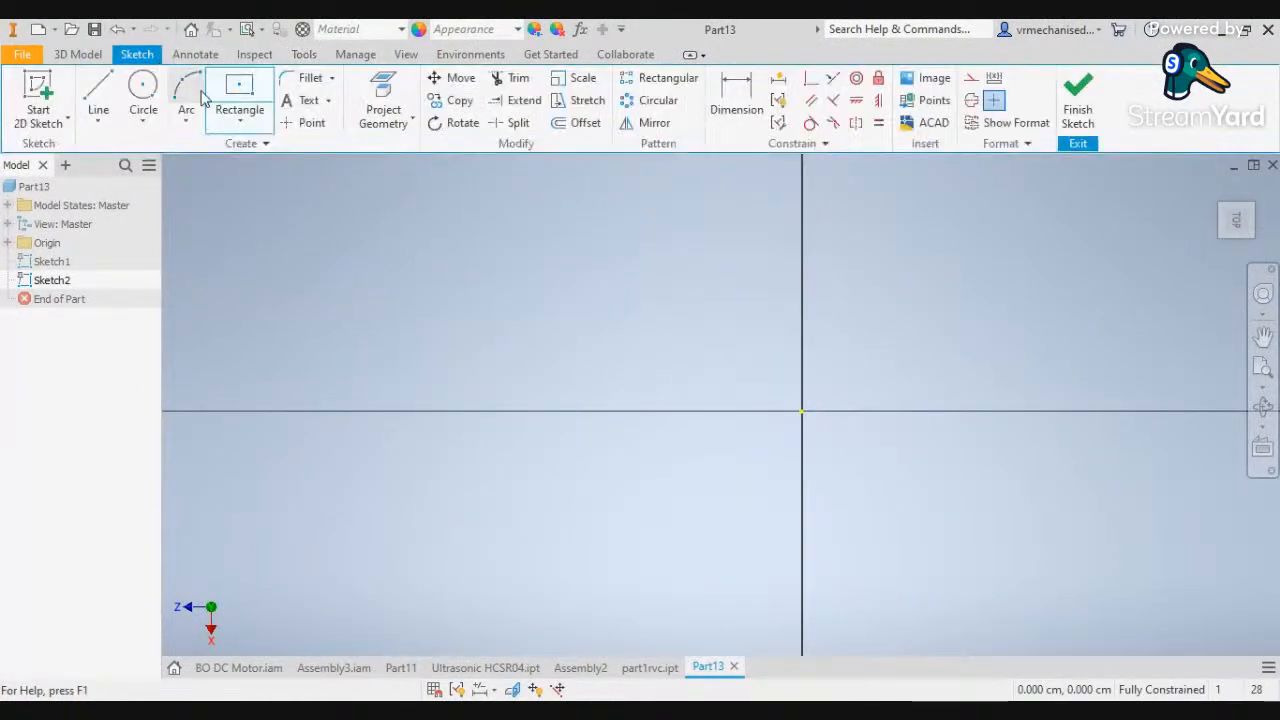
click(239, 95)
click(801, 412)
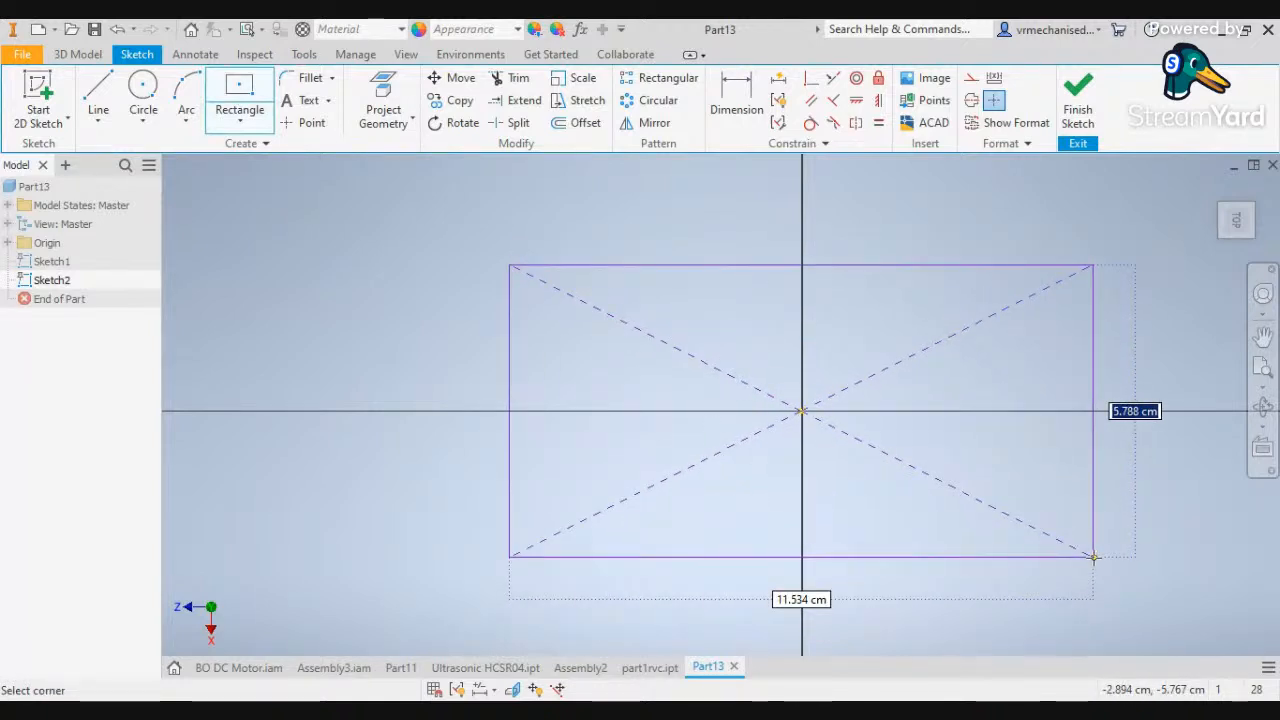
text(4)
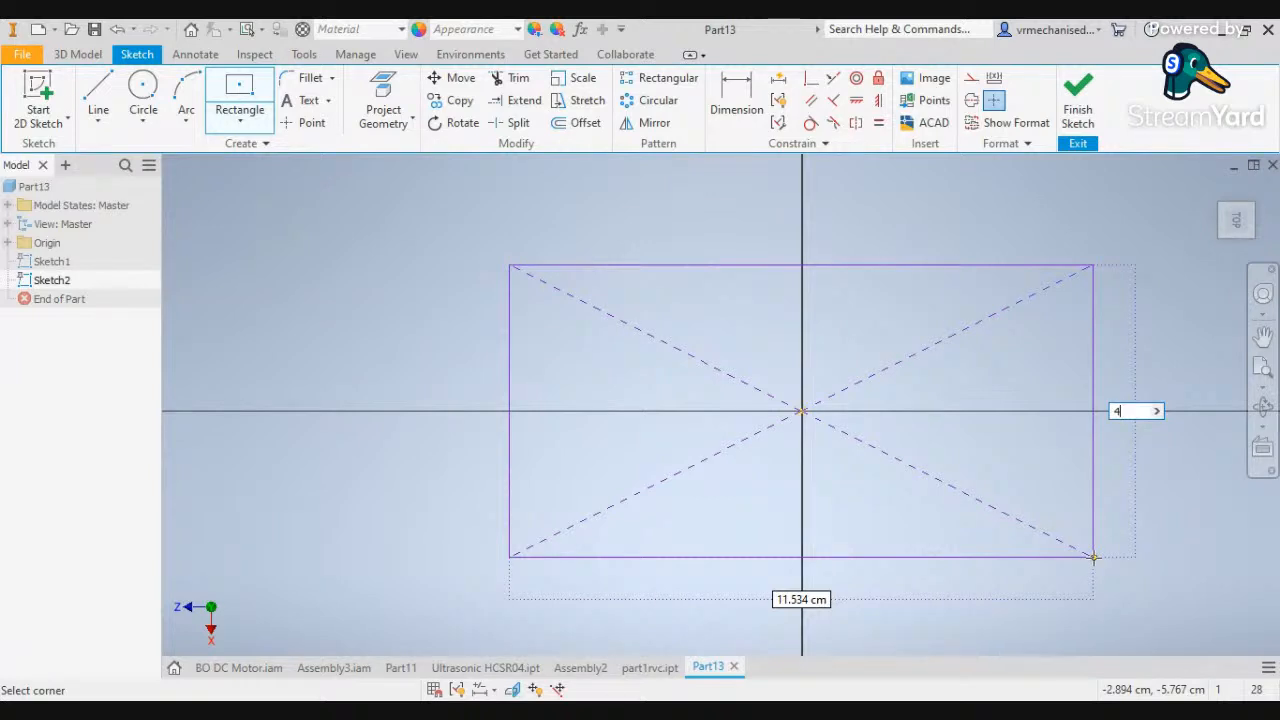
key(Tab)
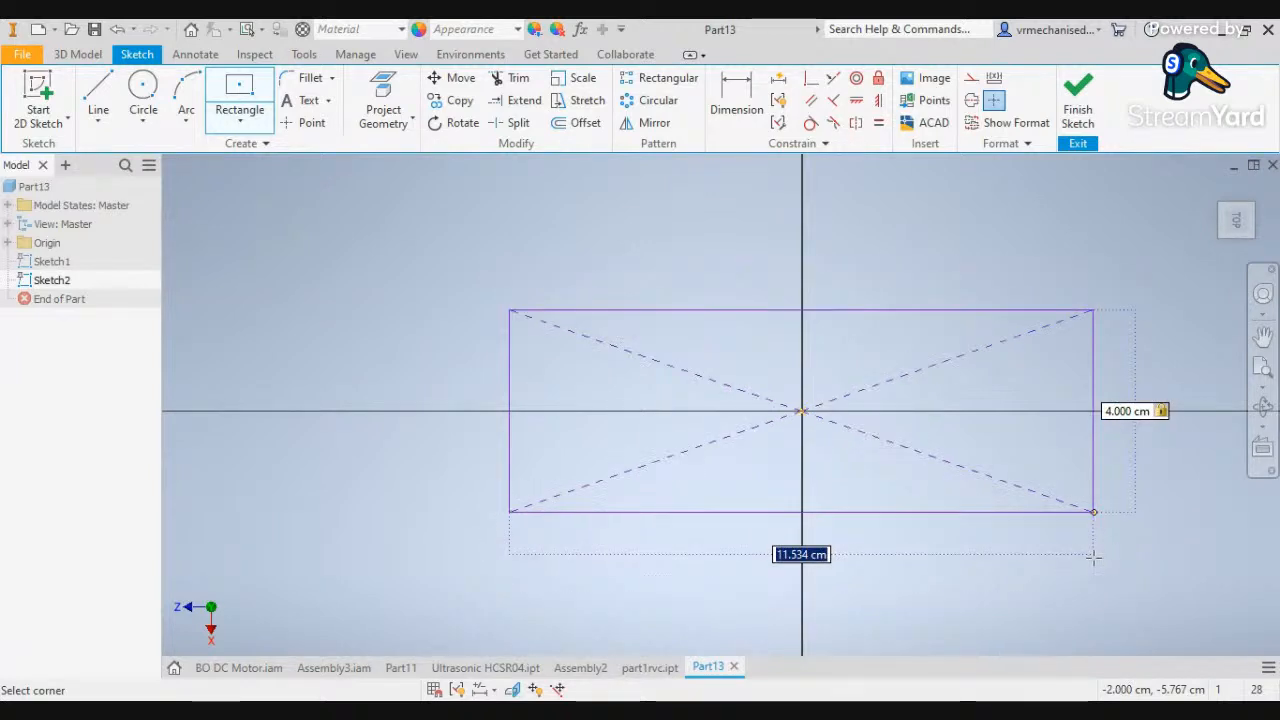
text(12)
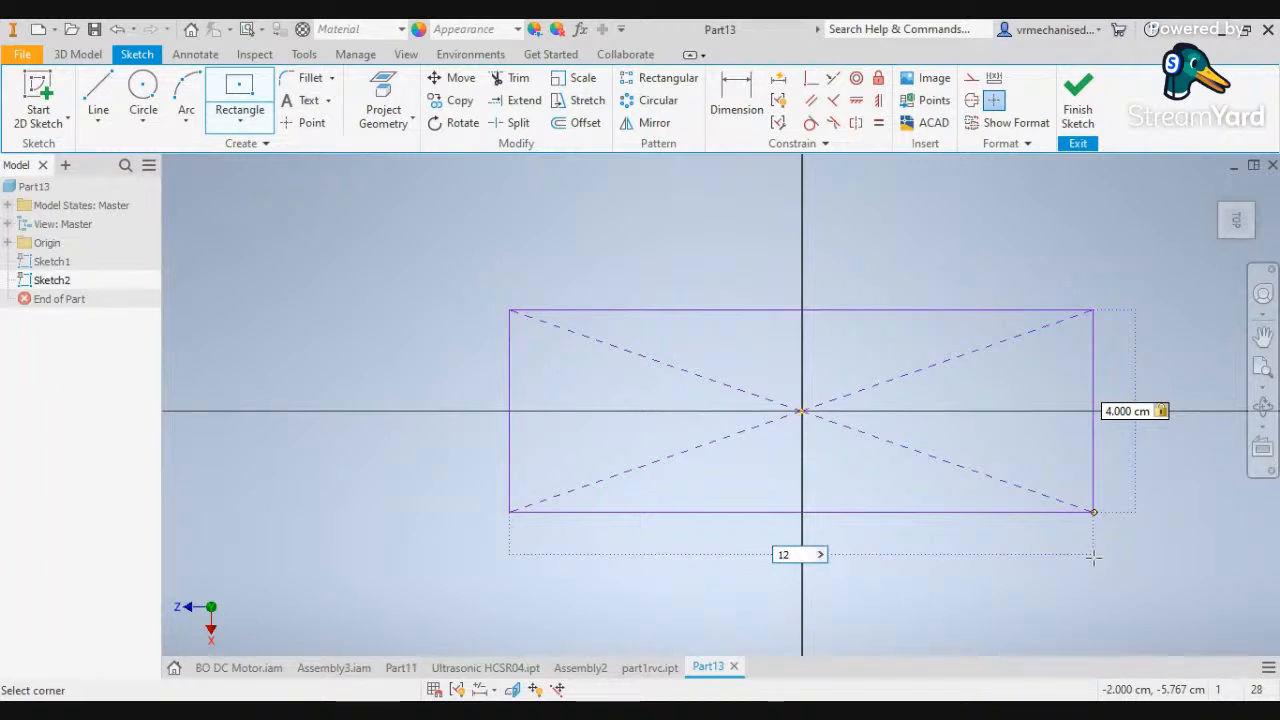
key(Return)
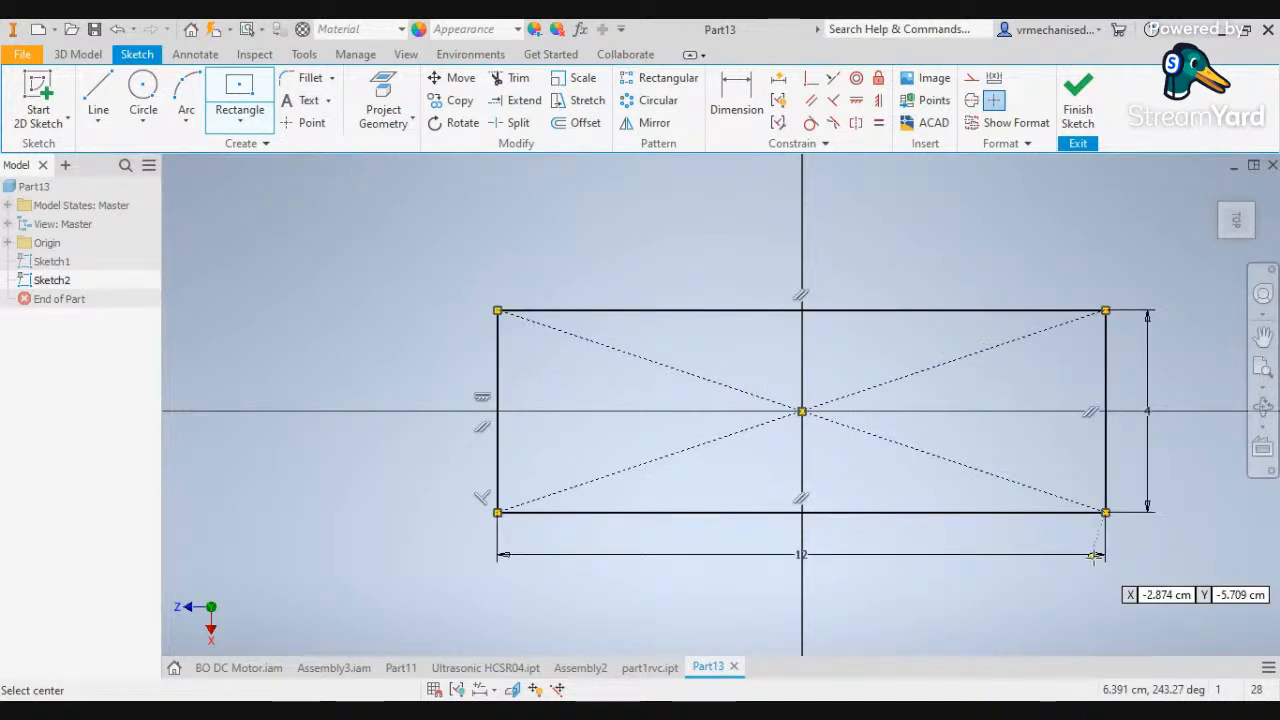
Extrude the rectangle profile by 6 cm in the default direction to form a solid block
scroll(990, 425, down, 3)
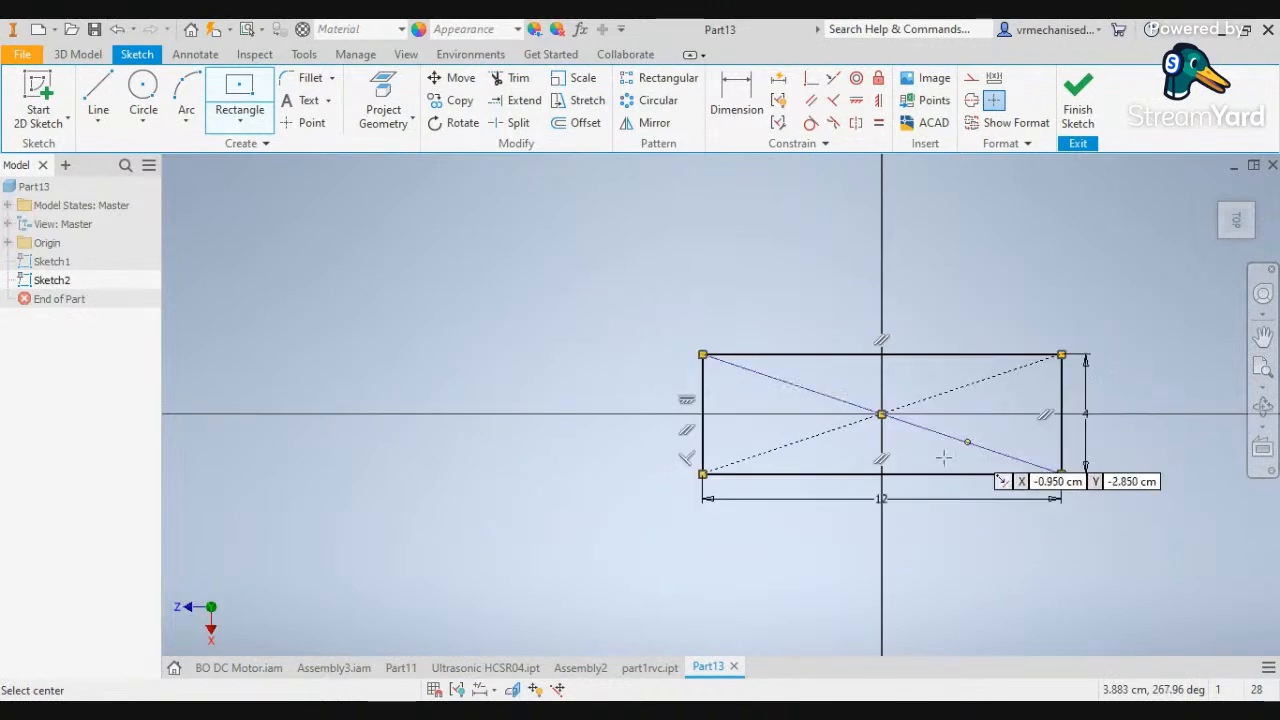
click(1256, 240)
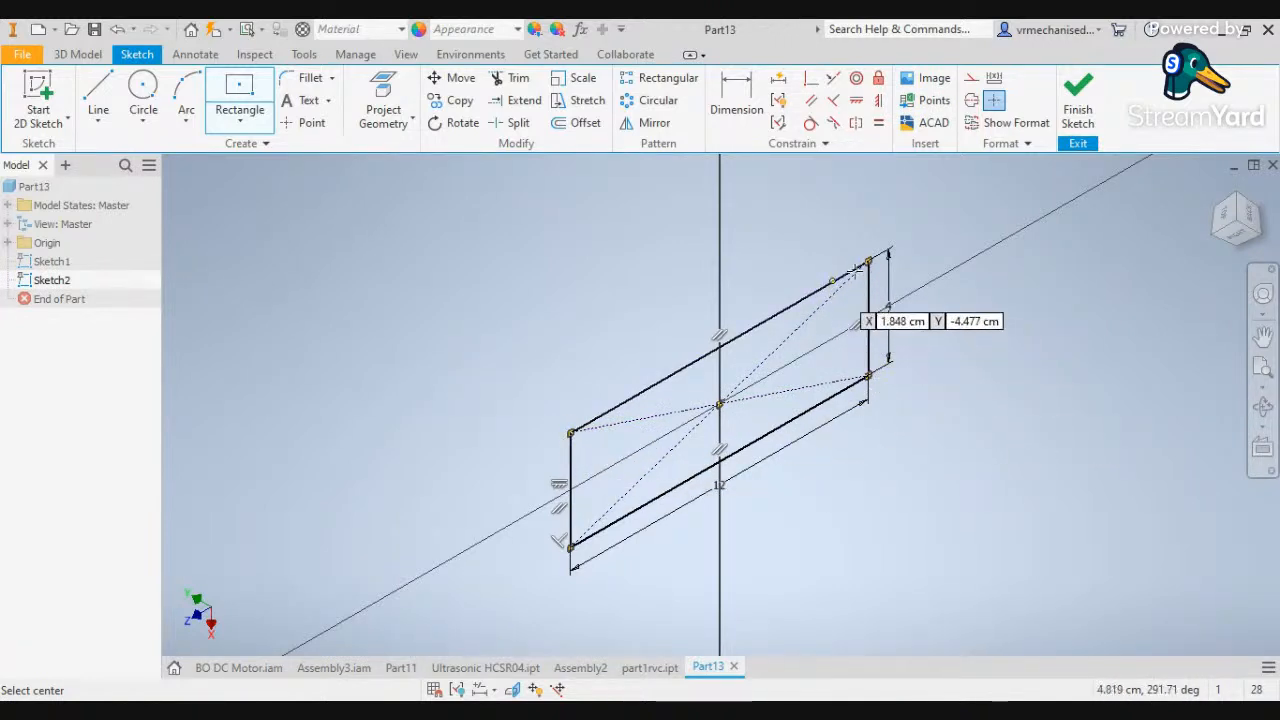
click(85, 55)
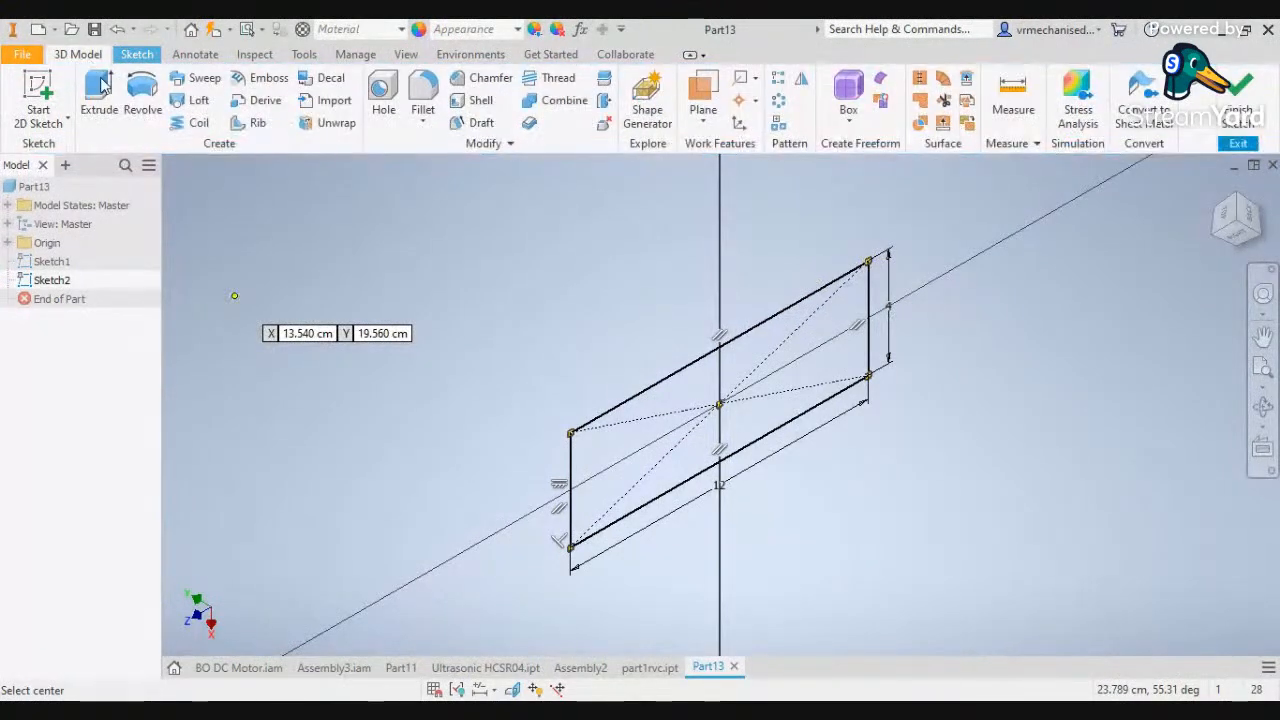
click(98, 92)
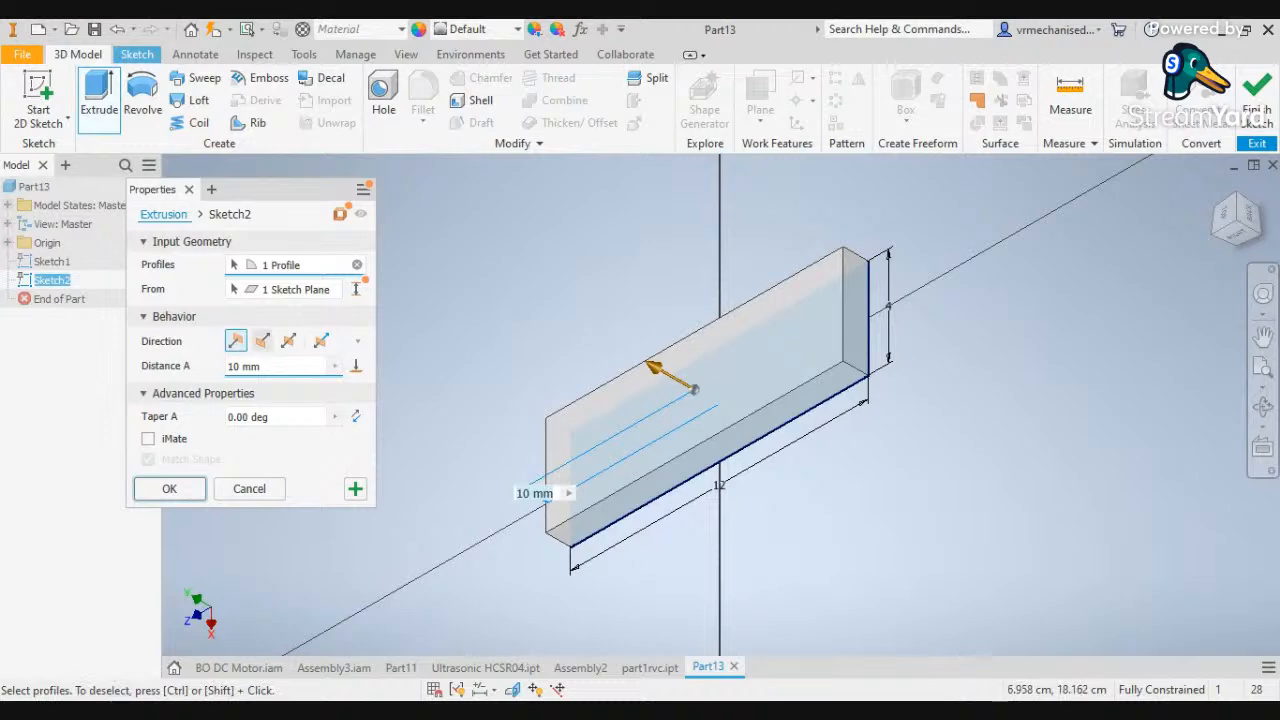
key(Escape)
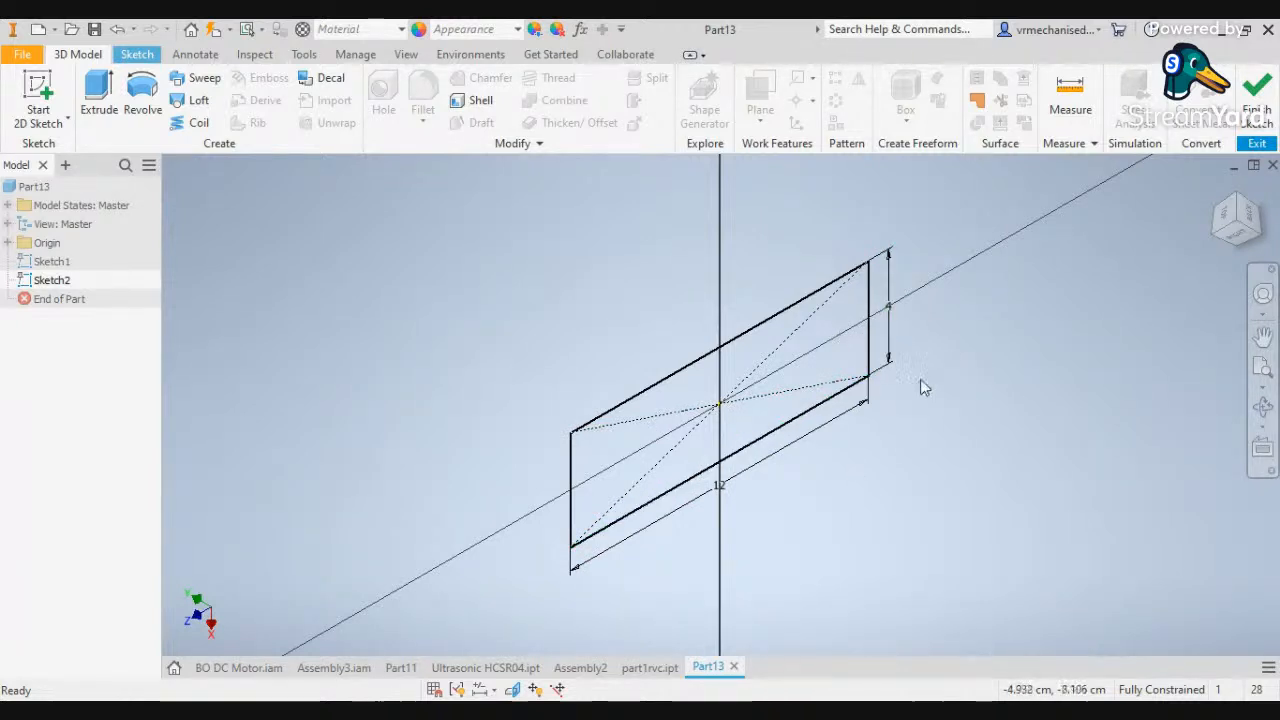
click(99, 100)
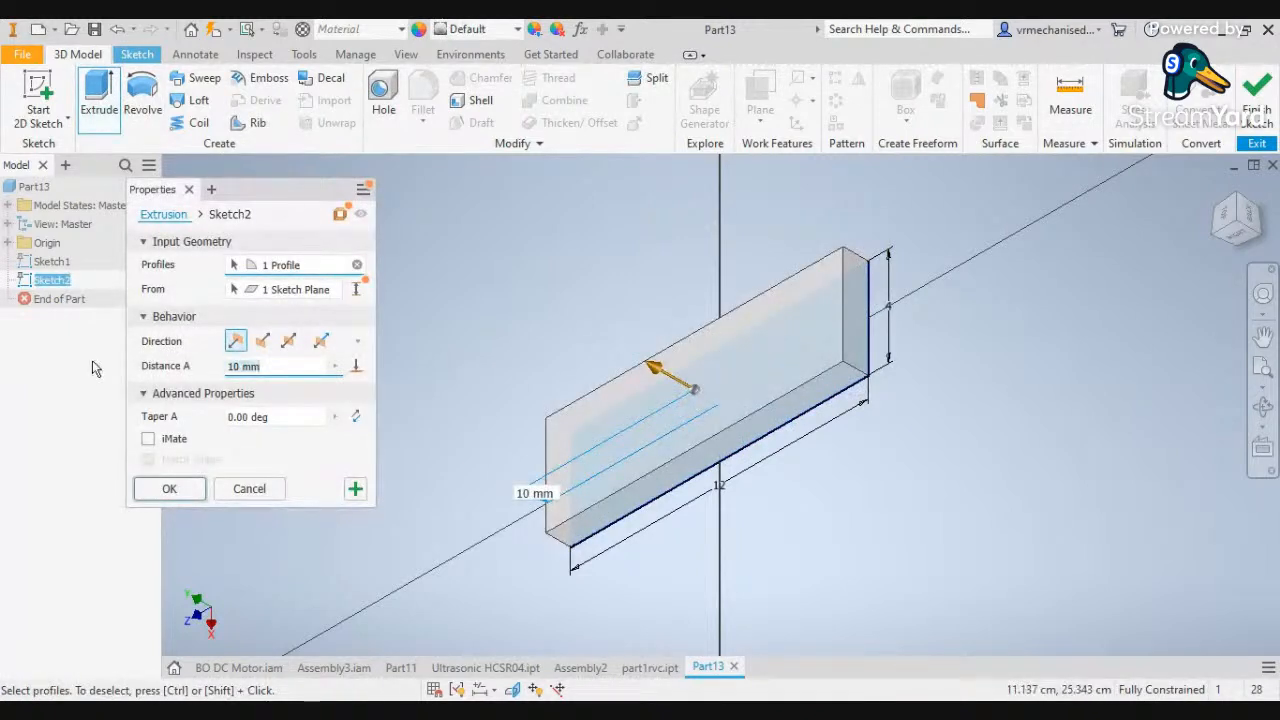
text(6)
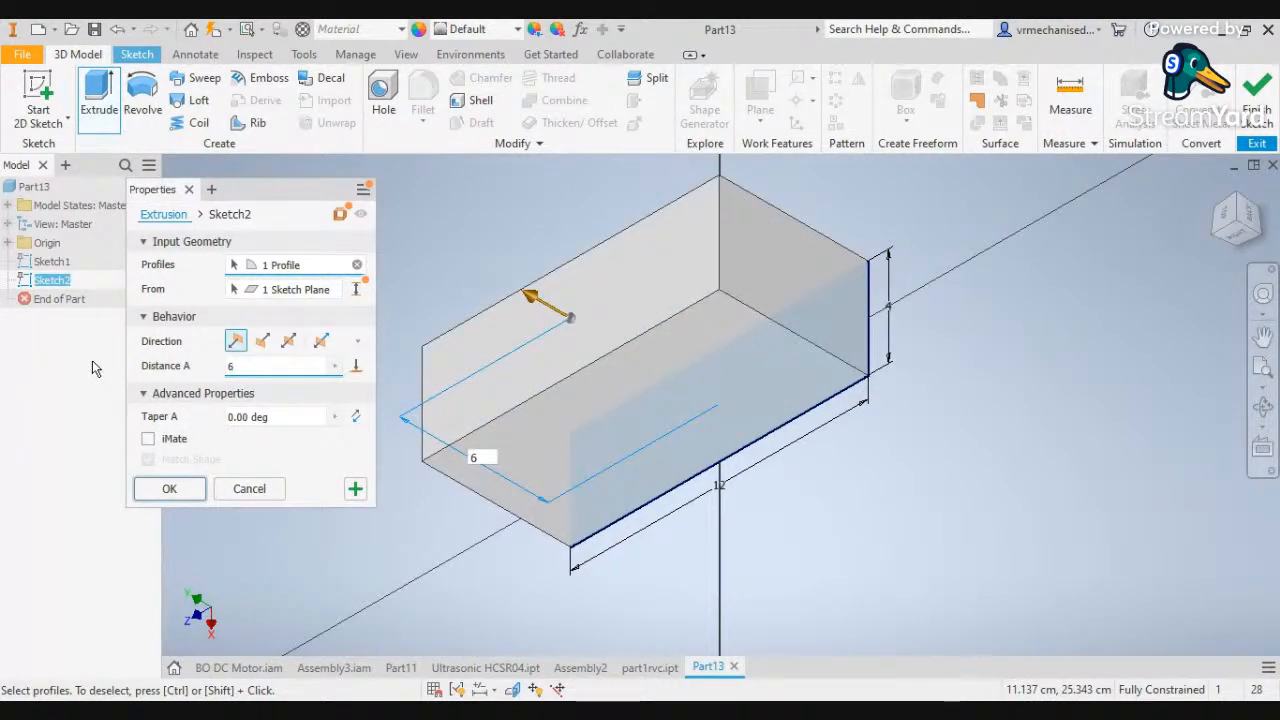
key(Return)
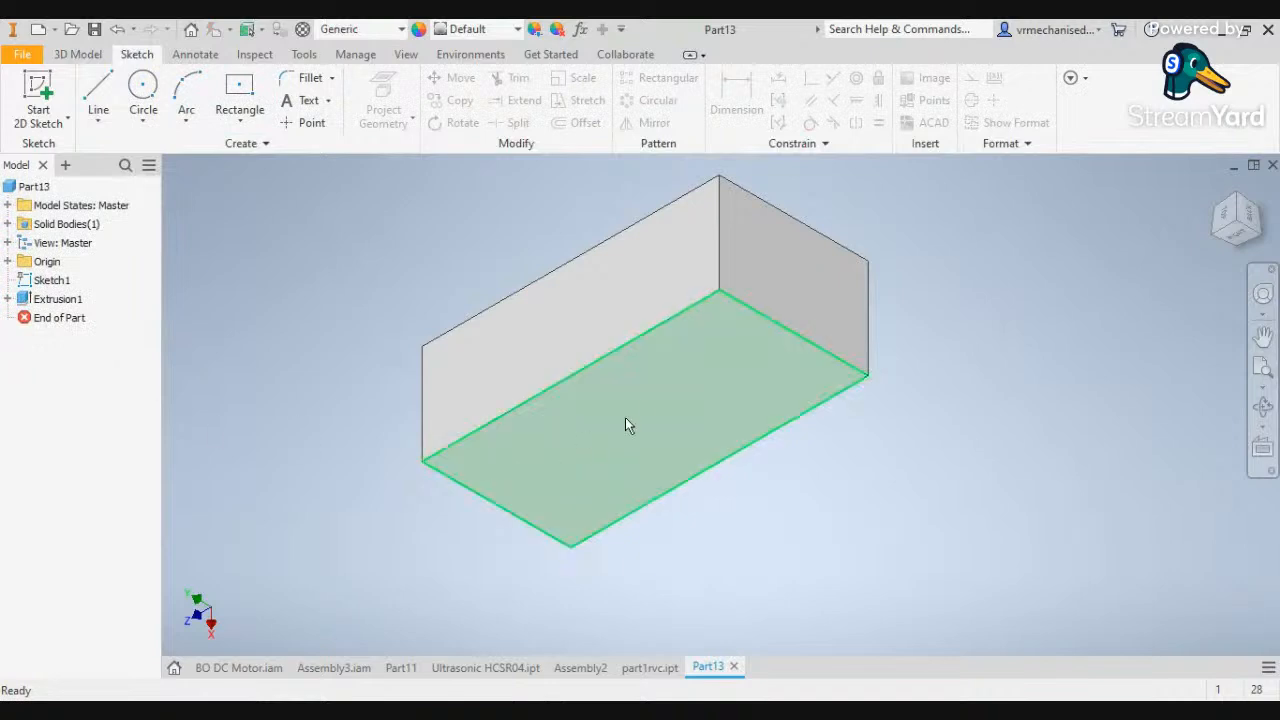
On the block's end face, sketch a triangle with a 1 cm line extending outward from one corner and a sloping line back to the adjacent corner
middle_drag(788, 274, 804, 395)
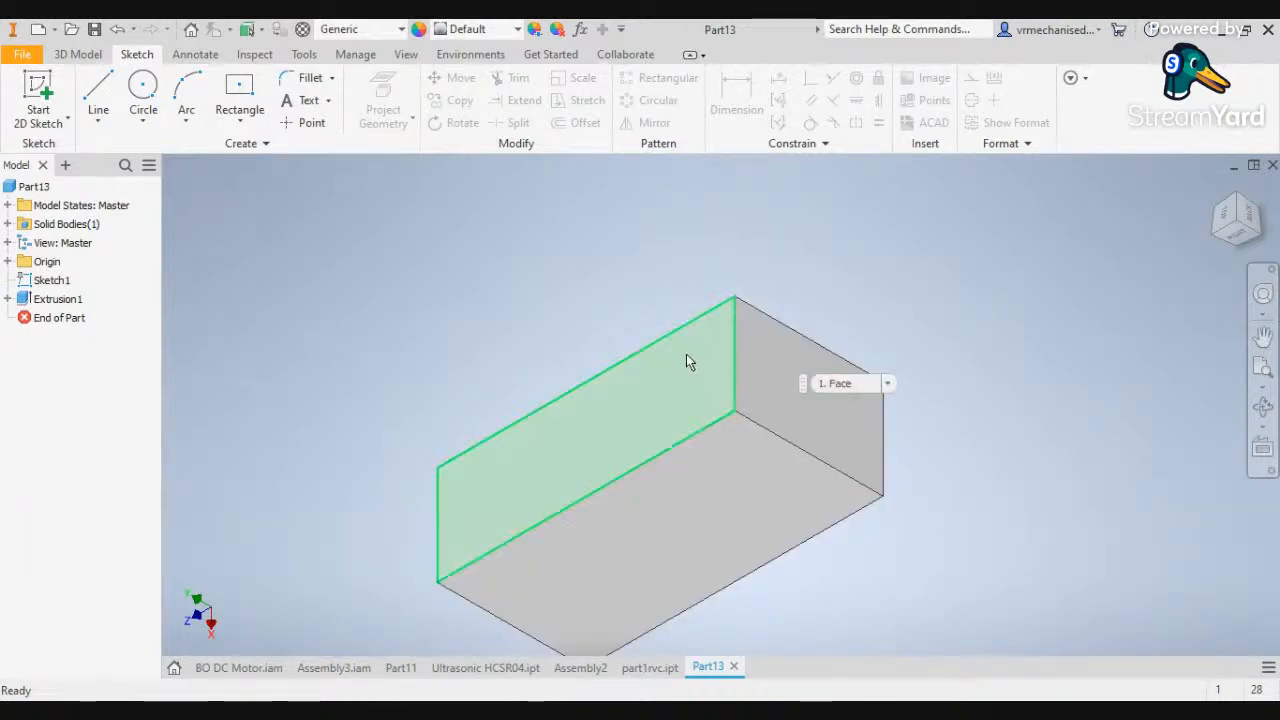
click(866, 426)
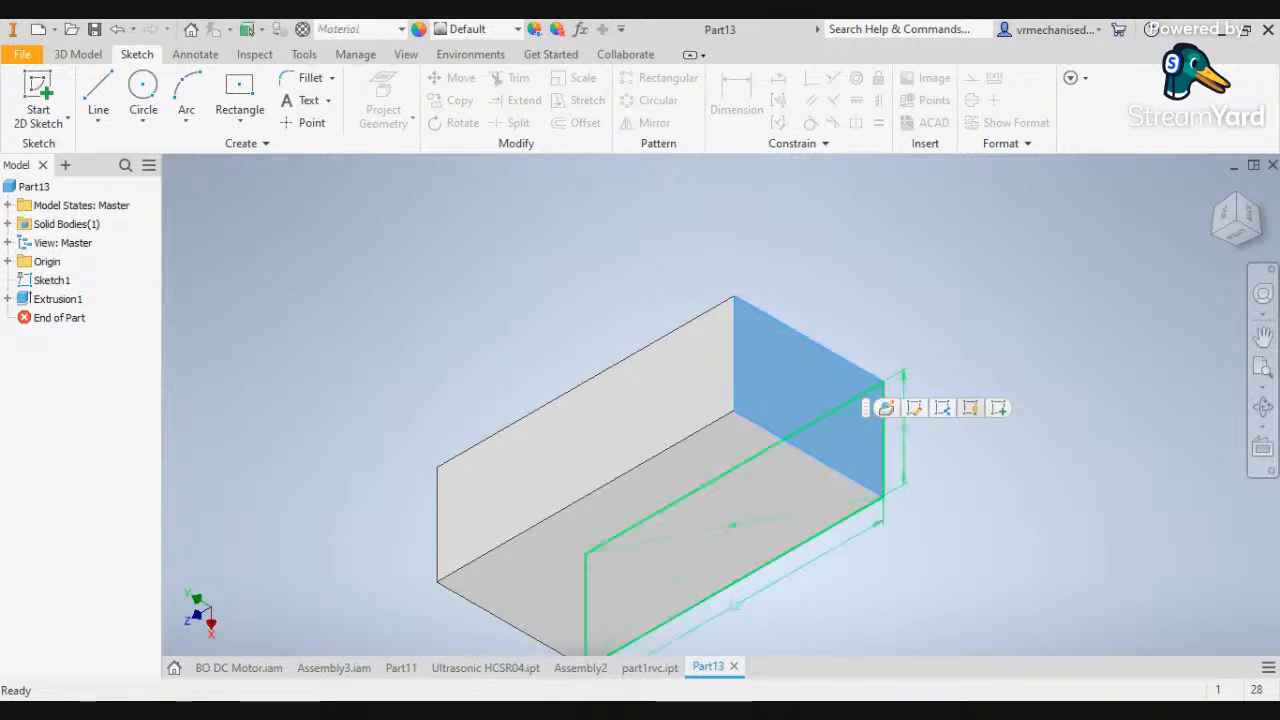
click(998, 407)
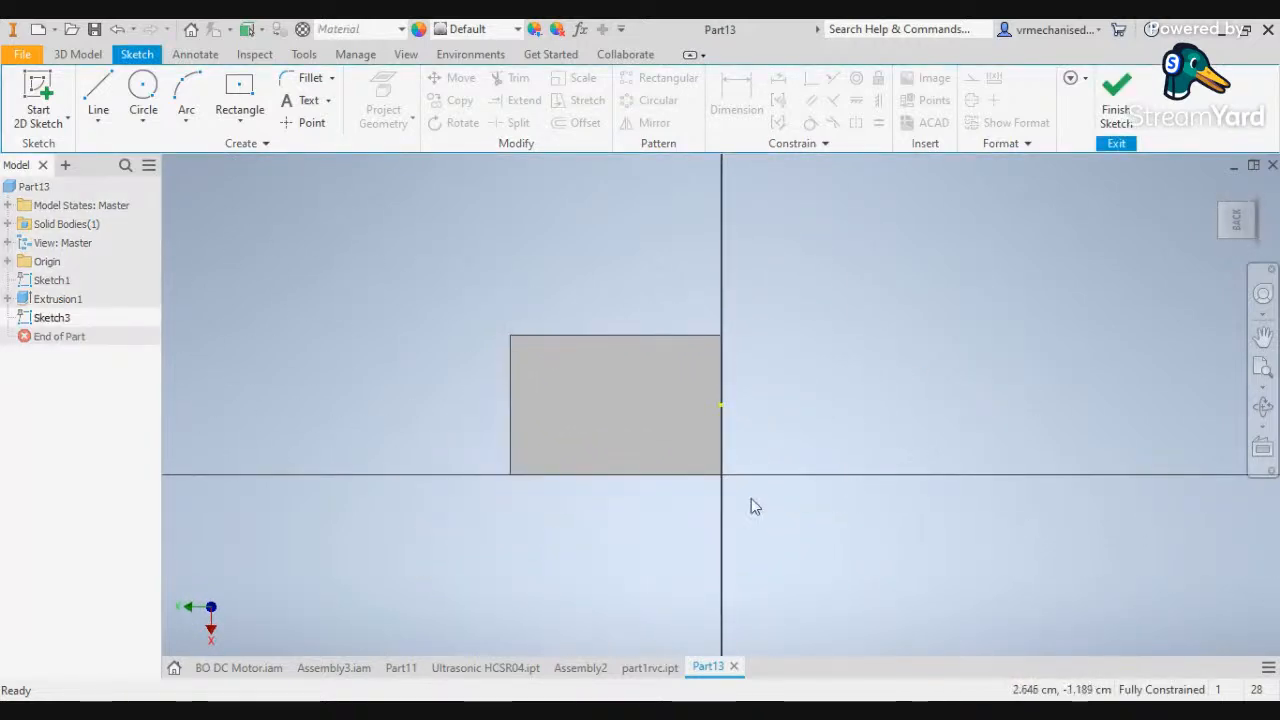
click(92, 104)
click(510, 475)
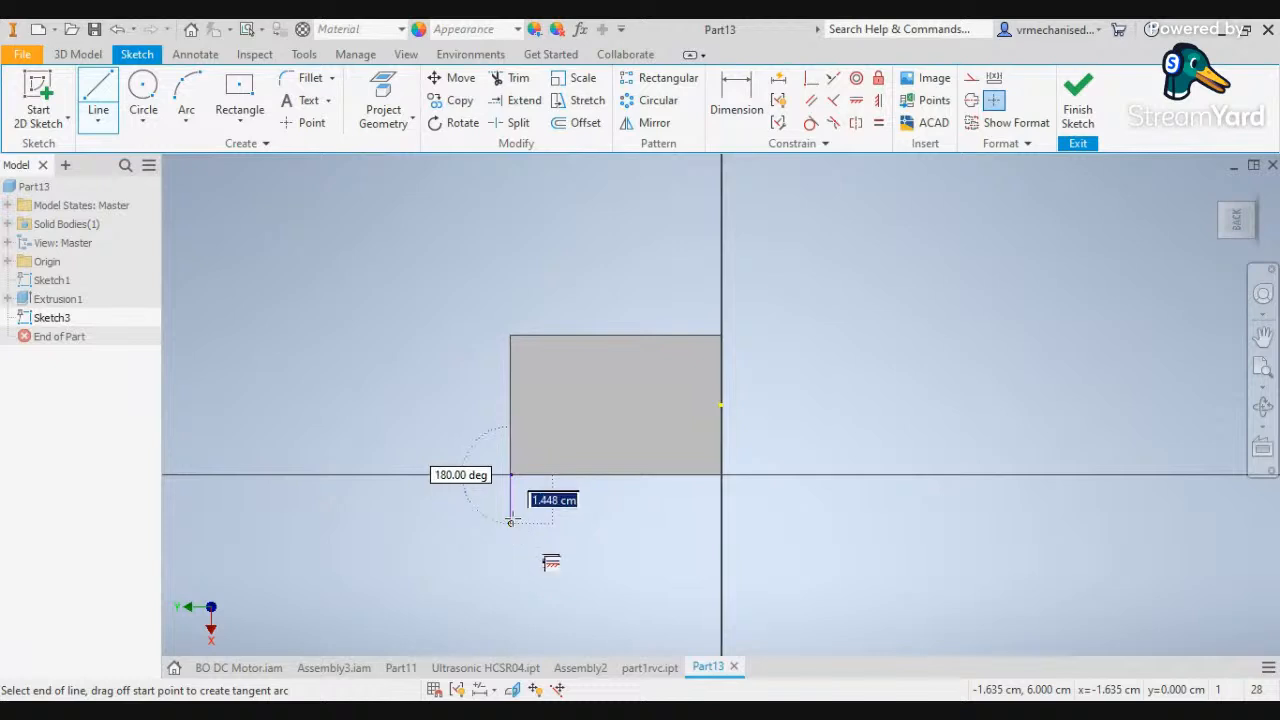
text(1)
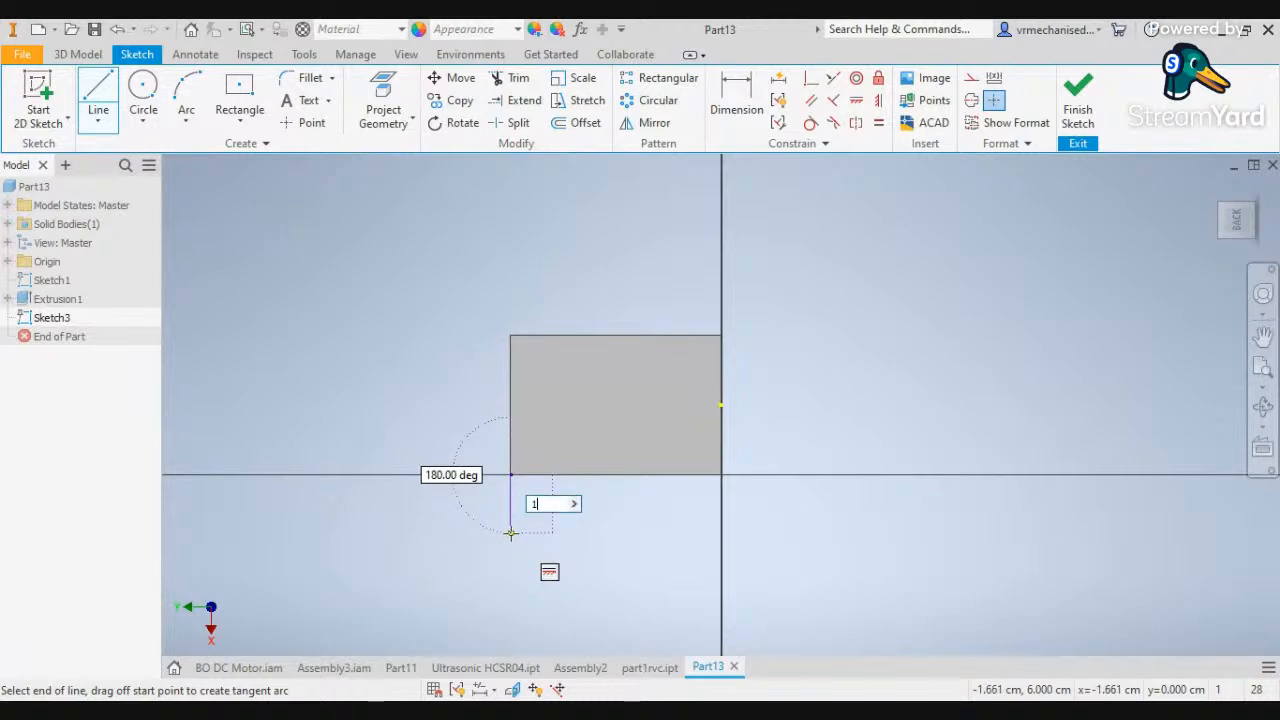
key(Return)
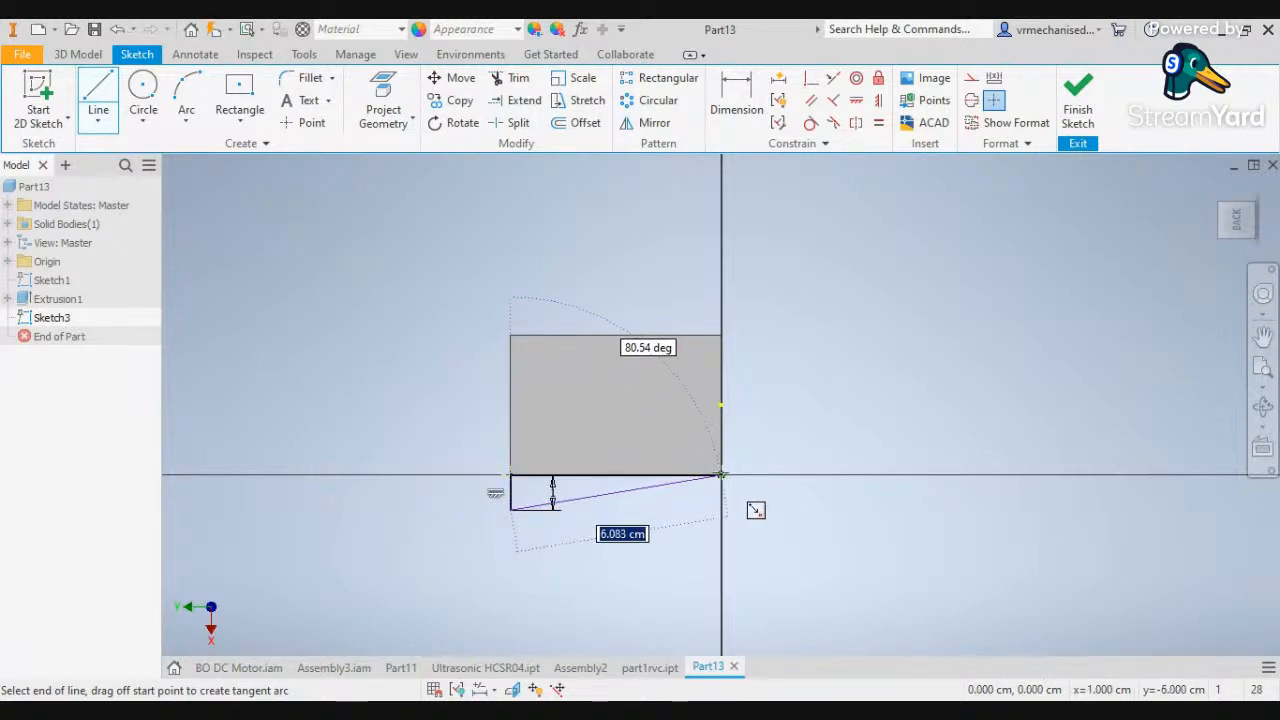
click(721, 475)
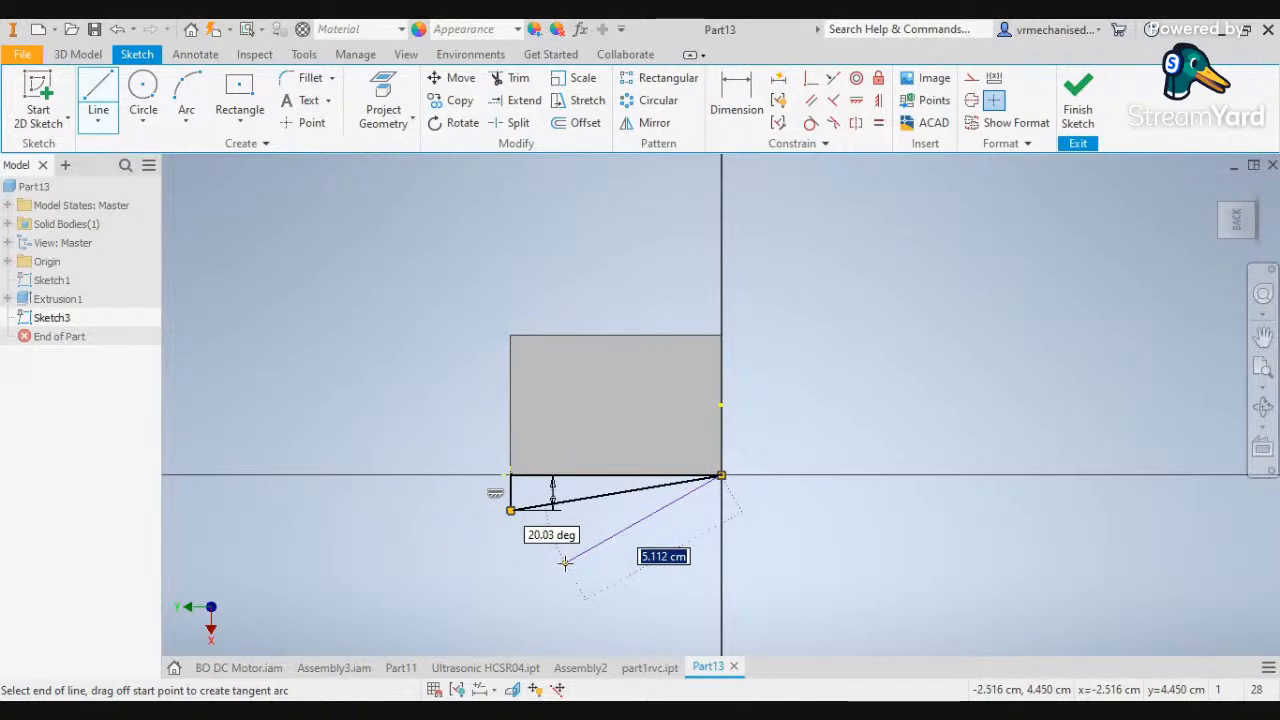
key(Escape)
Extrude the triangular profile 12 cm in the flipped direction along the block, joining it to the solid
click(77, 54)
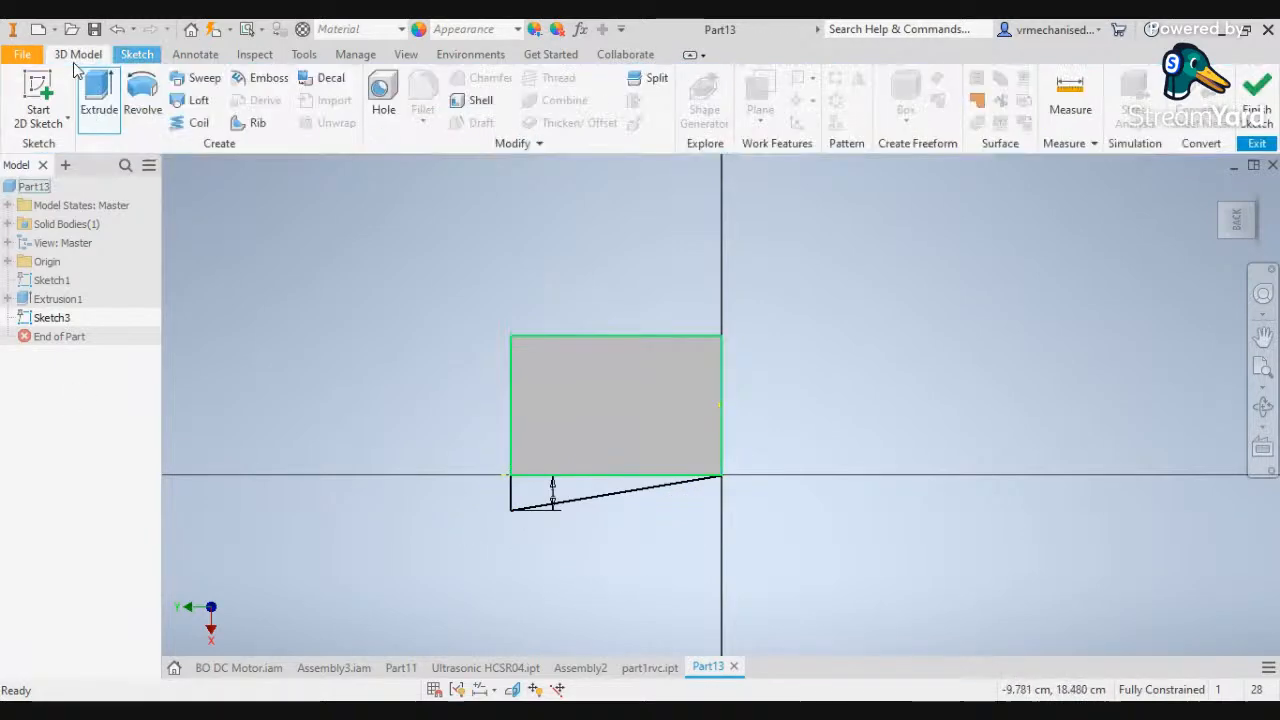
click(113, 112)
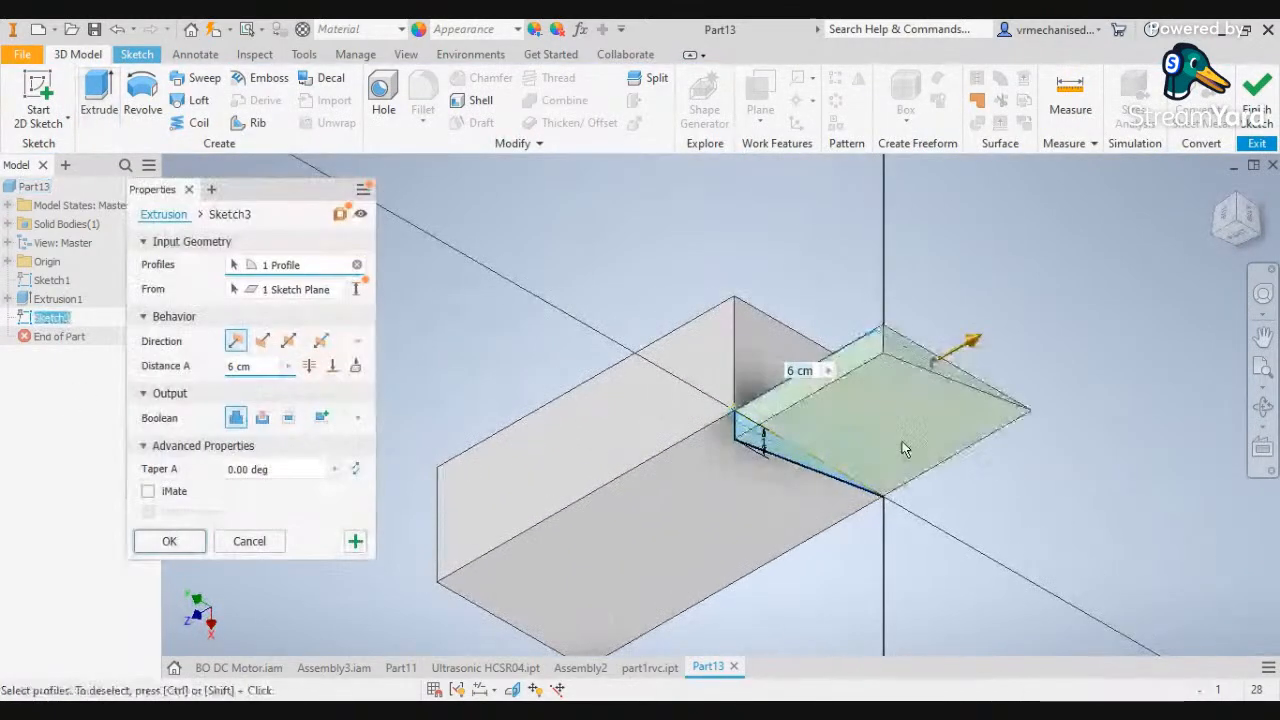
click(262, 341)
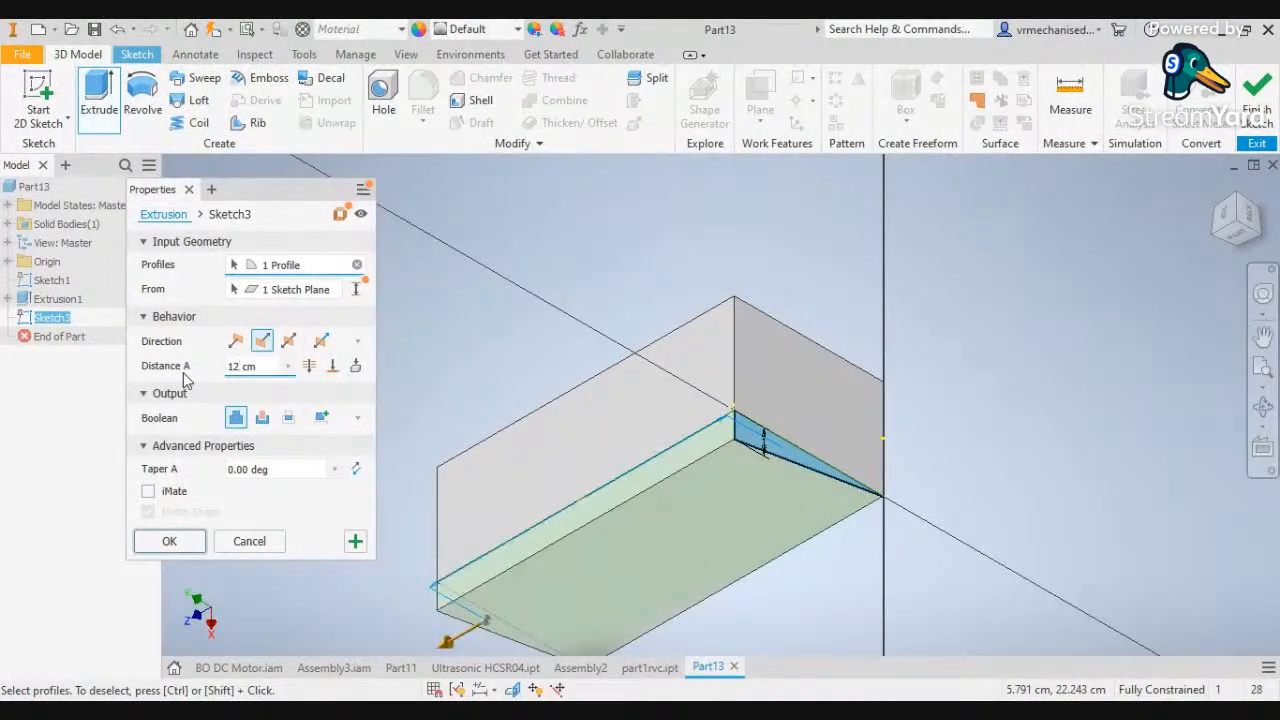
key(Return)
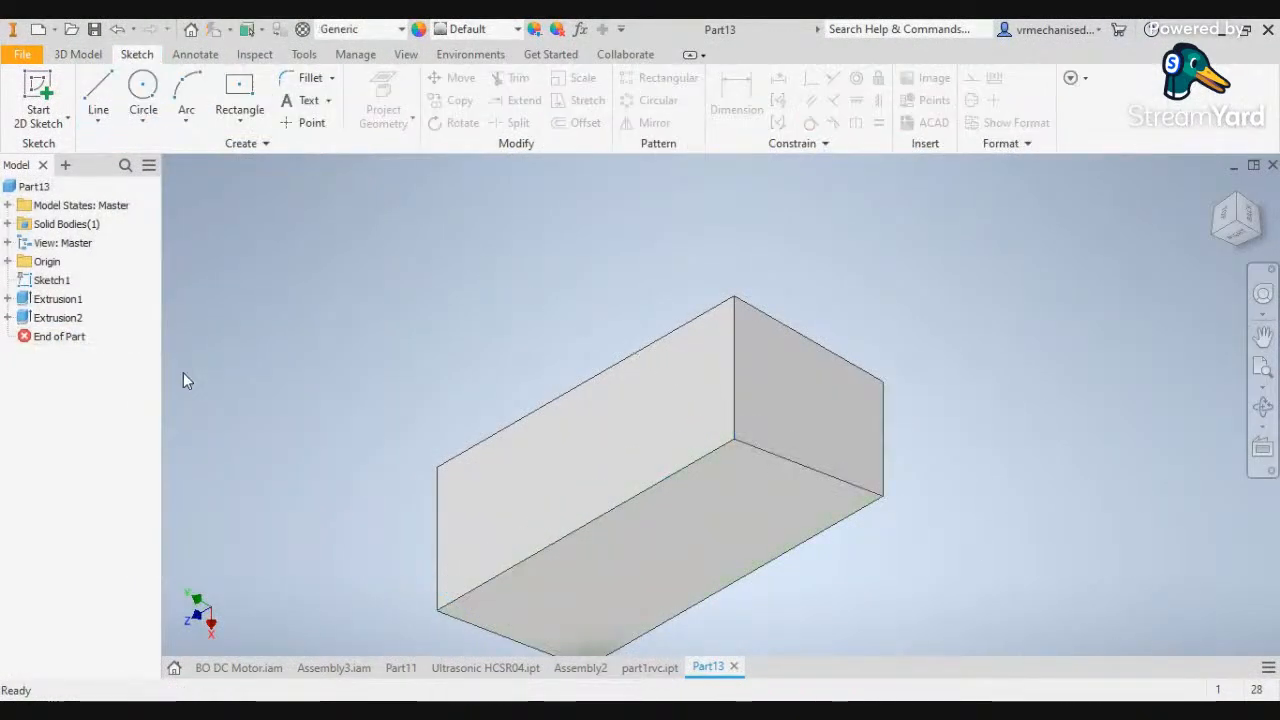
Start a sketch on the sloped face and draw a 3 cm line inward from the midpoint of its long edge, perpendicular to that edge
click(770, 416)
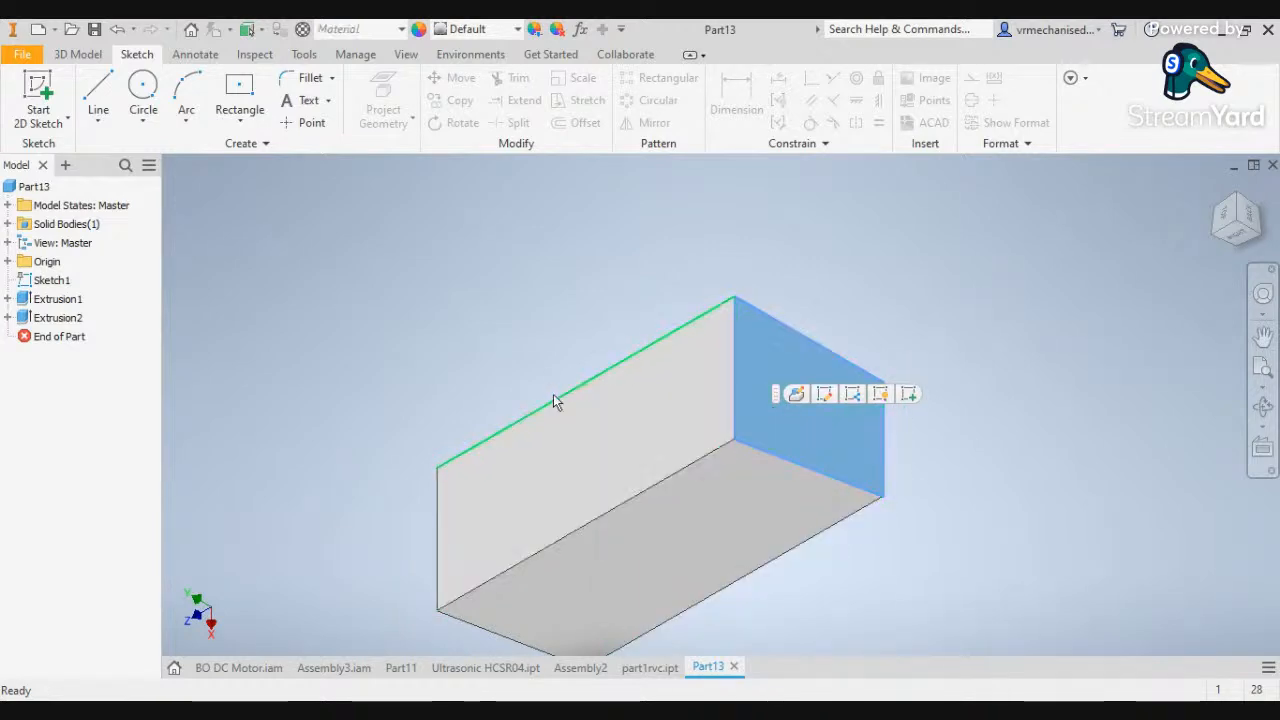
click(706, 514)
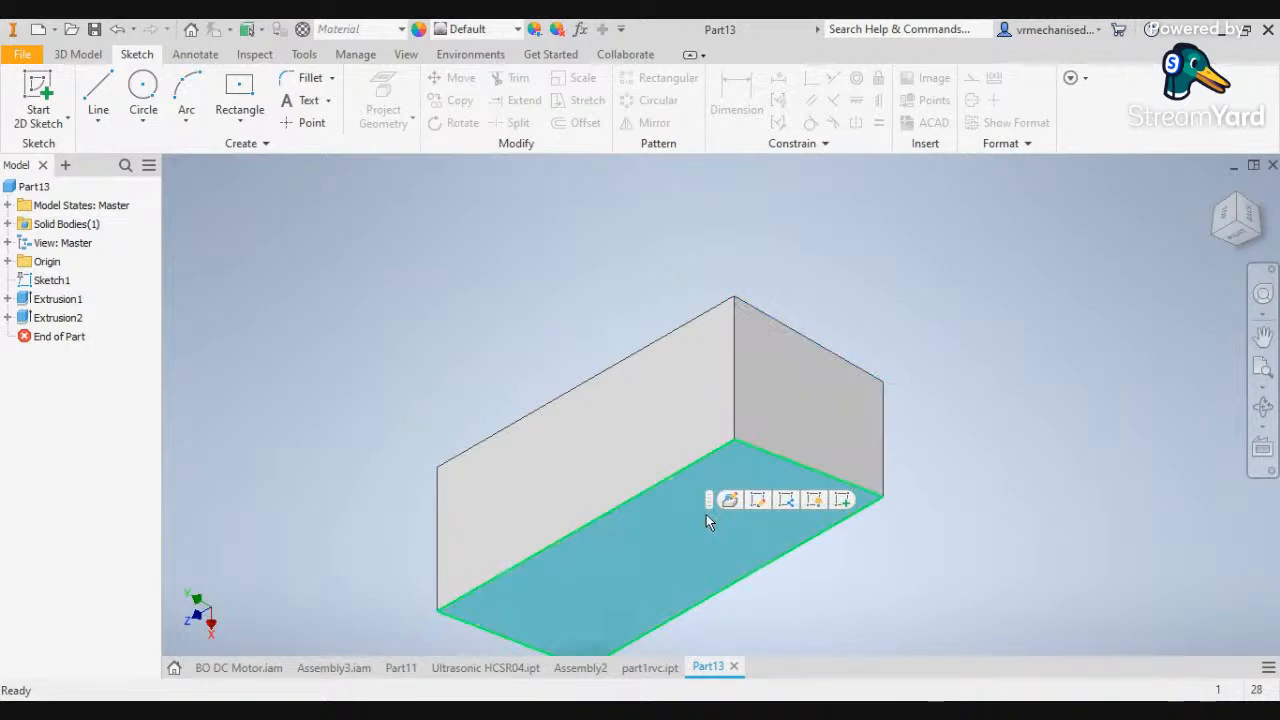
click(846, 499)
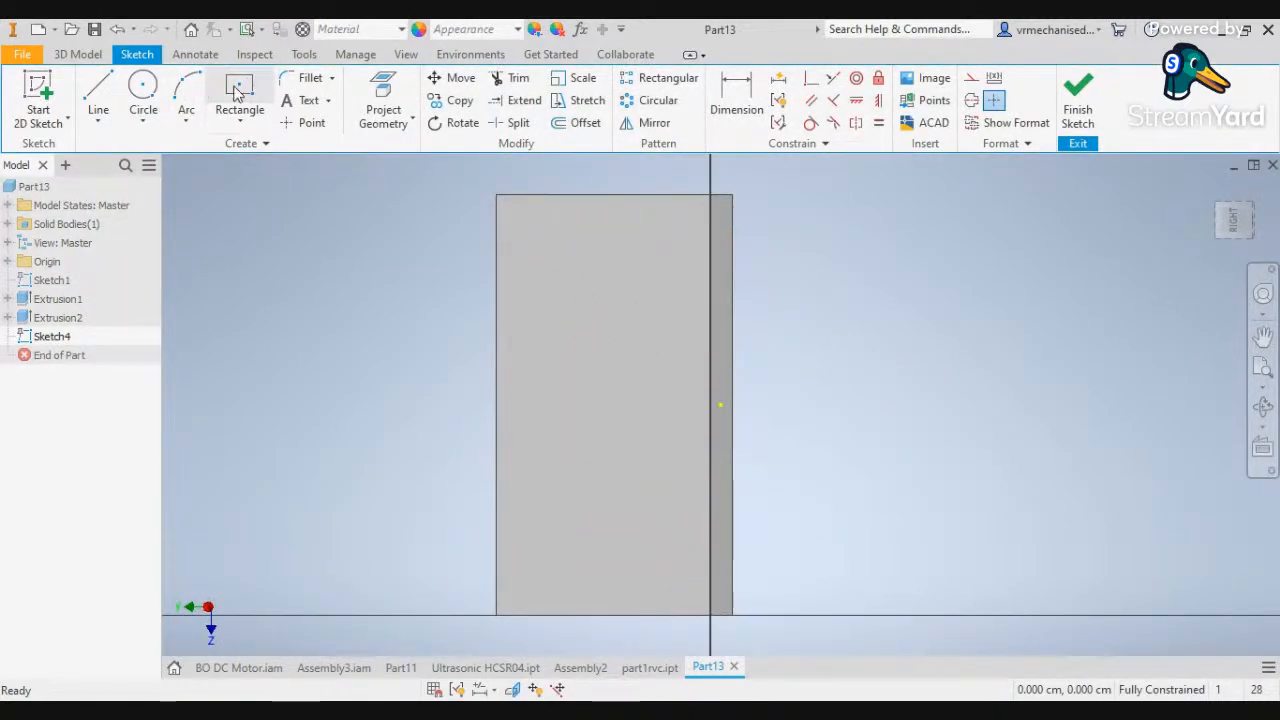
click(98, 95)
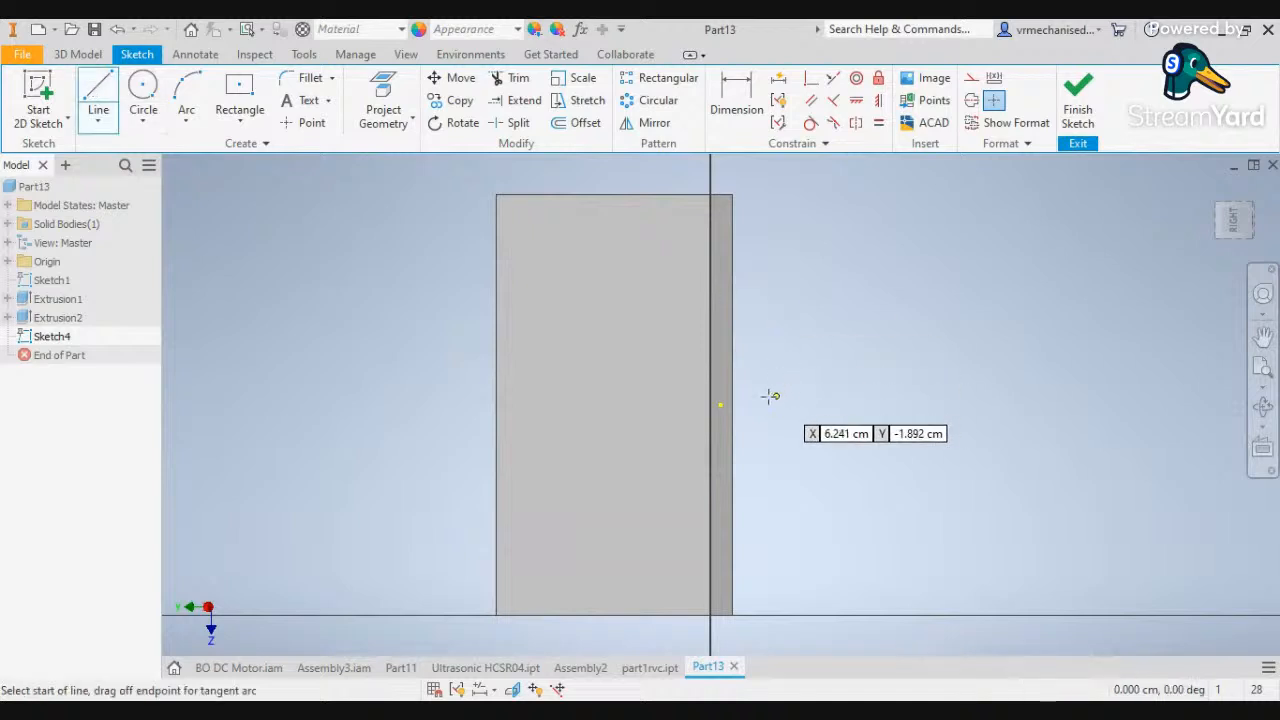
click(710, 404)
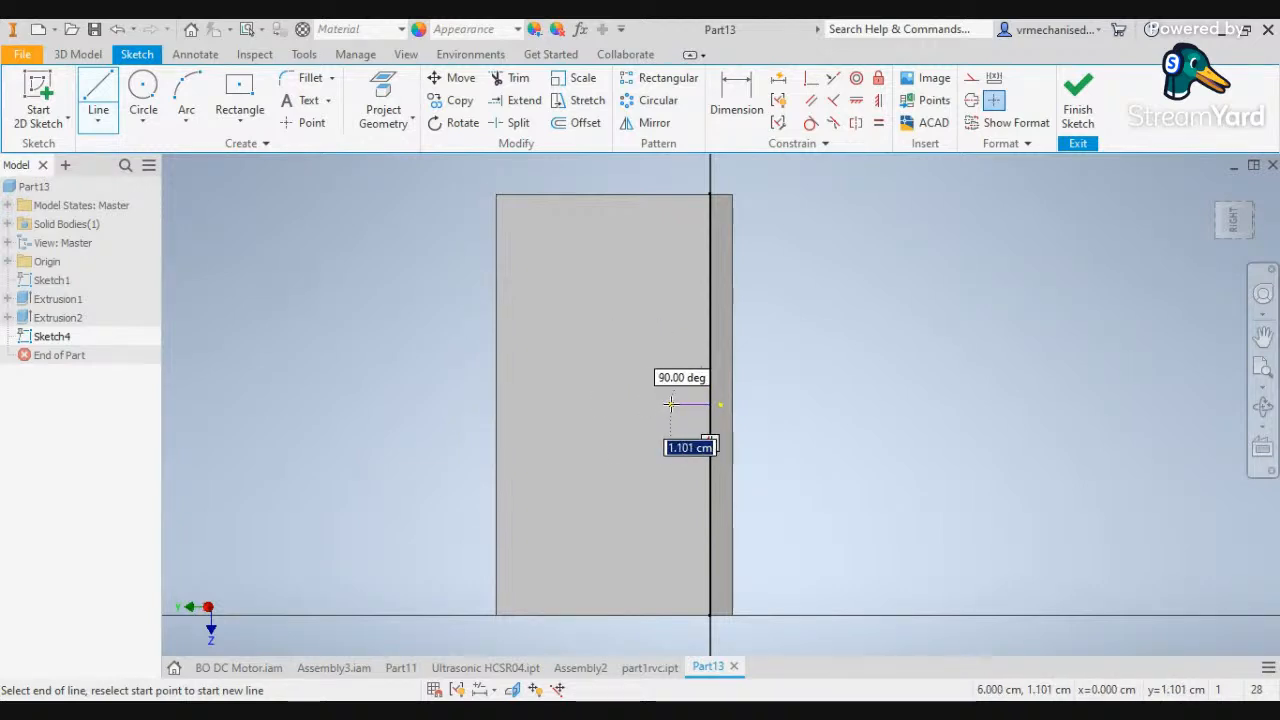
text(3)
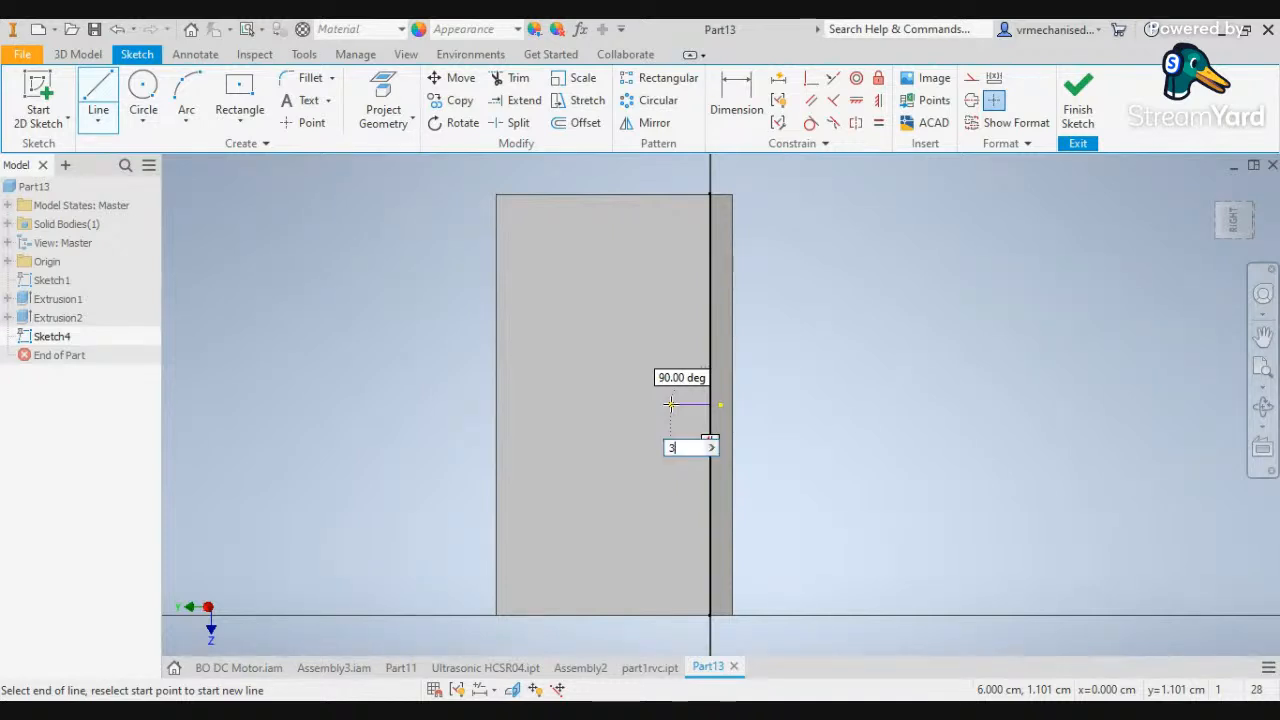
key(Return)
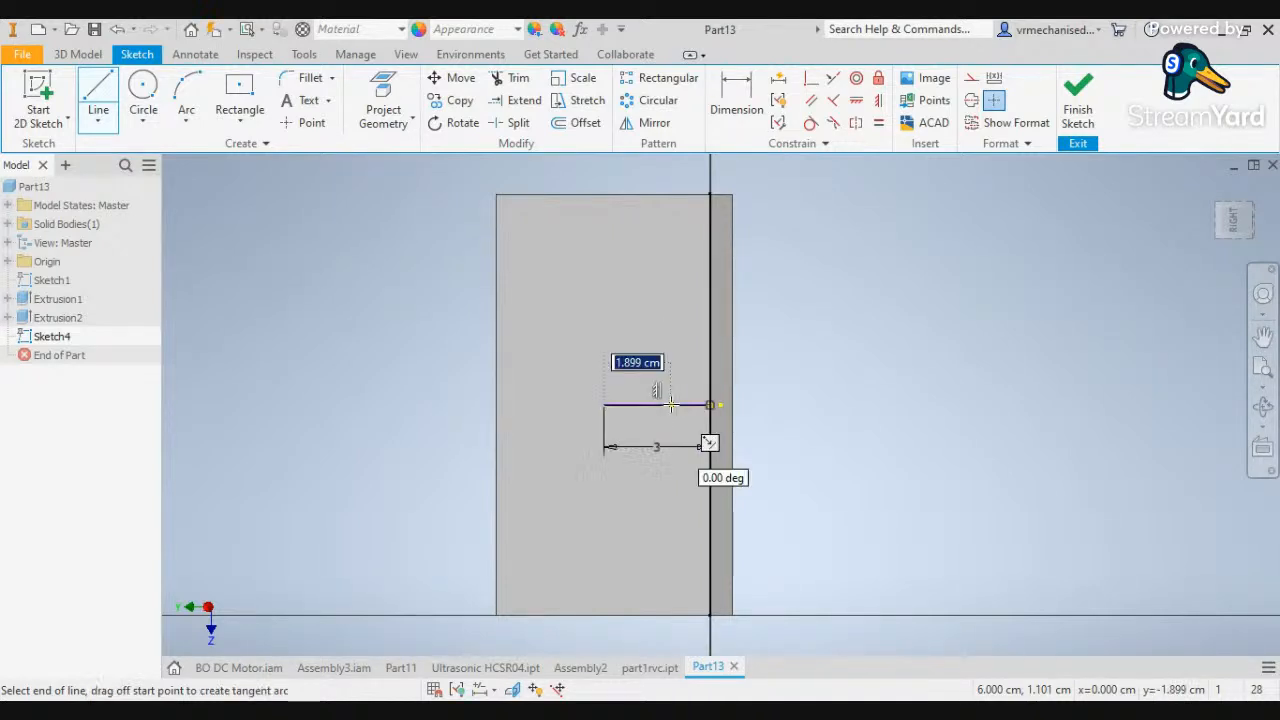
click(239, 95)
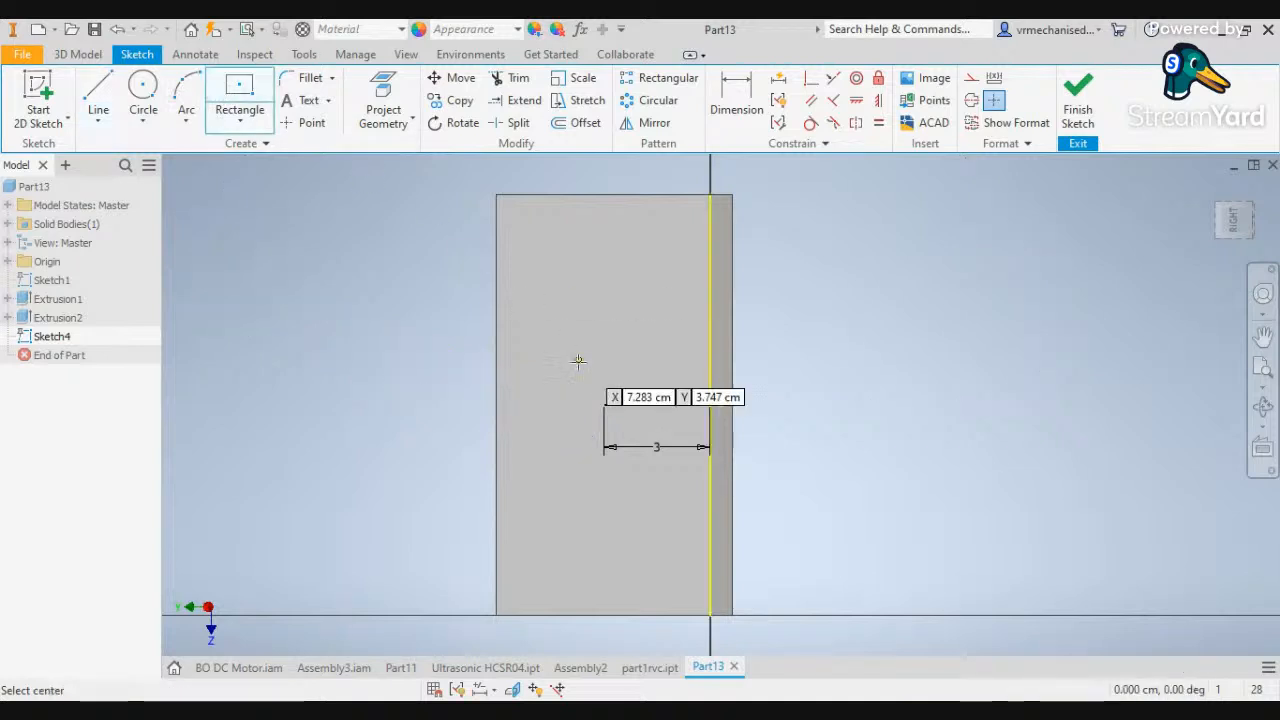
click(604, 405)
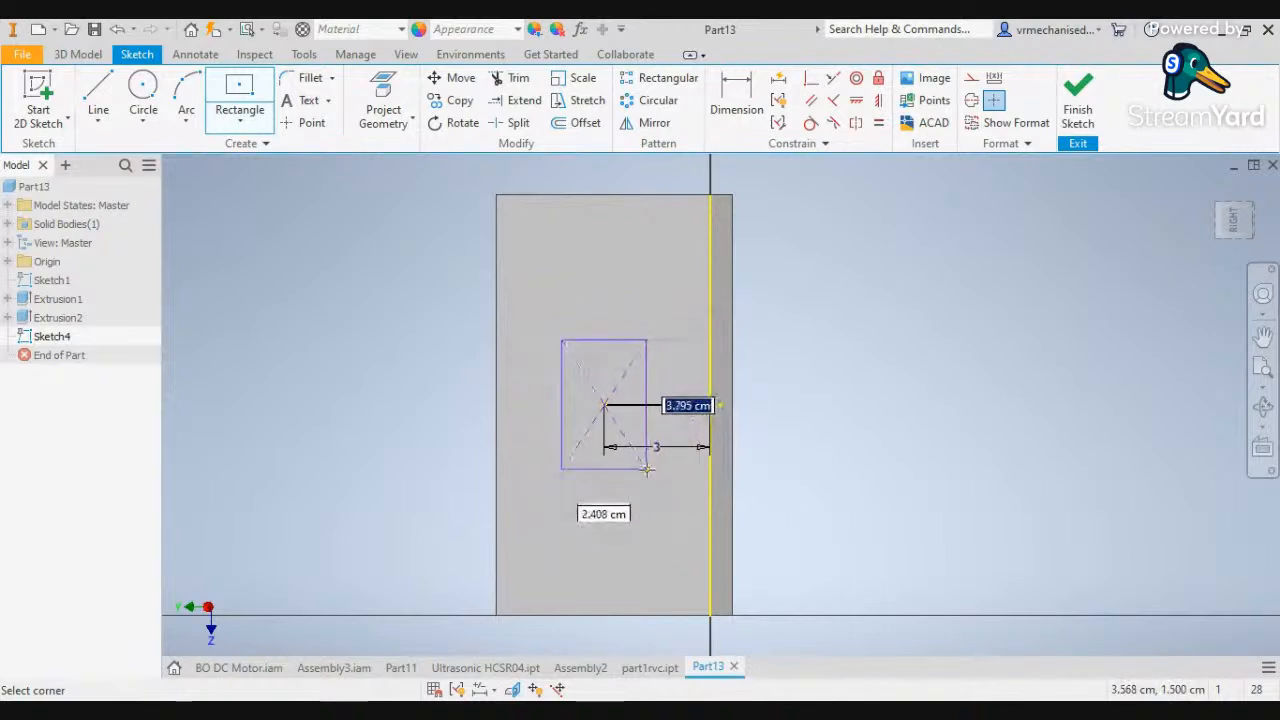
key(Escape)
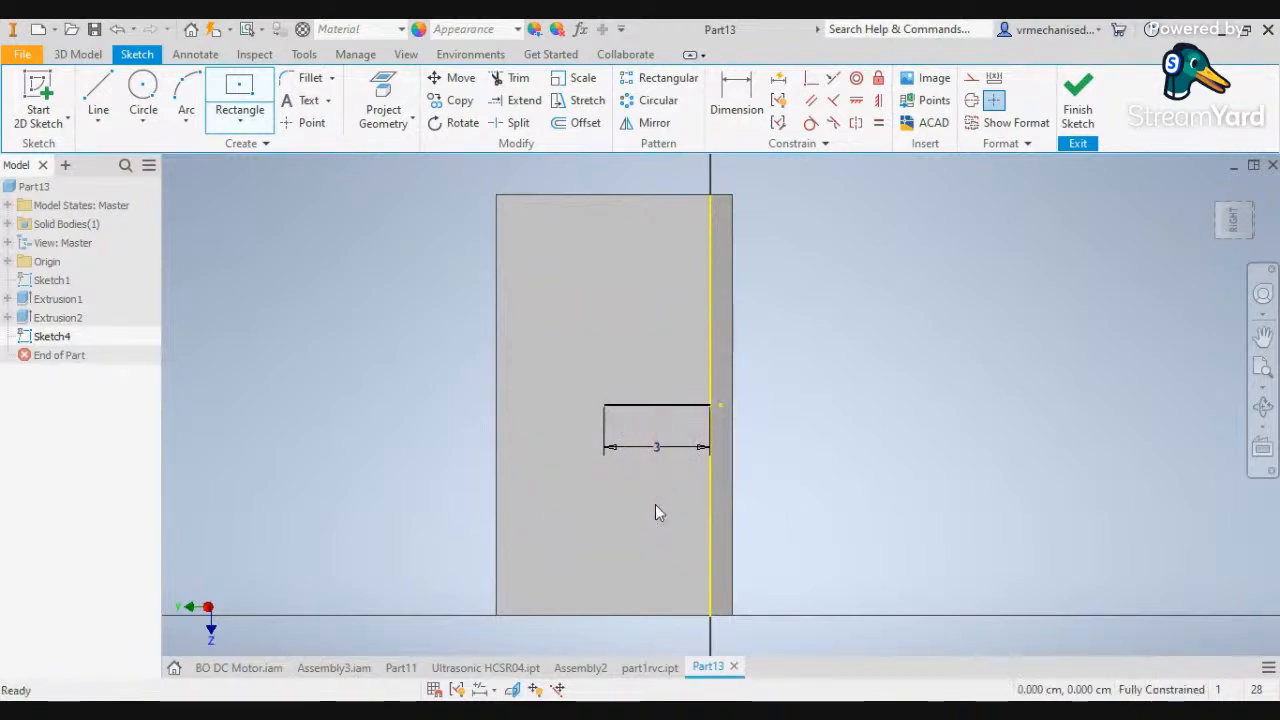
Set the length of the line from the long edge to 2 cm
double_click(656, 447)
text(2)
key(Return)
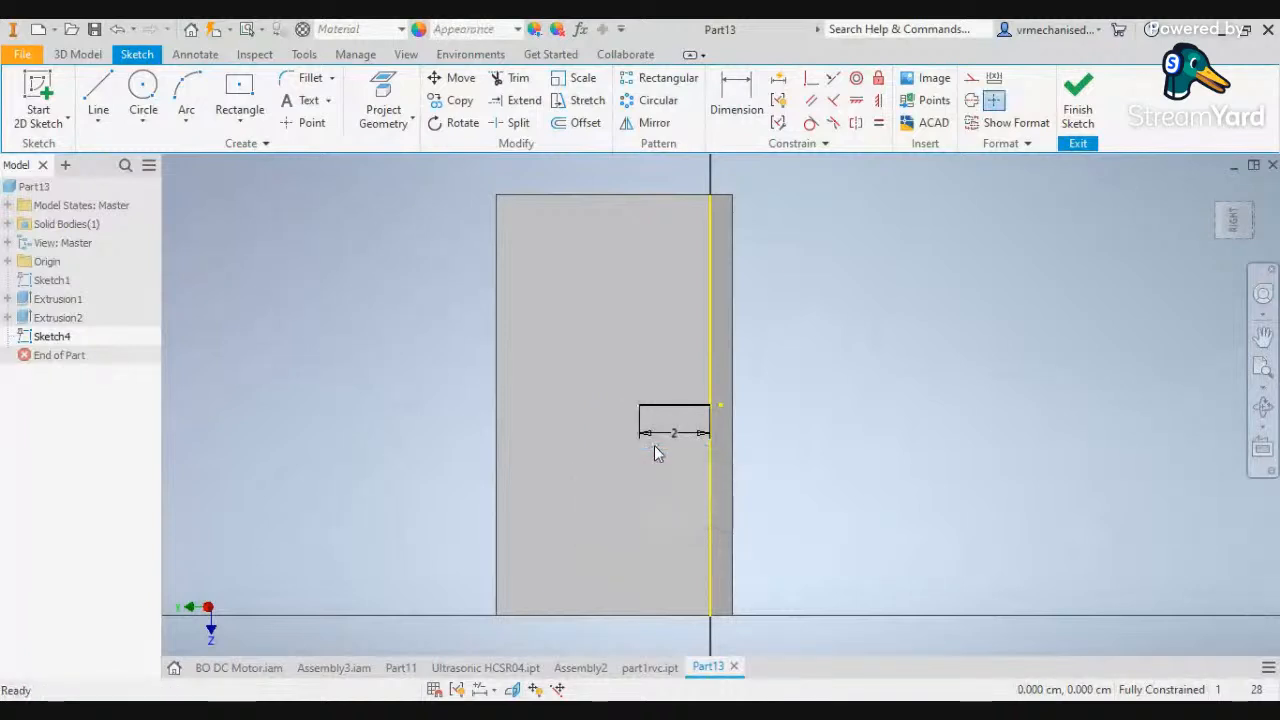
Draw a centre rectangle on the line's free end, 6 cm along the block's length and about 2 cm wide
click(239, 100)
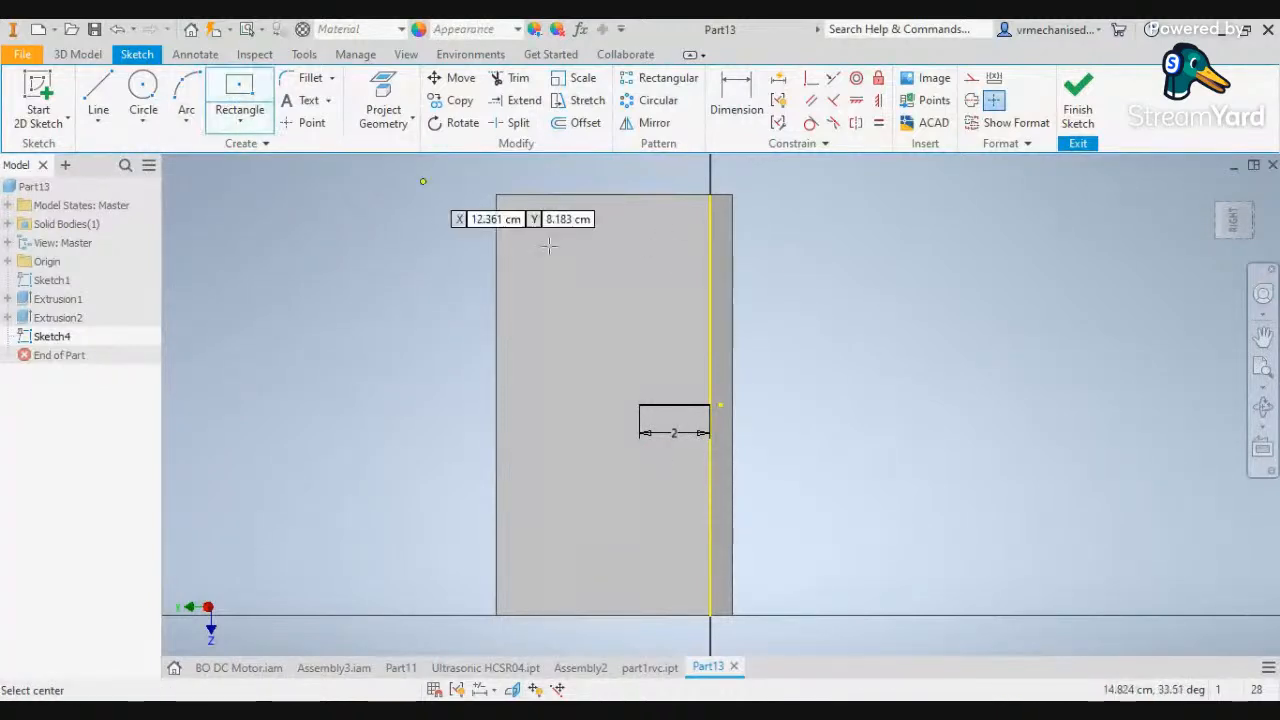
click(639, 404)
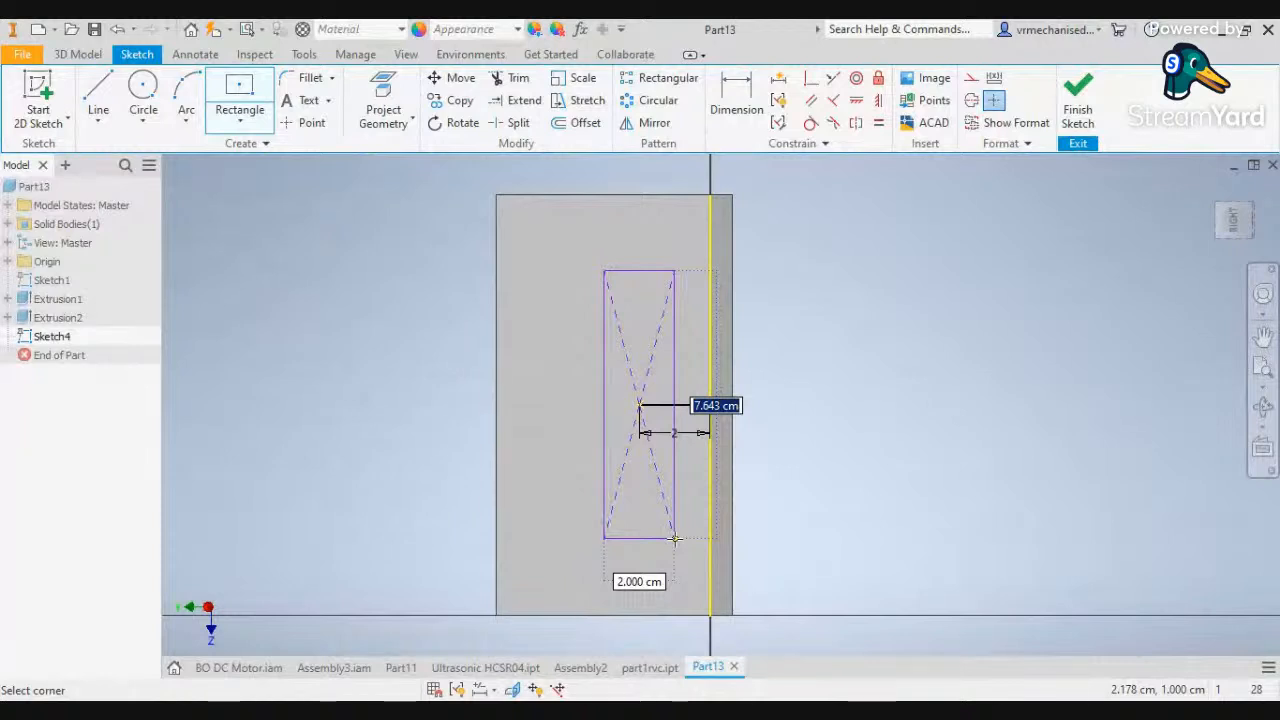
text(6)
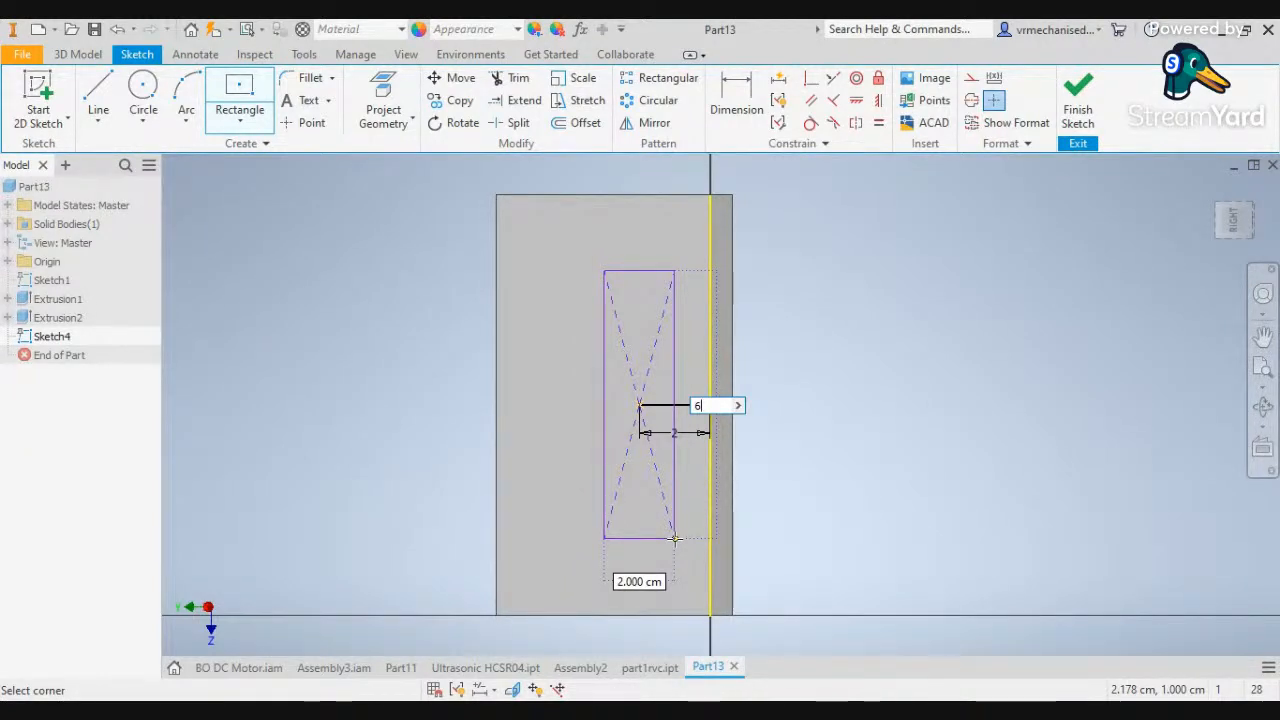
key(Return)
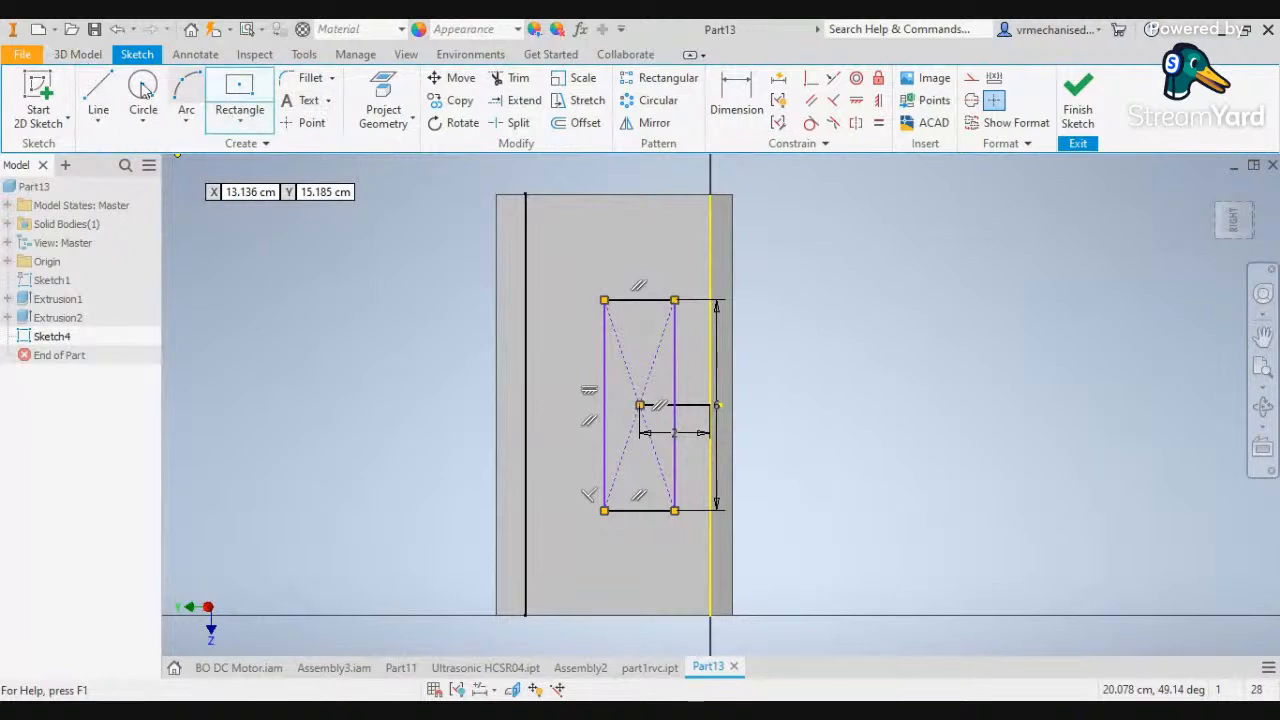
At one short end of the rectangle, draw a 0.5 cm line along the inner long side and a sloping line to the outer corner
click(96, 92)
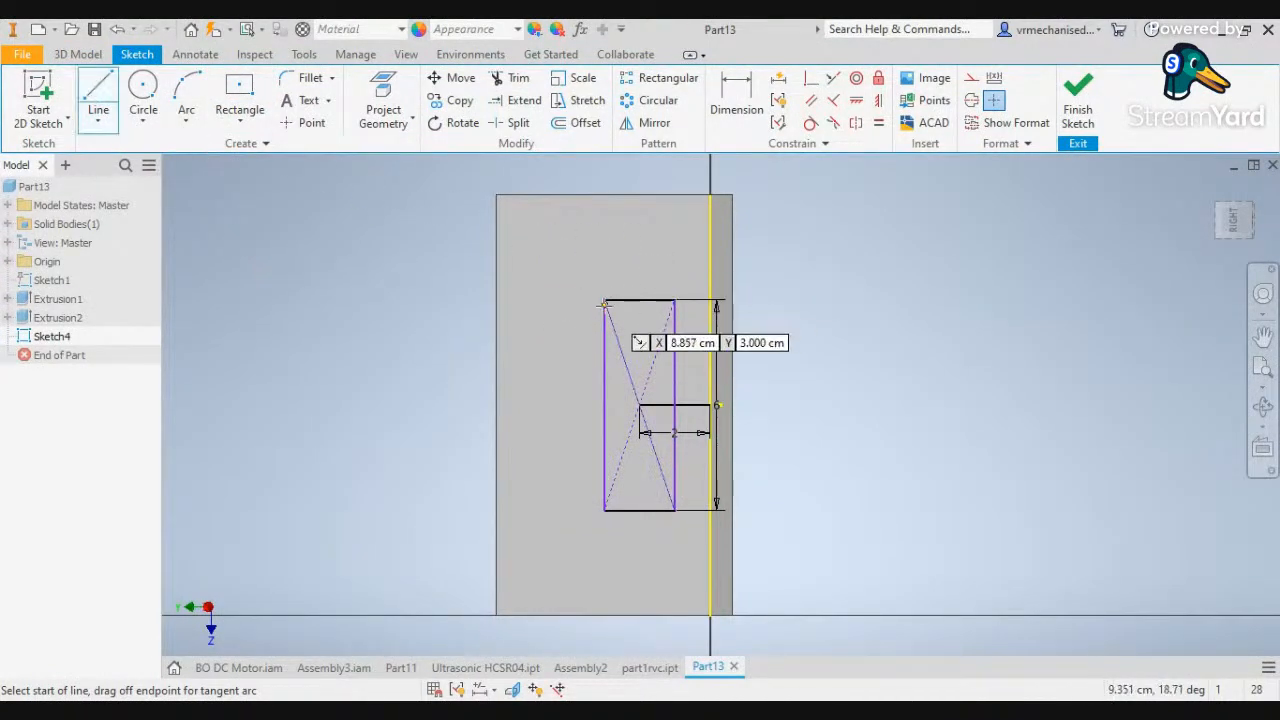
click(604, 301)
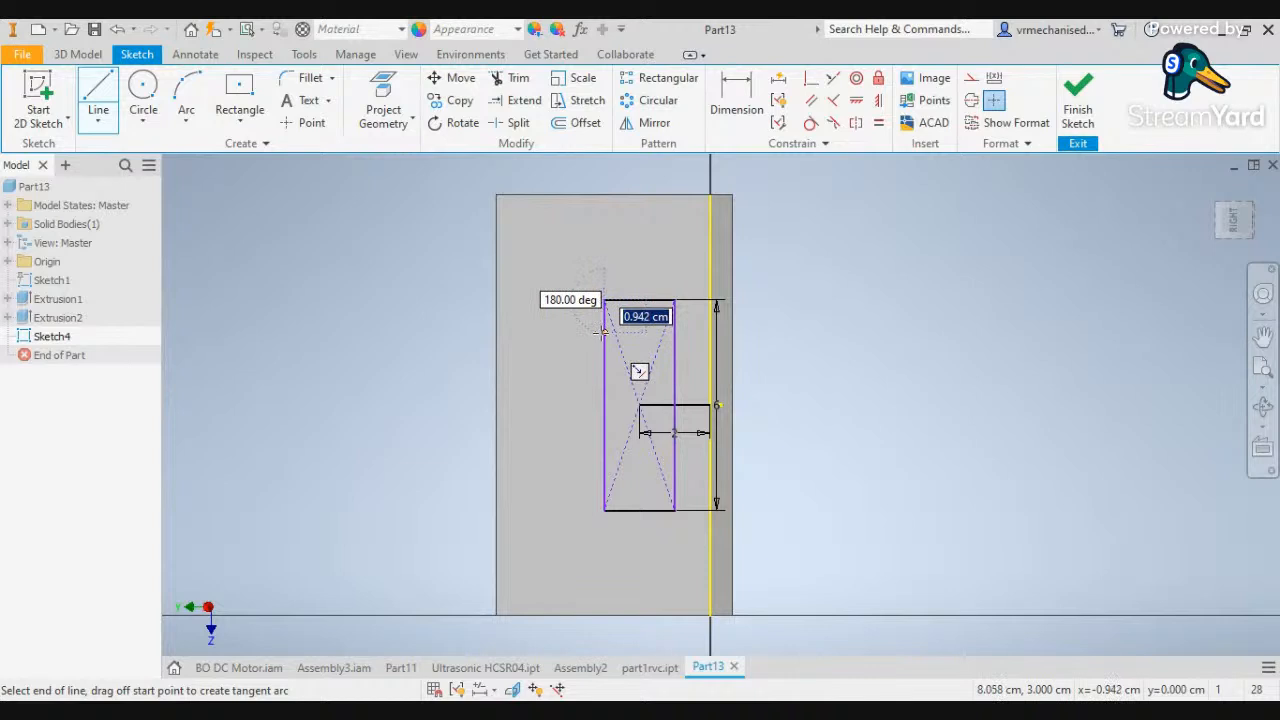
text(0.5)
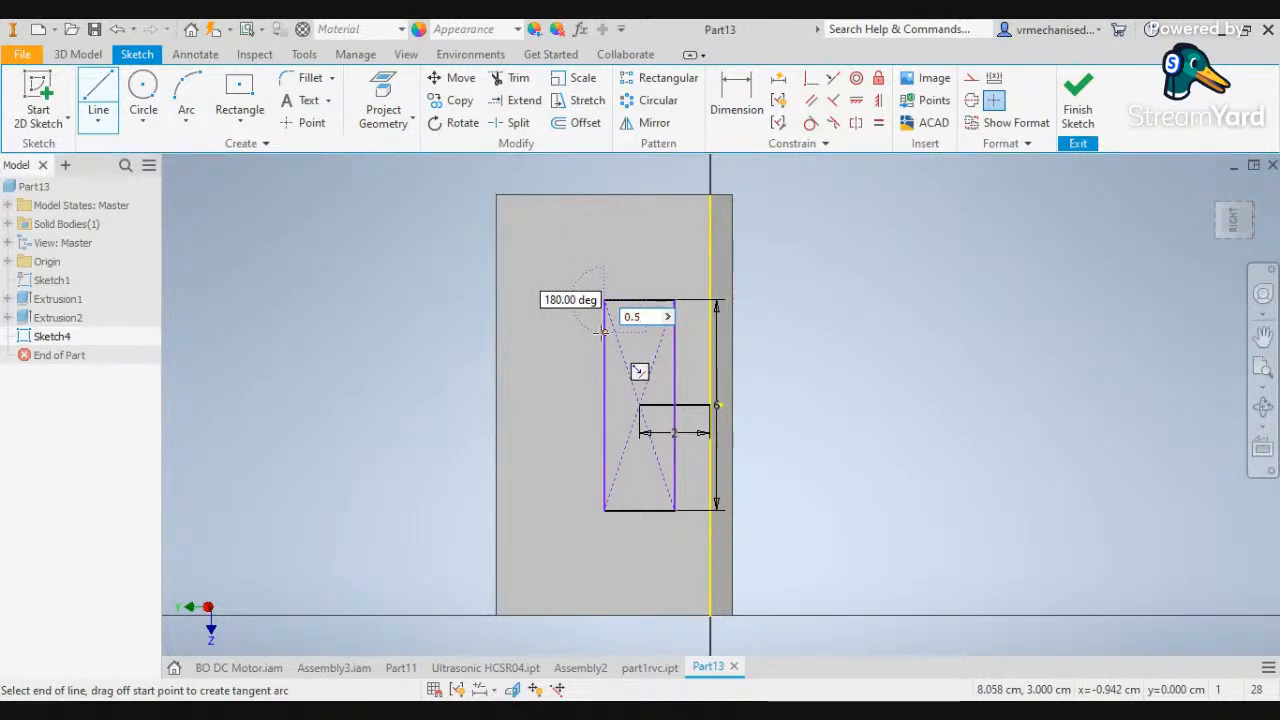
key(Return)
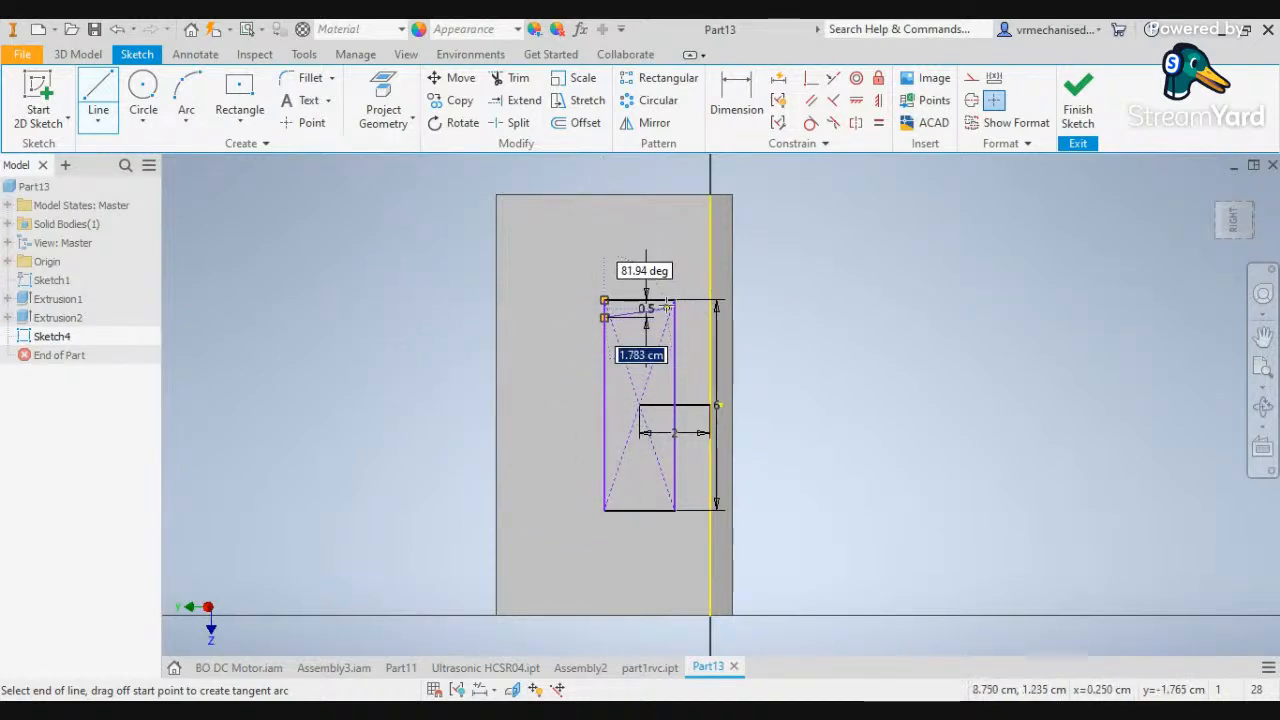
click(706, 334)
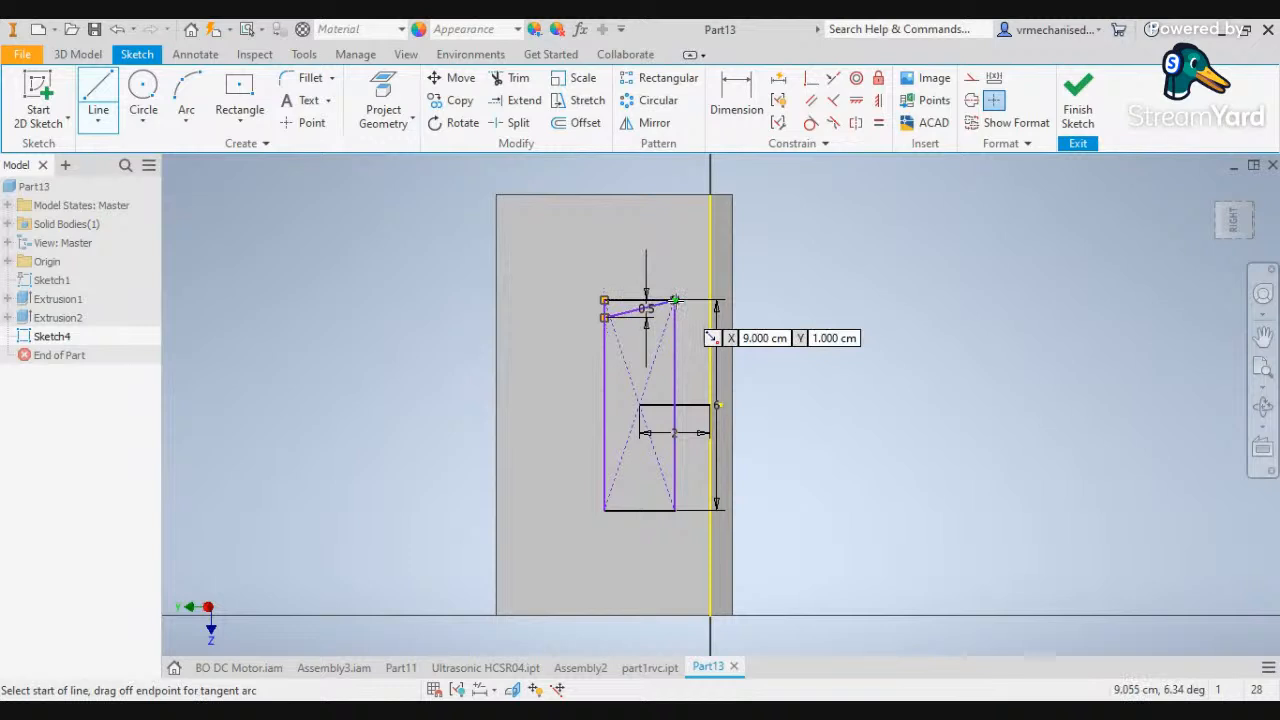
Repeat the taper at the rectangle's opposite short end with a 0.5 cm line along the inner long side and a sloping line to the outer corner
key(1)
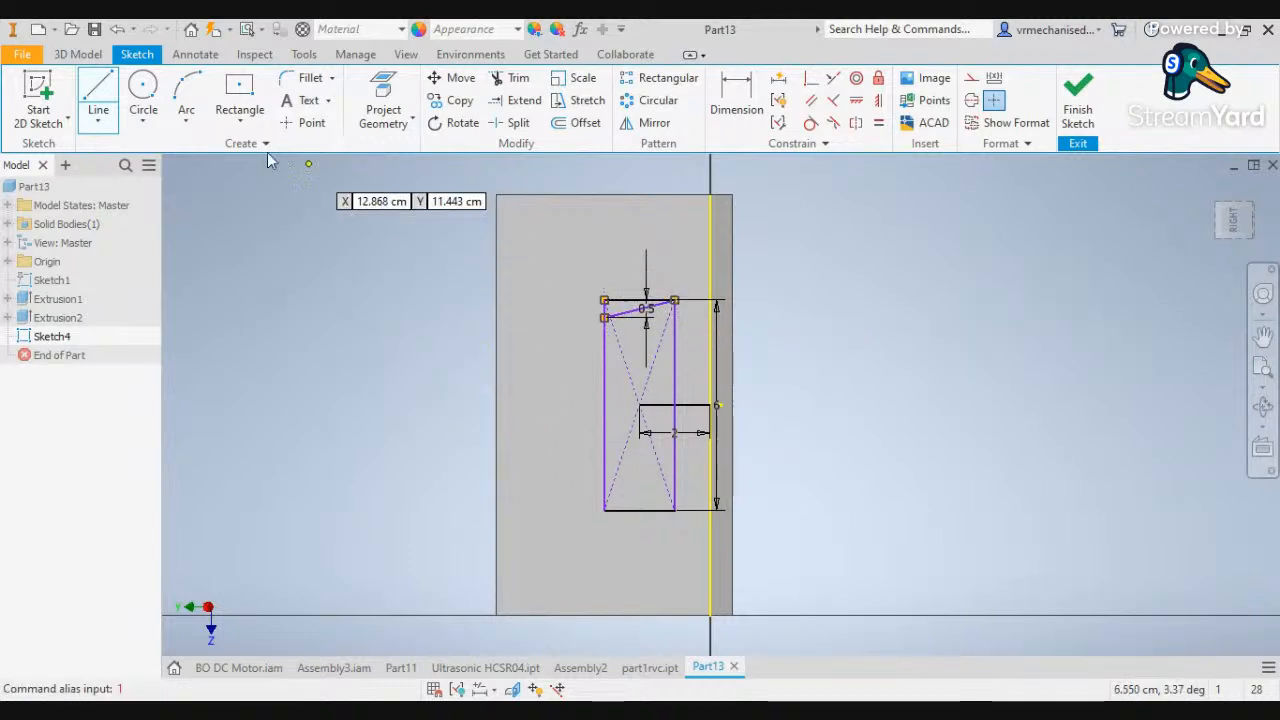
click(92, 108)
click(605, 510)
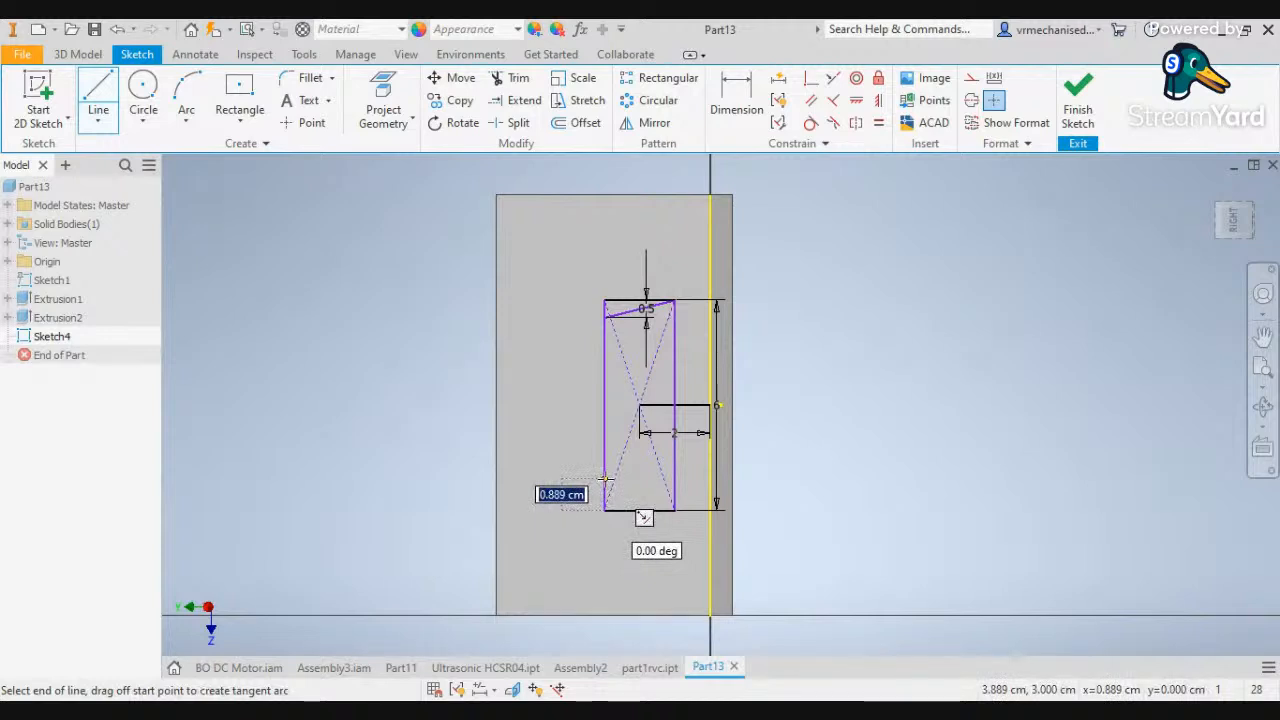
text(0)
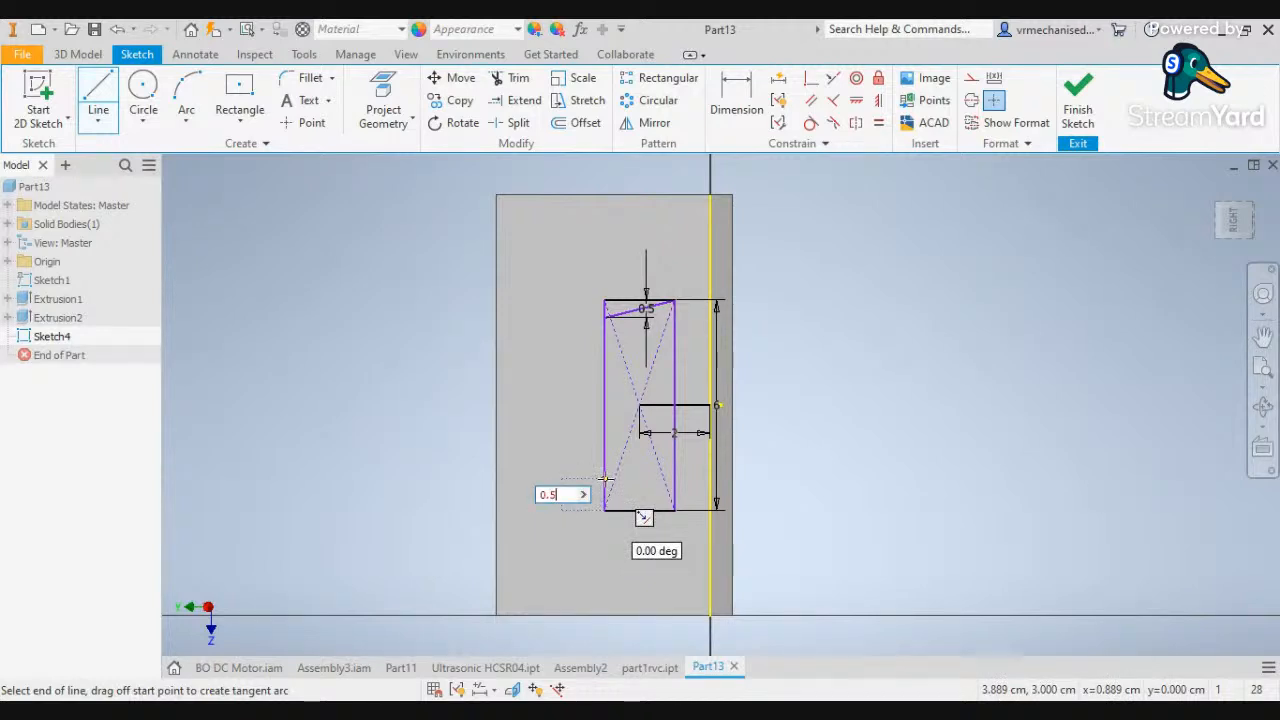
text(.5)
key(Return)
click(676, 509)
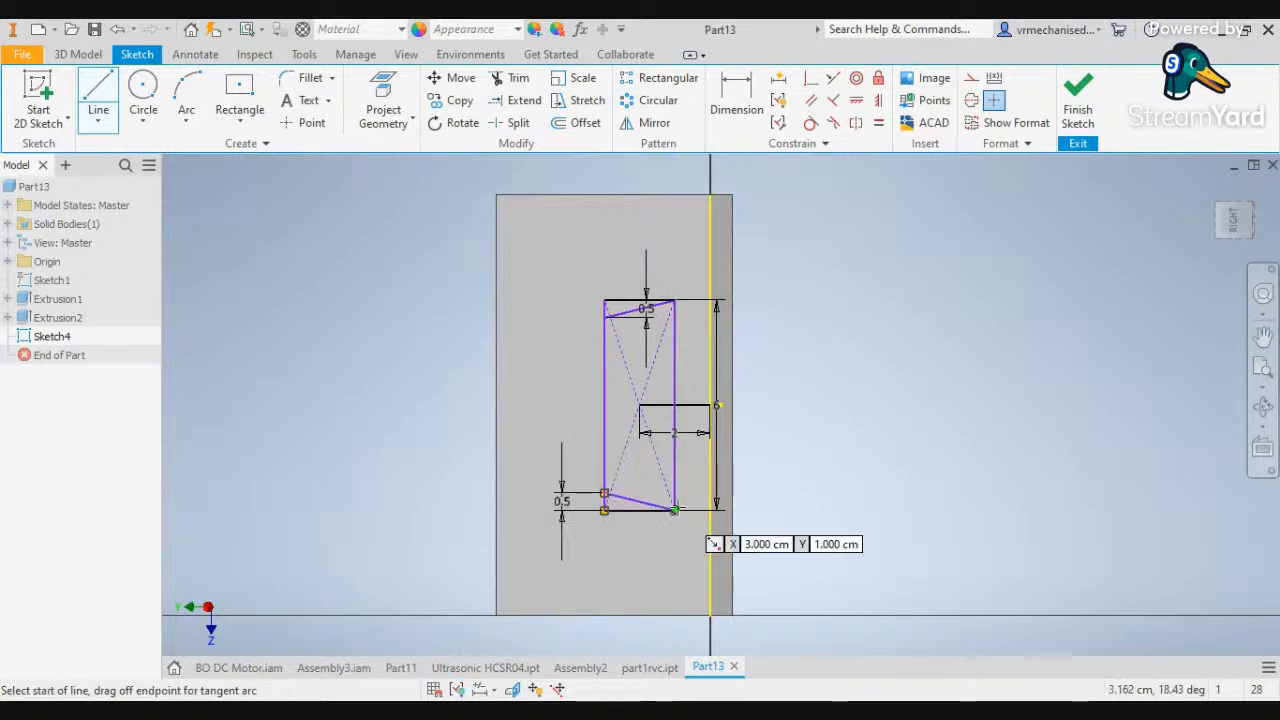
Delete the 2 cm positioning line and the 6 cm and both 0.5 cm dimensions from the cutout sketch
key(Escape)
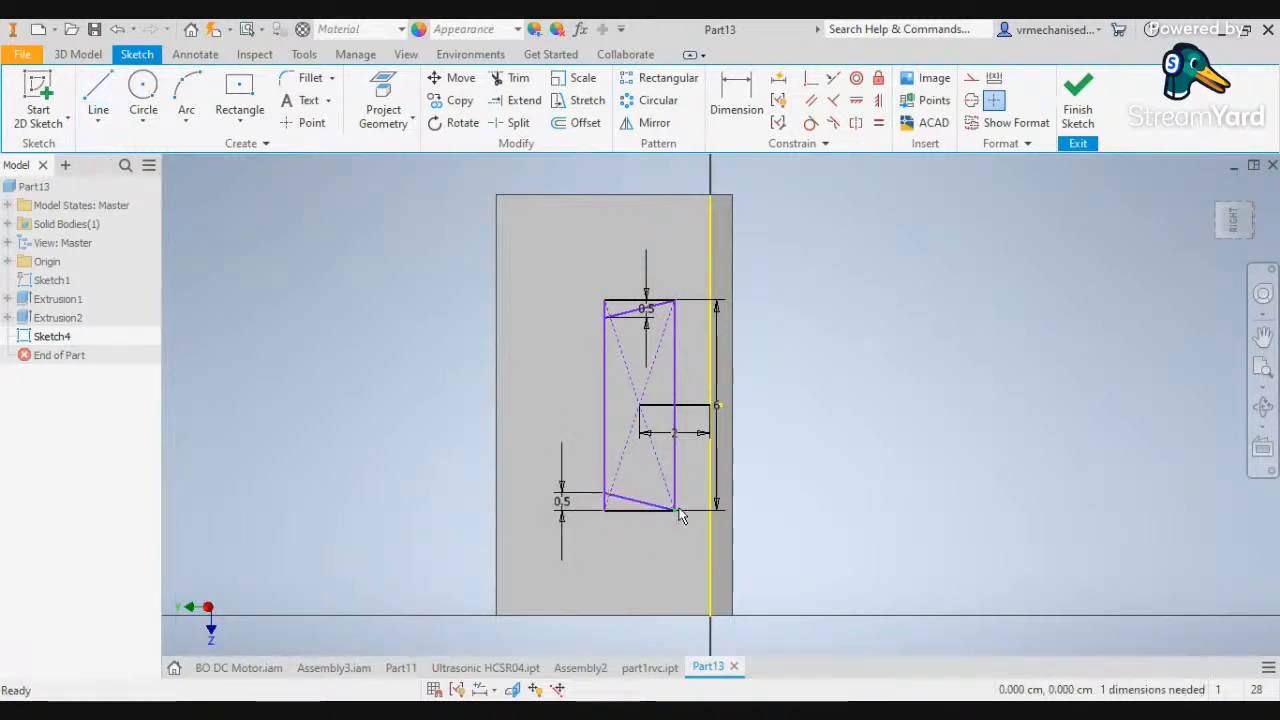
click(643, 316)
key(Delete)
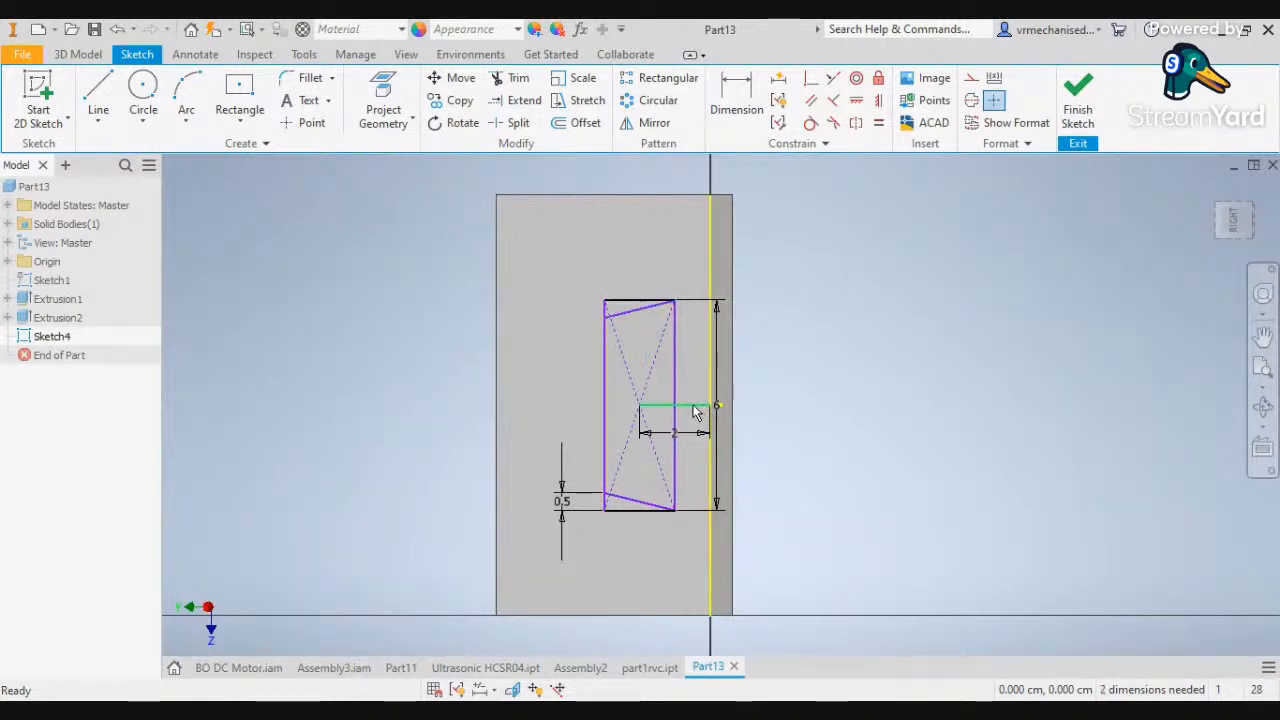
key(Delete)
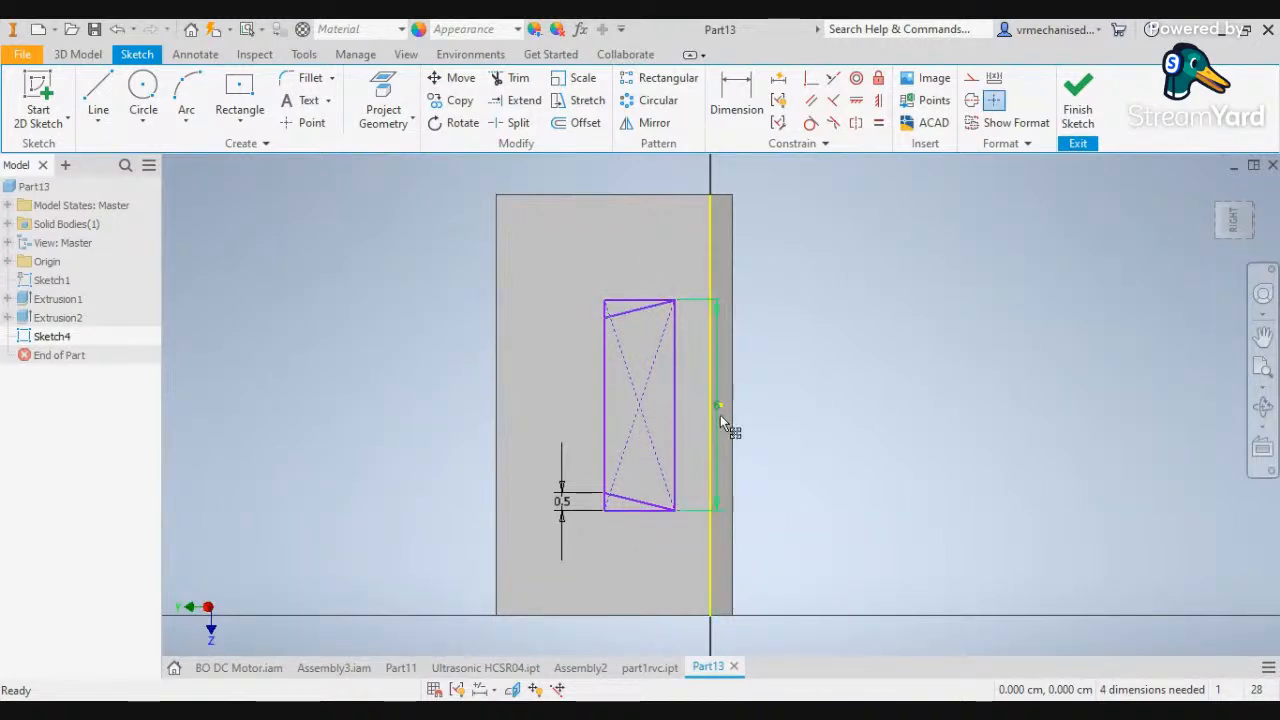
key(Delete)
click(557, 503)
key(Delete)
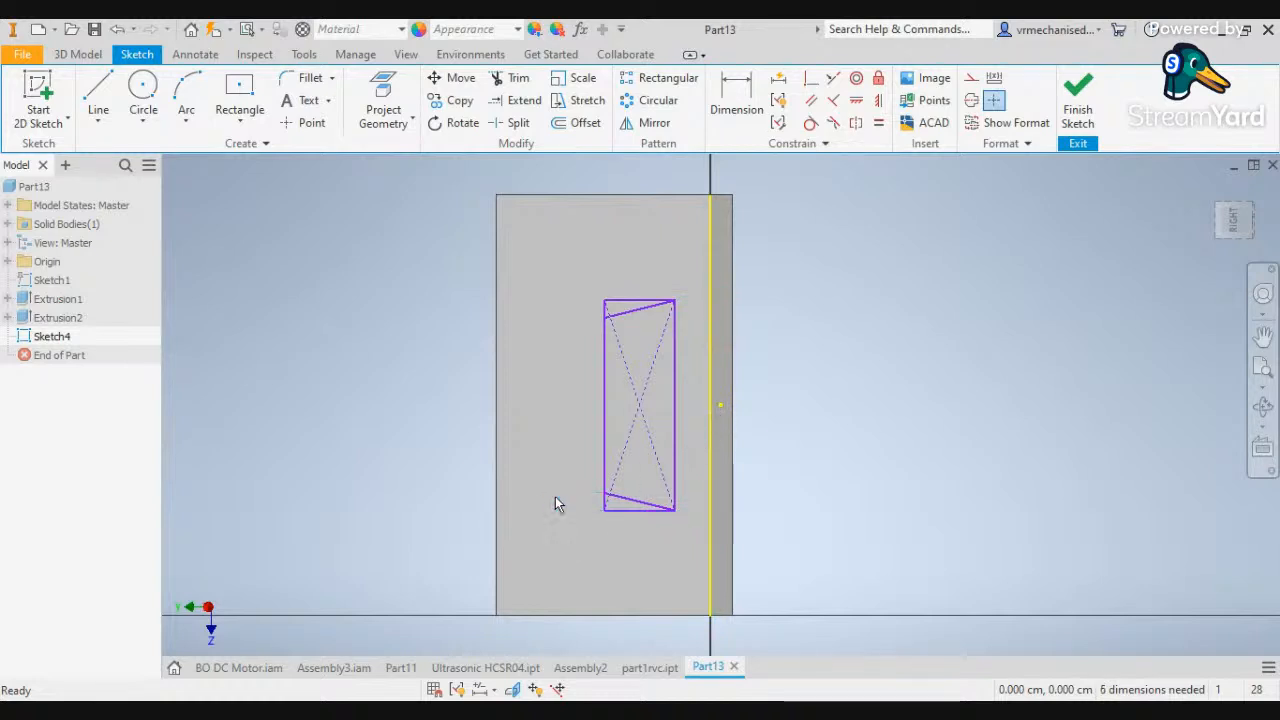
Trim off the rectangle's two short ends and the inner long side's stubs beyond the sloping lines, leaving a closed trapezoid
click(510, 79)
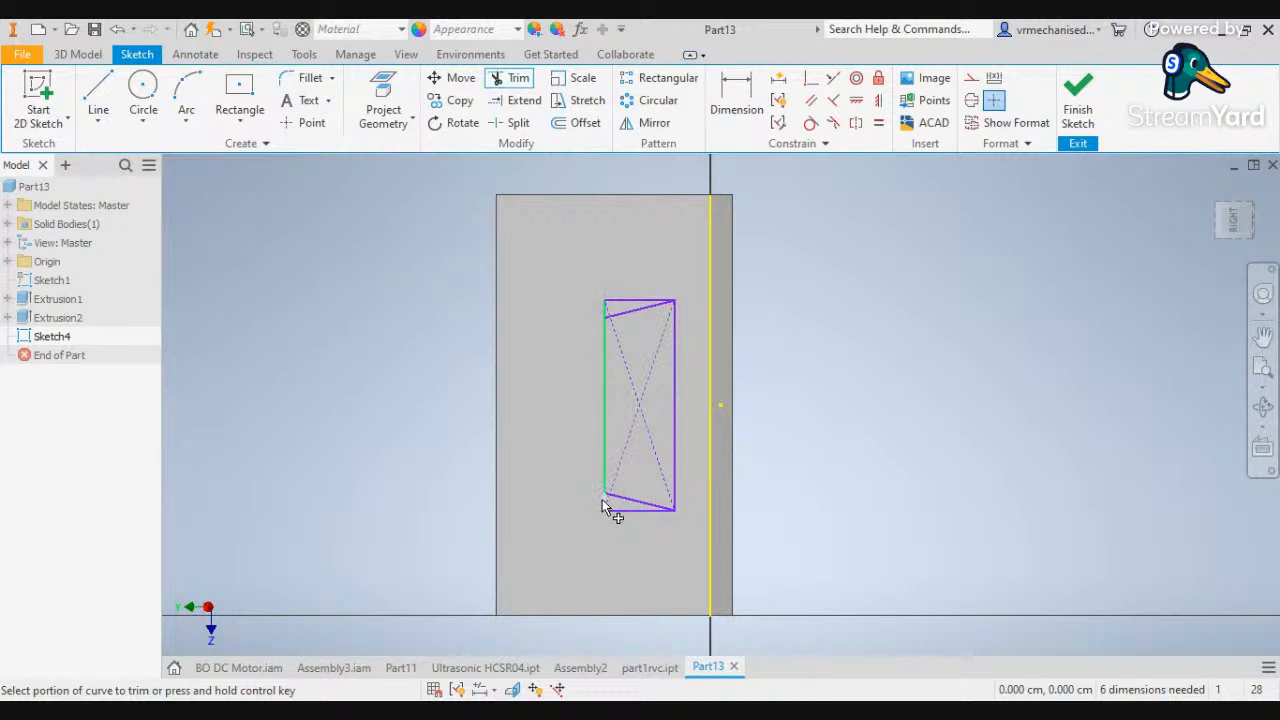
scroll(603, 500, down, 4)
click(611, 500)
click(612, 505)
click(664, 540)
scroll(751, 566, up, 4)
click(743, 292)
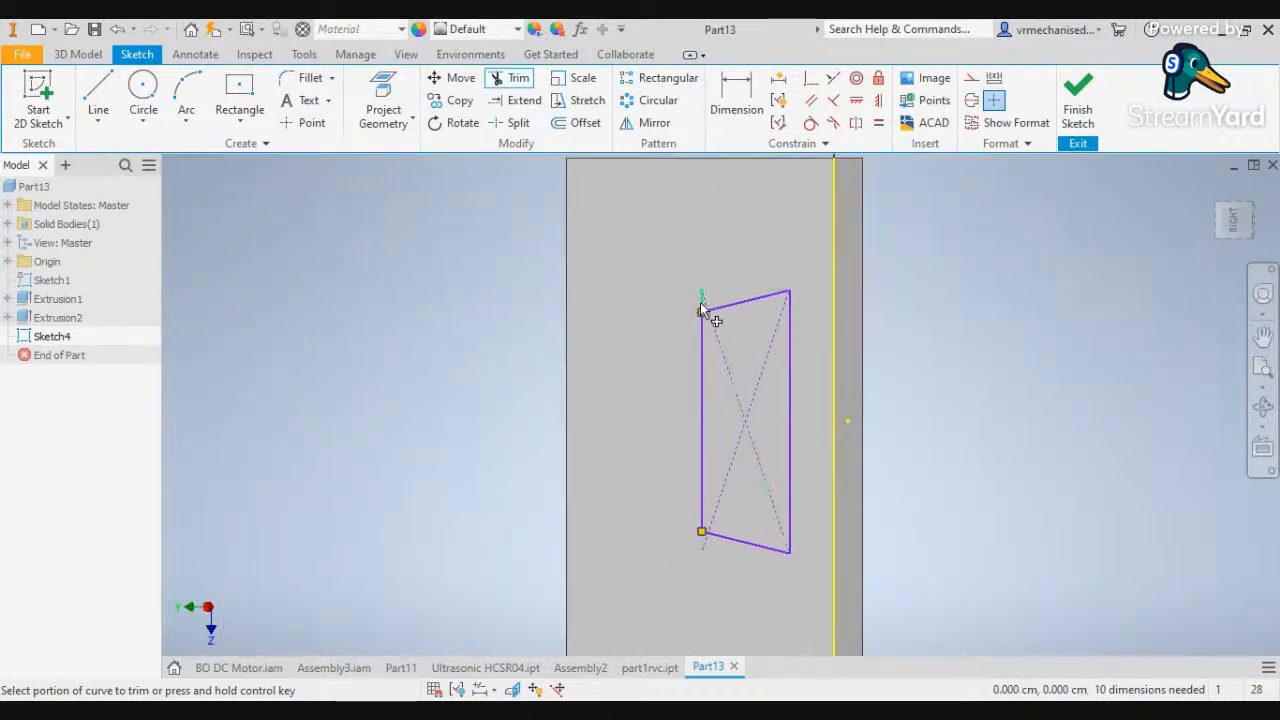
scroll(703, 312, down, 5)
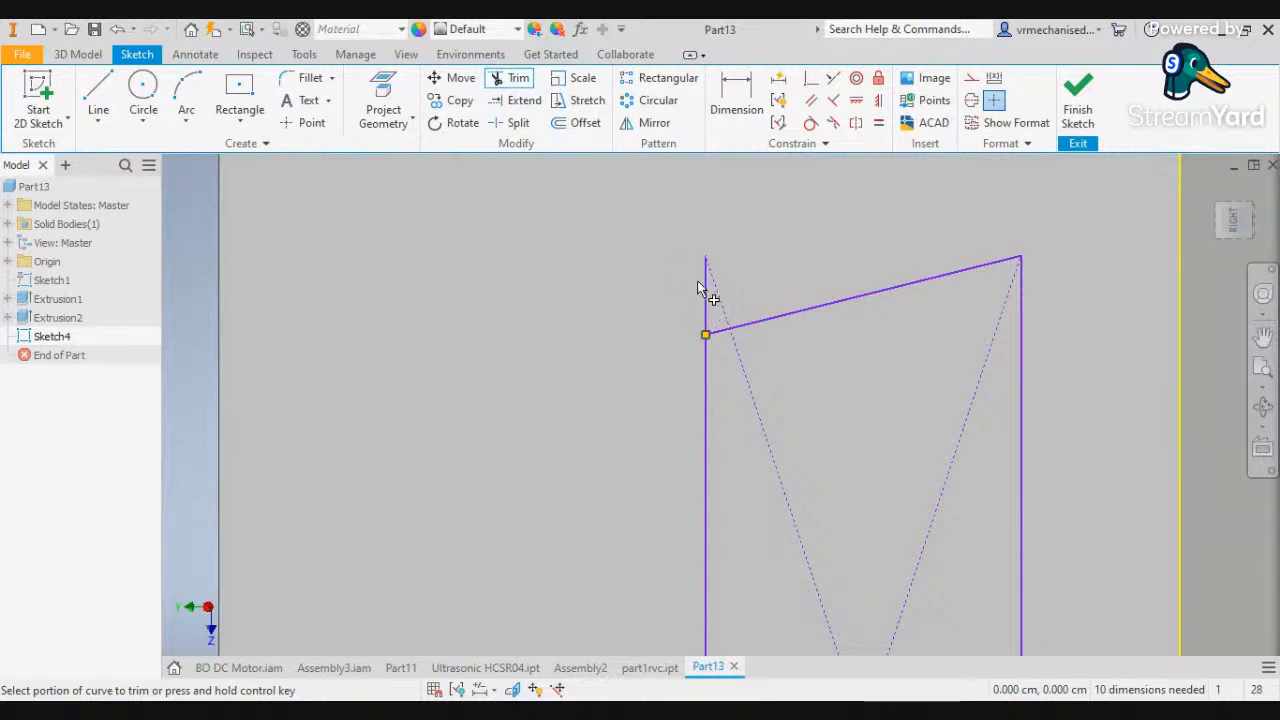
click(704, 296)
scroll(903, 466, up, 5)
middle_drag(889, 457, 820, 318)
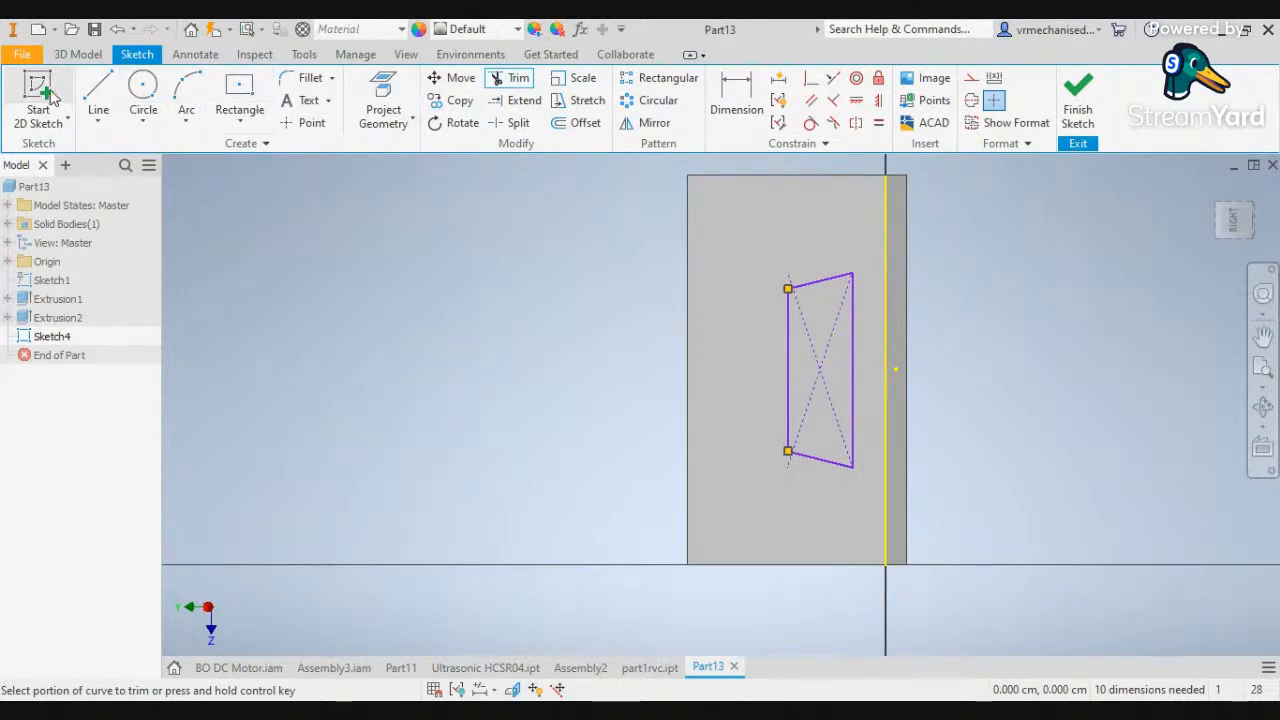
Extrude the trapezoid profile as a 2 mm deep cut into the solid block
click(78, 54)
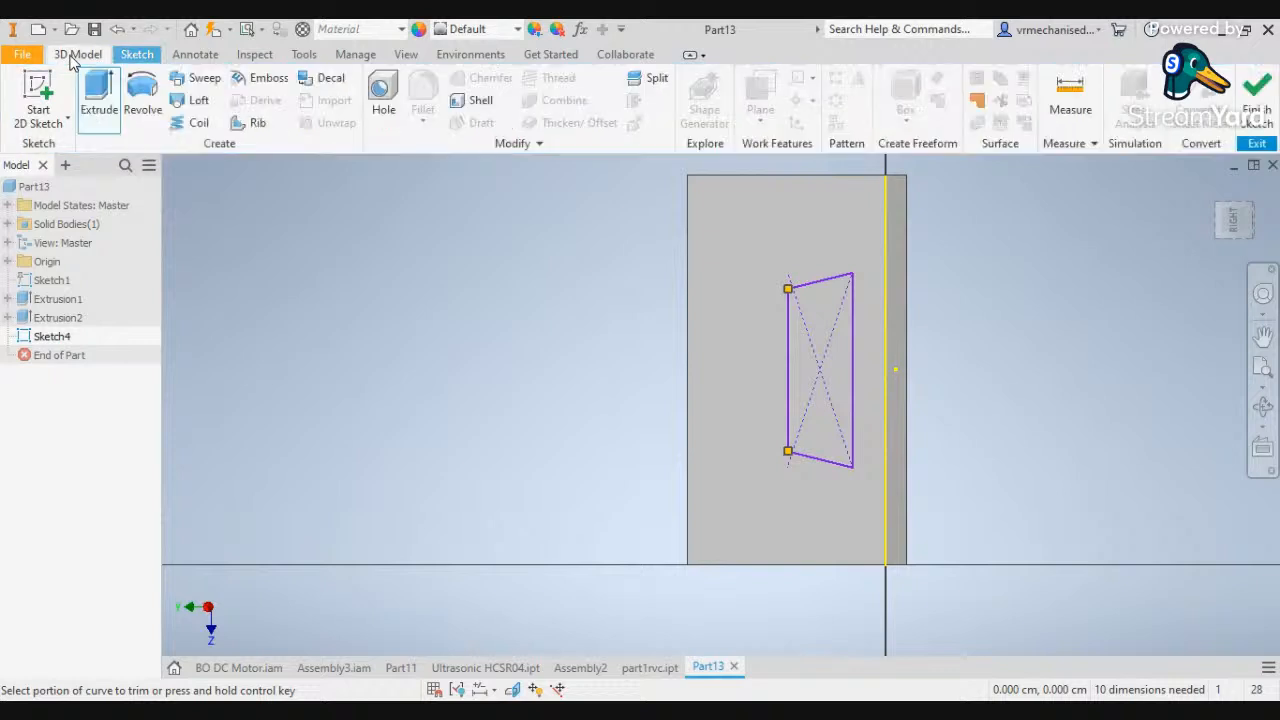
scroll(821, 305, down, 3)
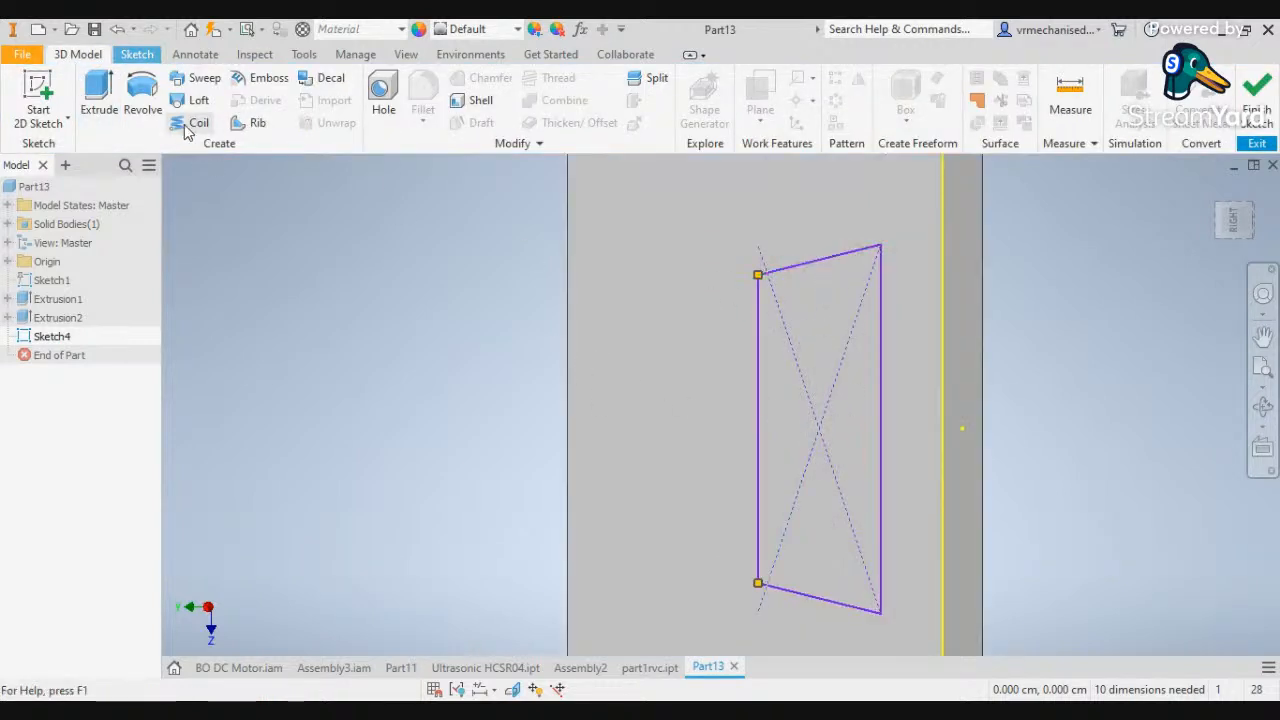
click(99, 100)
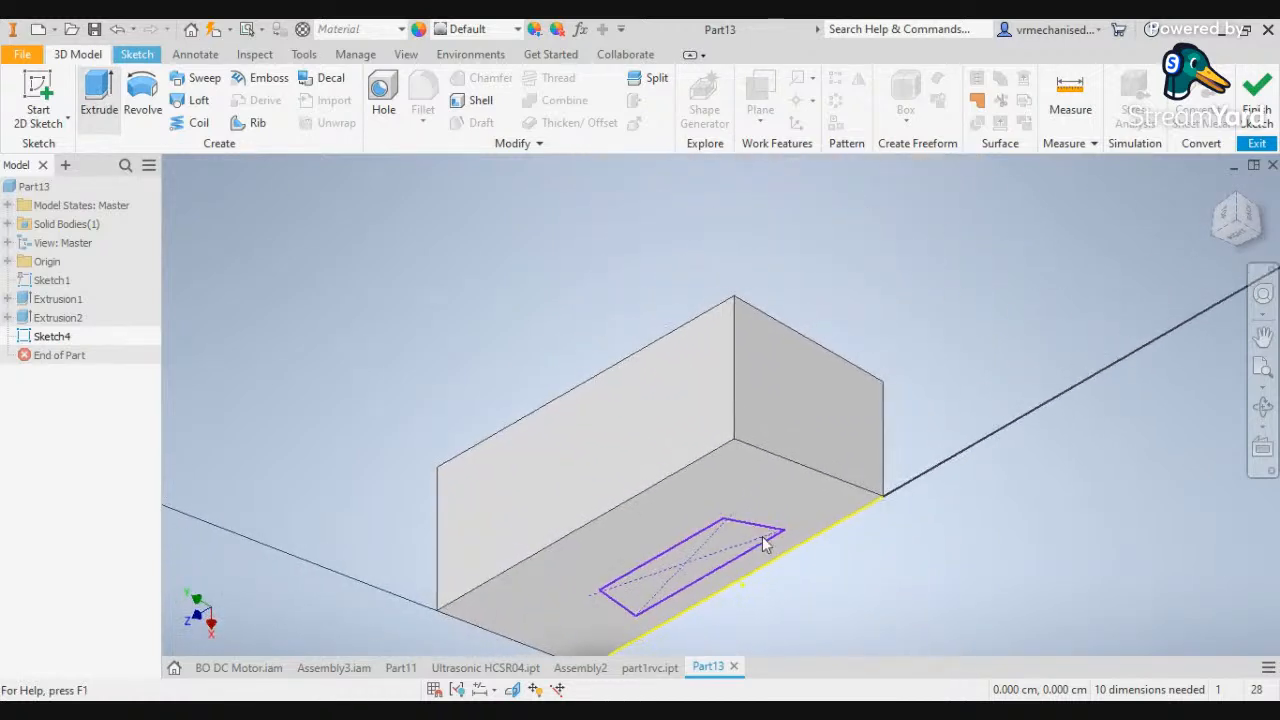
click(288, 366)
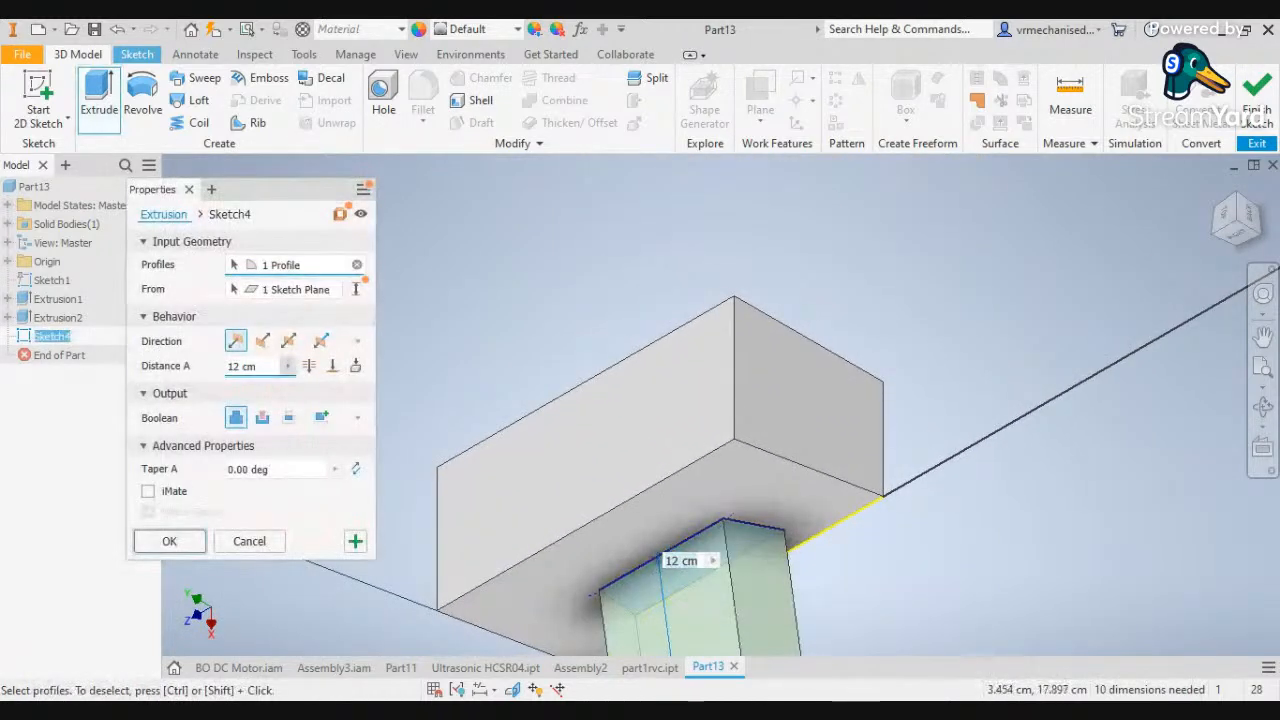
click(343, 462)
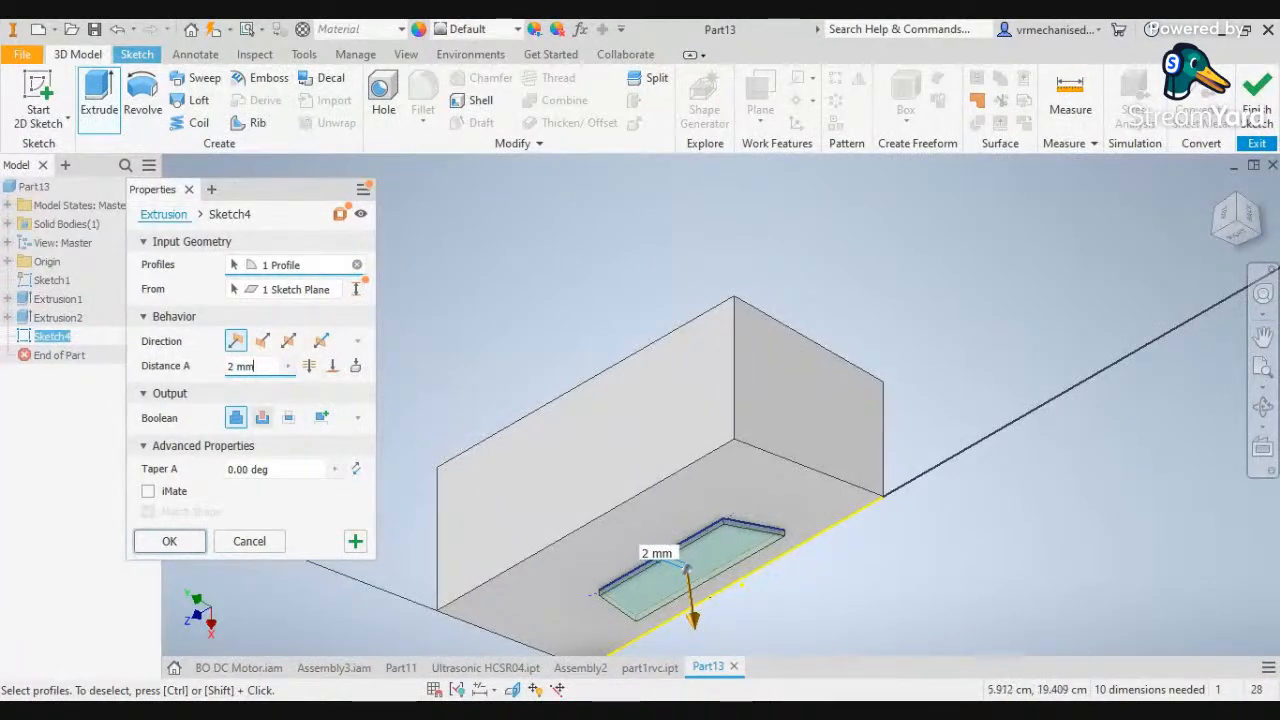
click(262, 417)
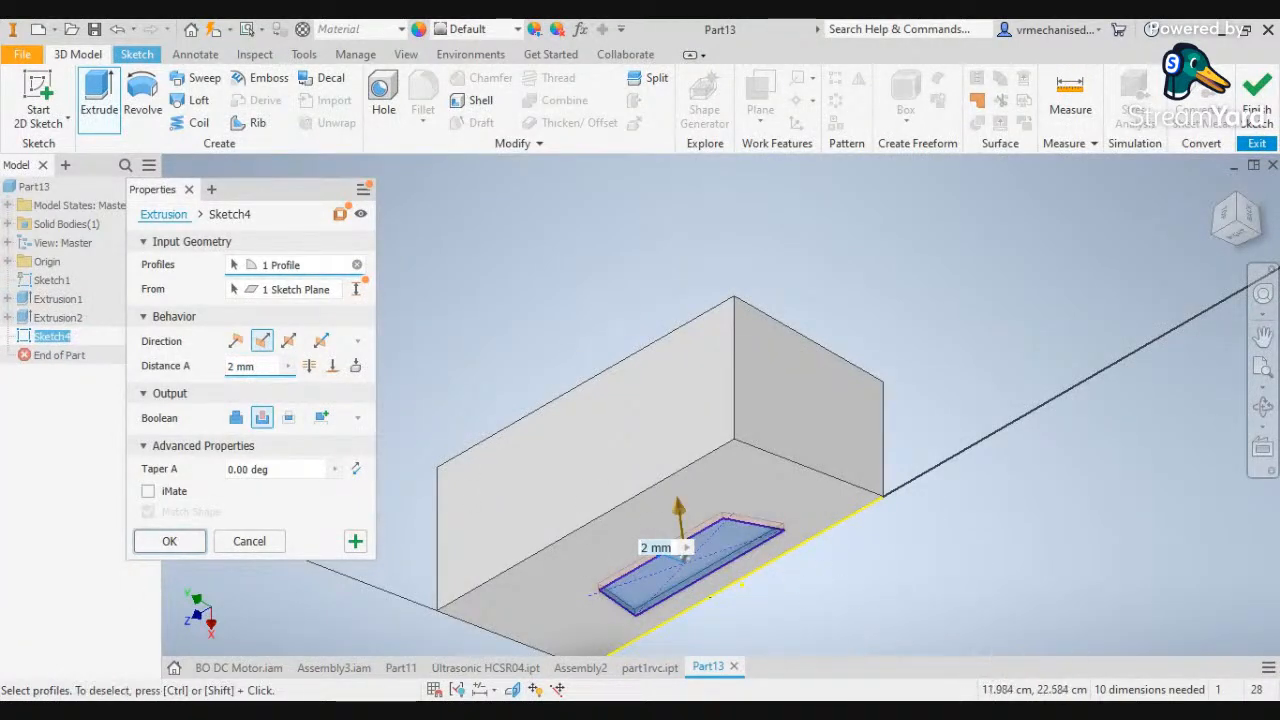
click(169, 541)
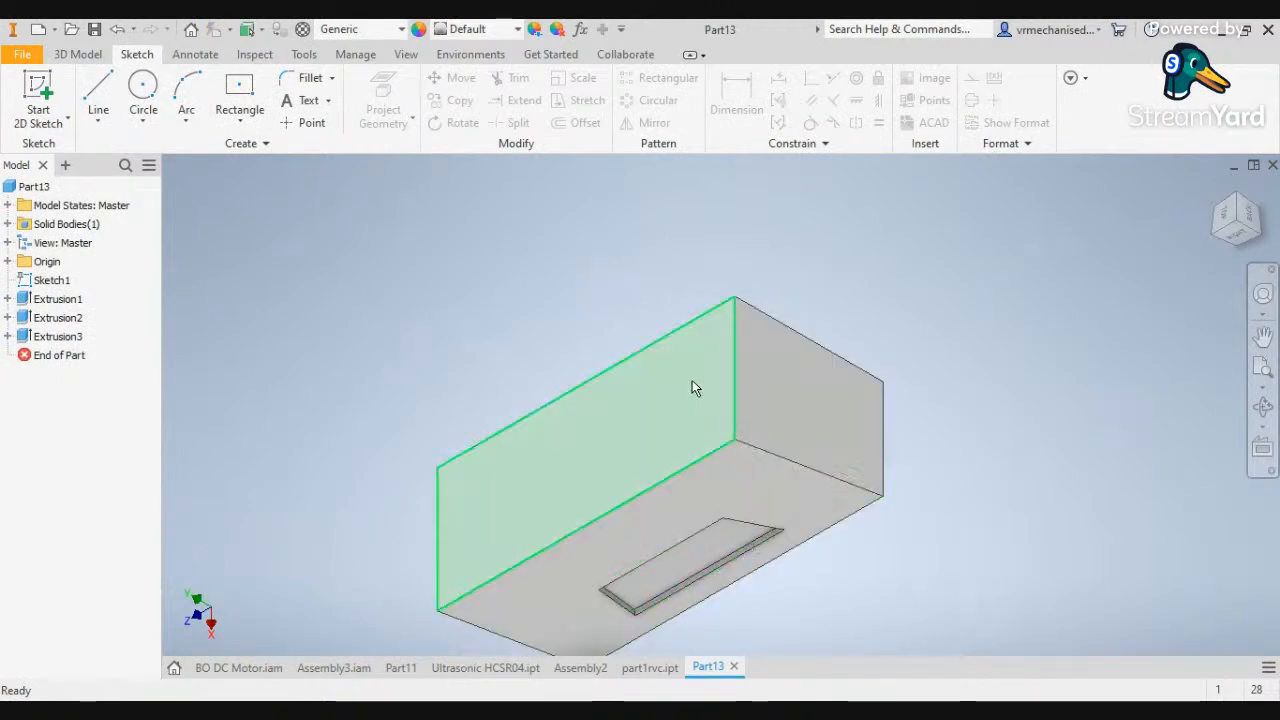
Shell the block to a 2 mm wall thickness without removing any face
click(78, 54)
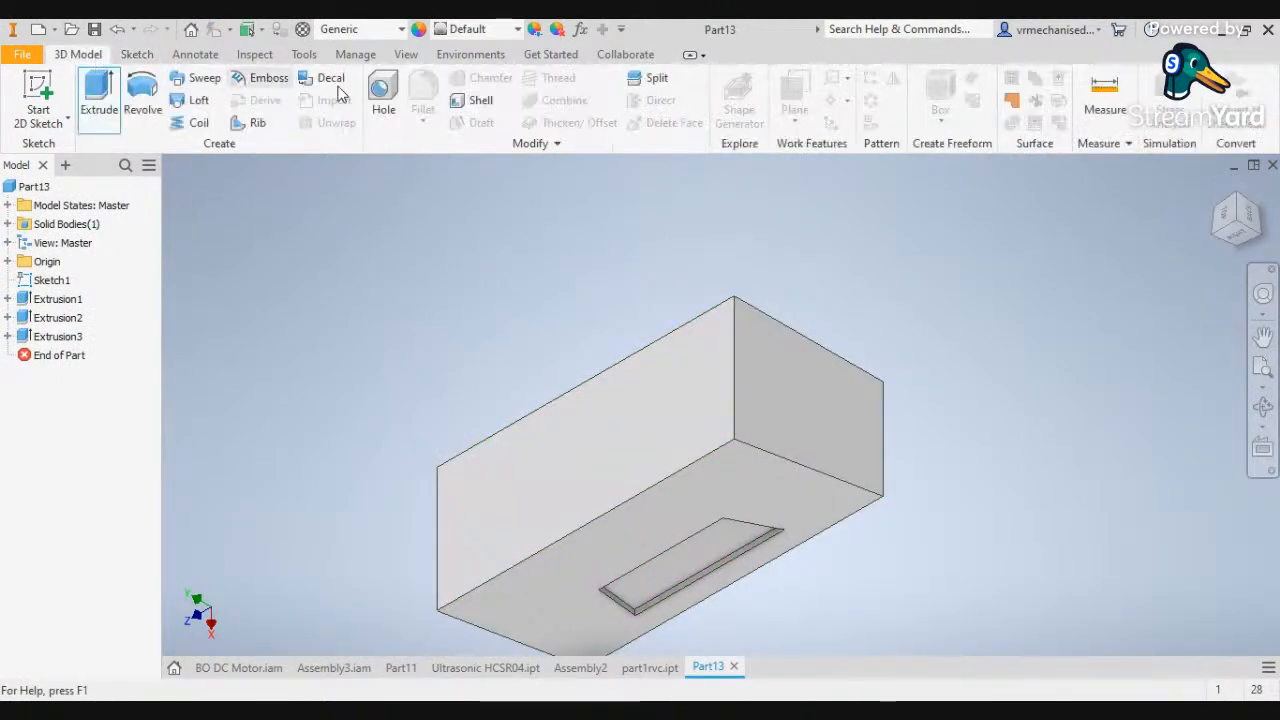
click(481, 100)
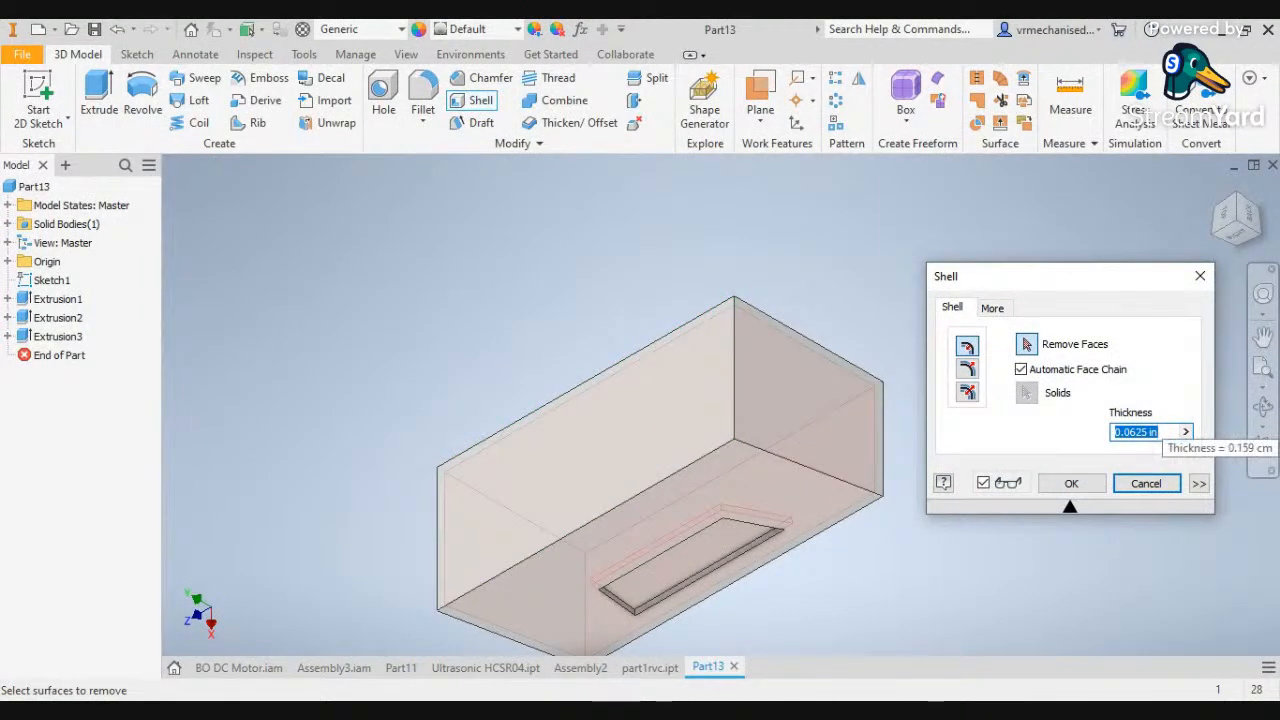
click(1157, 431)
text(2m)
key(Return)
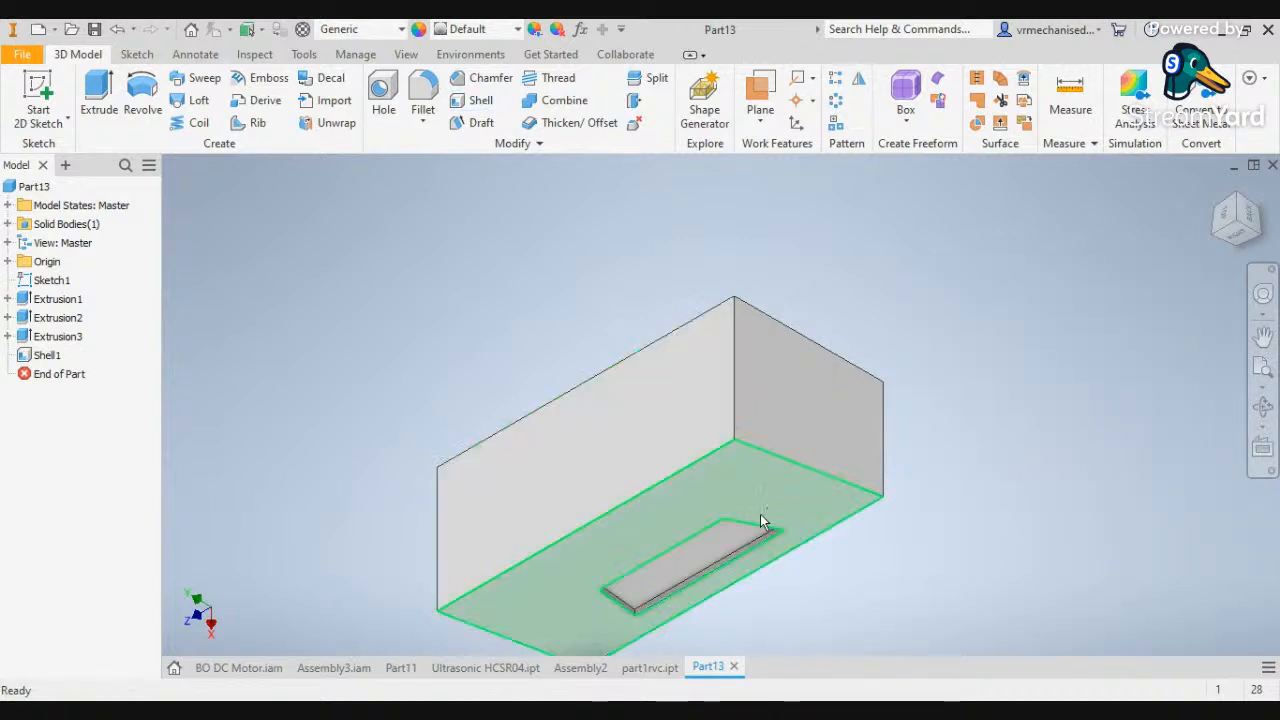
Edit the trapezoid cut's extrusion and set its depth to 4 mm
click(714, 557)
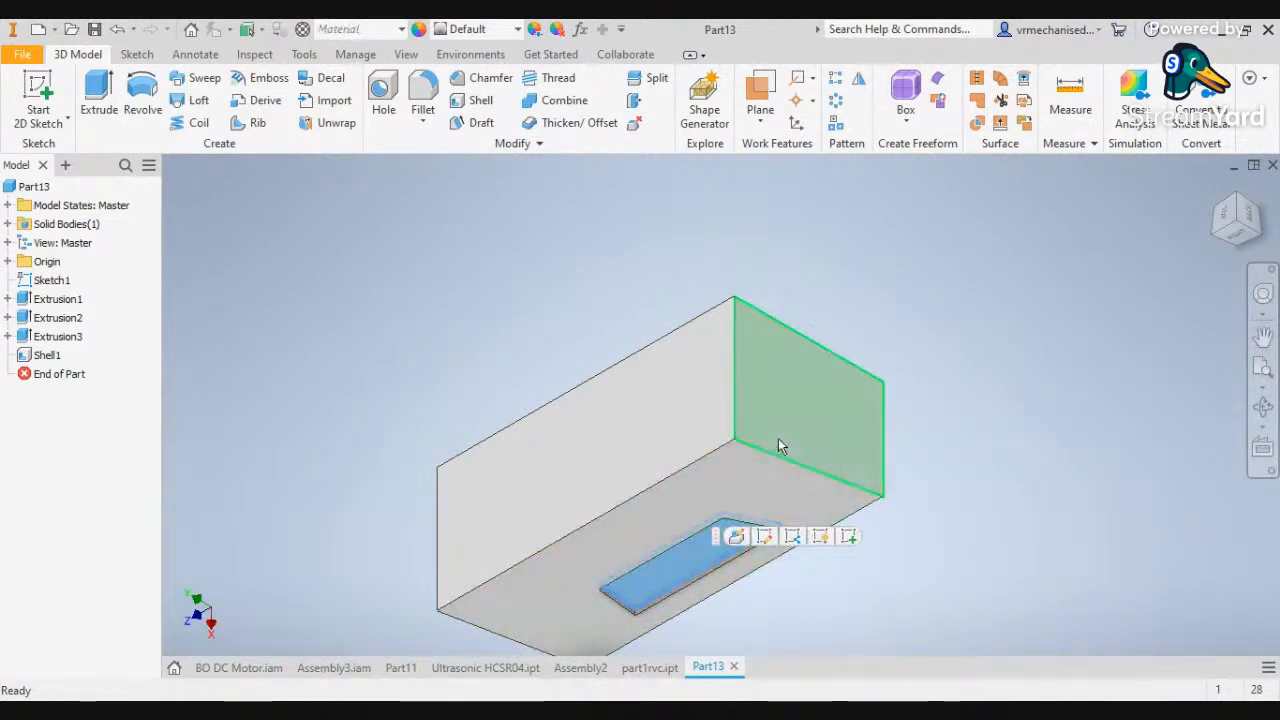
click(736, 545)
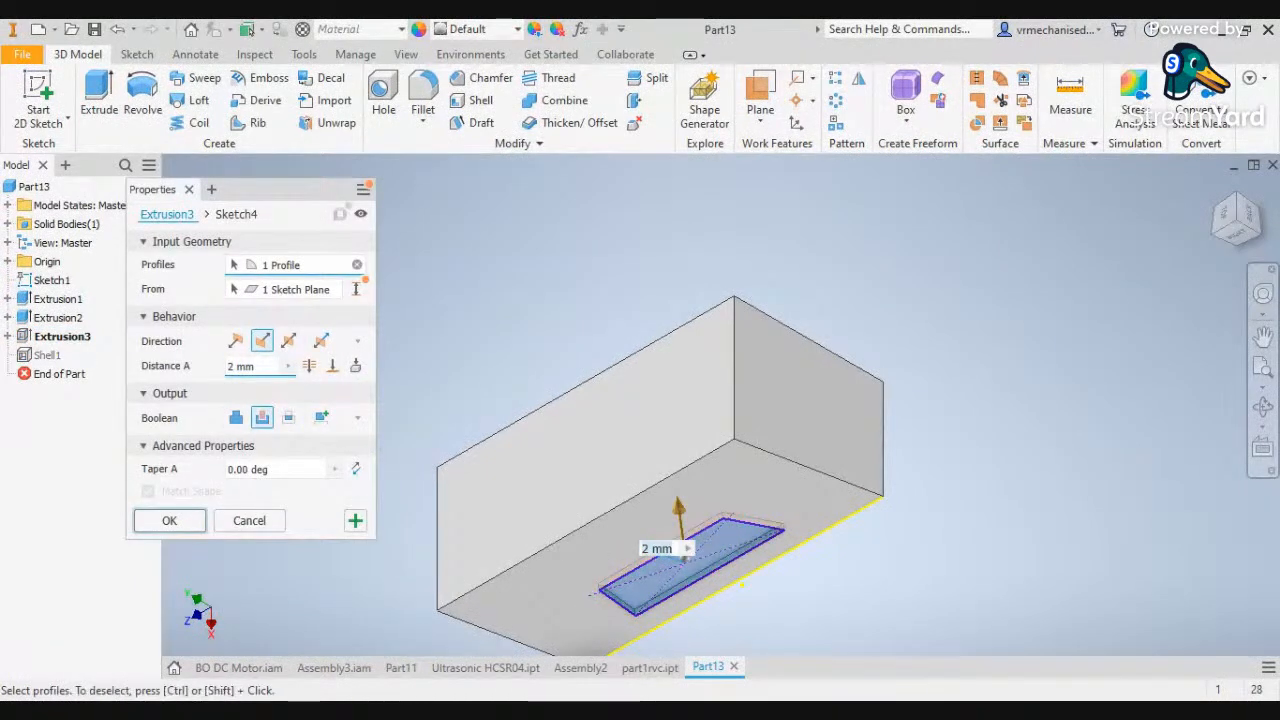
click(233, 368)
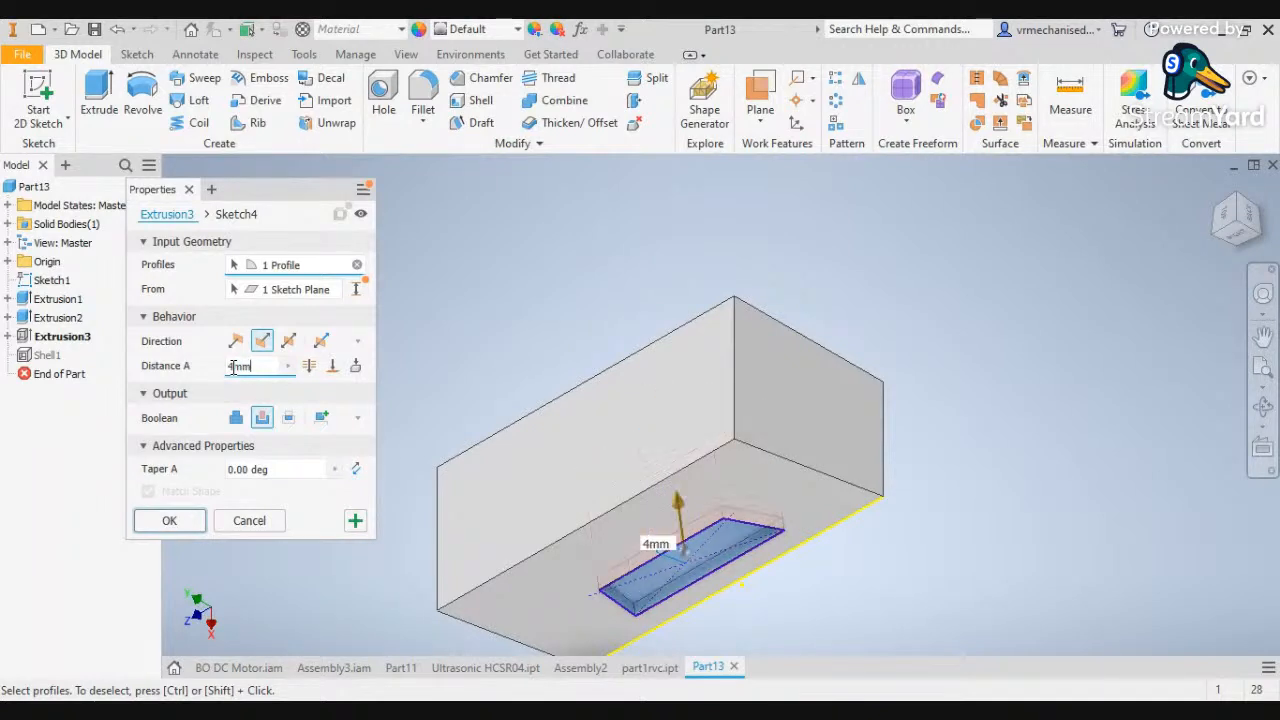
key(Return)
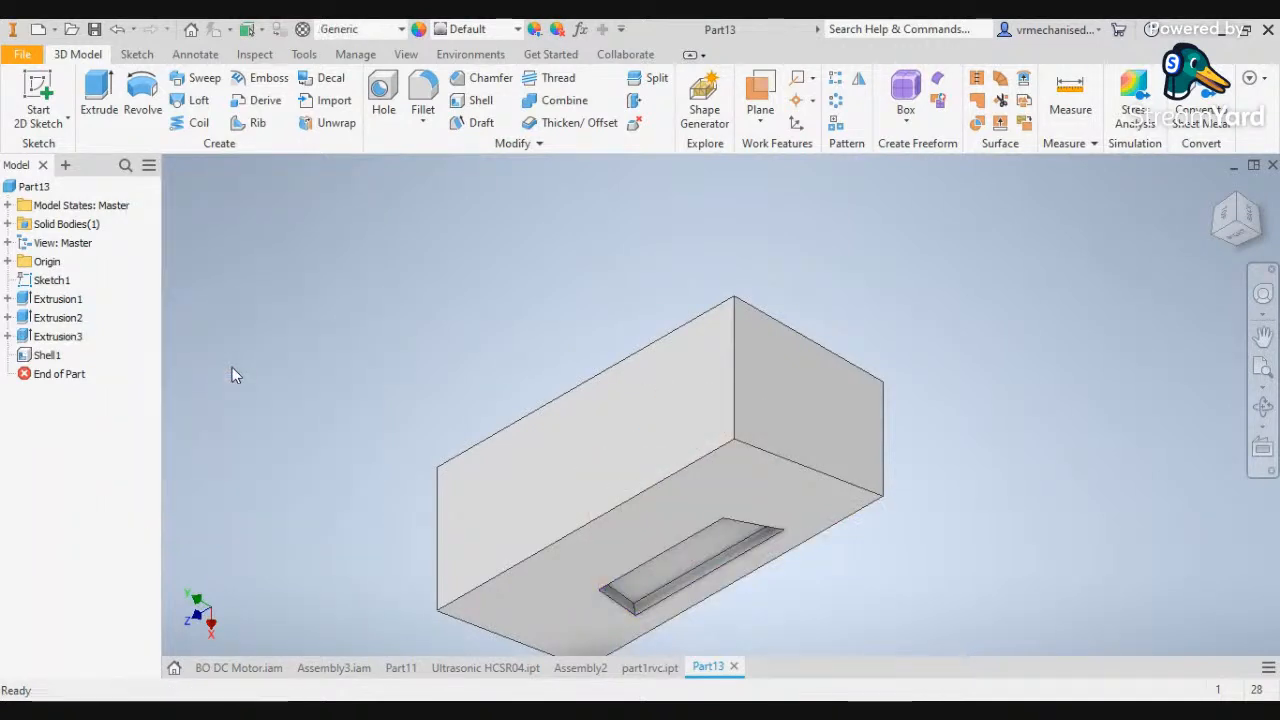
Undo the cut depth edit, the shell and the trapezoid cut, returning to the open profile sketch
click(724, 551)
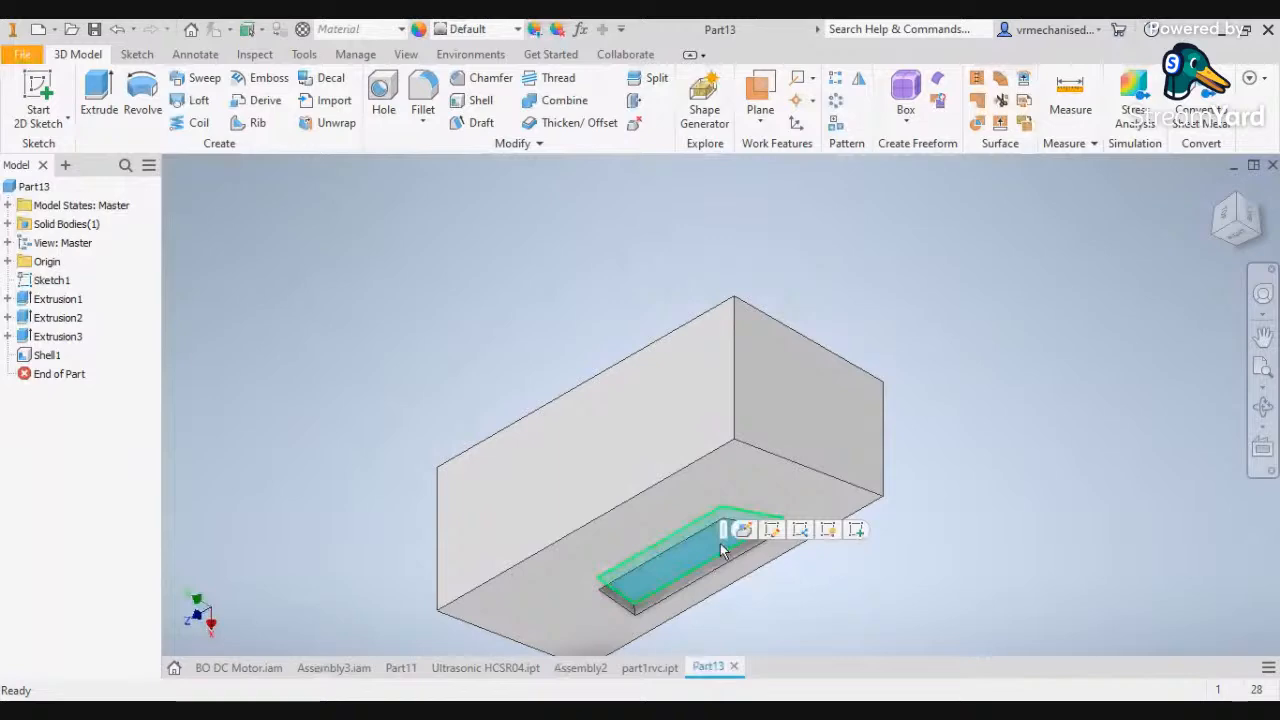
mouse_move(721, 543)
key(Escape)
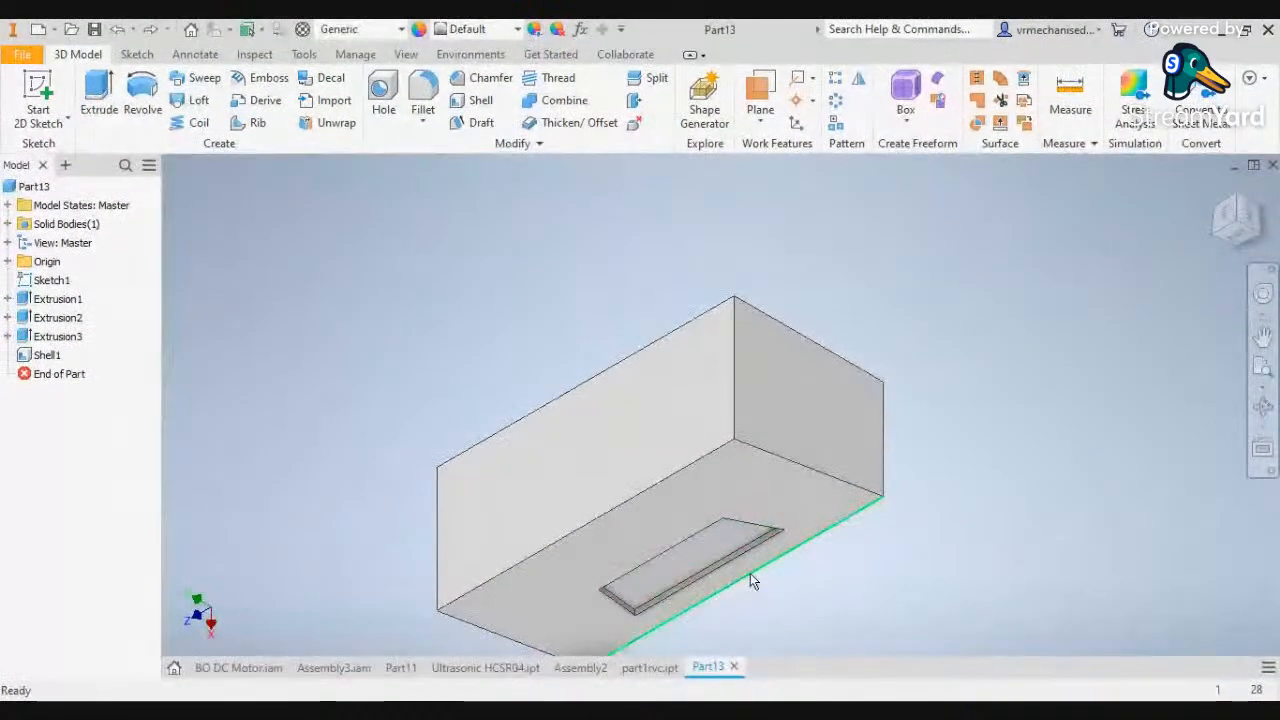
key(ctrl+z)
key(ctrl+z)
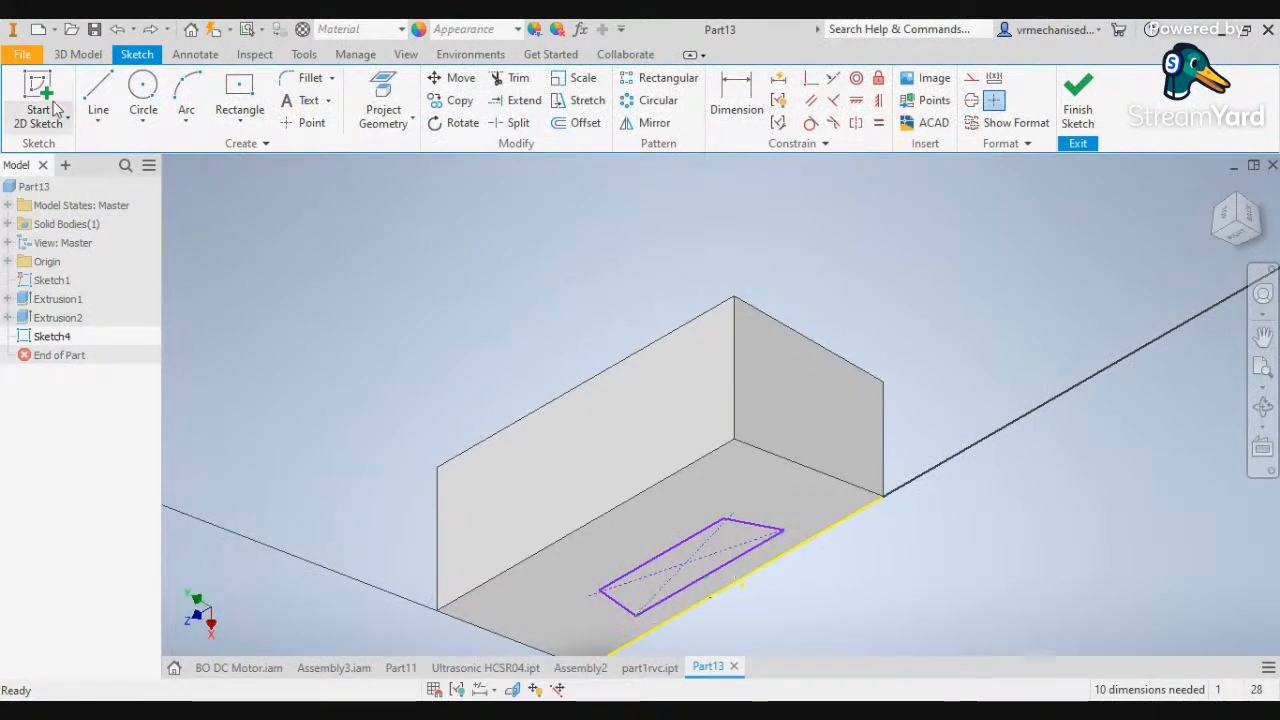
Shell the uncut block with a 2 mm wall thickness, keeping all faces closed
click(78, 54)
click(478, 101)
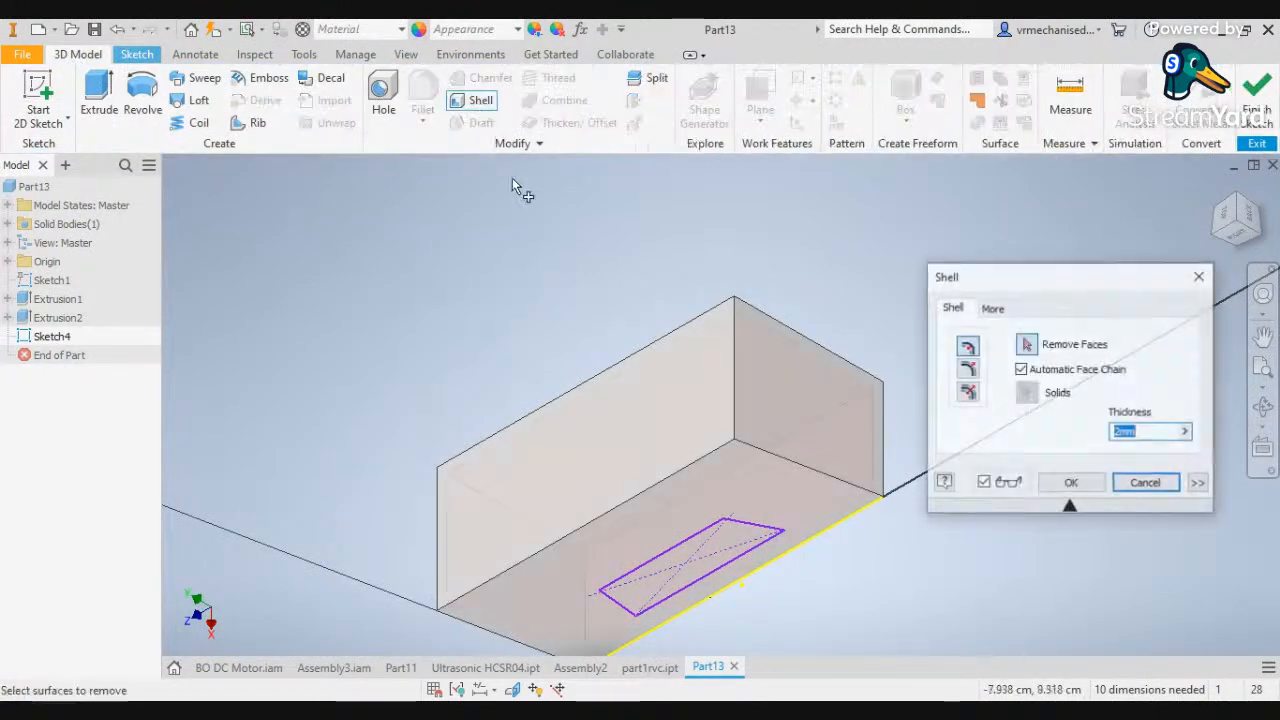
click(1071, 483)
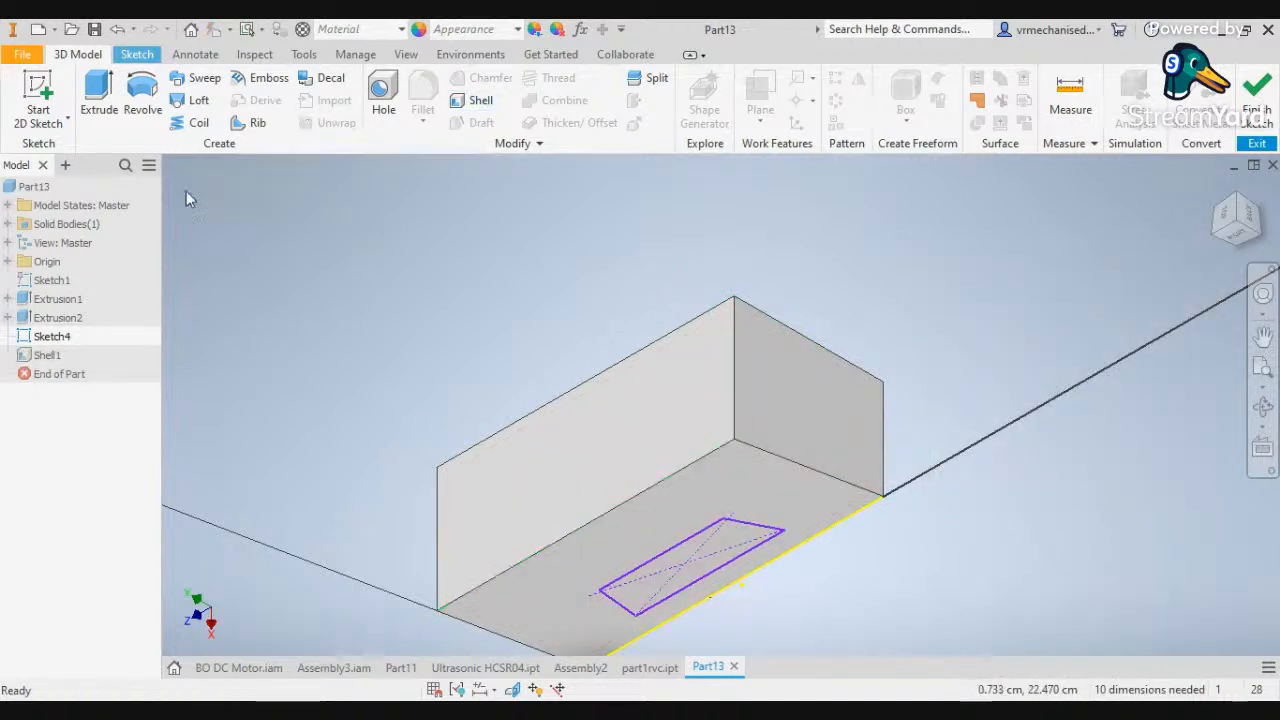
Extrude the trapezoid profile as a 2 mm cut through the shelled block's wall
click(99, 100)
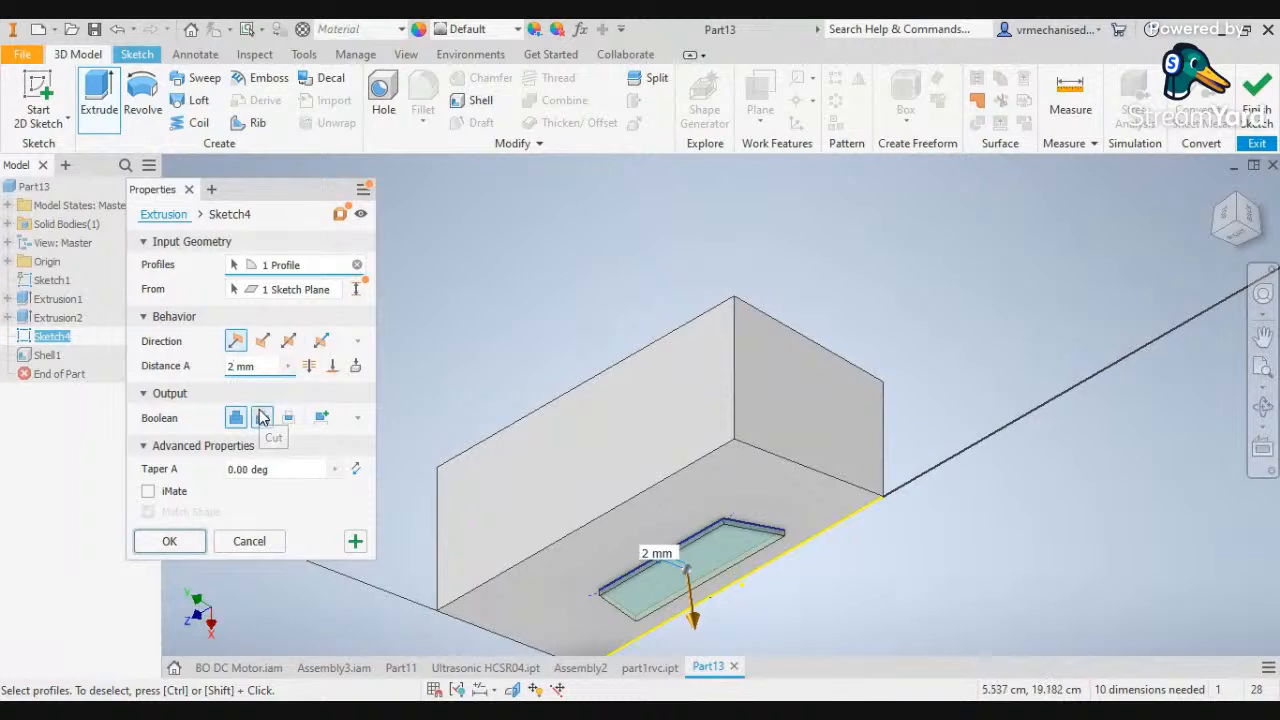
click(261, 418)
click(170, 540)
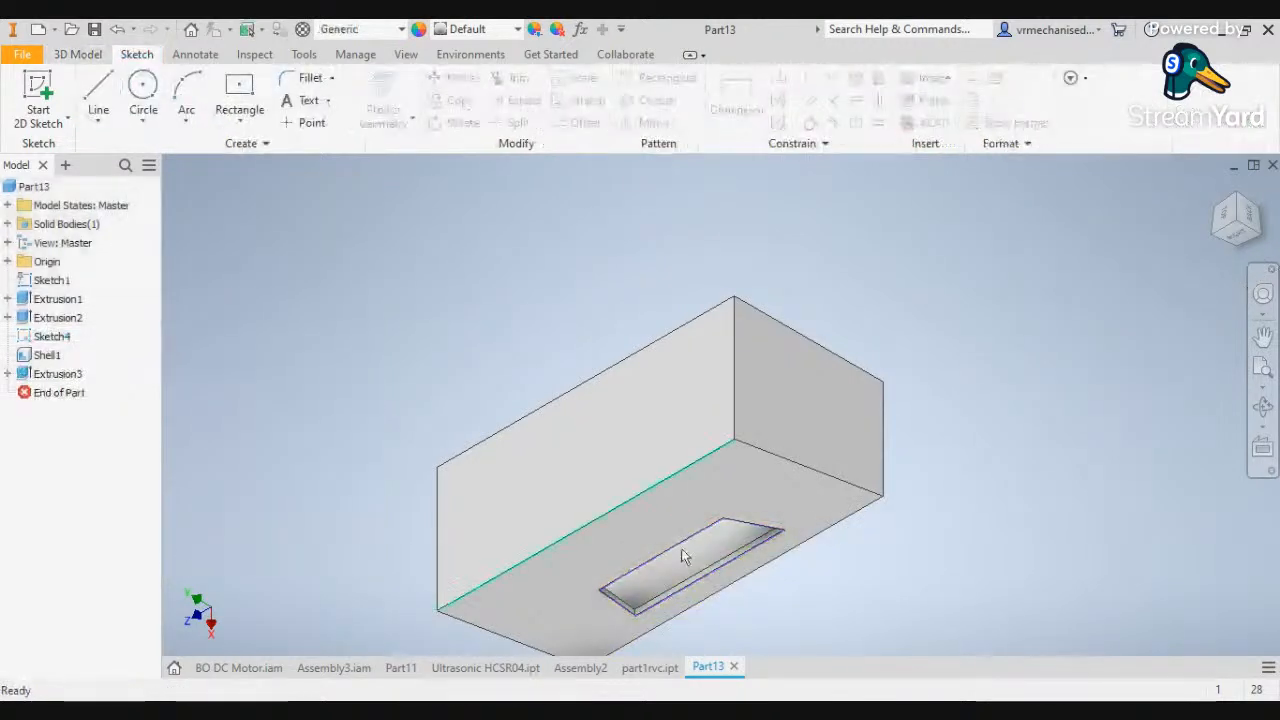
scroll(692, 538, down, 5)
scroll(746, 596, up, 4)
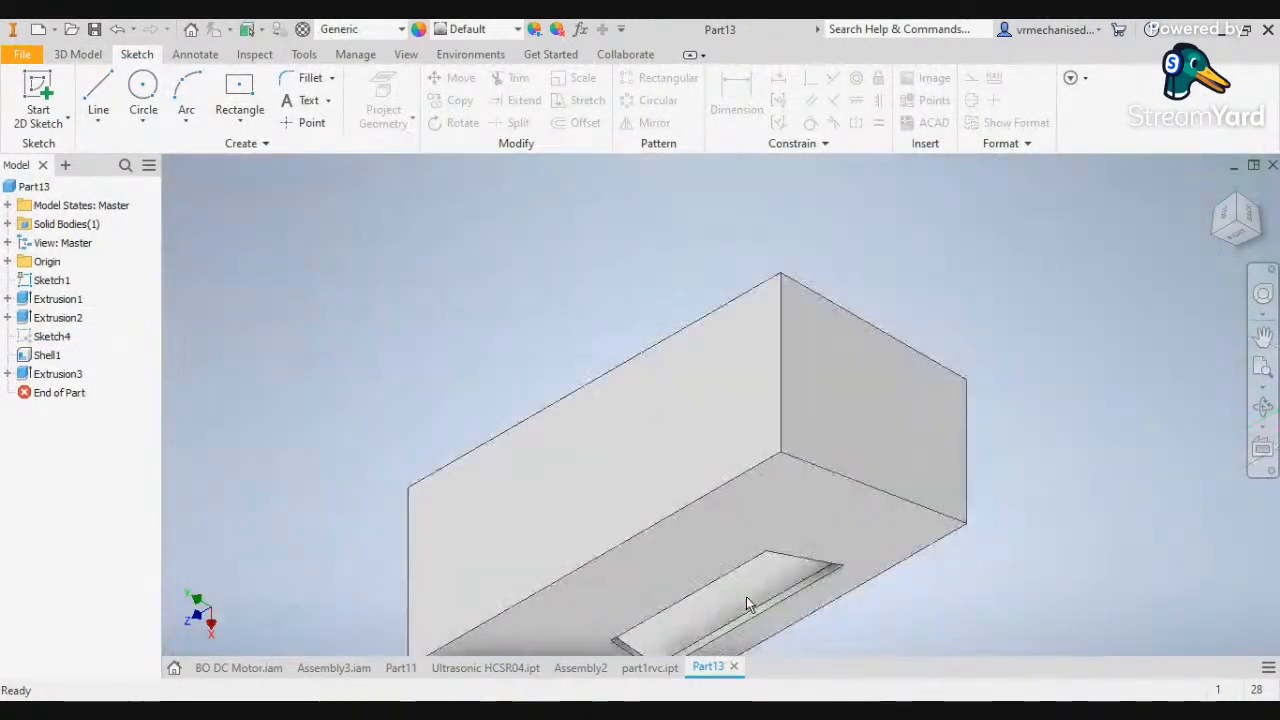
click(1215, 237)
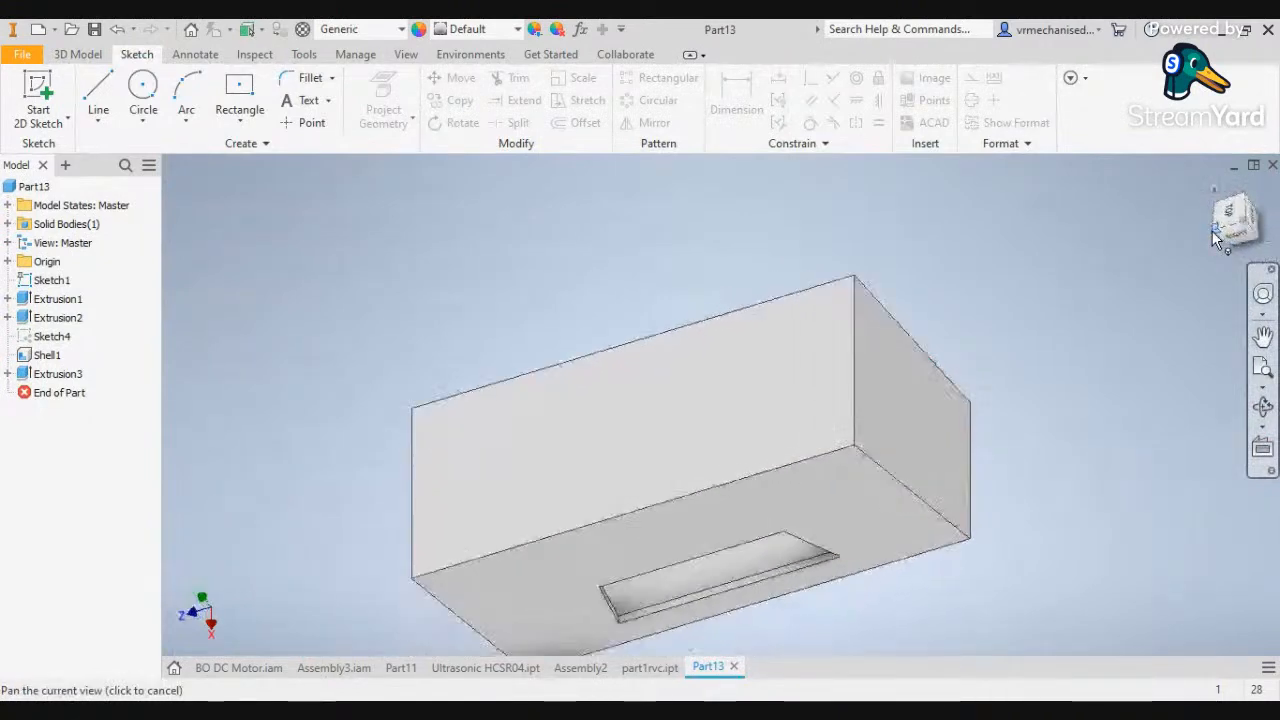
scroll(683, 486, down, 3)
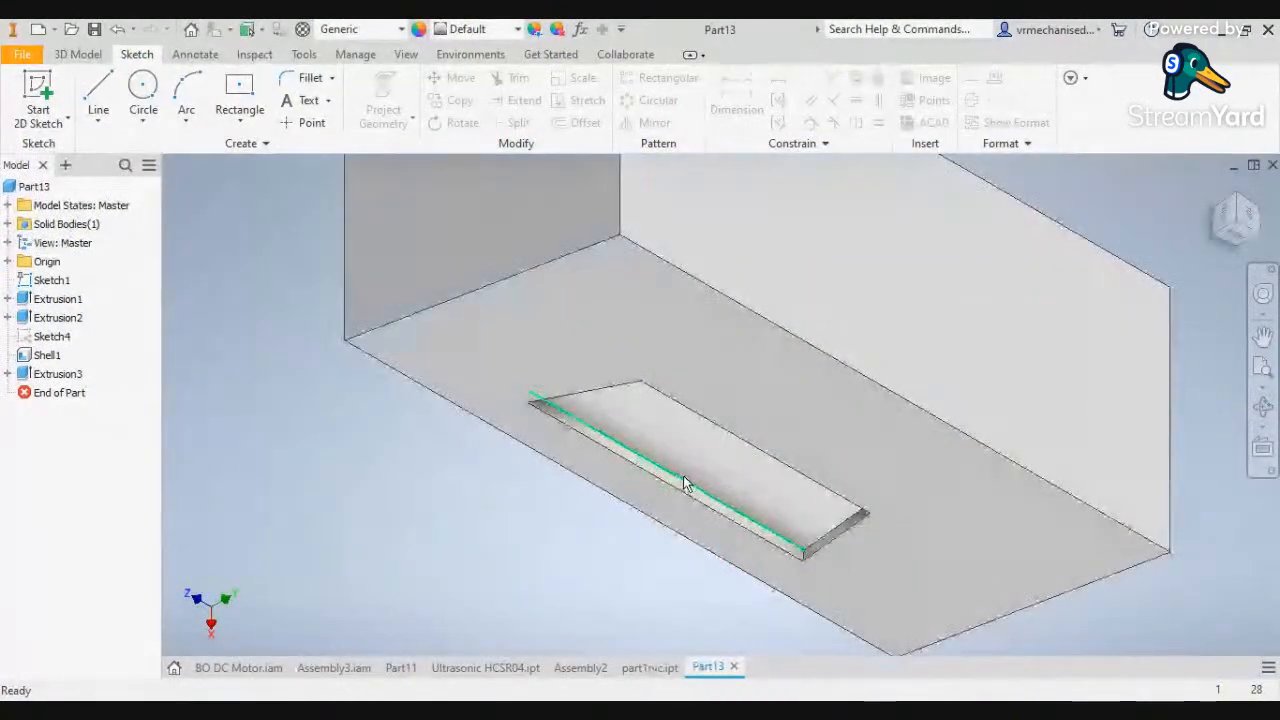
scroll(685, 483, up, 3)
middle_drag(686, 468, 596, 565)
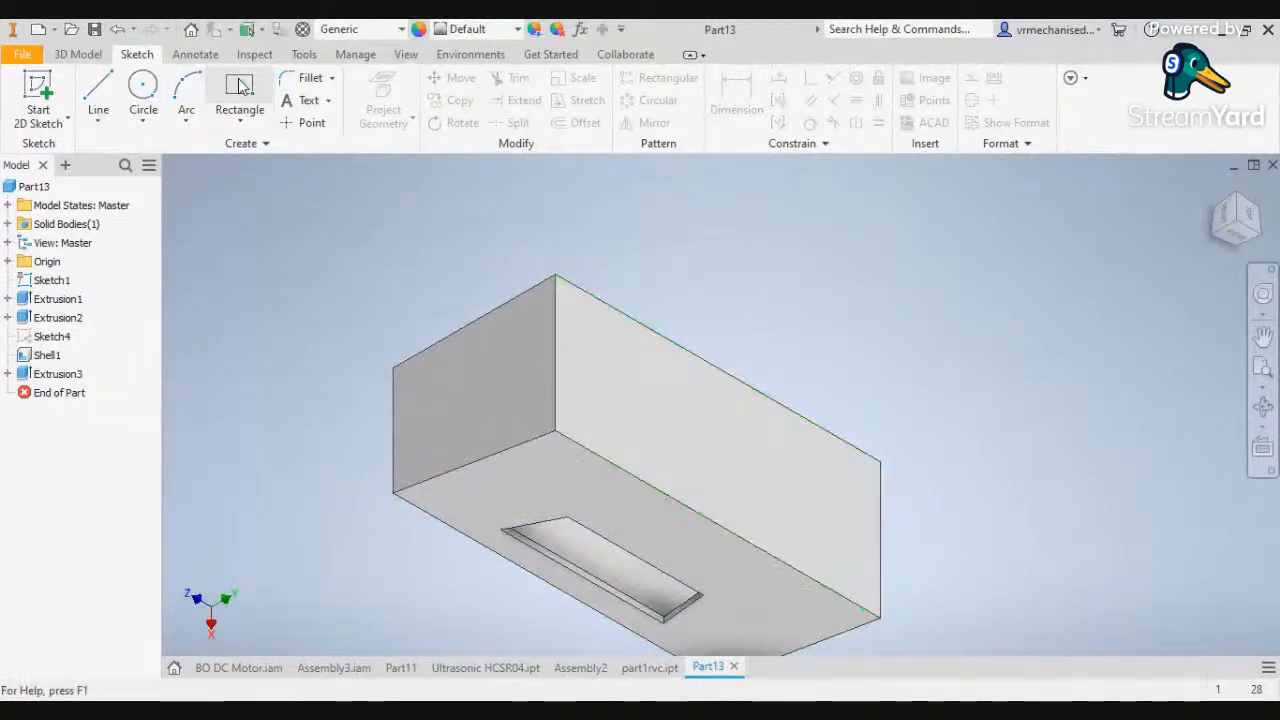
click(240, 119)
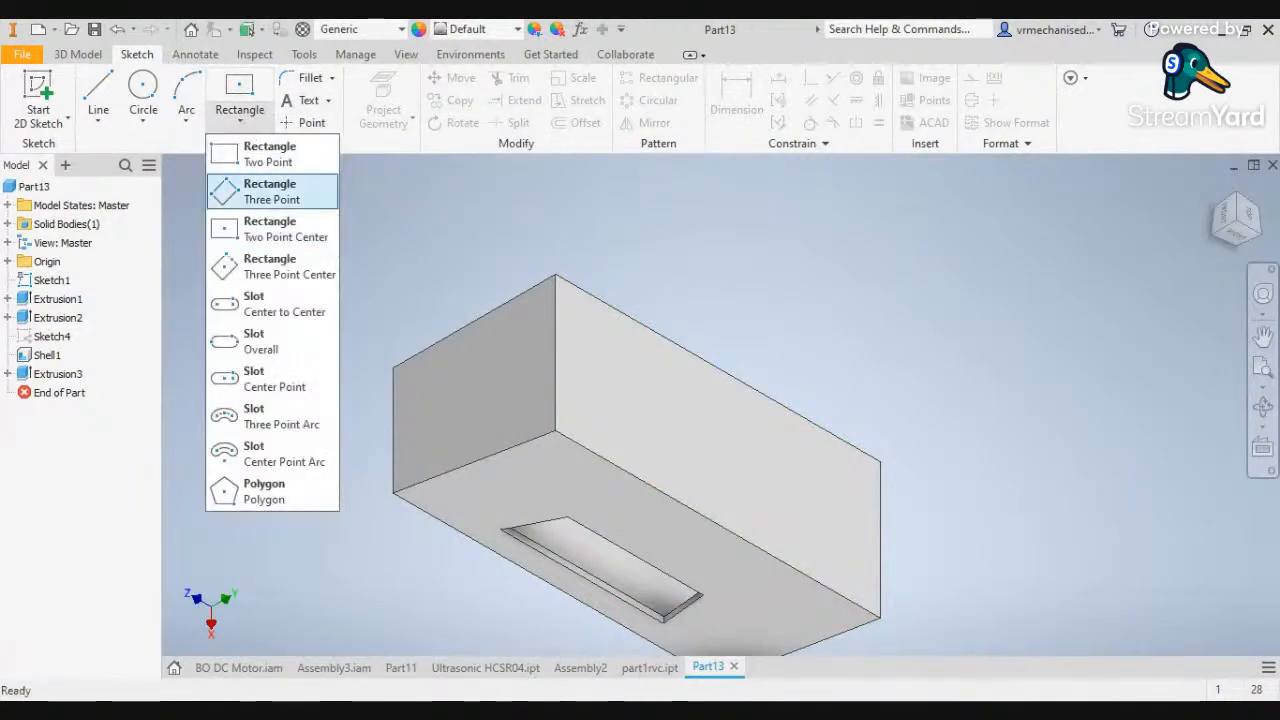
click(262, 232)
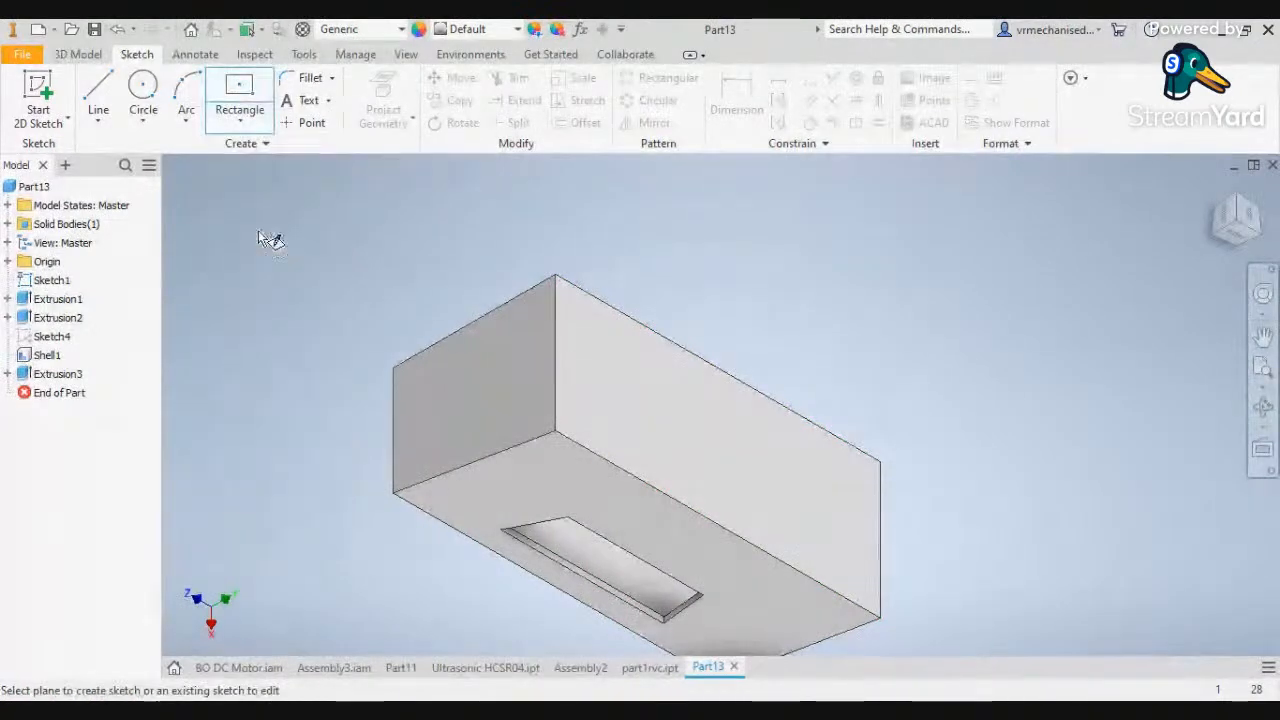
scroll(551, 360, up, 3)
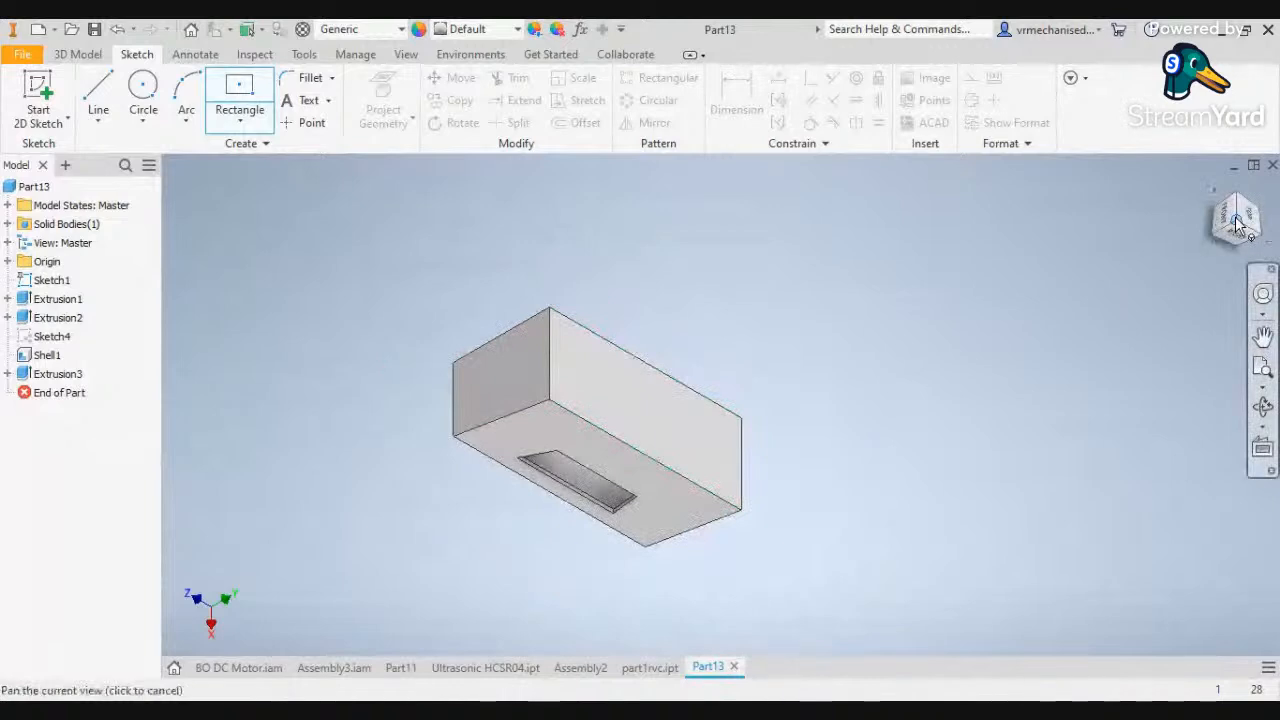
Sketch a two-point rectangle on the block's long face adjoining the opening's face, spanning from one inner wall corner towards the diagonally opposite one
click(241, 119)
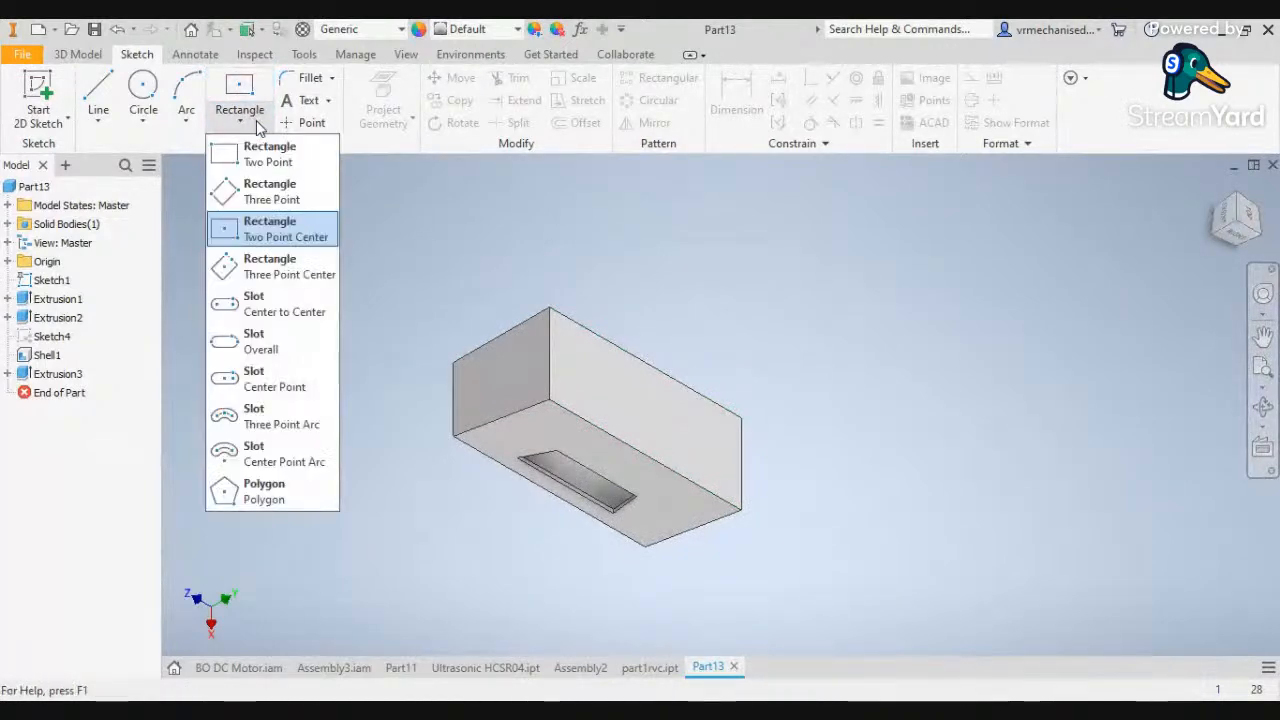
click(270, 153)
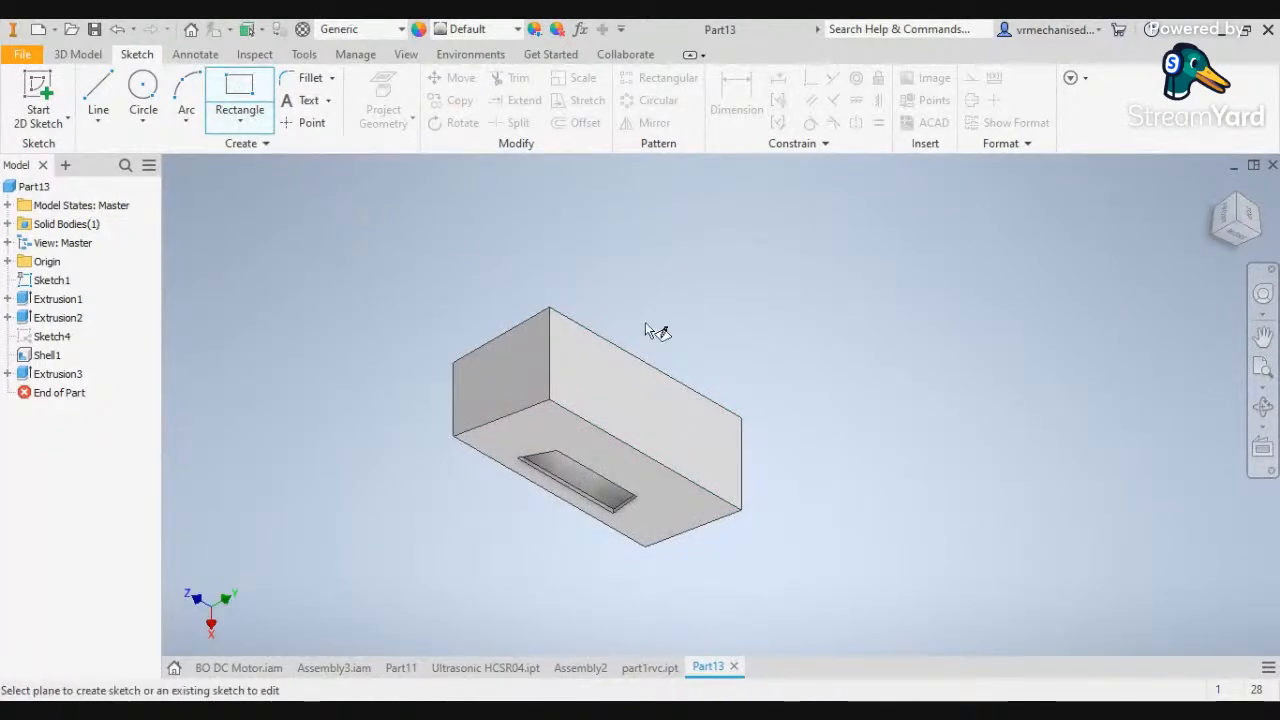
click(569, 339)
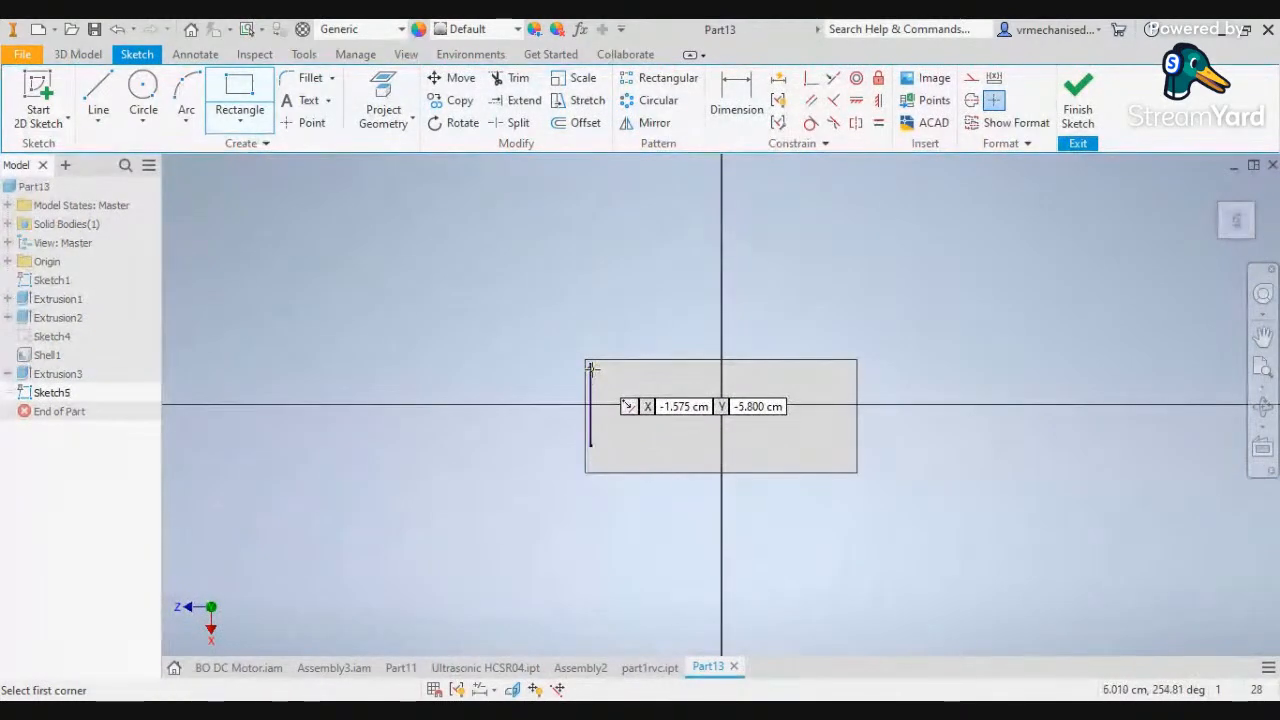
scroll(590, 365, down, 5)
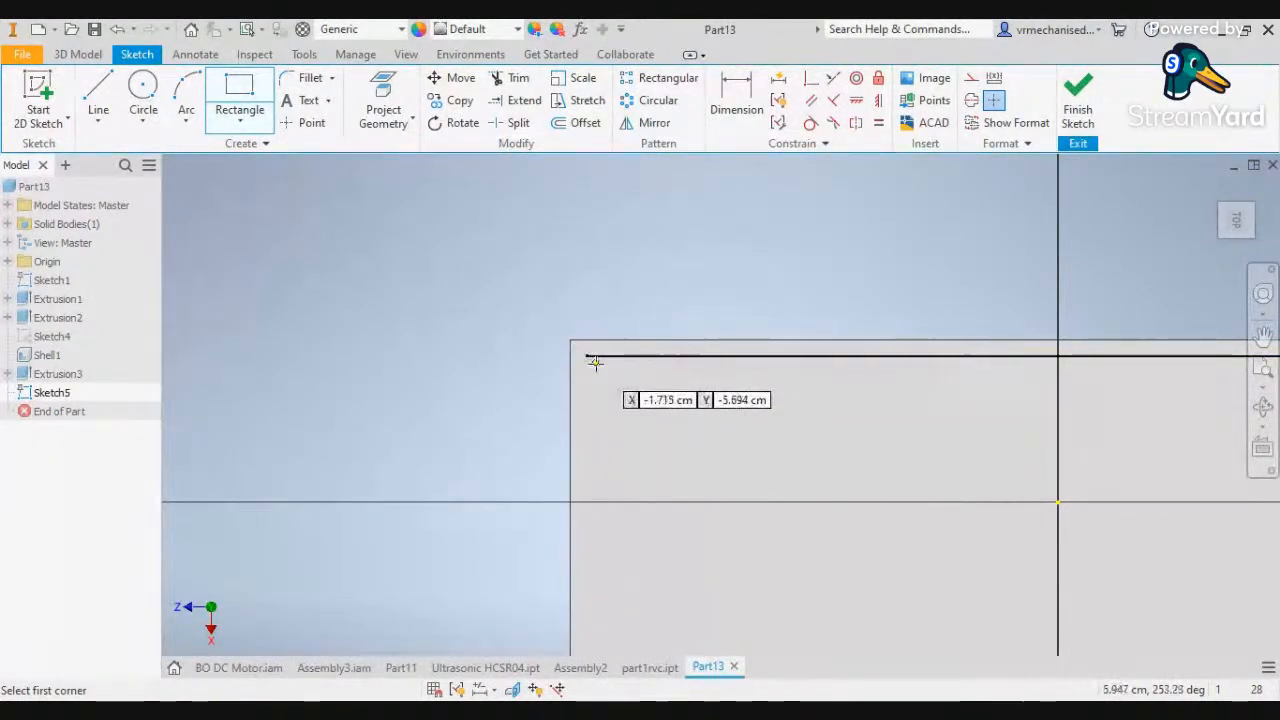
click(586, 355)
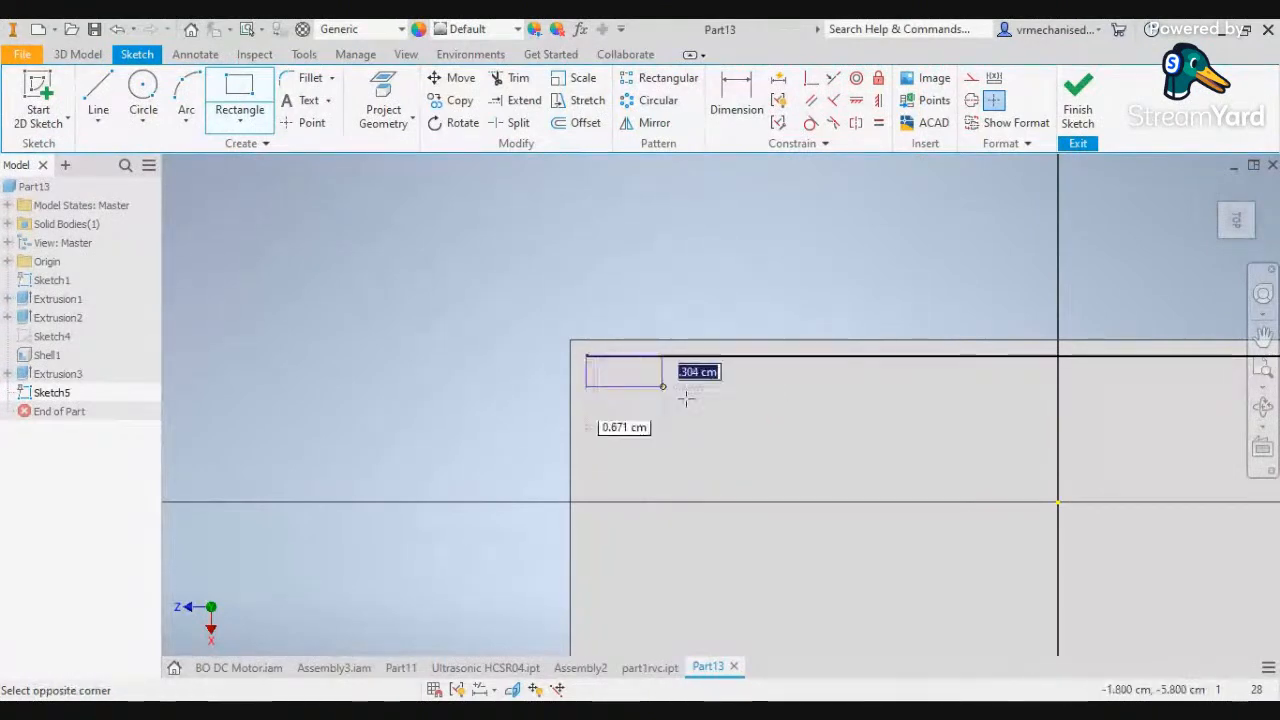
scroll(940, 567, up, 5)
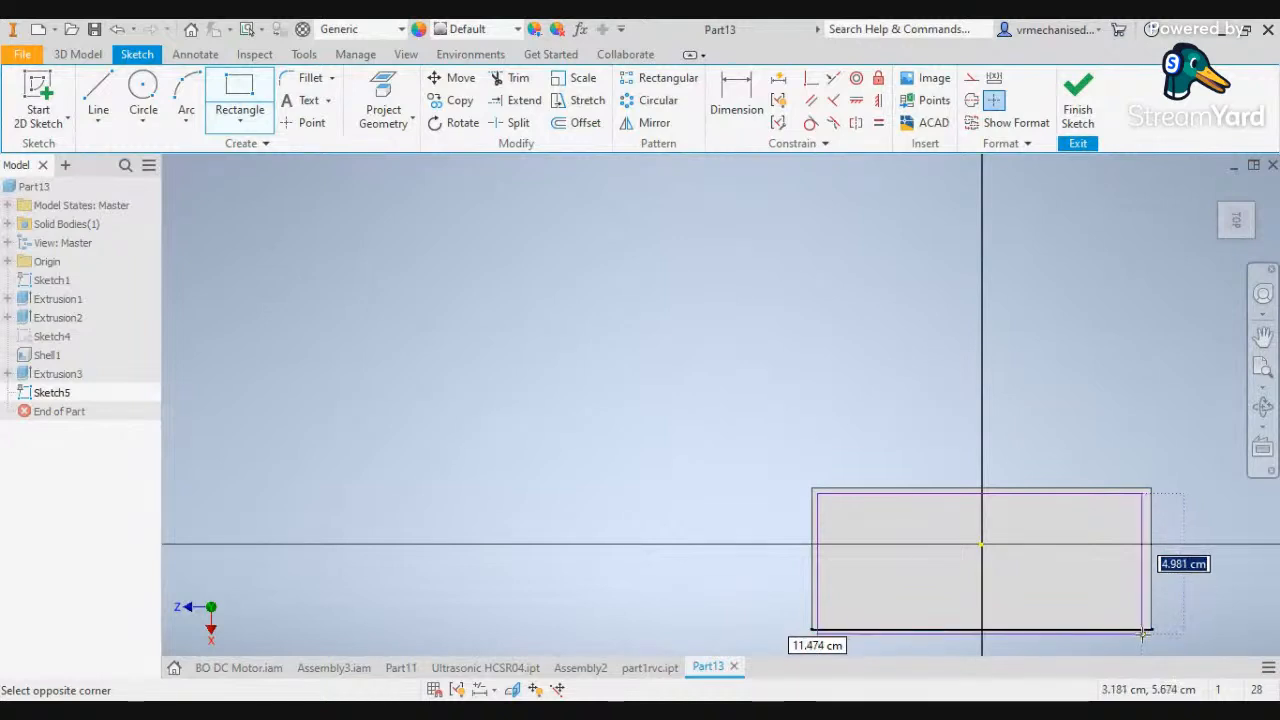
Finish the rectangle, about 11.6 by 4.56 cm, inside the box's outer walls and cut it 2 mm deep to open that side
scroll(1143, 630, down, 3)
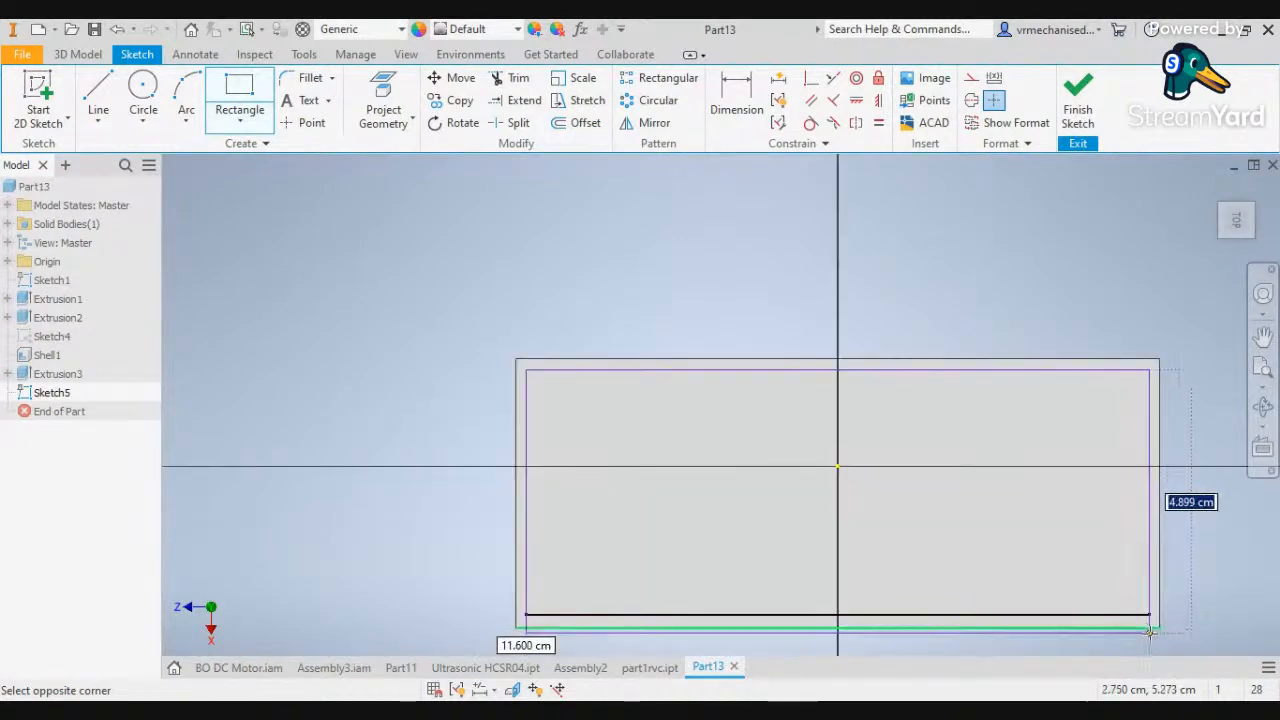
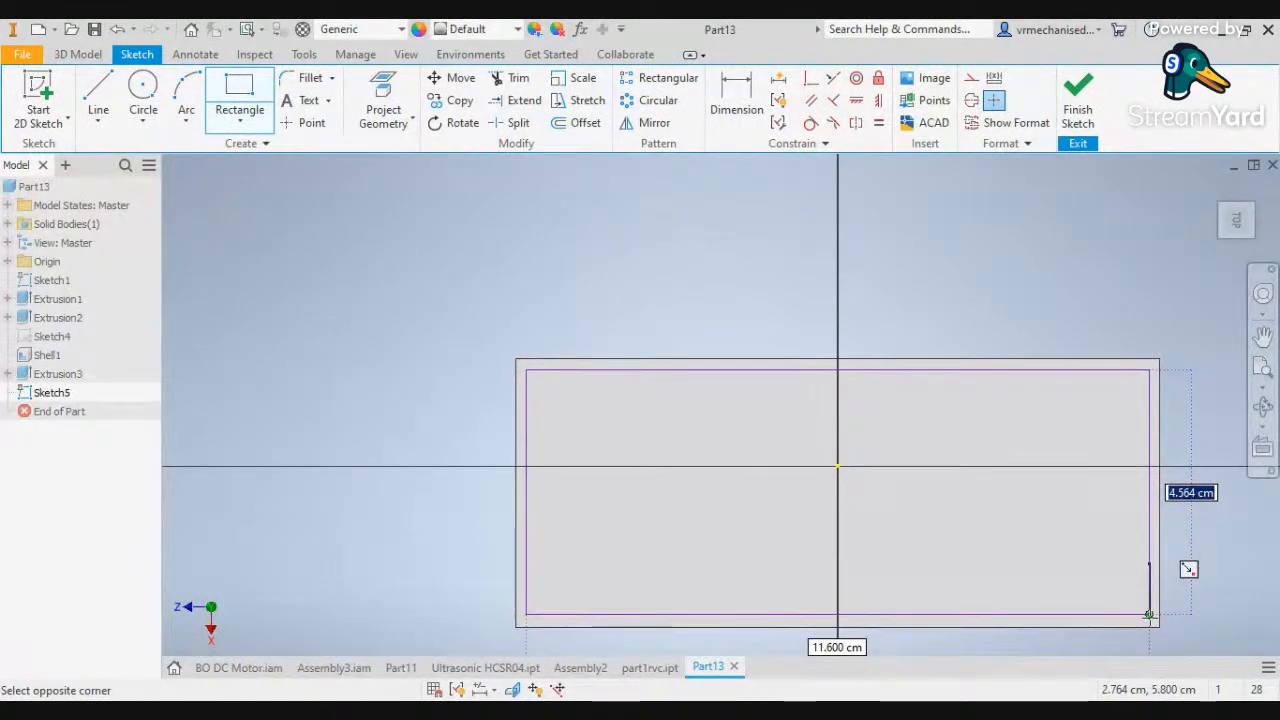
click(1149, 615)
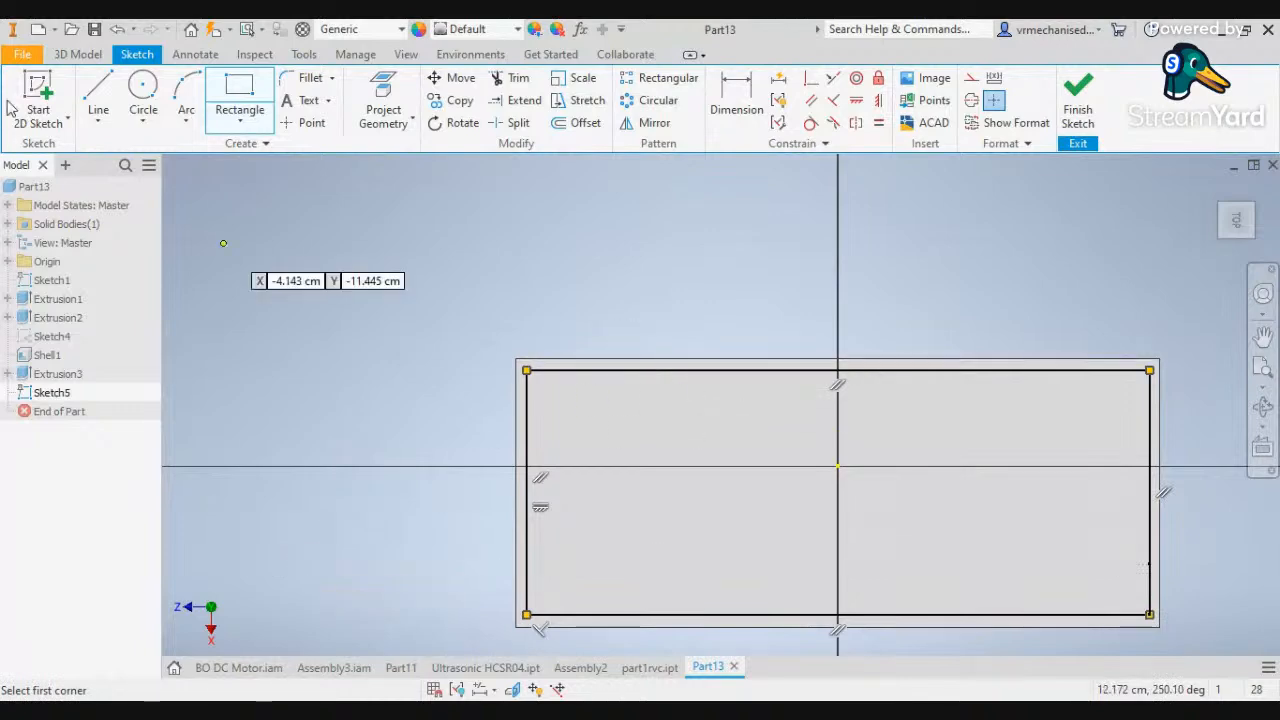
click(78, 54)
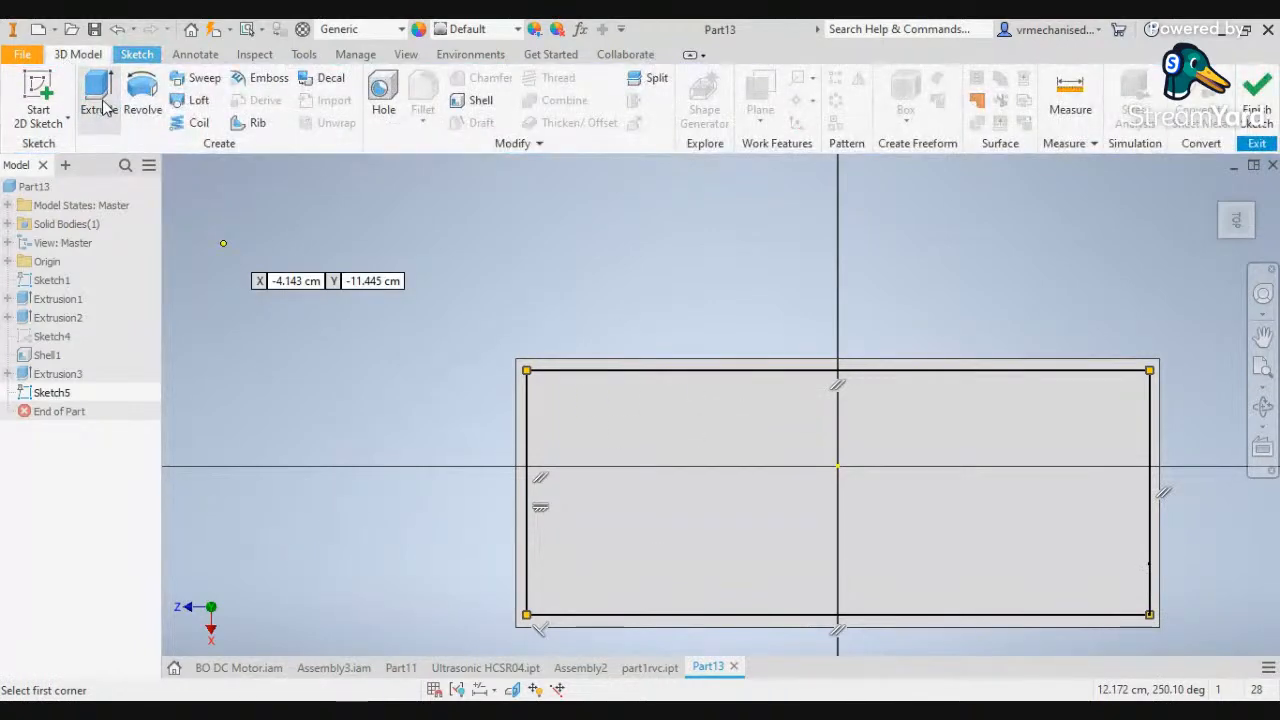
click(100, 100)
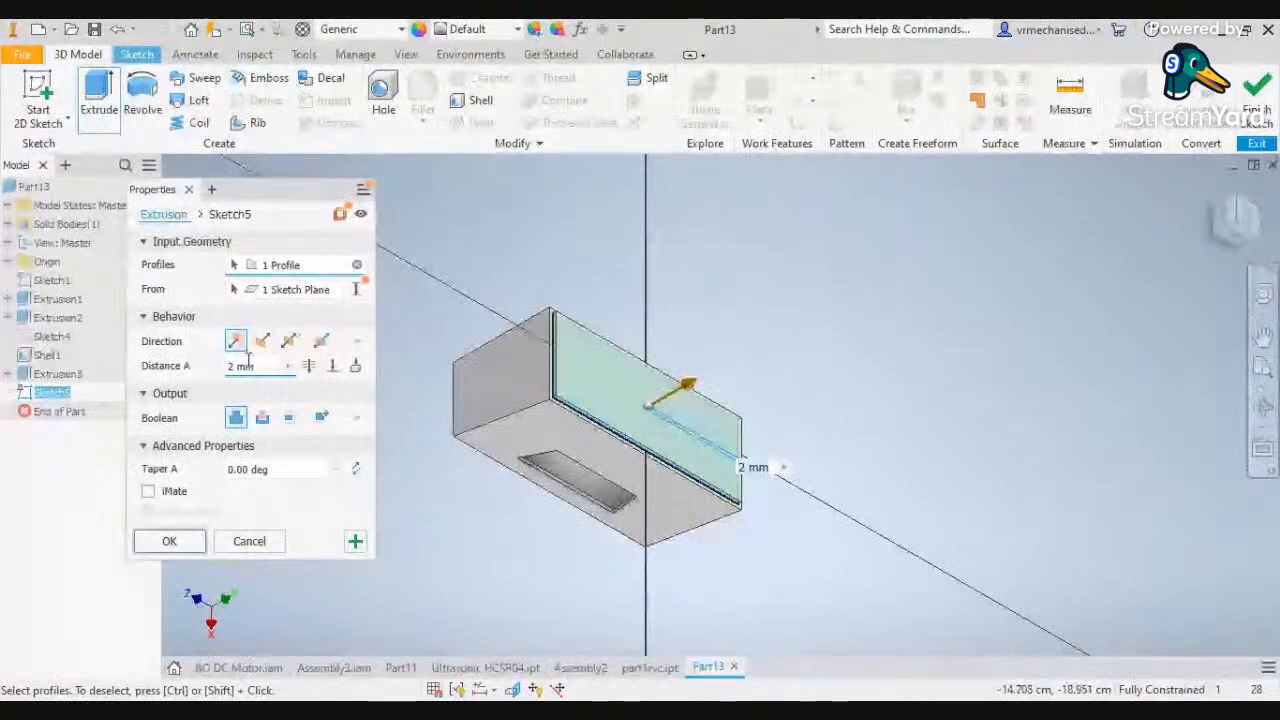
click(262, 417)
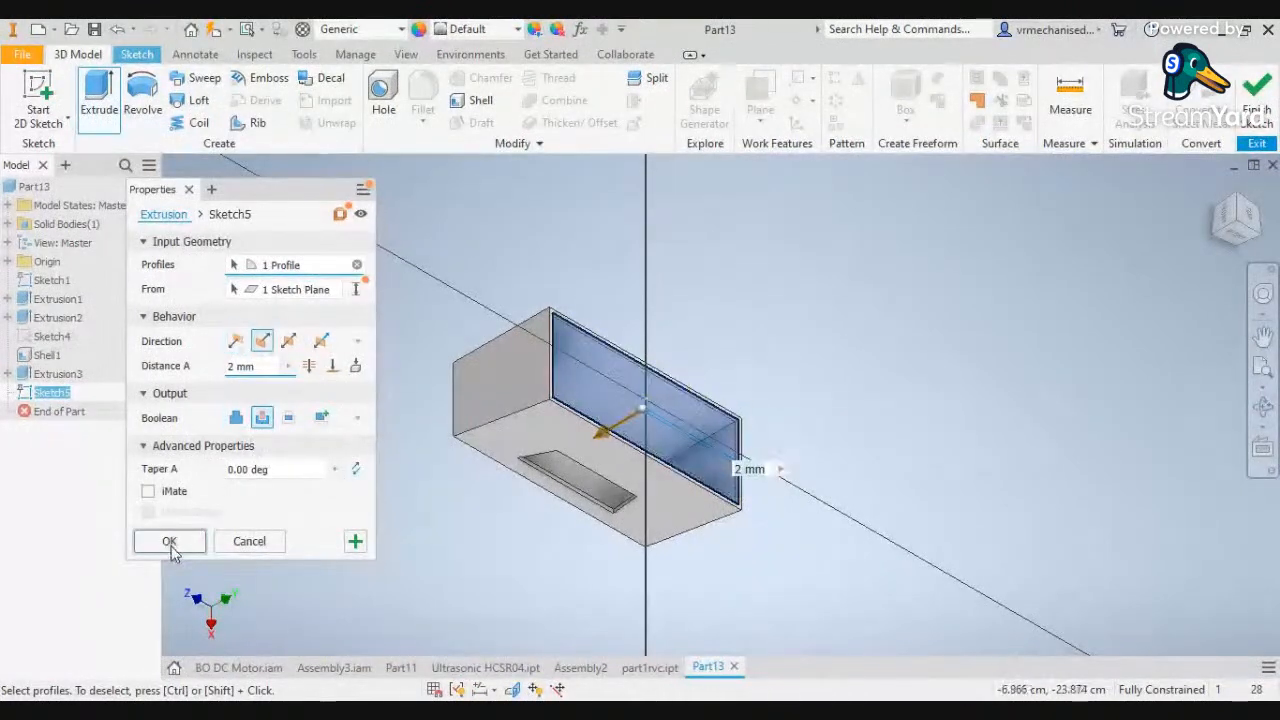
click(170, 541)
scroll(621, 420, up, 5)
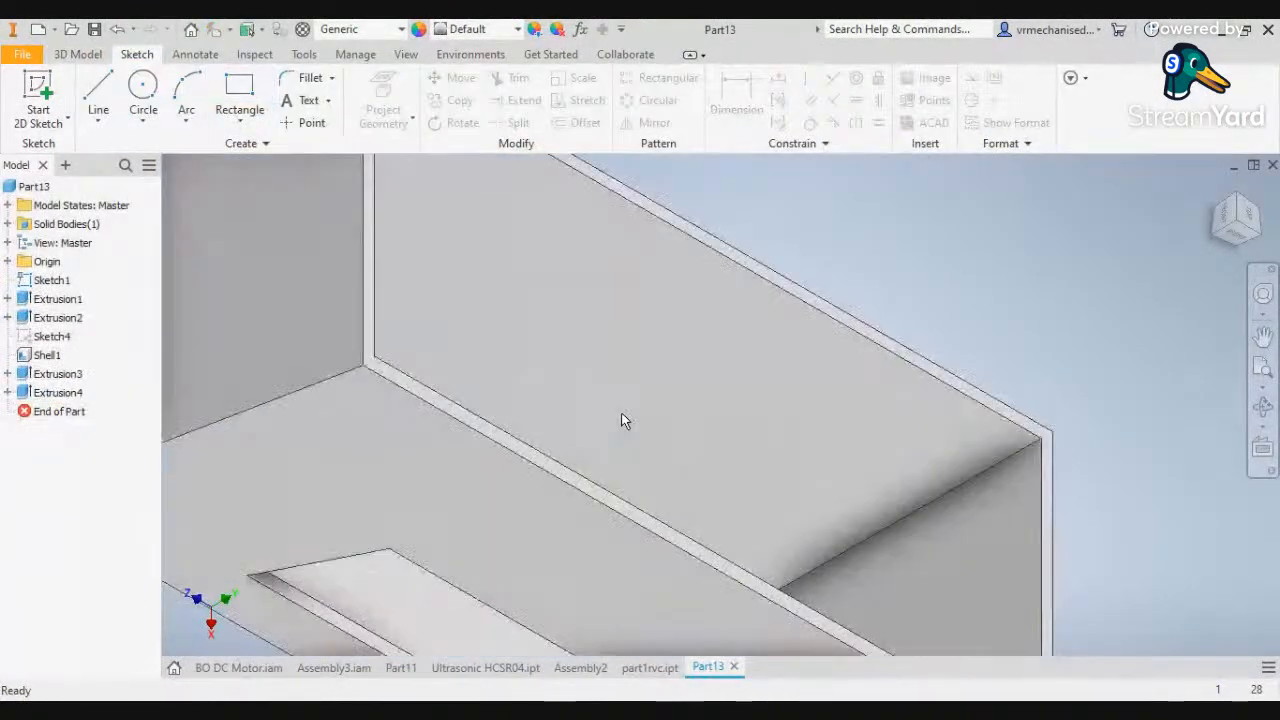
scroll(621, 413, down, 5)
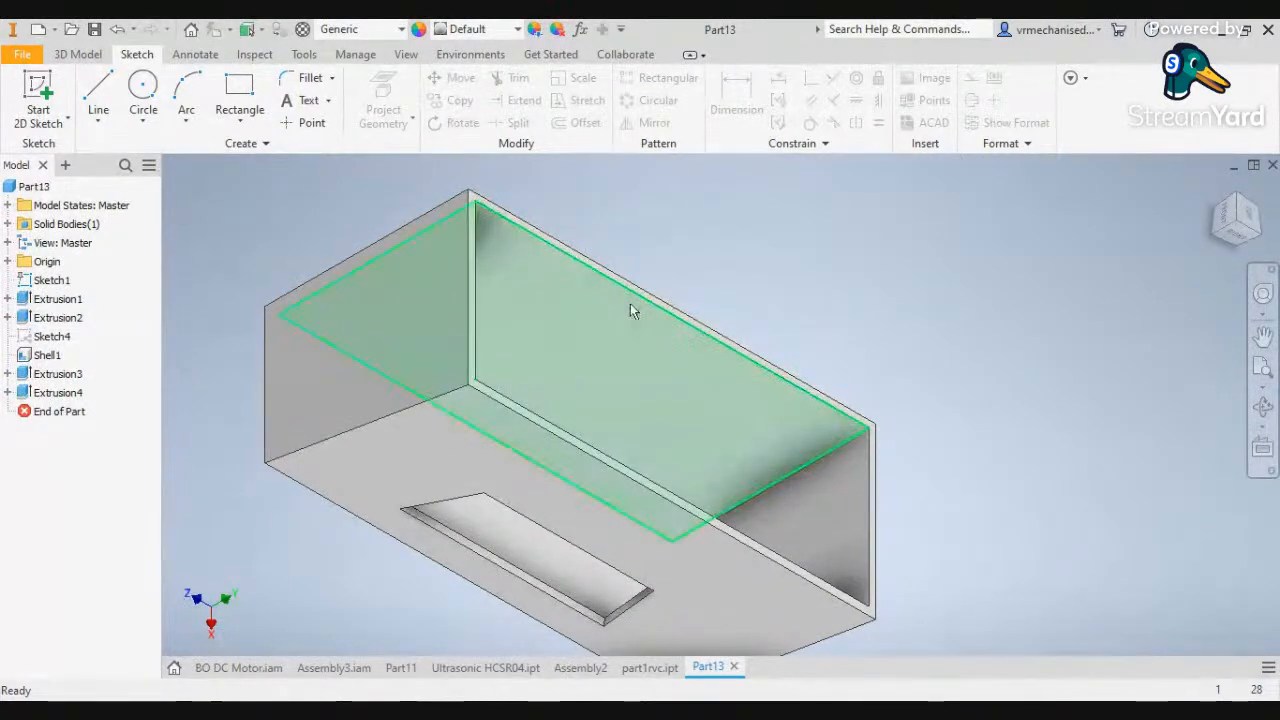
click(78, 54)
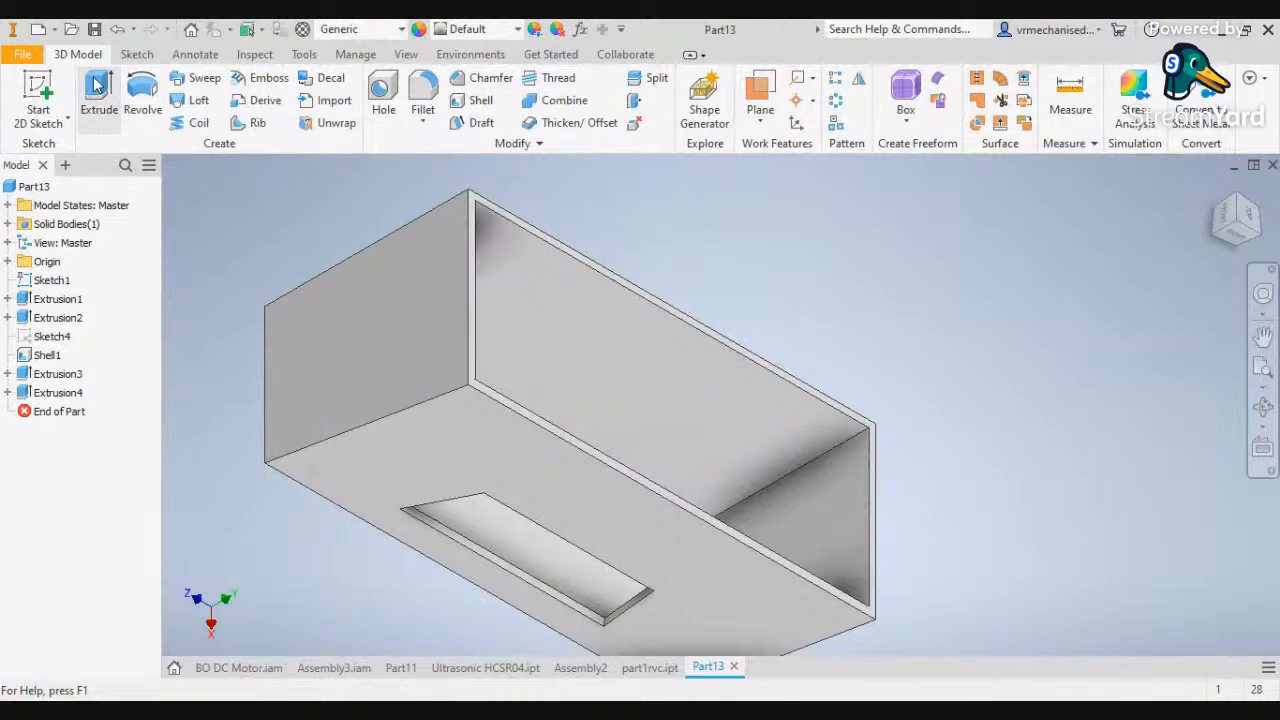
click(136, 56)
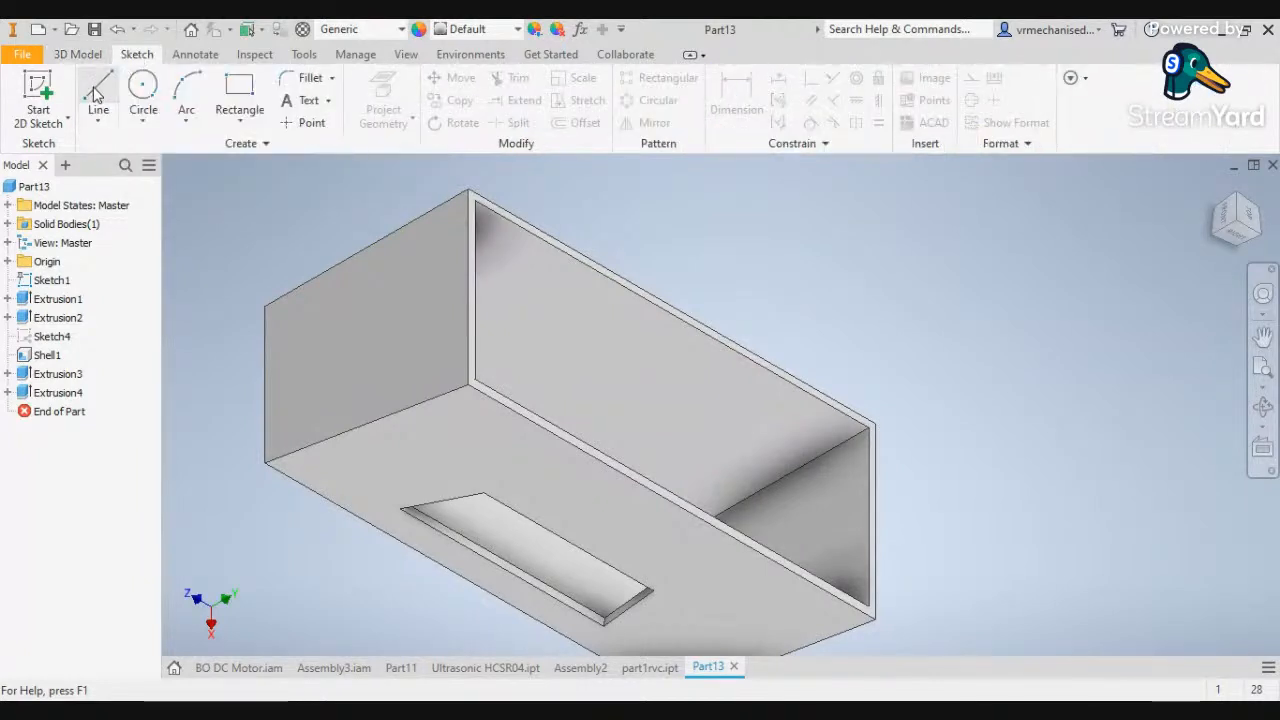
click(78, 58)
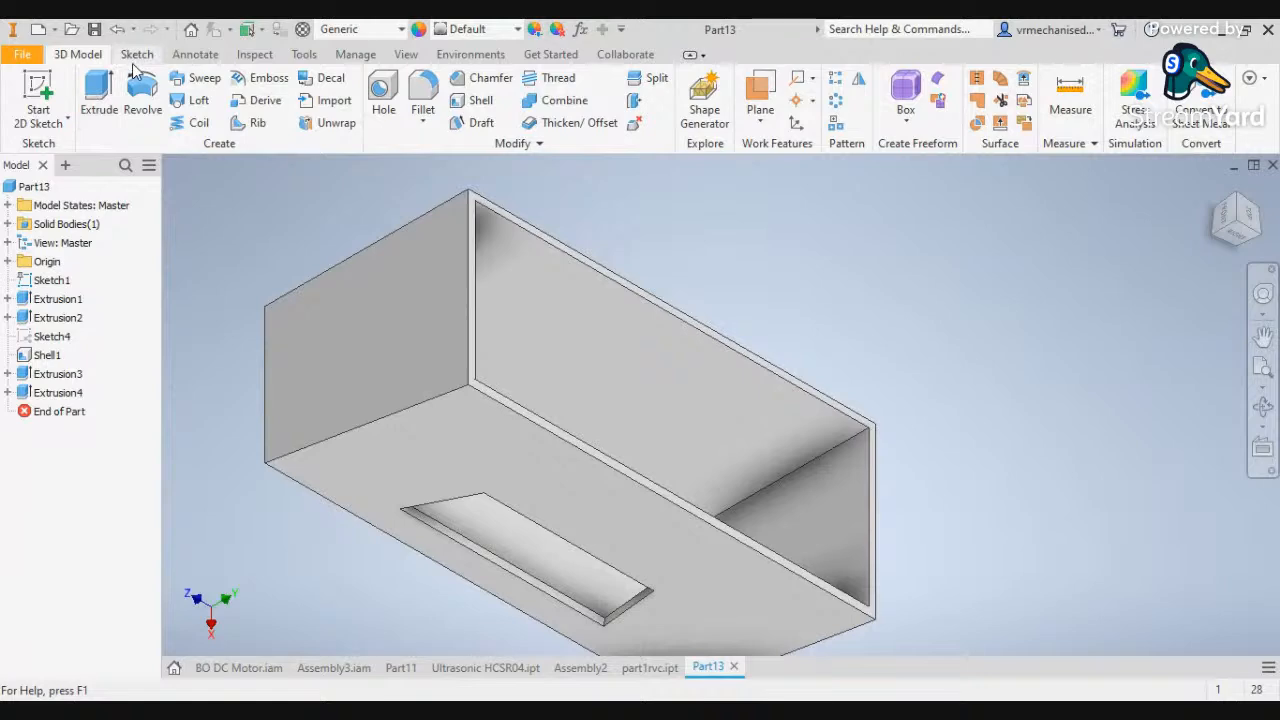
Start a sketch on the rim face of the open side and draw a narrow rectangle over the +Z short wall's rim
scroll(470, 280, up, 5)
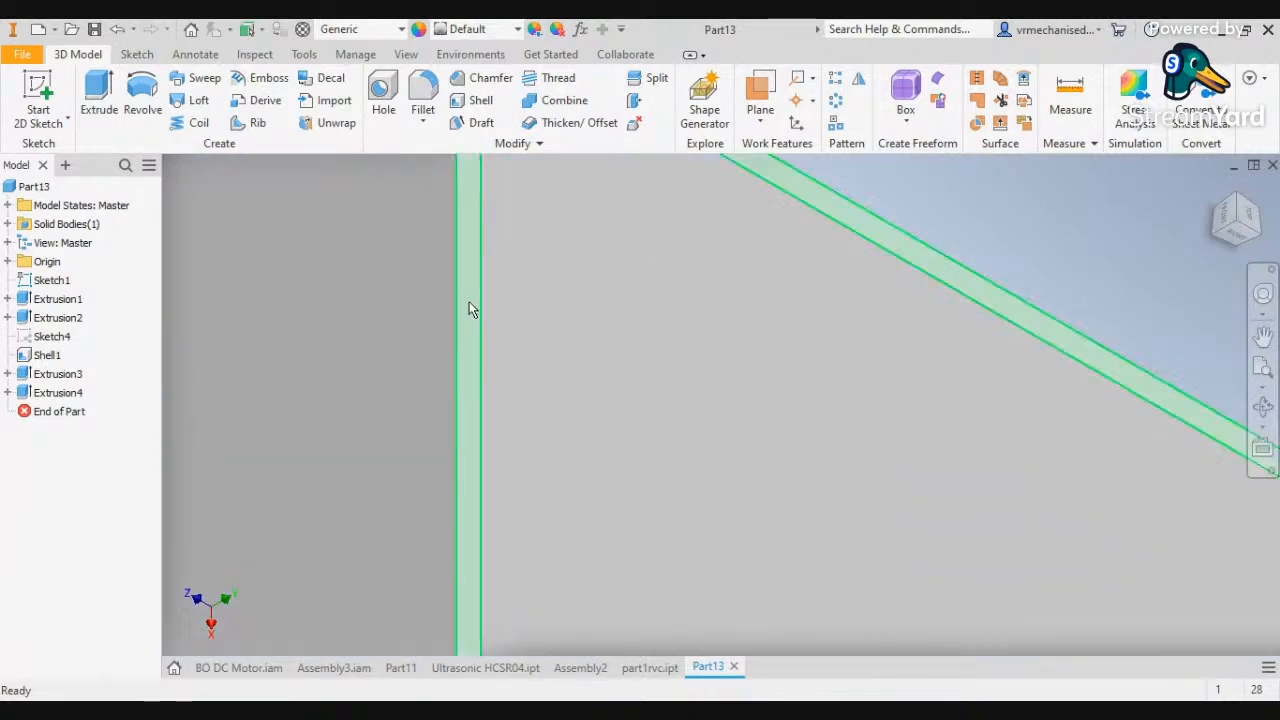
click(471, 300)
click(605, 289)
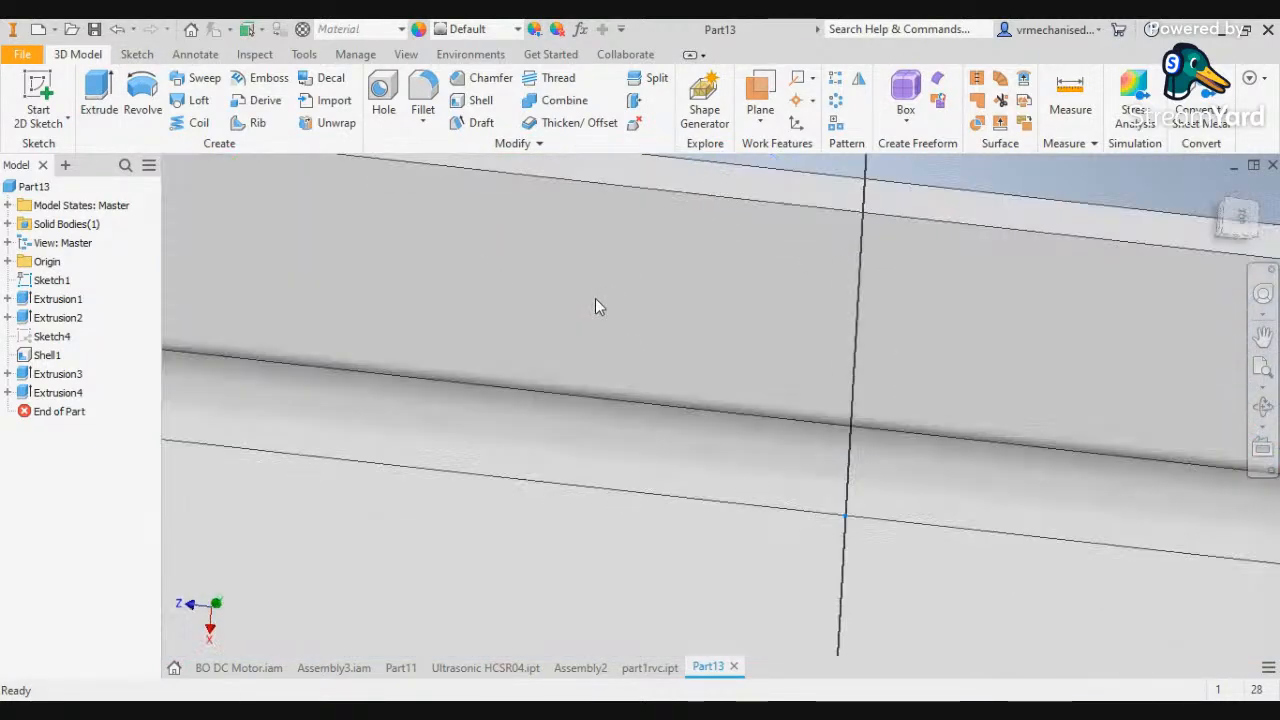
scroll(580, 318, down, 4)
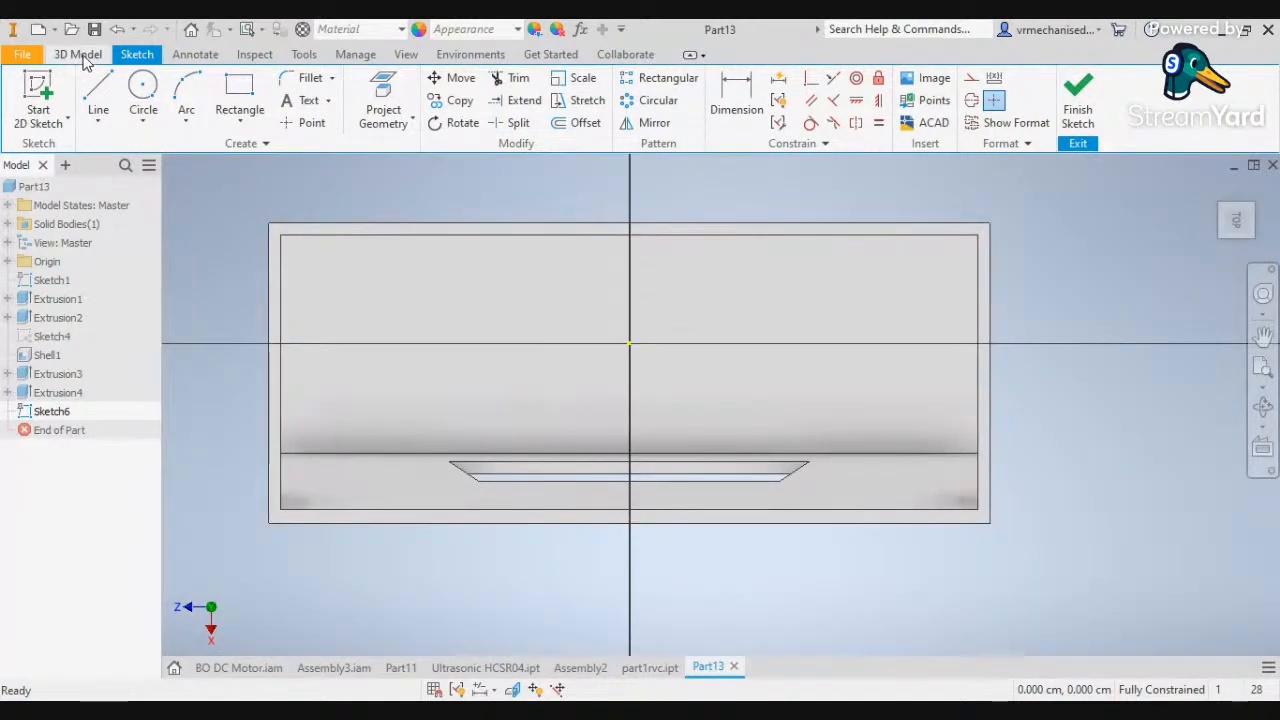
click(242, 104)
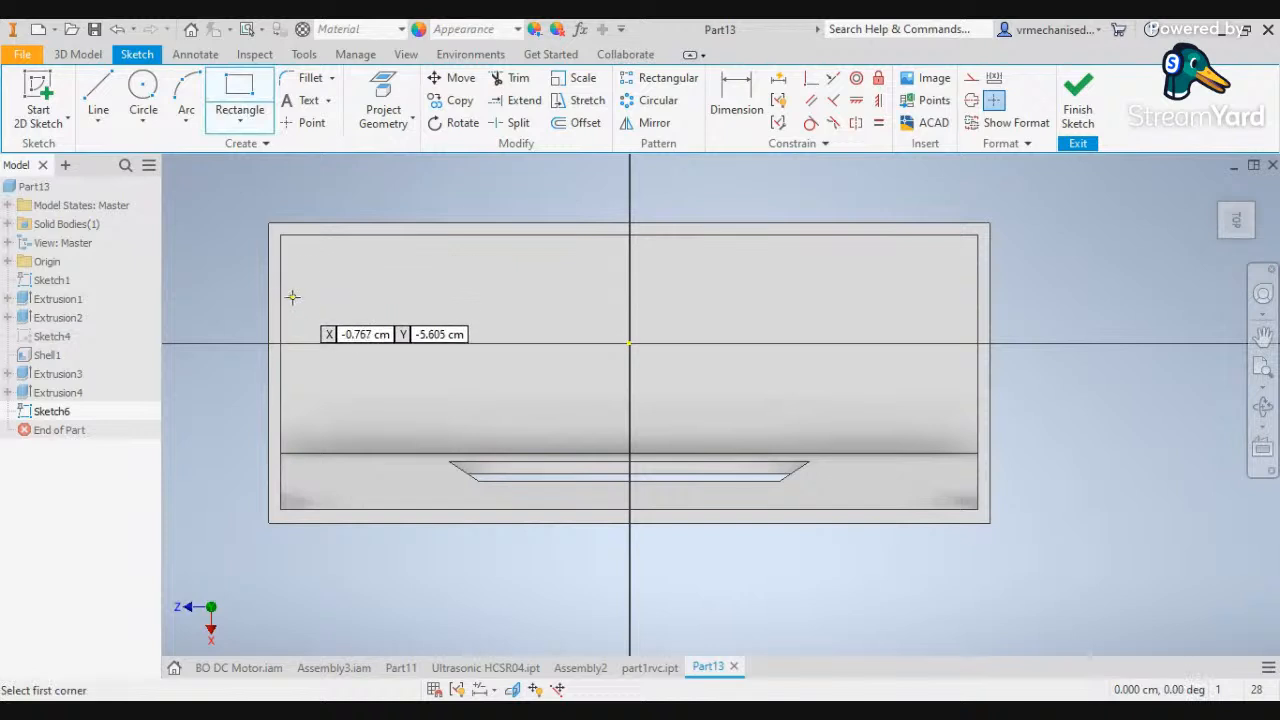
click(269, 229)
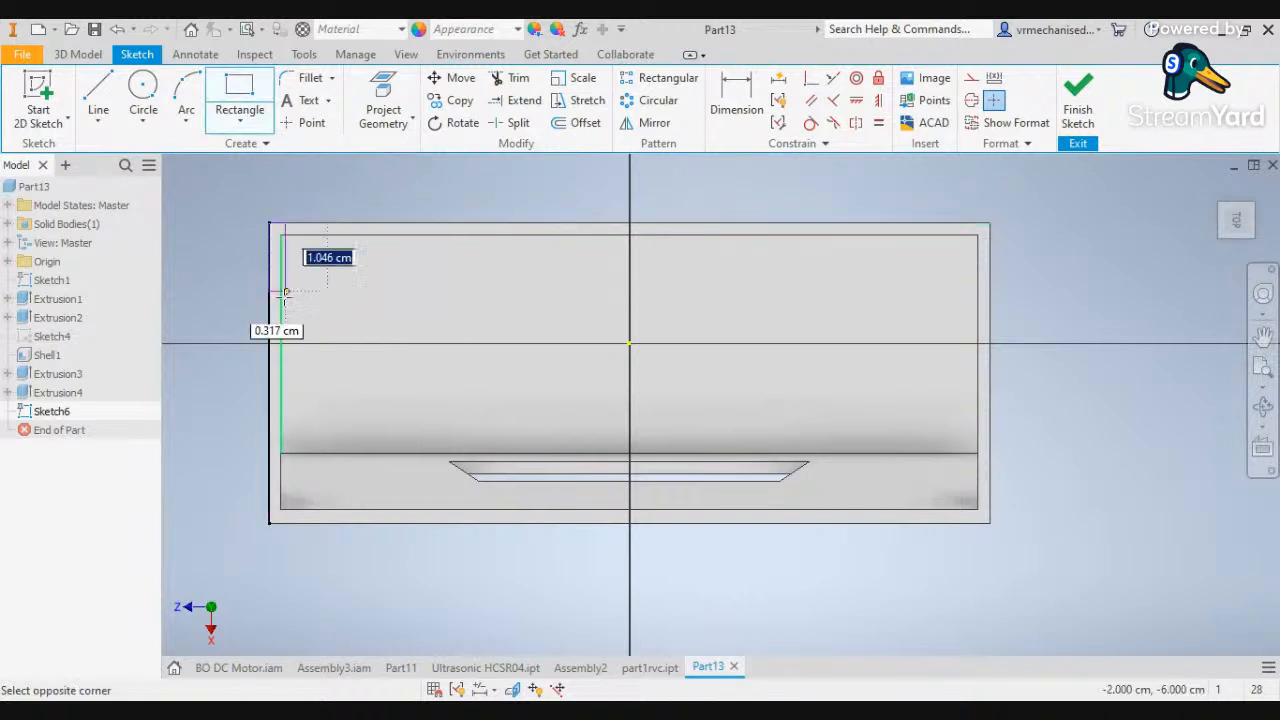
click(281, 518)
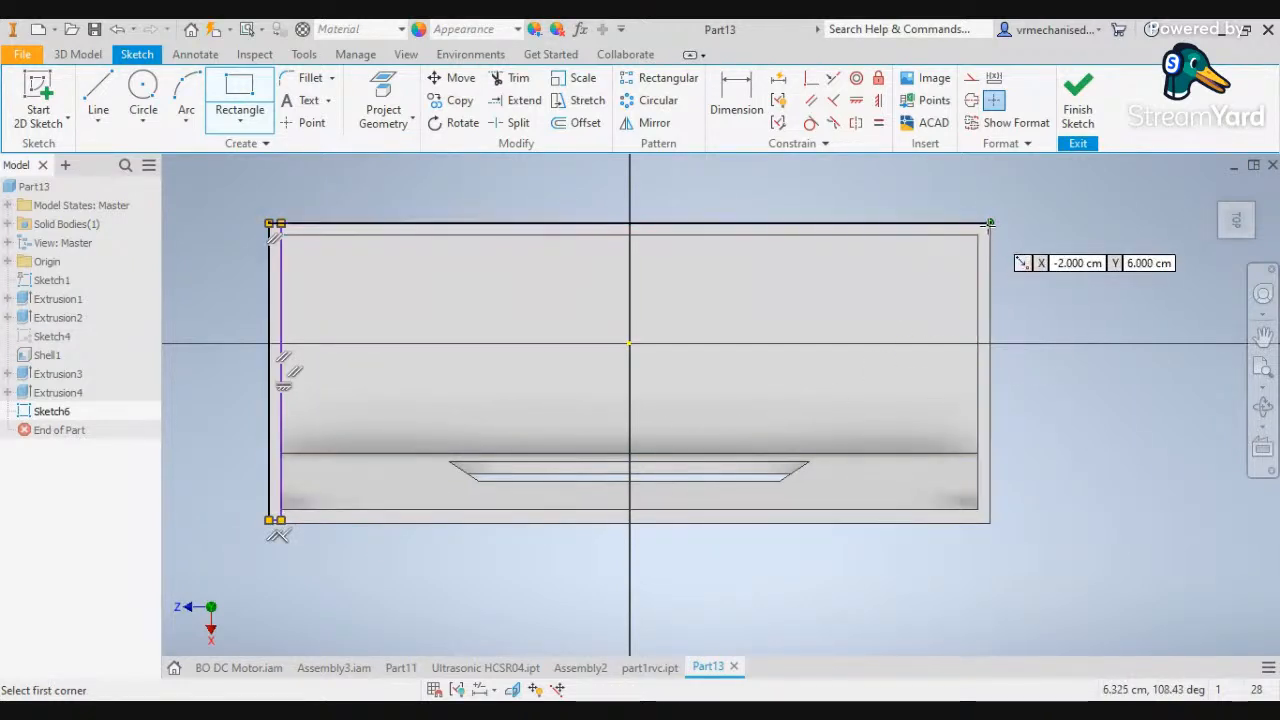
Draw a narrow rectangle over the opposite short wall's rim and set its width to 0.2 cm
click(971, 225)
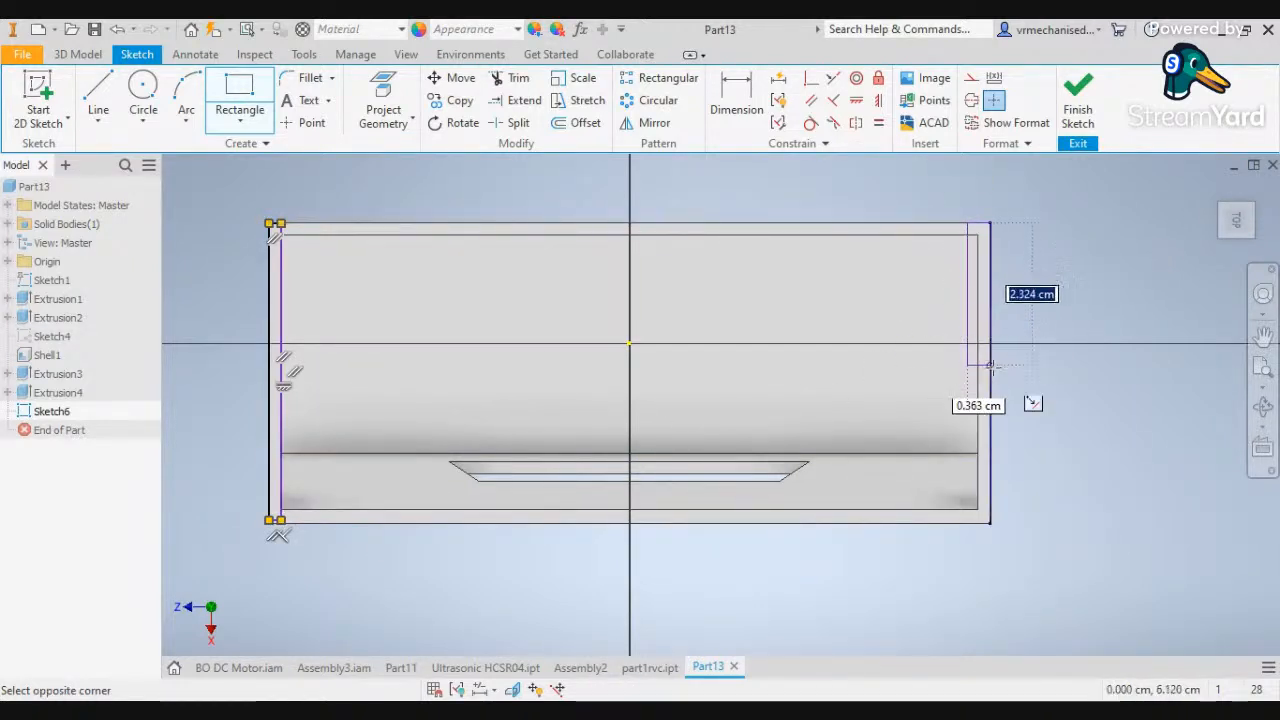
click(989, 522)
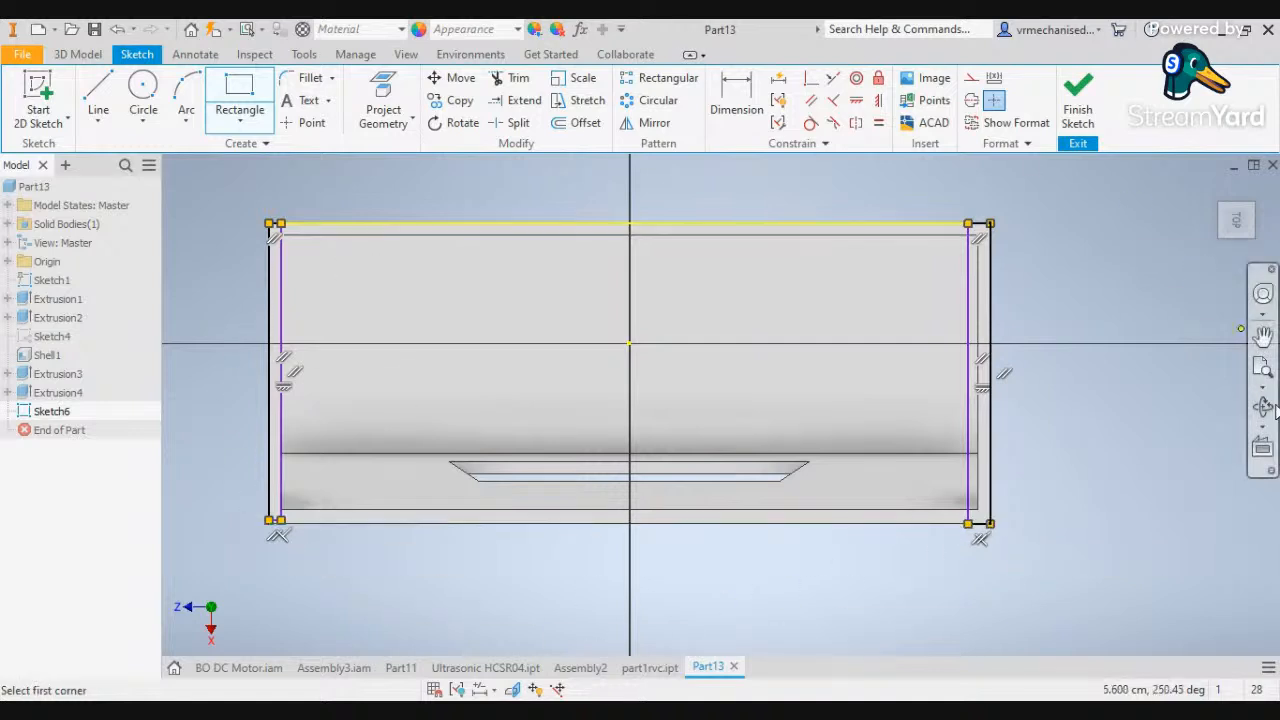
click(736, 100)
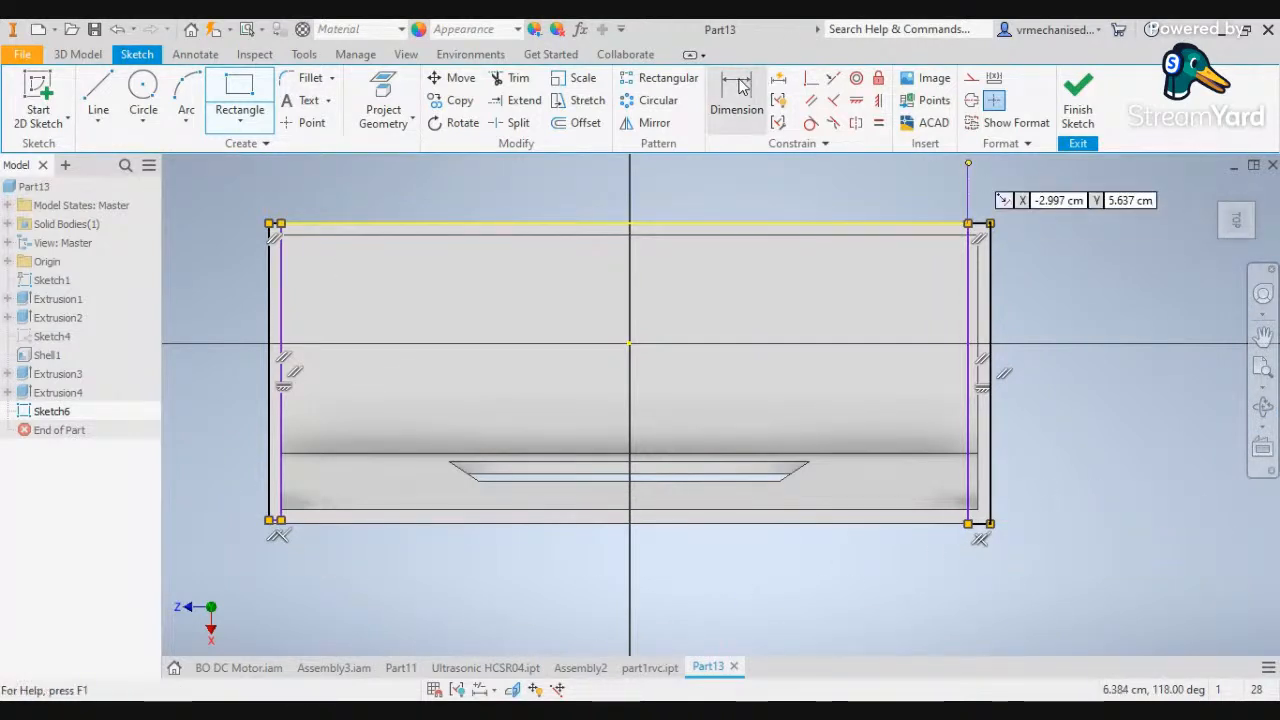
click(978, 524)
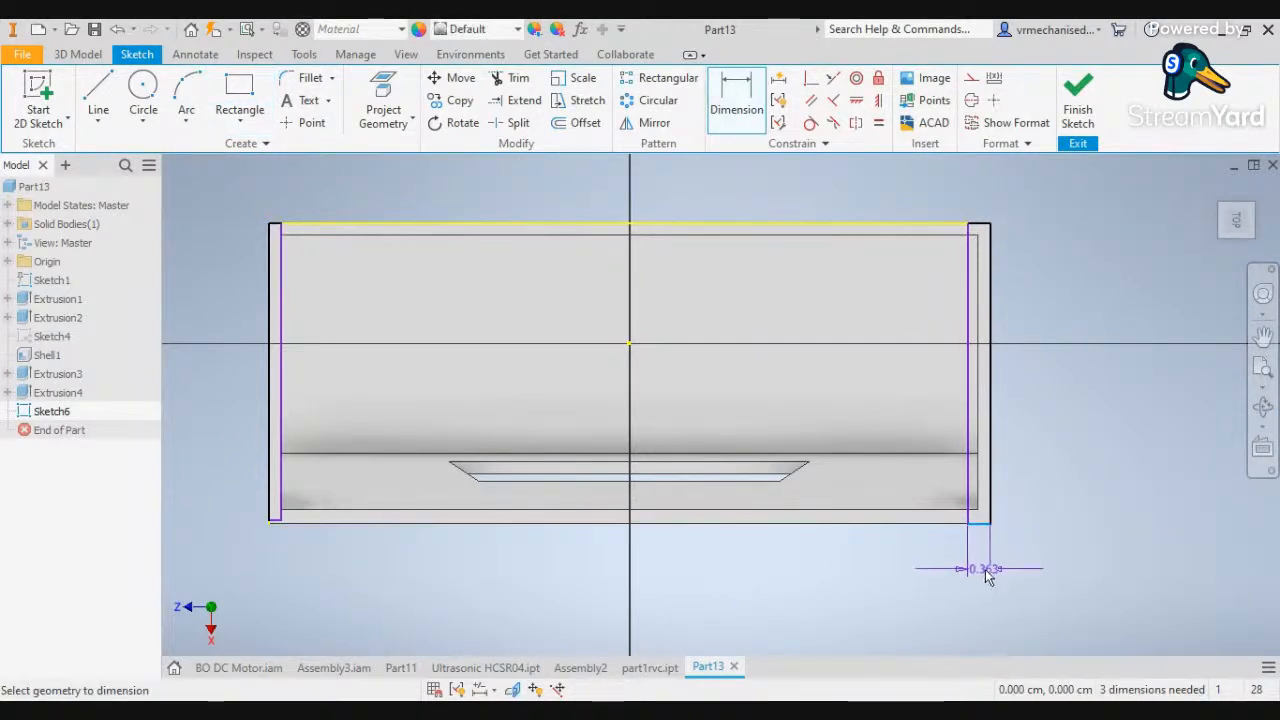
click(986, 570)
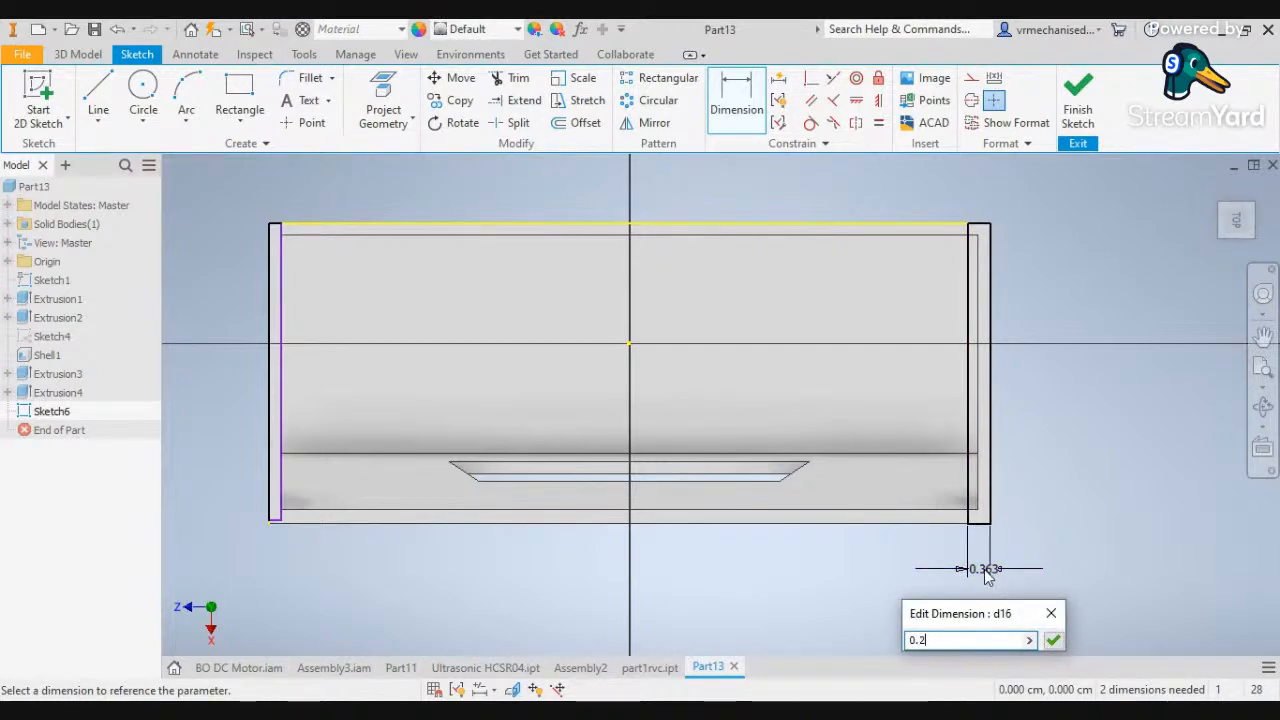
key(Return)
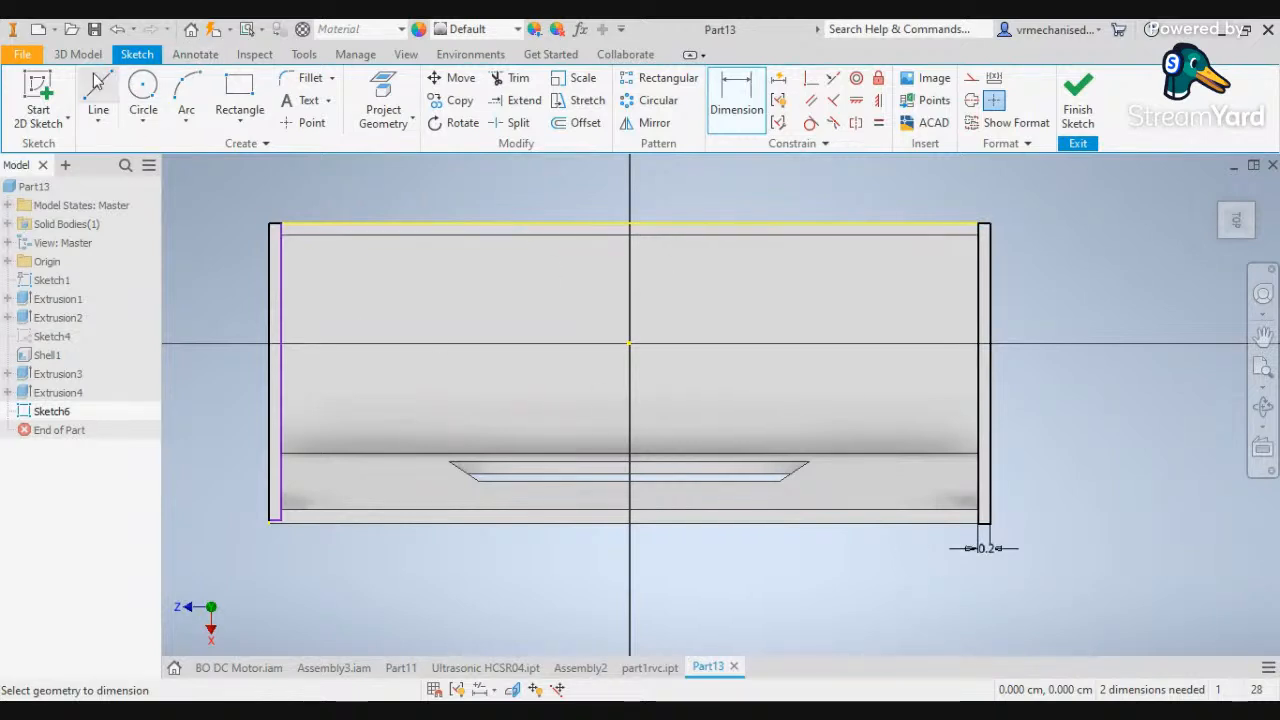
Draw a rectangle over the rim of the long wall farthest from the slot, spanning between the two short-wall strips
click(256, 97)
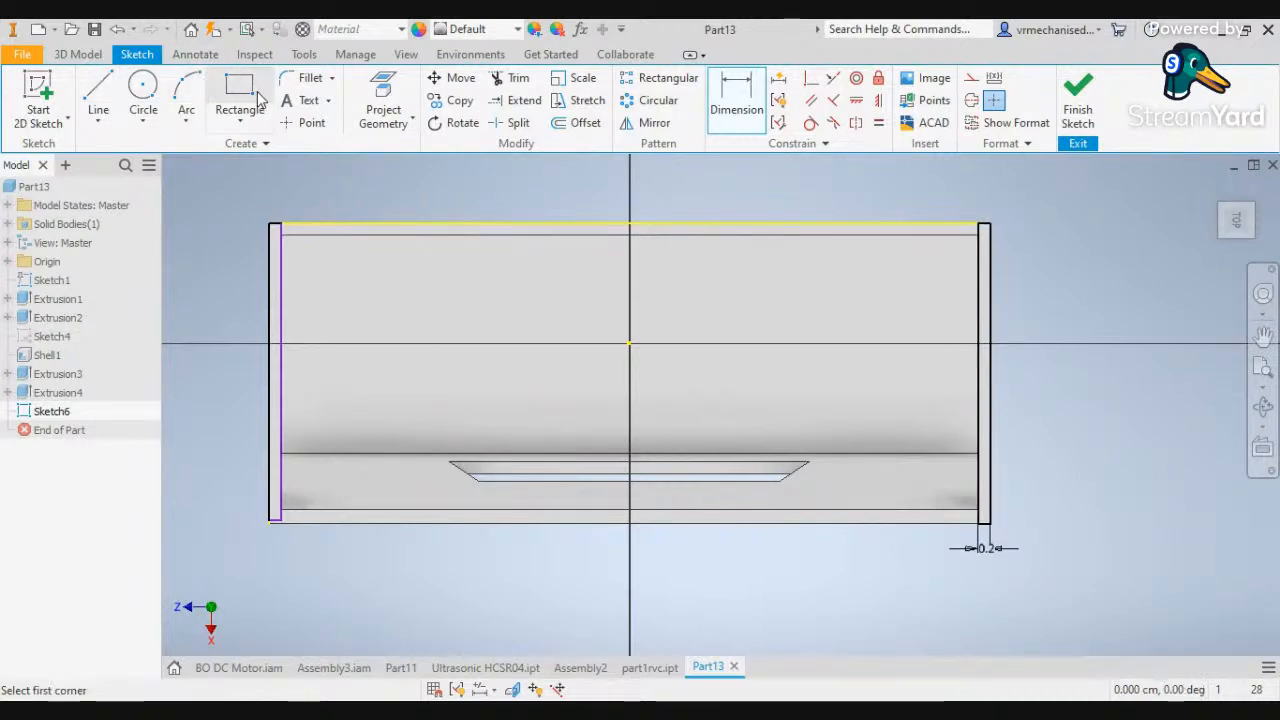
click(287, 232)
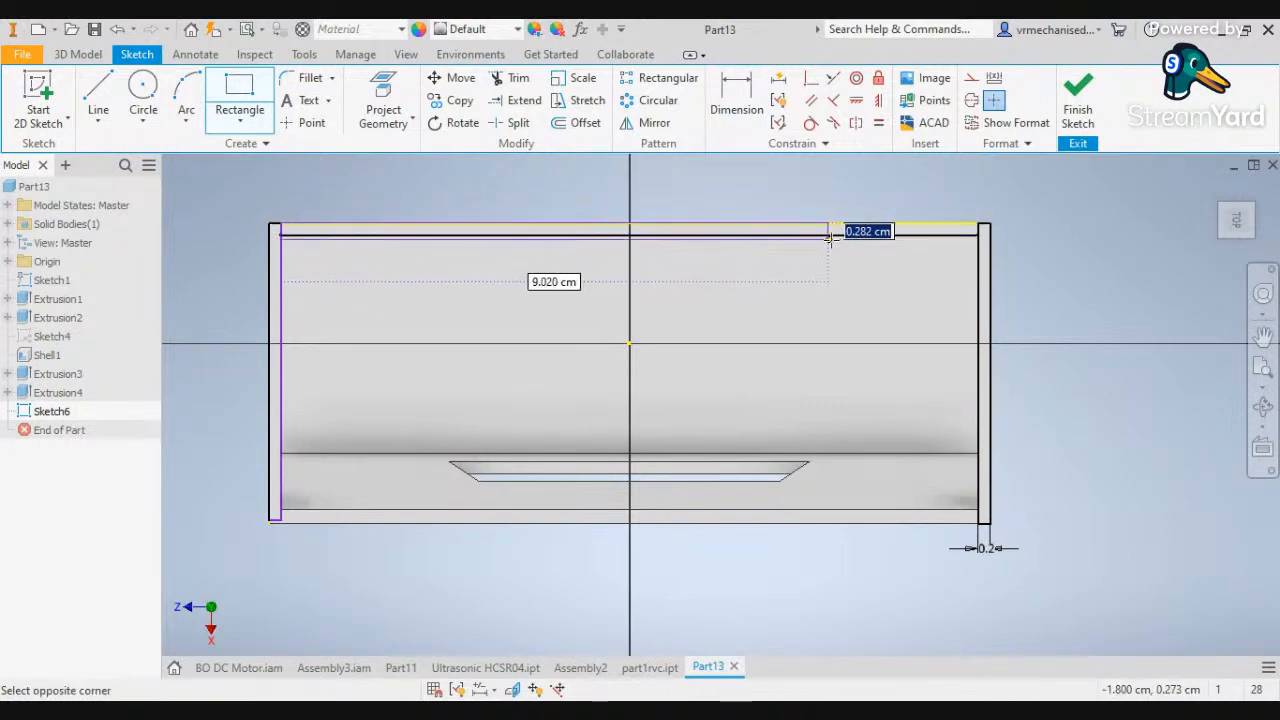
click(978, 235)
click(323, 195)
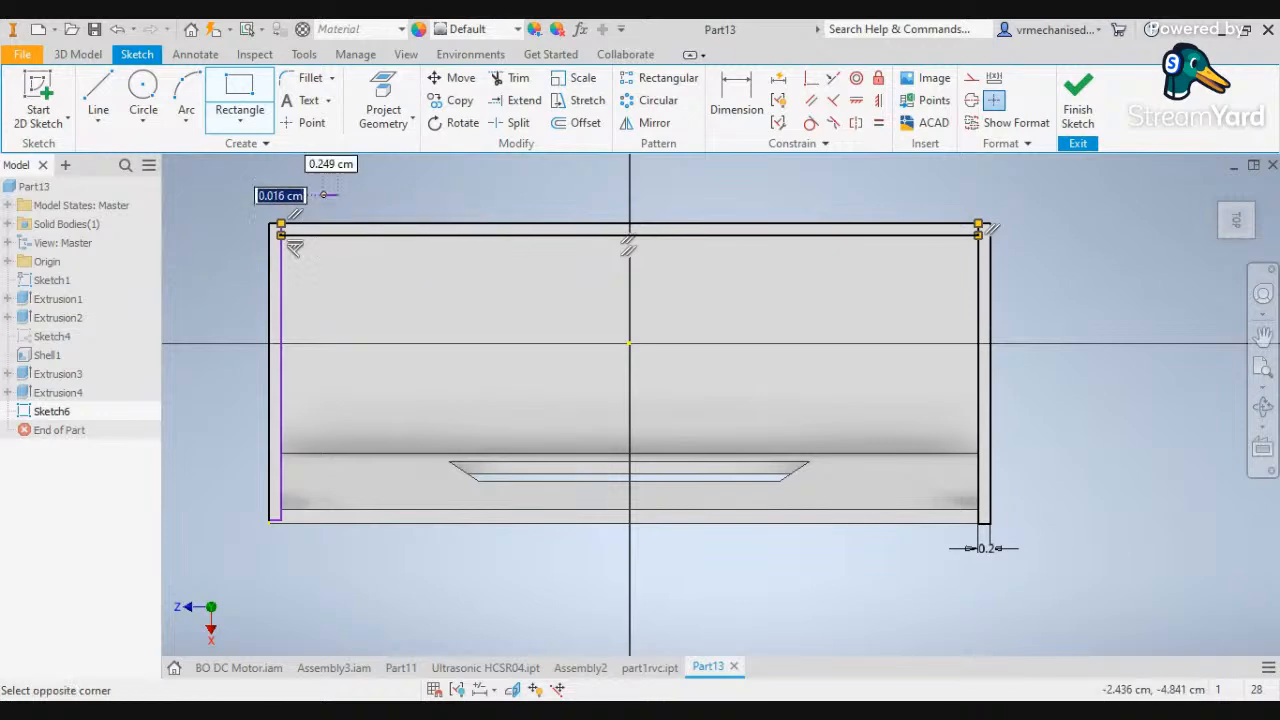
key(Escape)
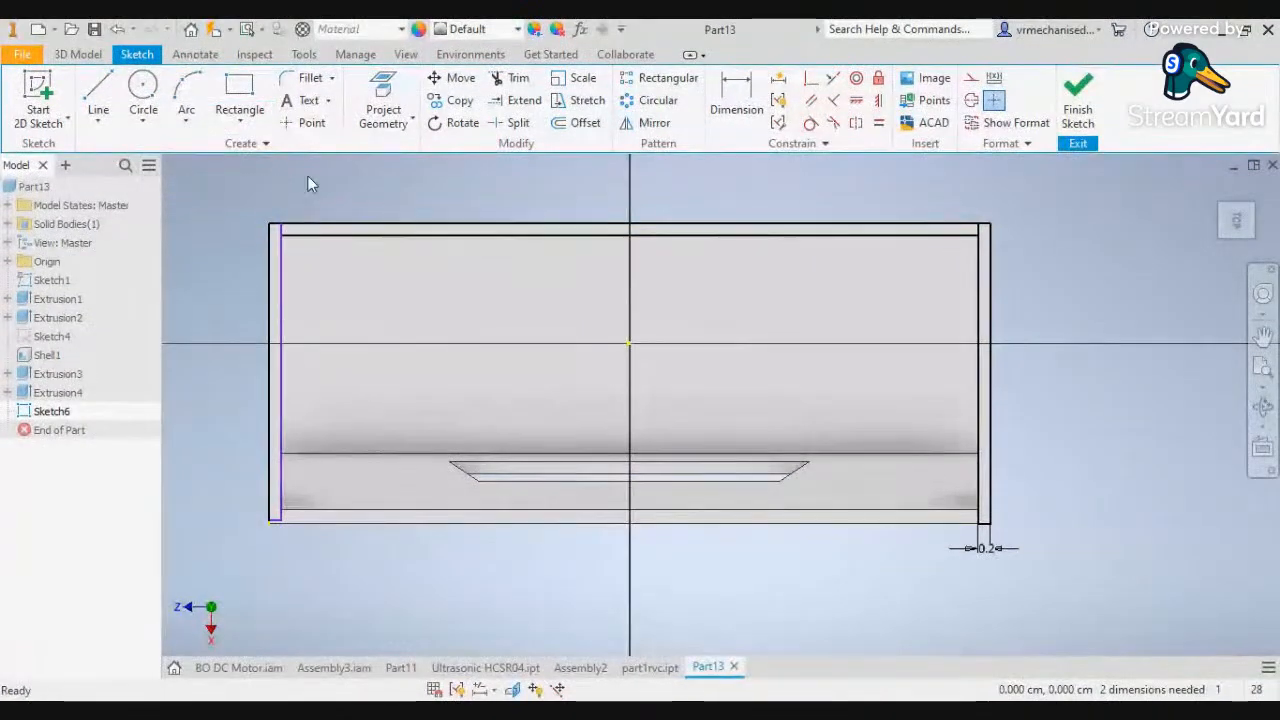
Extrude the three rim strips along both short walls and the far long wall outward by 4 mm, joined to the box
click(78, 54)
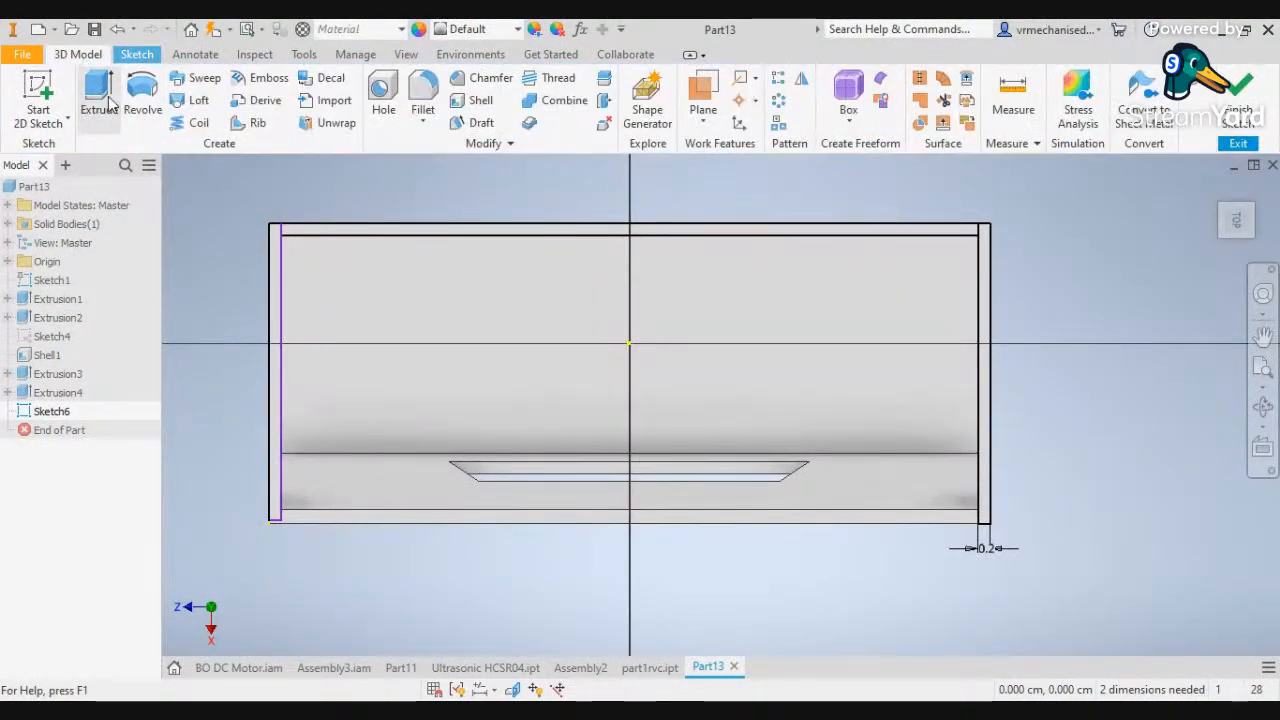
click(100, 102)
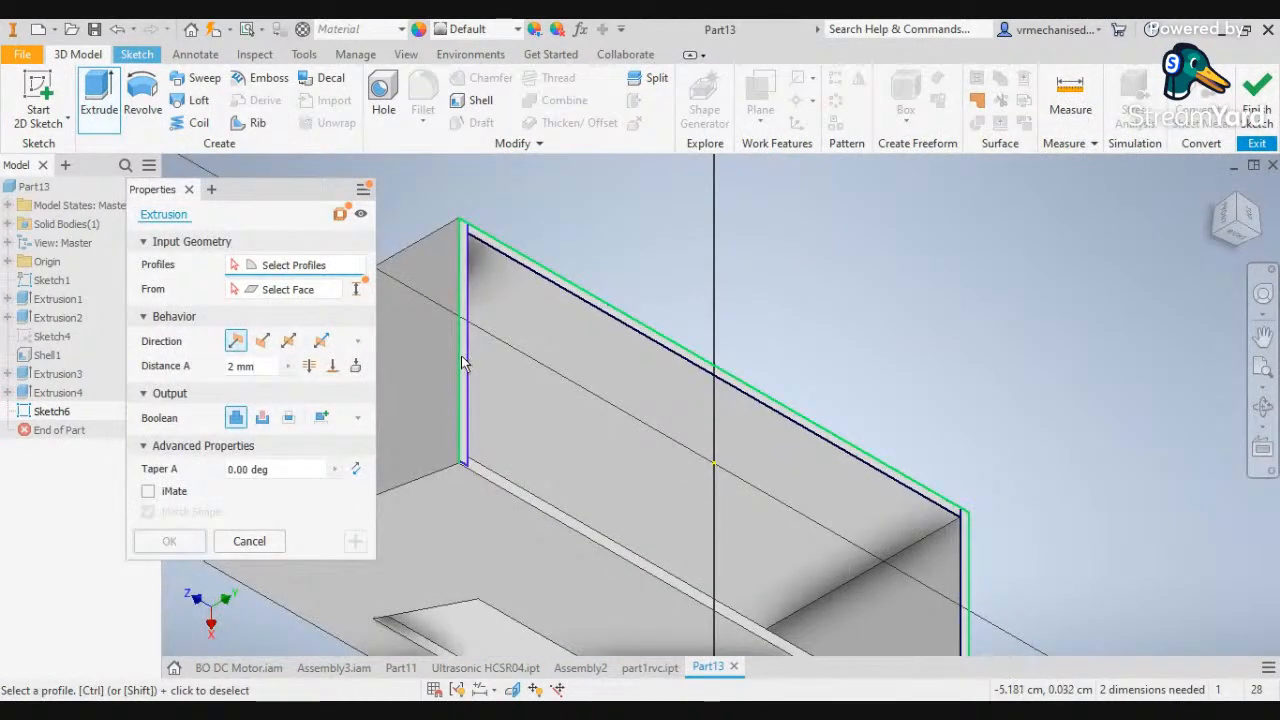
scroll(463, 362, up, 3)
click(469, 352)
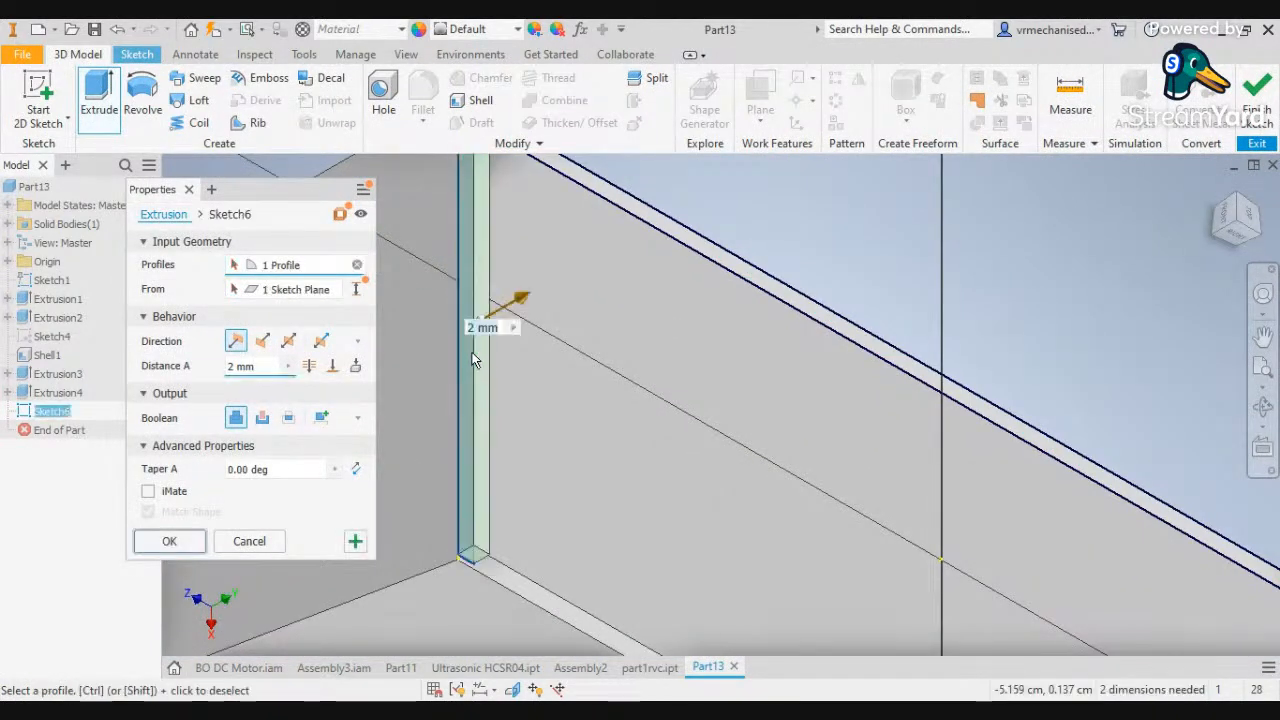
click(615, 202)
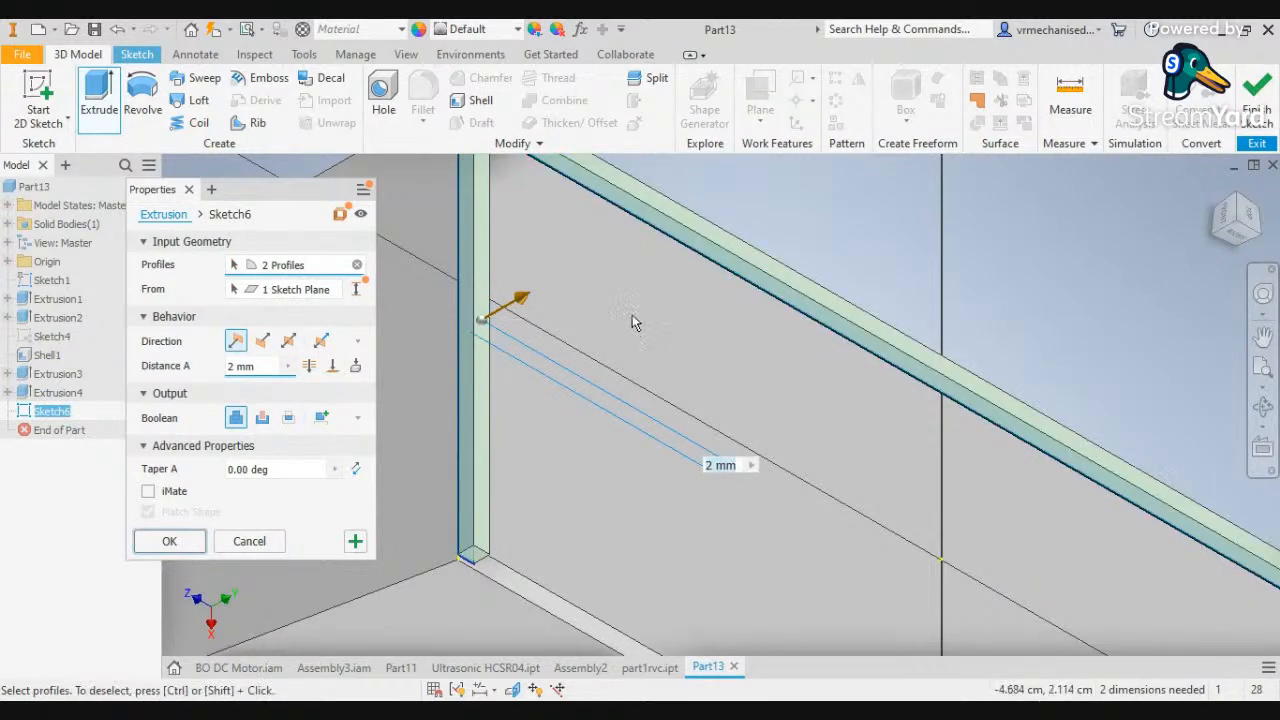
scroll(623, 357, down, 3)
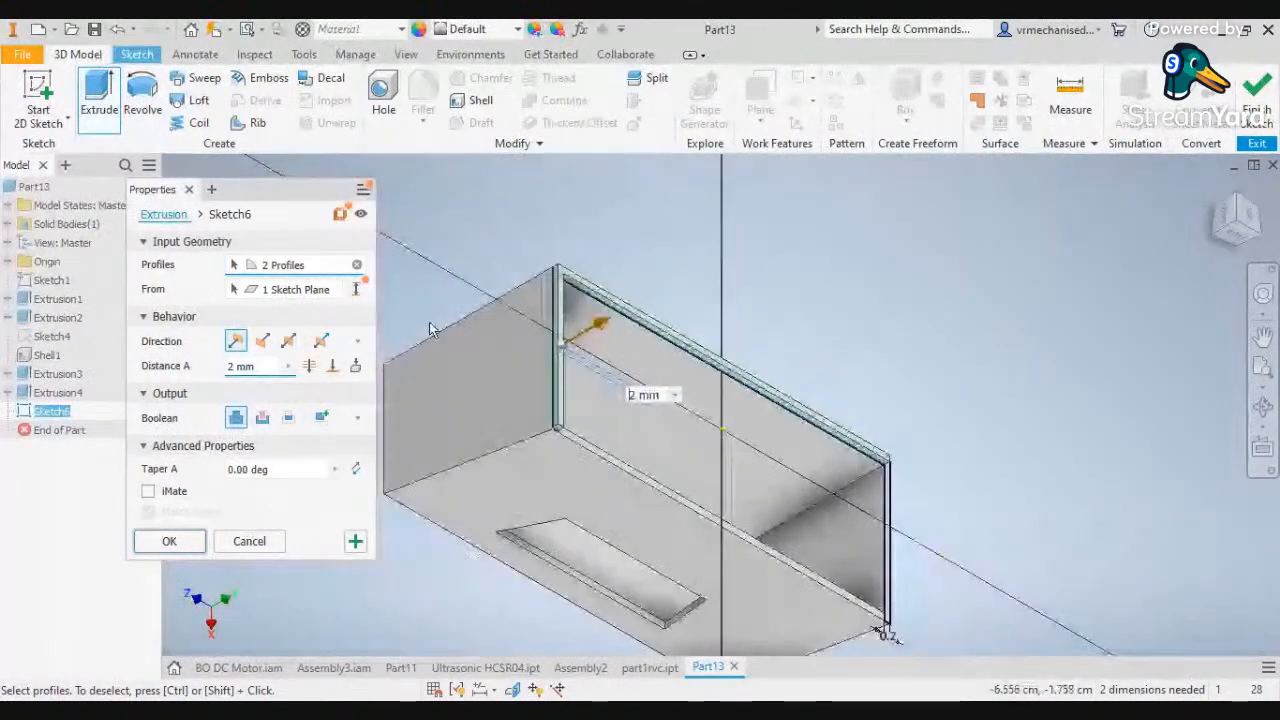
click(888, 528)
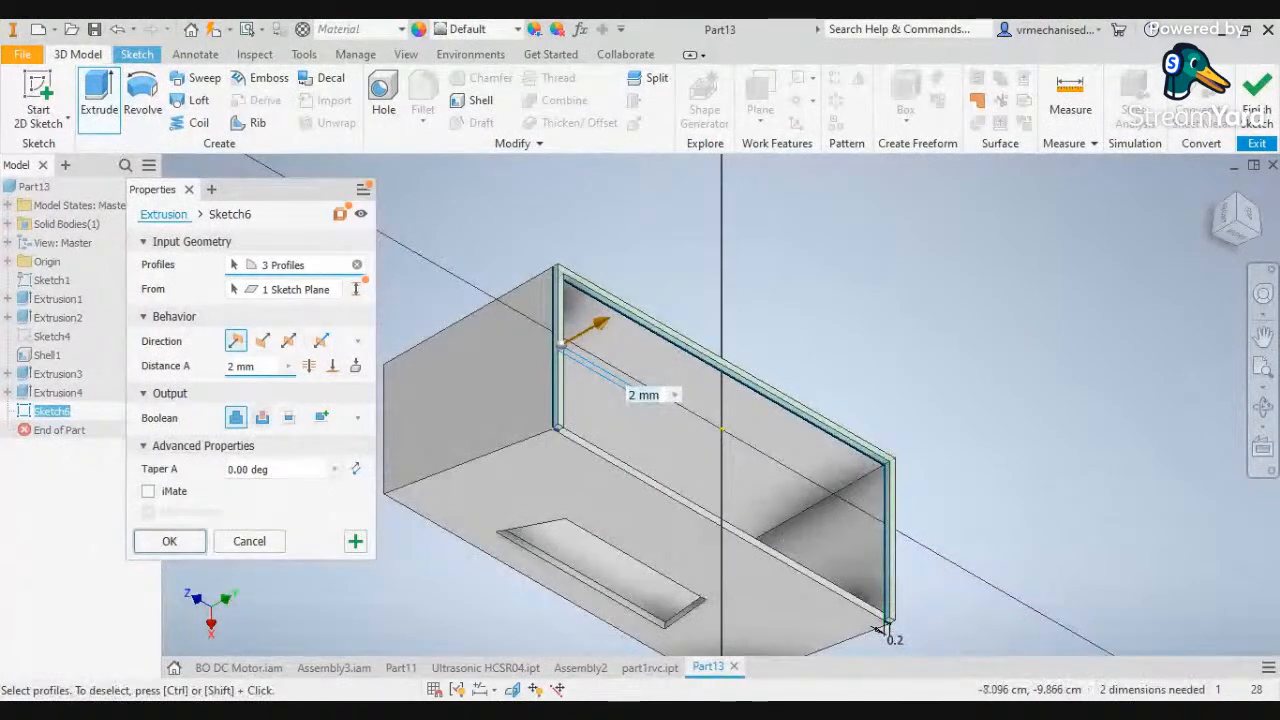
click(262, 367)
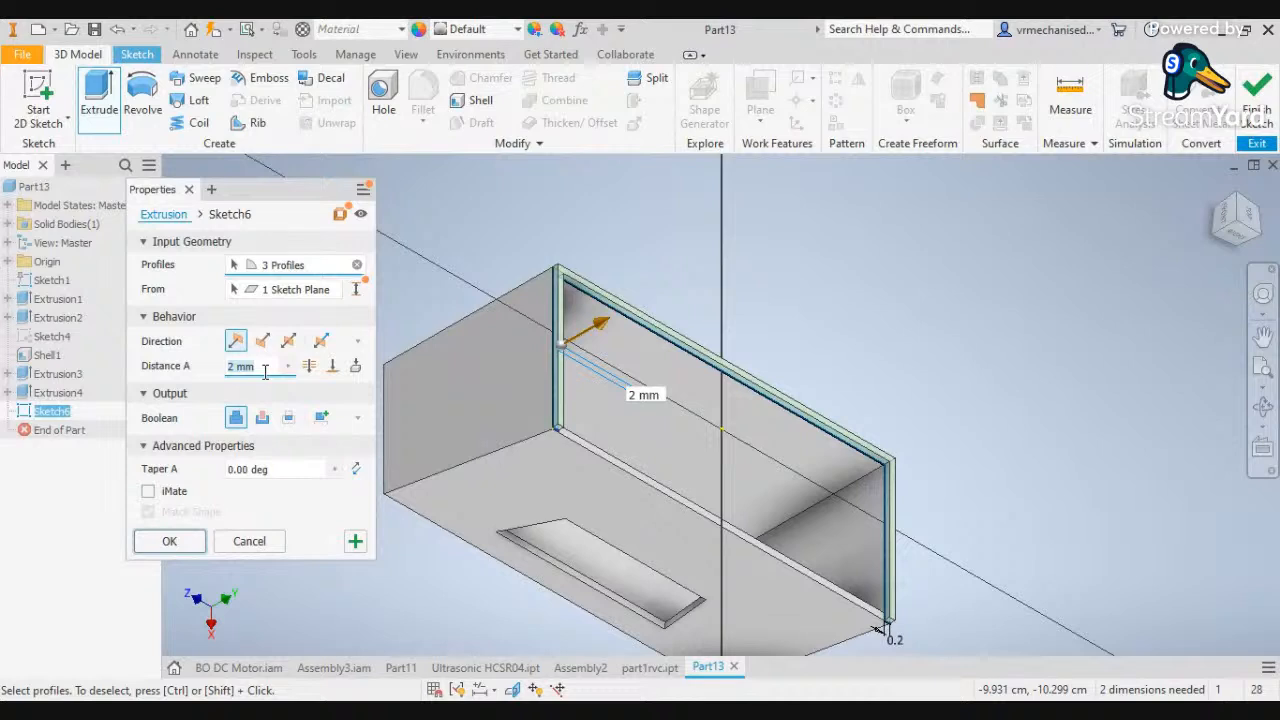
key(BackSpace)
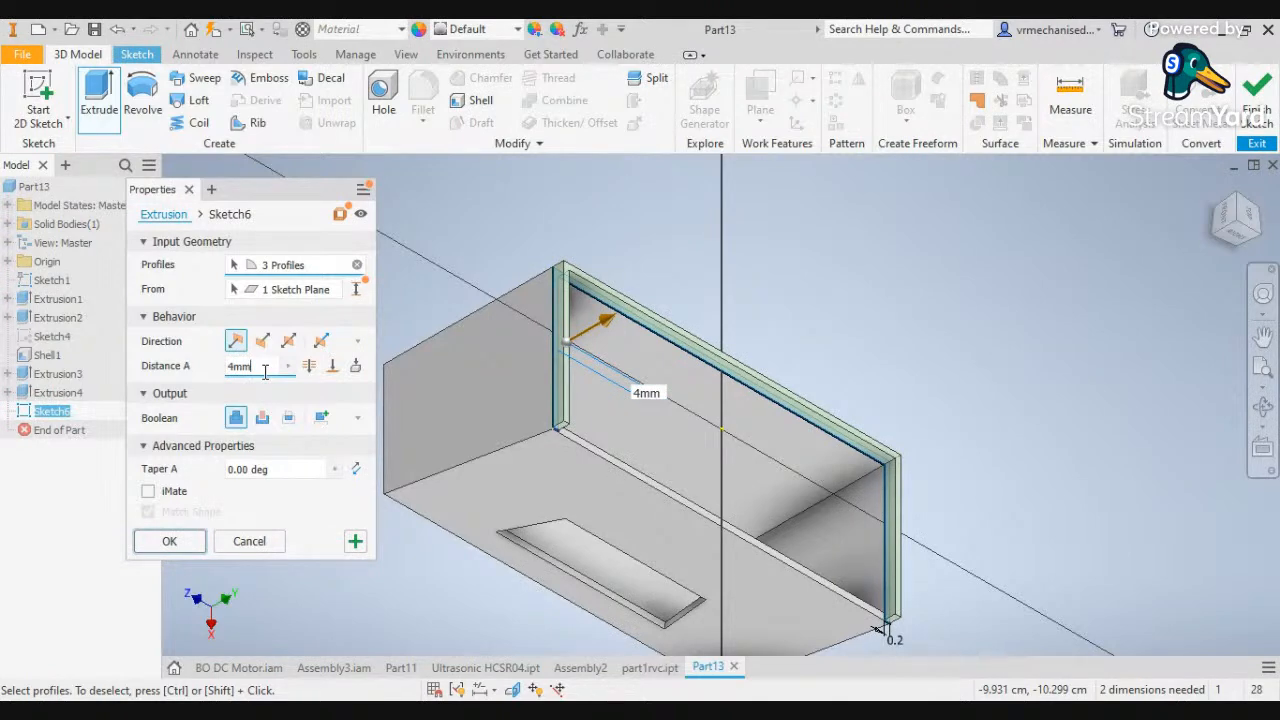
key(Return)
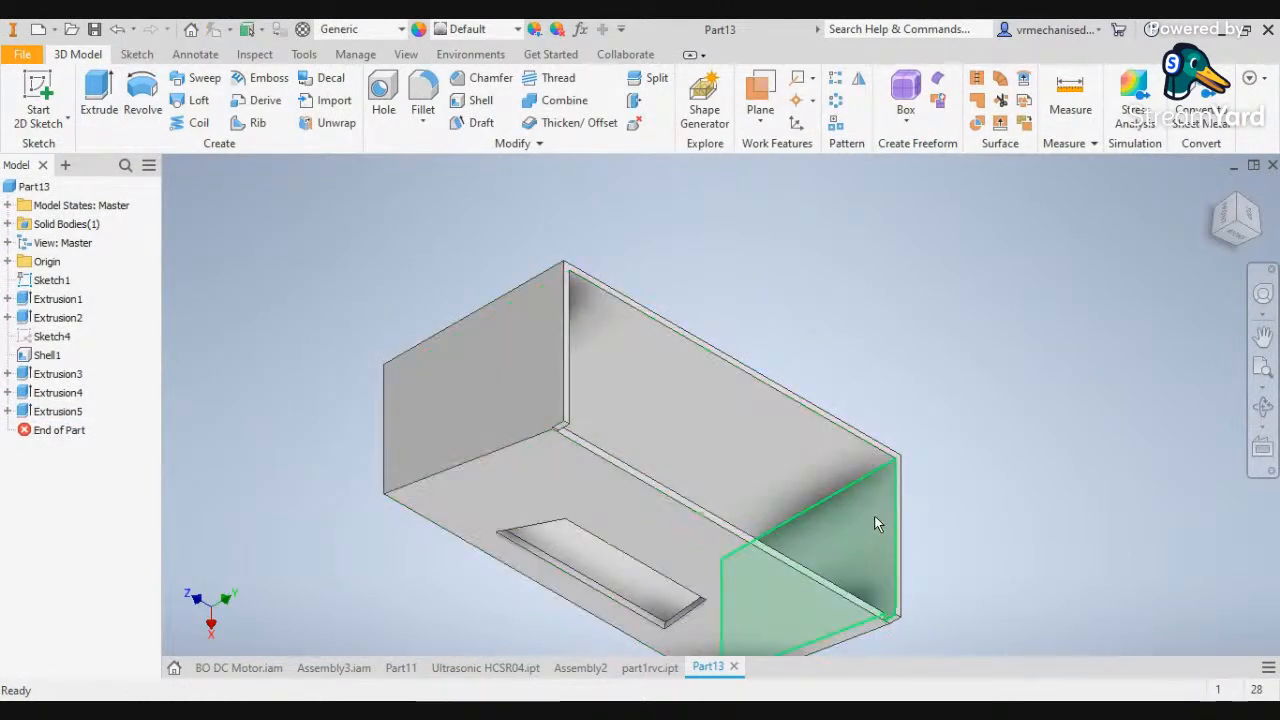
Start a sketch on the inner face of the -Z short wall and draw a 3 by 0.2 cm rectangle from the slotted wall's corner
scroll(883, 608, up, 5)
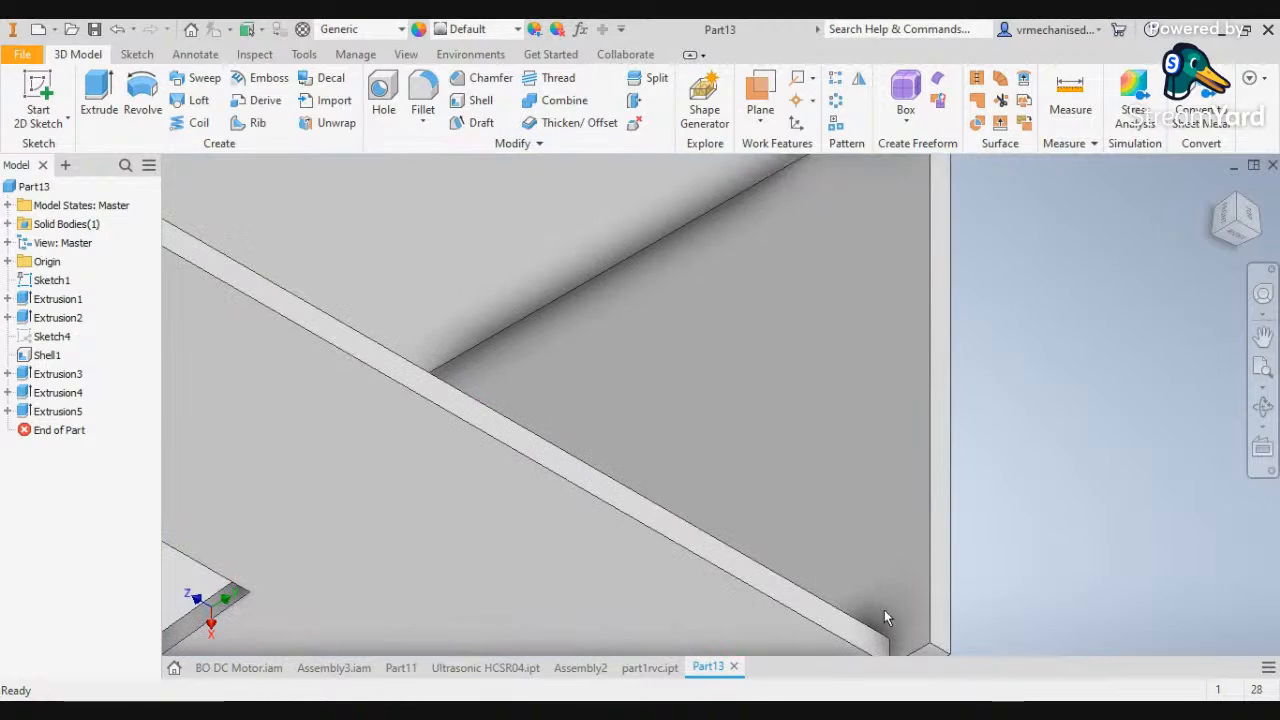
click(1237, 203)
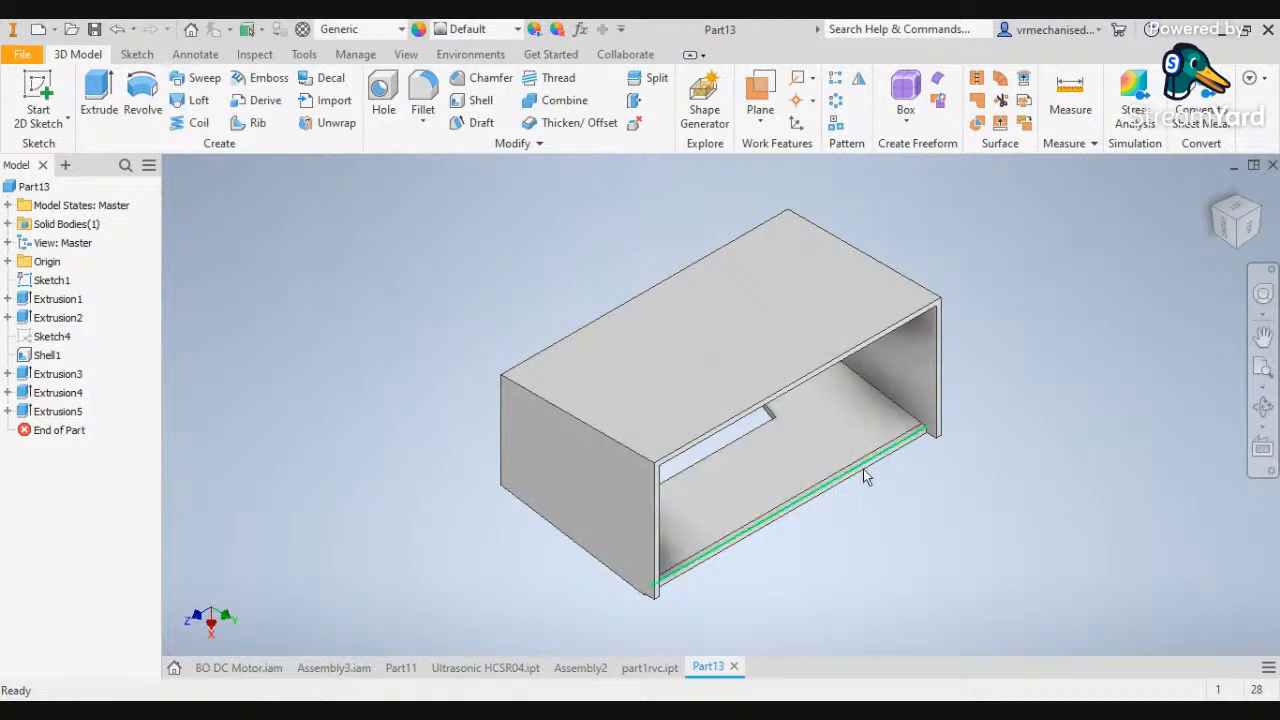
click(916, 384)
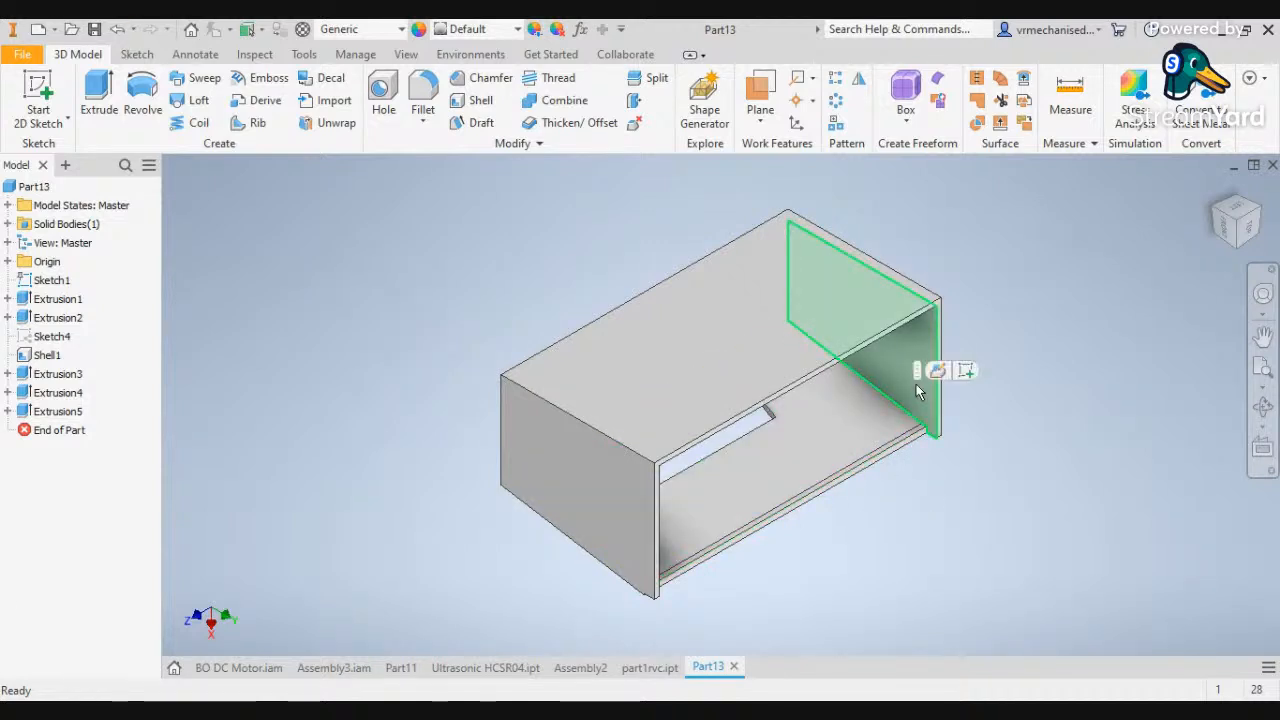
click(969, 369)
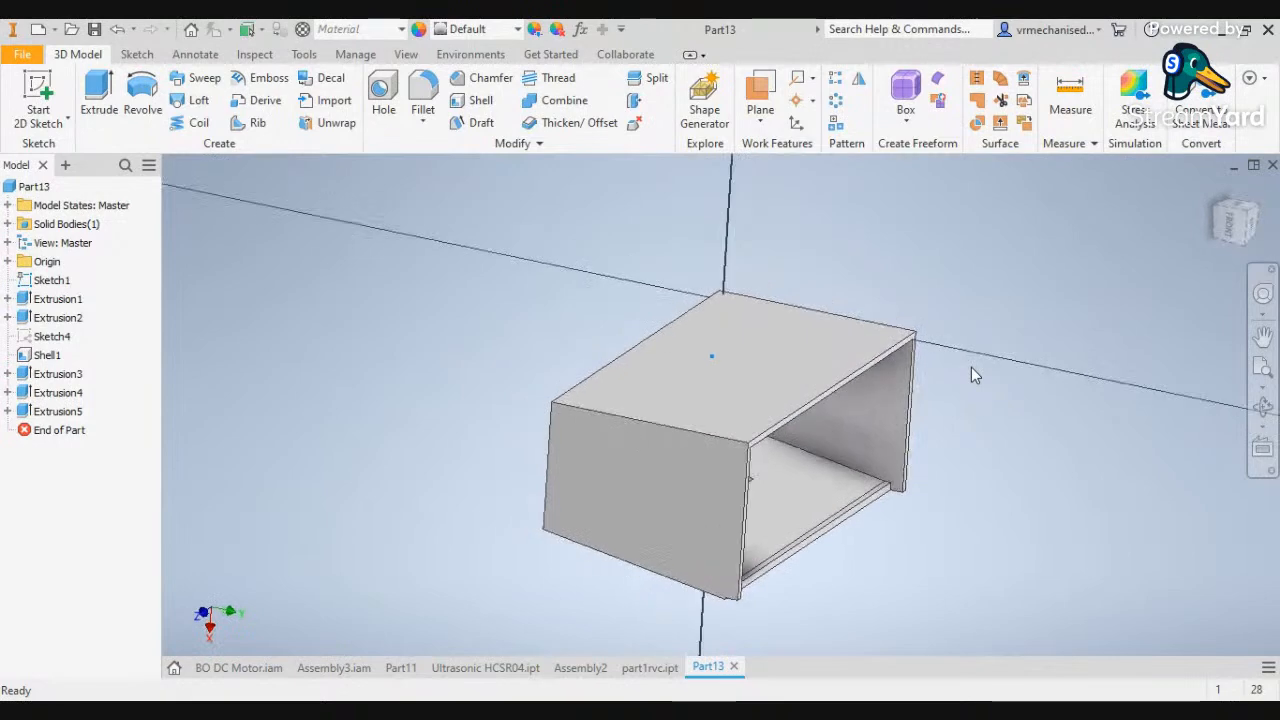
key(F6)
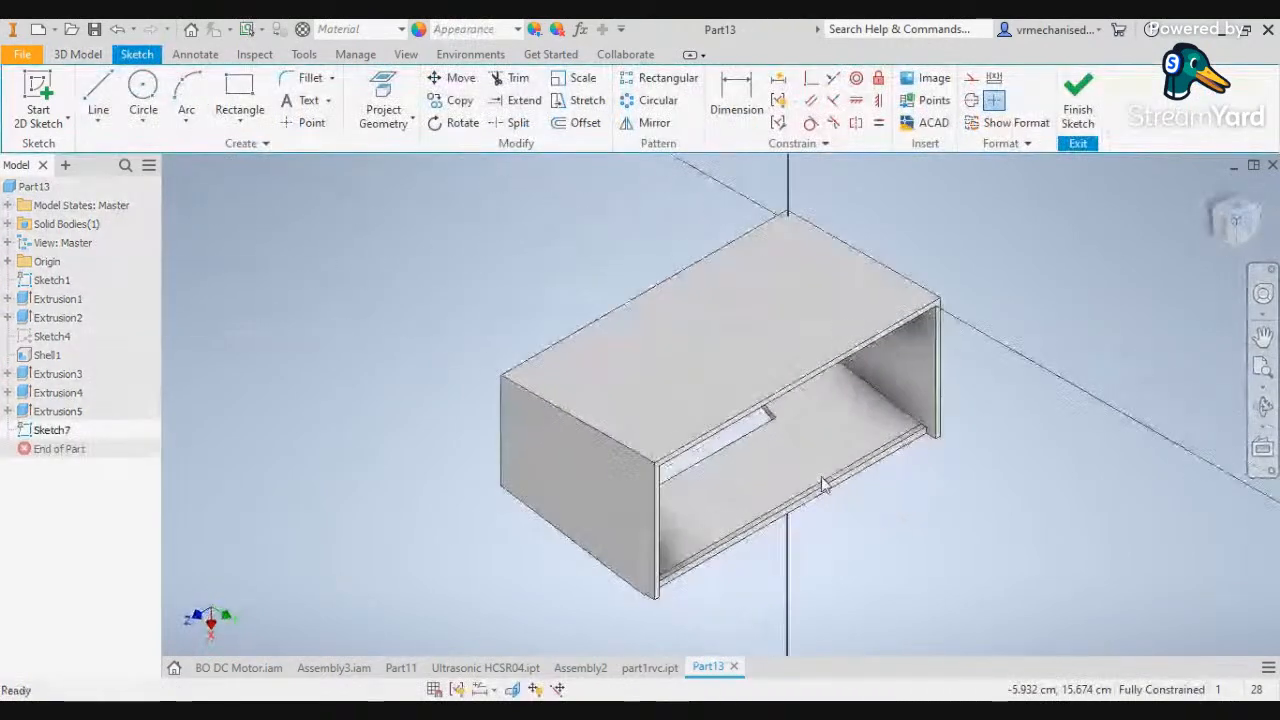
scroll(886, 425, up, 10)
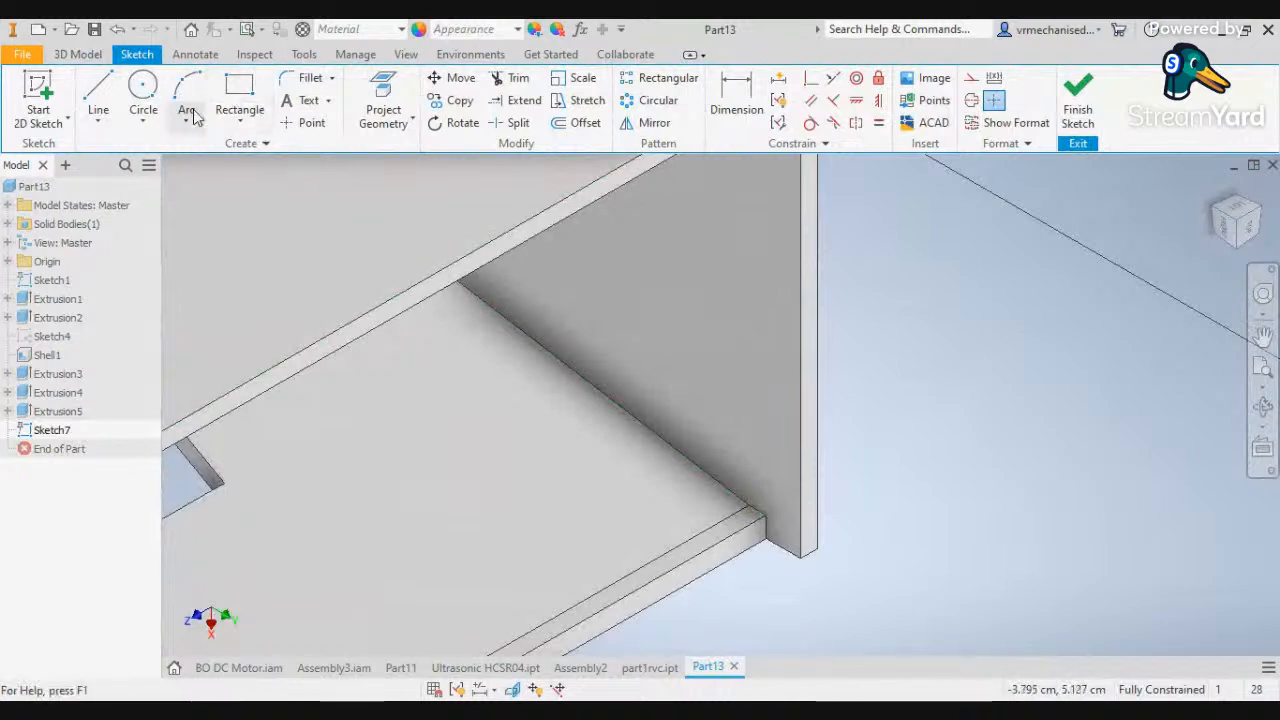
click(240, 95)
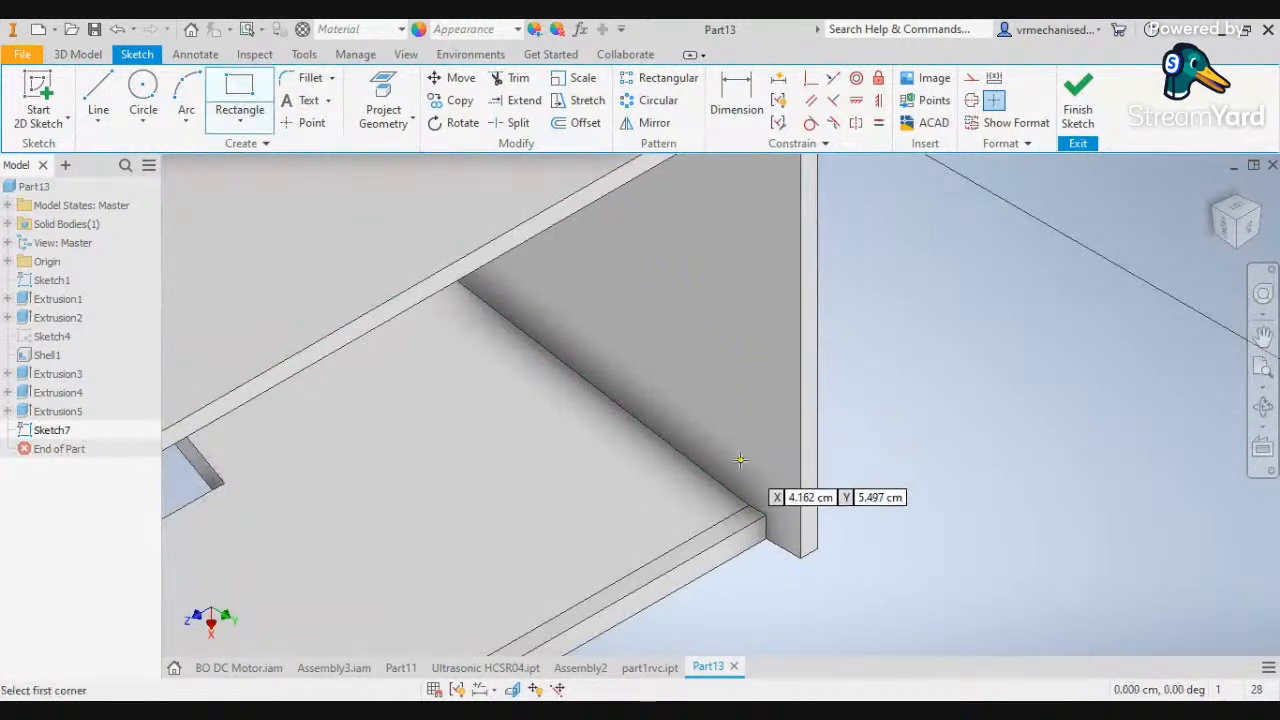
click(765, 515)
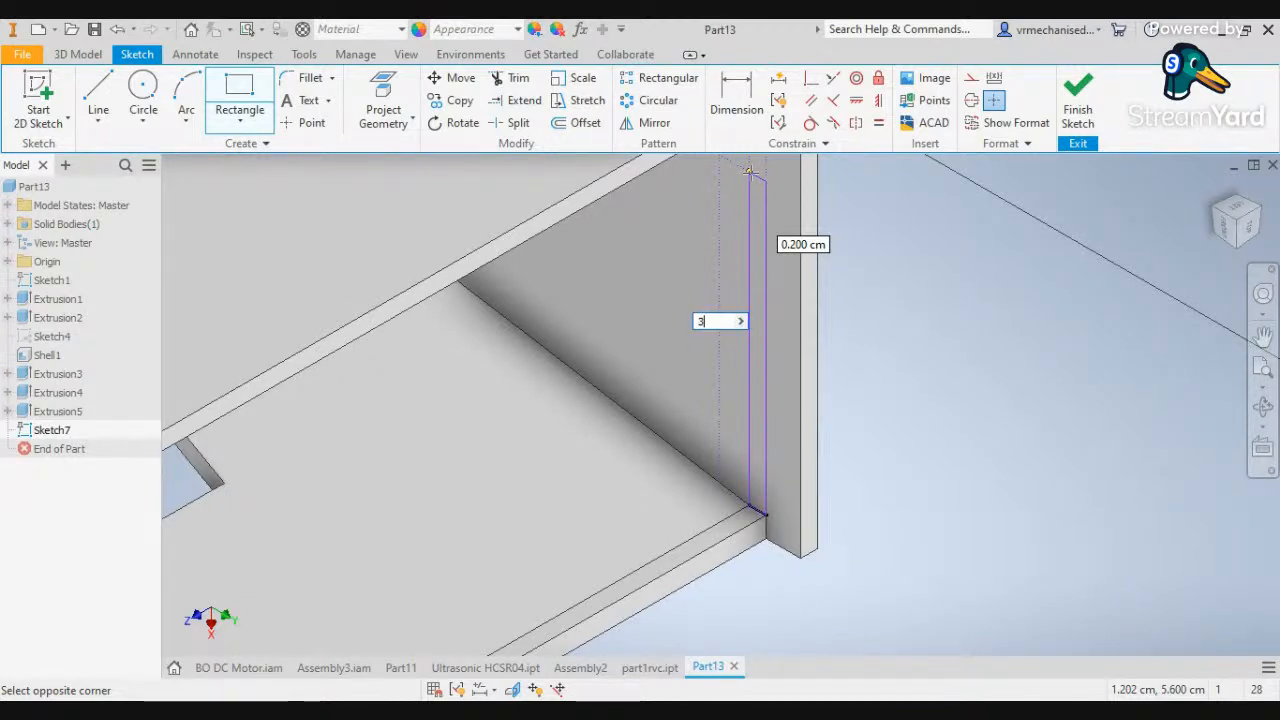
key(Return)
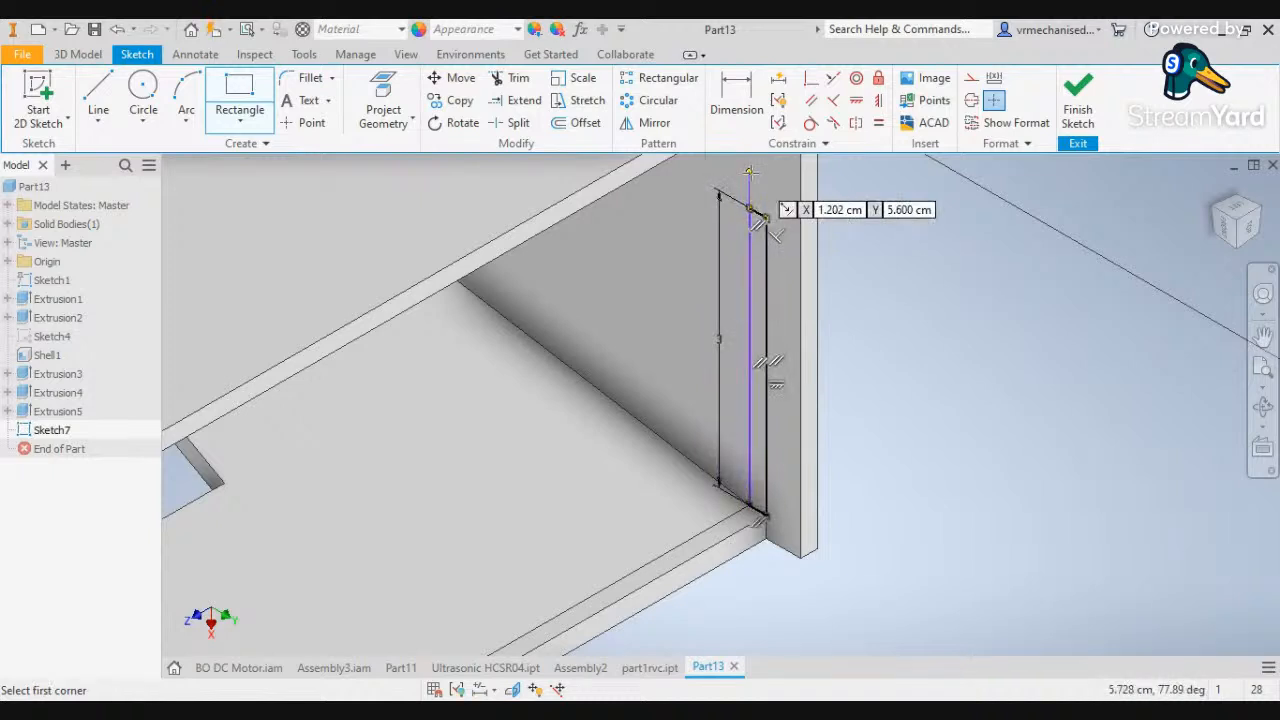
Draw a rectangle 4.8 cm long and 0.2 cm wide along the outer open edge of the same short wall
click(800, 555)
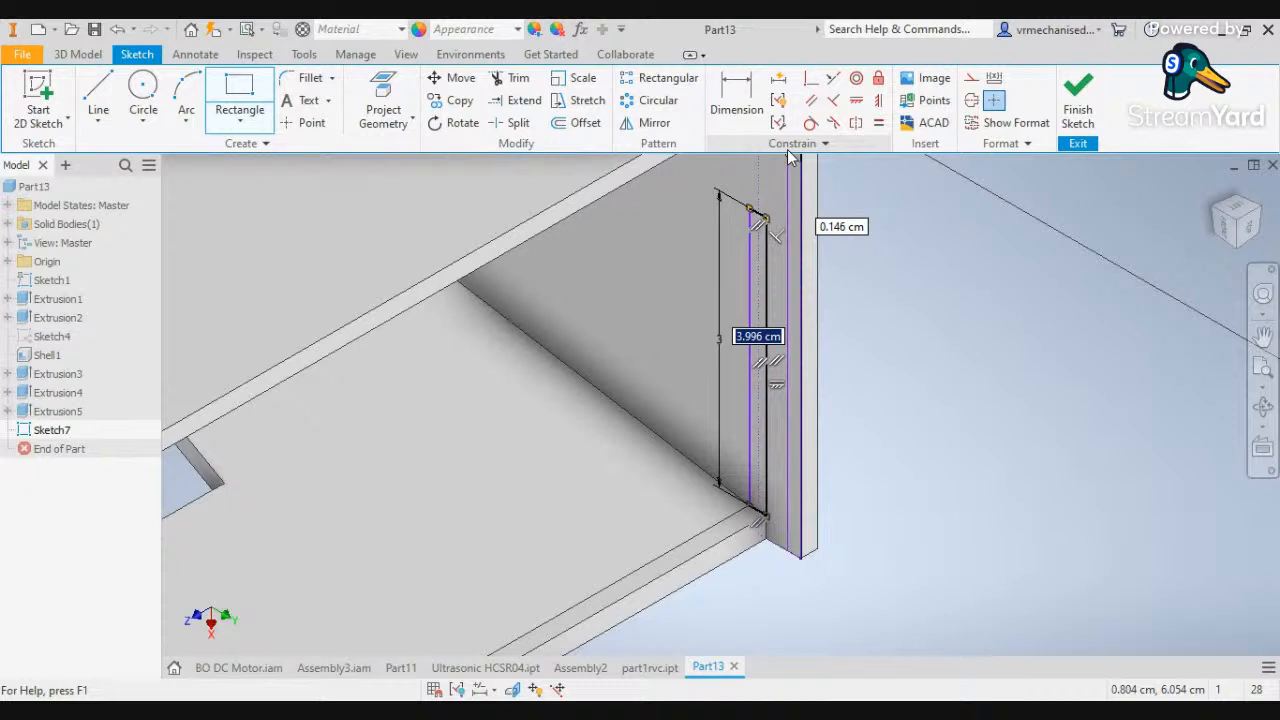
middle_drag(790, 165, 762, 400)
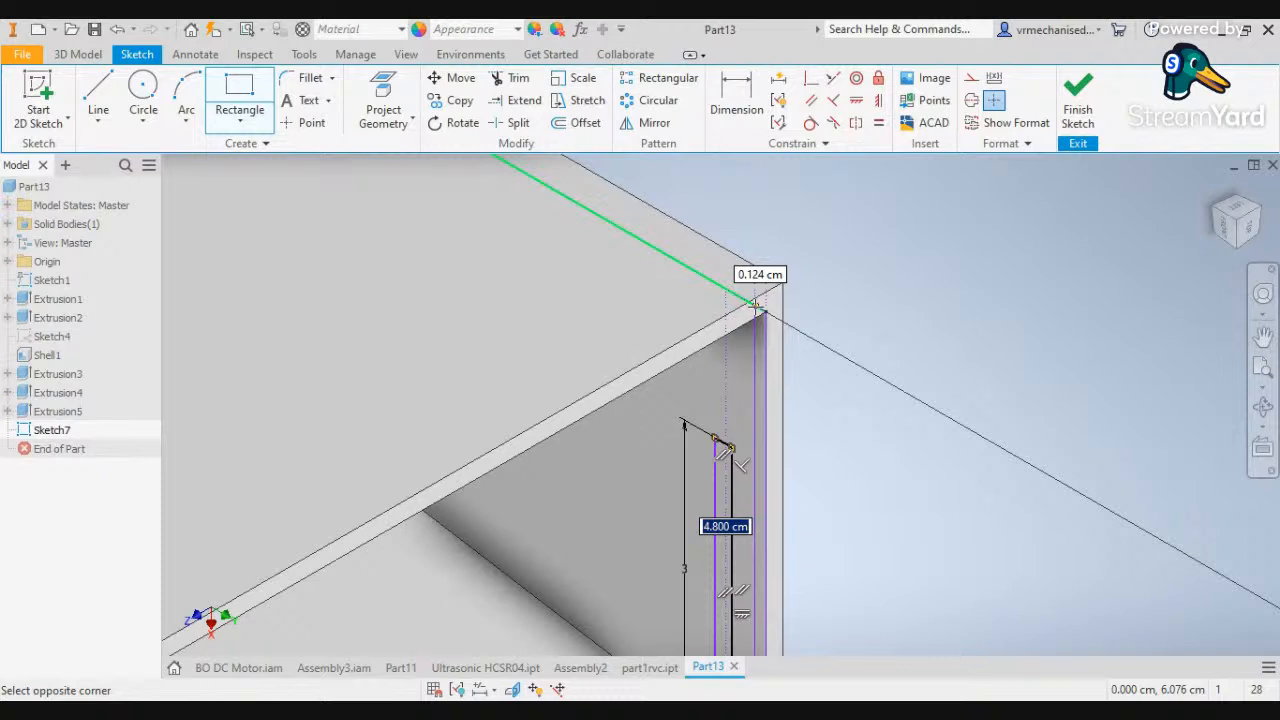
scroll(757, 305, down, 2)
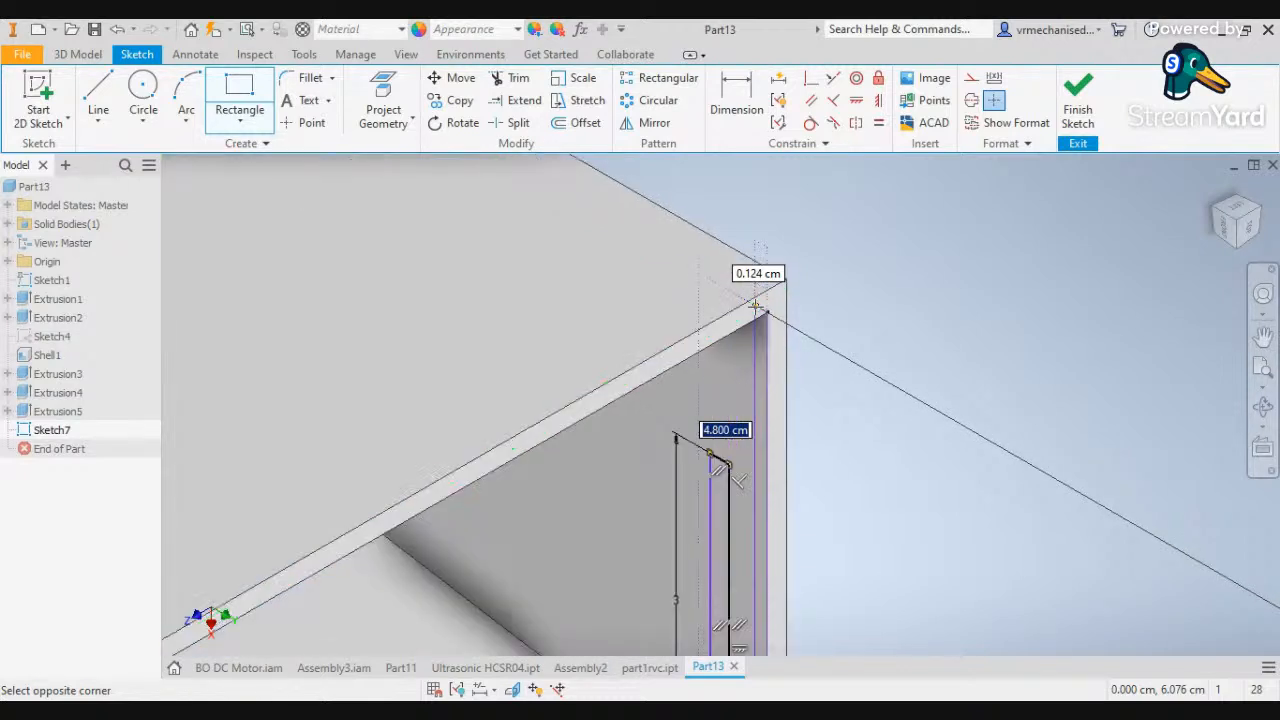
scroll(757, 305, up, 2)
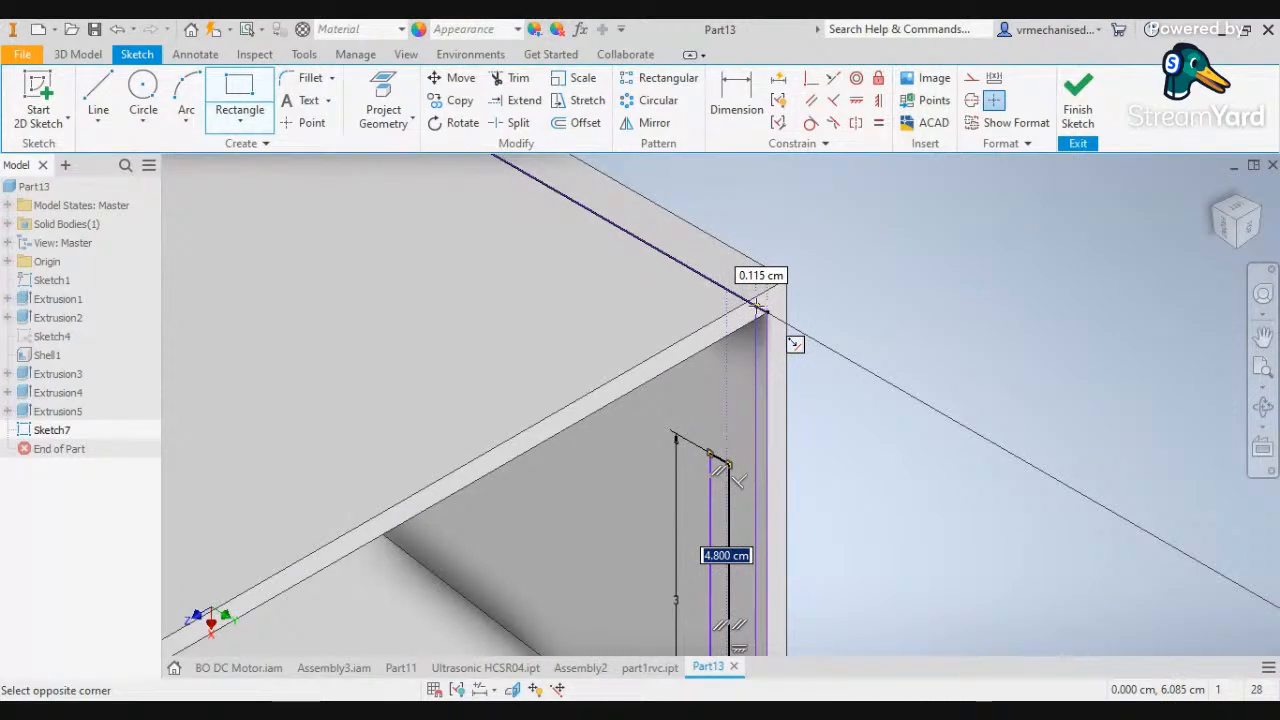
key(Tab)
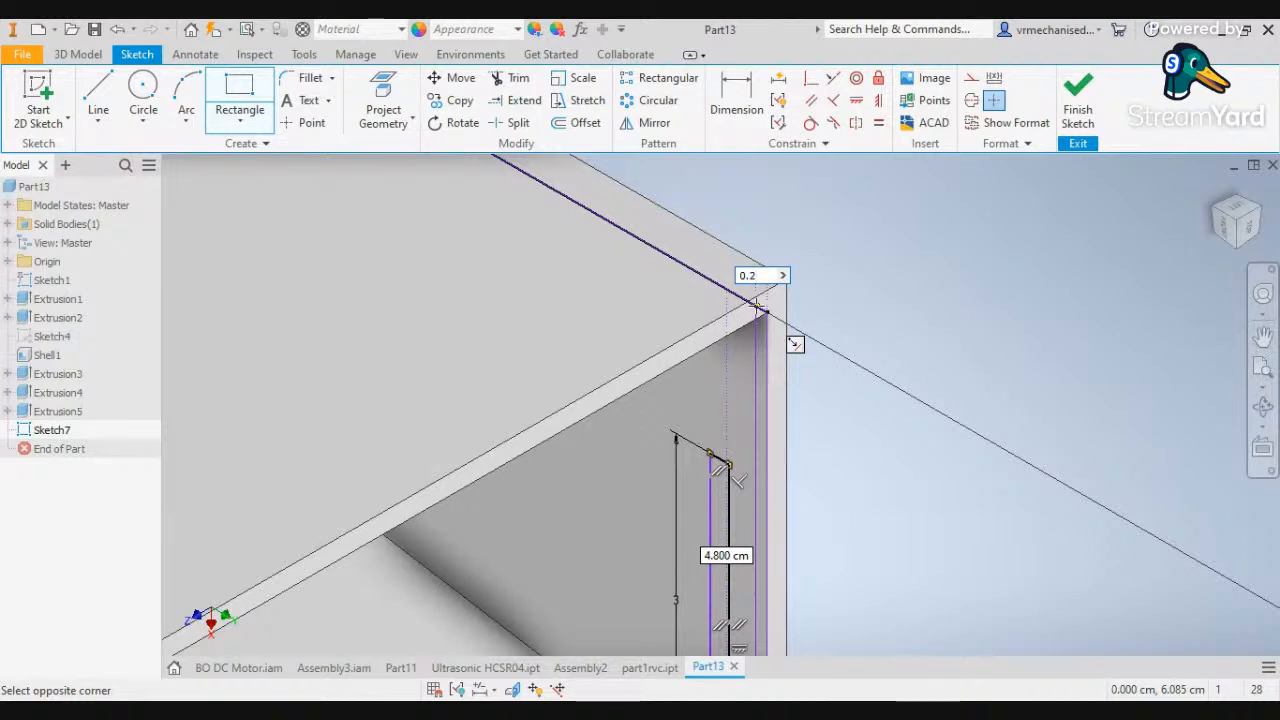
key(Return)
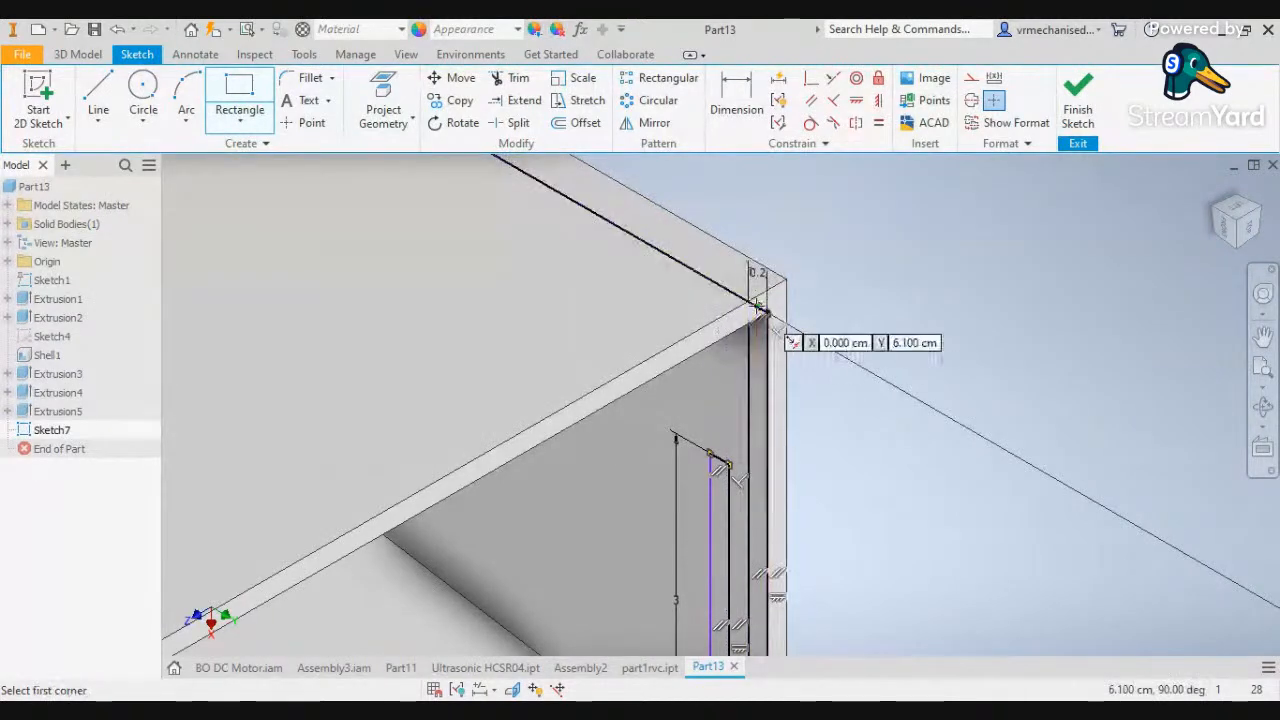
Set up a 4 mm joined extrusion of the full-height strip along the short wall's open edge
scroll(790, 341, down, 5)
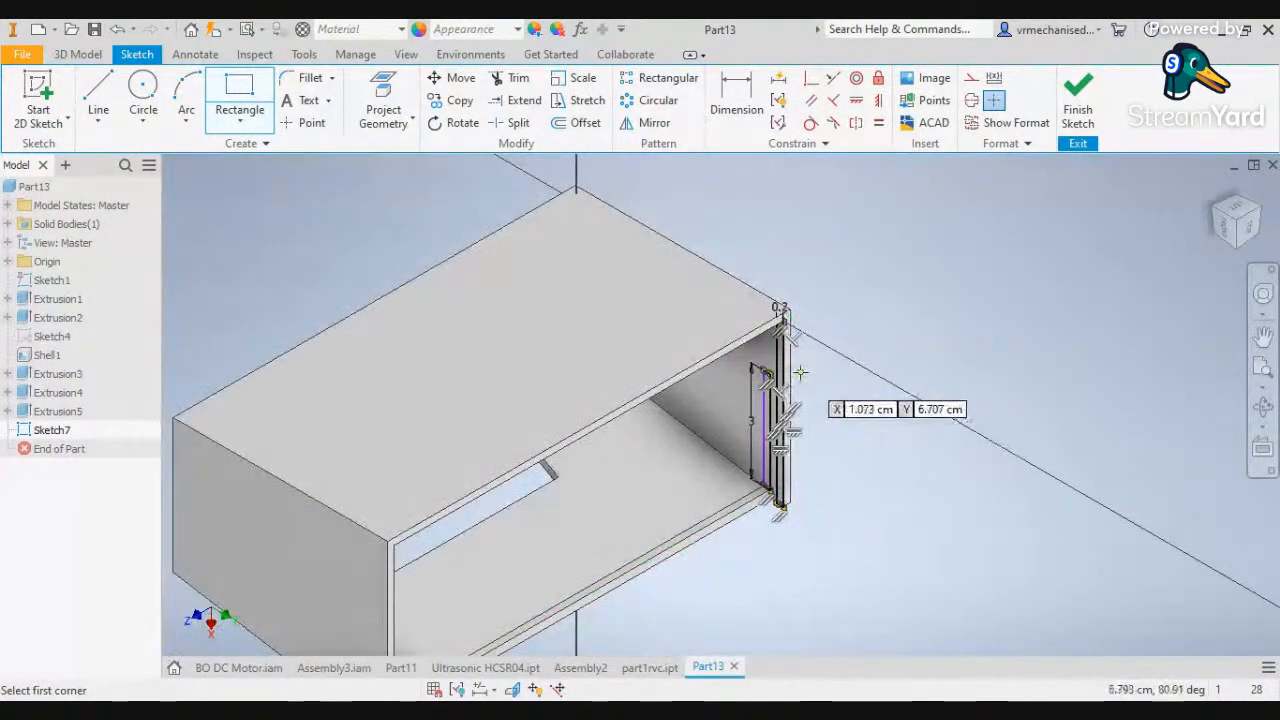
click(78, 54)
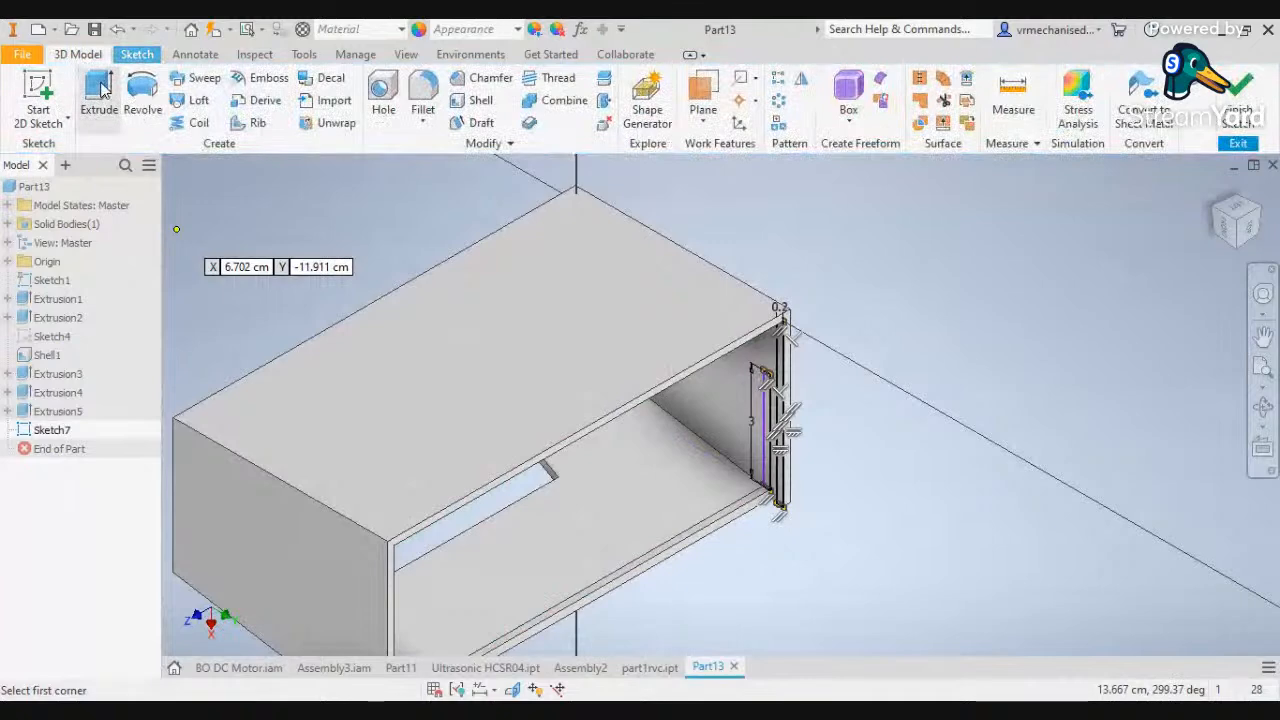
click(99, 100)
click(772, 410)
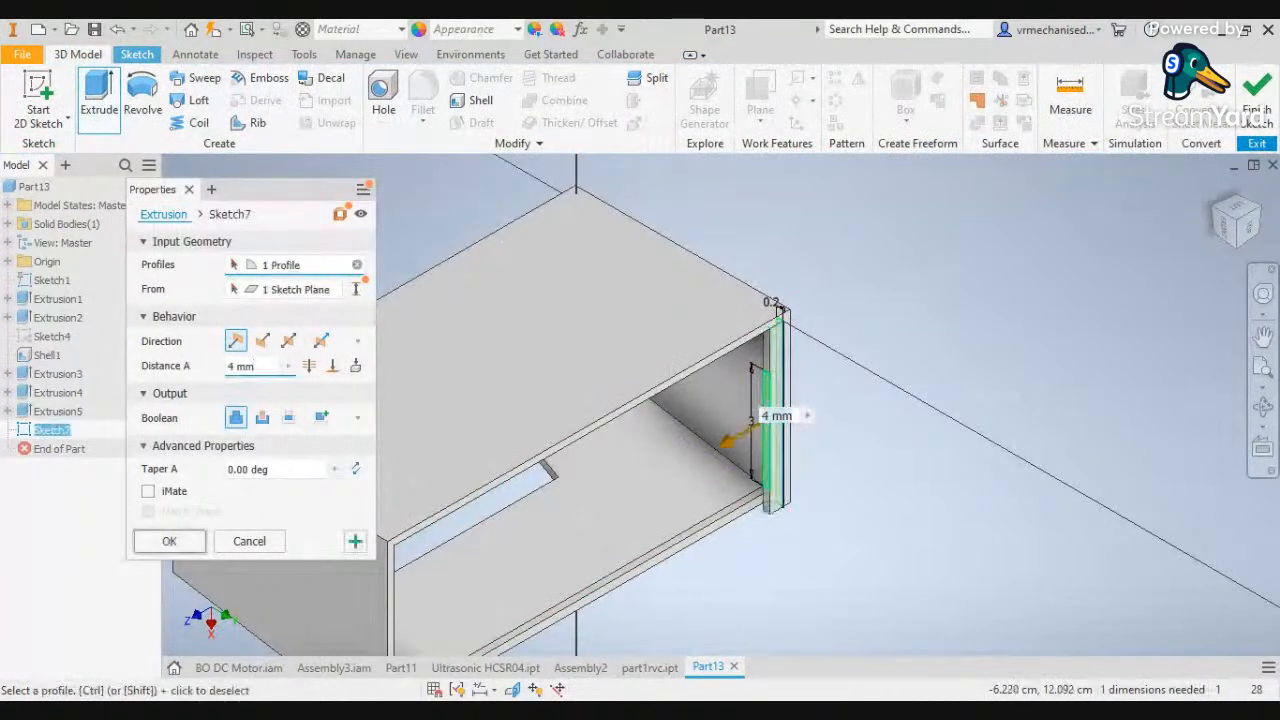
Examine the strip's extrusion preview from several sides of the box, including its fit at the slotted wall's corner
click(1211, 207)
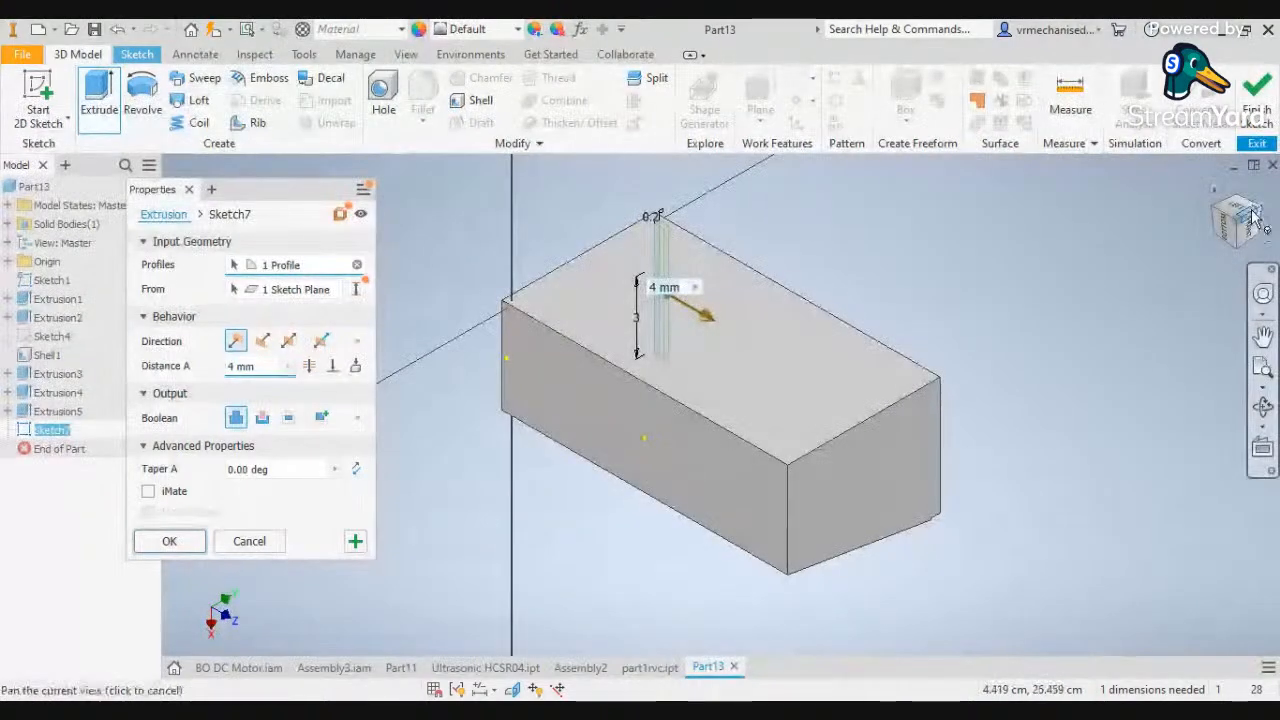
click(1248, 221)
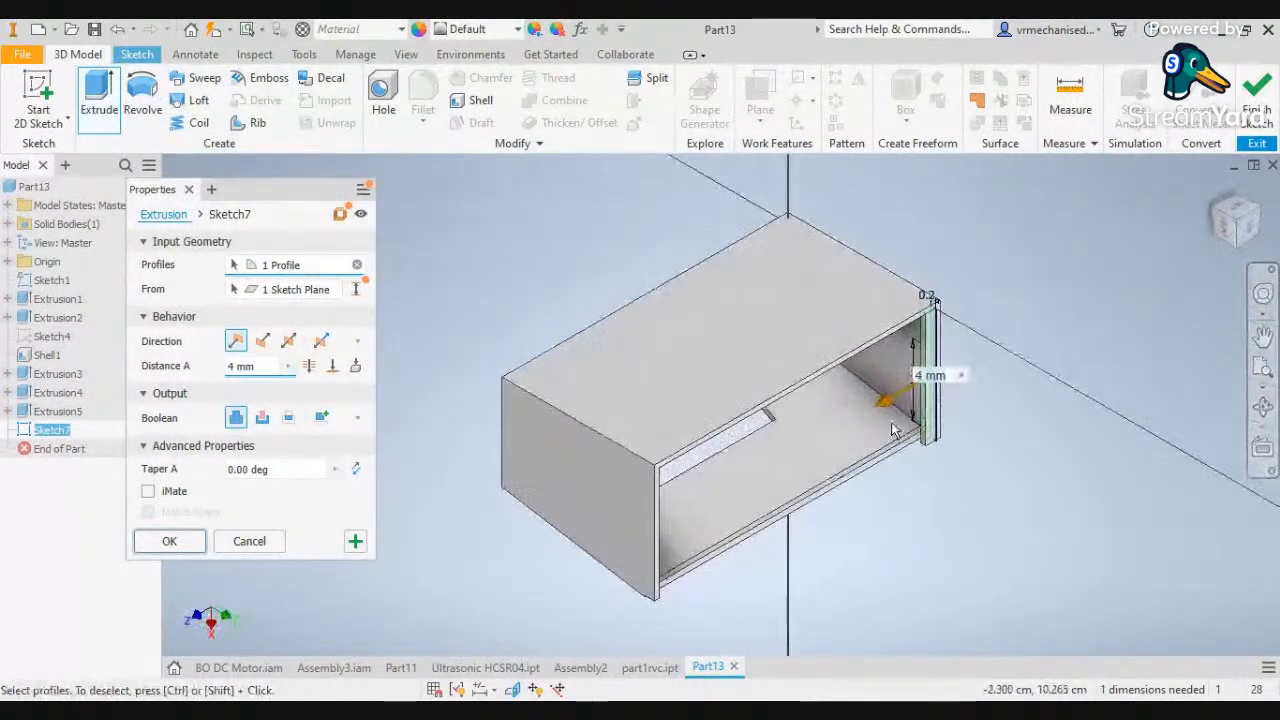
click(1228, 233)
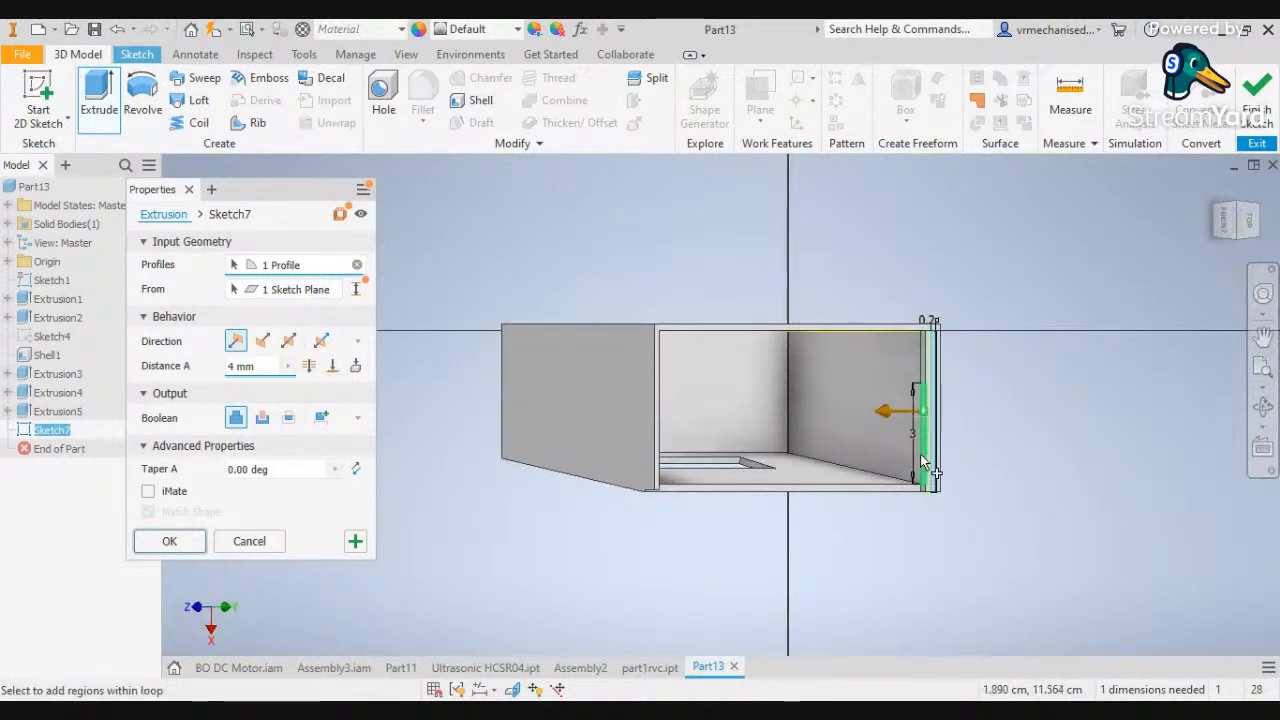
scroll(920, 454, up, 8)
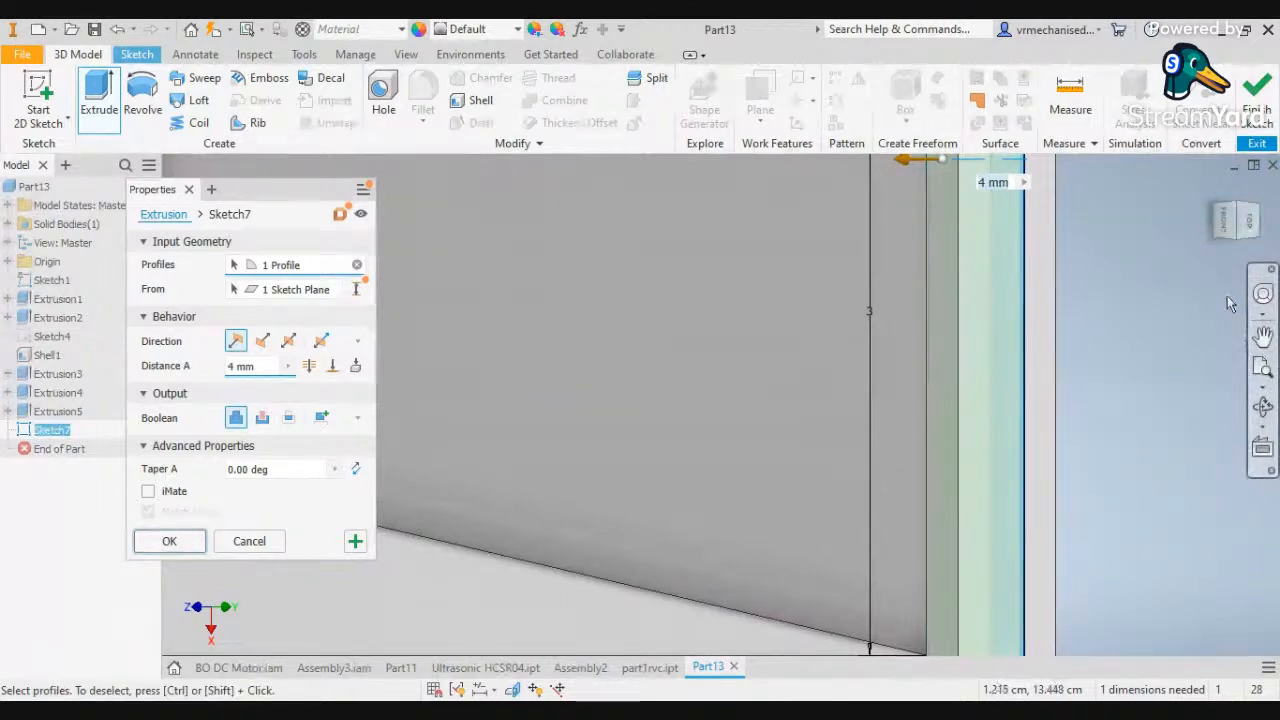
click(1215, 236)
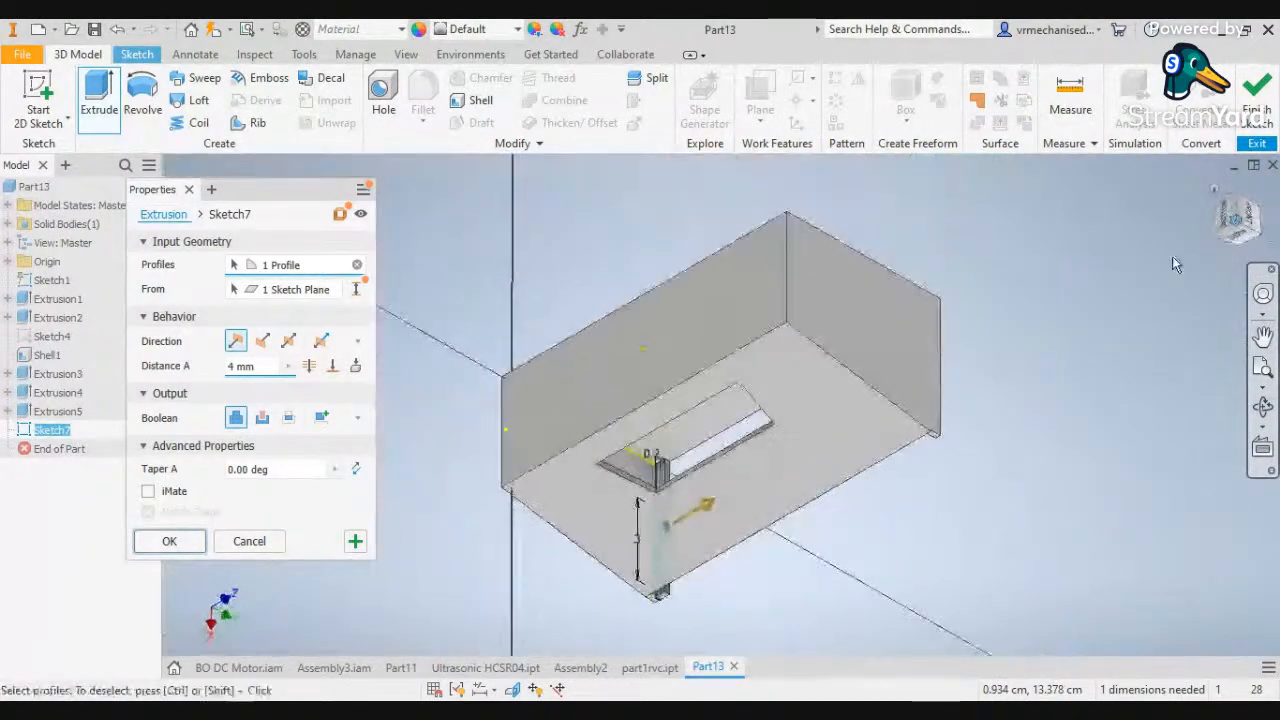
scroll(660, 600, up, 5)
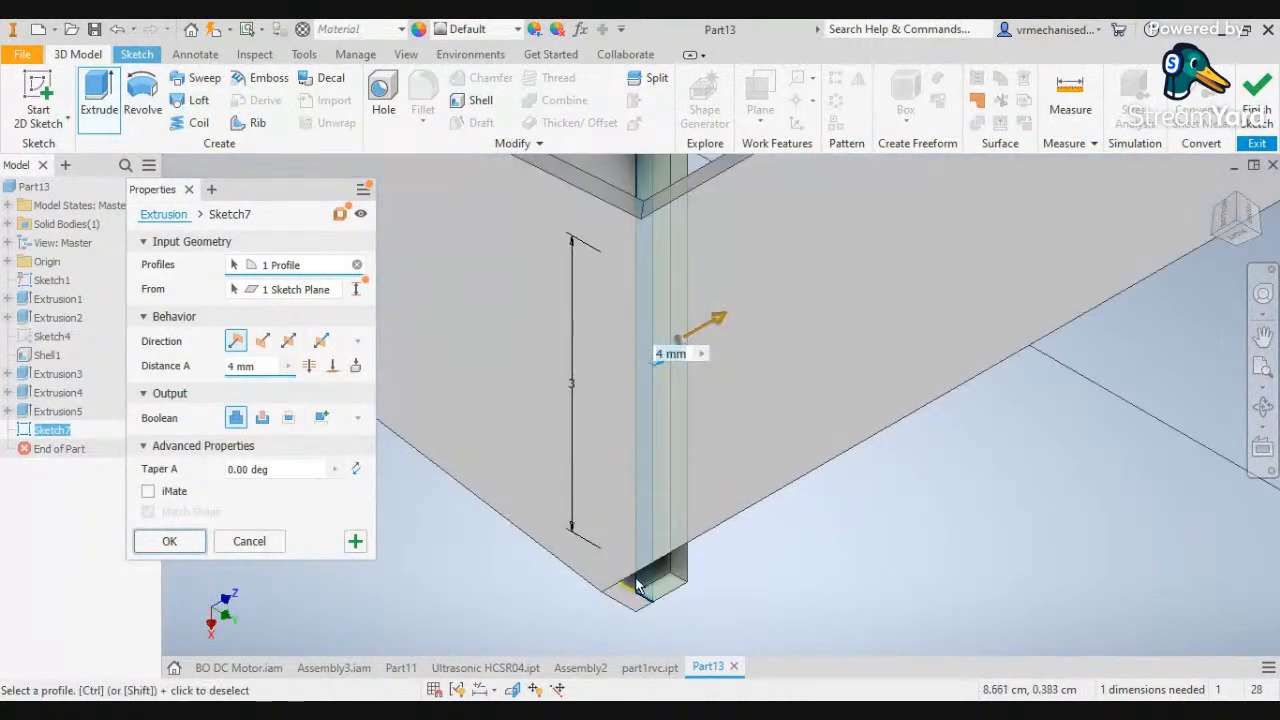
scroll(640, 586, up, 2)
scroll(604, 563, down, 4)
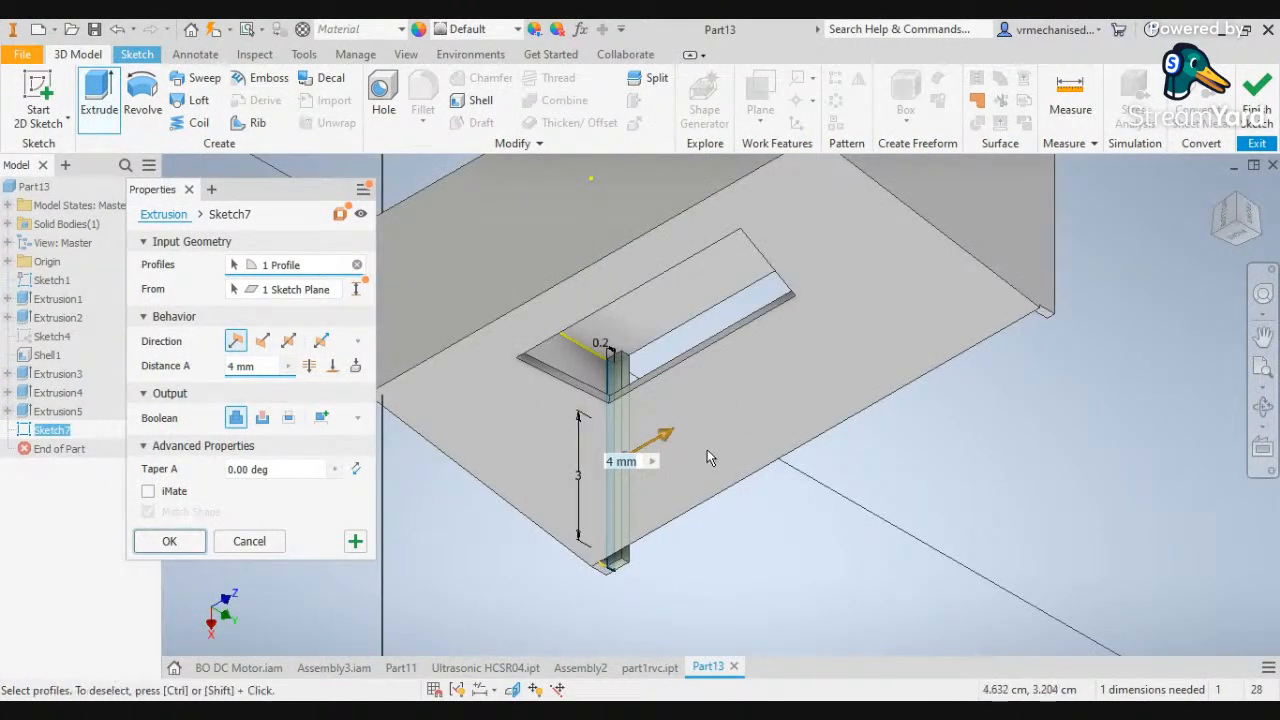
click(1258, 217)
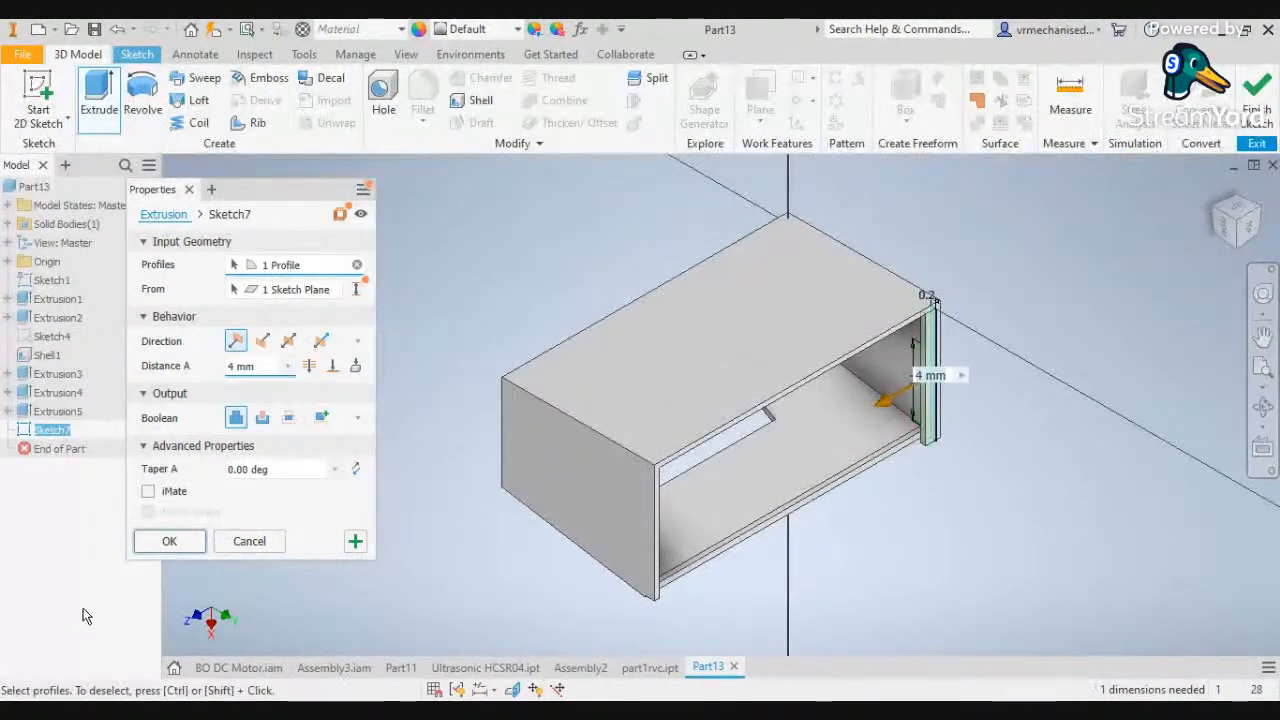
Extrude both the short and the full-height strip profiles on the -Z short wall together by 4 mm as a join
click(240, 547)
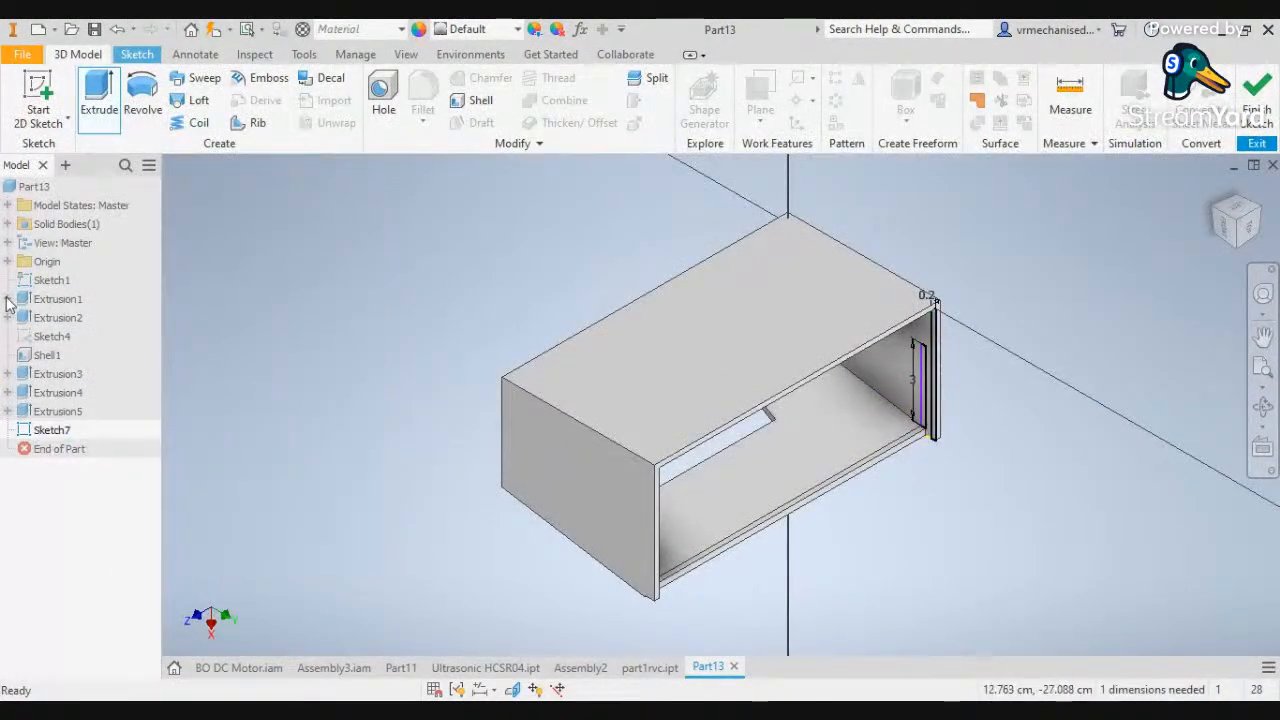
click(96, 112)
scroll(907, 403, down, 5)
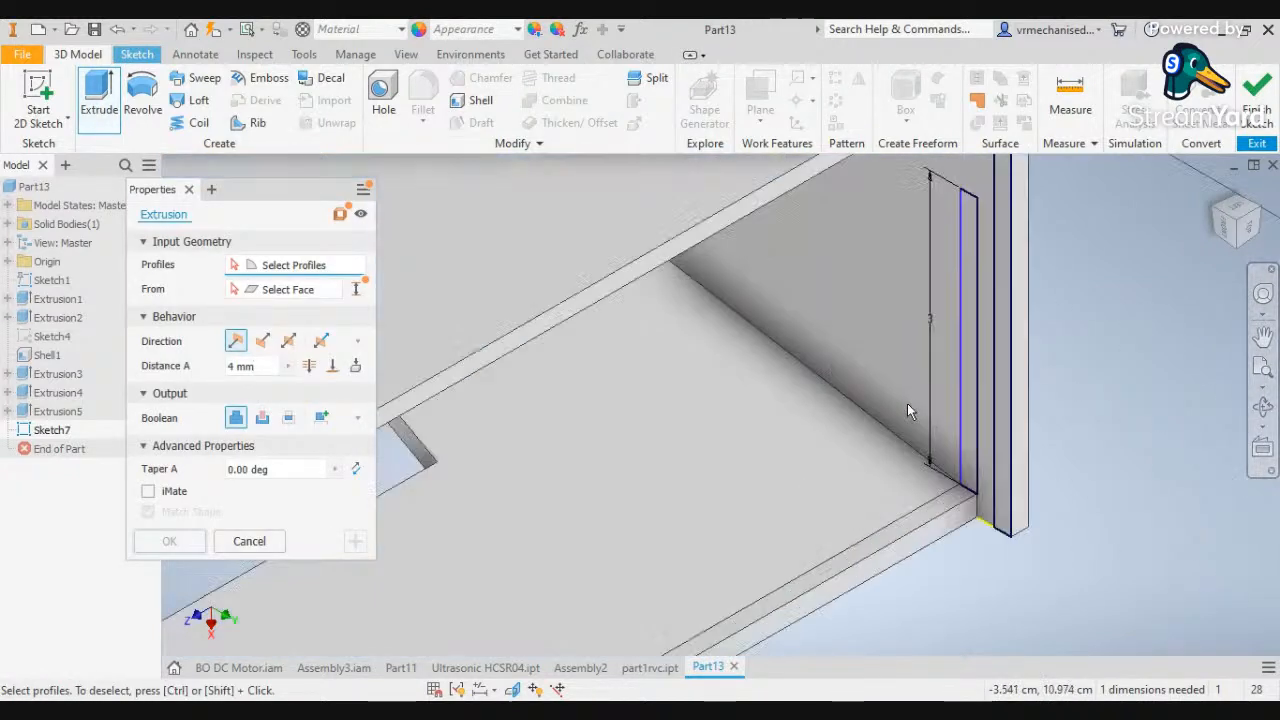
click(962, 404)
click(1001, 401)
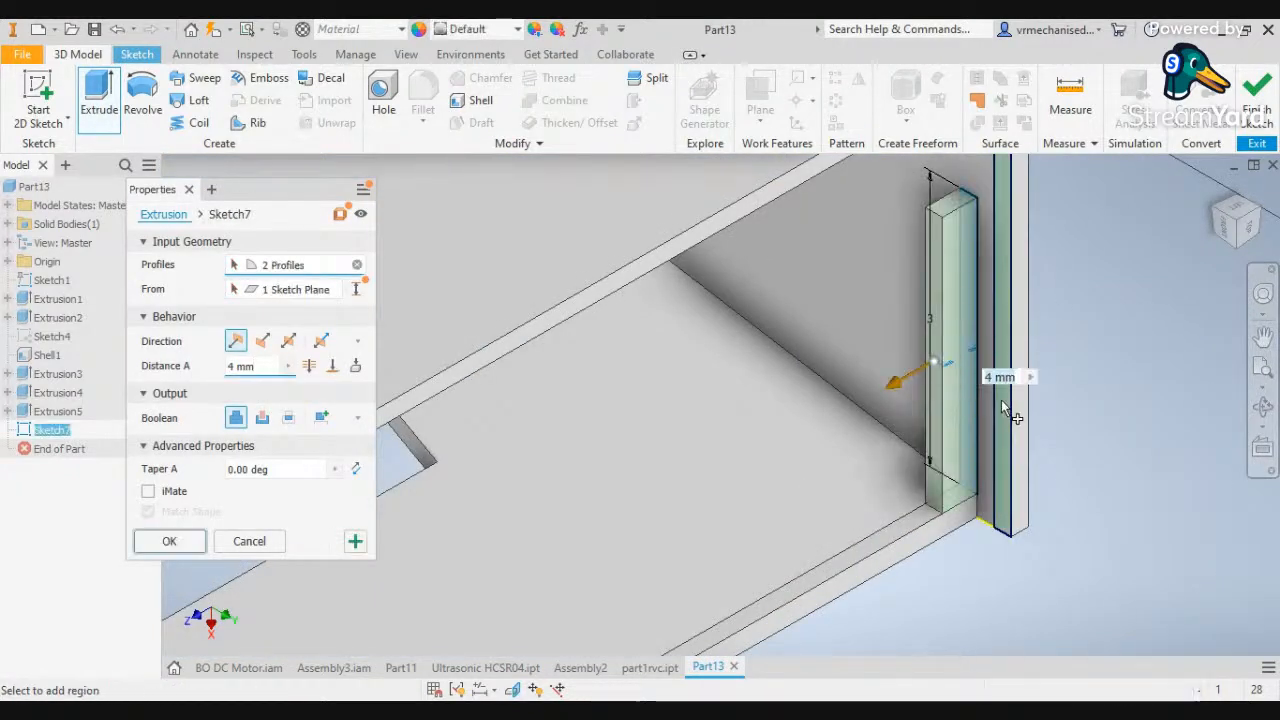
scroll(783, 609, up, 2)
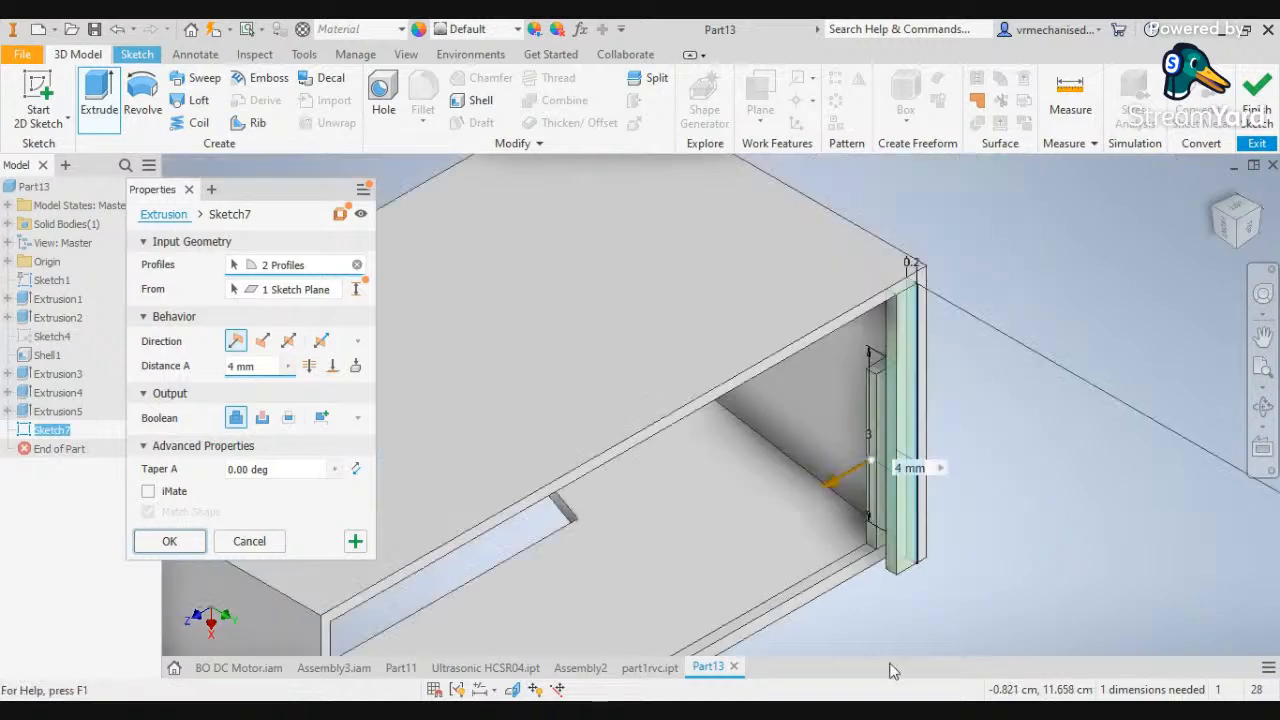
middle_drag(948, 550, 1080, 333)
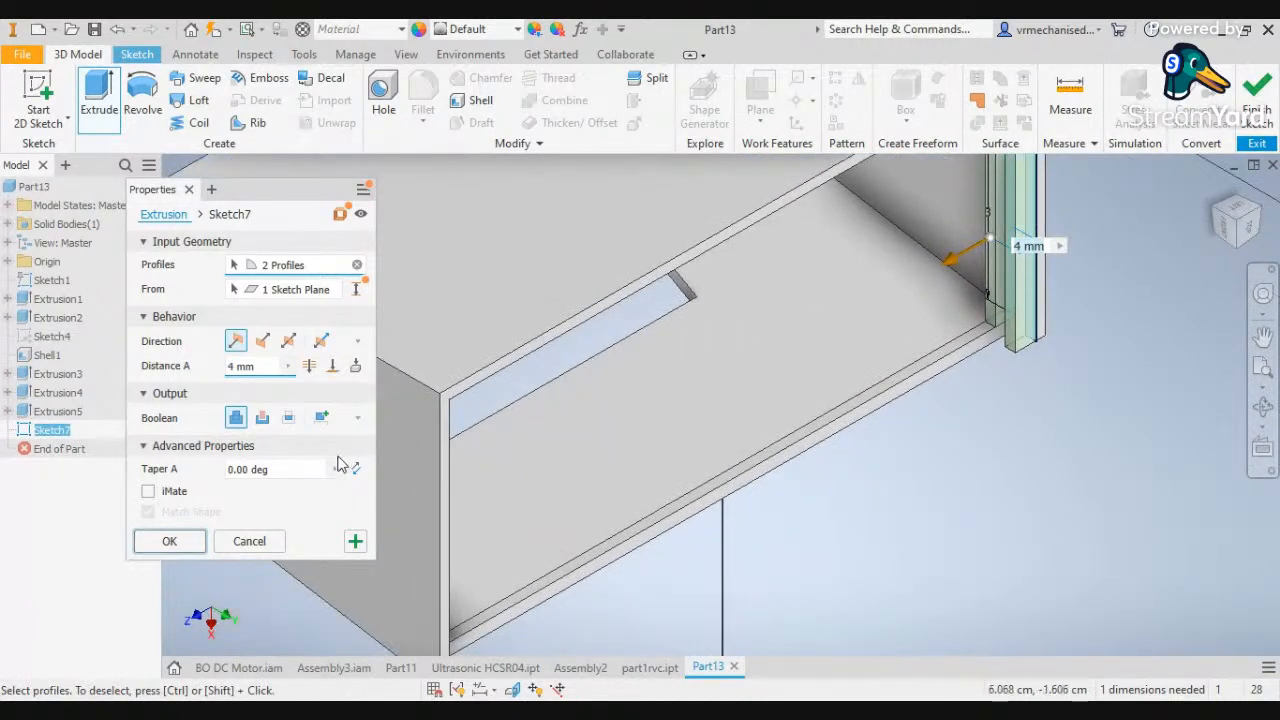
click(195, 540)
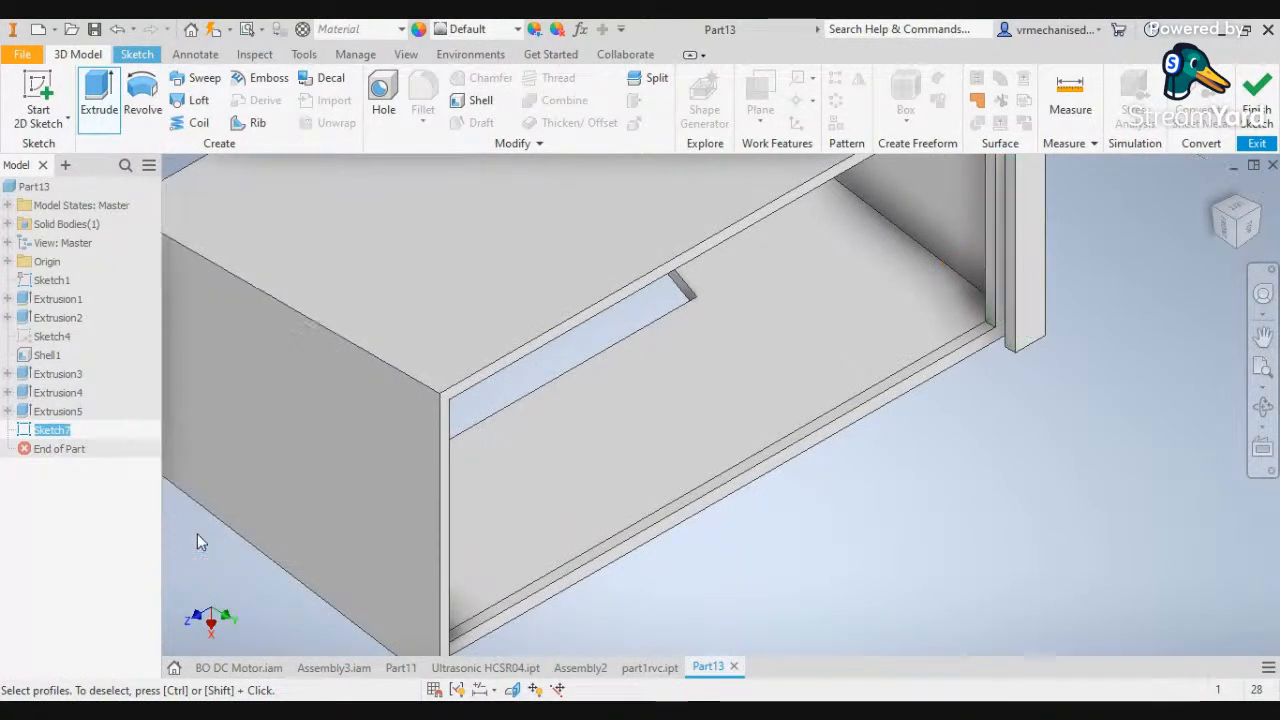
Start a sketch on the inner face of the opposite (+Z) short wall
click(1260, 212)
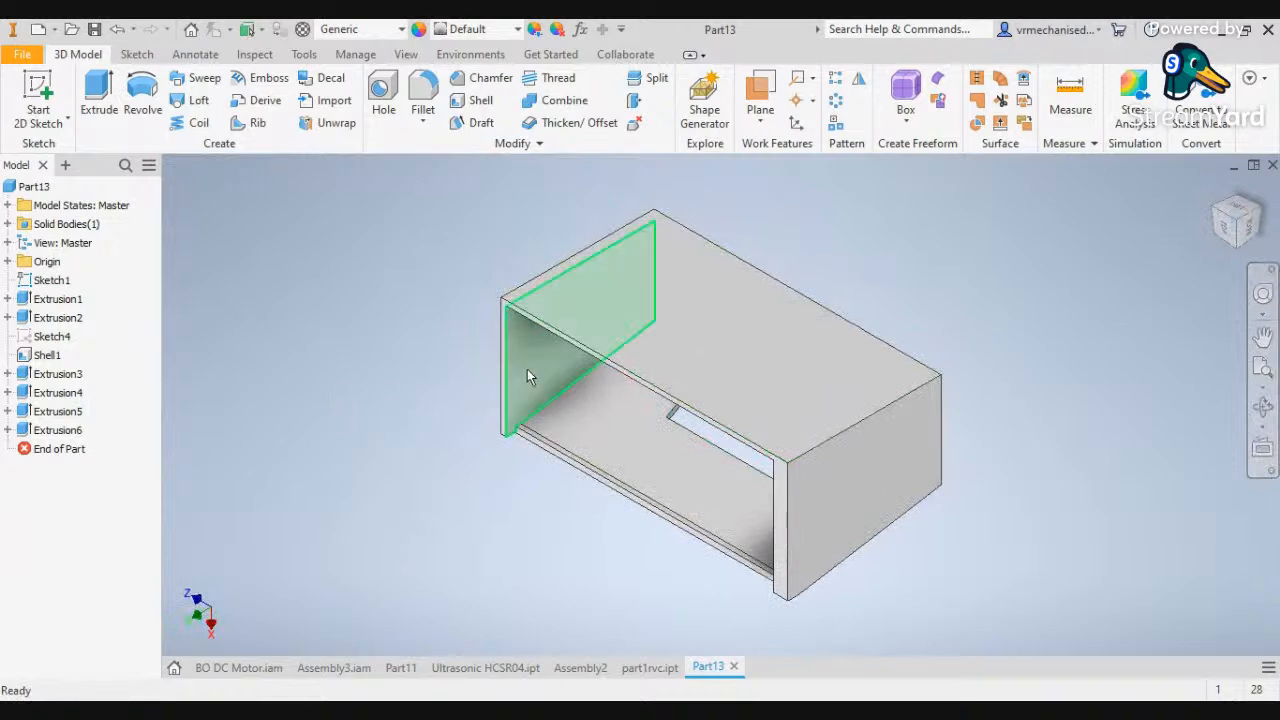
click(527, 369)
click(578, 355)
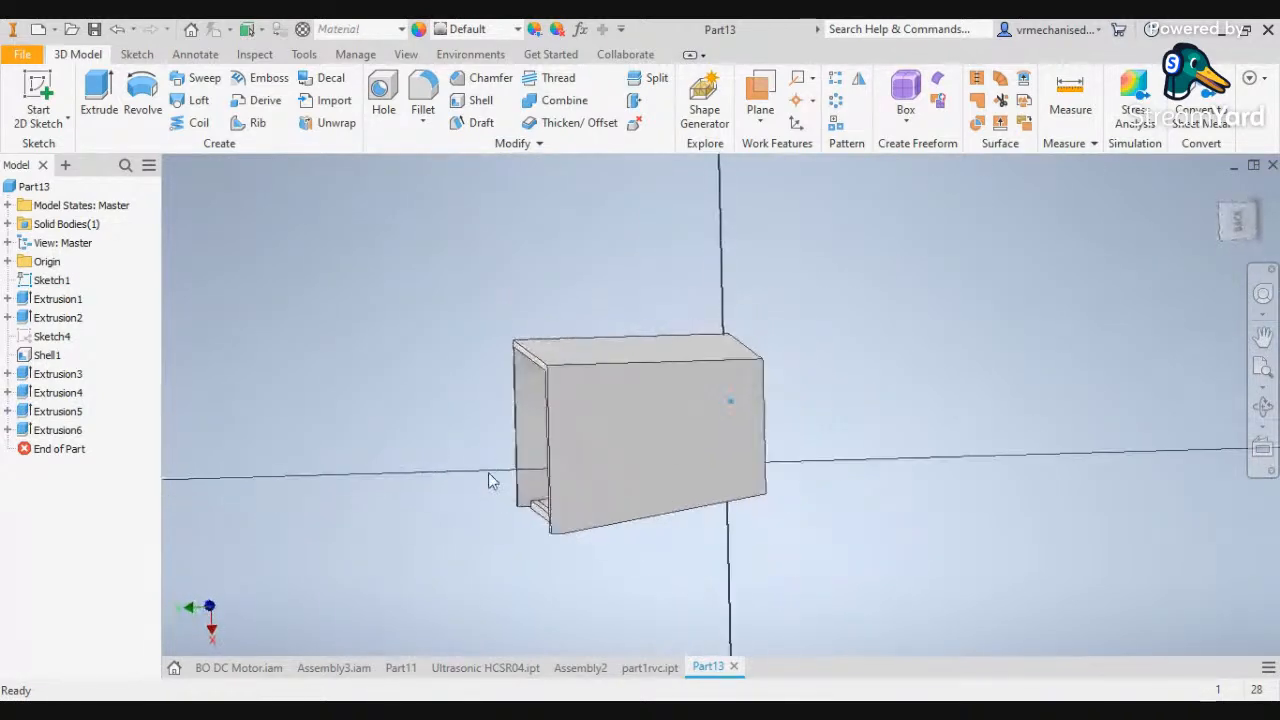
click(1224, 215)
scroll(501, 434, up, 5)
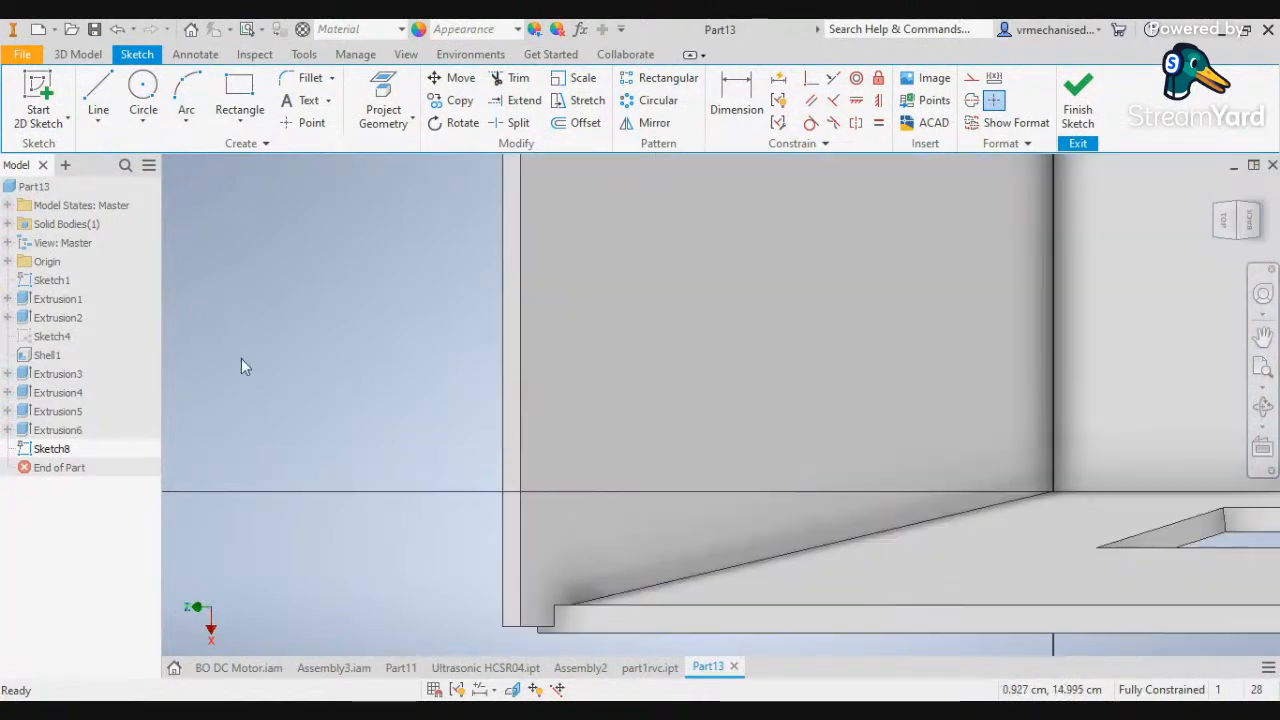
Draw a rectangle 3 cm long and 0.2 cm wide on the +Z short wall, starting from the slotted wall's corner
click(249, 95)
click(555, 604)
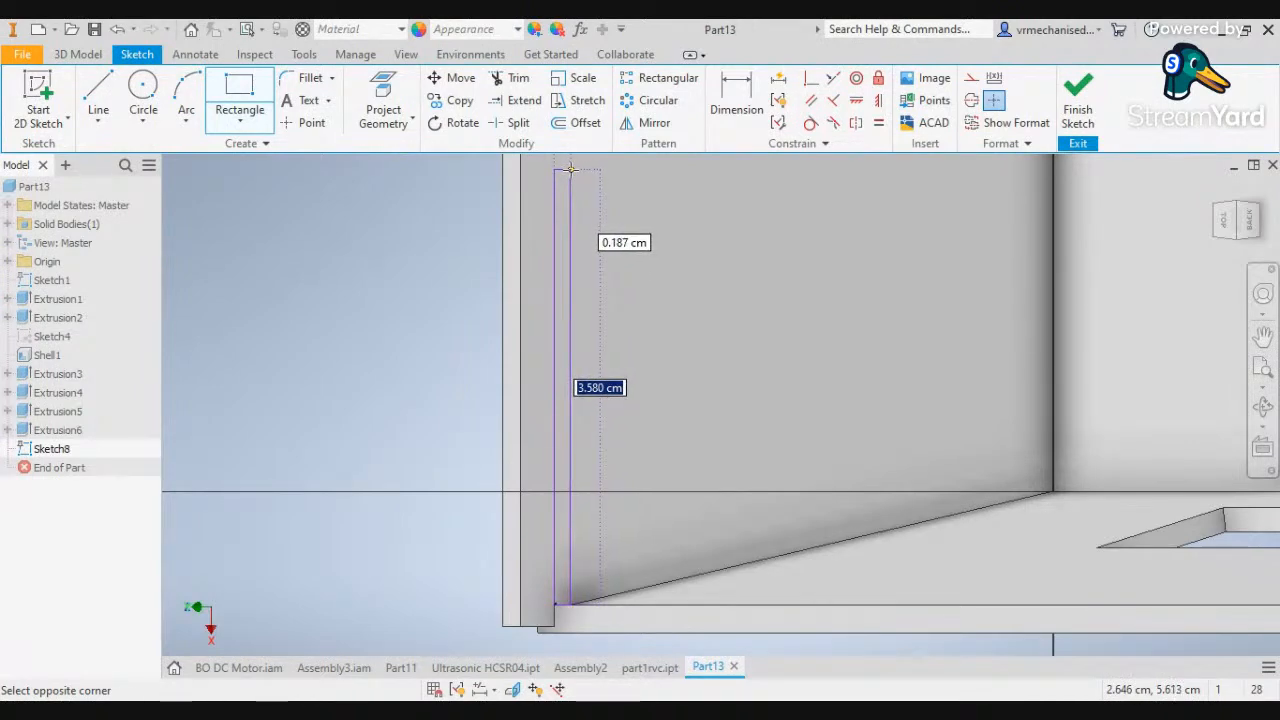
text(3)
key(Tab)
text(0)
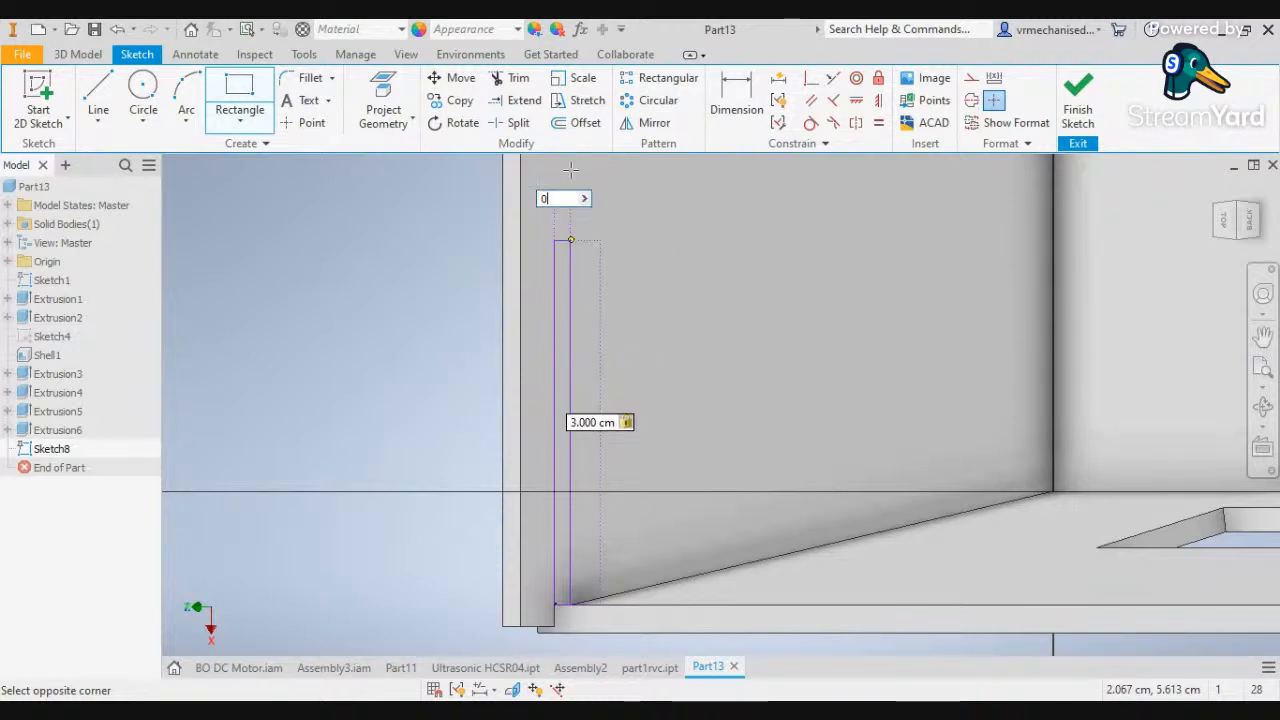
text(.2)
key(Tab)
key(Return)
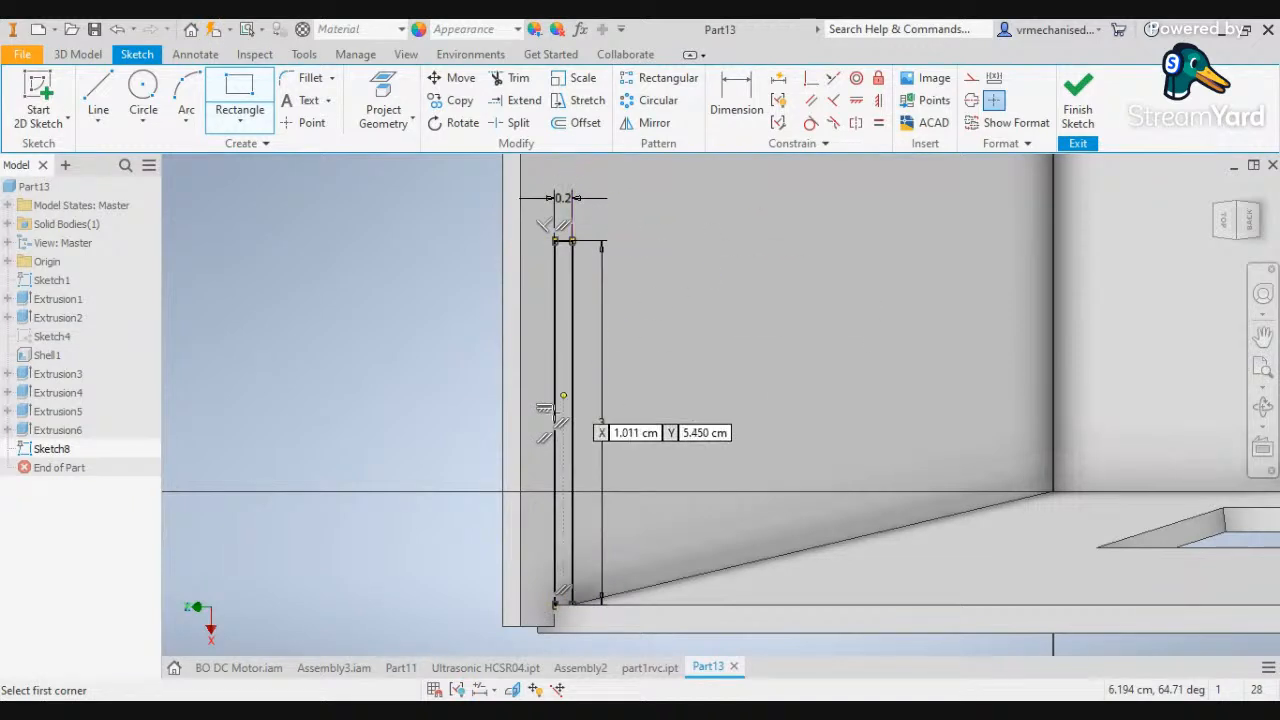
Draw a full-height rectangle 0.2 cm wide along the outer open edge of the +Z short wall
click(520, 625)
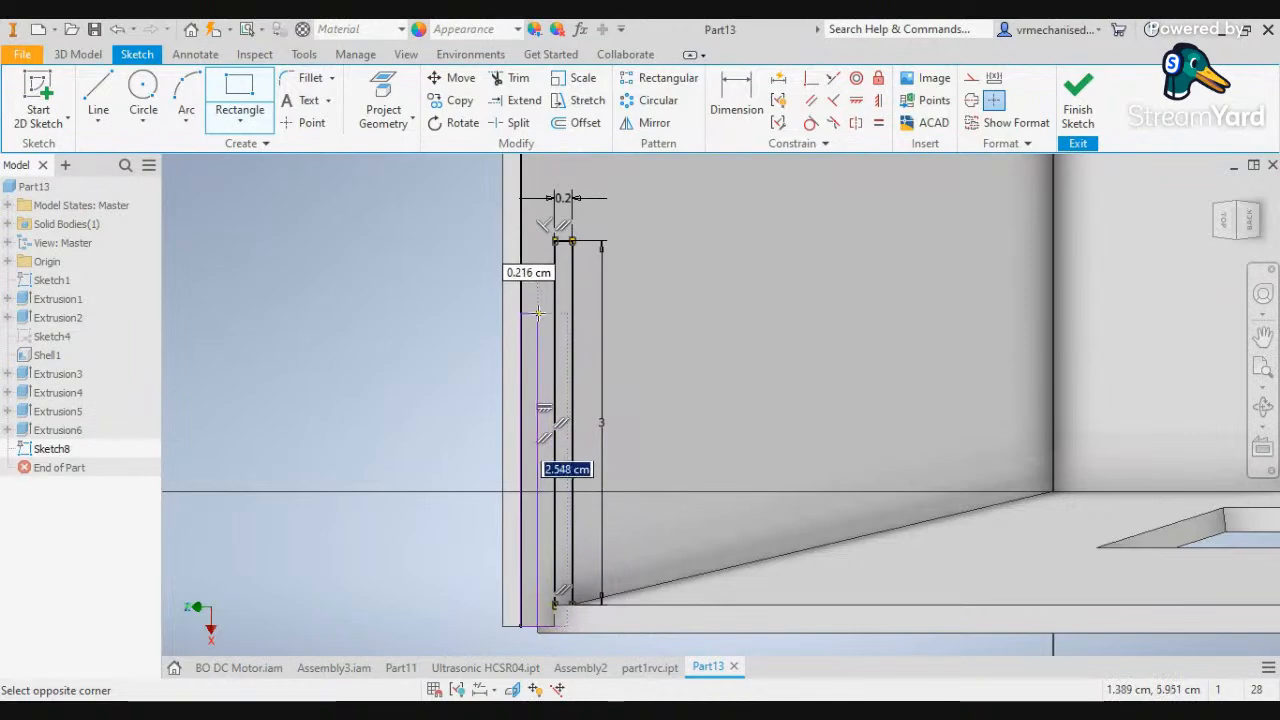
middle_drag(578, 455, 598, 681)
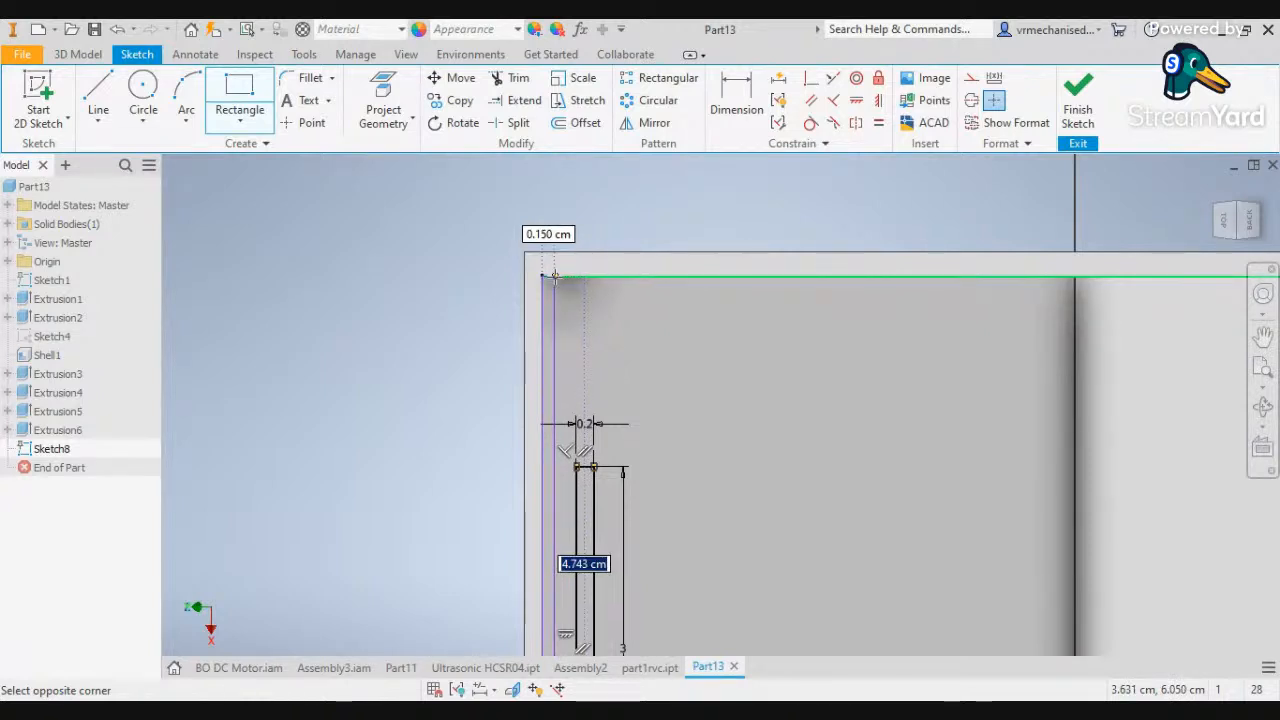
key(Tab)
text(0)
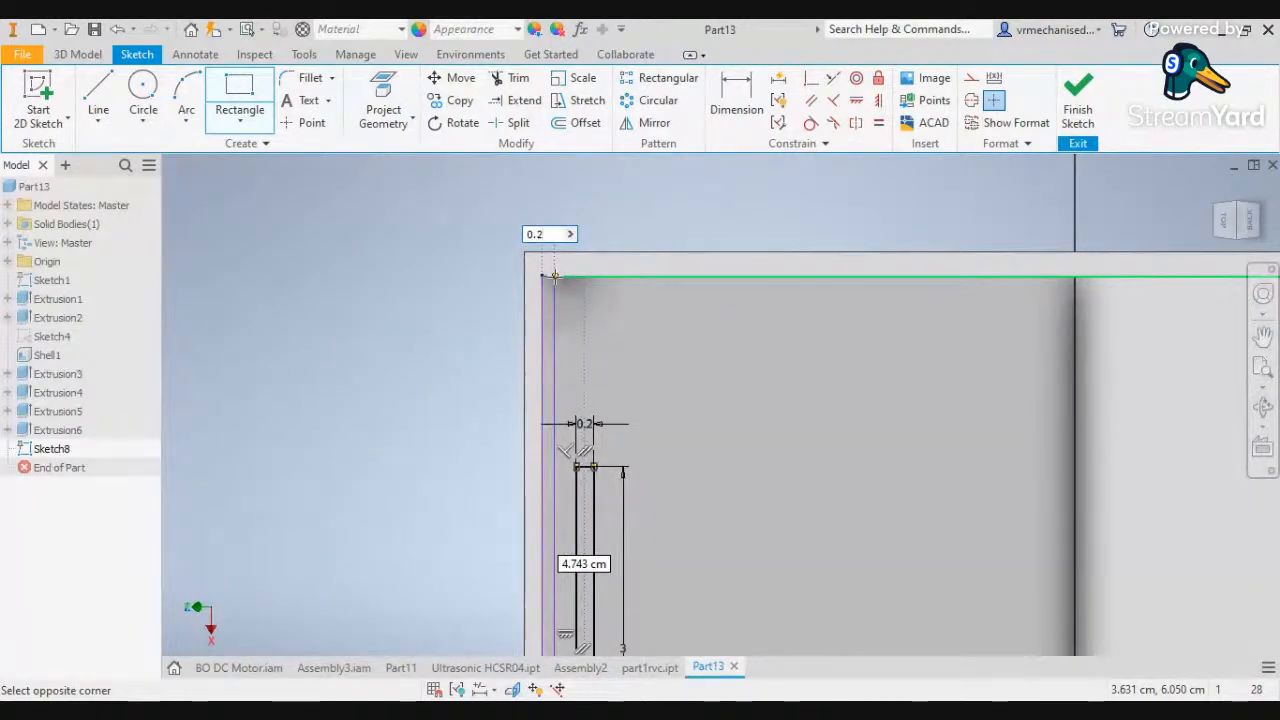
key(Return)
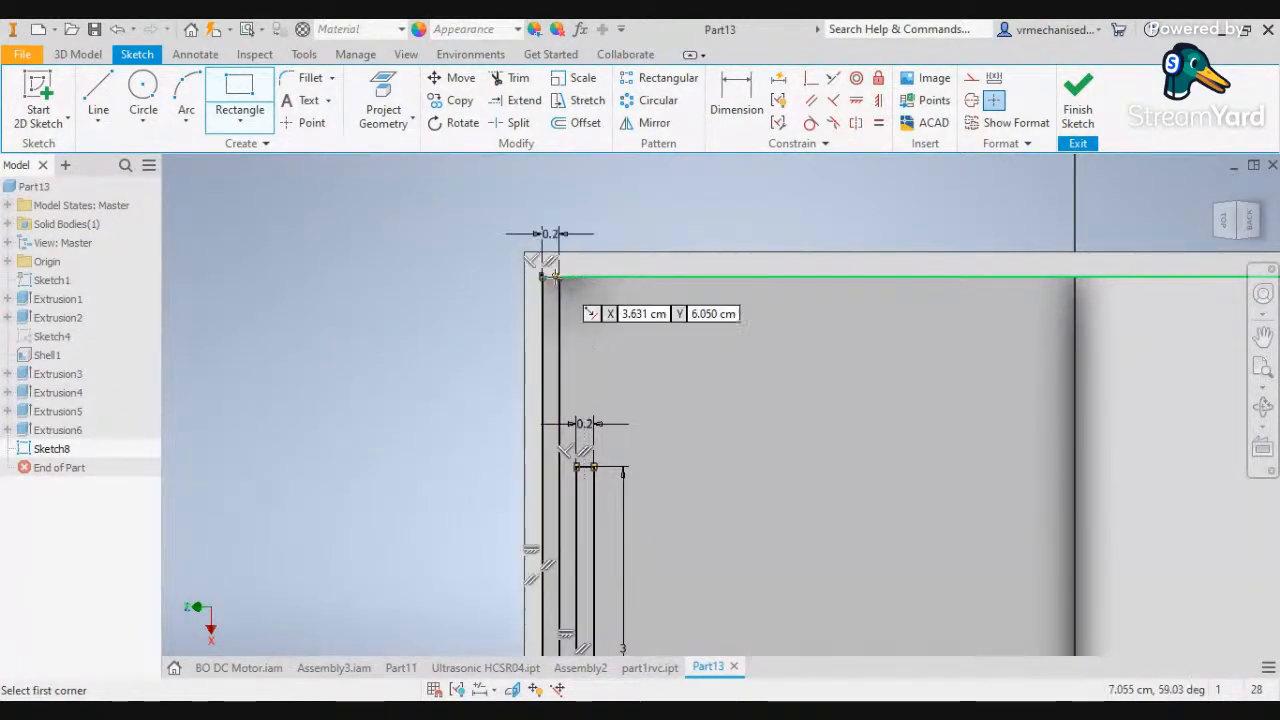
Extrude both strip profiles on the +Z short wall together by 4 mm as a join
scroll(643, 403, up, 2)
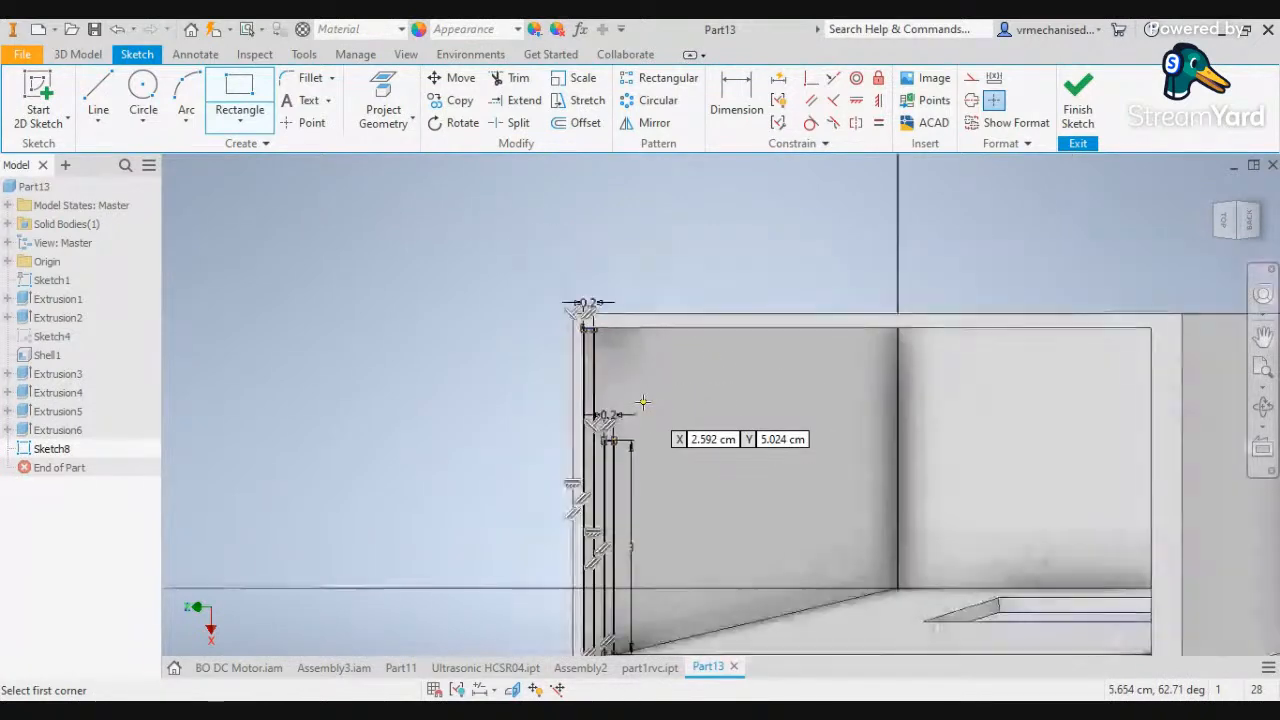
click(78, 54)
click(99, 95)
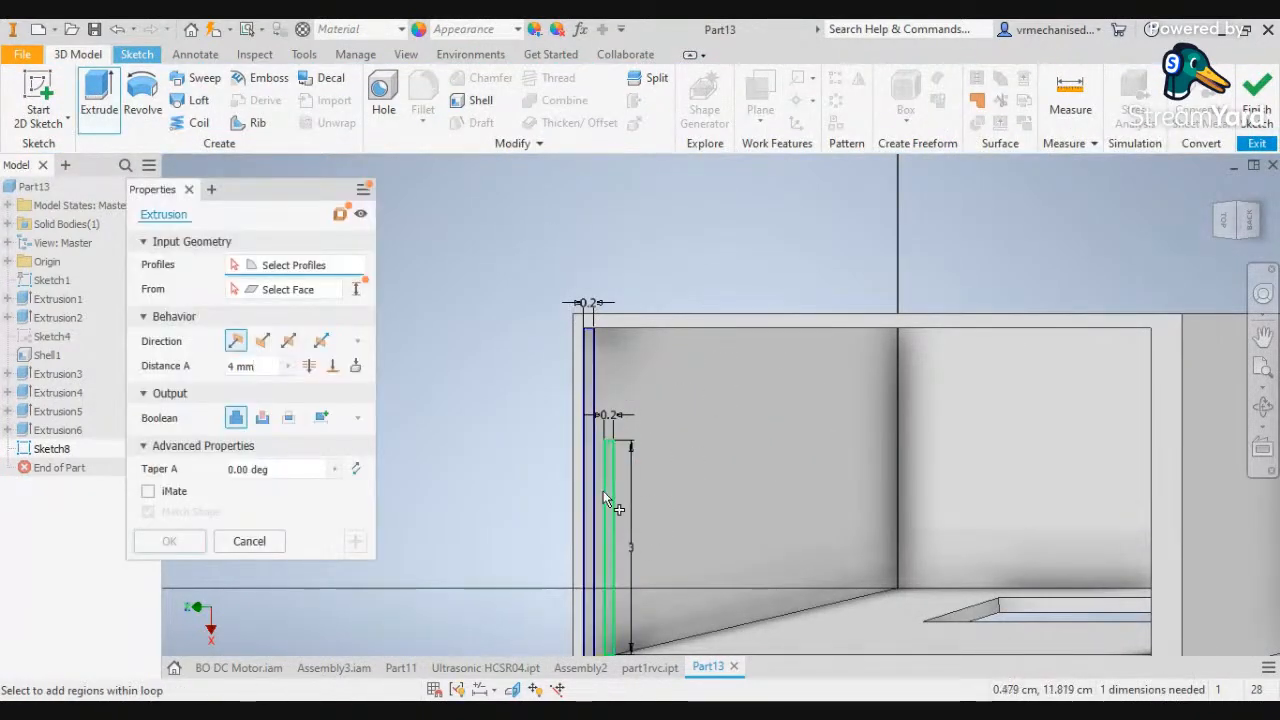
click(603, 491)
click(590, 486)
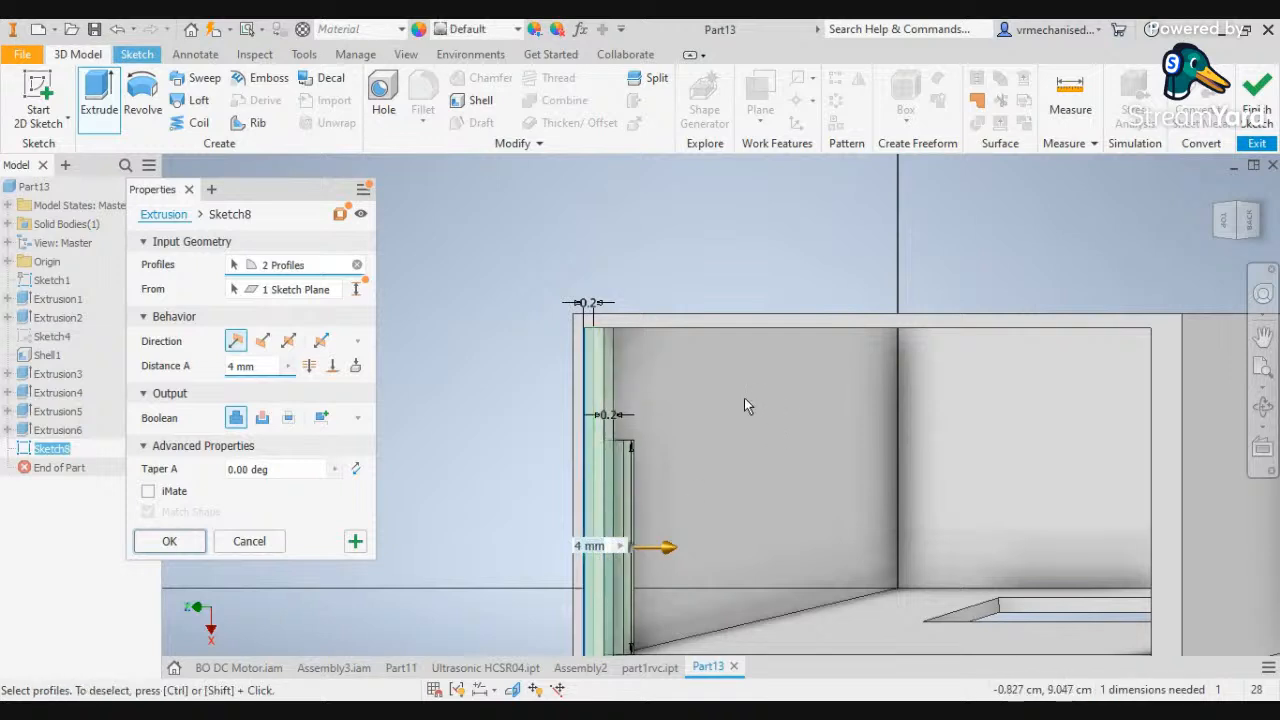
scroll(810, 432, up, 2)
click(169, 541)
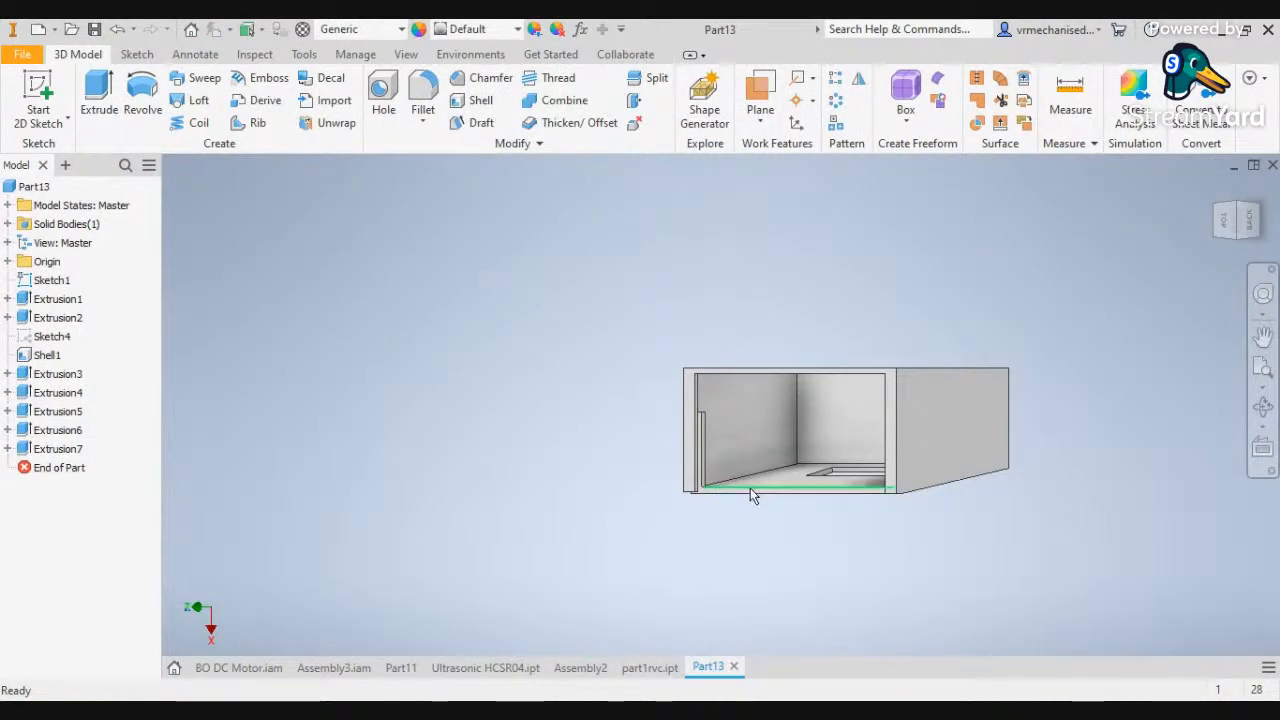
Start a sketch on the outer face of the long wall opposite the slotted wall
scroll(751, 490, down, 2)
scroll(751, 490, up, 2)
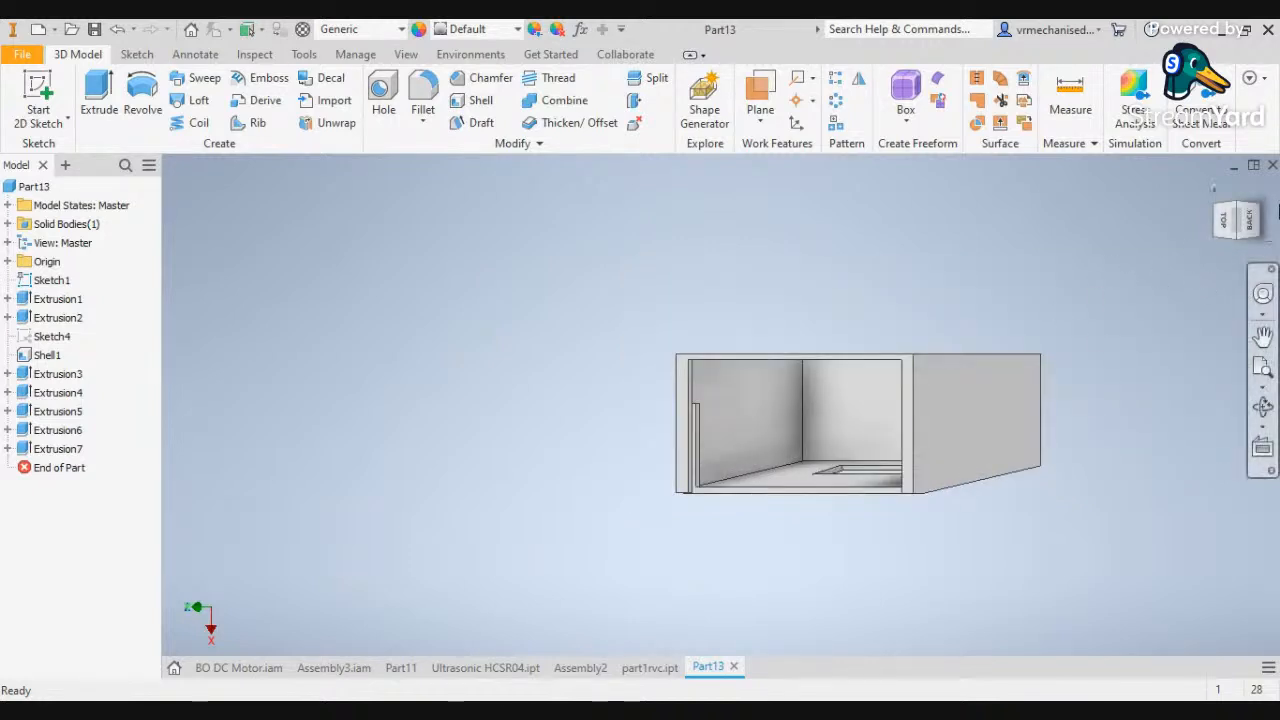
click(1236, 246)
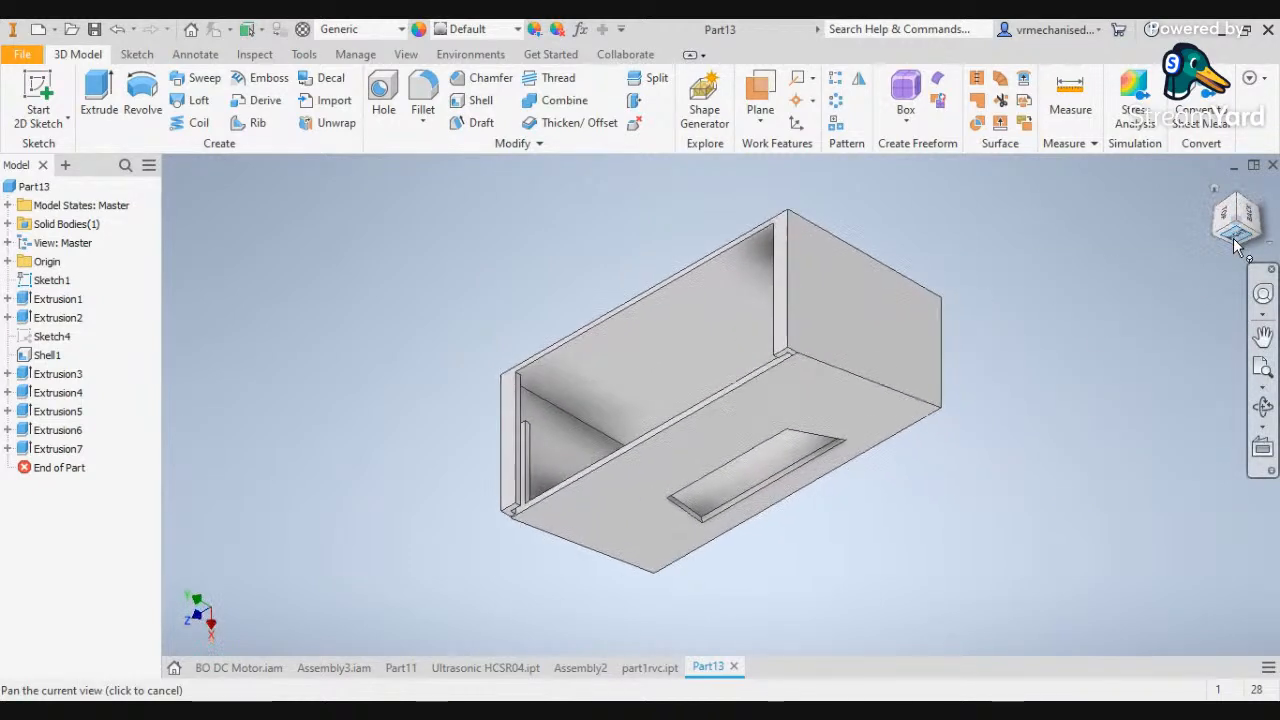
click(1215, 190)
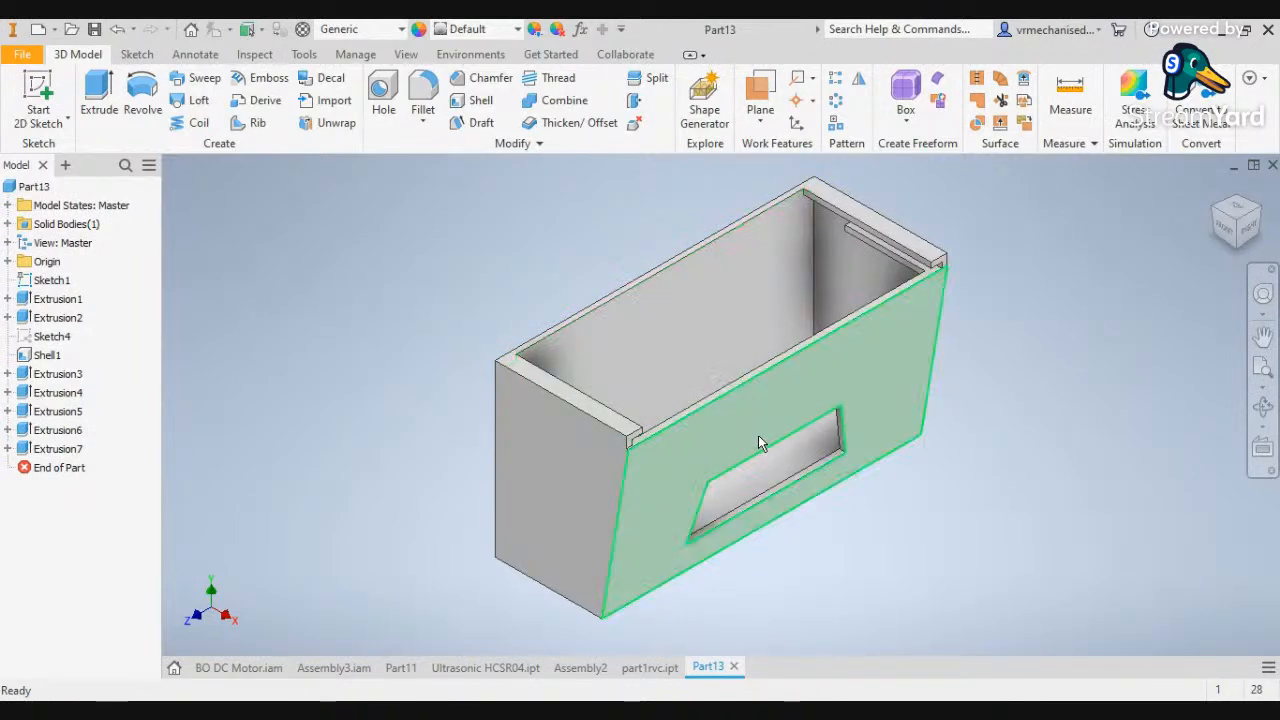
click(1208, 218)
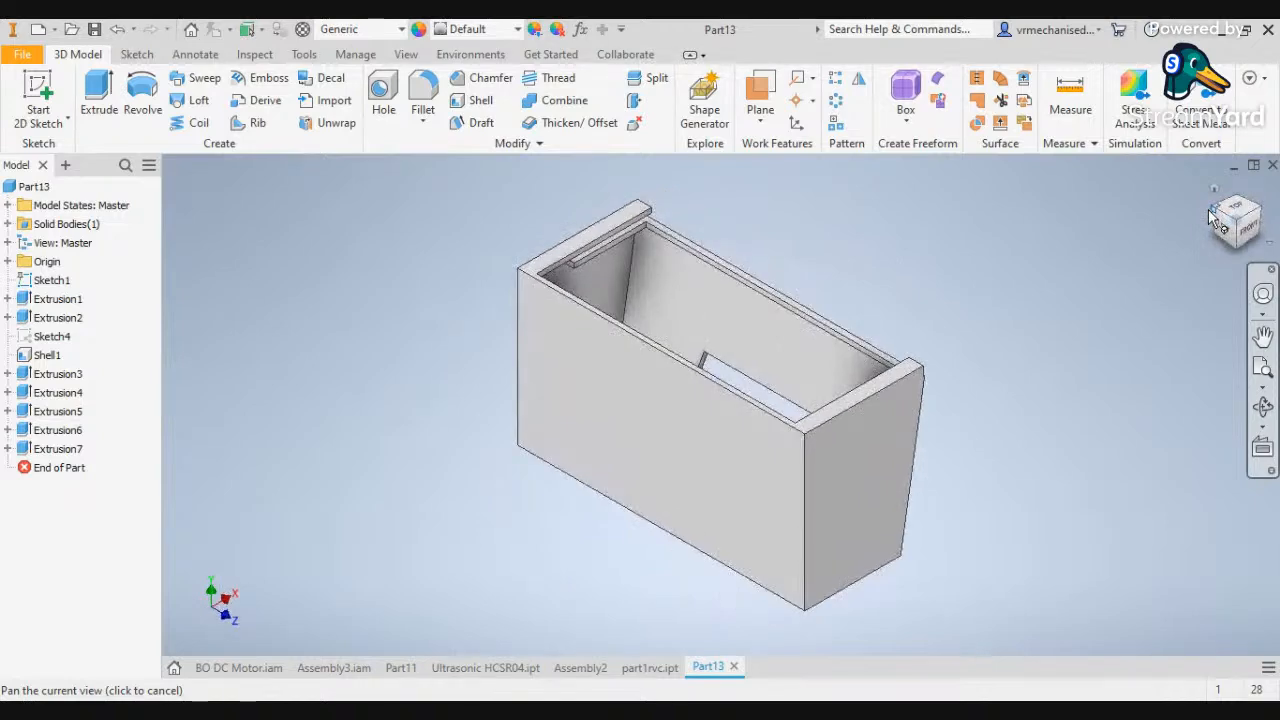
click(1225, 220)
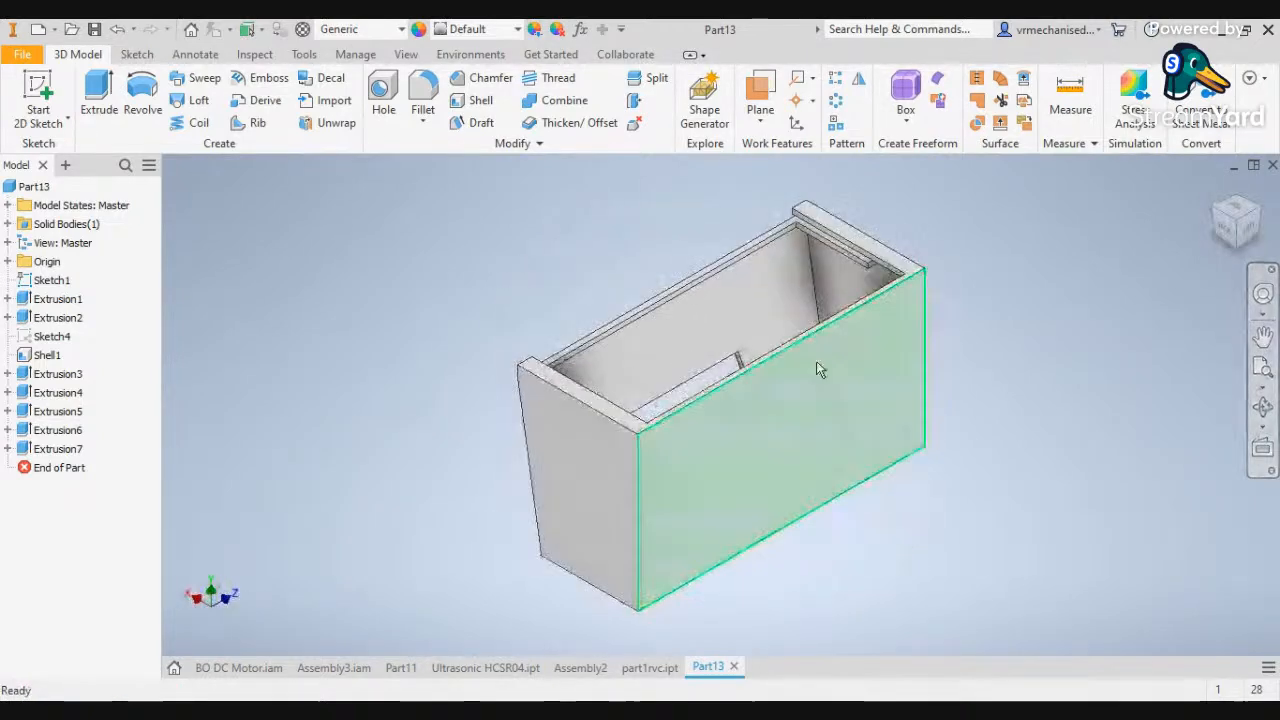
click(785, 421)
click(919, 400)
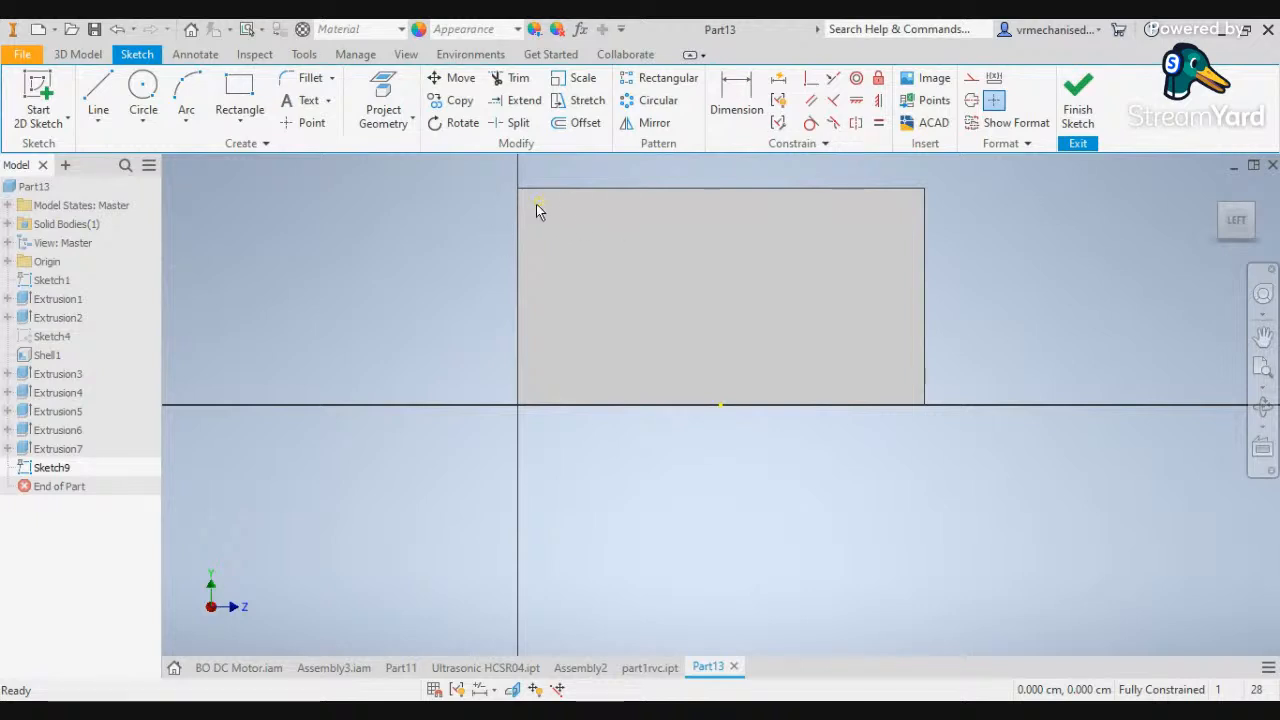
Draw a 0.5 cm line along the face's -Z edge, starting about 0.66 cm from the box's closed side
click(239, 100)
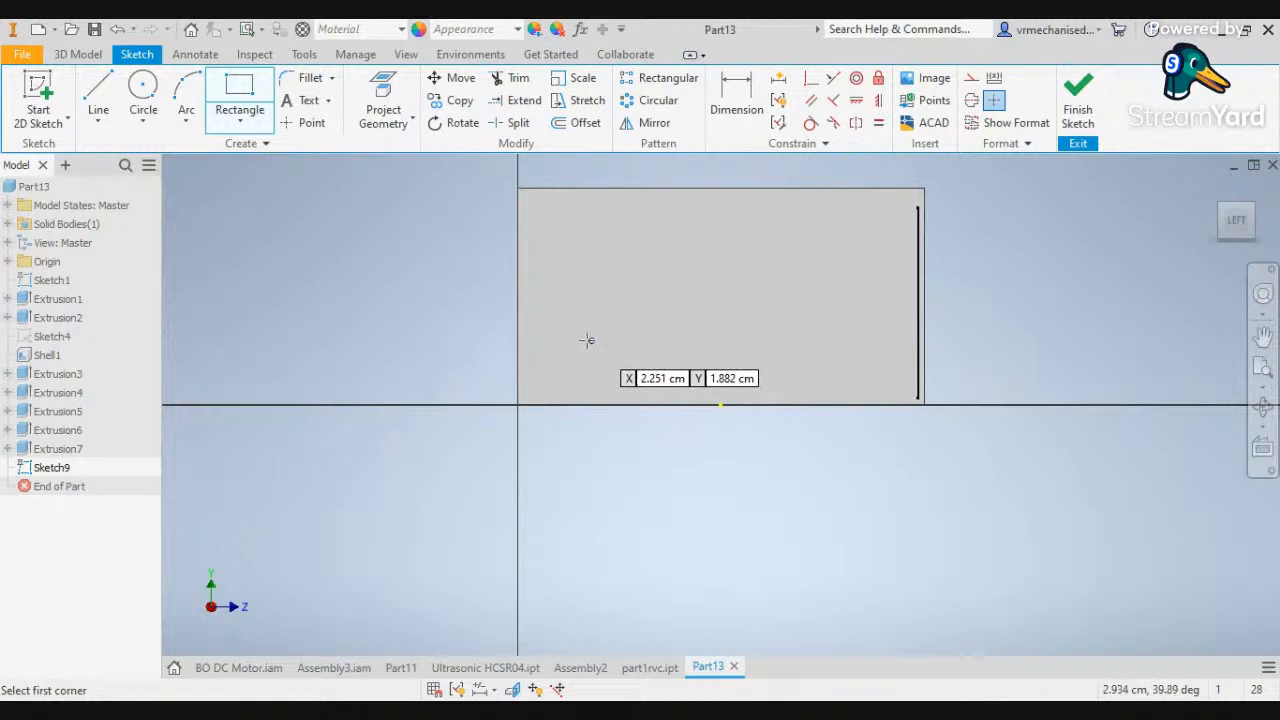
click(98, 98)
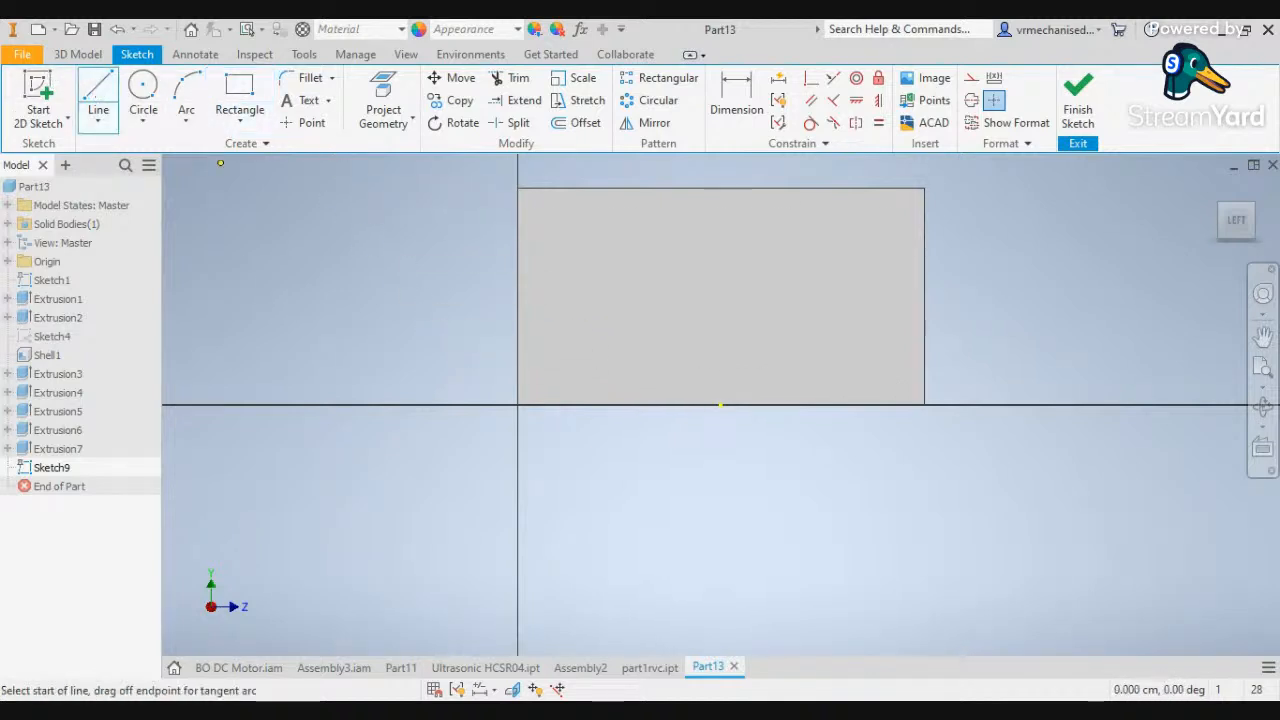
click(524, 207)
click(521, 390)
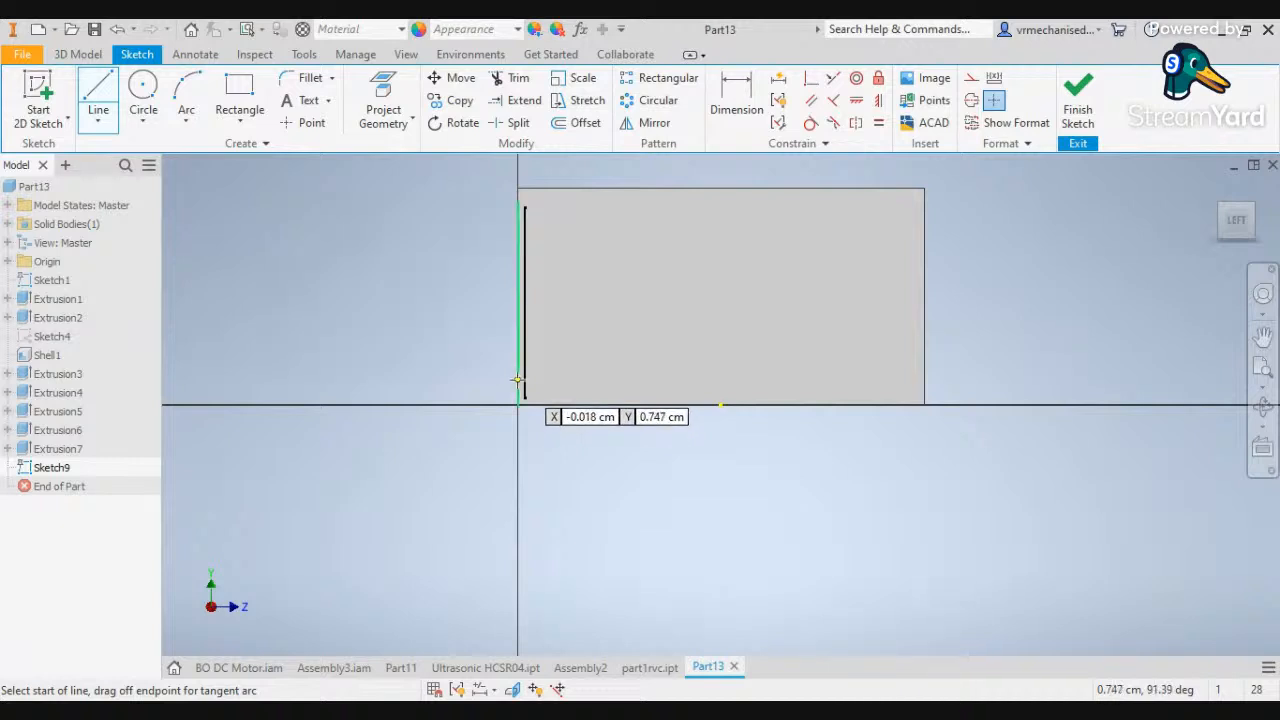
click(517, 382)
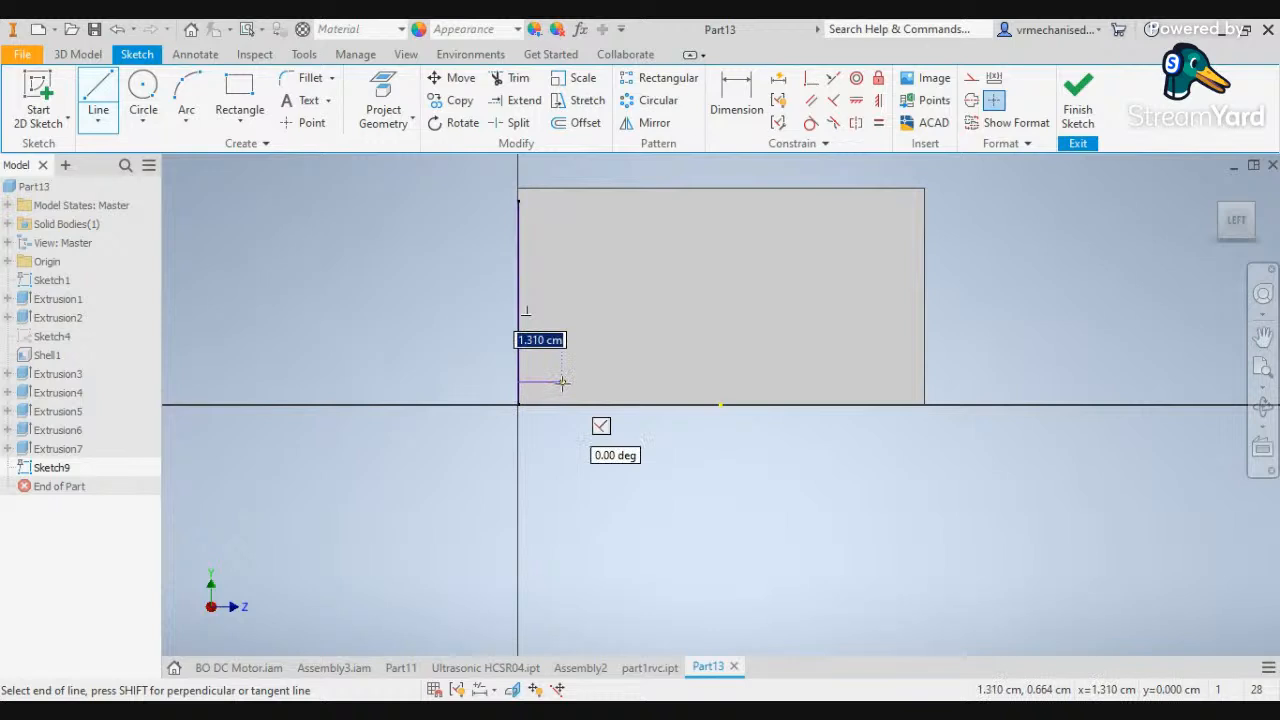
text(0.)
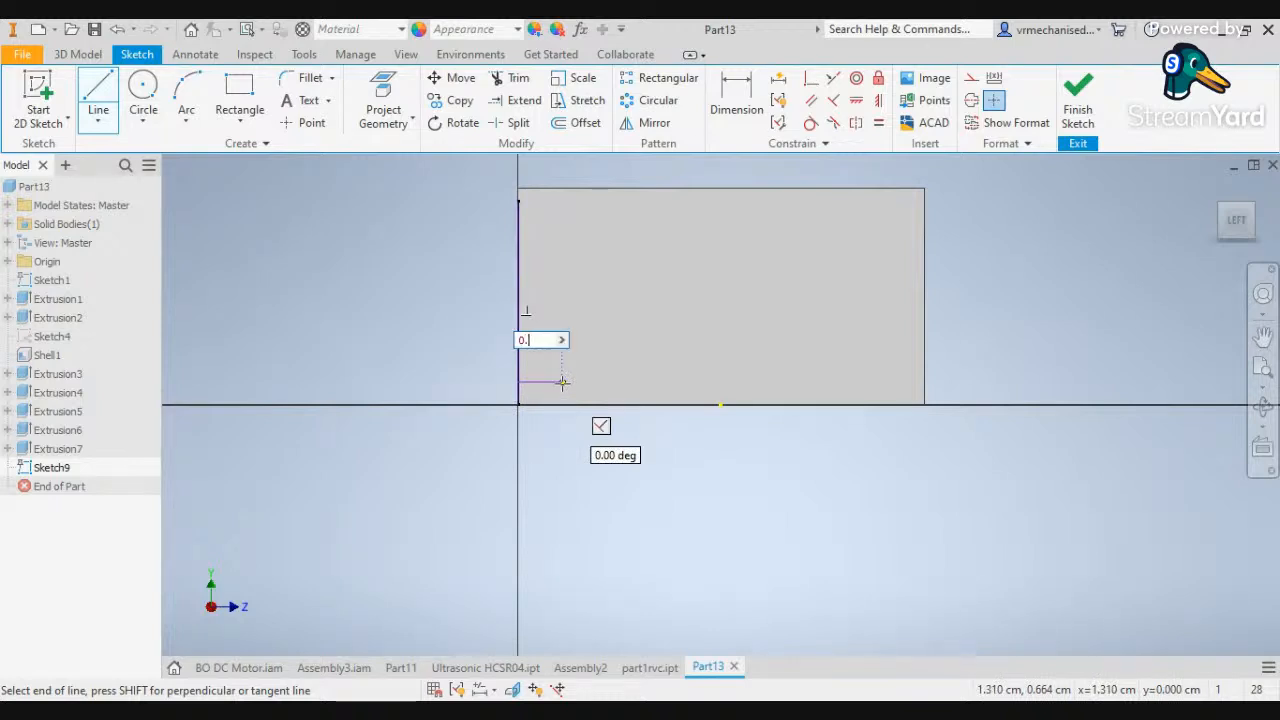
key(Tab)
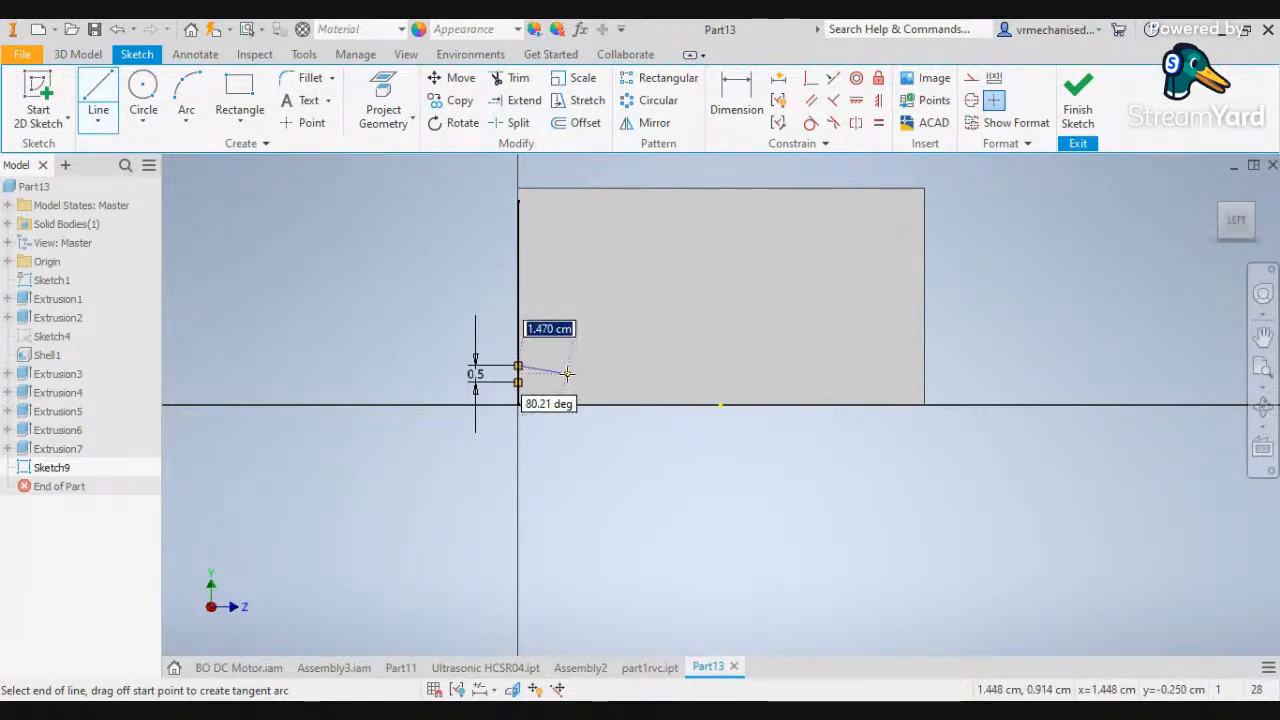
key(Escape)
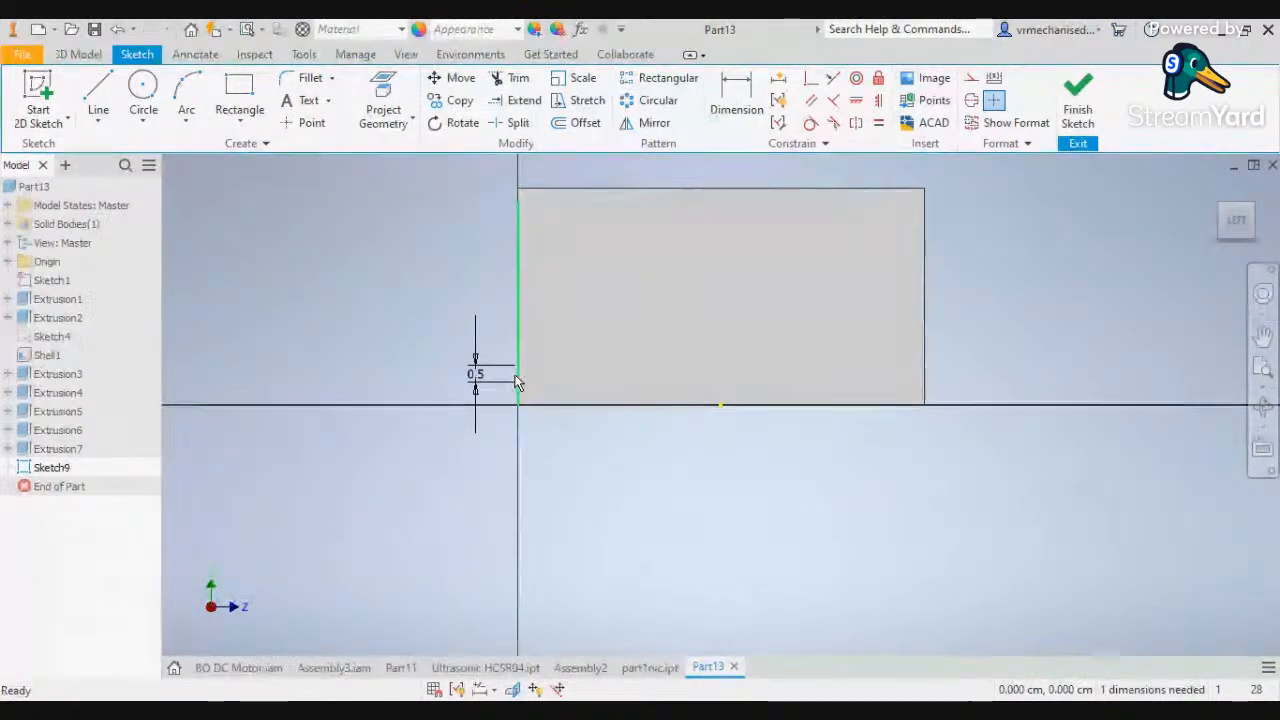
key(l)
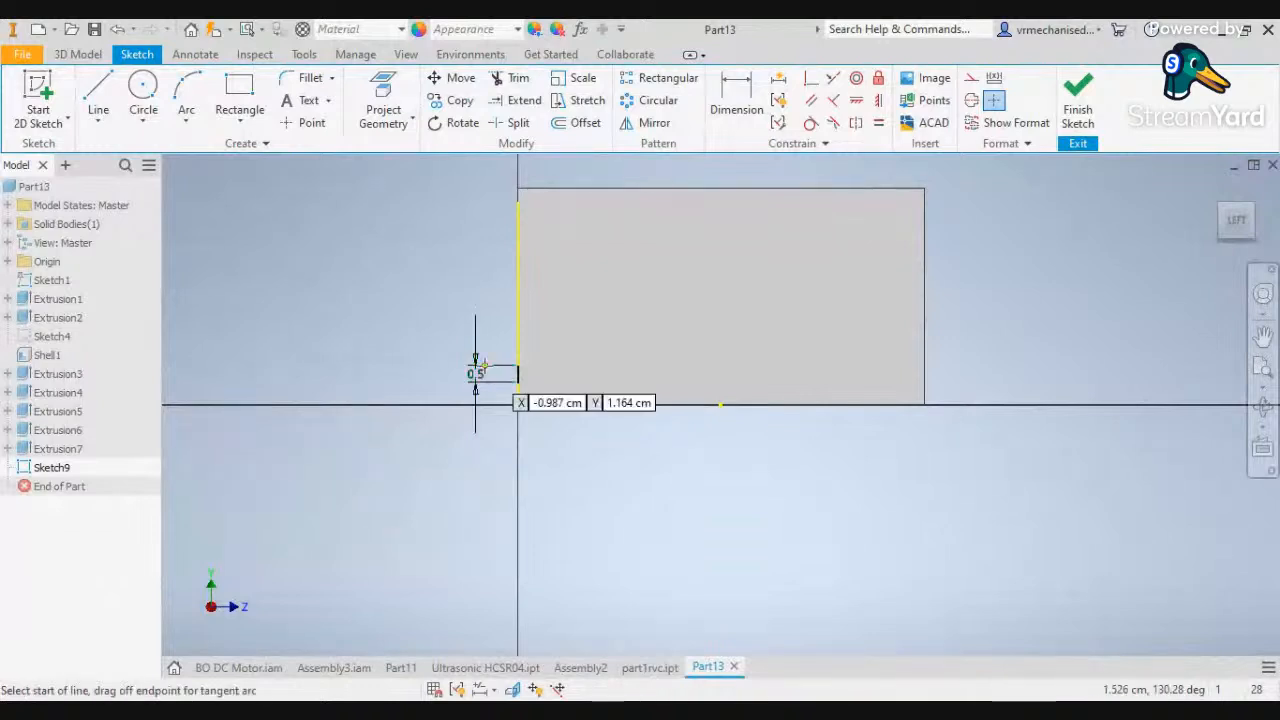
key(Escape)
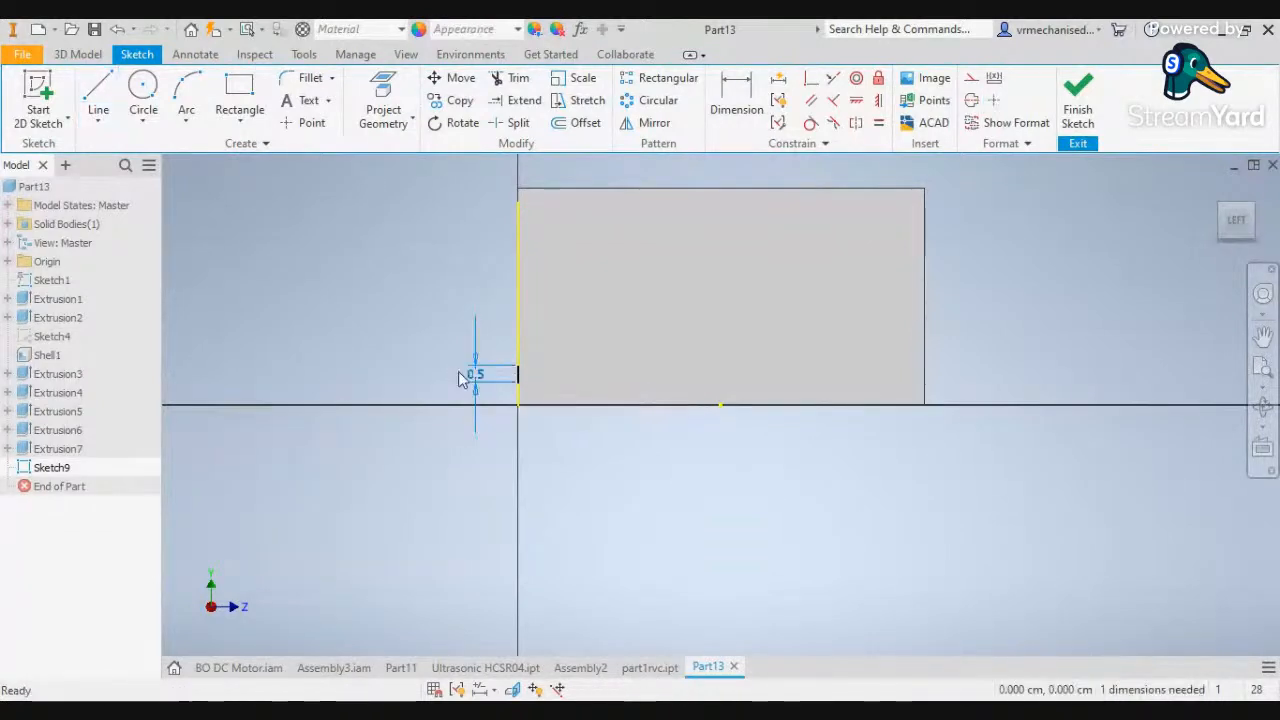
Delete the 0.5 cm line and its dimension from the face's -Z edge
key(l)
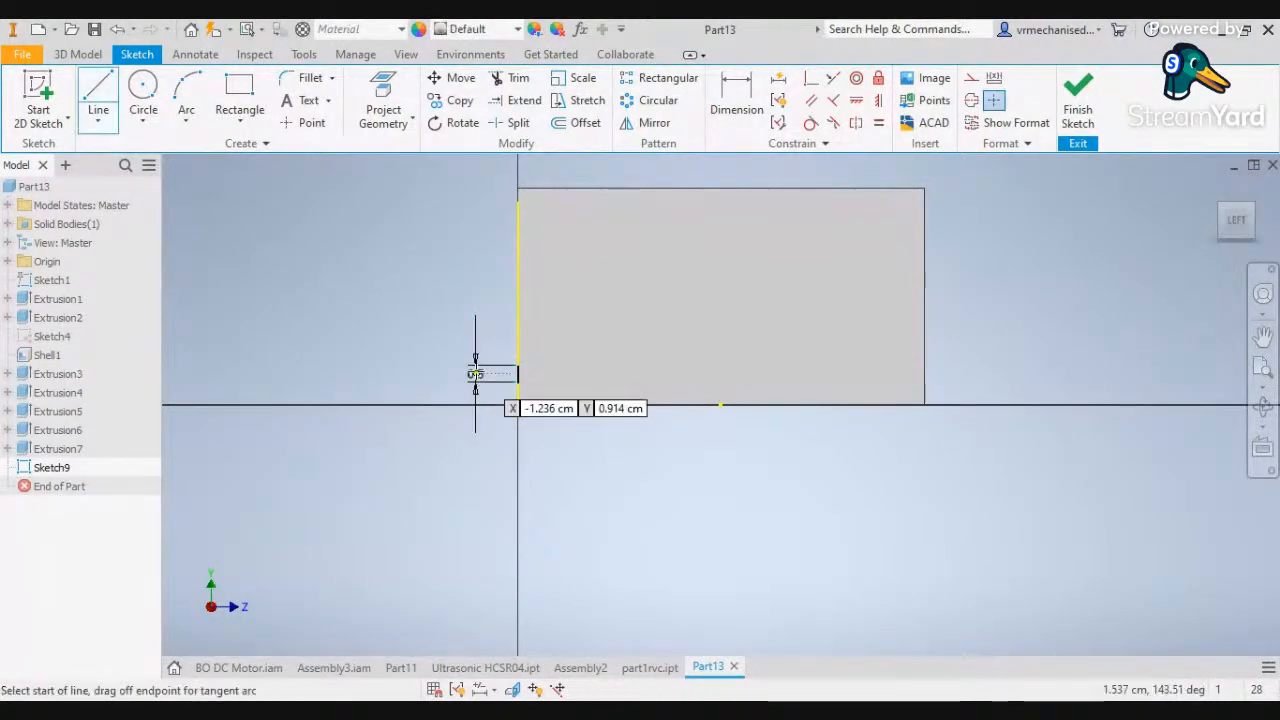
key(Escape)
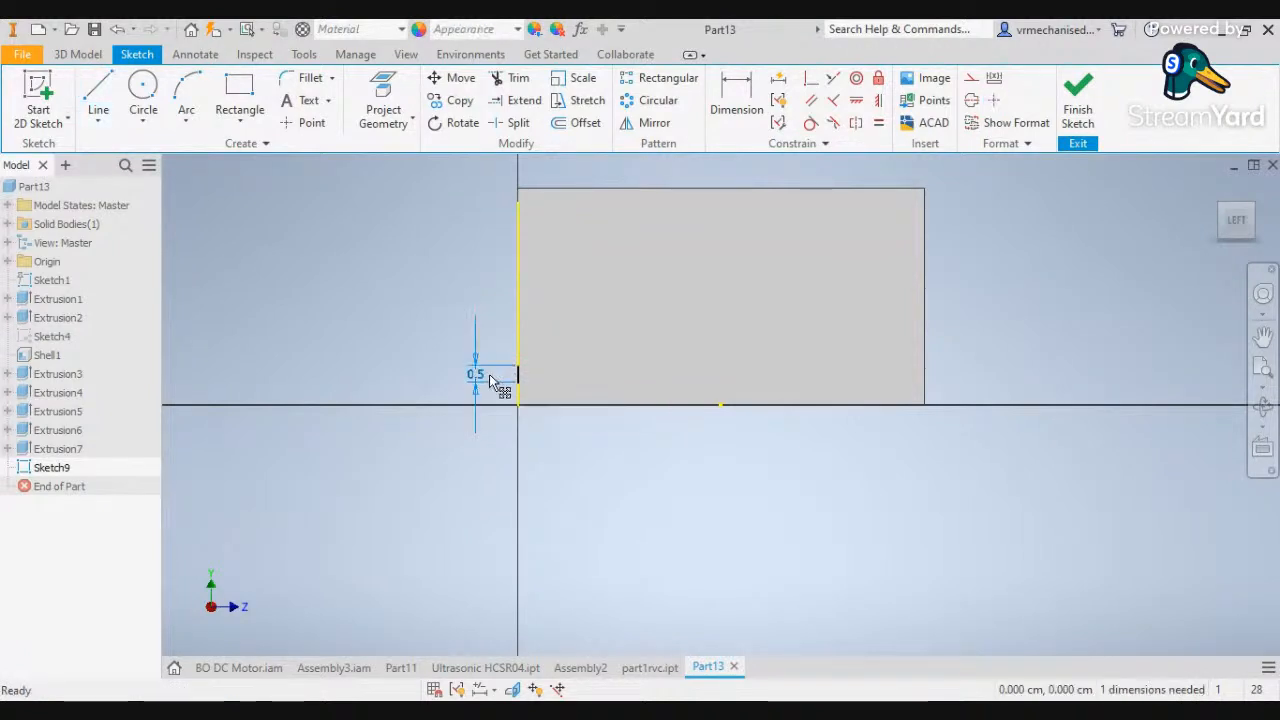
key(Escape)
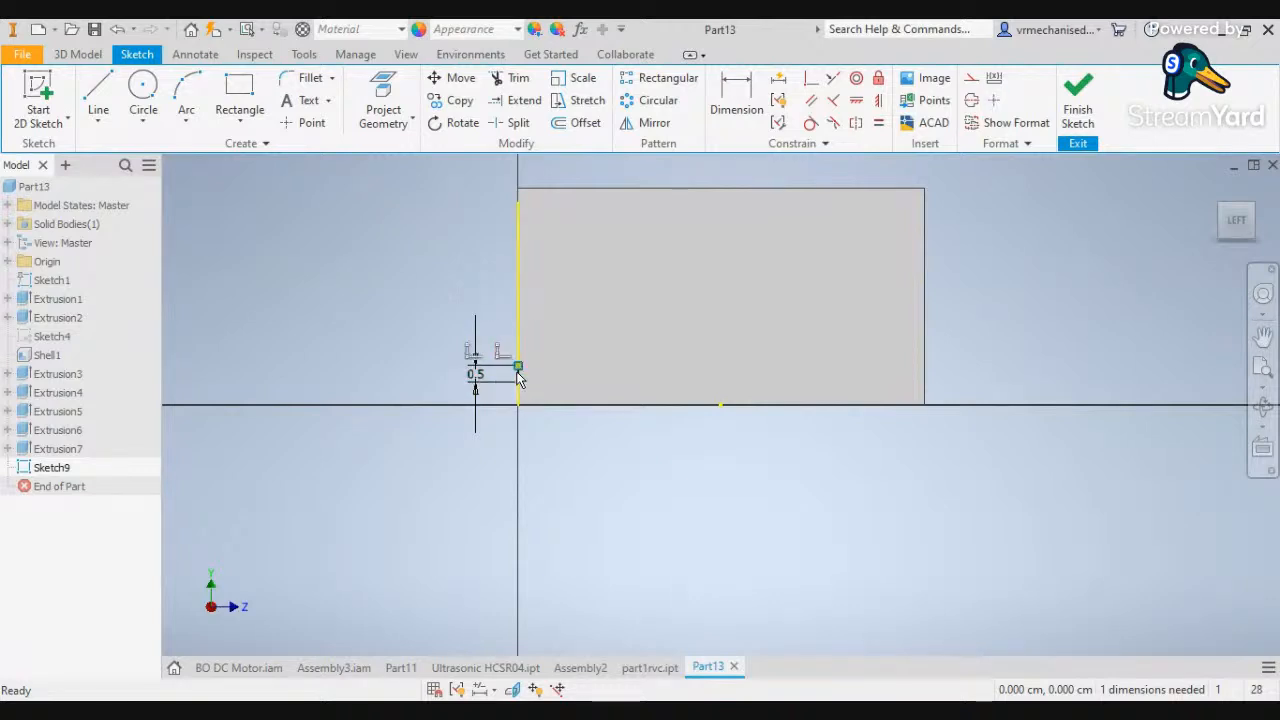
click(518, 383)
key(Delete)
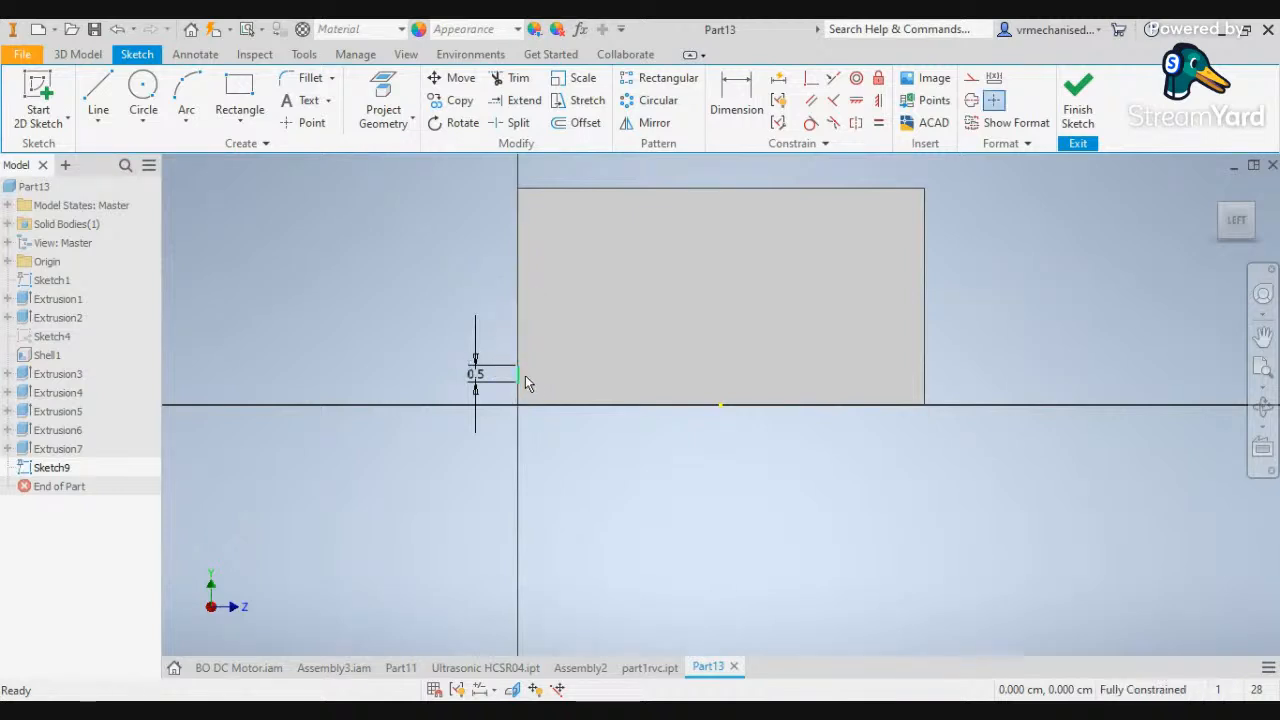
scroll(533, 377, down, 5)
key(Delete)
click(478, 360)
key(Delete)
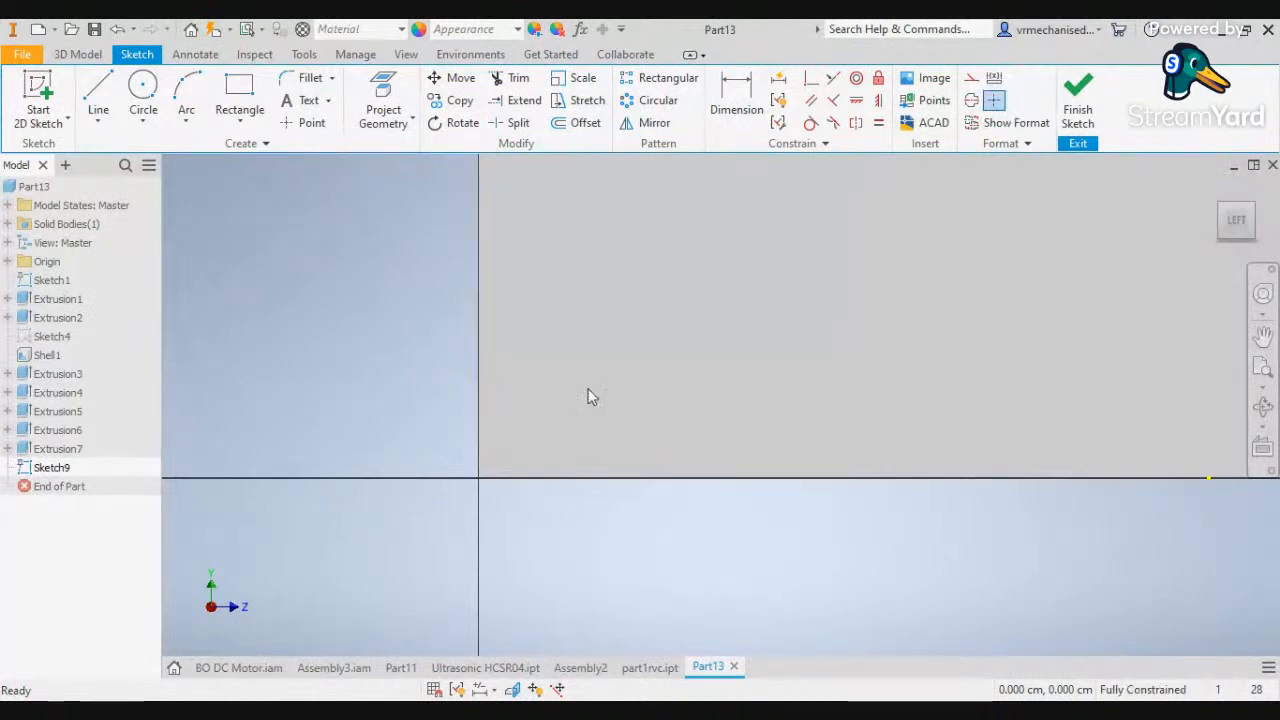
scroll(602, 391, up, 2)
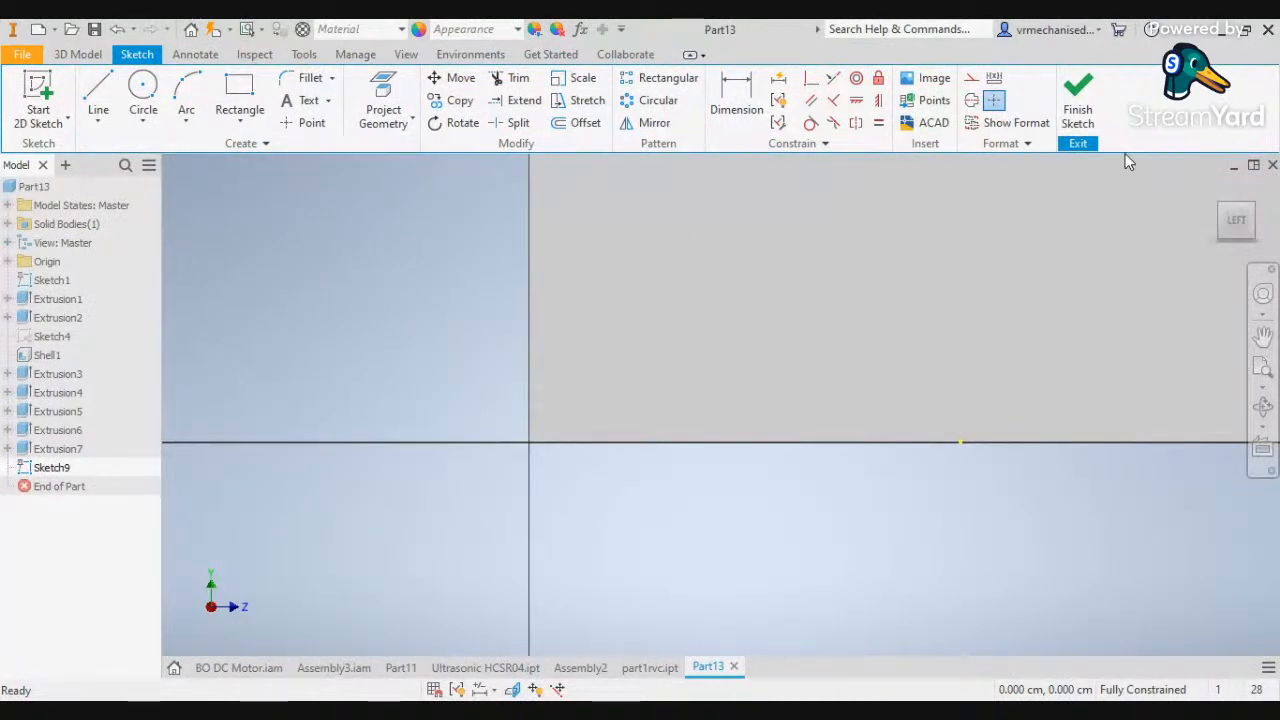
Check the length of the face's -Z edge with a trial dimension
click(99, 100)
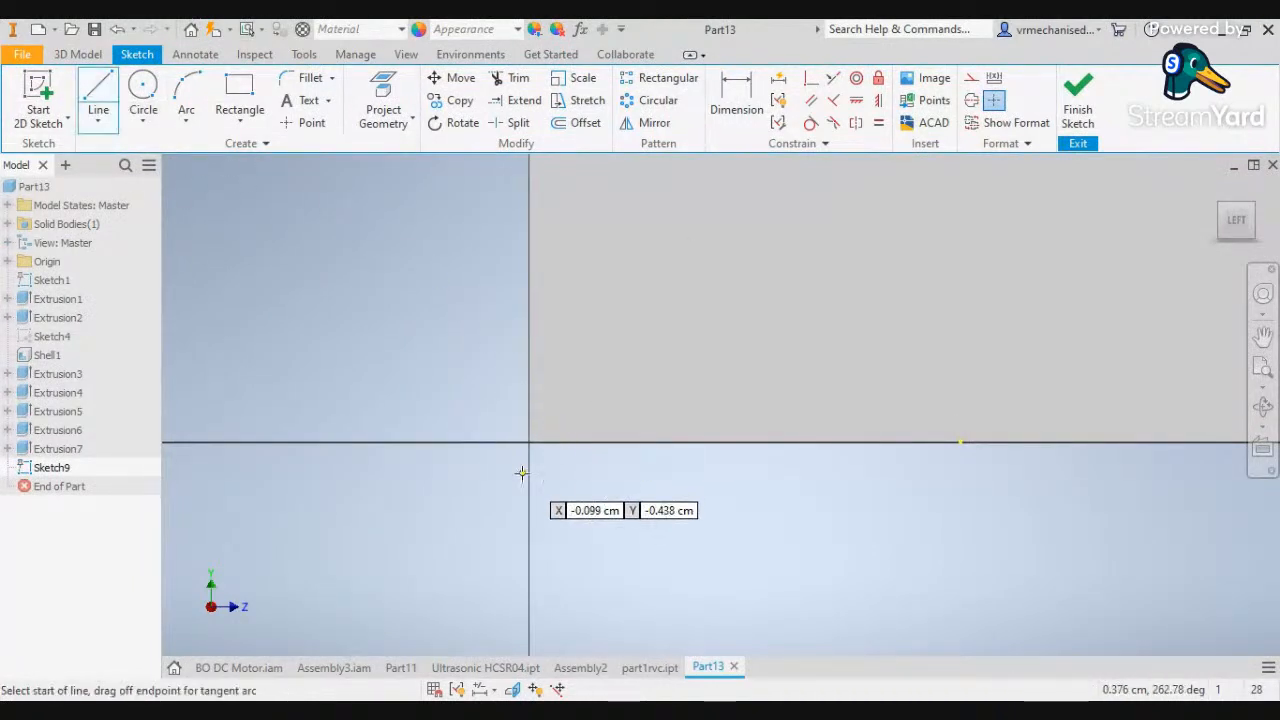
key(d)
click(529, 320)
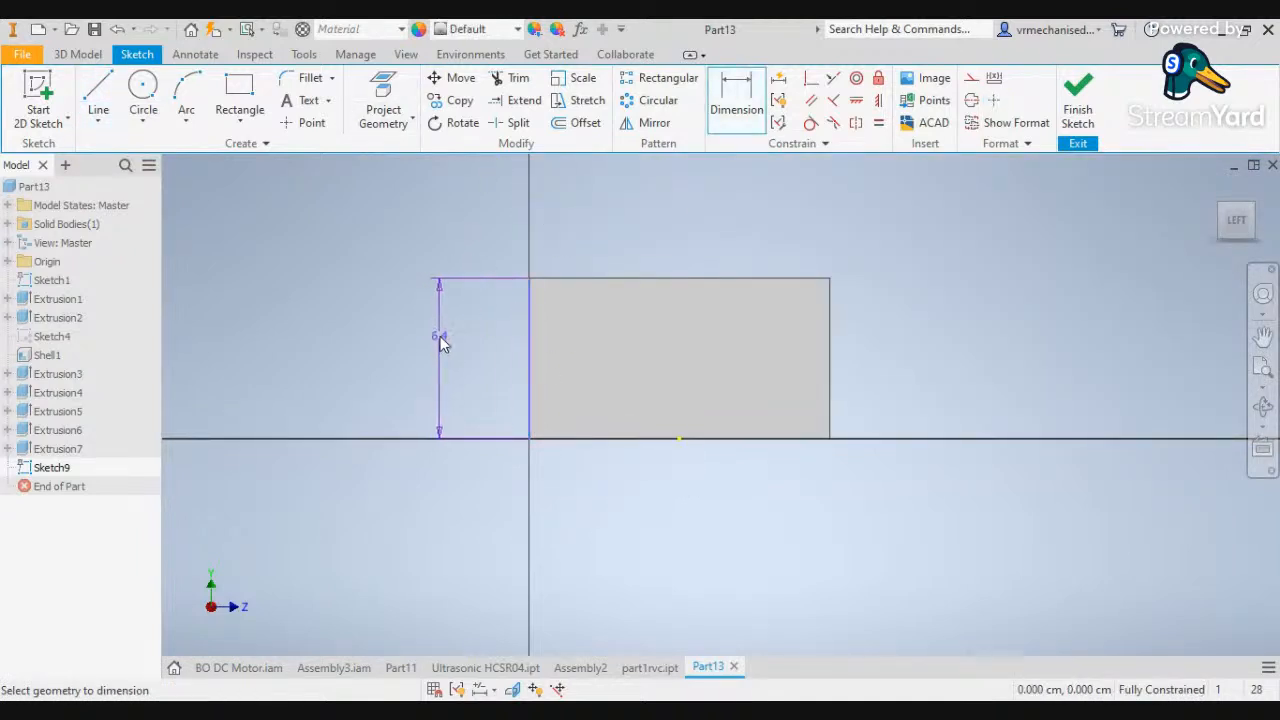
key(Escape)
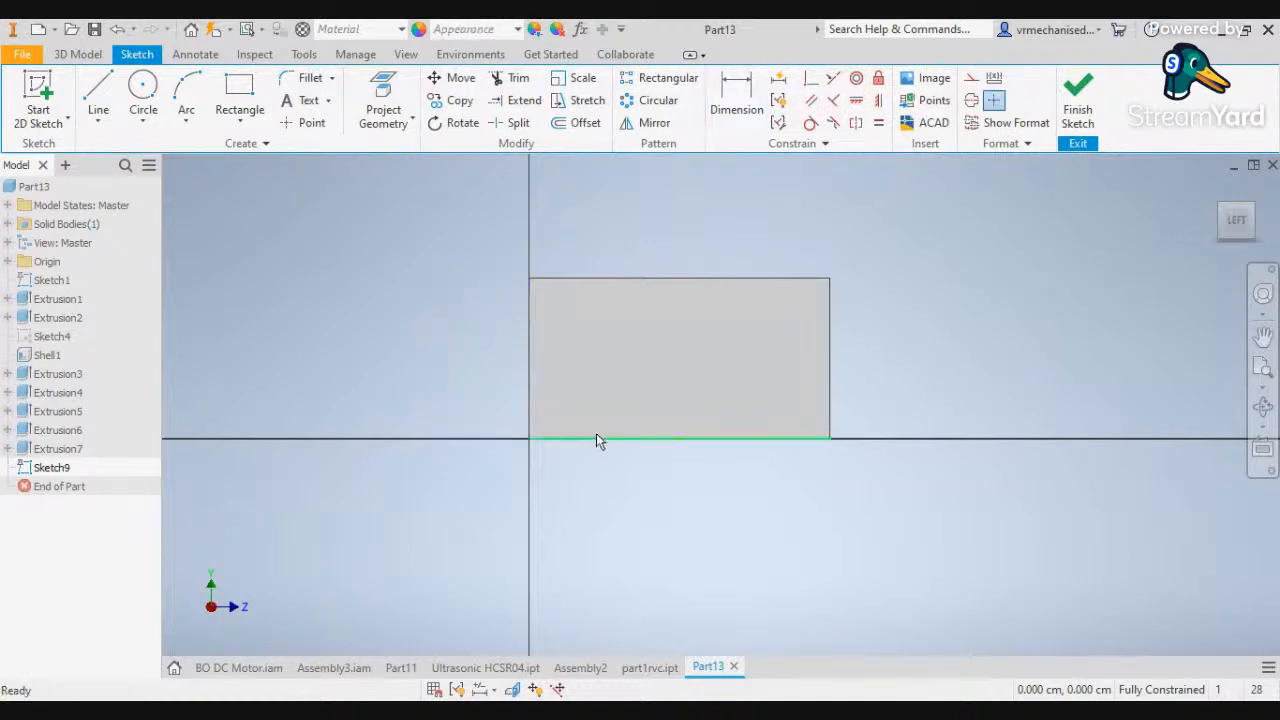
Draw guide lines from the face's origin corner: 1 cm along the -Z edge, followed by 0.5 cm inward in +Z
click(116, 90)
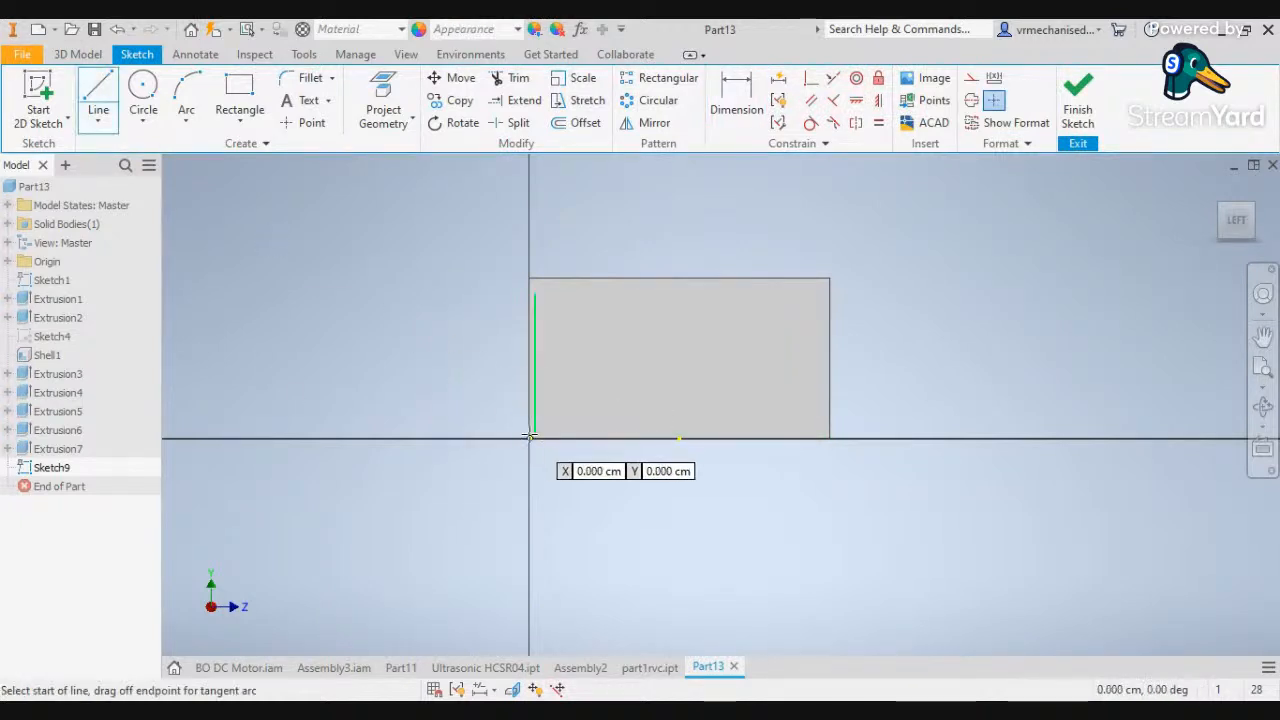
scroll(522, 440, up, 3)
click(526, 450)
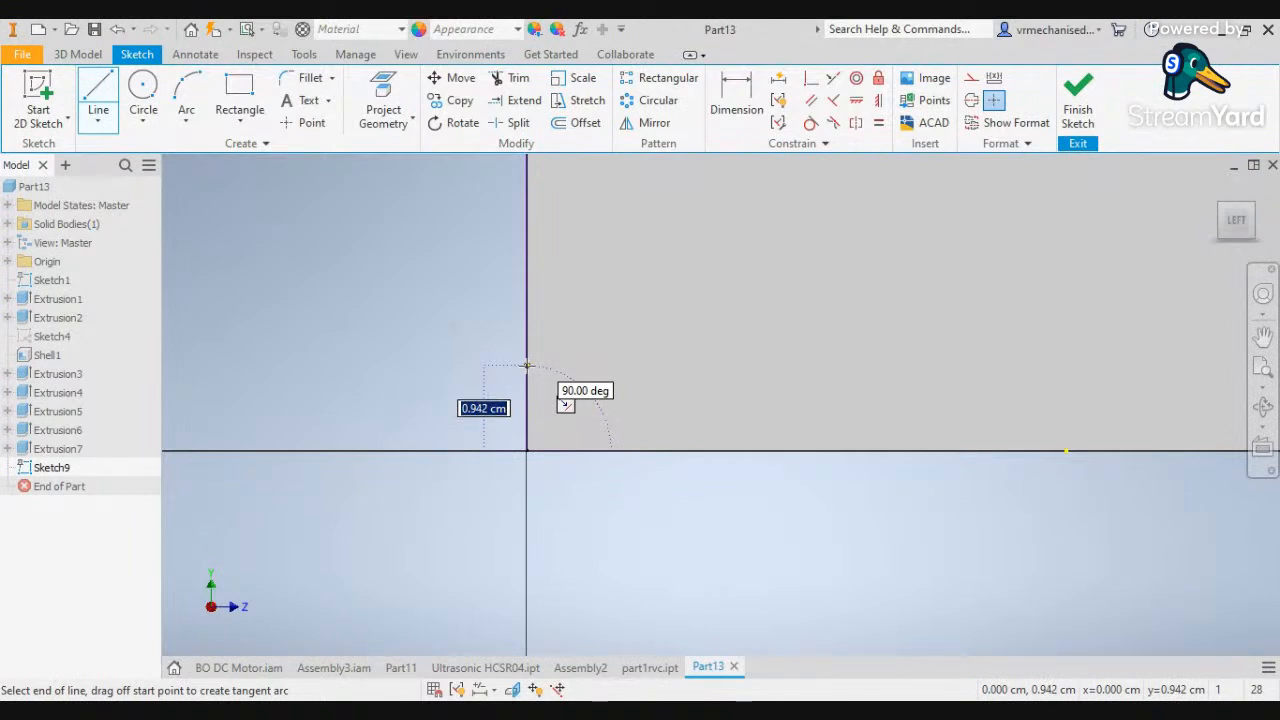
text(1)
key(Return)
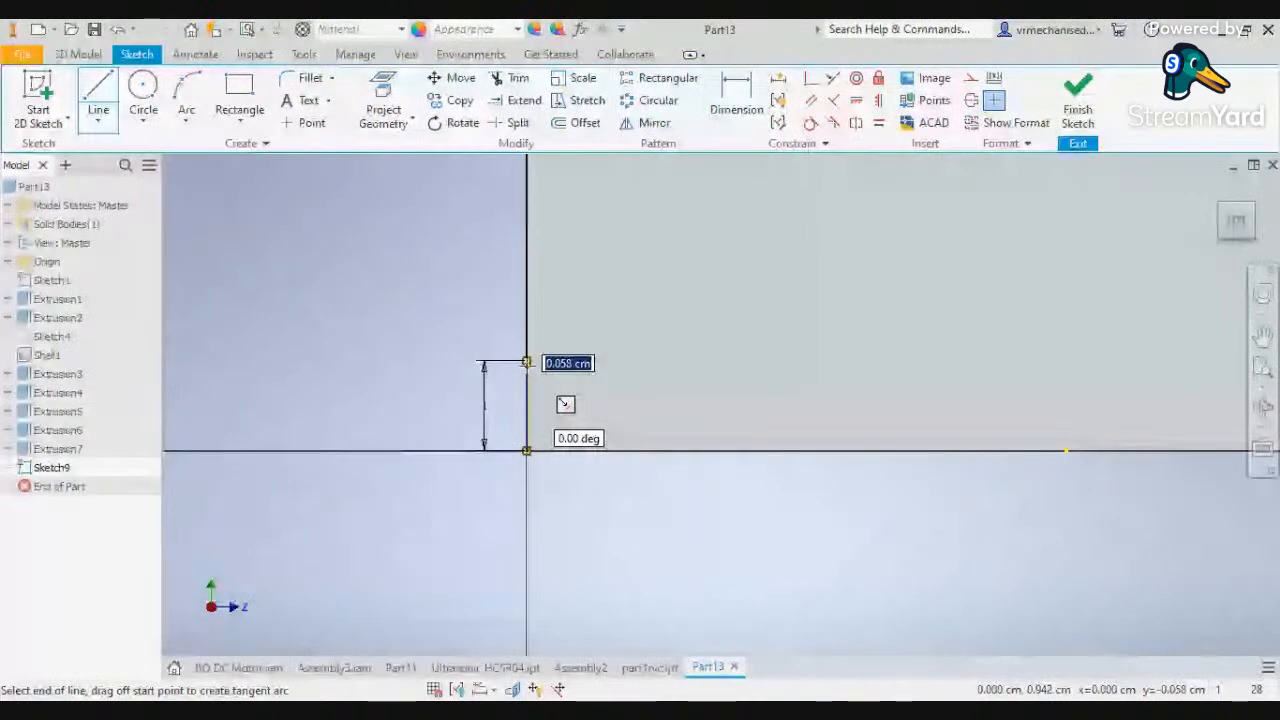
text(0.)
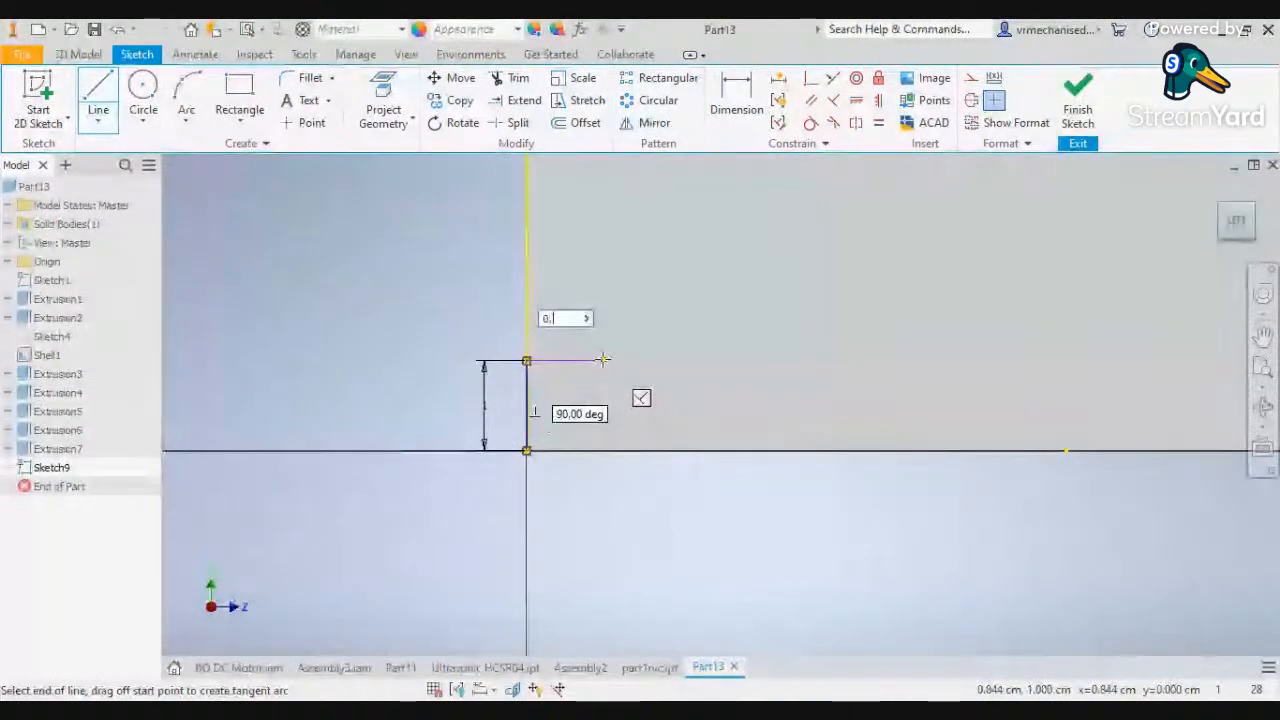
text(5)
key(Return)
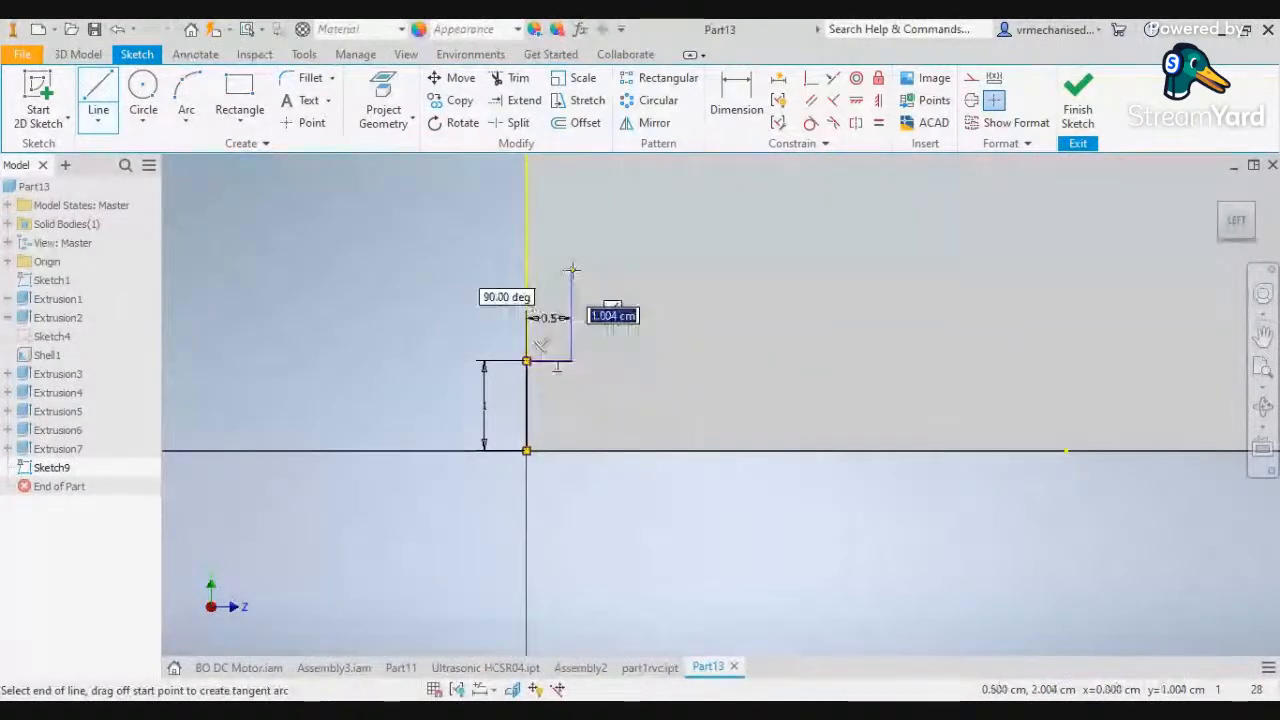
Draw an 11 cm by 4 cm rectangle on the long wall, starting at the inner end of the 0.5 cm guide line
scroll(572, 270, up, 5)
middle_drag(569, 282, 540, 423)
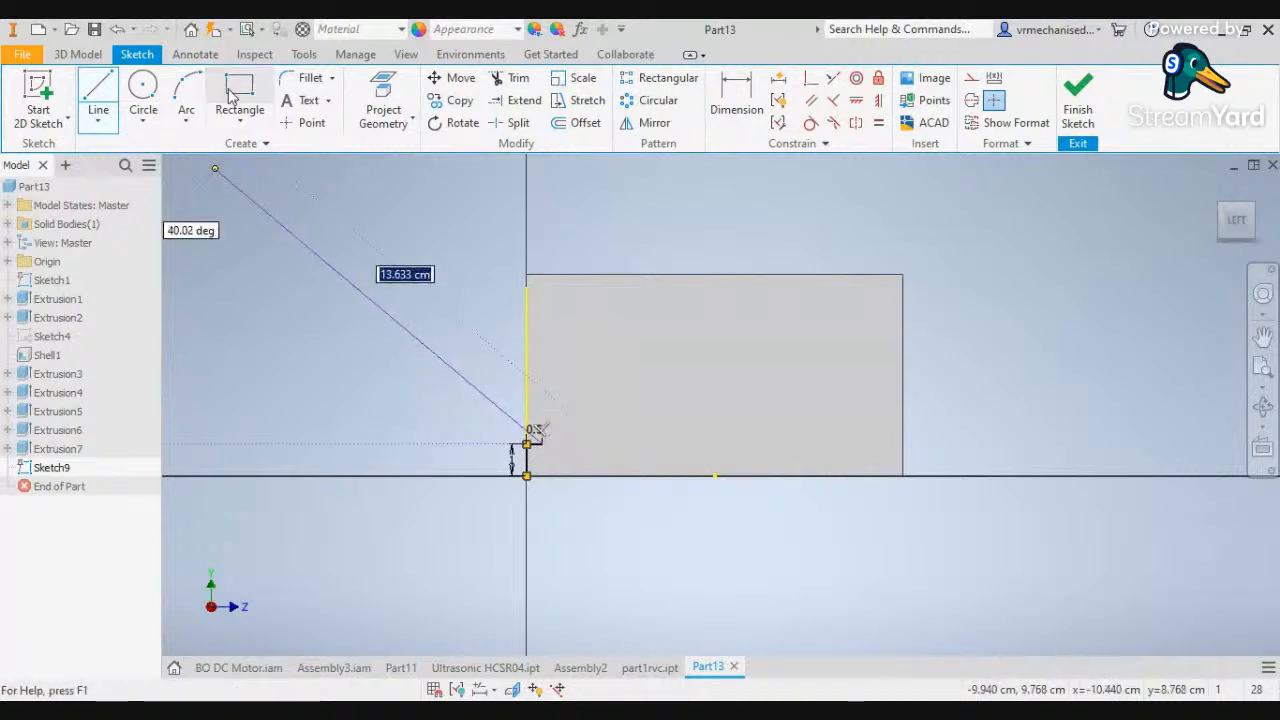
click(252, 108)
click(542, 443)
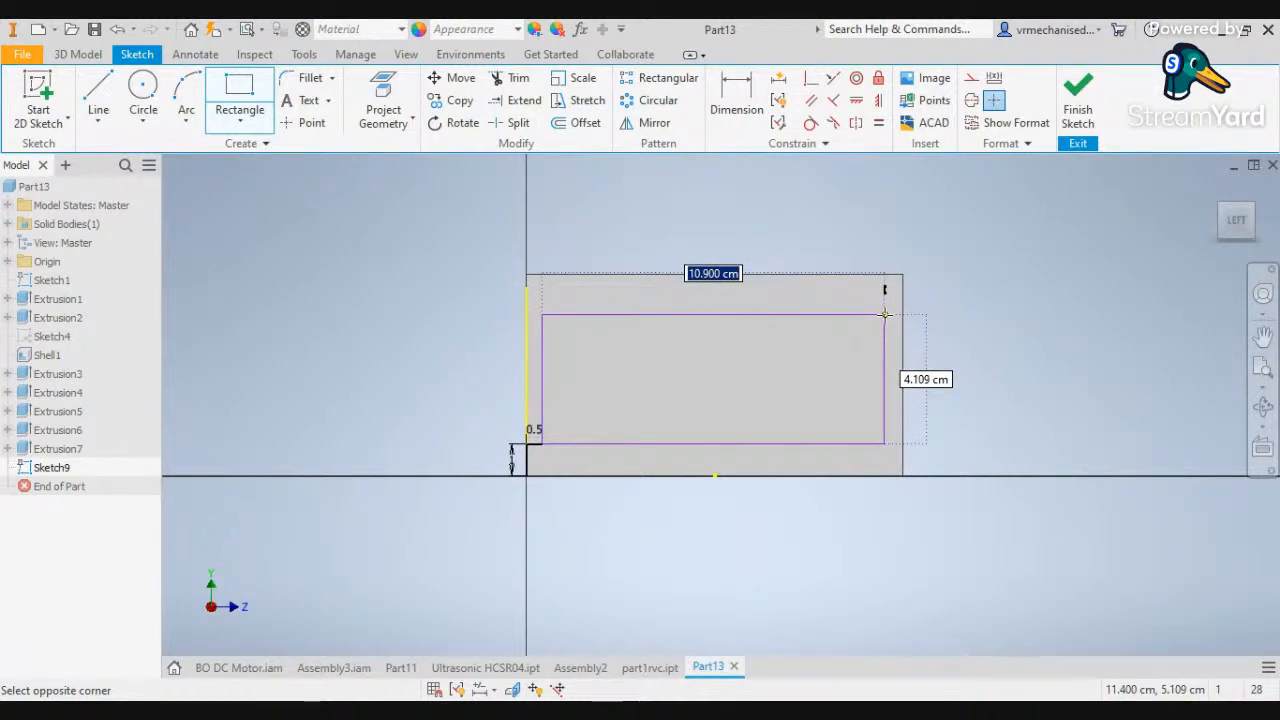
text(4)
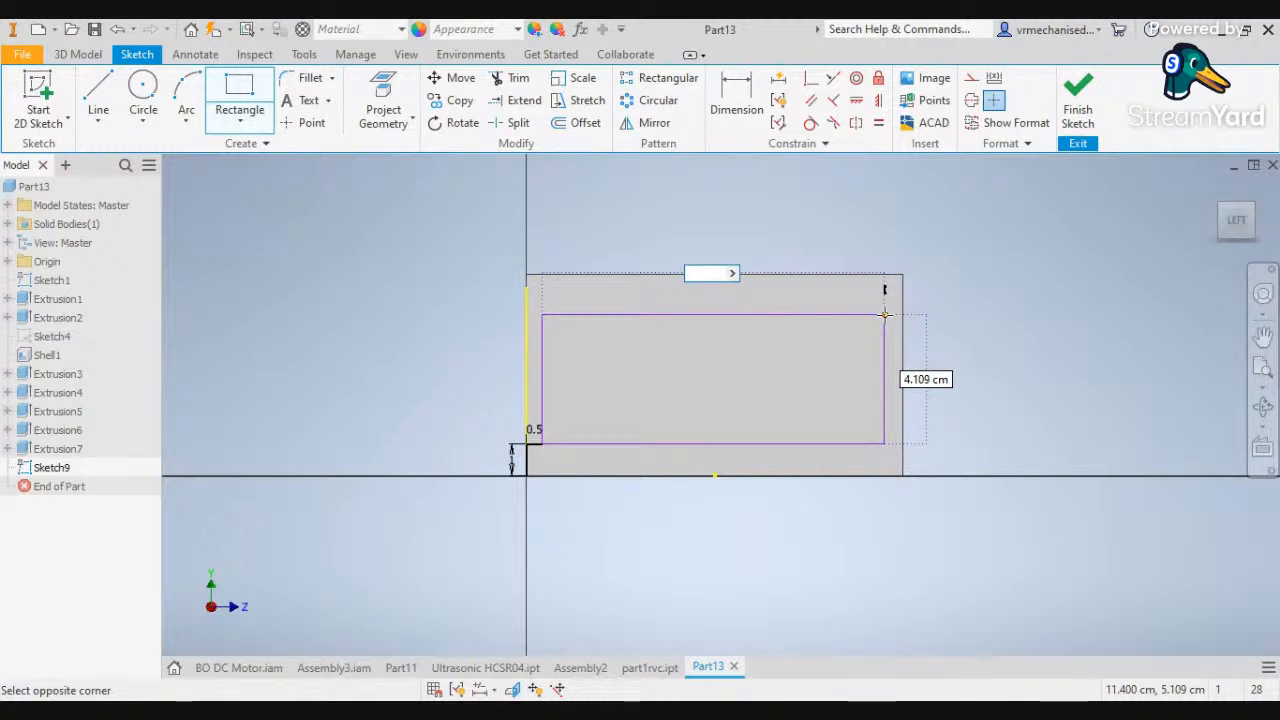
key(Tab)
text(4)
key(Tab)
key(Return)
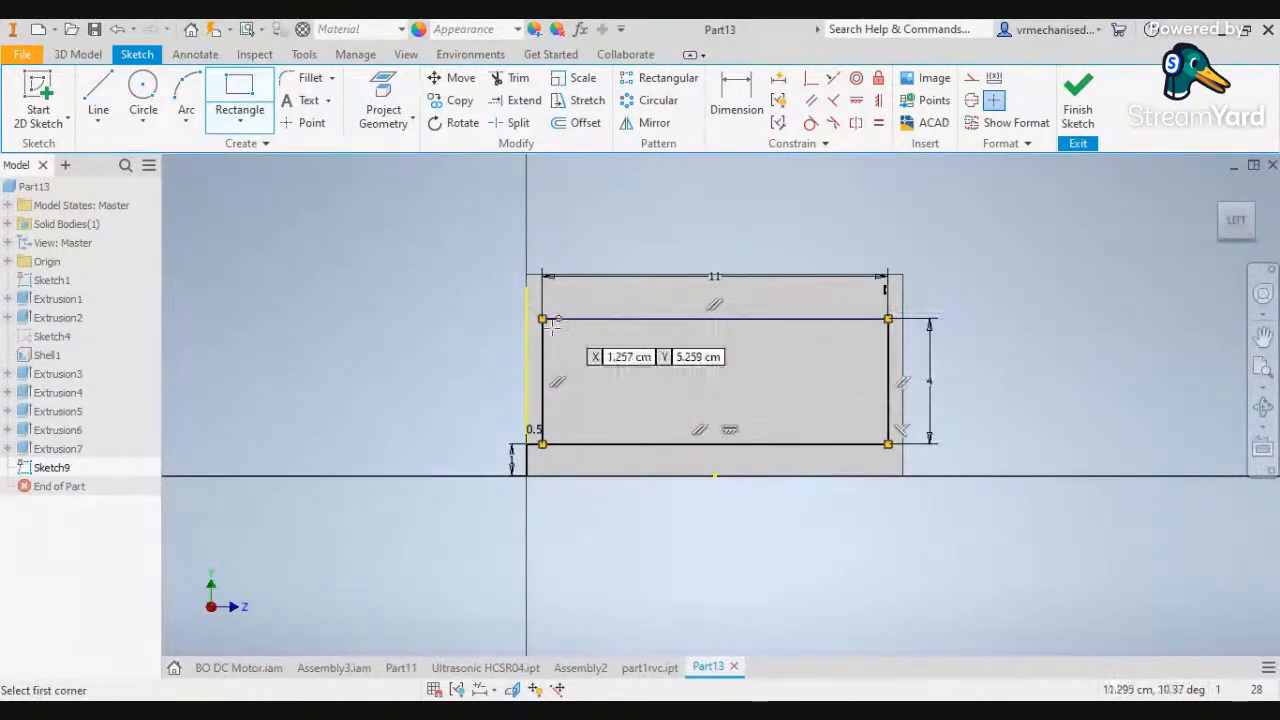
Delete the 0.5 cm and 1 cm guide lines along with their dimensions
scroll(497, 457, up, 5)
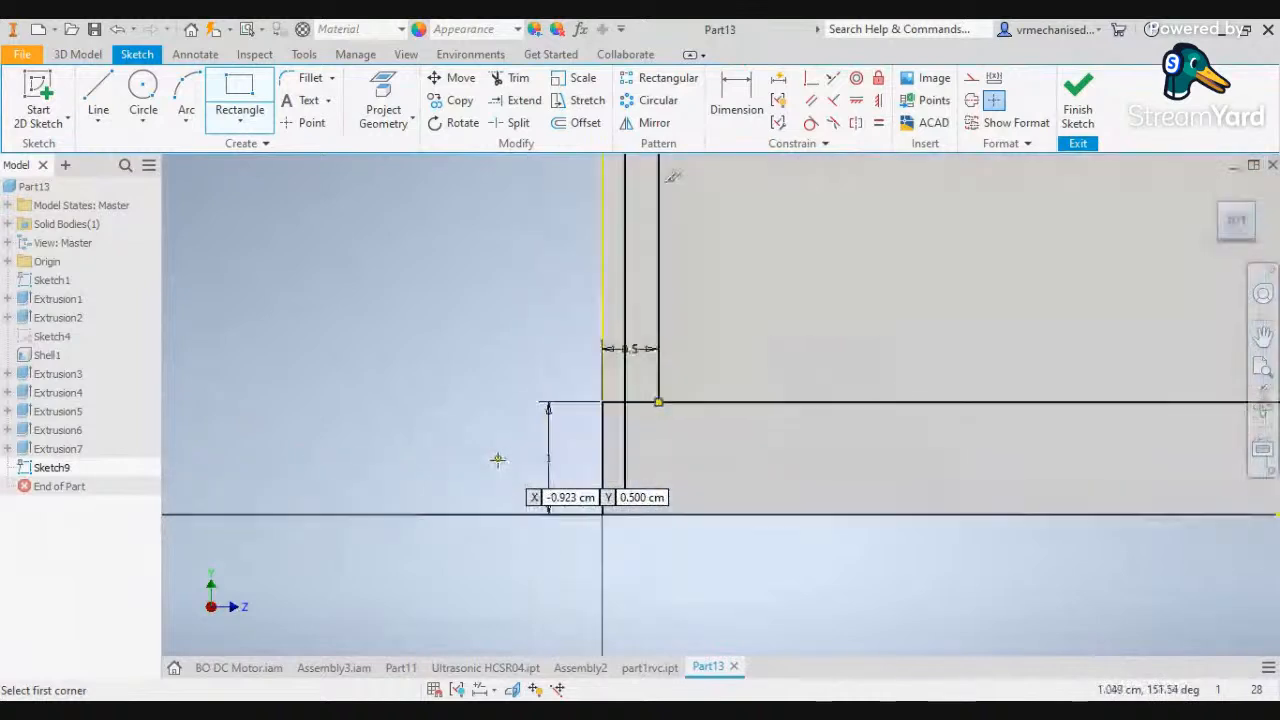
key(Escape)
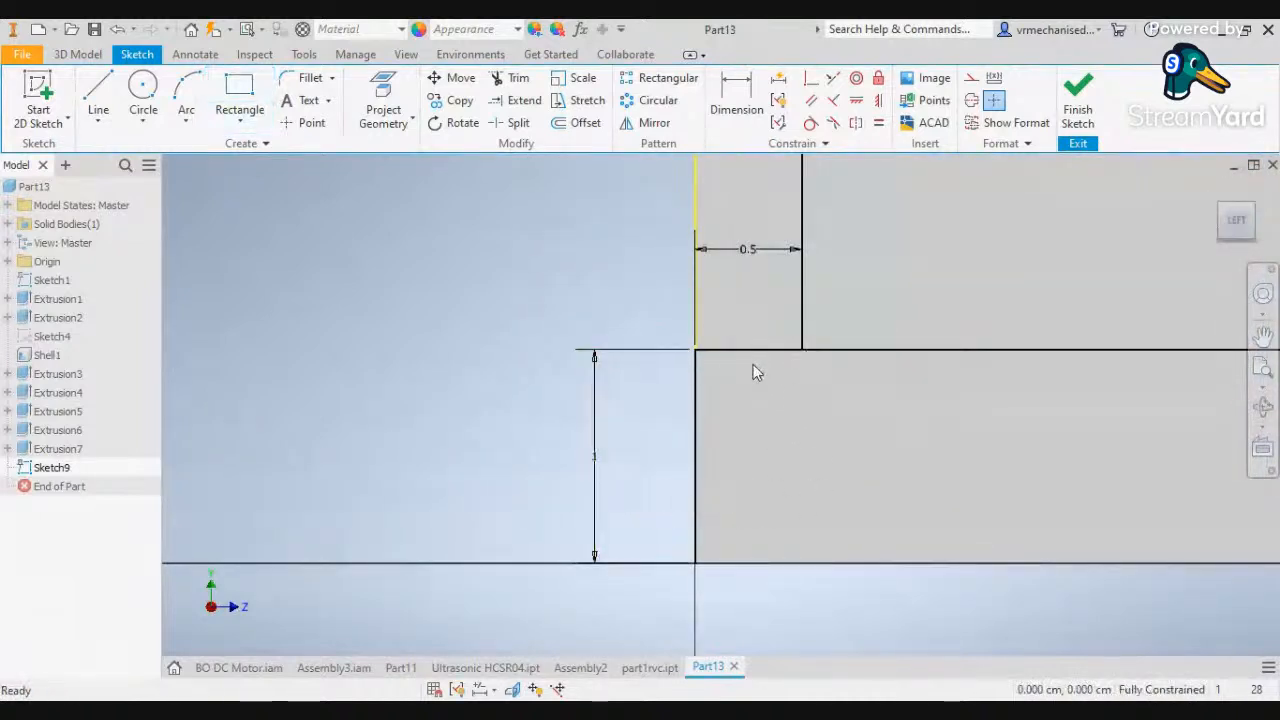
click(749, 351)
key(Delete)
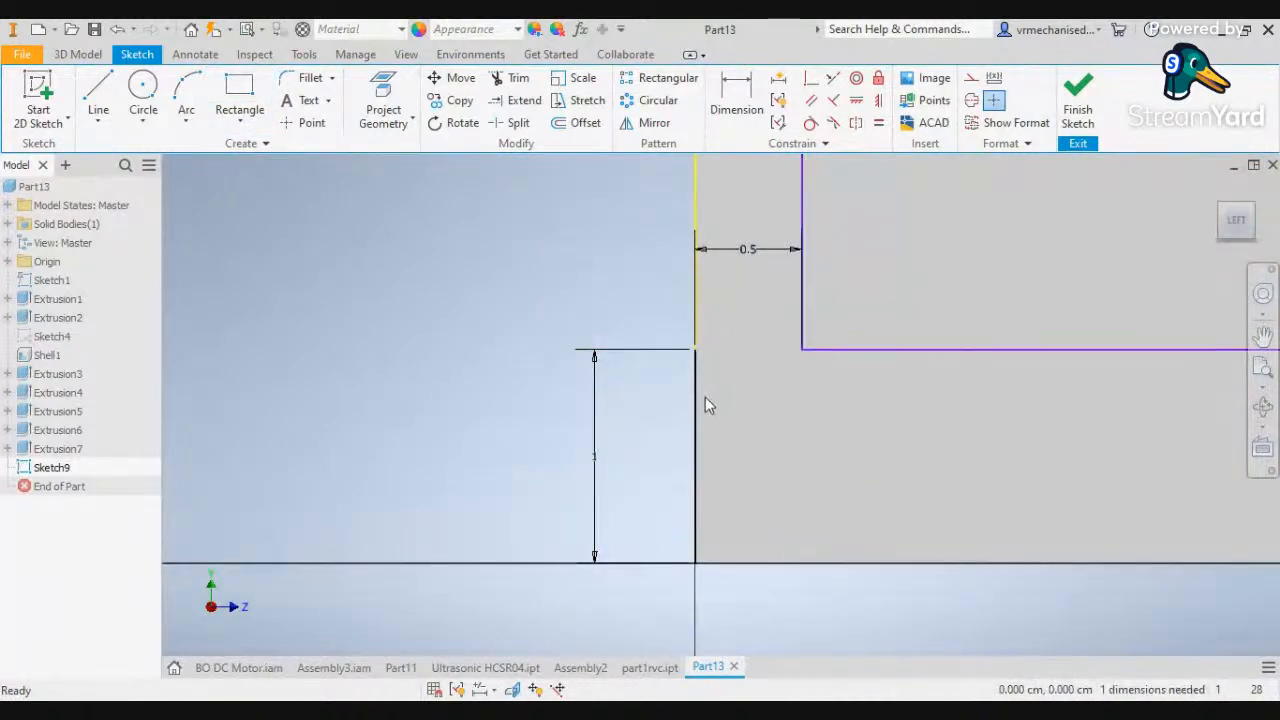
click(693, 394)
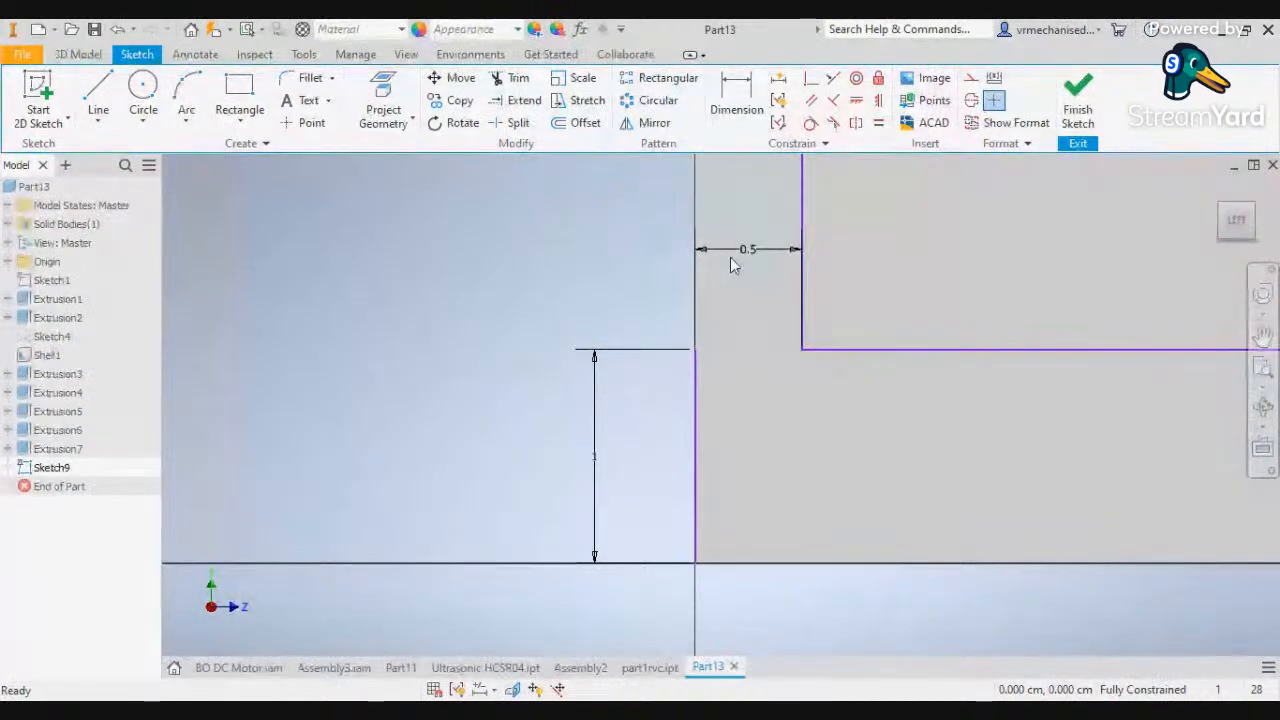
key(Delete)
click(600, 411)
key(Delete)
click(696, 421)
key(Delete)
Delete the rectangle's width and height dimensions
scroll(928, 440, down, 3)
scroll(928, 440, down, 2)
middle_drag(1006, 391, 543, 434)
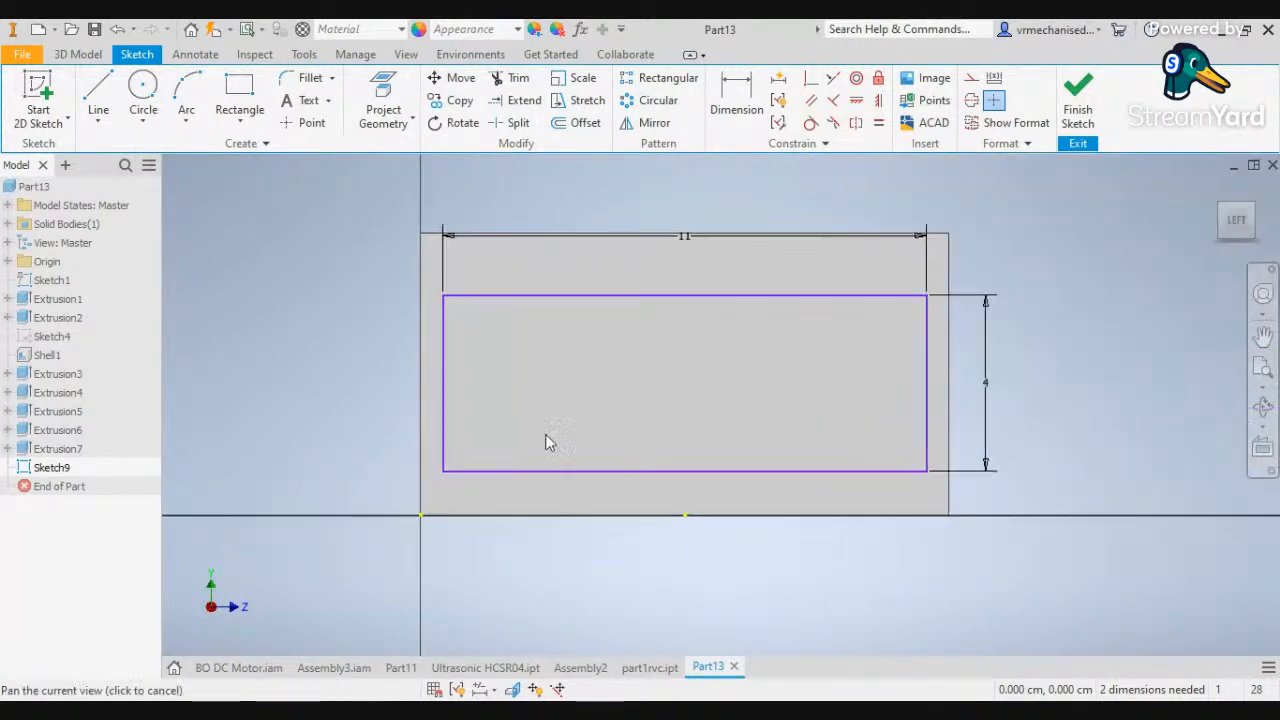
click(624, 237)
key(Delete)
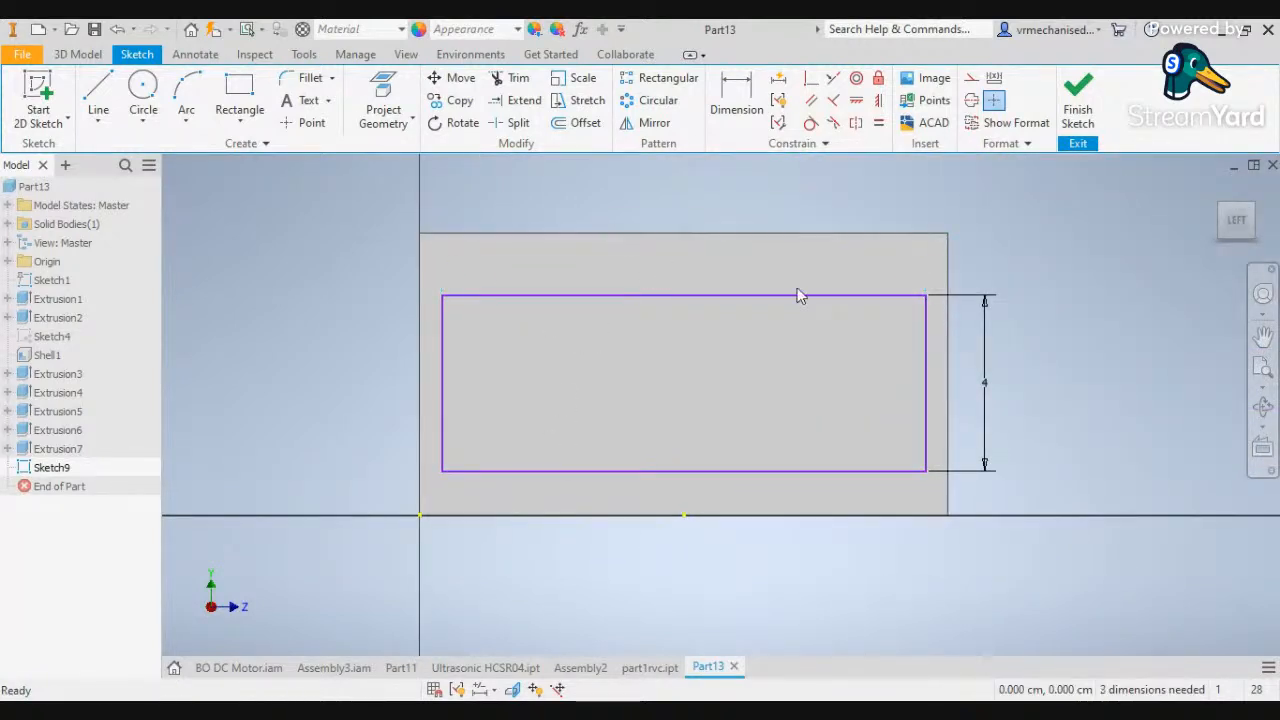
click(986, 363)
key(Delete)
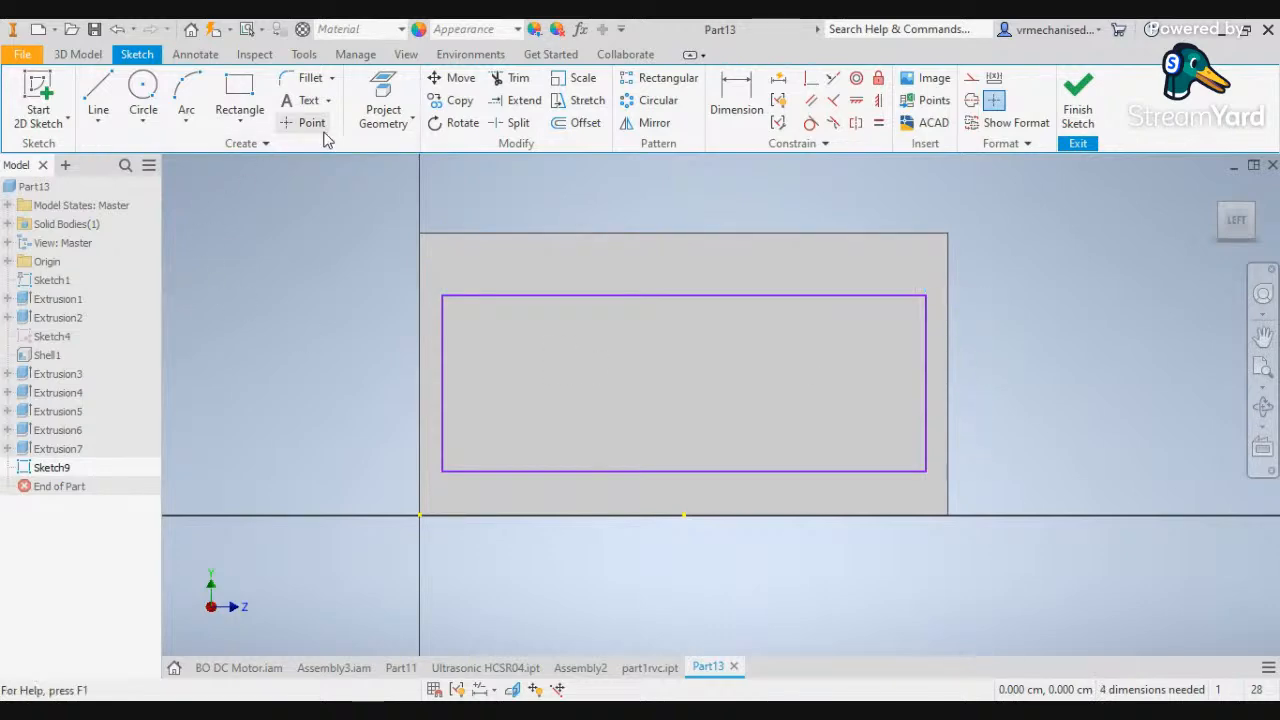
Extrude the rectangle 2 mm inward as a cut to open a window in the long wall
click(78, 54)
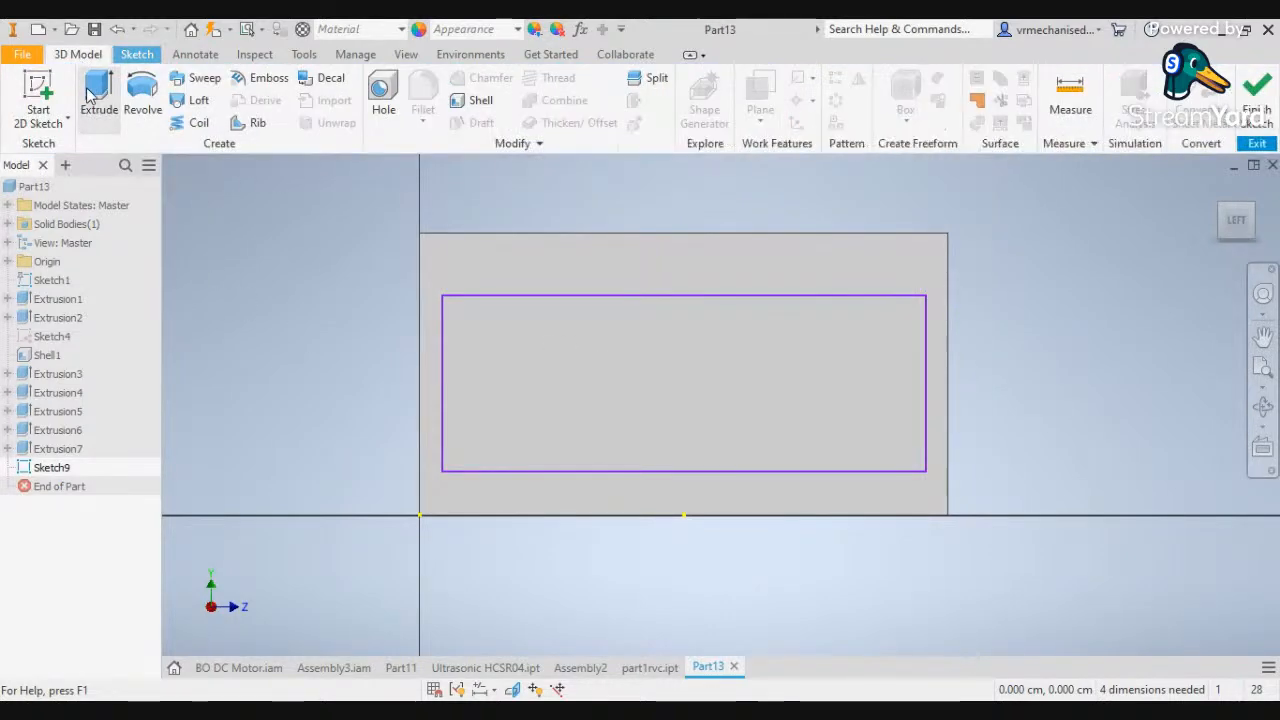
click(95, 100)
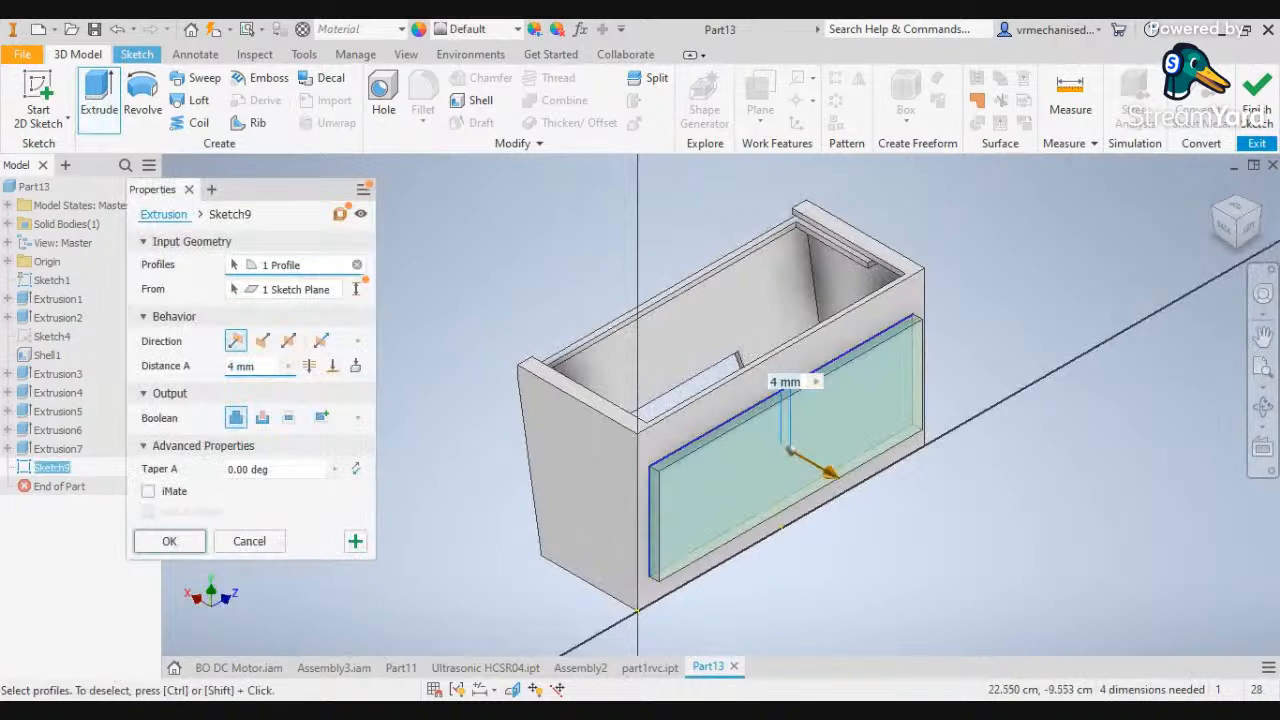
click(262, 417)
click(229, 366)
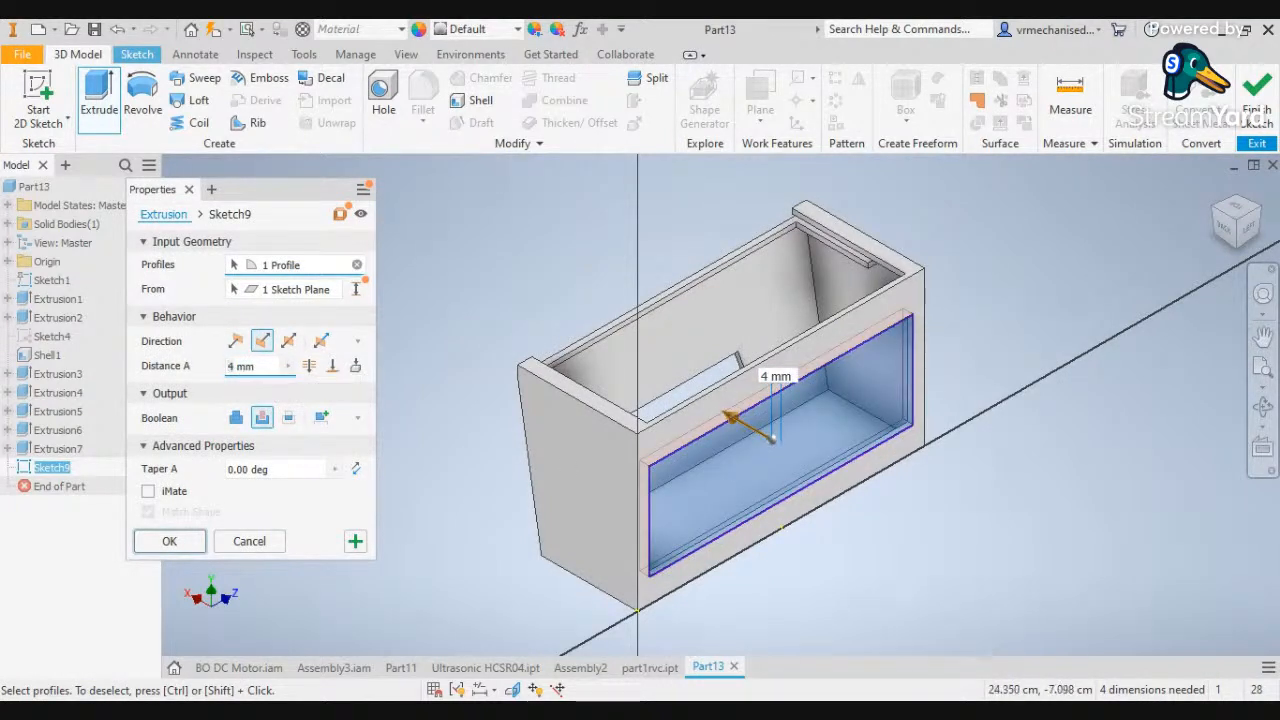
text(mm)
key(BackSpace)
key(BackSpace)
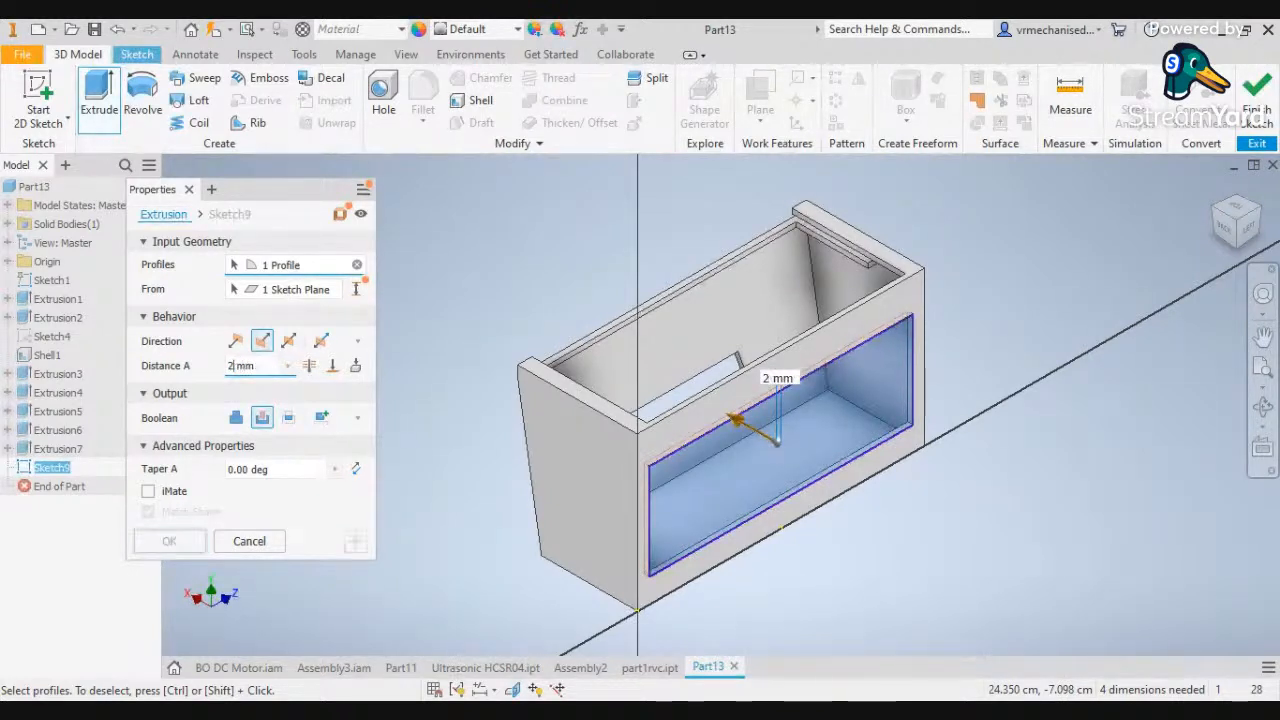
key(Return)
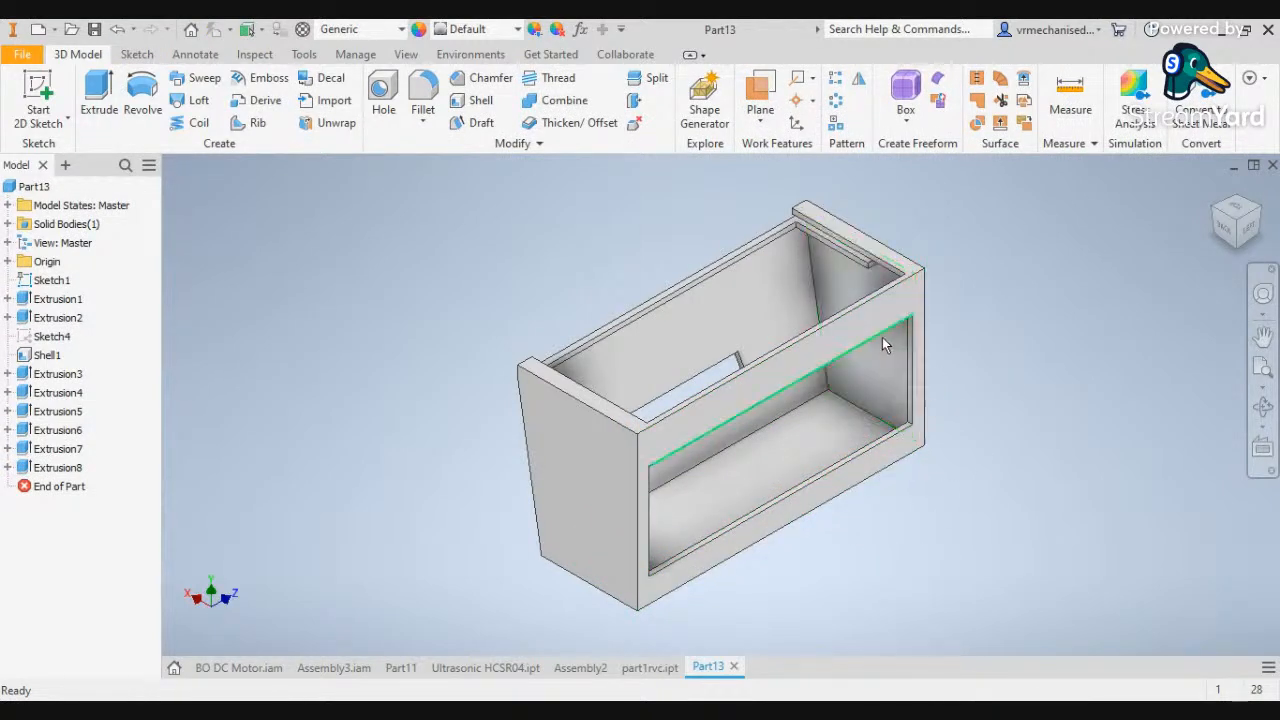
scroll(645, 475, up, 5)
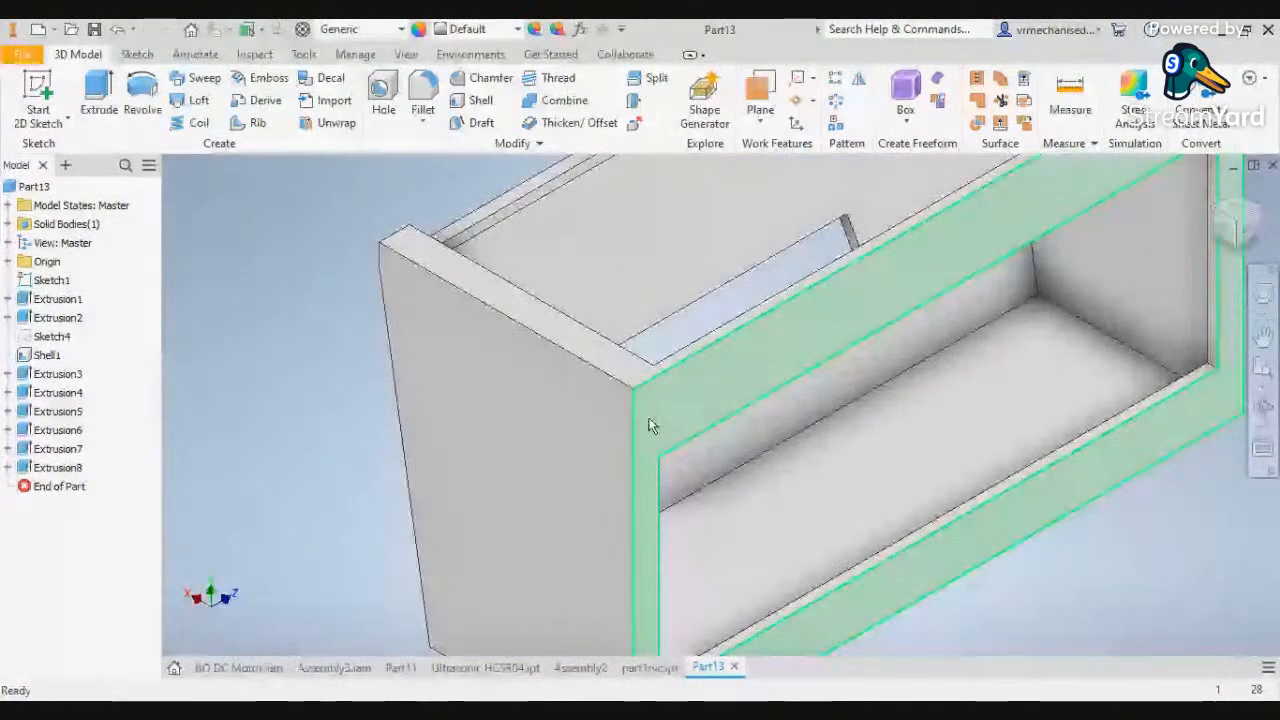
scroll(669, 441, up, 3)
scroll(684, 455, down, 3)
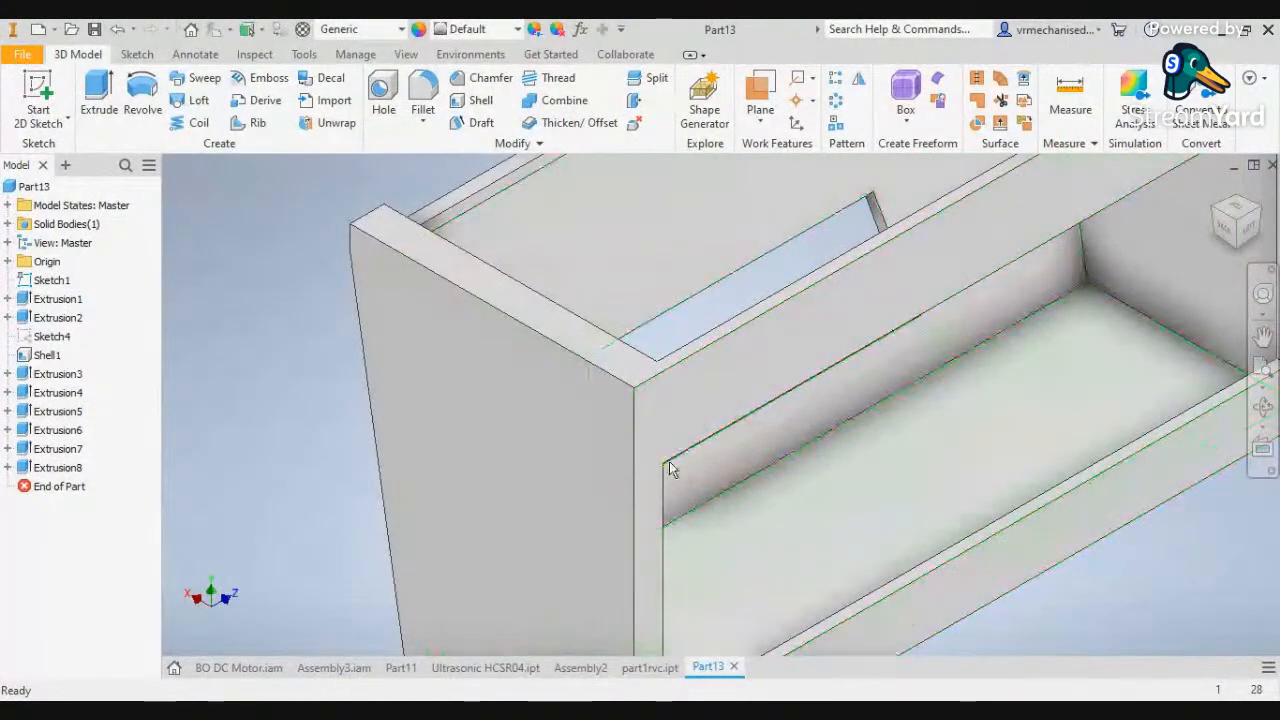
scroll(710, 460, up, 3)
scroll(709, 462, down, 4)
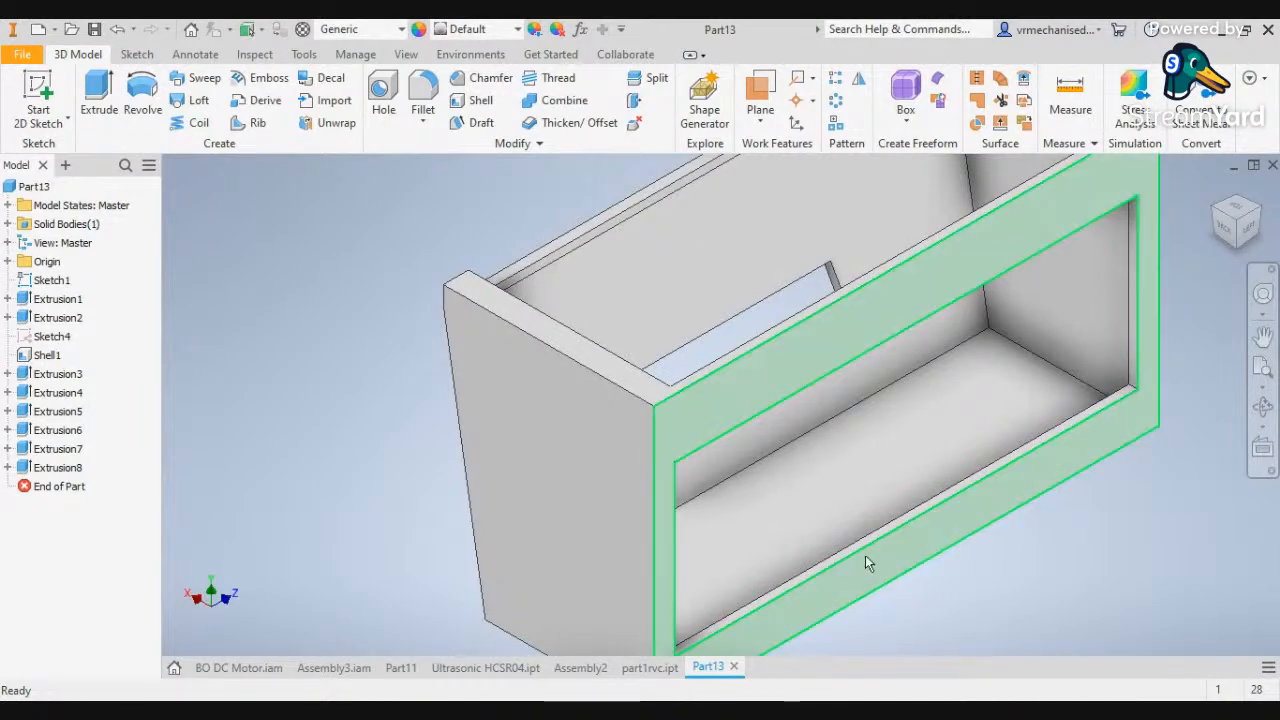
Start a new sketch on the outer face of the long wall with the rectangular window
click(130, 56)
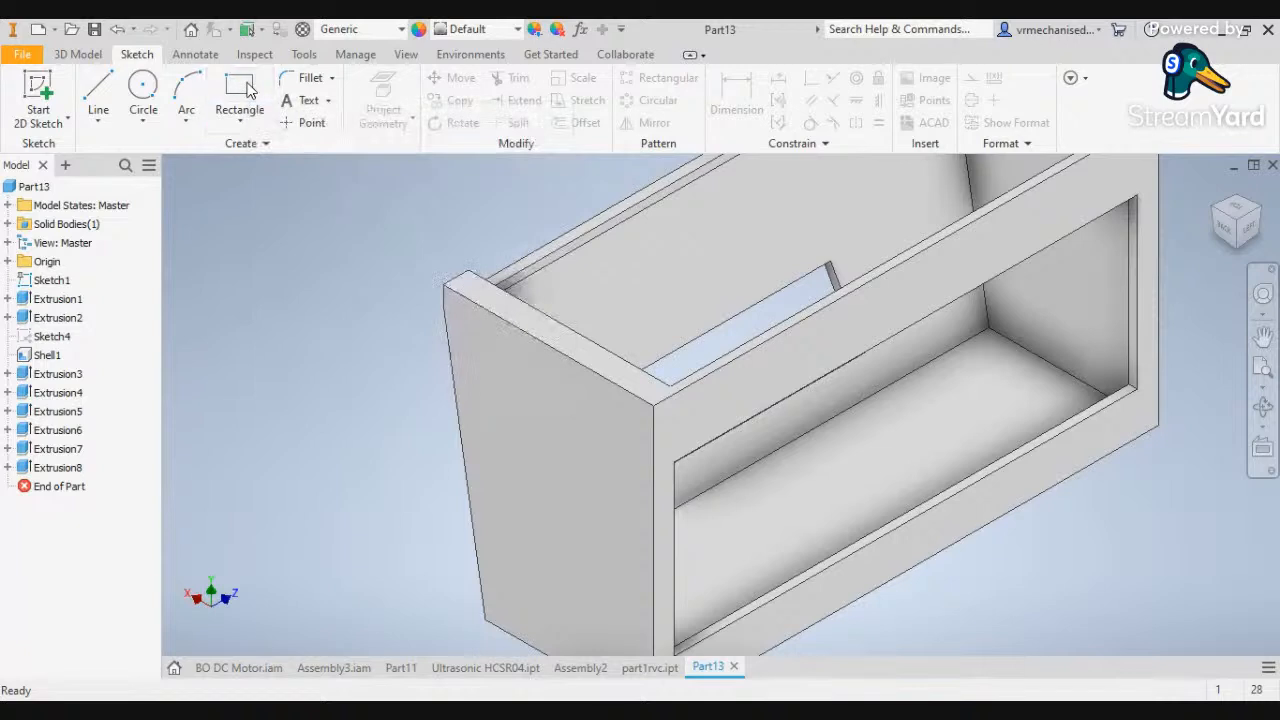
click(239, 95)
scroll(428, 265, down, 3)
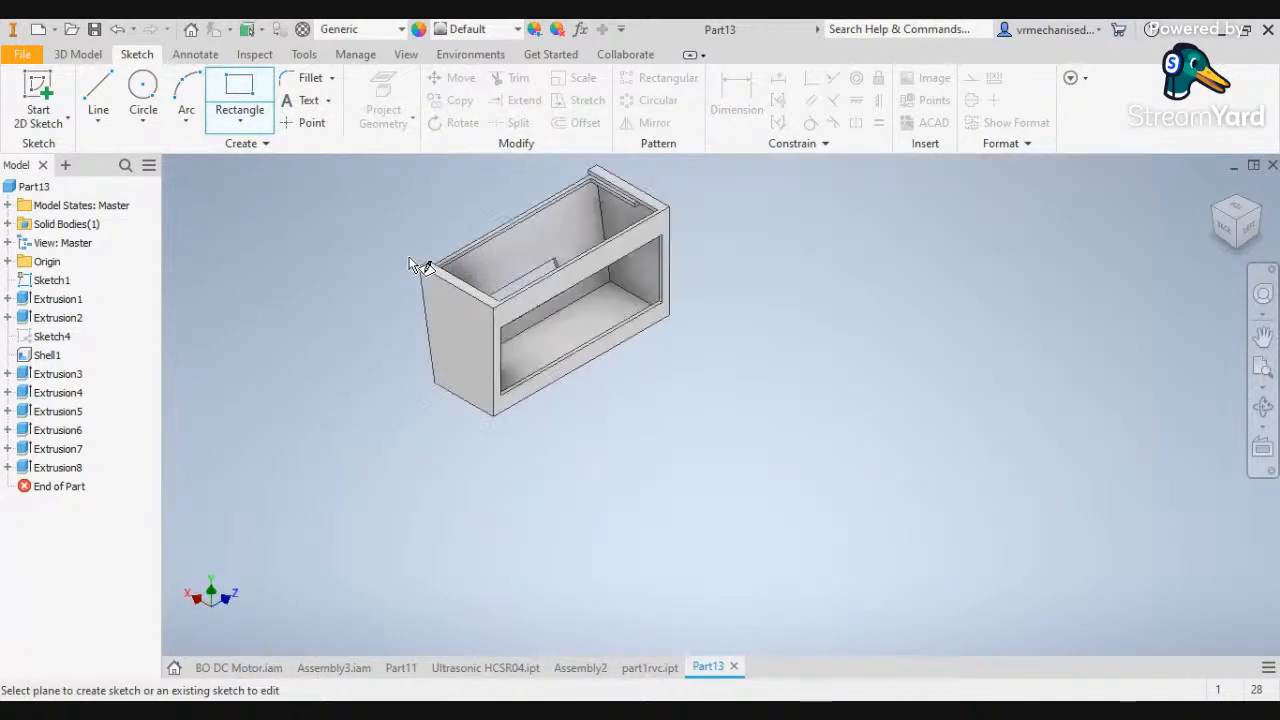
click(528, 307)
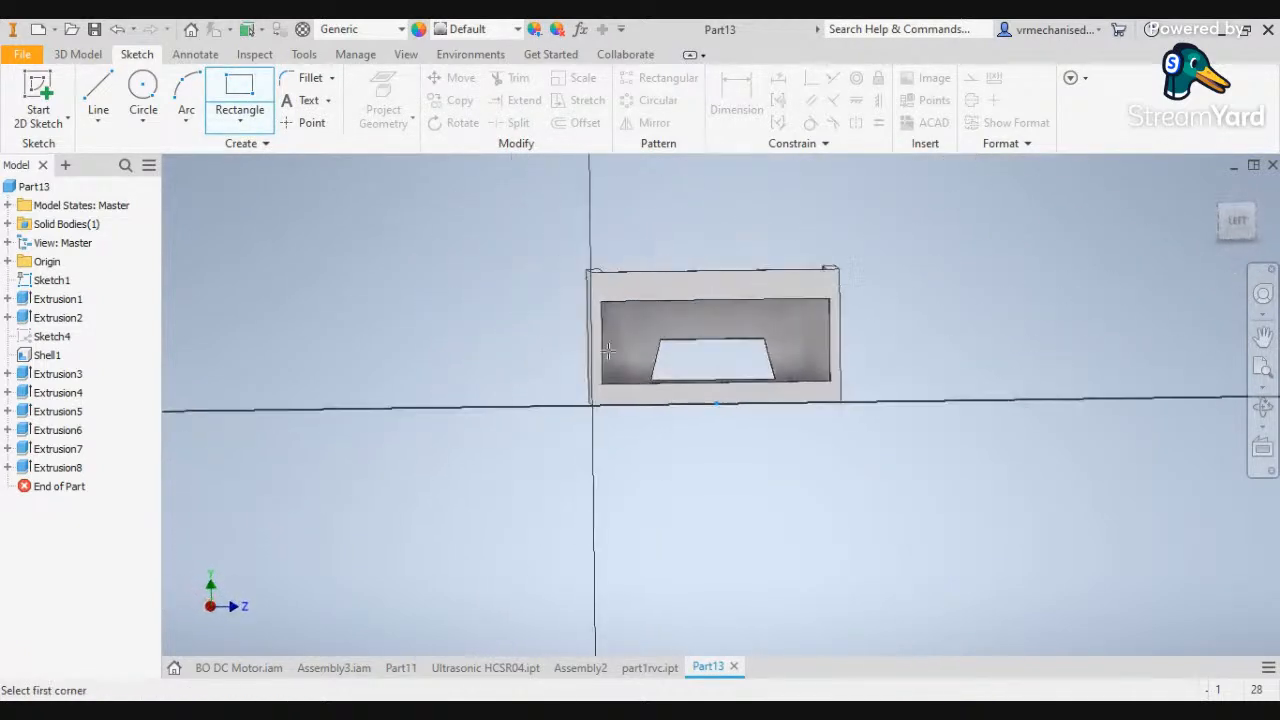
scroll(612, 395, up, 4)
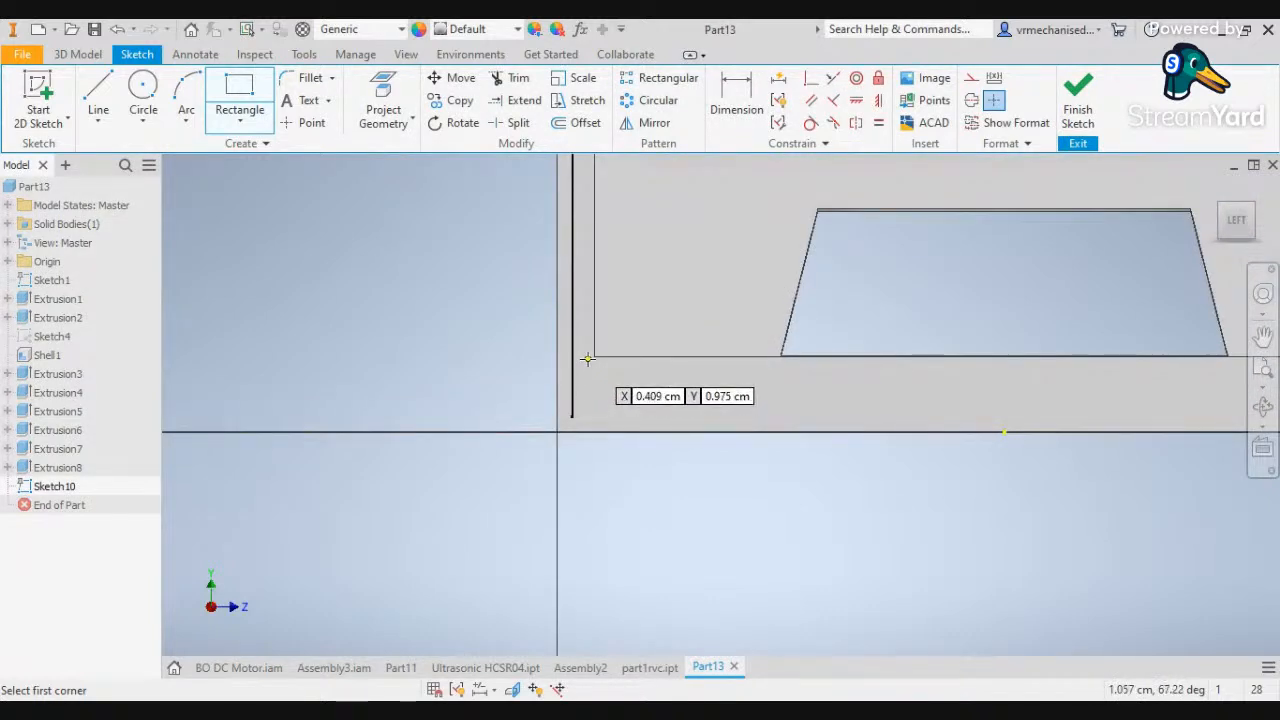
scroll(587, 358, up, 4)
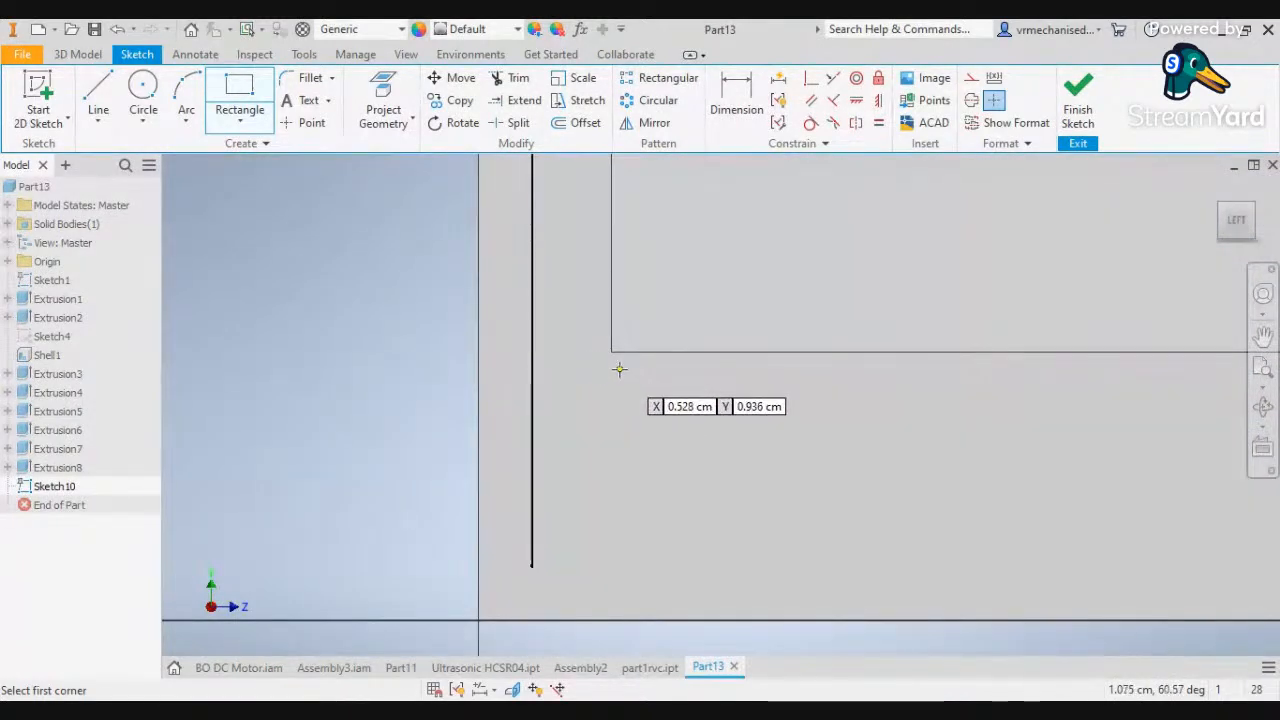
Draw a 0.2 cm guide line down from the window's lower corner and a 0.2 cm line outward from its end
click(100, 88)
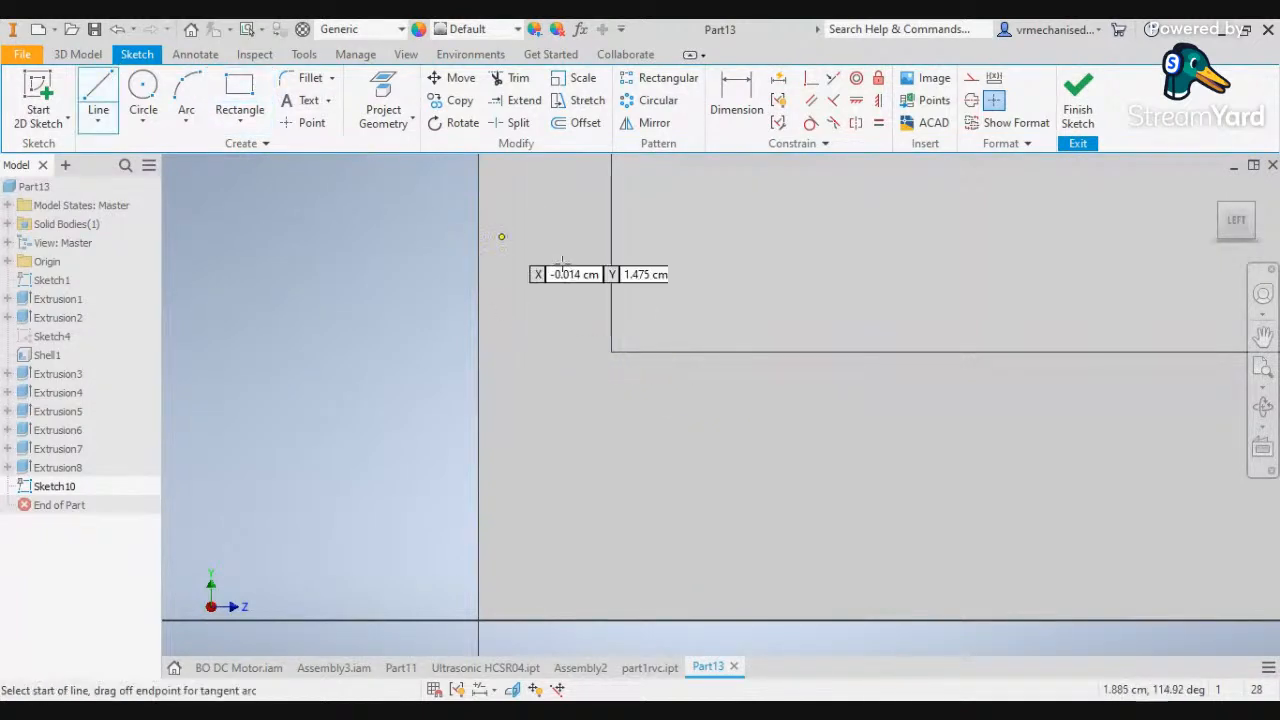
click(612, 351)
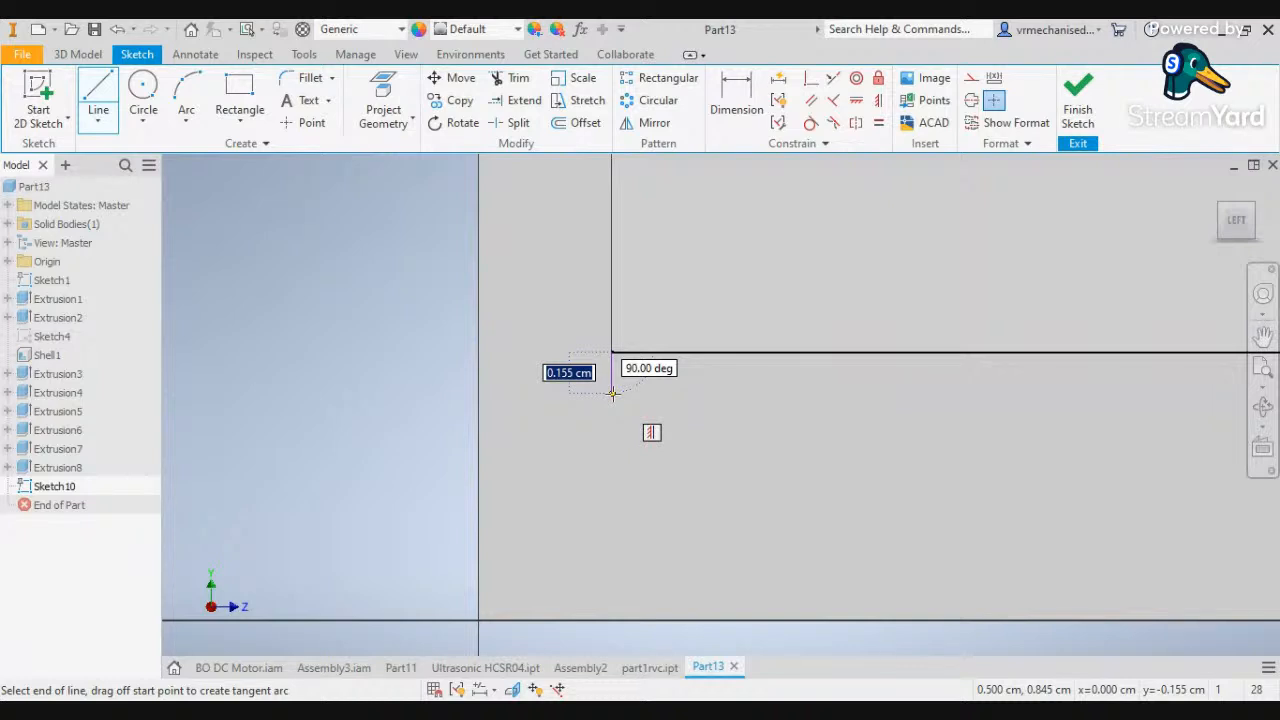
text(00)
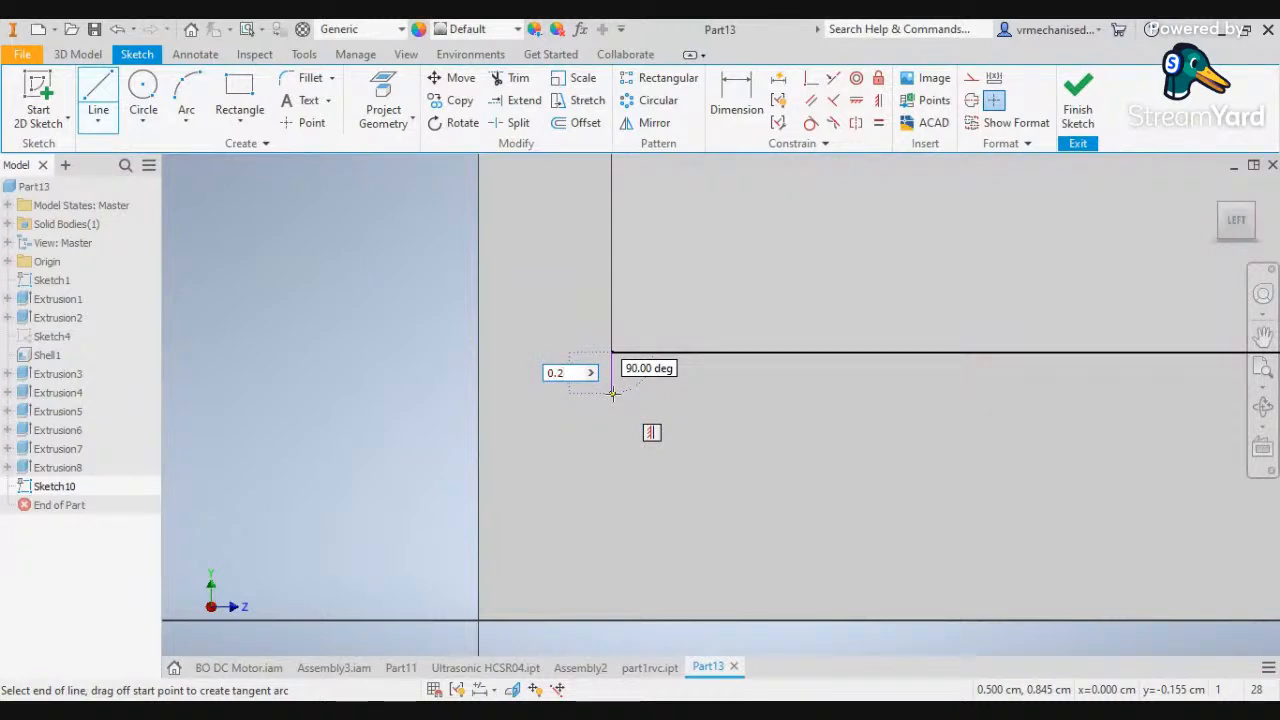
key(Return)
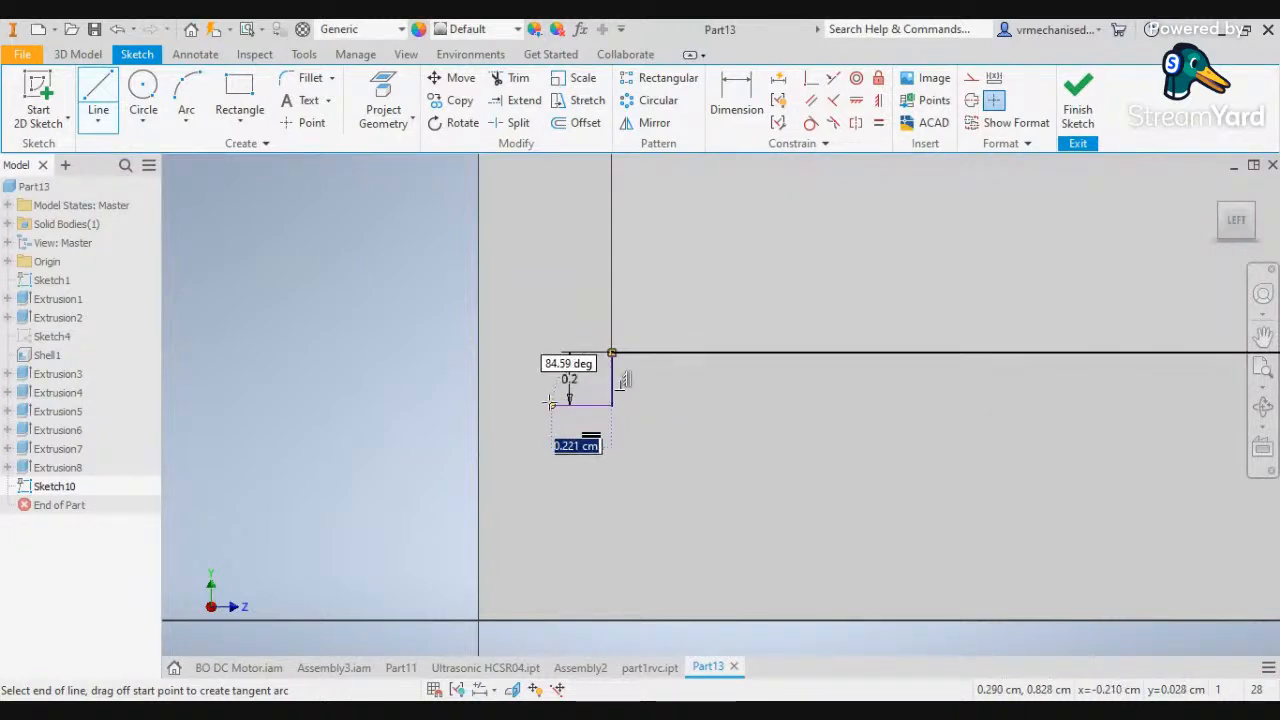
text(0.2)
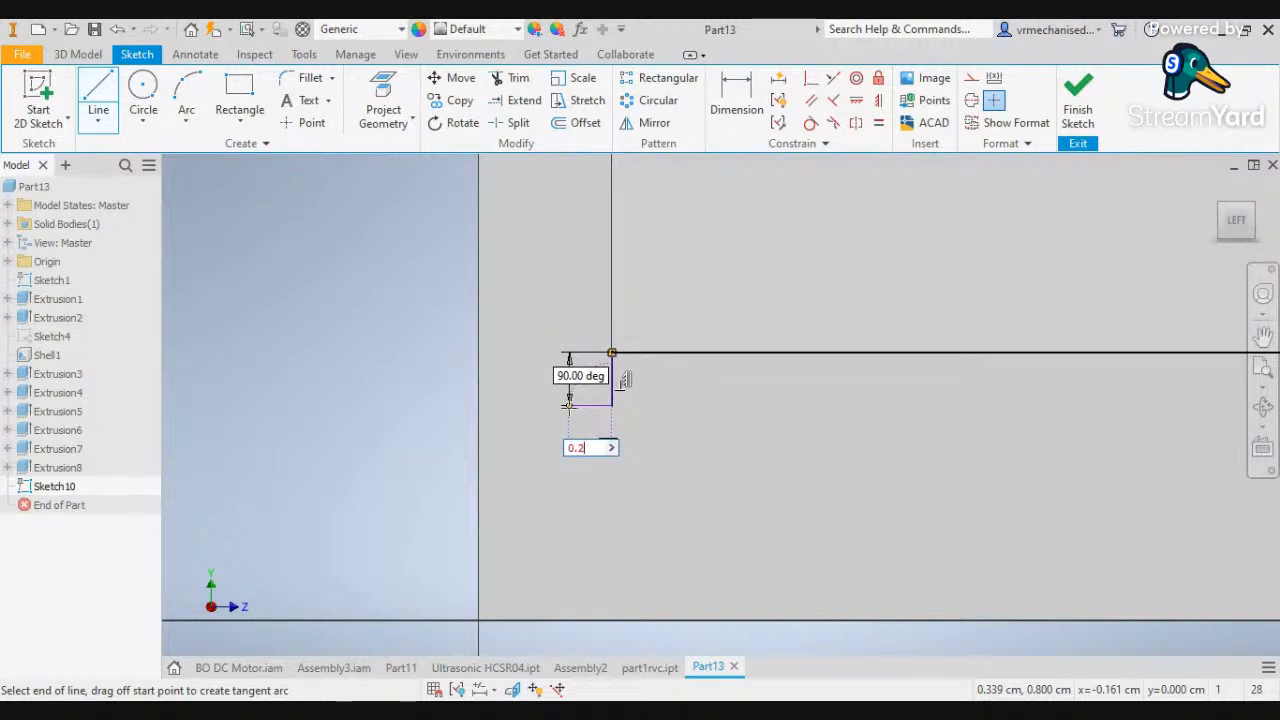
key(Return)
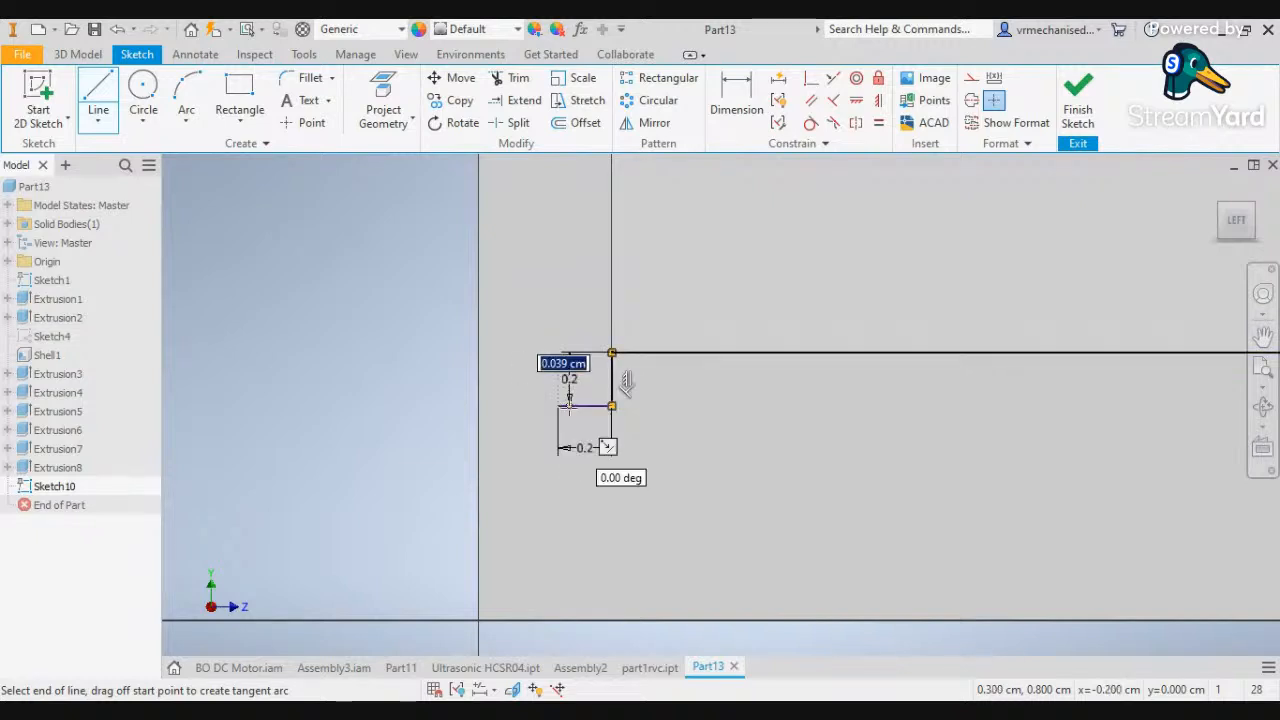
key(Escape)
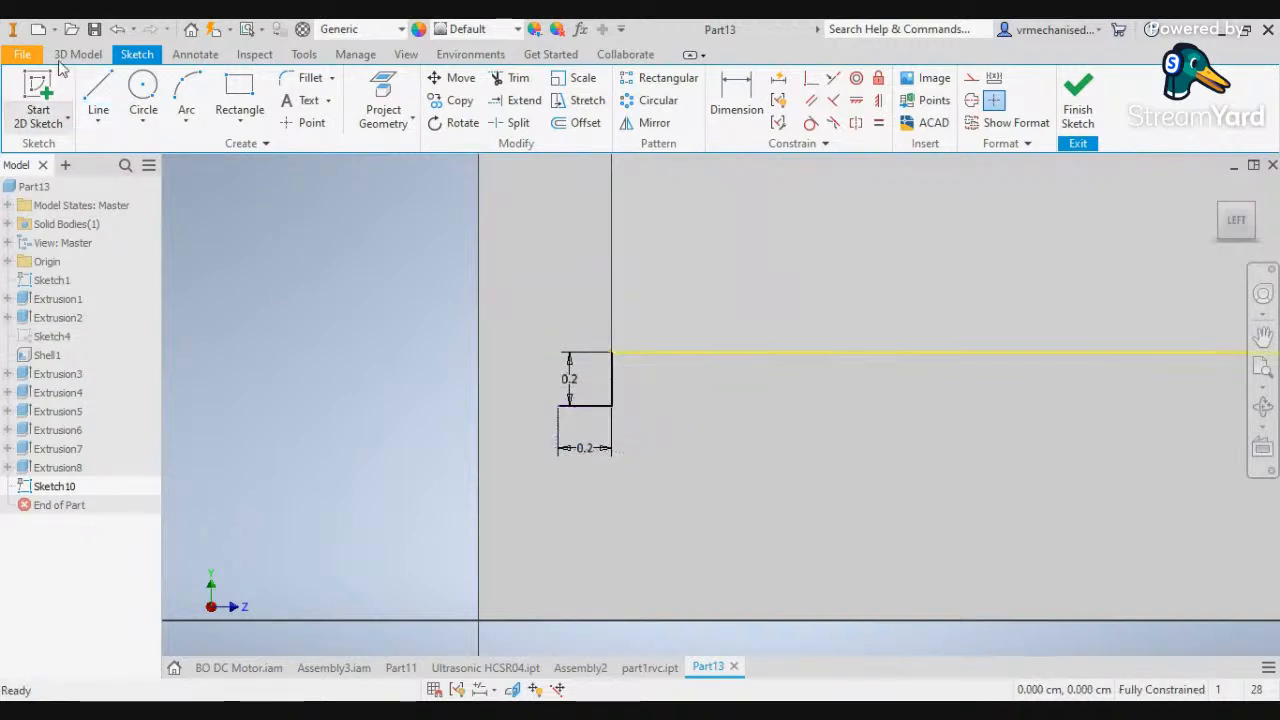
Draw an 11.4 cm by 4.4 cm rectangle around the window, starting at the outer end of the 0.2 cm guide lines
click(239, 100)
click(558, 406)
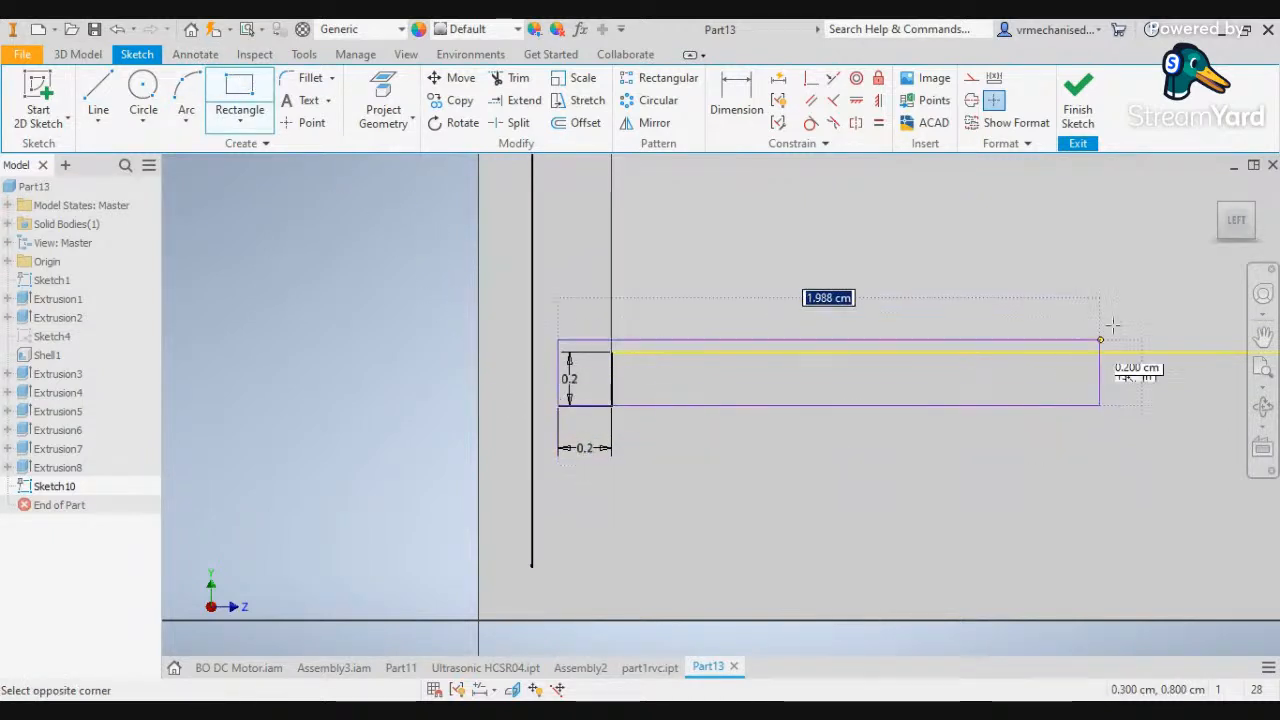
scroll(1211, 265, up, 5)
middle_drag(1208, 268, 372, 530)
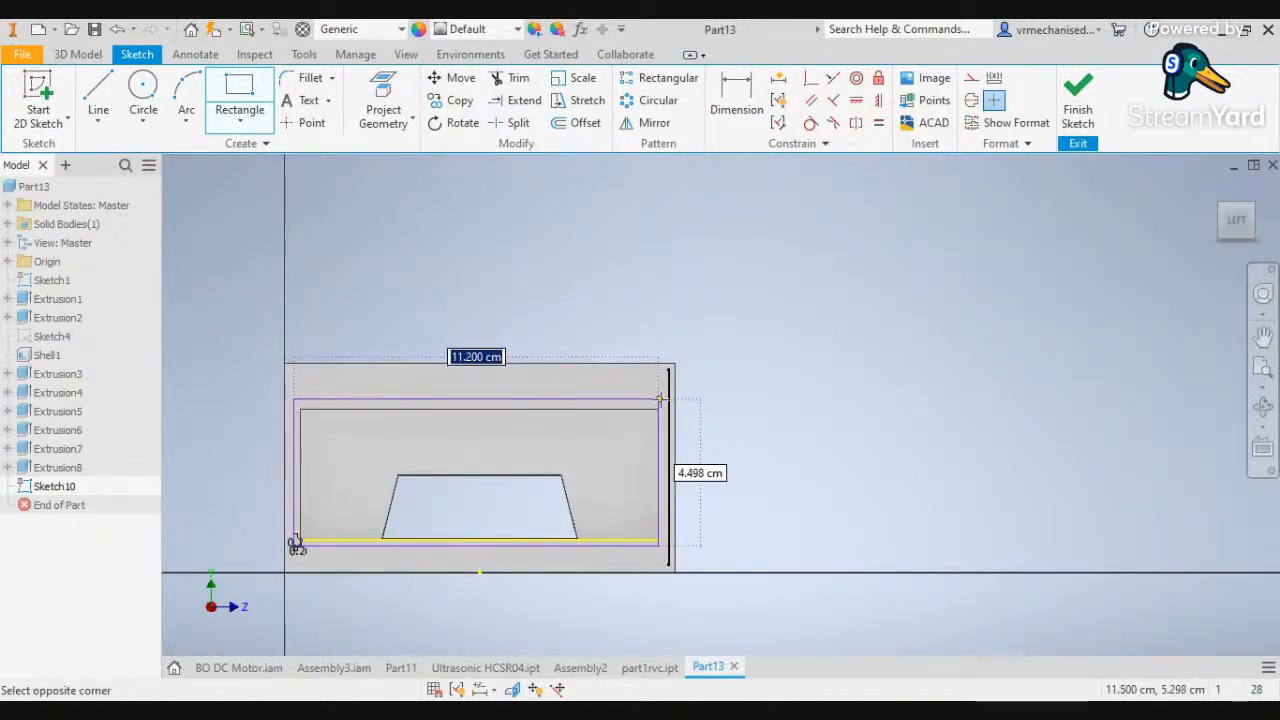
scroll(668, 402, down, 3)
middle_drag(676, 436, 810, 256)
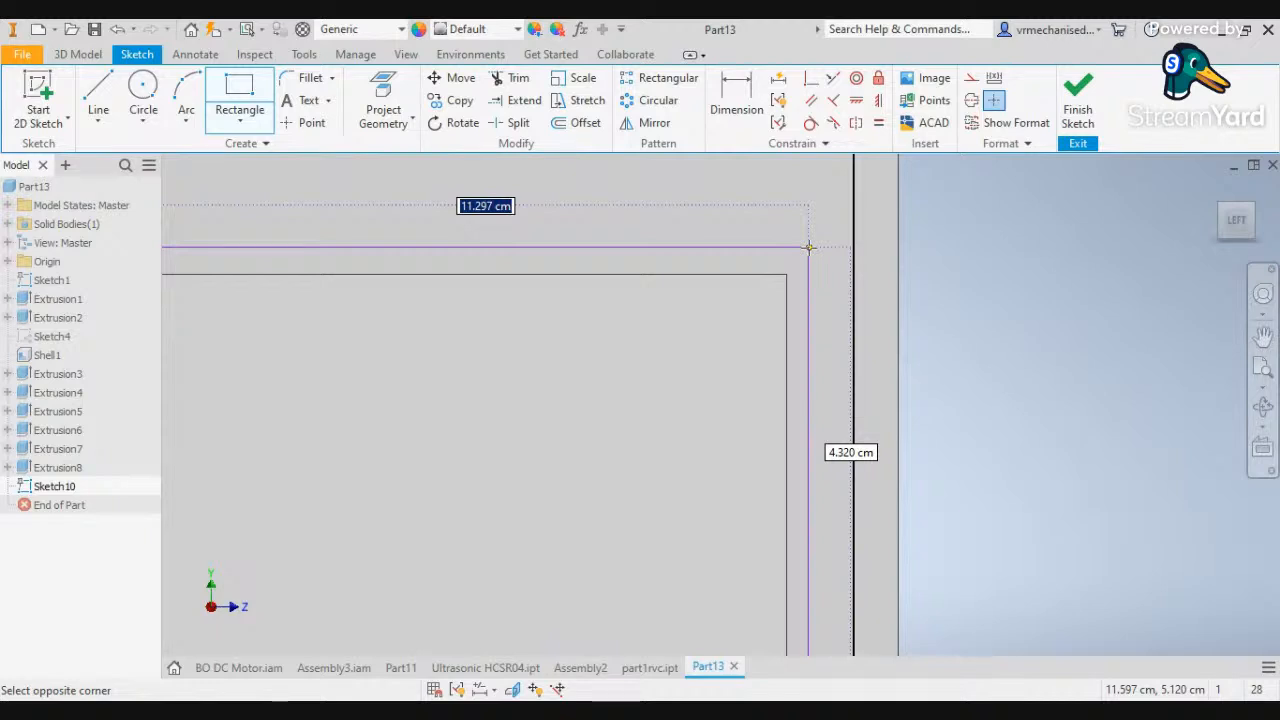
text(11.4)
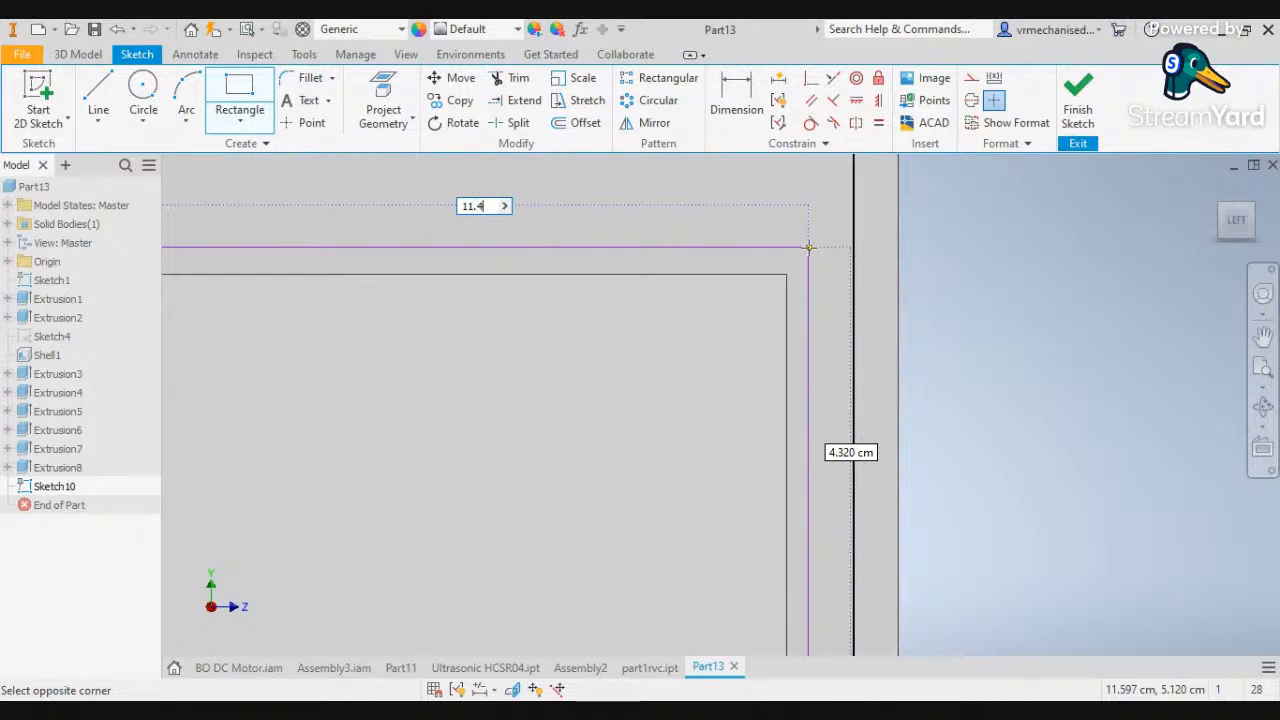
key(Tab)
text(4)
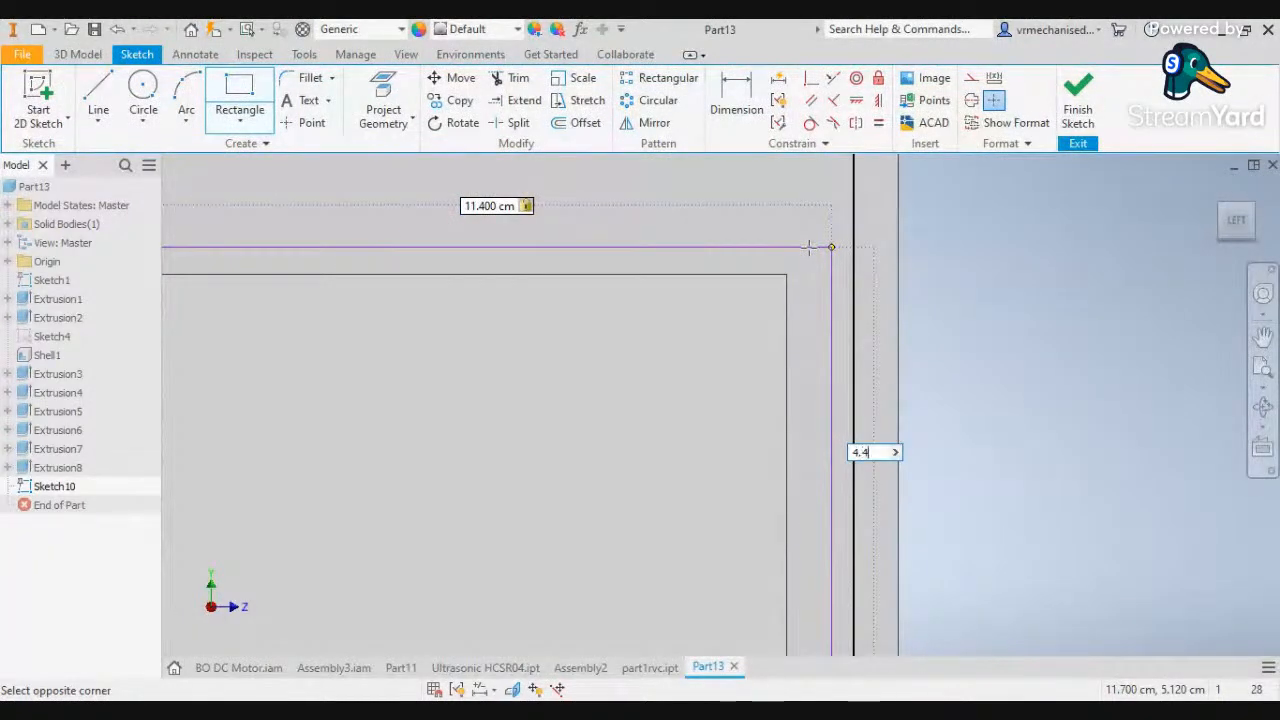
key(Return)
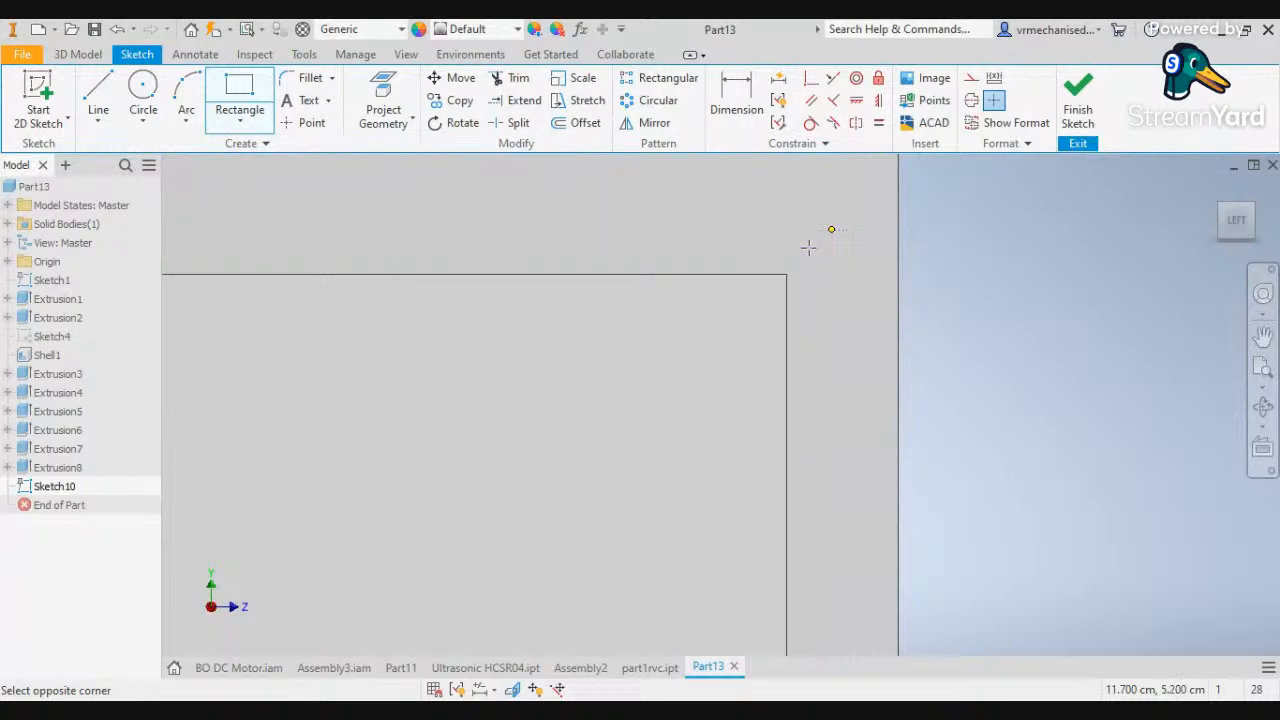
Check the gaps between the rectangle and the window's side and upper edges with the Dimension tool
scroll(795, 318, up, 2)
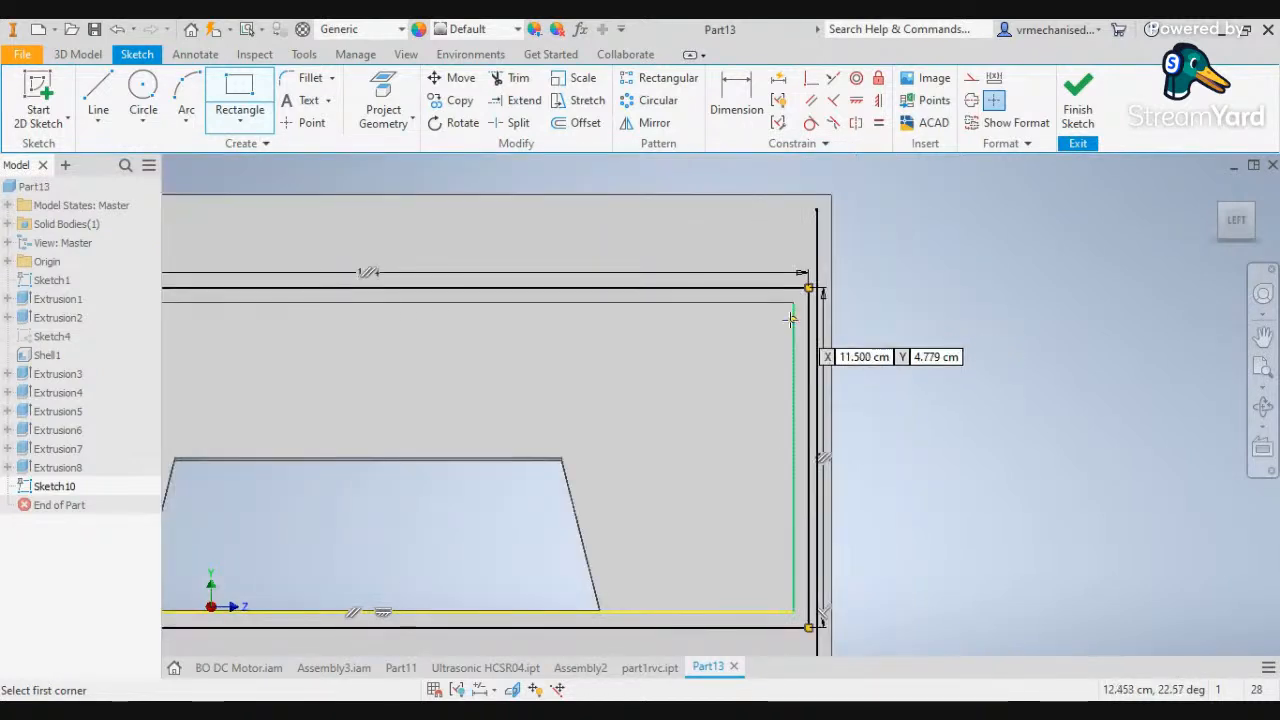
scroll(795, 318, up, 2)
scroll(287, 341, down, 2)
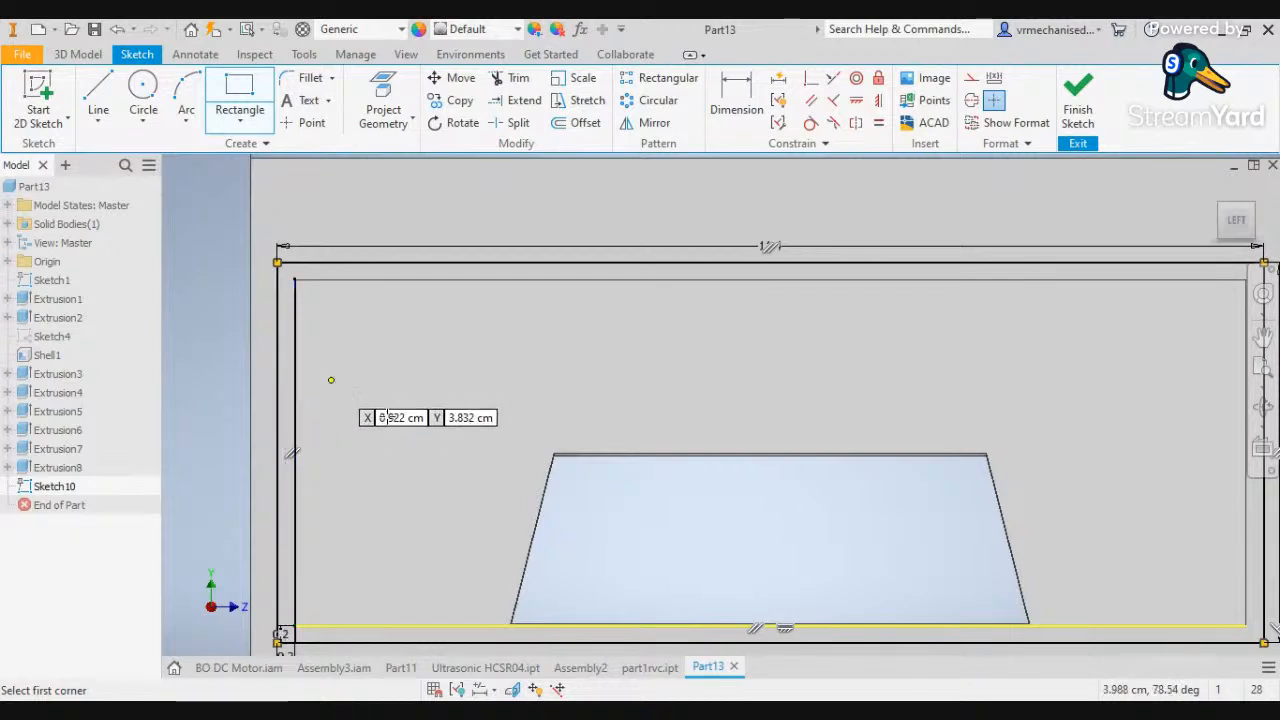
scroll(791, 487, up, 2)
scroll(1056, 393, down, 2)
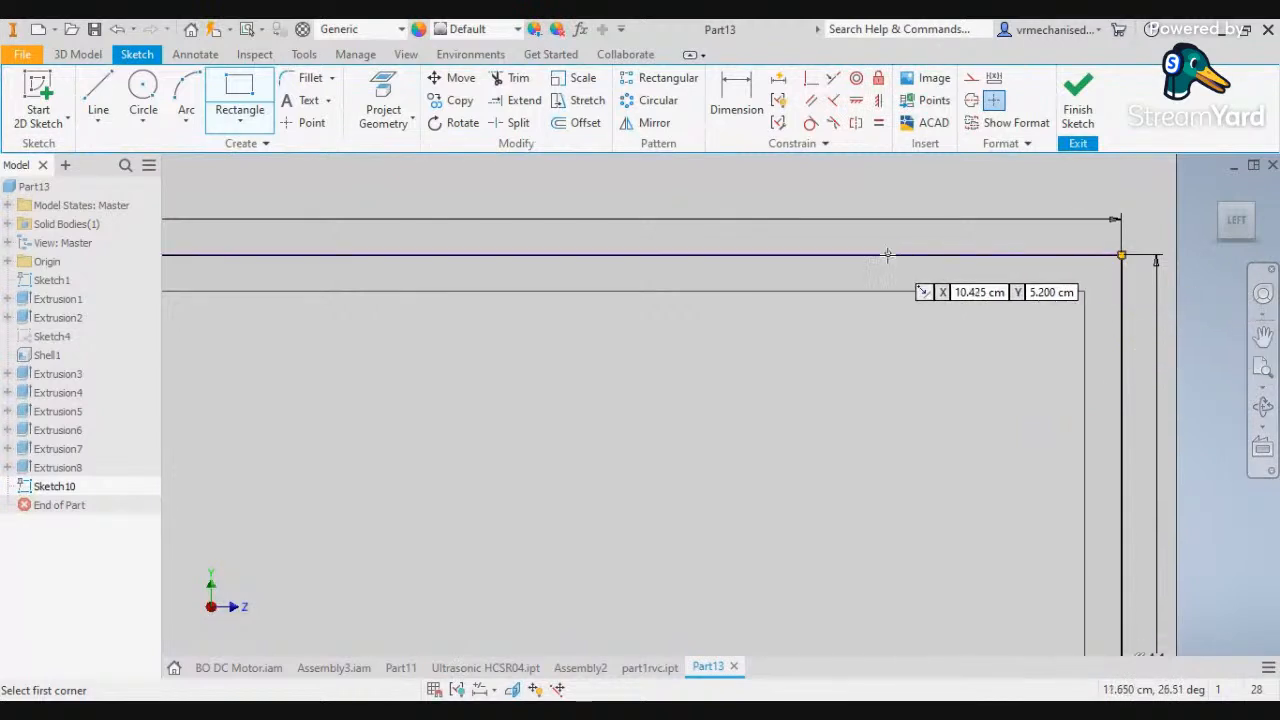
key(Escape)
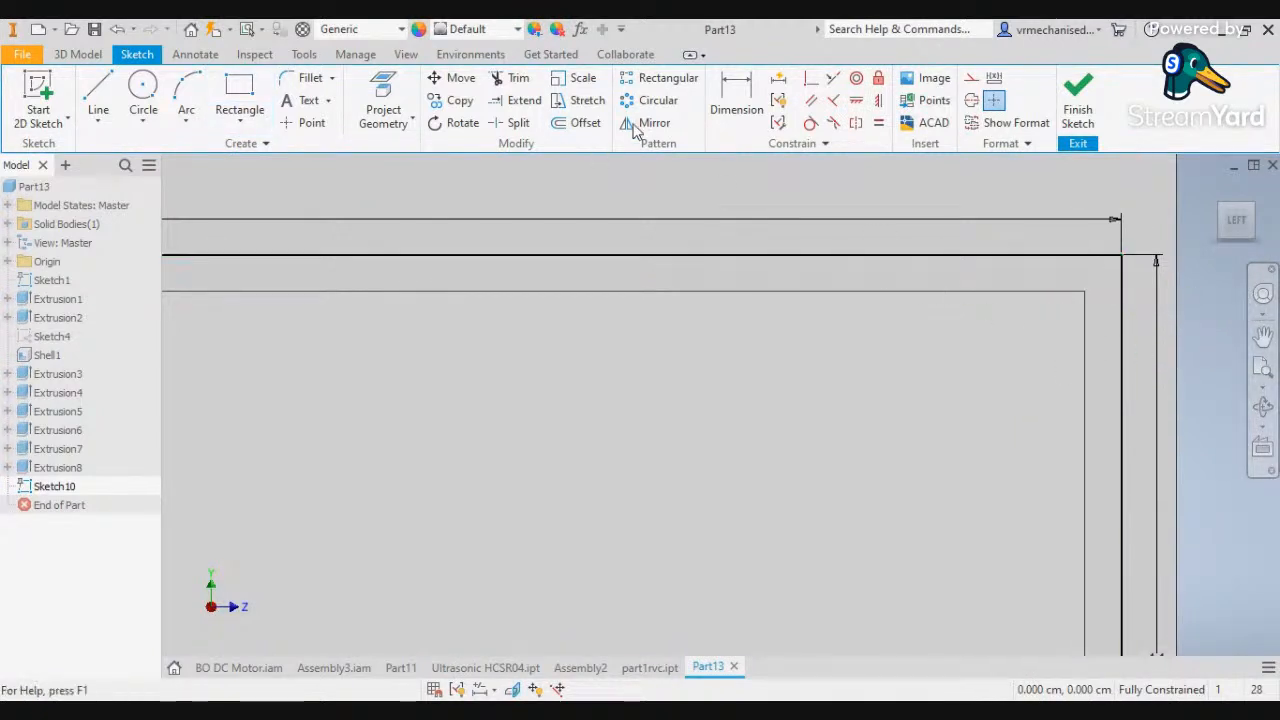
click(729, 107)
click(1087, 409)
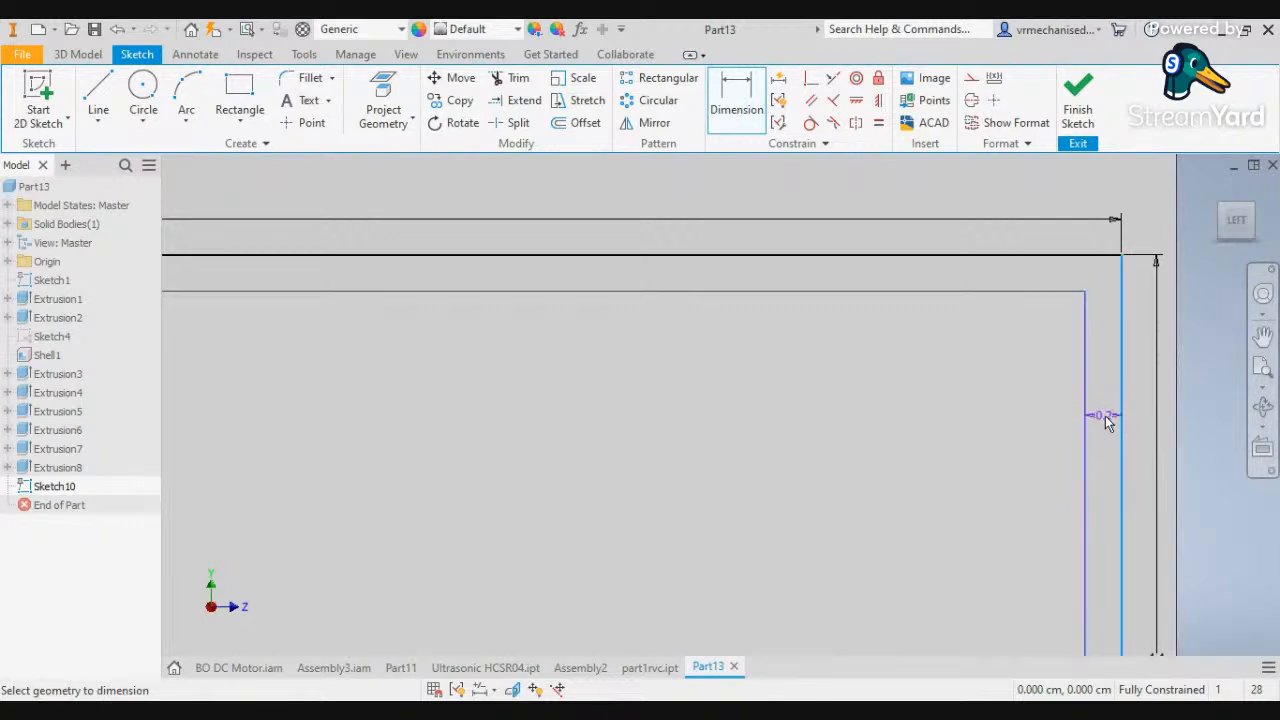
click(1006, 255)
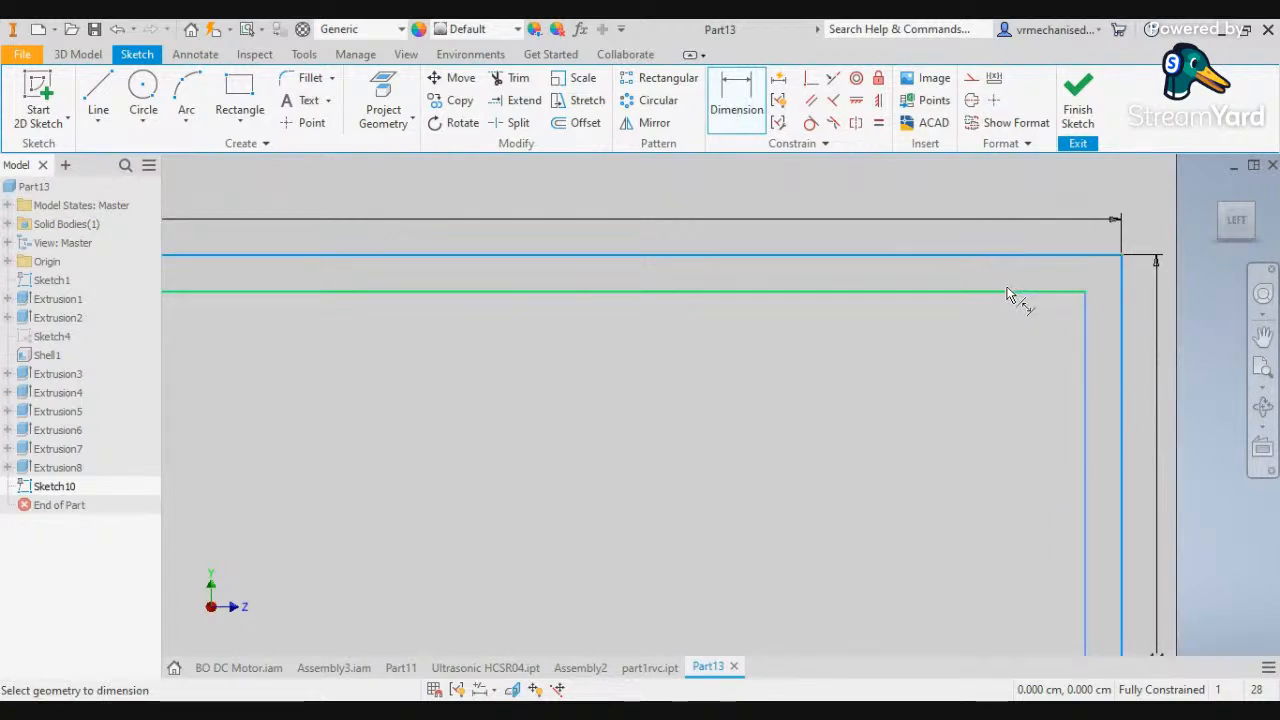
click(1006, 291)
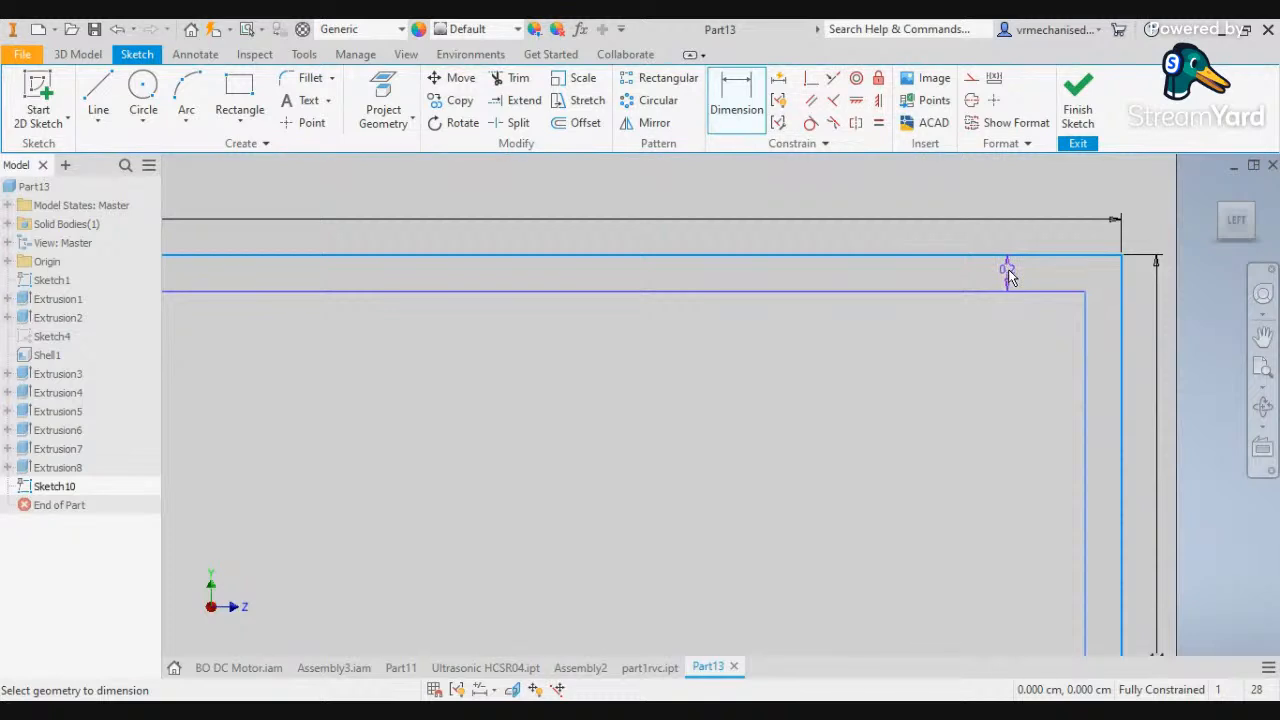
key(Escape)
Delete the surrounding rectangle's width and height dimensions
scroll(1033, 341, down, 5)
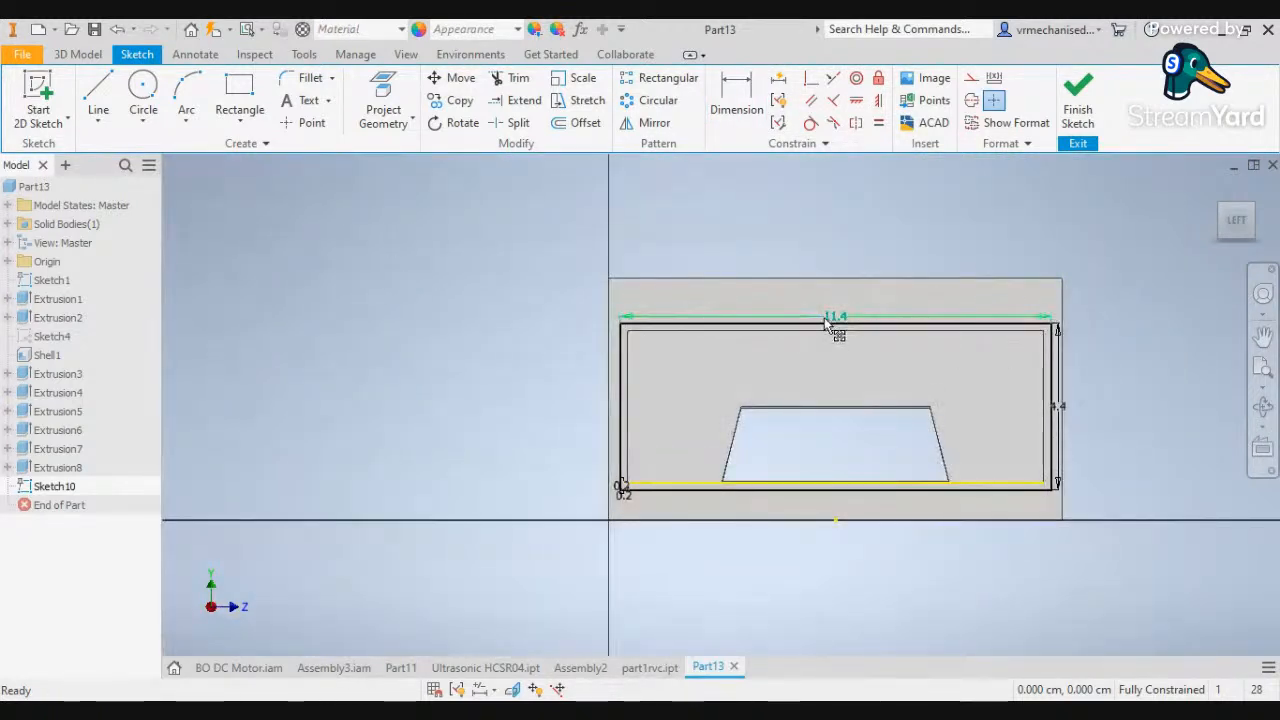
click(825, 318)
key(Delete)
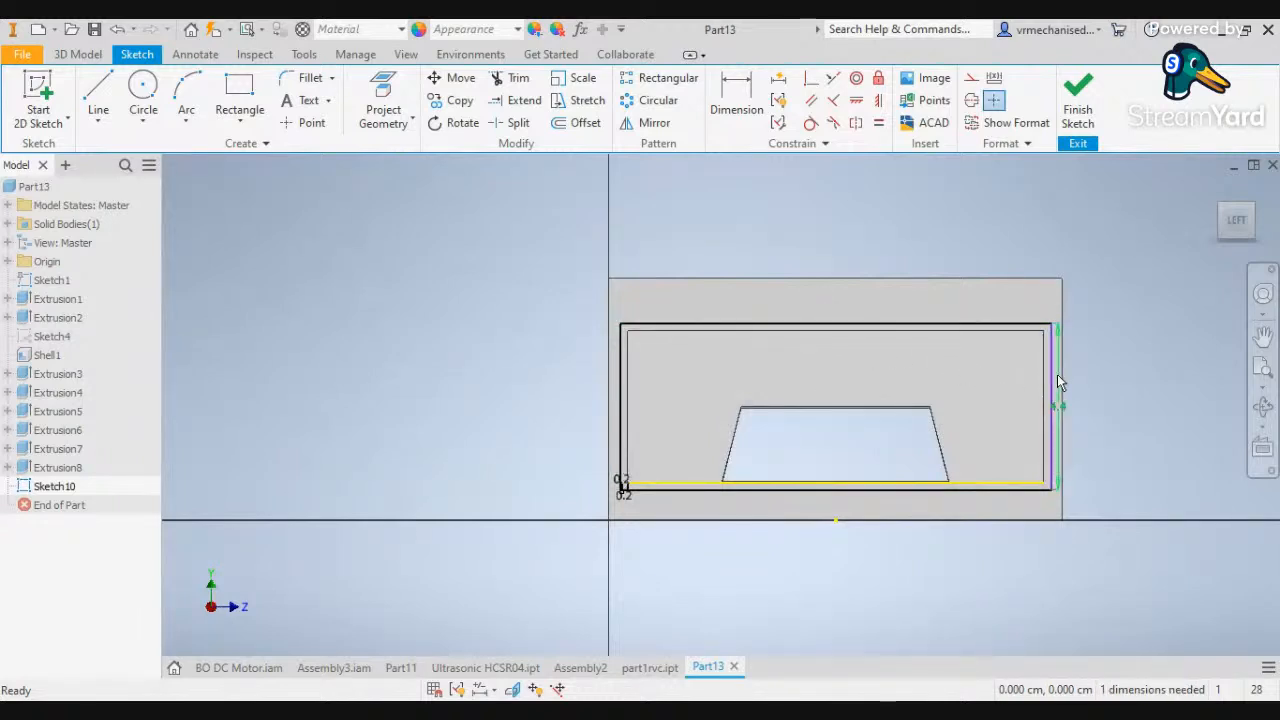
click(1057, 374)
key(Delete)
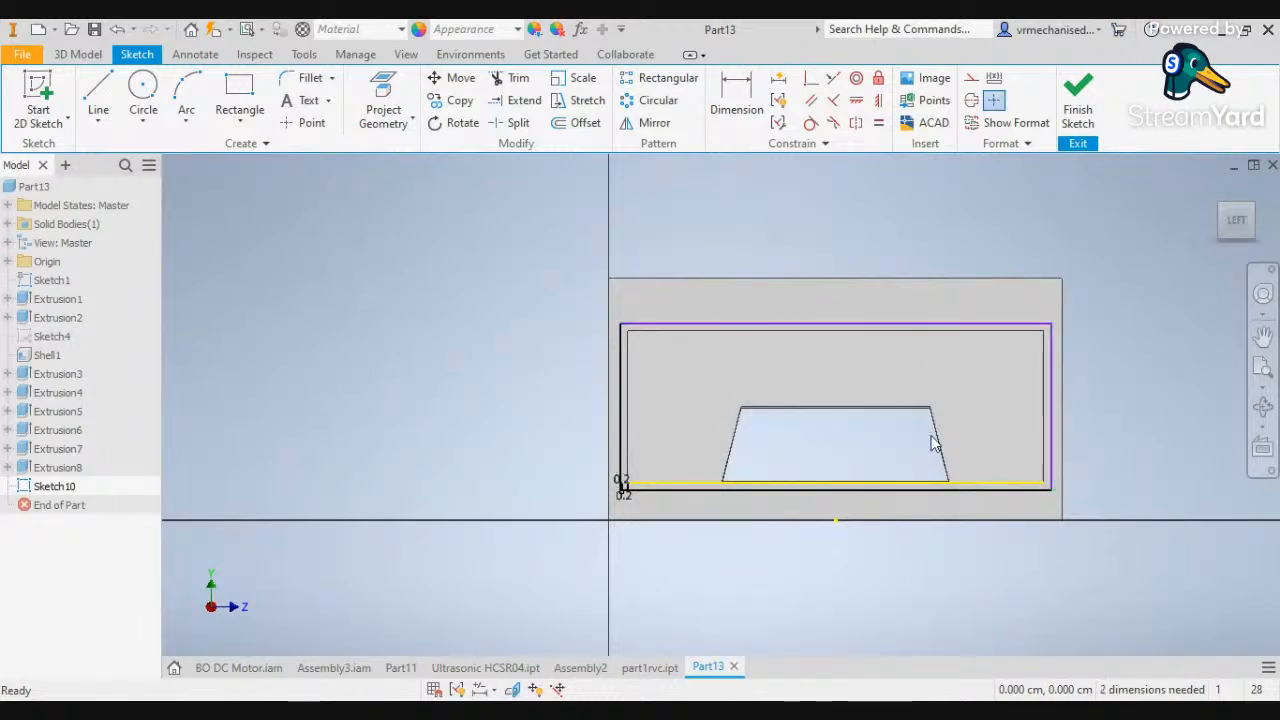
Delete the two 0.2 cm guide lines at the window's lower corner along with their dimensions
scroll(624, 494, up, 5)
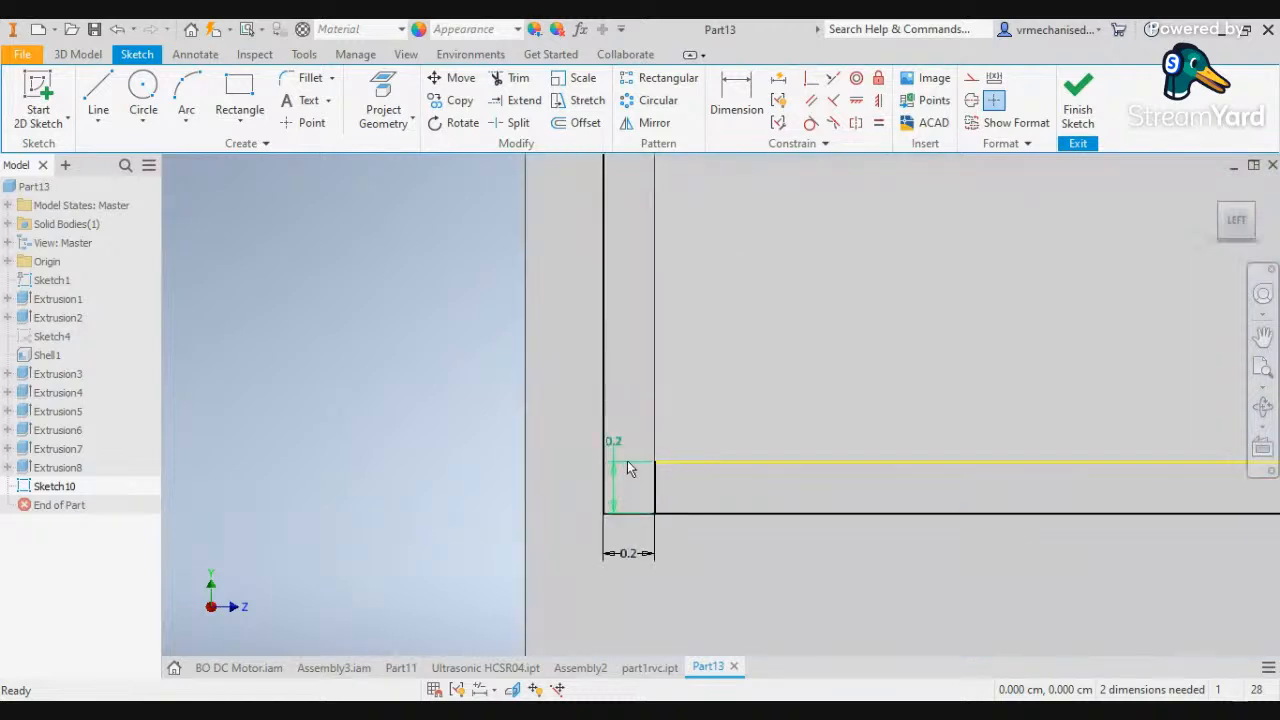
key(Delete)
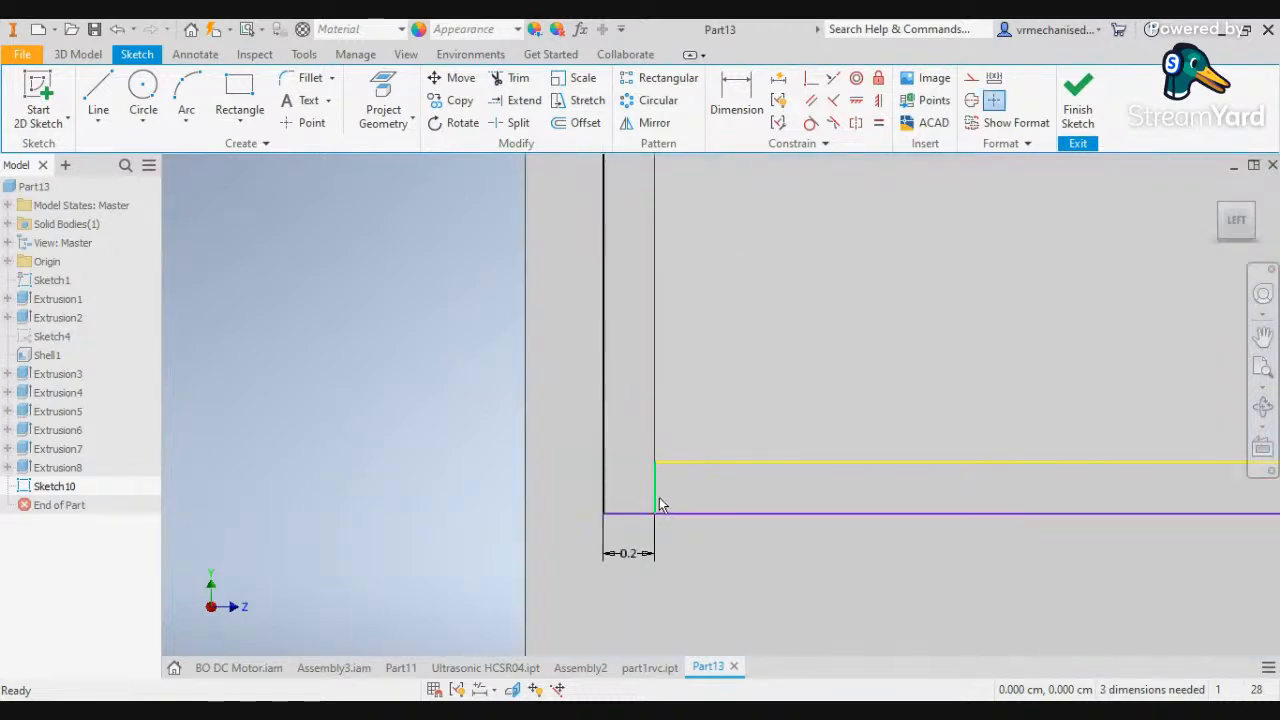
click(652, 492)
click(633, 516)
scroll(713, 540, down, 2)
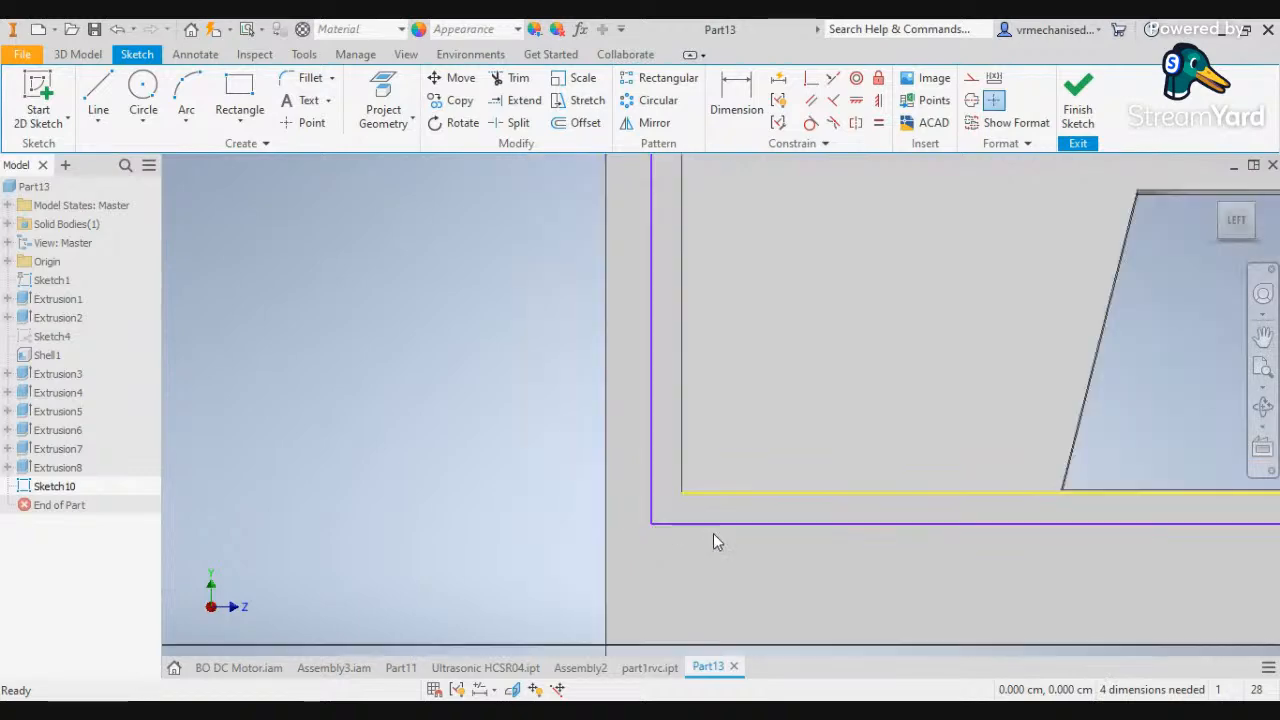
click(78, 54)
key(F6)
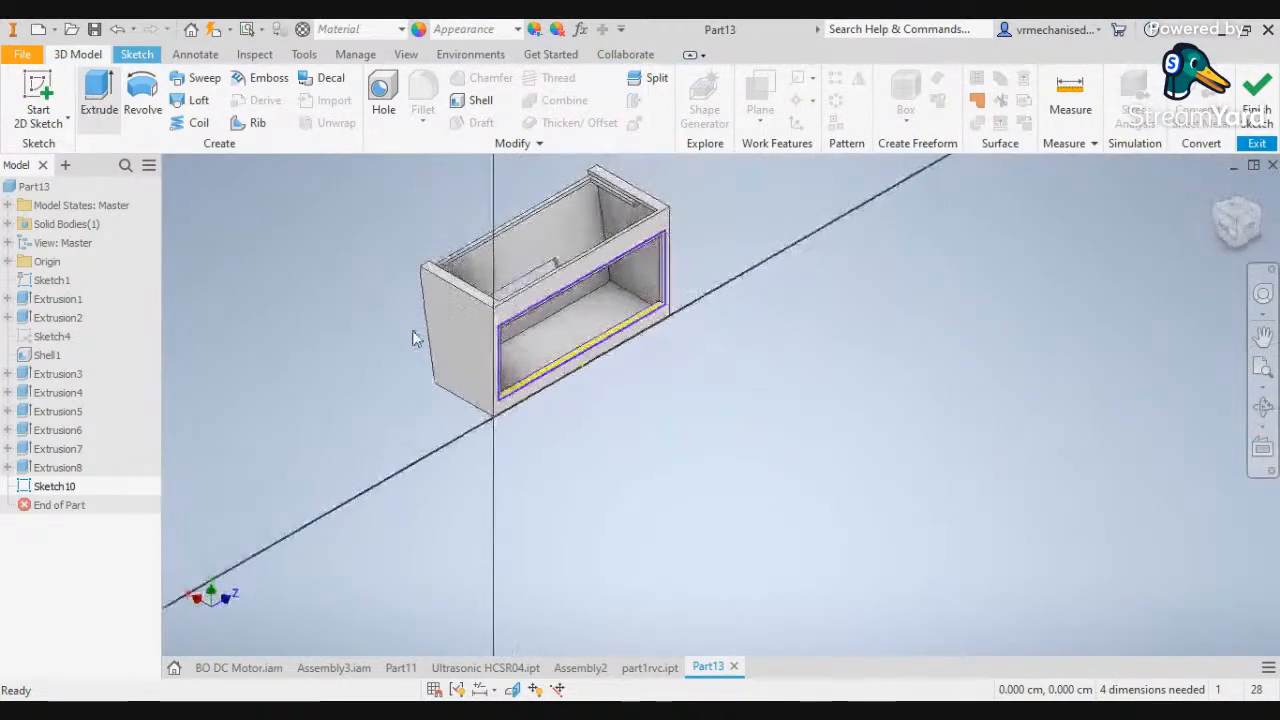
key(e)
scroll(496, 358, up, 5)
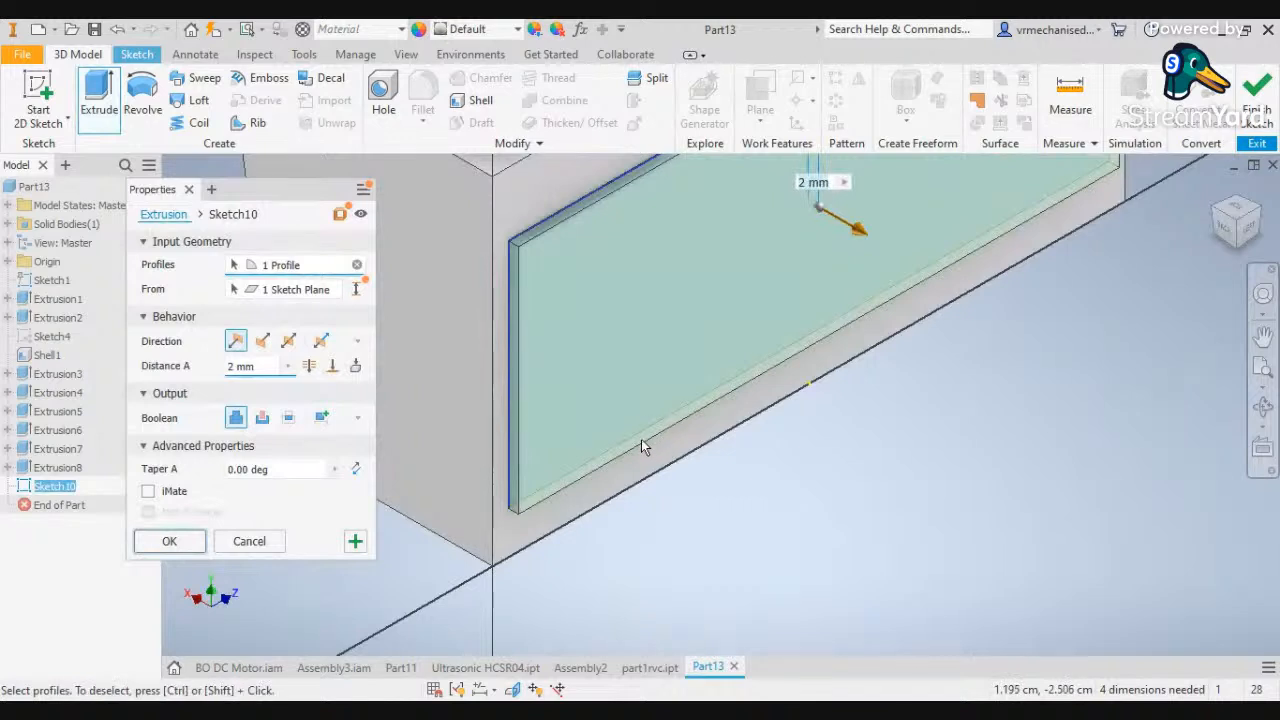
scroll(641, 440, up, 2)
scroll(642, 440, down, 4)
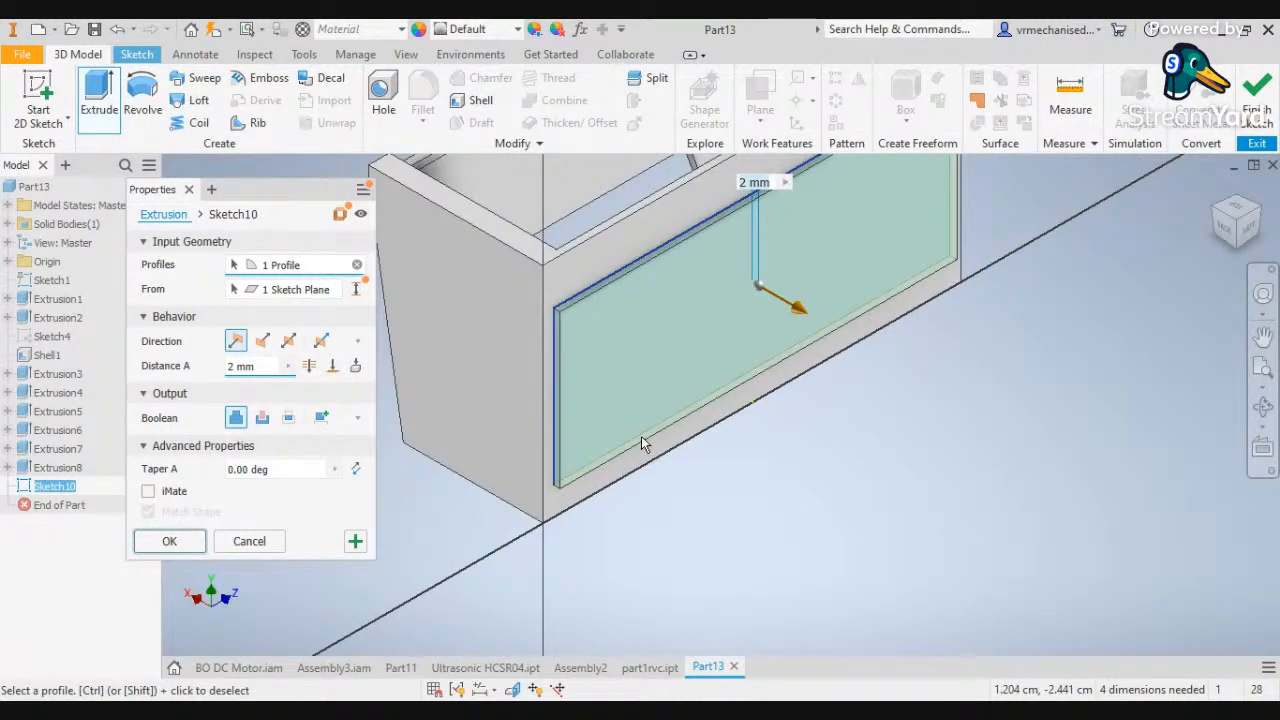
key(Escape)
scroll(564, 322, up, 3)
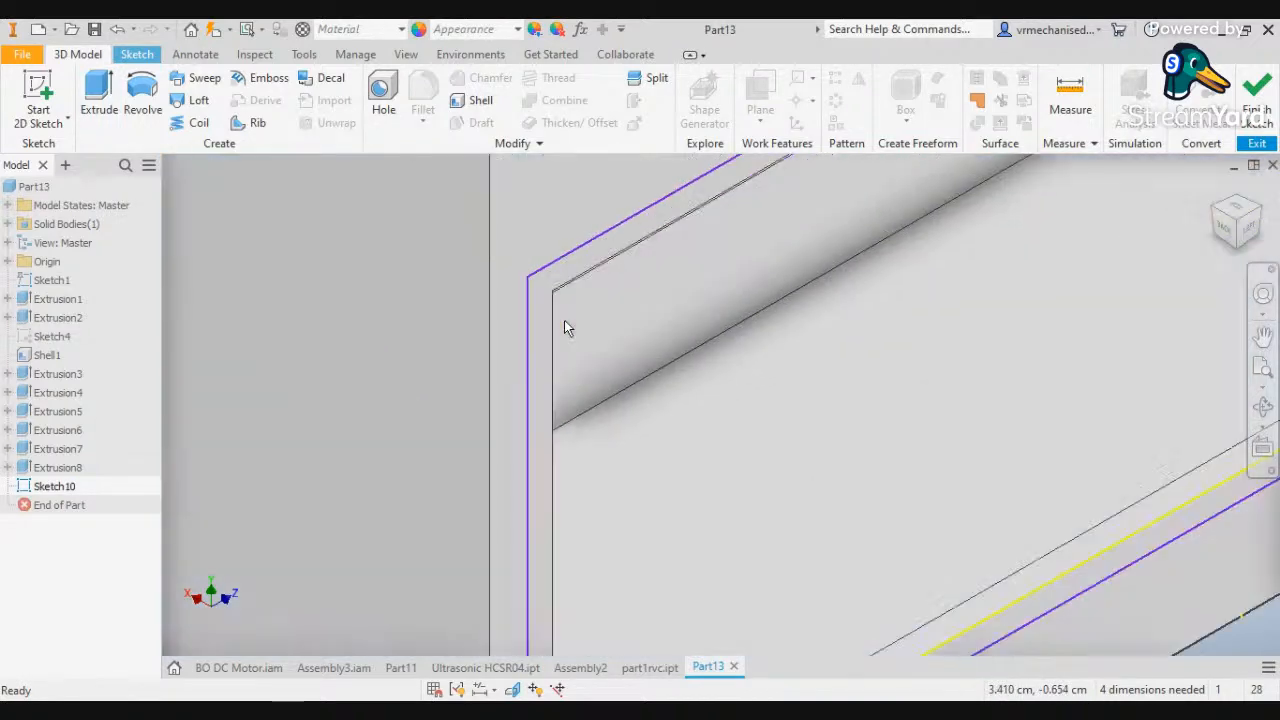
Draw an 11 cm by 4 cm rectangle over the window opening, starting at its lower corner inside the surrounding rectangle
scroll(564, 322, down, 4)
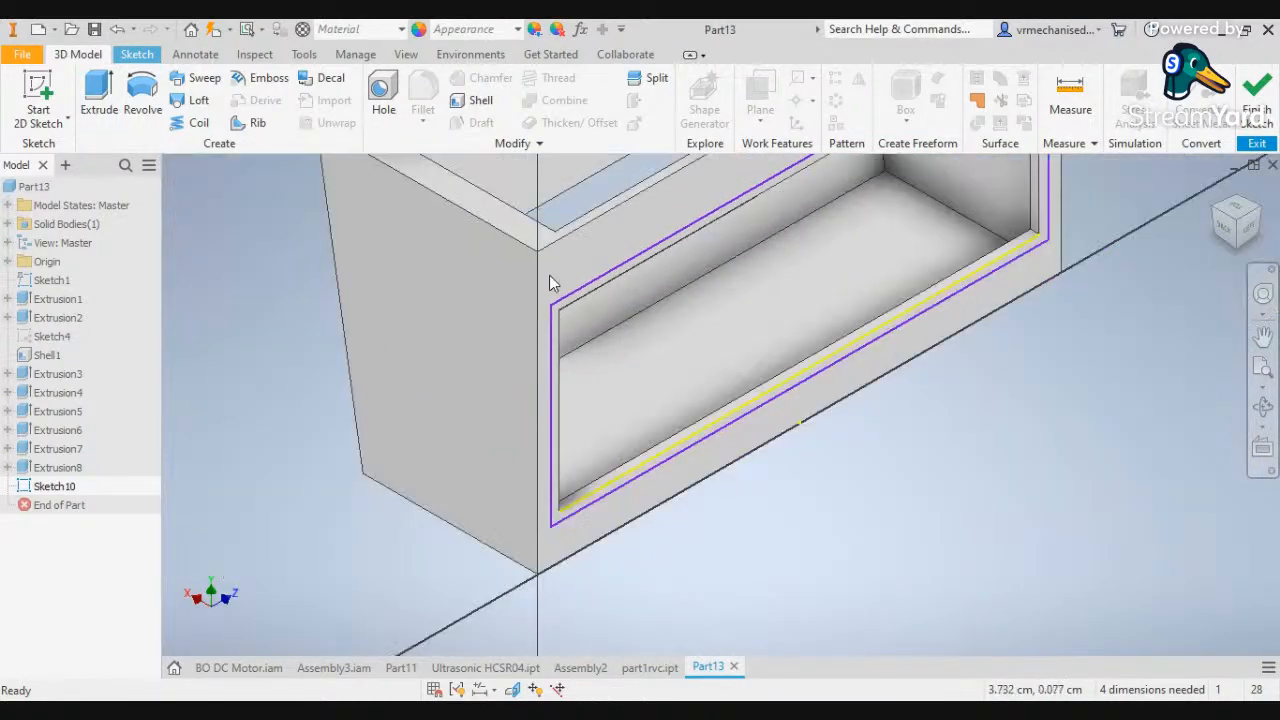
click(131, 55)
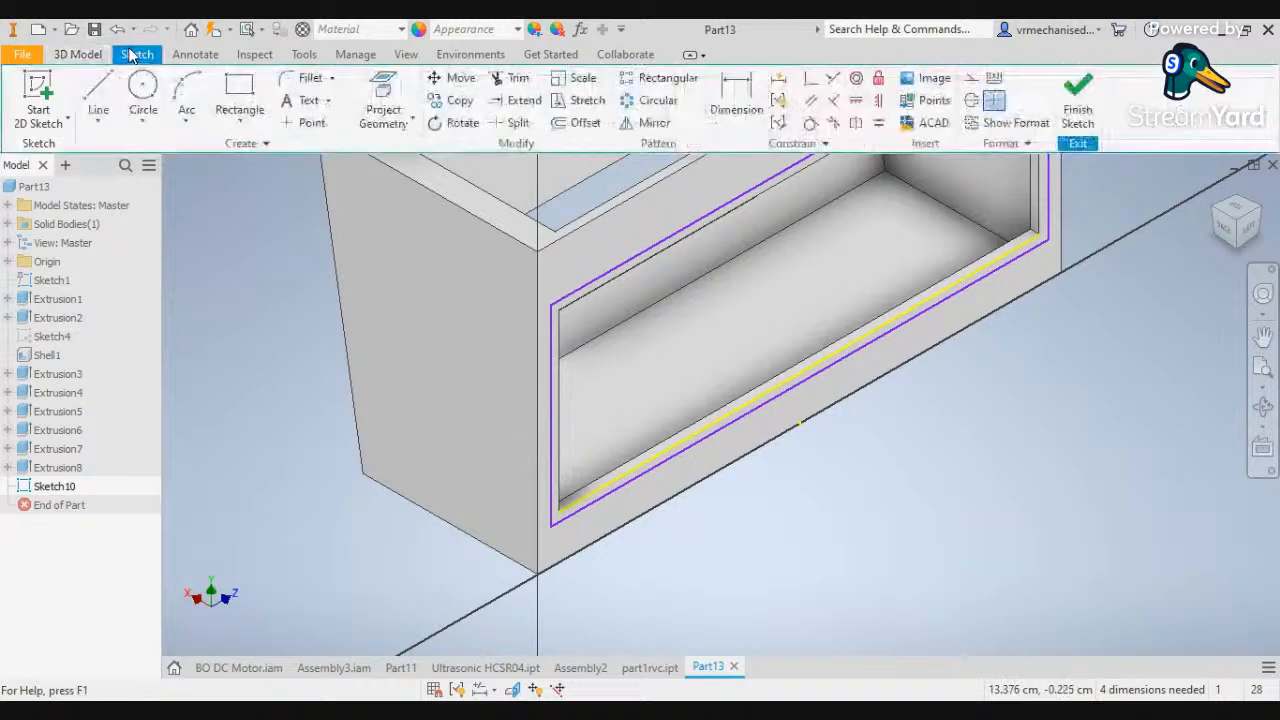
click(239, 92)
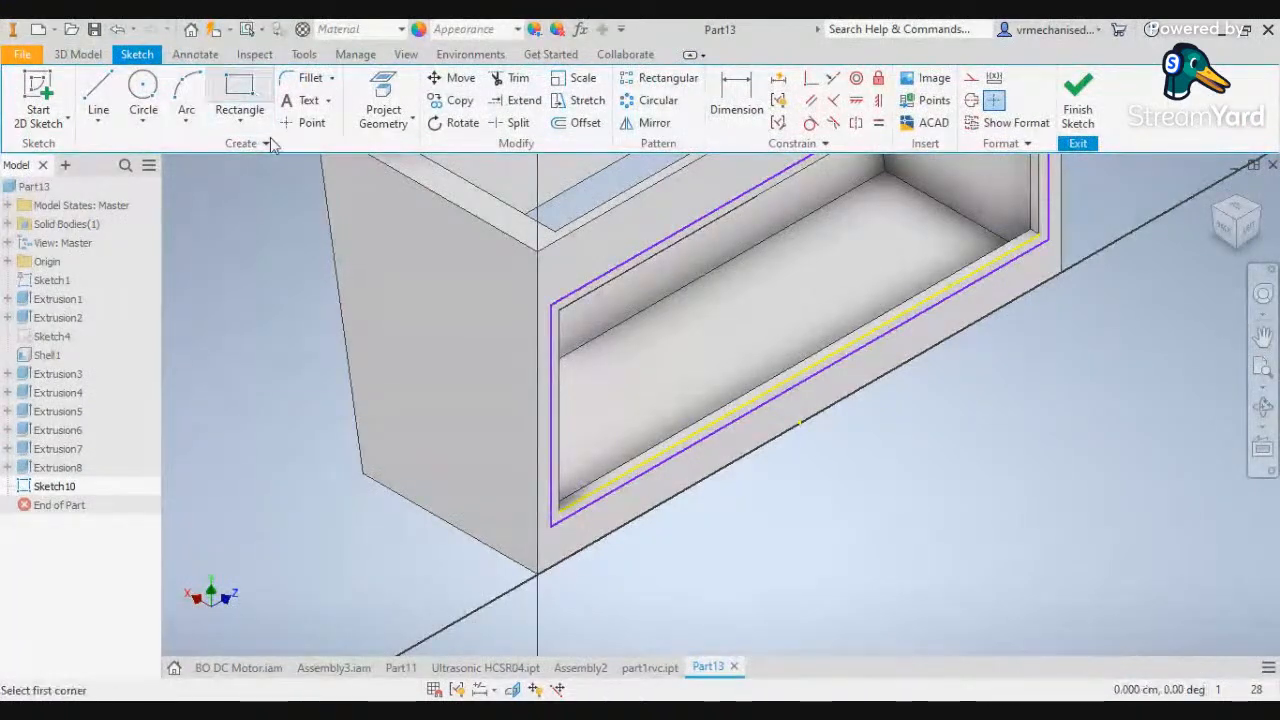
click(563, 506)
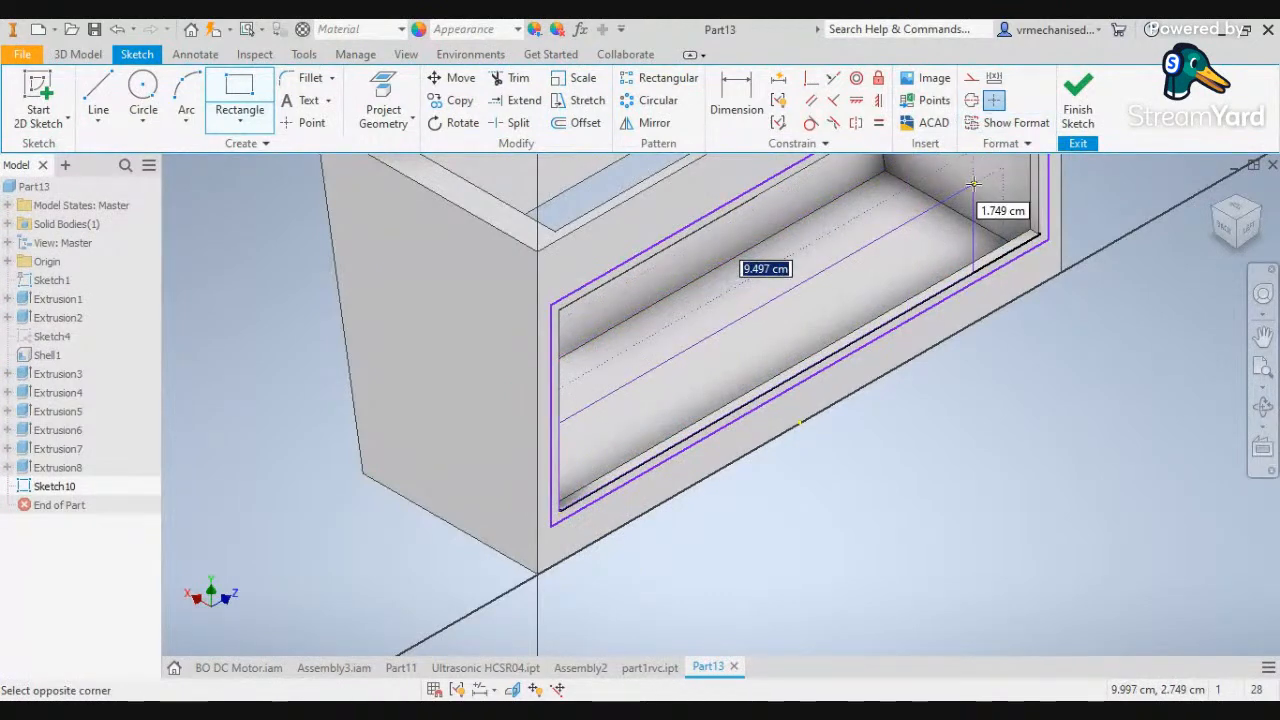
text(1)
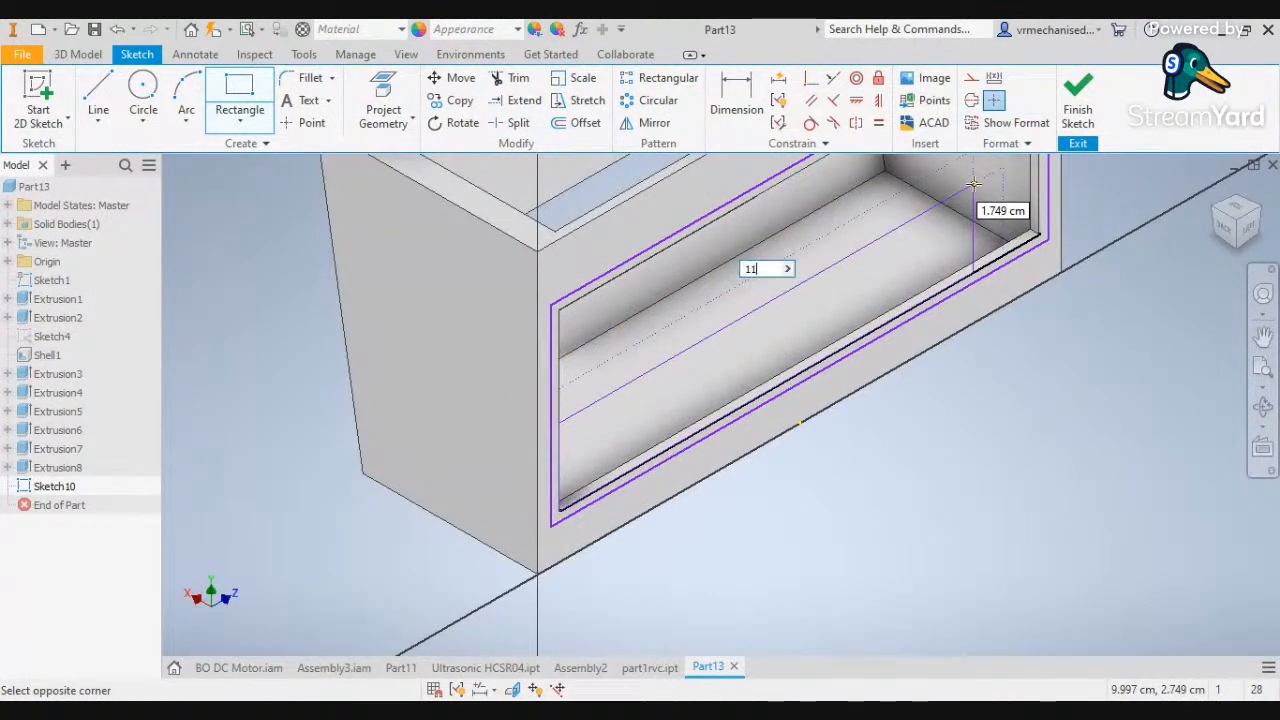
text(1)
key(Tab)
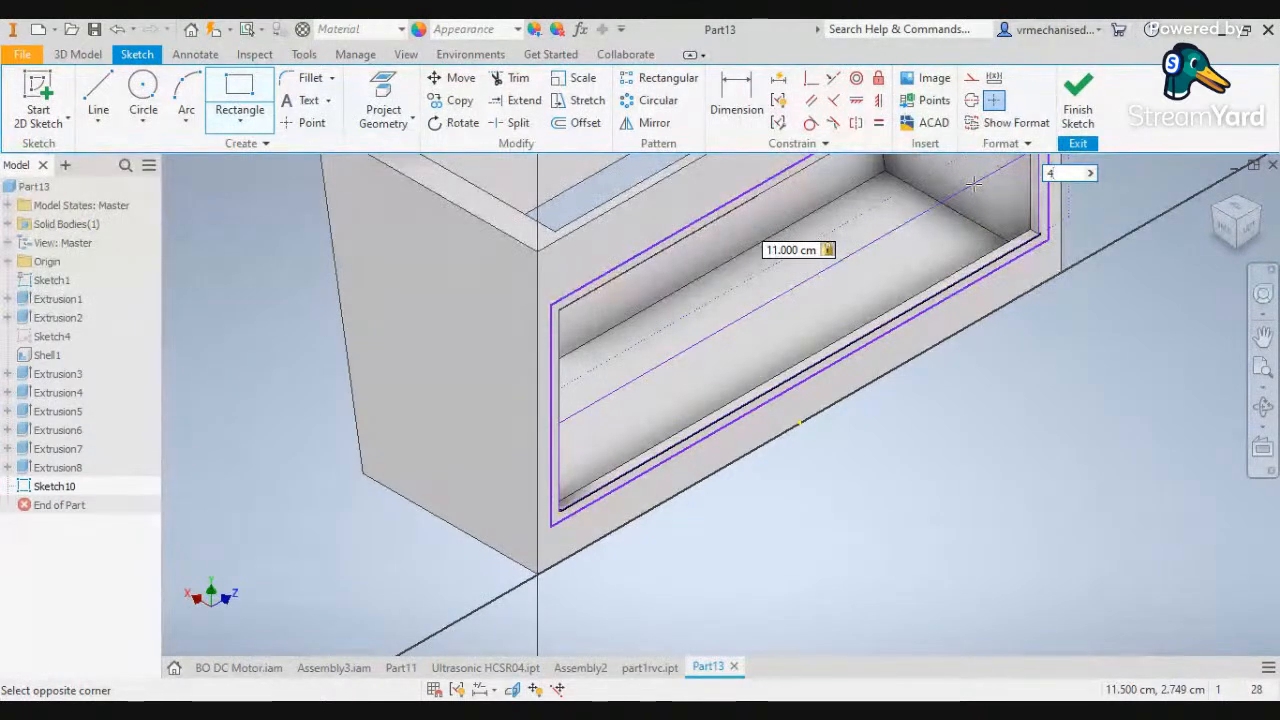
text(4)
key(Return)
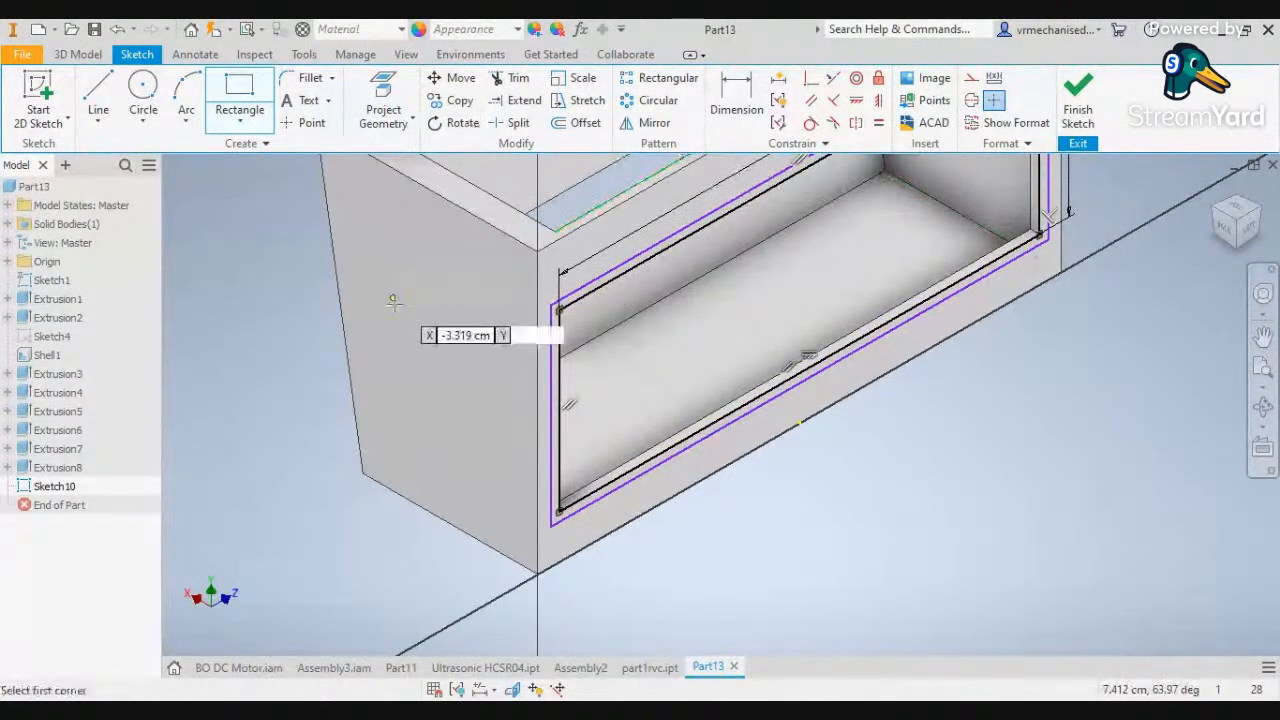
click(281, 355)
key(Escape)
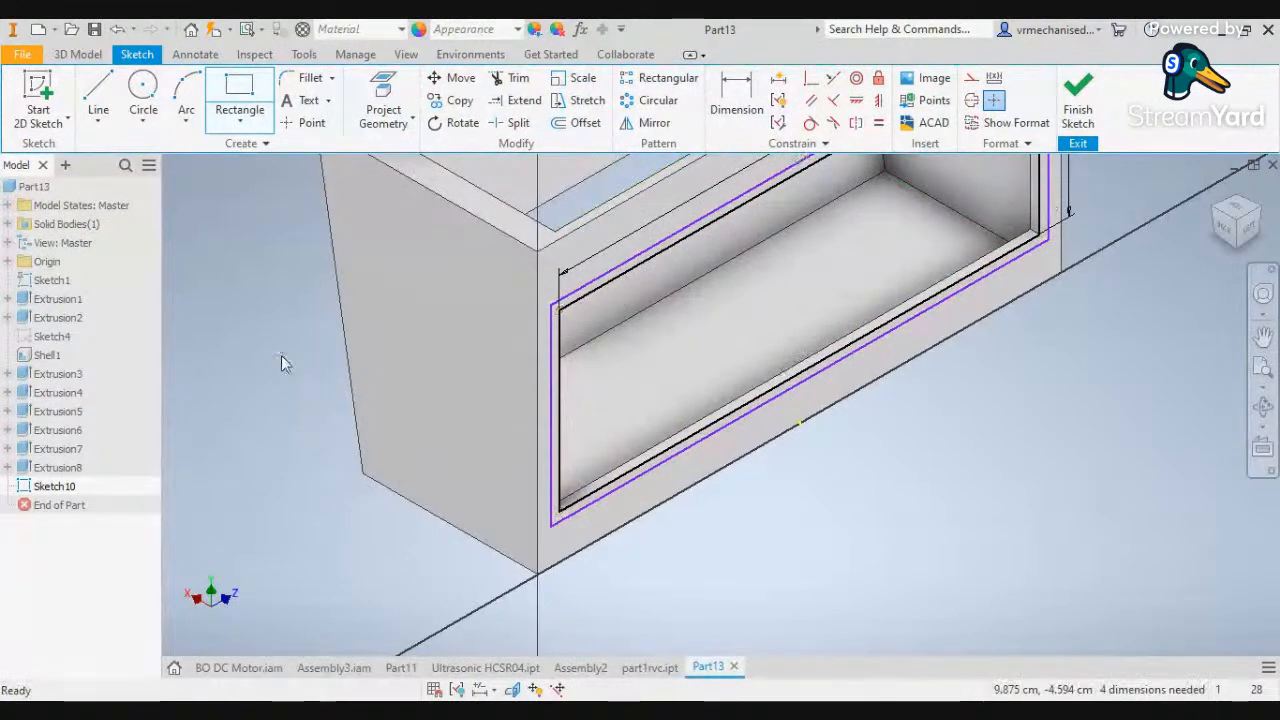
key(Escape)
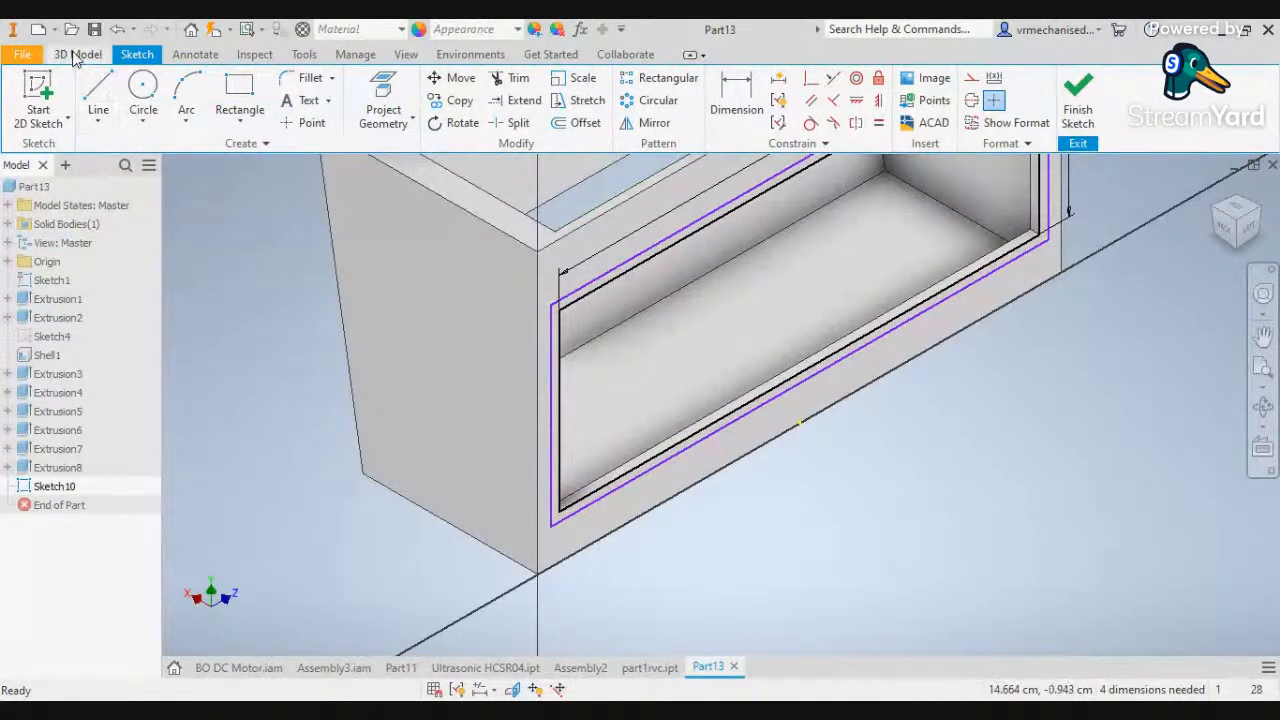
Extrude the border profile between the two rectangles 6 mm outward from the wall, joined to the box
click(75, 56)
click(99, 100)
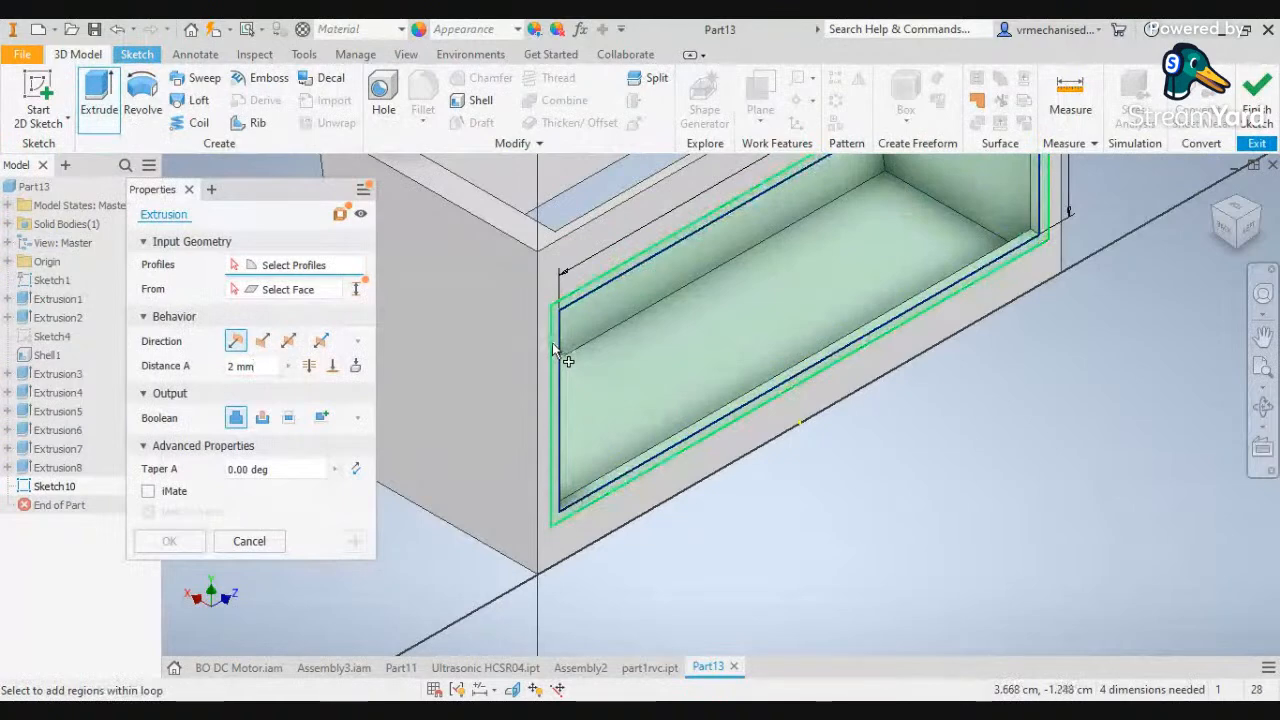
scroll(560, 348, down, 3)
click(563, 345)
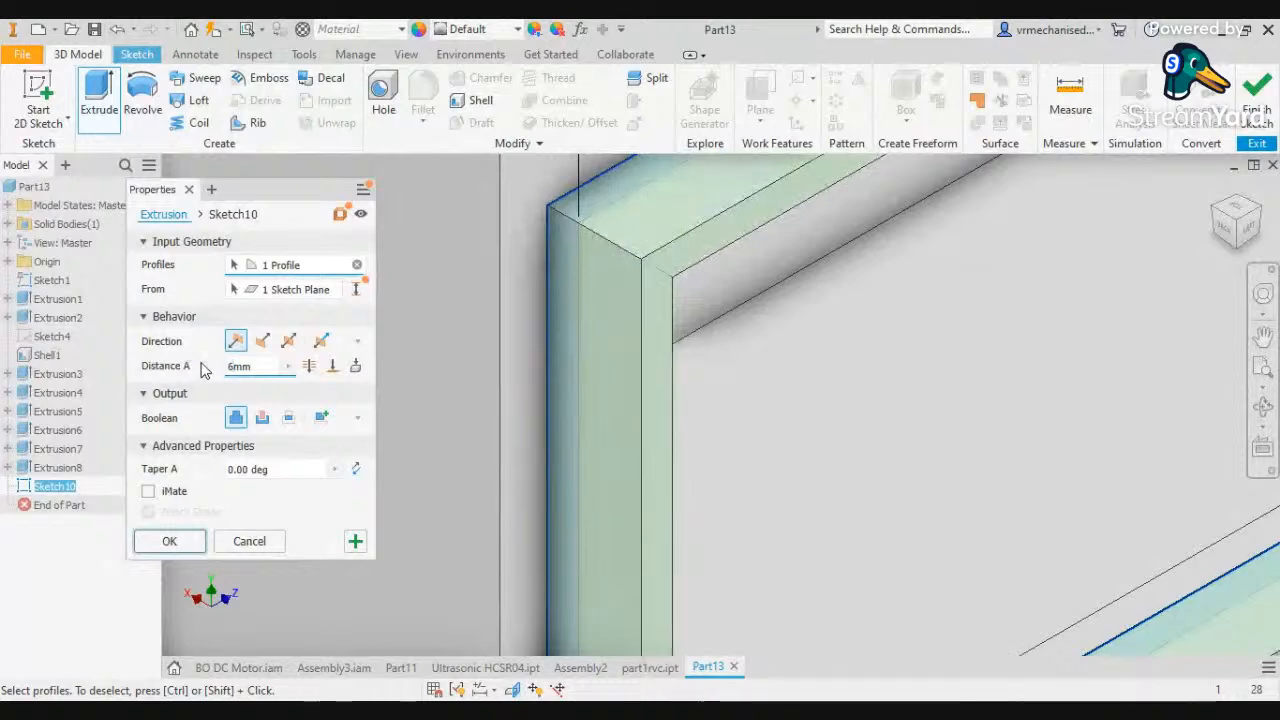
key(Return)
scroll(405, 418, up, 4)
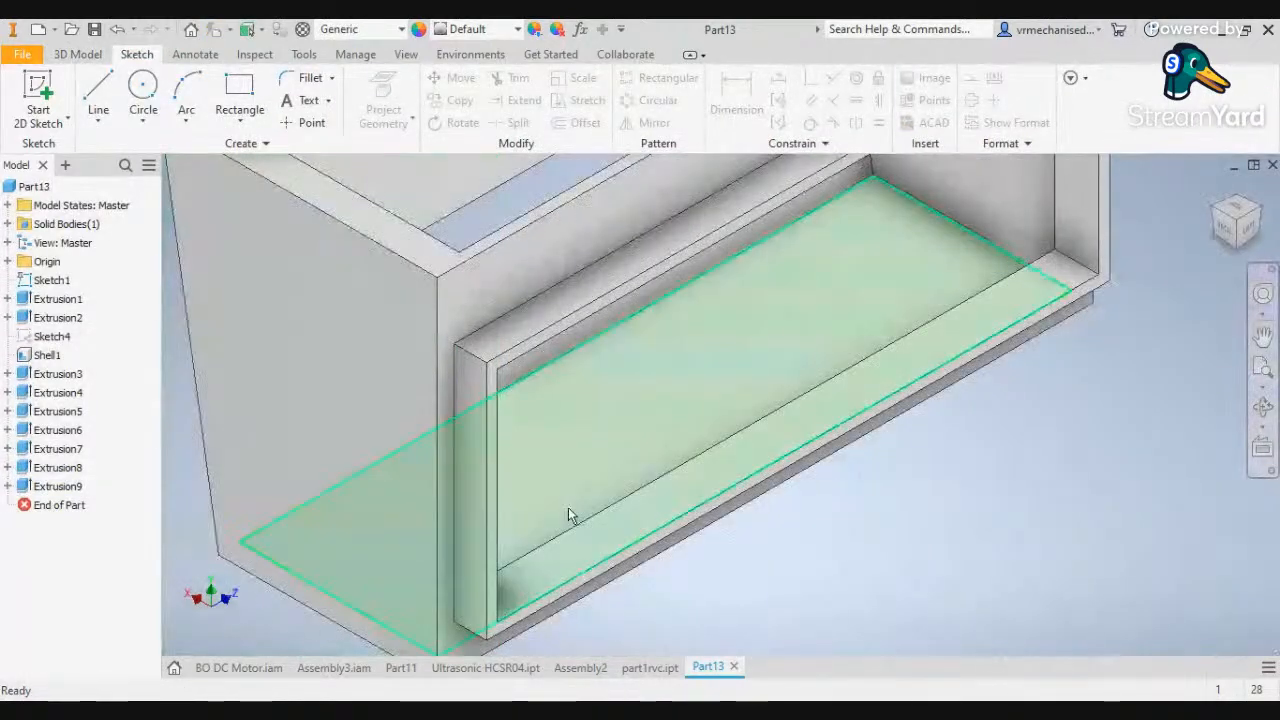
scroll(790, 384, up, 4)
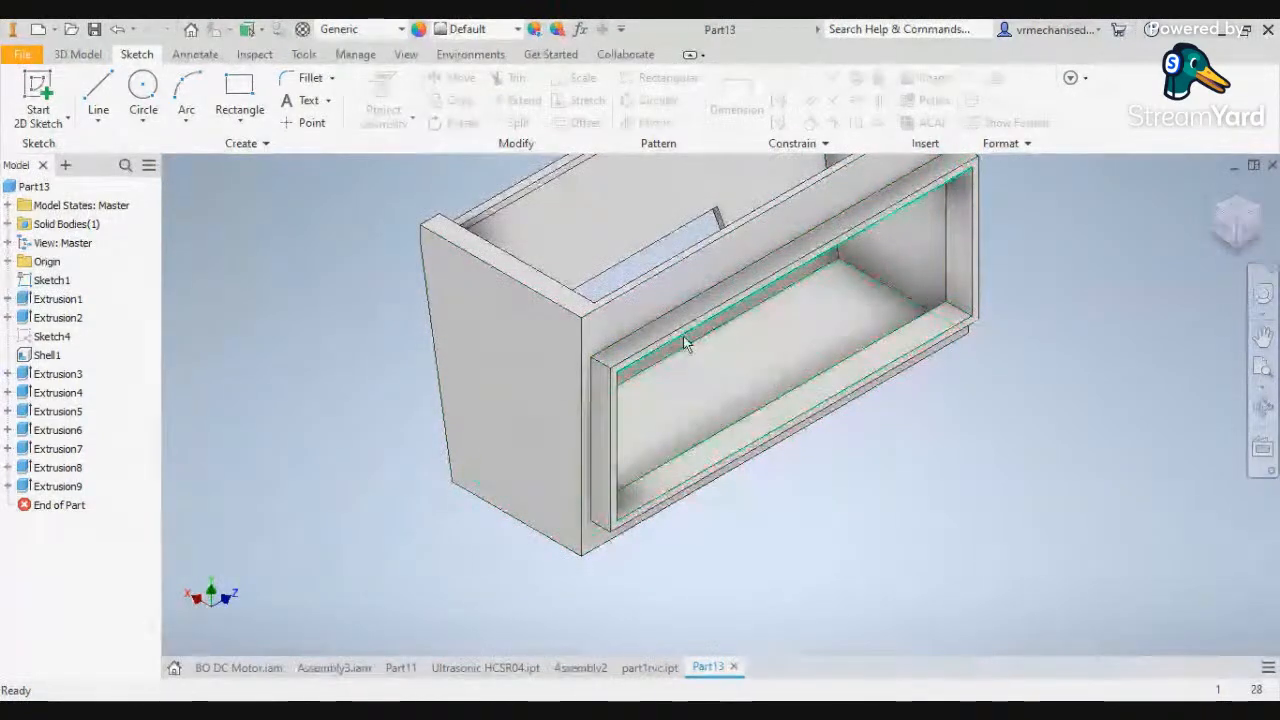
scroll(668, 362, up, 3)
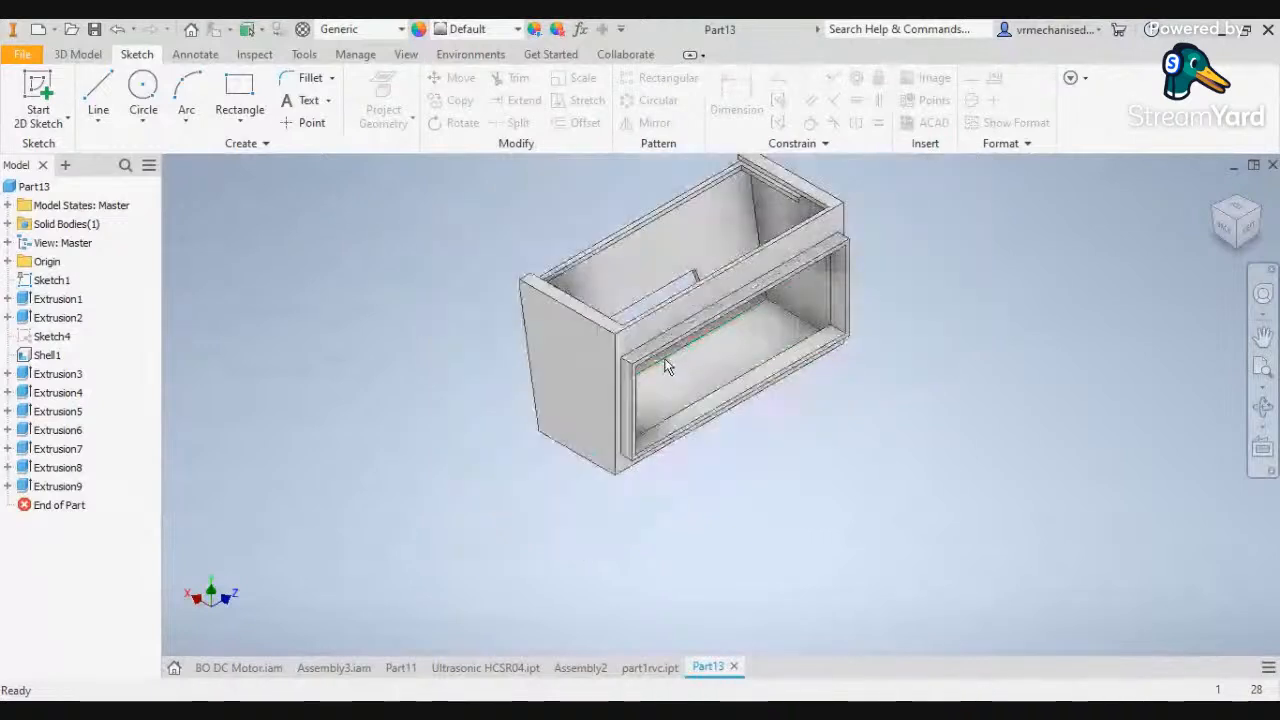
middle_drag(660, 201, 587, 363)
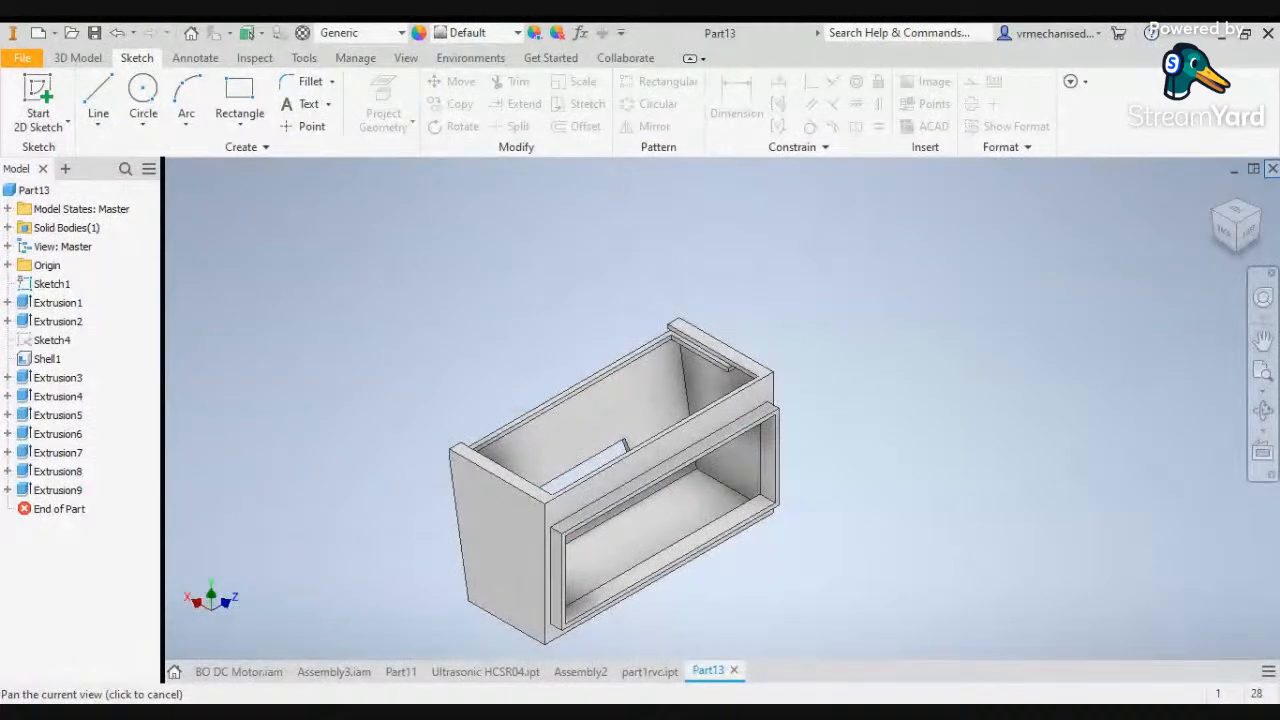
Save the part as Part3rvc in the wonkovation tech folder and close it
key(ctrl+s)
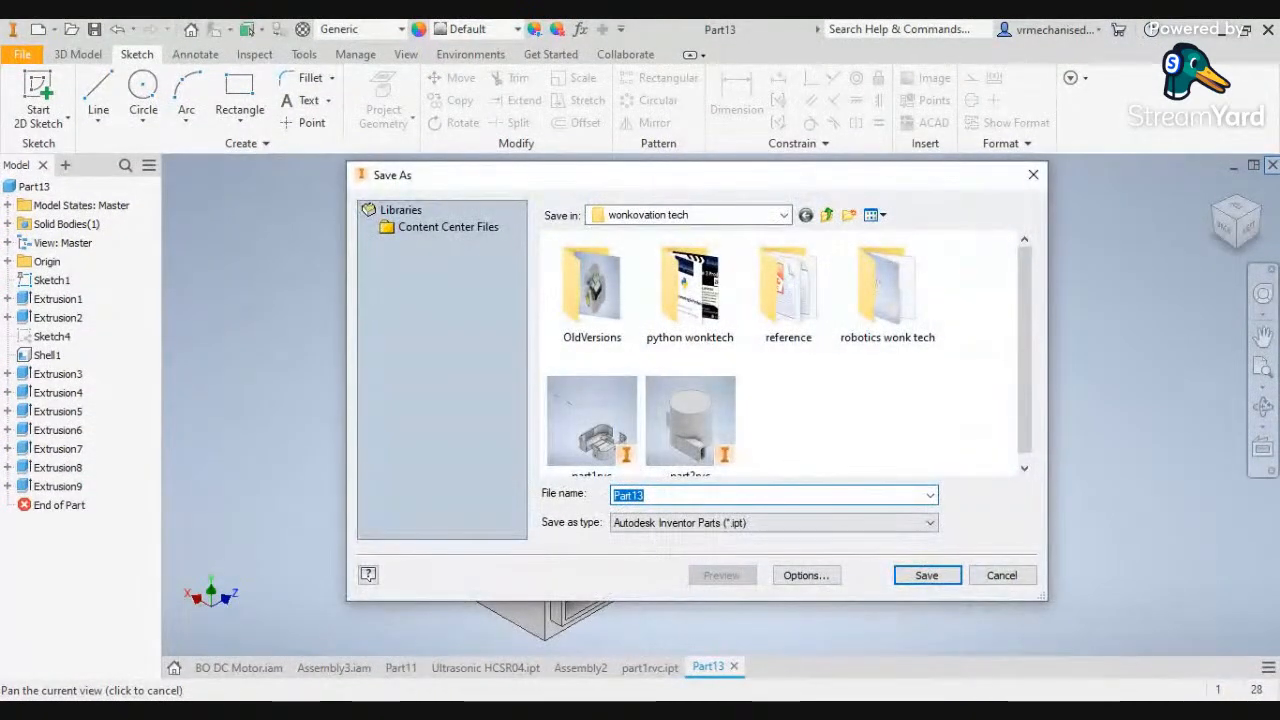
click(637, 495)
key(BackSpace)
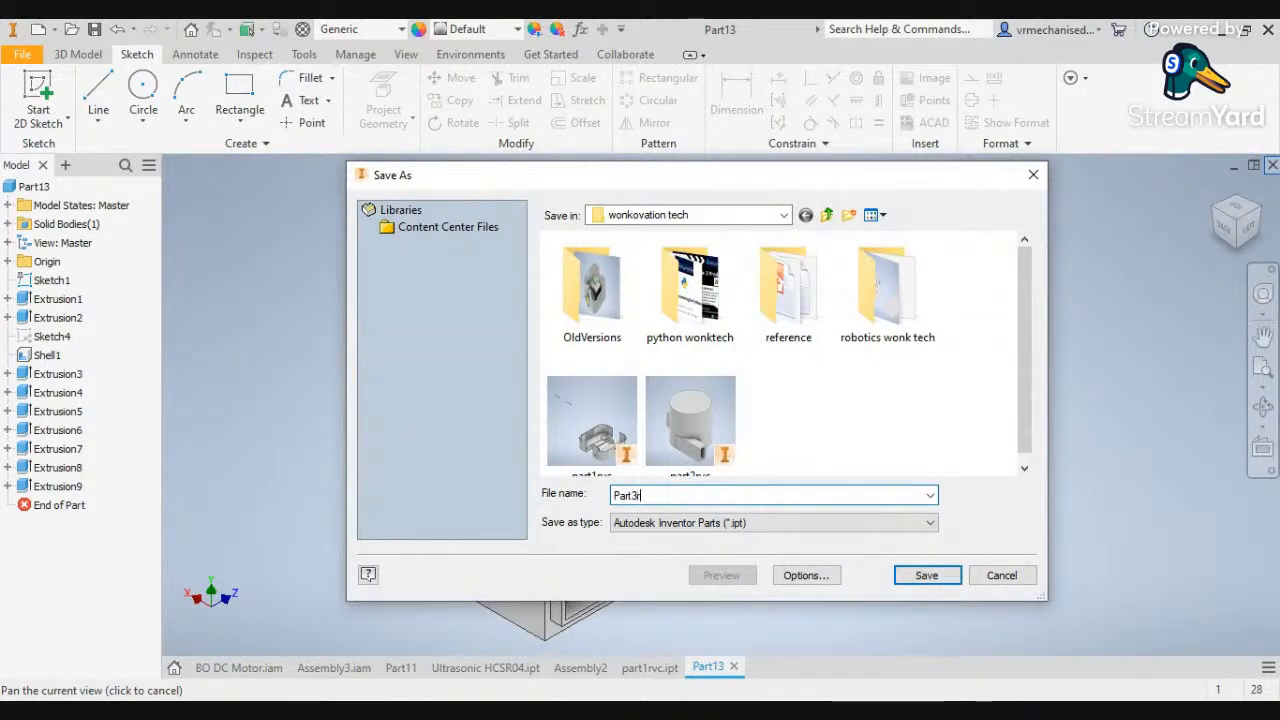
key(Return)
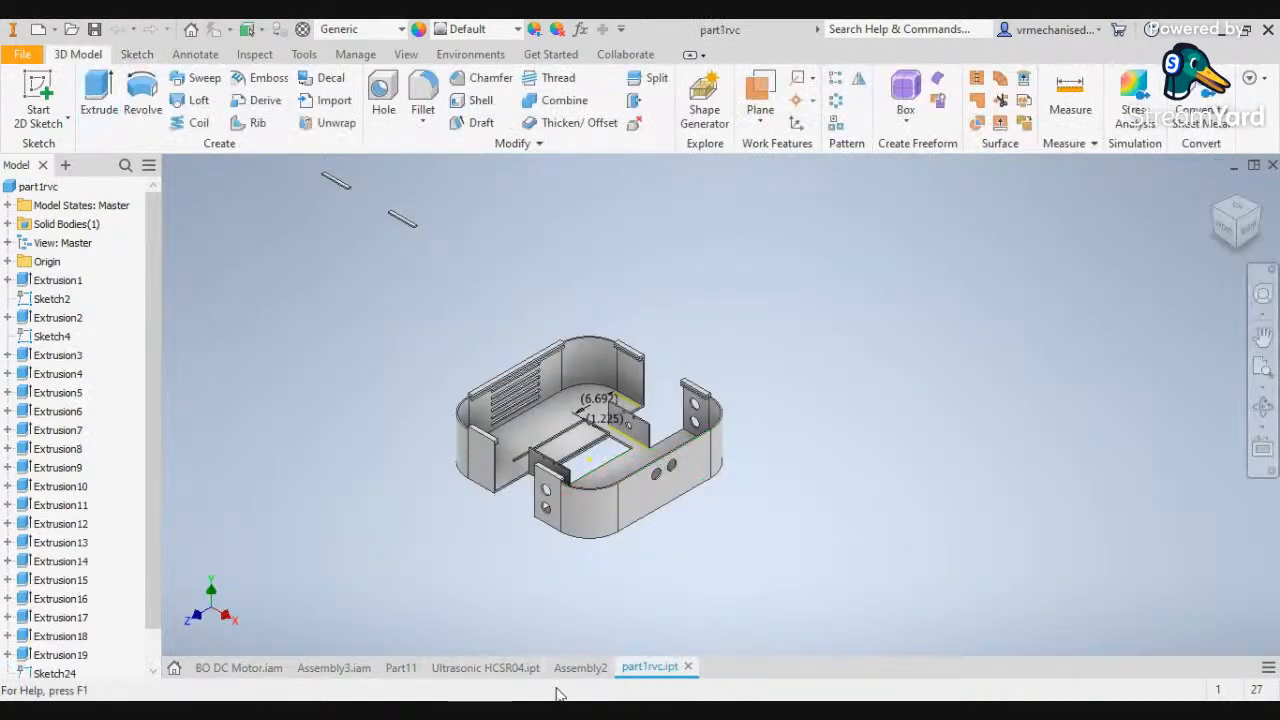
Place one instance of Part3rvc in Assembly2 beside the part1rvc housing
click(580, 667)
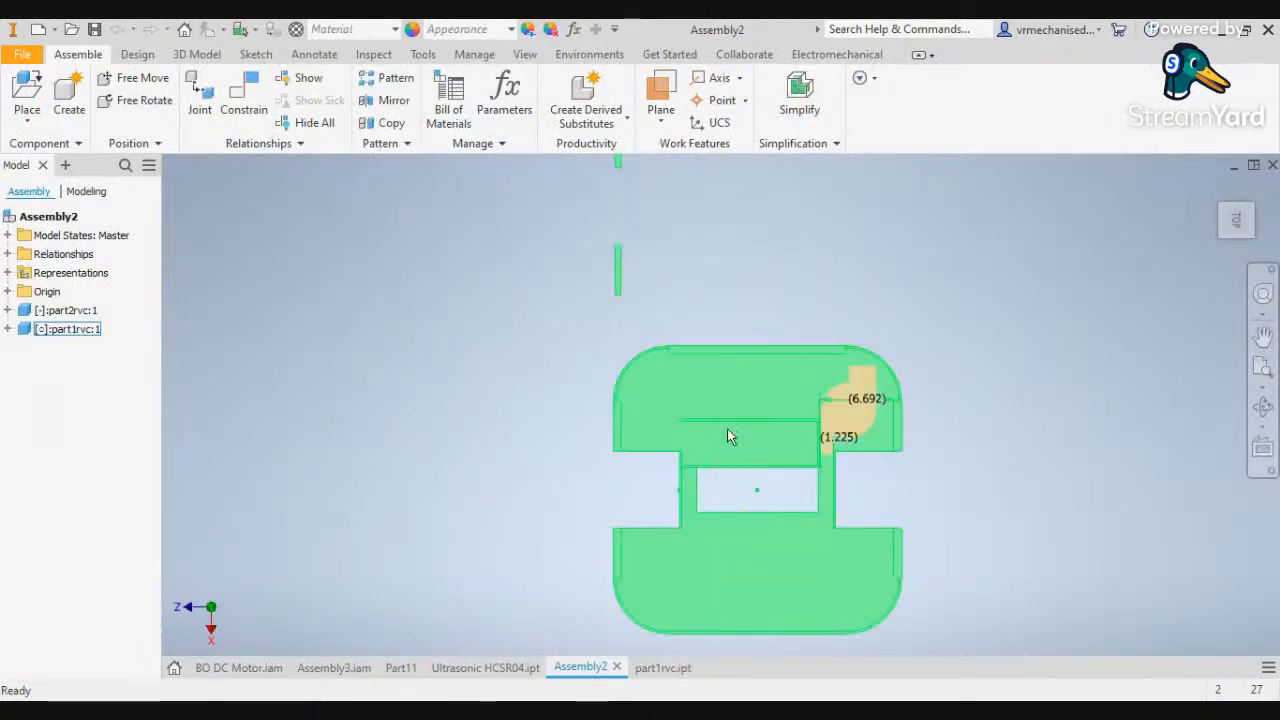
scroll(733, 458, up, 4)
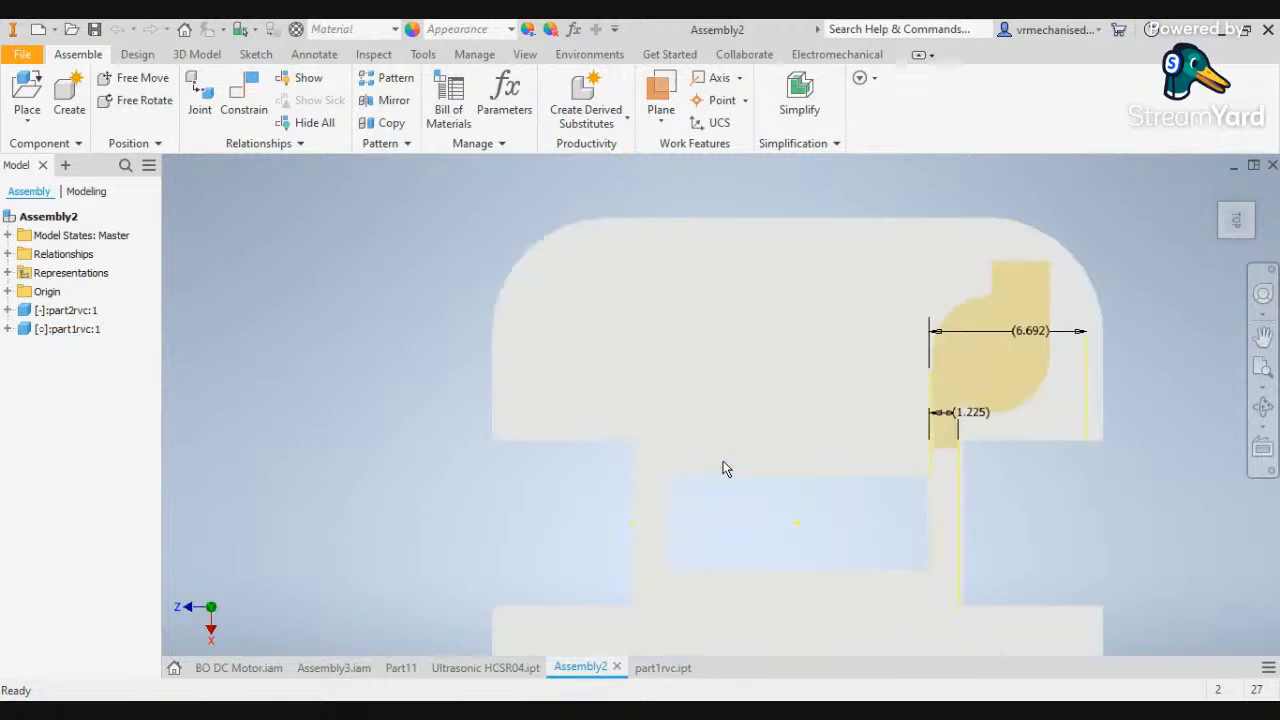
click(25, 90)
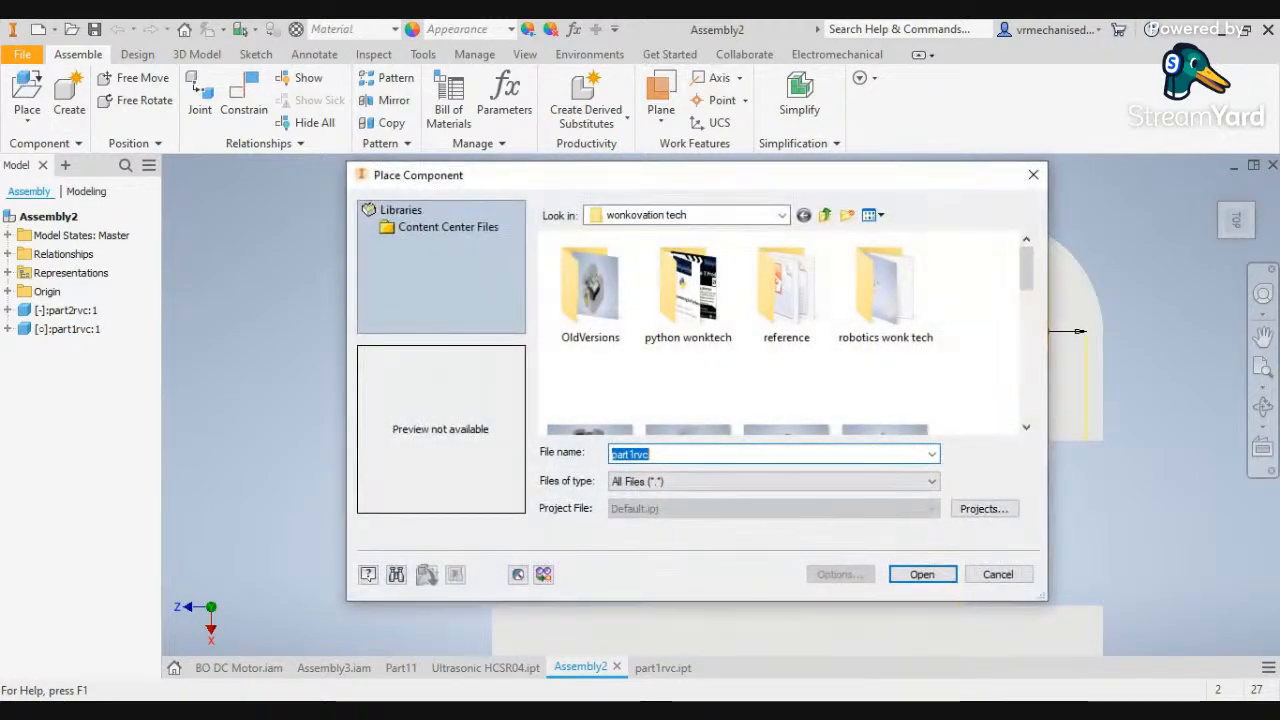
scroll(880, 320, down, 6)
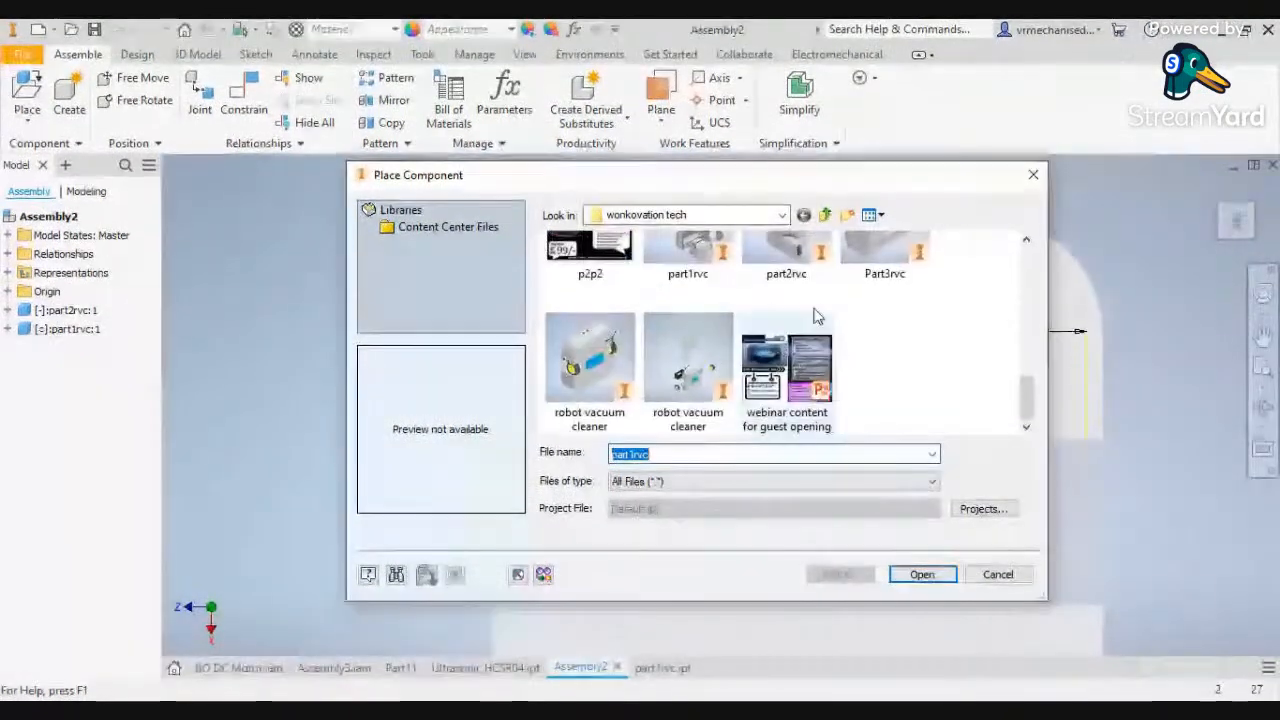
click(905, 260)
click(920, 576)
click(372, 338)
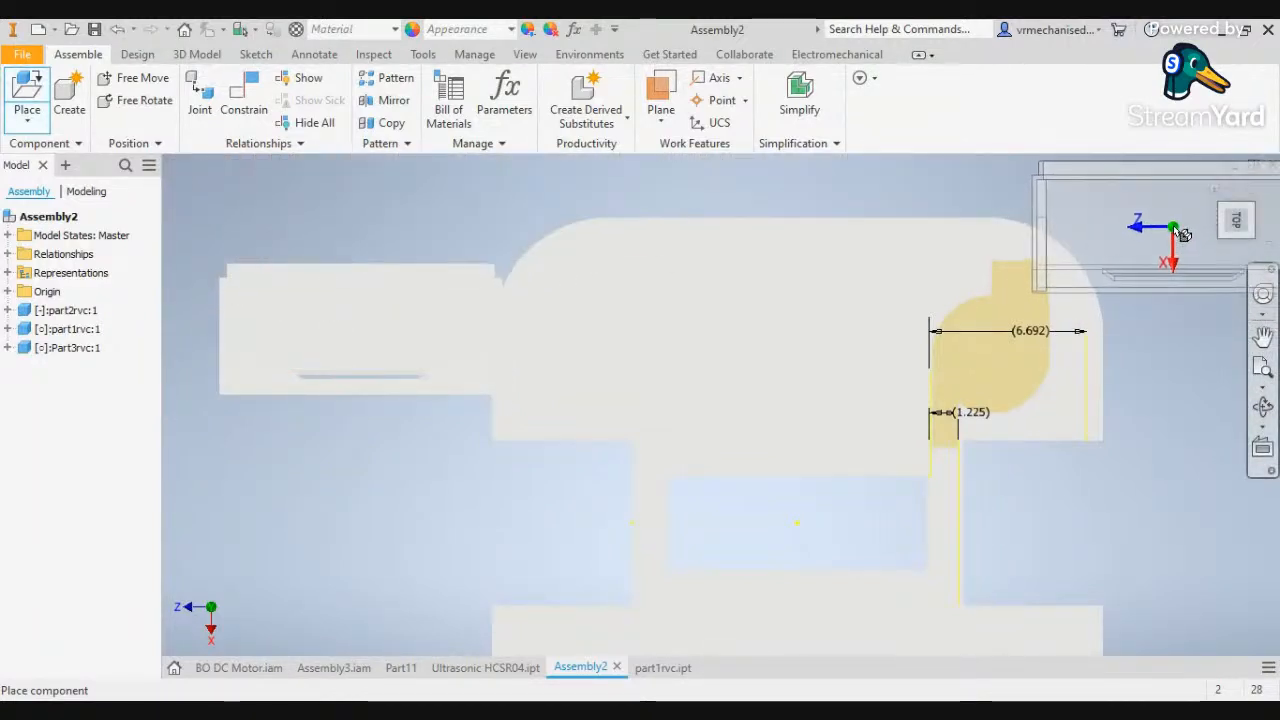
key(Escape)
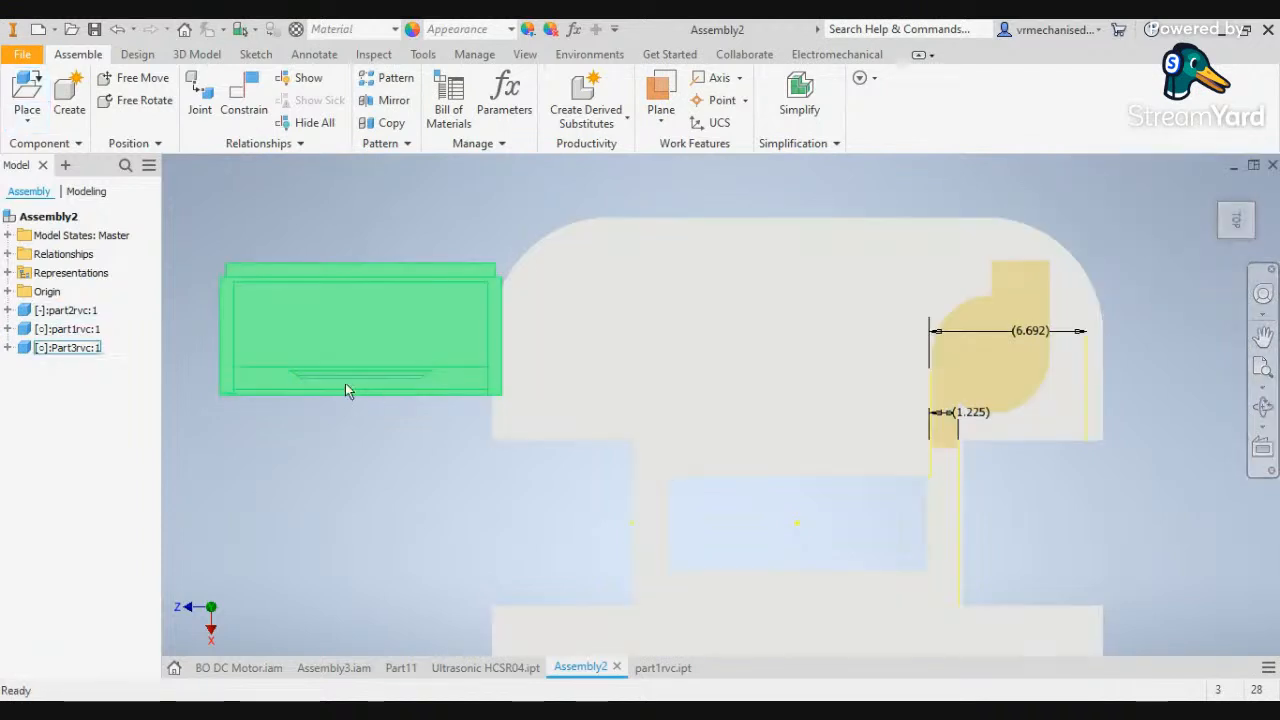
Mate the underside of Part3rvc to the inner floor of part1rvc with a 0.000 in offset
scroll(466, 375, down, 4)
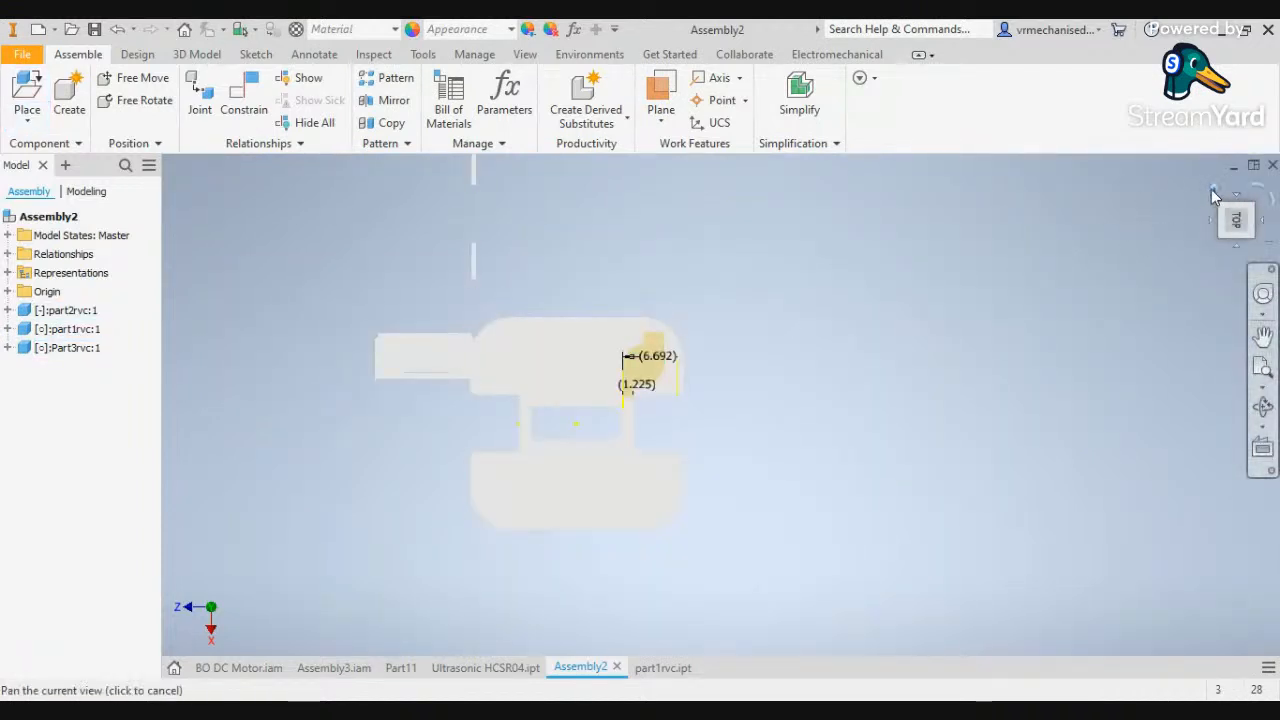
click(1211, 189)
drag(680, 450, 674, 376)
click(237, 115)
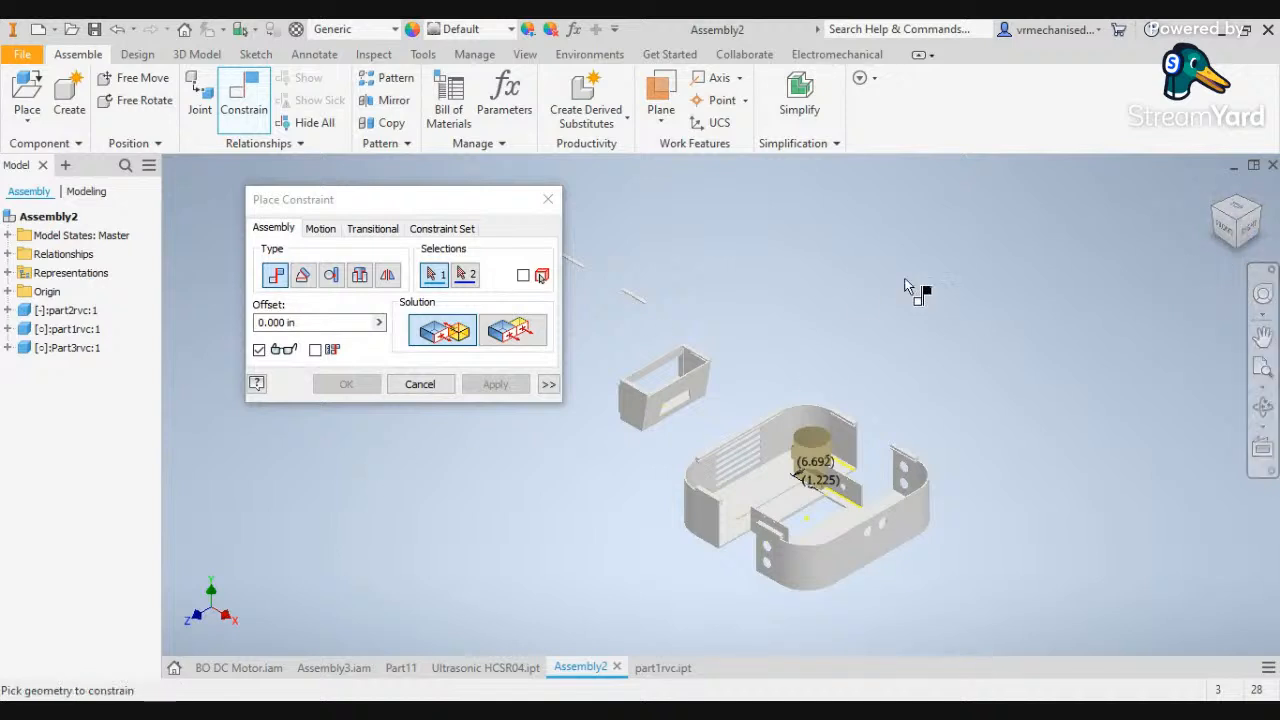
click(1235, 249)
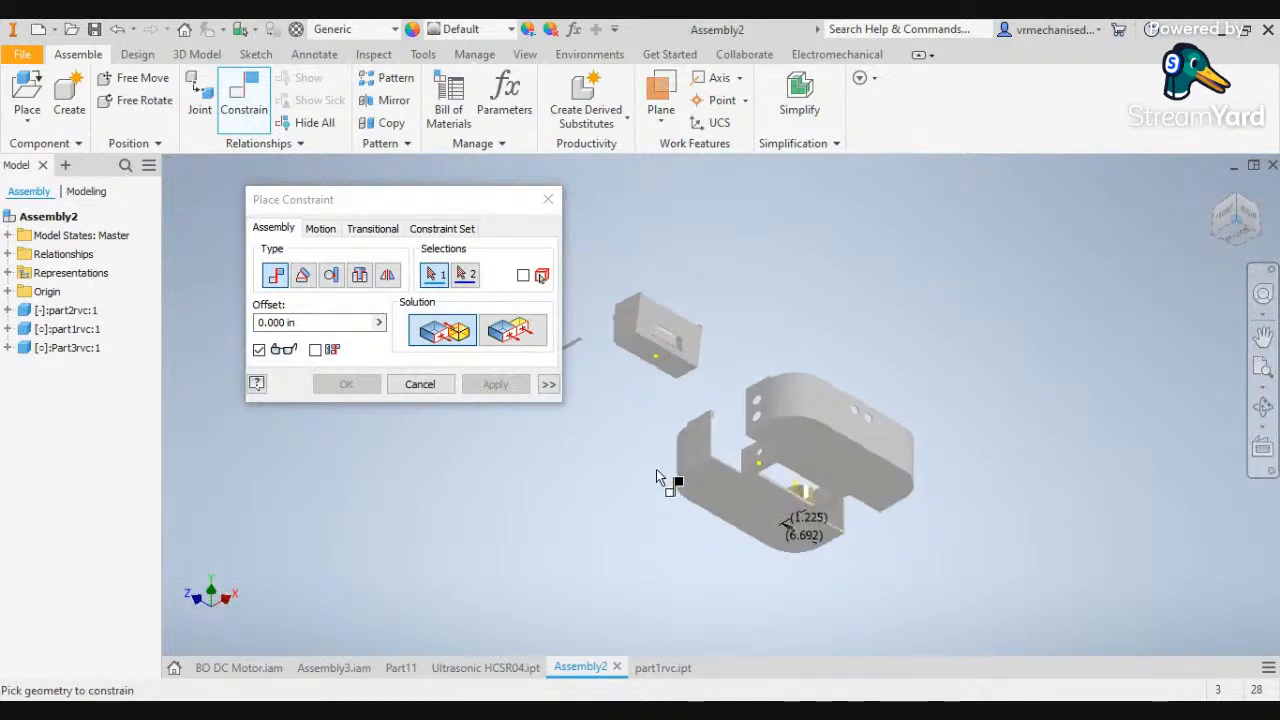
click(1237, 200)
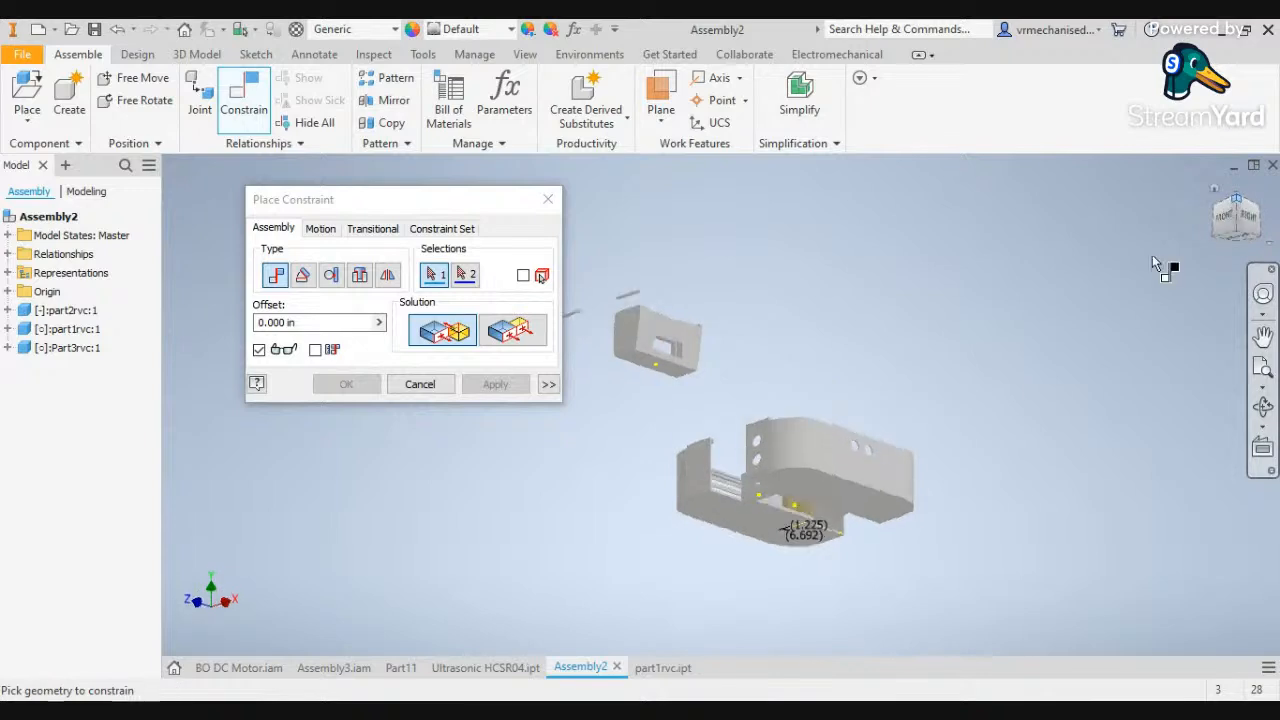
scroll(860, 555, up, 5)
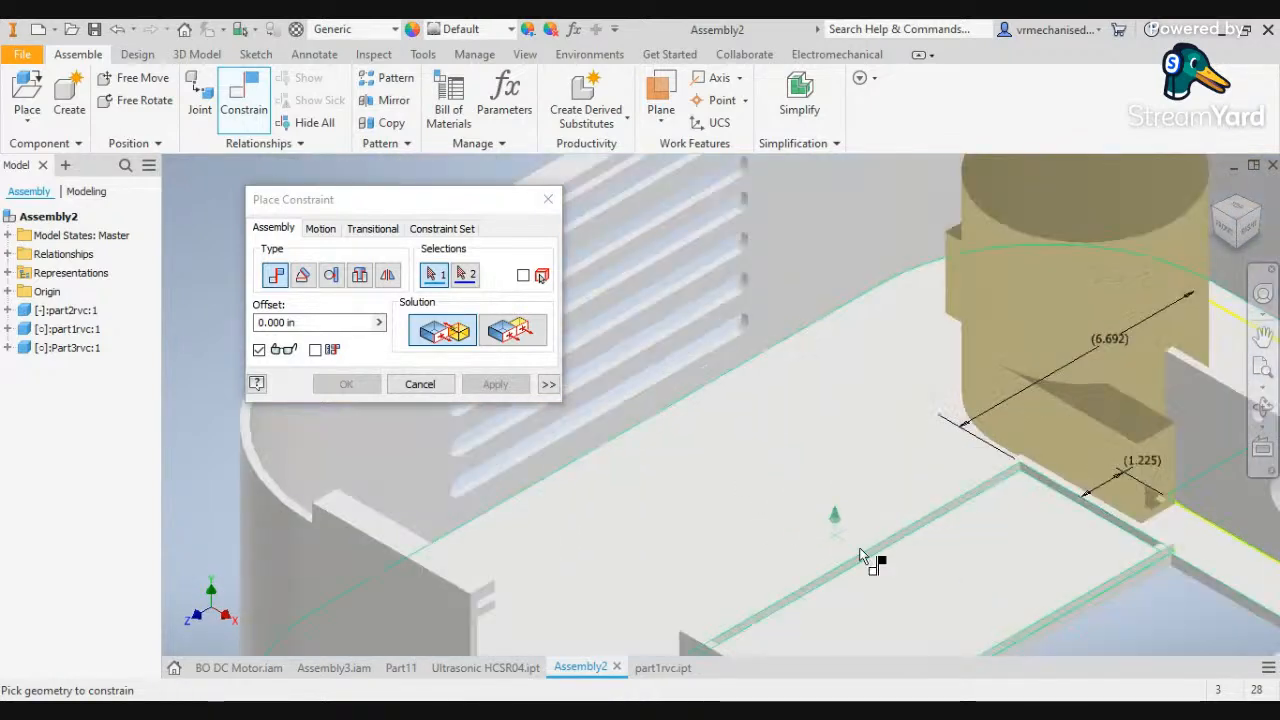
click(908, 617)
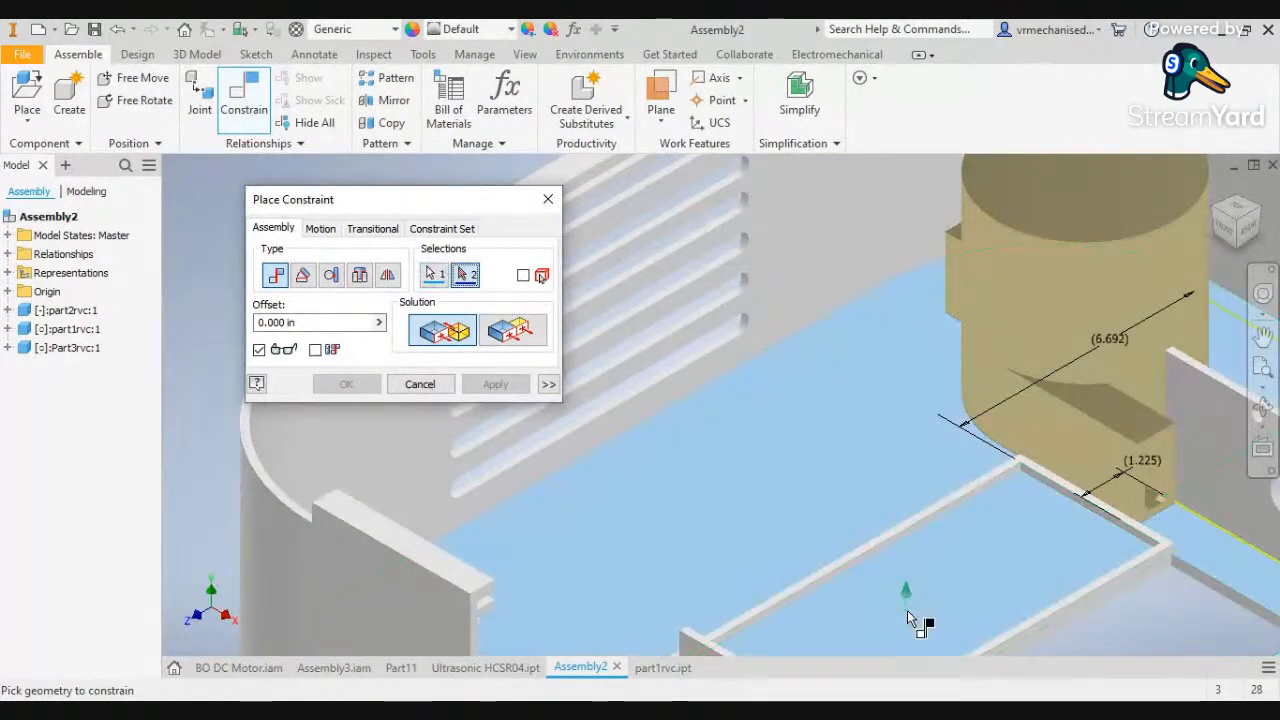
scroll(831, 594, down, 5)
click(1239, 250)
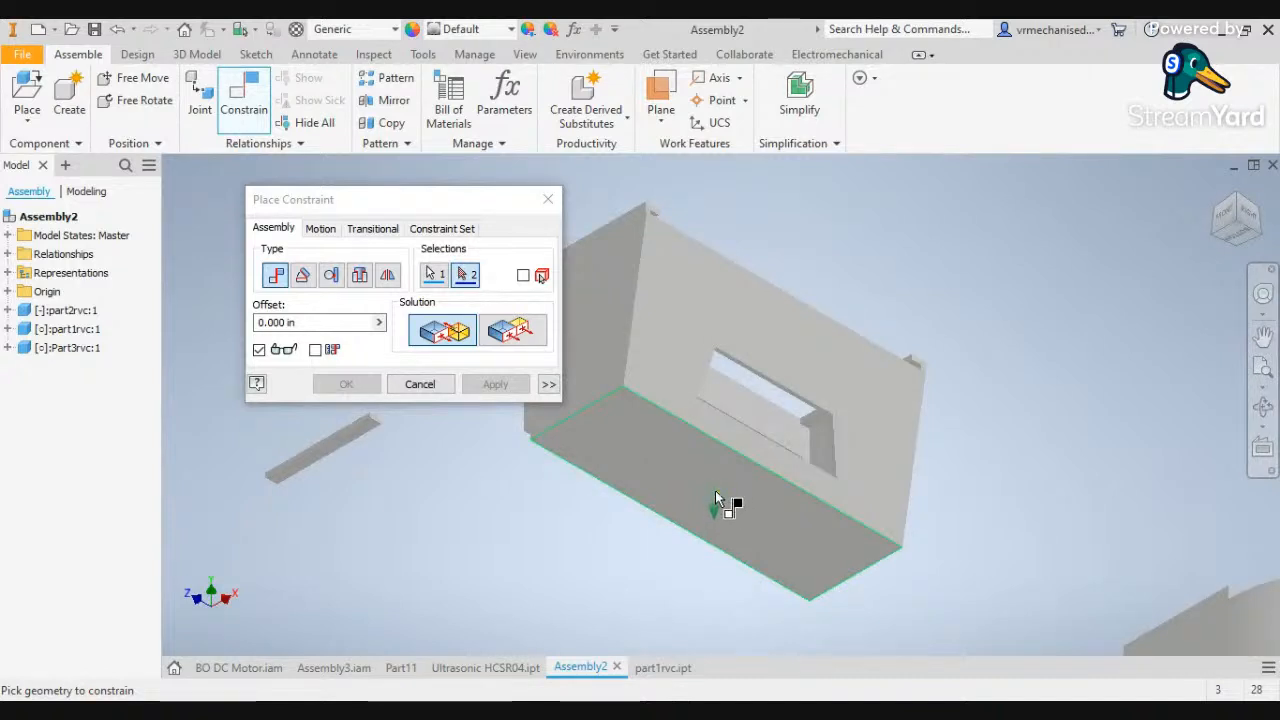
click(716, 498)
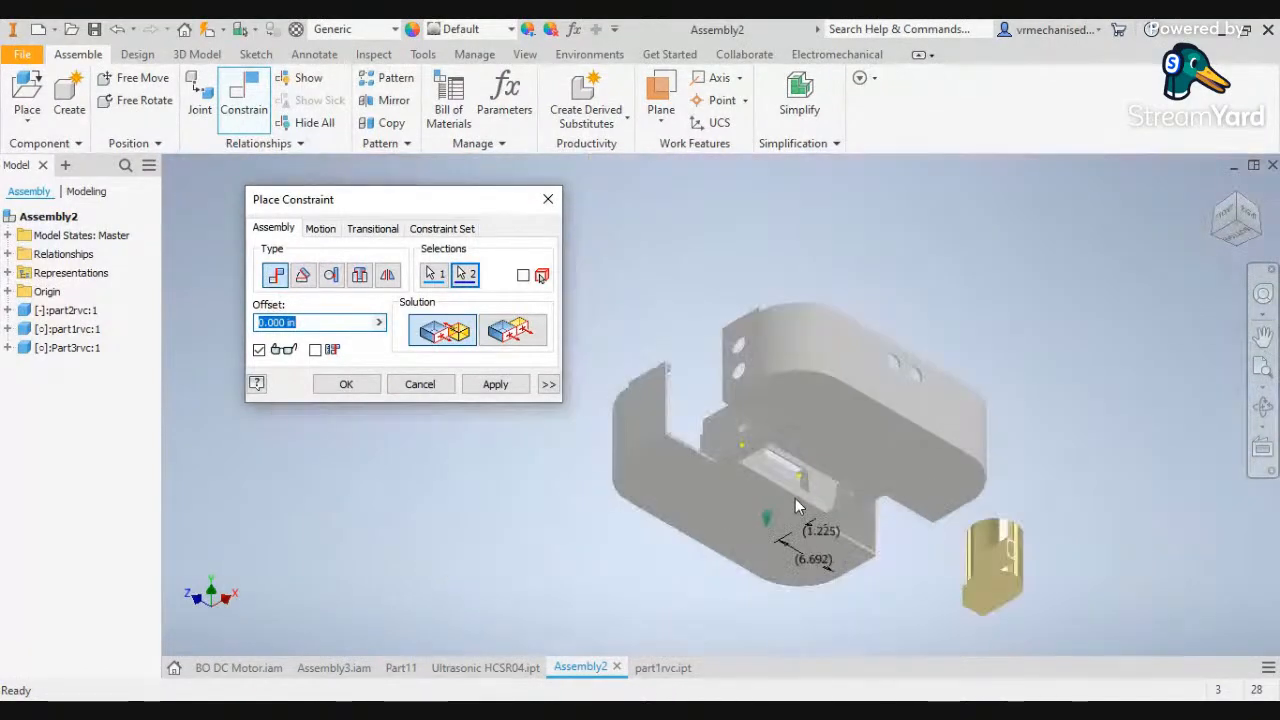
click(1247, 207)
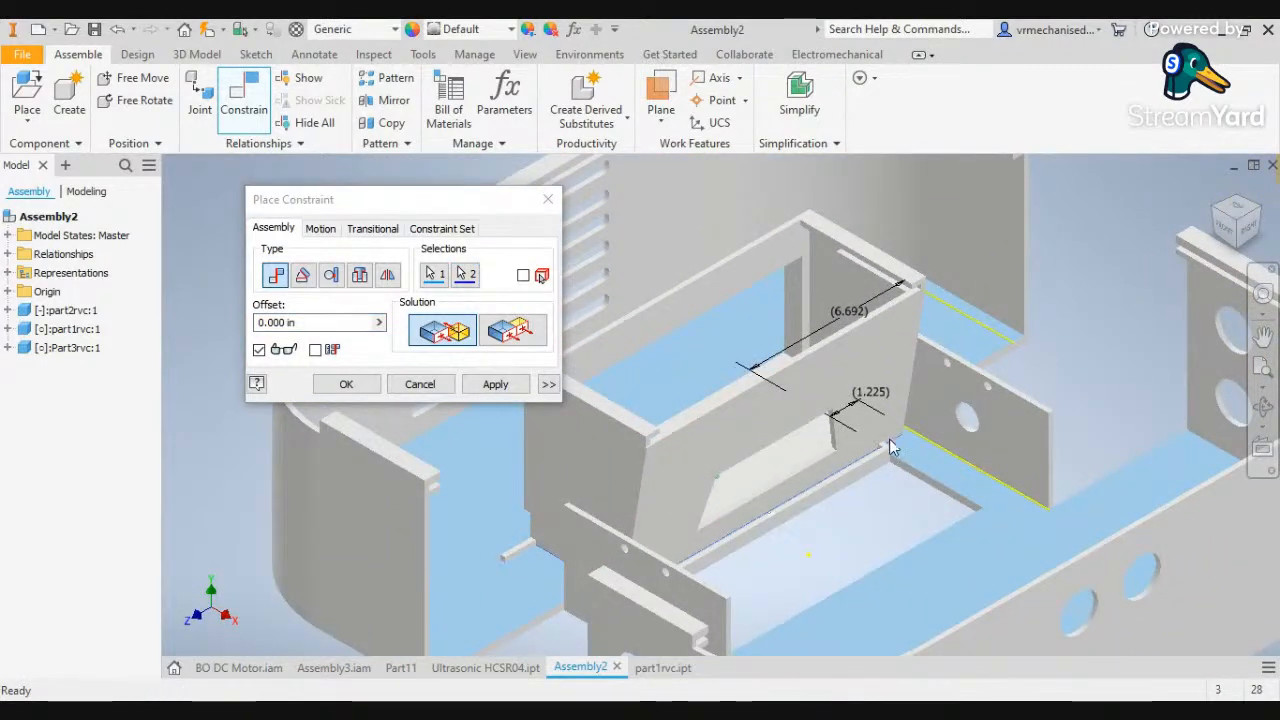
scroll(889, 438, up, 5)
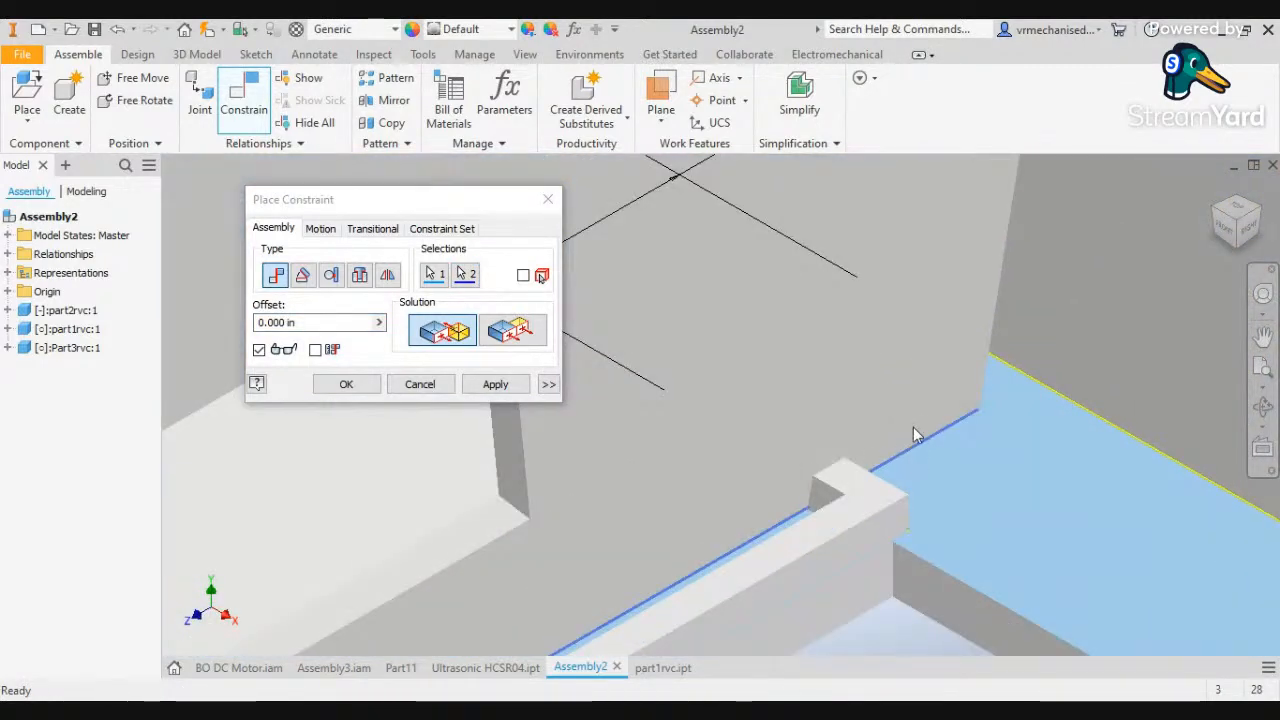
scroll(822, 492, down, 4)
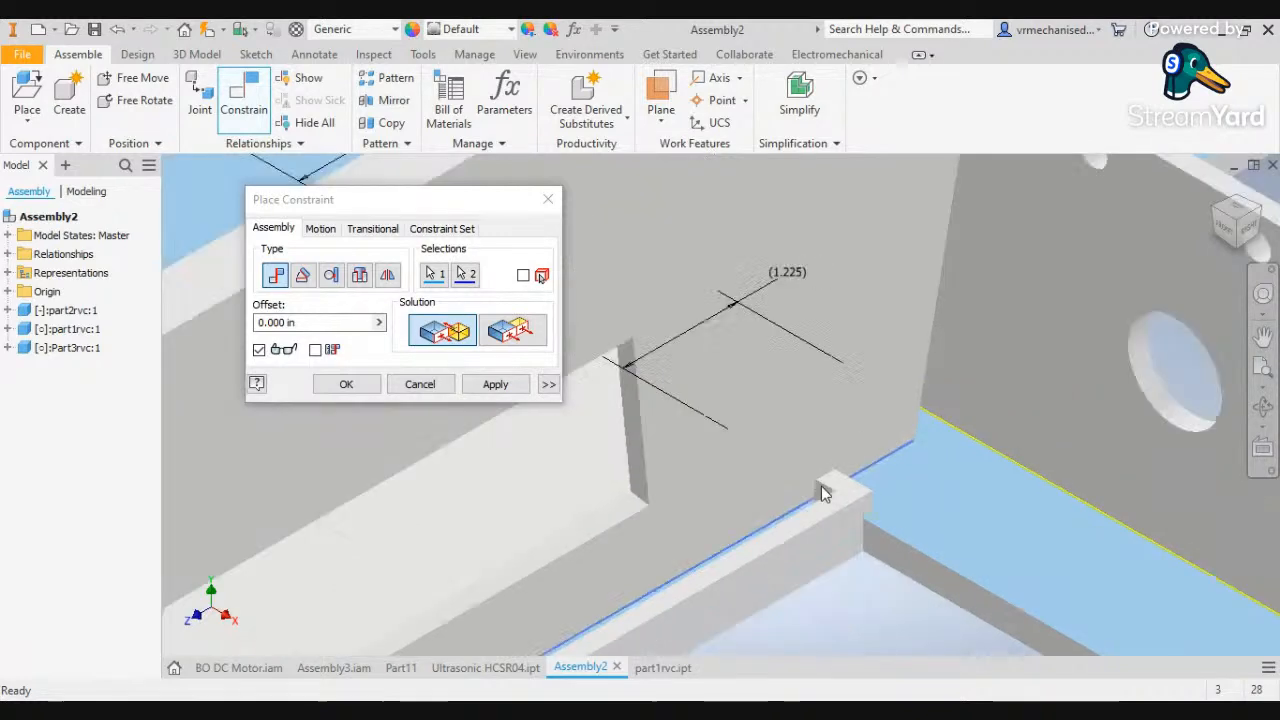
click(496, 385)
Mate the end face of Part3rvc to the inner end face of the raised floor rib in part1rvc with a 0.000 in offset
scroll(822, 488, down, 2)
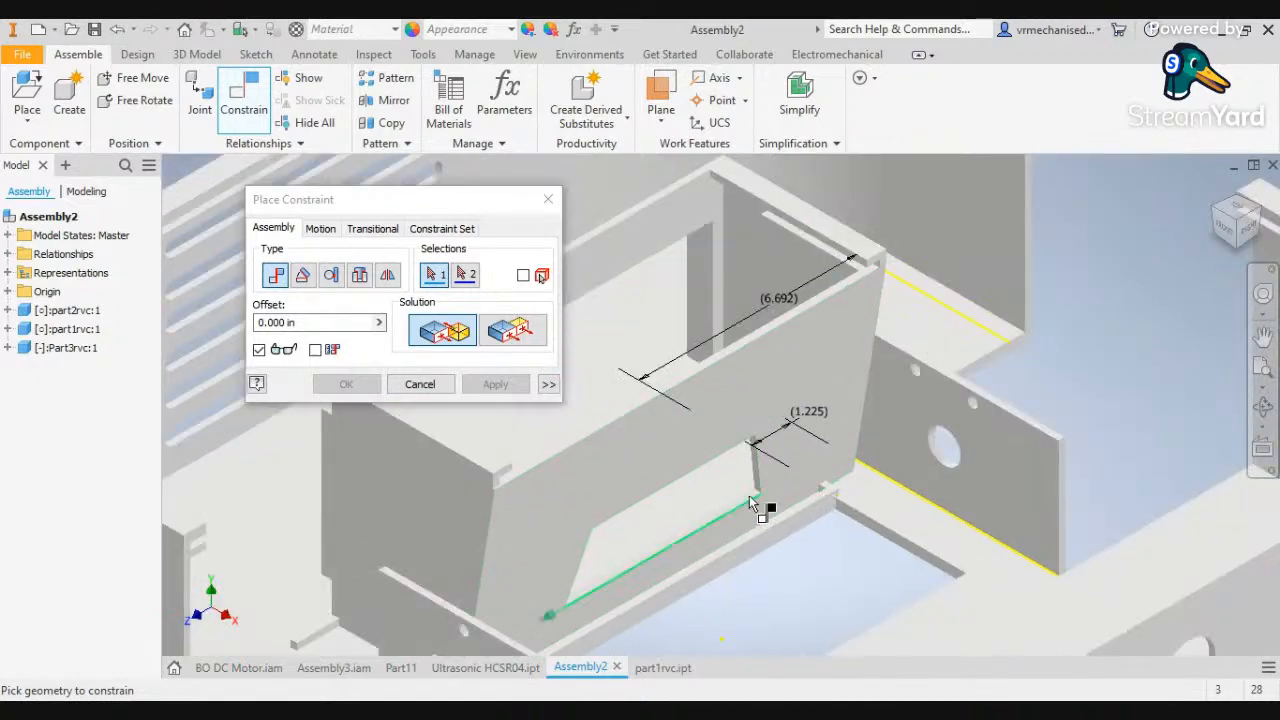
middle_drag(723, 523, 748, 490)
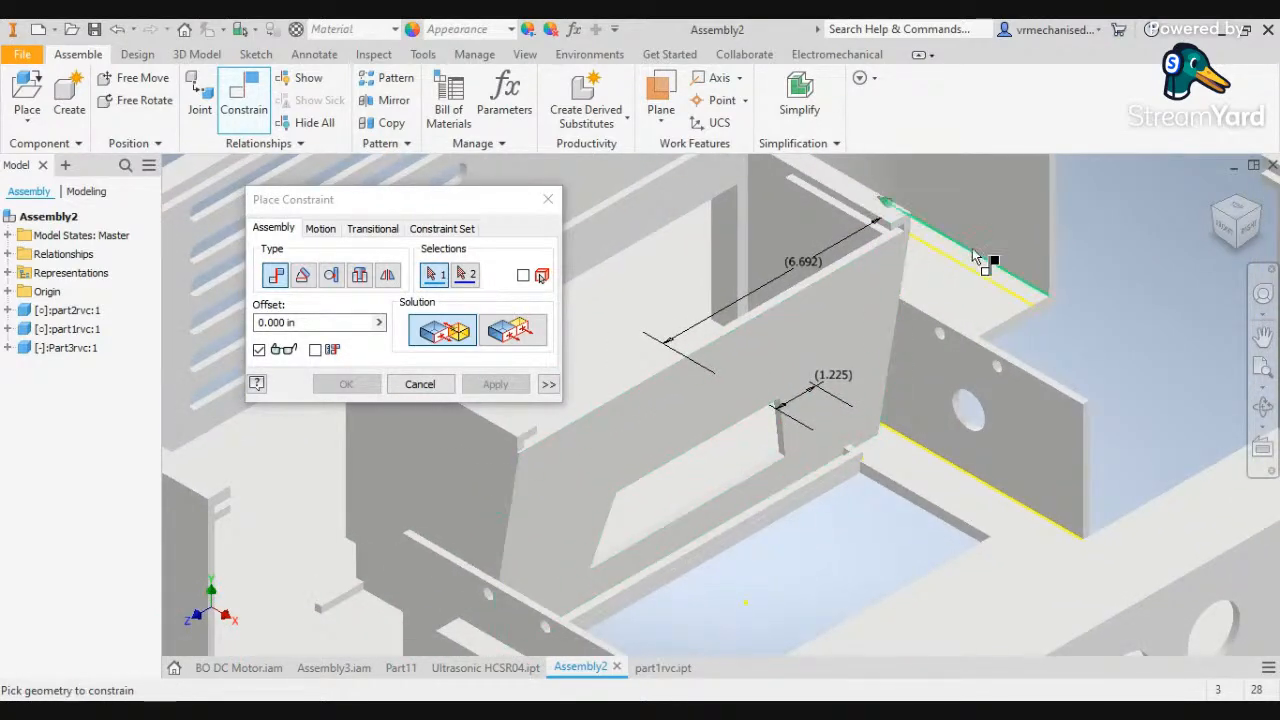
click(1258, 216)
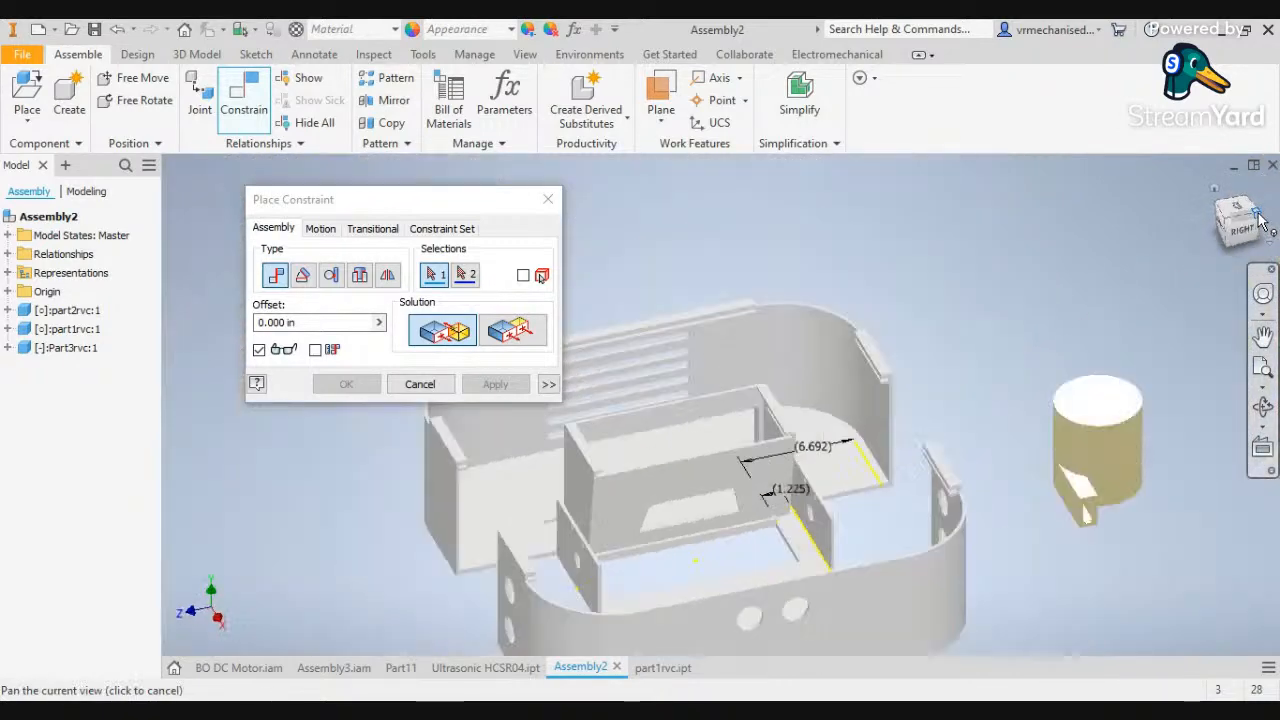
scroll(684, 503, down, 5)
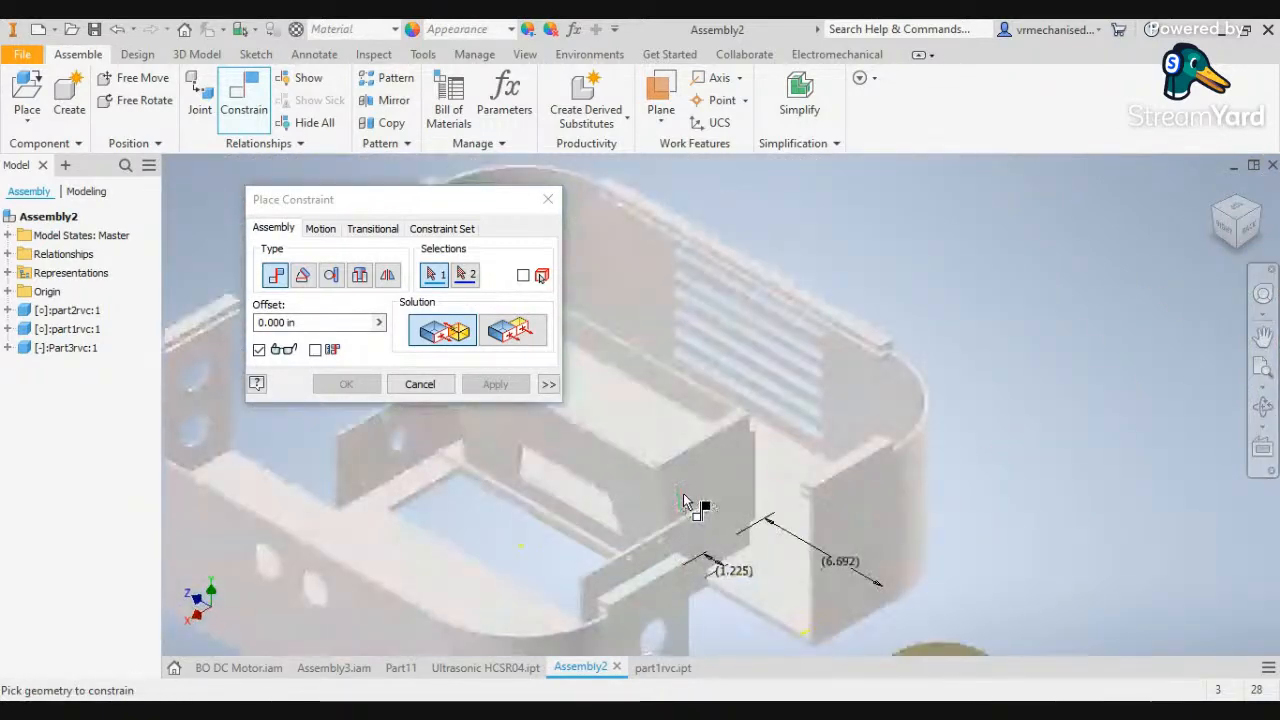
scroll(700, 502, down, 3)
click(723, 500)
scroll(723, 500, up, 3)
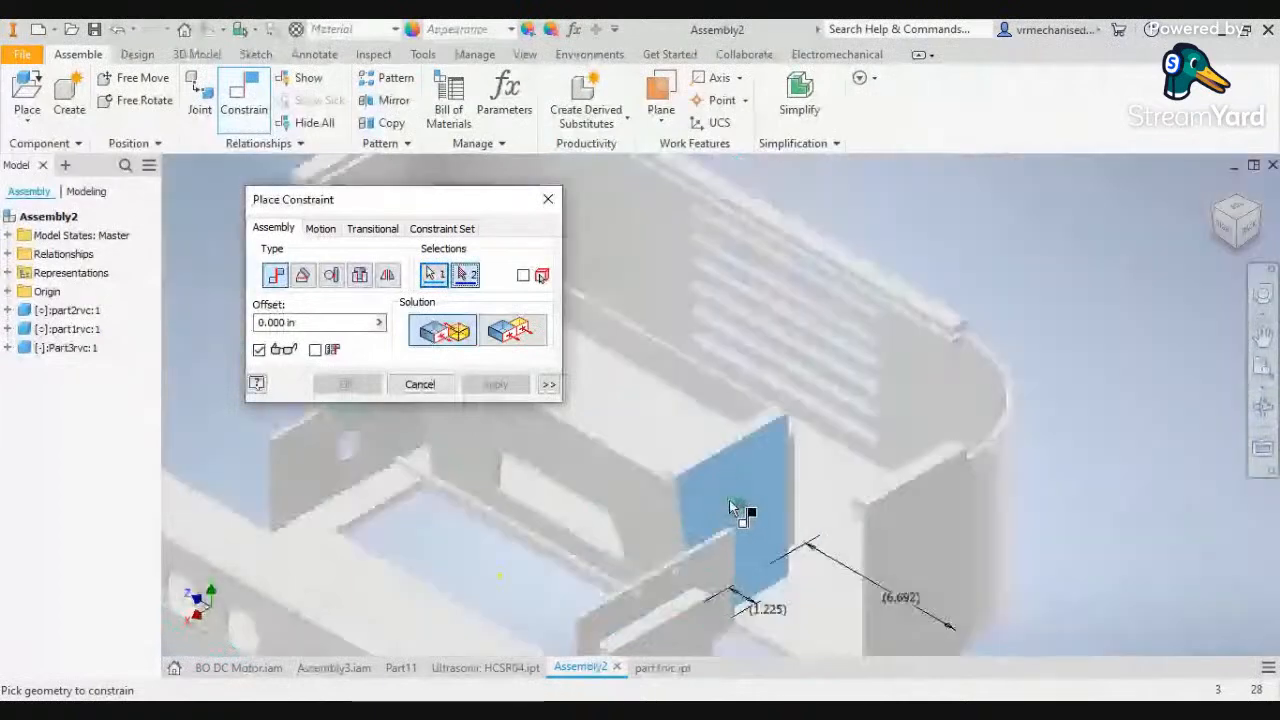
click(1214, 213)
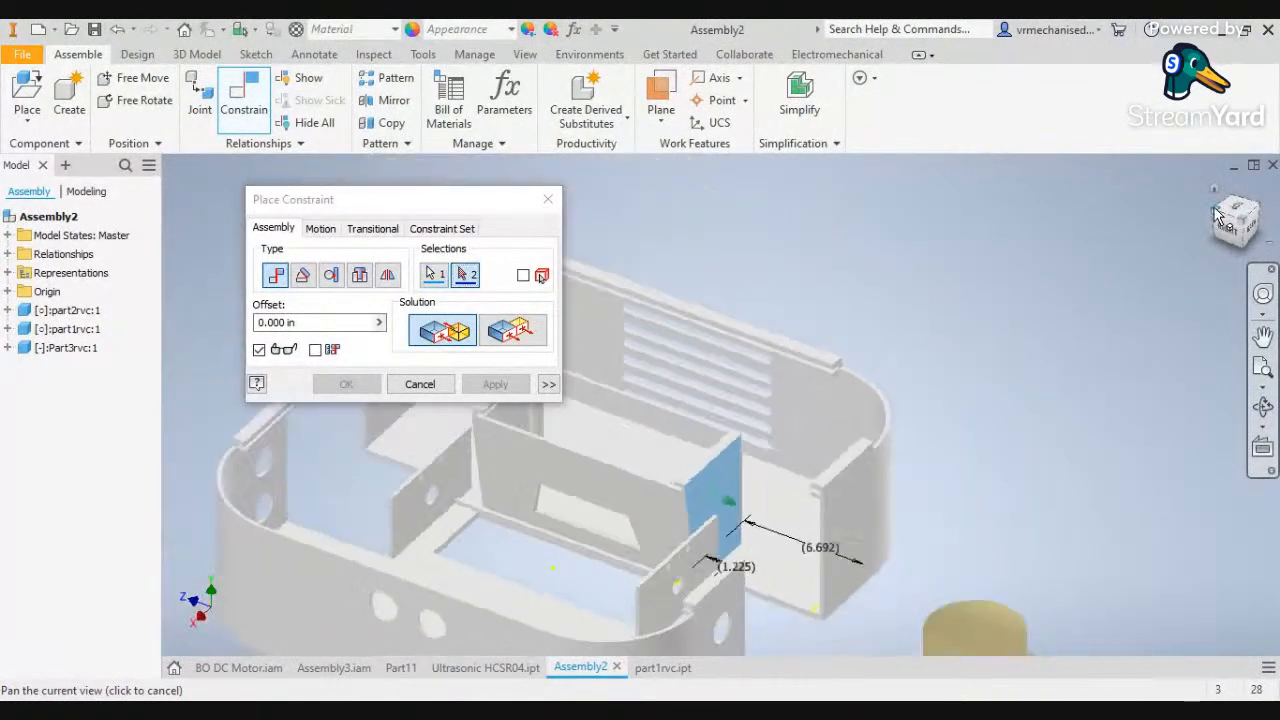
scroll(770, 530, down, 6)
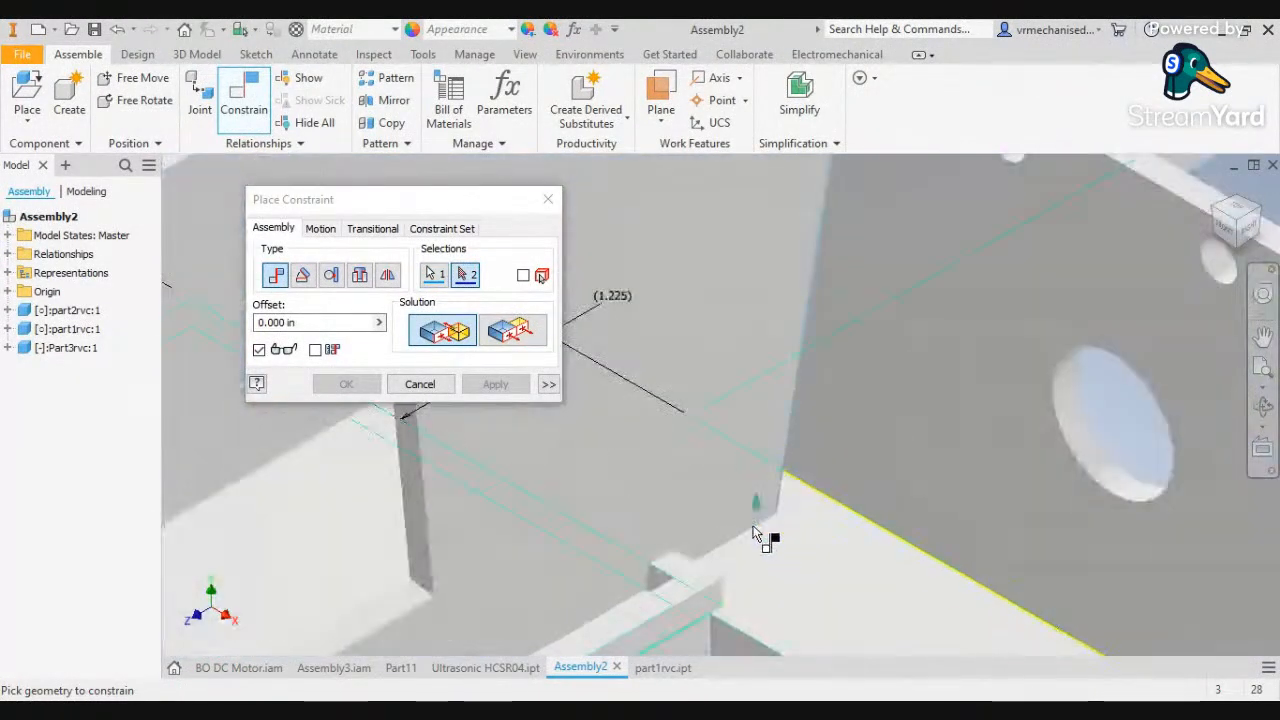
scroll(658, 578, down, 3)
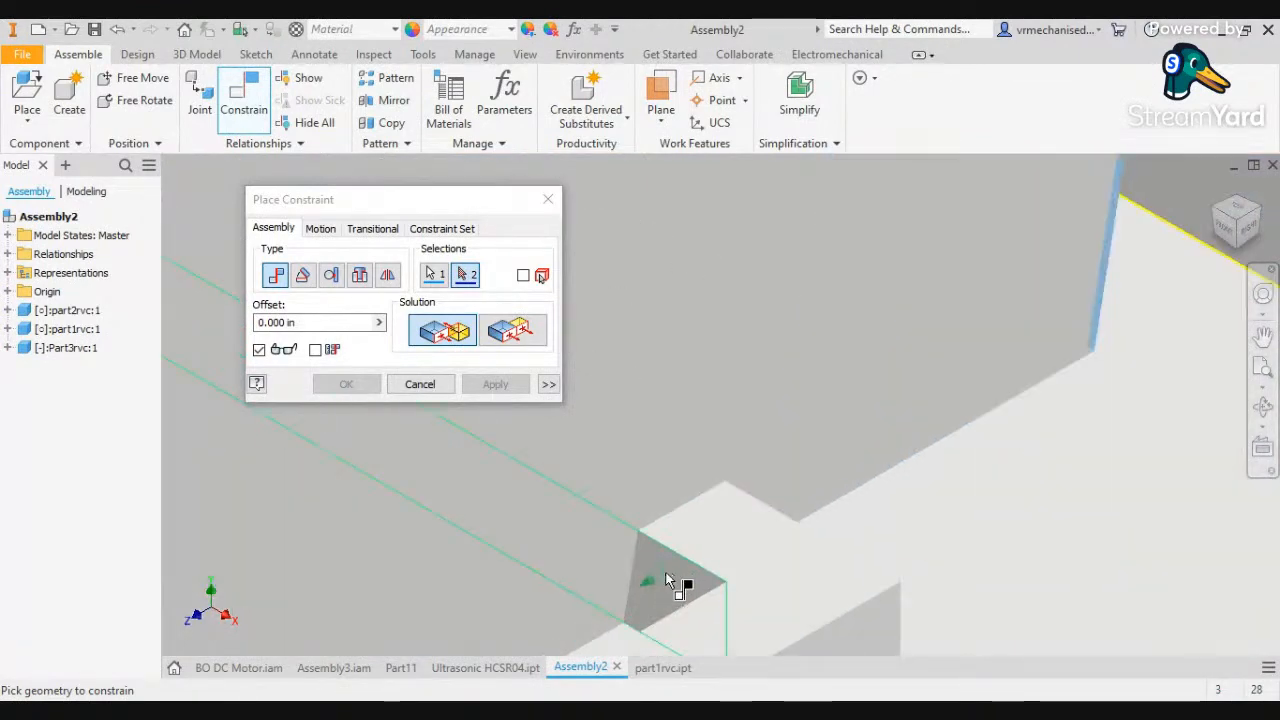
click(664, 580)
scroll(784, 593, up, 5)
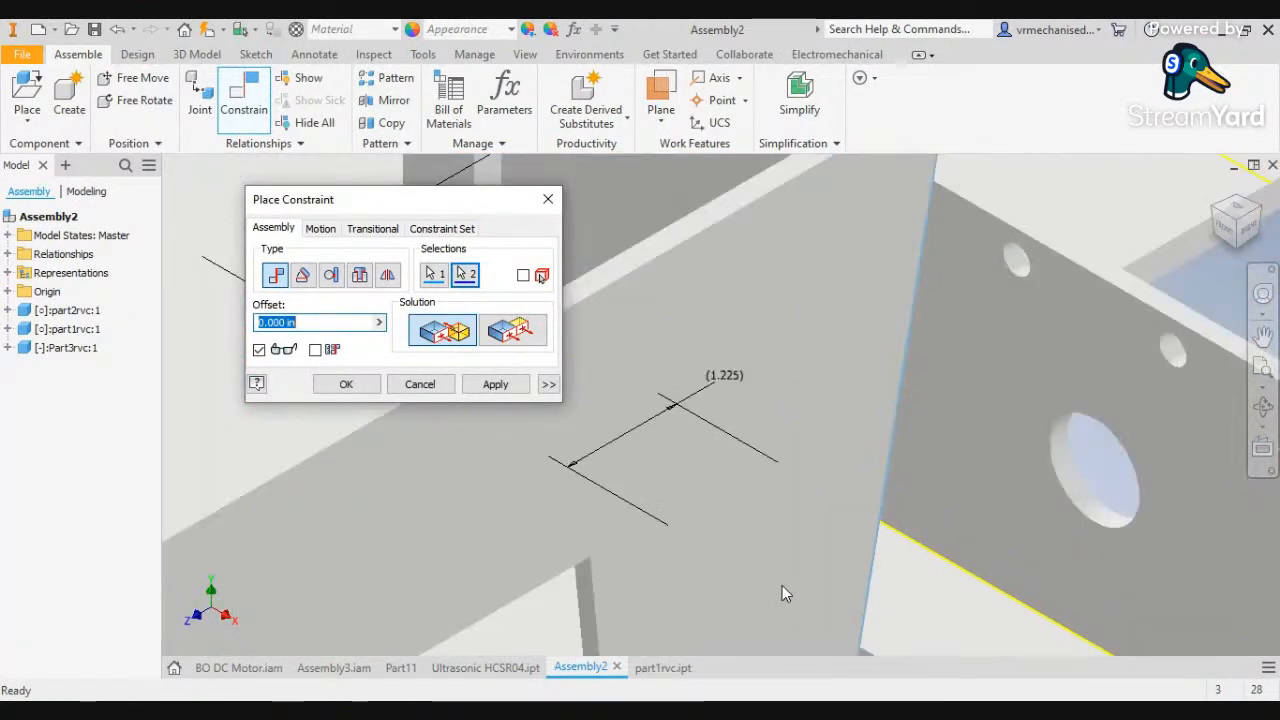
scroll(880, 530, up, 6)
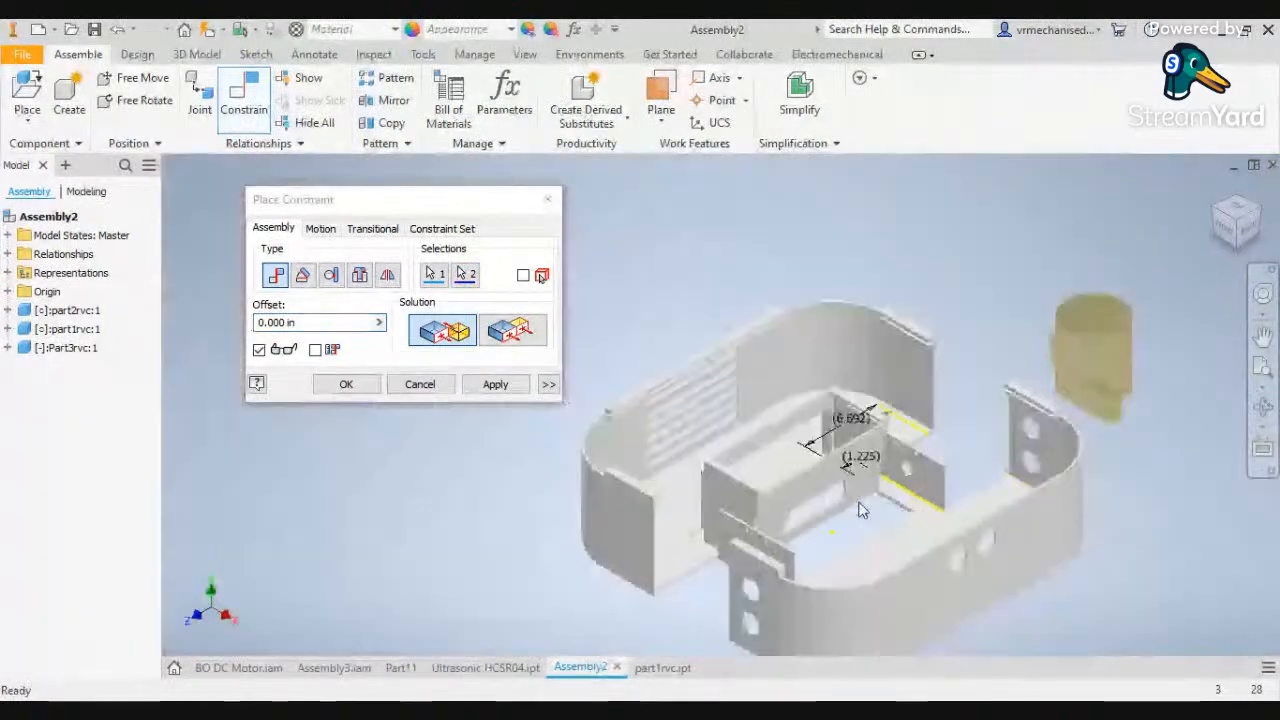
click(495, 384)
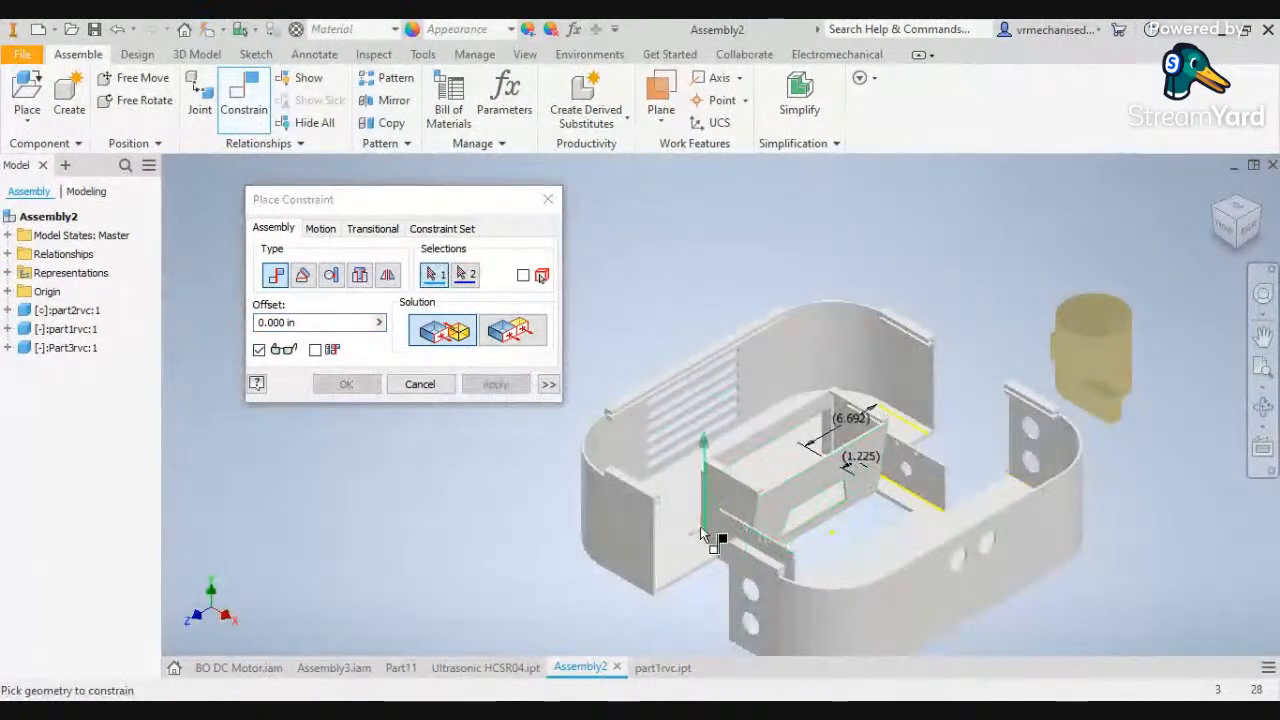
Mate the outer wall face around Part3rvc's raised window border to the long side face of part1rvc's floor rib with a 0.000 in offset
scroll(705, 540, down, 3)
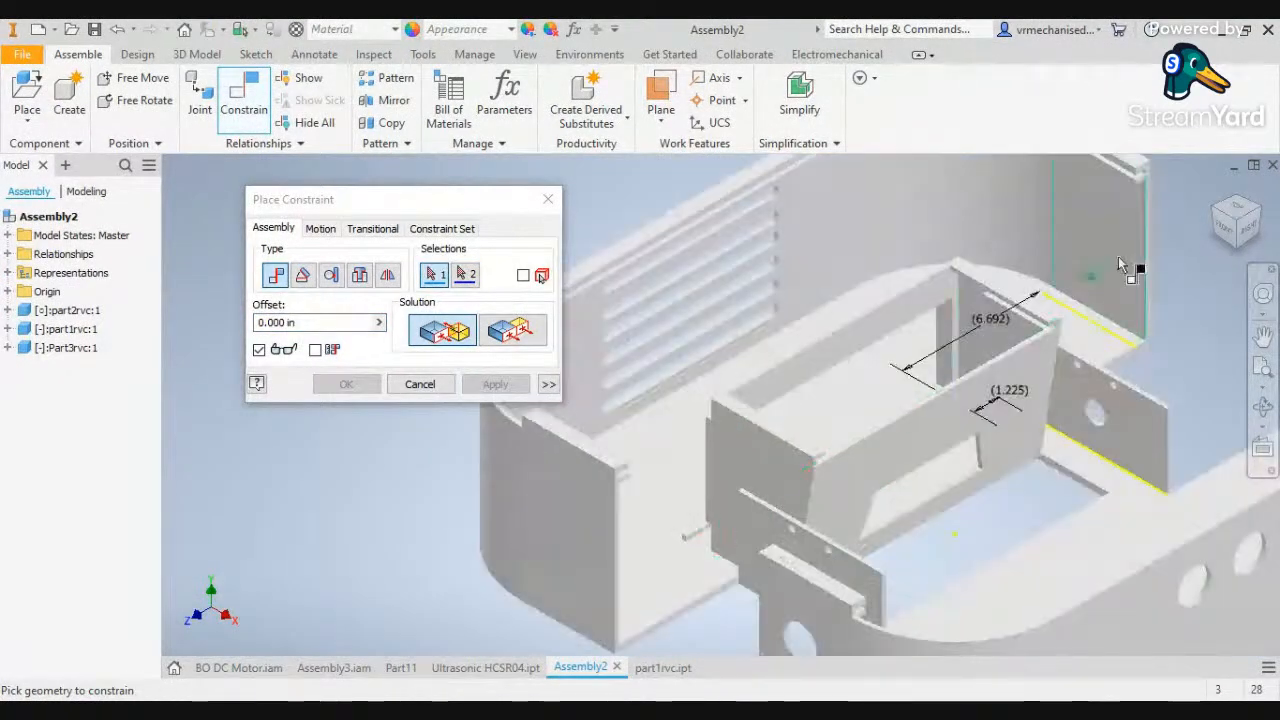
click(1210, 214)
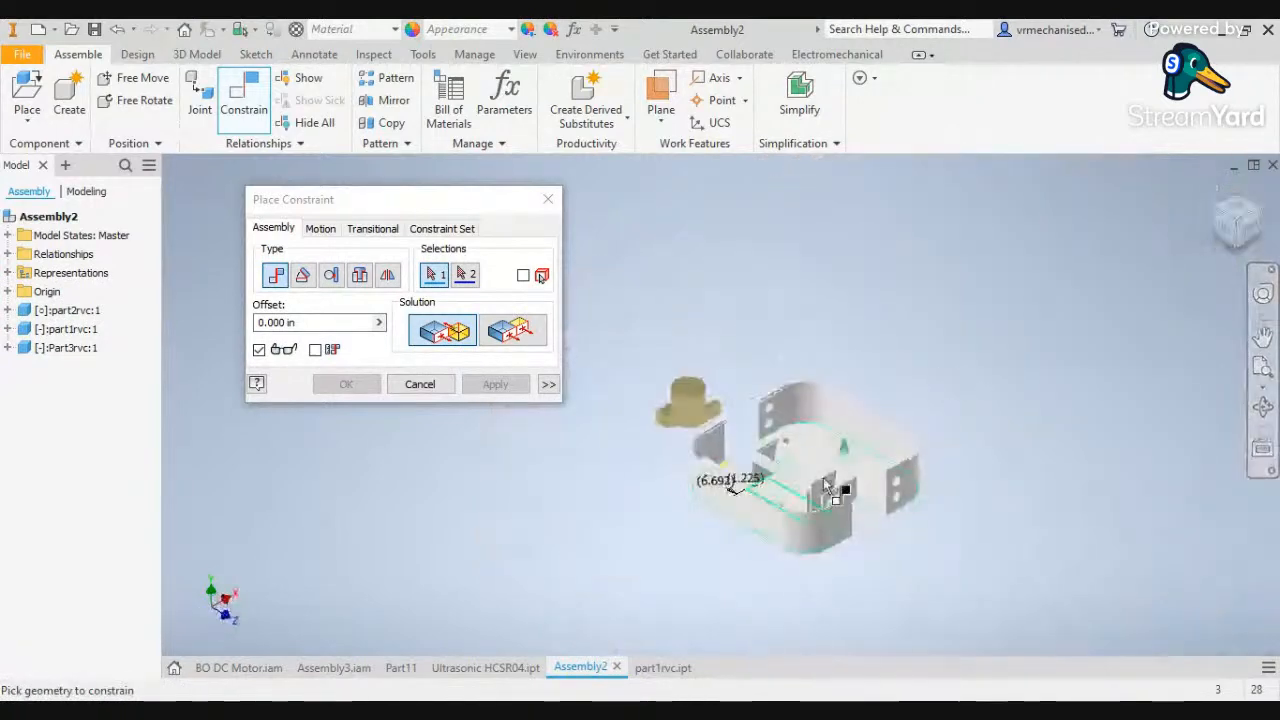
scroll(805, 494, down, 5)
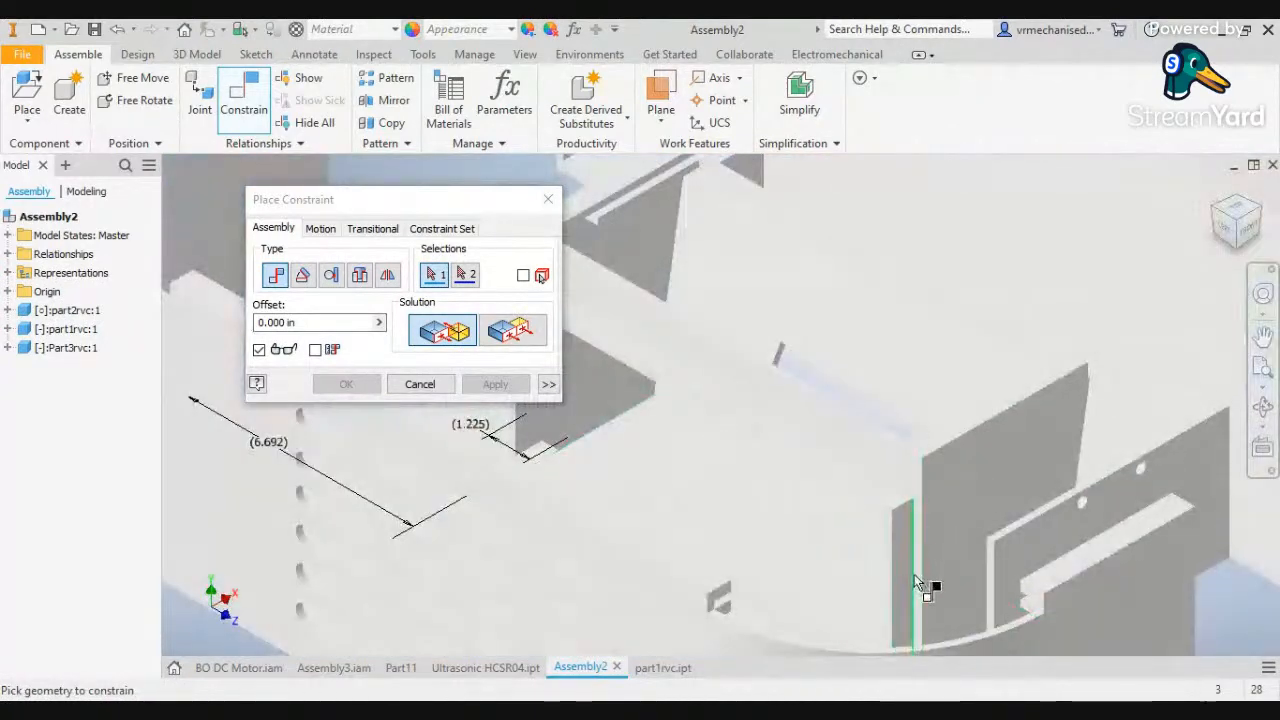
scroll(914, 593, down, 3)
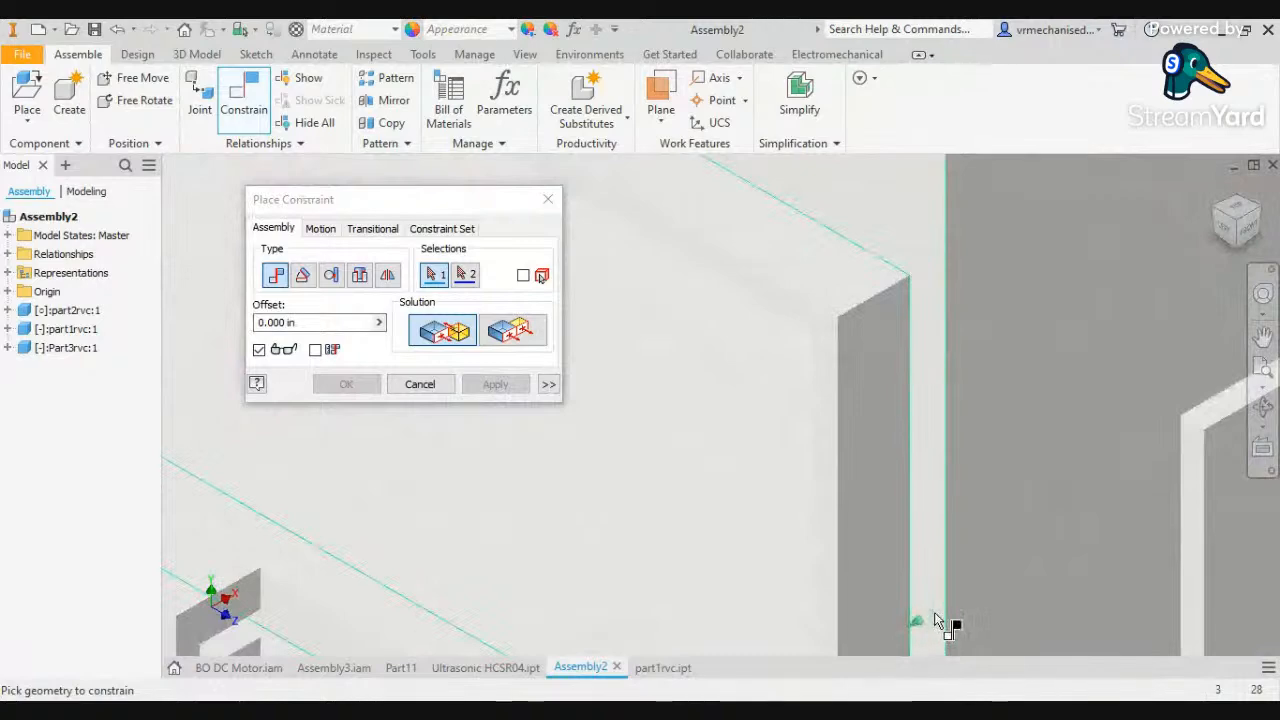
click(935, 620)
scroll(940, 621, up, 5)
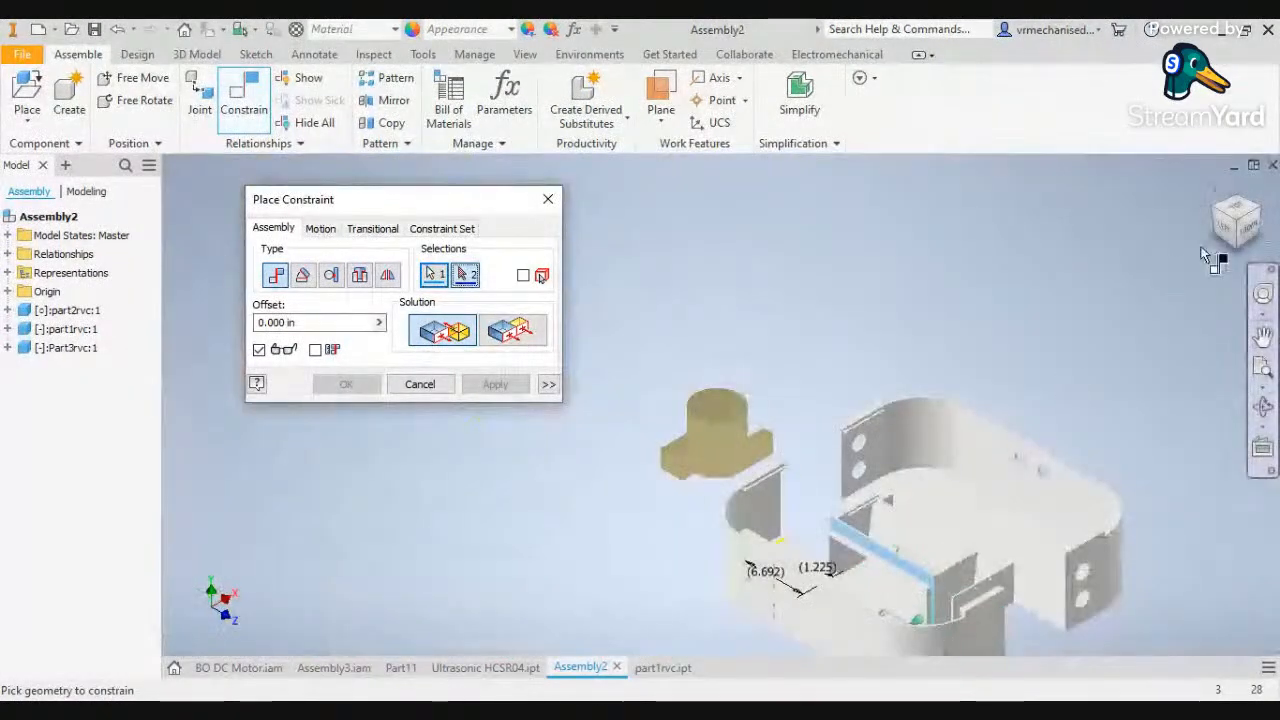
click(1258, 208)
click(1258, 208)
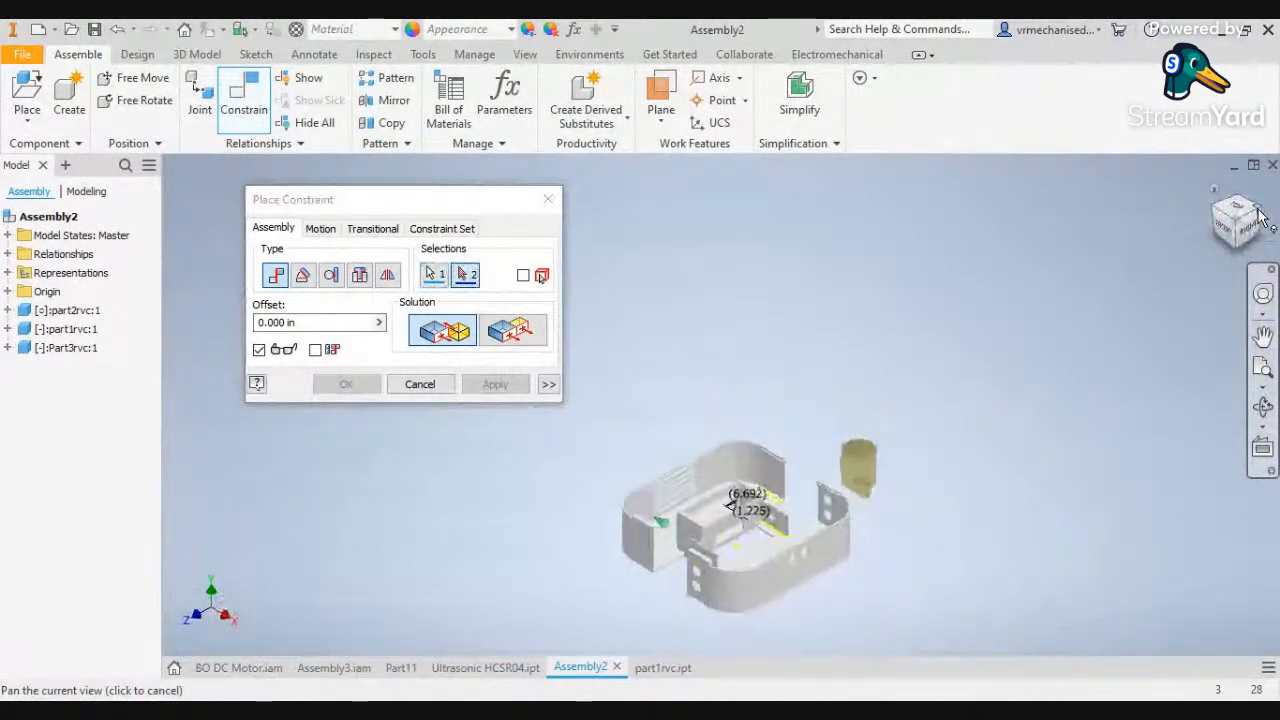
scroll(690, 505, up, 8)
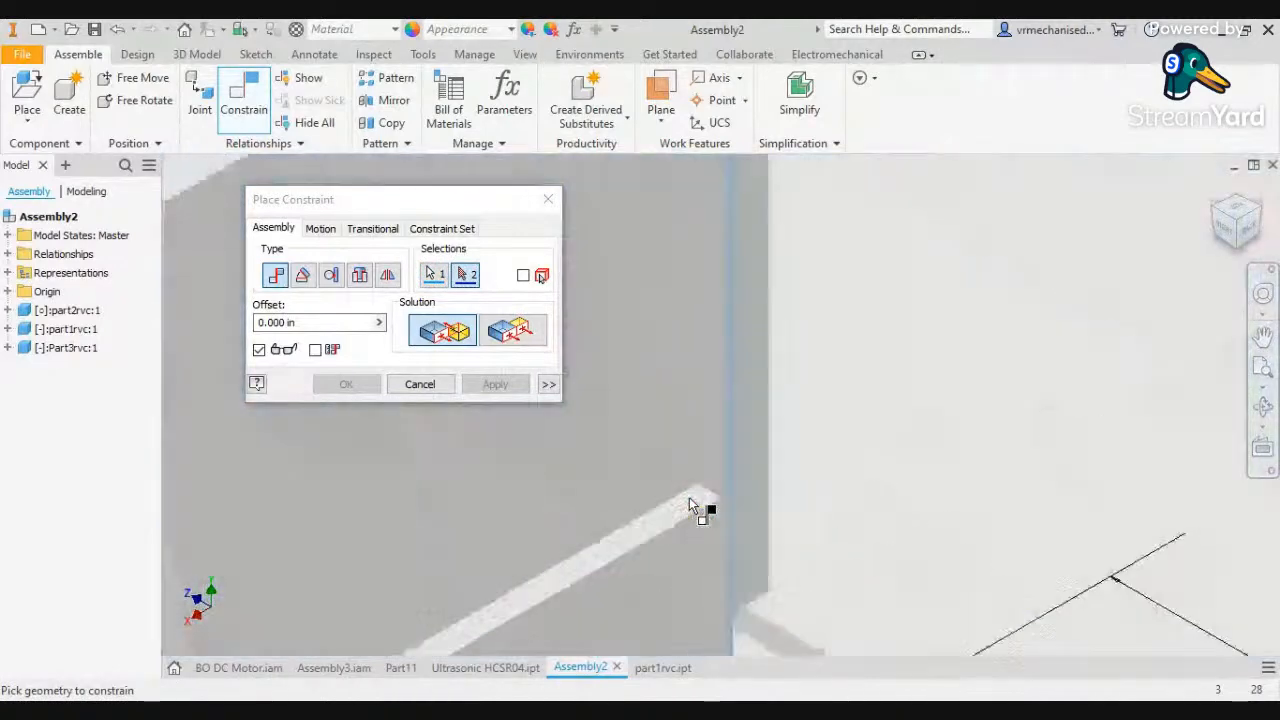
scroll(779, 592, down, 5)
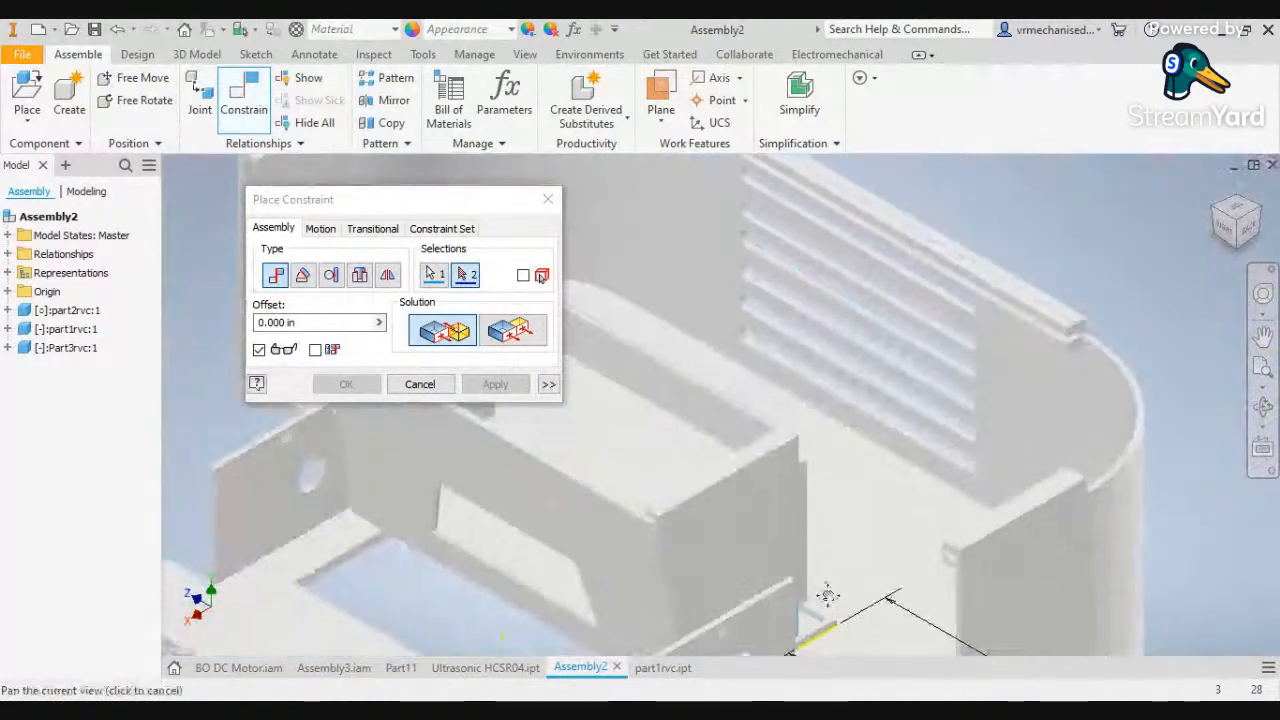
scroll(845, 540, up, 3)
scroll(832, 550, up, 4)
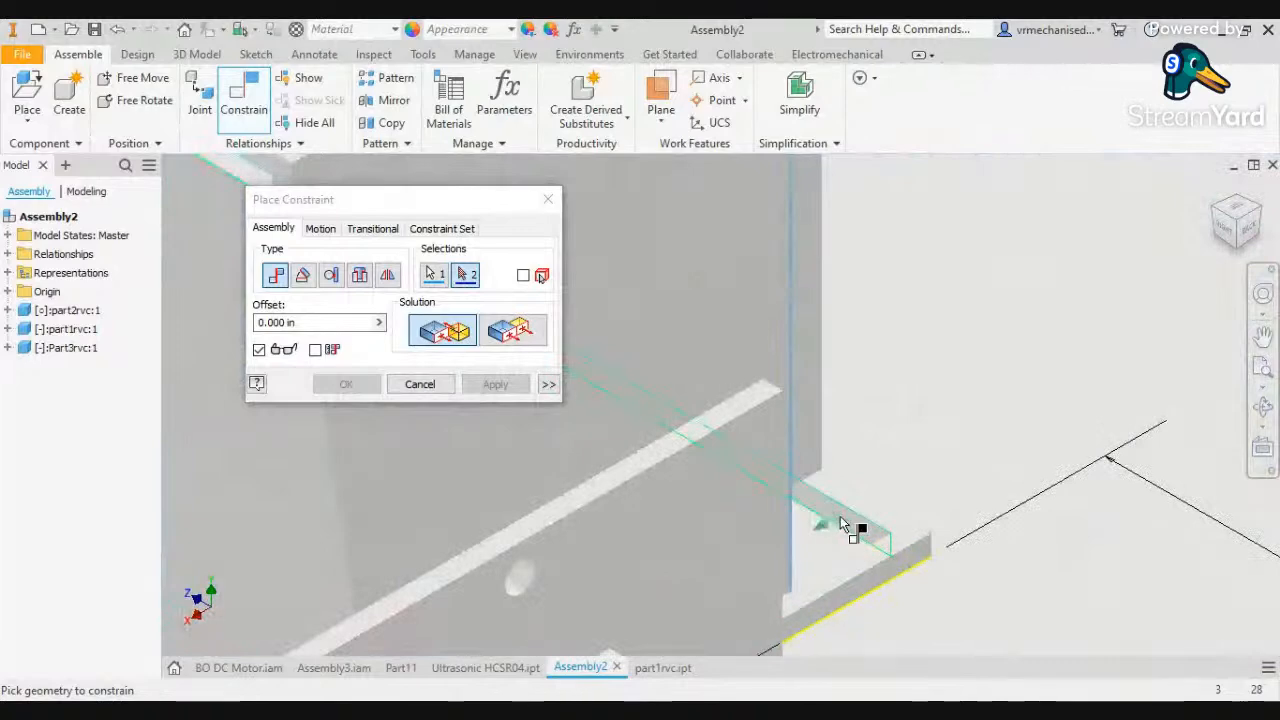
click(840, 516)
scroll(930, 535, down, 5)
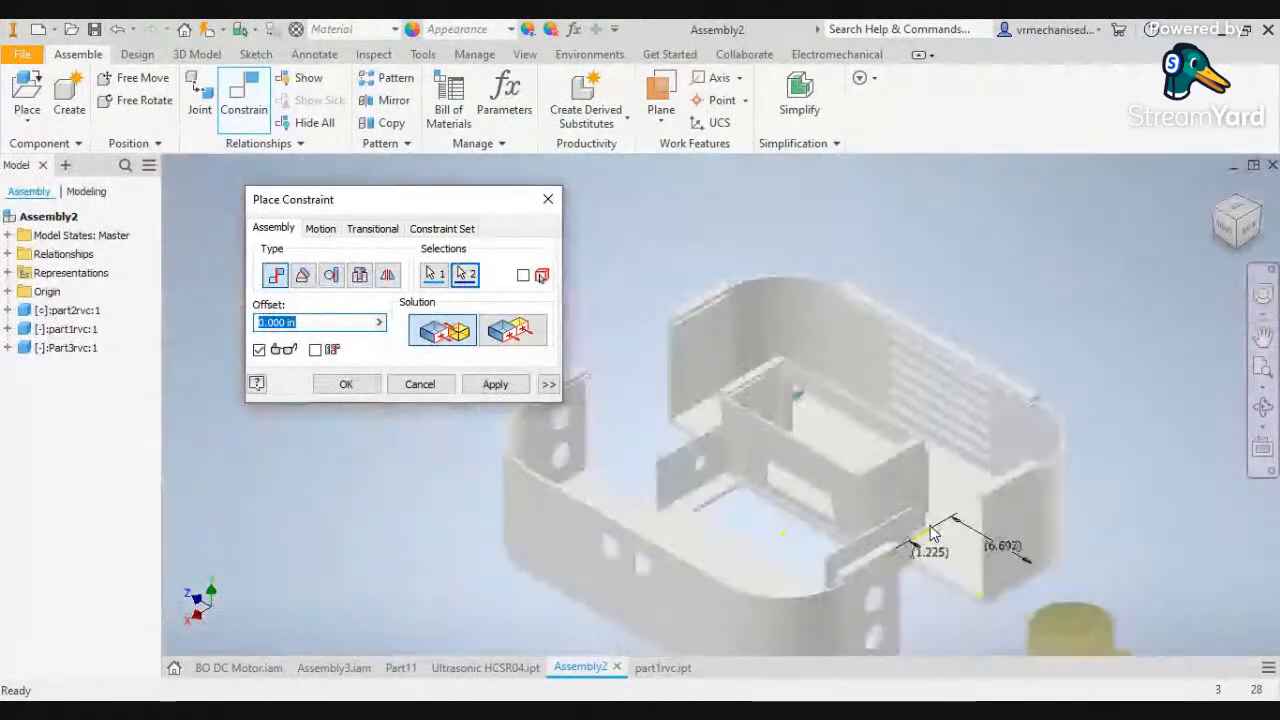
click(505, 386)
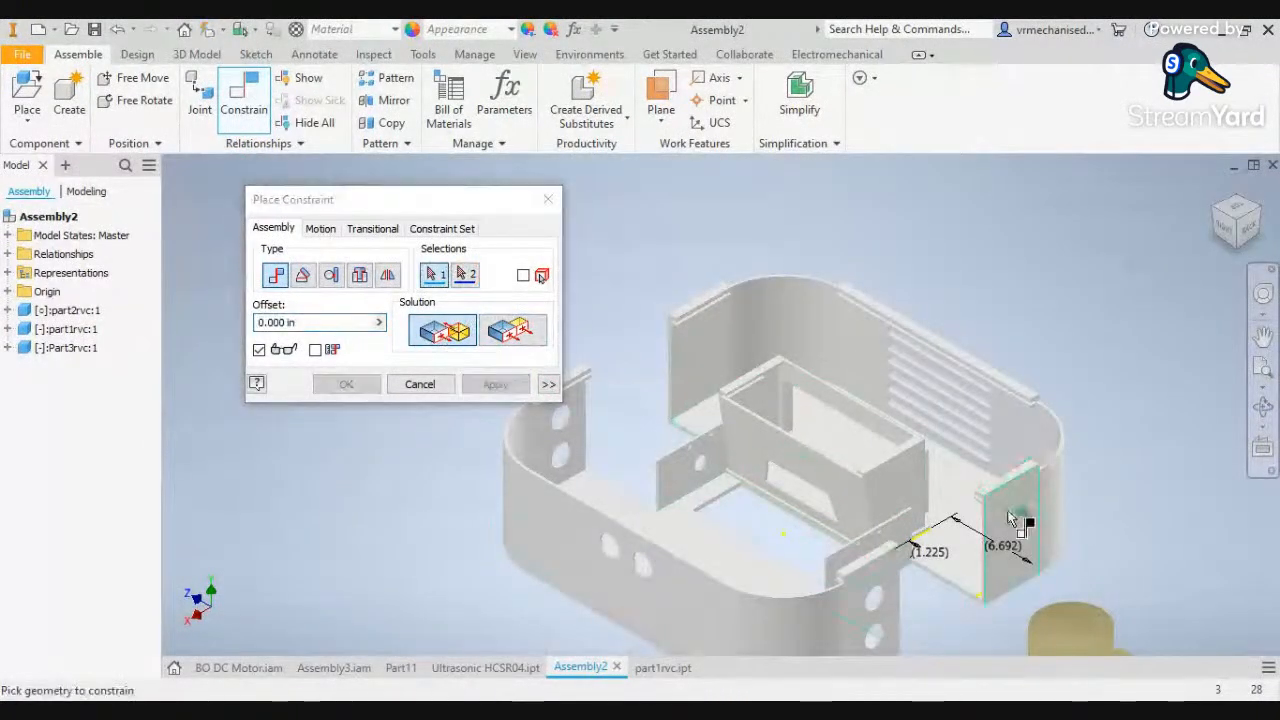
scroll(1020, 545, down, 4)
scroll(1040, 590, up, 5)
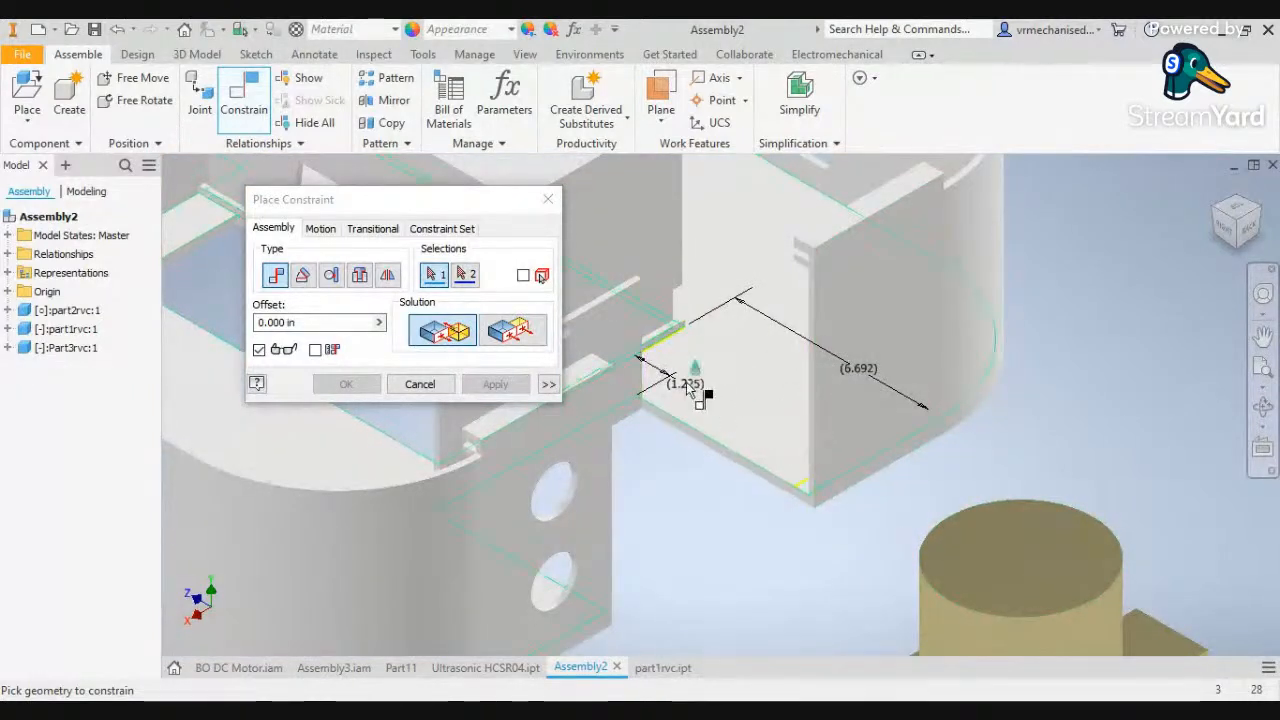
scroll(948, 443, down, 4)
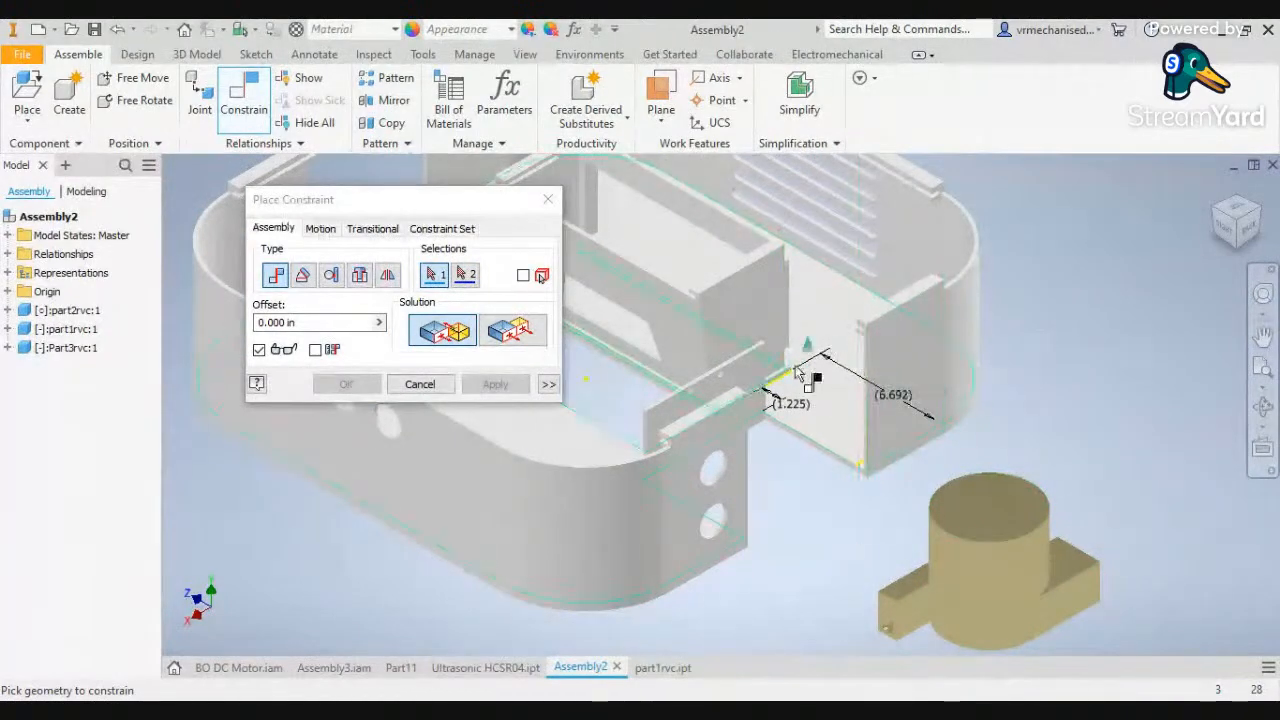
Try to mate the underside of the yellow cylindrical part to the inner floor of part1rvc with a 0.000 in offset
click(420, 384)
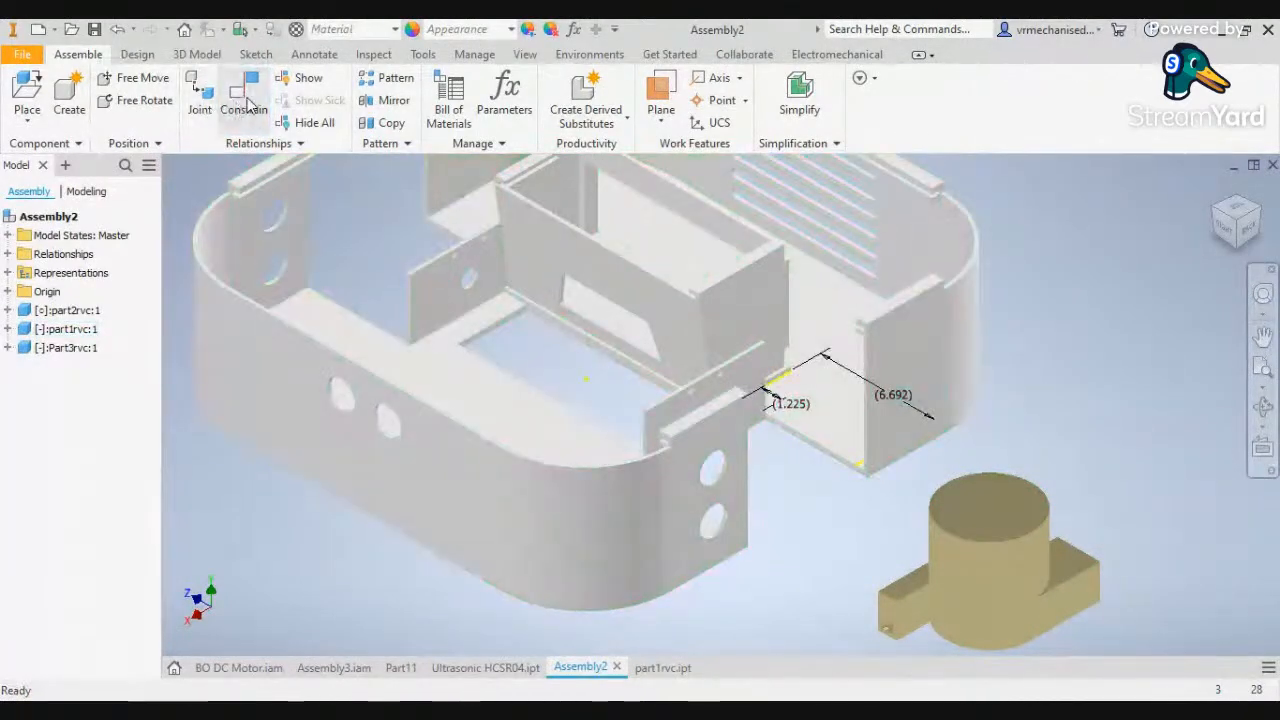
click(248, 104)
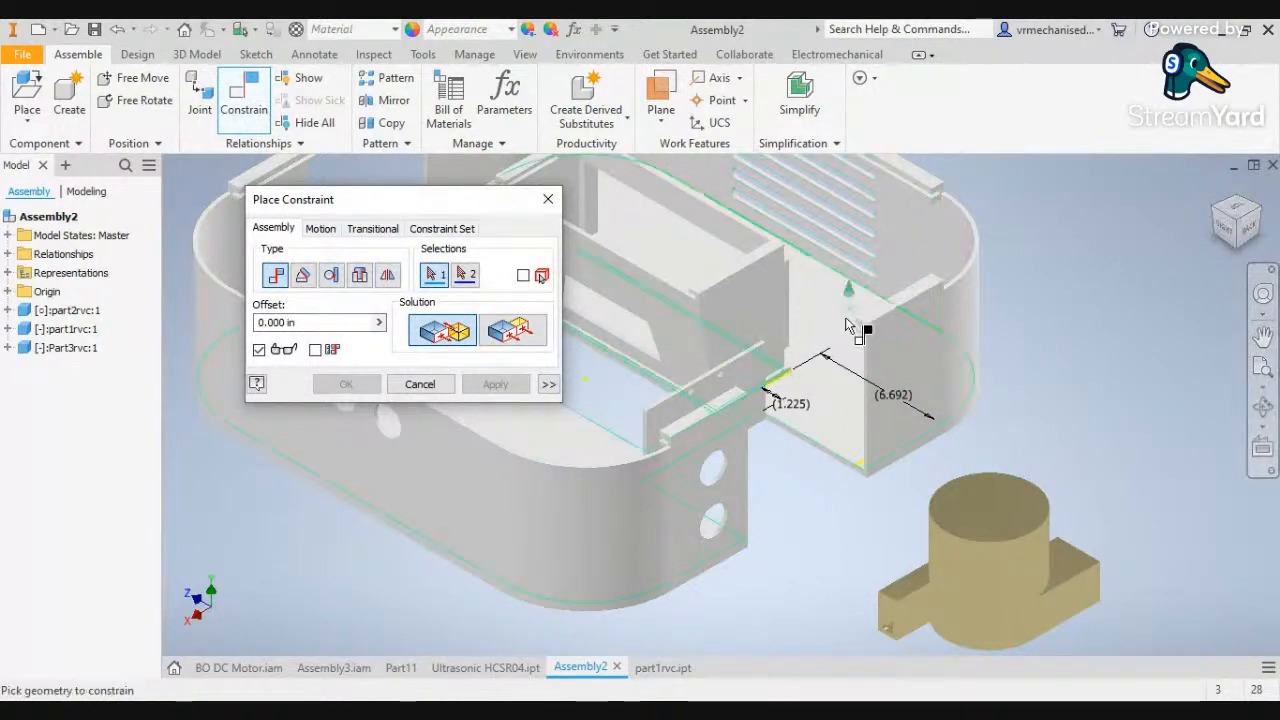
click(843, 388)
click(1238, 252)
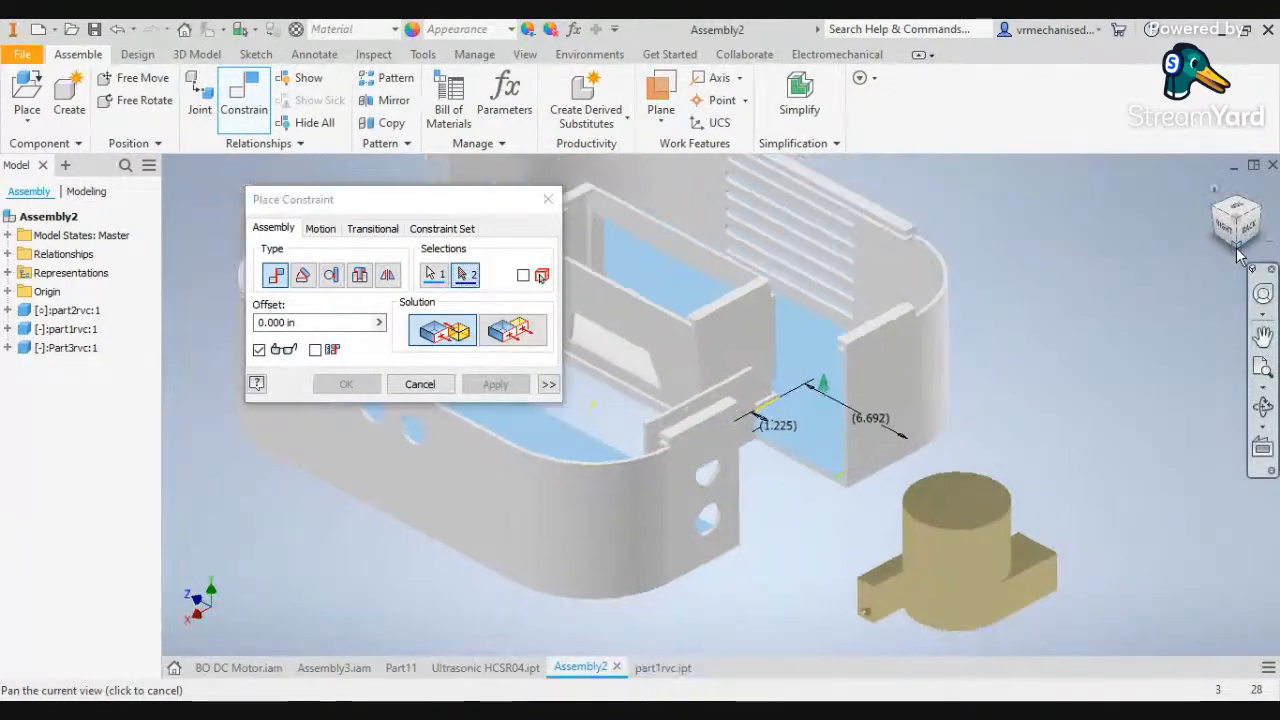
scroll(752, 420, down, 3)
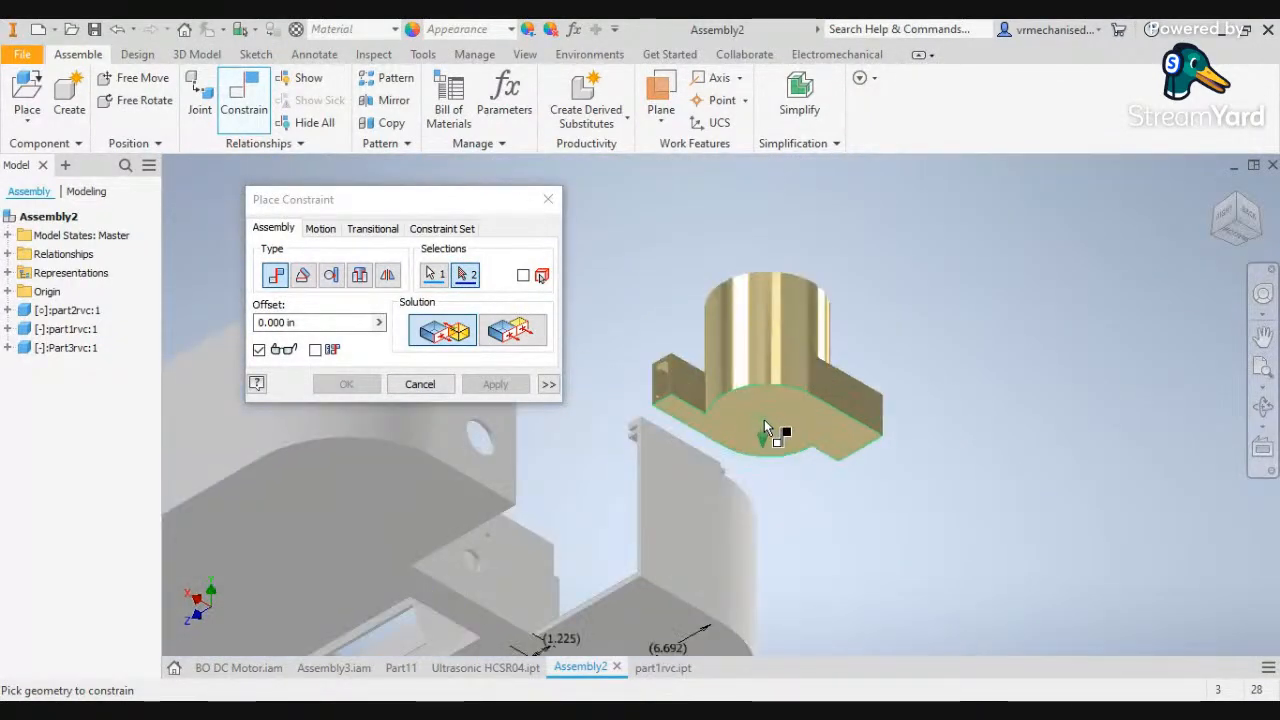
click(764, 421)
click(495, 384)
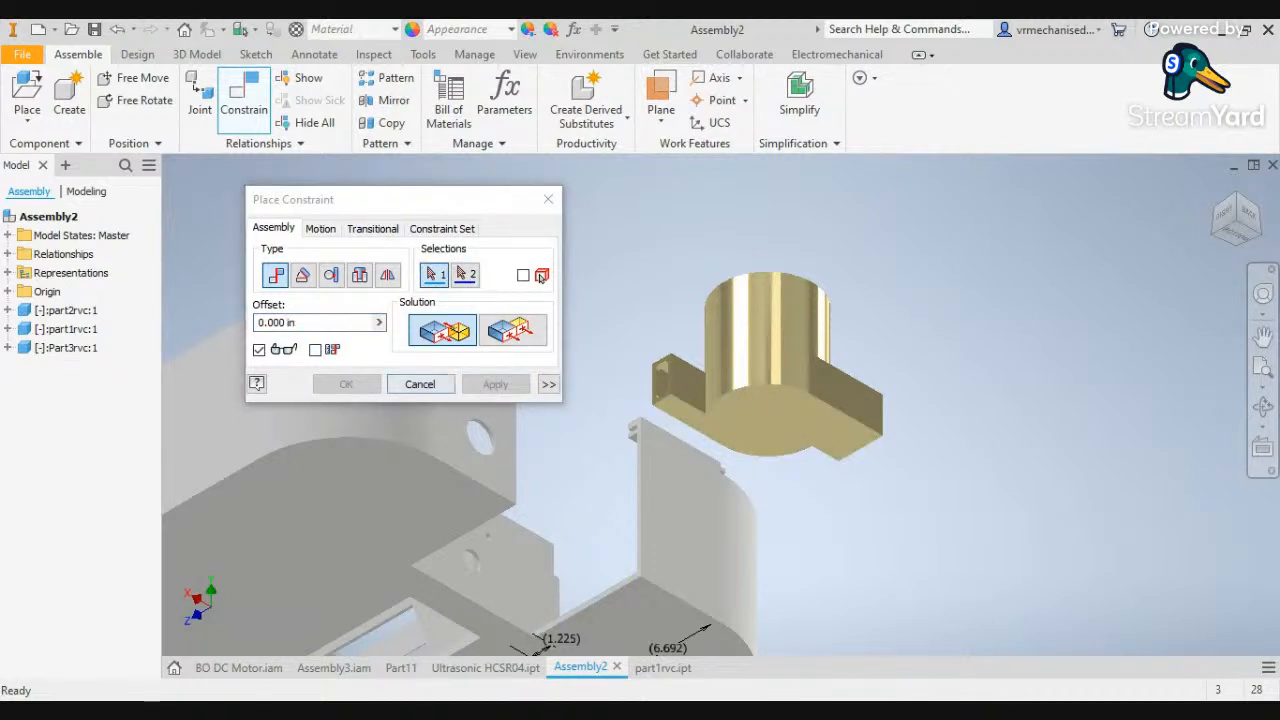
click(420, 384)
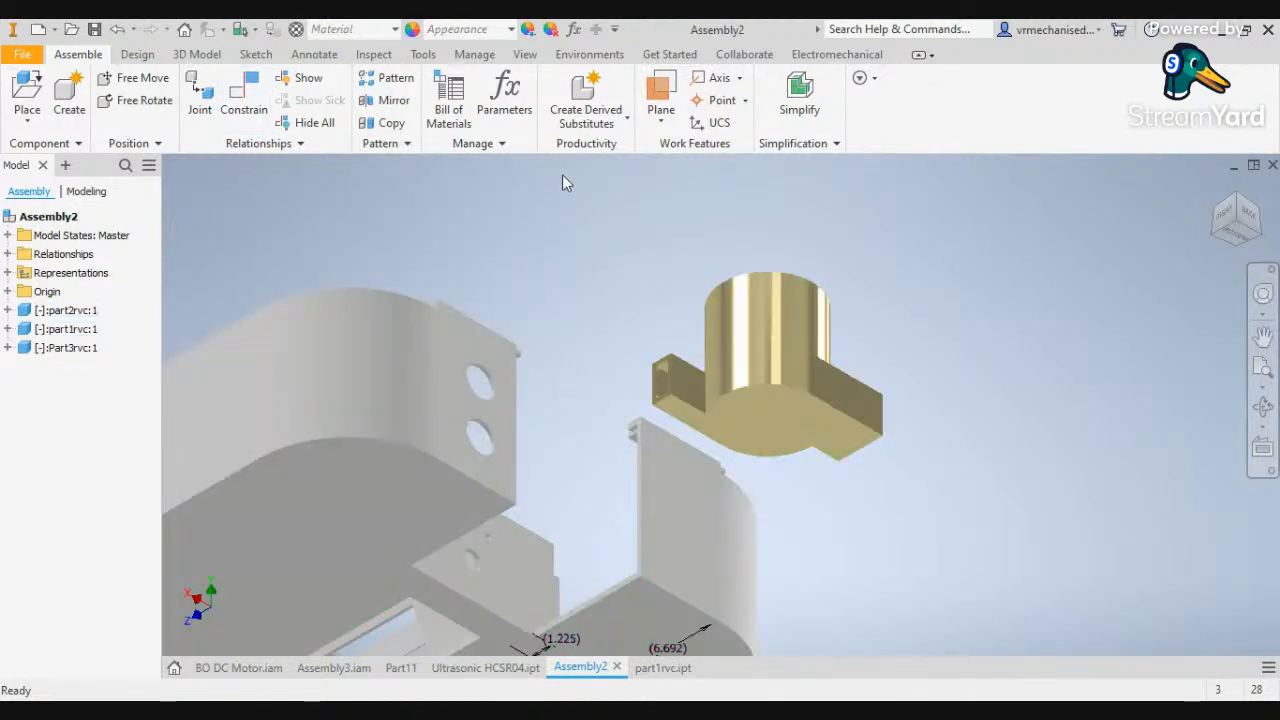
Undo the recent mates back past the placement of Part3rvc, and redo only the placement of Part3rvc
key(ctrl+z)
key(ctrl+z)
key(ctrl+z)
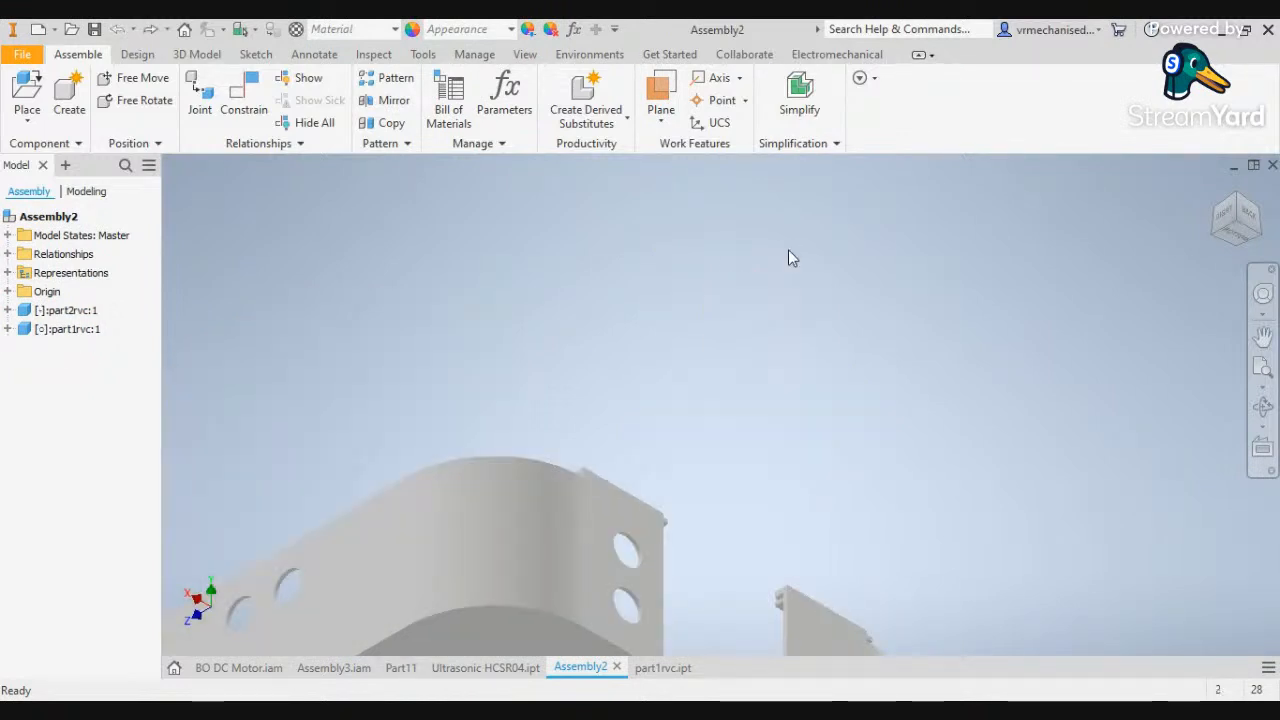
click(1237, 197)
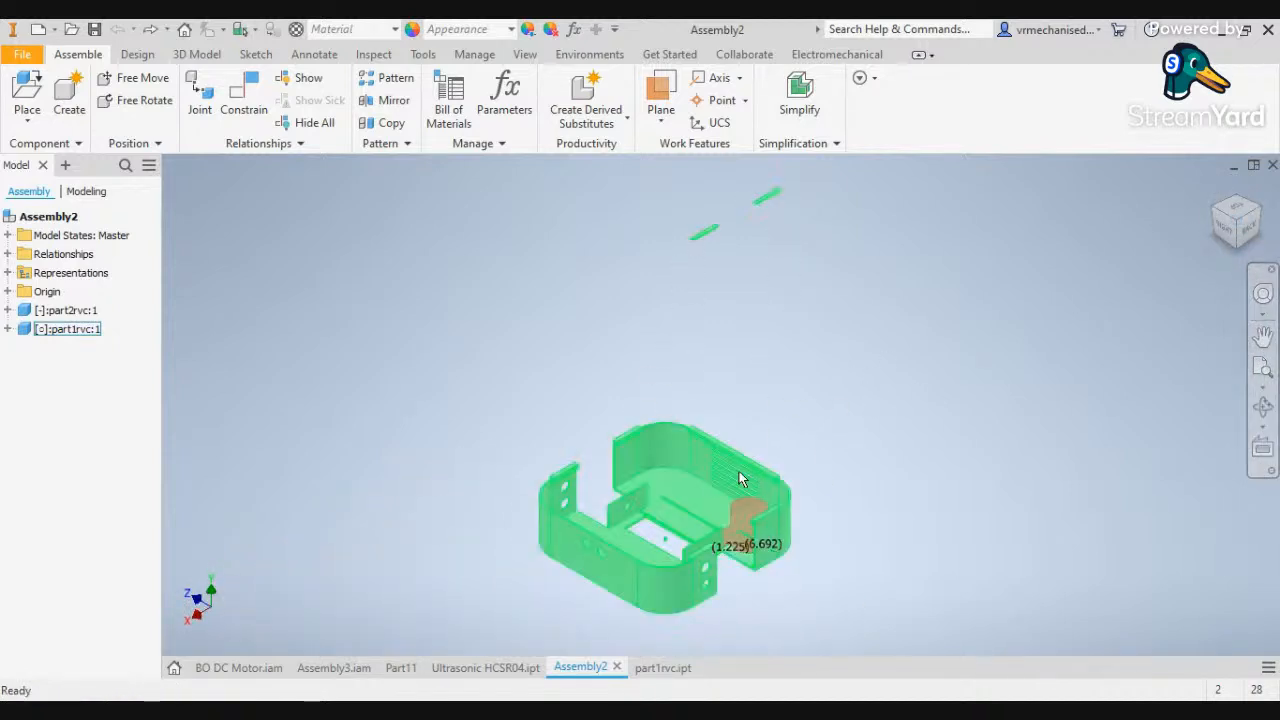
scroll(708, 484, up, 5)
scroll(708, 484, down, 6)
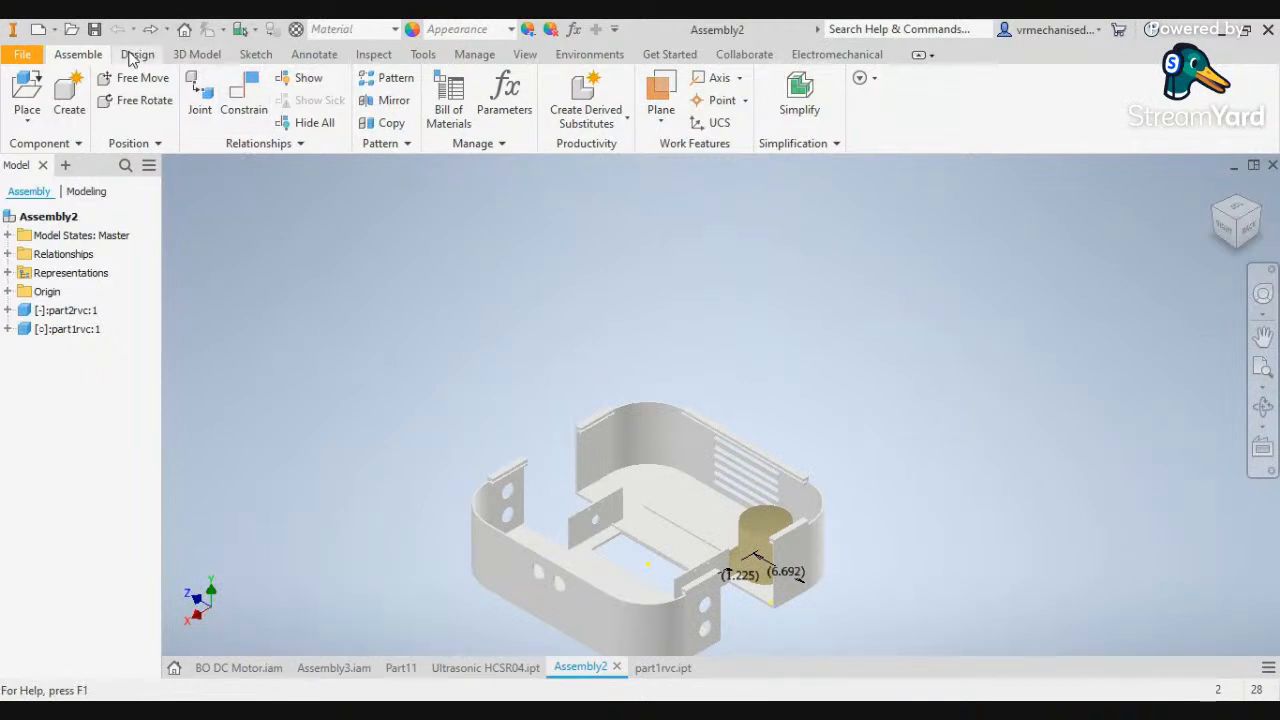
click(150, 29)
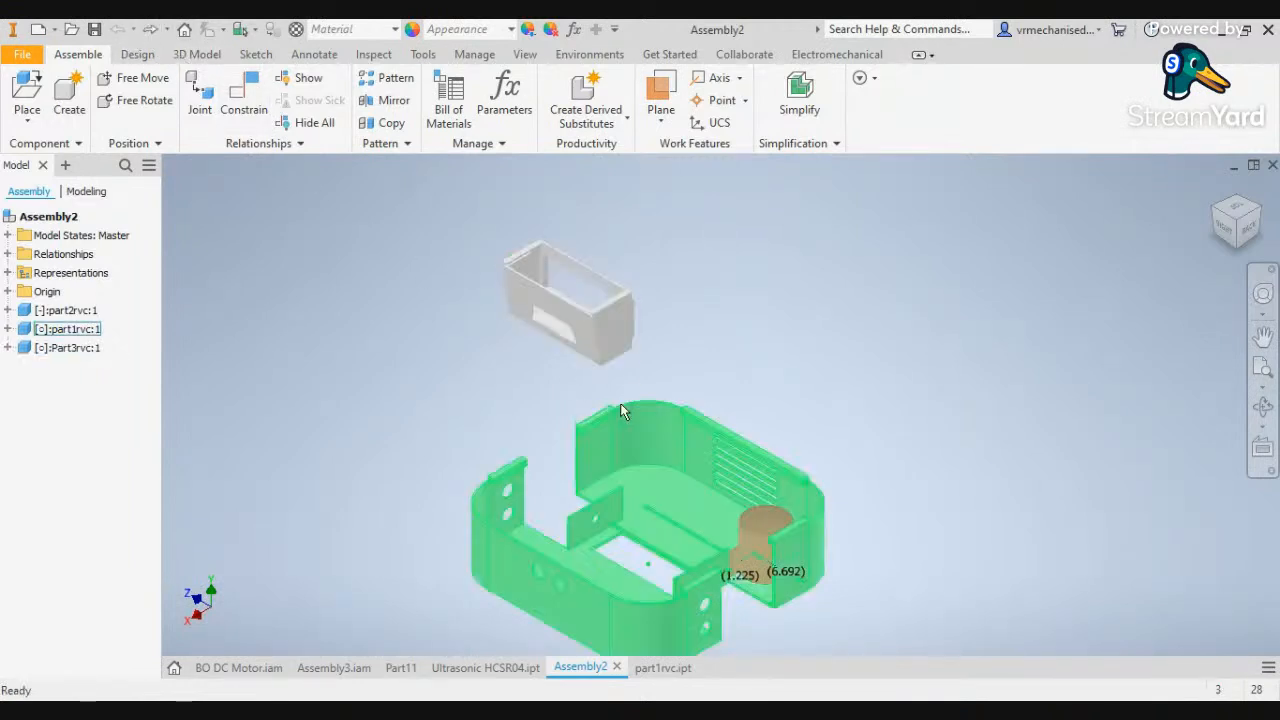
Mate the inner floor of part1rvc to the underside of the unconstrained Part3rvc box with a 0.000 in offset
scroll(621, 343, down, 3)
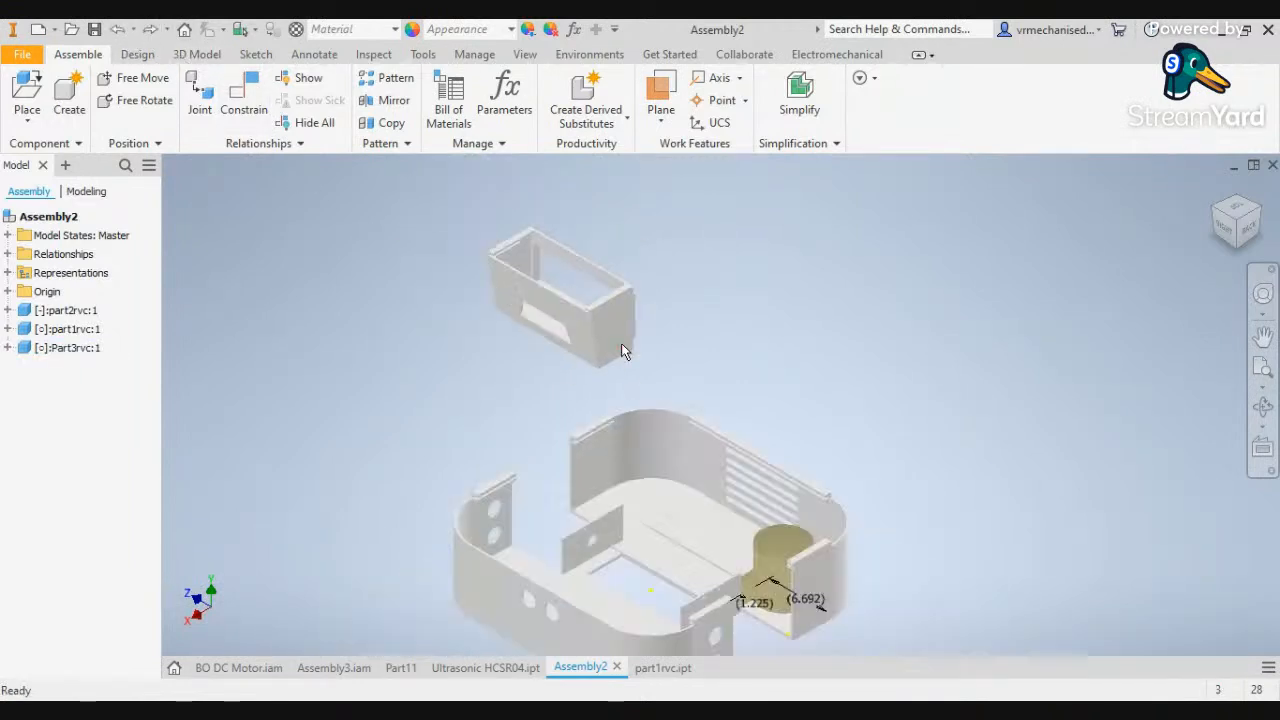
click(1238, 252)
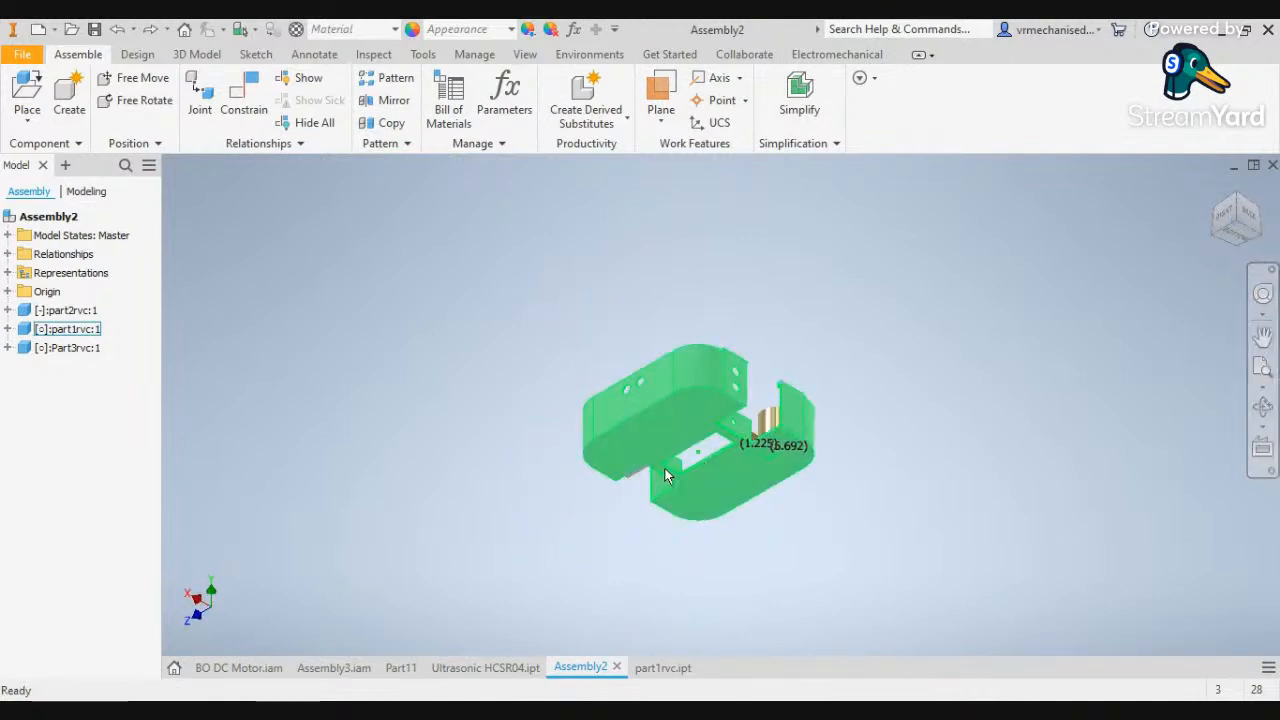
click(1238, 200)
scroll(757, 543, up, 6)
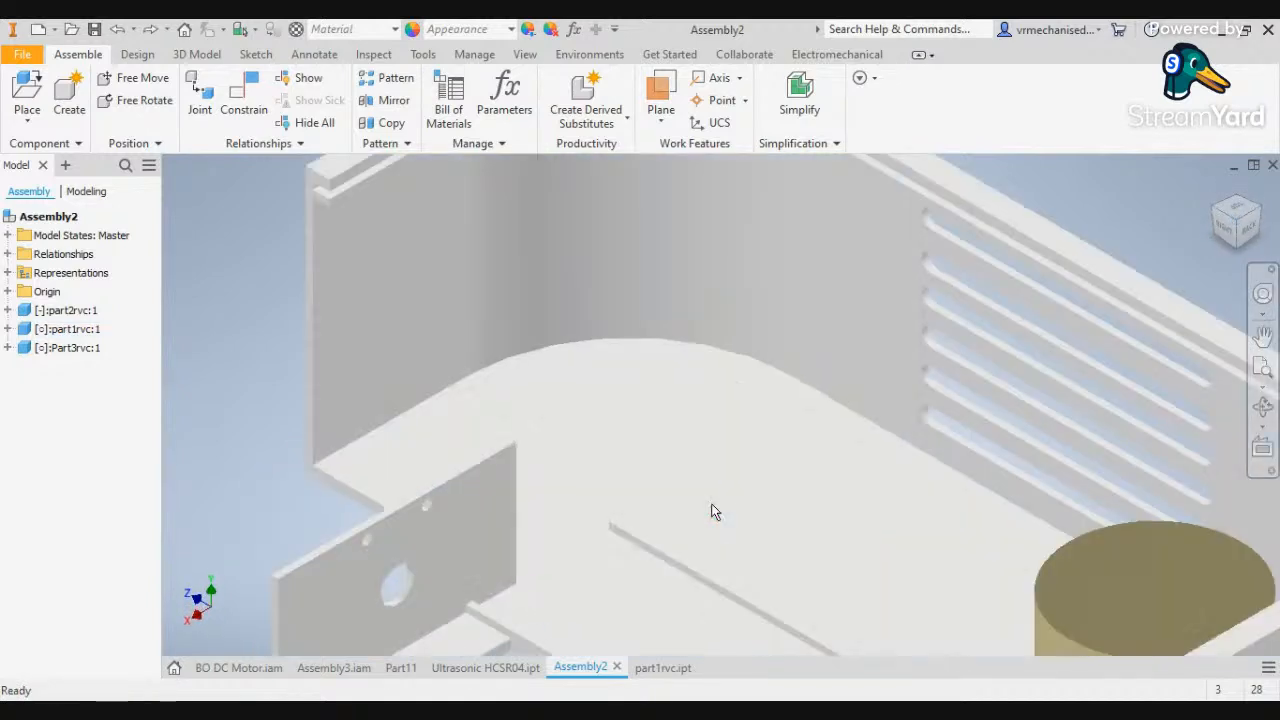
scroll(785, 585, down, 6)
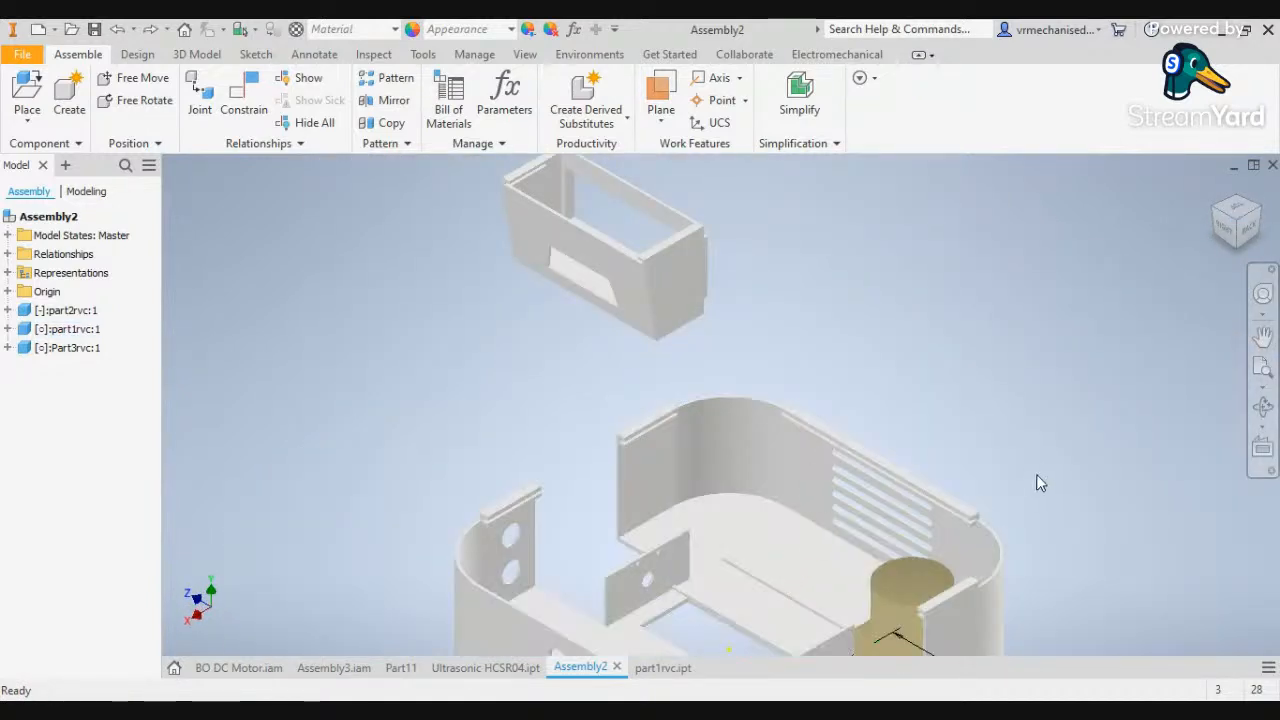
middle_drag(1037, 476, 1034, 306)
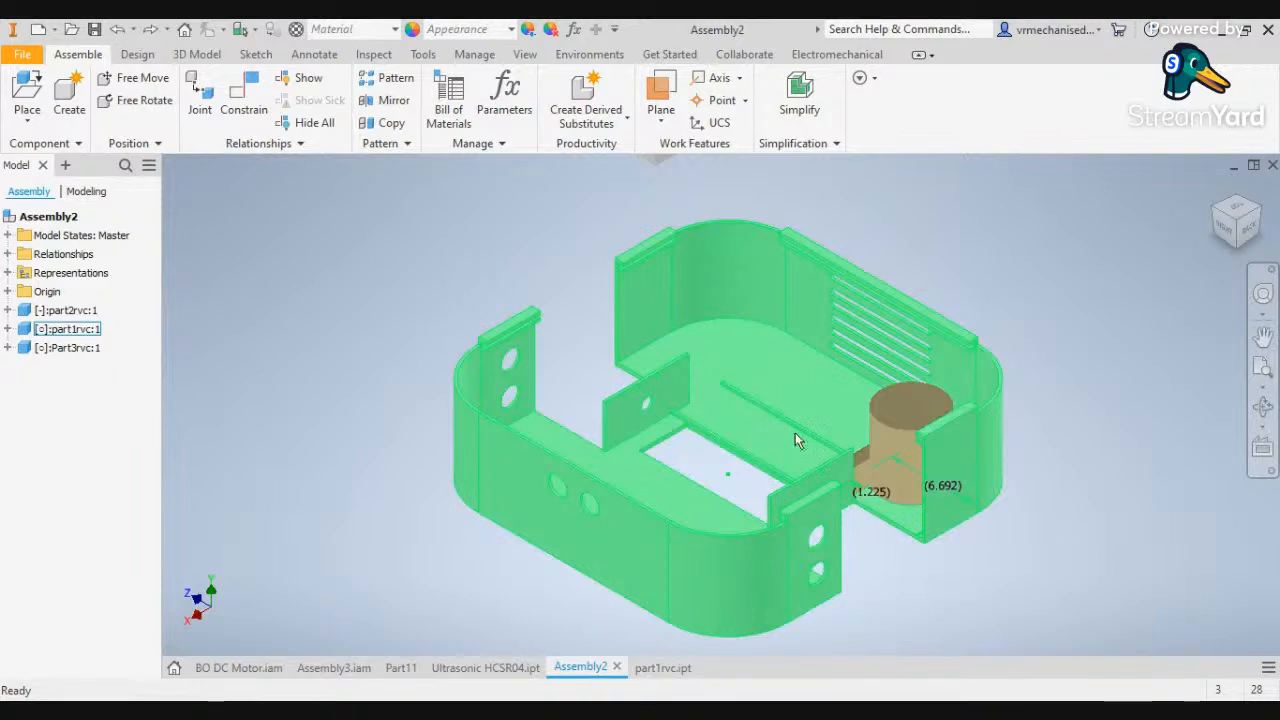
click(243, 95)
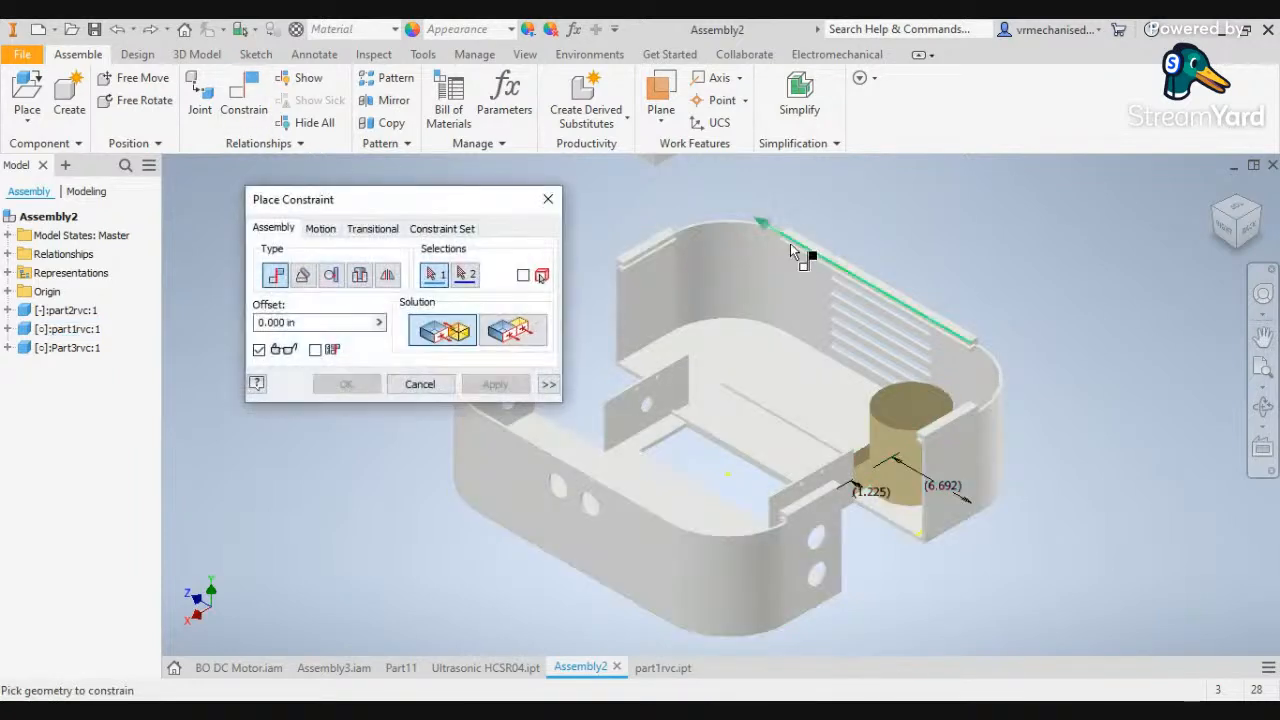
click(753, 426)
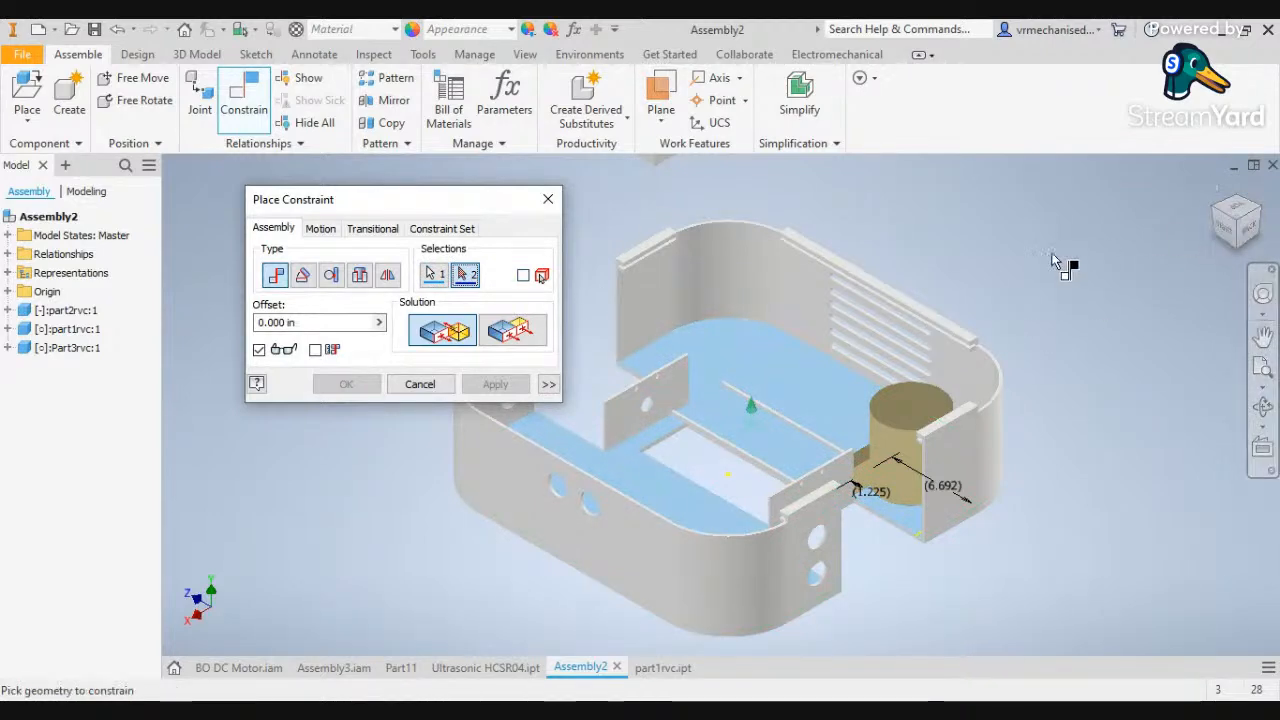
click(1237, 254)
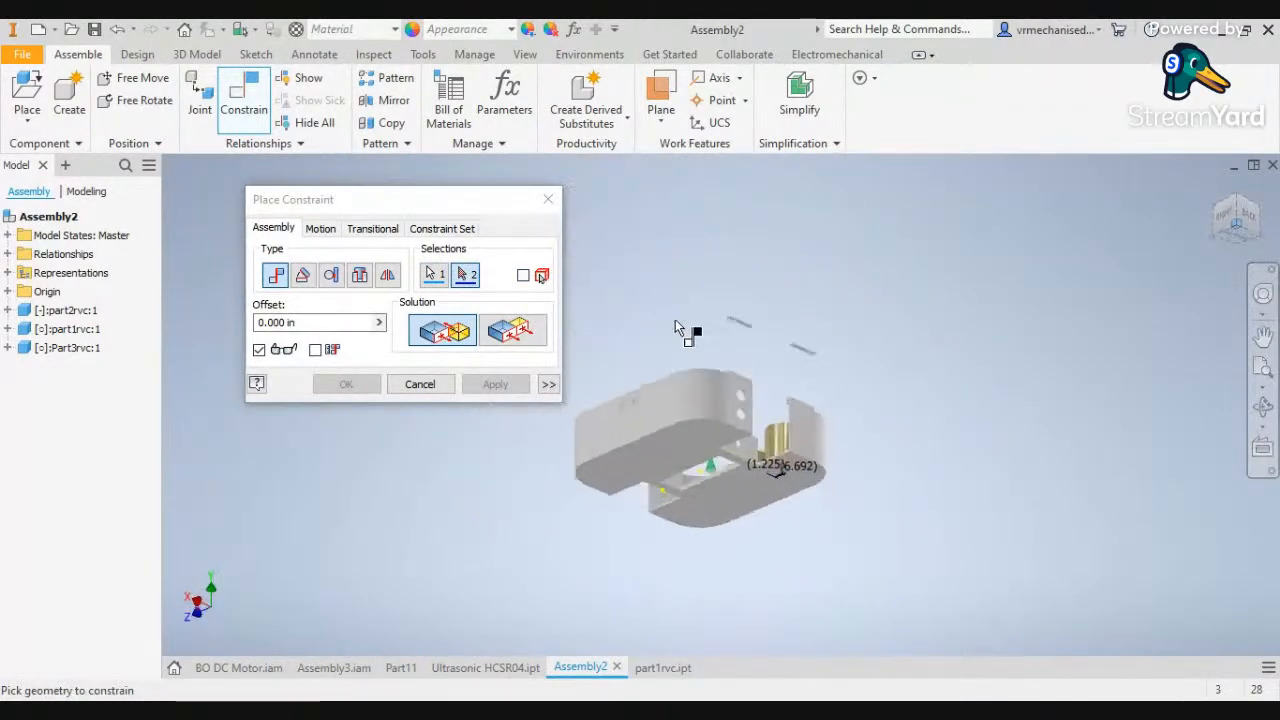
click(1216, 239)
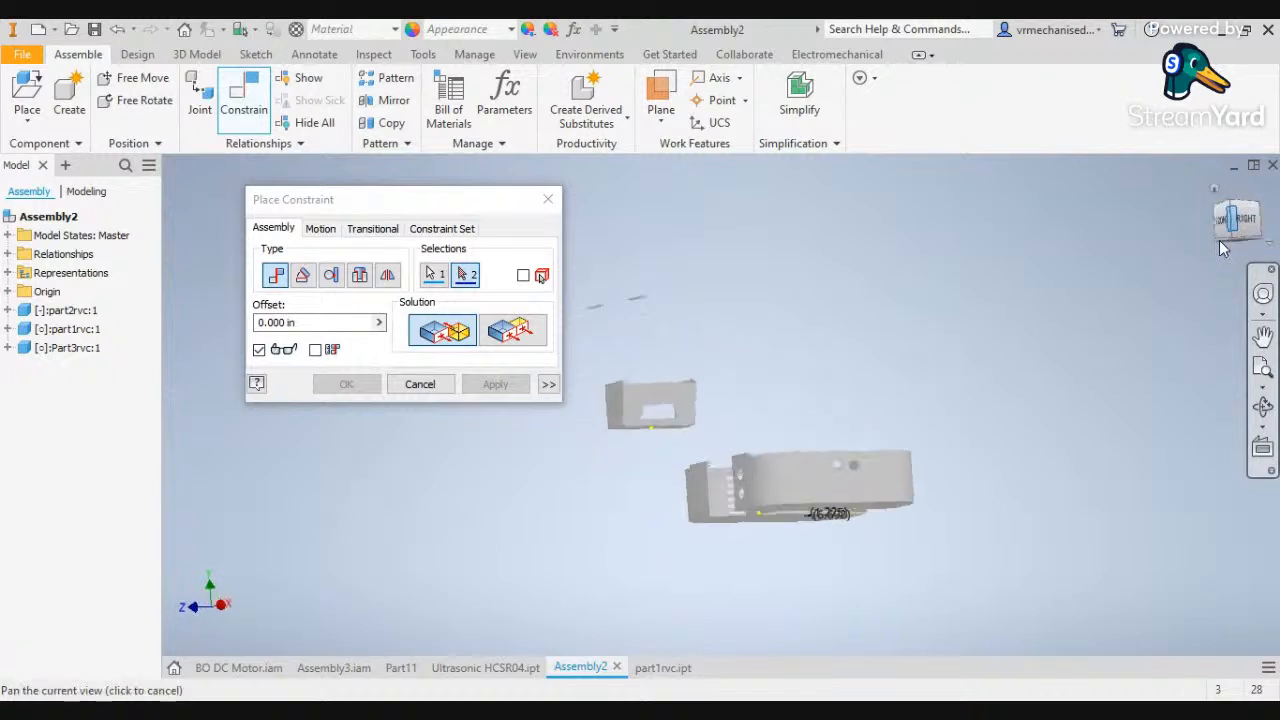
scroll(665, 441, up, 3)
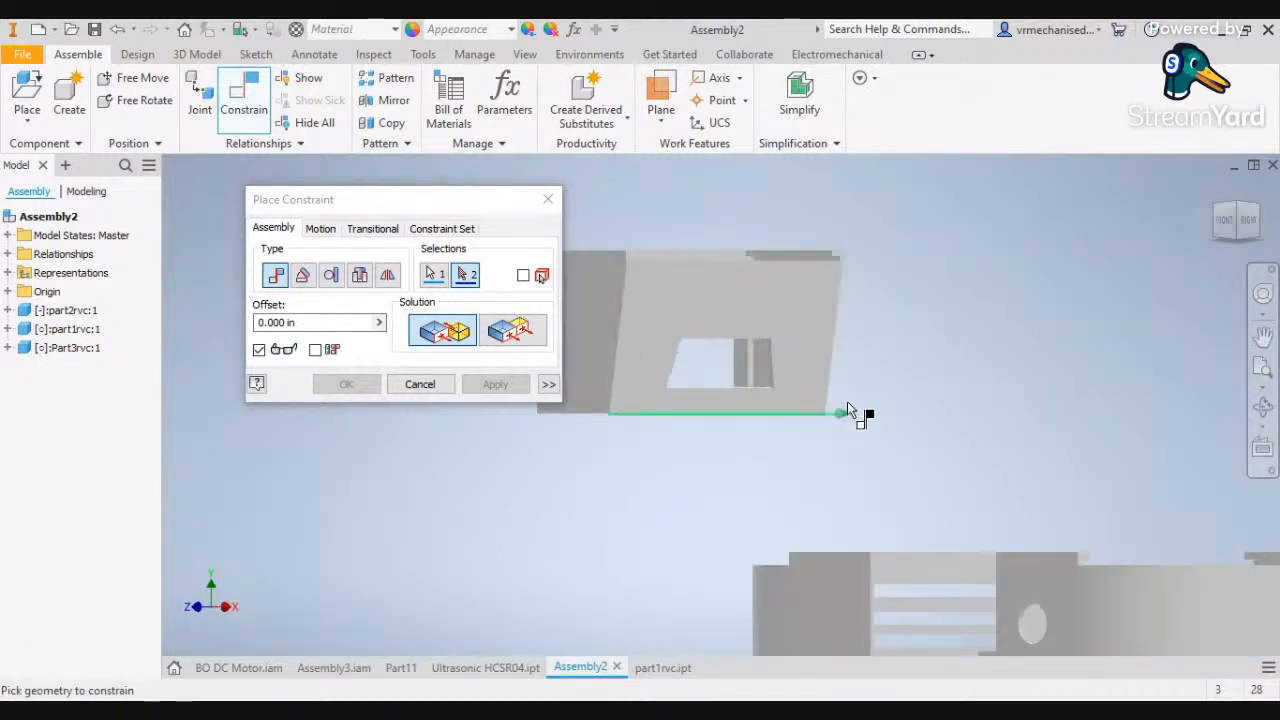
click(1231, 236)
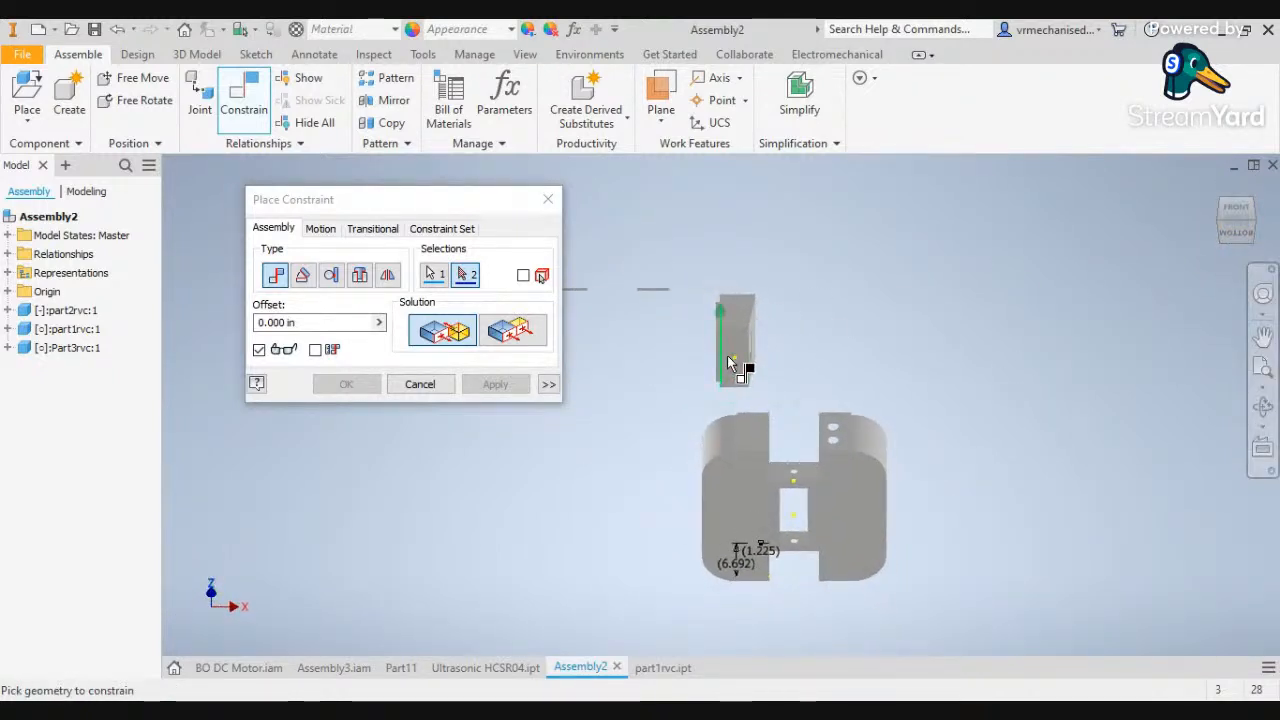
scroll(730, 365, up, 5)
click(748, 370)
scroll(817, 373, down, 5)
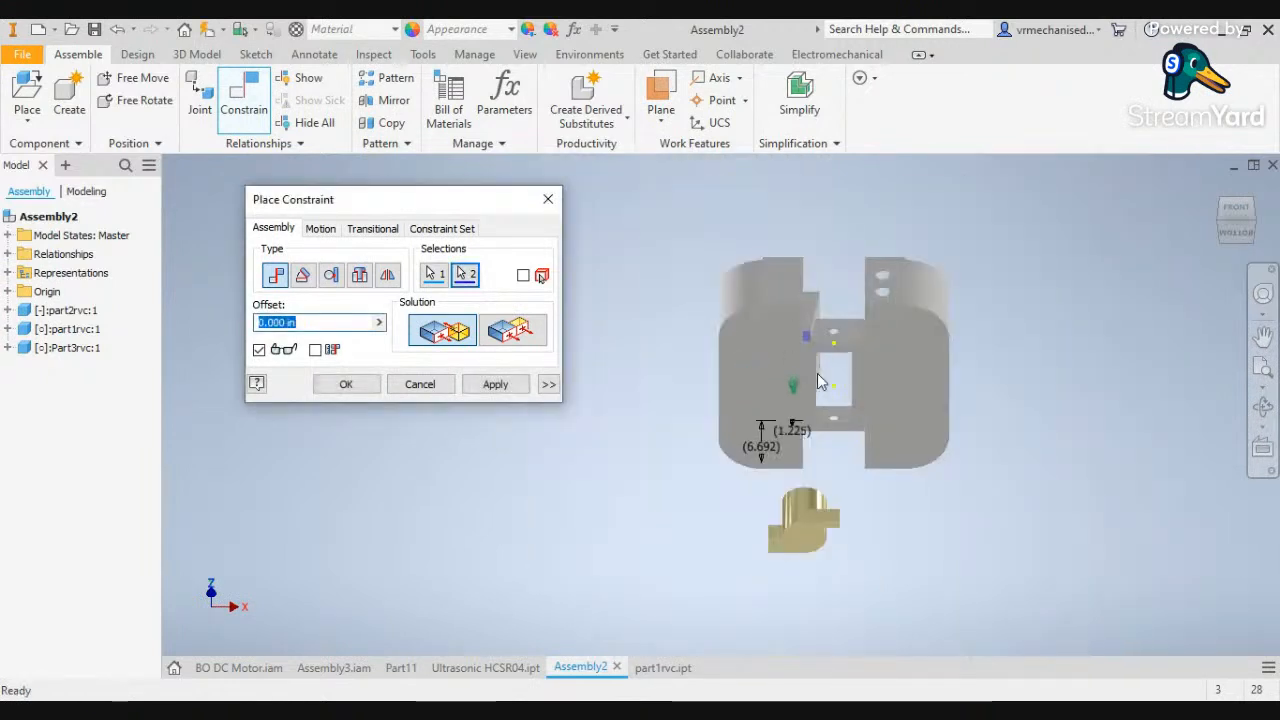
click(1249, 204)
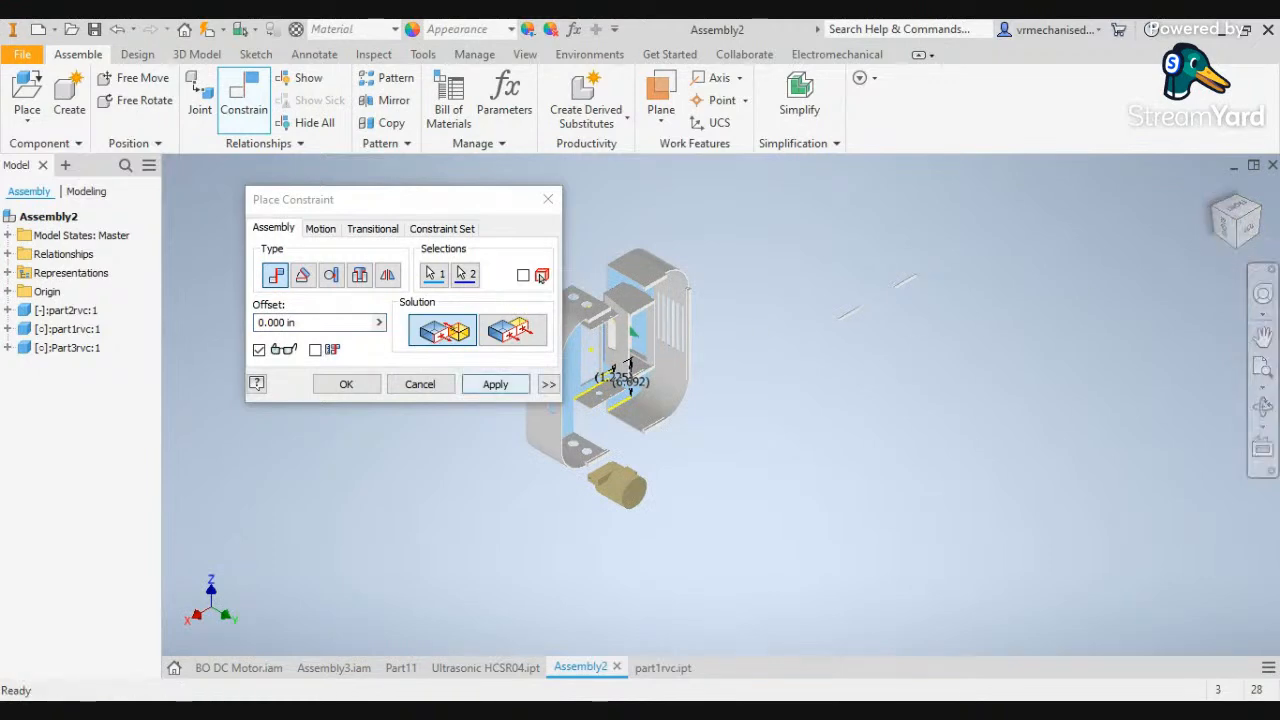
key(Return)
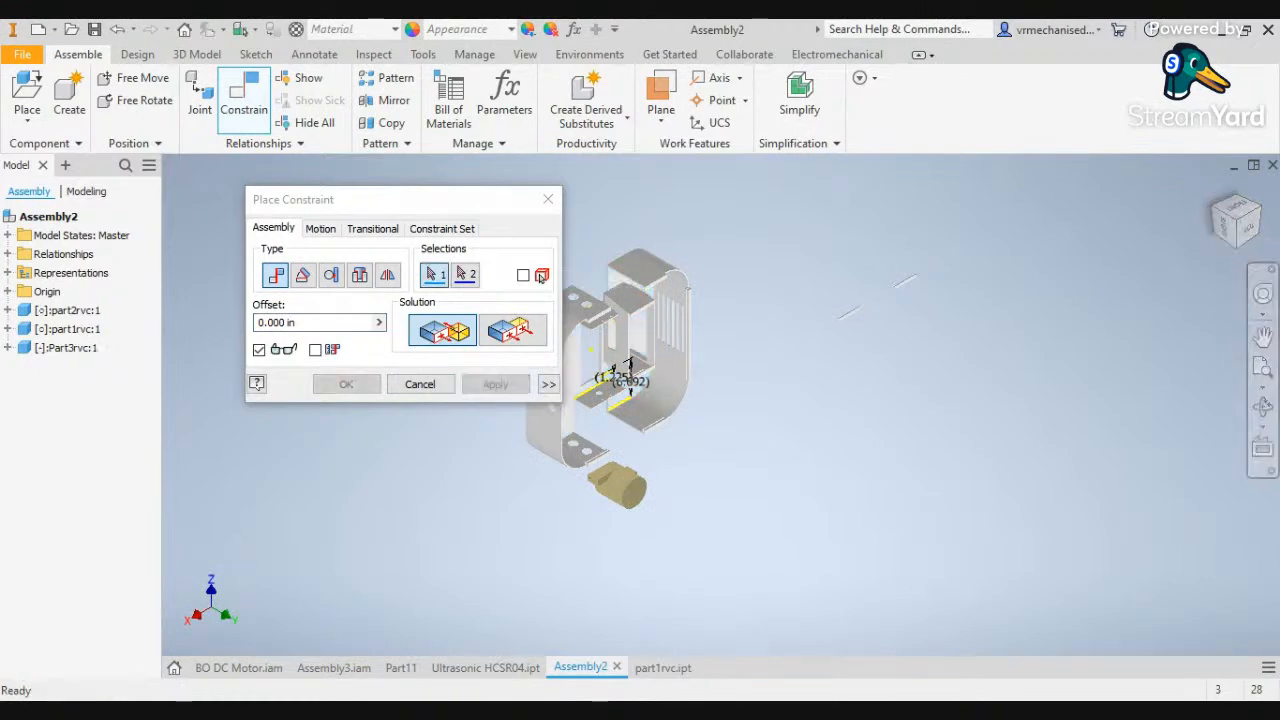
Examine from several sides how Part3rvc sits against the ribs on the floor of part1rvc
click(1237, 248)
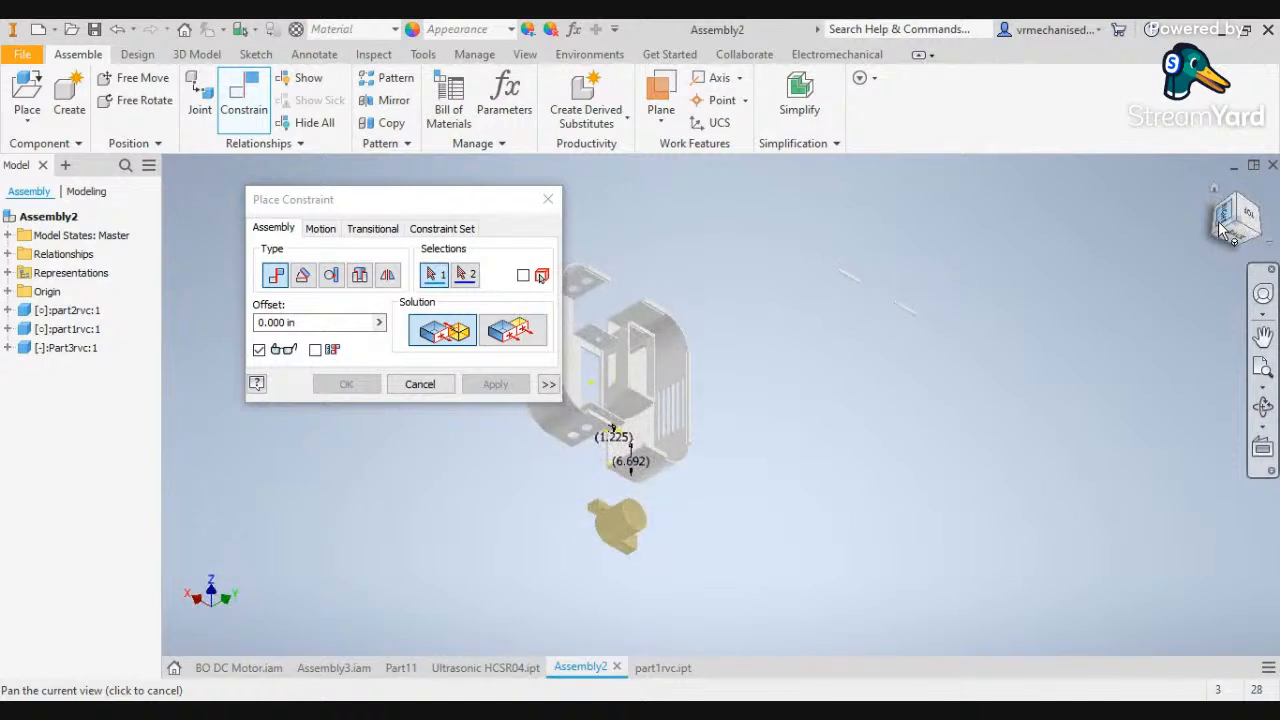
click(1224, 226)
click(1252, 213)
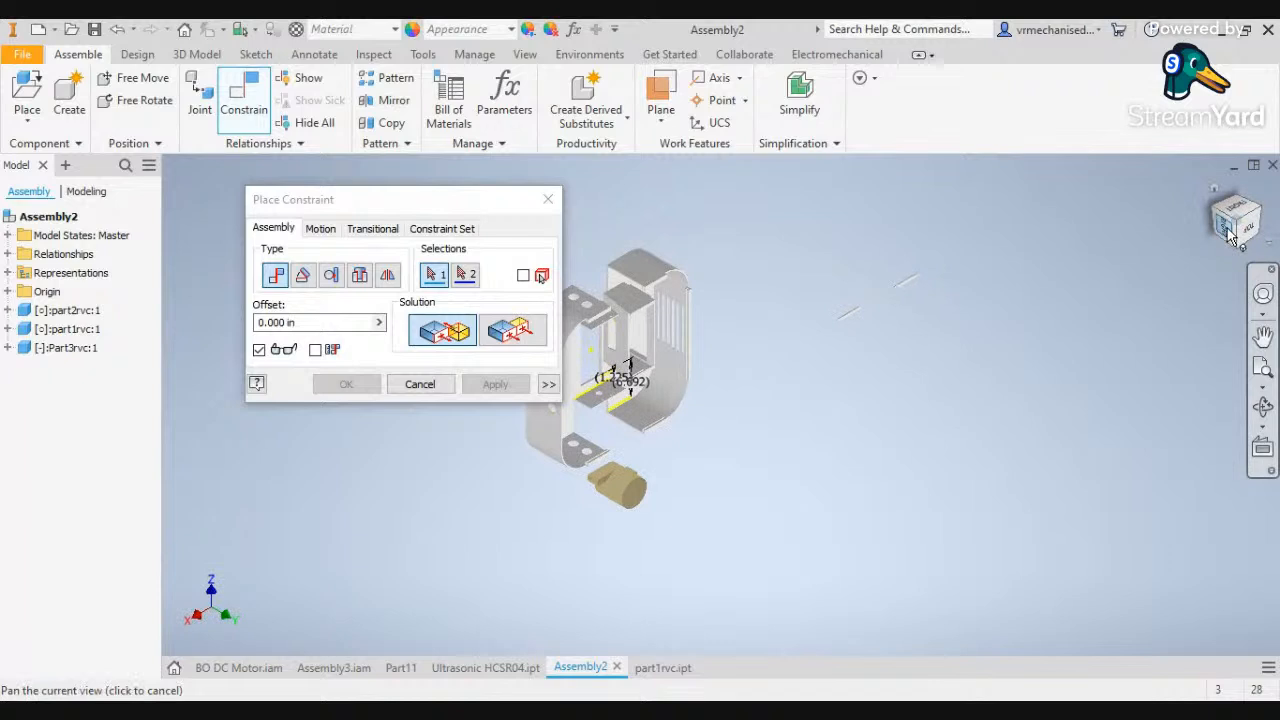
click(1229, 230)
click(1260, 193)
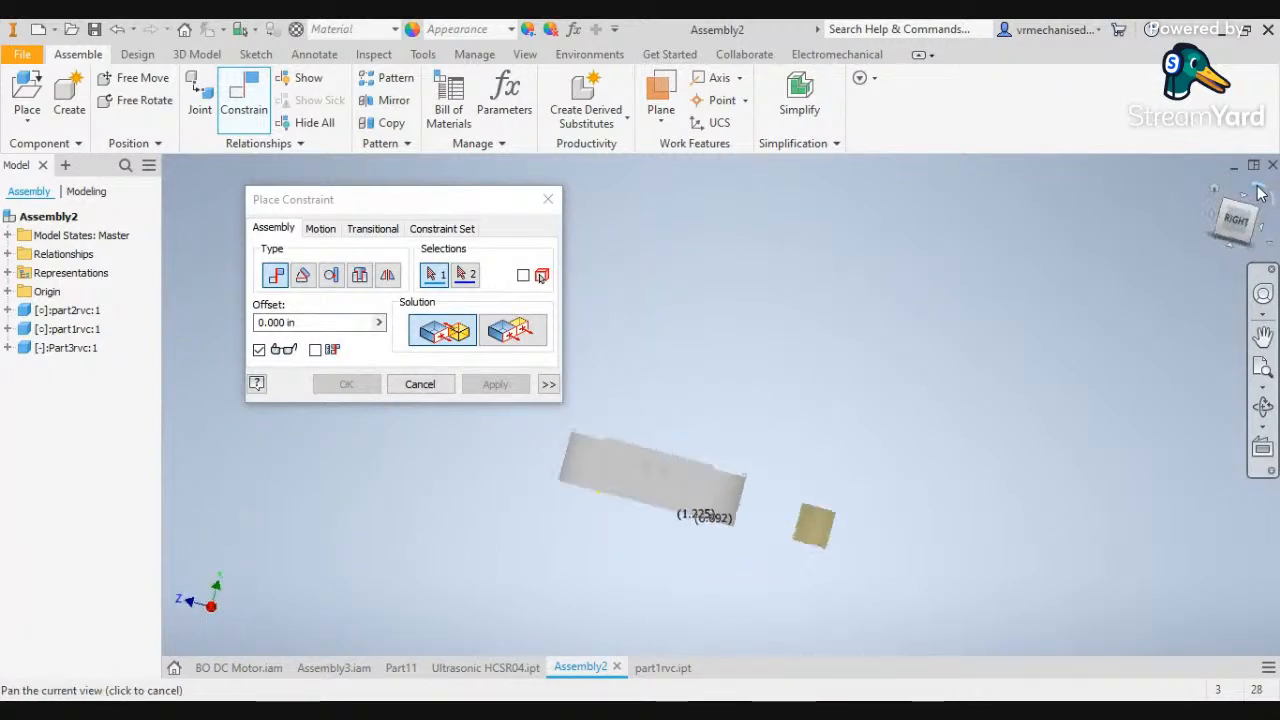
click(1252, 213)
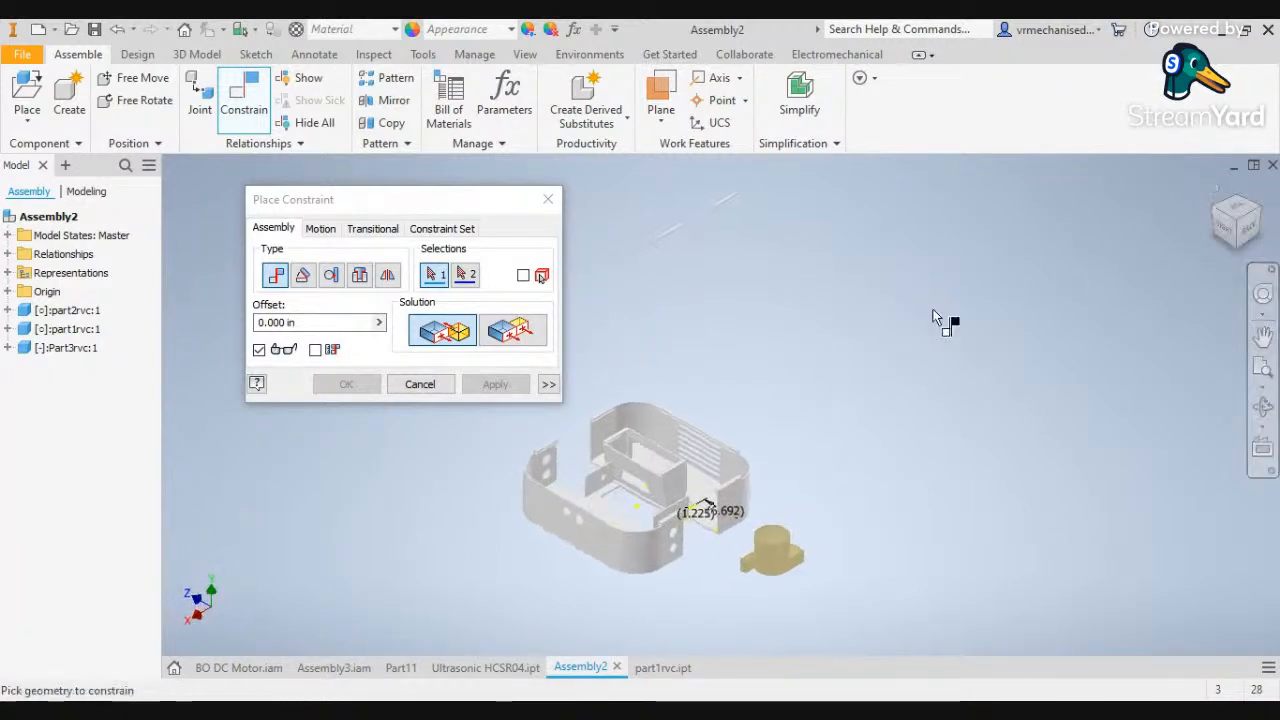
scroll(631, 491, down, 5)
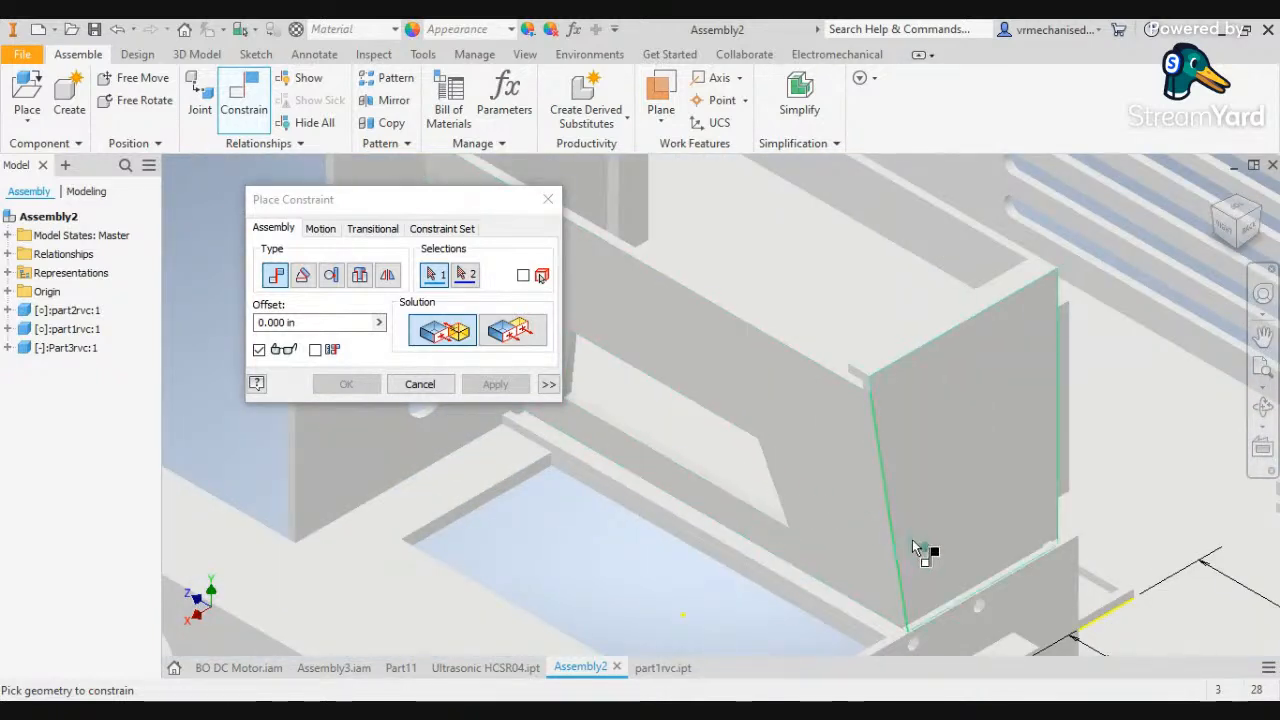
click(913, 547)
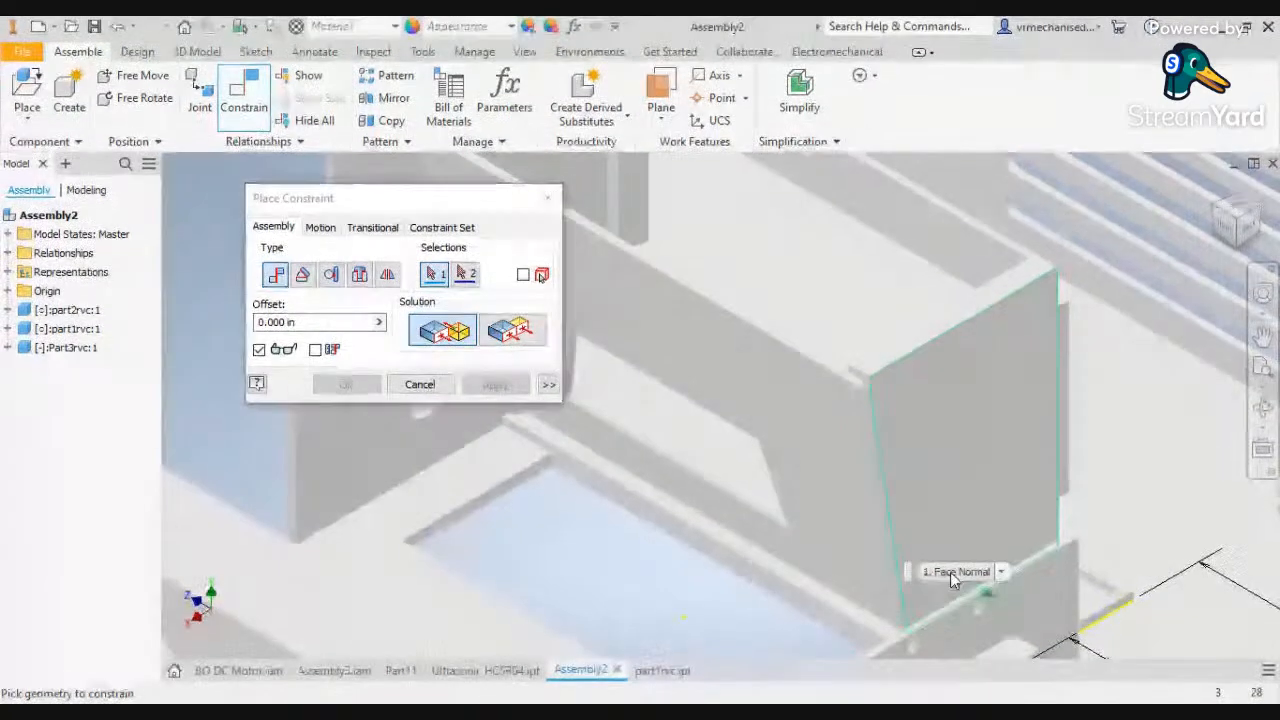
click(1213, 213)
scroll(678, 562, up, 10)
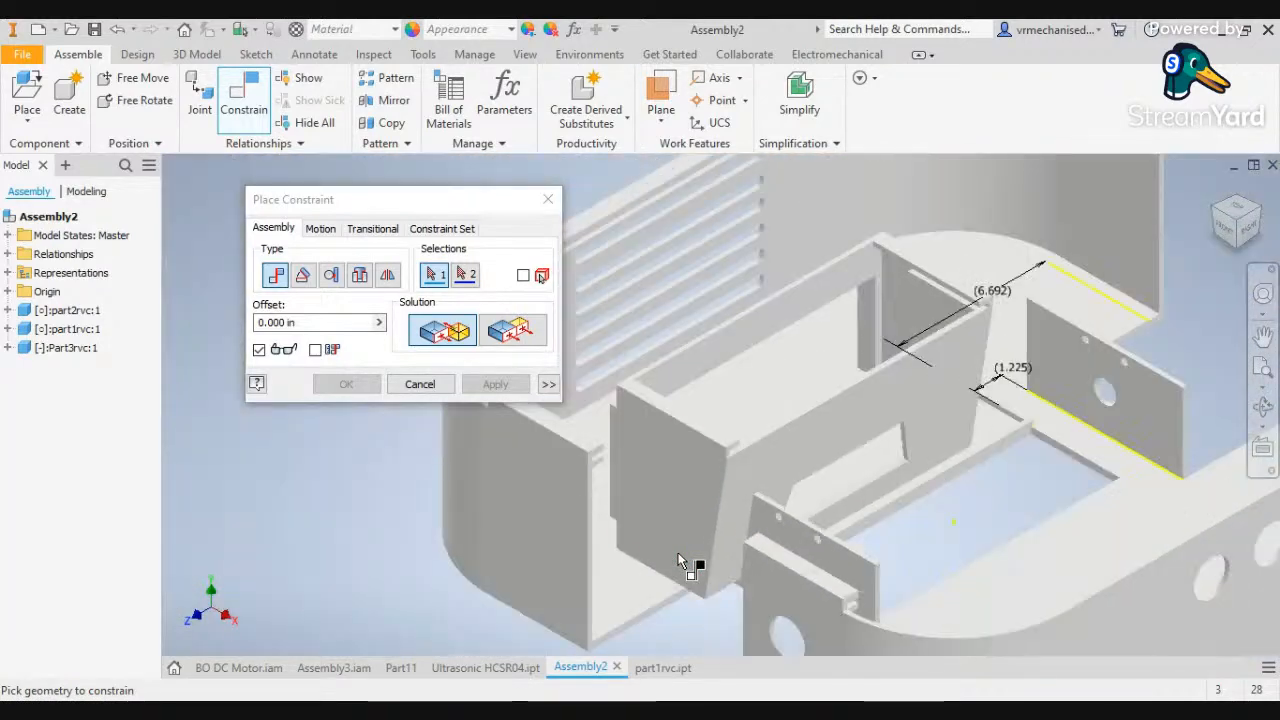
Try to mate Part3rvc's long outer wall face opposite its window to the side of part1rvc's long floor rib with a 0.000 in offset
click(1208, 214)
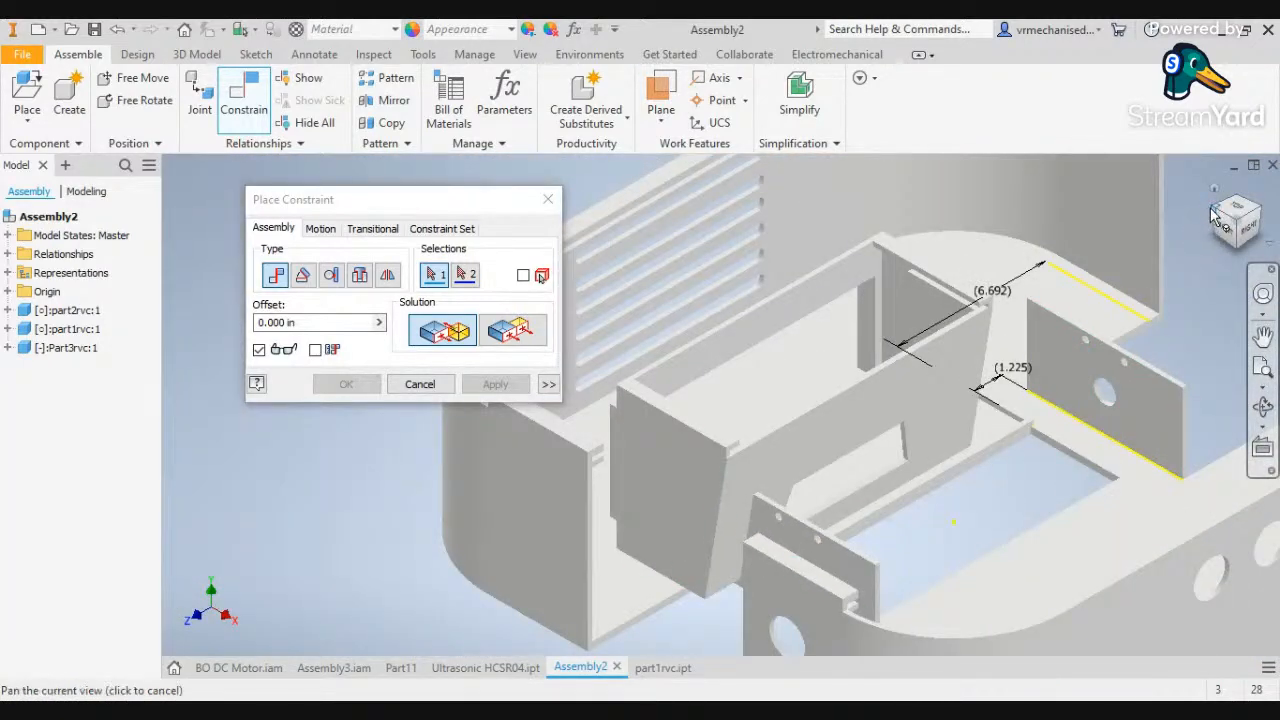
scroll(800, 493, up, 8)
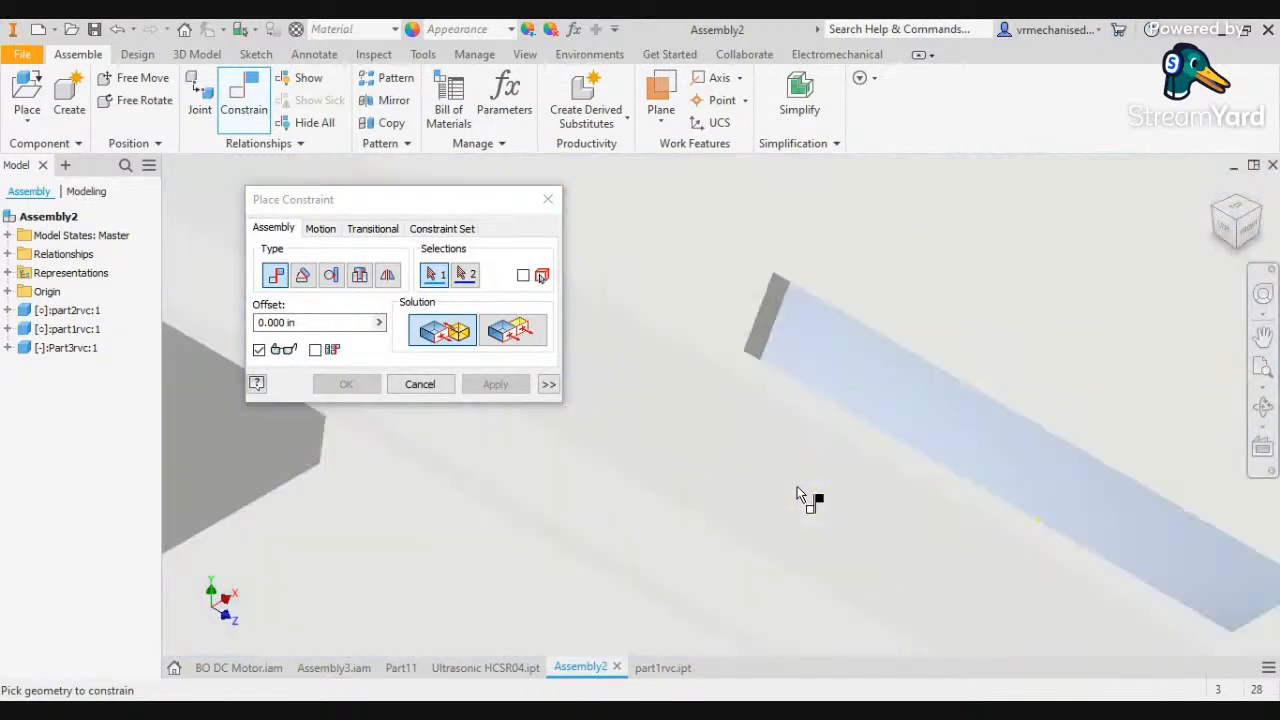
middle_drag(815, 540, 808, 378)
scroll(810, 380, down, 1)
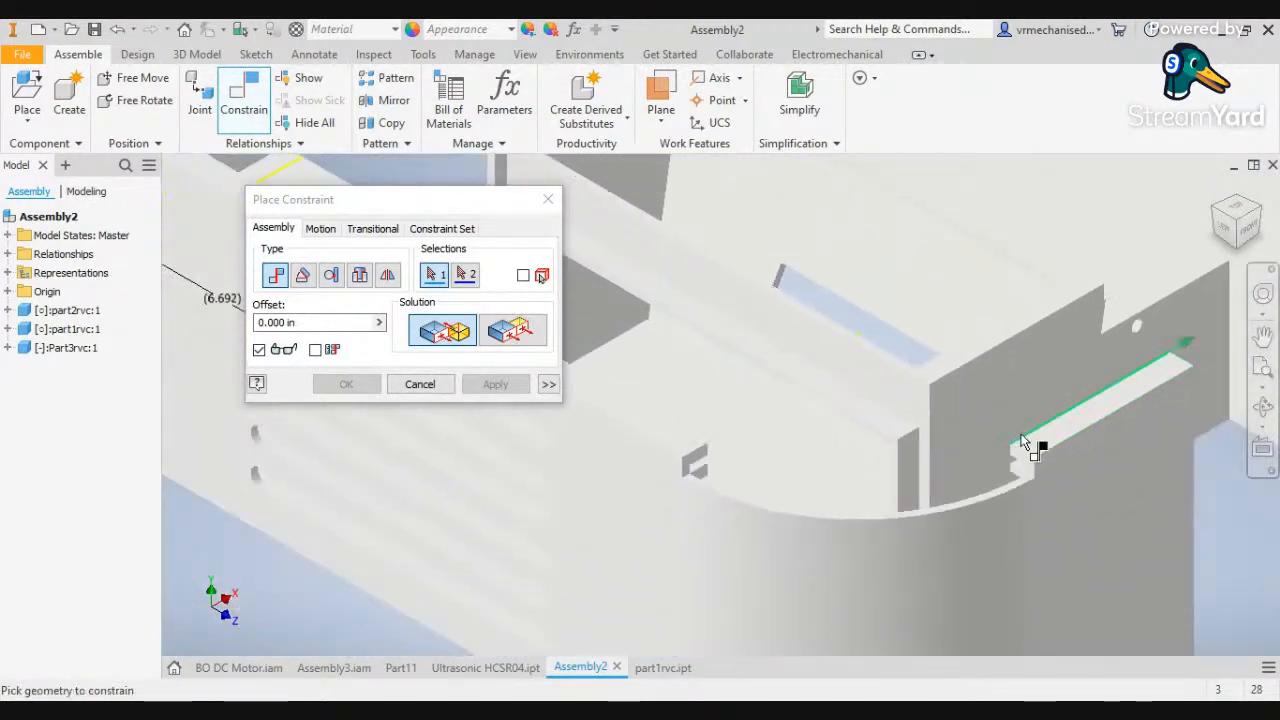
scroll(921, 458, up, 1)
click(927, 466)
scroll(929, 466, down, 3)
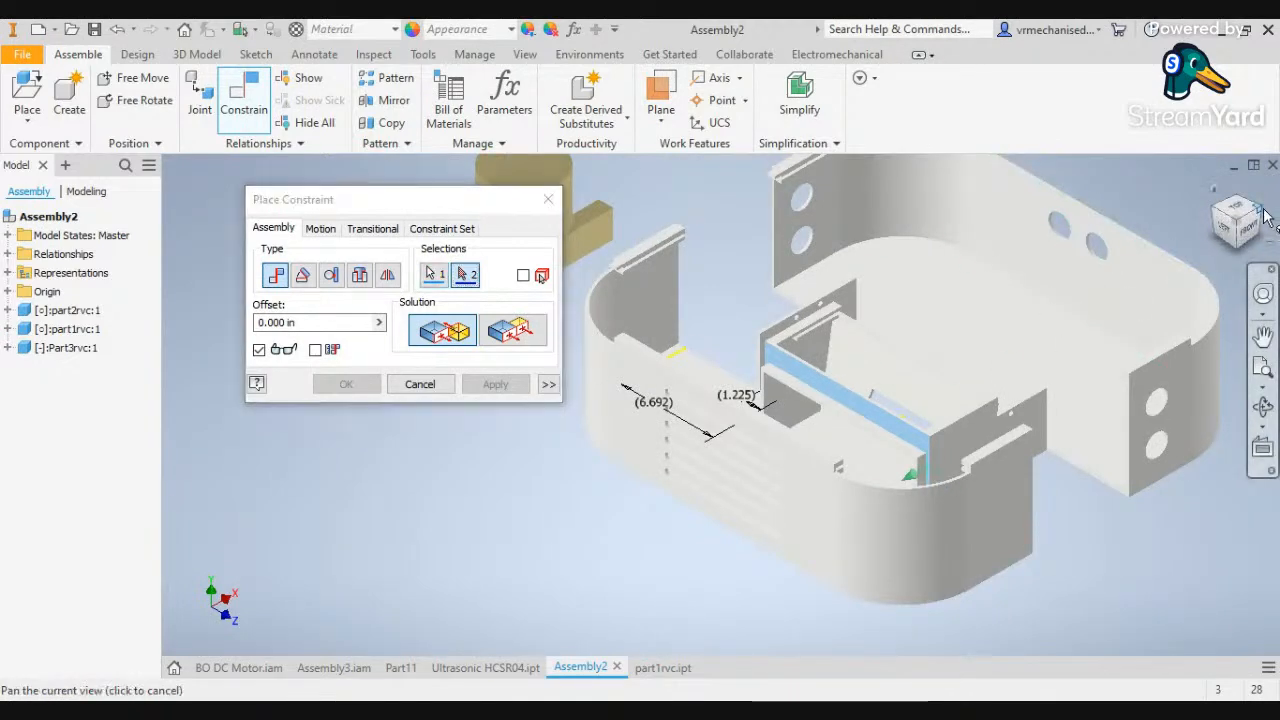
click(1240, 214)
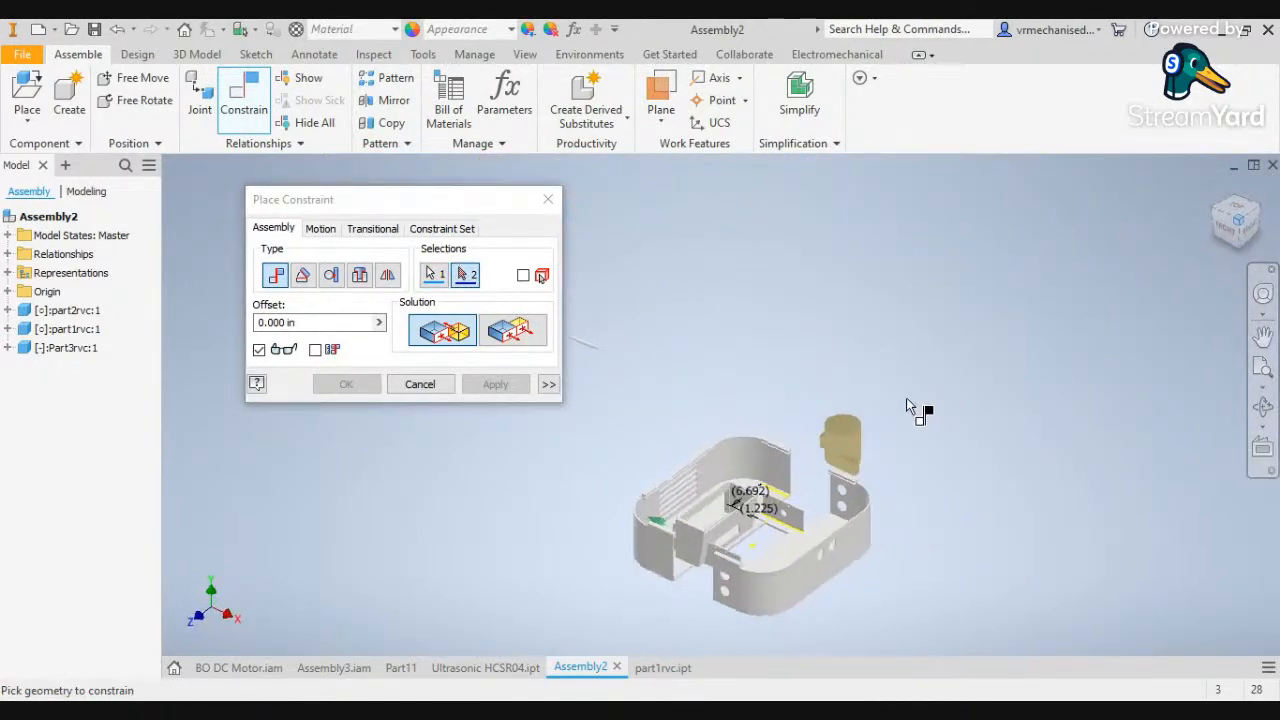
scroll(686, 514, up, 8)
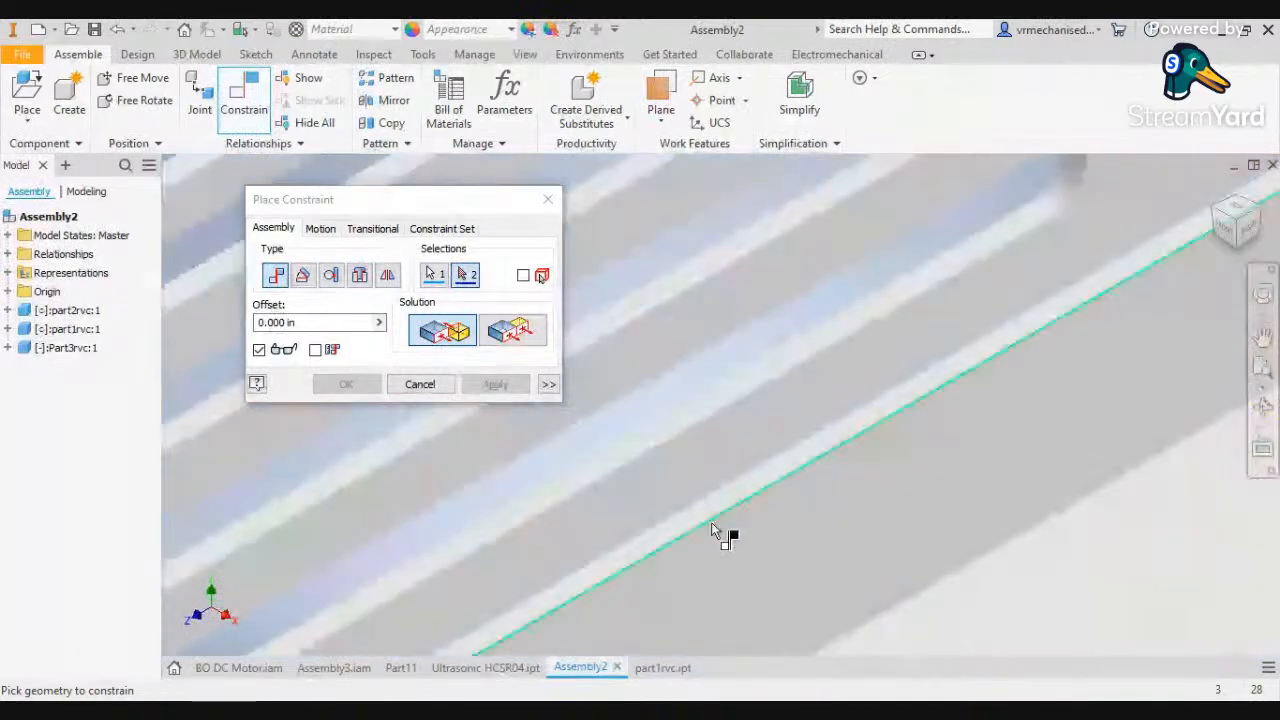
scroll(720, 532, down, 4)
middle_drag(711, 522, 994, 426)
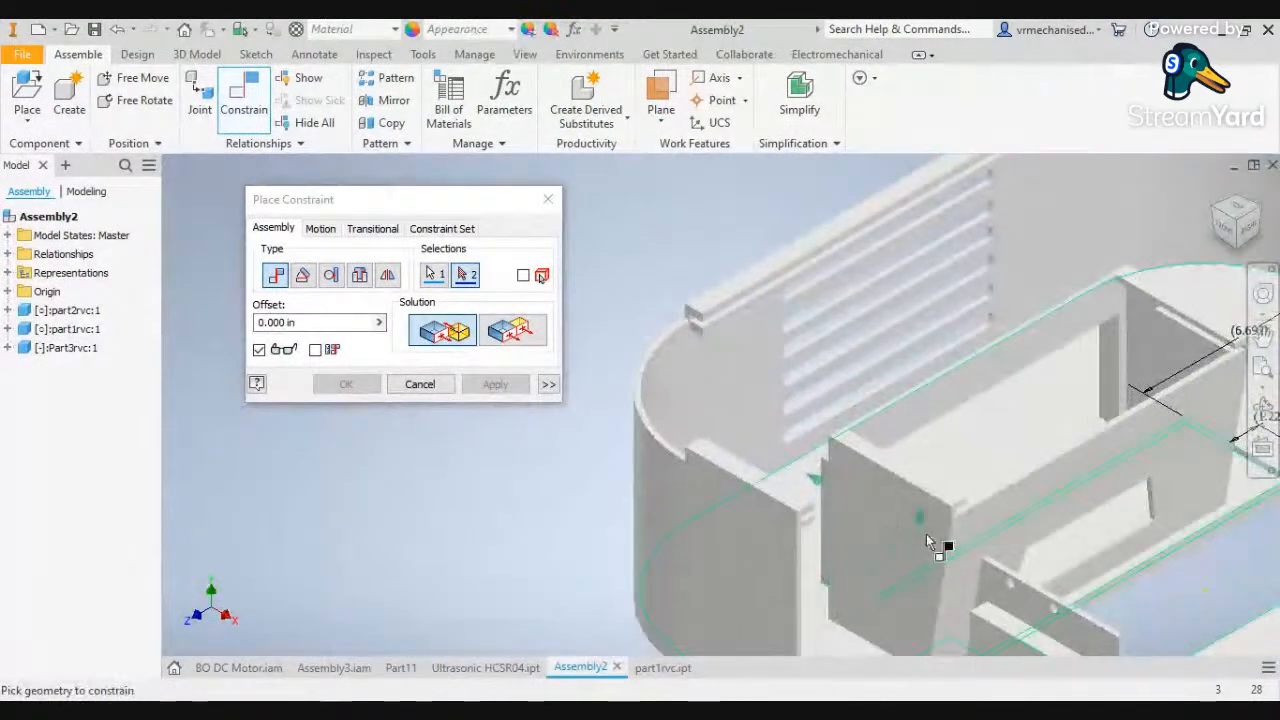
middle_drag(1212, 498, 966, 521)
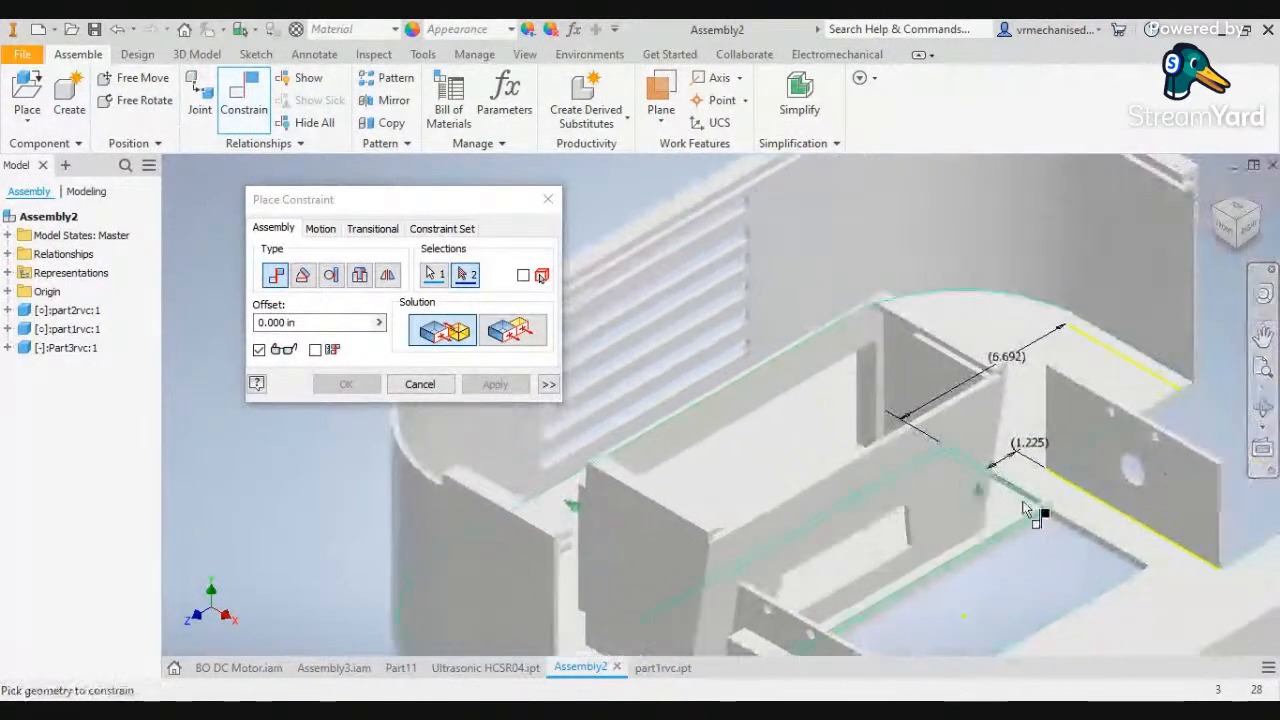
click(1262, 218)
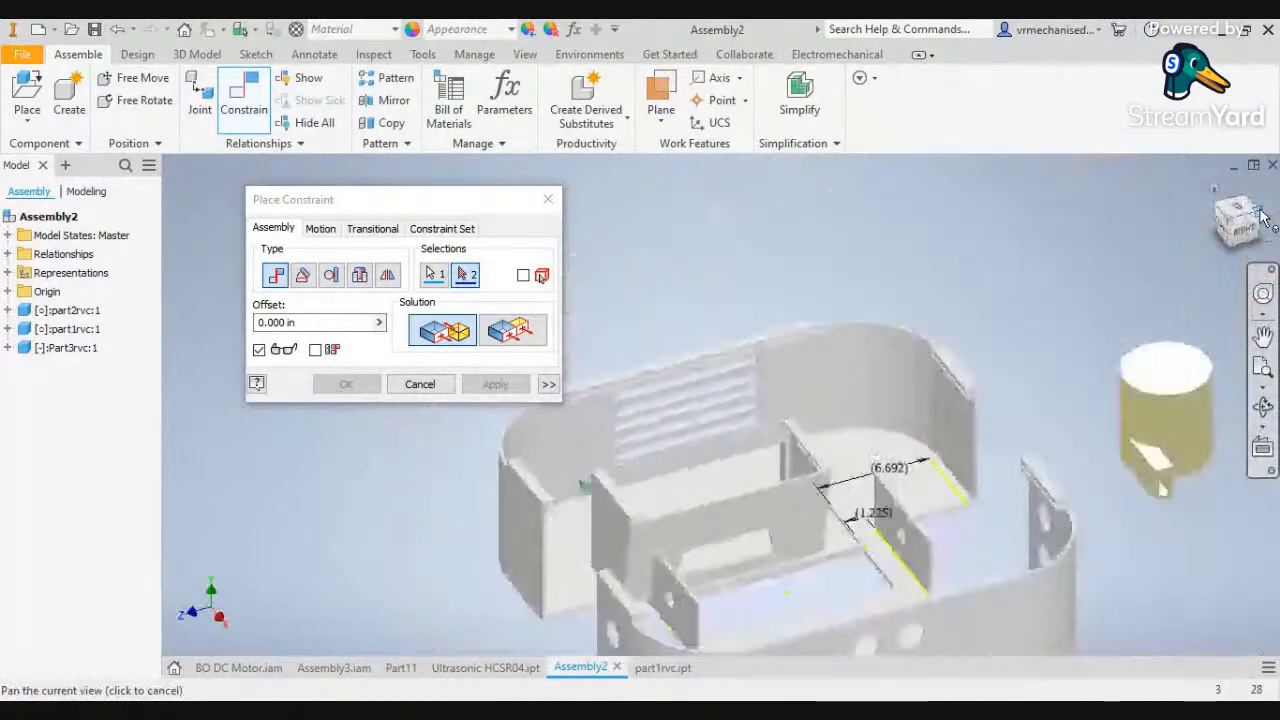
scroll(697, 500, up, 5)
scroll(697, 500, up, 3)
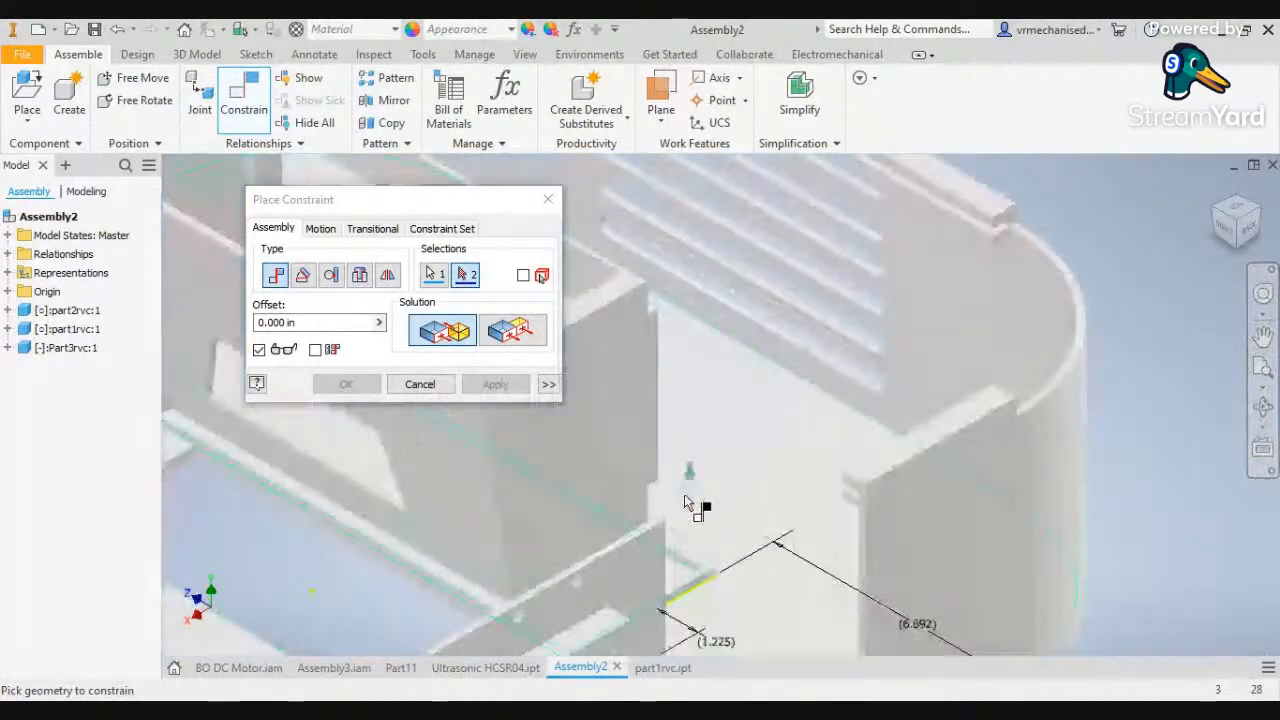
scroll(680, 567, up, 3)
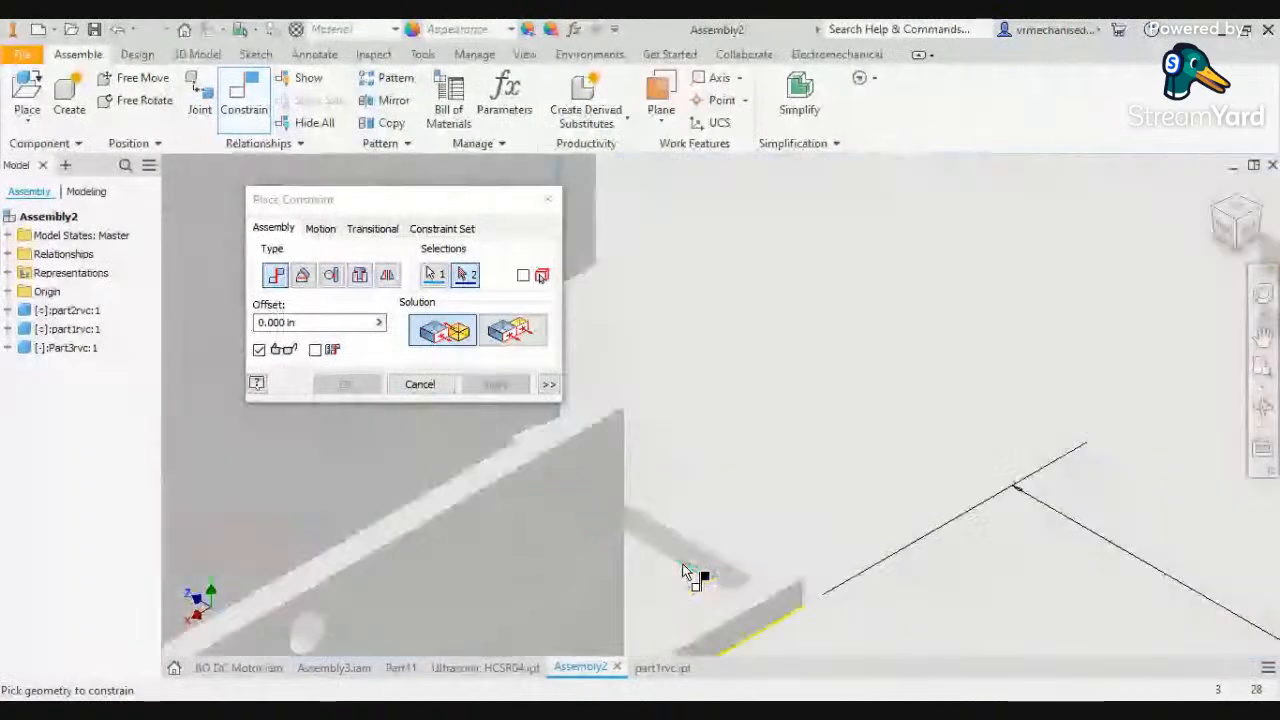
click(689, 568)
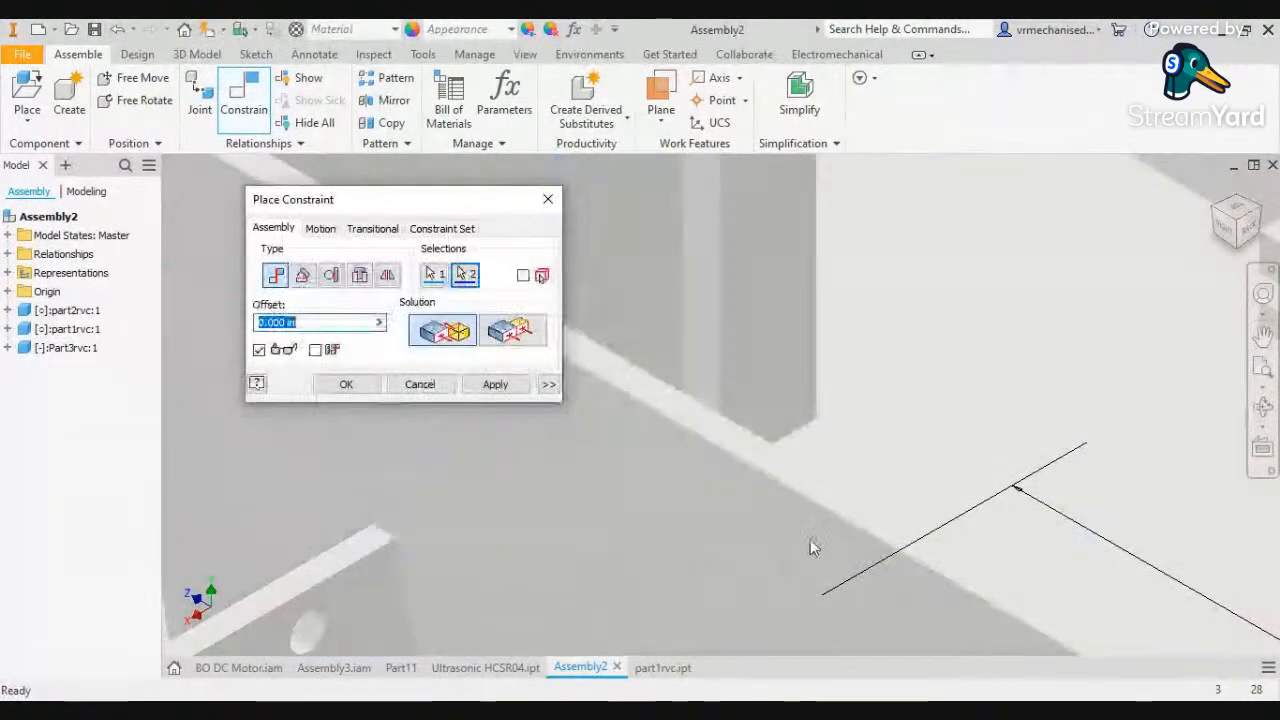
scroll(800, 535, down, 5)
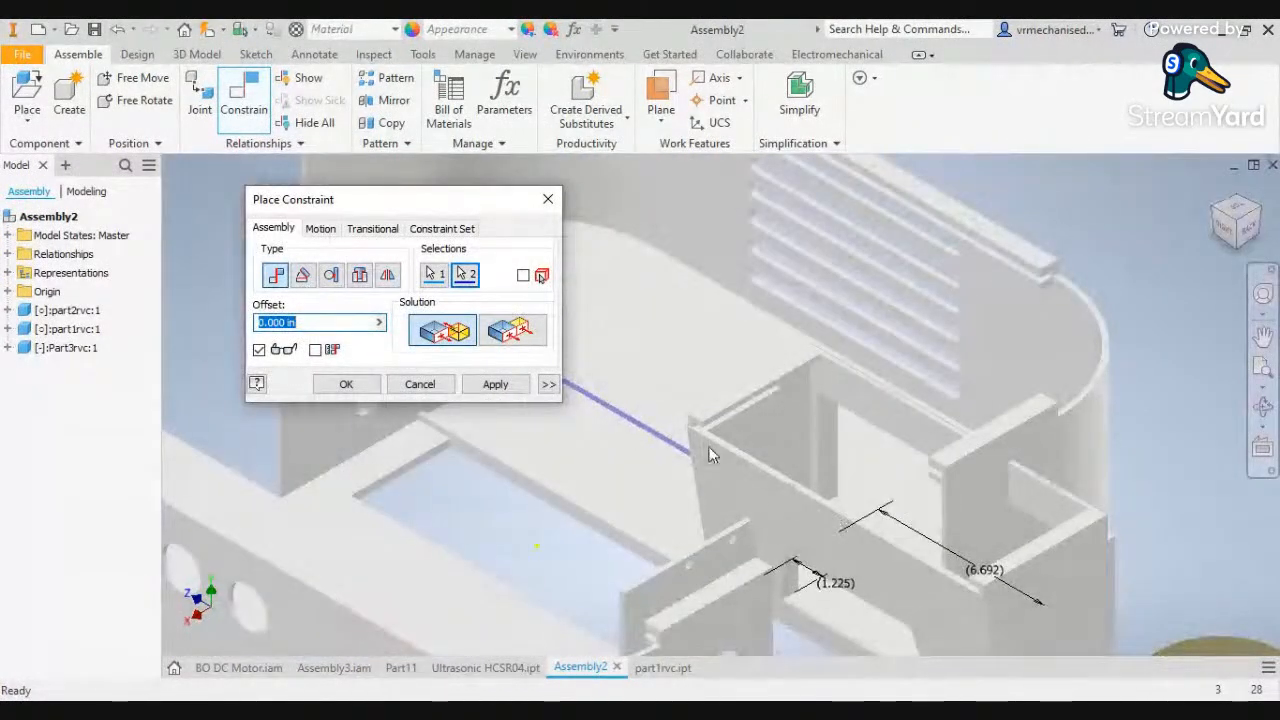
scroll(710, 455, down, 3)
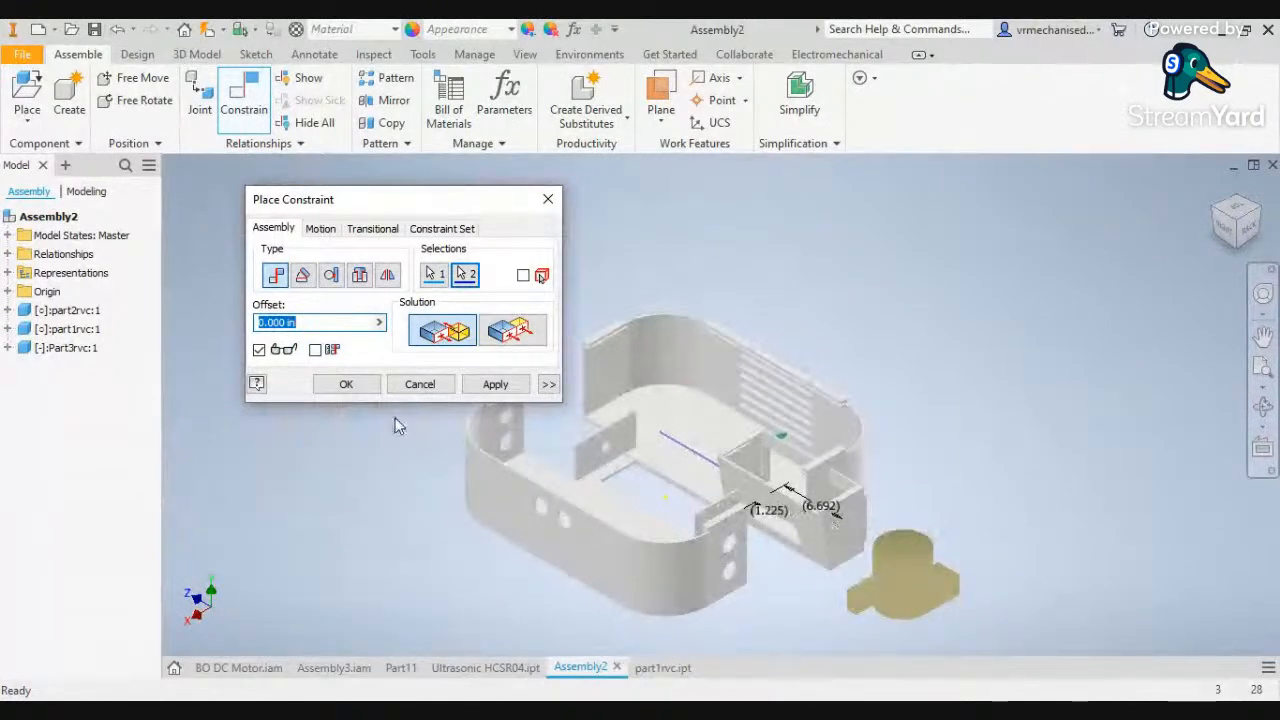
click(517, 386)
click(855, 525)
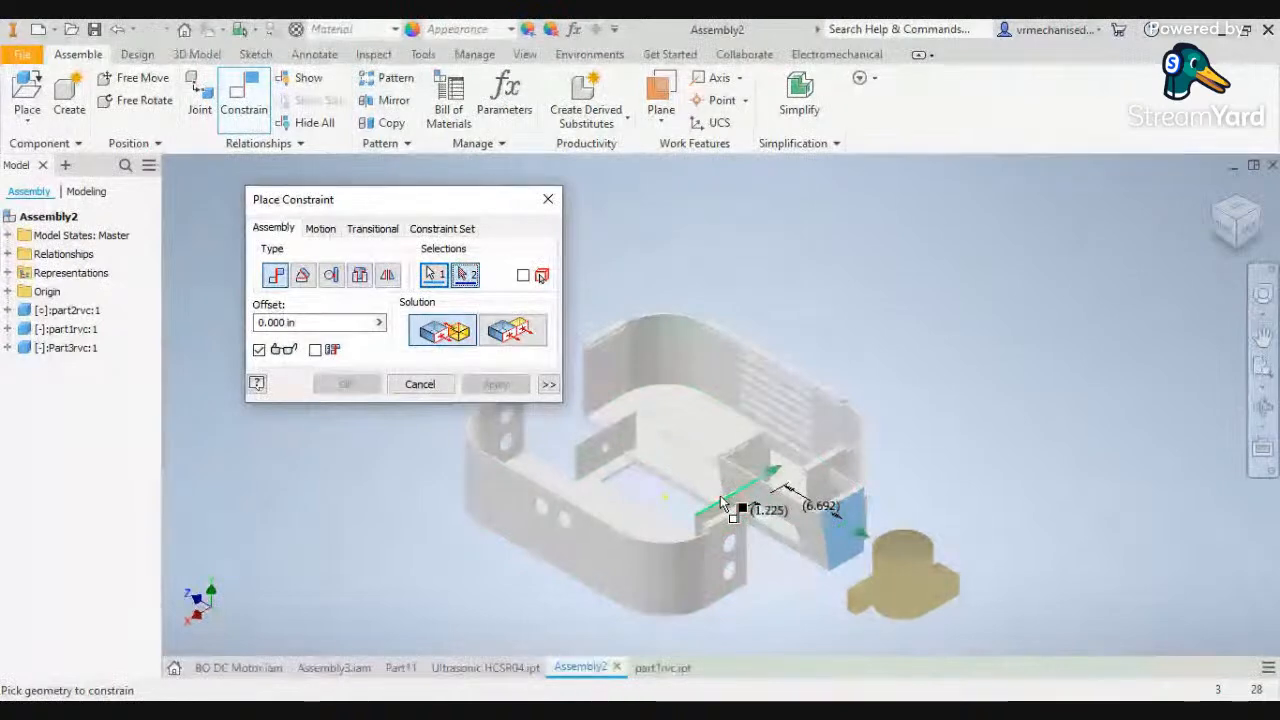
mouse_move(722, 505)
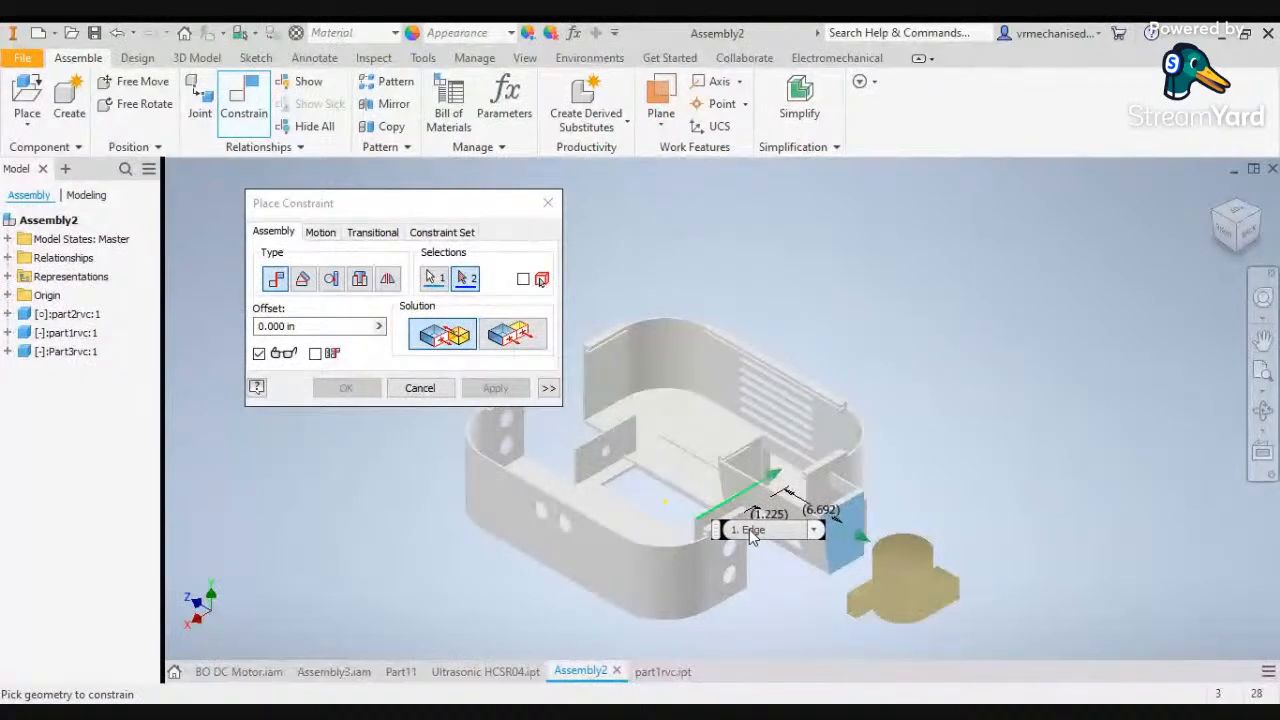
key(Escape)
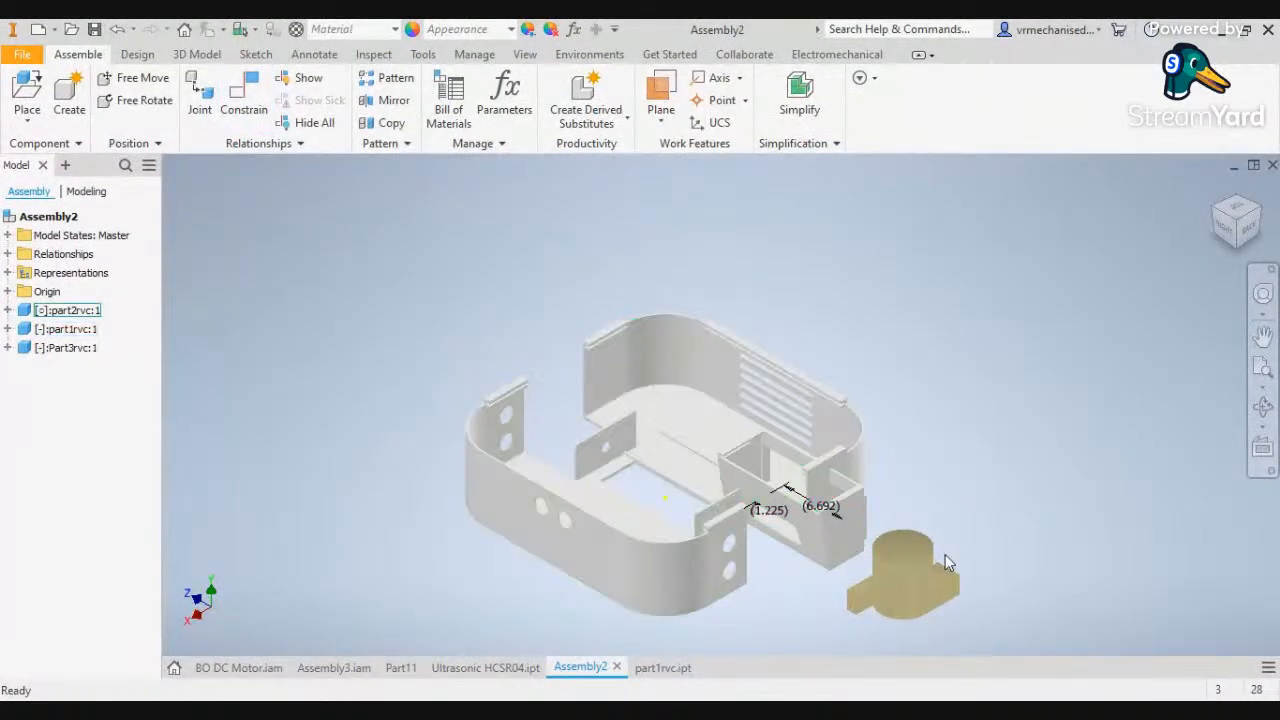
Inspect the displaced Part3rvc box and undo the last mate between its long wall and the floor rib
click(1209, 222)
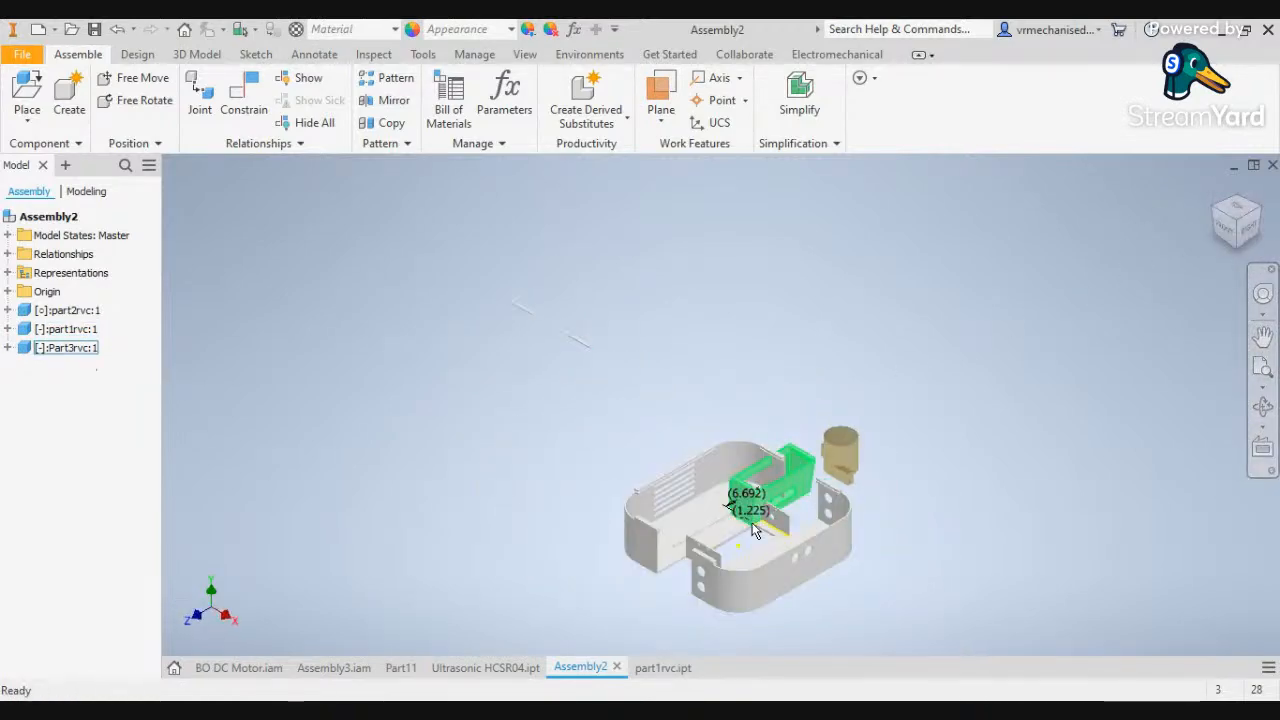
scroll(754, 530, down, 8)
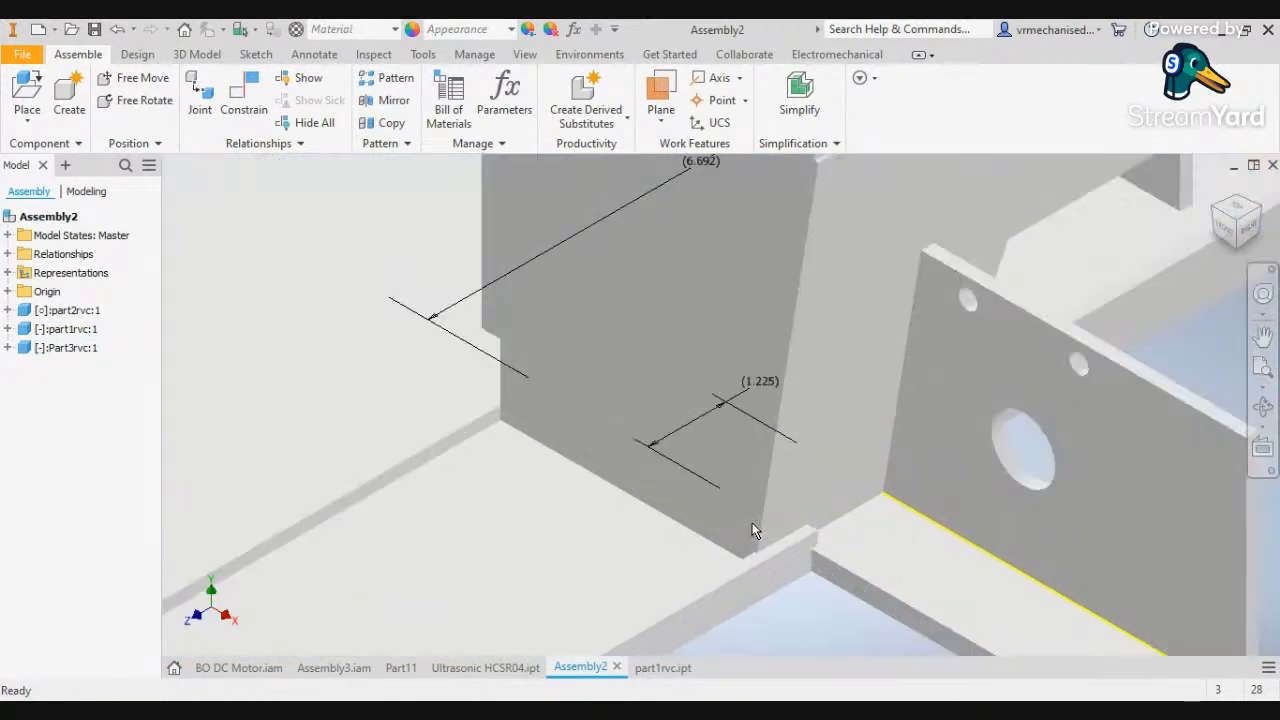
scroll(755, 532, up, 3)
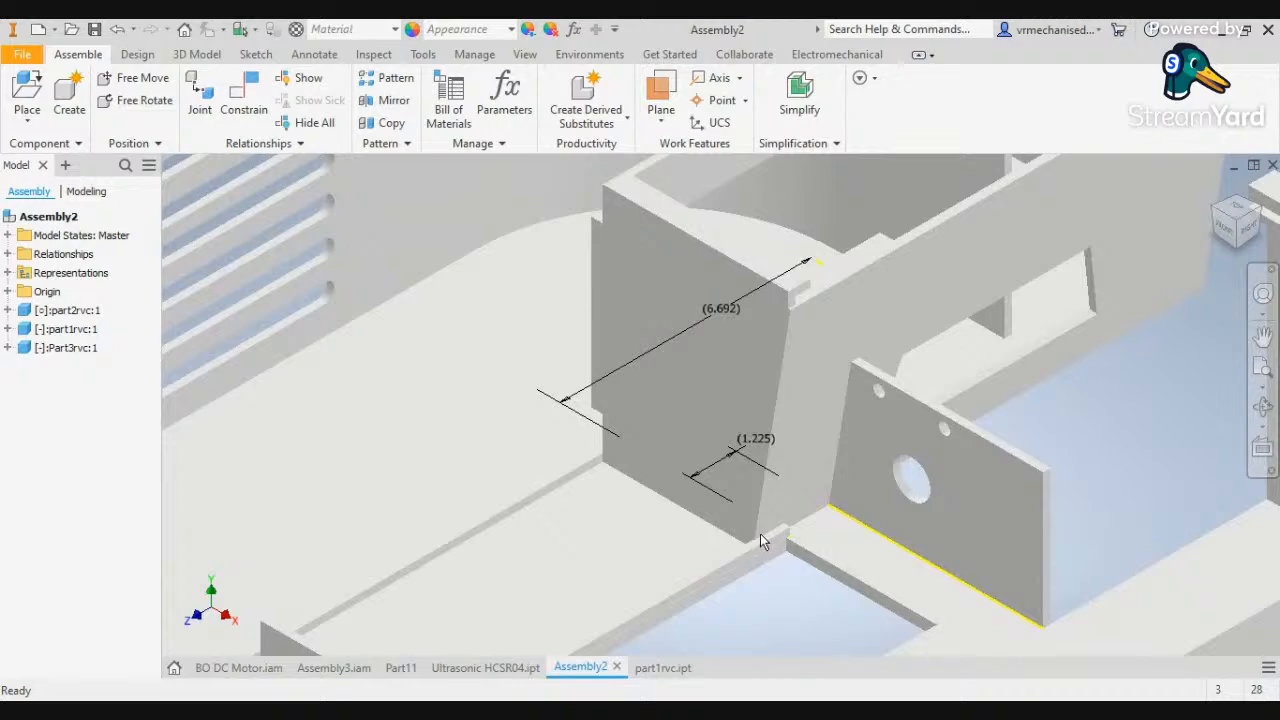
key(ctrl+z)
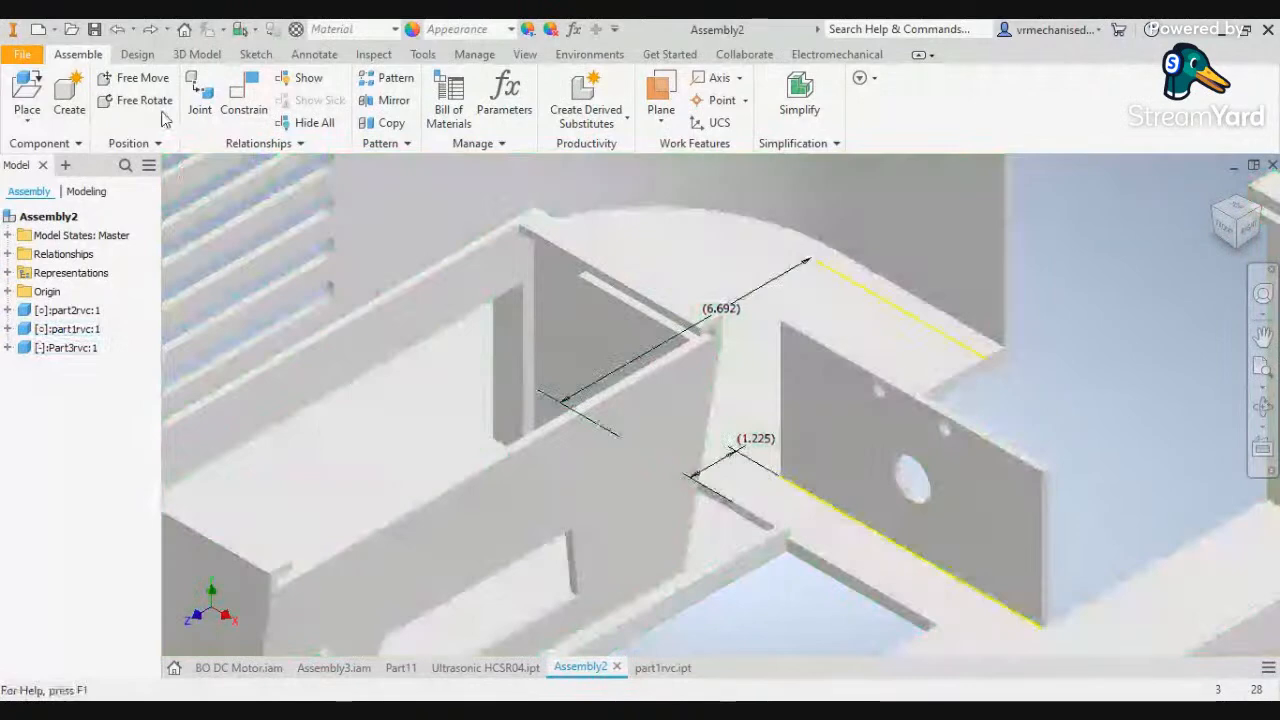
Mate the side face of part1rvc's short crosswise floor rib to the nearby outer end face of Part3rvc with a 0.000 in offset
click(226, 100)
scroll(704, 507, down, 3)
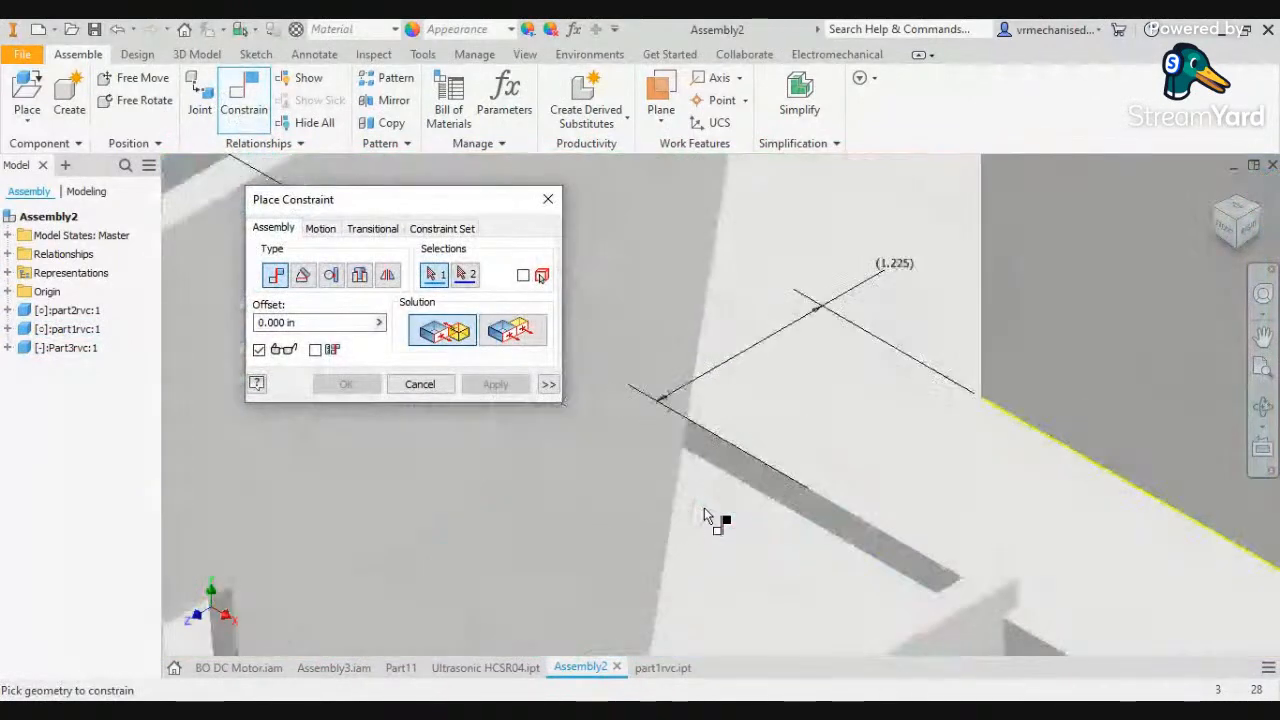
click(796, 502)
scroll(803, 549, up, 3)
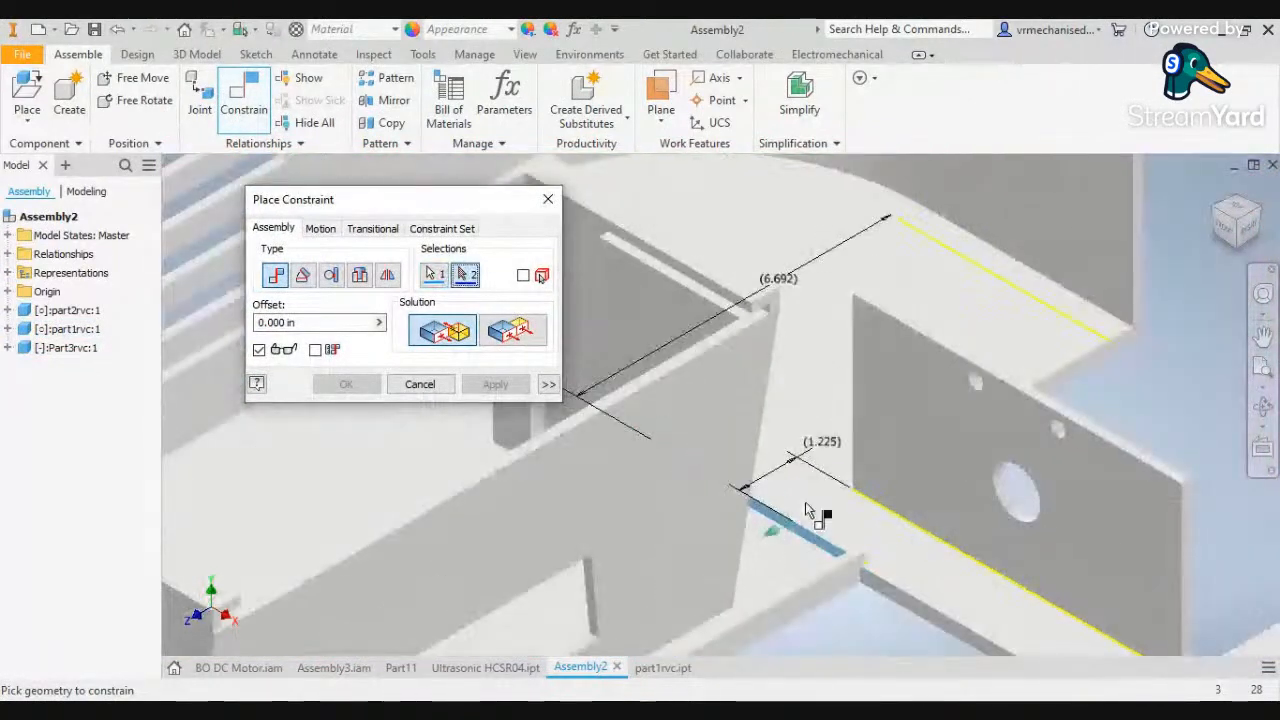
click(1258, 209)
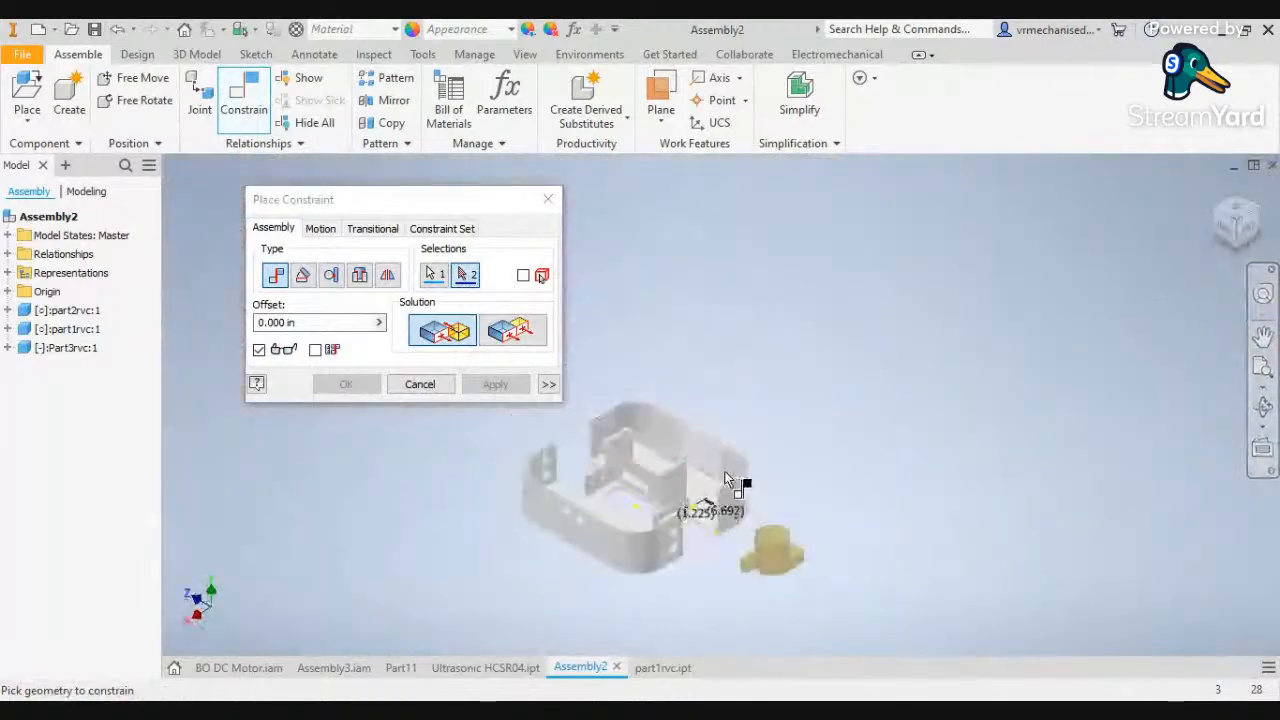
scroll(672, 486, down, 5)
click(694, 508)
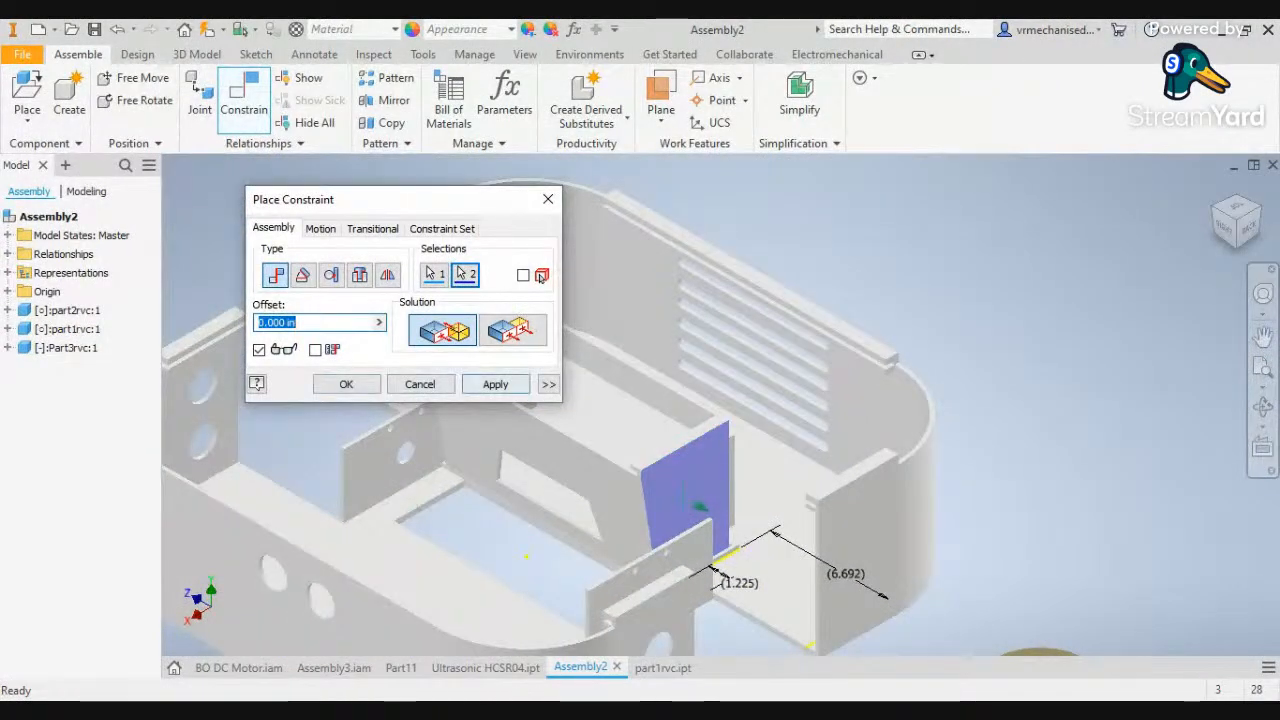
key(Return)
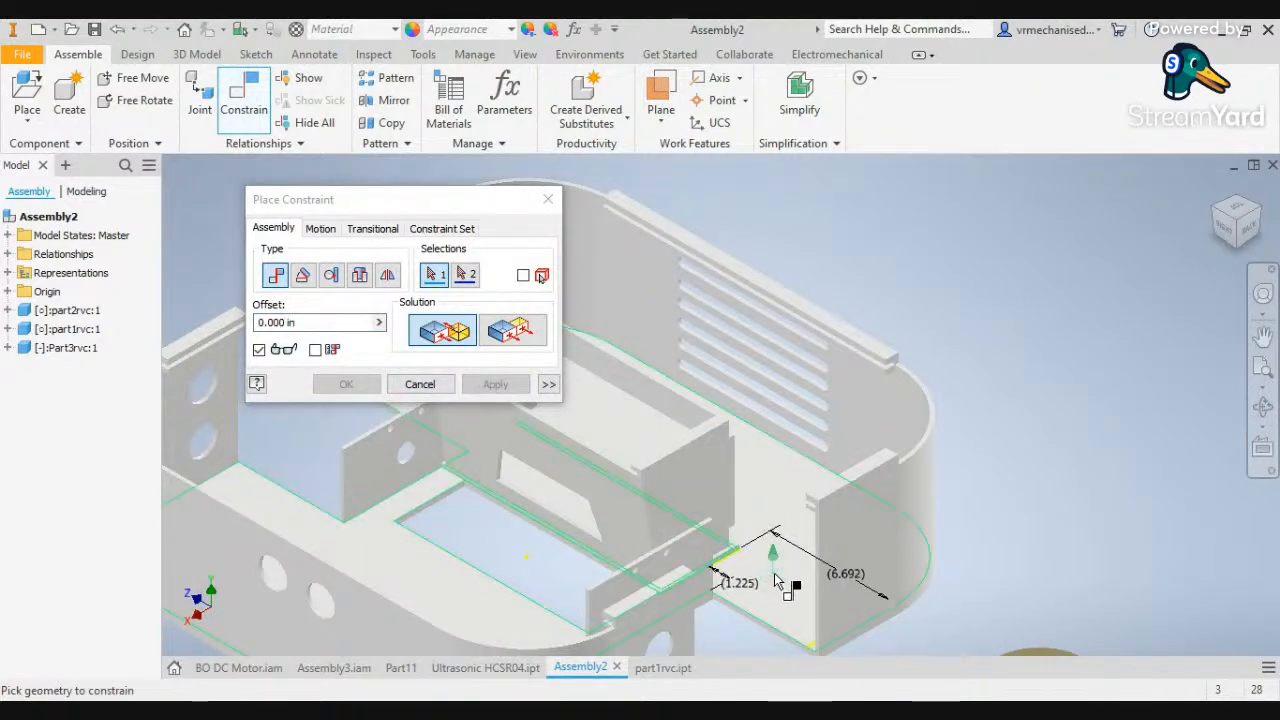
click(420, 384)
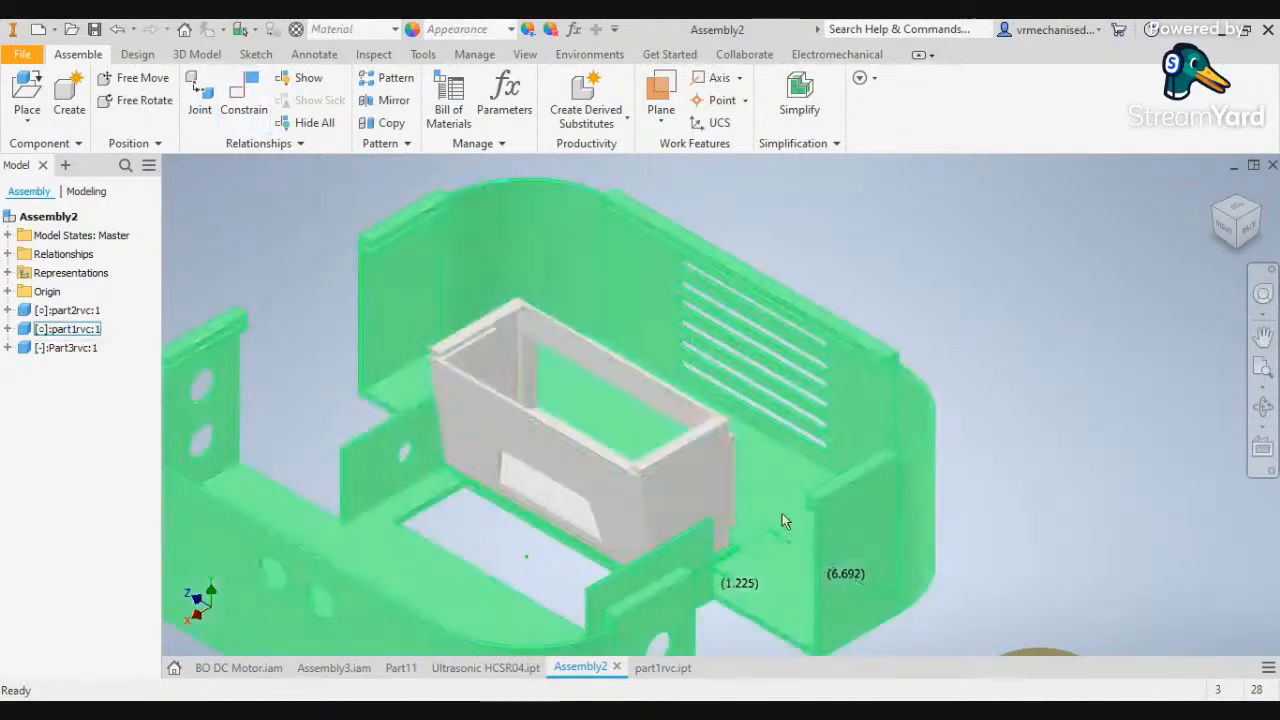
scroll(1005, 526, up, 2)
scroll(1005, 526, down, 5)
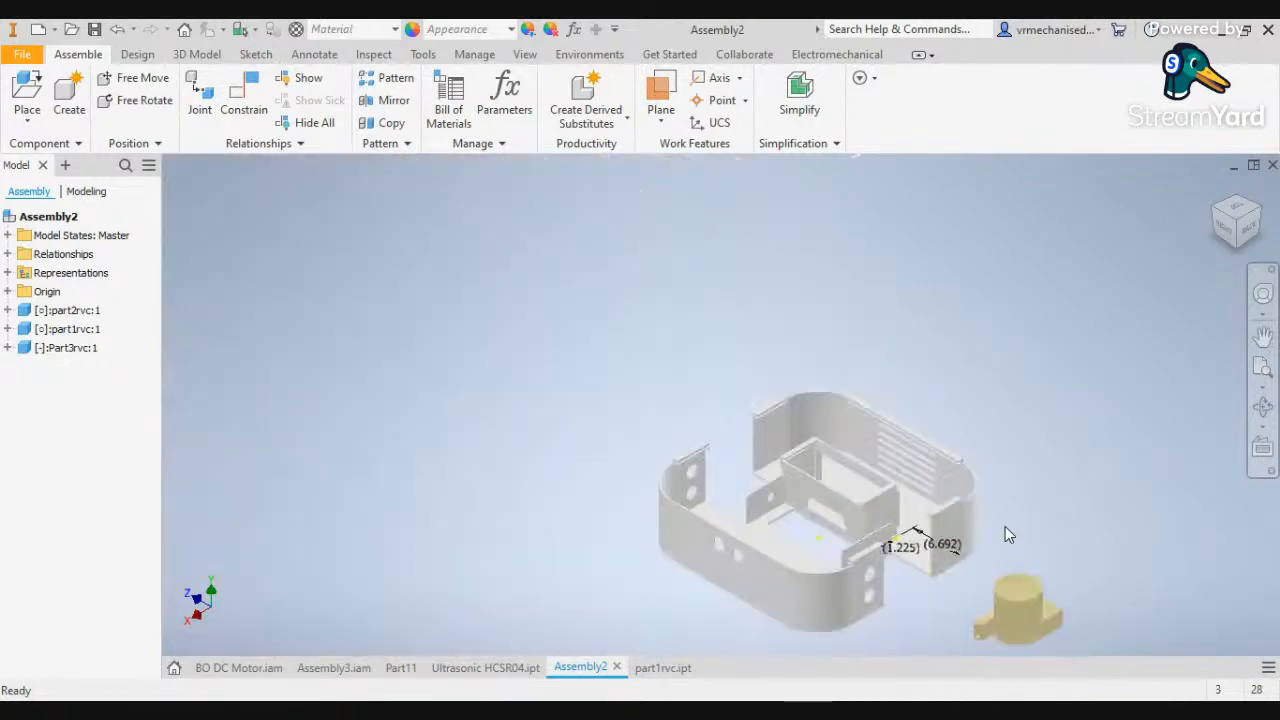
Mate the flat underside of part2rvc to the inner floor face of part1rvc with a 0.000 in offset
click(1239, 249)
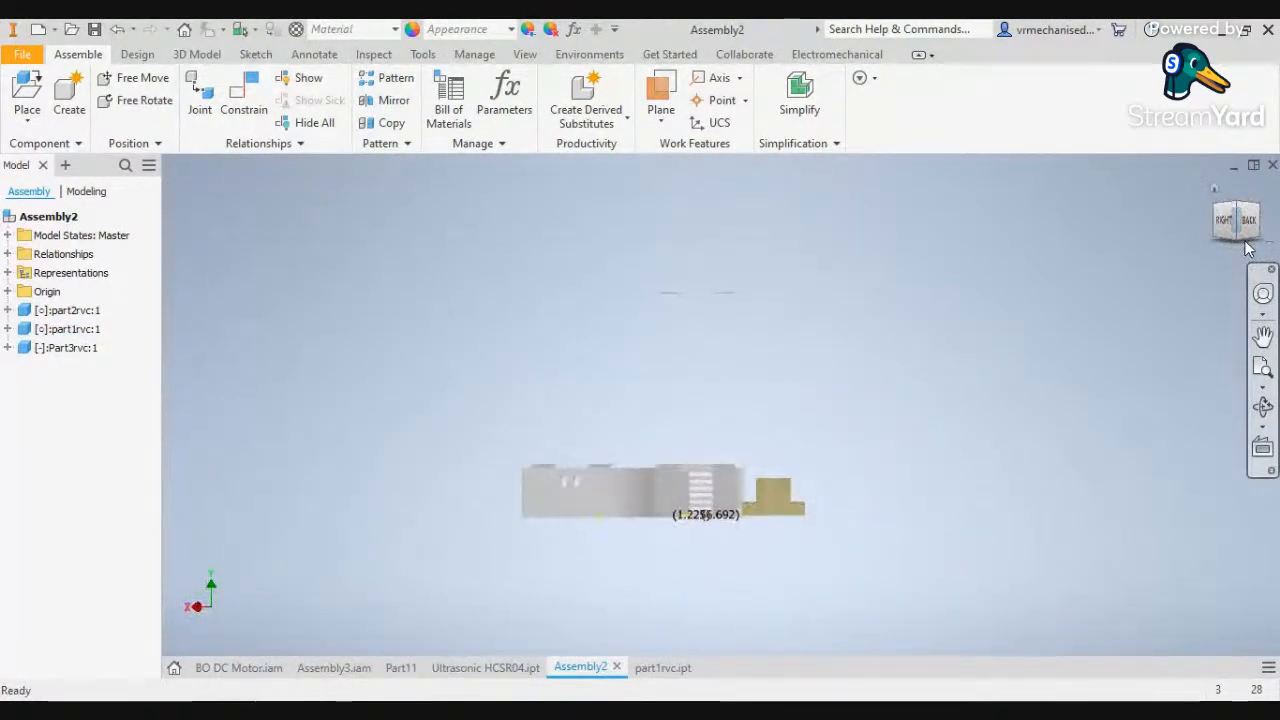
click(1238, 243)
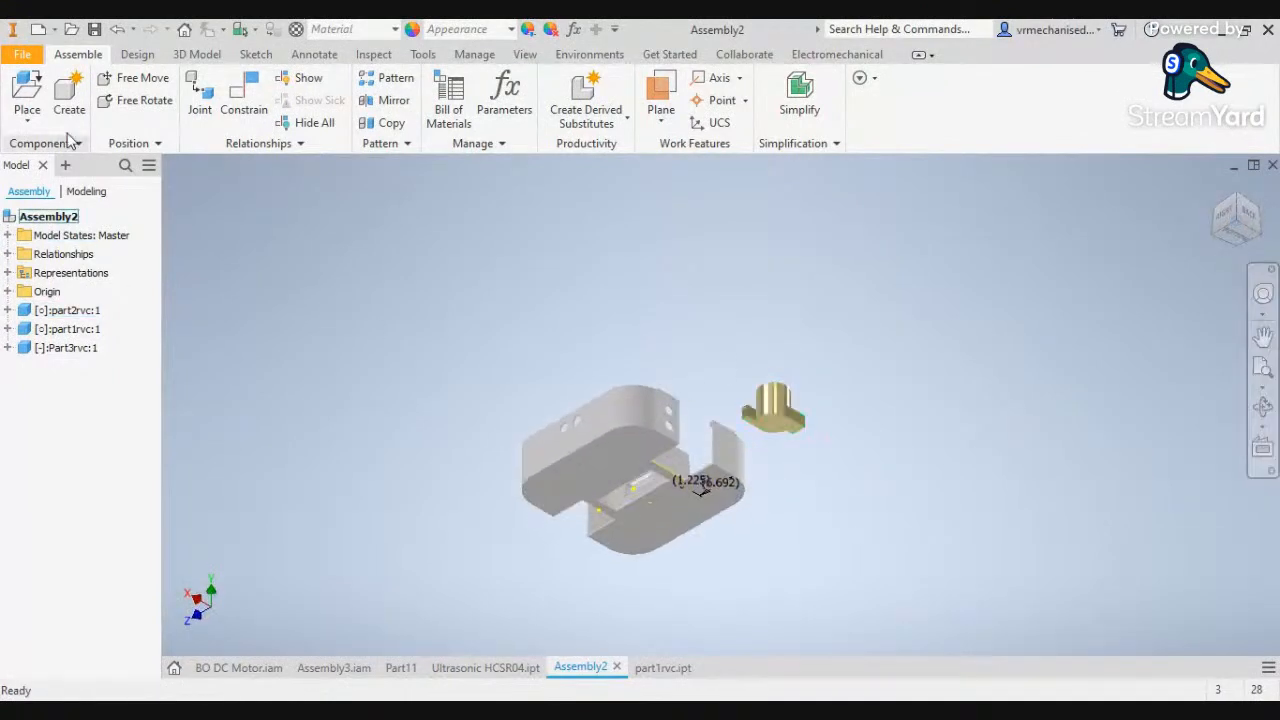
click(243, 100)
click(772, 430)
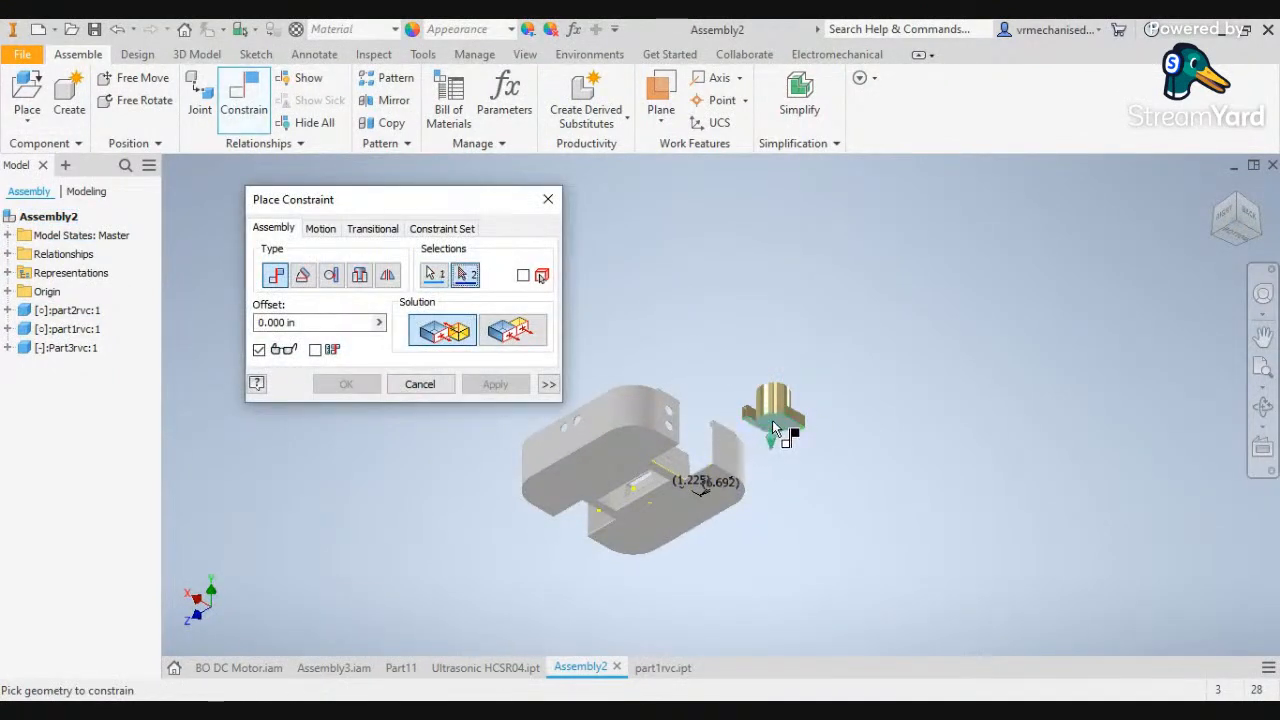
click(1237, 197)
scroll(702, 508, up, 5)
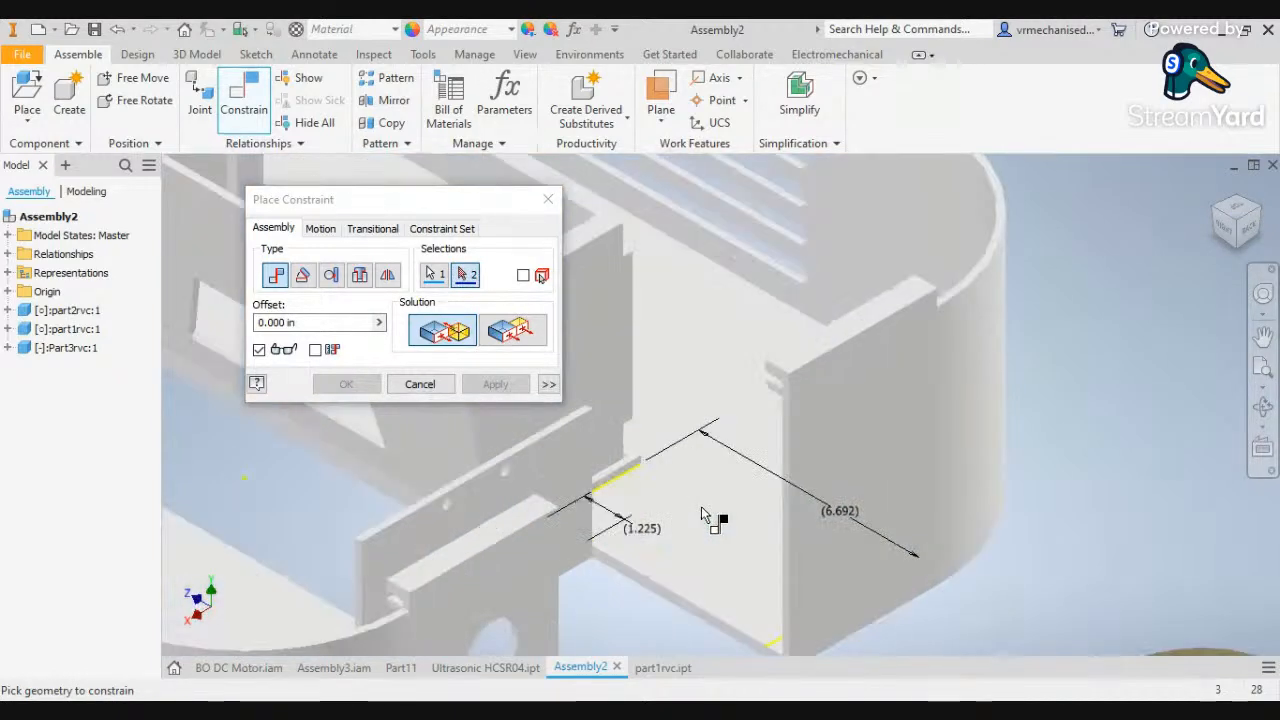
click(707, 530)
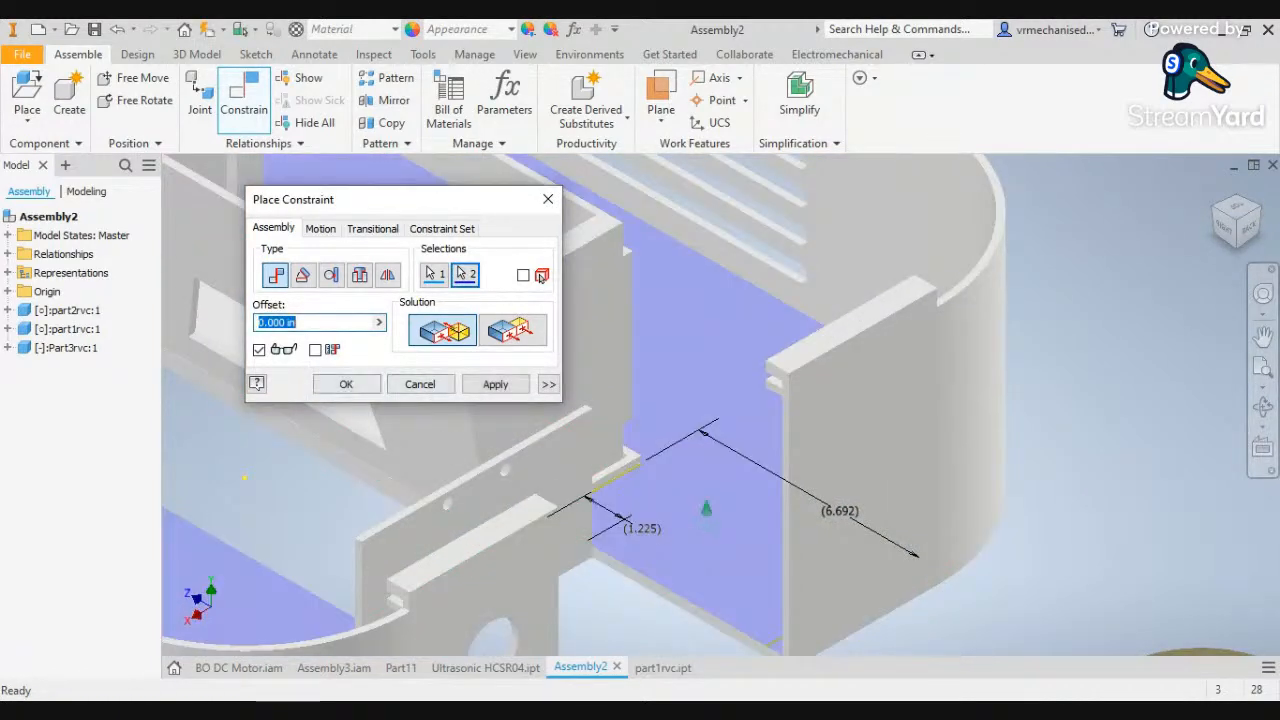
click(495, 384)
click(420, 384)
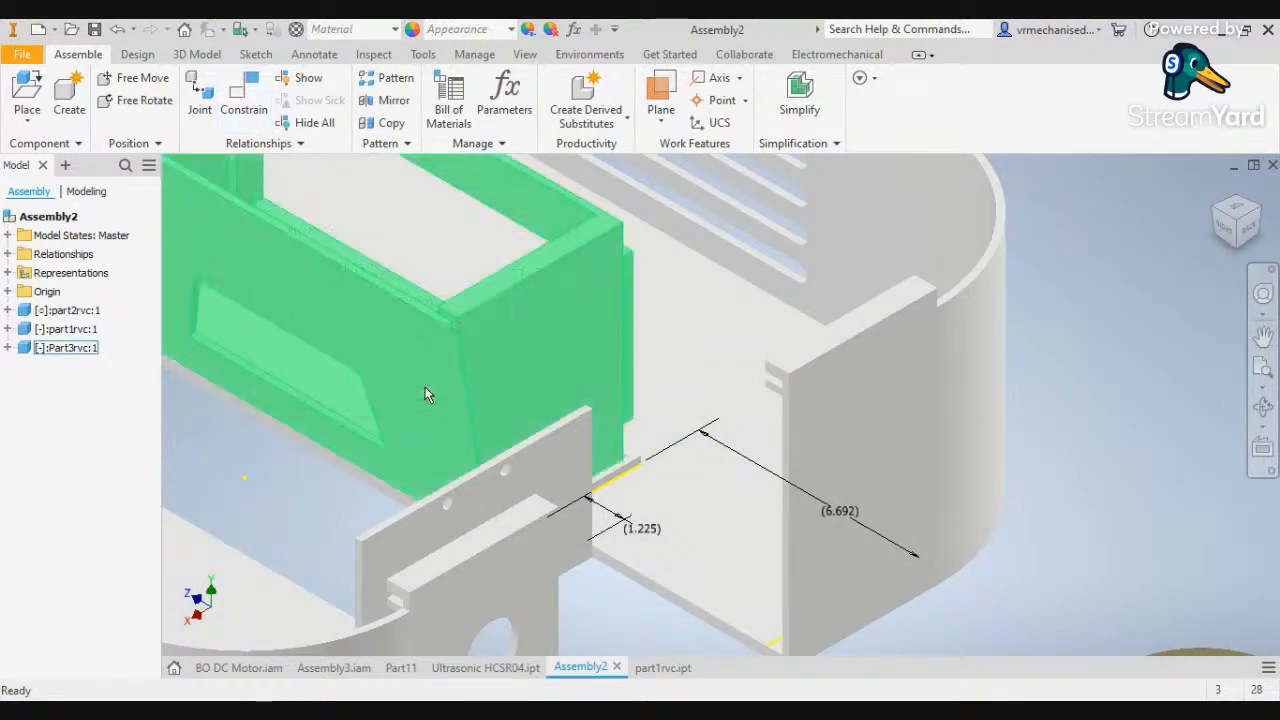
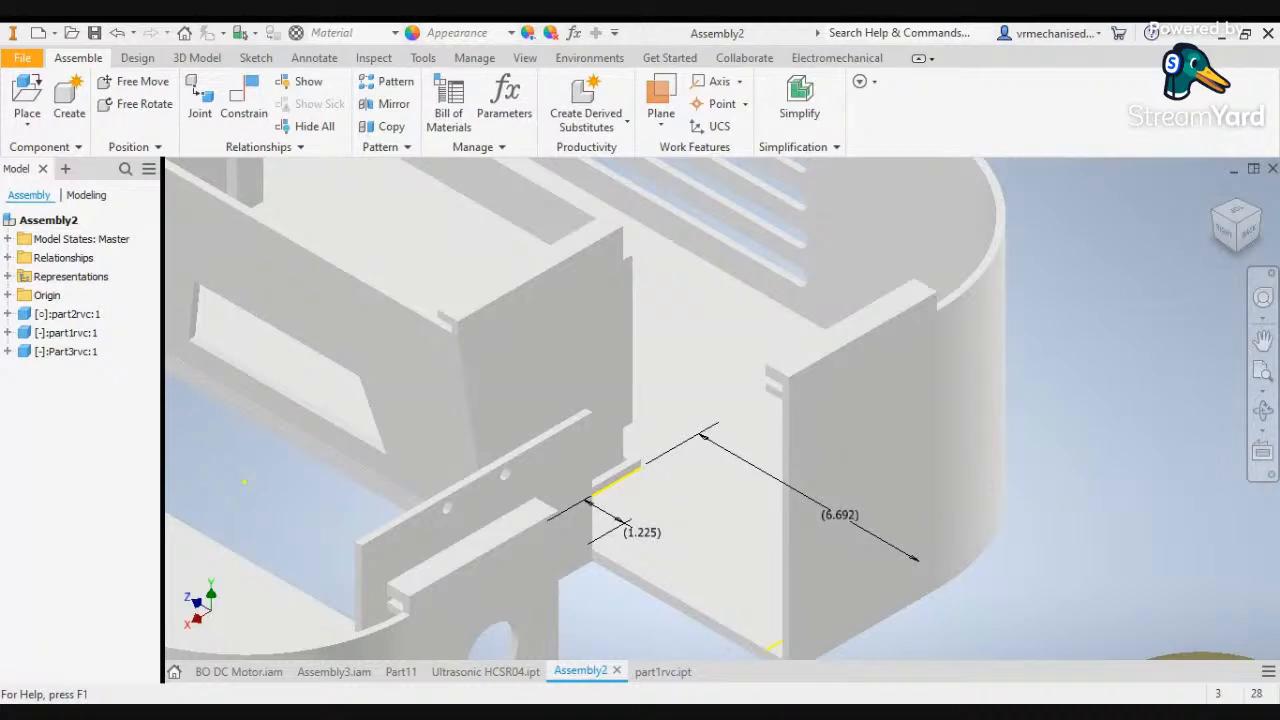
Delete the cylindrical component part2rvc from the assembly
scroll(946, 592, down, 4)
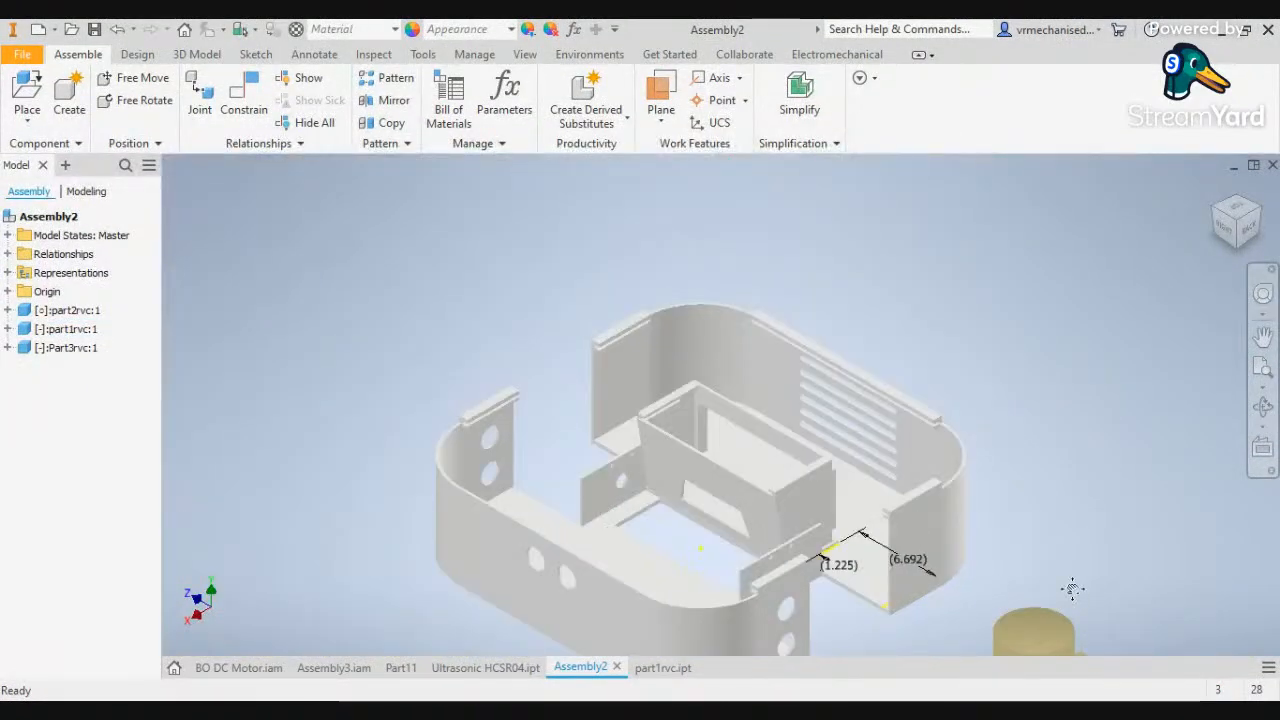
middle_drag(1072, 596, 981, 455)
click(952, 540)
key(Delete)
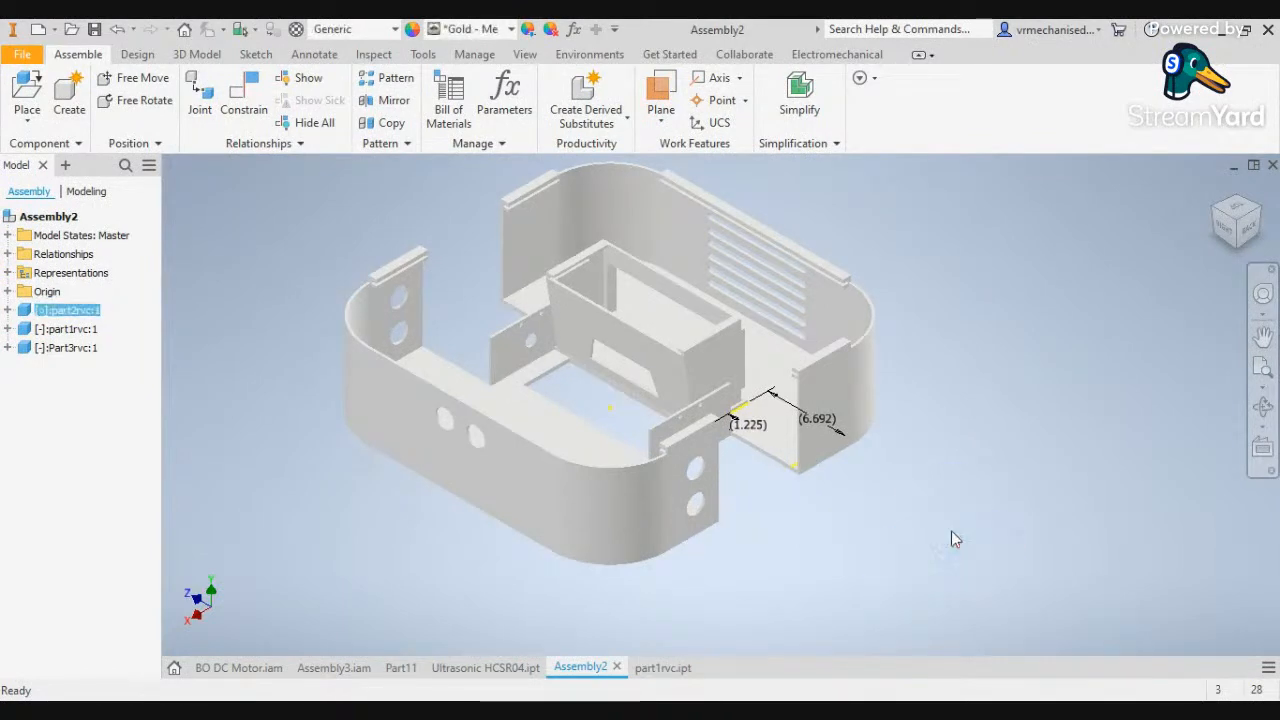
Place one instance of part2rvc from the wonkovation tech folder beside the slotted wall of the part1rvc housing
click(27, 92)
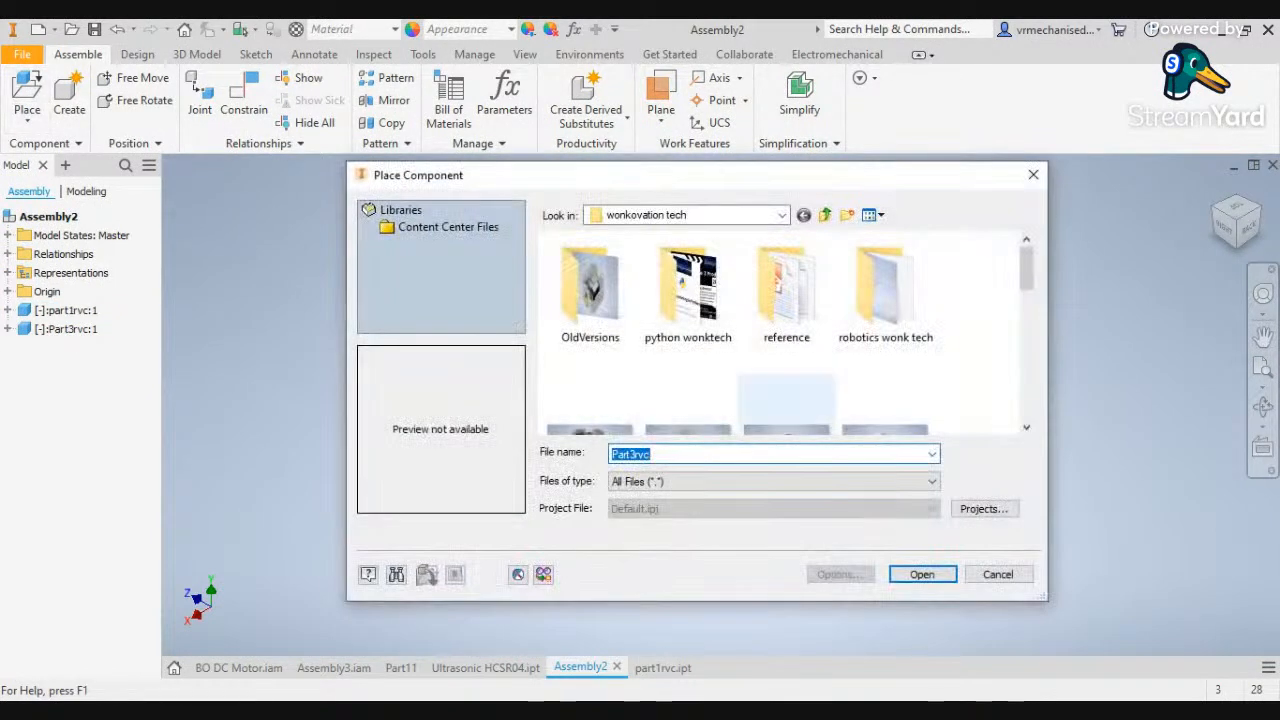
scroll(786, 385, down, 3)
scroll(786, 380, down, 5)
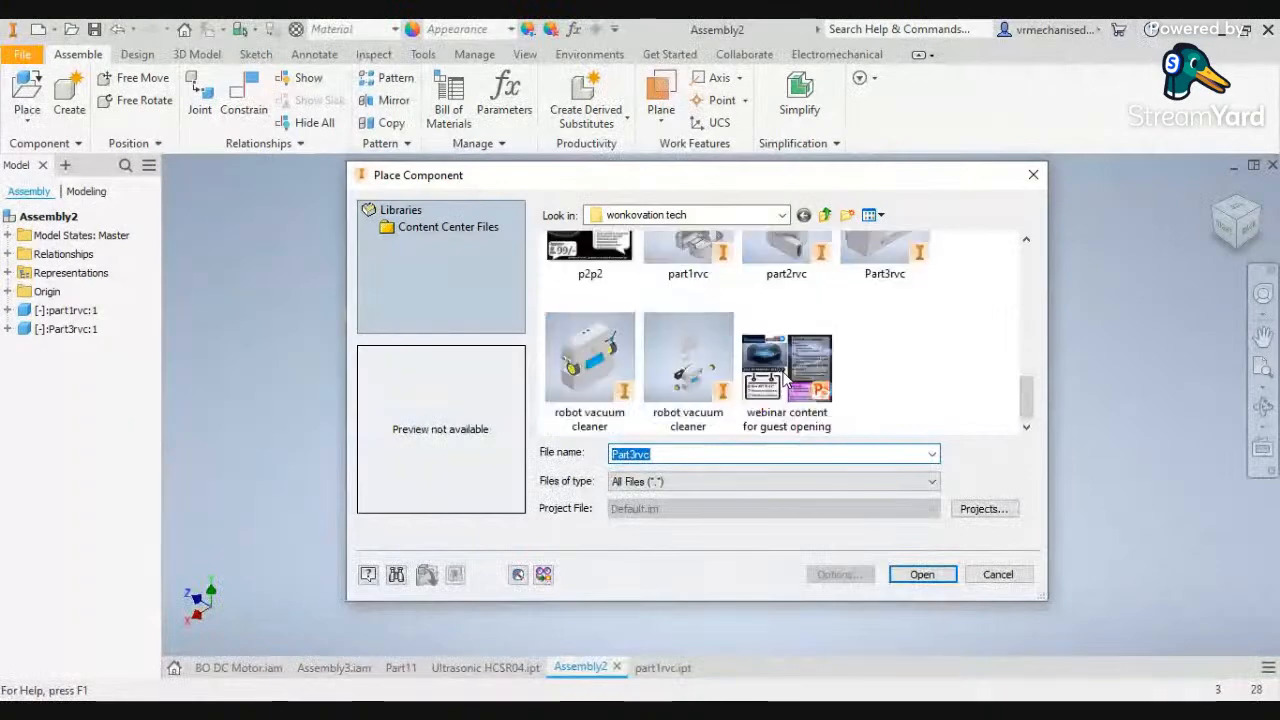
scroll(790, 378, up, 2)
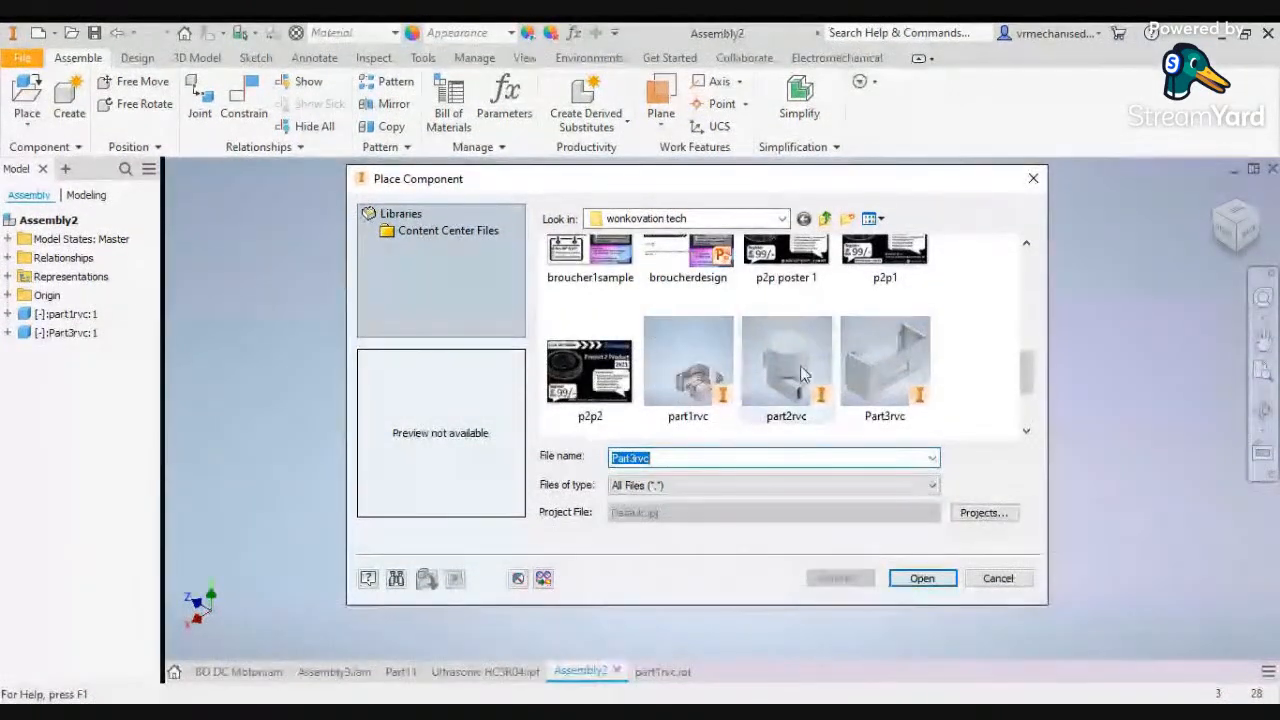
click(786, 365)
click(921, 578)
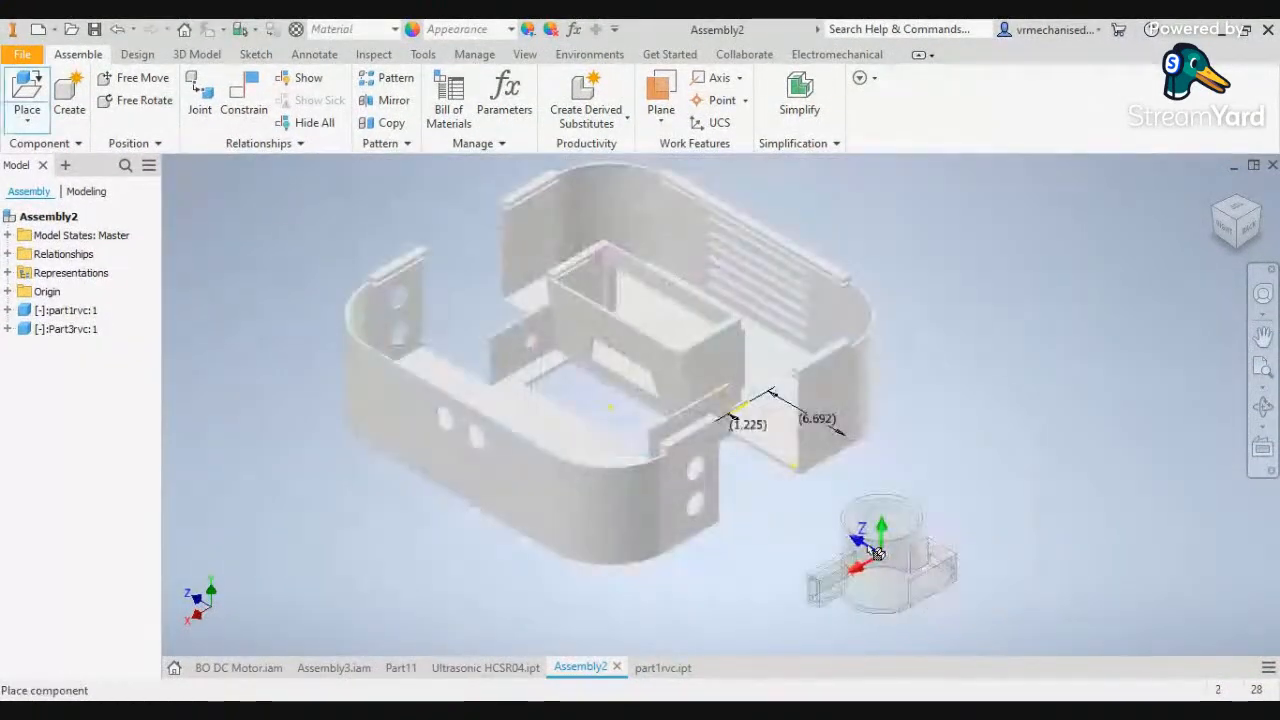
click(992, 375)
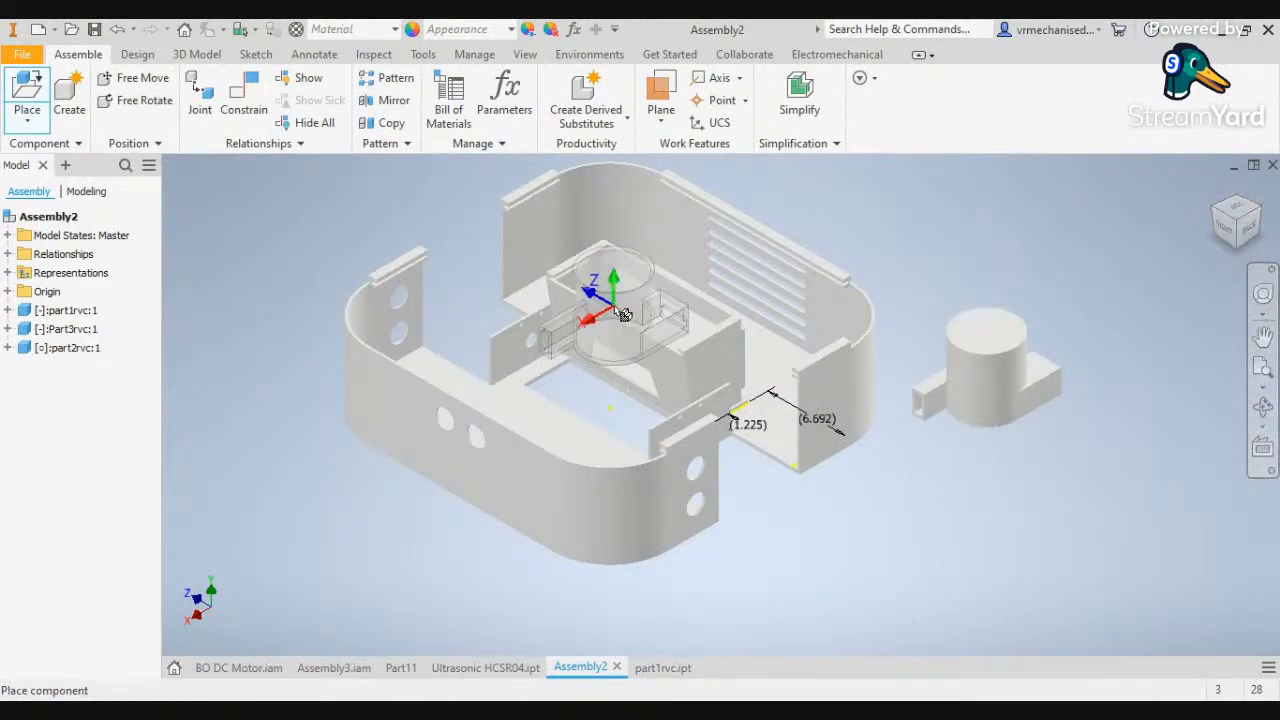
key(Escape)
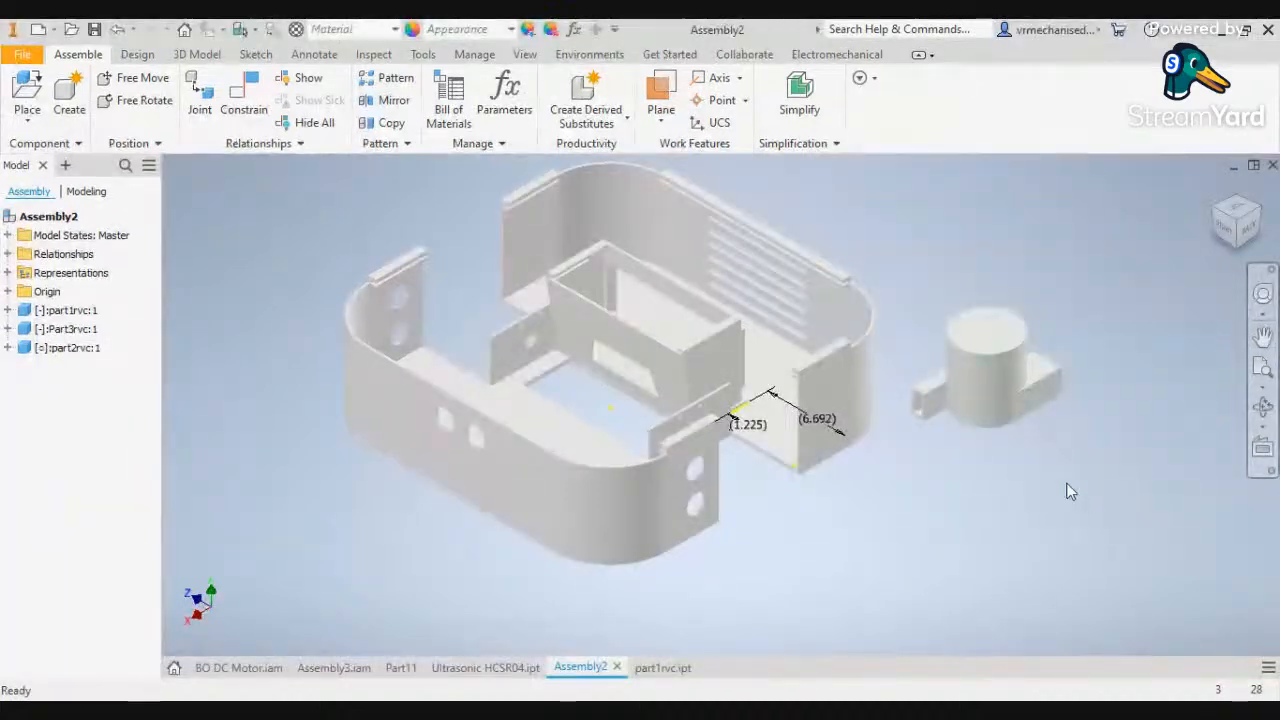
click(1240, 255)
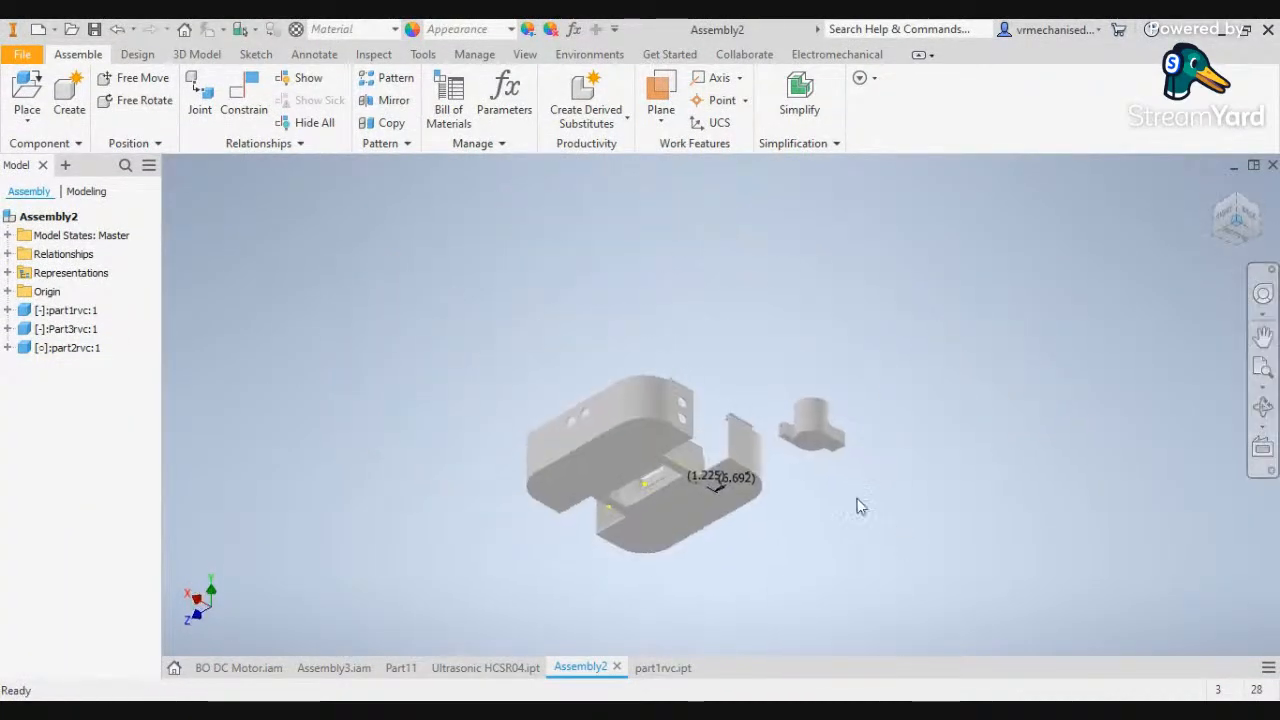
scroll(813, 440, up, 2)
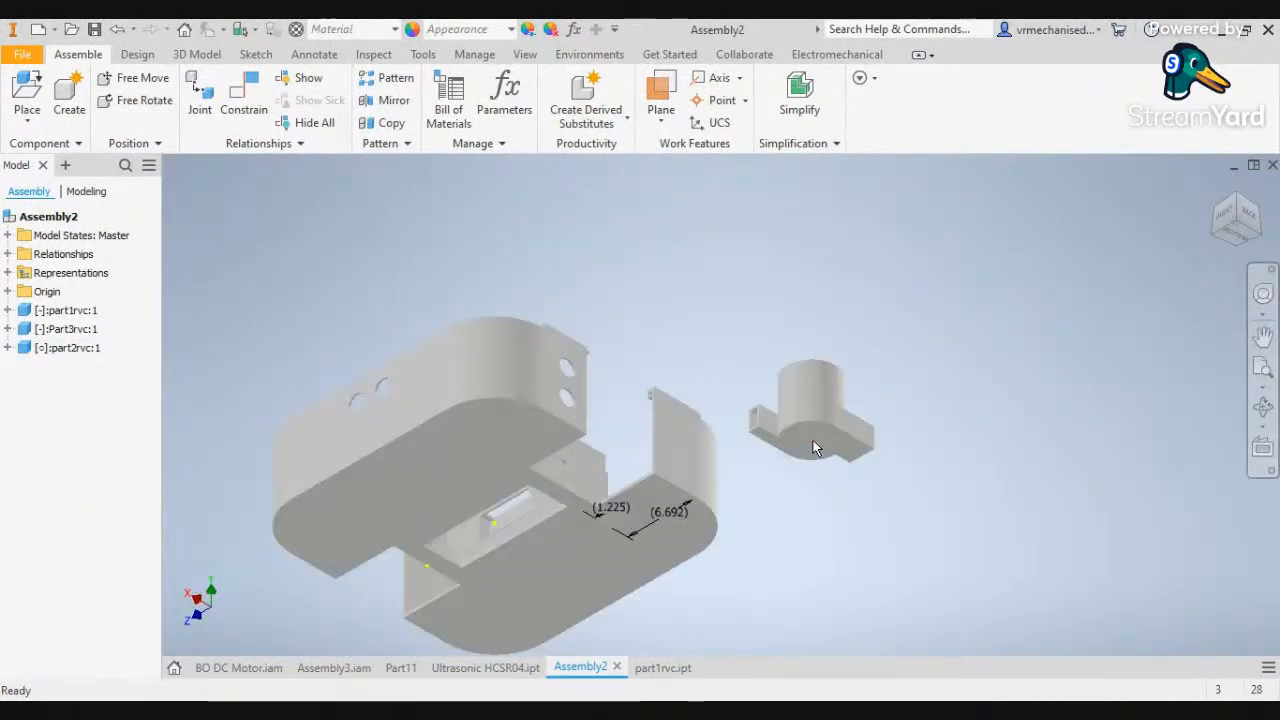
click(244, 105)
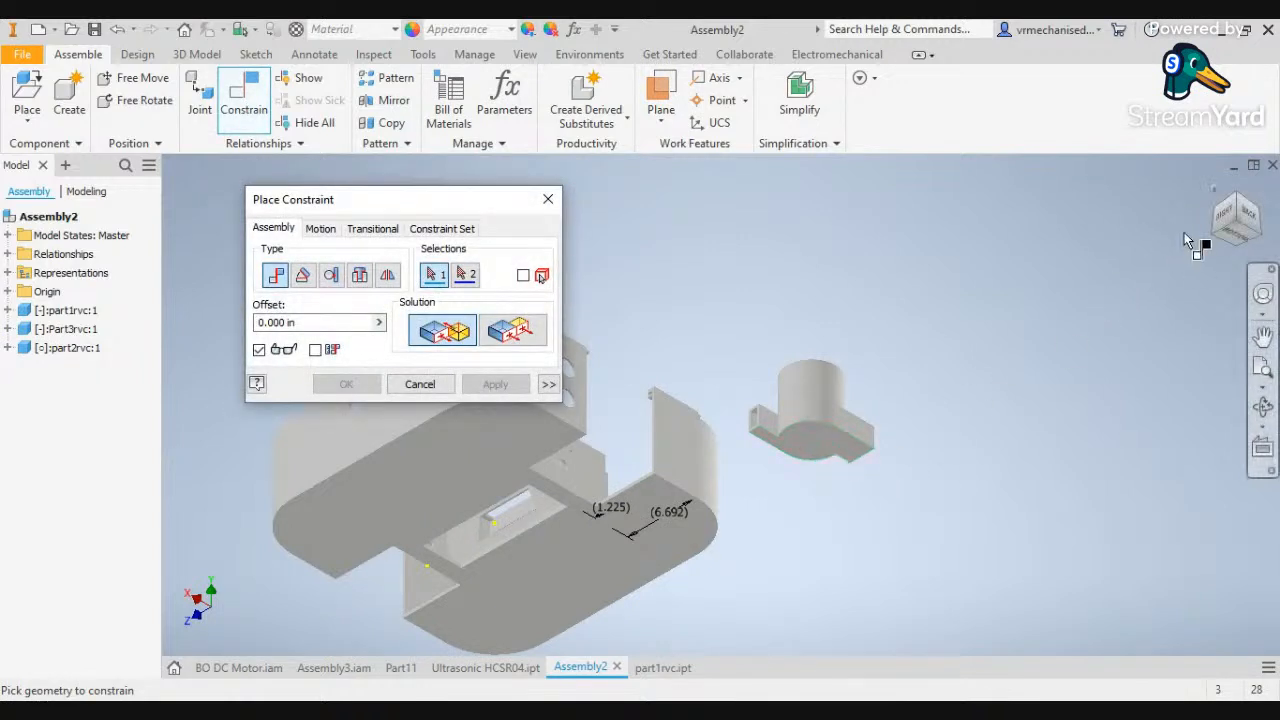
click(1238, 203)
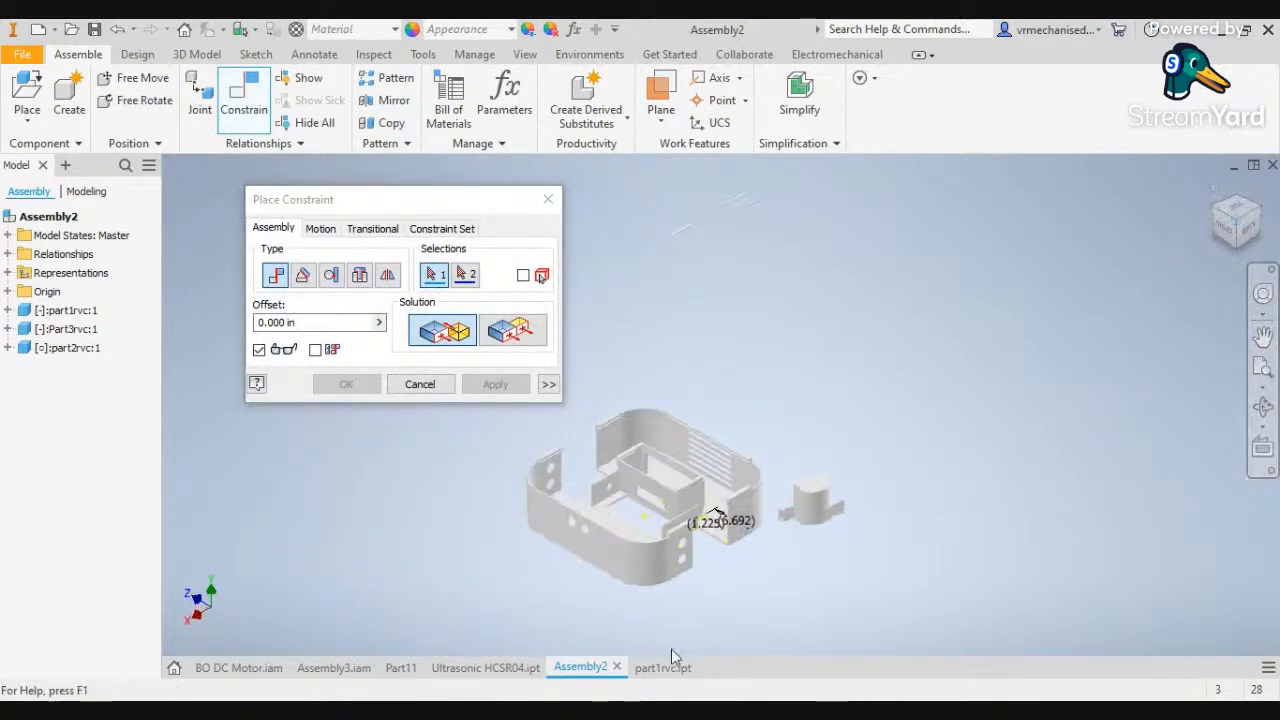
scroll(745, 537, down, 5)
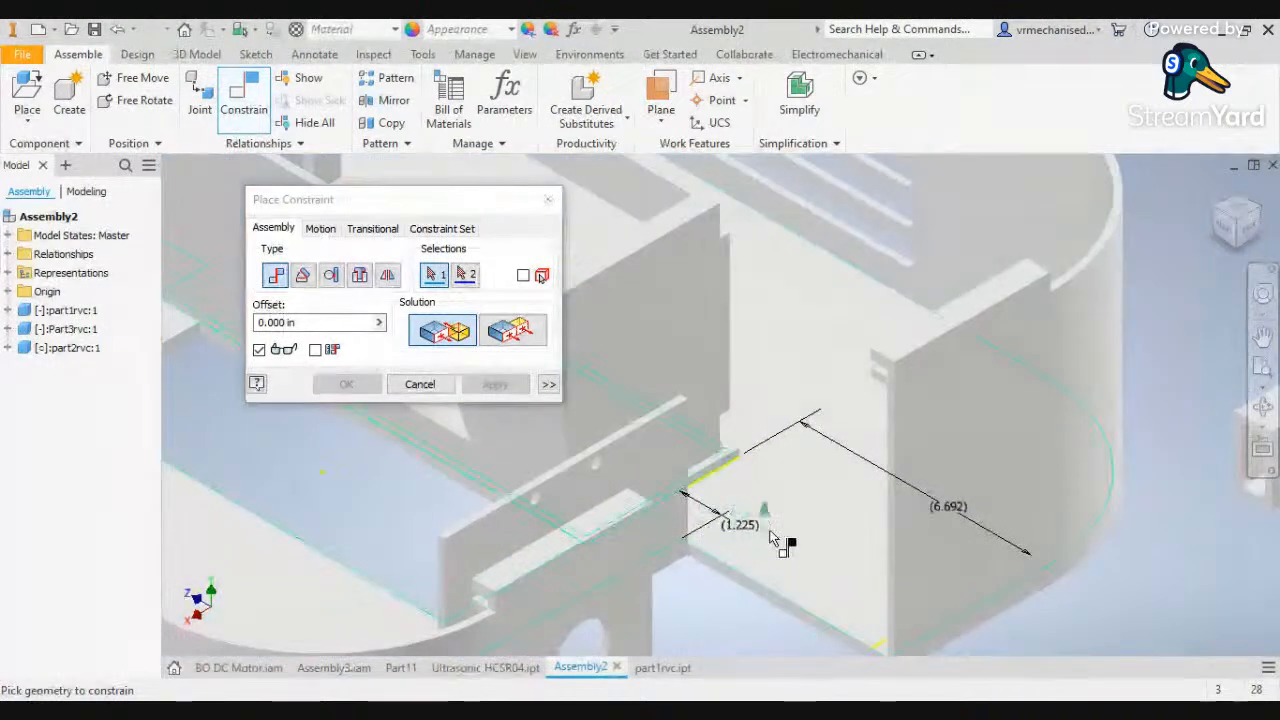
click(804, 520)
scroll(1084, 625, up, 5)
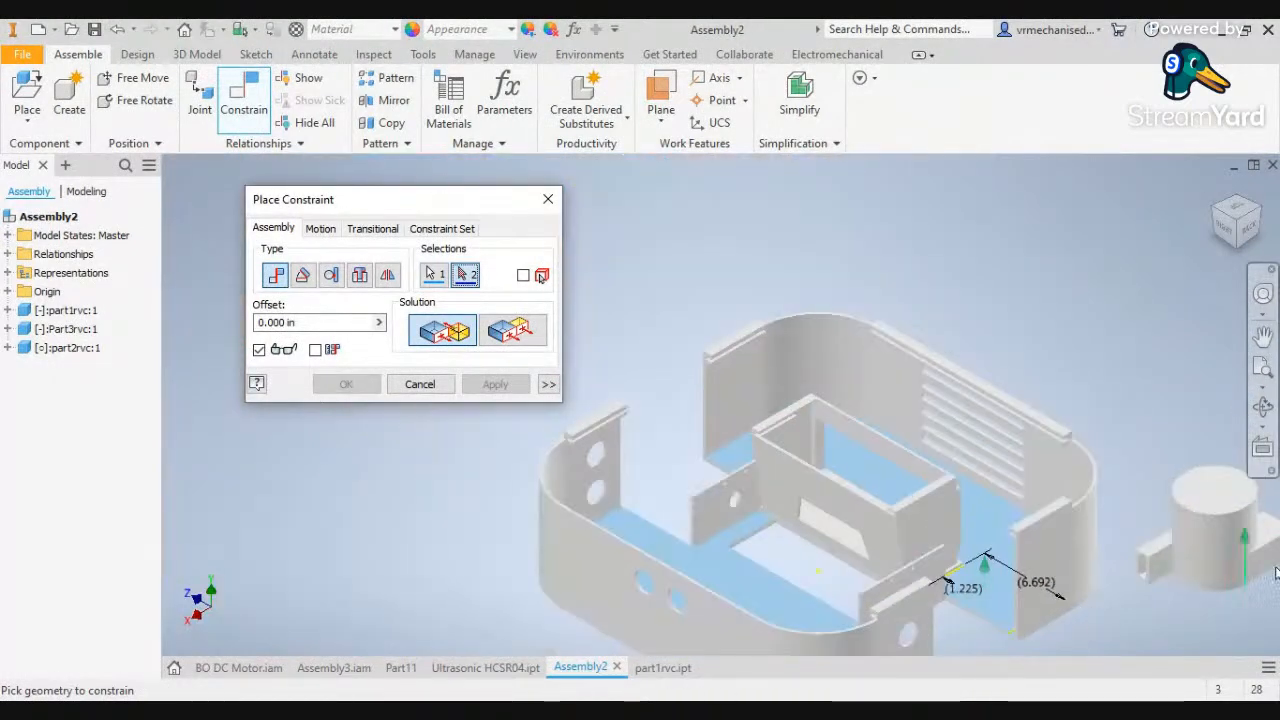
click(1233, 248)
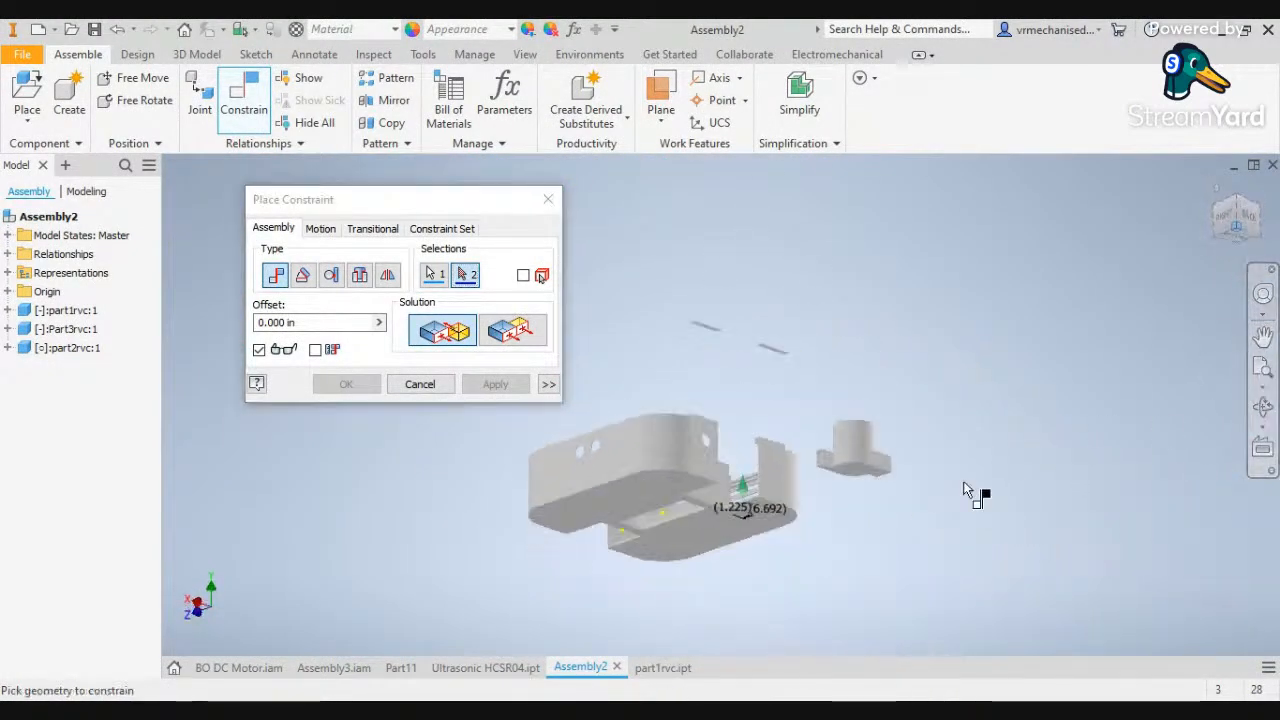
click(812, 441)
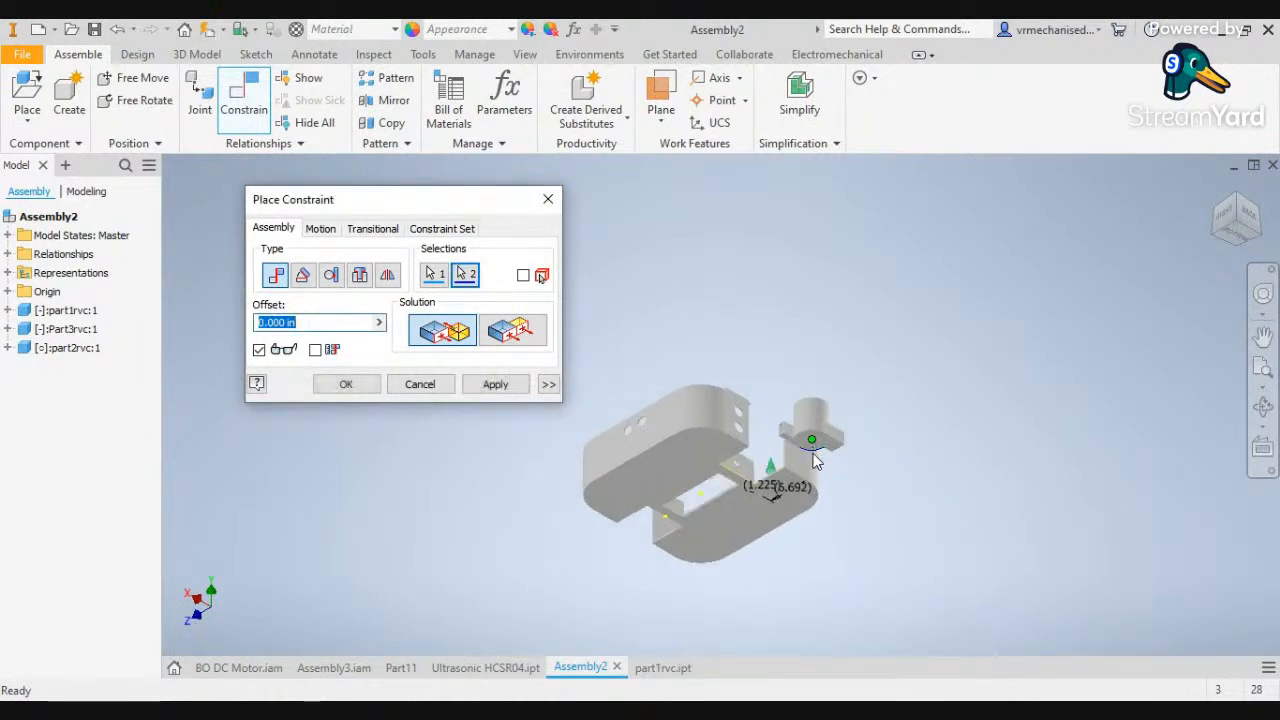
click(1237, 198)
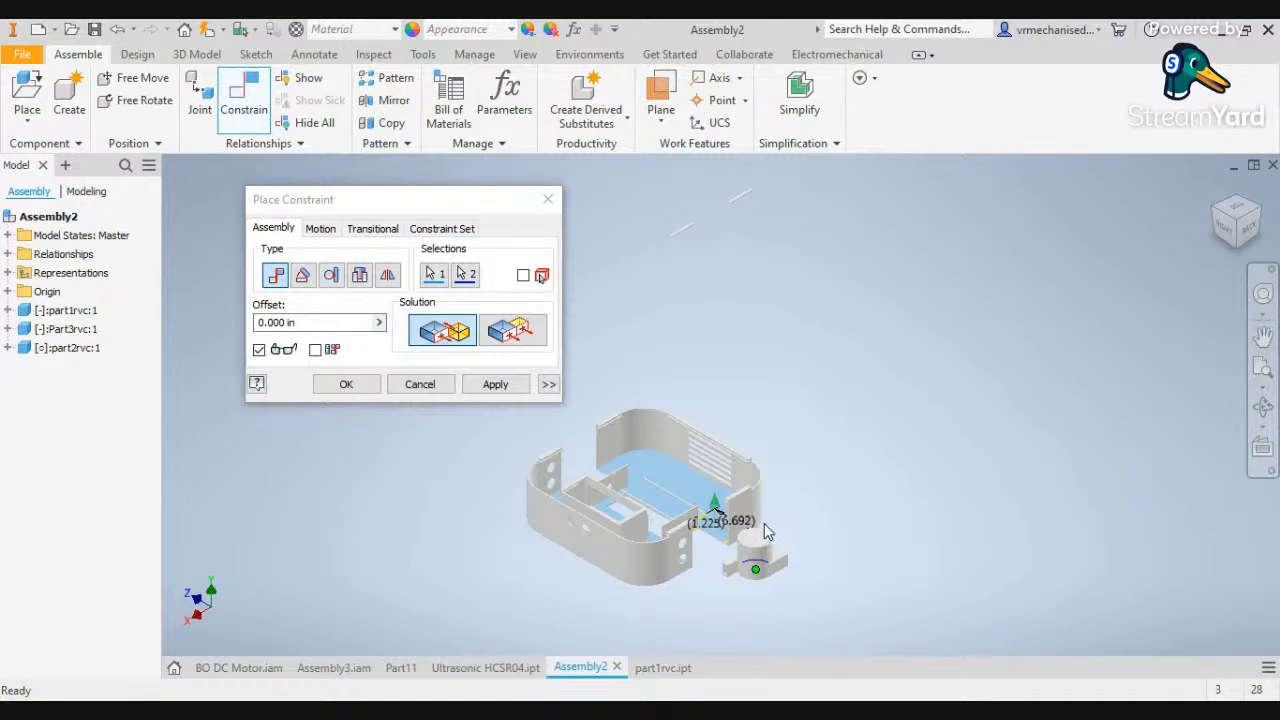
key(Escape)
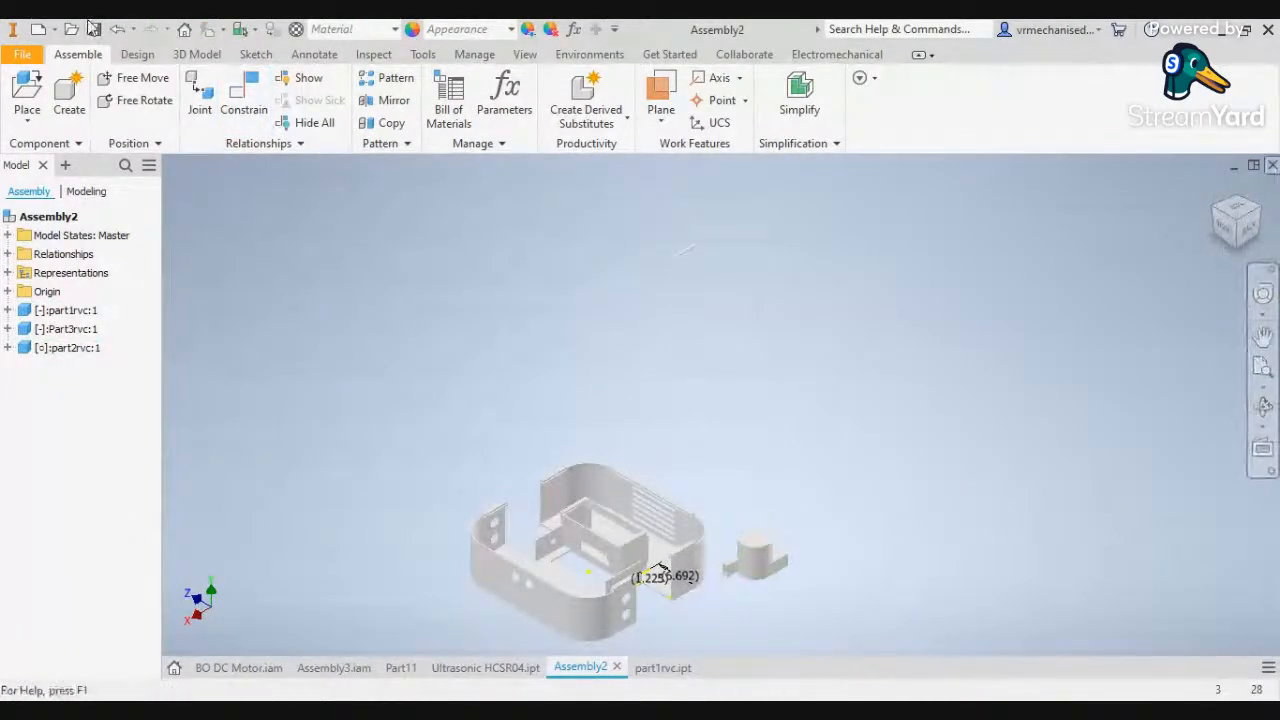
Mate the inner floor face of part1rvc to the flat bottom face of the newly placed part2rvc with a 0.000 in offset
click(244, 98)
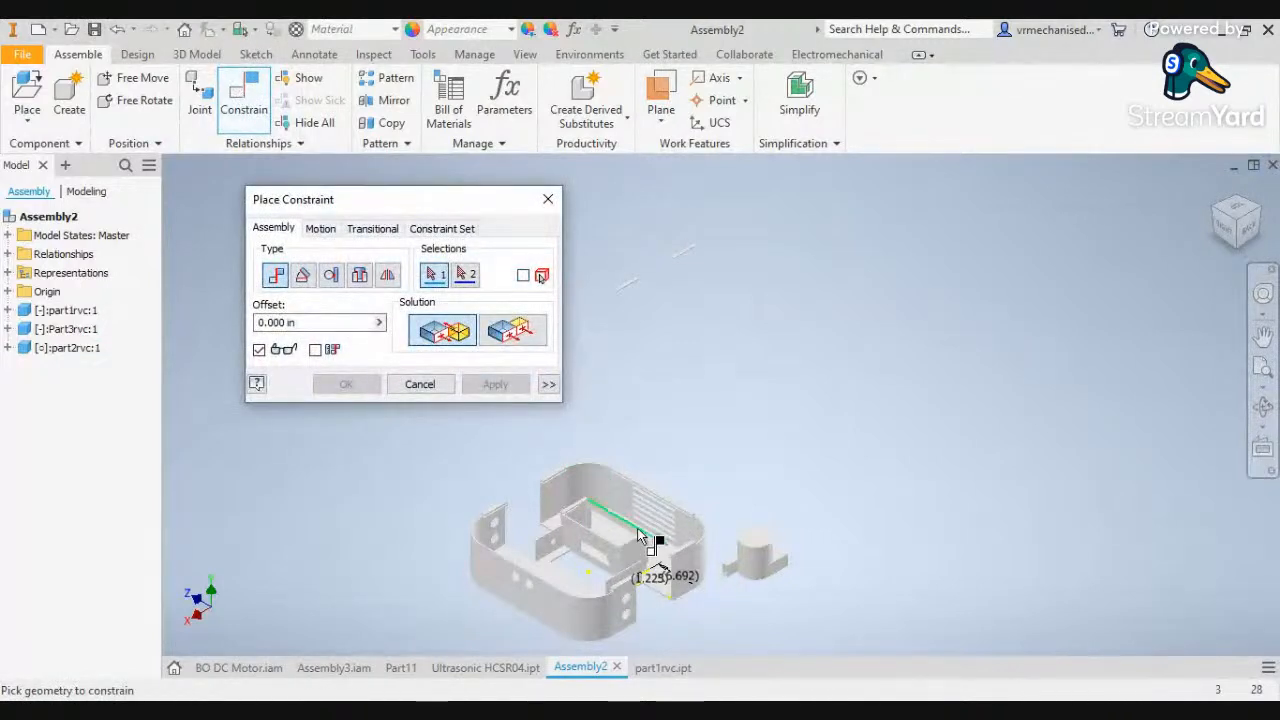
click(664, 579)
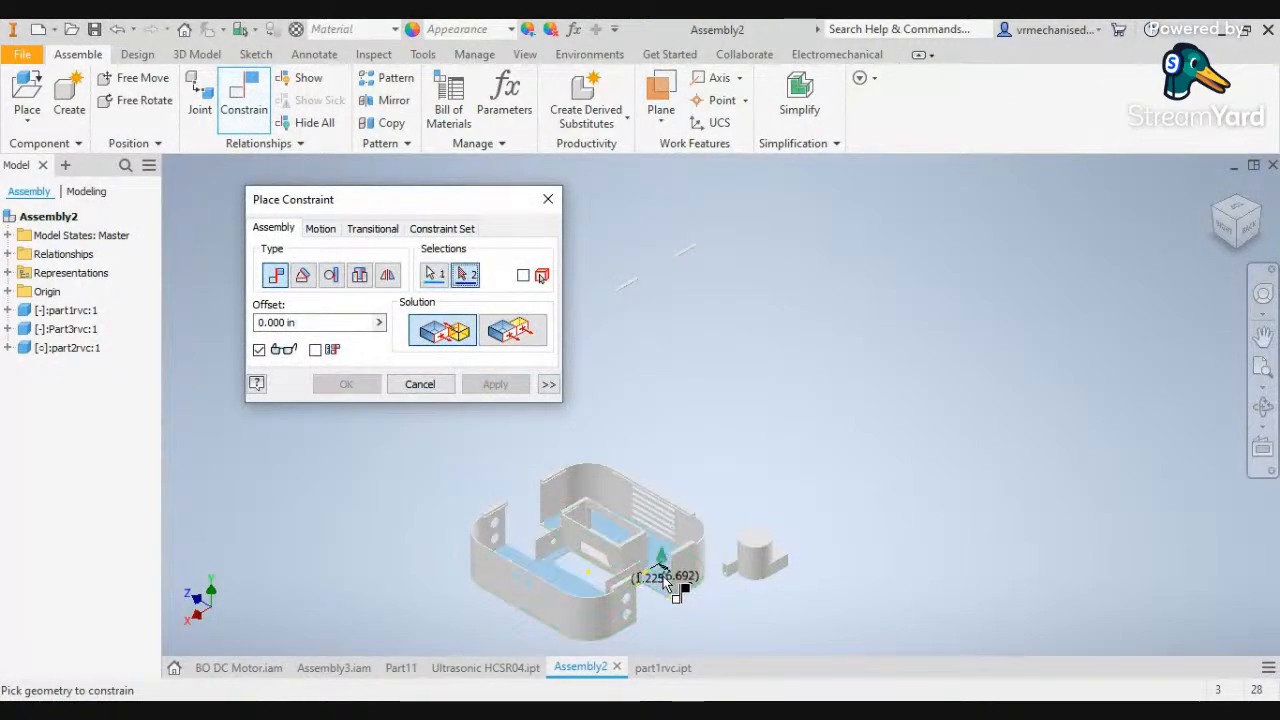
click(1245, 258)
click(818, 447)
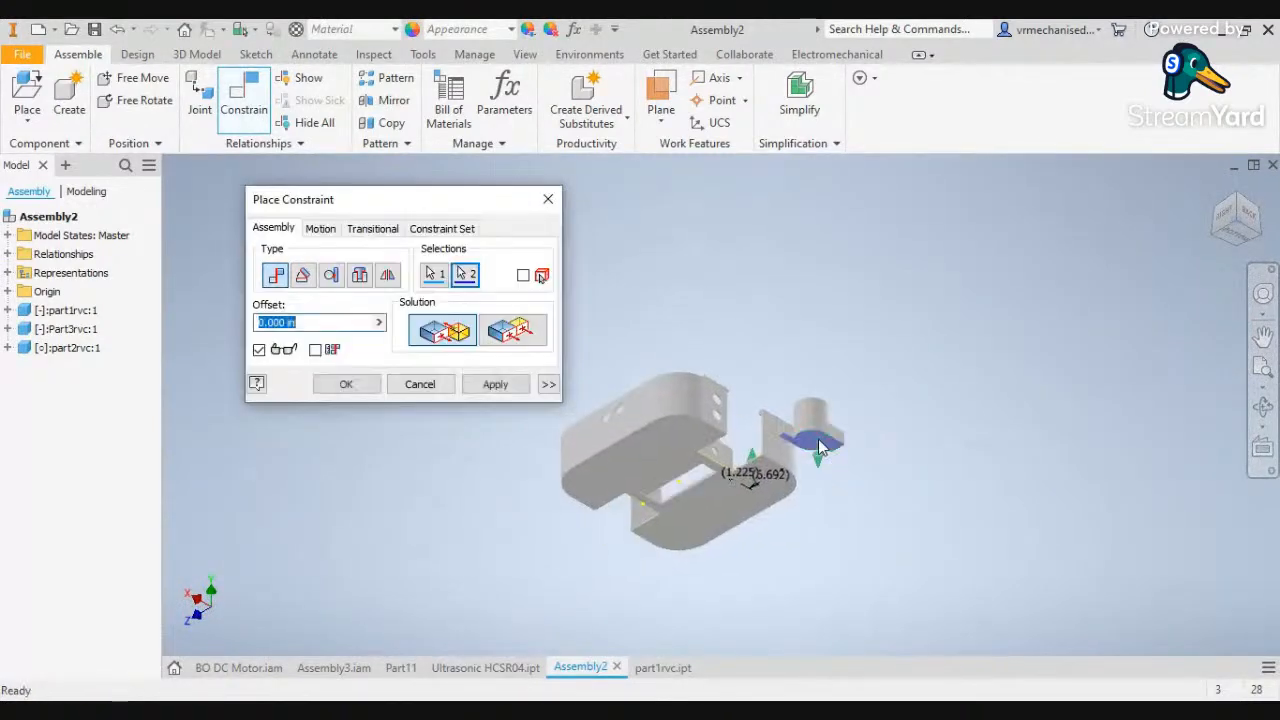
key(Return)
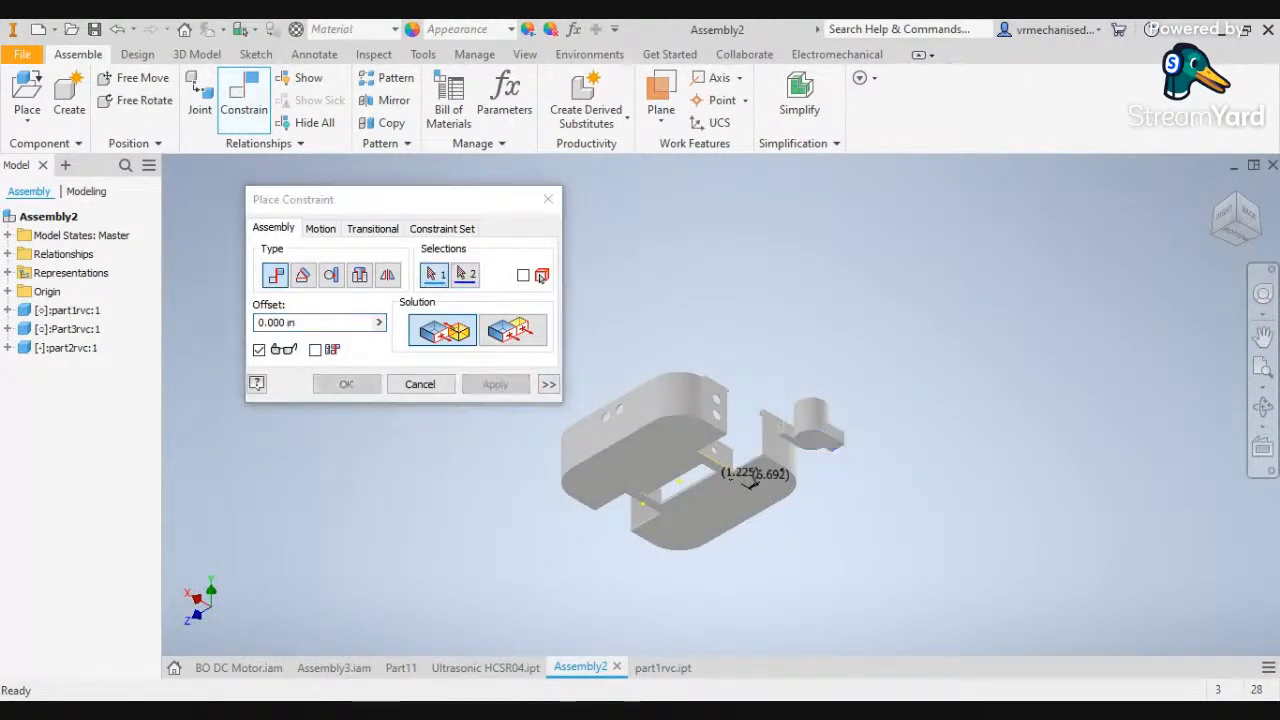
click(420, 384)
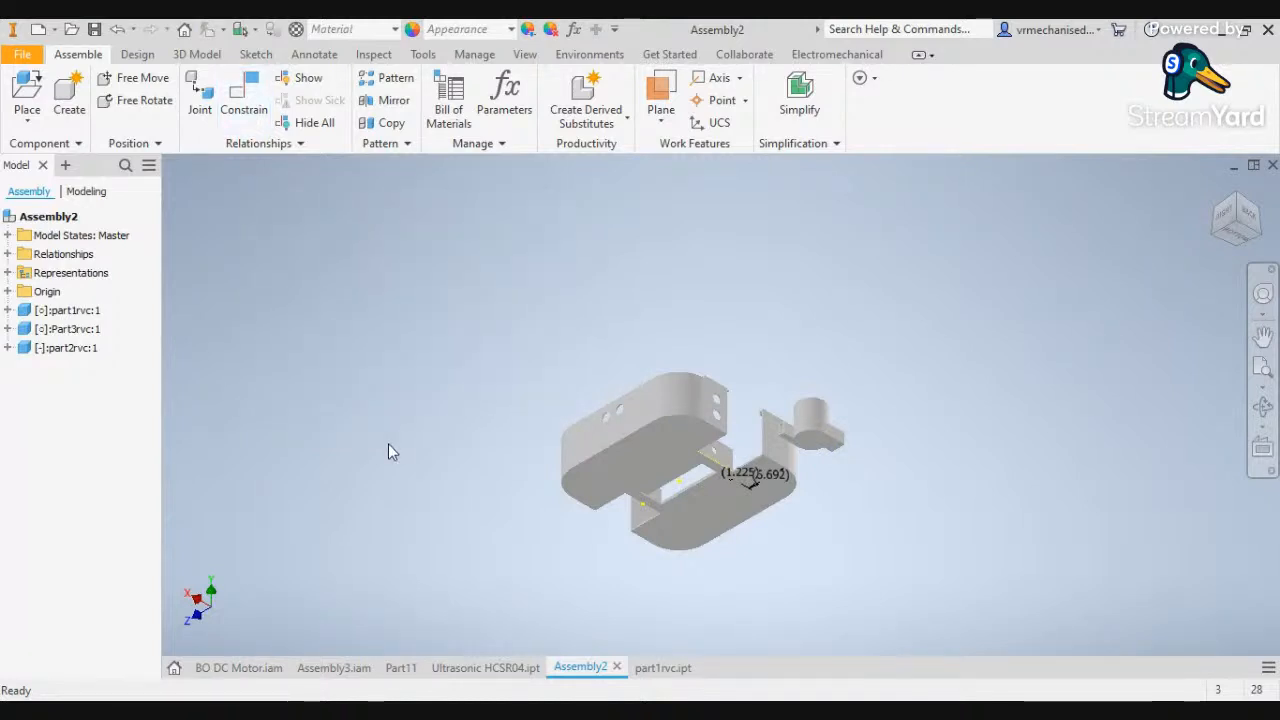
Undo the floor mate and the placement of part2rvc
key(ctrl+z)
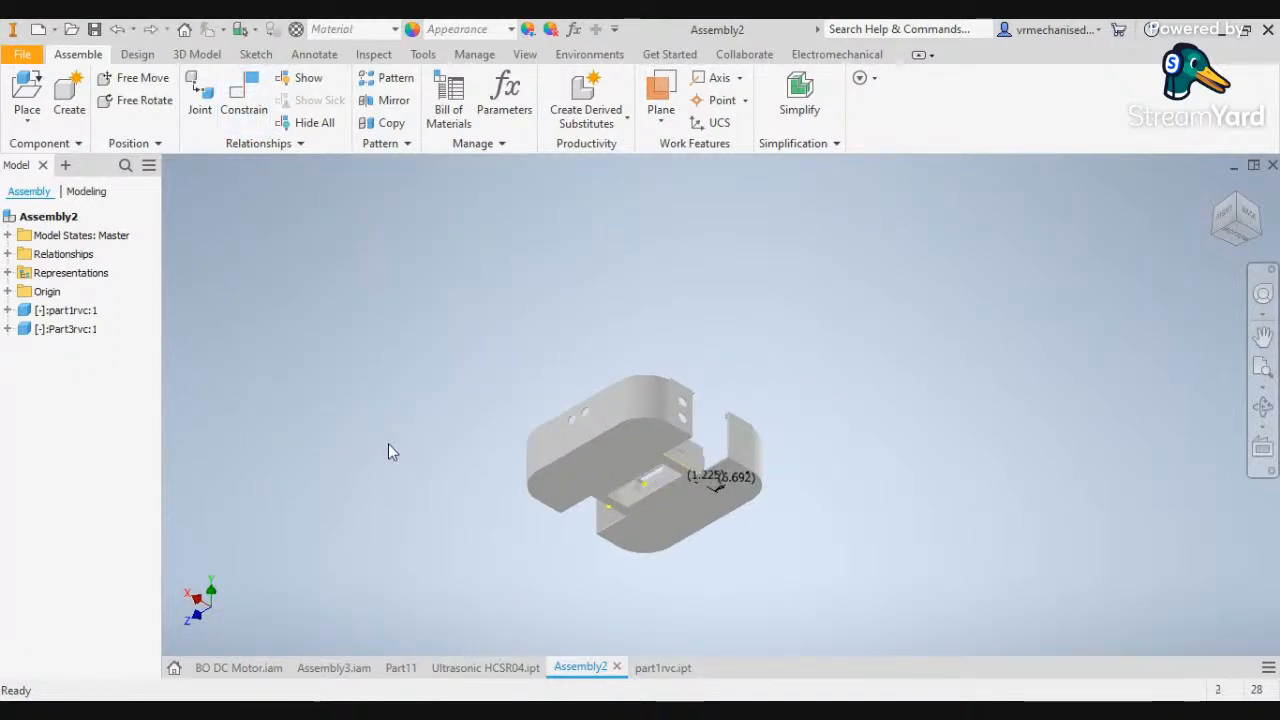
click(1235, 203)
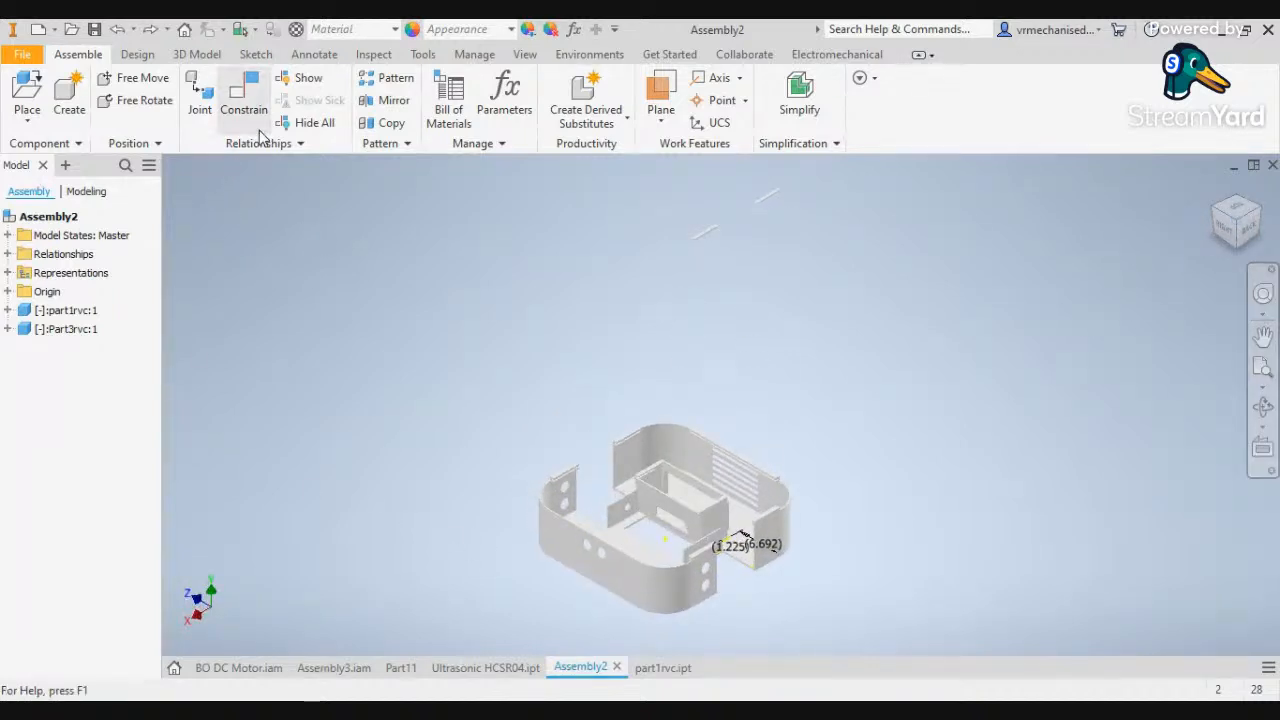
click(140, 55)
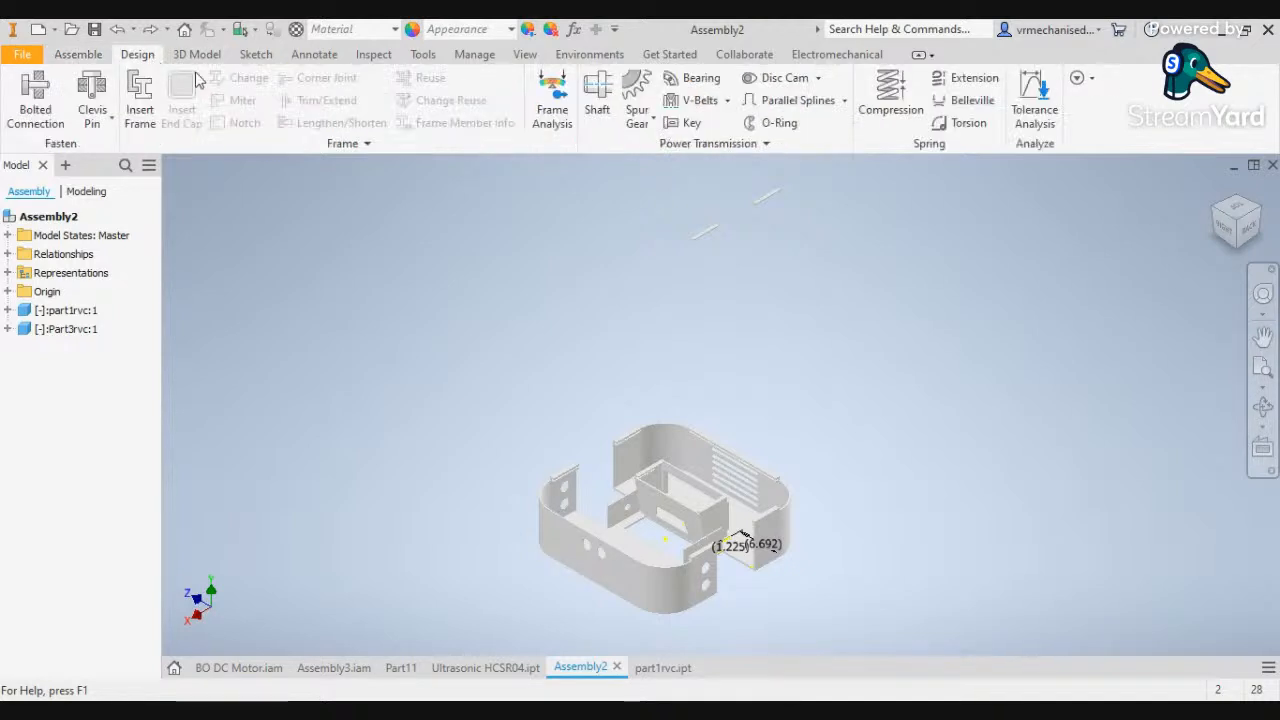
click(80, 54)
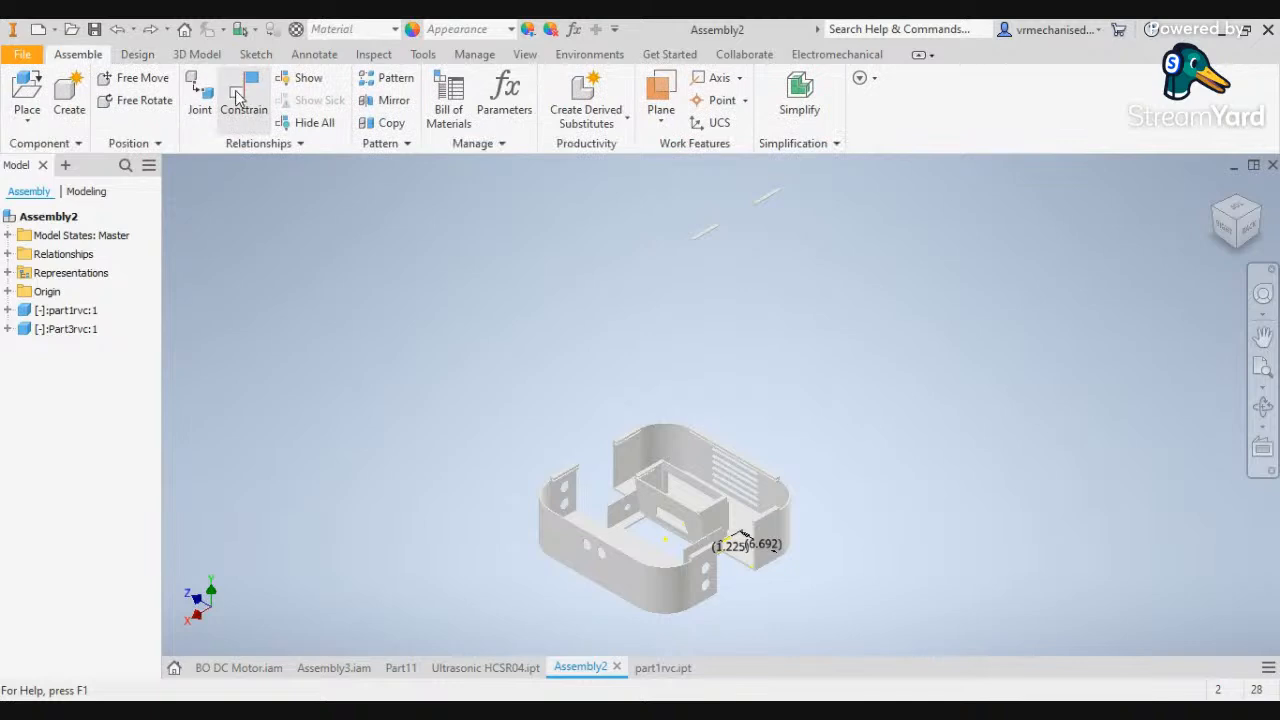
click(238, 95)
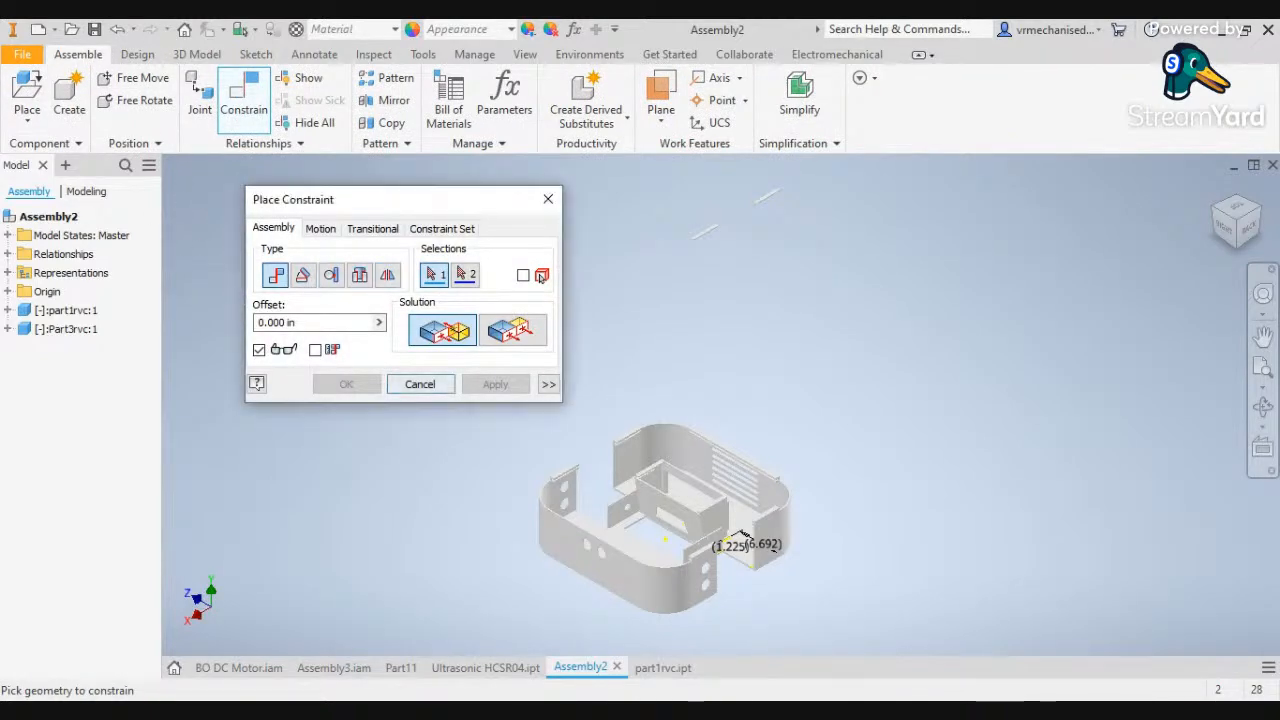
click(420, 384)
click(118, 30)
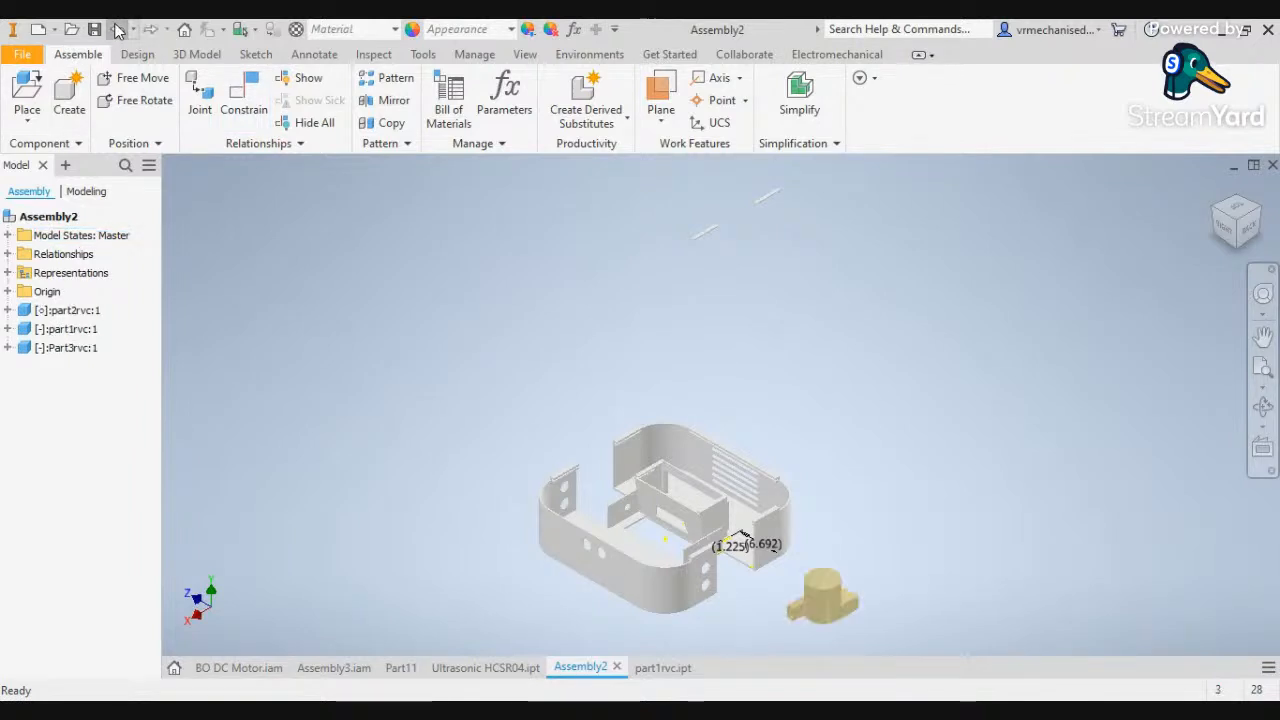
click(148, 32)
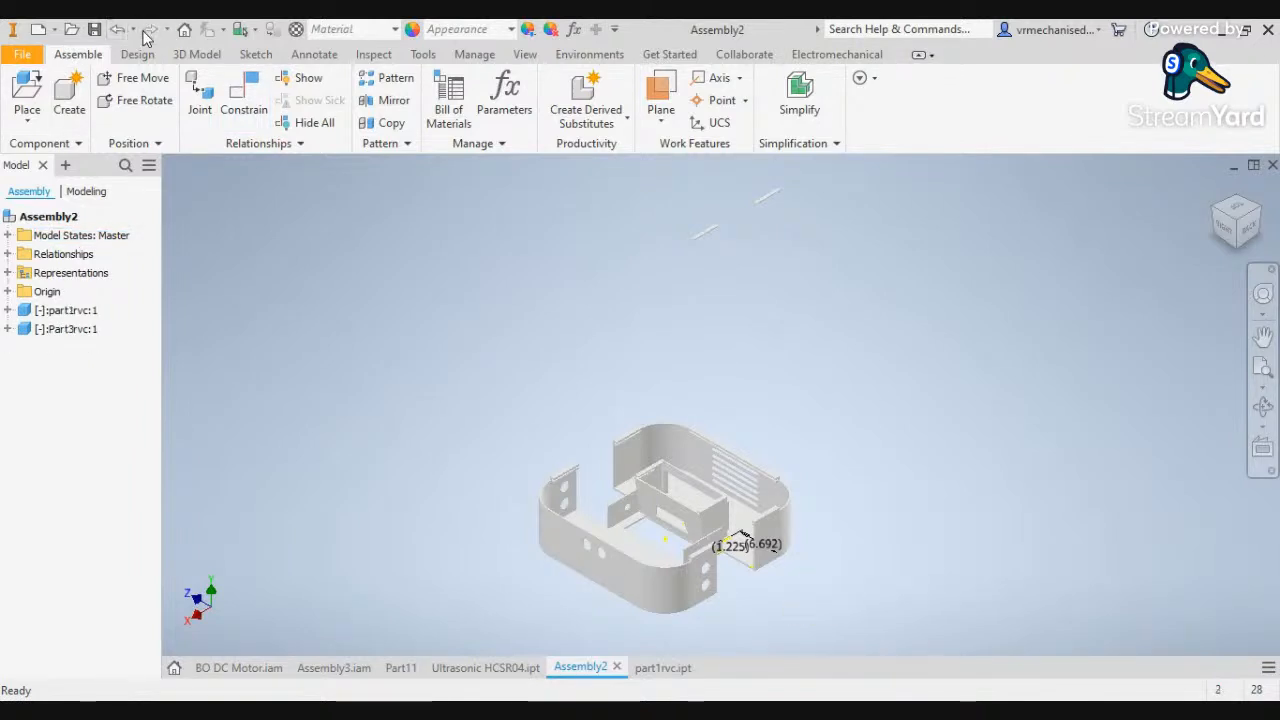
Place one instance of part2rvc from the wonkovation tech folder behind the slotted wall of the part1rvc housing
click(50, 88)
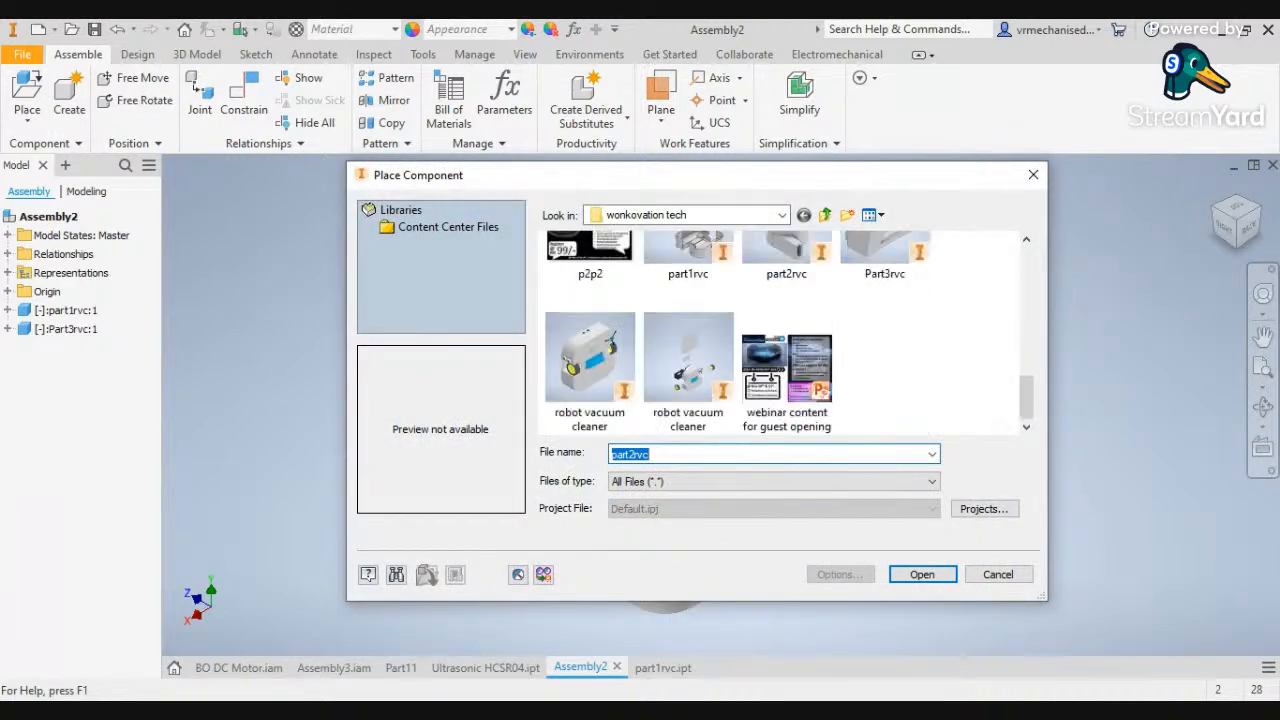
click(788, 380)
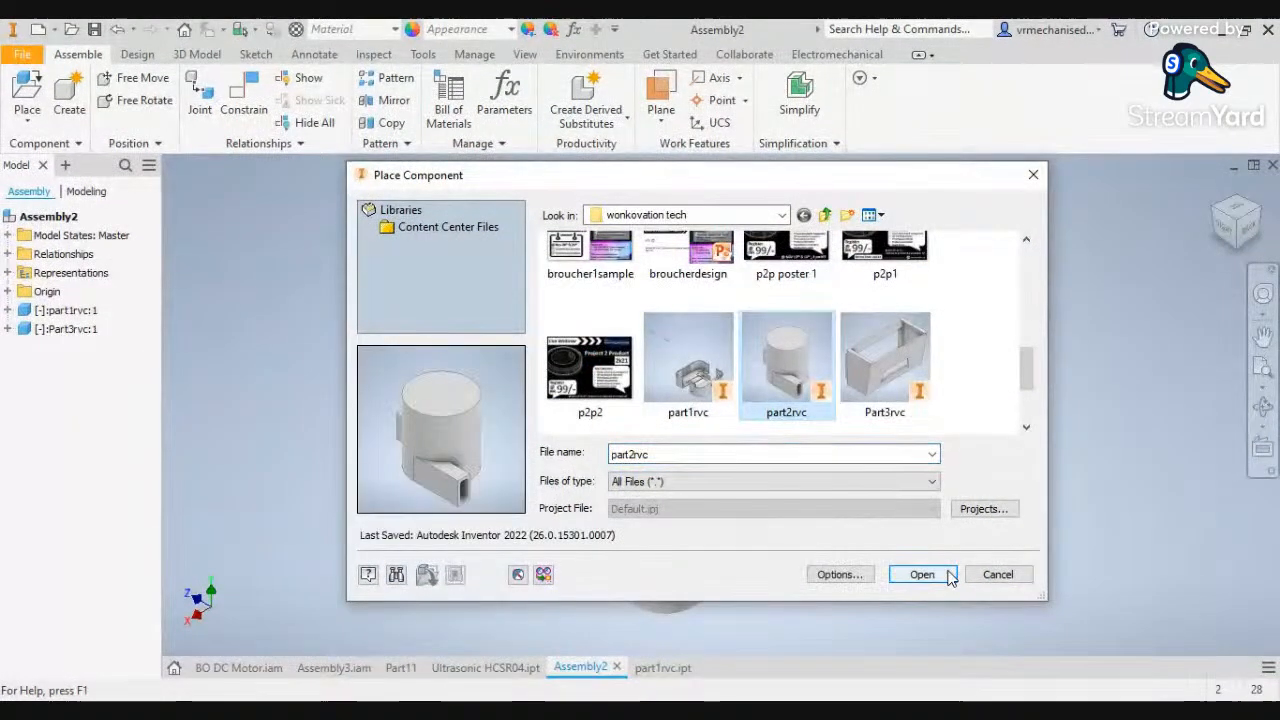
click(948, 576)
click(870, 468)
key(Escape)
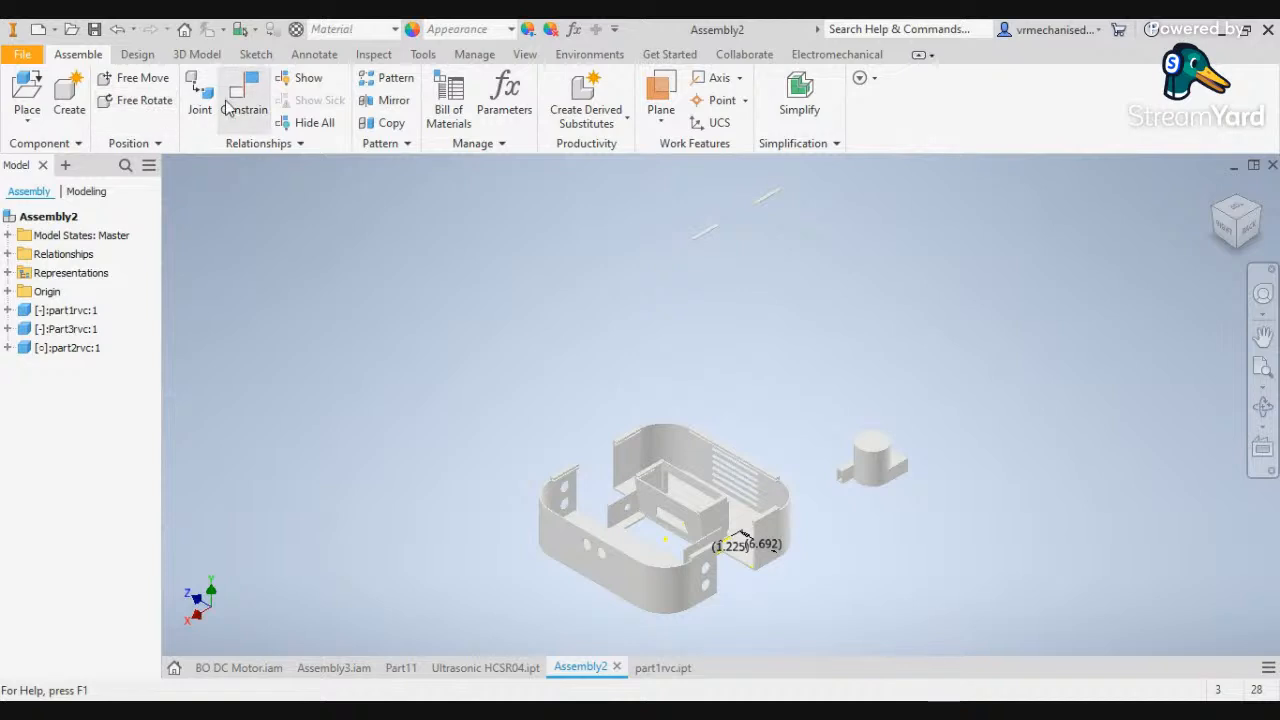
Try to mate the inner floor of part1rvc to the flat bottom face of part2rvc, and delete part2rvc from the assembly
click(244, 100)
scroll(755, 554, up, 5)
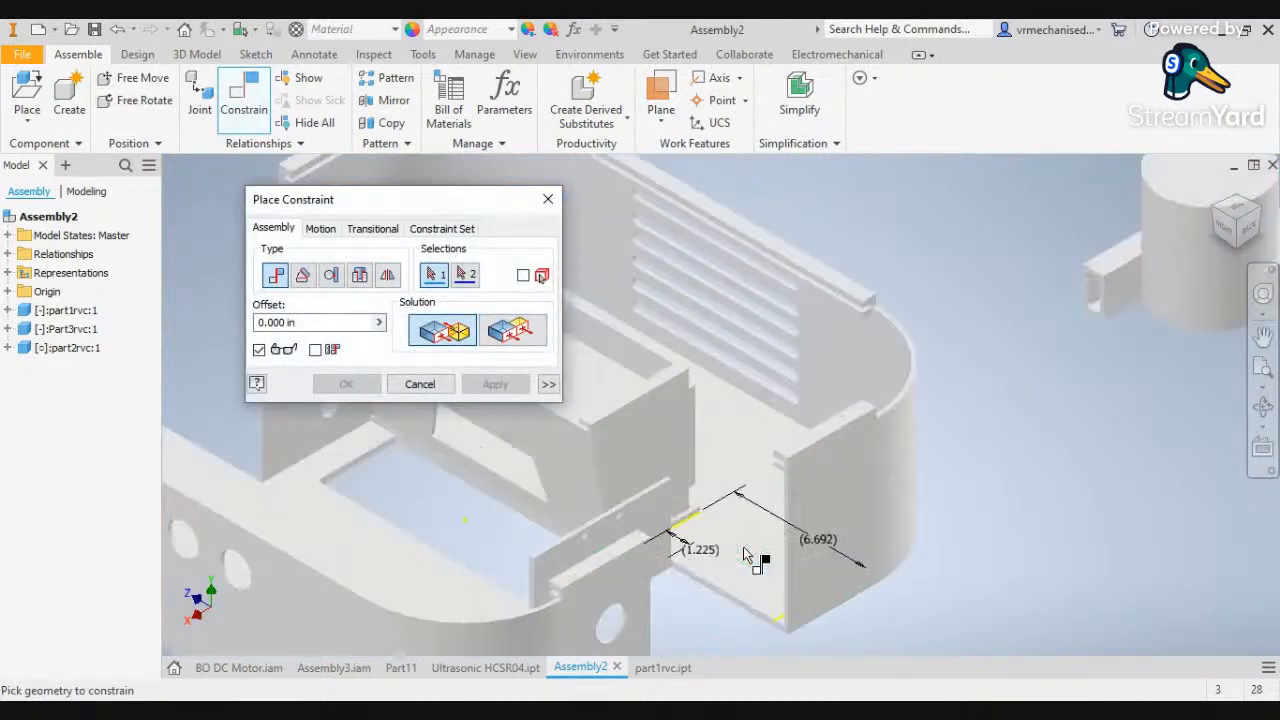
click(737, 515)
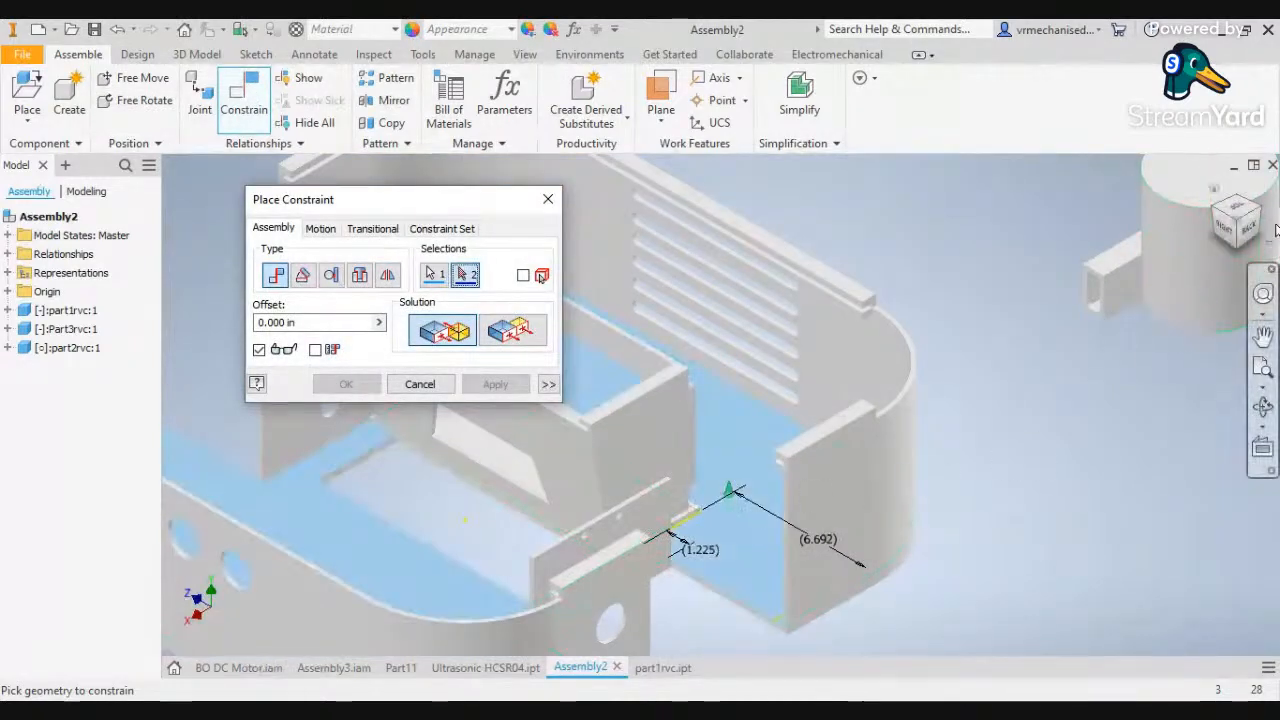
click(1236, 245)
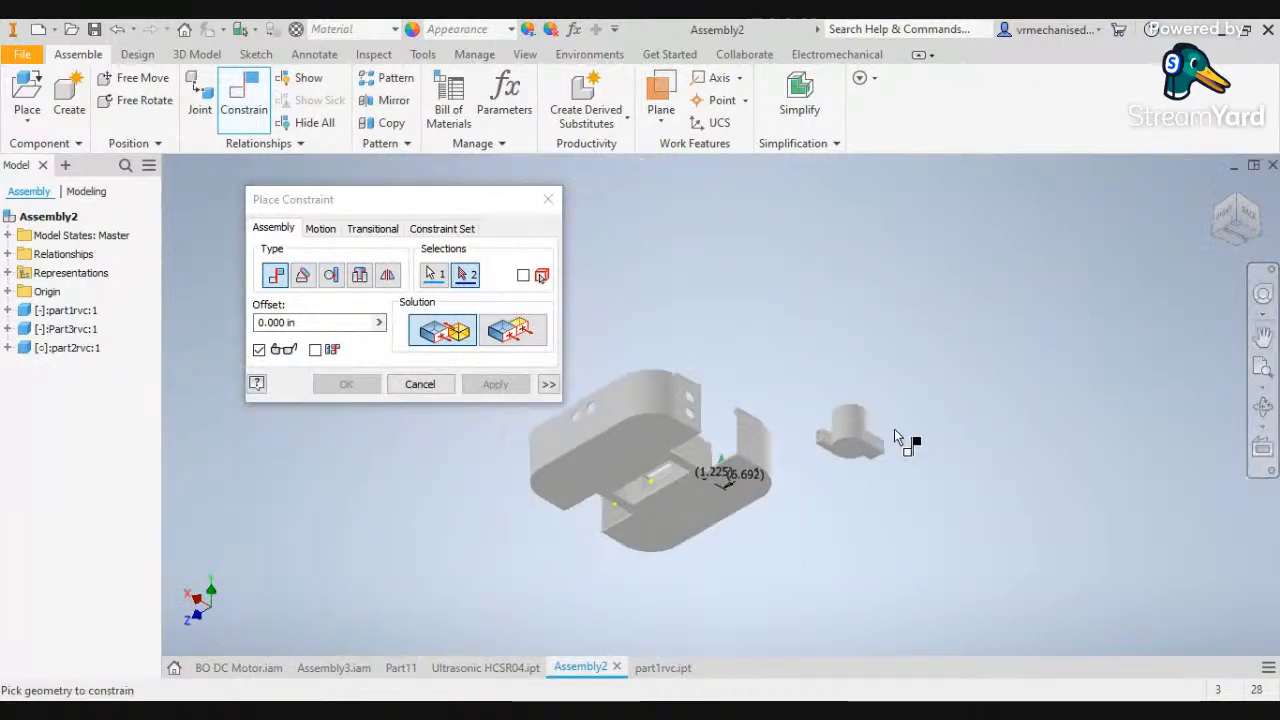
click(853, 449)
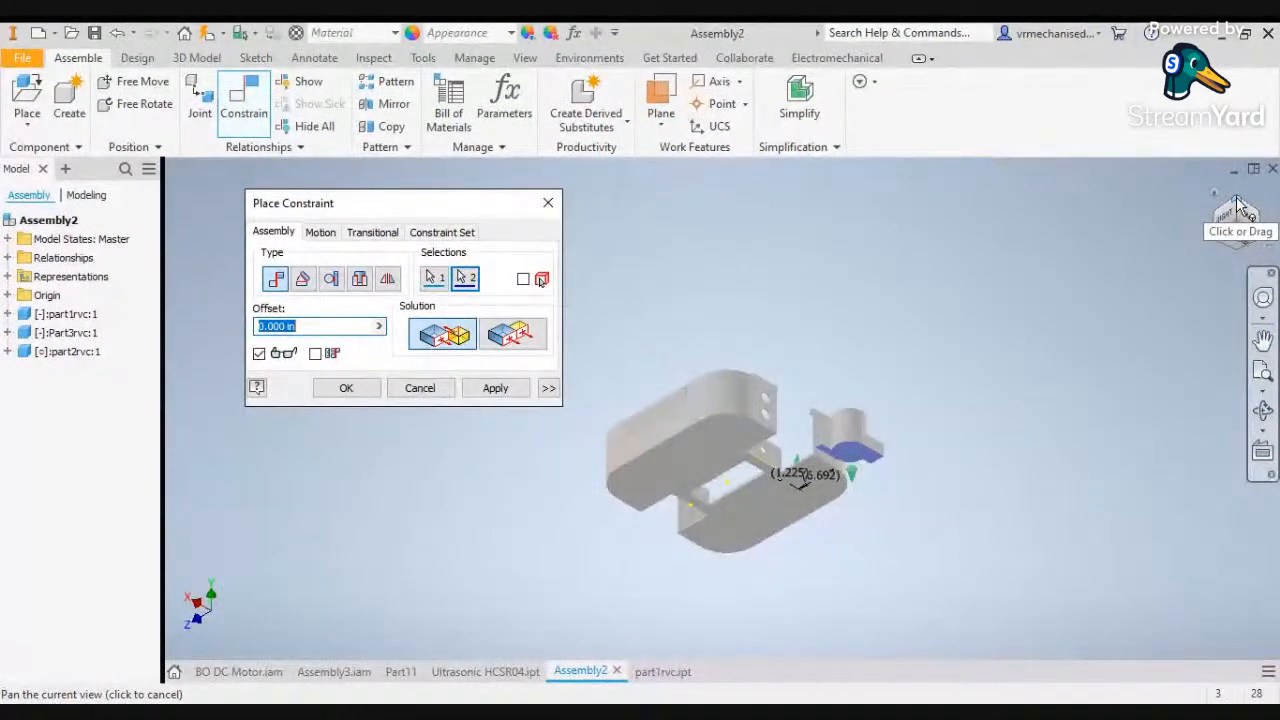
click(1238, 204)
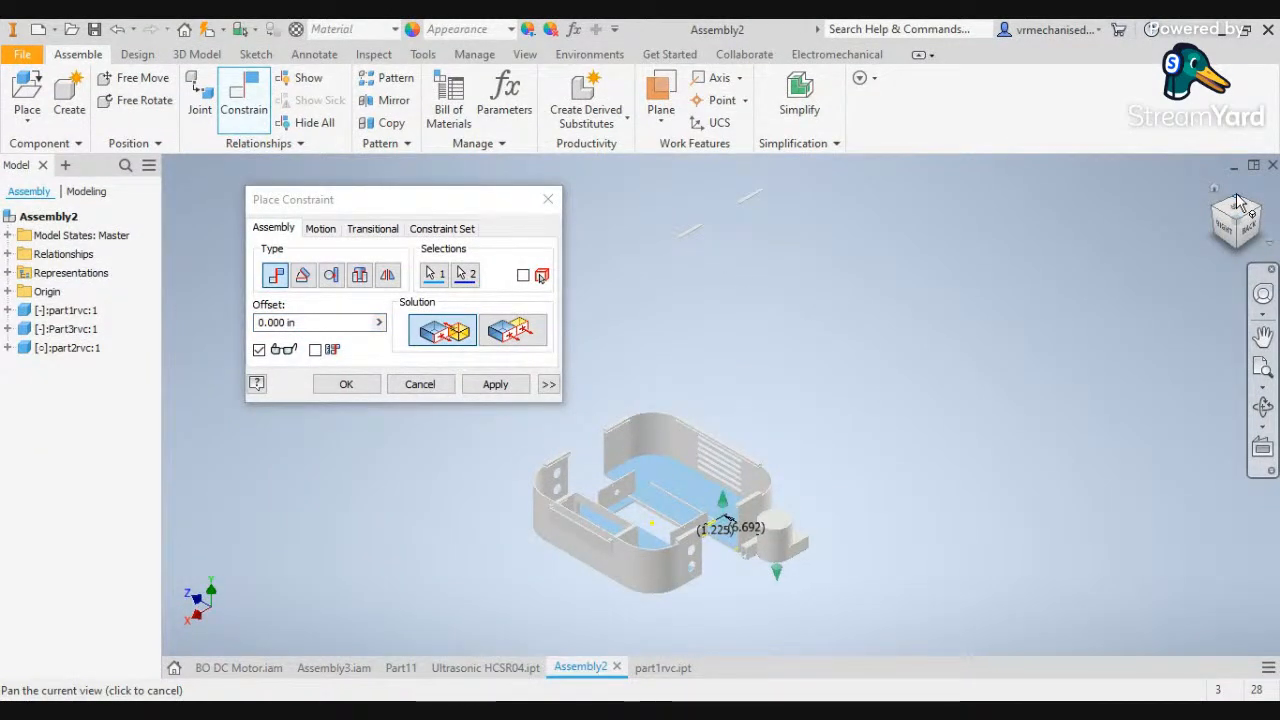
key(Escape)
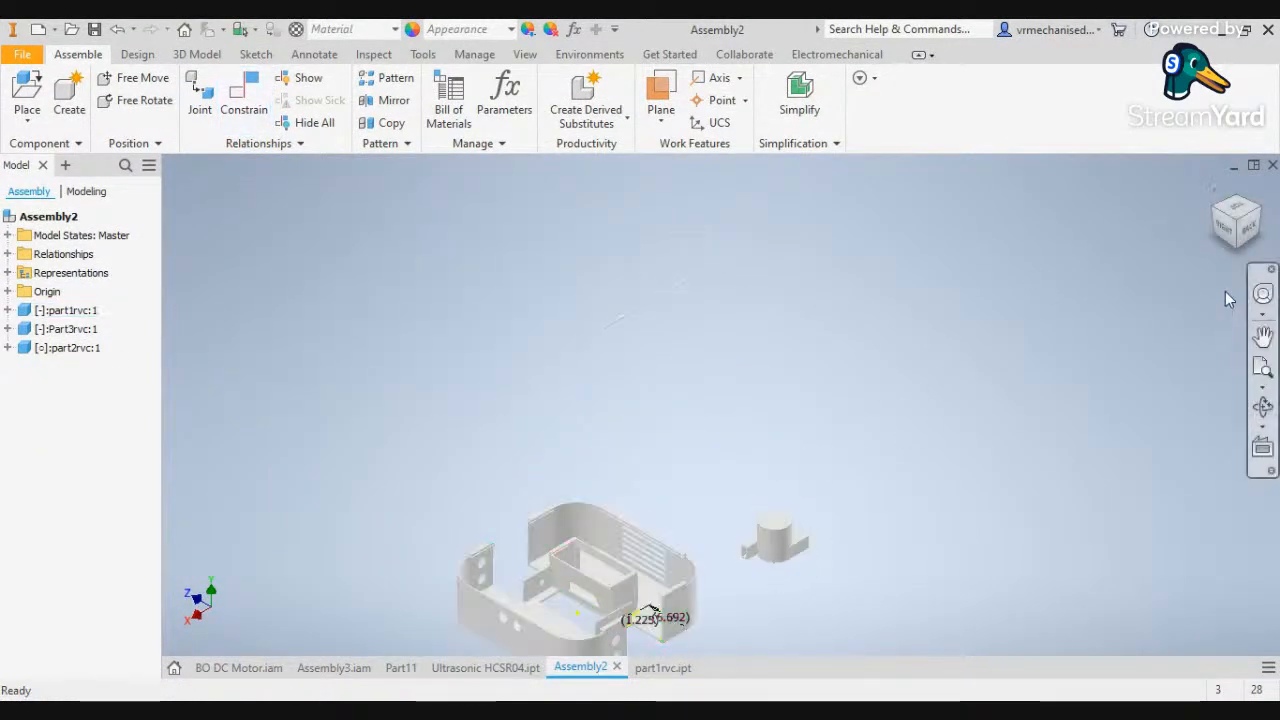
key(Delete)
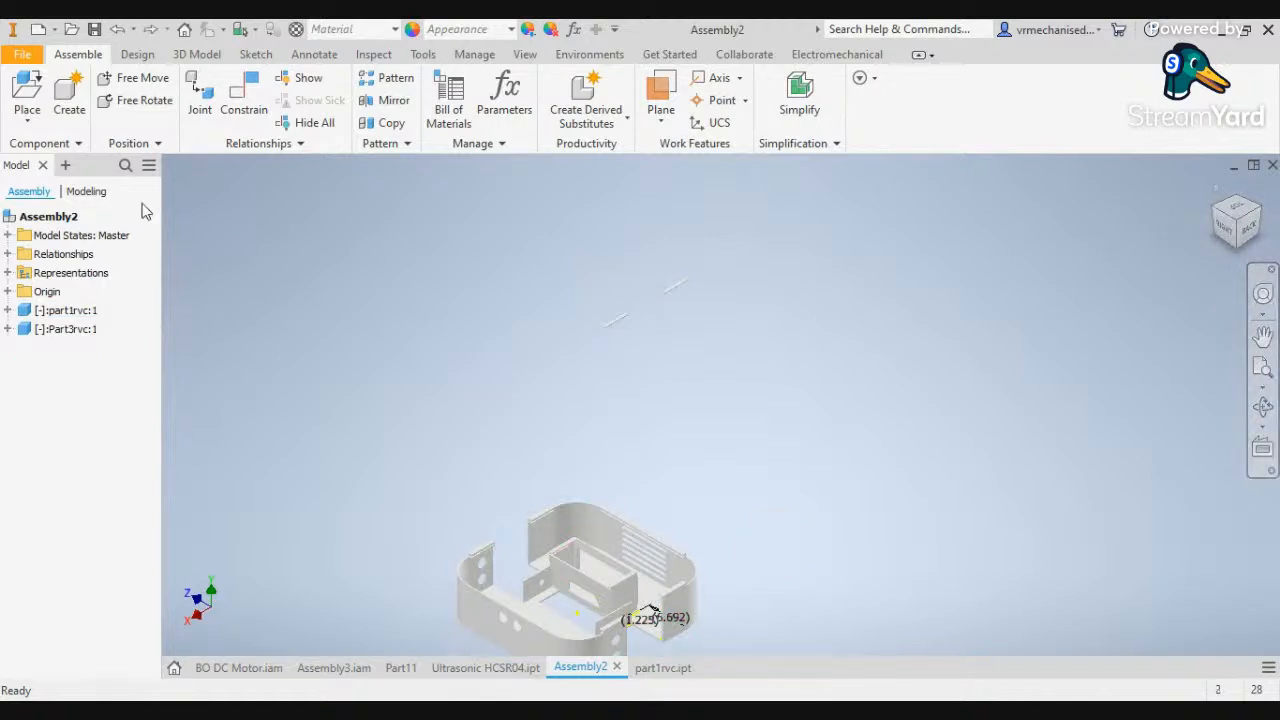
Place a fresh instance of part2rvc from the wonkovation tech folder in the open space beside the part1rvc housing
click(28, 96)
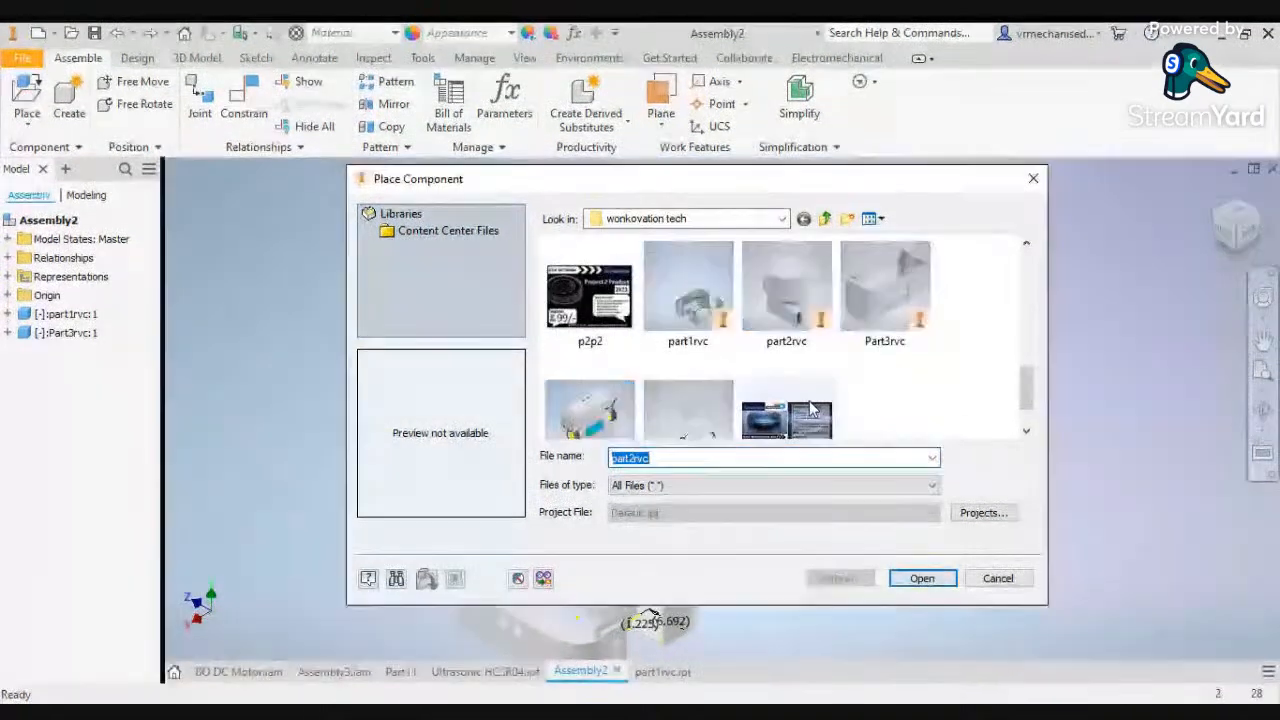
click(913, 576)
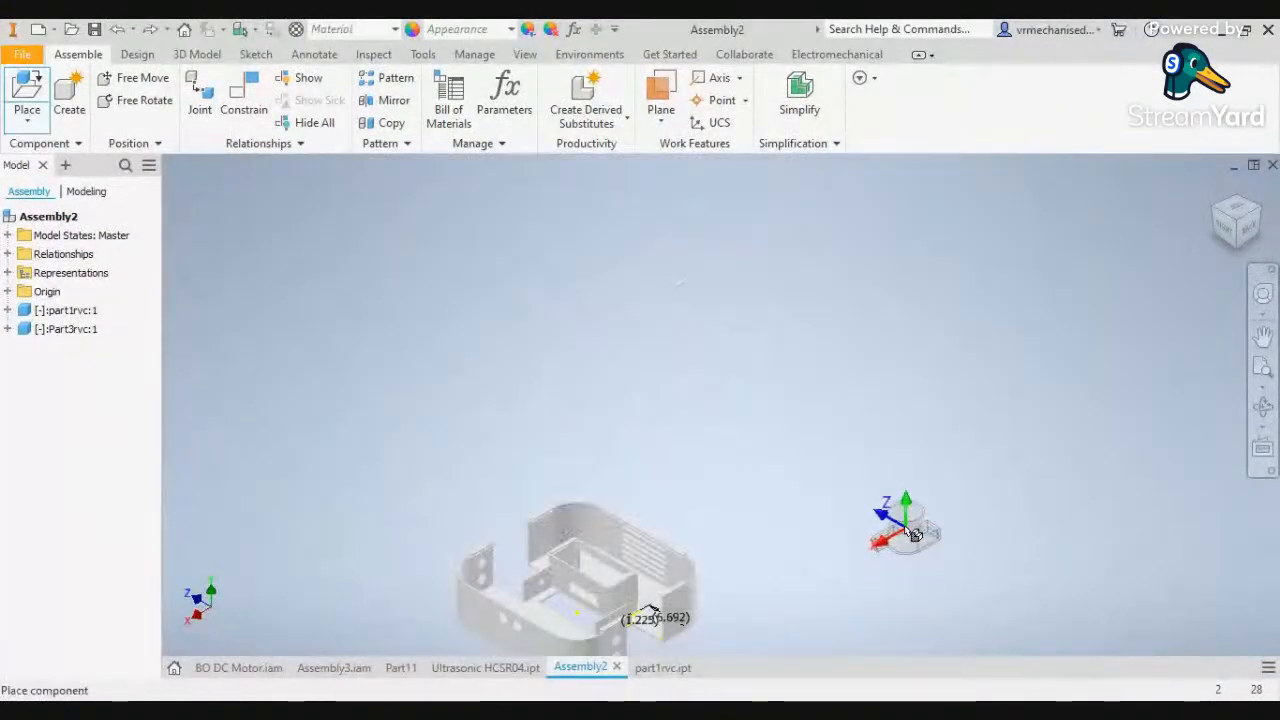
key(Escape)
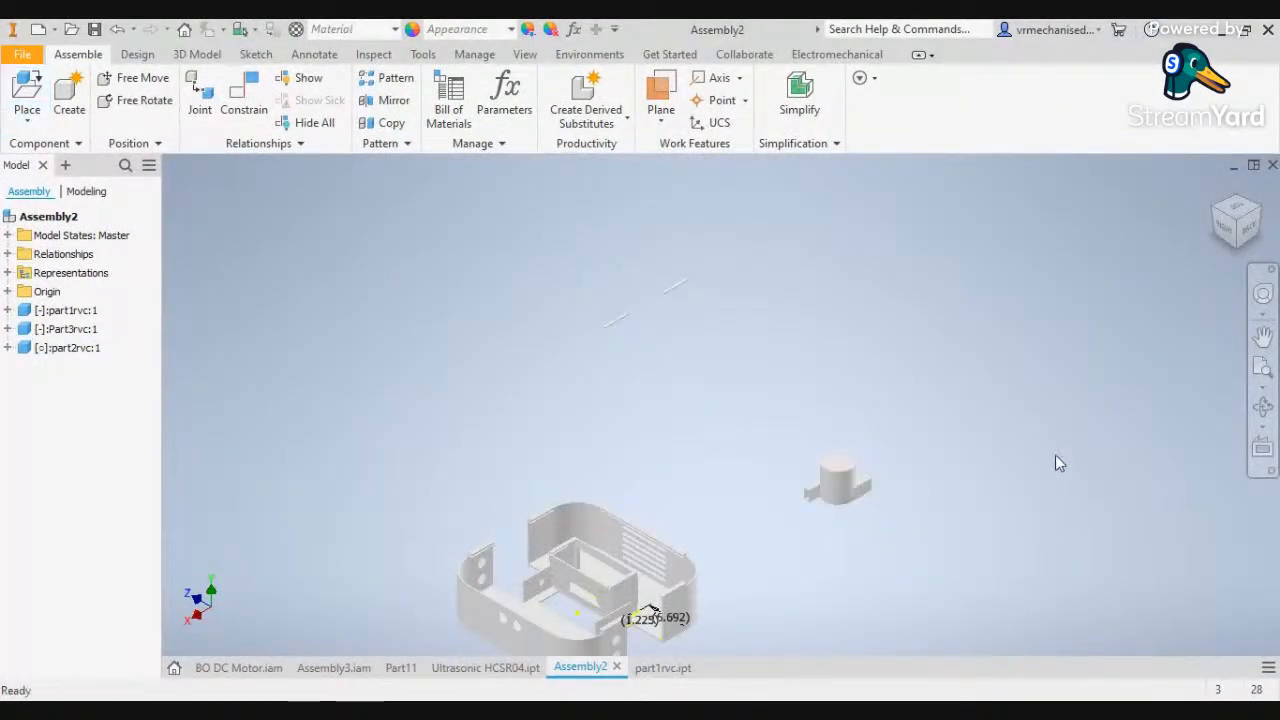
Mate the flat bottom face of part2rvc to the inner floor of part1rvc with a 0.000 in offset
click(1238, 240)
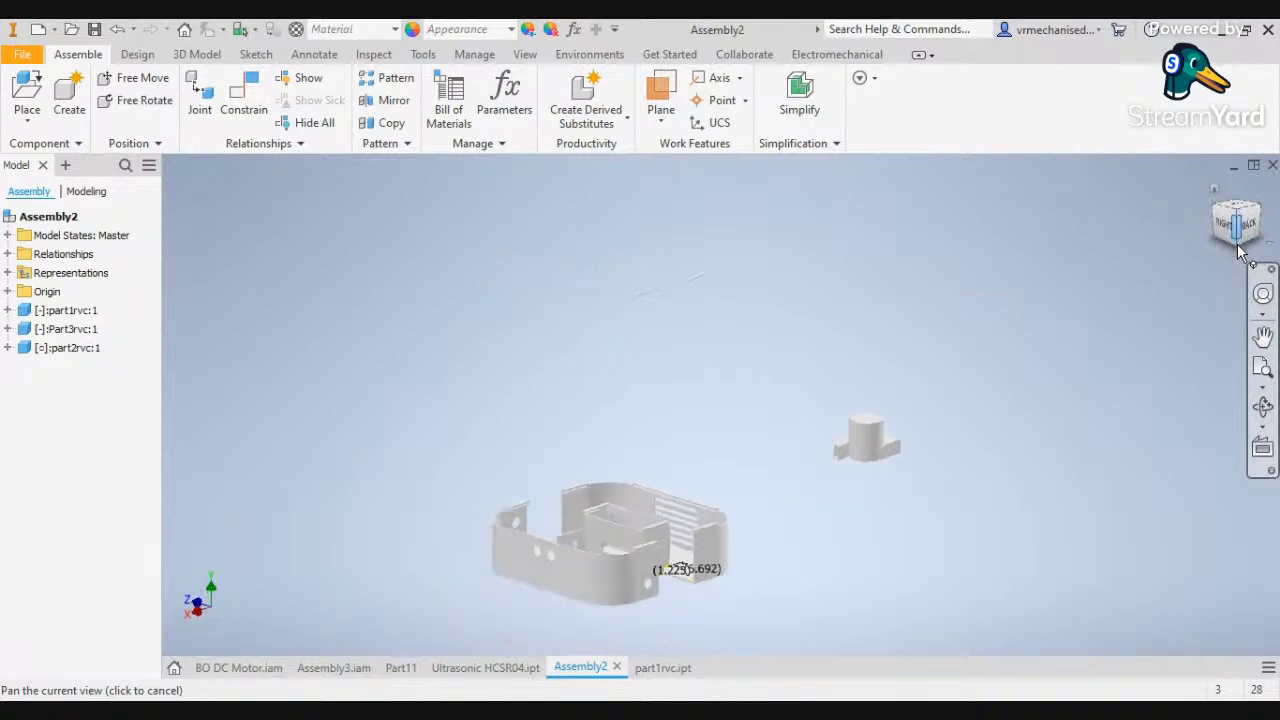
click(1240, 243)
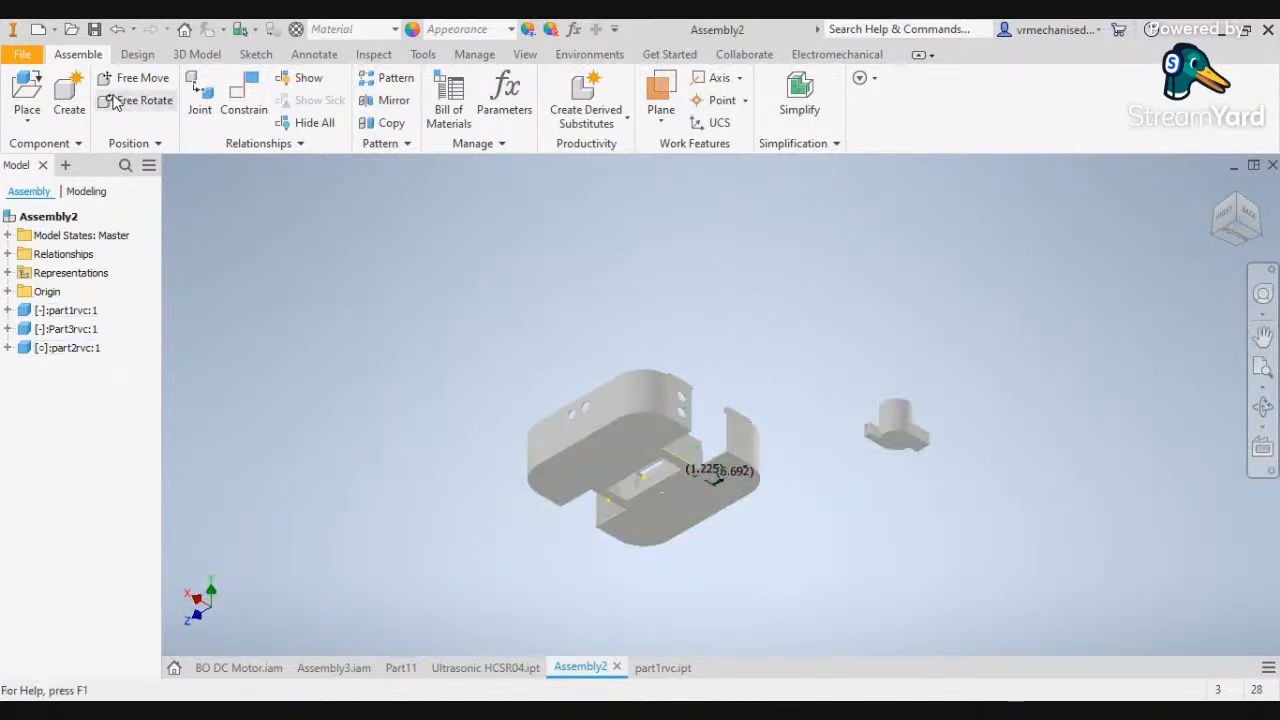
click(243, 100)
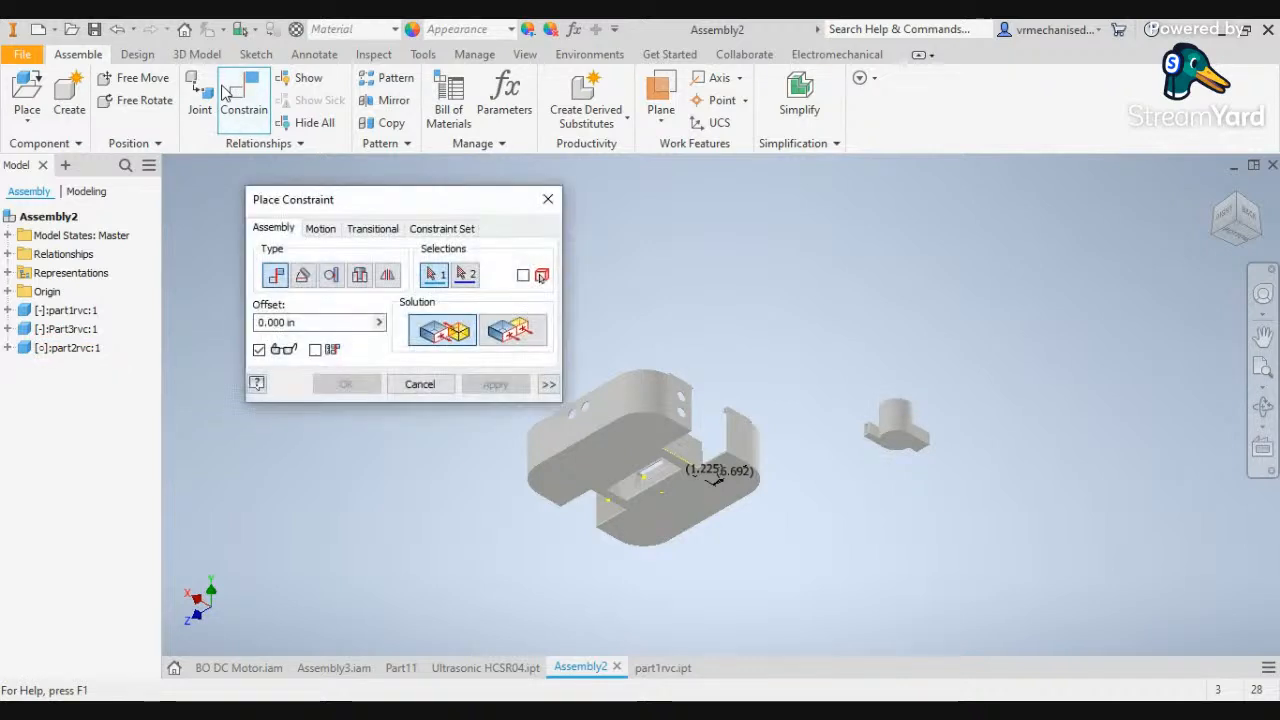
scroll(900, 434, down, 5)
click(898, 455)
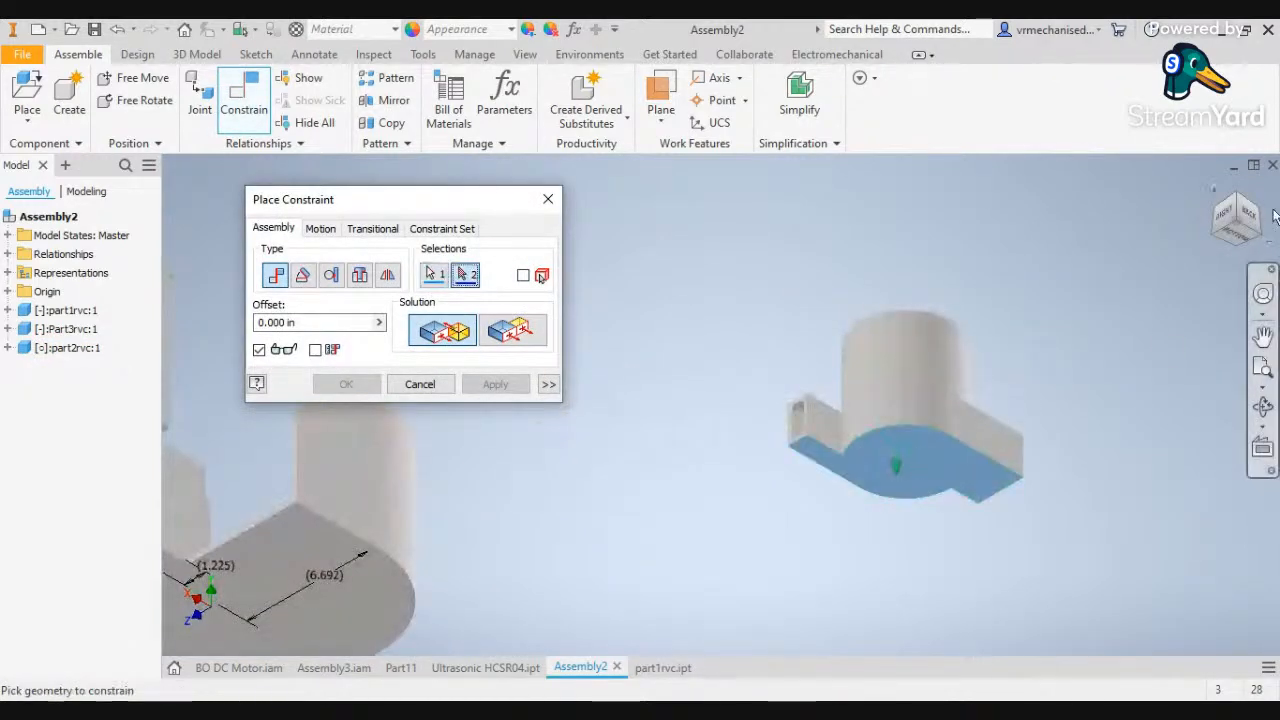
click(1240, 225)
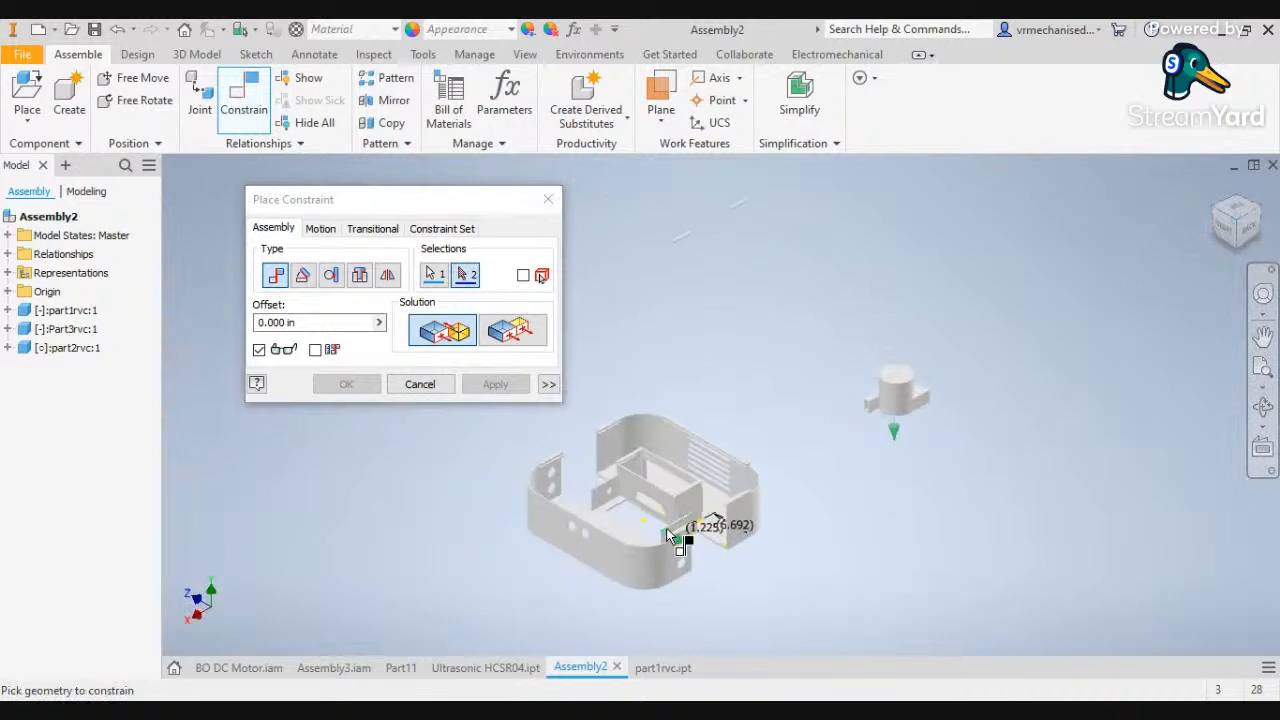
scroll(720, 528, down, 5)
click(728, 537)
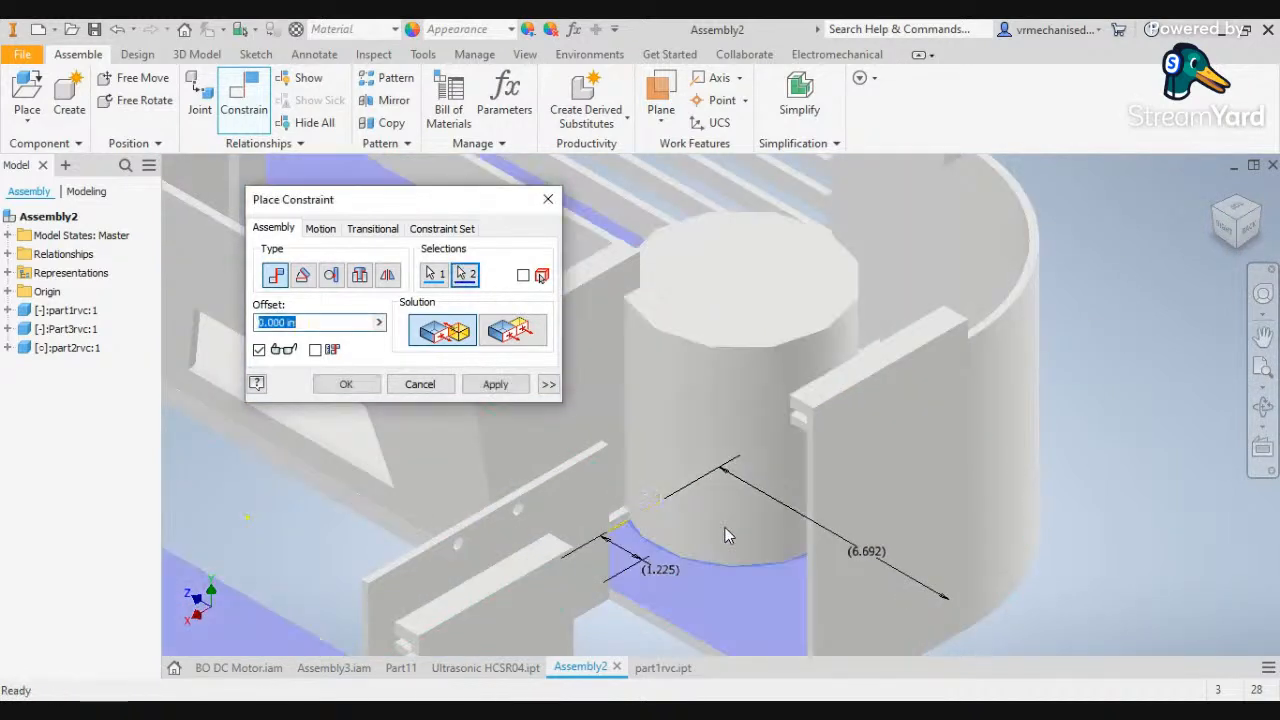
click(1222, 225)
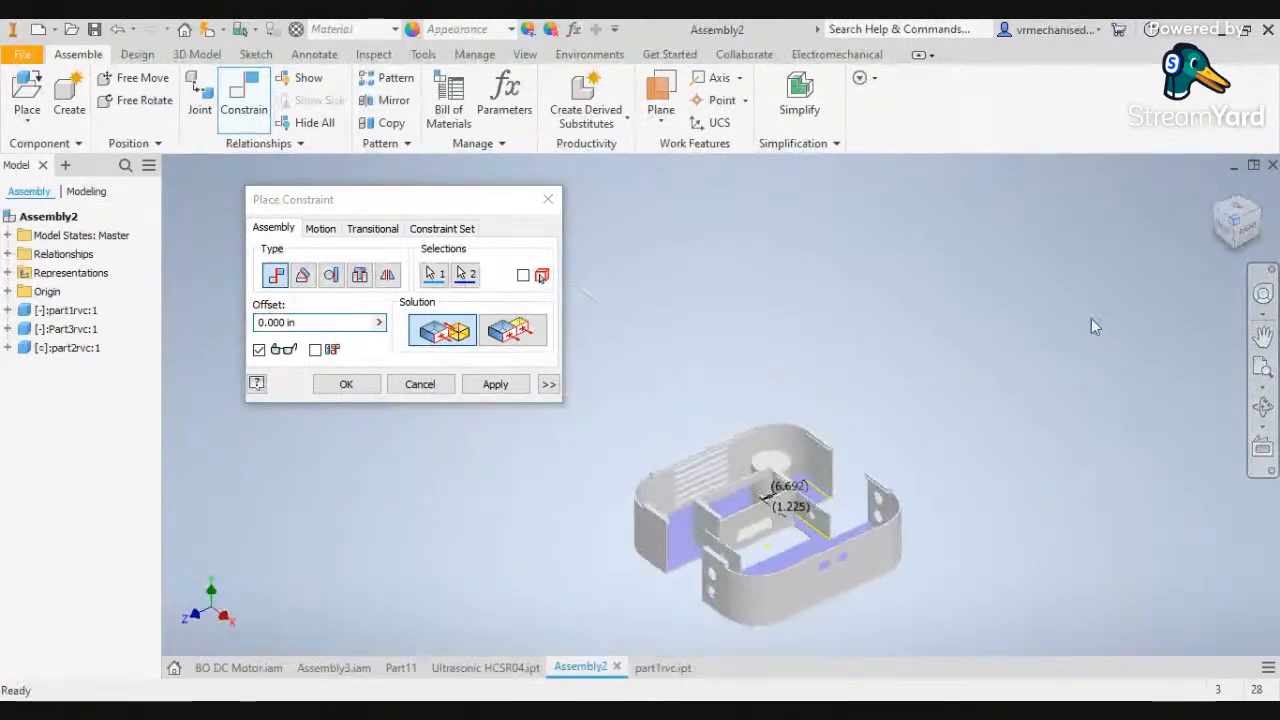
scroll(818, 481, up, 5)
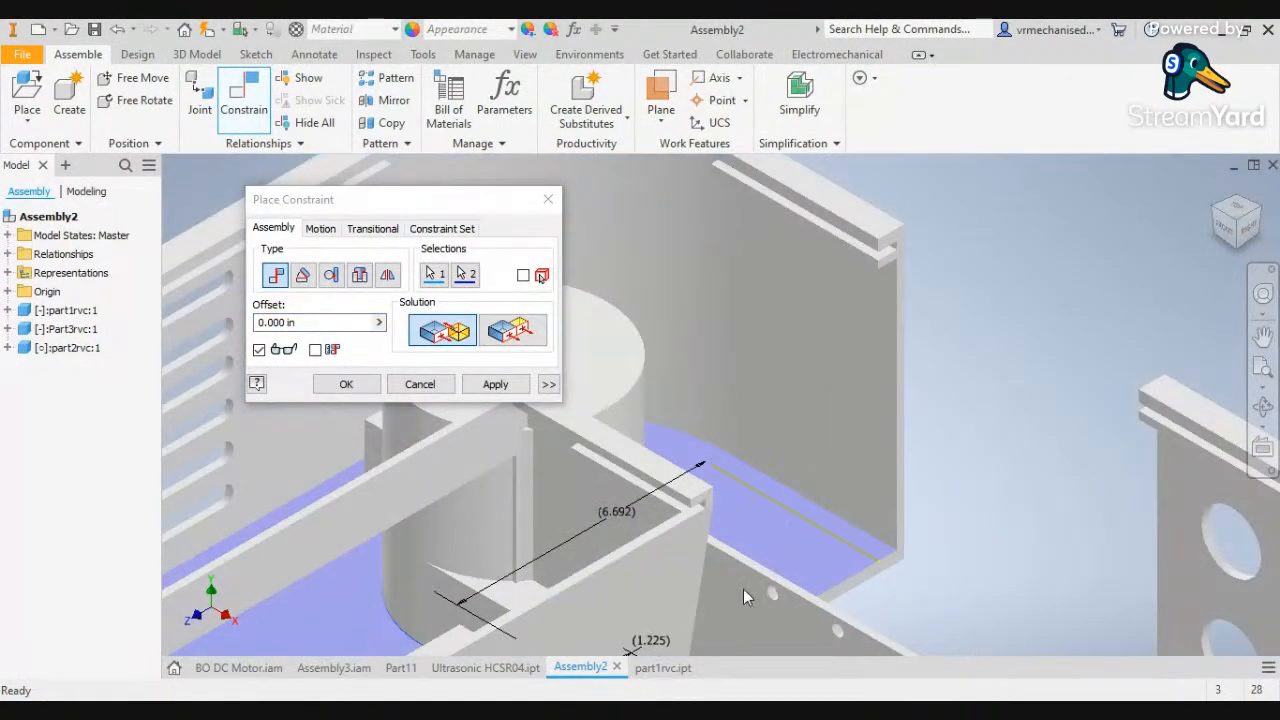
middle_drag(743, 589, 794, 509)
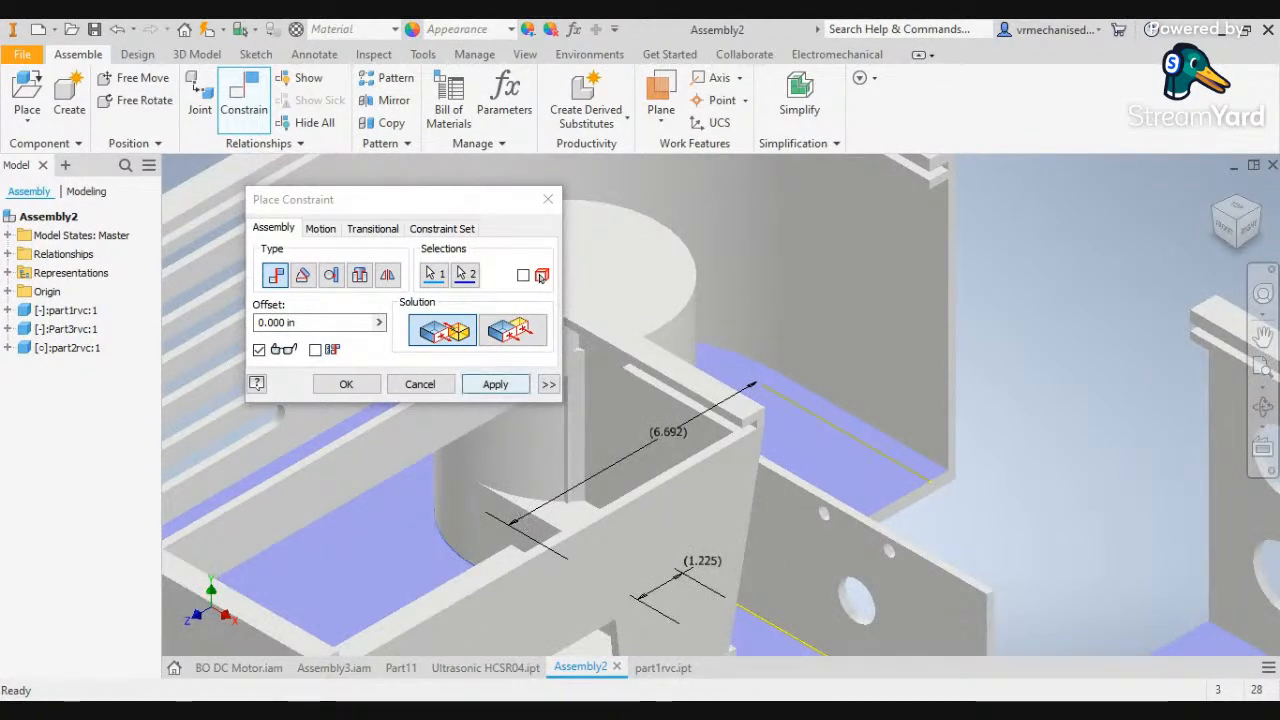
click(495, 384)
Mate the flat side face of part2rvc to the adjacent rib face in the part1rvc housing with a 0.000 in offset, and finish constraining
scroll(519, 440, up, 2)
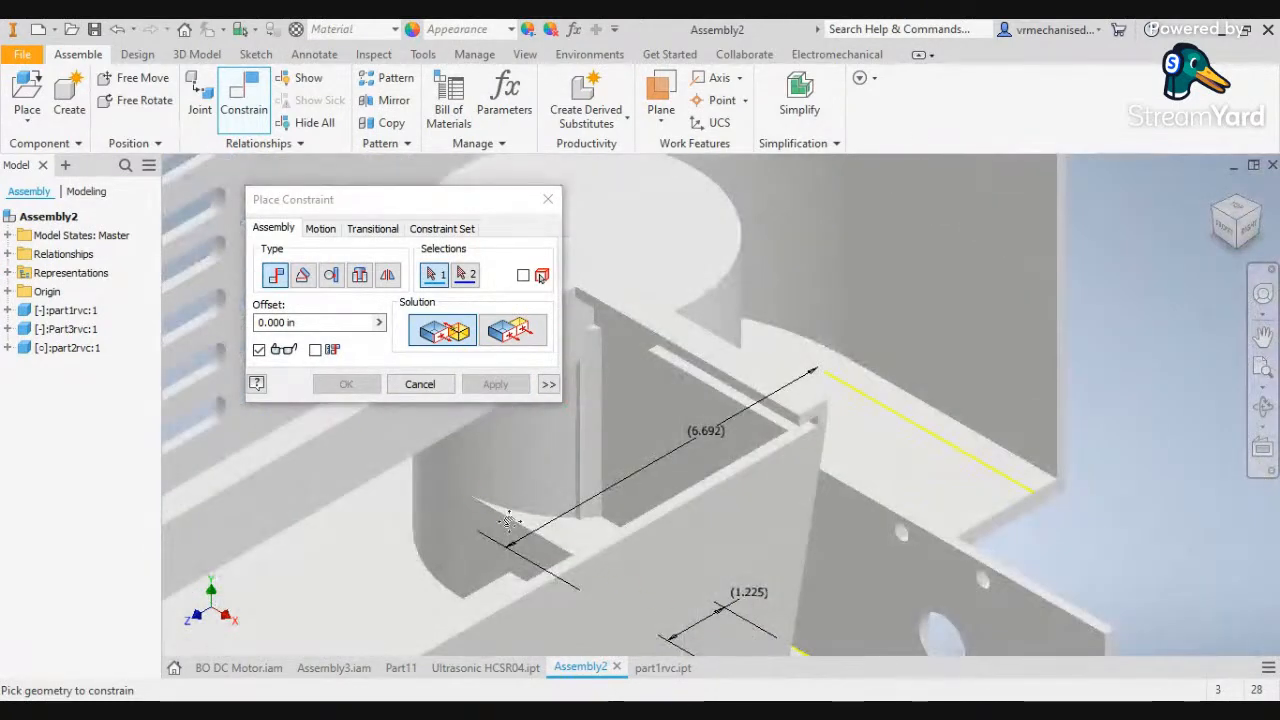
middle_drag(508, 522, 702, 426)
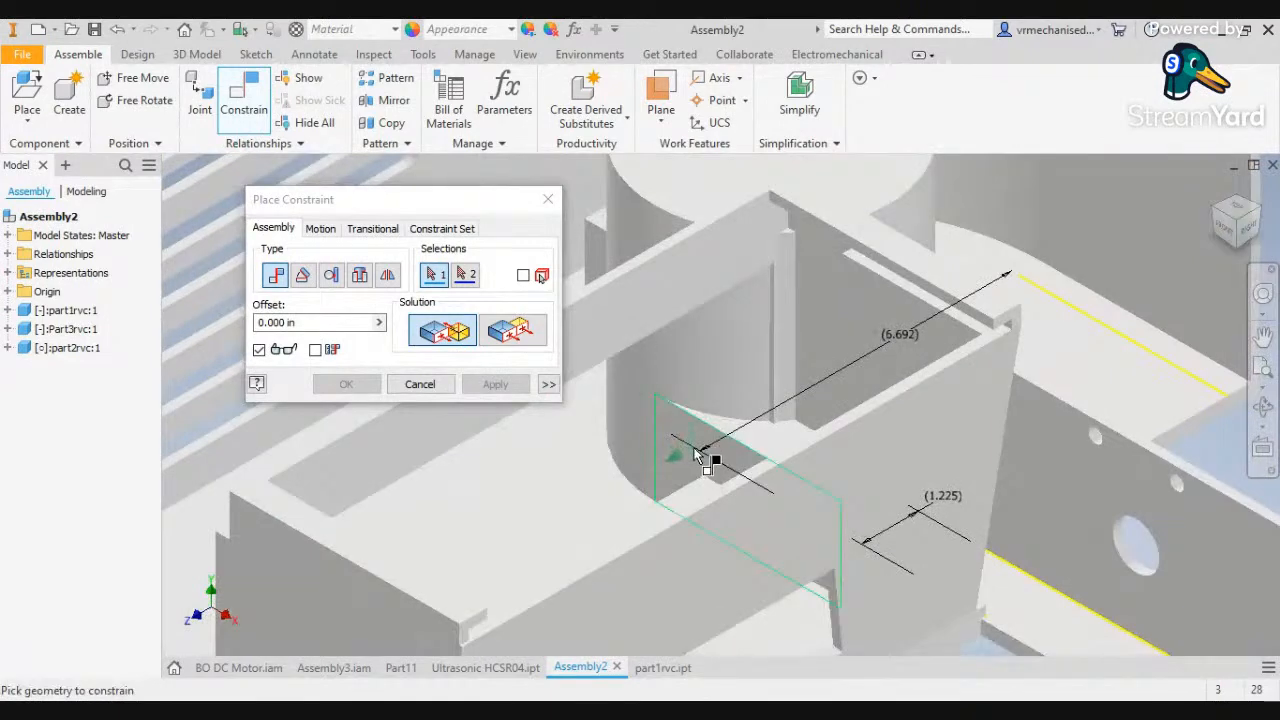
click(700, 460)
click(1260, 214)
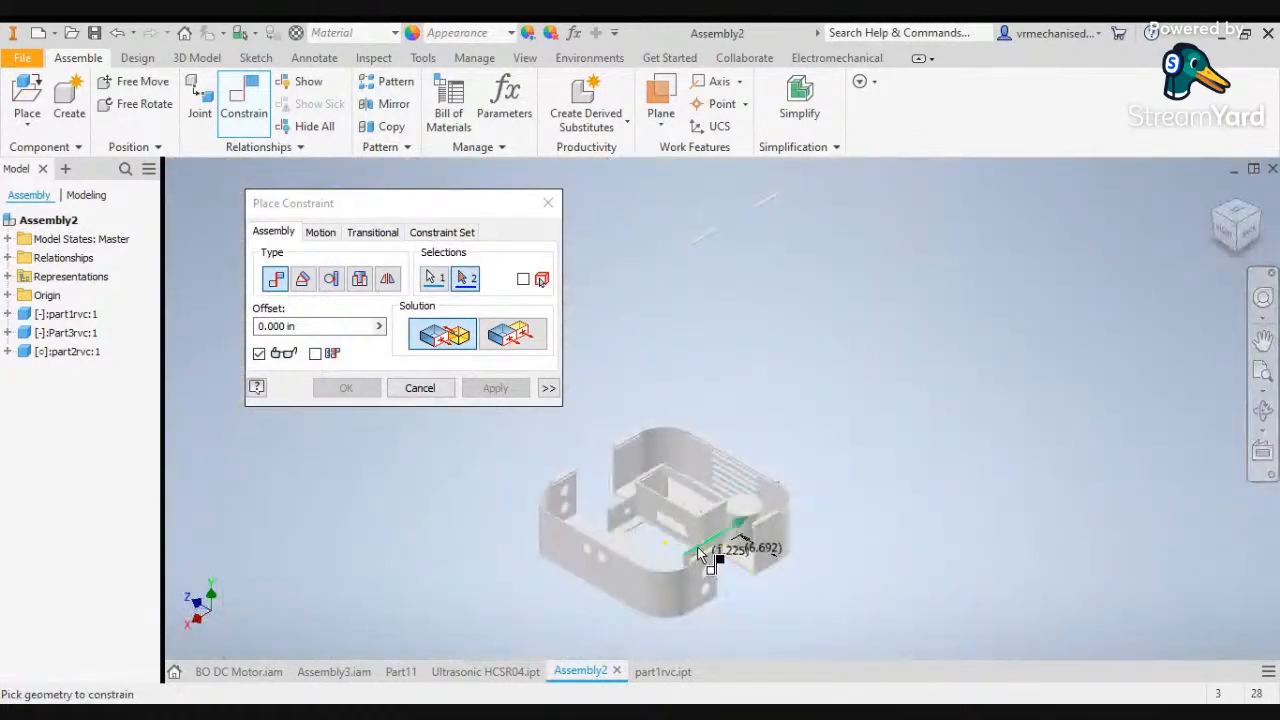
scroll(698, 550, up, 8)
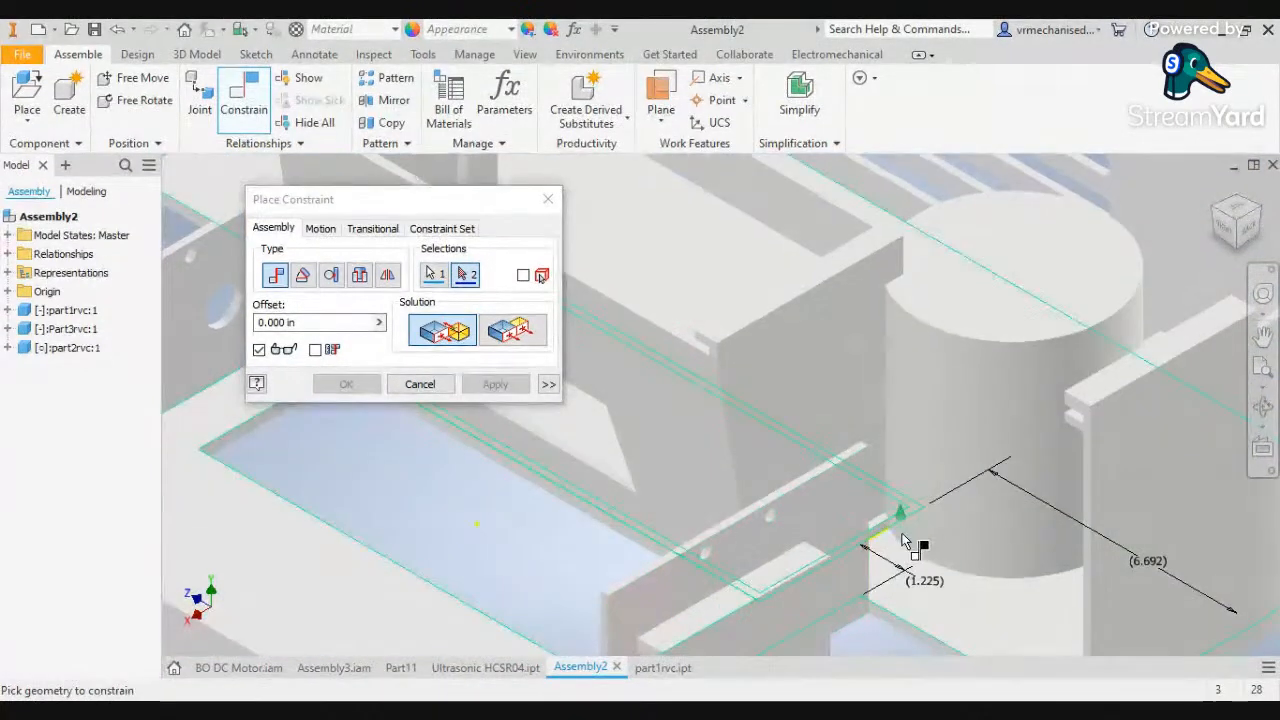
scroll(878, 540, up, 5)
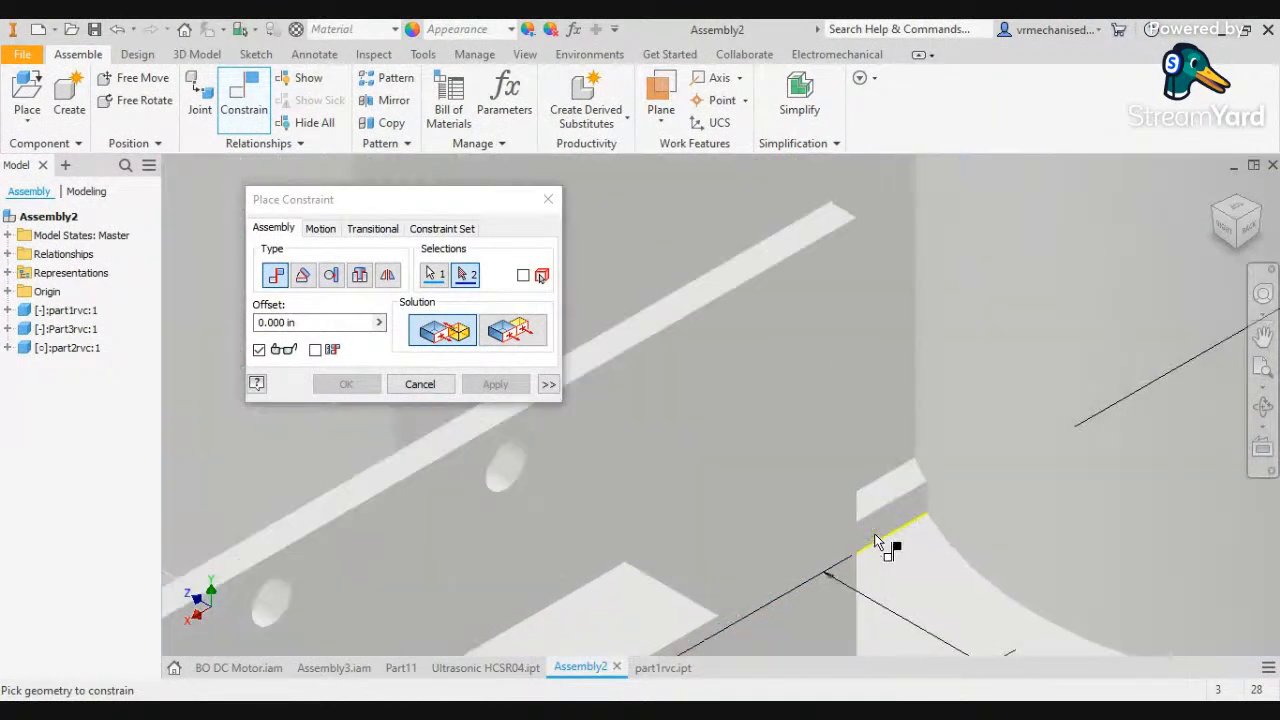
click(875, 538)
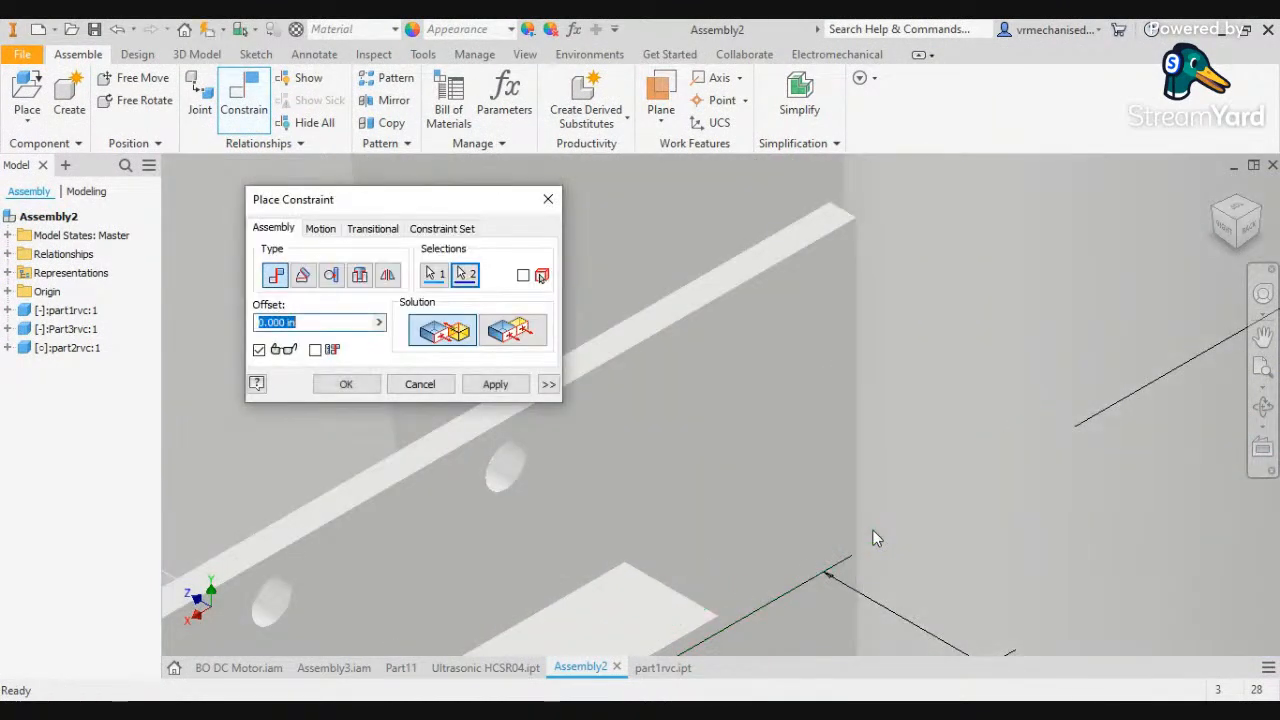
scroll(968, 538, down, 5)
scroll(968, 538, down, 2)
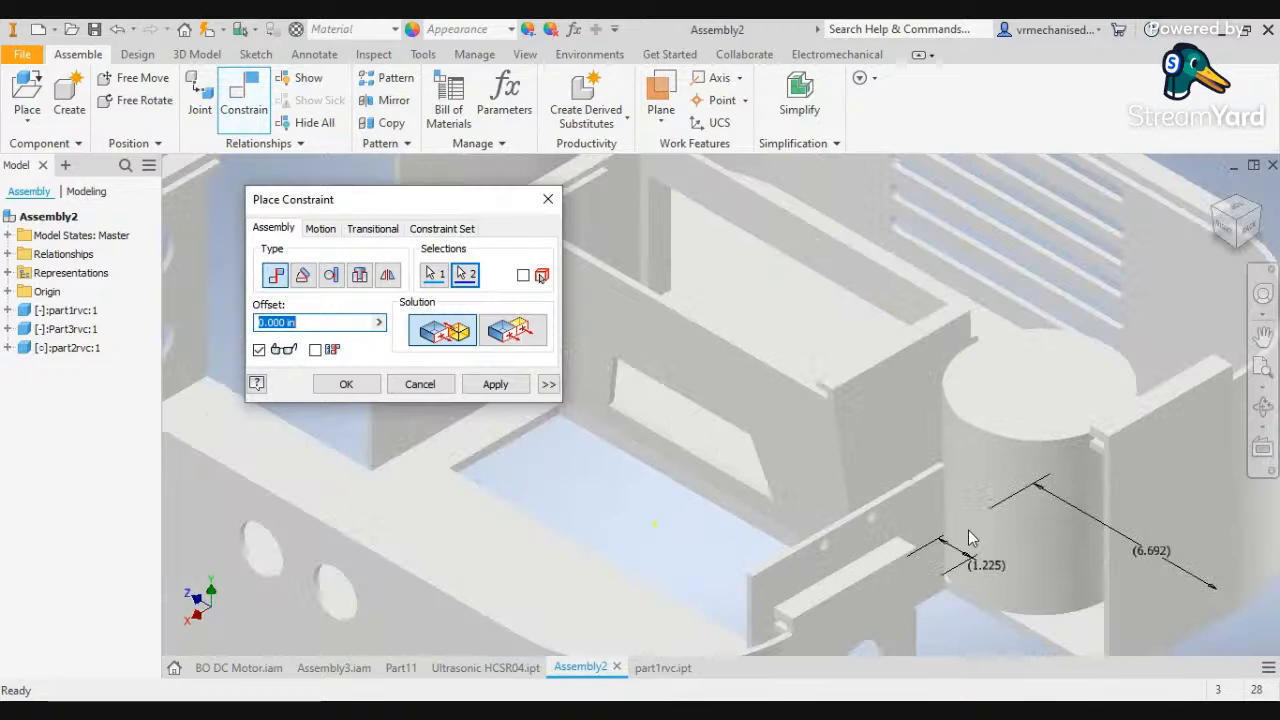
click(1218, 220)
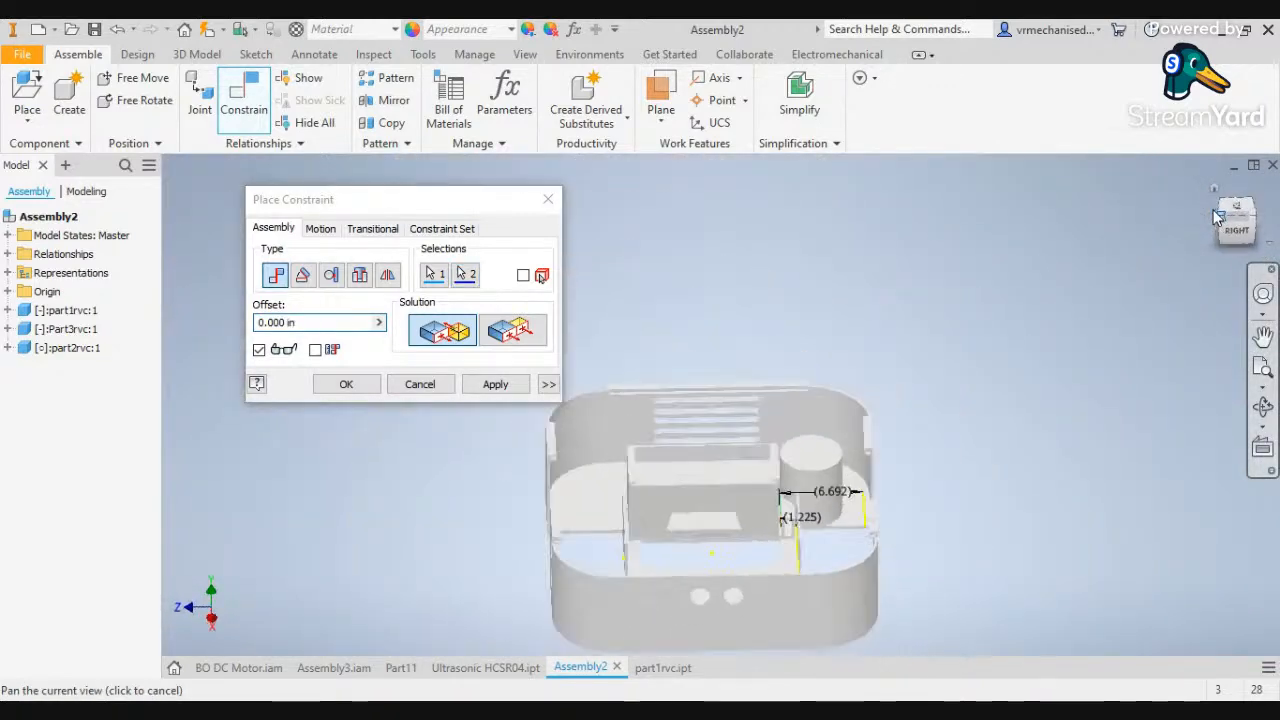
click(1216, 214)
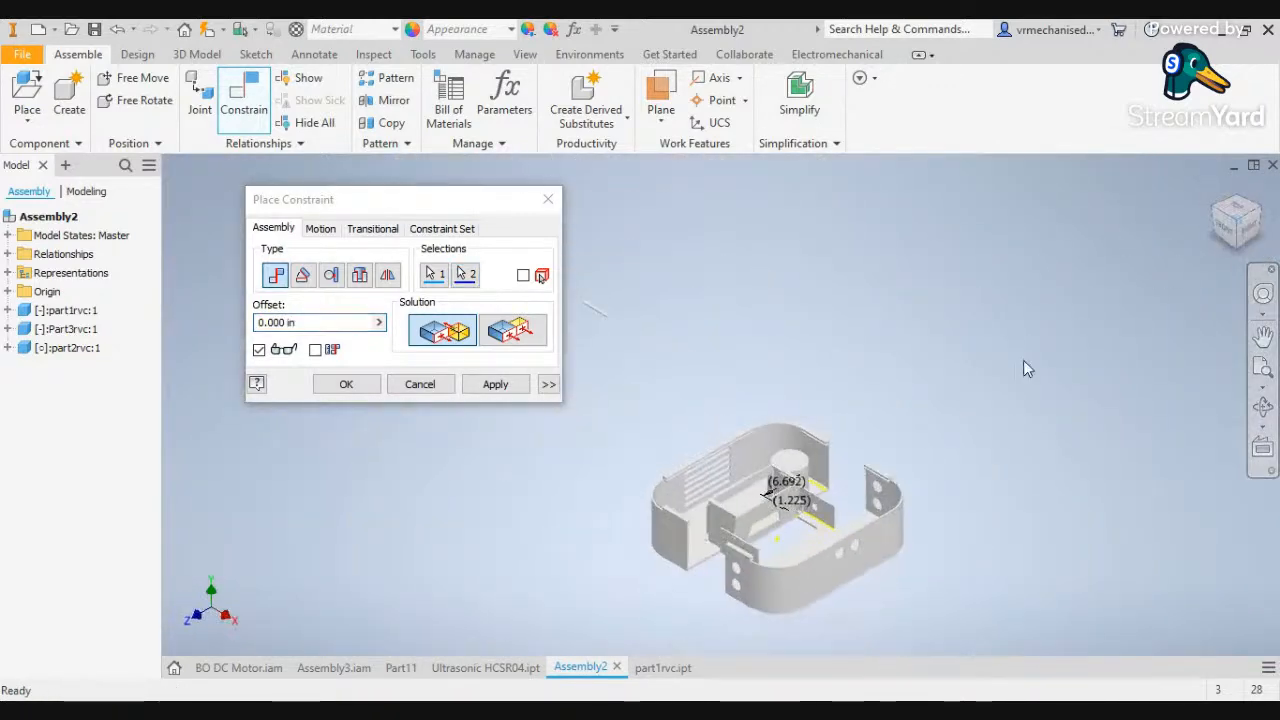
click(1214, 209)
click(1215, 210)
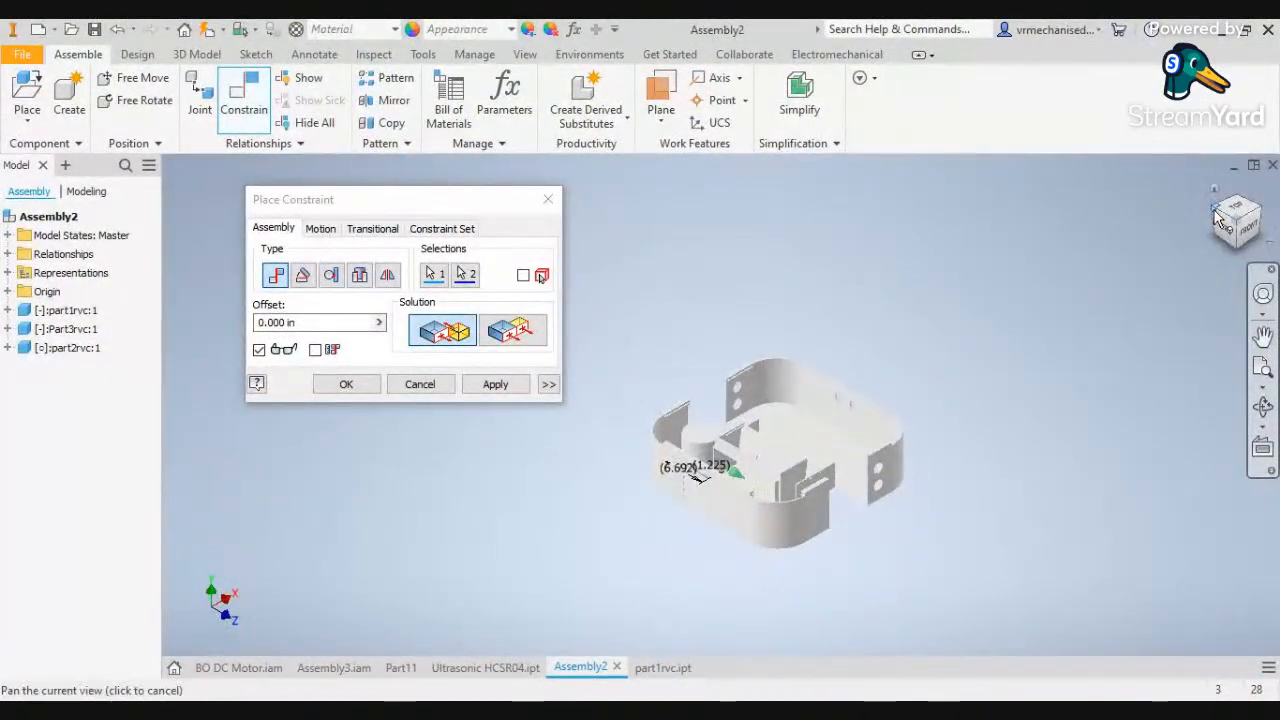
scroll(648, 481, down, 3)
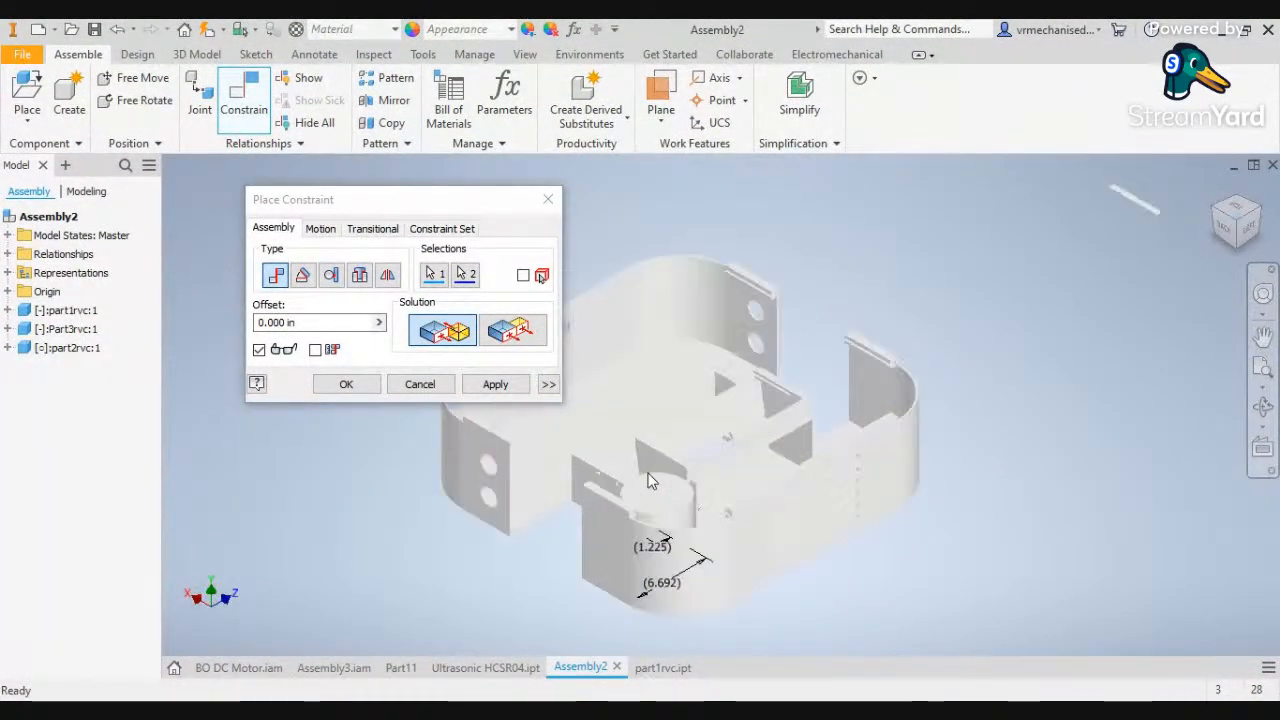
click(1247, 222)
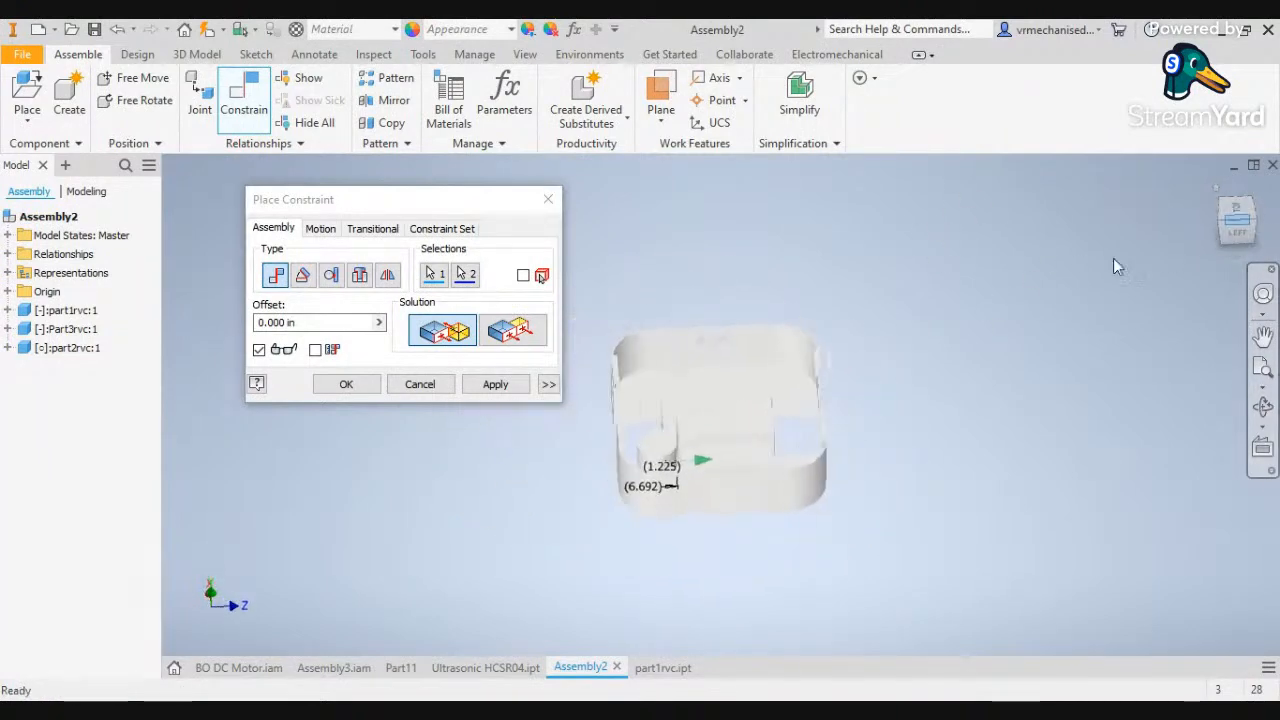
scroll(673, 418, down, 5)
scroll(673, 427, up, 5)
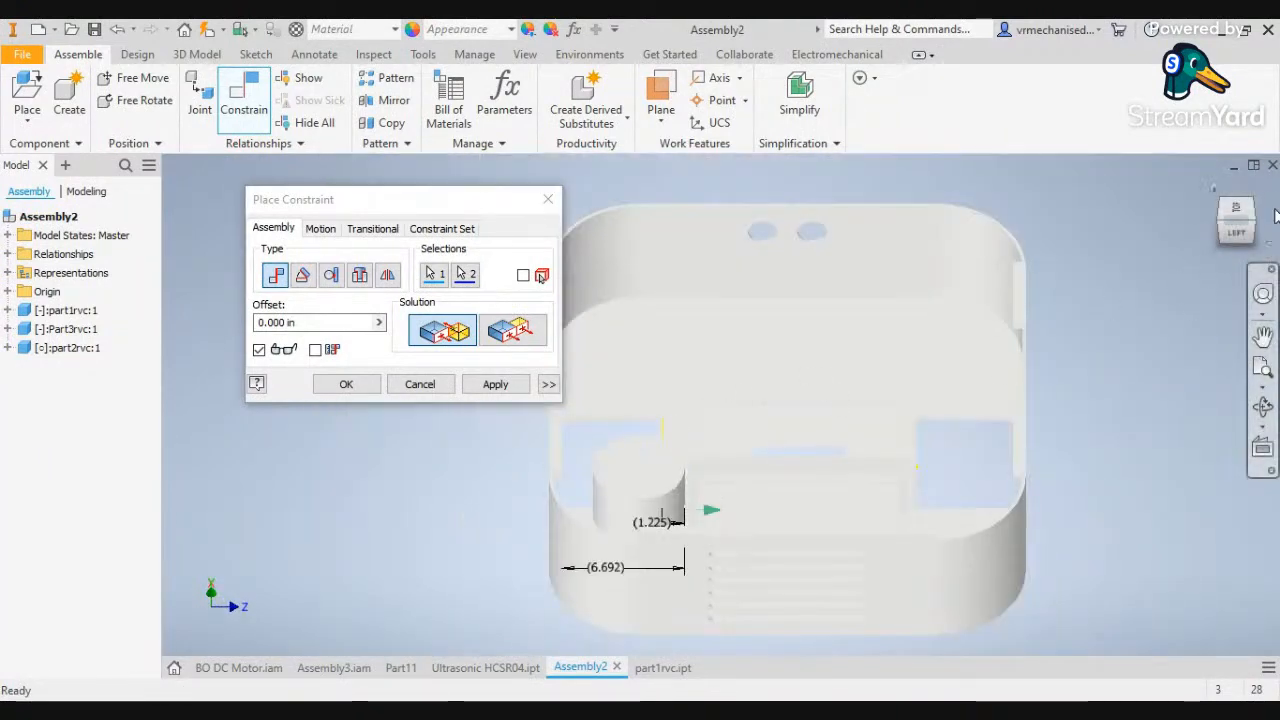
click(1241, 206)
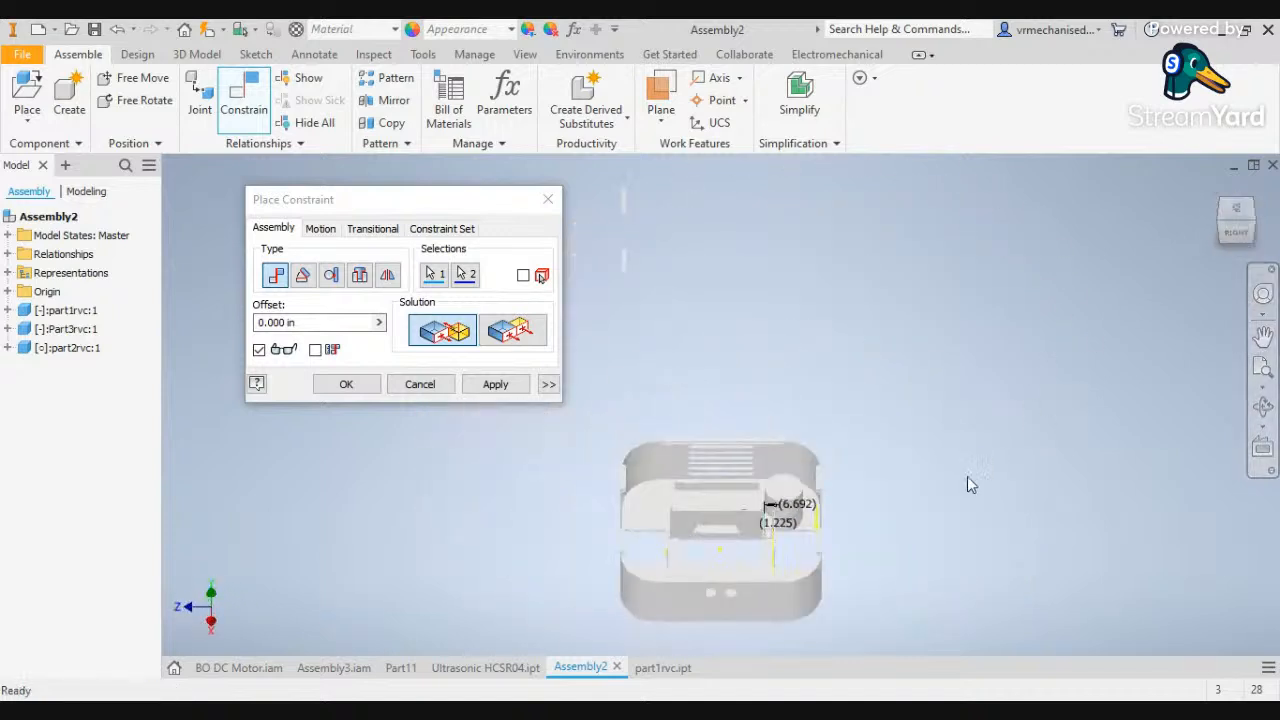
scroll(776, 522, down, 5)
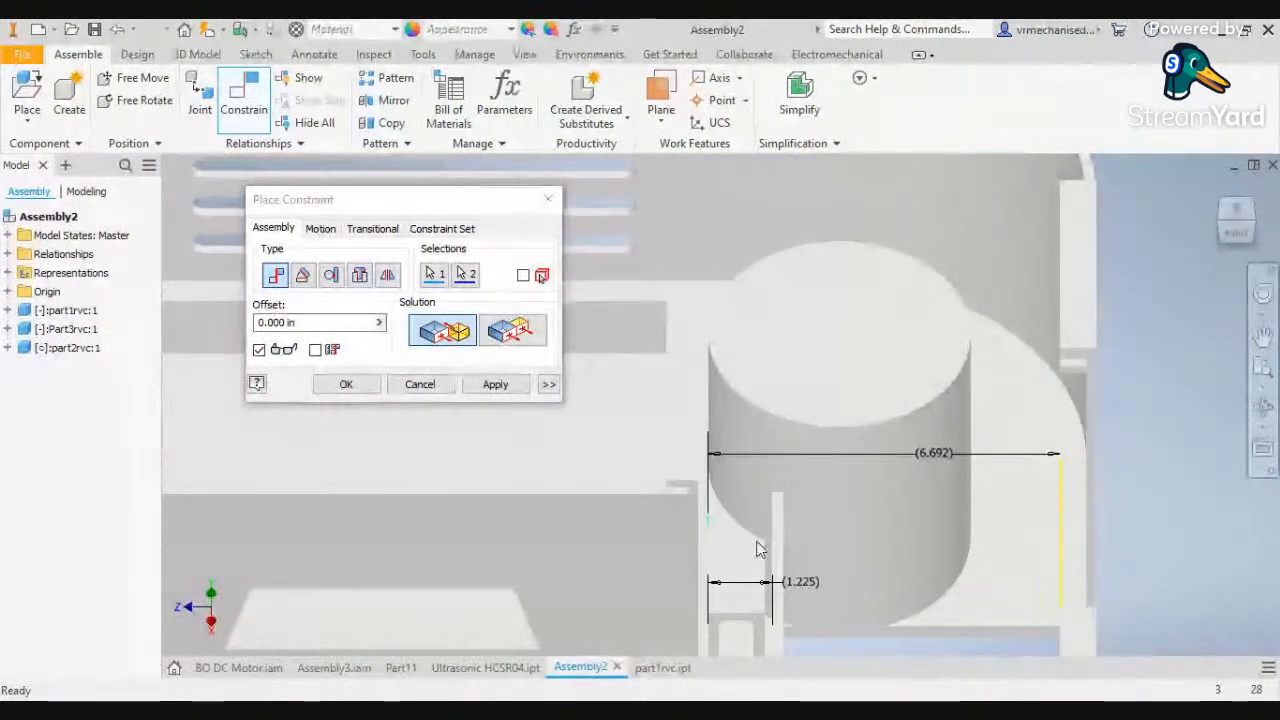
click(517, 391)
scroll(785, 515, up, 3)
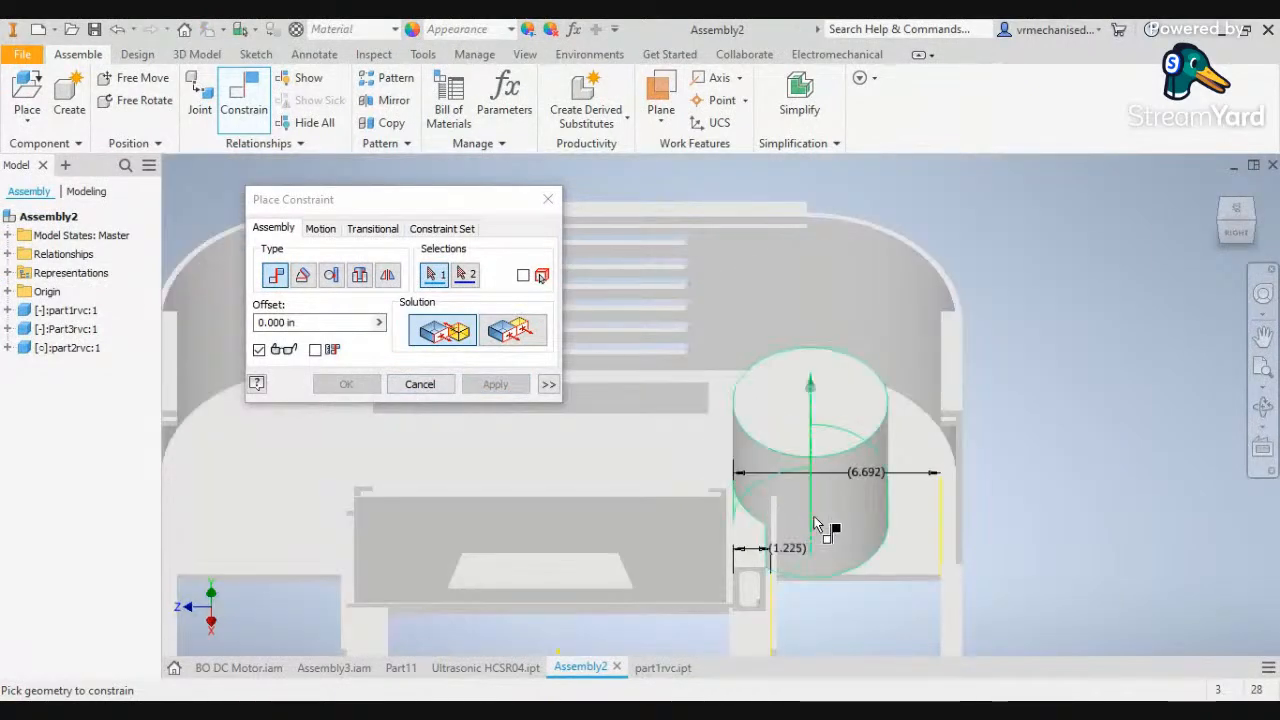
scroll(814, 518, up, 2)
scroll(814, 518, down, 2)
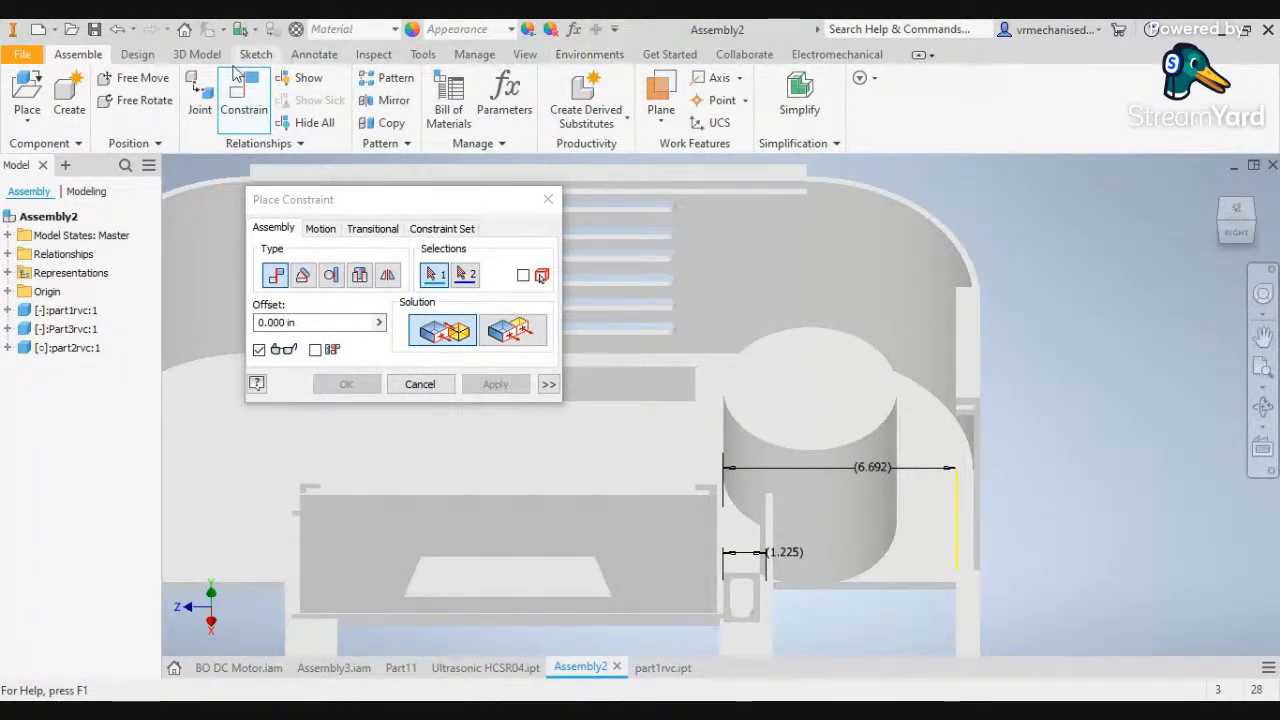
click(137, 55)
click(212, 58)
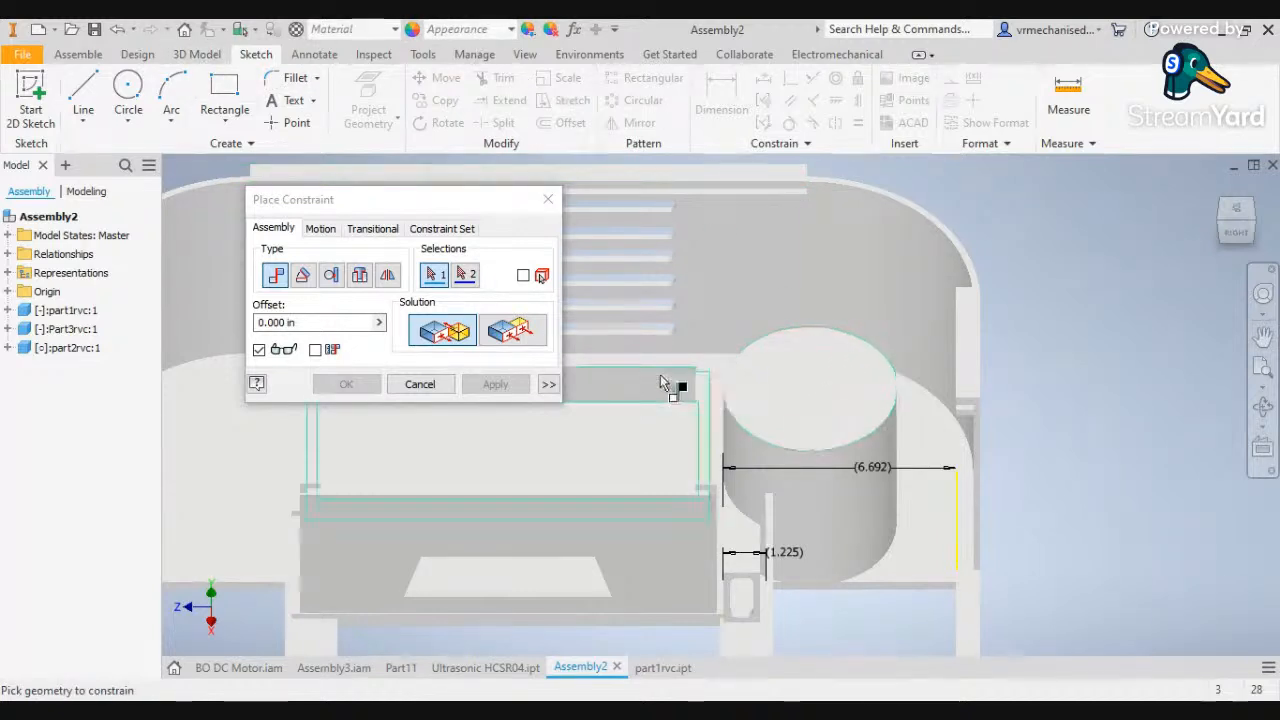
click(420, 384)
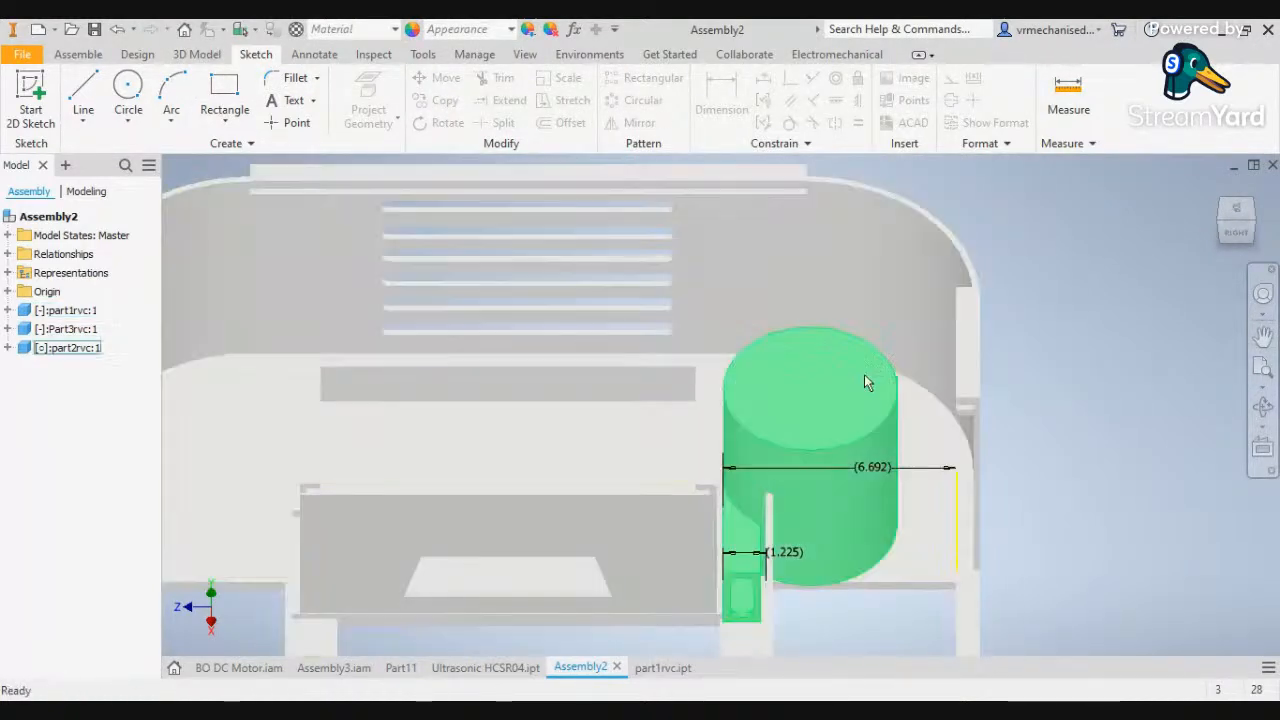
Apply the Glossy - Gold appearance to part2rvc, the cylindrical component in the housing
click(851, 377)
click(509, 29)
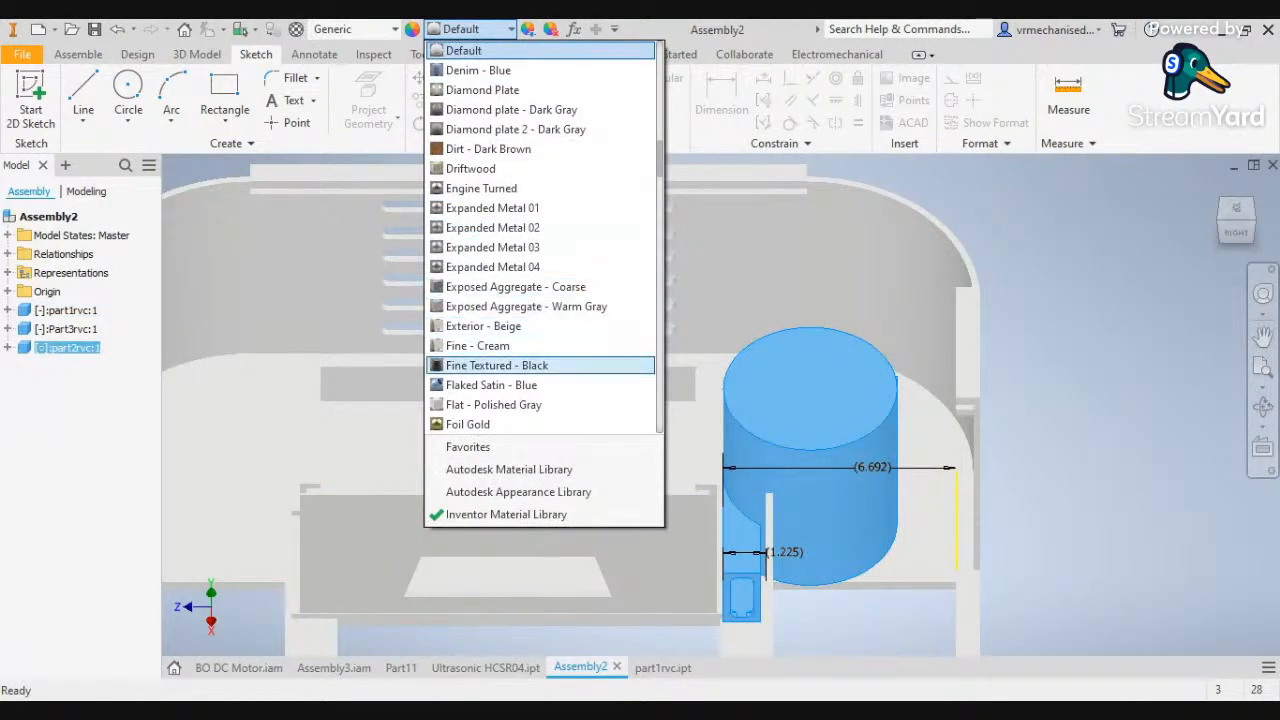
scroll(596, 365, down, 1)
key(Escape)
click(1203, 453)
click(825, 424)
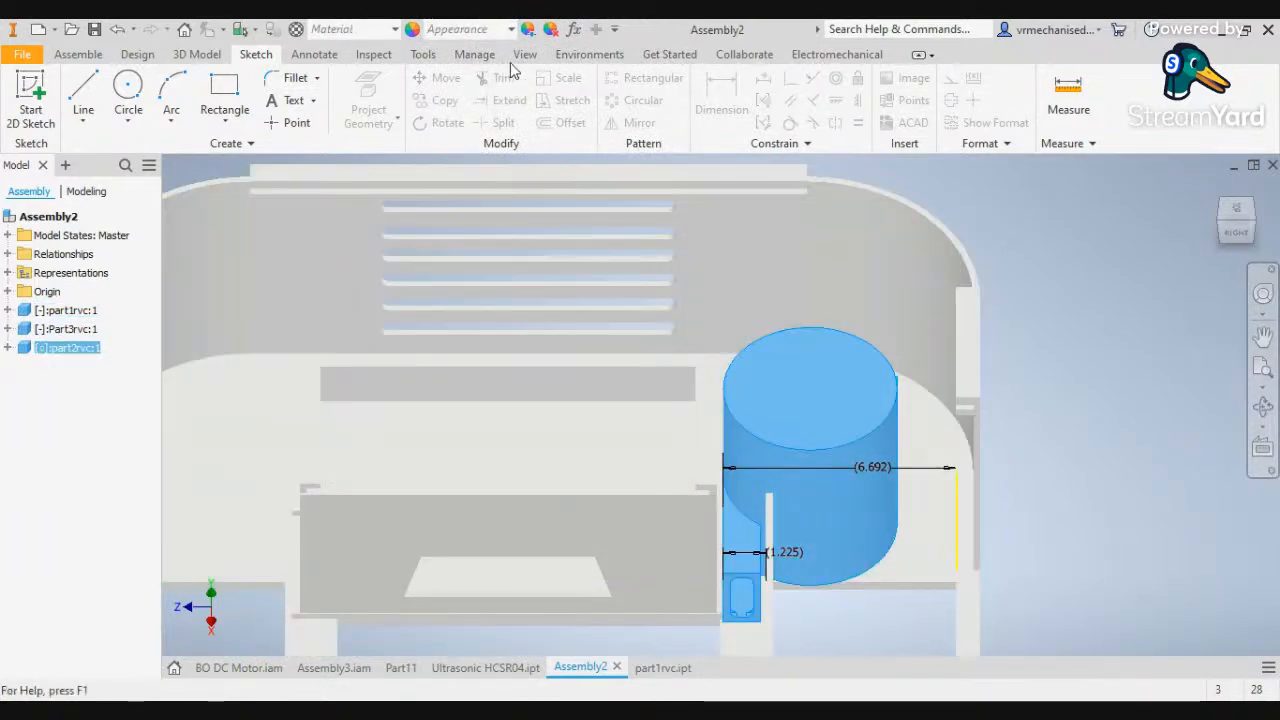
click(511, 29)
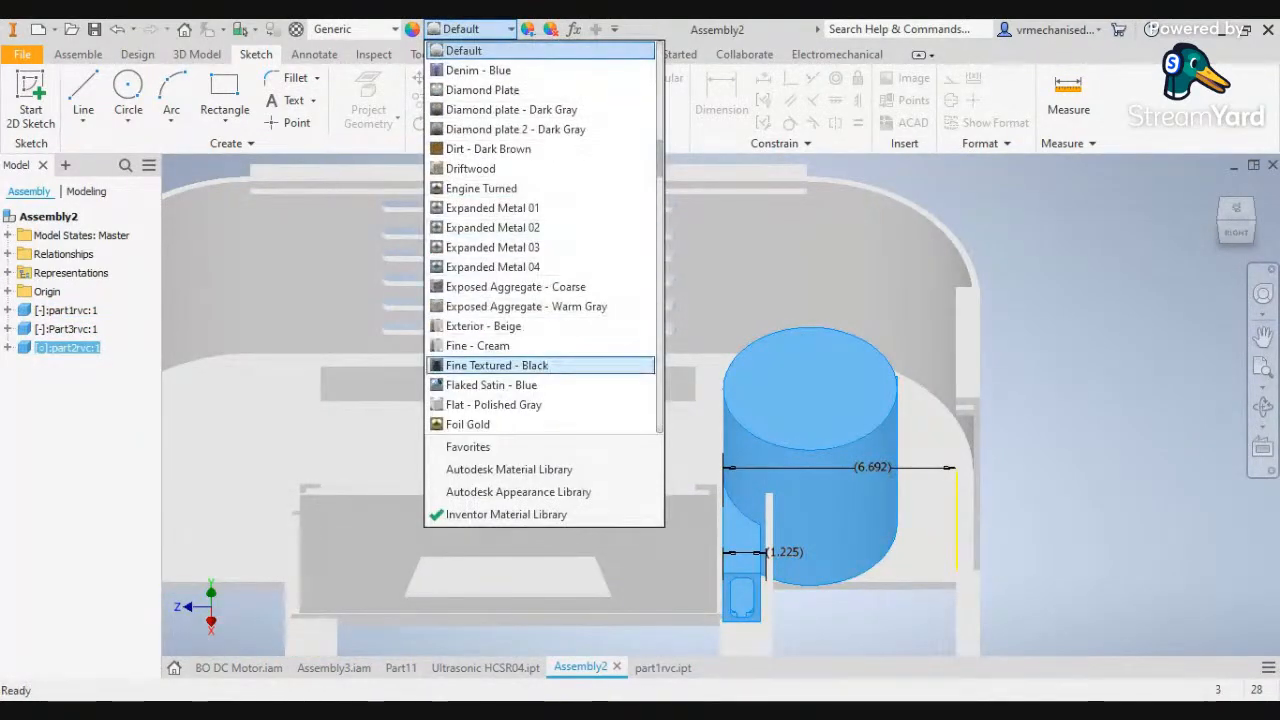
scroll(540, 240, down, 4)
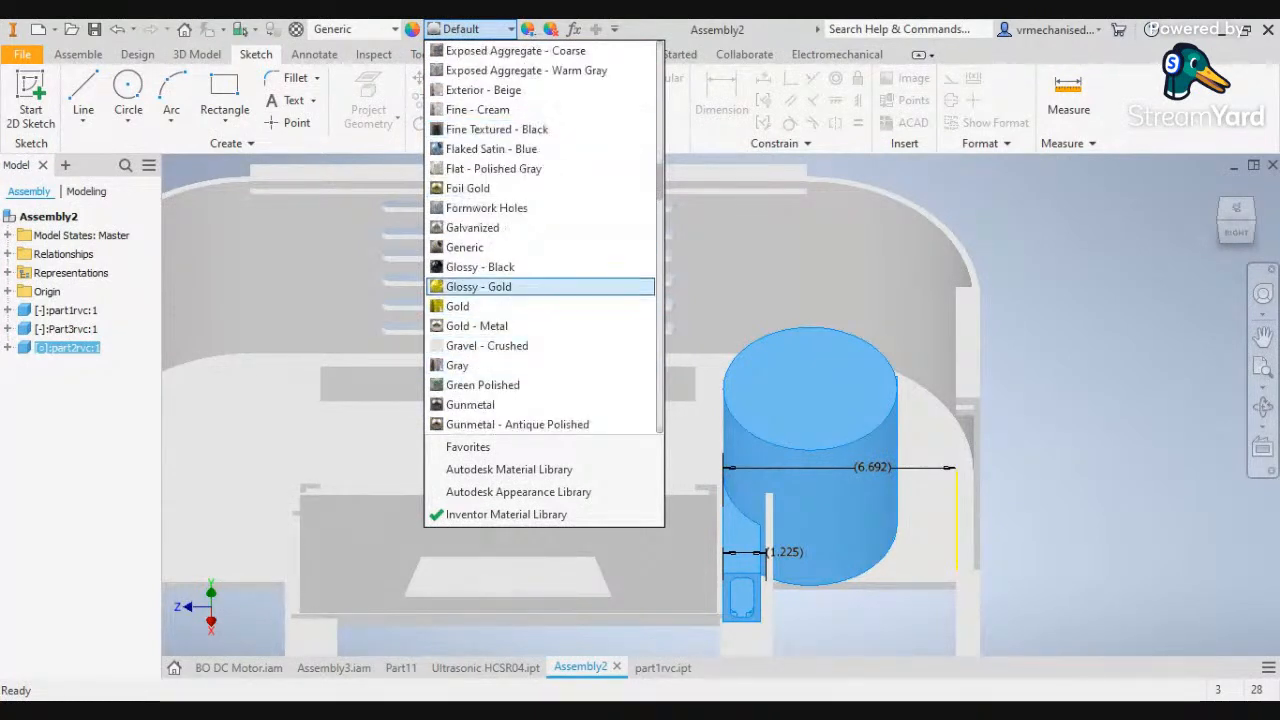
click(490, 287)
click(1077, 396)
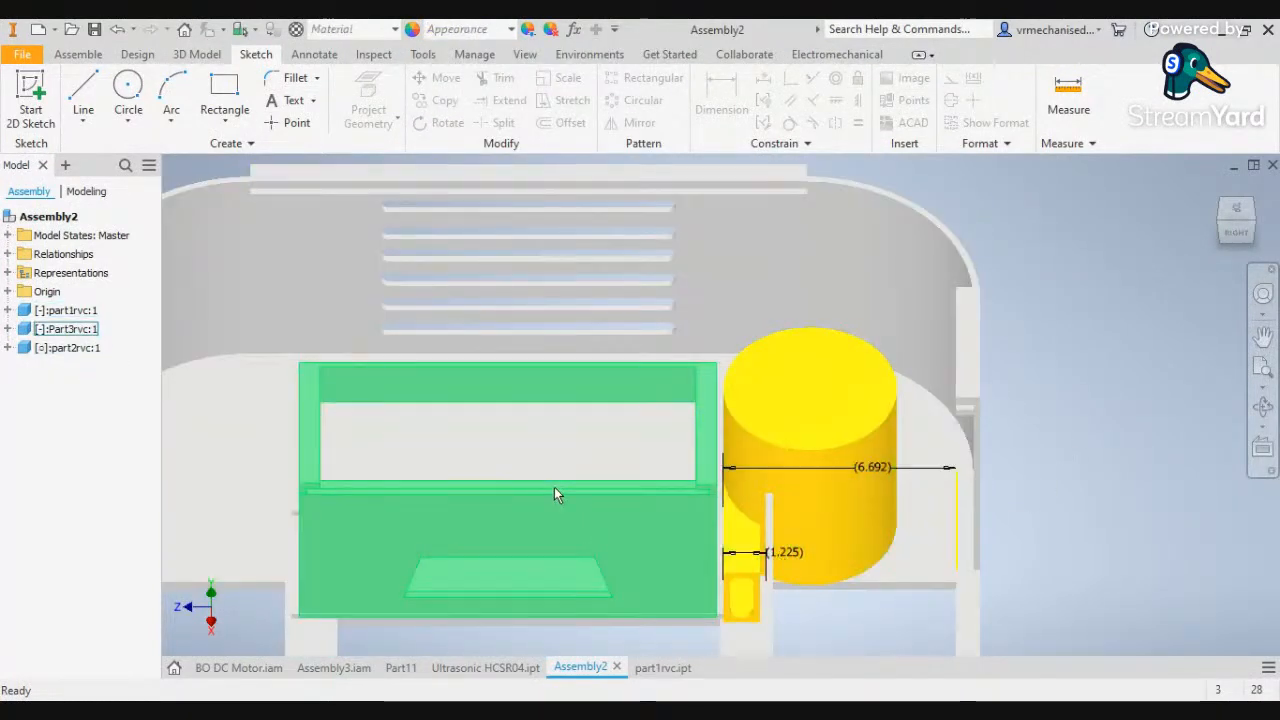
Apply the Glossy - Black appearance to Part3rvc, the rectangular box beside the cylinder
click(554, 487)
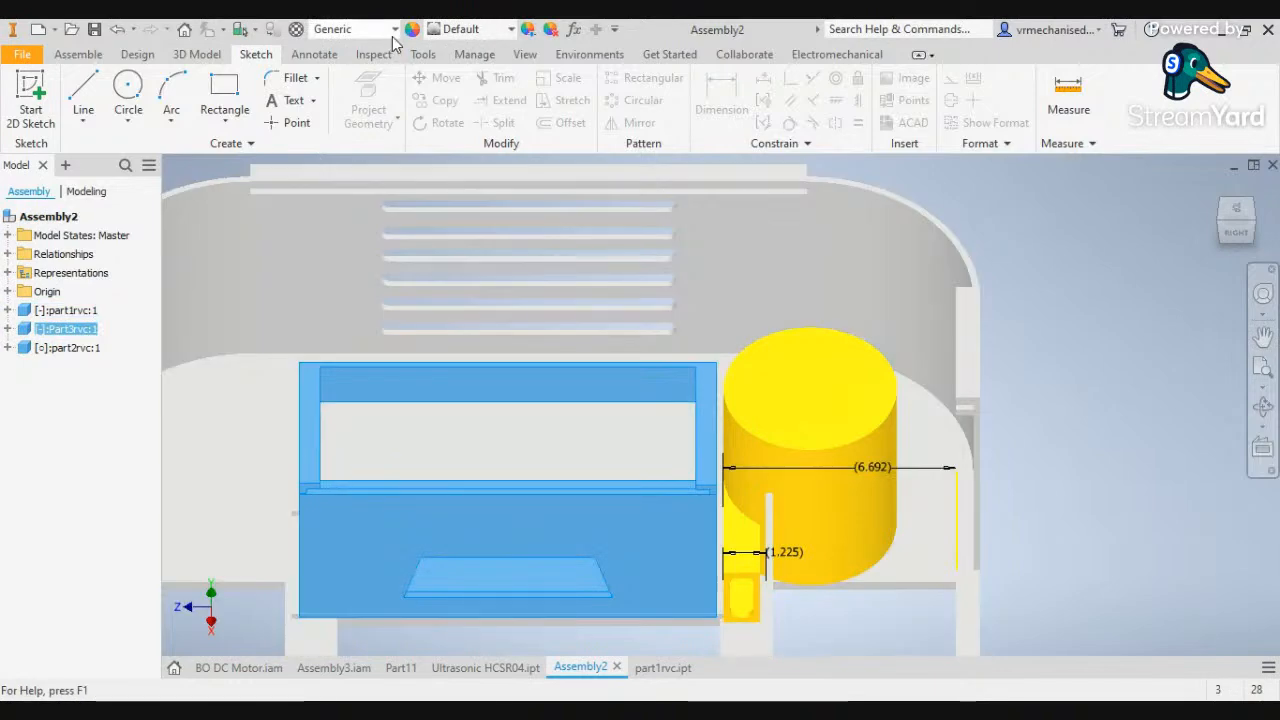
click(470, 28)
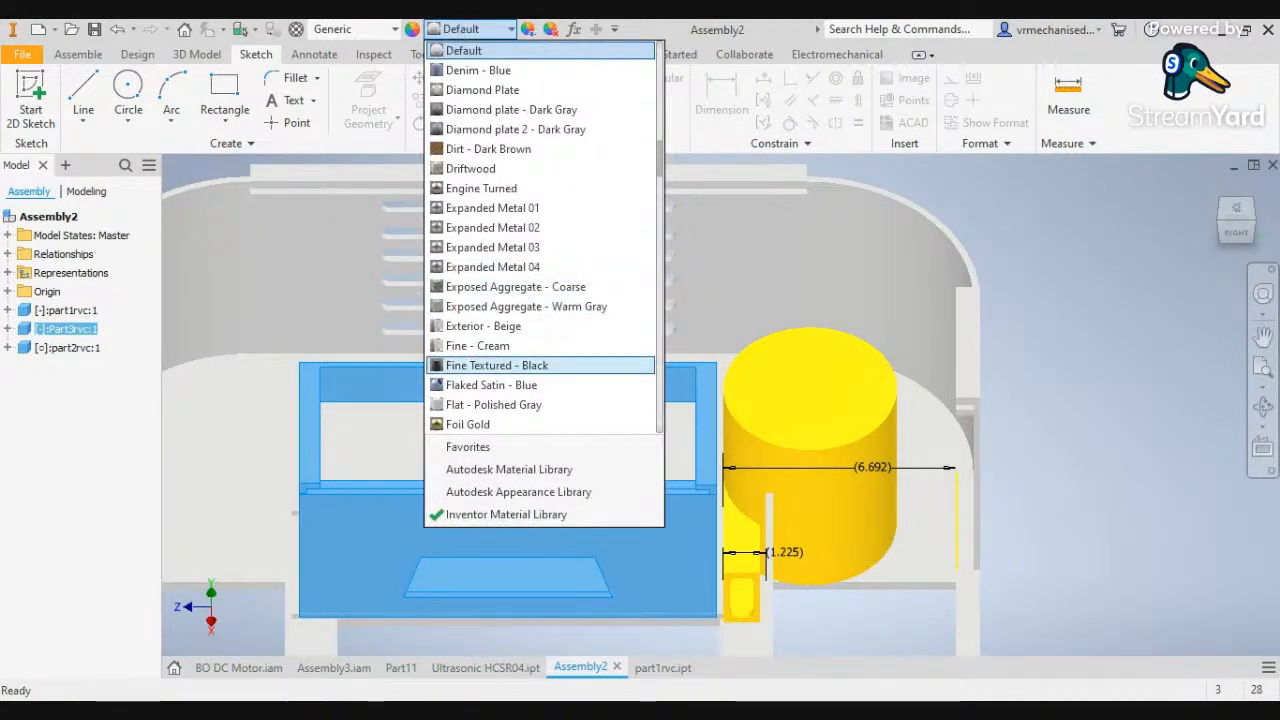
scroll(500, 345, down, 4)
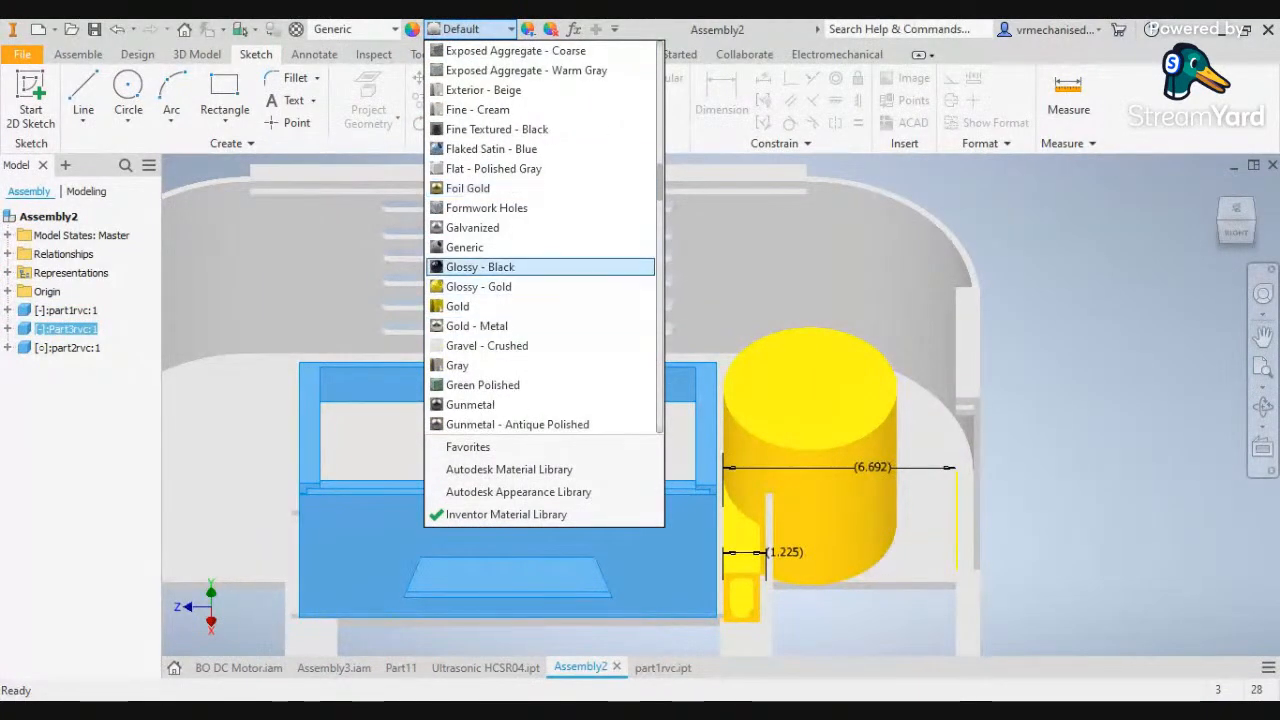
click(484, 266)
click(1041, 397)
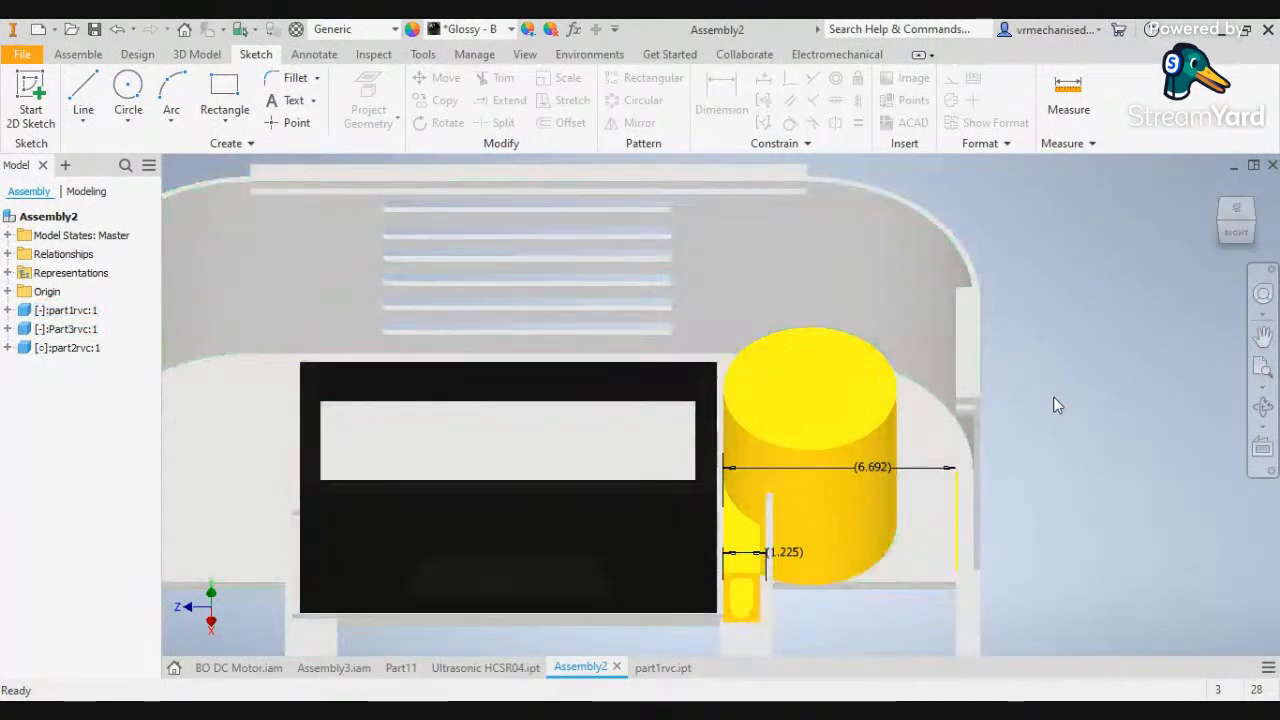
Examine how Part3rvc and part2rvc sit in the part1rvc housing, viewing the coloured assembly from the right and back sides
scroll(1150, 500, down, 3)
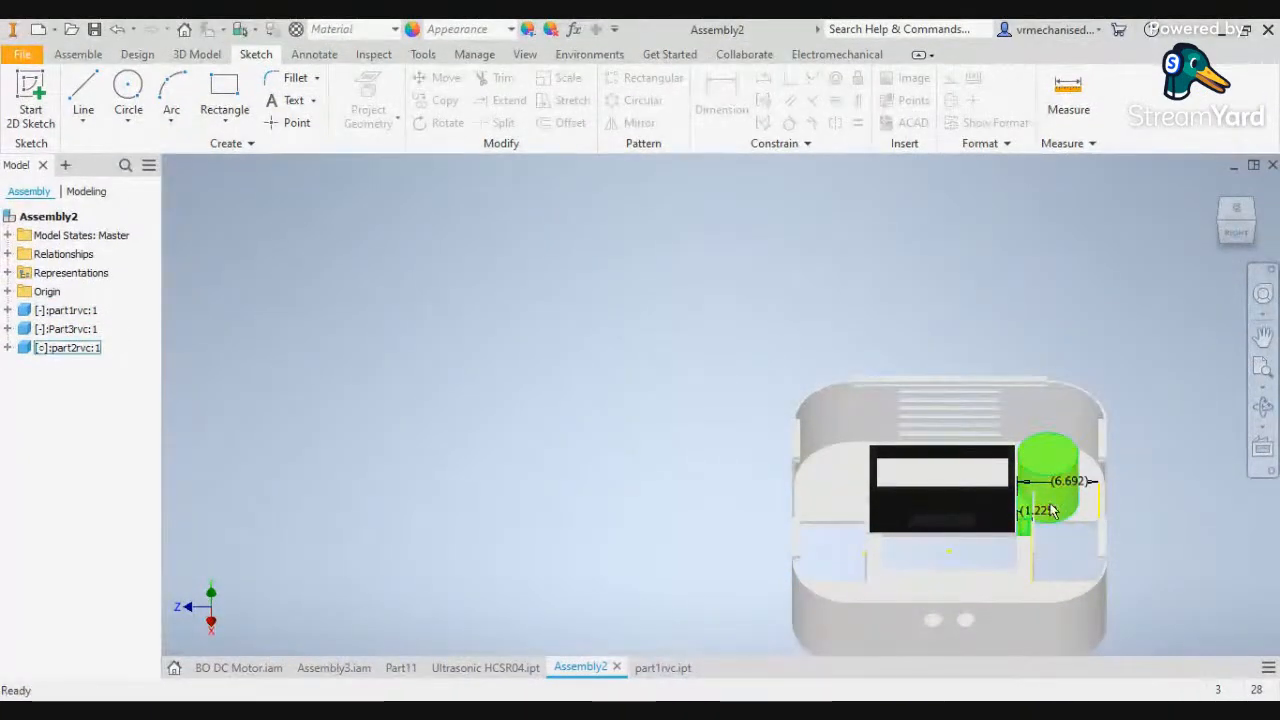
middle_drag(1062, 505, 842, 368)
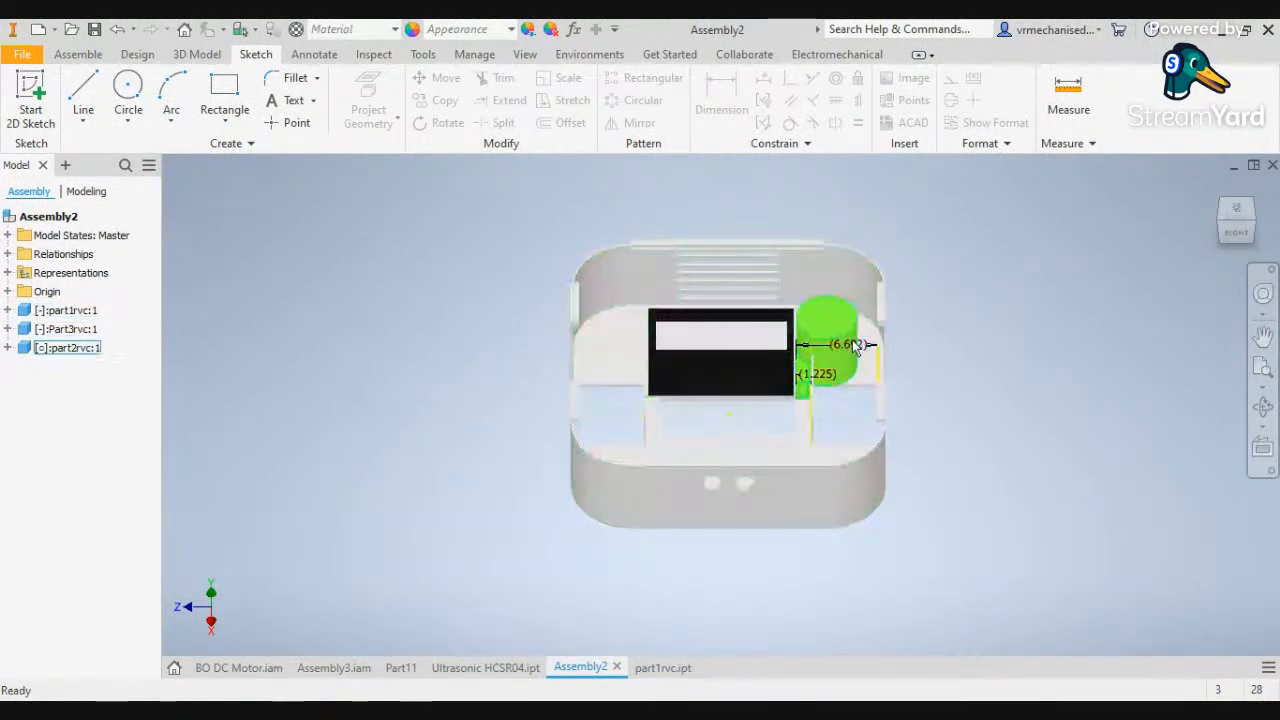
middle_drag(793, 323, 706, 330)
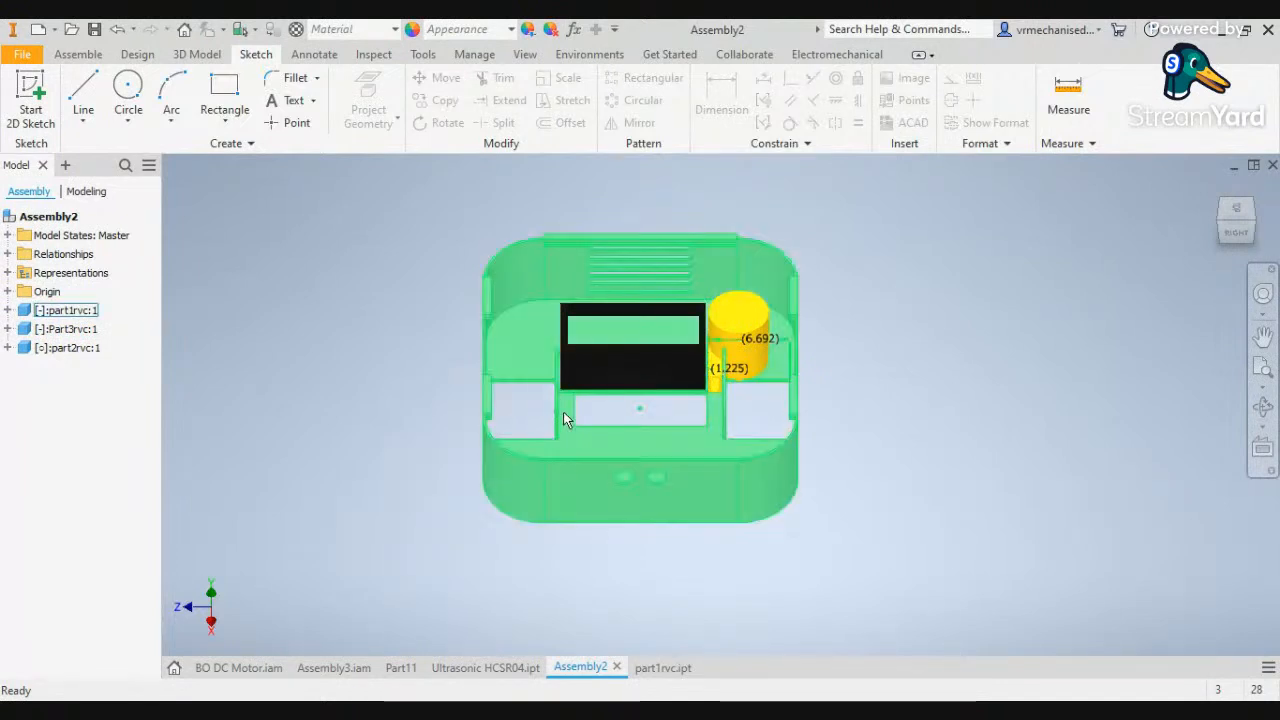
mouse_move(529, 370)
mouse_down()
mouse_move(528, 356)
mouse_move(523, 433)
mouse_move(522, 353)
mouse_up()
click(975, 377)
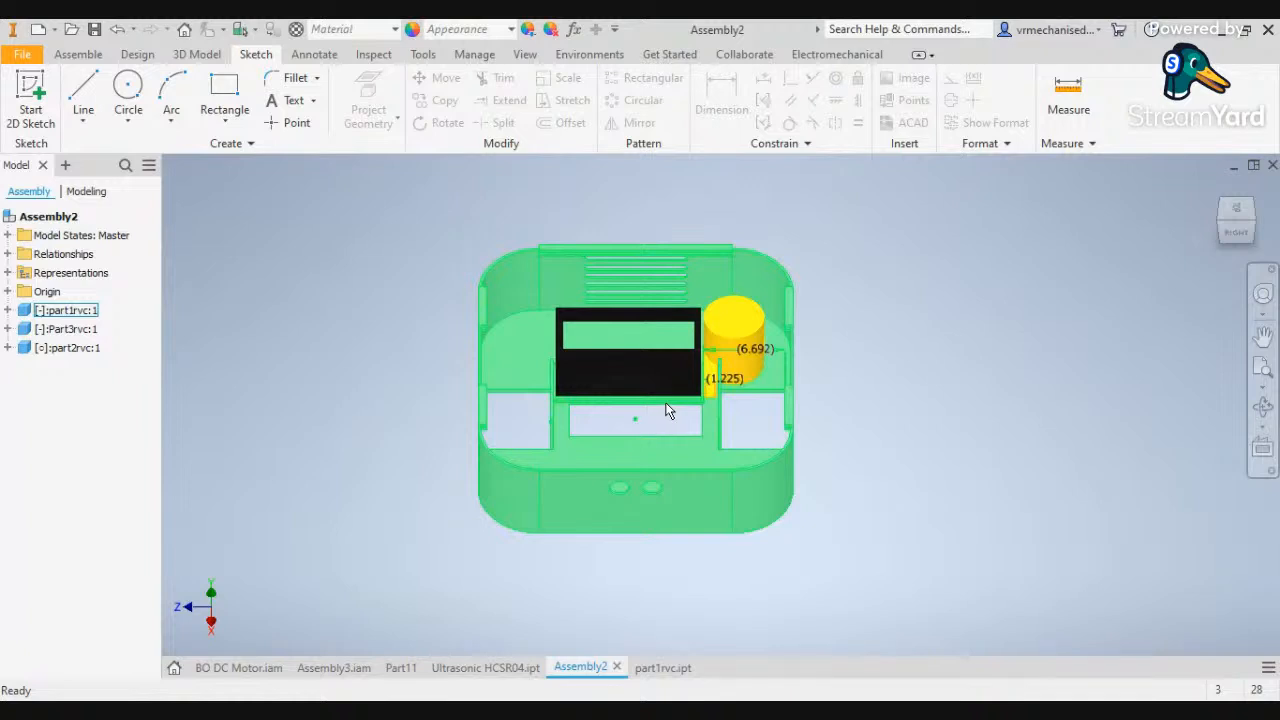
mouse_move(668, 412)
click(1254, 226)
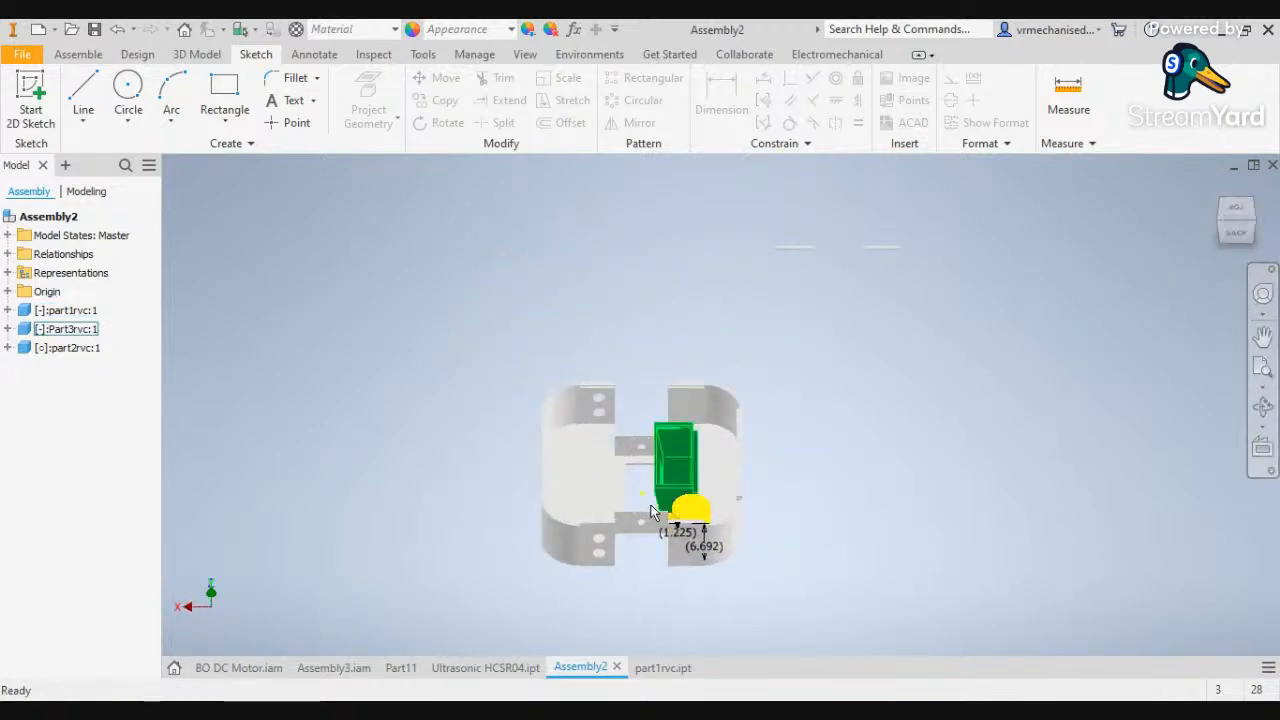
scroll(652, 469, down, 4)
scroll(652, 469, up, 3)
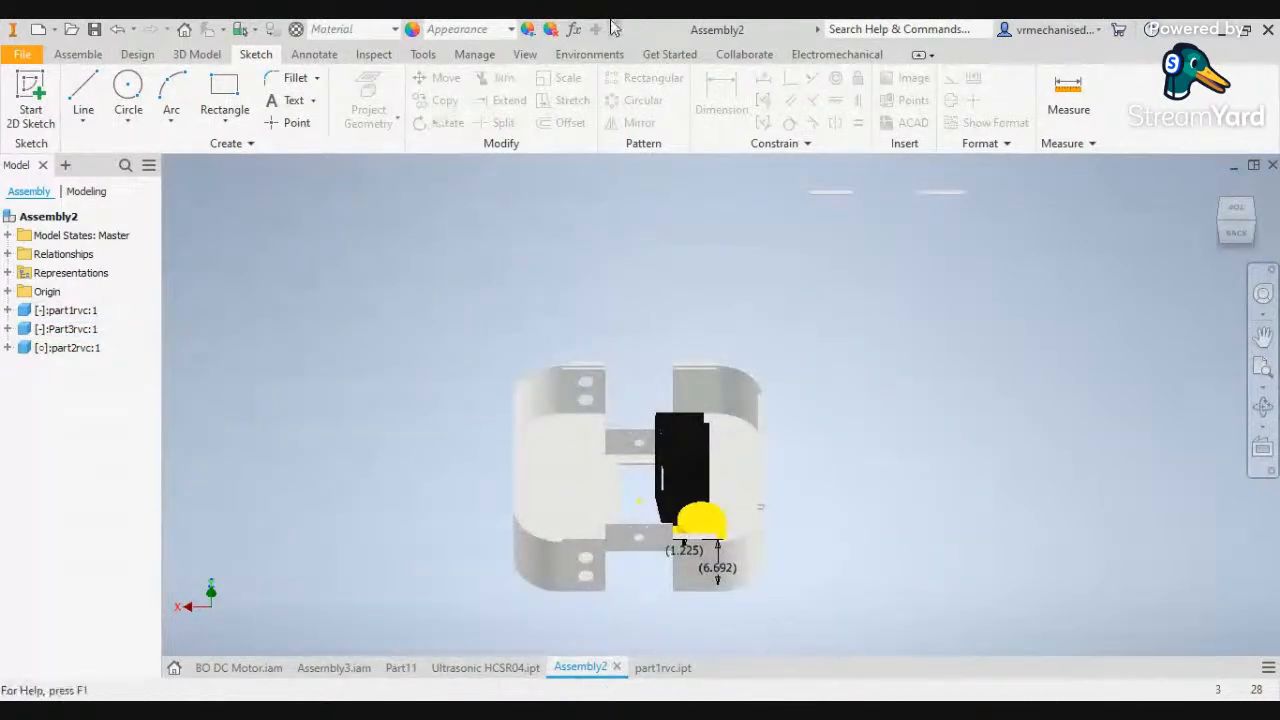
click(314, 55)
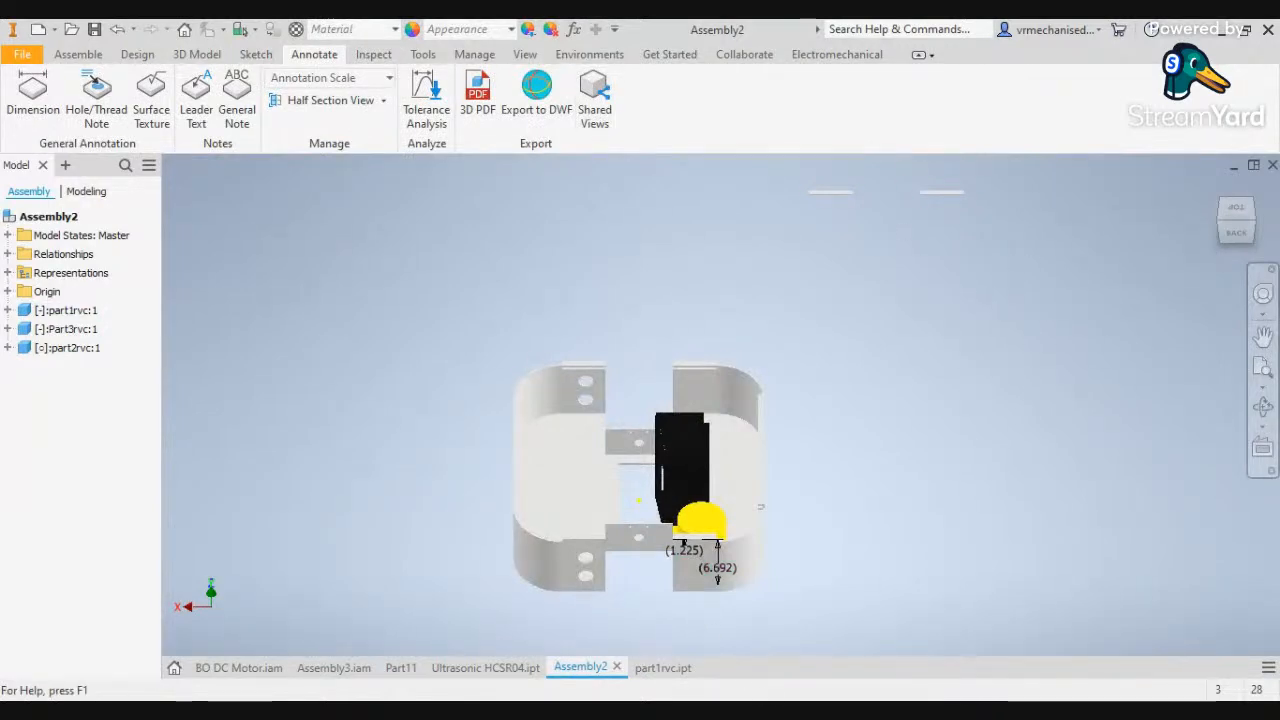